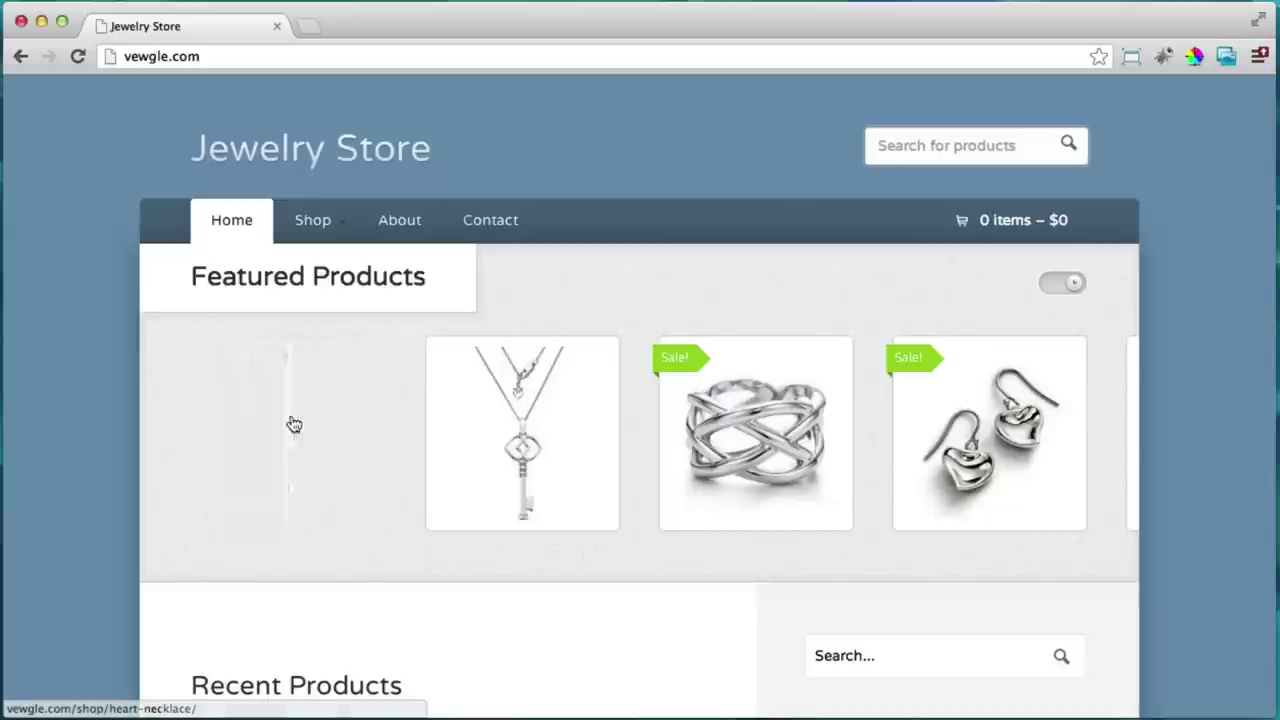
Advance the Featured Products carousel to show Diamond Rings and the bow necklace.
scroll(634, 290, "down", 10)
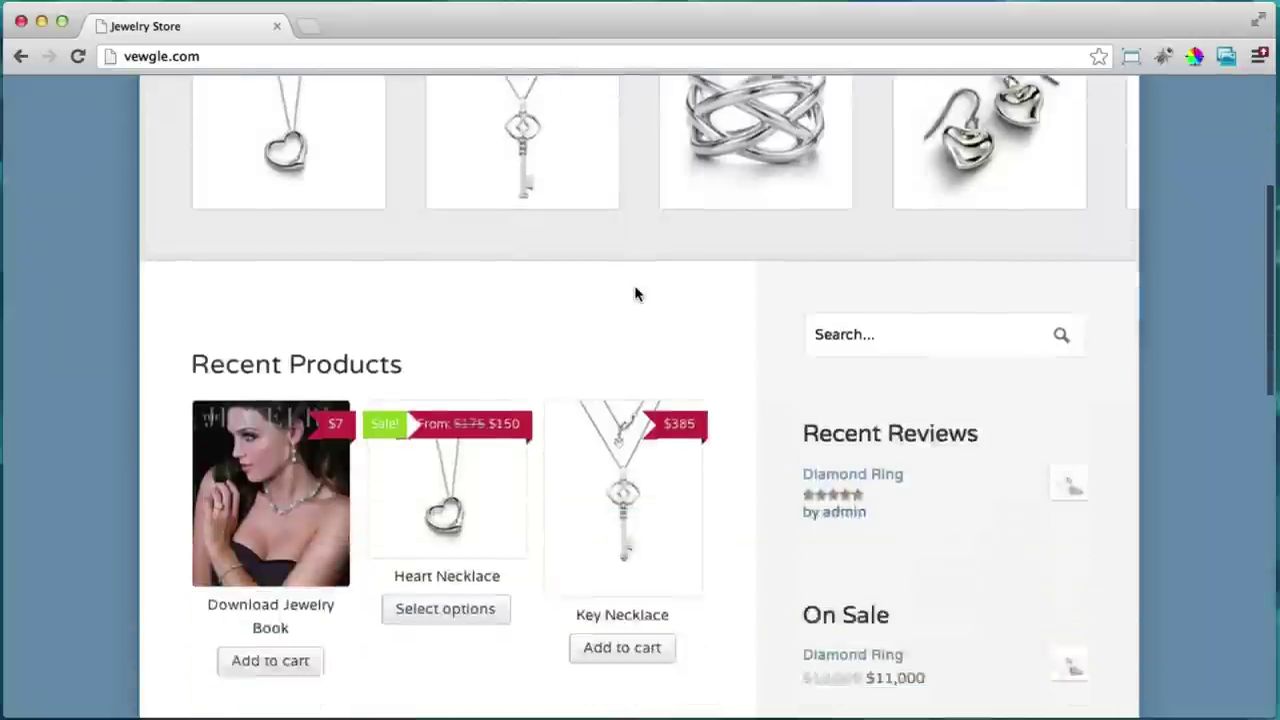
scroll(634, 294, "up", 9)
scroll(636, 294, "up", 2)
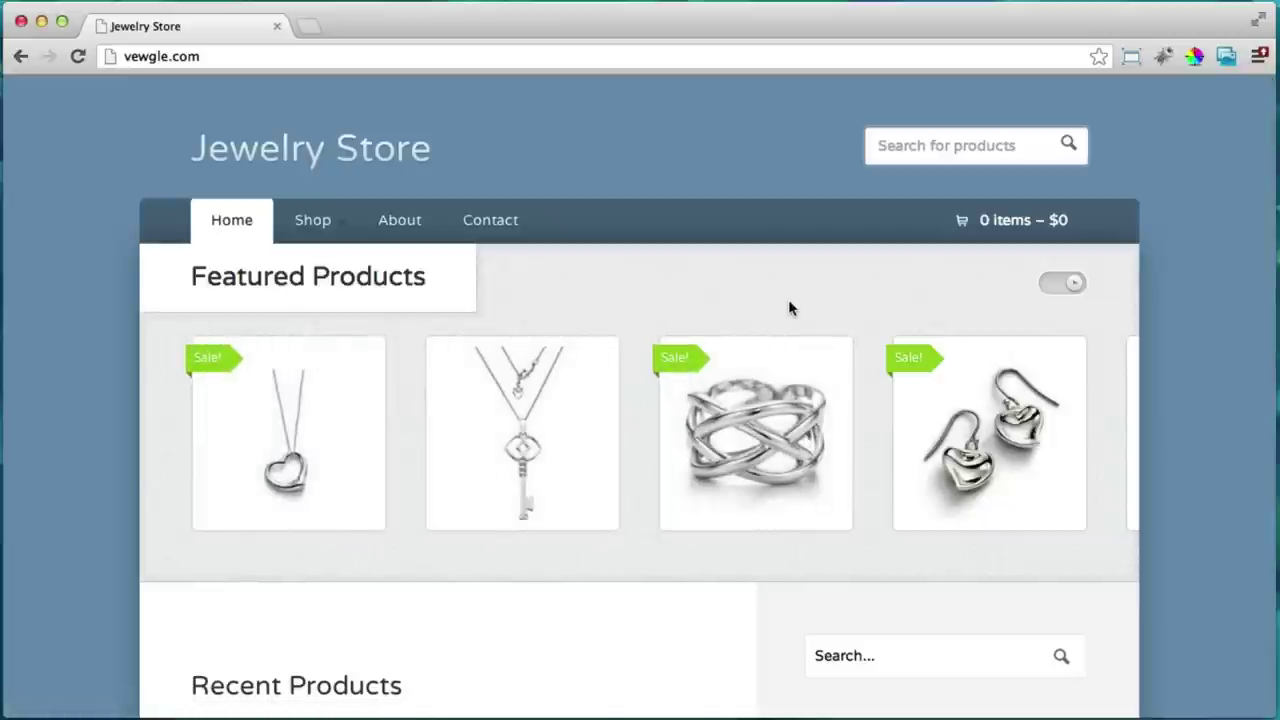
left_click(1070, 286)
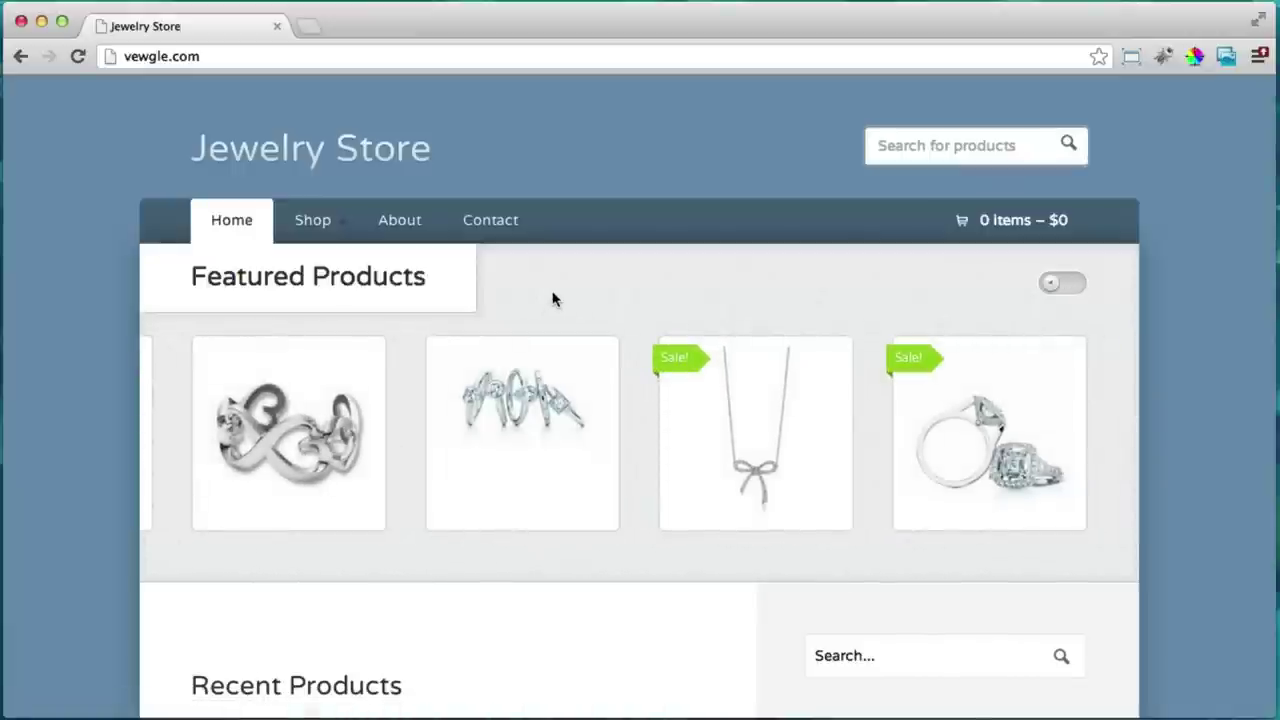
mouse_move(540, 455)
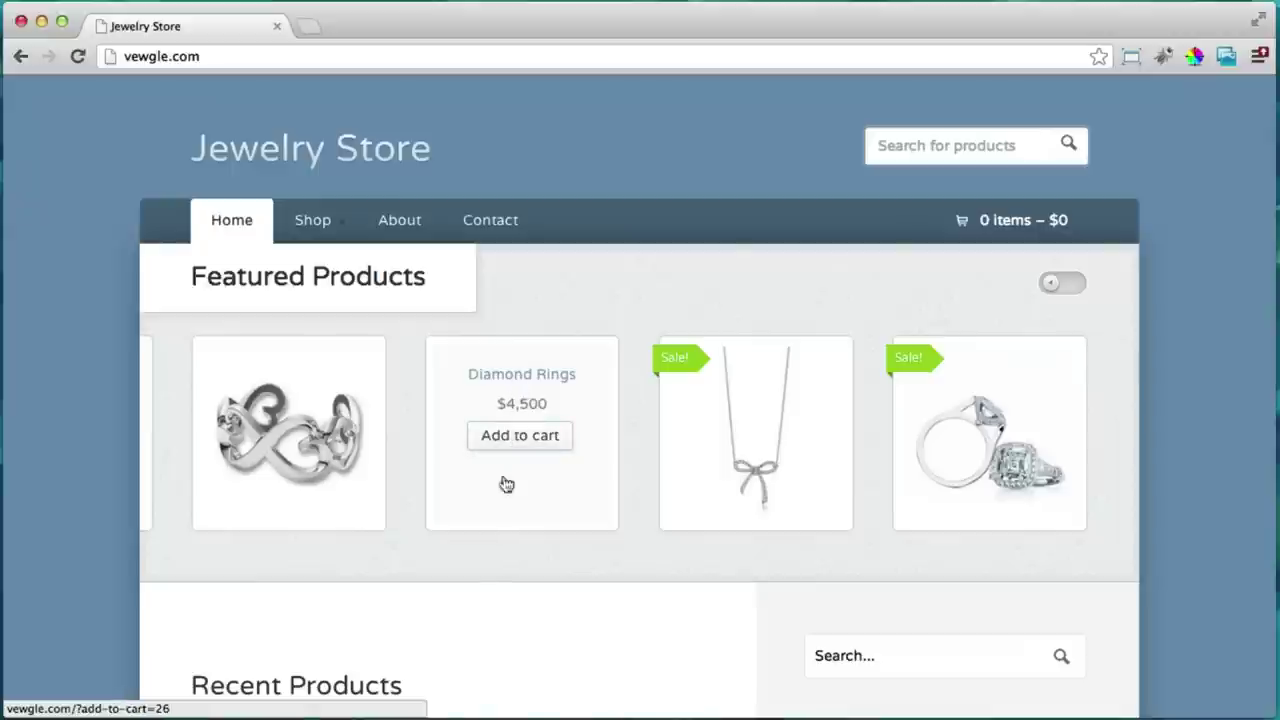
Browse the Recent Products list and put the cursor in the store's search box.
scroll(643, 580, "down", 5)
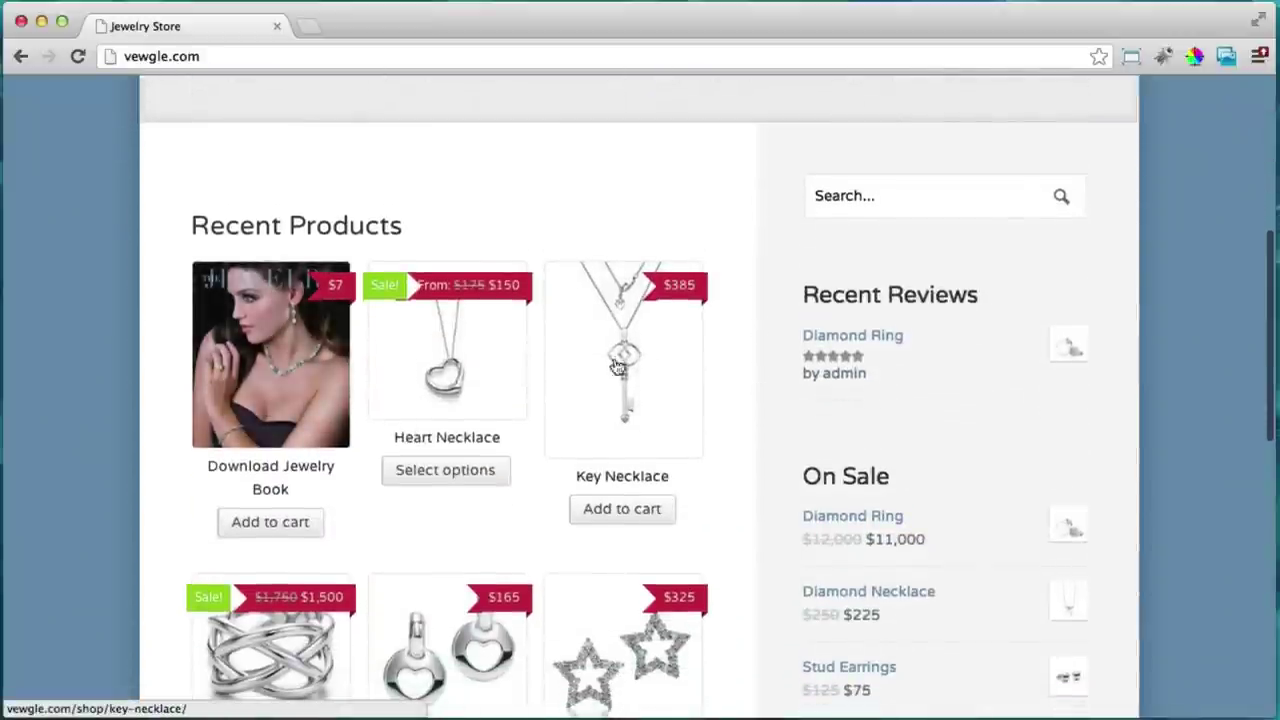
scroll(622, 368, "down", 1)
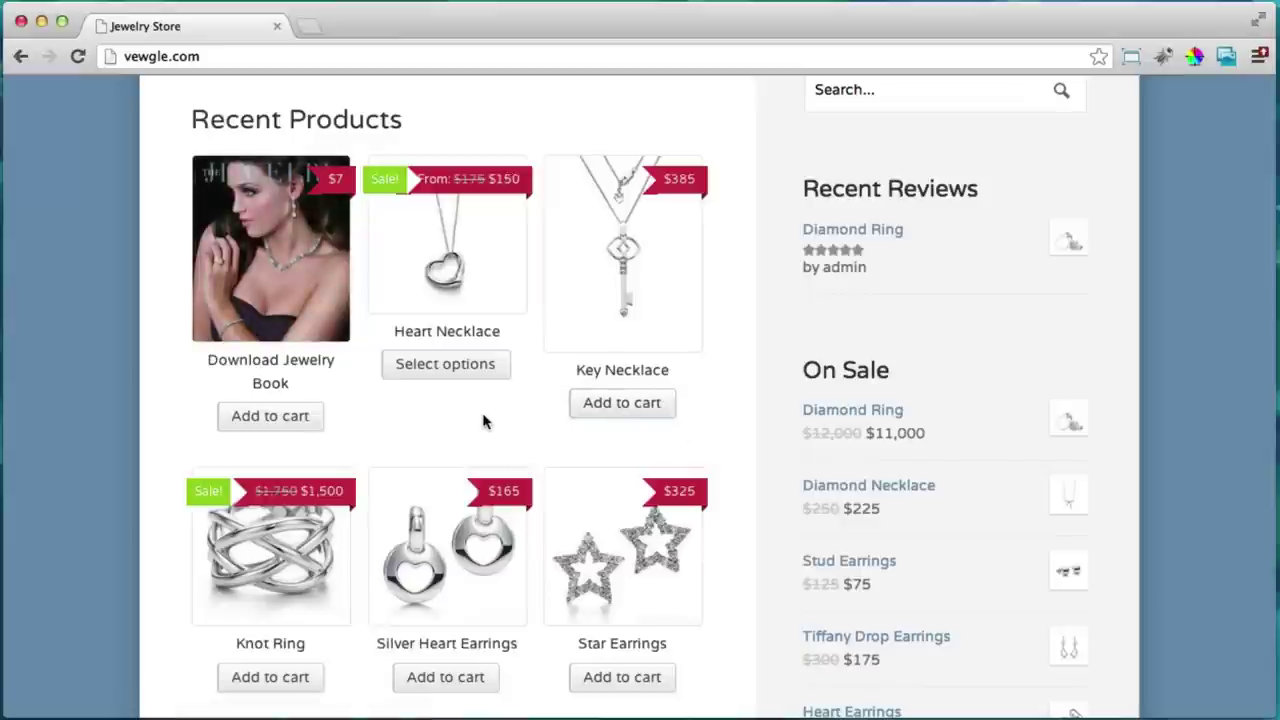
scroll(760, 360, "up", 5)
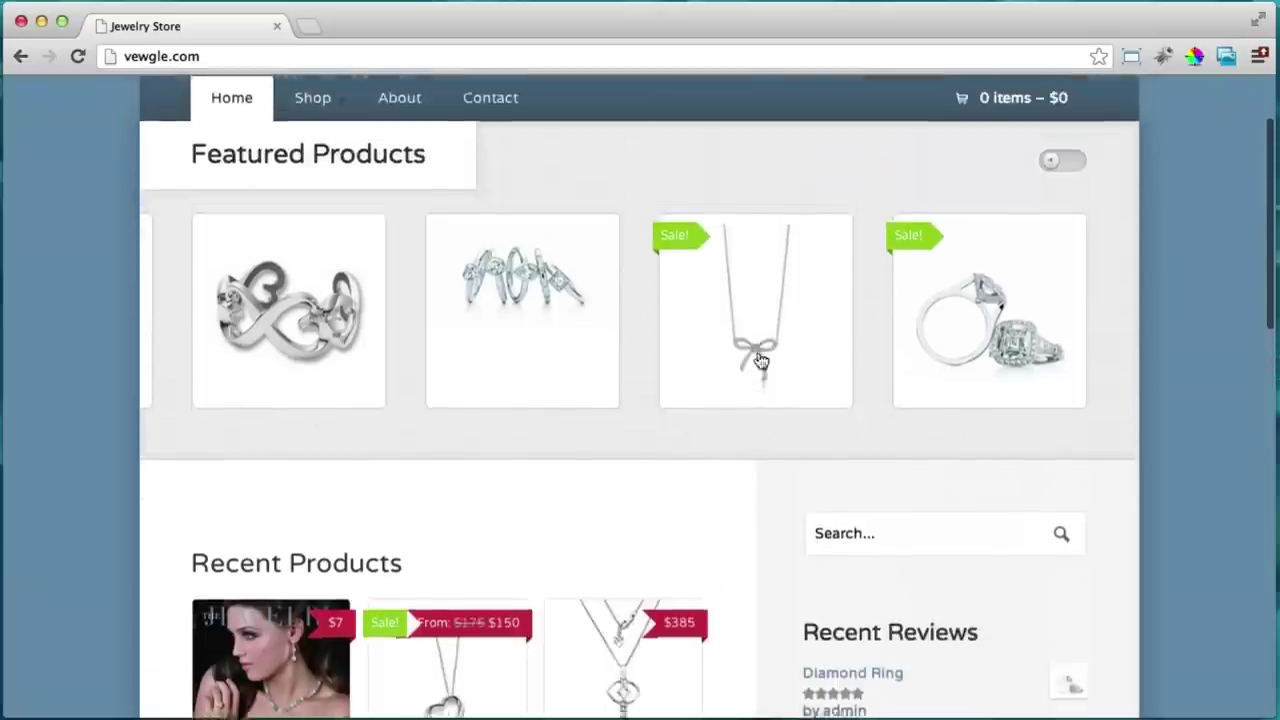
scroll(740, 375, "down", 2)
scroll(732, 383, "down", 2)
left_click(874, 290)
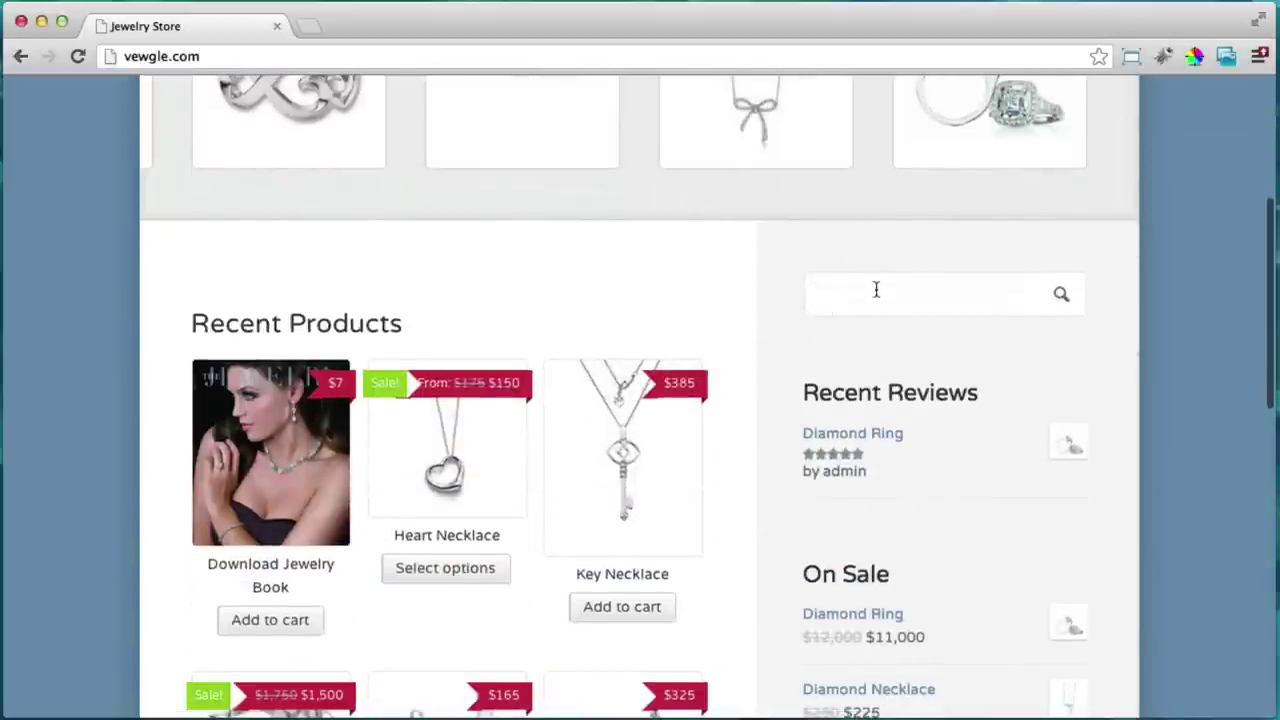
scroll(876, 300, "down", 4)
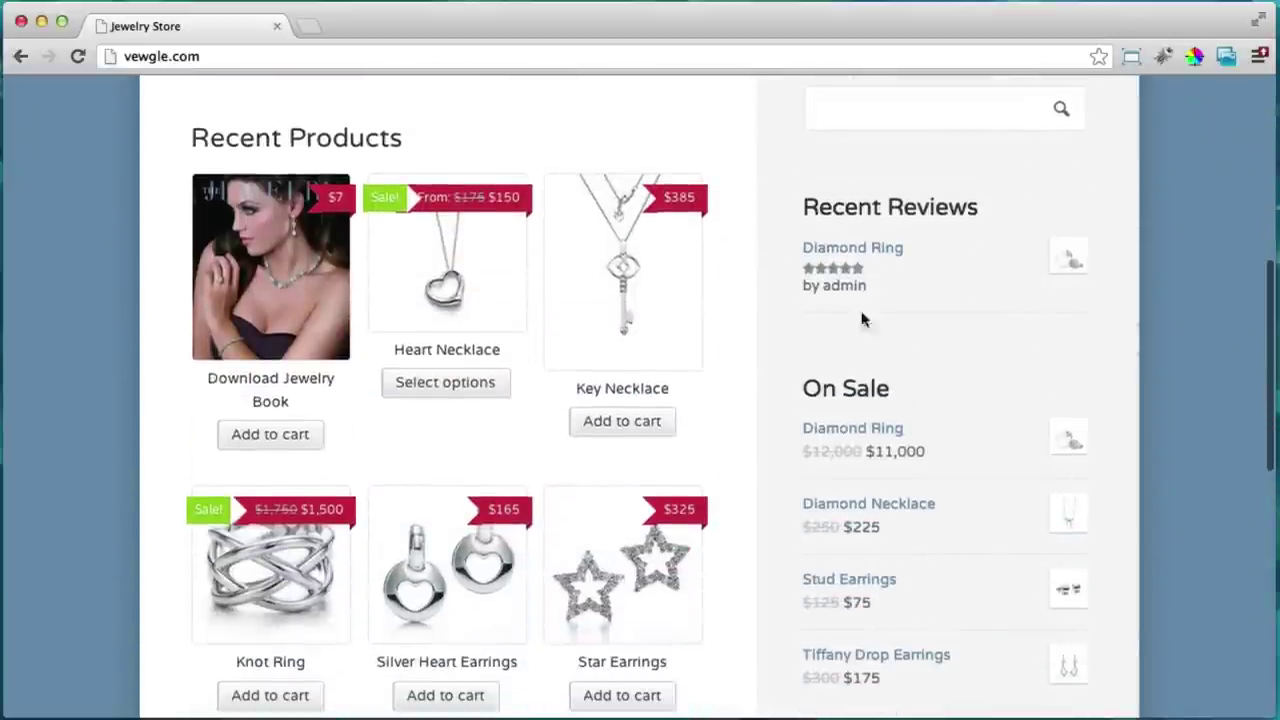
scroll(786, 292, "down", 4)
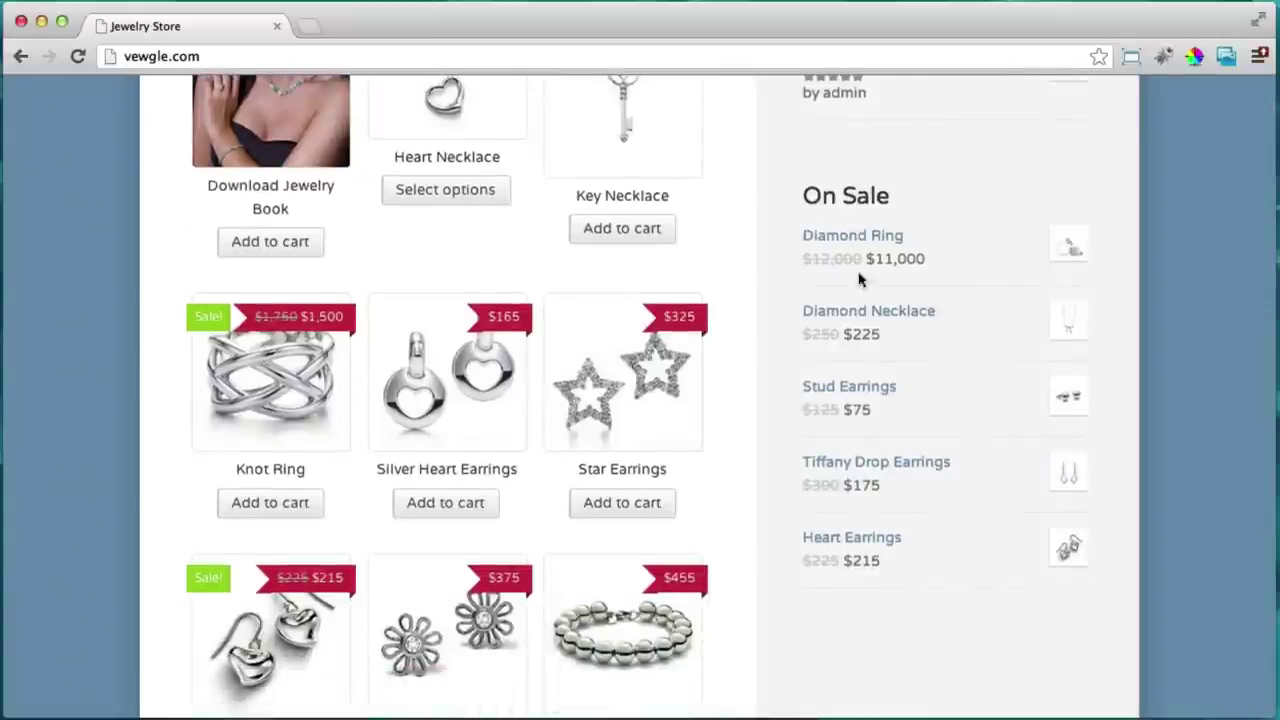
scroll(924, 400, "down", 6)
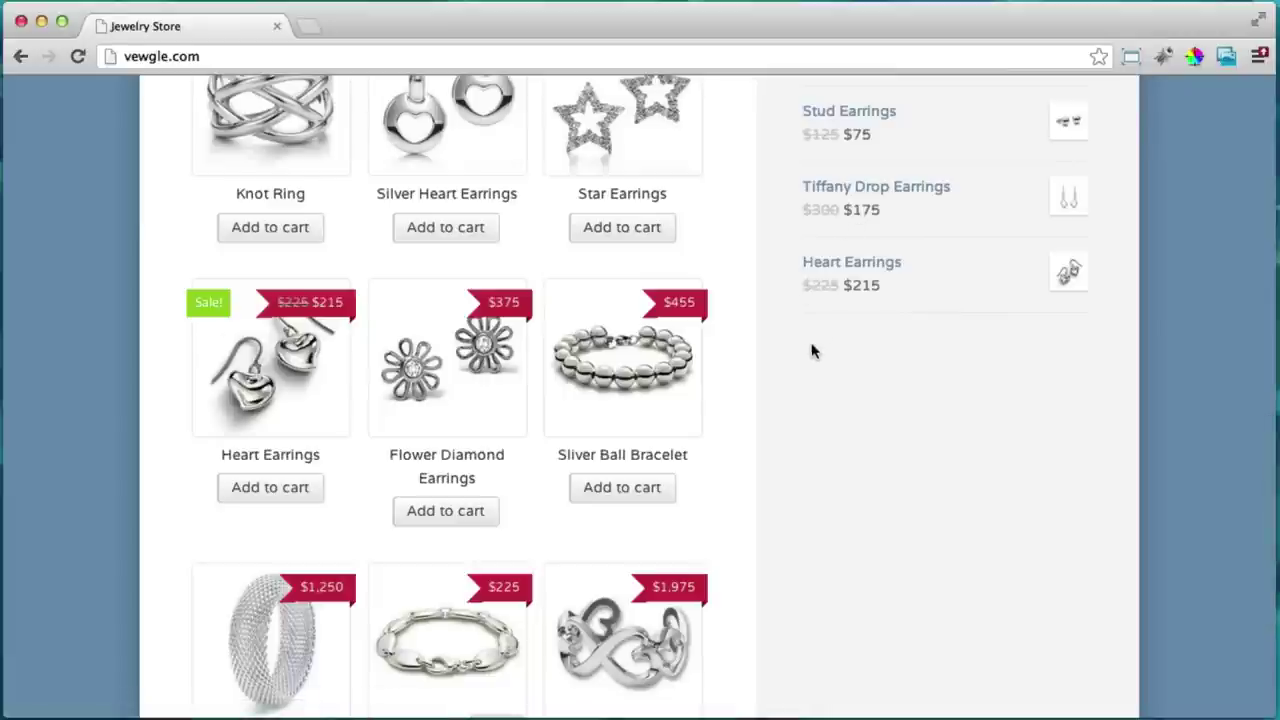
scroll(800, 363, "up", 10)
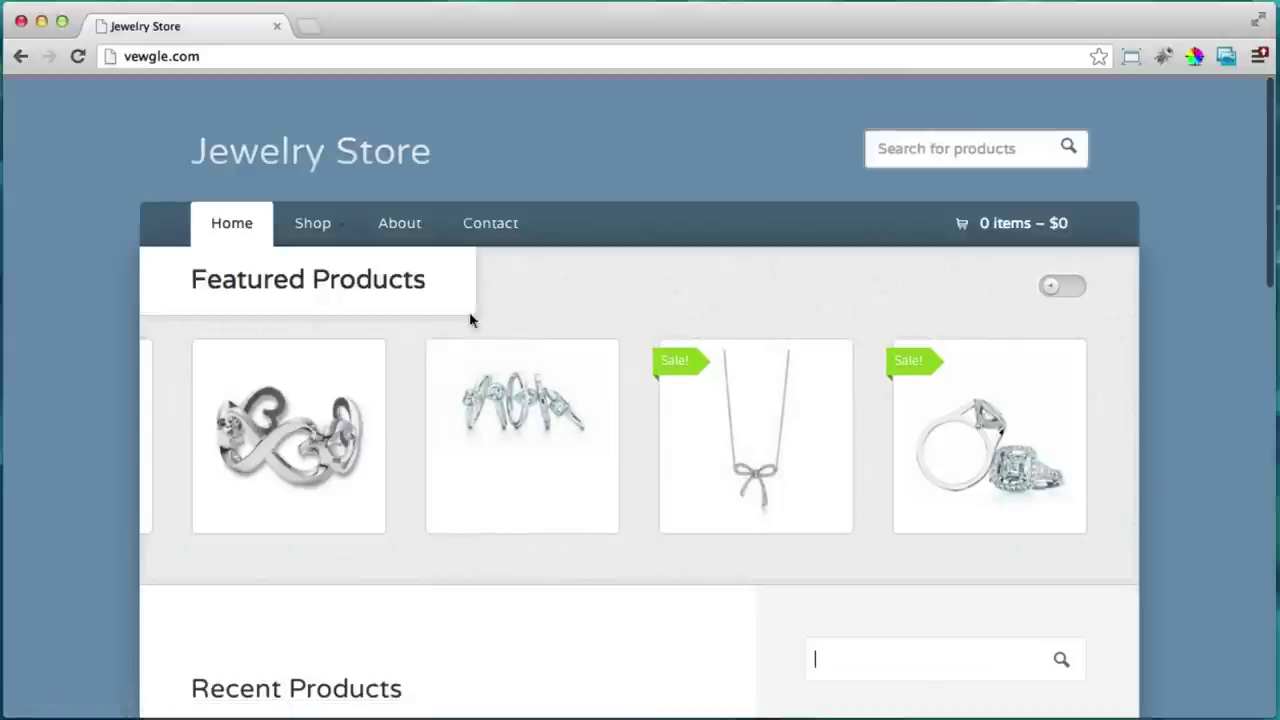
mouse_move(328, 229)
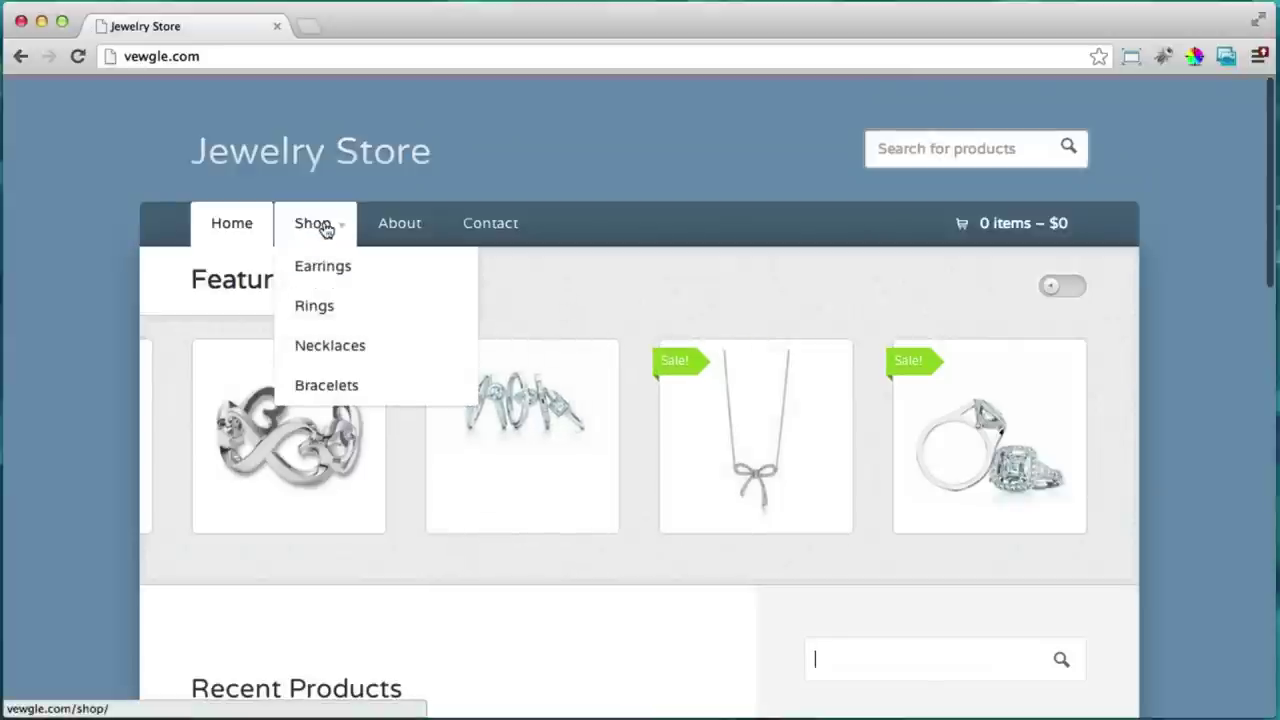
Open the Tiffany Diamond Ring product page from the Rings category.
left_click(343, 315)
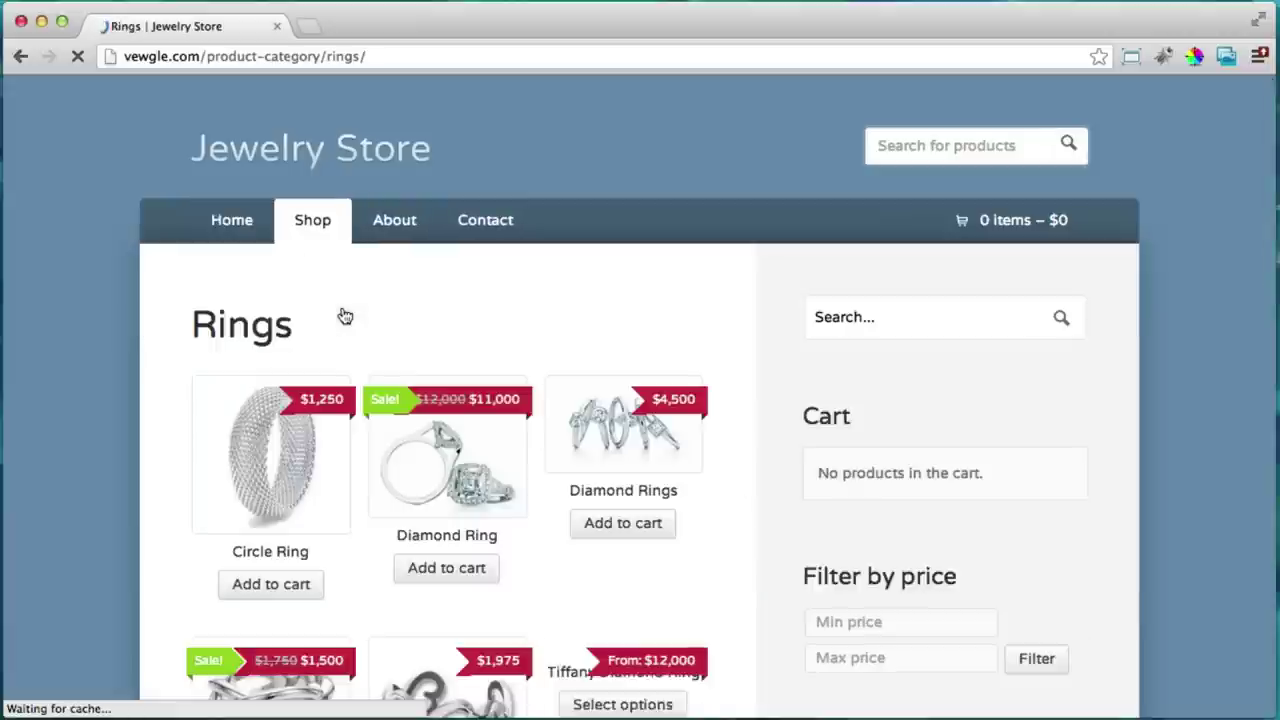
scroll(612, 302, "down", 2)
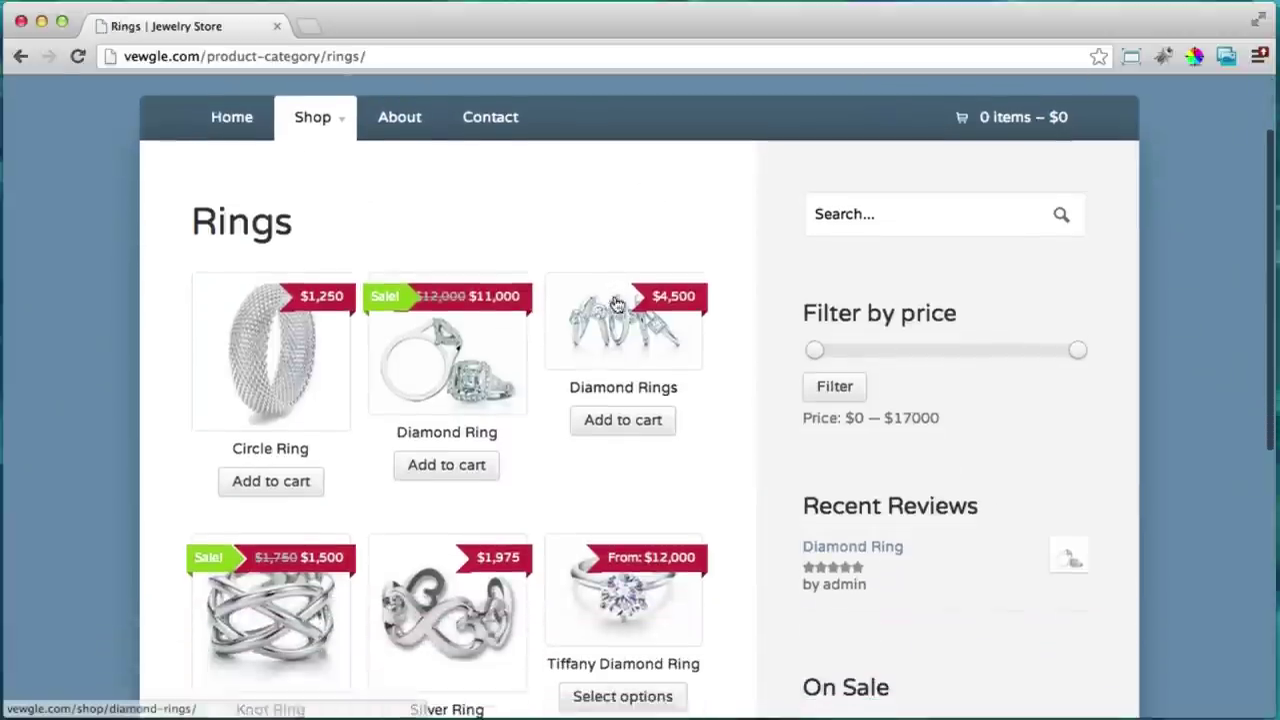
scroll(607, 317, "down", 3)
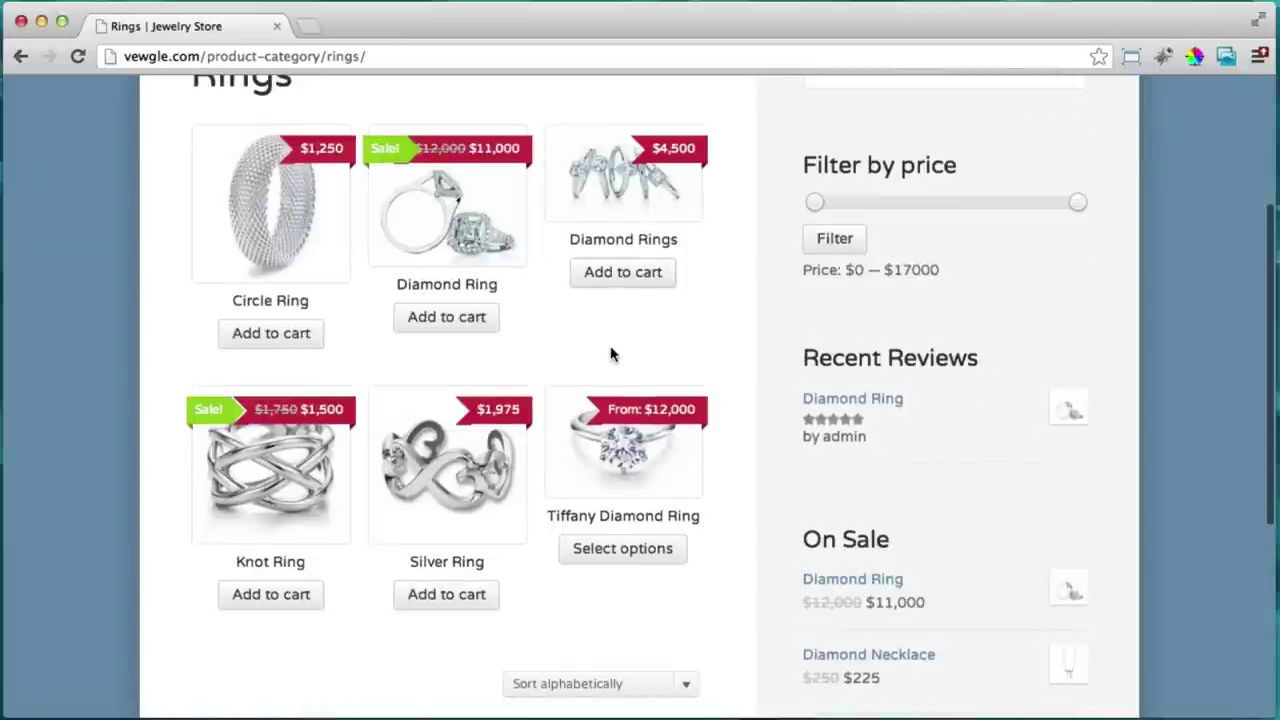
left_click(636, 469)
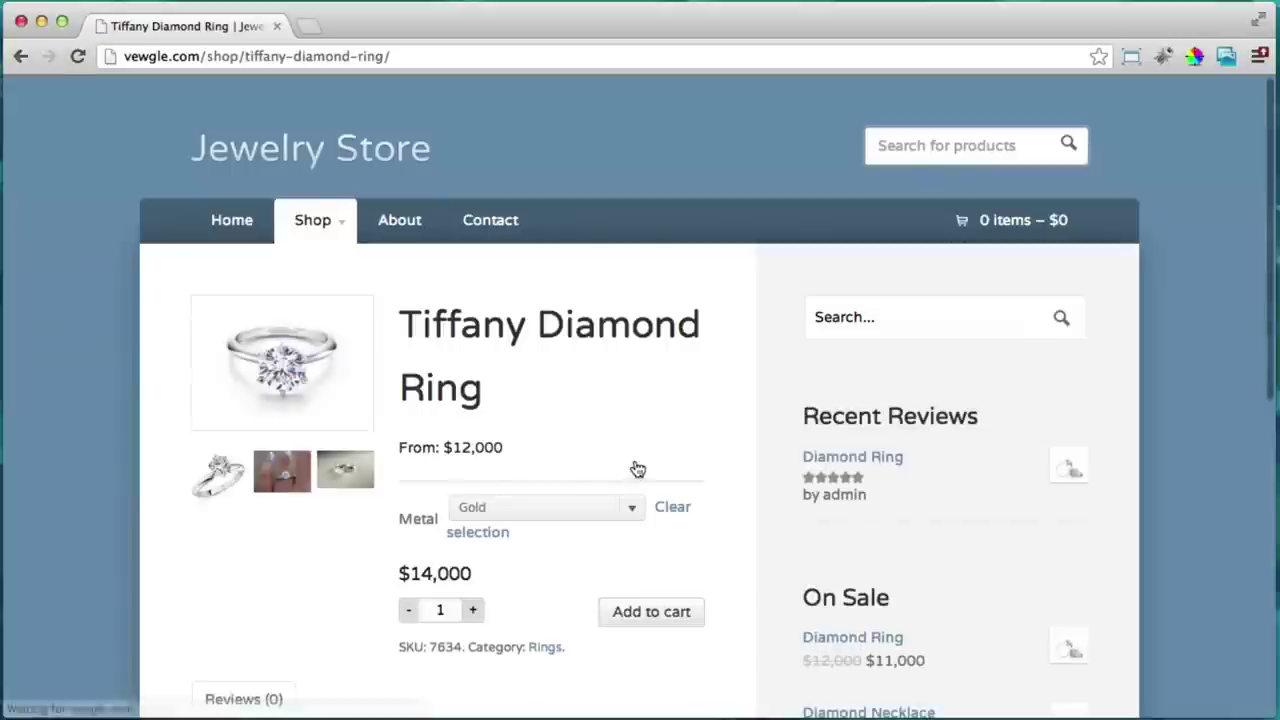
scroll(641, 420, "down", 1)
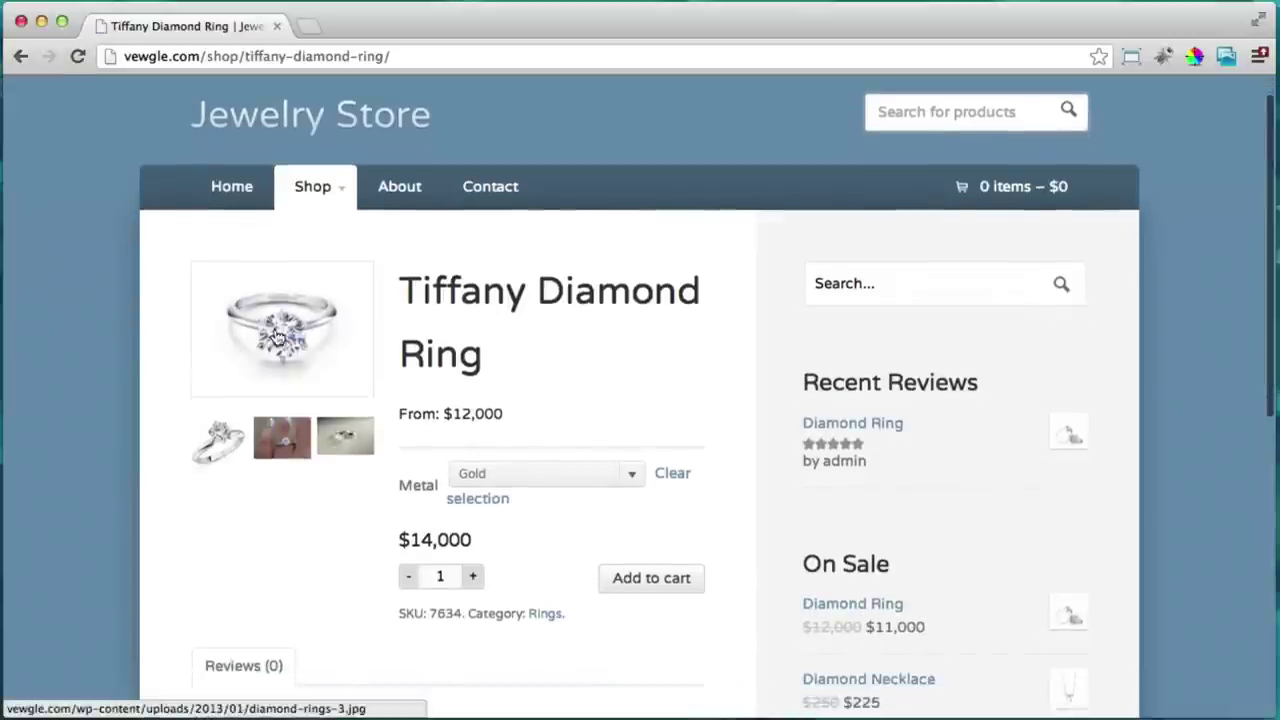
View the ring's three photos in the enlarged lightbox, then close it.
left_click(281, 338)
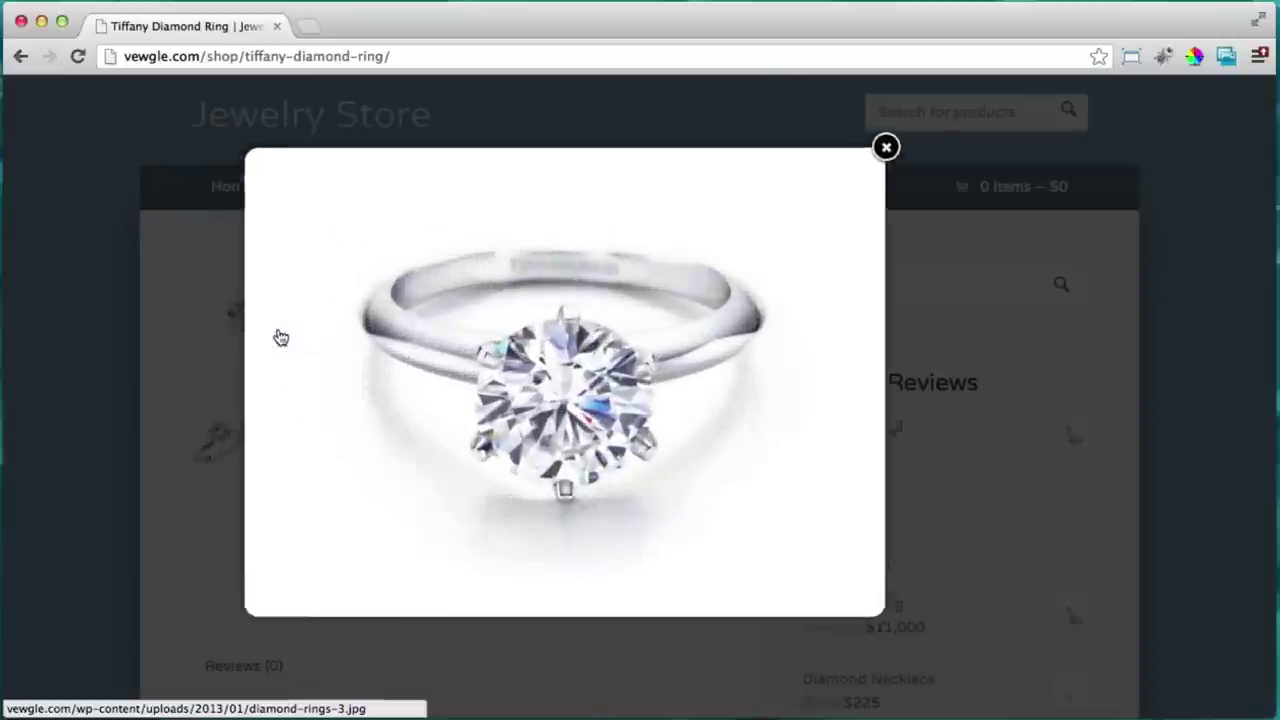
left_click(980, 396)
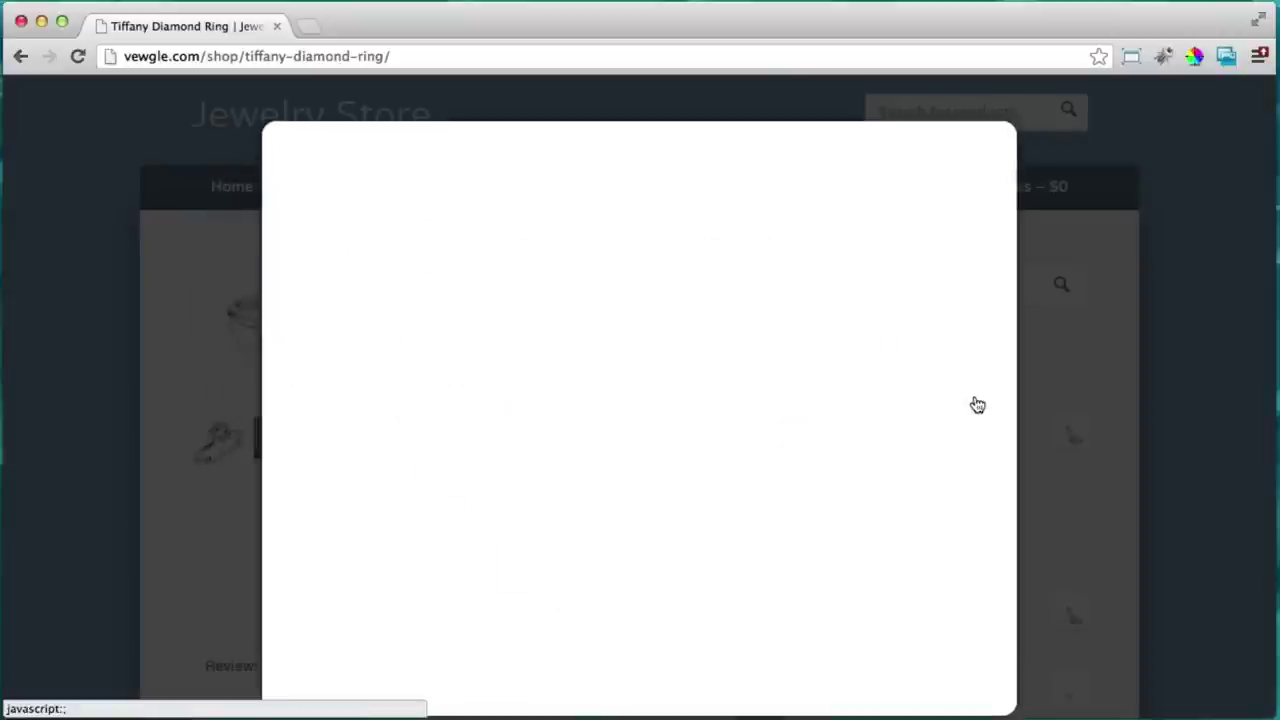
left_click(884, 397)
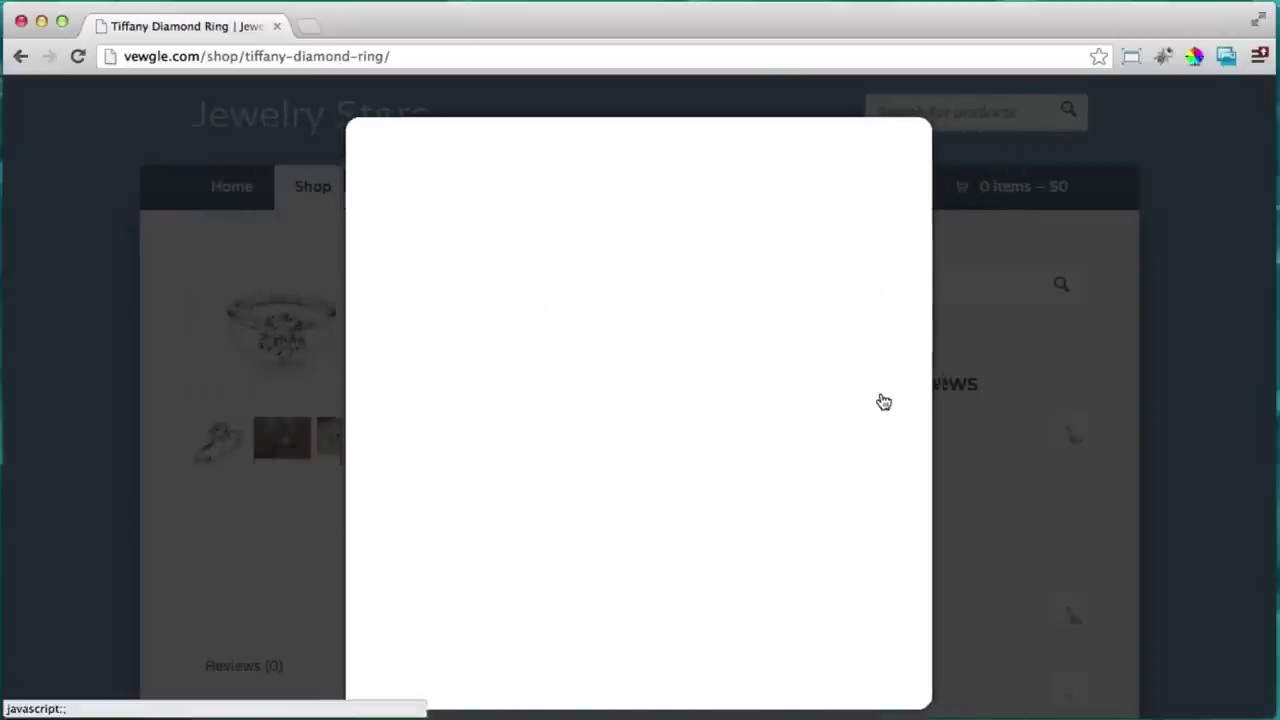
left_click(955, 399)
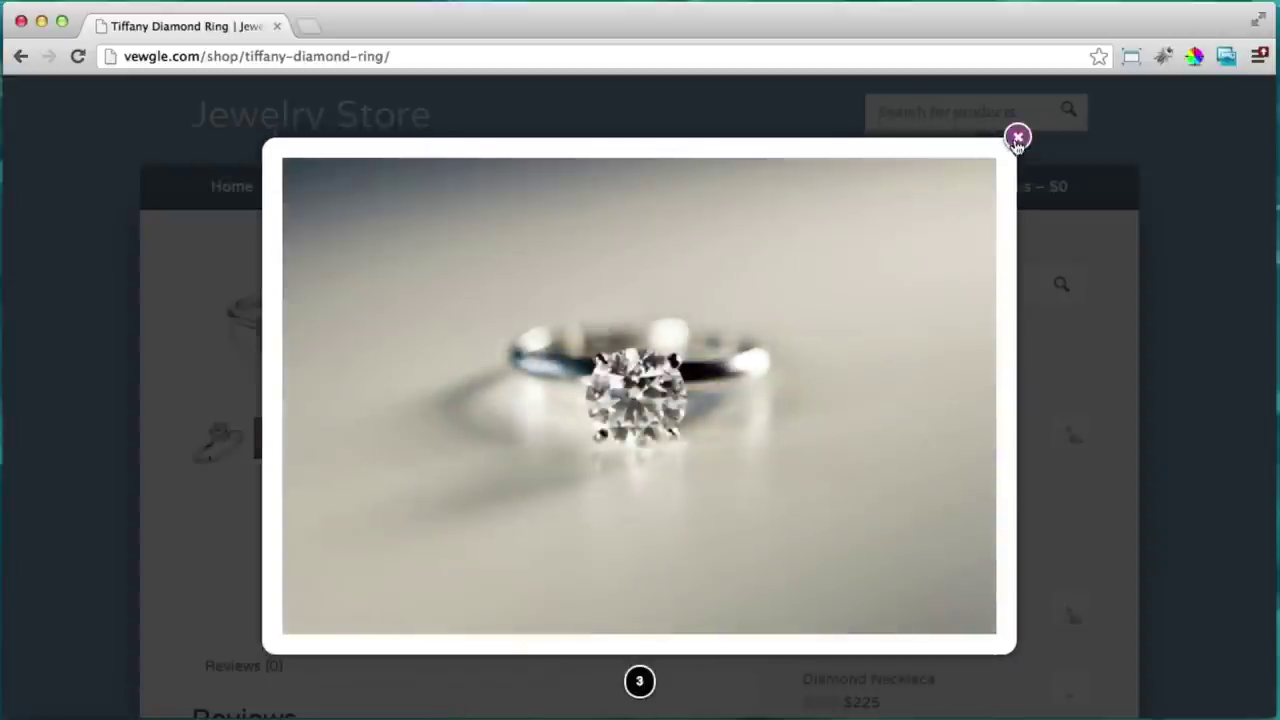
left_click(1018, 138)
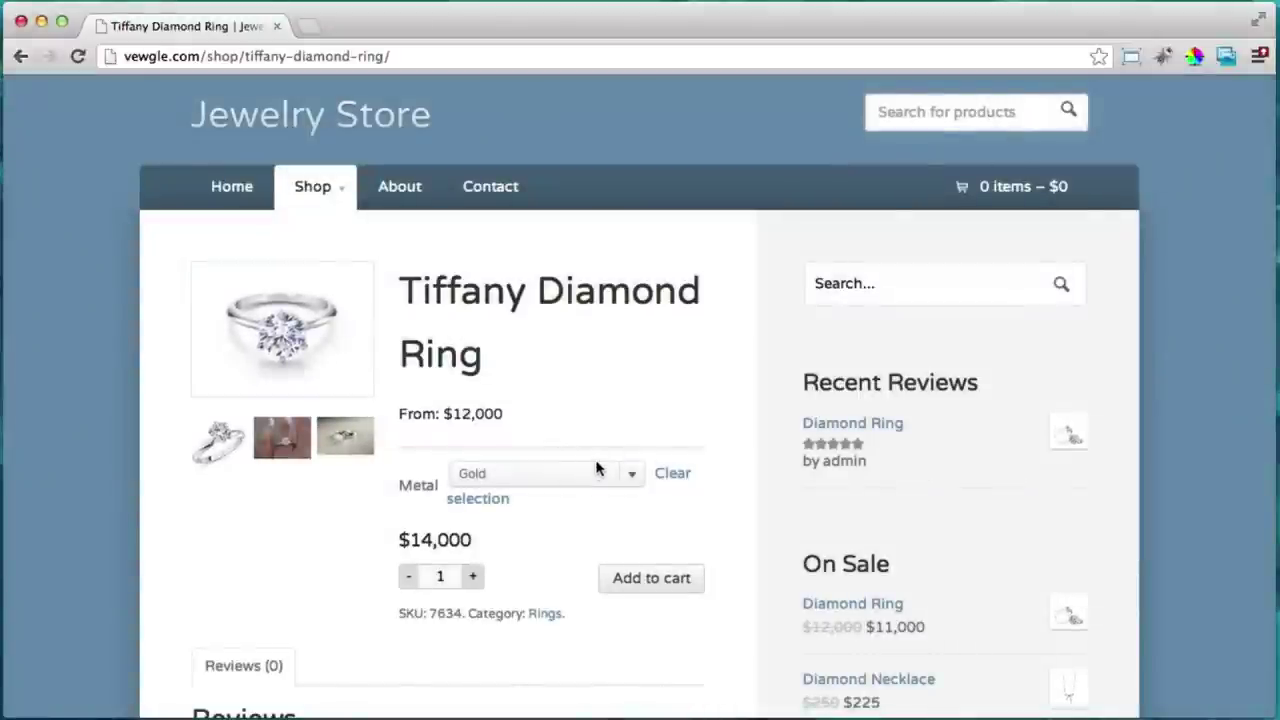
scroll(610, 472, "down", 1)
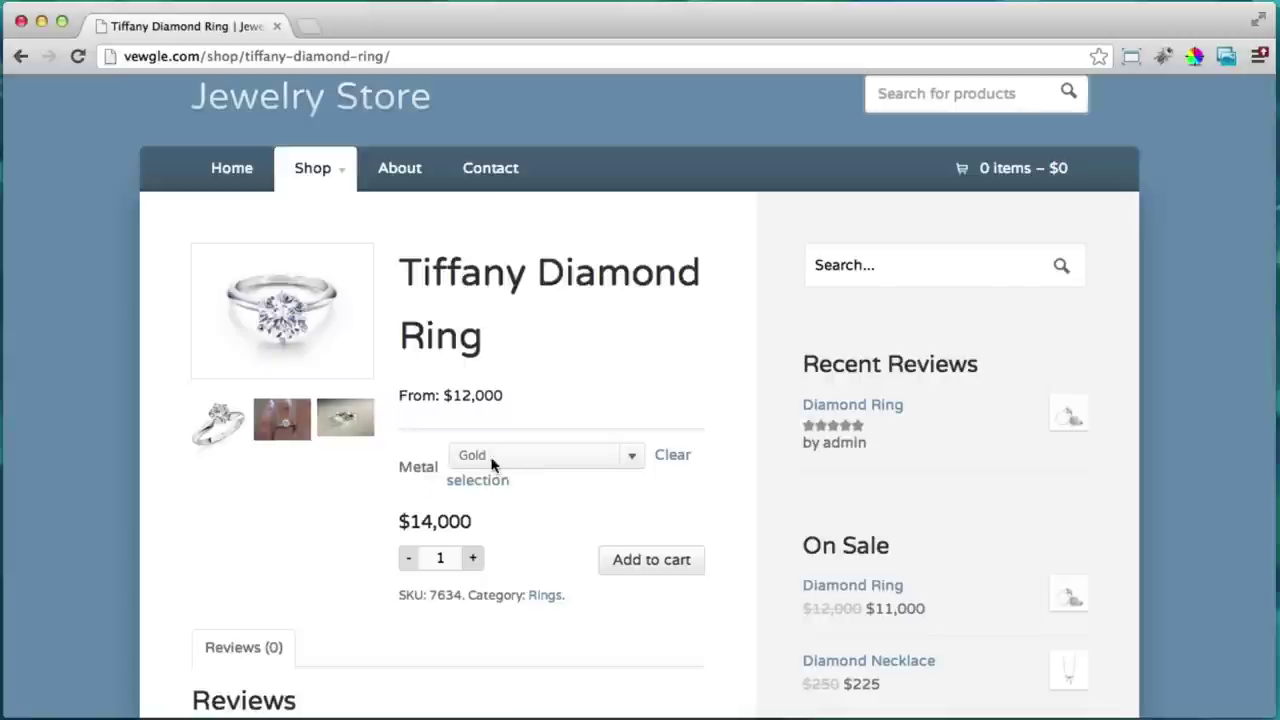
Set the Tiffany Diamond Ring's metal to Platinum, at $17,000, after briefly trying Silver.
left_click(631, 459)
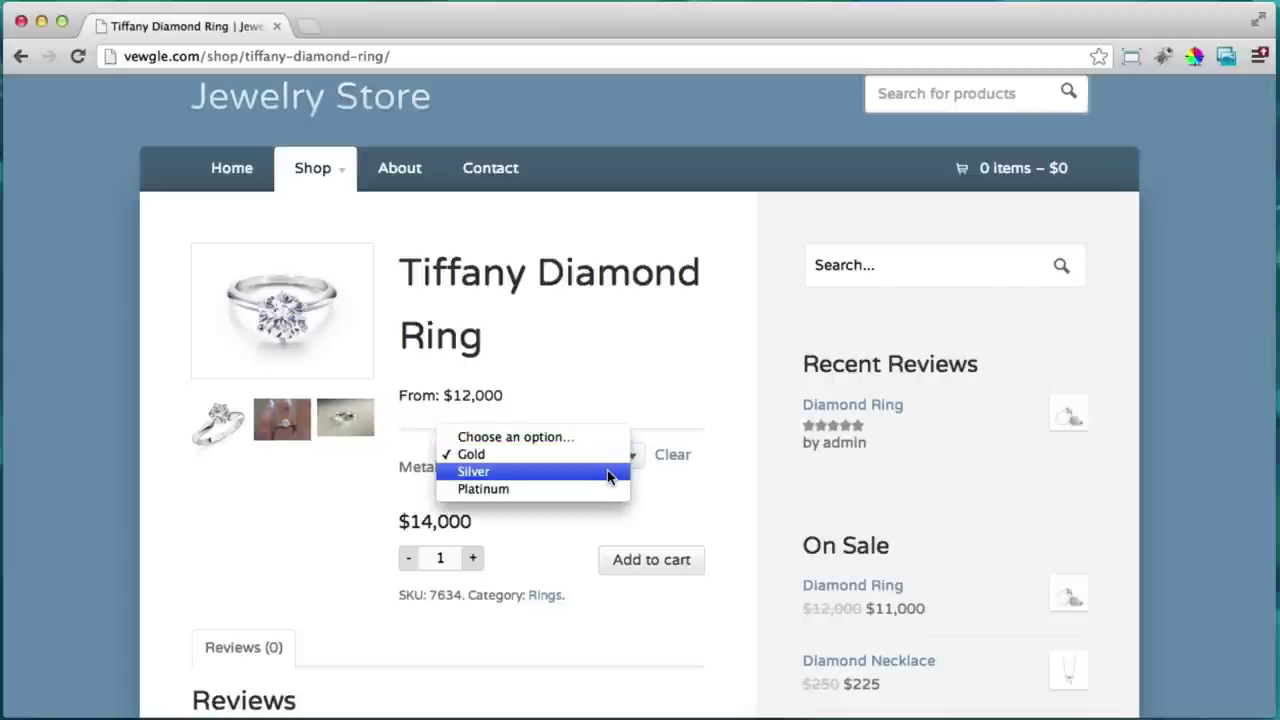
left_click(609, 476)
left_click_drag(411, 524, 458, 522)
left_click(636, 458)
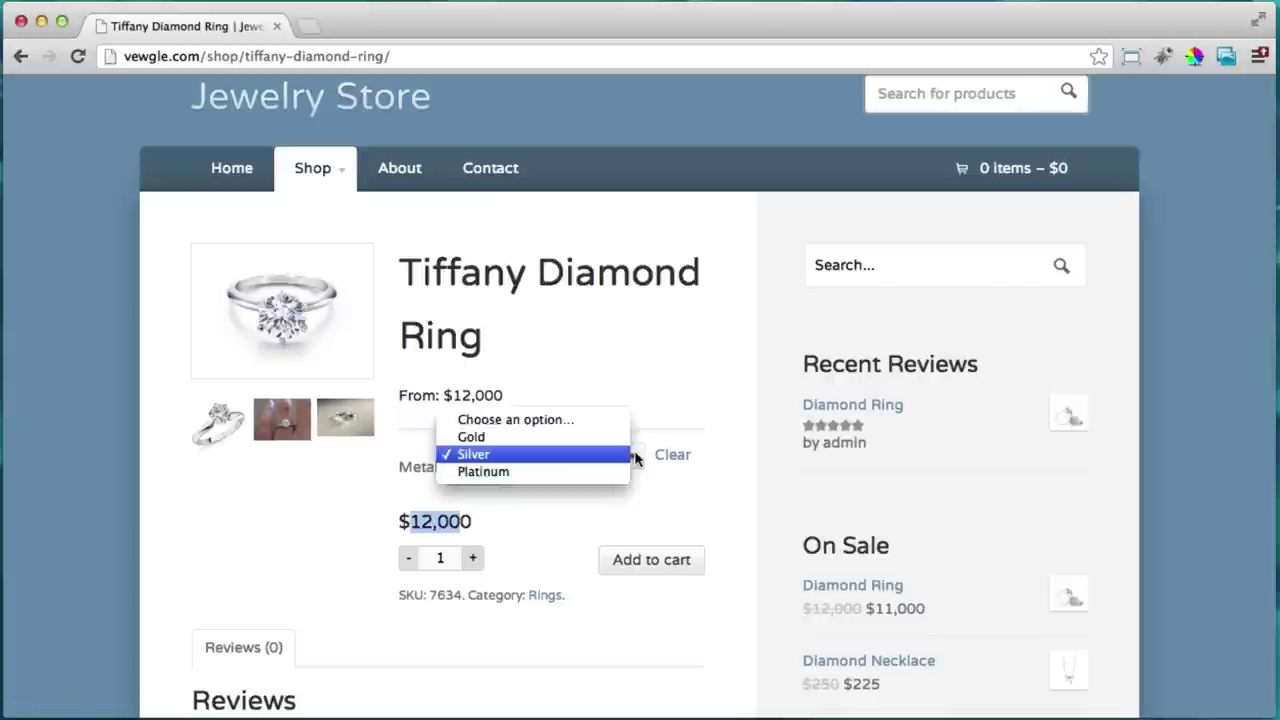
left_click(587, 474)
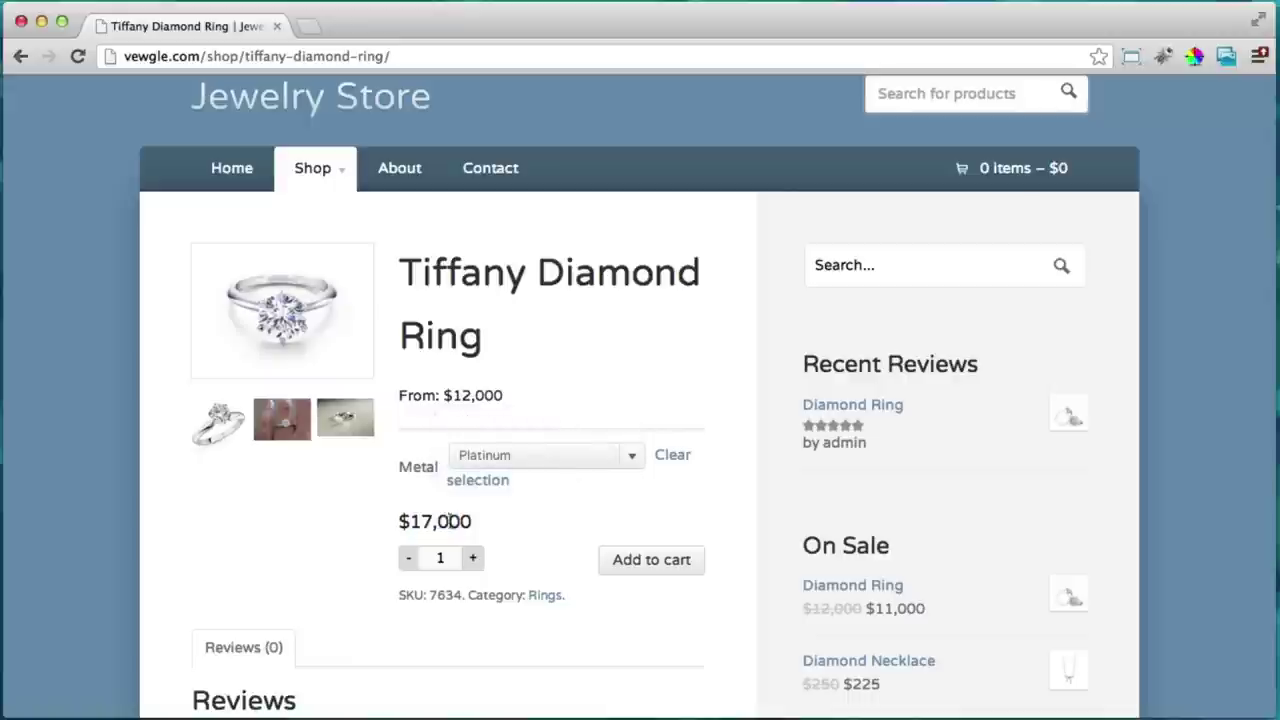
scroll(531, 490, "down", 5)
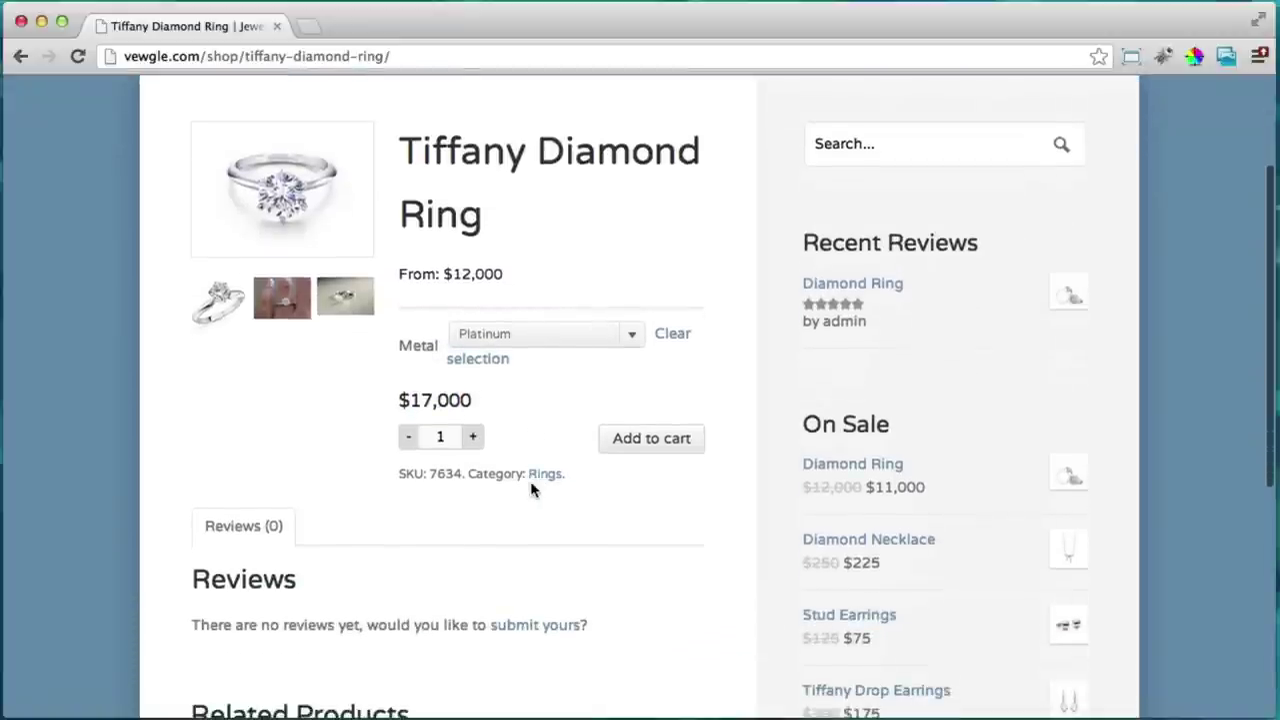
scroll(320, 420, "down", 2)
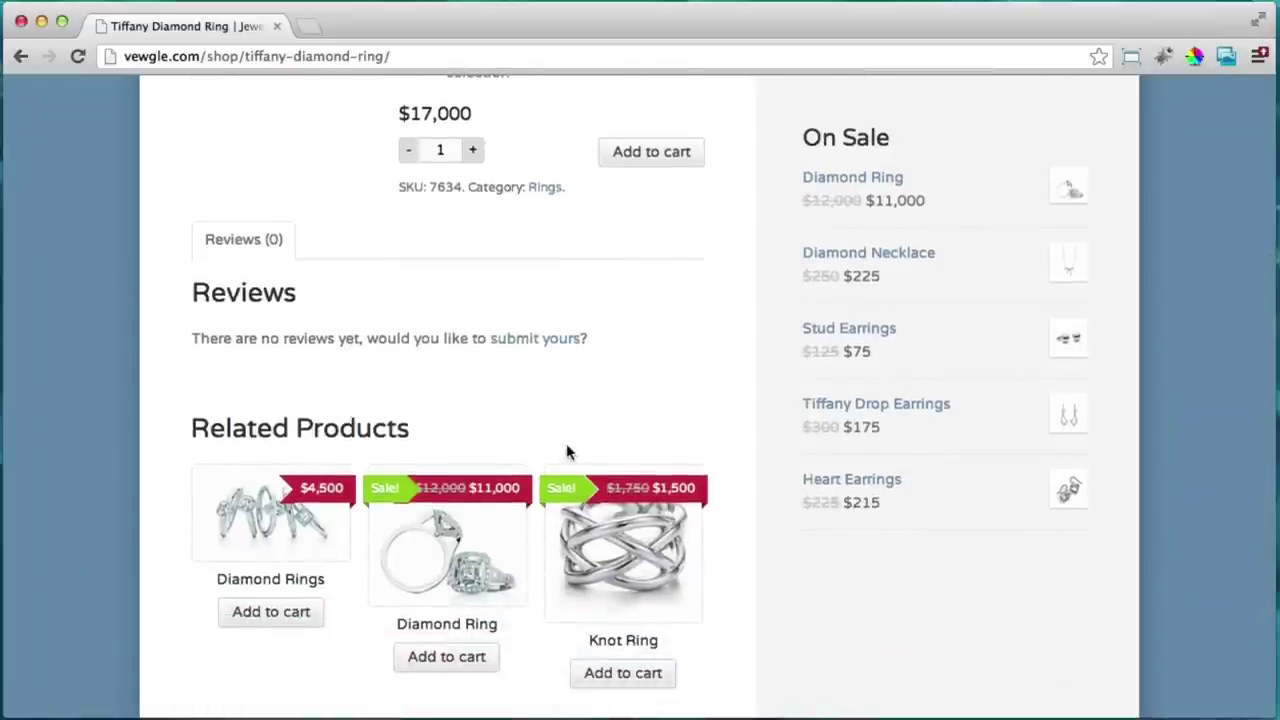
scroll(567, 430, "up", 3)
scroll(569, 417, "up", 1)
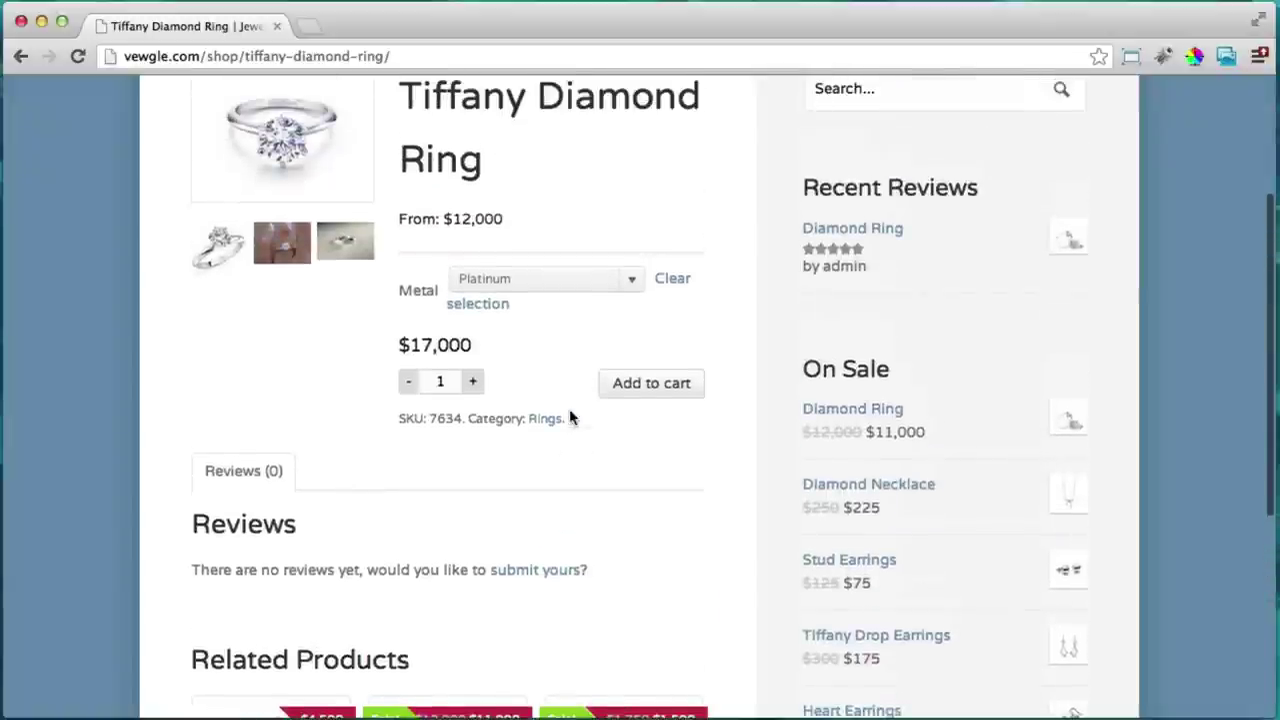
scroll(568, 460, "up", 3)
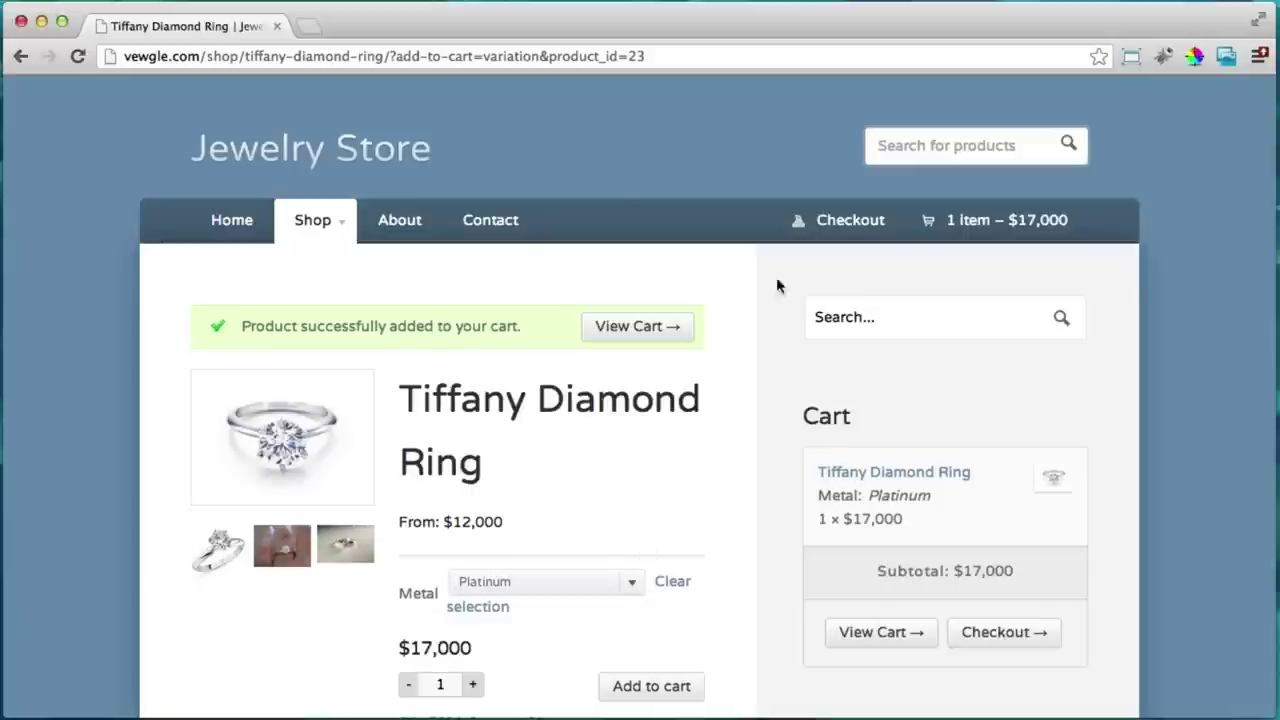
Review the cart, then open the Heart Necklace page from the Necklaces category.
left_click(624, 330)
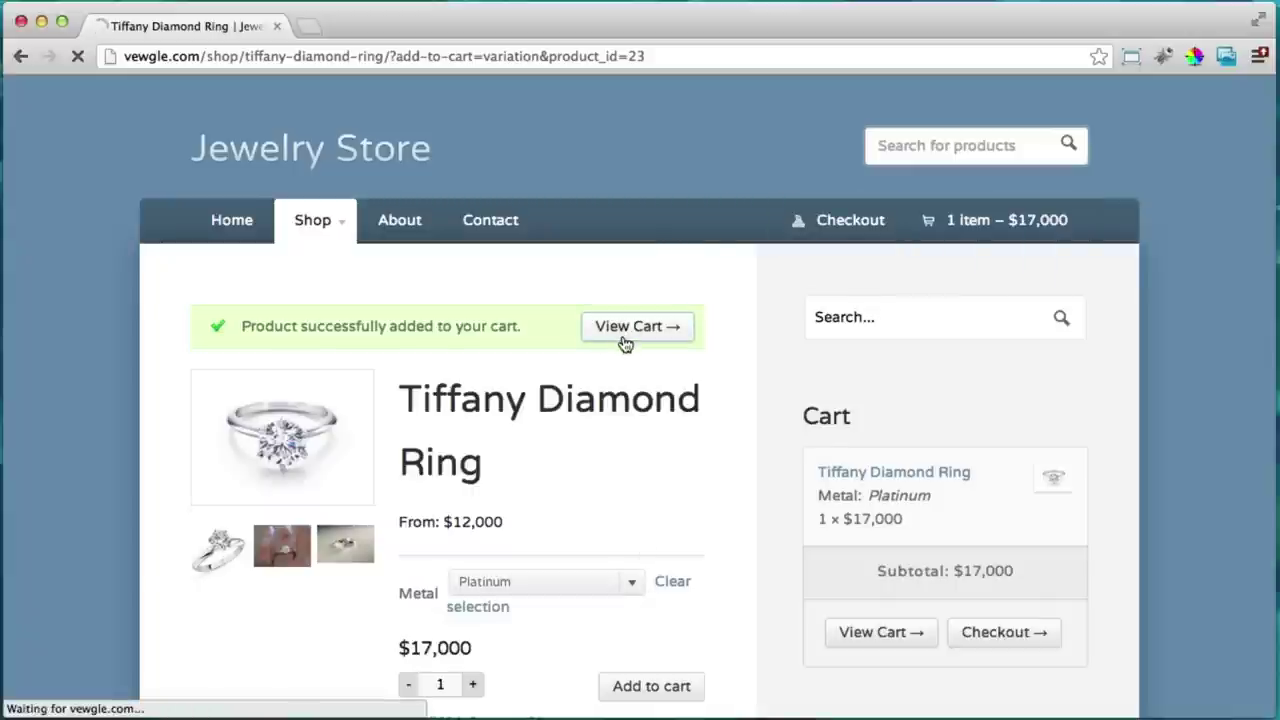
scroll(620, 340, "down", 2)
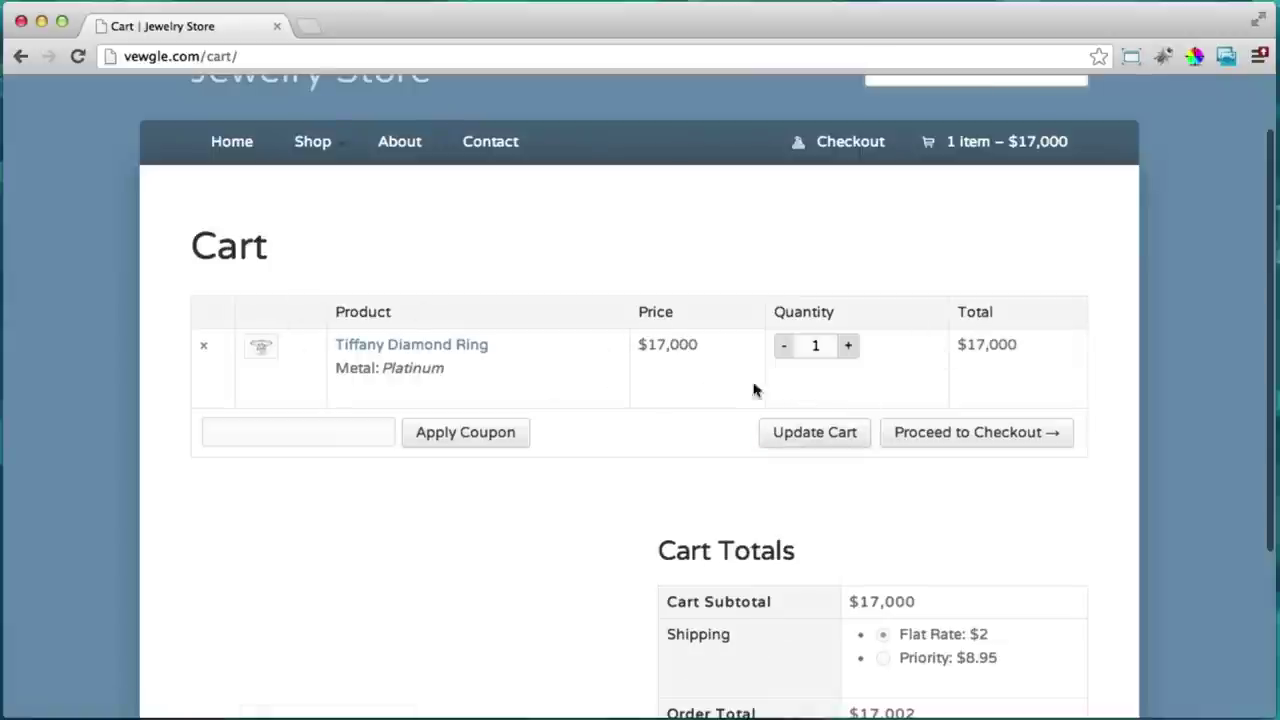
mouse_move(334, 146)
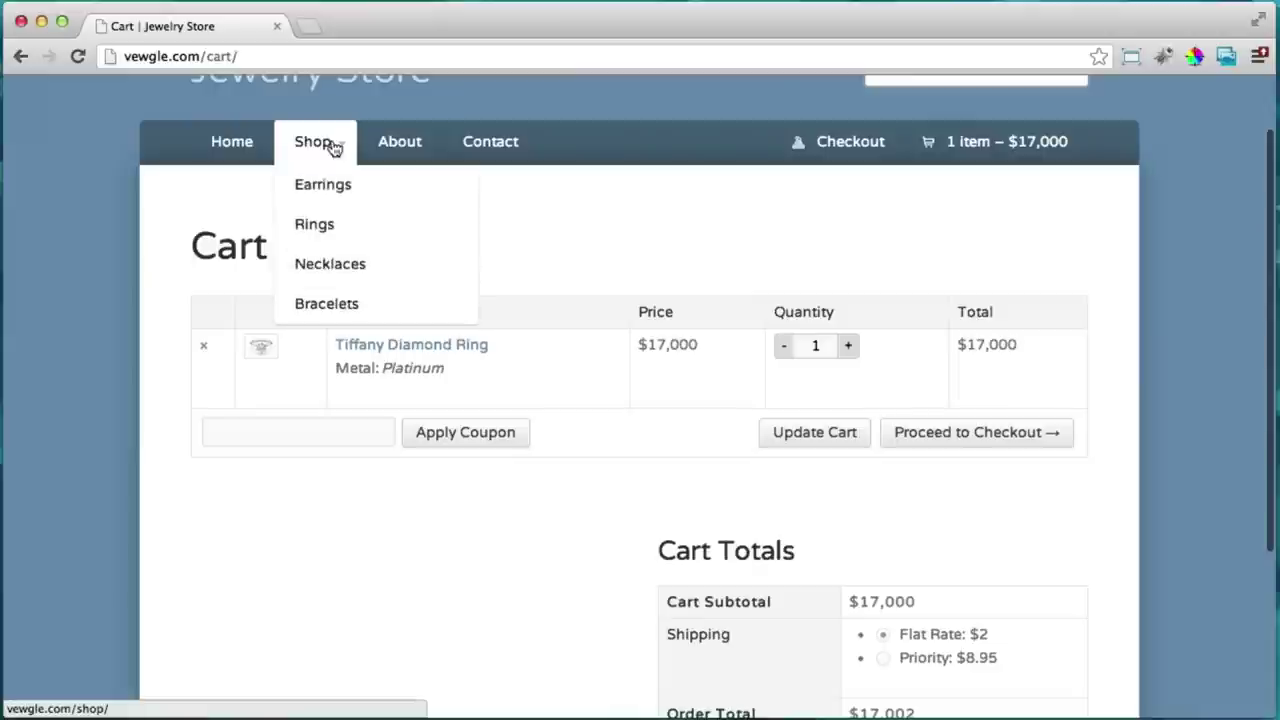
left_click(340, 266)
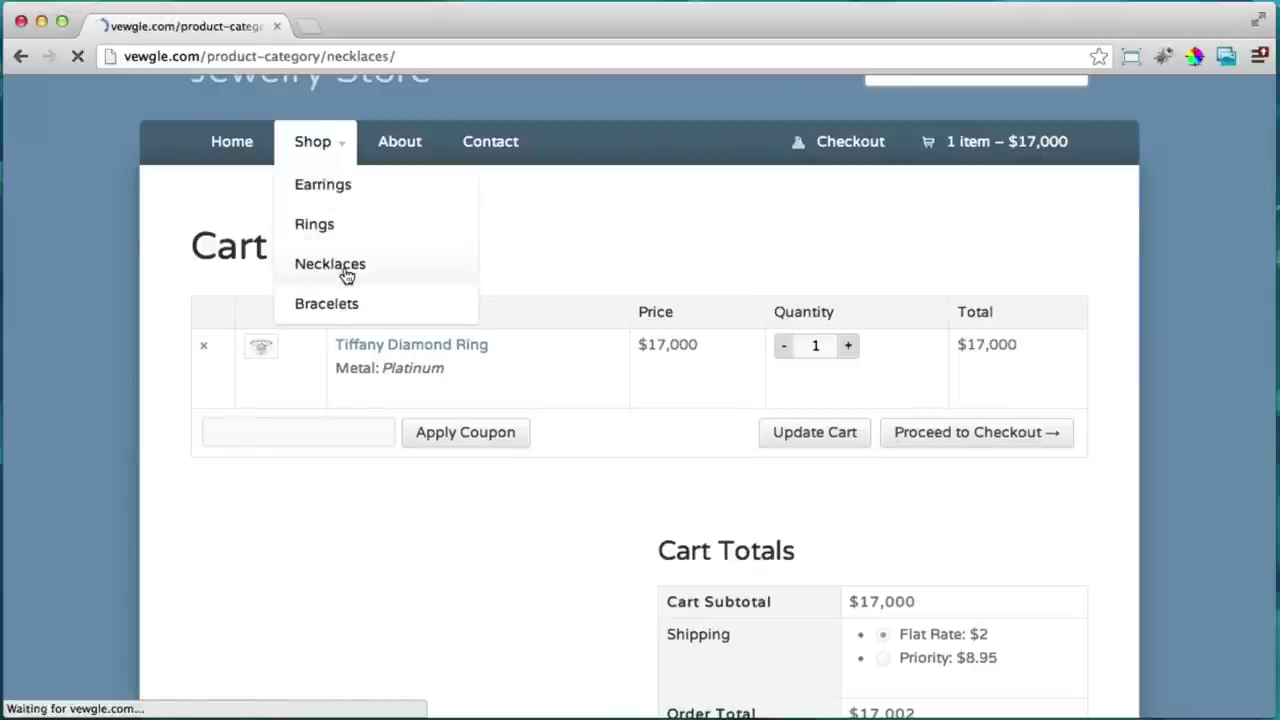
scroll(631, 252, "down", 2)
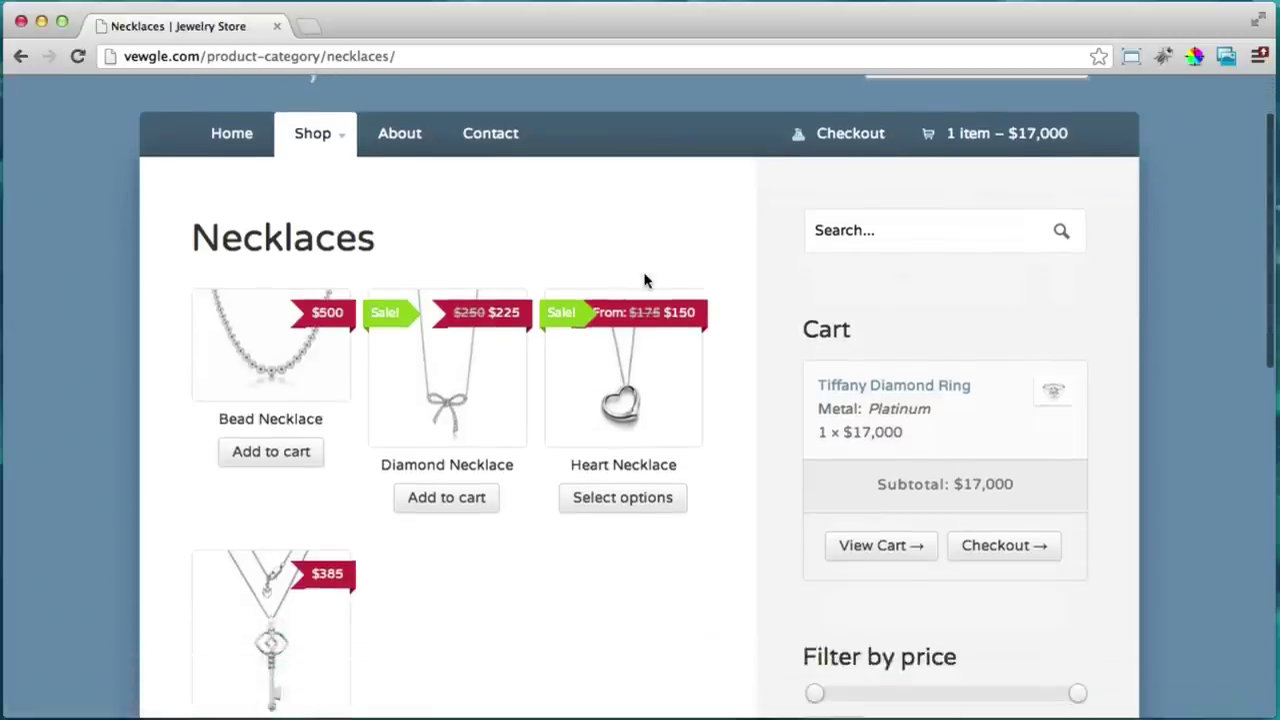
scroll(755, 395, "down", 2)
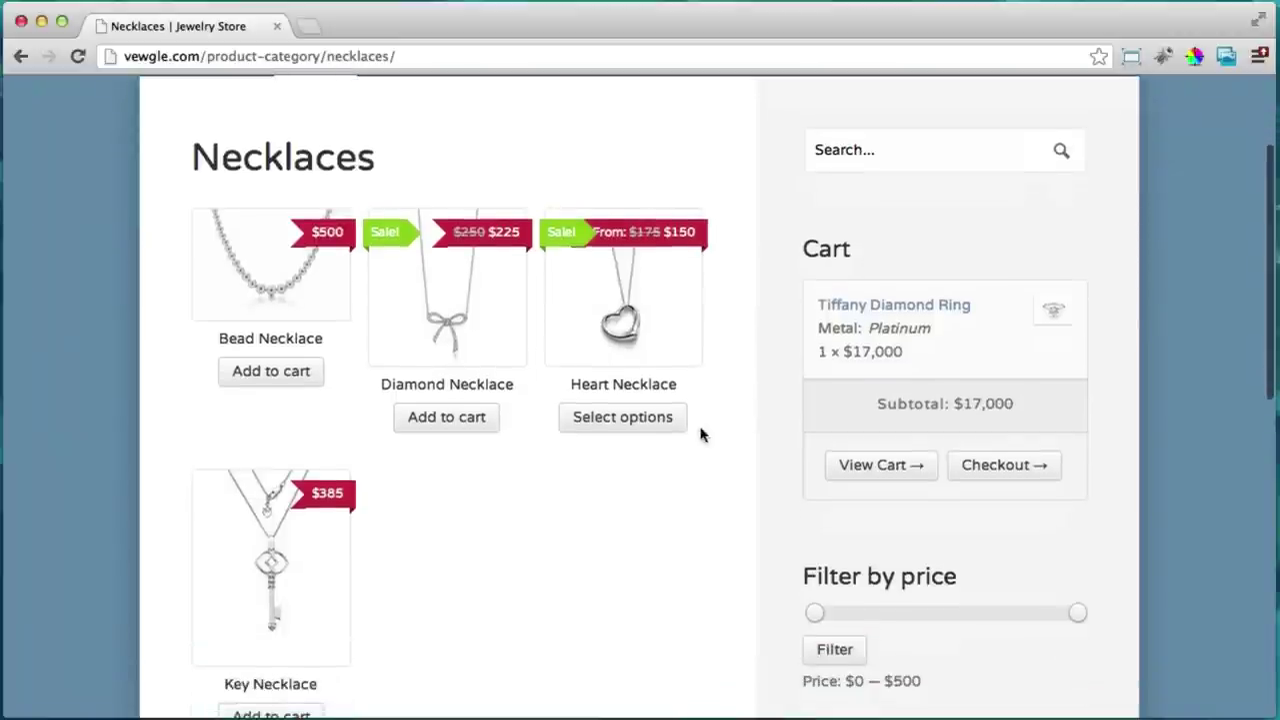
left_click(648, 330)
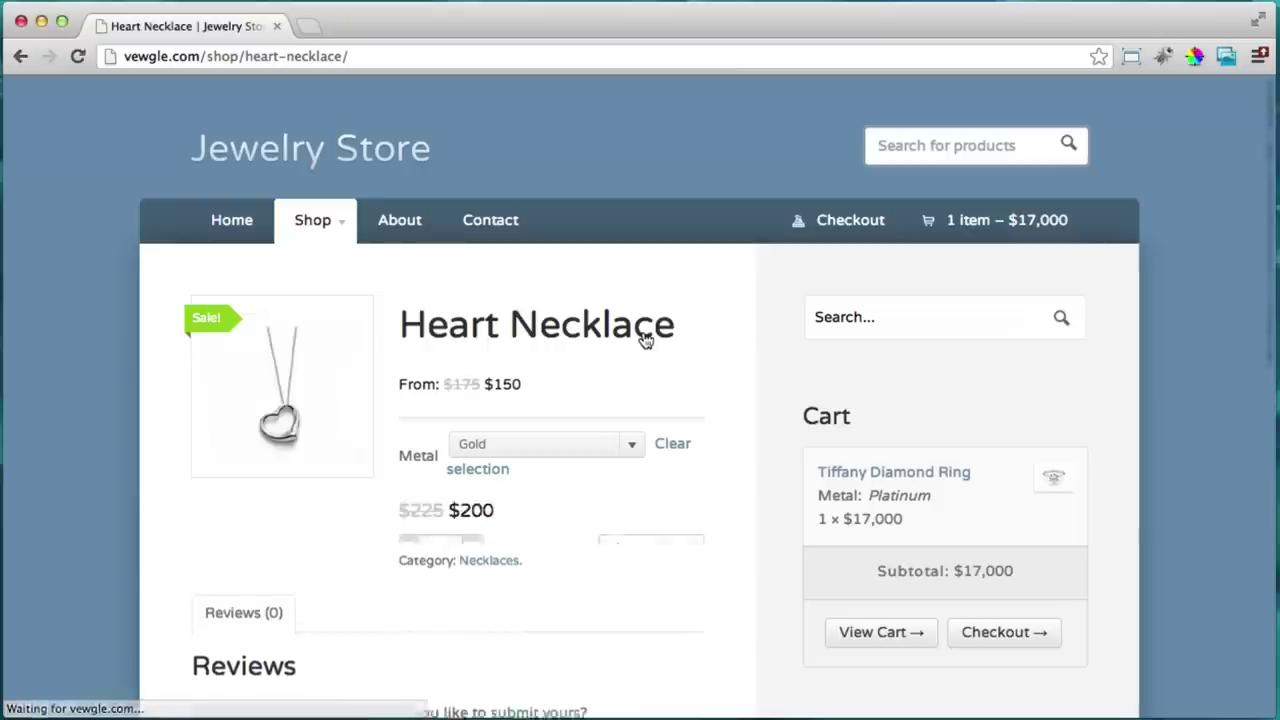
Add a Silver Heart Necklace at $150 to the cart.
scroll(697, 325, "down", 1)
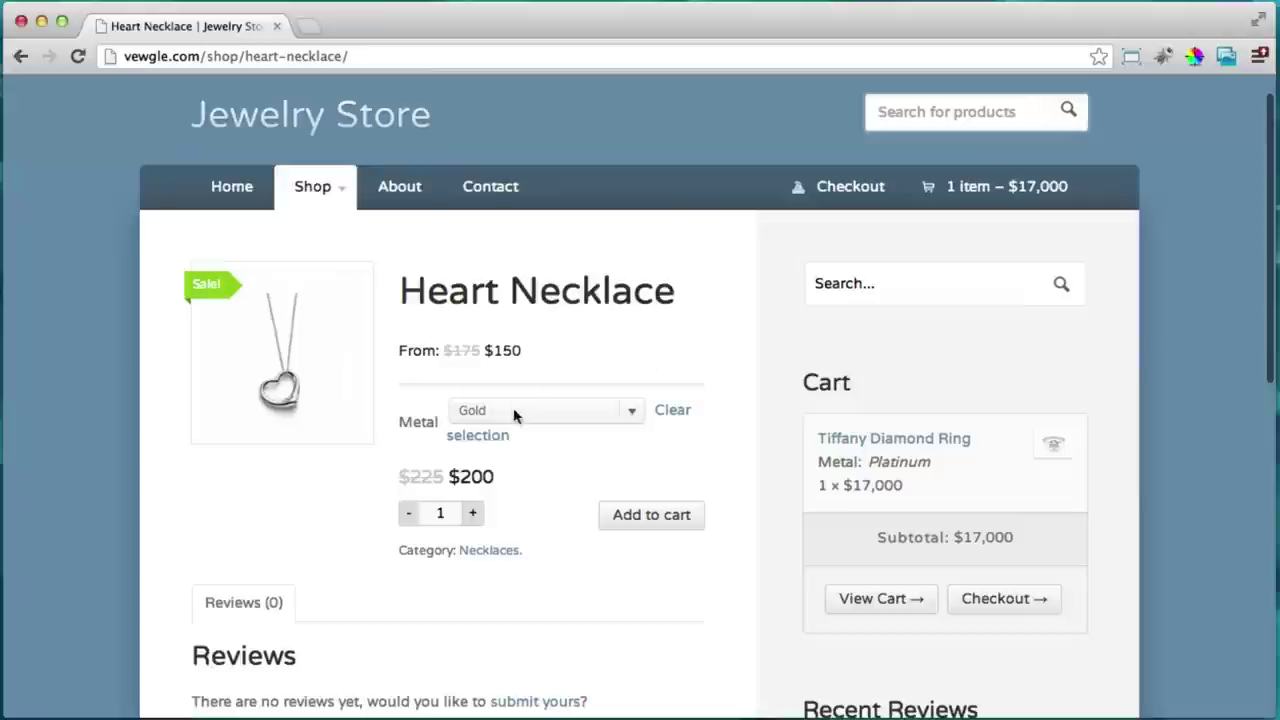
left_click(620, 415)
left_click(586, 429)
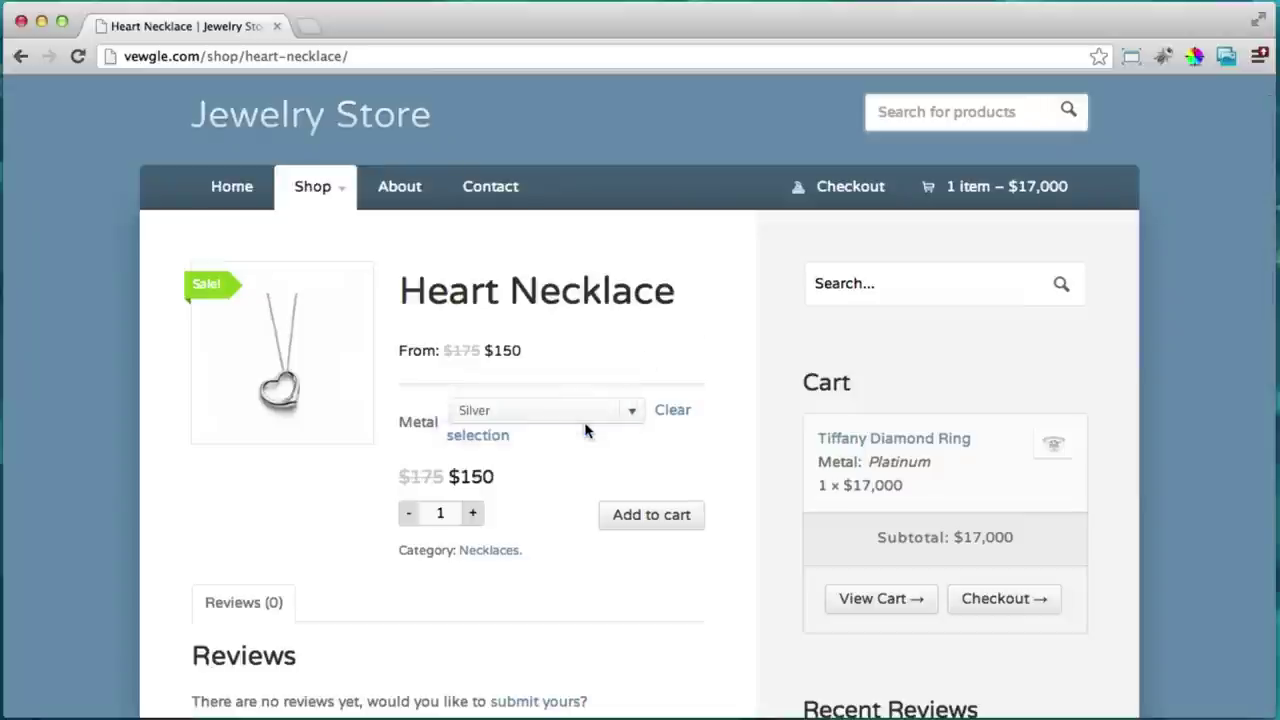
scroll(598, 407, "down", 3)
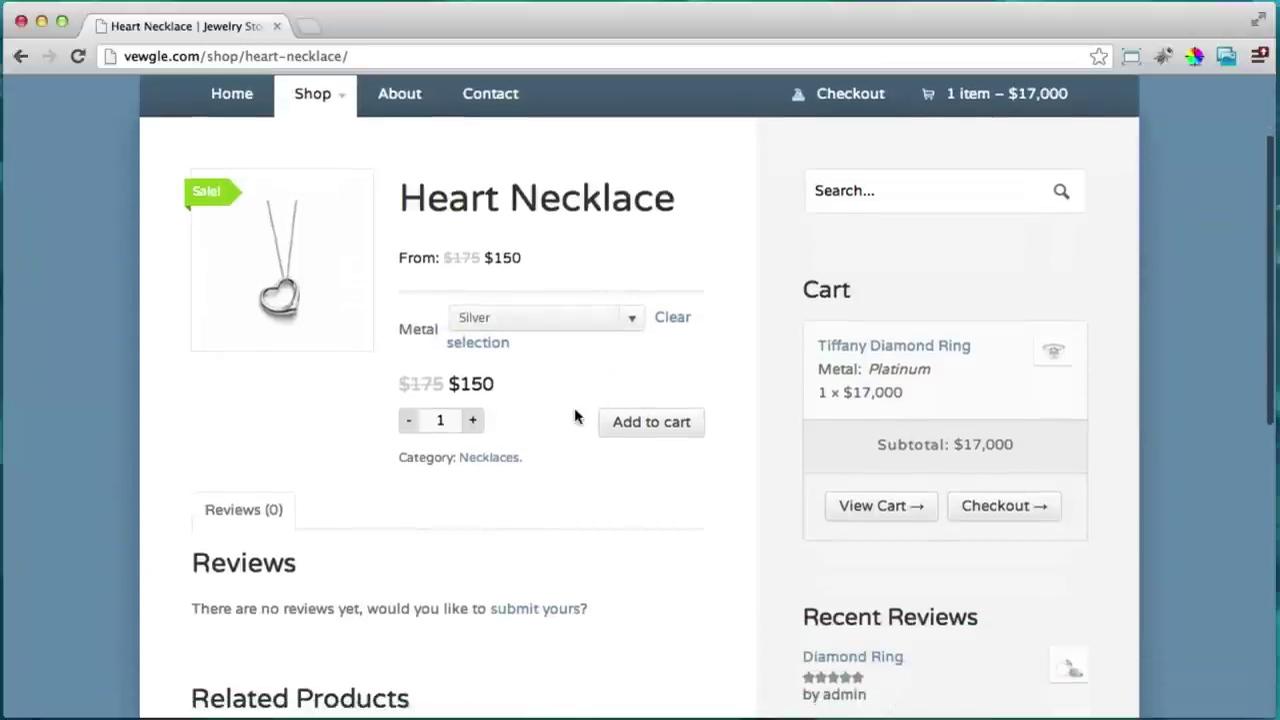
left_click(665, 427)
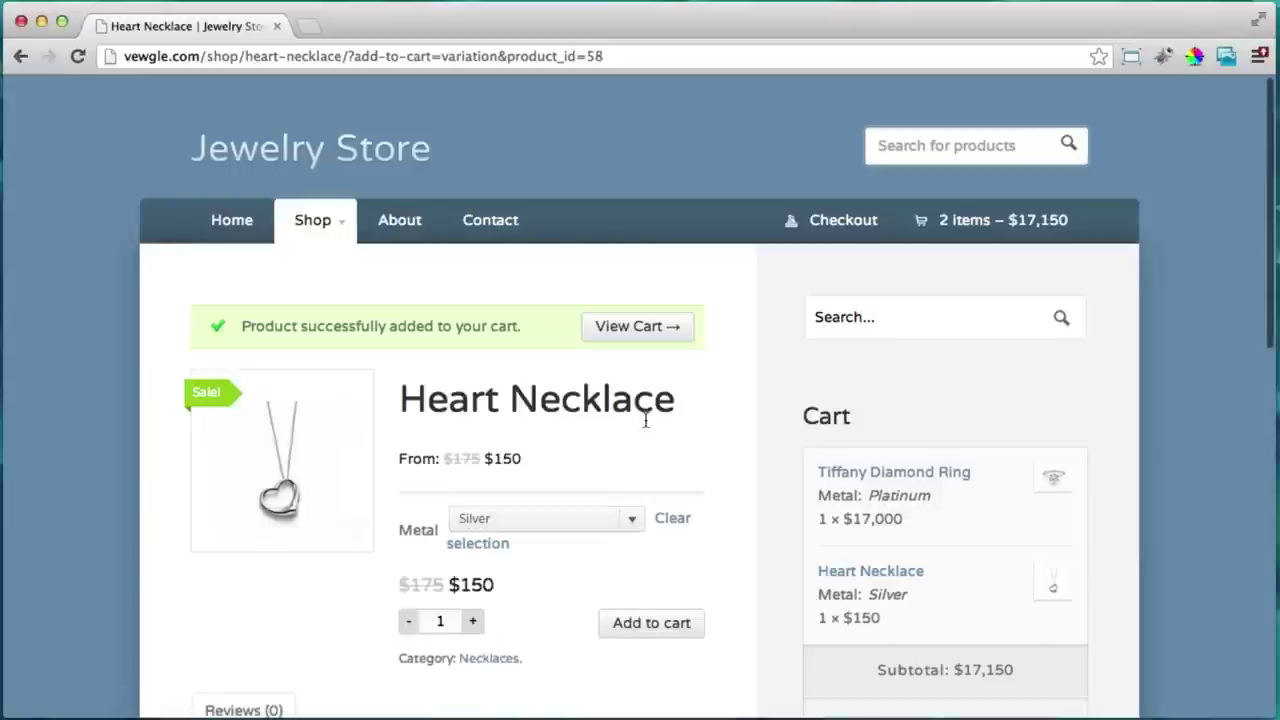
Check the cart totals and remove the Tiffany Diamond Ring, leaving the $150 Silver Heart Necklace.
left_click(632, 332)
scroll(660, 330, "down", 2)
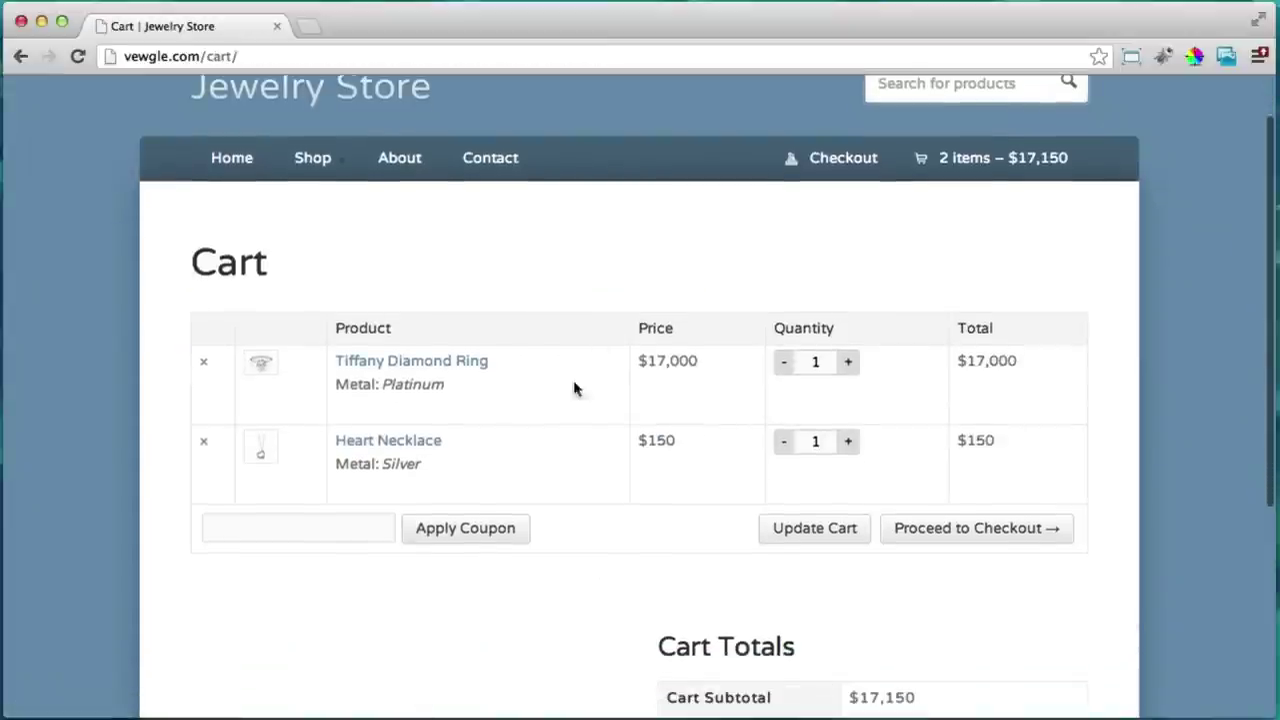
scroll(800, 366, "down", 2)
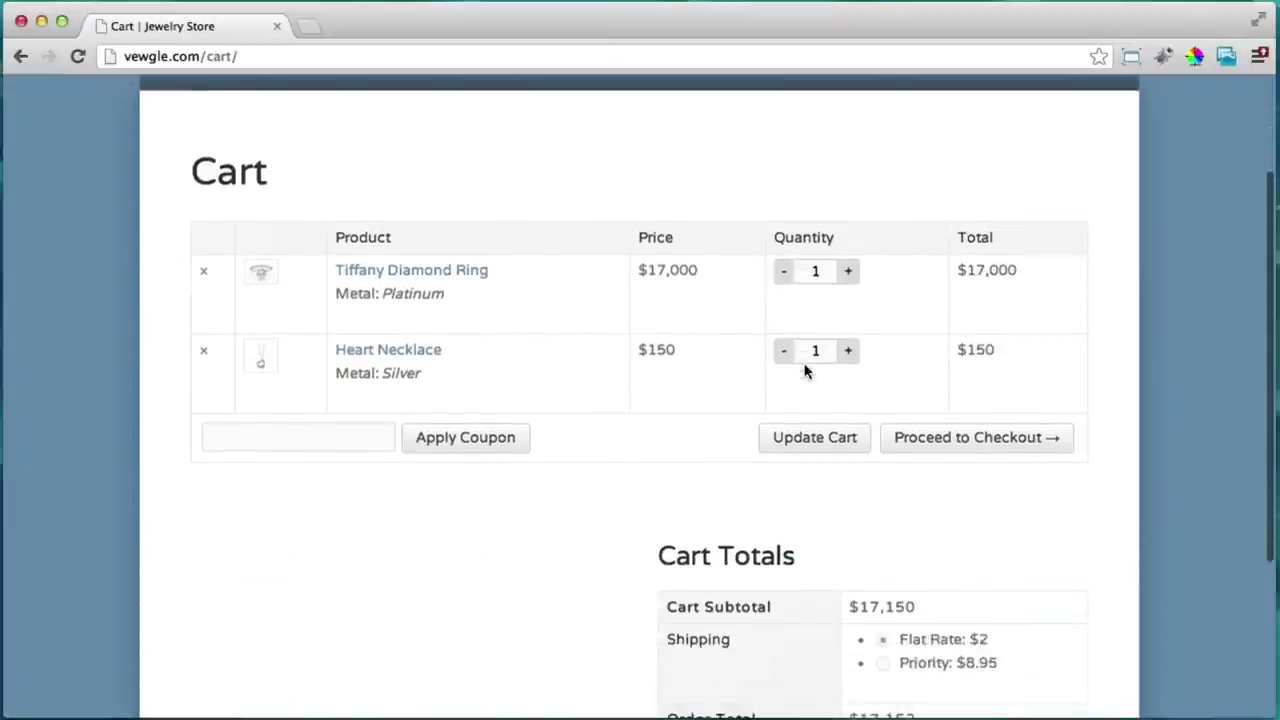
scroll(751, 491, "down", 2)
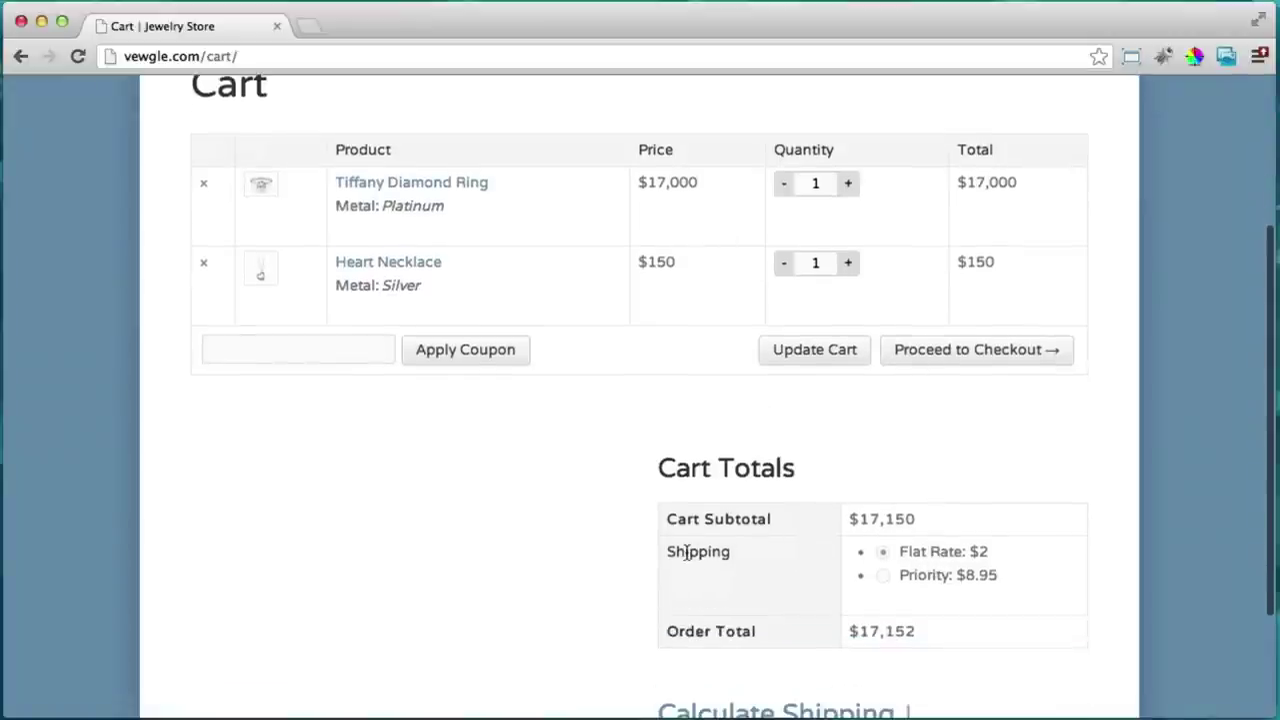
left_click_drag(669, 553, 718, 550)
left_click(714, 547)
scroll(834, 549, "up", 3)
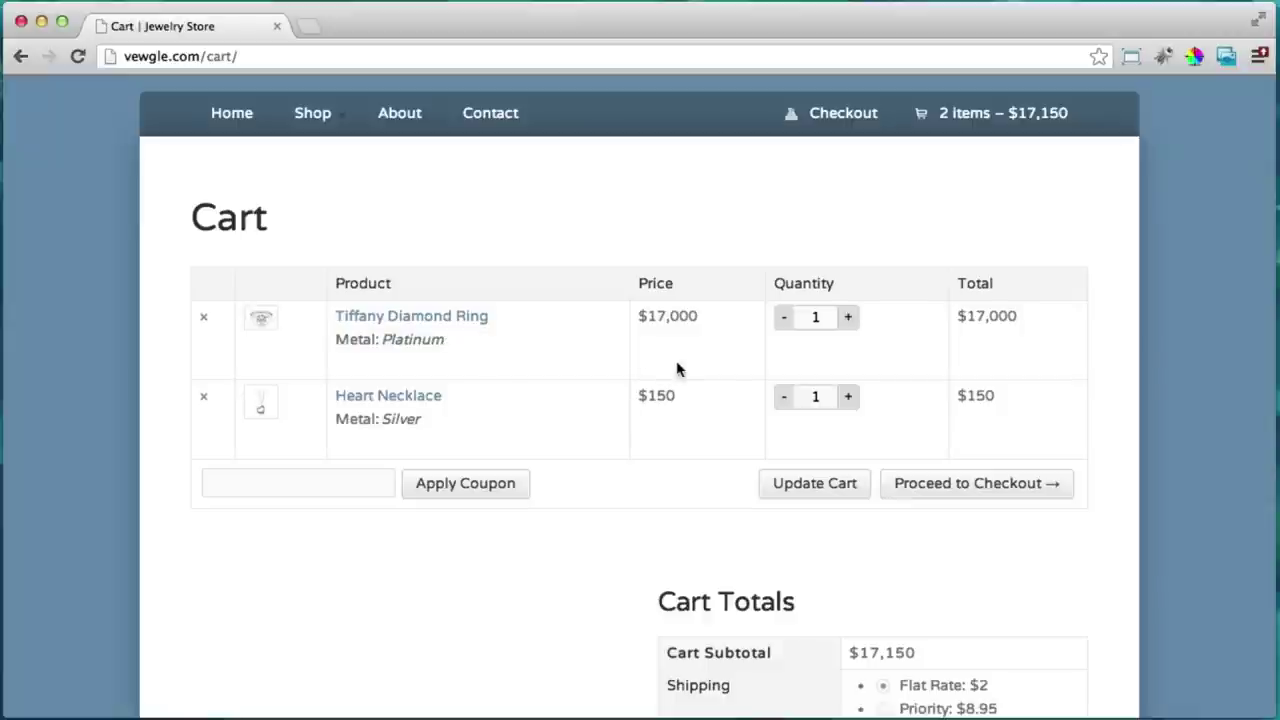
left_click(204, 323)
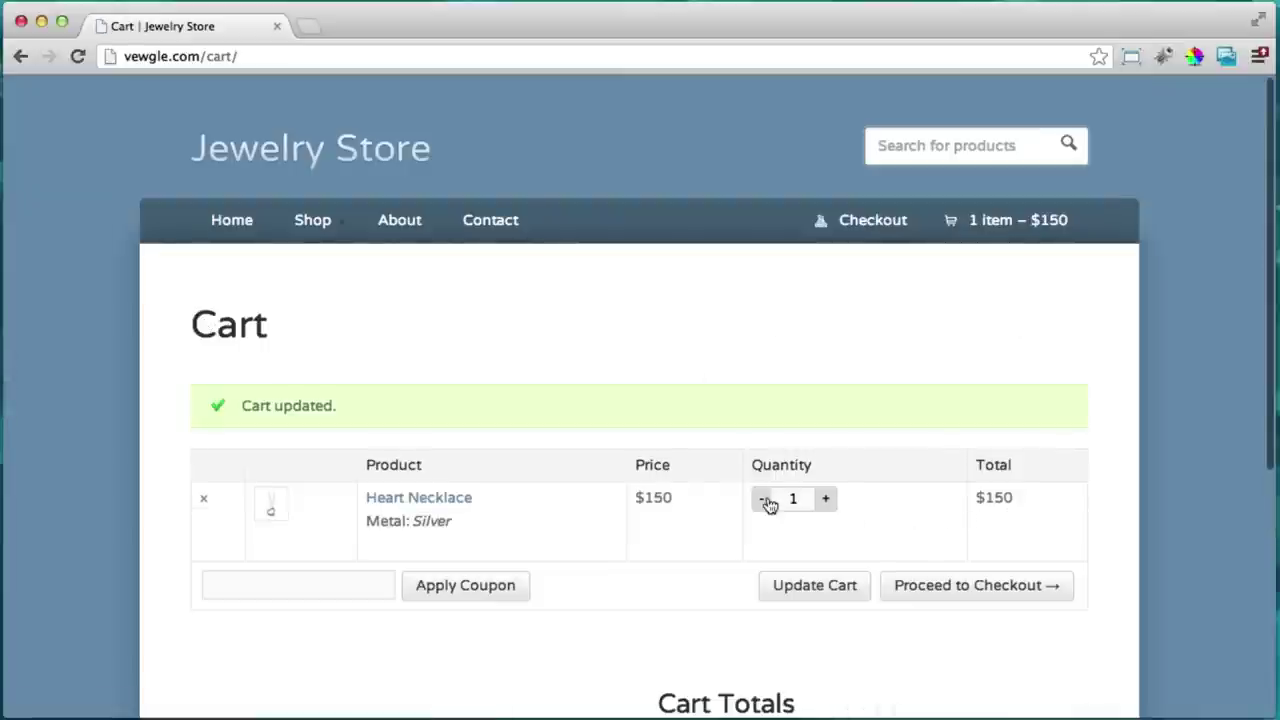
mouse_move(311, 213)
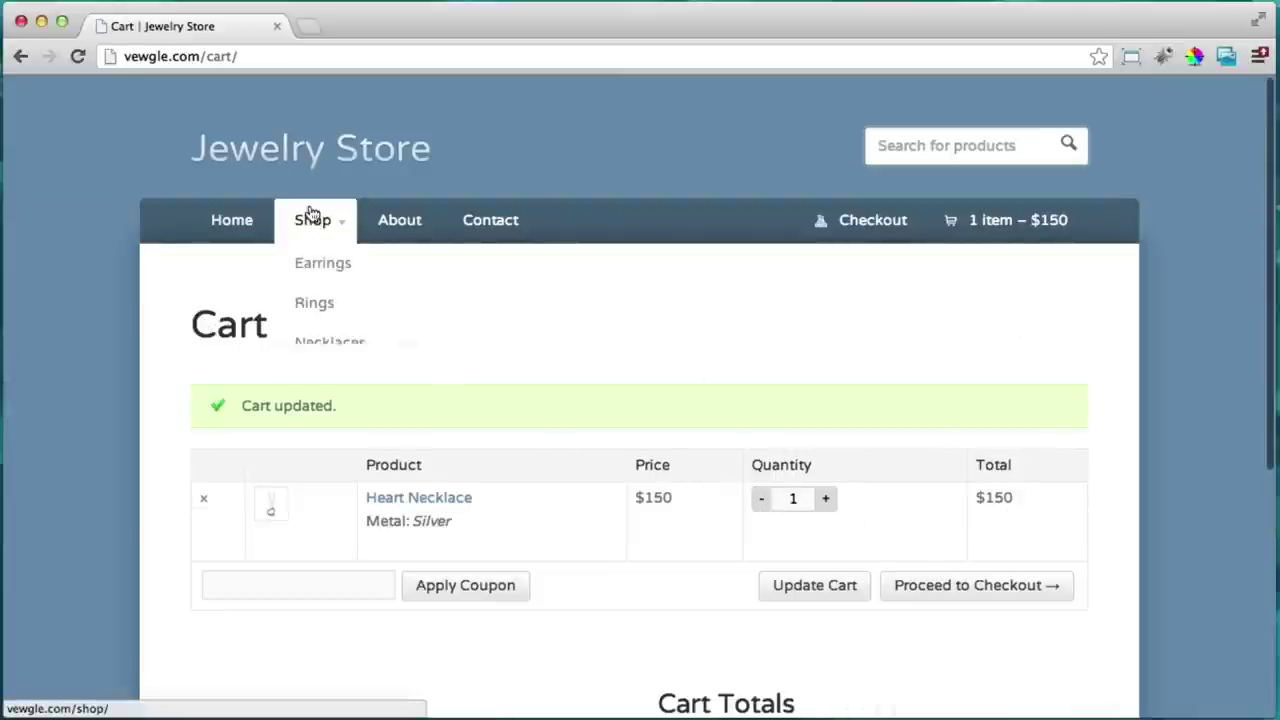
Filter the Rings category to $5,140–$17,000, leaving Diamond Ring and Tiffany Diamond Ring.
left_click(349, 308)
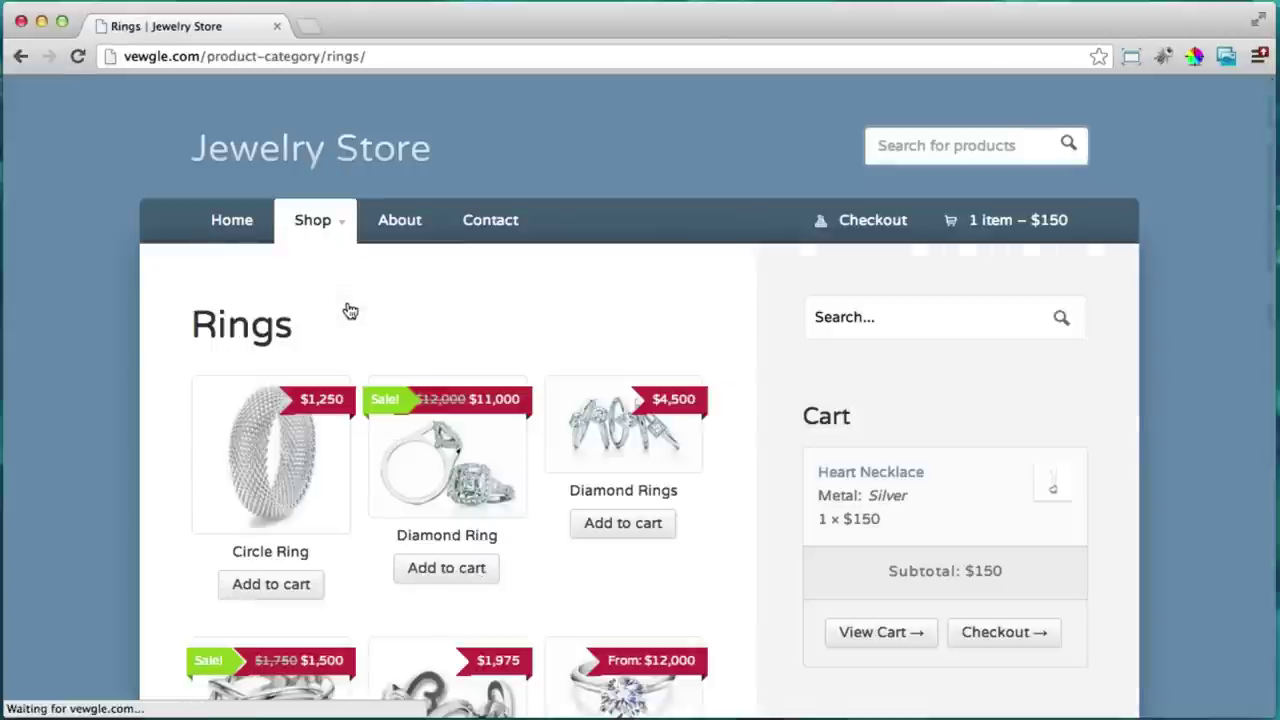
scroll(884, 335, "down", 3)
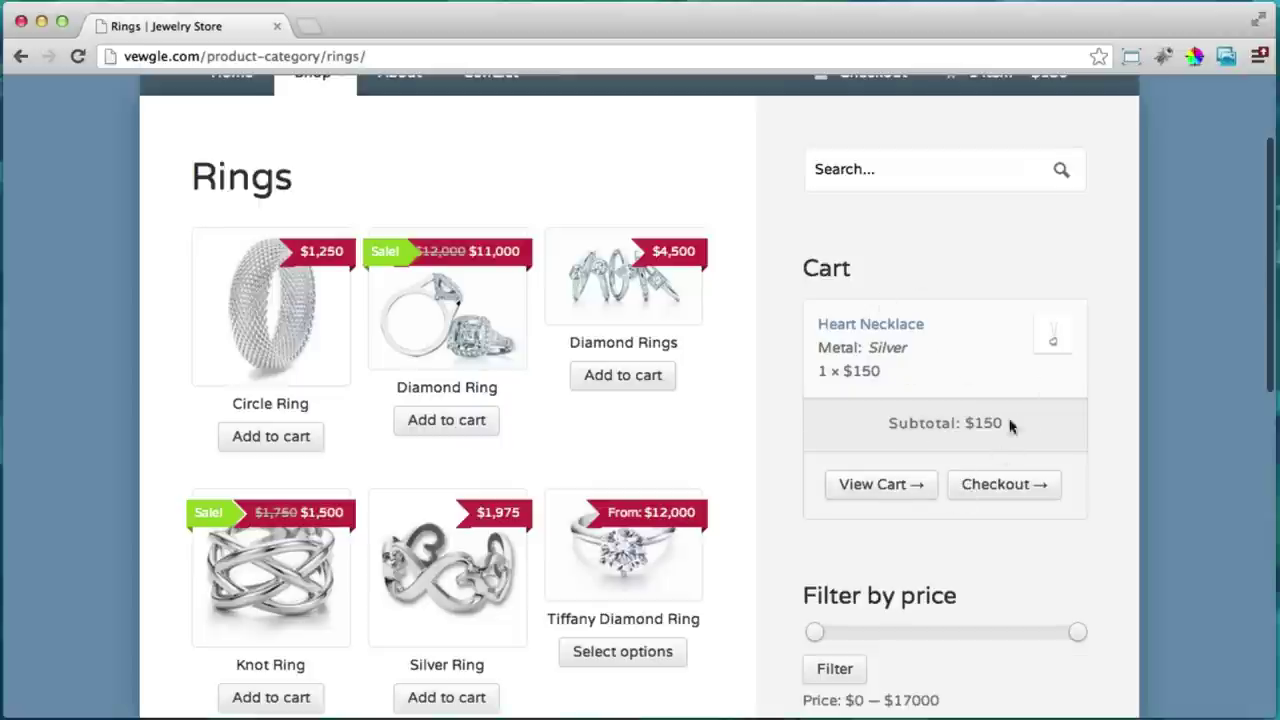
scroll(902, 424, "down", 2)
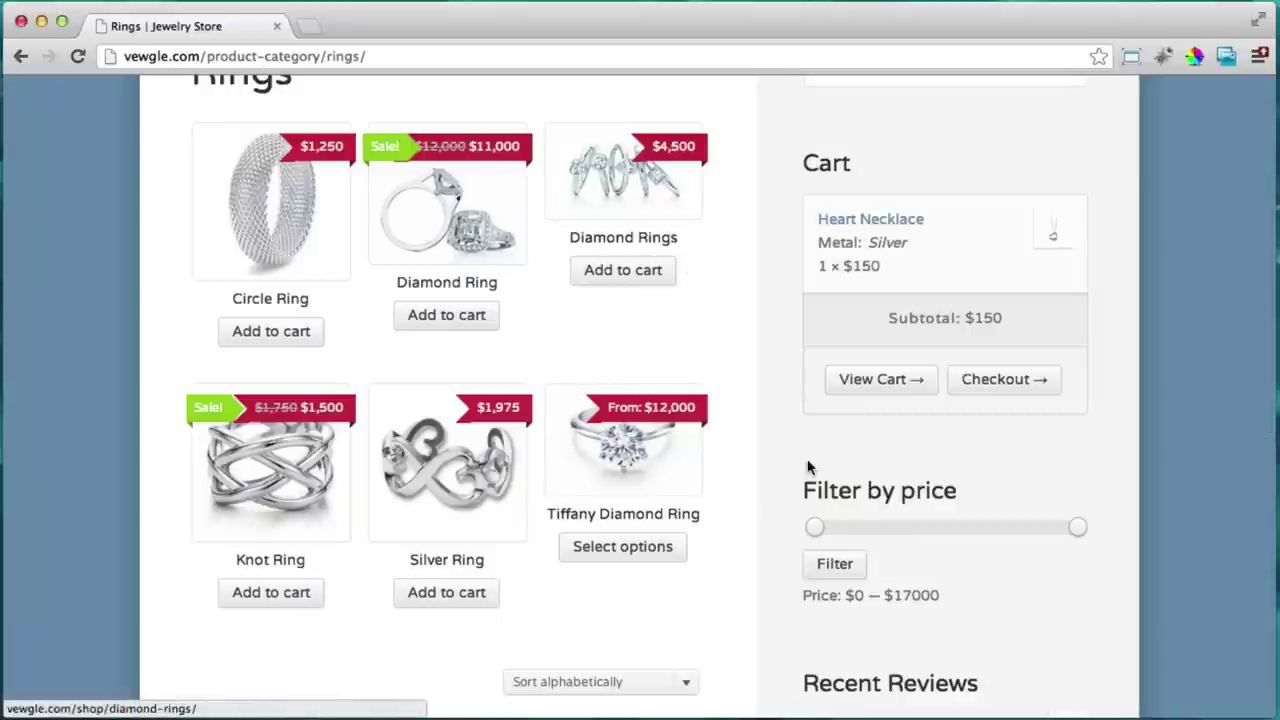
left_click_drag(816, 528, 897, 535)
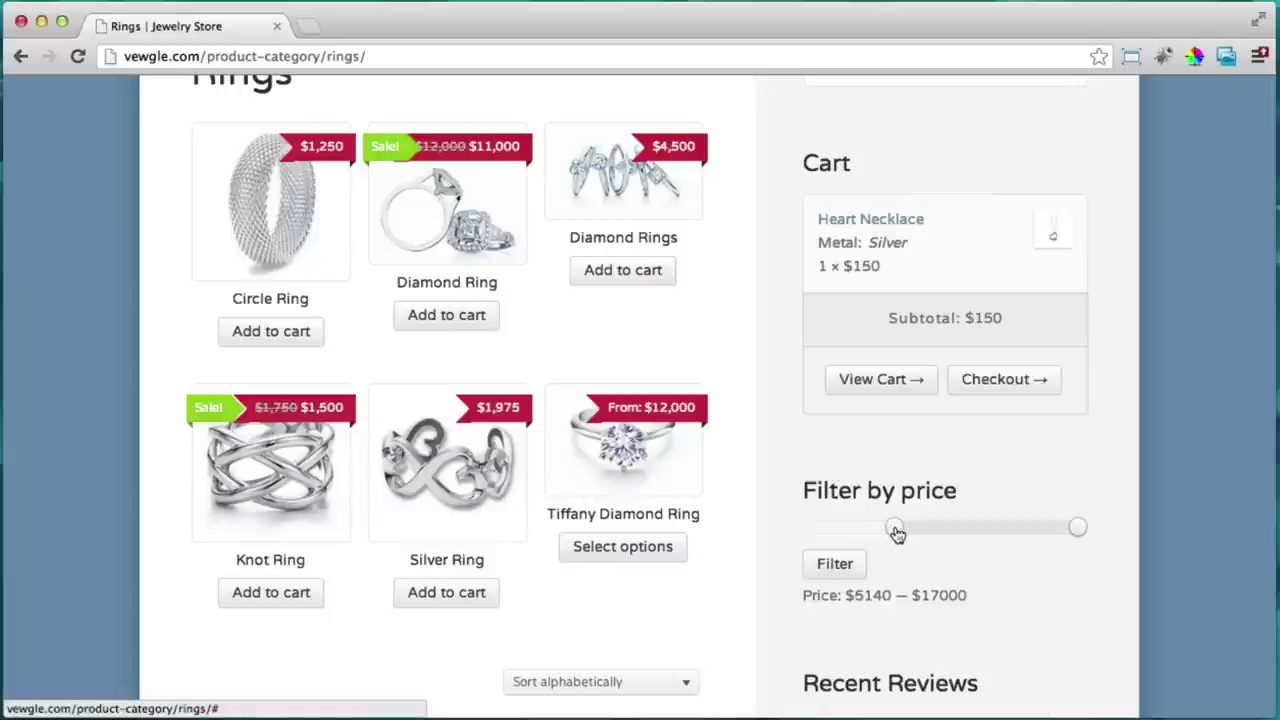
left_click(830, 570)
left_click(830, 568)
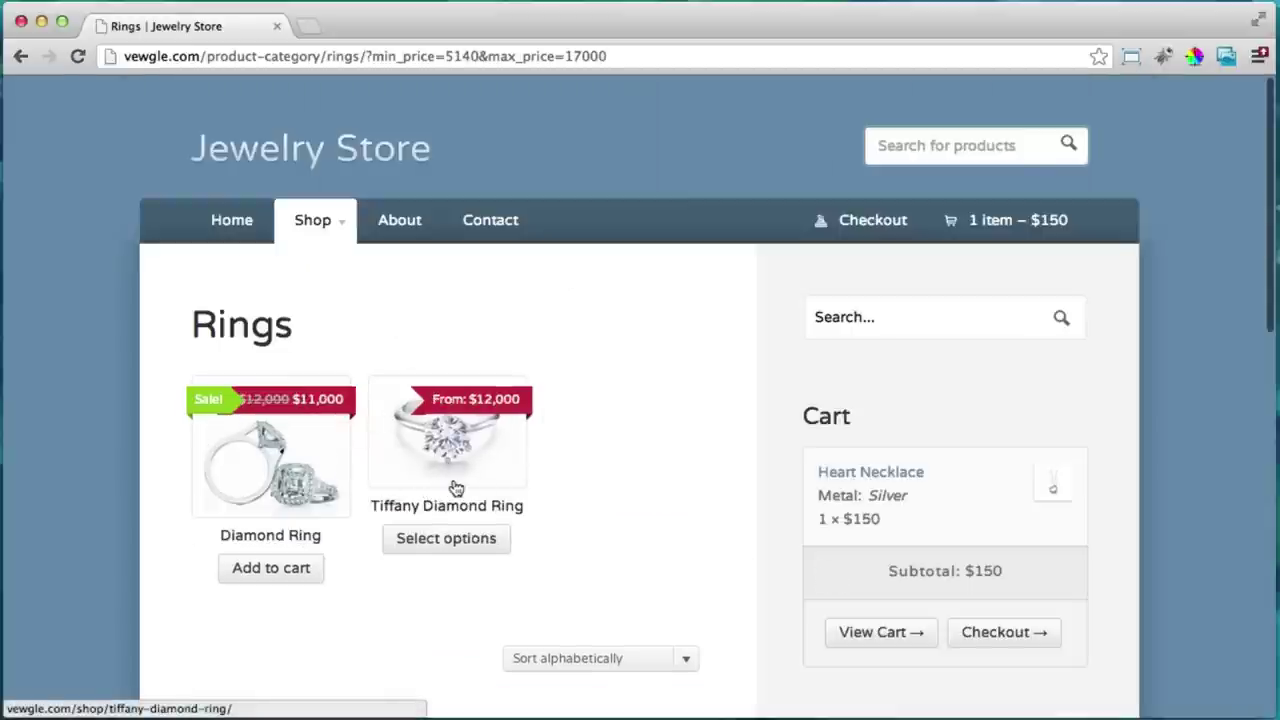
scroll(780, 554, "down", 3)
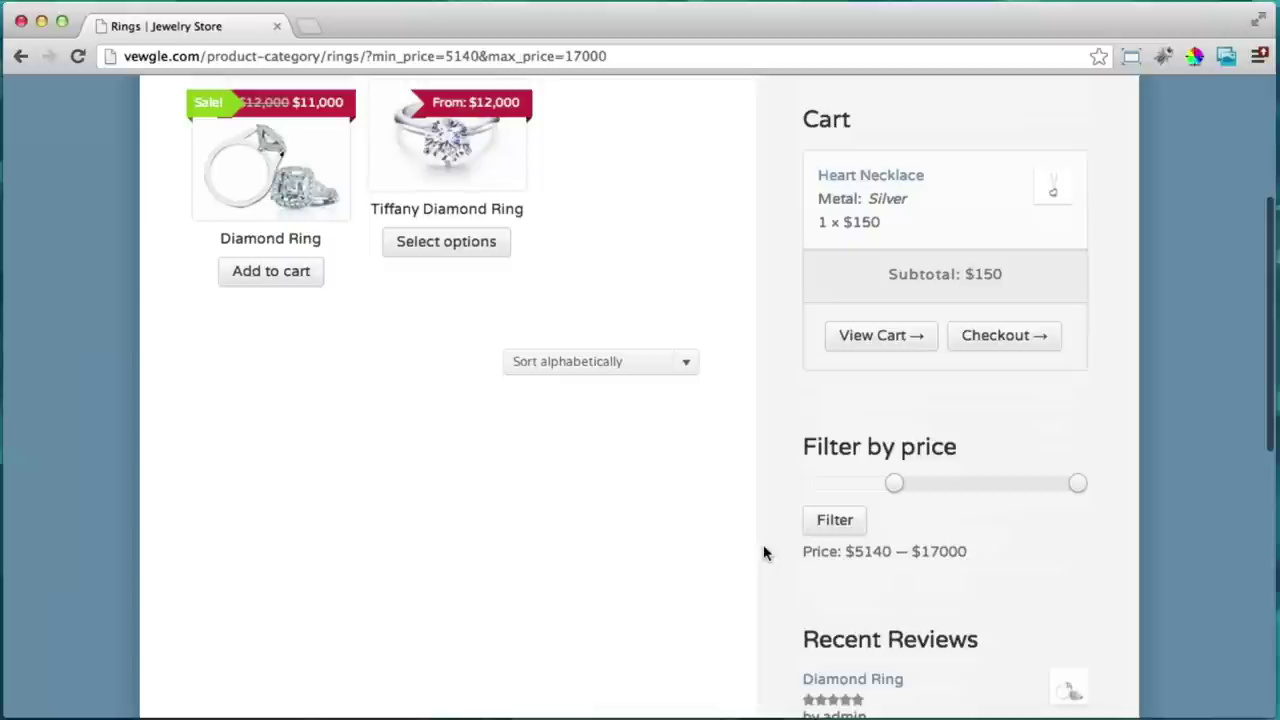
scroll(725, 537, "down", 3)
scroll(725, 537, "up", 6)
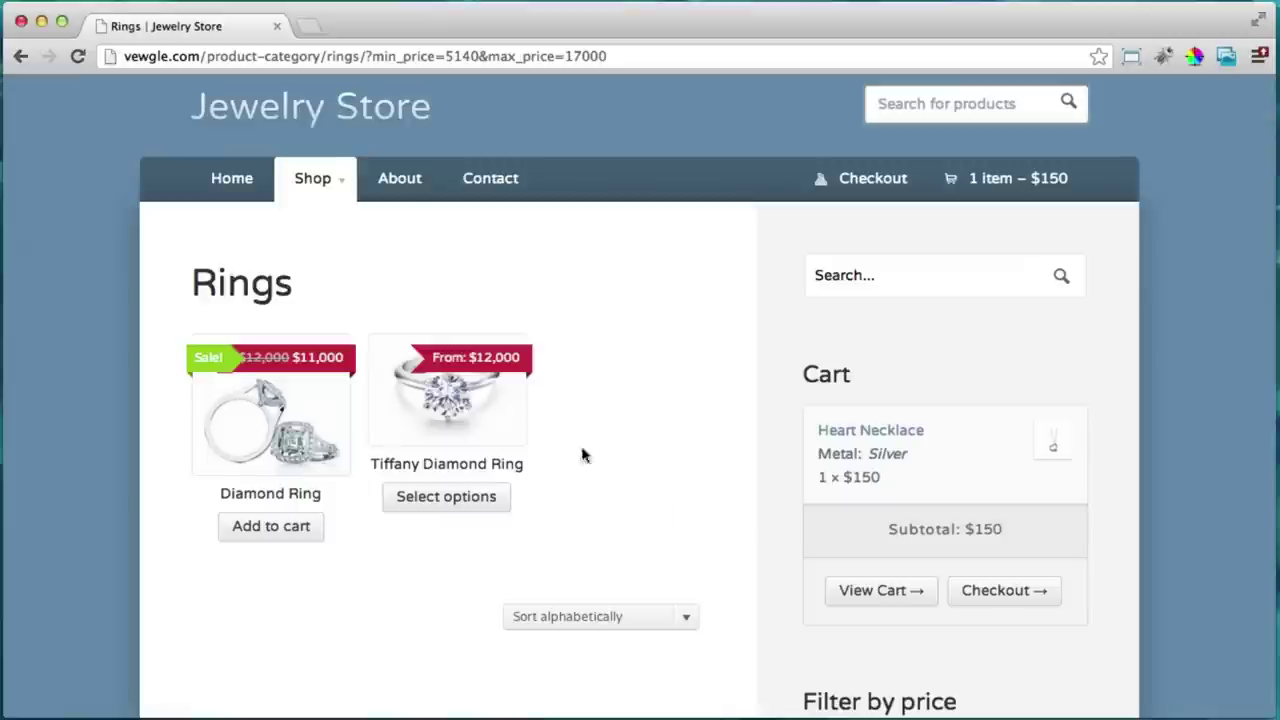
Visit the About and Contact pages, then open the cart with the $150 Silver Heart Necklace.
left_click(407, 186)
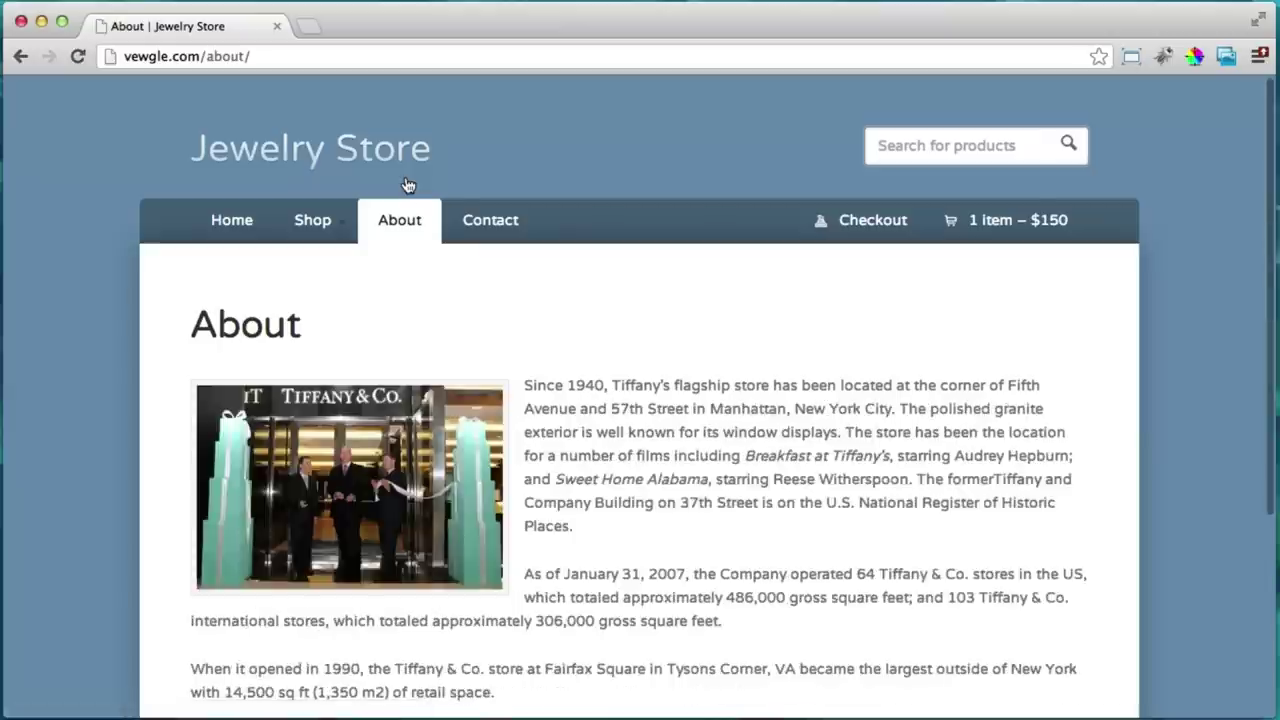
scroll(690, 352, "down", 5)
scroll(690, 352, "down", 1)
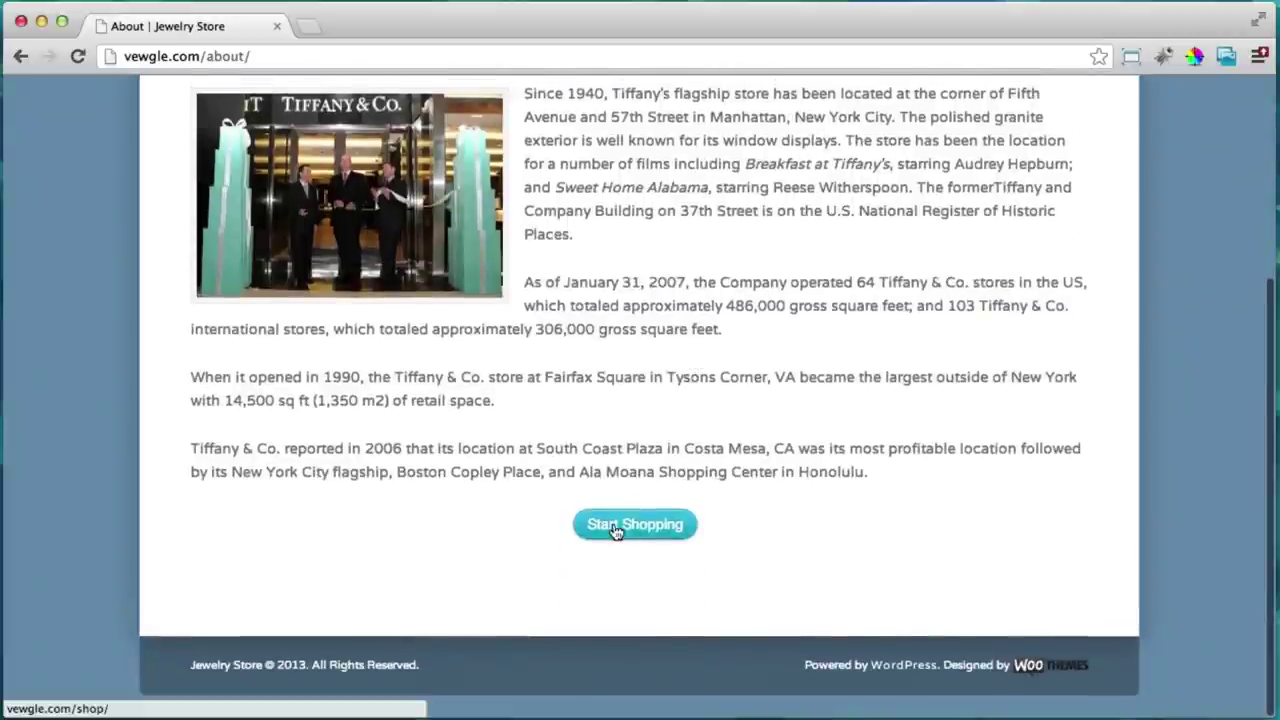
scroll(626, 466, "up", 6)
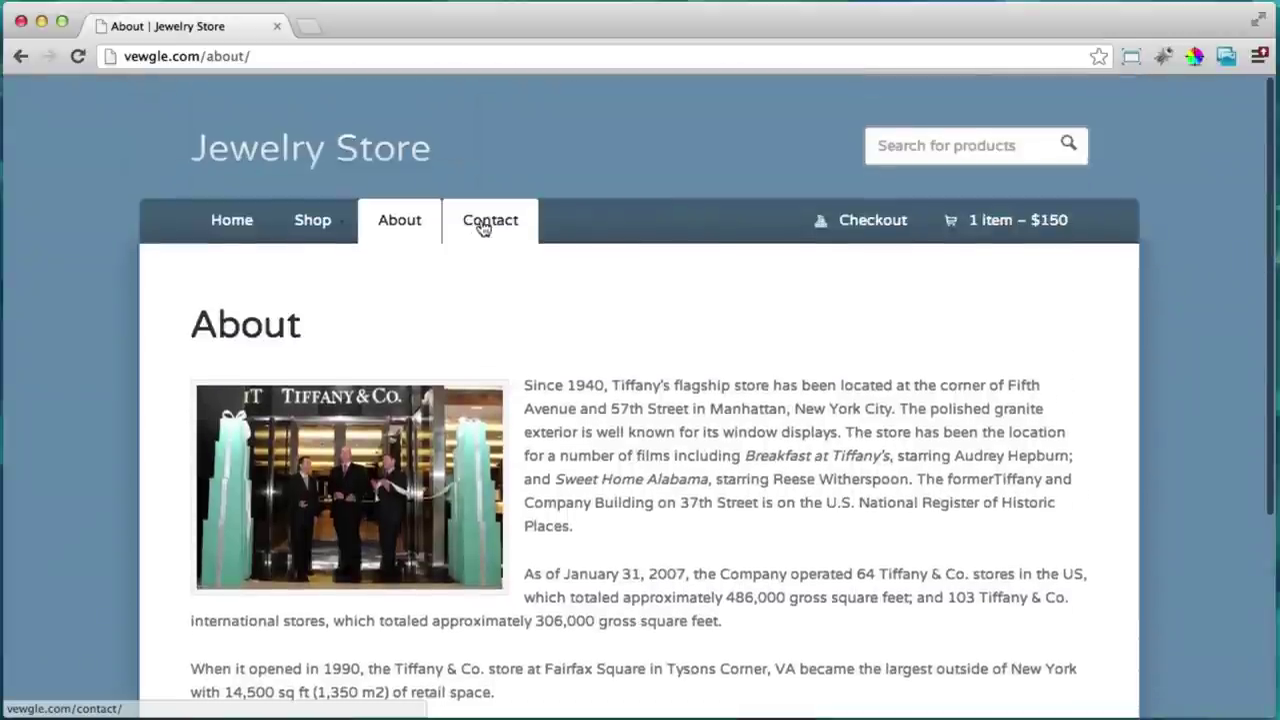
left_click(483, 228)
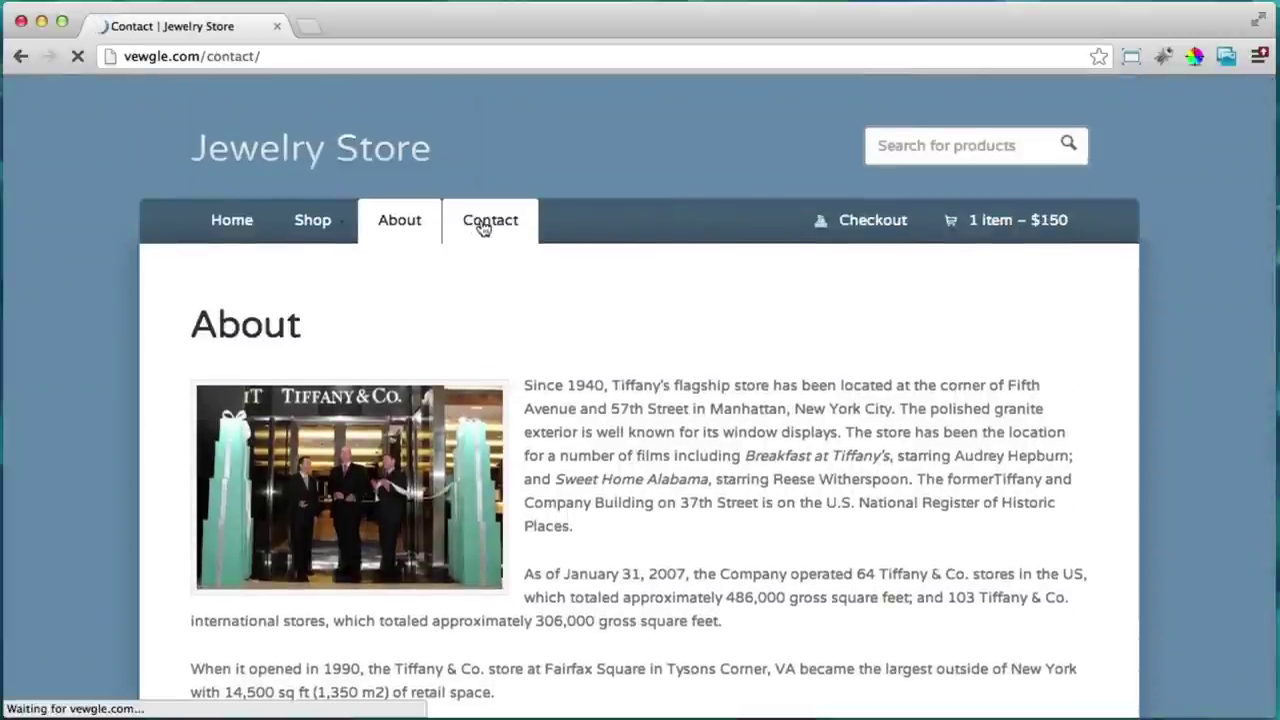
scroll(474, 400, "down", 5)
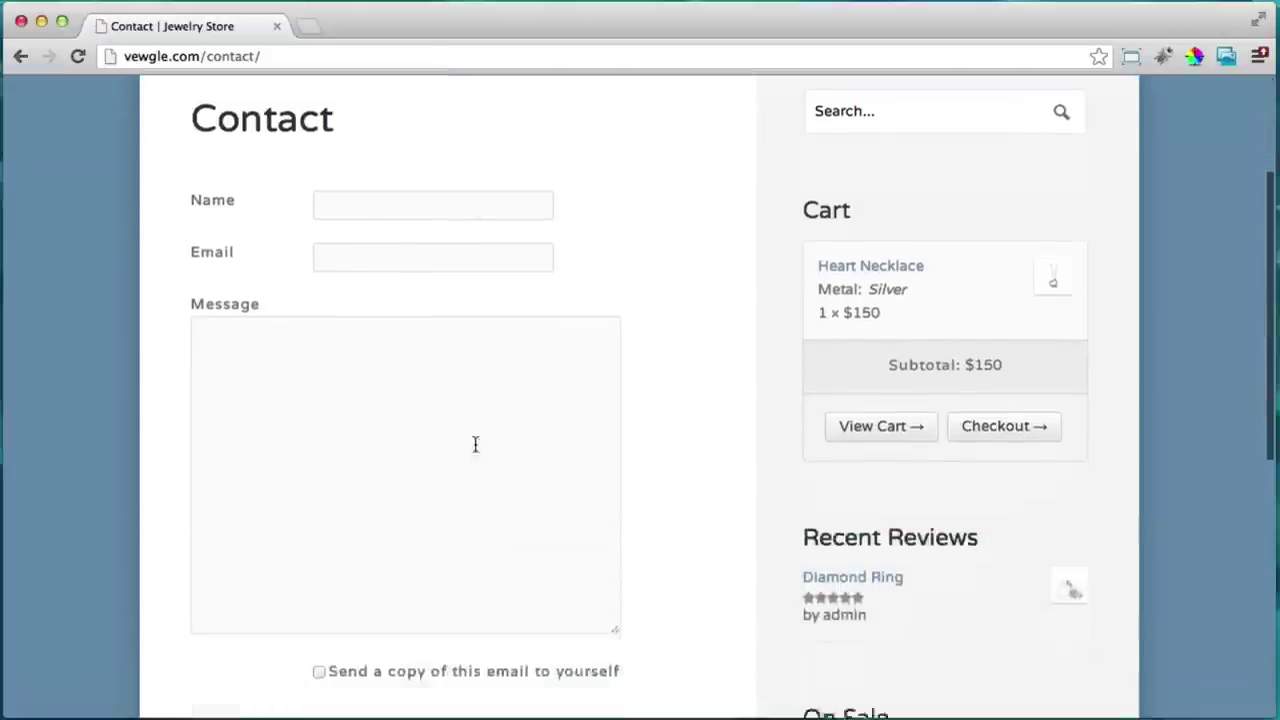
scroll(489, 343, "up", 5)
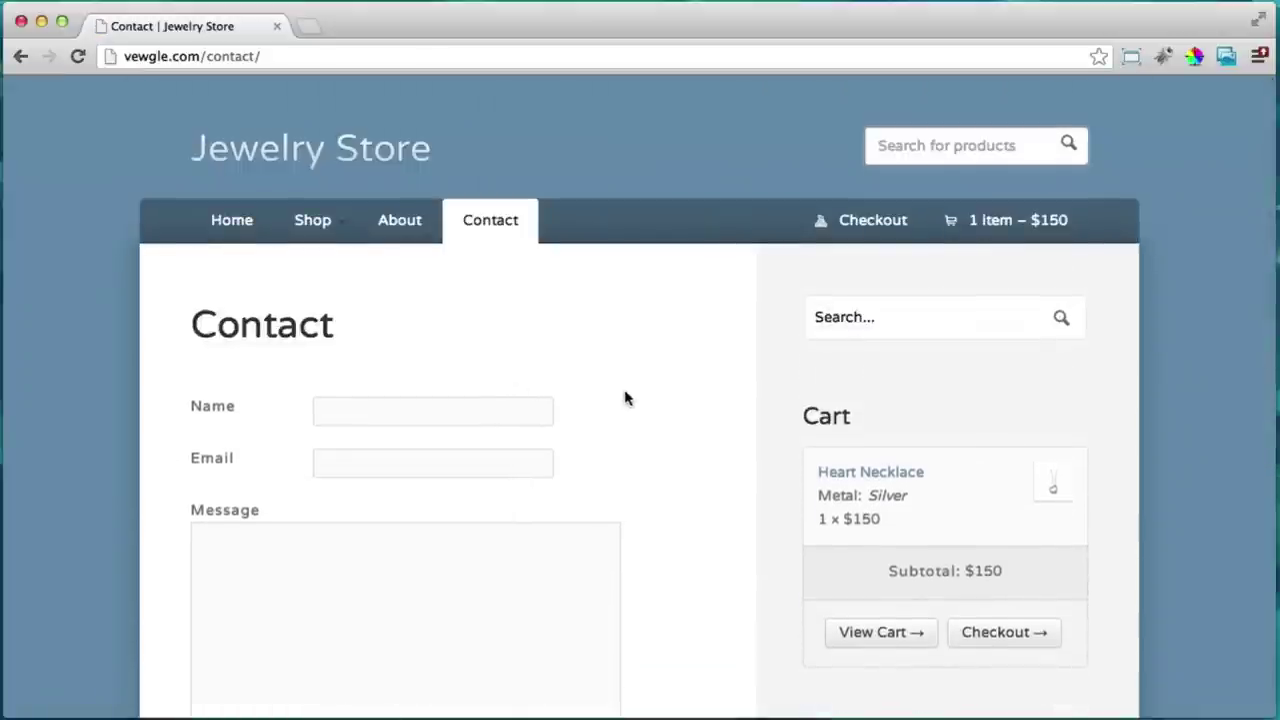
left_click(884, 636)
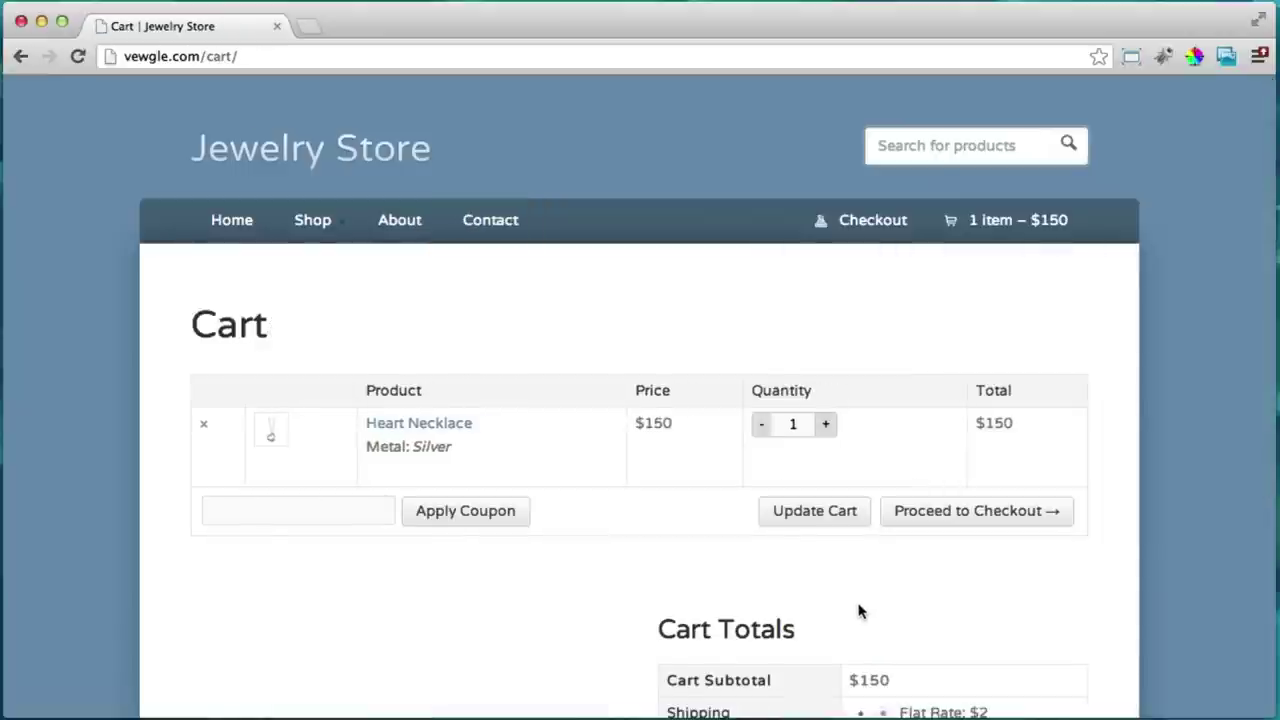
Apply a coupon code giving a -$149 discount and a $3 total, then proceed to checkout.
scroll(858, 608, "down", 1)
left_click(314, 471)
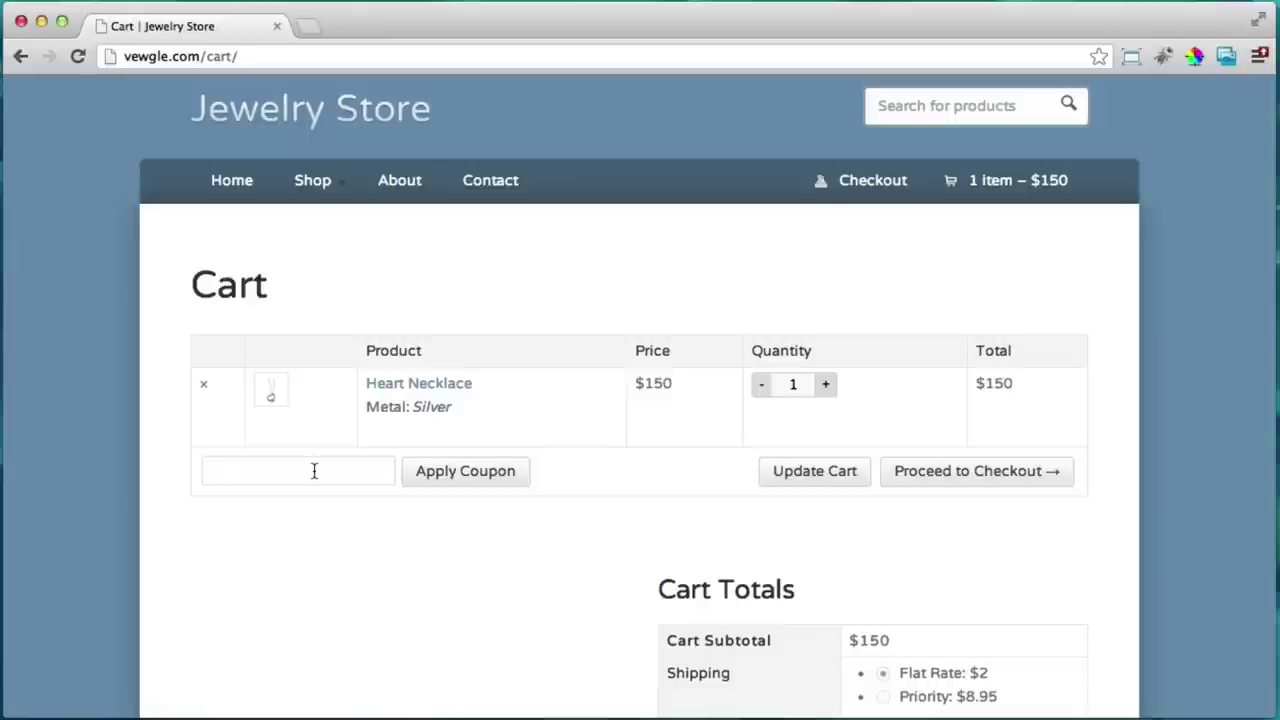
type("Tylers")
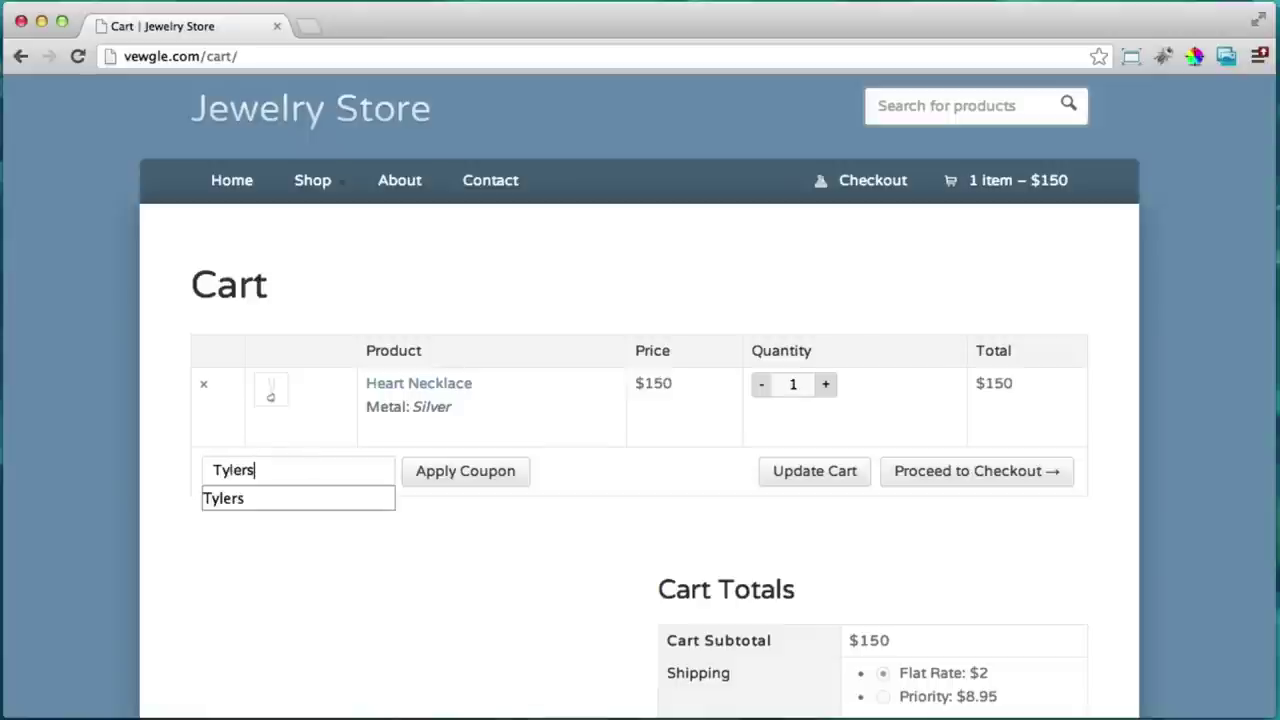
left_click(466, 472)
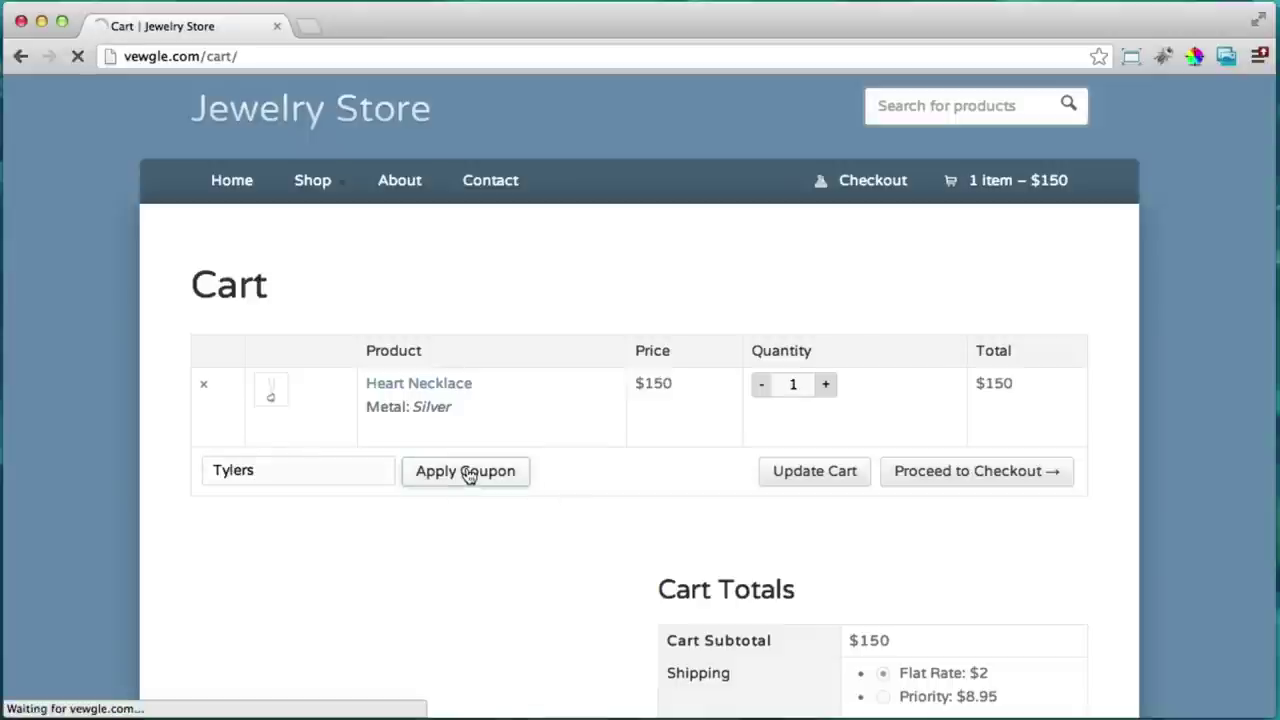
scroll(714, 488, "down", 3)
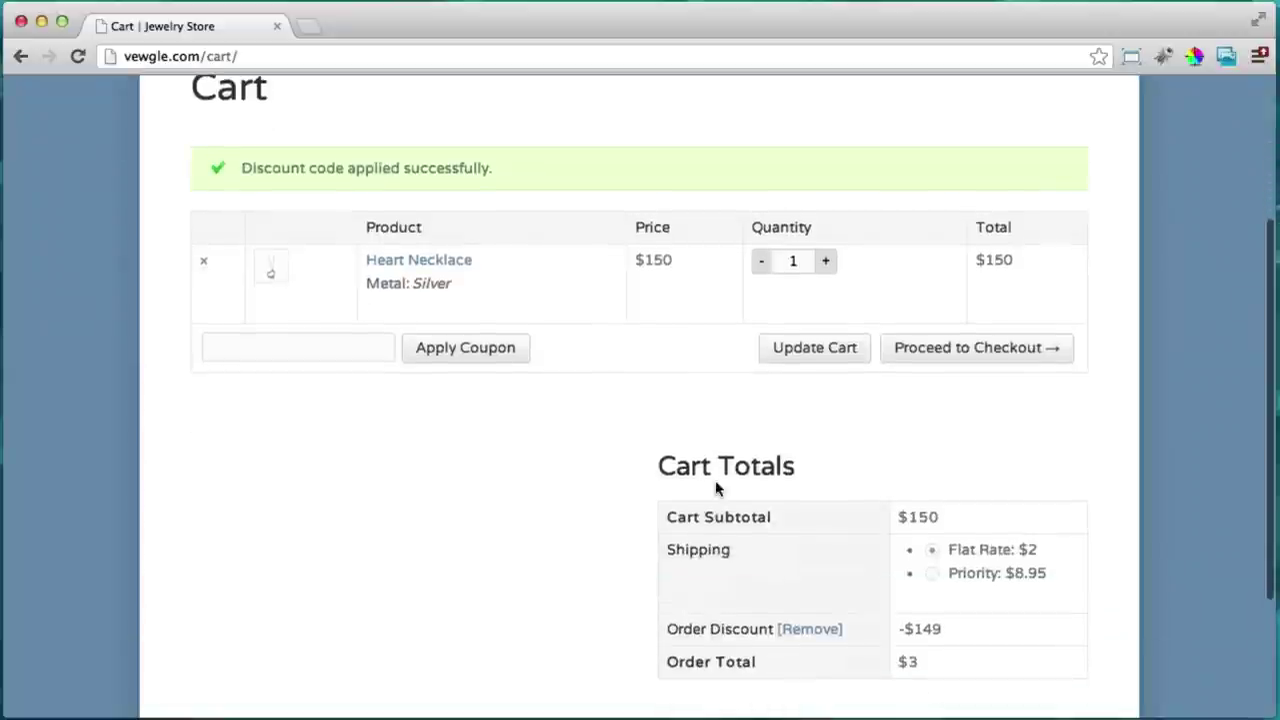
left_click_drag(664, 631, 953, 633)
left_click(953, 631)
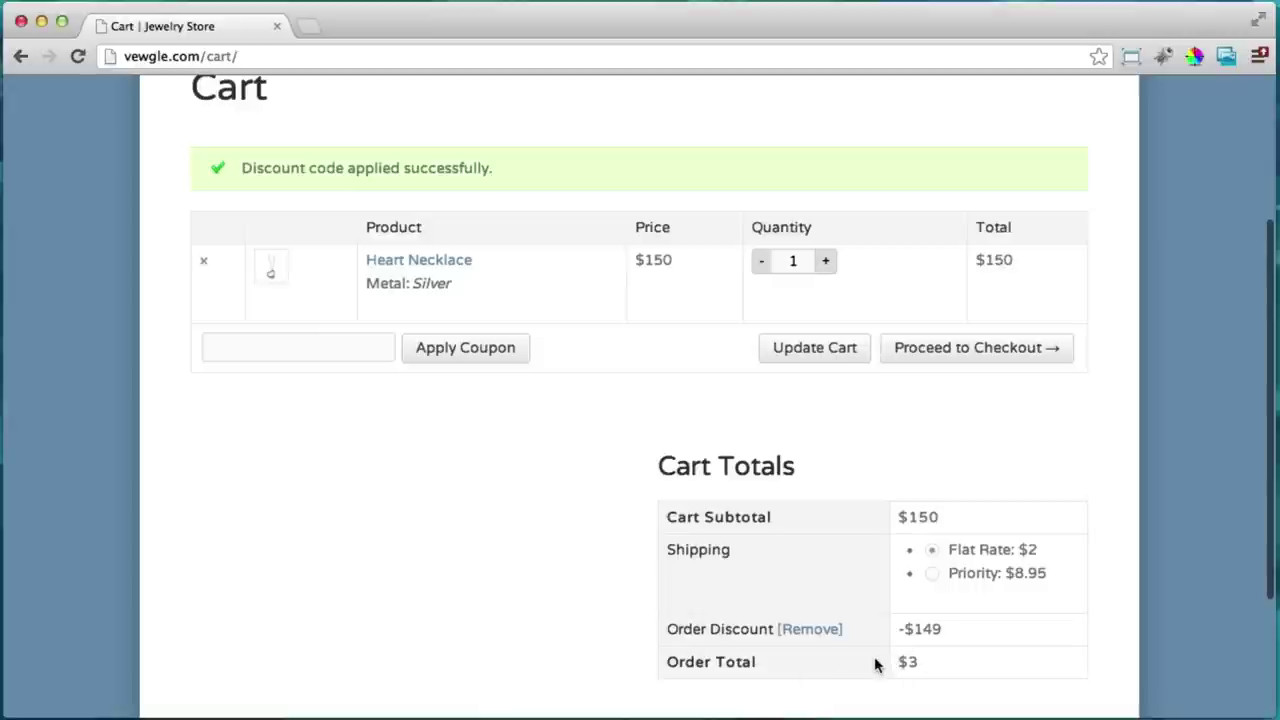
scroll(870, 640, "up", 2)
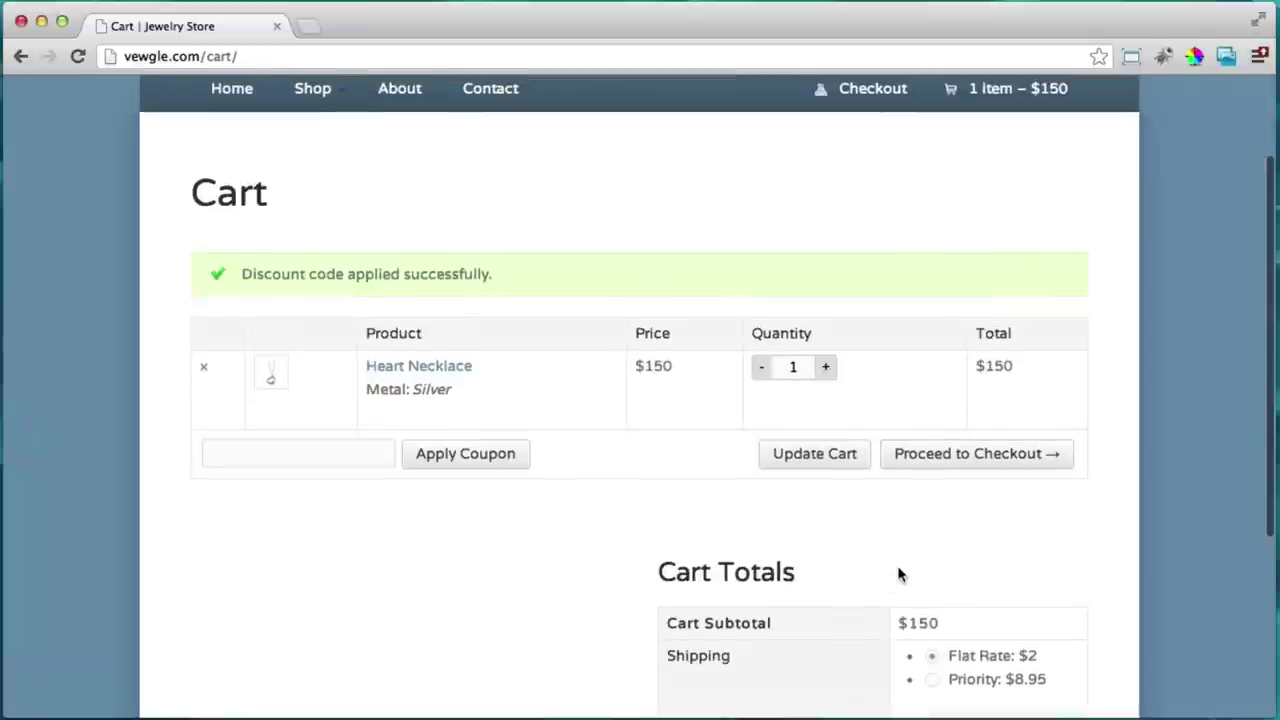
scroll(968, 466, "up", 2)
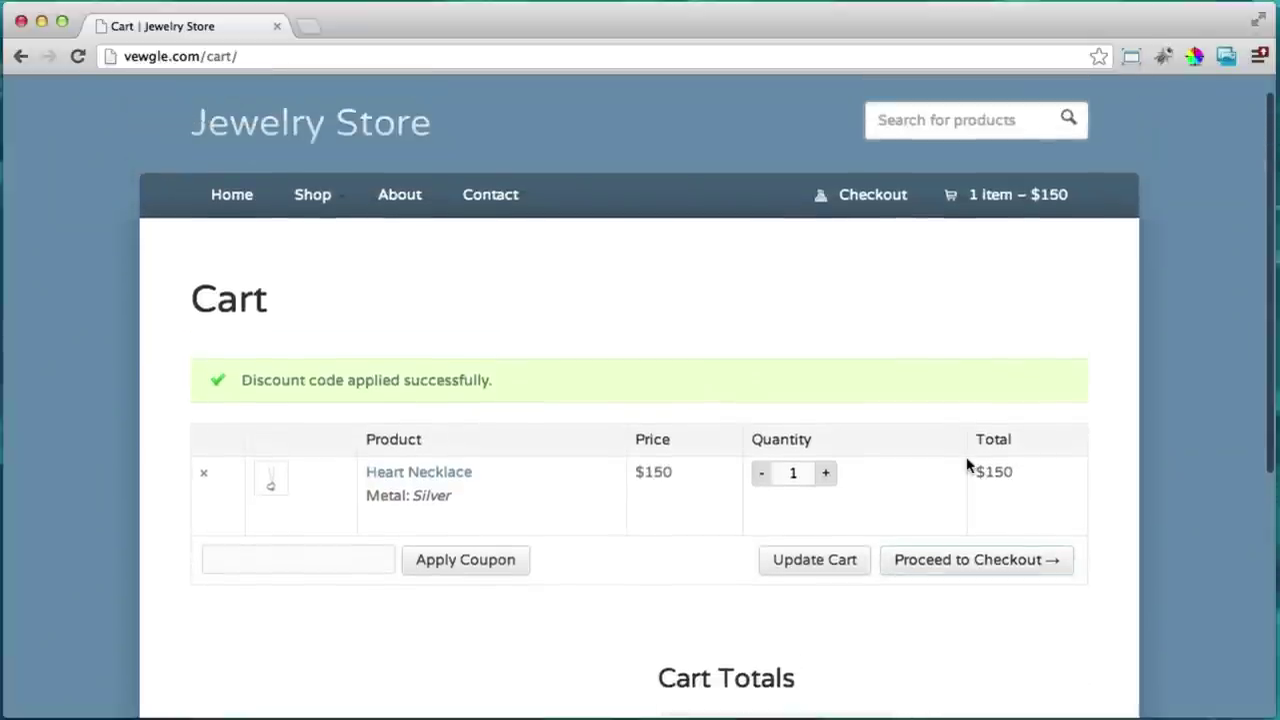
left_click(970, 565)
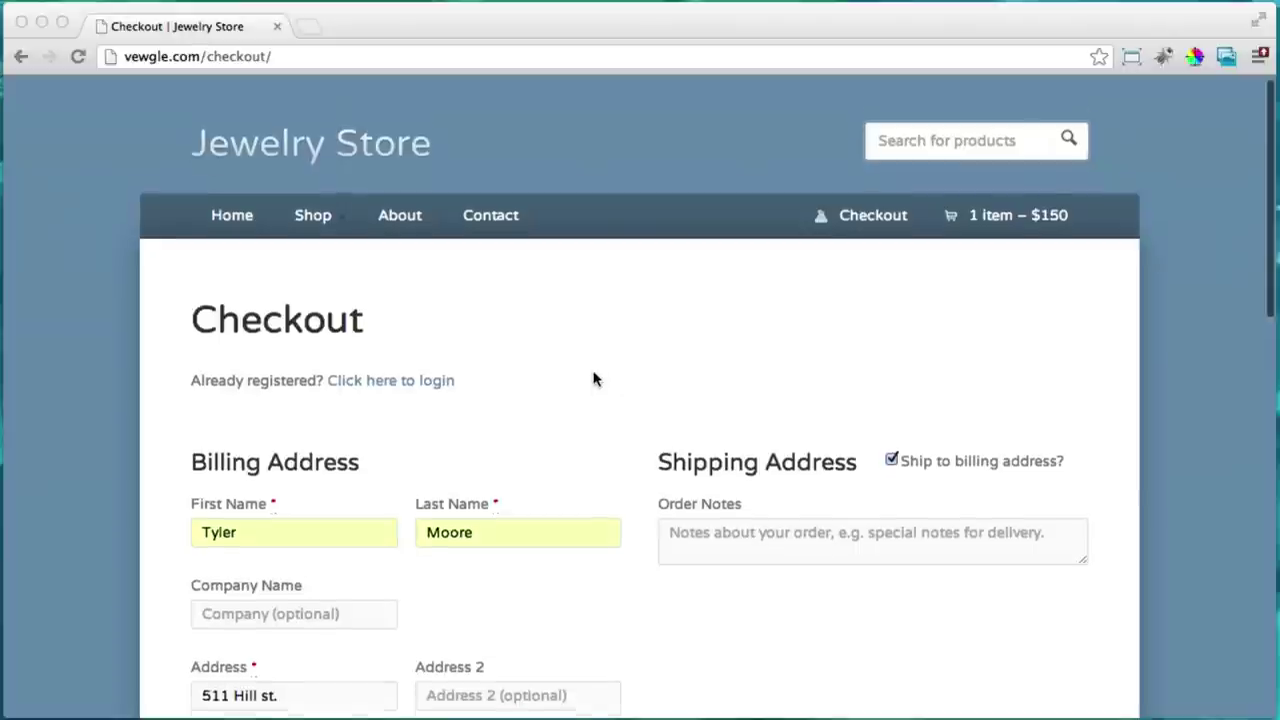
Review the filled billing form and order summary, confirming PayPal payment and the $3 total.
scroll(594, 374, "down", 2)
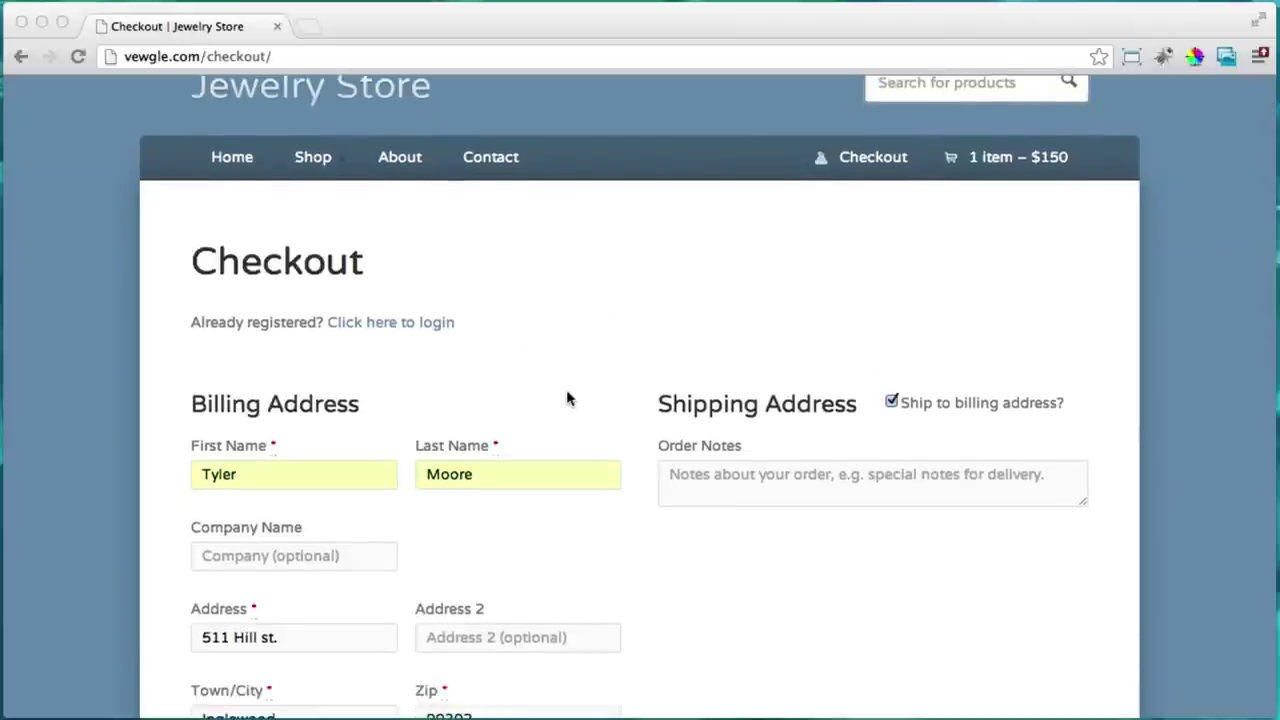
scroll(569, 397, "down", 3)
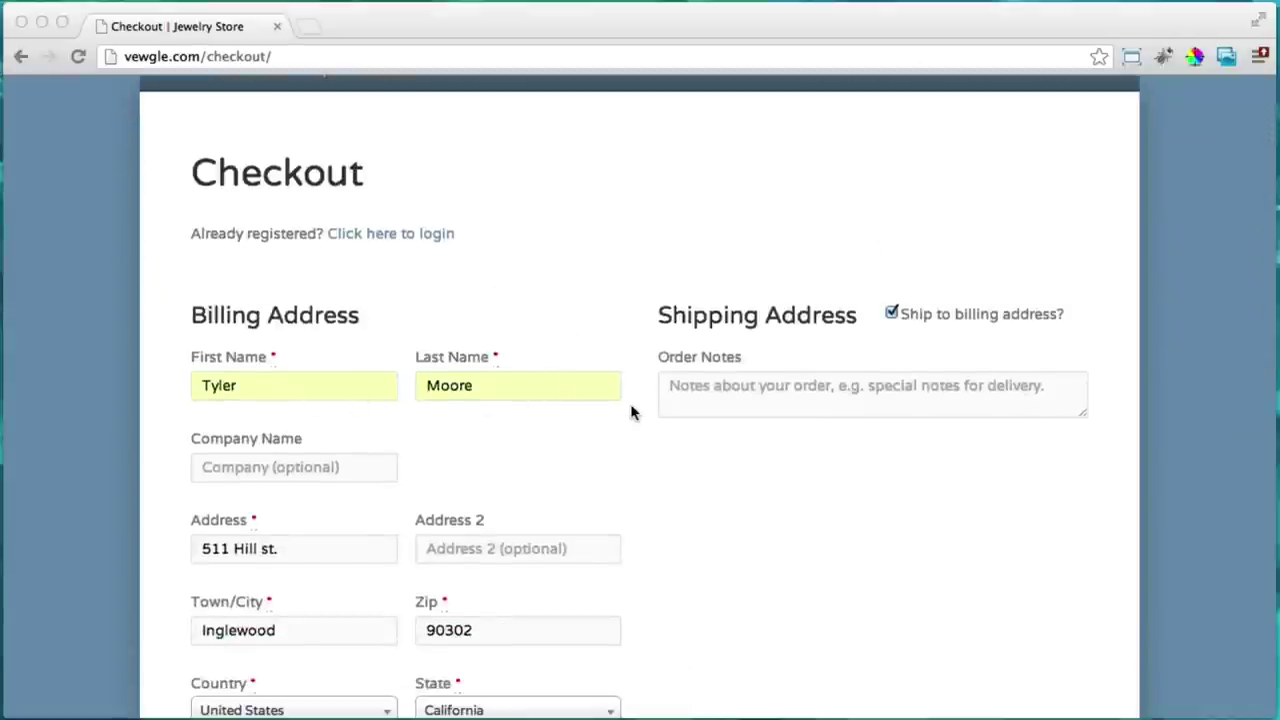
scroll(634, 412, "down", 5)
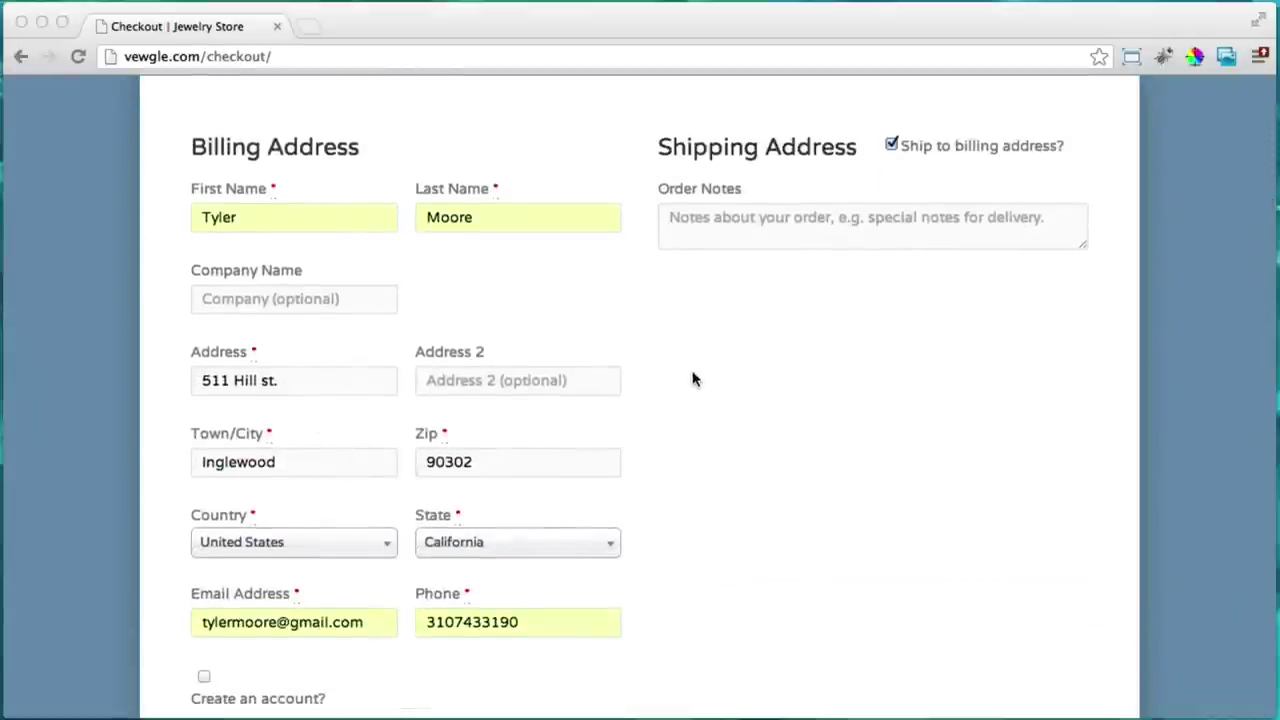
scroll(694, 376, "down", 9)
scroll(694, 378, "down", 7)
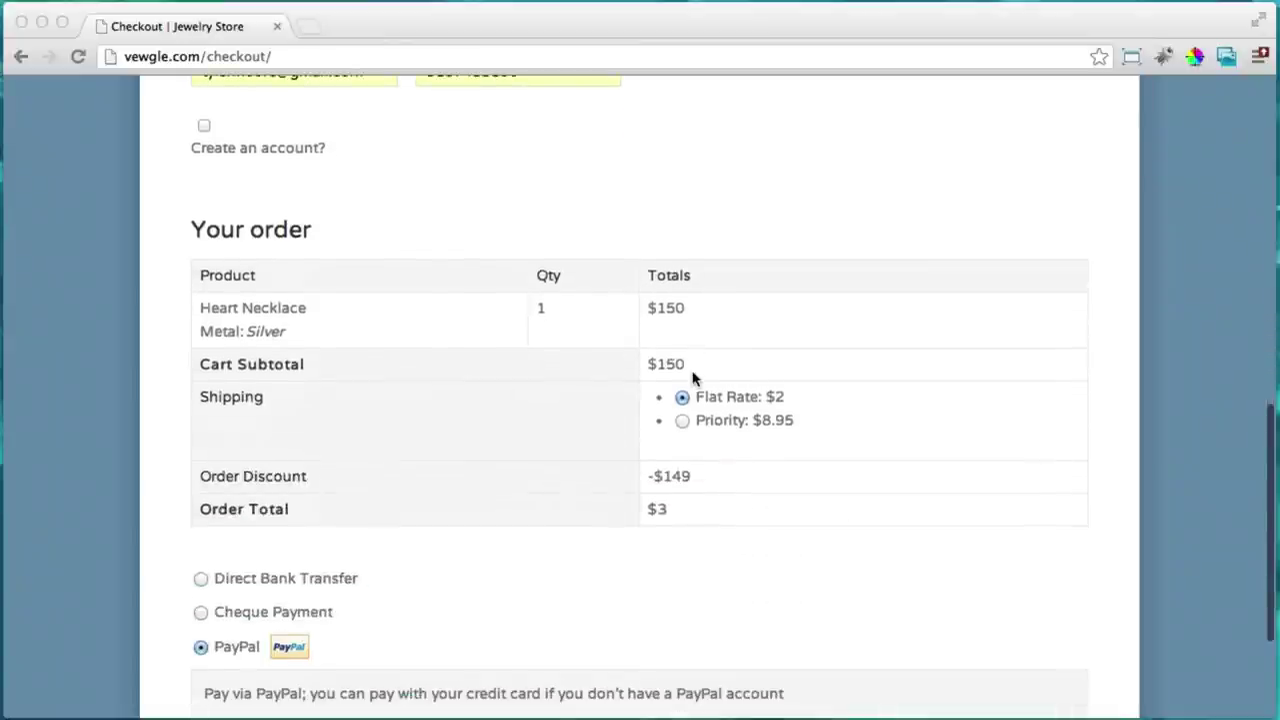
scroll(694, 378, "down", 4)
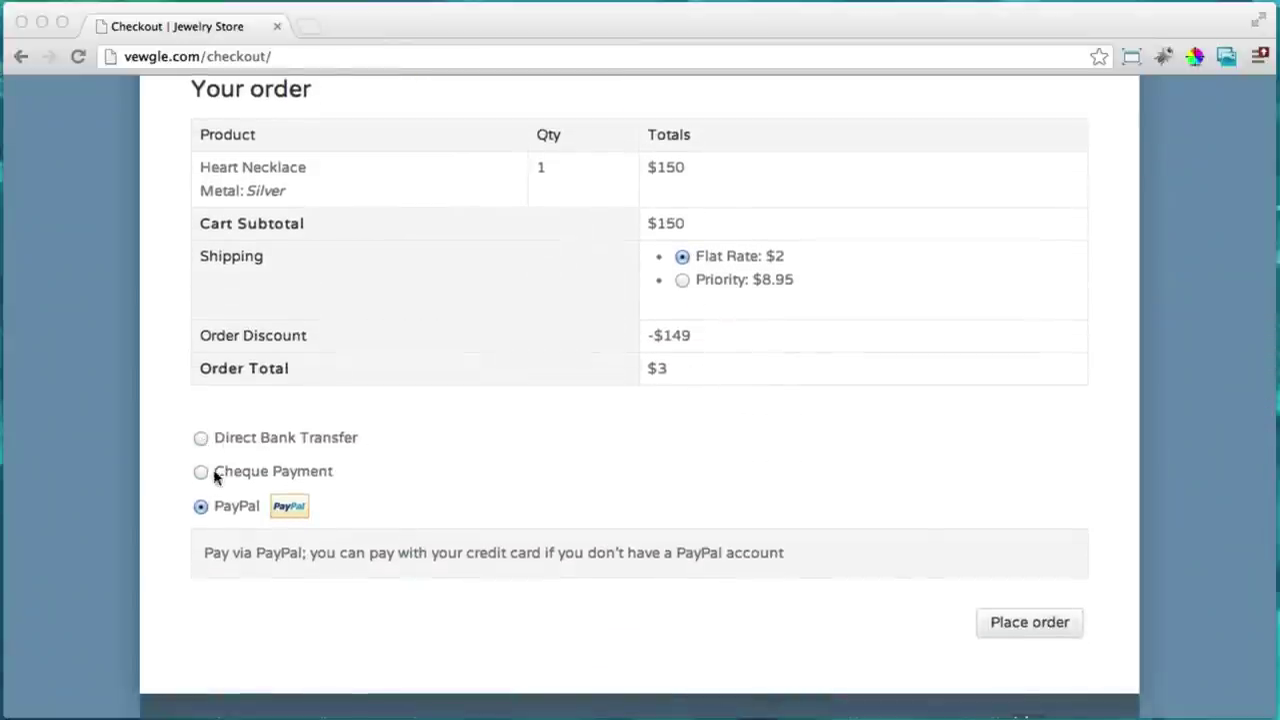
left_click(201, 506)
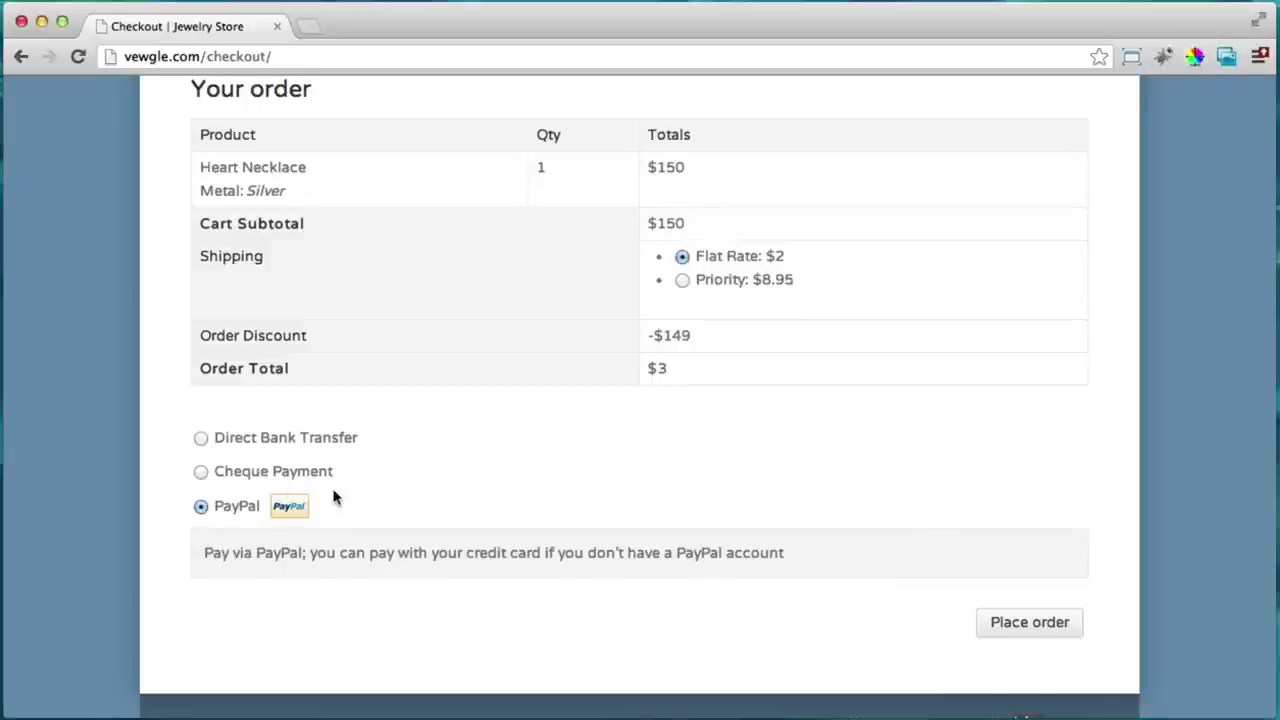
scroll(843, 476, "down", 2)
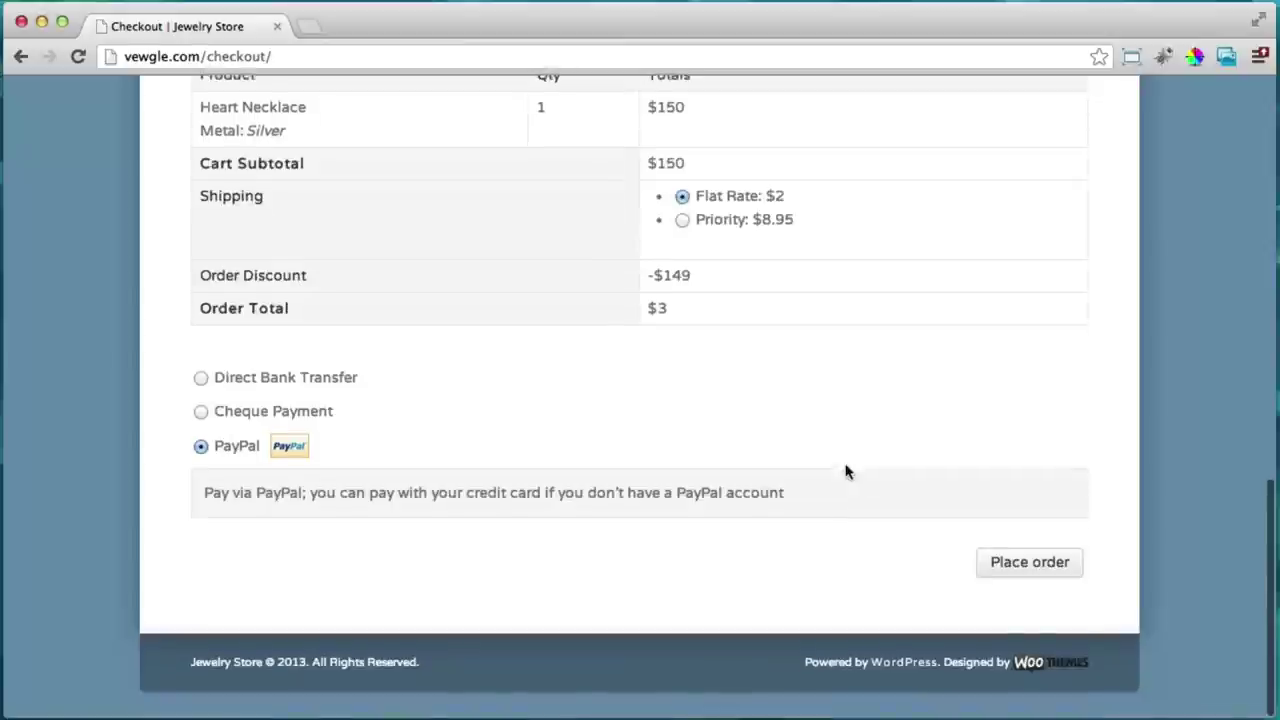
Place the $3.00 order and choose PayPal's pay-by-card option without an account.
left_click(1008, 576)
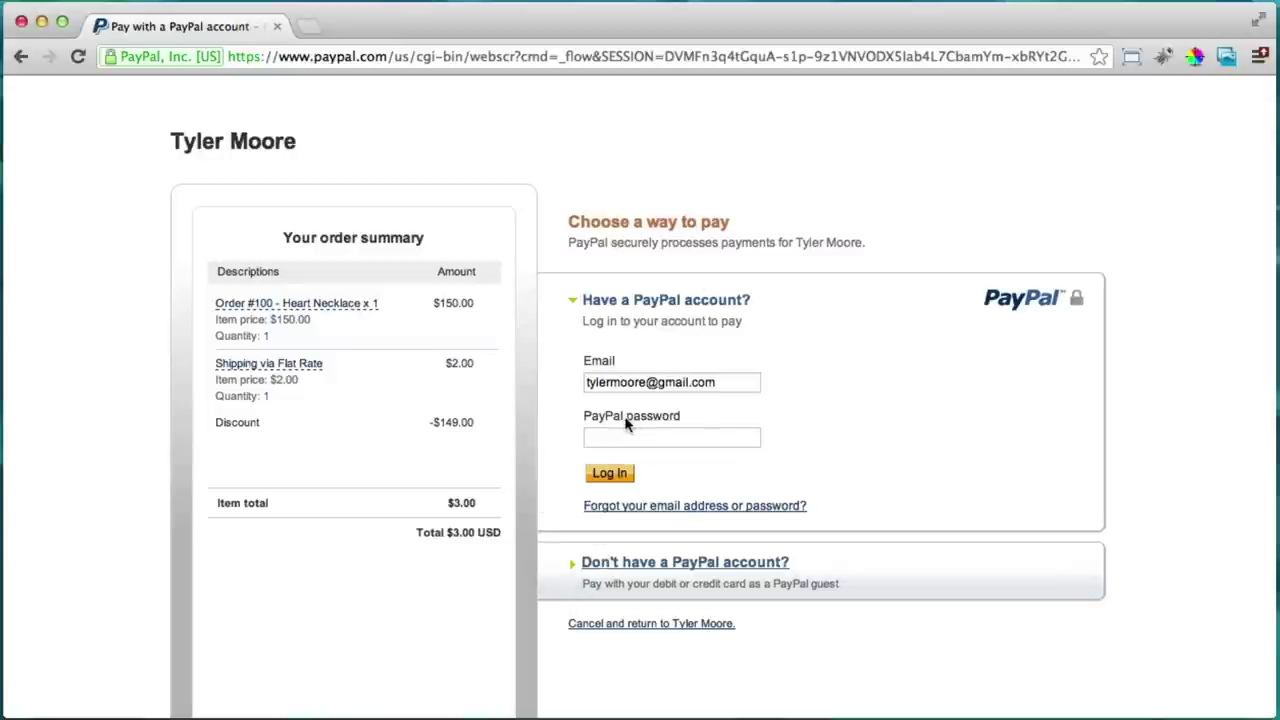
left_click(633, 566)
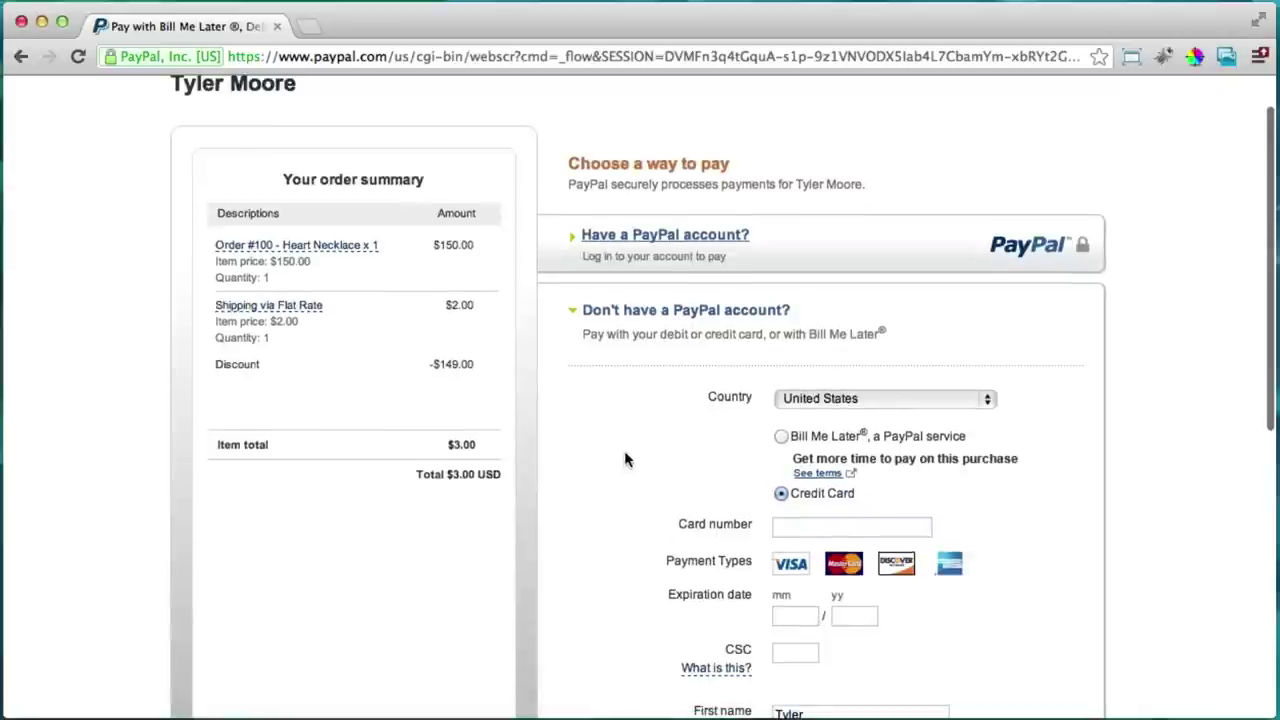
scroll(624, 459, "up", 2)
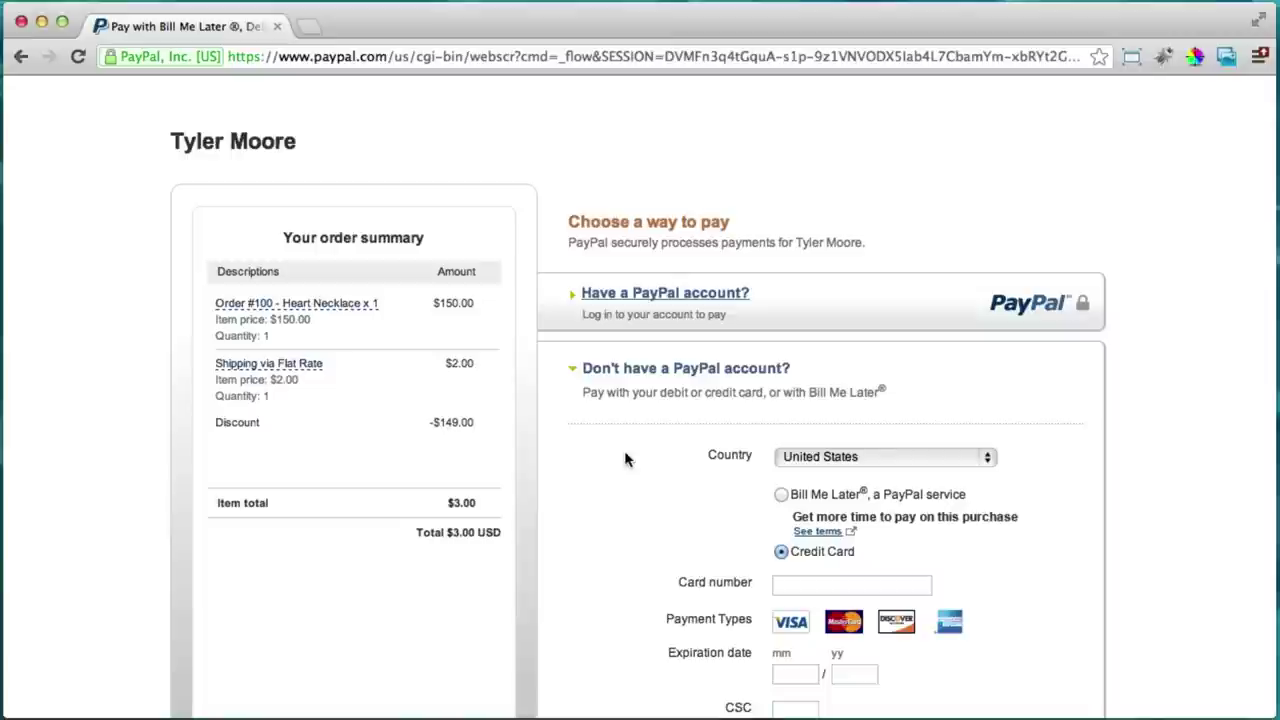
scroll(625, 459, "down", 8)
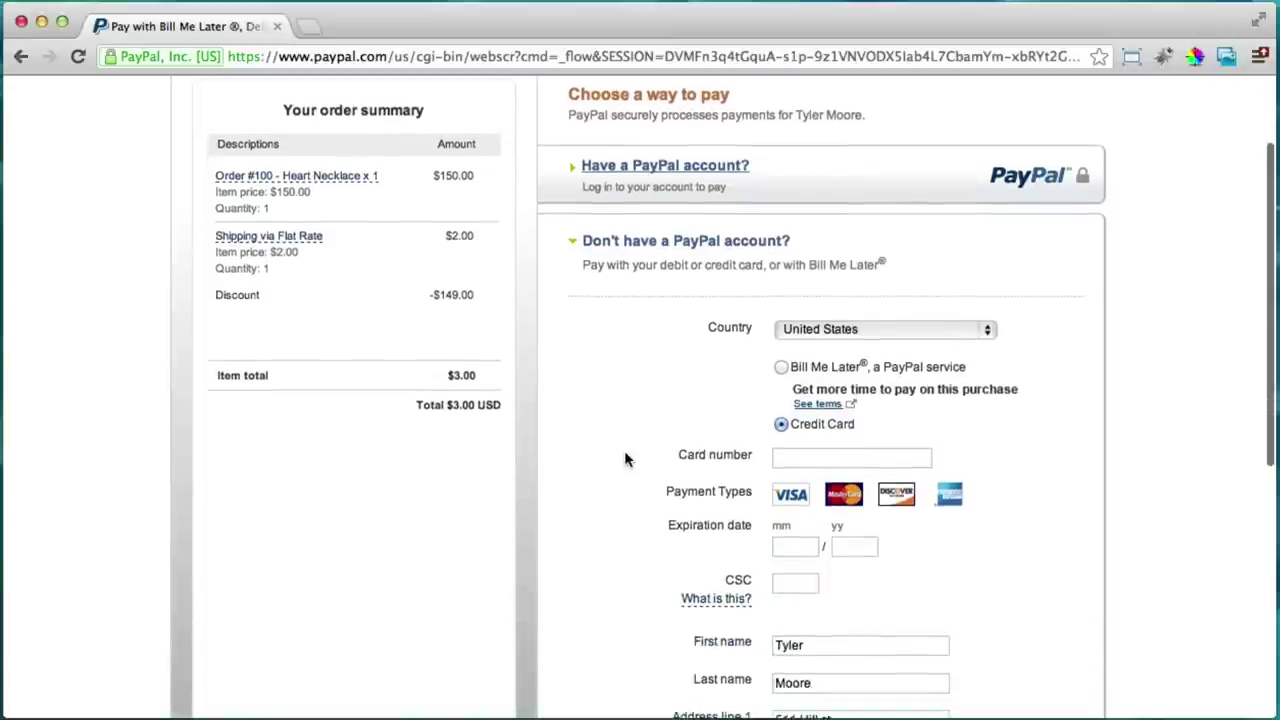
scroll(624, 459, "down", 3)
scroll(624, 459, "up", 6)
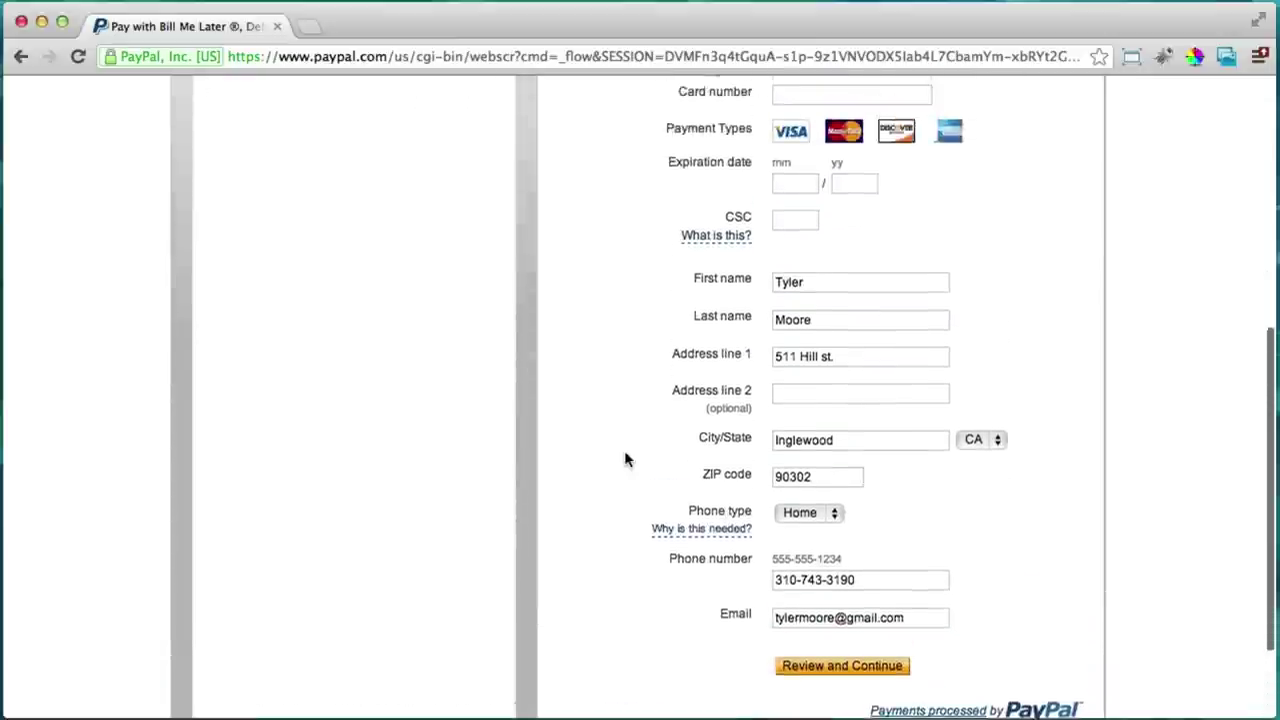
scroll(624, 459, "down", 3)
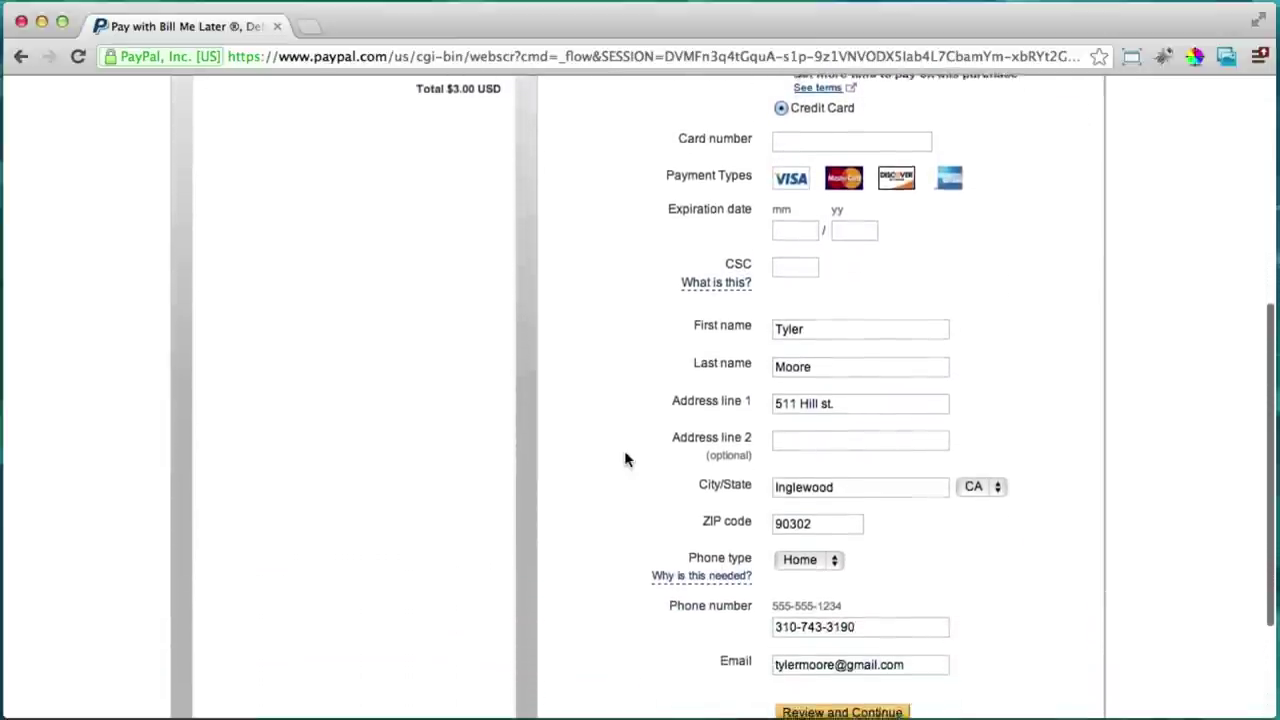
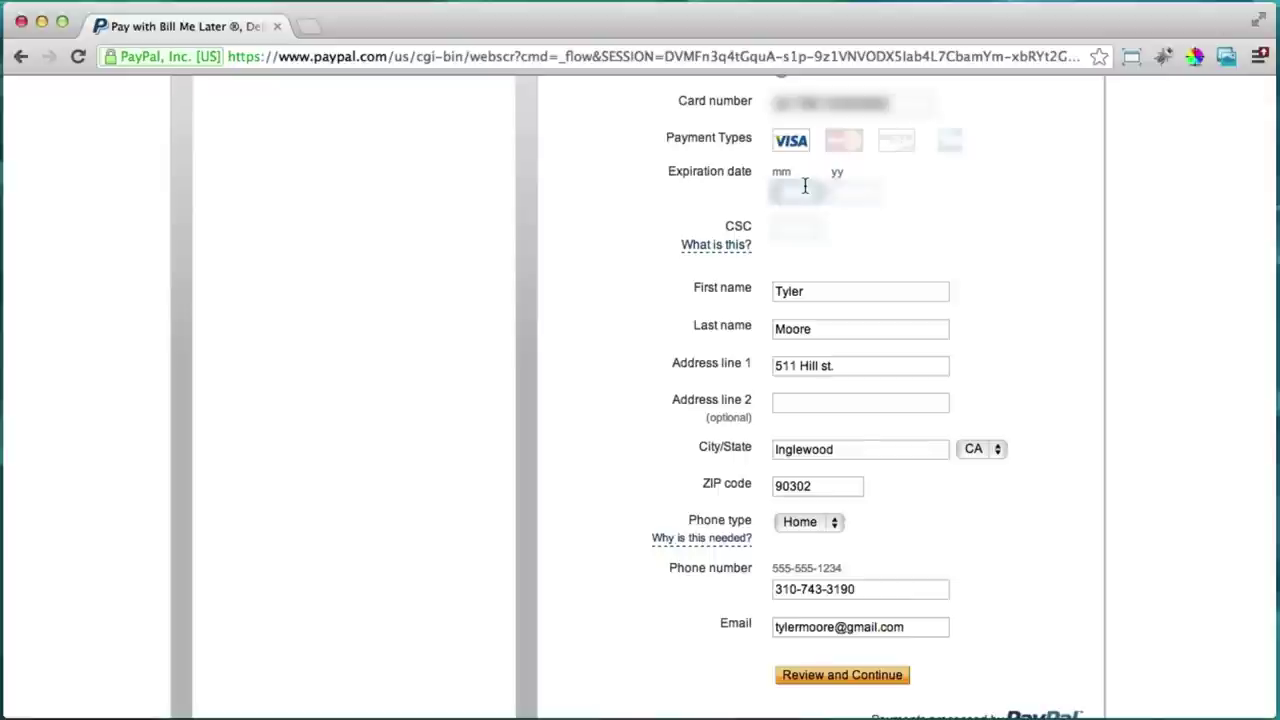
Enter the card's expiry date and security code, then submit them for the $3.00 USD order review.
type("01")
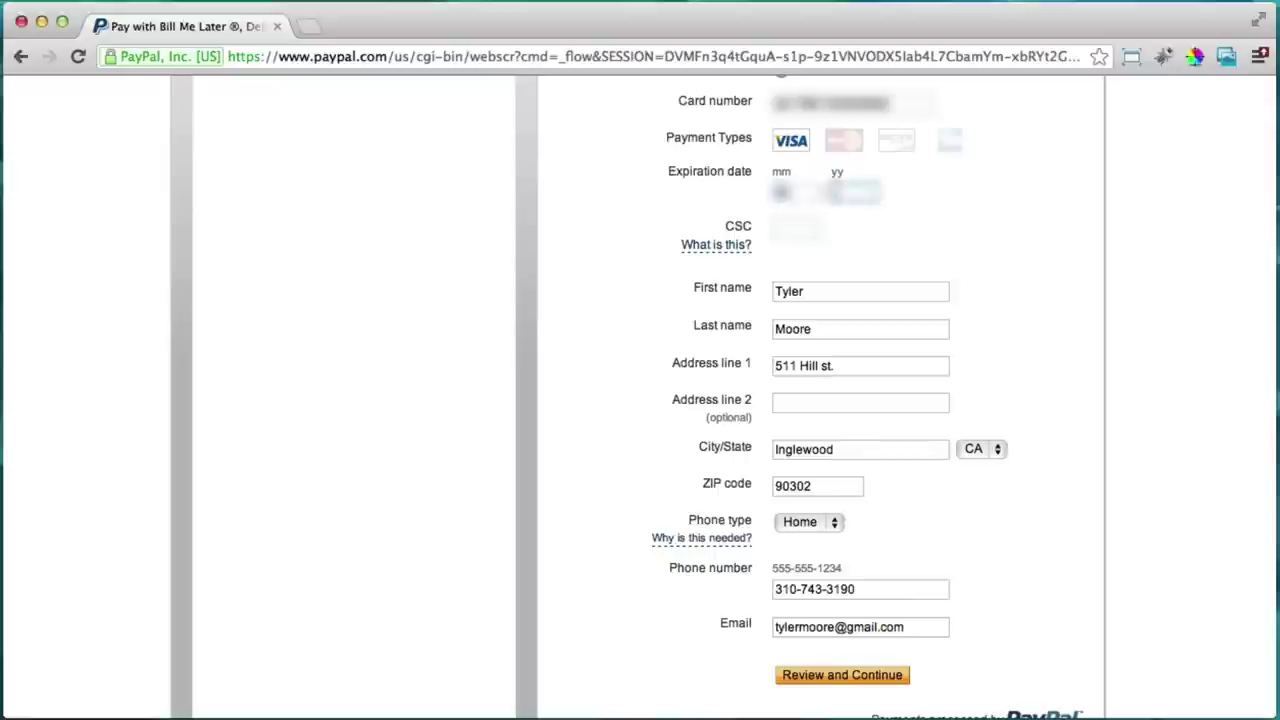
type("15")
left_click(789, 225)
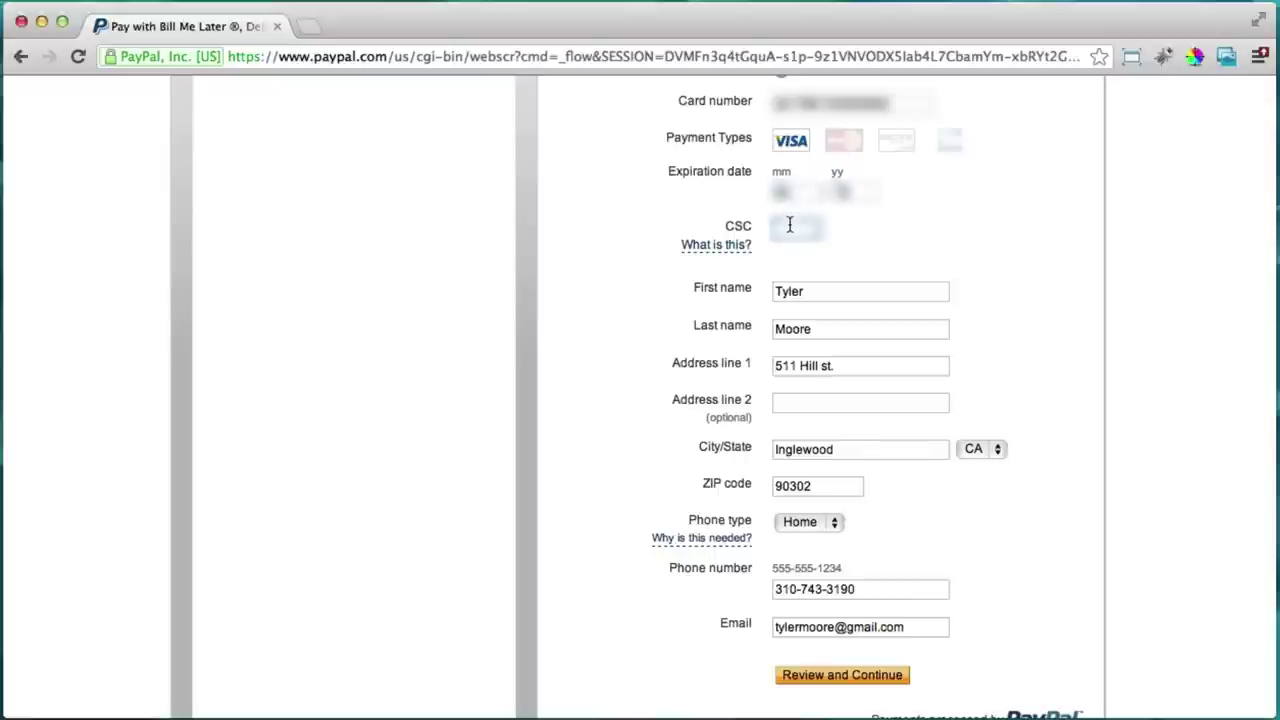
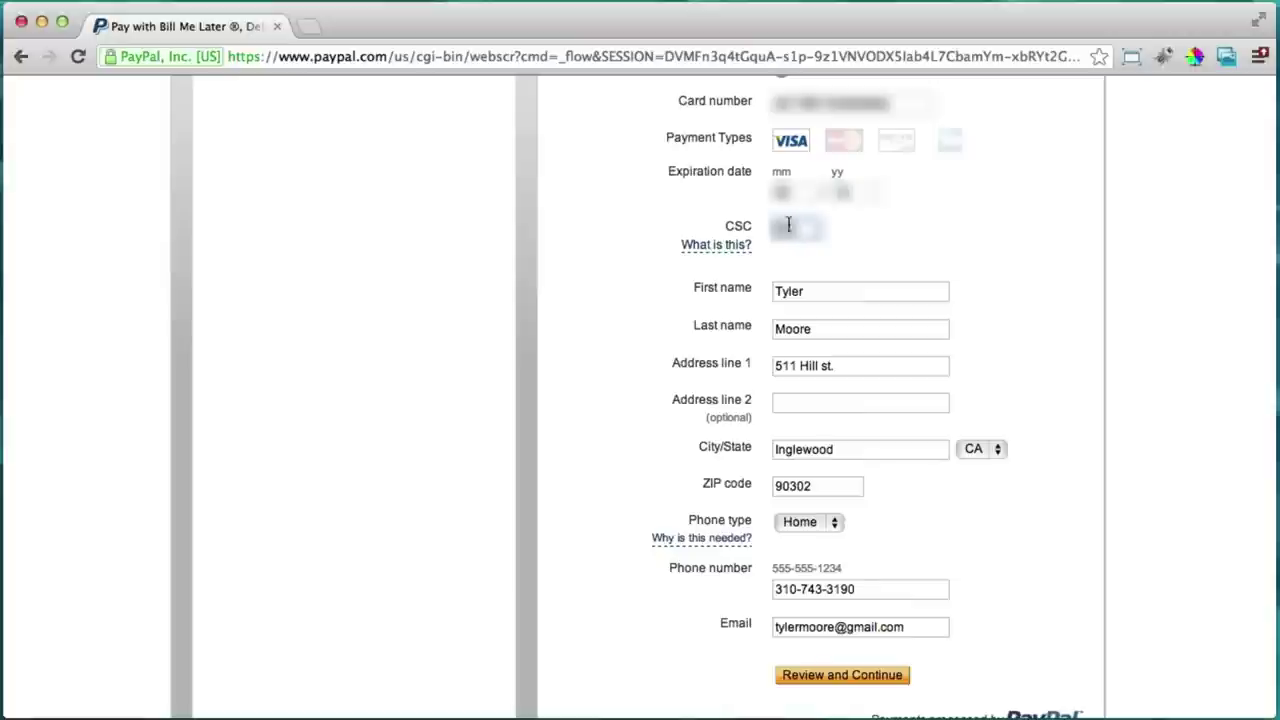
scroll(912, 397, "down", 1)
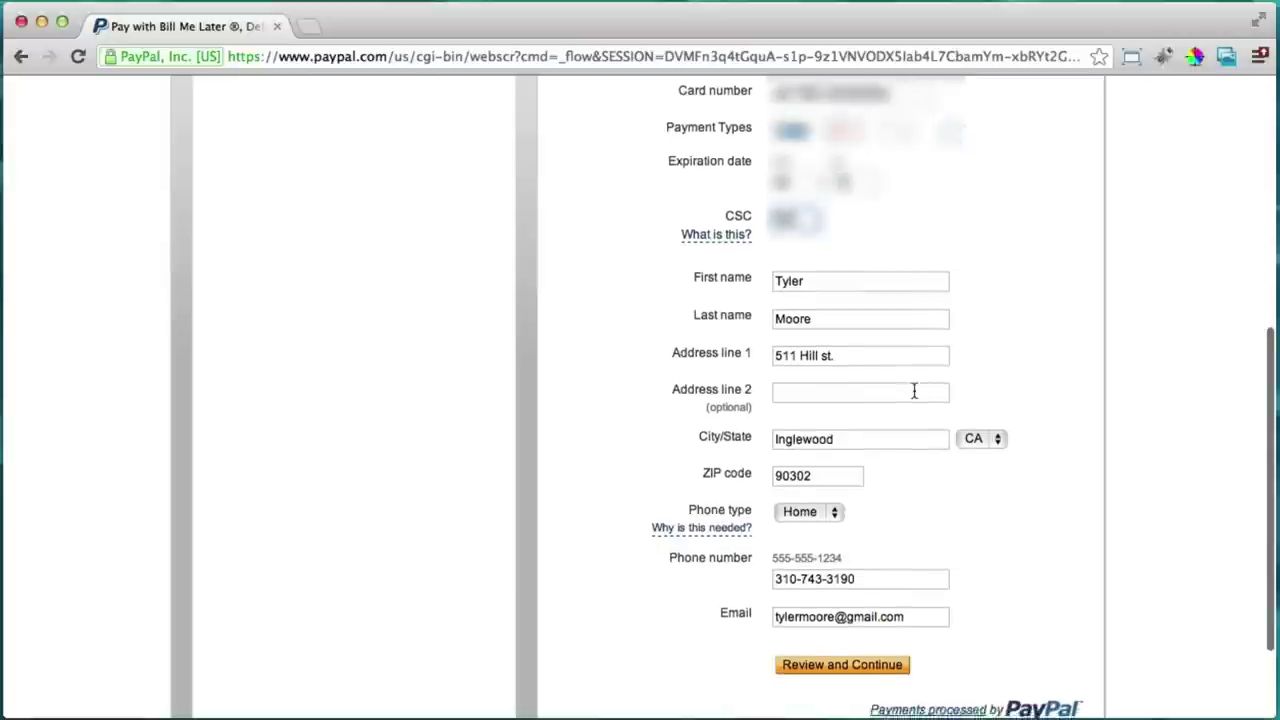
scroll(913, 390, "down", 3)
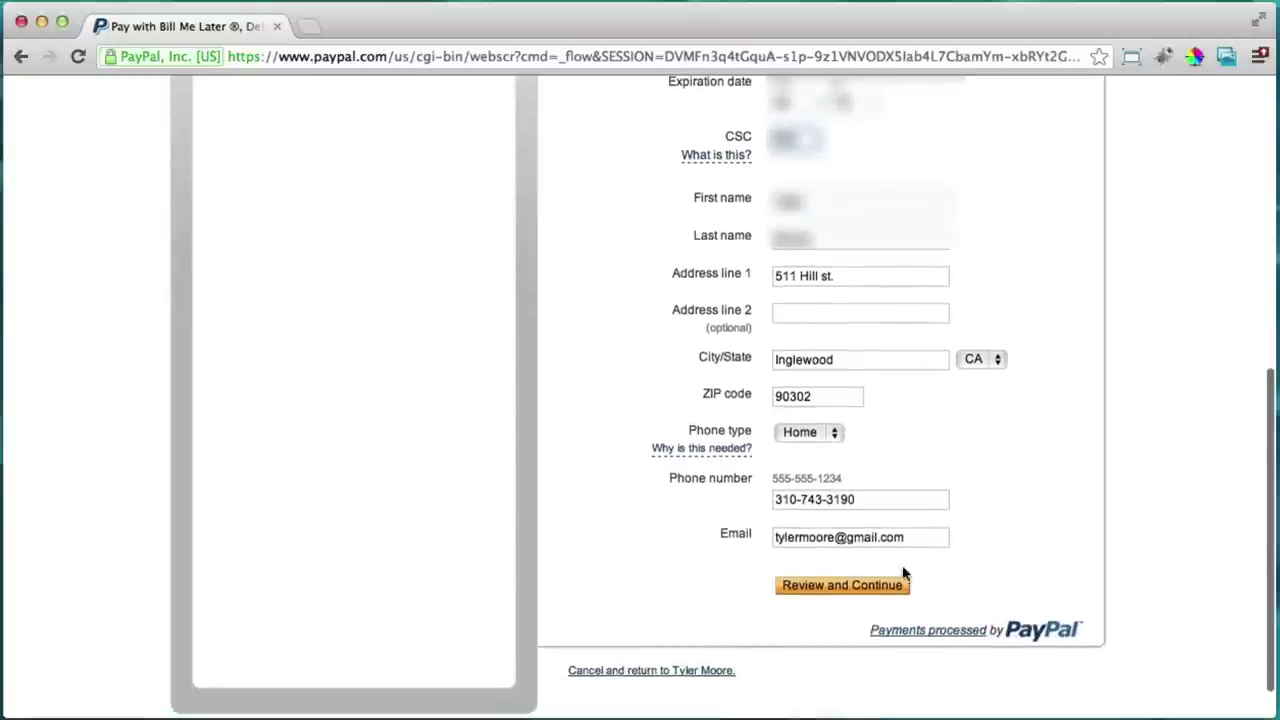
left_click(851, 588)
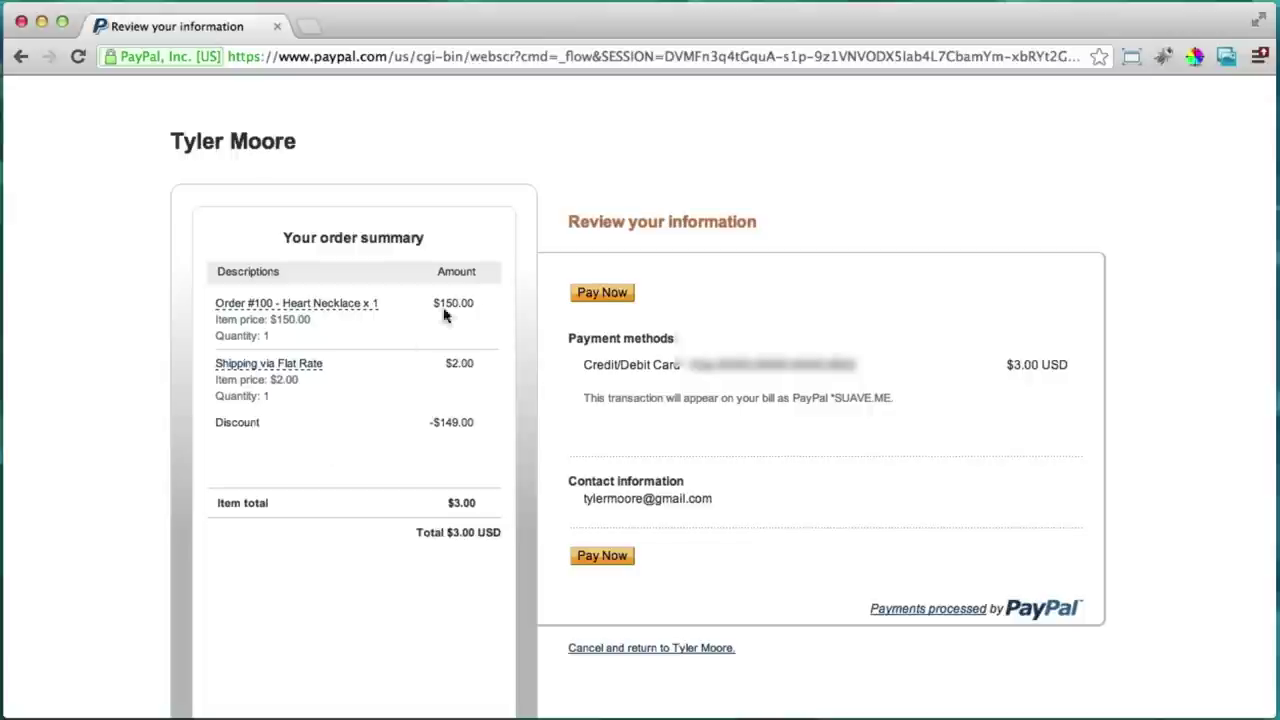
Pay the $3.00 USD order and highlight the confirmation text and PayPal *SUAVE.ME statement descriptor.
left_click(604, 296)
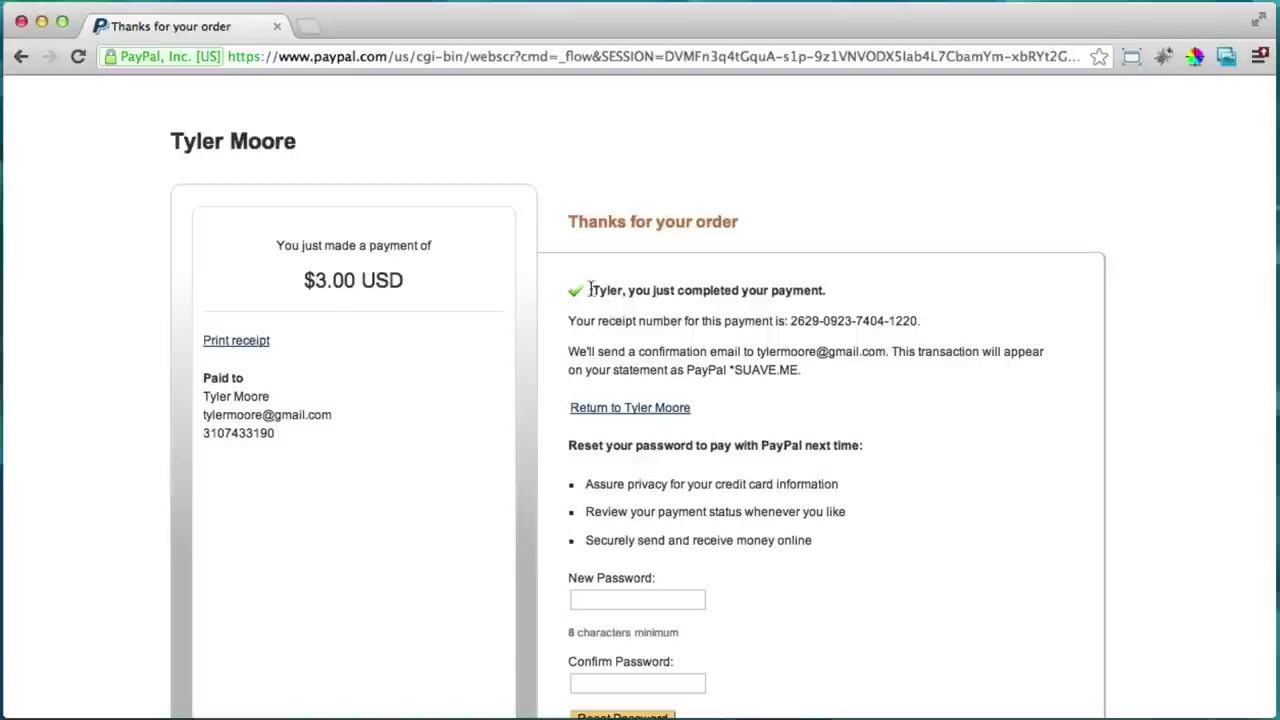
left_click_drag(588, 290, 877, 371)
left_click(850, 372)
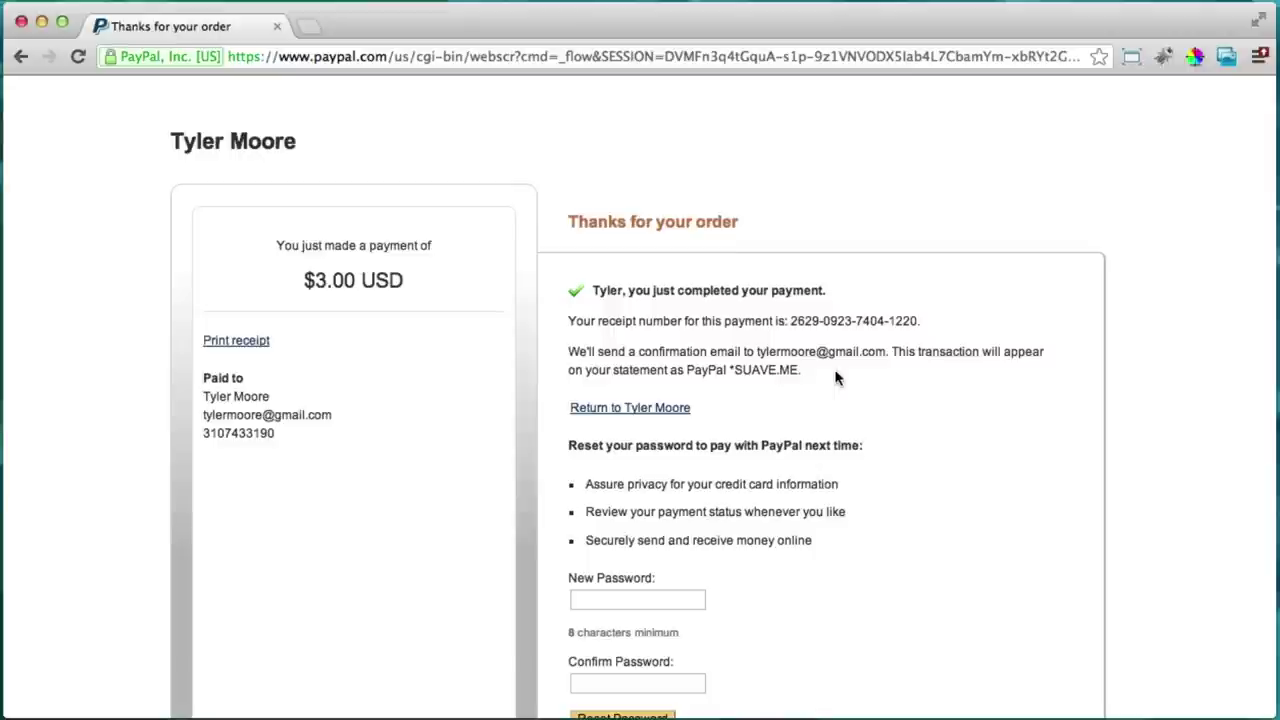
left_click_drag(826, 372, 688, 373)
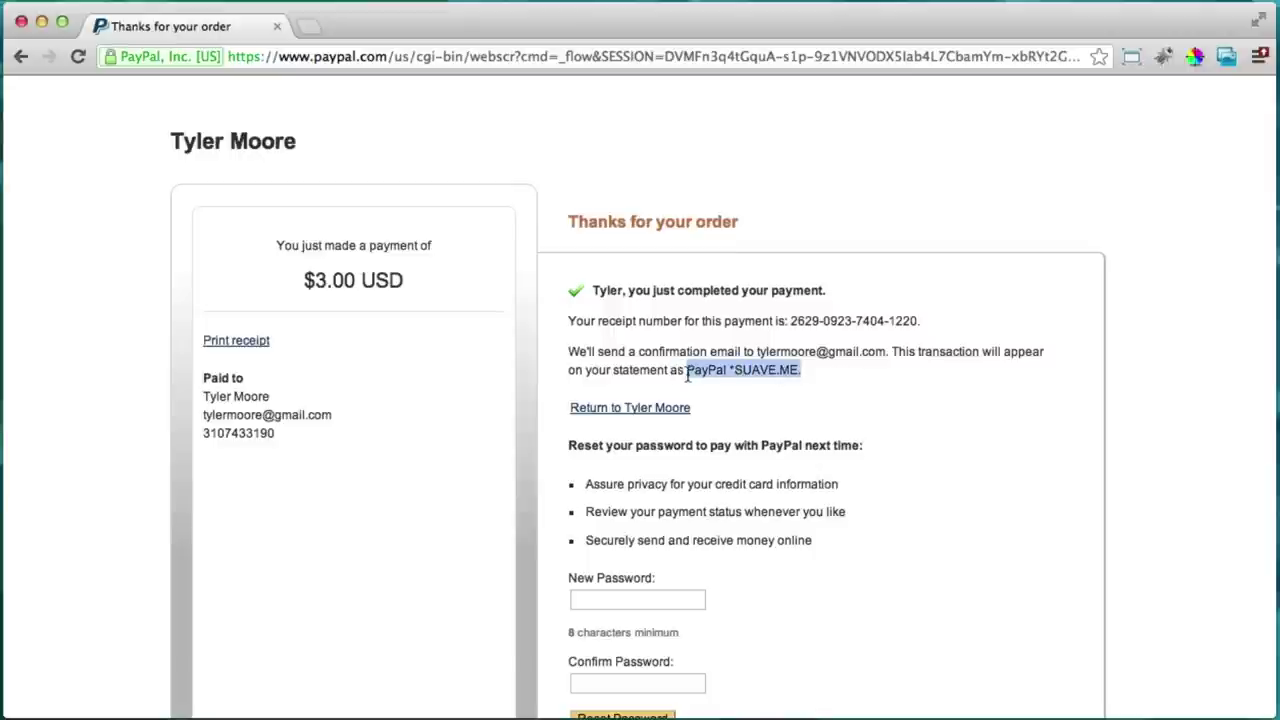
left_click(690, 374)
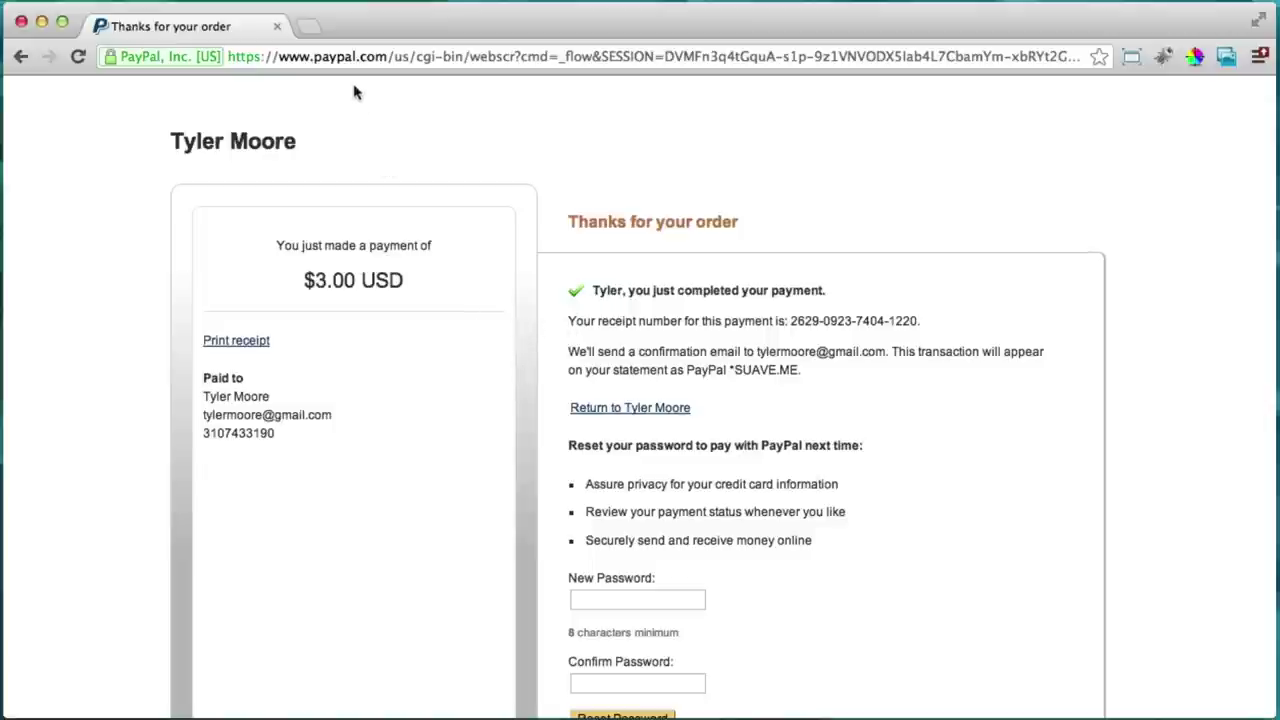
left_click(306, 27)
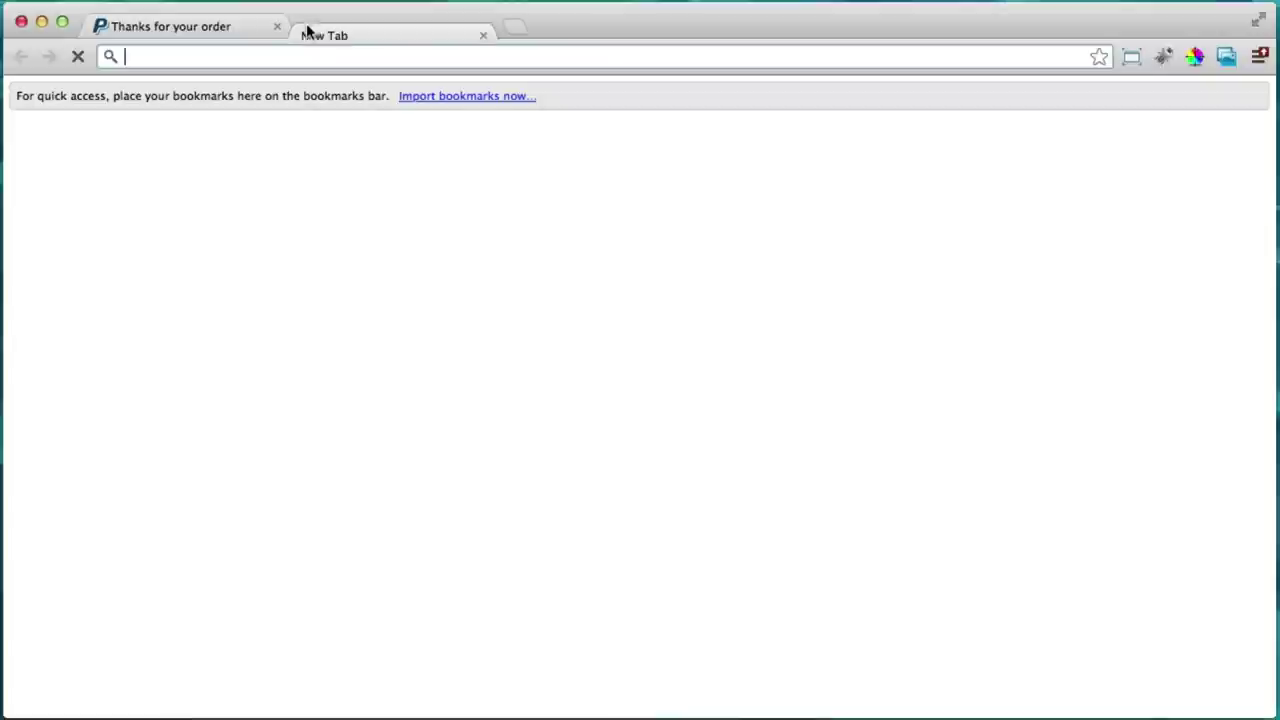
type("www.gmail.com")
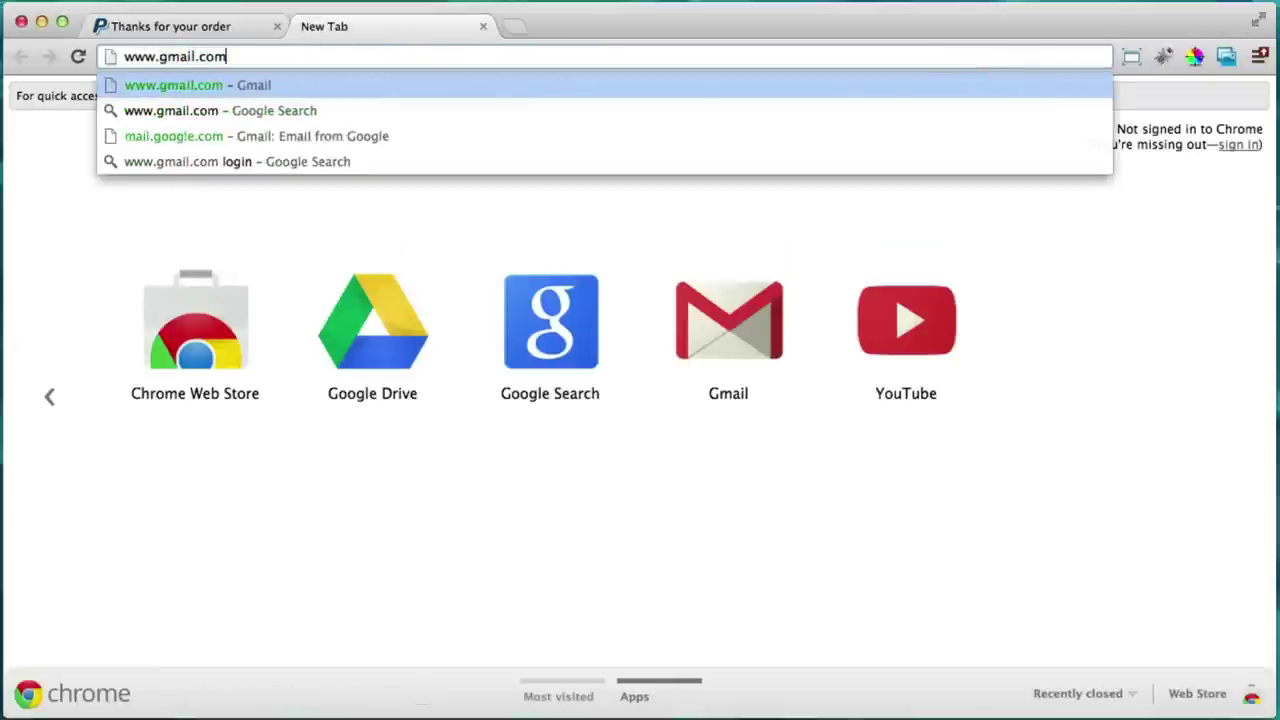
key("Return")
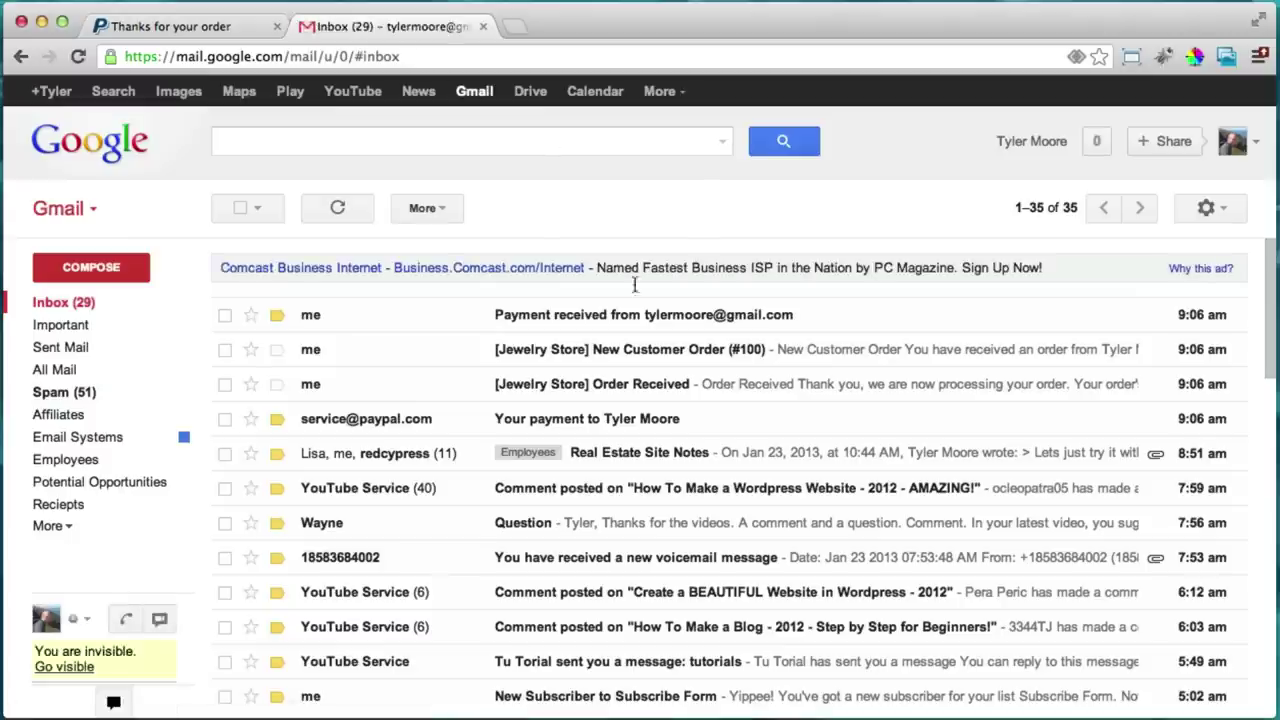
Read the Order Received email, highlighting the Heart Necklace, Order Discount and Order Total rows, then return to the inbox.
left_click(612, 391)
scroll(620, 385, "down", 3)
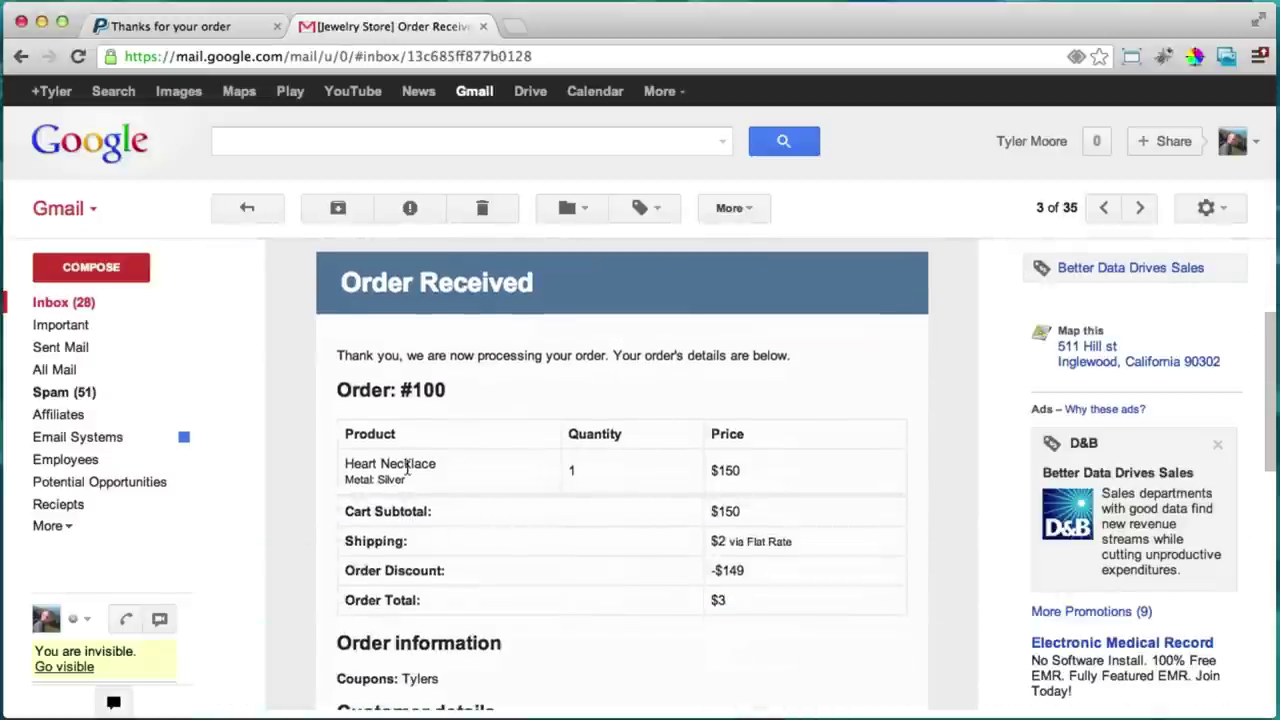
left_click_drag(350, 463, 440, 483)
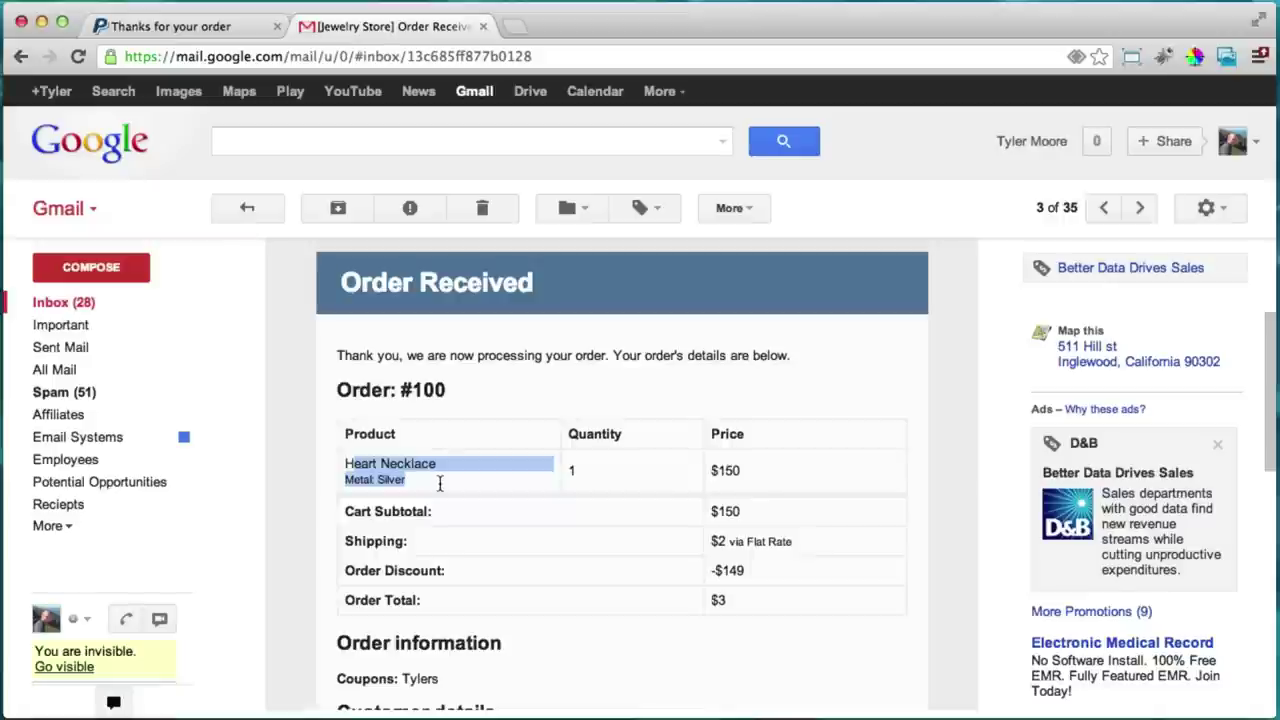
left_click(440, 483)
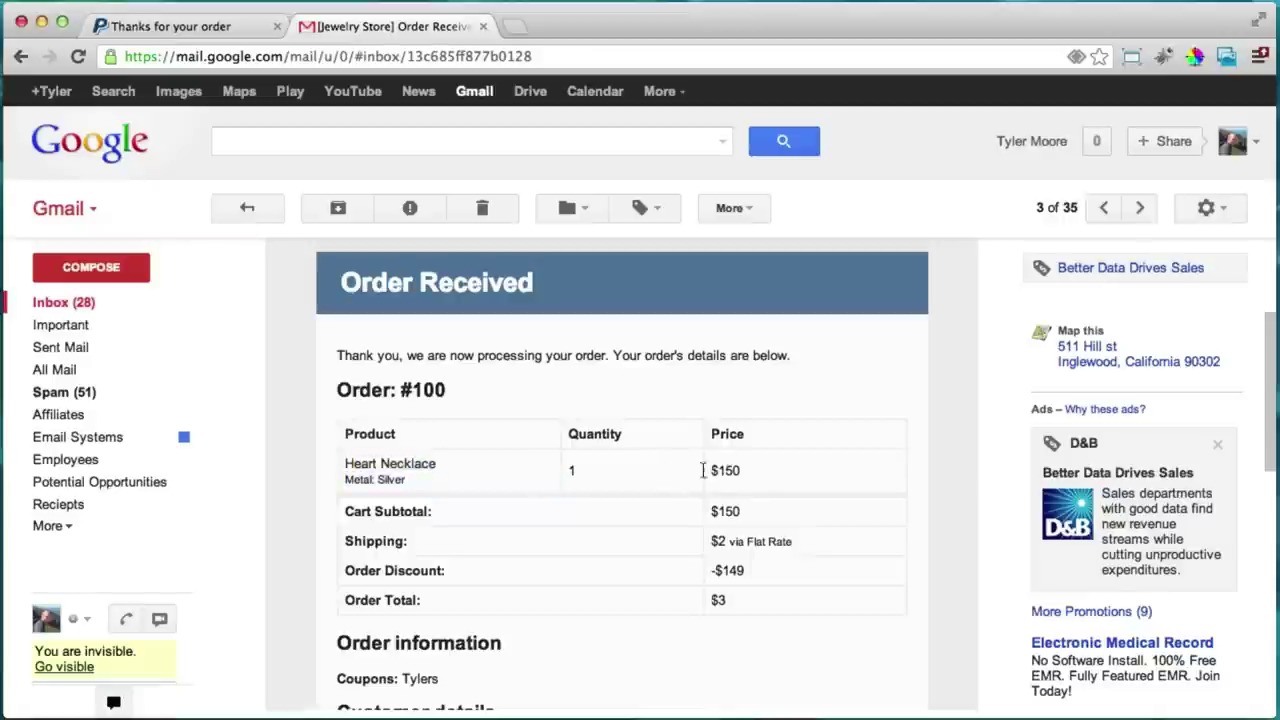
left_click_drag(348, 567, 814, 575)
left_click(740, 578)
left_click_drag(376, 600, 810, 601)
left_click(810, 600)
scroll(810, 600, "down", 3)
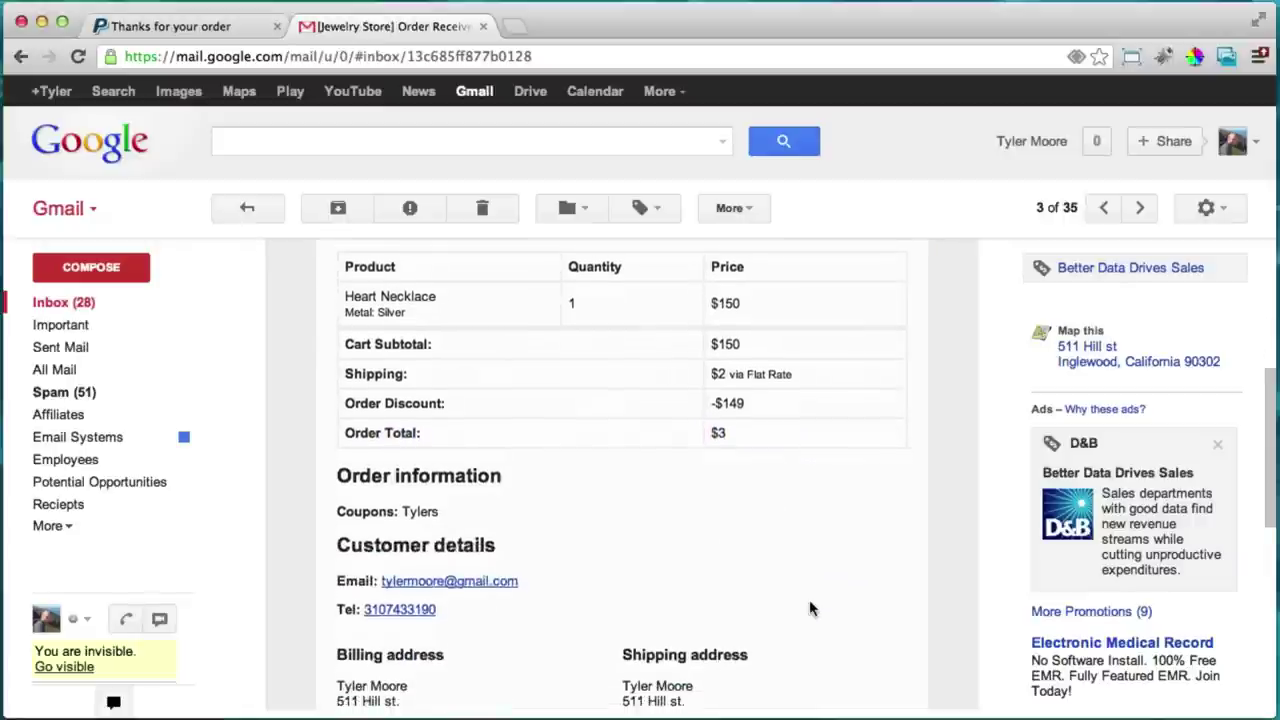
scroll(810, 600, "up", 5)
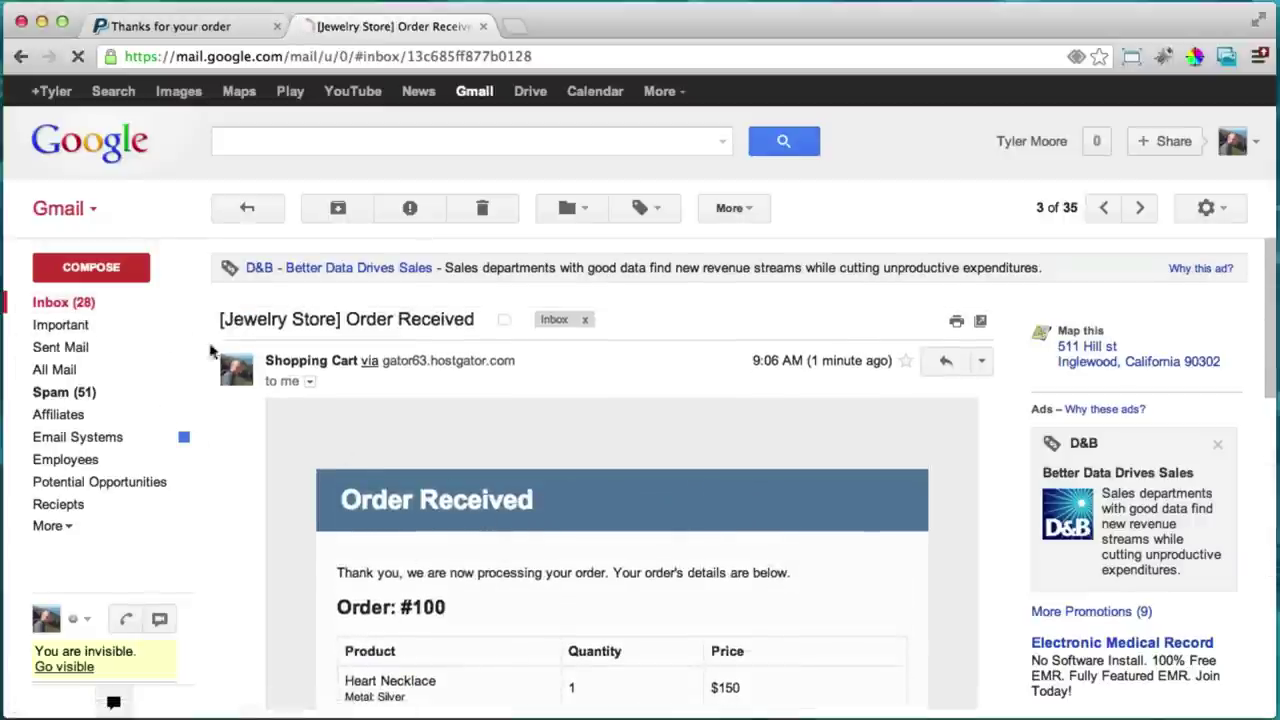
left_click(92, 302)
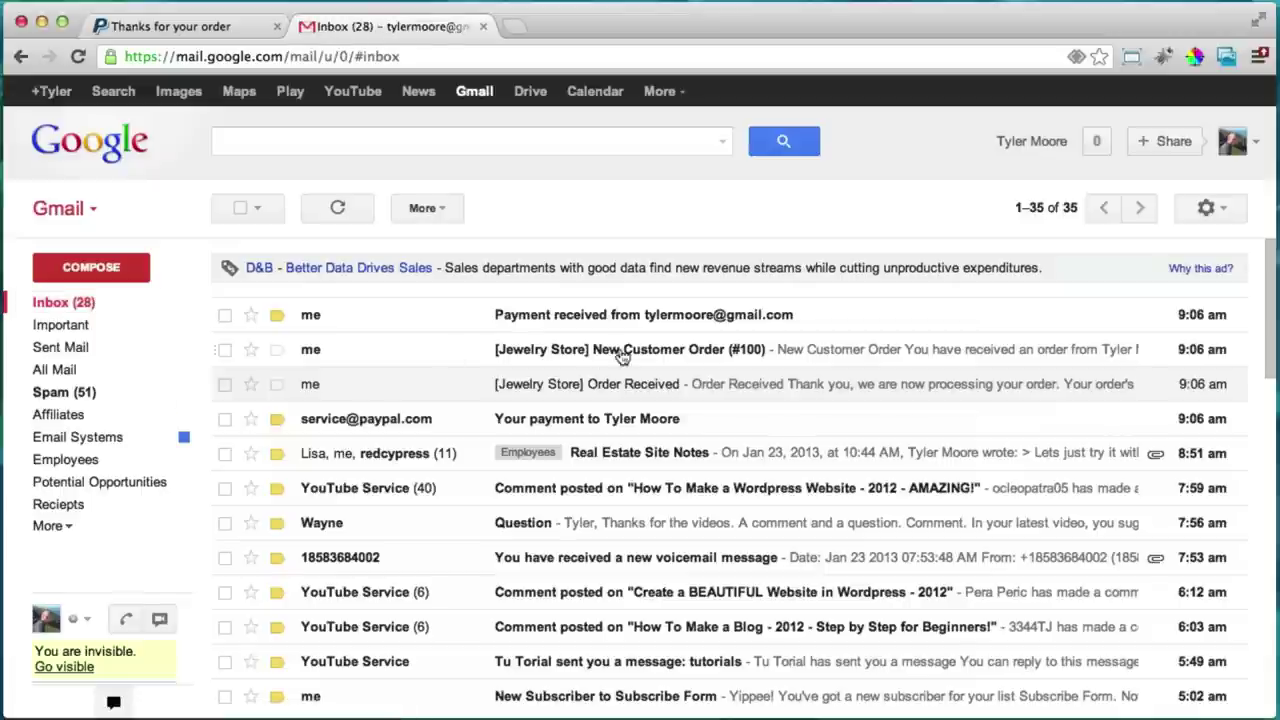
Scroll through the New Customer Order (#100) email and go back to the inbox.
left_click(443, 352)
scroll(520, 412, "down", 4)
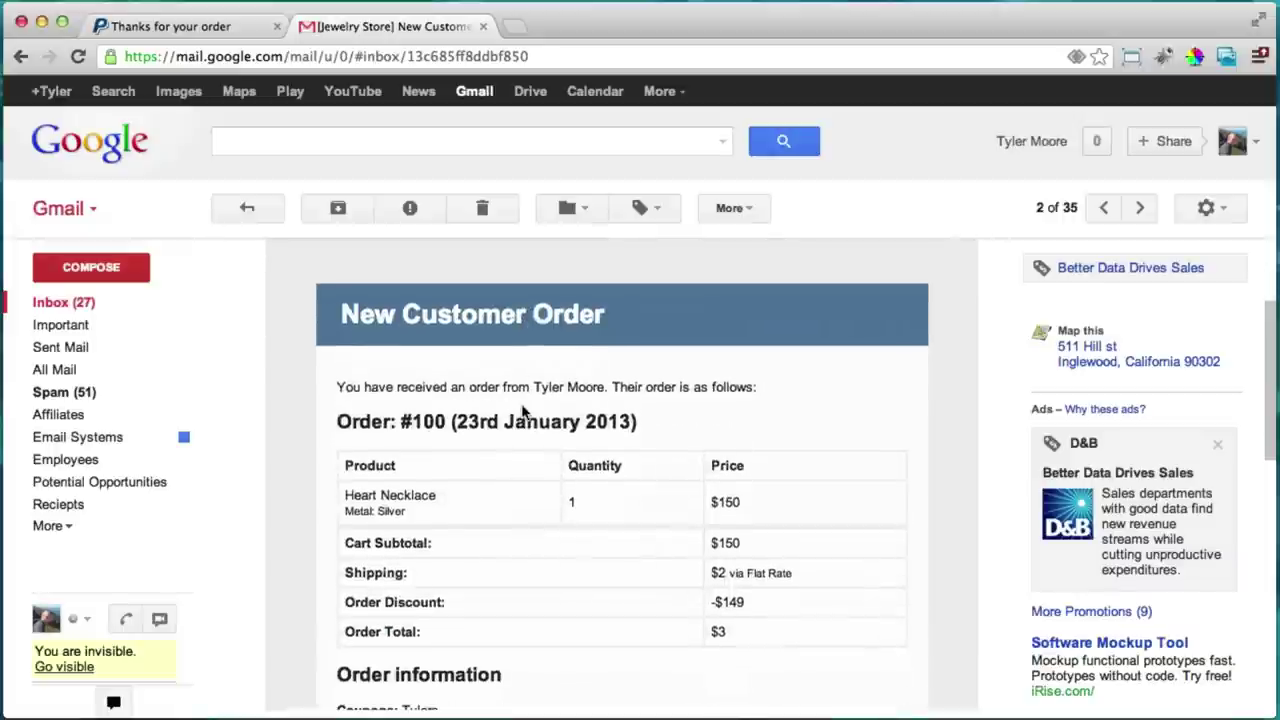
scroll(545, 412, "down", 1)
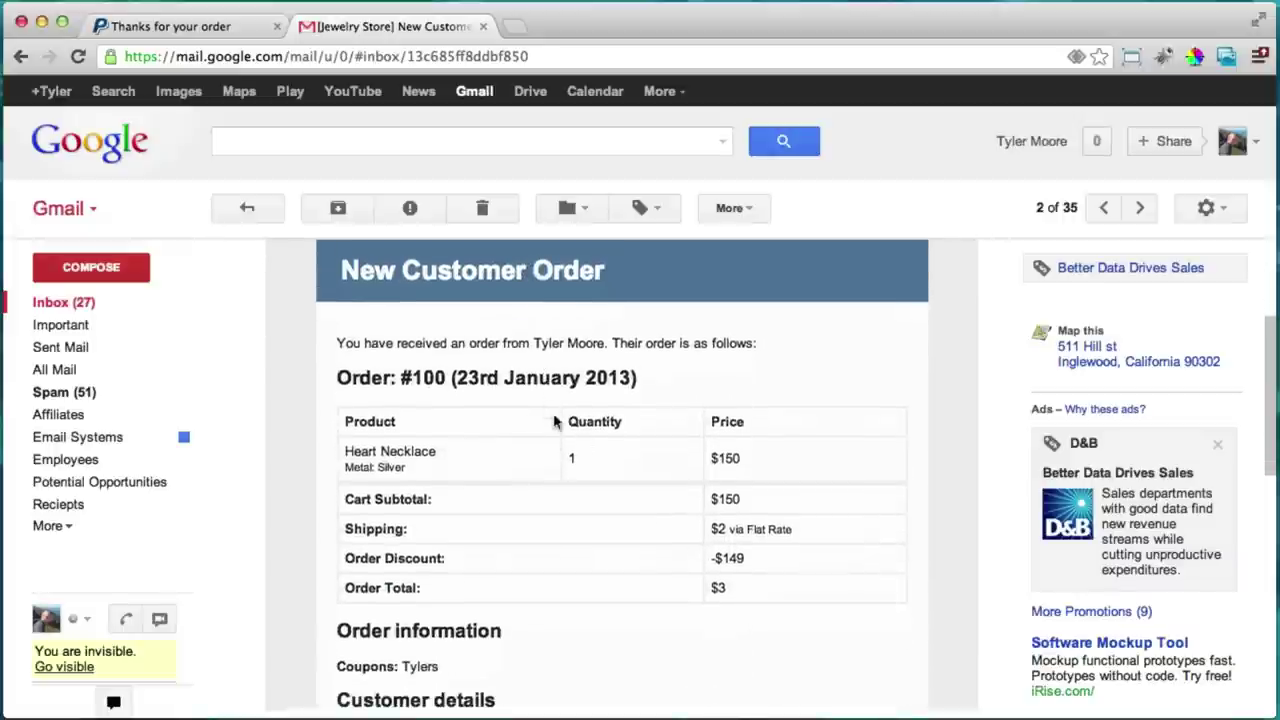
scroll(547, 412, "down", 3)
scroll(583, 445, "up", 5)
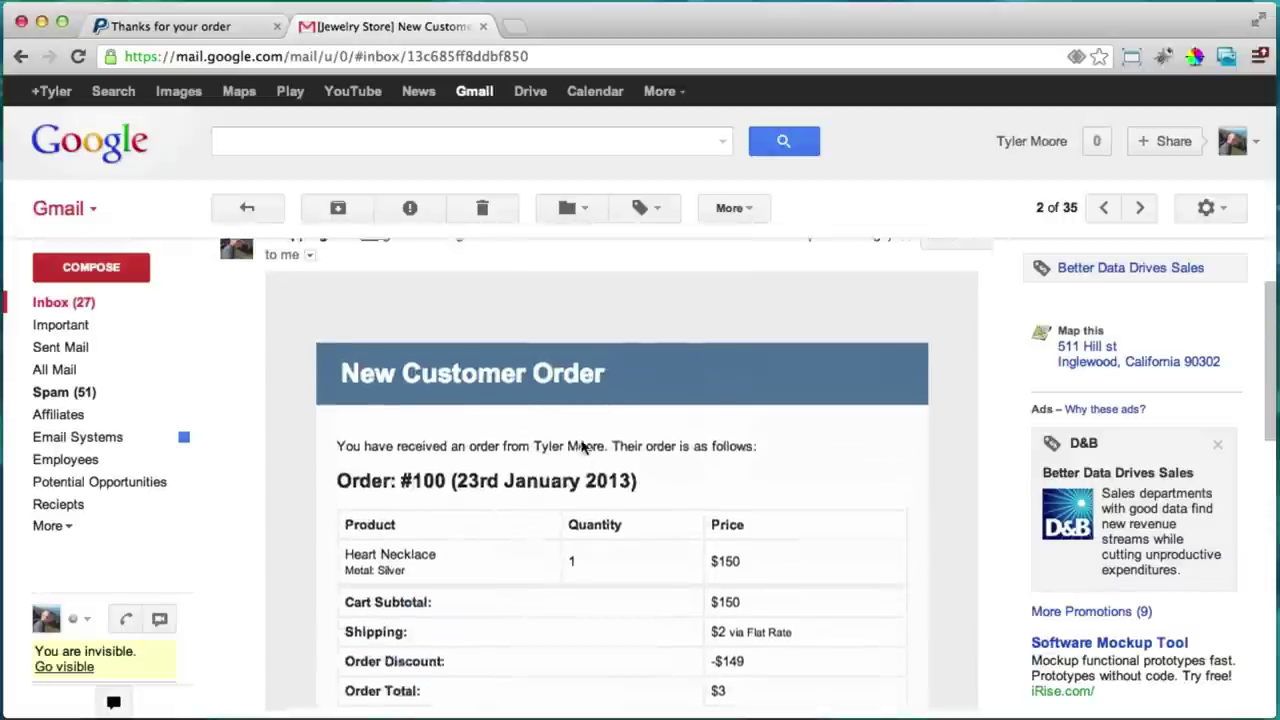
scroll(583, 445, "up", 2)
left_click(85, 302)
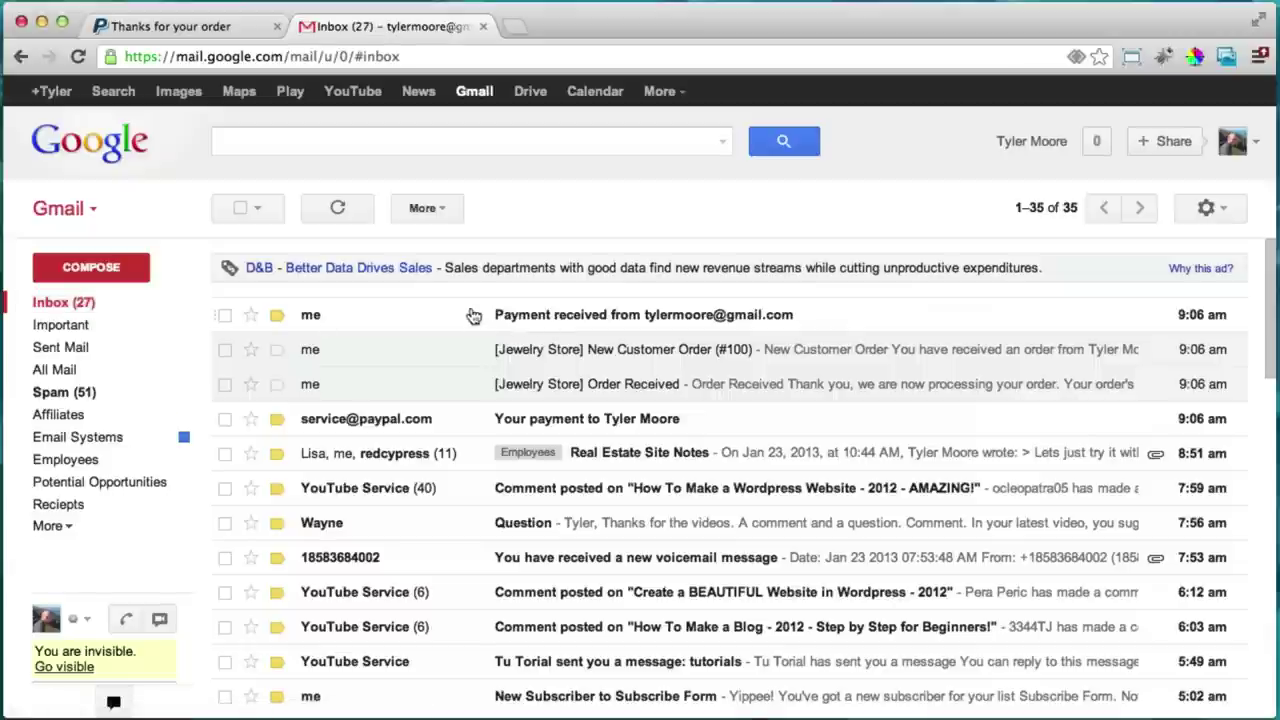
Read the Payment received email, highlighting the payment and buyer details, then return to the inbox.
left_click(527, 318)
scroll(615, 395, "down", 3)
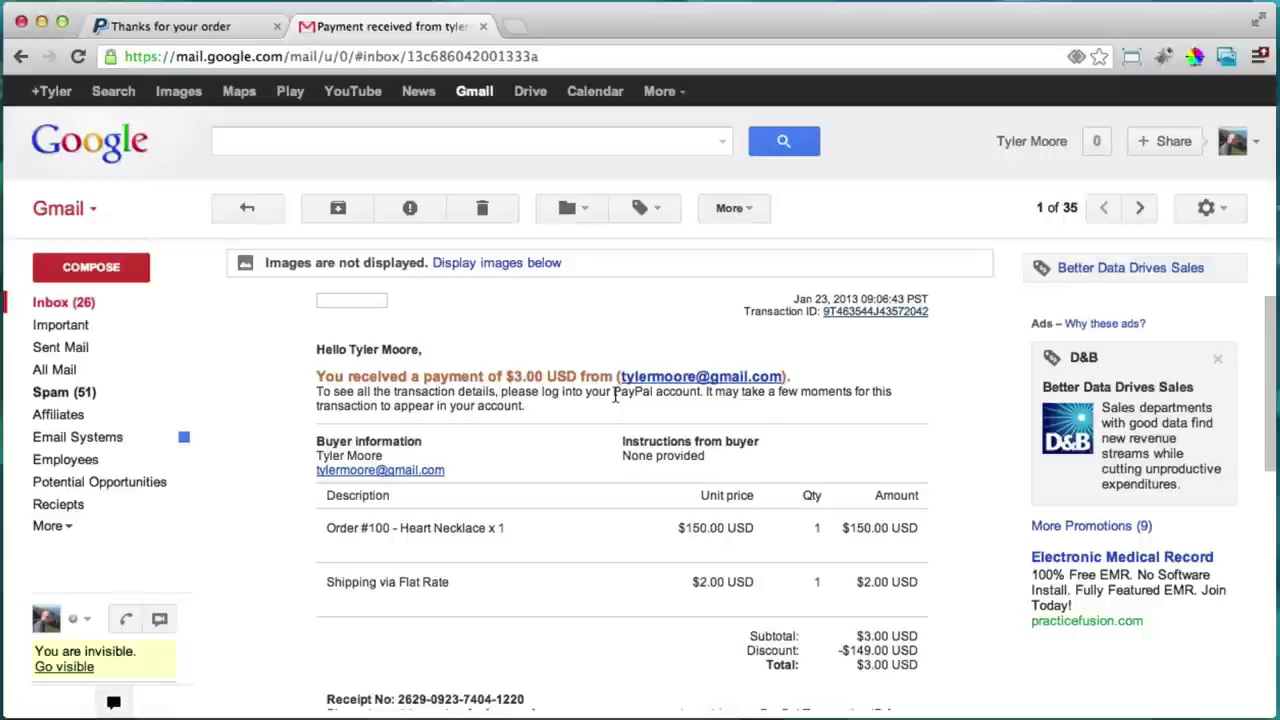
left_click_drag(317, 374, 697, 462)
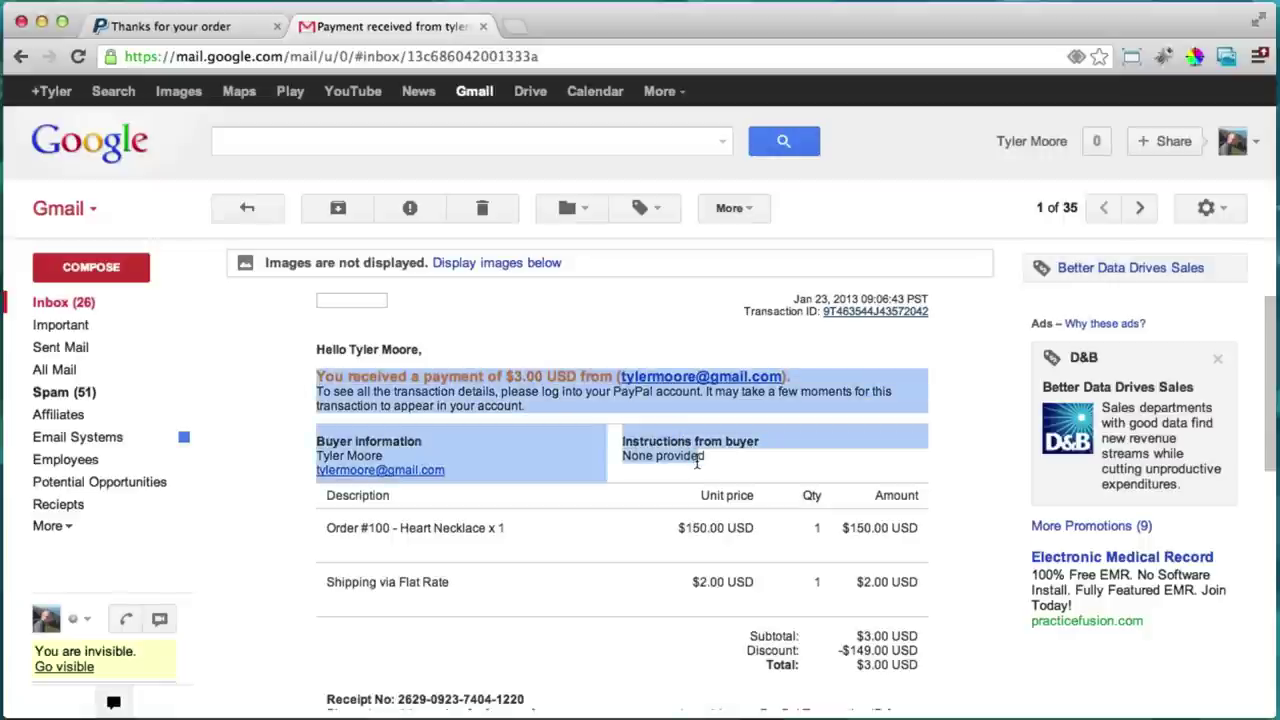
left_click(697, 462)
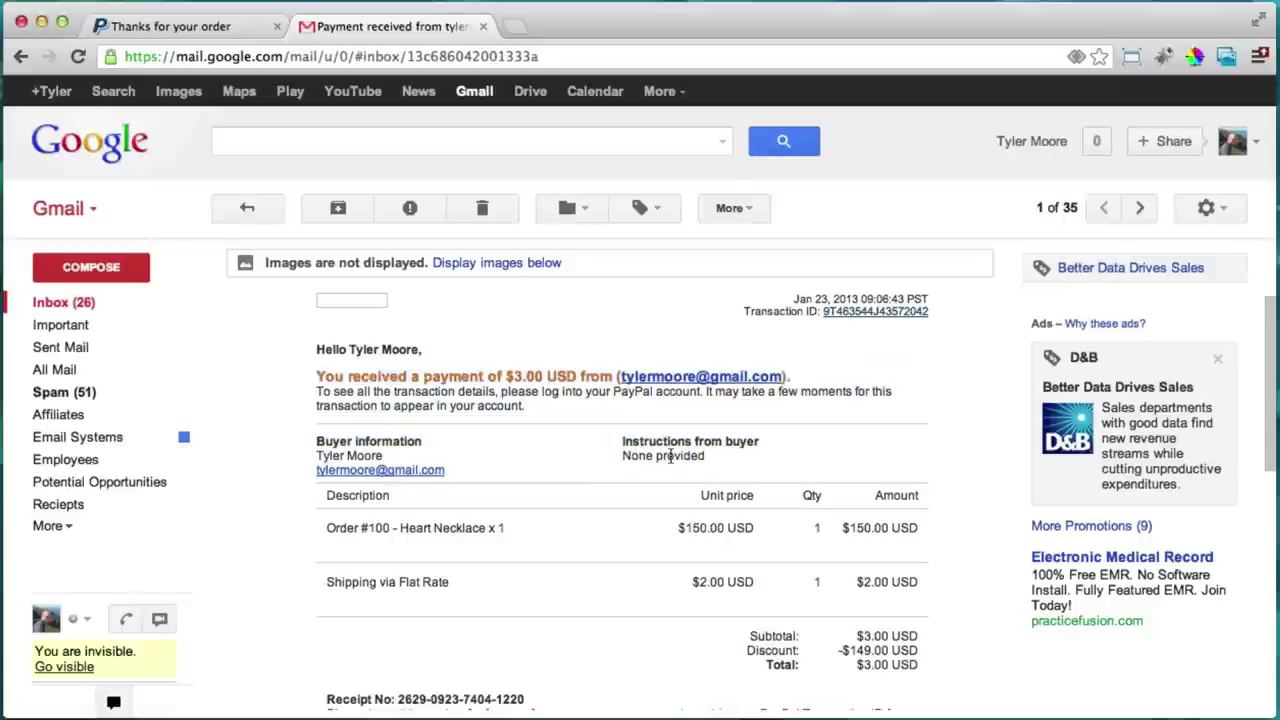
left_click(72, 308)
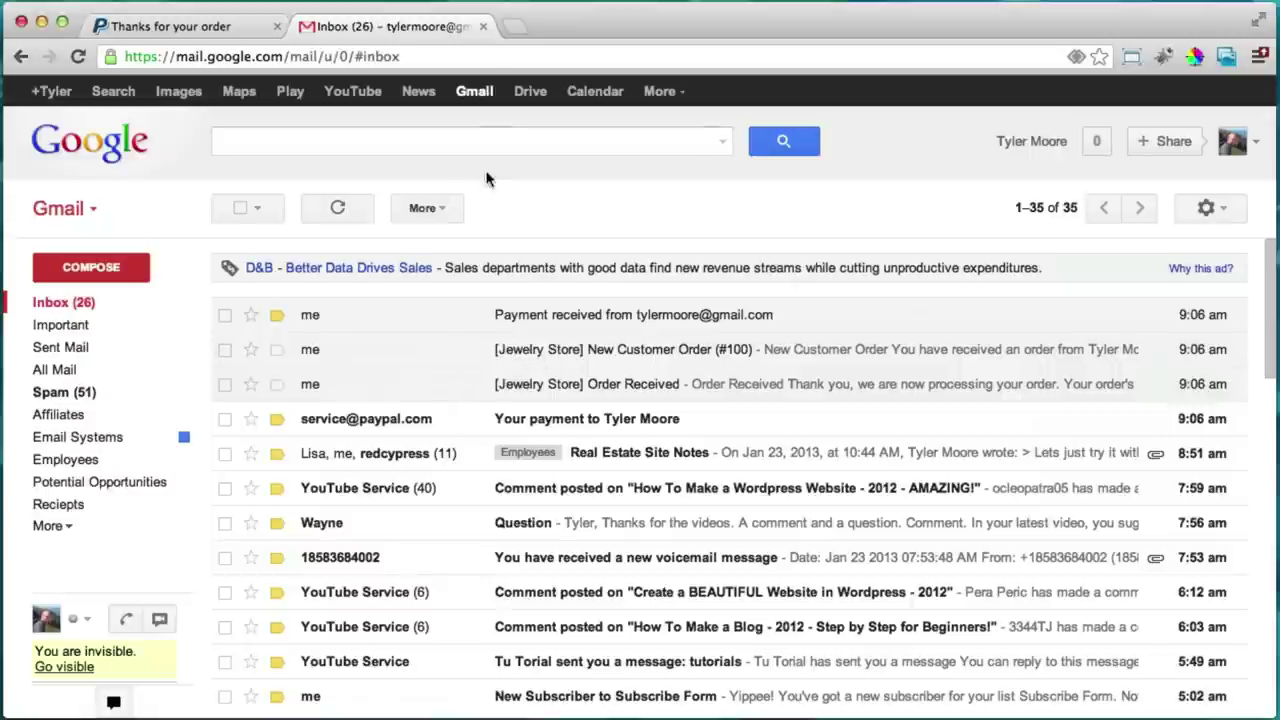
left_click(484, 27)
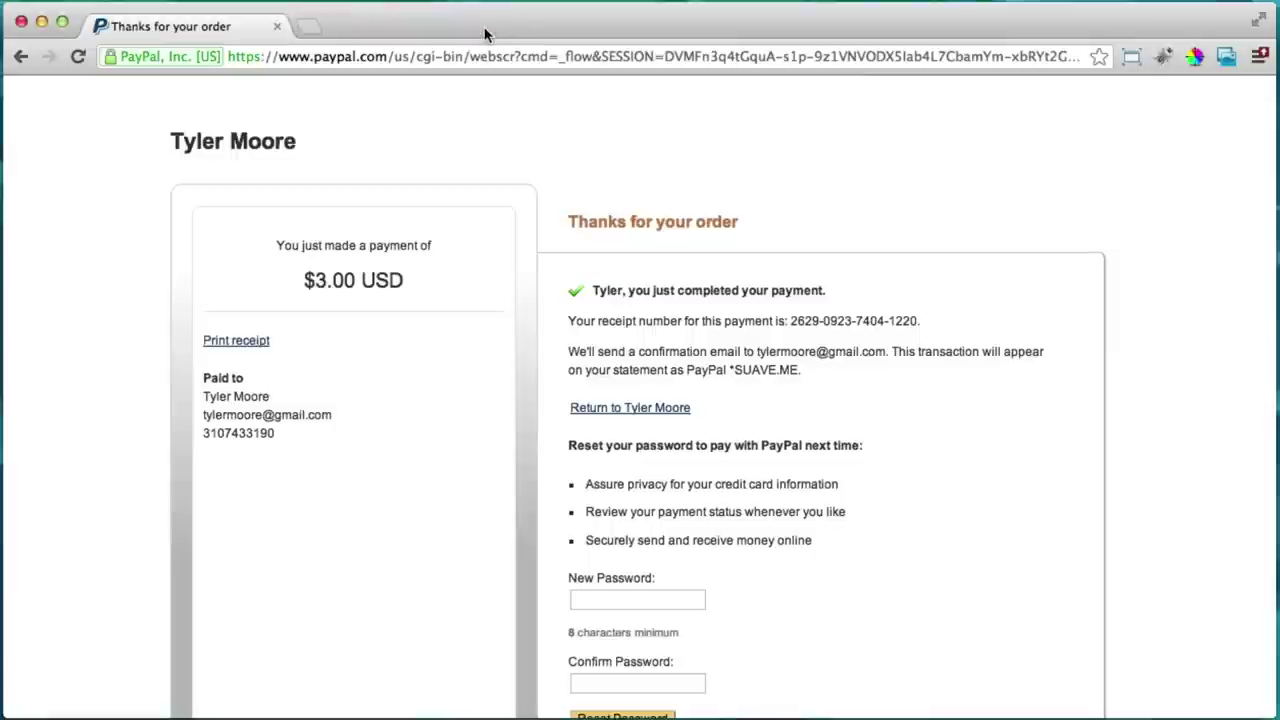
left_click(361, 62)
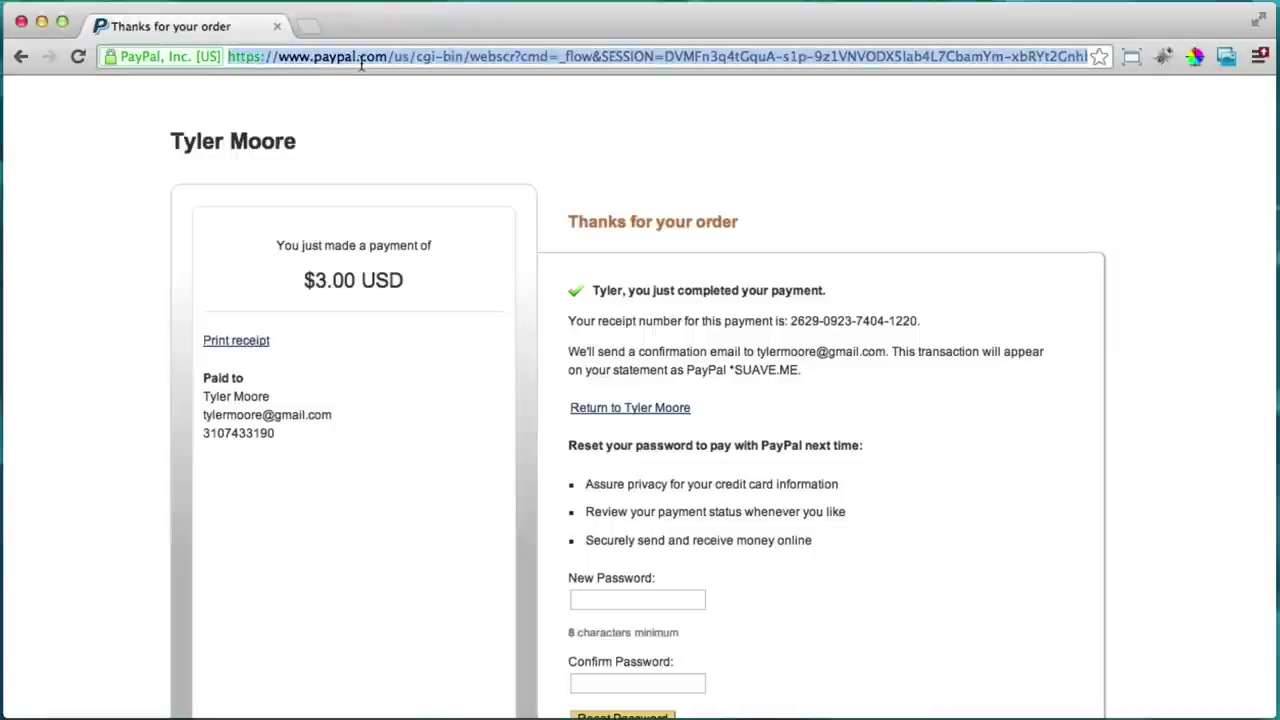
type("www.vewgle.com")
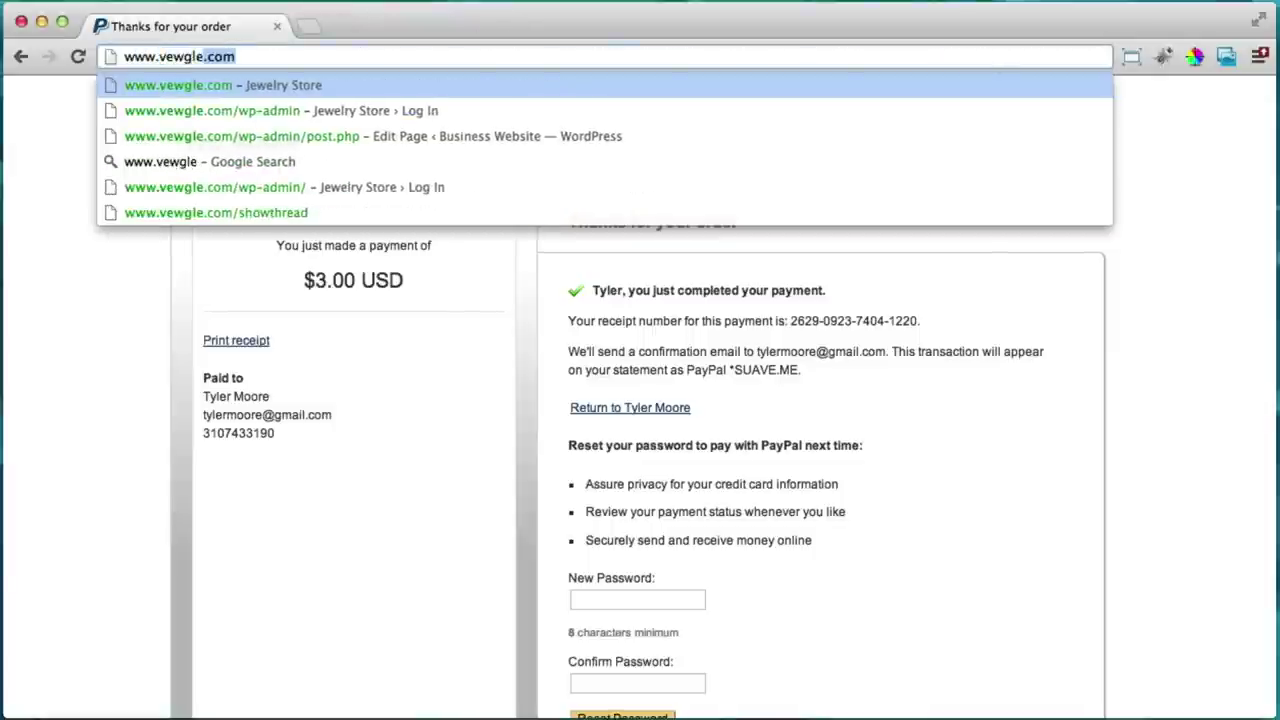
key("Return")
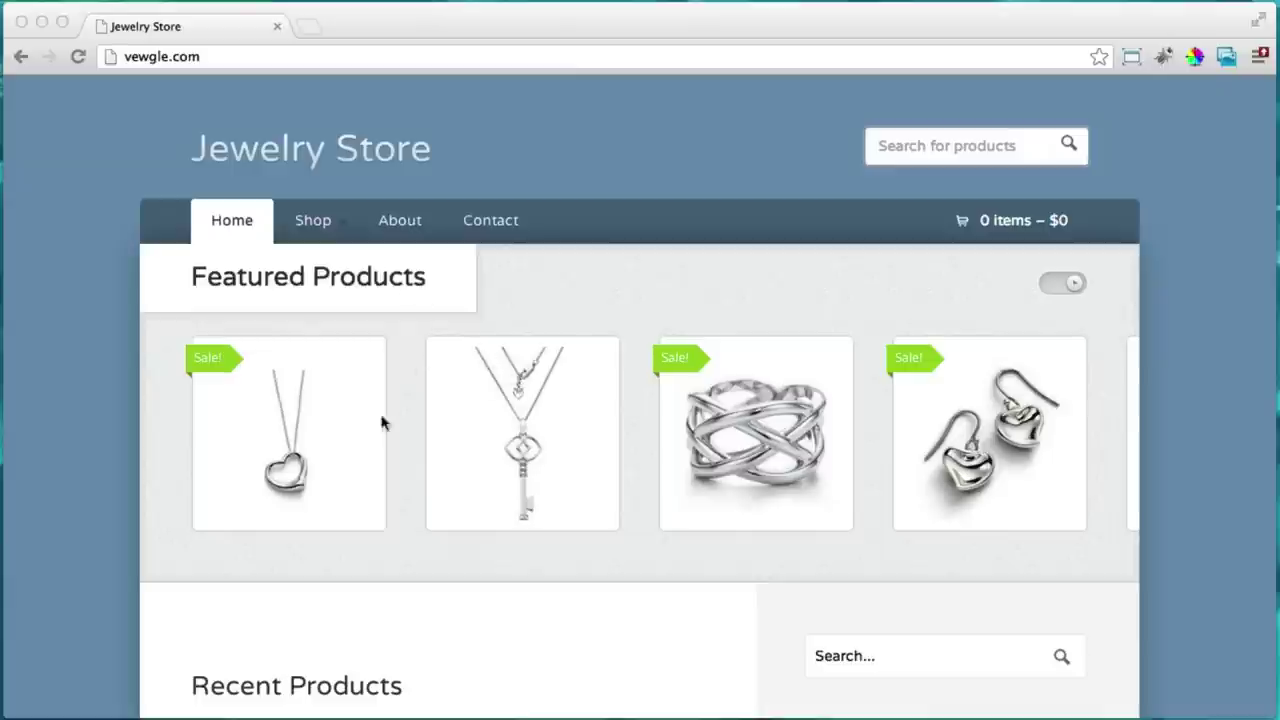
Add the gold Heart Necklace ($200) to the cart and go to Checkout.
left_click(513, 272)
mouse_move(279, 432)
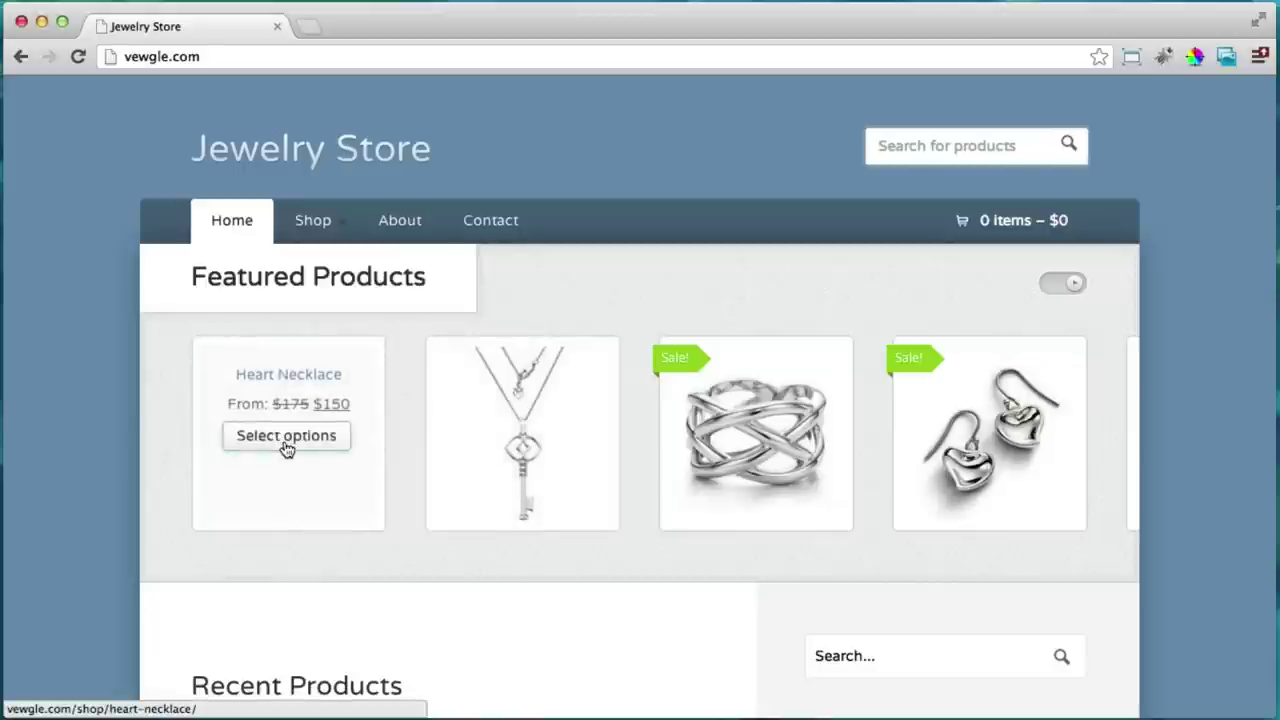
left_click(293, 443)
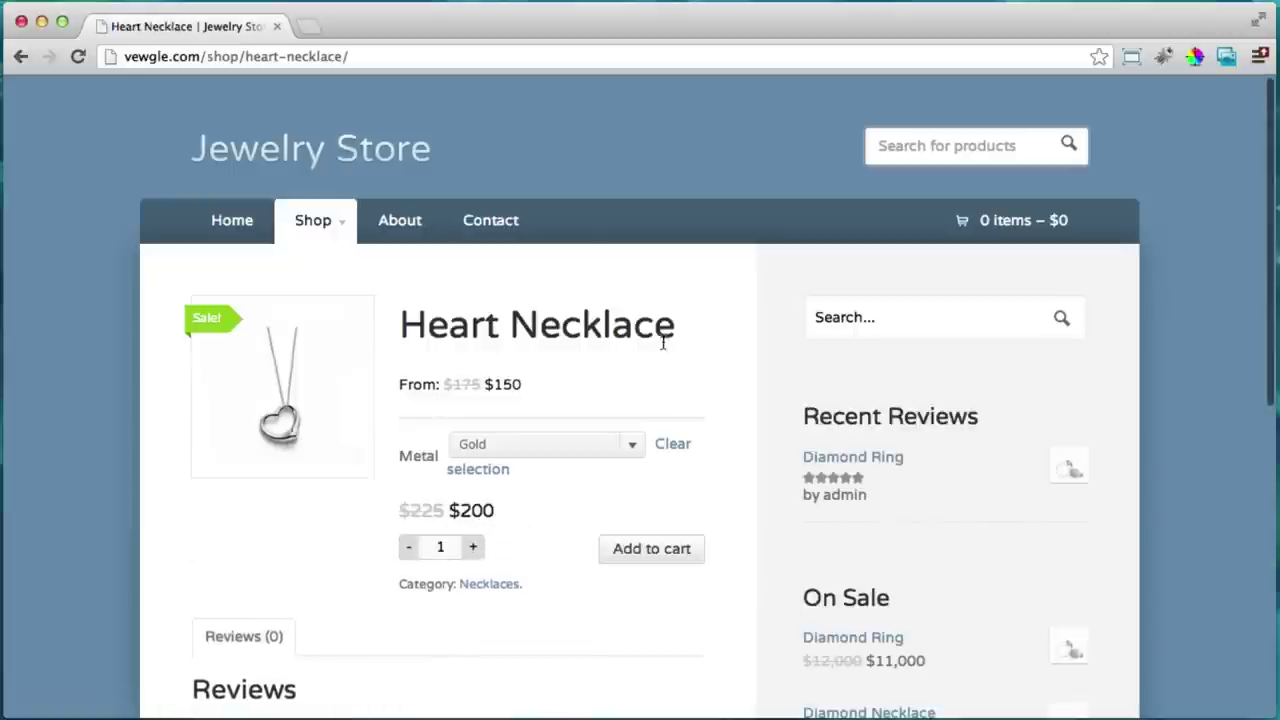
left_click(620, 553)
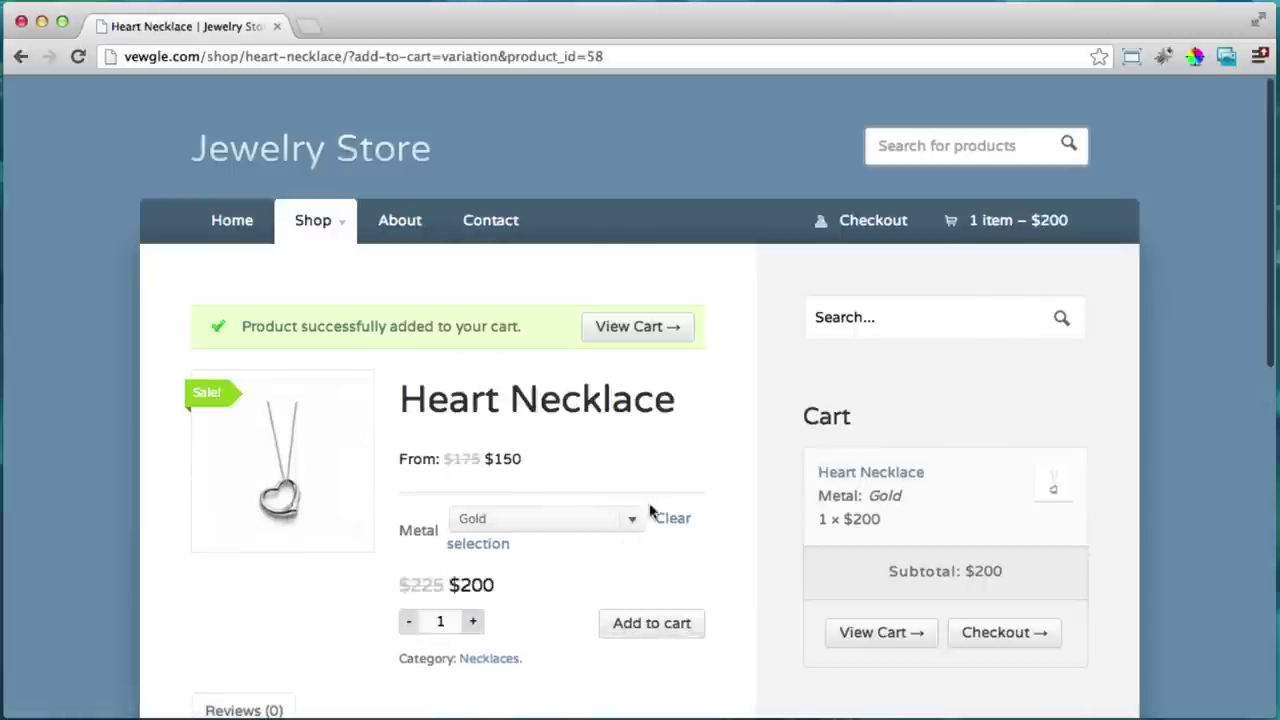
left_click(855, 222)
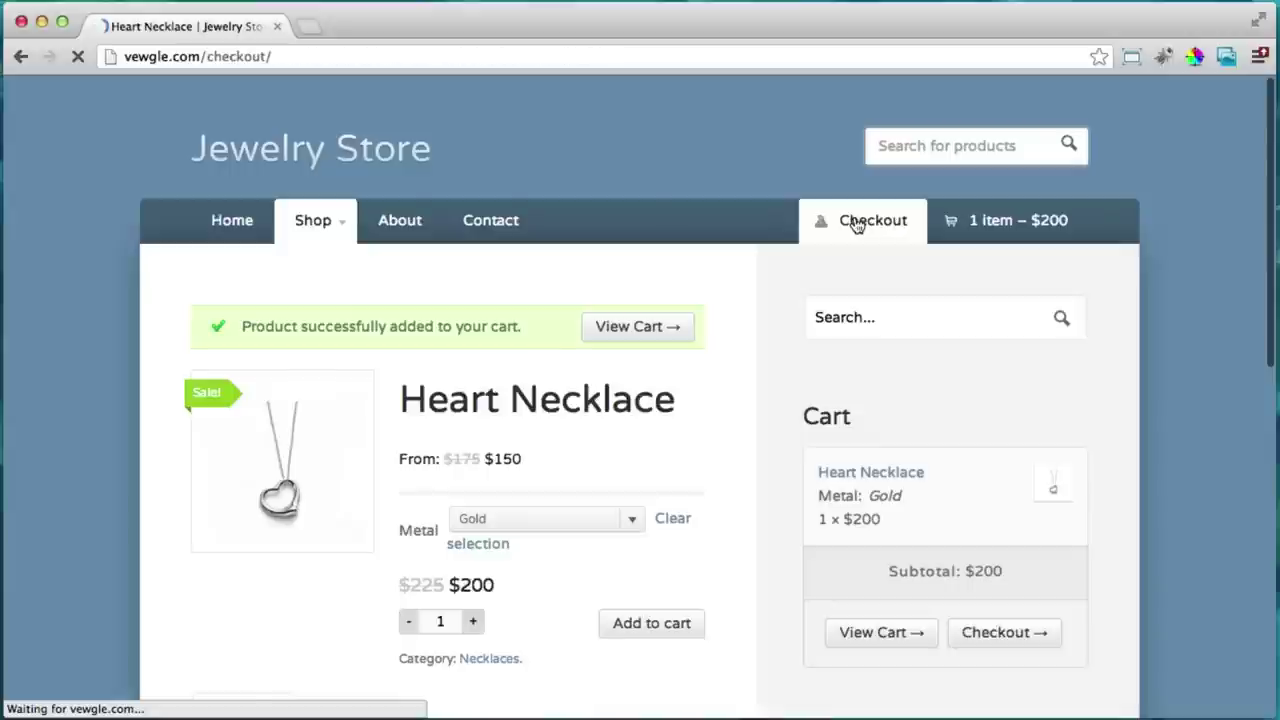
scroll(723, 354, "down", 15)
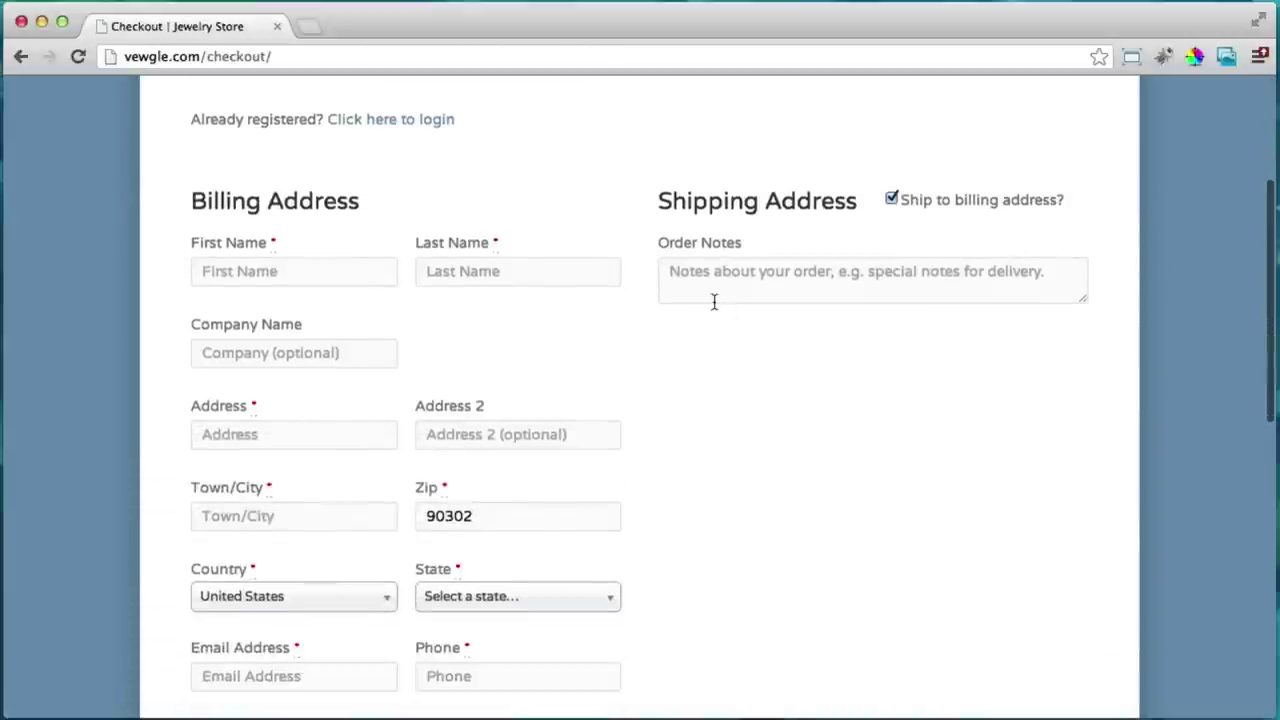
scroll(823, 323, "down", 2)
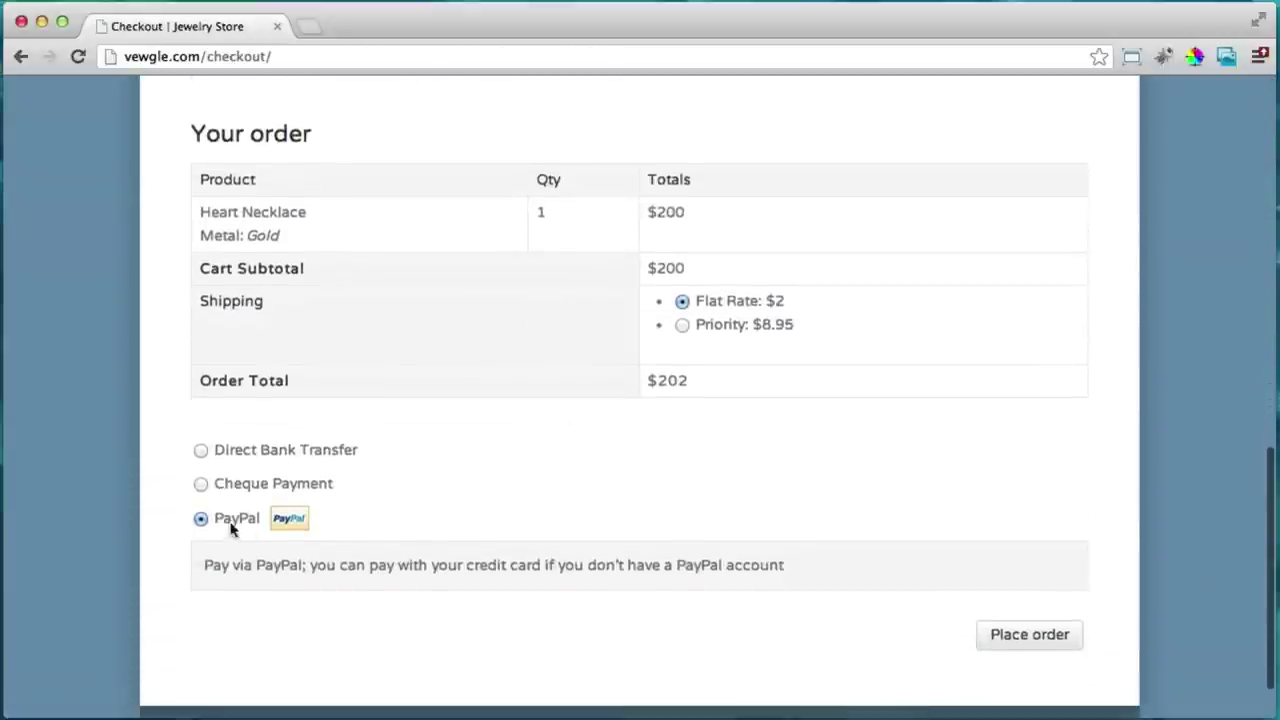
scroll(600, 452, "up", 15)
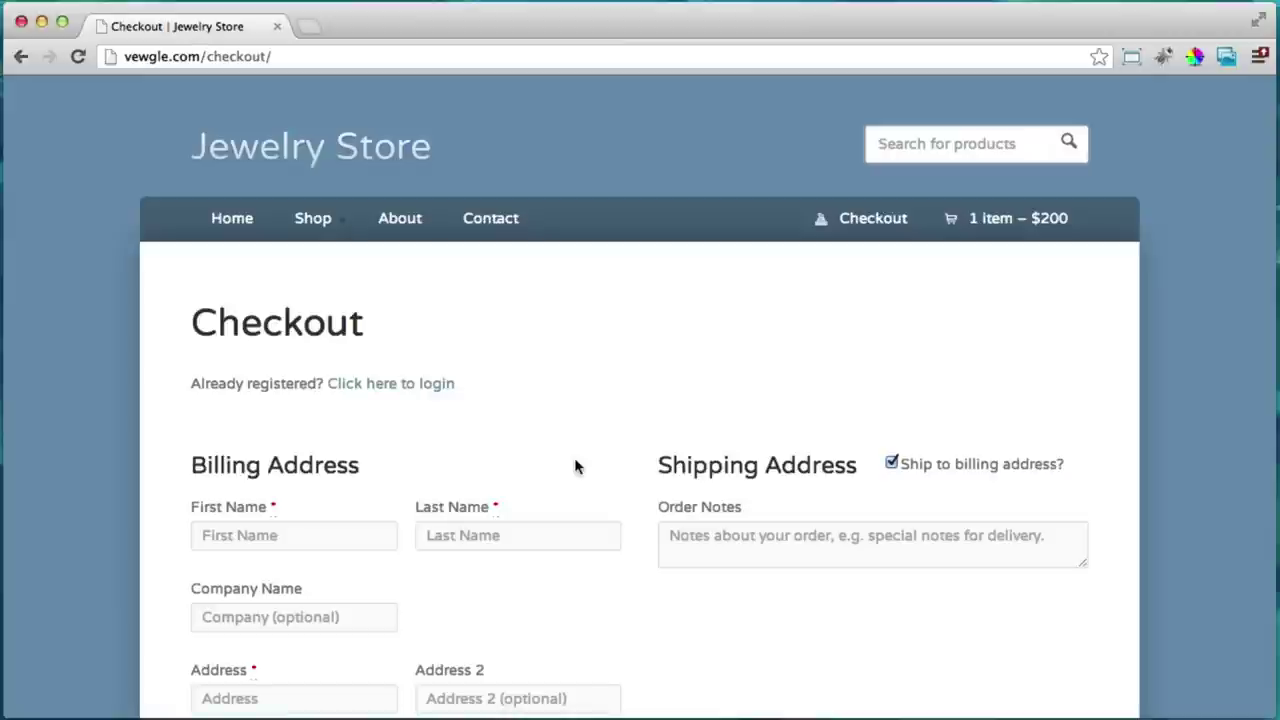
left_click(308, 25)
type("www.p")
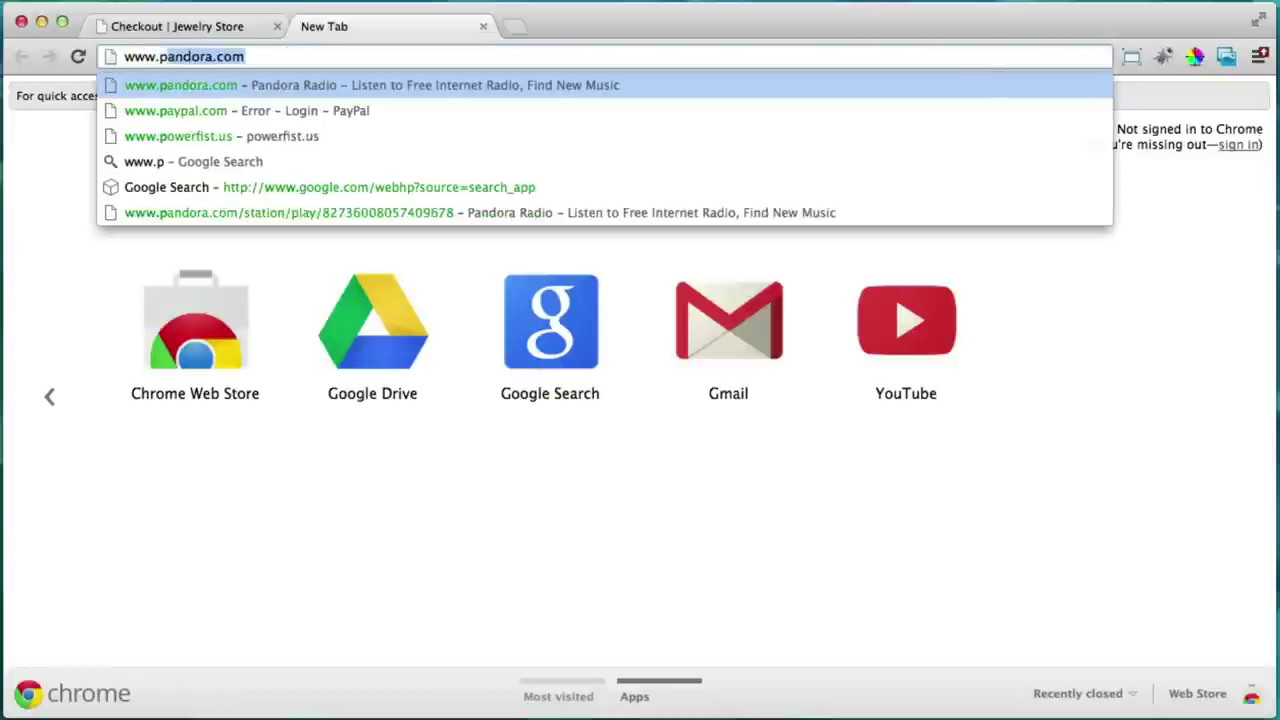
type("aypal.com")
key("Return")
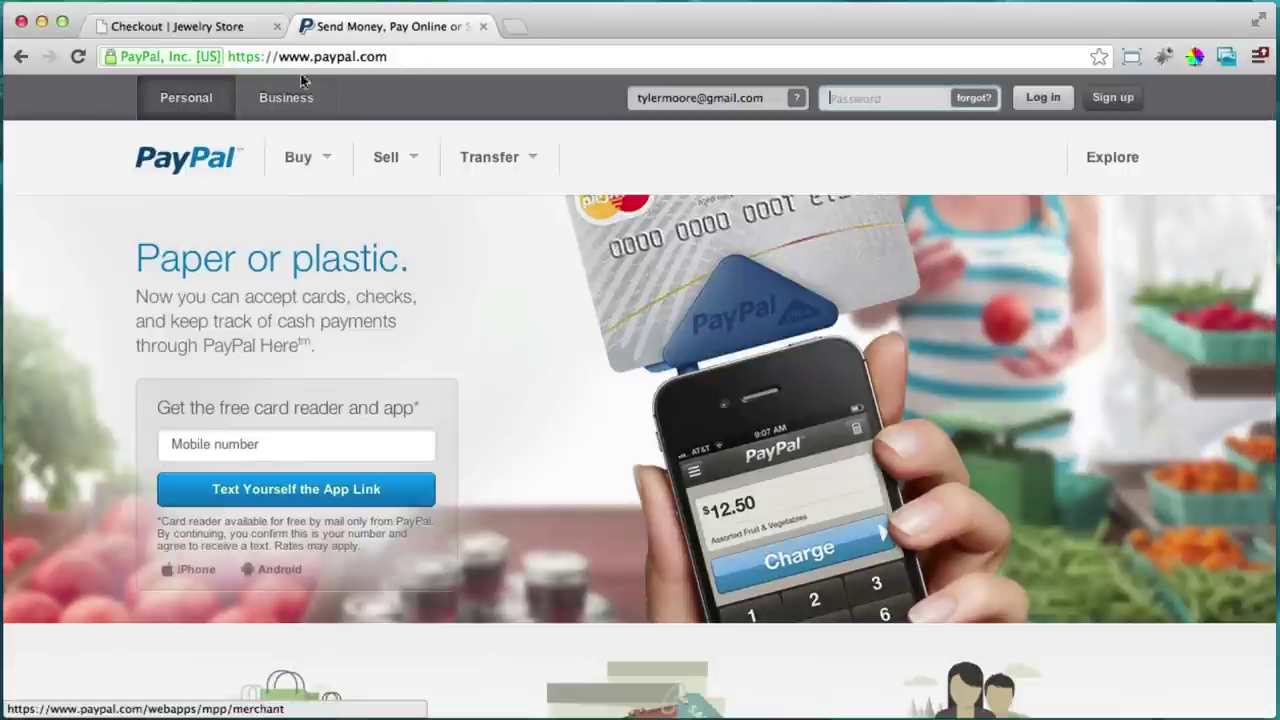
mouse_move(557, 133)
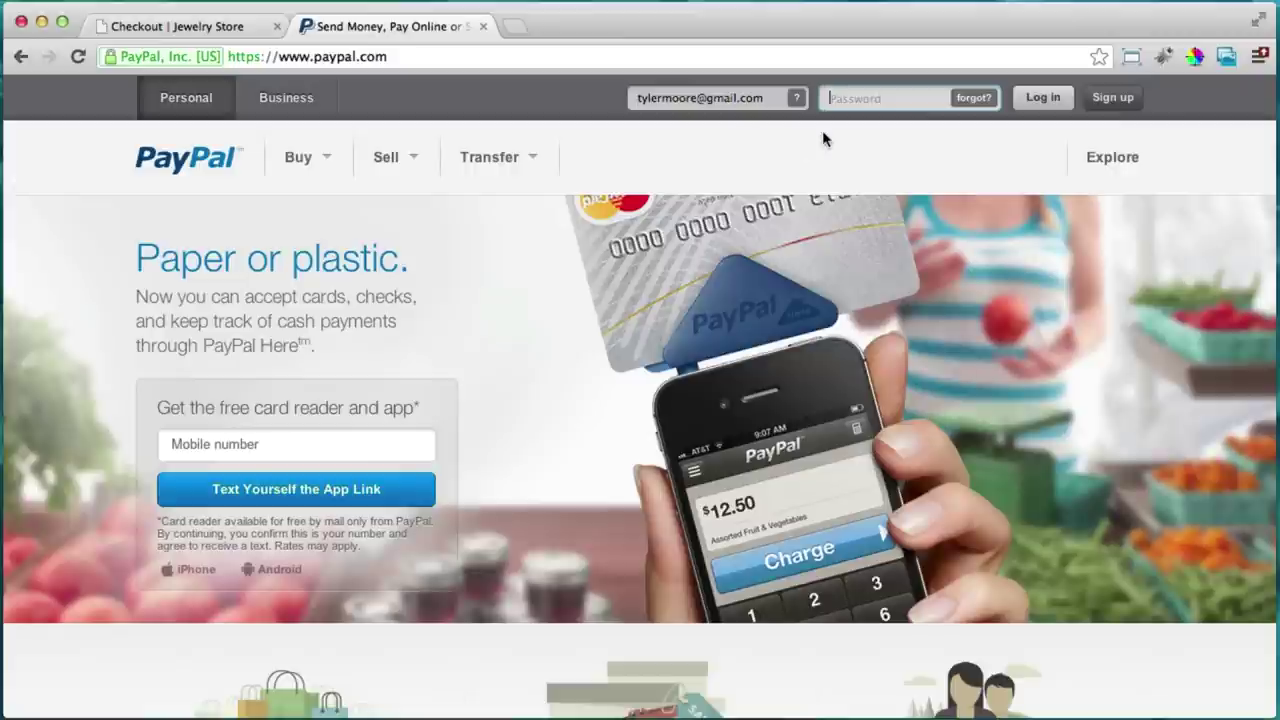
type("••••••••••")
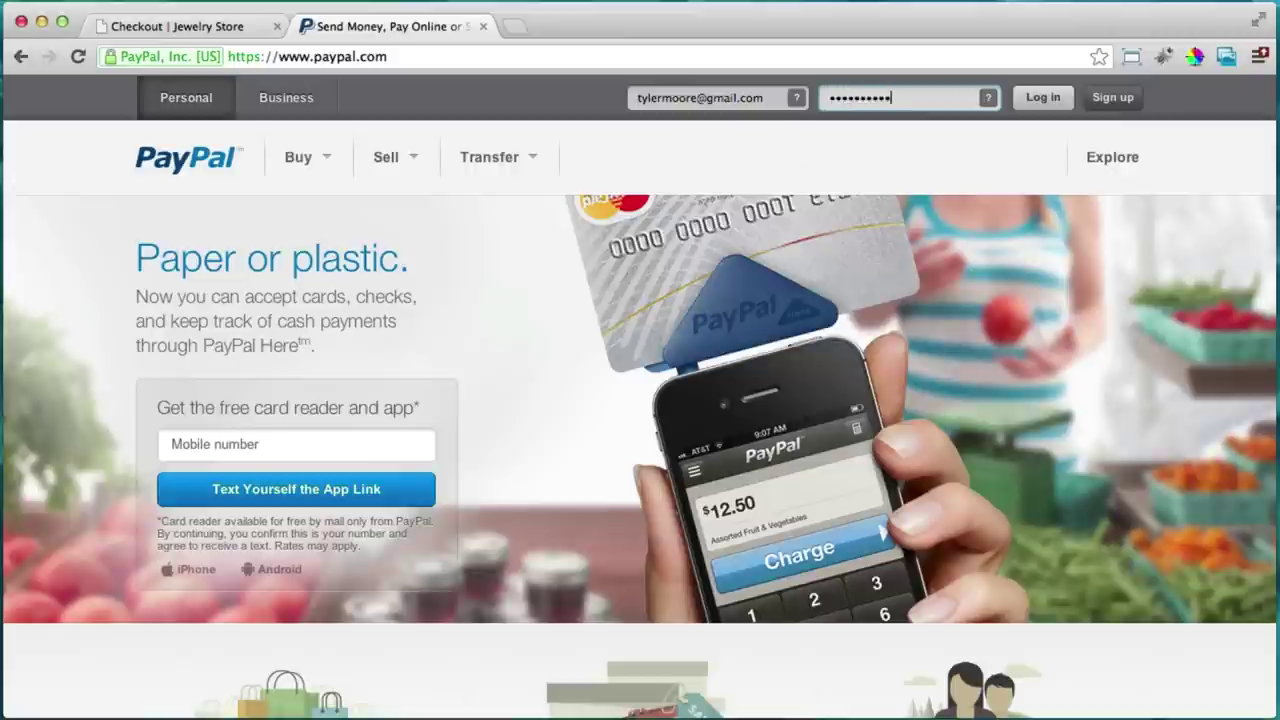
key("Return")
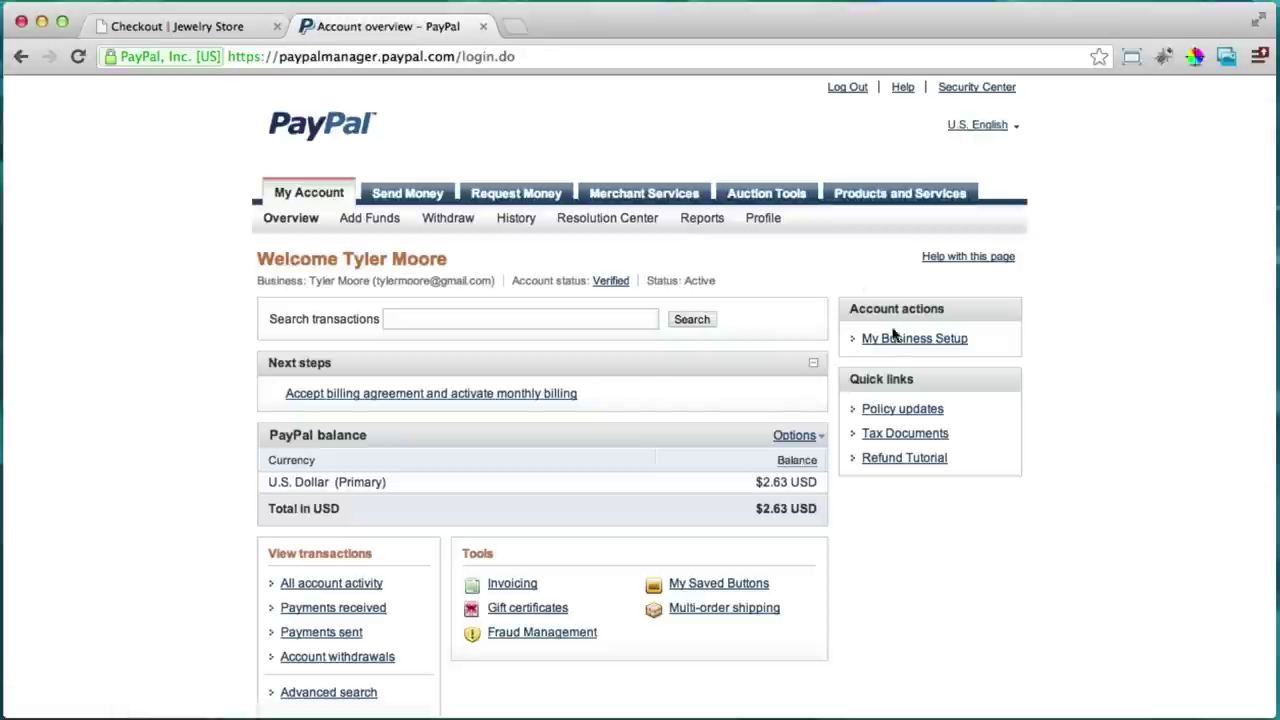
Highlight the $2.63 USD primary balance on the account overview twice.
left_click_drag(756, 483, 792, 484)
left_click(792, 484)
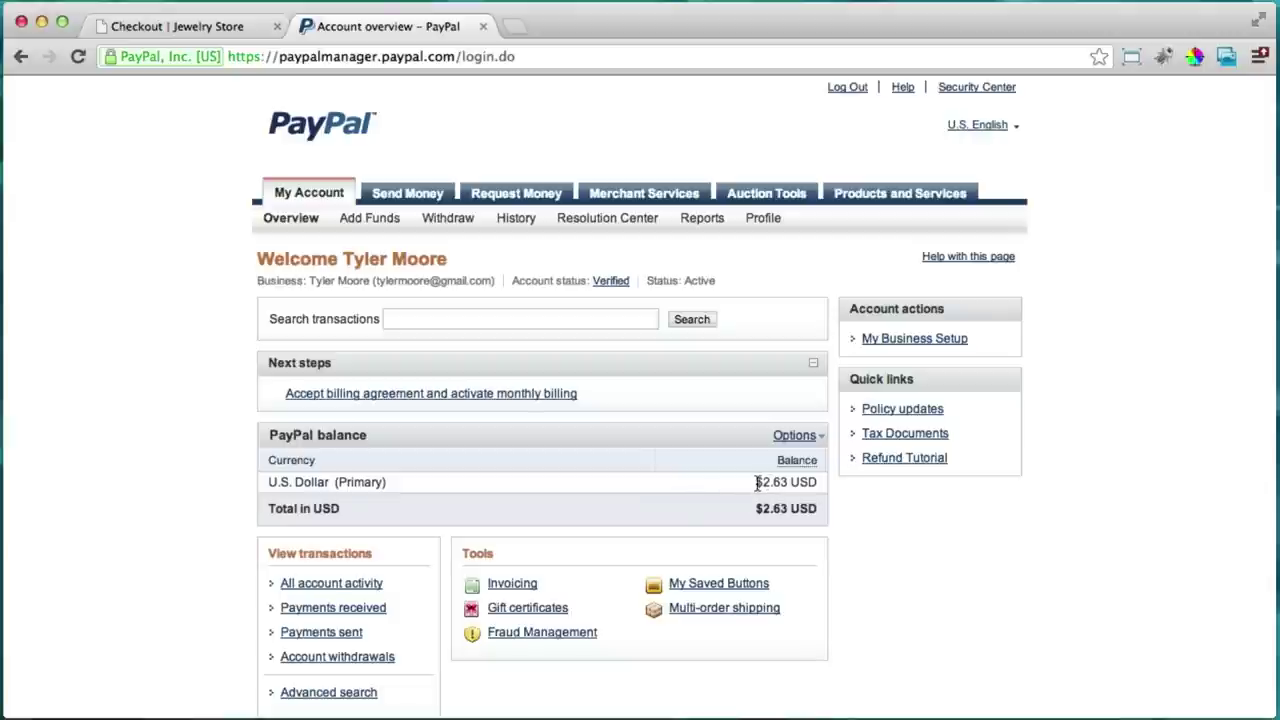
left_click_drag(756, 483, 791, 484)
left_click(791, 483)
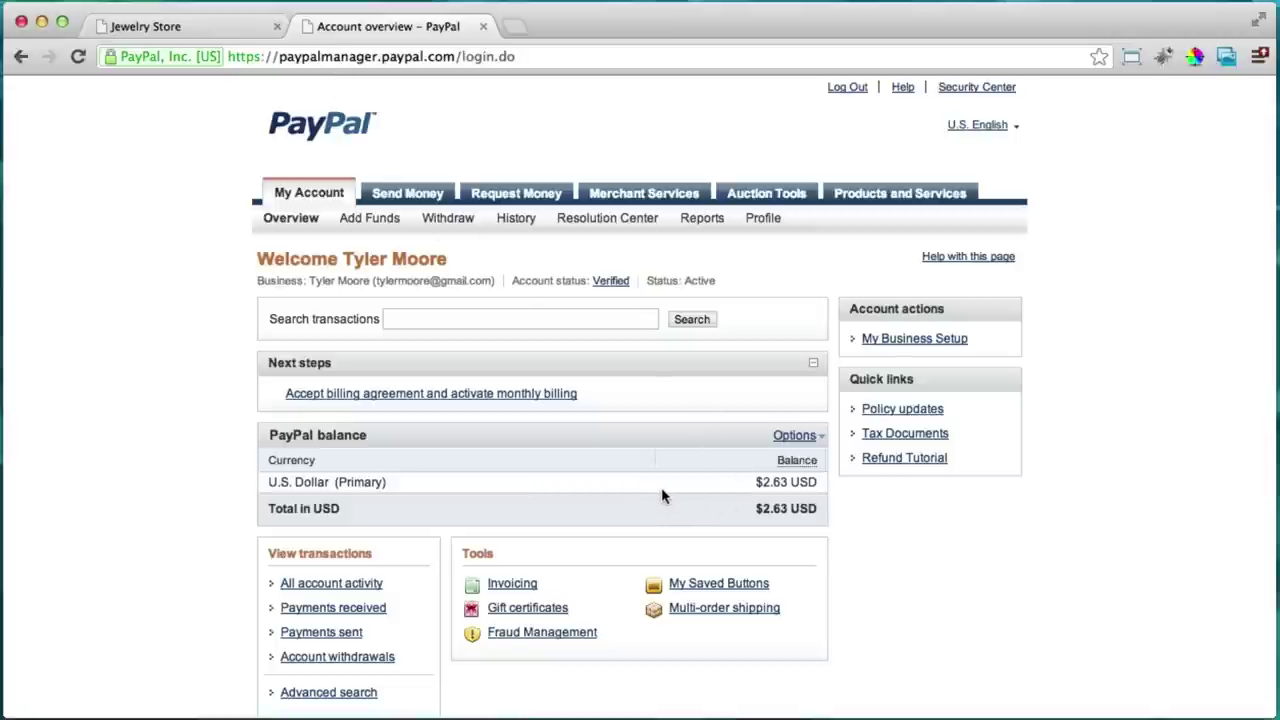
Open Withdraw and highlight the bank transfer's 3-4 business days timing and Free cost.
left_click(448, 220)
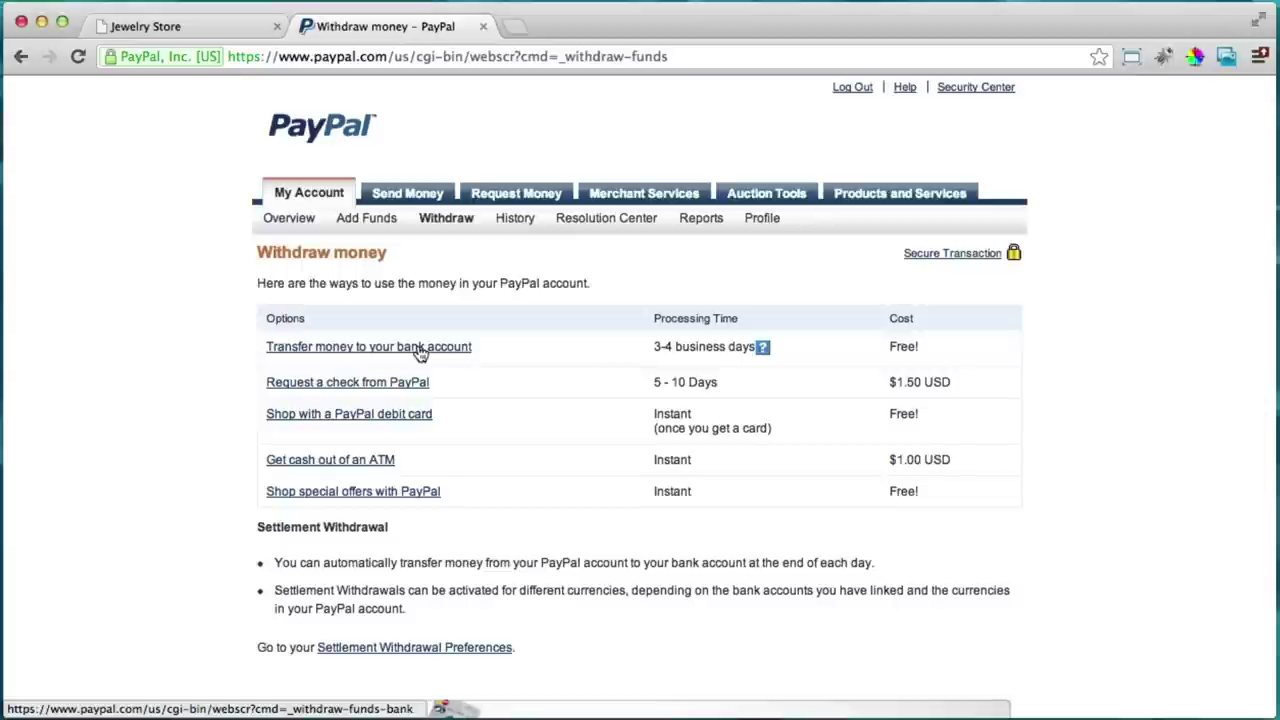
left_click_drag(655, 346, 741, 344)
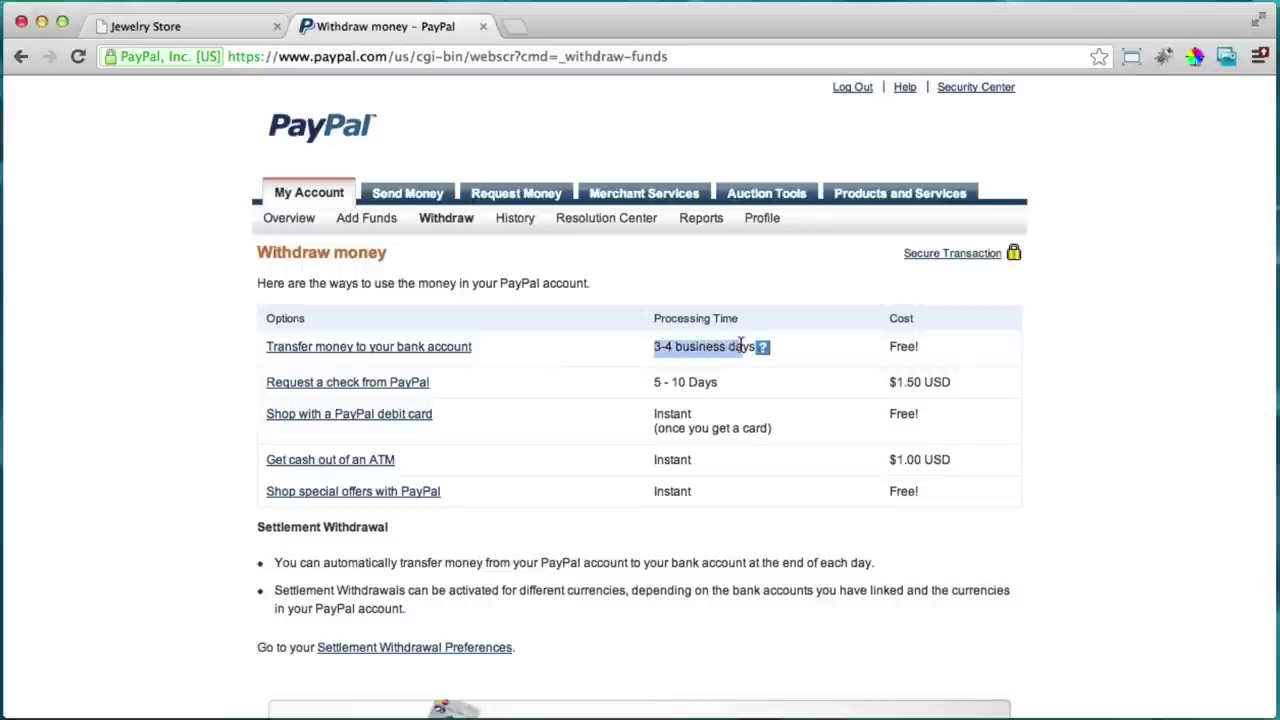
left_click(741, 346)
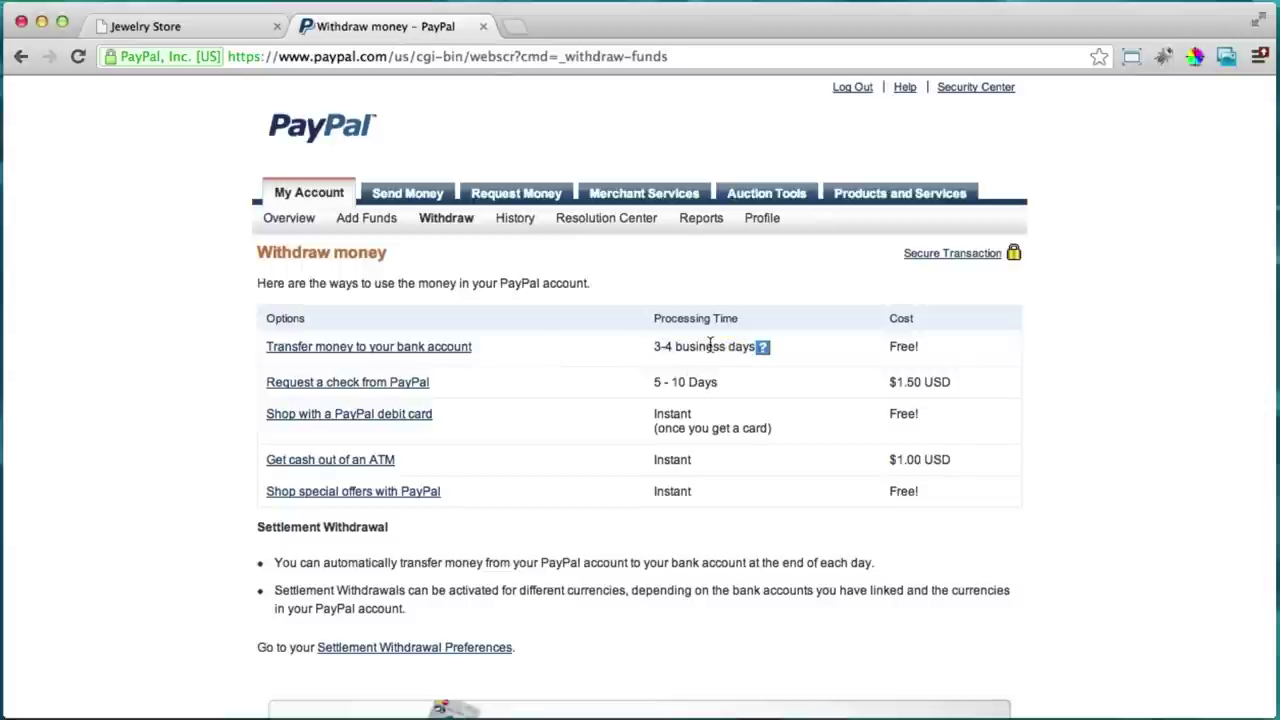
double_click(899, 347)
left_click(899, 348)
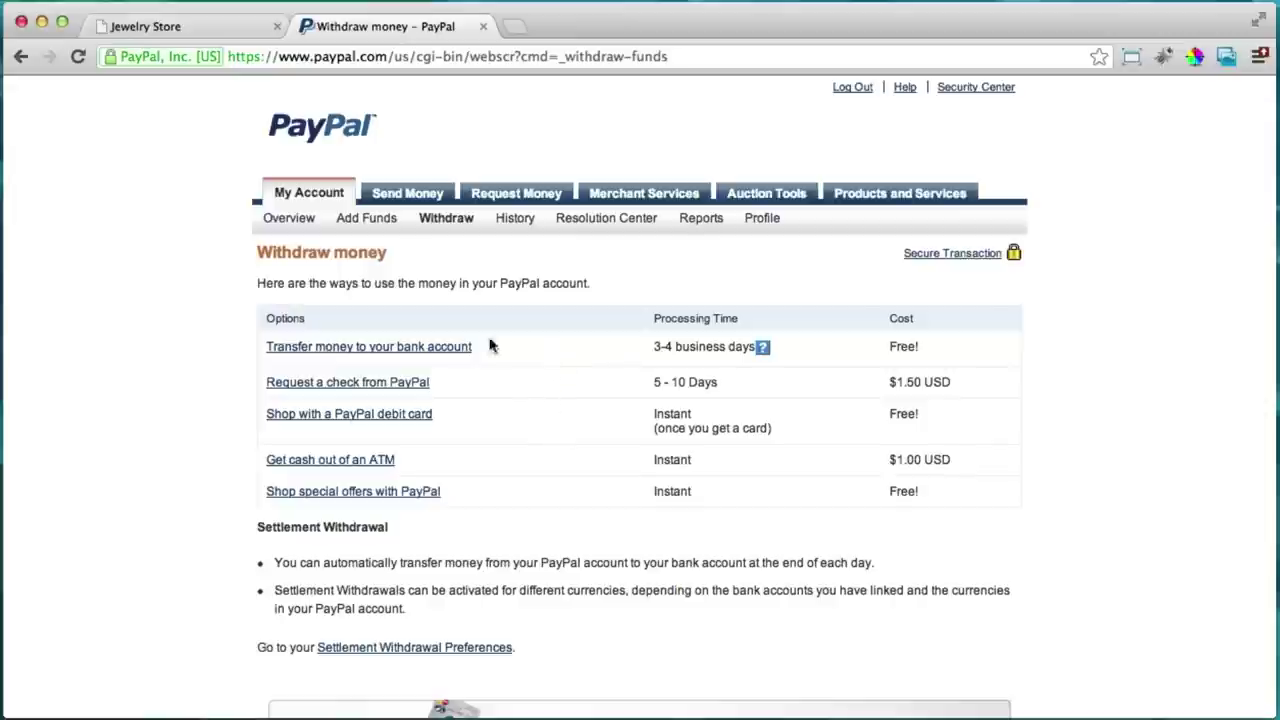
Close the PayPal Withdraw tab and return to the Jewelry Store home page via its logo.
left_click(207, 26)
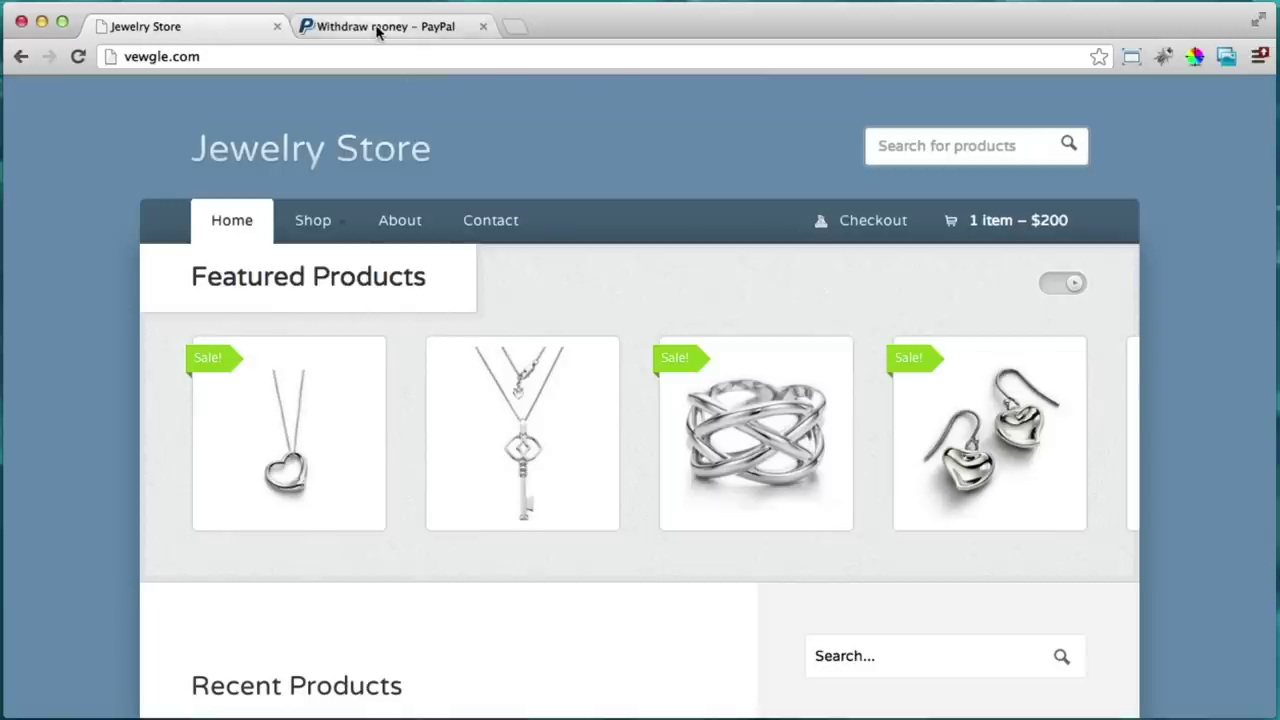
left_click(378, 28)
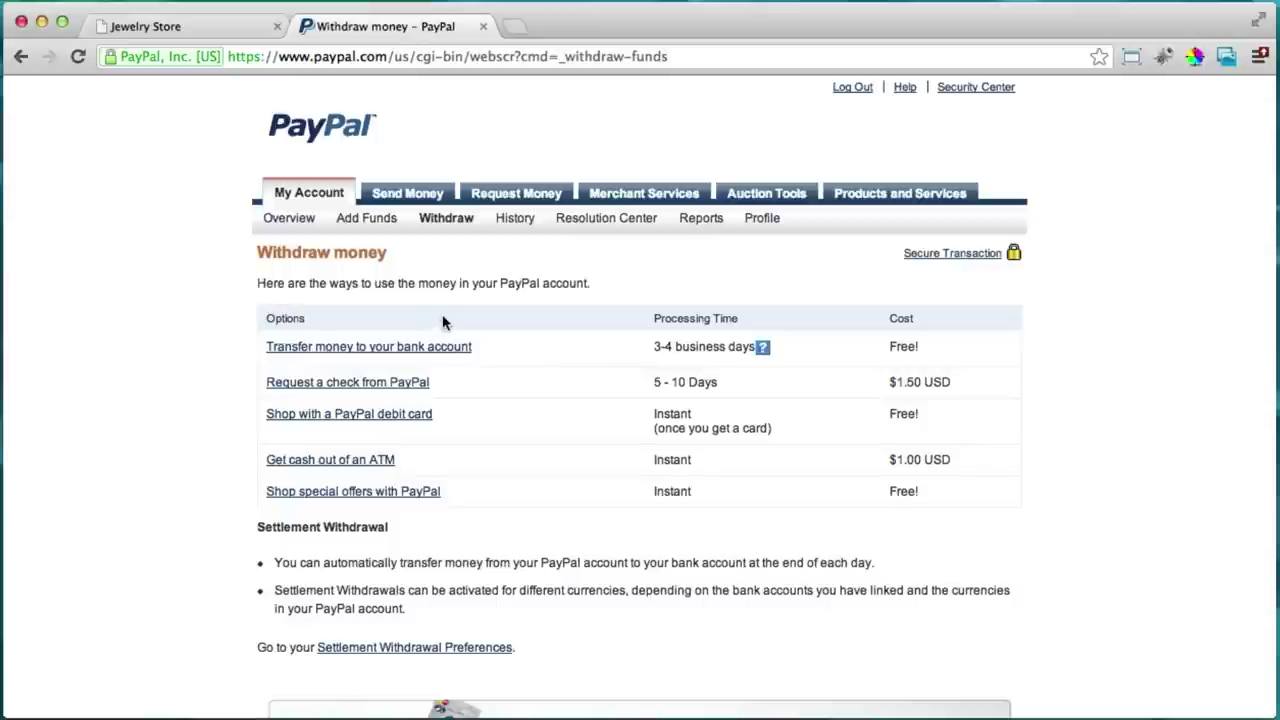
left_click(484, 27)
left_click(260, 153)
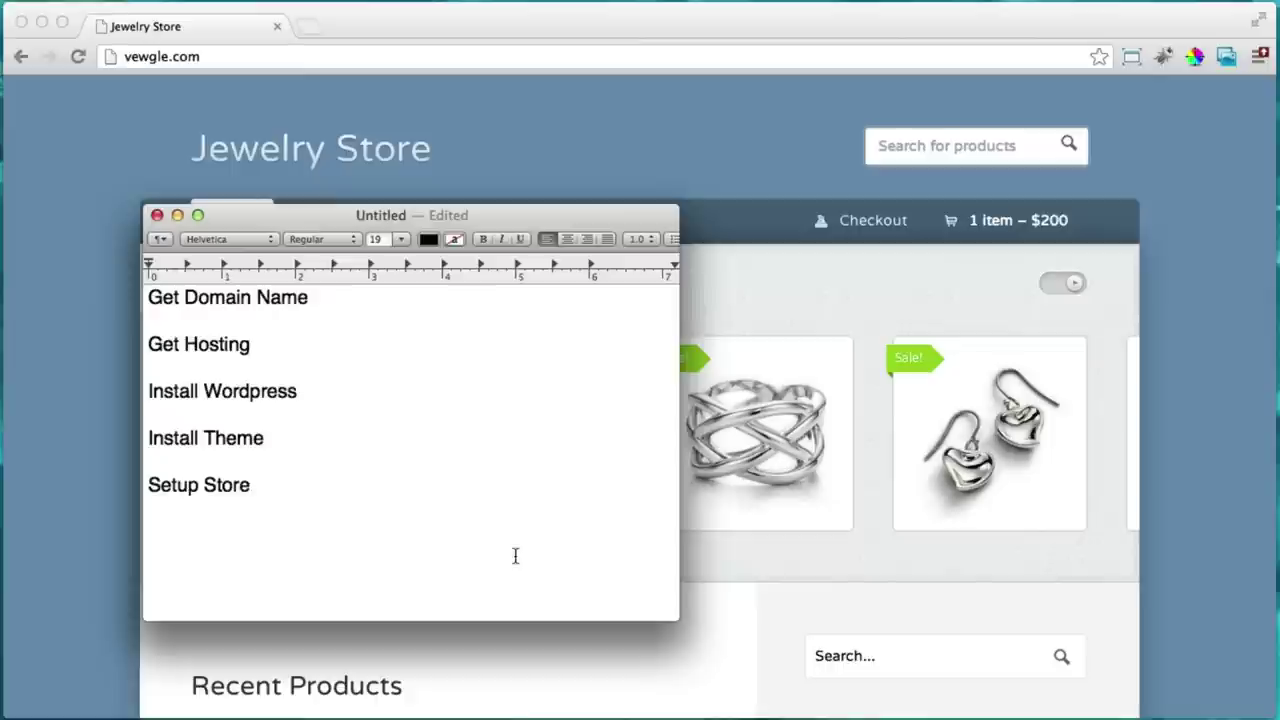
left_click(348, 301)
type("www.YourWebsite.com")
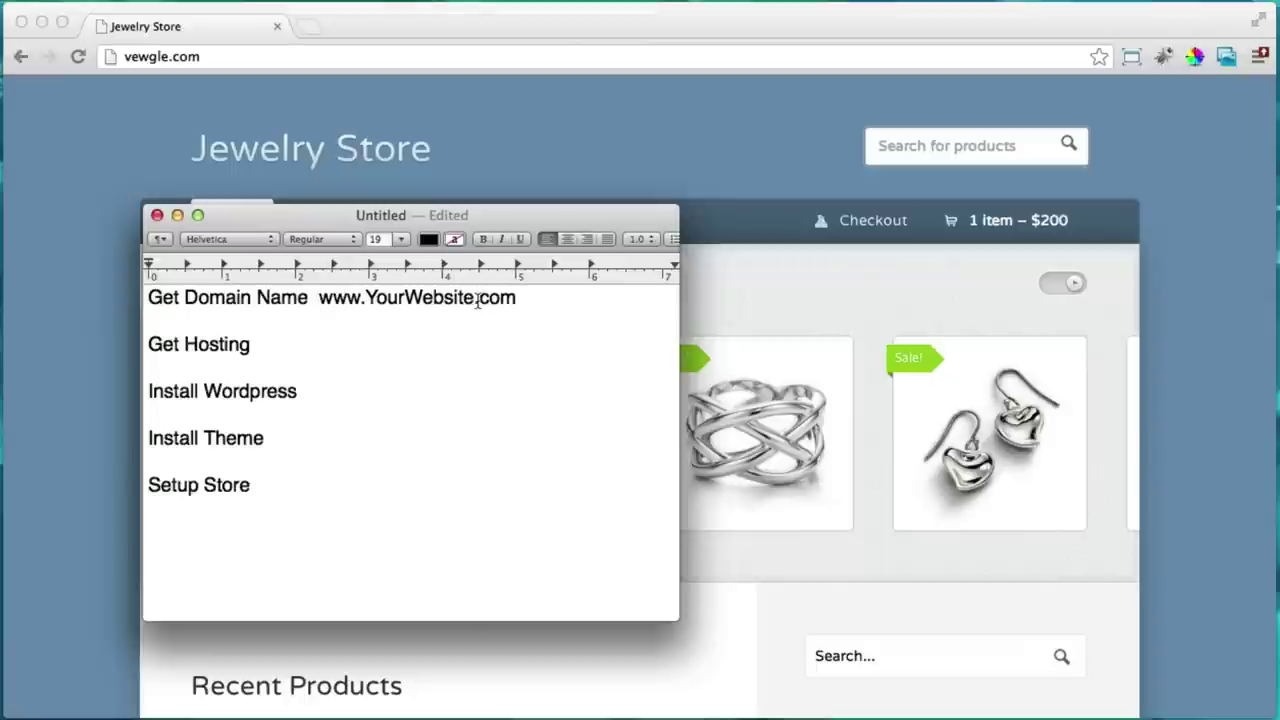
Highlight the new address to check it, then place the cursor at the end of Get Hosting.
left_click_drag(478, 301, 530, 301)
left_click(516, 301)
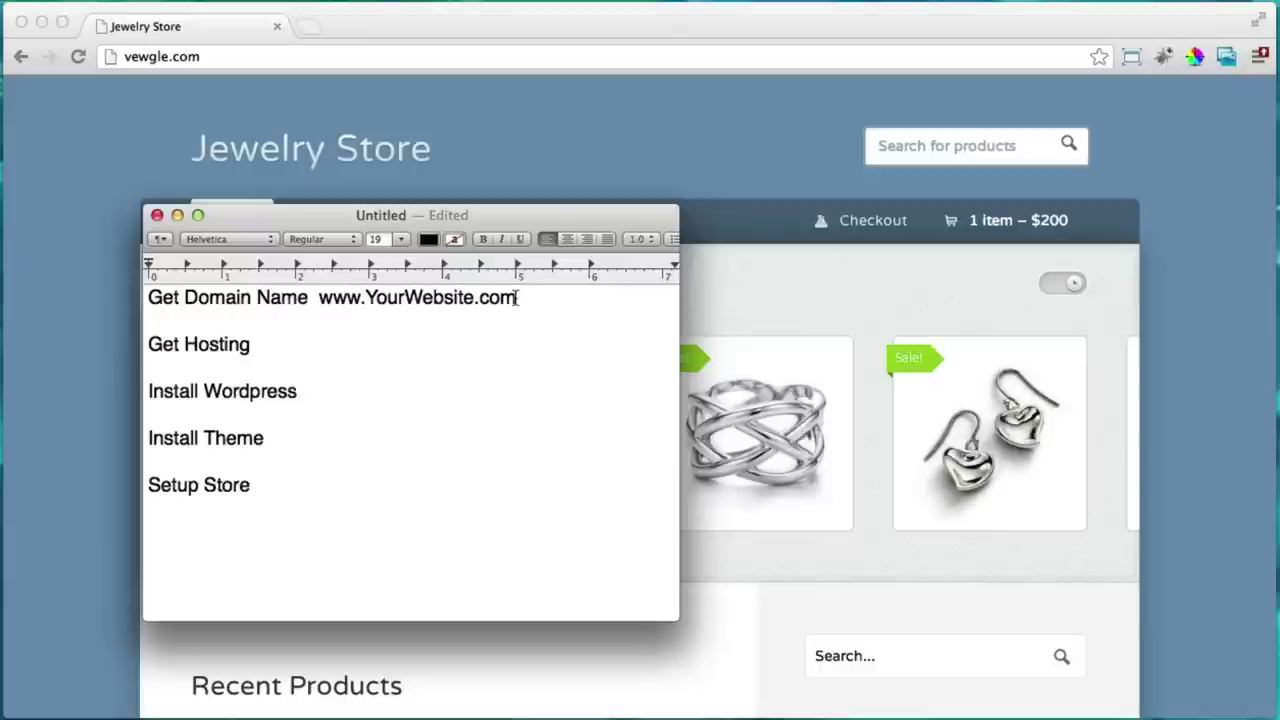
mouse_move(531, 298)
left_mouse_down()
mouse_move(324, 303)
mouse_move(524, 298)
left_mouse_up()
left_click(320, 300)
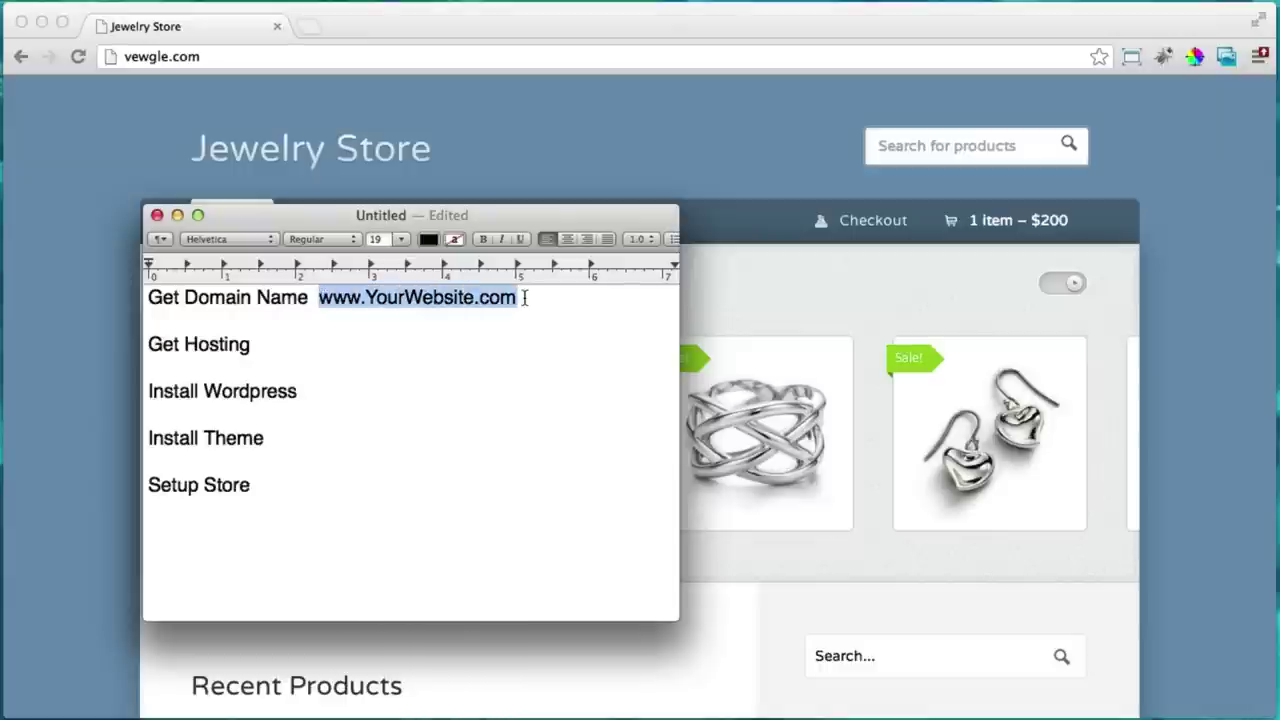
left_click(244, 353)
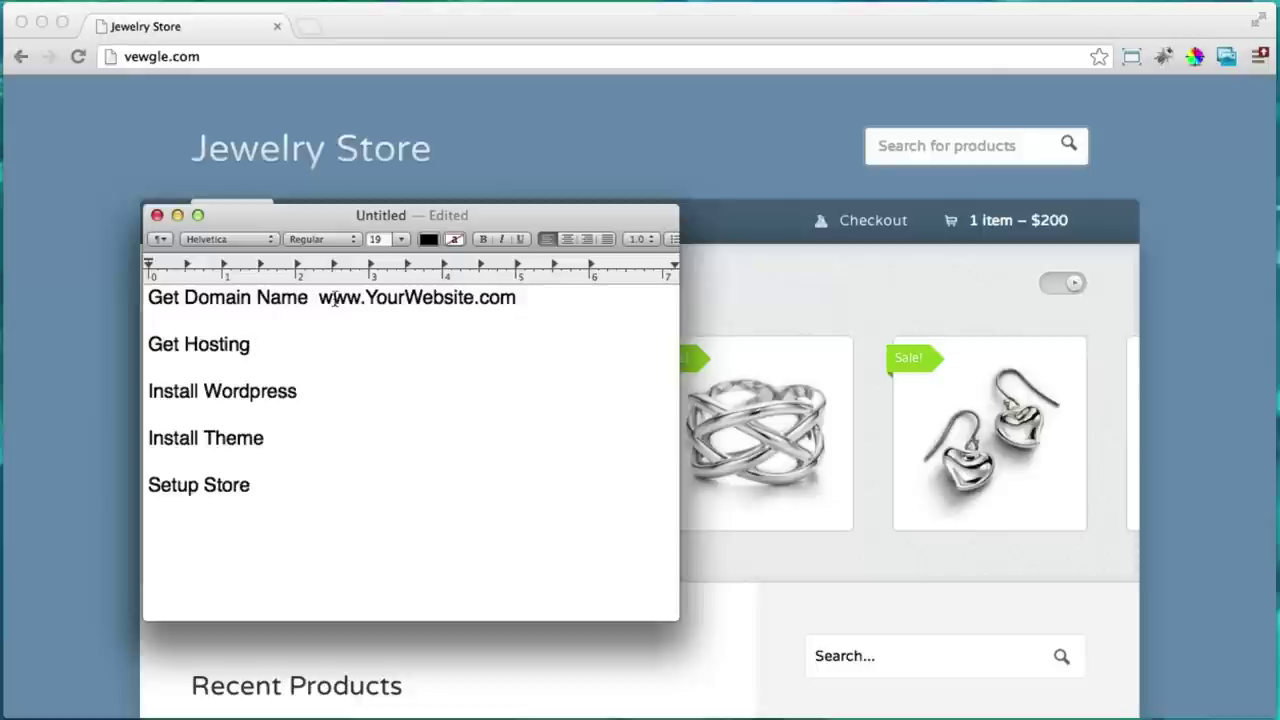
left_click_drag(320, 298, 516, 298)
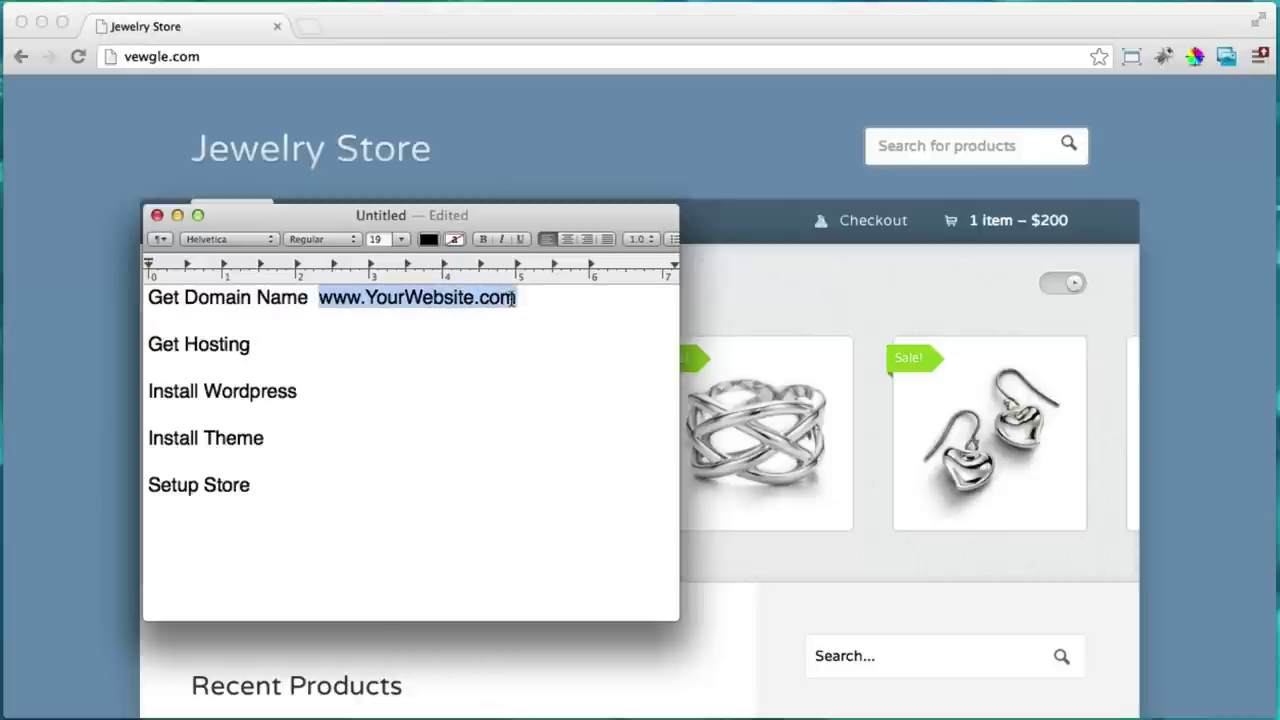
left_click(284, 350)
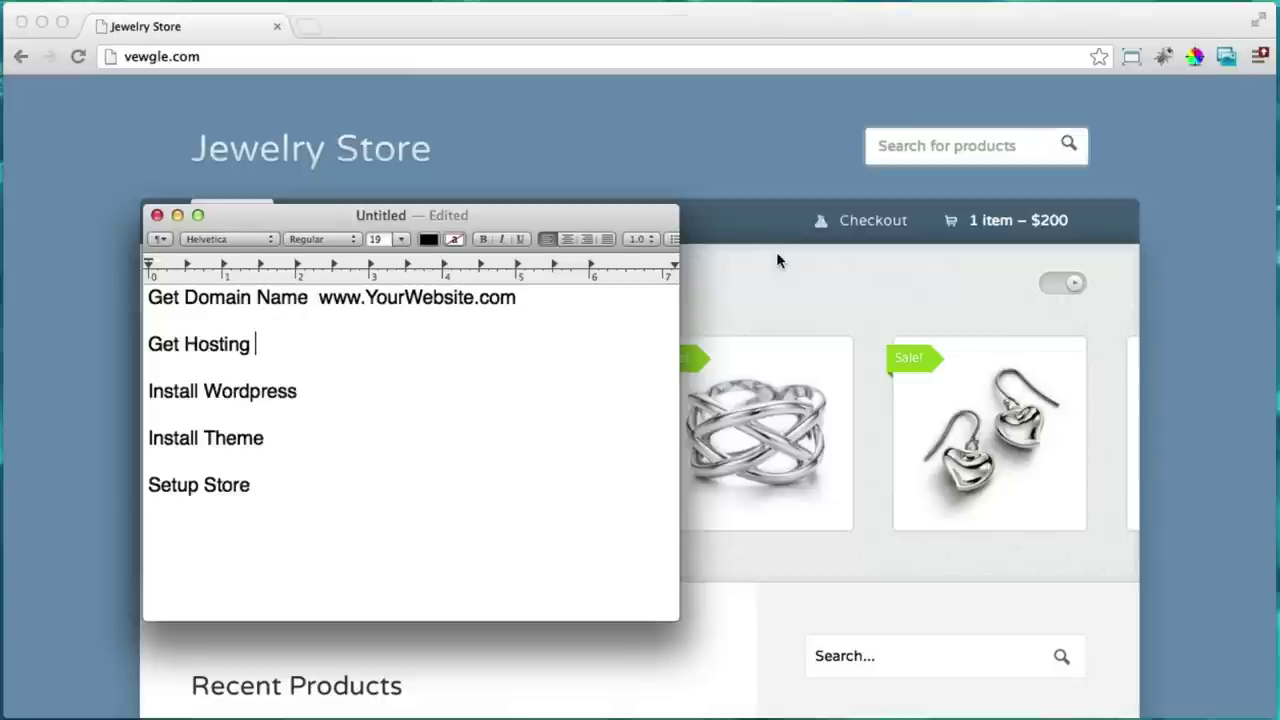
left_click_drag(318, 297, 444, 297)
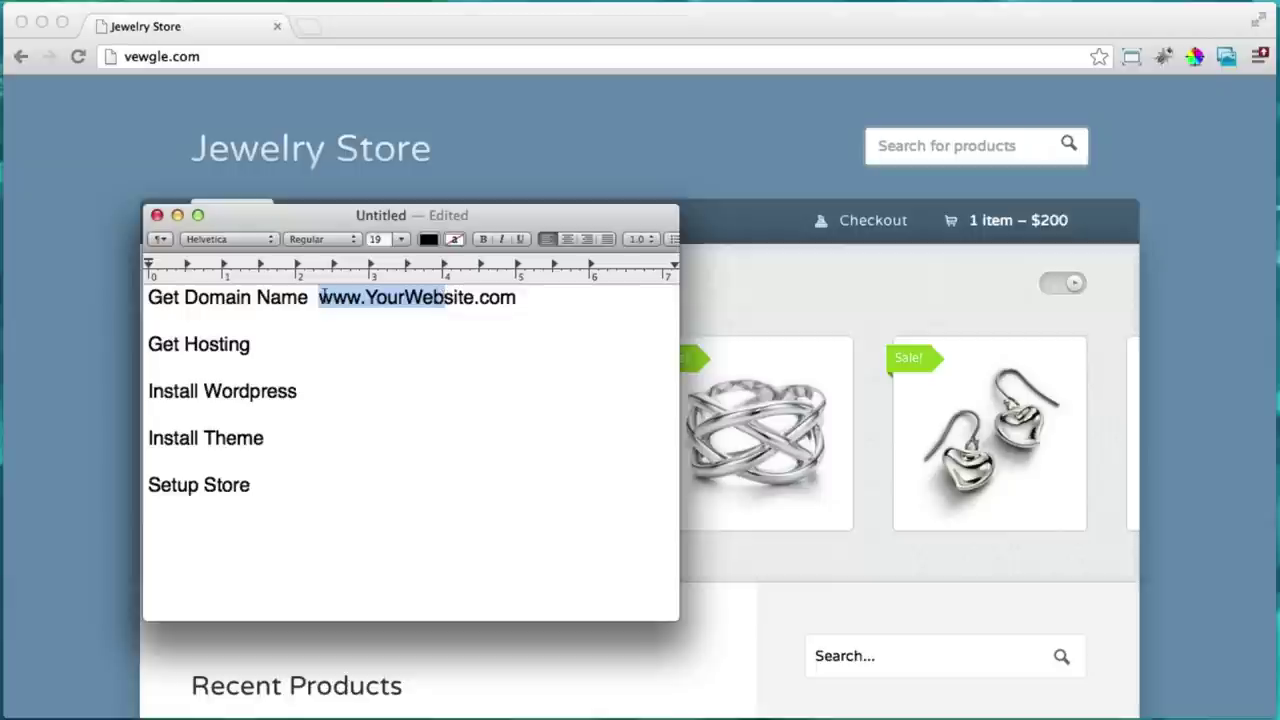
left_click(317, 297)
left_click_drag(318, 297, 521, 297)
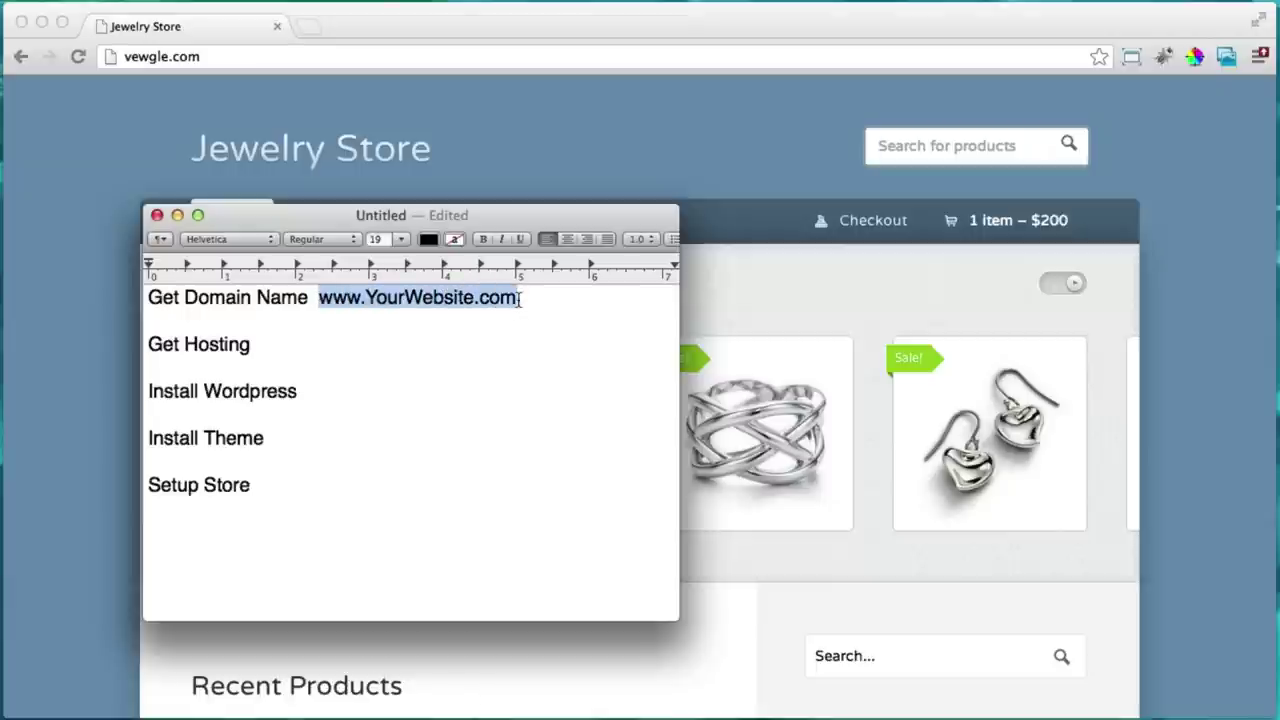
left_click(283, 355)
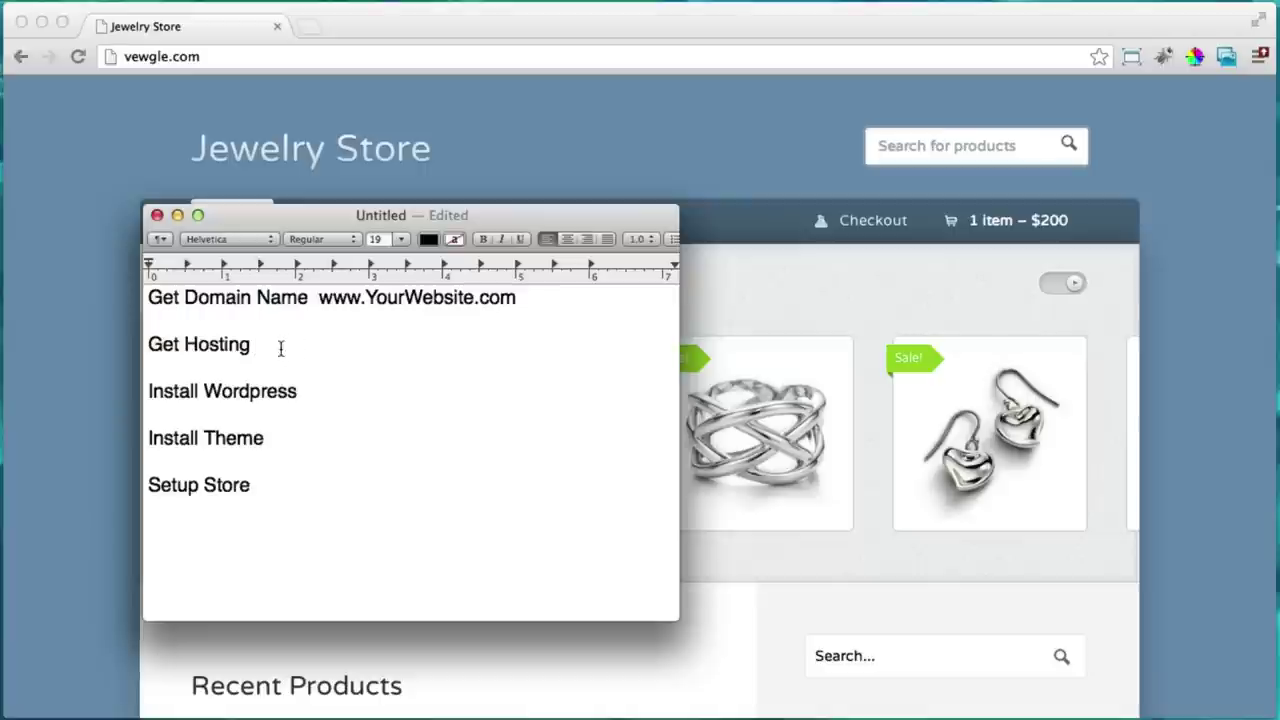
left_click(369, 391)
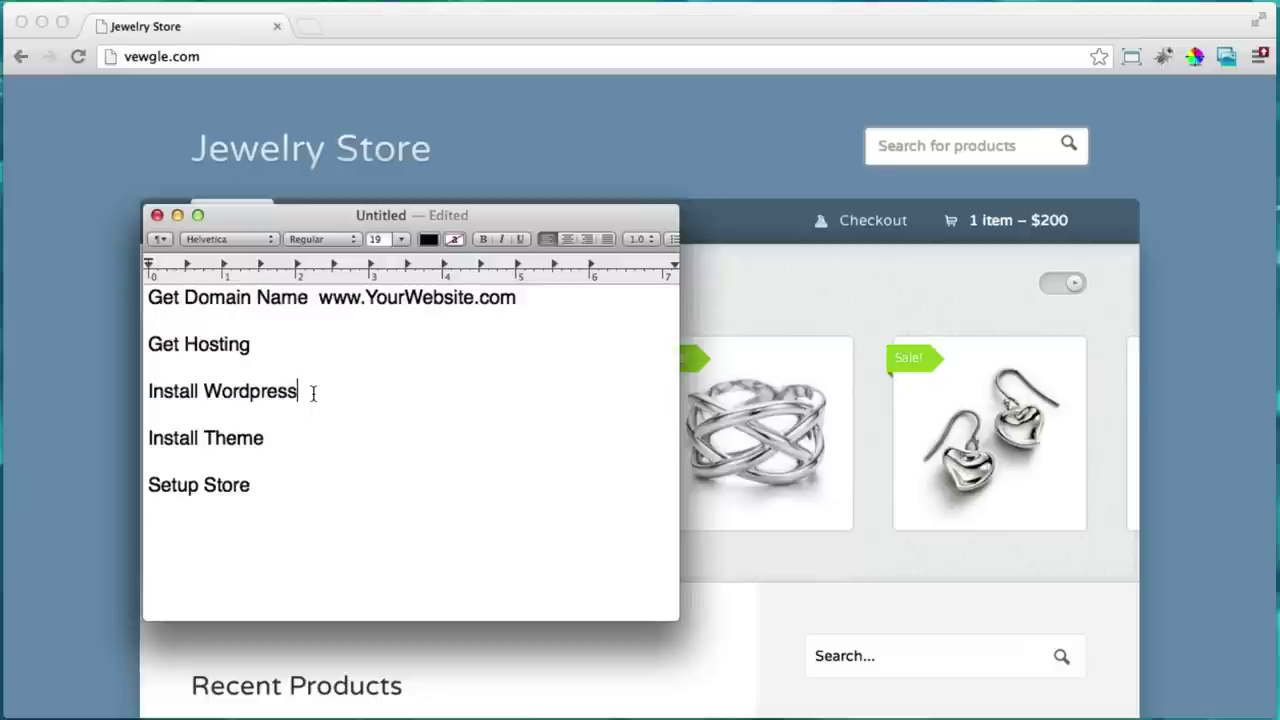
double_click(251, 393)
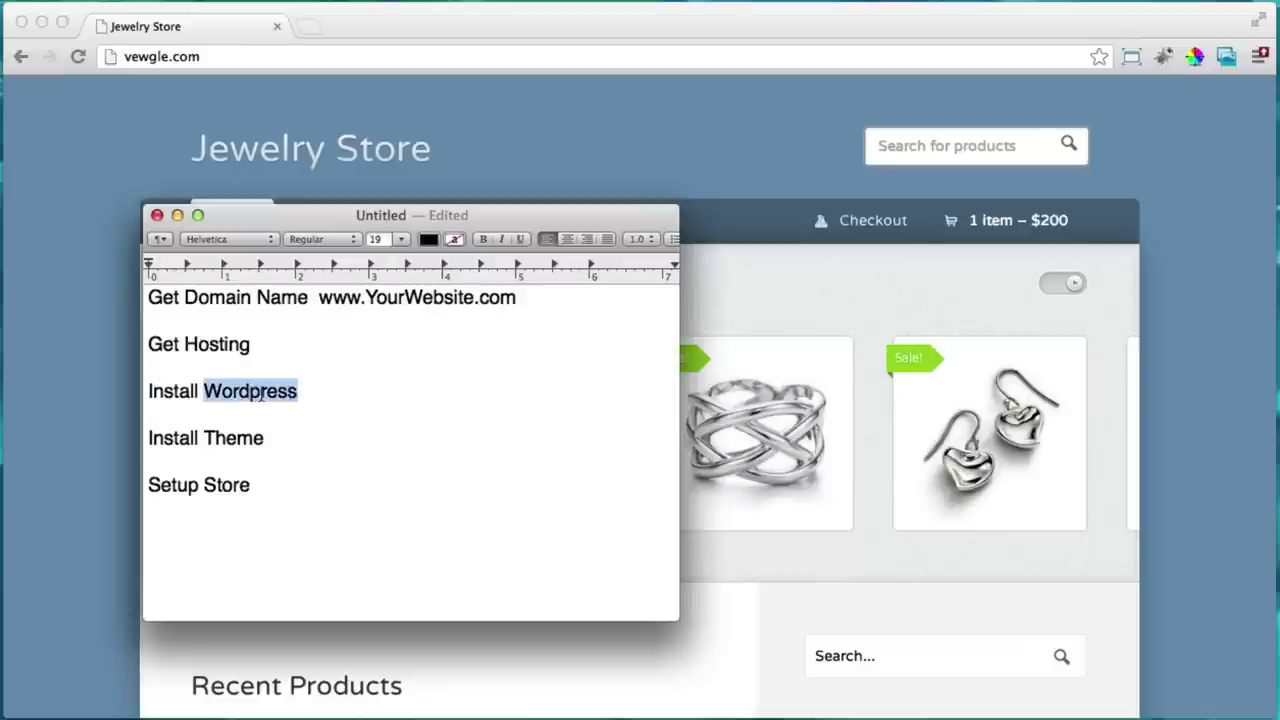
left_click(336, 392)
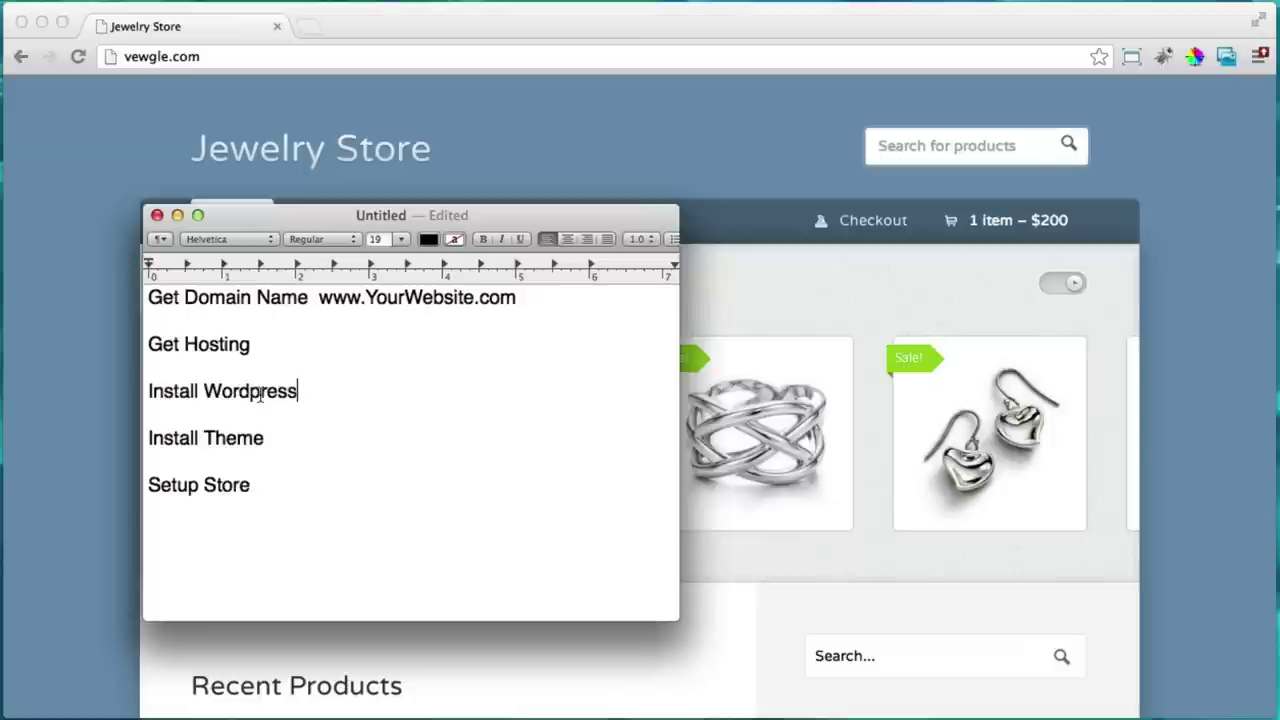
left_click(151, 392)
left_click_drag(151, 392, 298, 392)
left_click(298, 392)
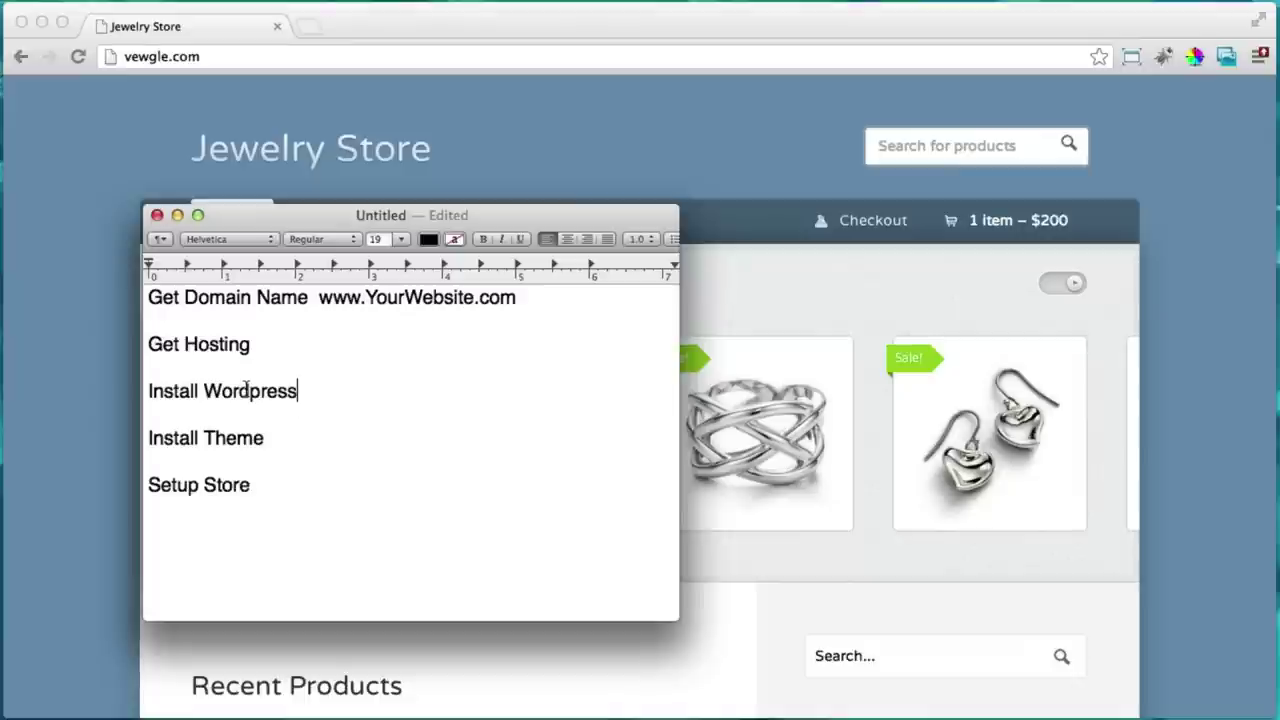
left_click(298, 446)
double_click(240, 438)
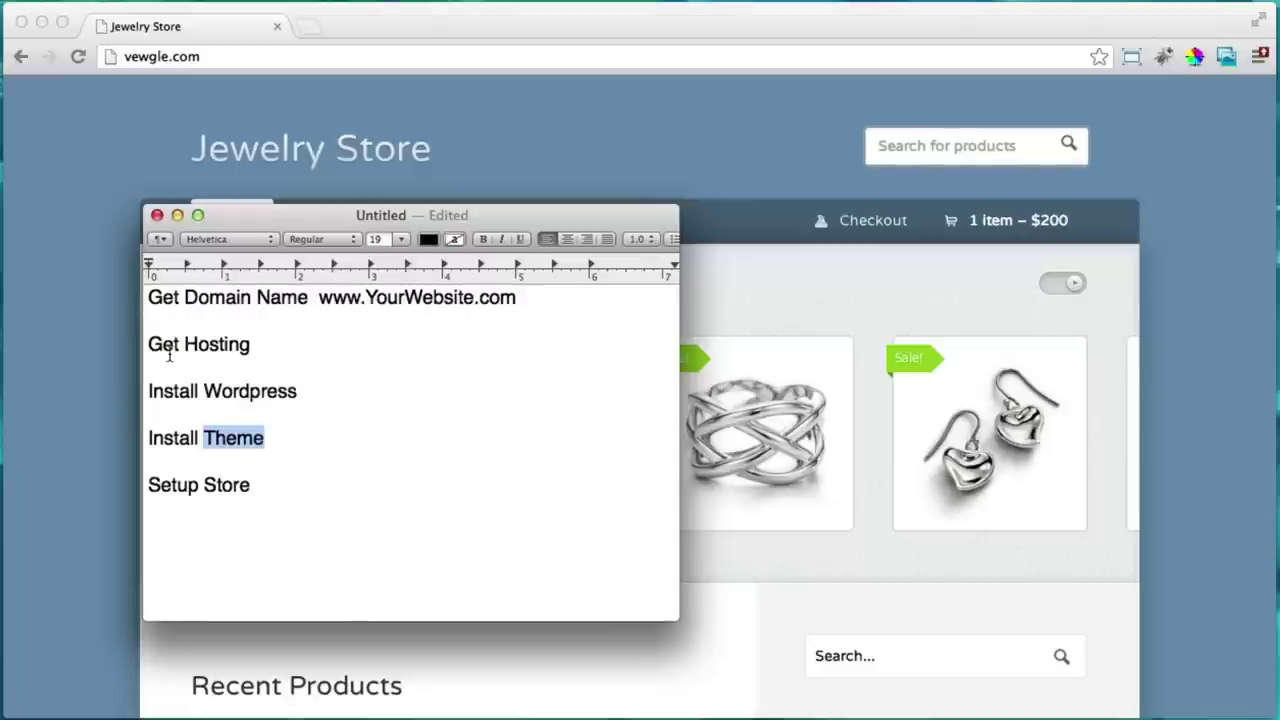
left_click(290, 440)
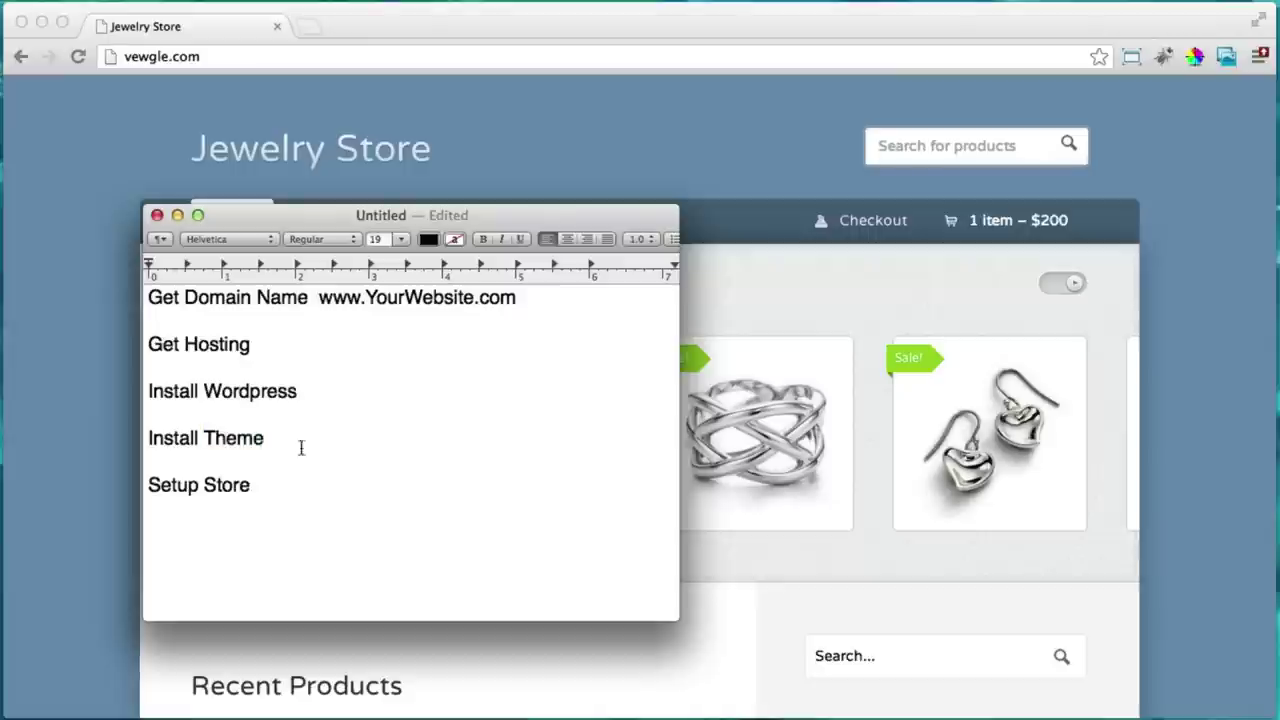
left_click(281, 488)
left_click_drag(148, 297, 518, 307)
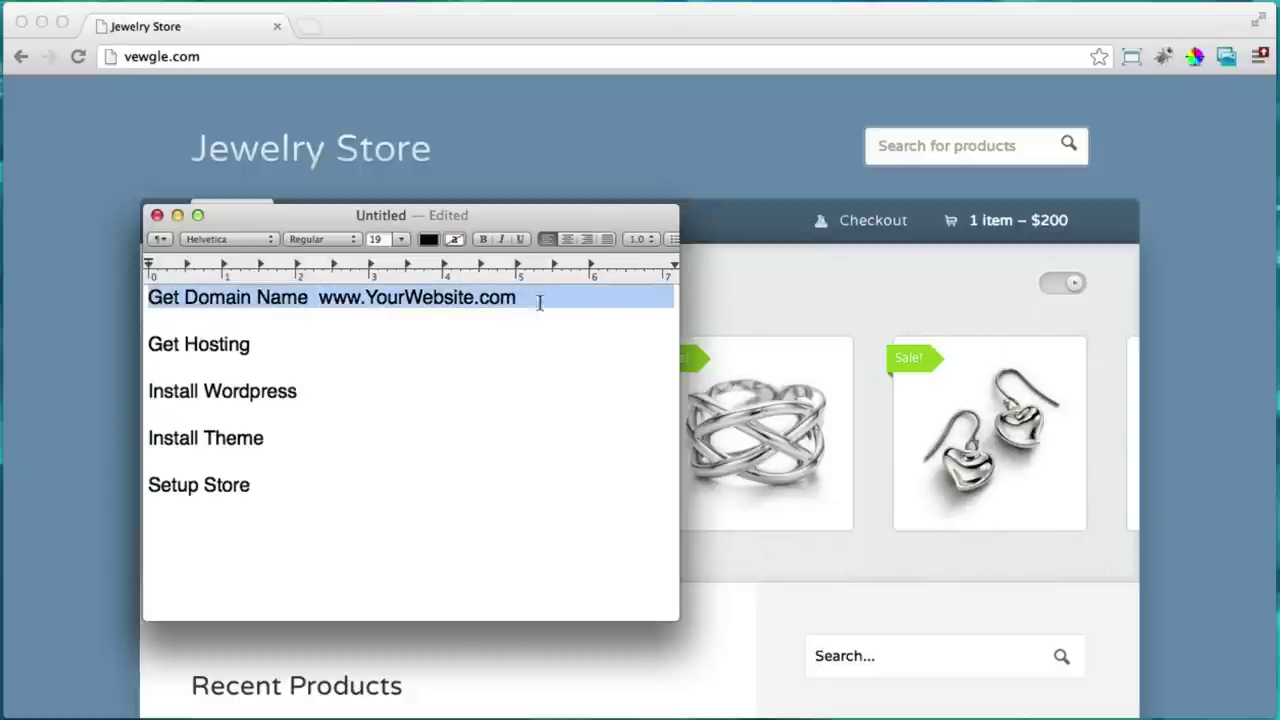
left_click(574, 298)
Append '- $15 Year' to the domain line and '- $10 Monthly' to the Get Hosting line.
type("-")
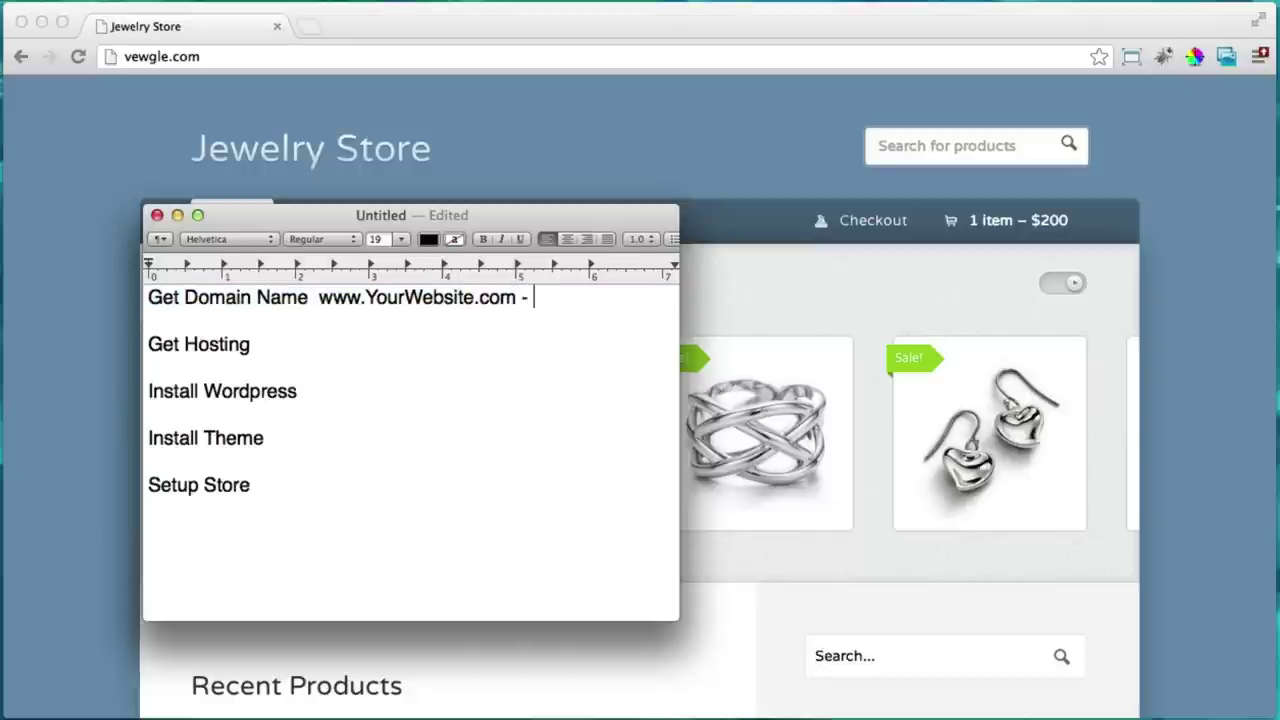
type(" $15 Year")
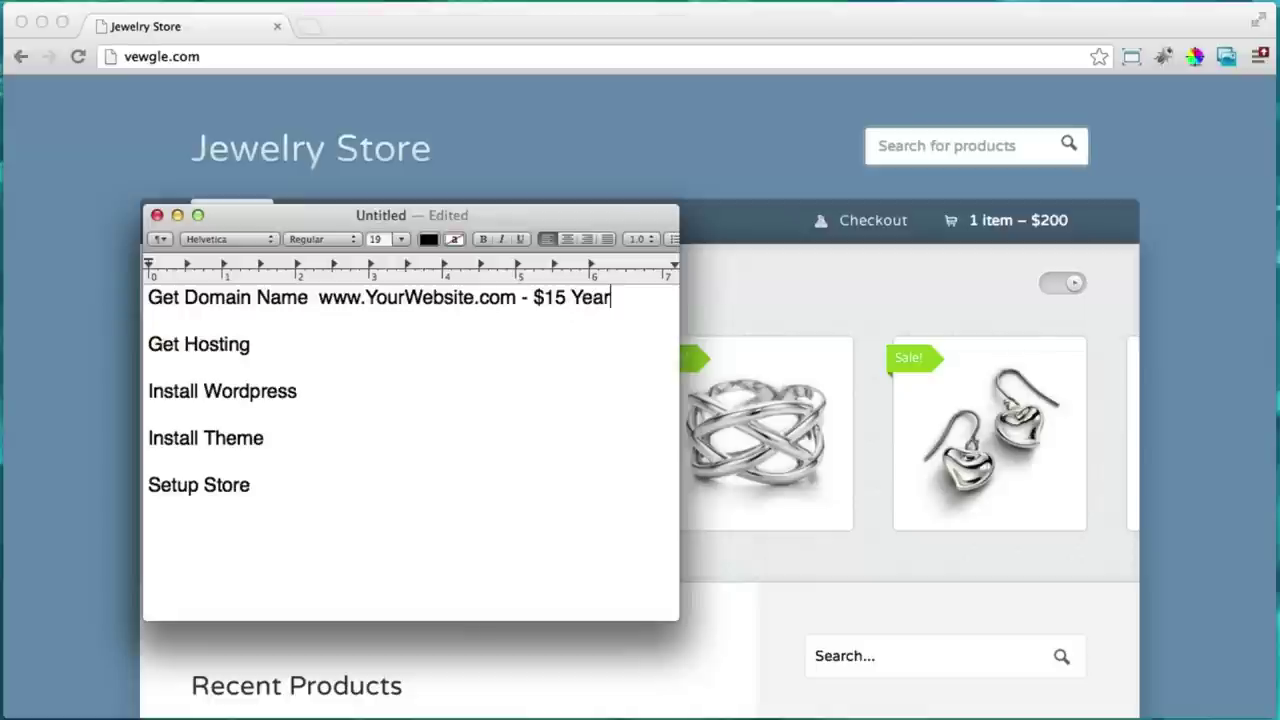
left_click_drag(533, 297, 619, 299)
left_click(619, 298)
left_click(350, 343)
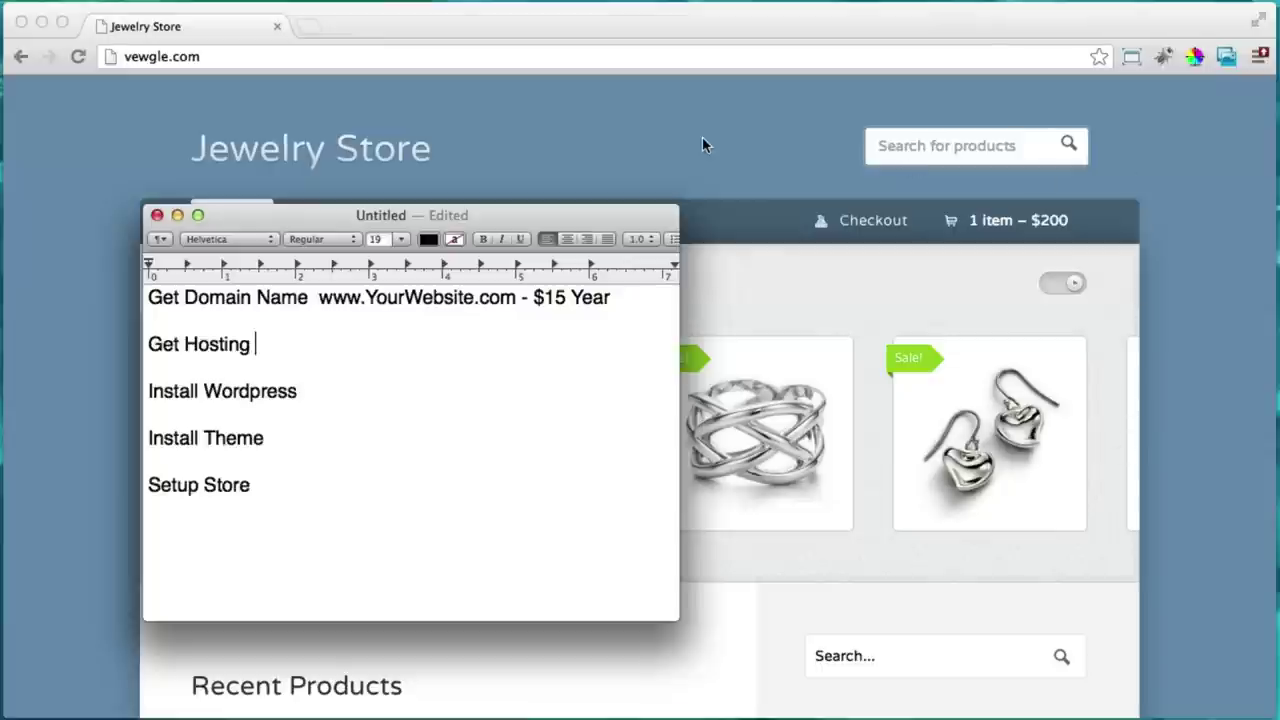
type("- $10")
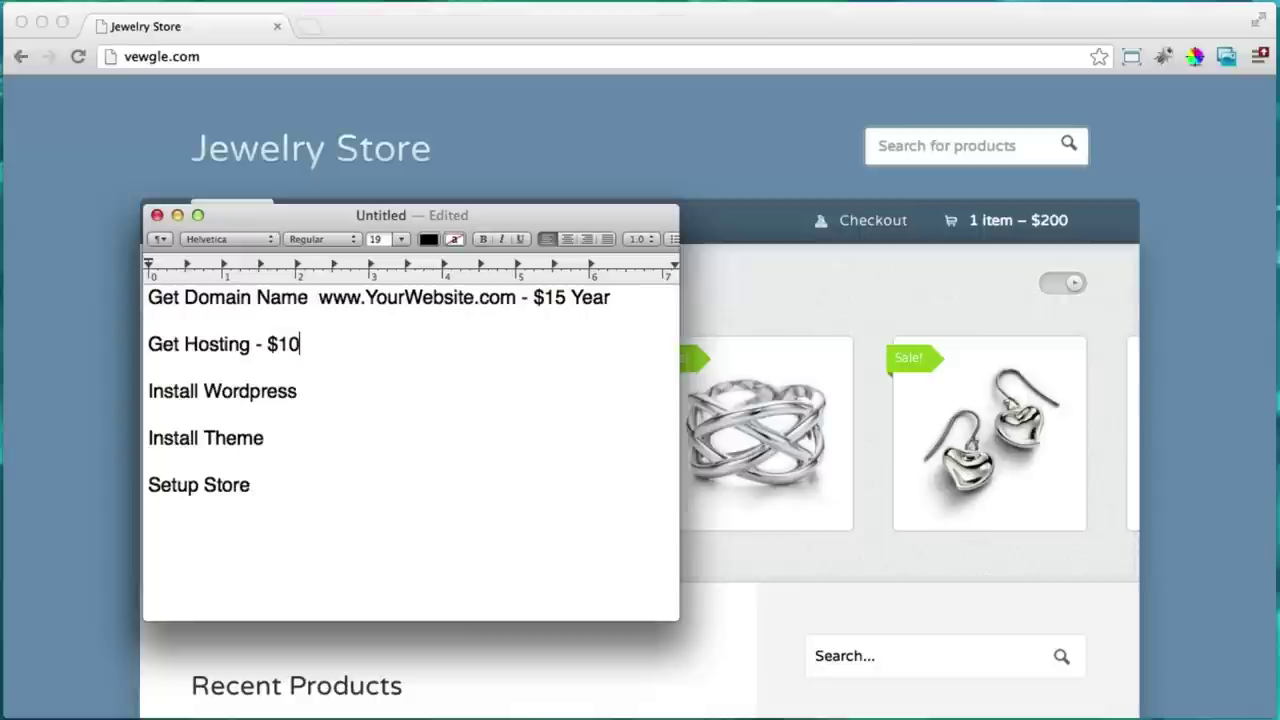
type(" Monthly")
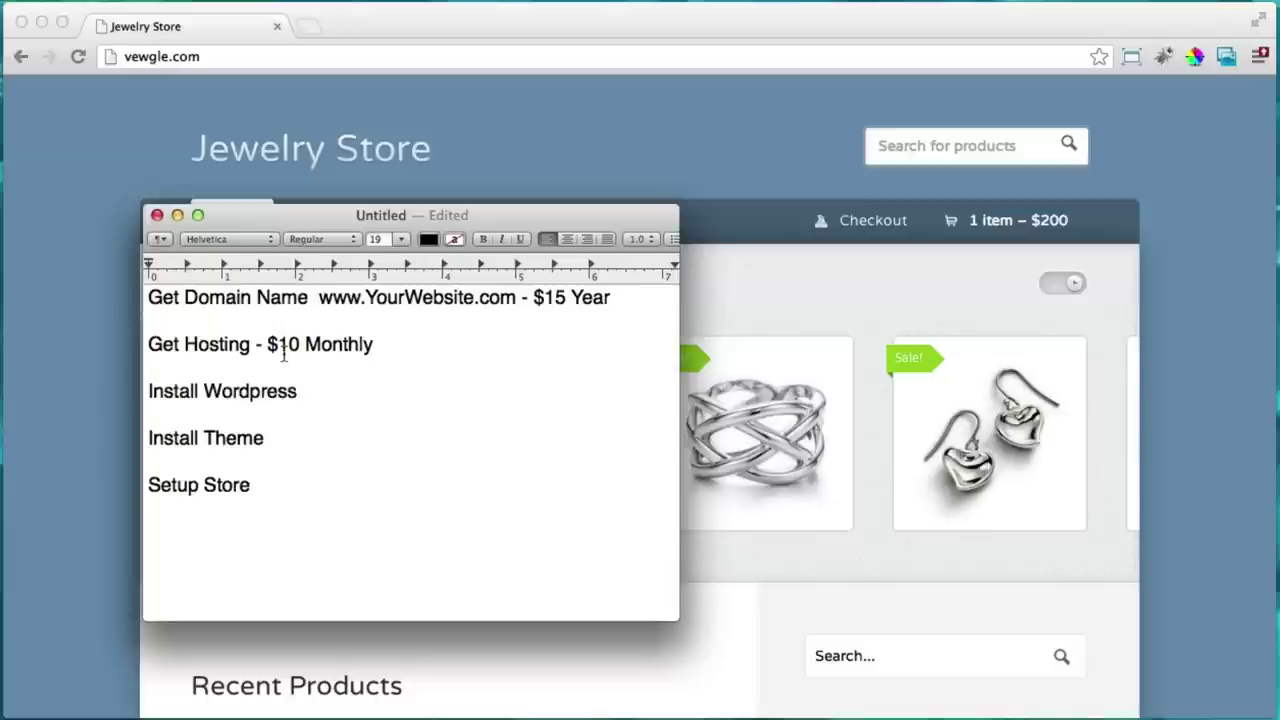
left_click(335, 395)
Append '- Free' to the Install Wordpress, Install Theme and Setup Store lines, then start a new line.
type("- Free")
left_click(298, 443)
type("- Free")
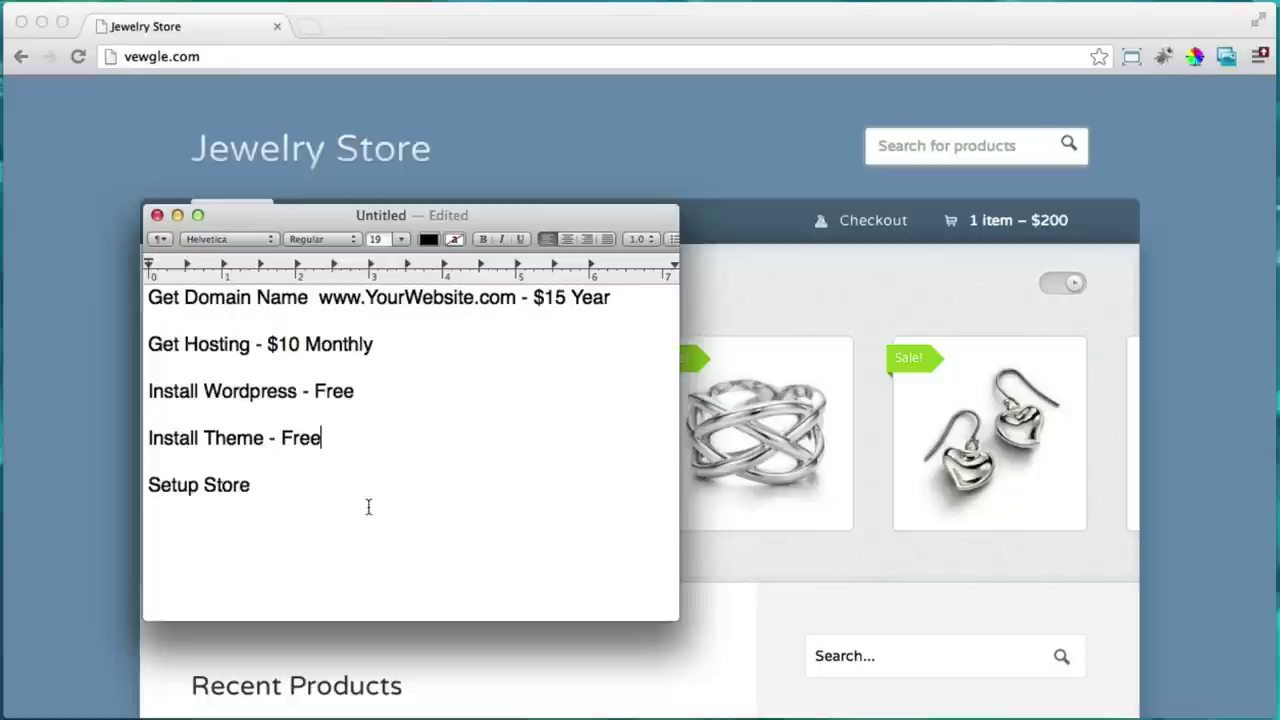
left_click(306, 489)
type("- Free")
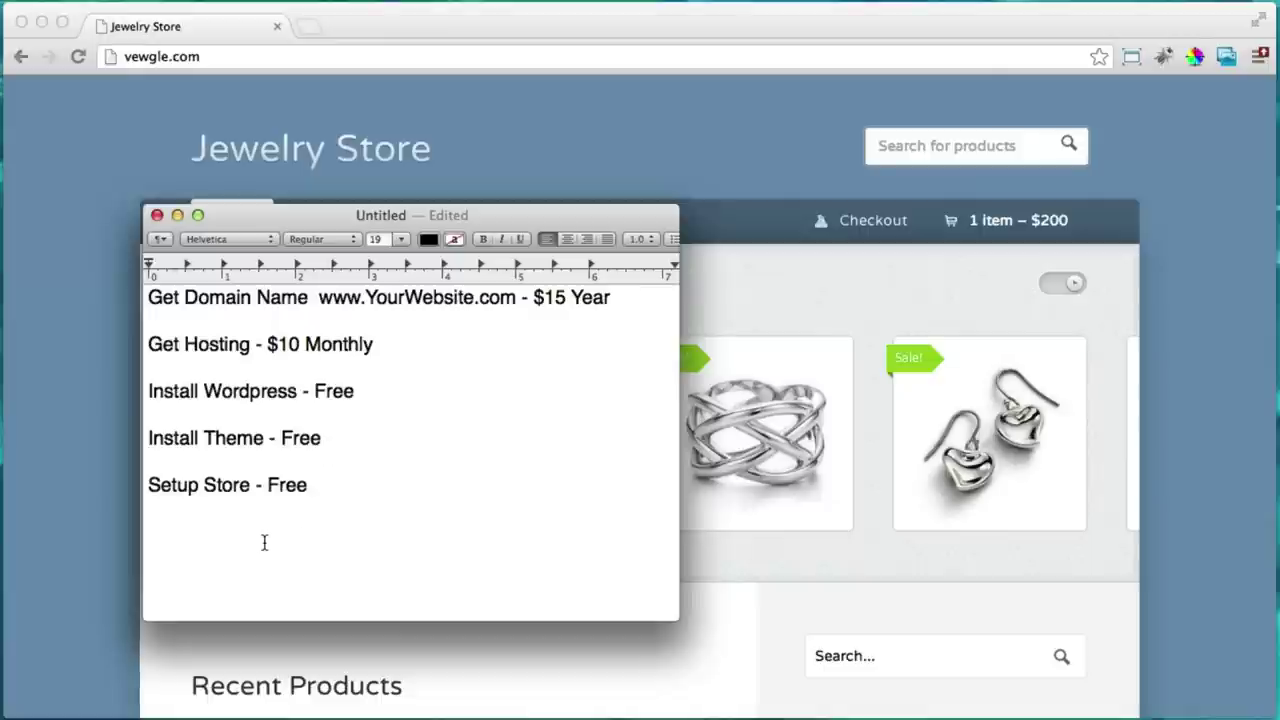
key("Return")
key("Return")
Type the '$25' total below the list and highlight the domain and hosting cost lines.
type("$25")
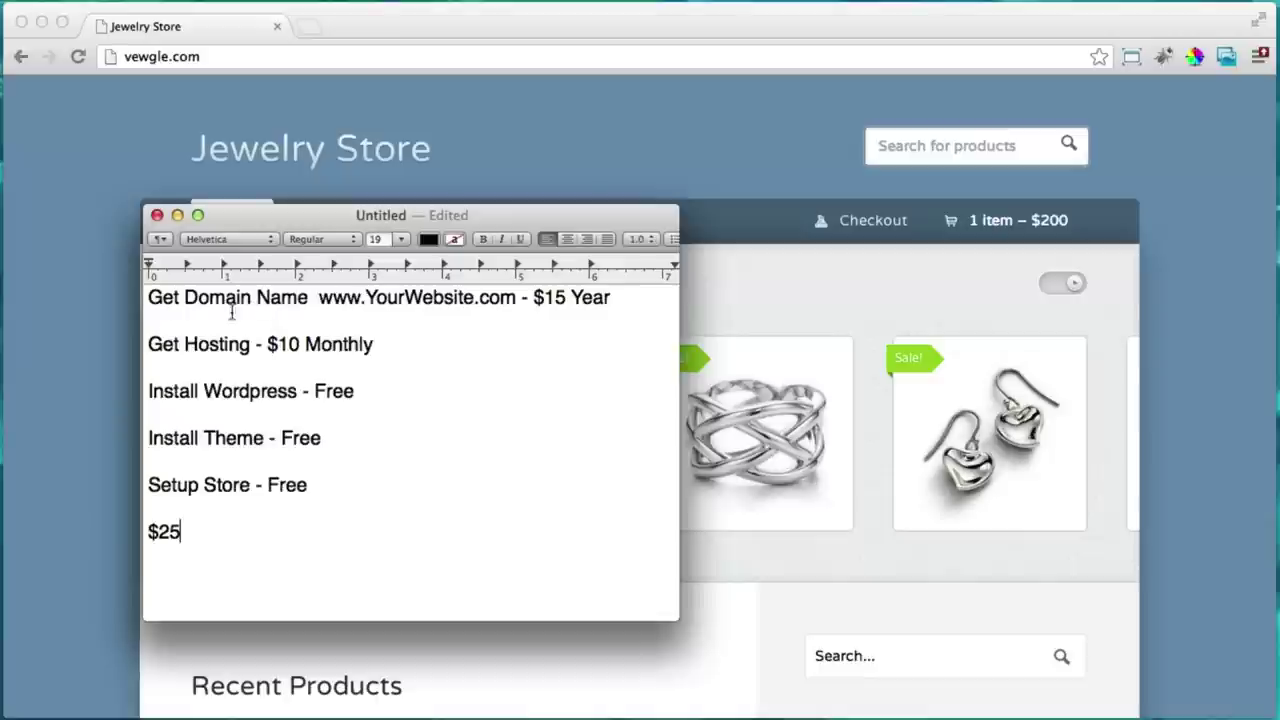
left_click_drag(150, 297, 514, 354)
left_click(417, 358)
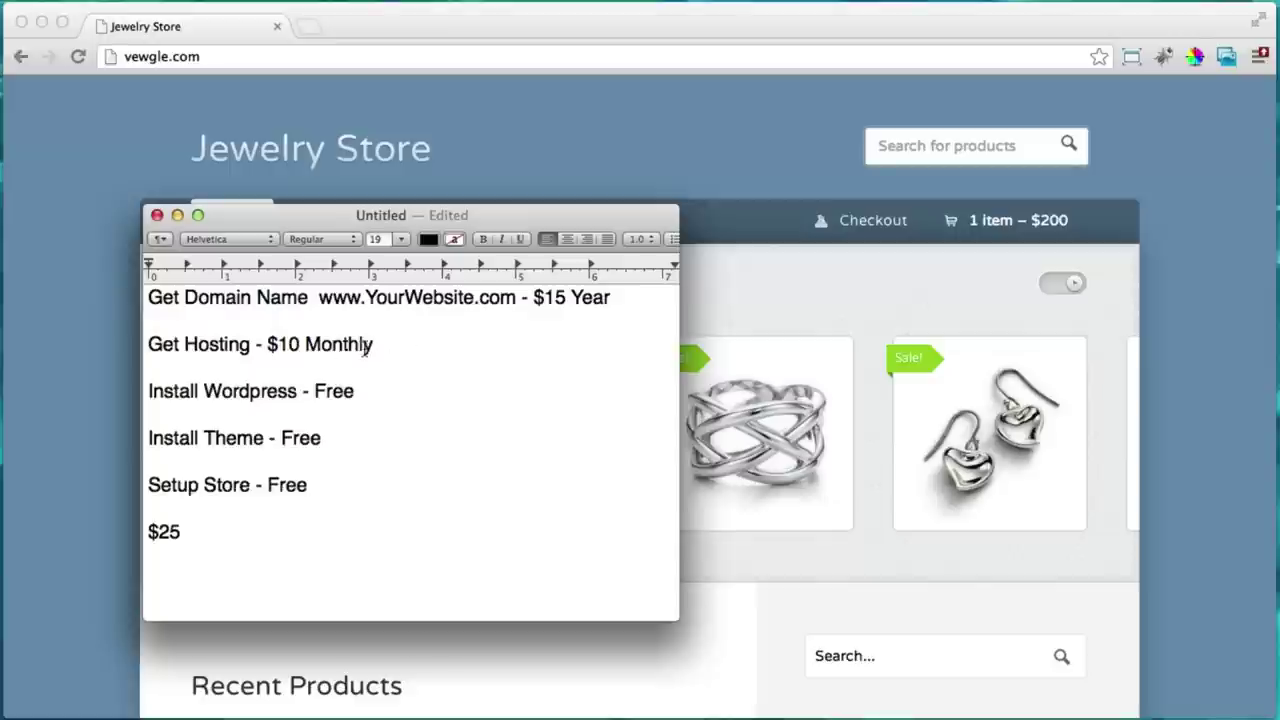
left_click_drag(417, 346, 152, 284)
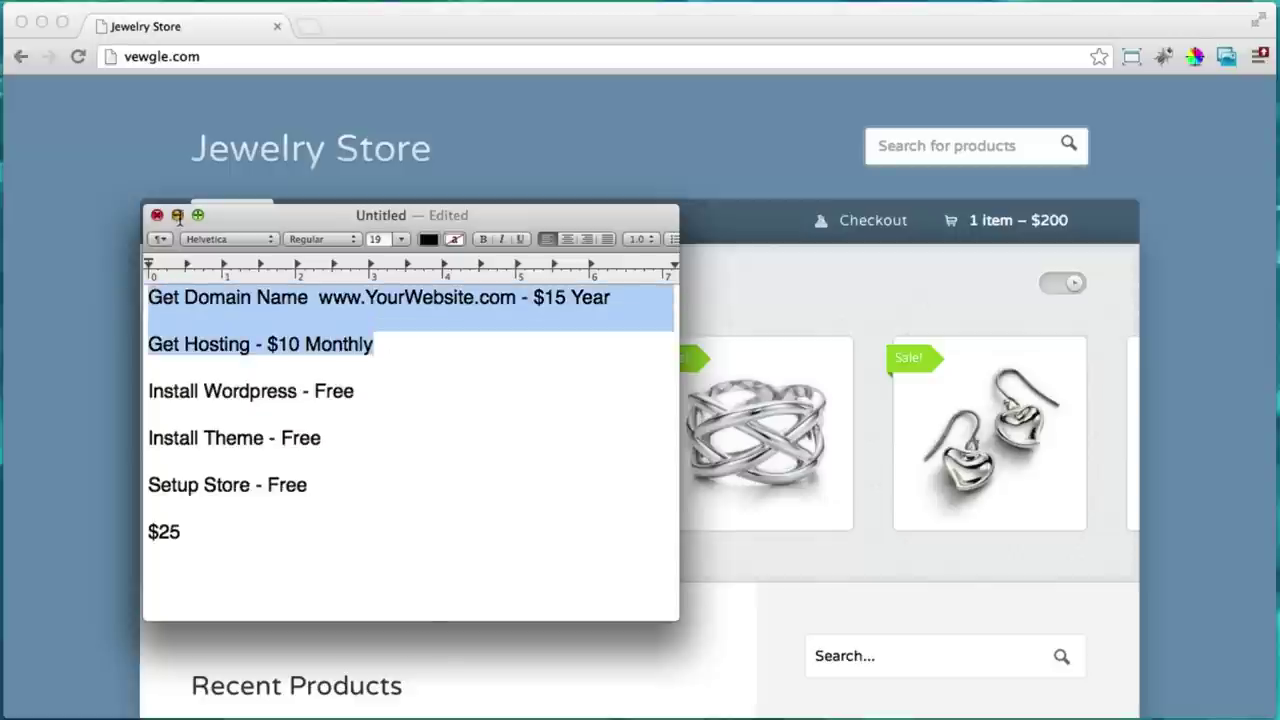
left_click(177, 216)
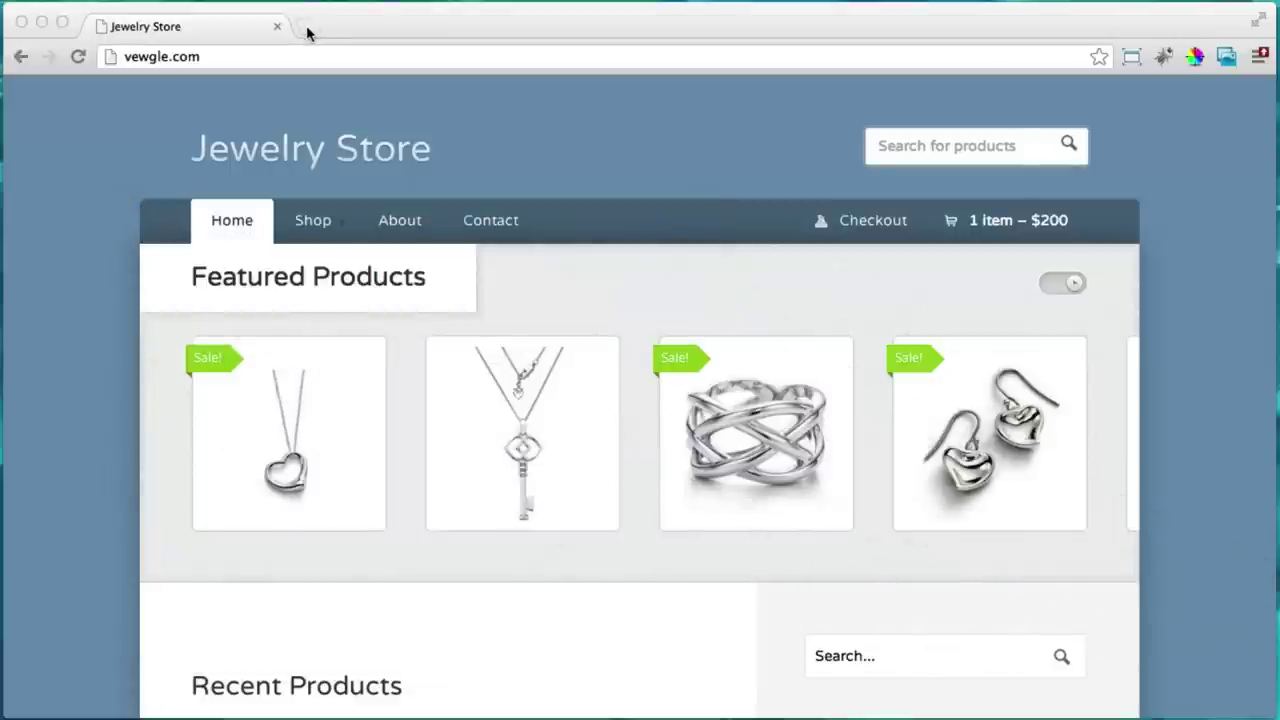
left_click(236, 58)
type("www.hos")
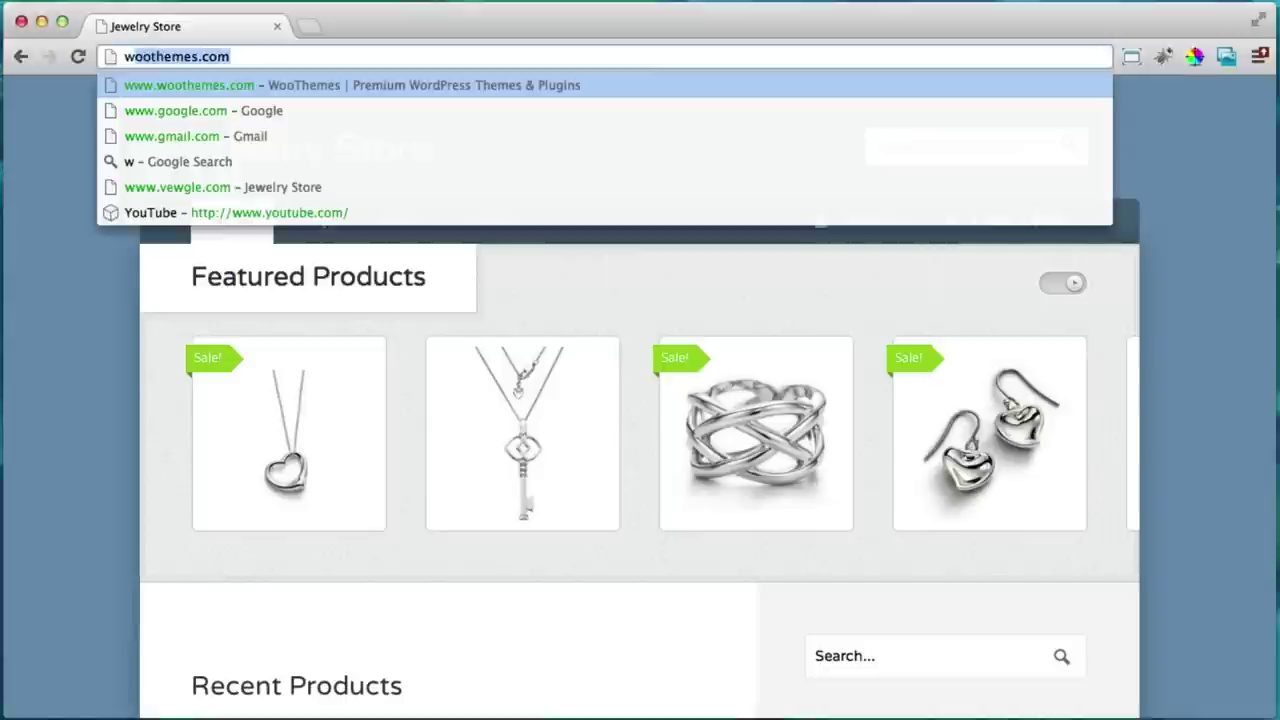
type("tgator.com")
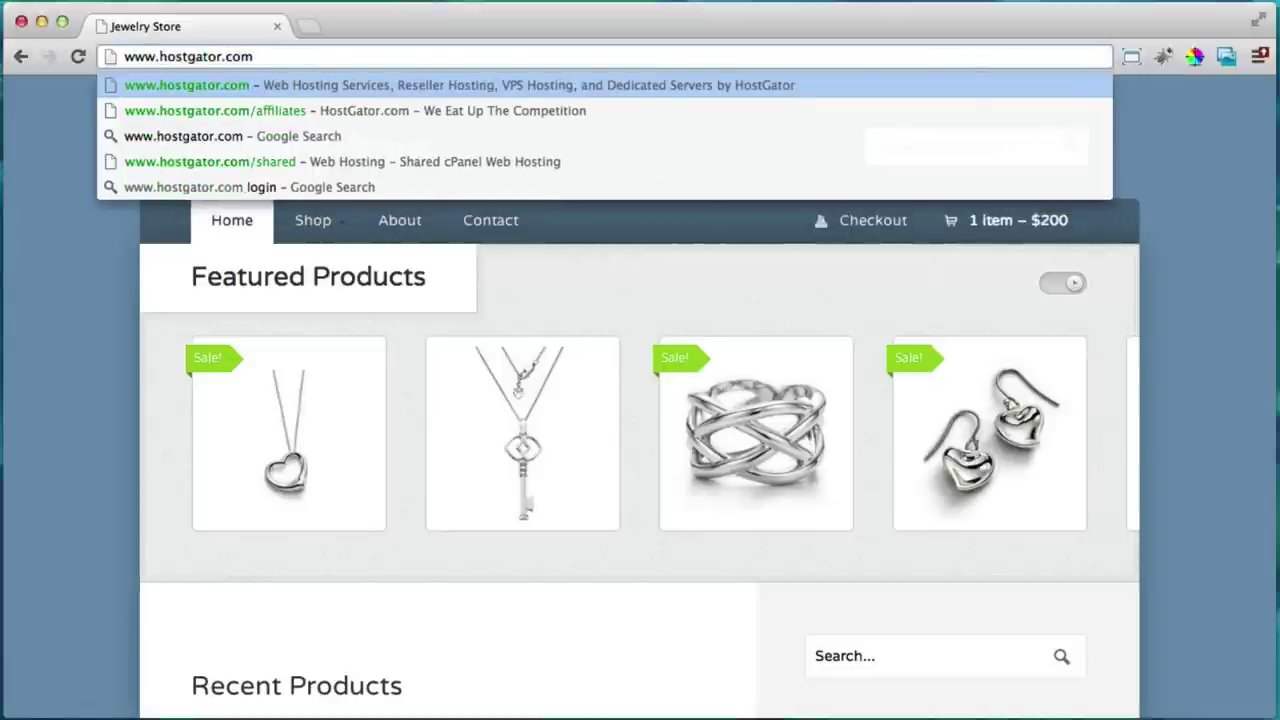
key("Return")
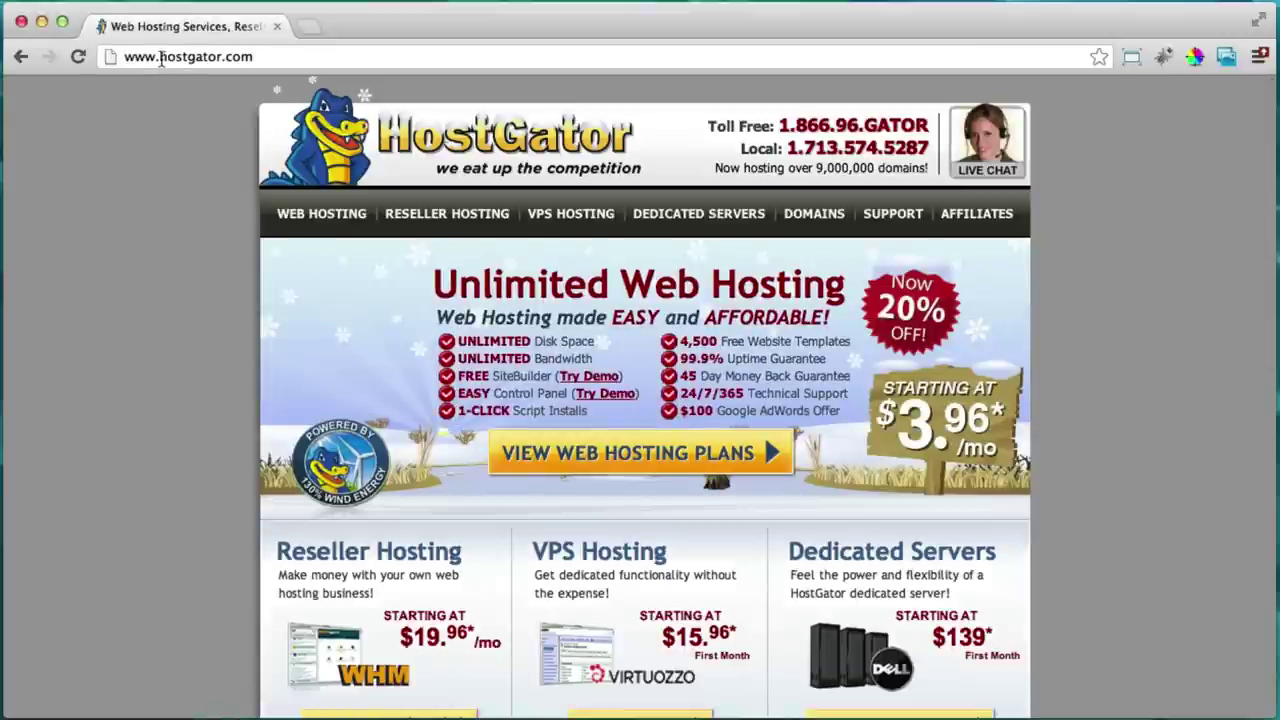
Highlight hostgator.com in the address bar, then place the caret at the address's end.
left_click_drag(160, 60, 256, 61)
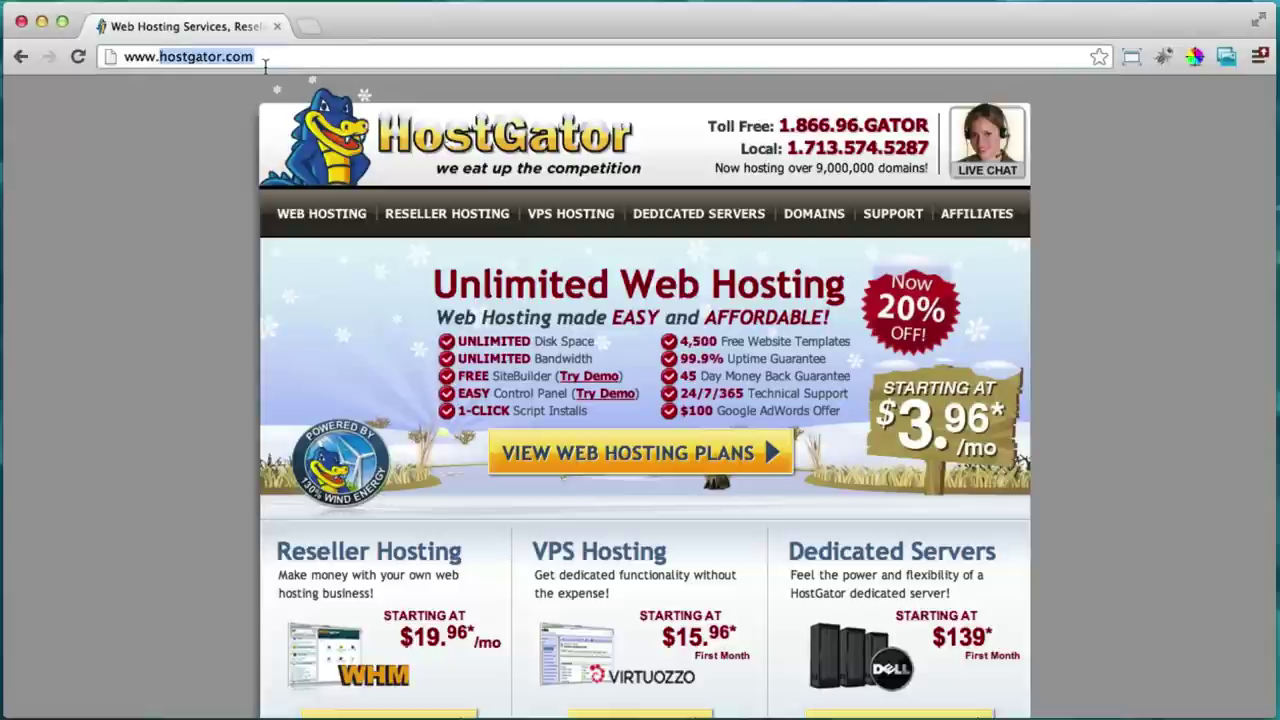
left_click(276, 60)
left_click(221, 231)
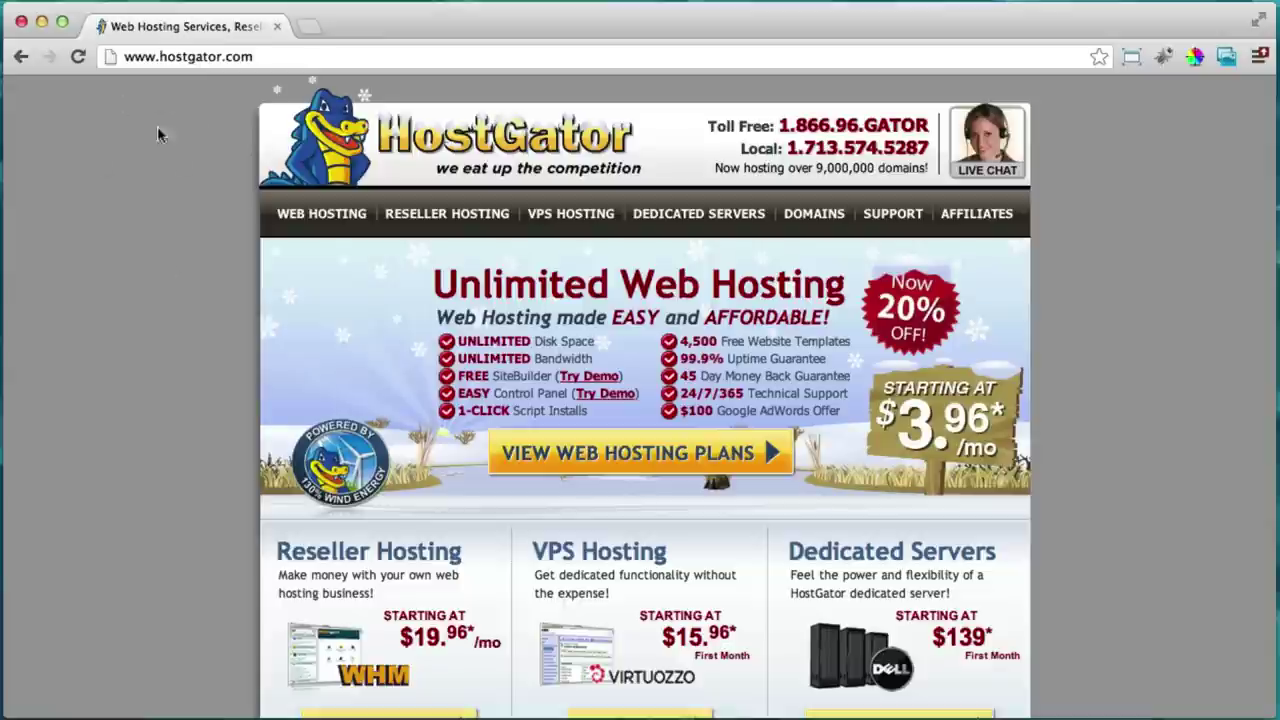
left_click(258, 57)
left_click(258, 57)
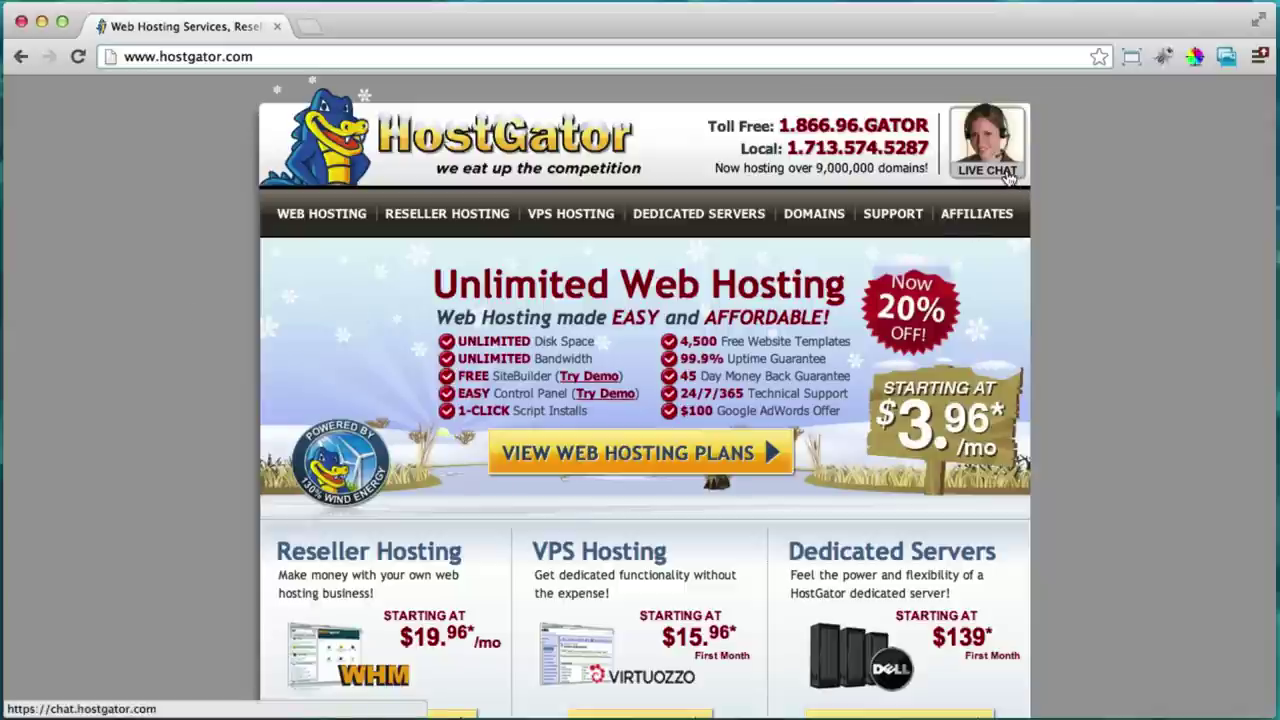
left_click(984, 171)
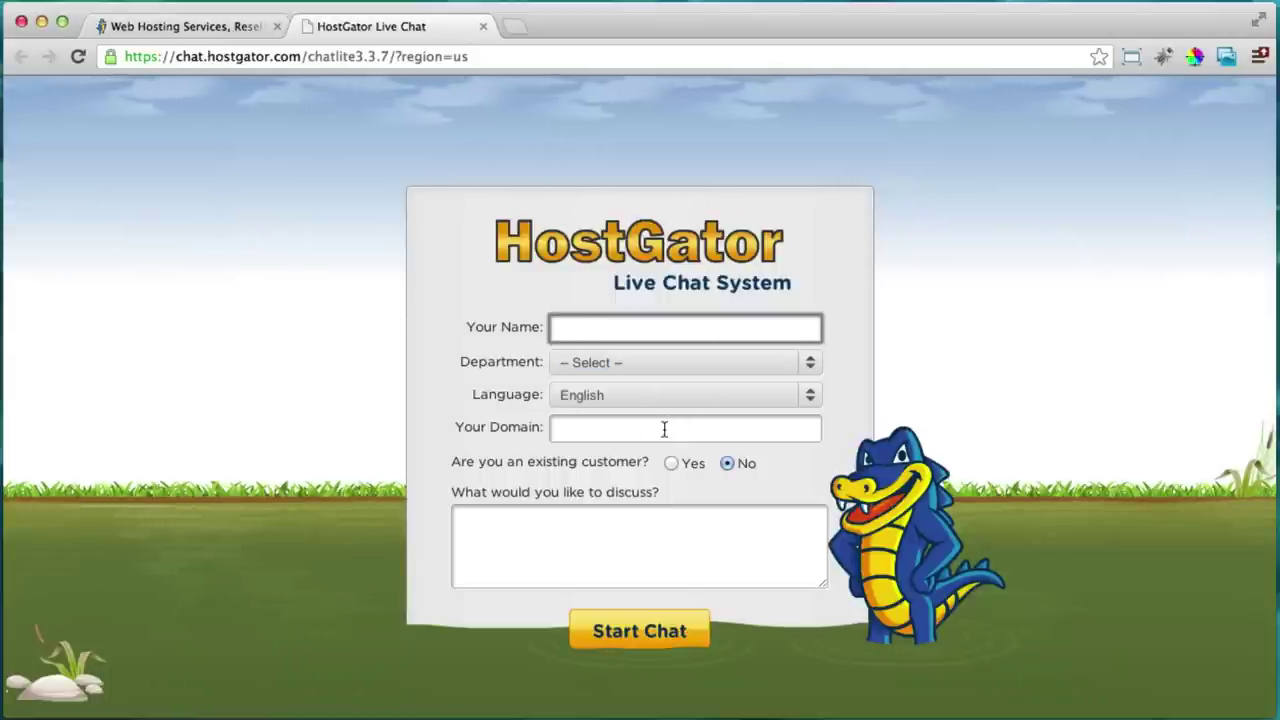
left_click(483, 26)
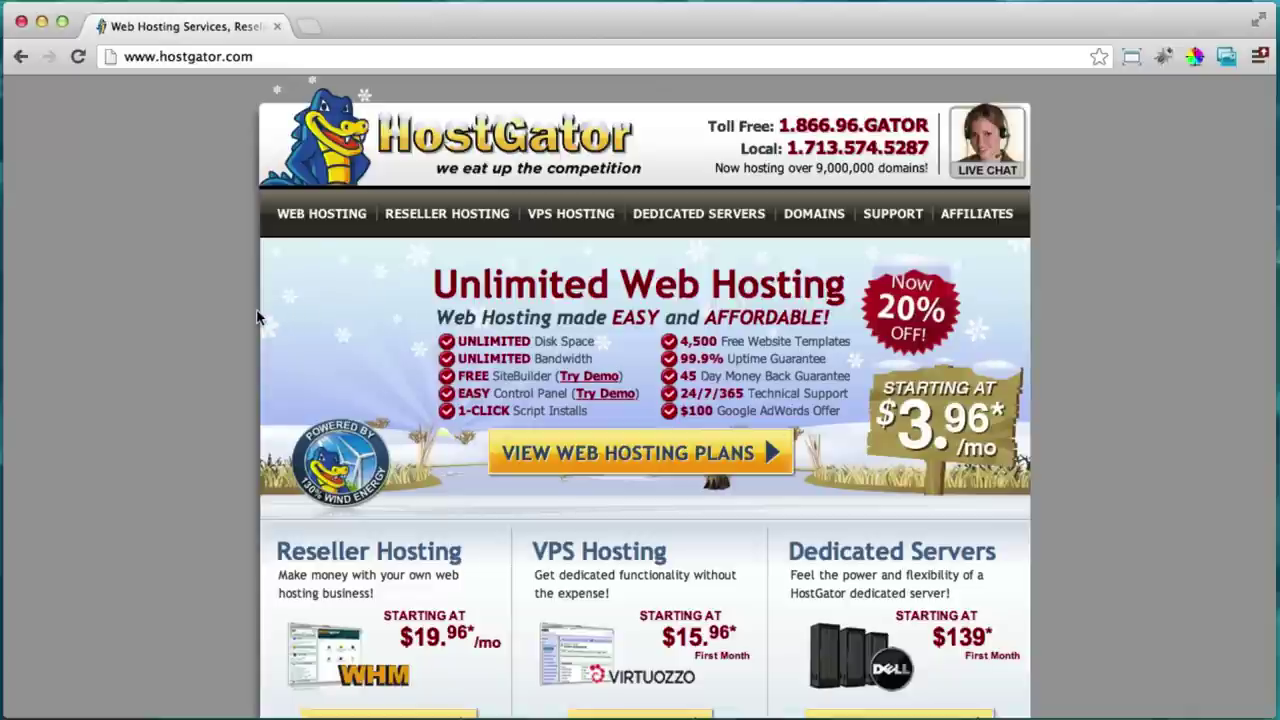
scroll(300, 344, "down", 3)
scroll(300, 344, "up", 3)
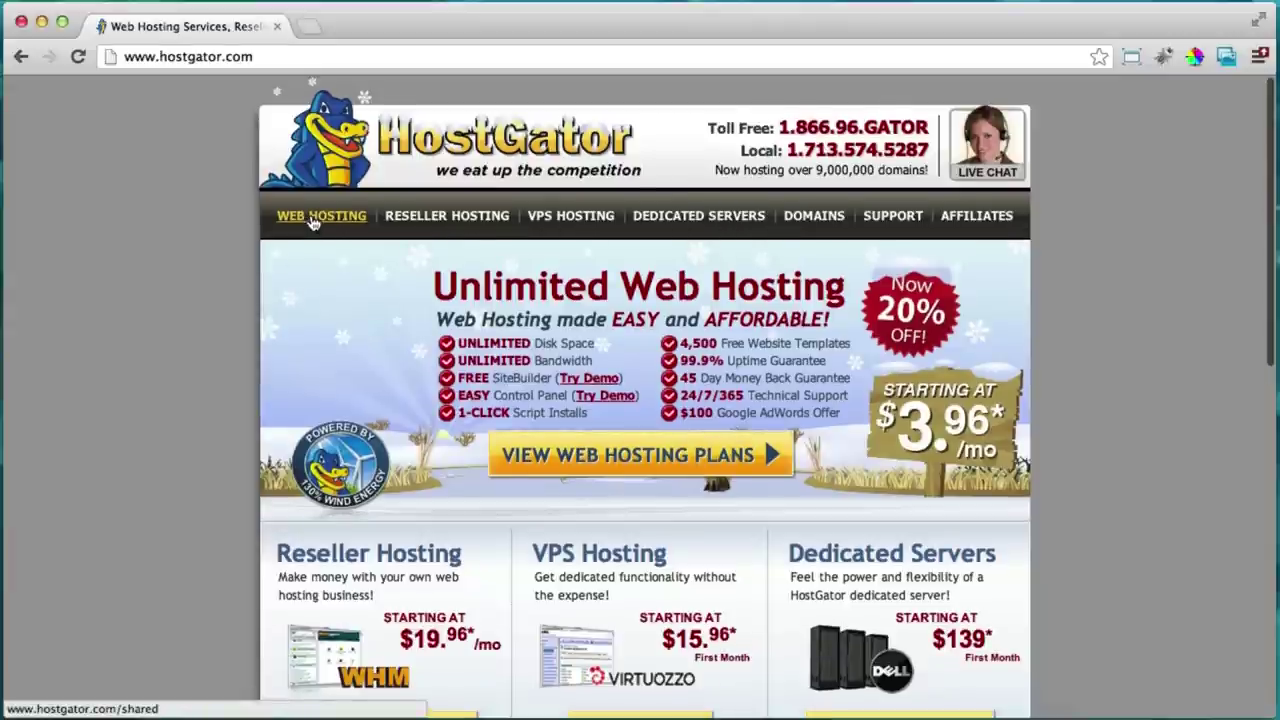
Open HostGator's WEB HOSTING page and scroll to the Hatchling, Baby and Business plan boxes.
left_click(313, 214)
scroll(300, 245, "down", 3)
scroll(278, 260, "up", 2)
scroll(278, 260, "down", 3)
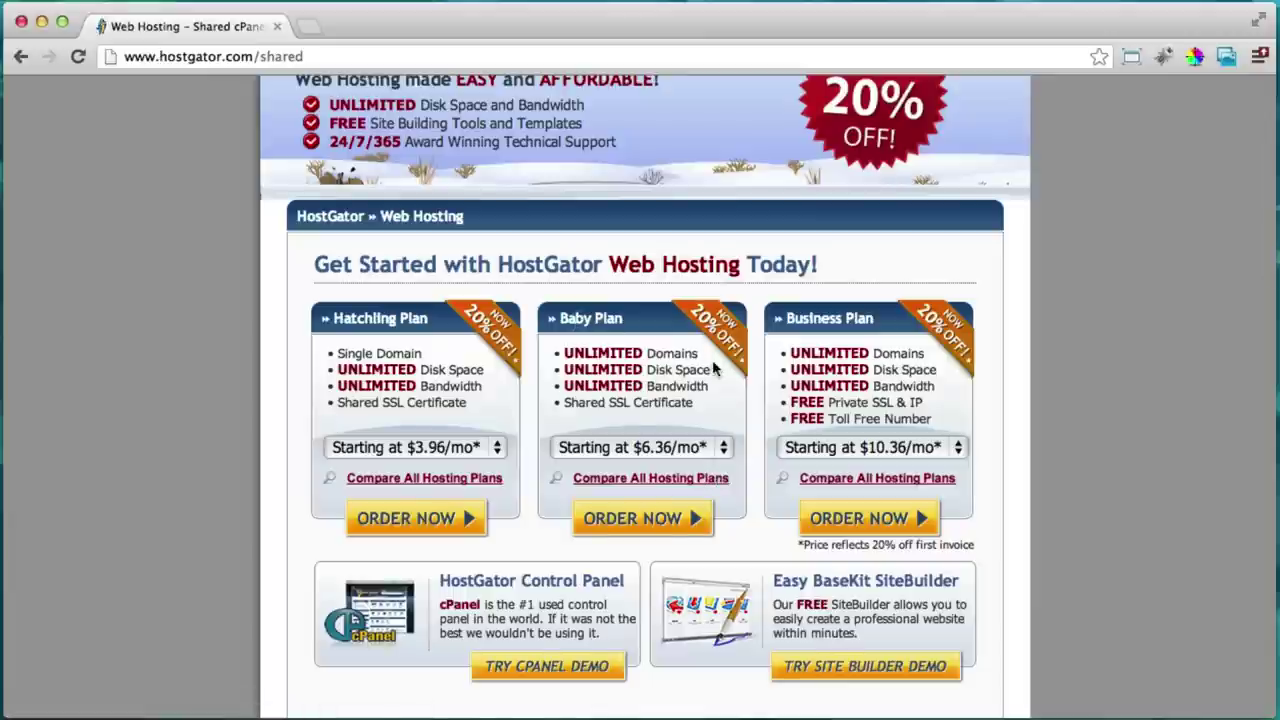
scroll(714, 366, "down", 1)
left_click(725, 428)
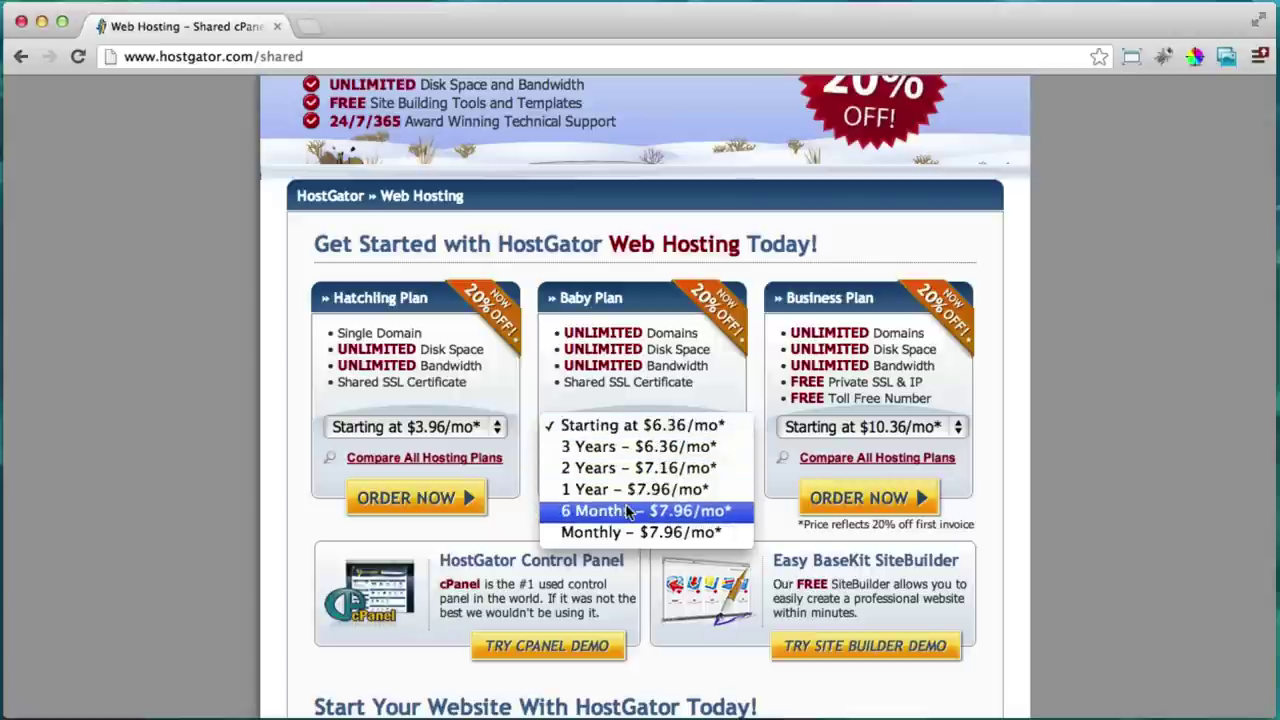
left_click(642, 533)
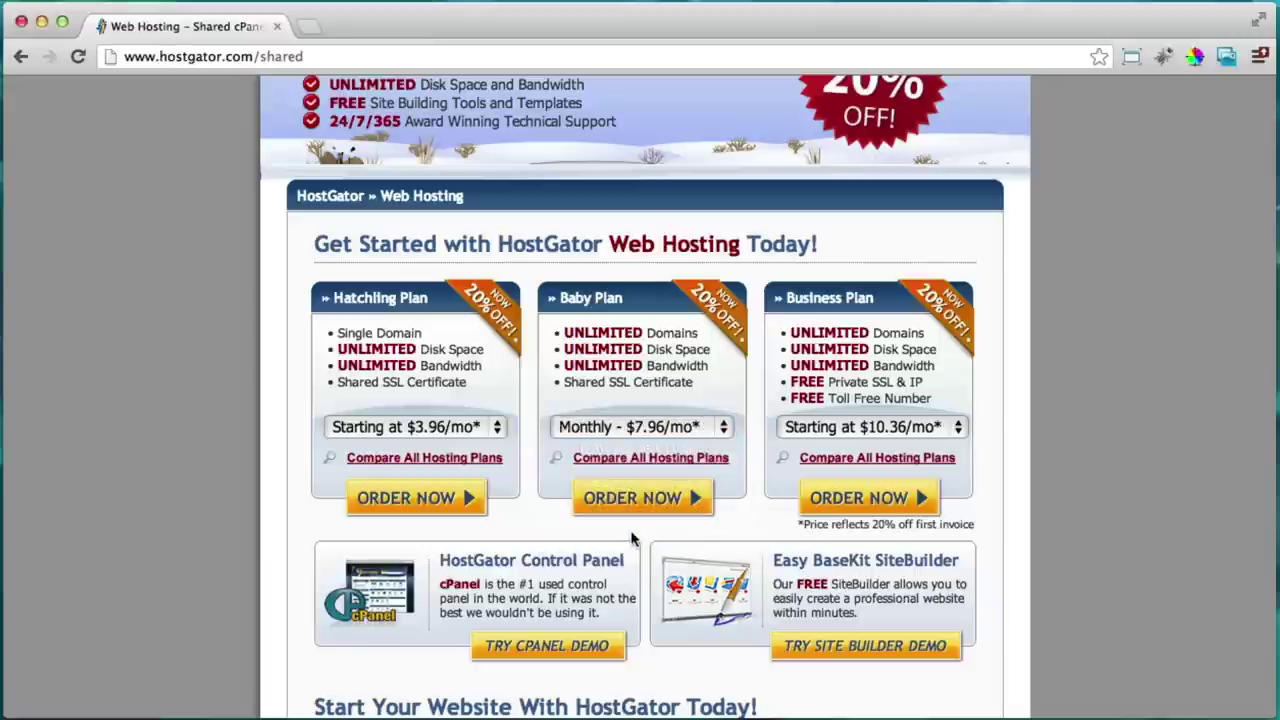
scroll(630, 540, "up", 2)
scroll(805, 143, "up", 3)
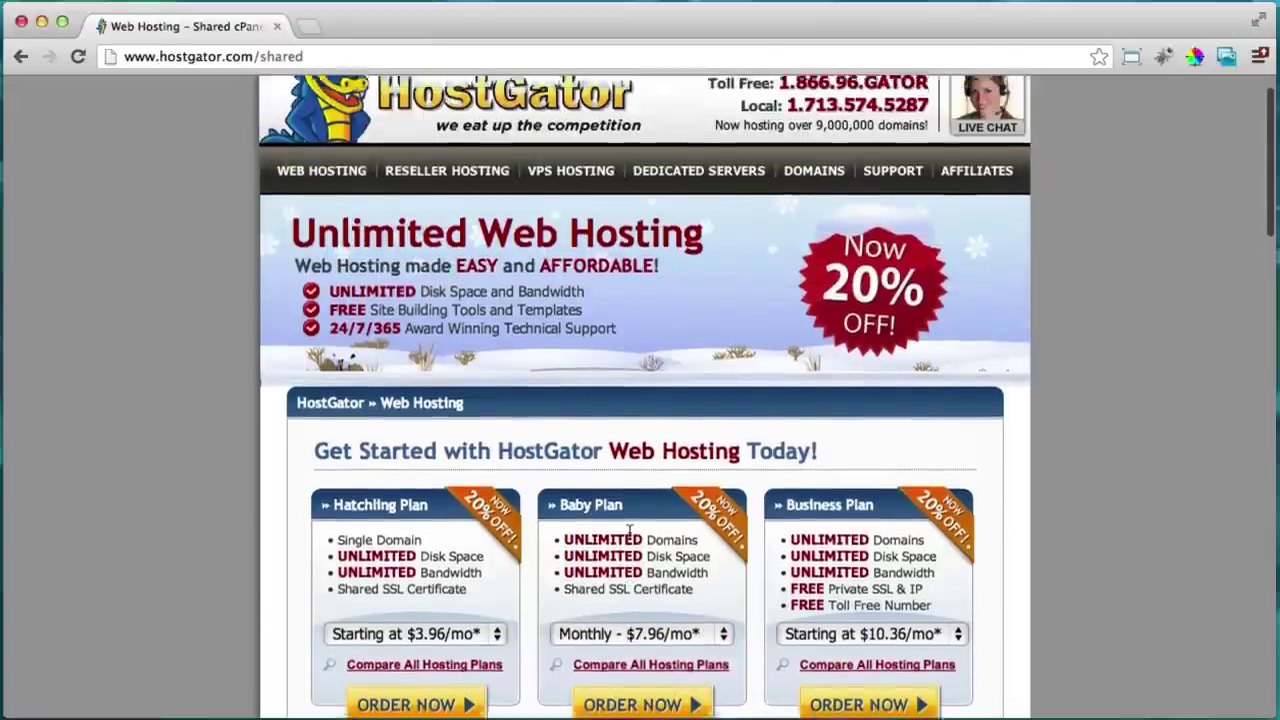
scroll(672, 358, "down", 3)
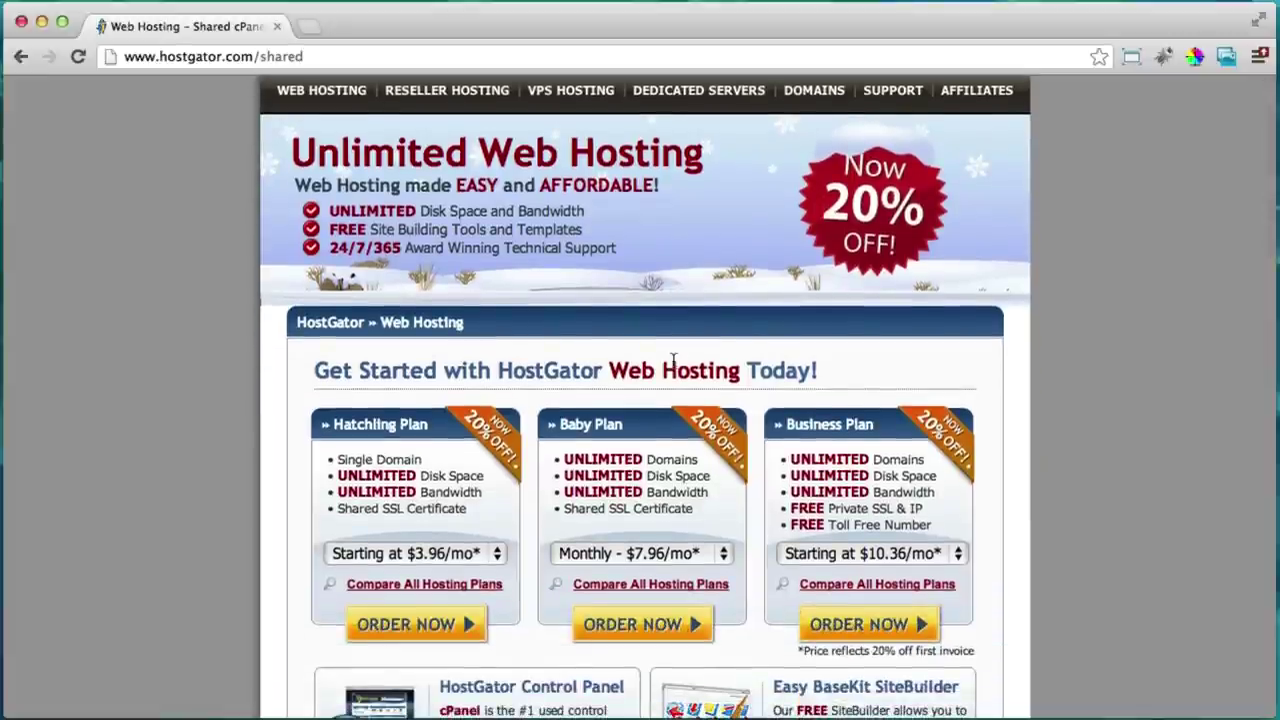
scroll(673, 360, "down", 1)
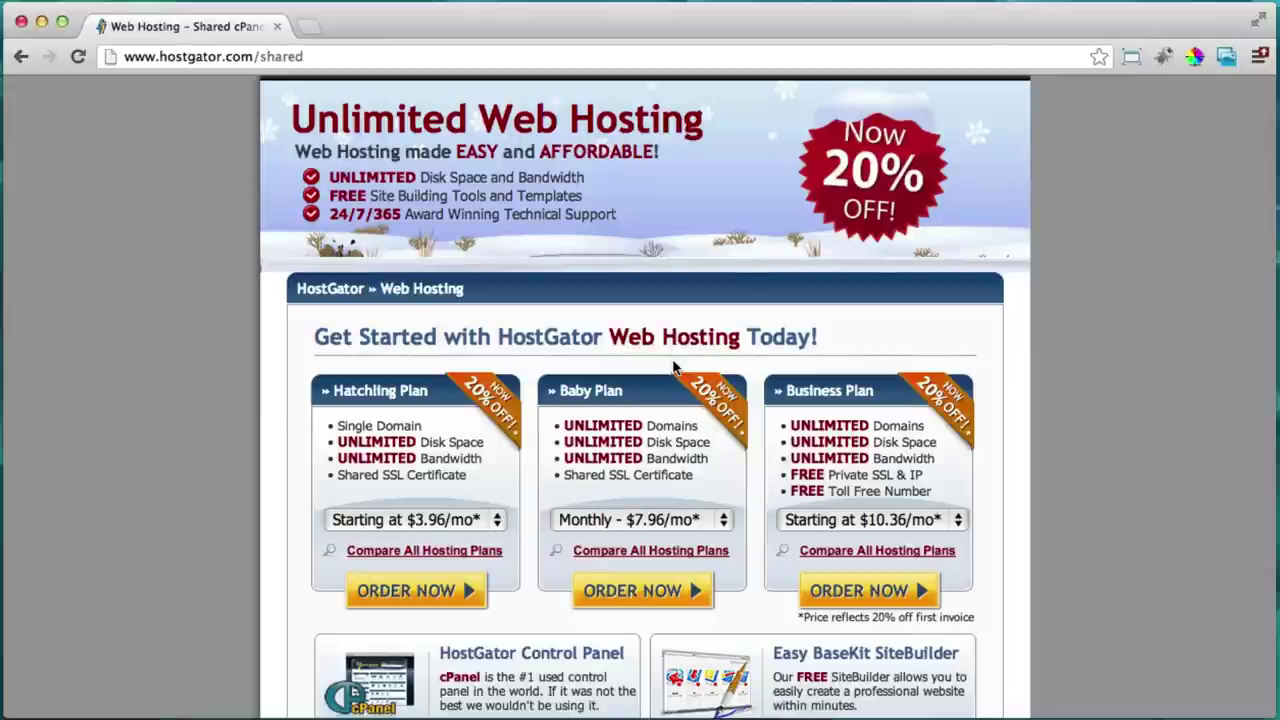
left_click(723, 522)
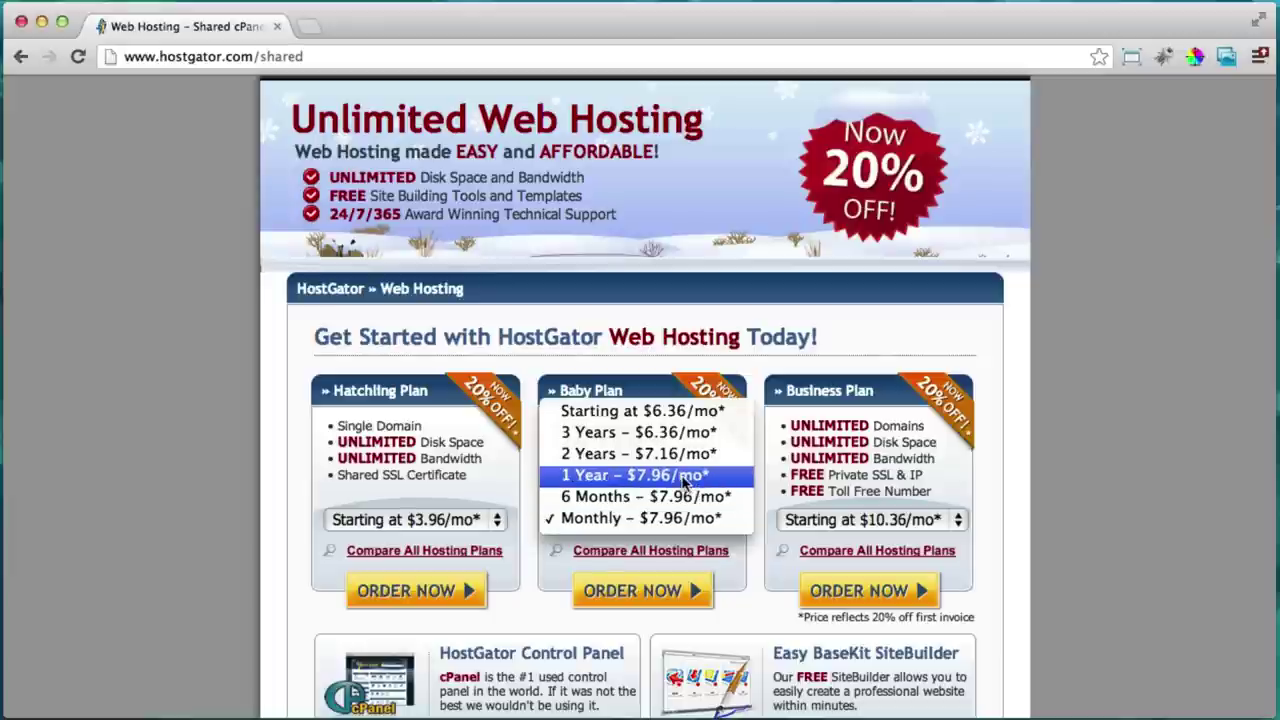
left_click(670, 518)
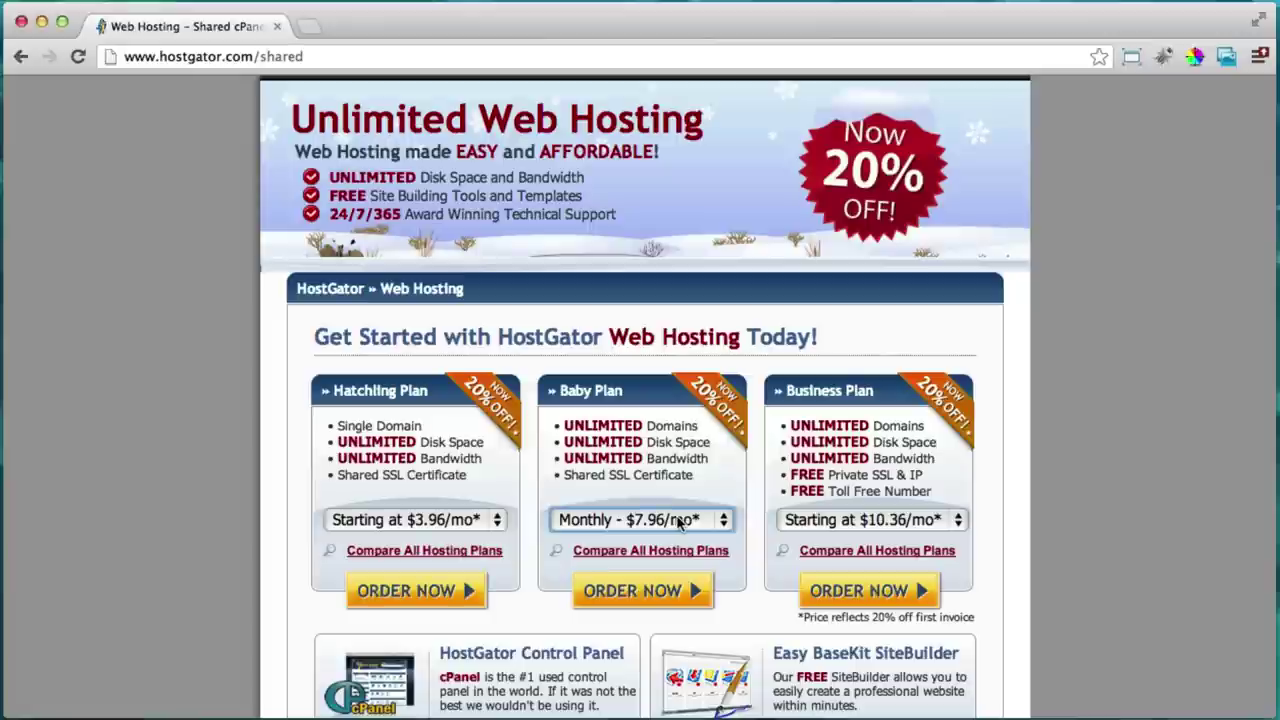
scroll(703, 440, "down", 1)
scroll(703, 440, "down", 1)
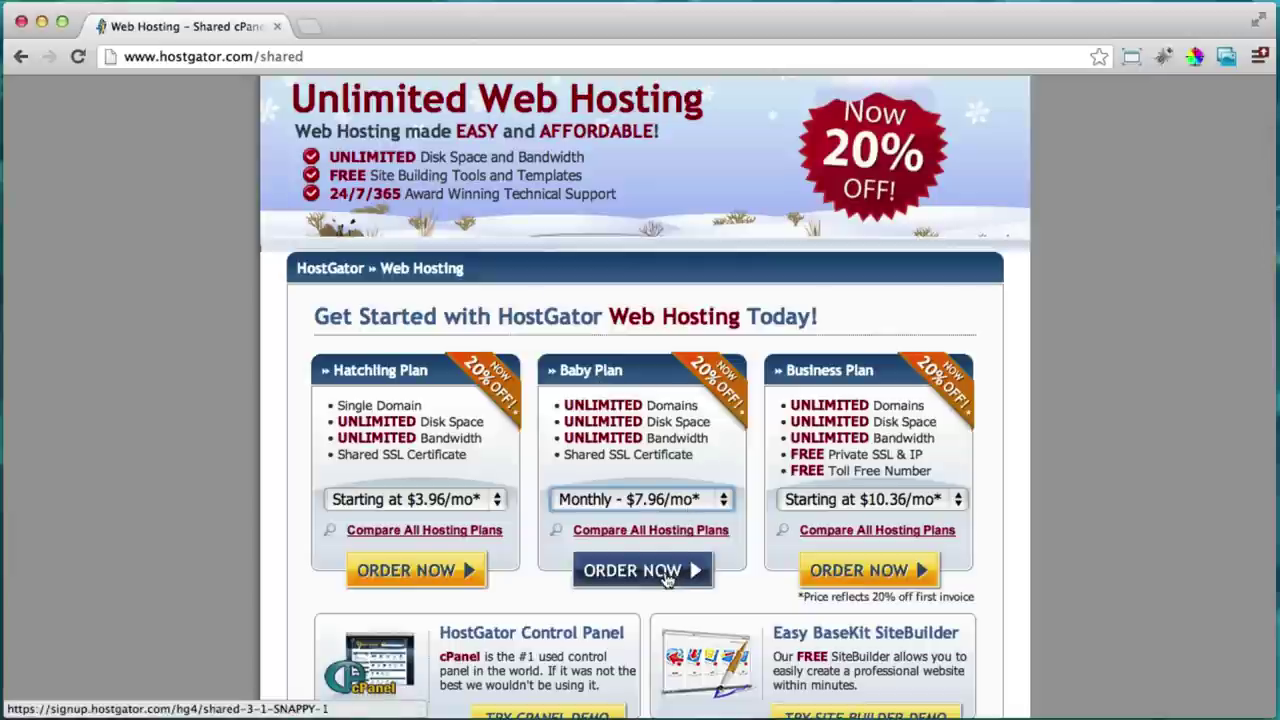
Order the Baby plan and check whether google.com can be registered as a new domain.
left_click(666, 578)
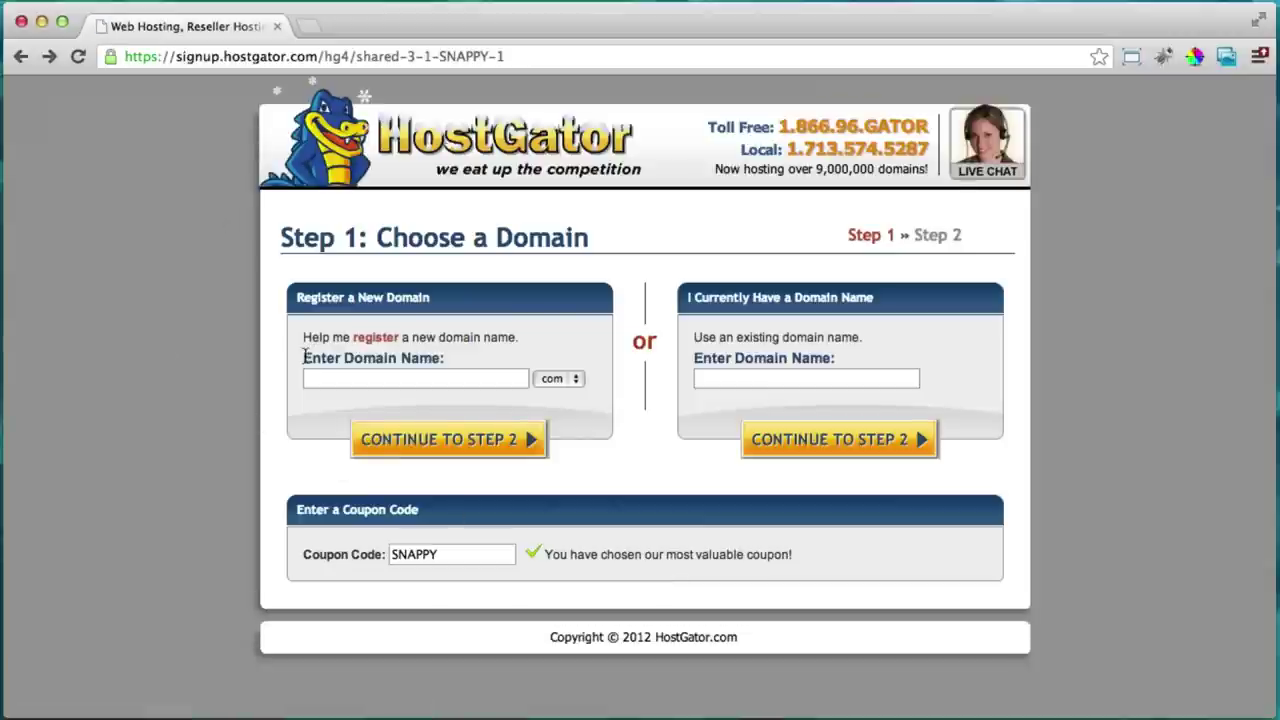
left_click_drag(308, 358, 434, 360)
left_click(433, 362)
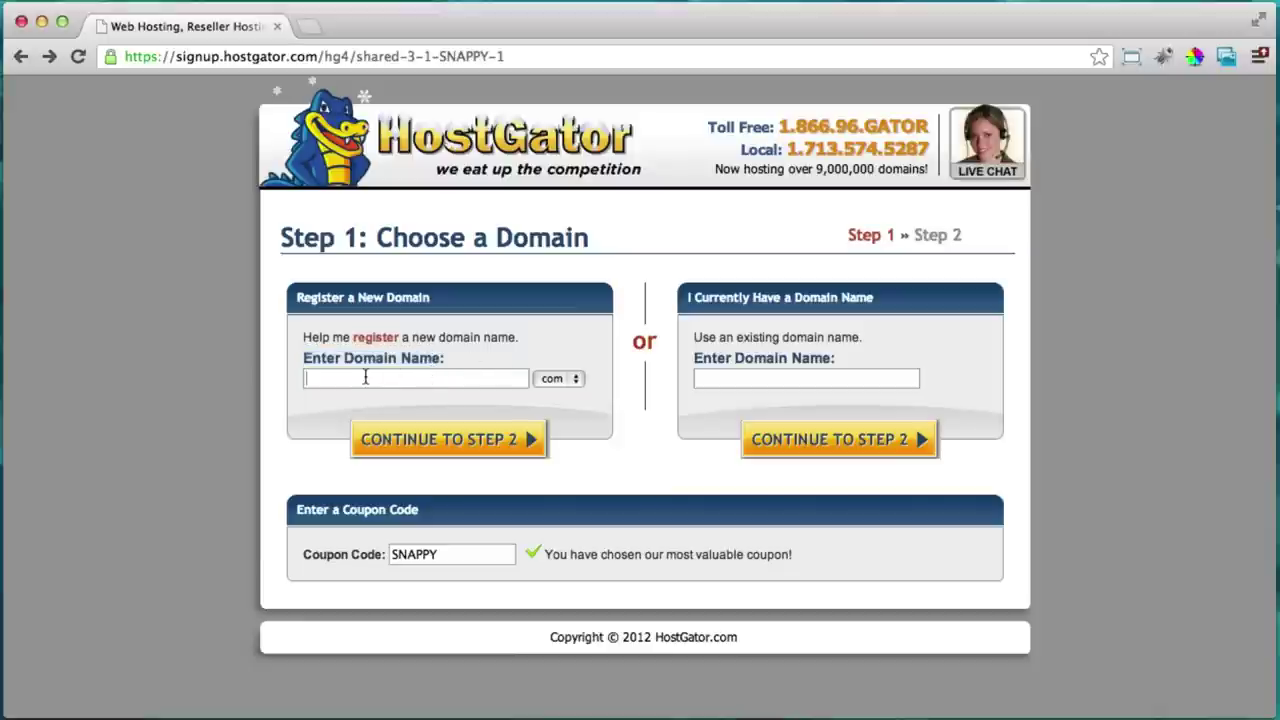
type("google")
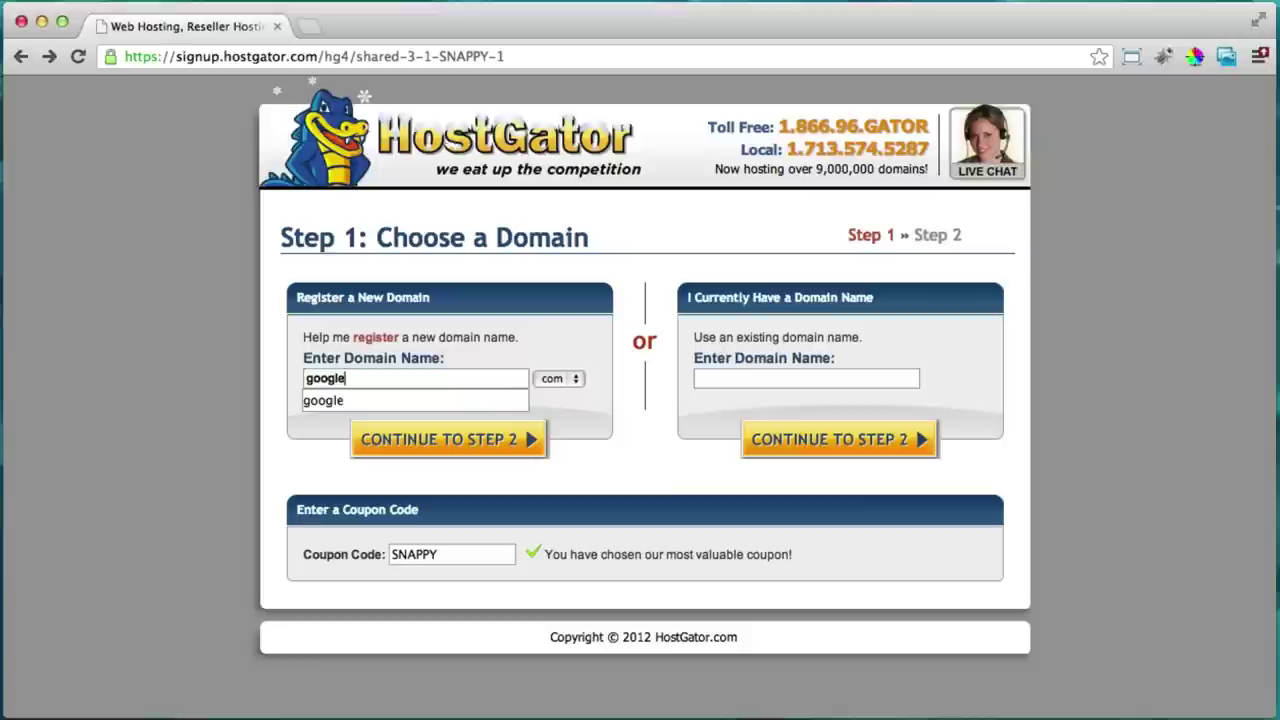
left_click(330, 400)
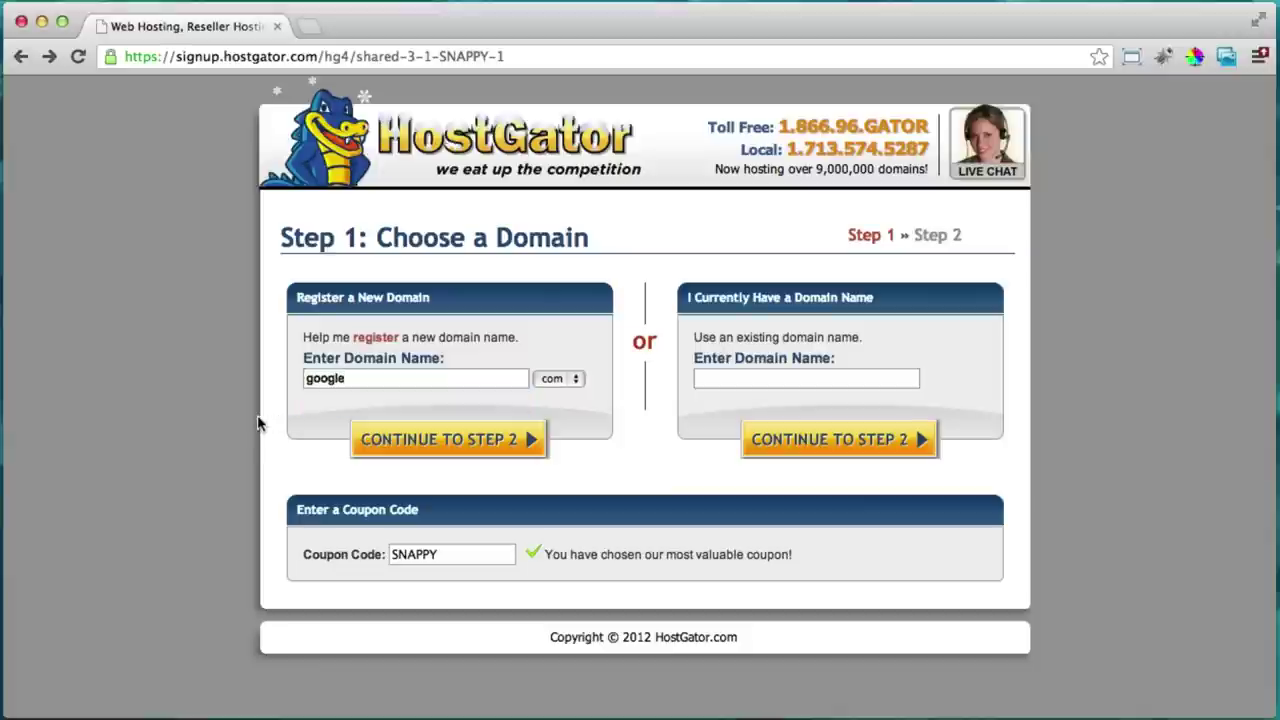
left_click(455, 442)
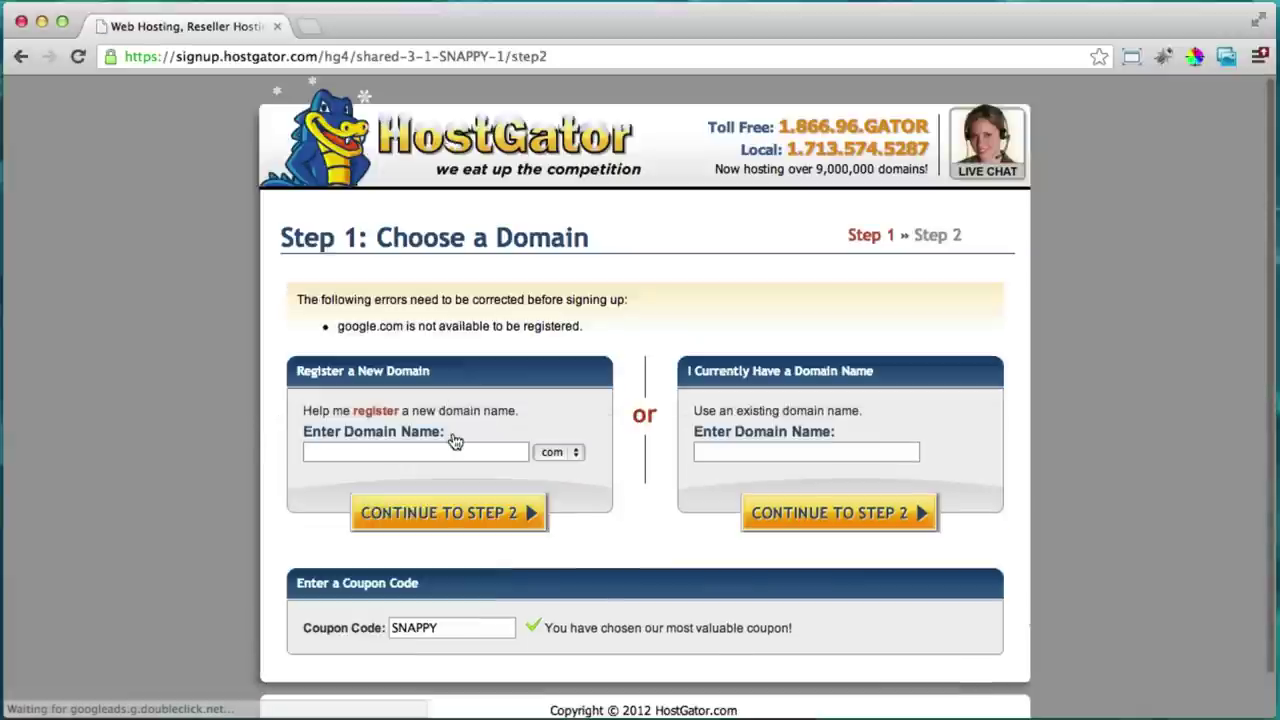
Highlight the notice that google.com is not available, then scroll down.
left_click_drag(298, 298, 598, 326)
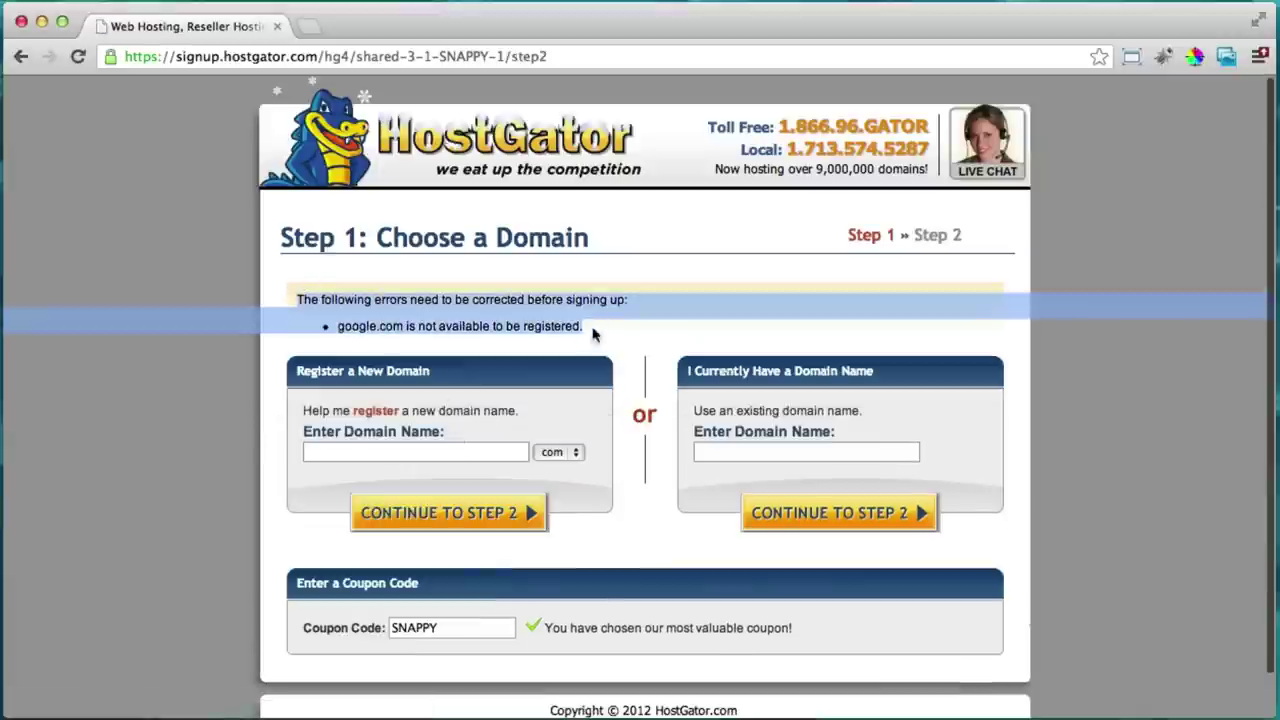
left_click(578, 328)
left_click_drag(368, 326, 562, 330)
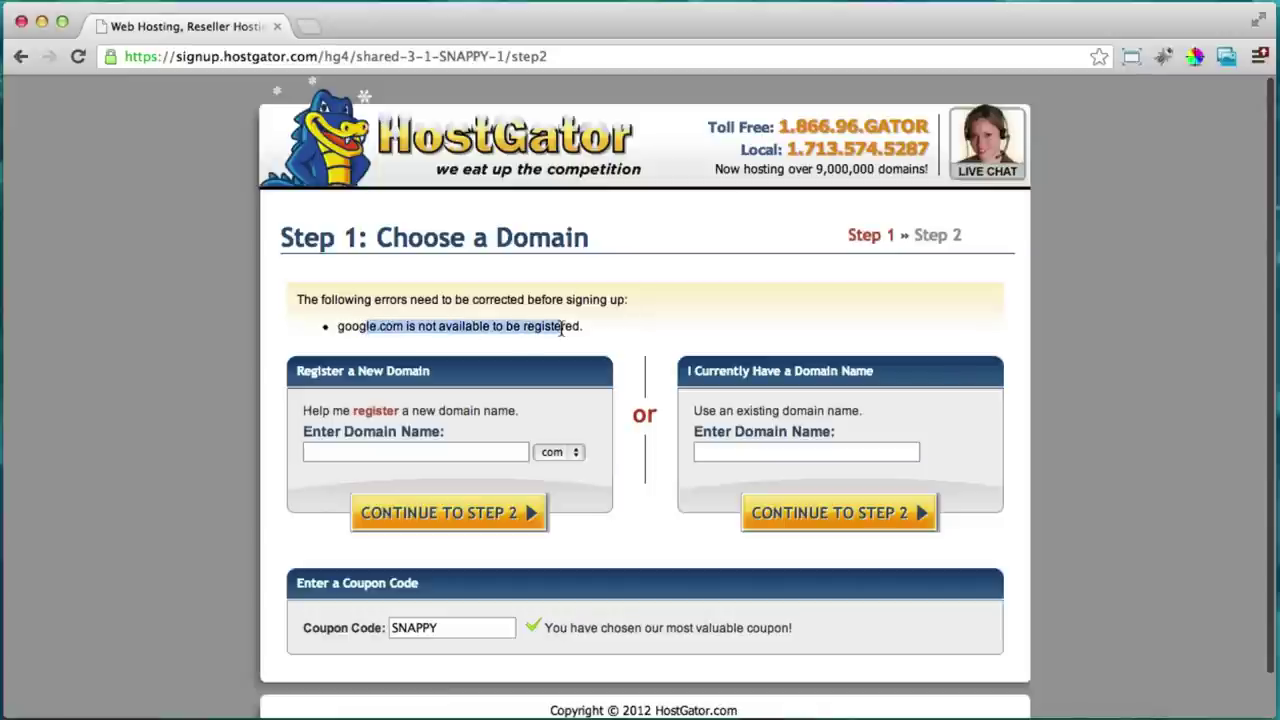
left_click(562, 331)
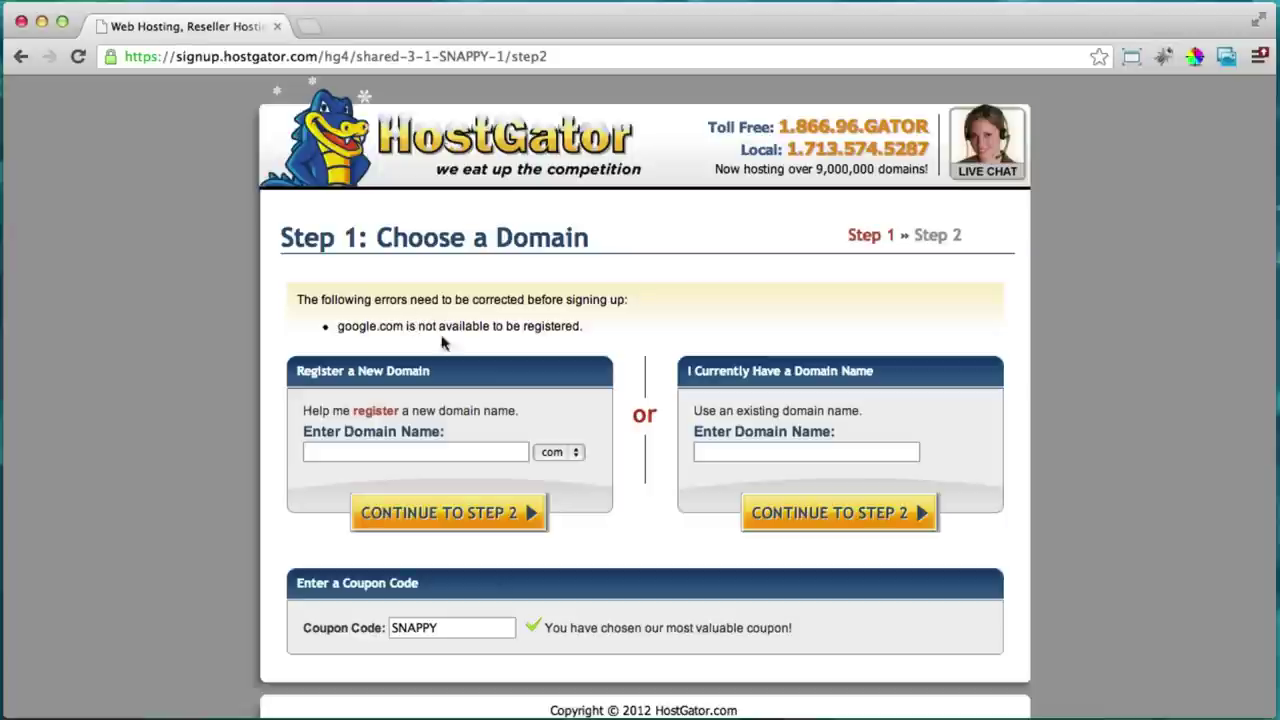
scroll(505, 390, "down", 2)
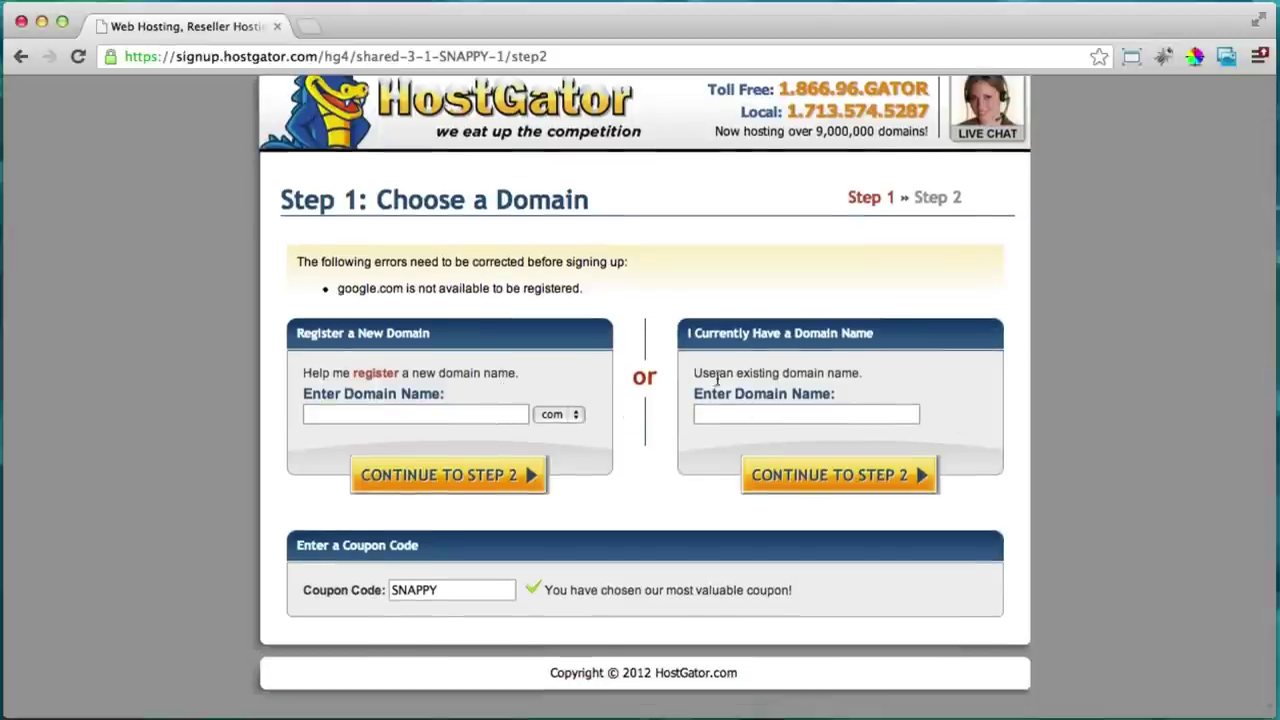
Fill the Register a New Domain field with the simpleiskey autofill suggestion.
left_click(752, 413)
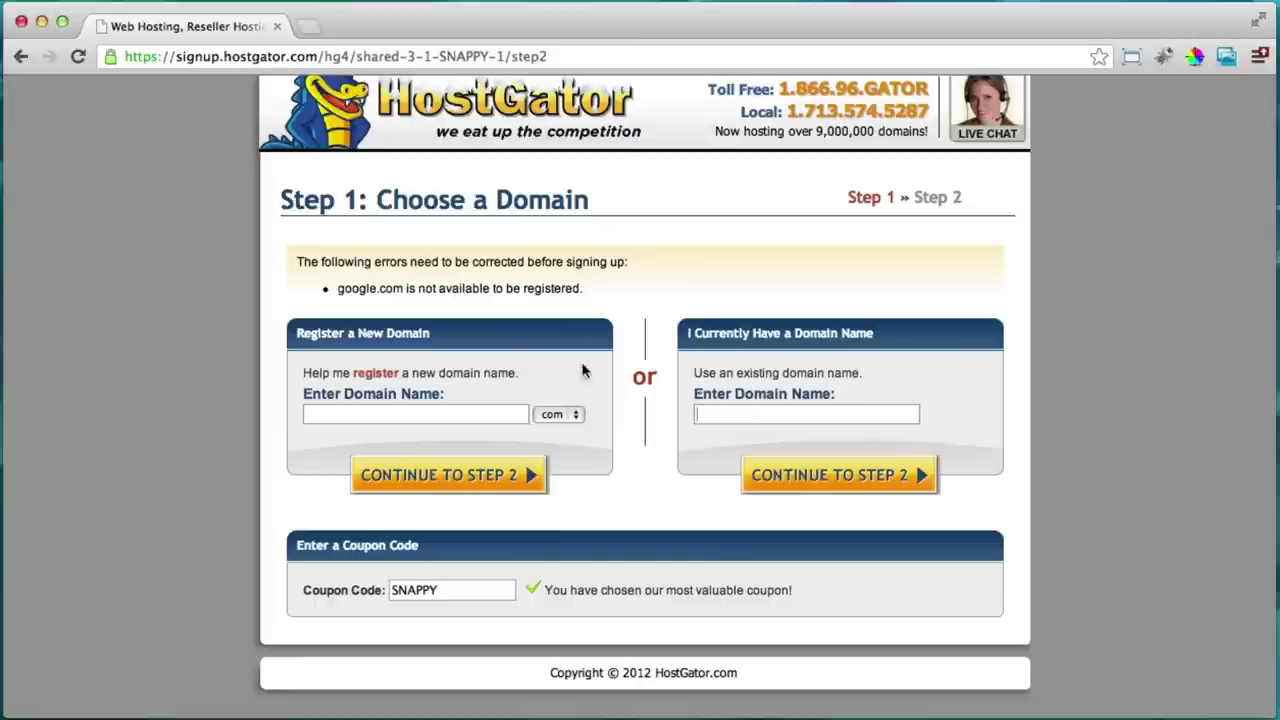
left_click(357, 414)
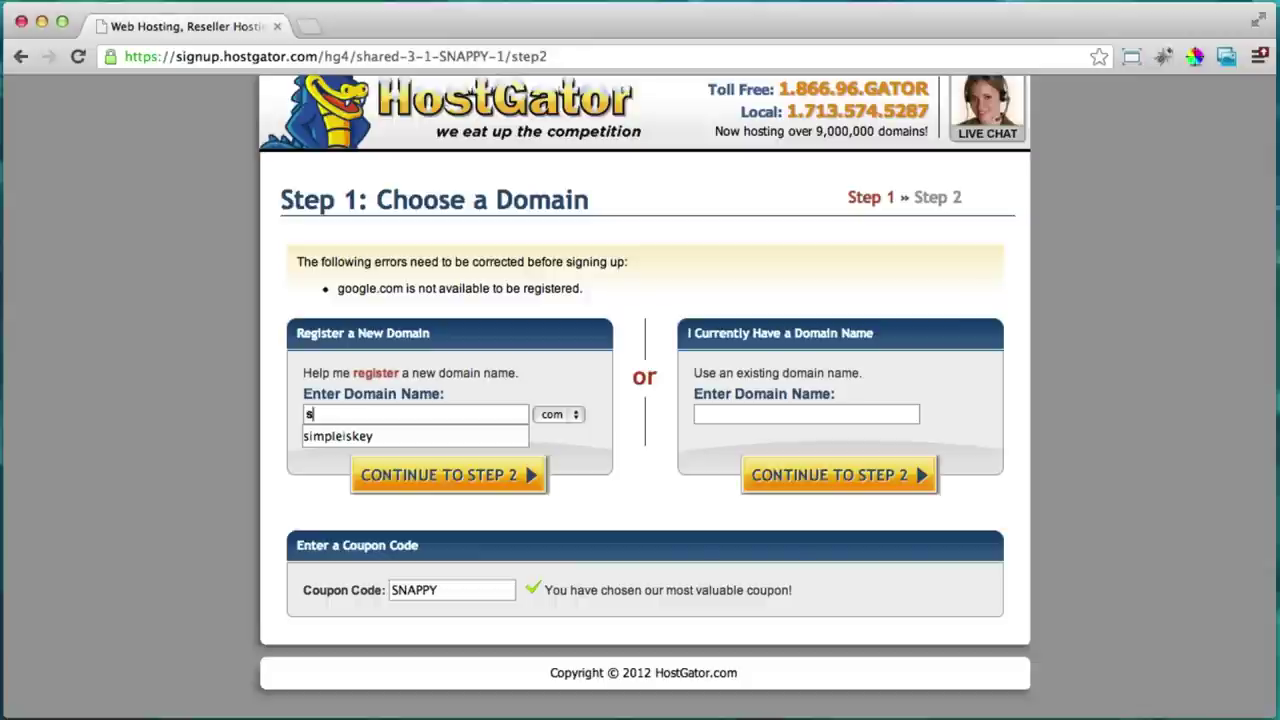
left_click(345, 432)
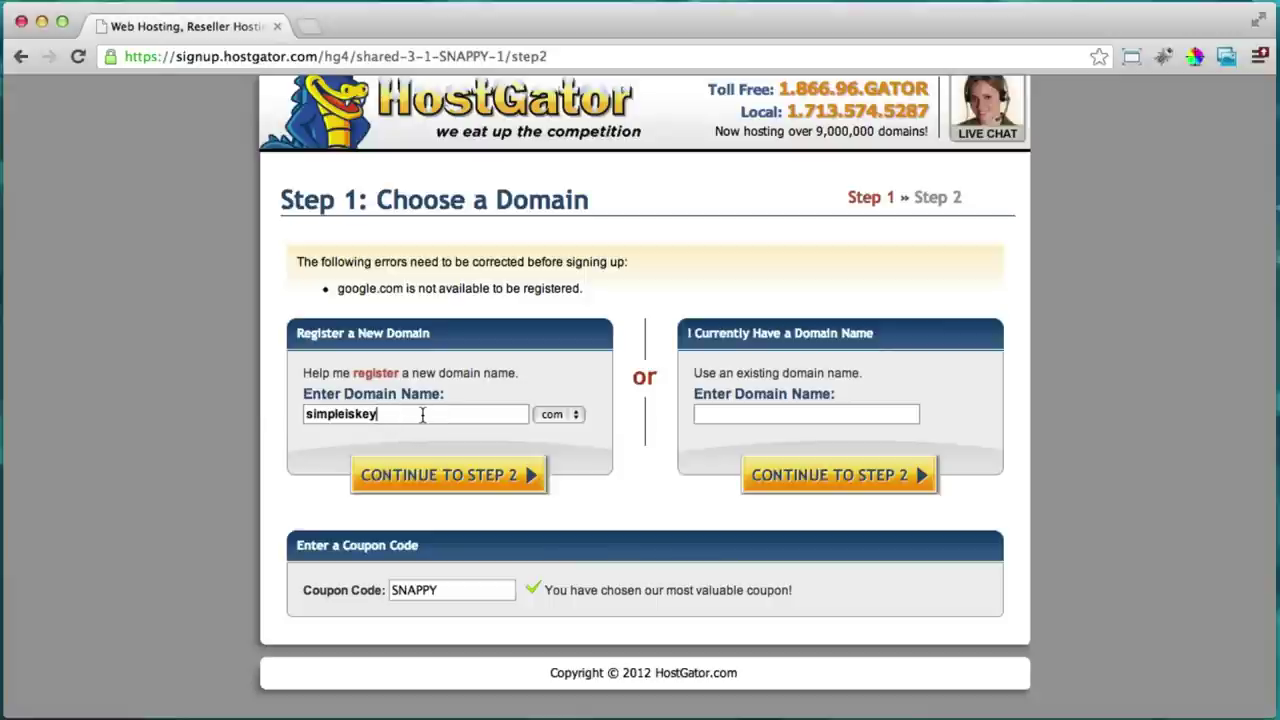
double_click(392, 415)
left_click(395, 415)
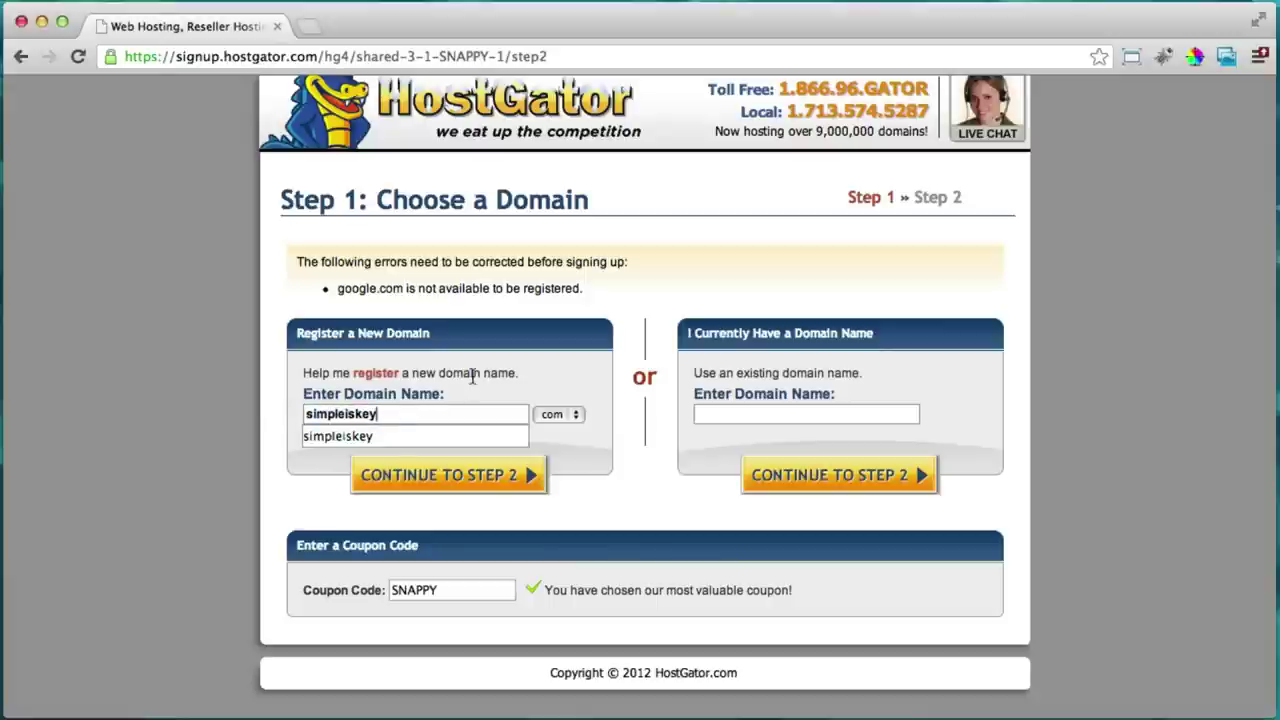
Keep com as the domain ending, leaving the caret after simpleiskey.
left_click(474, 378)
left_click(575, 418)
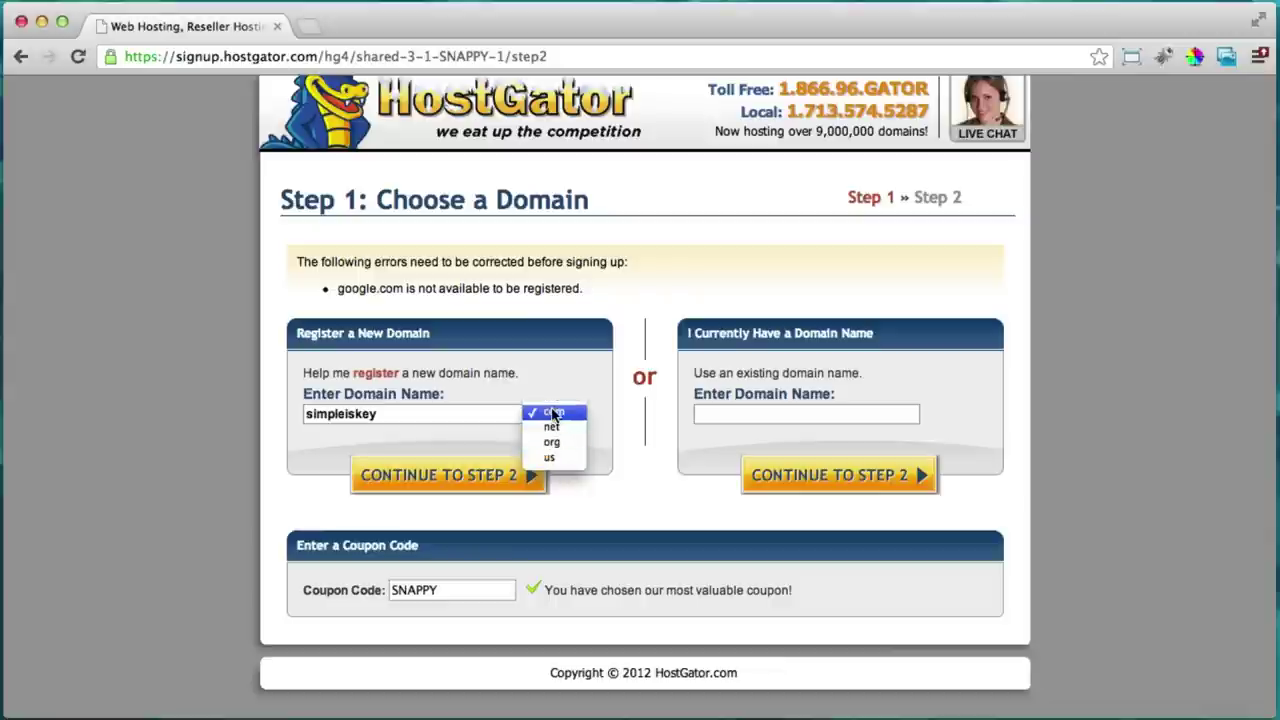
left_click(553, 411)
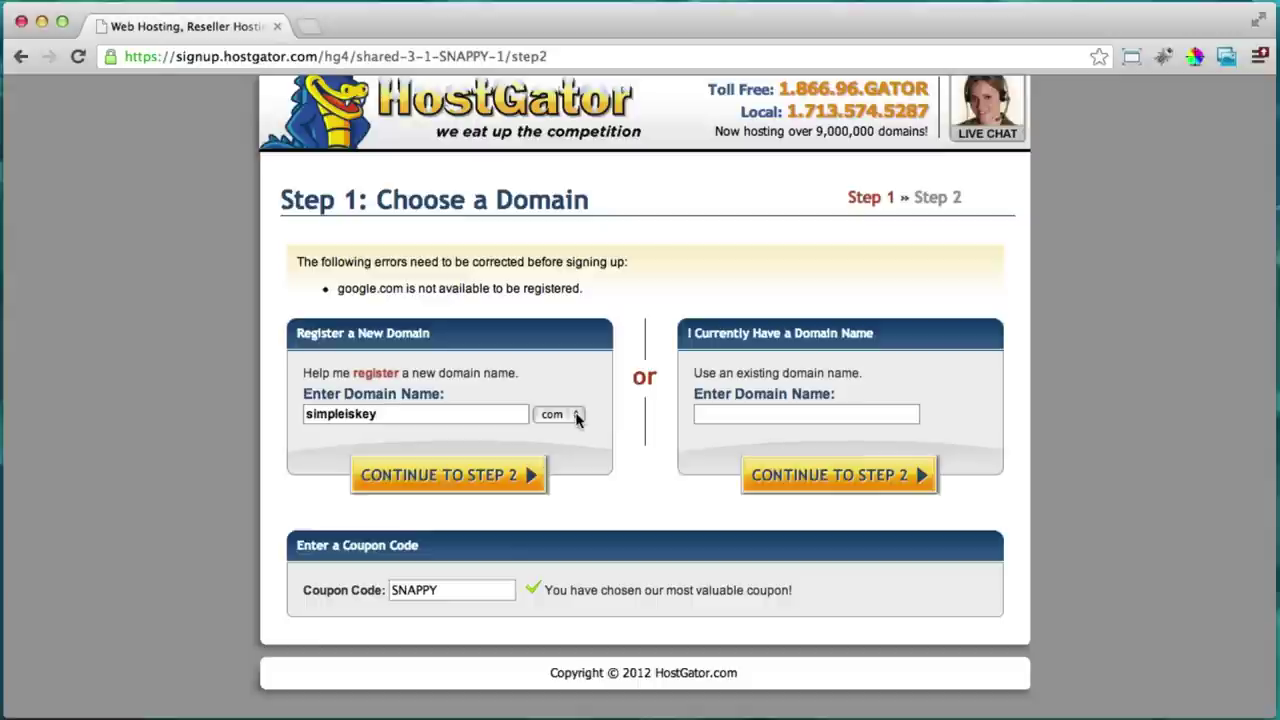
left_click(577, 418)
left_click(576, 416)
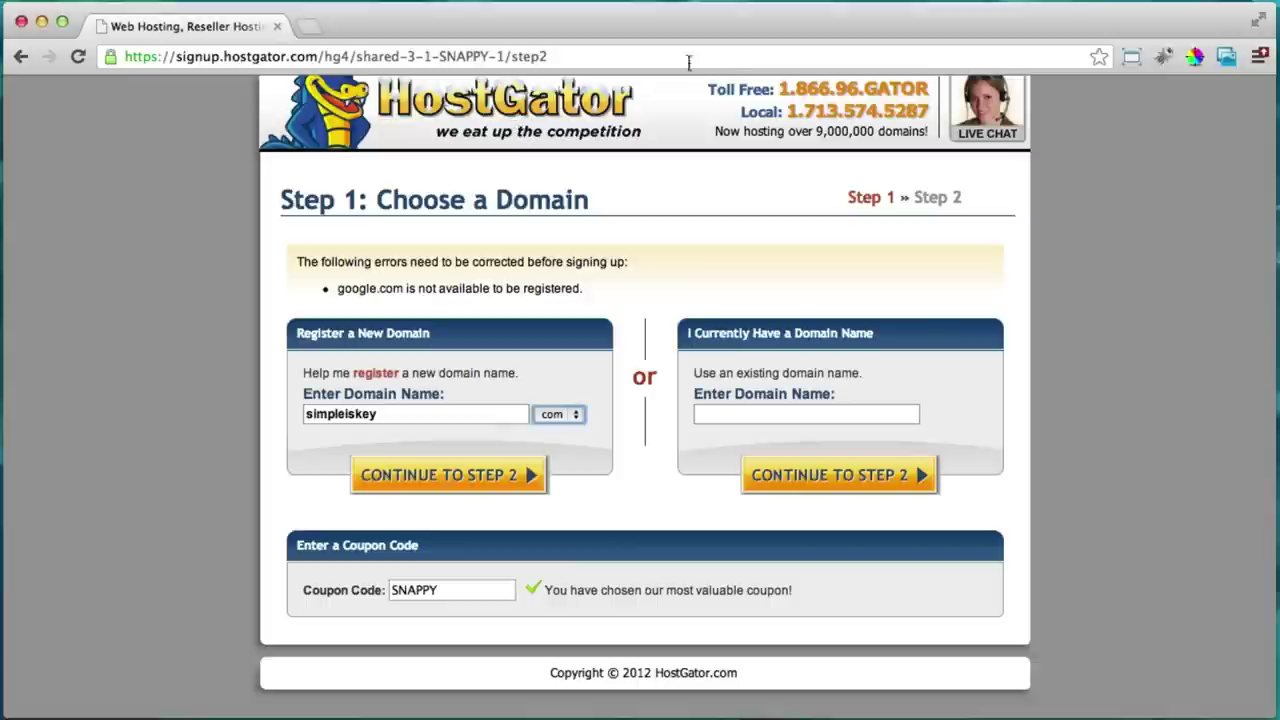
left_click(720, 413)
left_click(454, 415)
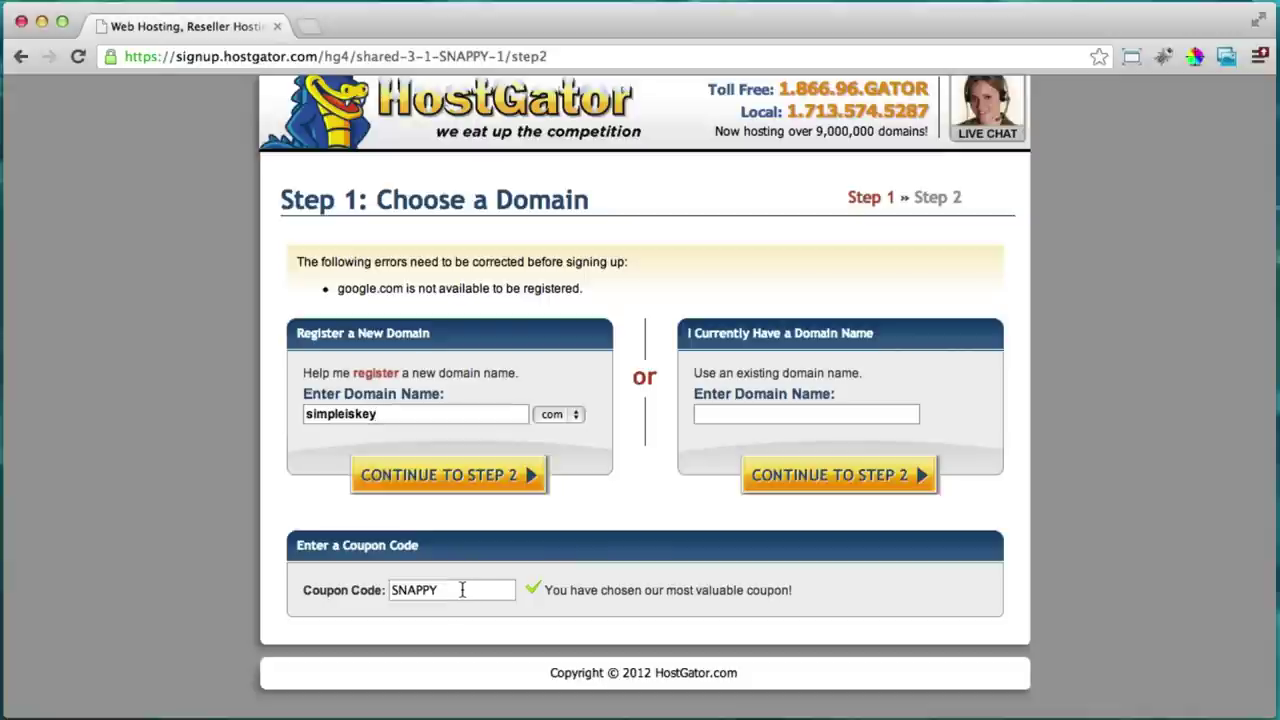
Replace the SNAPPY coupon code with shopping25.
left_click_drag(447, 591, 371, 588)
type("shopping25")
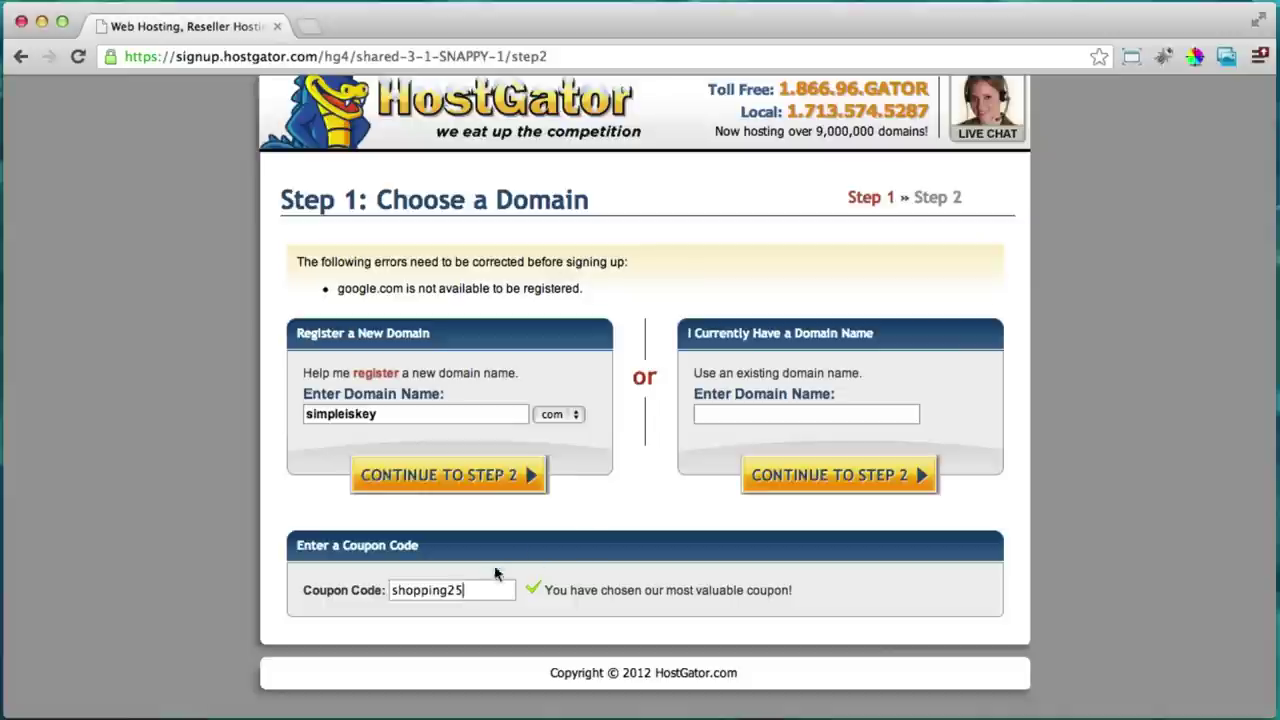
left_click_drag(478, 591, 386, 590)
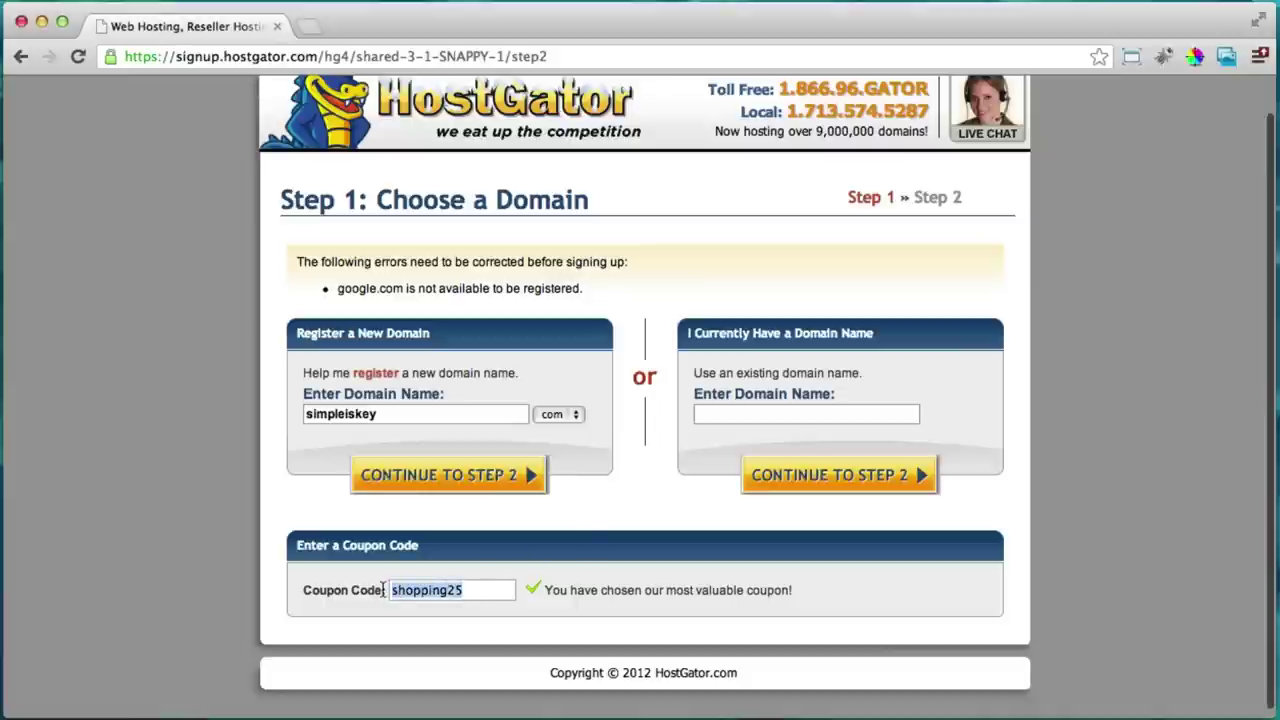
Continue to Step 2 with simpleiskey.com as the new domain.
left_click(404, 409)
double_click(382, 409)
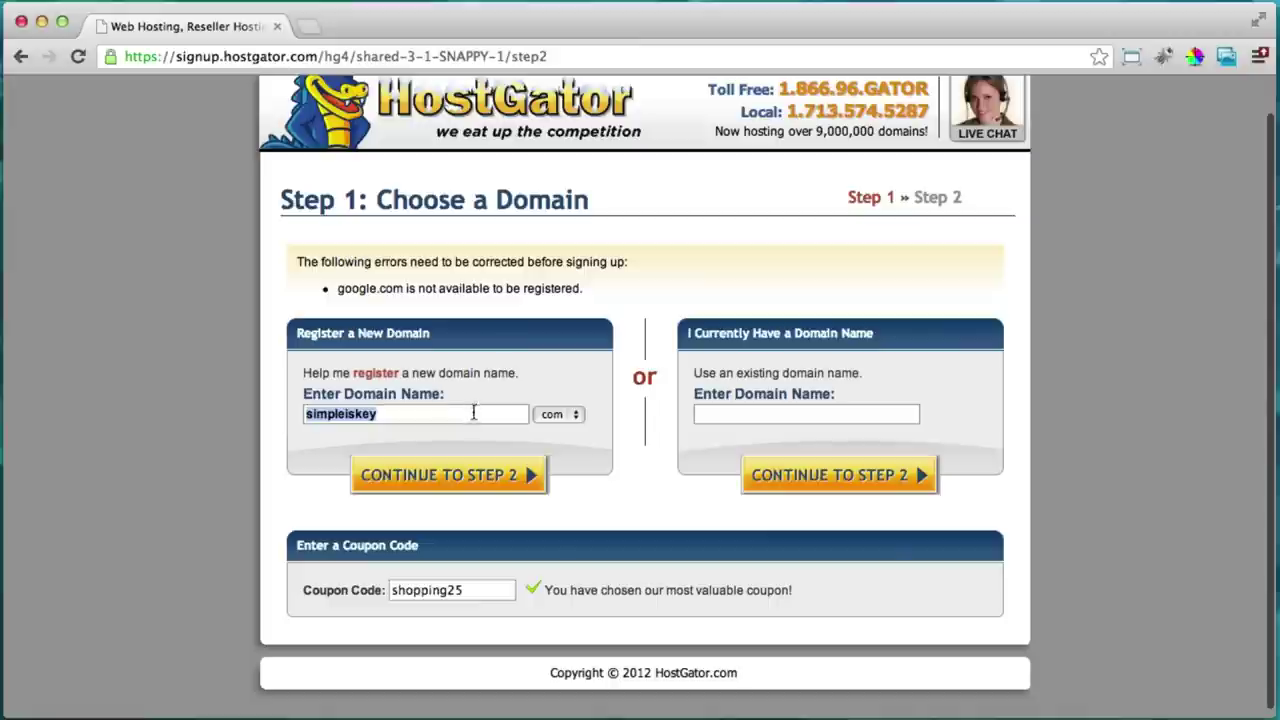
left_click(458, 476)
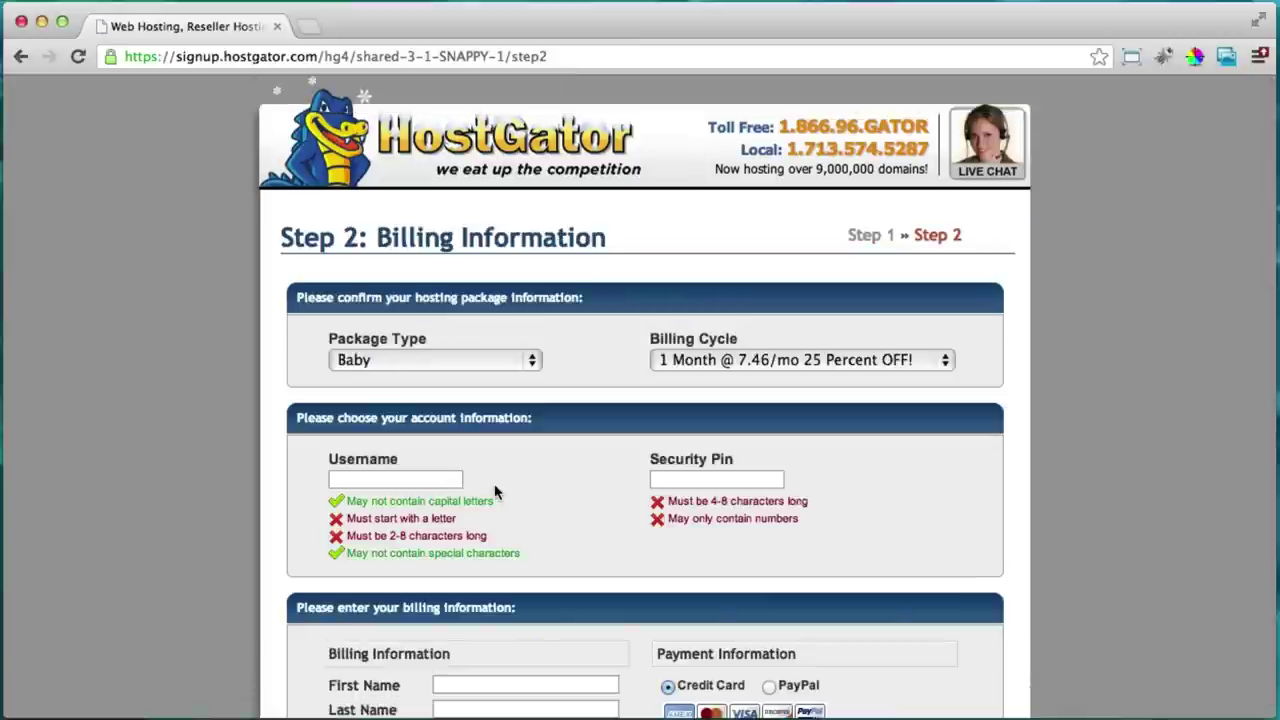
left_click(391, 362)
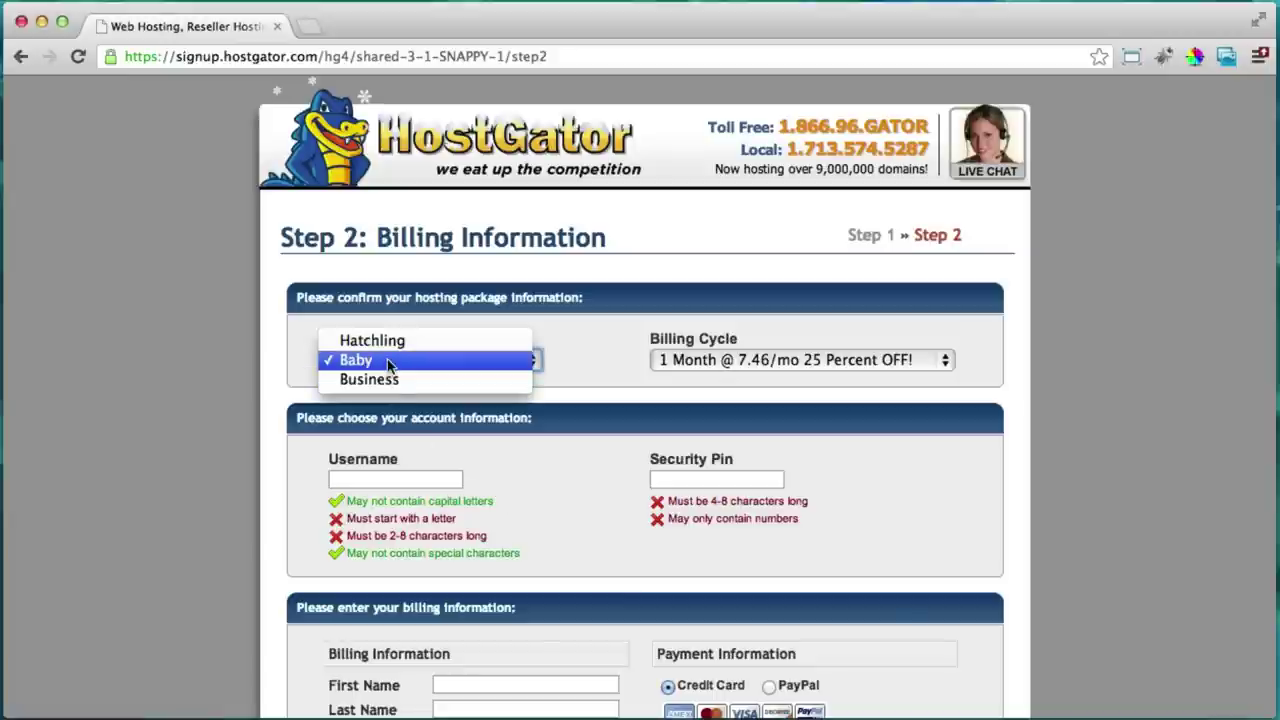
left_click(378, 360)
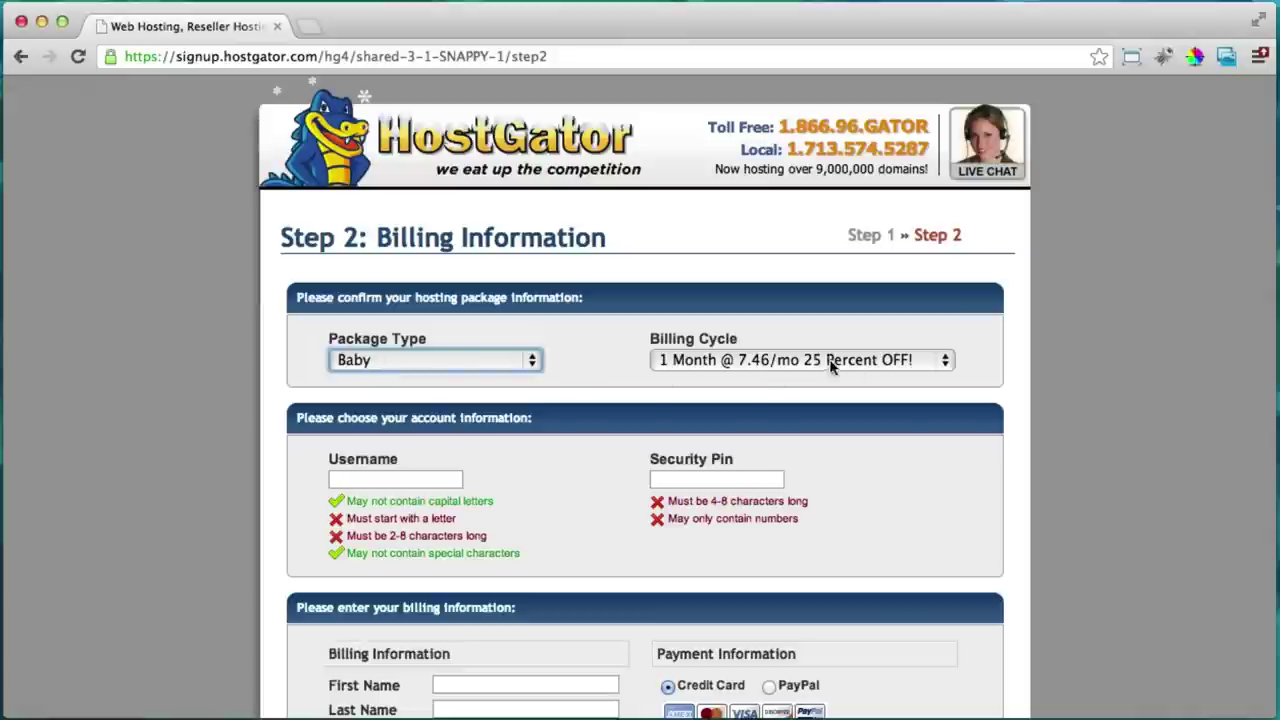
left_click(399, 481)
type("t")
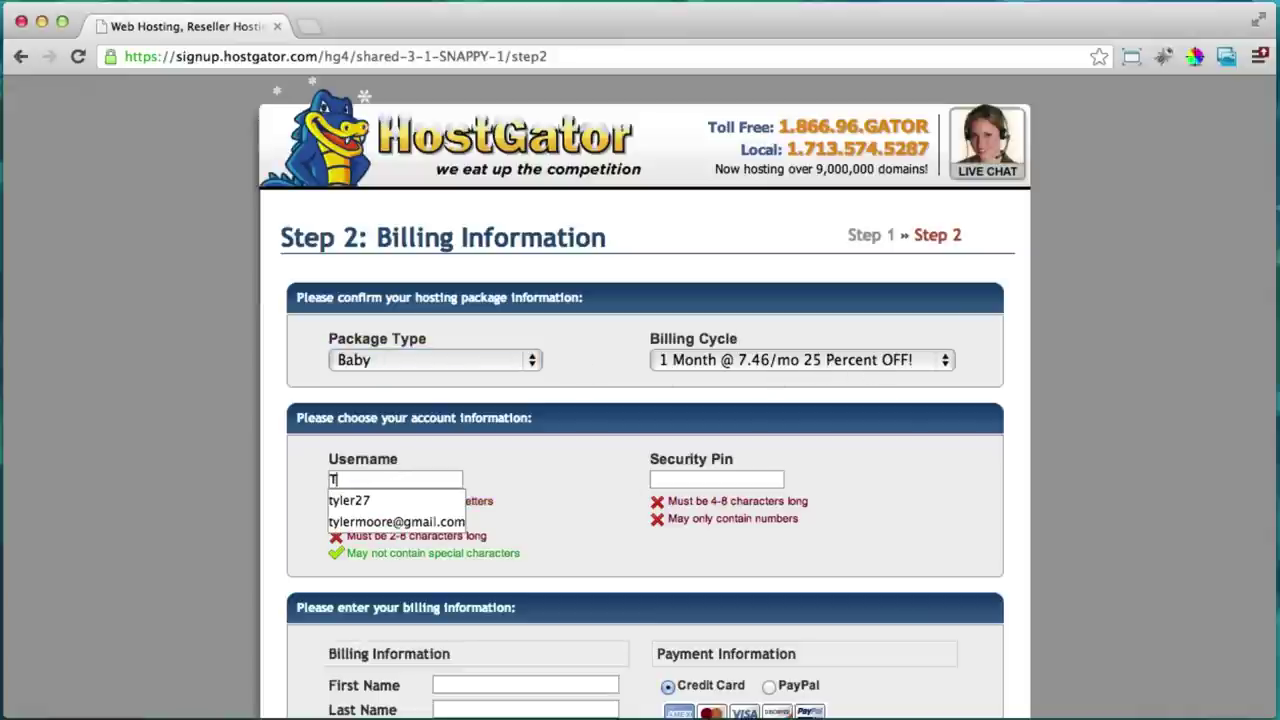
key("Down")
key("Return")
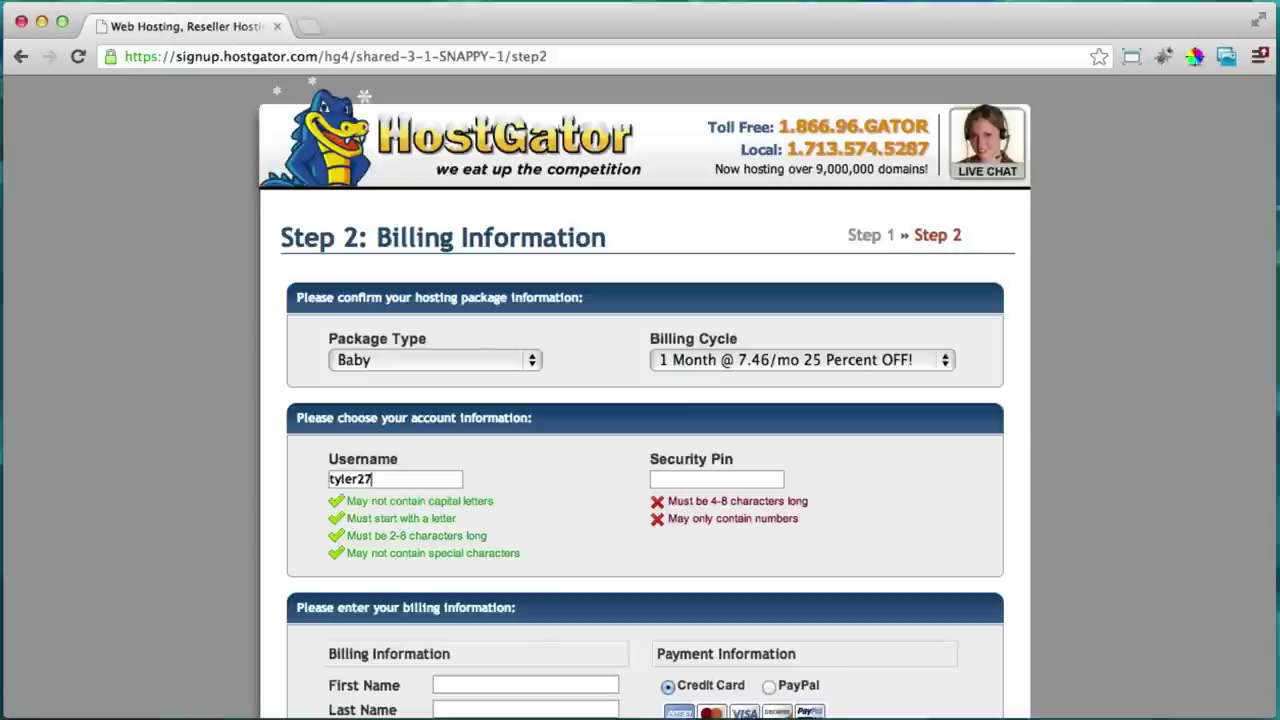
left_click(676, 478)
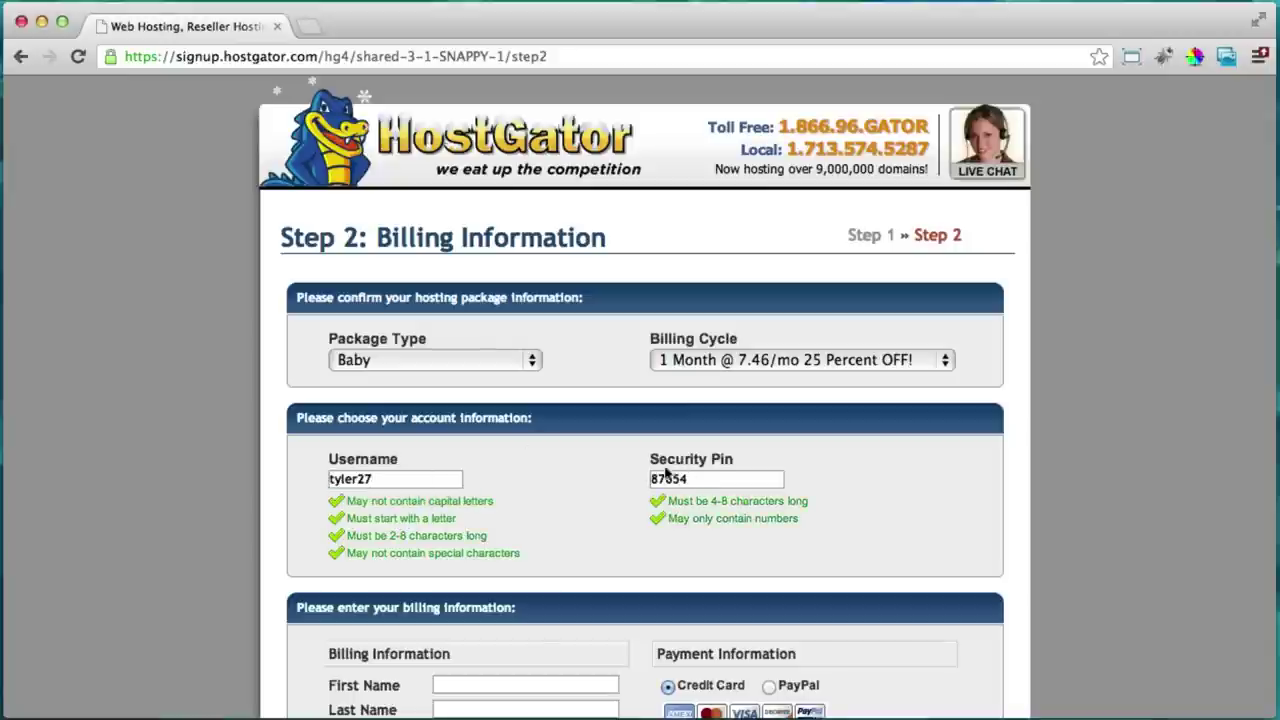
scroll(562, 515, "down", 5)
scroll(552, 271, "up", 1)
scroll(556, 288, "up", 1)
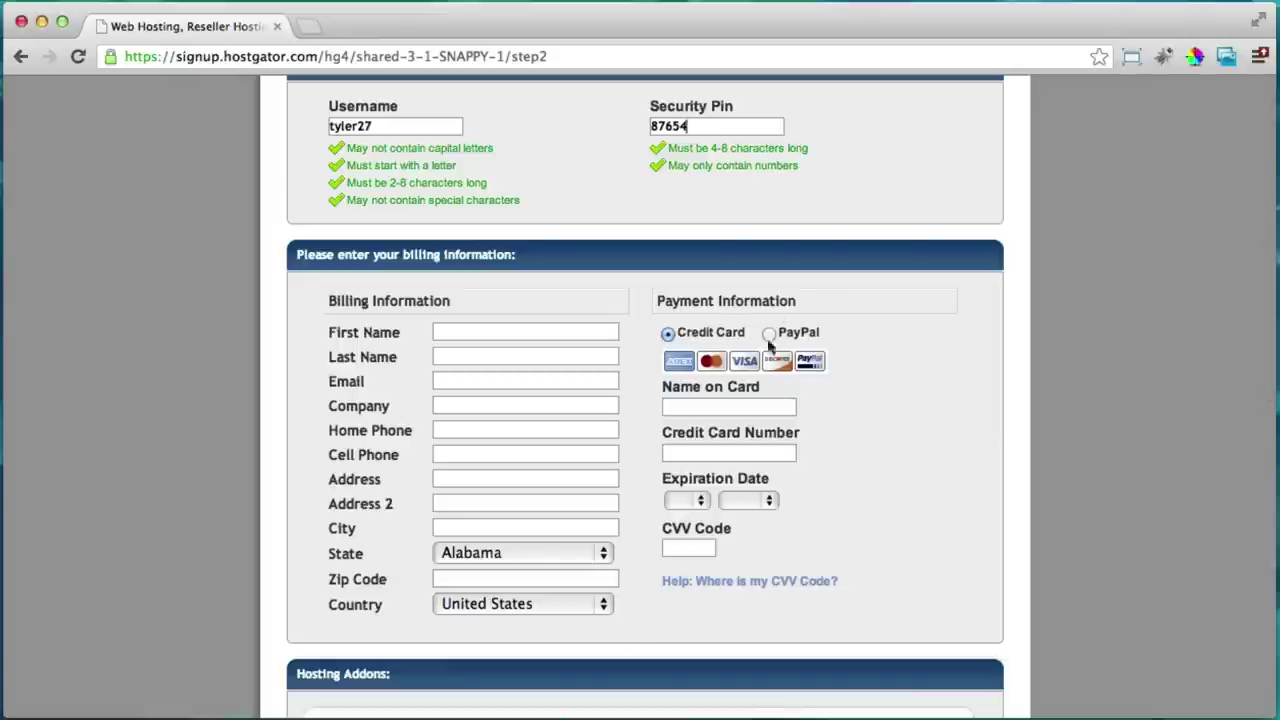
left_click_drag(782, 332, 822, 331)
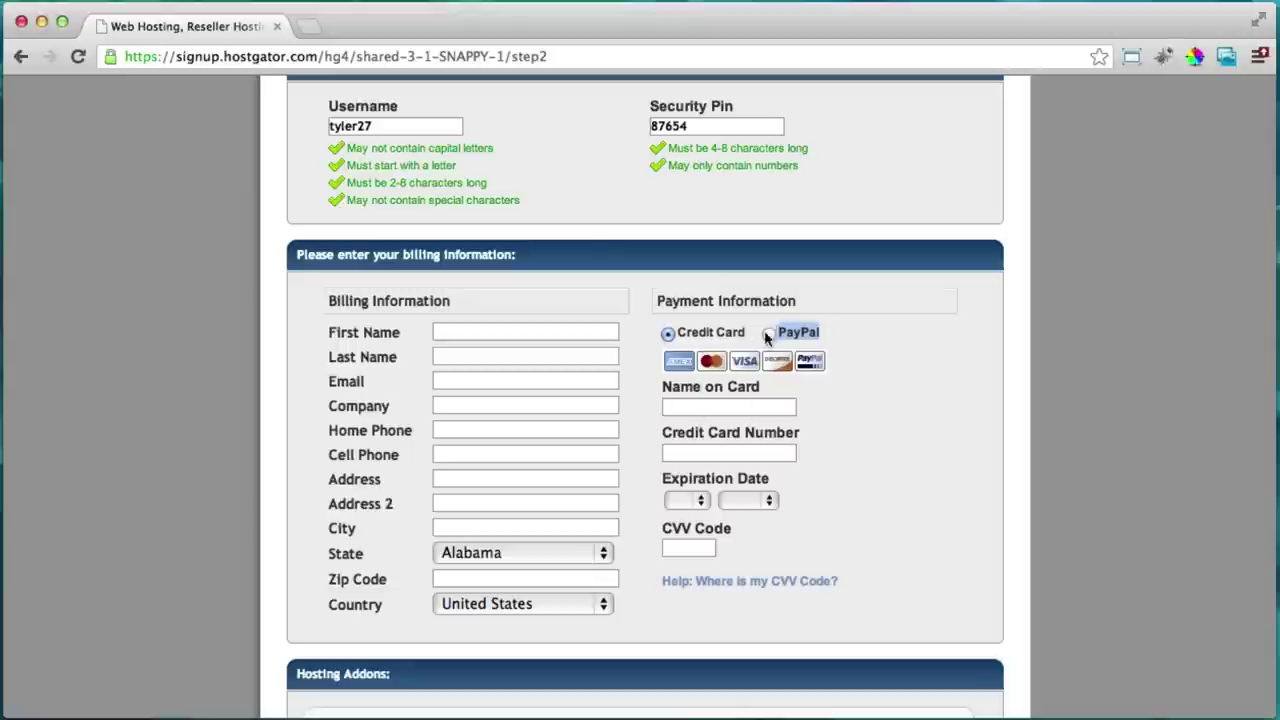
left_click(699, 334)
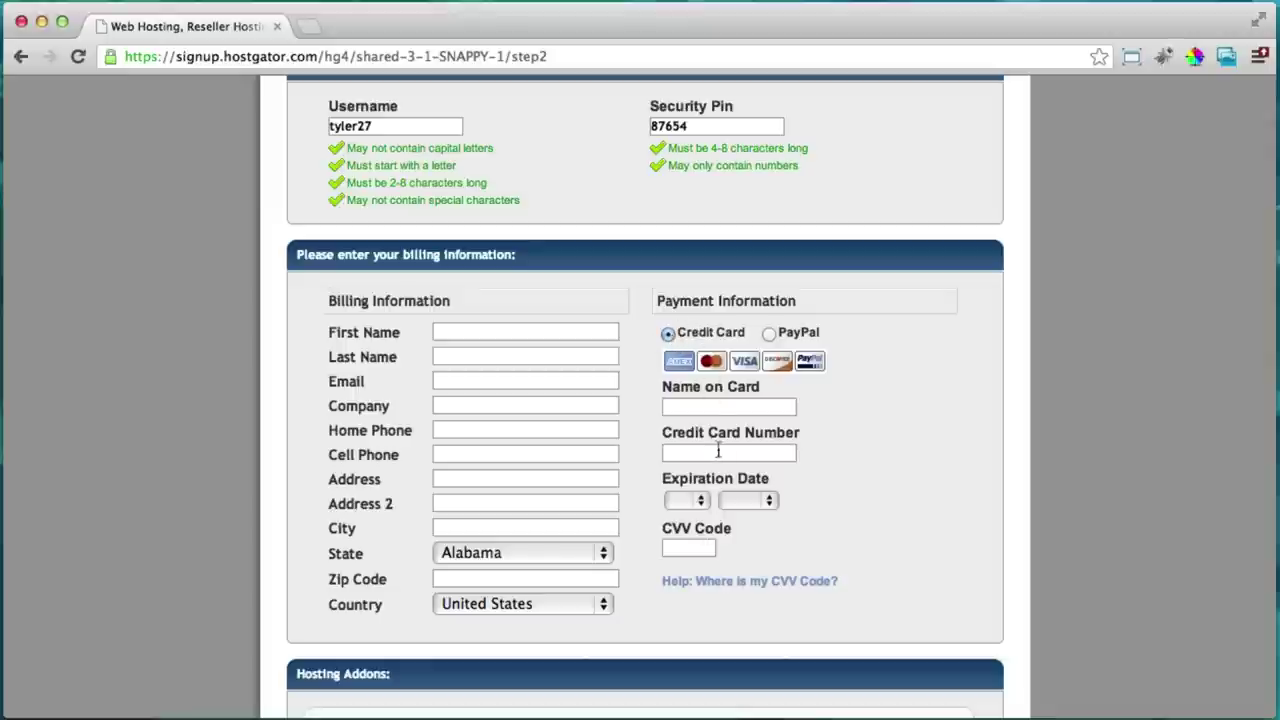
scroll(594, 284, "down", 3)
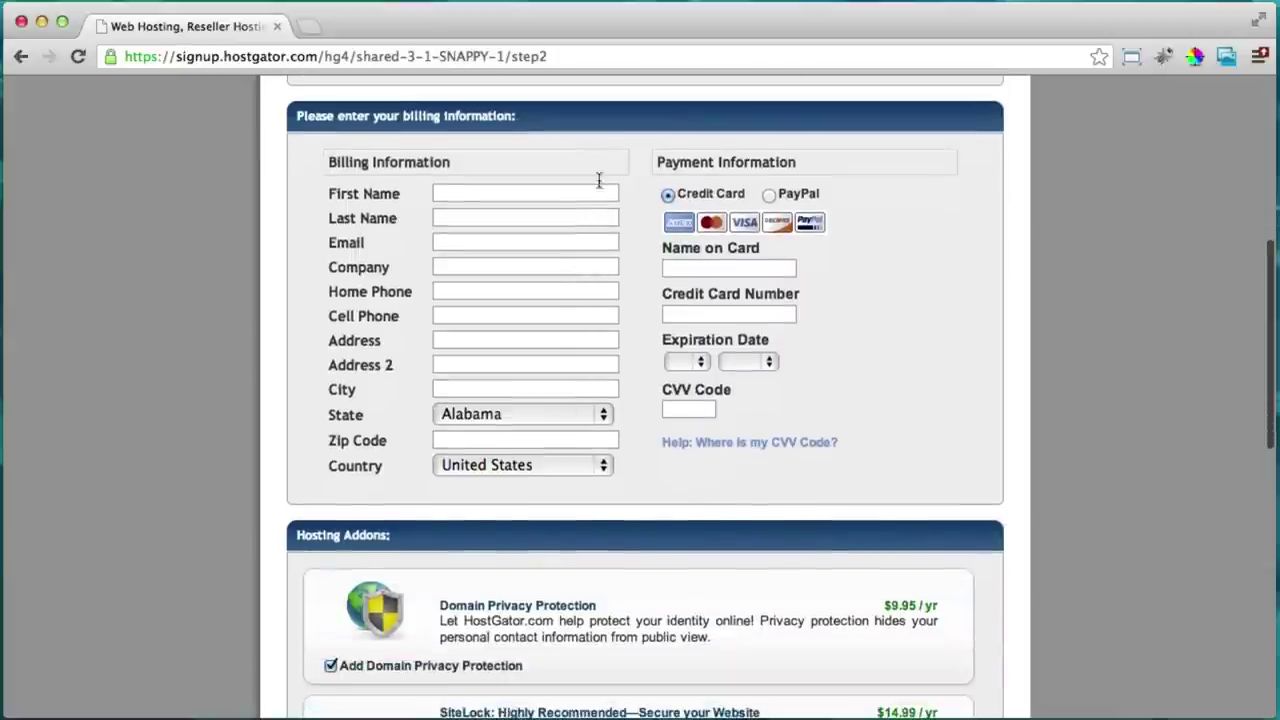
In Hosting Addons, leave Domain Privacy Protection unticked and decline the SiteLock add-on.
scroll(664, 333, "down", 7)
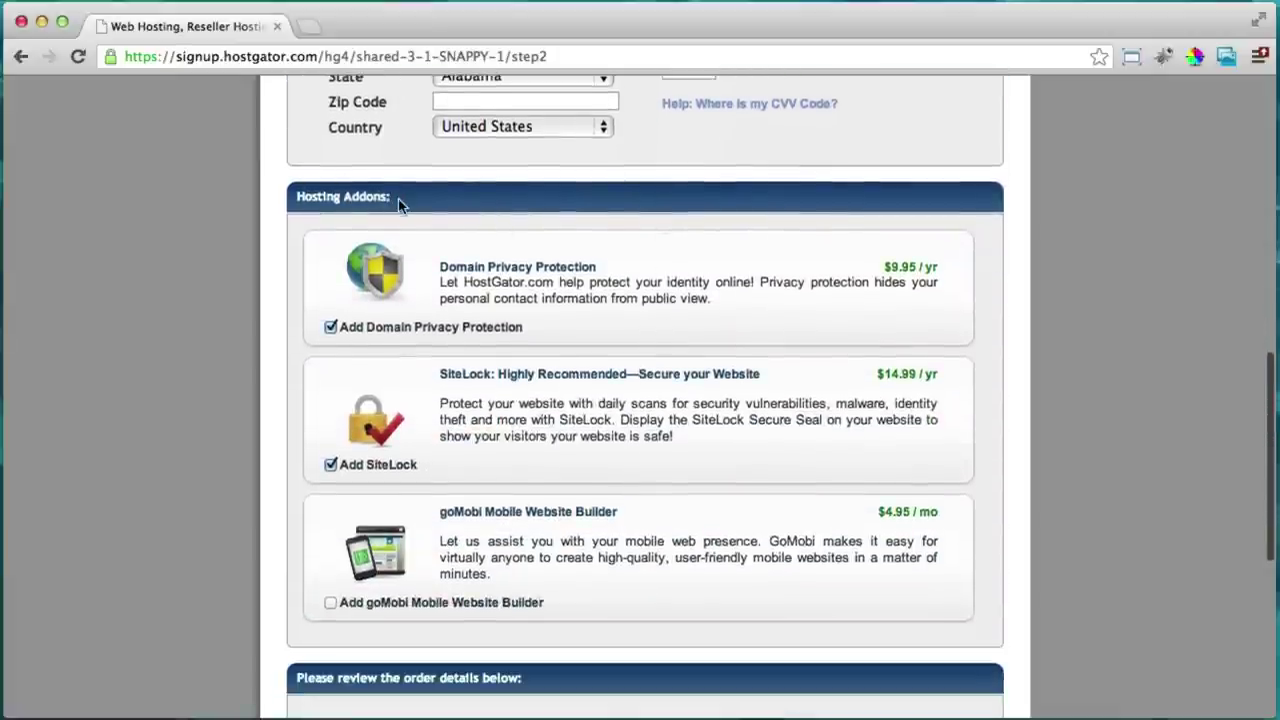
scroll(507, 228, "down", 1)
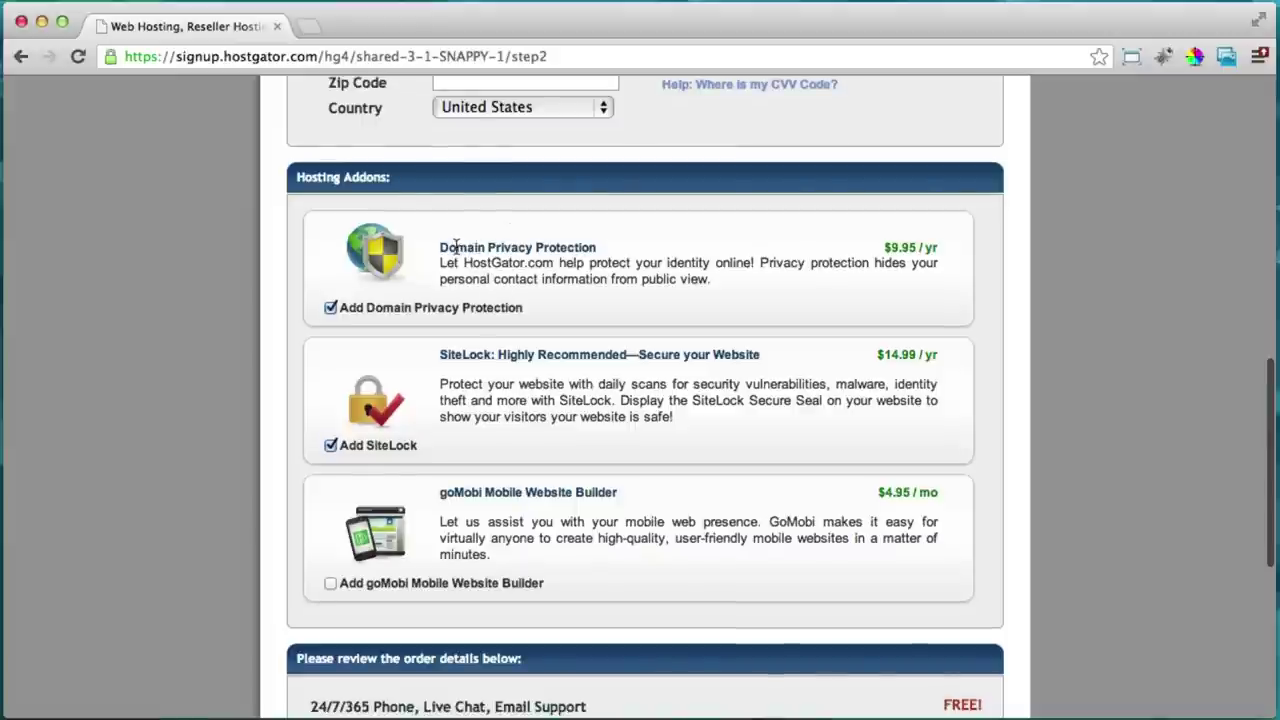
left_click_drag(440, 247, 593, 247)
left_click(590, 247)
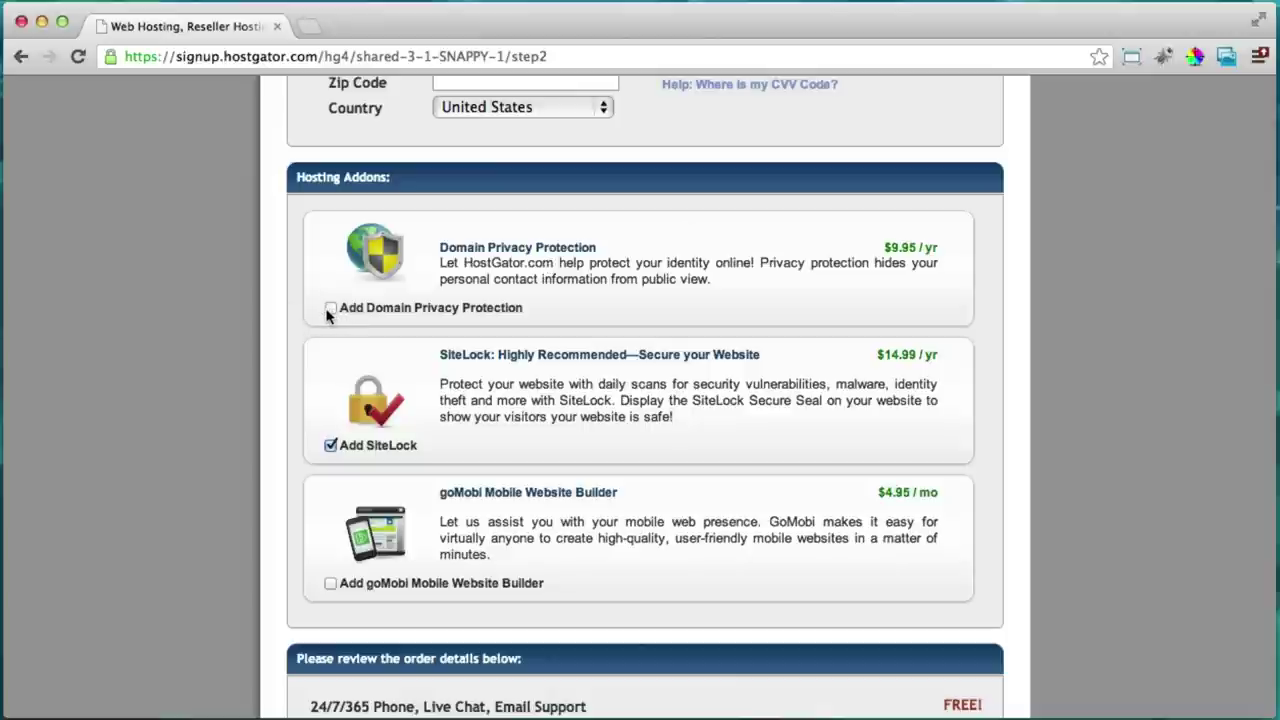
scroll(440, 286, "down", 2)
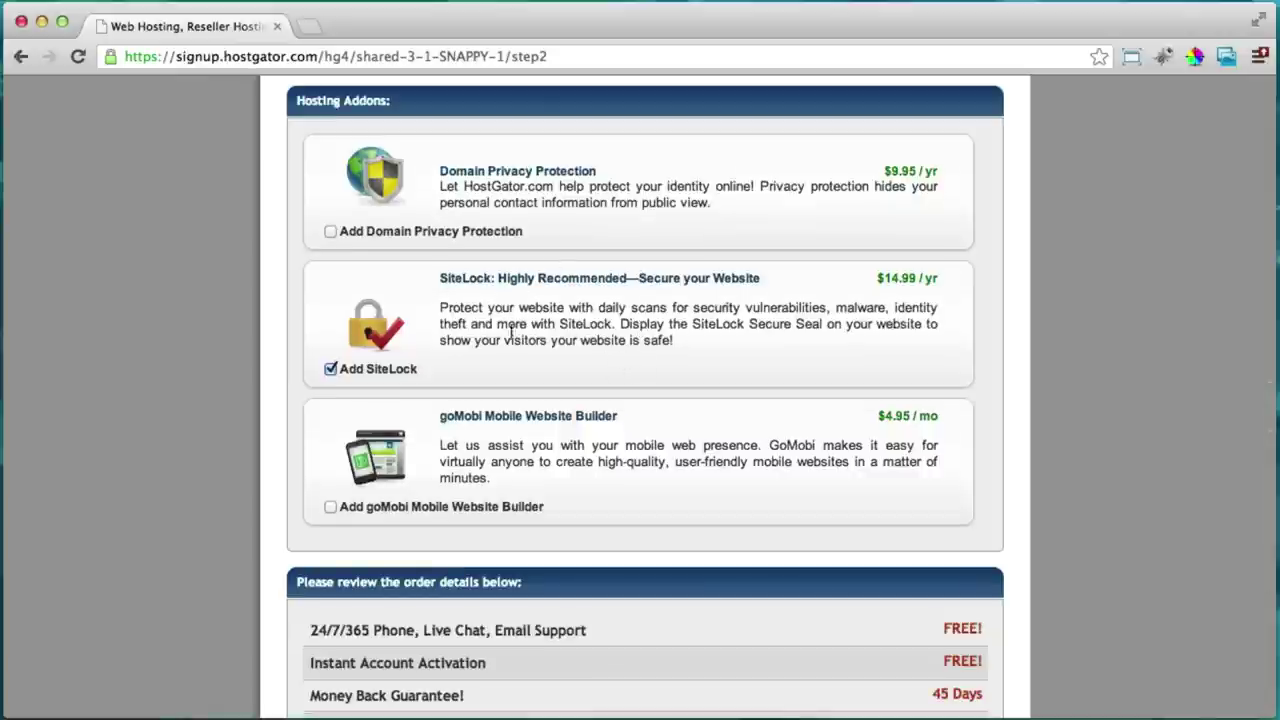
left_click(331, 370)
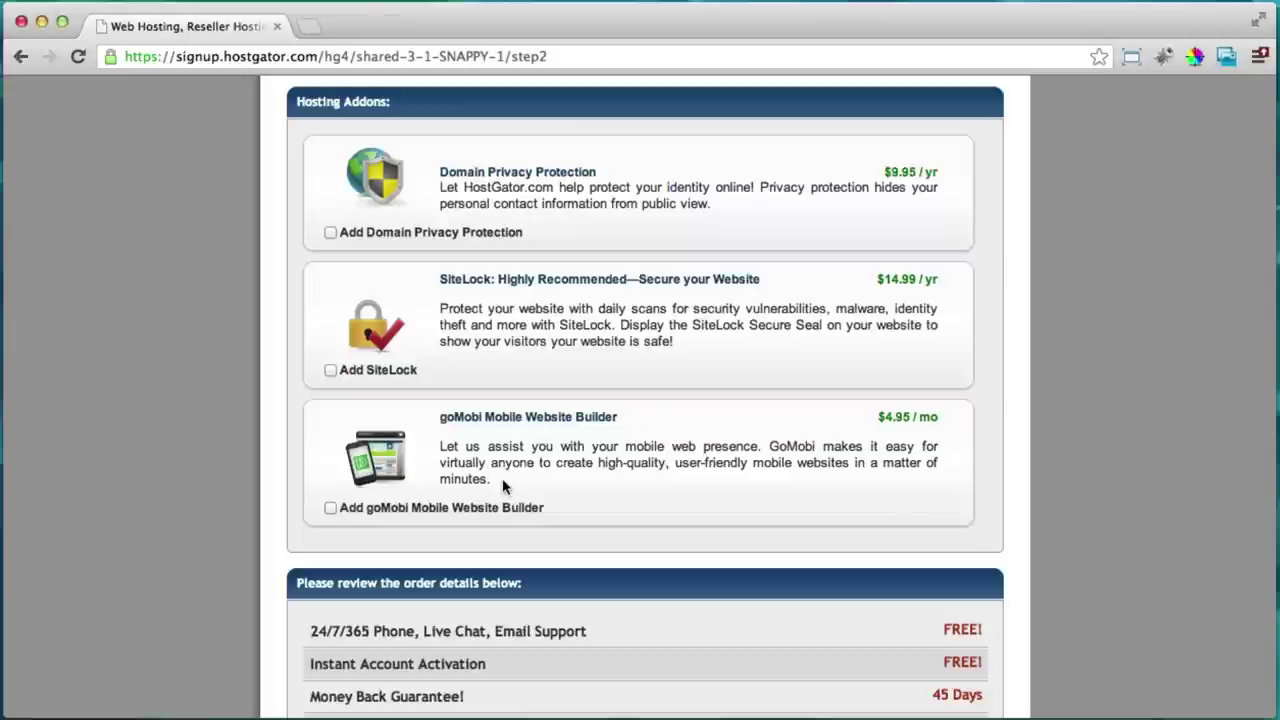
Review the order summary, highlighting the support, guarantee, Baby hosting, coupon and $15.00 domain lines.
scroll(700, 305, "down", 4)
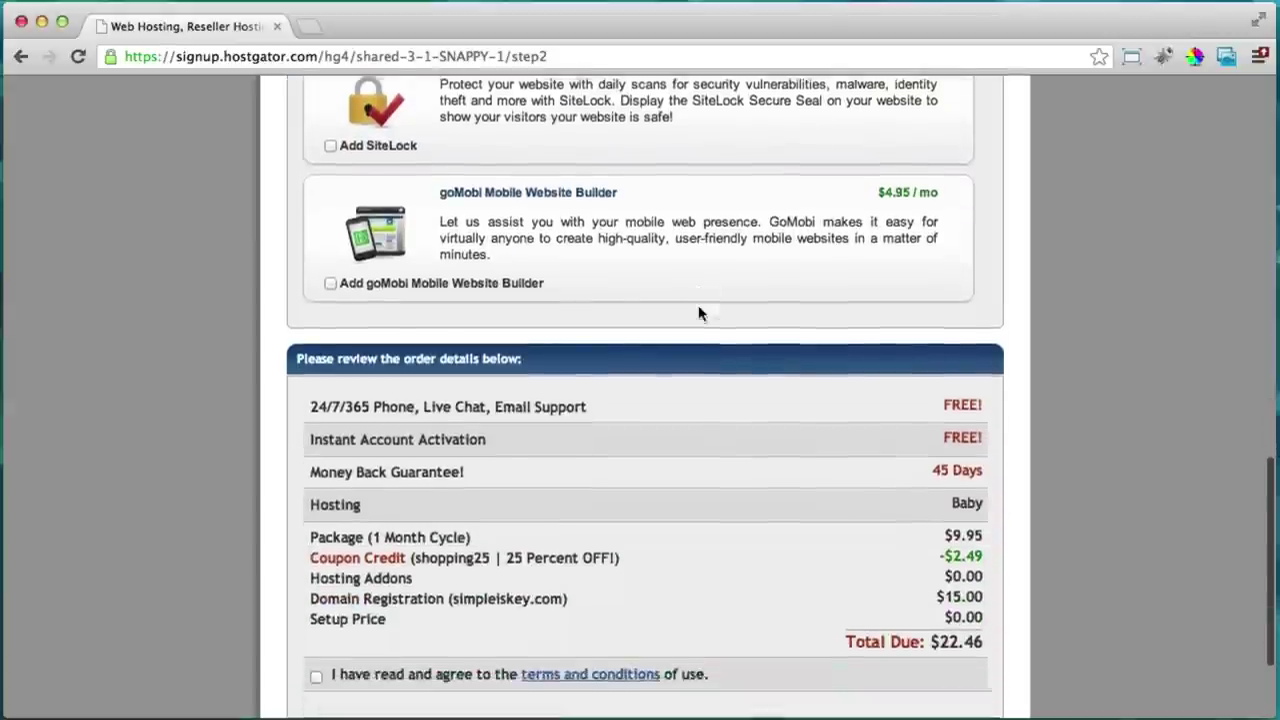
scroll(698, 313, "down", 2)
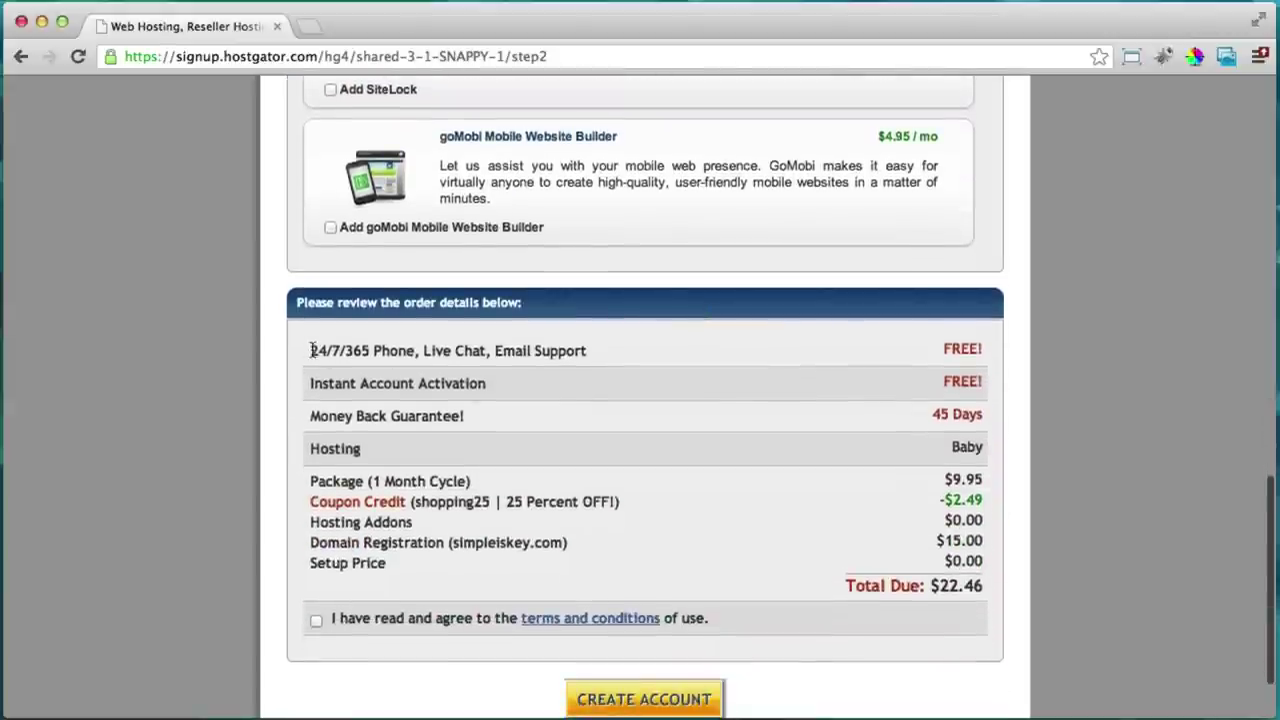
left_click_drag(312, 350, 457, 344)
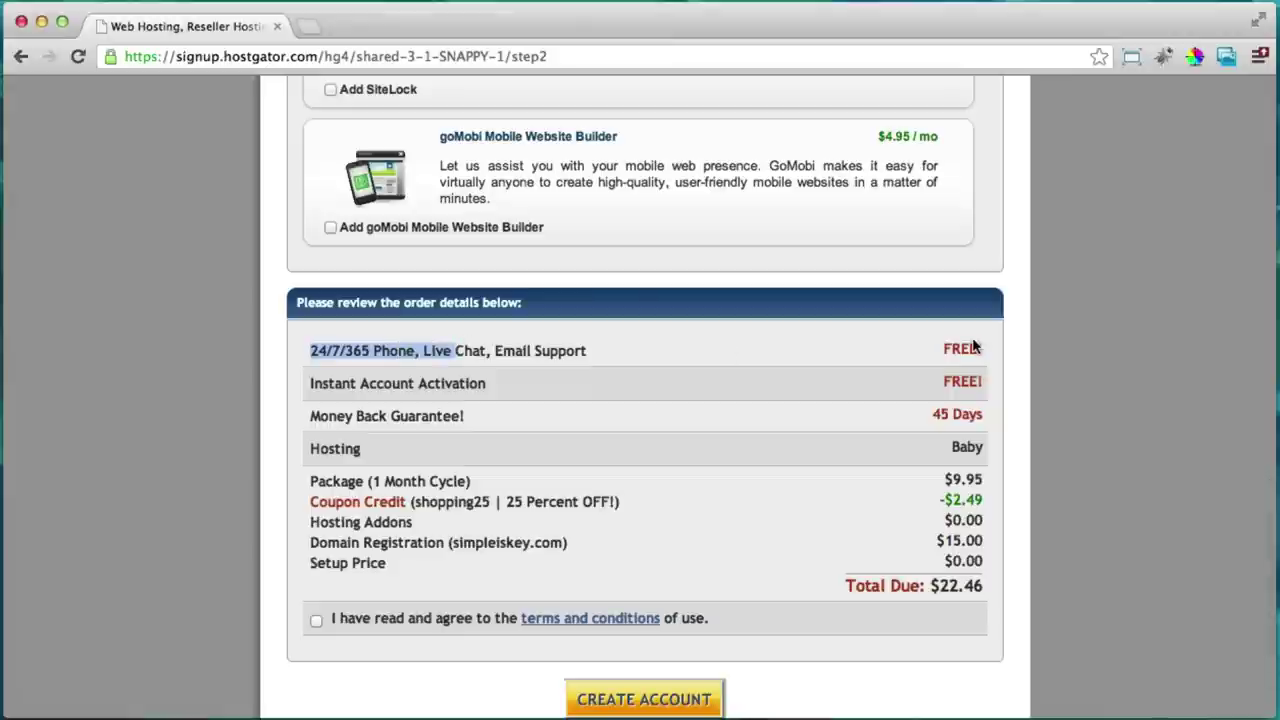
left_click_drag(385, 388, 471, 389)
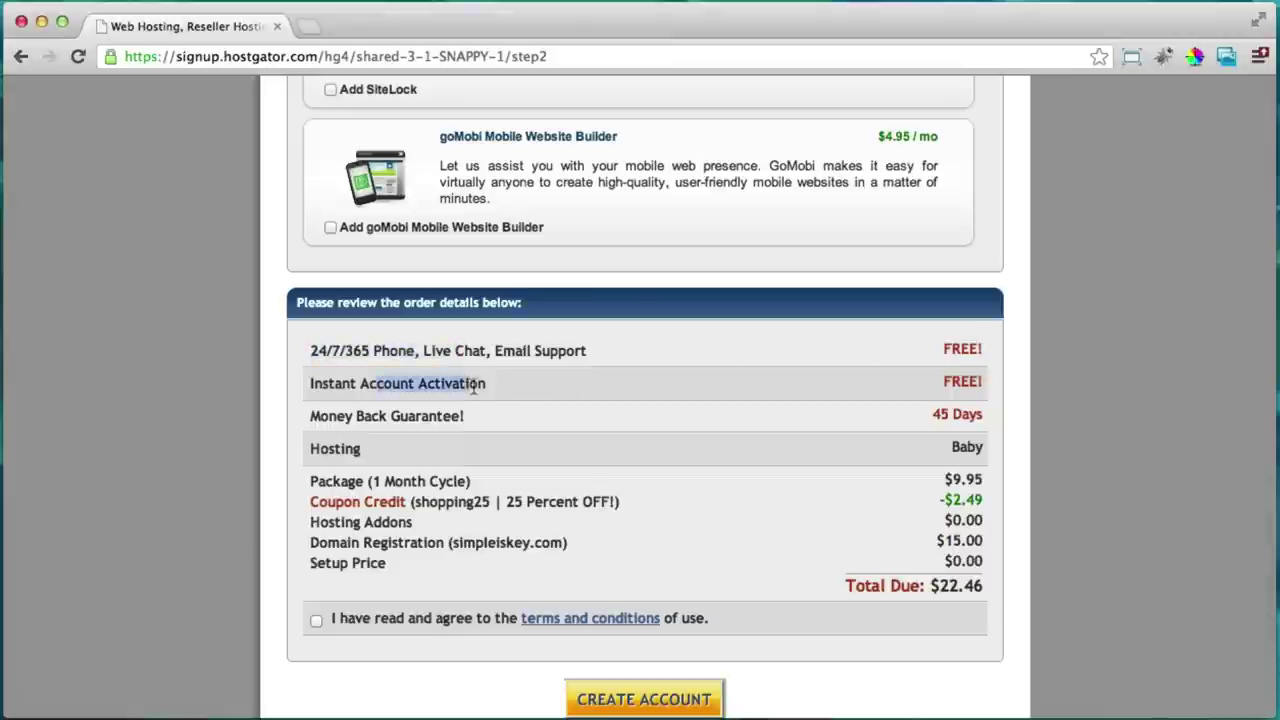
left_click(312, 413)
left_click_drag(312, 413, 462, 416)
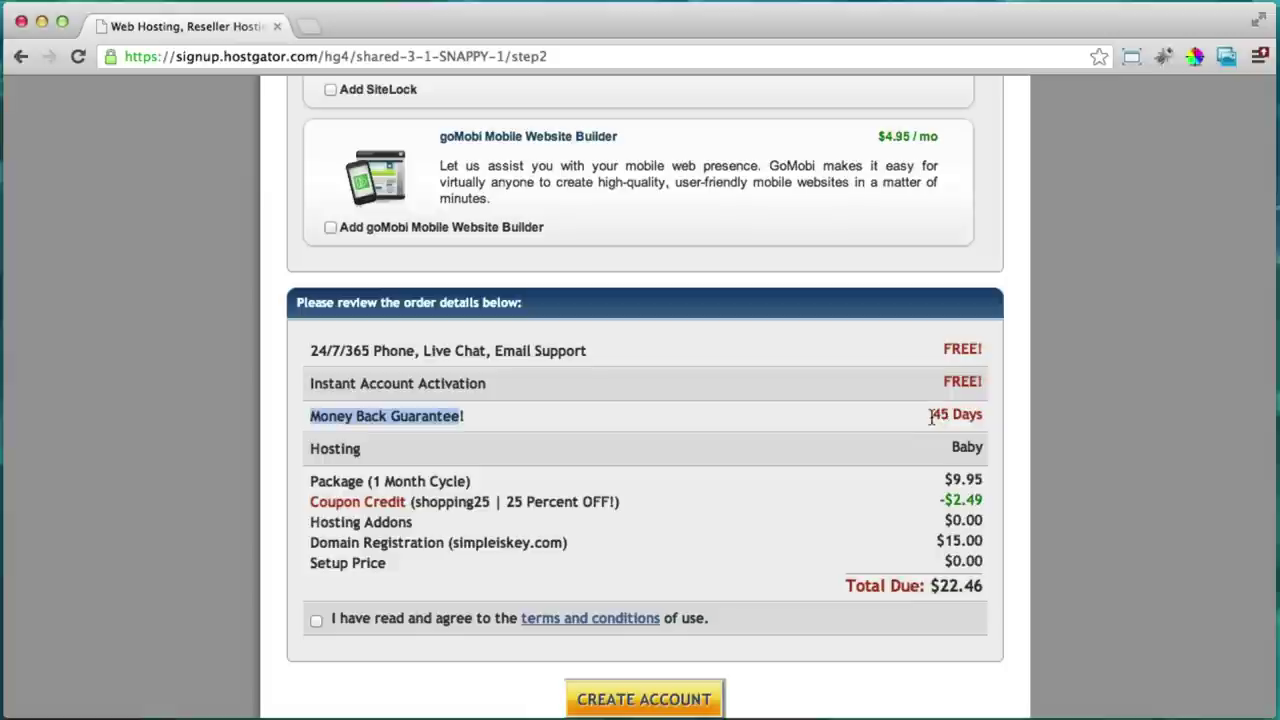
left_click(509, 466)
left_click_drag(289, 451, 431, 452)
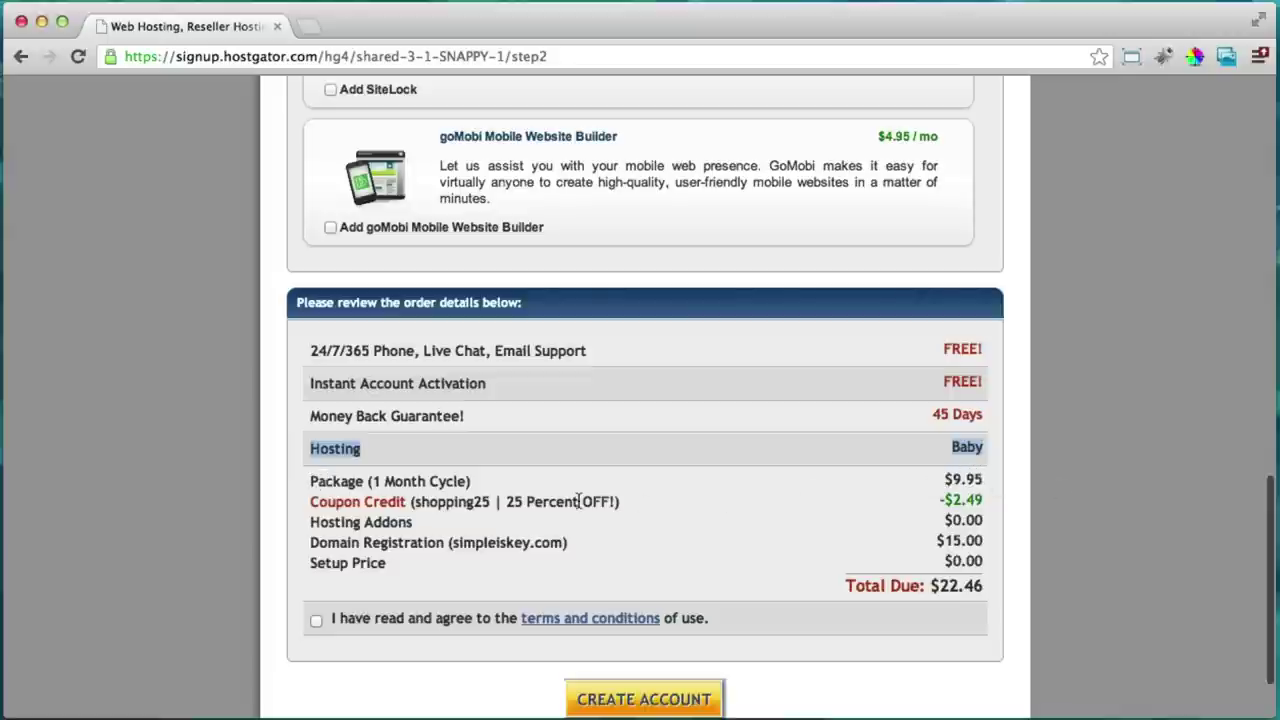
left_click_drag(341, 503, 640, 505)
left_click(500, 502)
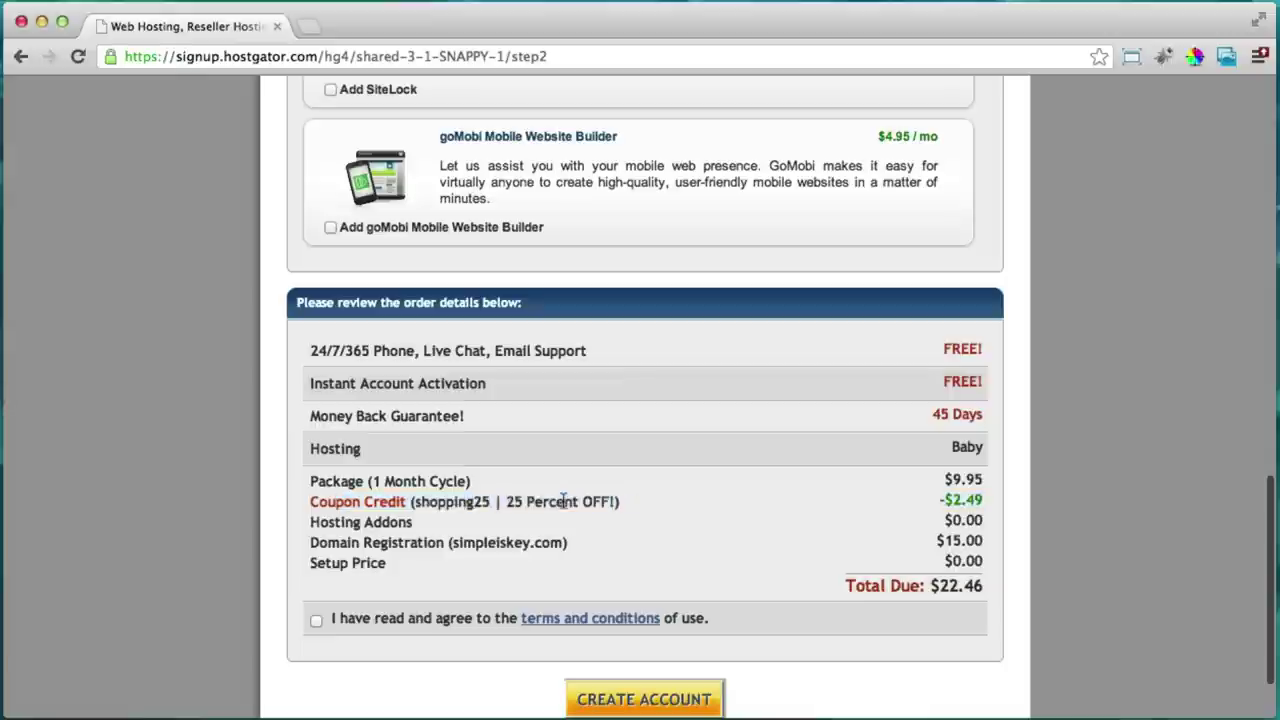
left_click_drag(500, 502, 585, 502)
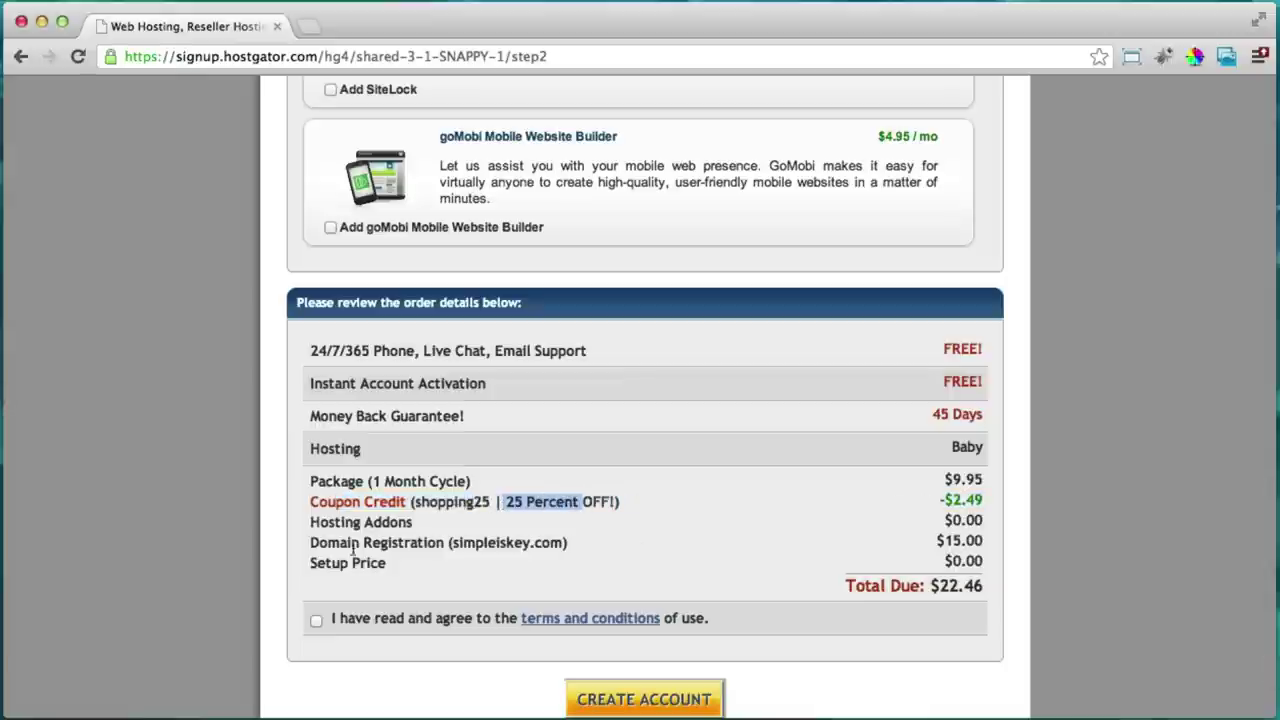
left_click_drag(338, 542, 962, 537)
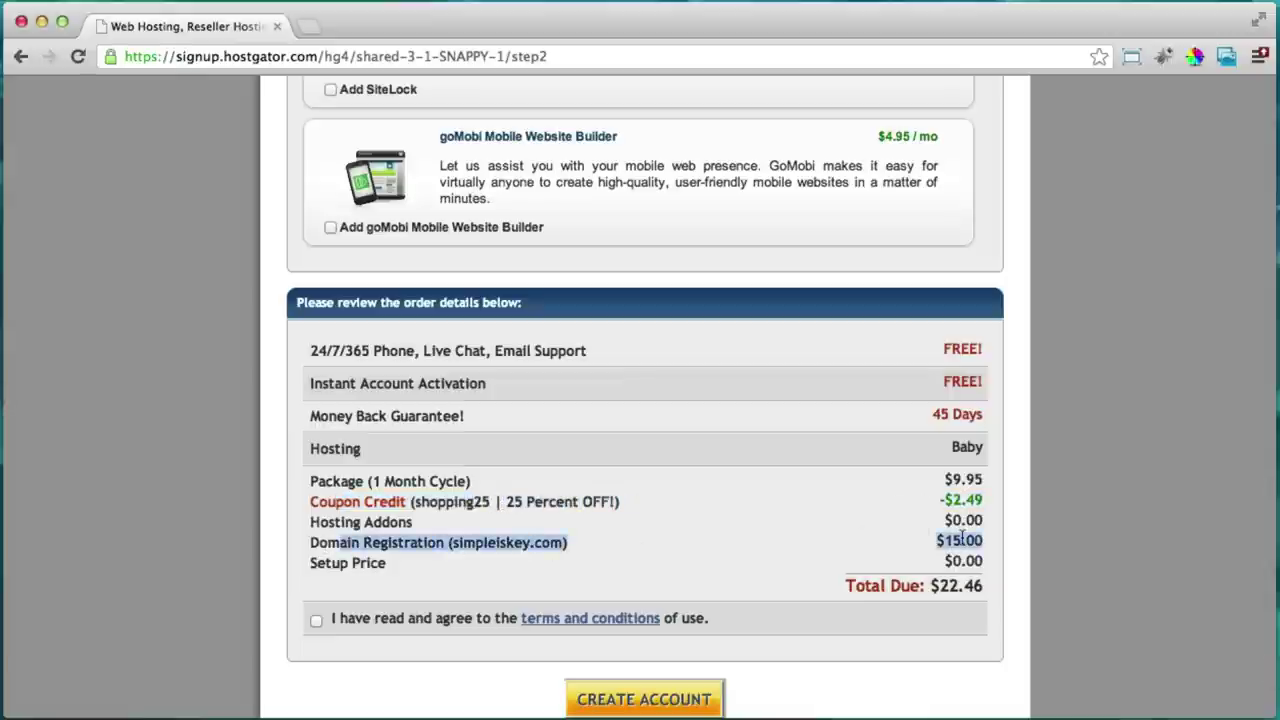
left_click(962, 538)
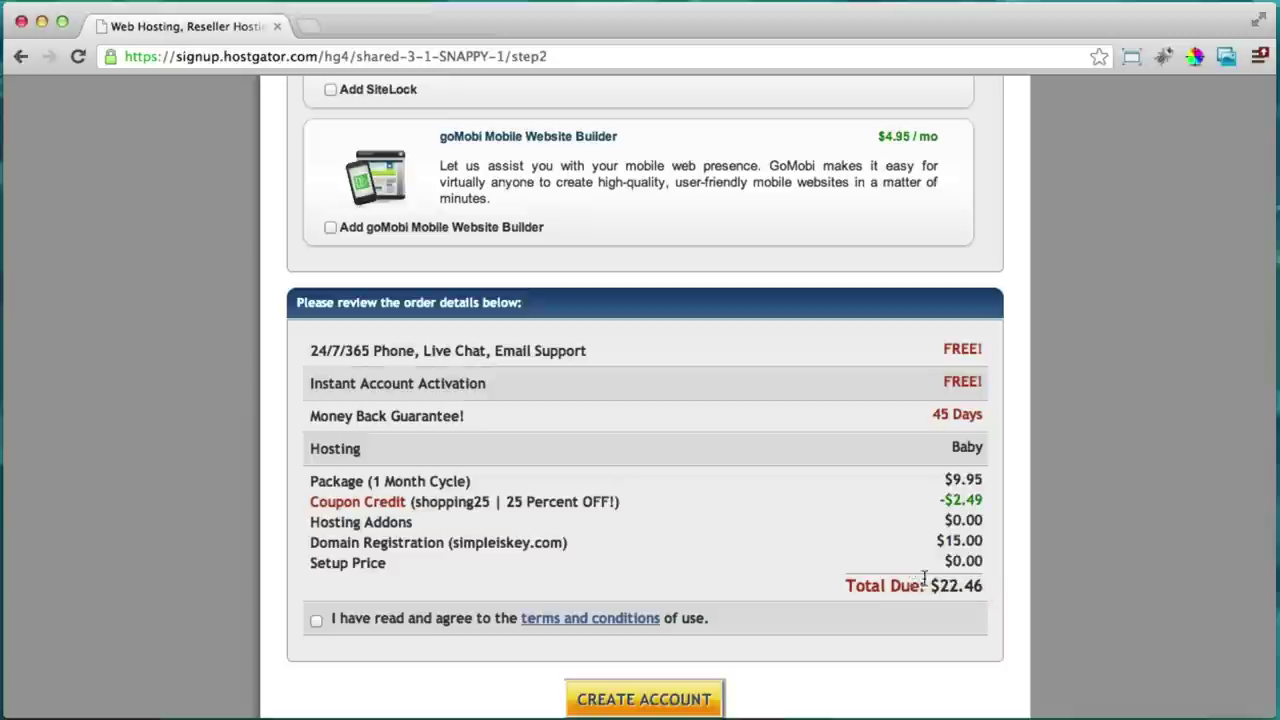
Tick 'I have read and agree' to accept the terms and conditions.
scroll(905, 572, "up", 2)
scroll(905, 572, "up", 1)
scroll(700, 400, "down", 3)
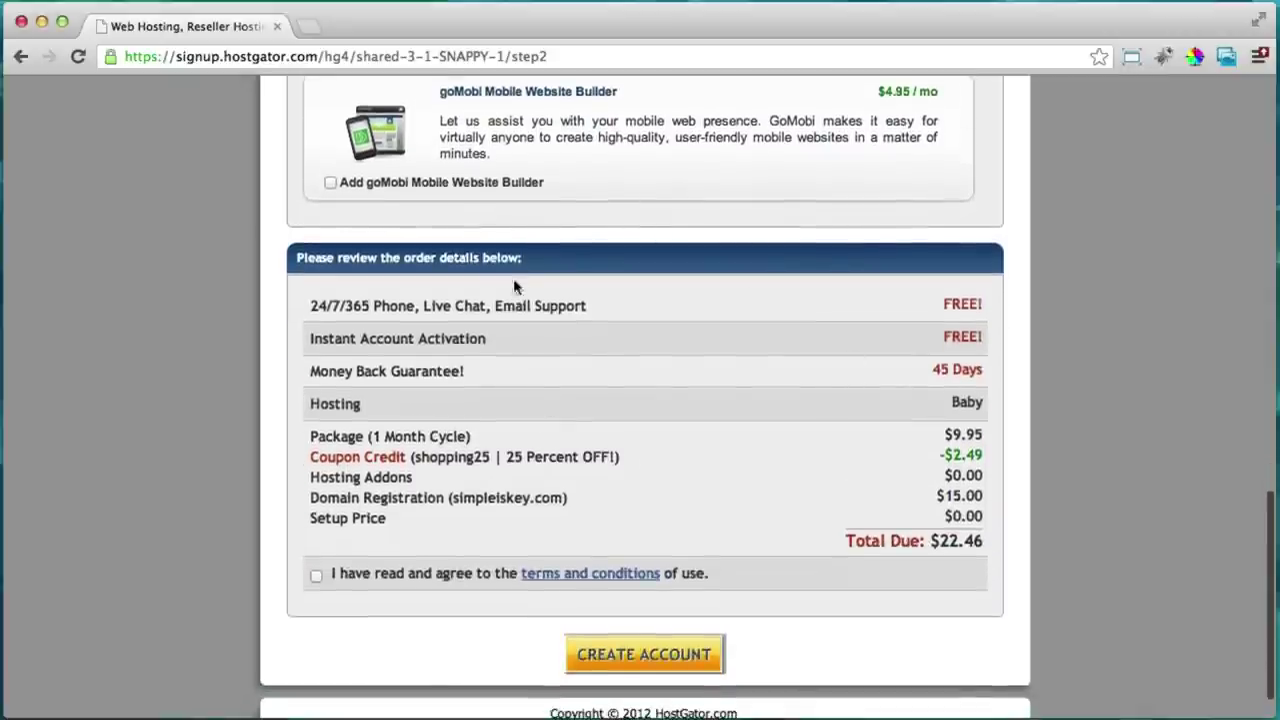
scroll(530, 300, "up", 5)
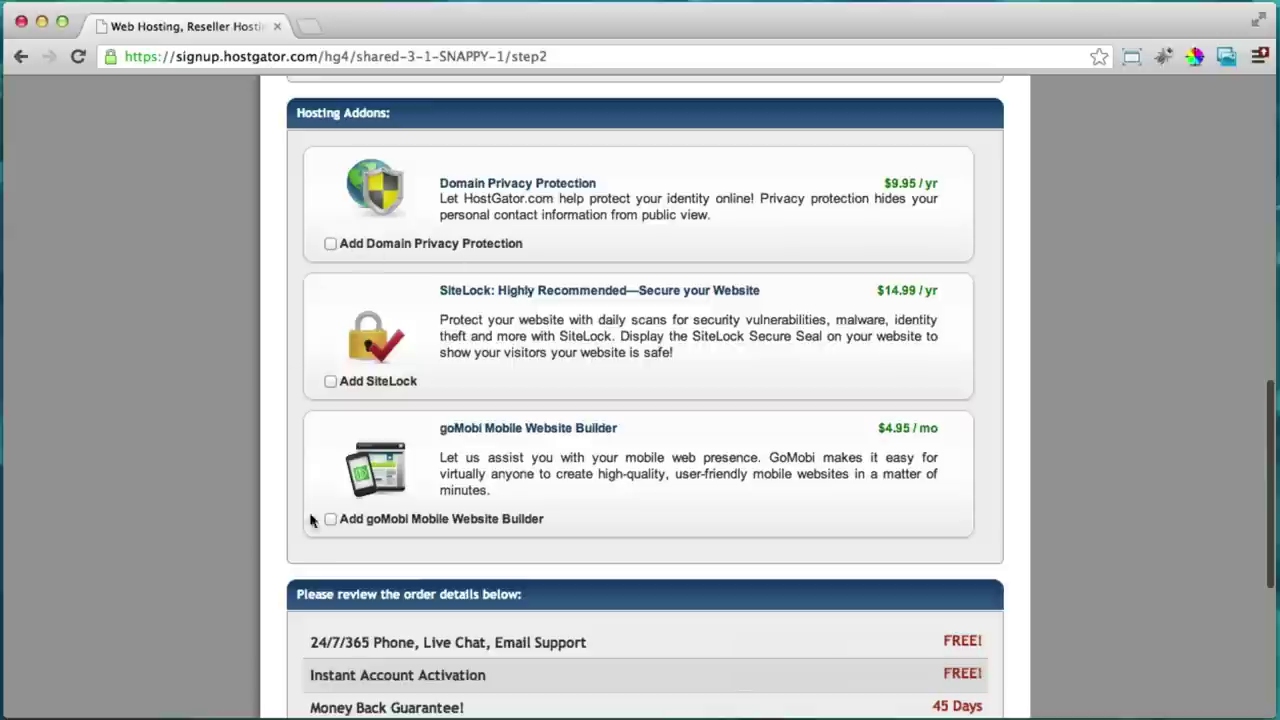
scroll(740, 420, "down", 5)
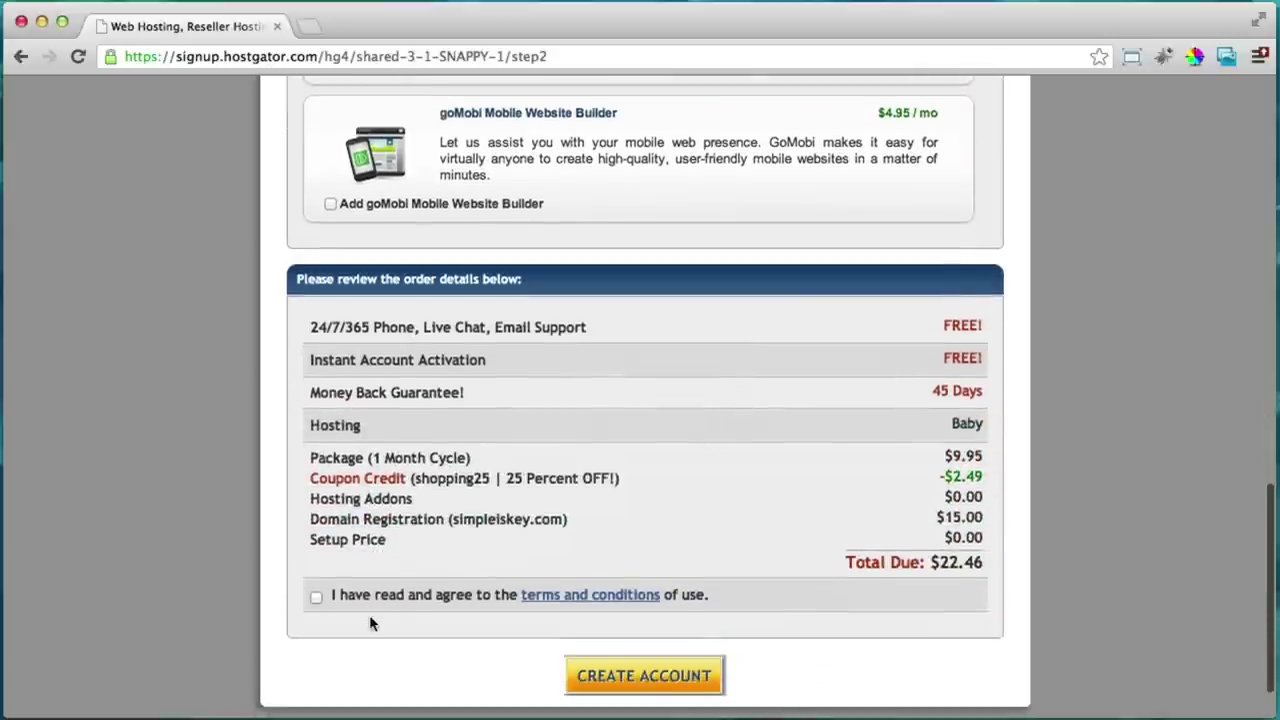
left_click(315, 598)
scroll(477, 620, "down", 1)
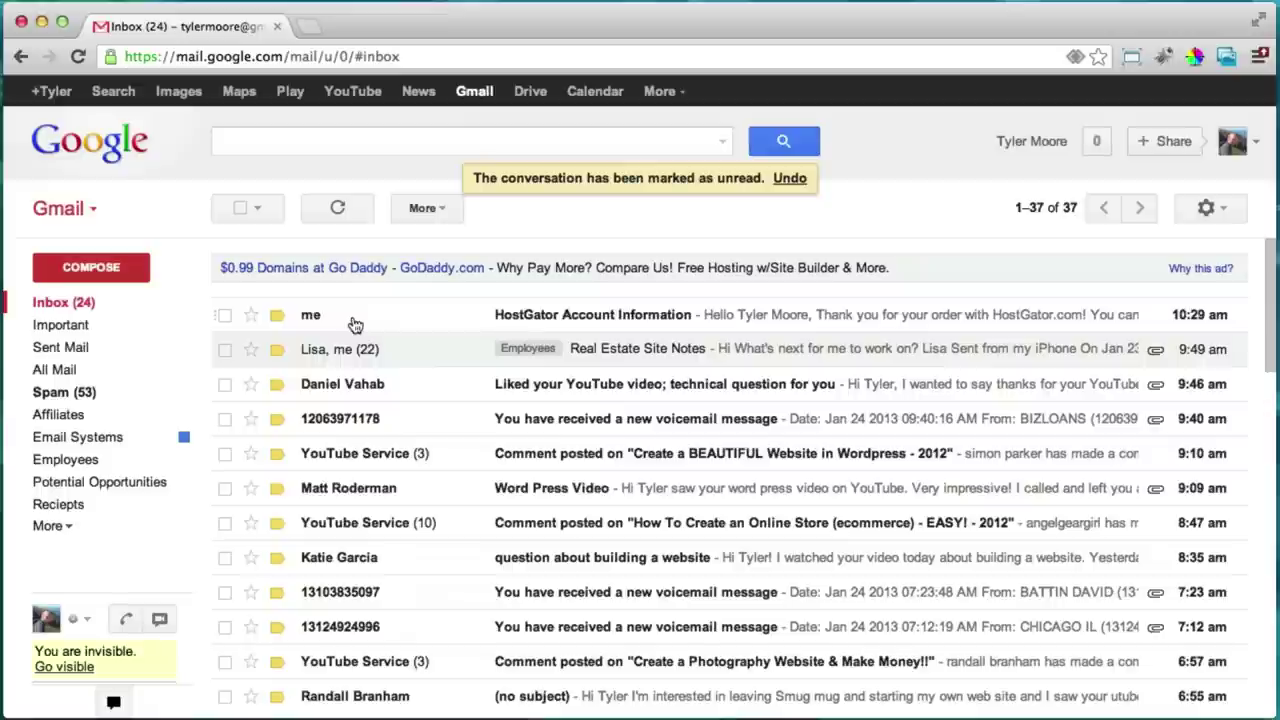
Open the HostGator Account Information email and review the Baby plan, control panel address, domain and nameservers.
left_click(590, 325)
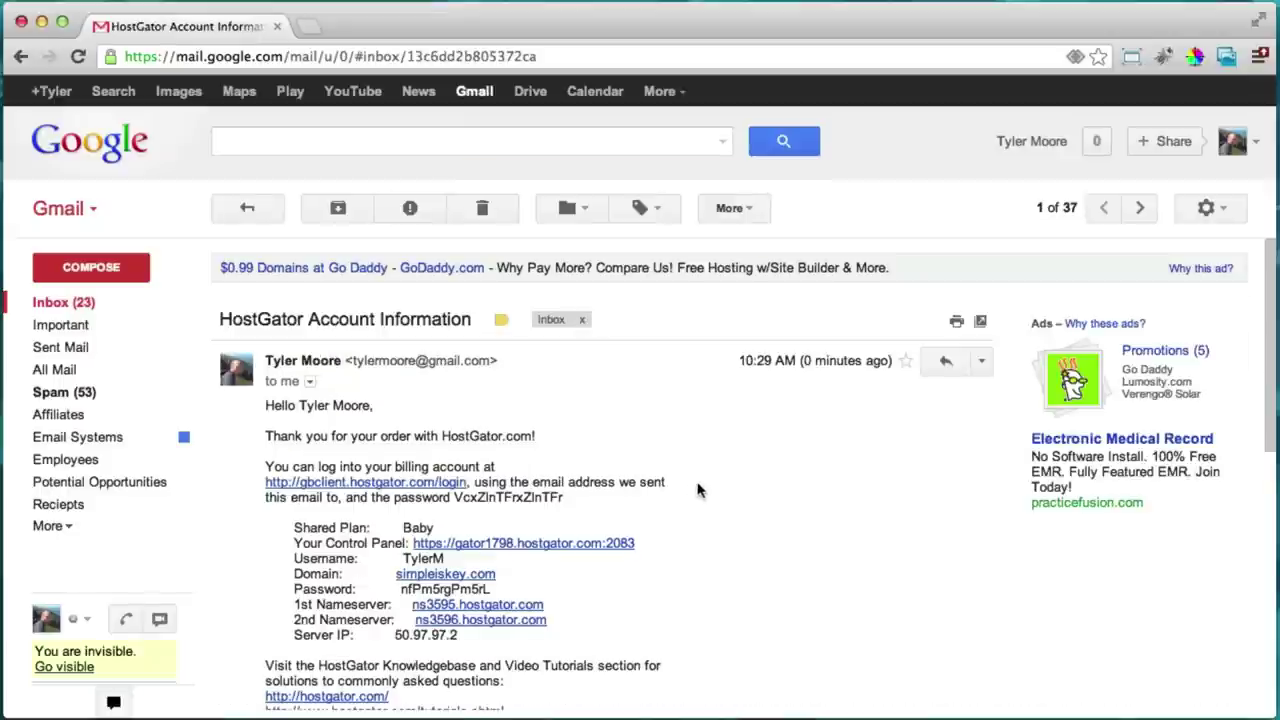
scroll(700, 488, "down", 3)
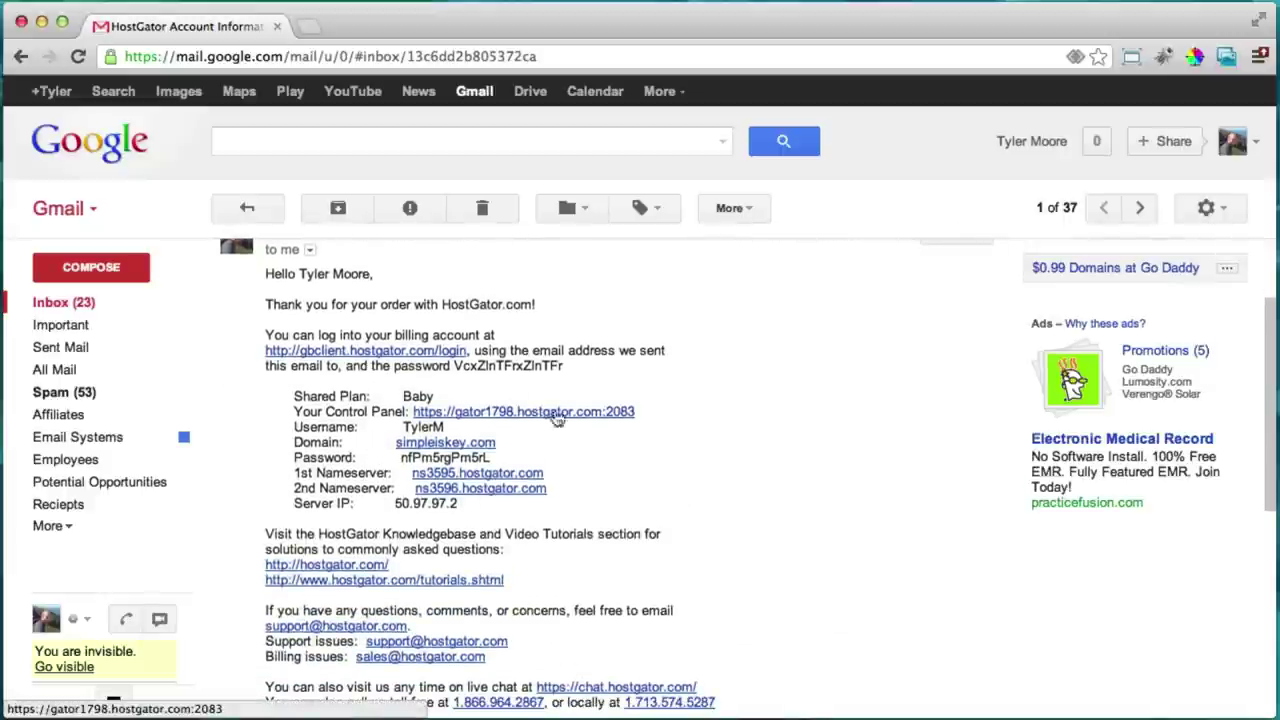
scroll(610, 428, "down", 2)
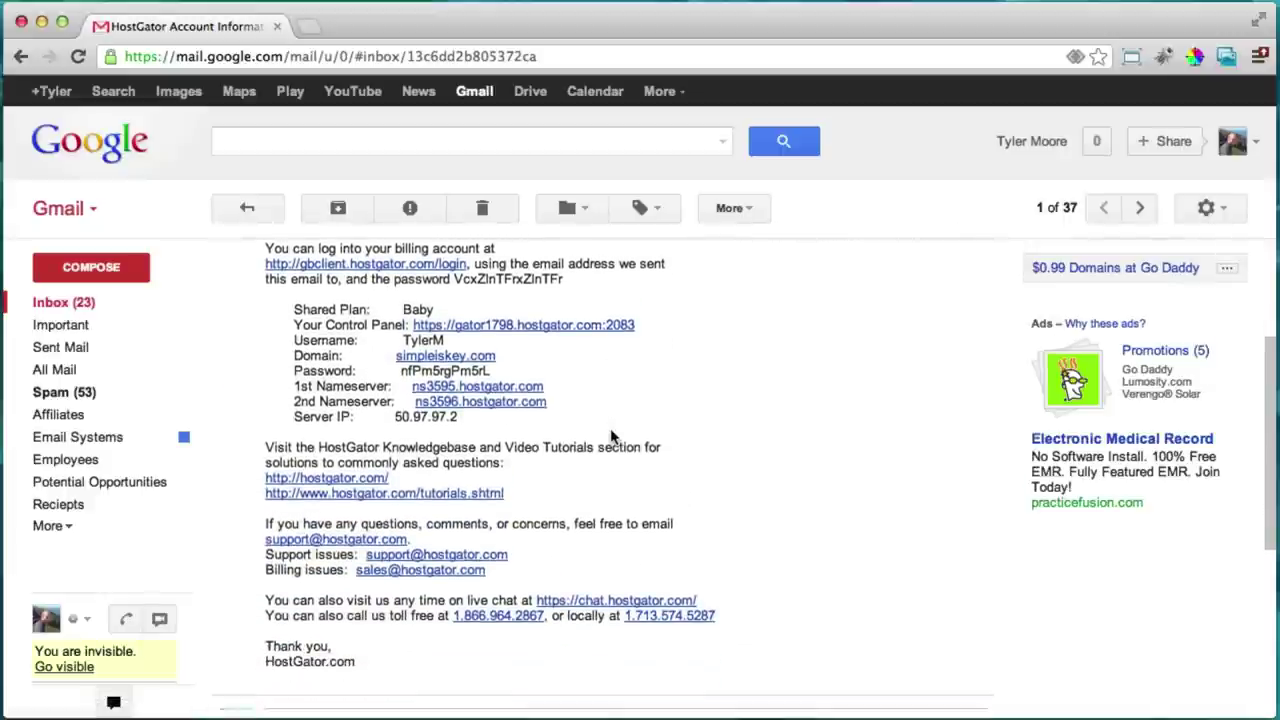
scroll(610, 437, "up", 1)
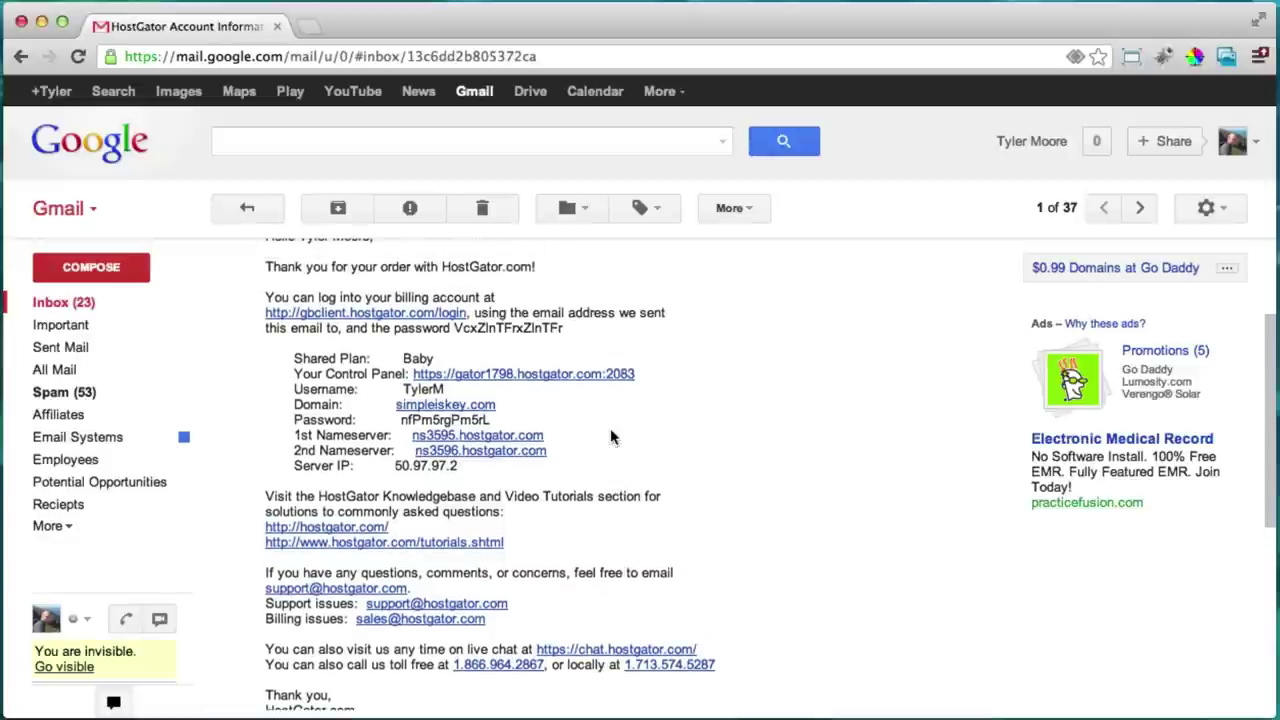
scroll(610, 437, "up", 3)
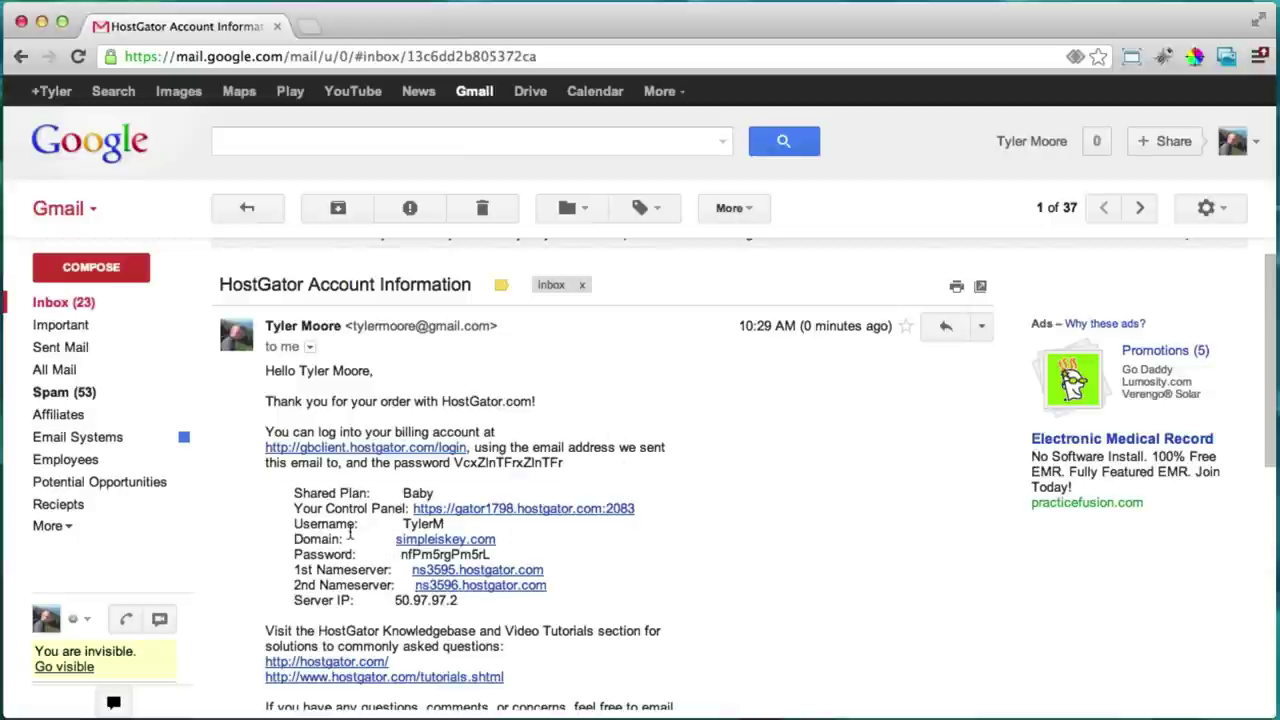
left_click_drag(293, 508, 409, 508)
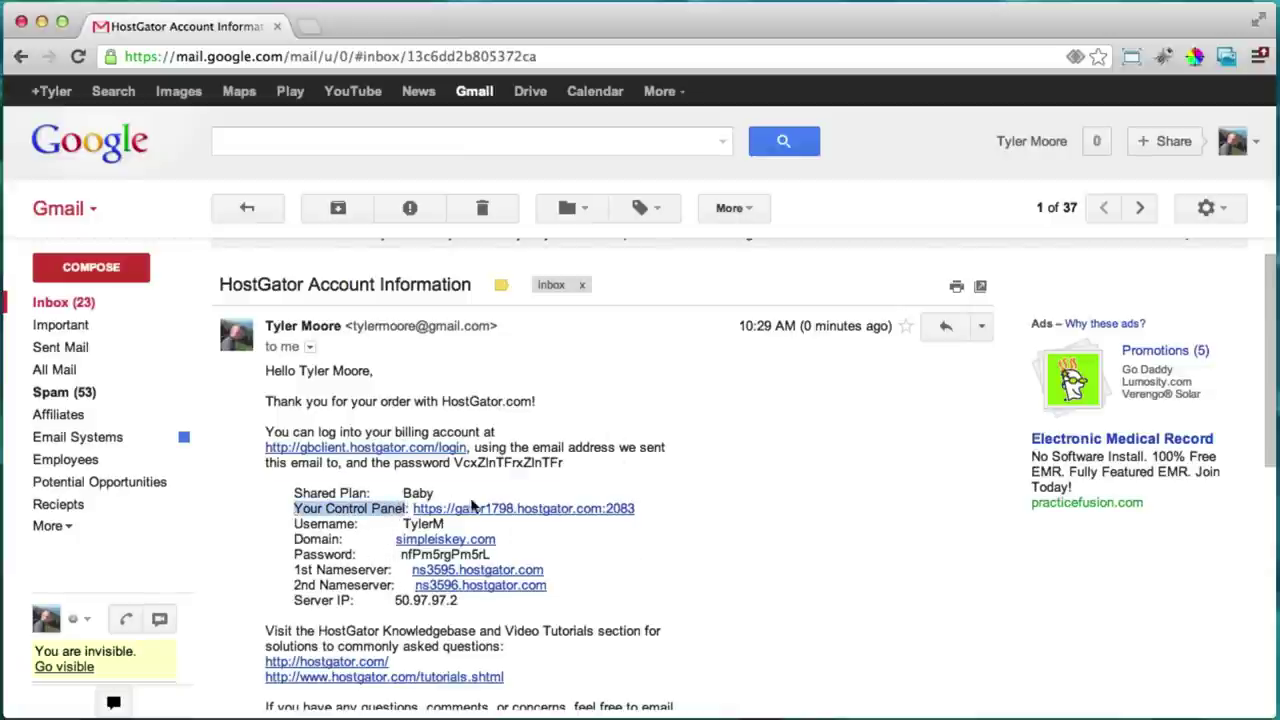
left_click(352, 508)
left_click_drag(293, 508, 386, 508)
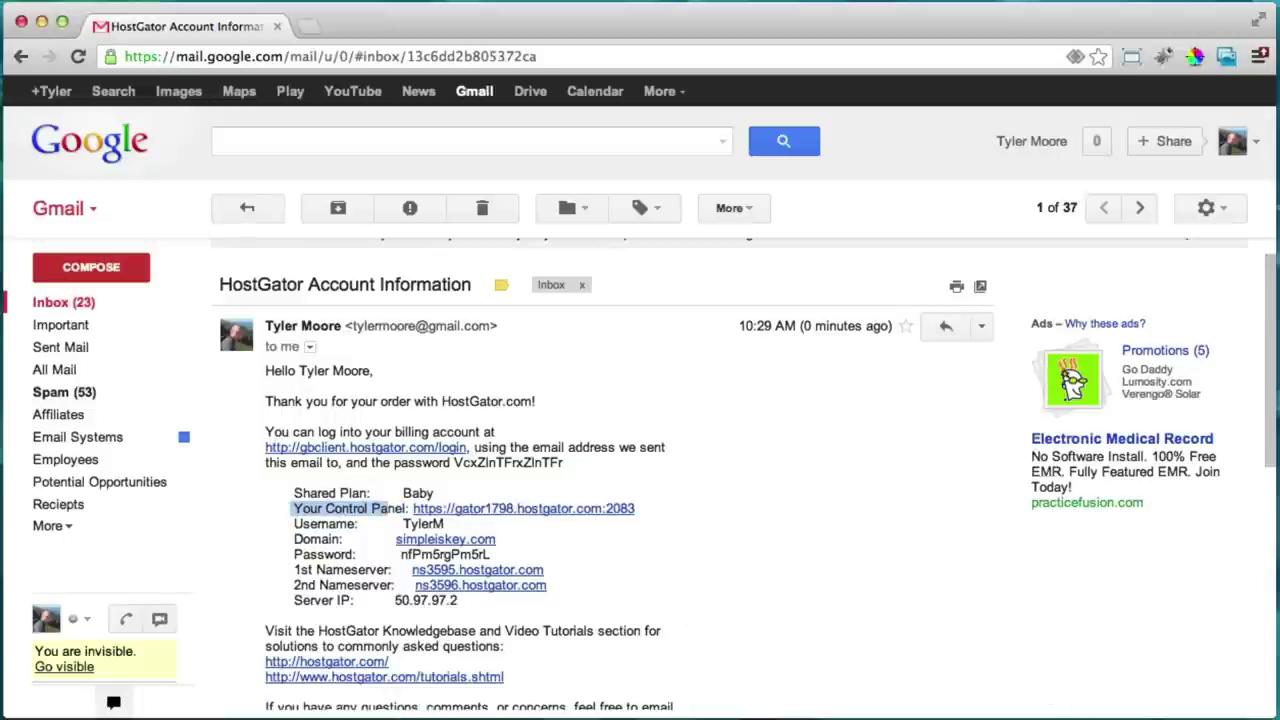
Review the TextEdit cost notes (domain $15/year, hosting $10/month, Install WordPress), then minimize them.
left_click(536, 517)
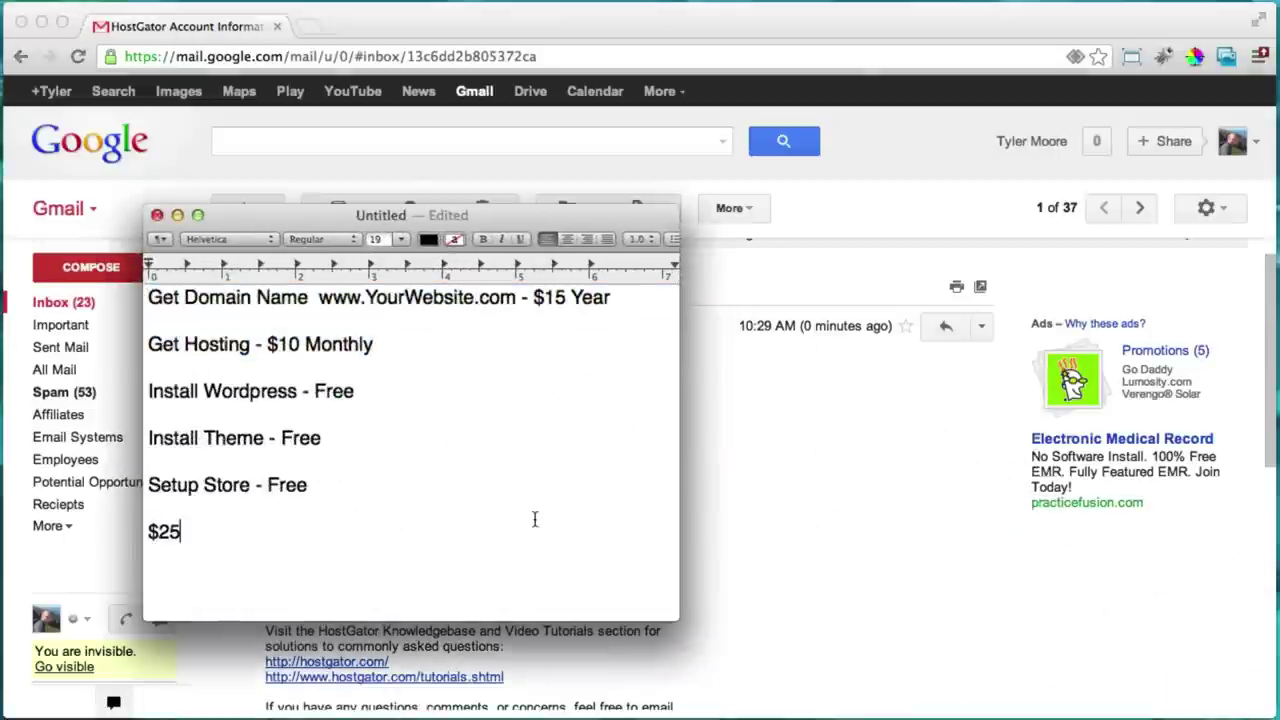
left_click_drag(147, 297, 541, 307)
left_click_drag(148, 344, 358, 344)
left_click_drag(146, 391, 307, 392)
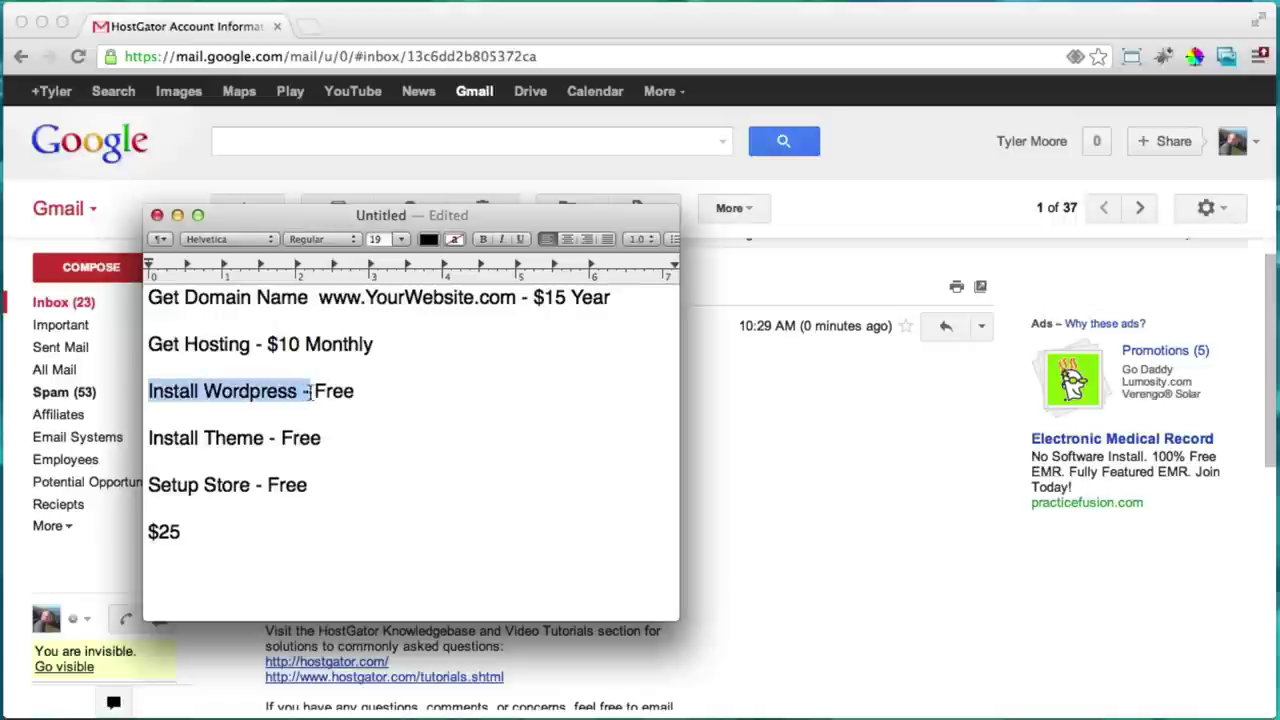
left_click(383, 391)
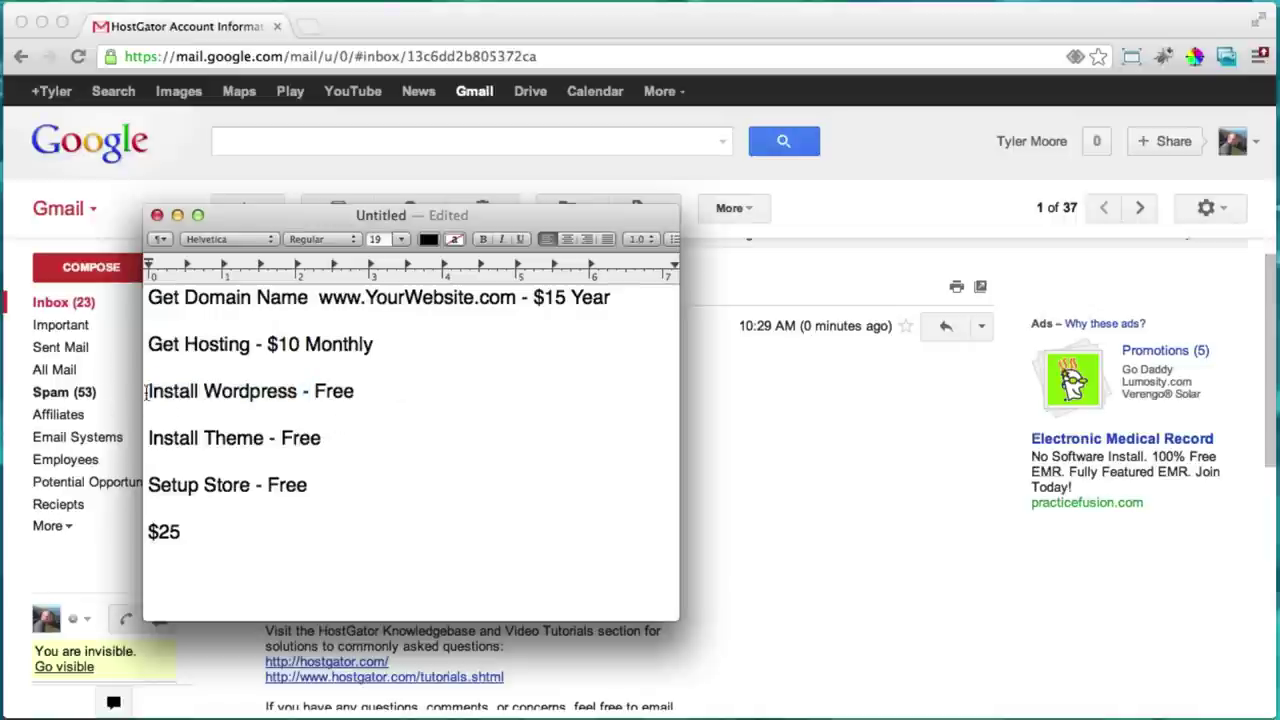
left_click(178, 216)
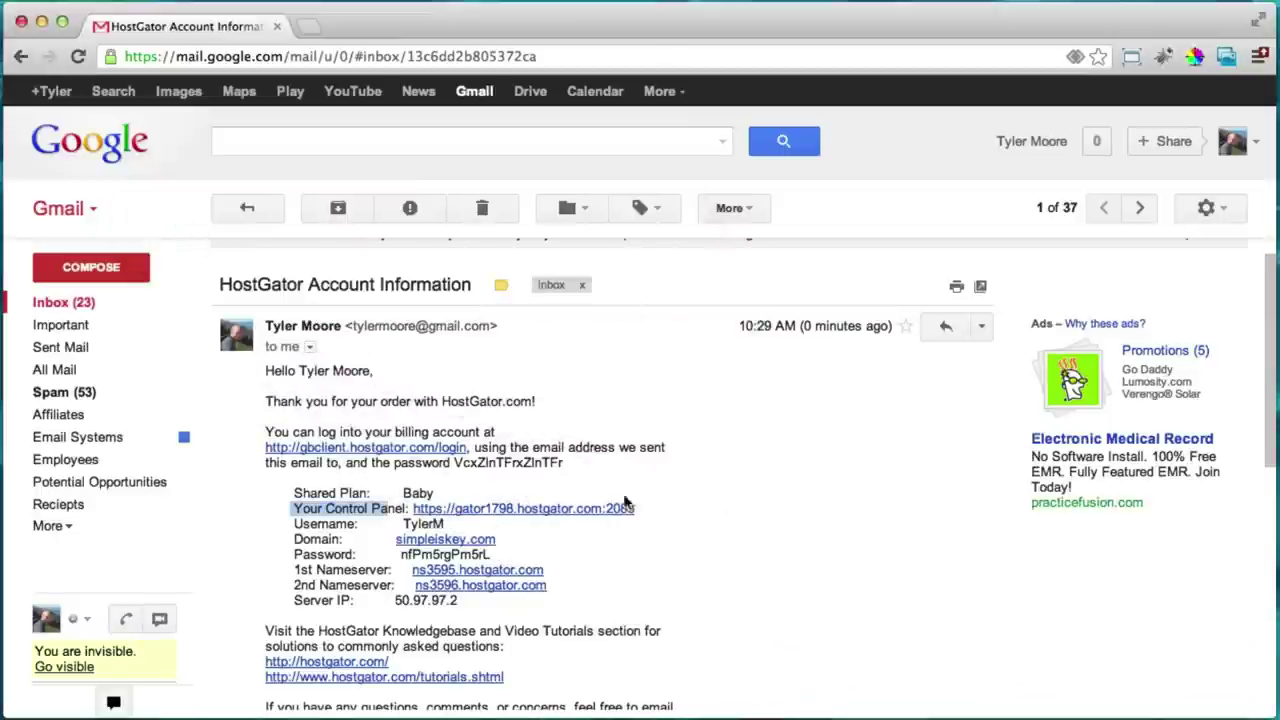
Open the control panel login page and paste in the username copied from the email.
left_click_drag(292, 508, 405, 508)
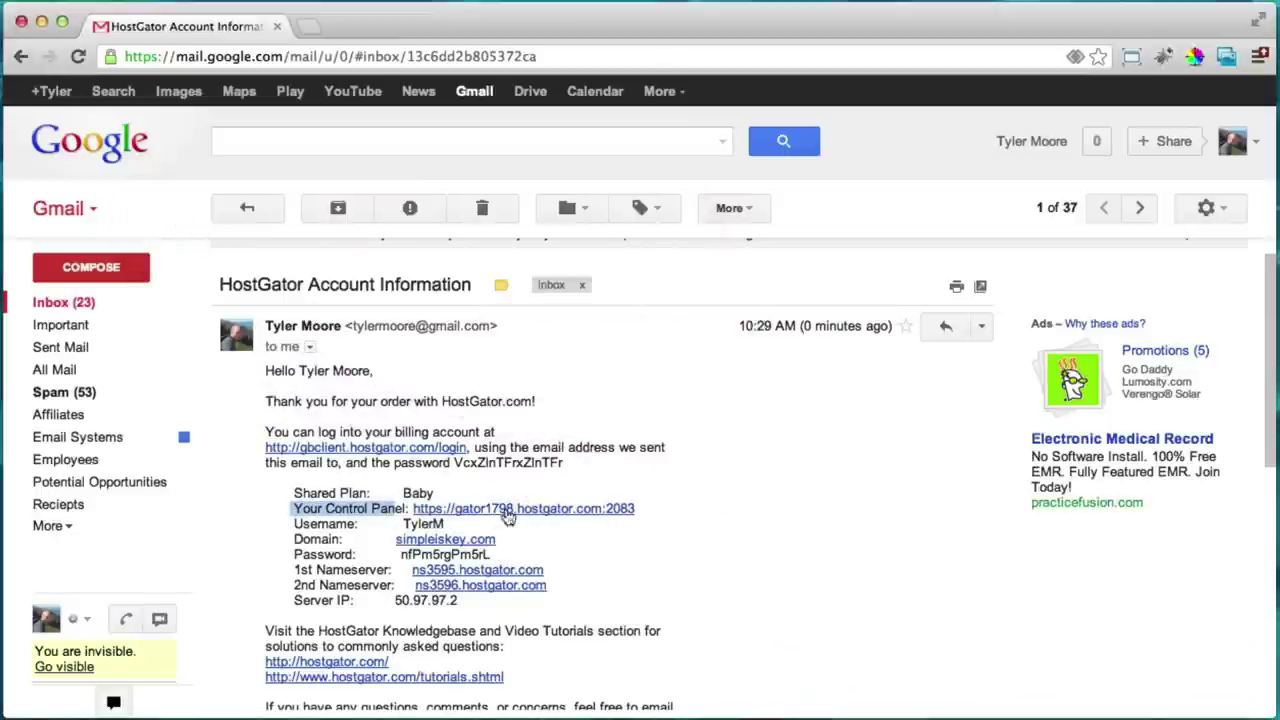
left_click(557, 510)
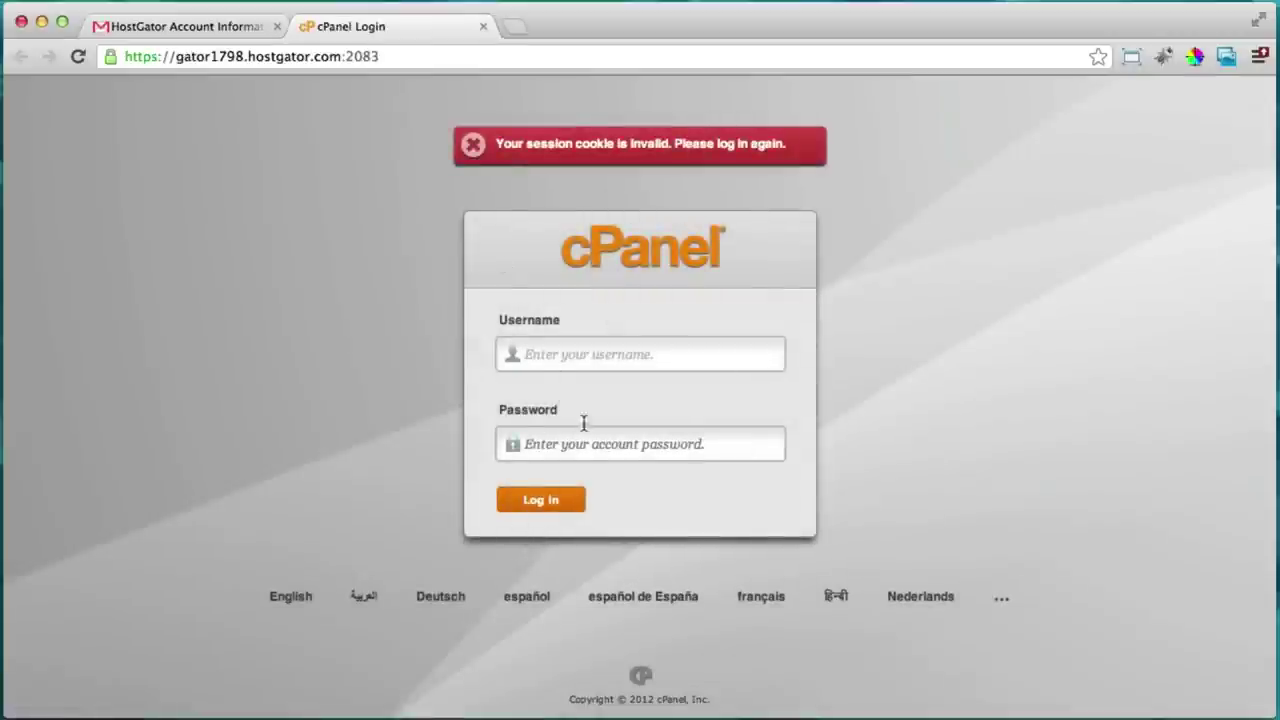
left_click(201, 30)
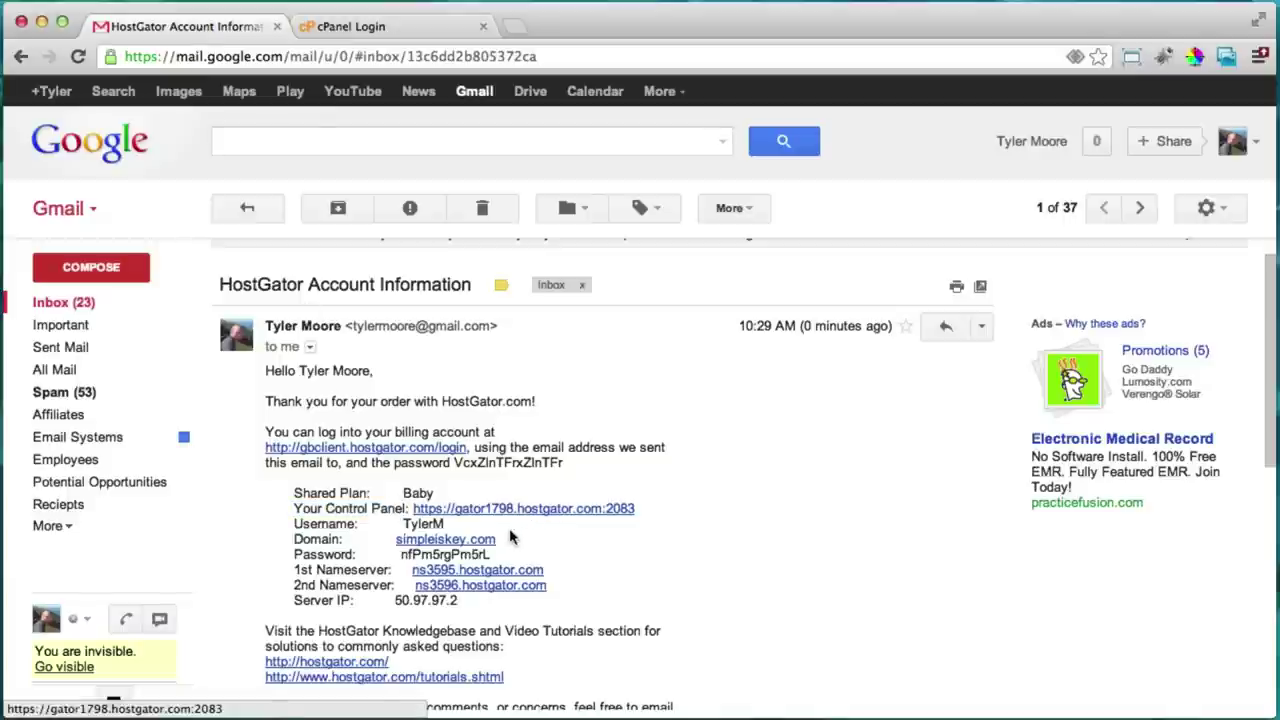
double_click(417, 522)
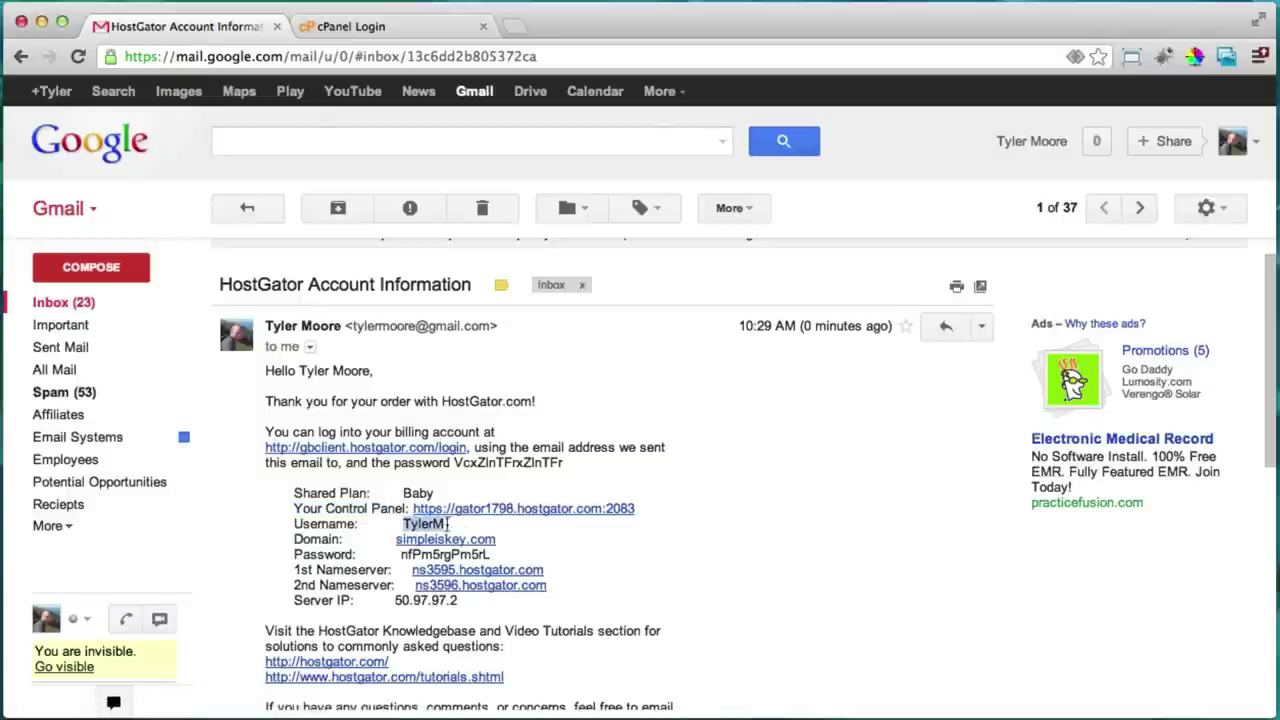
right_click(424, 523)
left_click(464, 537)
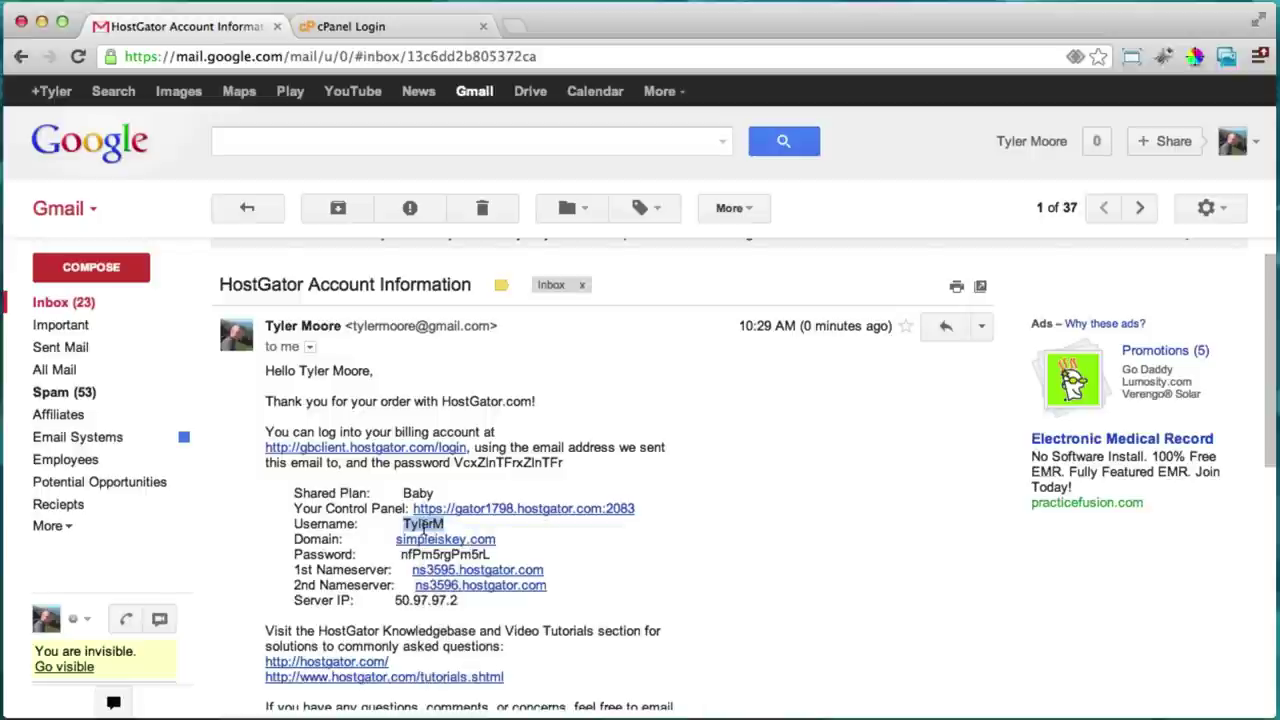
left_click(372, 28)
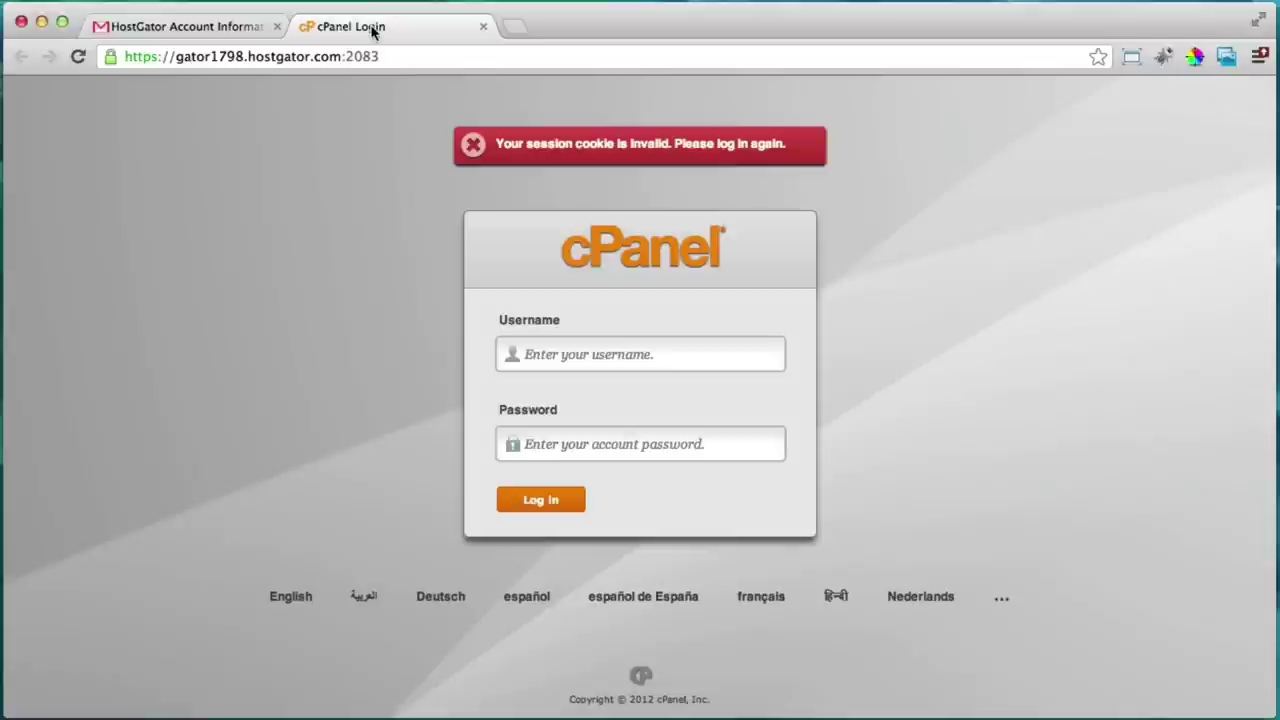
right_click(568, 363)
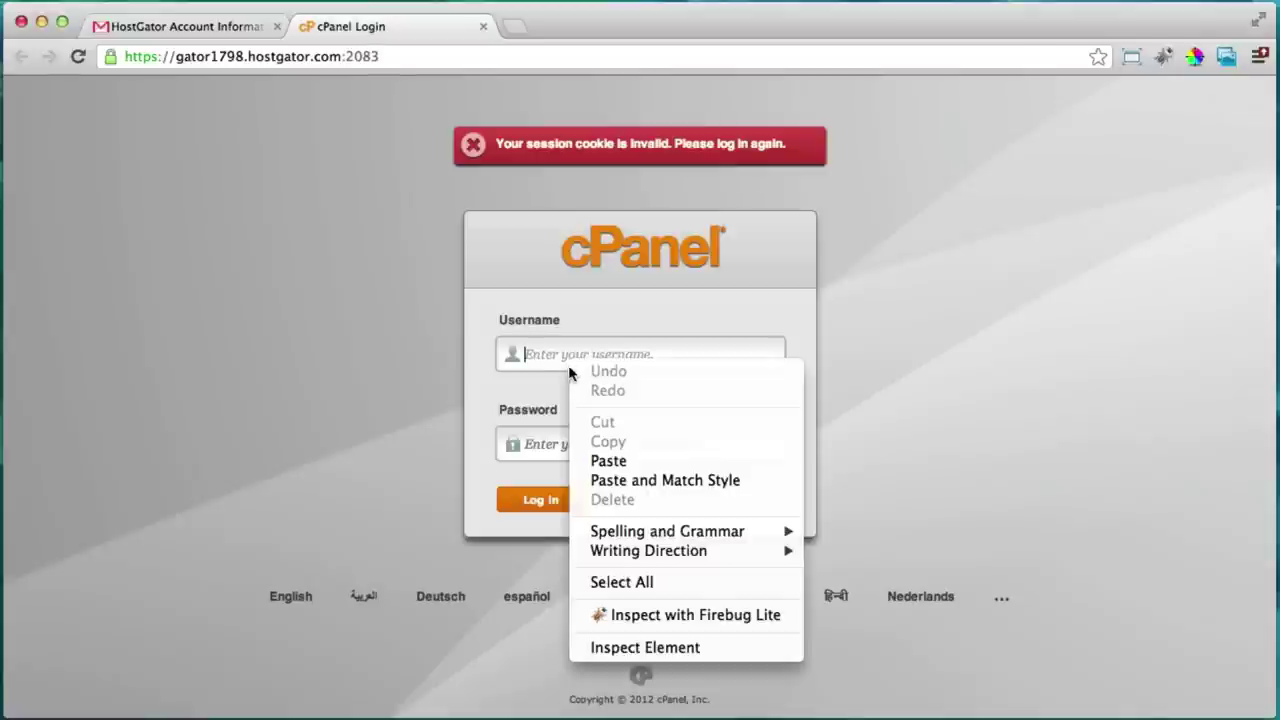
left_click(618, 458)
Copy the emailed password into the cPanel login and sign in.
left_click(231, 28)
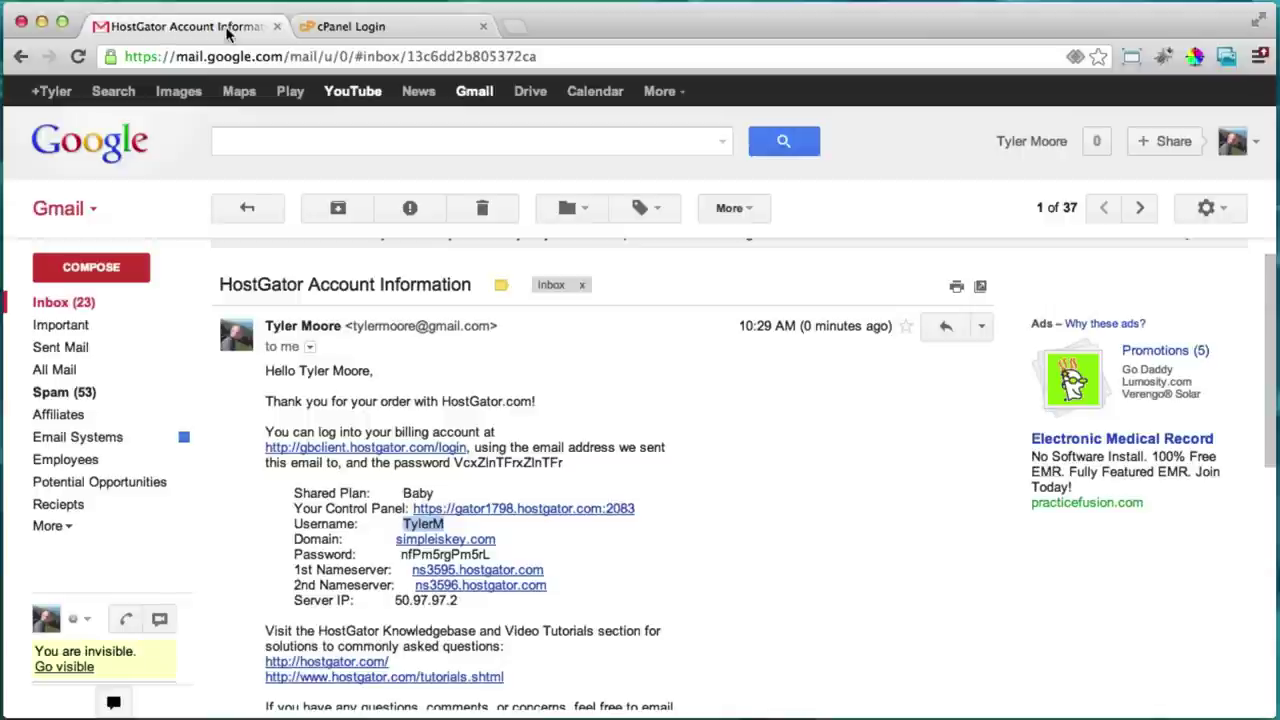
double_click(440, 555)
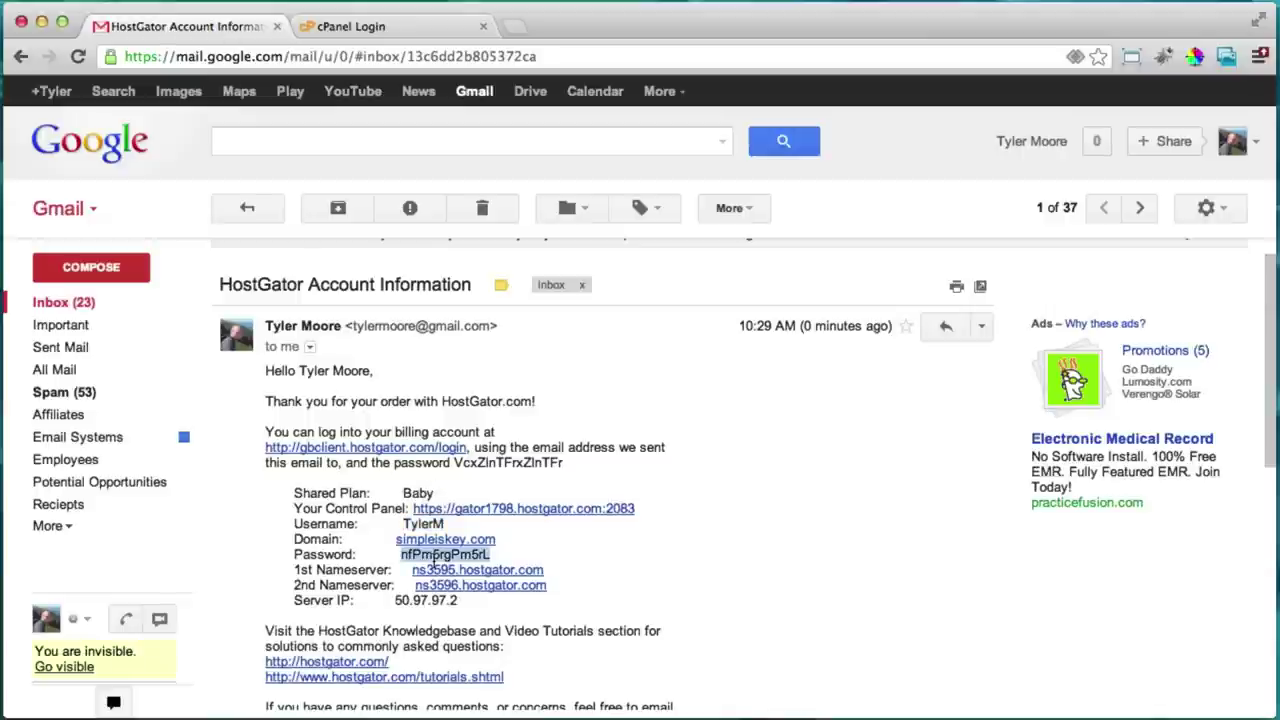
right_click(436, 560)
left_click(474, 571)
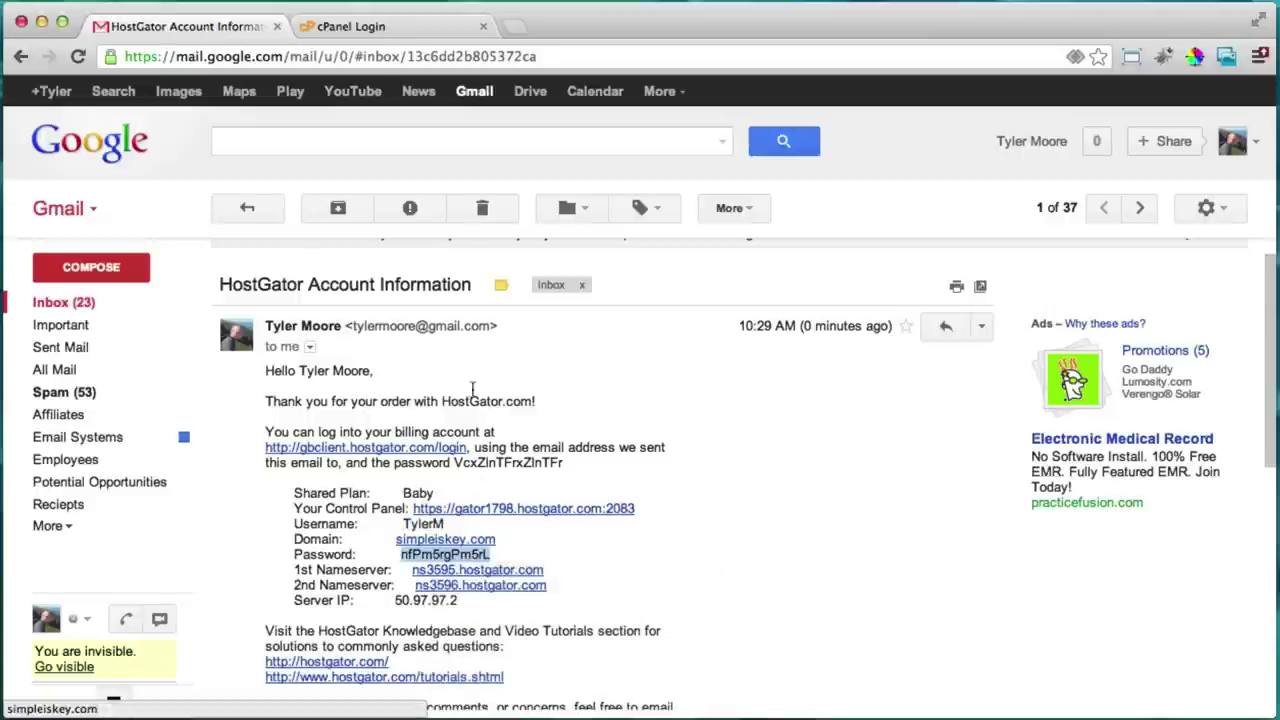
left_click(400, 26)
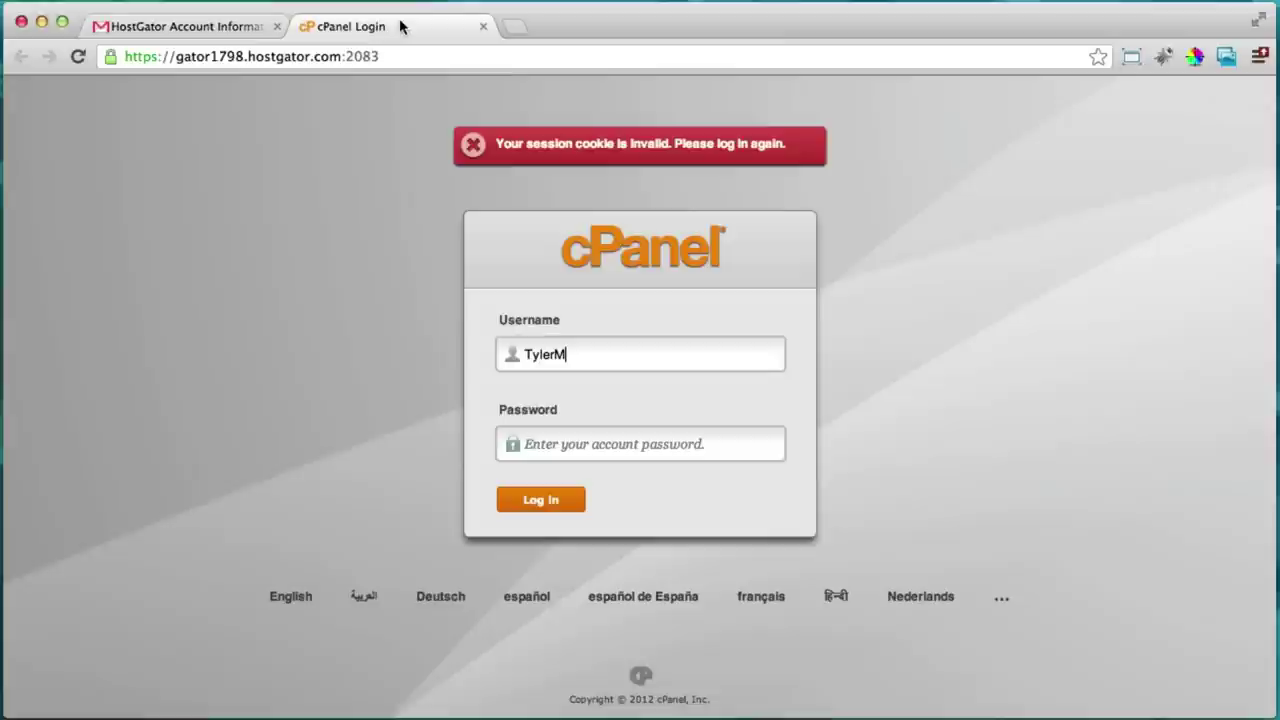
right_click(598, 446)
left_click(640, 547)
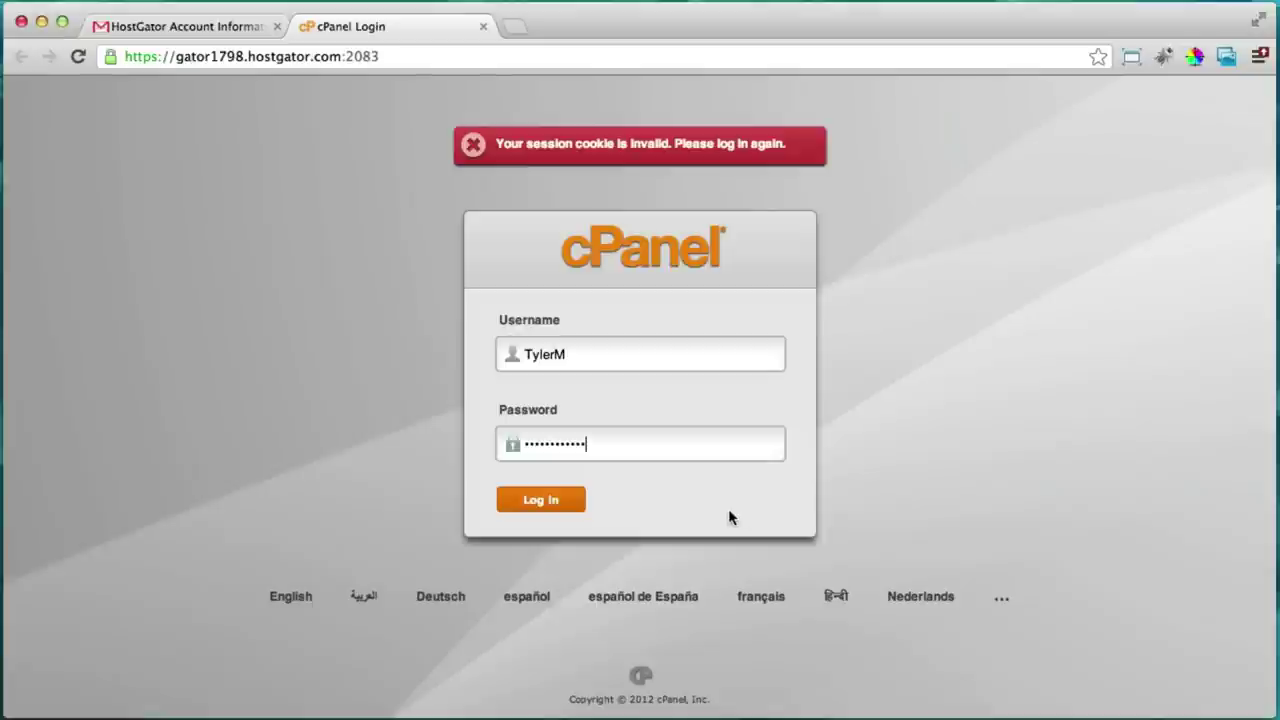
left_click(547, 510)
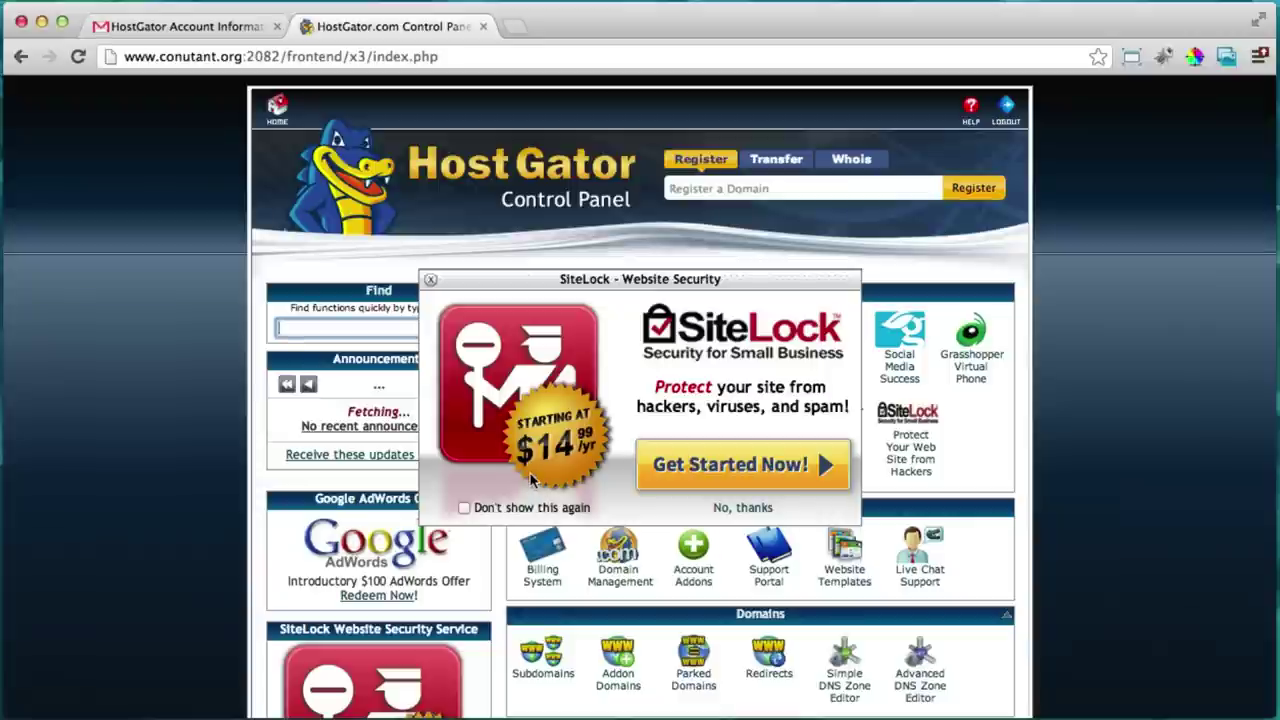
Dismiss the SiteLock offer and launch QuickInstall from the Software/Services section.
left_click(431, 282)
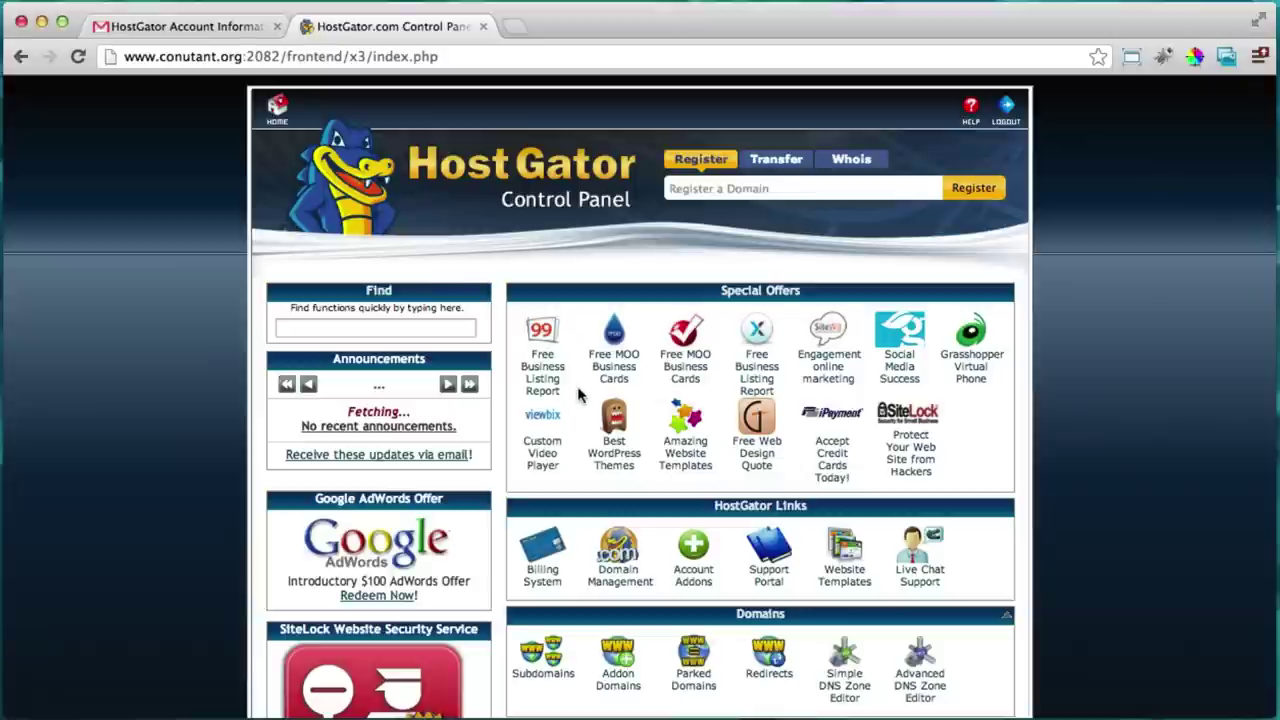
scroll(556, 335, "down", 3)
scroll(556, 335, "down", 6)
scroll(556, 335, "down", 5)
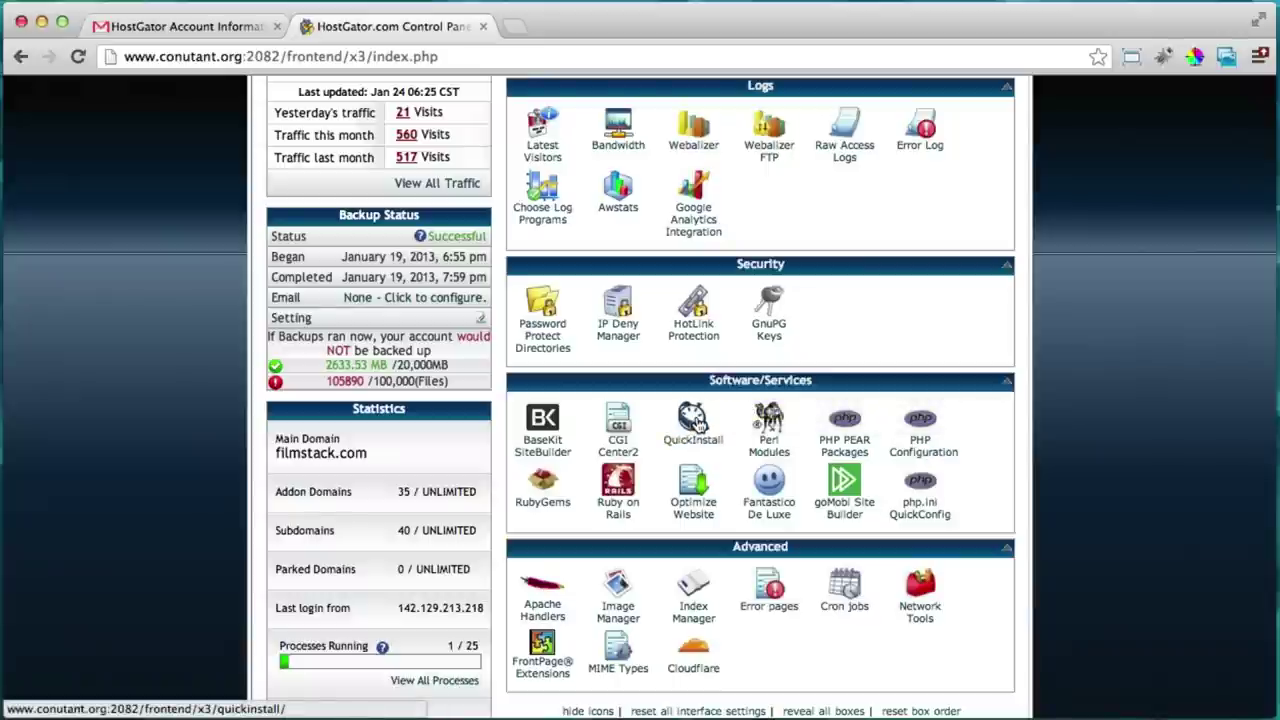
left_click(697, 424)
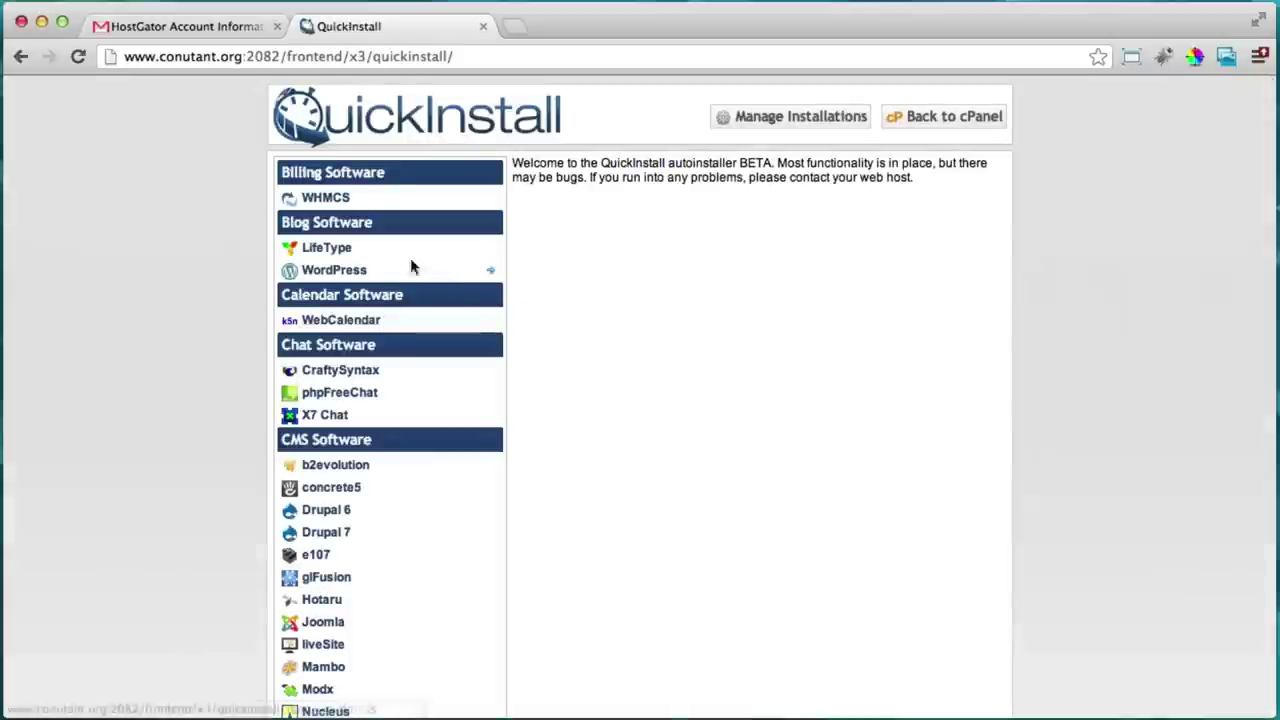
Choose WordPress in QuickInstall, continue to the install form, and select simpleiskey.com as the domain.
left_click(358, 279)
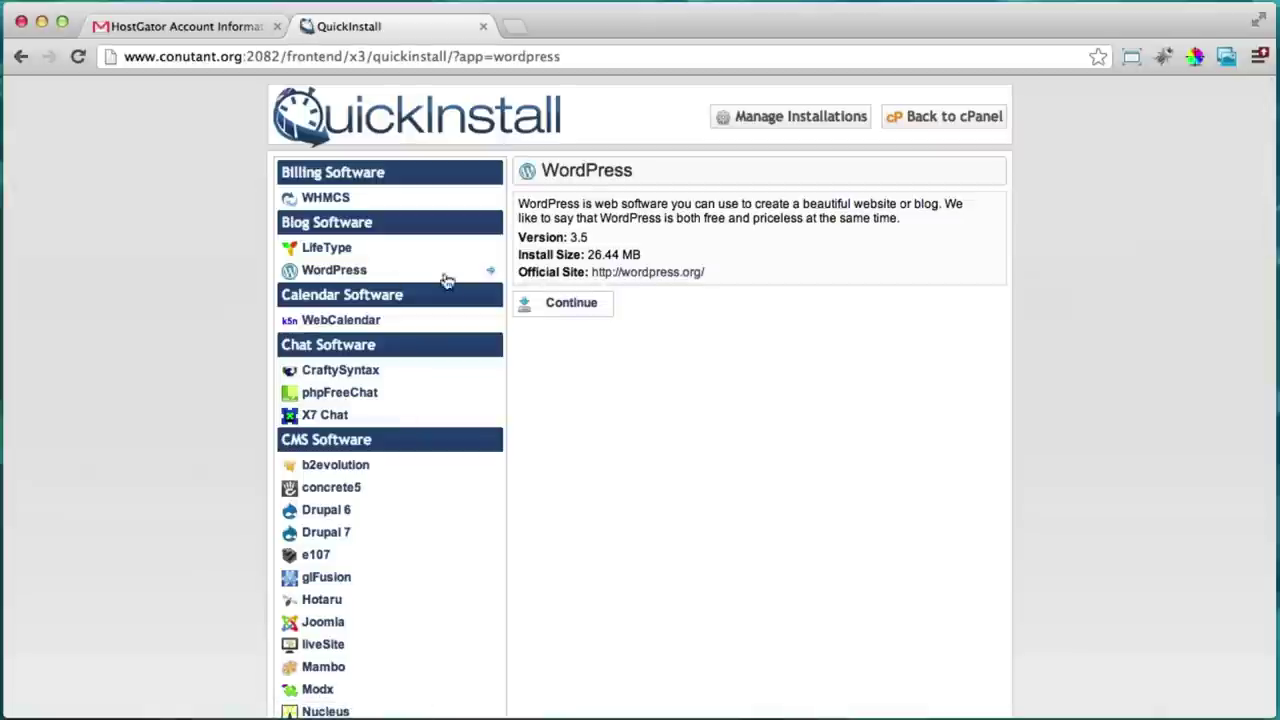
left_click(570, 310)
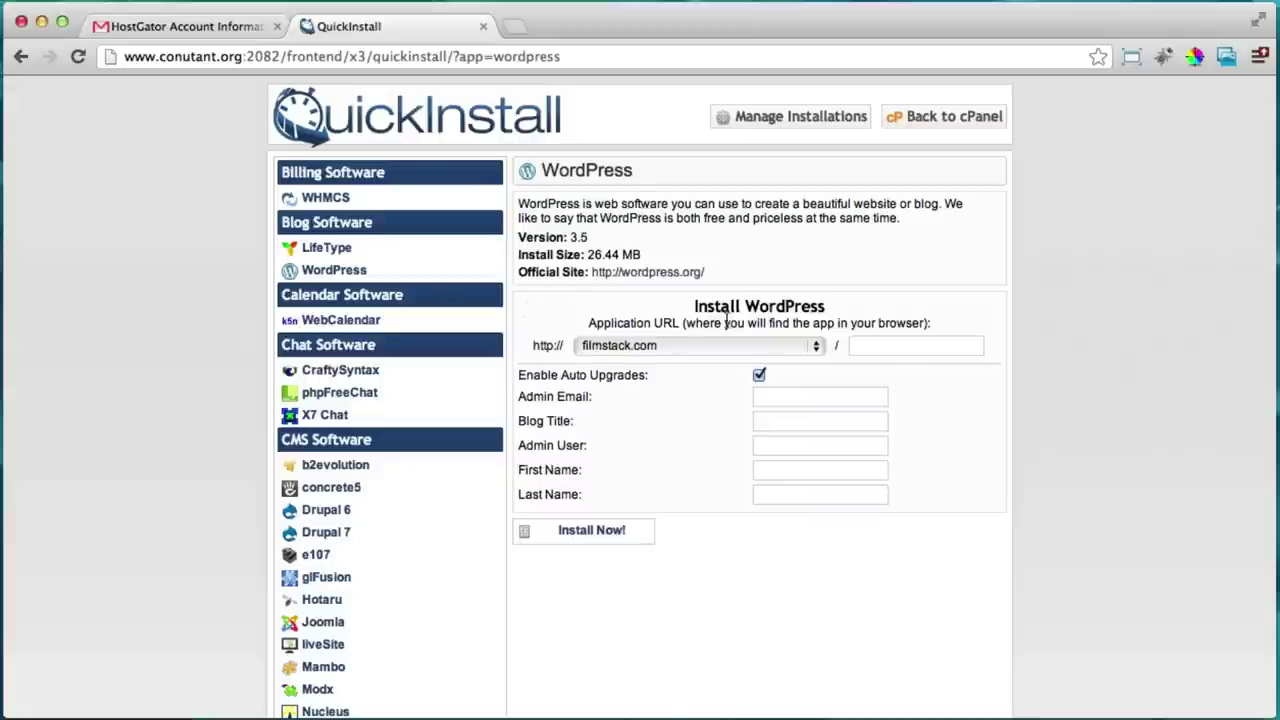
left_click_drag(694, 305, 818, 304)
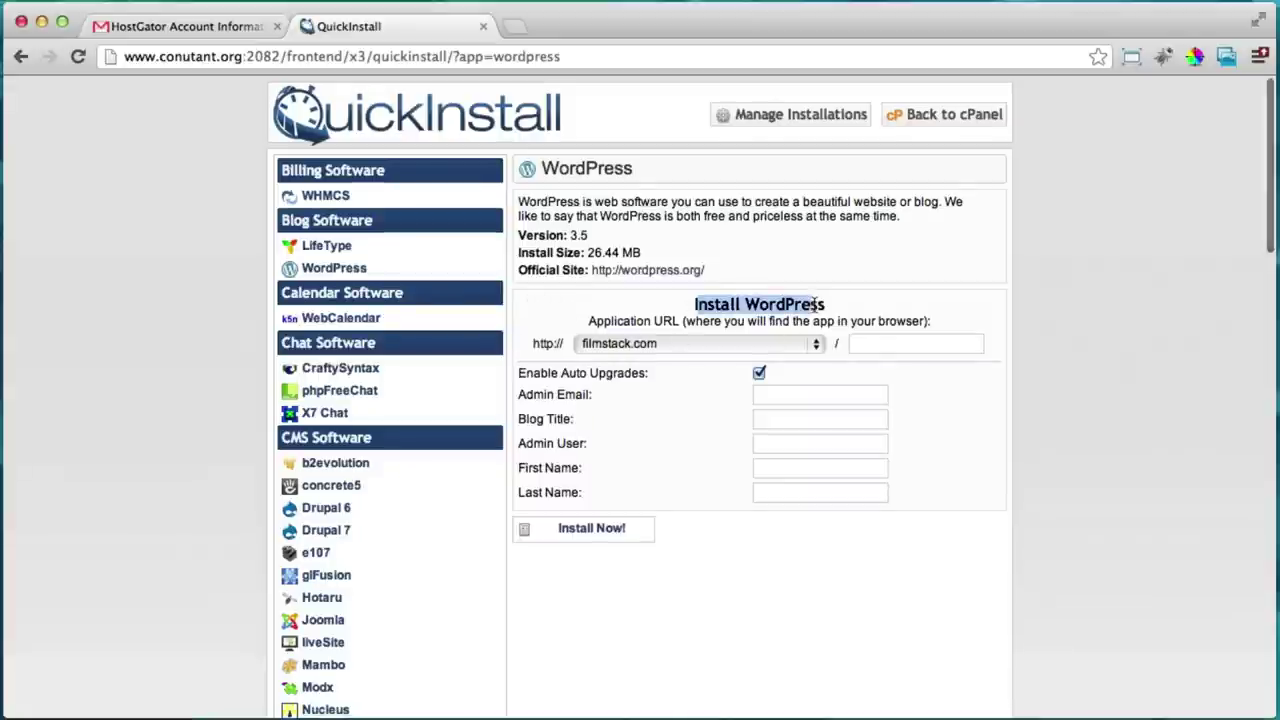
left_click(816, 305)
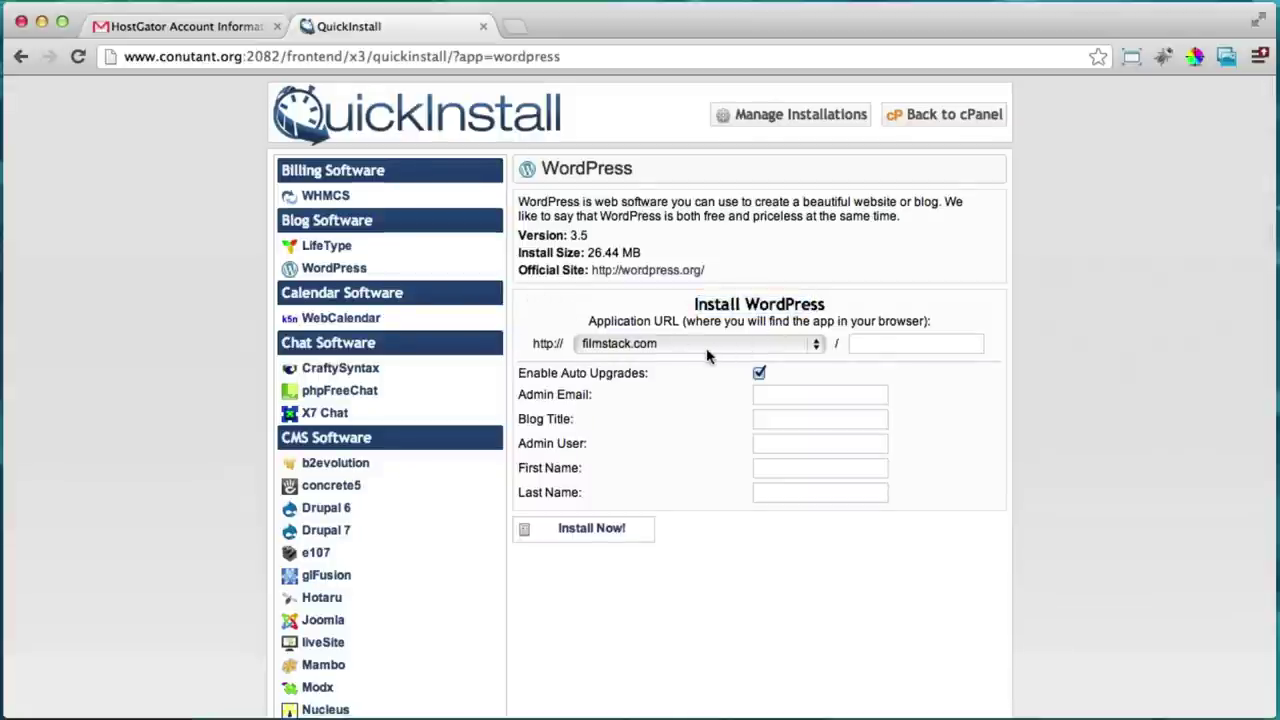
left_click(712, 350)
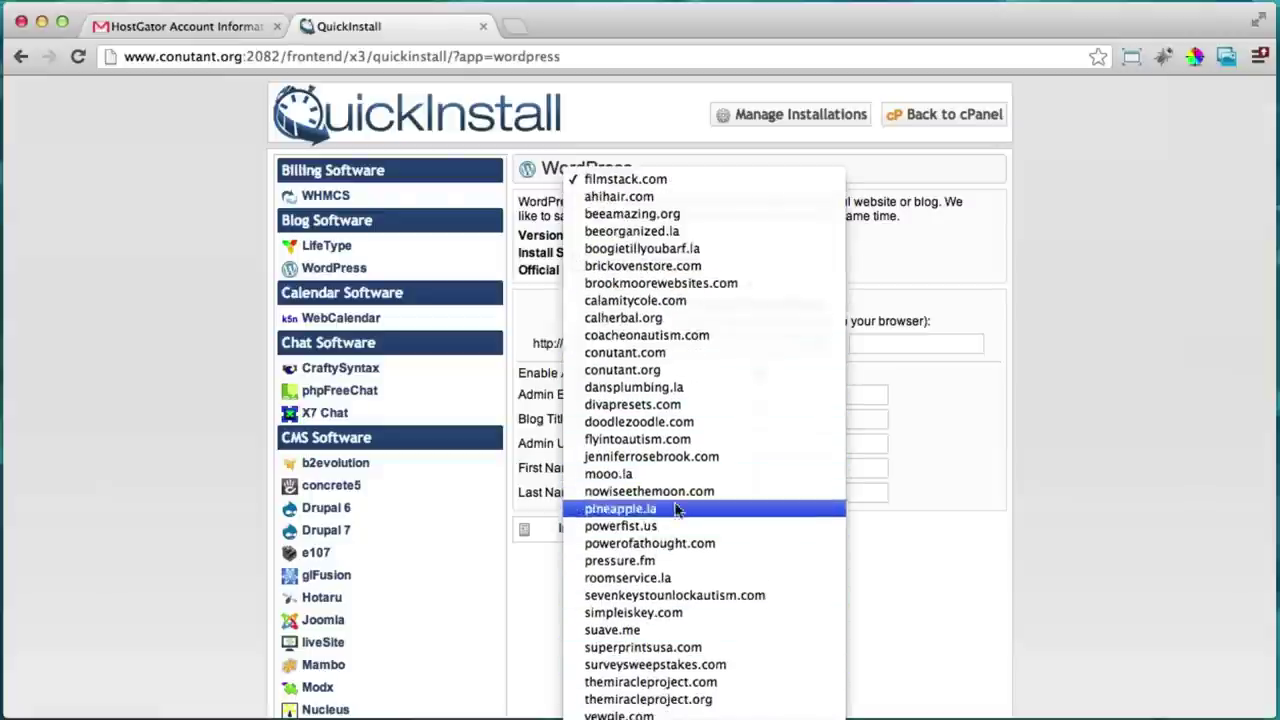
scroll(686, 450, "down", 1)
scroll(686, 450, "down", 5)
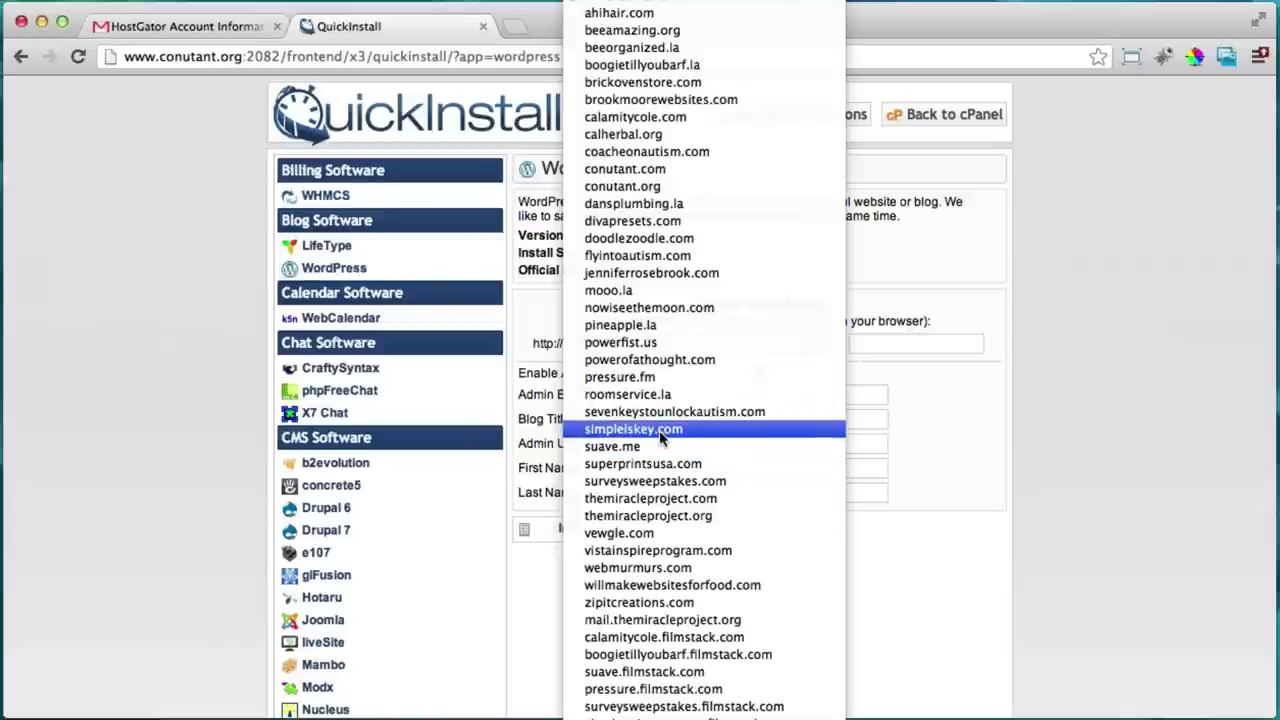
left_click(660, 432)
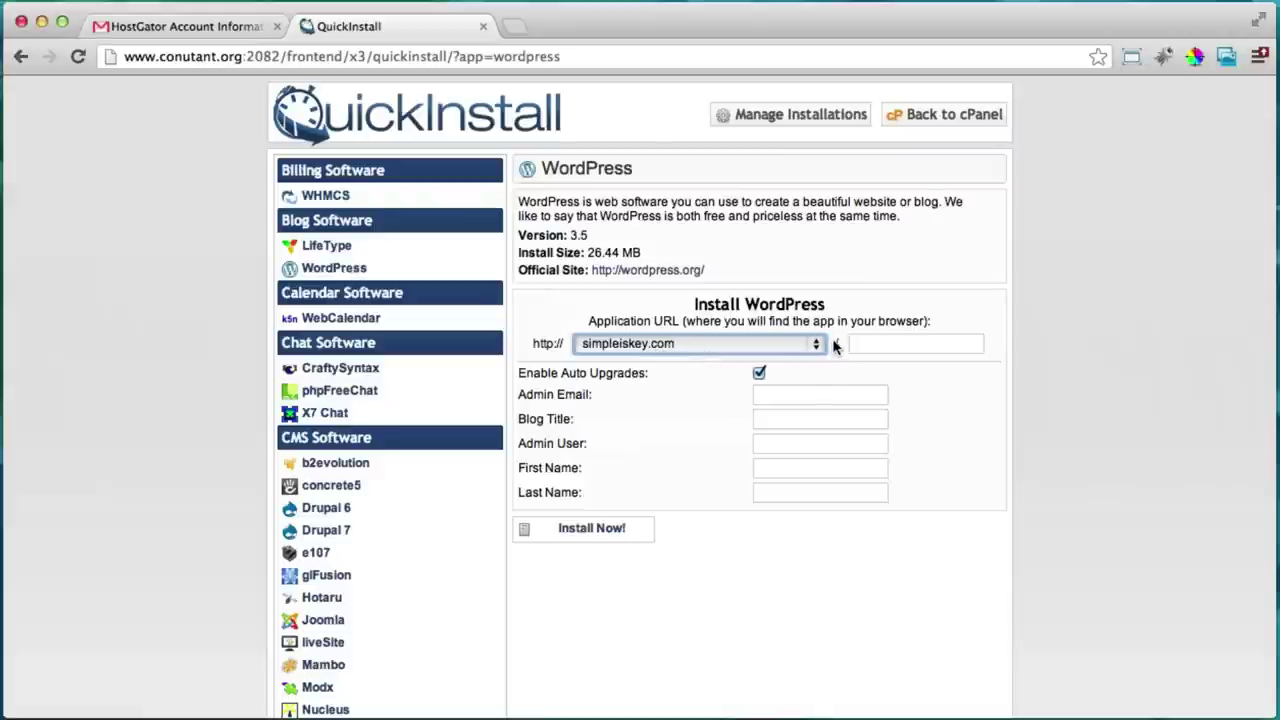
left_click(889, 343)
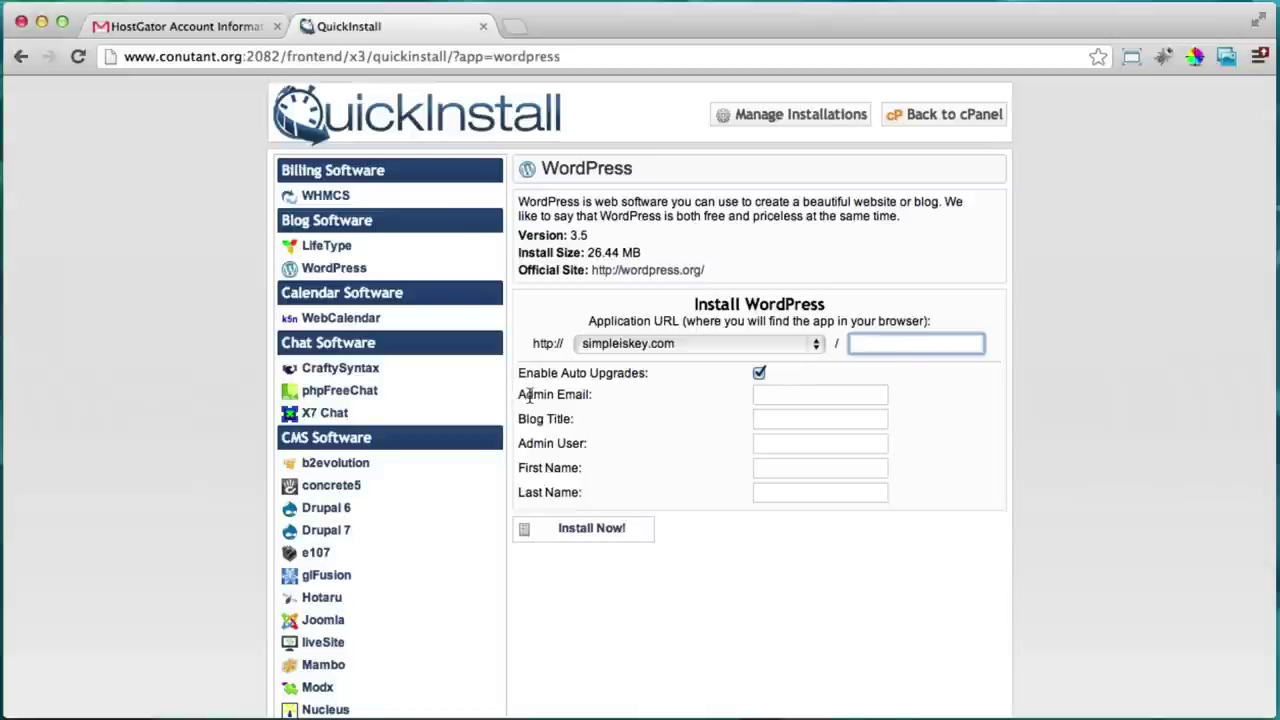
Enter the admin email address and the blog title 'Shopping Cart'.
left_click(770, 395)
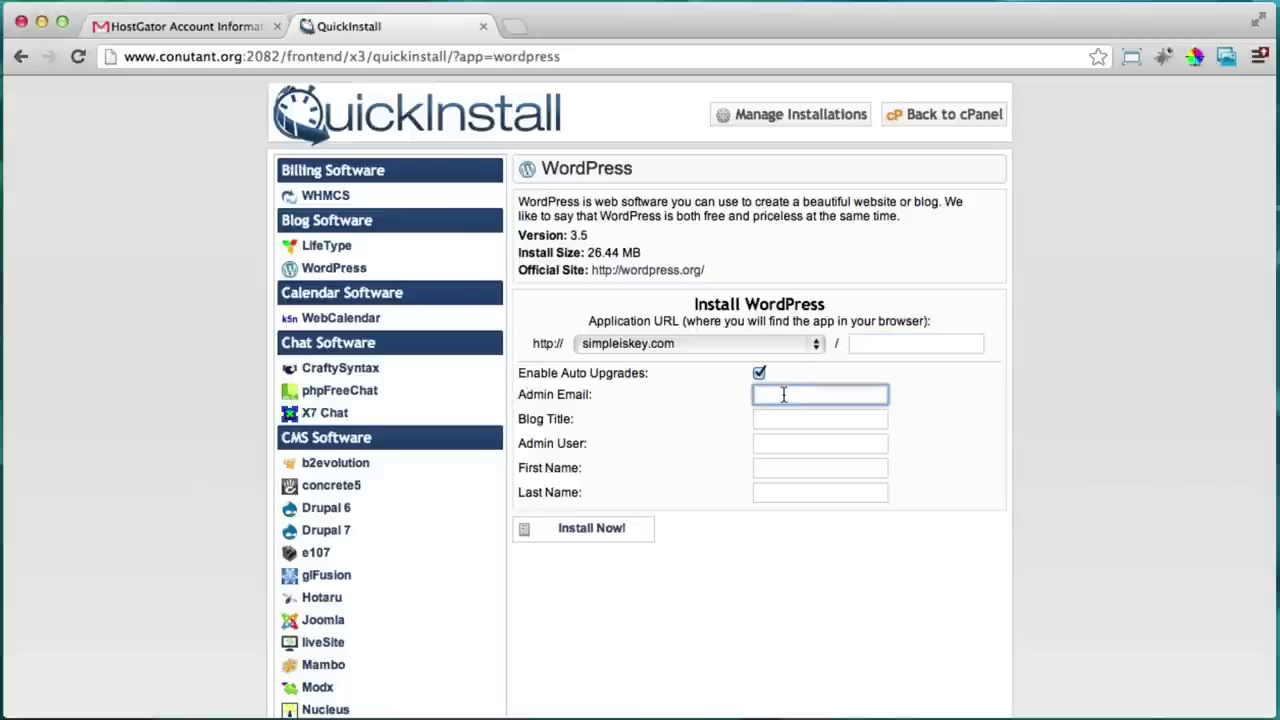
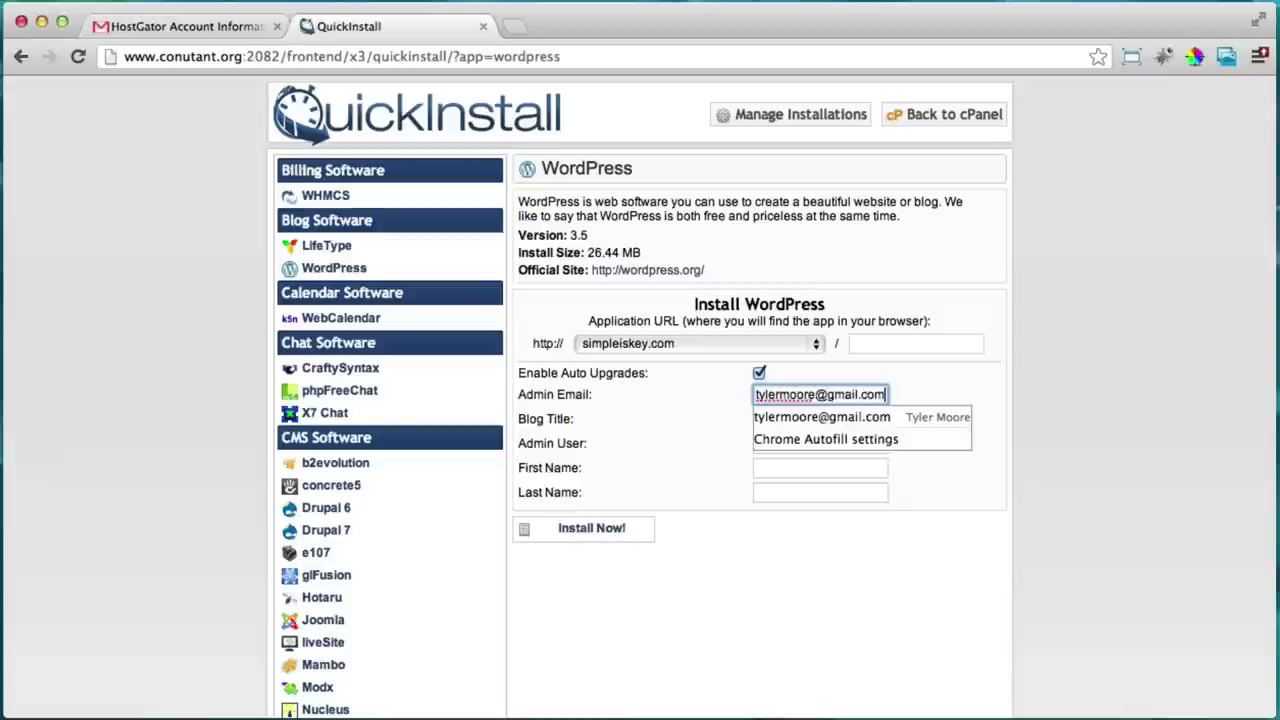
key("Tab")
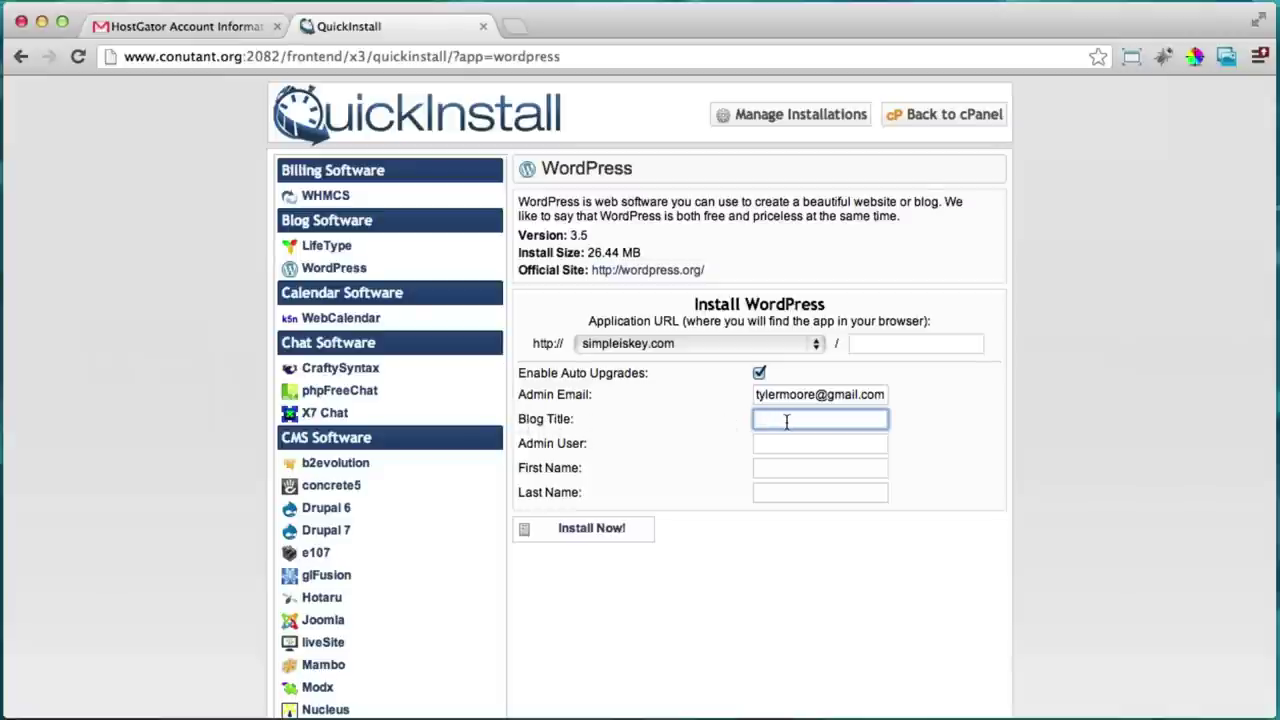
type("Sh")
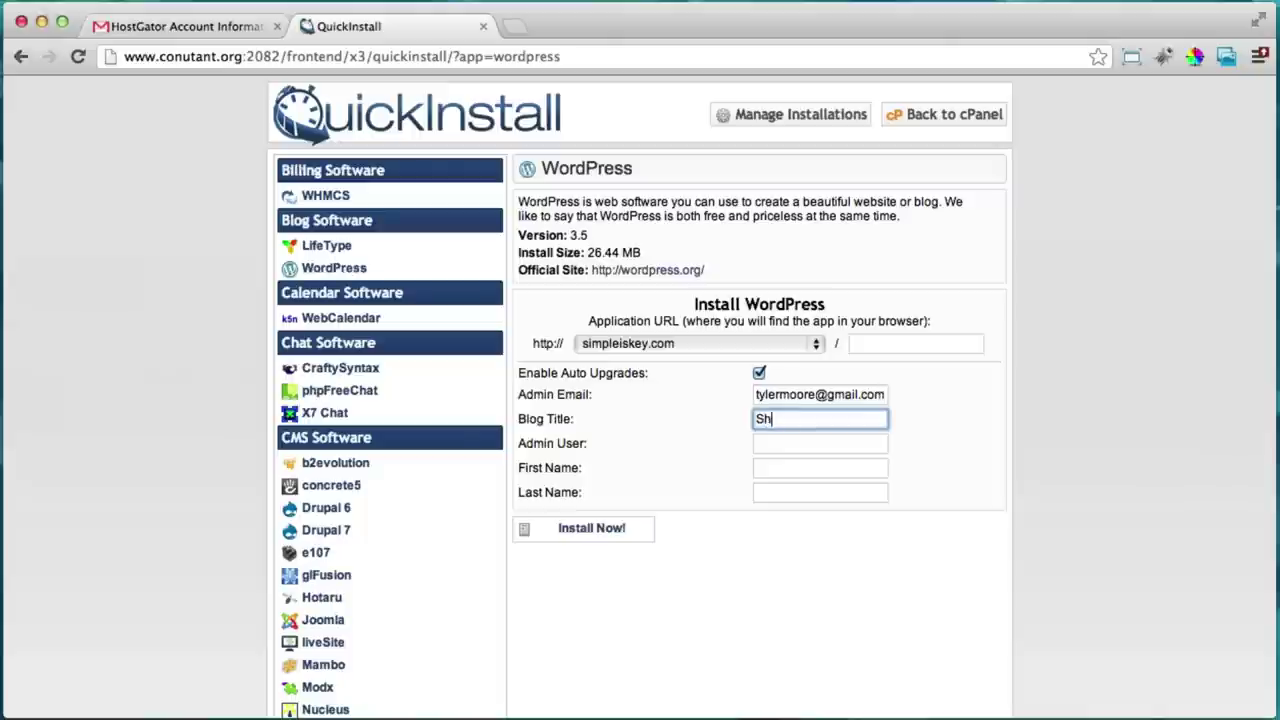
type("opping Cart")
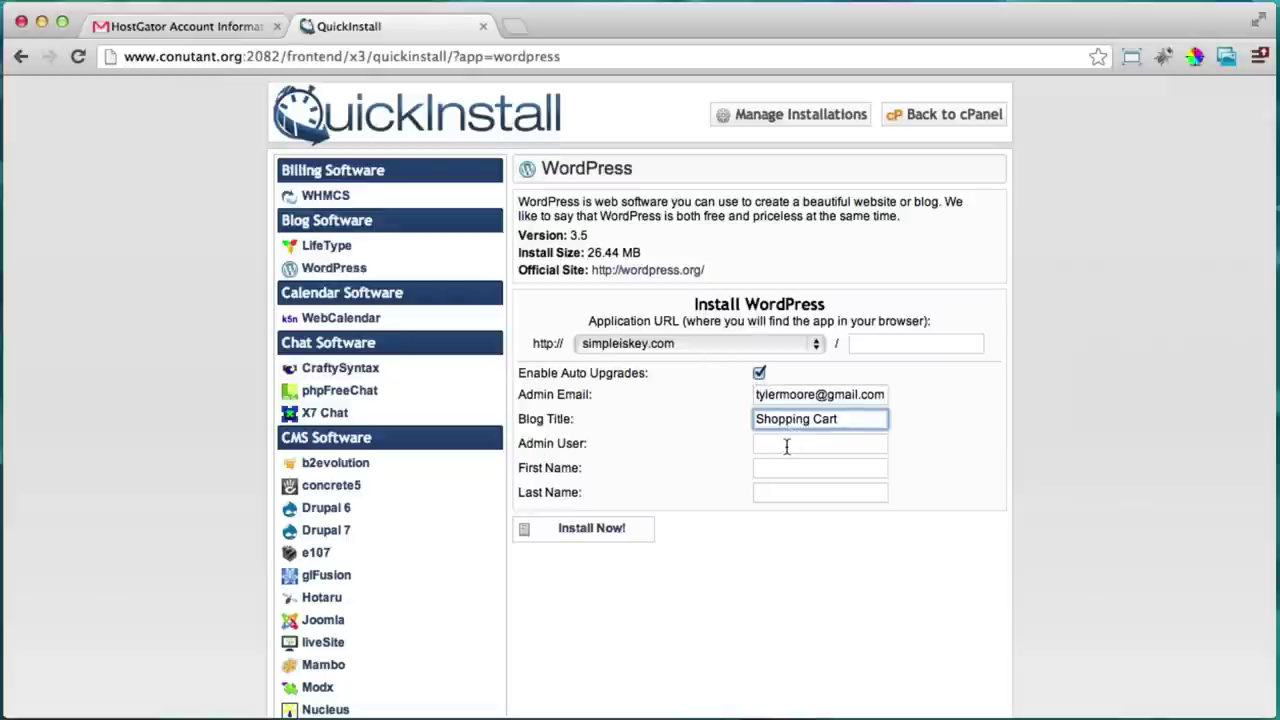
Fill in admin username 'admin' and the owner's first and last name, then install.
left_click(787, 446)
type("admin")
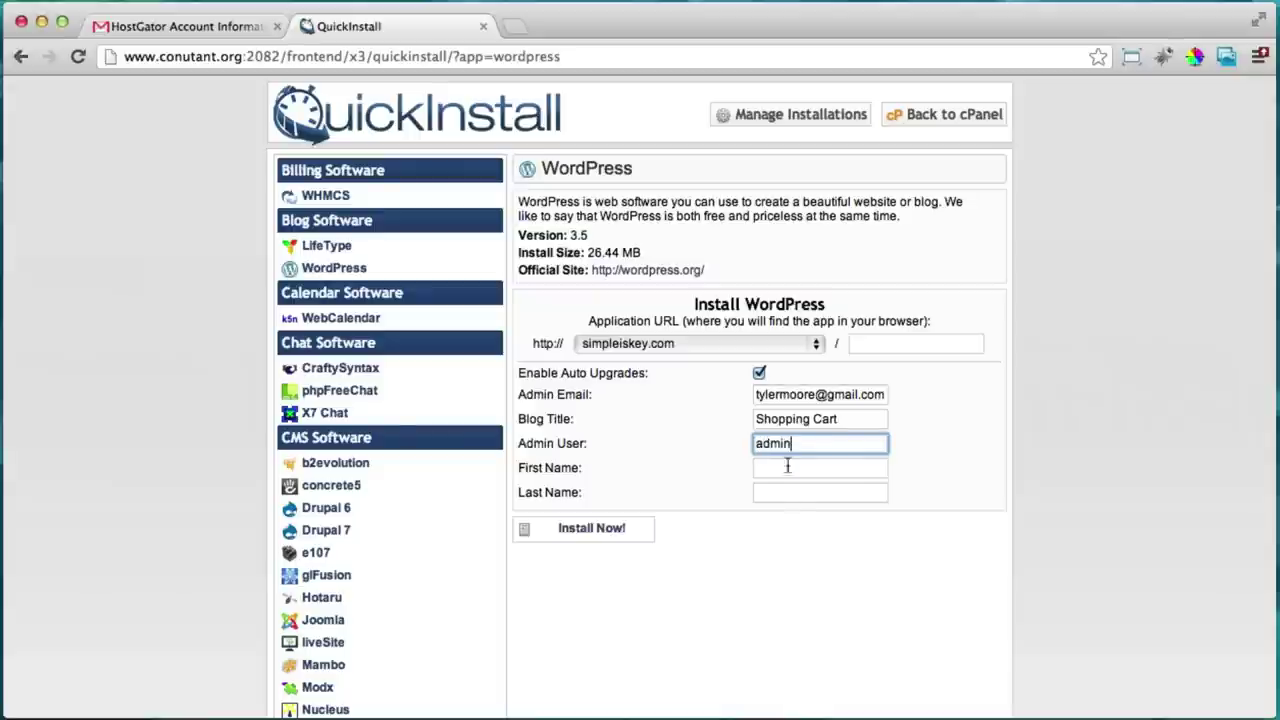
left_click(778, 468)
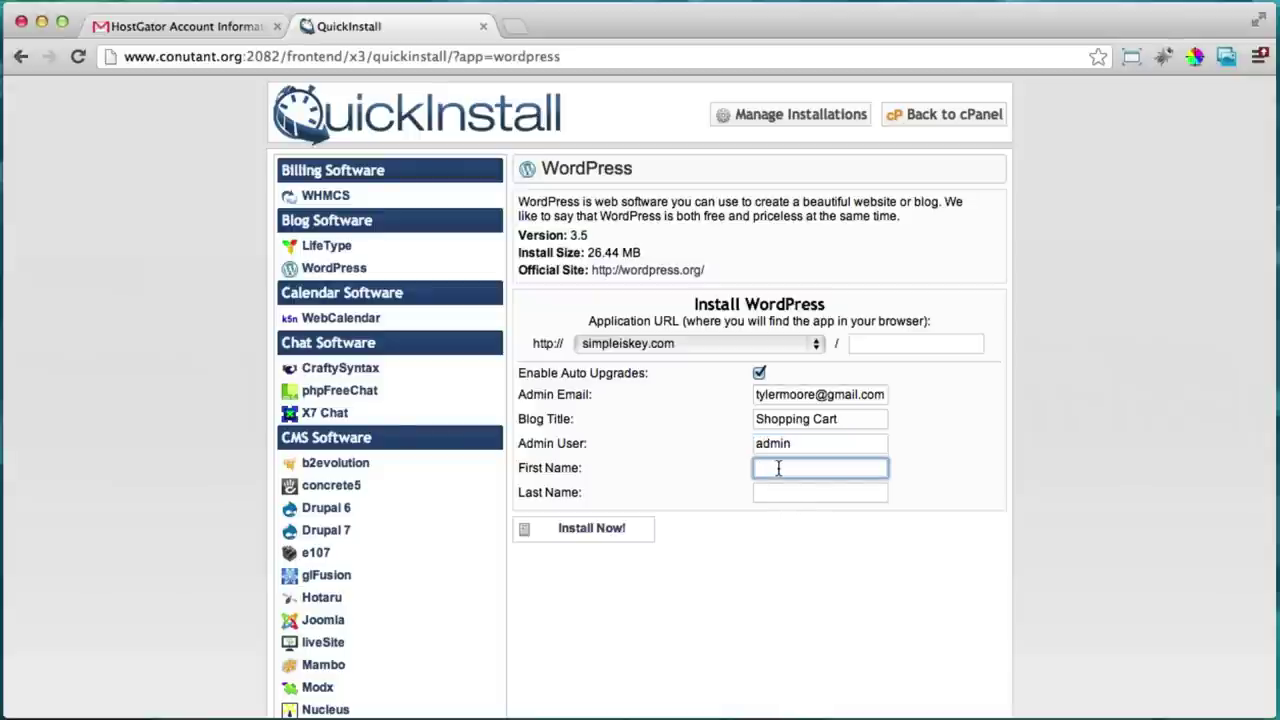
type("Tyler")
key("Tab")
type("Moore")
key("Down")
left_click(698, 596)
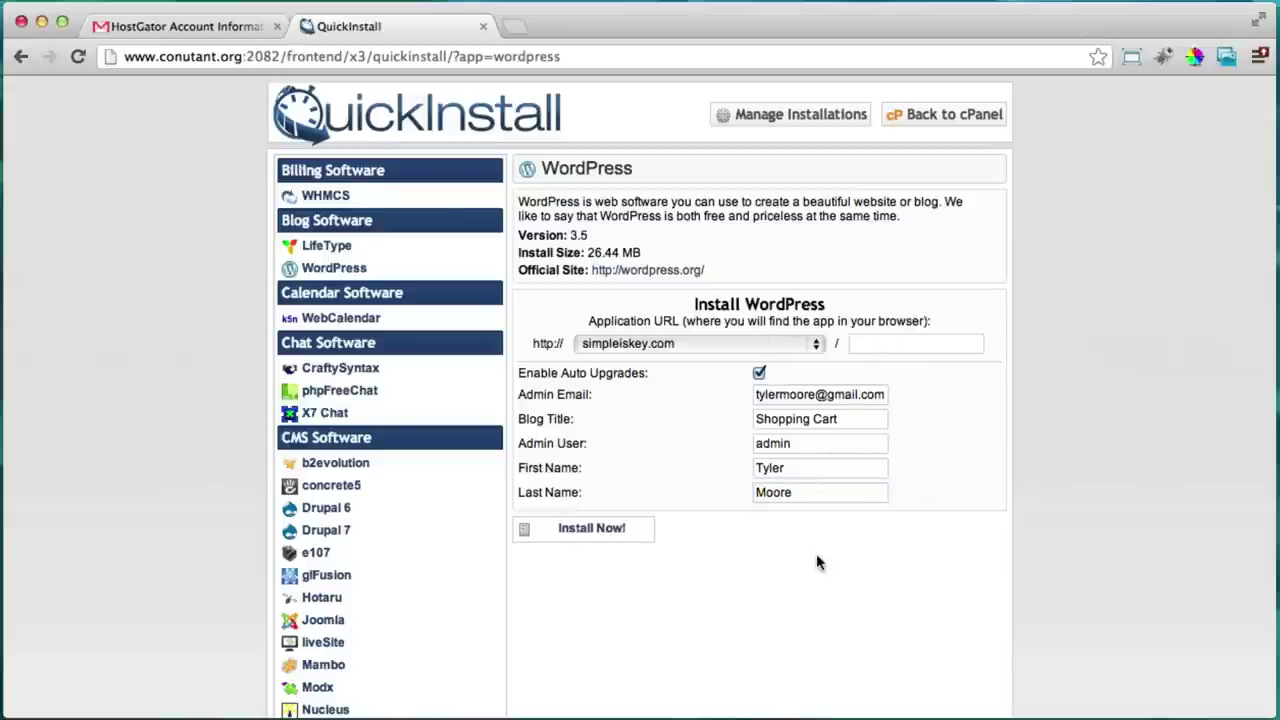
left_click(580, 536)
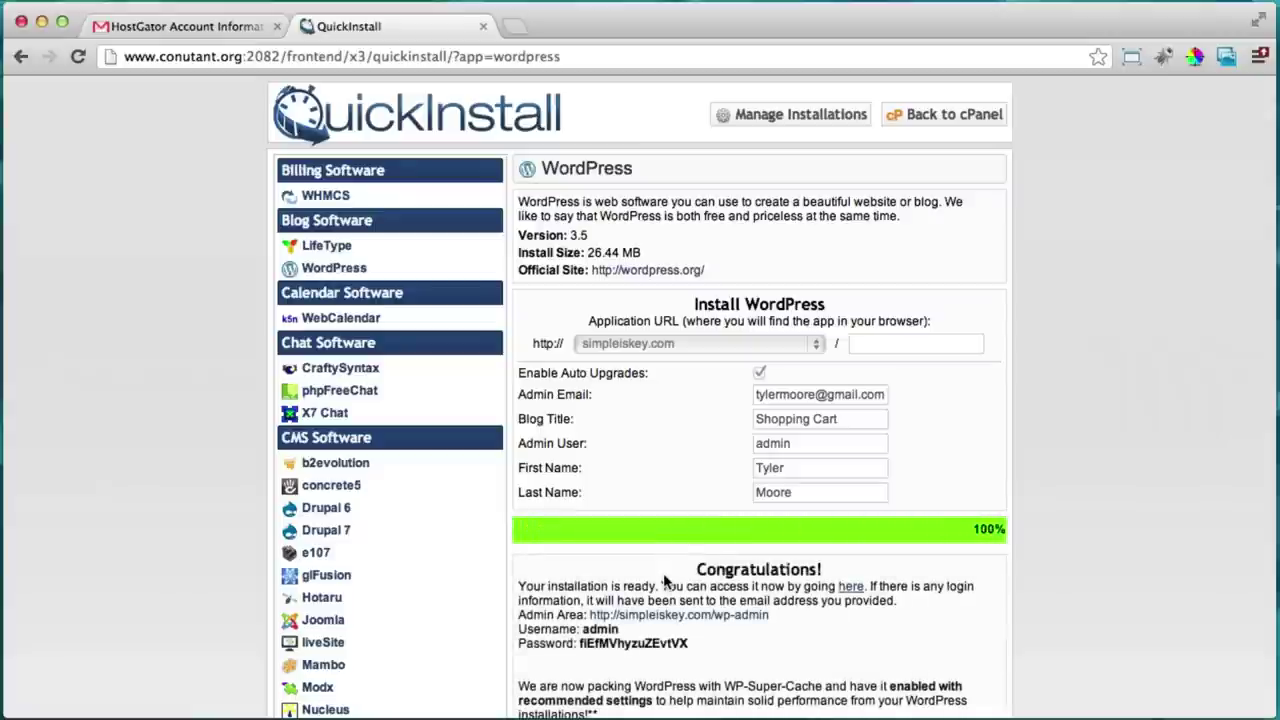
scroll(663, 579, "down", 5)
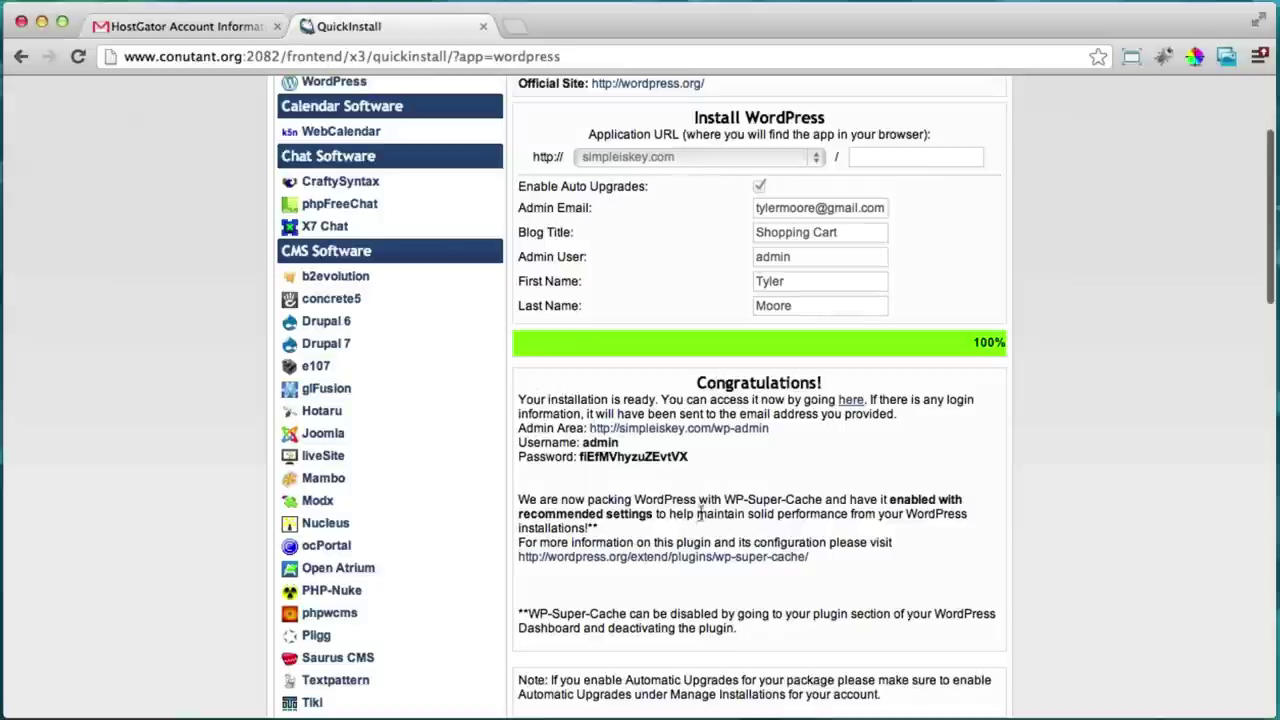
double_click(609, 456)
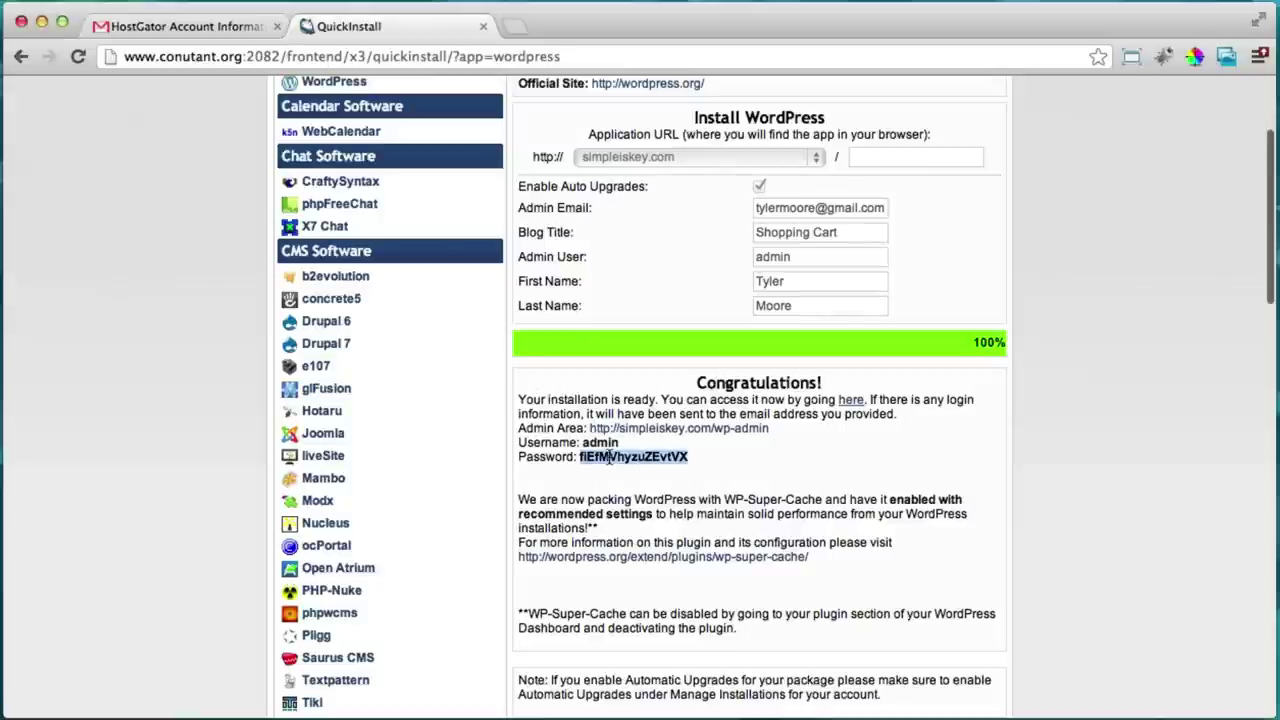
left_click_drag(516, 441, 708, 456)
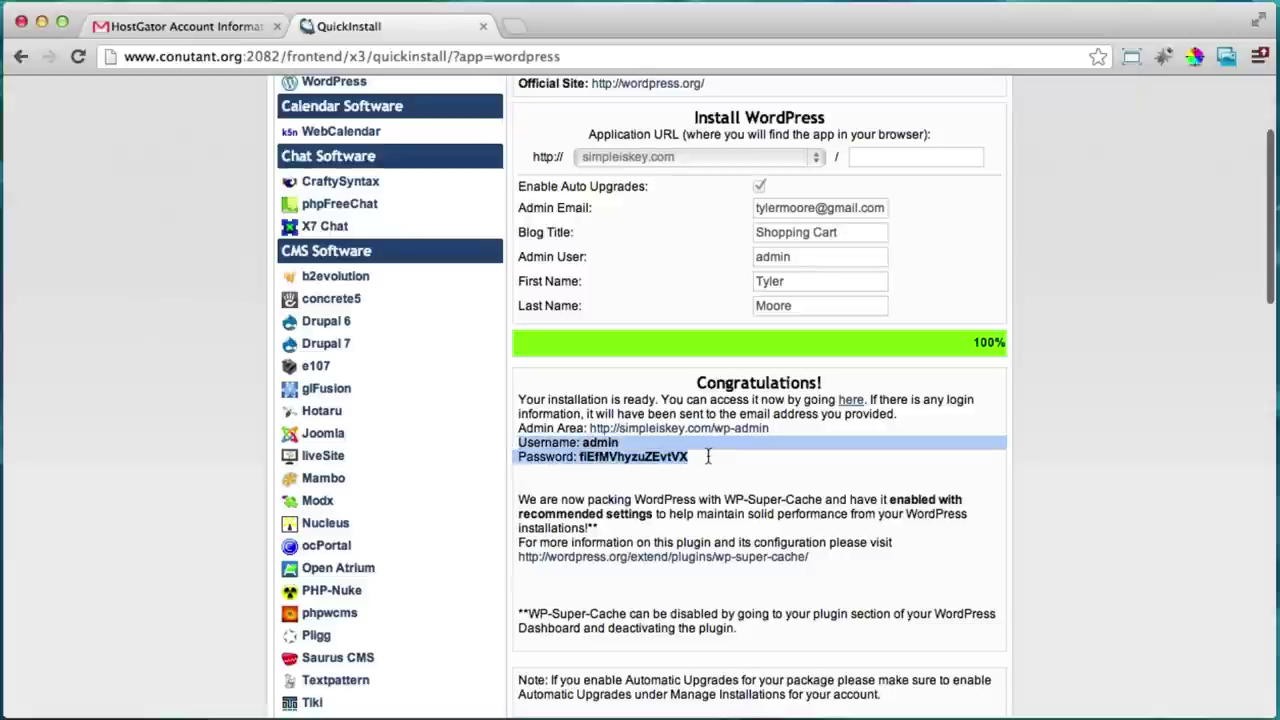
left_click(709, 458)
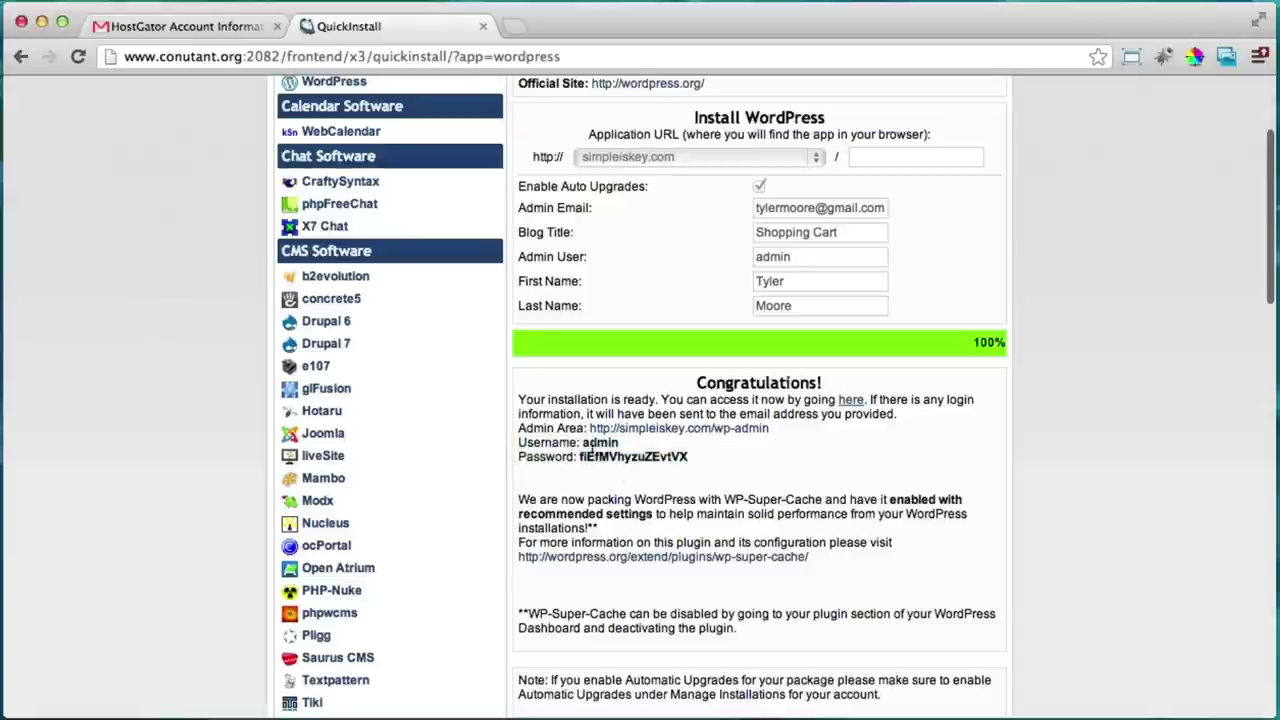
left_click_drag(517, 441, 727, 460)
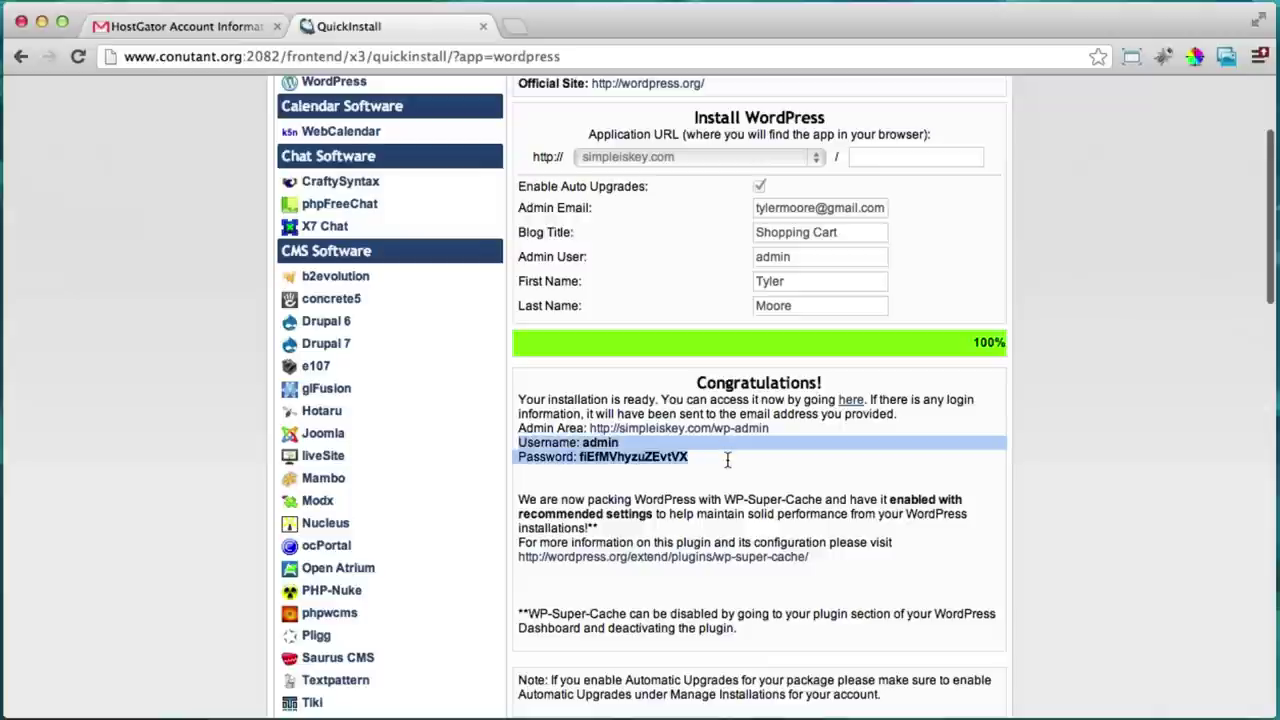
left_click(727, 460)
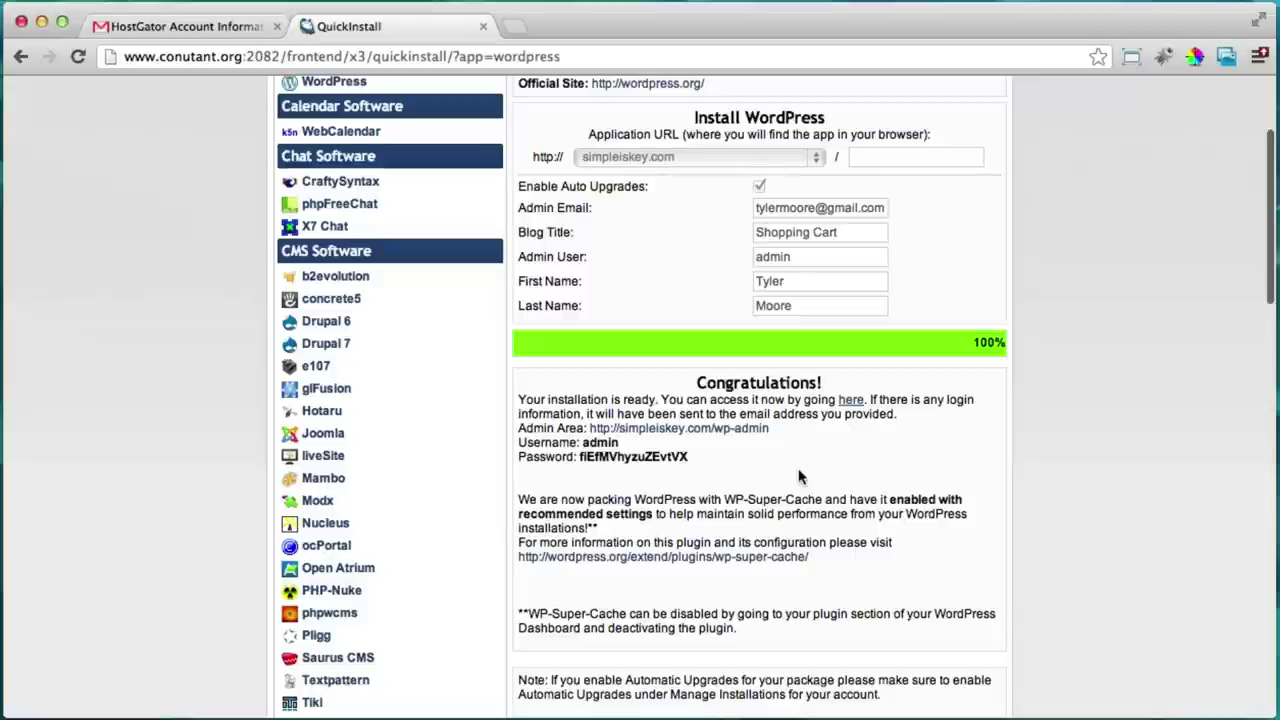
scroll(800, 477, "down", 2)
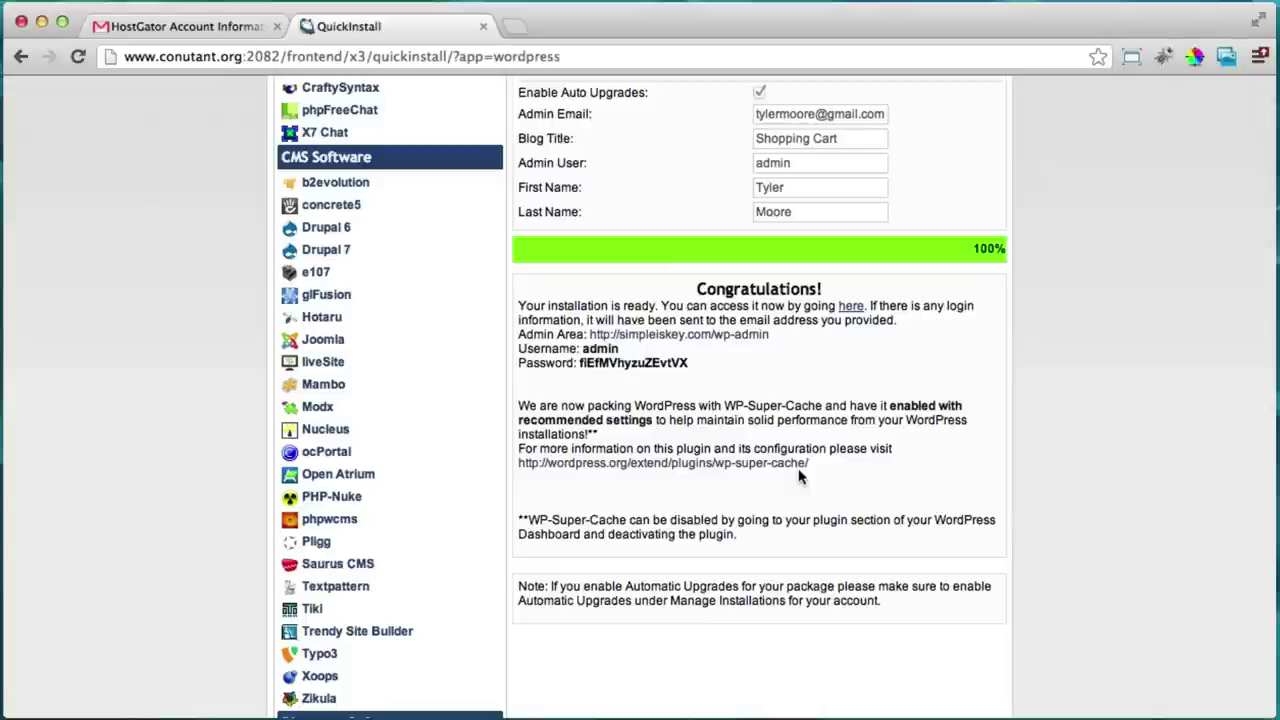
scroll(800, 477, "up", 1)
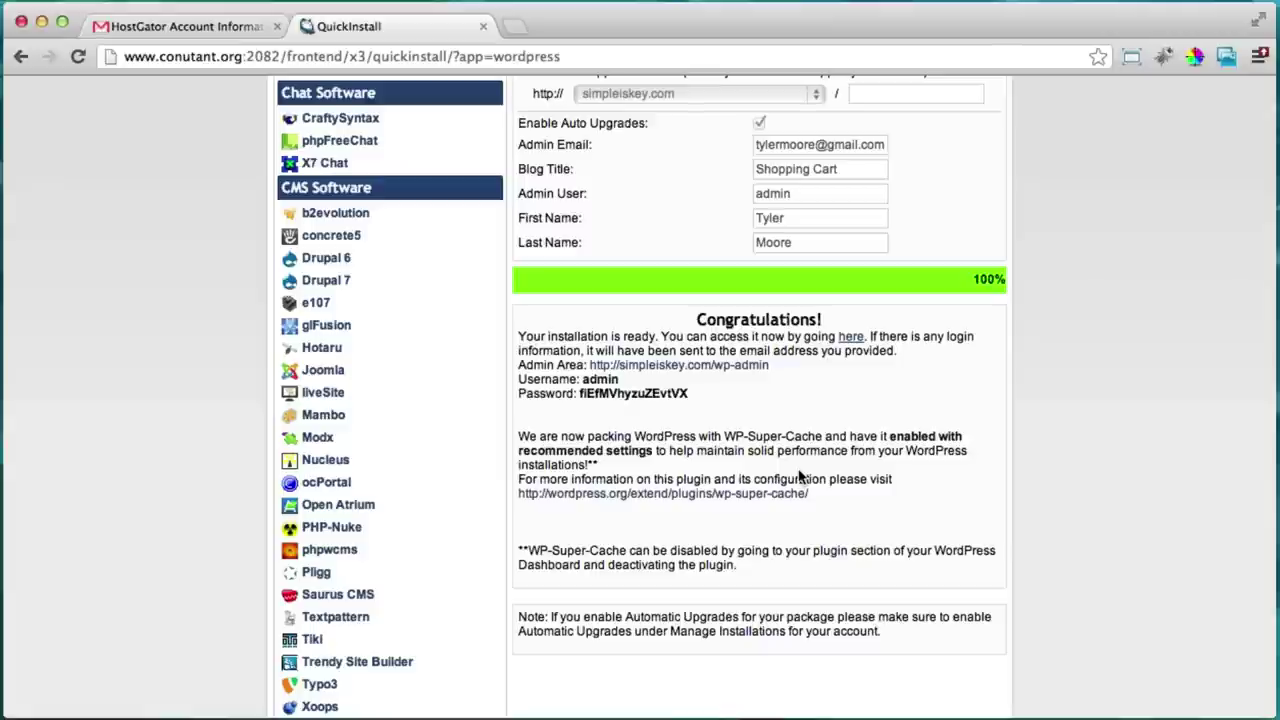
scroll(800, 478, "up", 2)
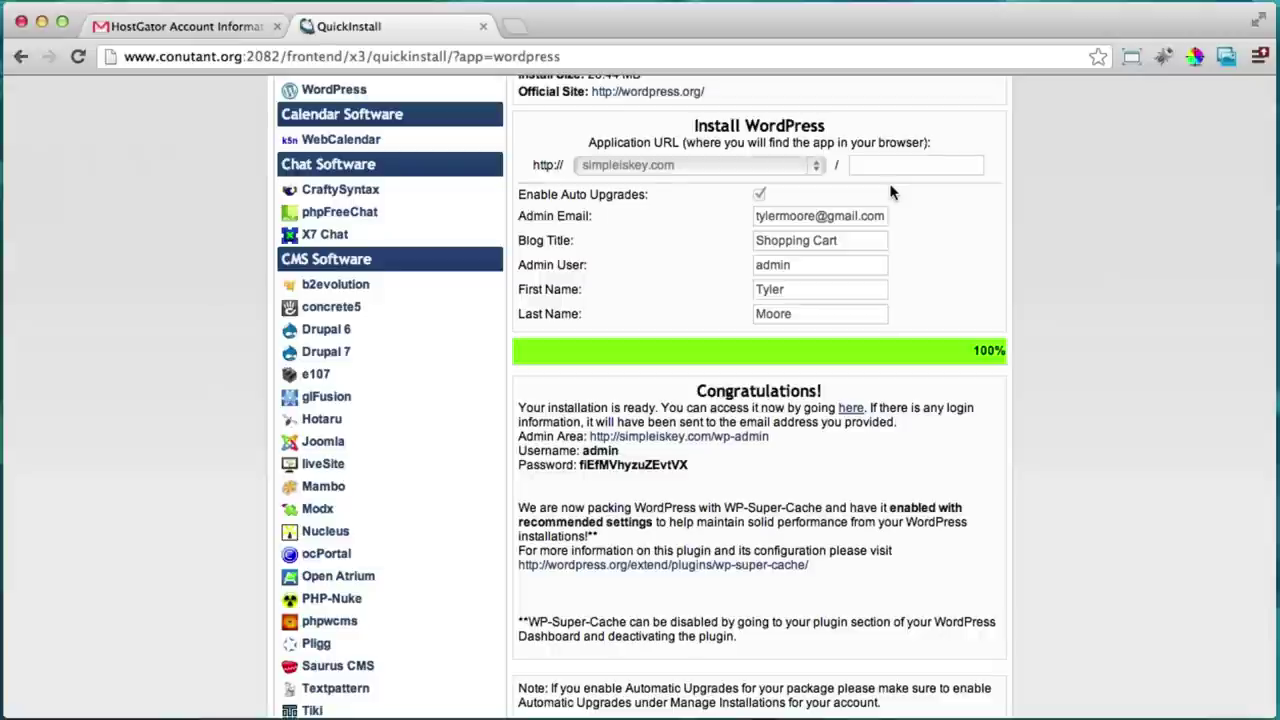
scroll(948, 205, "down", 2)
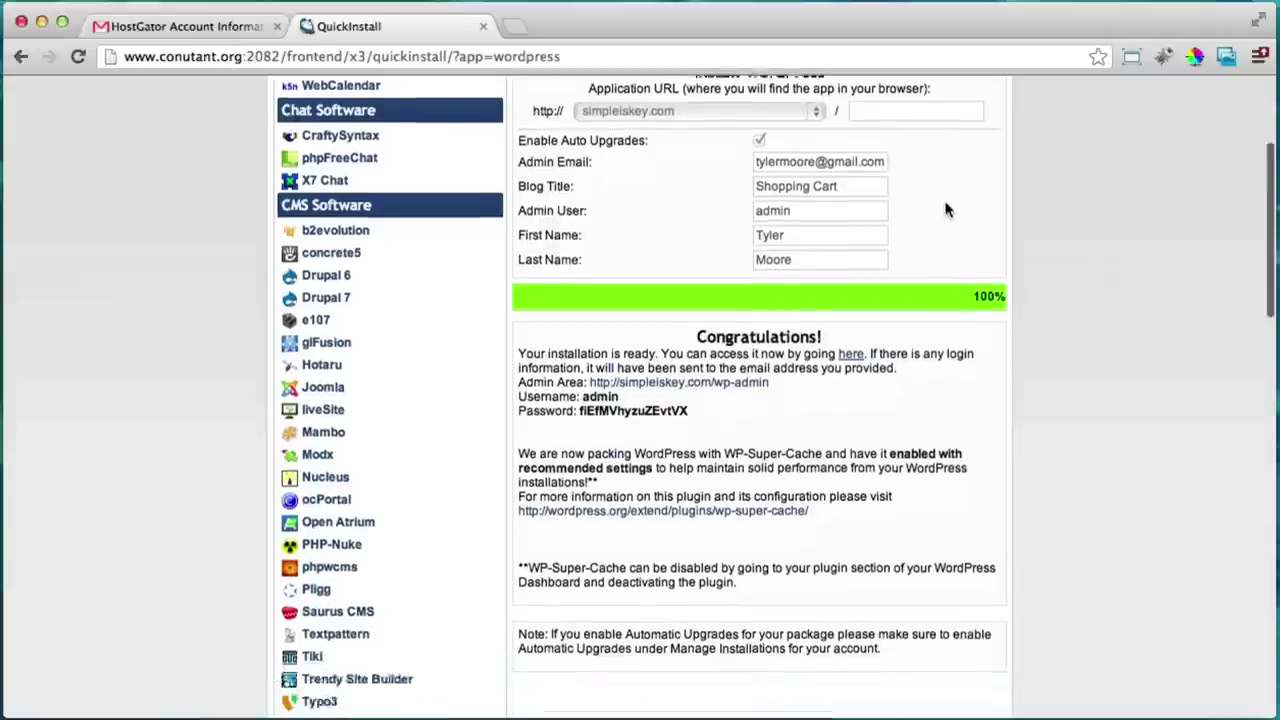
left_click(852, 346)
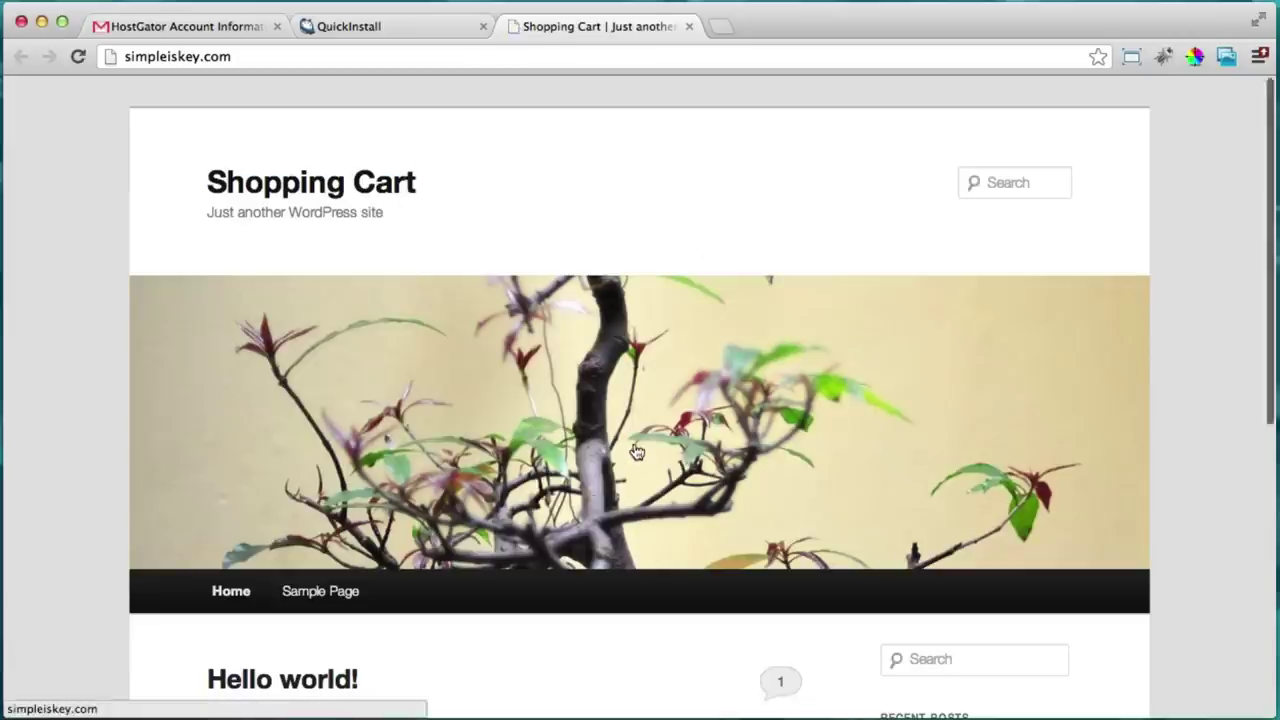
Scroll through the new Shopping Cart home page, then switch back to the TextEdit cost notes.
scroll(333, 398, "down", 3)
scroll(466, 517, "down", 3)
scroll(465, 515, "up", 5)
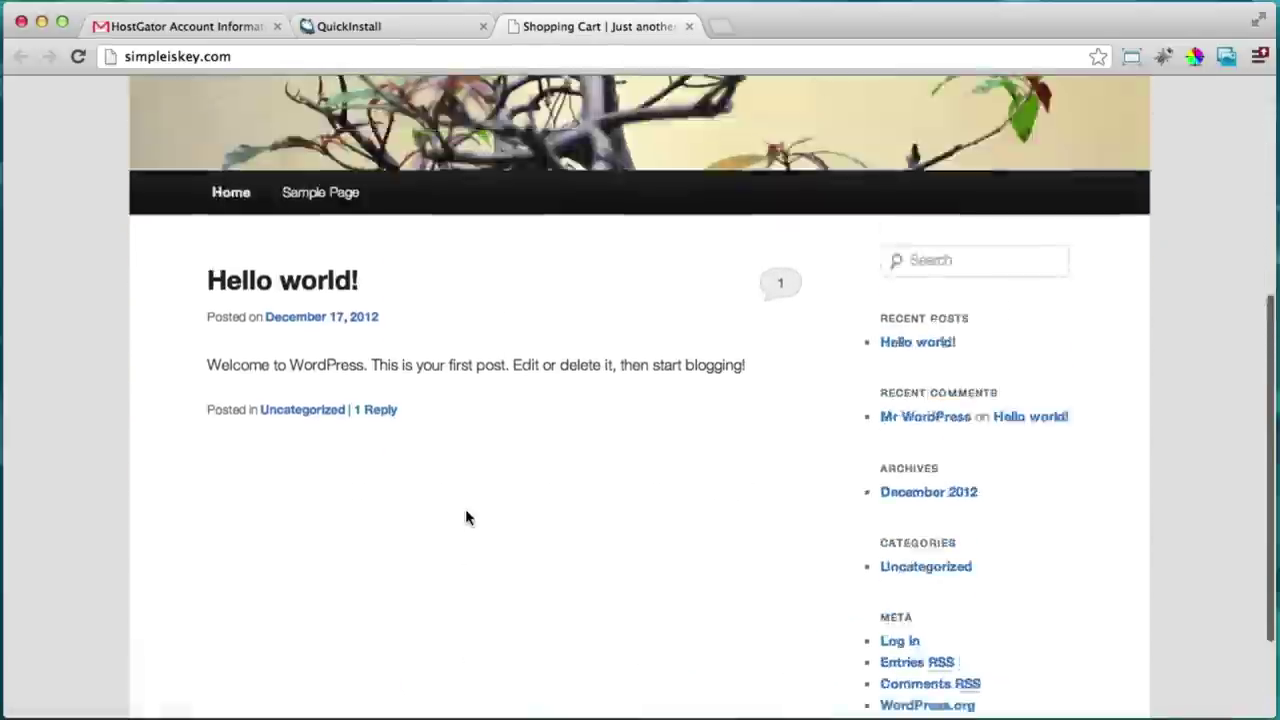
scroll(465, 517, "up", 1)
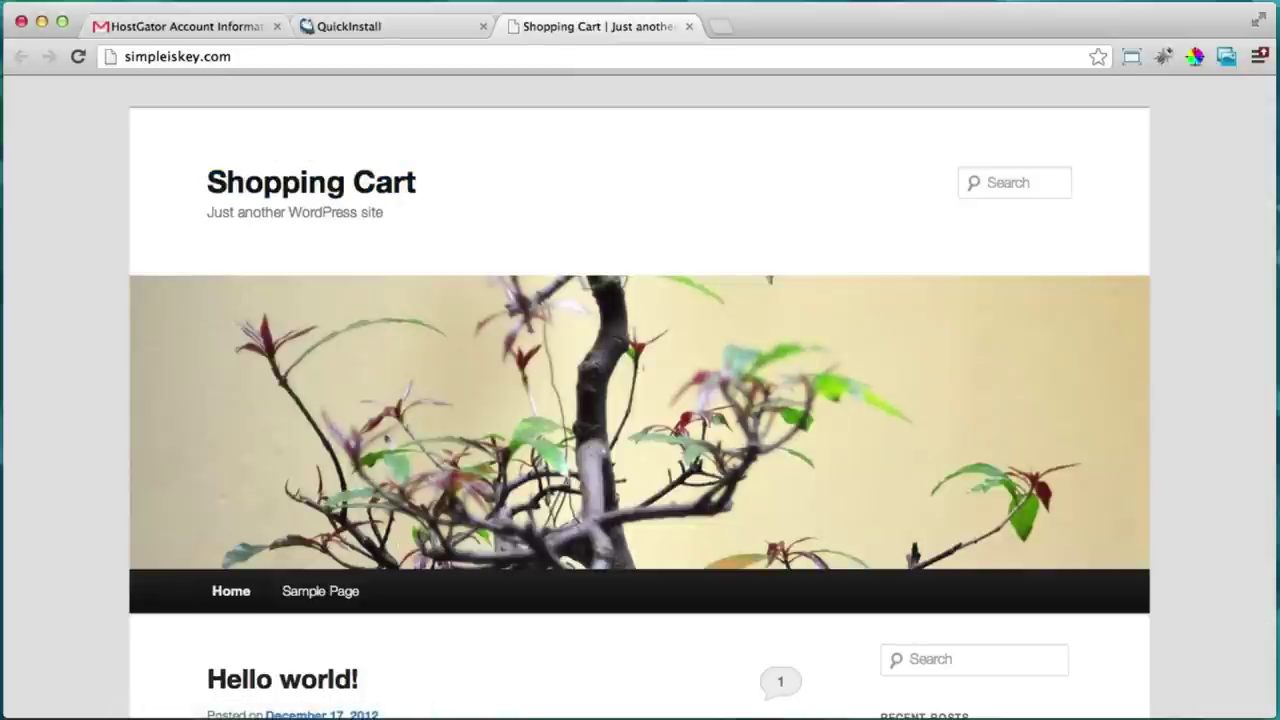
key("super+Tab")
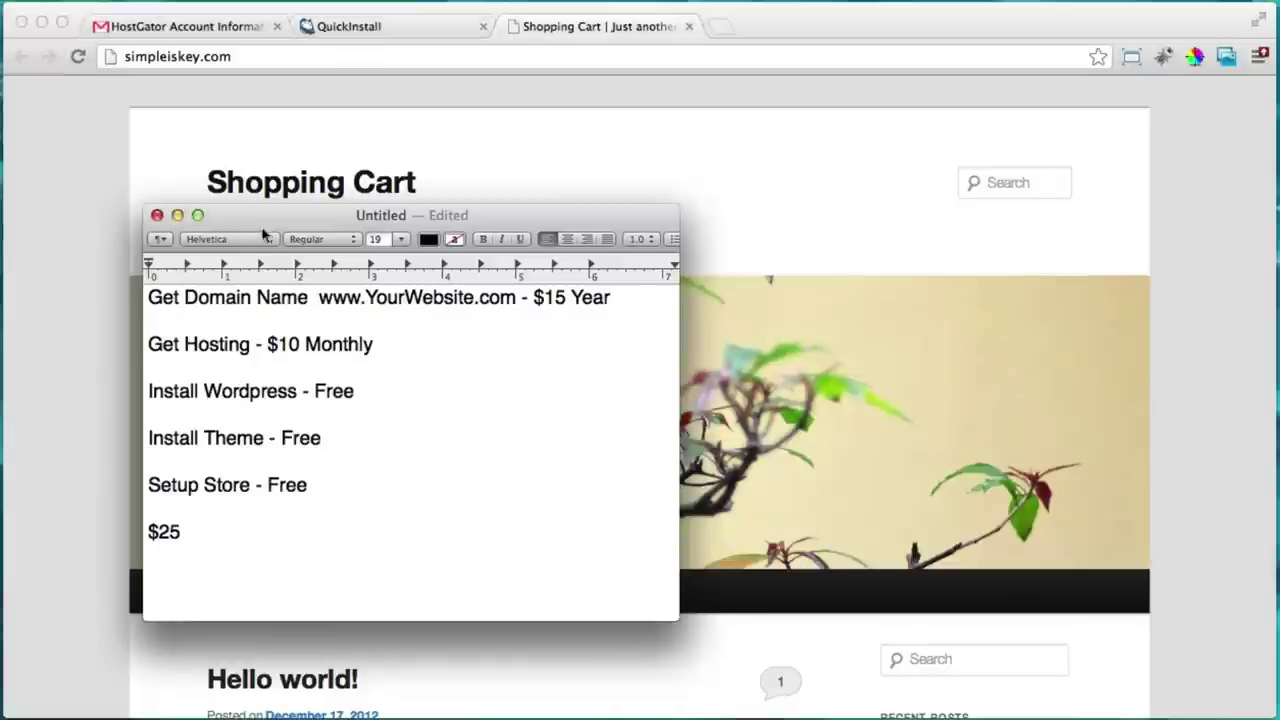
Check the hosting, theme and store setup cost lines, then minimize the TextEdit notes.
left_click_drag(149, 344, 343, 344)
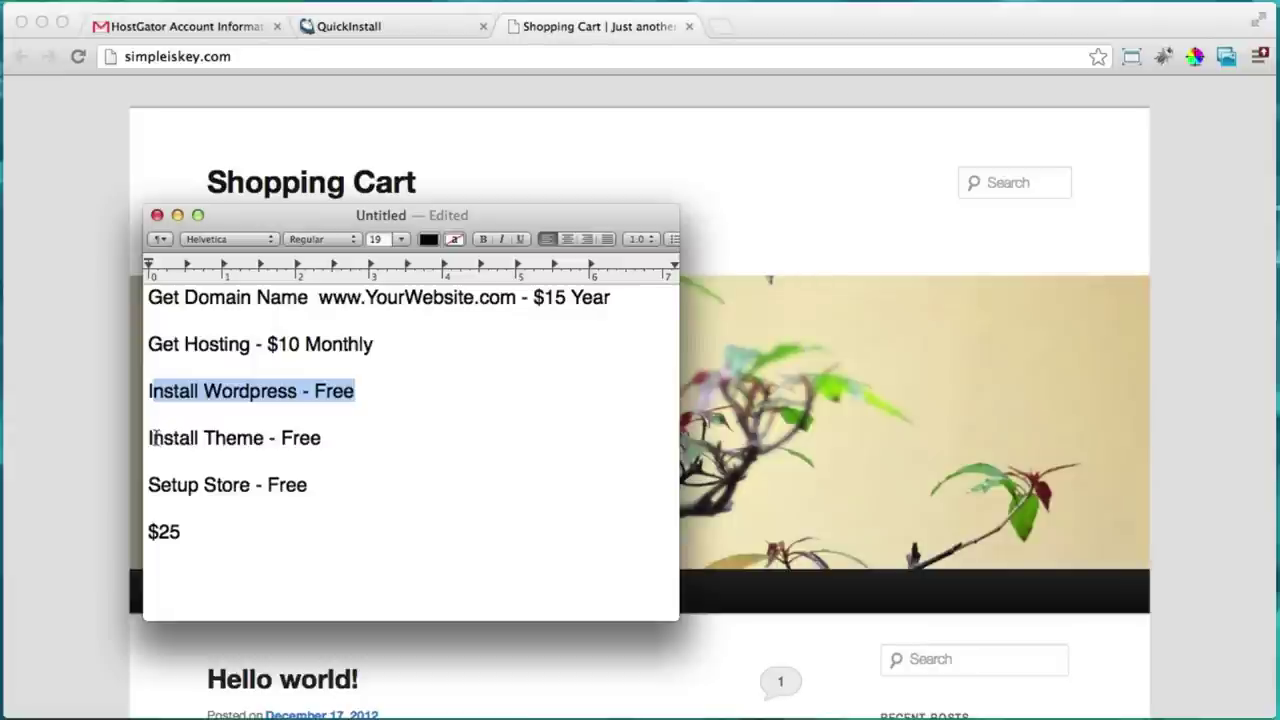
left_click_drag(150, 438, 323, 484)
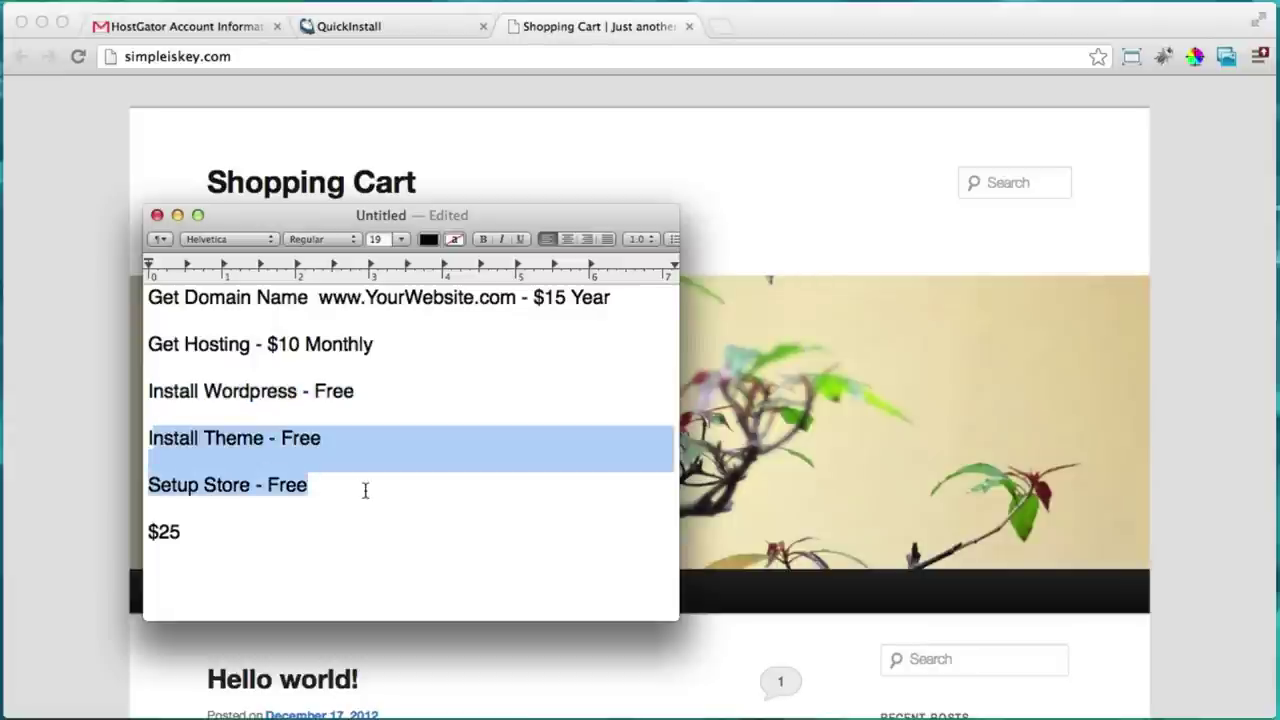
left_click(361, 490)
left_click(178, 216)
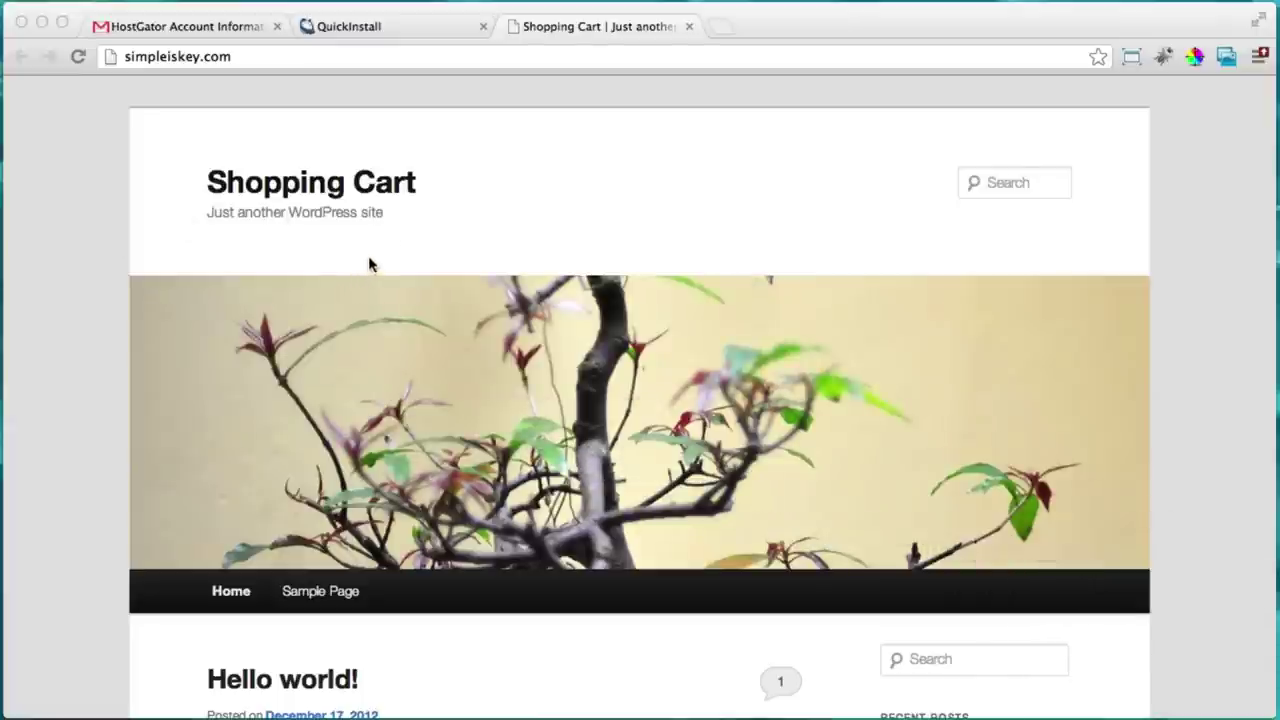
scroll(368, 264, "down", 5)
scroll(368, 263, "down", 1)
scroll(370, 263, "up", 3)
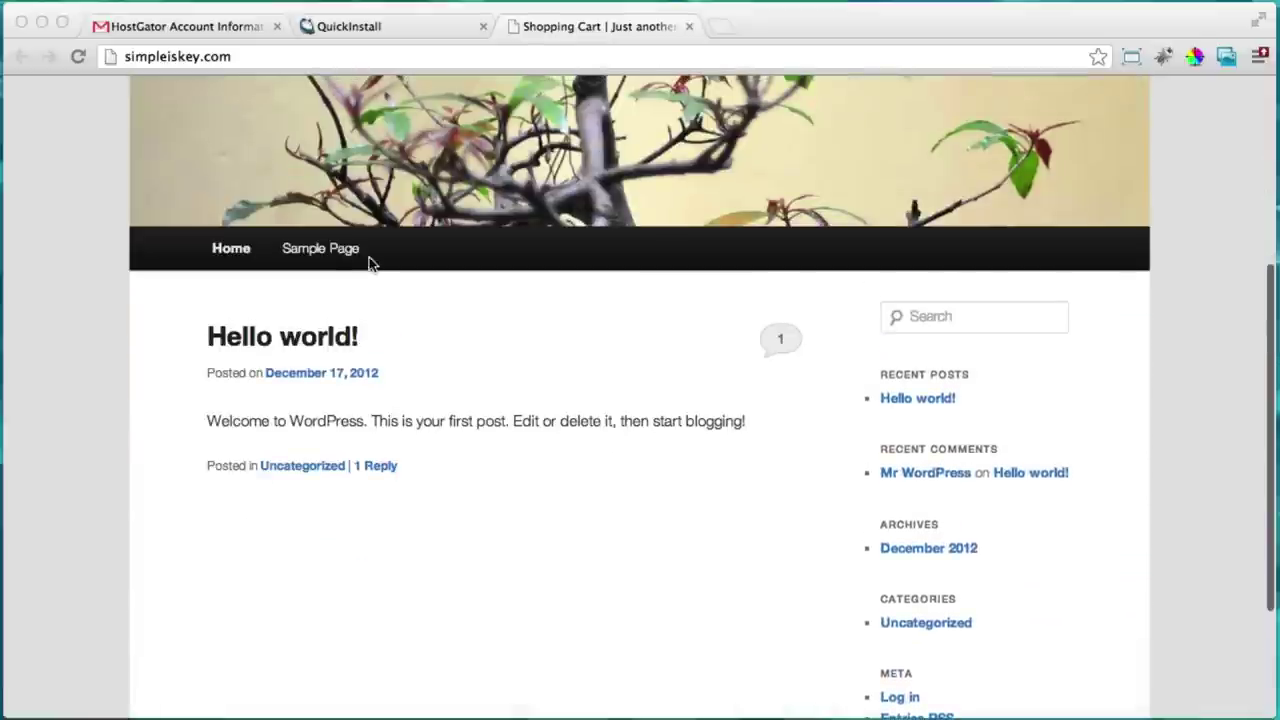
left_click(318, 251)
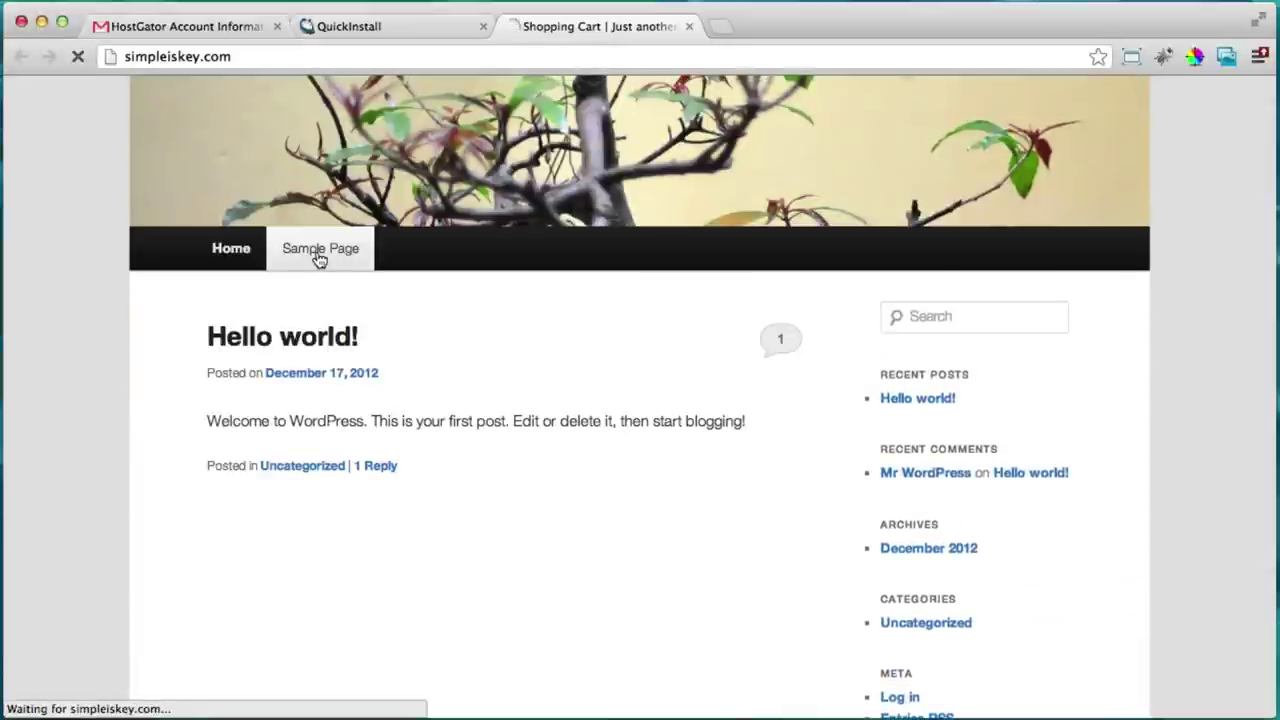
scroll(513, 301, "down", 10)
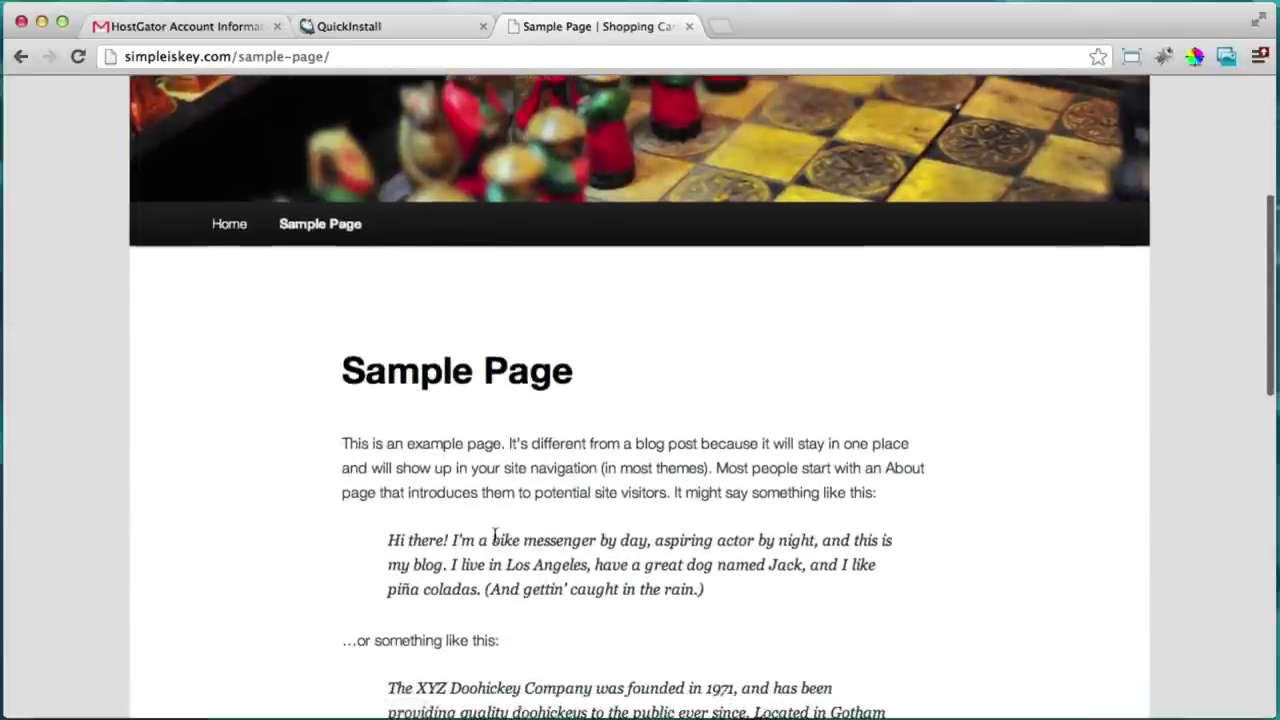
scroll(540, 435, "down", 3)
scroll(540, 430, "up", 15)
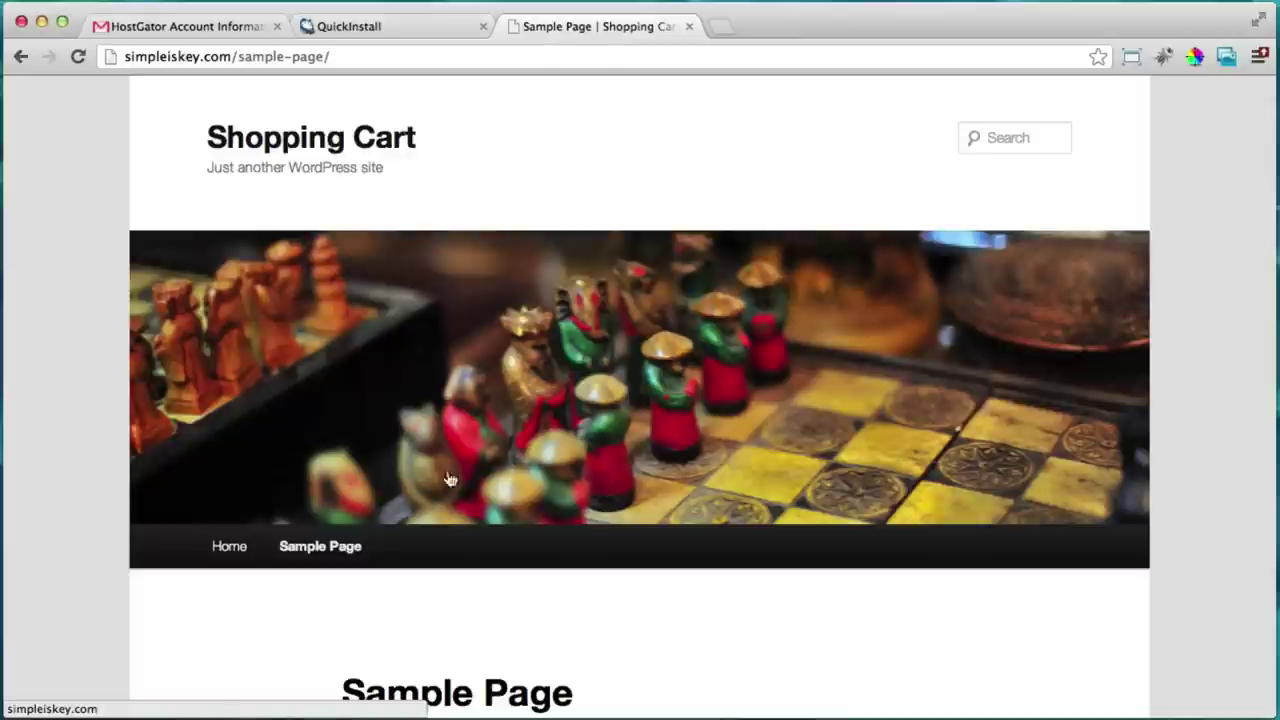
left_click(290, 145)
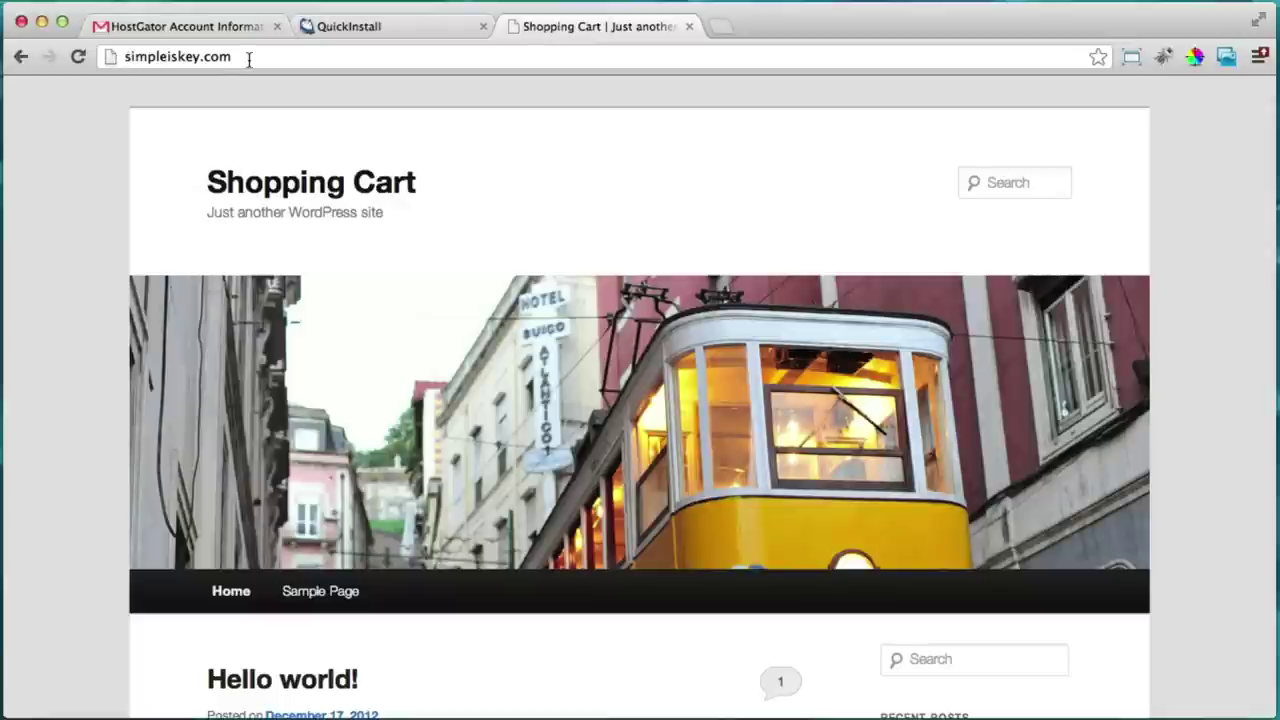
Go to simpleiskey.com/wp-admin to reach the WordPress login page.
left_click(251, 57)
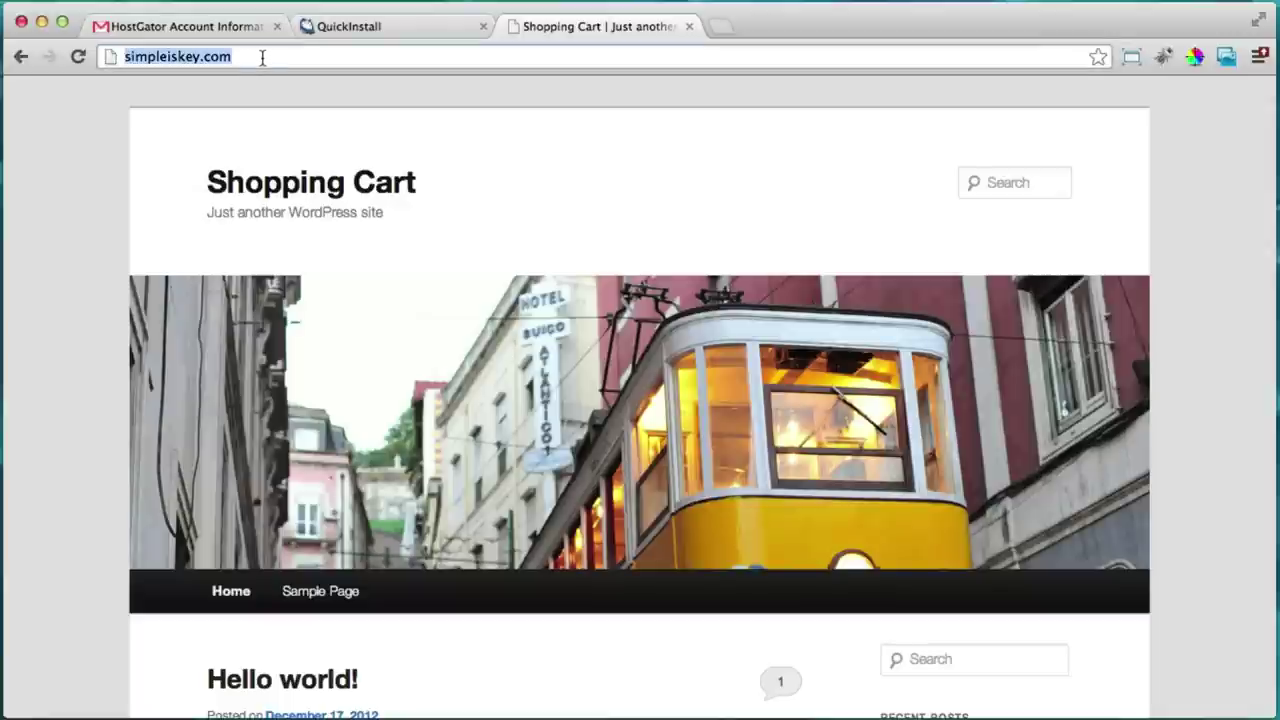
left_click(272, 58)
type("/")
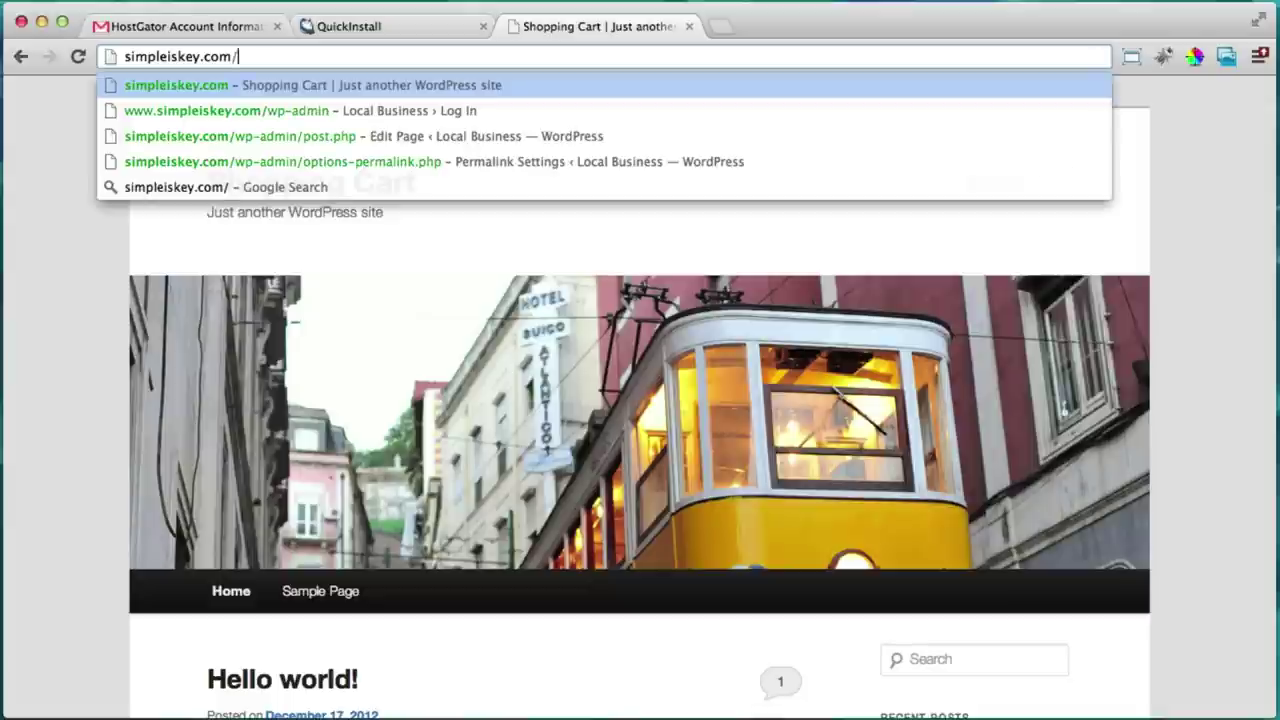
type("wp")
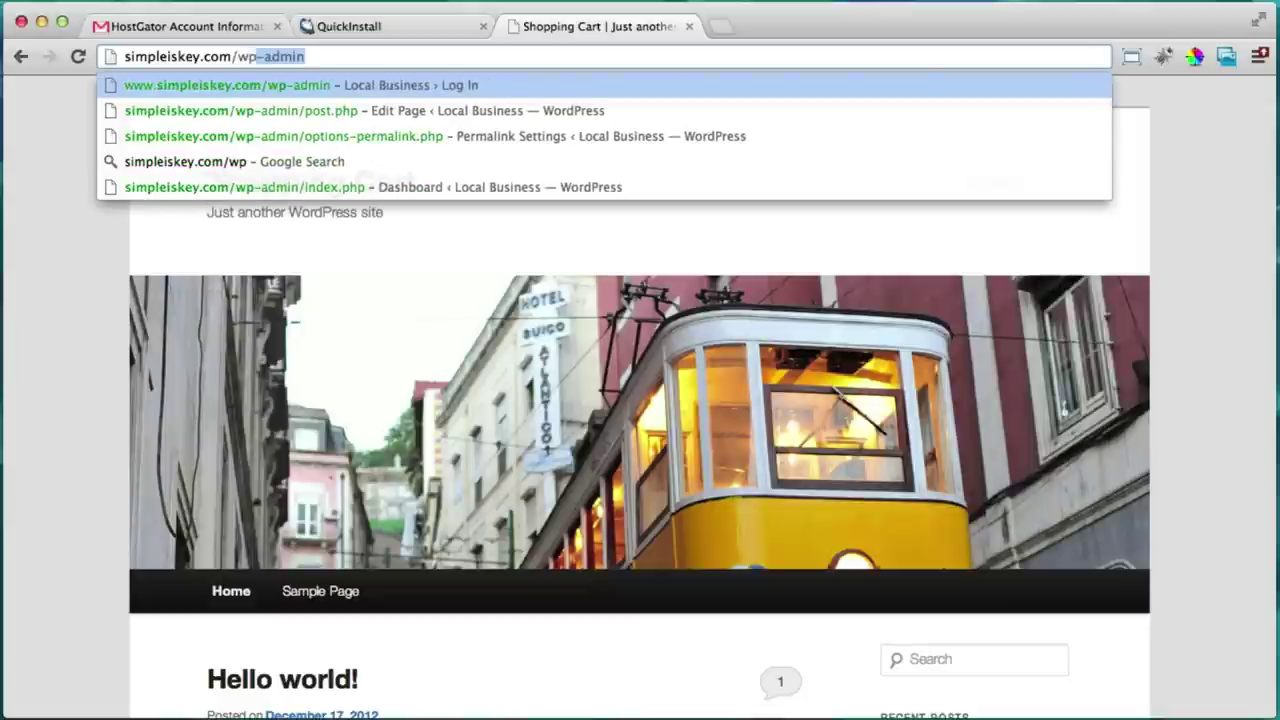
type("-adm")
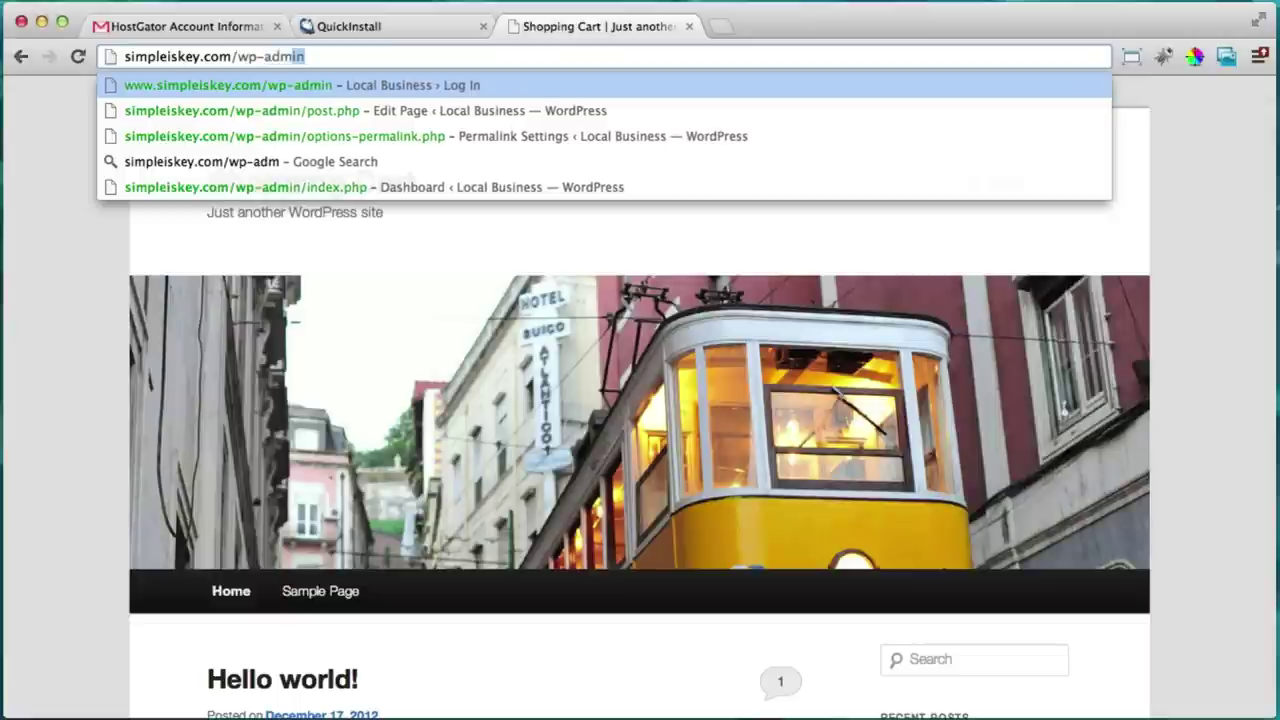
type("in")
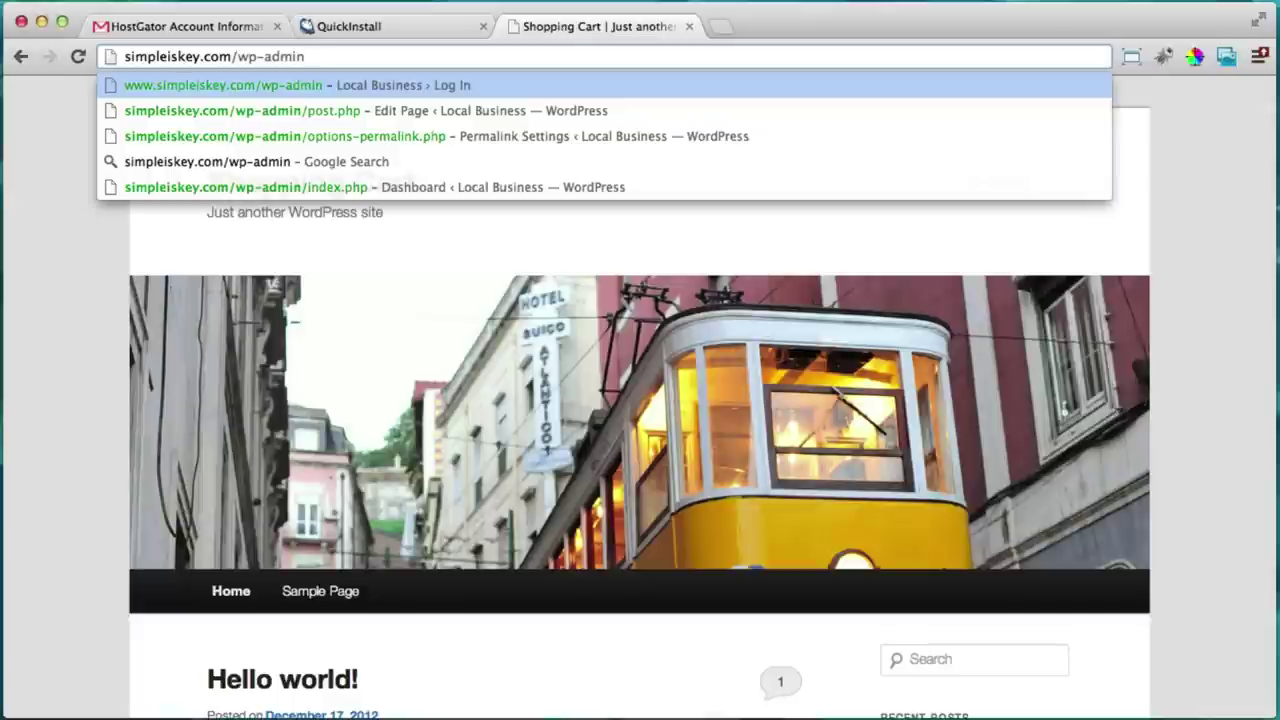
key("Return")
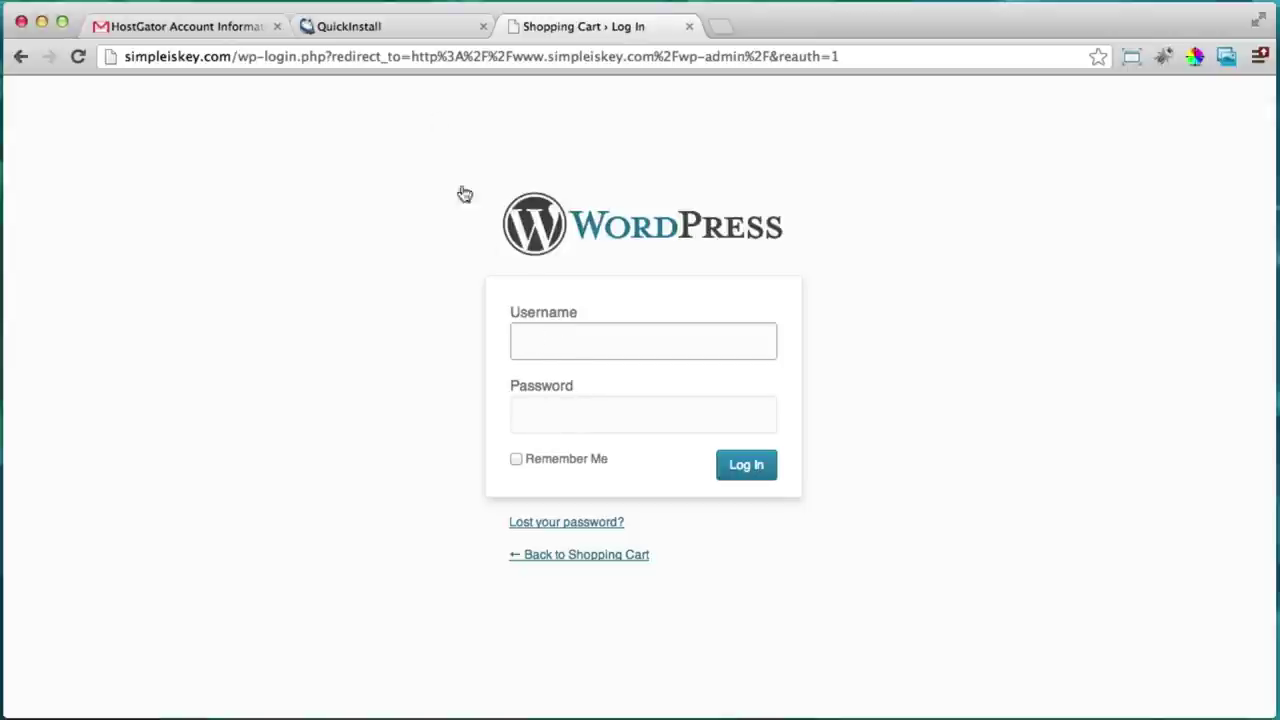
Copy the generated password from the install page and log in as 'admin' with it.
left_click(410, 33)
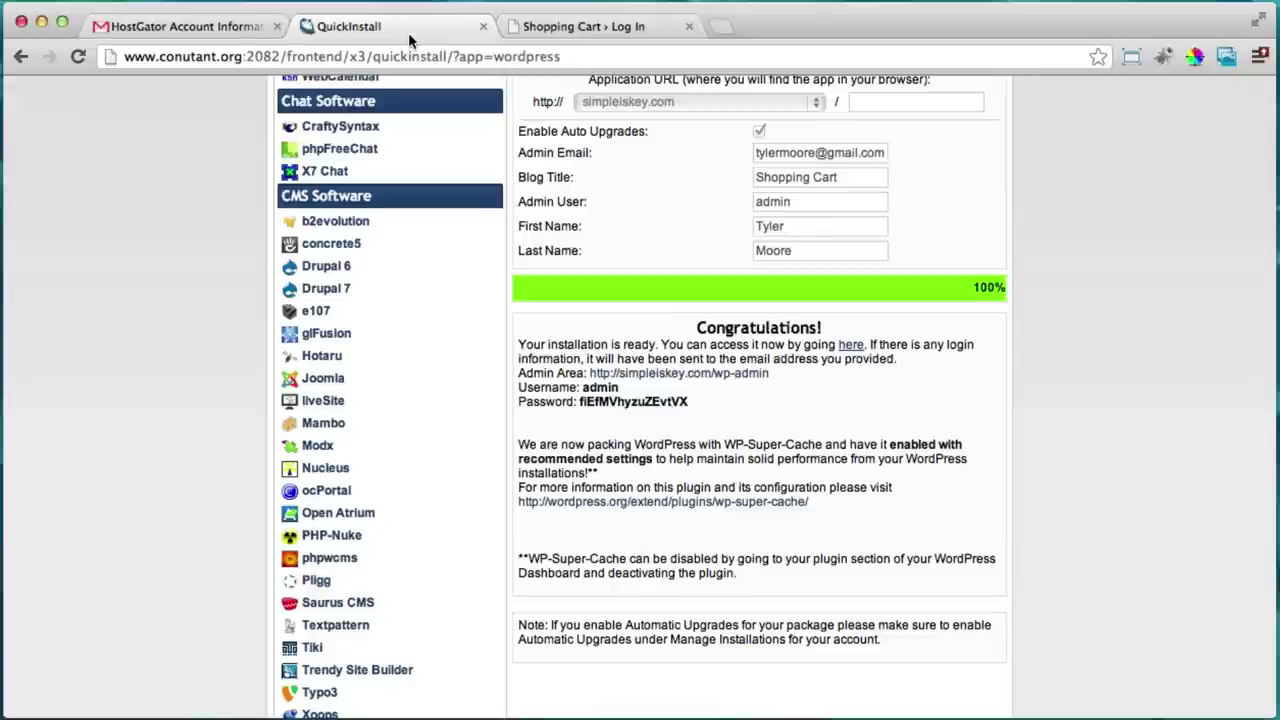
double_click(605, 402)
right_click(606, 405)
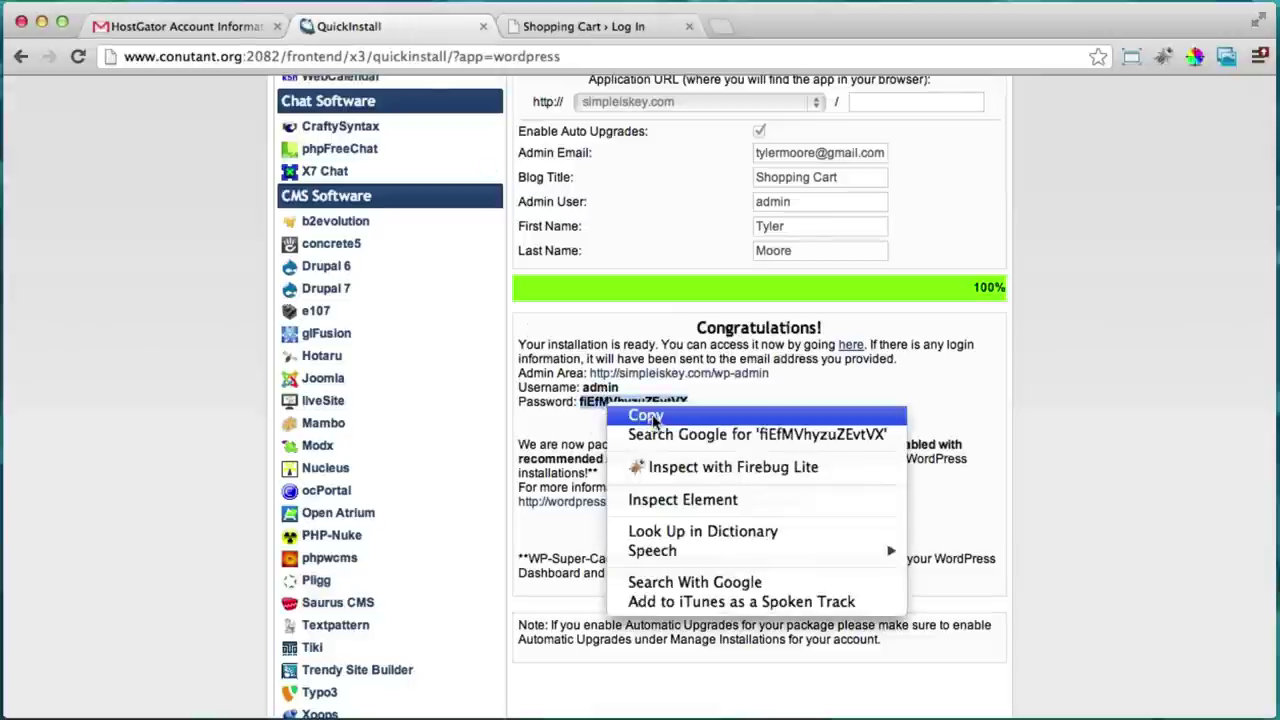
left_click(658, 418)
left_click(560, 30)
left_click(541, 347)
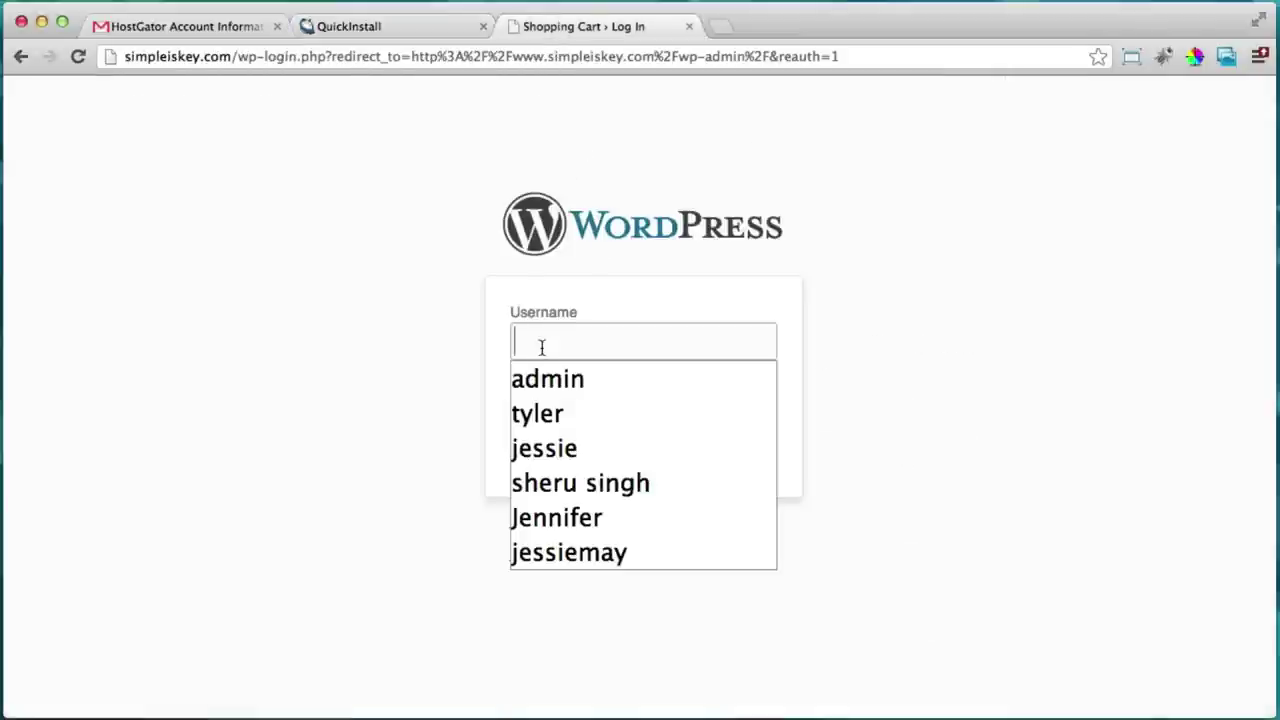
type("admin")
key("Tab")
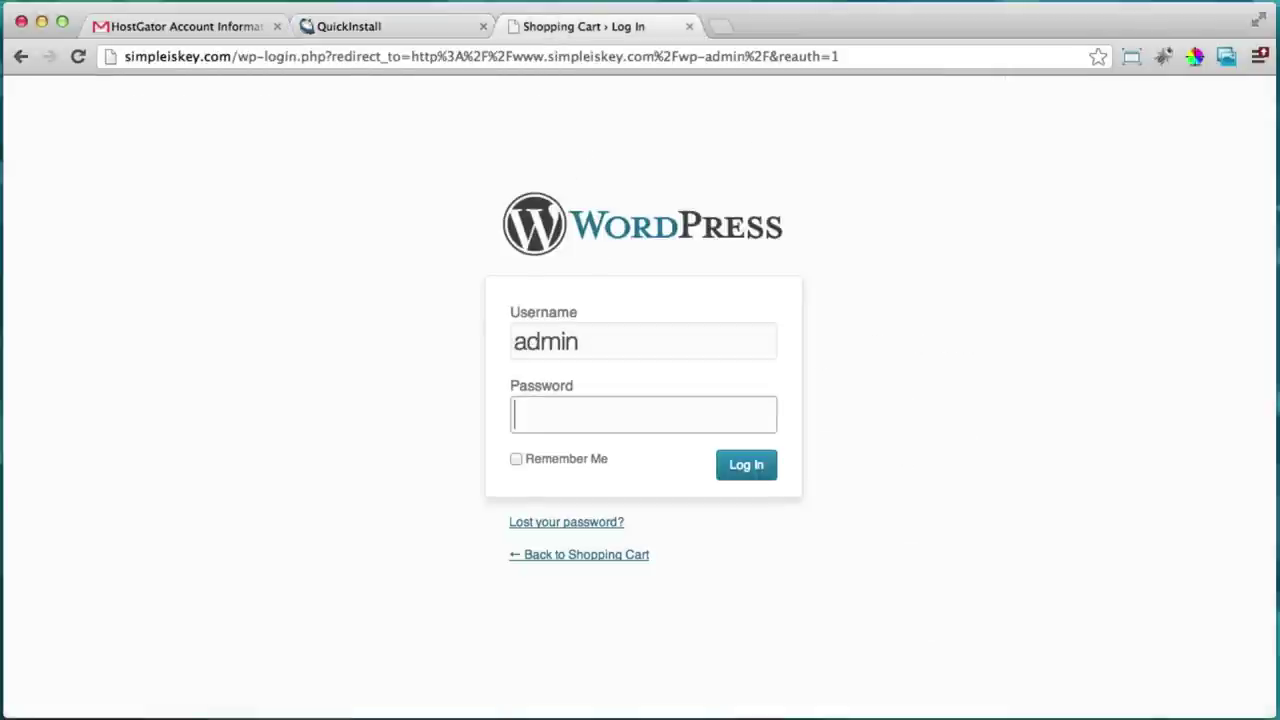
right_click(544, 416)
left_click(602, 508)
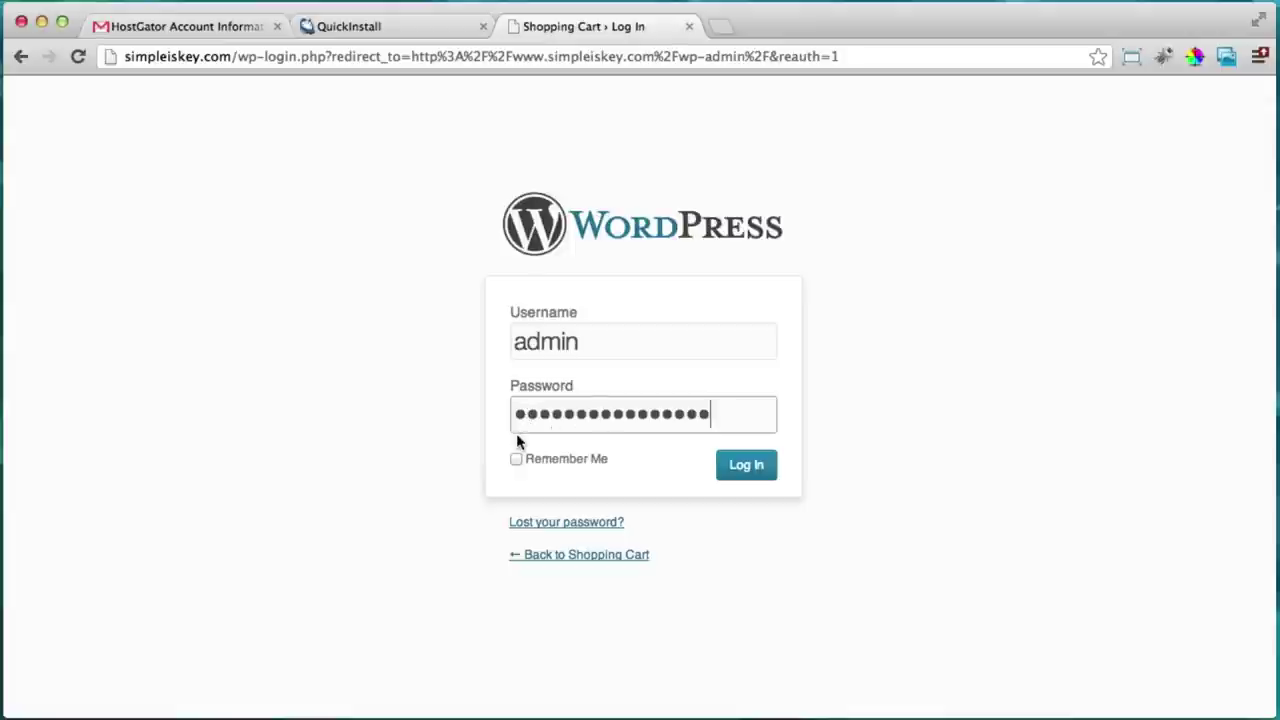
left_click(755, 475)
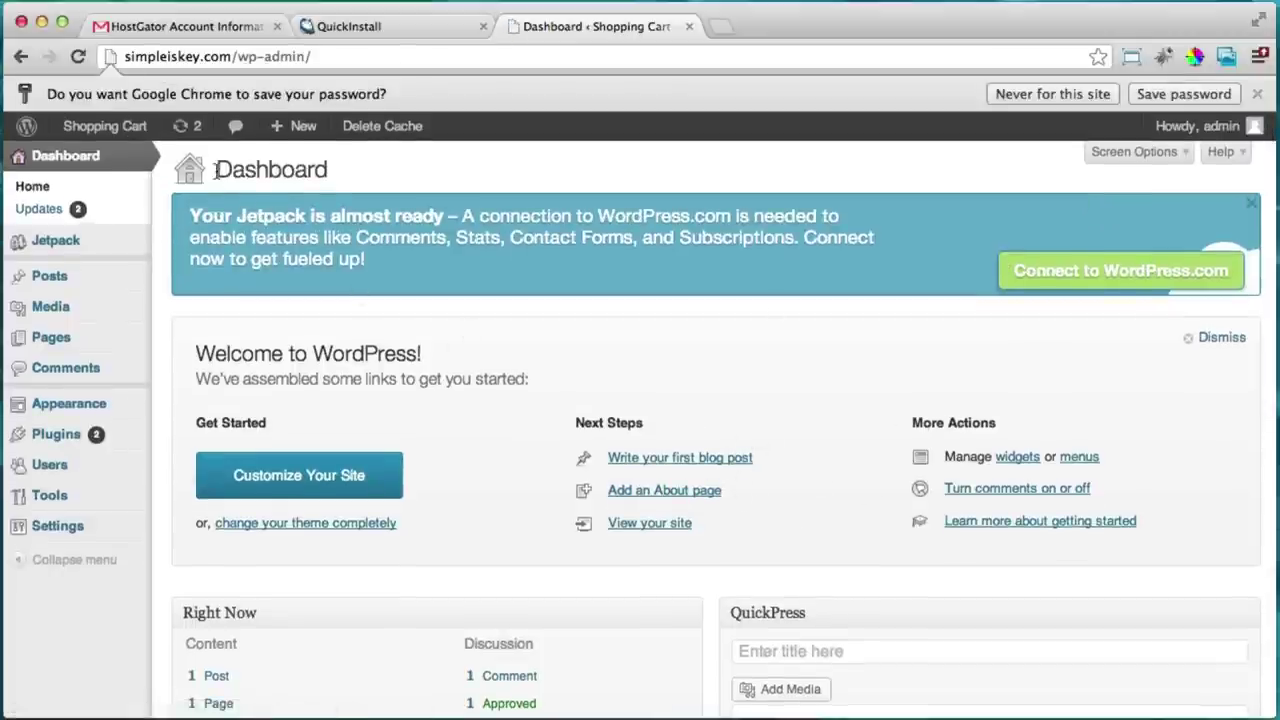
Recheck the generated password on the install page, then open the Users list from the Dashboard.
left_click_drag(216, 170, 363, 171)
left_click(335, 175)
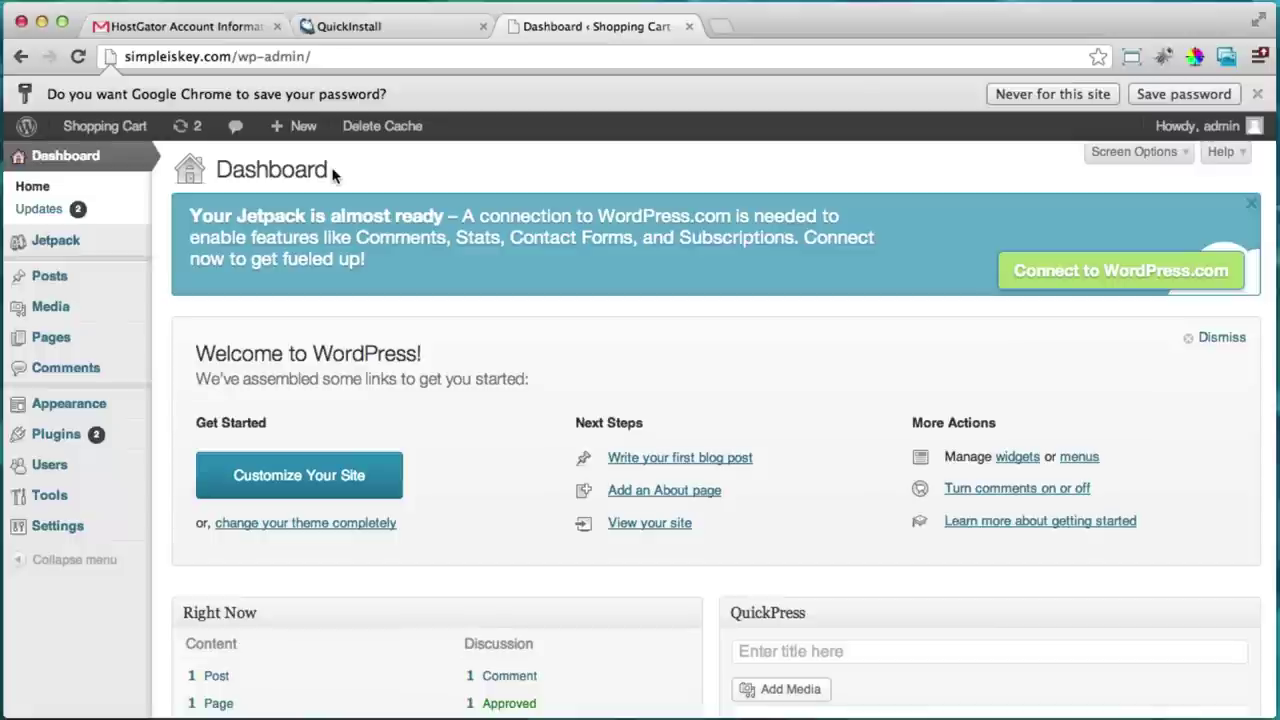
left_click(414, 26)
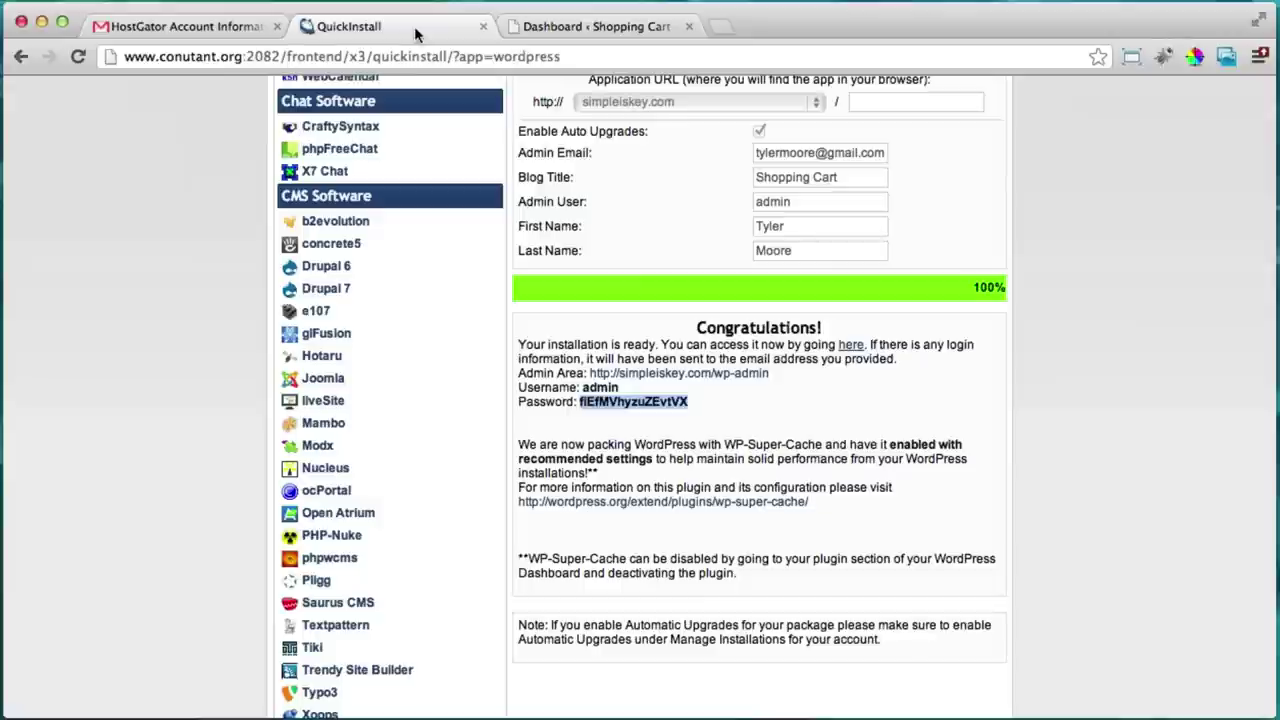
left_click(590, 26)
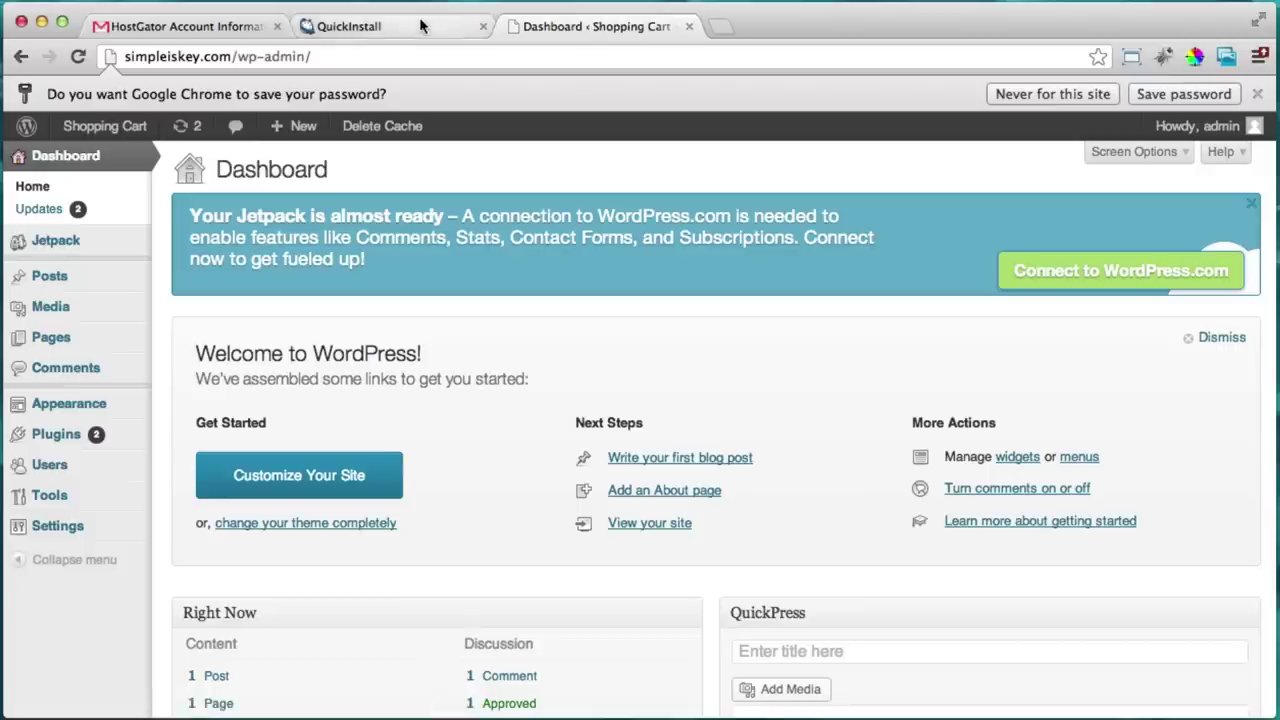
left_click(424, 26)
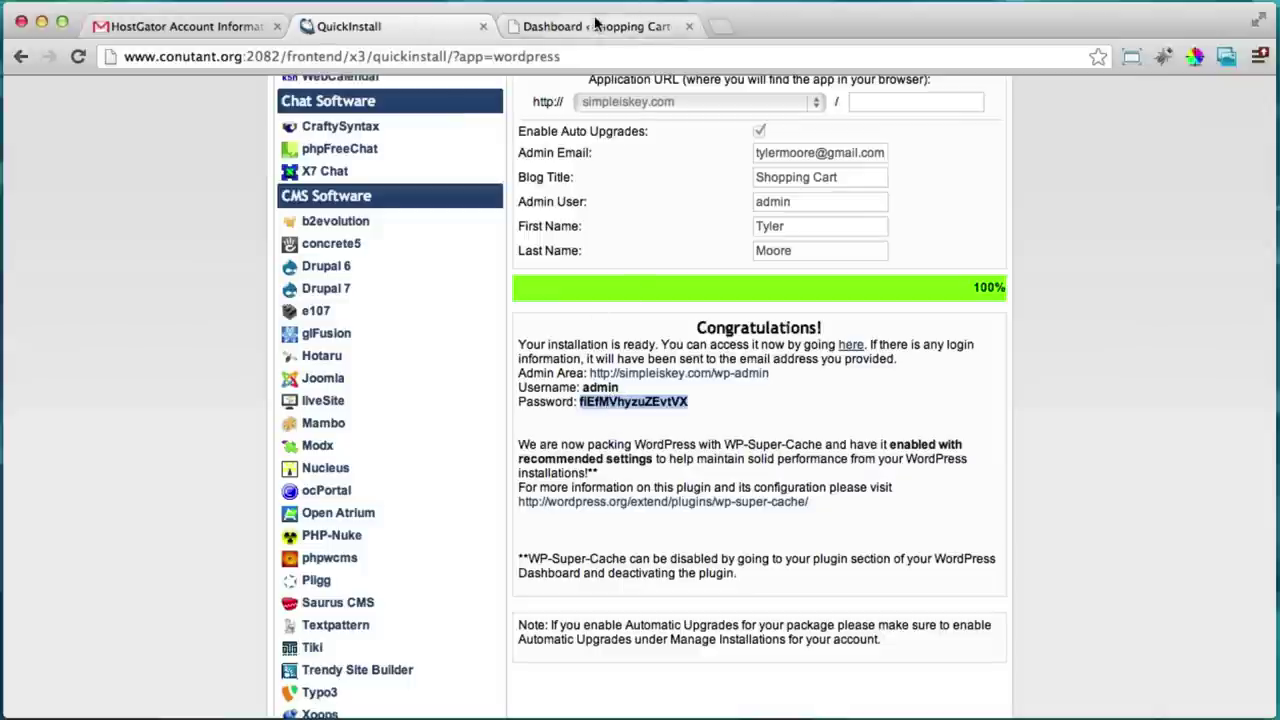
left_click(548, 26)
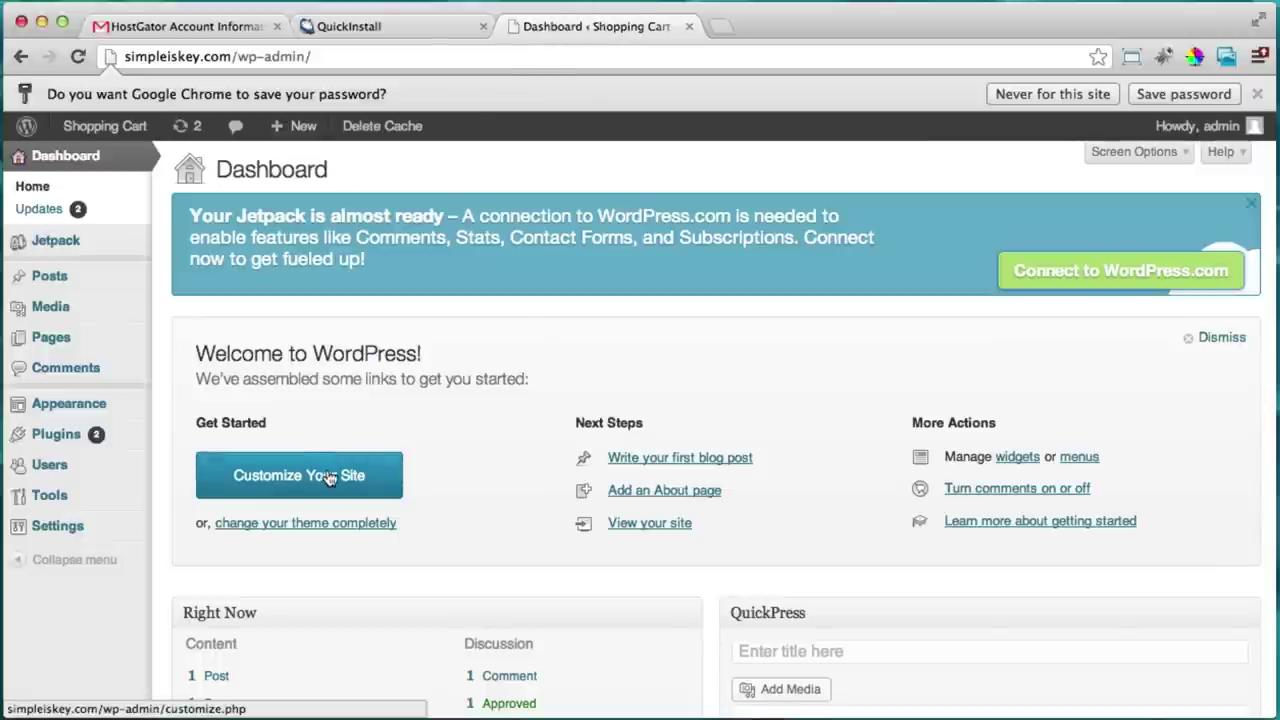
left_click(58, 467)
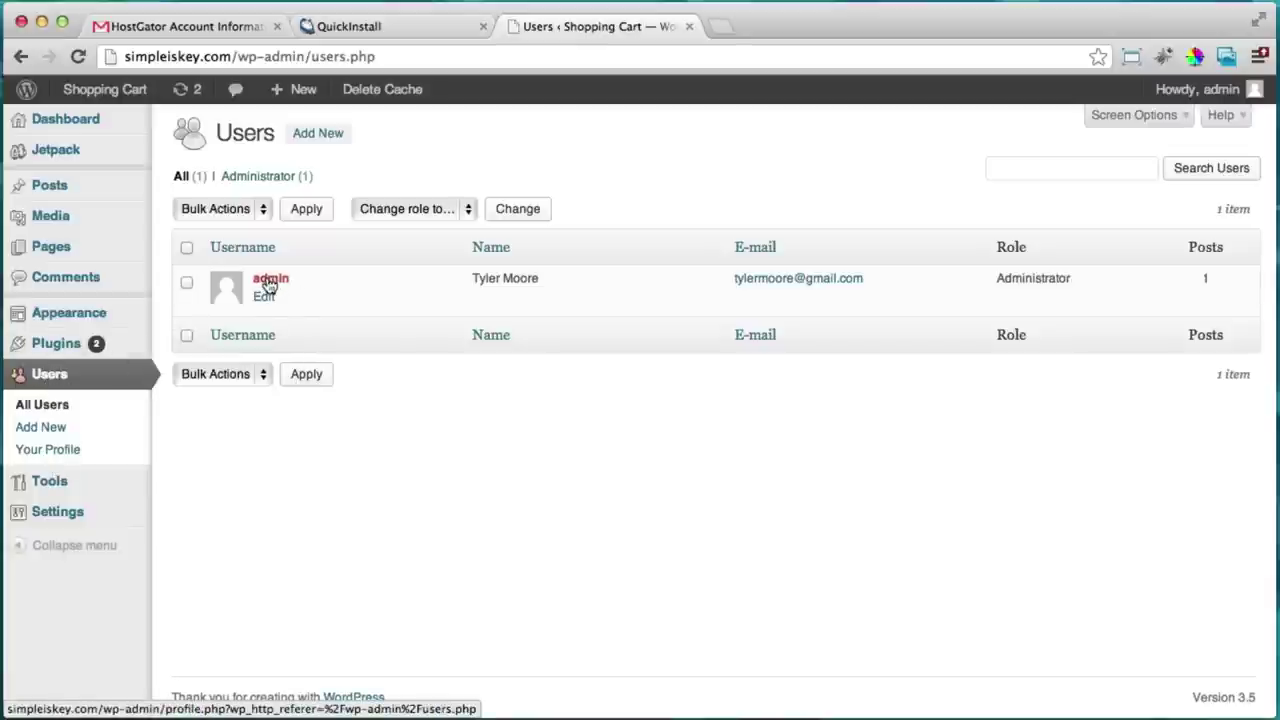
On the admin profile, enter and repeat a new strong password, then update the profile.
left_click(269, 283)
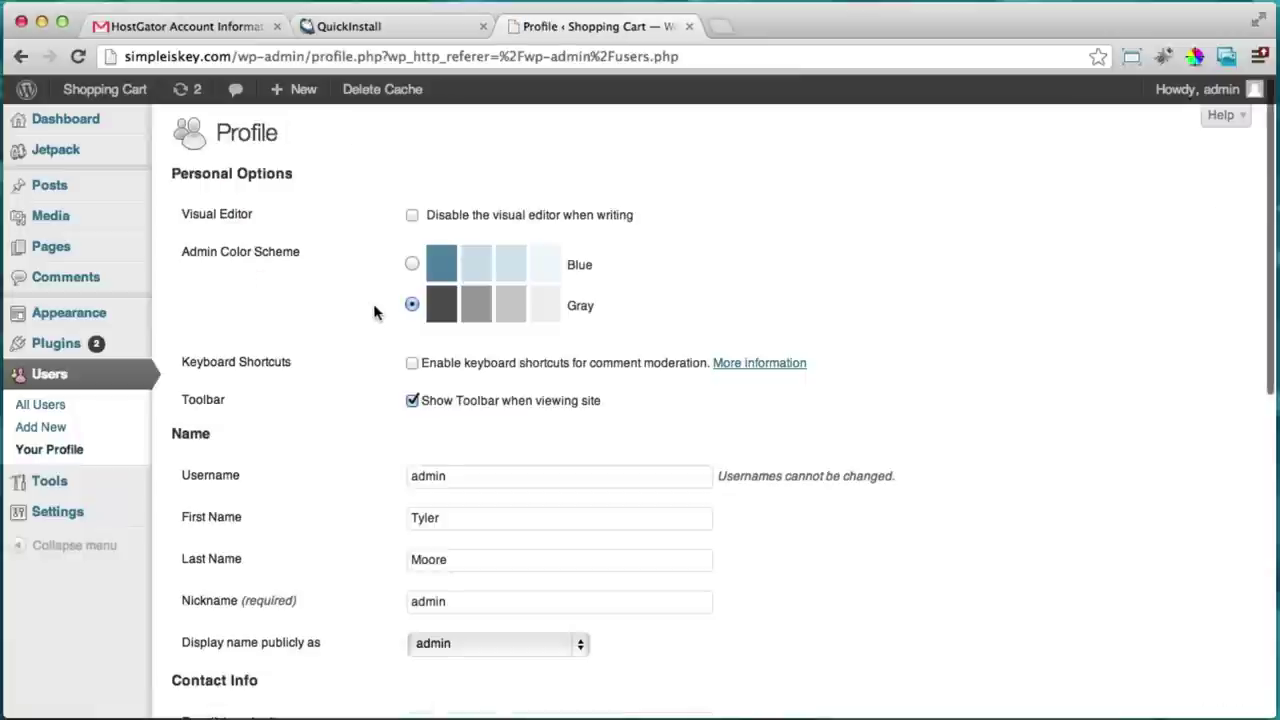
scroll(362, 310, "down", 8)
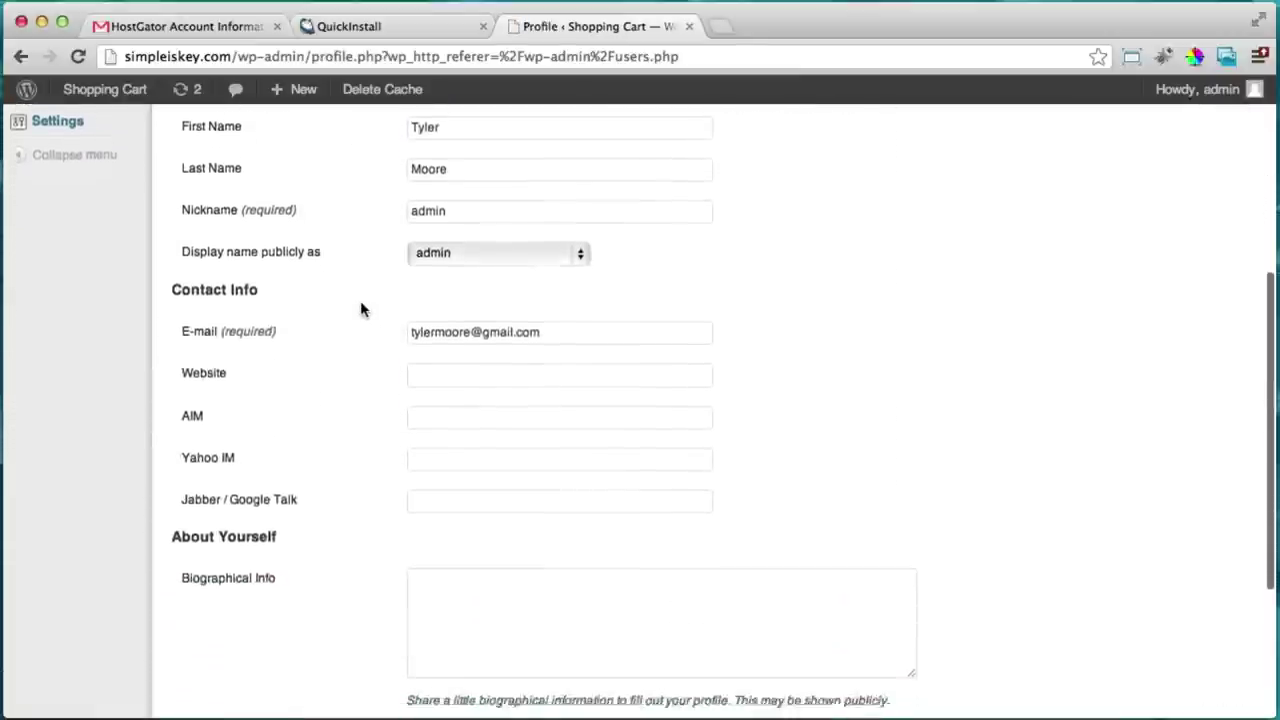
scroll(360, 300, "down", 5)
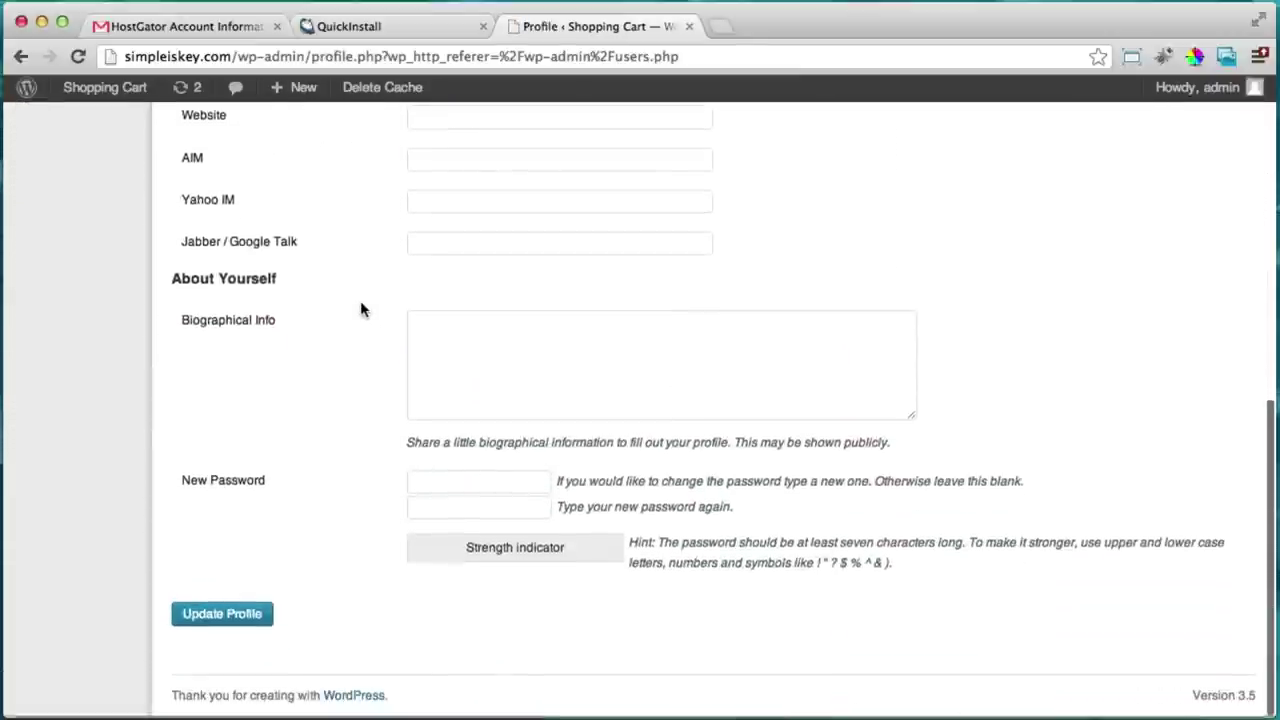
left_click(447, 484)
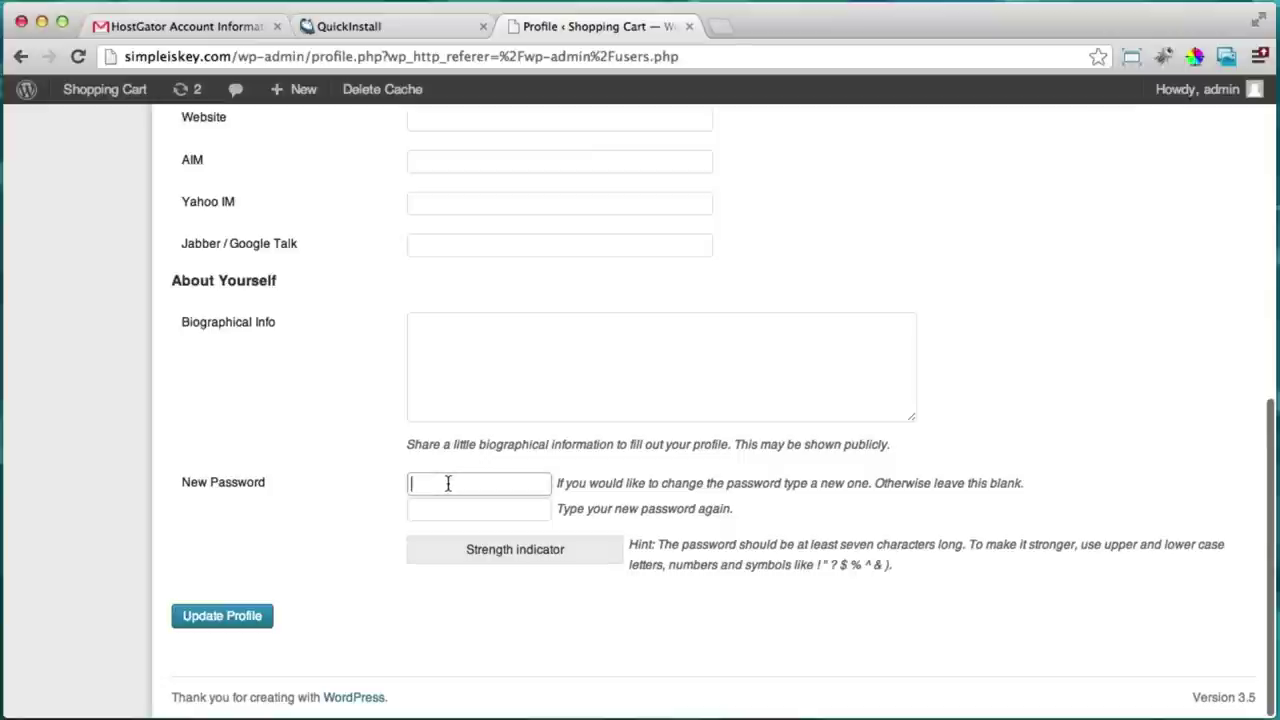
type("•••••••••••")
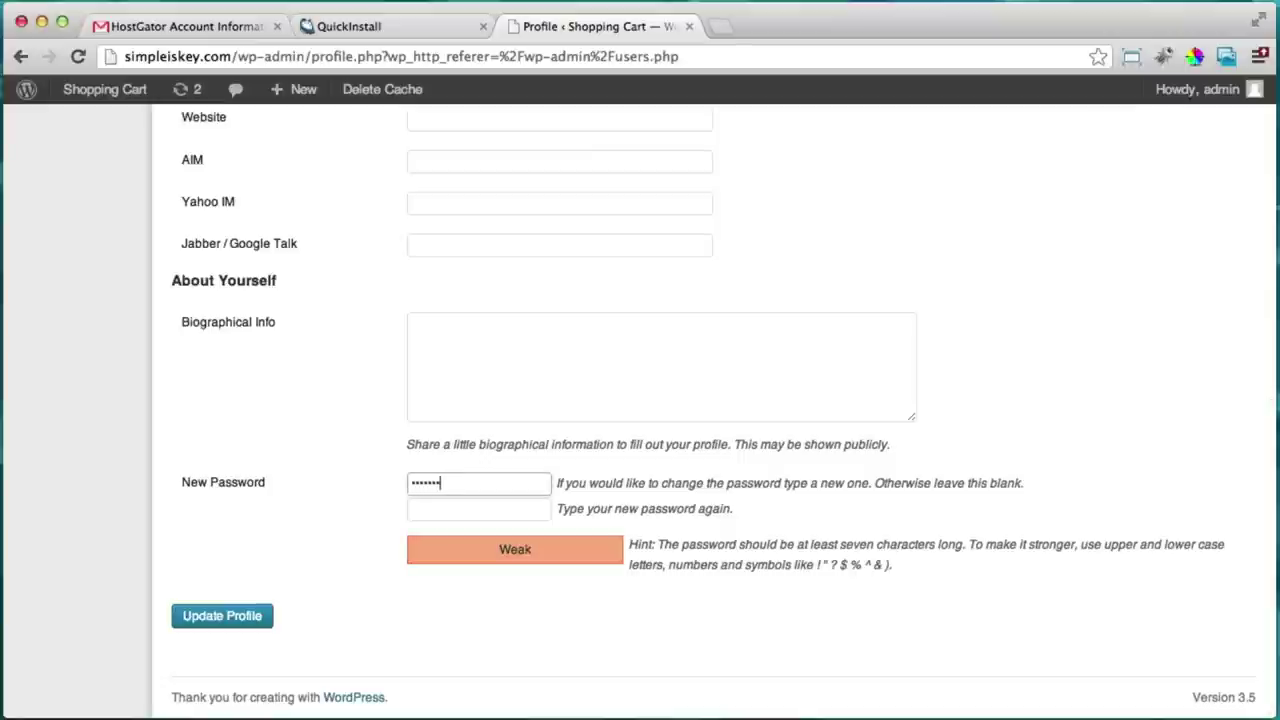
key("Tab")
type("•••••••••••")
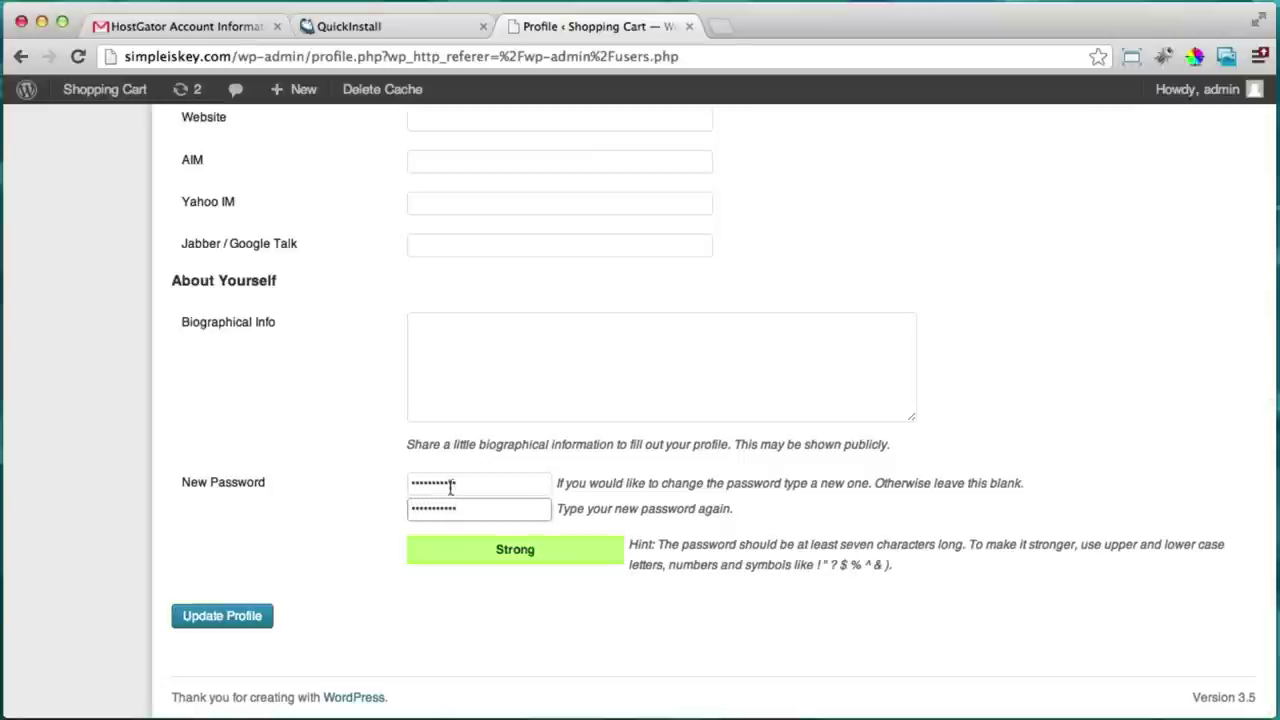
left_click(213, 619)
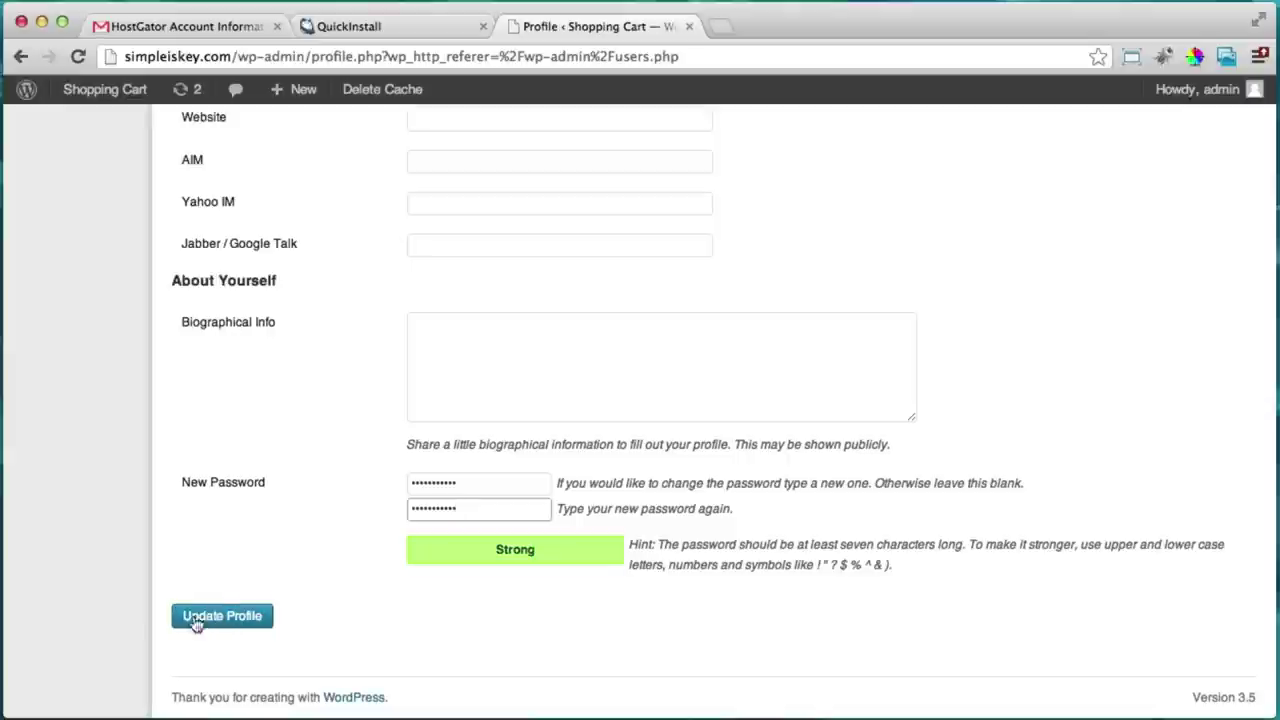
left_click(221, 622)
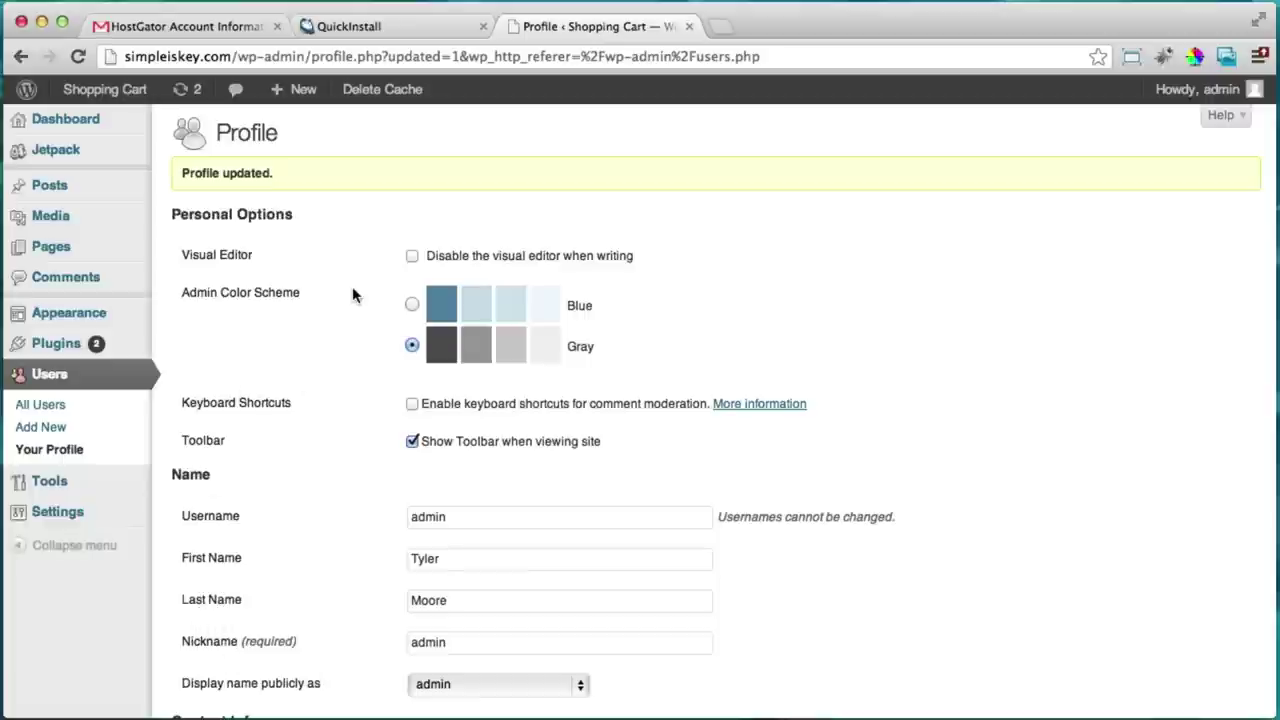
Close the QuickInstall and HostGator tabs, return to the Dashboard, and open Settings > Permalinks.
left_click(483, 27)
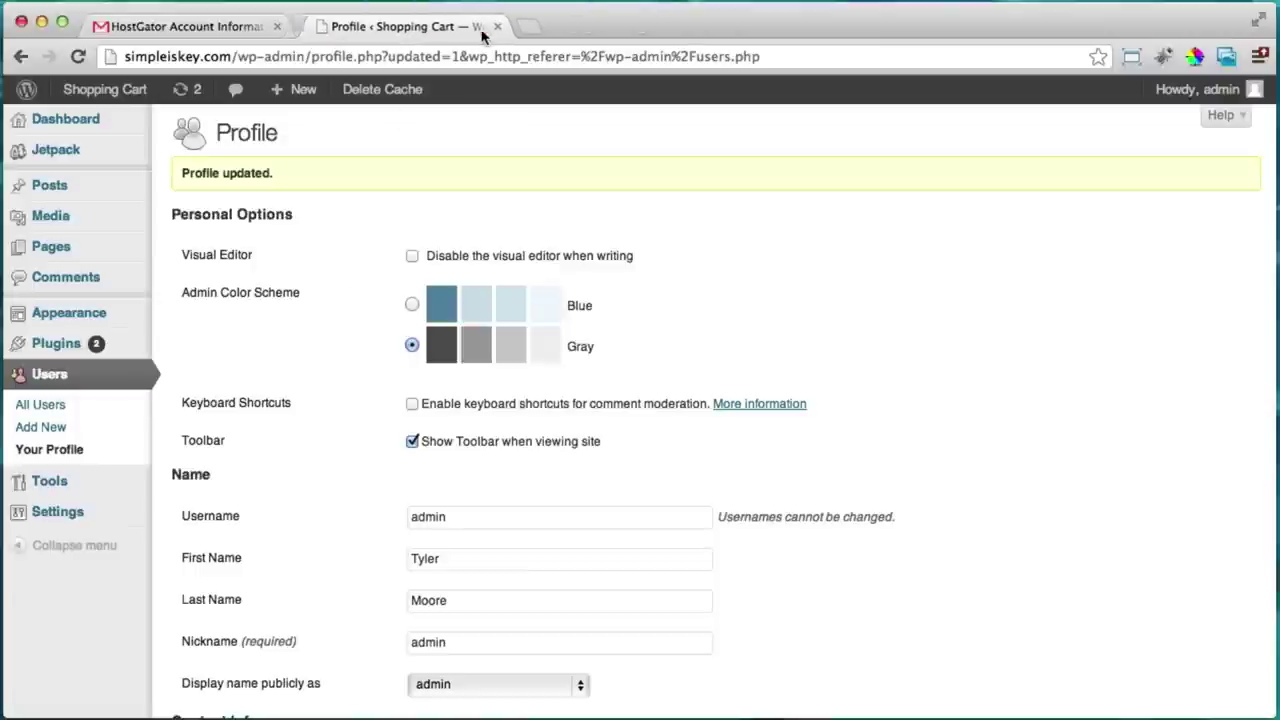
left_click(276, 27)
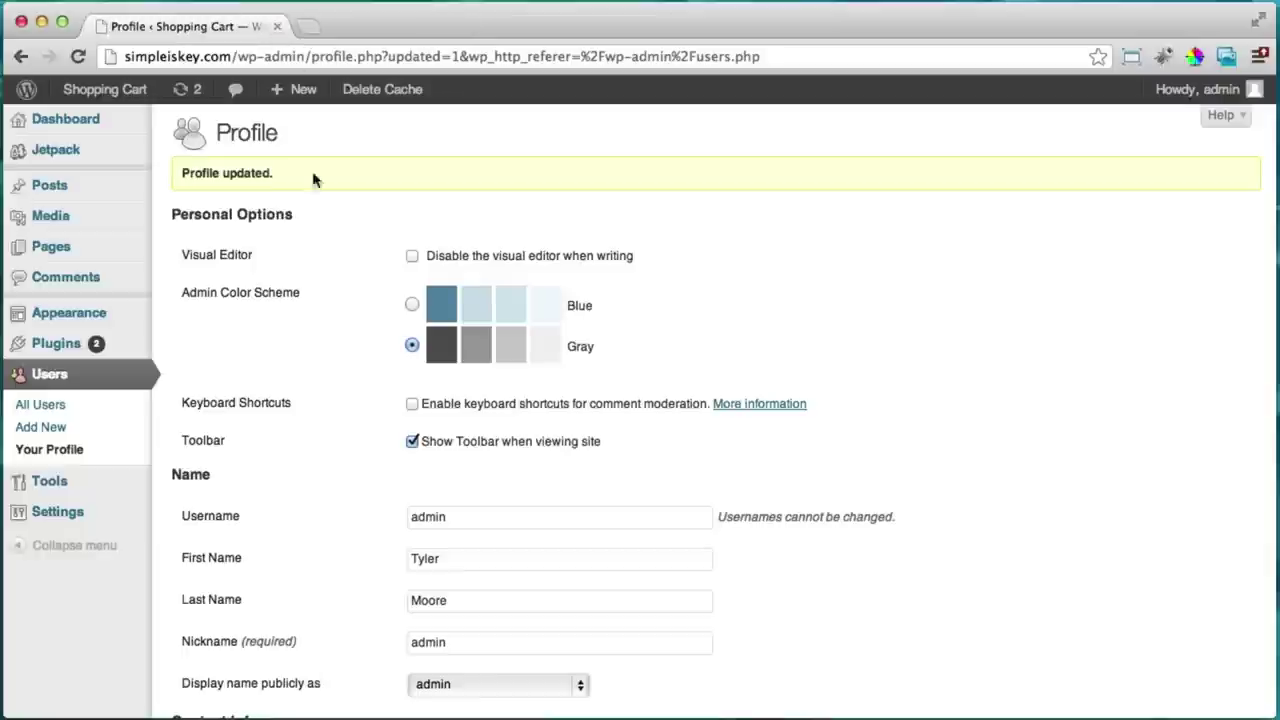
left_click(84, 122)
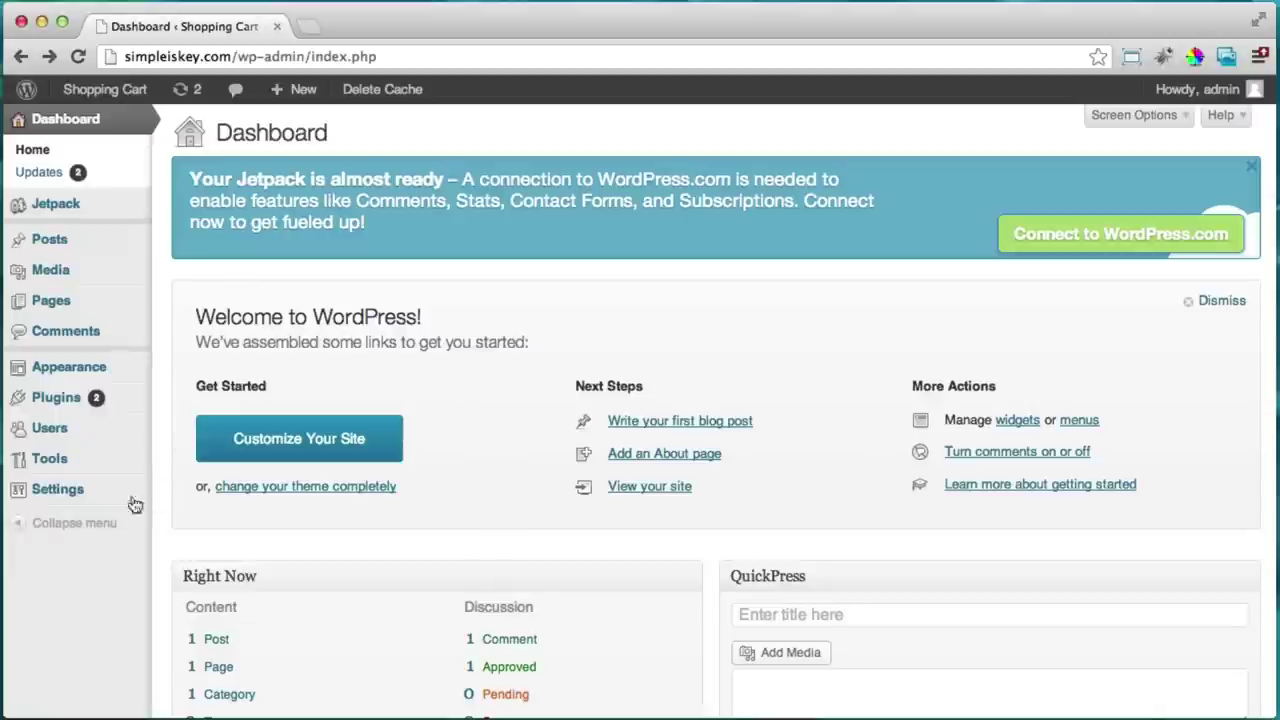
mouse_move(78, 497)
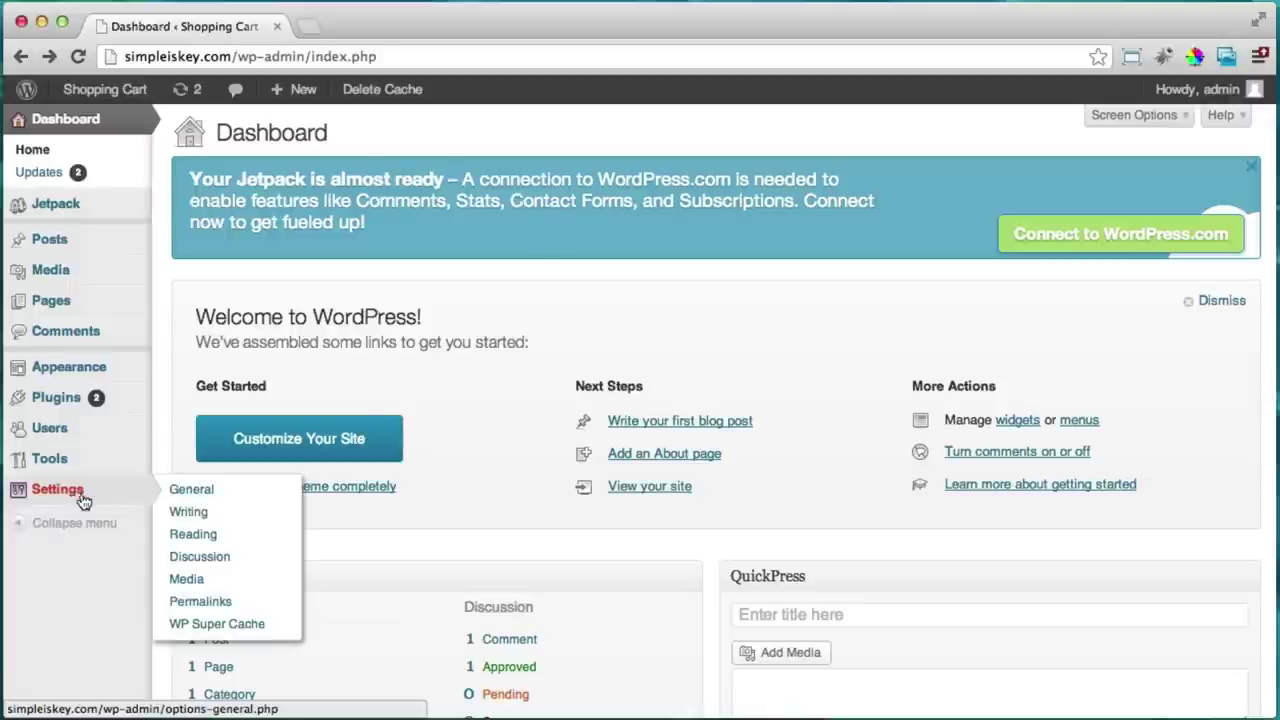
left_click(226, 606)
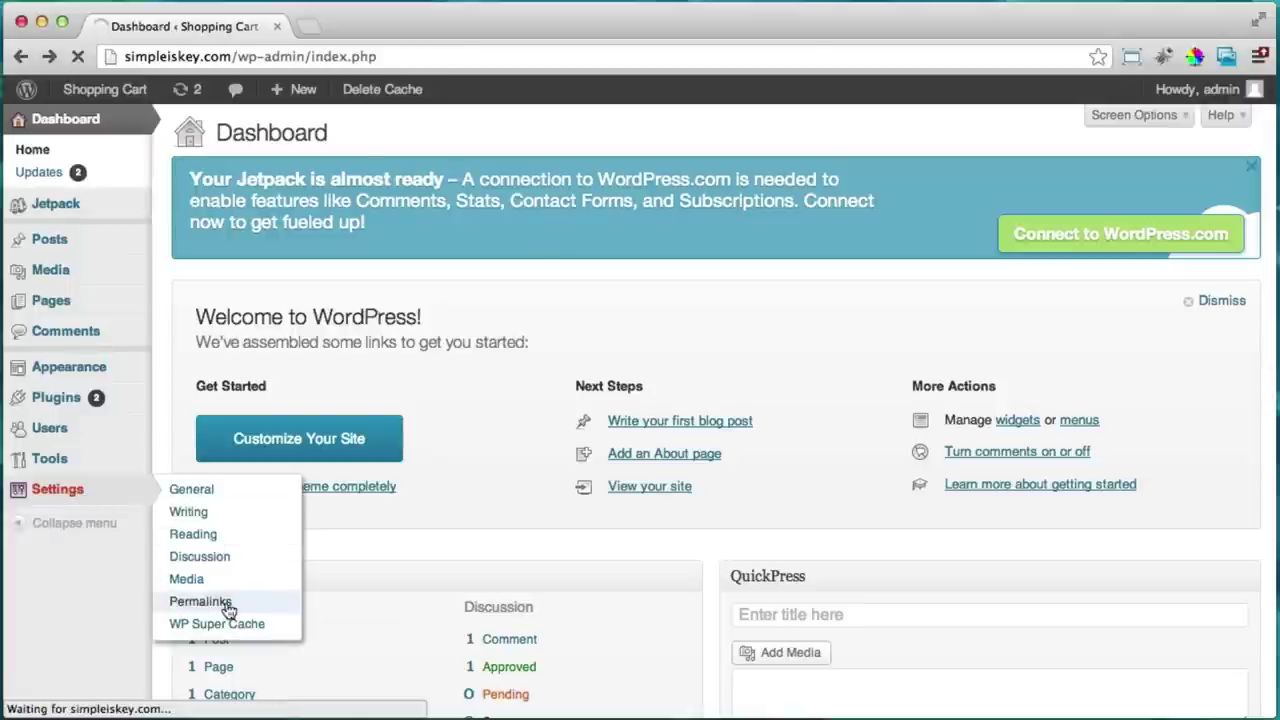
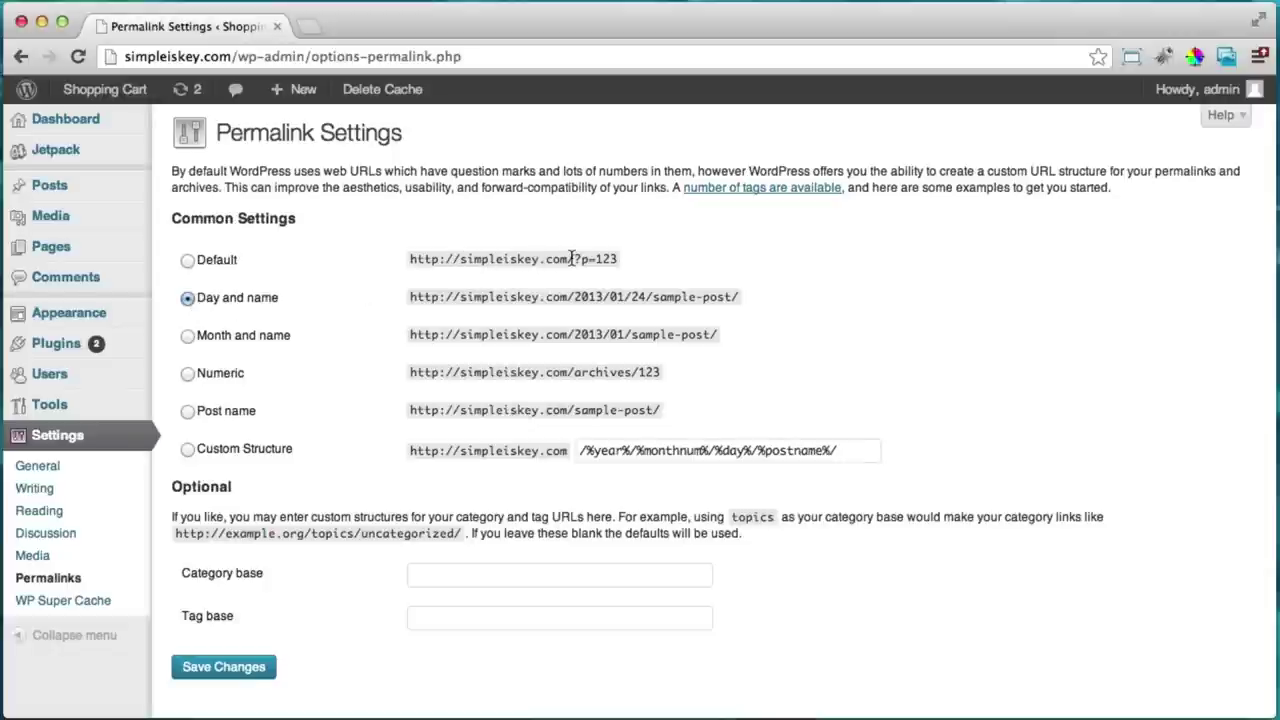
Highlight the Default ?p=123 example and the /sample-post part of the Day and name example.
left_click_drag(572, 258, 620, 258)
left_click(530, 258)
left_click_drag(409, 260, 621, 258)
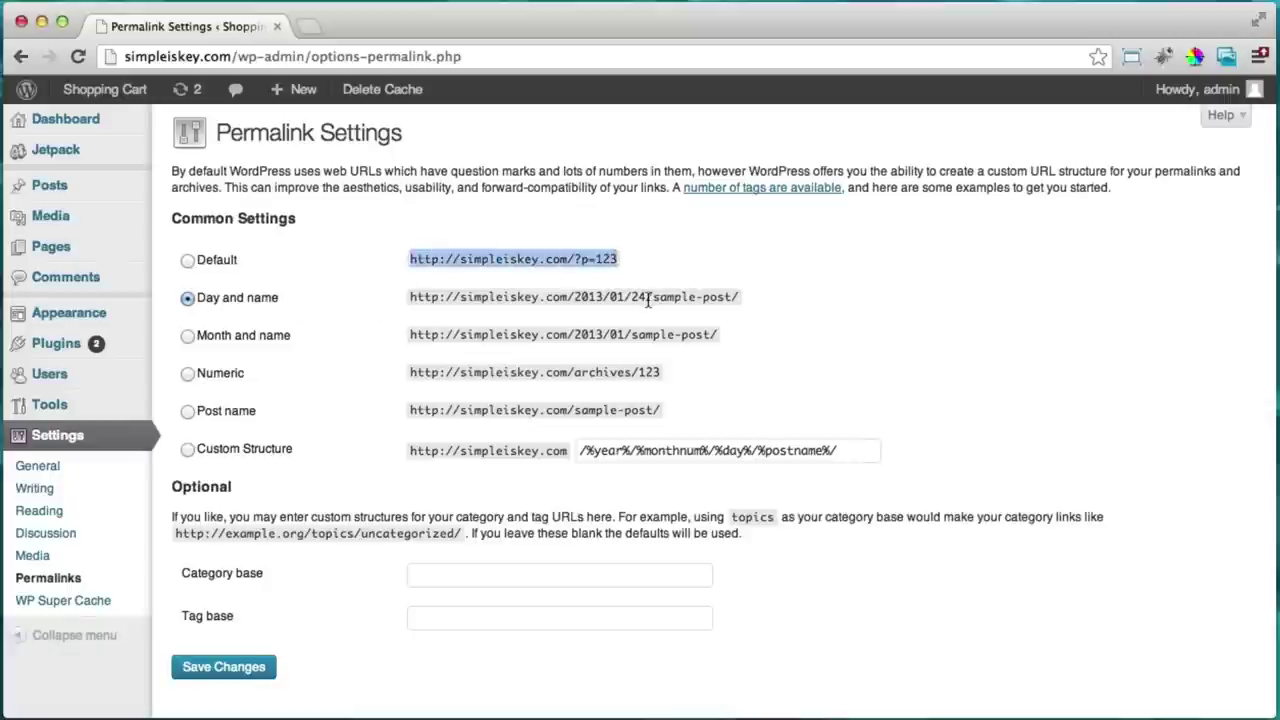
left_click_drag(647, 298, 731, 297)
Open the live site in a new tab and go to its Sample Page.
mouse_move(110, 92)
left_click(100, 123, "super")
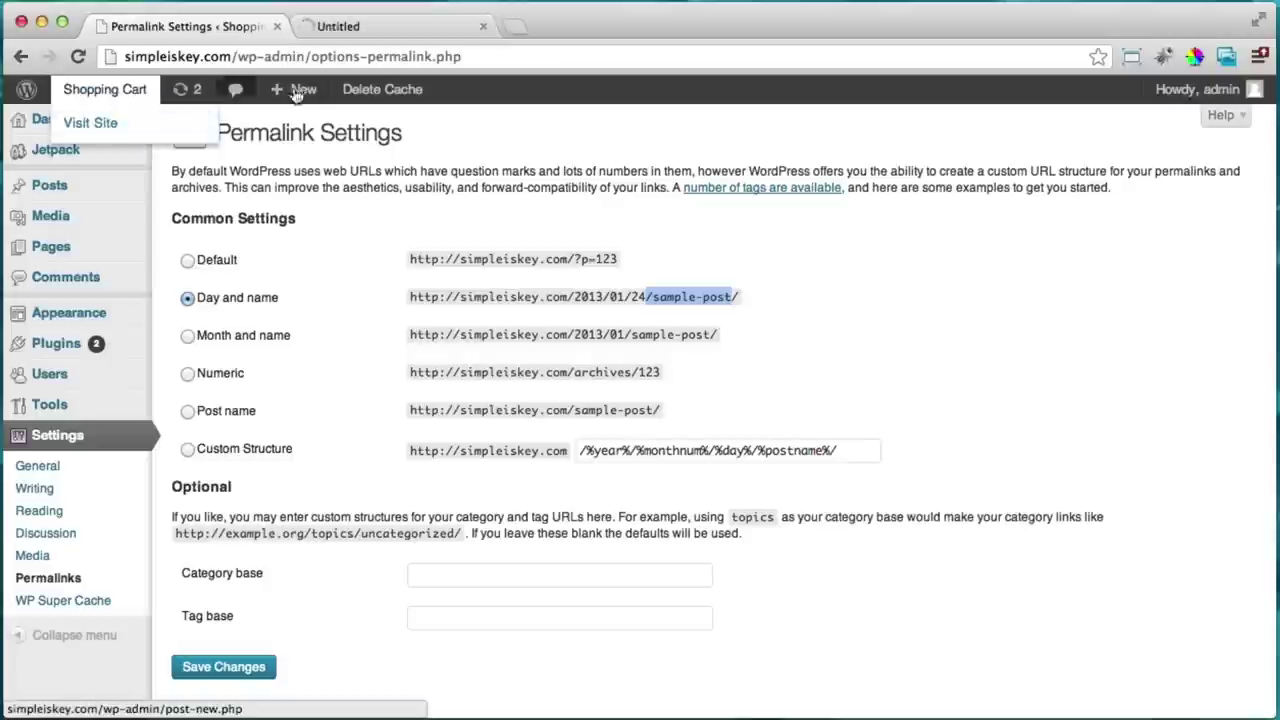
left_click(390, 28)
scroll(400, 300, "down", 3)
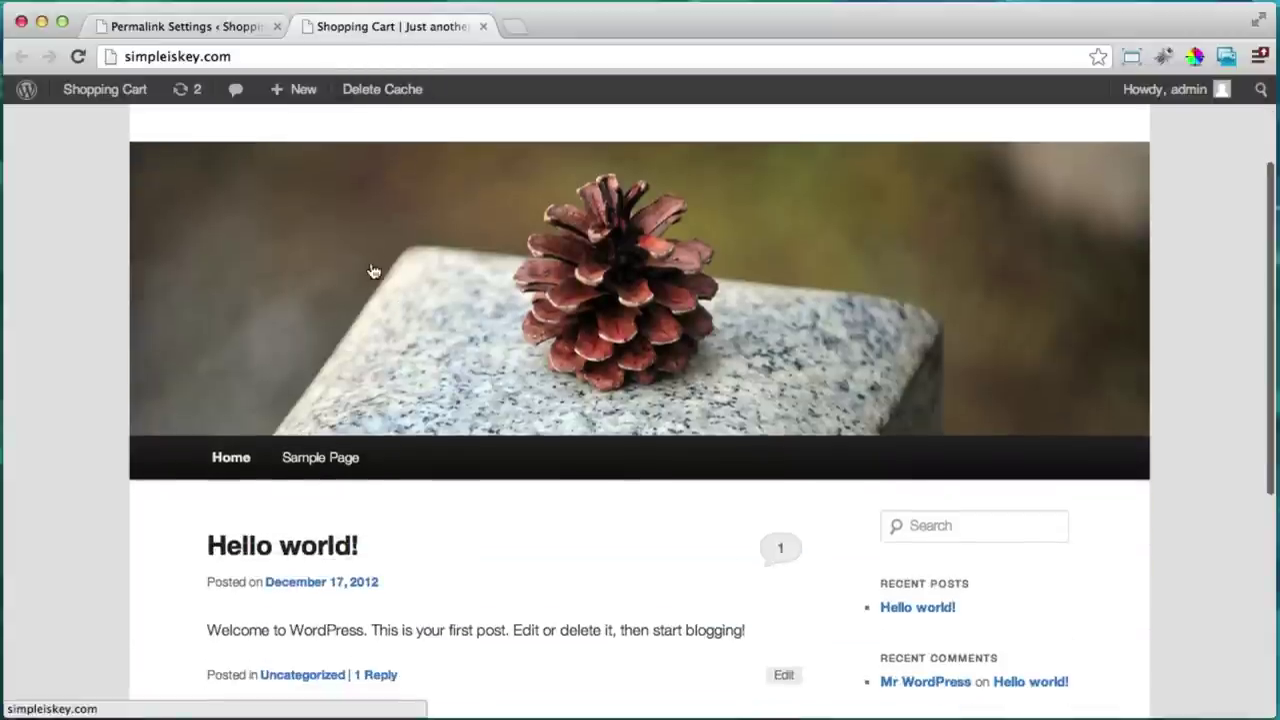
left_click(344, 470)
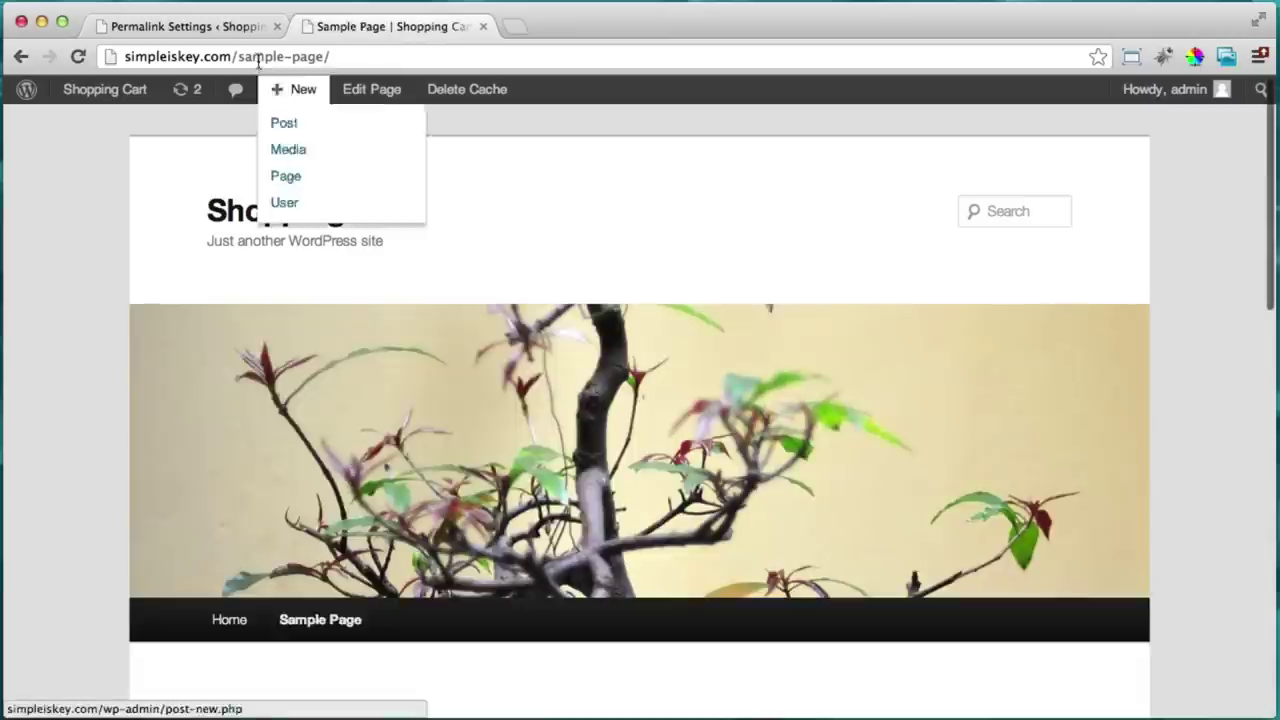
Compare the Sample Page's sample-page/ web address against the permalink settings.
left_click(226, 27)
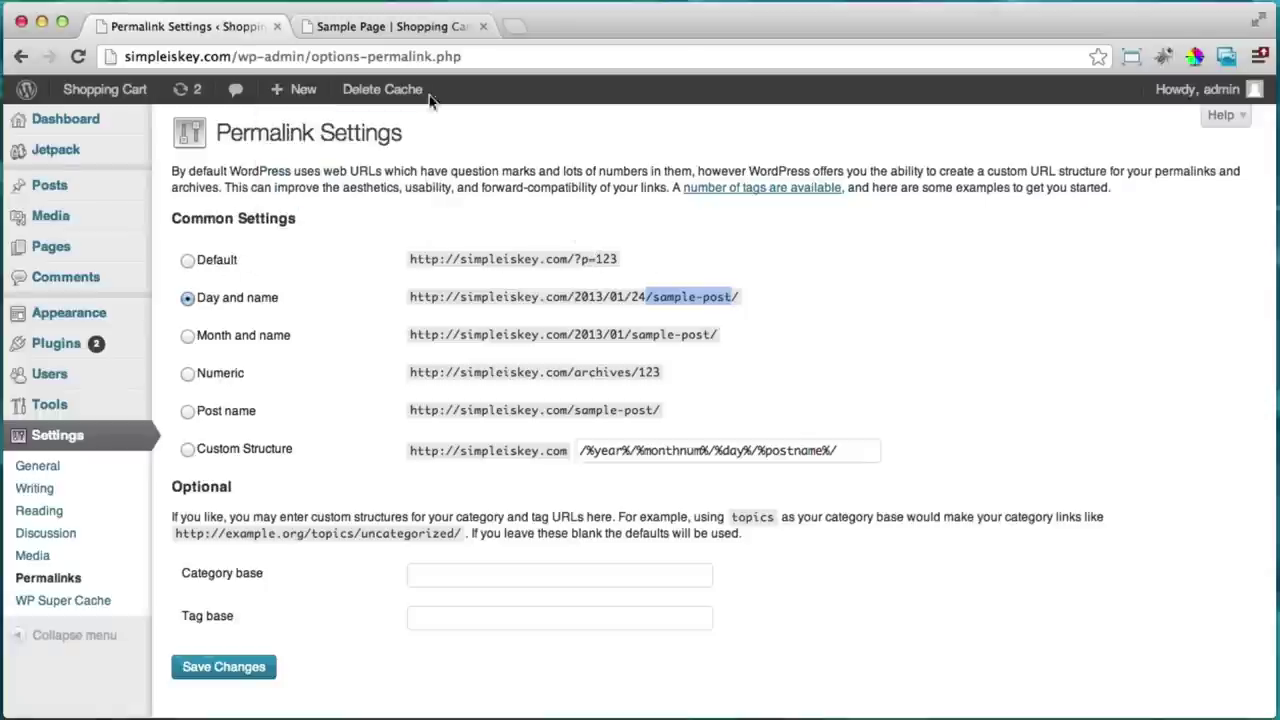
left_click(380, 27)
left_click_drag(236, 58, 337, 58)
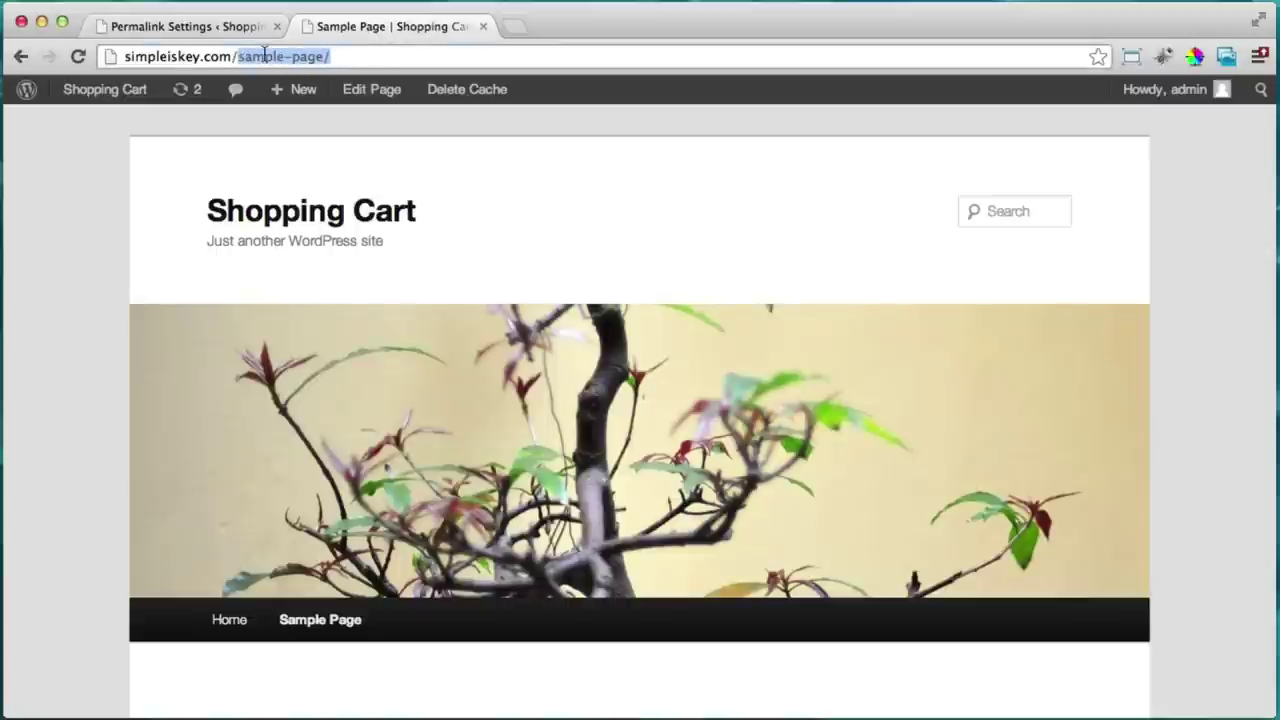
left_click(335, 56)
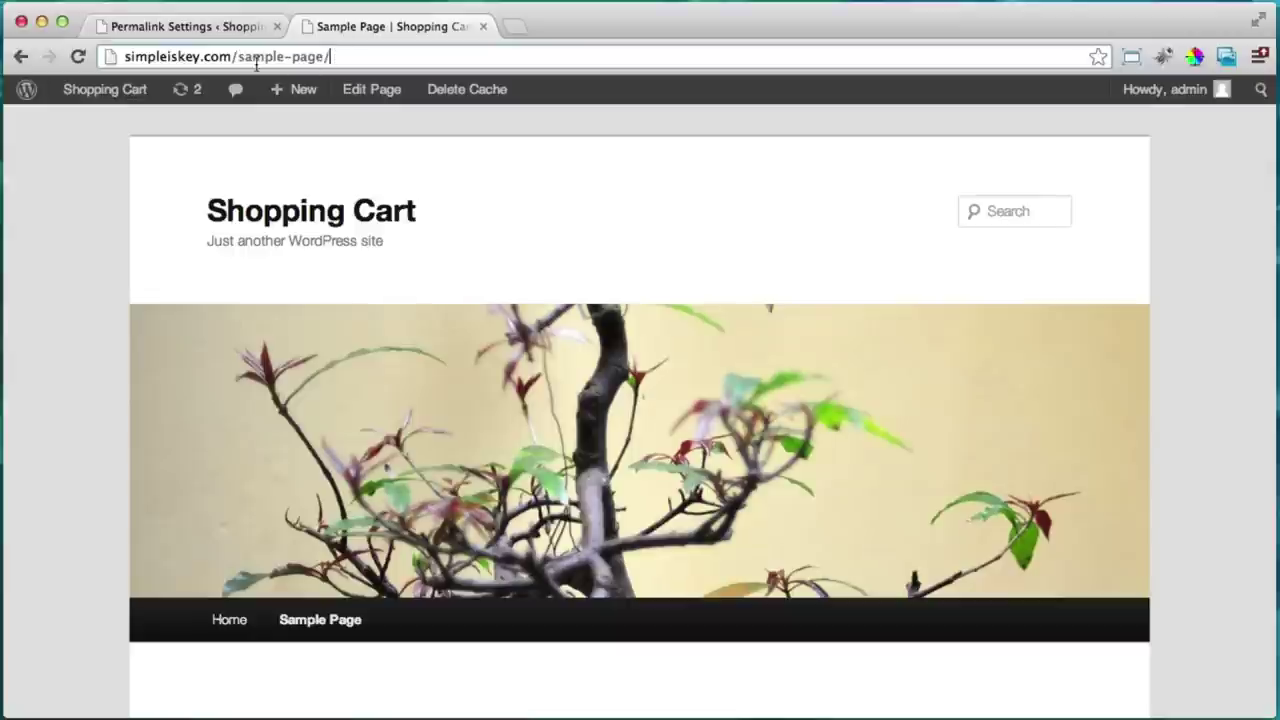
left_click_drag(238, 58, 342, 56)
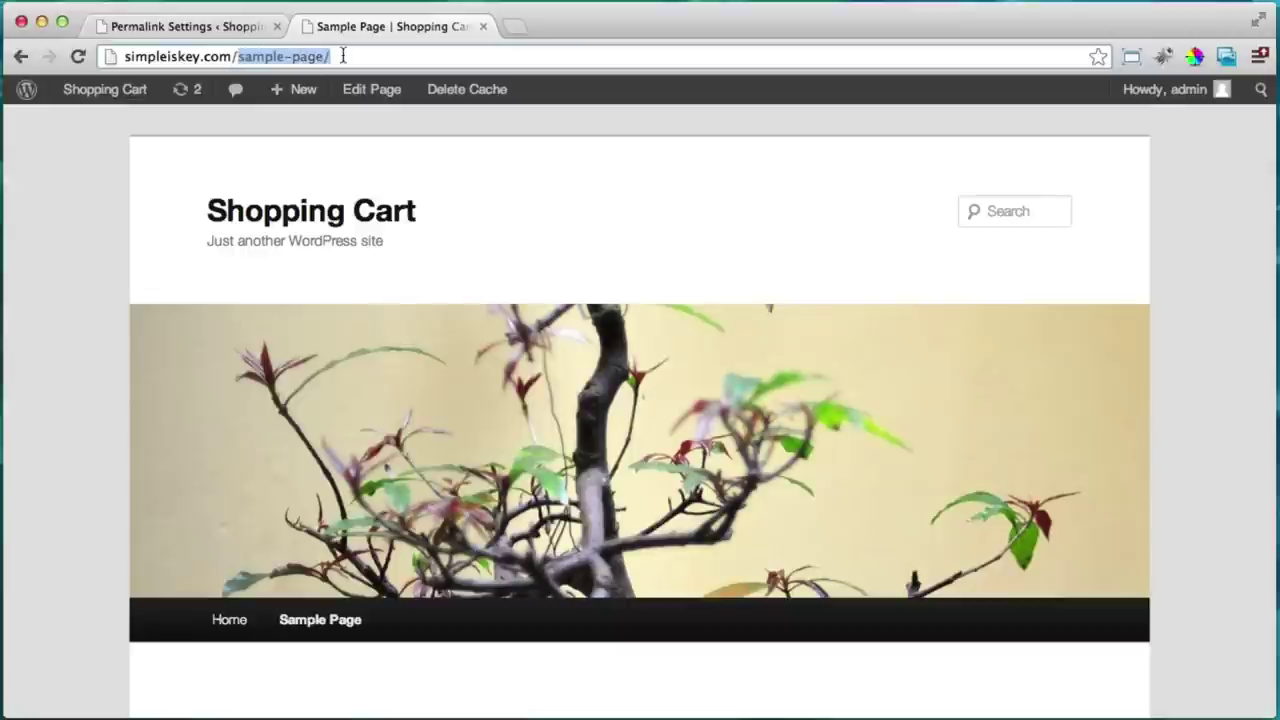
left_click(342, 56)
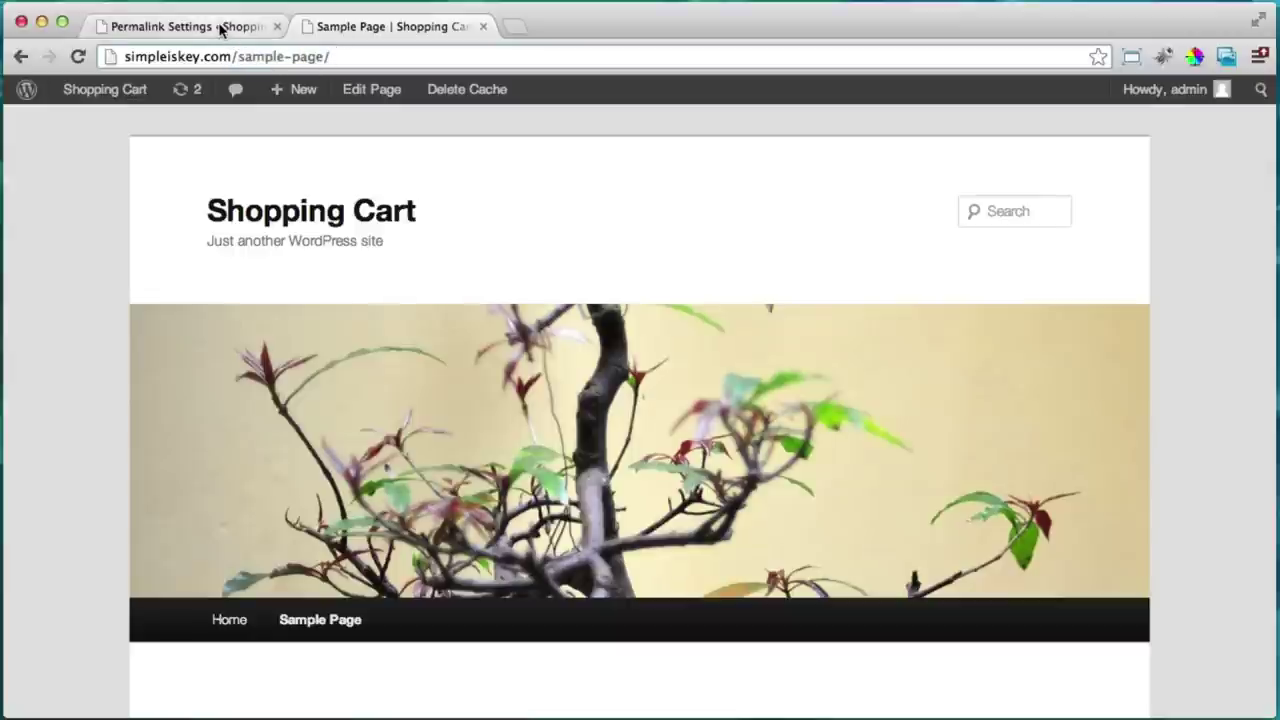
Save the permalink settings with the Day and name structure selected.
left_click(221, 28)
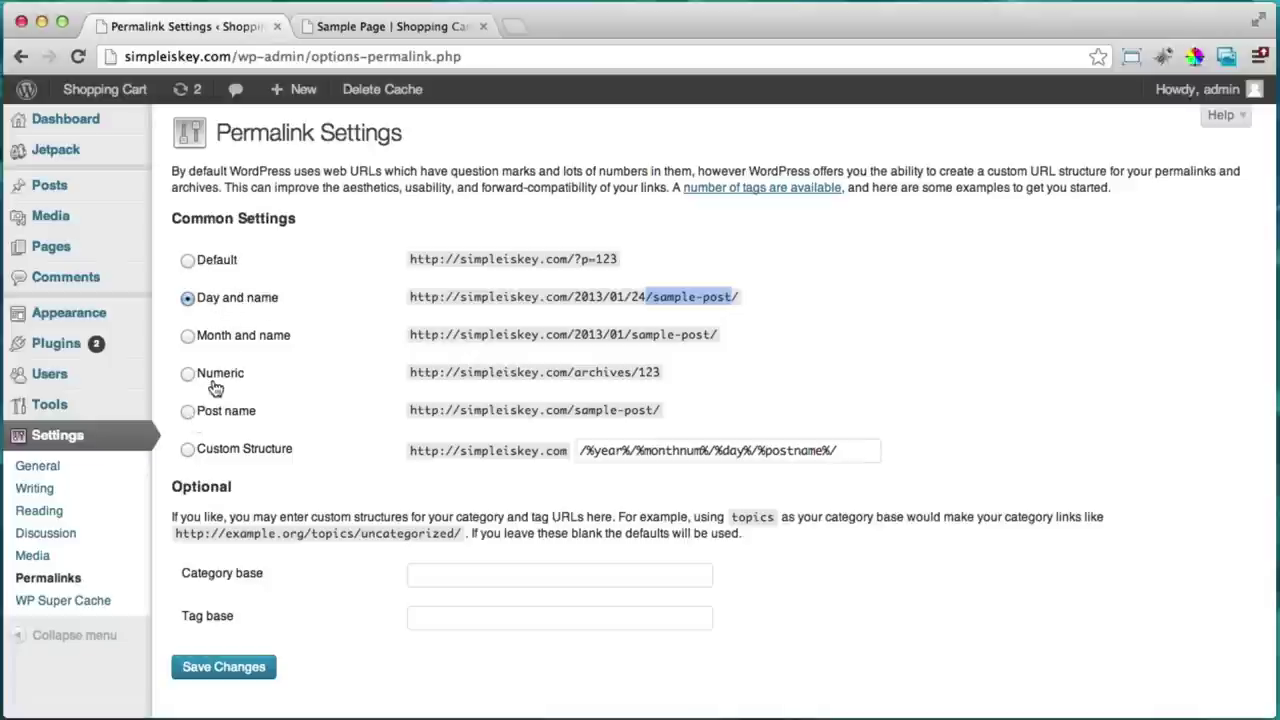
left_click(226, 298)
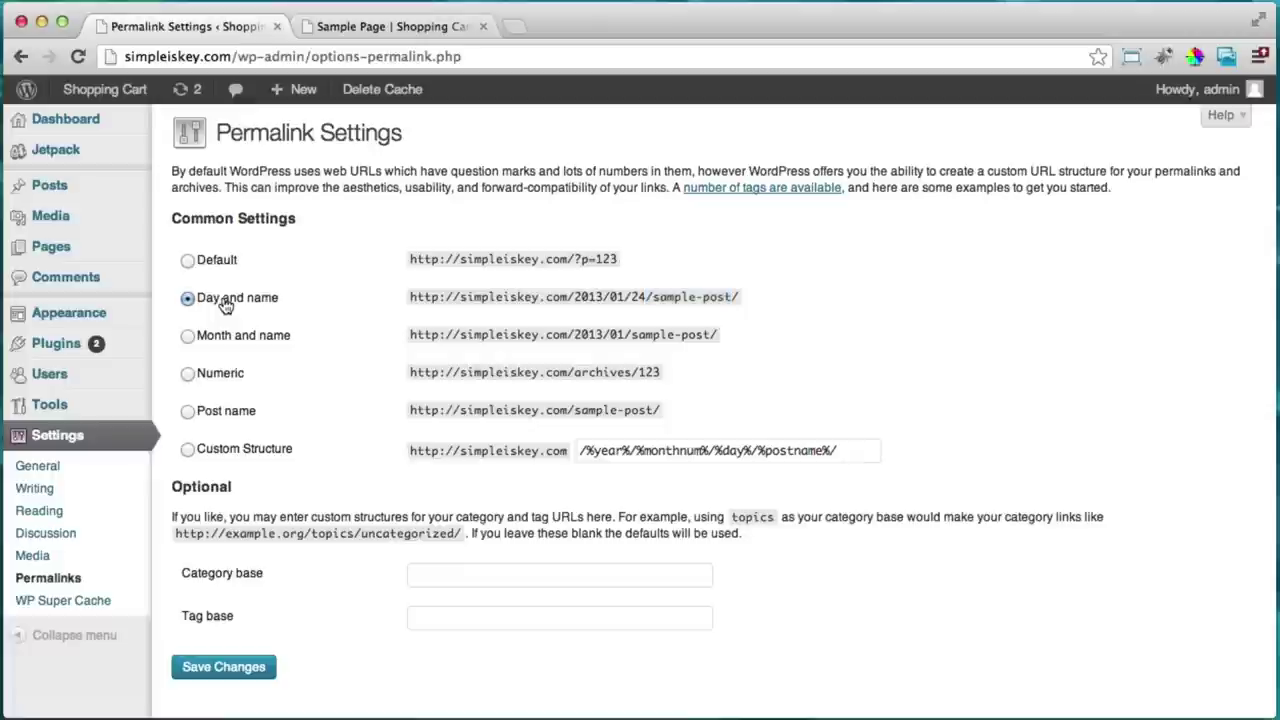
left_click(236, 670)
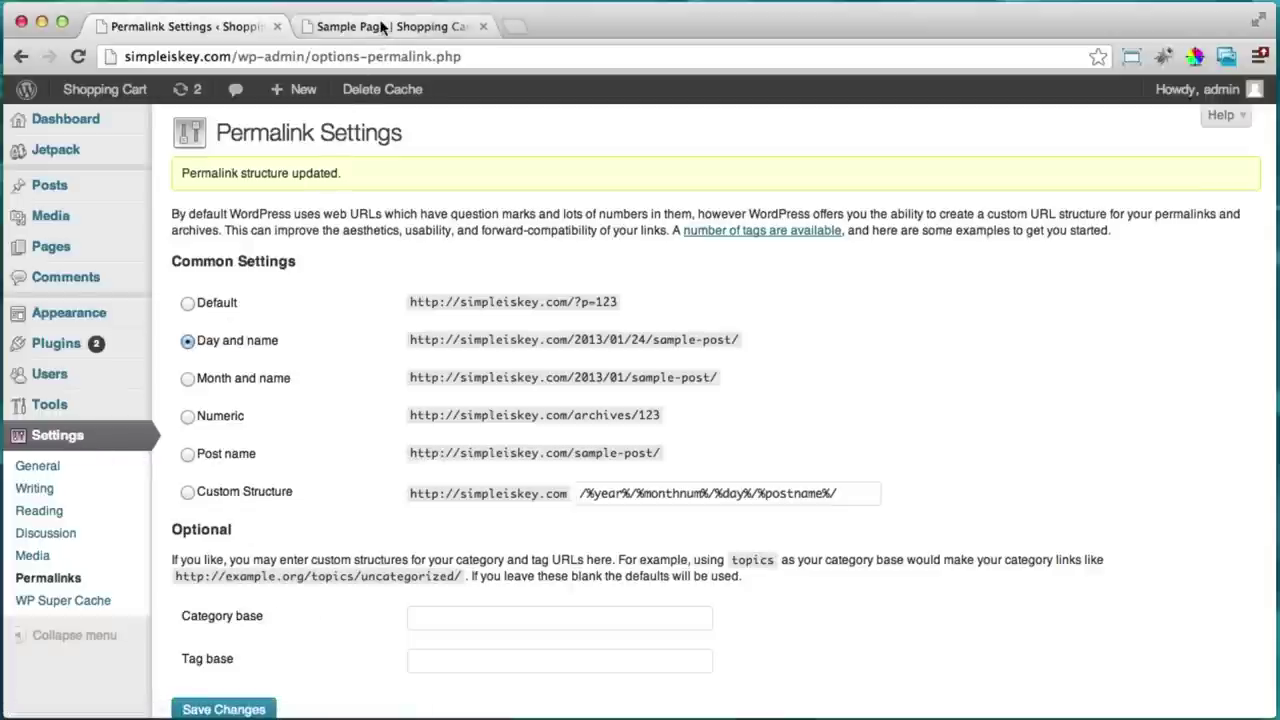
Reload the Sample Page tab to check it under the new permalinks.
left_click(381, 27)
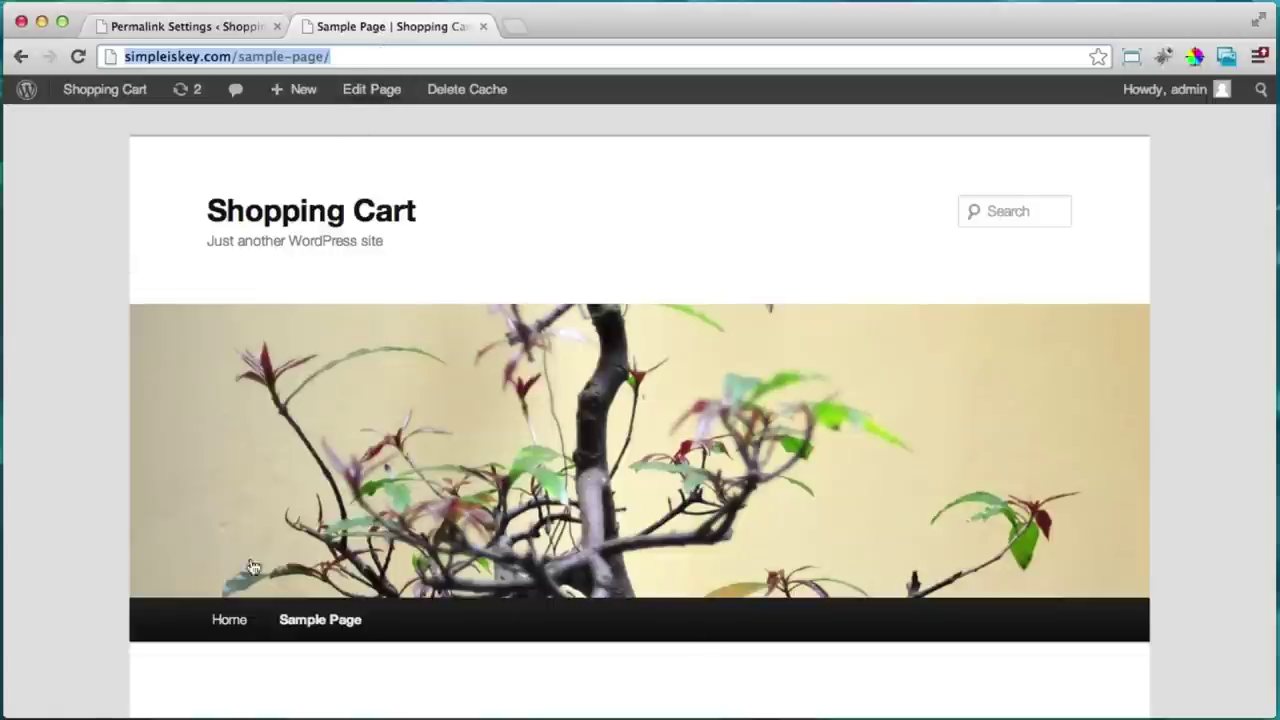
scroll(221, 339, "down", 3)
scroll(221, 339, "up", 3)
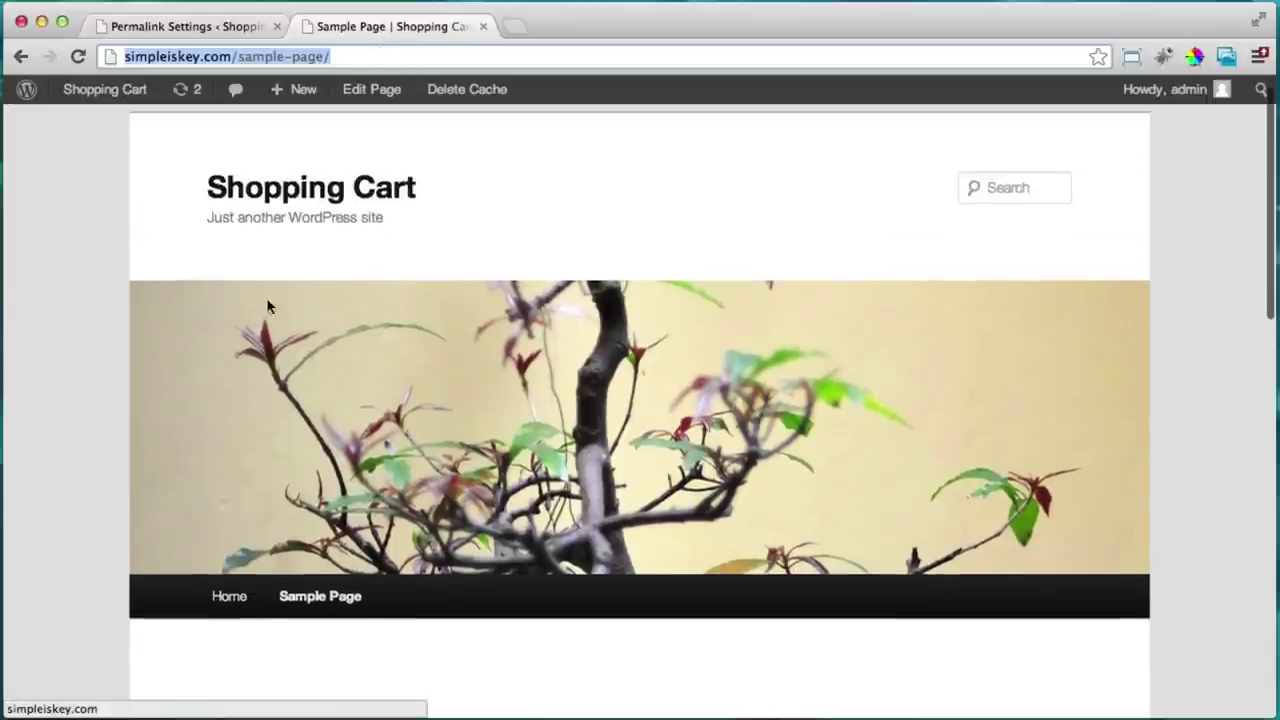
scroll(349, 366, "up", 1)
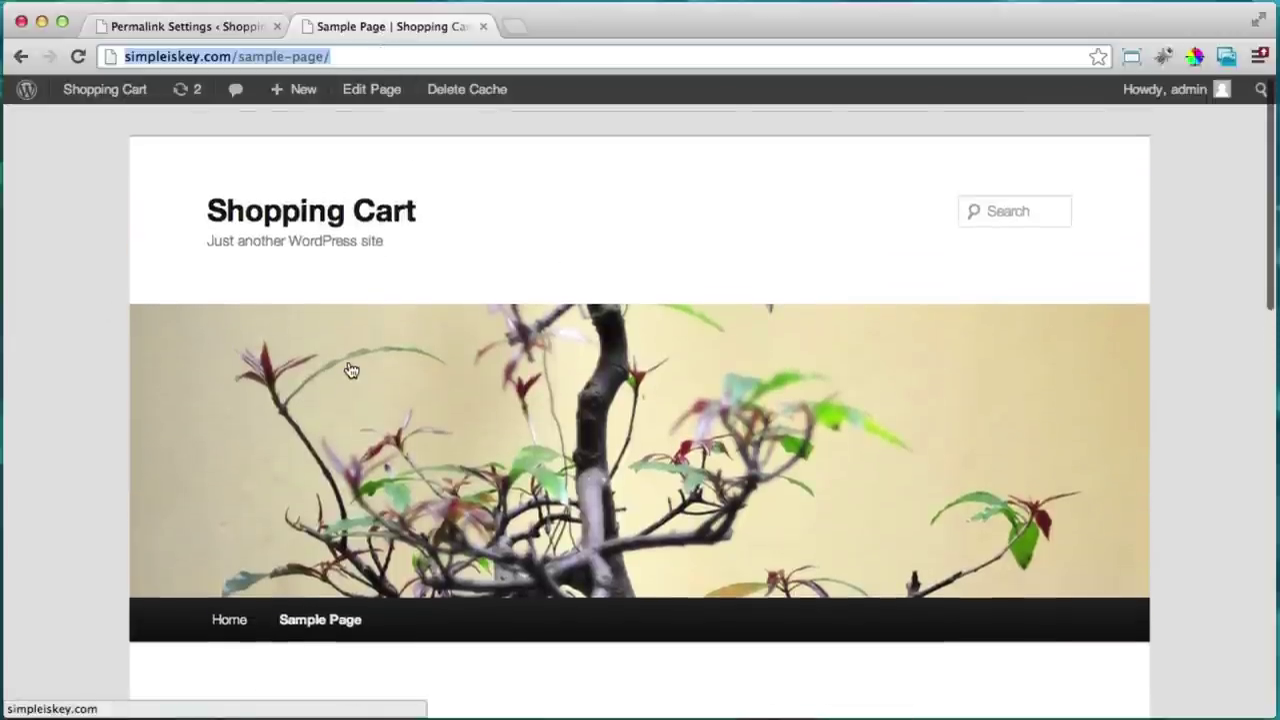
left_click(228, 27)
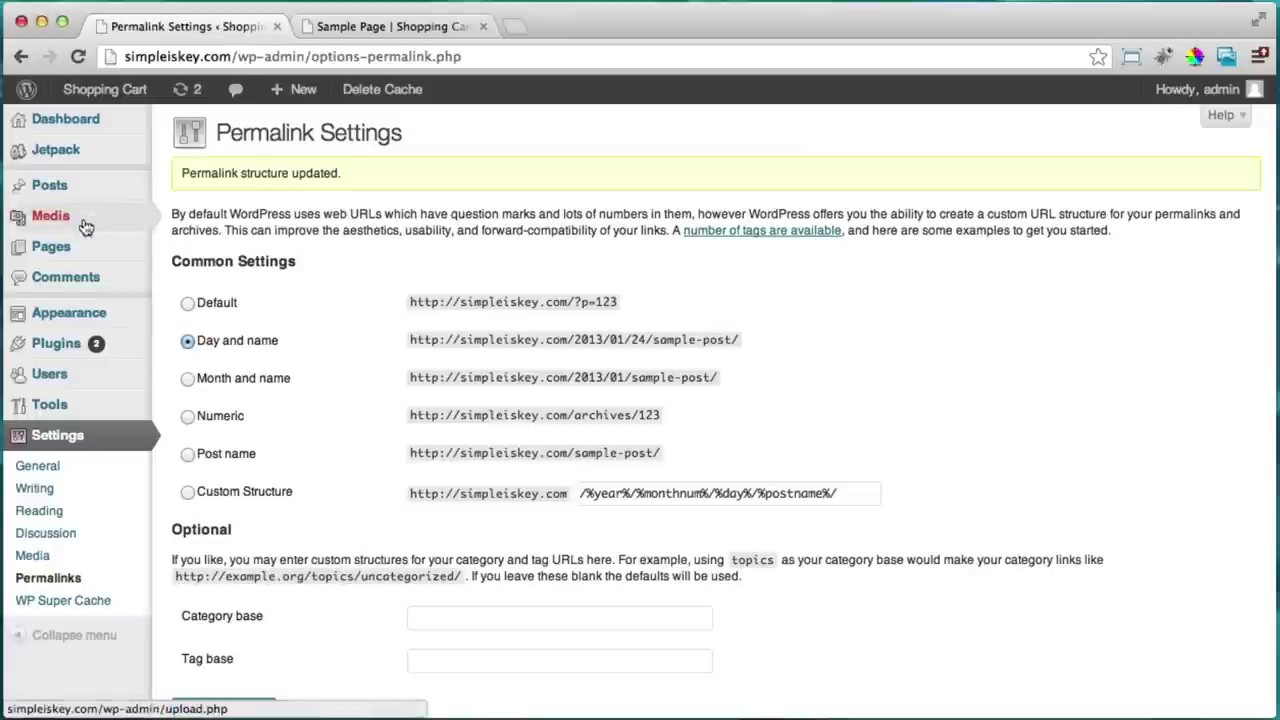
left_click(430, 26)
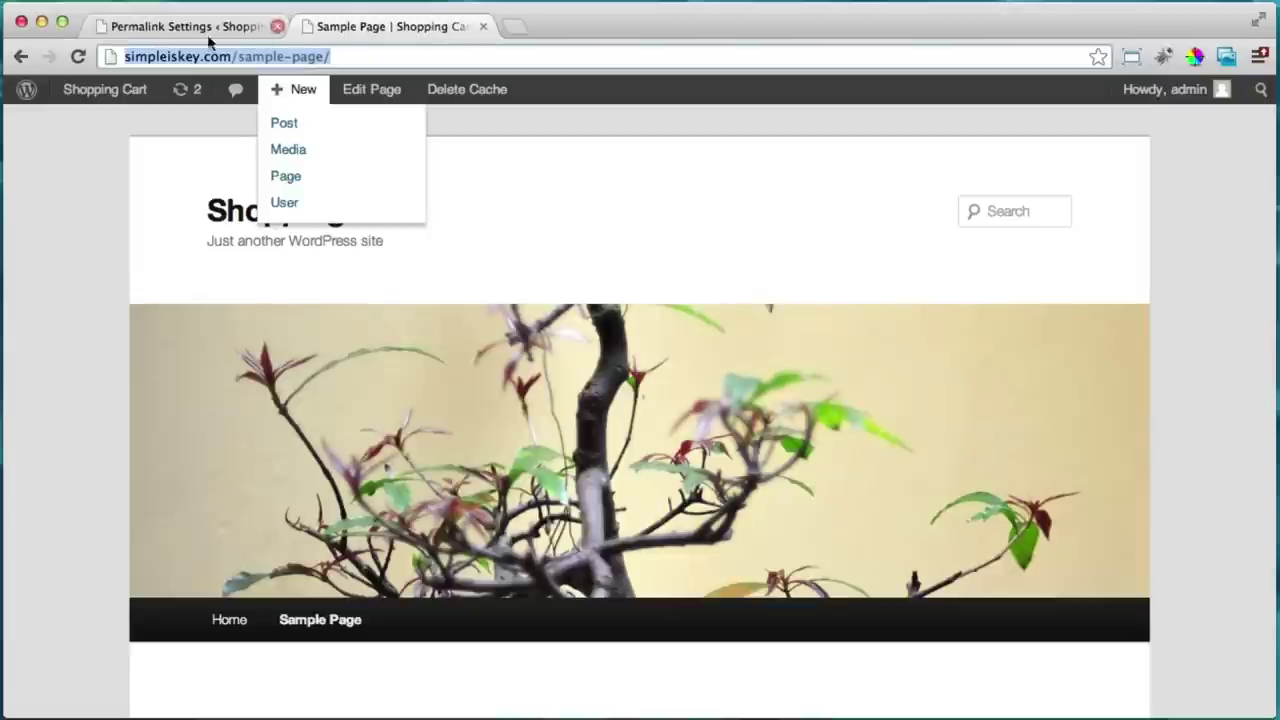
left_click(78, 57)
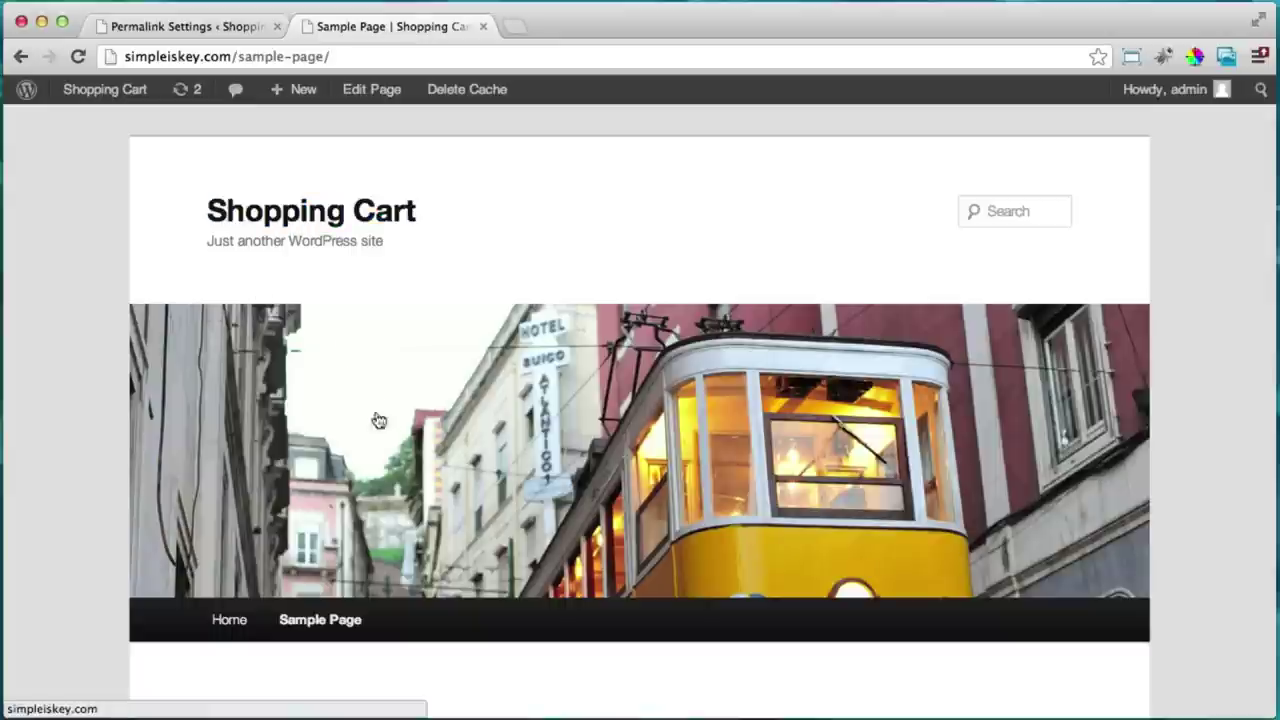
left_click(195, 25)
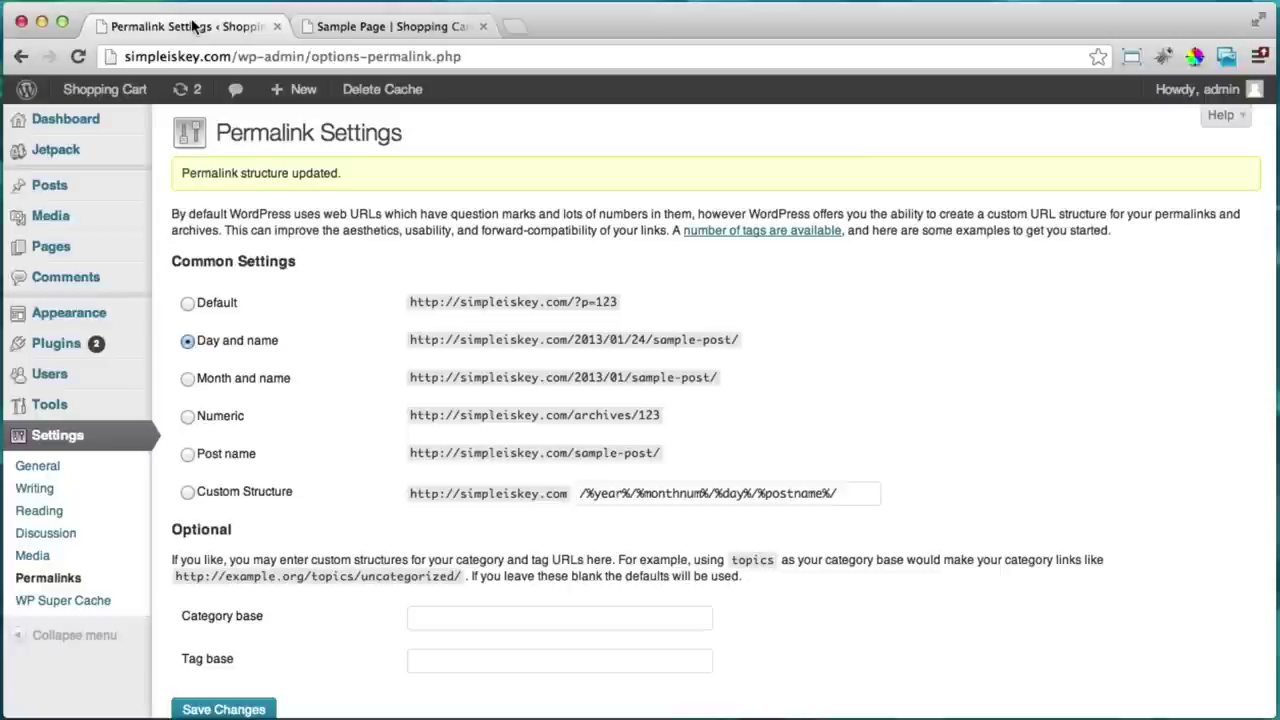
Deactivate the WP Super Cache plugin in Installed Plugins.
left_click(60, 350)
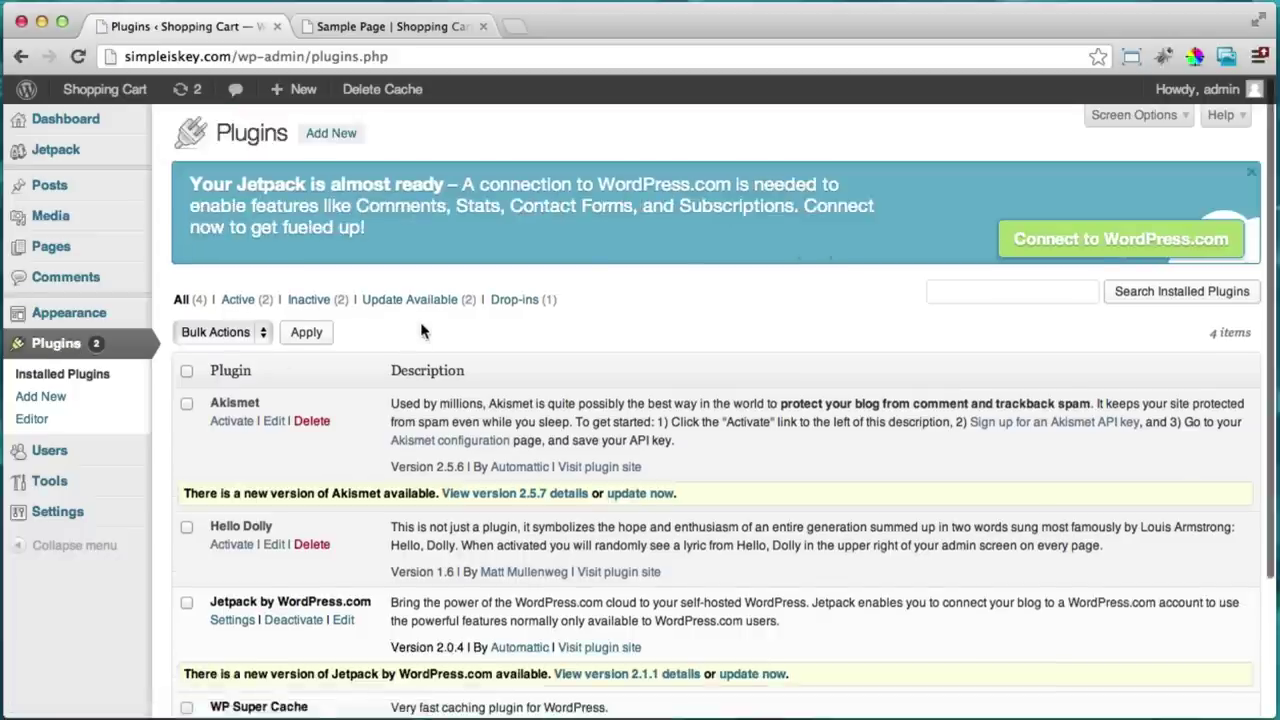
scroll(313, 584, "down", 4)
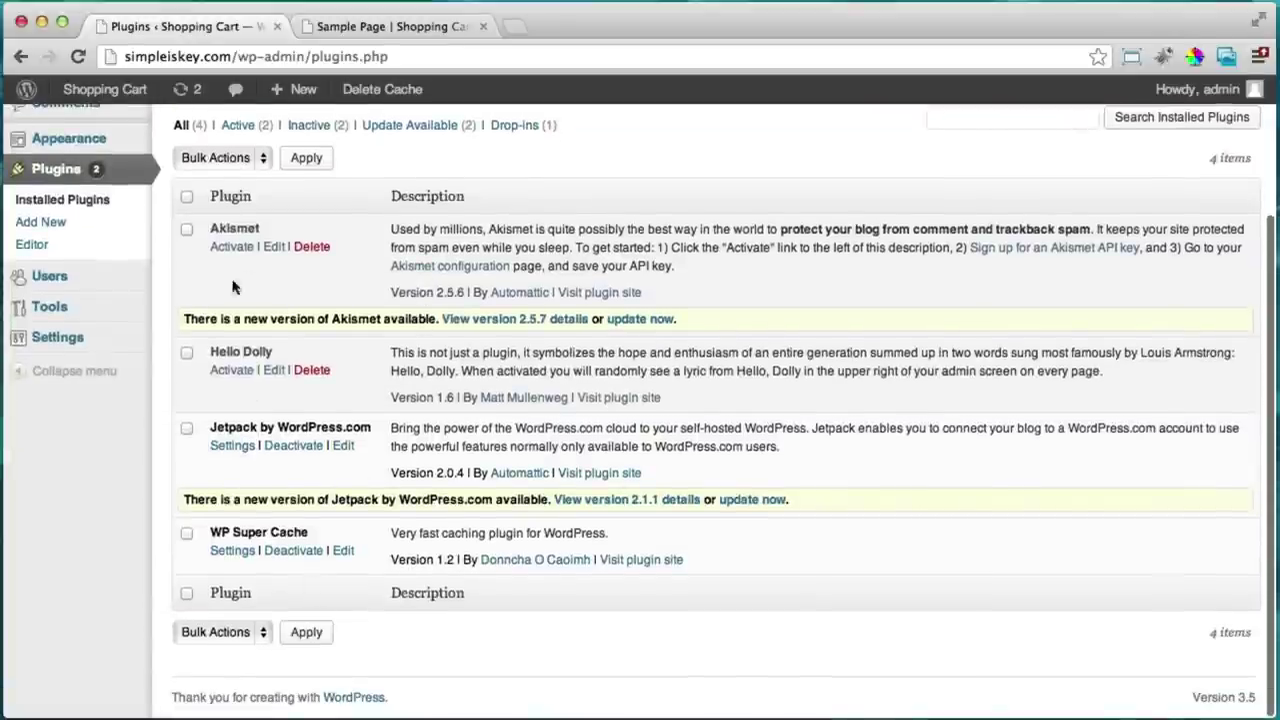
left_click_drag(213, 531, 300, 531)
left_click(303, 531)
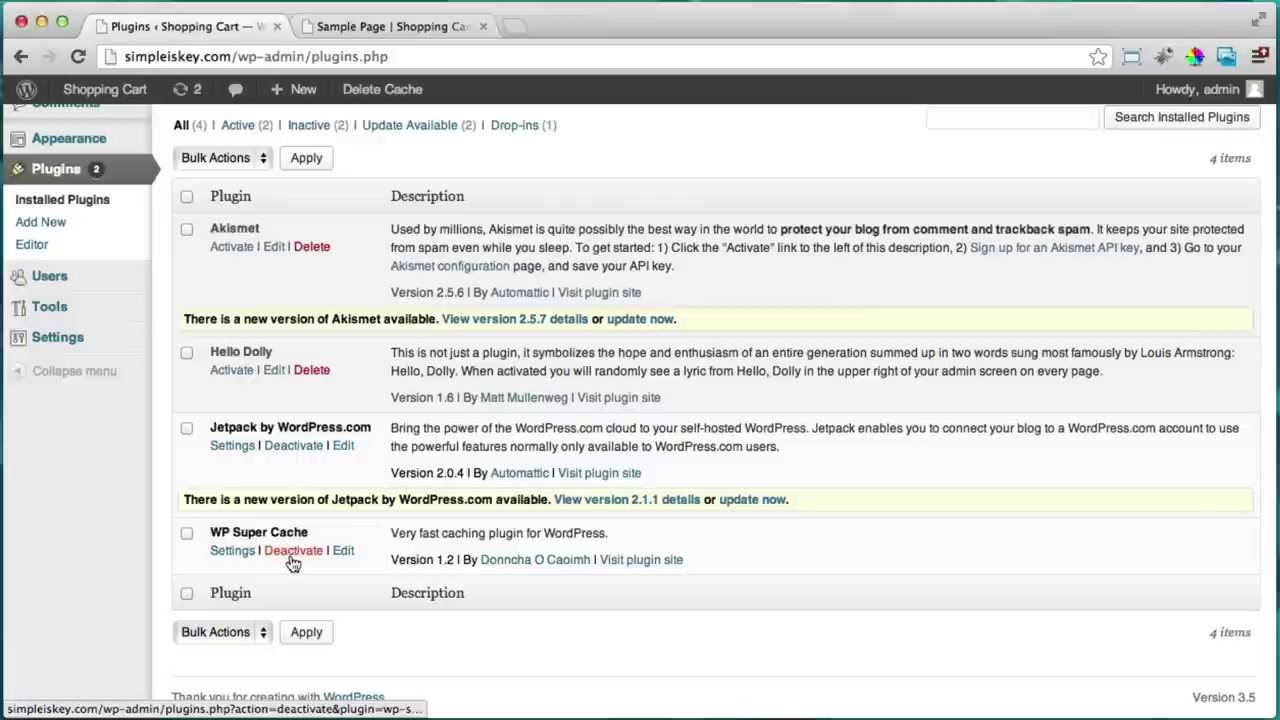
left_click(294, 560)
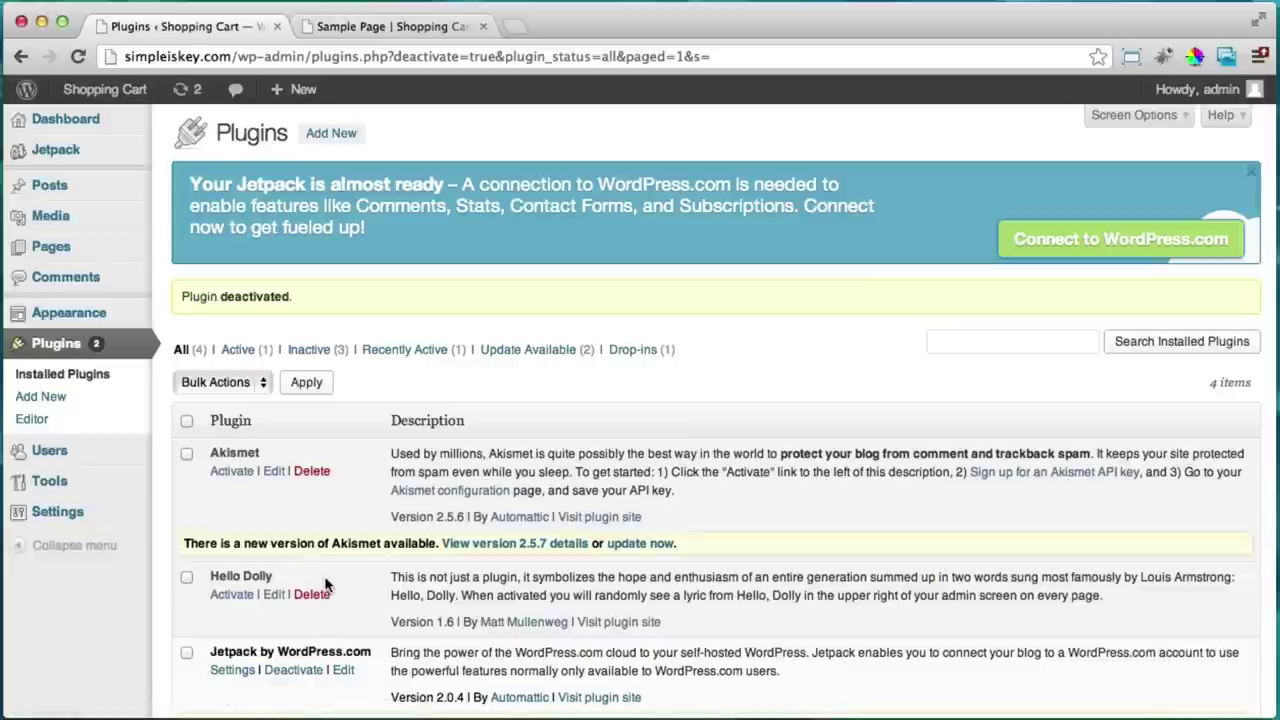
Close the Sample Page tab and go back to the admin Dashboard.
left_click(385, 27)
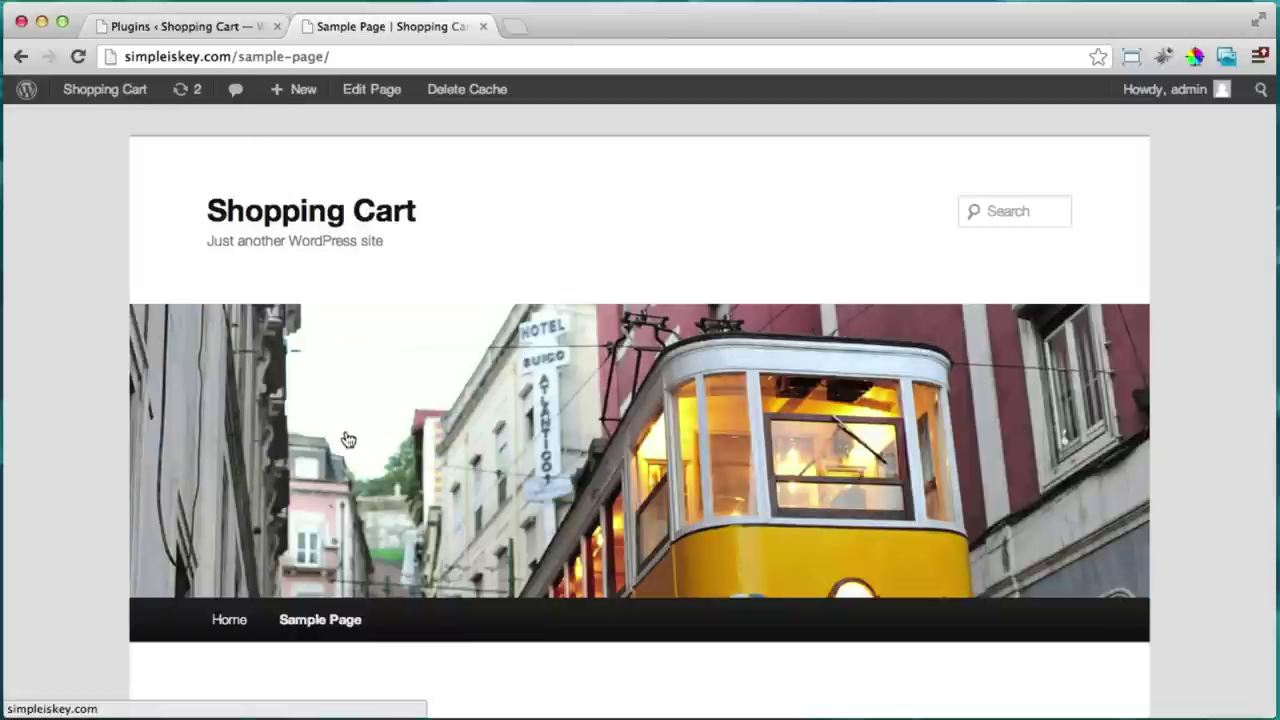
left_click(483, 26)
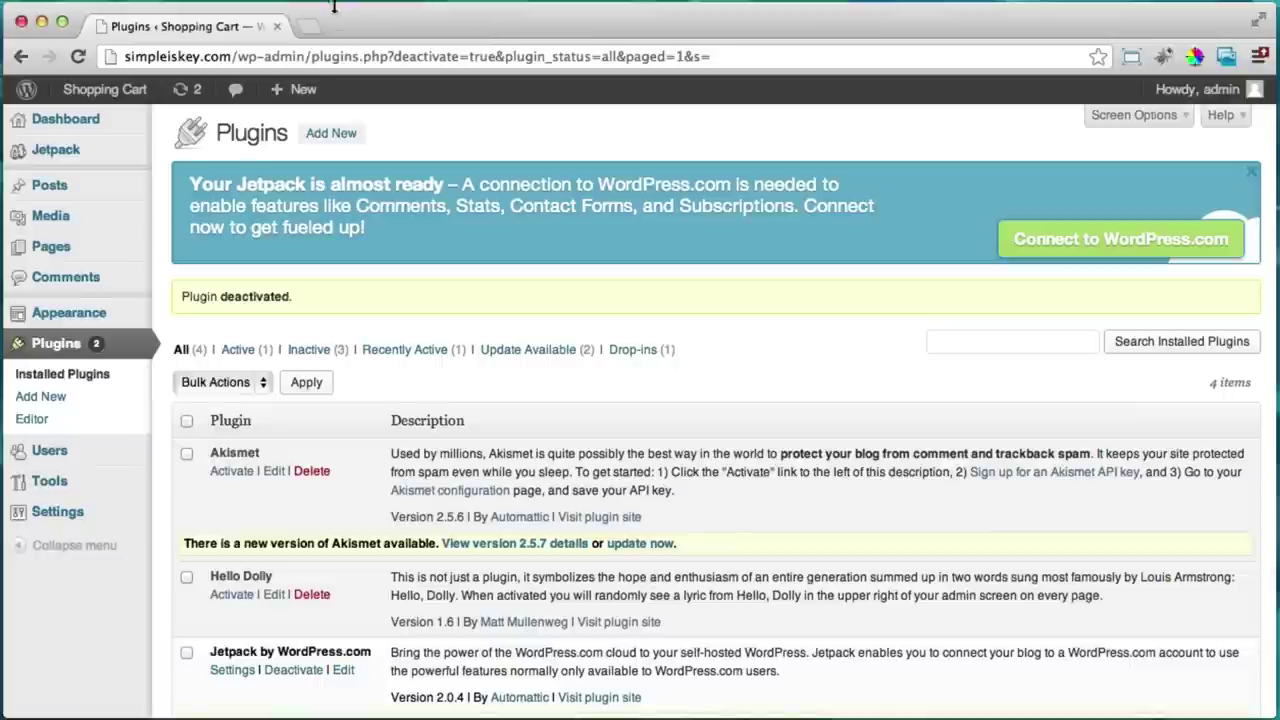
left_click(65, 120)
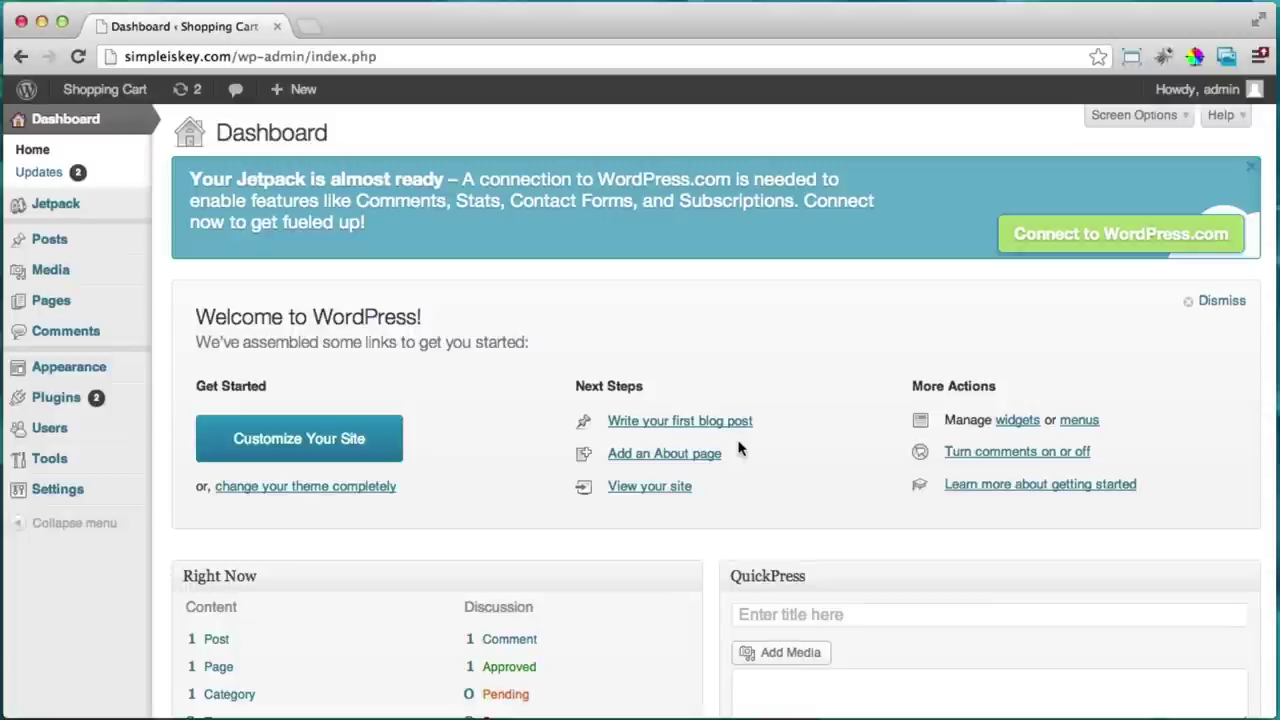
left_click(772, 436)
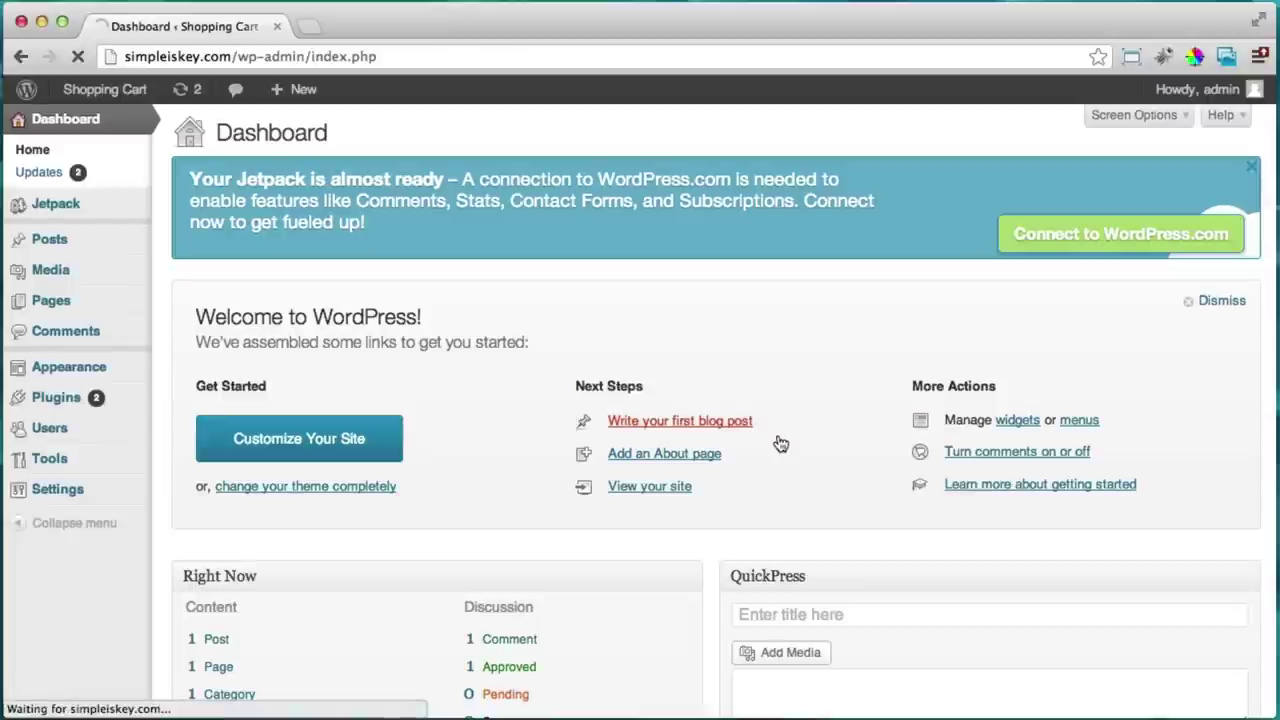
left_click(20, 57)
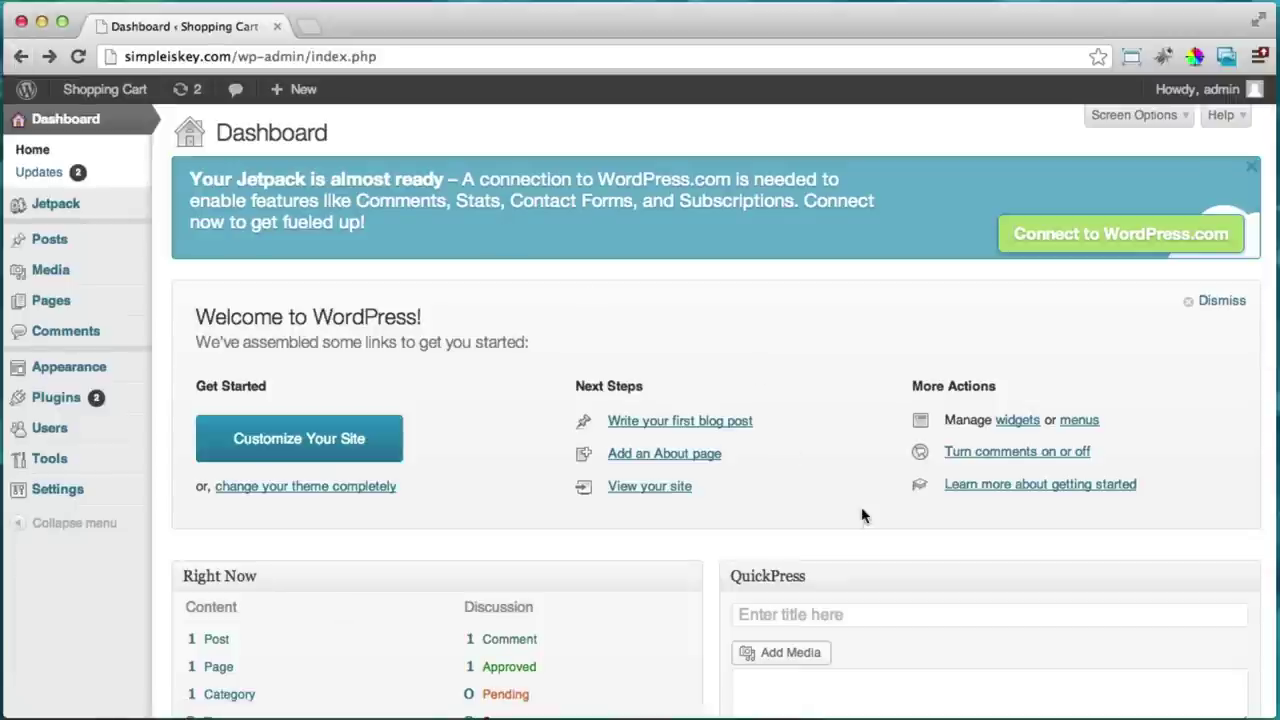
Mark the 'Install Theme - Free' line in the cost notes, then minimize TextEdit.
key("super+Tab")
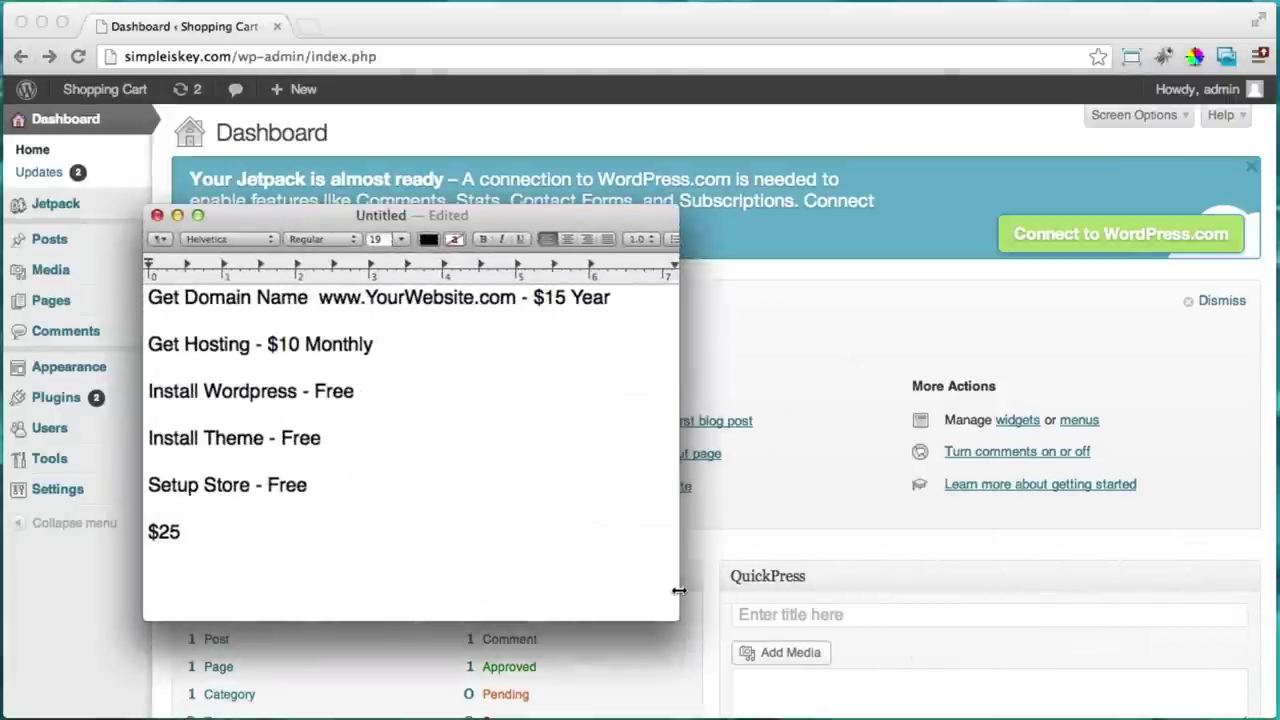
left_click_drag(369, 443, 140, 440)
left_click(369, 437)
left_click_drag(369, 437, 127, 437)
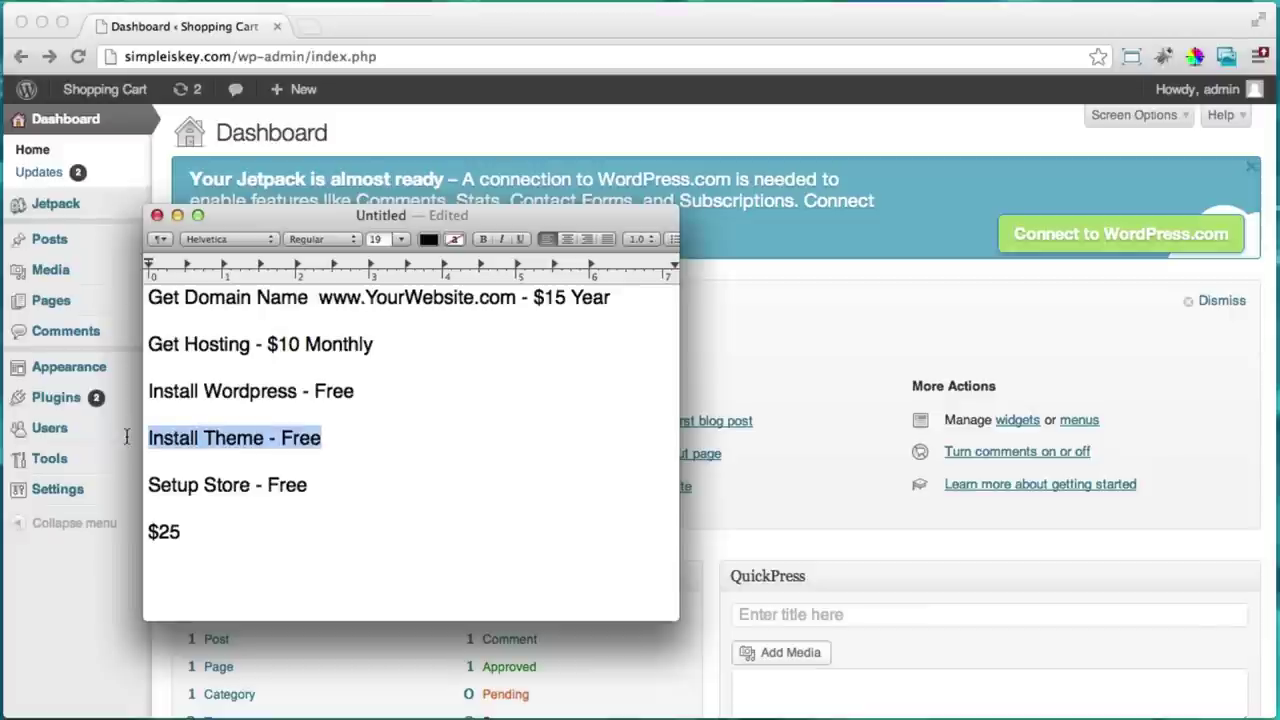
triple_click(221, 441)
left_click(397, 446)
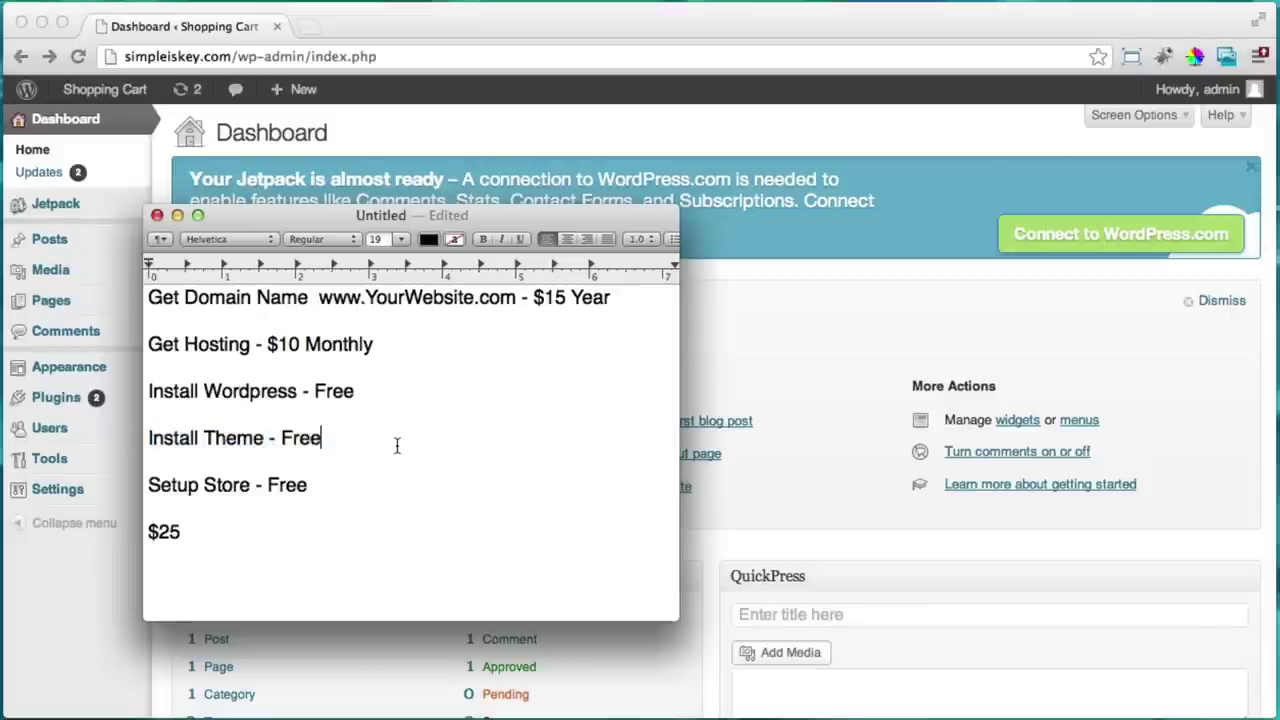
left_click(177, 216)
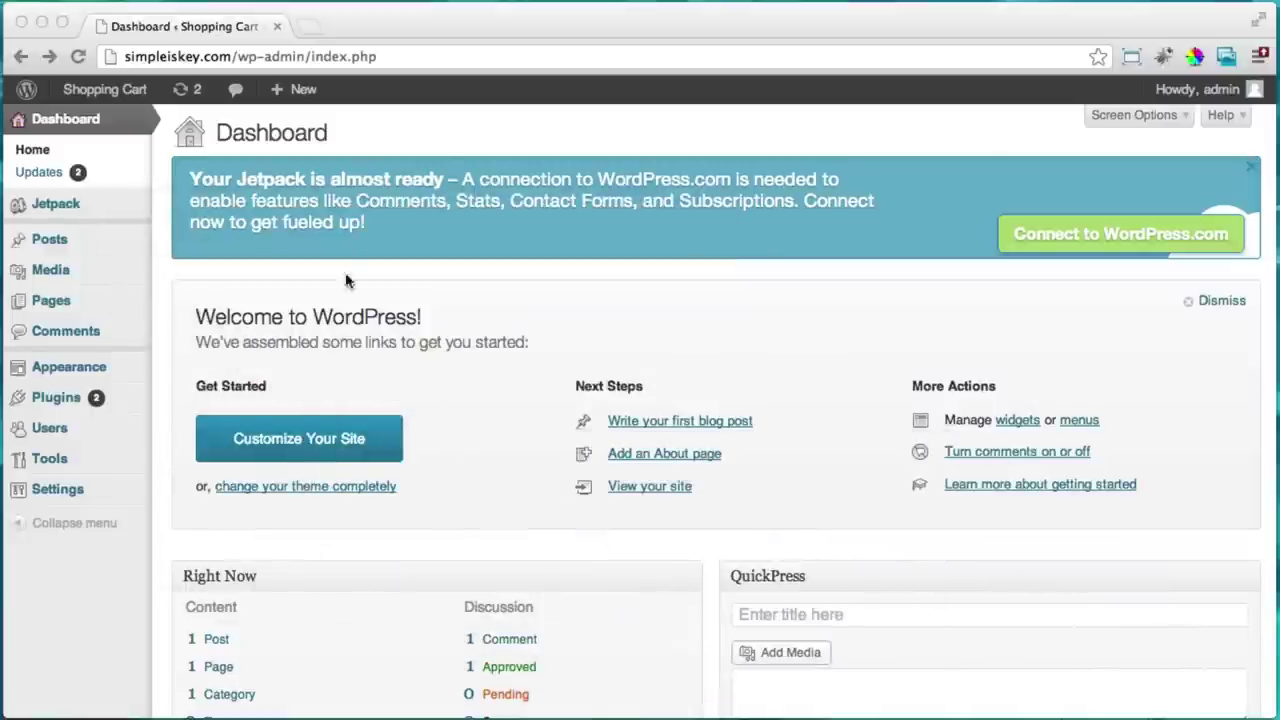
Go from Appearance > Themes to the Install Themes tab.
mouse_move(88, 375)
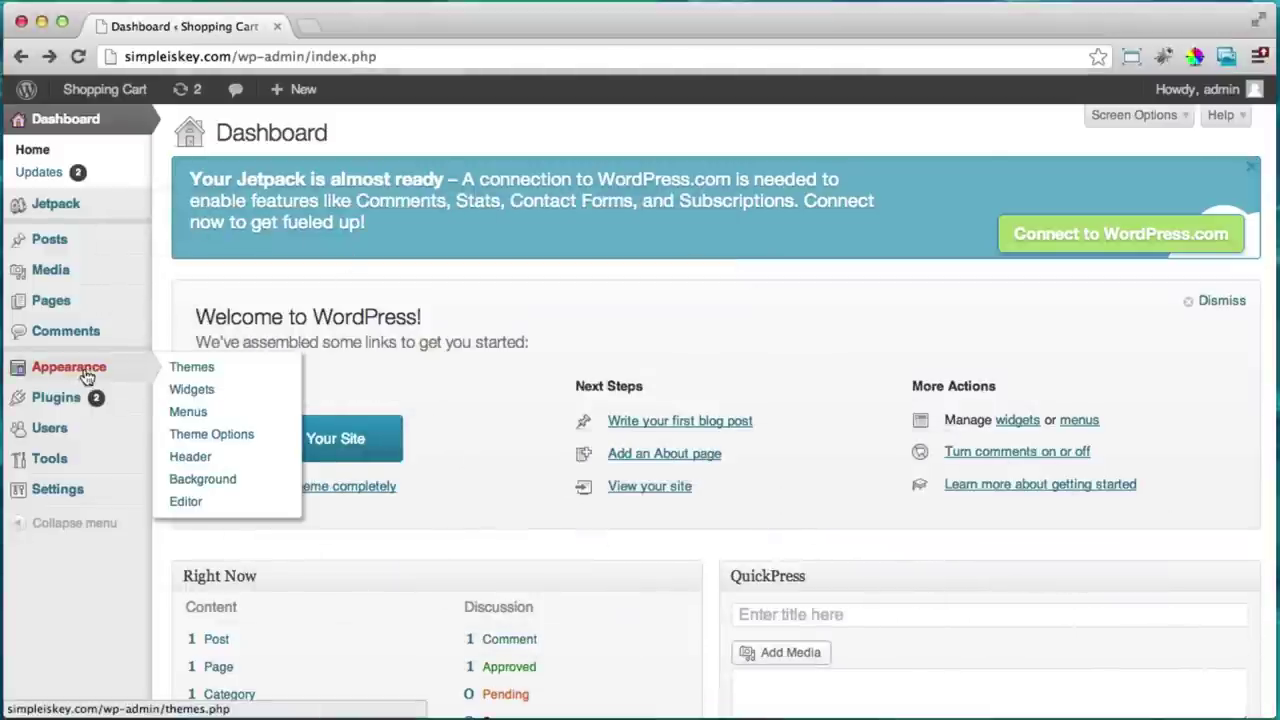
left_click(180, 369)
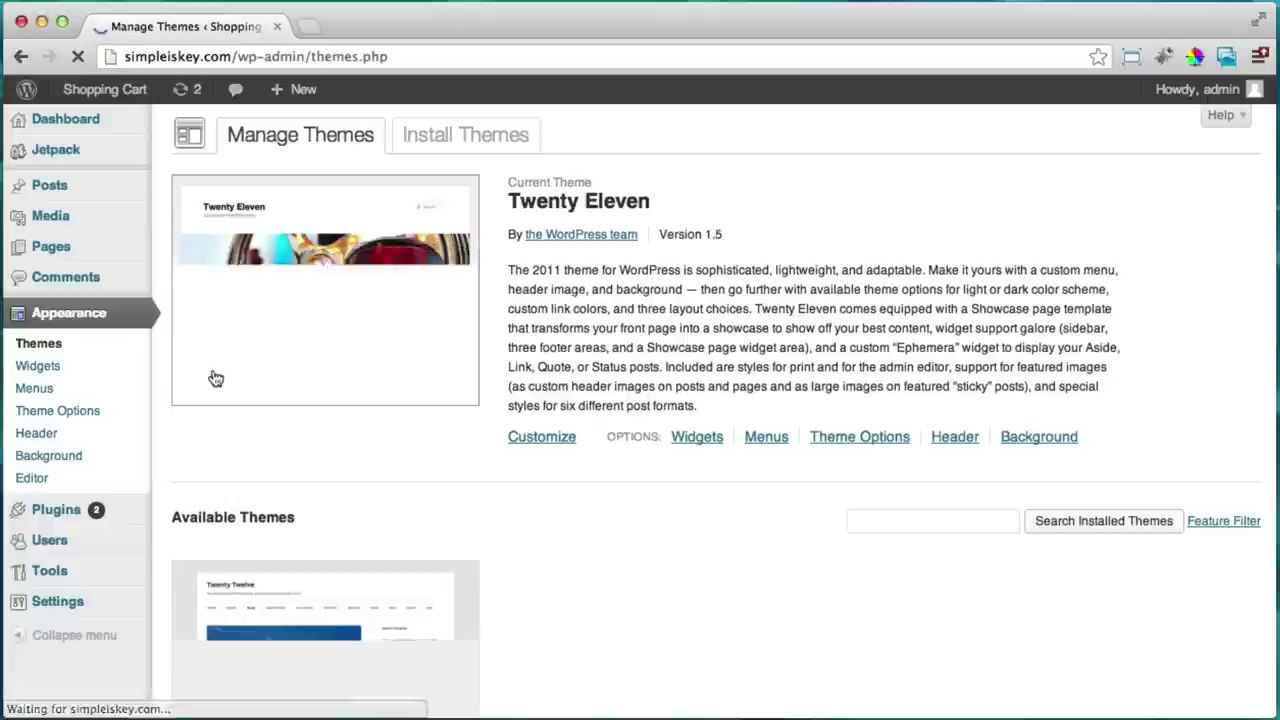
scroll(537, 401, "down", 2)
scroll(537, 401, "down", 5)
scroll(423, 323, "up", 7)
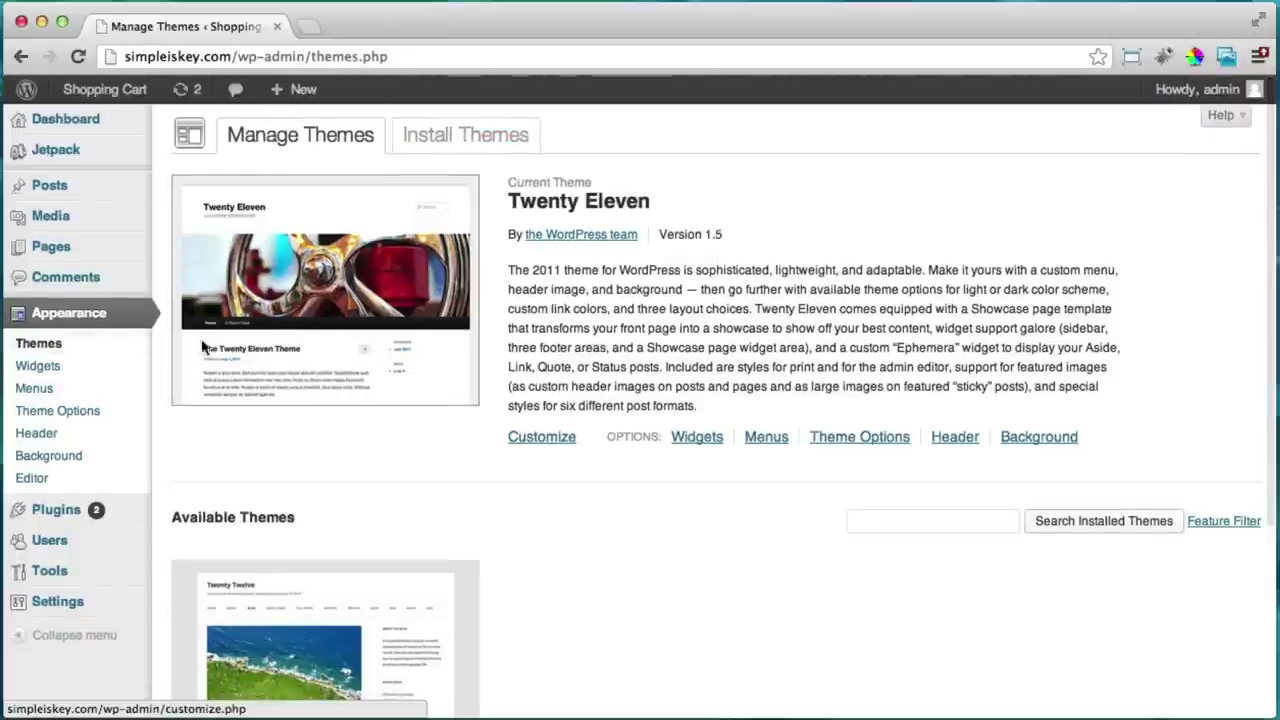
left_click(470, 140)
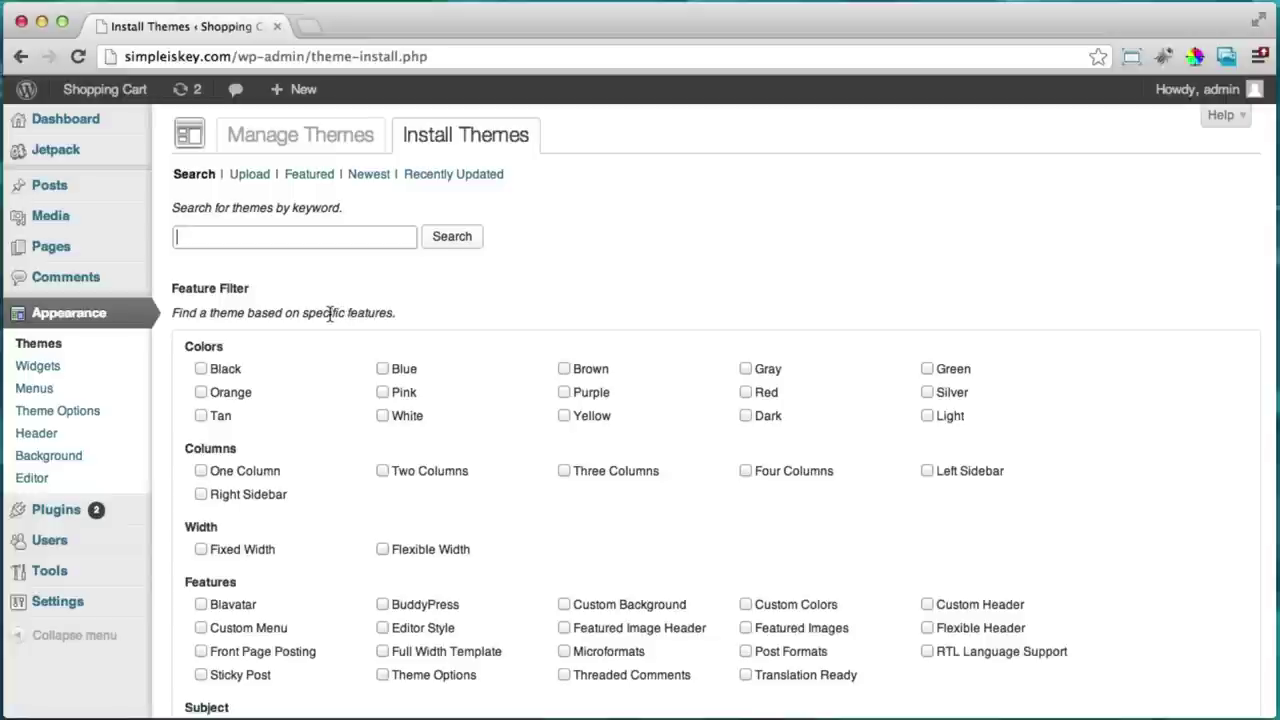
Load woothemes.com in a new browser tab.
left_click(311, 30)
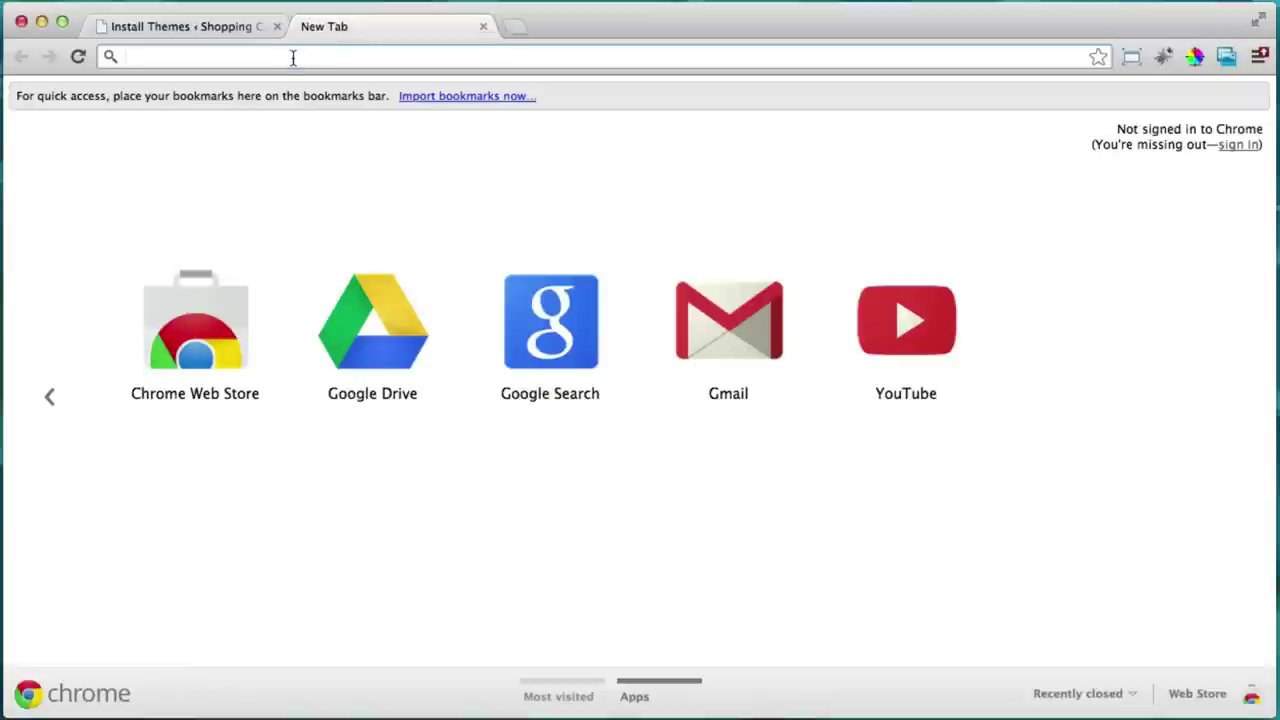
type("woo")
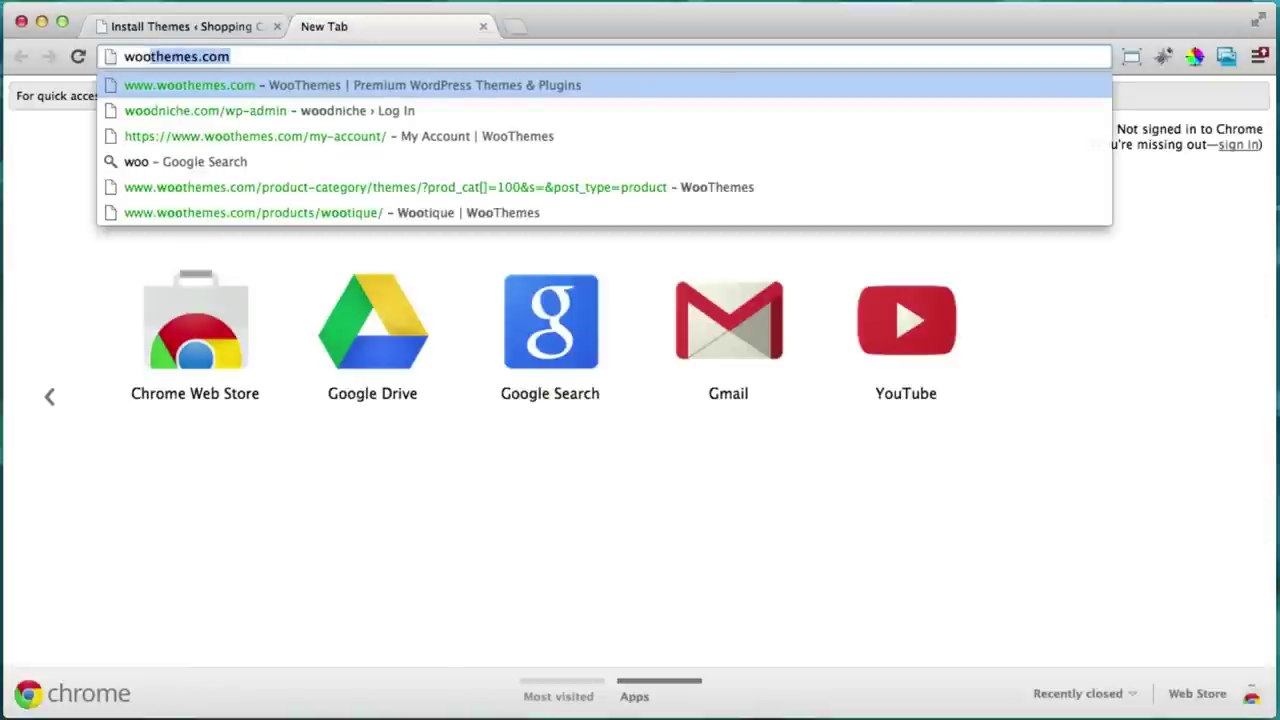
type("them")
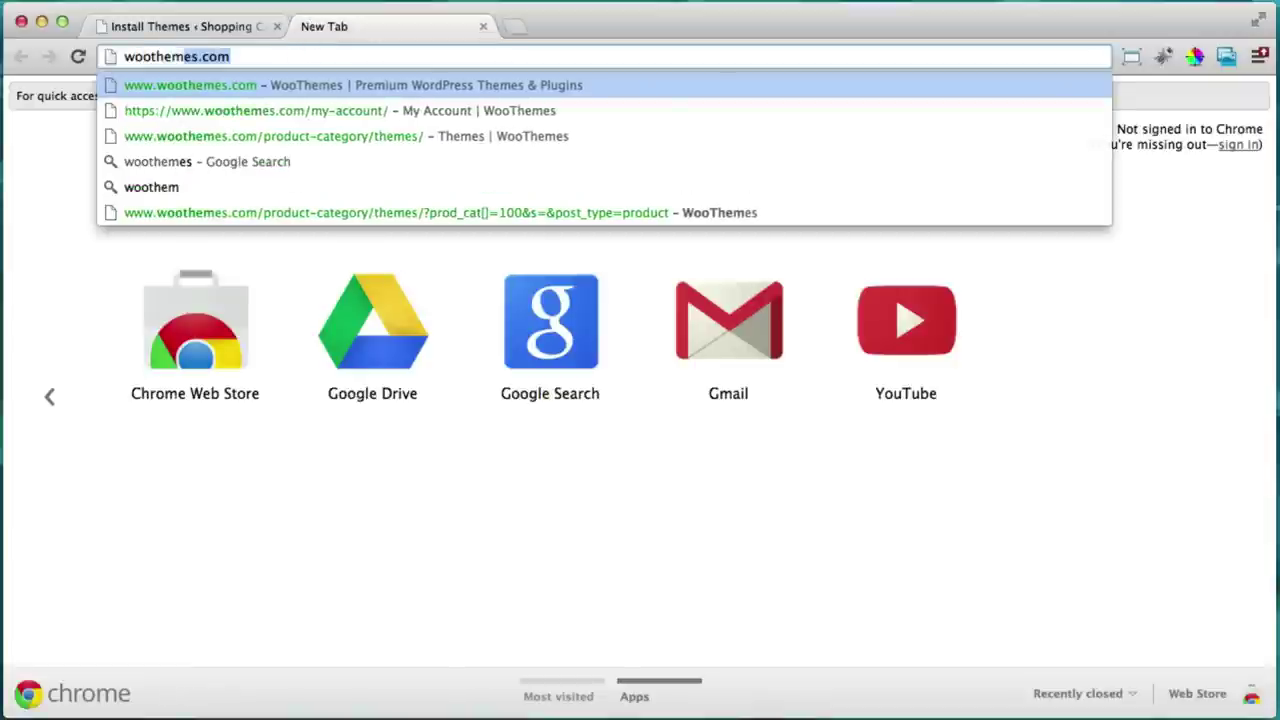
type("es.com")
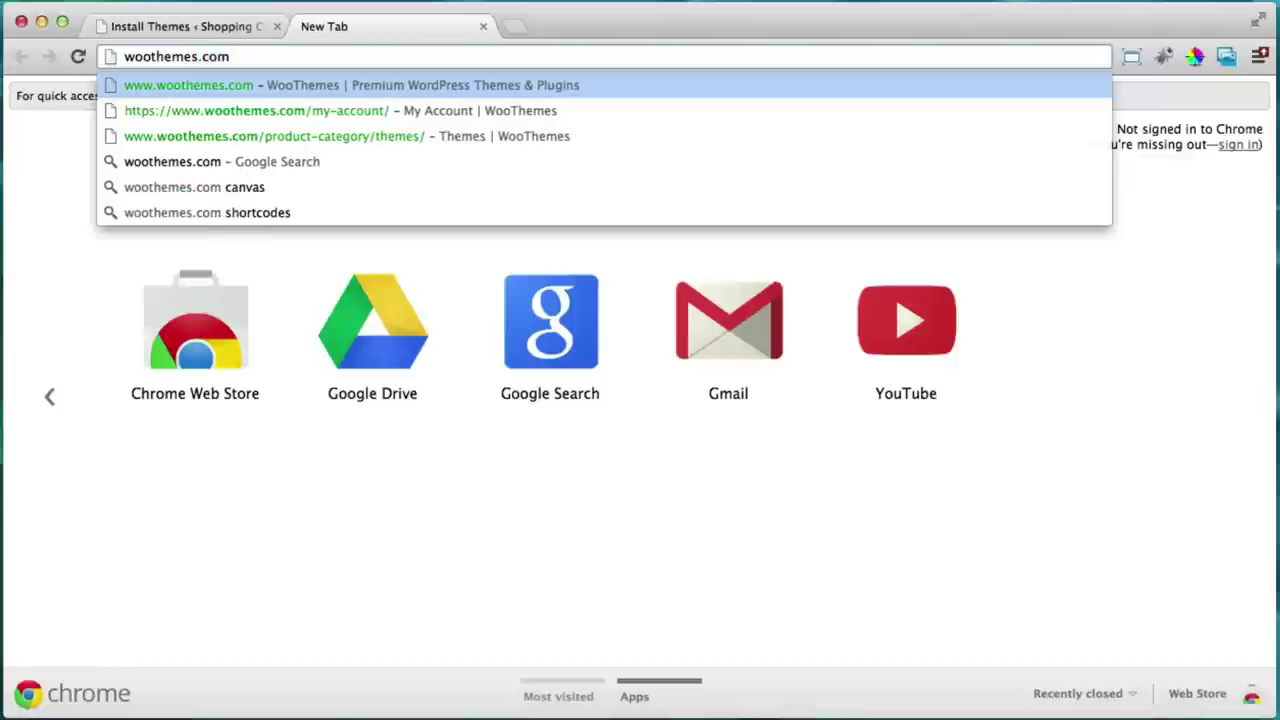
key("Return")
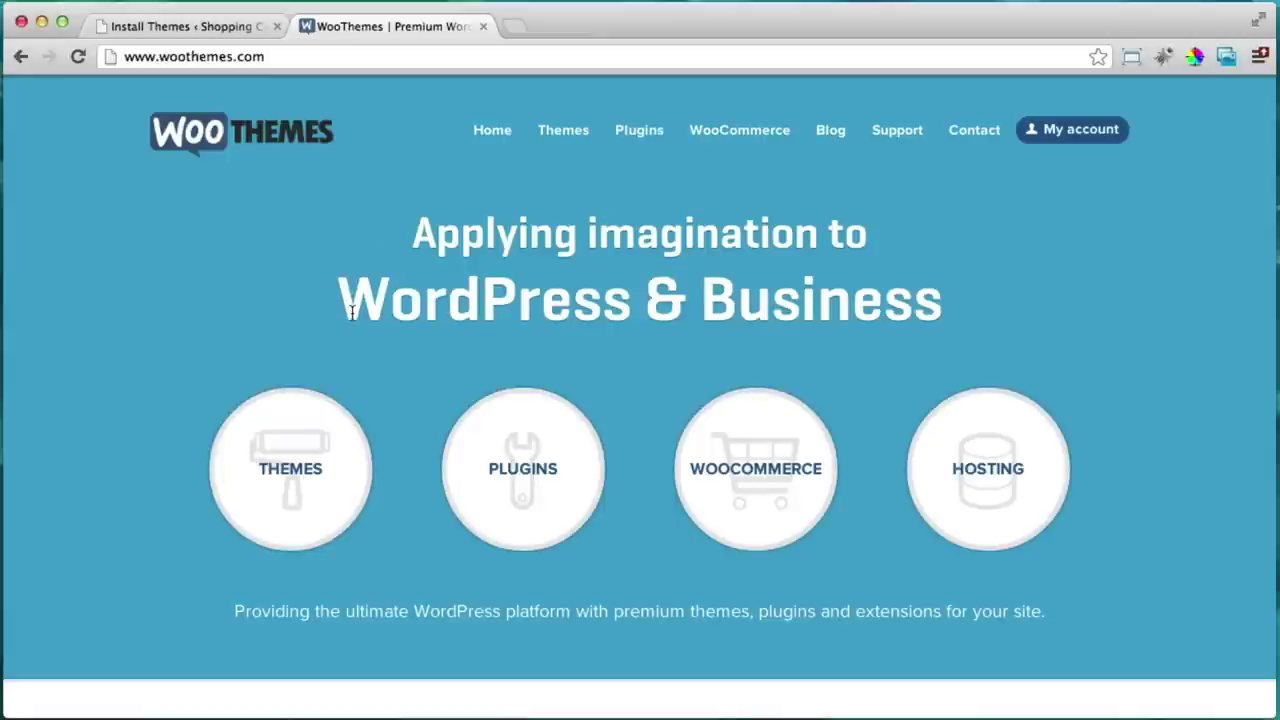
Open the Shopping Cart site's front page in another tab from the admin bar.
left_click(240, 27)
mouse_move(120, 92)
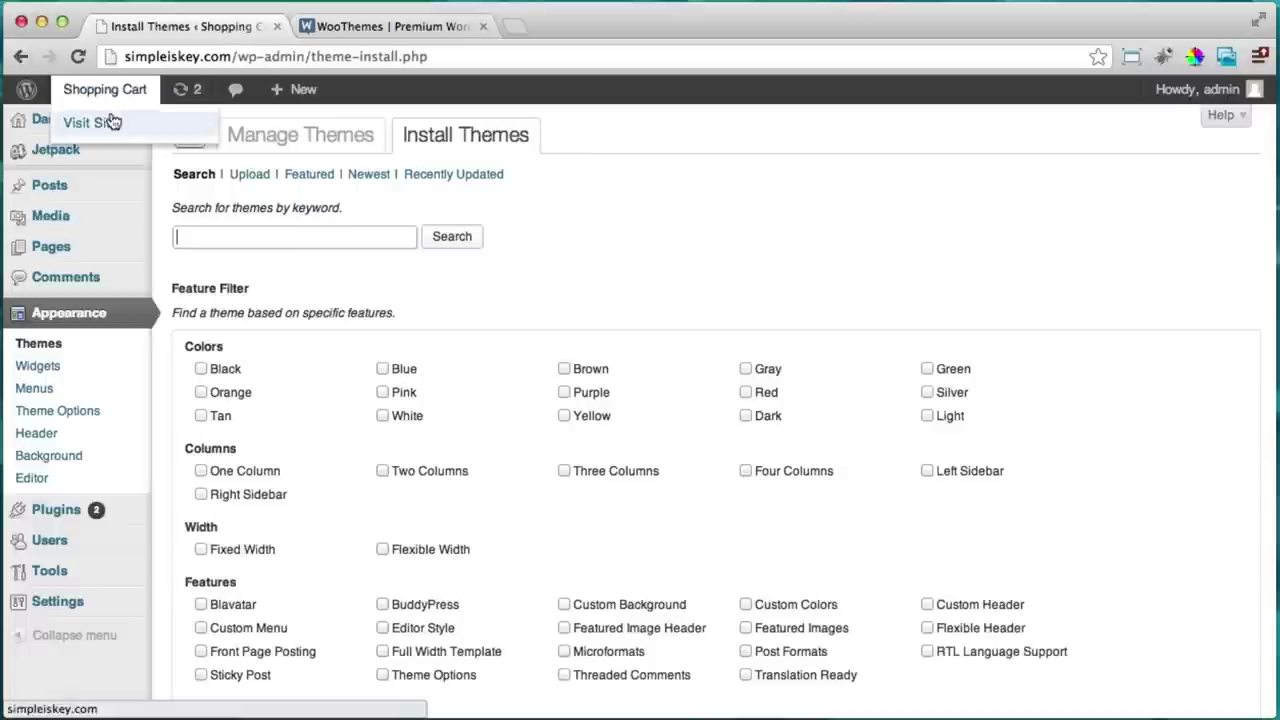
left_click(100, 123, "super")
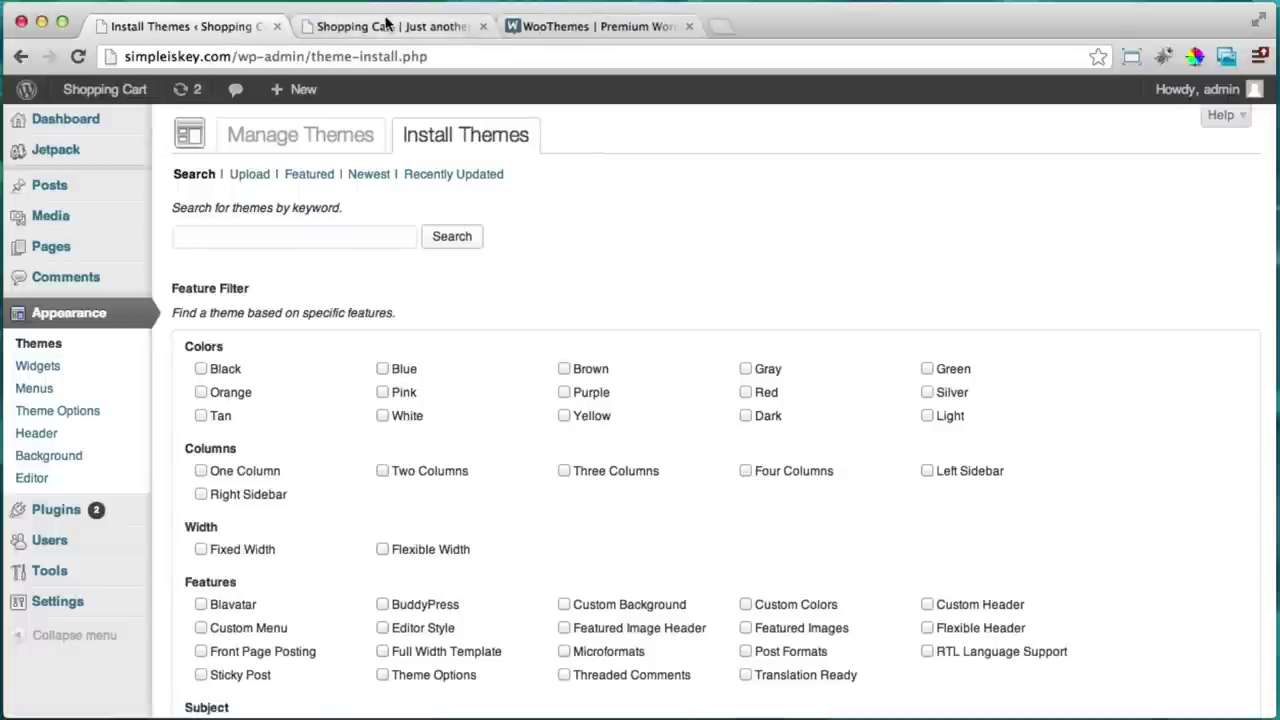
left_click(382, 22)
scroll(472, 206, "down", 2)
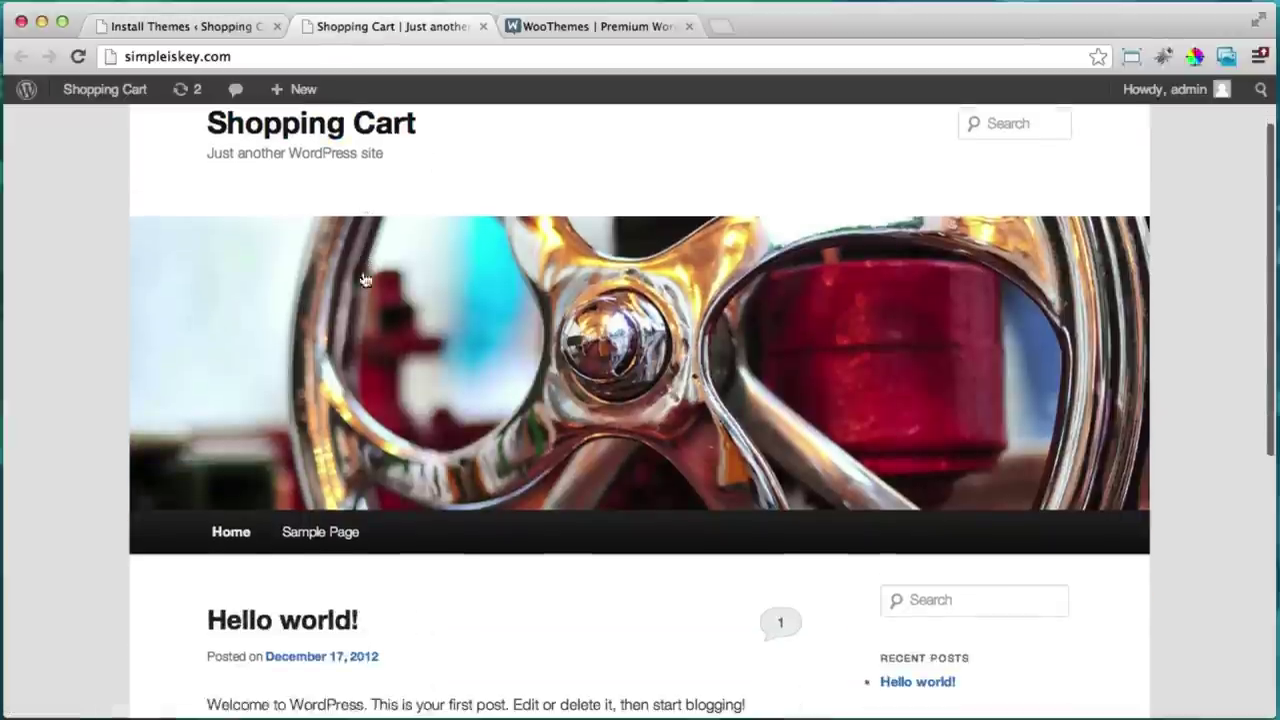
scroll(275, 450, "down", 1)
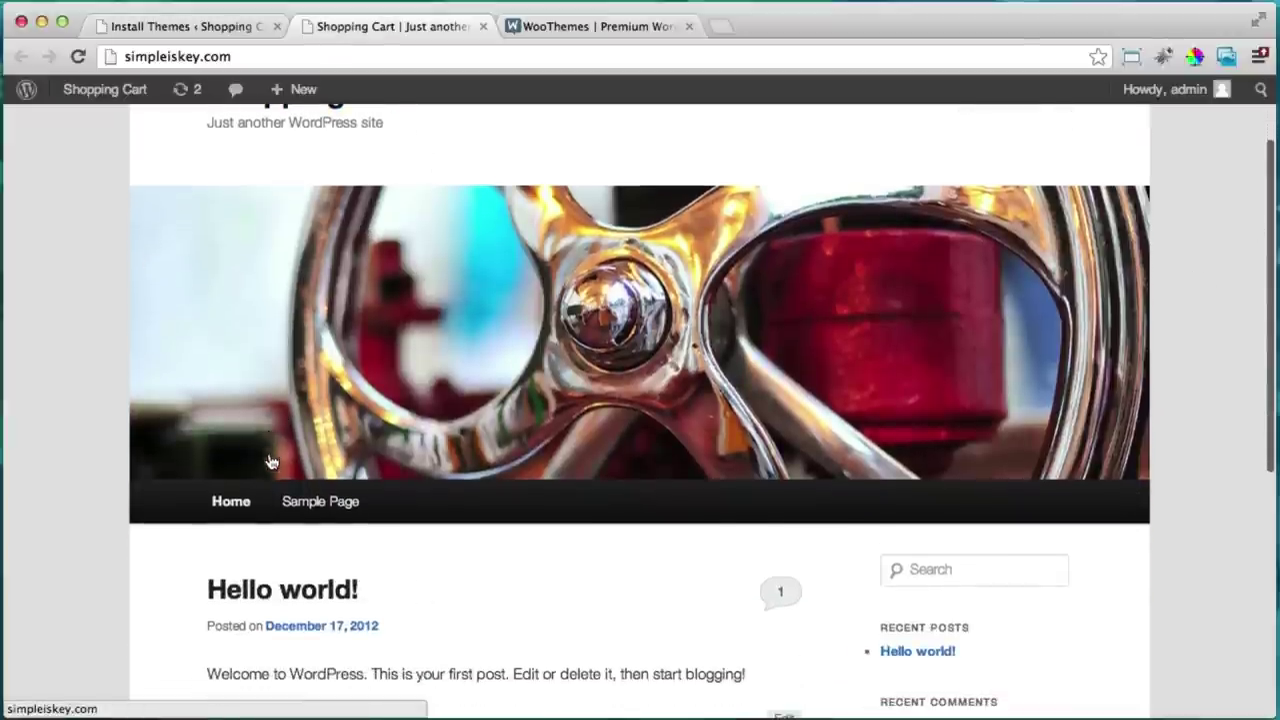
scroll(780, 500, "down", 5)
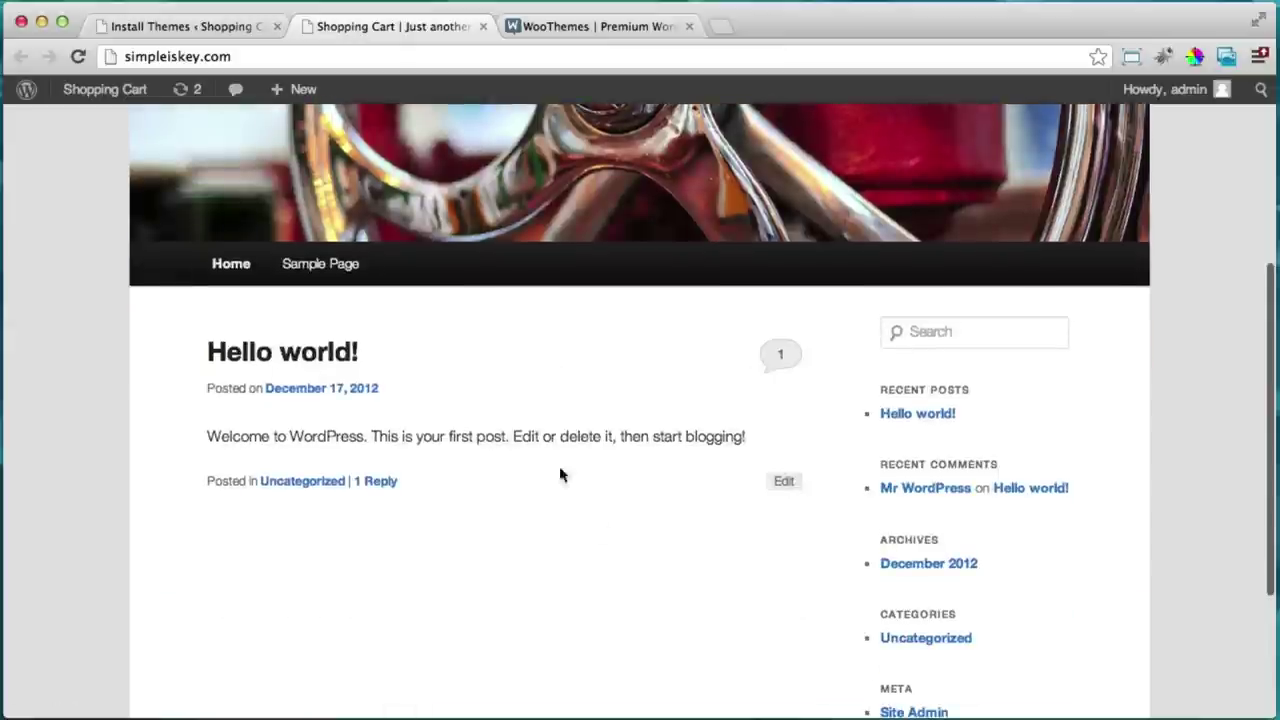
scroll(571, 463, "up", 8)
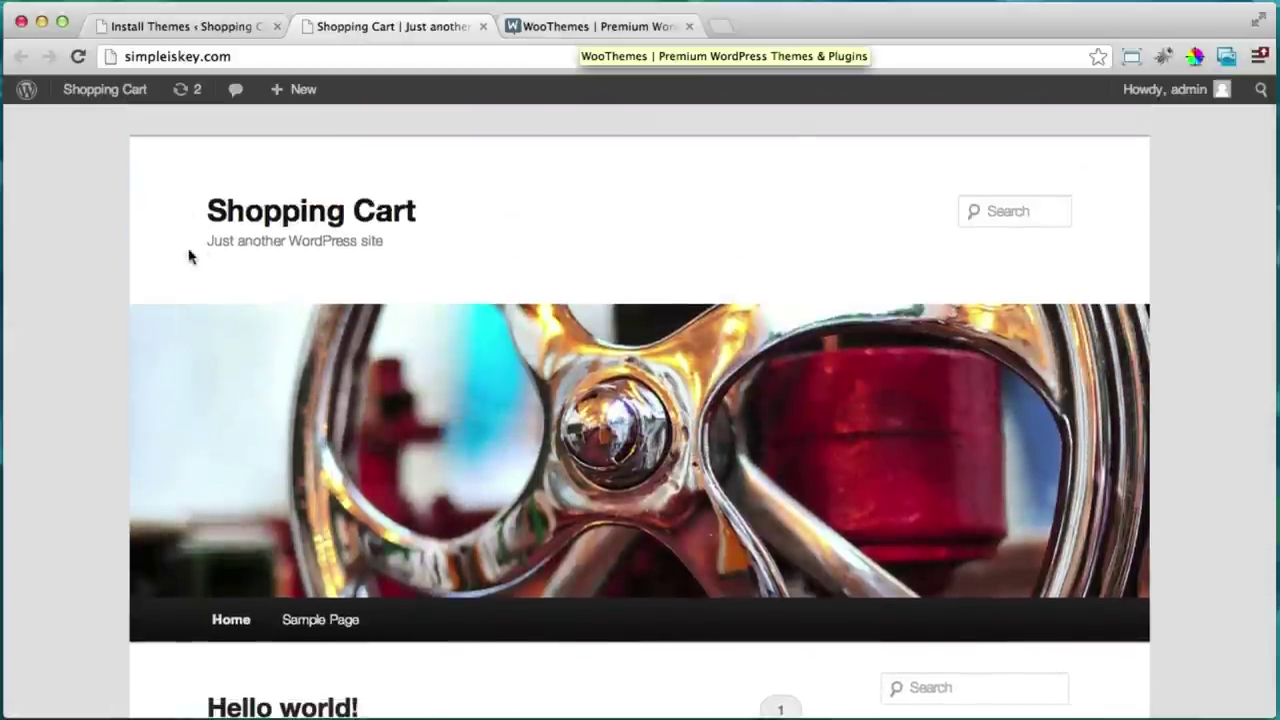
scroll(316, 289, "down", 2)
scroll(316, 288, "up", 2)
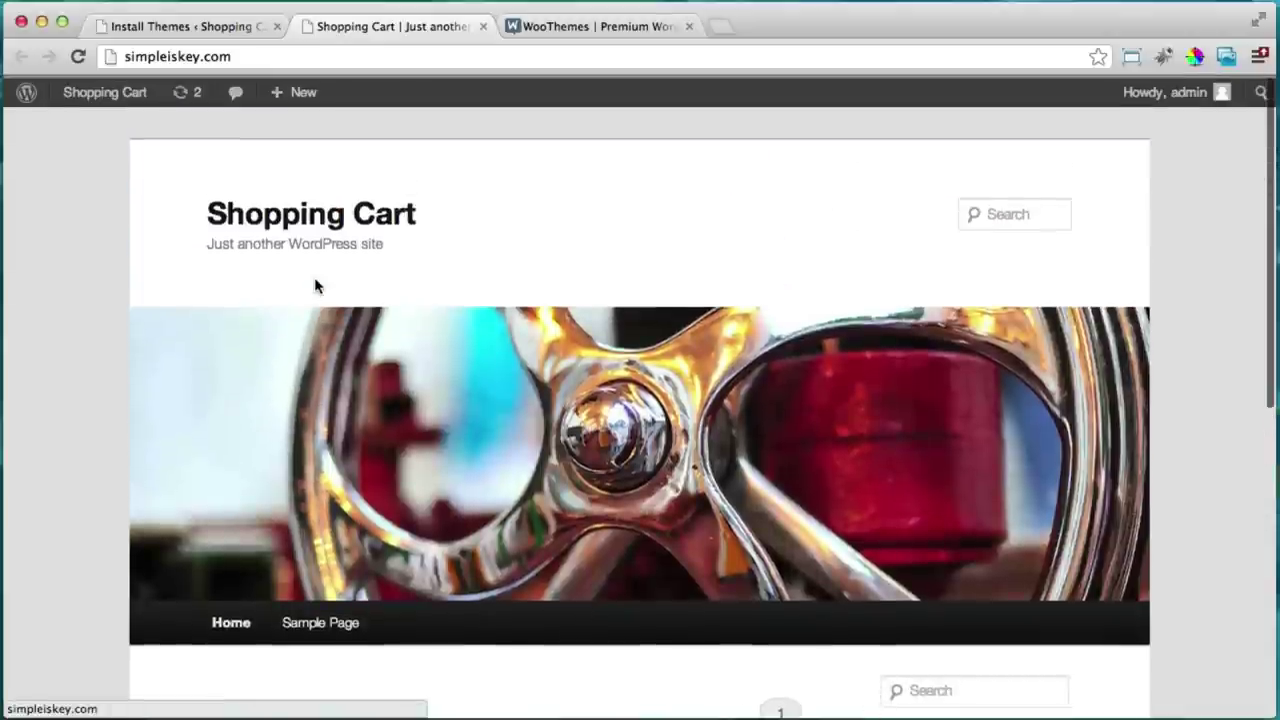
Open the WooThemes My account login page.
left_click(572, 28)
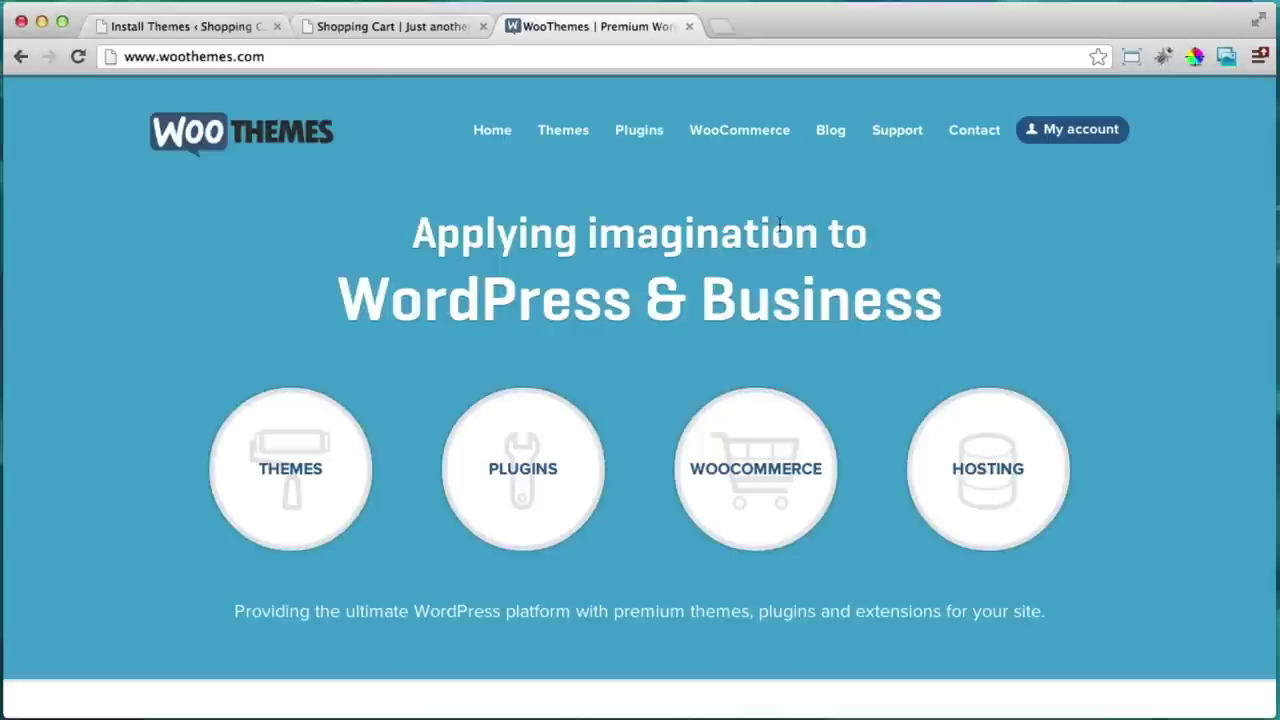
left_click(1073, 142)
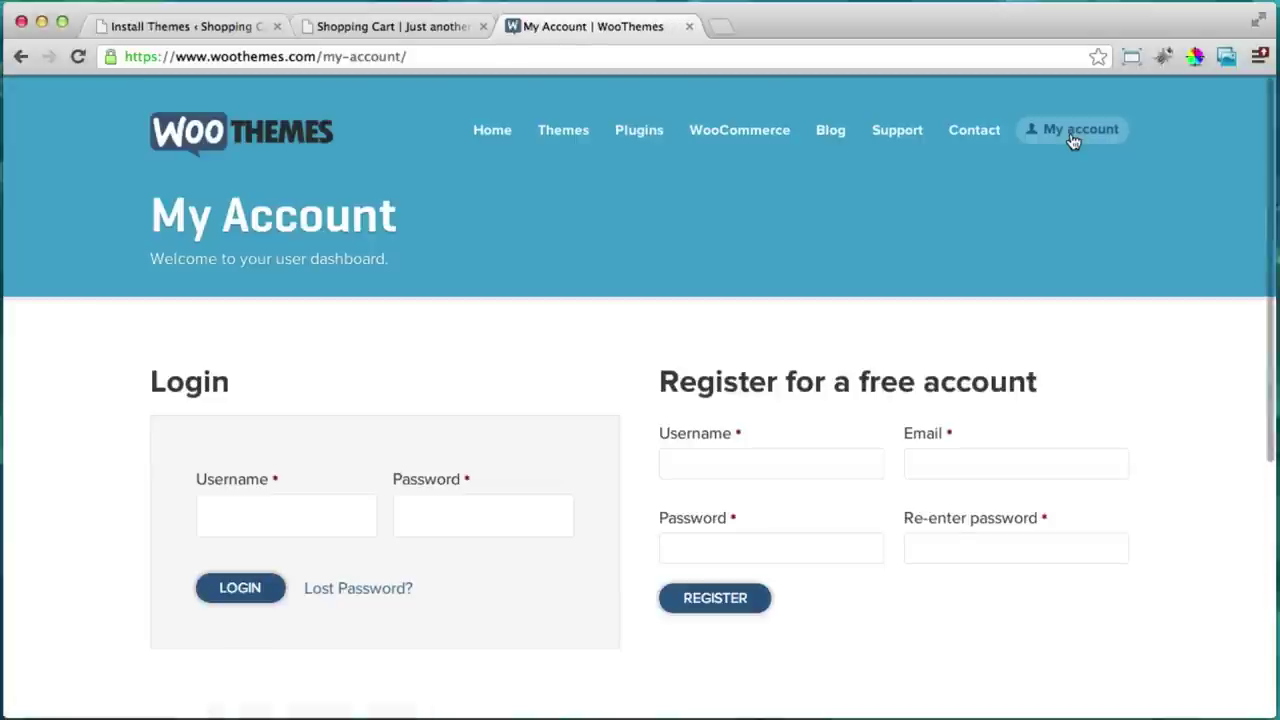
left_click_drag(680, 381, 1008, 382)
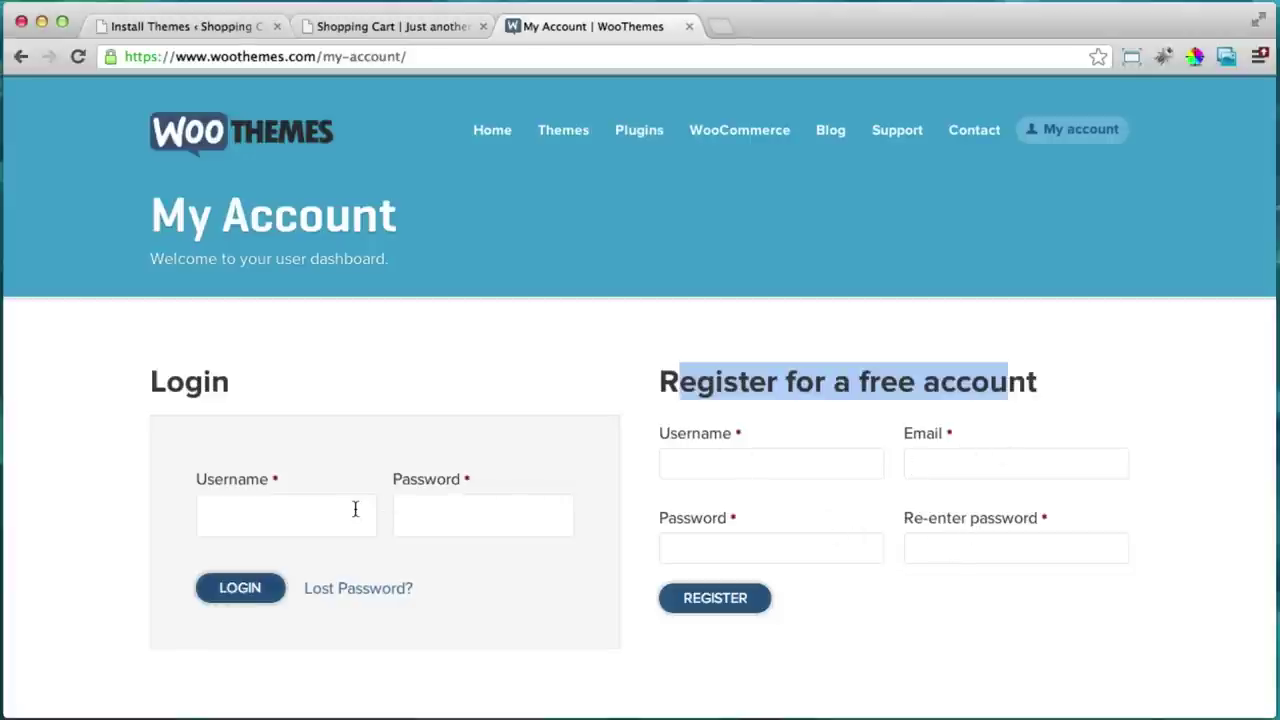
Log in with the saved username and the account password, then close the Shopping Cart tab.
left_click(316, 513)
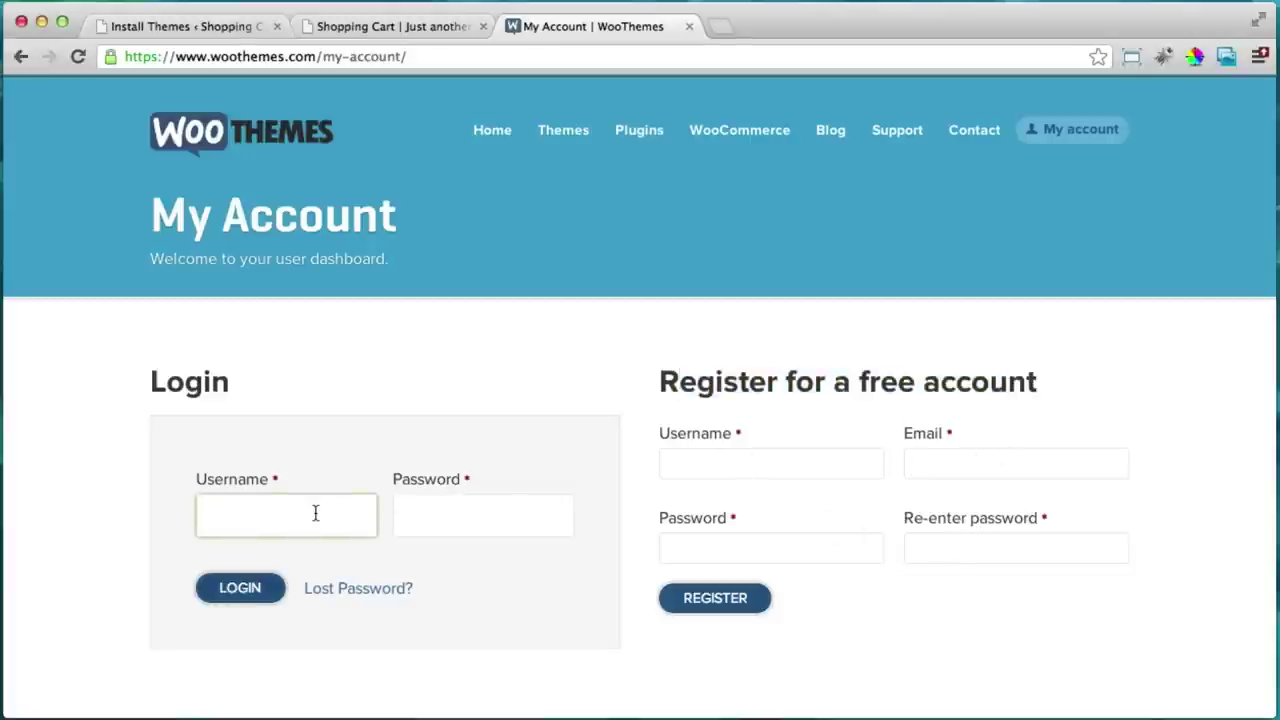
type("co")
key("Down")
key("Return")
key("Tab")
type("••••••••")
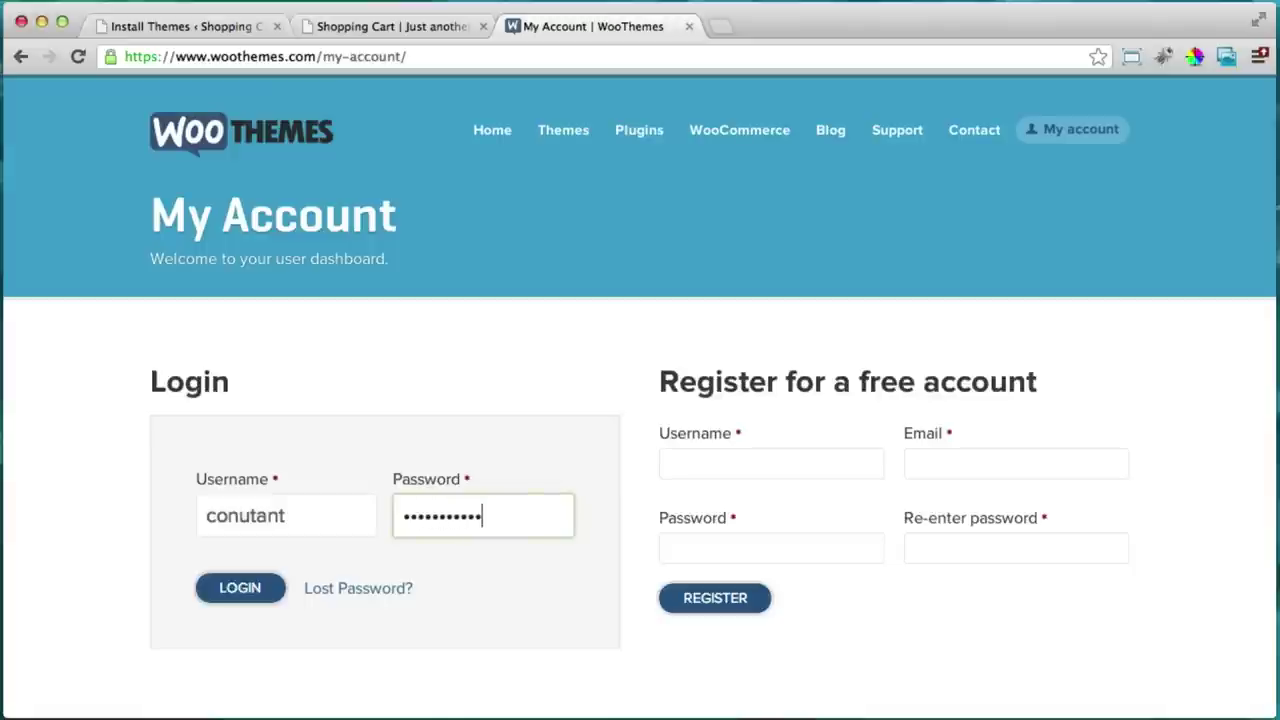
type("•••")
left_click(266, 588)
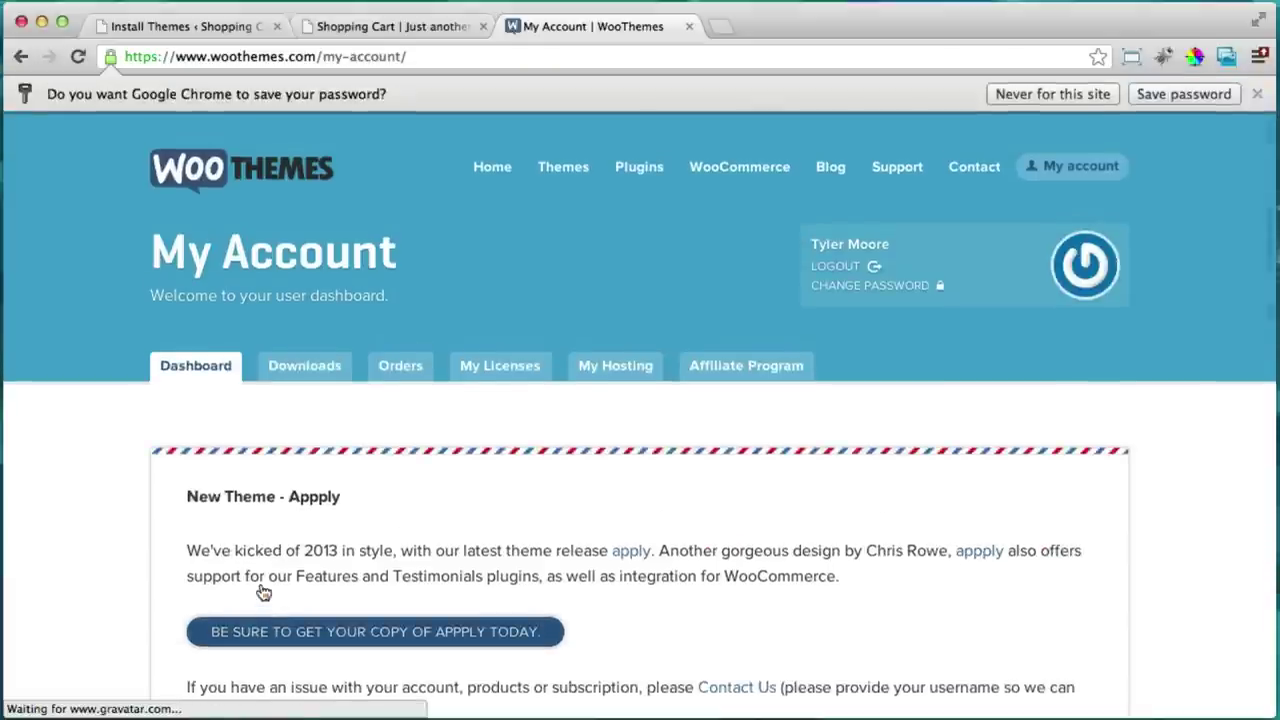
left_click(483, 26)
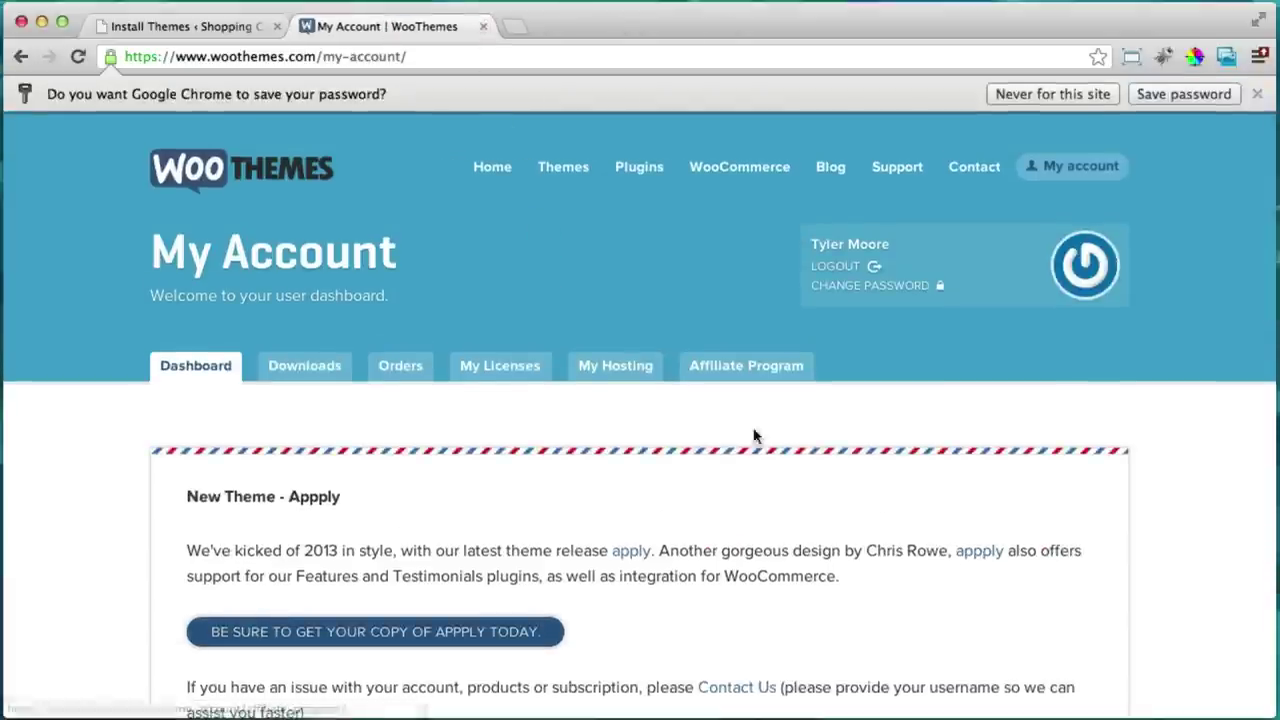
scroll(785, 440, "down", 1)
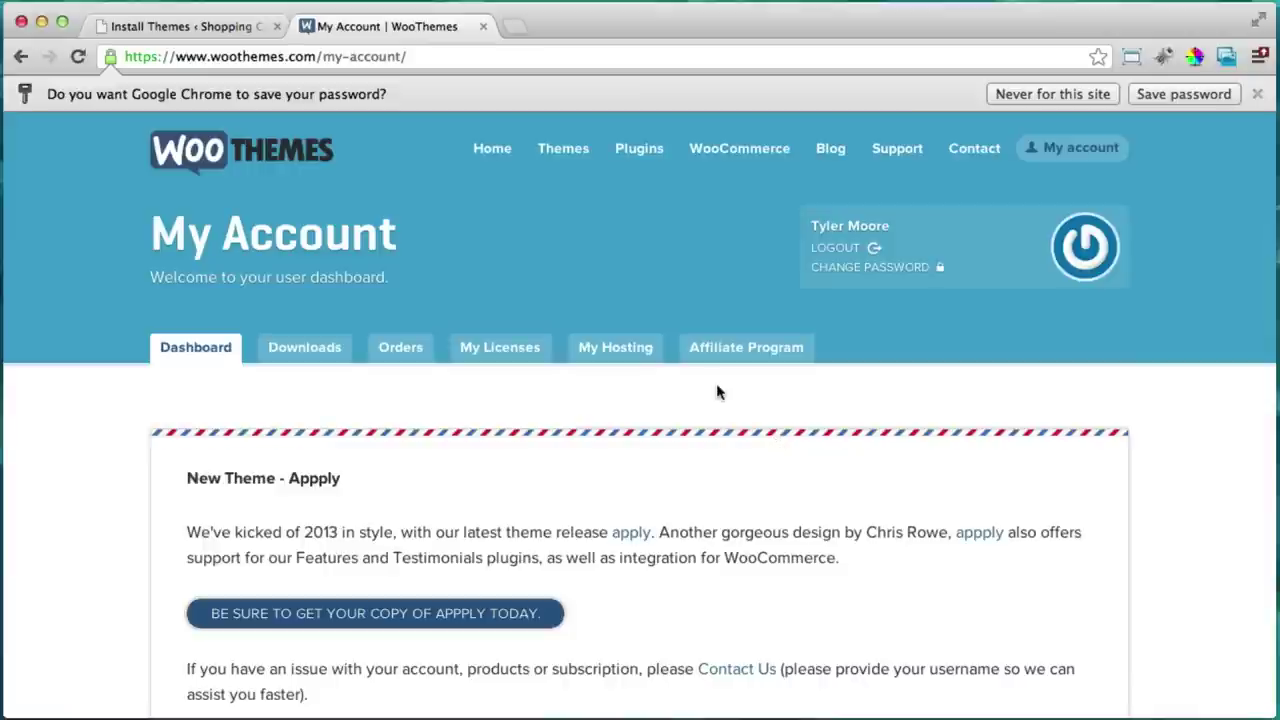
Open the WooThemes theme catalog filtered to free themes.
mouse_move(560, 152)
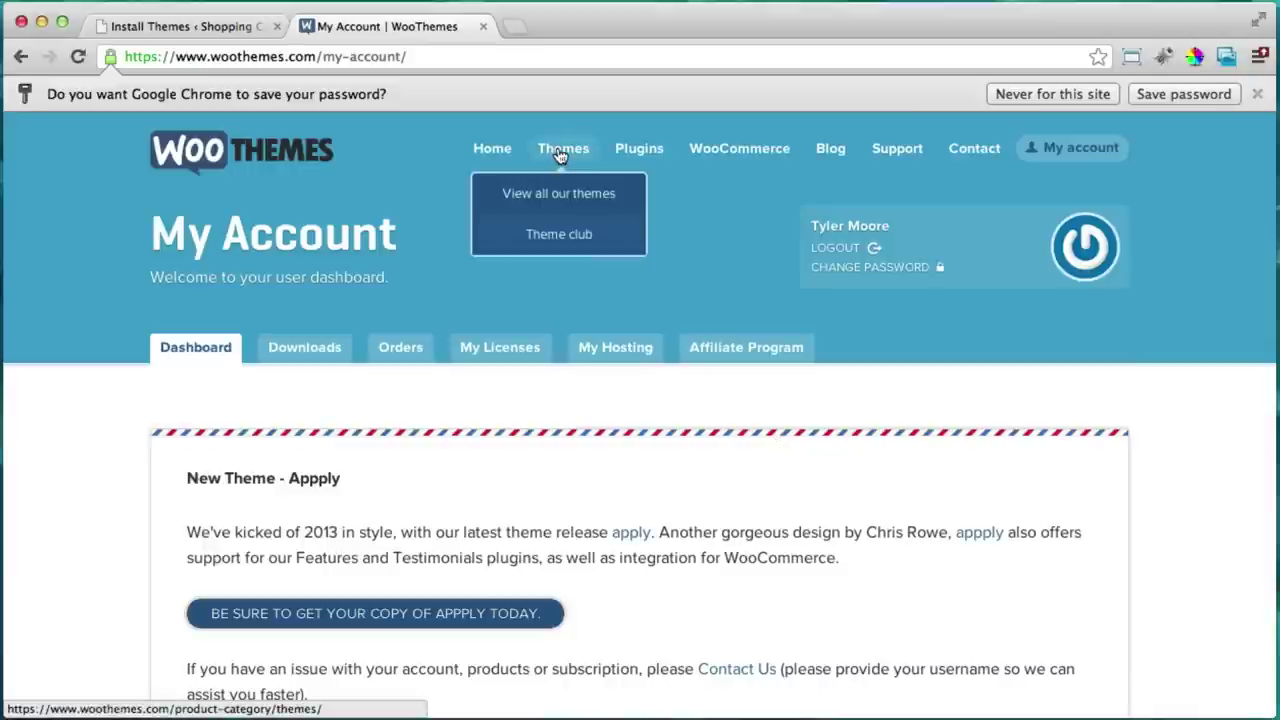
left_click(560, 152)
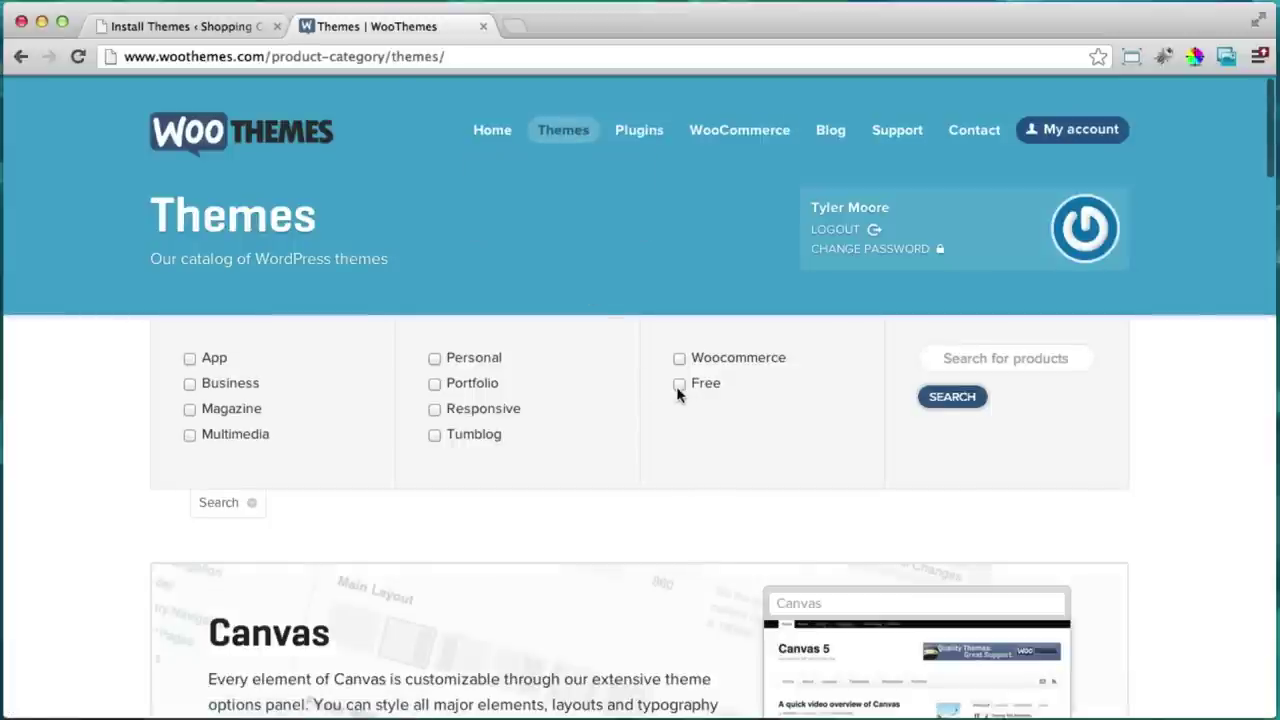
left_click(950, 406)
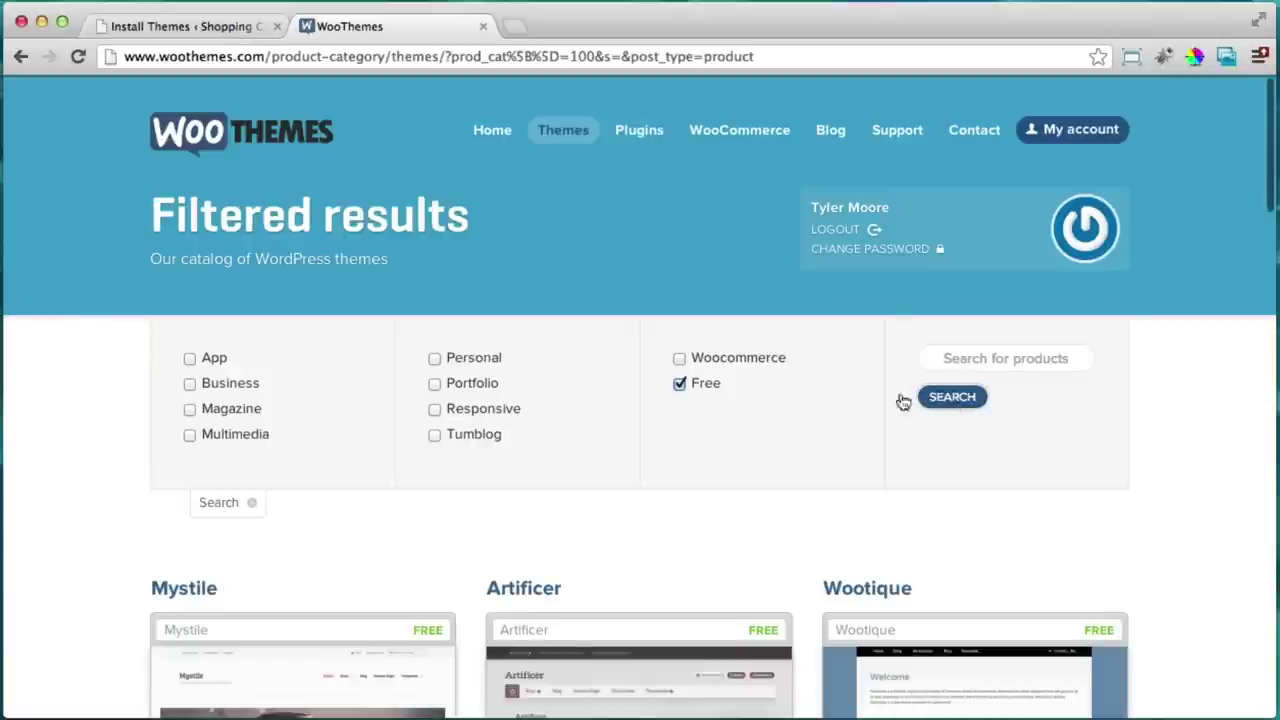
Browse the free themes and open the Wootique product page.
scroll(811, 345, "down", 3)
scroll(810, 345, "down", 3)
scroll(640, 420, "up", 1)
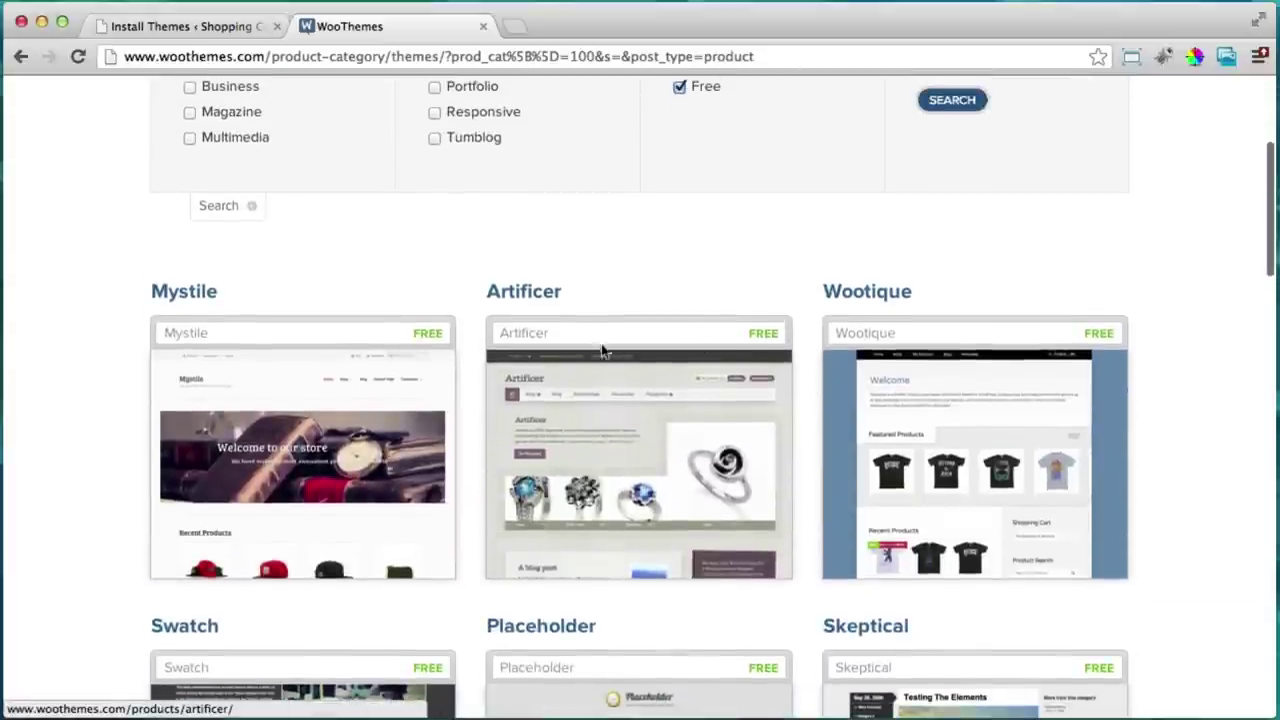
scroll(611, 340, "up", 1)
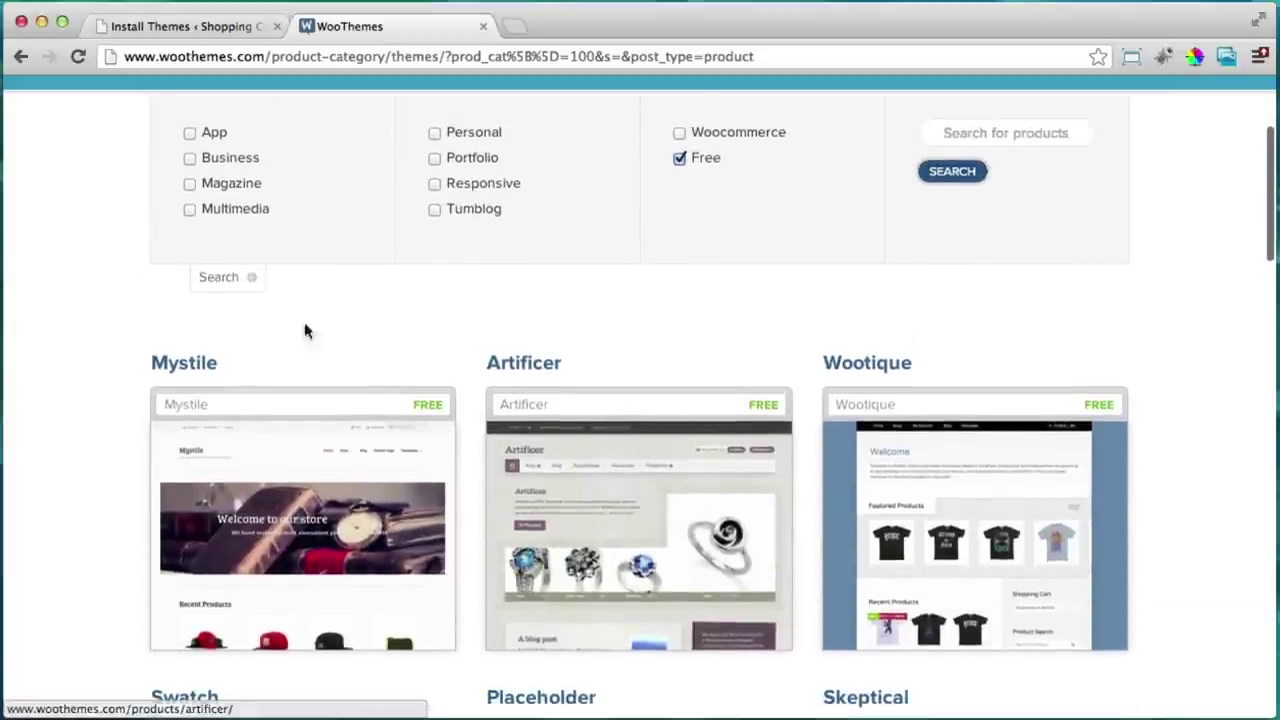
scroll(689, 340, "down", 1)
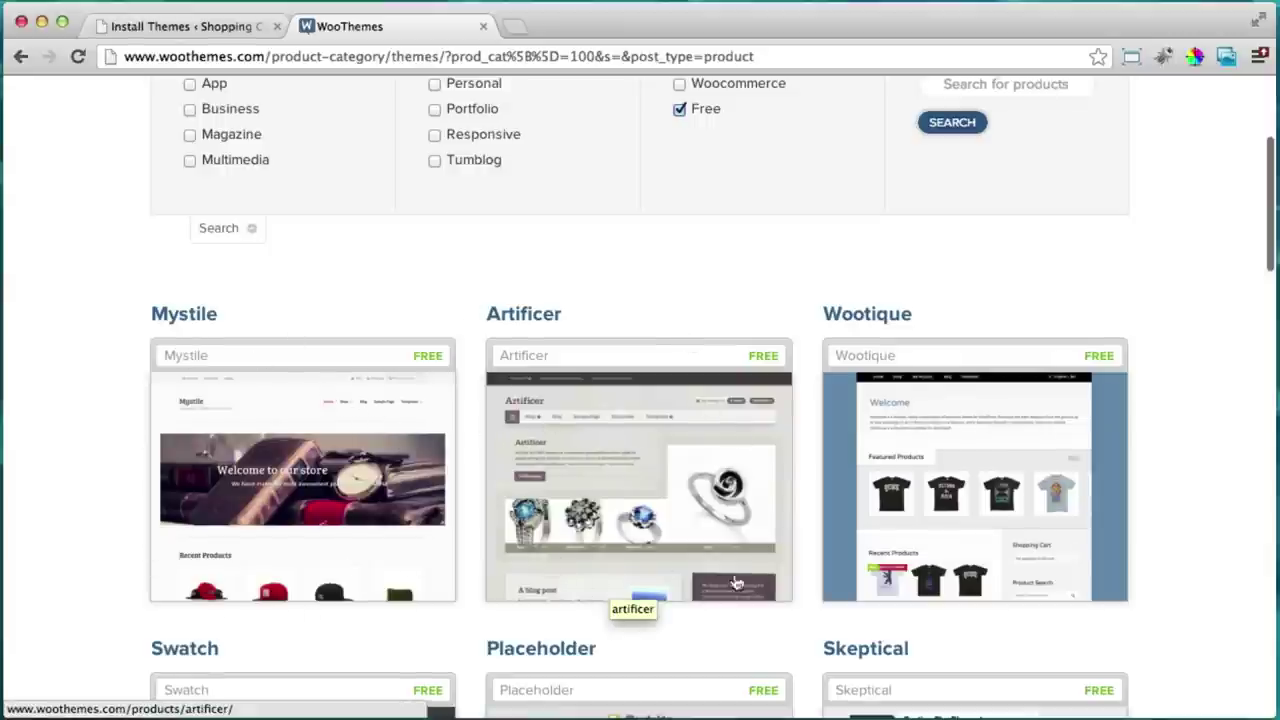
scroll(1094, 409, "down", 5)
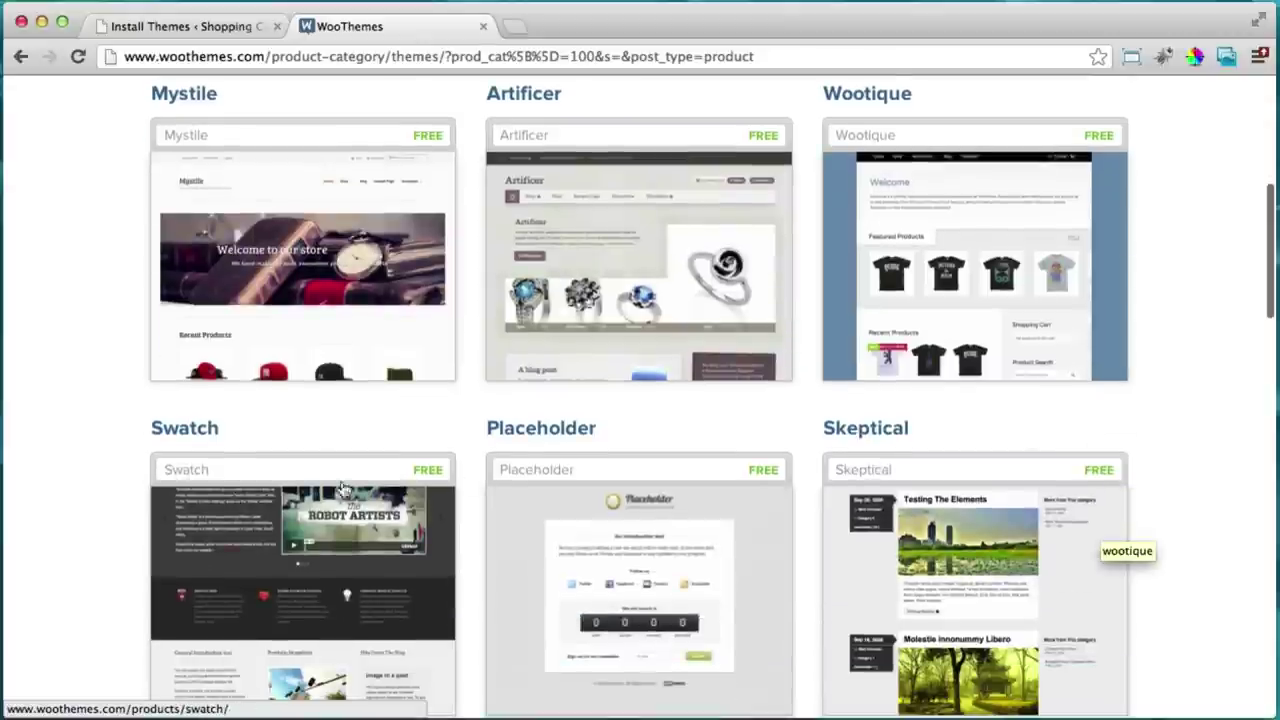
scroll(945, 540, "up", 5)
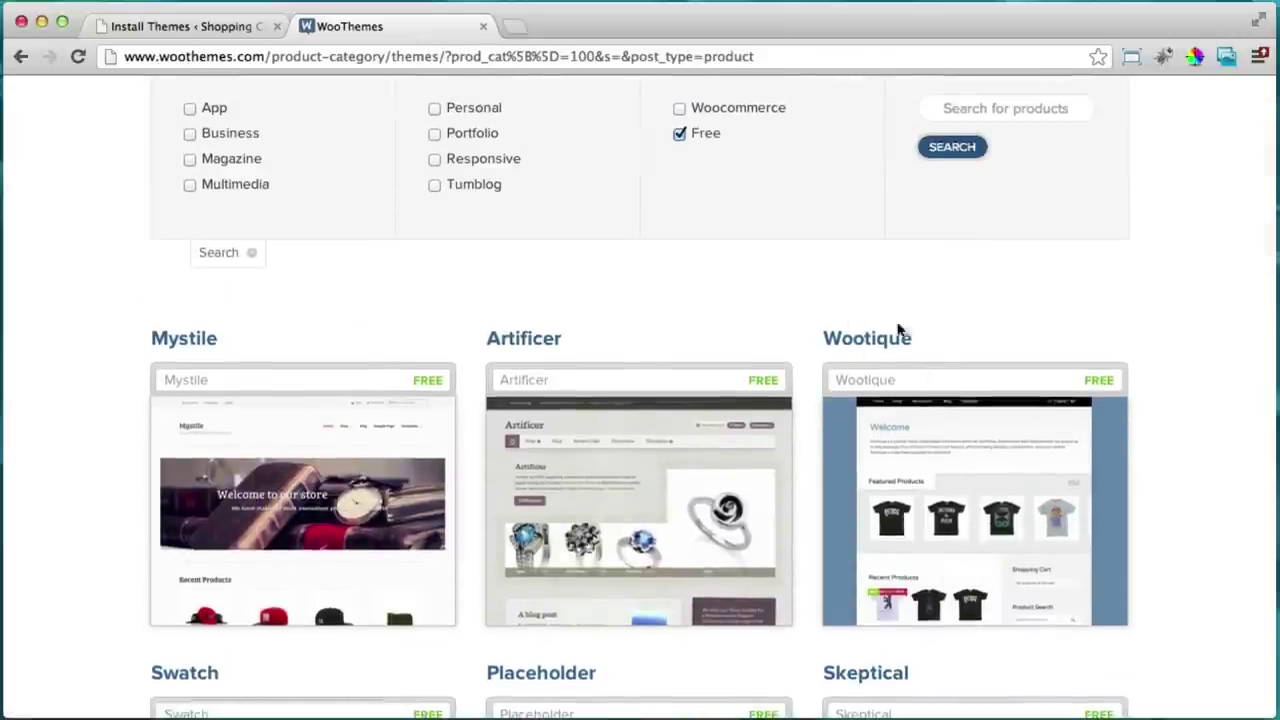
left_click(940, 441)
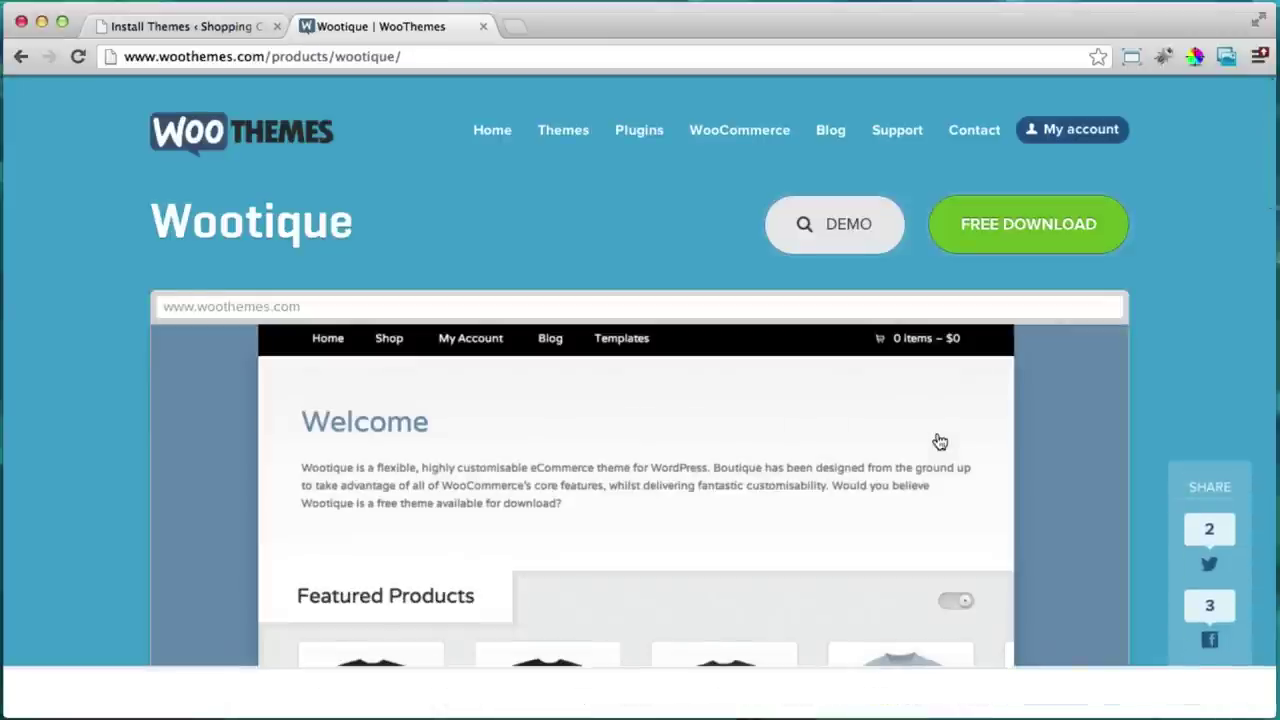
scroll(940, 441, "down", 4)
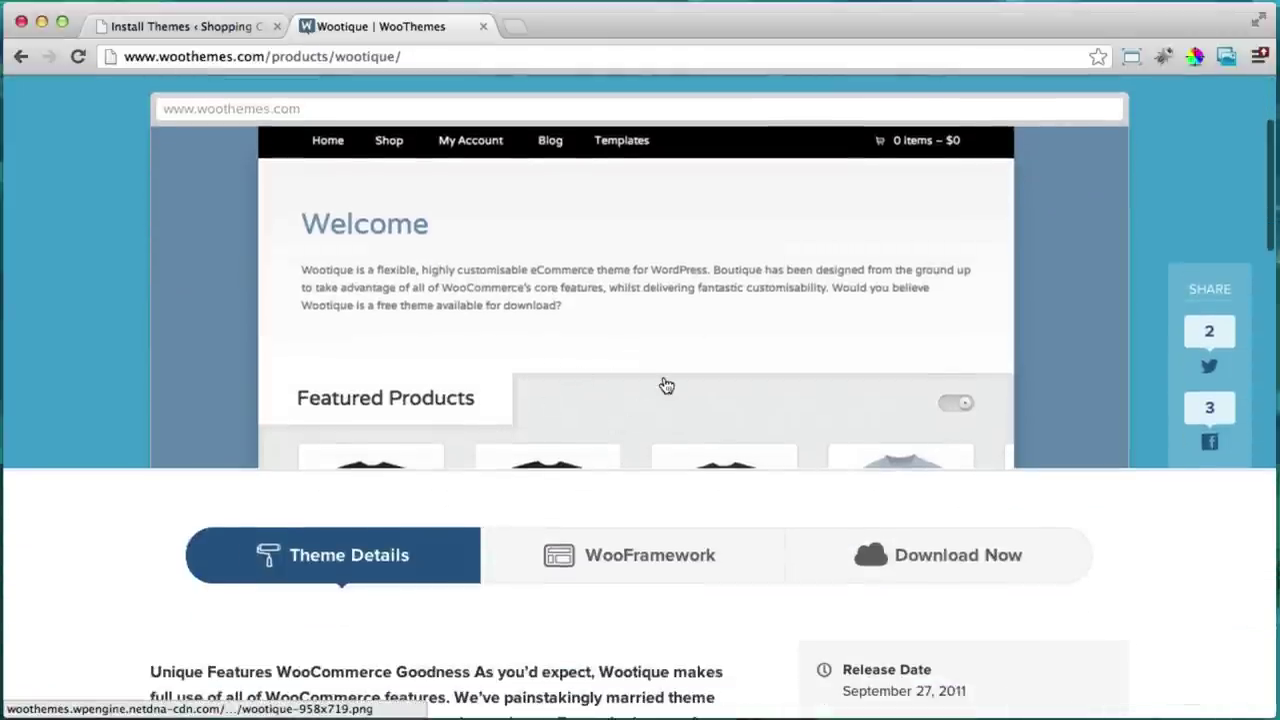
scroll(666, 386, "up", 4)
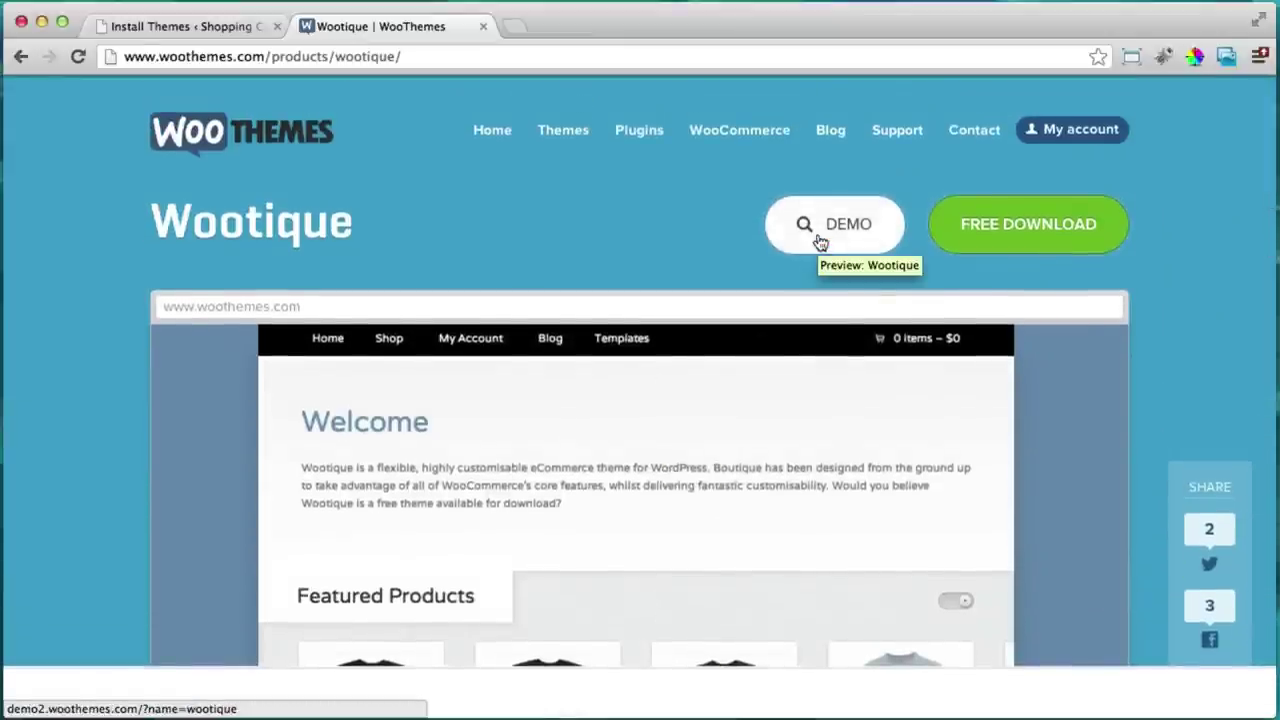
Download the free Wootique theme via FREE DOWNLOAD, then return to the Install Themes tab.
left_click(1018, 243)
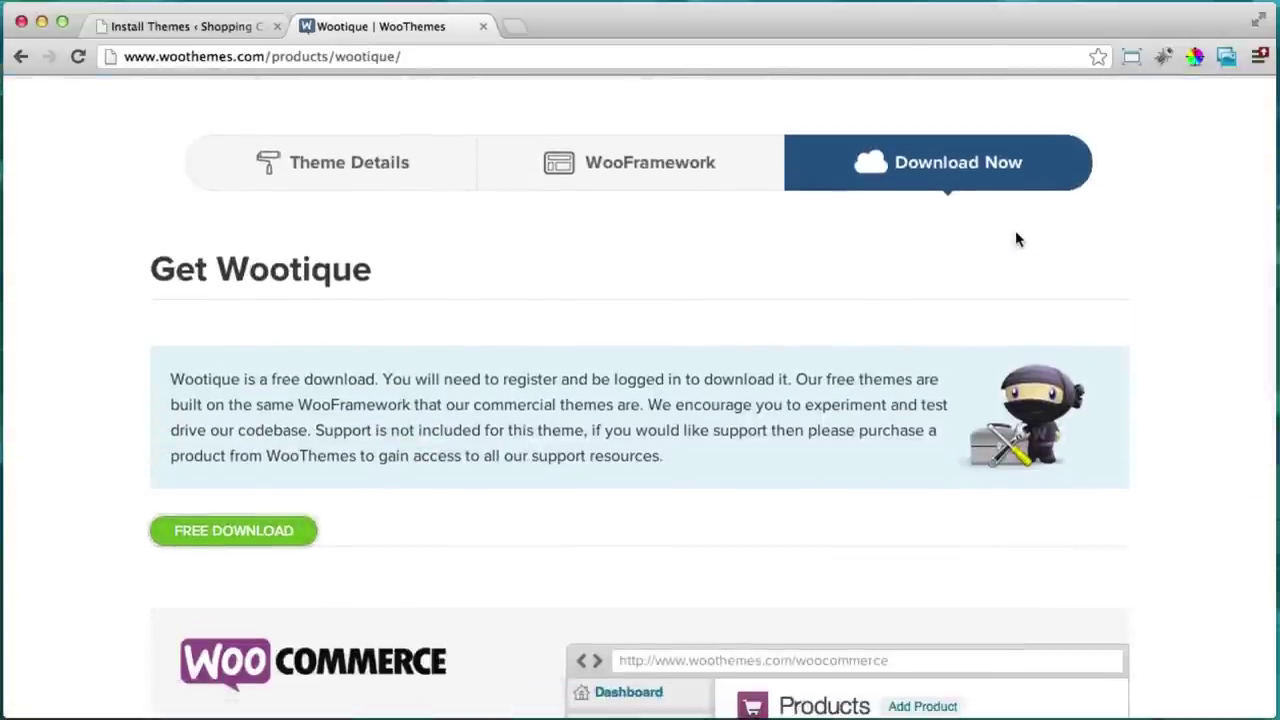
left_click(224, 535)
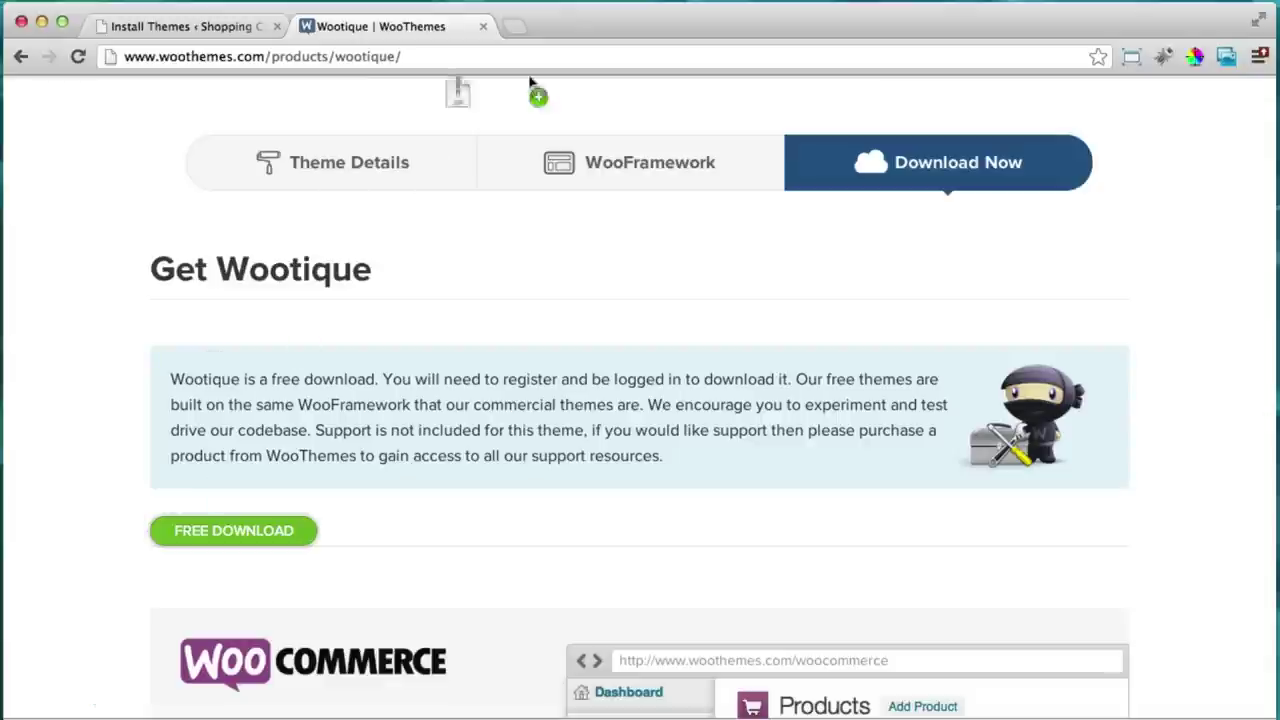
scroll(430, 112, "up", 1)
left_click(450, 56)
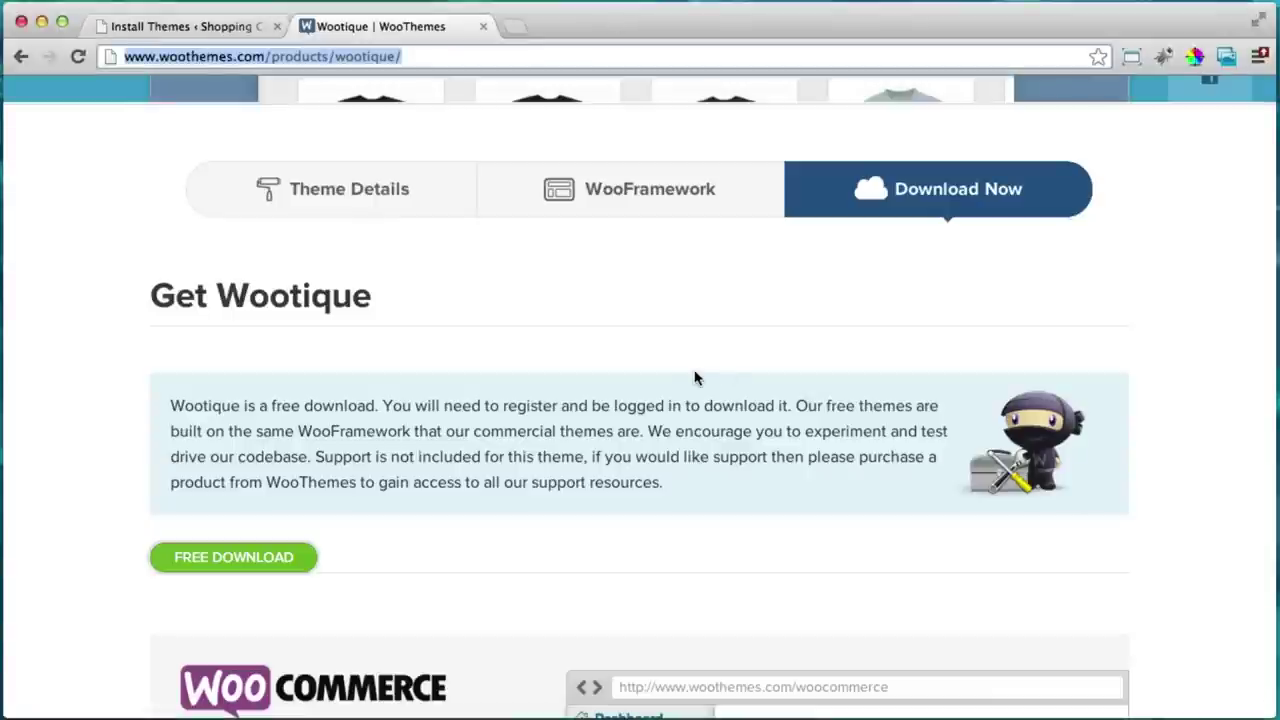
left_click(176, 30)
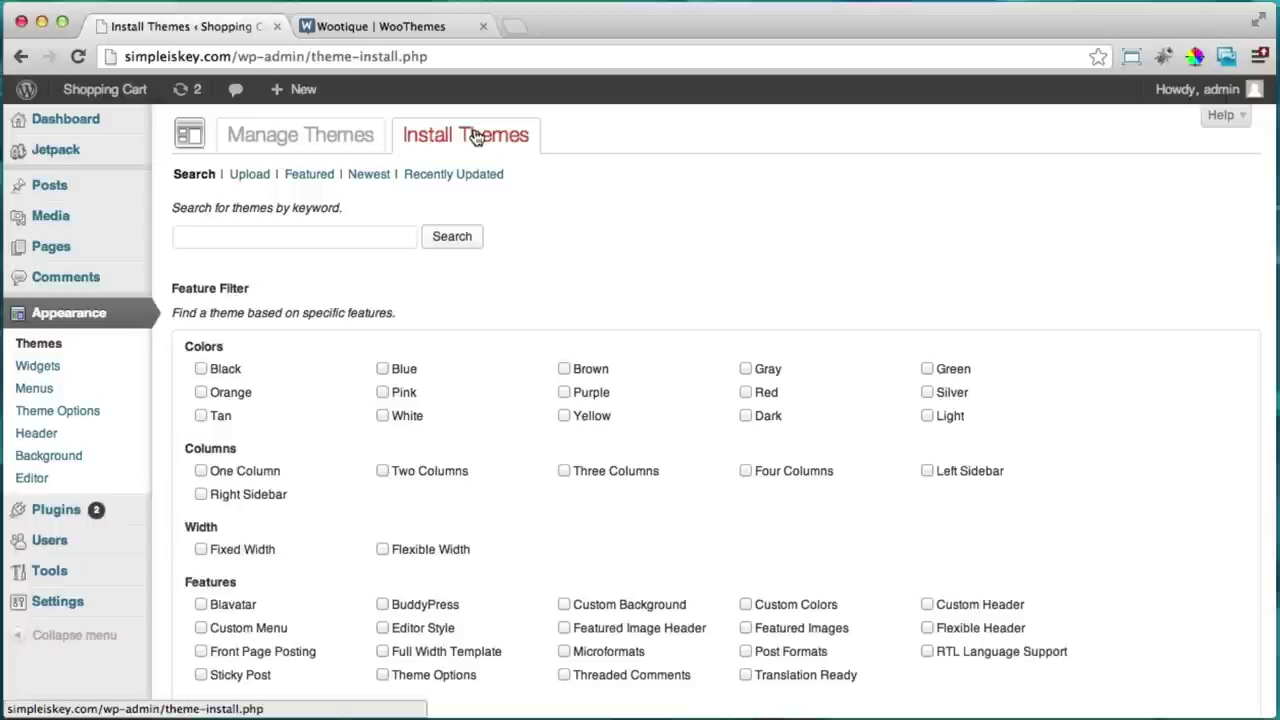
Upload wootique (1).zip, install it, and activate the Wootique 1.6 theme.
left_click(253, 185)
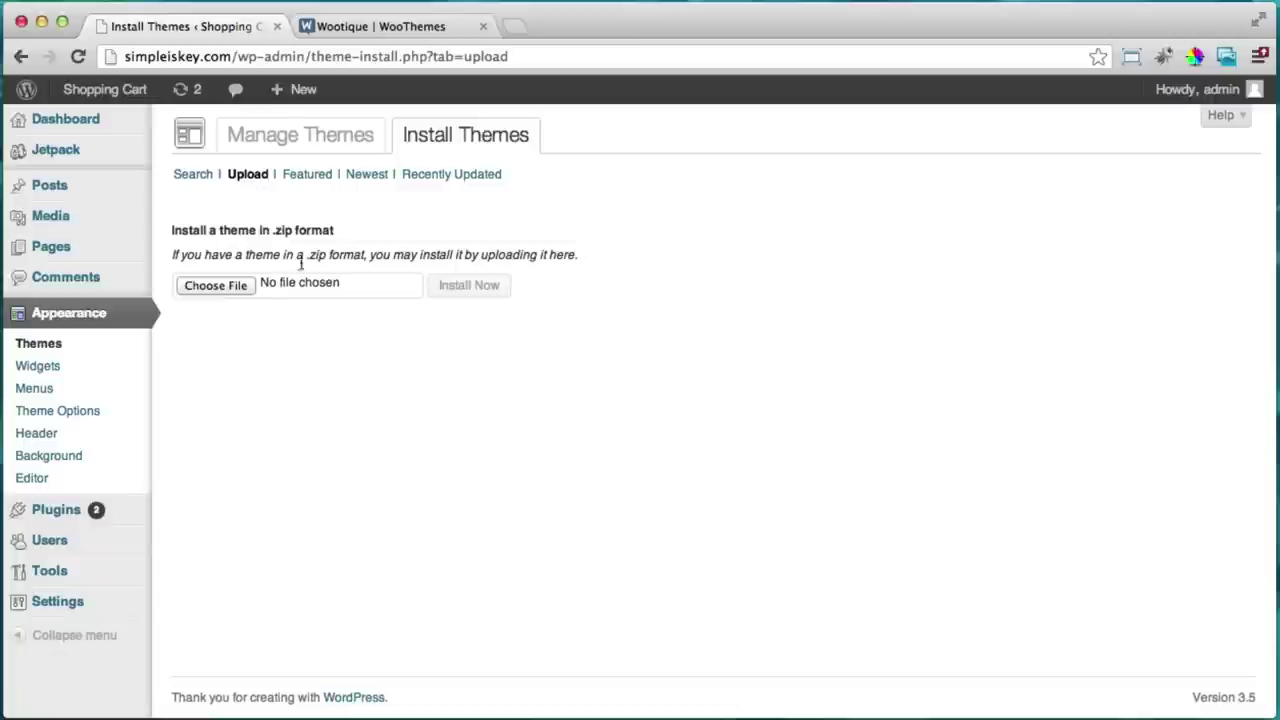
left_click(218, 287)
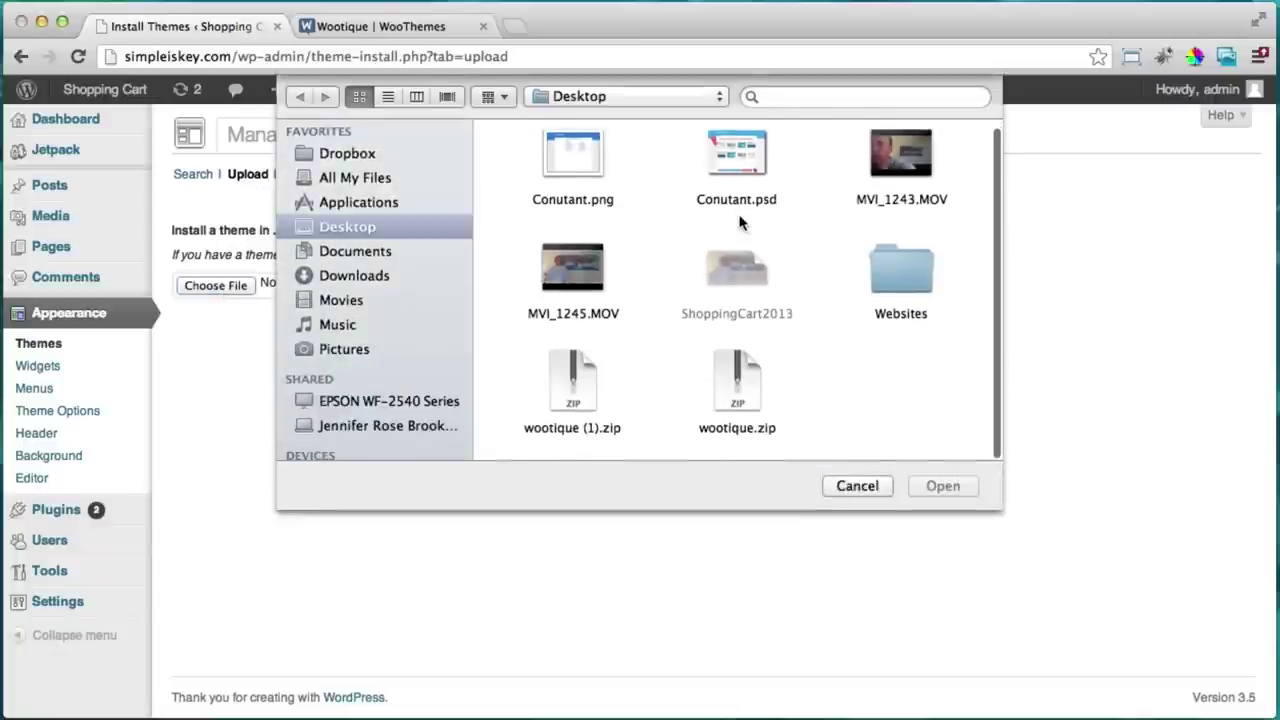
left_click(566, 390)
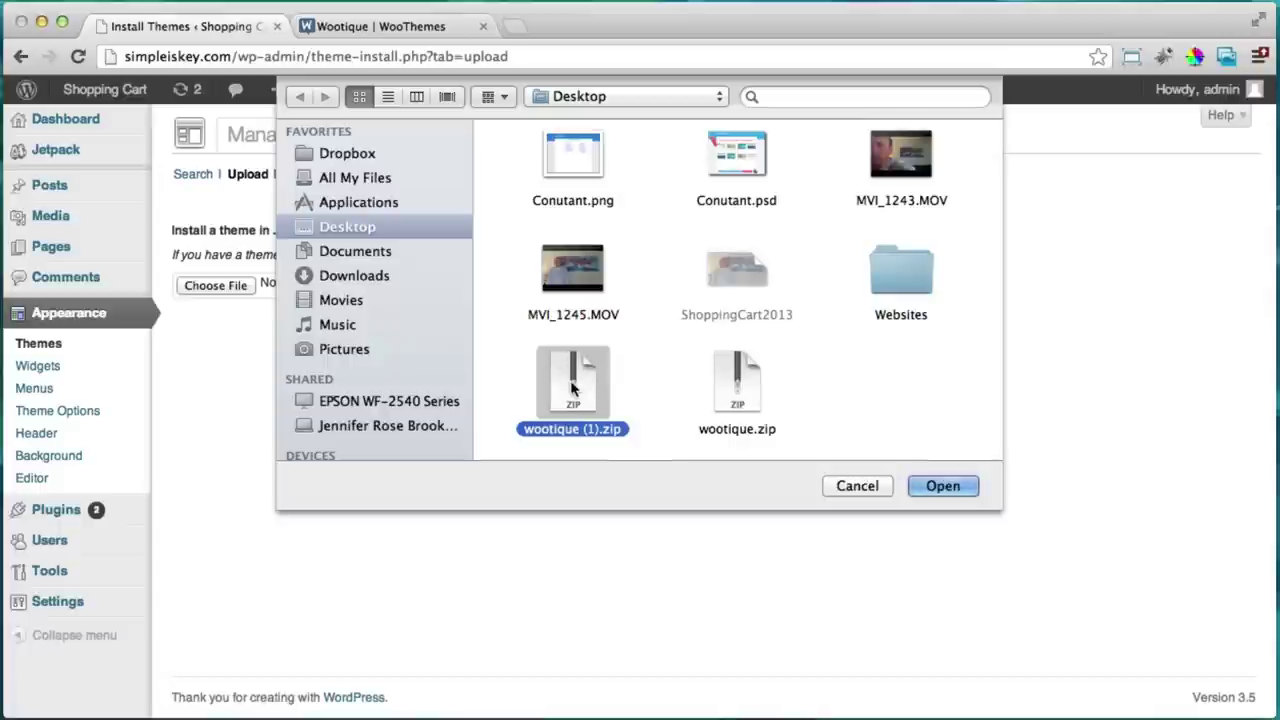
left_click(940, 487)
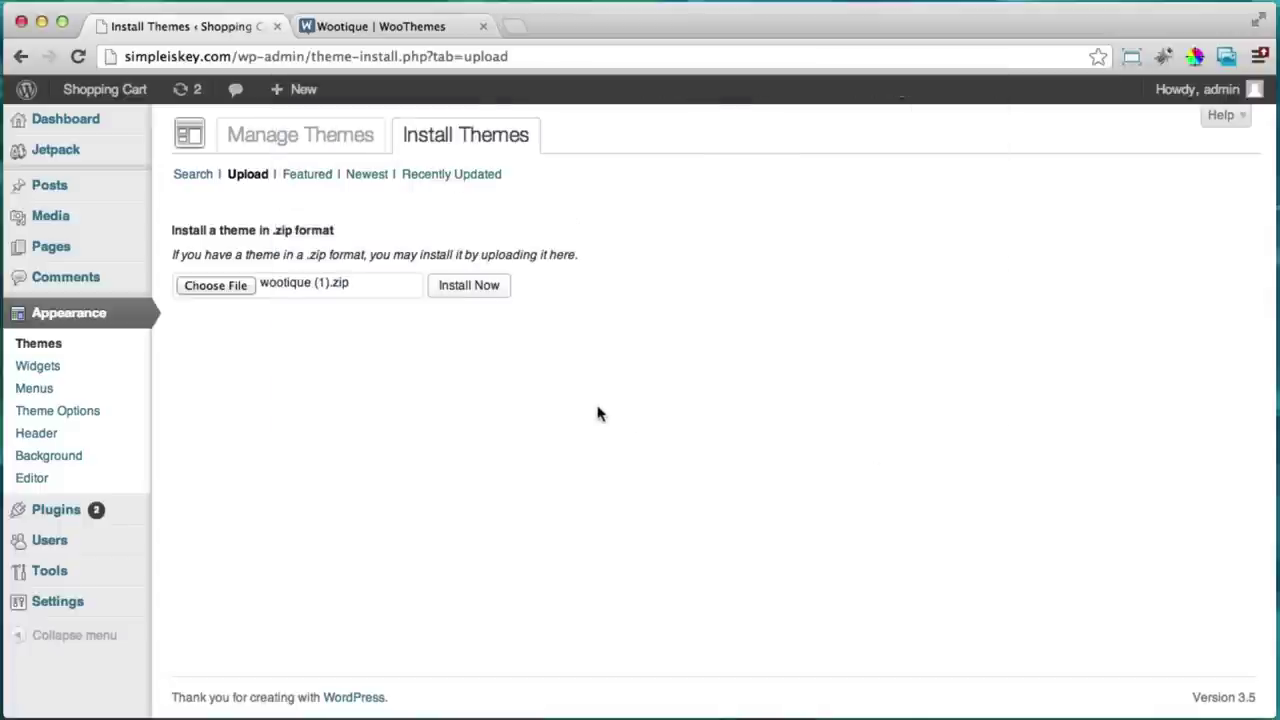
left_click(470, 286)
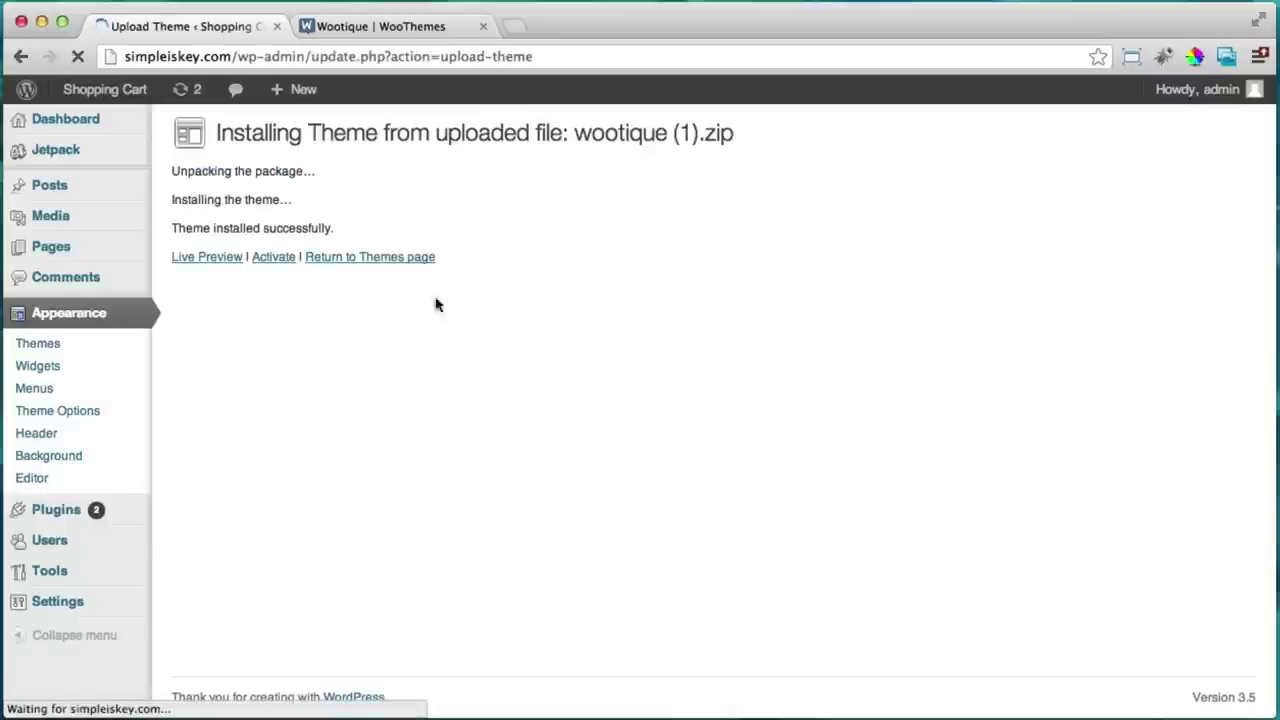
left_click(275, 258)
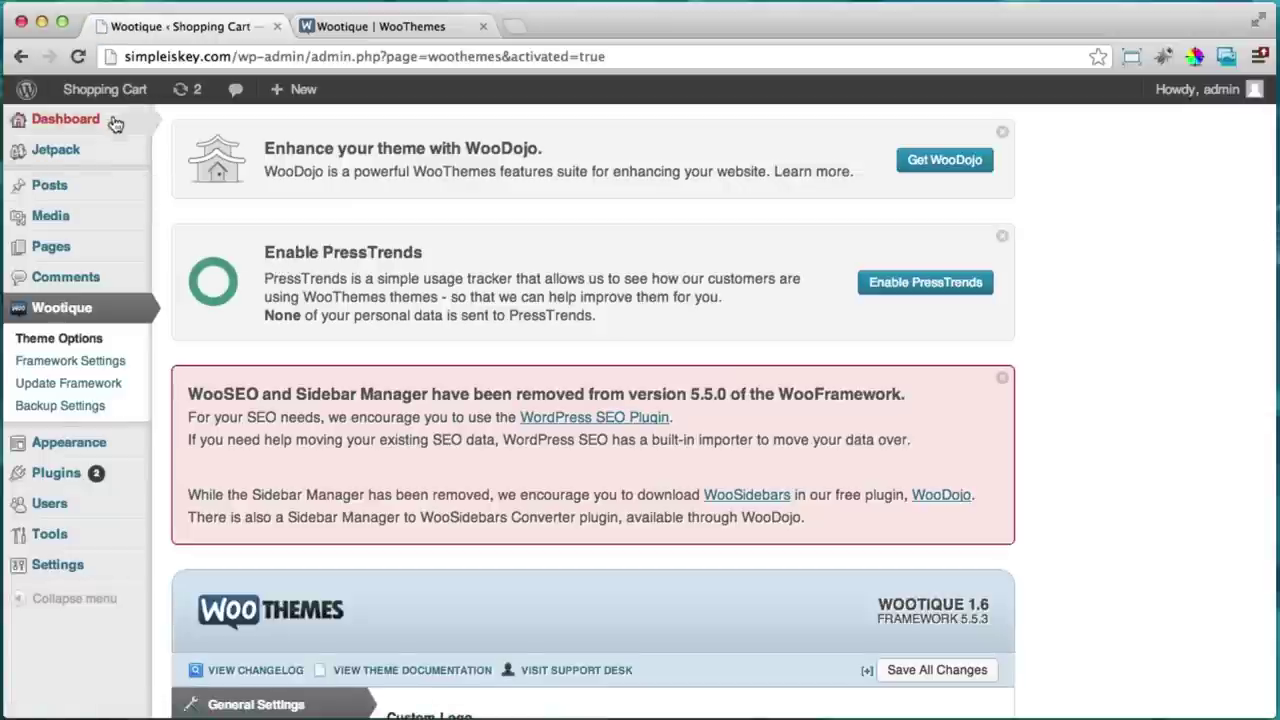
Open the live site in a new tab, which shows the 'WooCommerce must be installed' notice.
mouse_move(118, 92)
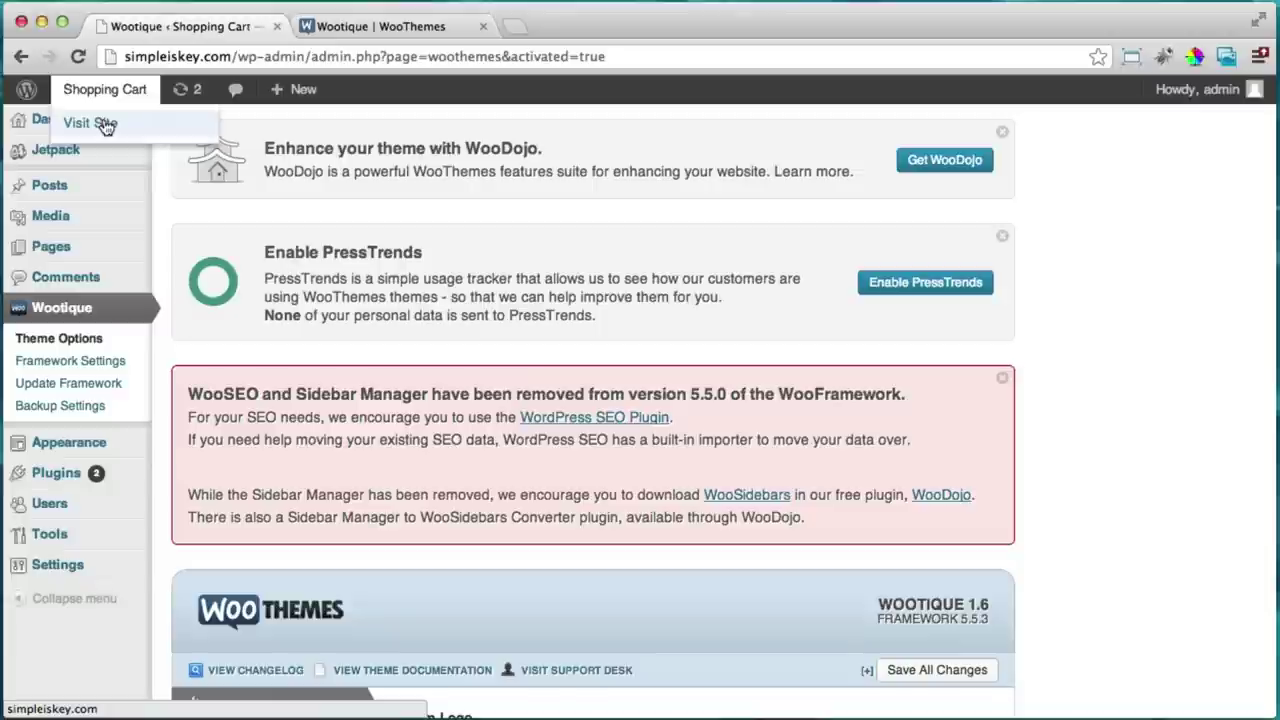
left_click(105, 126, "super")
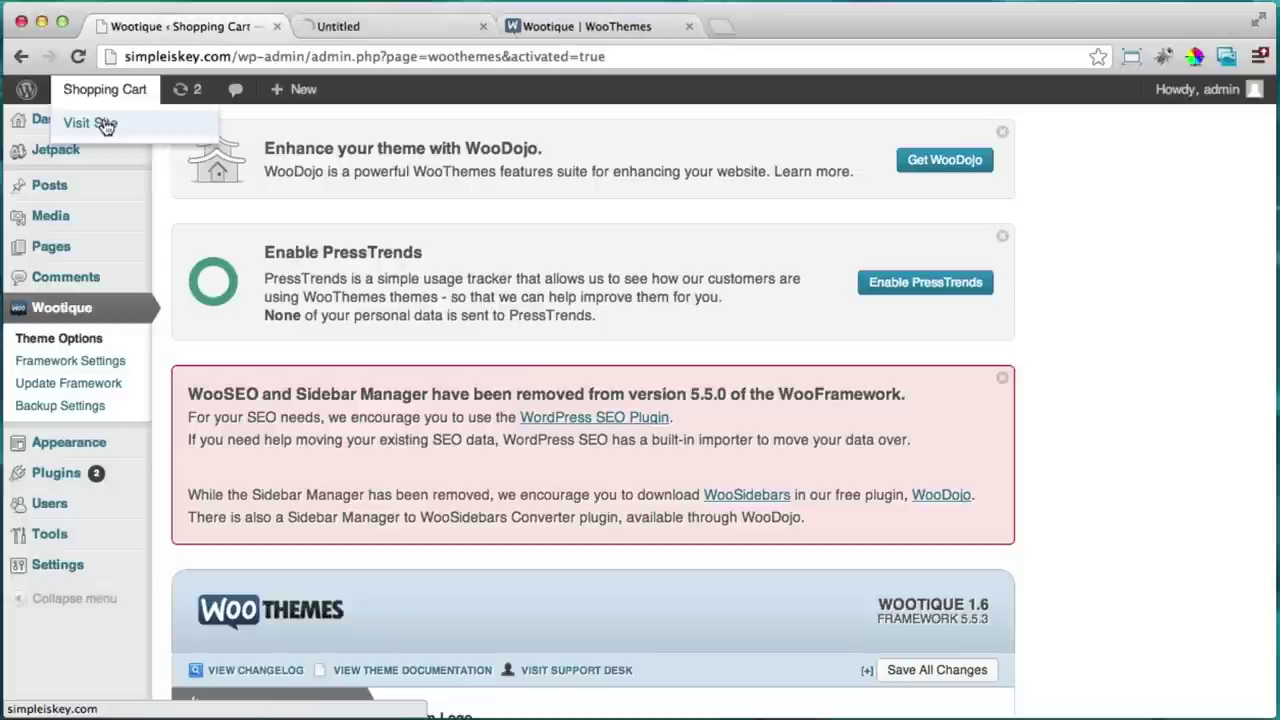
left_click(398, 32)
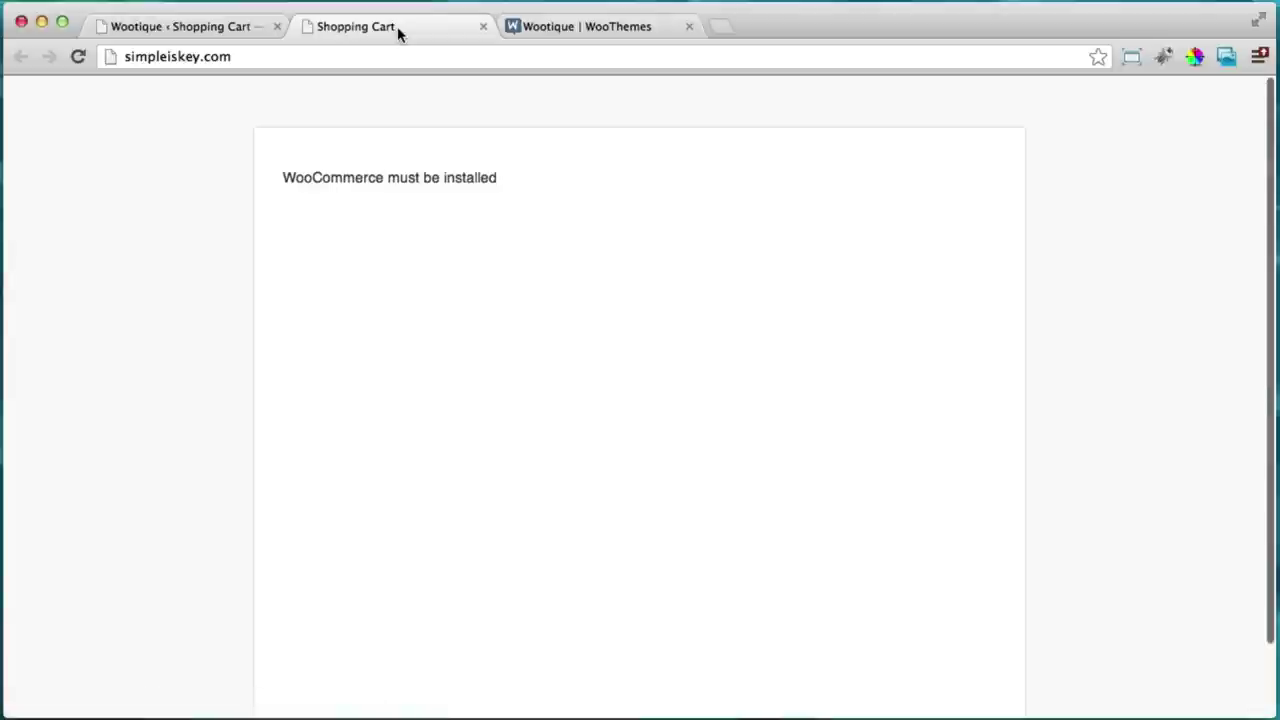
left_click_drag(283, 178, 517, 172)
left_click(517, 172)
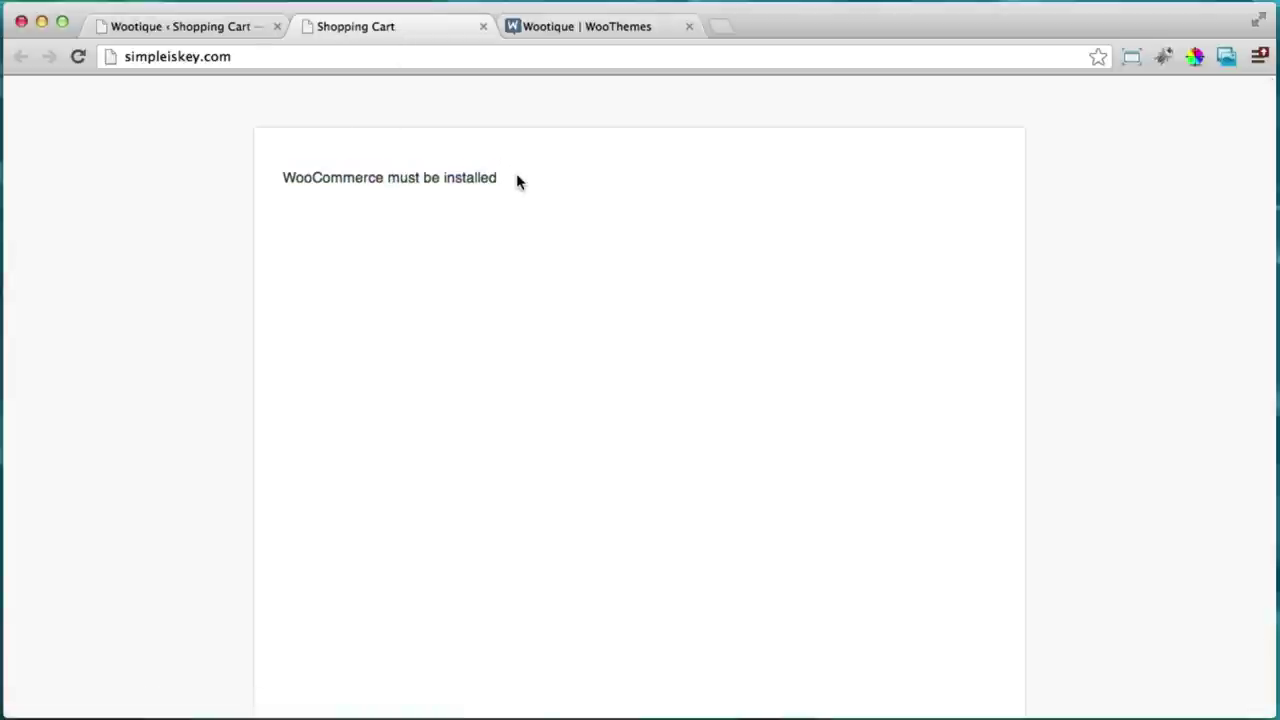
Return to the Wootique Theme Options page, recheck the storefront, then go back to admin.
left_click(178, 27)
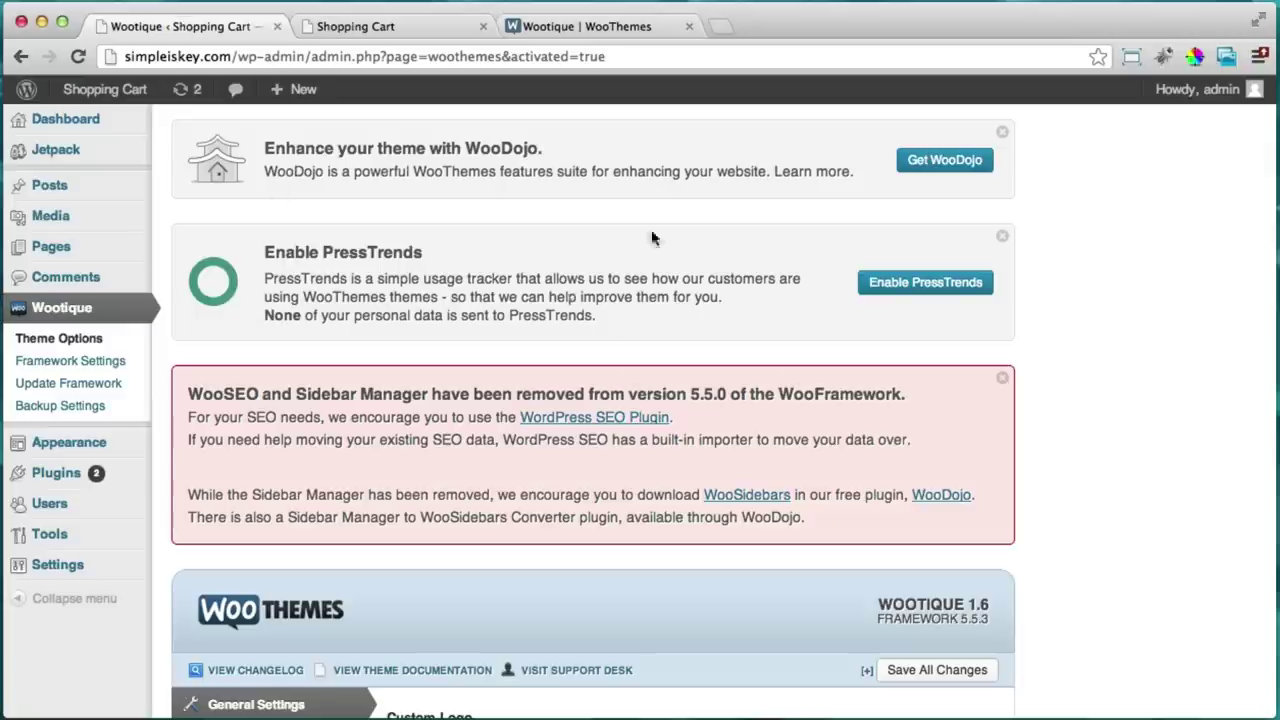
scroll(617, 372, "down", 5)
scroll(617, 372, "up", 5)
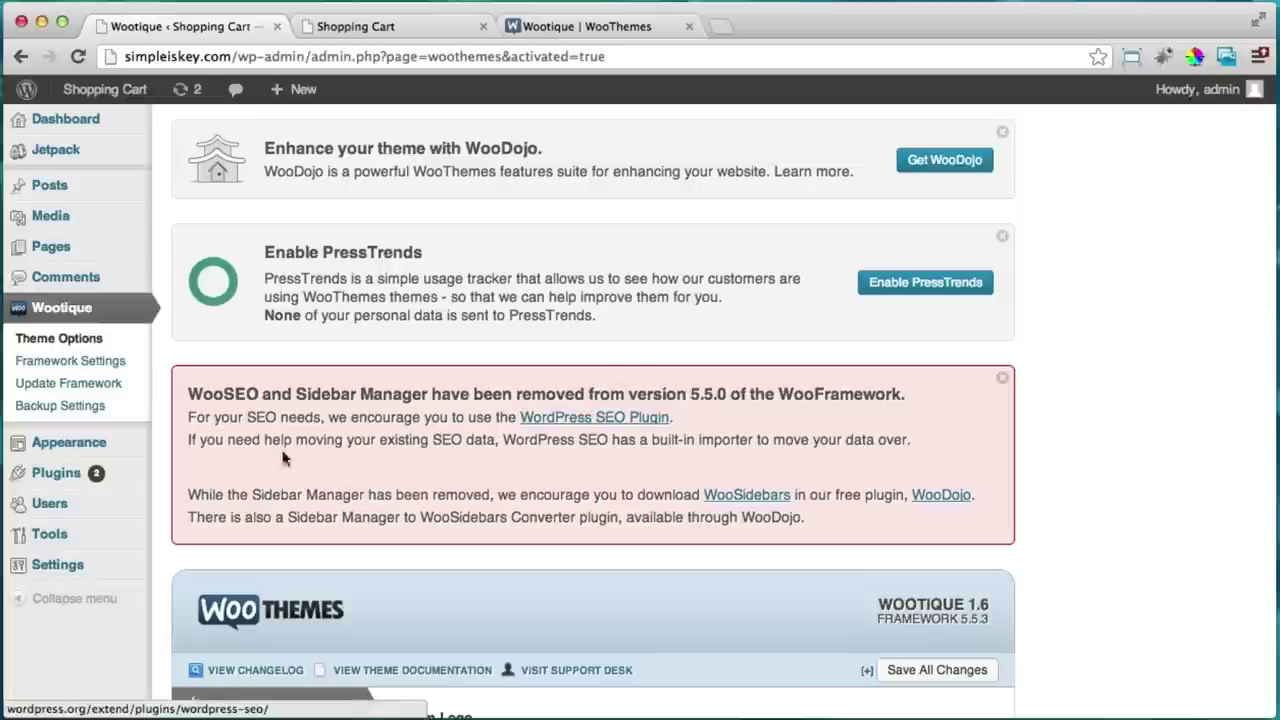
mouse_move(78, 480)
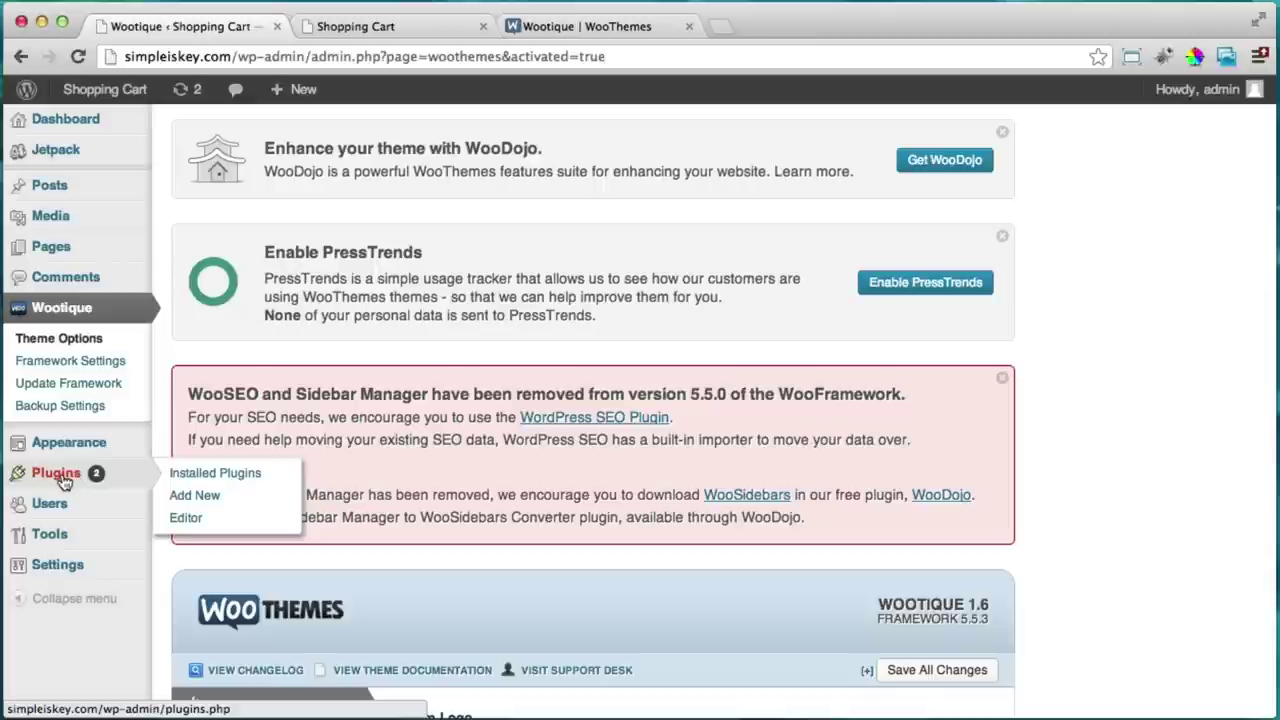
left_click(373, 28)
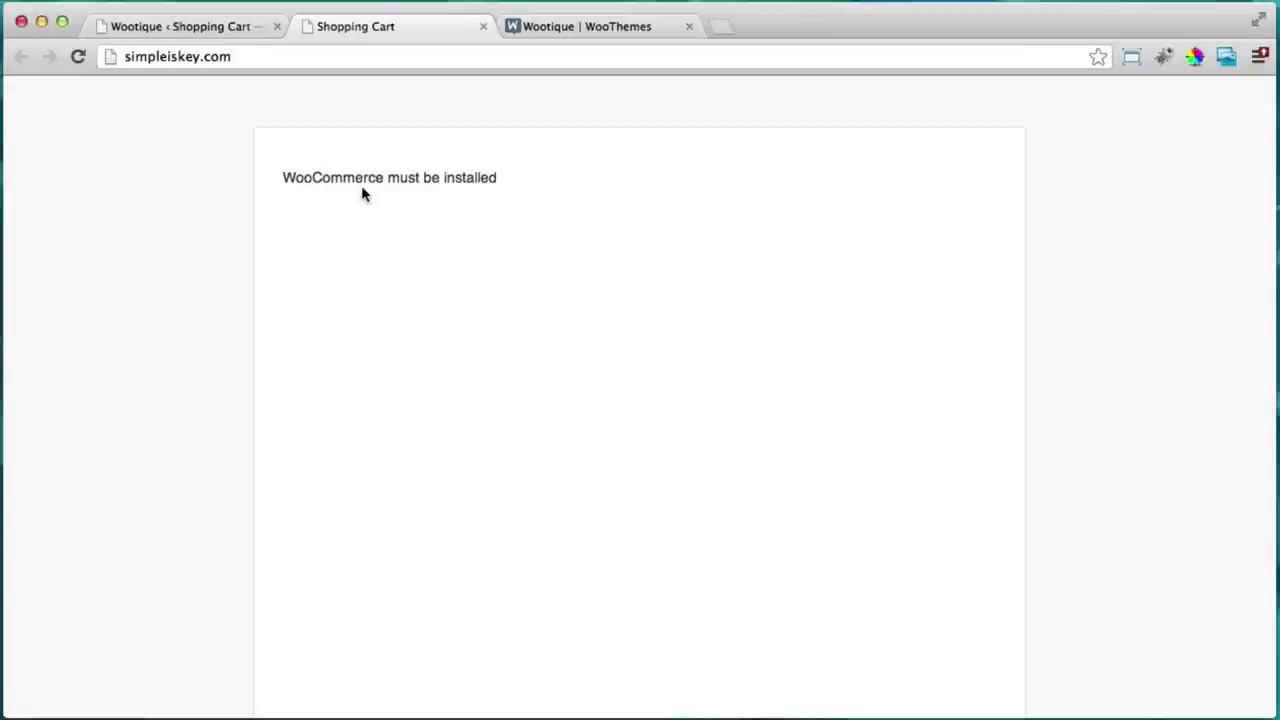
left_click(200, 27)
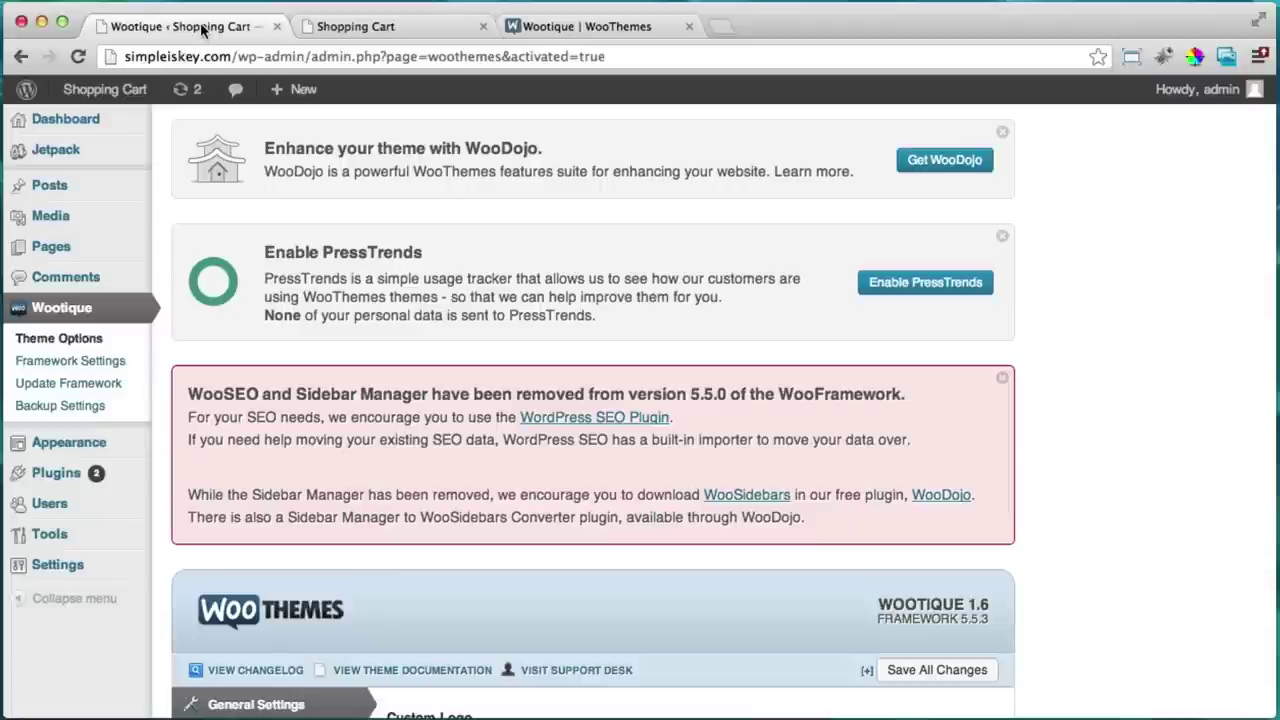
Search the plugin directory for 'woocommerce' from Plugins > Add New.
left_click(58, 476)
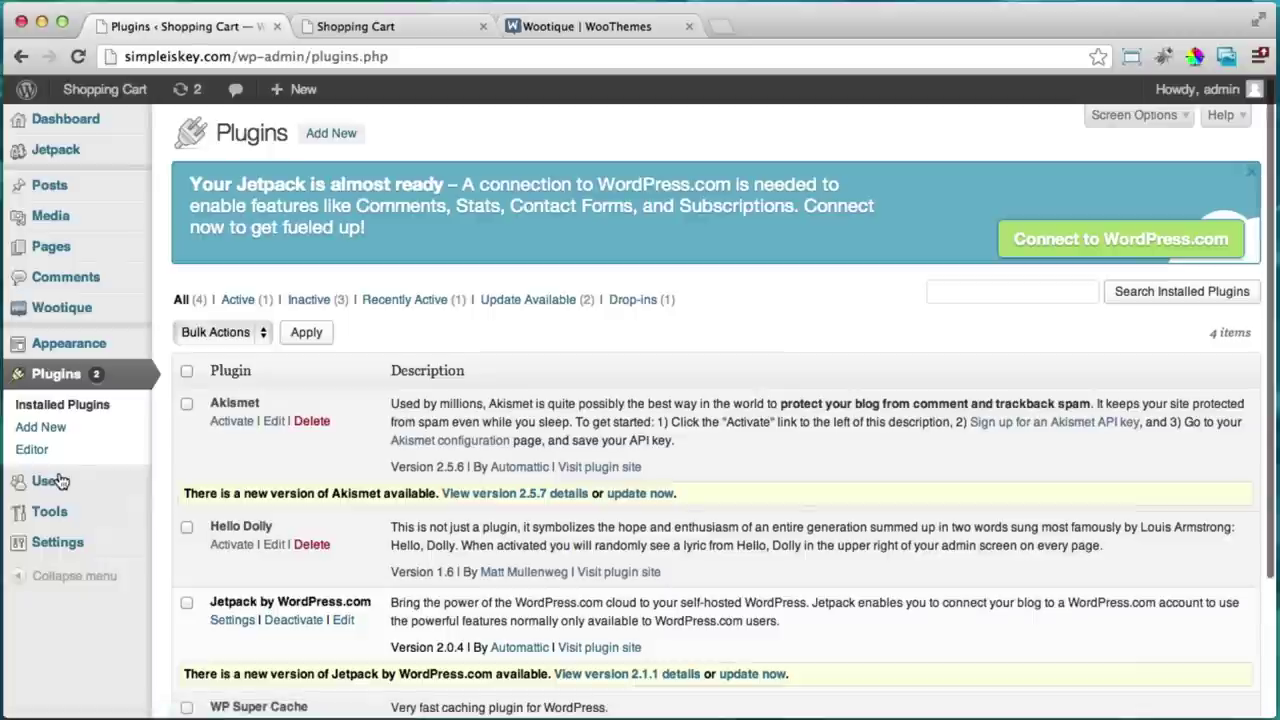
left_click(336, 141)
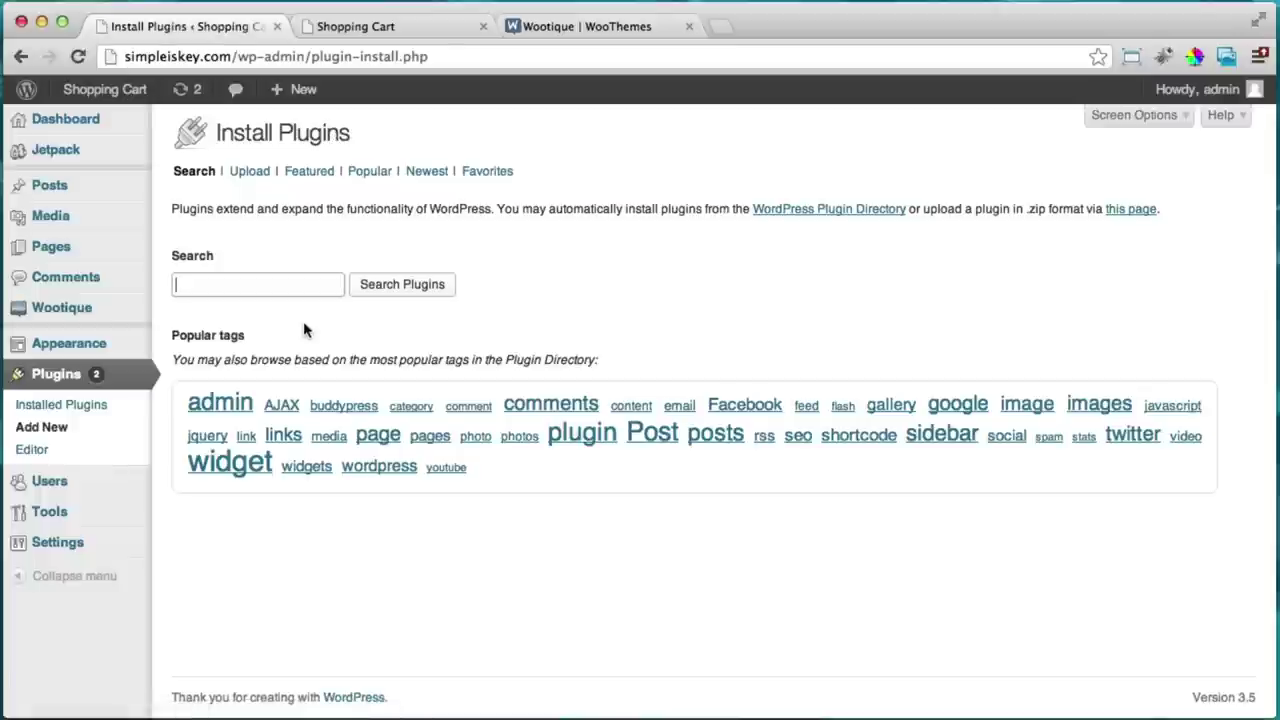
type("woocommerce")
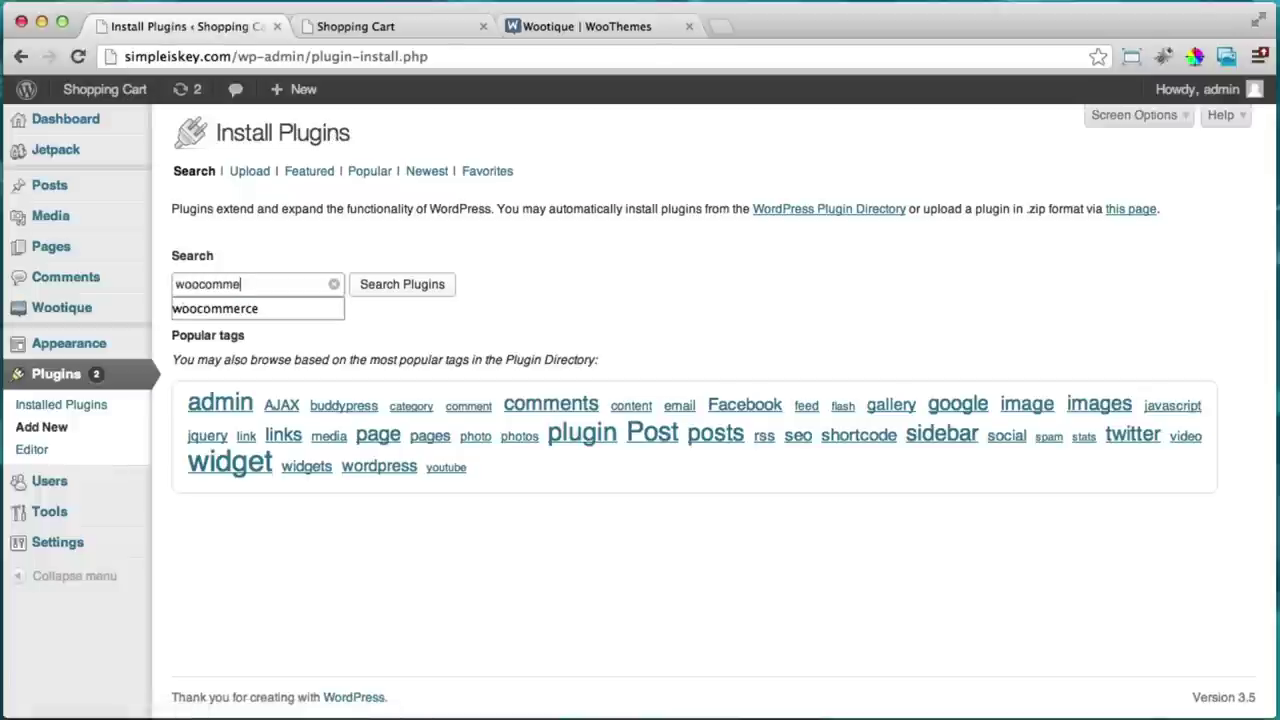
left_click(402, 291)
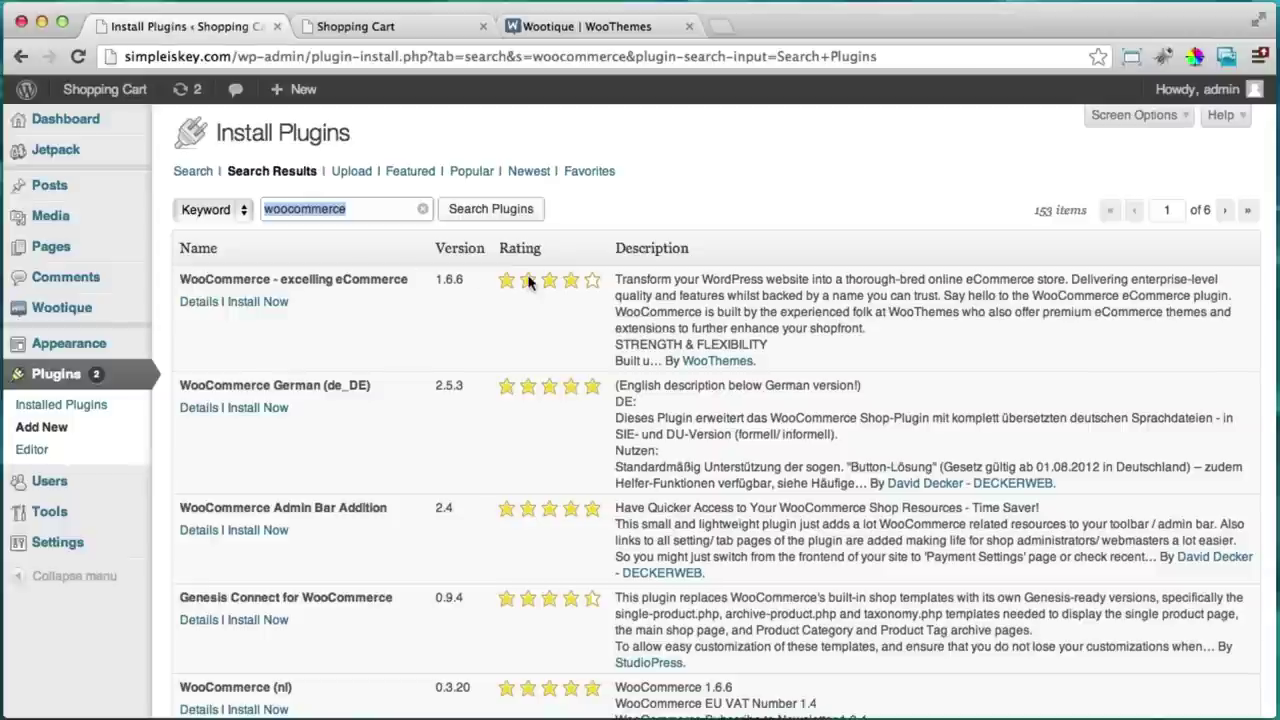
Install WooCommerce - excelling eCommerce 1.6.6, confirm, and activate the plugin.
left_click(270, 310)
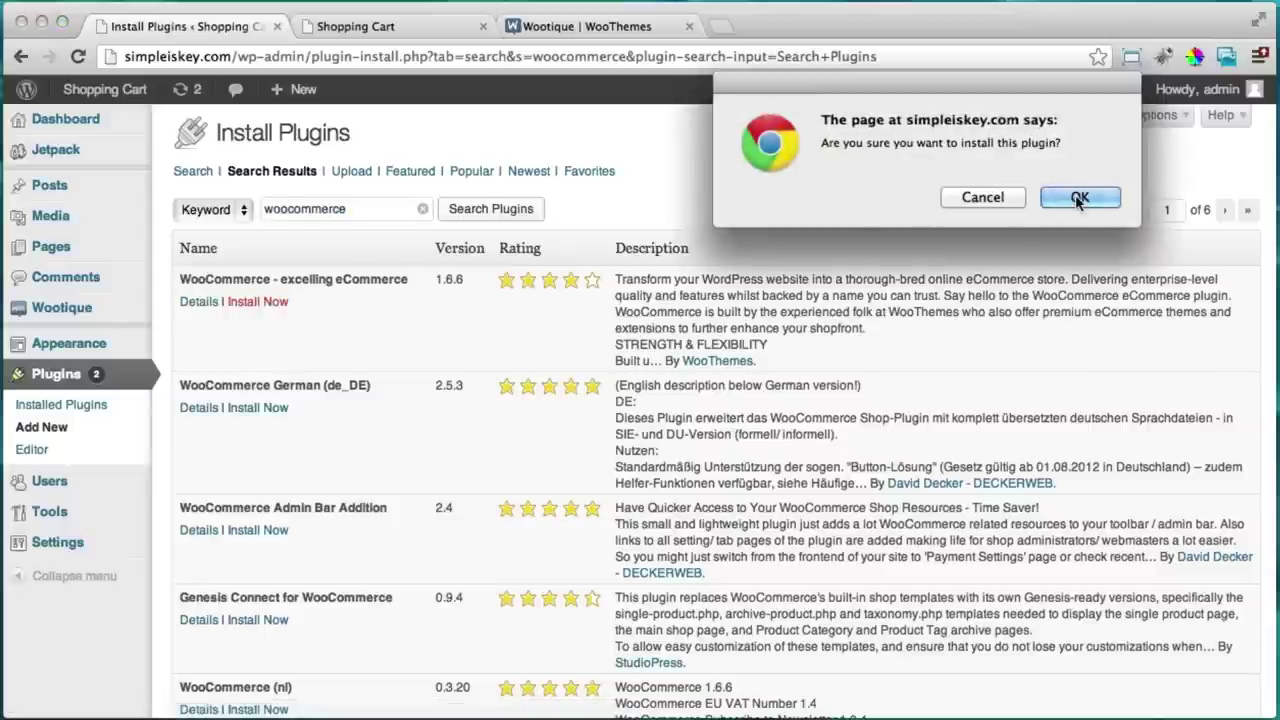
left_click(1079, 198)
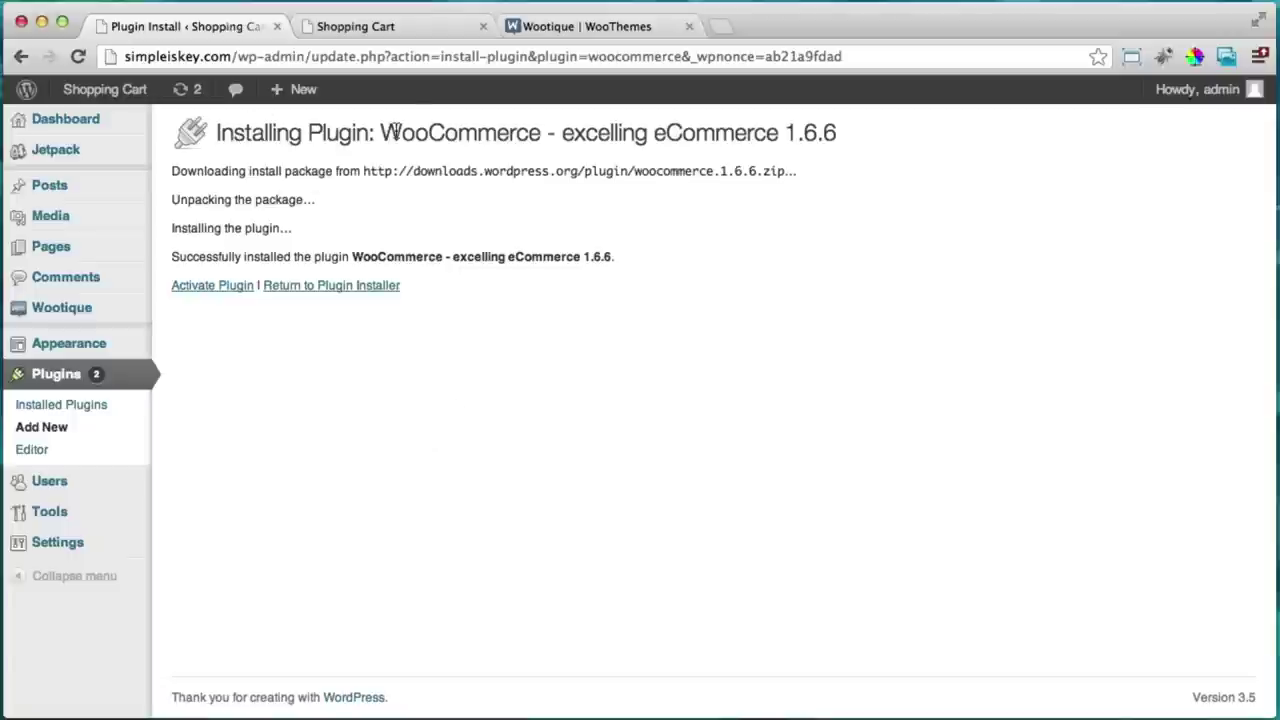
left_click_drag(372, 132, 728, 132)
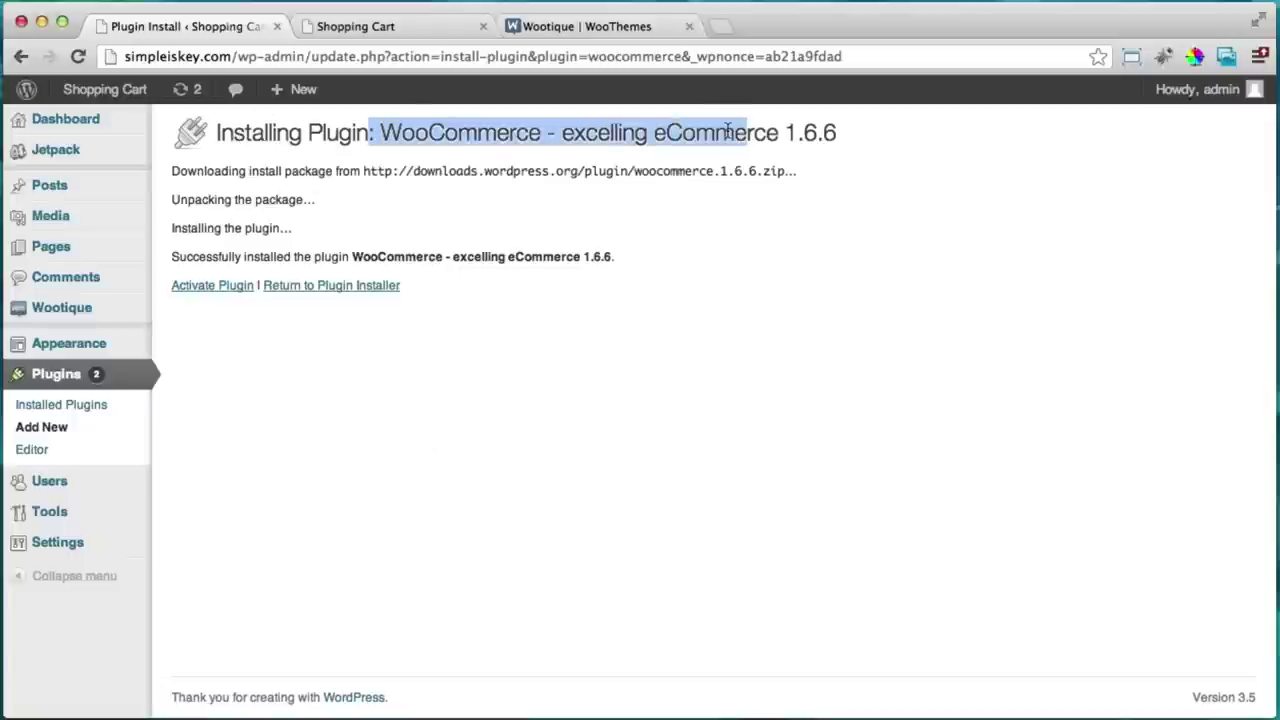
left_click(728, 132)
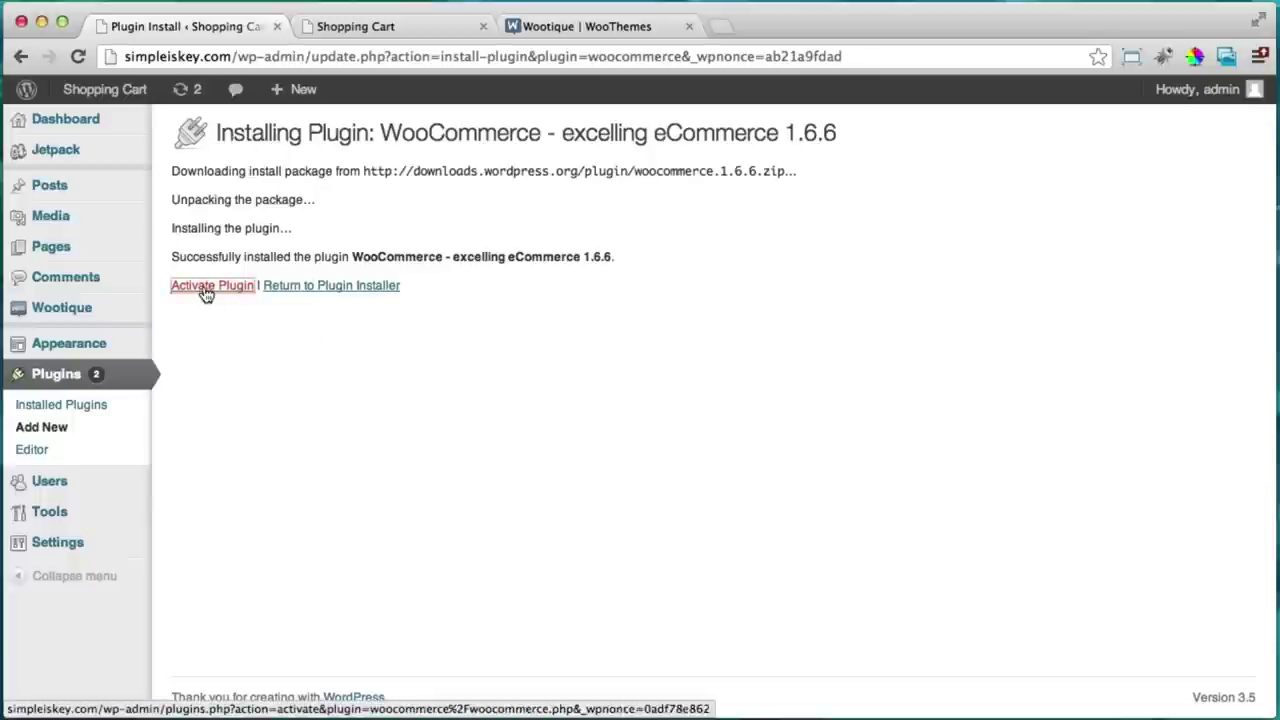
left_click(205, 287)
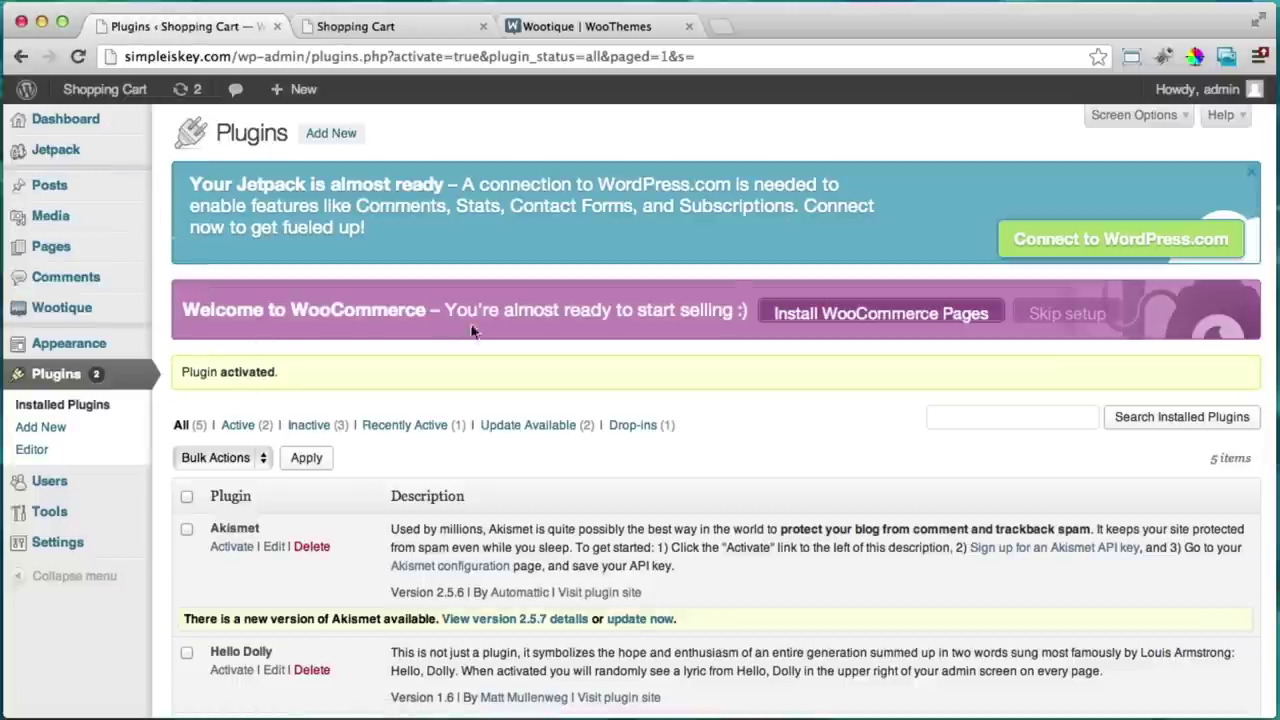
Install the WooCommerce pages, reload the storefront to see the Wootique shop, and return to settings.
left_click(876, 316)
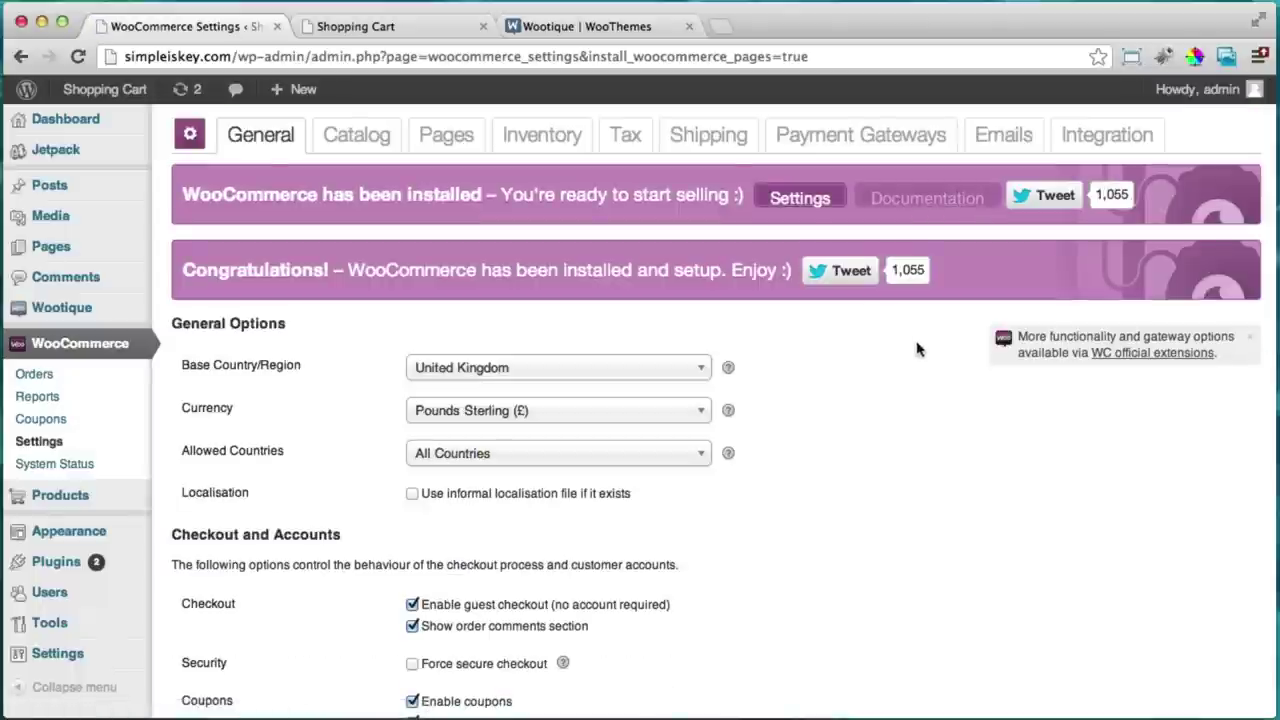
left_click(412, 31)
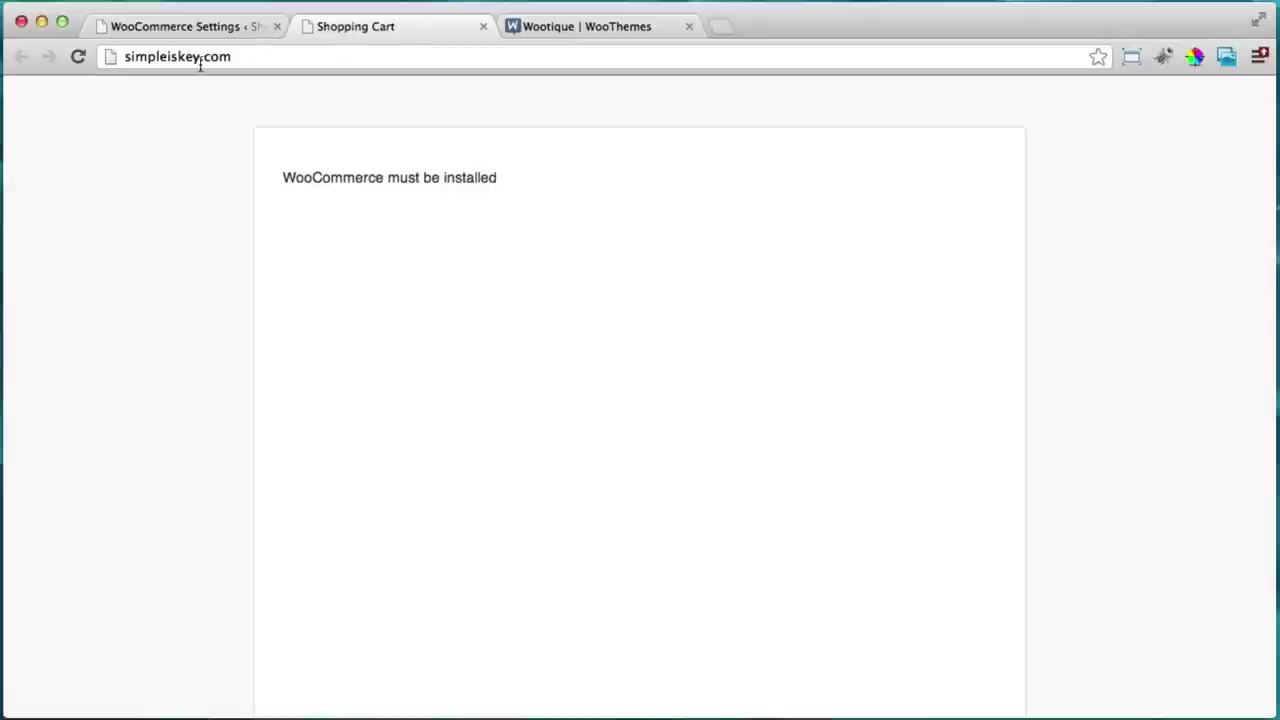
left_click(77, 57)
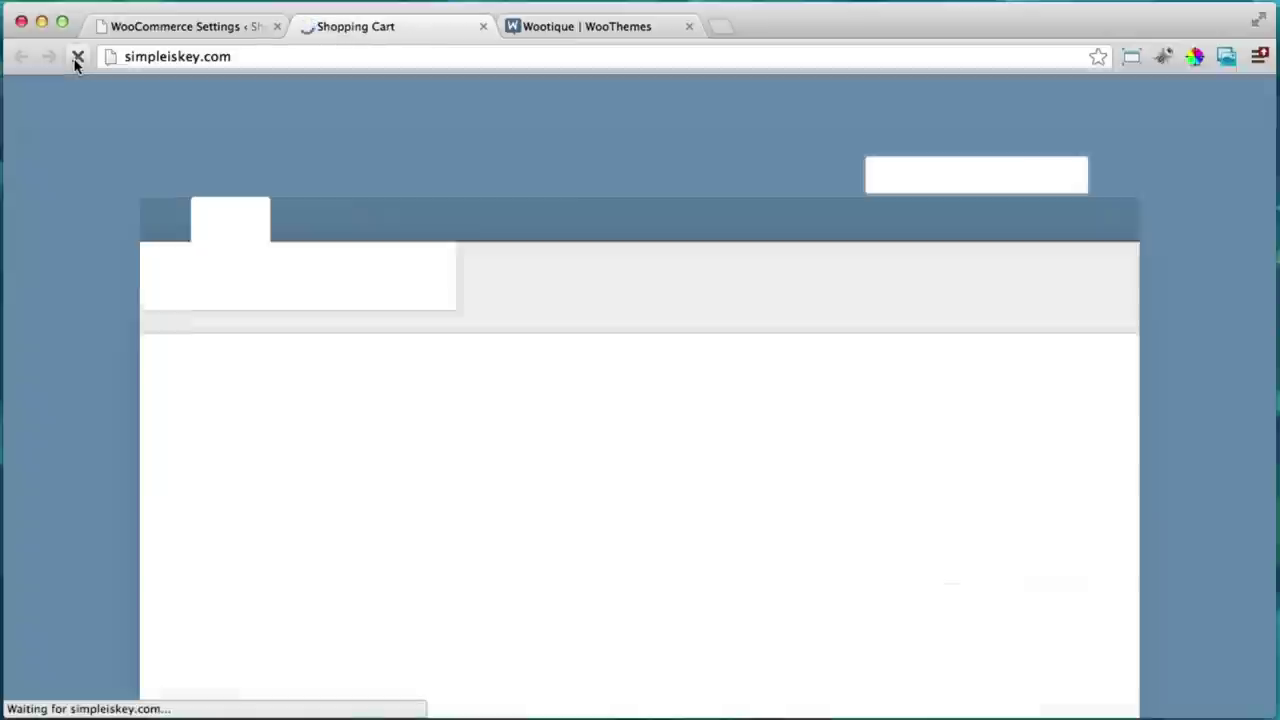
scroll(144, 134, "down", 2)
scroll(144, 134, "down", 5)
scroll(144, 134, "up", 10)
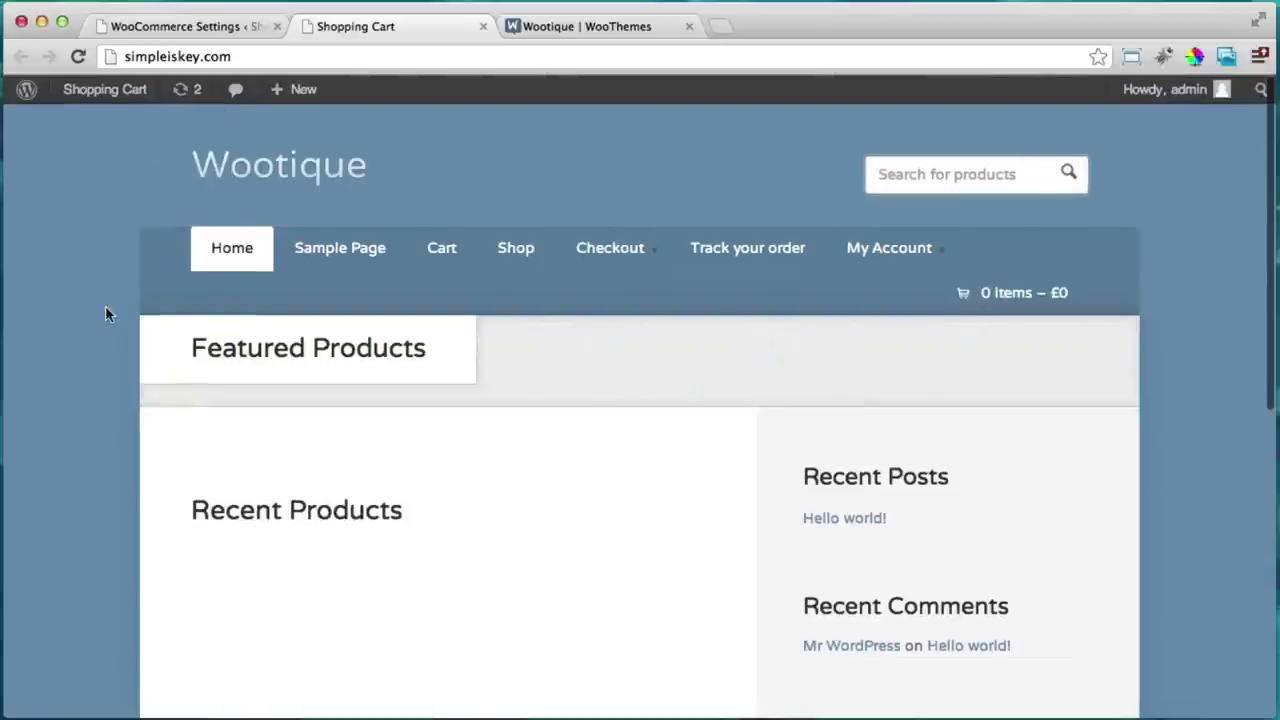
left_click(180, 30)
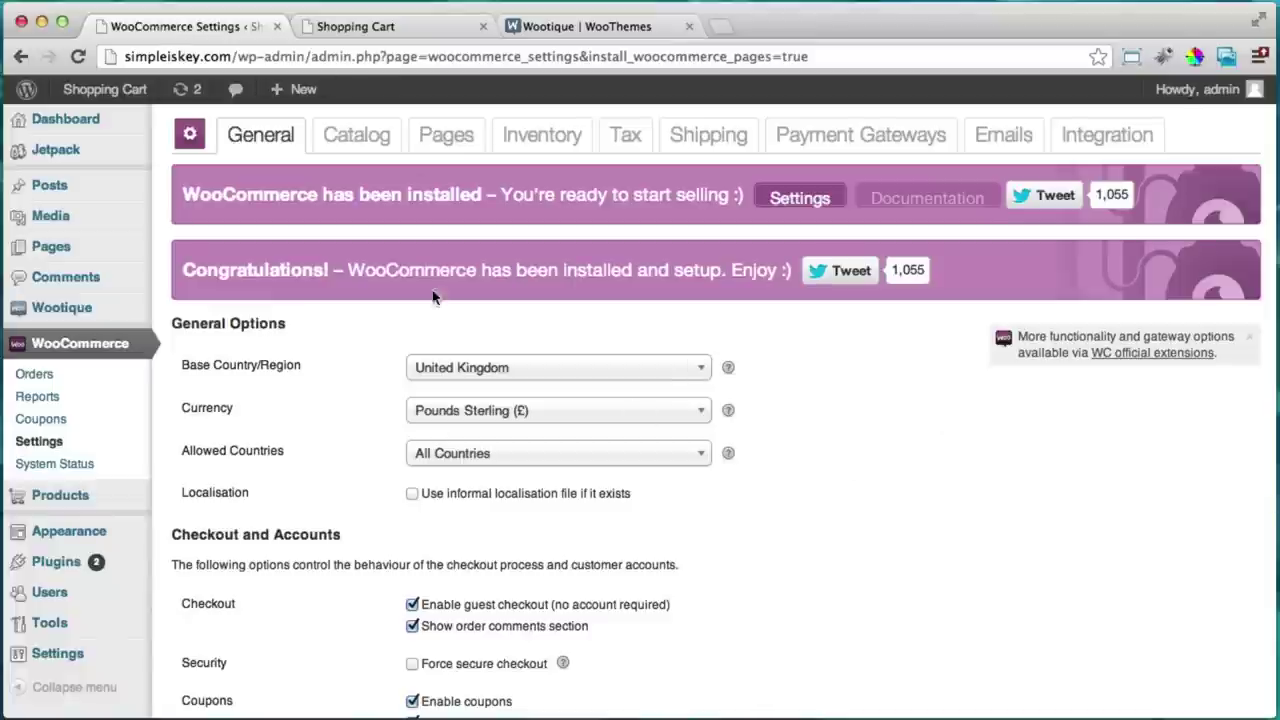
Set Base Country to United States — California and currency to US Dollars, then save.
left_click(519, 371)
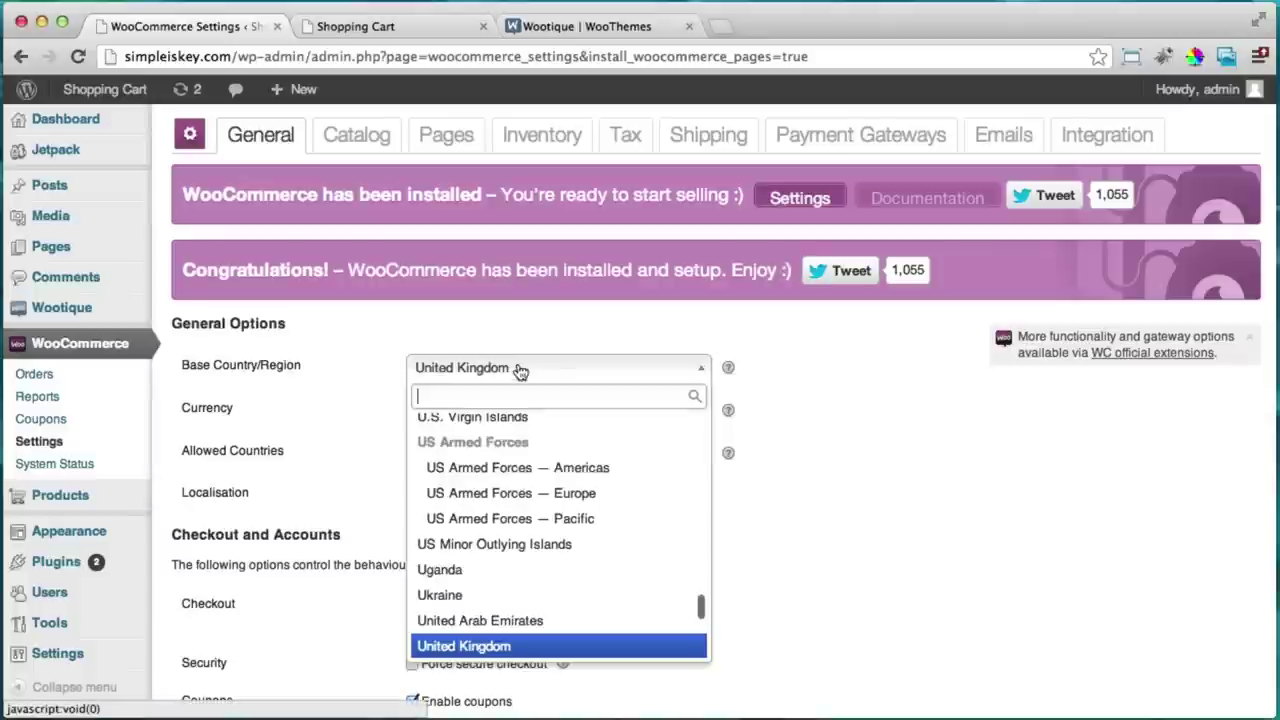
scroll(533, 493, "up", 2)
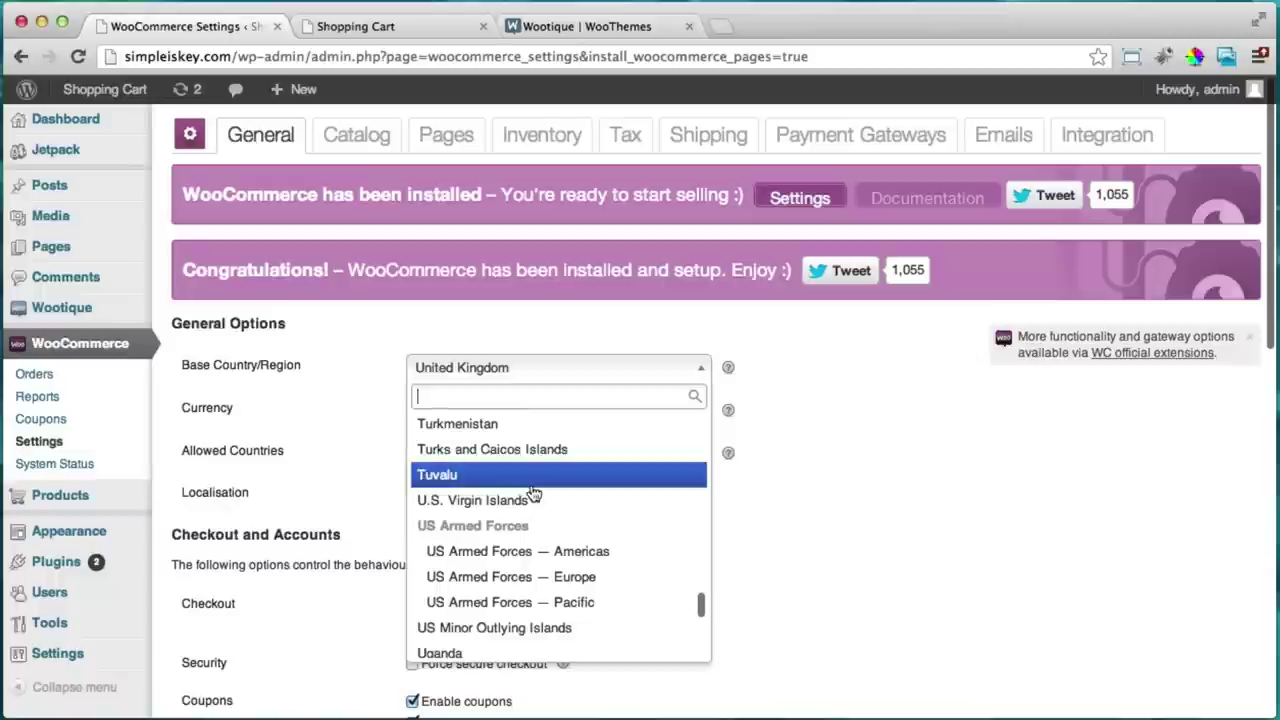
type("uni")
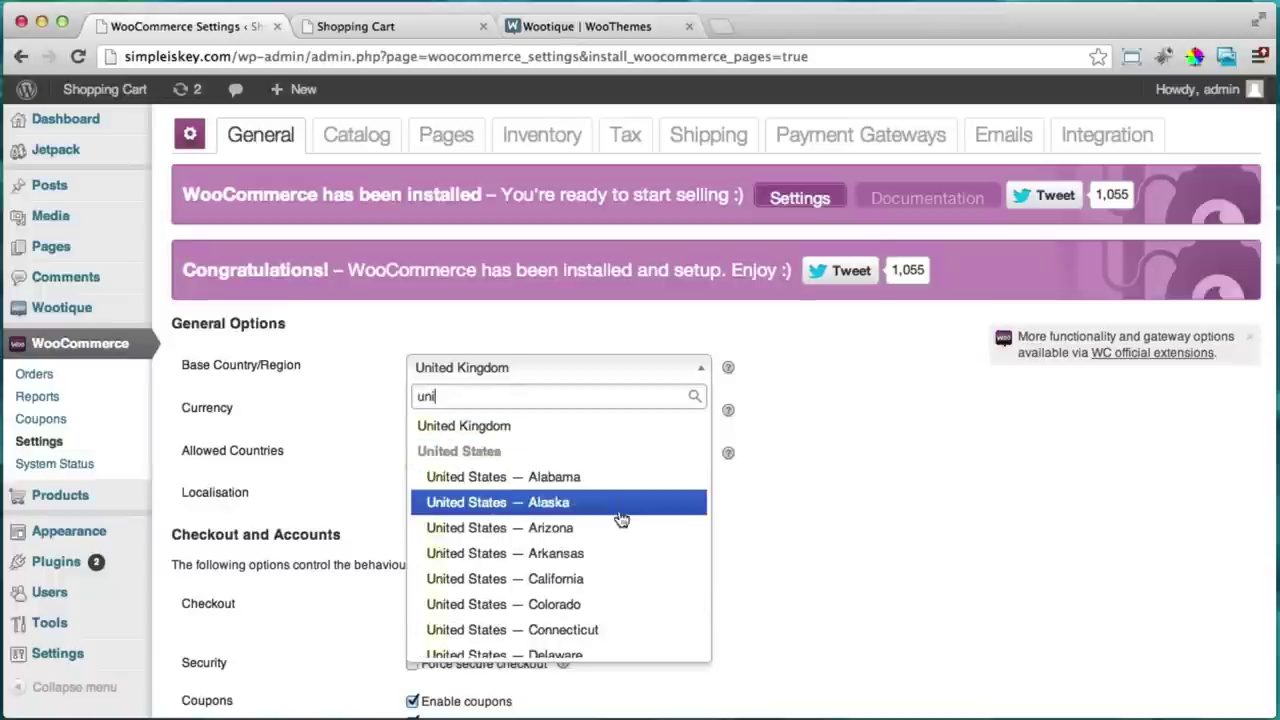
left_click(557, 589)
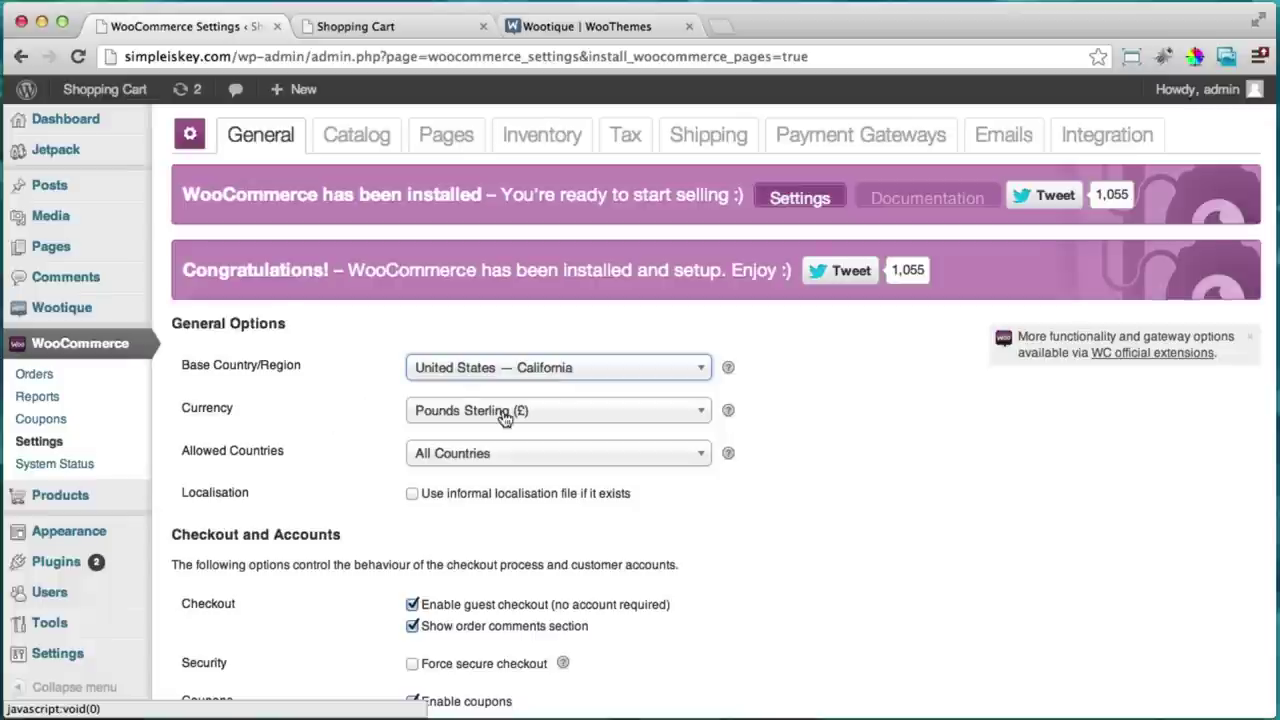
left_click(560, 421)
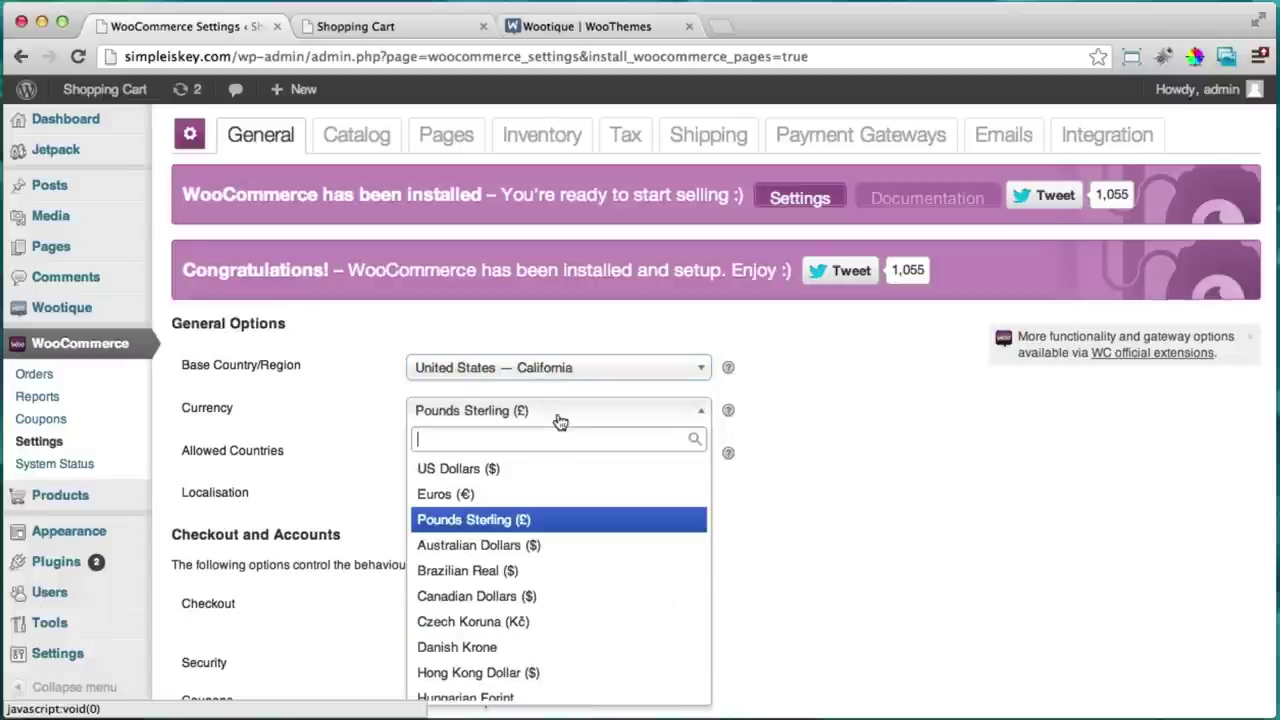
left_click(468, 476)
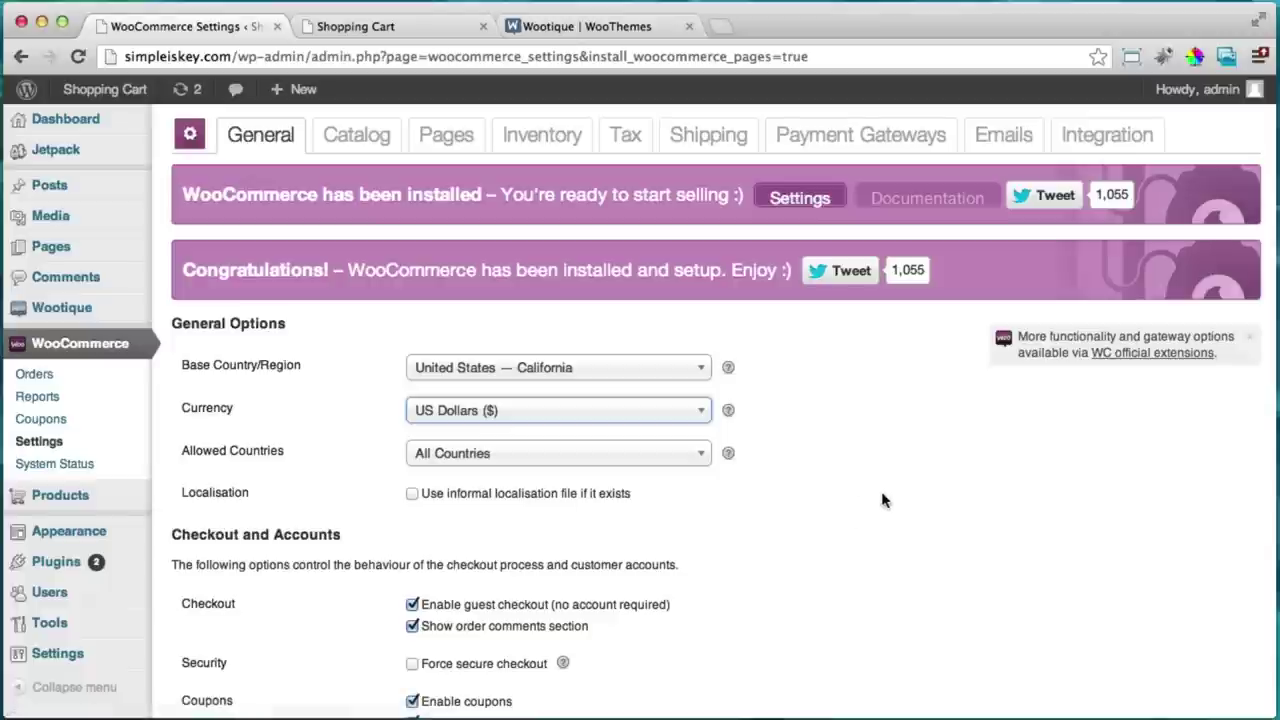
scroll(885, 495, "down", 2)
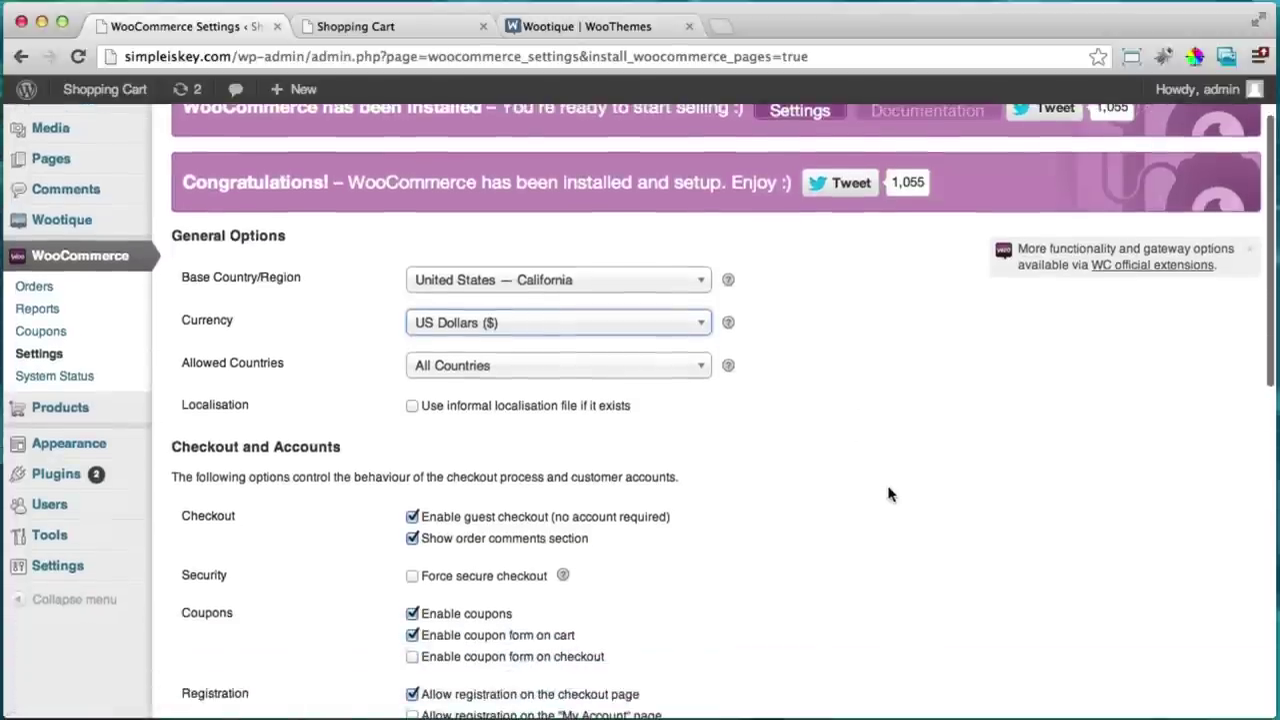
scroll(888, 494, "down", 15)
scroll(888, 494, "down", 1)
left_click(255, 615)
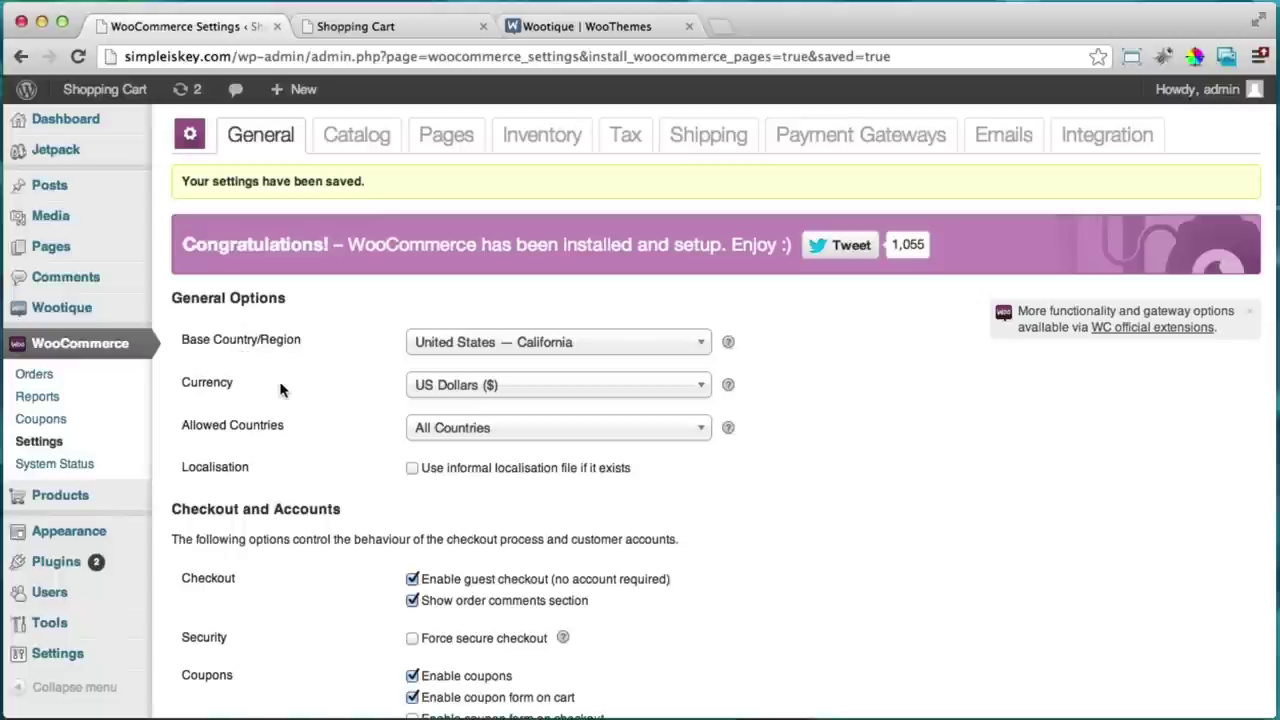
mouse_move(98, 658)
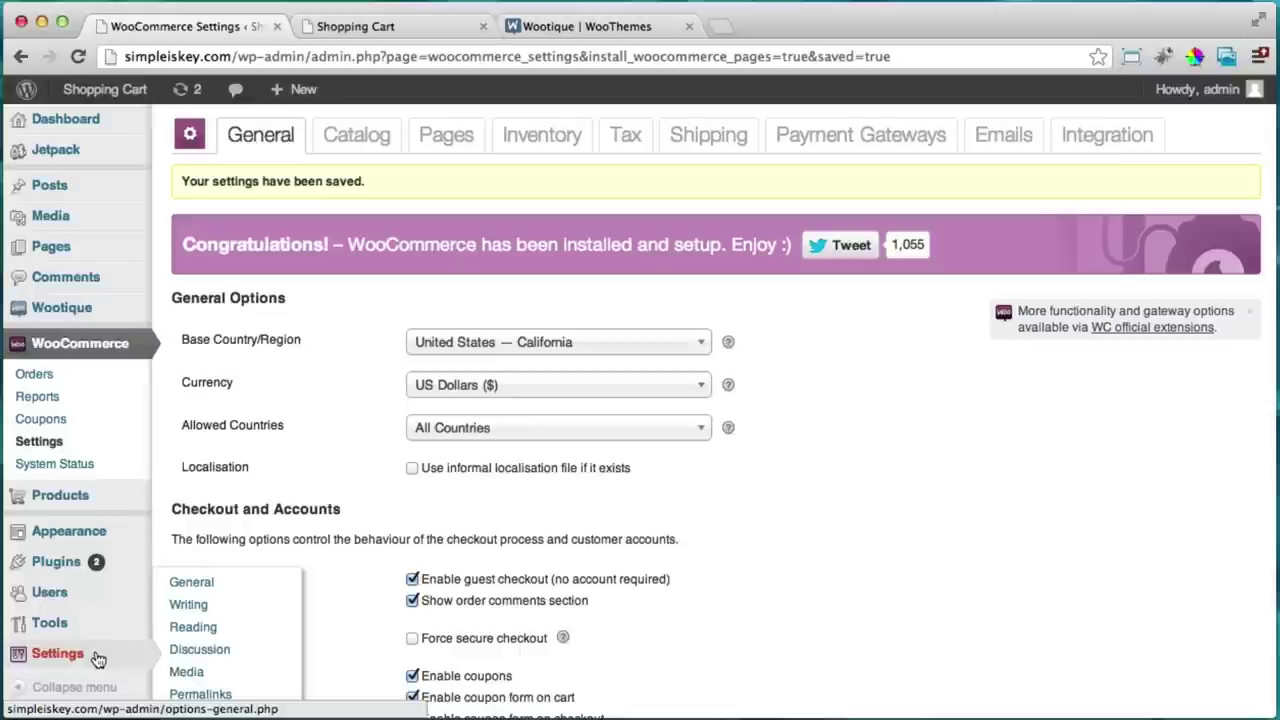
Open Settings > General and compare the 'Shopping Cart' site title with the storefront.
left_click(224, 590)
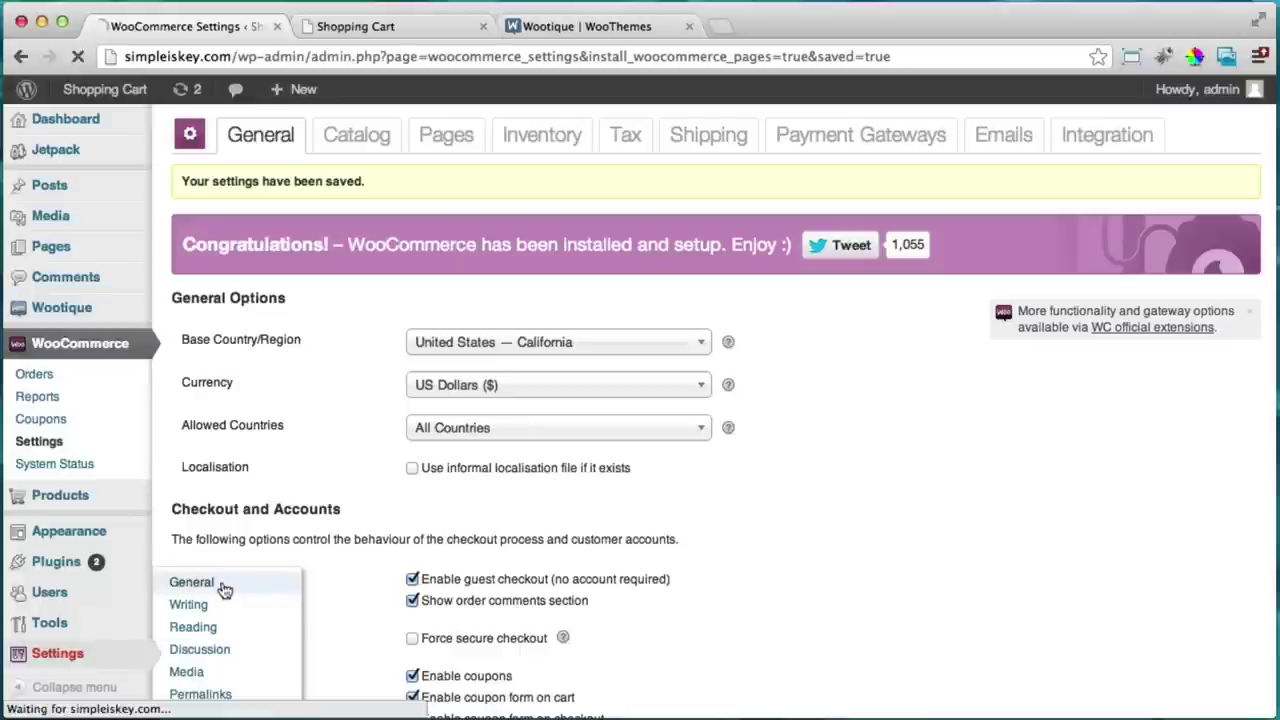
scroll(238, 585, "down", 2)
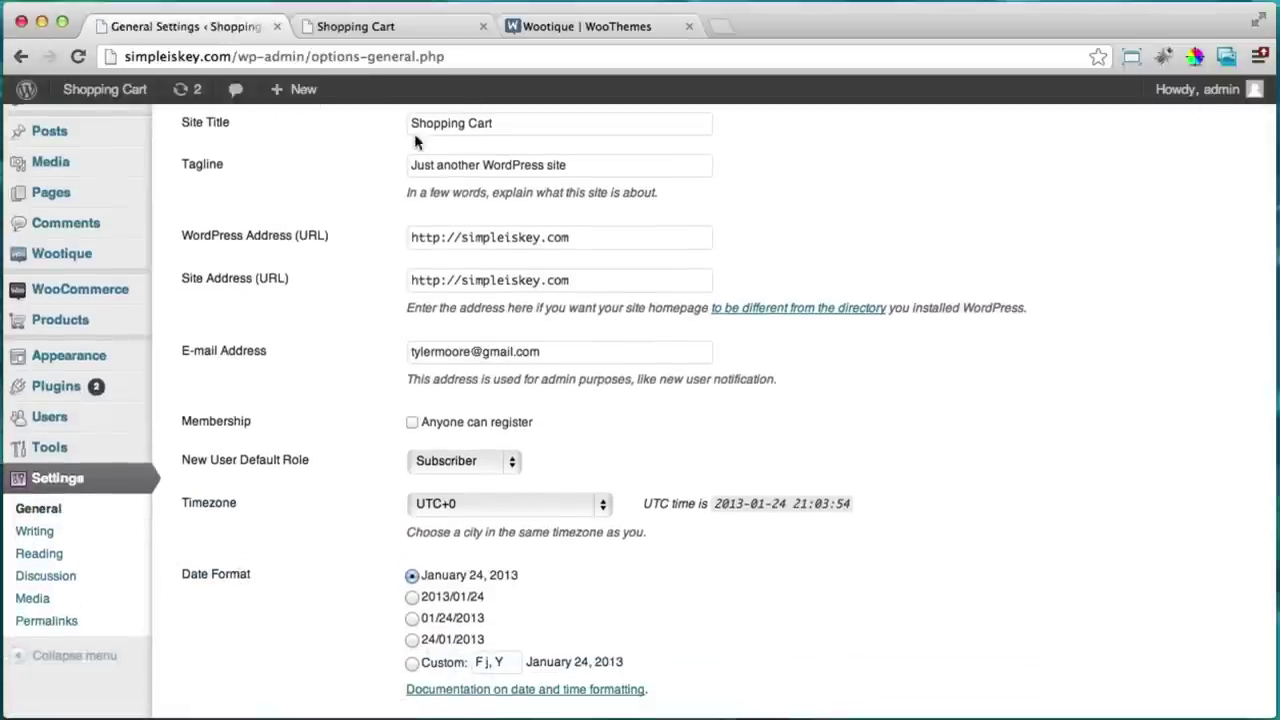
left_click_drag(517, 122, 390, 127)
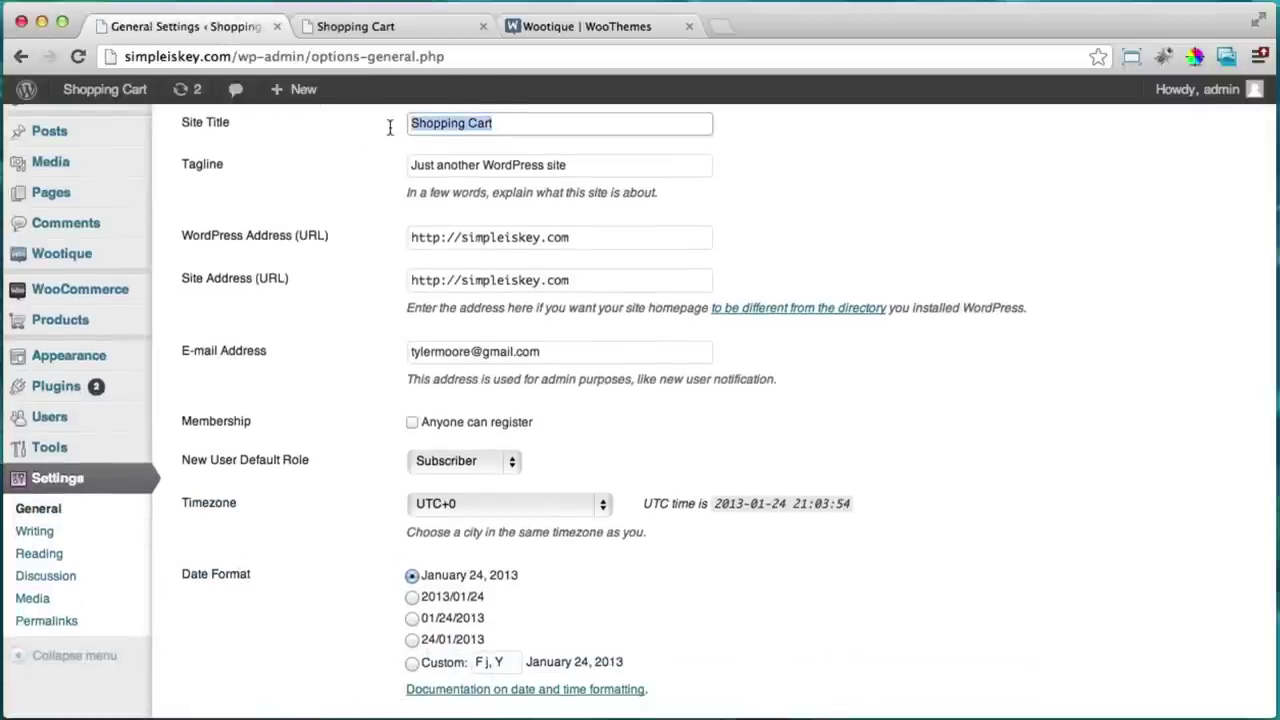
left_click(375, 27)
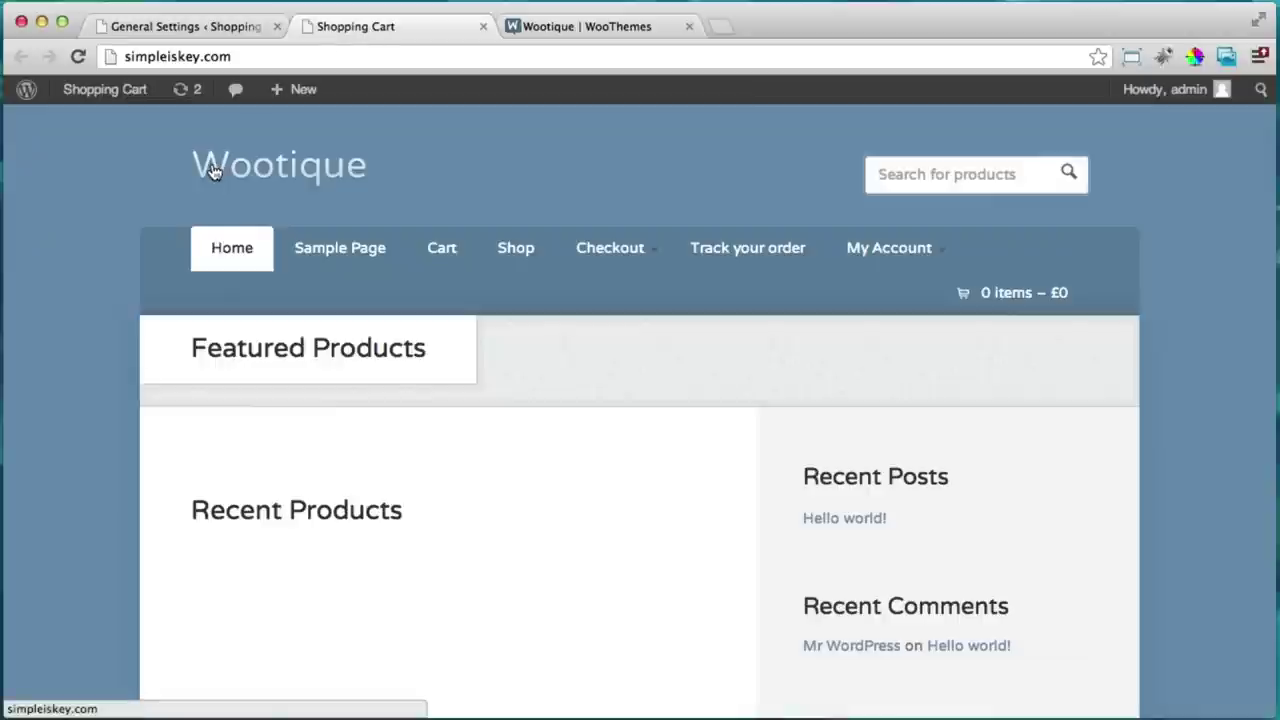
left_click(237, 25)
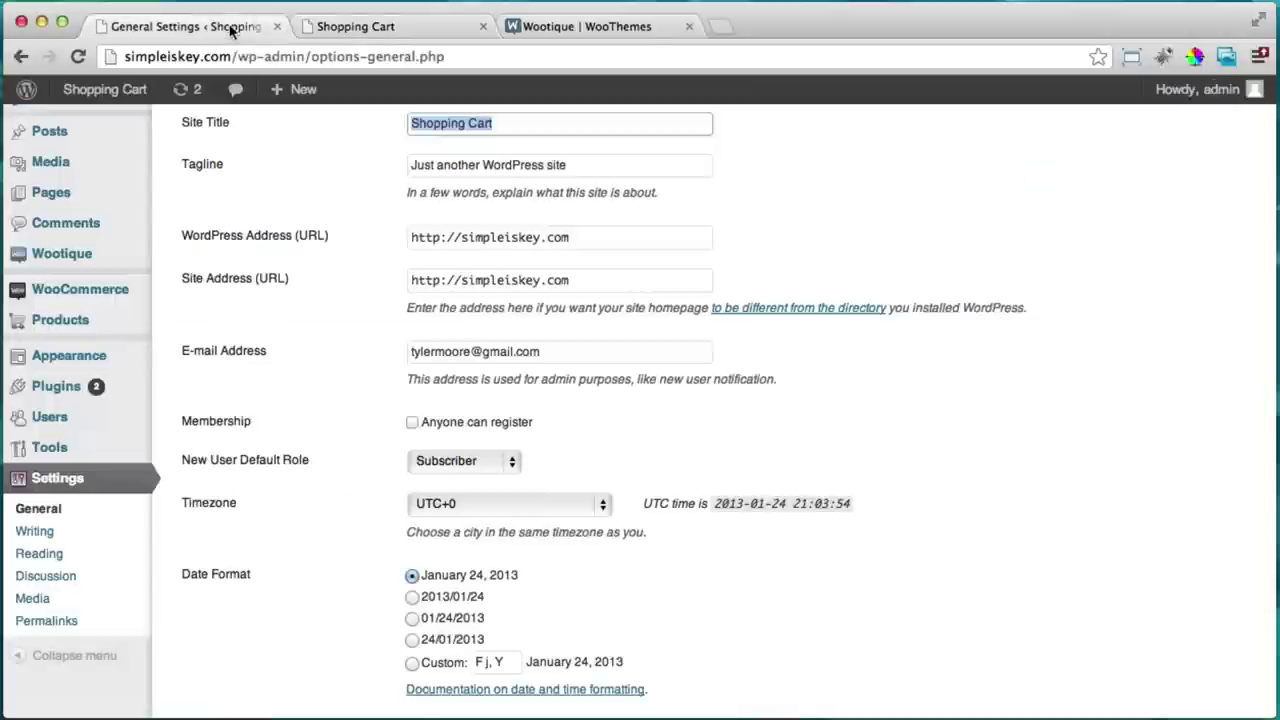
Replace the site title with 'Jewelry Store' and save the changes.
left_click(505, 125)
triple_click(500, 124)
type("Jew")
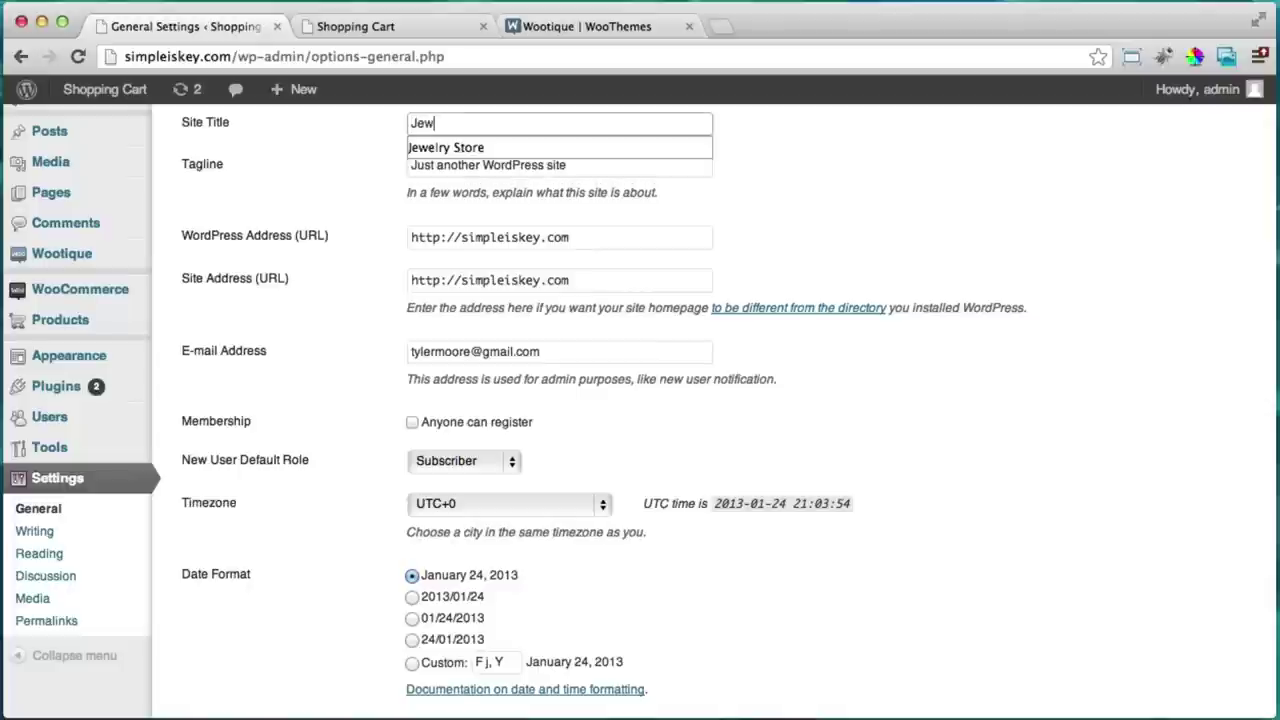
key("Down")
key("Return")
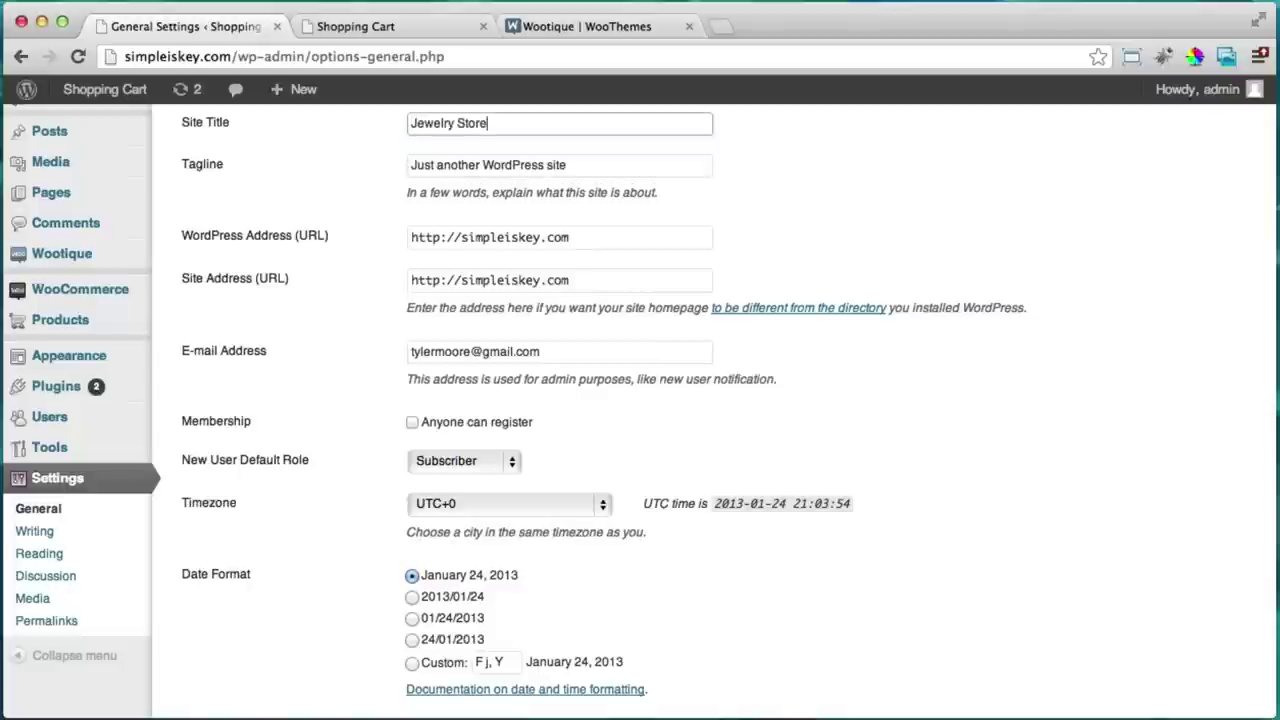
scroll(596, 393, "down", 5)
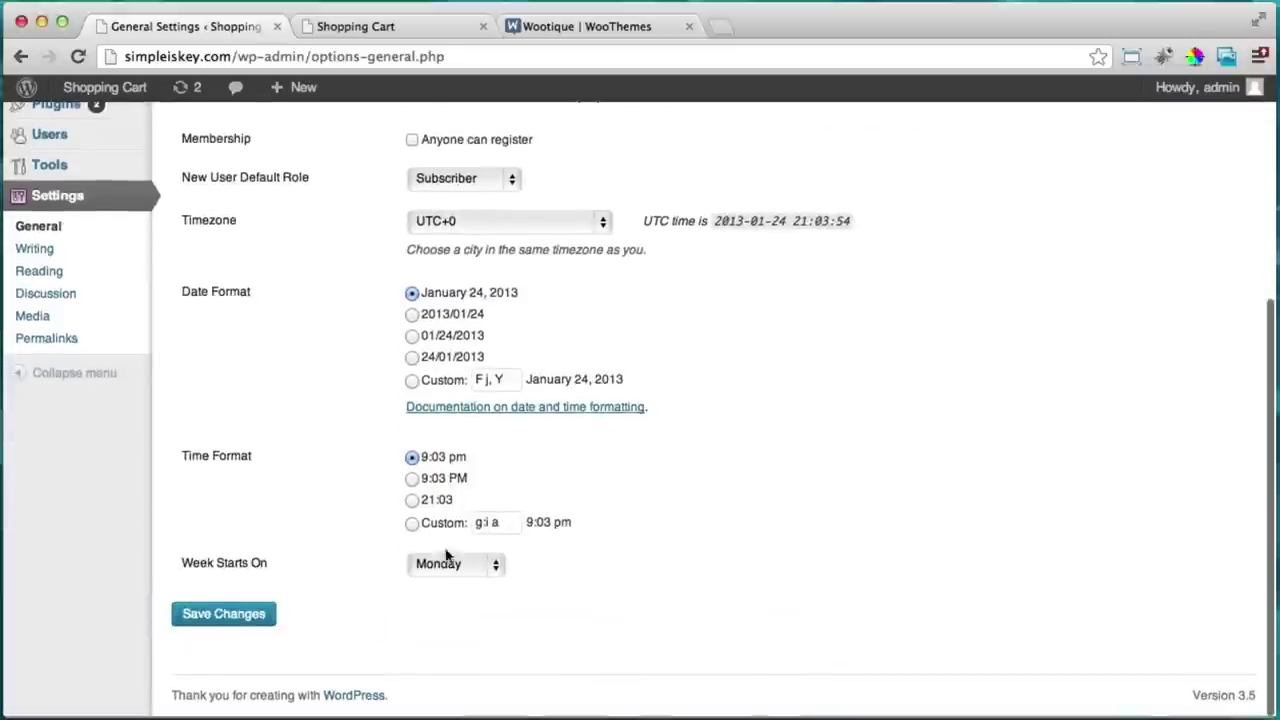
left_click(220, 622)
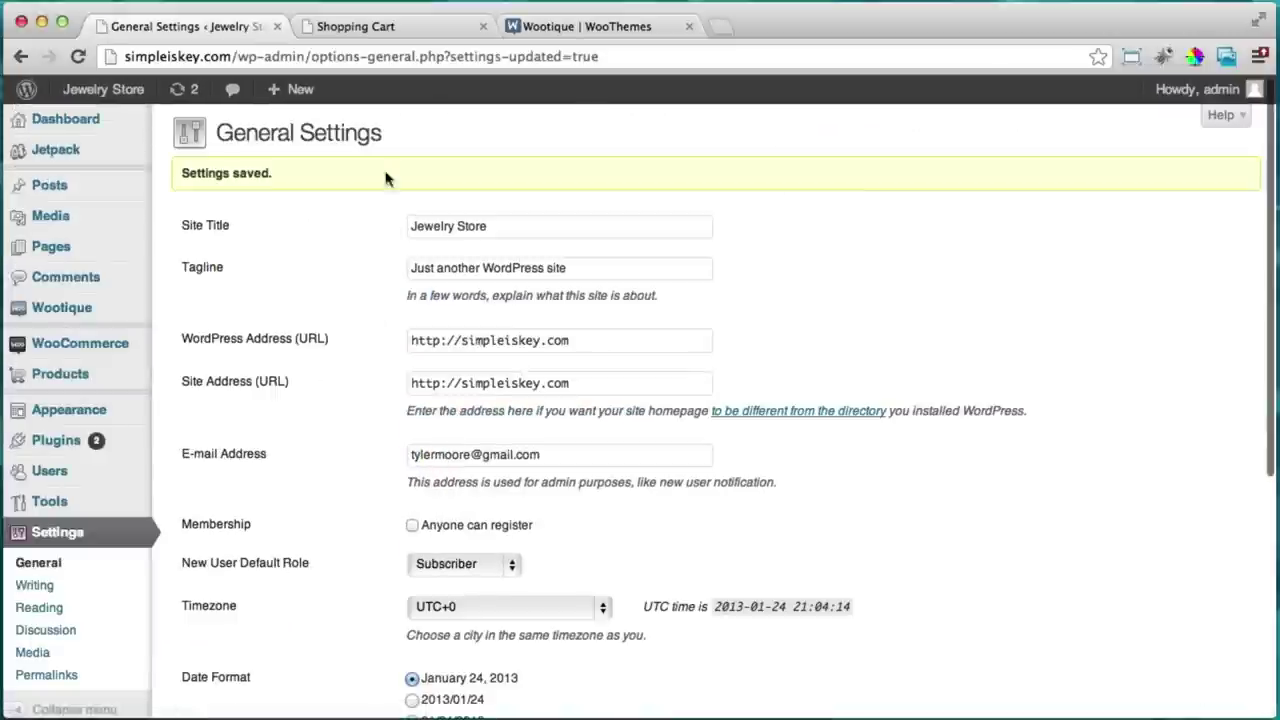
Reload the storefront to confirm the new title, then return to General Settings.
left_click(342, 30)
left_click(78, 56)
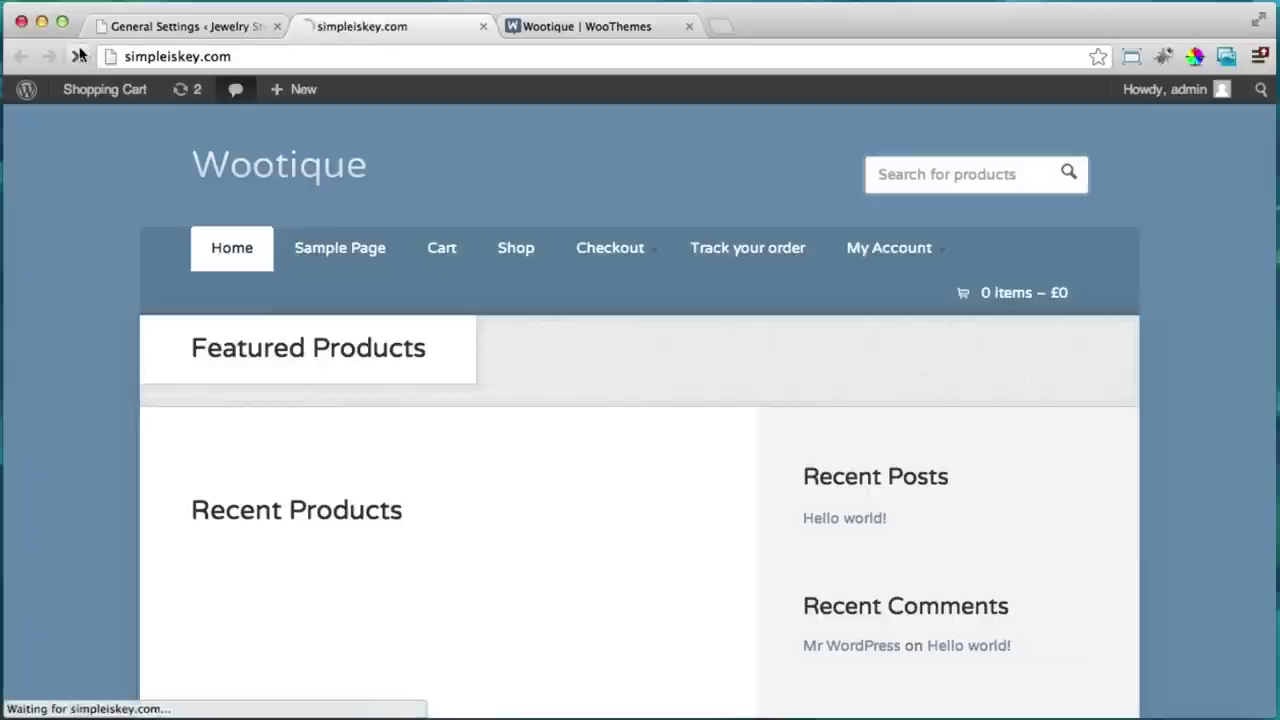
left_click(217, 26)
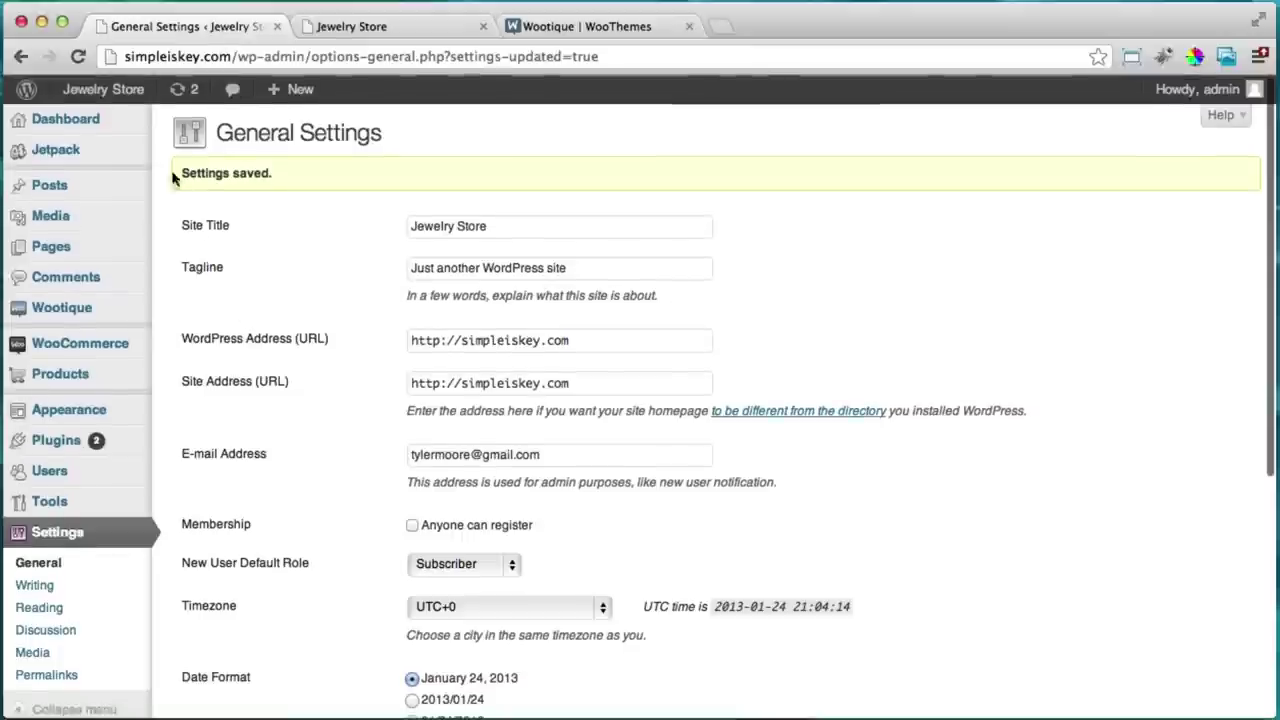
mouse_move(88, 125)
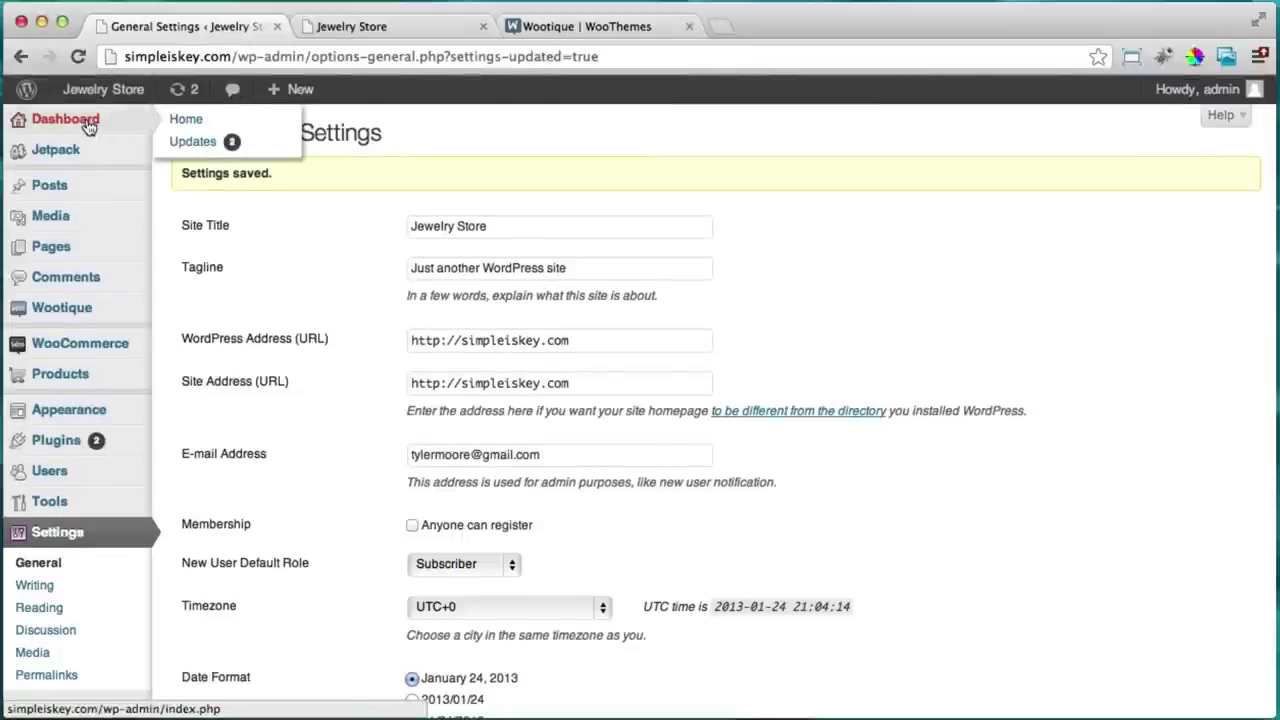
Go to the Dashboard and check the store front page.
left_click(88, 125)
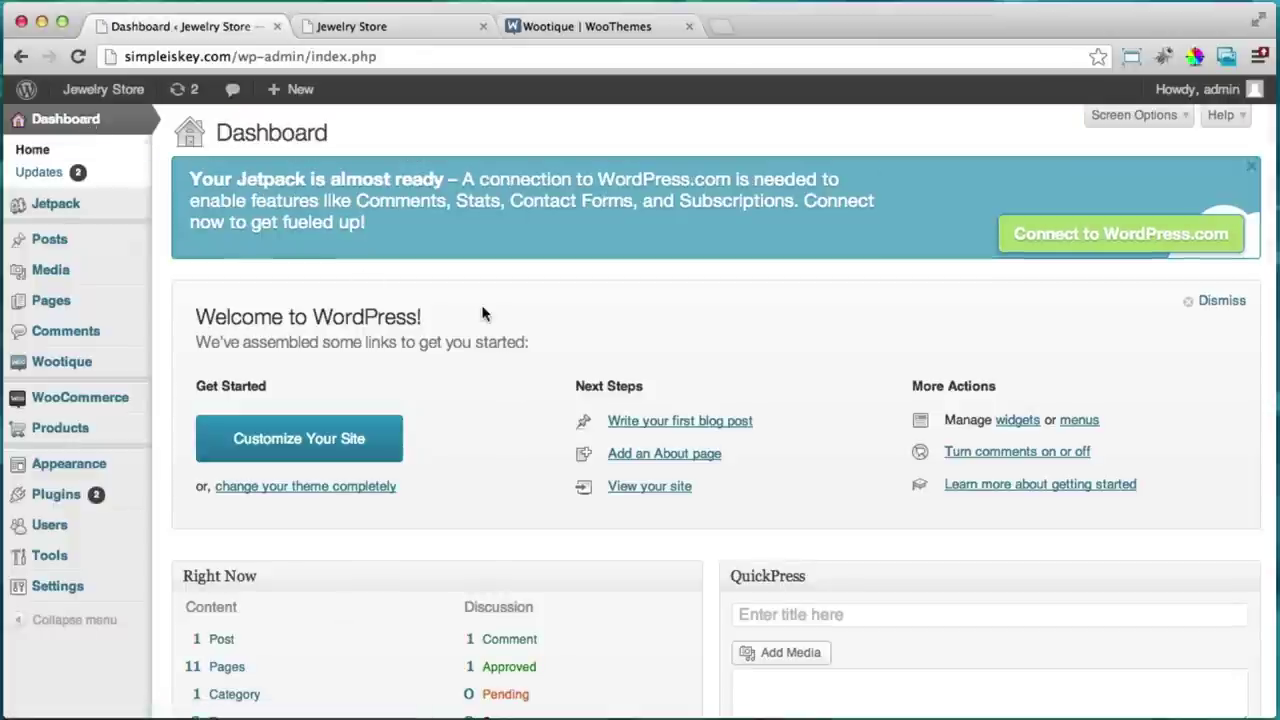
left_click(367, 34)
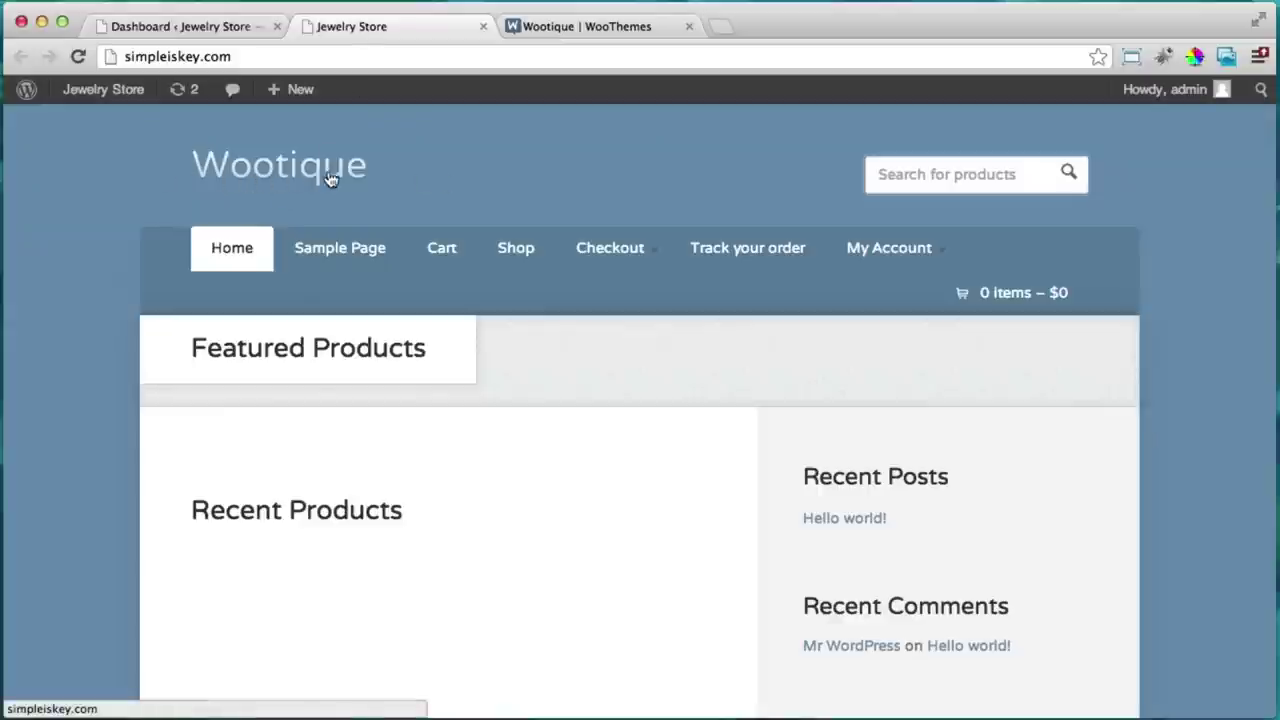
left_click(167, 26)
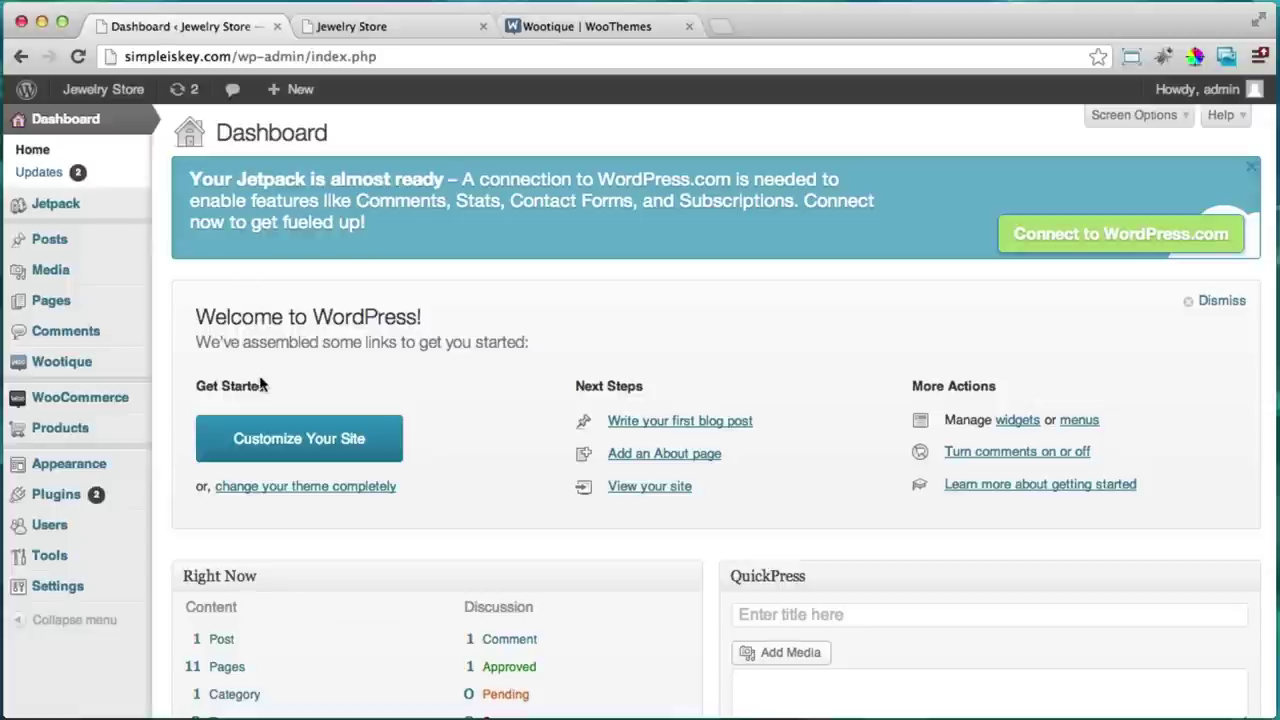
Save all changes in Wootique > Theme Options.
left_click(63, 366)
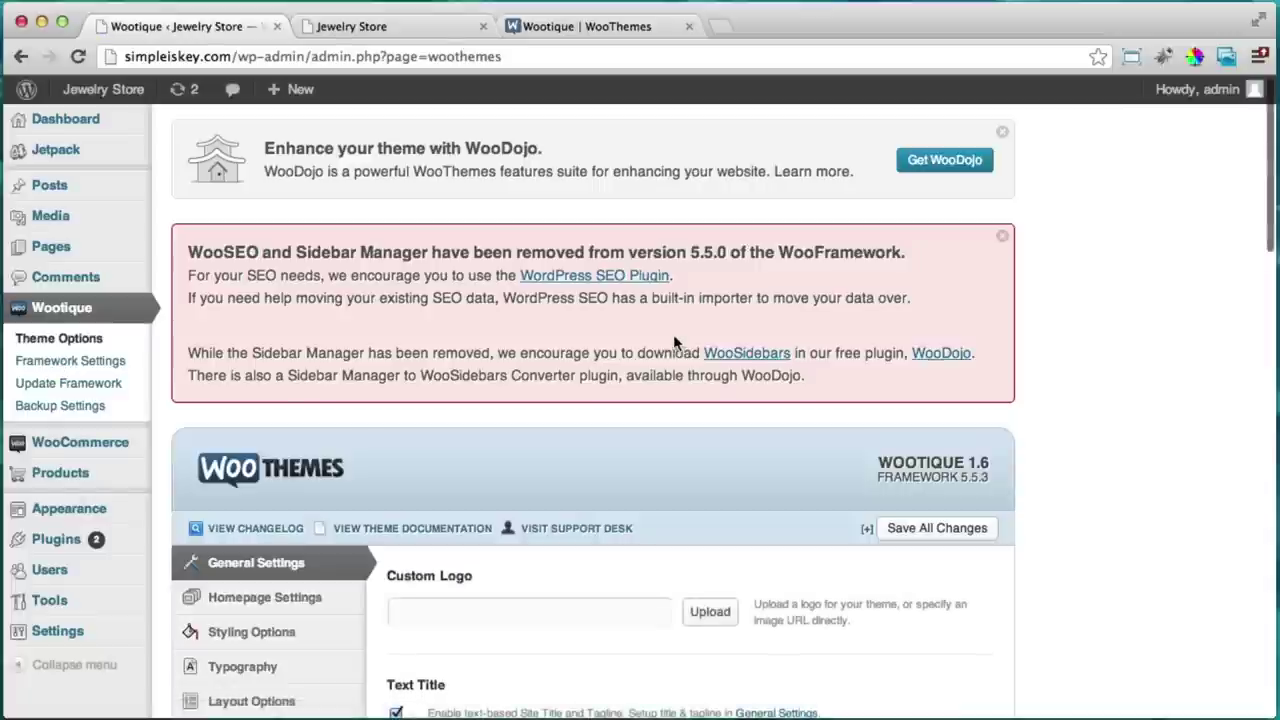
scroll(673, 334, "down", 5)
scroll(673, 340, "down", 5)
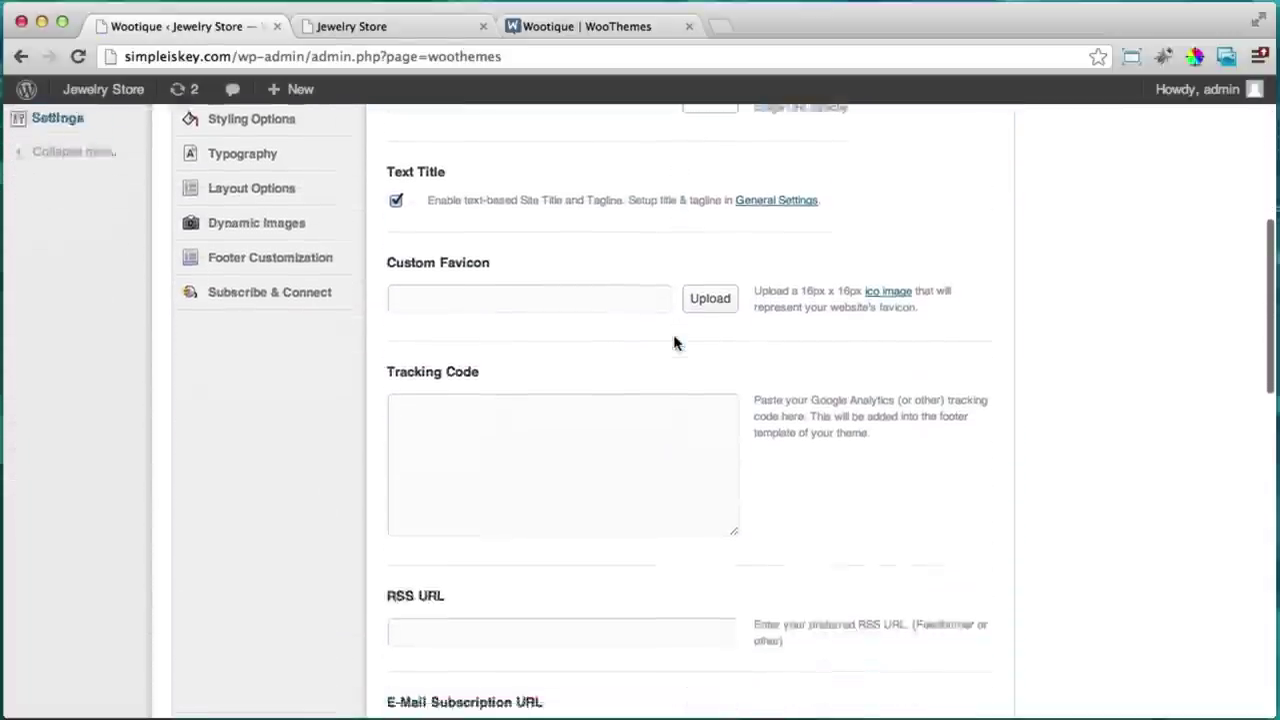
scroll(673, 335, "up", 6)
scroll(673, 334, "down", 1)
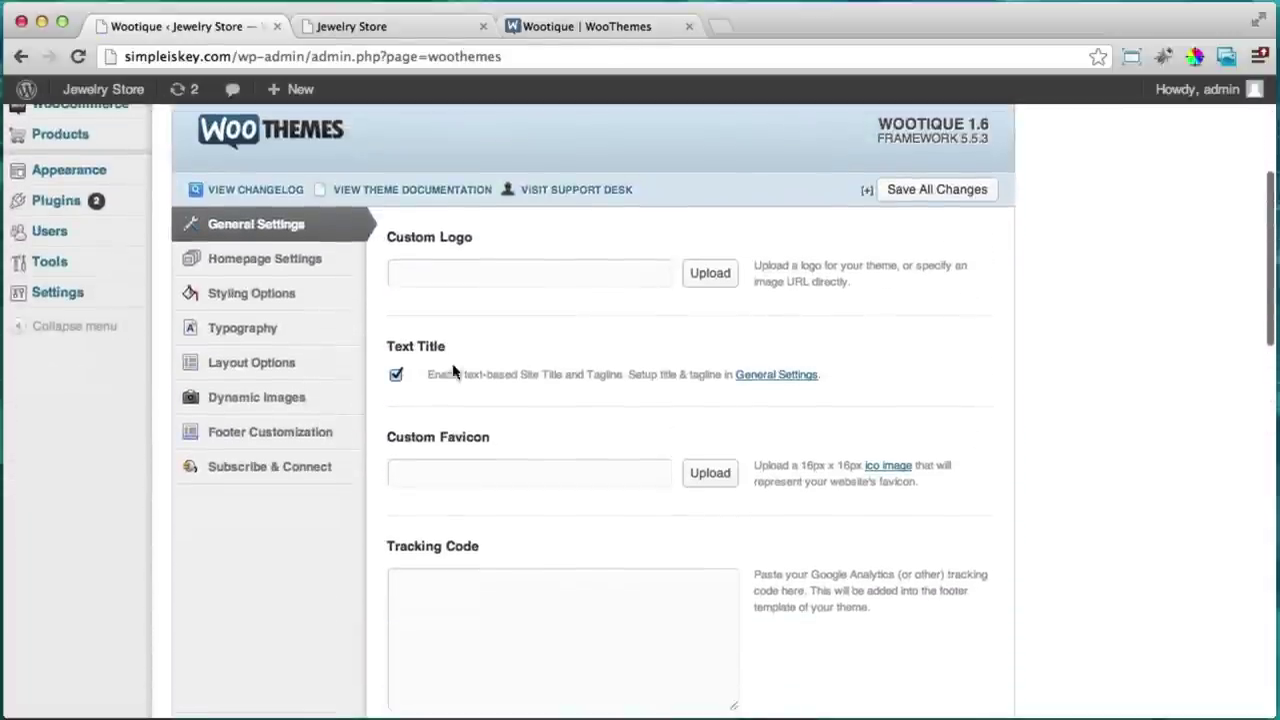
scroll(635, 366, "down", 15)
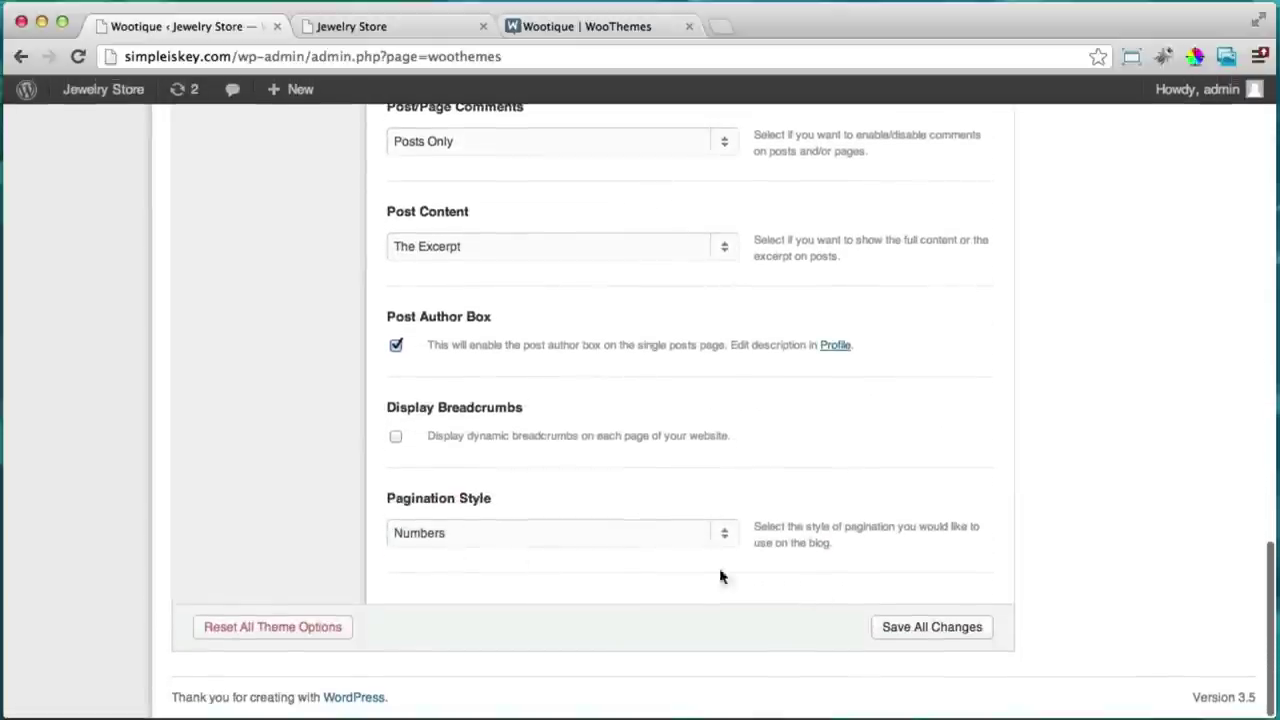
left_click(919, 630)
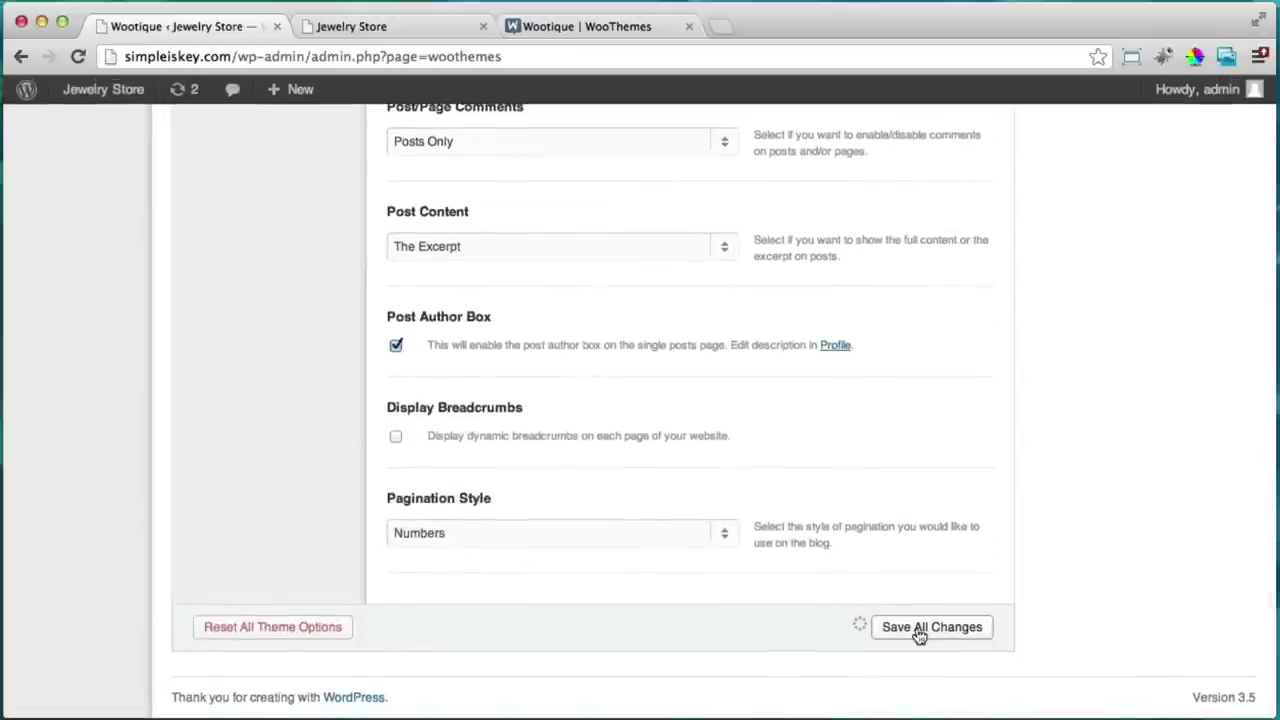
Reload the storefront to see the header now reading Jewelry Store.
scroll(736, 507, "up", 15)
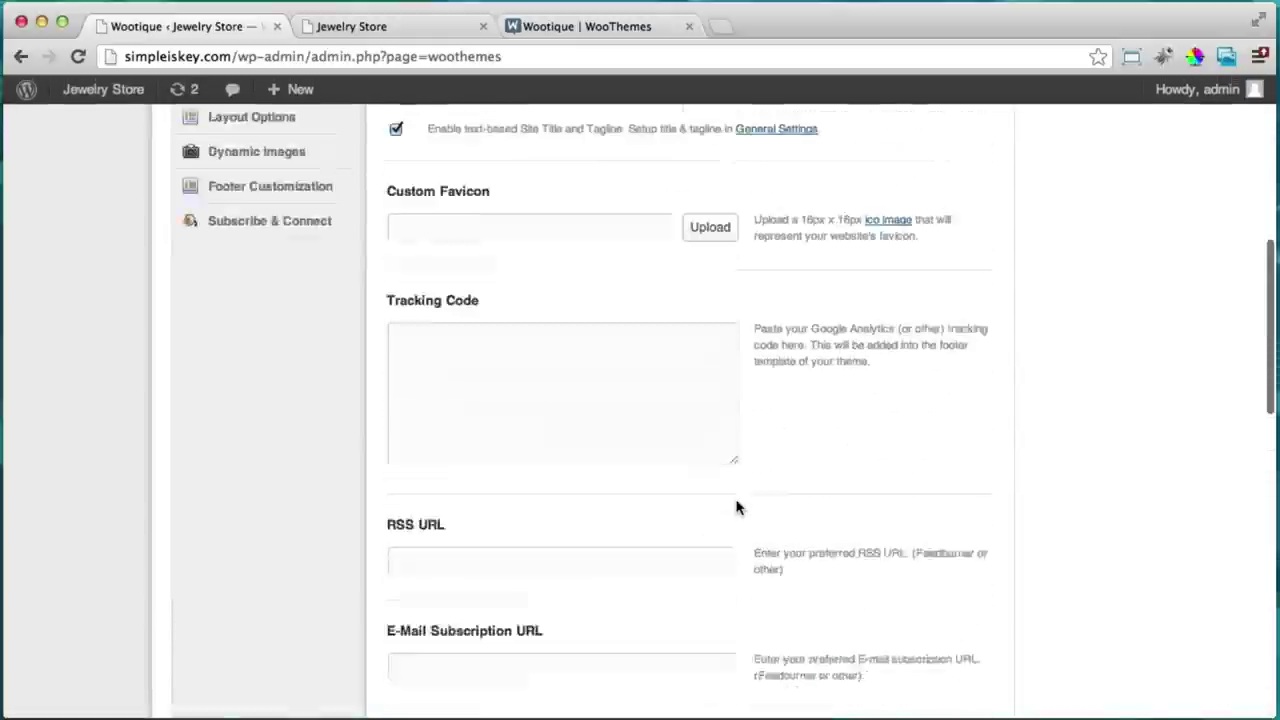
scroll(736, 507, "down", 1)
scroll(736, 507, "down", 3)
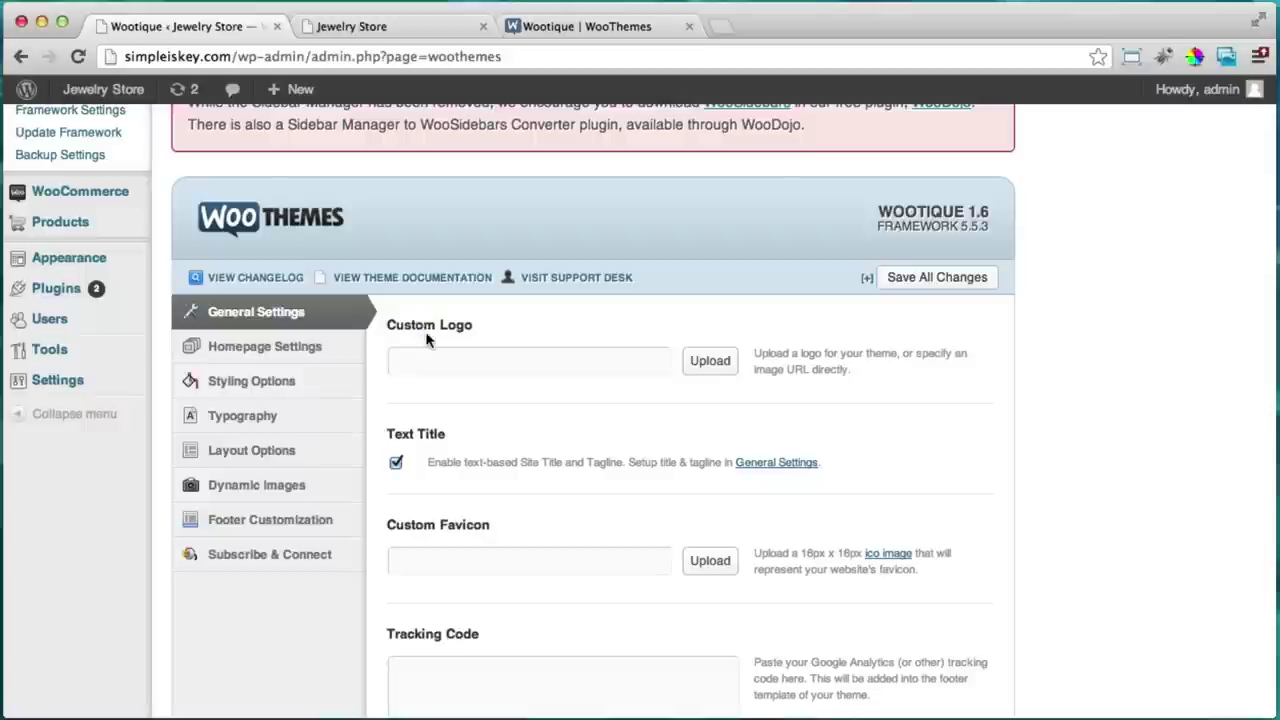
scroll(566, 452, "down", 15)
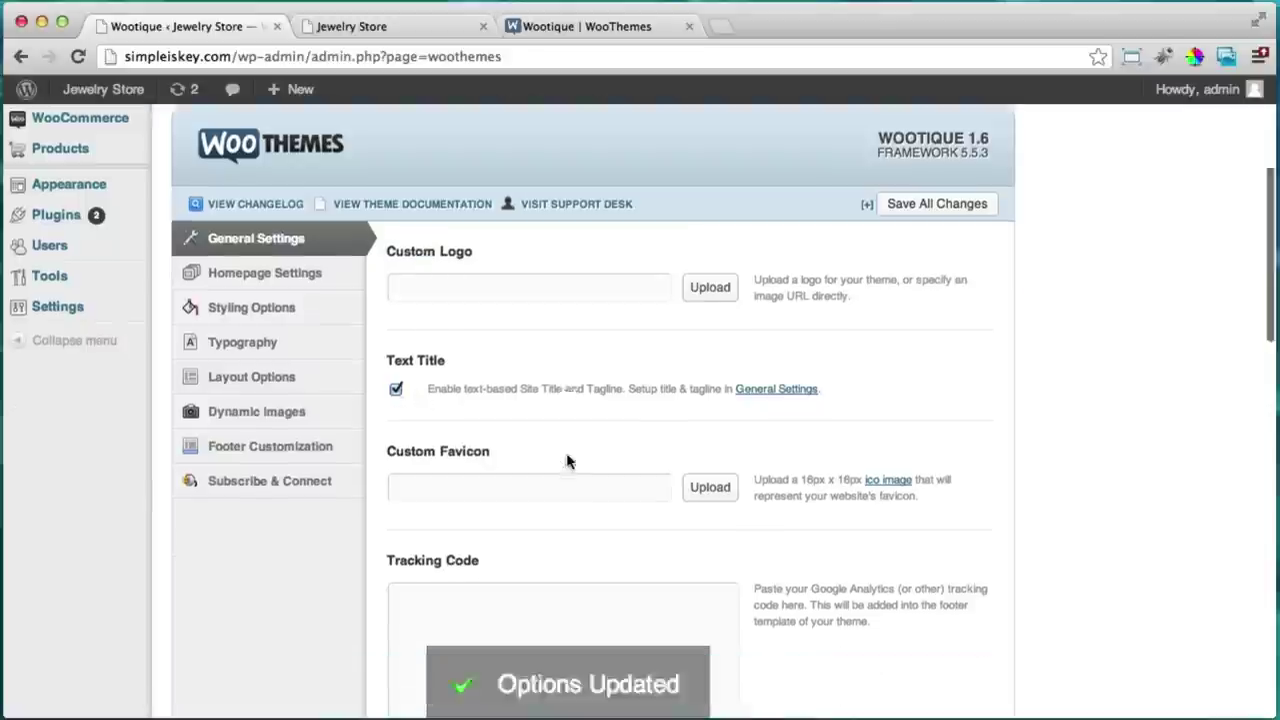
scroll(600, 480, "up", 15)
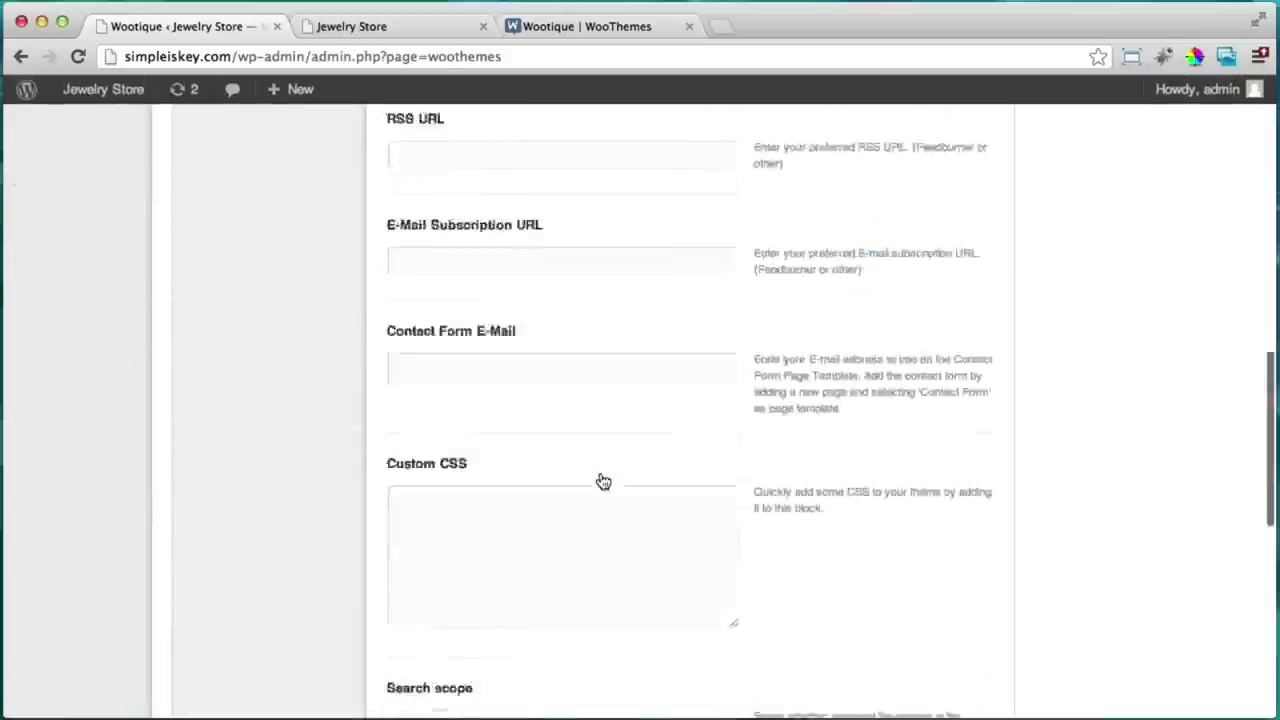
left_click(369, 30)
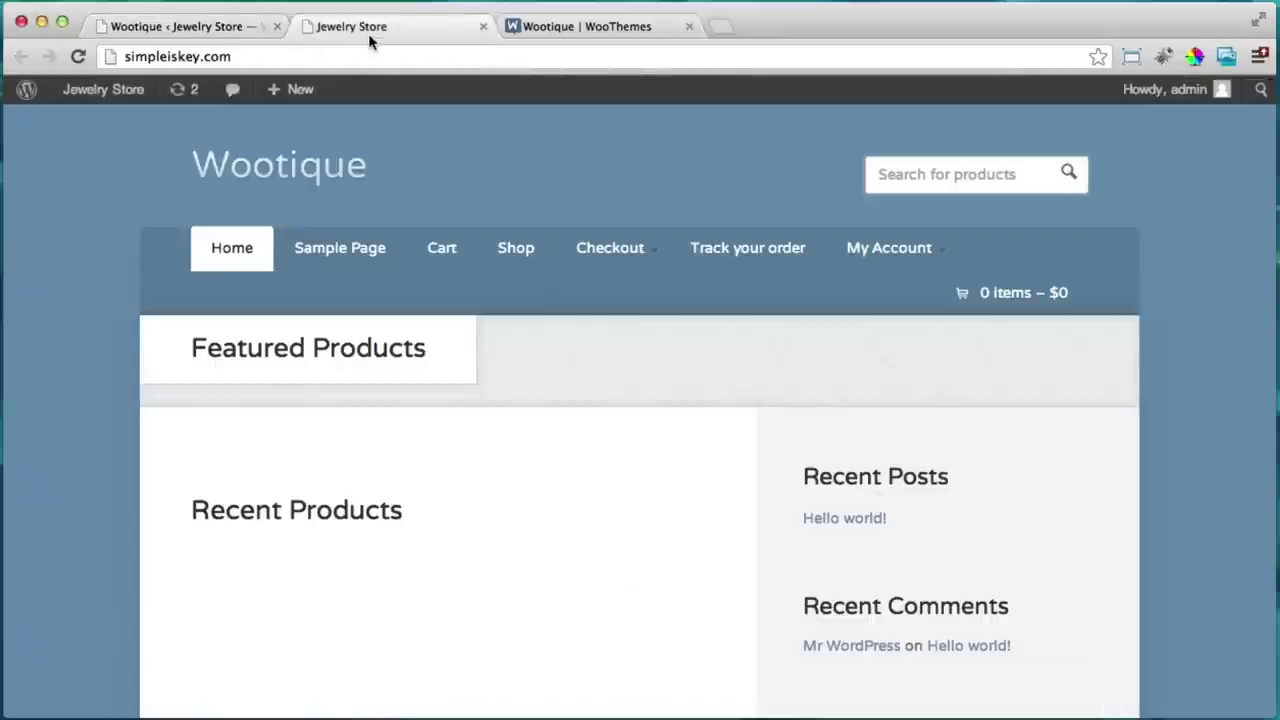
left_click(77, 57)
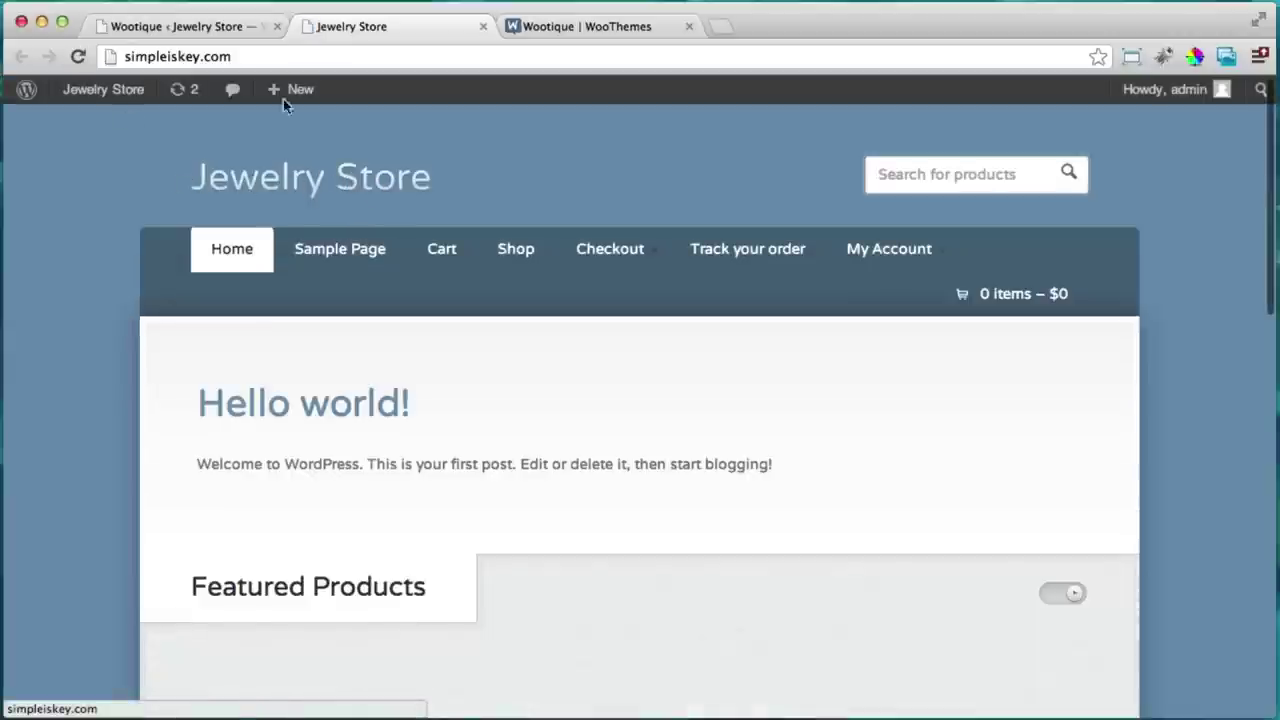
Check the 'Jewelry Store' Site Title in Settings > General against the storefront, then go to Dashboard.
left_click(246, 30)
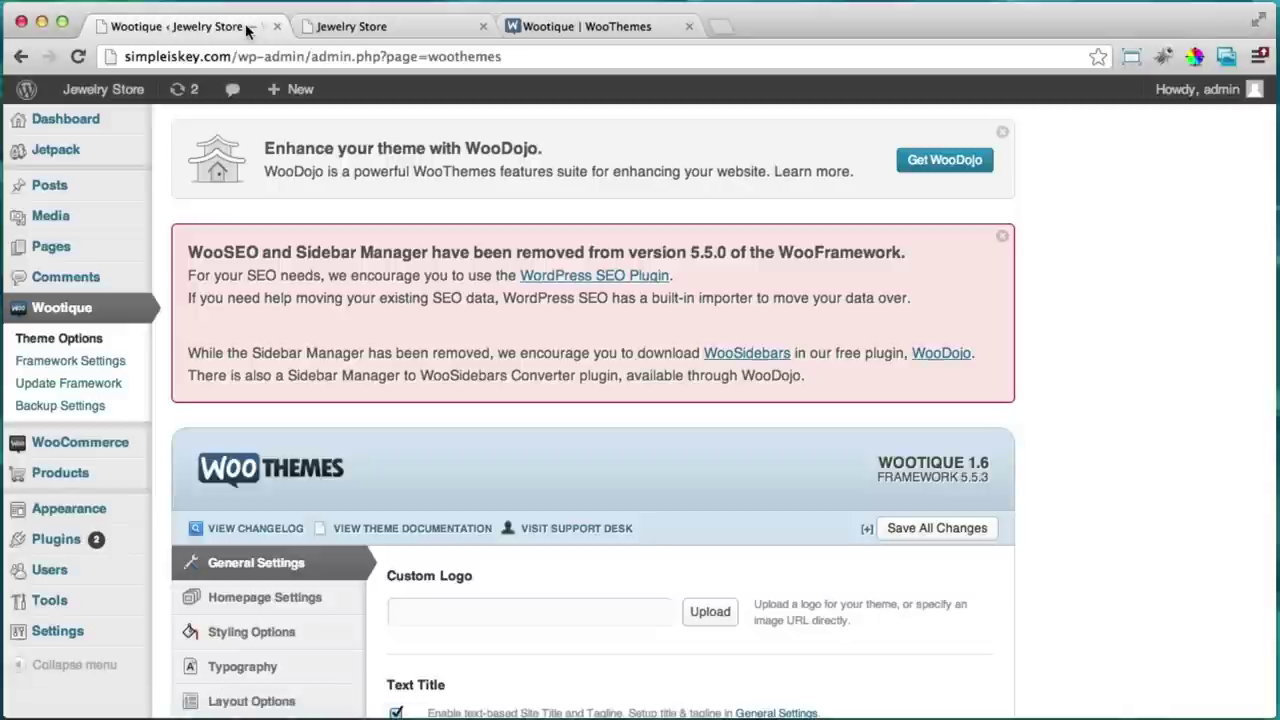
mouse_move(60, 640)
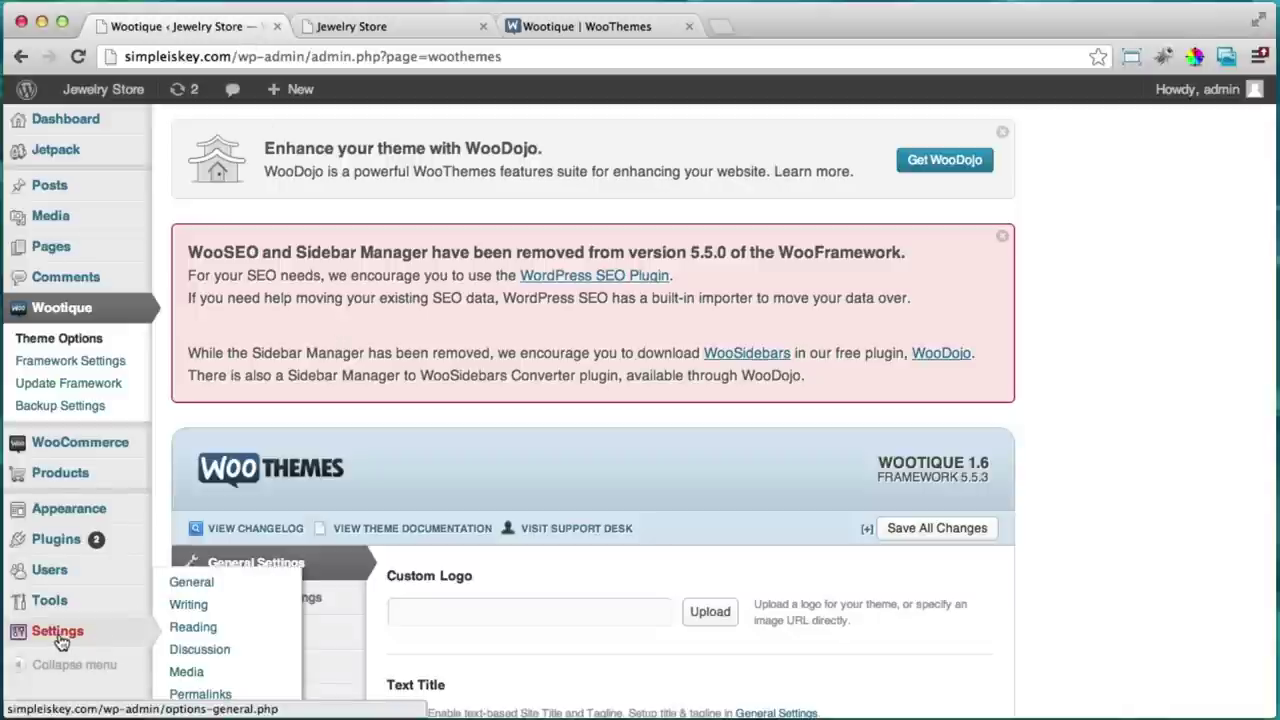
left_click(220, 590)
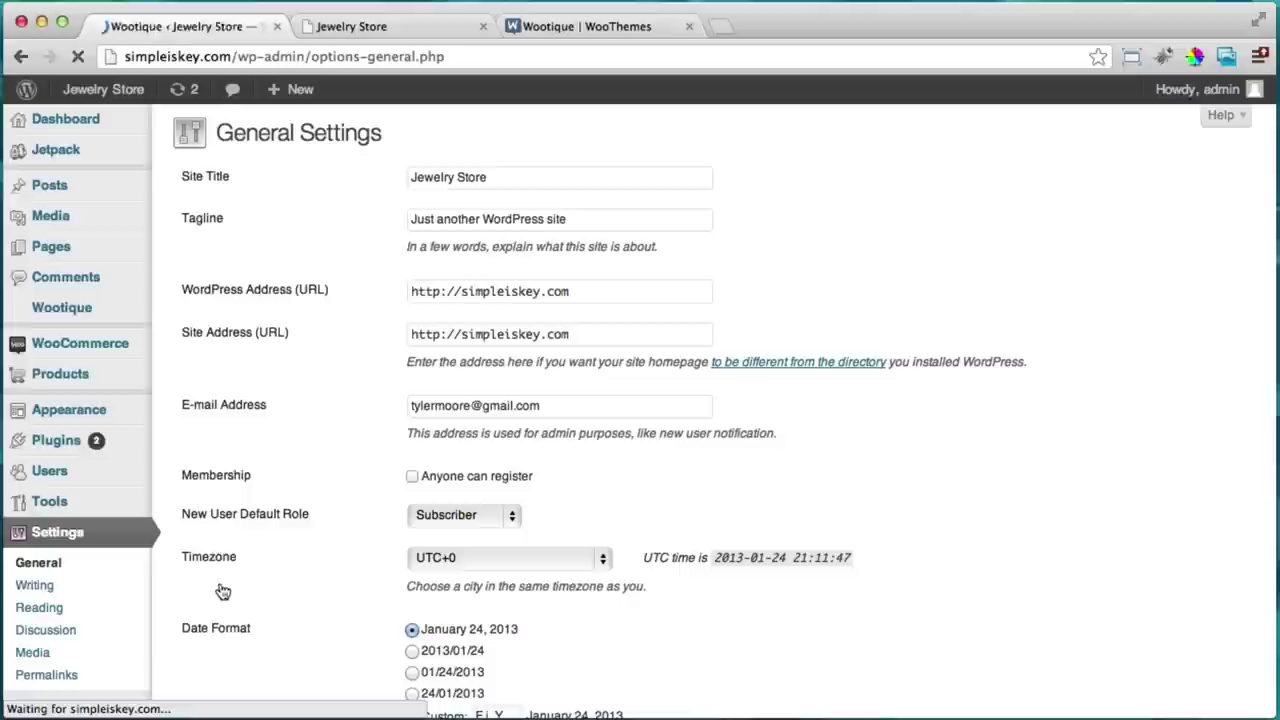
left_click(500, 176)
left_click_drag(500, 176, 354, 168)
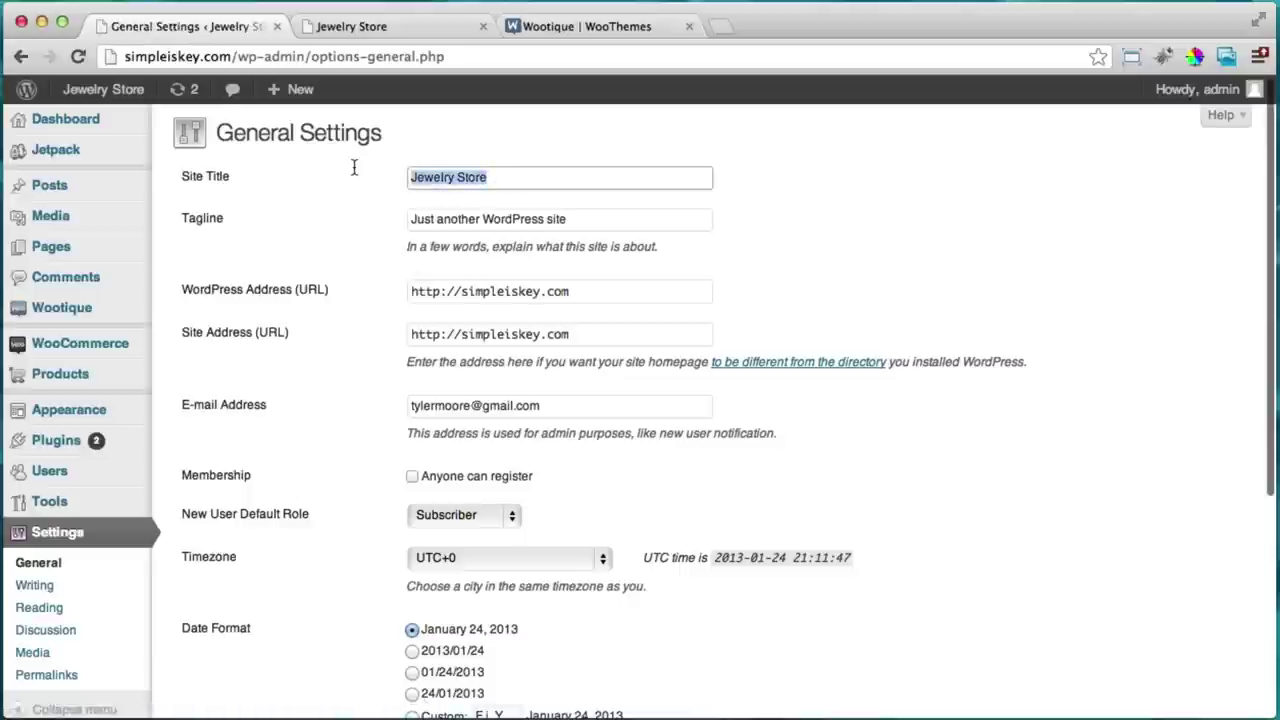
left_click(366, 24)
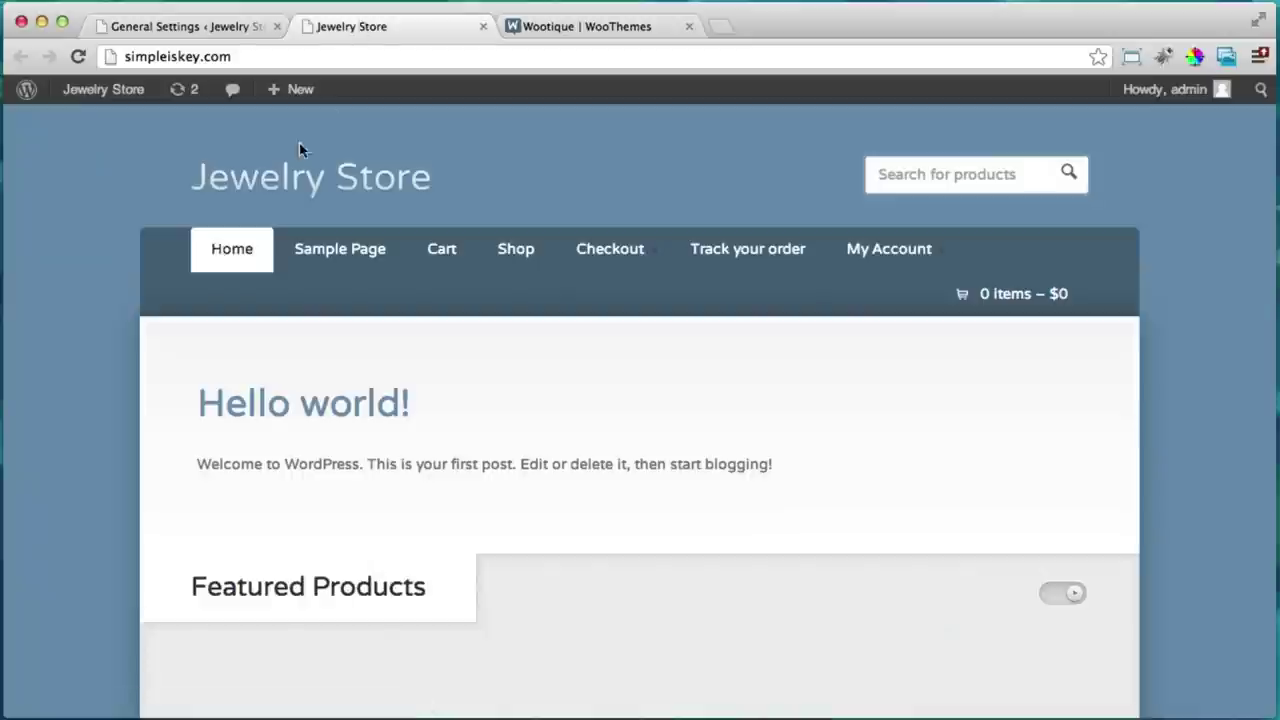
left_click(214, 26)
left_click(75, 122)
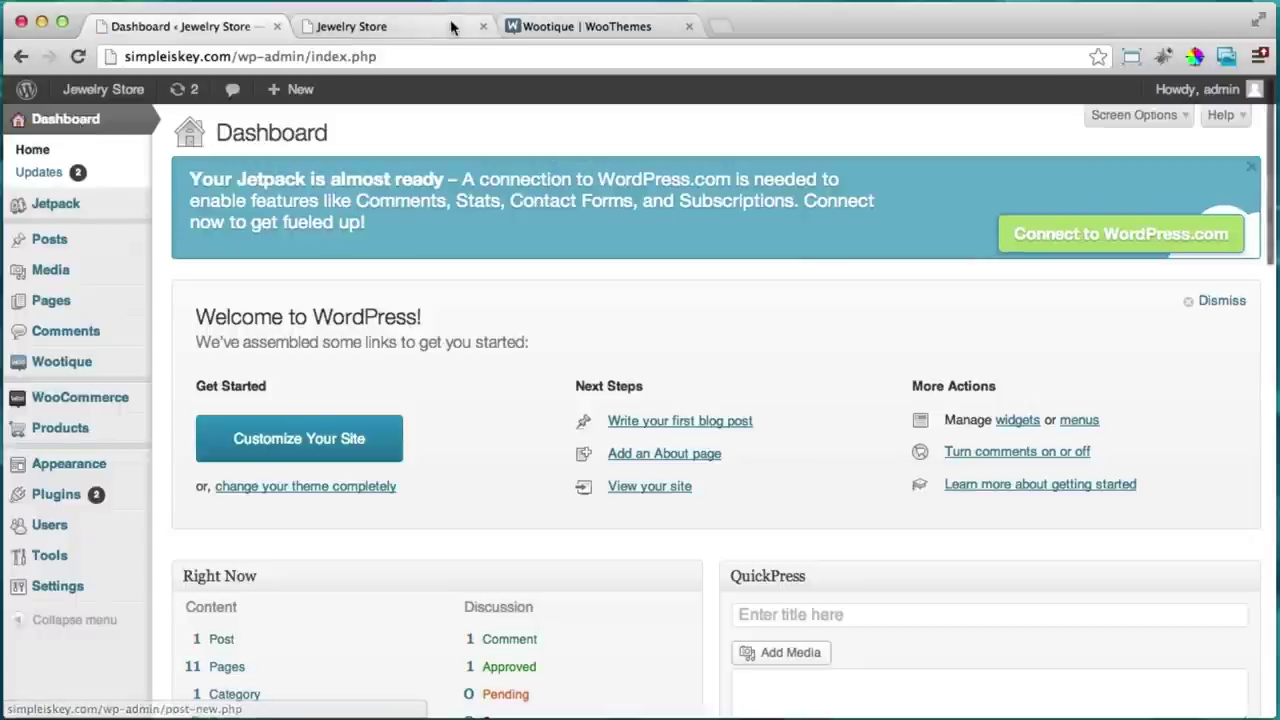
Close the Jewelry Store storefront and Wootique | WooThemes browser tabs.
left_click(445, 28)
left_click(483, 26)
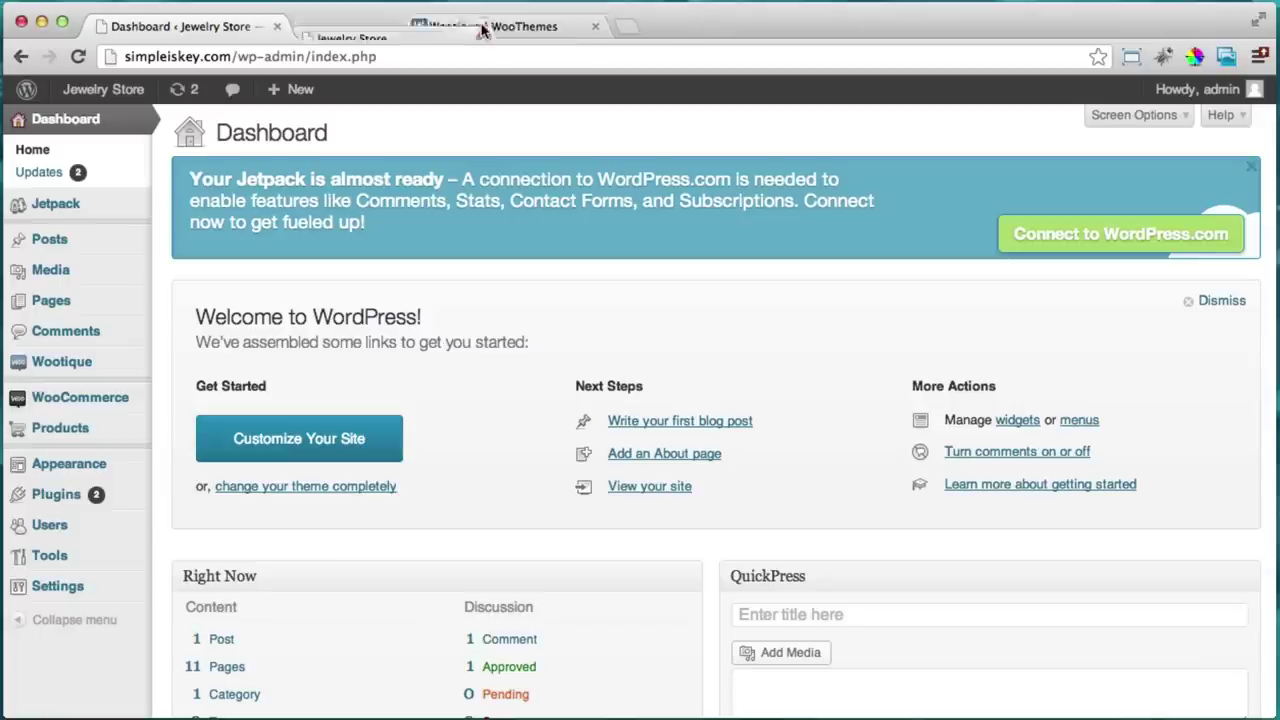
left_click(437, 28)
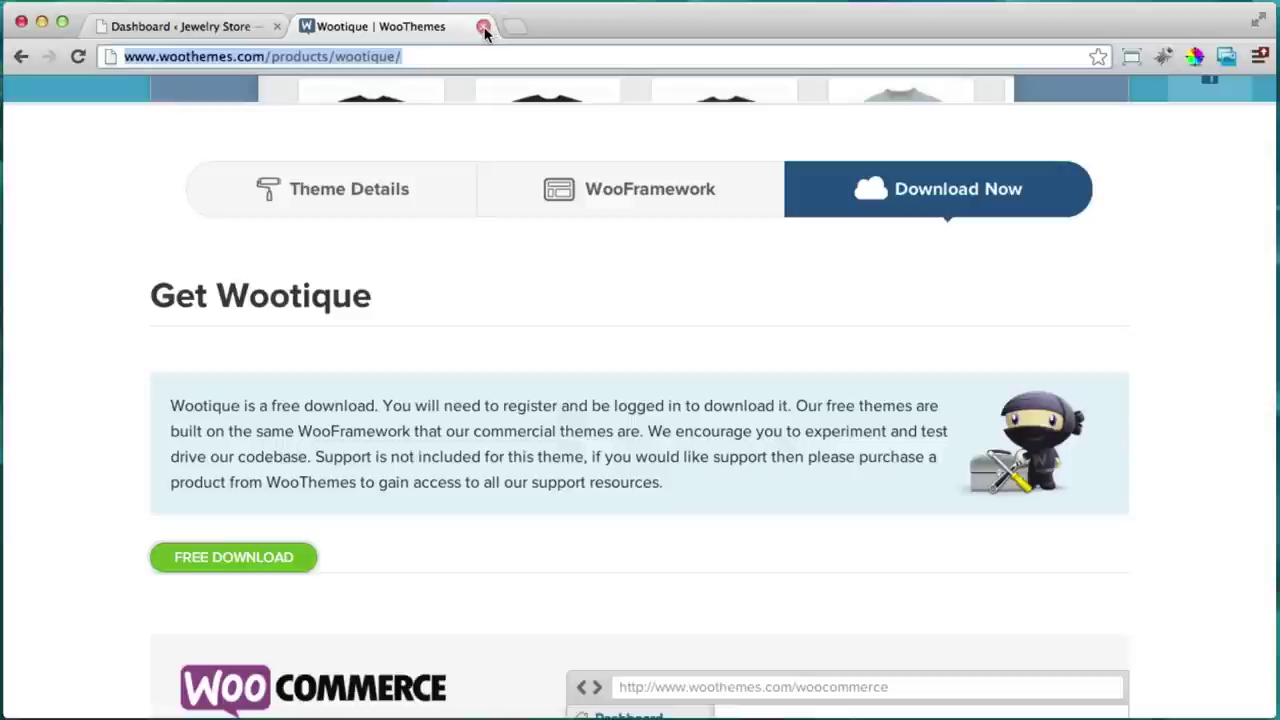
left_click(483, 26)
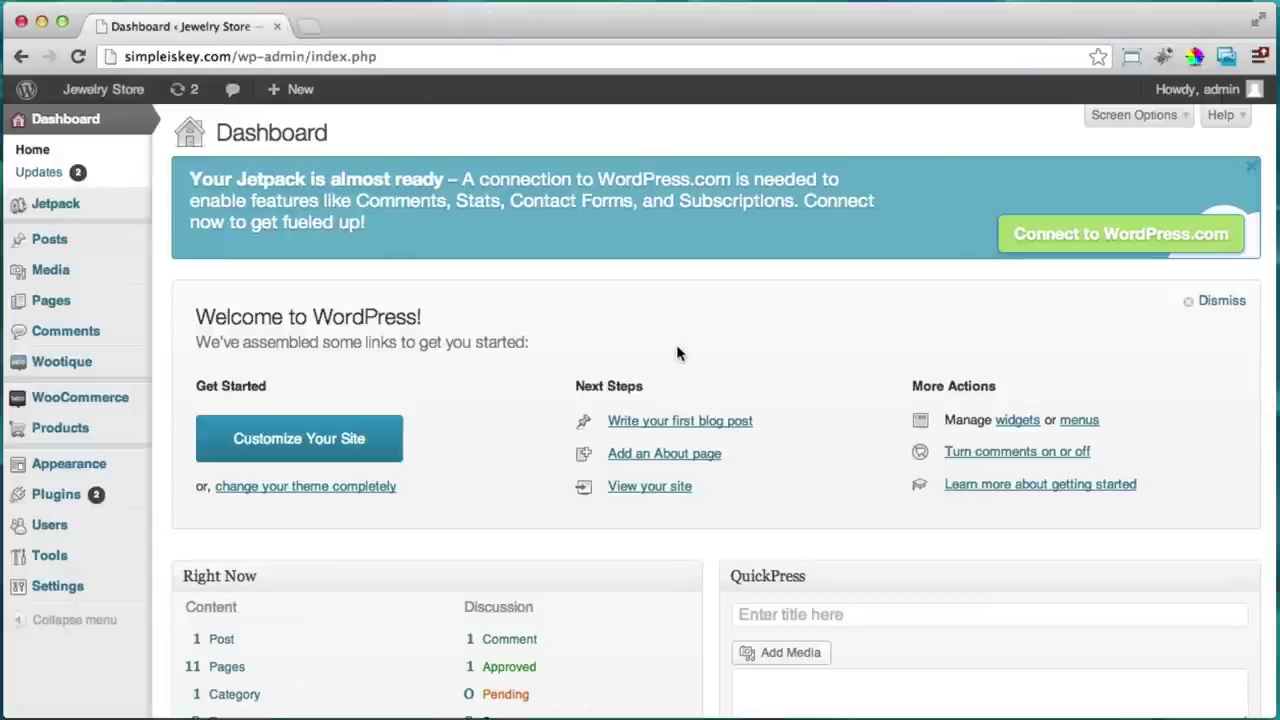
Reopen the live Jewelry Store in a new tab, look over its empty Featured Products, return to Dashboard.
mouse_move(104, 108)
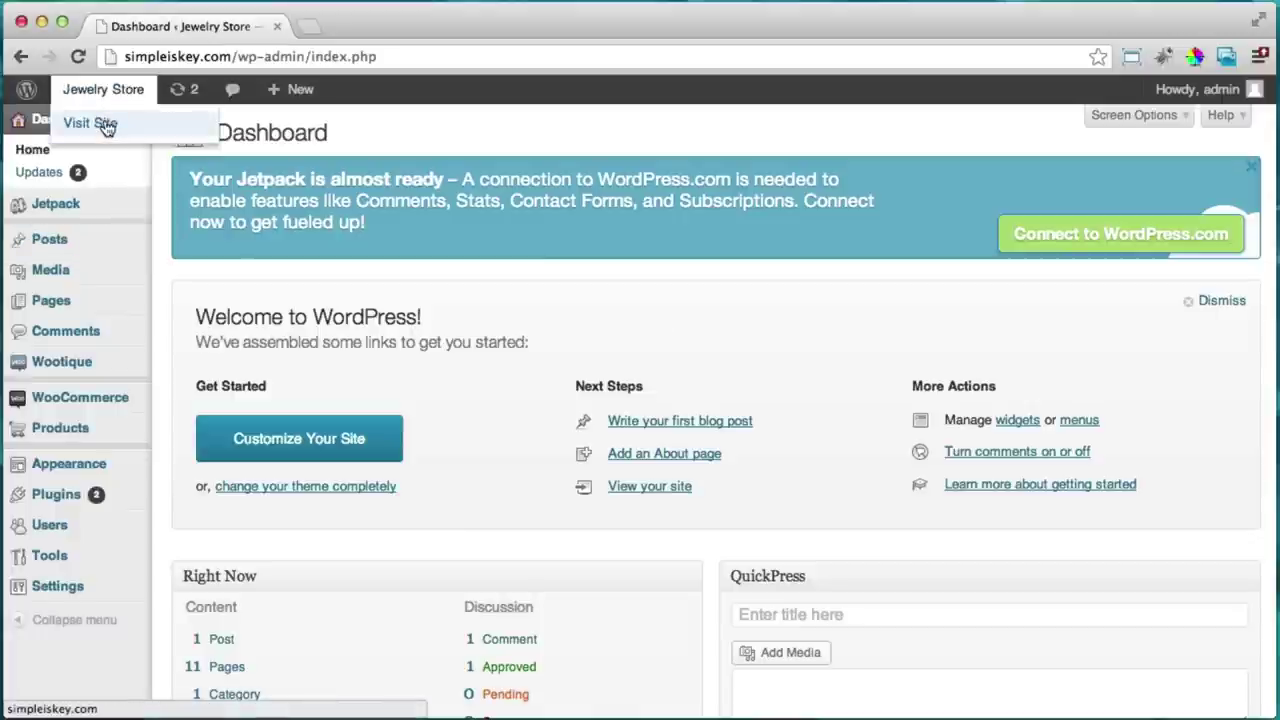
left_click(106, 124, "super")
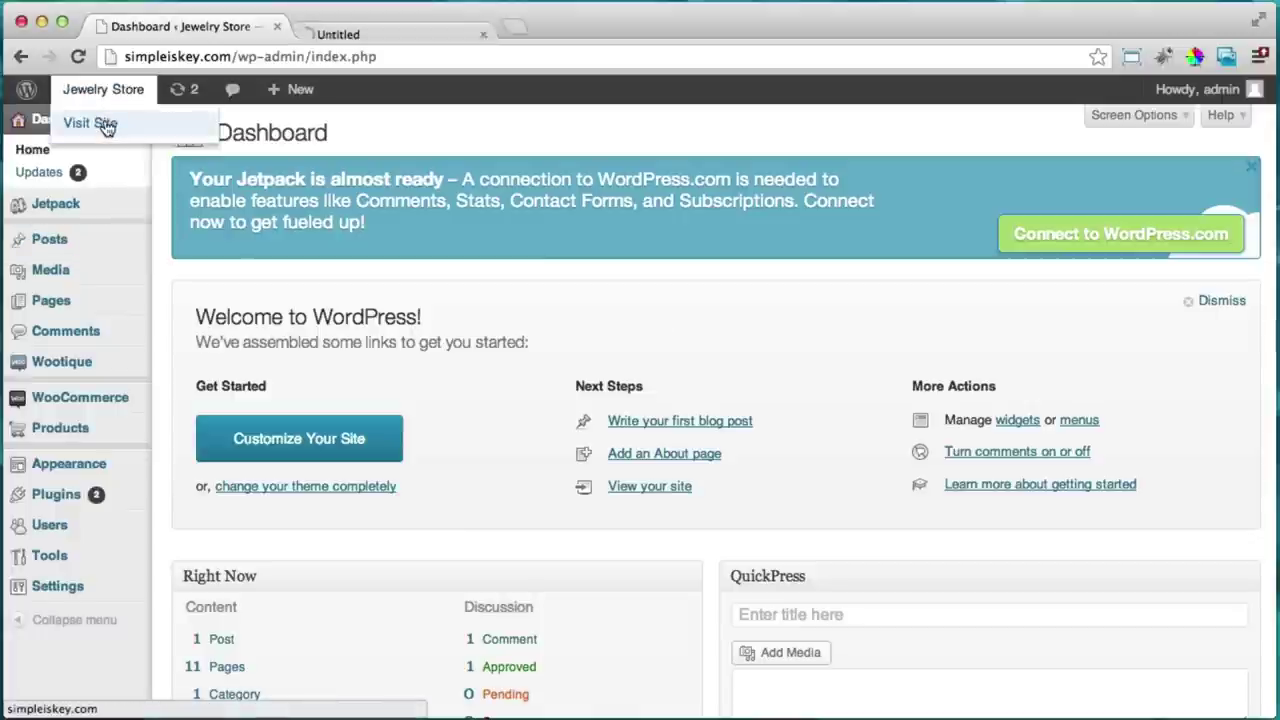
left_click(360, 26)
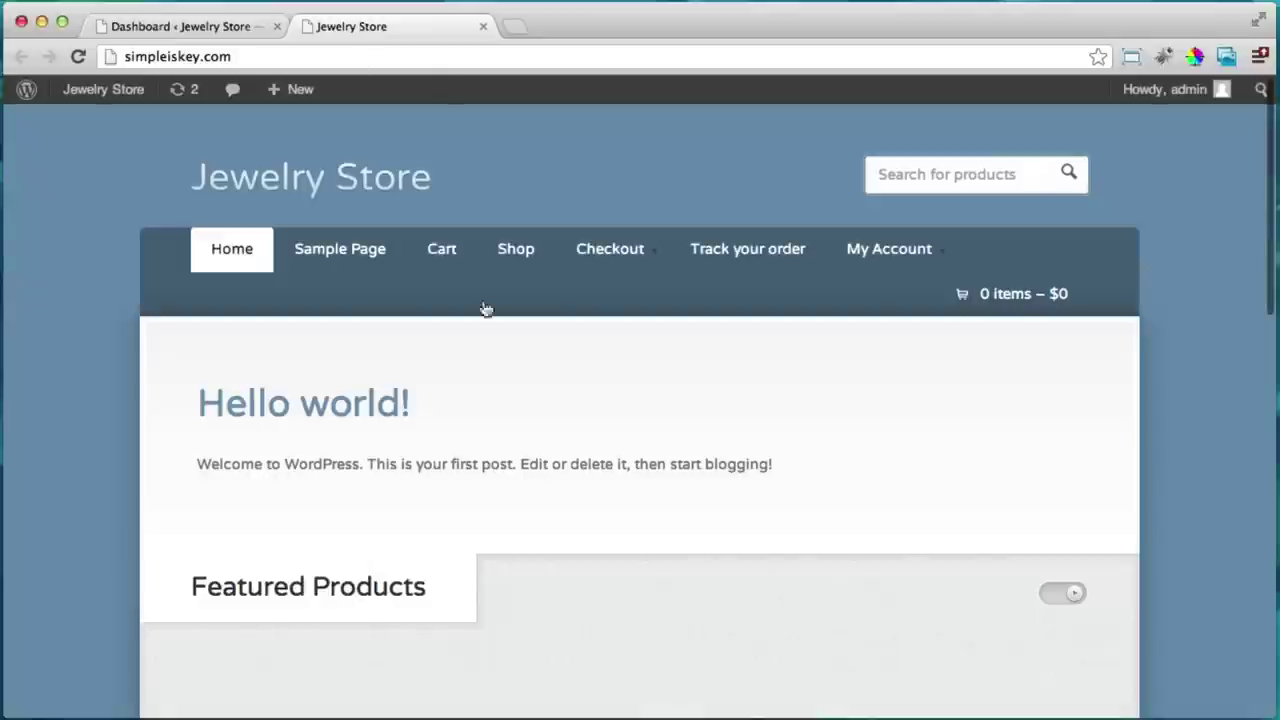
scroll(510, 316, "down", 2)
scroll(512, 315, "down", 2)
scroll(514, 314, "up", 4)
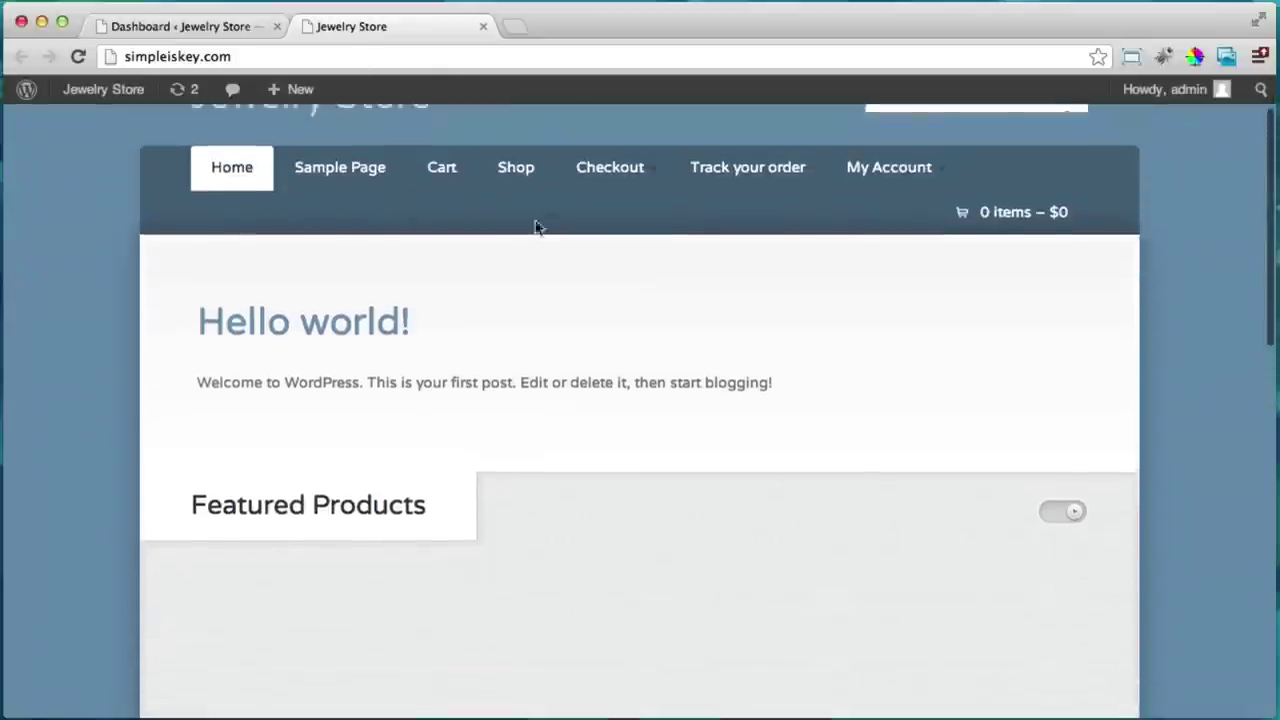
scroll(580, 369, "down", 8)
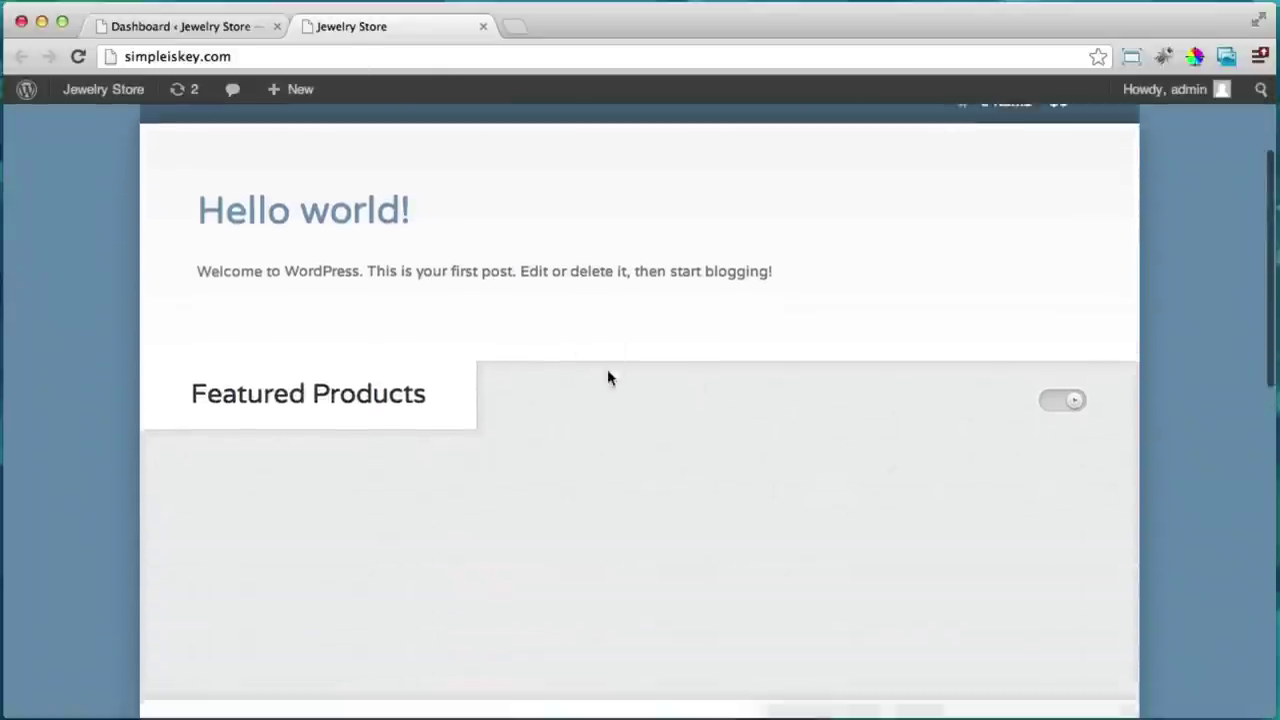
scroll(400, 460, "down", 4)
scroll(520, 545, "up", 8)
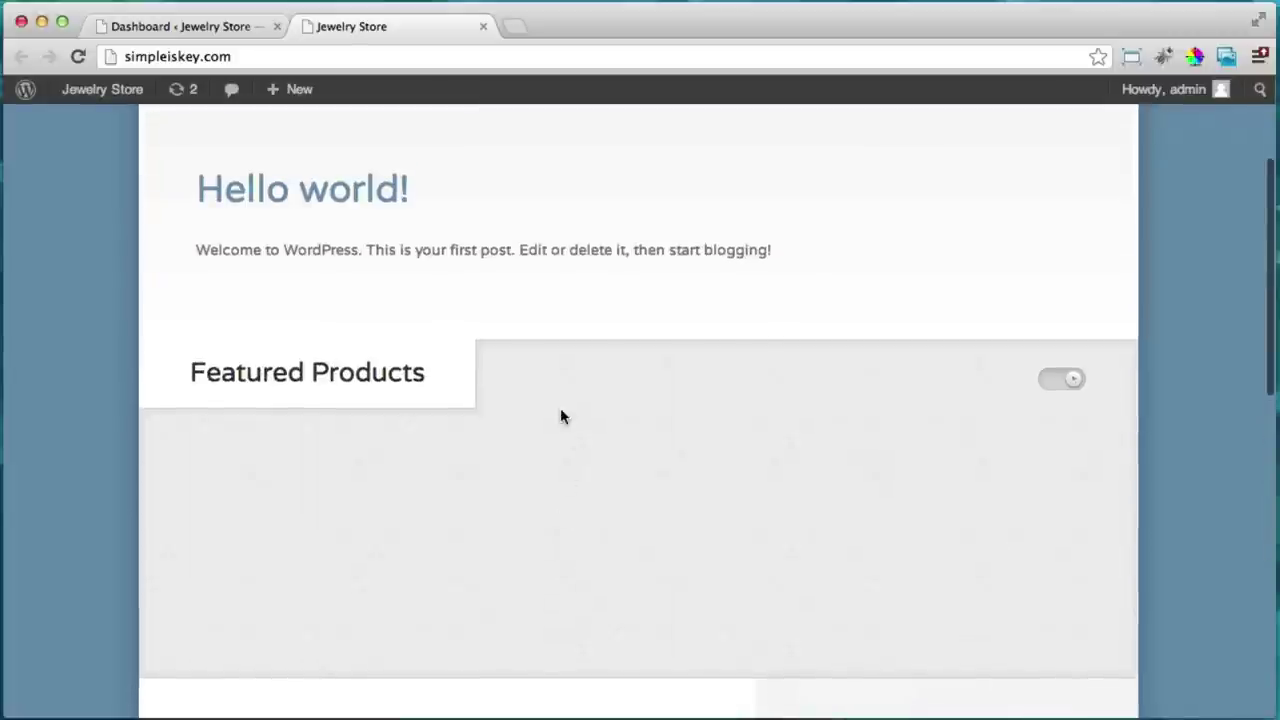
scroll(560, 416, "up", 4)
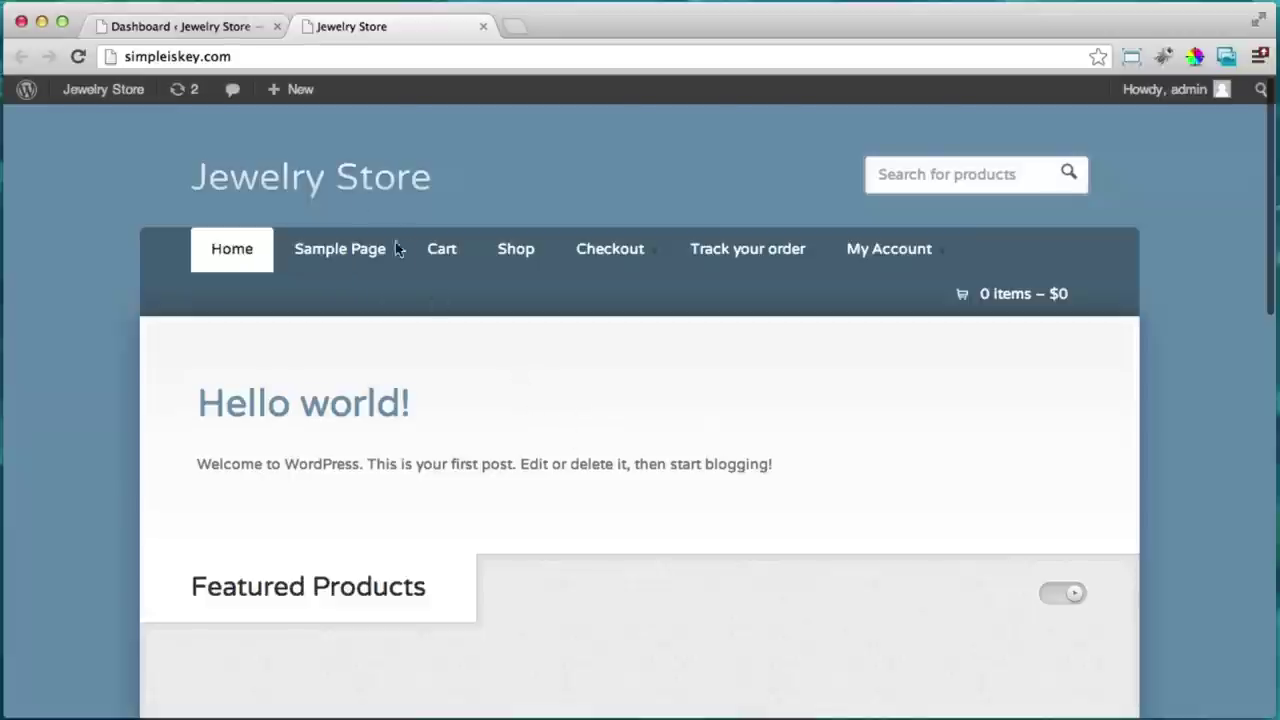
left_click(183, 24)
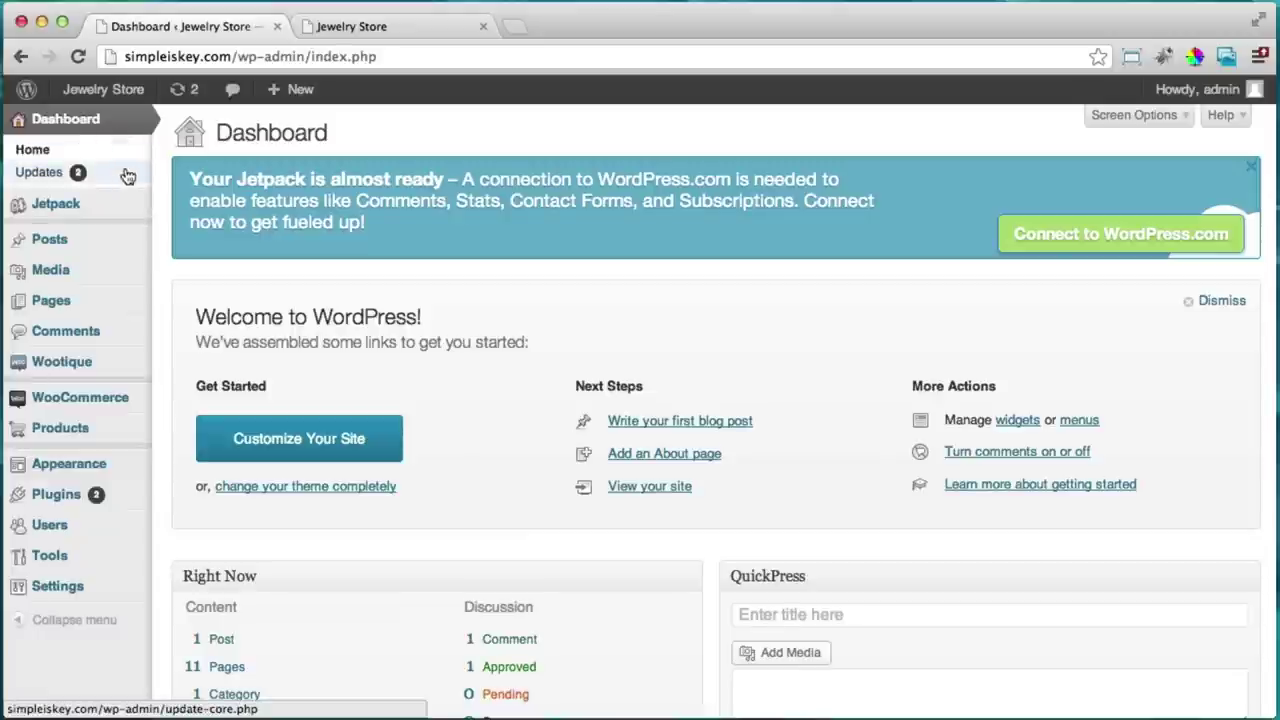
Start a new product from Products and title it 'Diamond Ring'.
left_click(74, 438)
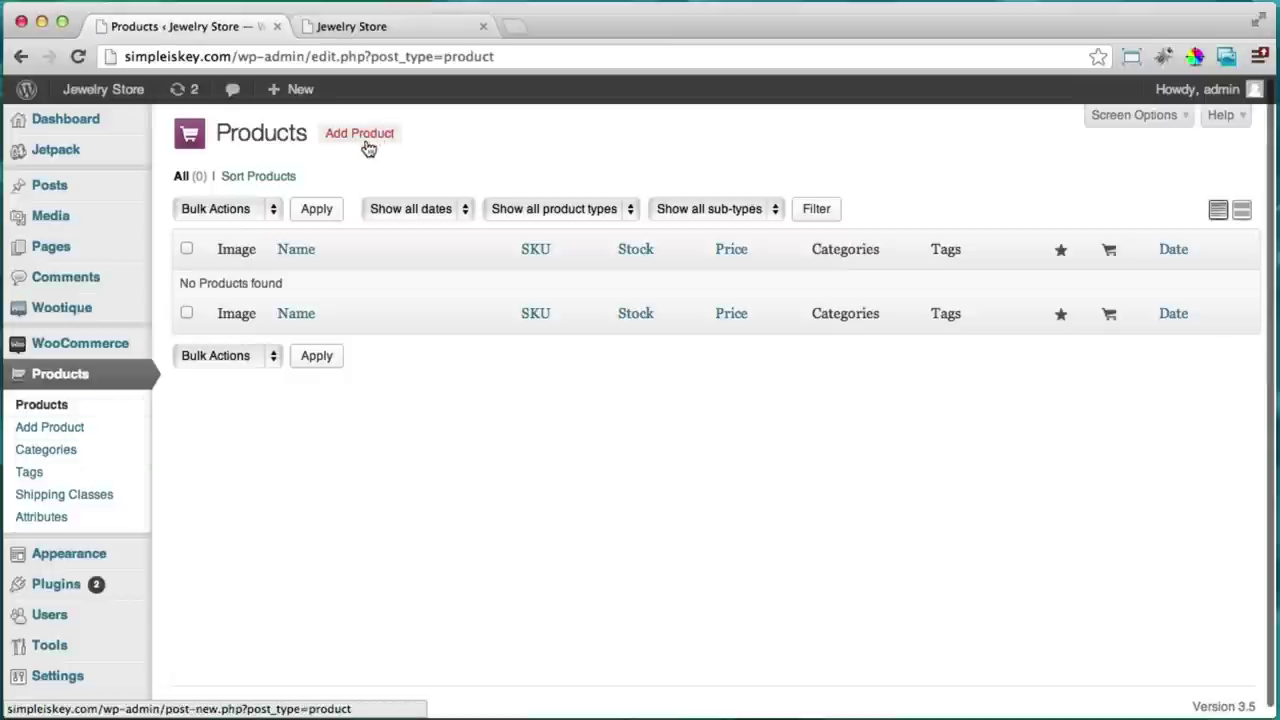
left_click(360, 134)
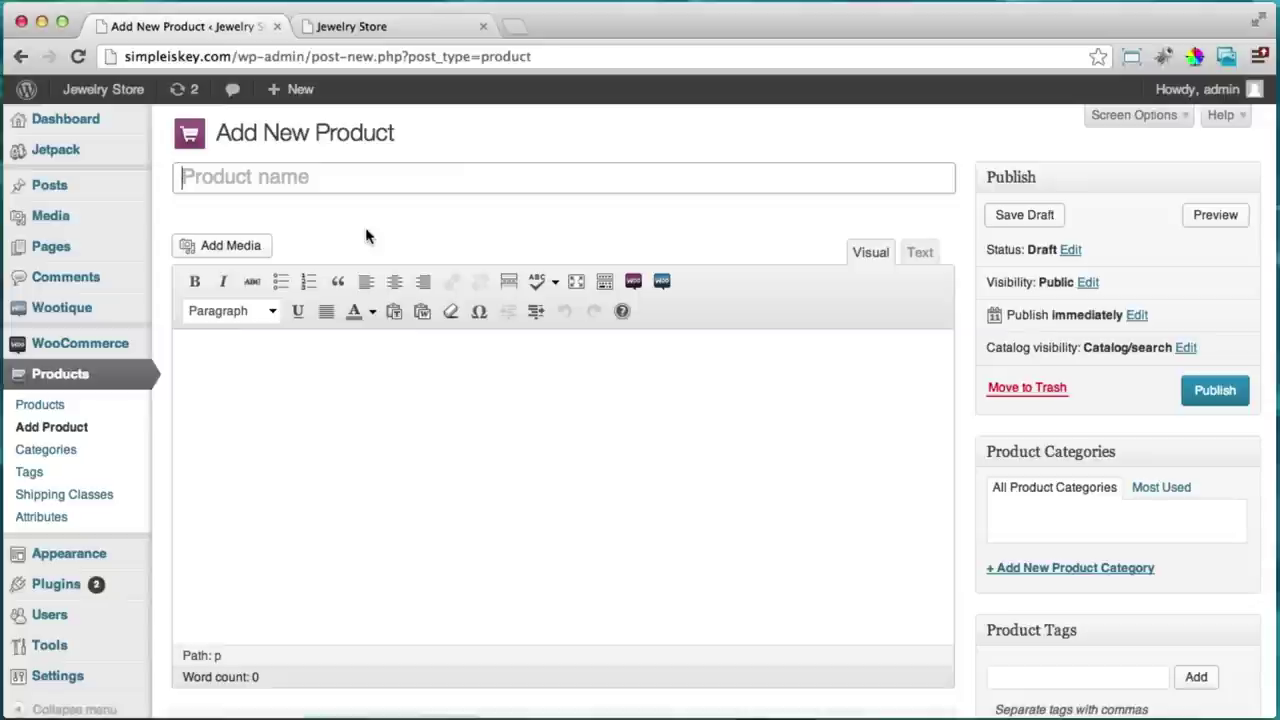
key("shift")
type("Dimo")
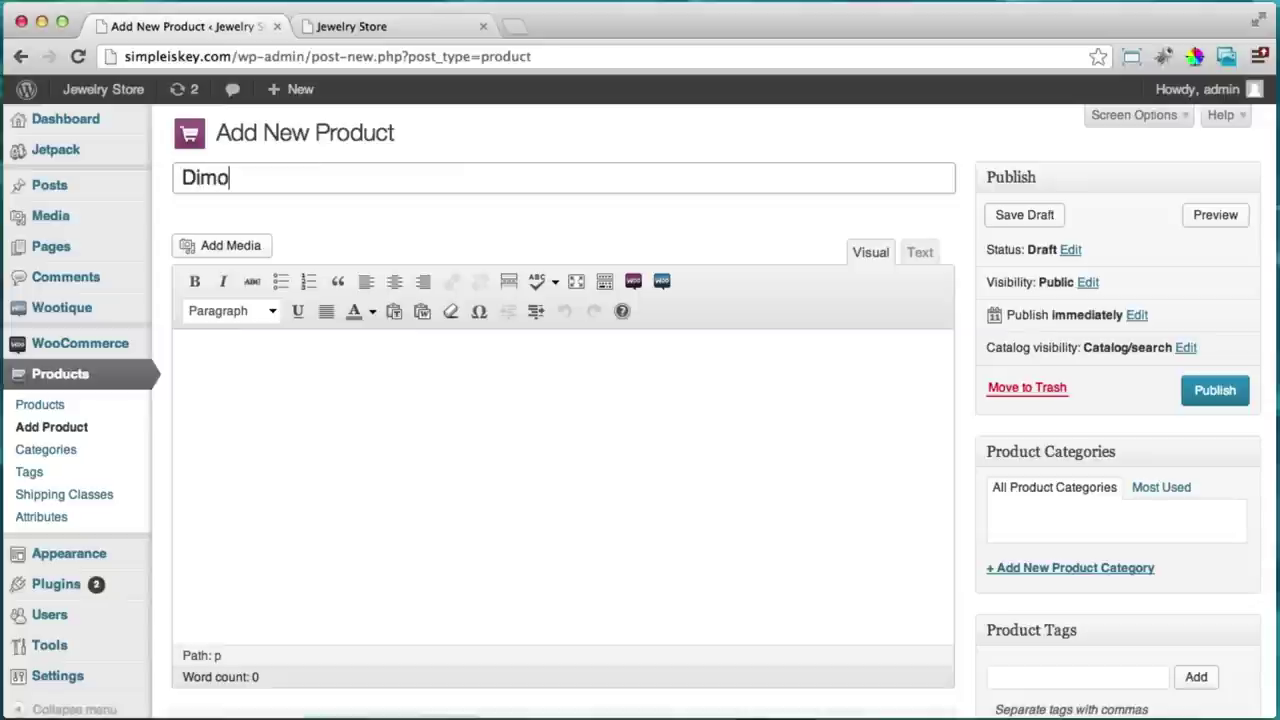
key("BackSpace")
key("BackSpace")
type("amond Ring")
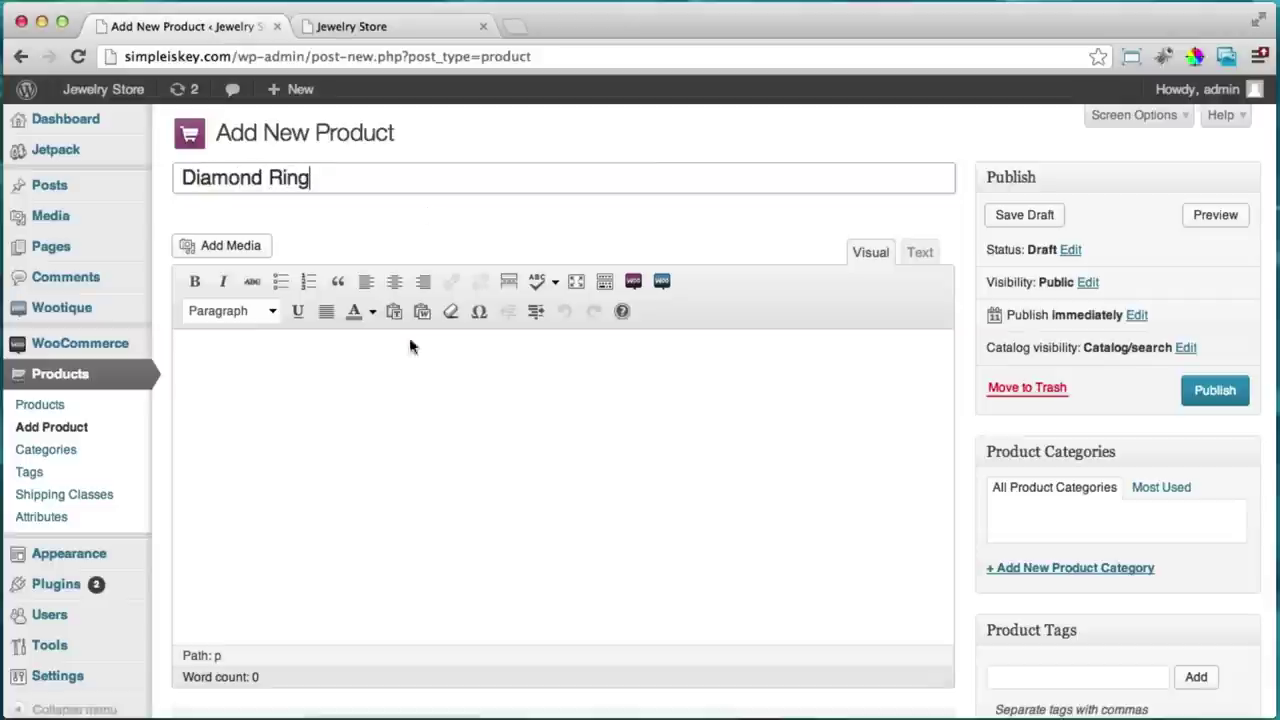
Paste the Tiffany Setting engagement-ring description into the product body.
left_click(466, 453)
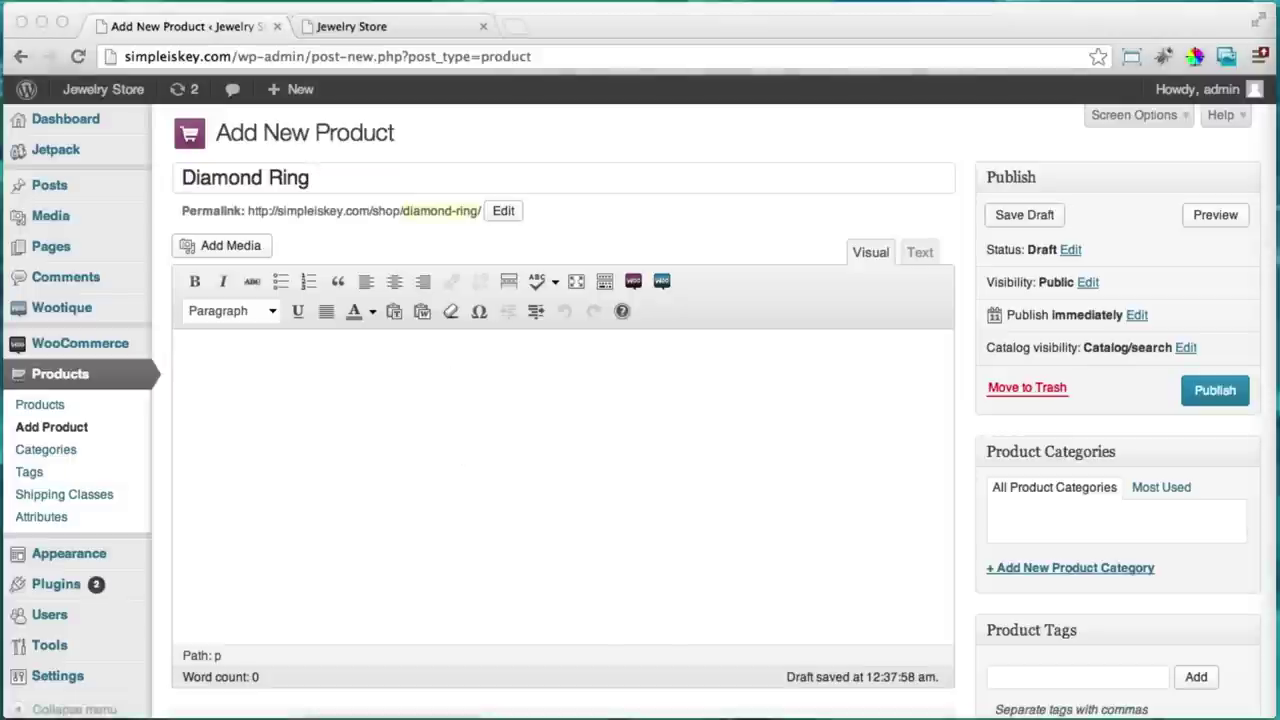
left_click(623, 414)
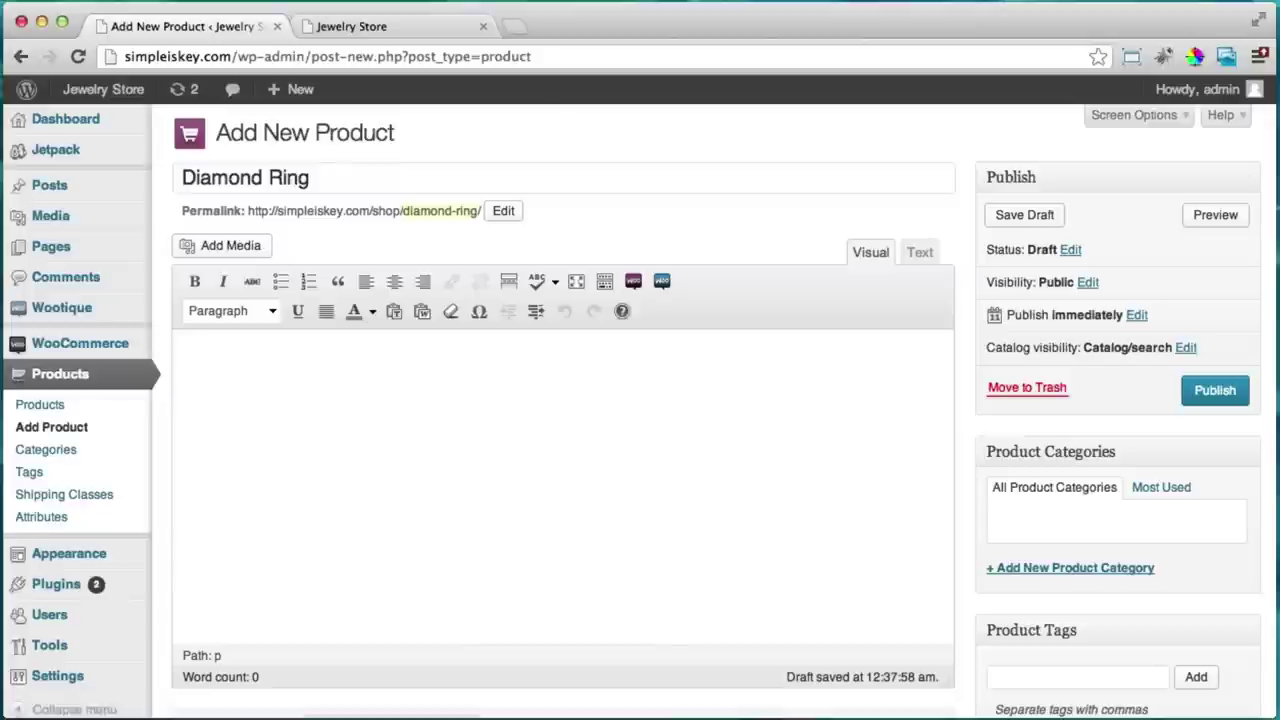
type("Since its creation over a century ago, the Tiffany Setting has been the world's favorite engagement ring. The ring of rings, as it has been called, is the most brilliant ring ever. It is also the most beautiful.")
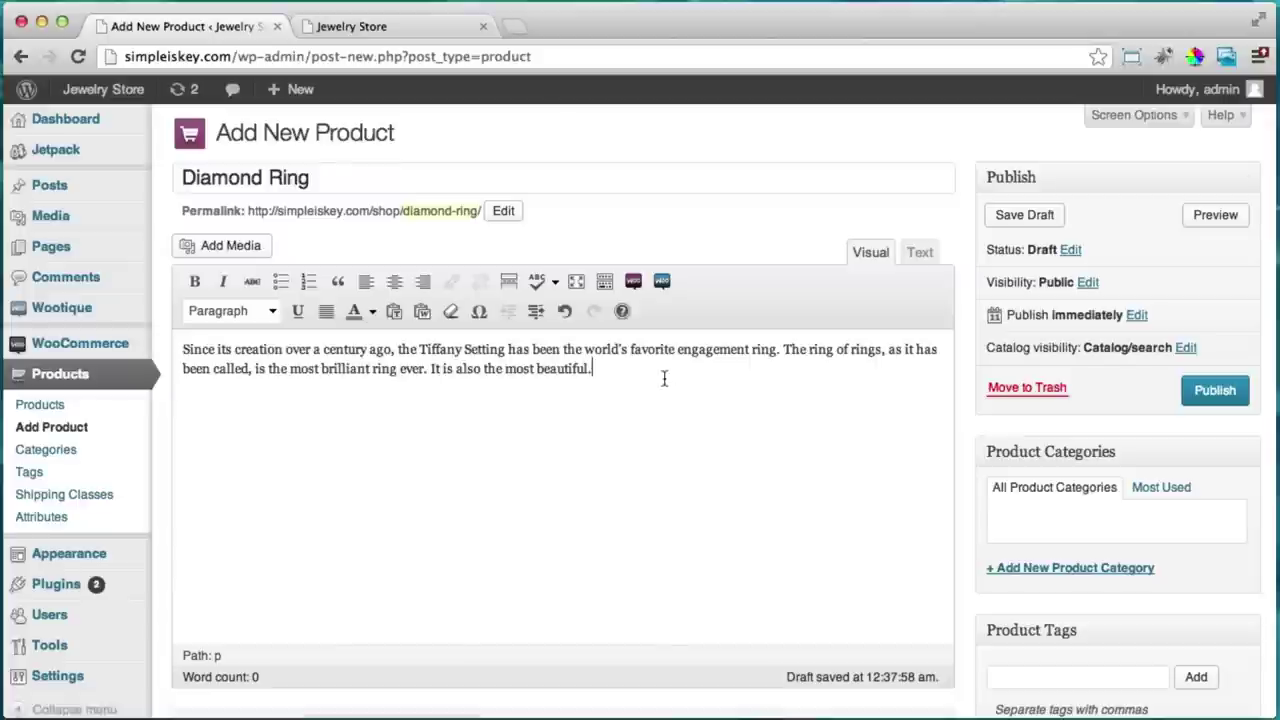
scroll(663, 378, "down", 6)
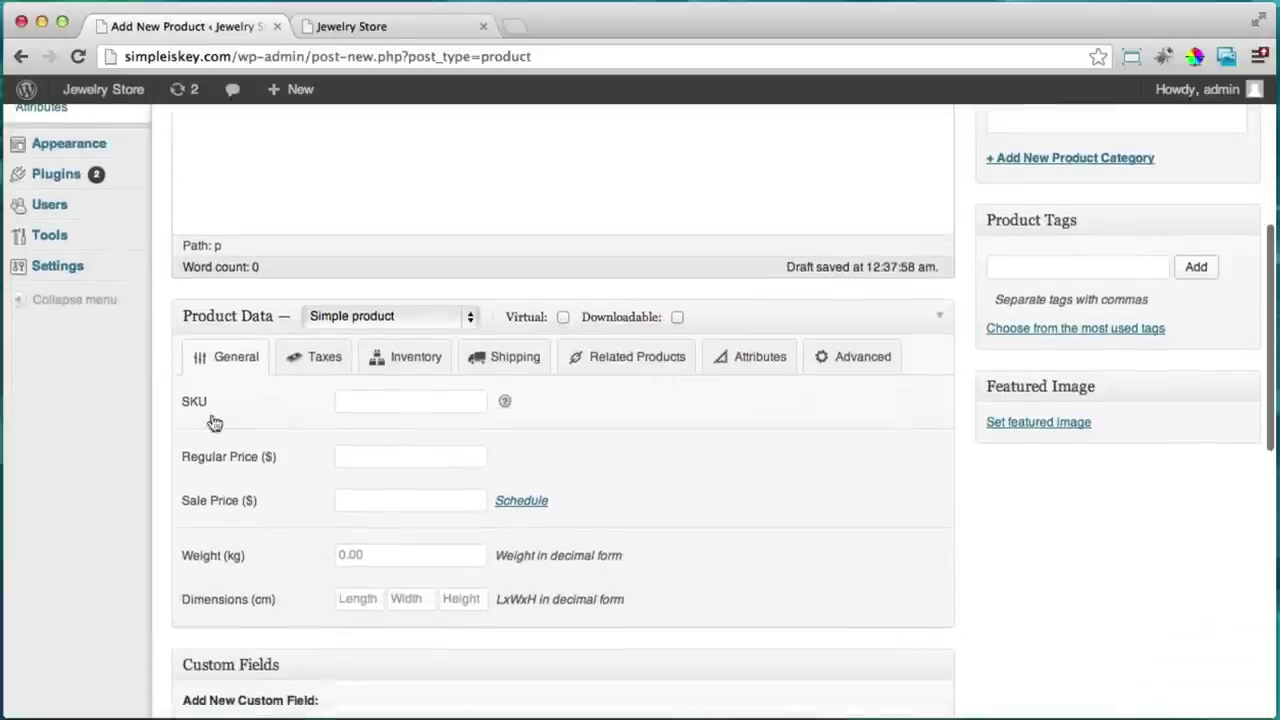
Enter a regular price of 21000 and a sale price of 14000 in Product Data.
mouse_move(197, 409)
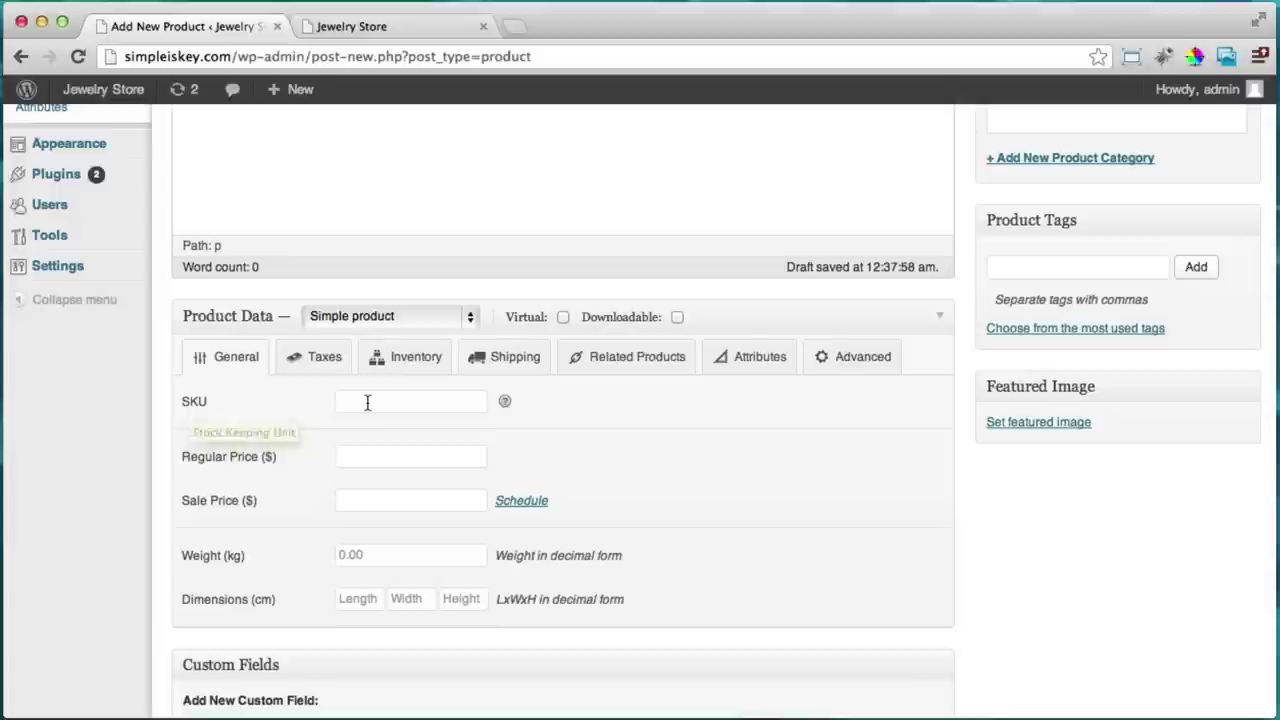
left_click(367, 402)
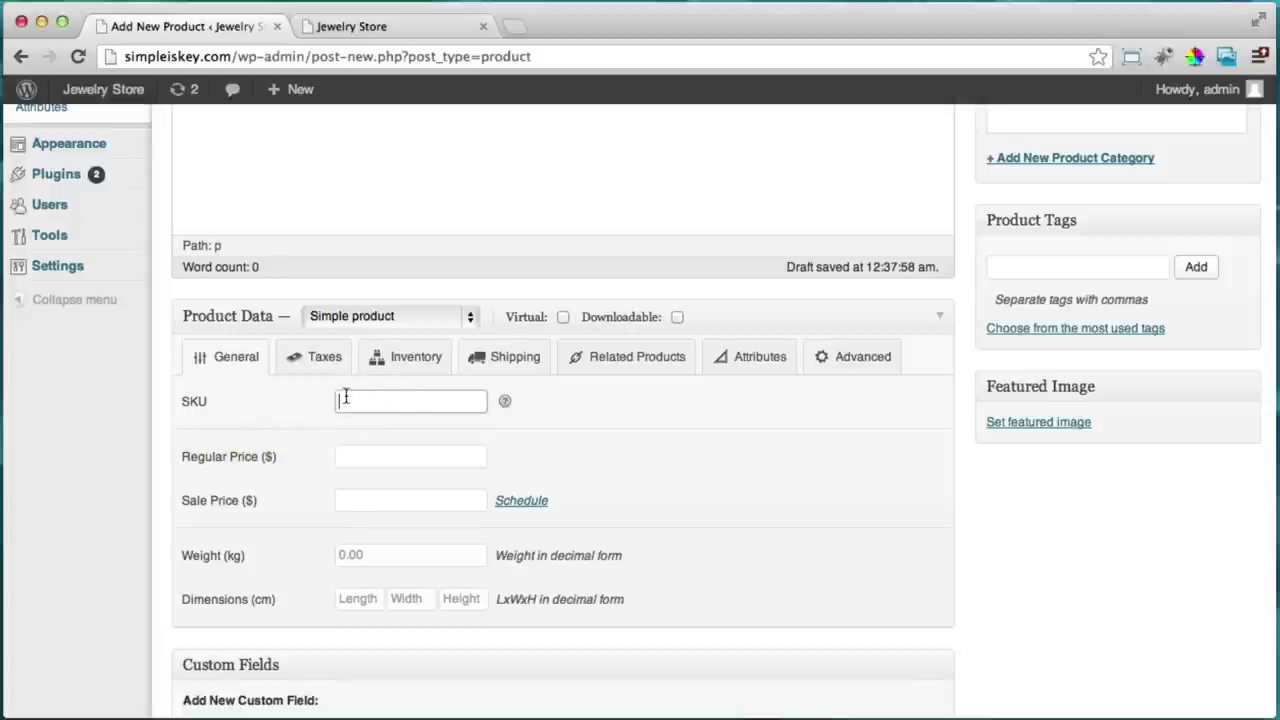
left_click(348, 407)
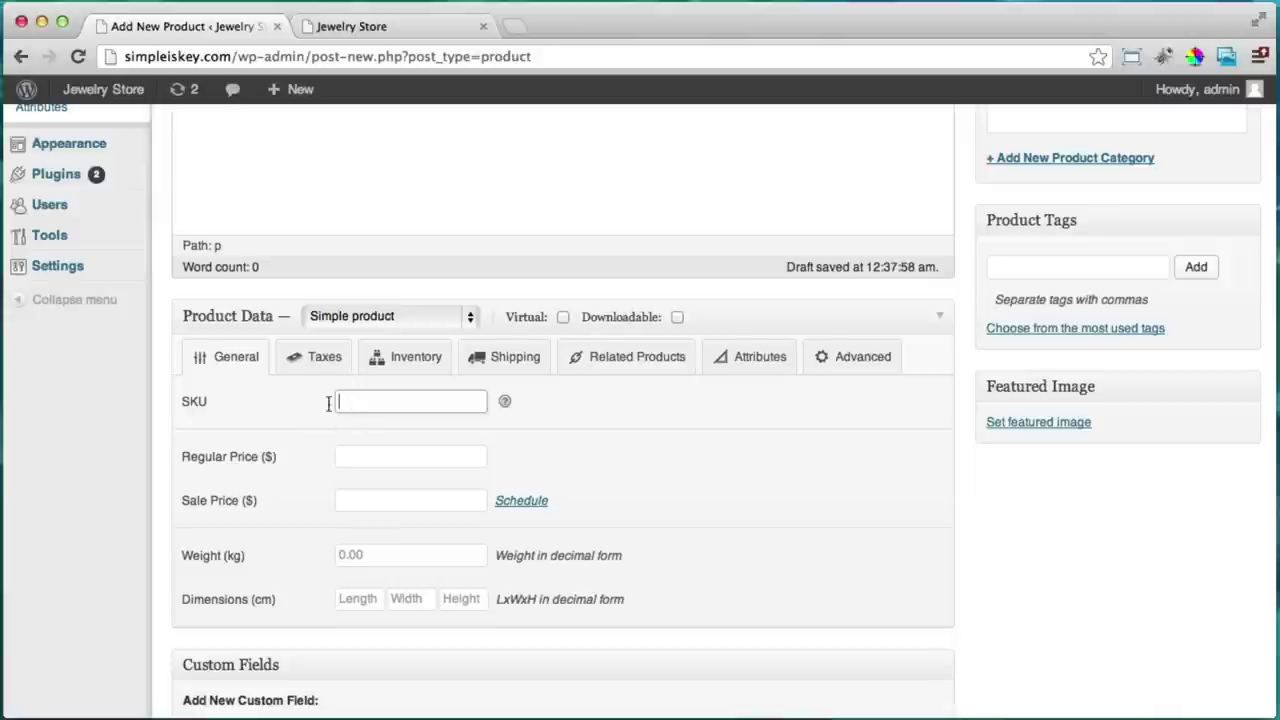
left_click(378, 458)
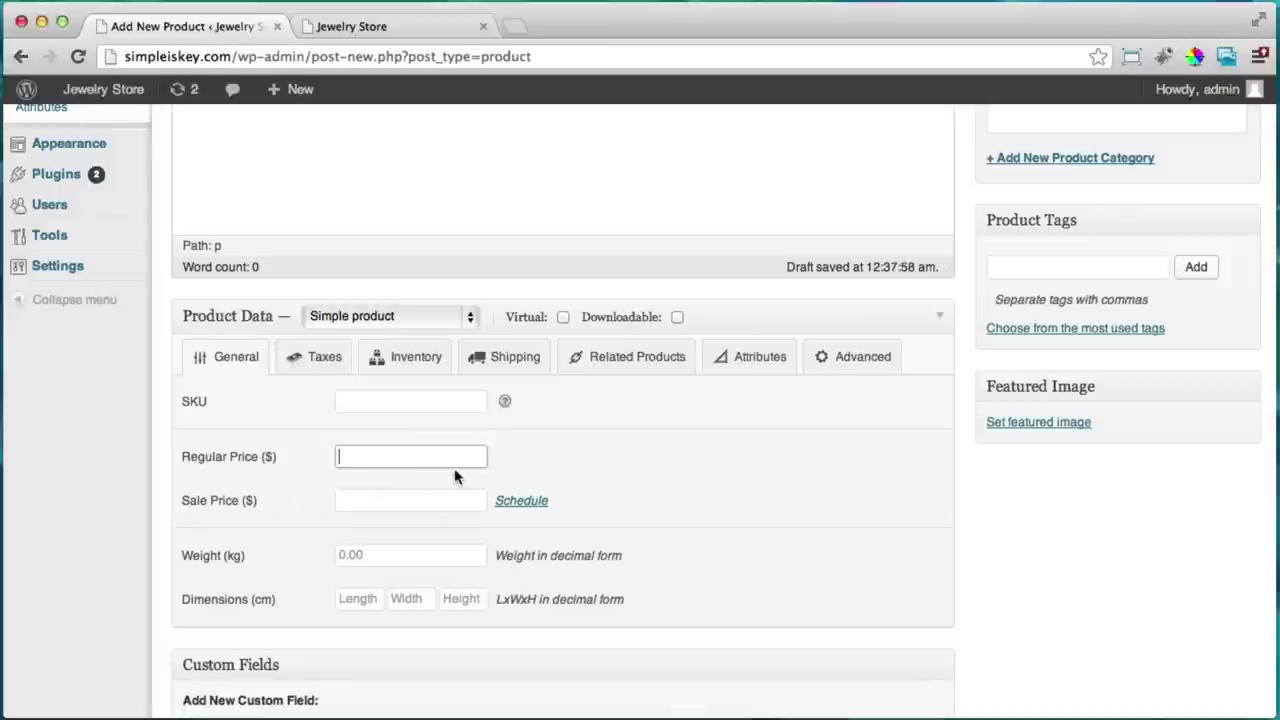
type("21000")
left_click(405, 503)
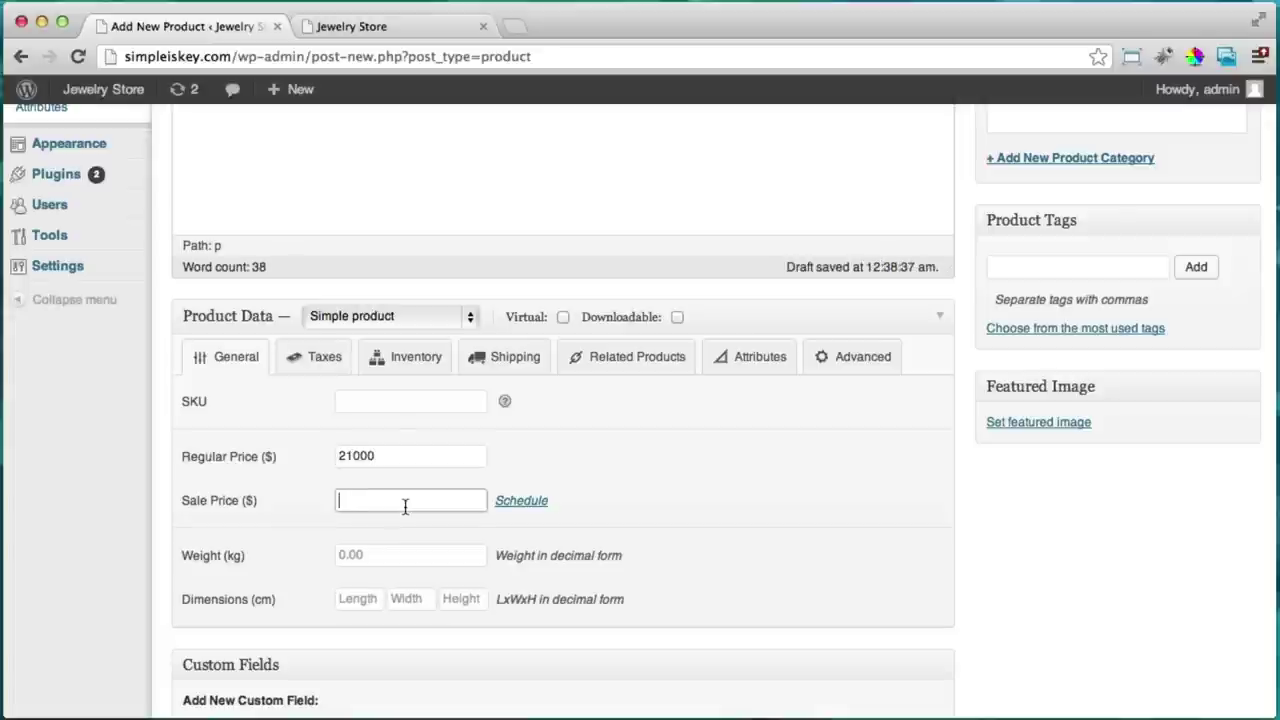
type("14000")
scroll(657, 437, "down", 3)
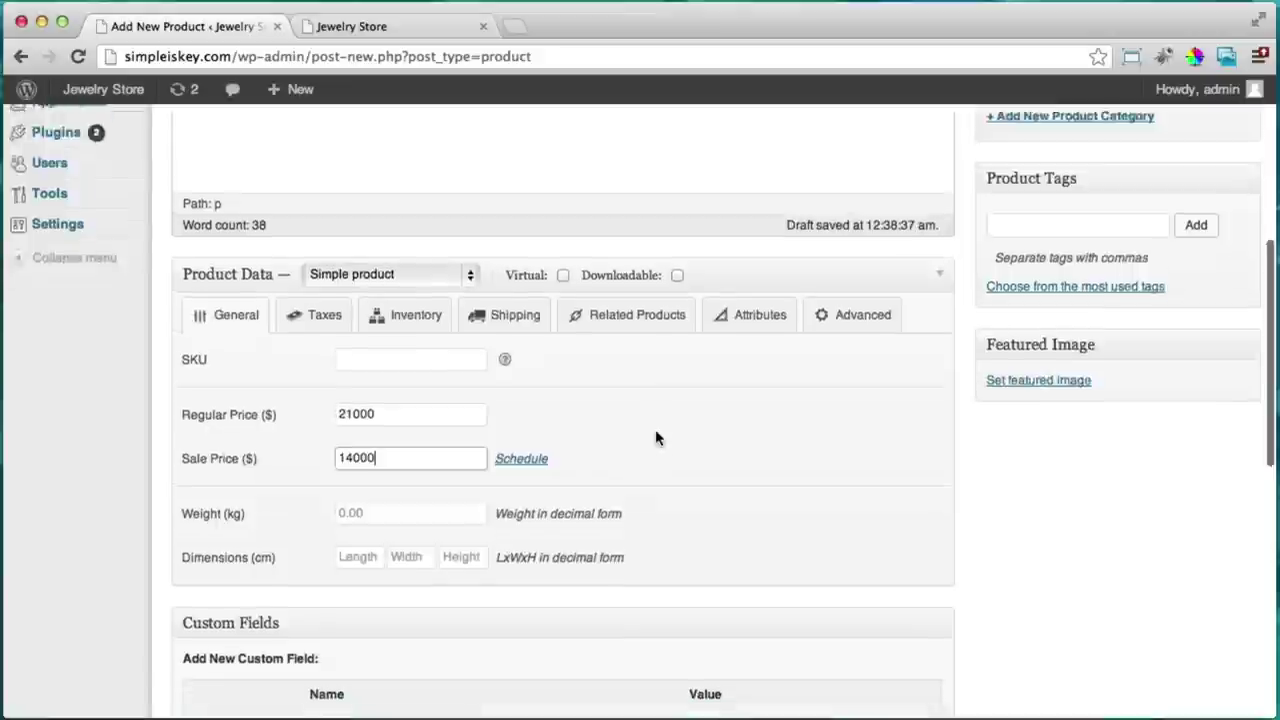
scroll(657, 437, "up", 4)
scroll(655, 437, "up", 5)
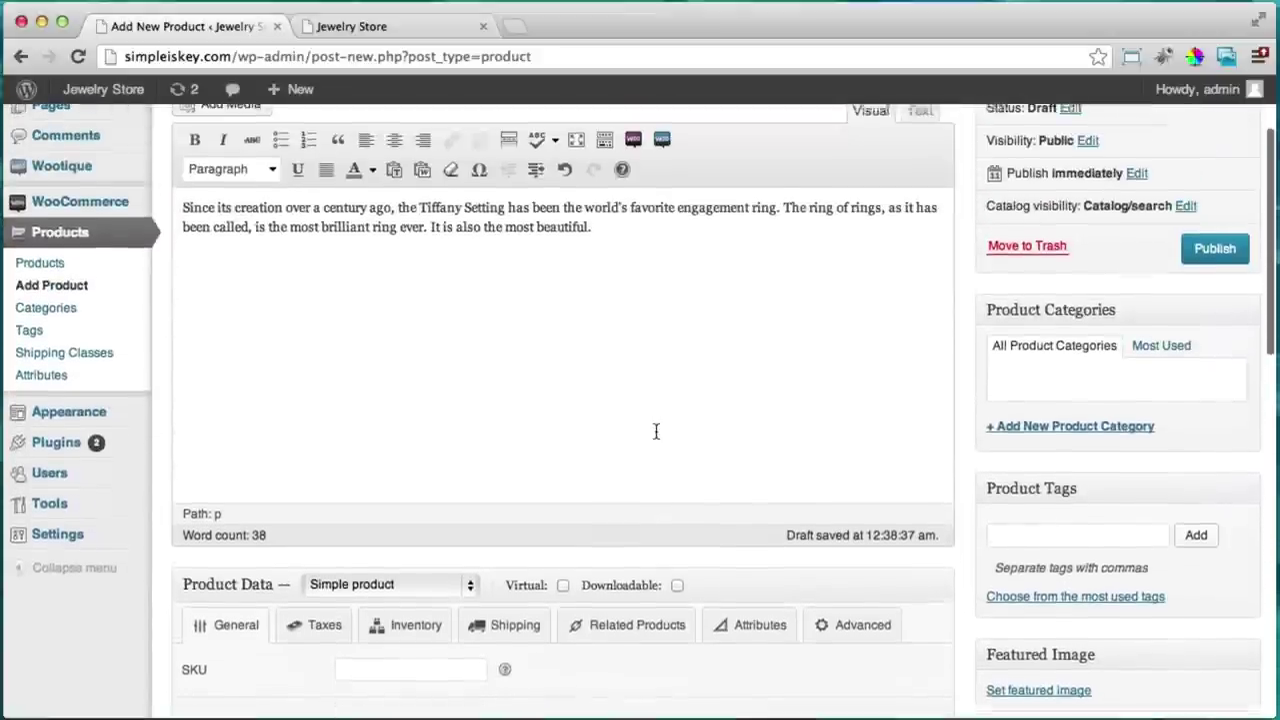
scroll(655, 437, "down", 5)
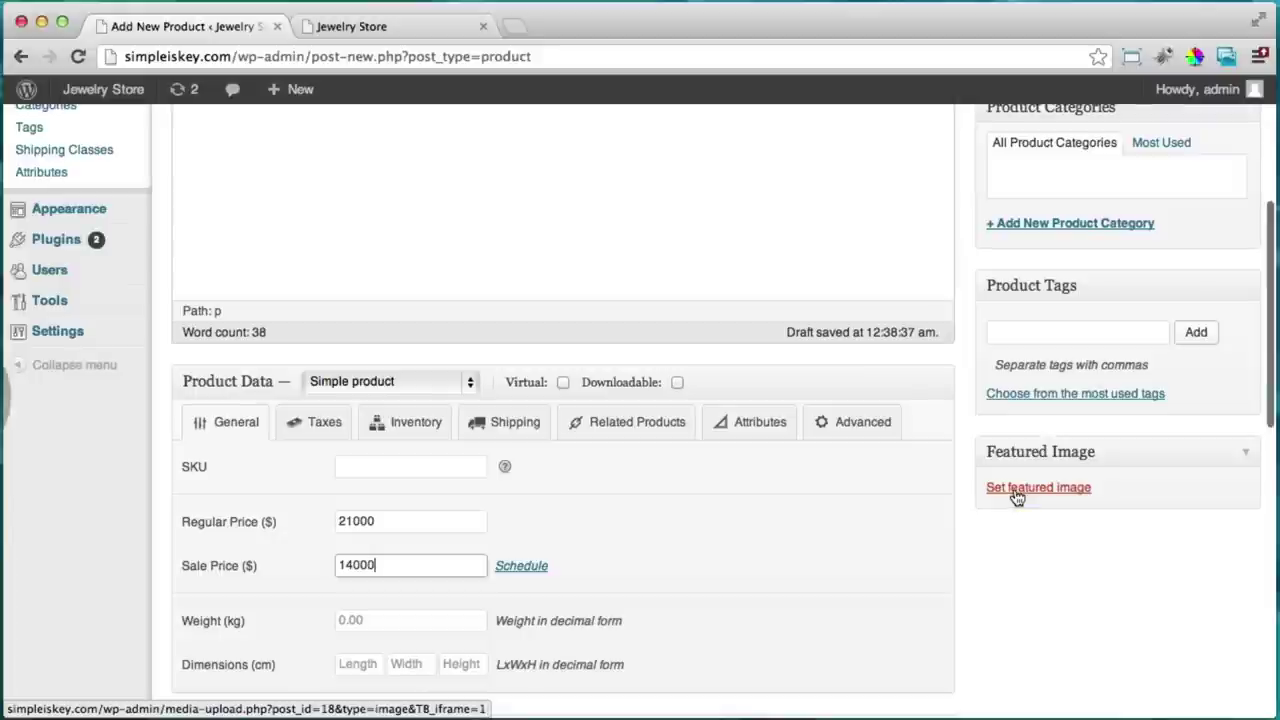
Upload diamond-rings-3.jpg from Websites > Jewelry Store > ecomm_demoimgs into the media library.
left_click(1016, 490)
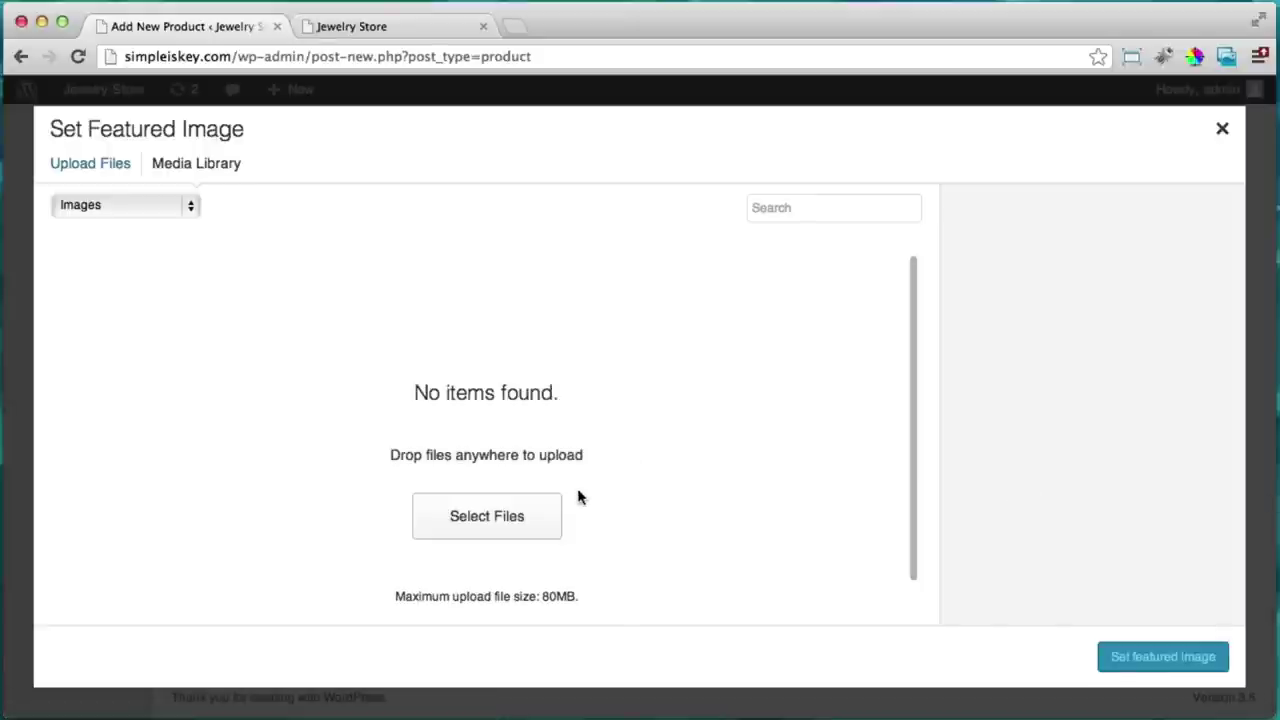
left_click(497, 524)
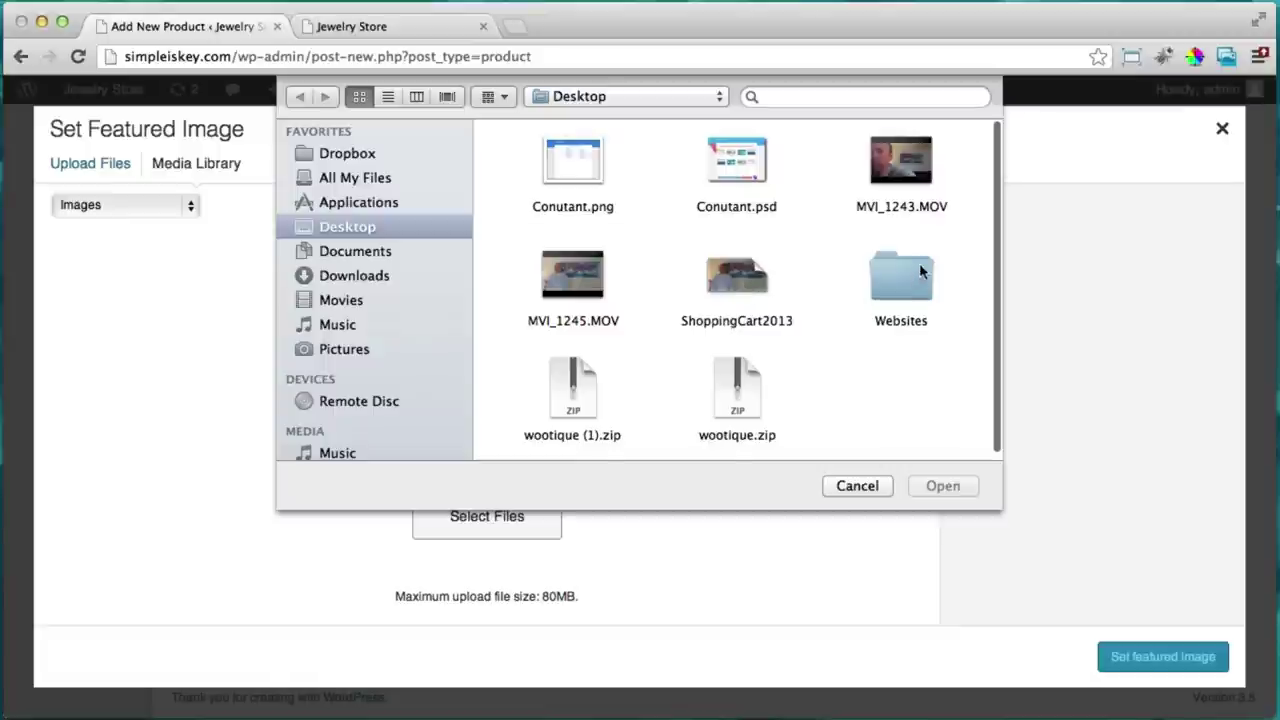
double_click(905, 270)
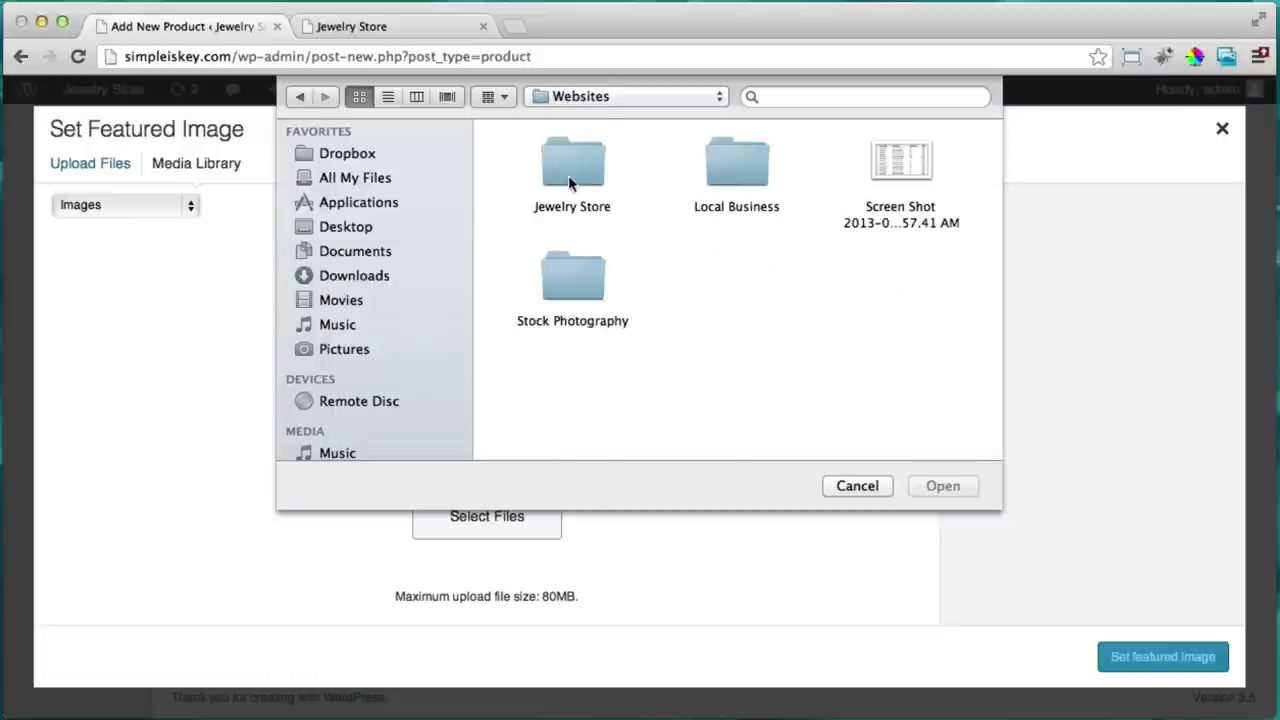
double_click(572, 186)
double_click(578, 190)
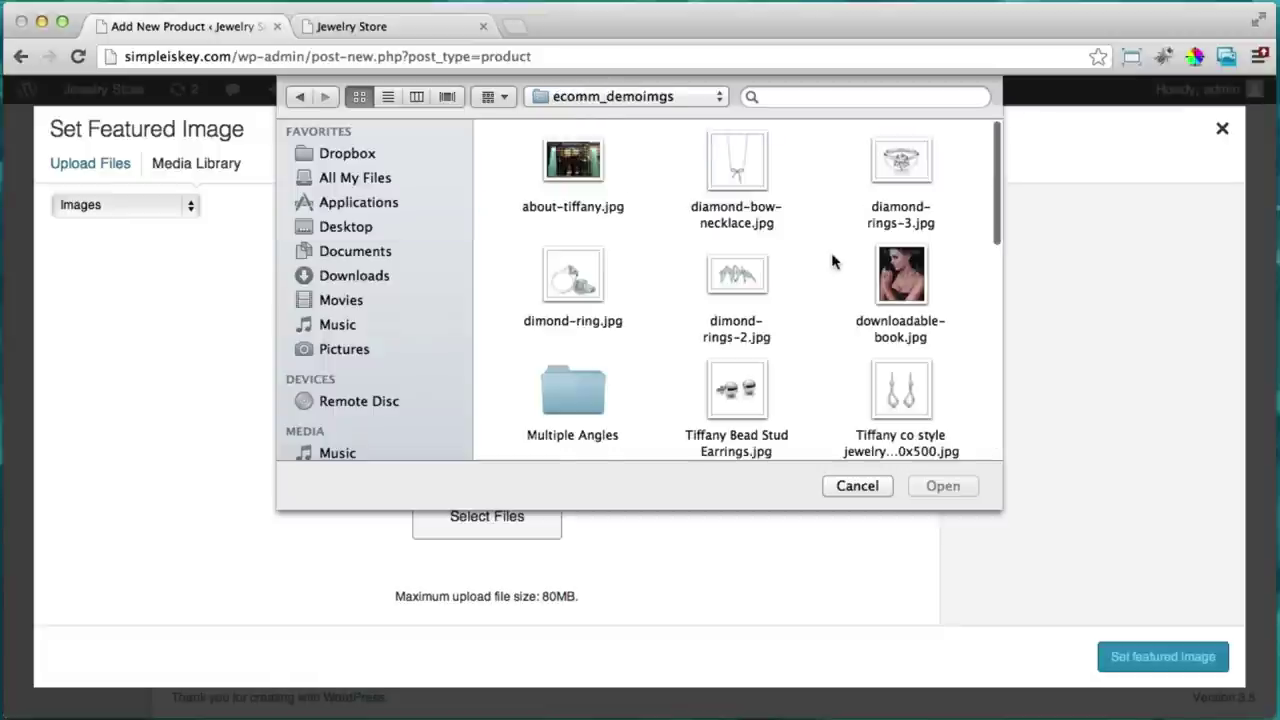
scroll(836, 262, "down", 1)
scroll(840, 263, "up", 1)
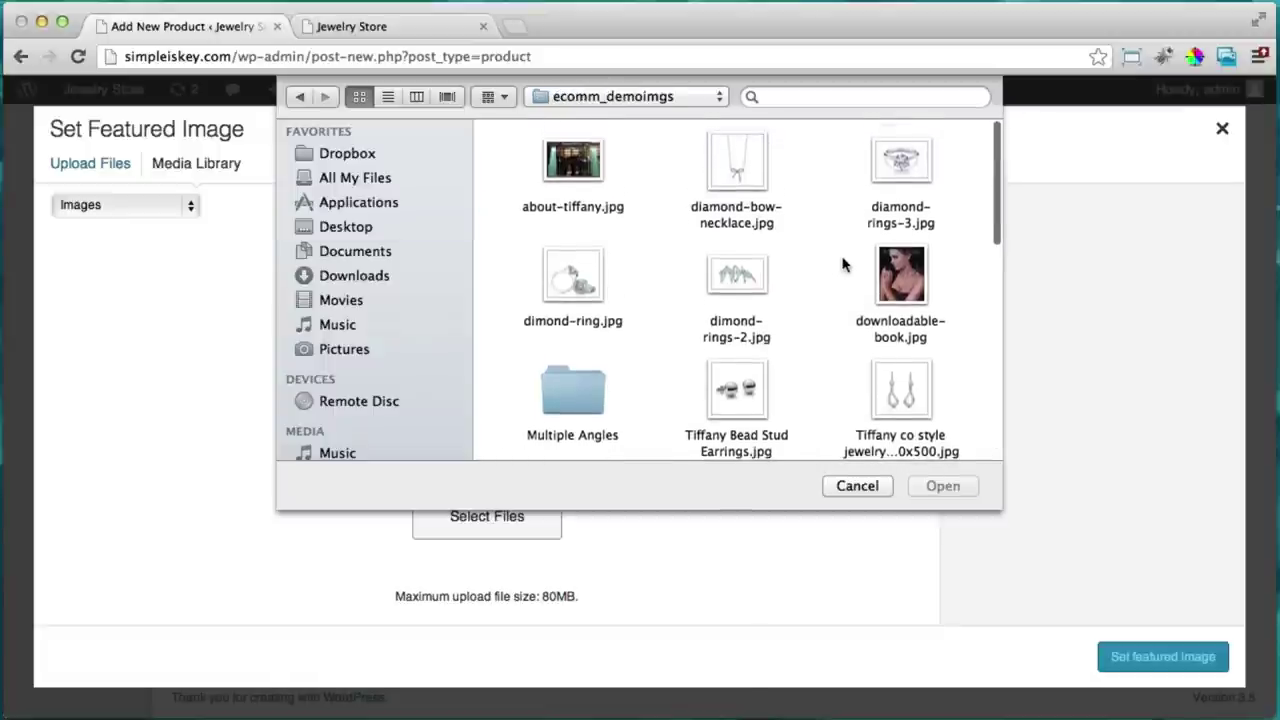
left_click(912, 165)
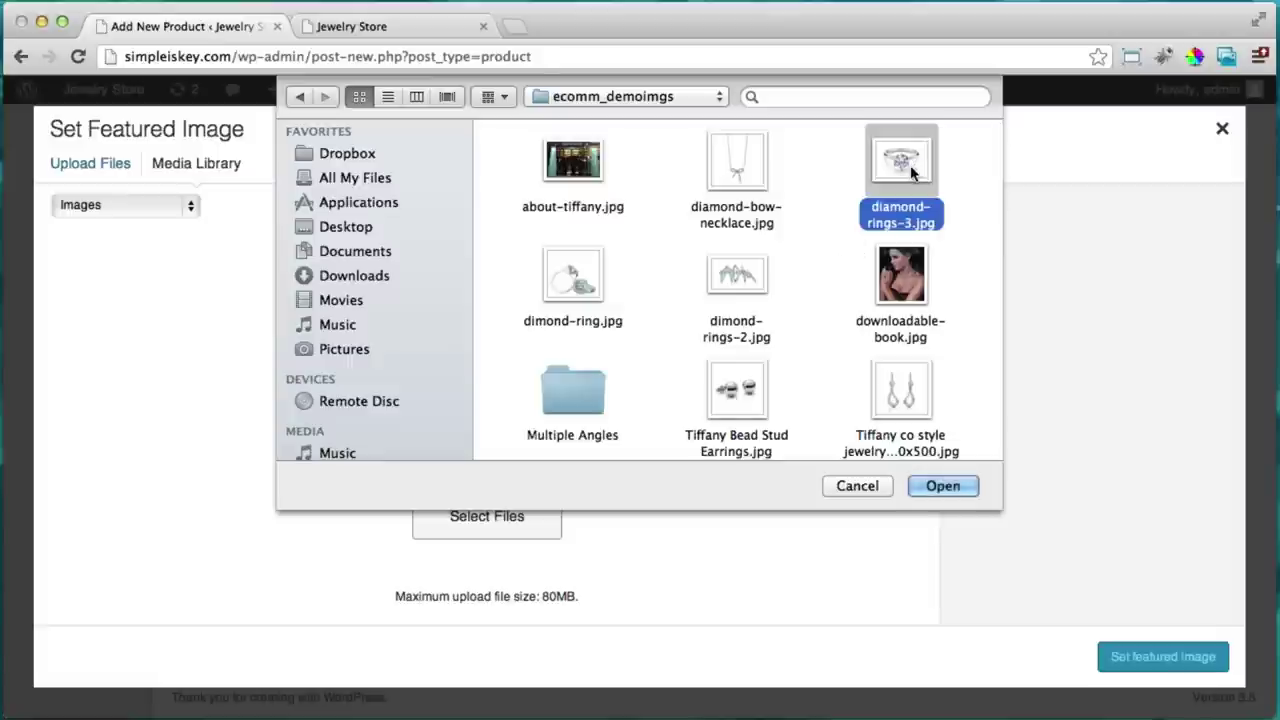
left_click(960, 486)
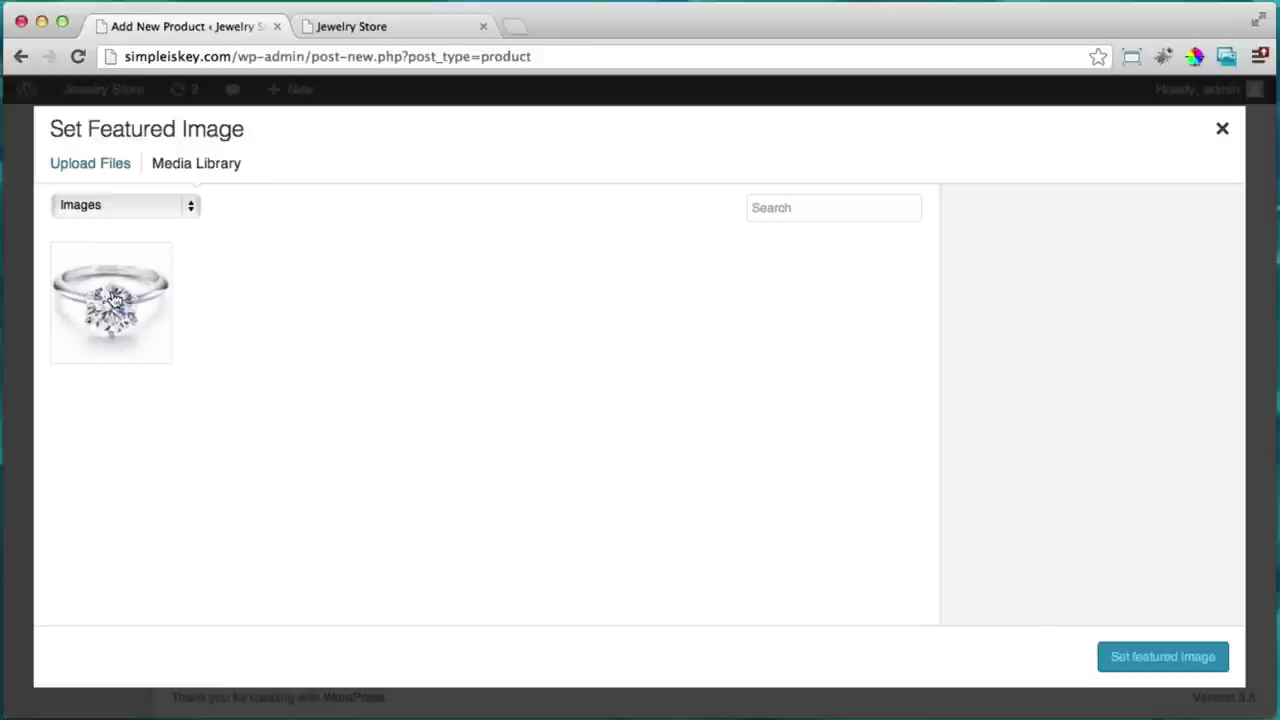
Set the uploaded ring image as the Diamond Ring's featured image.
left_click(115, 298)
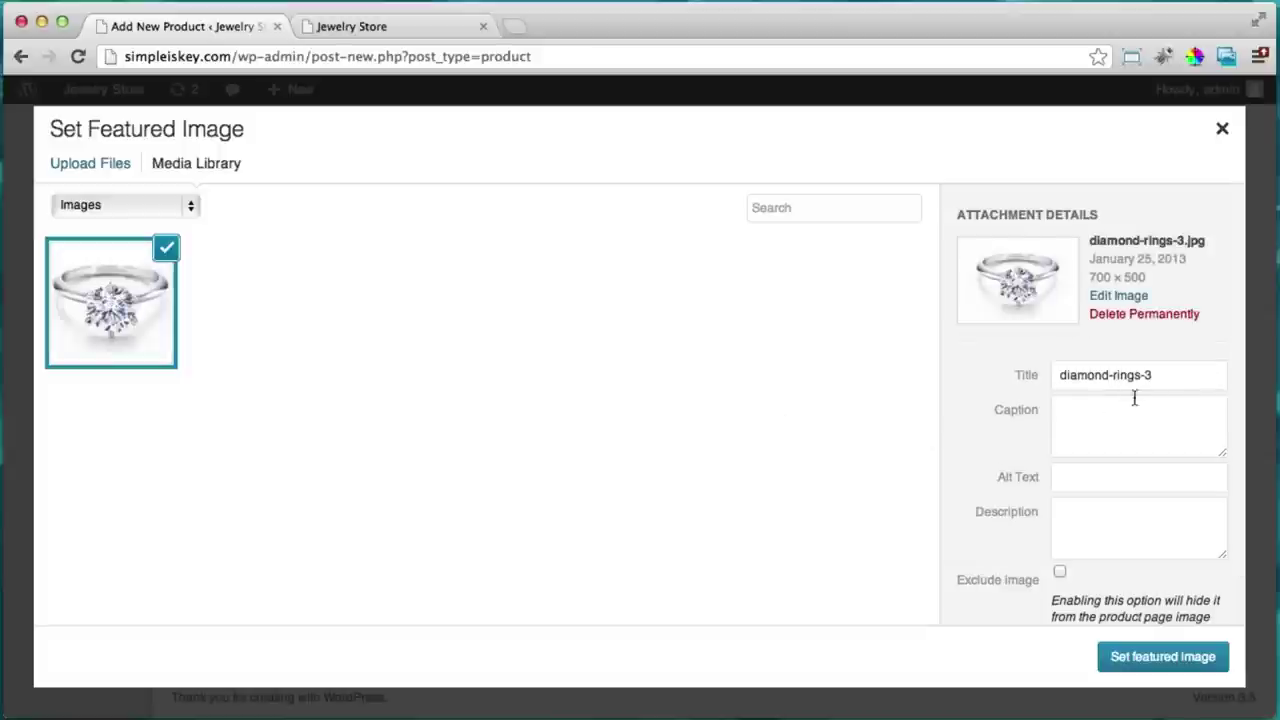
scroll(1140, 395, "down", 2)
scroll(1149, 391, "up", 2)
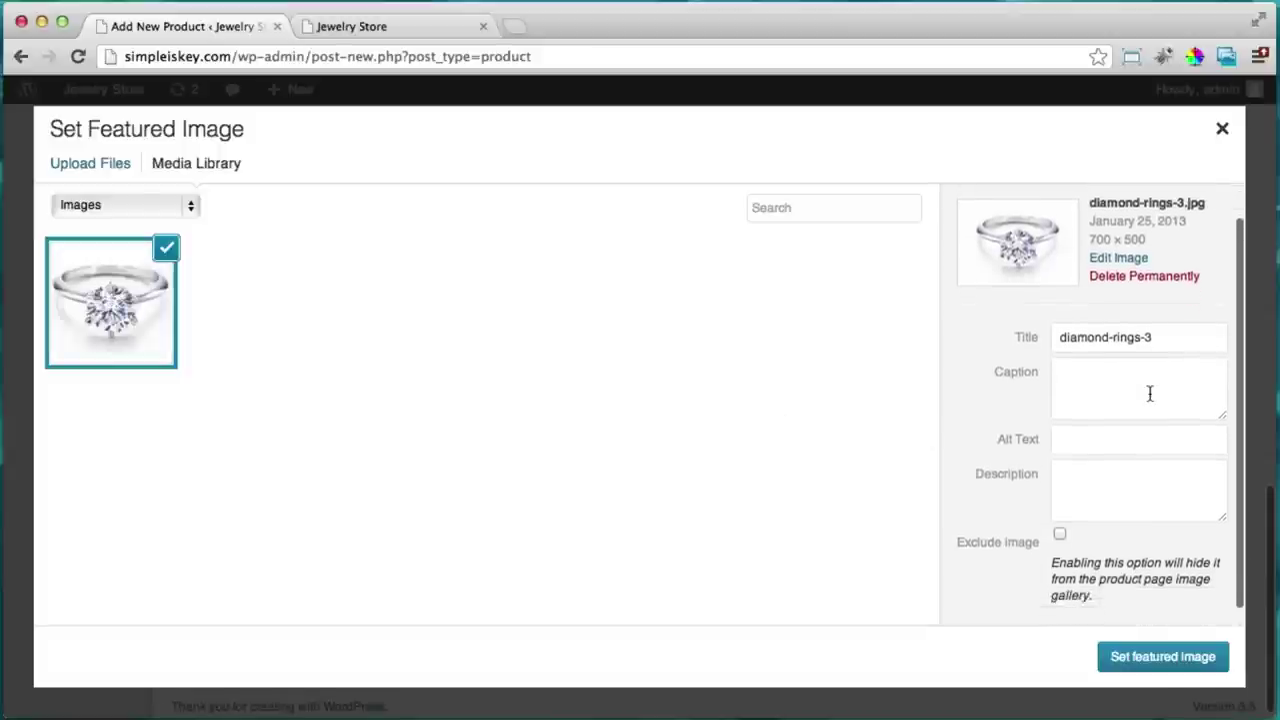
left_click(1153, 659)
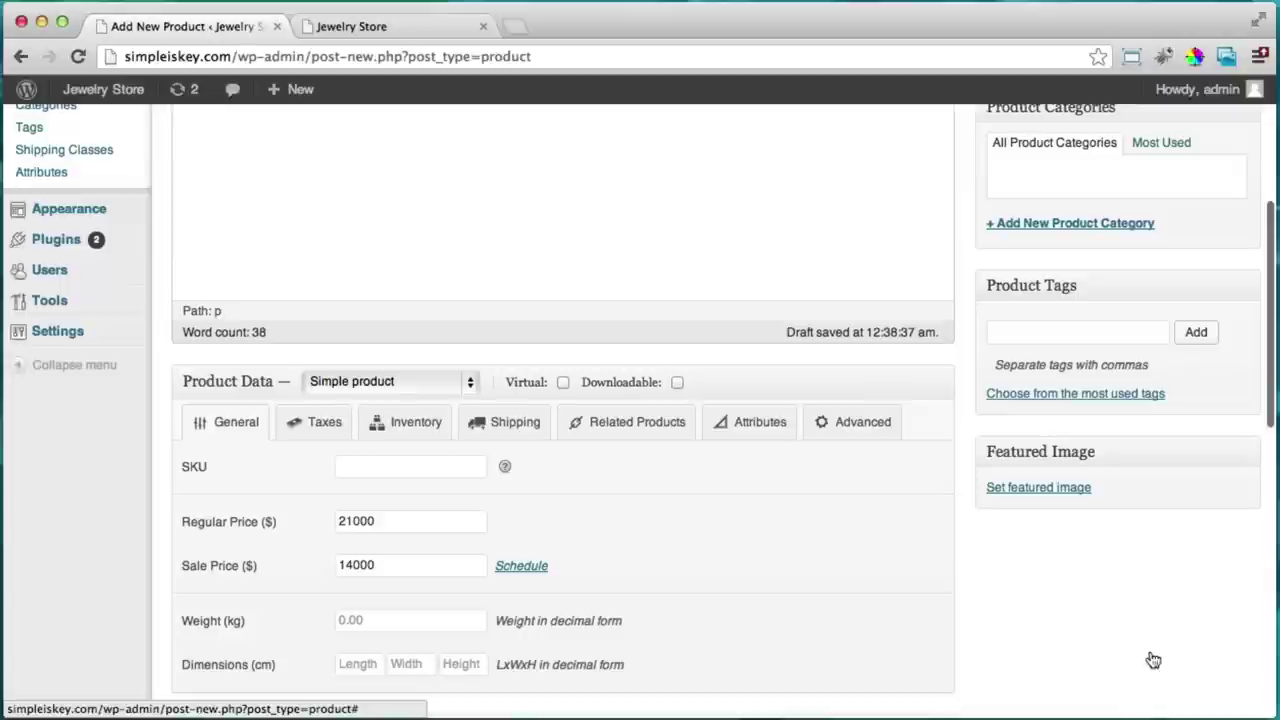
scroll(1042, 515, "down", 2)
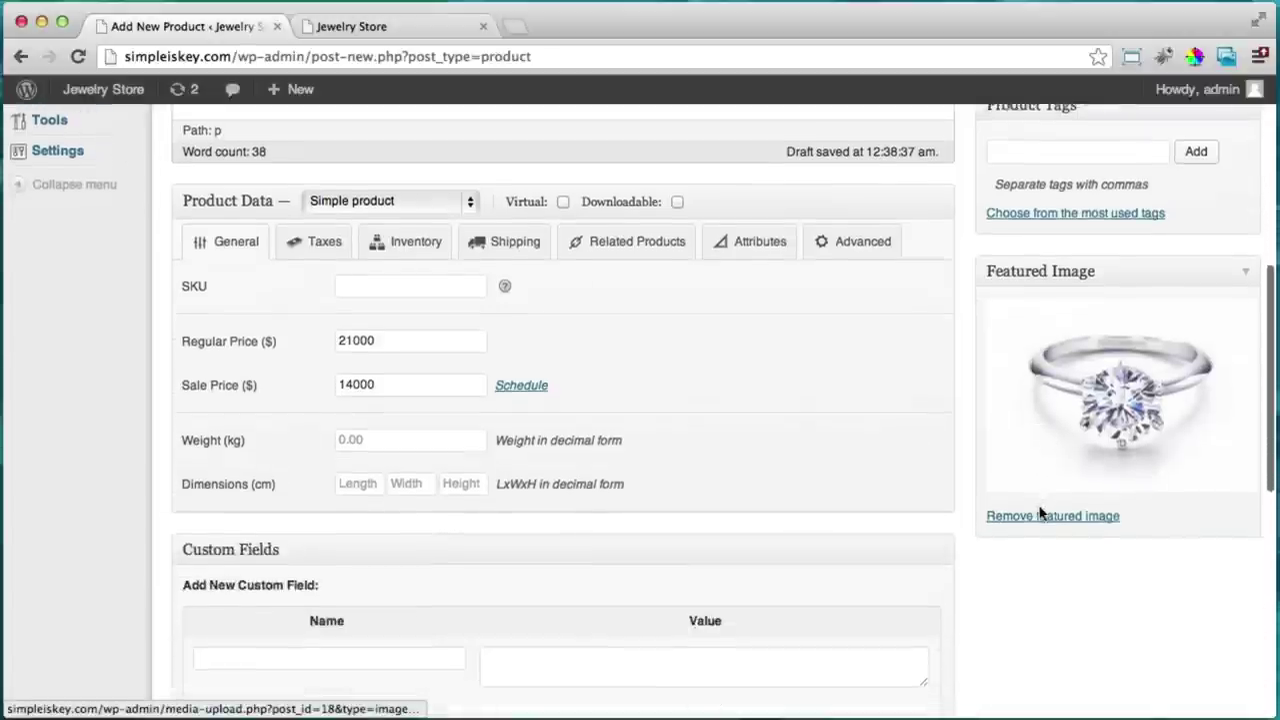
scroll(1040, 514, "up", 4)
Publish the Diamond Ring product.
scroll(1038, 514, "up", 5)
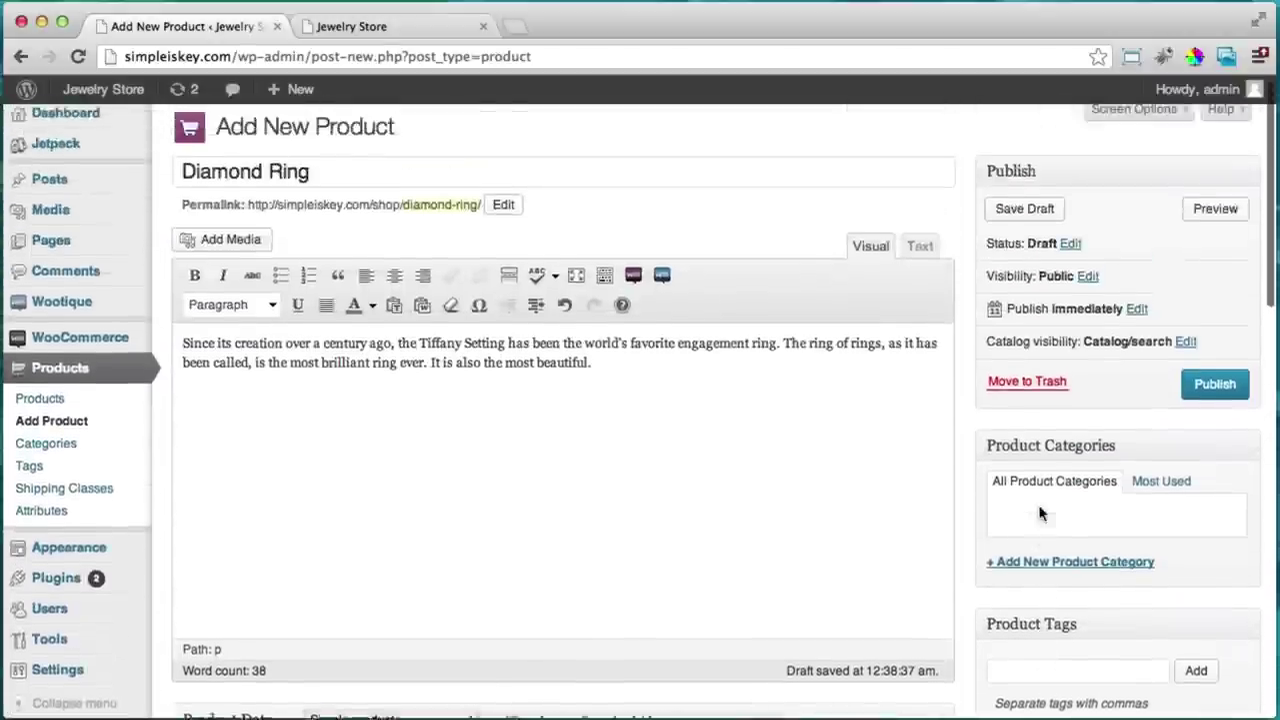
left_click(1212, 392)
left_click(1210, 394)
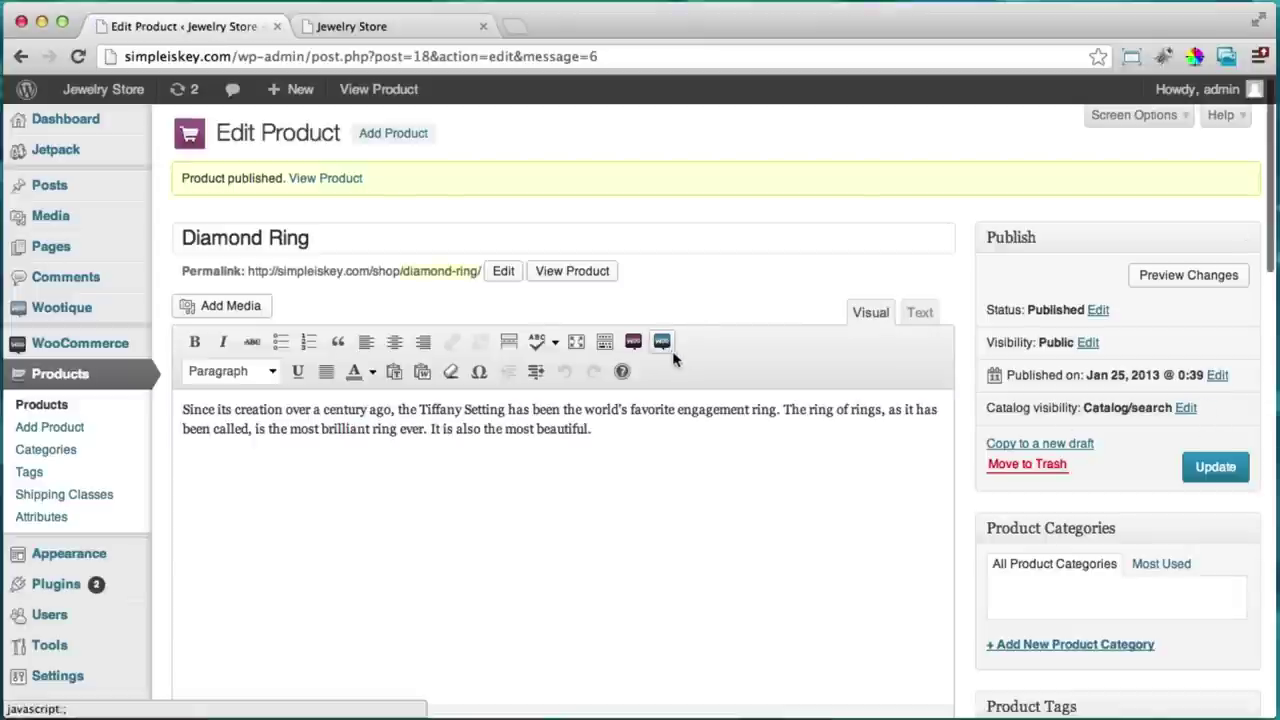
Reload the Jewelry Store home page and open the Diamond Ring page showing the $14,000 price.
left_click(388, 34)
left_click(78, 57)
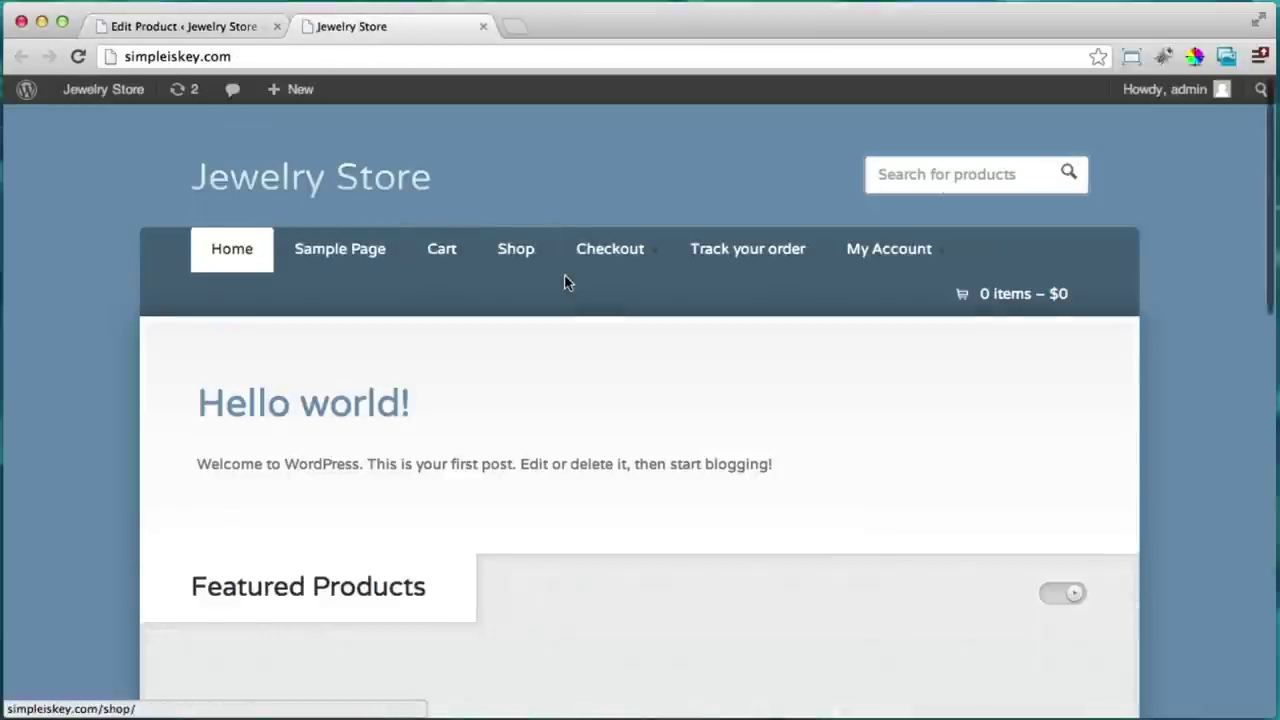
scroll(563, 280, "down", 6)
scroll(565, 281, "down", 1)
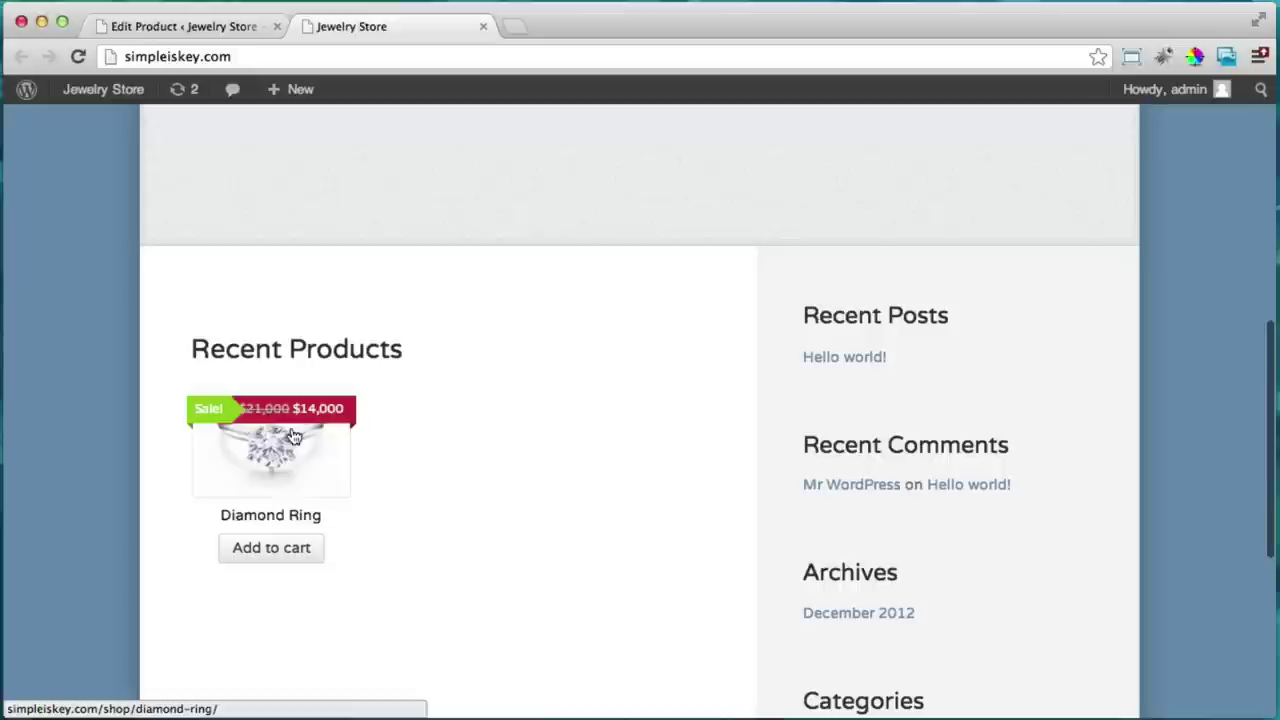
left_click(281, 465)
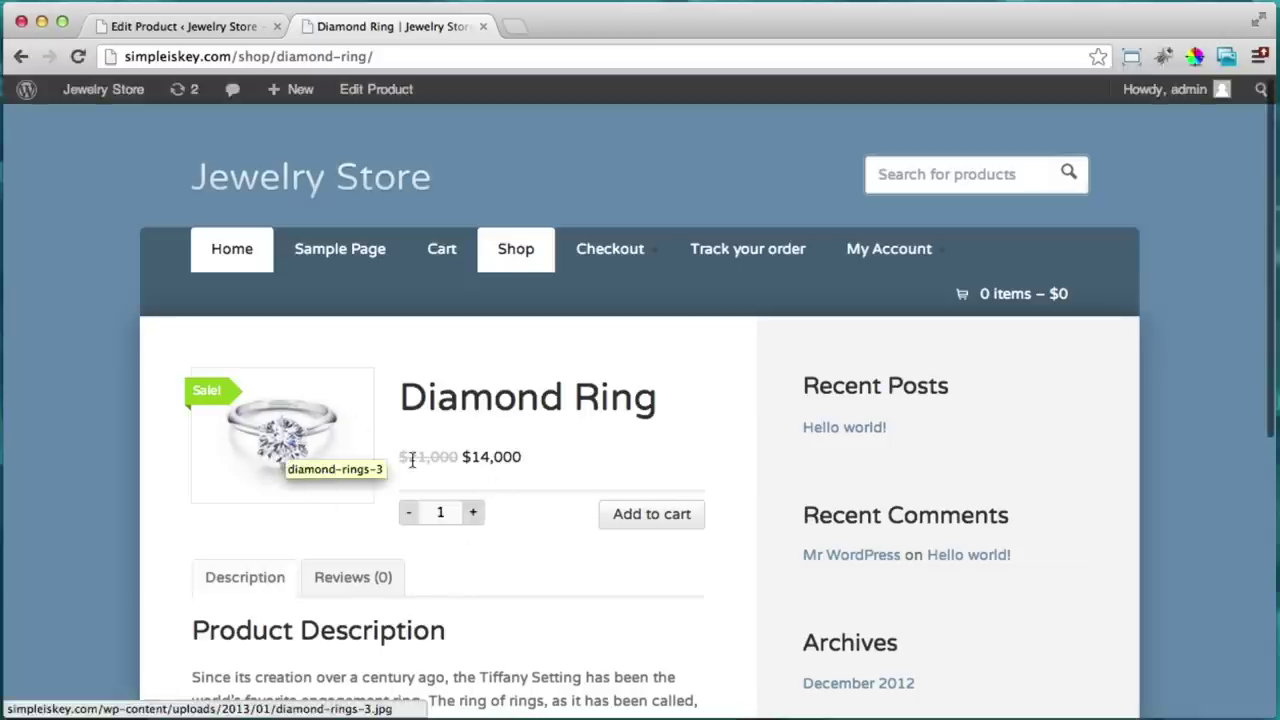
scroll(315, 472, "down", 2)
left_click_drag(194, 471, 614, 526)
left_click(188, 30)
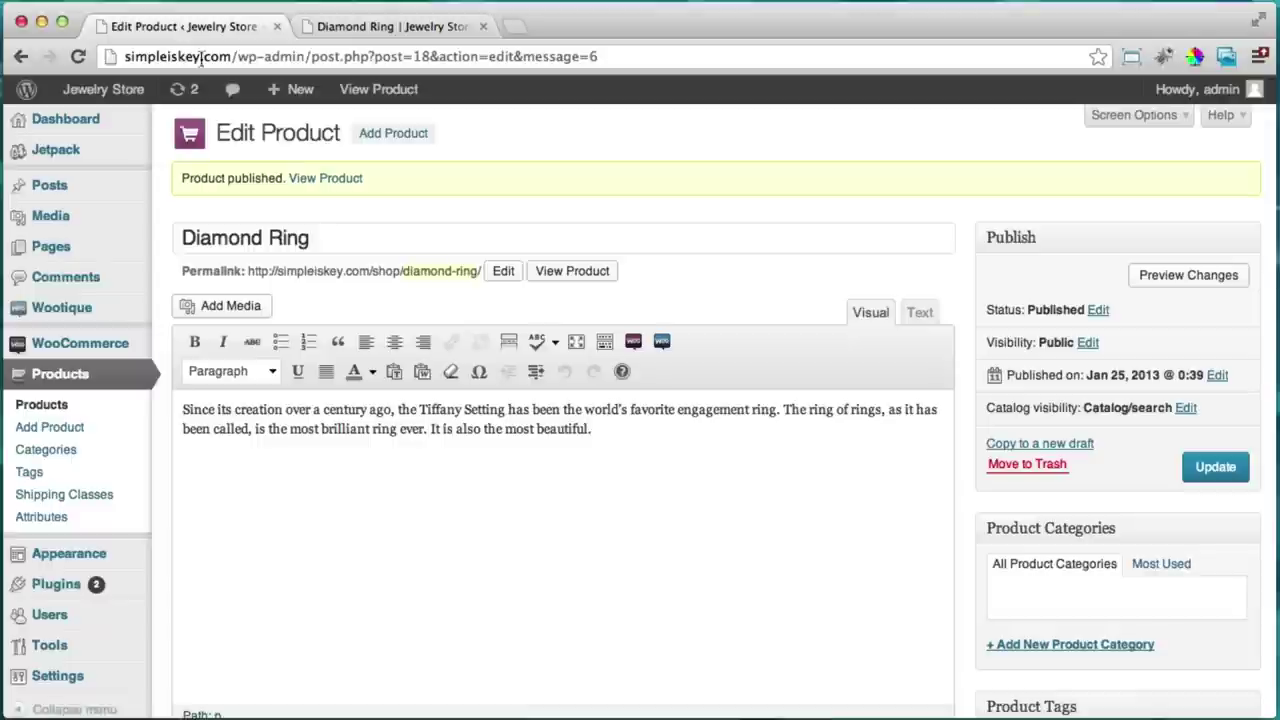
left_click_drag(600, 432, 155, 398)
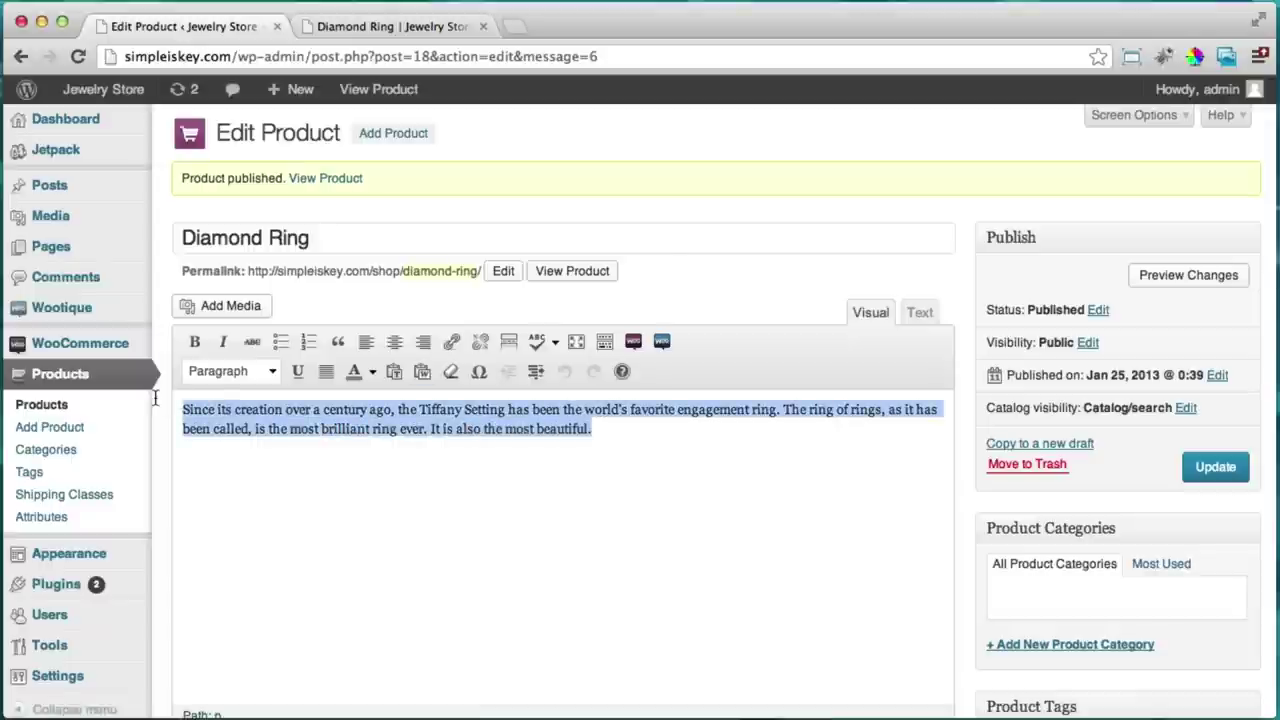
left_click(380, 20)
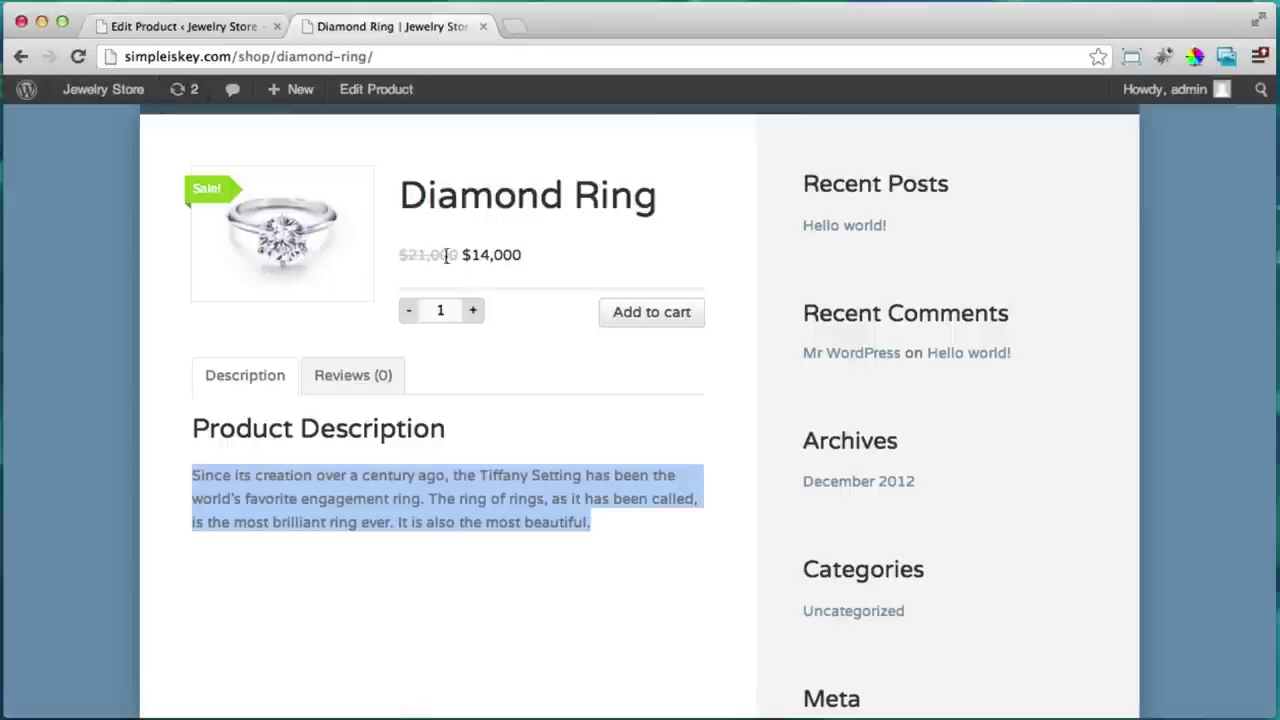
left_click_drag(400, 256, 521, 256)
left_click(229, 27)
scroll(414, 346, "down", 10)
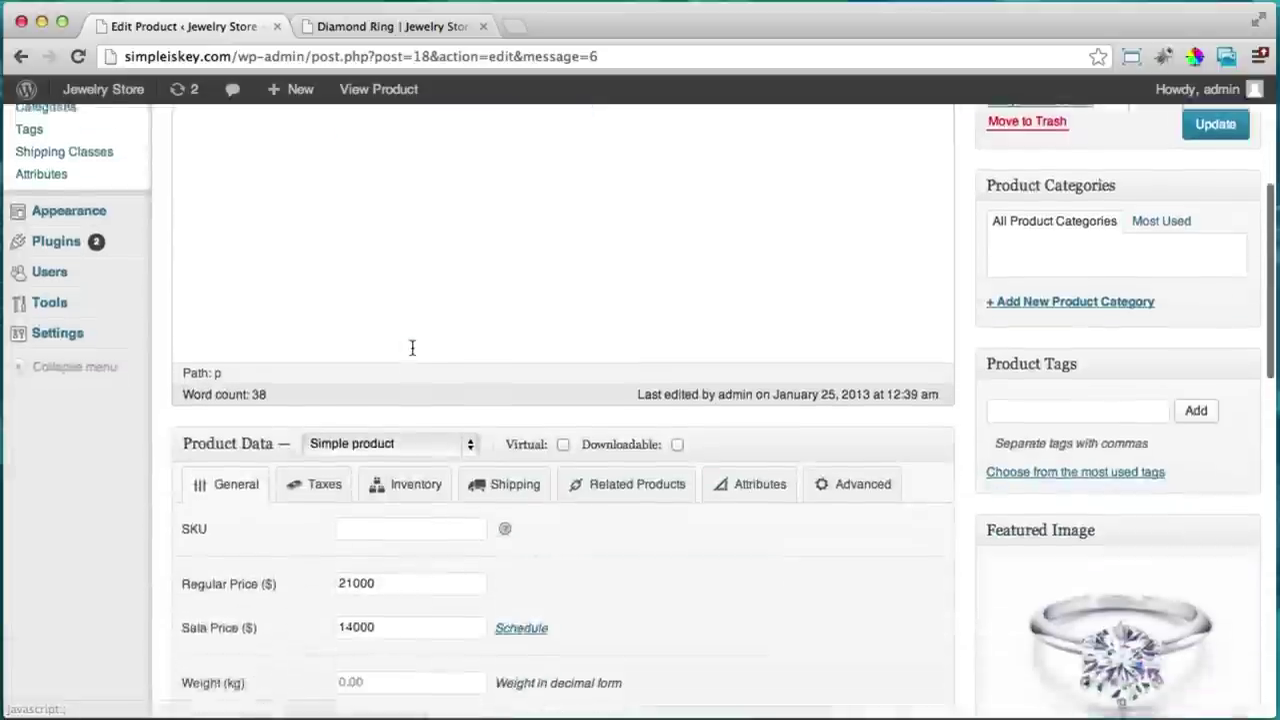
left_click_drag(387, 508, 340, 507)
left_click_drag(394, 544, 312, 549)
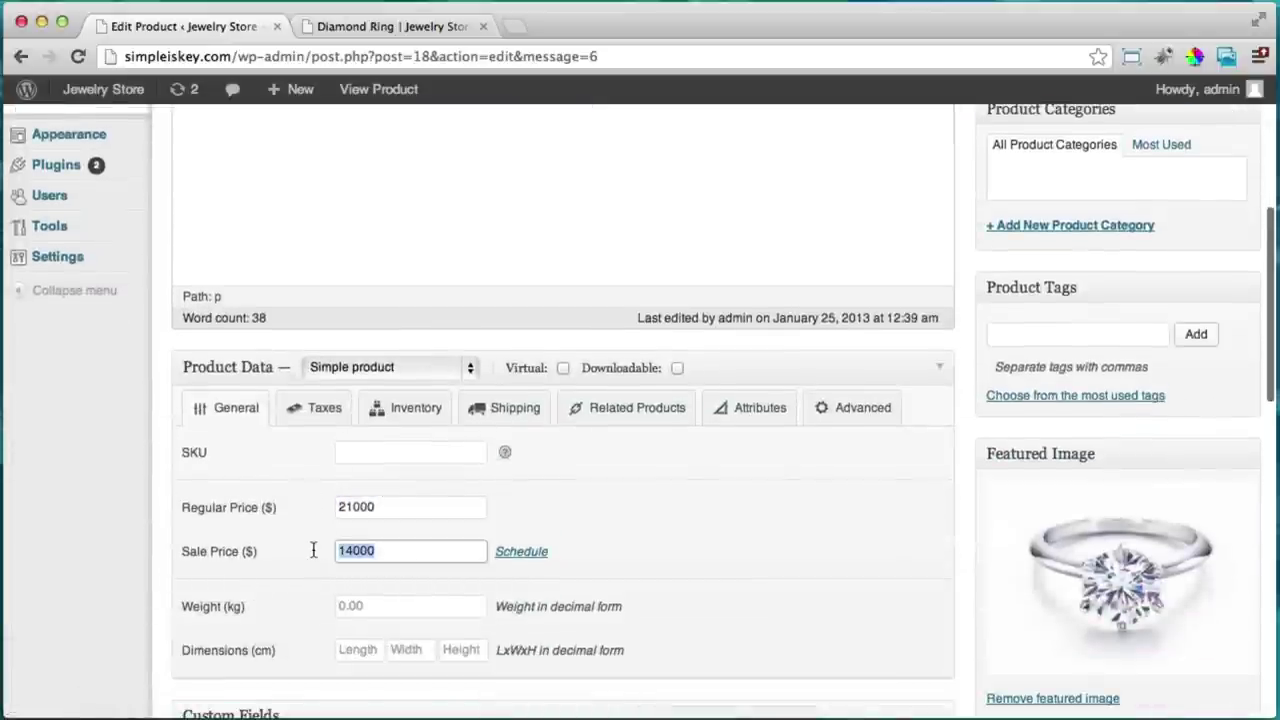
left_click(410, 27)
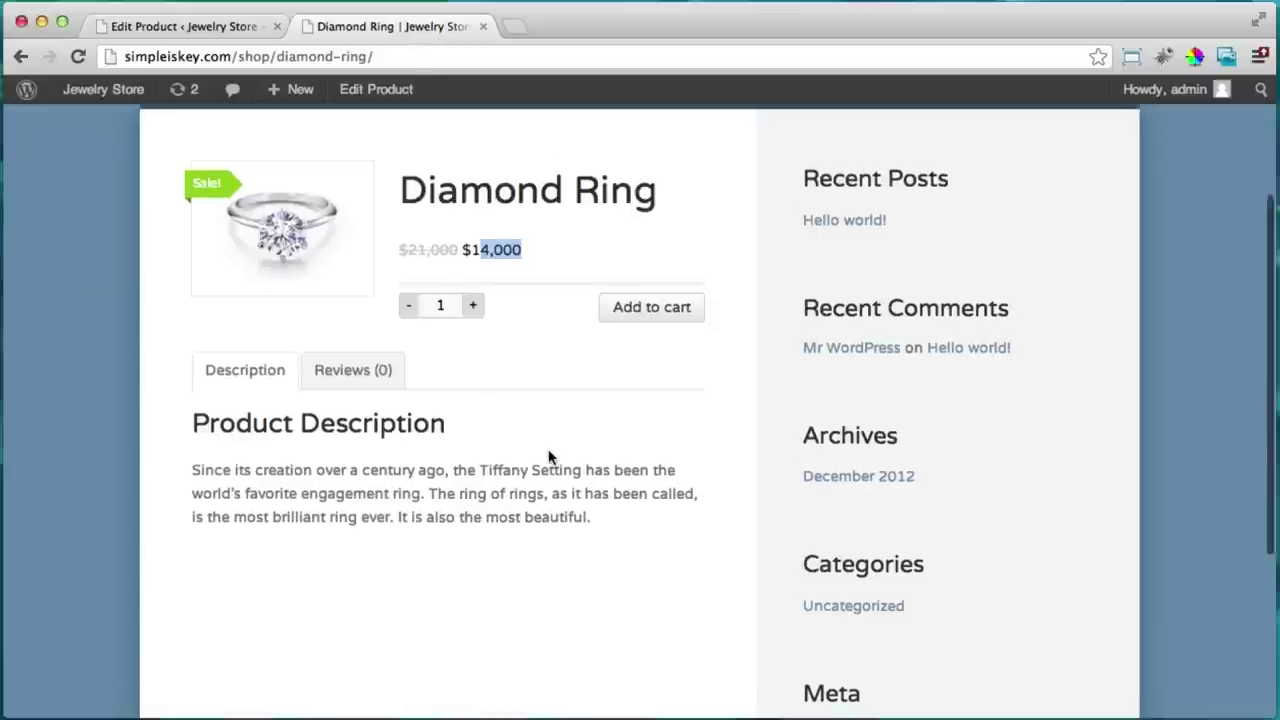
scroll(551, 400, "up", 3)
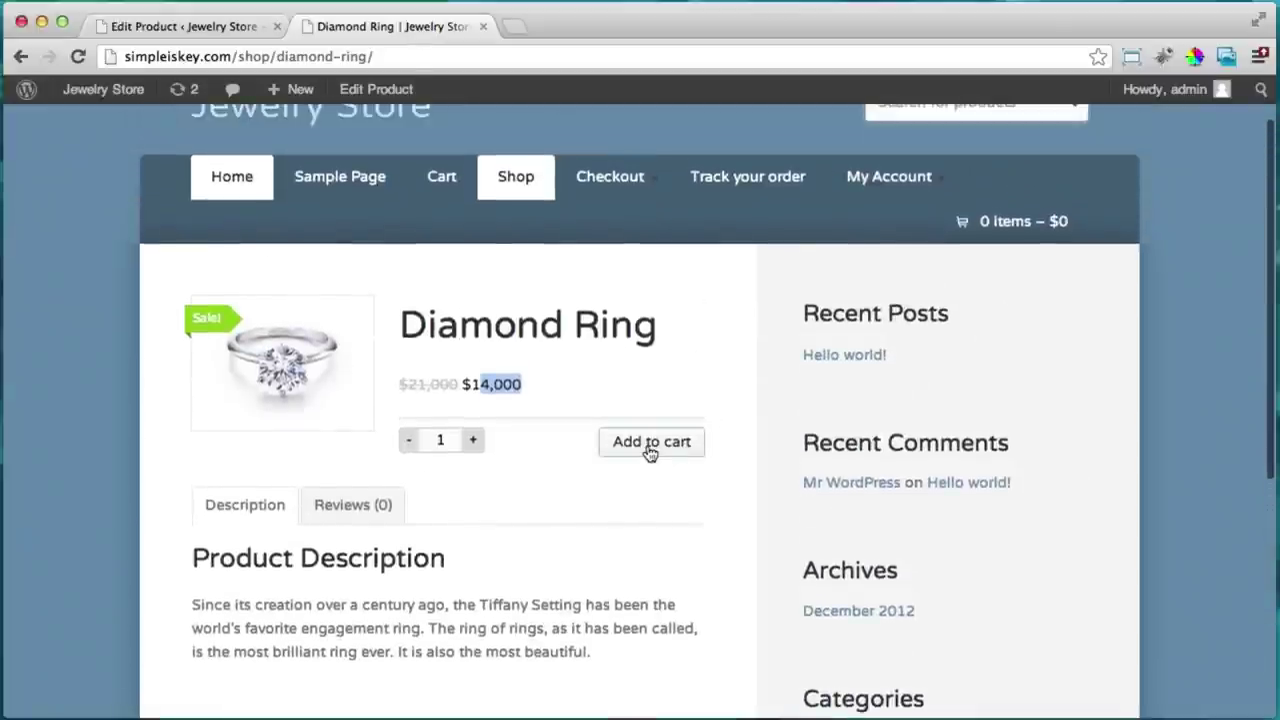
Add the Diamond Ring to the cart and review the cart contents.
left_click(649, 451)
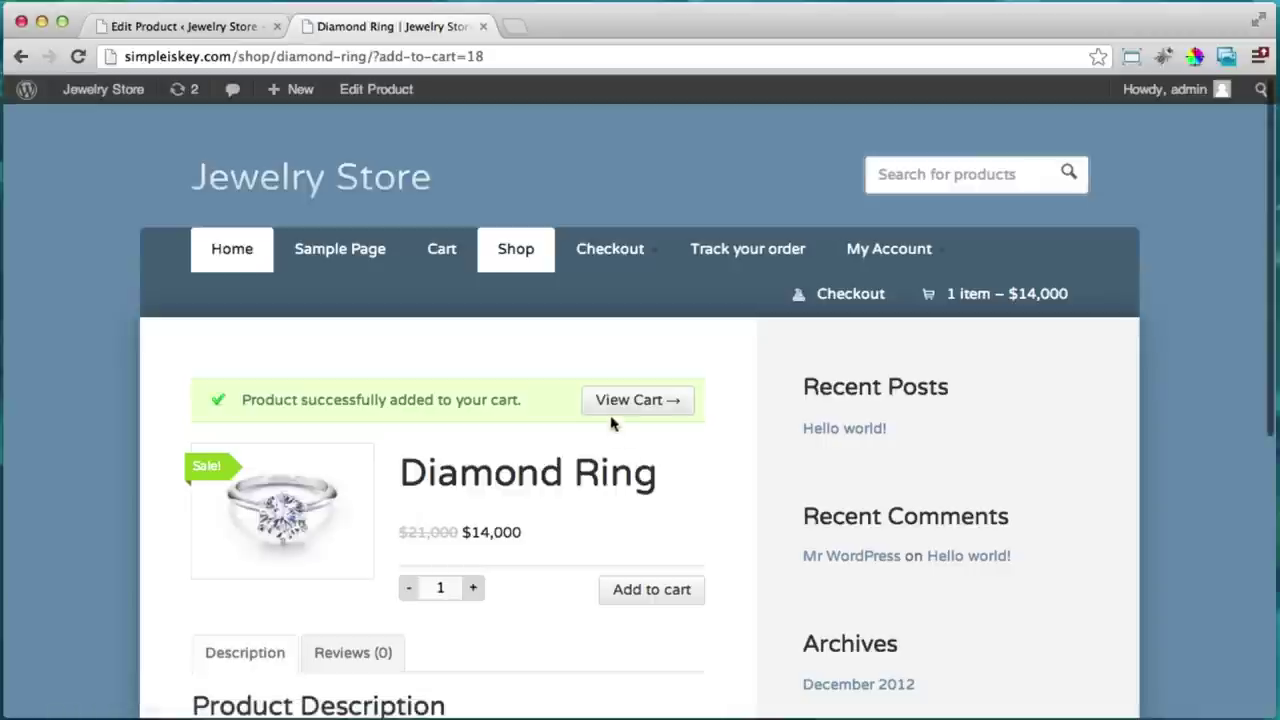
left_click(648, 400)
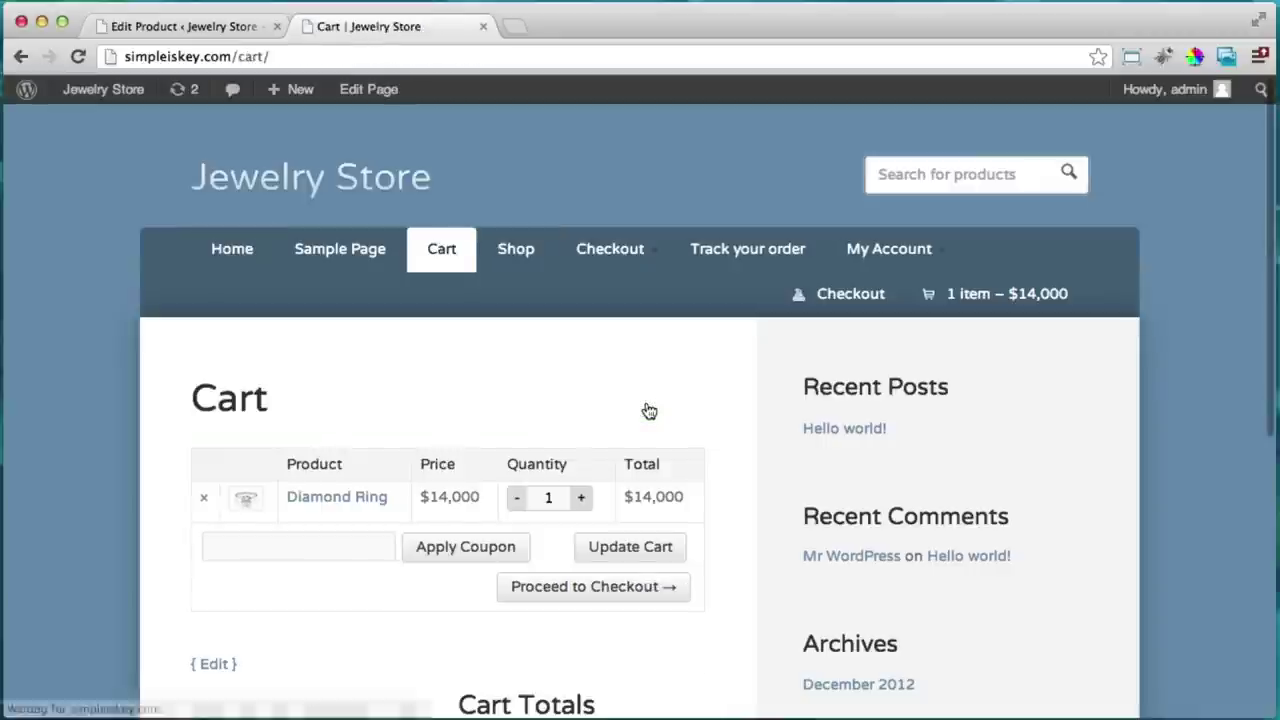
scroll(648, 410, "down", 4)
scroll(614, 425, "down", 2)
scroll(600, 440, "up", 3)
Review the $14,000 order at checkout, then go back to the store home page.
left_click(583, 455)
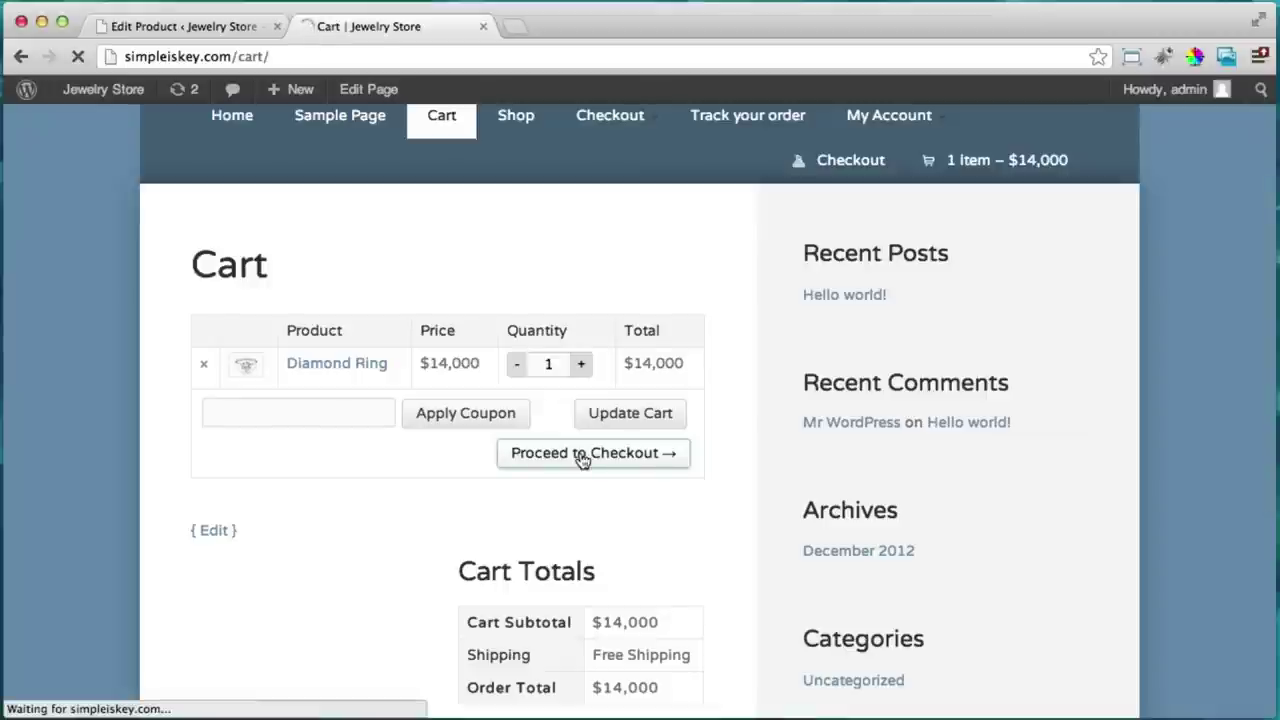
scroll(585, 455, "down", 5)
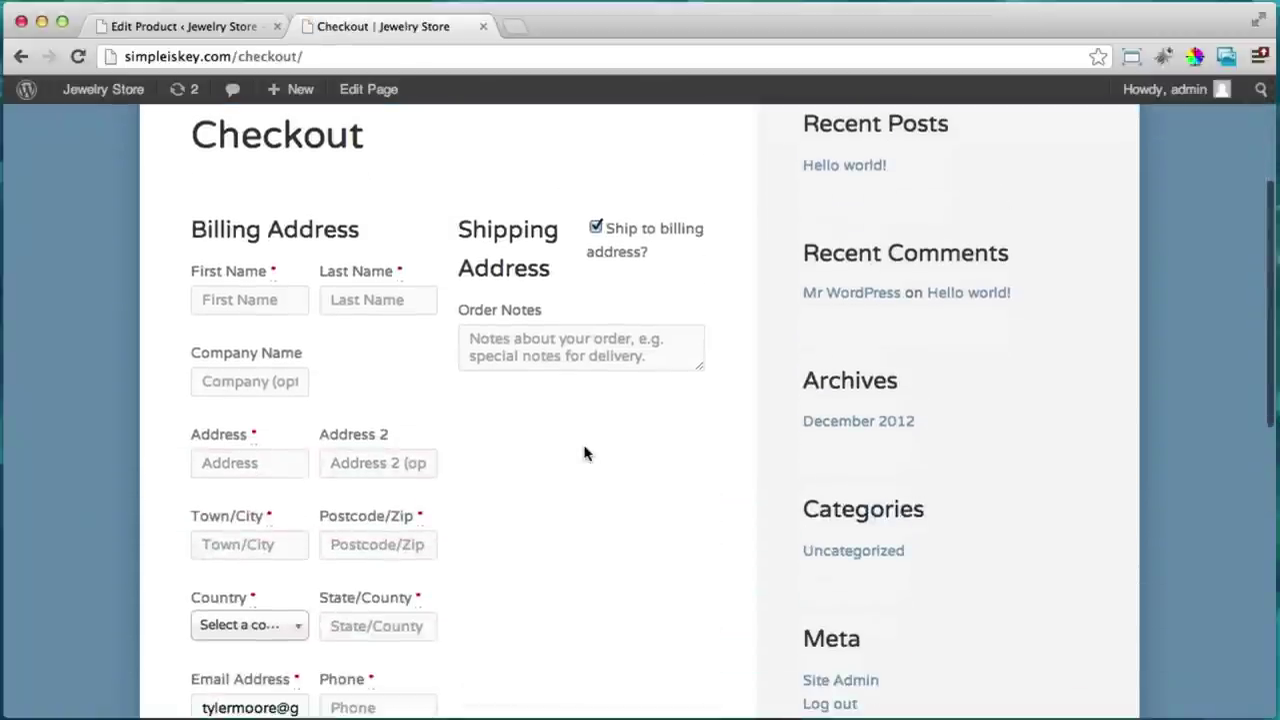
scroll(585, 455, "down", 14)
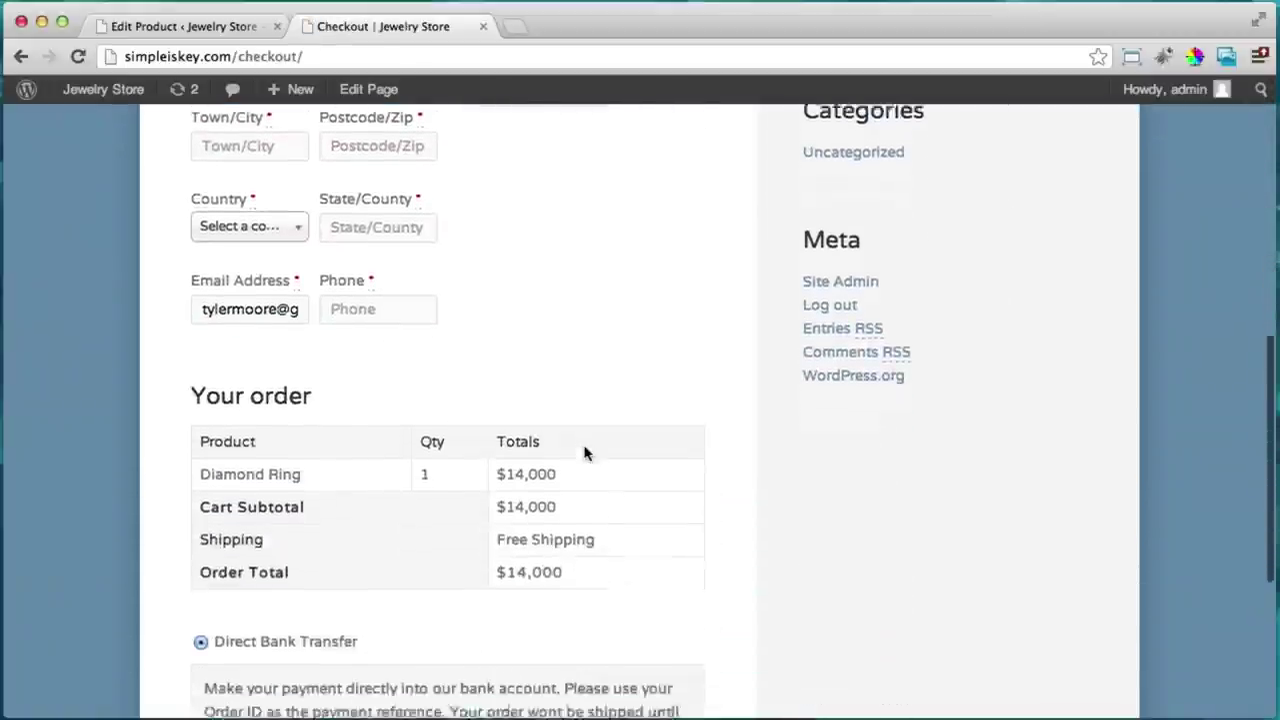
scroll(585, 455, "up", 6)
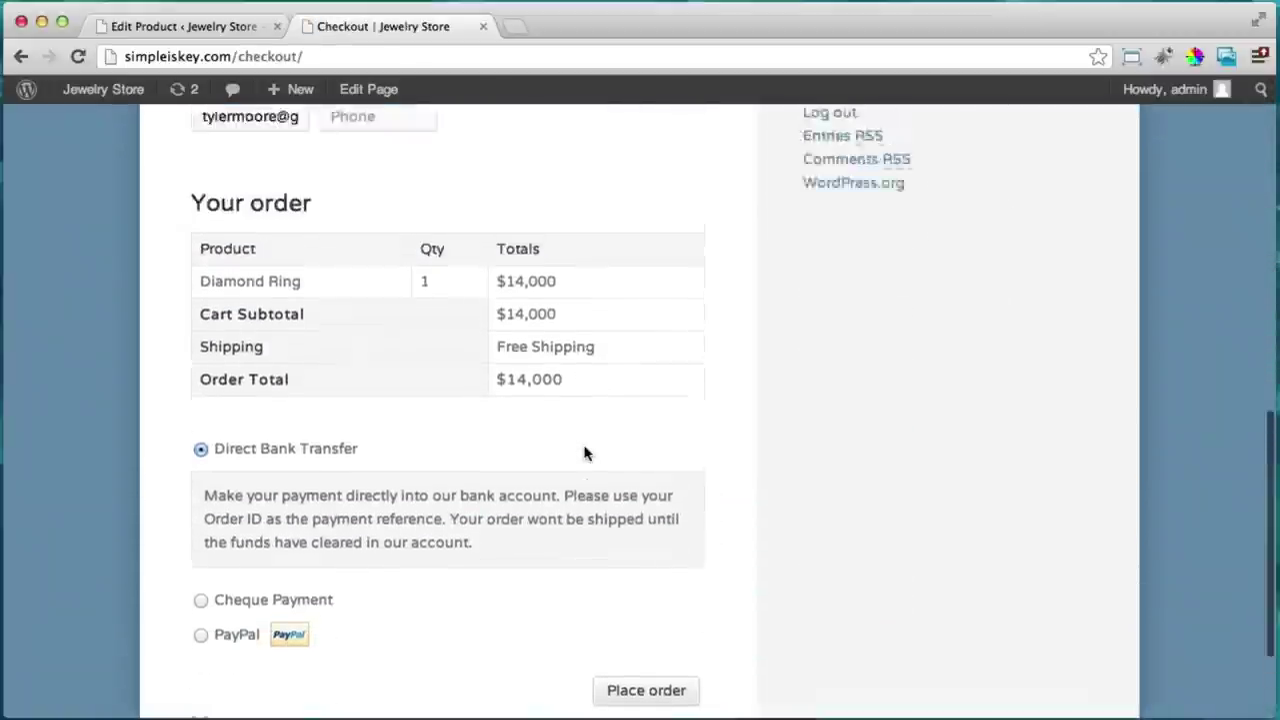
scroll(480, 480, "down", 5)
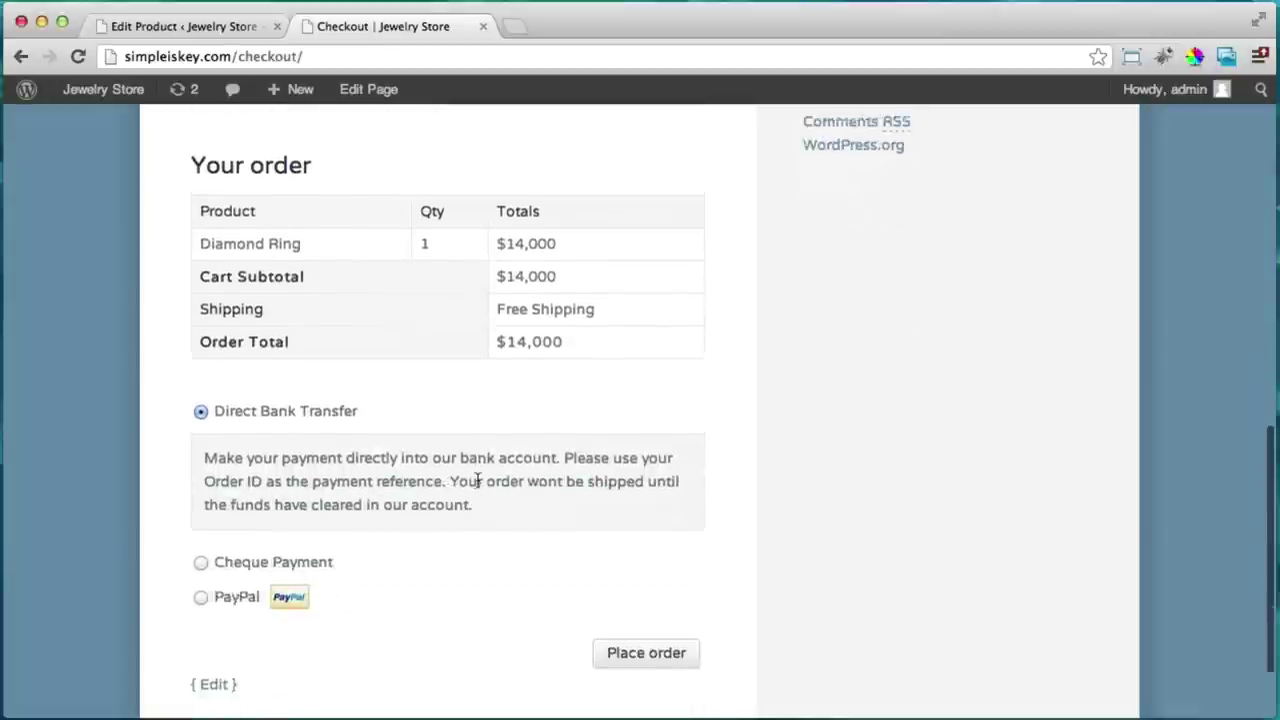
scroll(480, 480, "up", 17)
left_click(245, 260)
scroll(446, 320, "down", 10)
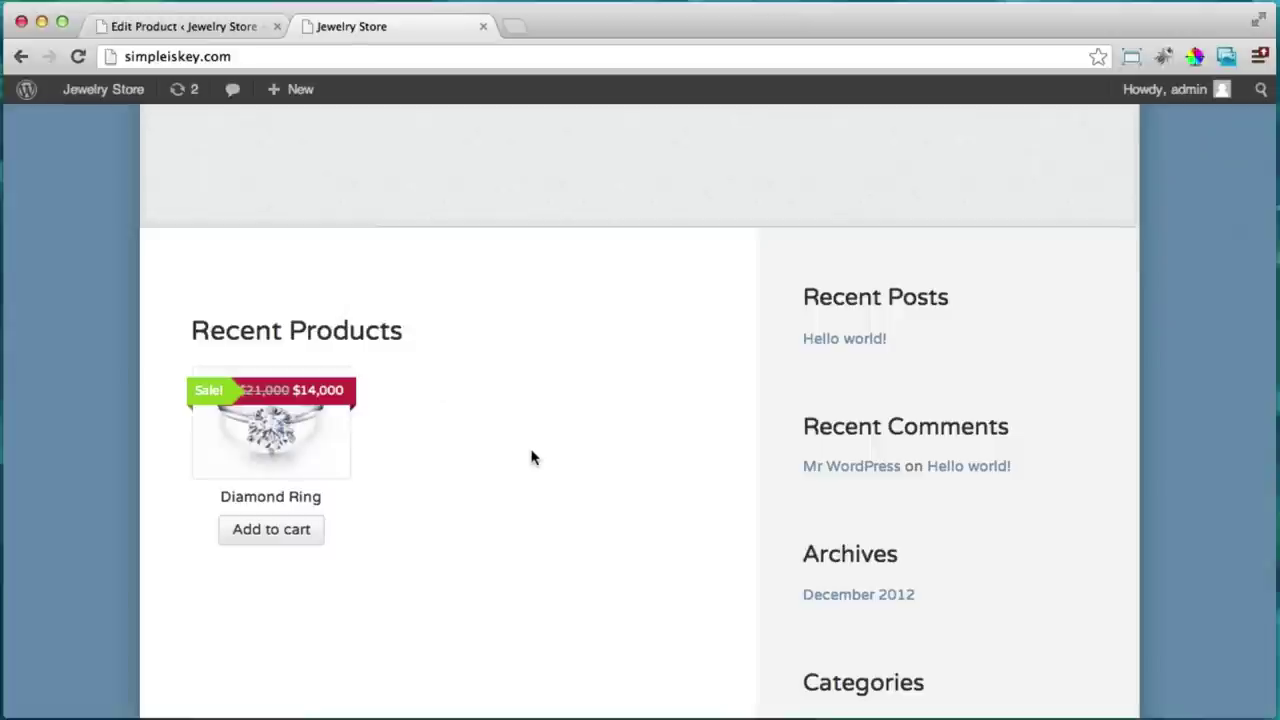
scroll(532, 457, "up", 3)
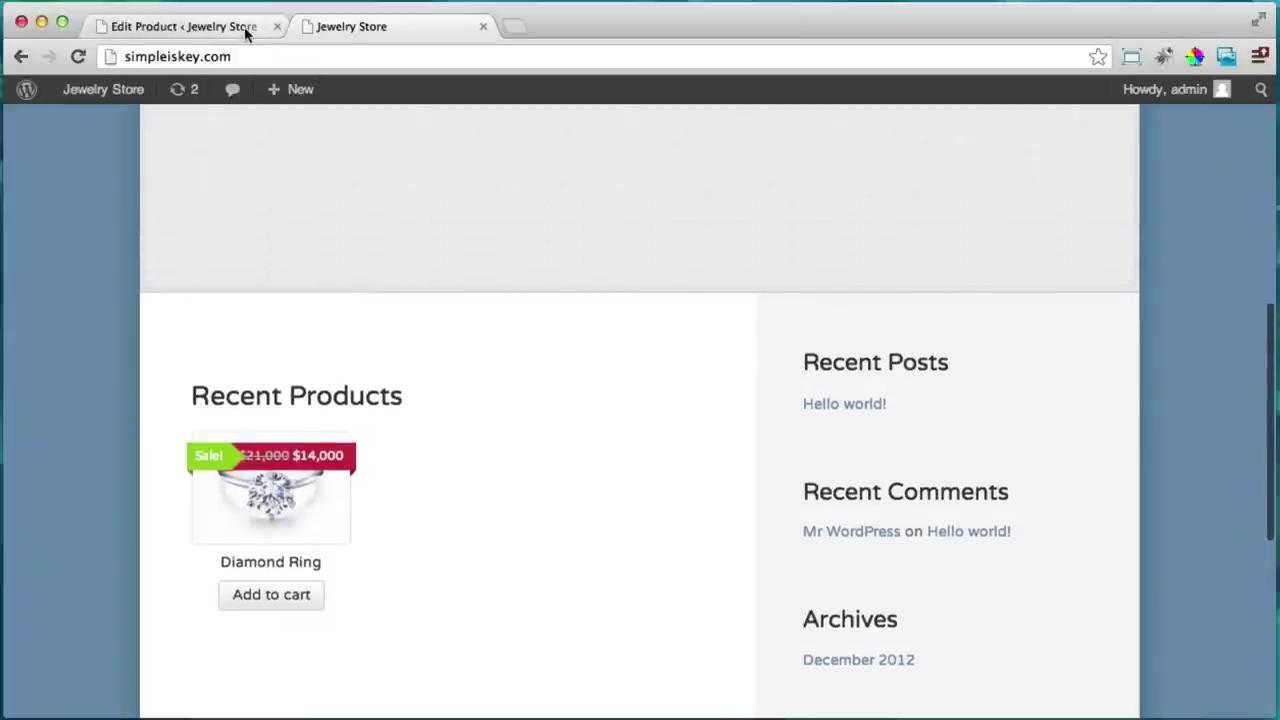
Start a new product titled 'Diamond Necklace' with the pasted Tiffany Setting description.
left_click(245, 30)
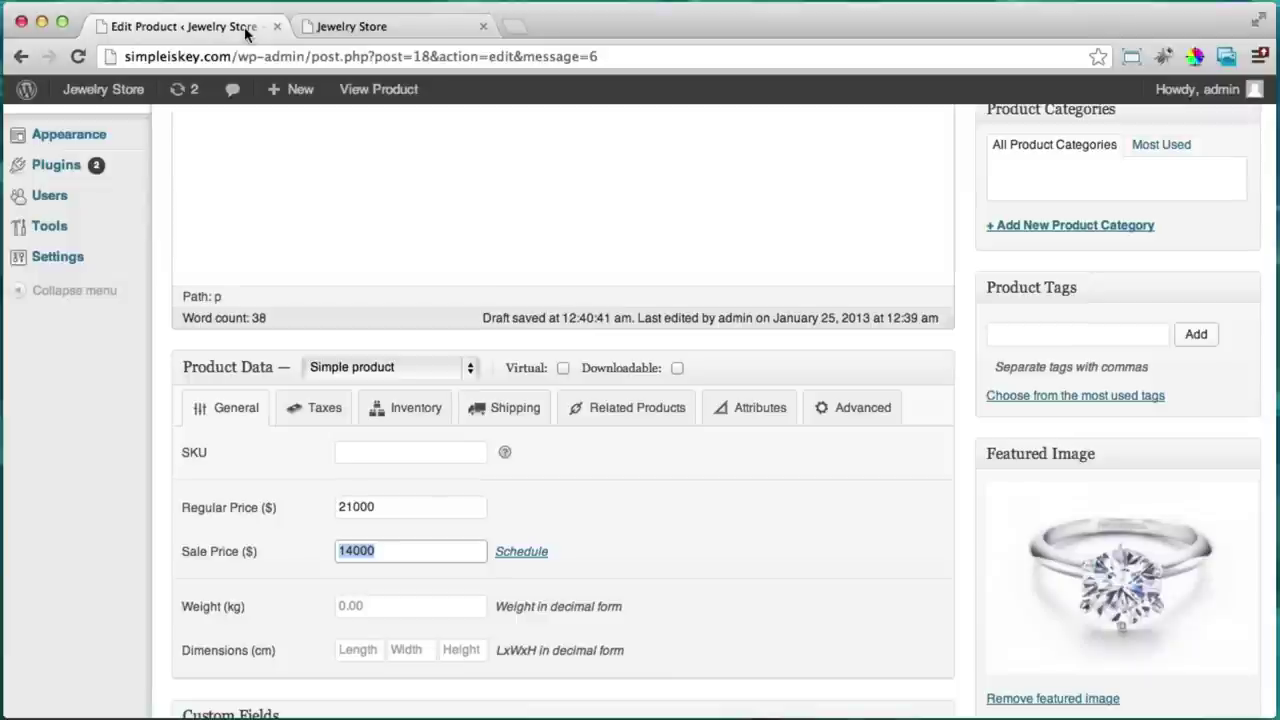
scroll(468, 283, "up", 6)
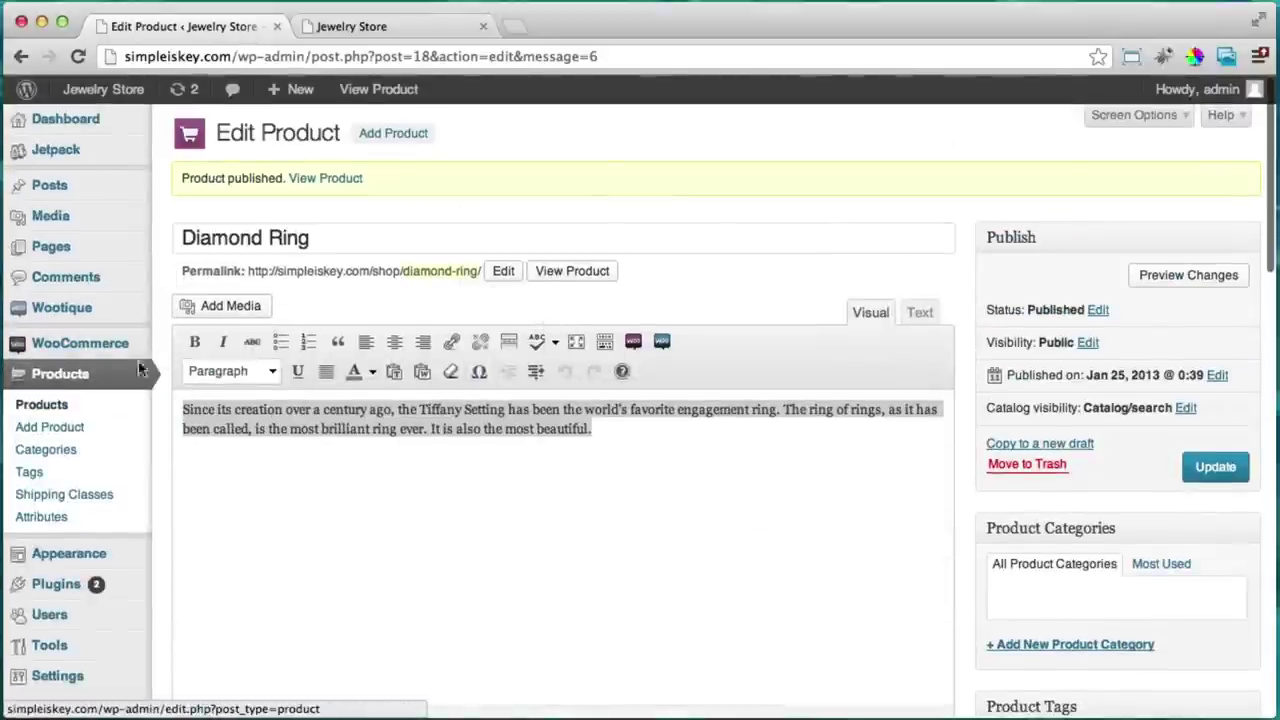
left_click(389, 143)
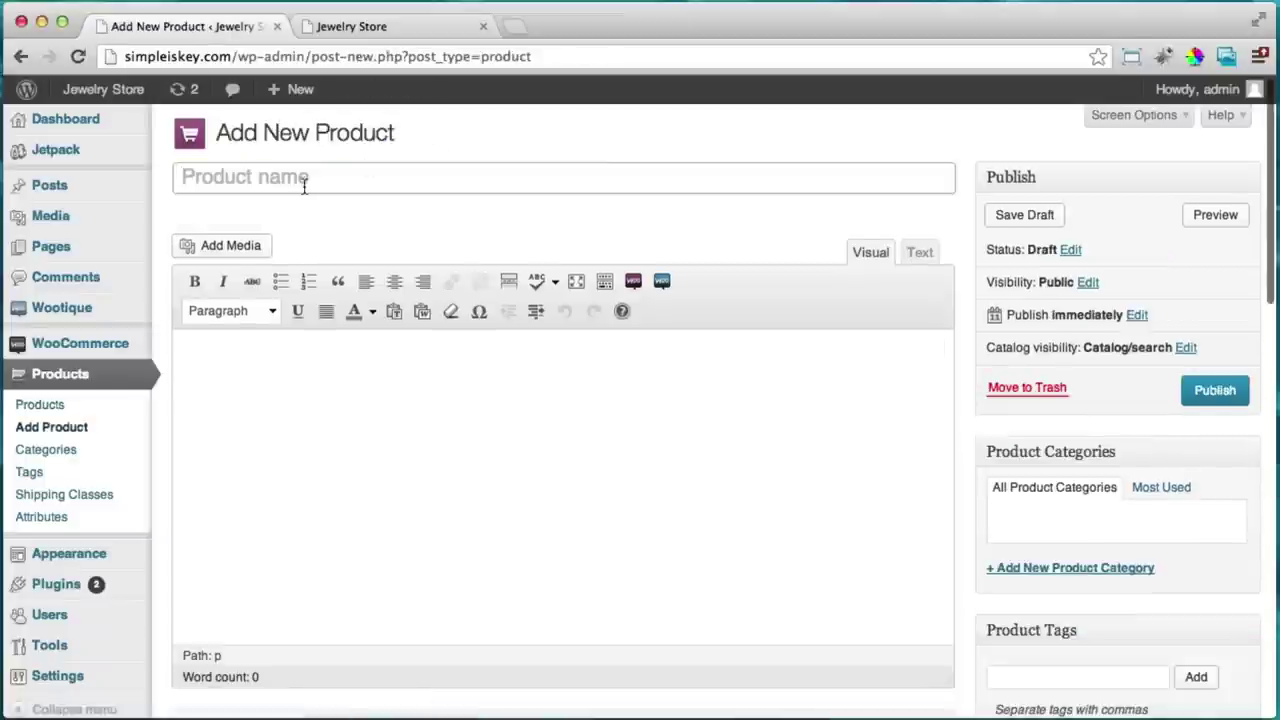
type("D")
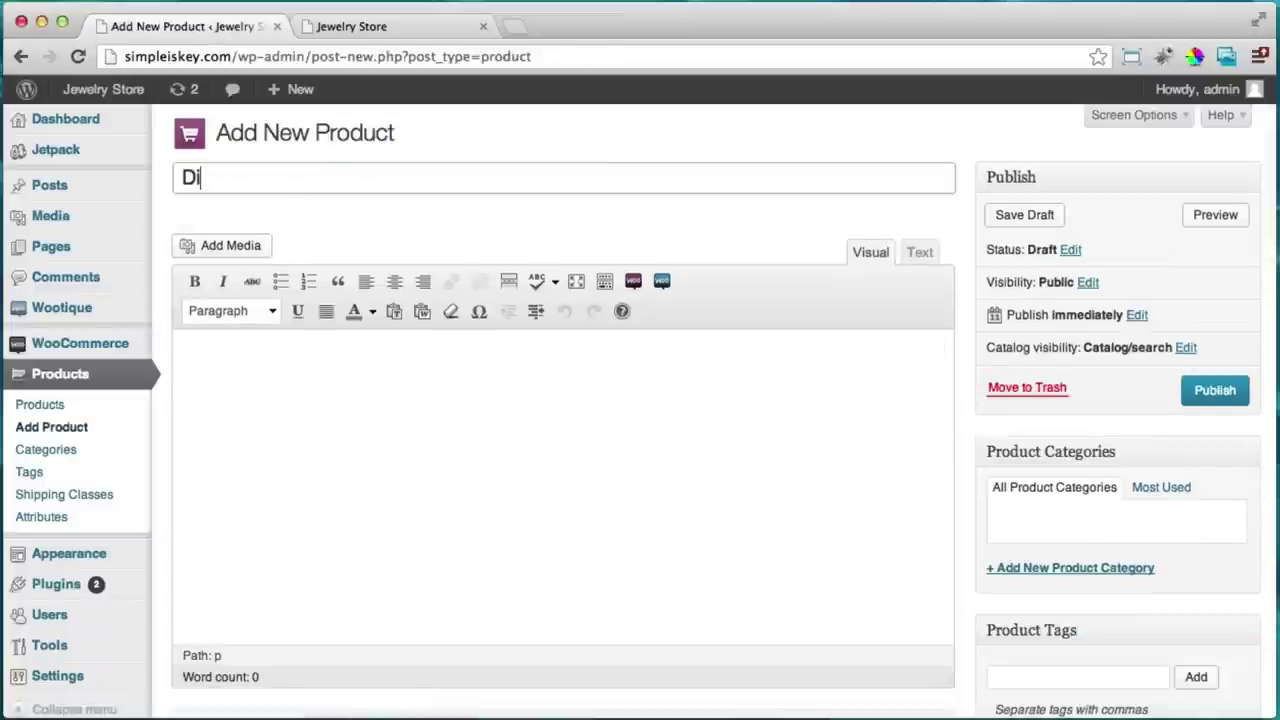
type("ia")
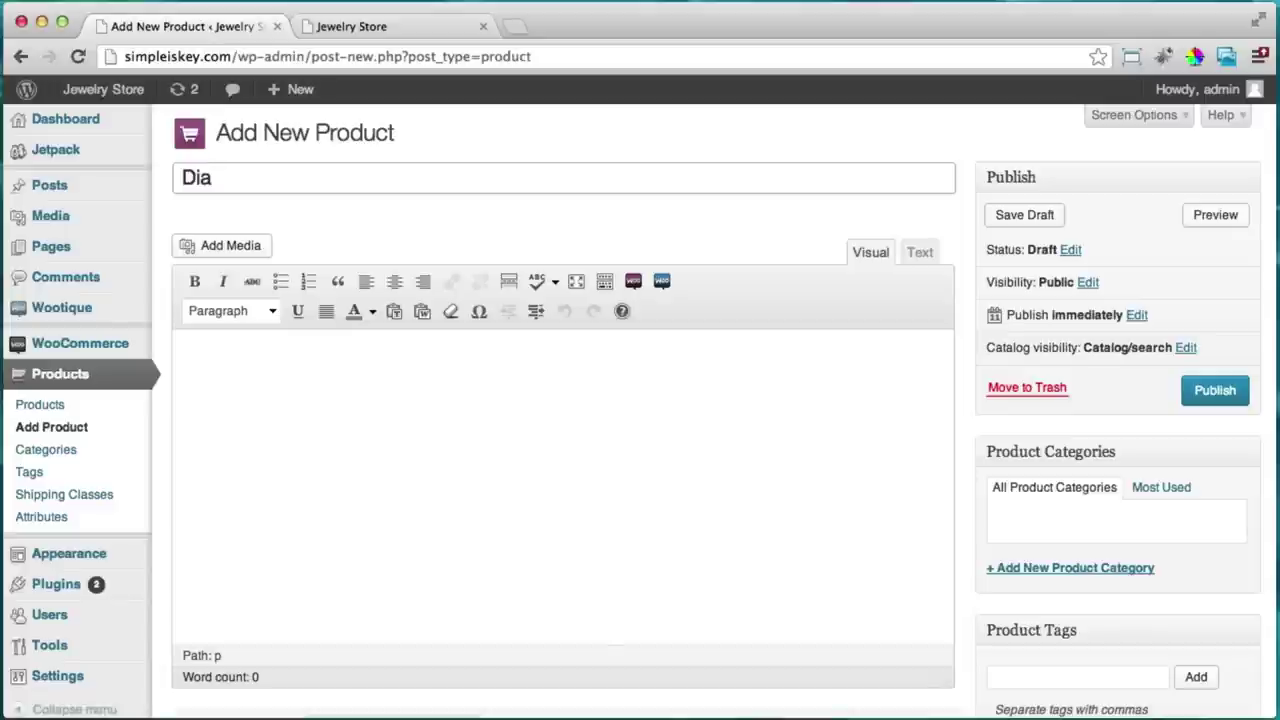
type("mond Necklace")
left_click(404, 446)
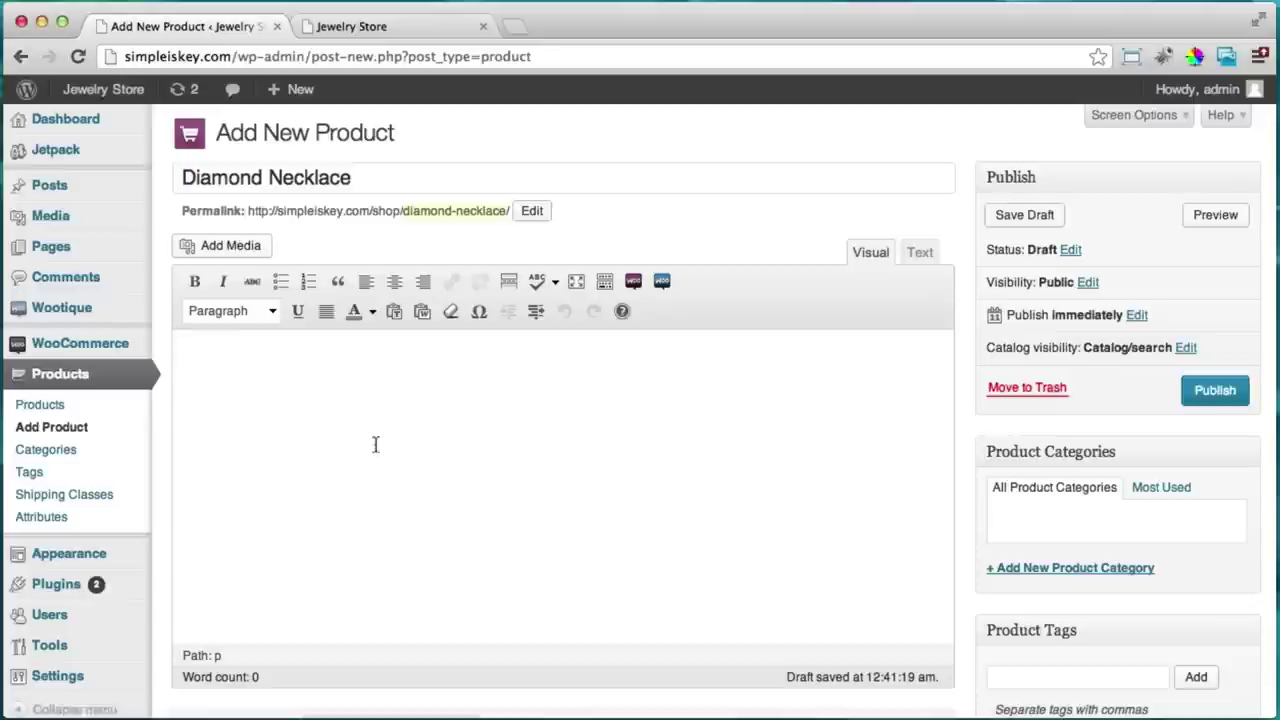
type("Since its creation over a century ago, the Tiffany Setting has been the world’s favorite engagement ring. The ring of rings, as it has been called, is the most brilliant ring ever. It is also the most beautiful.")
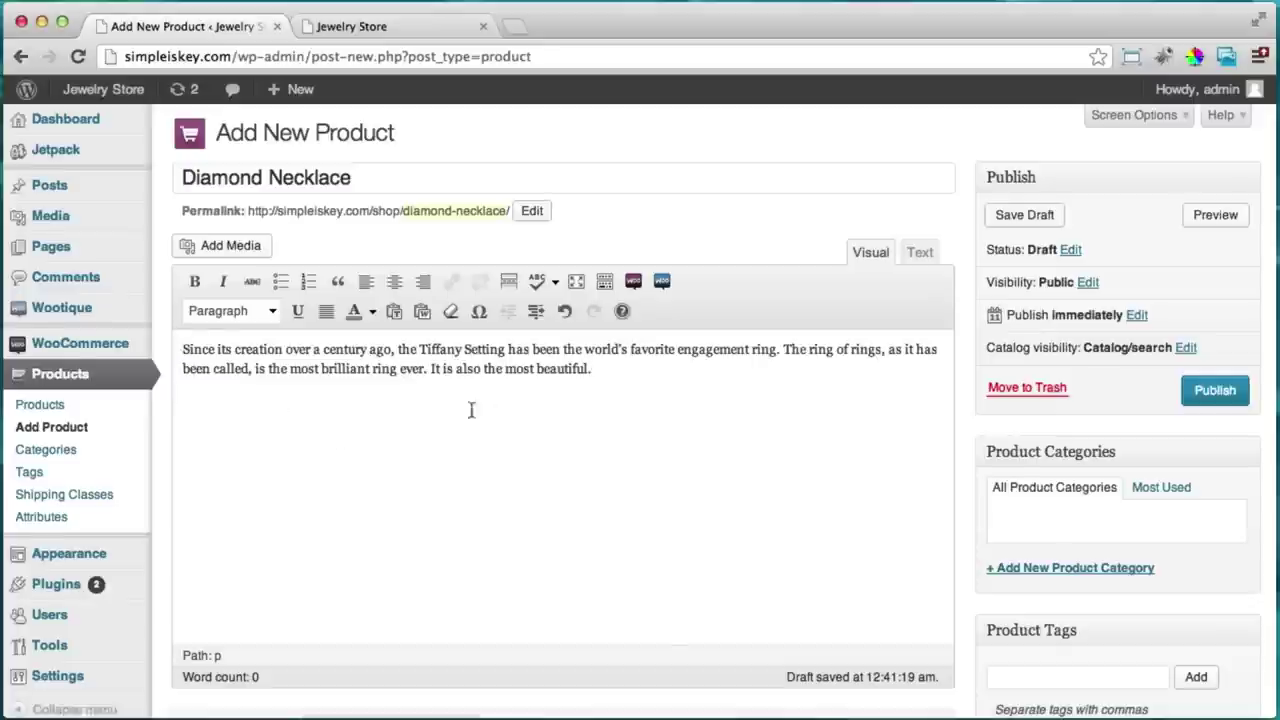
Set the Diamond Necklace's regular price to 150.
scroll(524, 406, "down", 5)
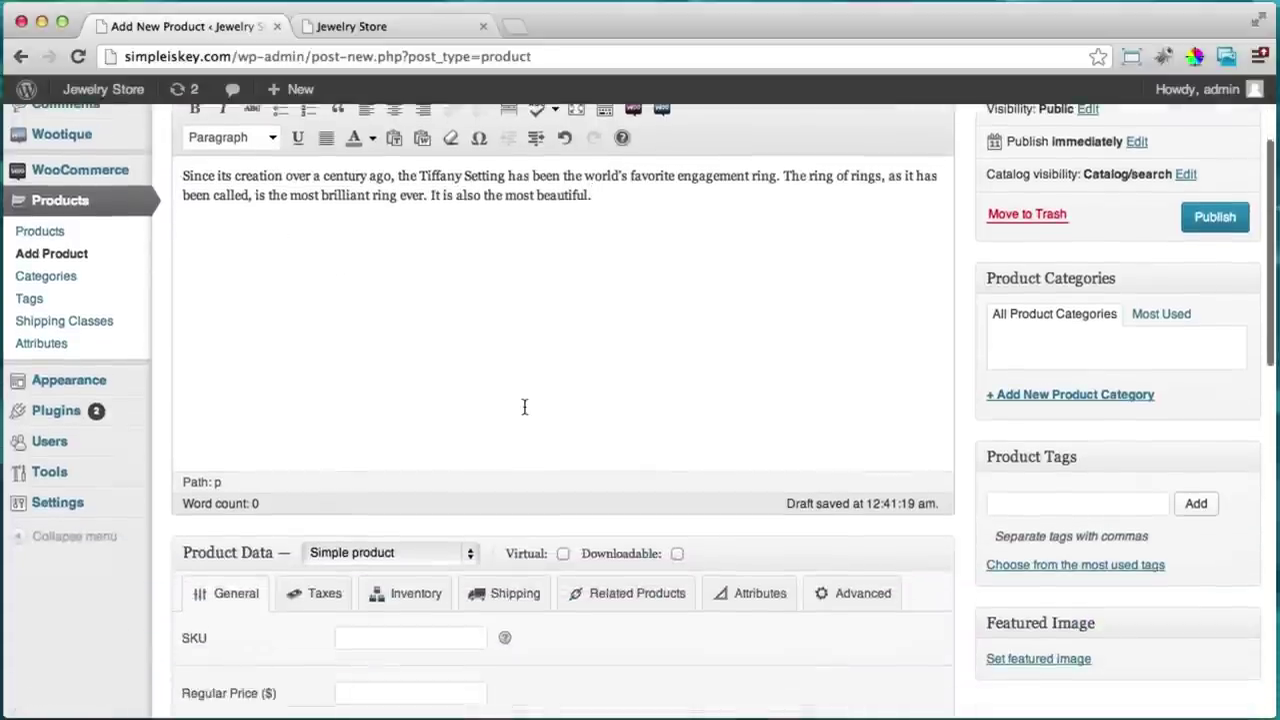
scroll(524, 406, "down", 5)
left_click(376, 522)
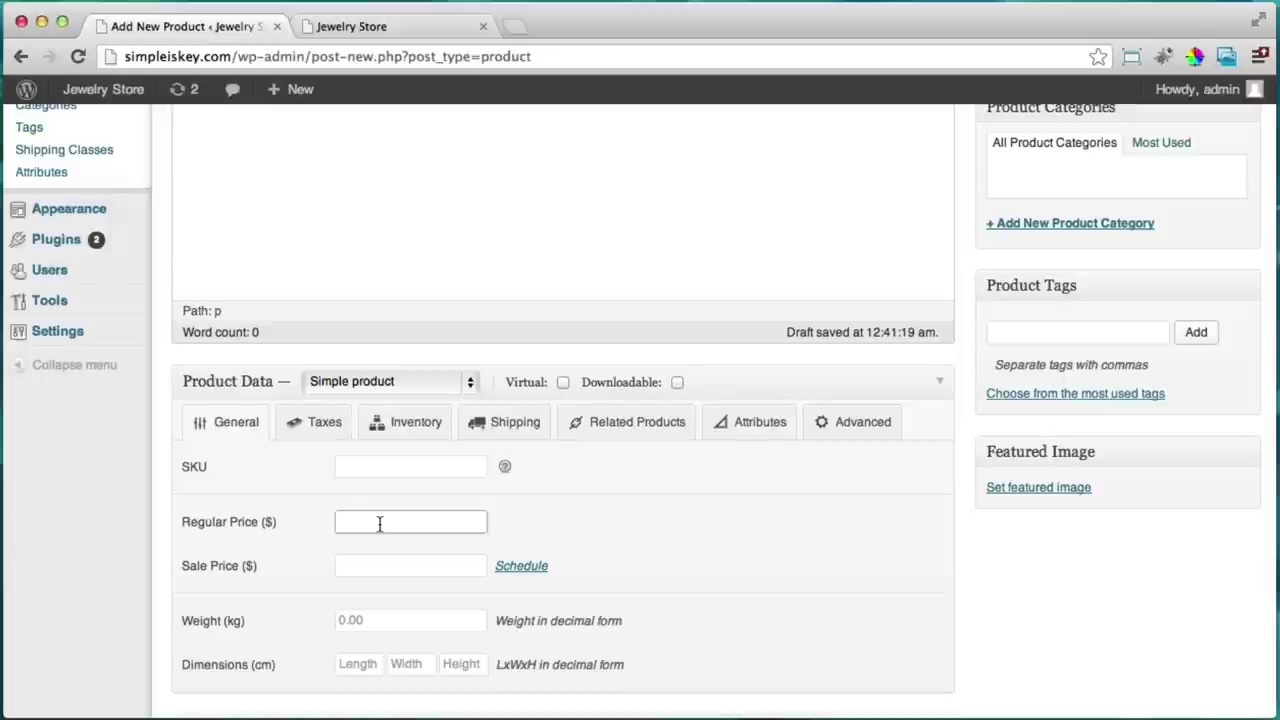
type("1")
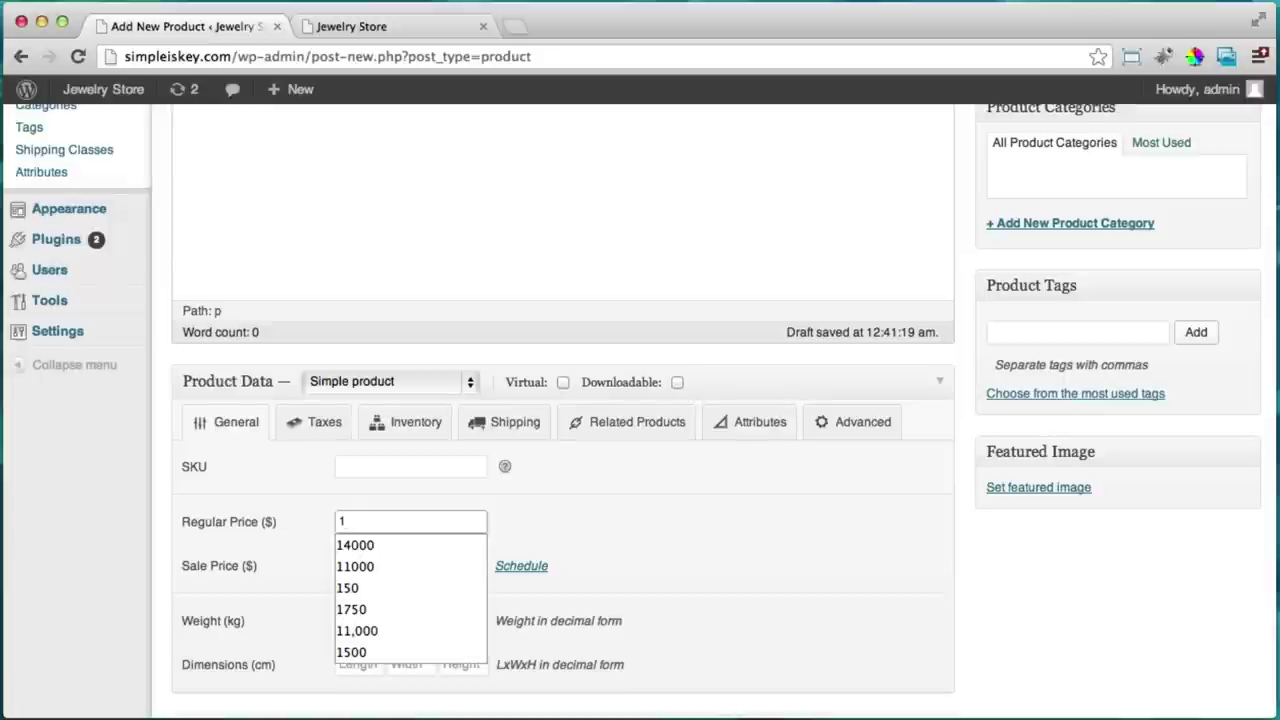
type("50")
left_click(616, 510)
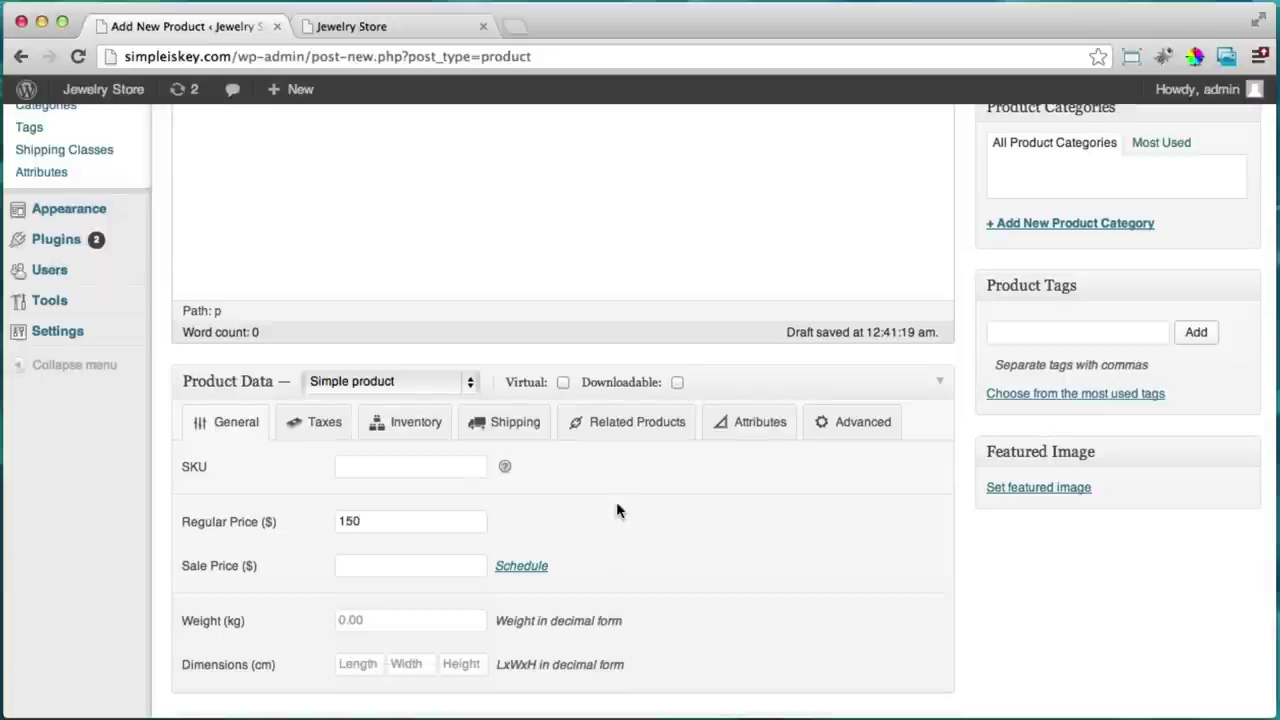
scroll(615, 524, "up", 5)
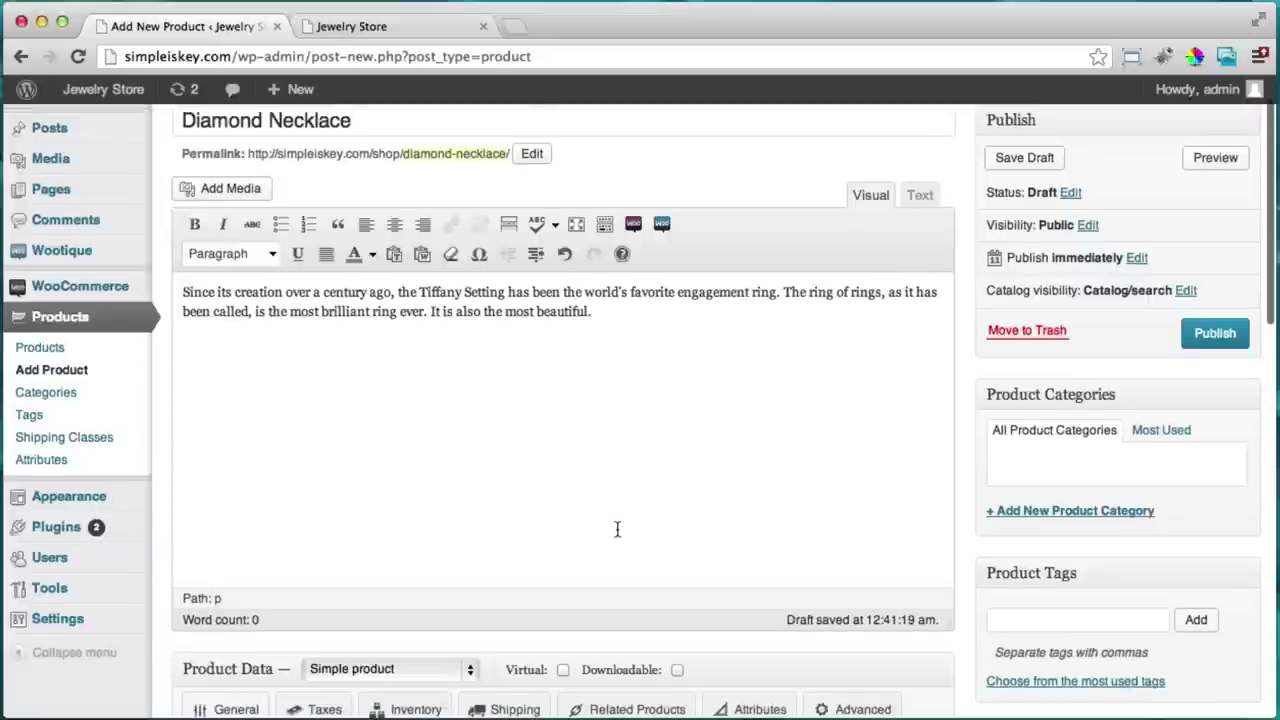
scroll(624, 531, "down", 2)
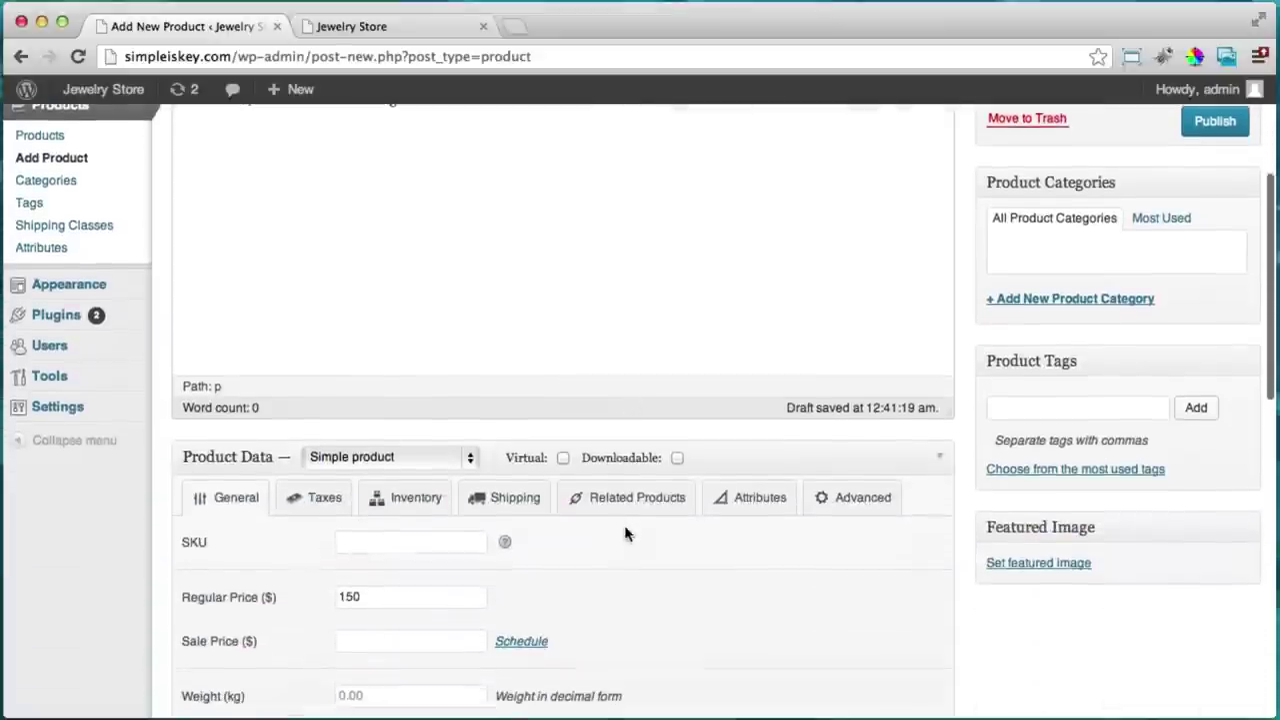
Upload diamond-bow-necklace.jpg through the featured image dialog.
left_click(1036, 565)
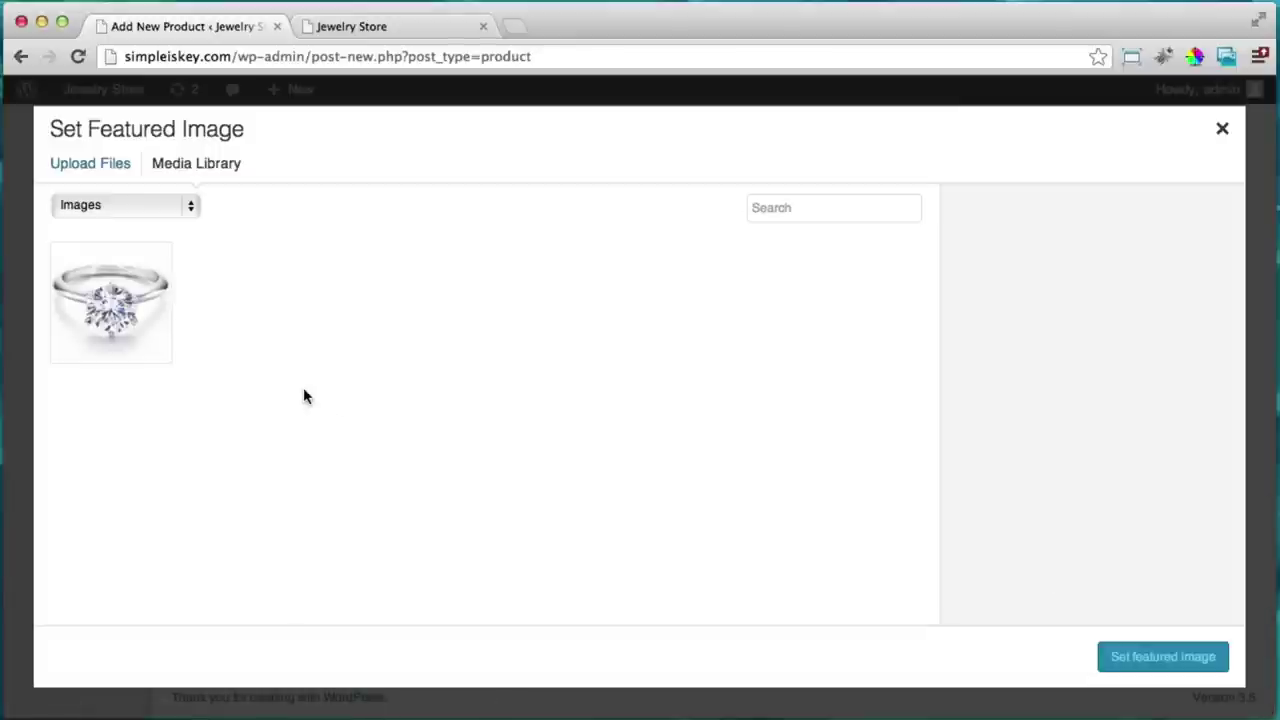
left_click(104, 172)
left_click(611, 458)
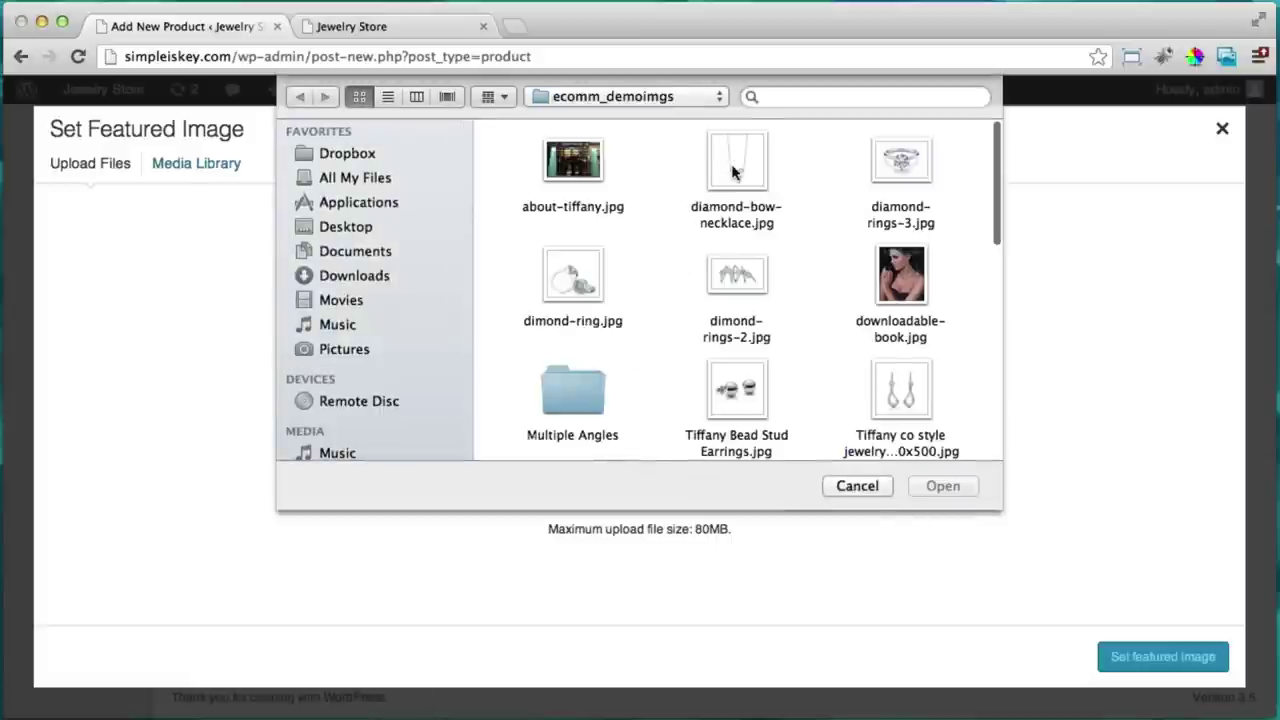
left_click(736, 168)
left_click(934, 488)
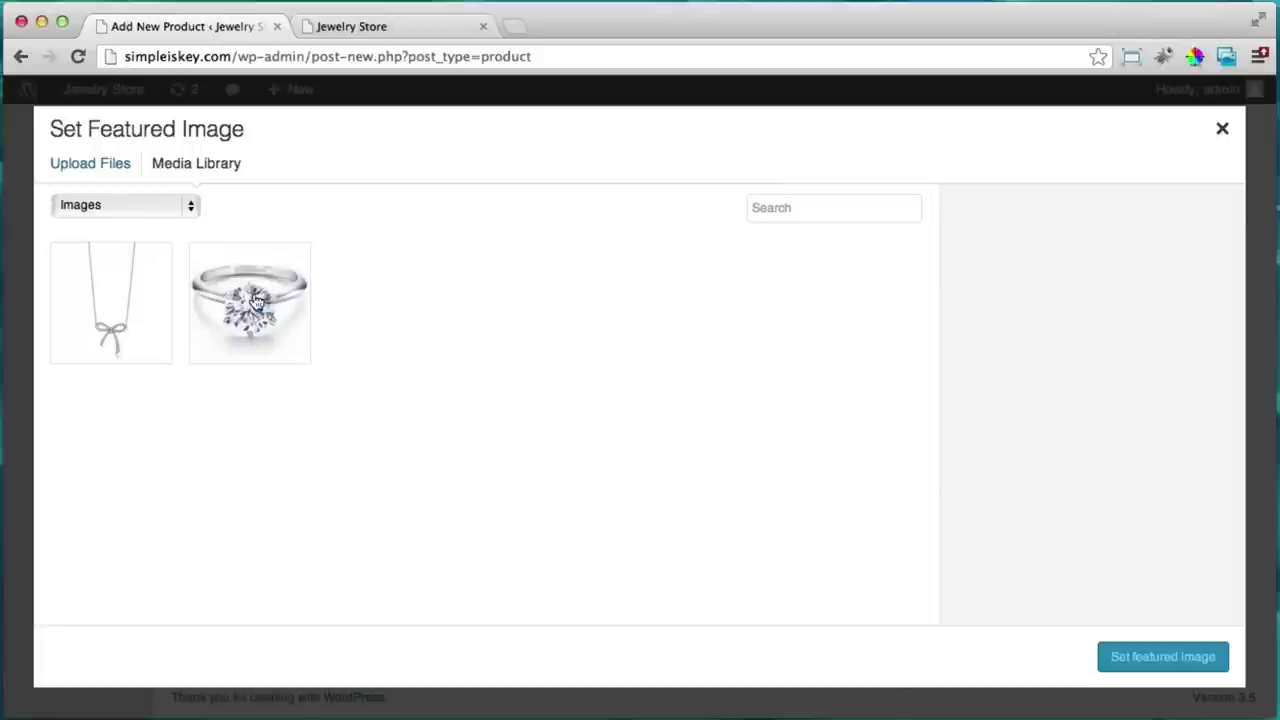
Set the uploaded necklace photo as the Diamond Necklace's featured image.
left_click(113, 318)
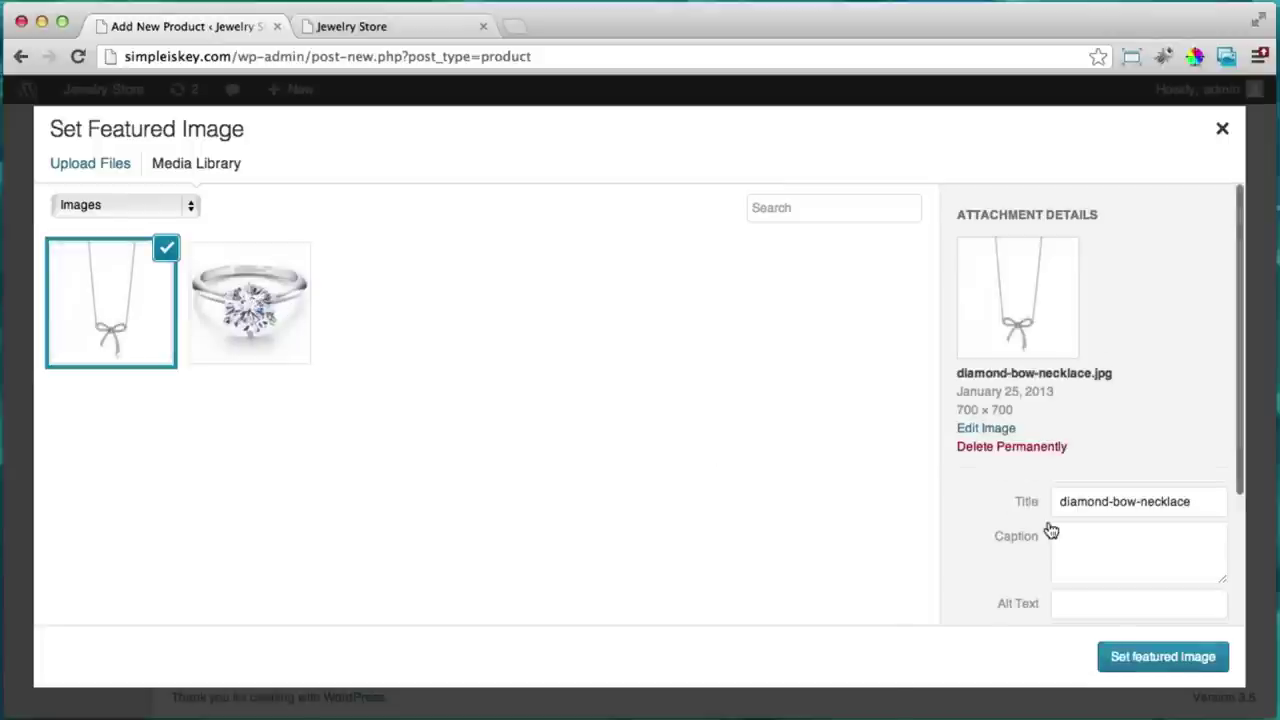
left_click(1157, 657)
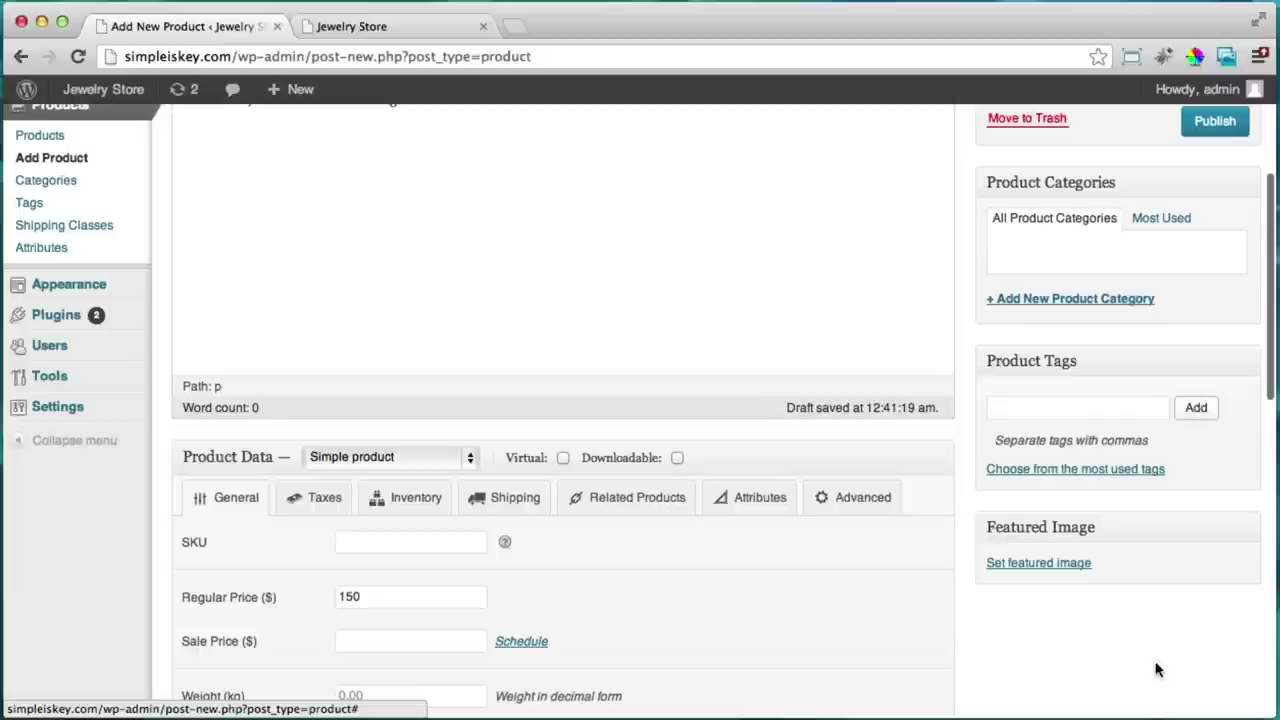
scroll(1157, 665, "down", 5)
scroll(1010, 558, "down", 6)
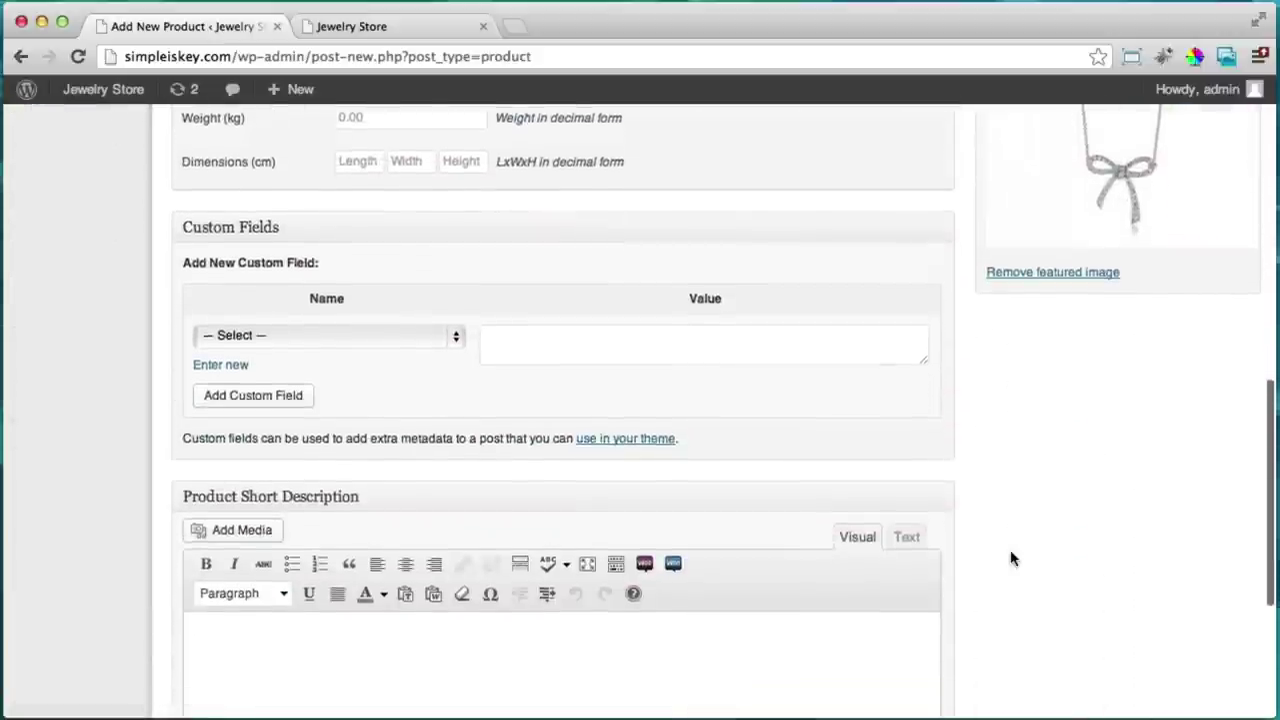
scroll(1010, 558, "up", 4)
scroll(1010, 558, "up", 7)
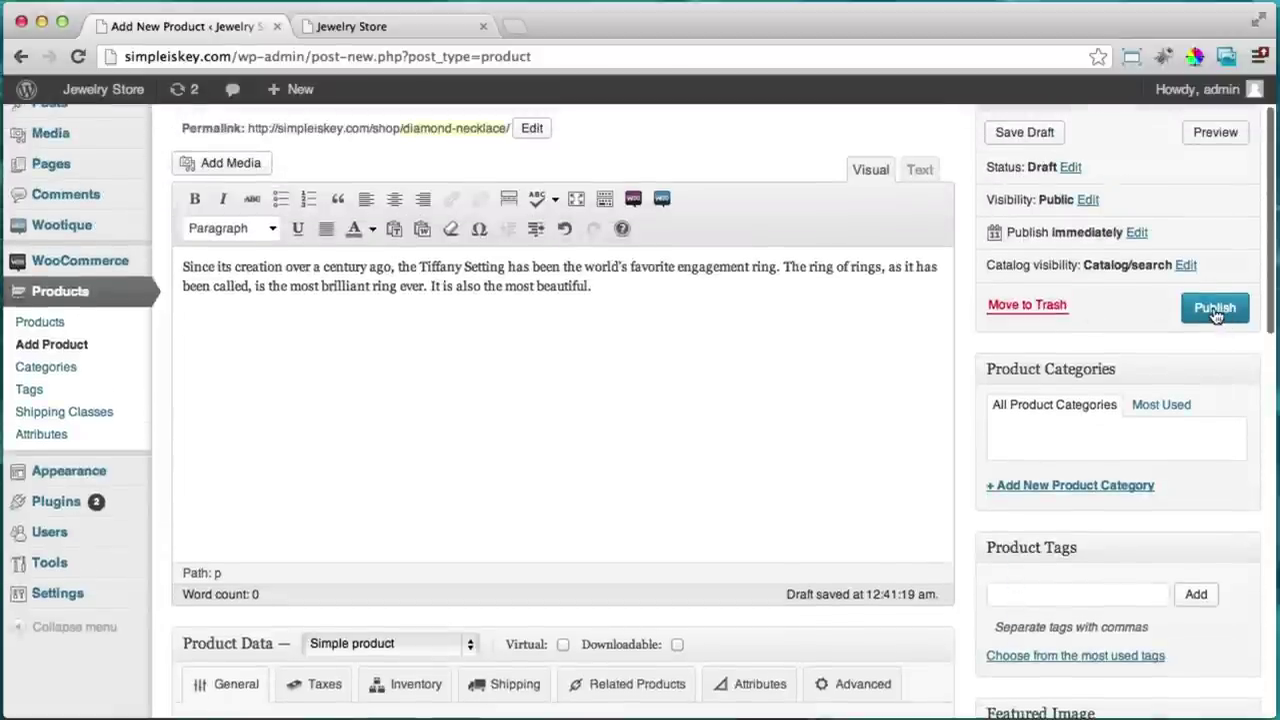
Publish the Diamond Necklace and open its page on the reloaded storefront.
left_click(1215, 310)
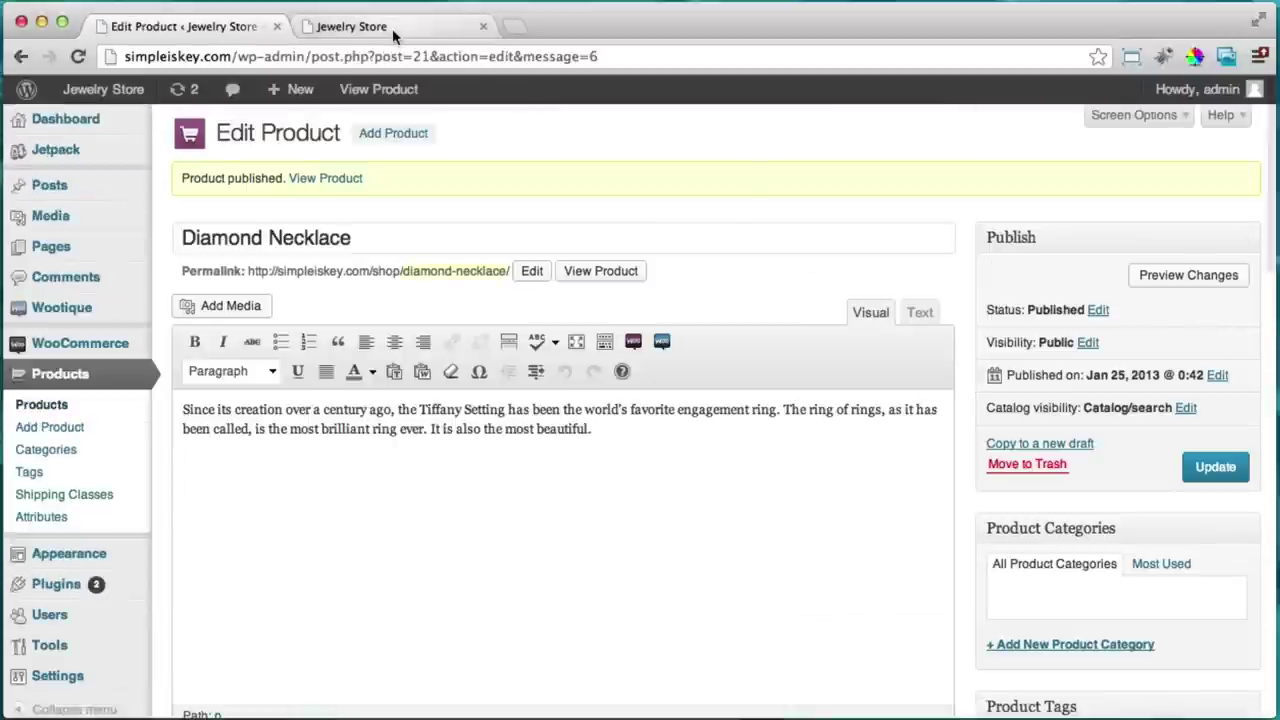
left_click(392, 30)
scroll(437, 243, "up", 5)
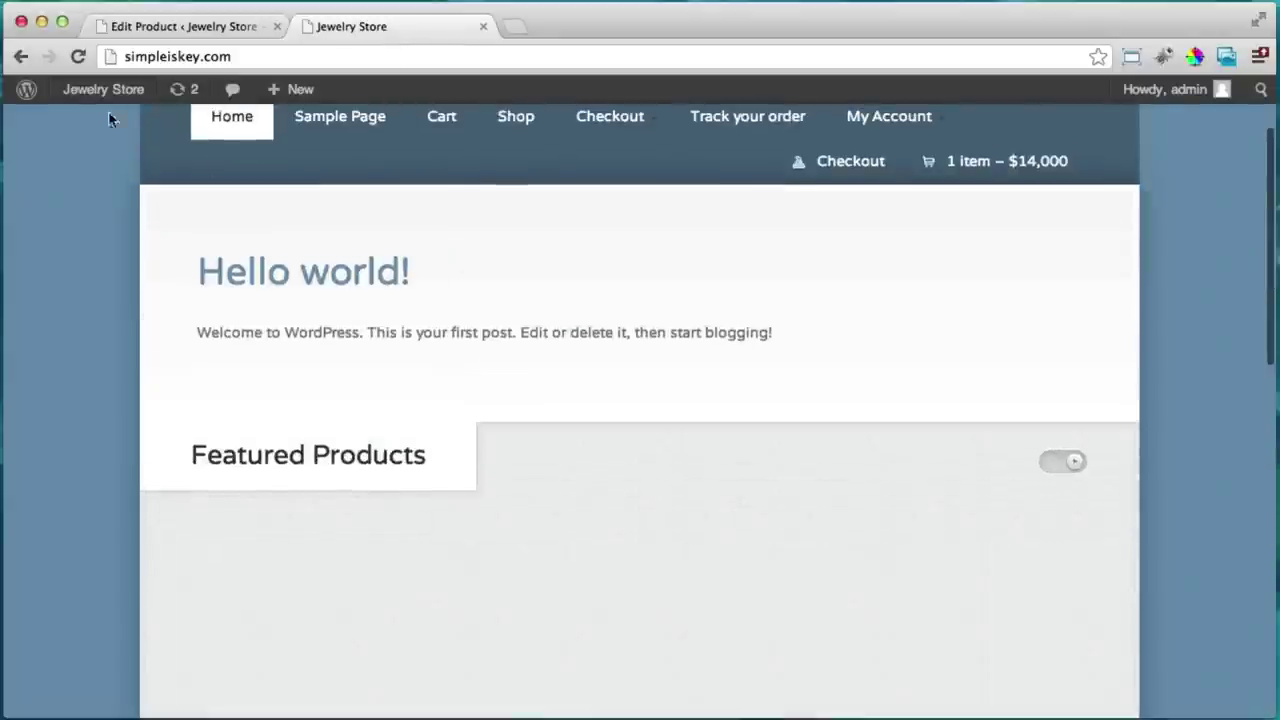
left_click(78, 56)
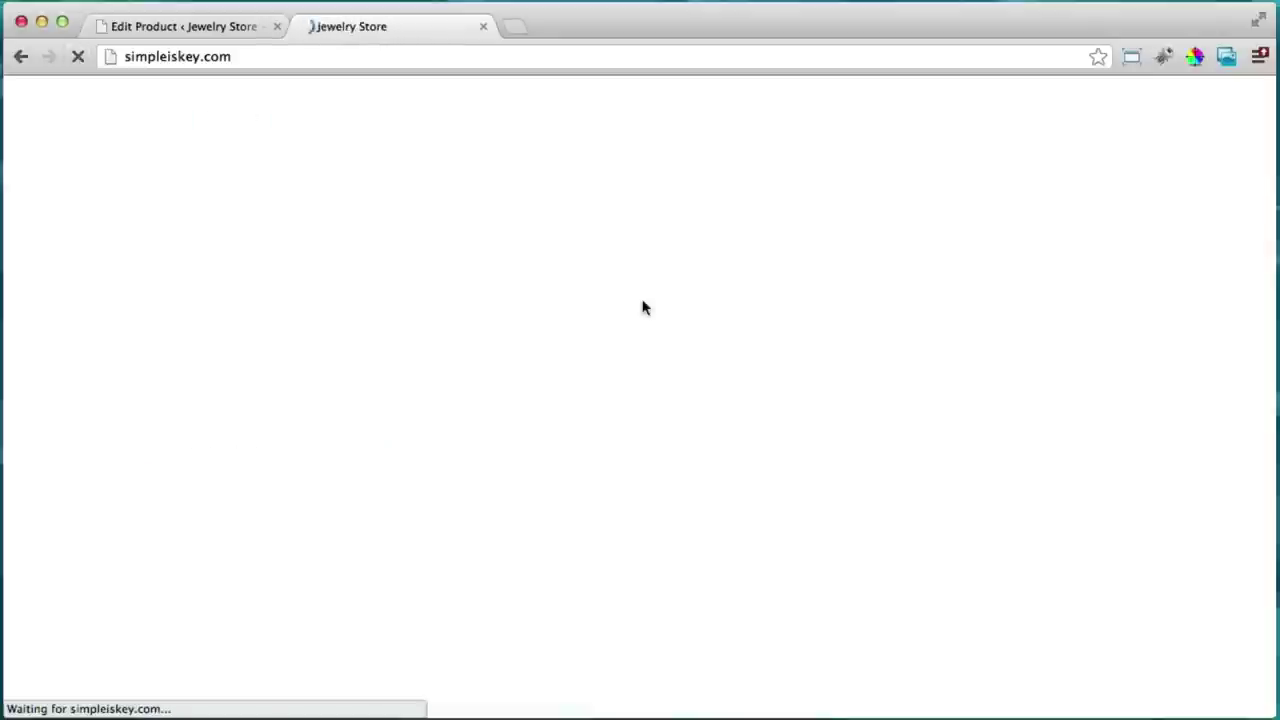
scroll(649, 309, "down", 6)
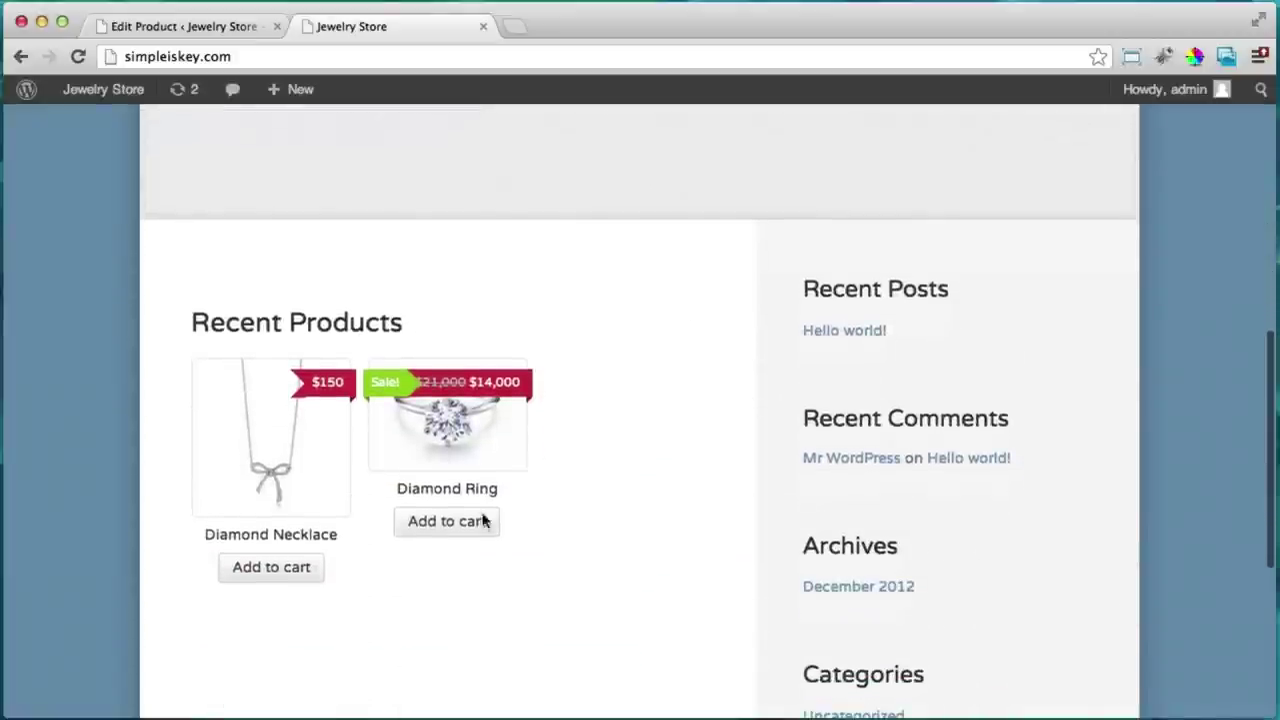
left_click(277, 432)
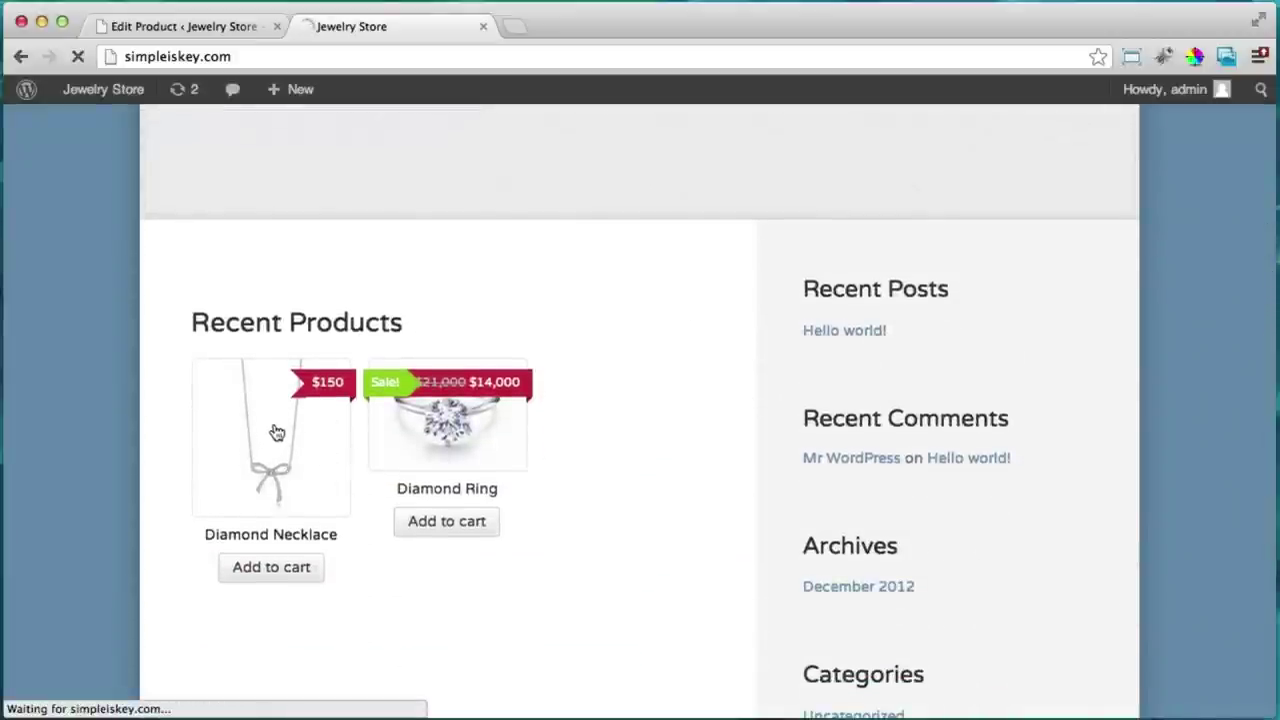
Add the Diamond Necklace to the cart, view its reviews and enlarged photo, then close the tab.
scroll(564, 430, "down", 3)
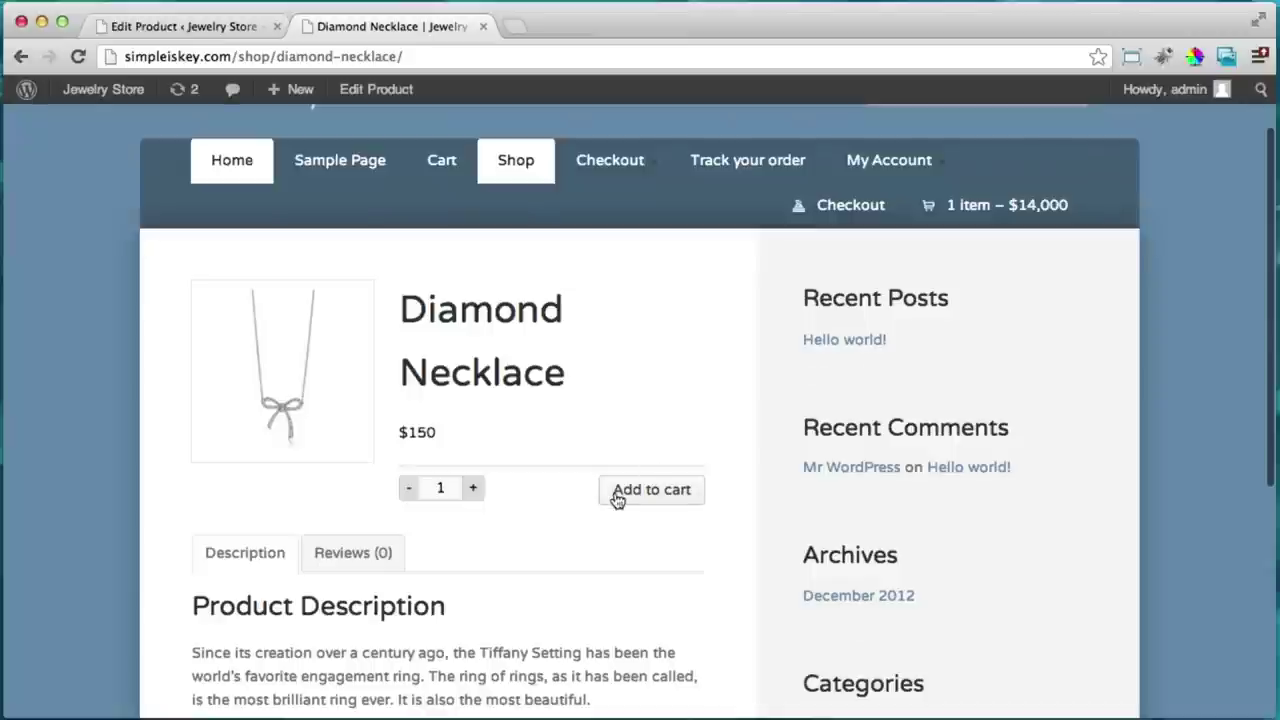
left_click(618, 498)
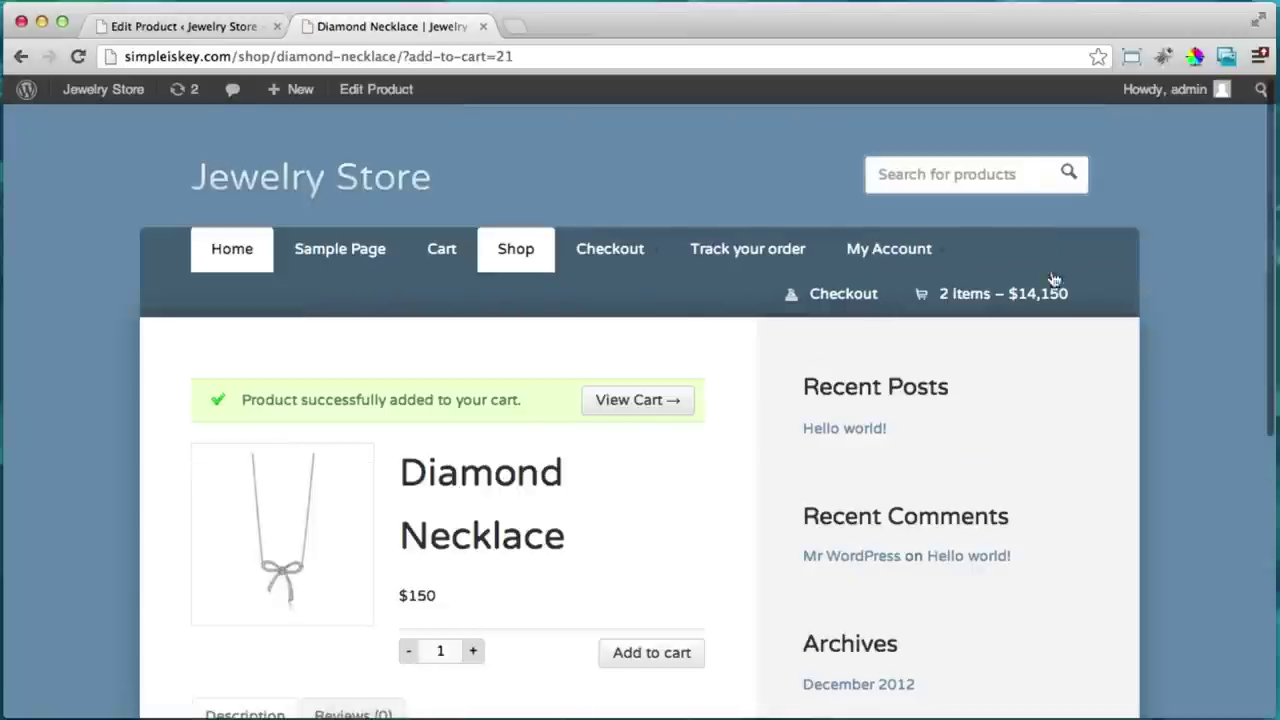
scroll(537, 397, "down", 5)
left_click(350, 345)
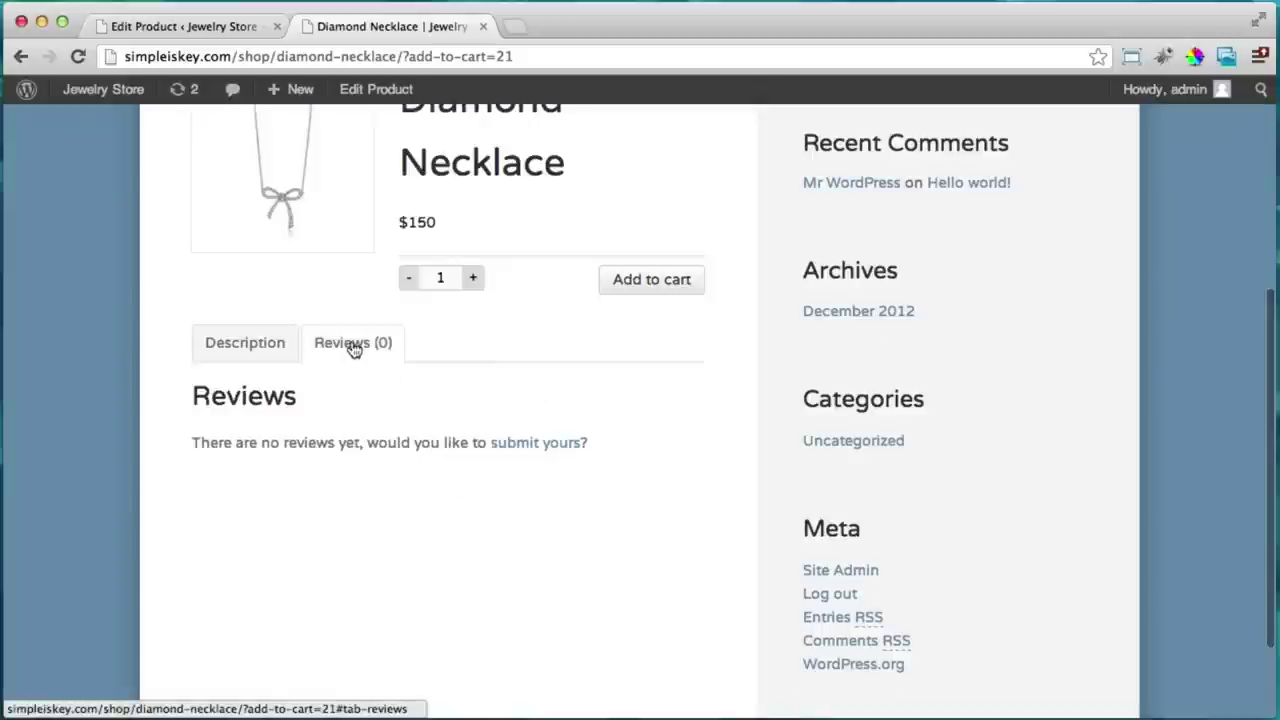
scroll(663, 394, "up", 5)
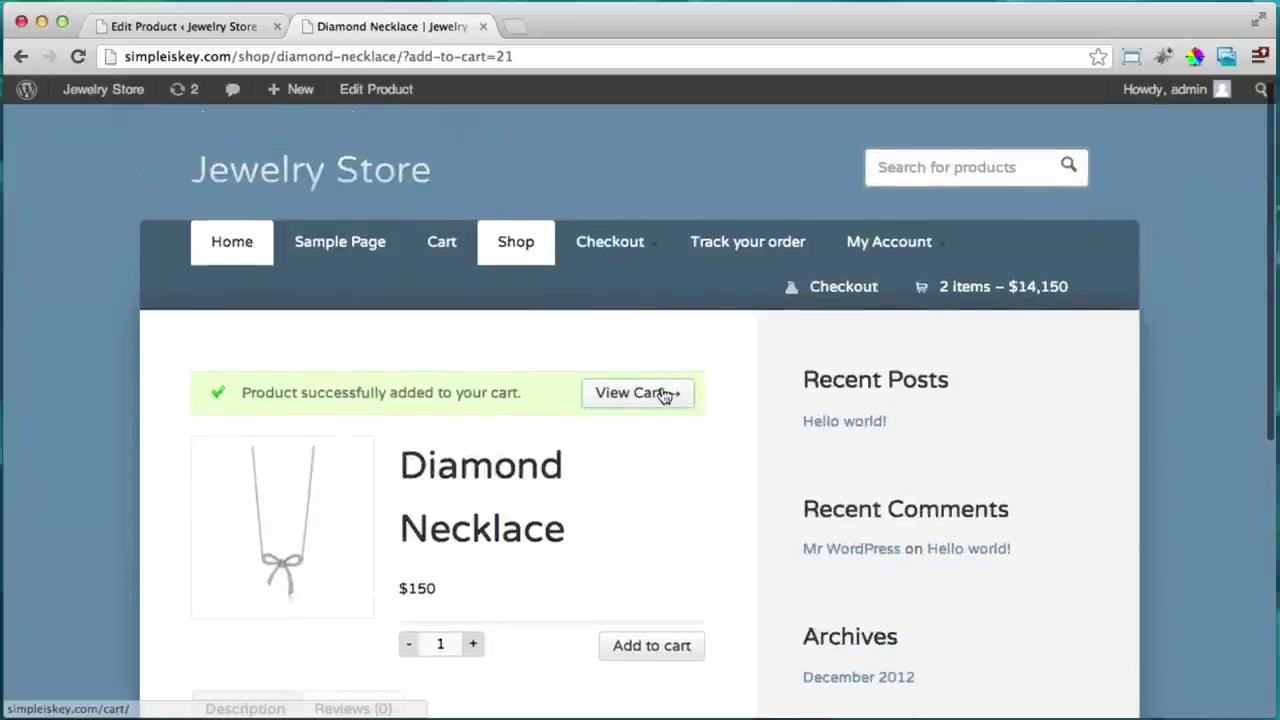
left_click(230, 512)
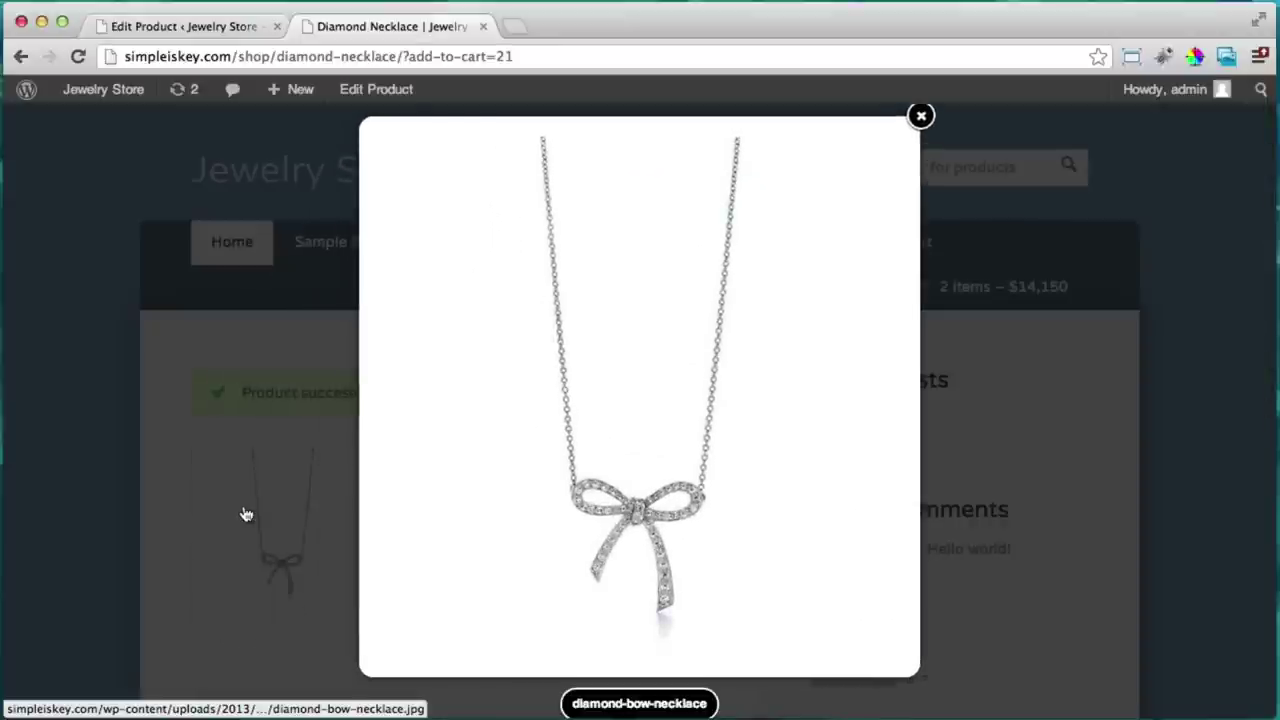
left_click(921, 117)
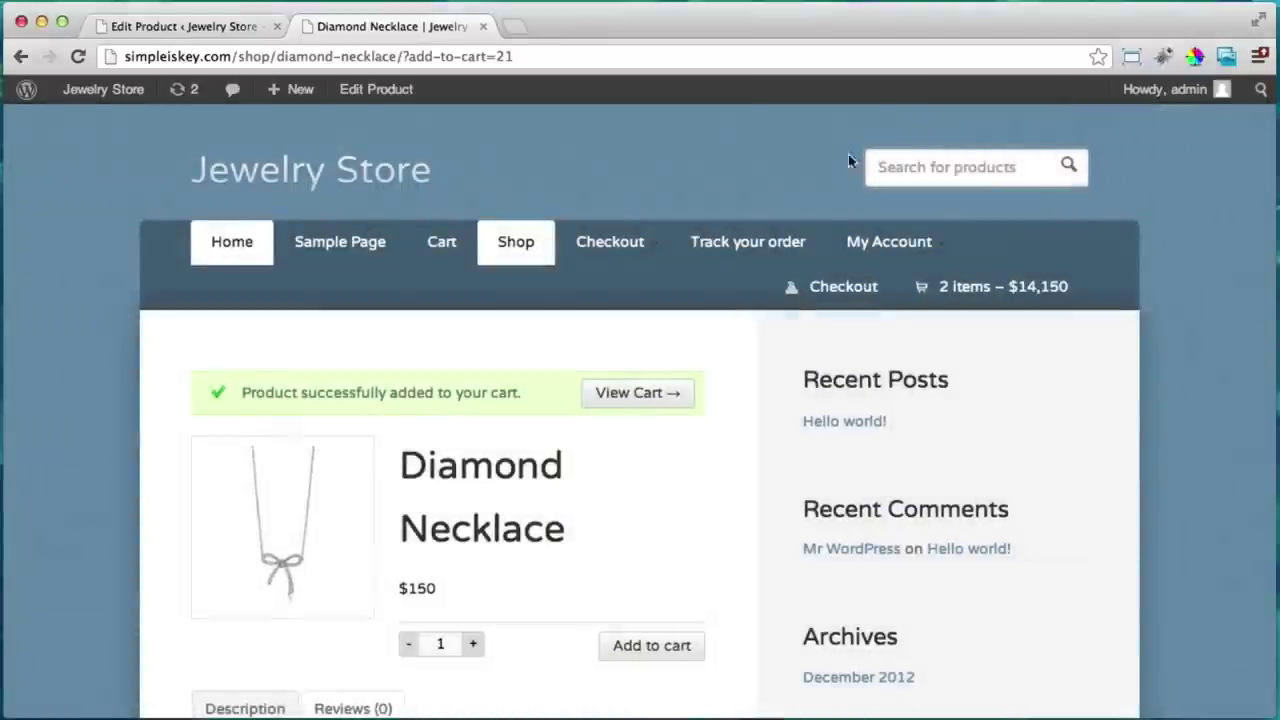
left_click(484, 26)
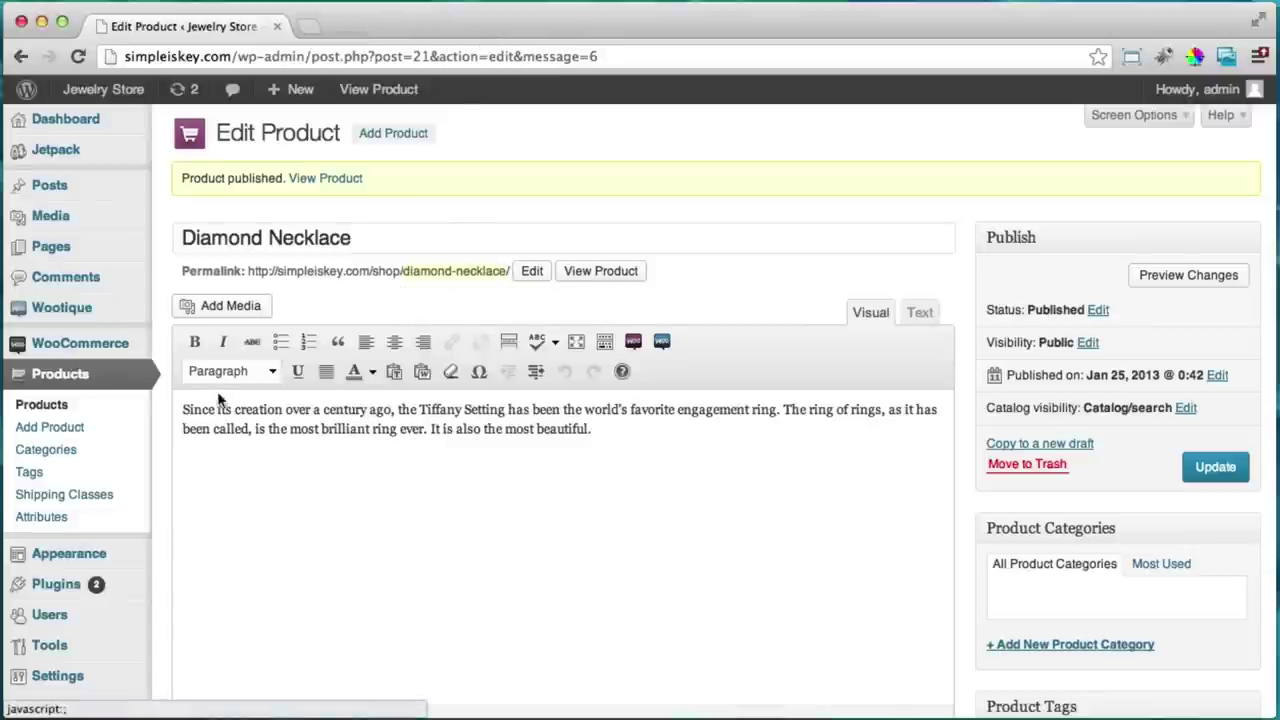
Go from the Dashboard to the Products list and start a blank new product.
left_click(93, 131)
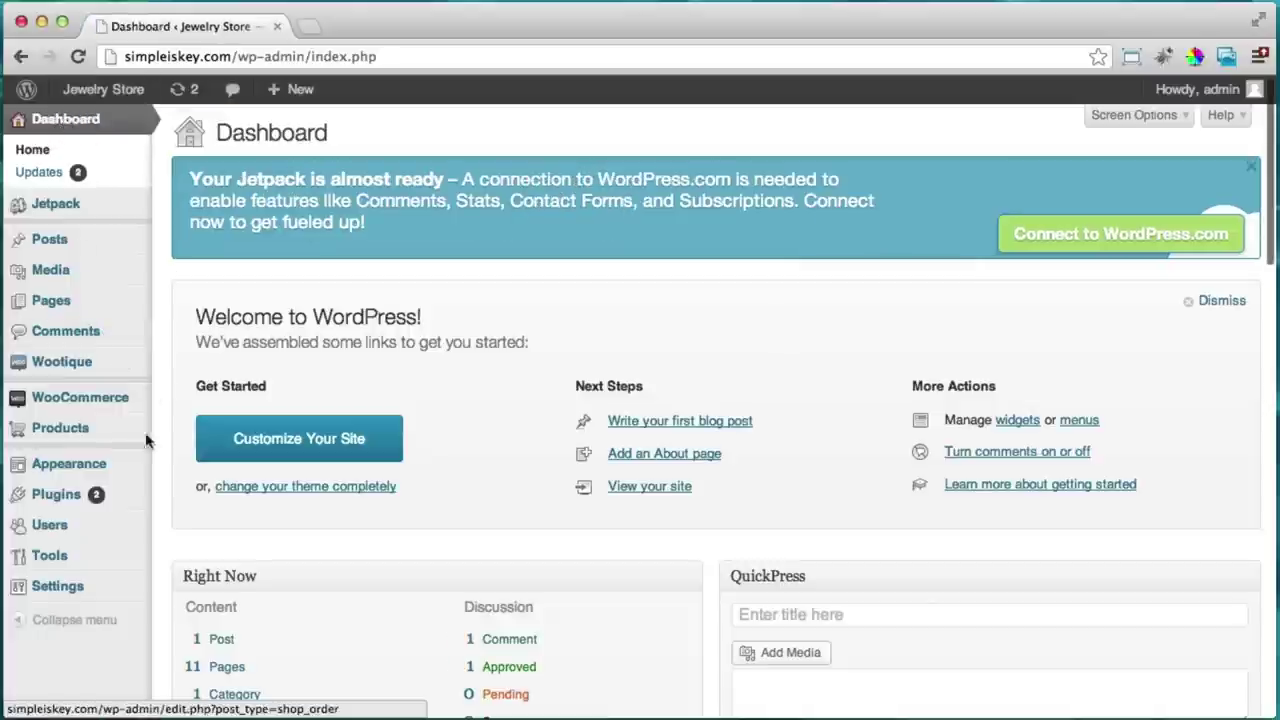
mouse_move(70, 437)
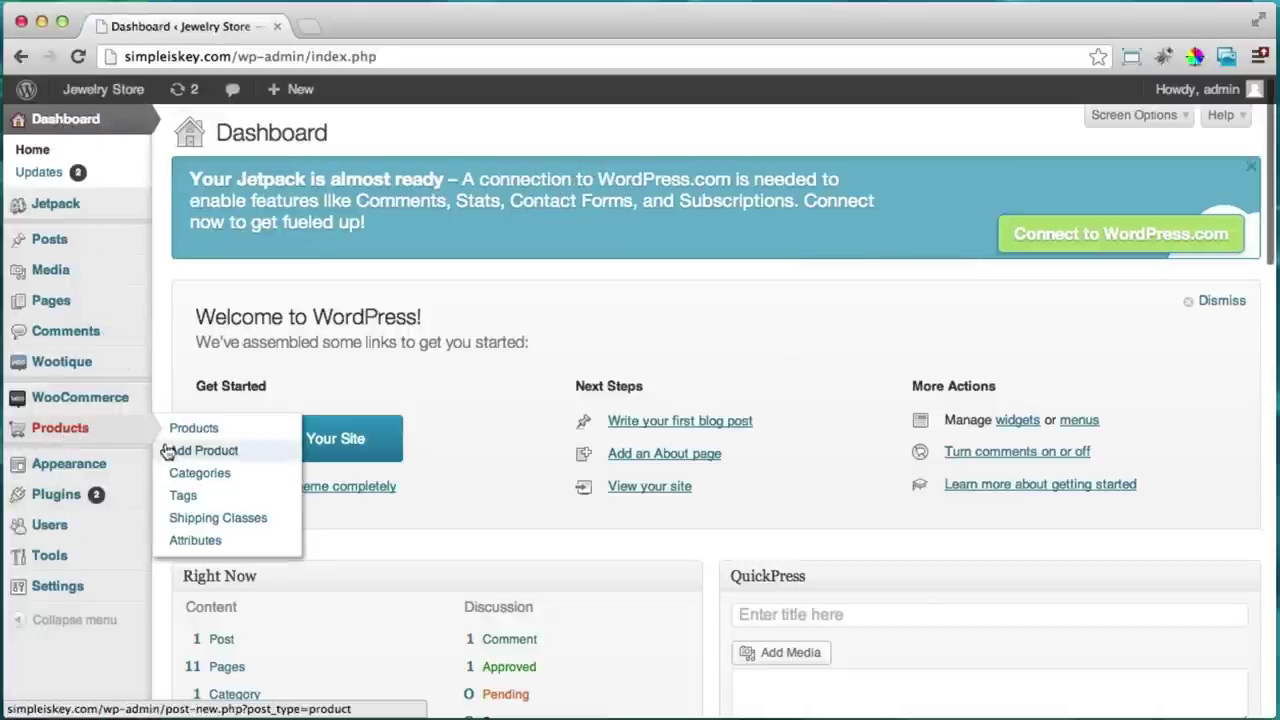
left_click(89, 436)
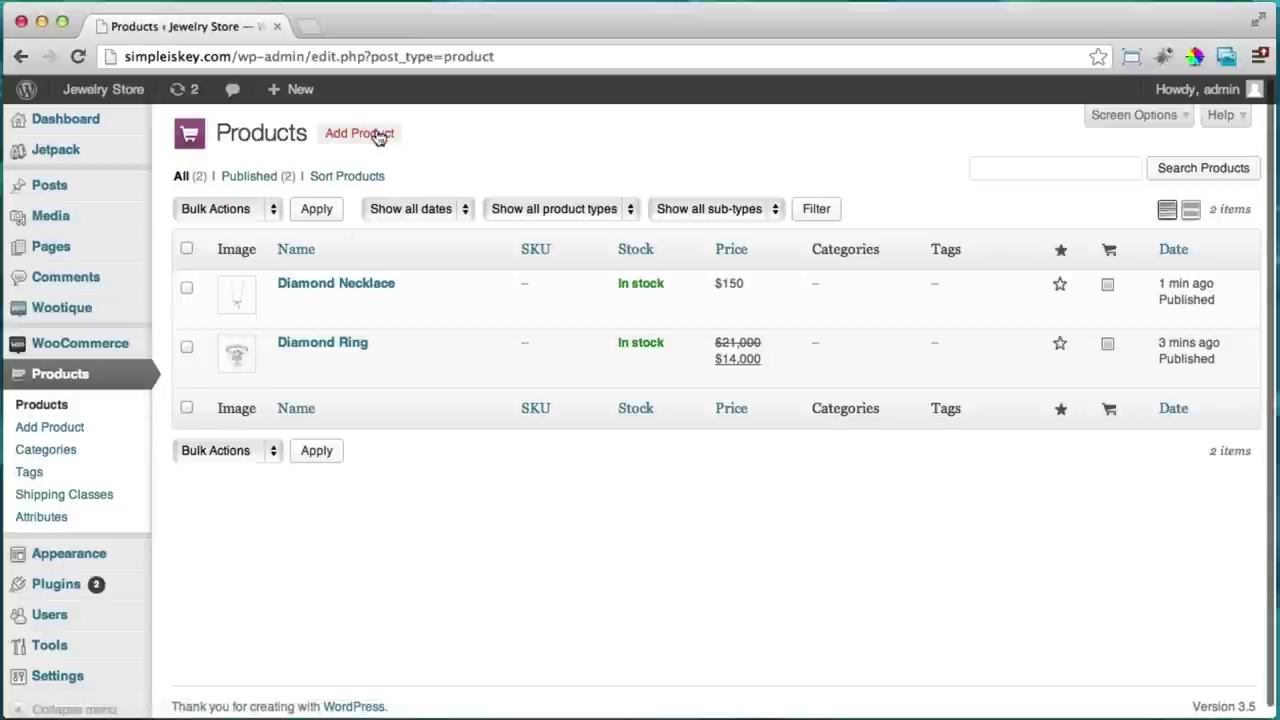
left_click(369, 141)
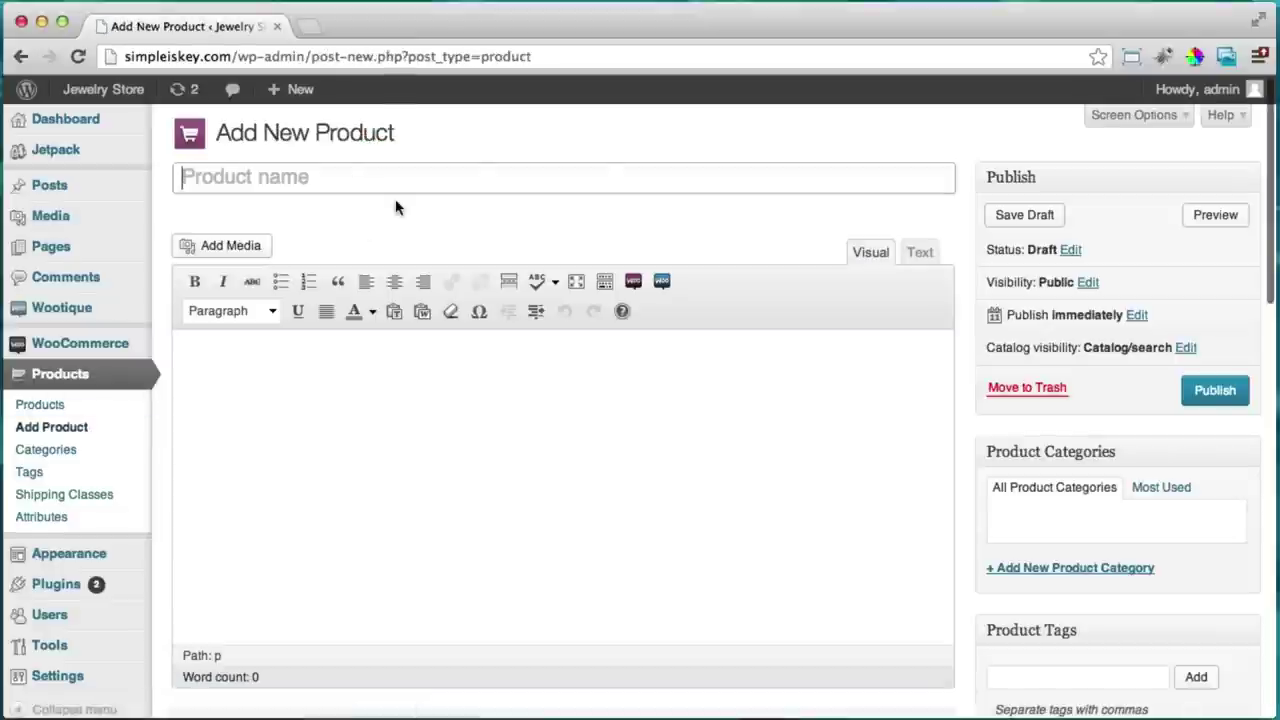
Enter the product title and paste the Tiffany Setting description into the body.
type("Diamond Earrings")
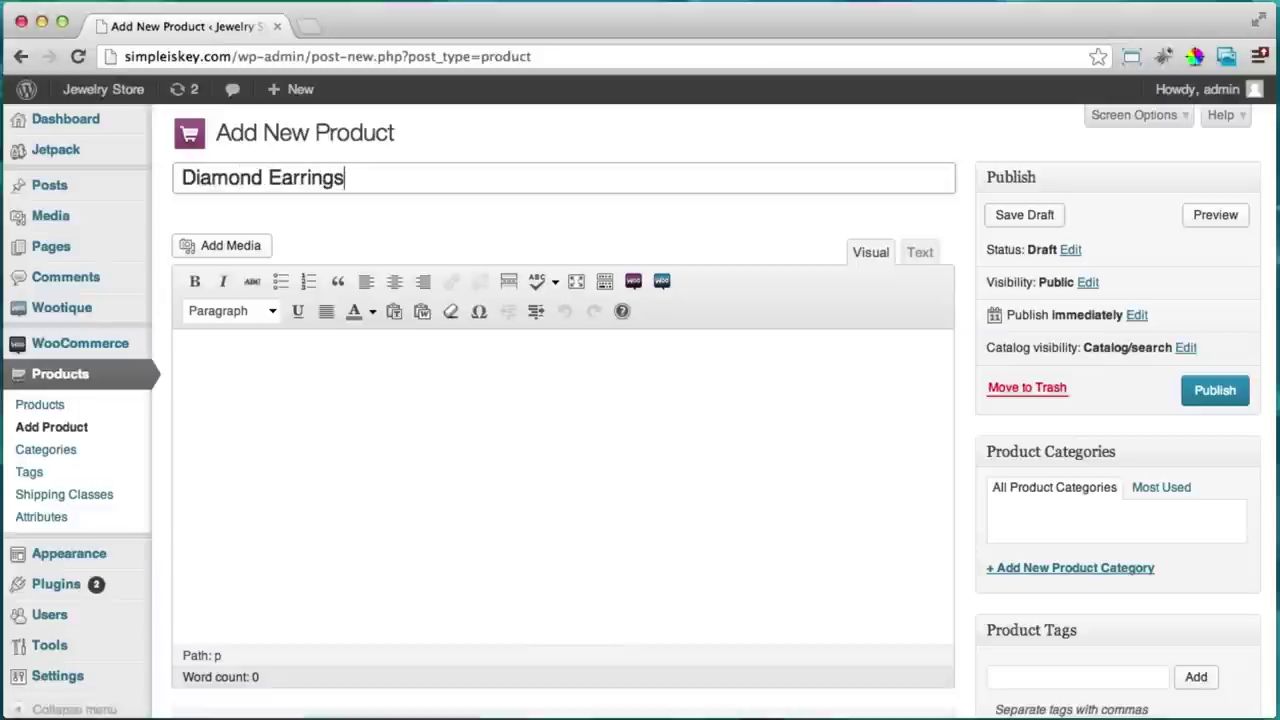
left_click(460, 408)
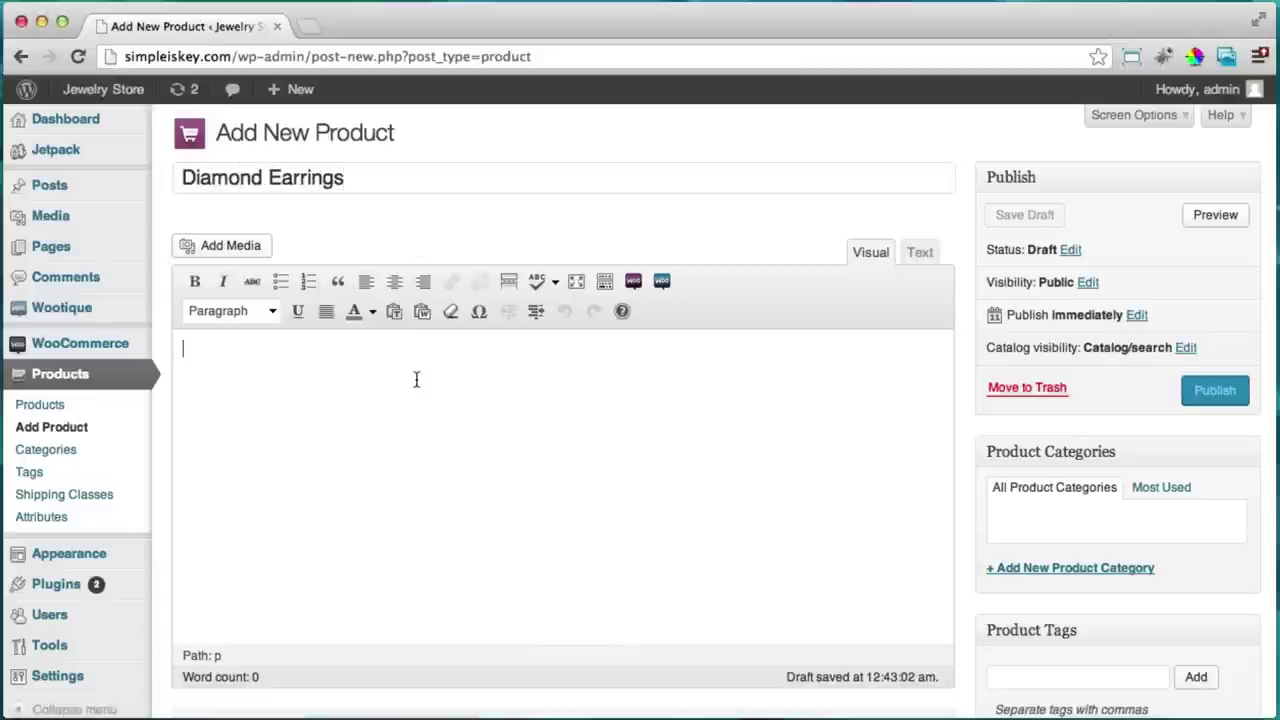
type("Since its creation over a century ago, the Tiffany Setting has been the world's favorite engagement ring. The ring of rings, as it has been called, is the most brilliant ring ever. It is also the most beautiful.")
Set the regular price to 450 and the sale price to 385.
scroll(416, 379, "down", 5)
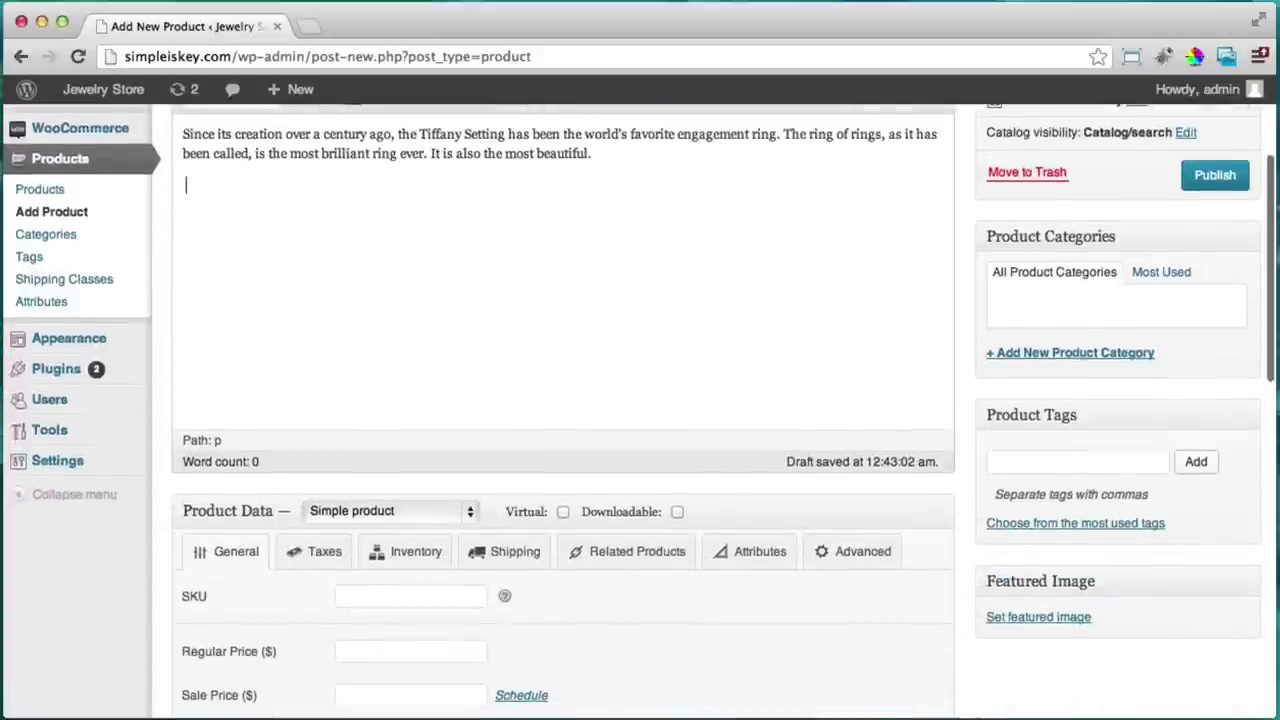
left_click(389, 509)
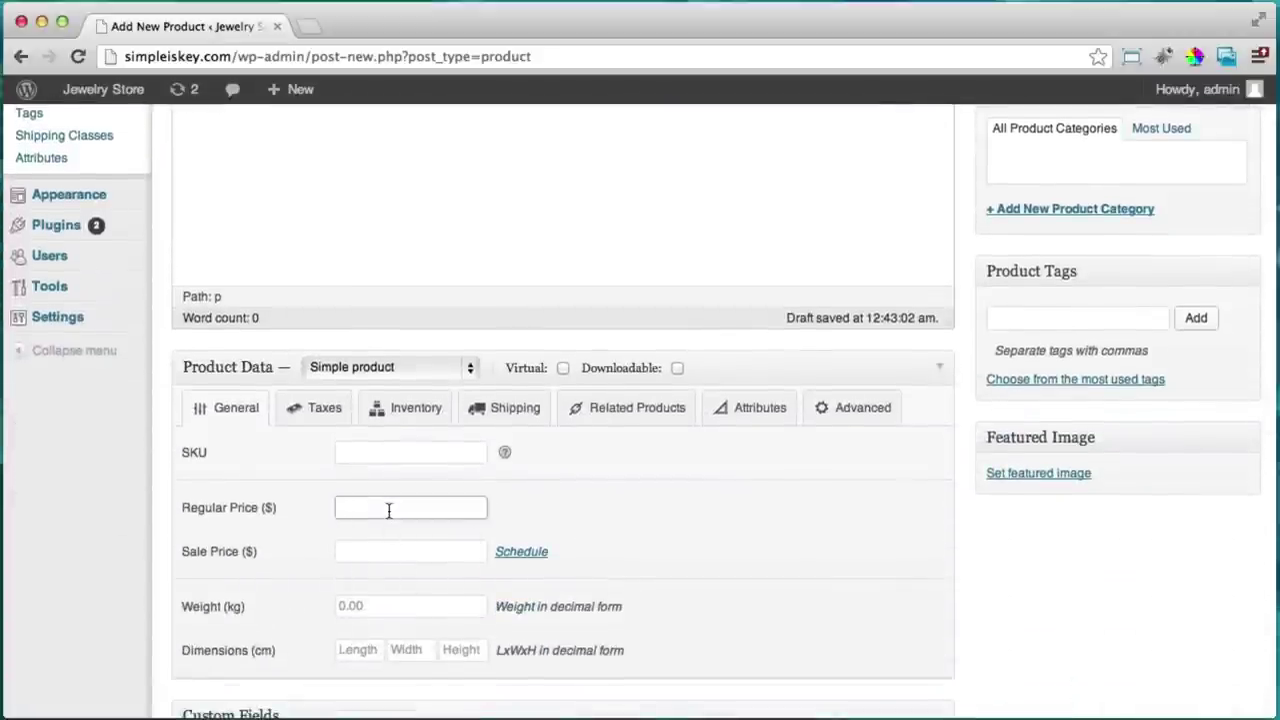
type("450")
left_click(638, 524)
left_click(382, 557)
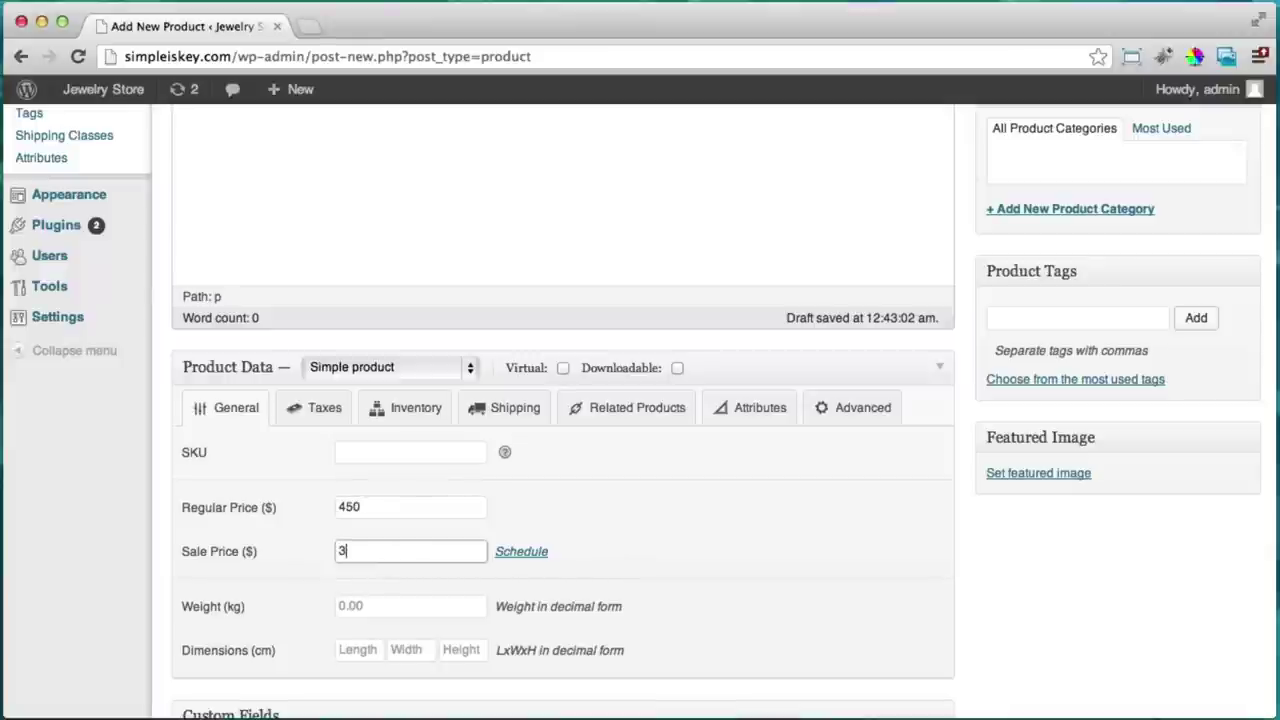
left_click(758, 533)
scroll(758, 533, "down", 2)
scroll(800, 530, "up", 3)
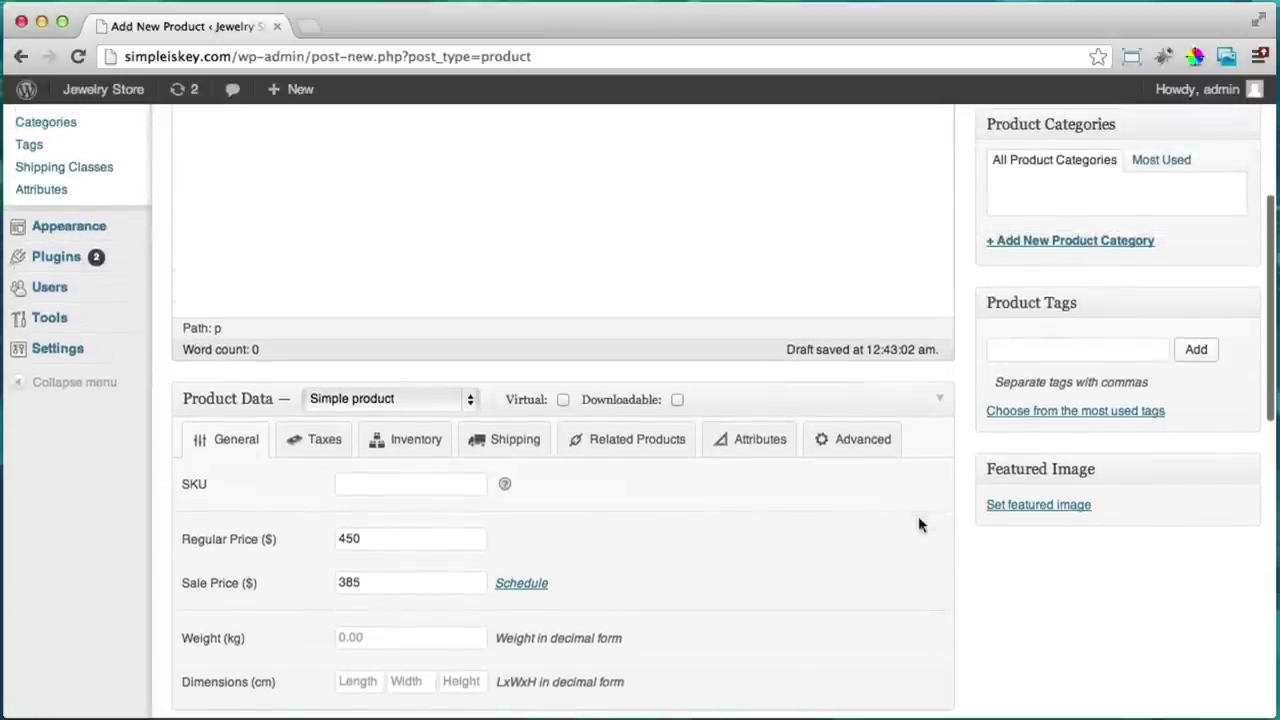
Upload tiffany earring 35.jpg and select it in the featured image dialog.
left_click(1036, 505)
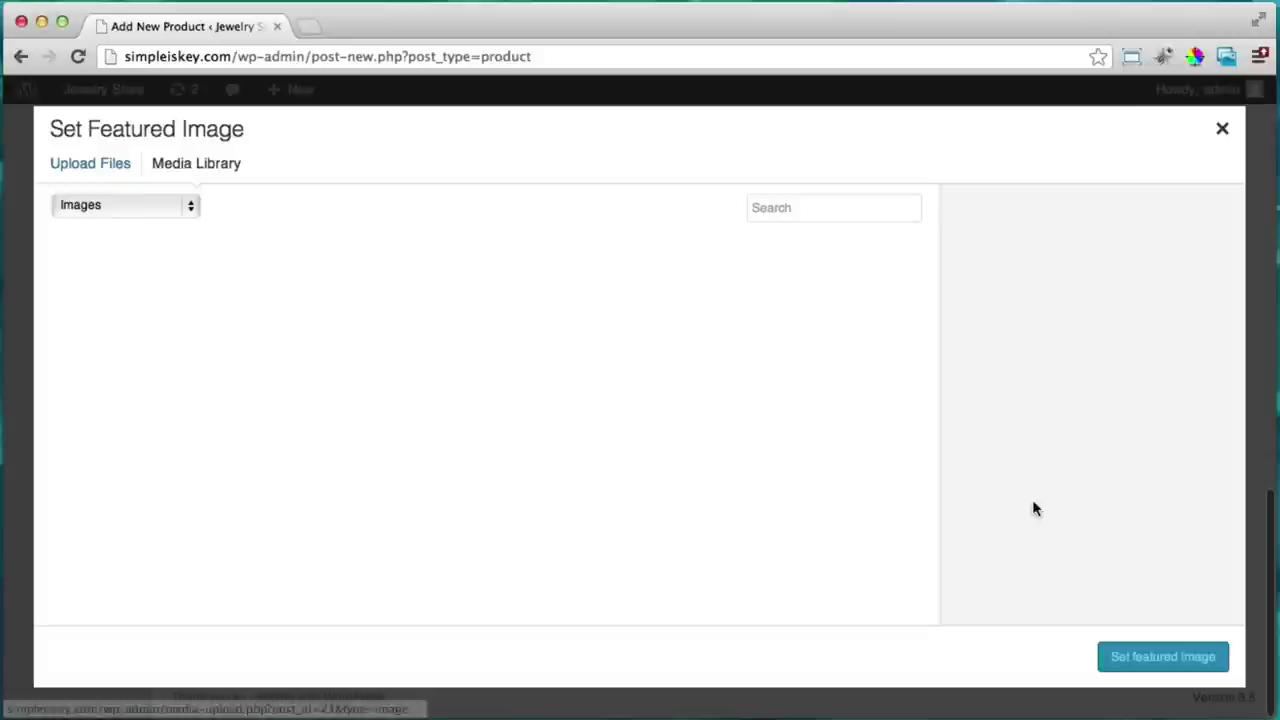
left_click(90, 166)
left_click(627, 447)
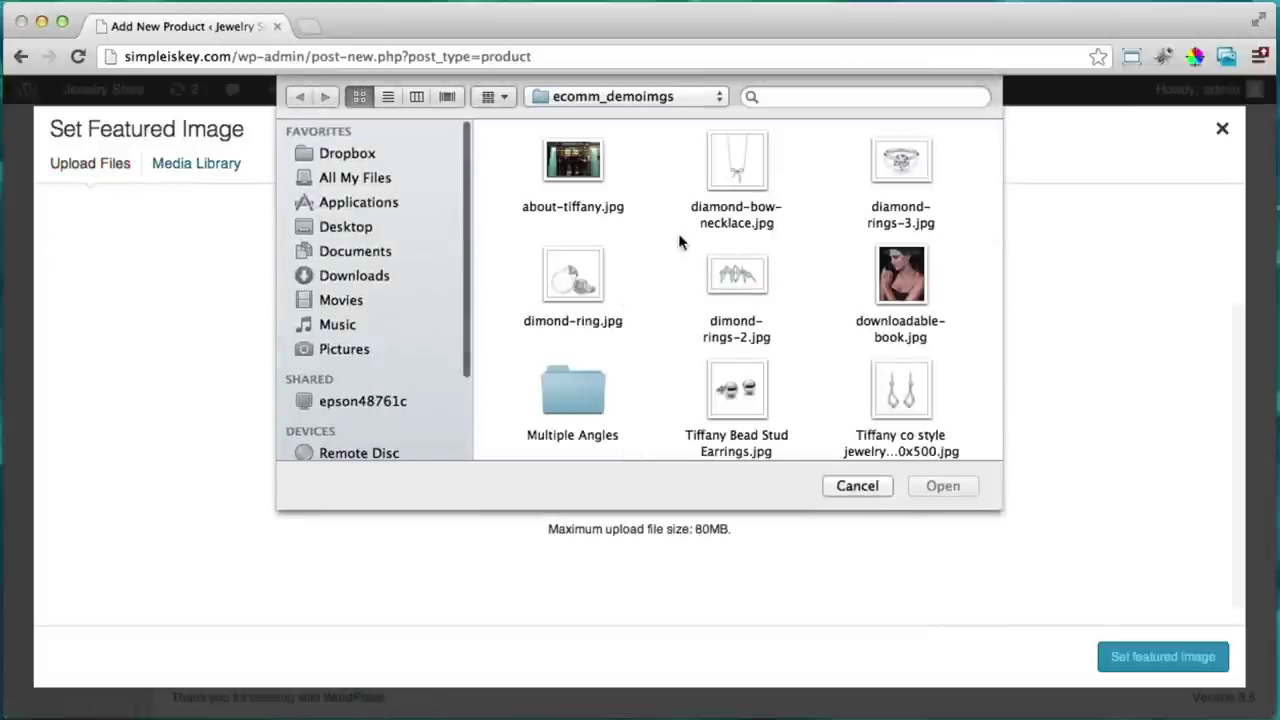
scroll(678, 238, "down", 3)
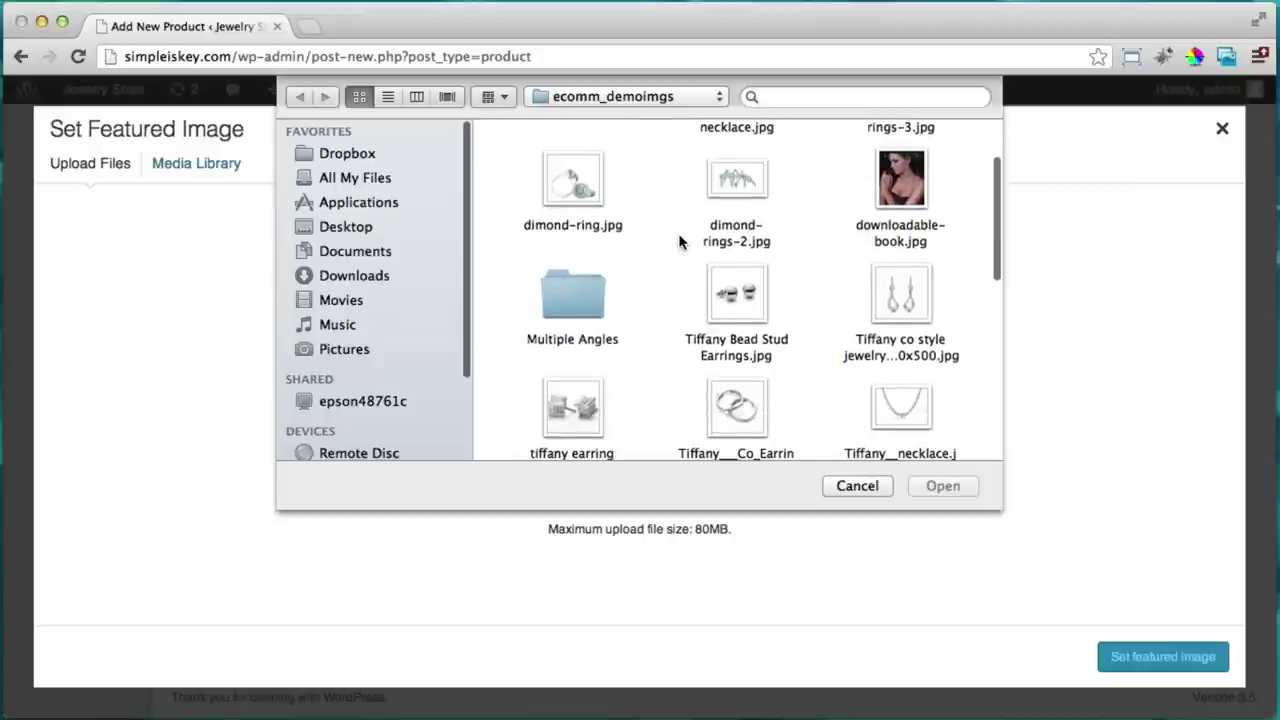
scroll(678, 241, "down", 2)
scroll(678, 241, "down", 1)
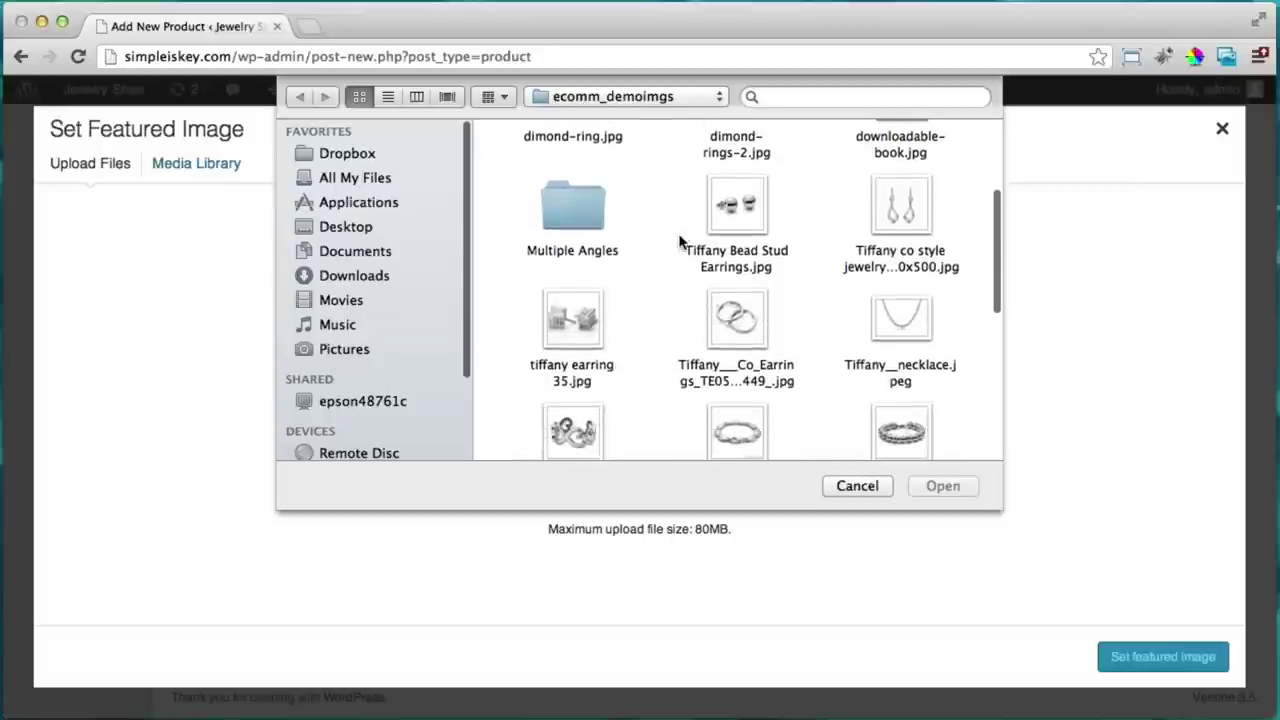
left_click(588, 300)
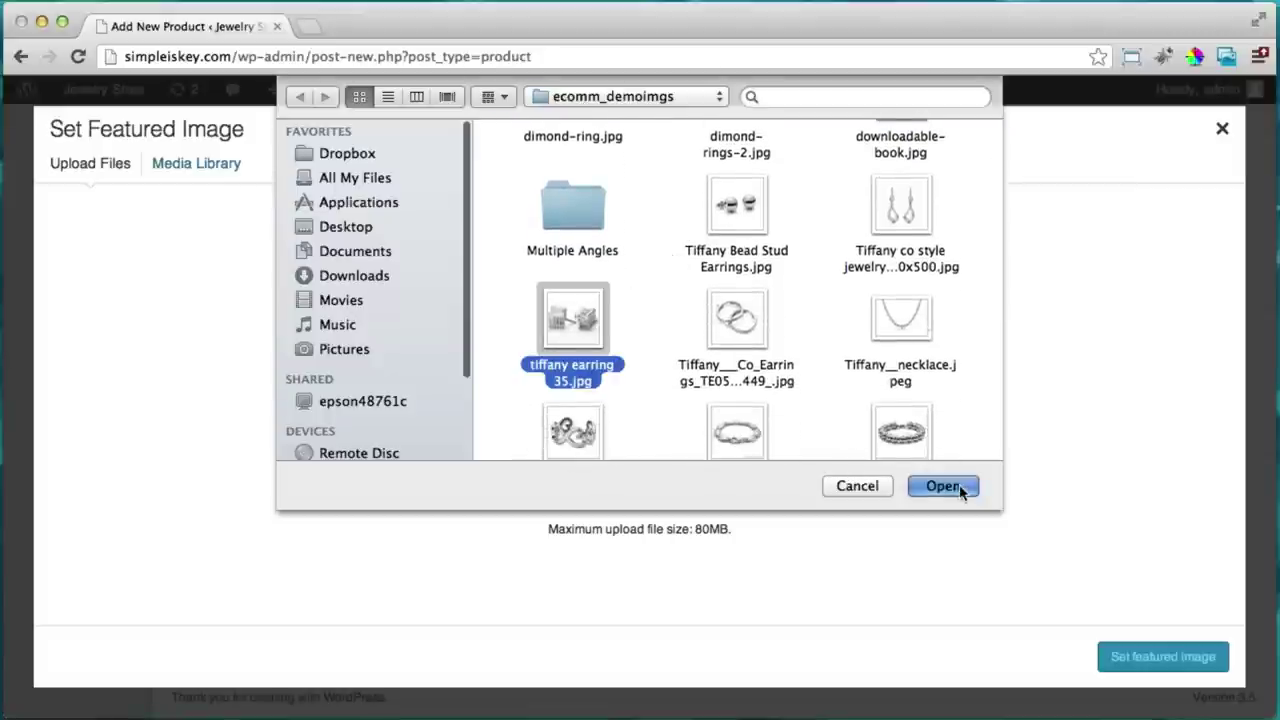
left_click(943, 486)
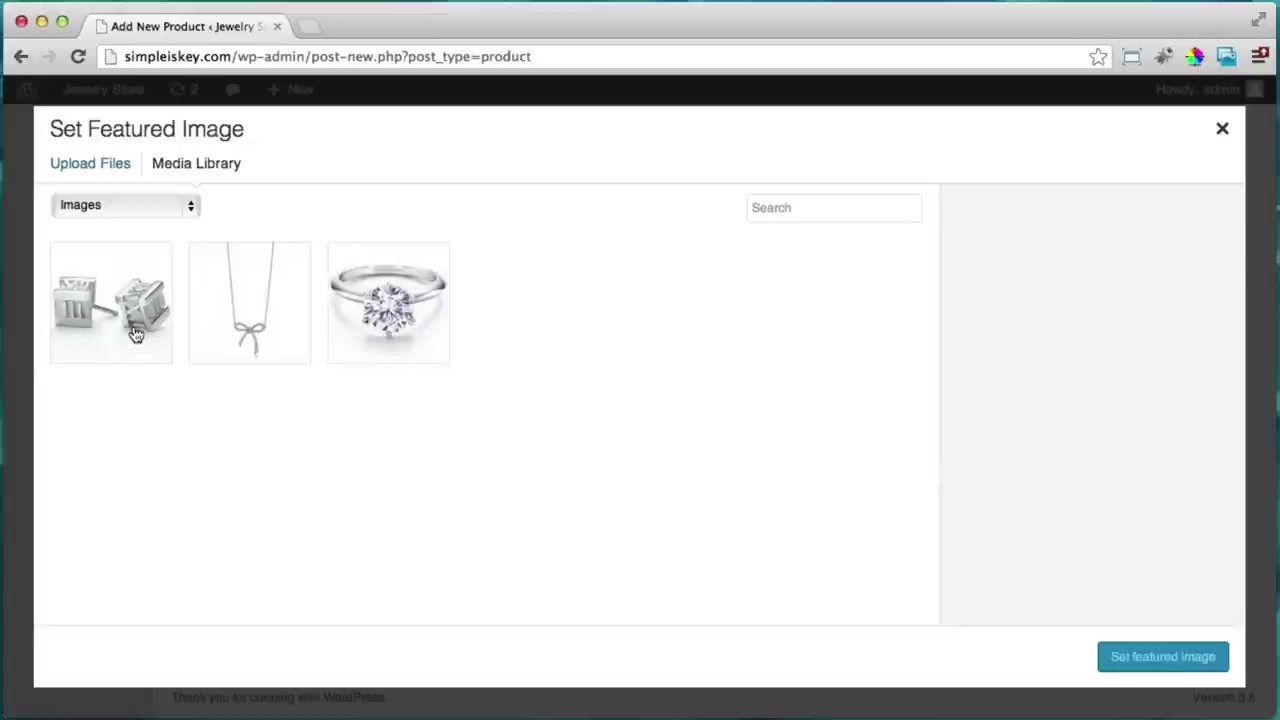
left_click(136, 334)
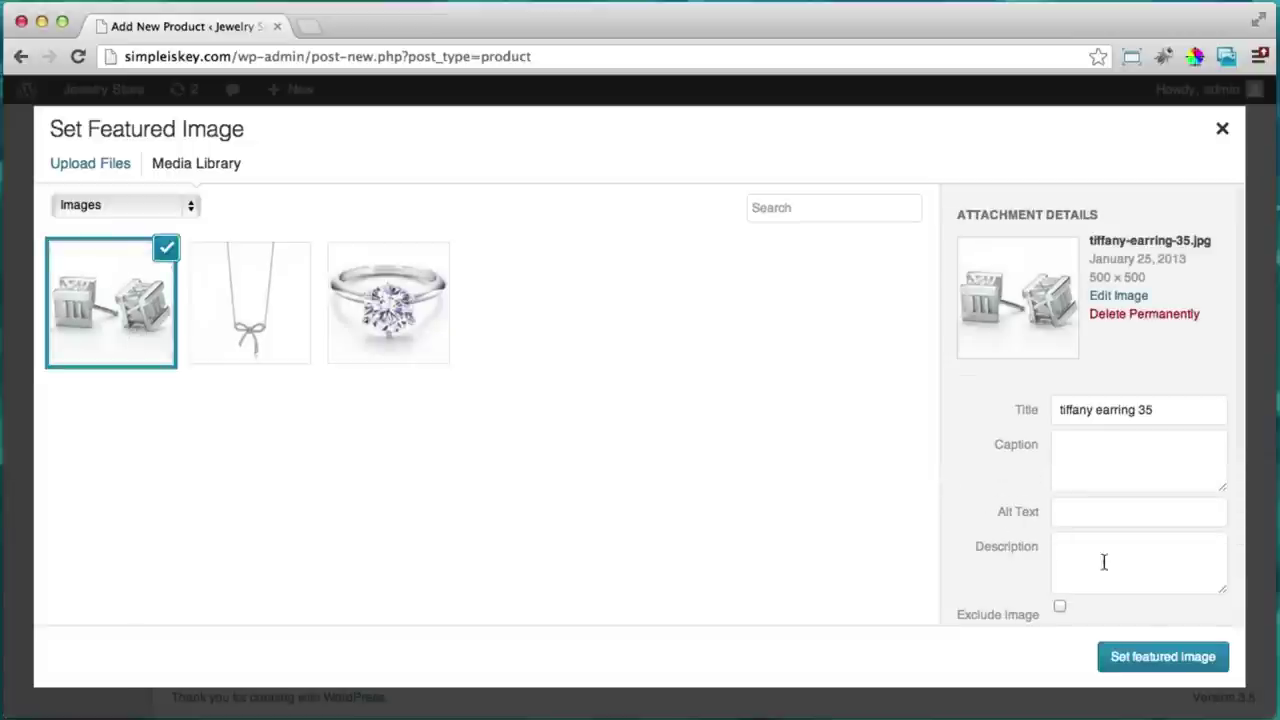
Set the earring image as featured and publish the Diamond Earrings product.
left_click(1147, 663)
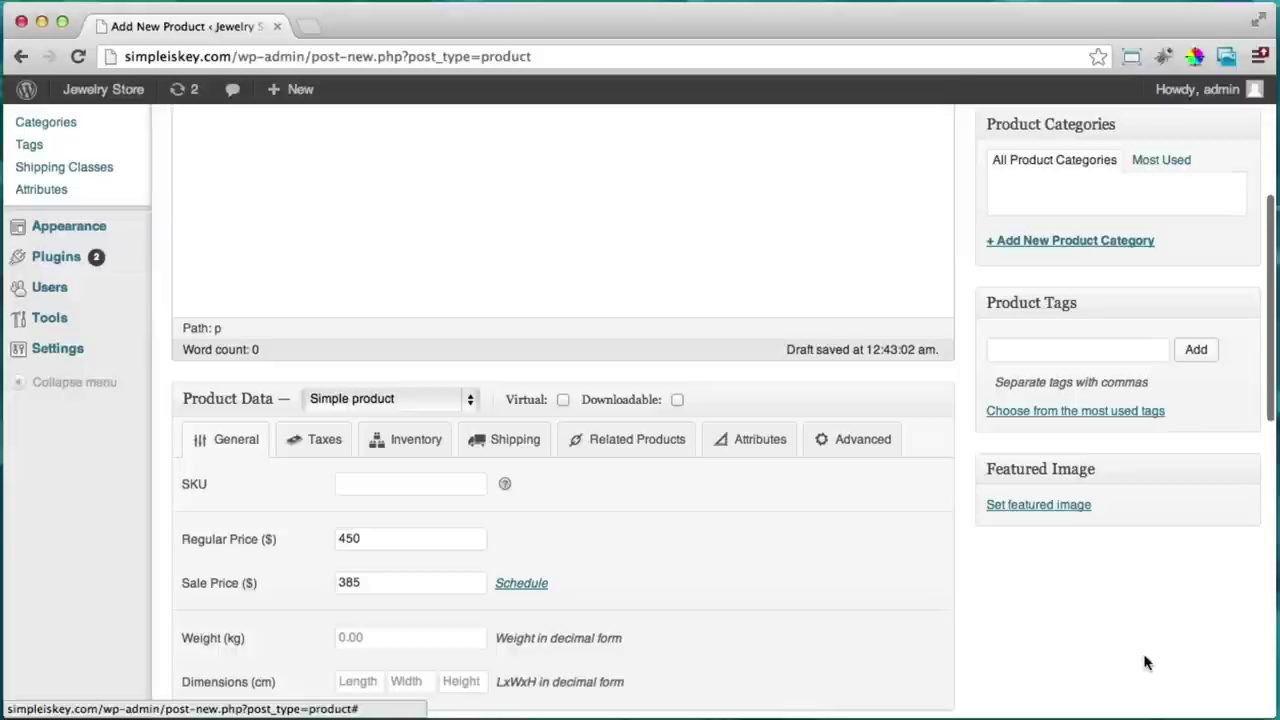
scroll(1130, 640, "down", 3)
scroll(1120, 625, "up", 5)
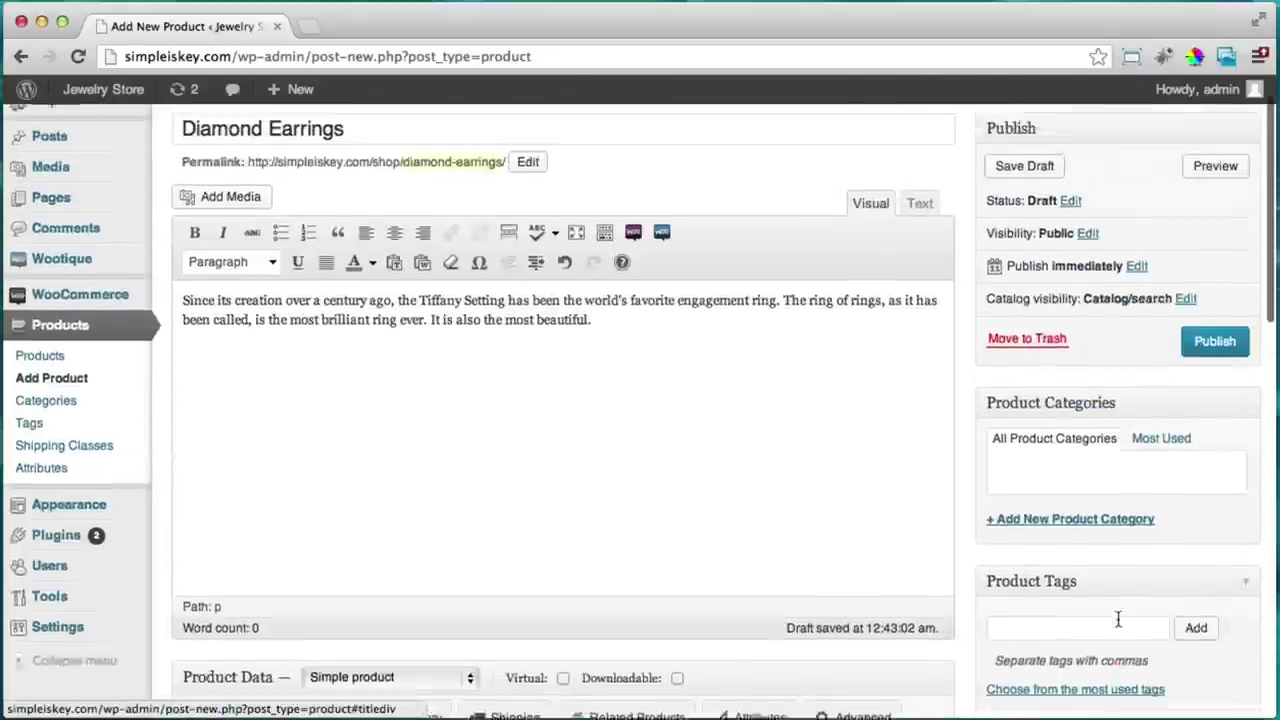
left_click(1203, 398)
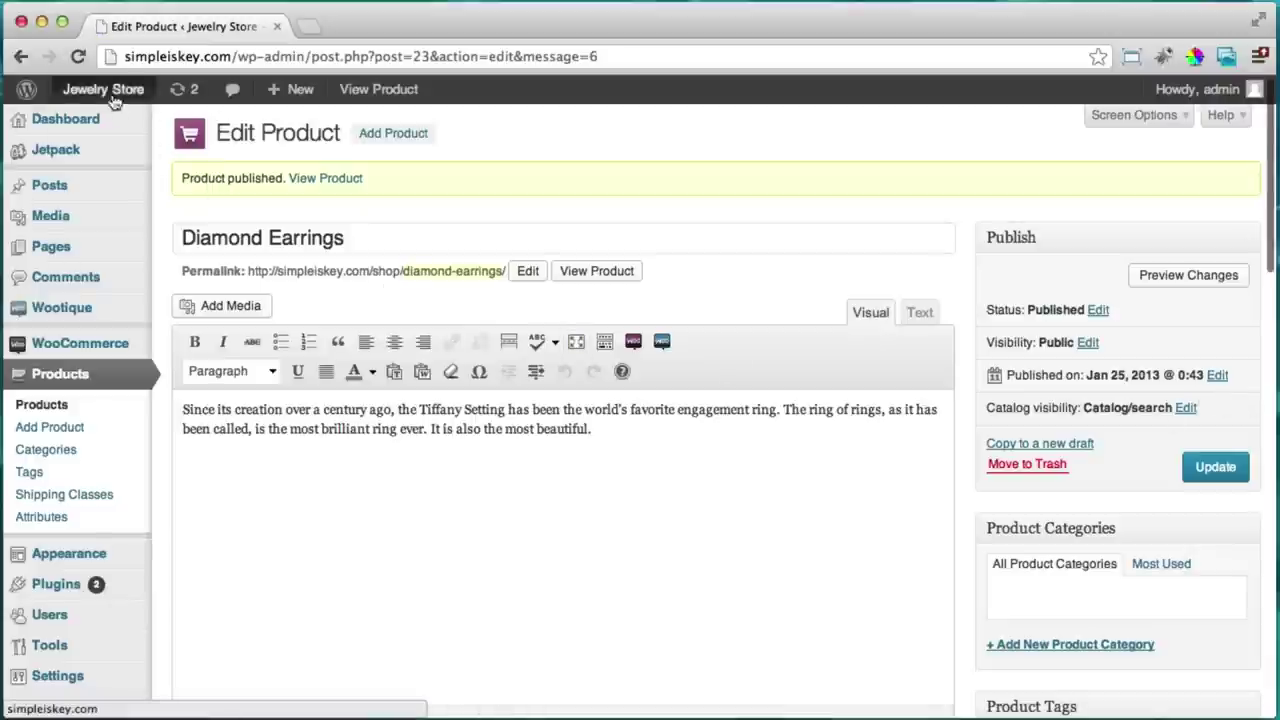
Visit the live site's Recent Products, showing Diamond Earrings at $385, down from $450.
mouse_move(100, 92)
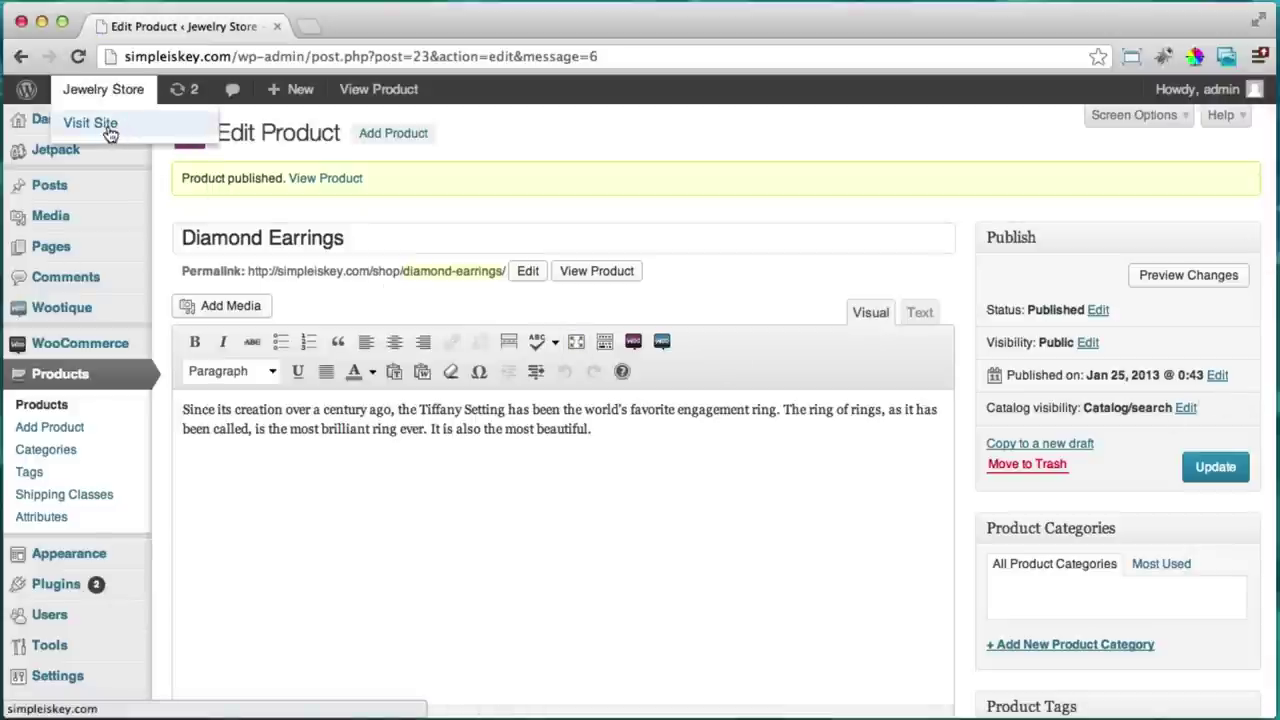
left_click(109, 130)
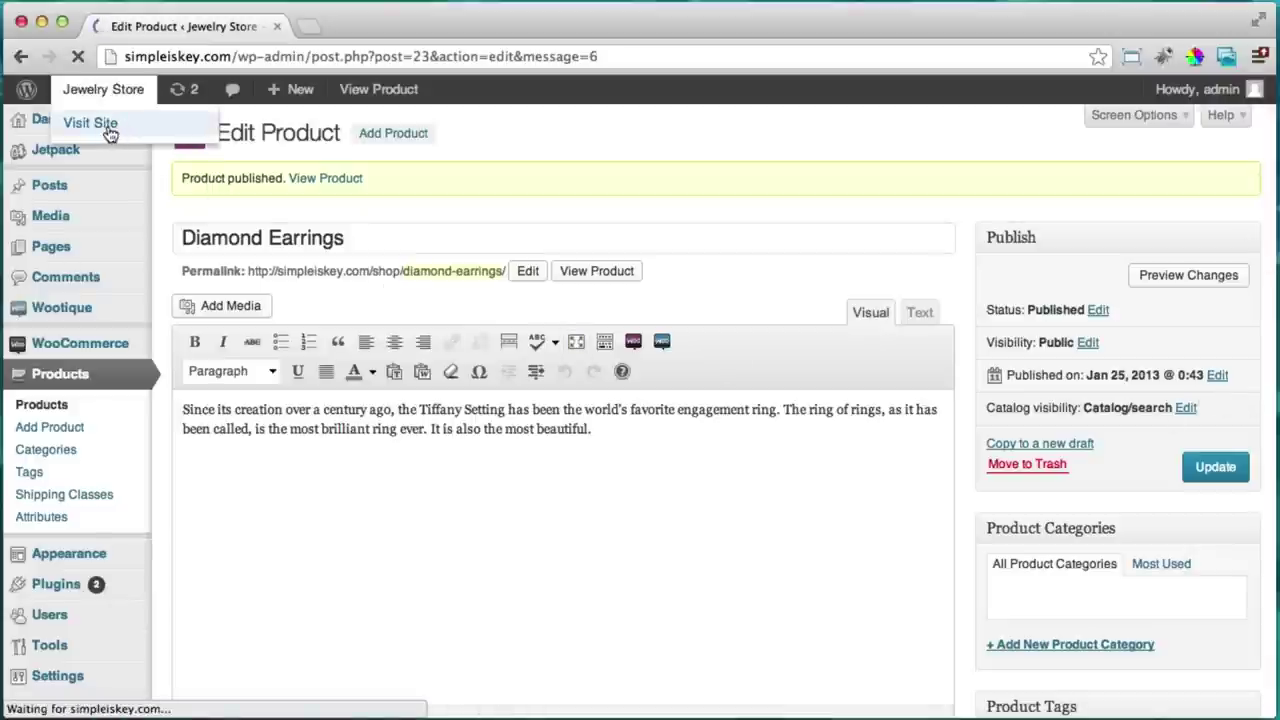
scroll(731, 312, "down", 8)
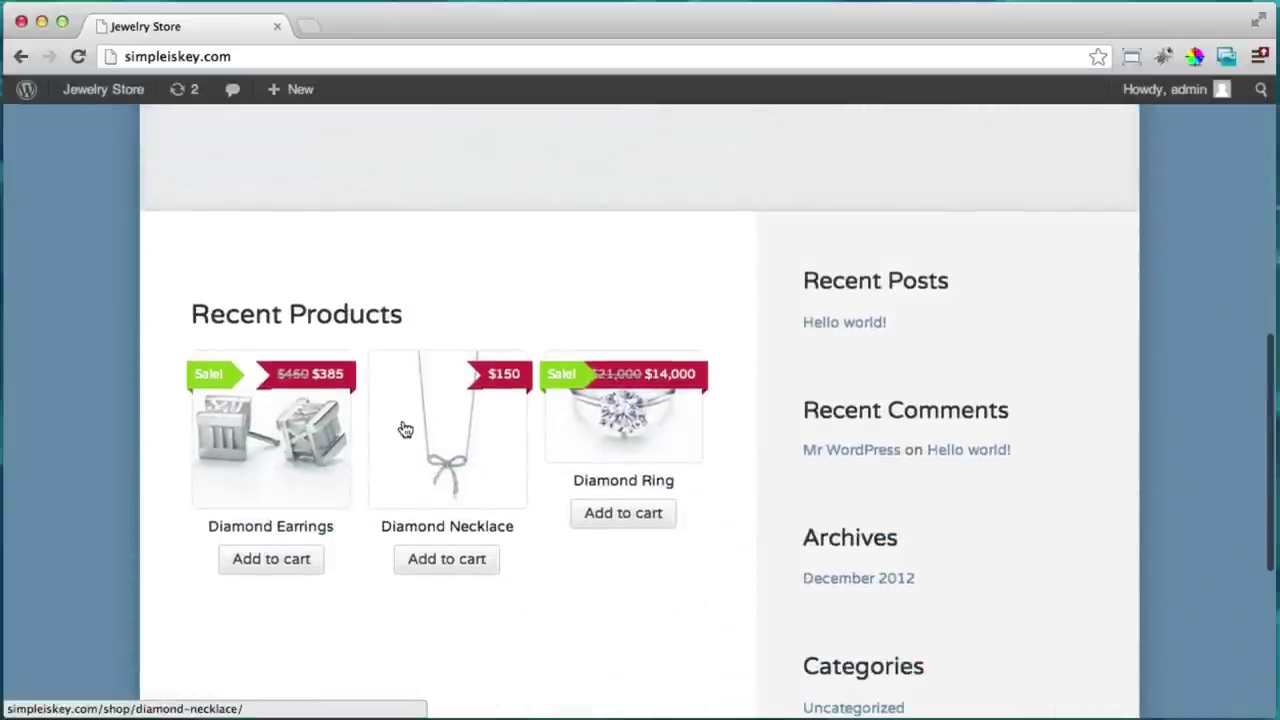
Open the Diamond Earrings product page and add them to the cart (3 items, $14,535).
left_click(278, 470)
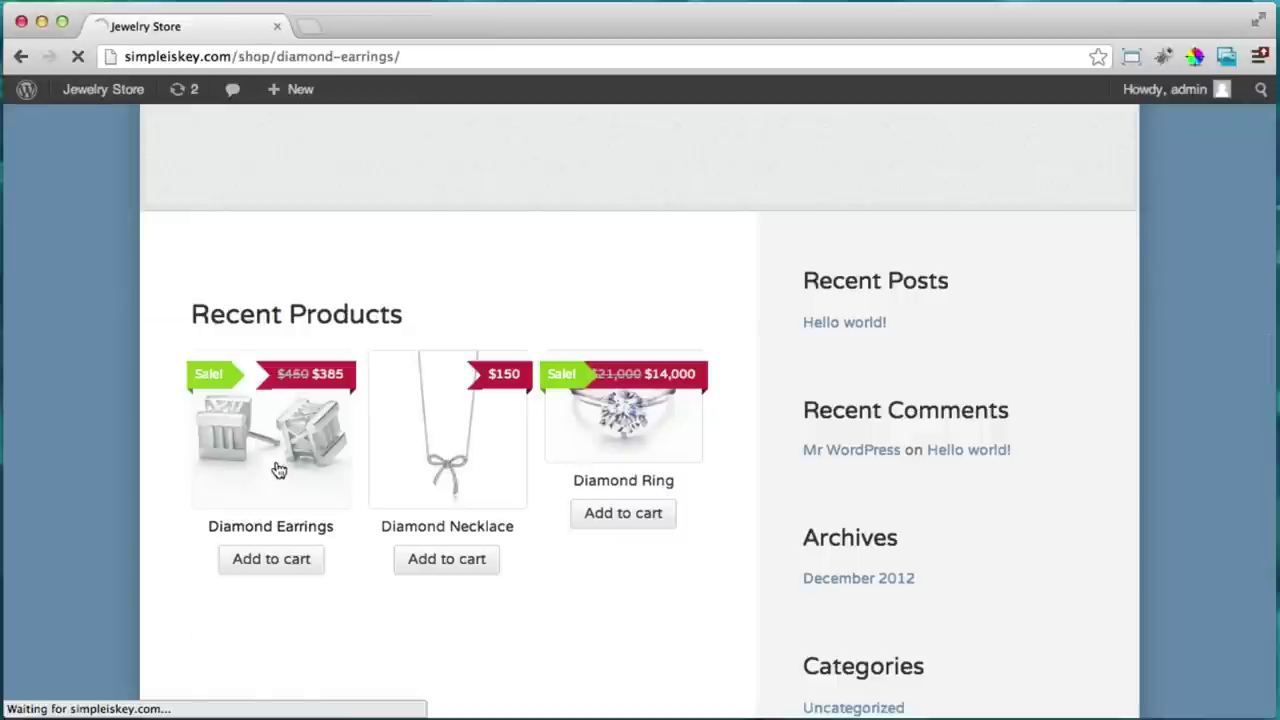
scroll(621, 458, "down", 2)
scroll(621, 458, "down", 3)
scroll(621, 458, "up", 5)
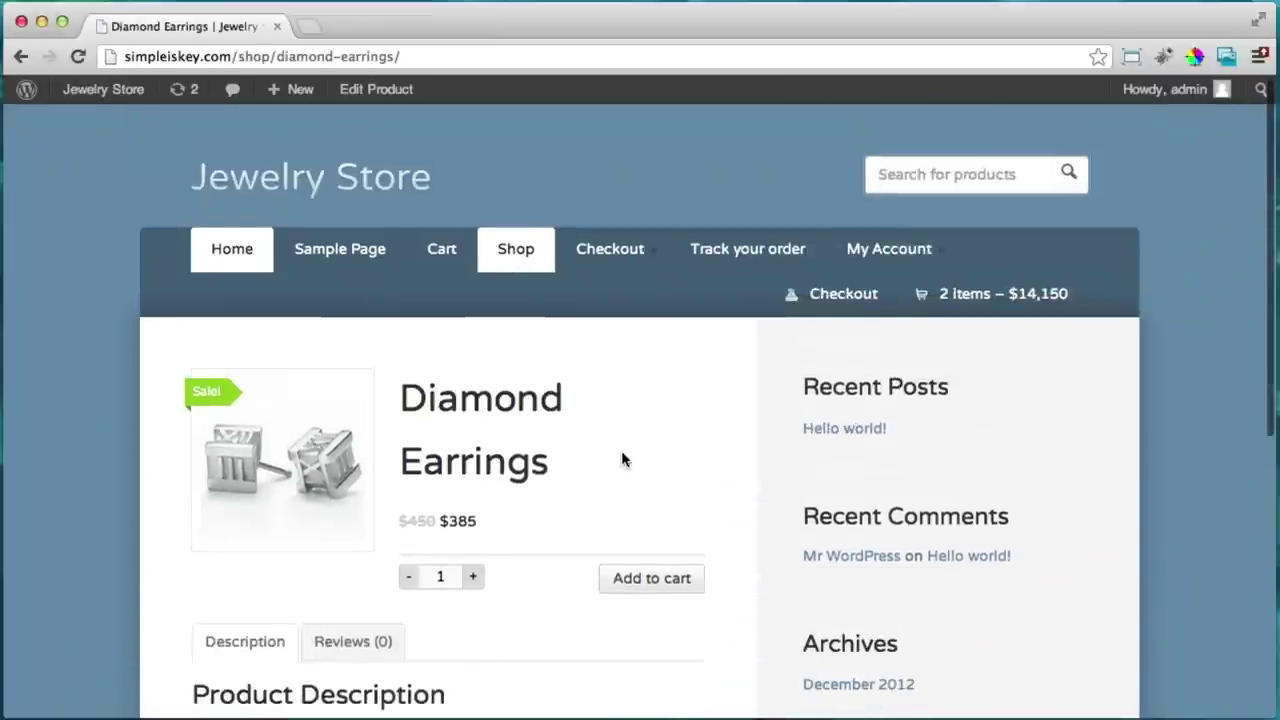
left_click(645, 580)
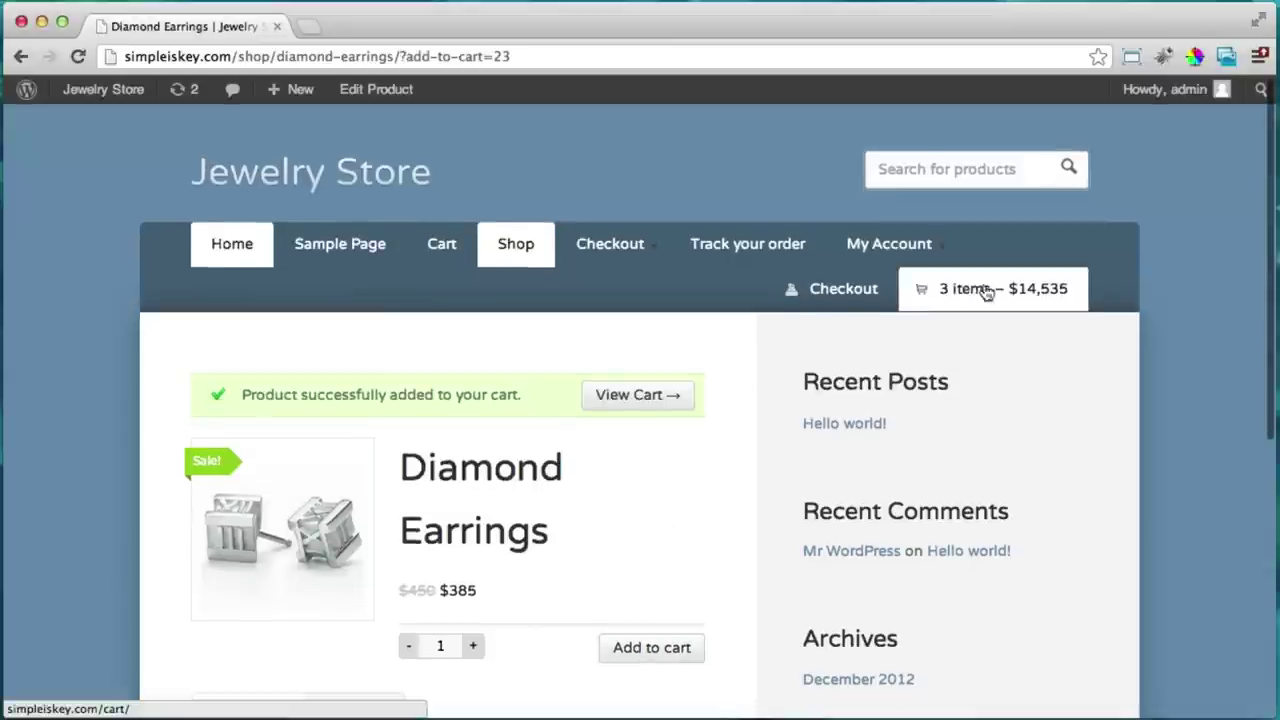
View the Diamond Earrings photo enlarged, then close the lightbox.
scroll(551, 525, "down", 2)
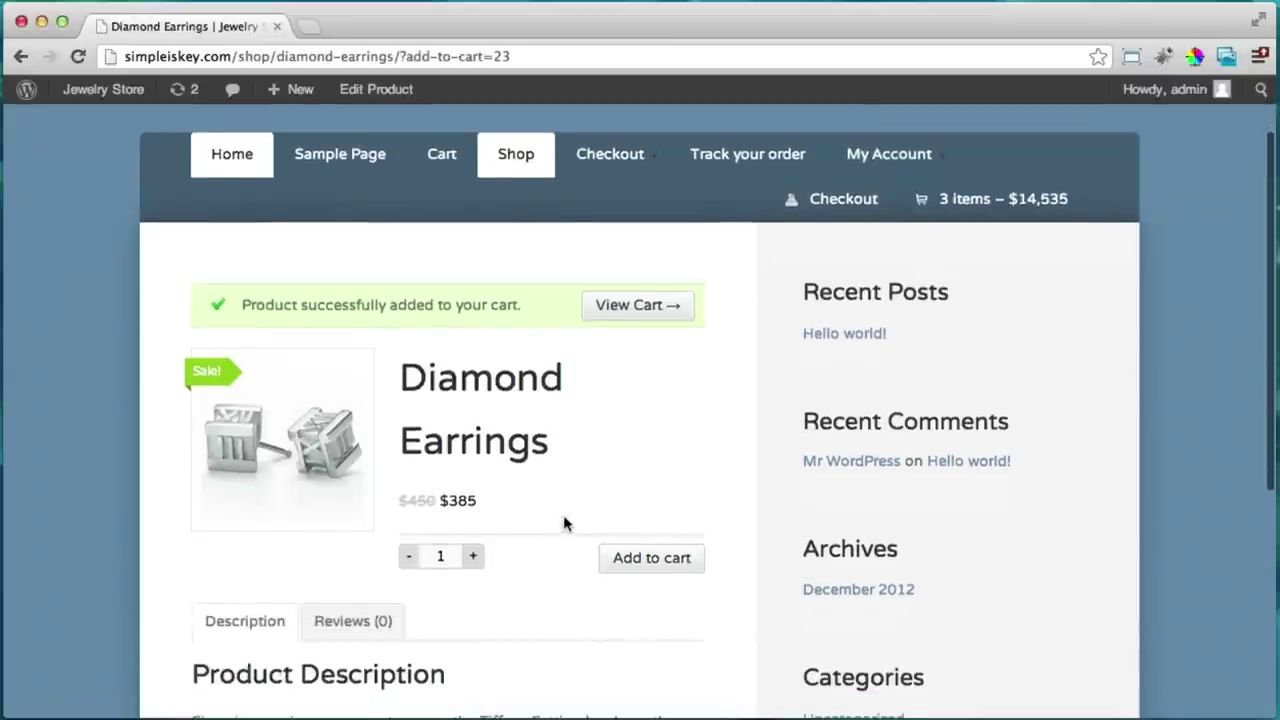
left_click(278, 438)
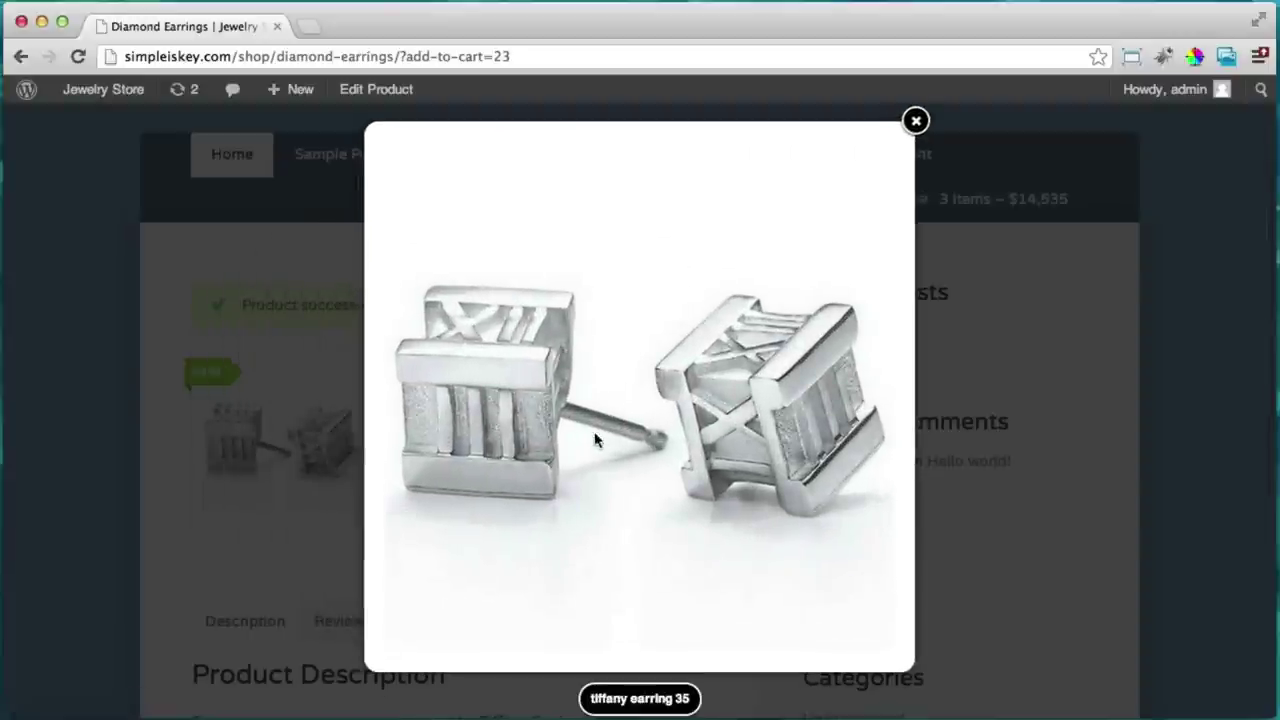
left_click(916, 121)
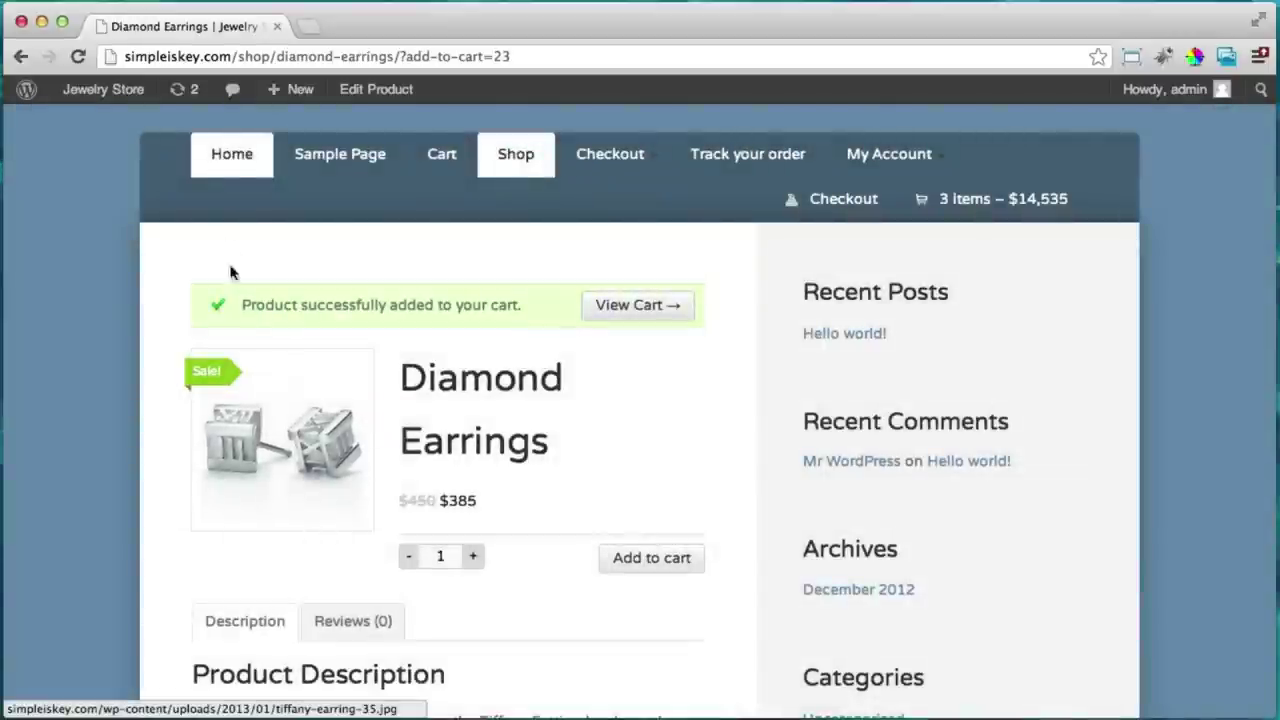
mouse_move(108, 98)
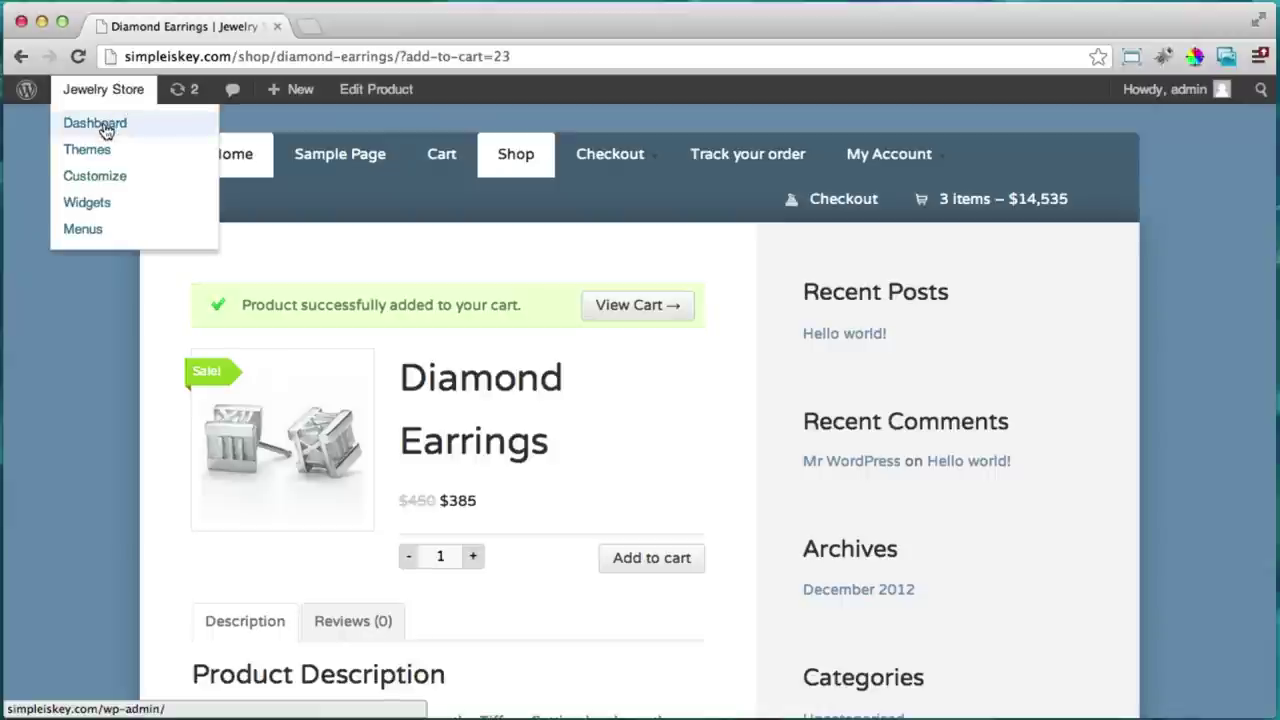
Go to the admin Dashboard via the Jewelry Store menu, then return to the live storefront.
left_click(106, 131)
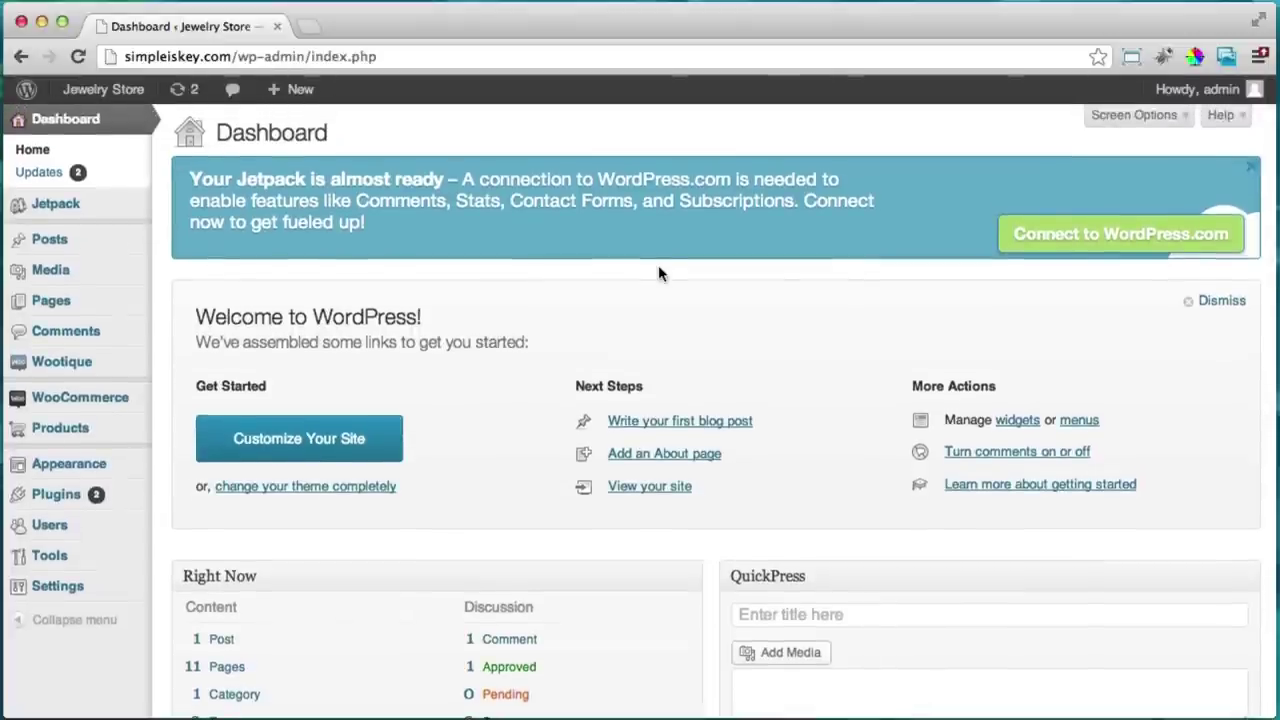
scroll(604, 284, "down", 2)
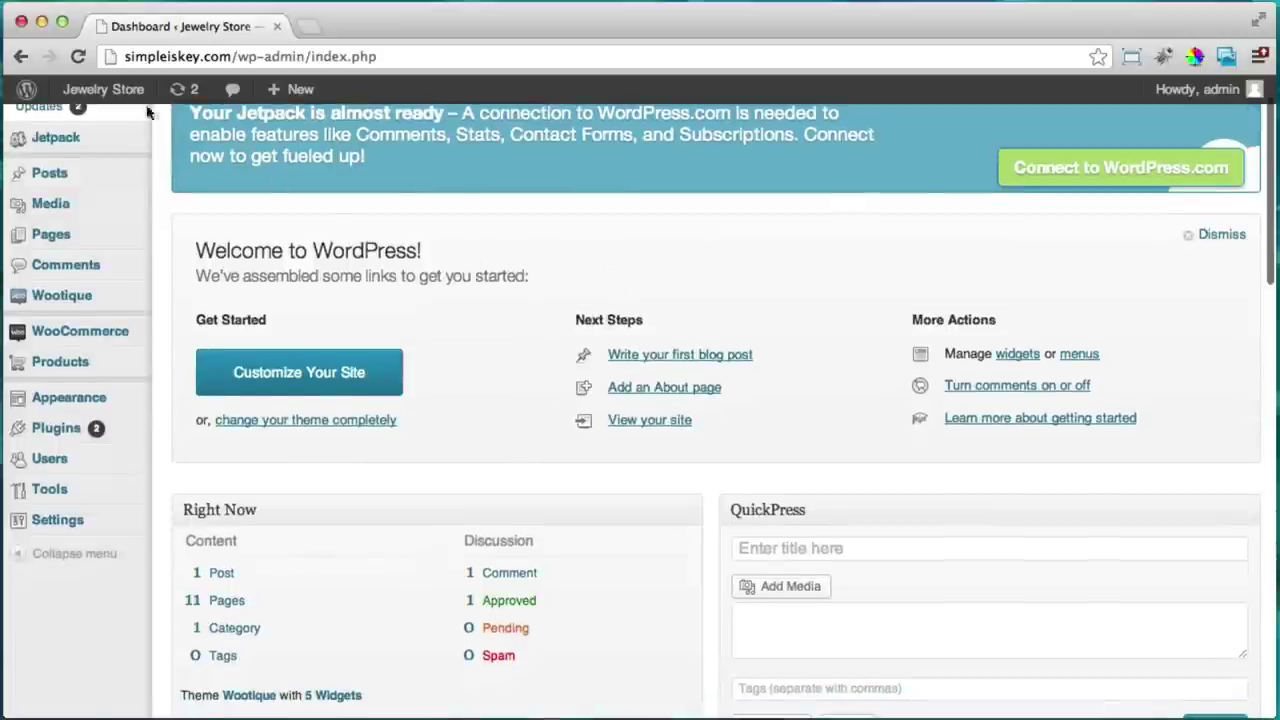
mouse_move(108, 91)
left_click(106, 124)
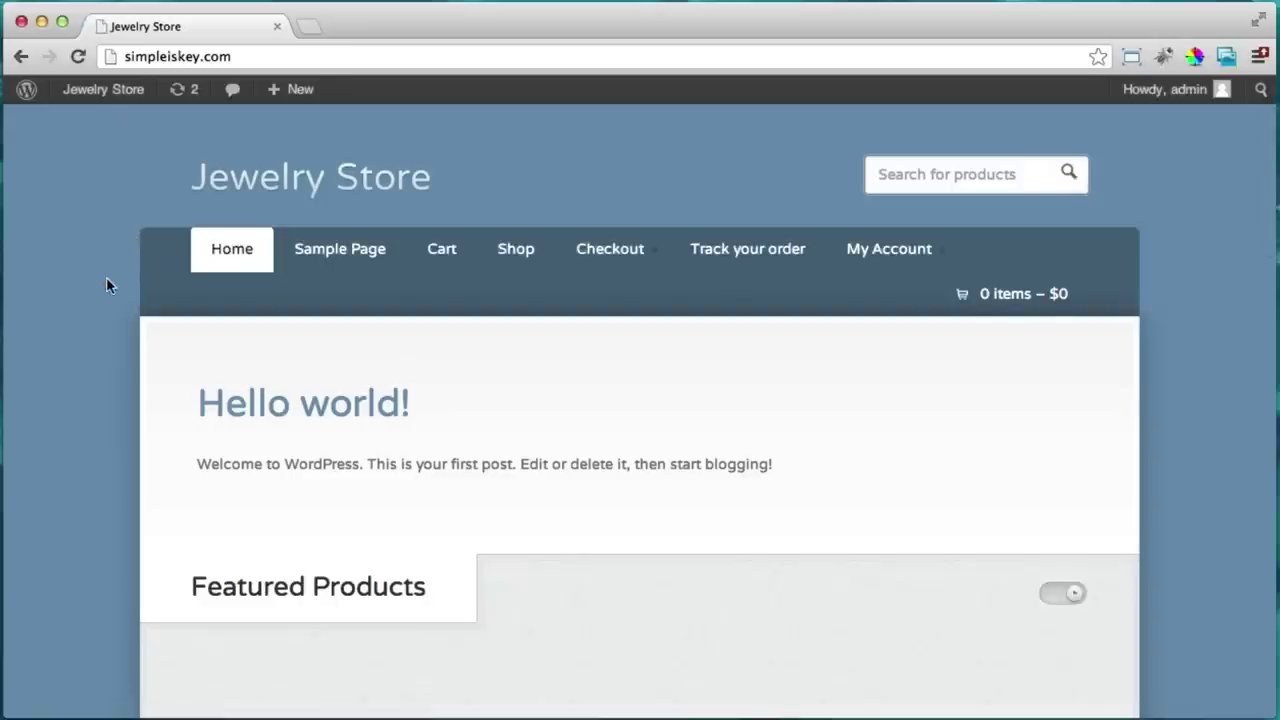
Scroll the home page's Recent Products, Heart Necklace through Tiffany Silver Earrings, then back up.
scroll(108, 286, "down", 10)
scroll(106, 277, "down", 3)
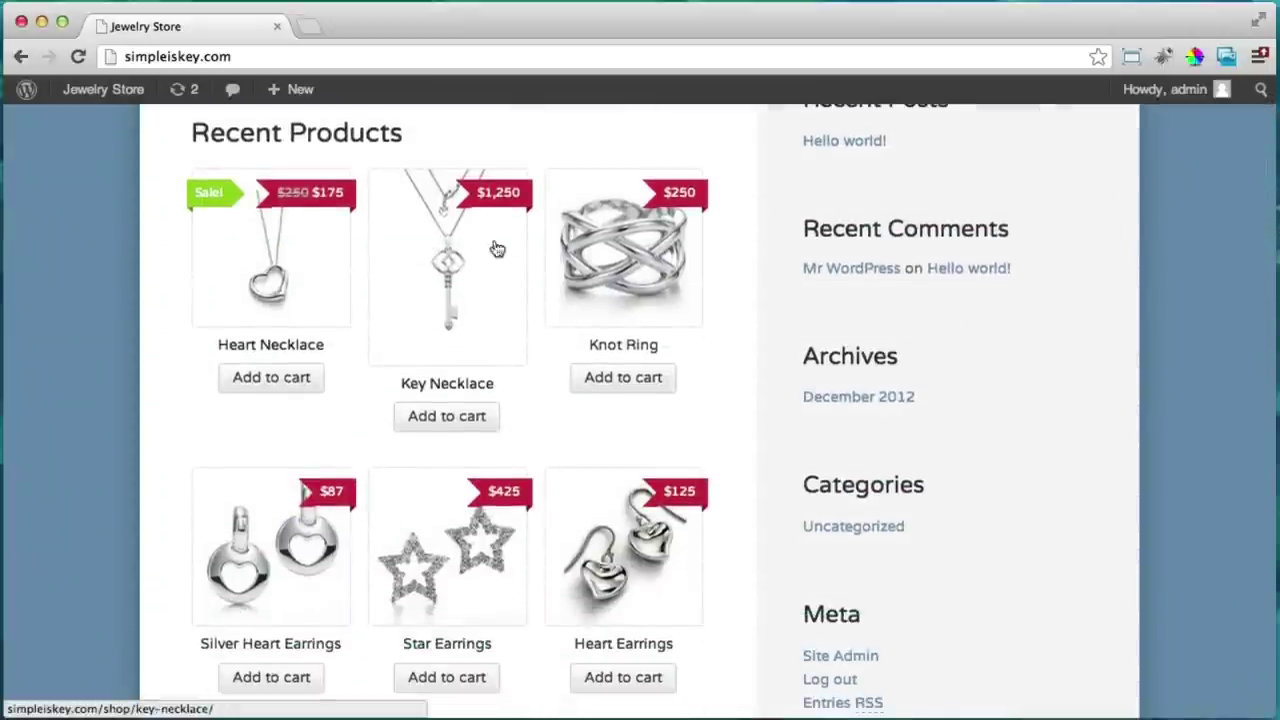
scroll(620, 365, "down", 6)
scroll(600, 357, "down", 7)
scroll(560, 477, "down", 4)
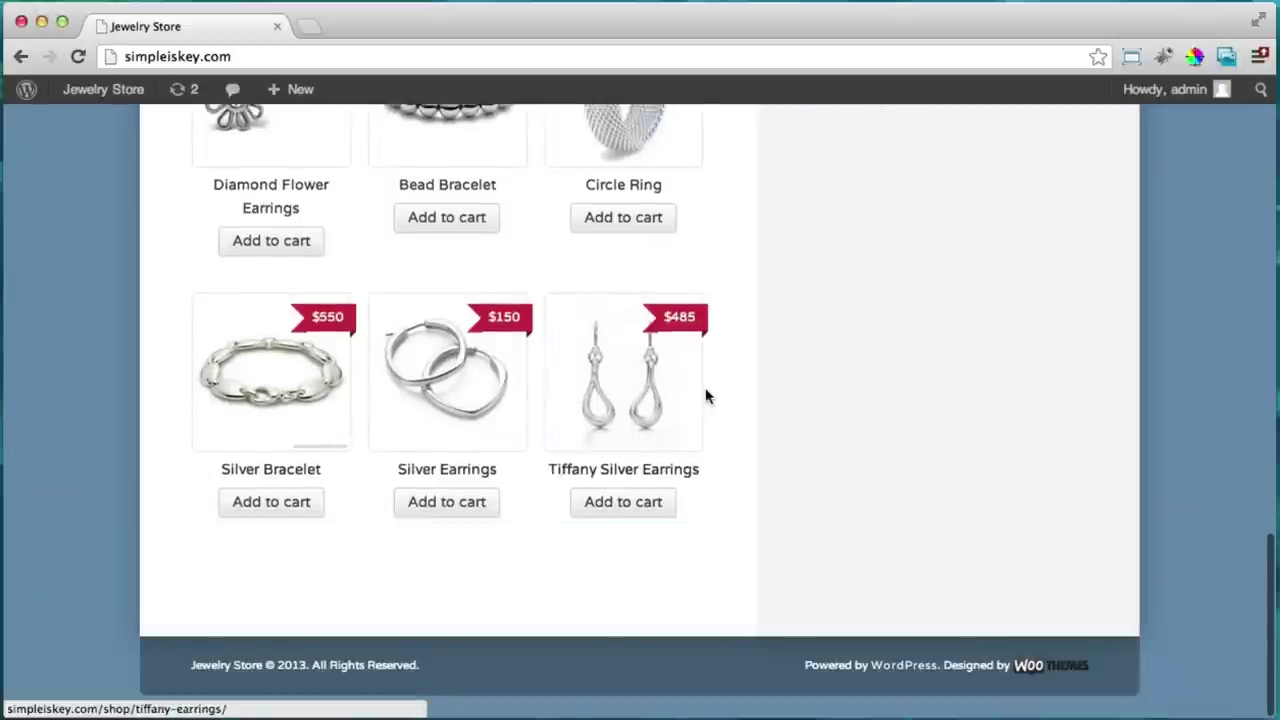
scroll(714, 398, "up", 10)
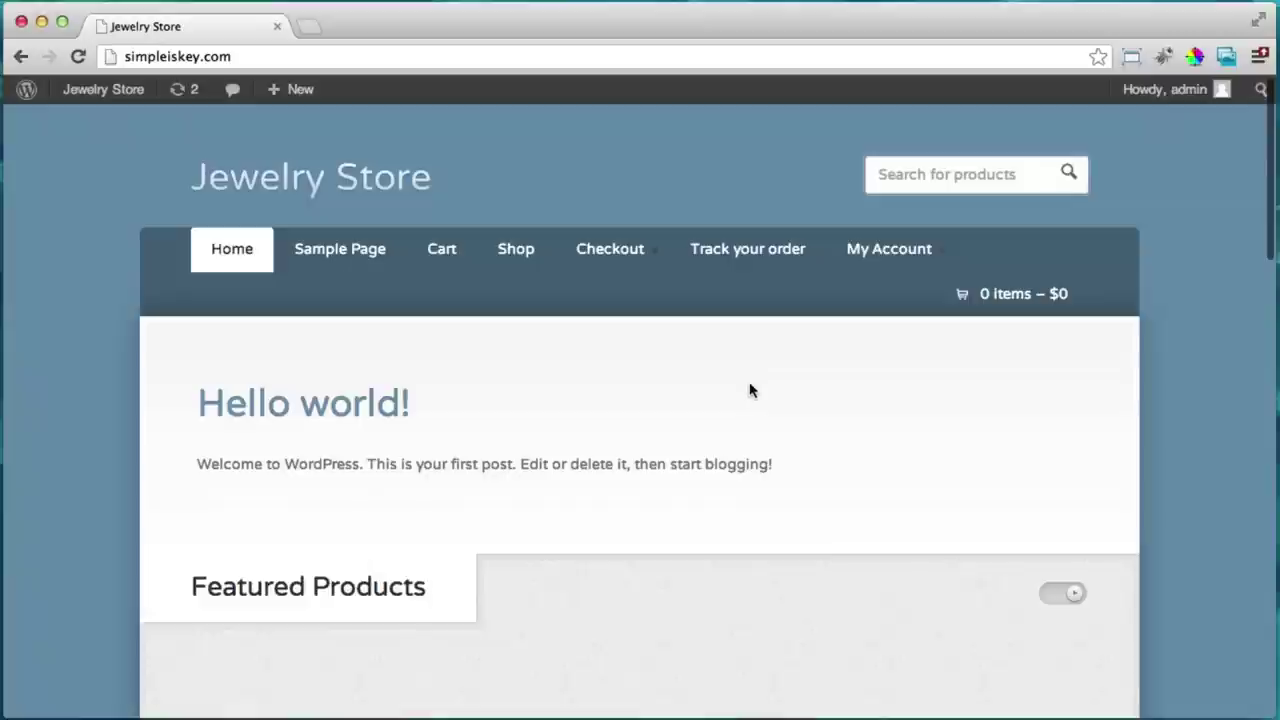
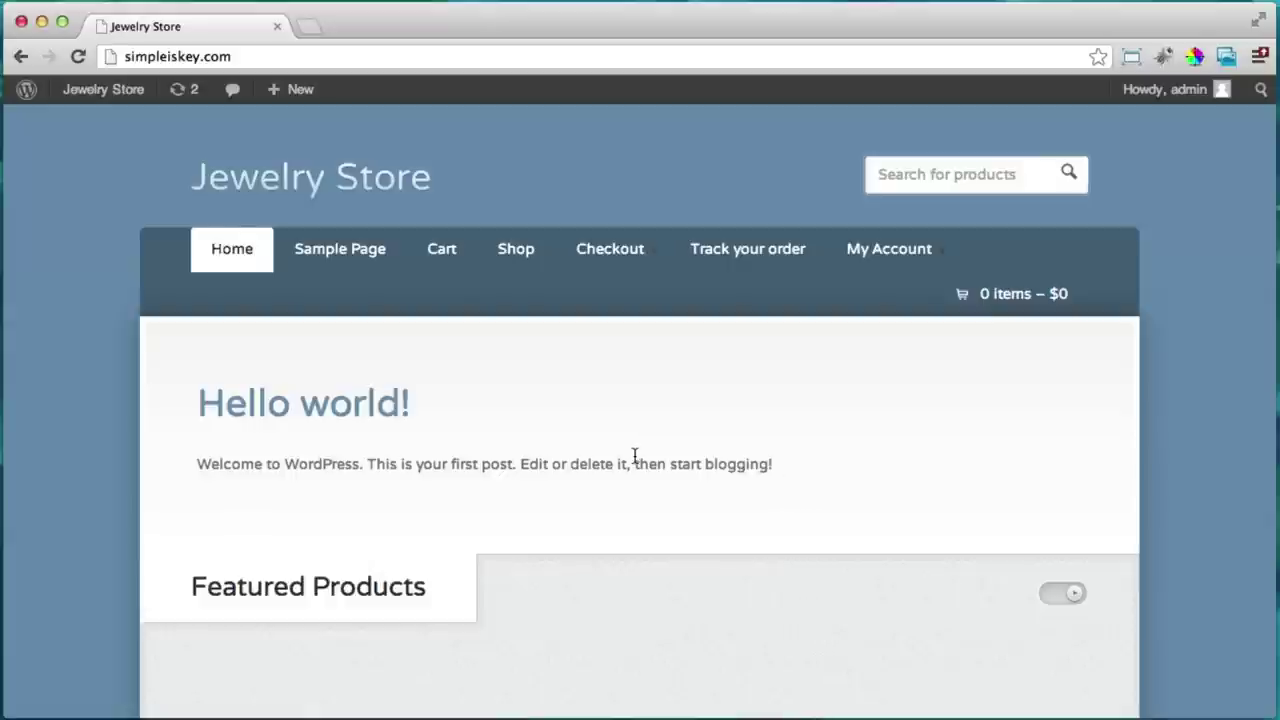
In Wootique Homepage Settings, drop the latest post, keep Featured Products as a slider, and save.
mouse_move(89, 97)
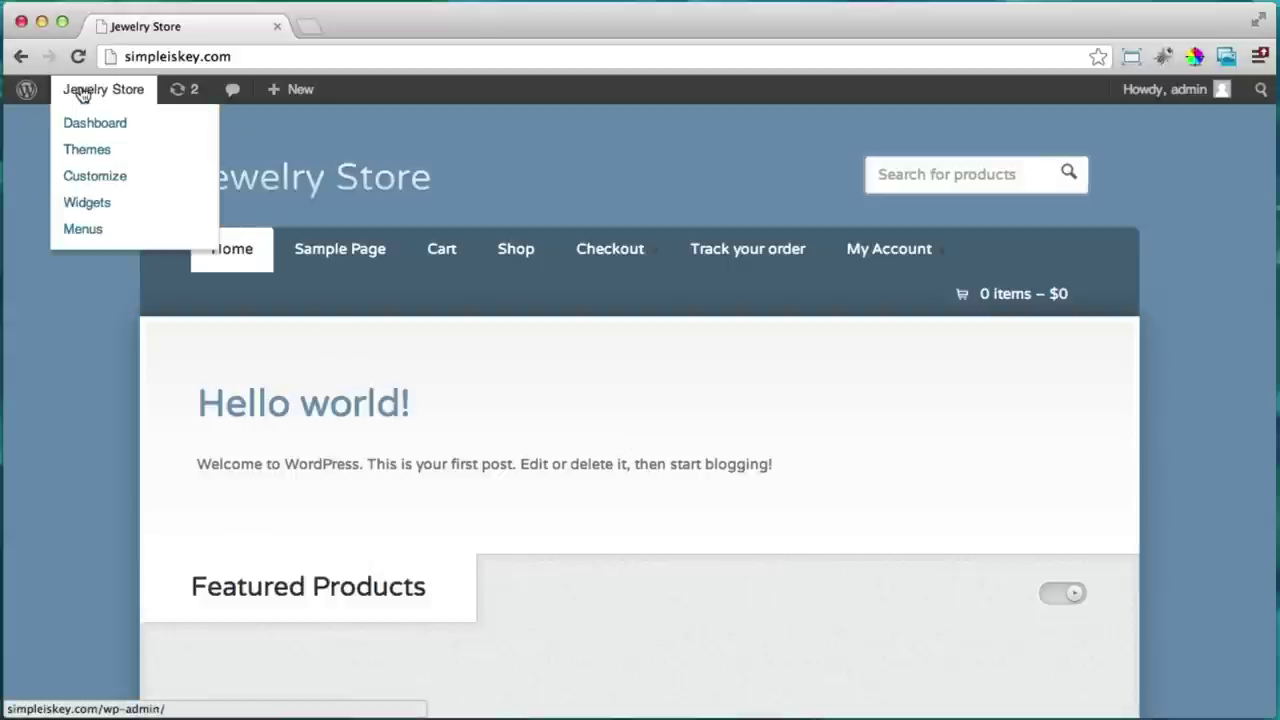
left_click(98, 131)
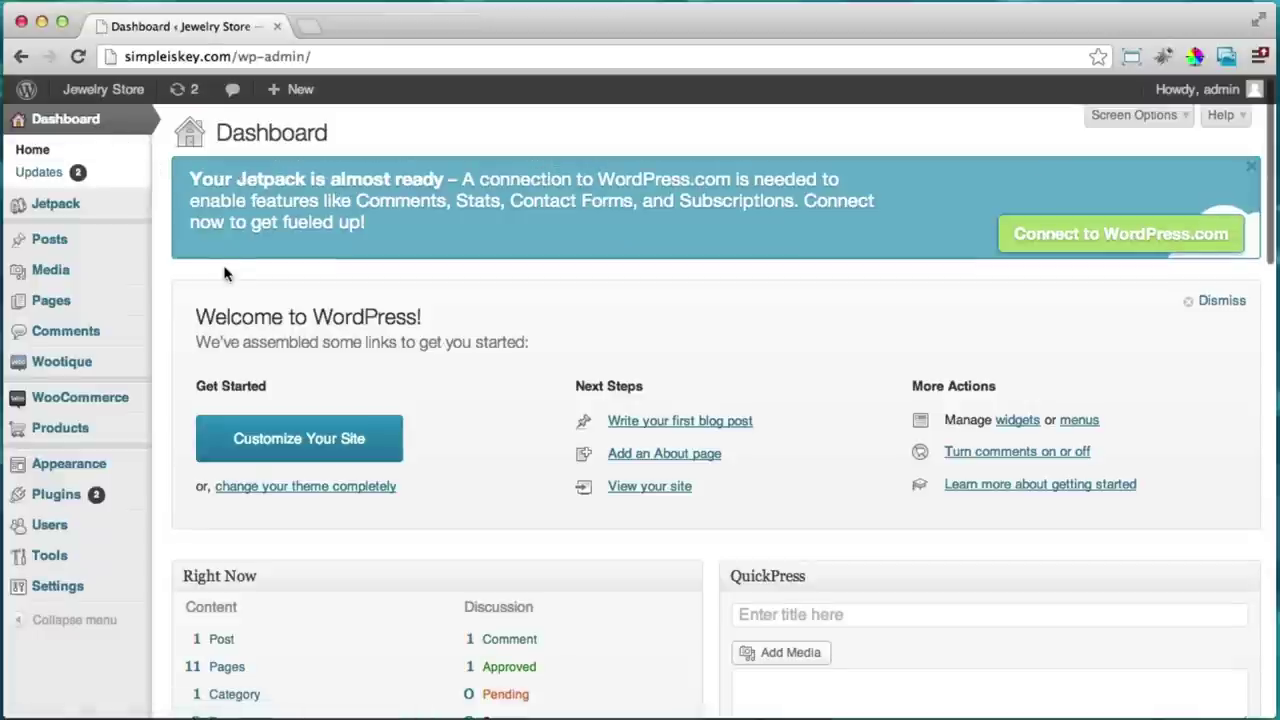
left_click(84, 370)
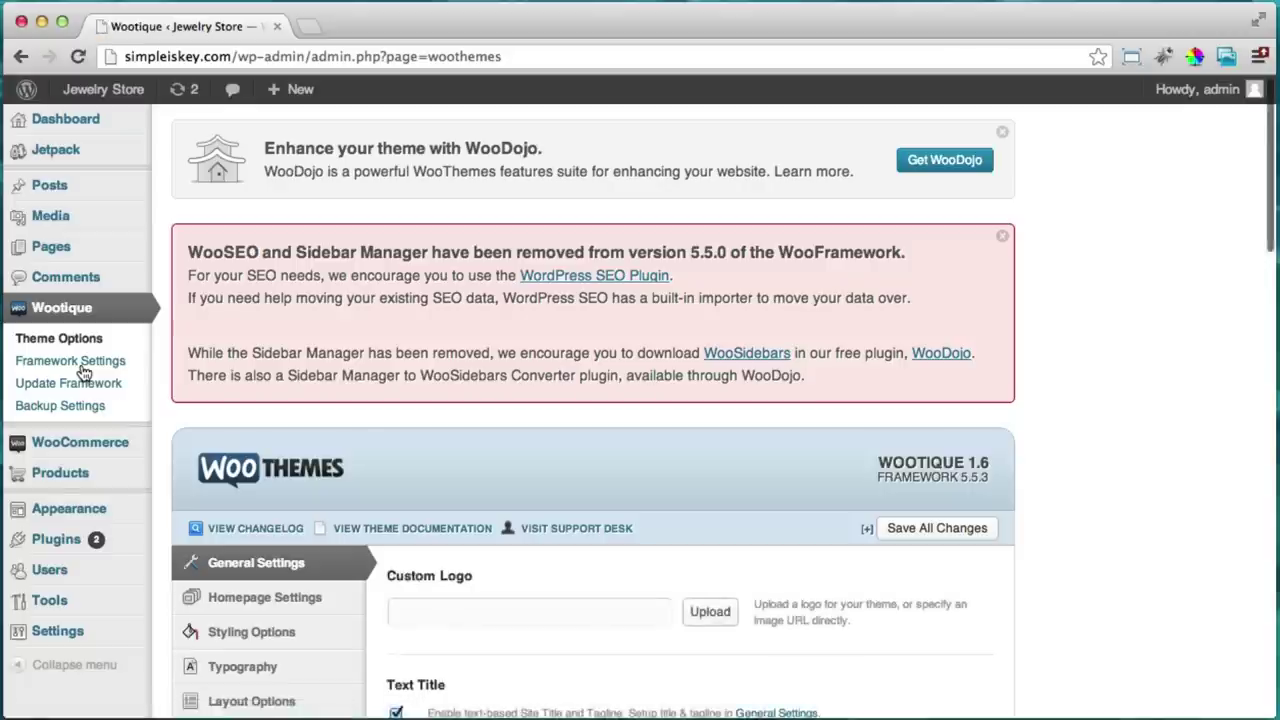
scroll(343, 370, "down", 5)
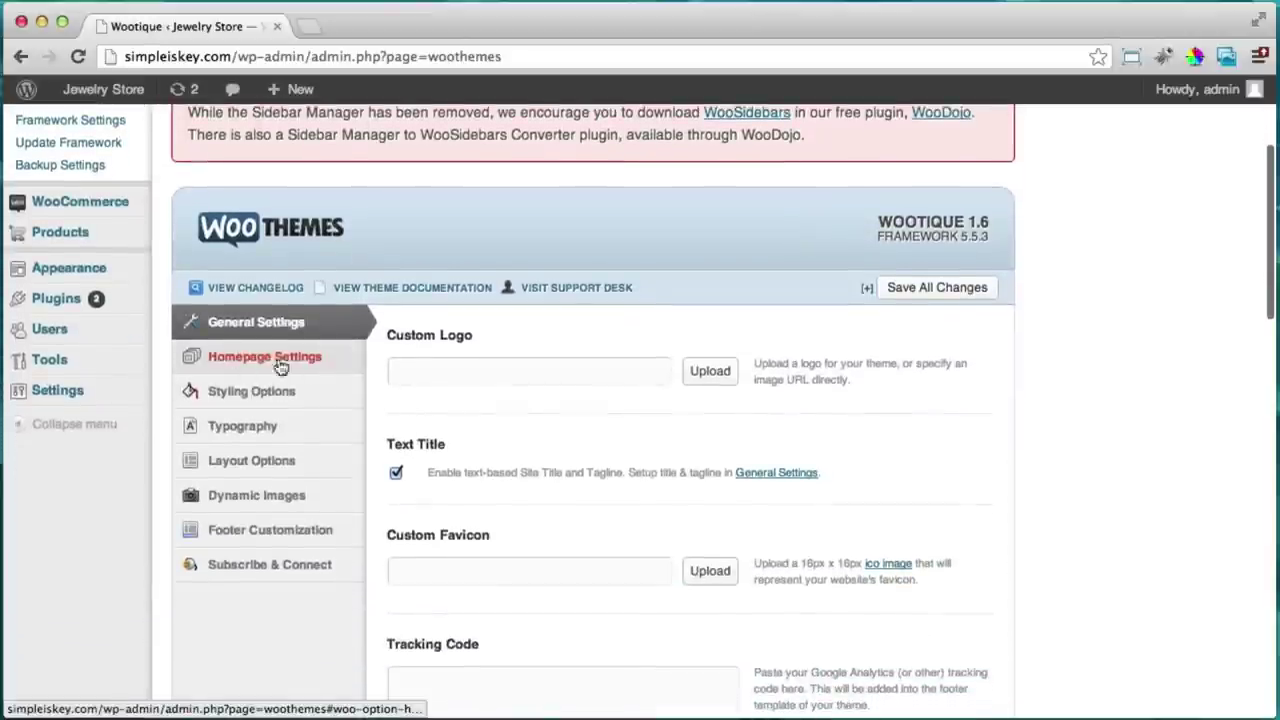
left_click(297, 368)
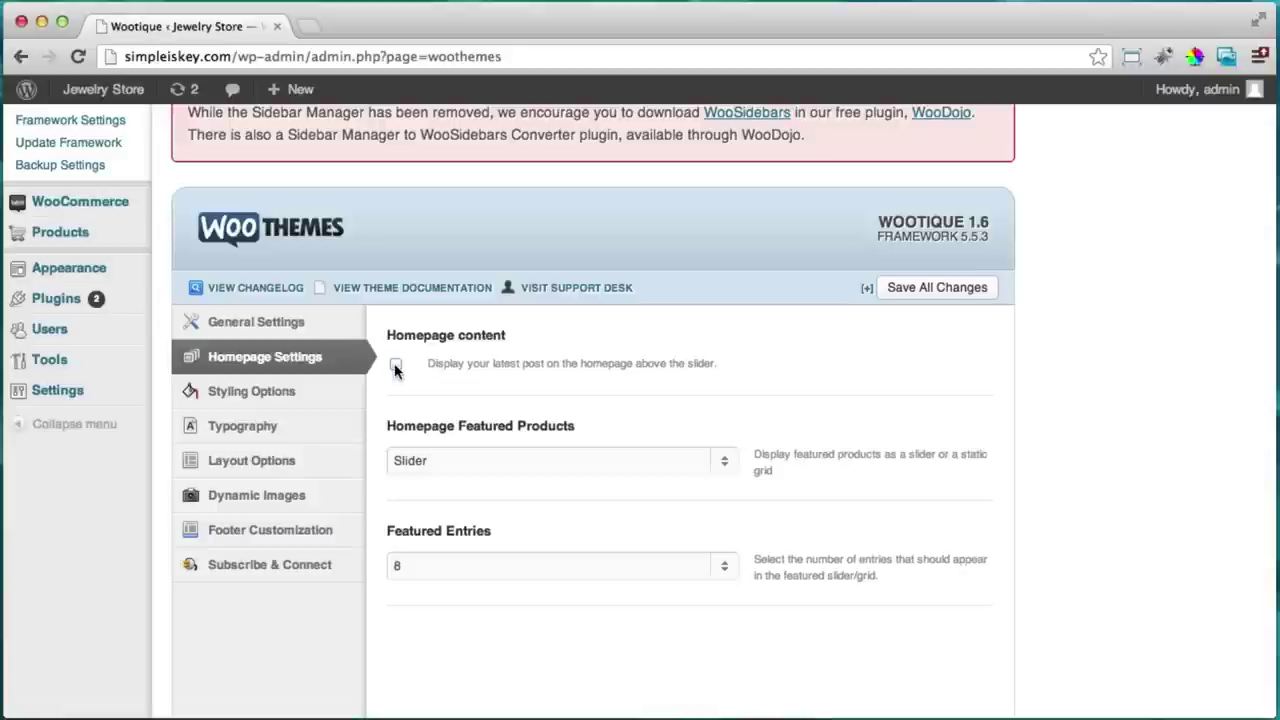
left_click(722, 470)
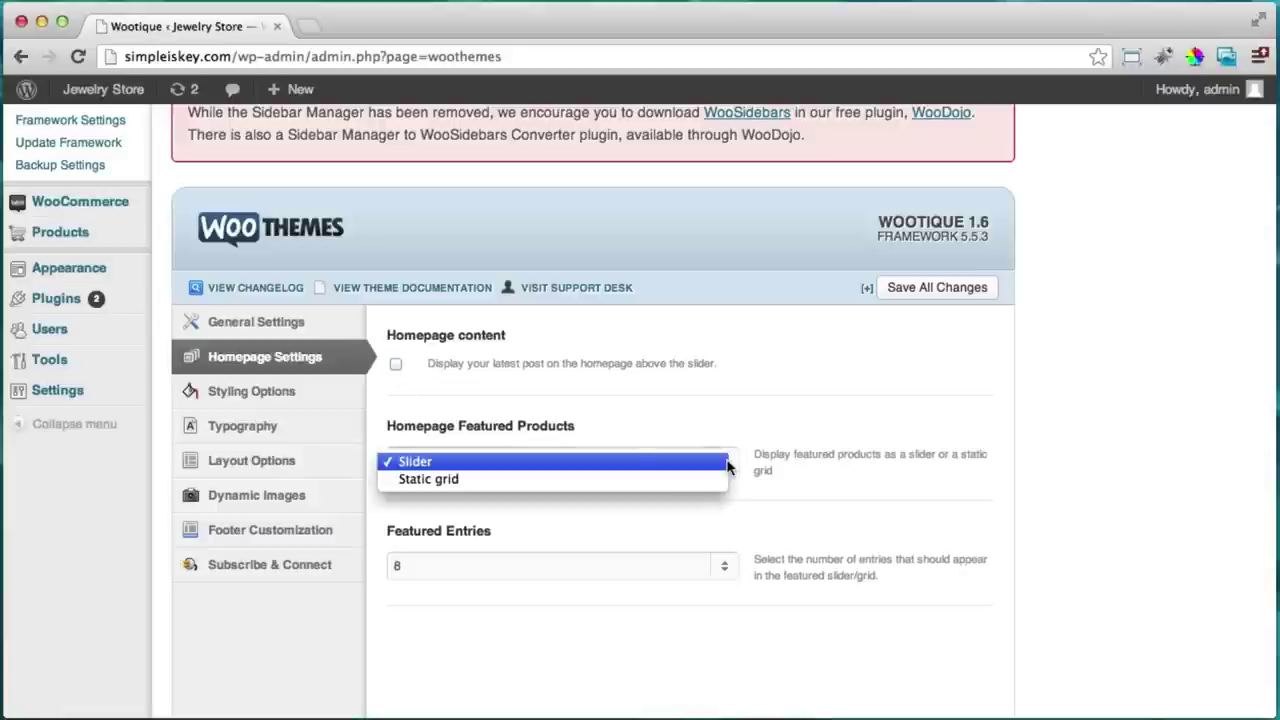
left_click(439, 460)
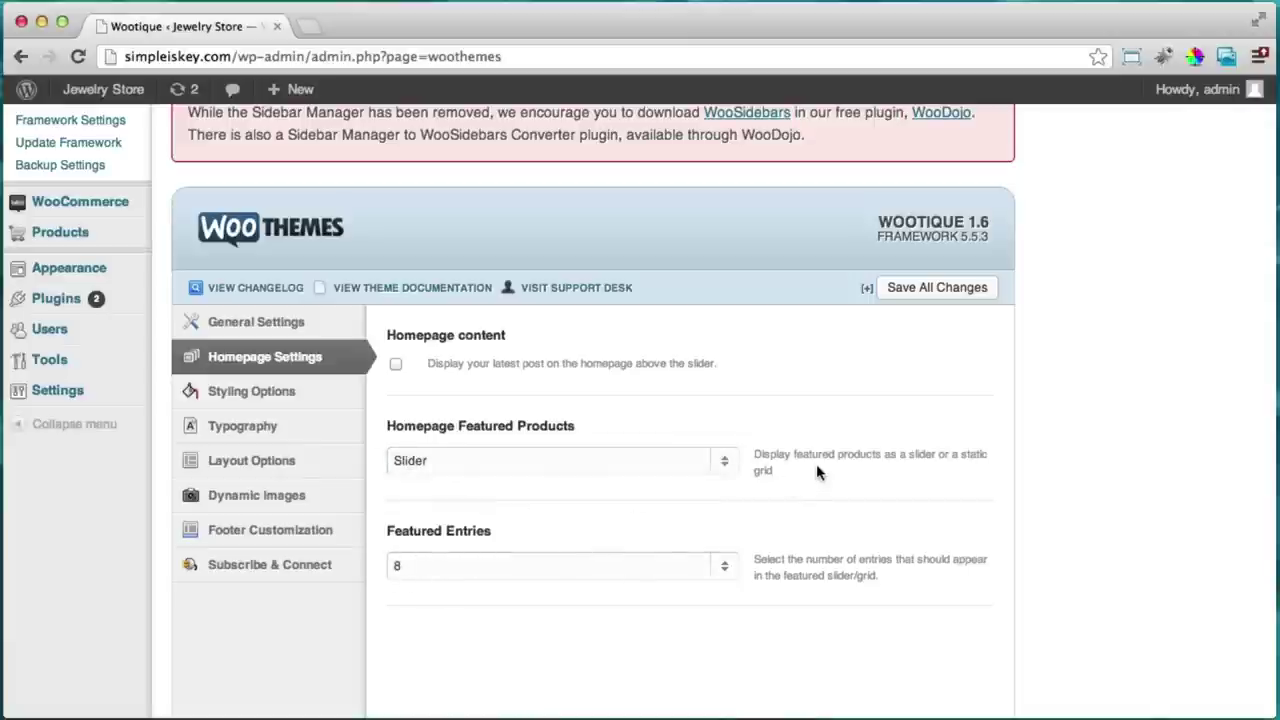
scroll(816, 468, "down", 5)
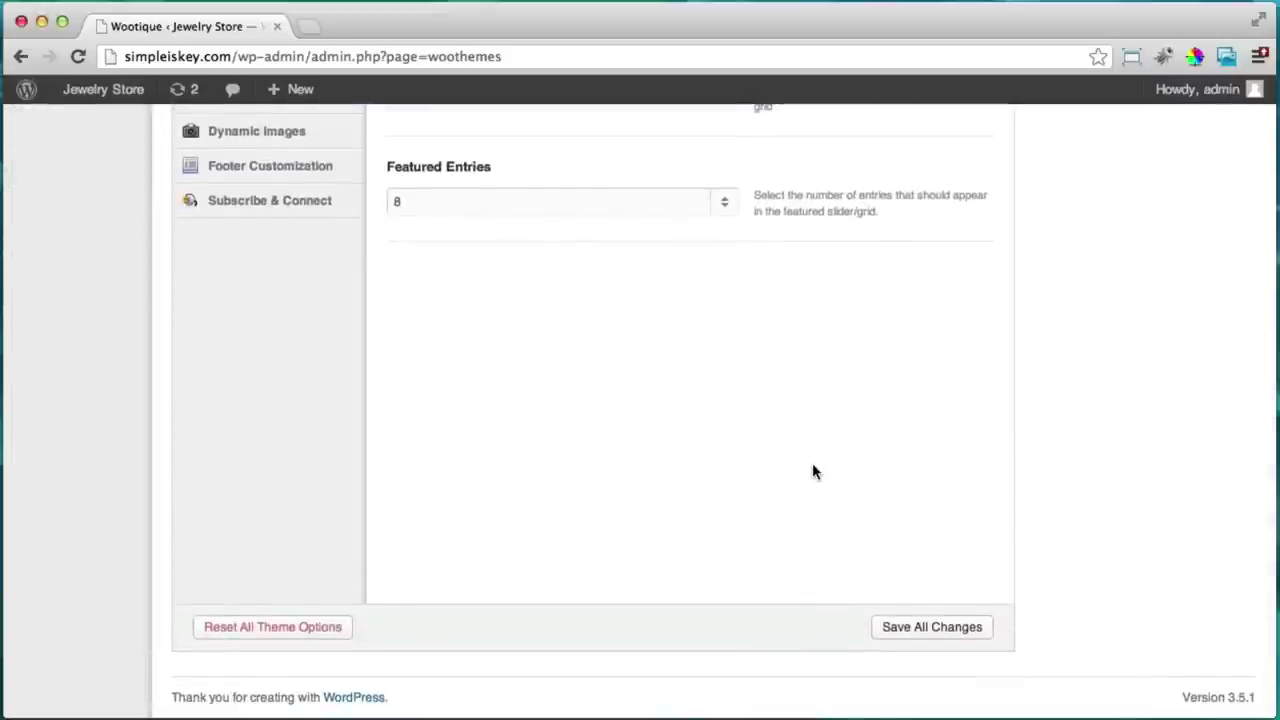
left_click(908, 631)
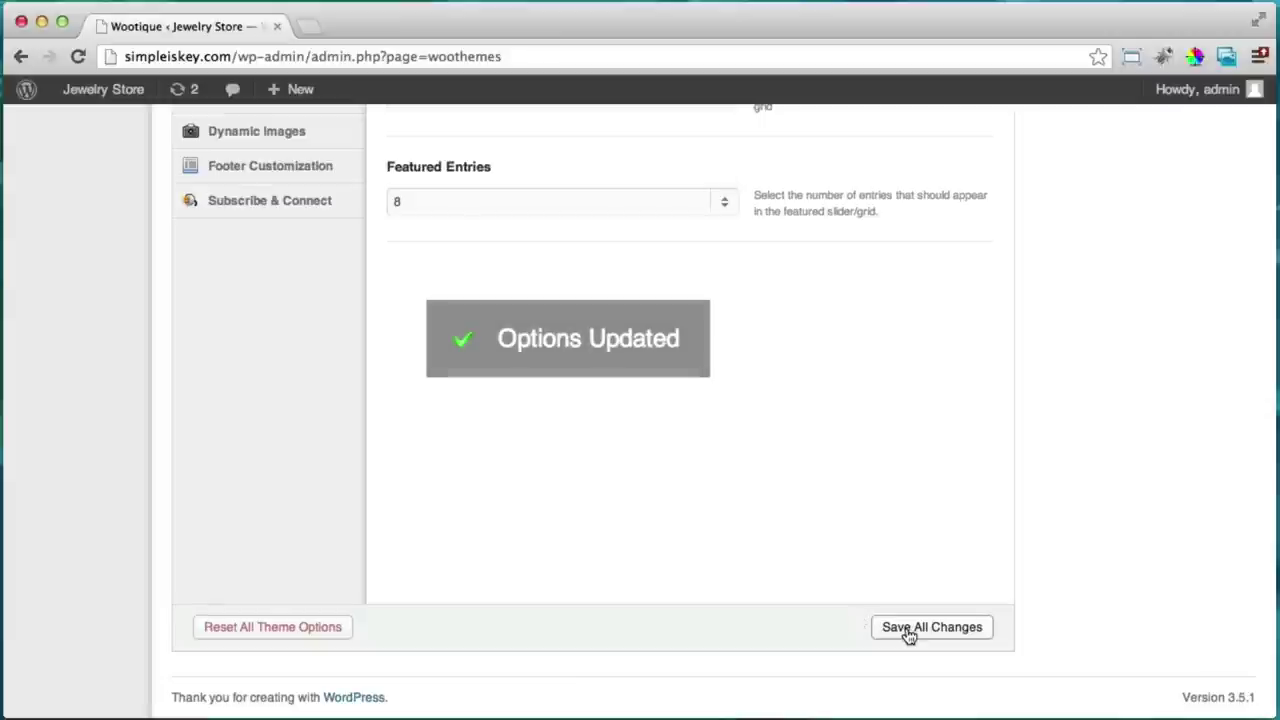
Scroll the live storefront homepage to confirm the Hello world post is gone, then return to Dashboard.
mouse_move(105, 95)
left_click(113, 123)
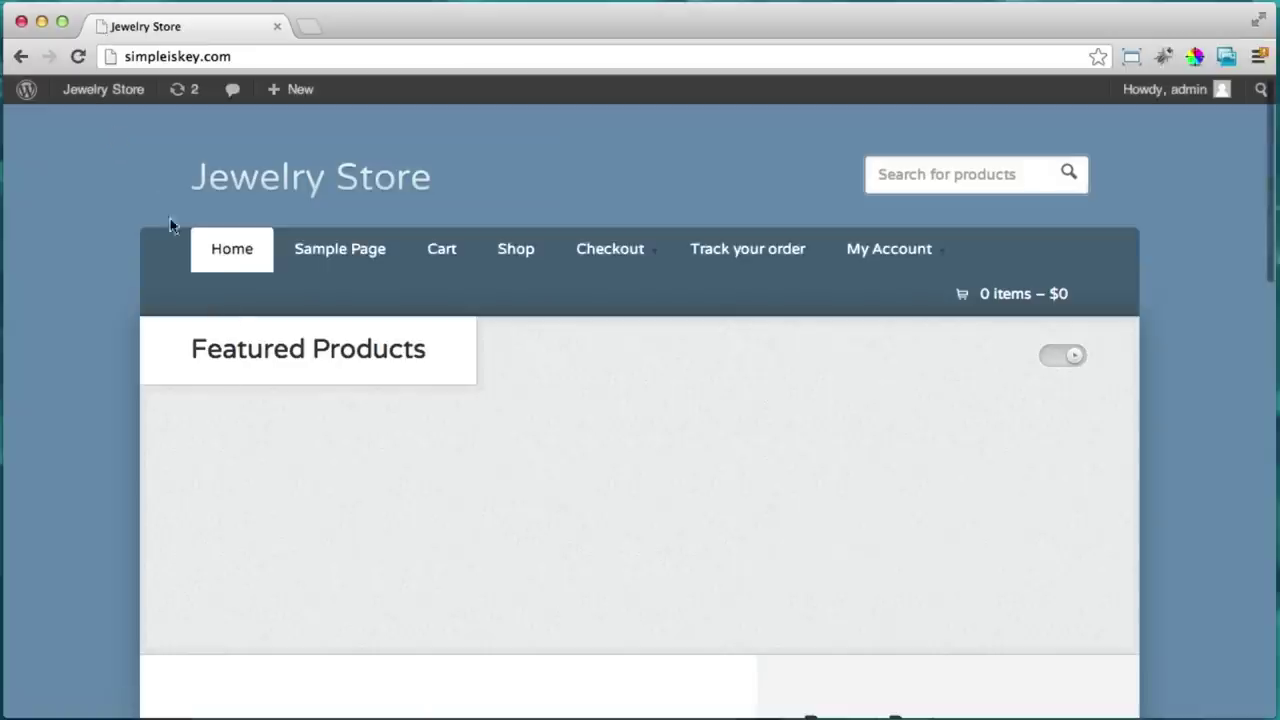
scroll(1006, 551, "down", 3)
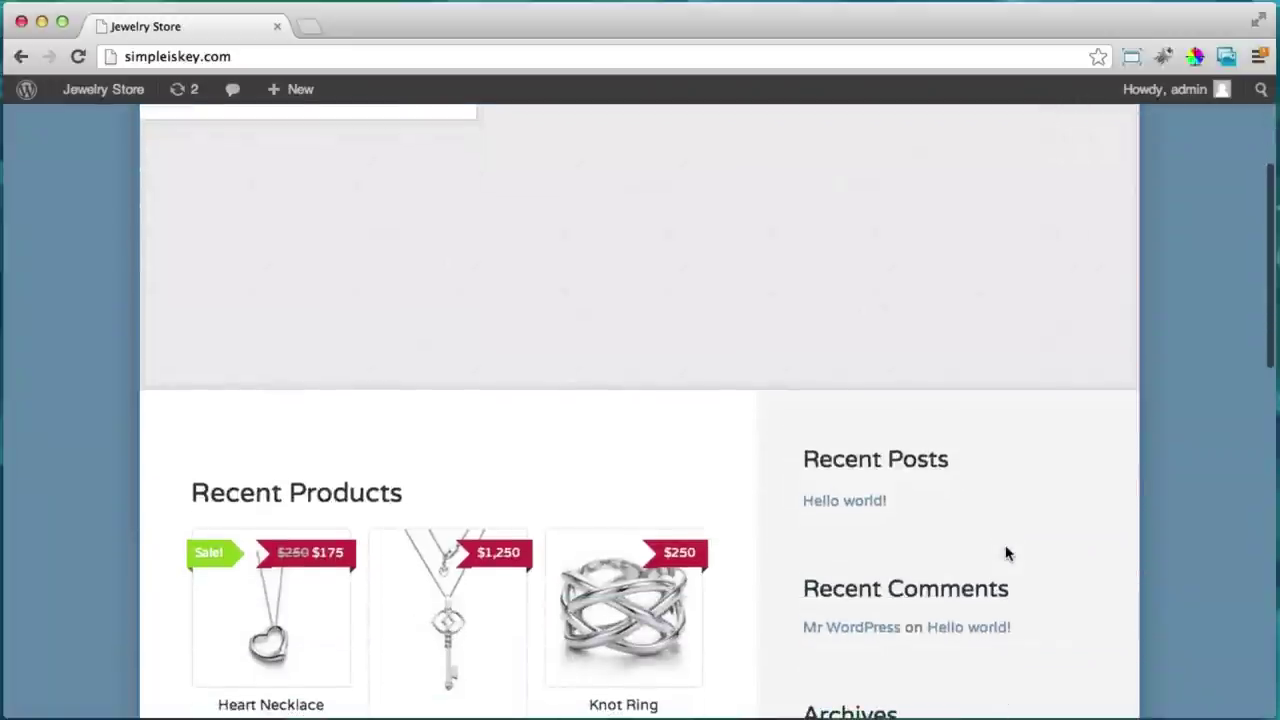
scroll(1007, 553, "up", 3)
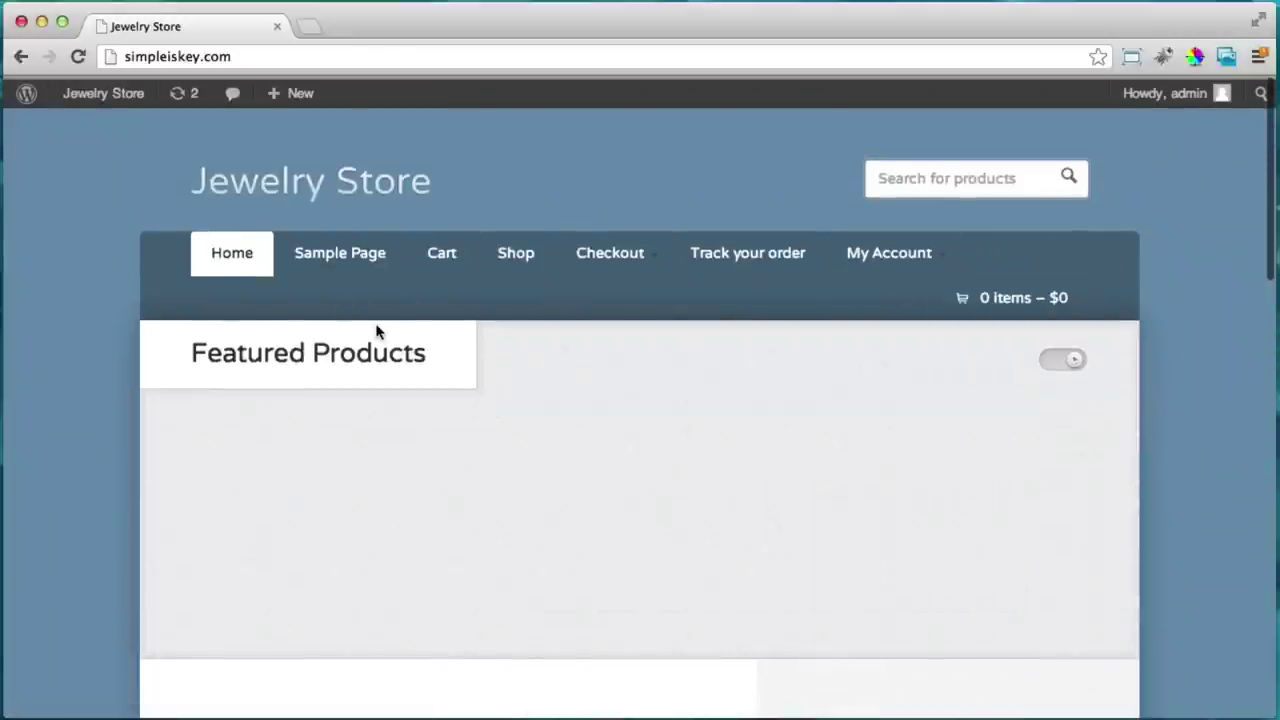
scroll(411, 390, "down", 1)
scroll(412, 390, "down", 3)
scroll(412, 390, "up", 3)
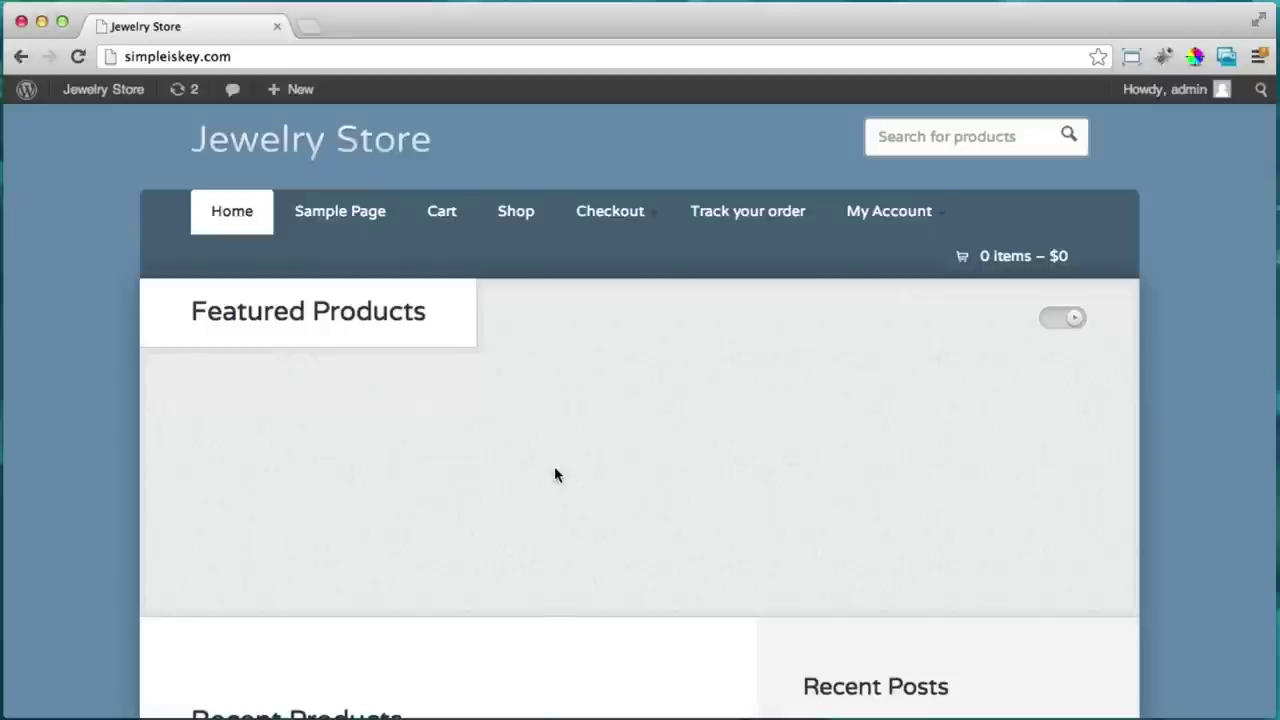
mouse_move(100, 90)
left_click(107, 128)
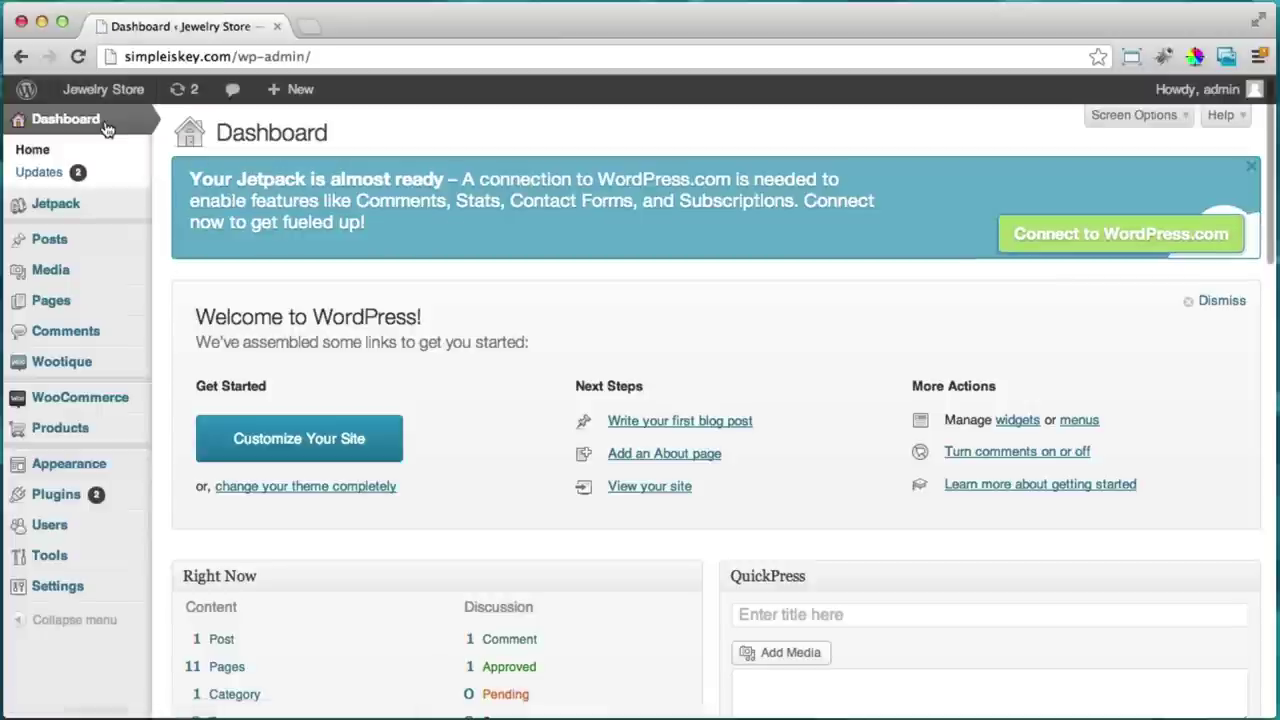
Quick-edit Heart Necklace in the product list, tick Featured, and update it.
left_click(82, 432)
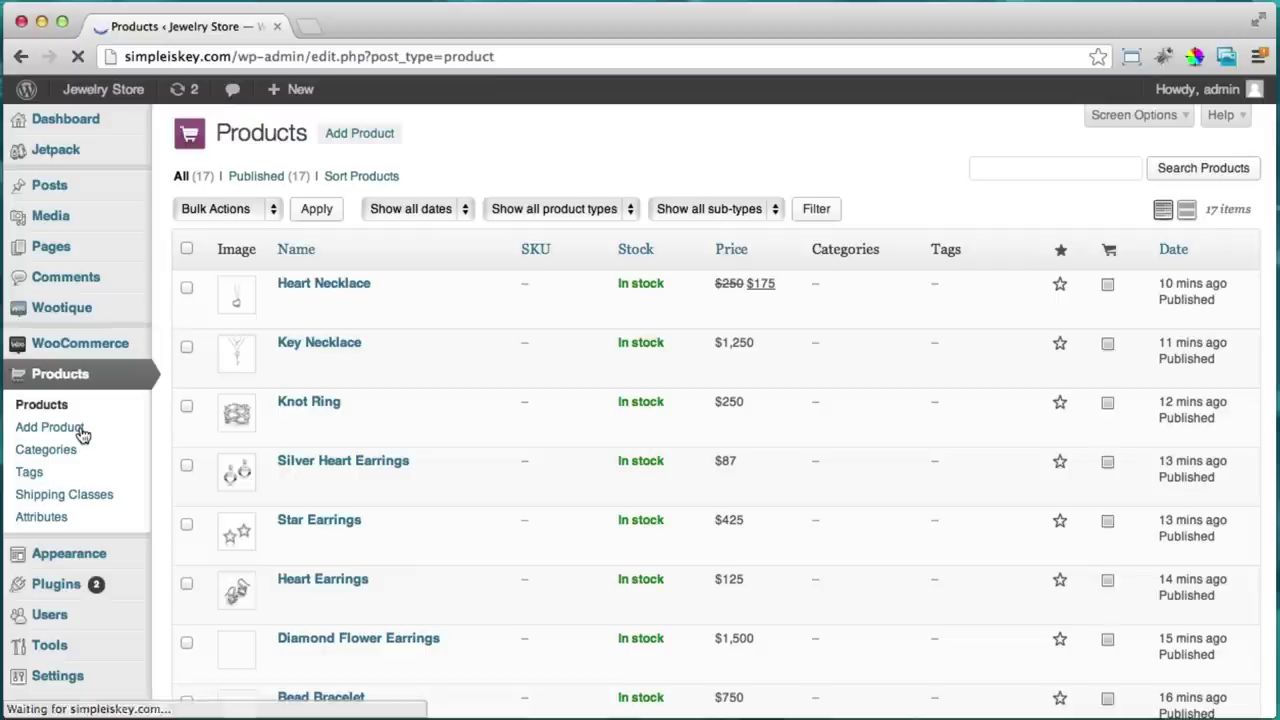
scroll(445, 265, "down", 2)
scroll(447, 267, "down", 10)
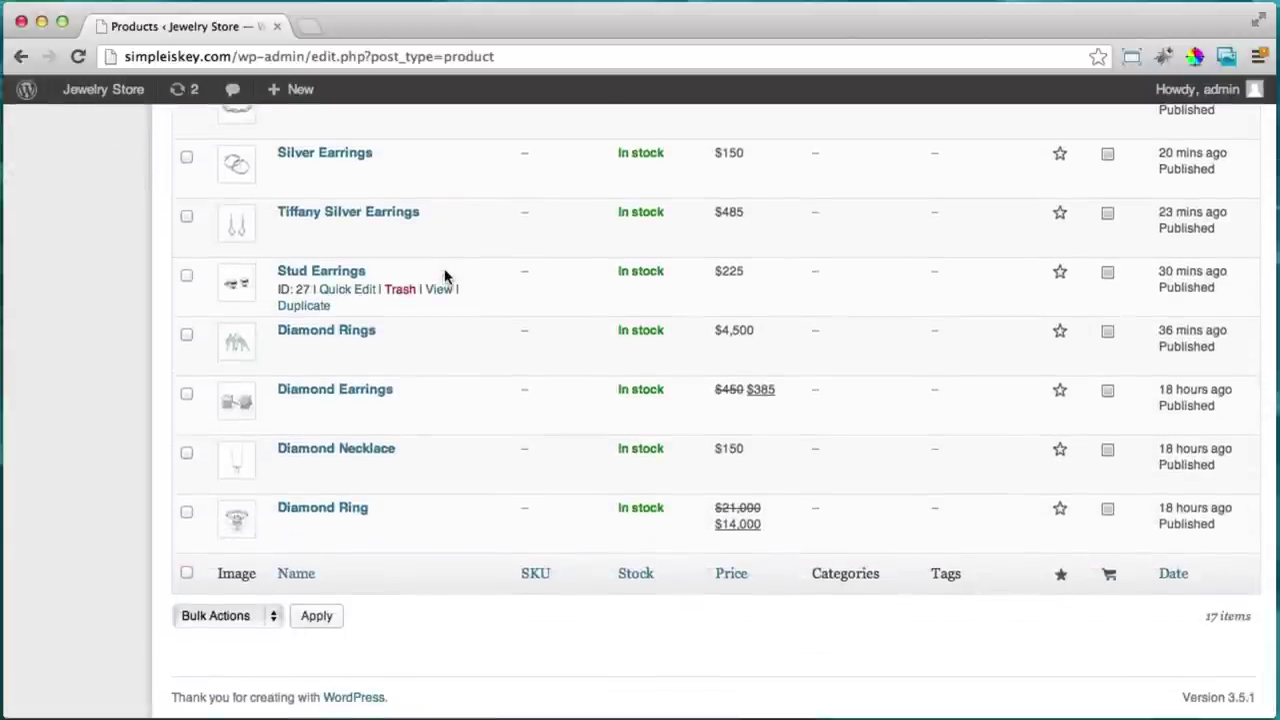
scroll(445, 276, "up", 10)
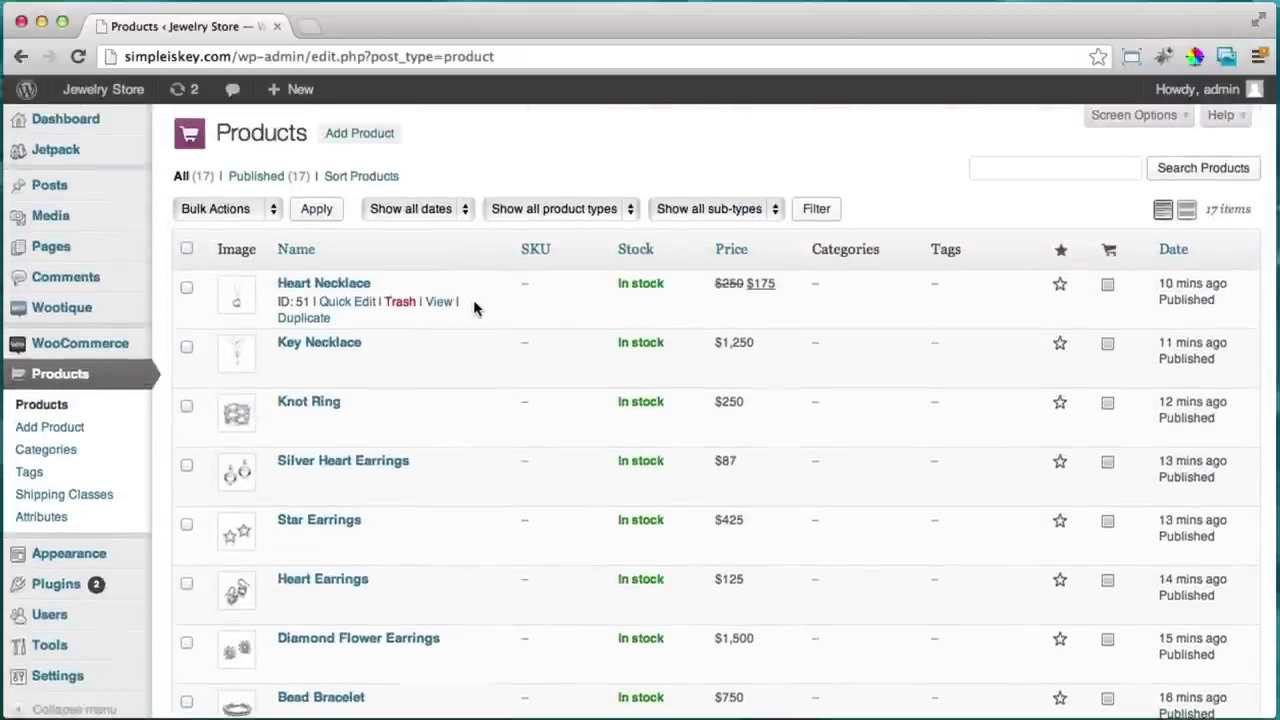
left_click(348, 305)
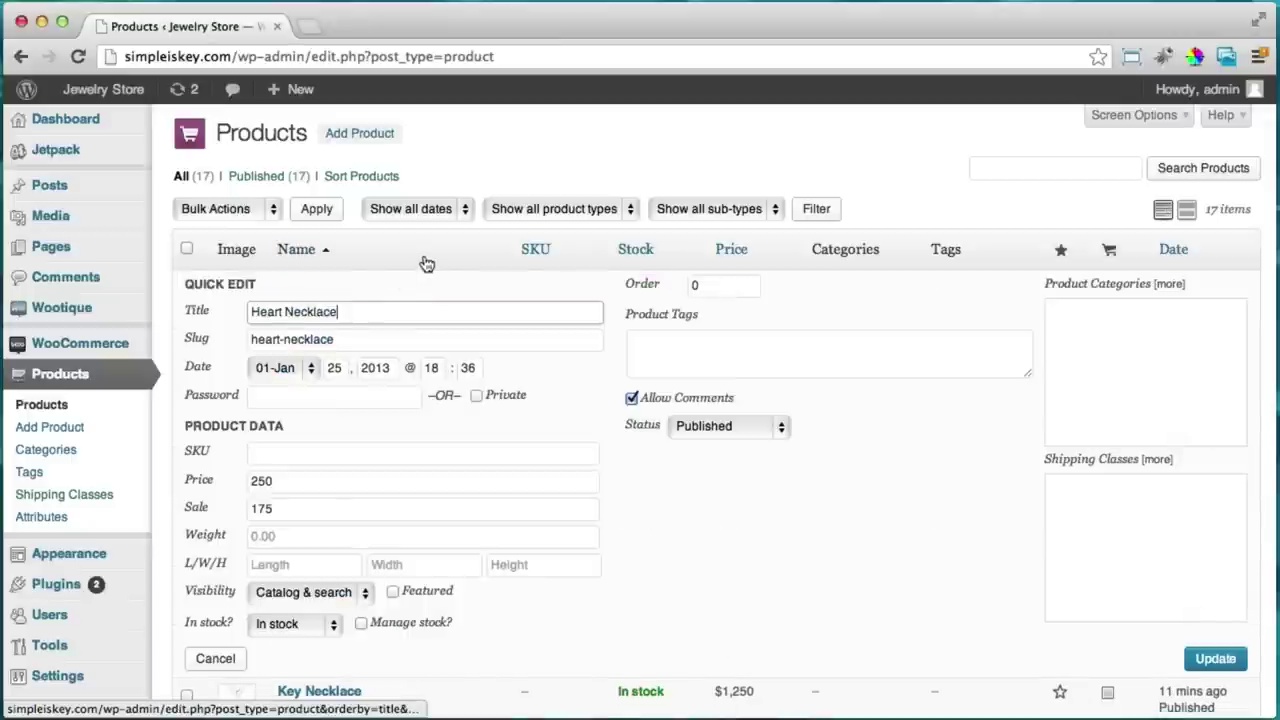
scroll(426, 262, "down", 3)
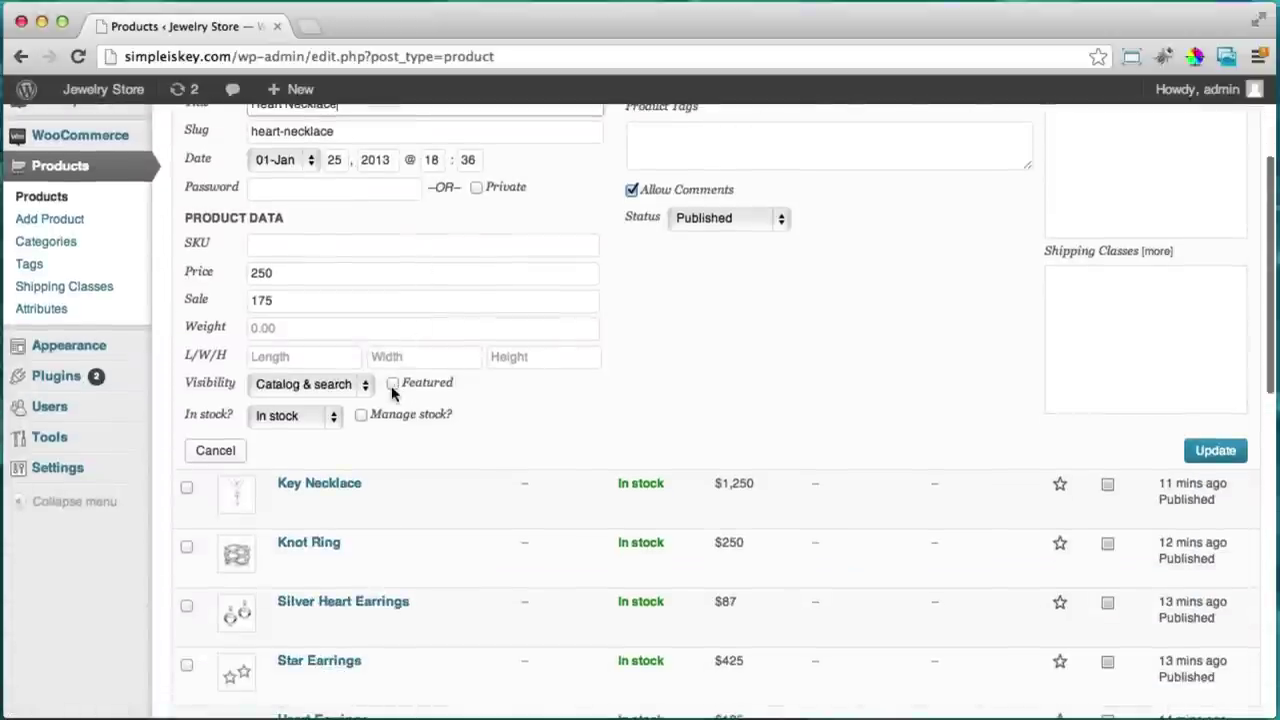
left_click(392, 385)
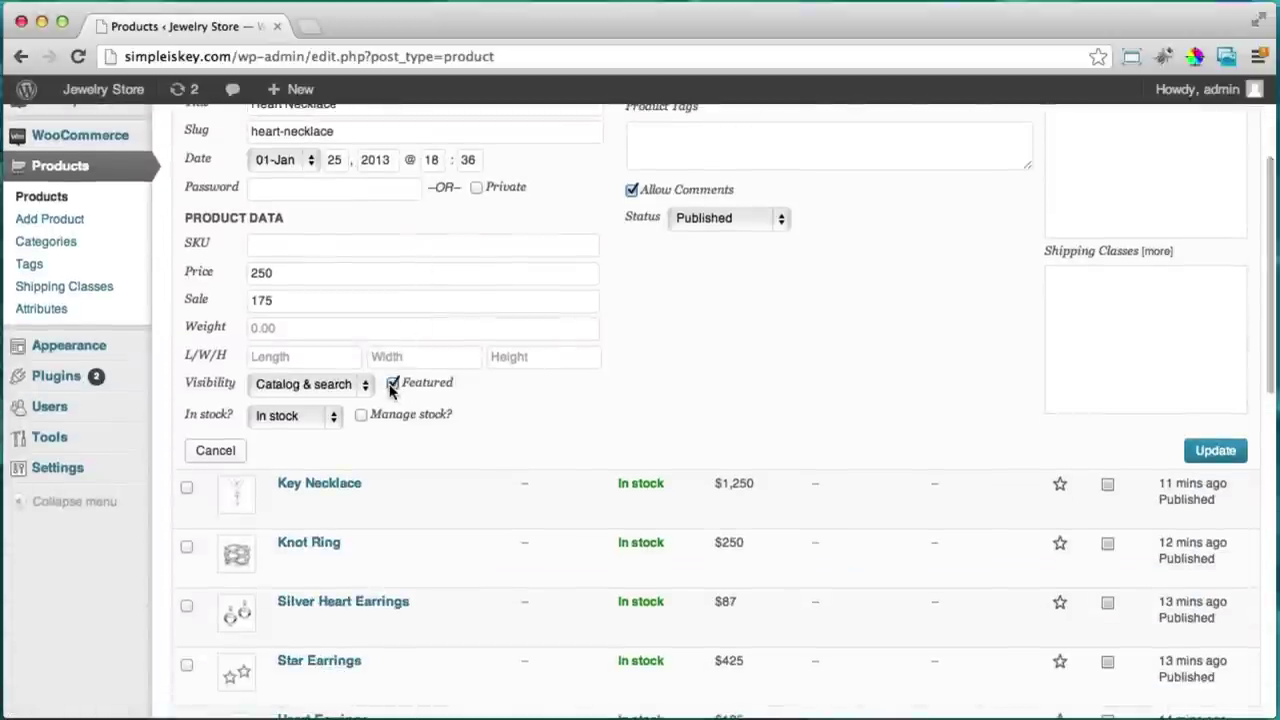
left_click(1214, 452)
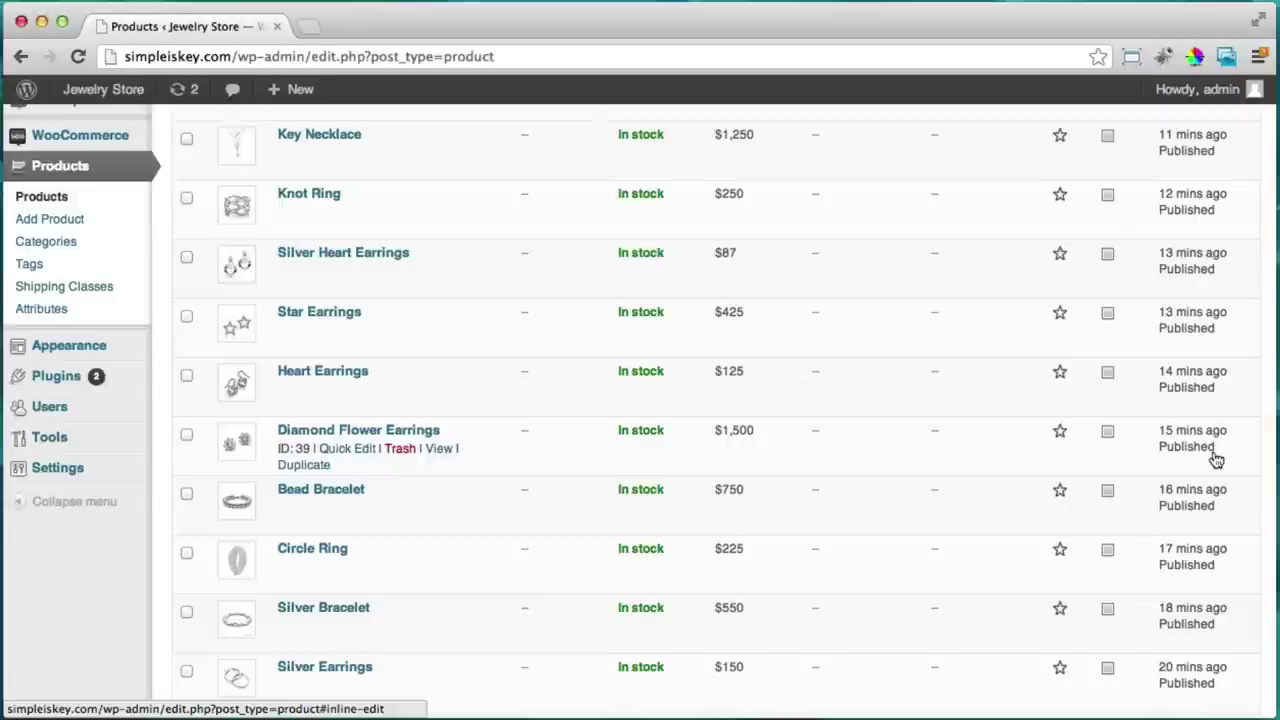
Check that Heart Necklace shows in the storefront's Featured Products slider, then go back to Dashboard.
mouse_move(100, 89)
left_click(108, 128)
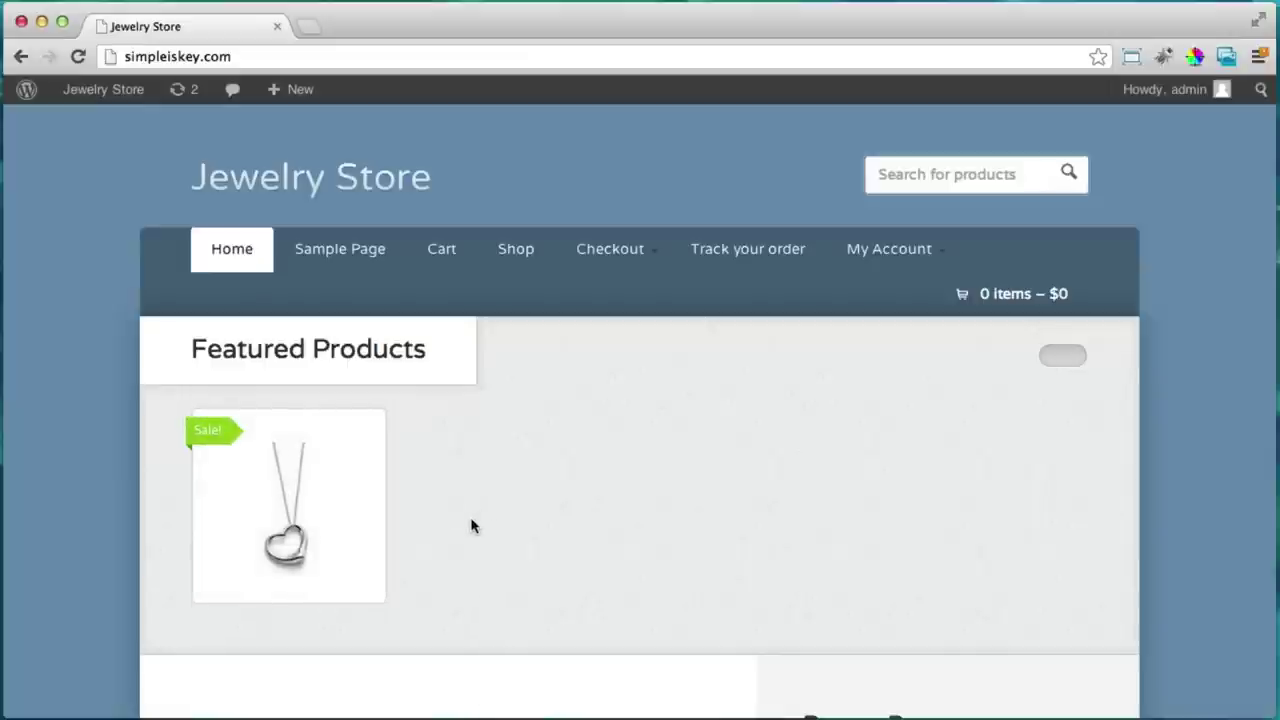
mouse_move(86, 89)
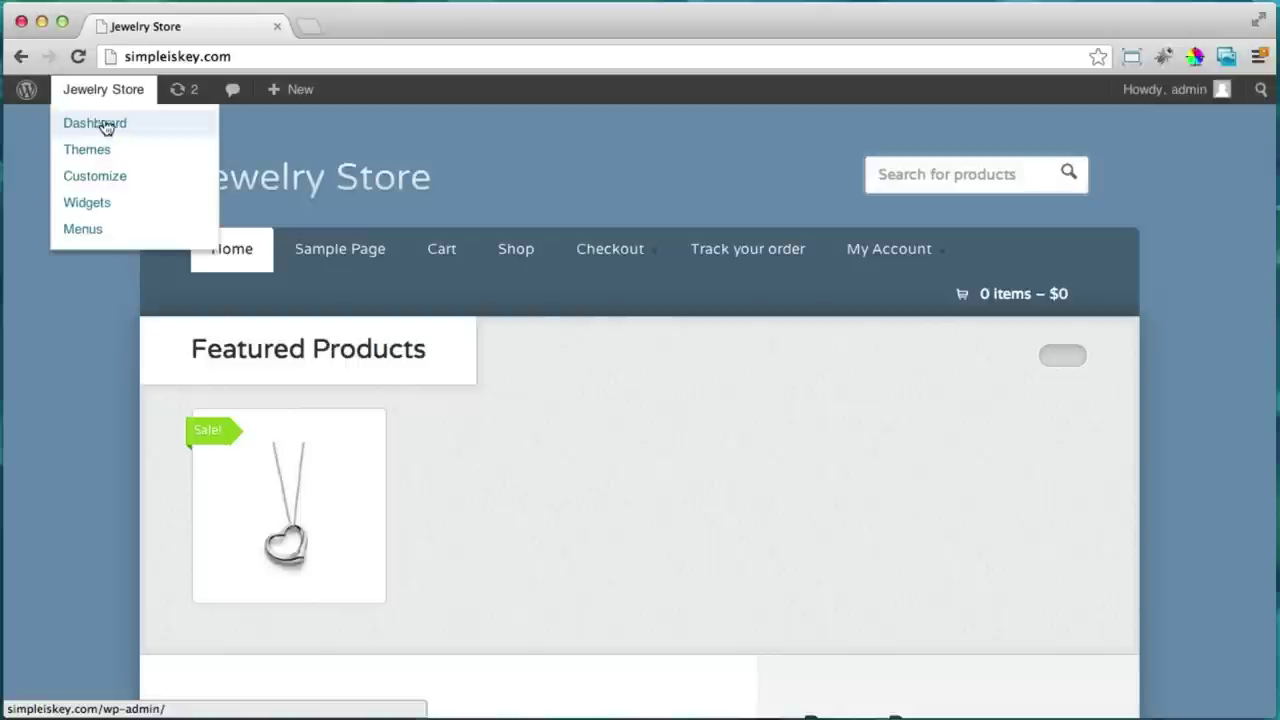
left_click(100, 127)
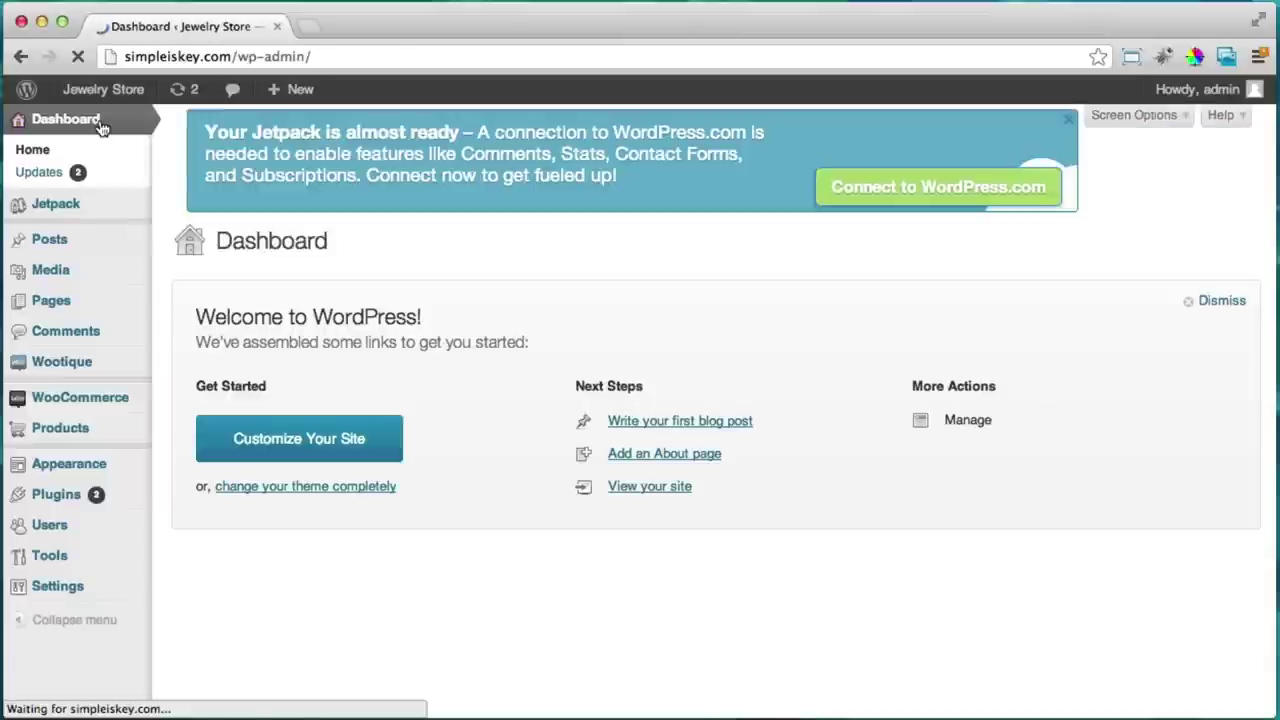
Mark Key Necklace as featured via Quick Edit in the product list.
left_click(87, 429)
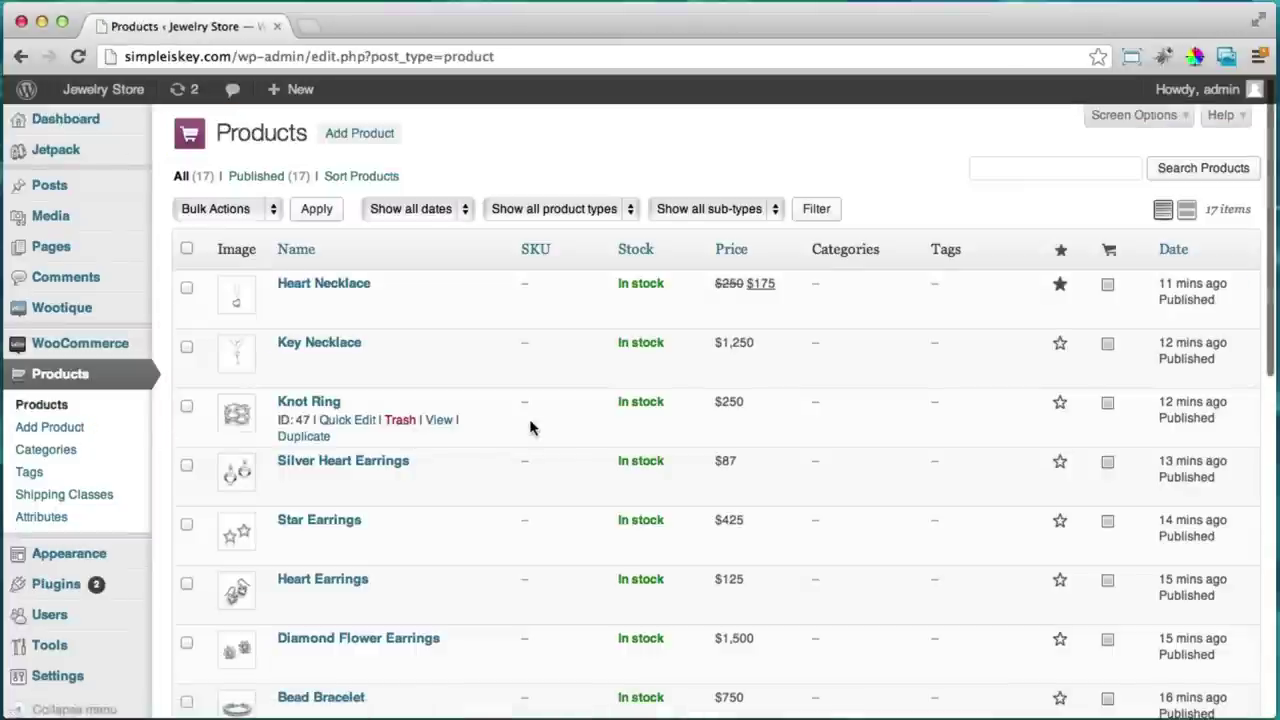
mouse_move(363, 382)
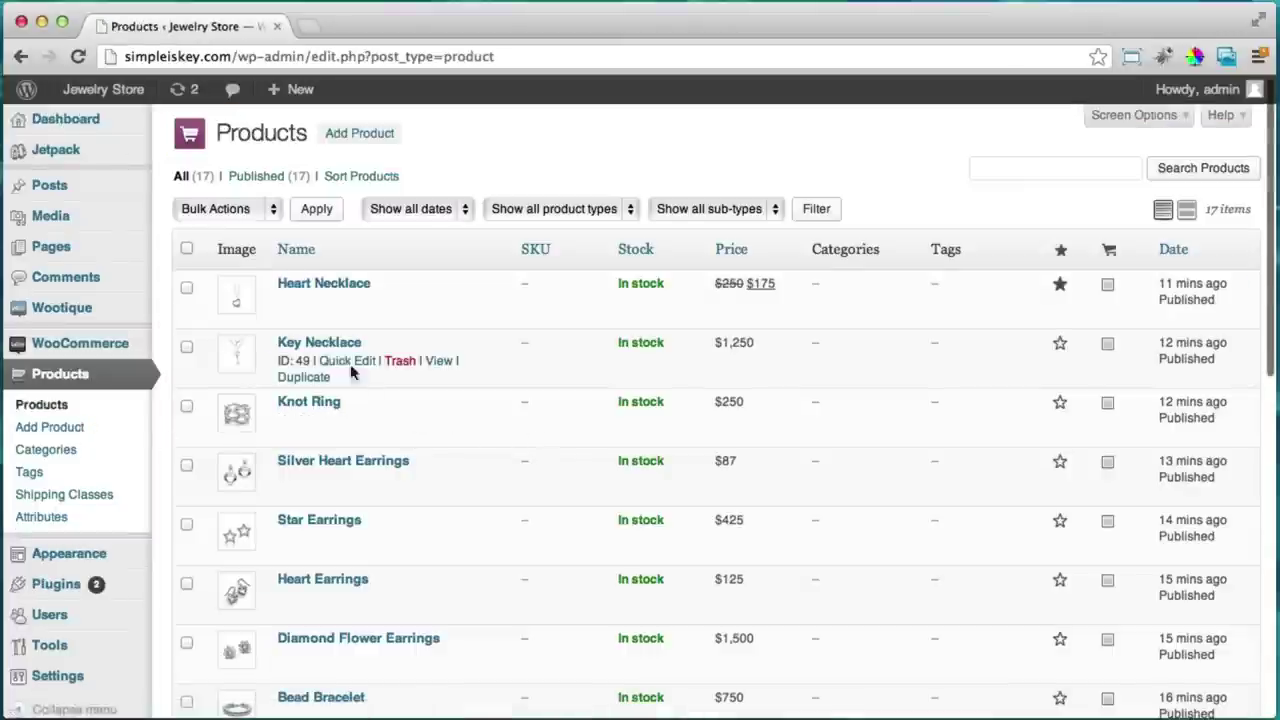
left_click(346, 361)
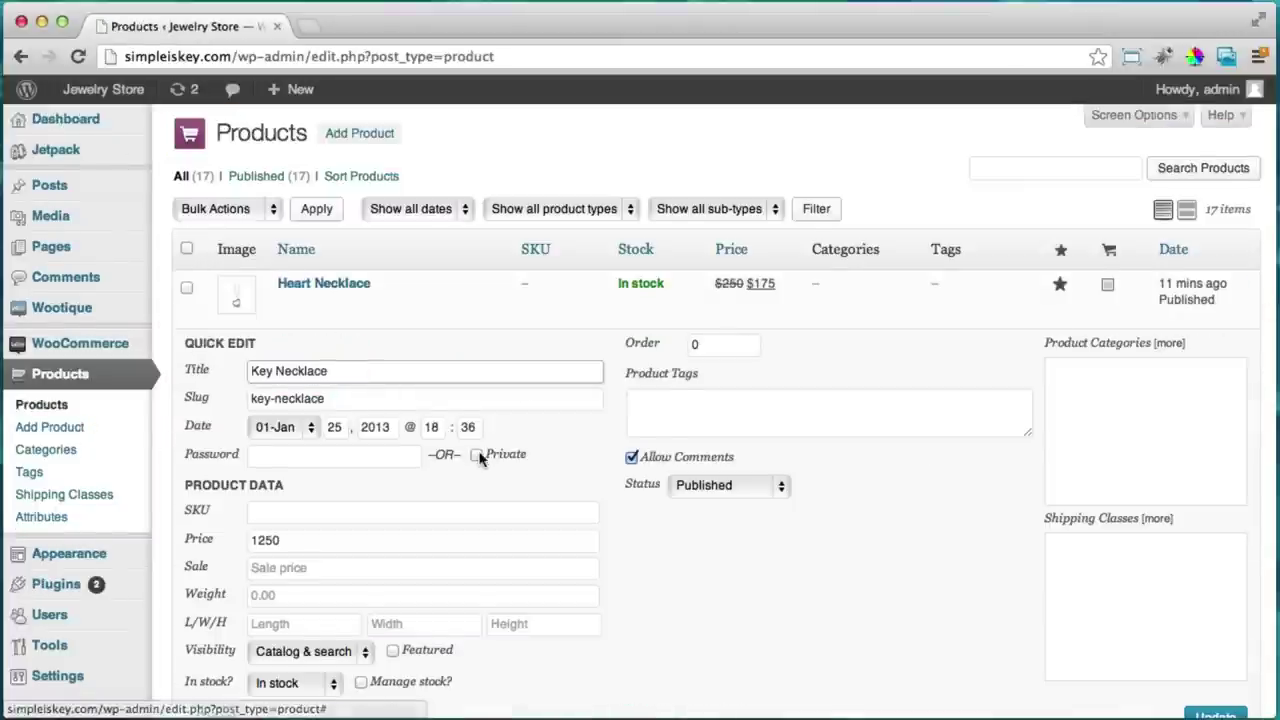
scroll(476, 452, "down", 3)
scroll(479, 453, "down", 1)
left_click(393, 445)
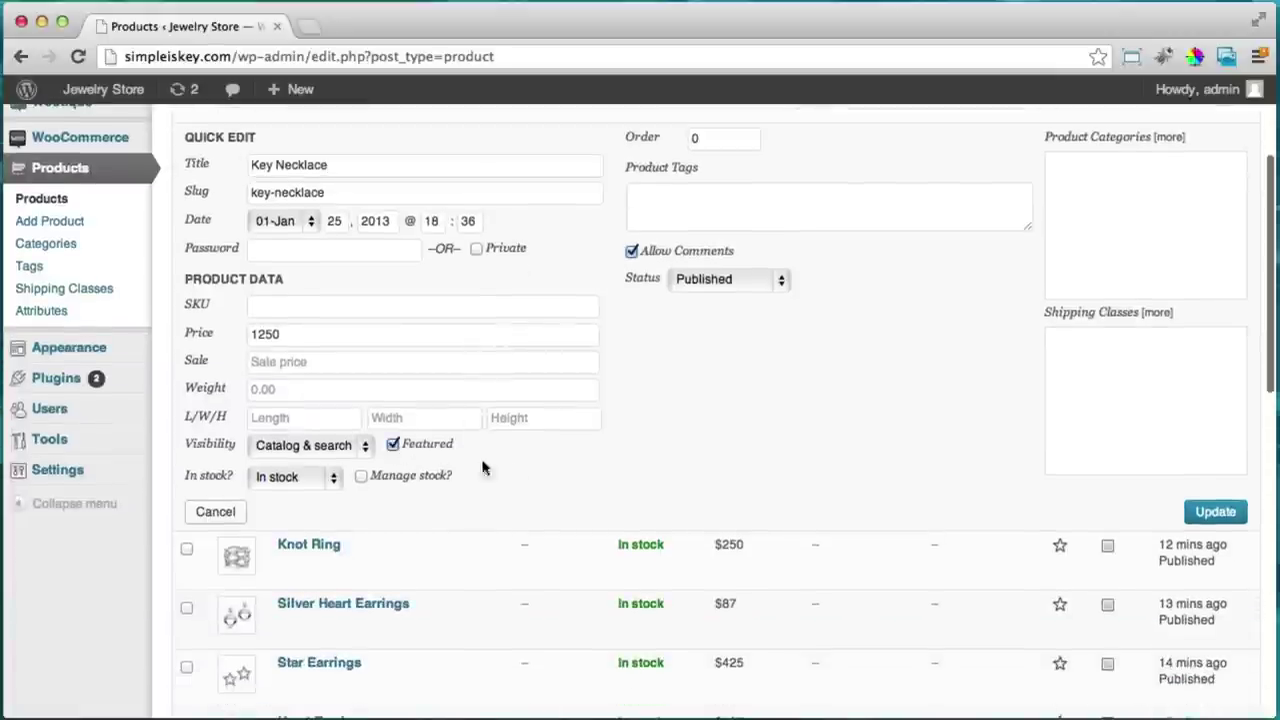
left_click(1238, 520)
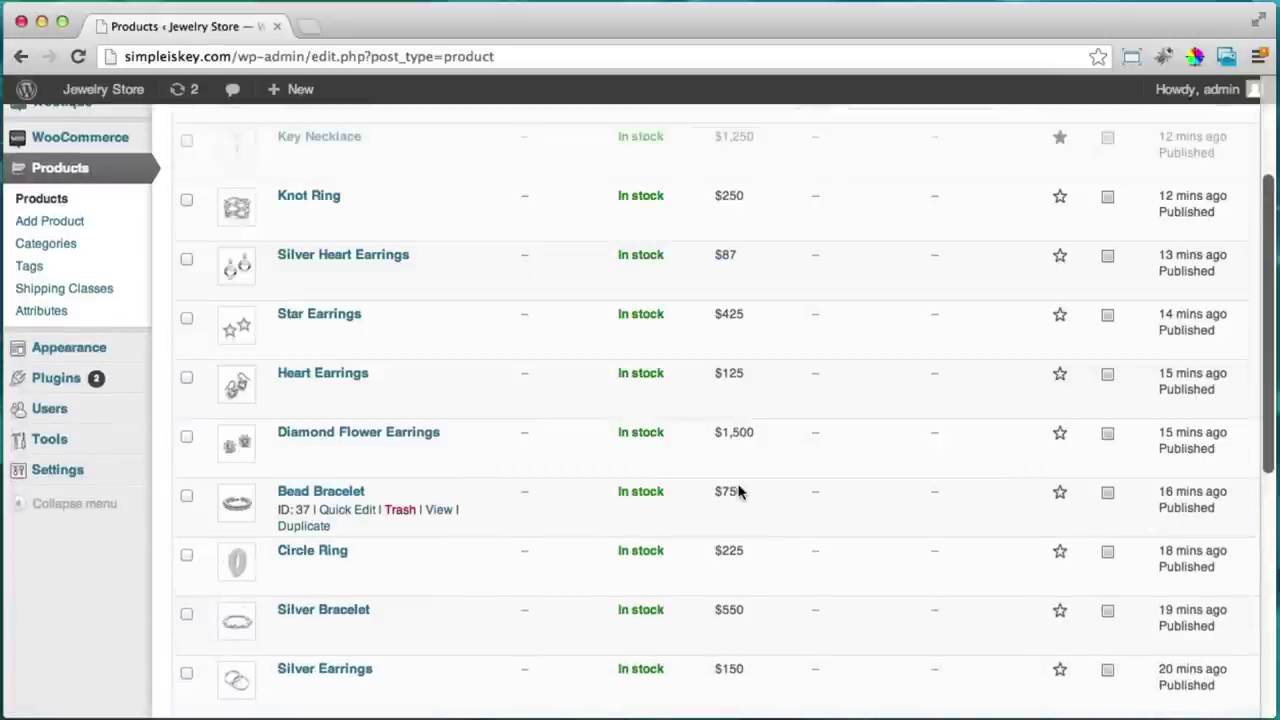
Mark Diamond Rings and Diamond Ring as featured via Quick Edit.
scroll(738, 490, "up", 1)
scroll(738, 490, "up", 3)
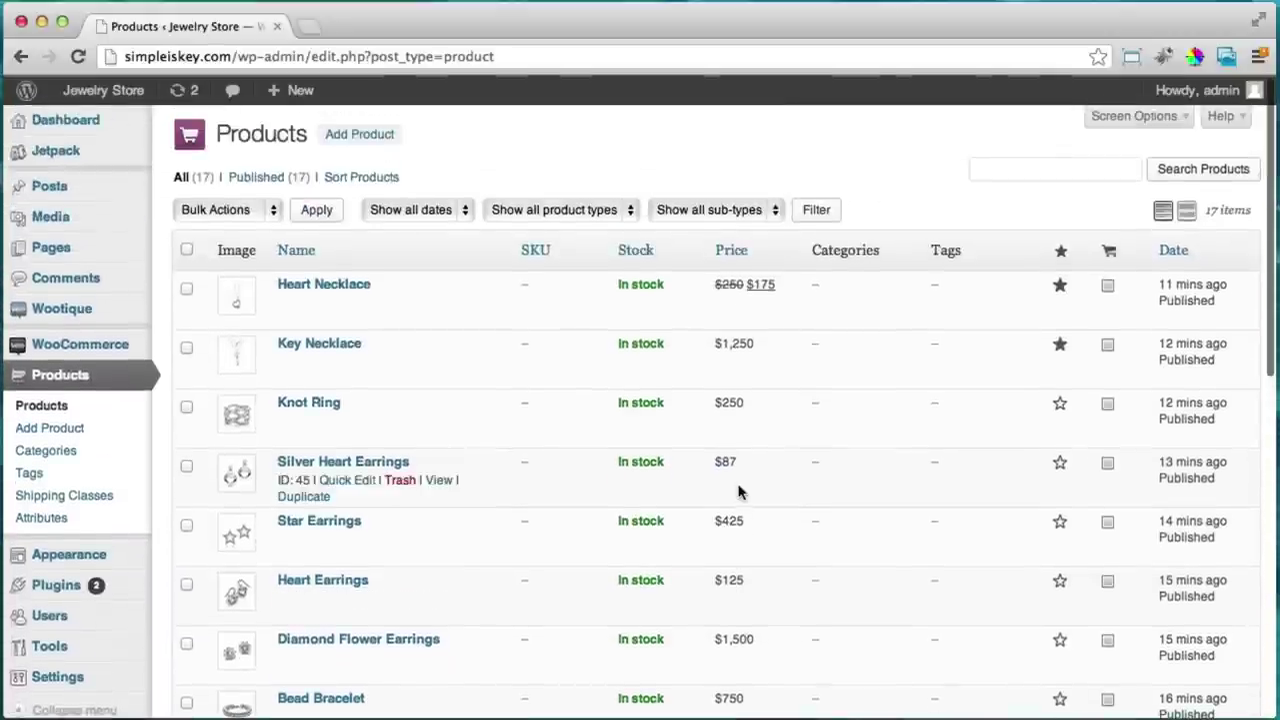
scroll(738, 489, "down", 8)
scroll(738, 489, "down", 5)
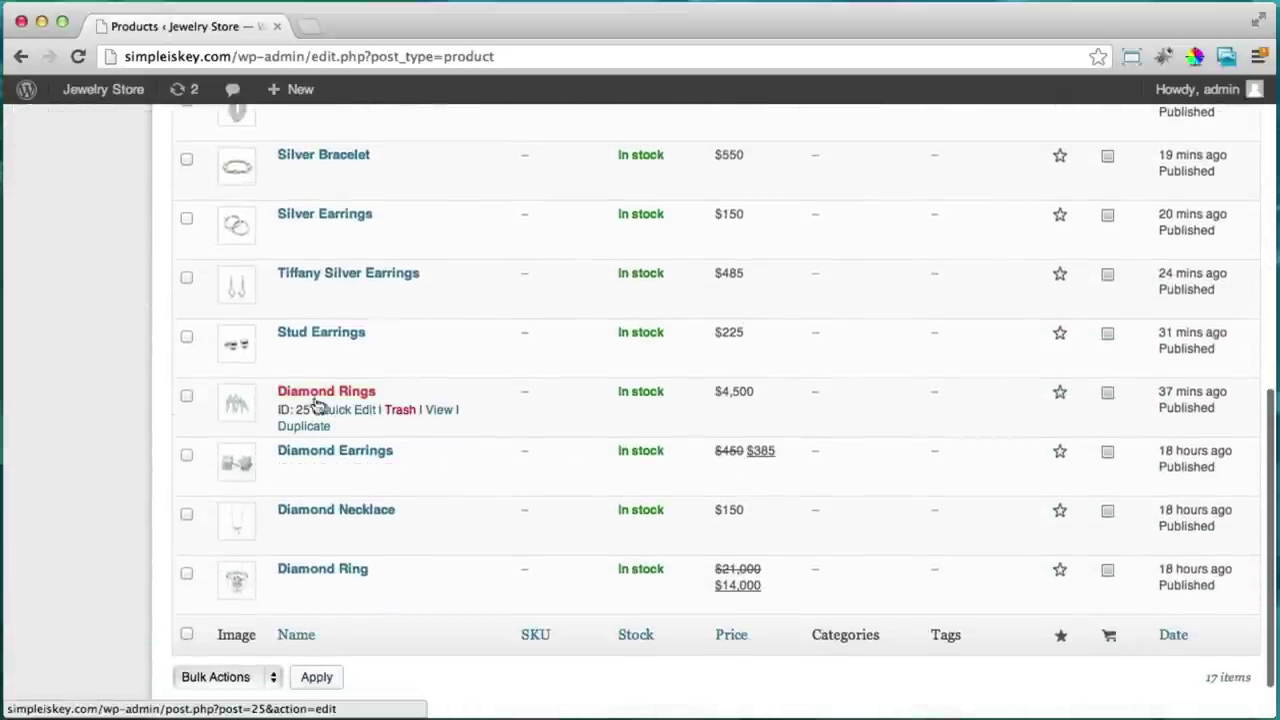
left_click(350, 414)
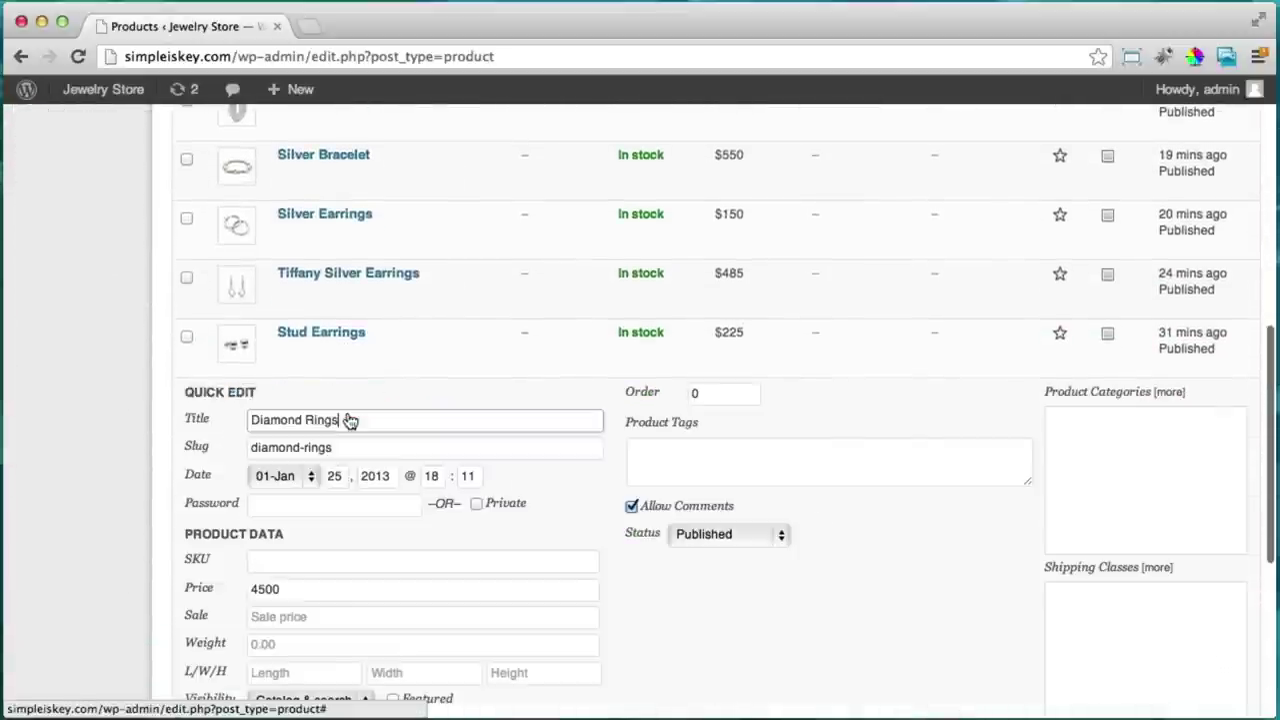
scroll(393, 410, "down", 5)
left_click(393, 455)
left_click(1190, 524)
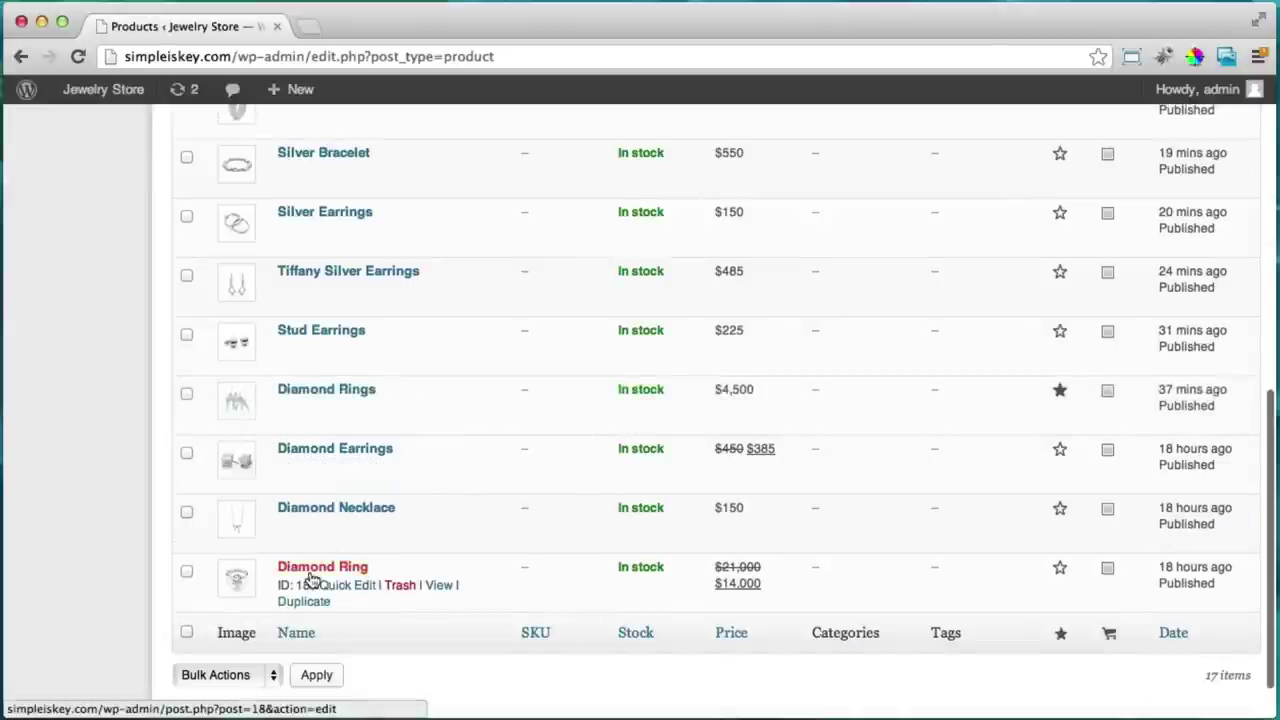
left_click(347, 586)
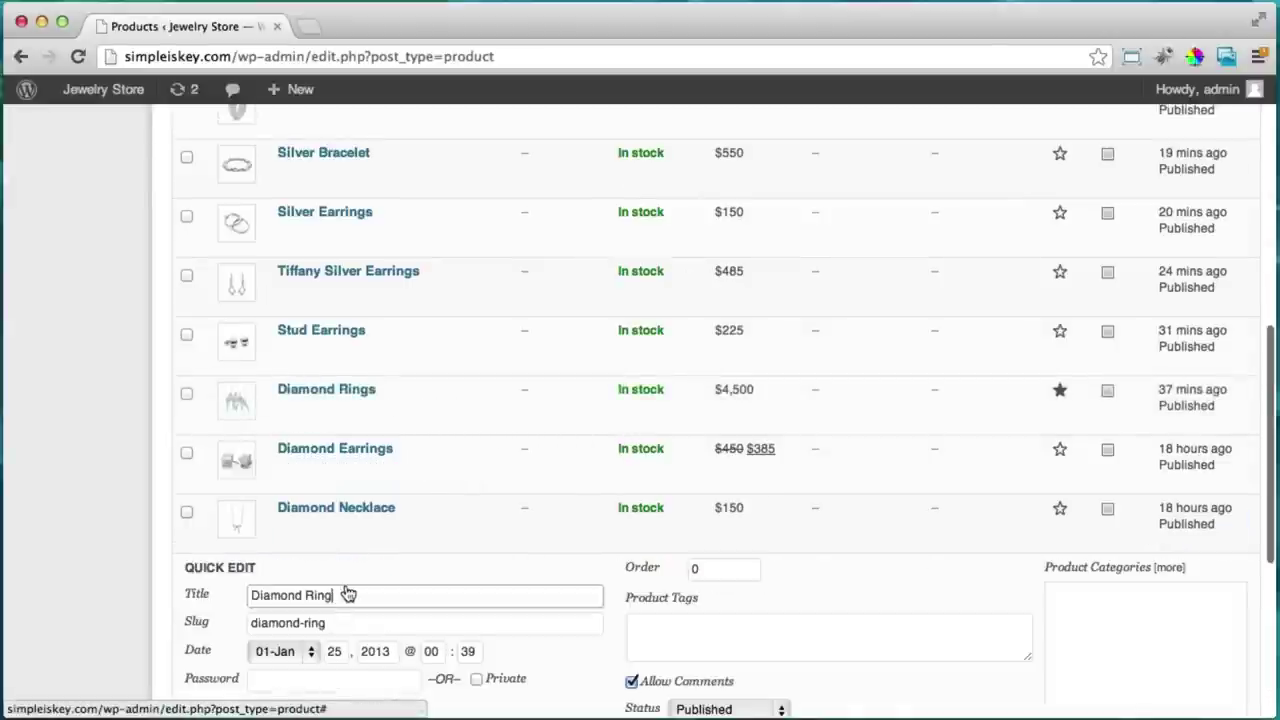
scroll(438, 590, "down", 5)
left_click(392, 568)
left_click(1213, 634)
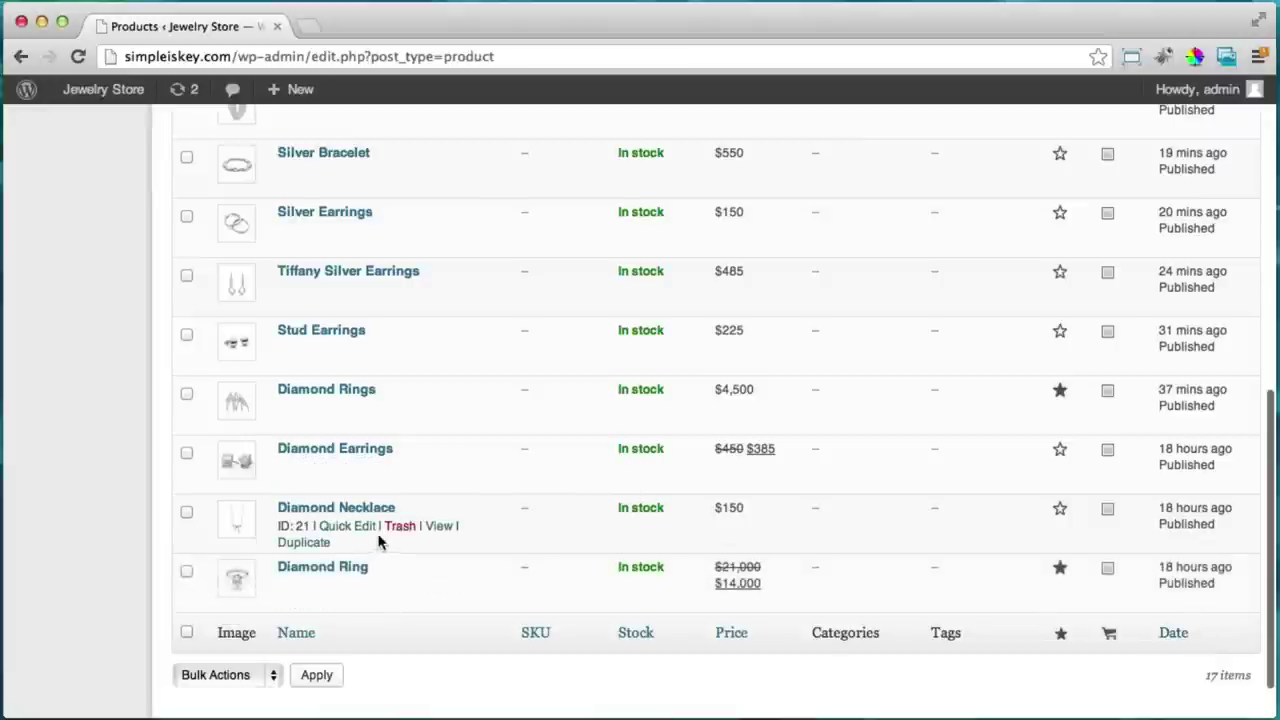
Mark Diamond Necklace and Tiffany Silver Earrings as featured via Quick Edit.
left_click(347, 526)
scroll(403, 513, "down", 4)
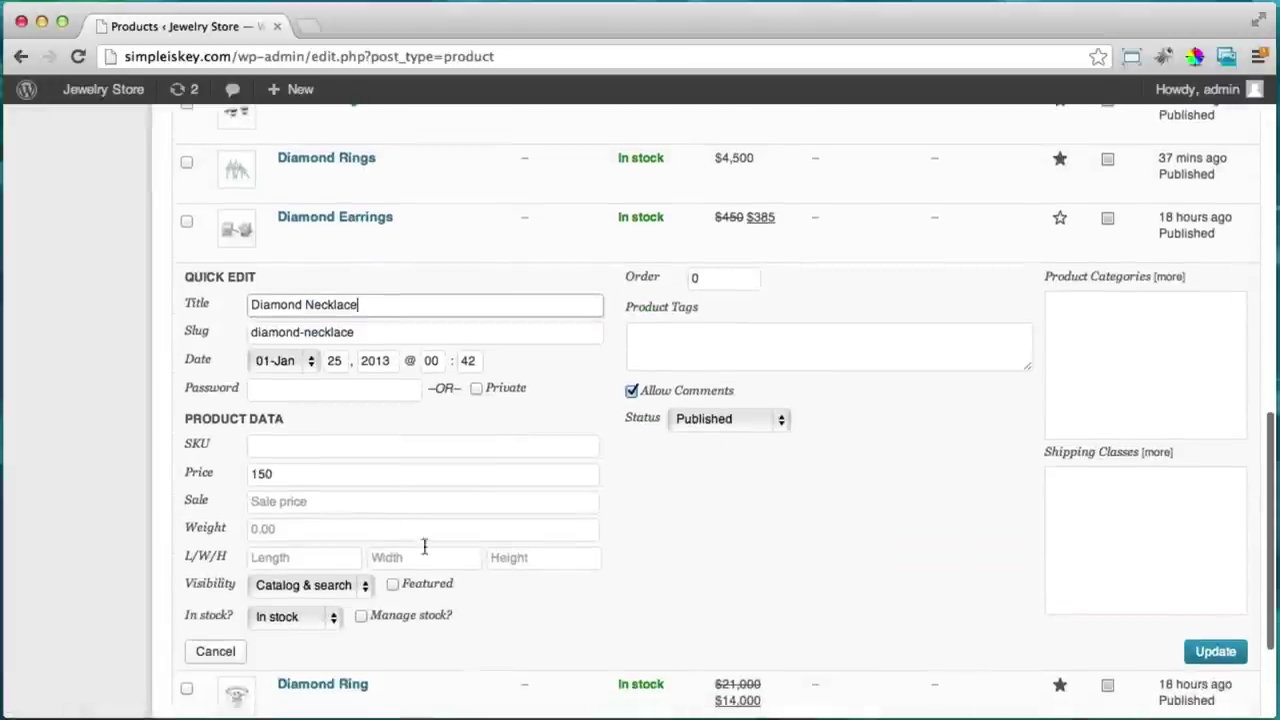
left_click(392, 584)
left_click(1214, 651)
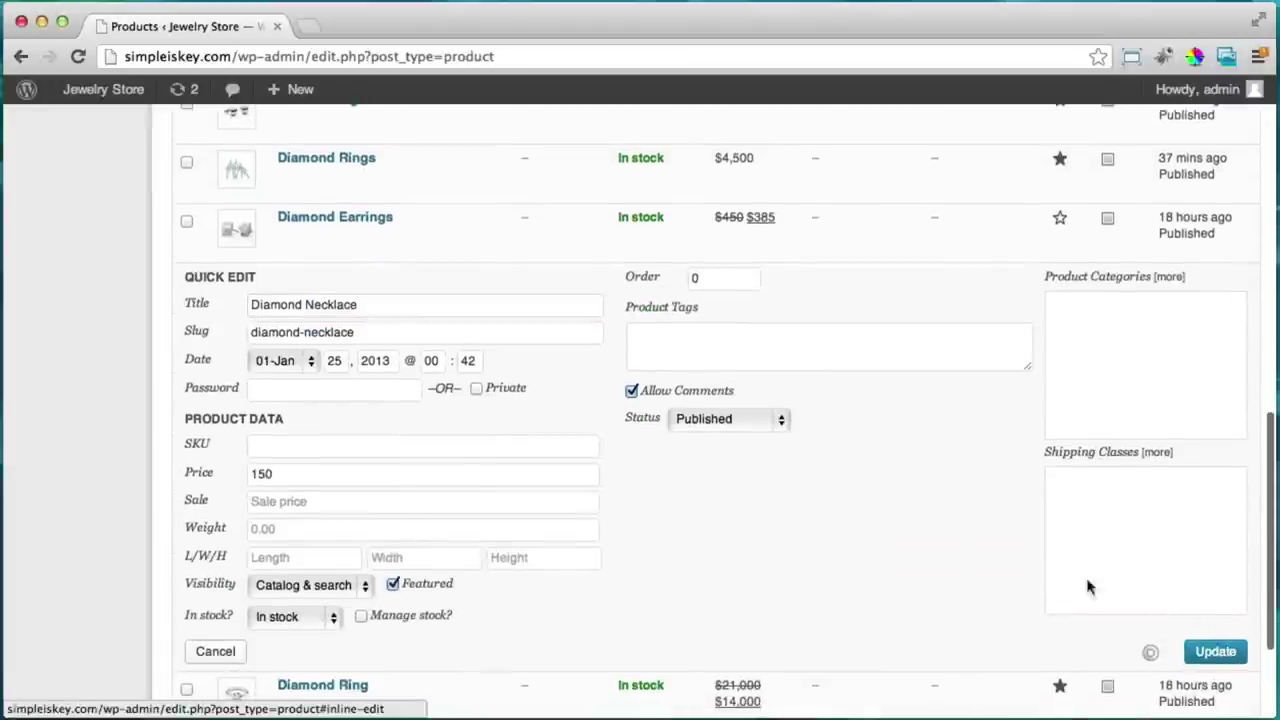
scroll(698, 452, "up", 5)
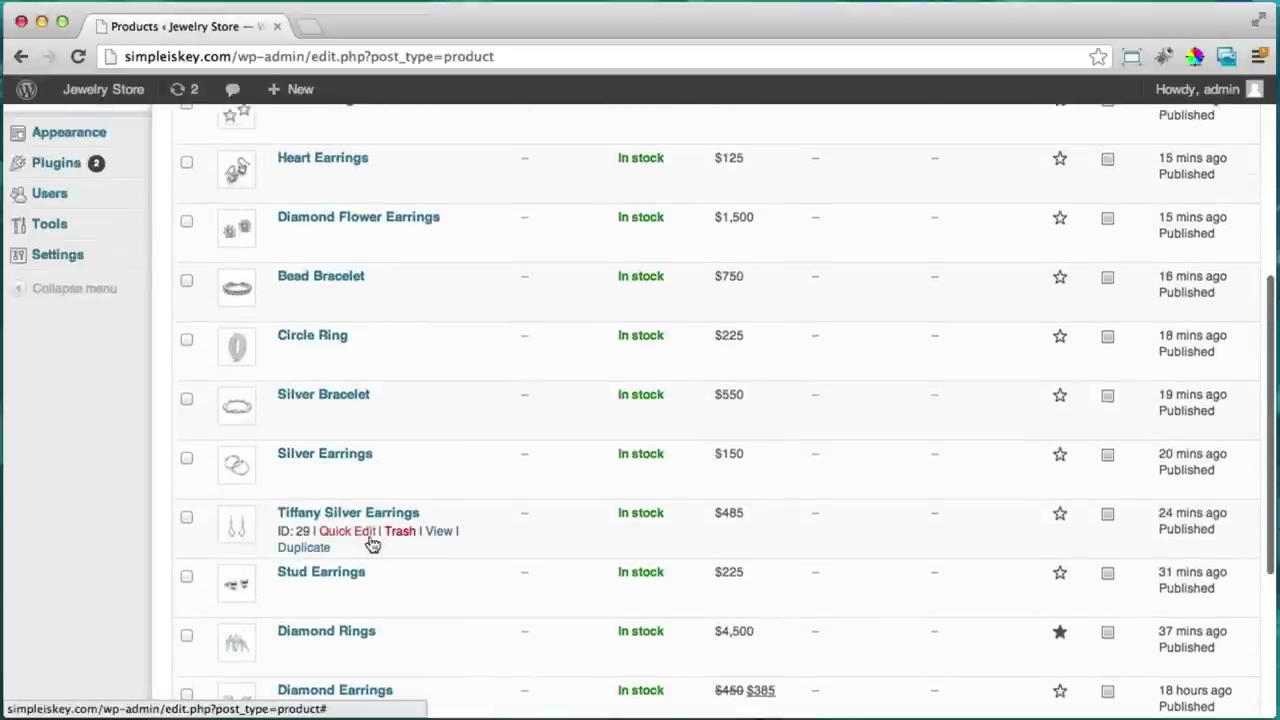
left_click(352, 531)
scroll(683, 537, "down", 5)
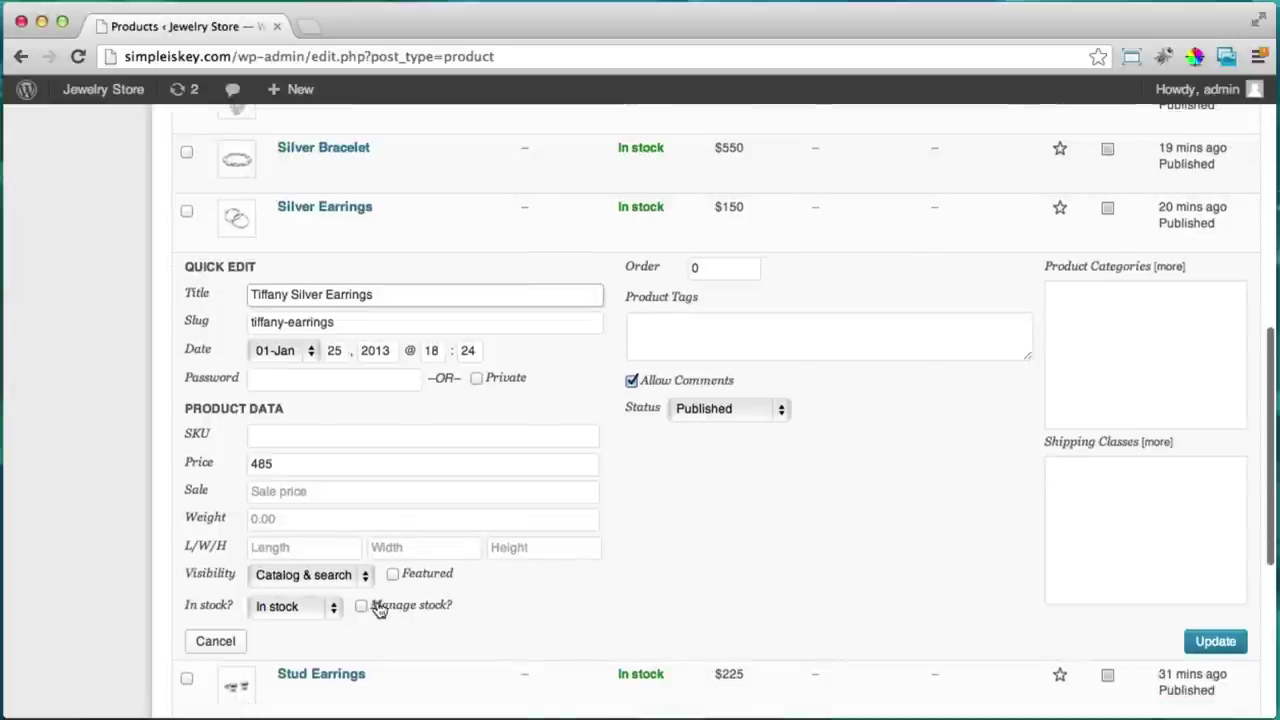
left_click(393, 575)
left_click(1215, 641)
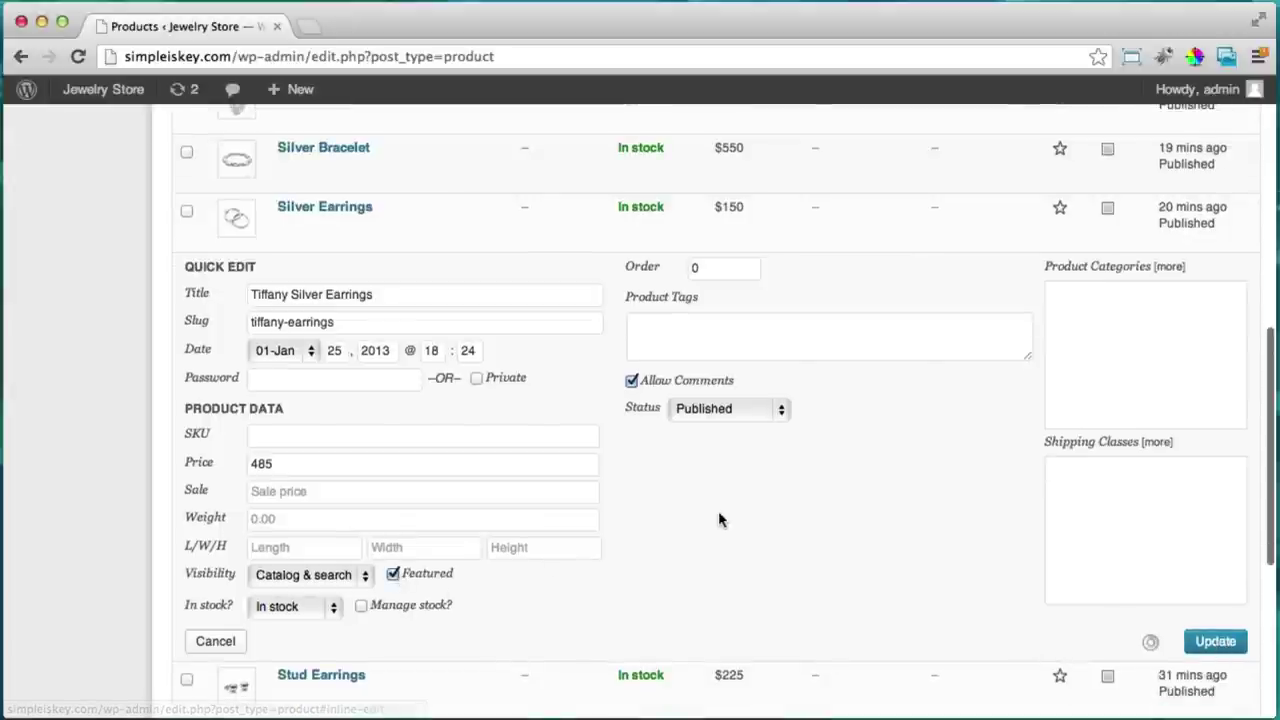
Mark Heart Earrings and Silver Heart Earrings as featured via Quick Edit.
scroll(710, 522, "up", 8)
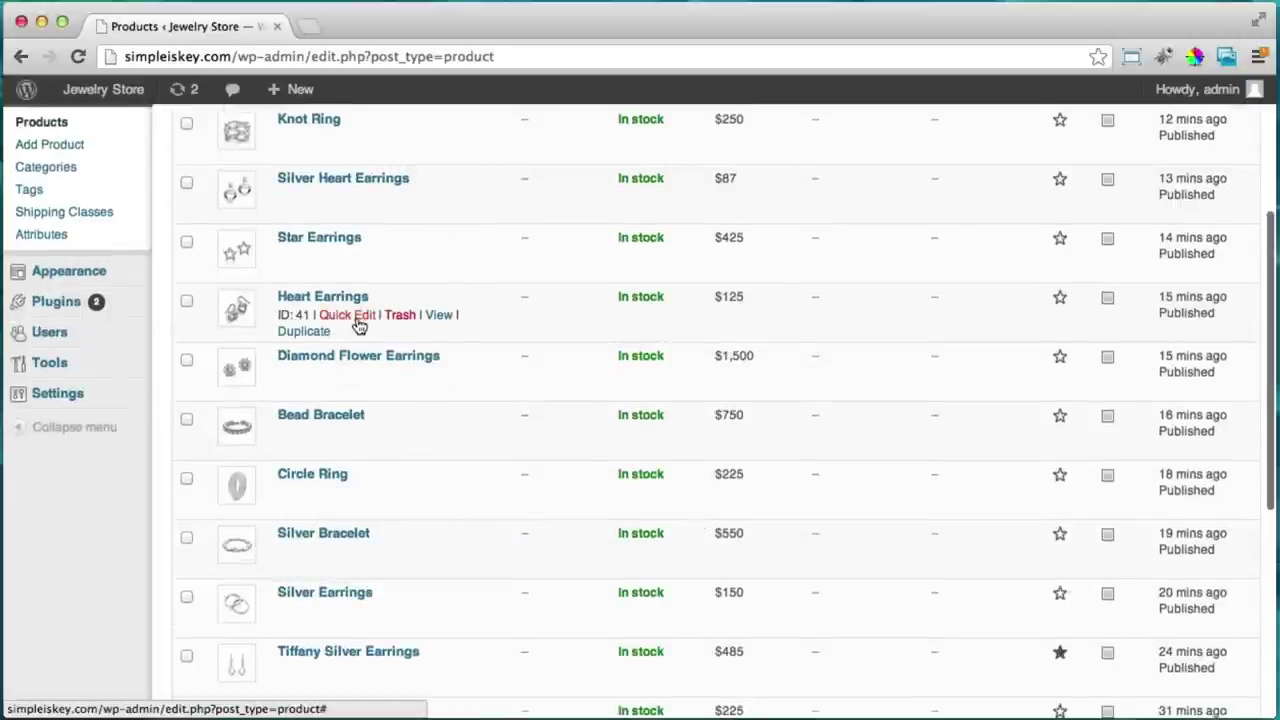
left_click(348, 320)
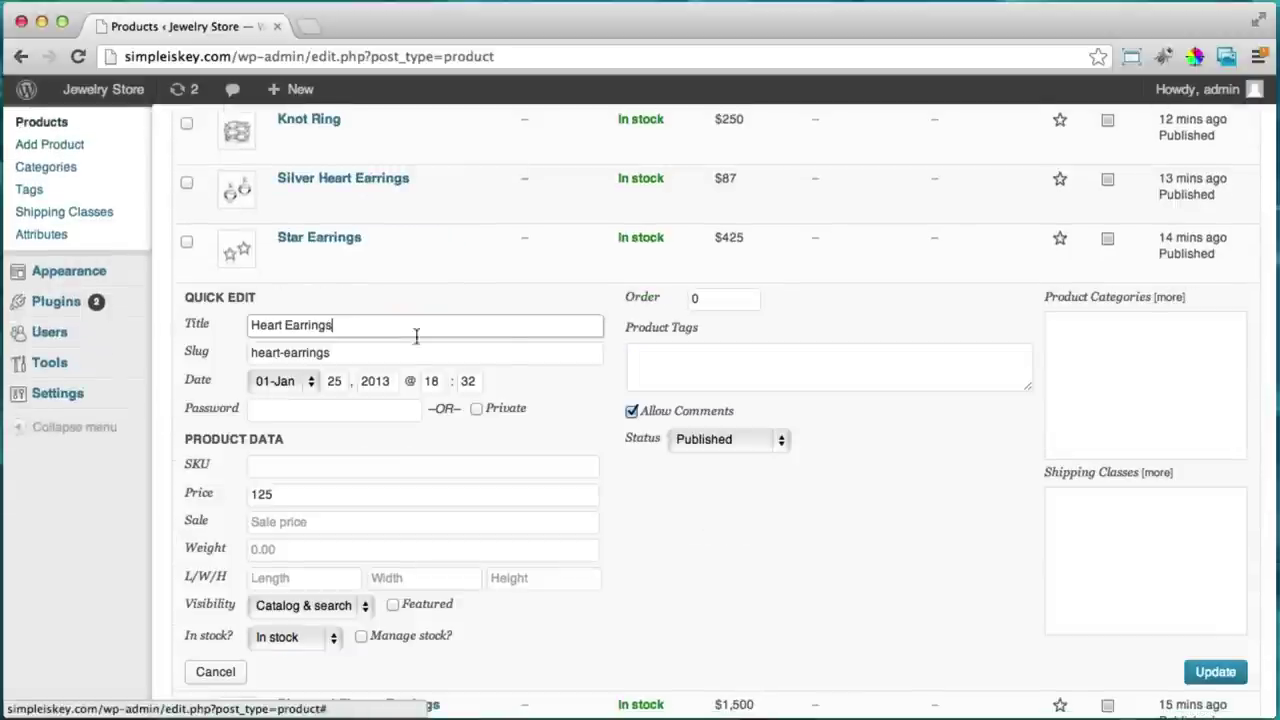
scroll(514, 358, "down", 2)
scroll(514, 358, "down", 1)
left_click(393, 446)
left_click(1218, 514)
scroll(586, 449, "up", 3)
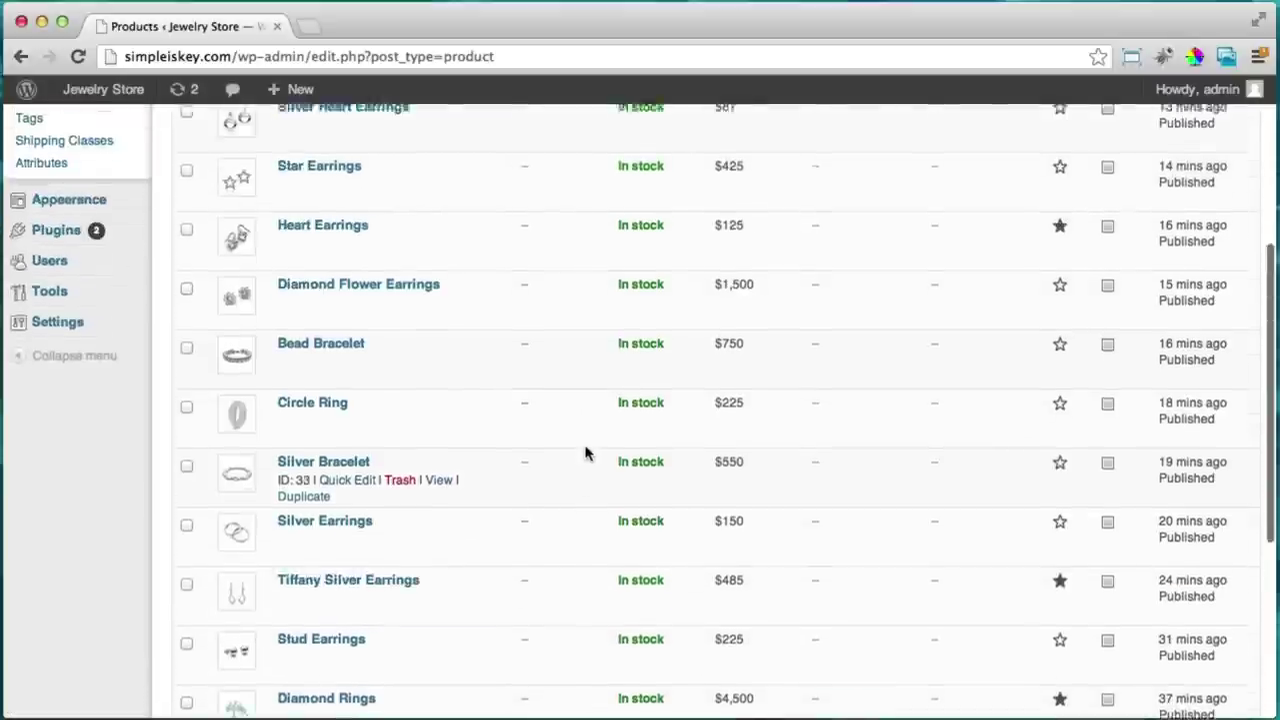
scroll(582, 468, "up", 2)
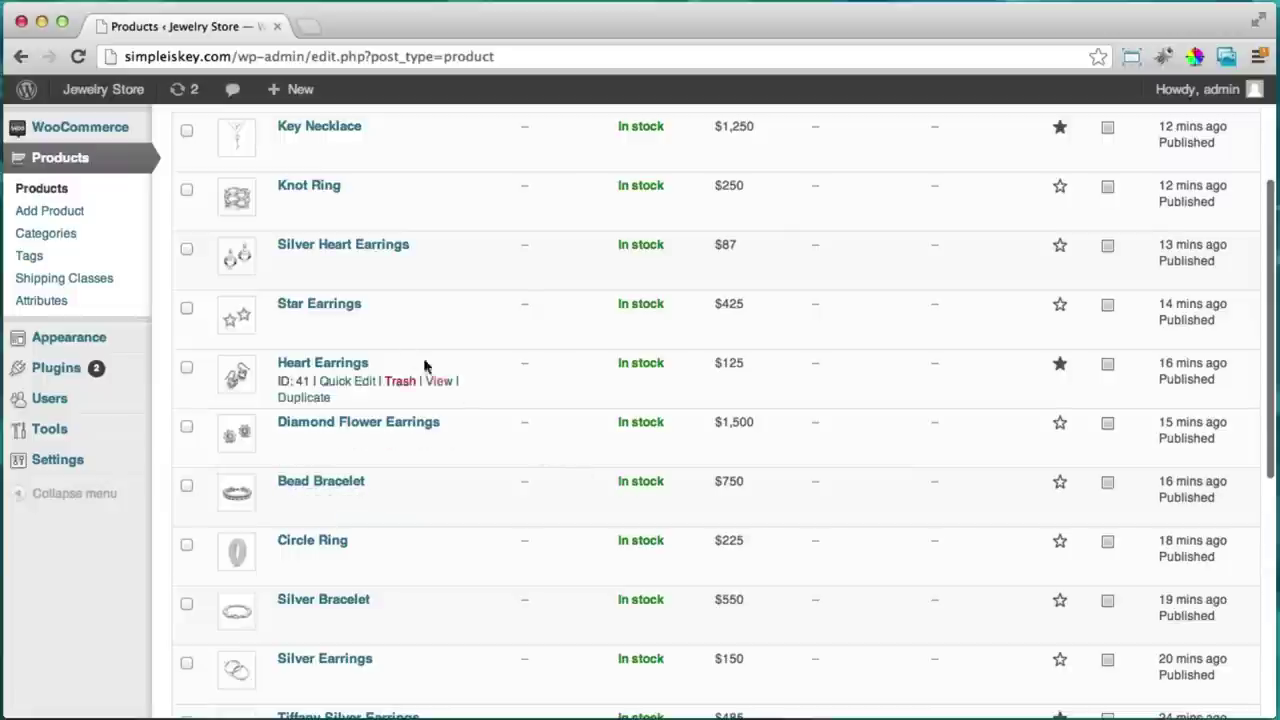
mouse_move(350, 280)
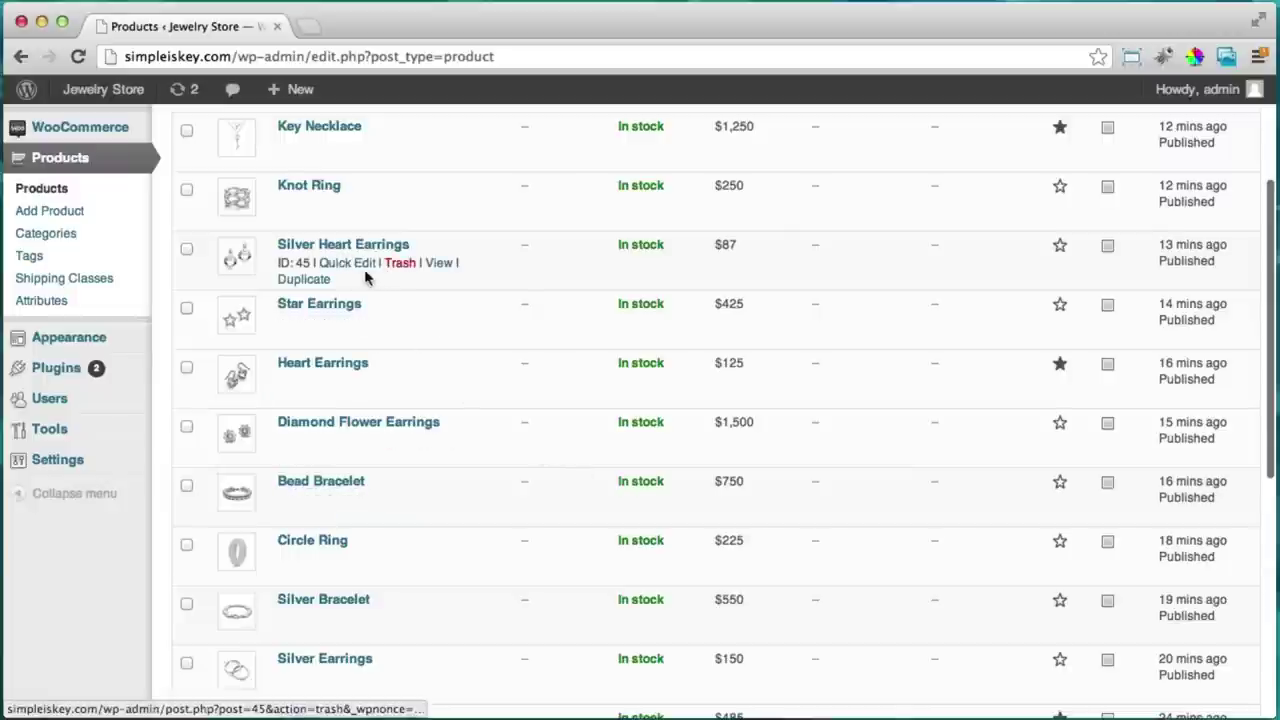
left_click(347, 265)
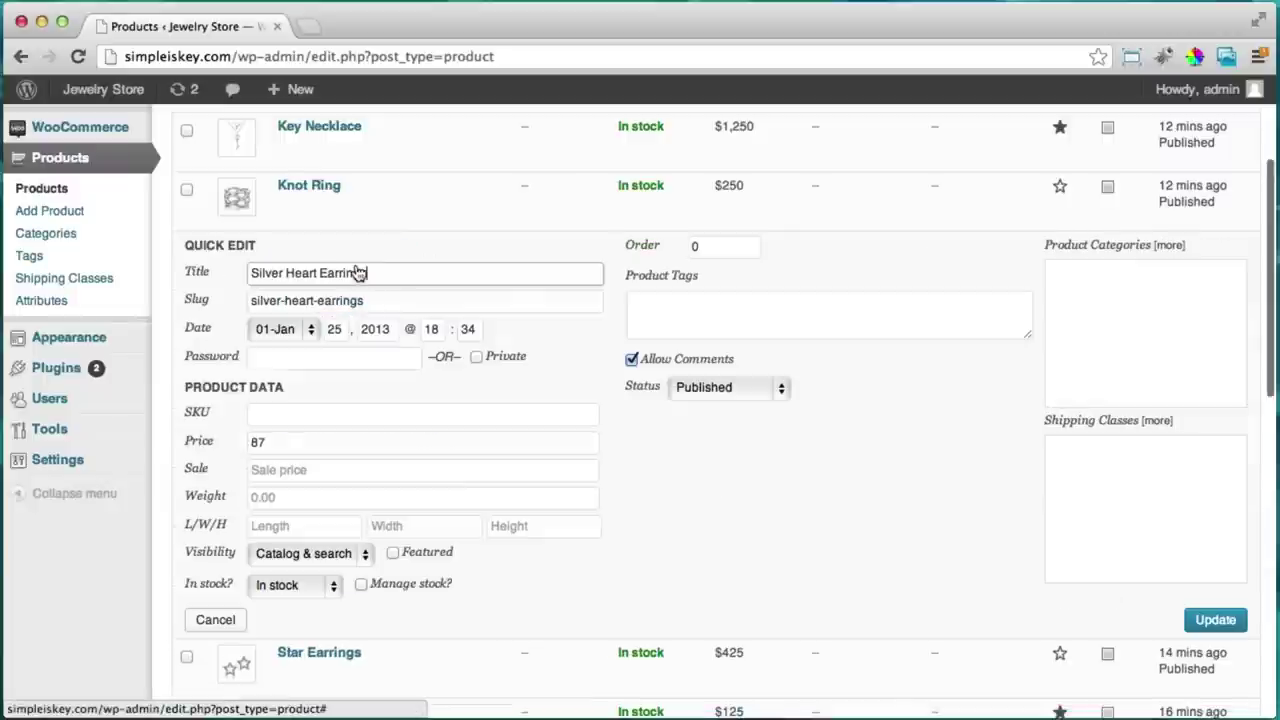
left_click(393, 554)
left_click(1240, 622)
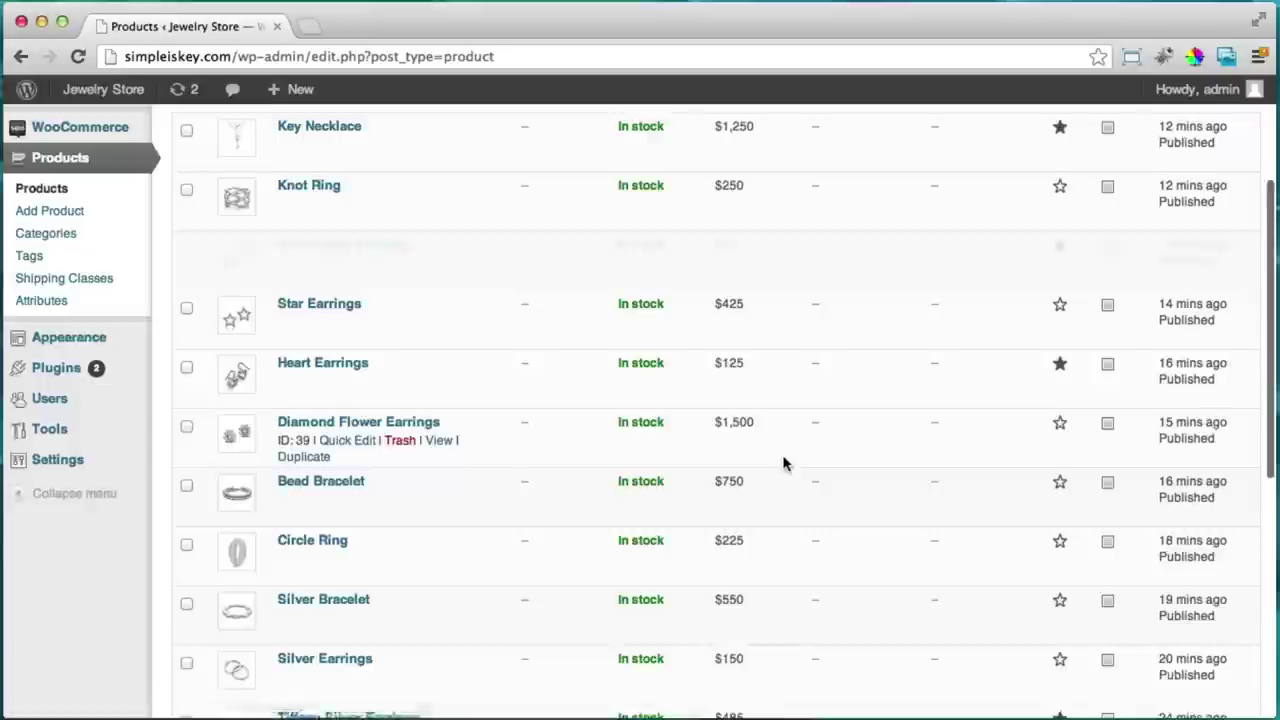
Mark Diamond Earrings as featured via Quick Edit.
scroll(781, 463, "up", 2)
scroll(781, 454, "up", 3)
scroll(785, 460, "down", 9)
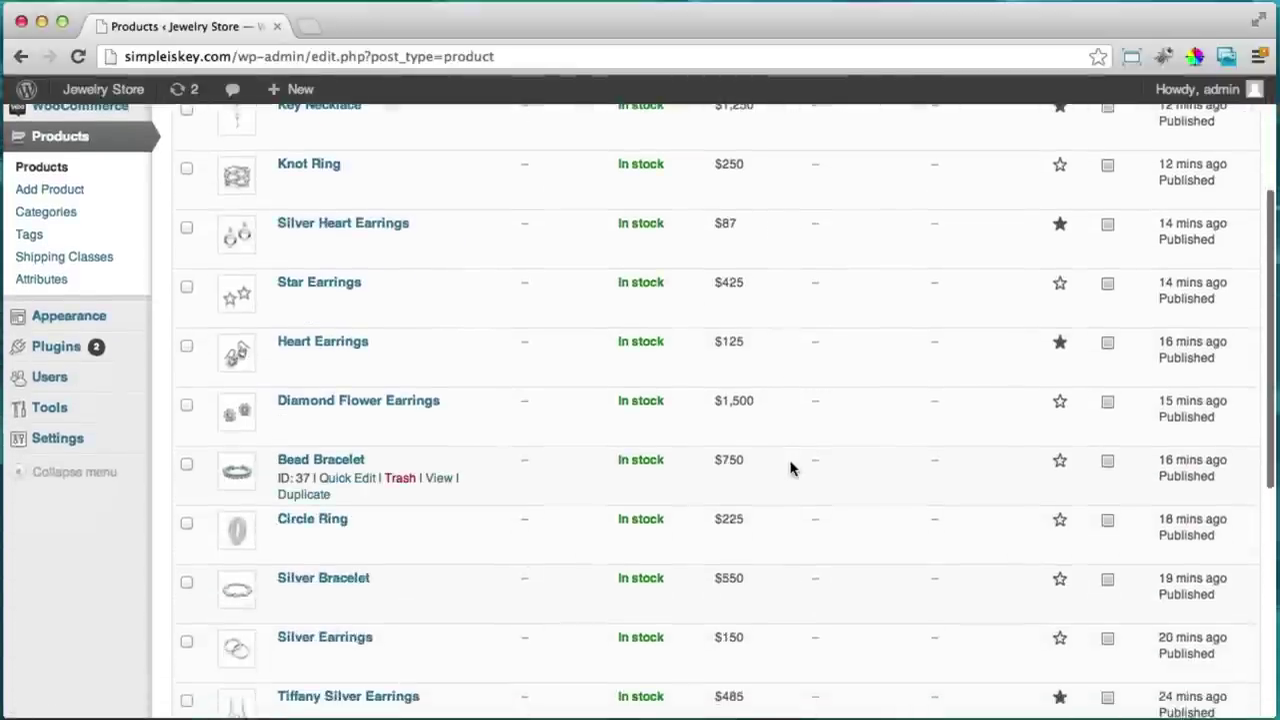
scroll(791, 463, "down", 2)
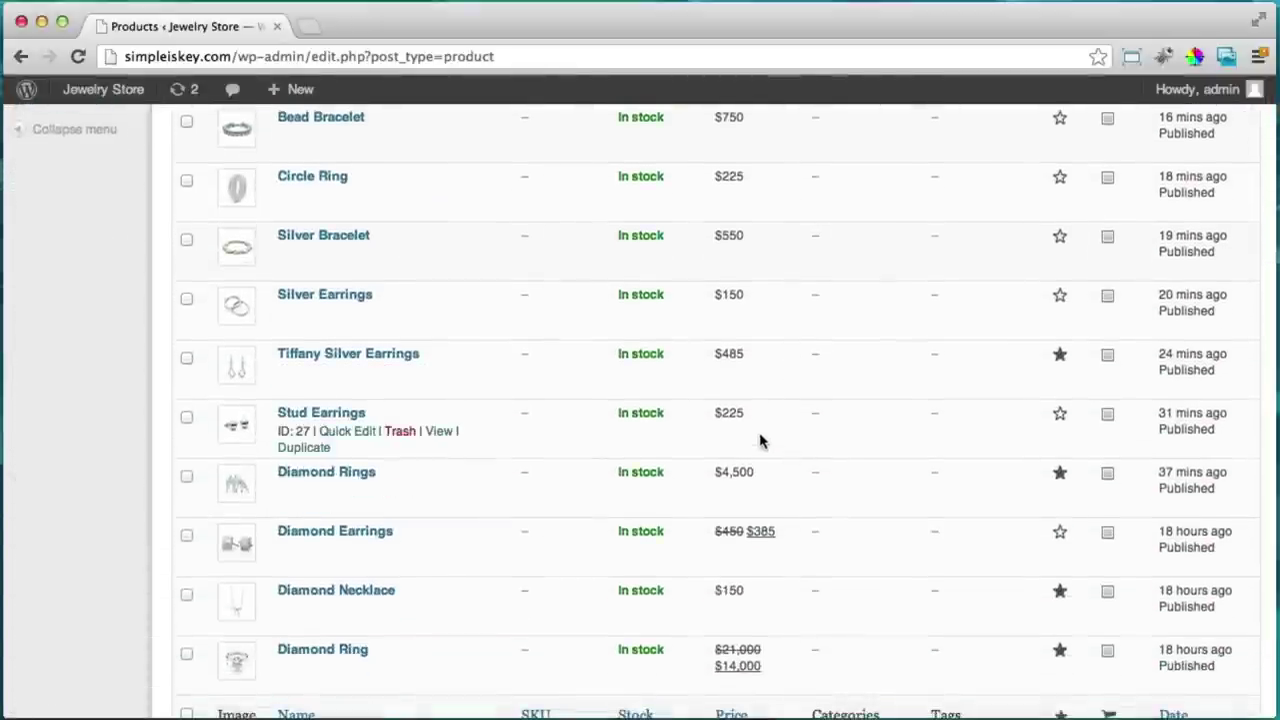
scroll(760, 445, "down", 2)
scroll(755, 440, "down", 1)
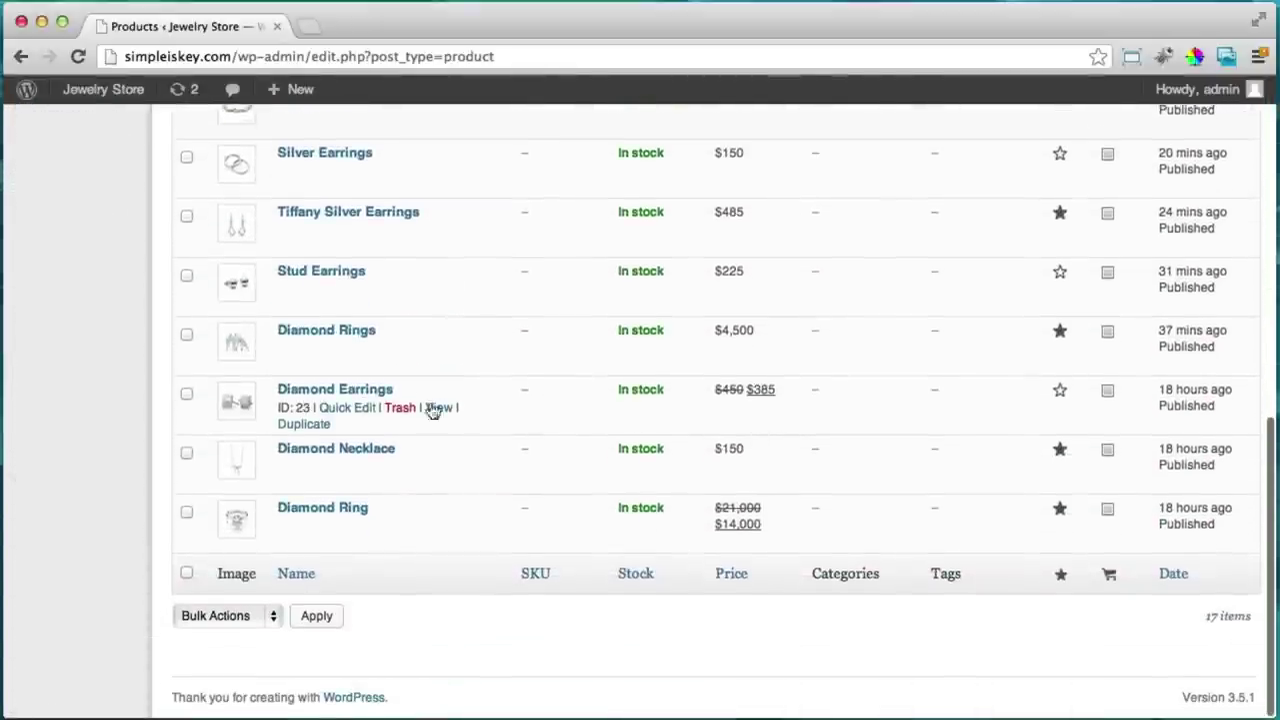
left_click(350, 407)
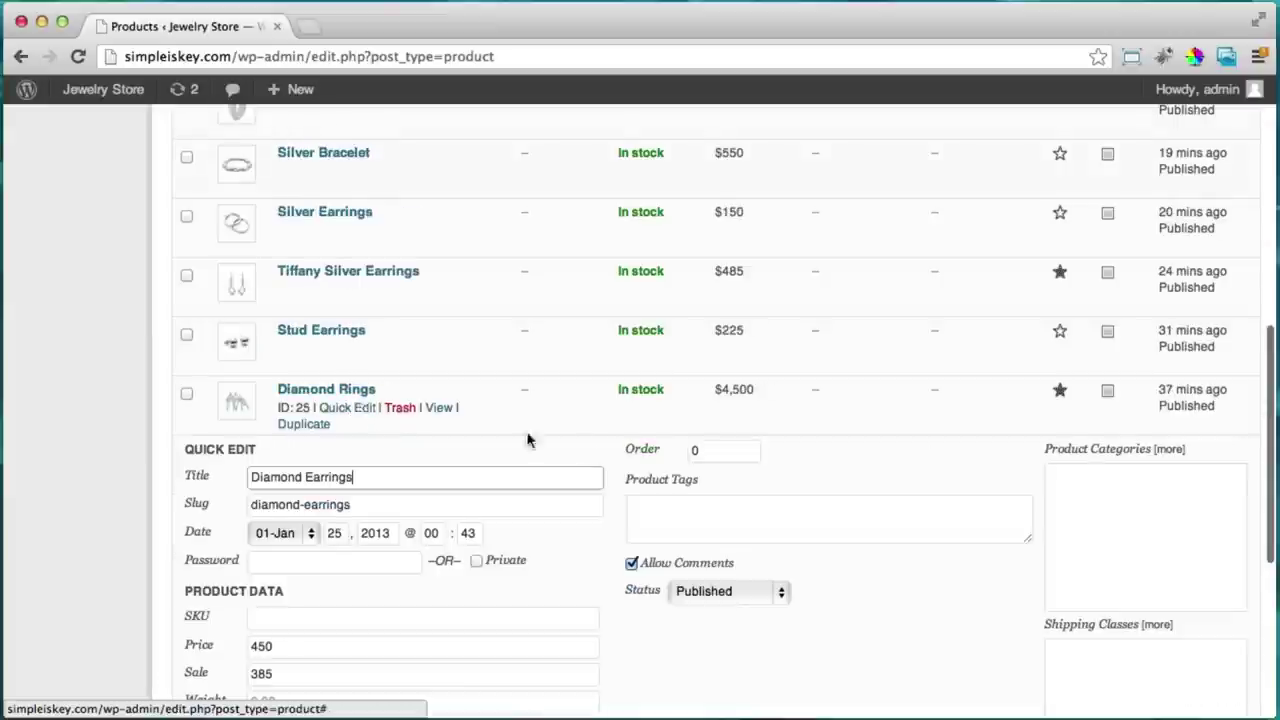
scroll(619, 448, "down", 5)
left_click(1220, 508)
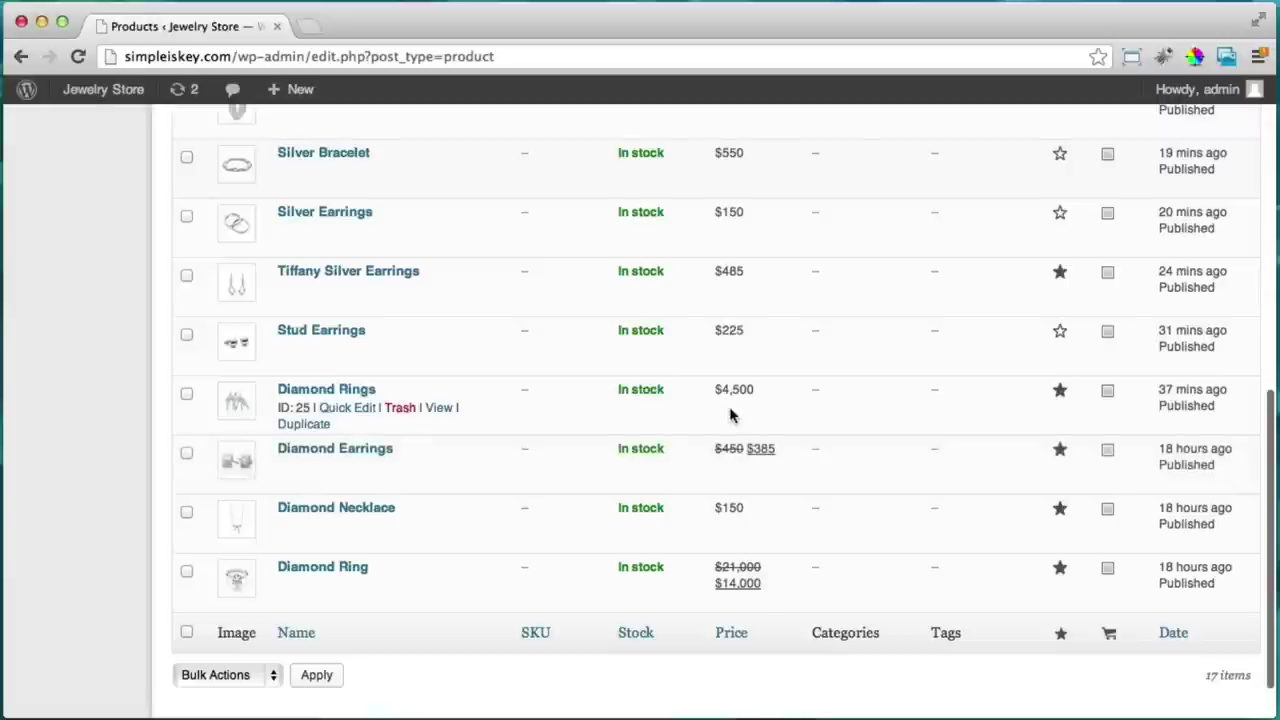
scroll(752, 427, "up", 10)
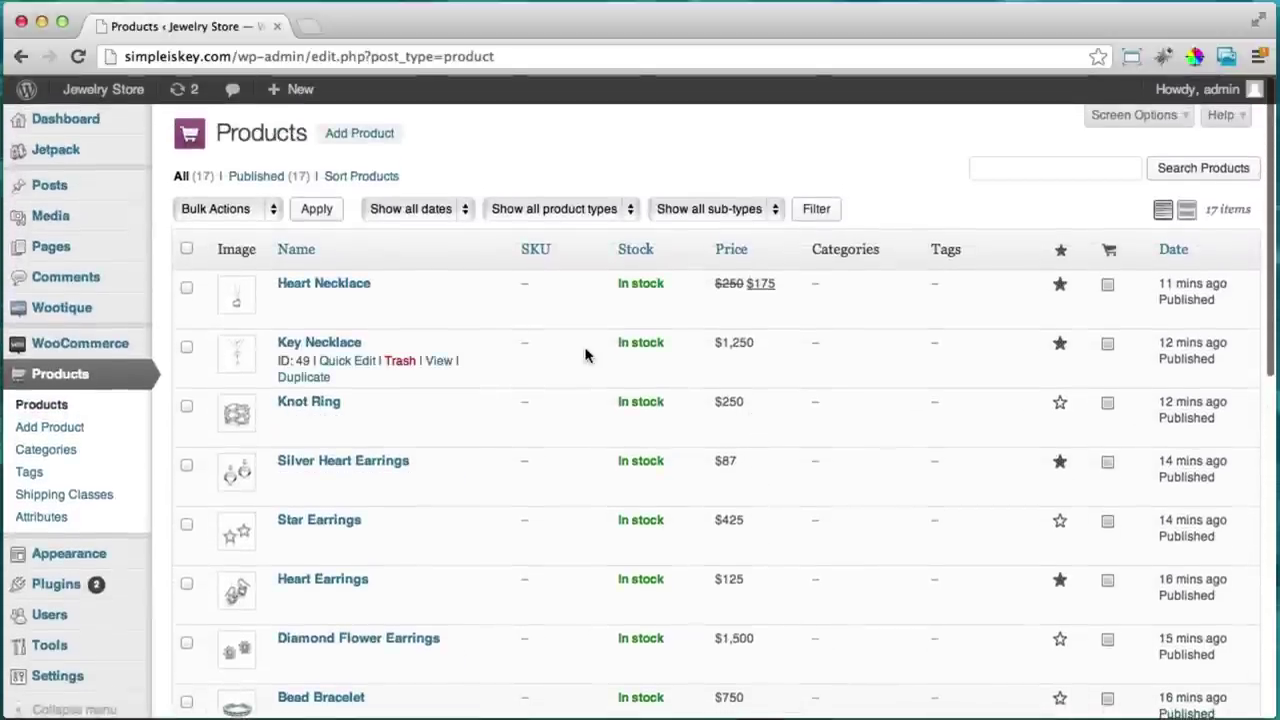
Open the storefront and slide the Featured Products carousel forward and back twice.
mouse_move(103, 89)
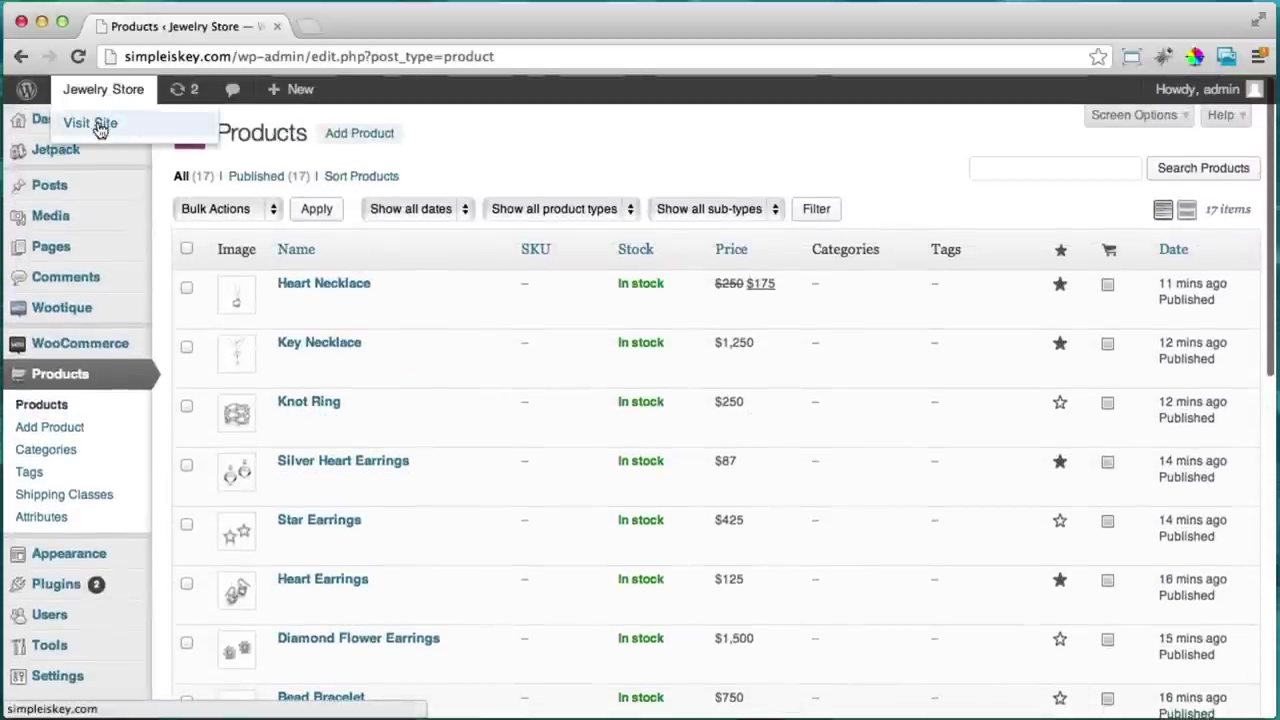
left_click(92, 123)
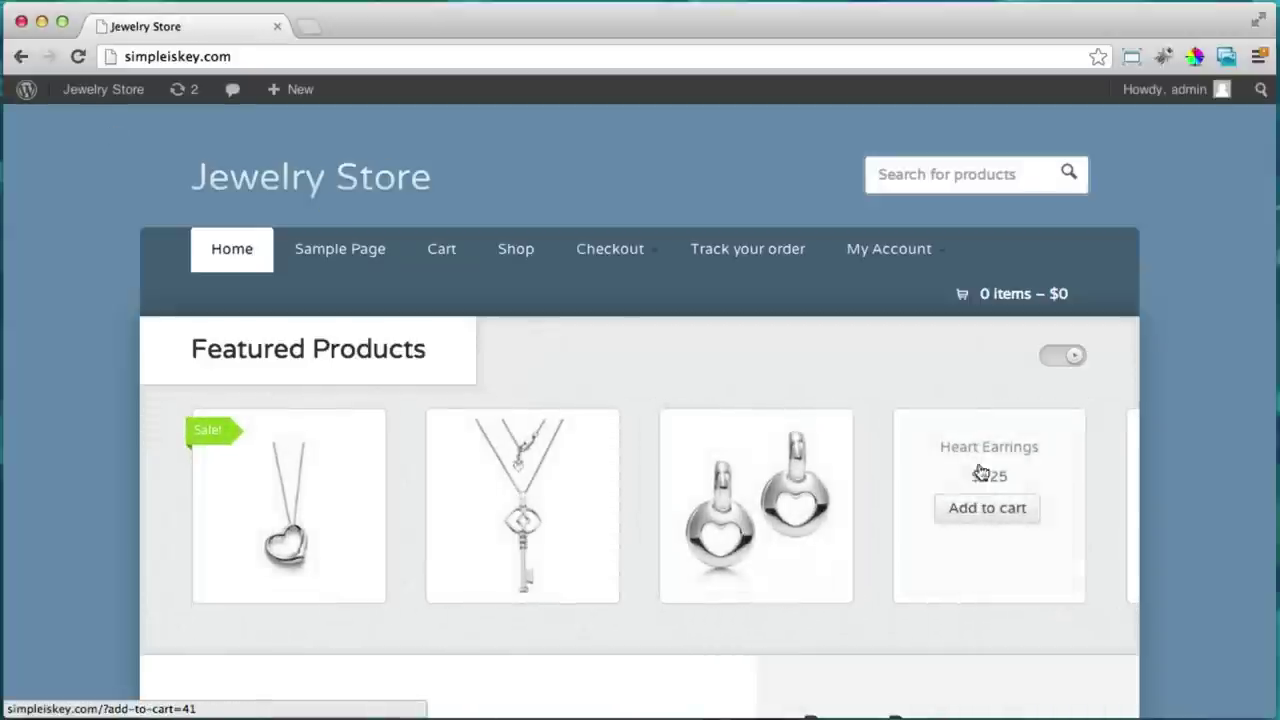
left_click(1066, 356)
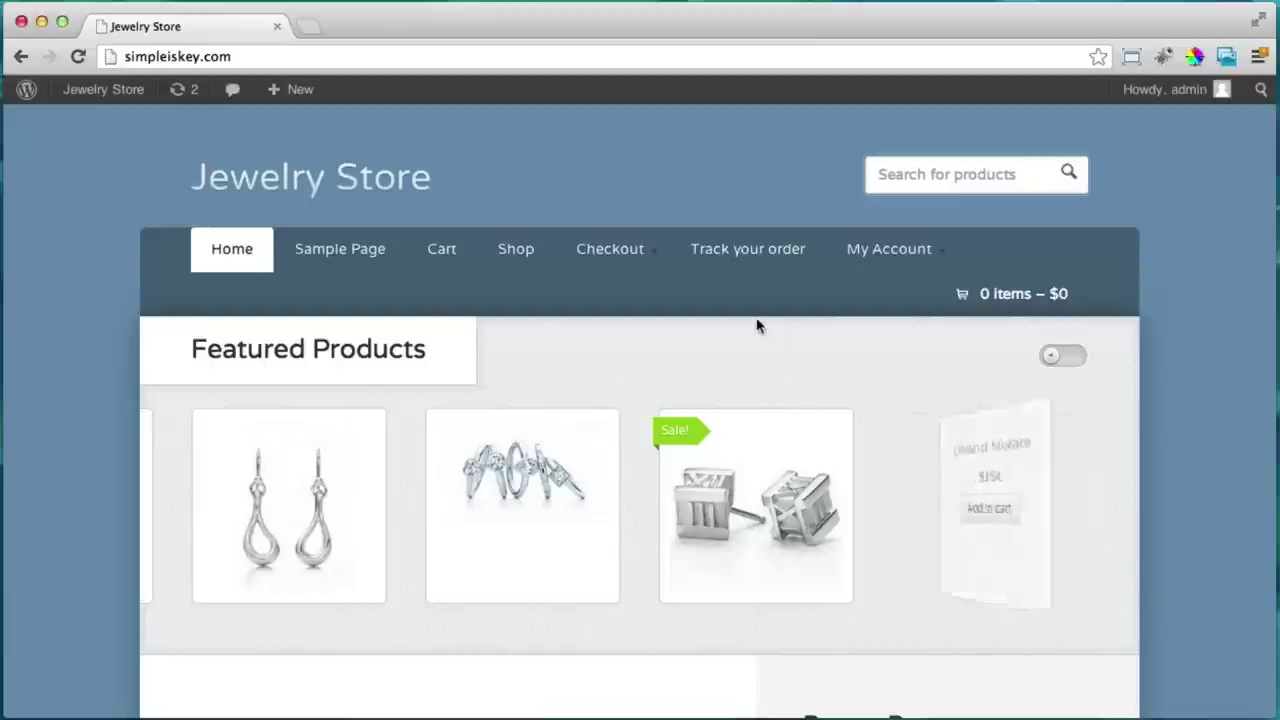
left_click(1053, 360)
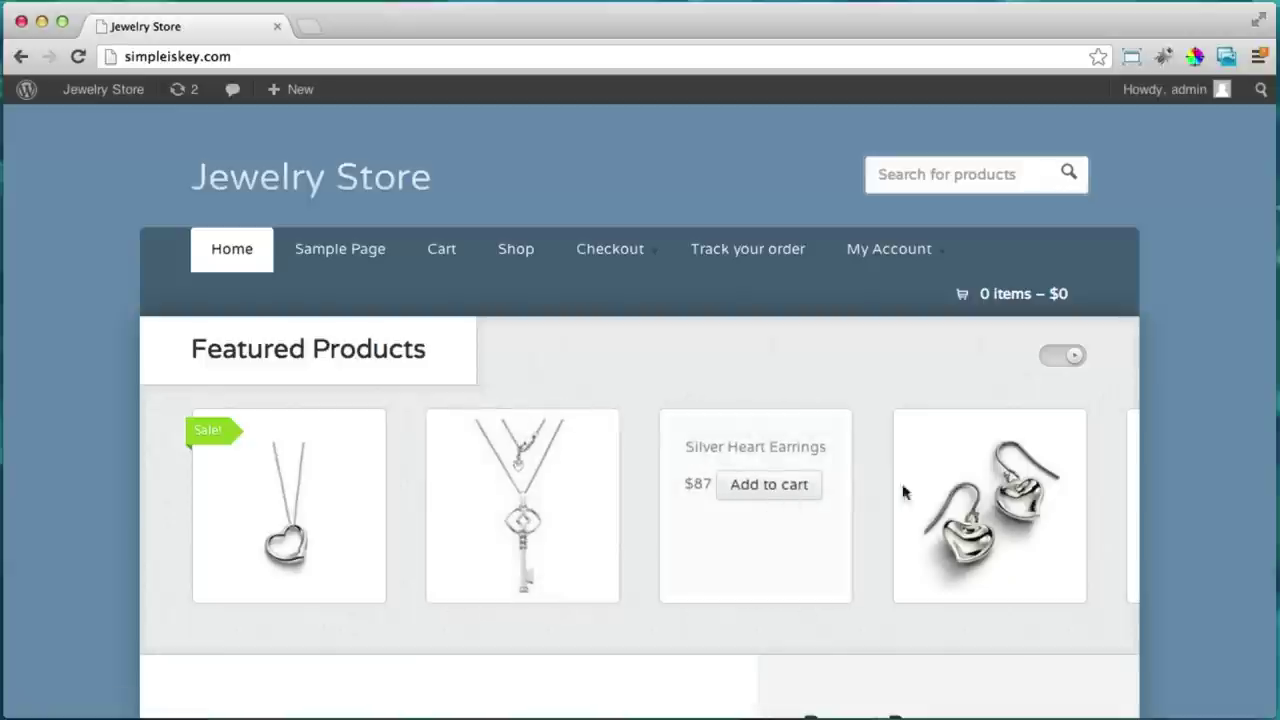
left_click(1066, 358)
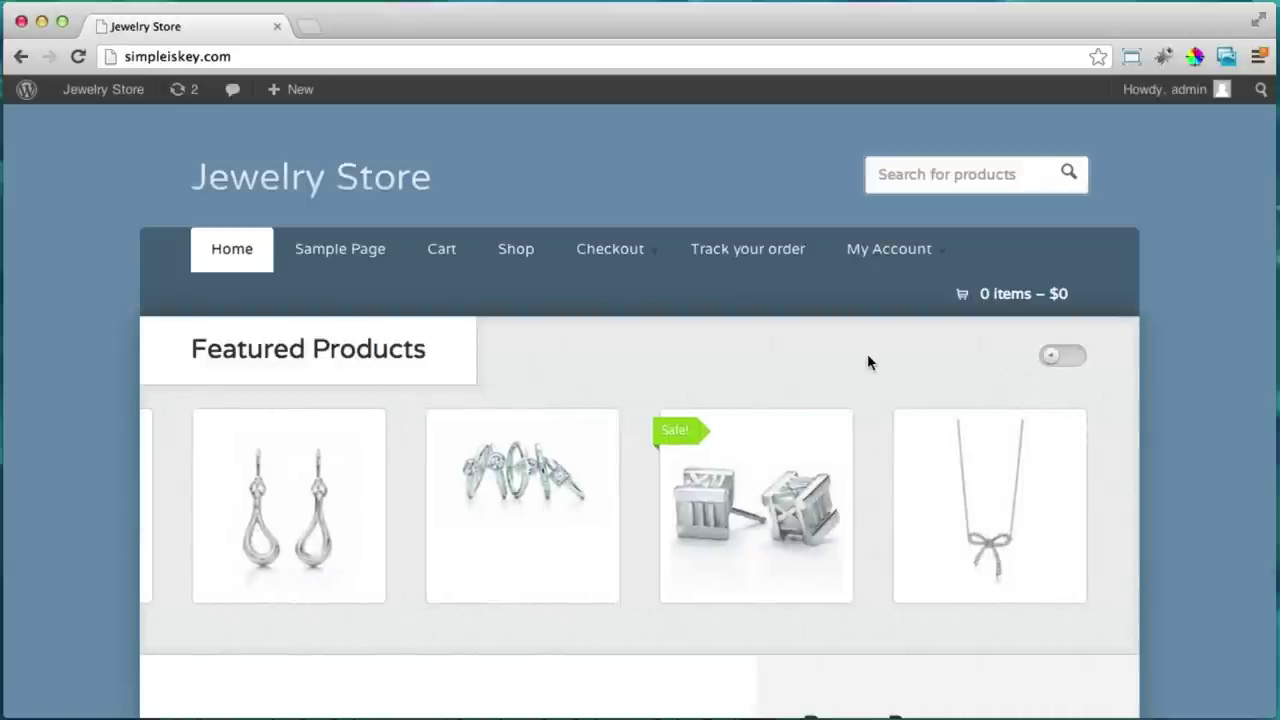
left_click(1056, 358)
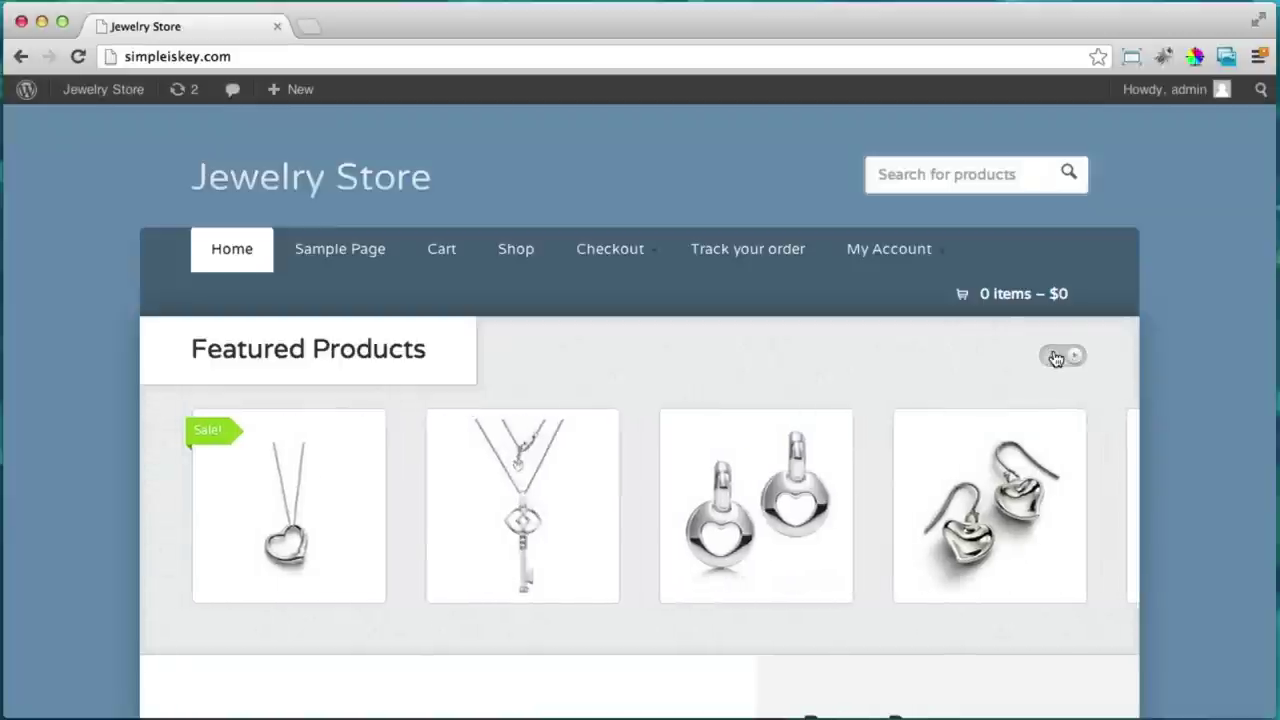
Enlarge the Key Necklace image, close it, and return to the home page.
mouse_move(552, 517)
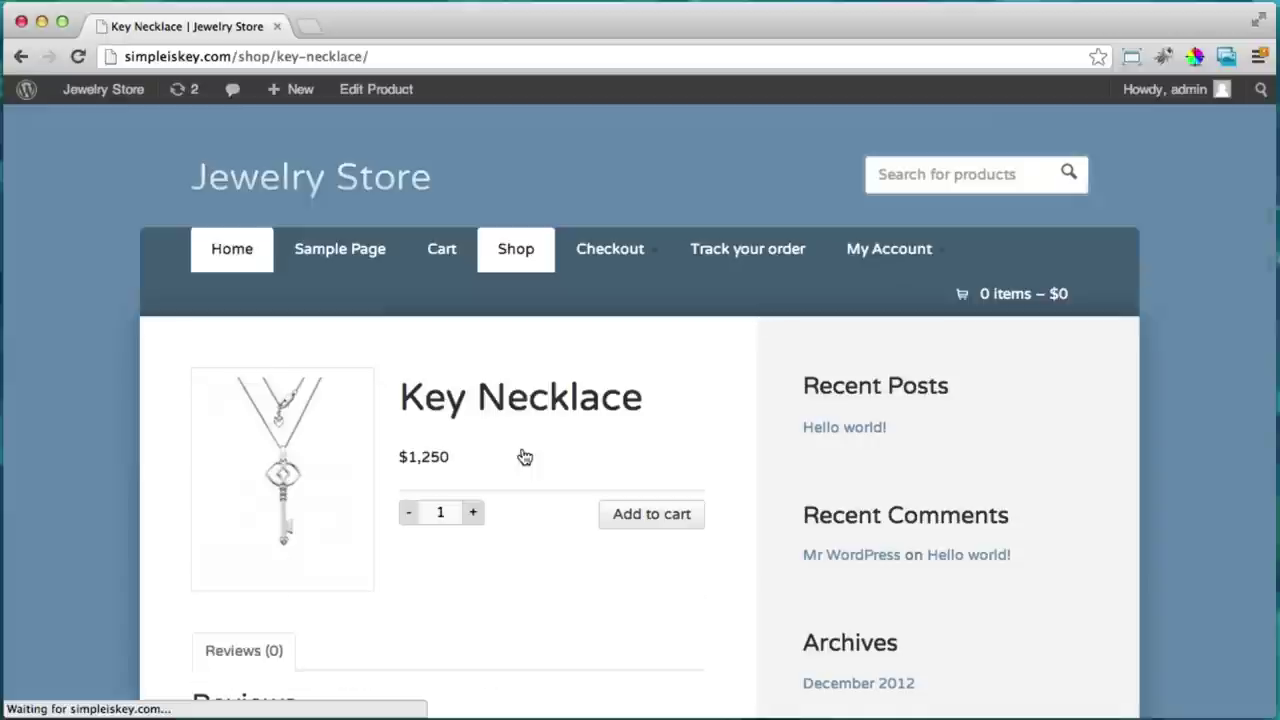
scroll(552, 430, "down", 3)
scroll(552, 437, "up", 3)
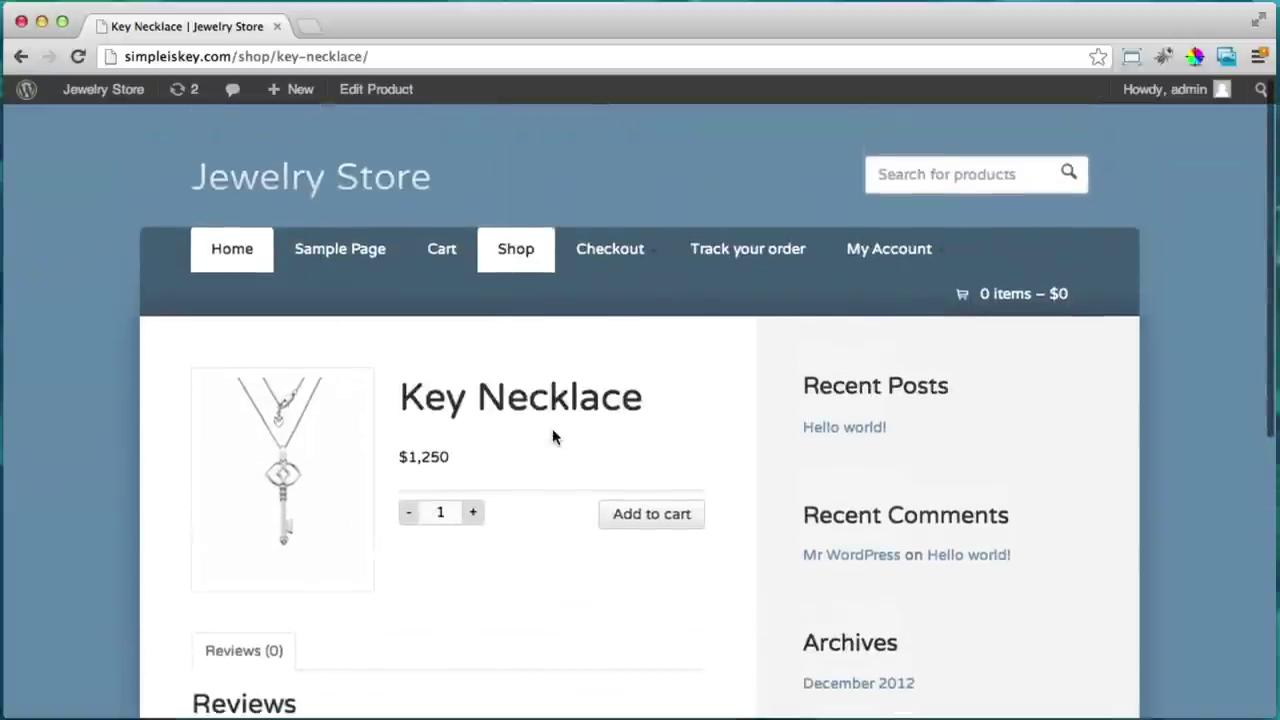
left_click(316, 481)
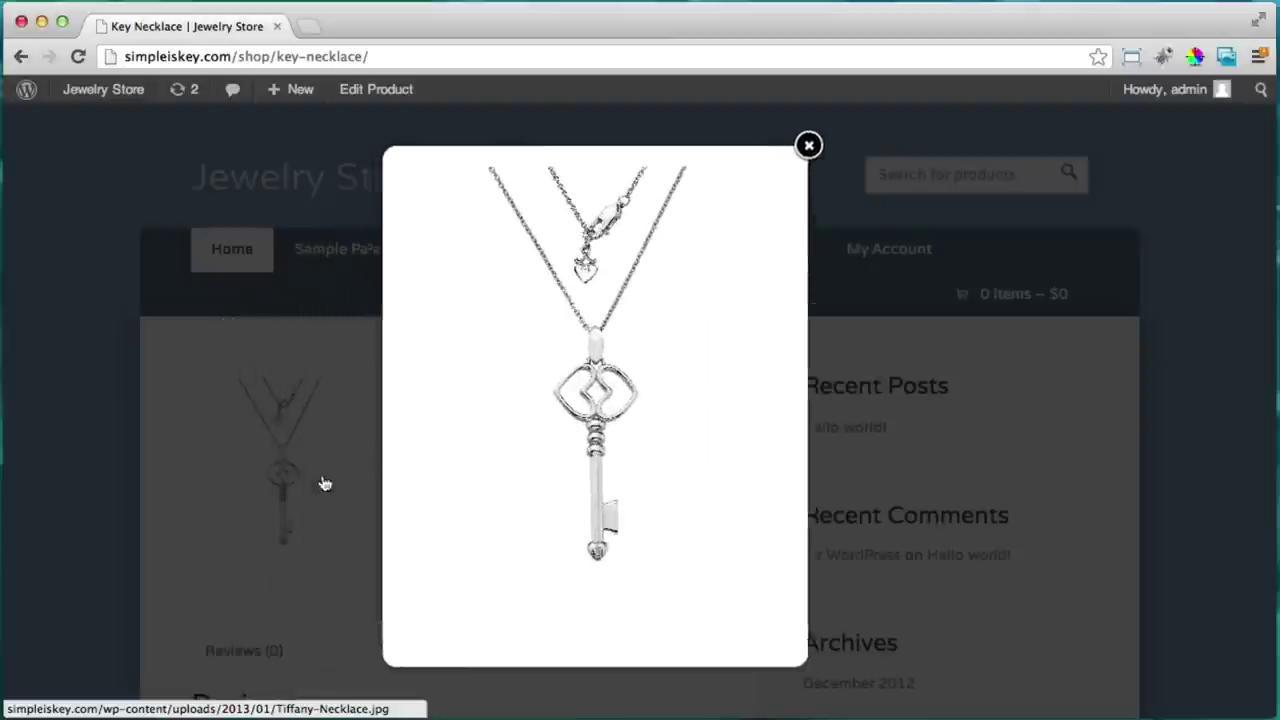
left_click(869, 116)
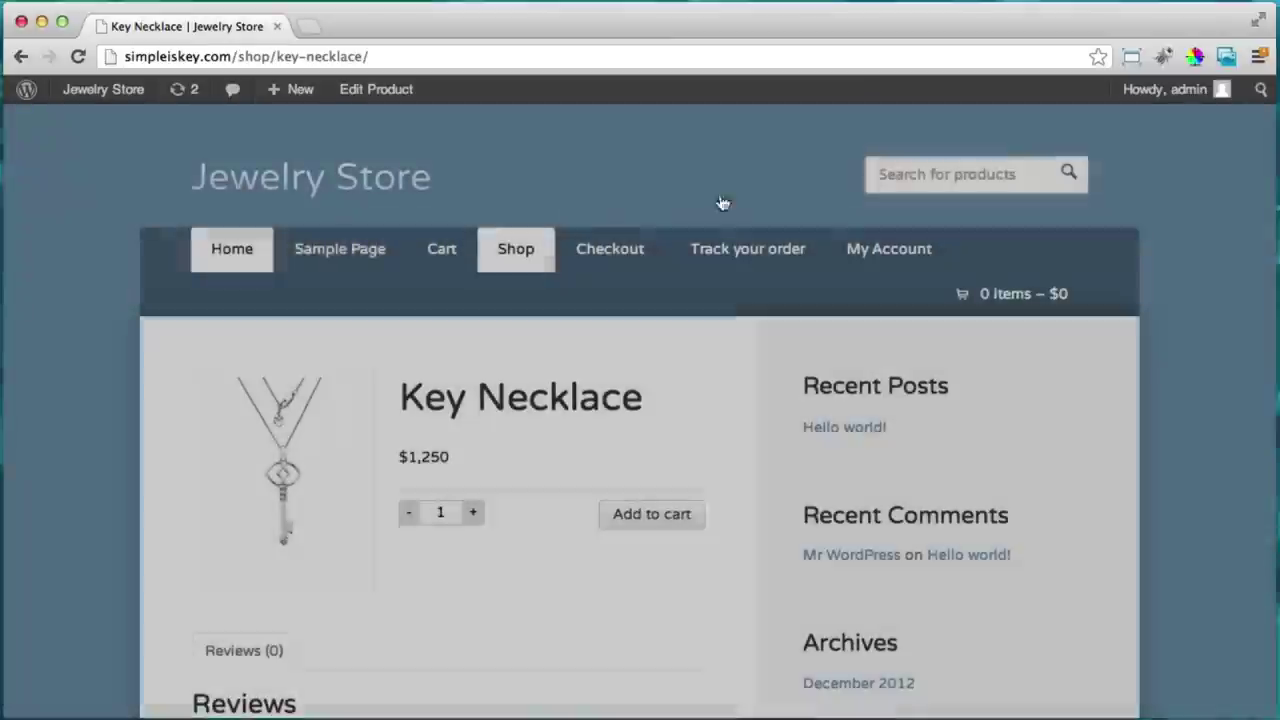
left_click(232, 250)
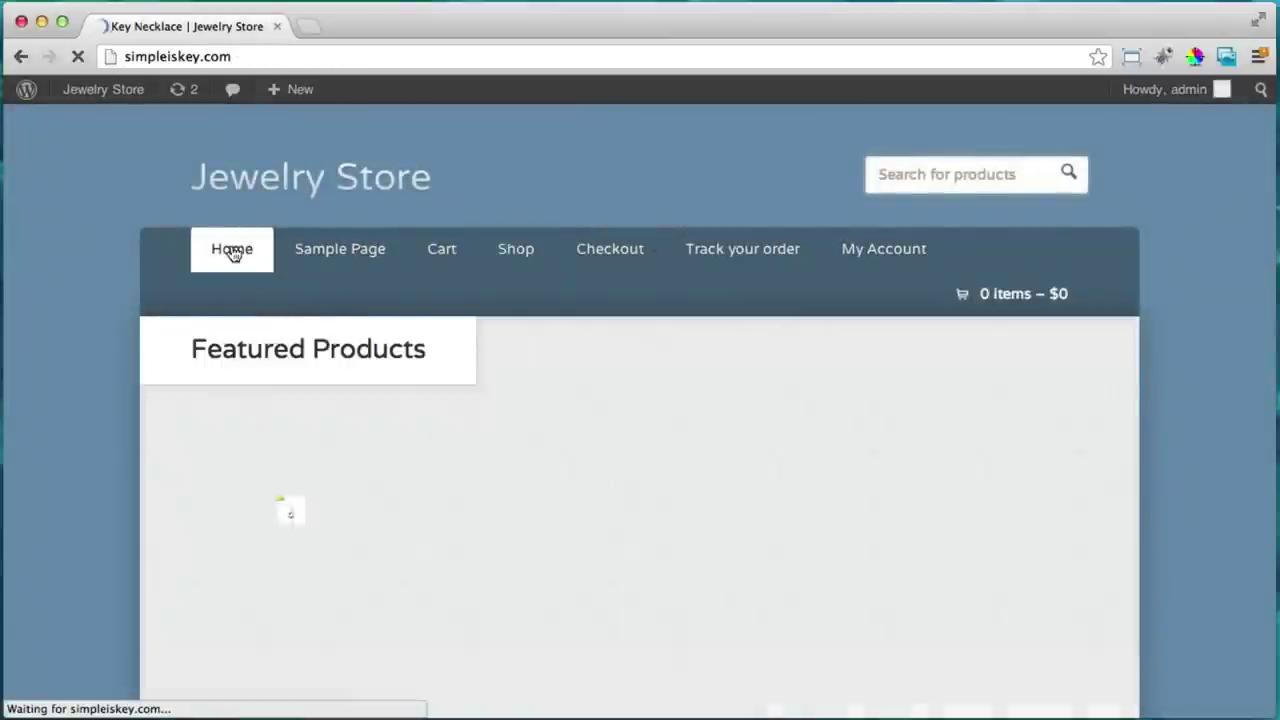
Go from the Dashboard to the storefront and scroll through the default Sample Page.
mouse_move(114, 94)
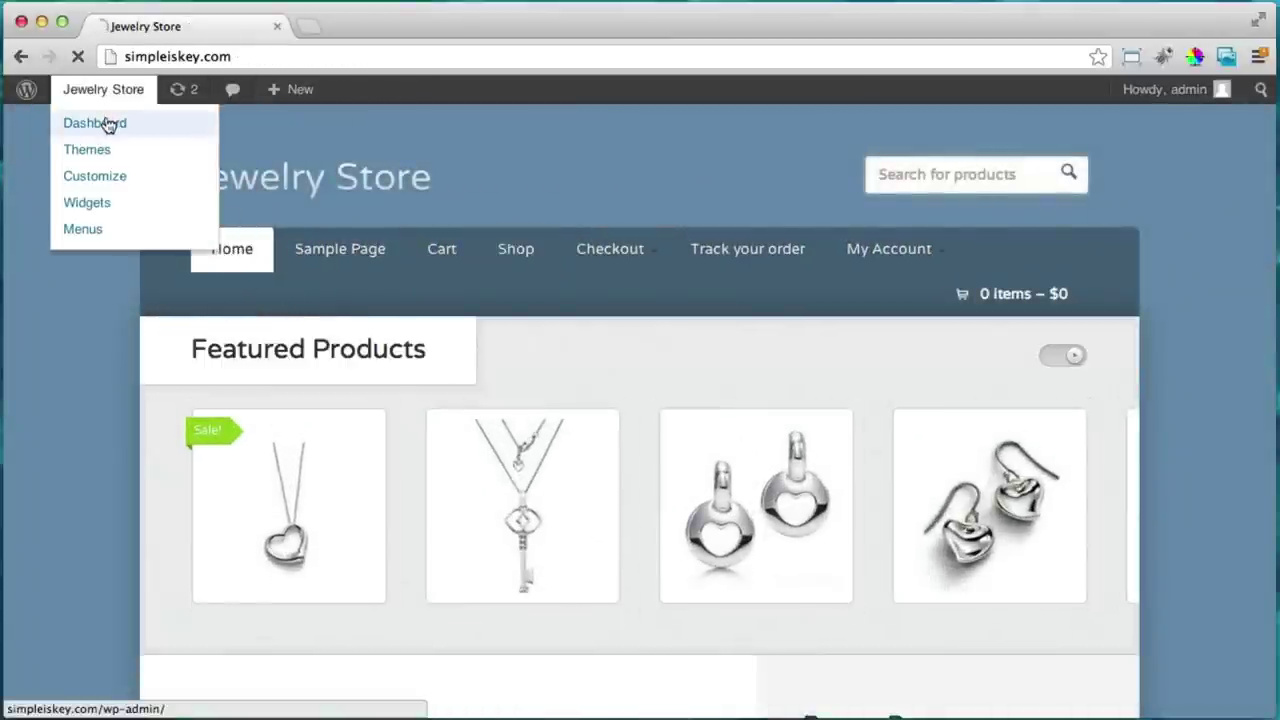
left_click(108, 124)
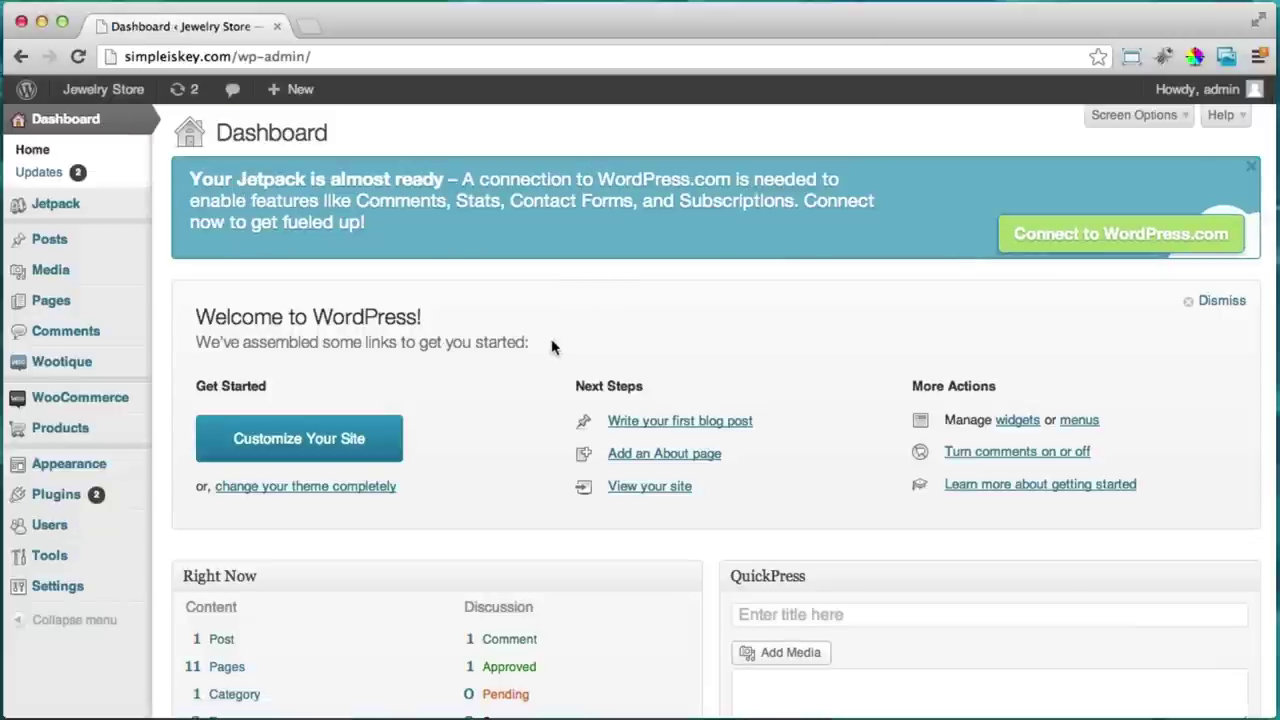
mouse_move(110, 89)
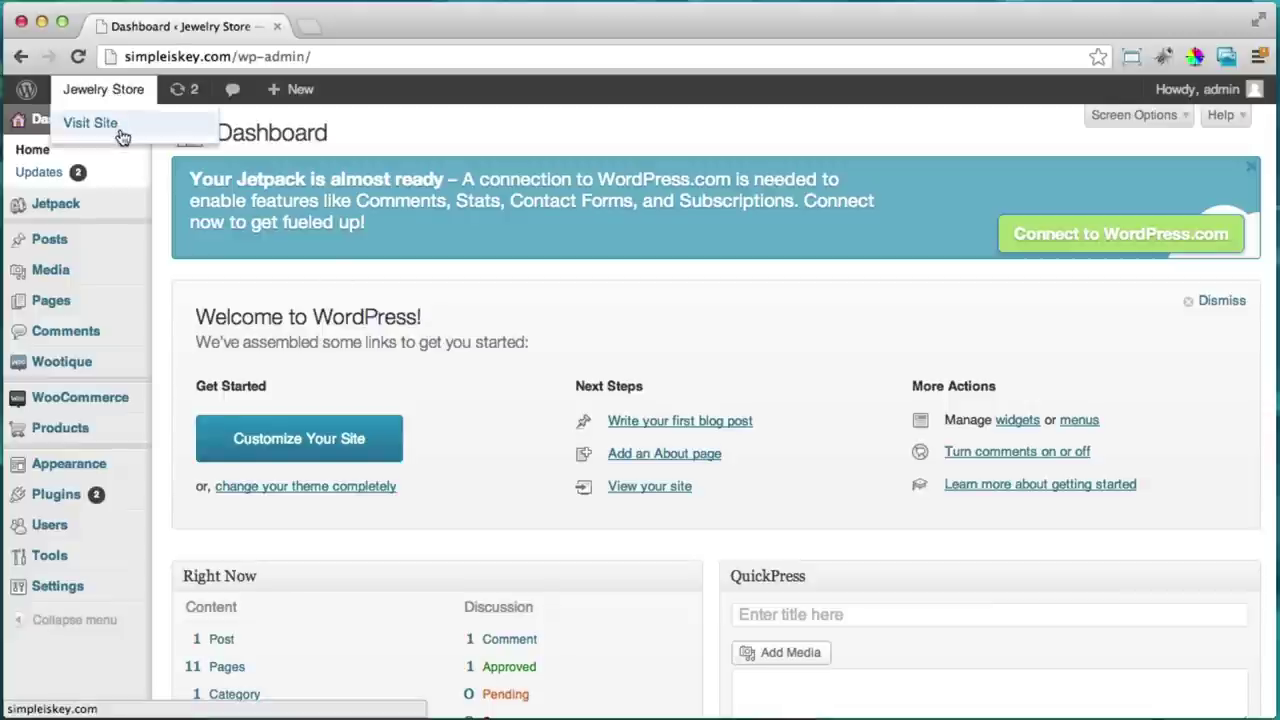
left_click(122, 136)
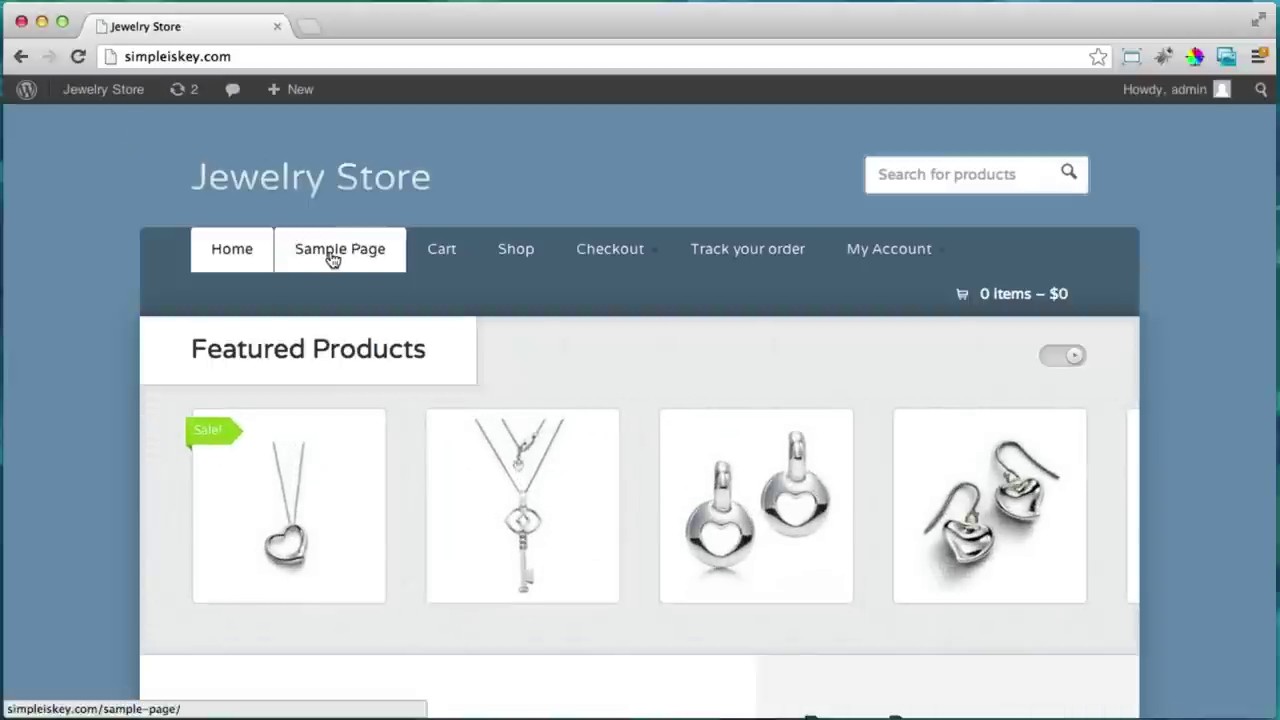
left_click(333, 259)
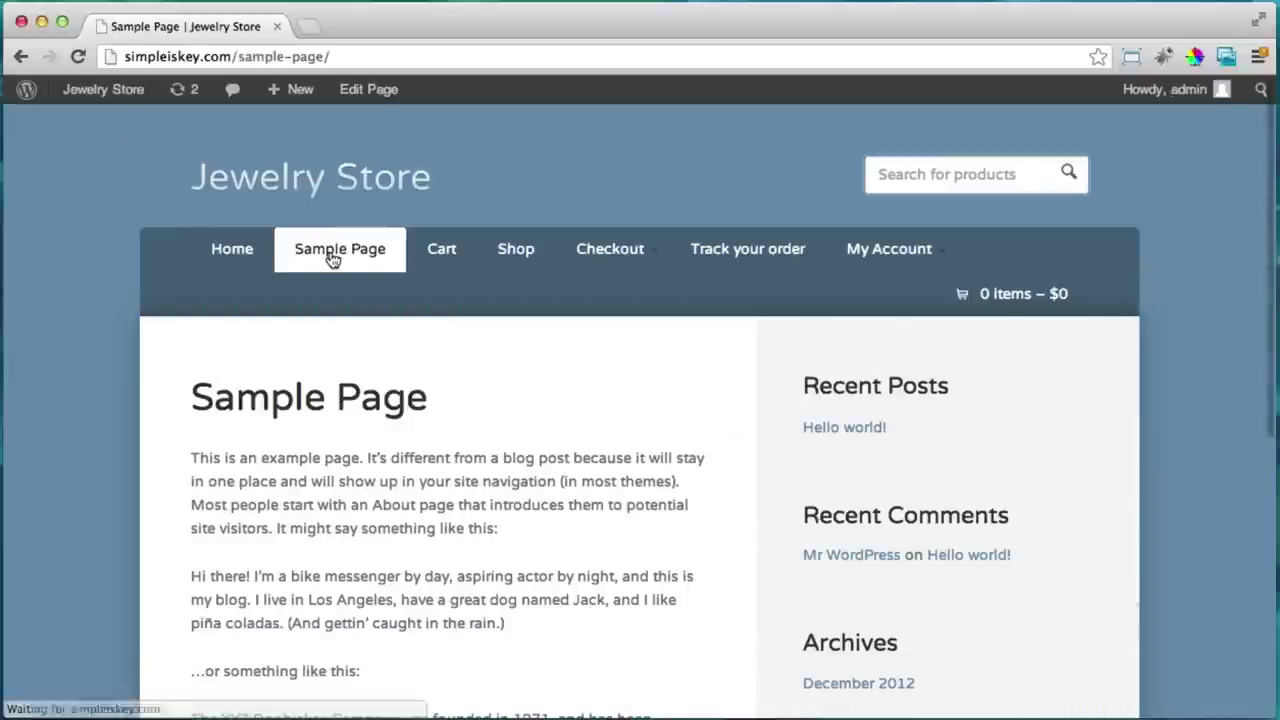
scroll(484, 311, "down", 2)
scroll(484, 311, "down", 5)
scroll(490, 306, "up", 3)
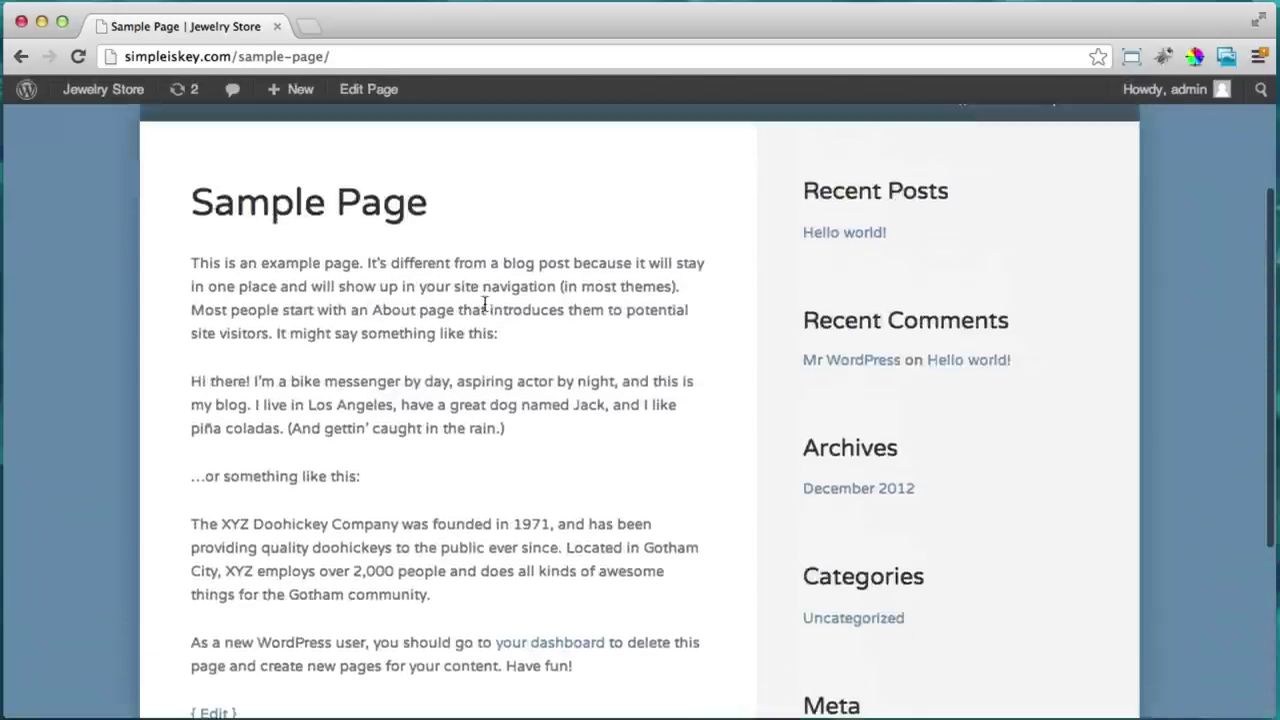
scroll(484, 303, "up", 3)
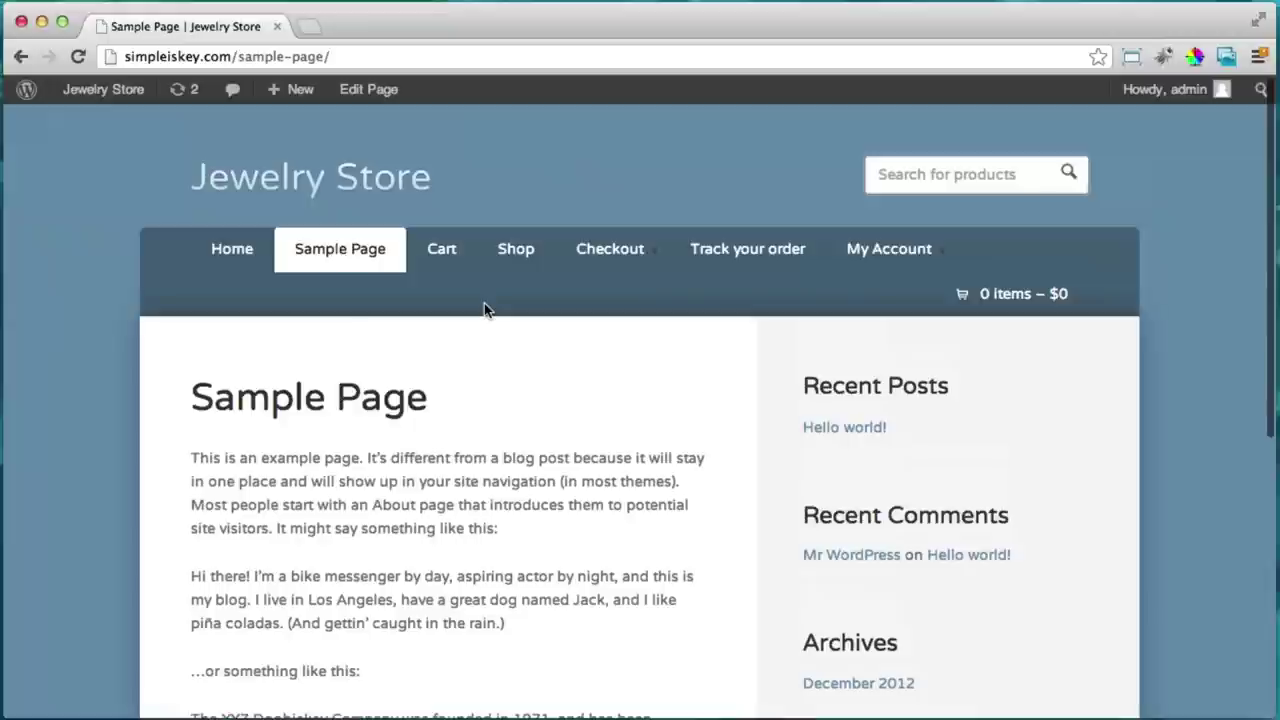
Return to the admin Dashboard and highlight /wp-admin in the address bar.
mouse_move(97, 96)
left_click(90, 127)
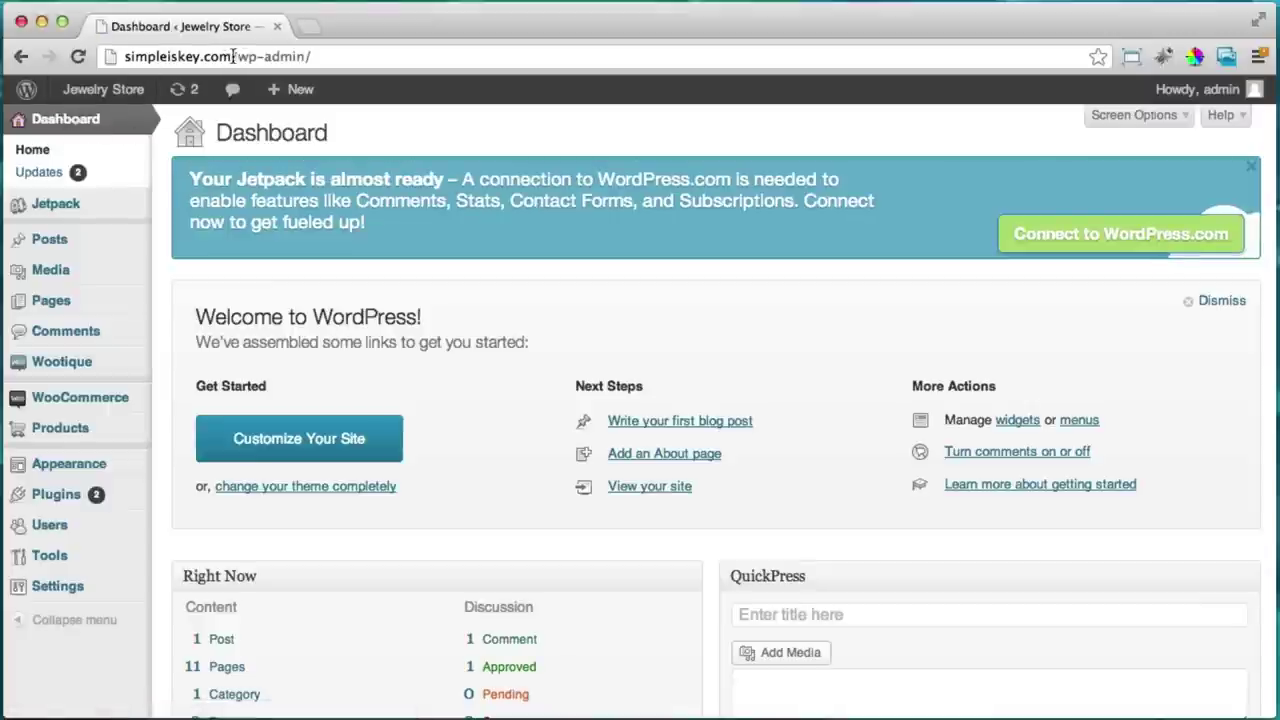
left_click_drag(232, 57, 299, 57)
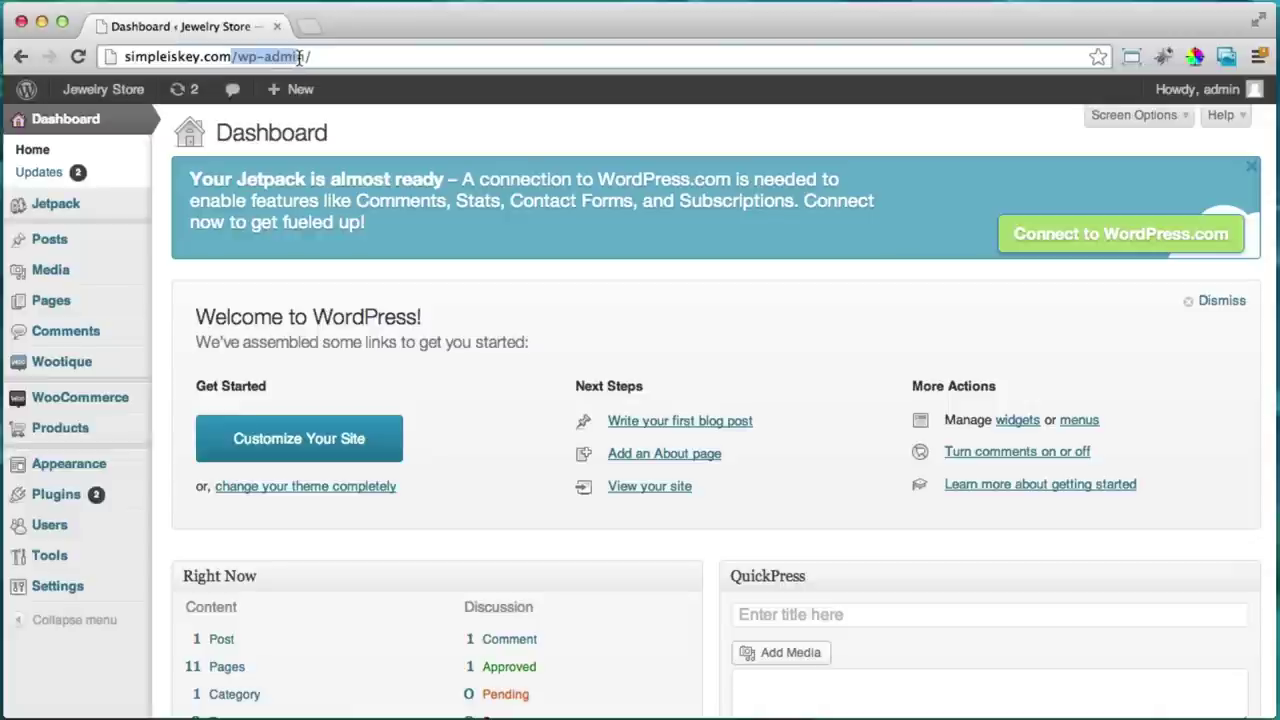
left_click(330, 57)
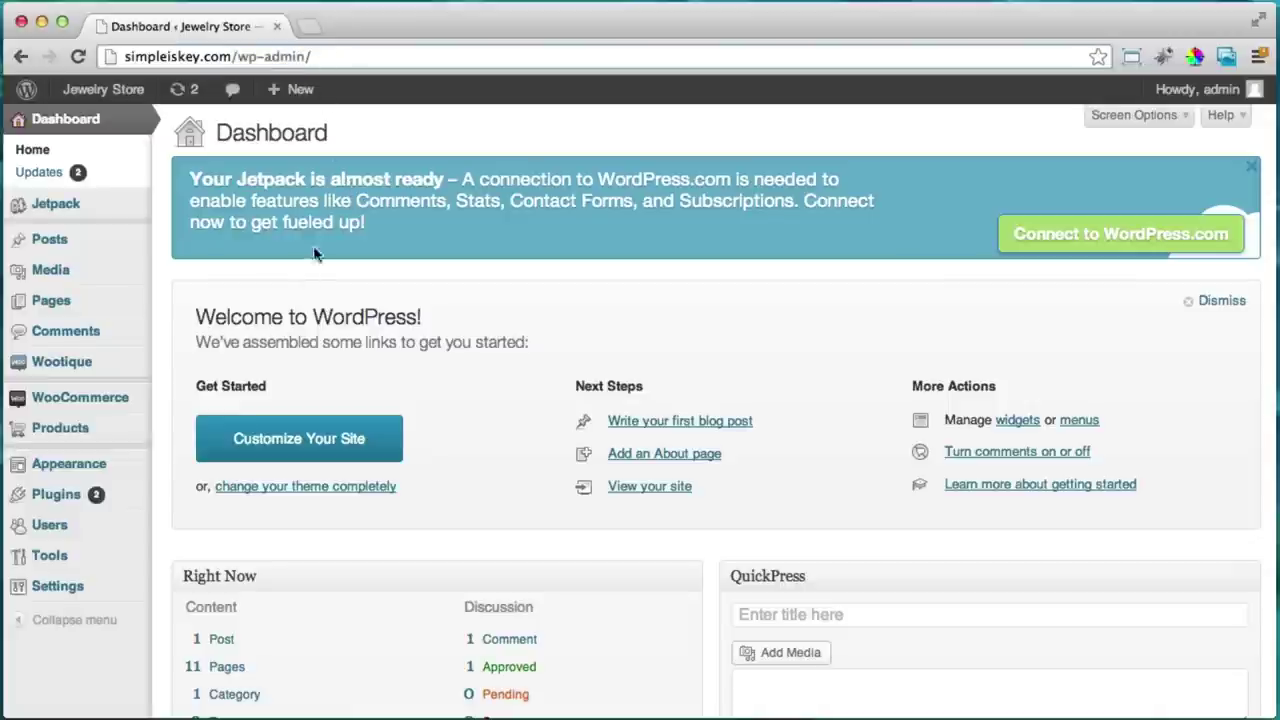
Trash Sample Page from the All Pages list, leaving 10 published pages.
left_click(64, 305)
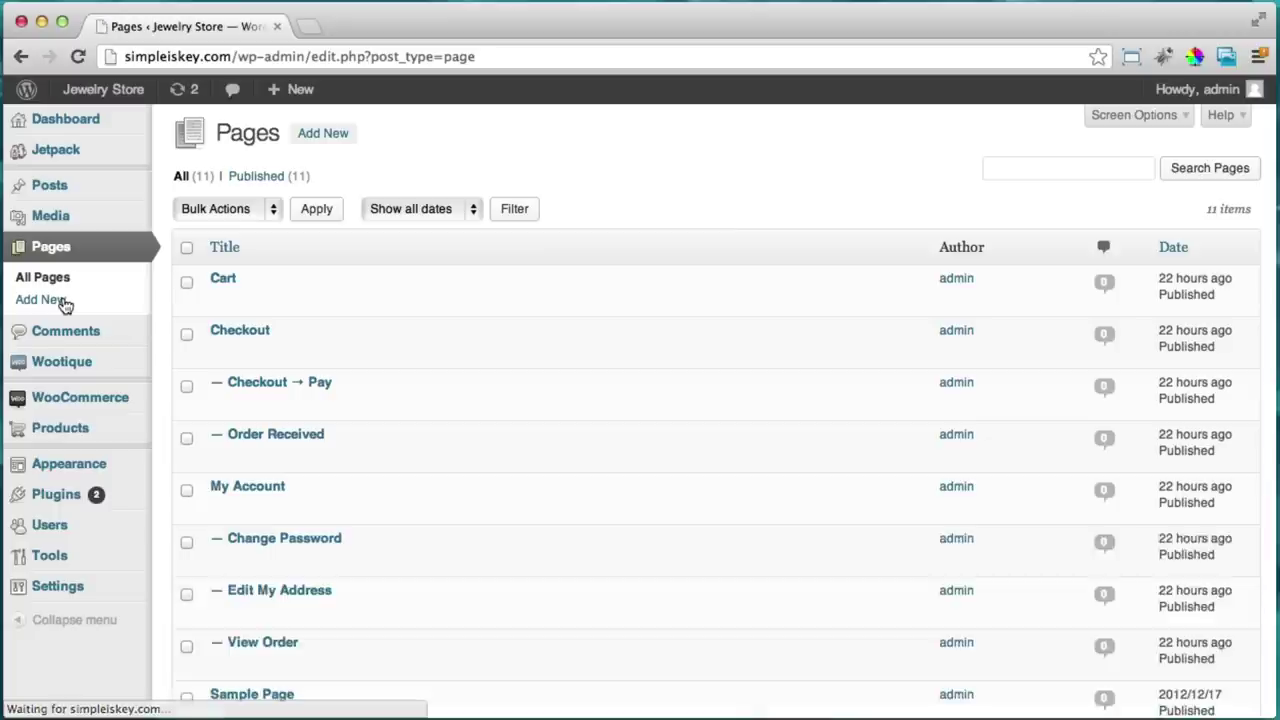
mouse_move(298, 344)
scroll(308, 343, "down", 5)
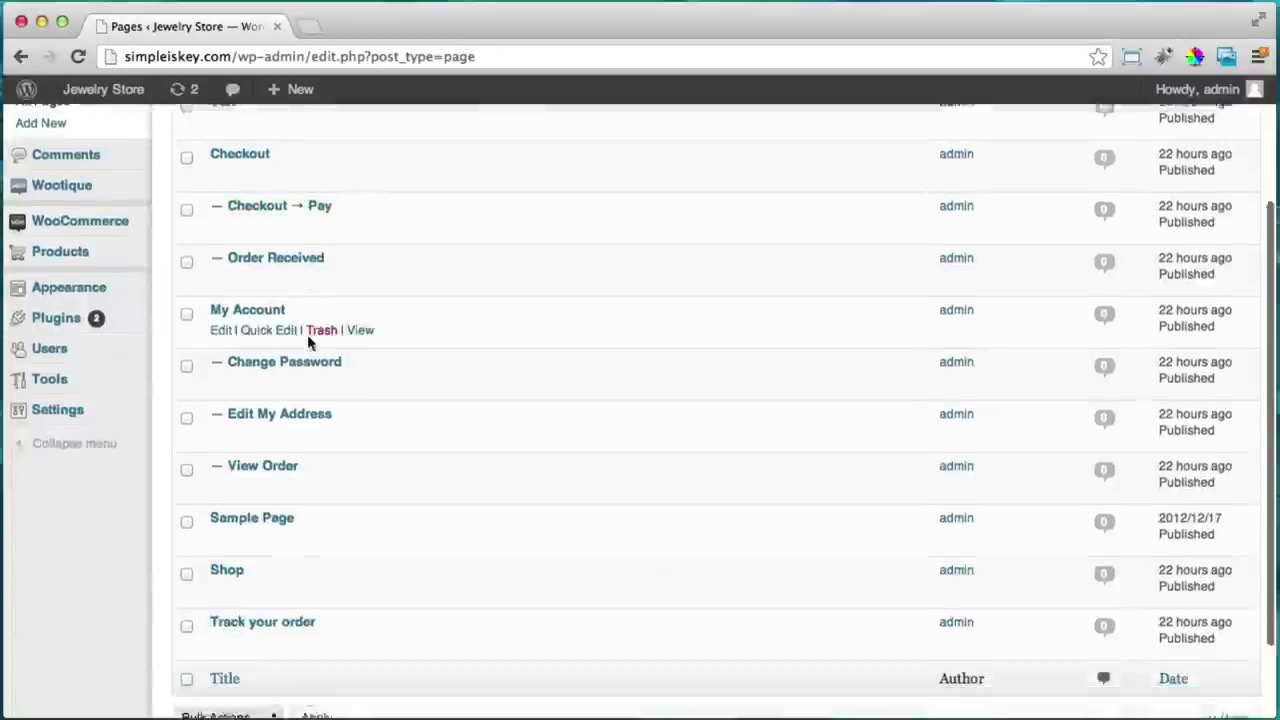
mouse_move(252, 442)
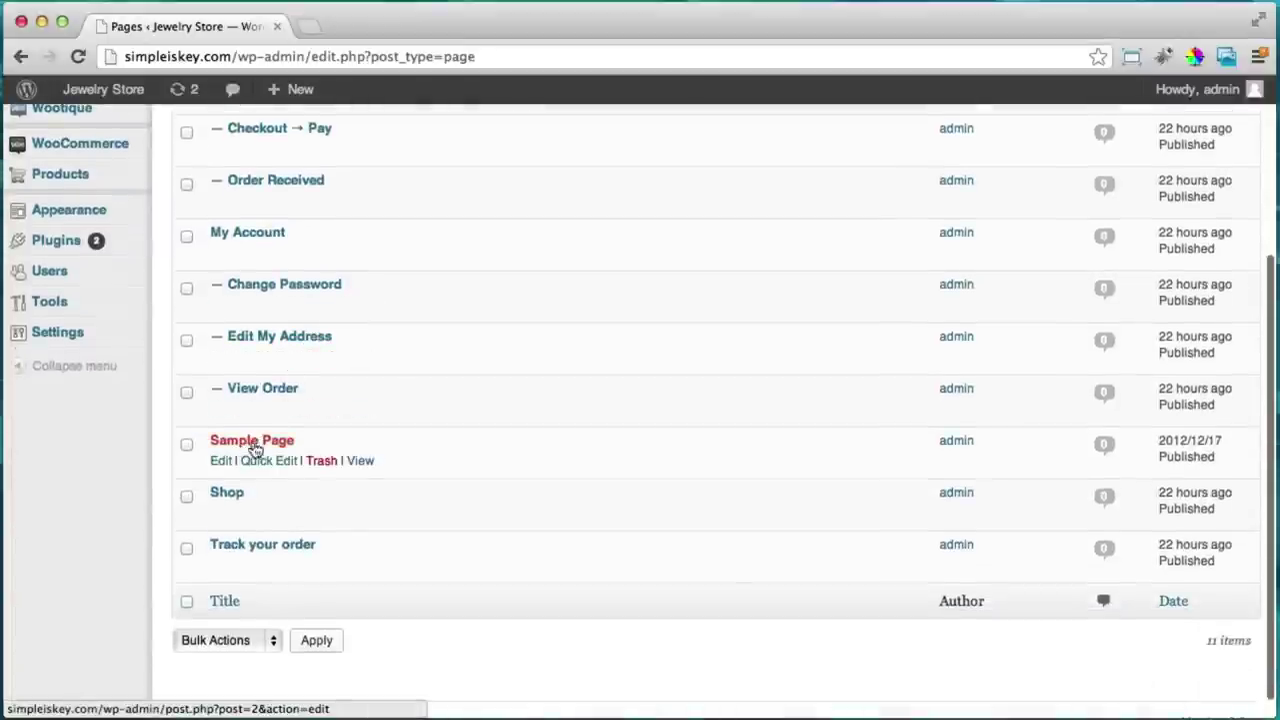
left_click(321, 462)
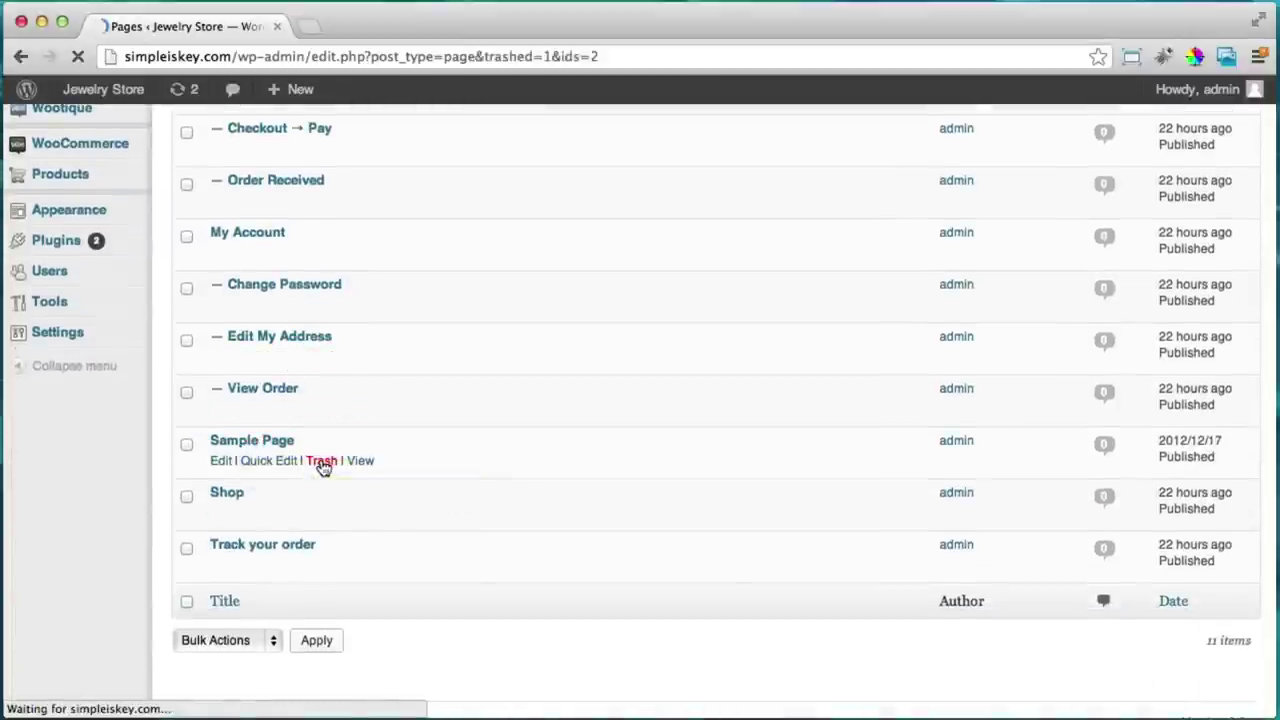
scroll(323, 466, "down", 6)
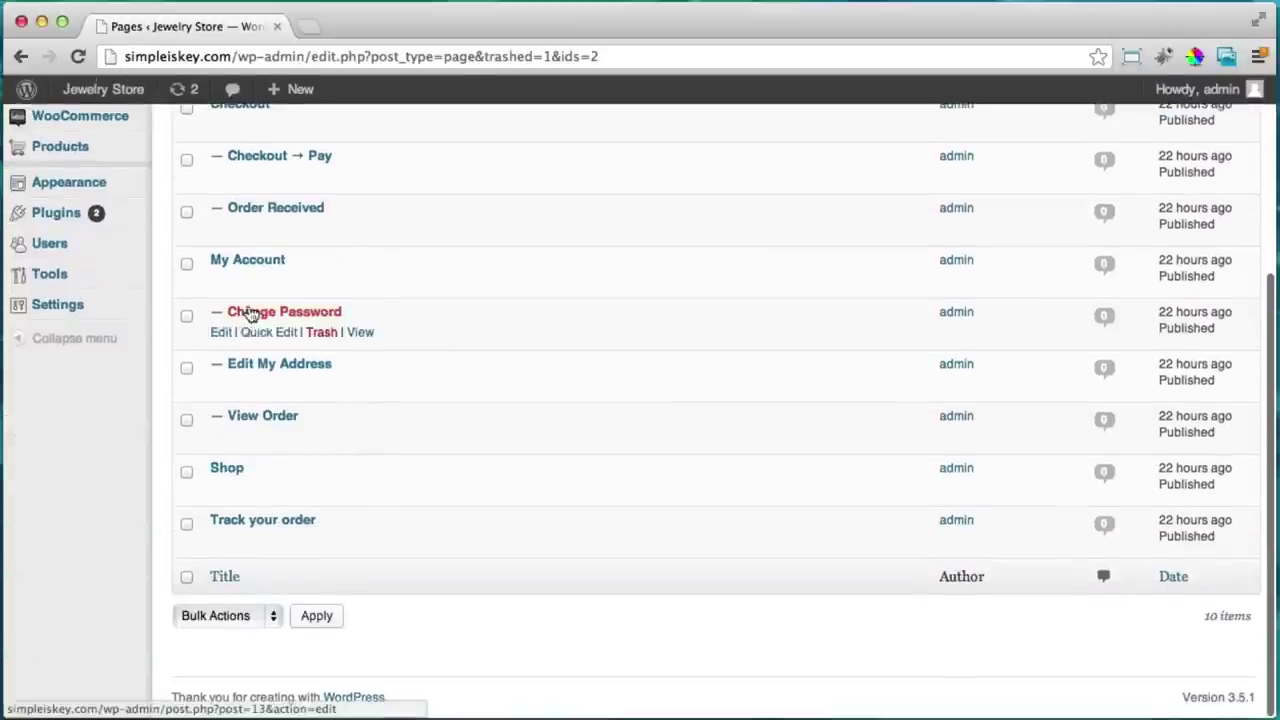
scroll(295, 430, "up", 6)
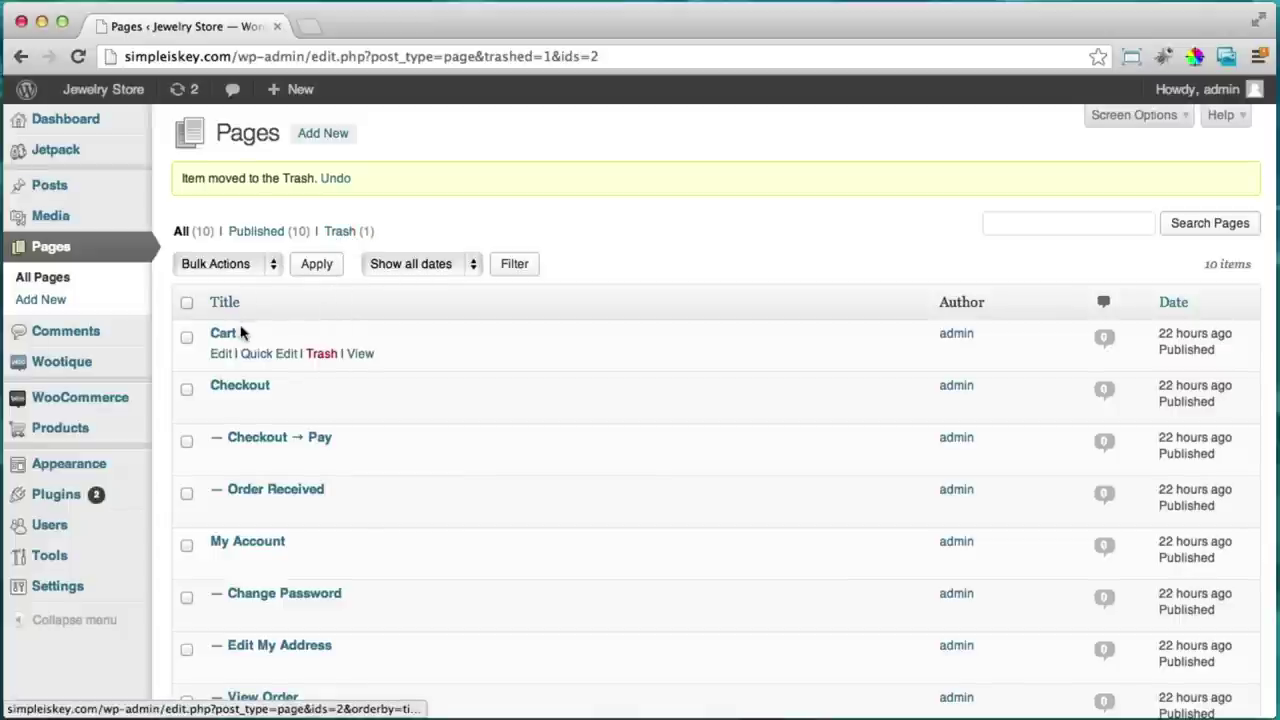
Open the storefront and scroll through Featured and Recent Products, then back to the top.
mouse_move(113, 92)
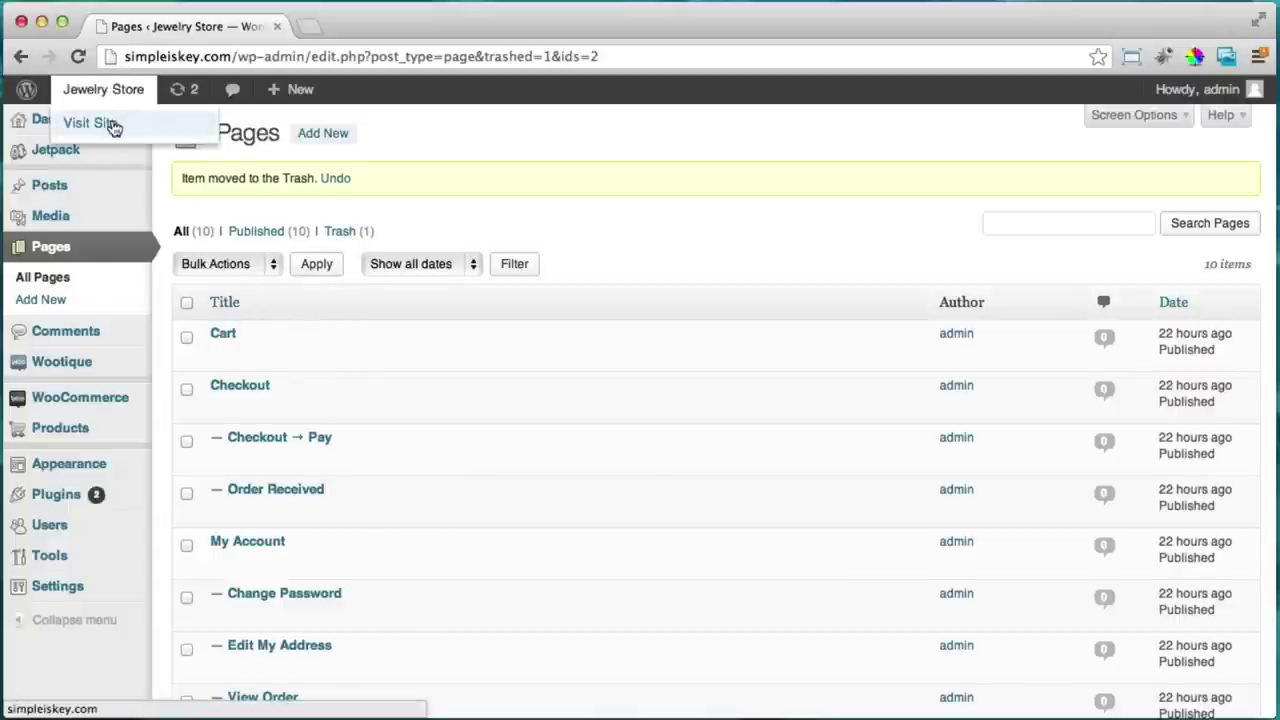
left_click(113, 124)
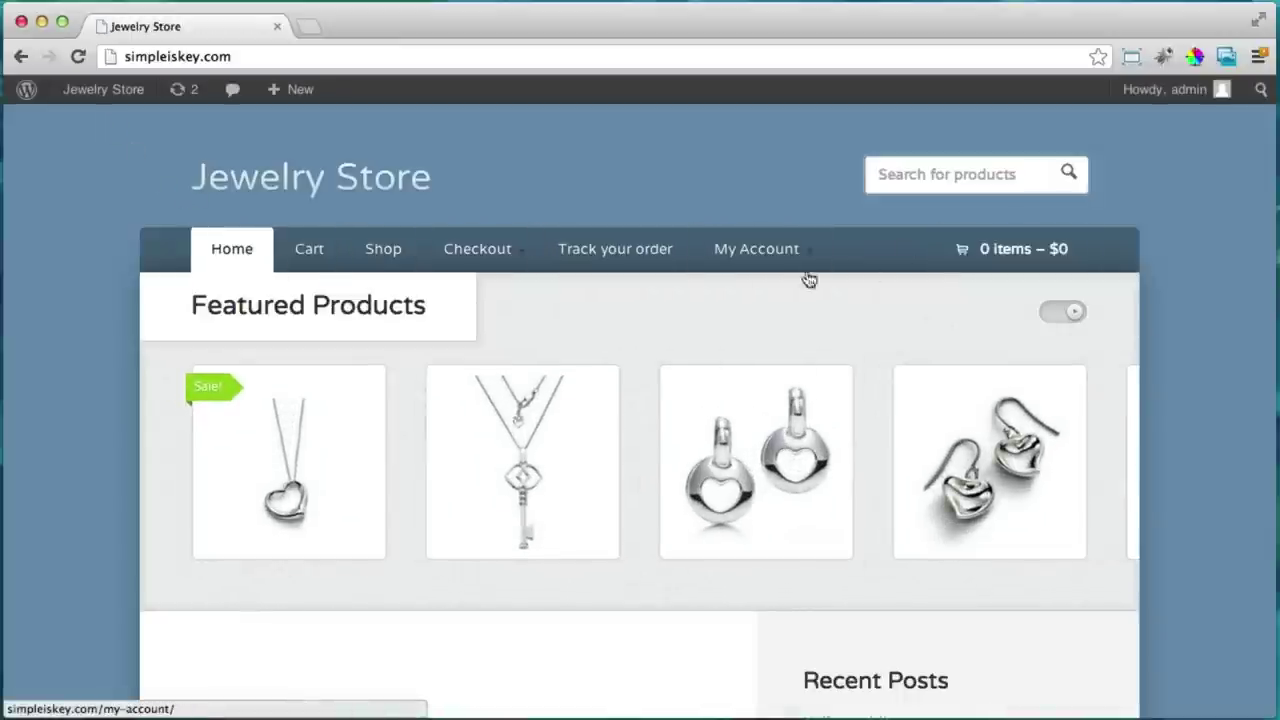
mouse_move(110, 92)
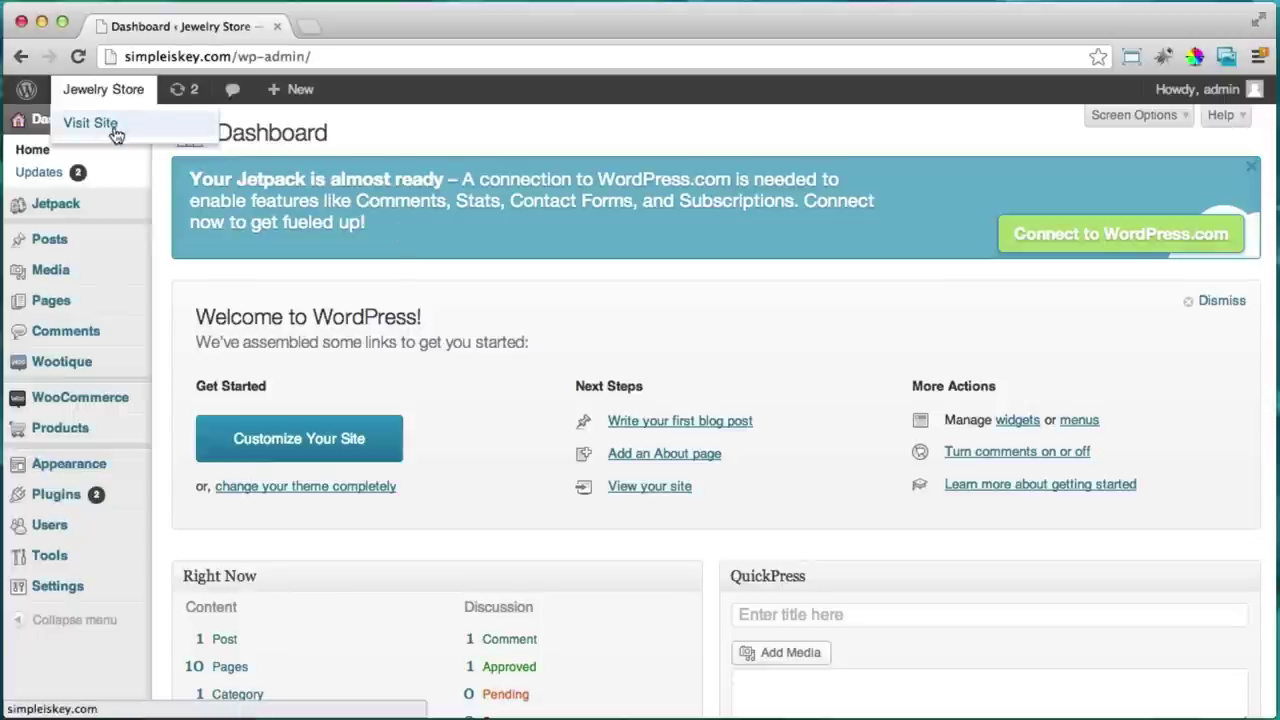
left_click(112, 128)
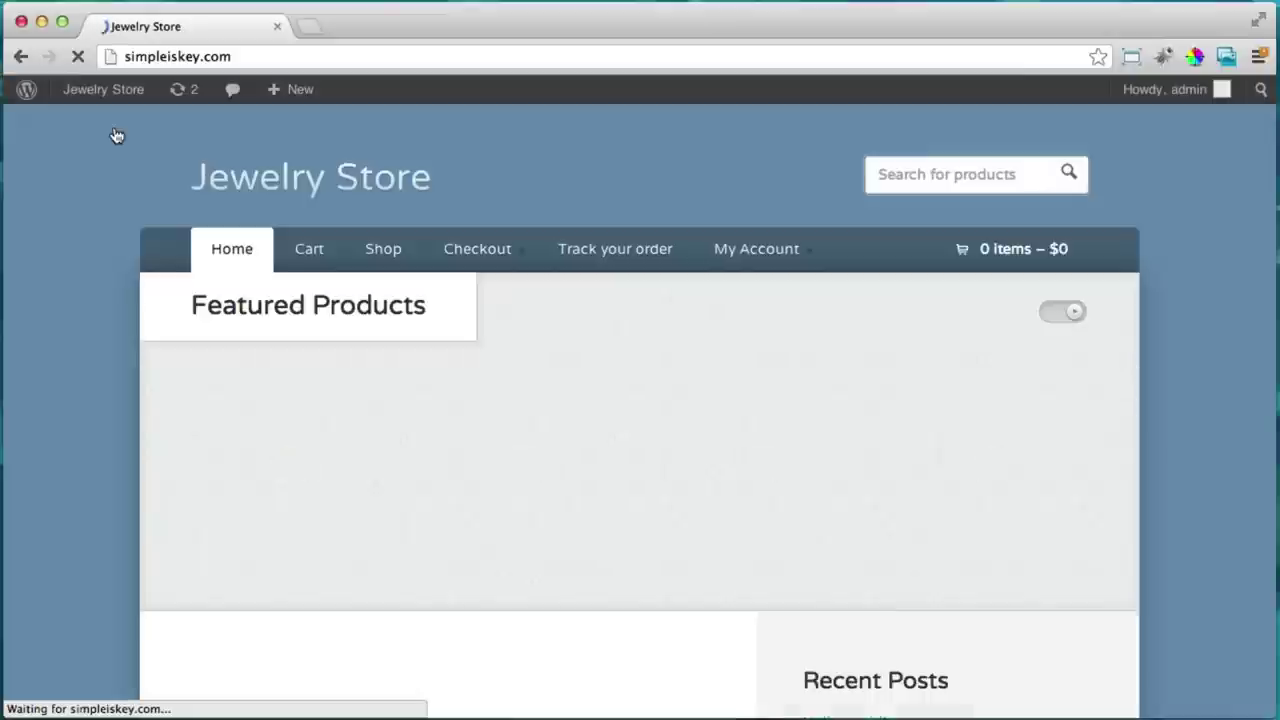
scroll(504, 200, "down", 2)
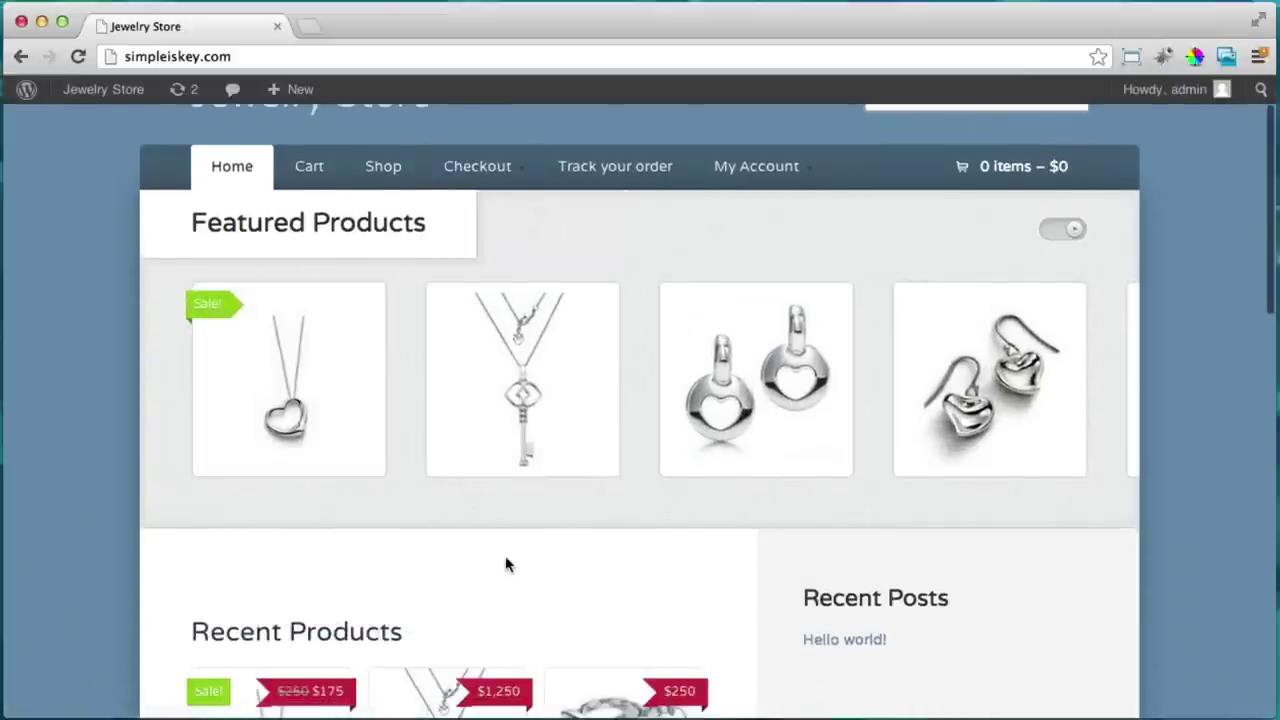
scroll(508, 563, "down", 8)
scroll(508, 565, "down", 3)
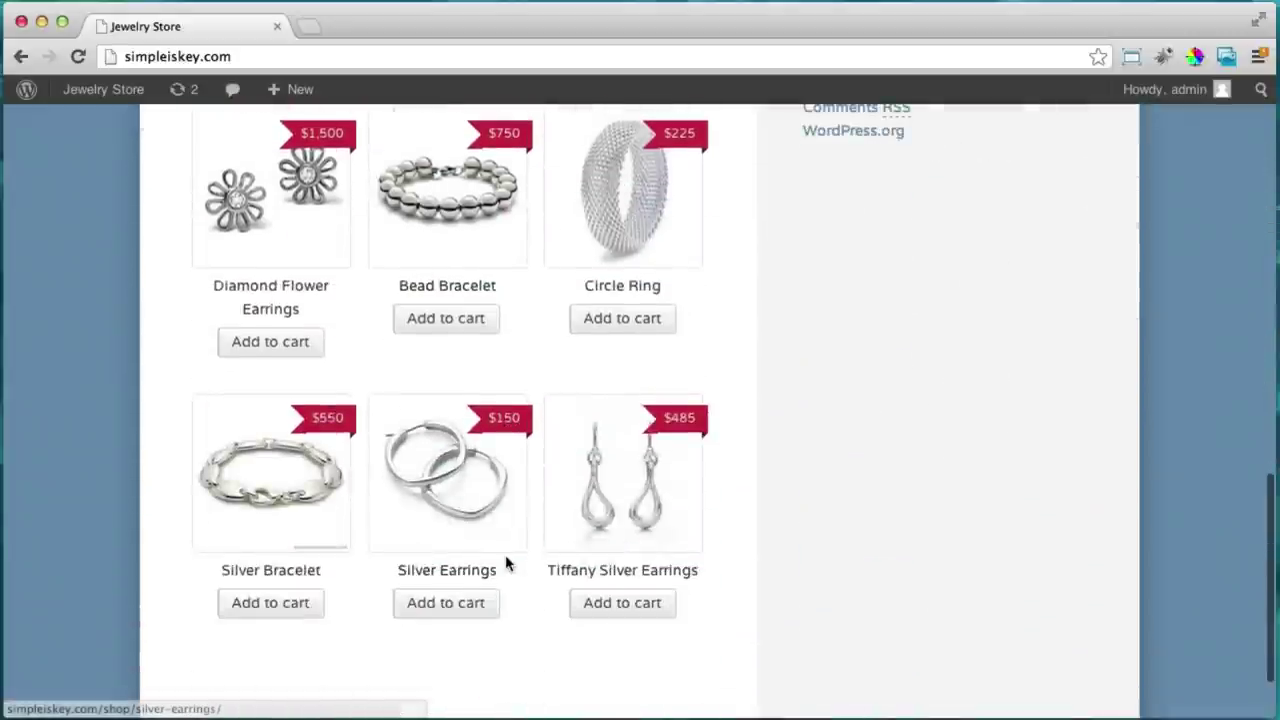
scroll(508, 563, "up", 12)
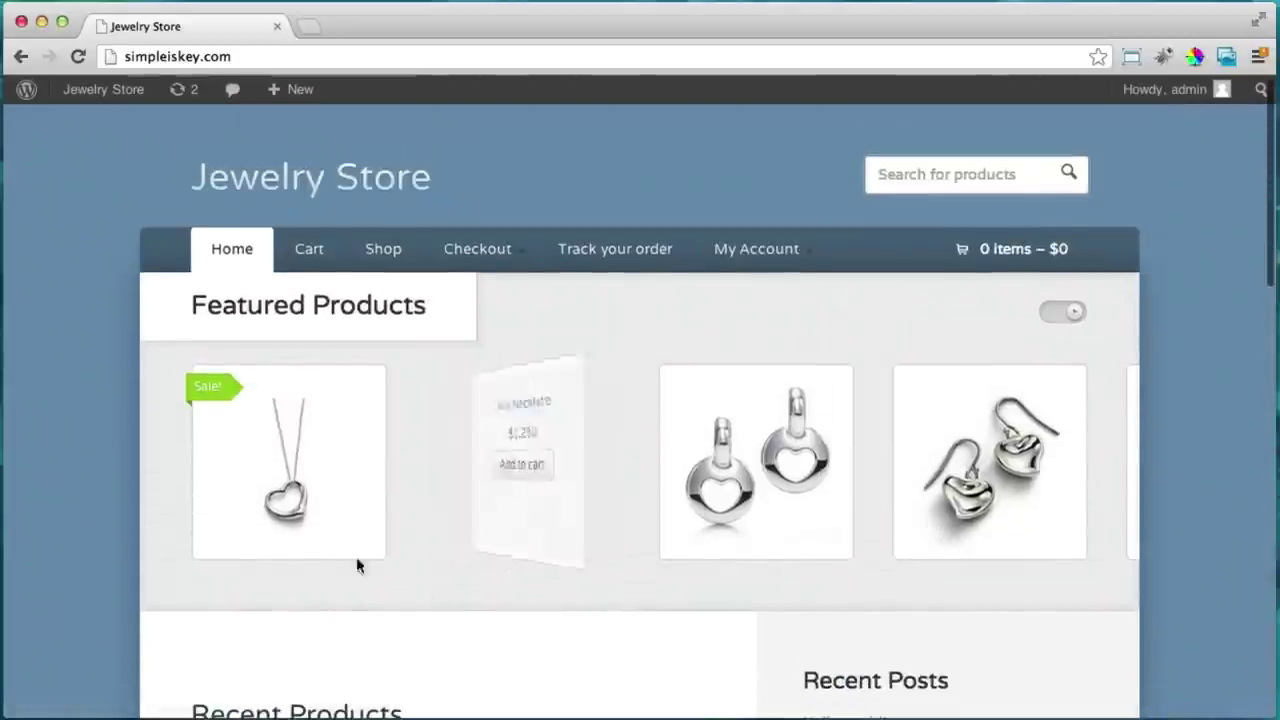
mouse_move(332, 488)
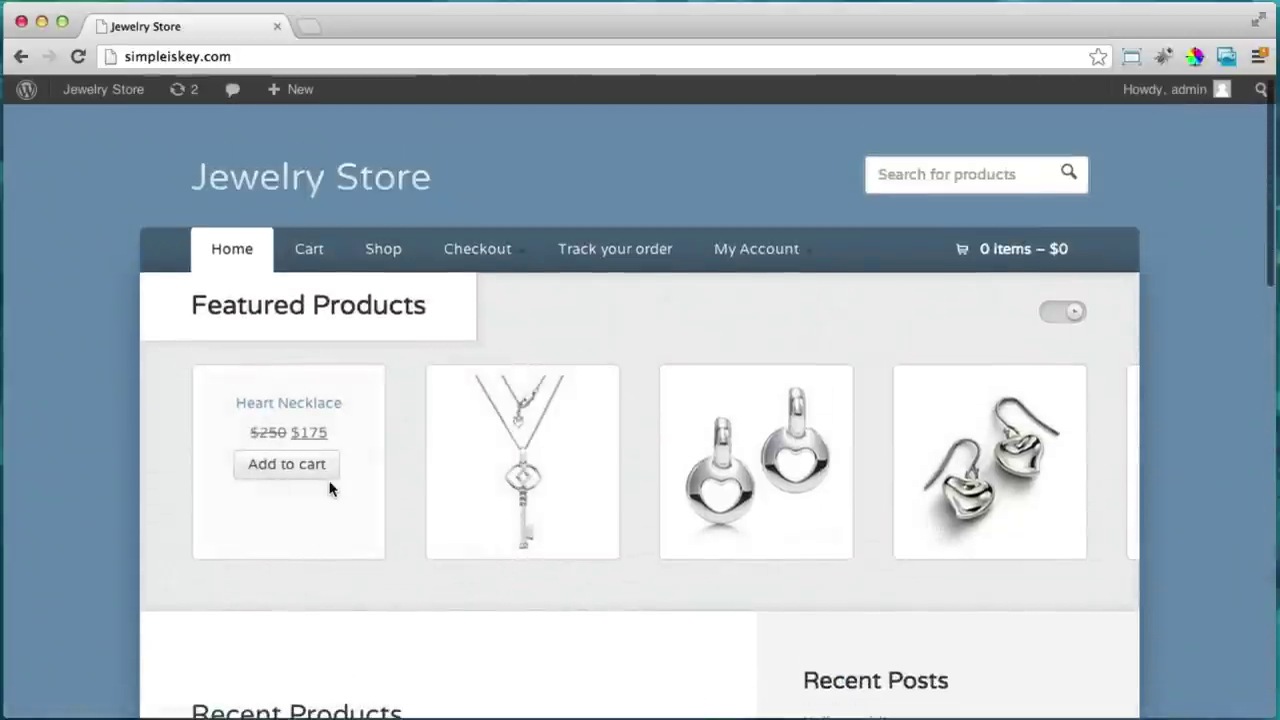
Open the Heart Necklace product page and highlight its $175 sale price, reduced from $250.
left_click(284, 406)
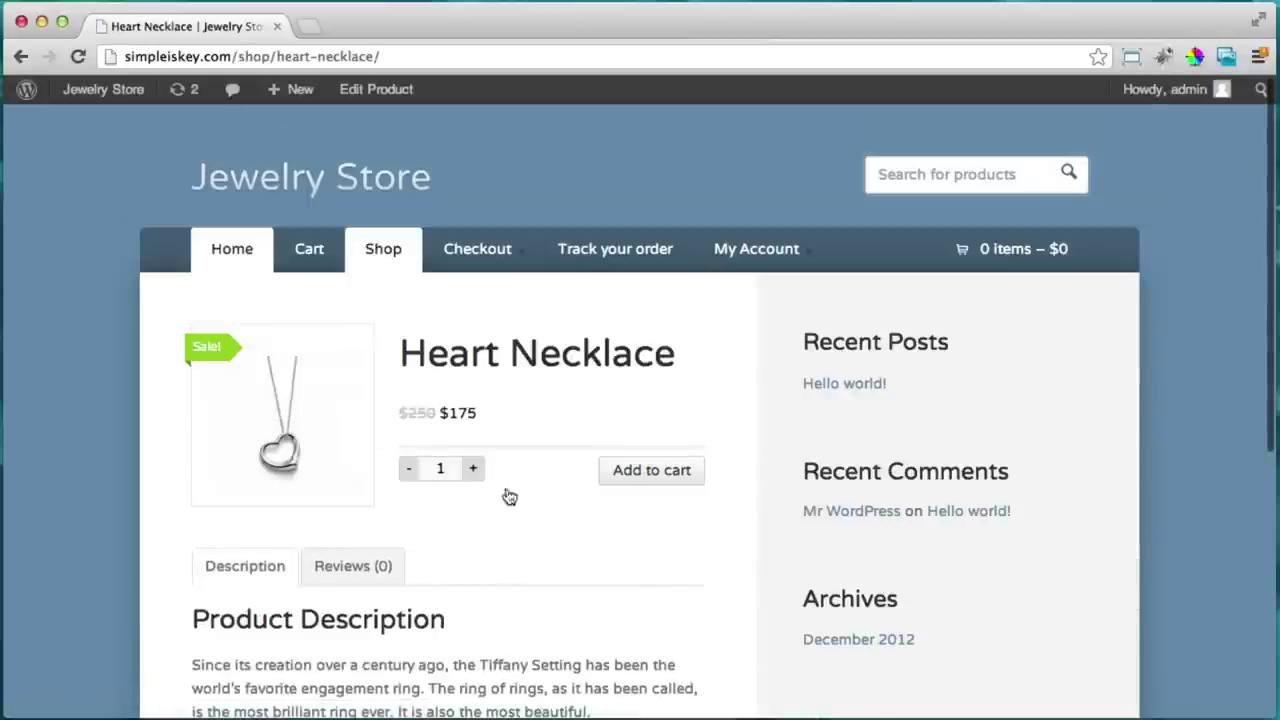
scroll(554, 517, "down", 1)
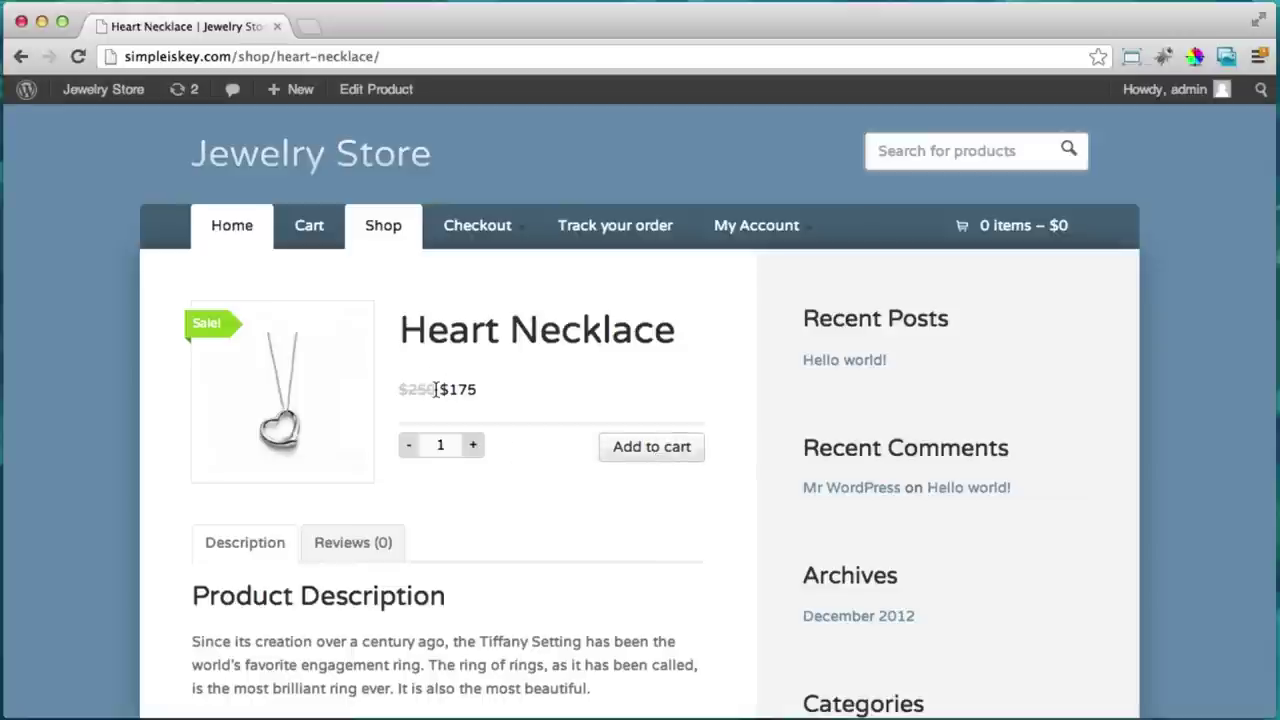
left_click_drag(435, 389, 506, 389)
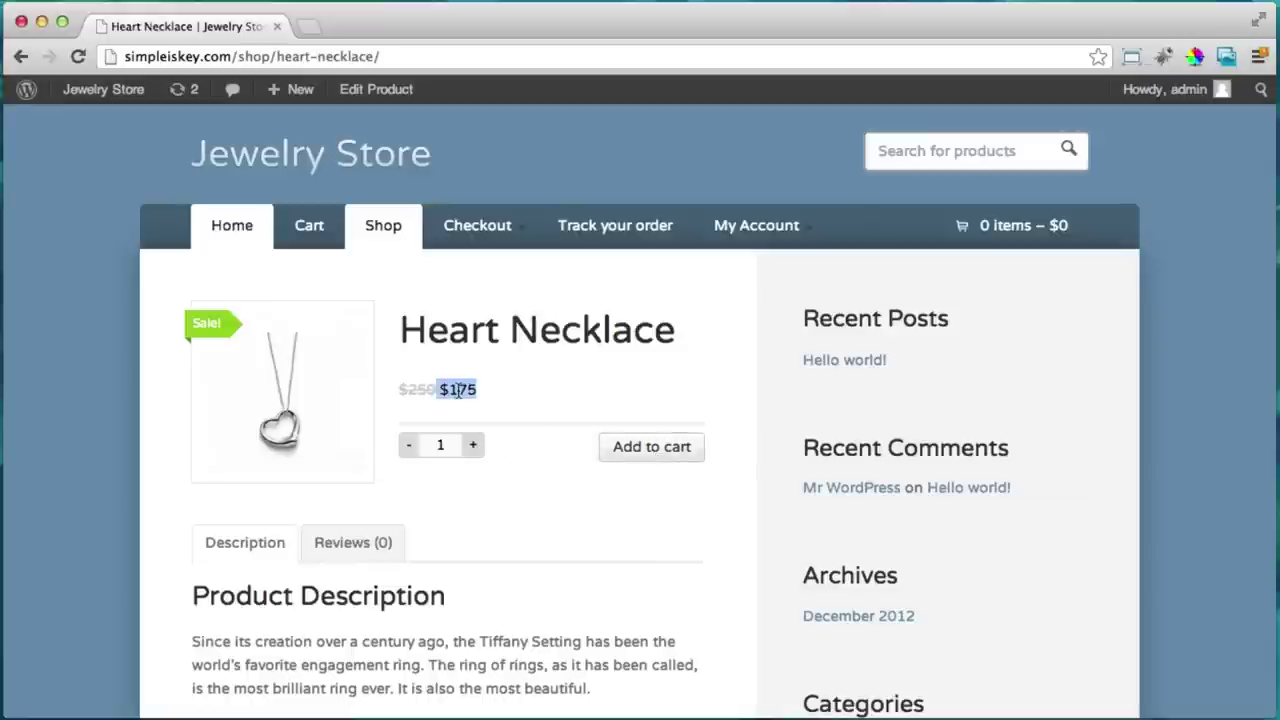
left_click(458, 390)
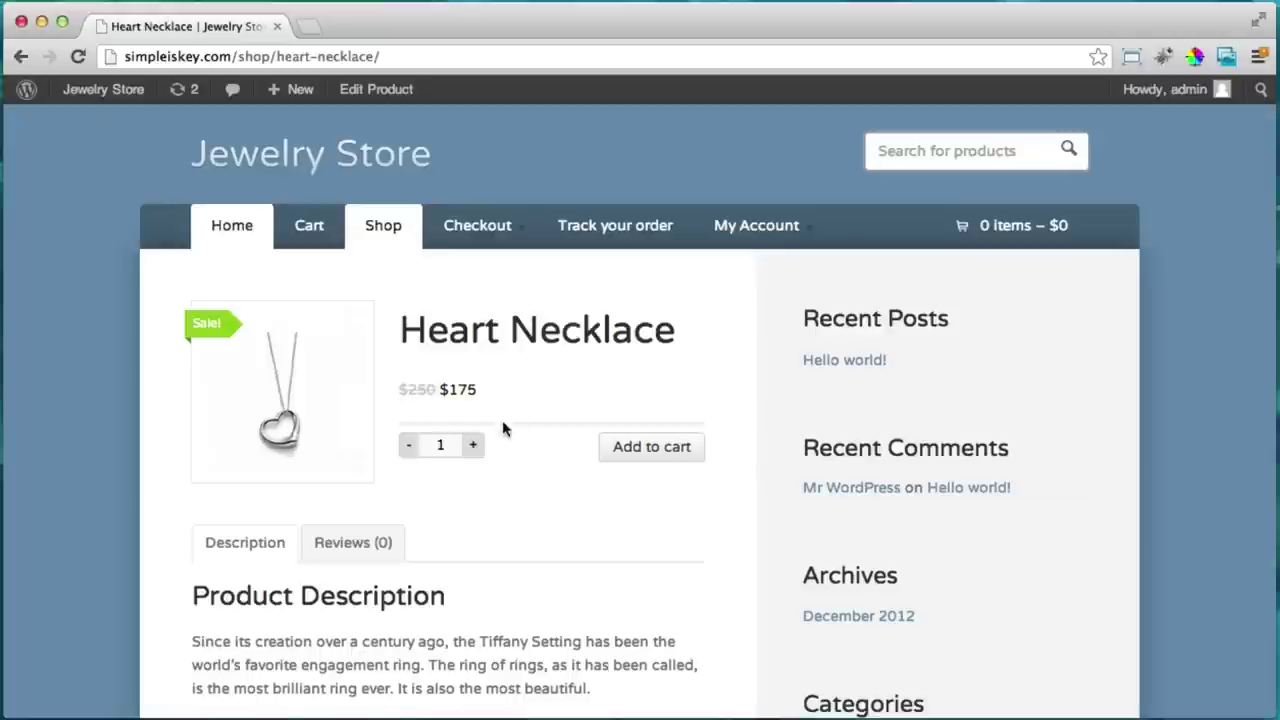
Open the Heart Necklace product's edit screen from the Products list.
mouse_move(110, 100)
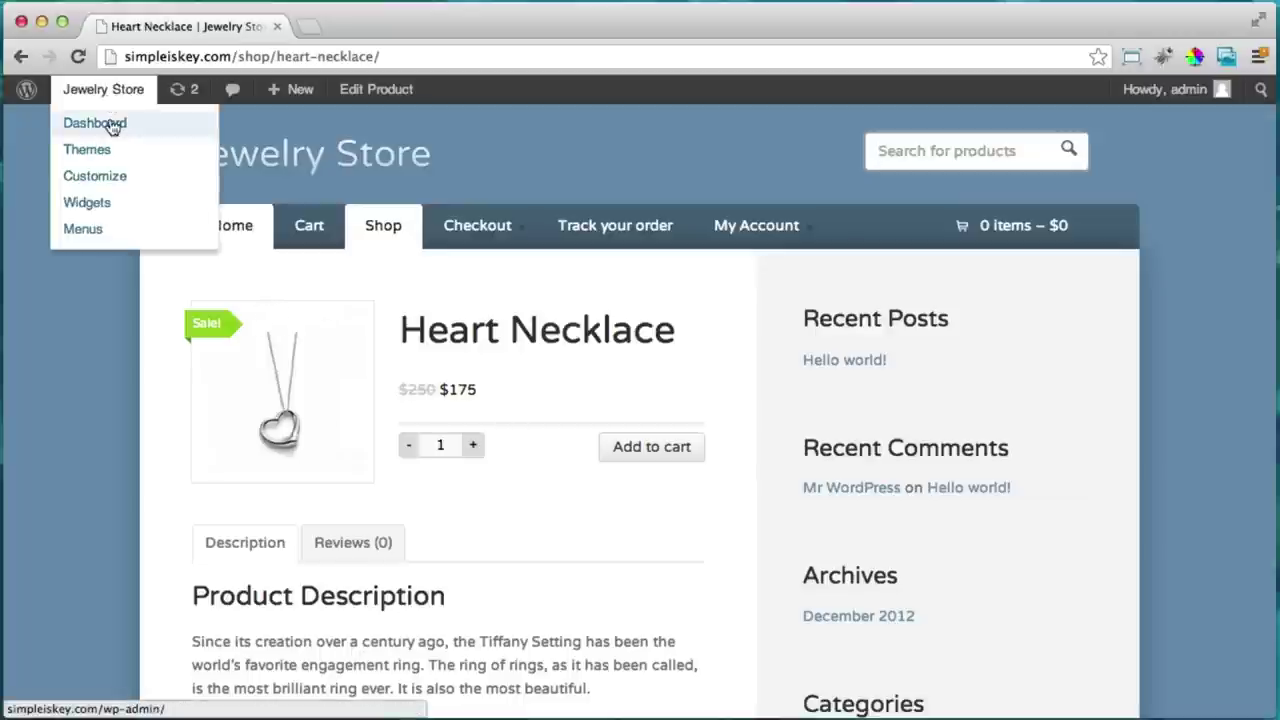
left_click(113, 130)
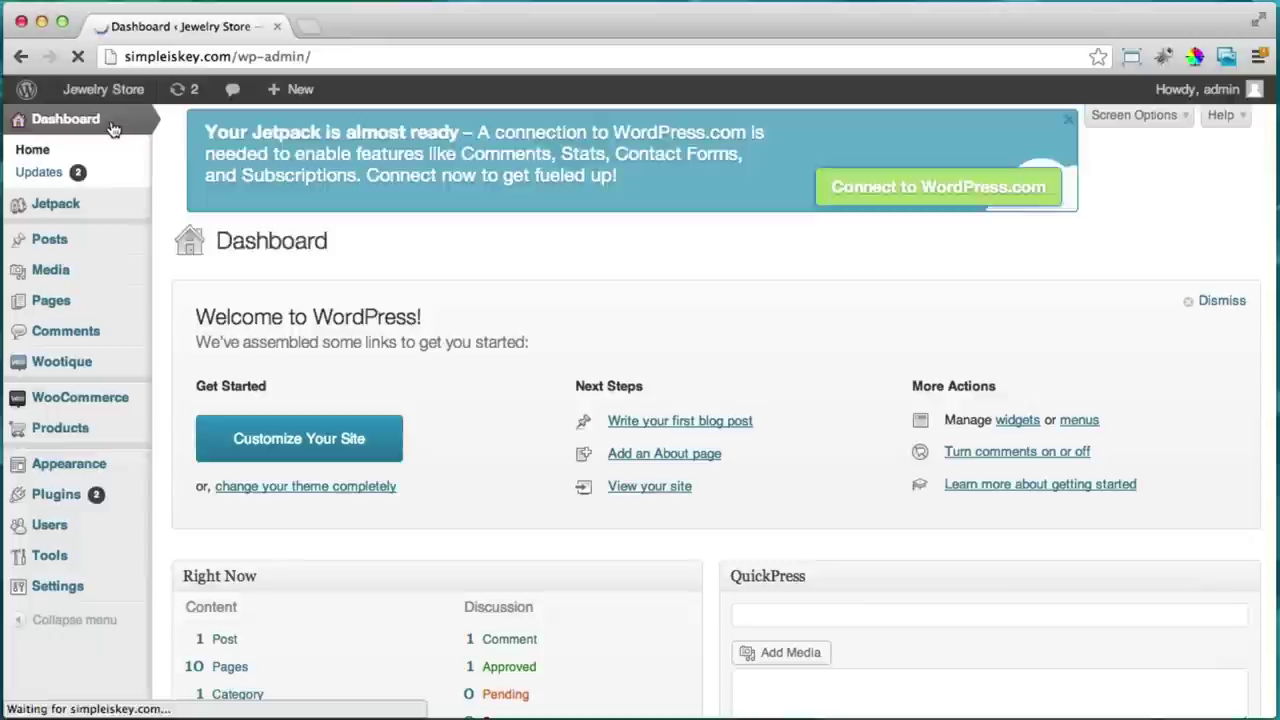
left_click(80, 433)
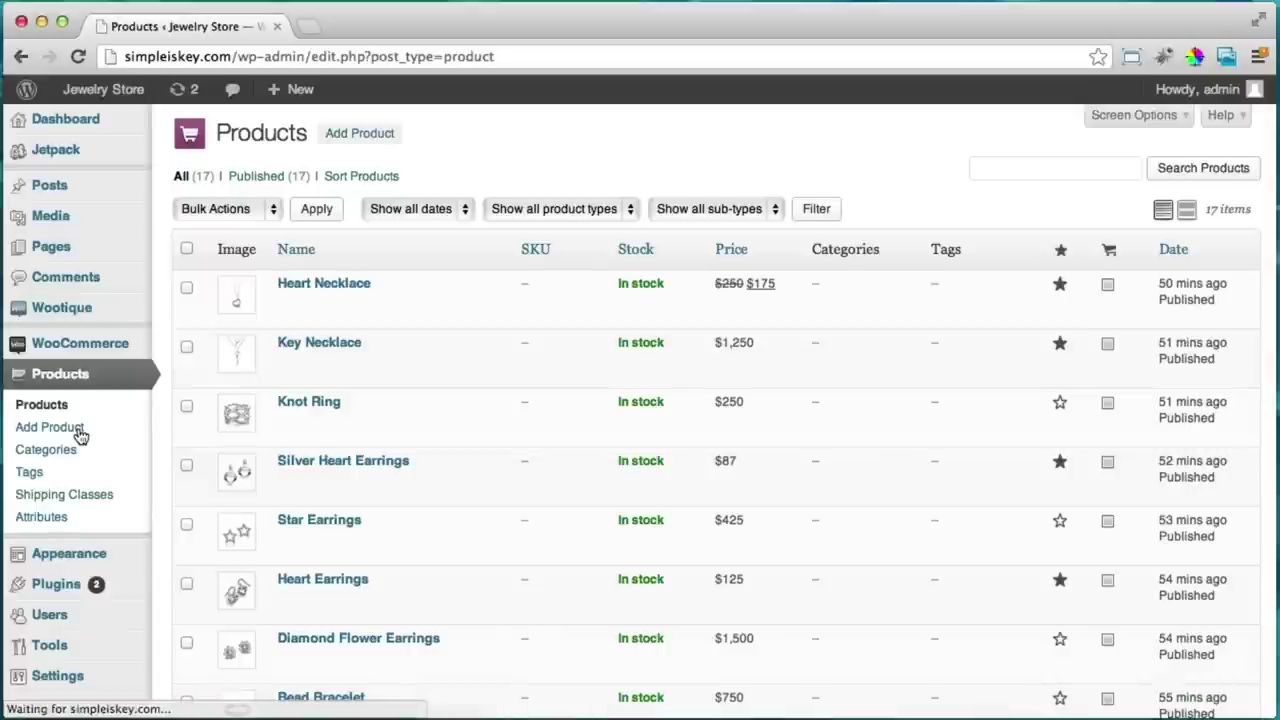
left_click(336, 288)
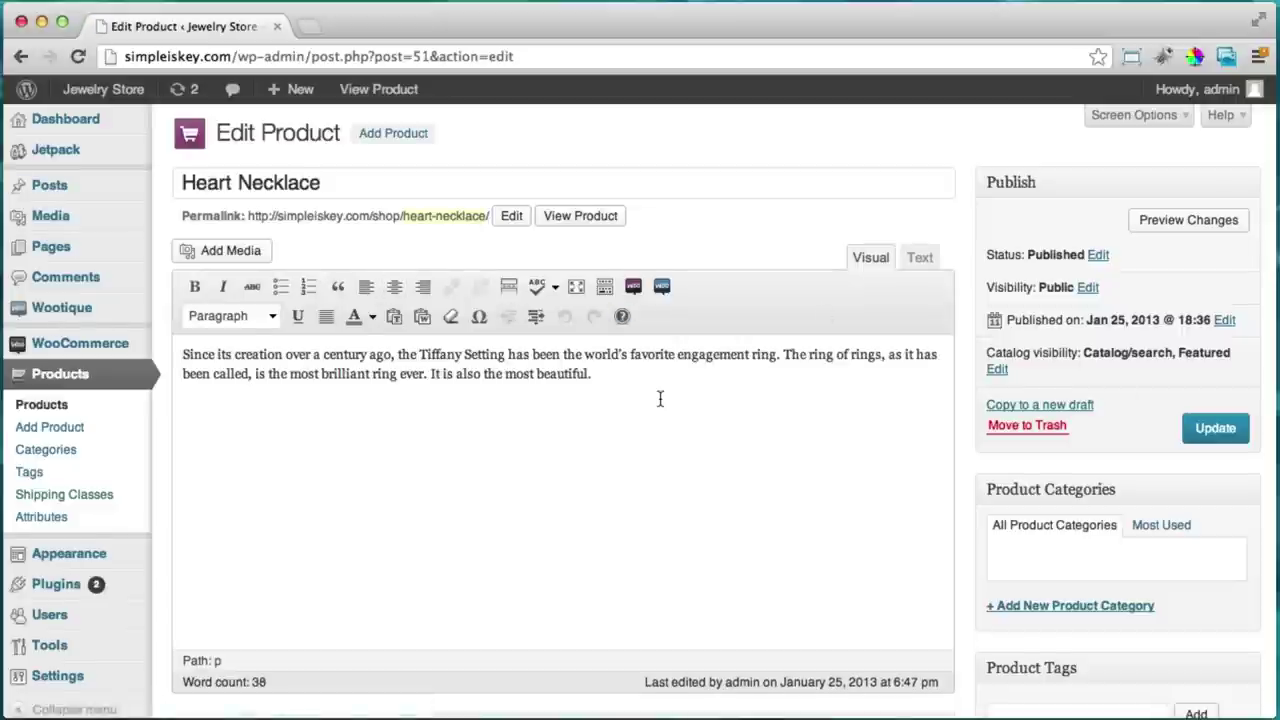
Change the Heart Necklace's product type in Product Data to Variable product.
scroll(660, 399, "down", 5)
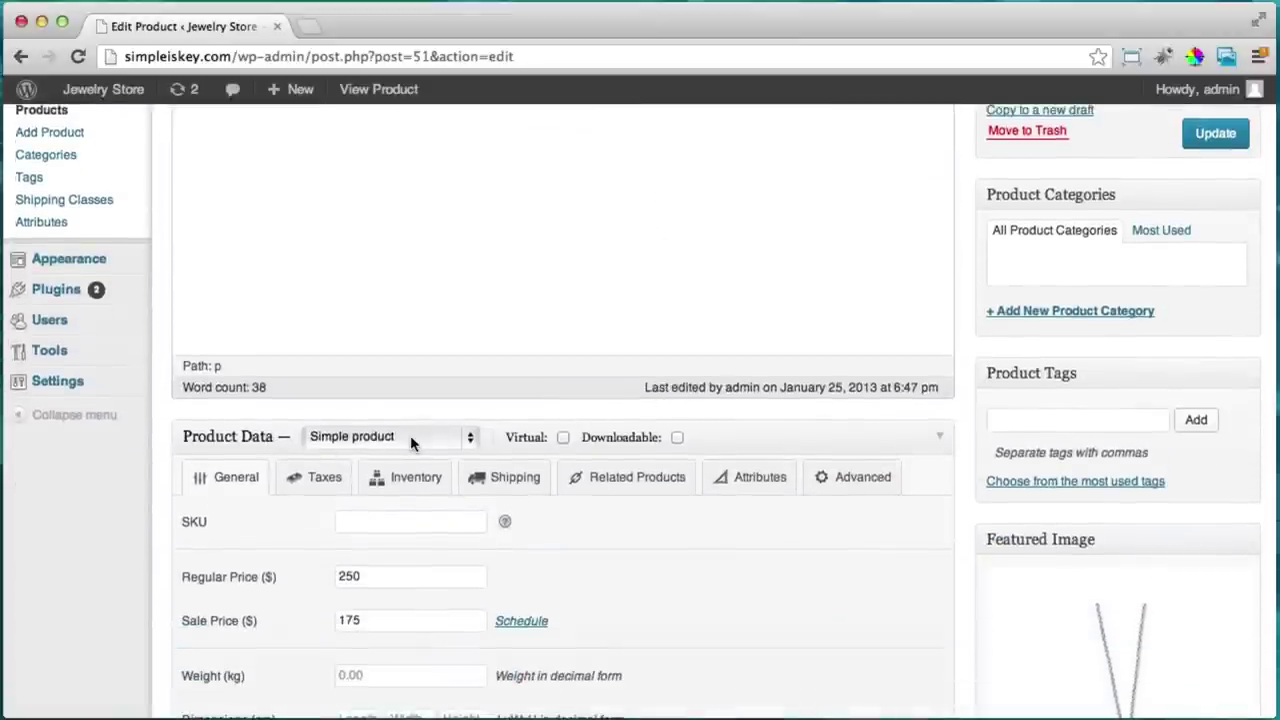
left_click(411, 438)
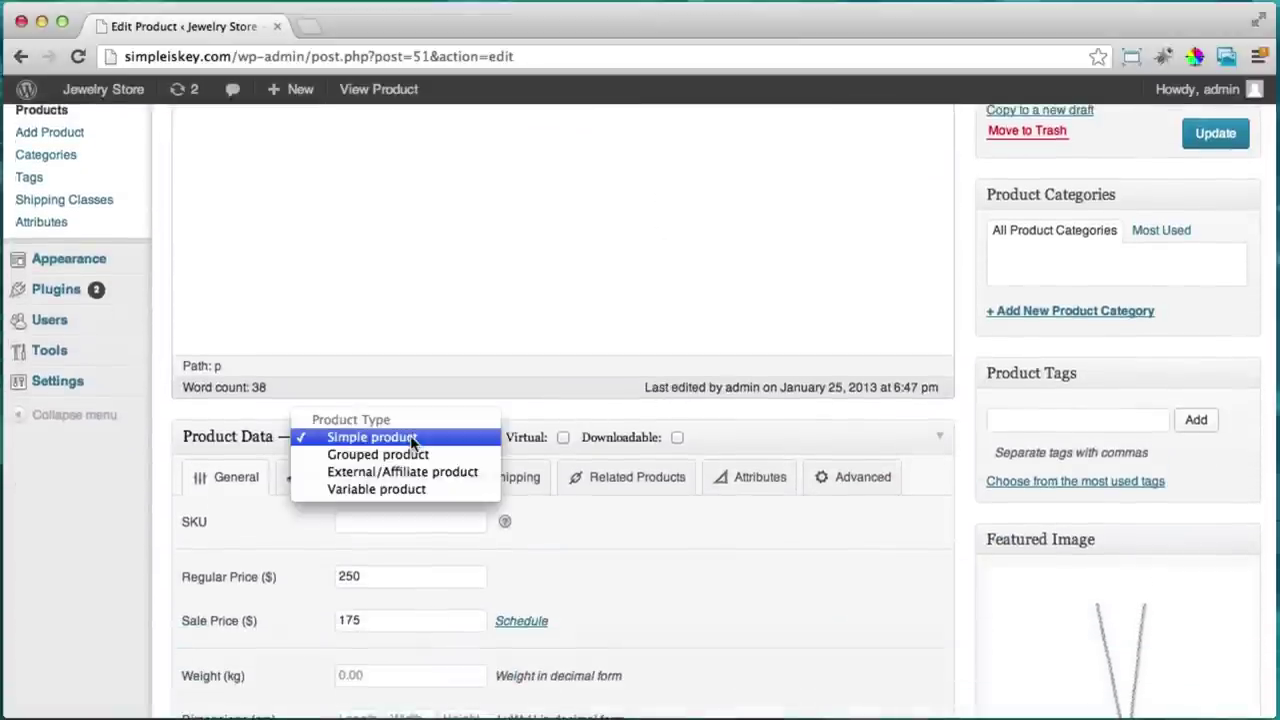
left_click(393, 491)
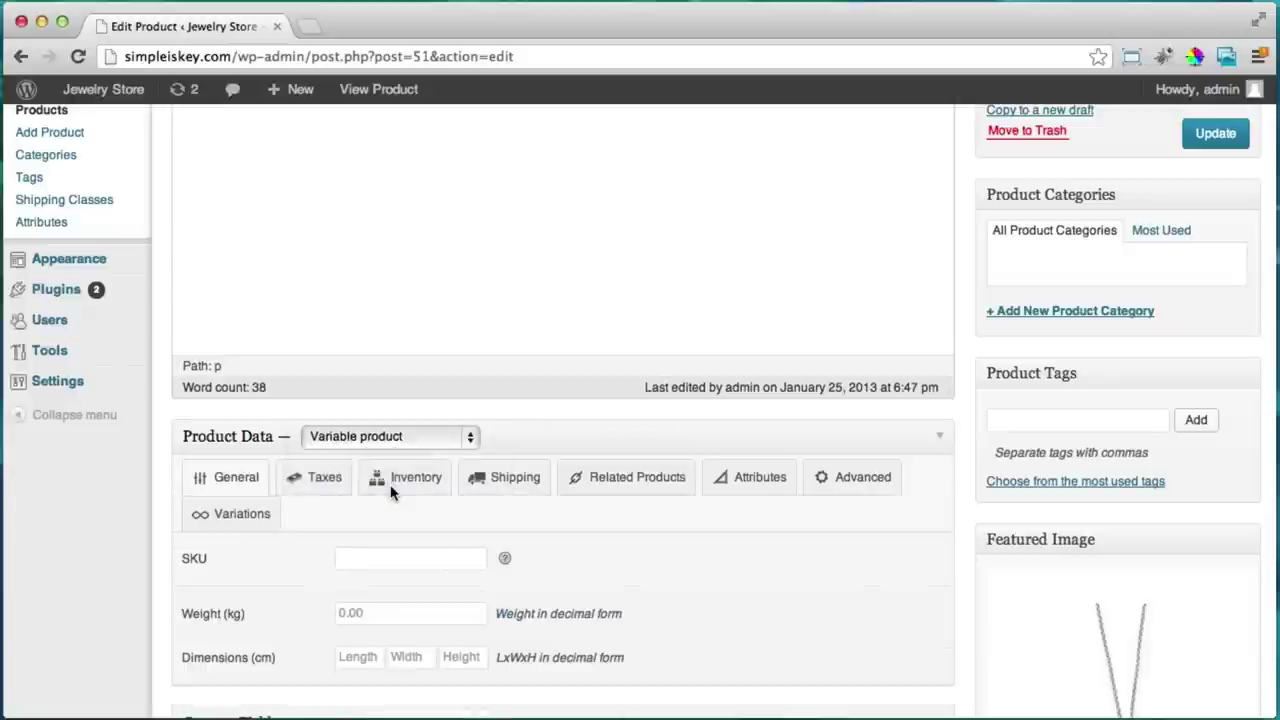
scroll(660, 480, "down", 2)
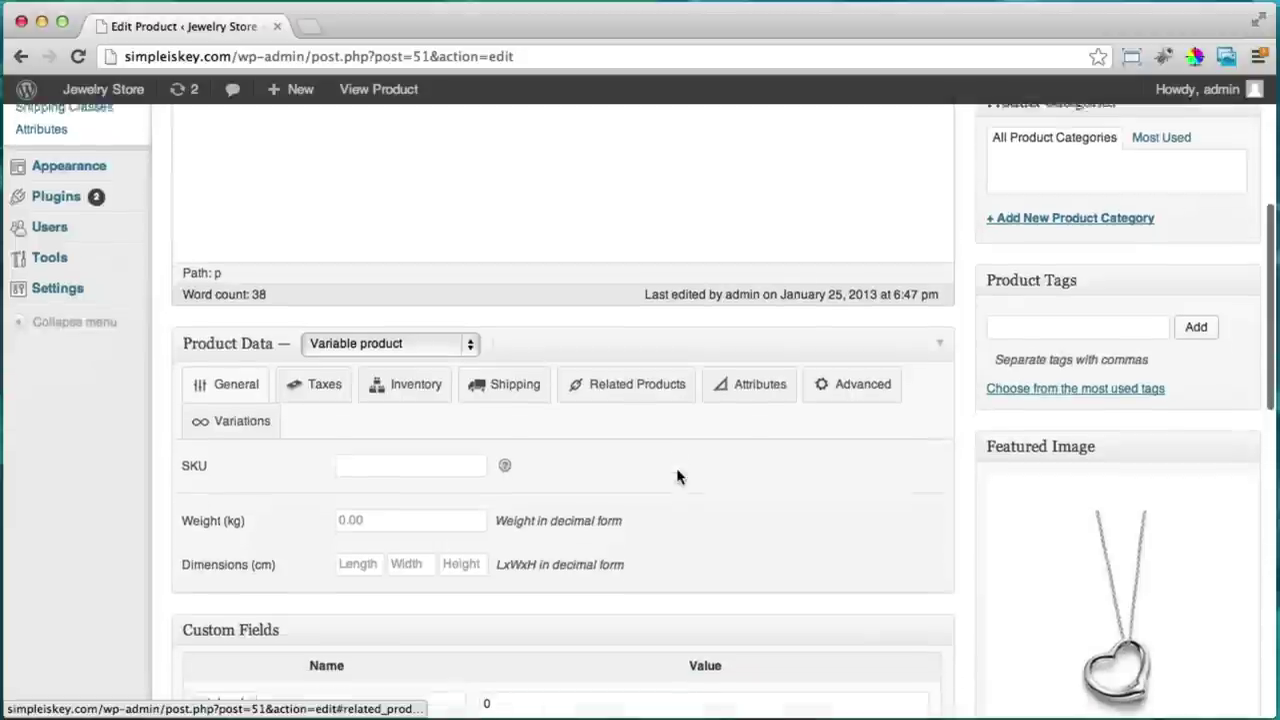
On the Attributes tab, add a custom product attribute named Metal.
left_click(756, 386)
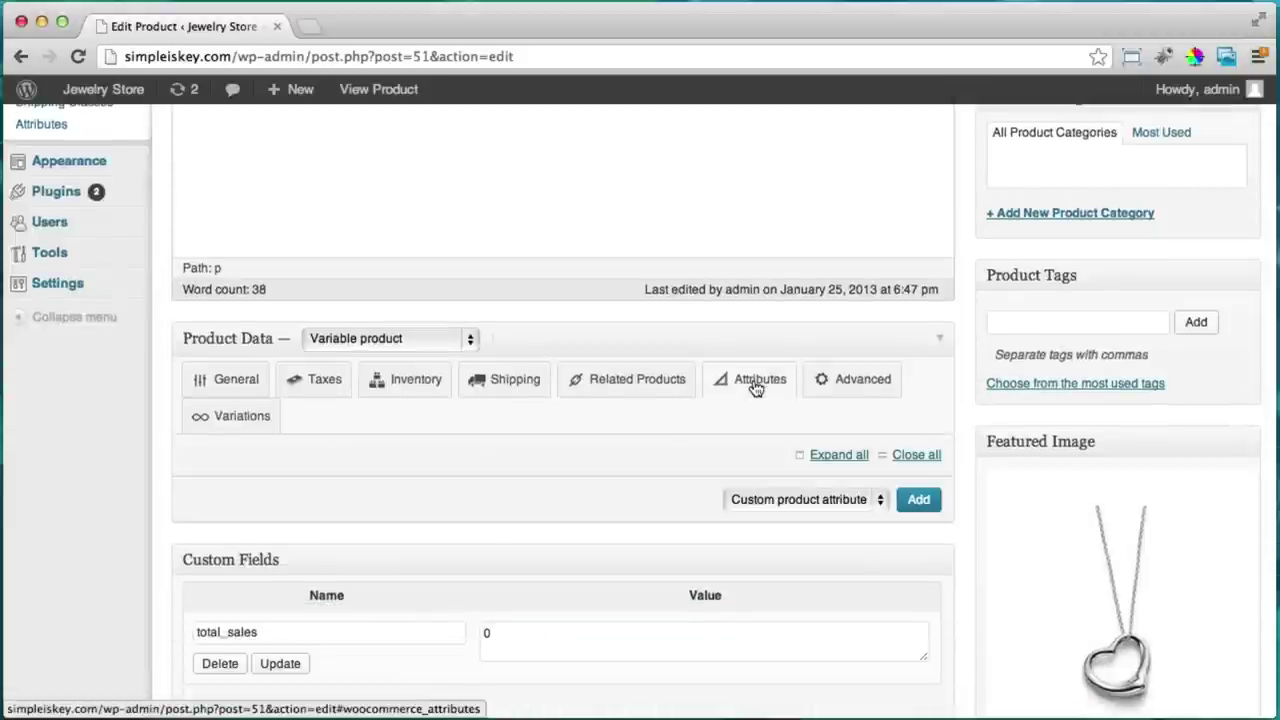
scroll(756, 387, "down", 2)
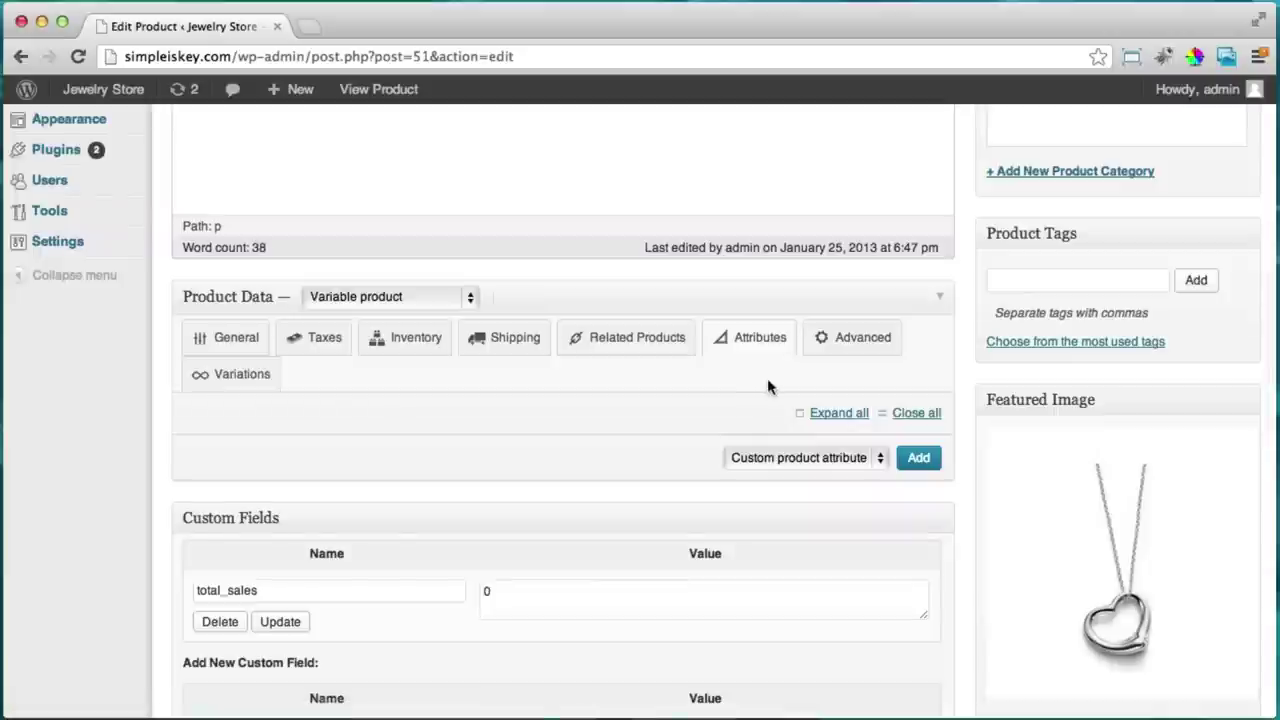
left_click(915, 461)
left_click(919, 459)
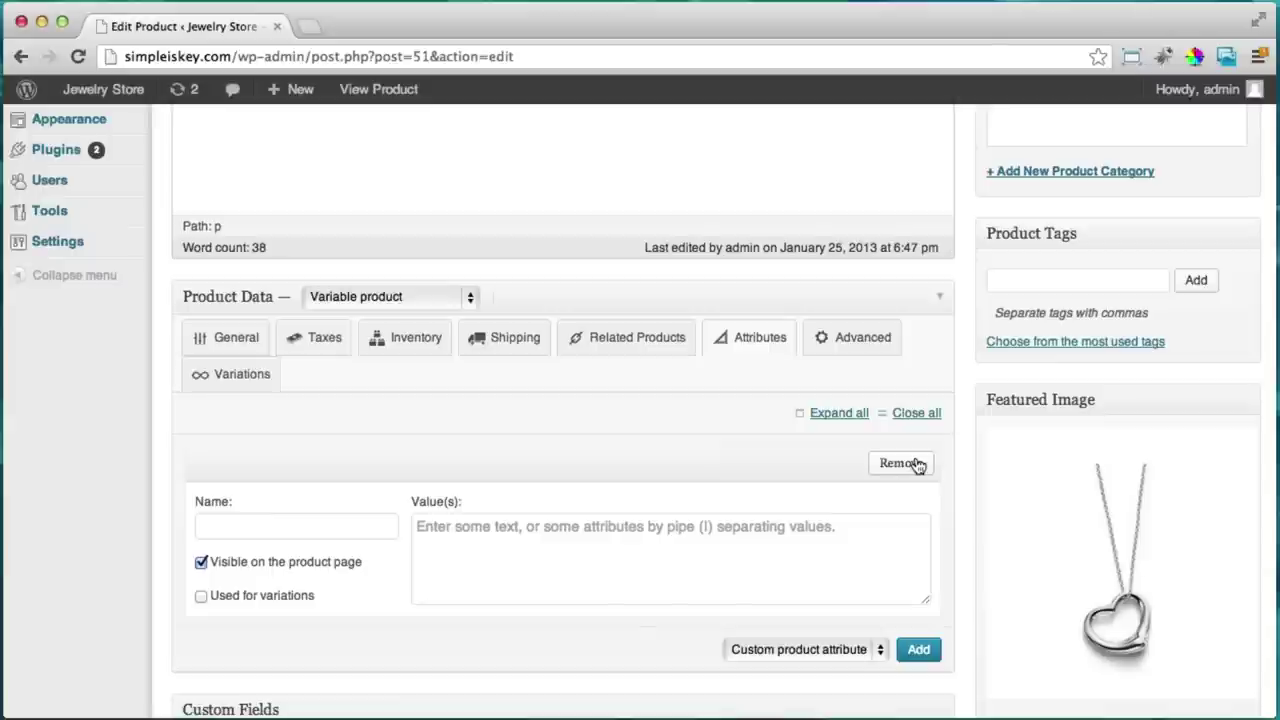
left_click(264, 533)
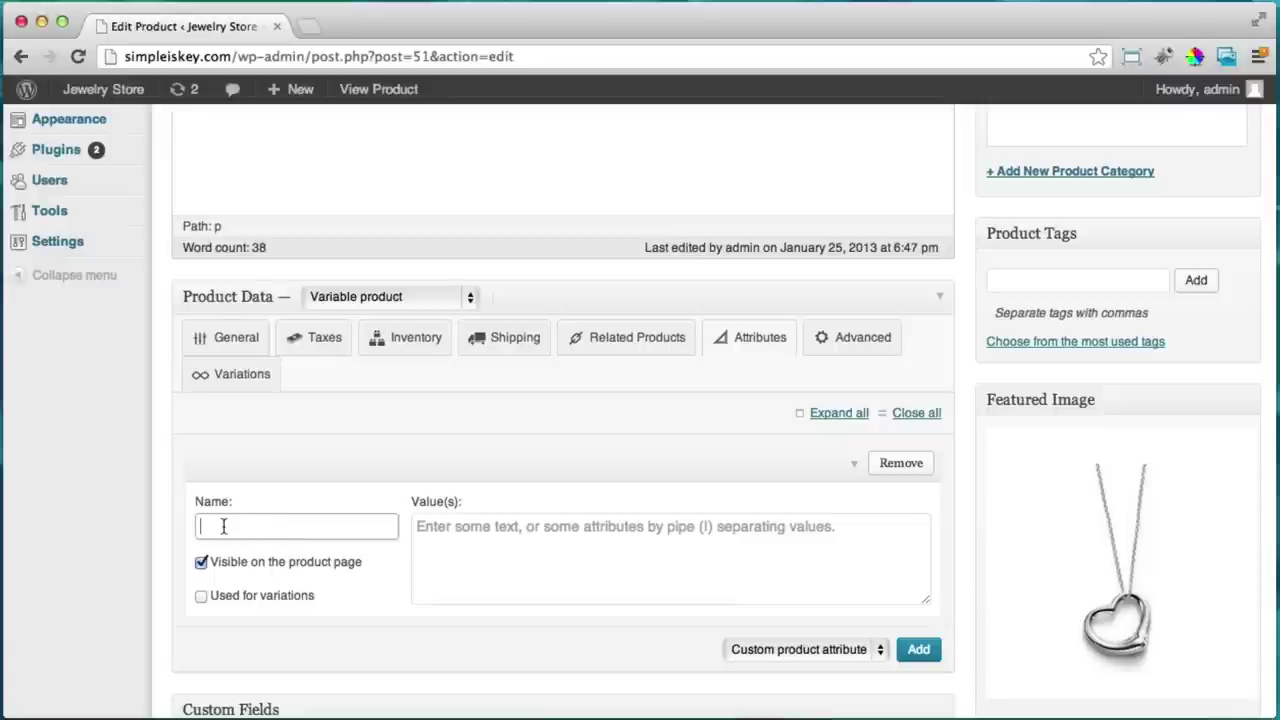
type("Metals")
key("BackSpace")
key("Down")
left_click(529, 538)
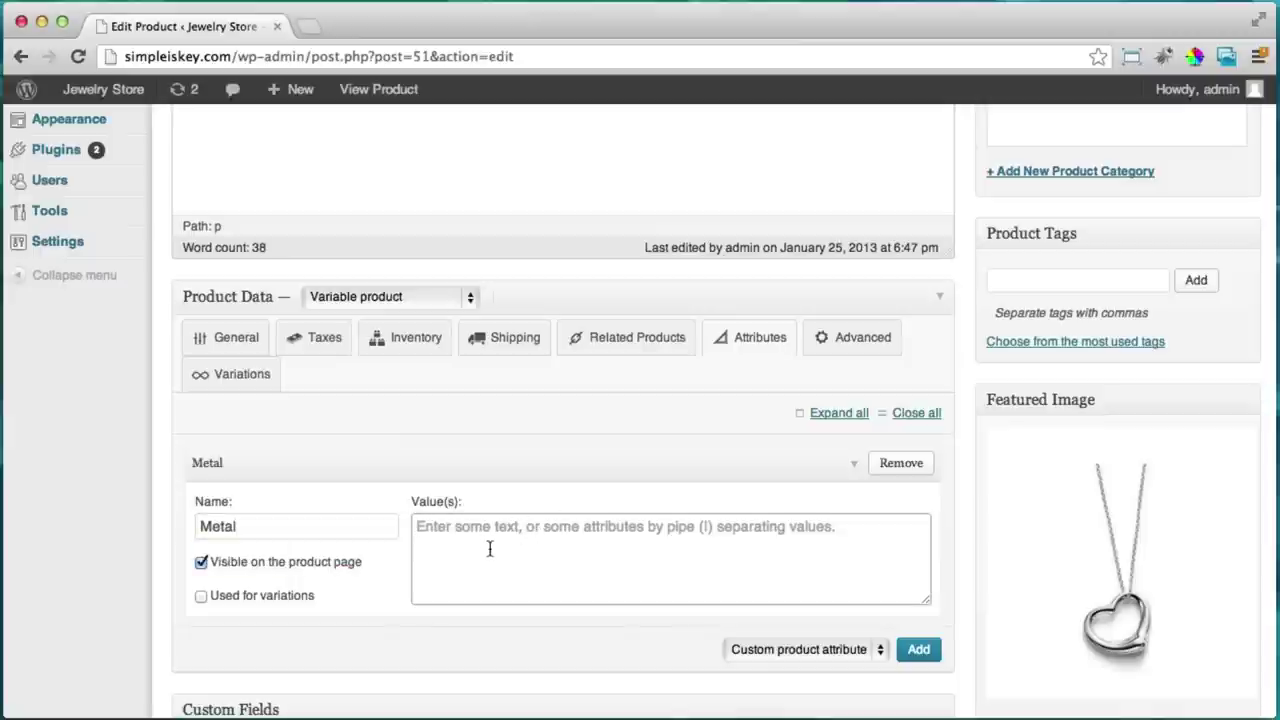
Enter Silver|Gold|Platinum as the Metal attribute's values.
type("Gold")
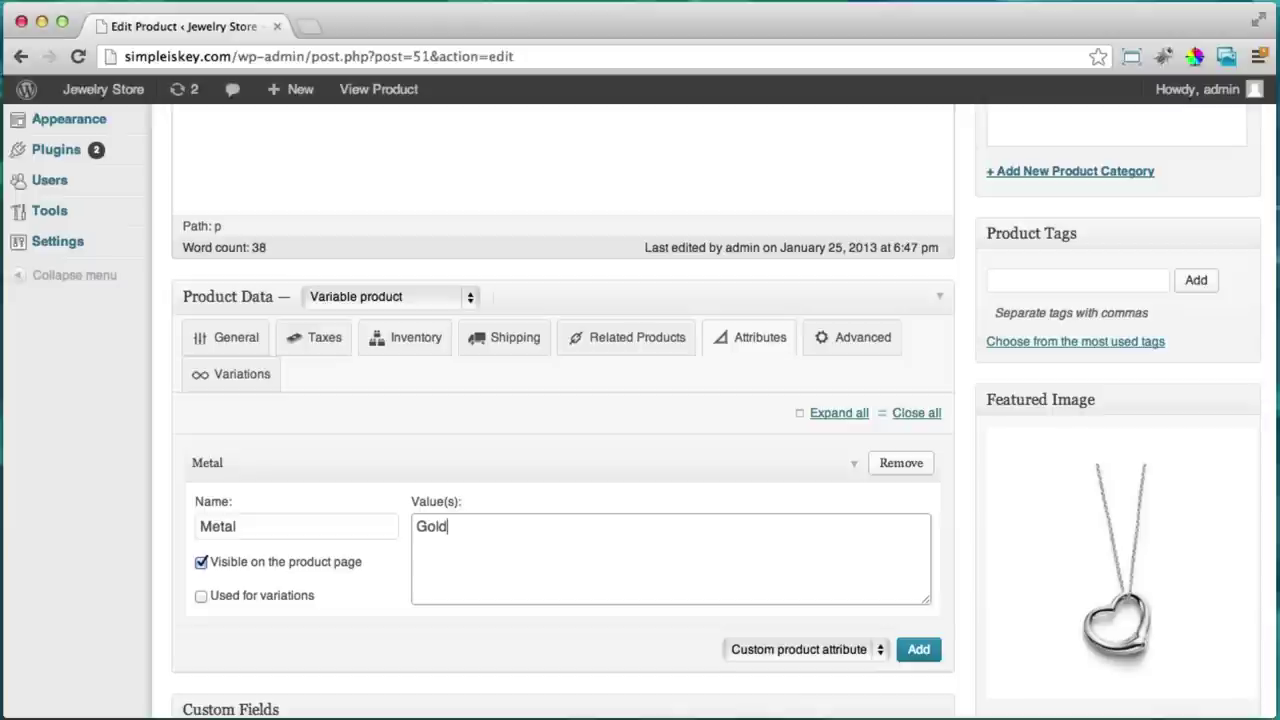
key("BackSpace")
key("BackSpace")
key("BackSpace")
key("BackSpace")
type("Silver|")
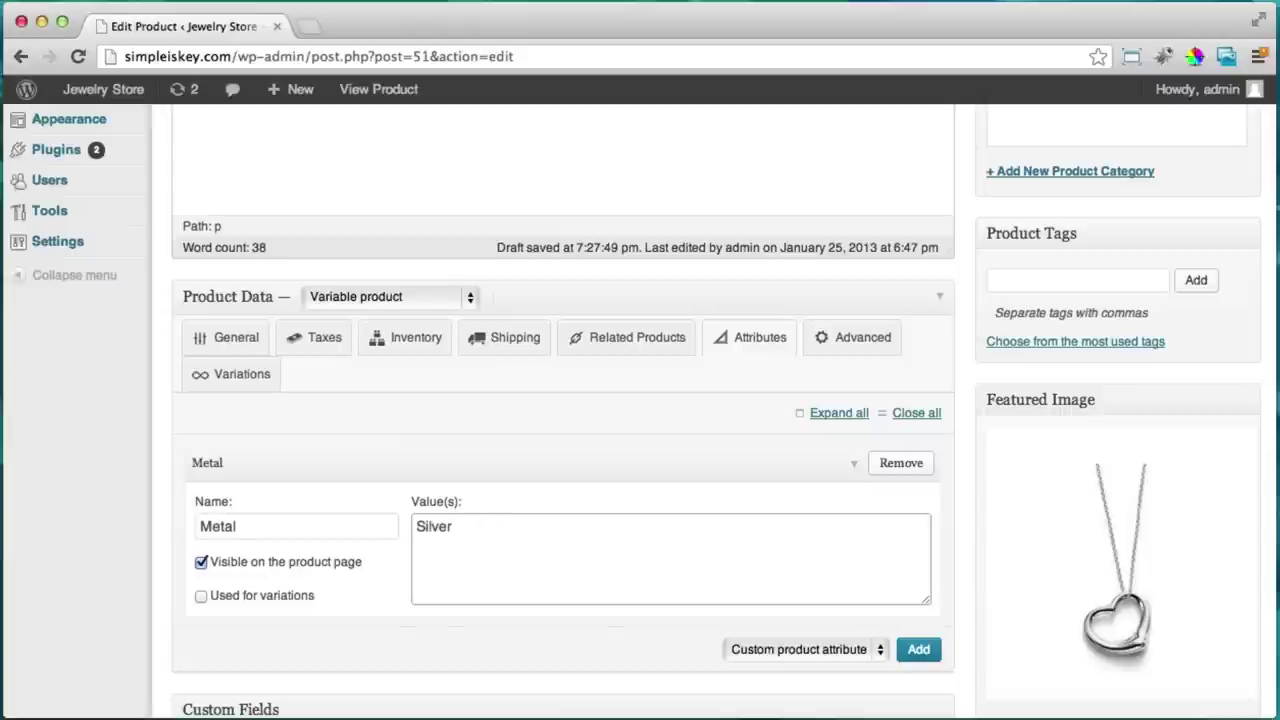
type("|Gold")
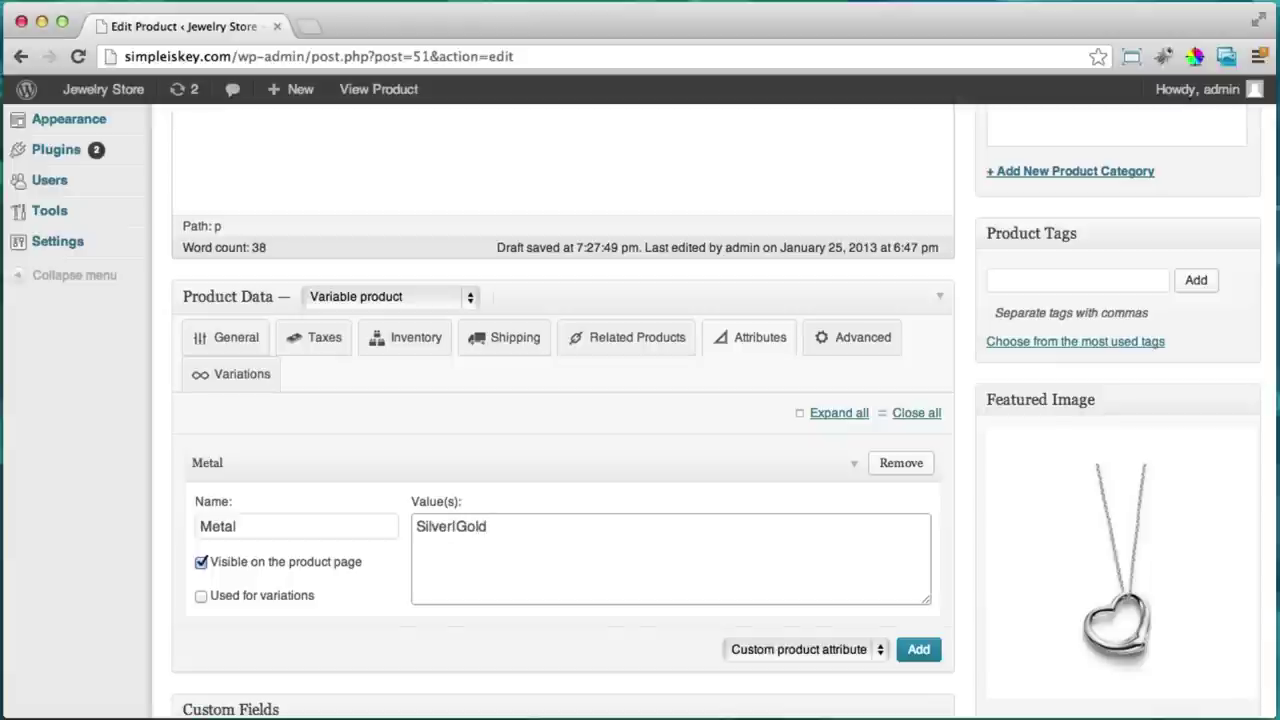
type("|Platinum")
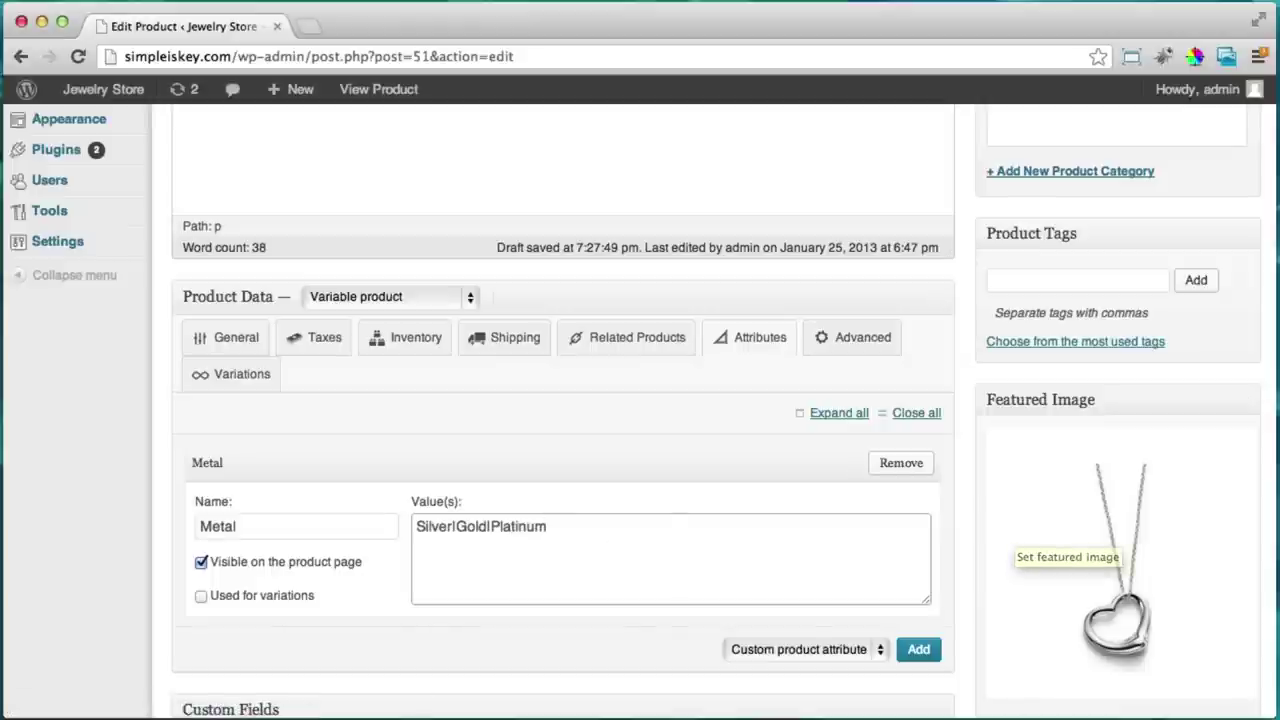
Hide the Metal attribute from the product page and update the product.
left_click(202, 564)
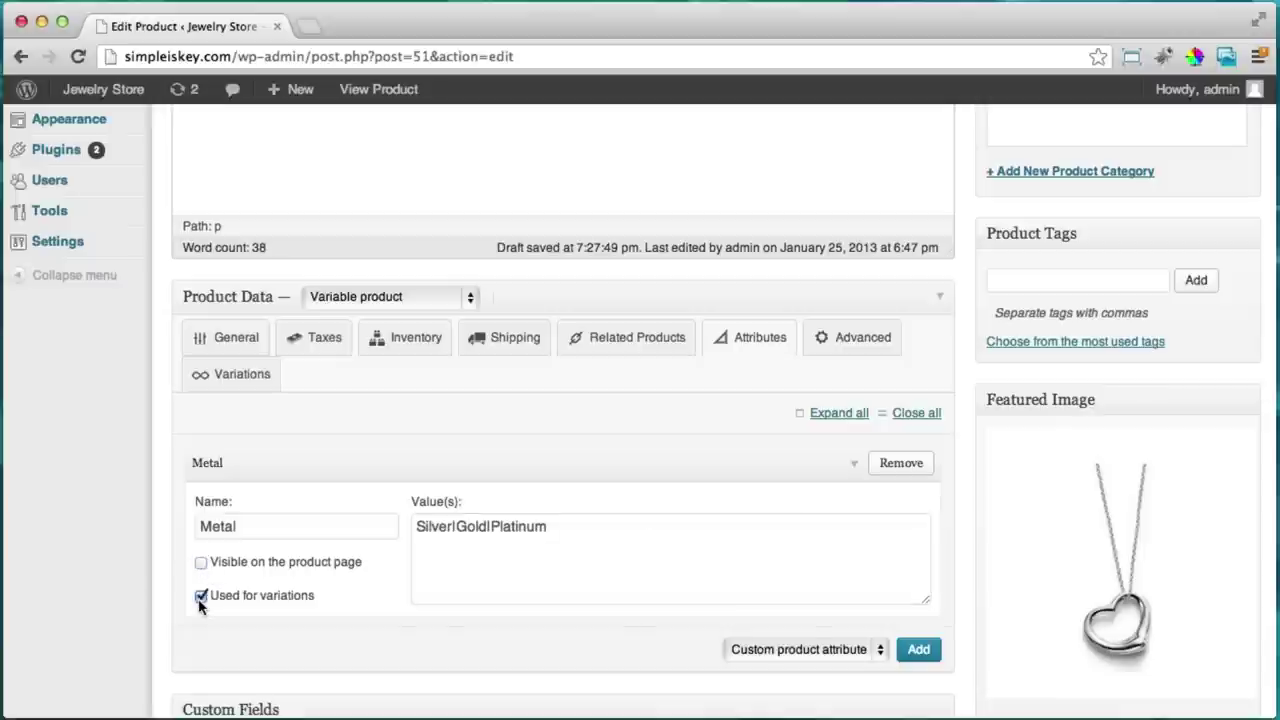
scroll(1054, 486, "up", 5)
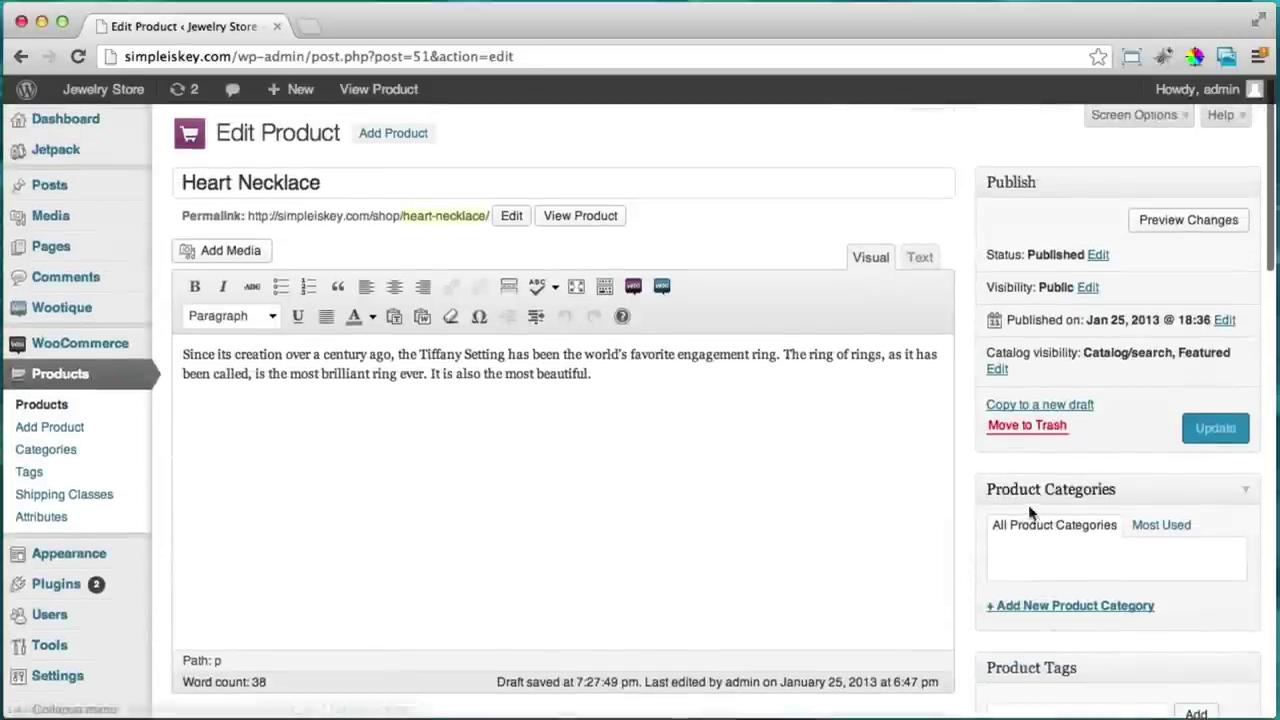
left_click(1212, 430)
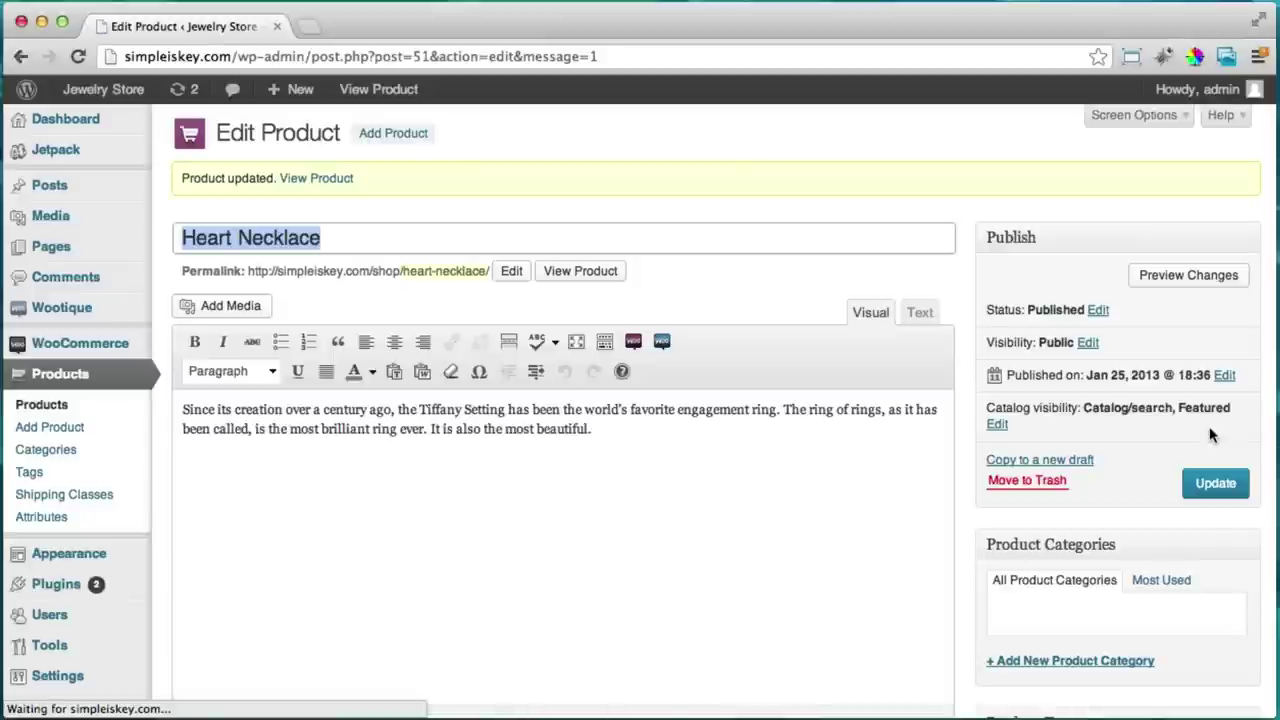
scroll(1150, 435, "down", 8)
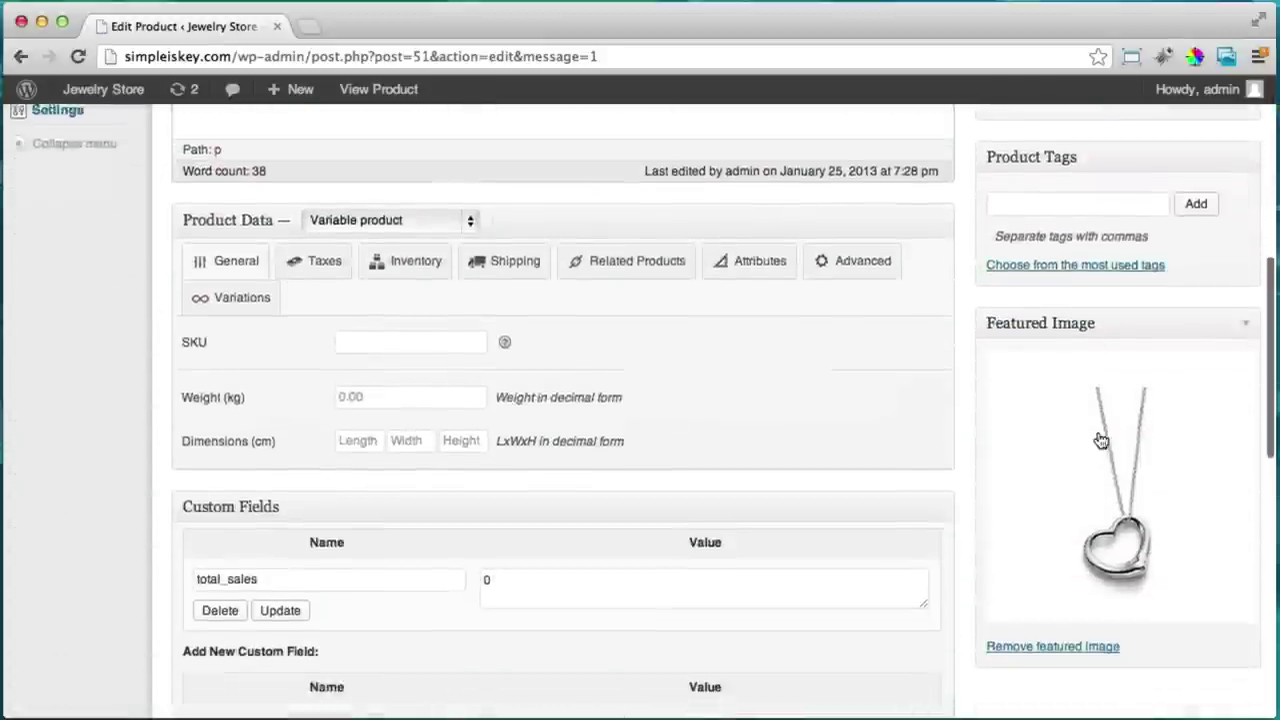
scroll(1100, 440, "up", 3)
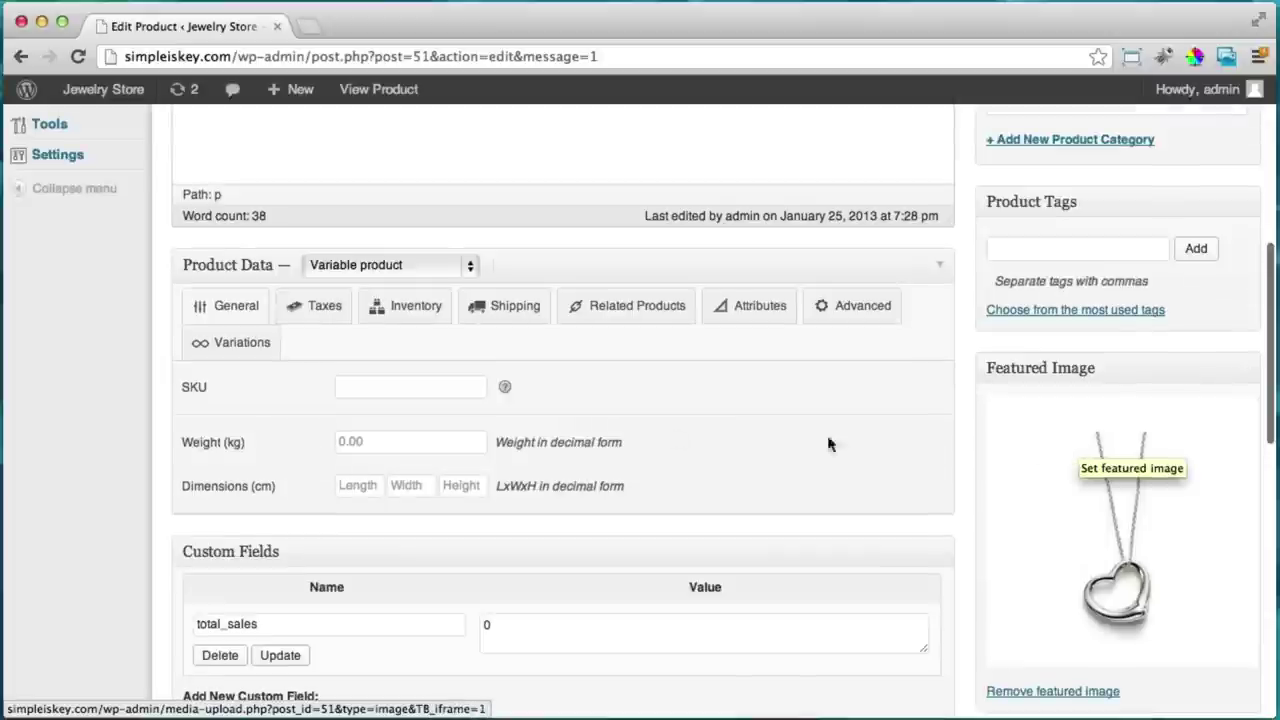
On the Variations tab, add a Silver variation priced 150.
left_click(222, 345)
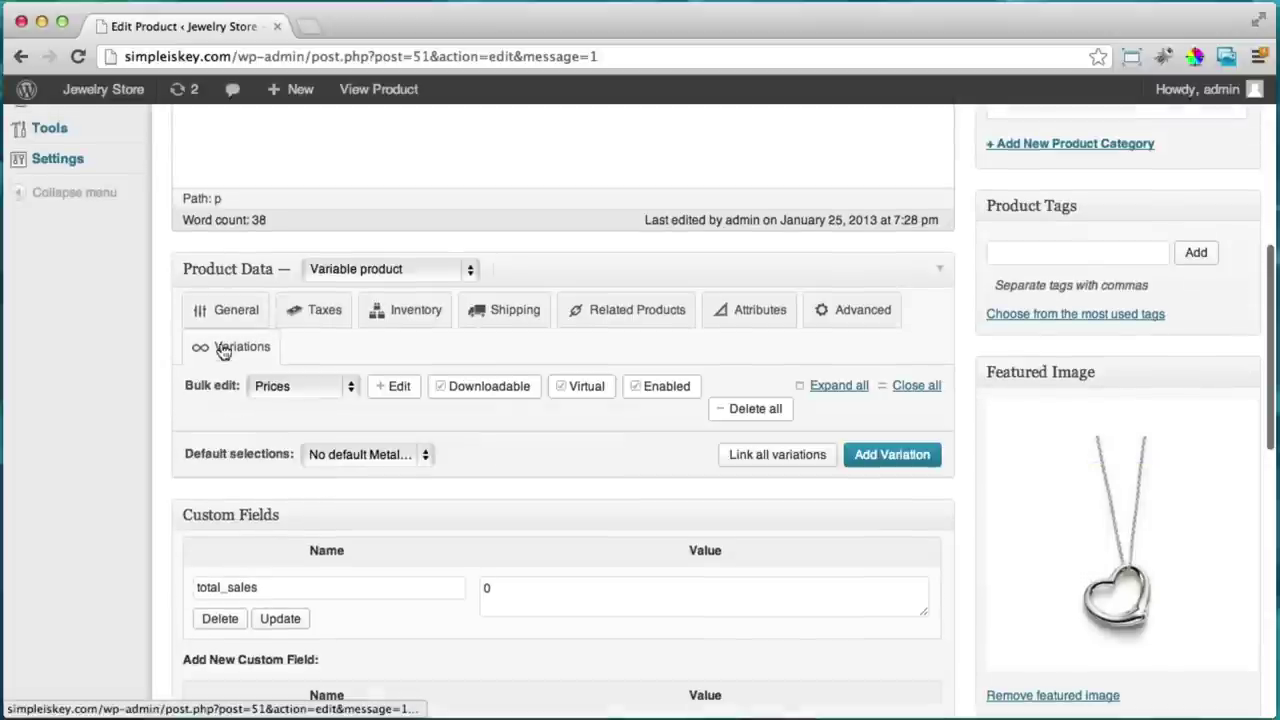
scroll(294, 354, "down", 5)
scroll(528, 363, "down", 1)
scroll(528, 363, "up", 1)
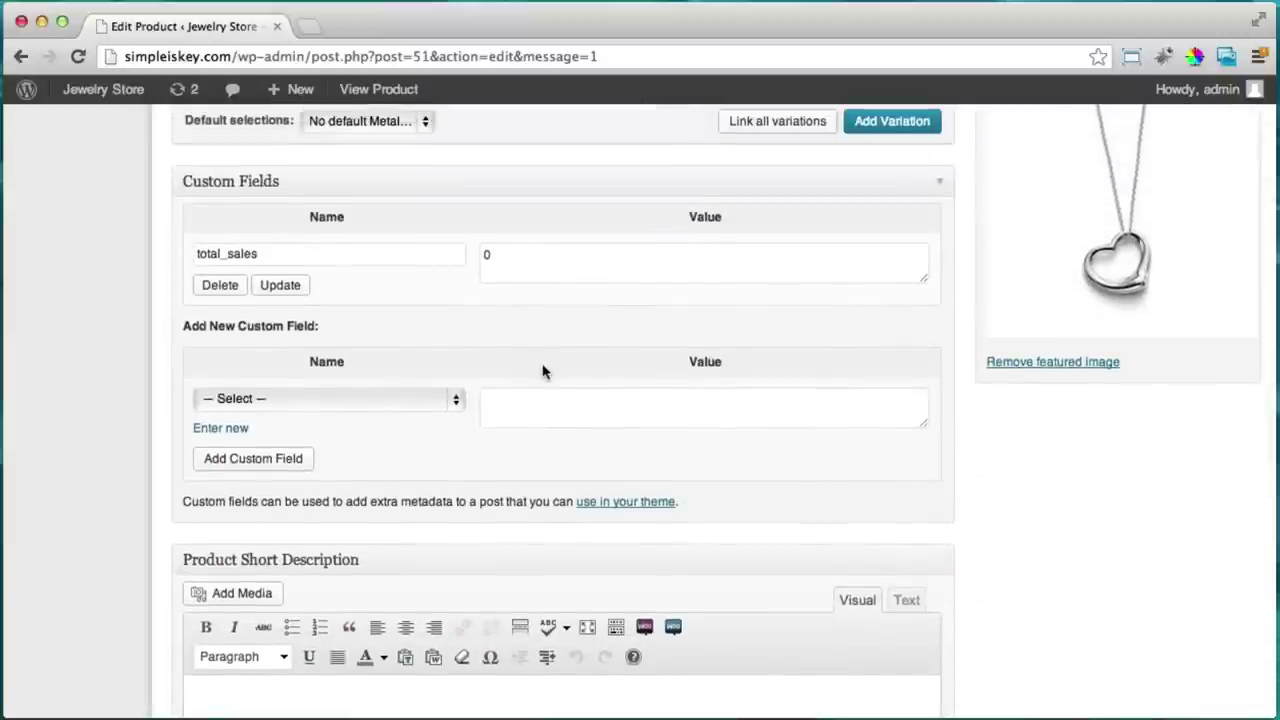
scroll(551, 377, "up", 3)
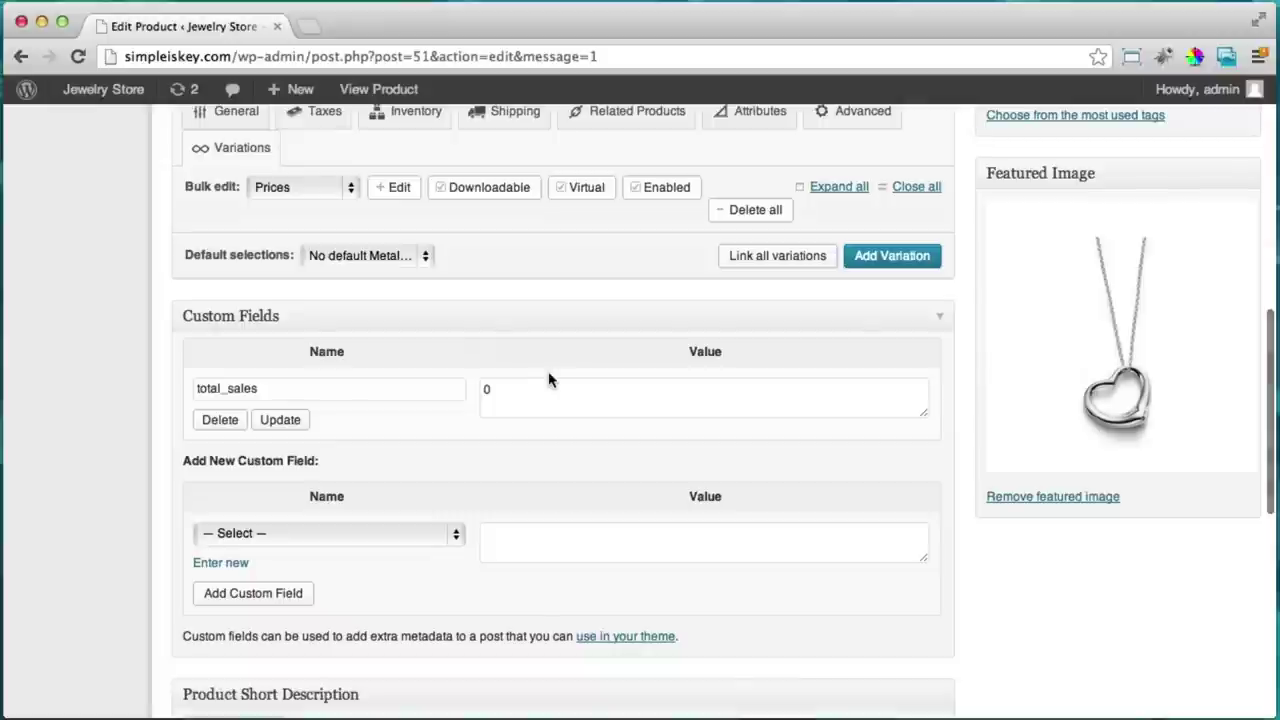
left_click(890, 264)
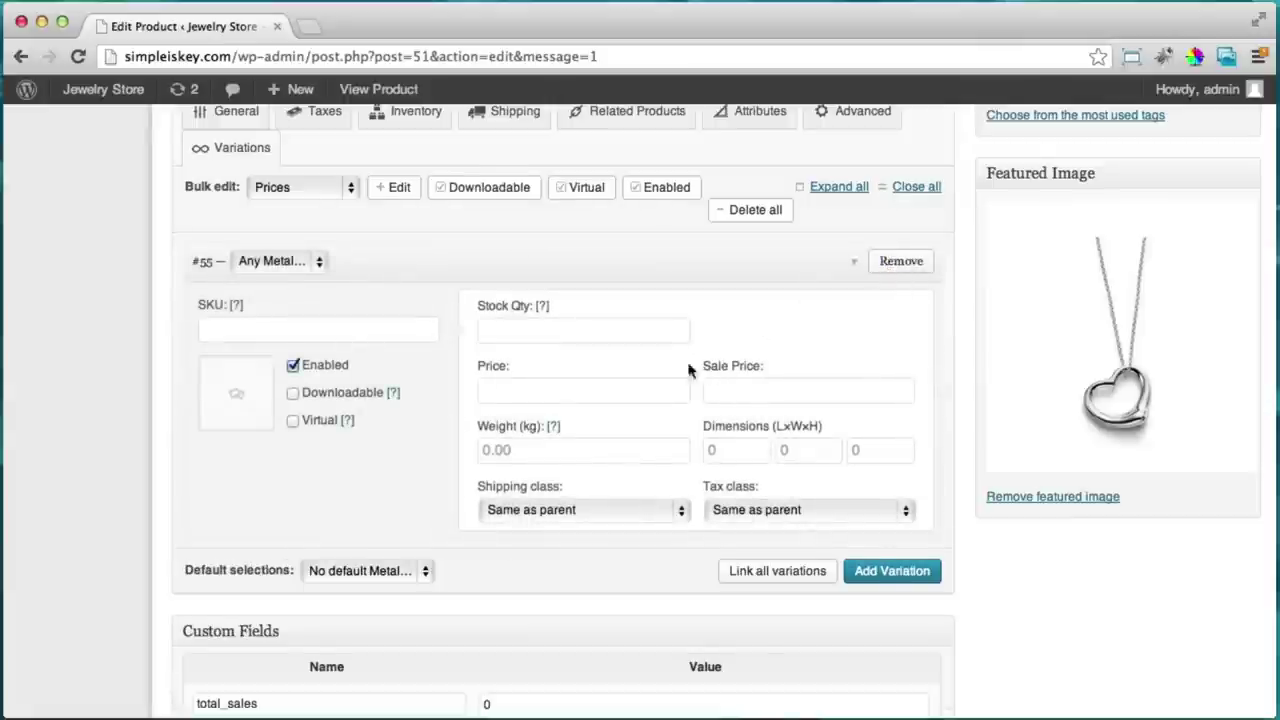
scroll(650, 375, "up", 2)
left_click(316, 318)
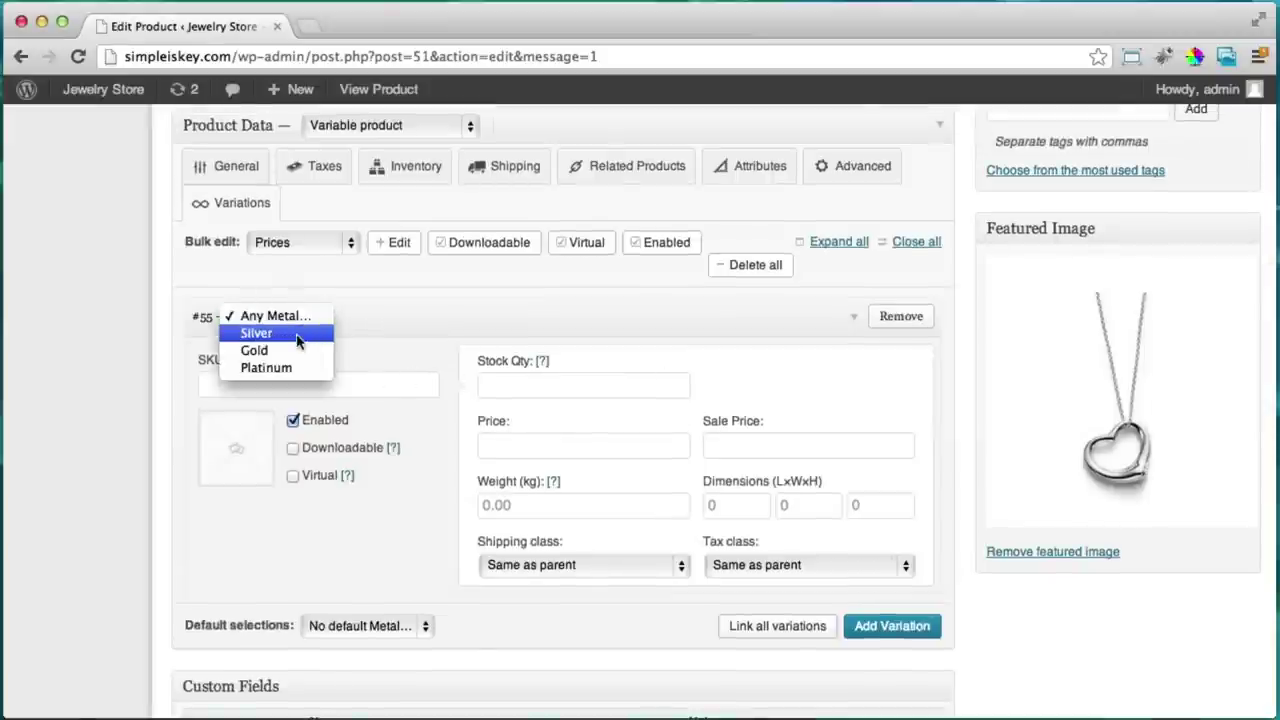
left_click(296, 338)
left_click(551, 447)
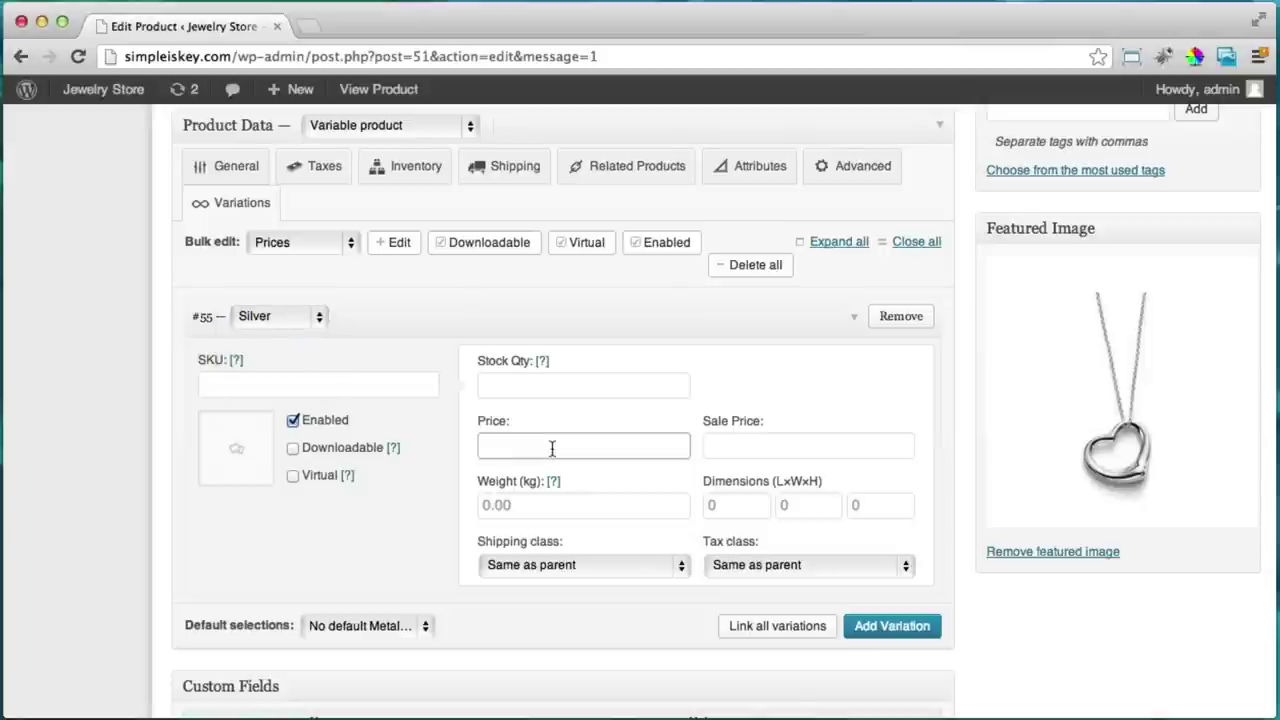
type("150")
scroll(678, 443, "down", 5)
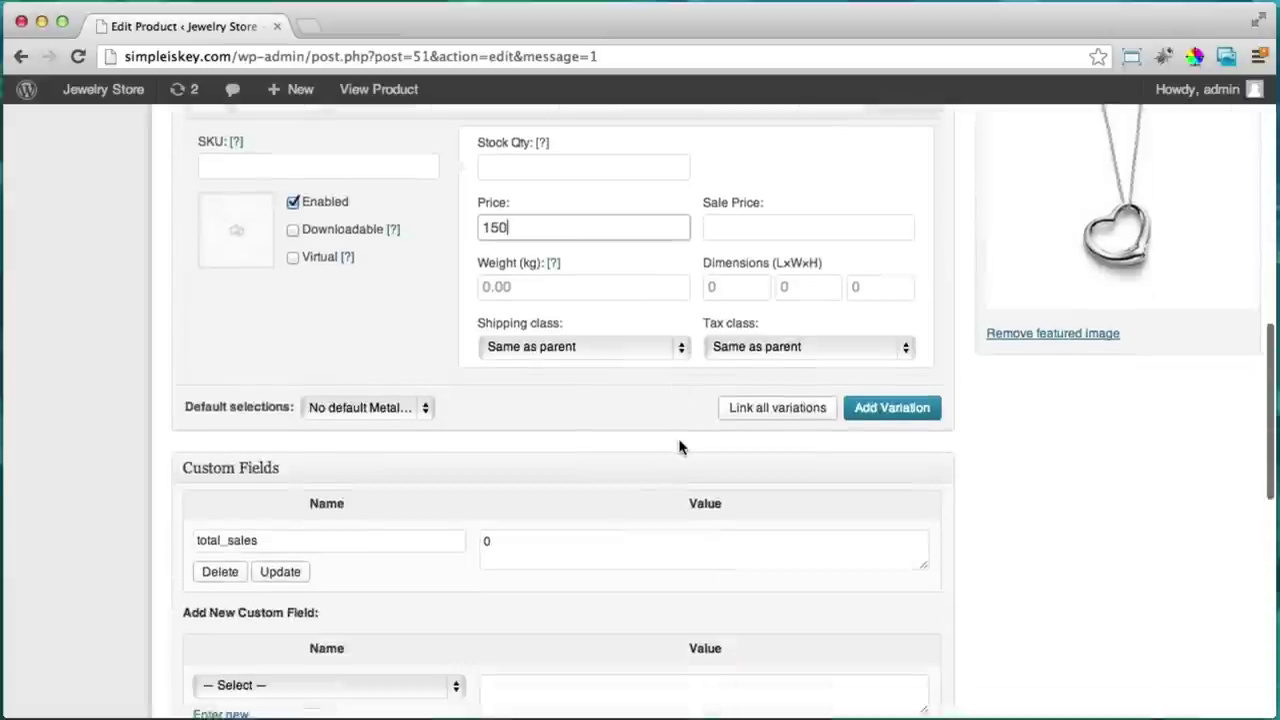
Add a Gold variation priced 175.
left_click(891, 405)
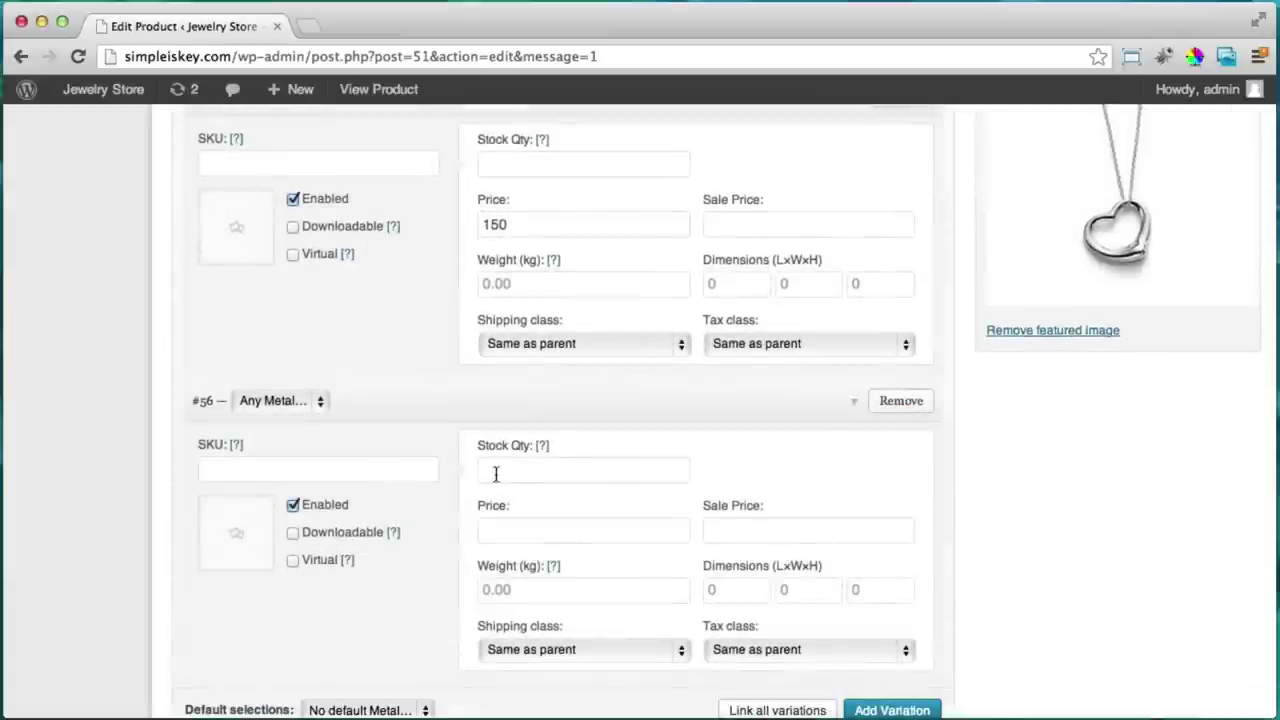
left_click(316, 404)
left_click(255, 435)
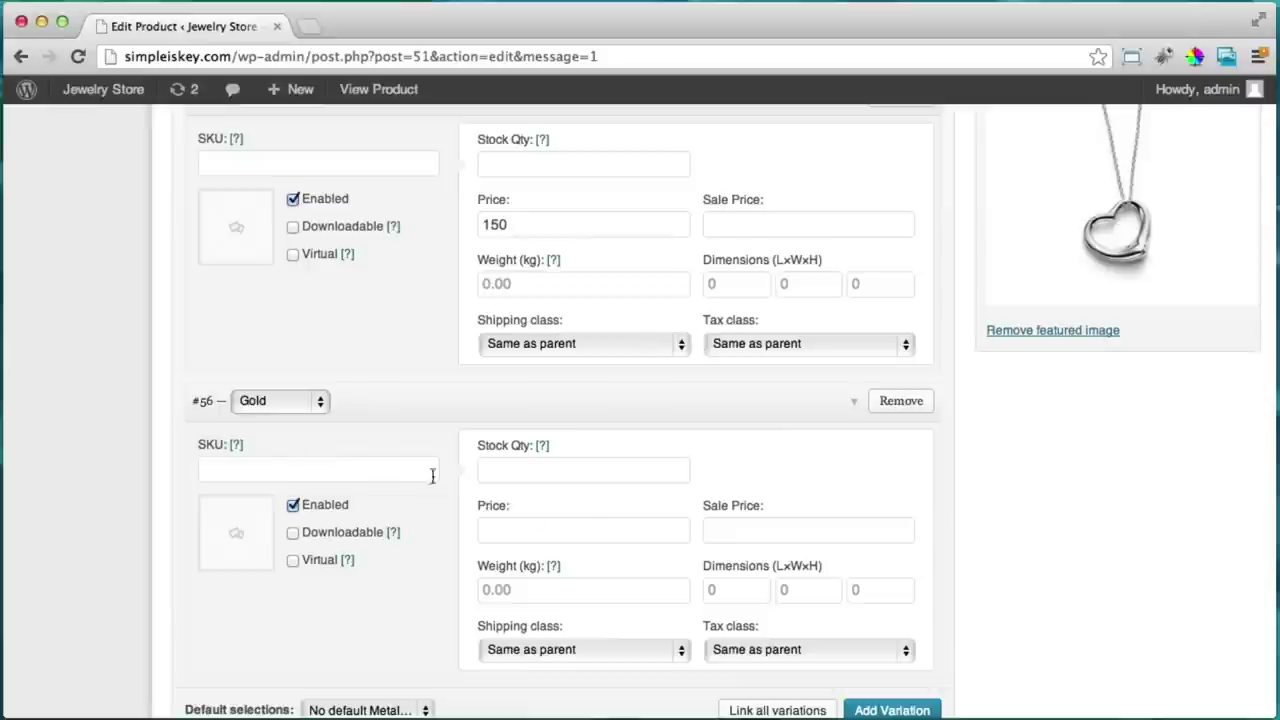
left_click(563, 534)
type("175")
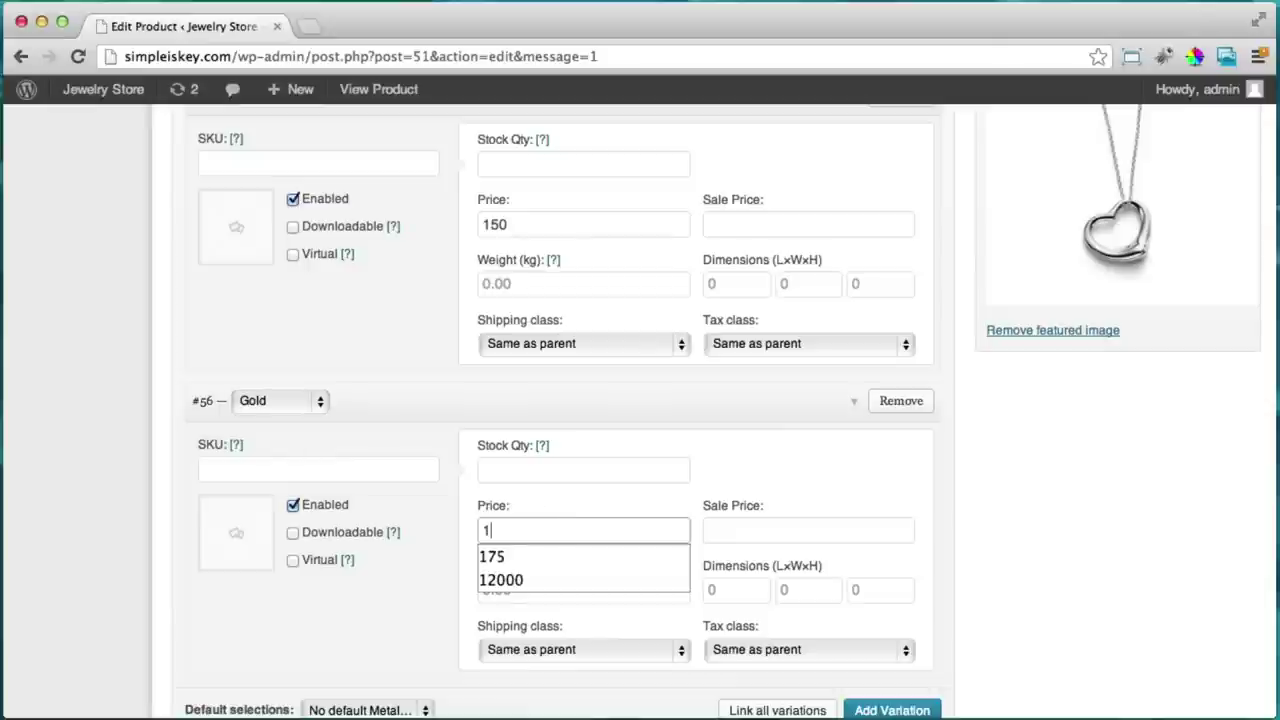
left_click(657, 490)
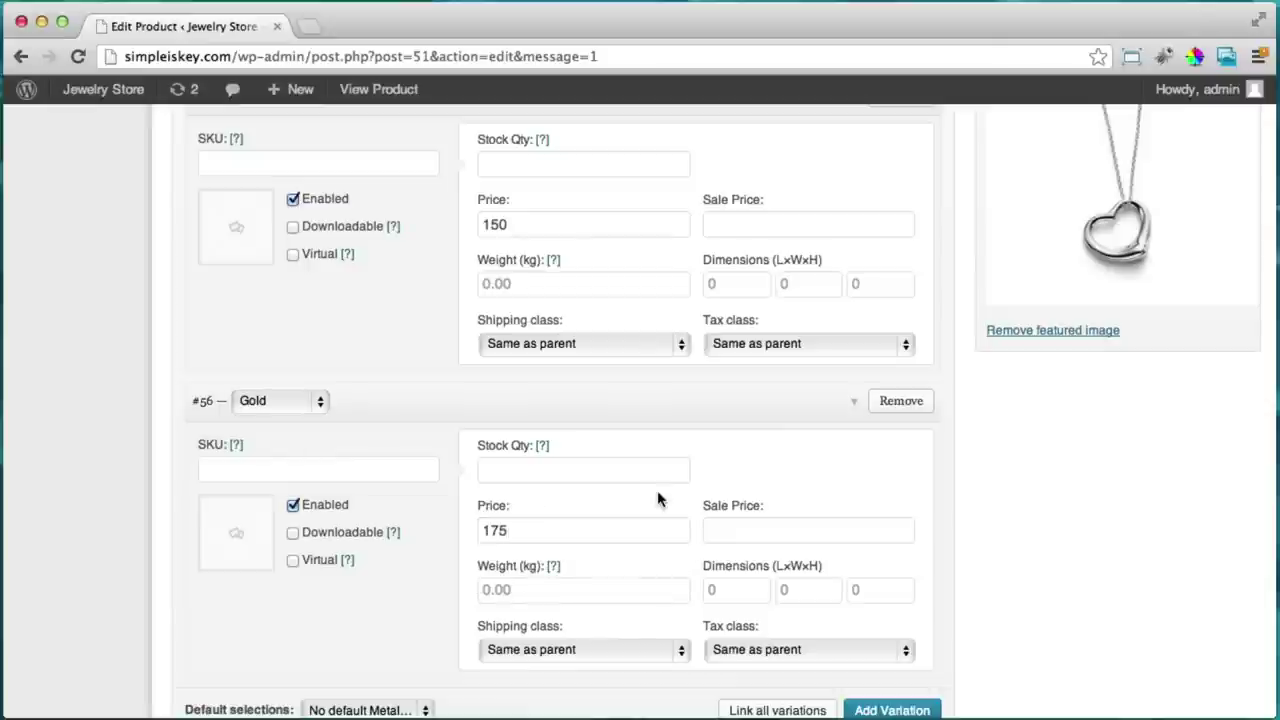
scroll(620, 459, "down", 5)
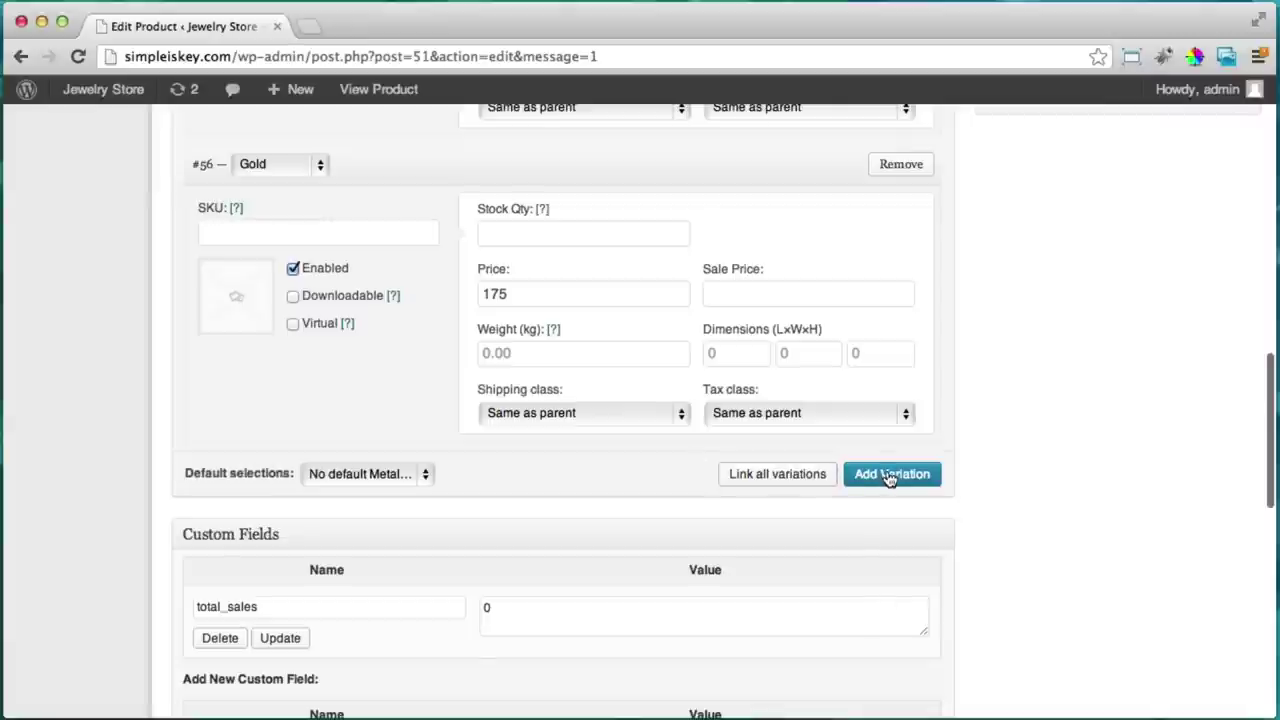
Add a Platinum variation at 225 with a 200 sale price, update, and view the product.
left_click(889, 477)
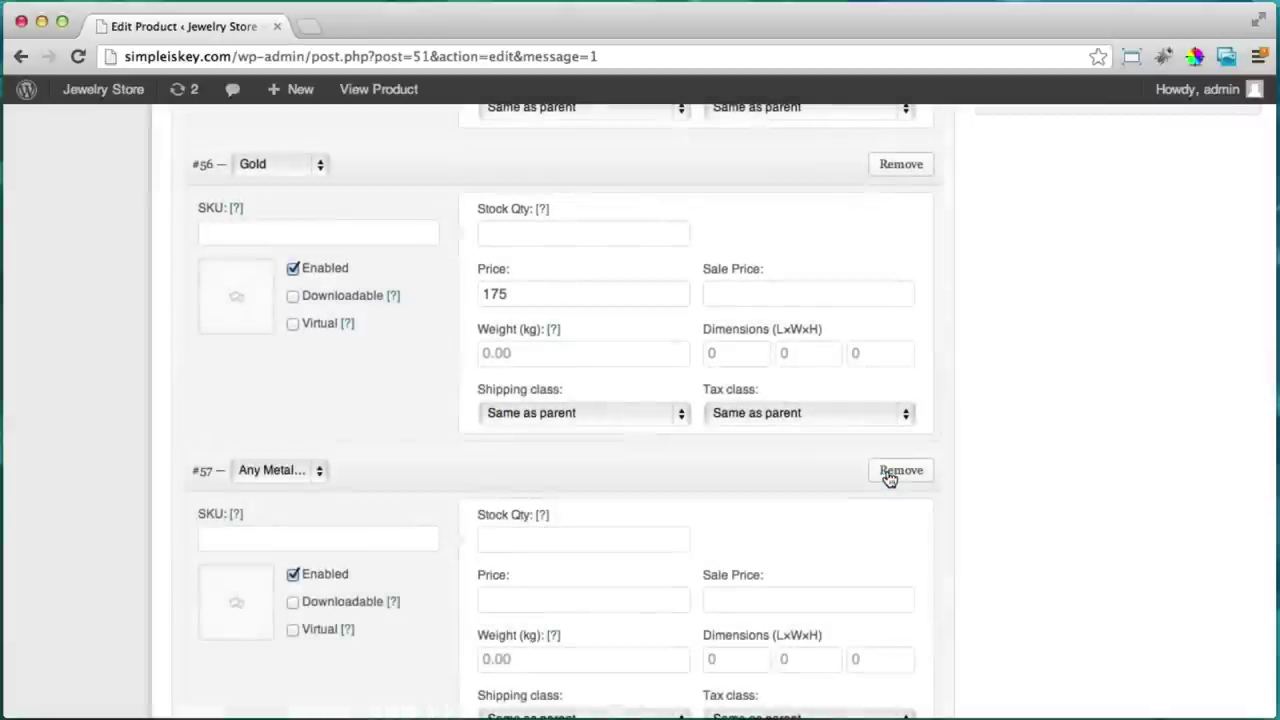
scroll(875, 478, "down", 2)
left_click(278, 360)
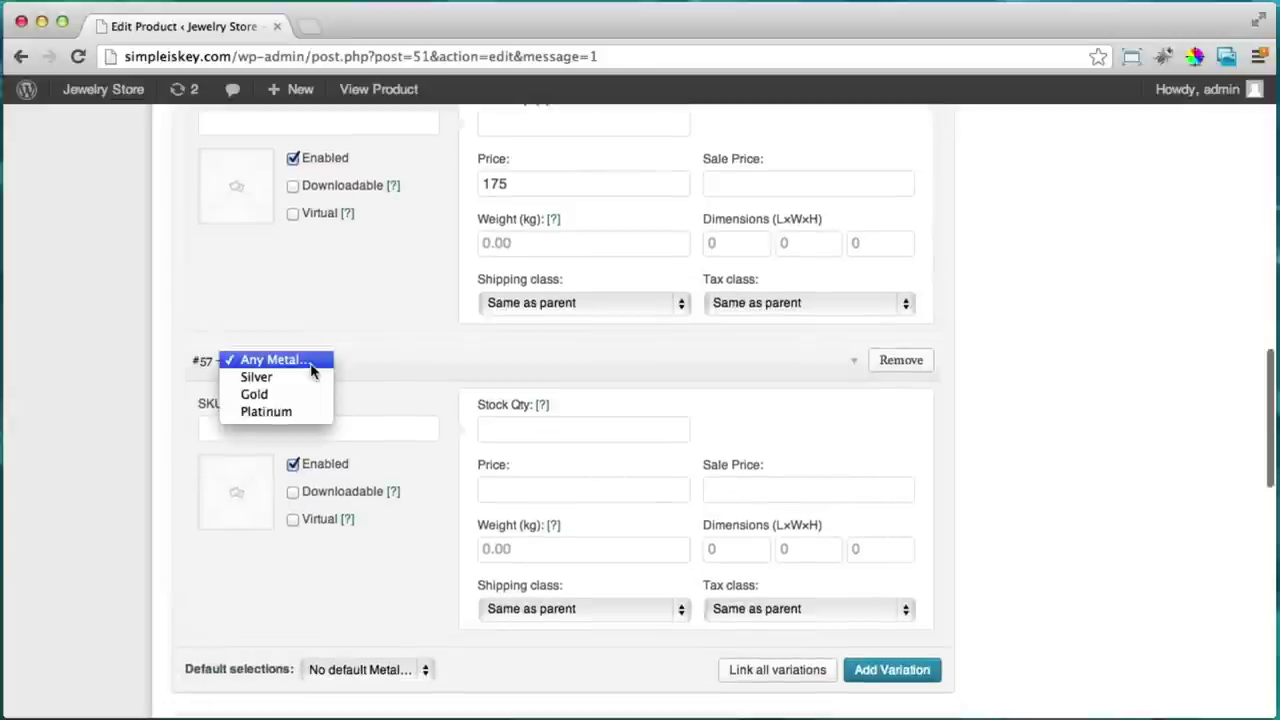
left_click(296, 414)
left_click(538, 490)
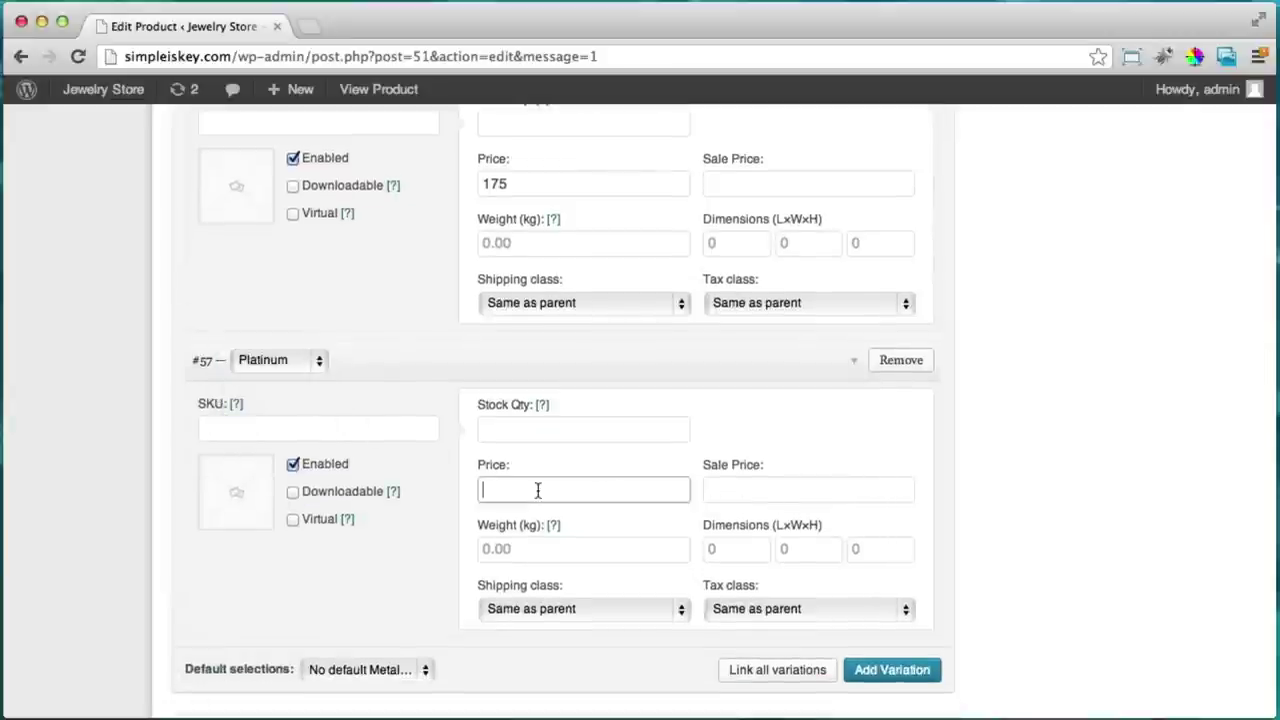
type("225")
left_click(752, 491)
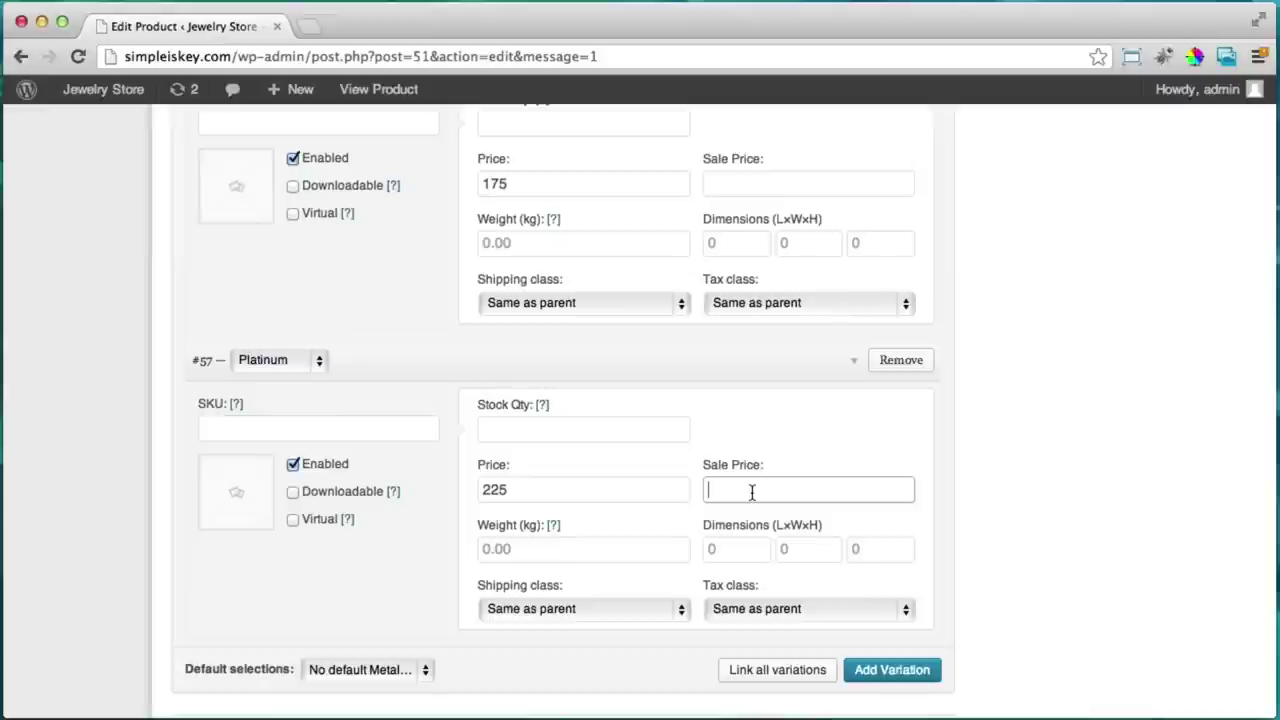
type("200")
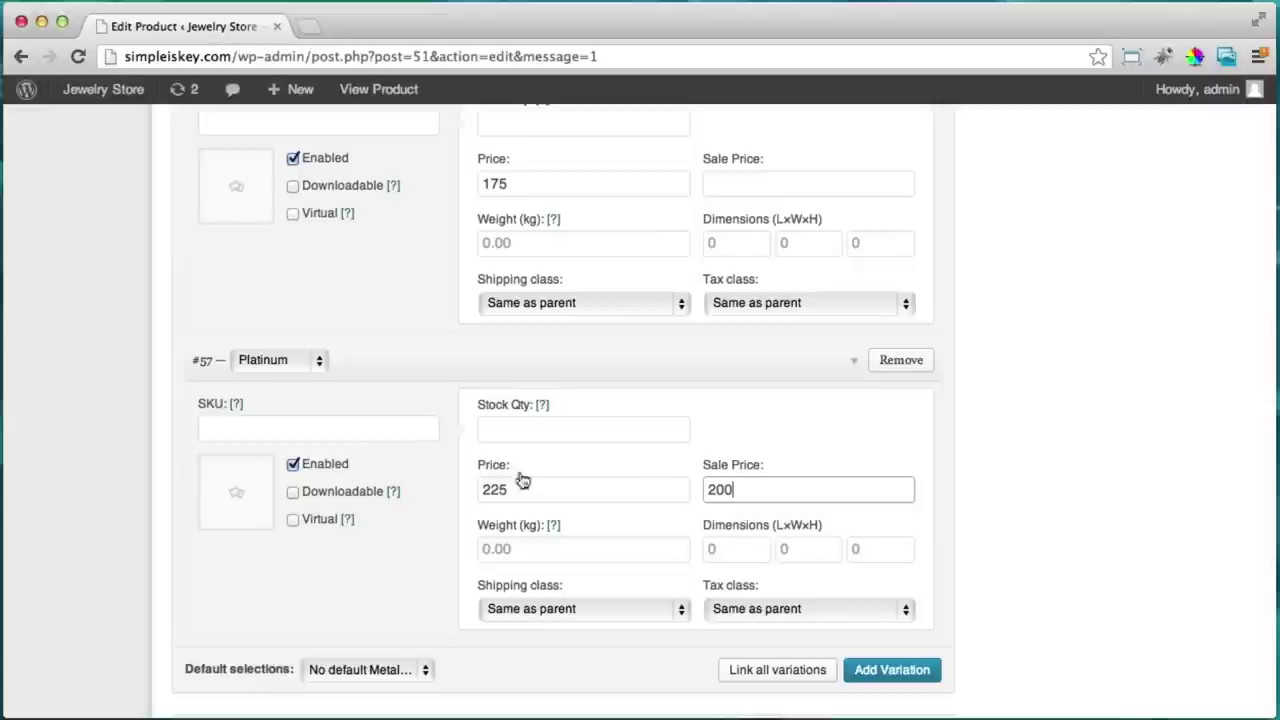
scroll(637, 502, "down", 3)
scroll(637, 505, "up", 18)
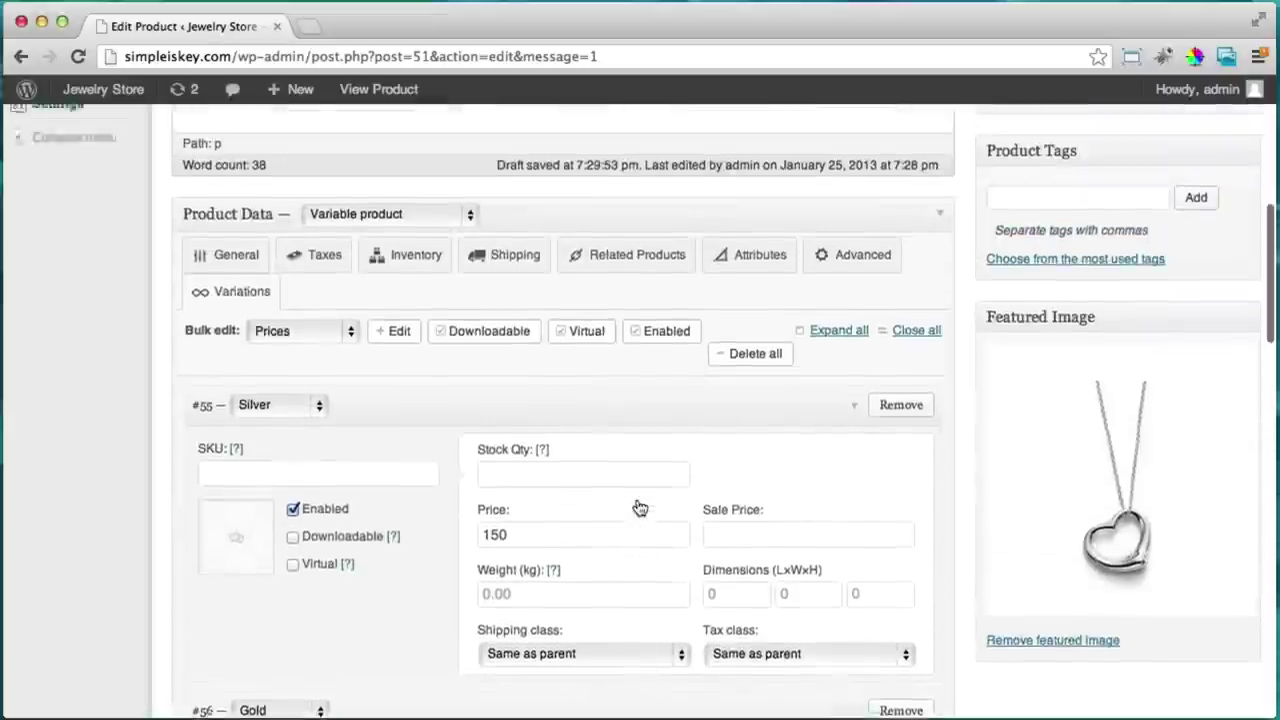
scroll(640, 507, "up", 5)
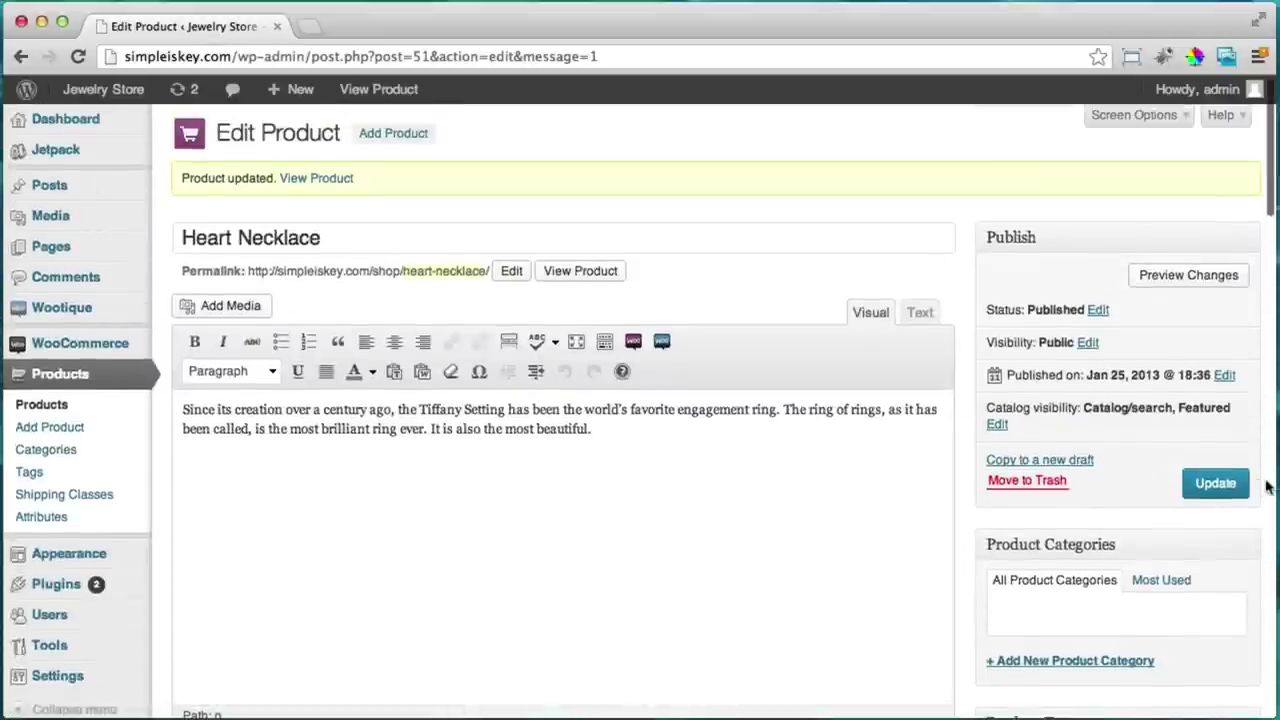
left_click(1216, 484)
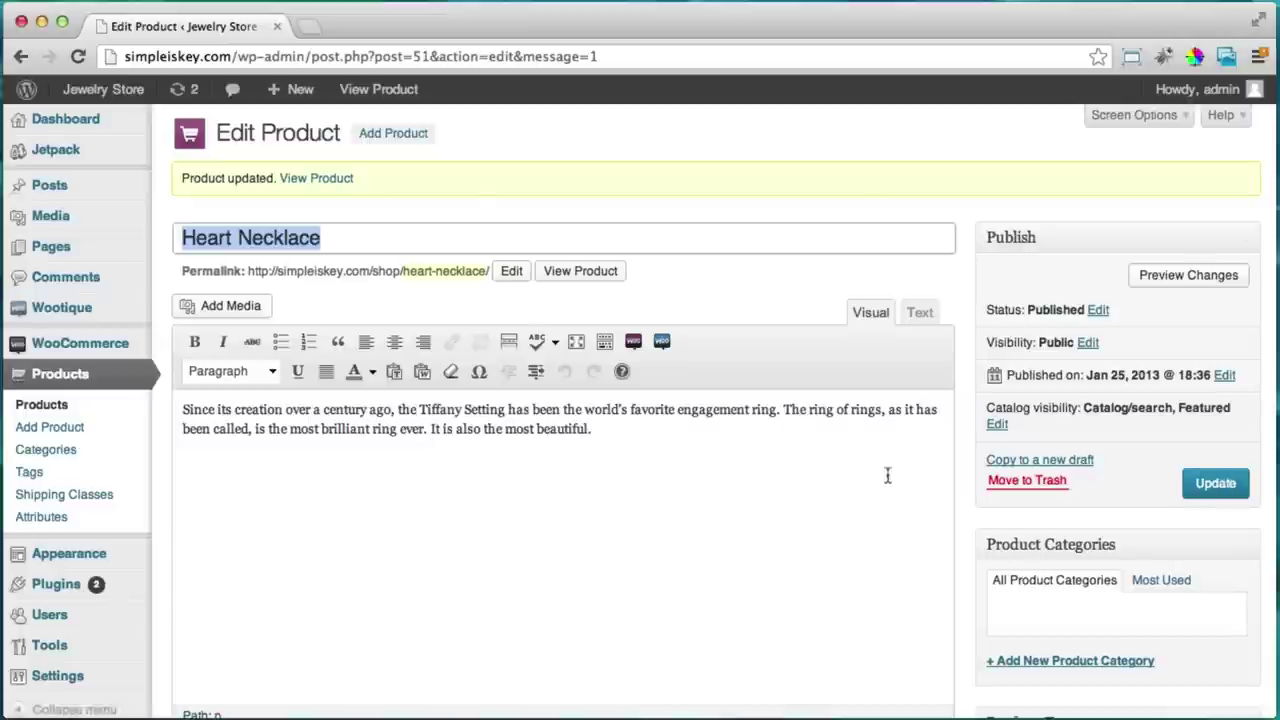
left_click(586, 276)
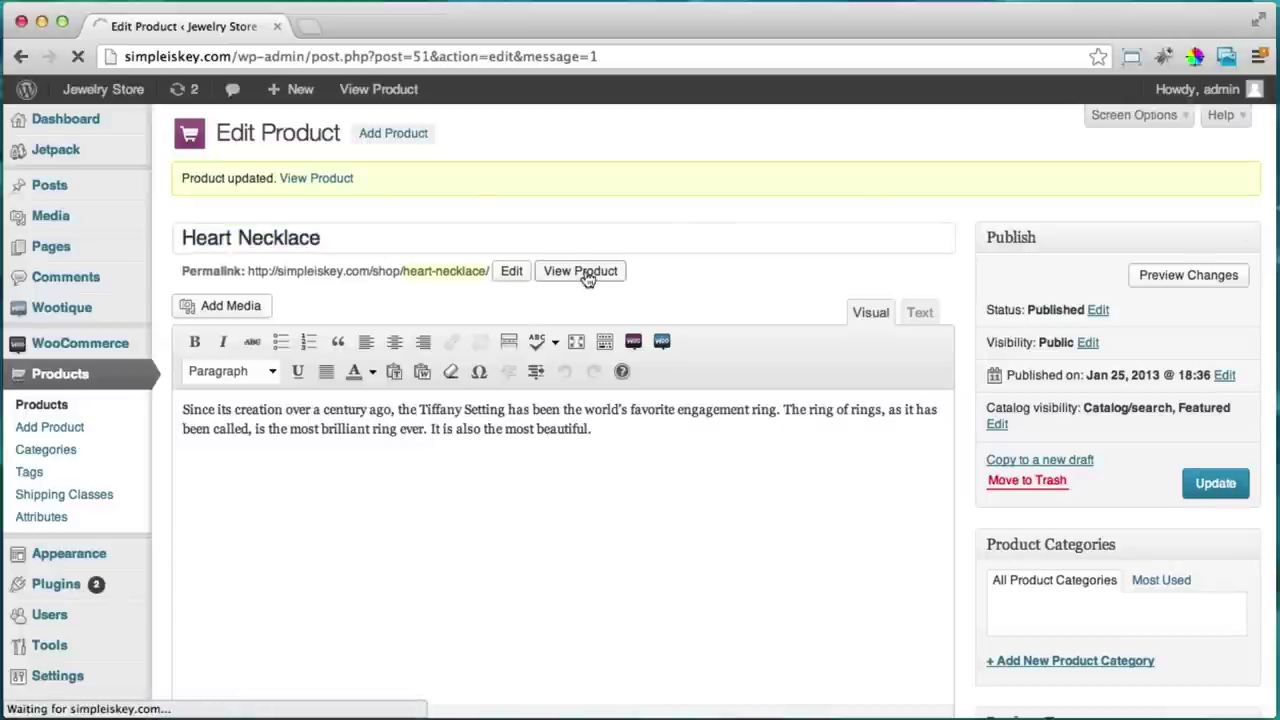
Pick Silver, Gold and Platinum on the product page; Platinum shows $225 reduced to $200.
scroll(586, 277, "down", 2)
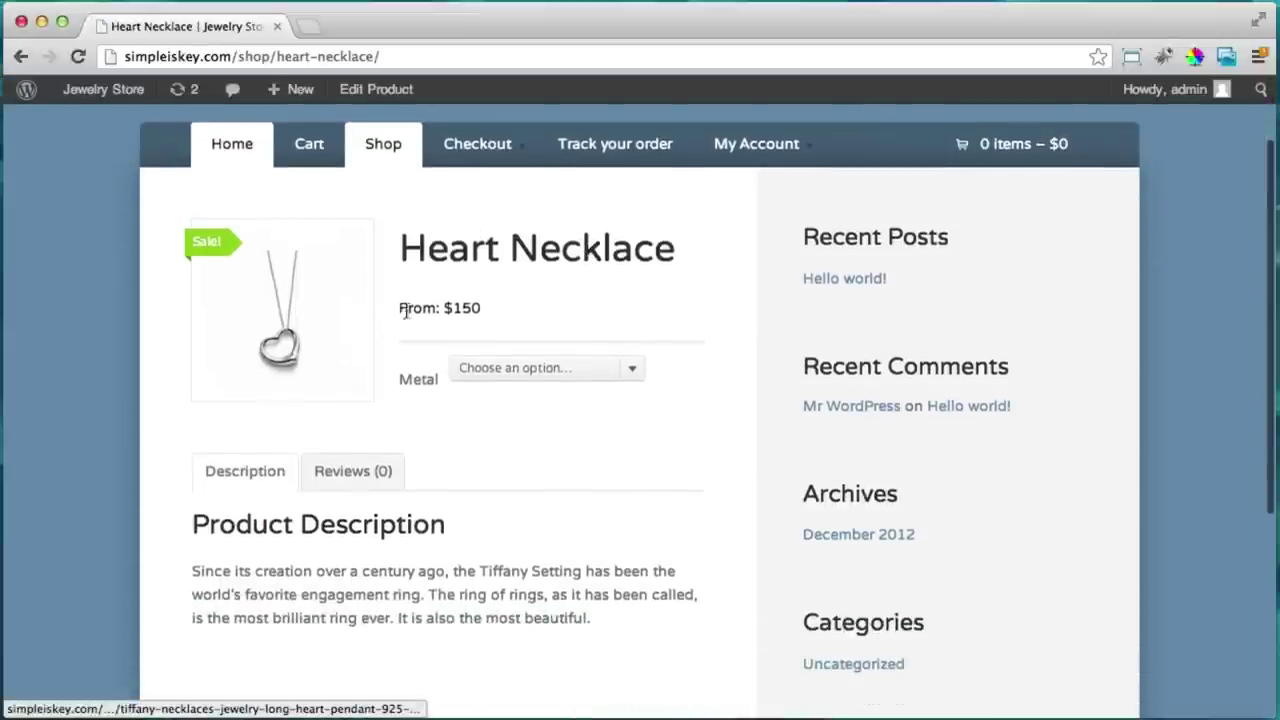
left_click_drag(395, 309, 466, 306)
left_click(432, 306)
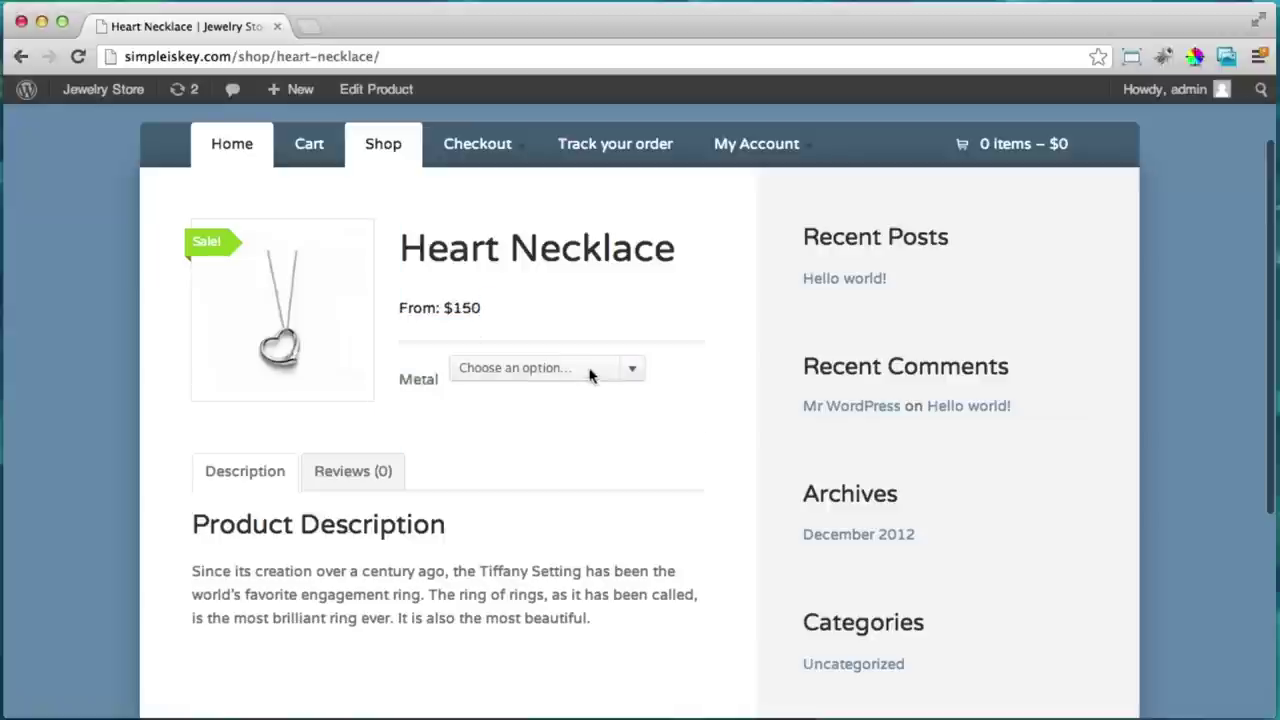
left_click(636, 370)
left_click(594, 386)
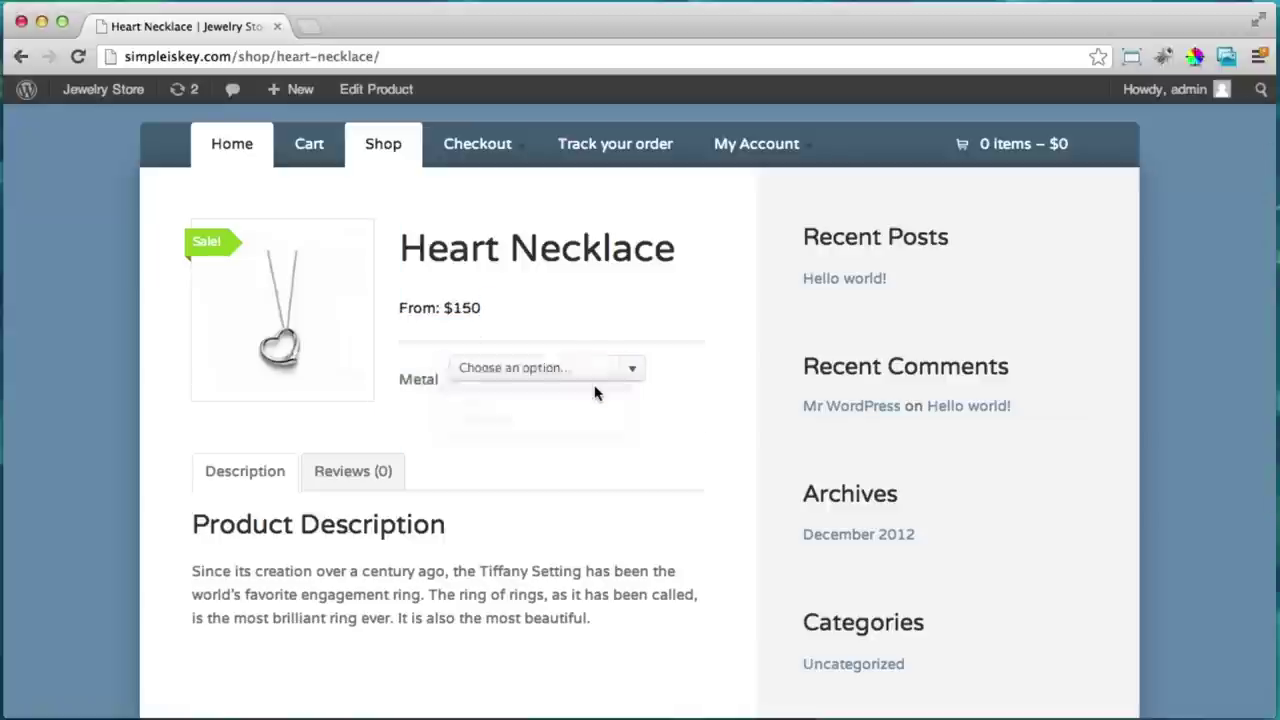
left_click(632, 369)
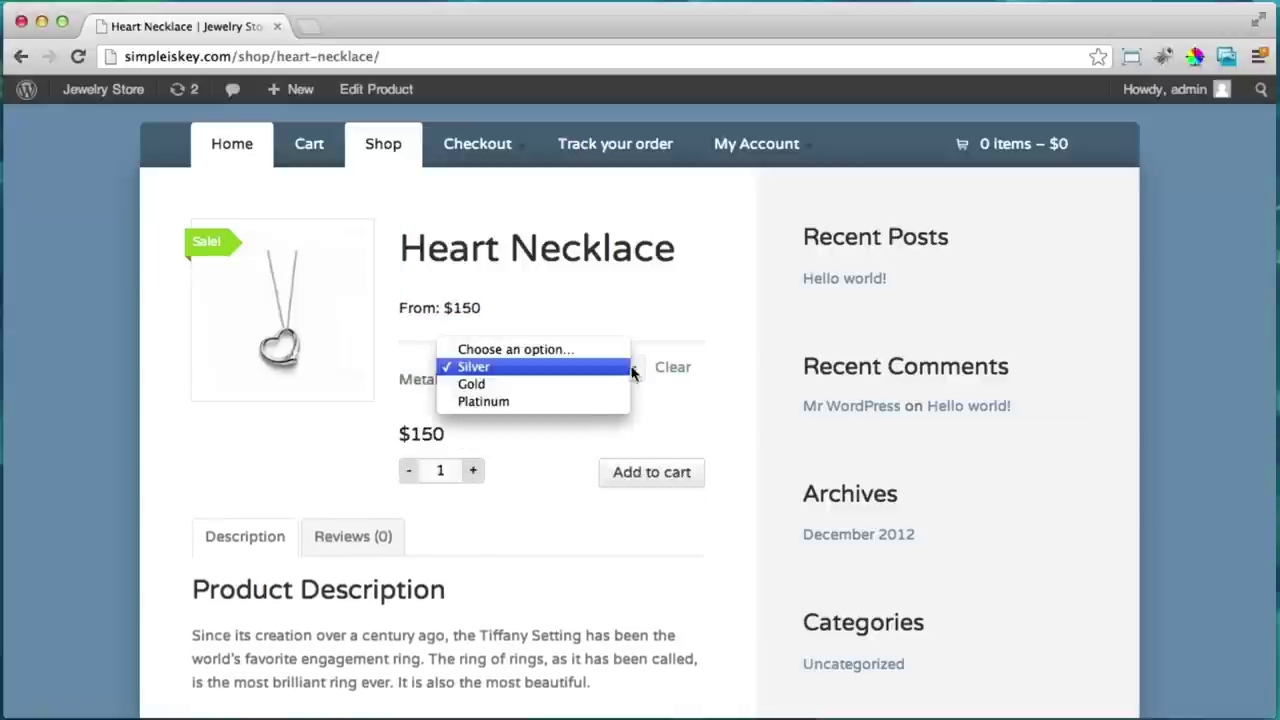
left_click(585, 386)
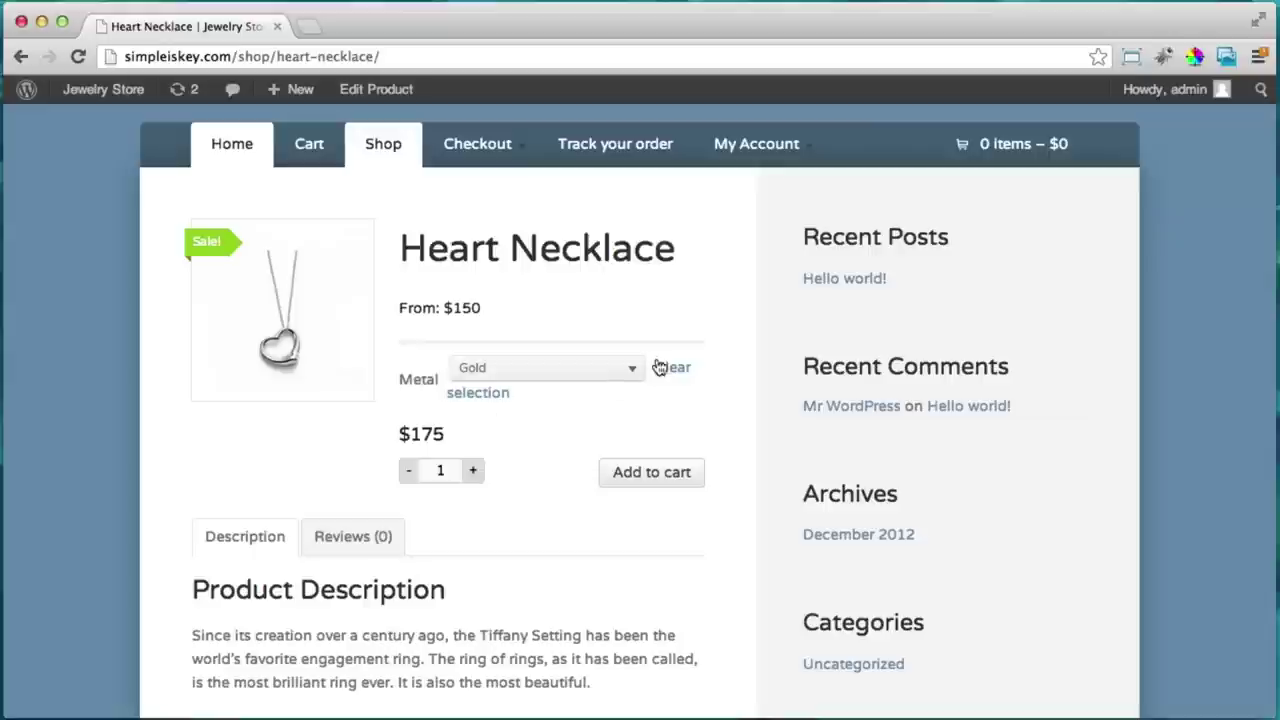
left_click(622, 370)
left_click(600, 385)
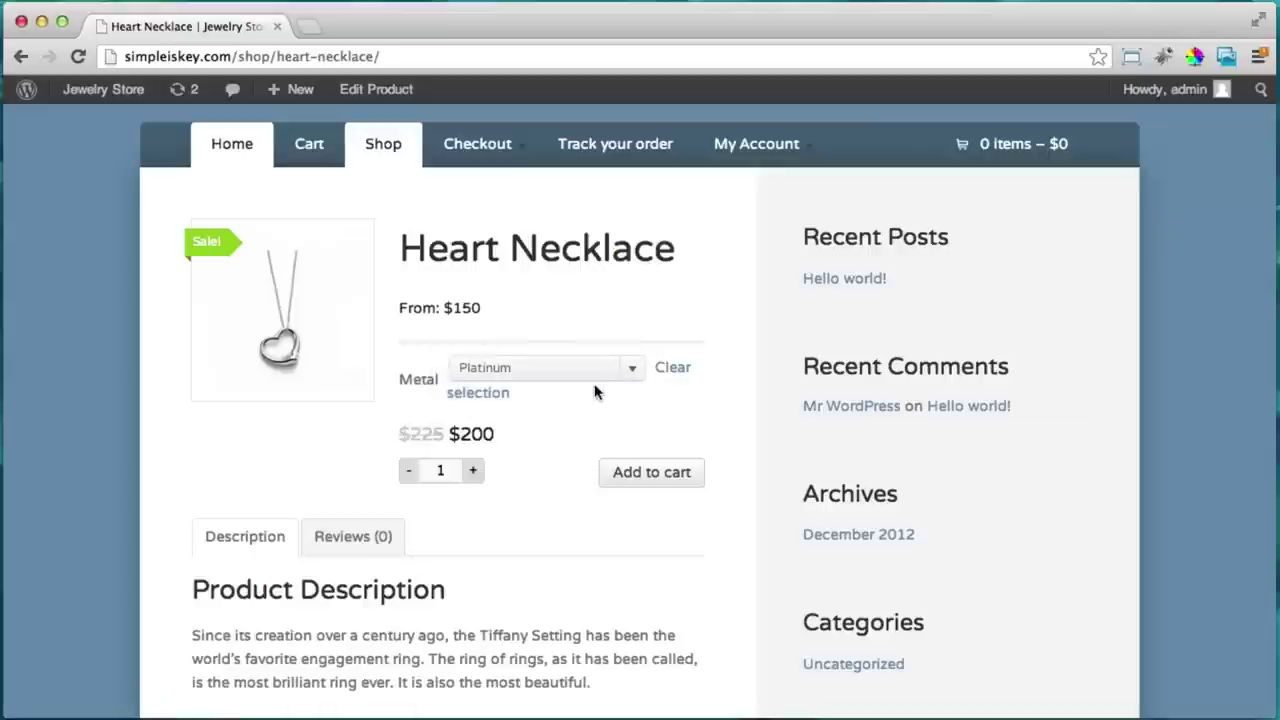
mouse_move(401, 433)
left_mouse_down()
mouse_move(463, 434)
mouse_move(405, 433)
left_mouse_up()
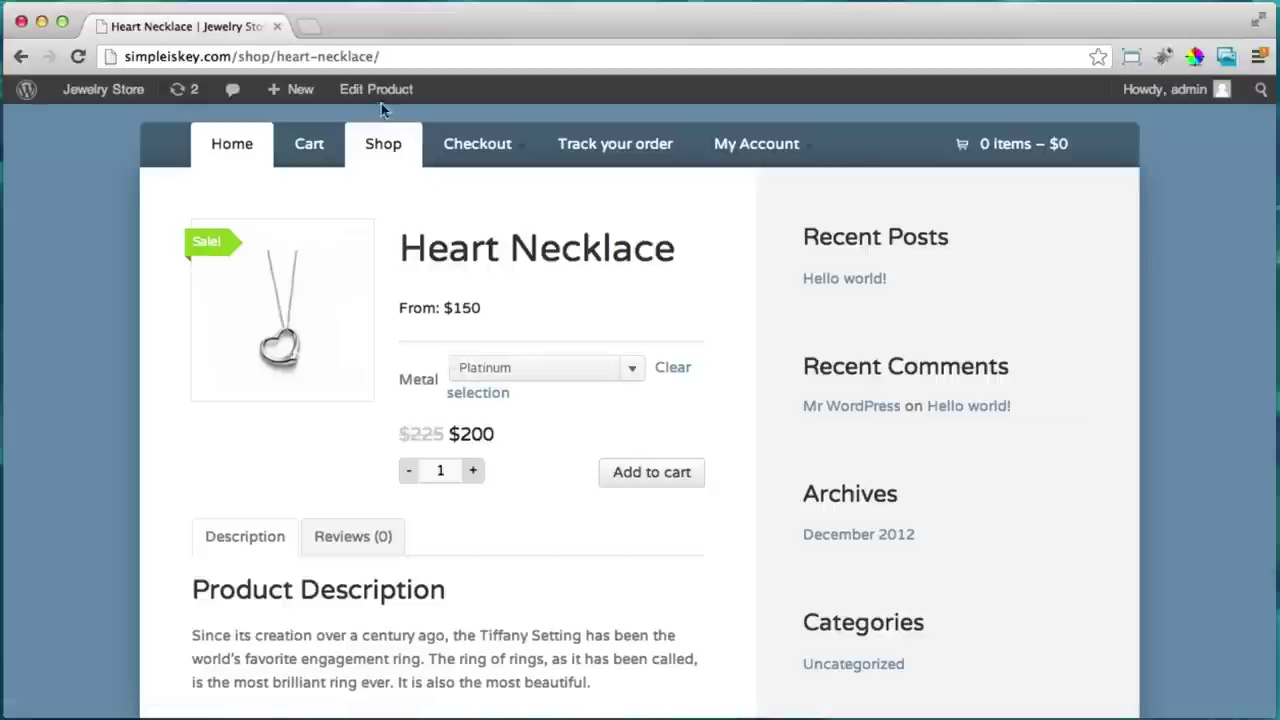
scroll(366, 300, "up", 2)
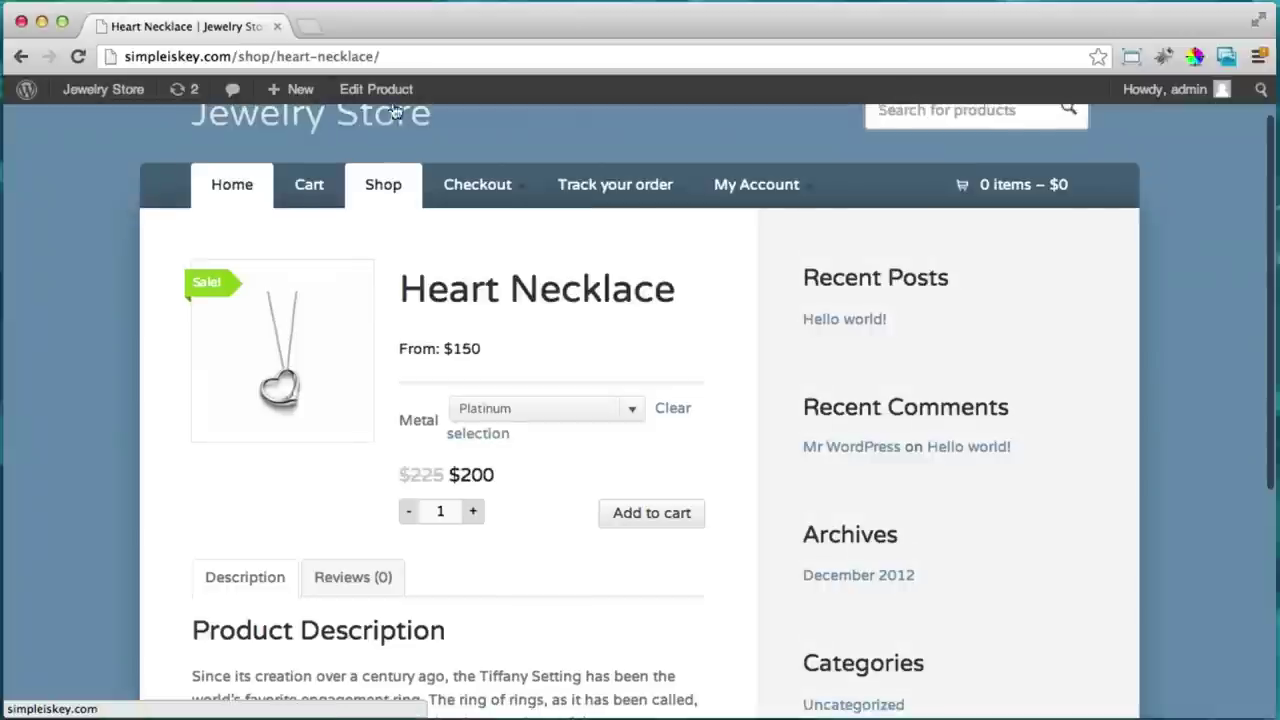
Set the Heart Necklace's Default selections to Silver on the Variations tab and update.
left_click(382, 94)
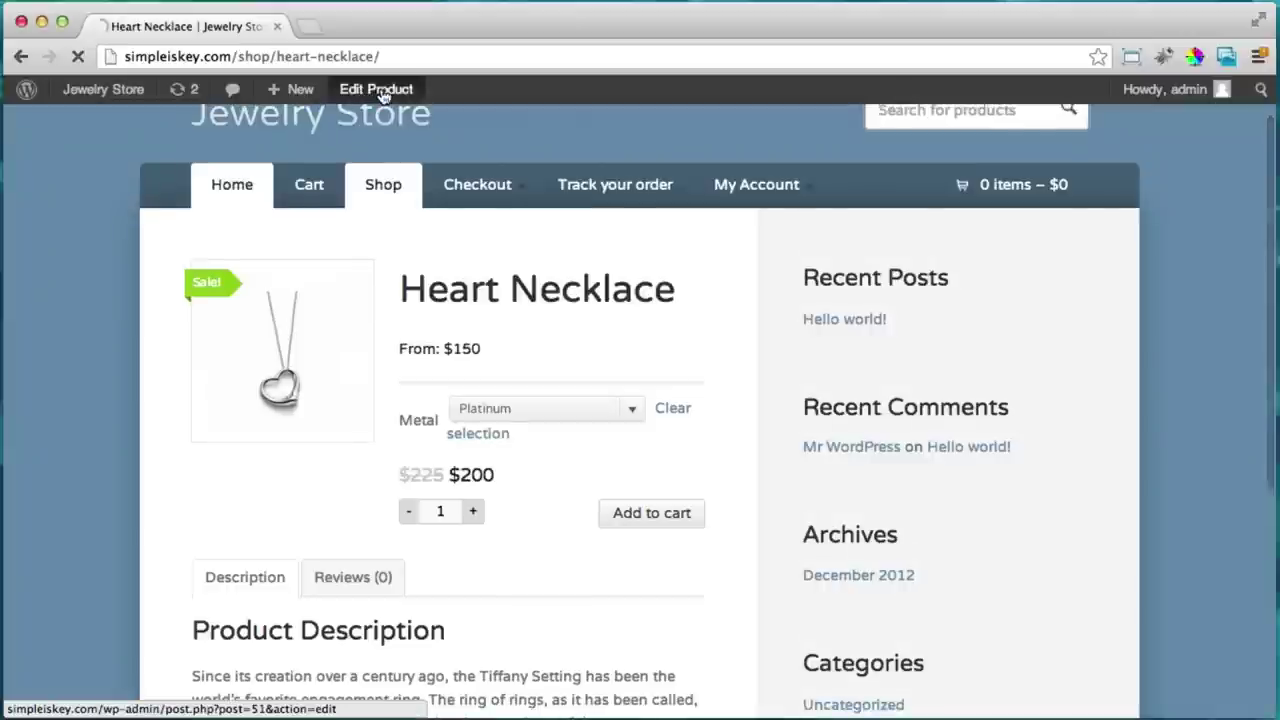
scroll(646, 318, "down", 5)
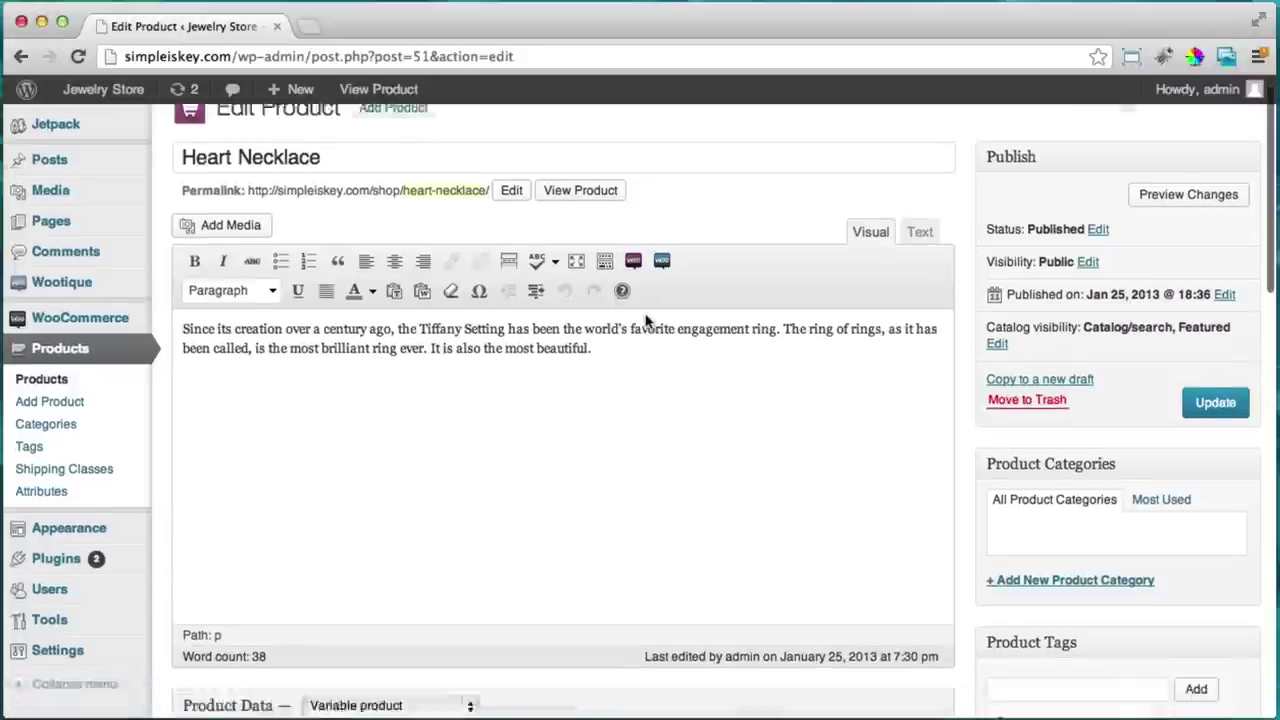
scroll(646, 318, "down", 3)
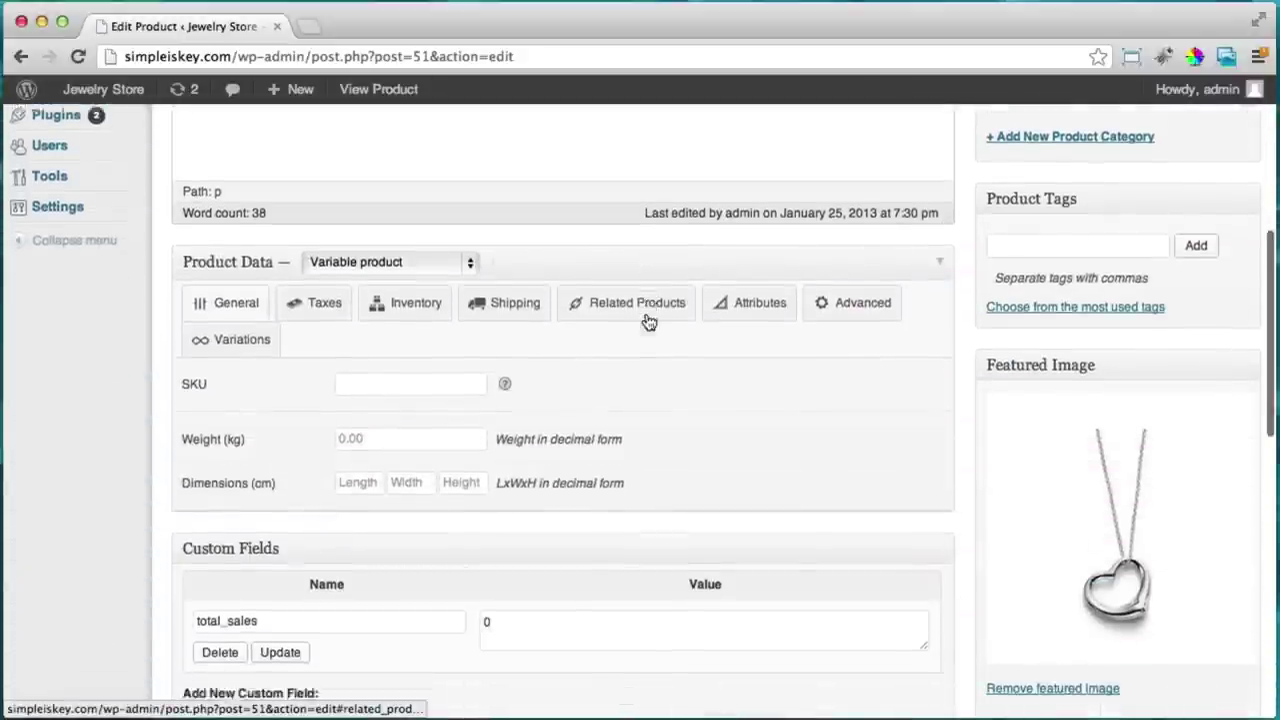
scroll(651, 314, "up", 2)
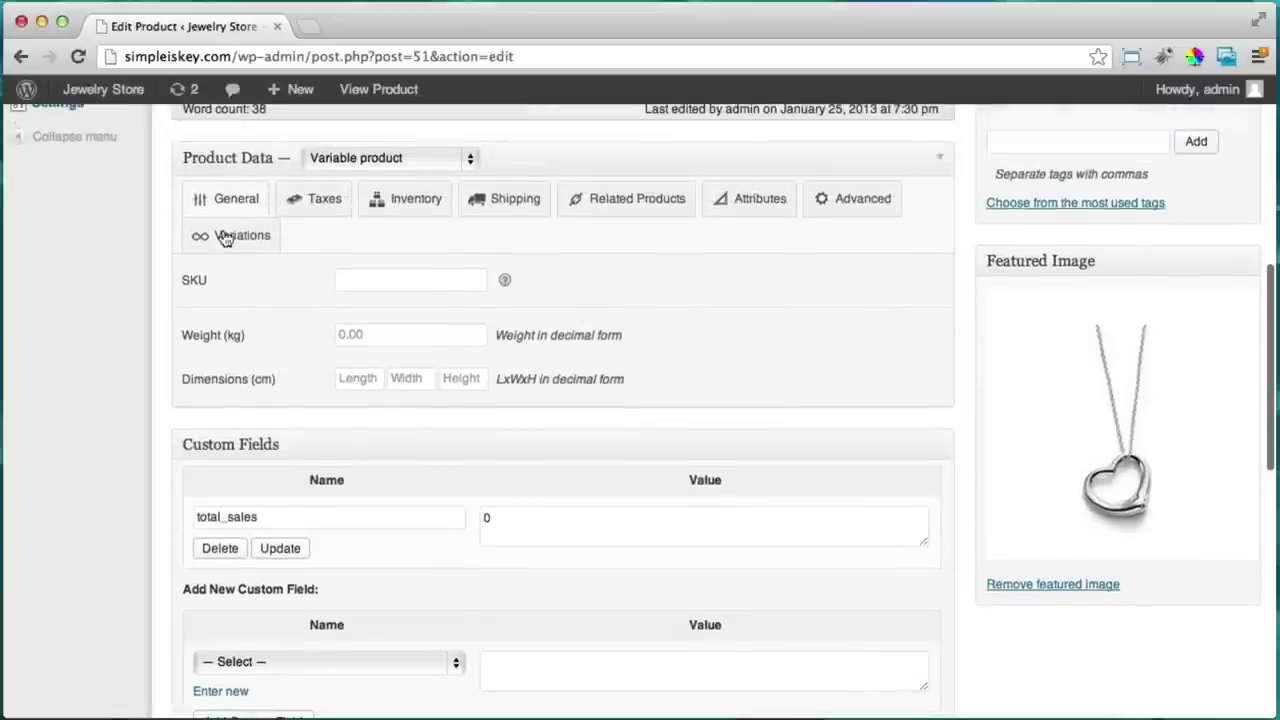
left_click(222, 236)
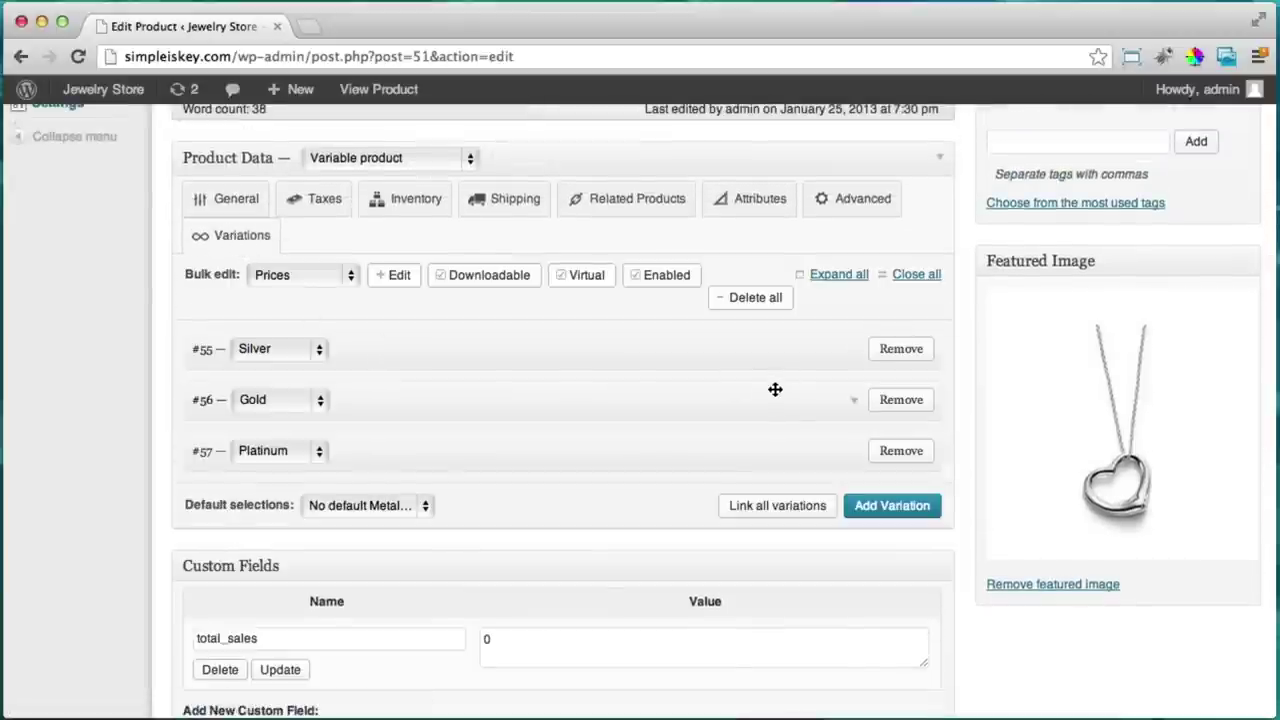
left_click_drag(188, 504, 288, 505)
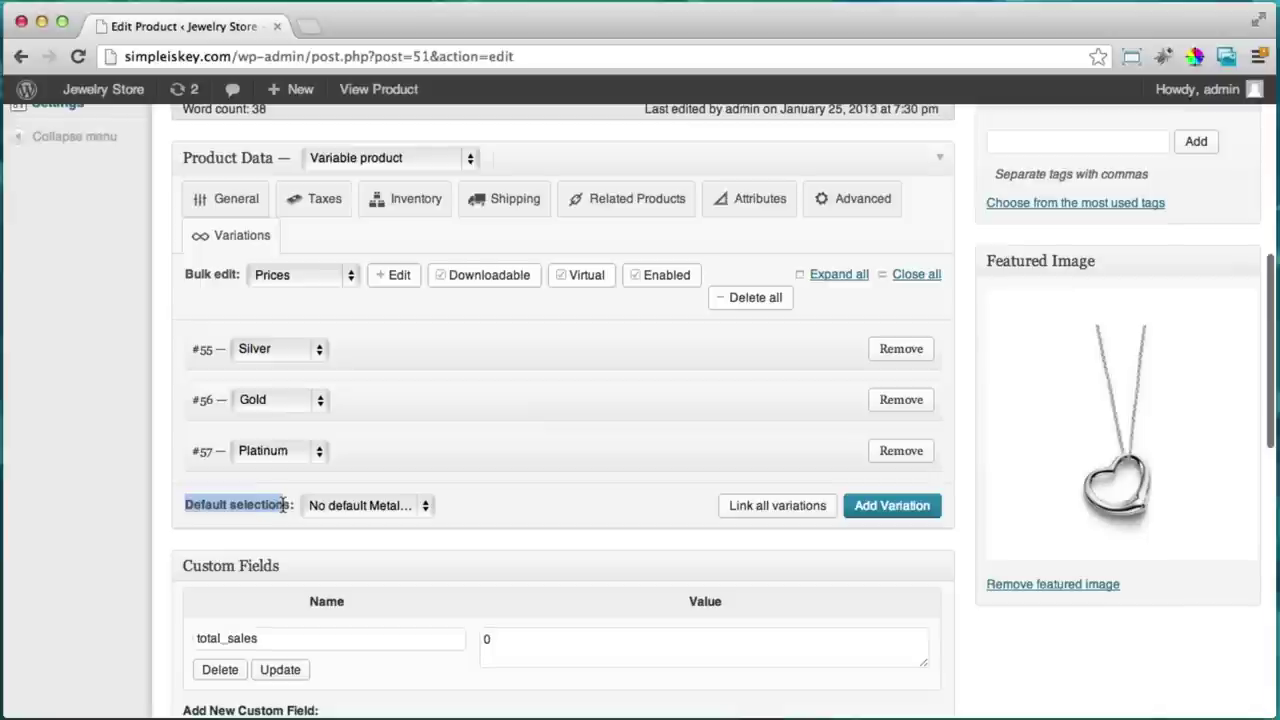
left_click(410, 508)
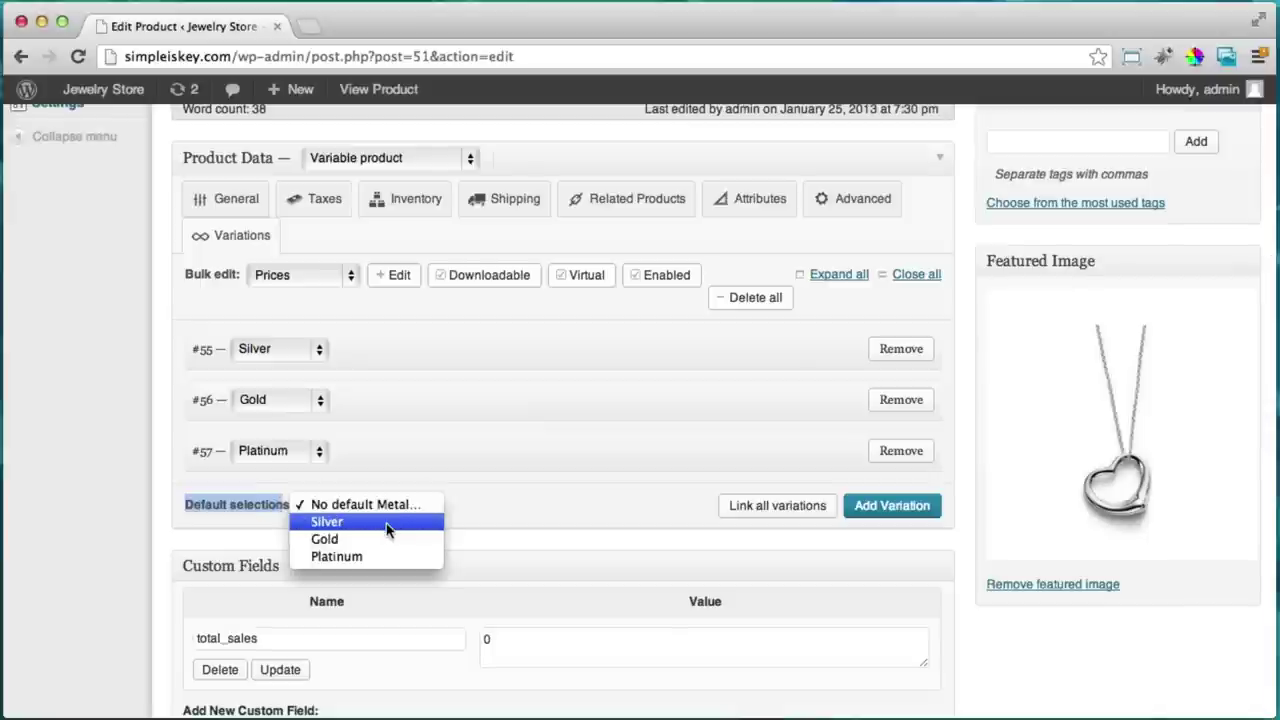
left_click(388, 522)
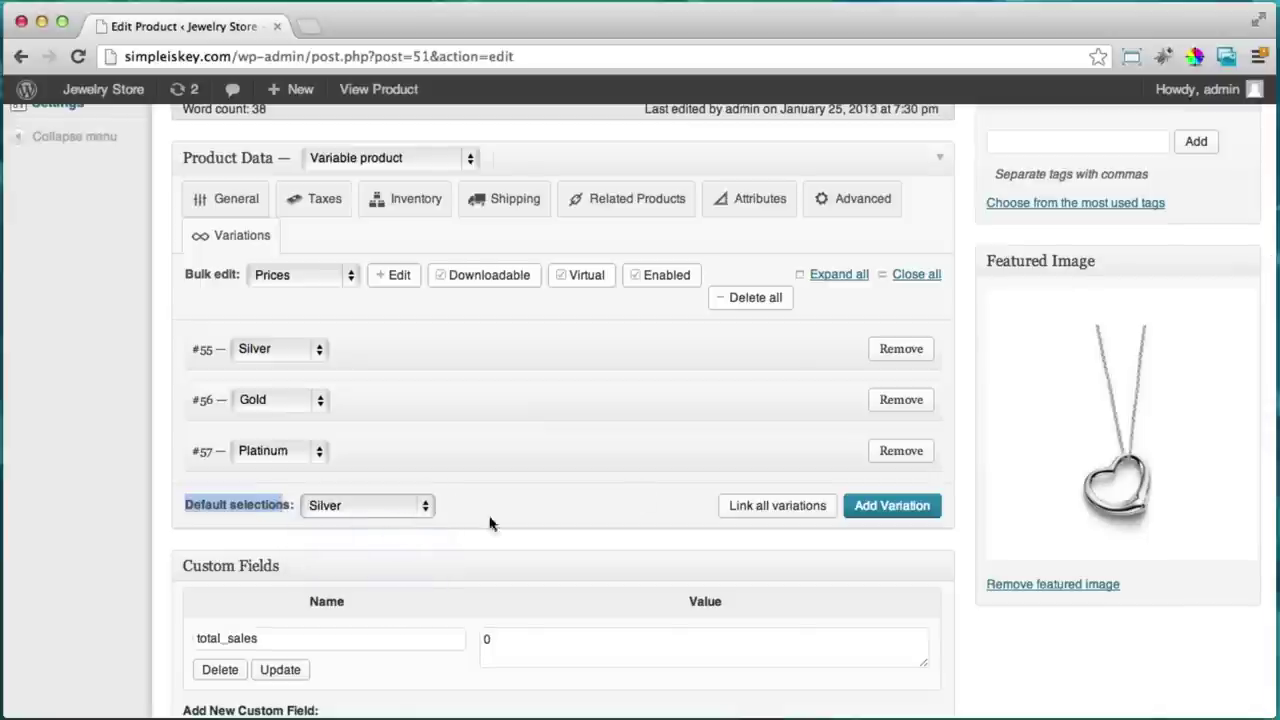
scroll(1006, 382, "up", 5)
scroll(1010, 386, "up", 2)
left_click(1215, 350)
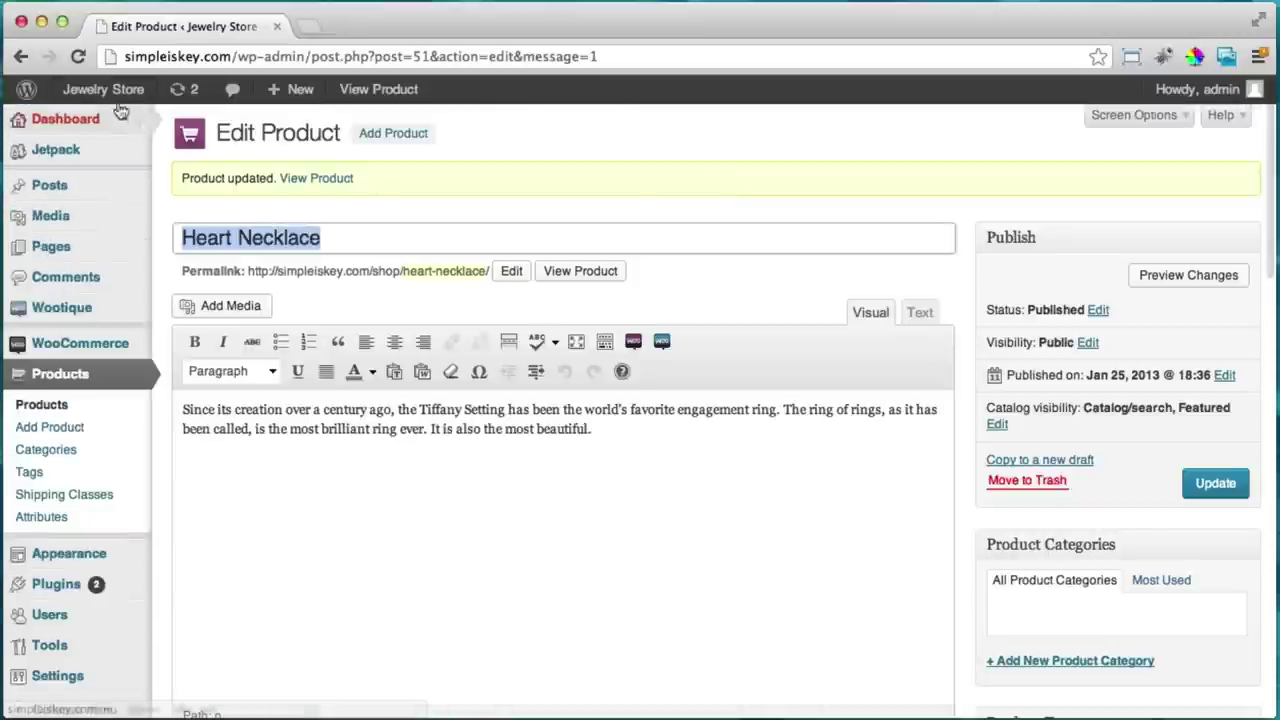
Visit the storefront and compare the Heart Necklace's From: $150 with the Key Necklace's $1,250.
mouse_move(116, 106)
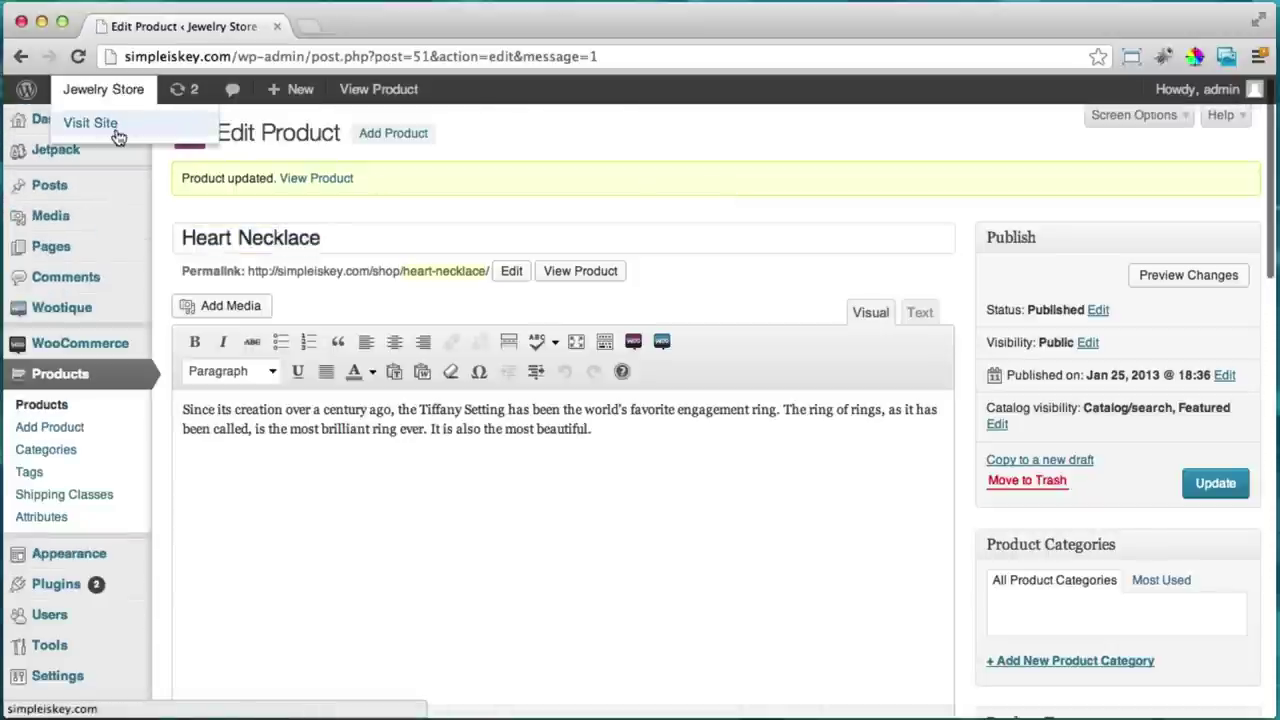
left_click(116, 135)
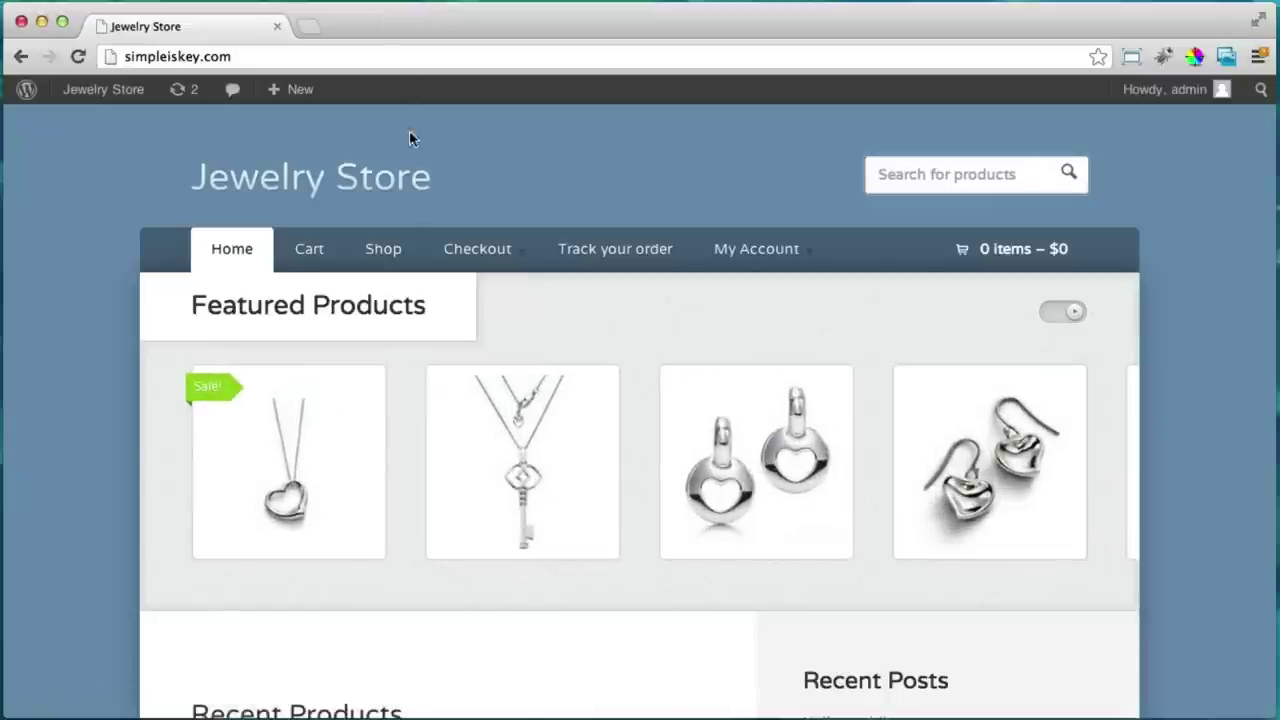
mouse_move(340, 458)
left_click_drag(247, 432, 327, 432)
mouse_move(551, 457)
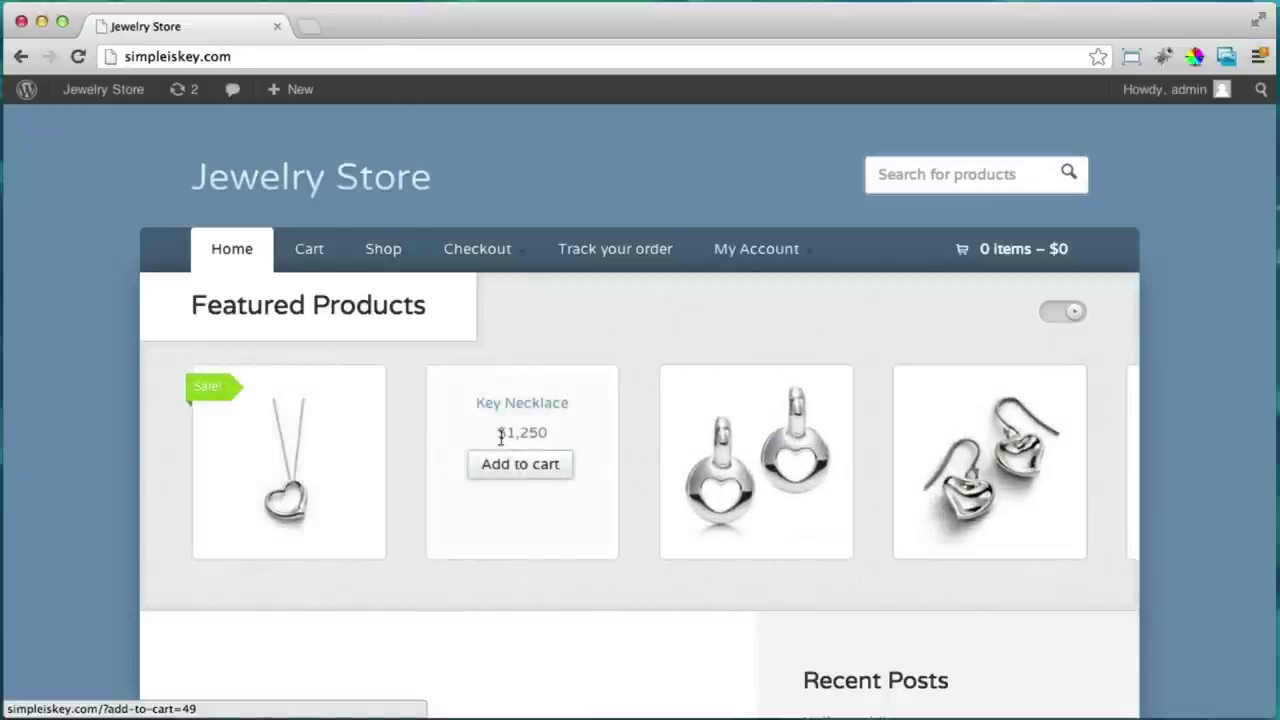
left_click_drag(497, 432, 547, 433)
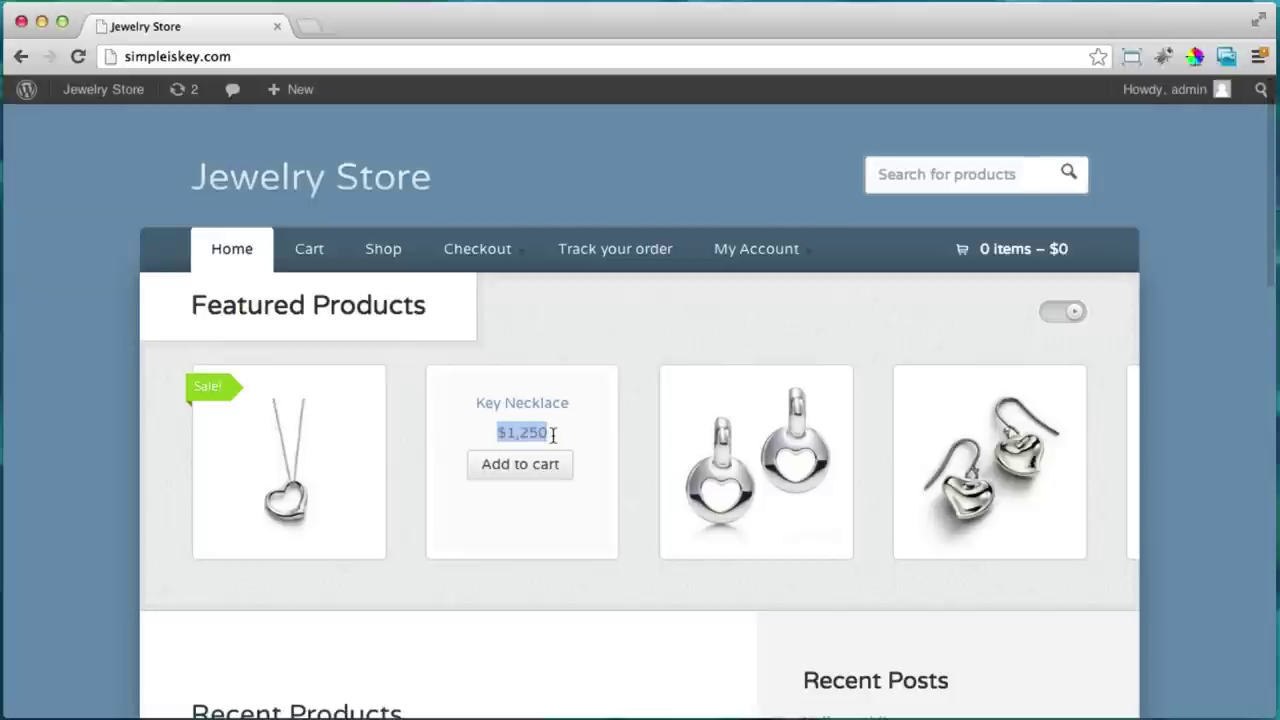
mouse_move(296, 440)
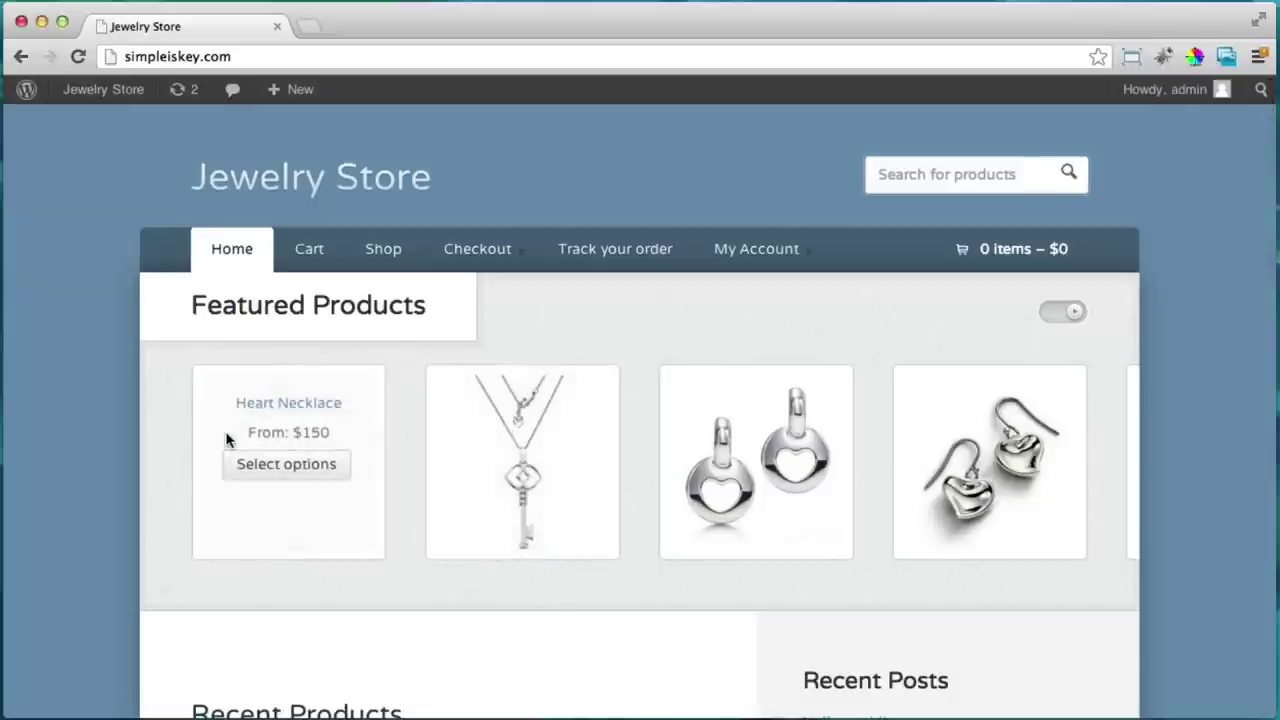
On the Heart Necklace page, switch Metal through Silver, Gold and Platinum to check prices.
left_click(283, 470)
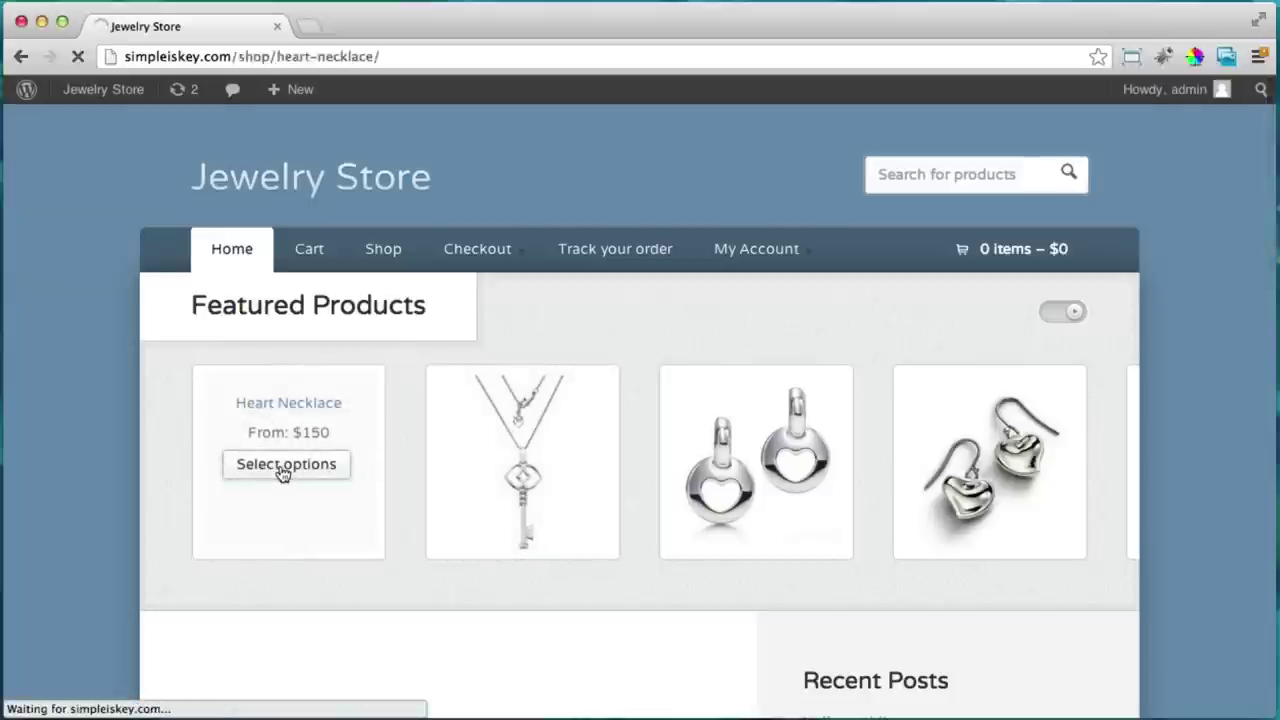
left_click(591, 477)
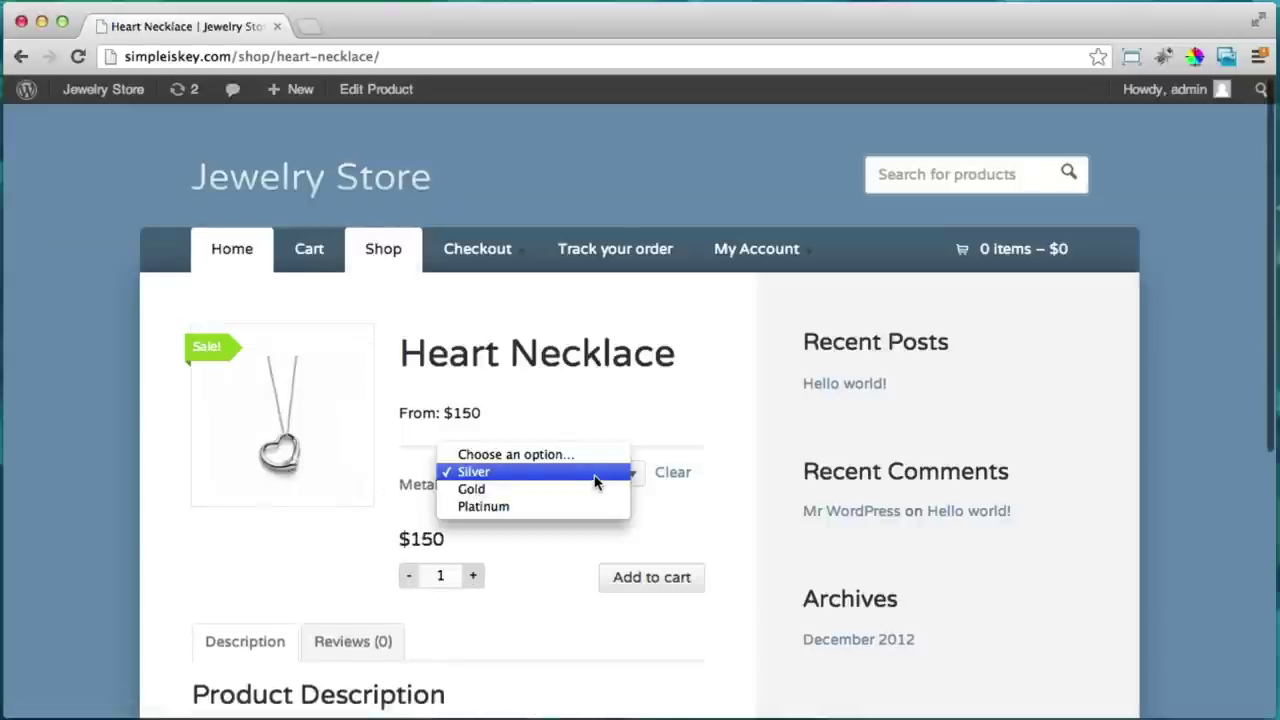
left_click(591, 480)
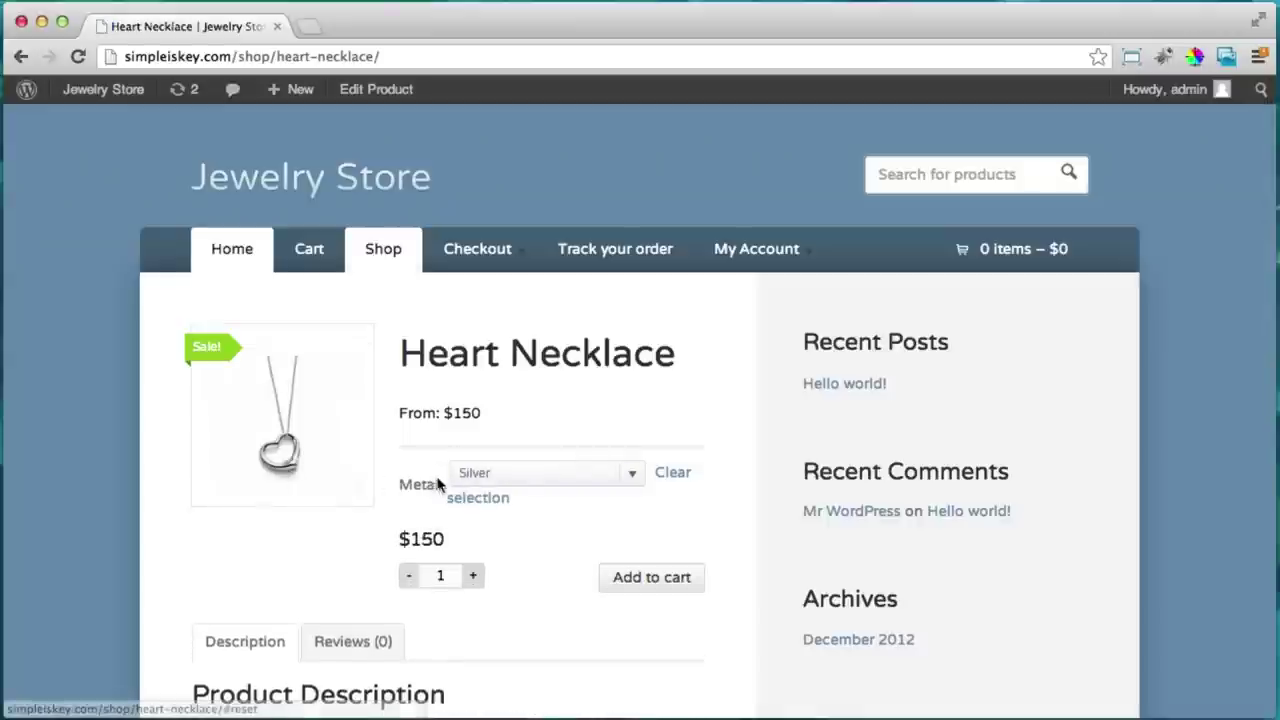
left_click(507, 475)
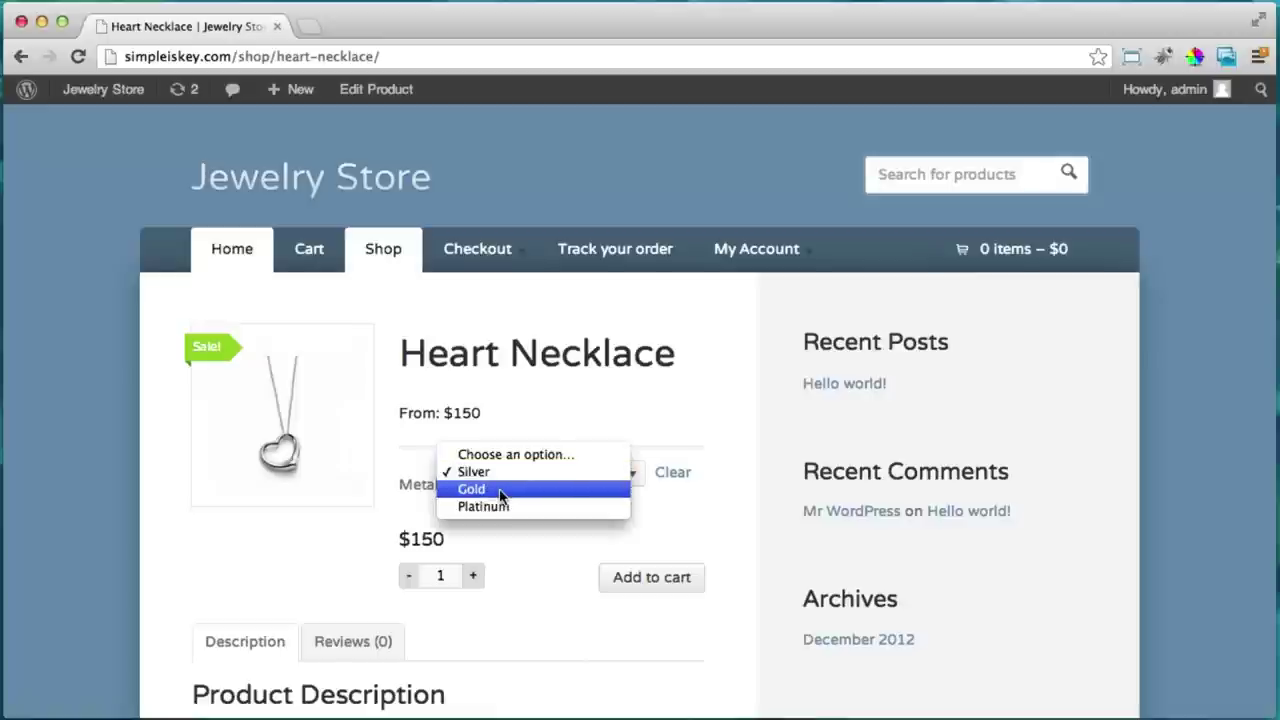
left_click(509, 489)
left_click(526, 477)
left_click(521, 490)
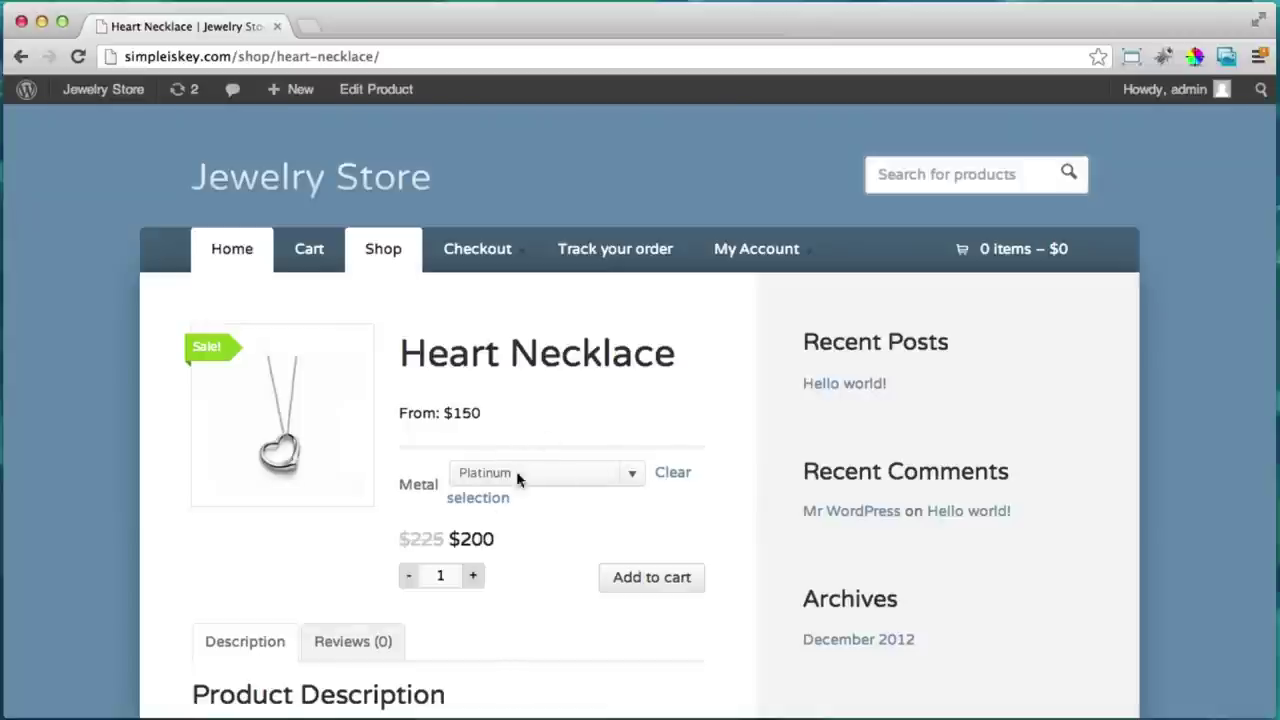
left_click(295, 190)
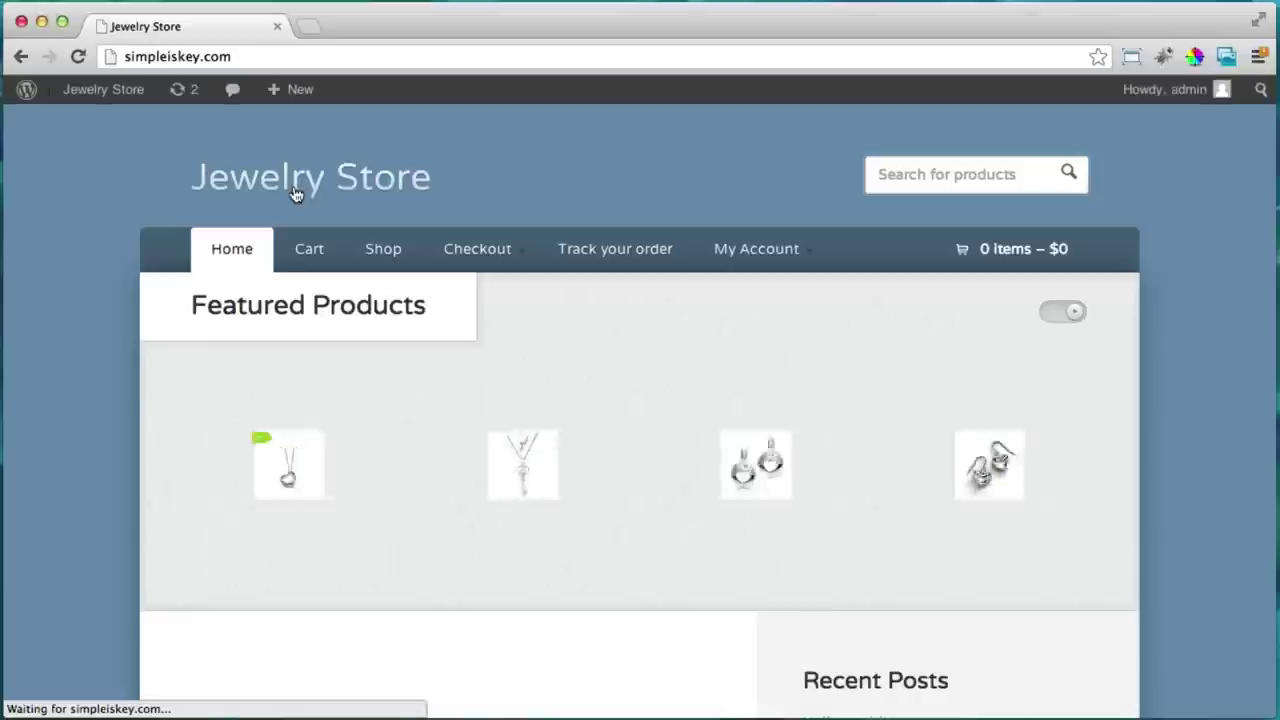
Go from the storefront to the Jewelry Store admin Dashboard via the admin bar.
mouse_move(131, 91)
left_click(138, 124)
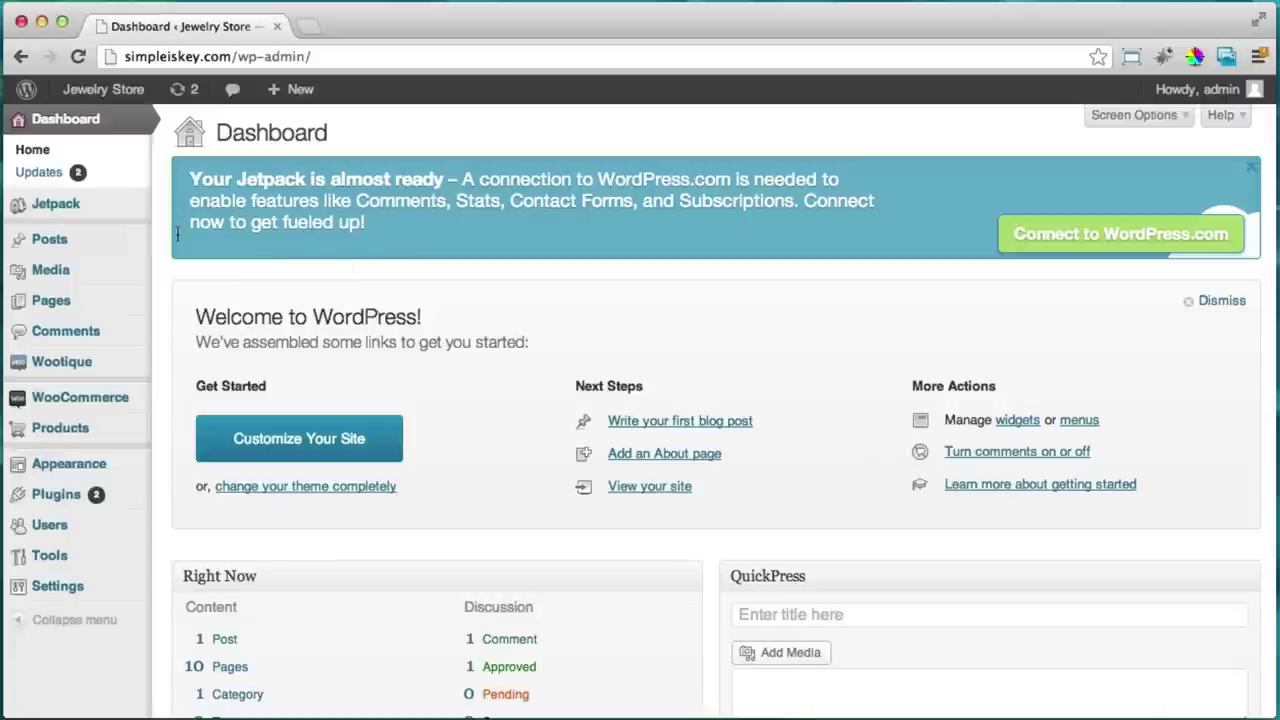
Add a new product titled 'Tiffany Ebook' and begin its description 'This is a great ebook…'.
mouse_move(94, 440)
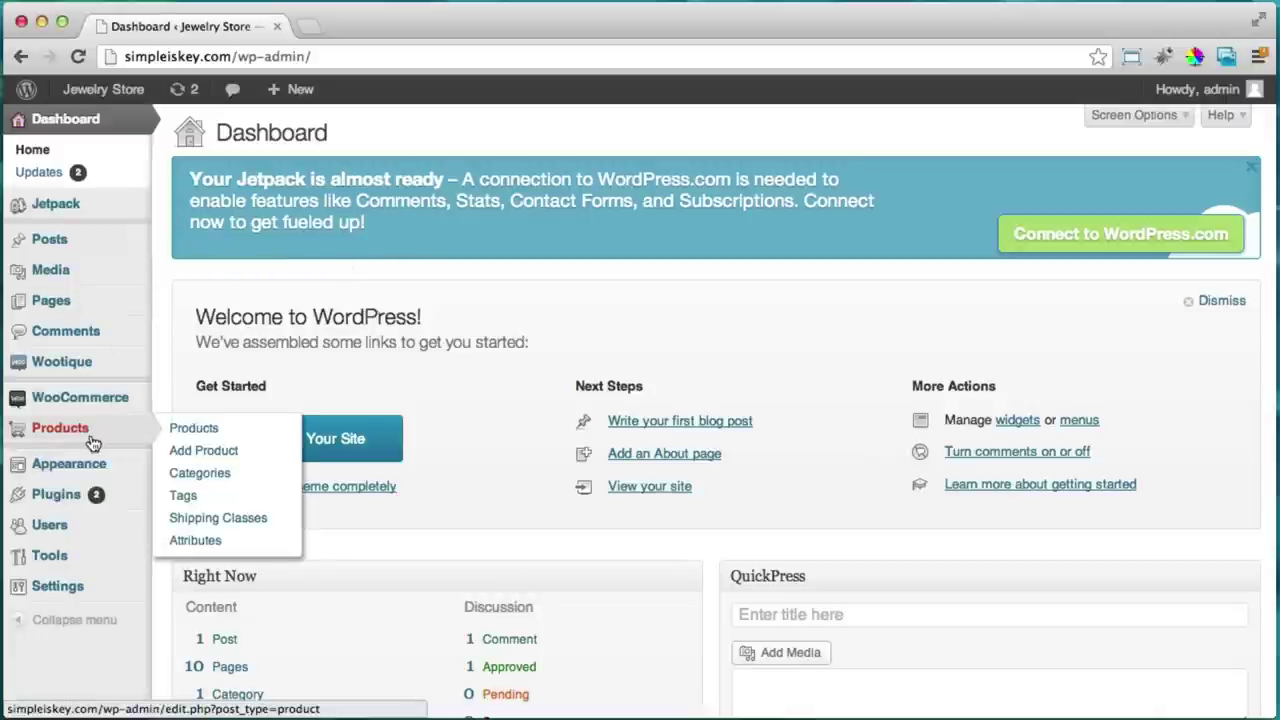
left_click(246, 460)
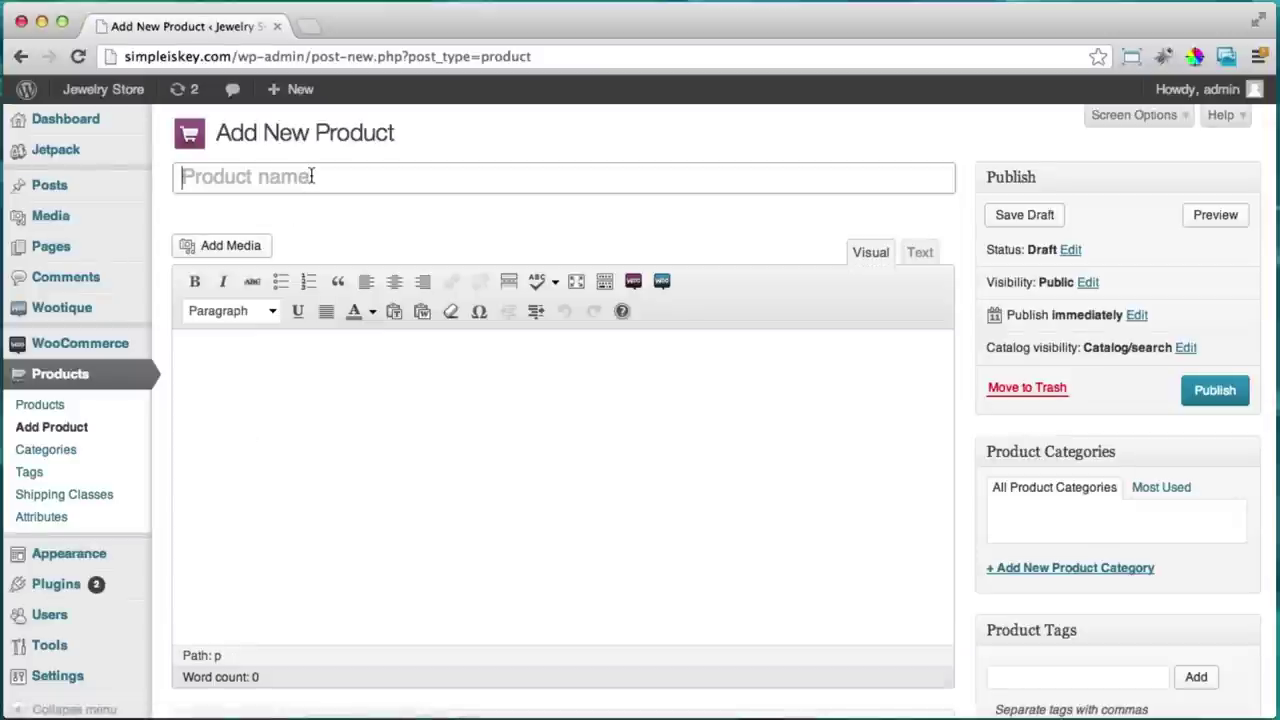
type("Tiffany Ebook")
left_click(316, 420)
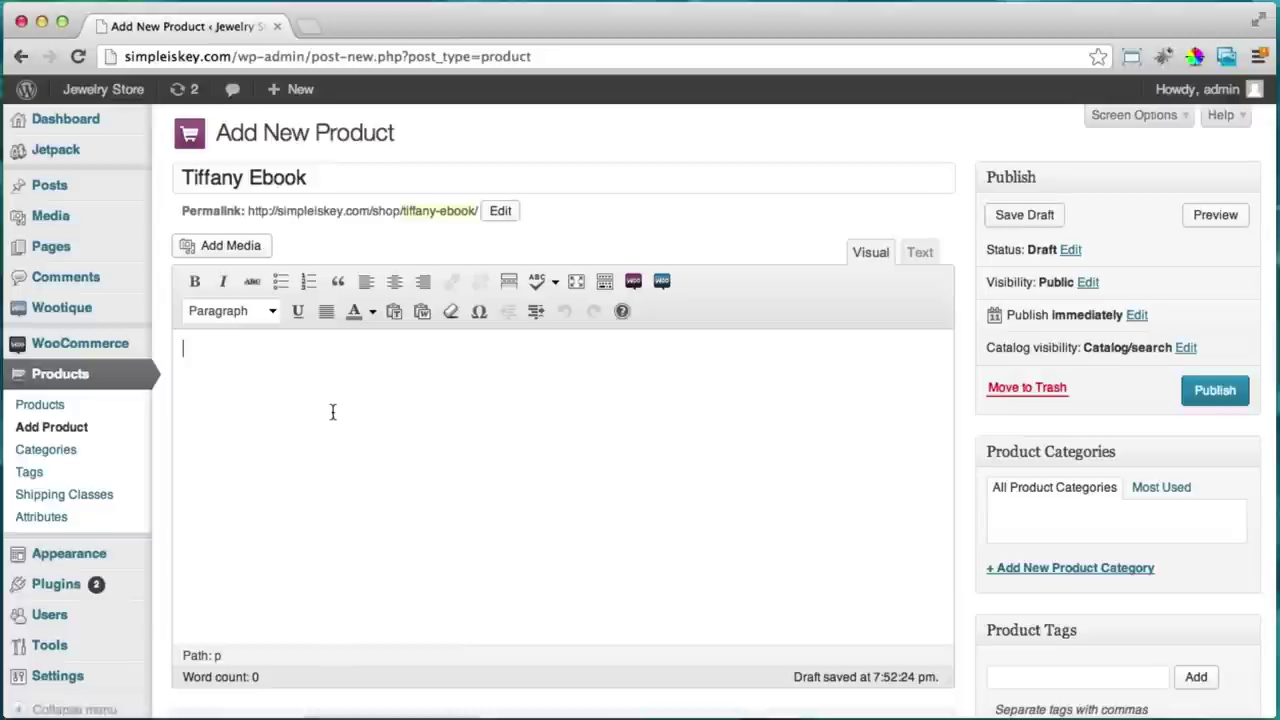
type("This is a great ebook")
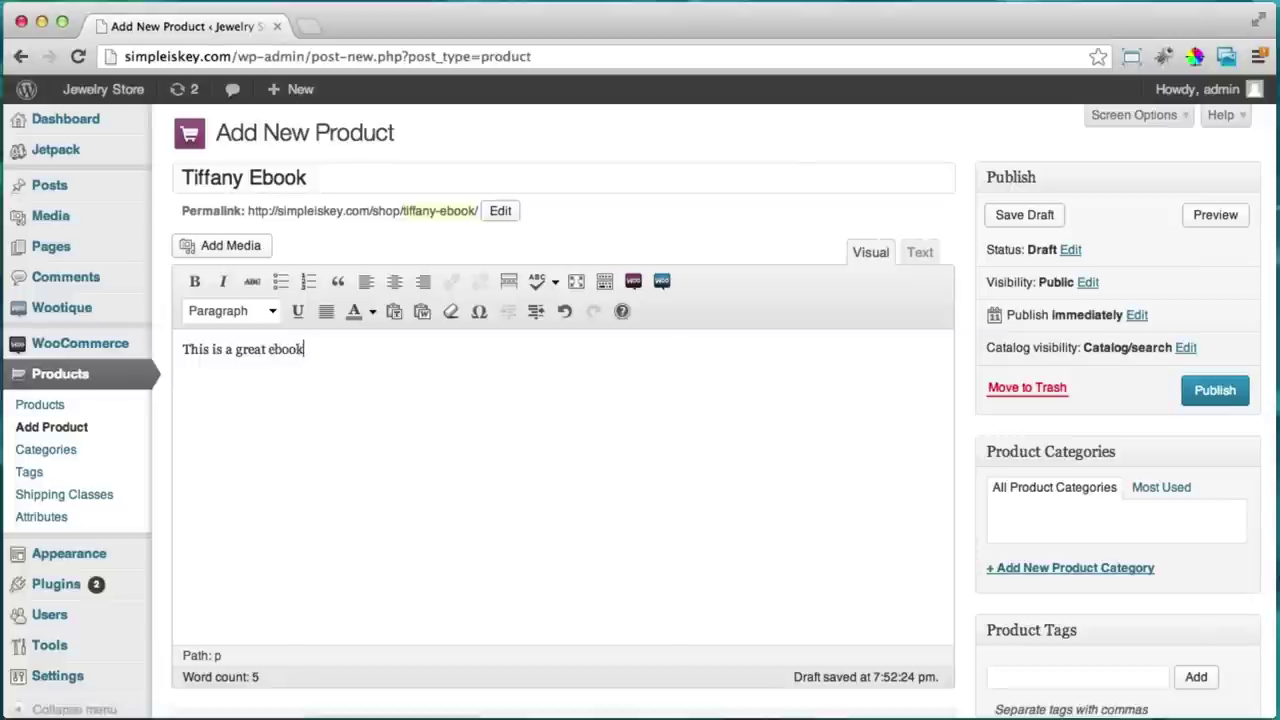
type(" that will show you how to make jewelry.")
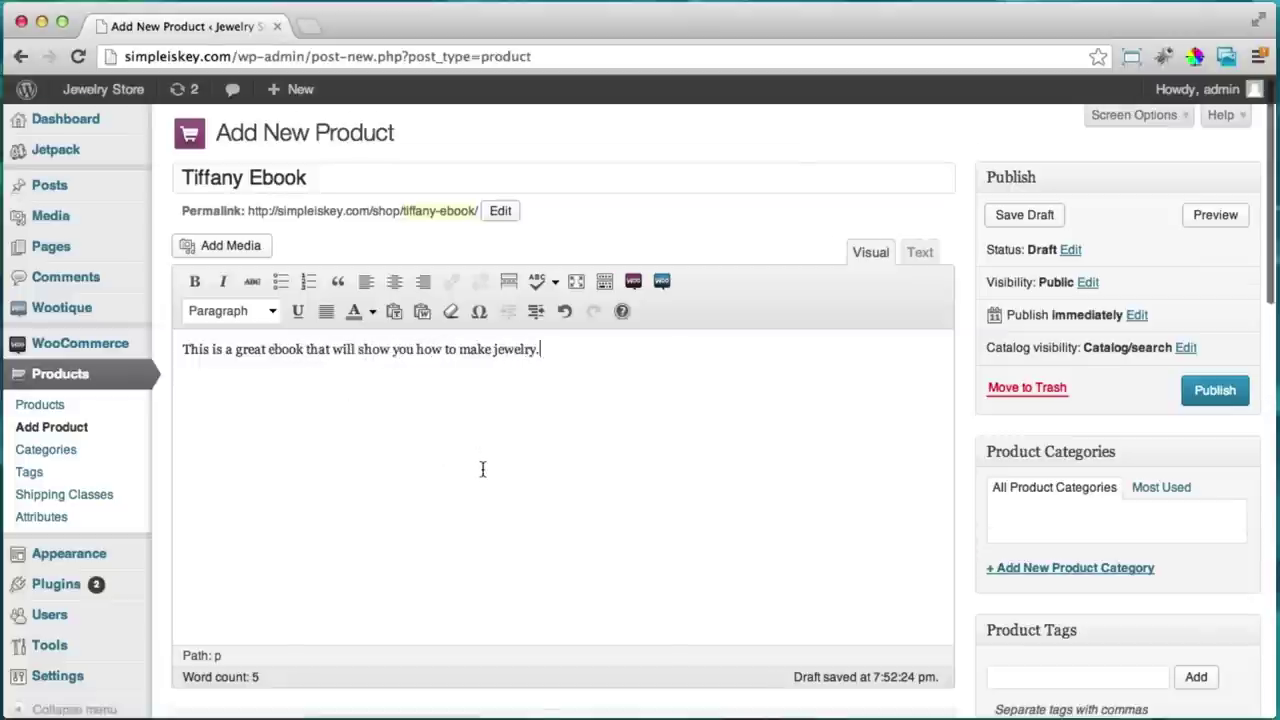
Scroll down from the finished jewelry description toward the Product Data panel.
scroll(480, 466, "down", 6)
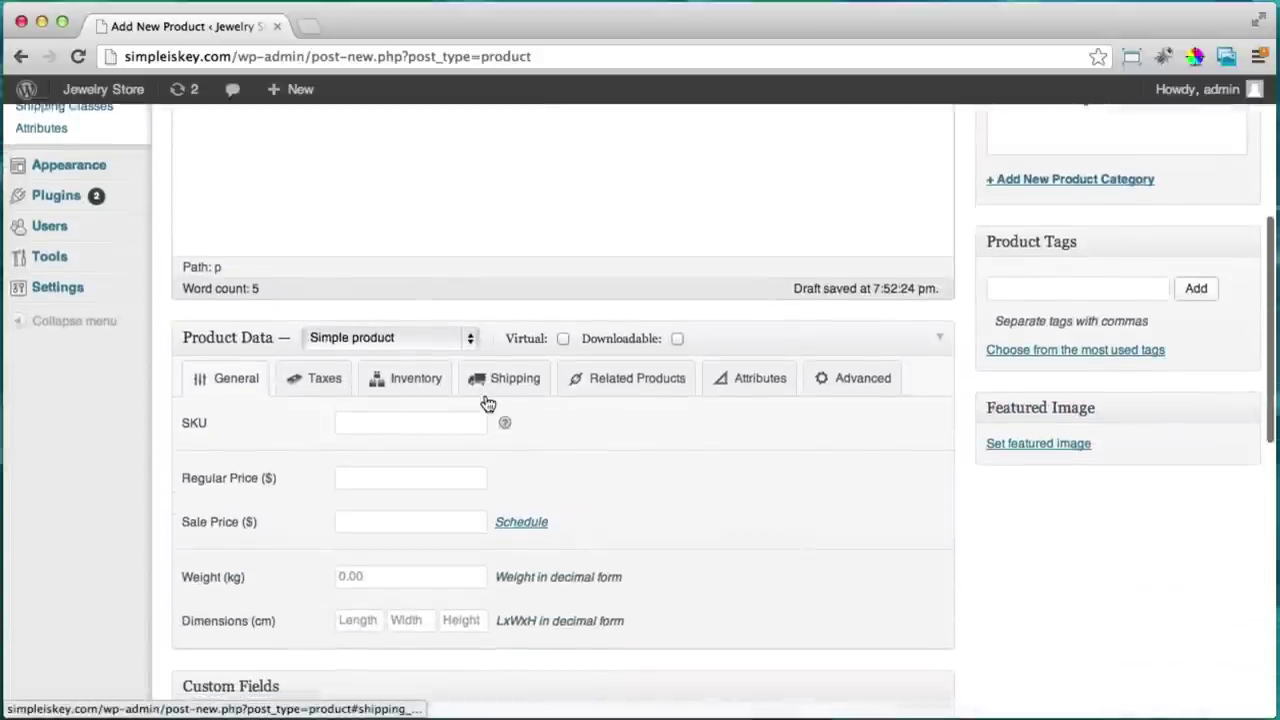
Enter 10 as the Tiffany Ebook's Regular Price in the General product data.
scroll(486, 400, "down", 1)
left_click(394, 426)
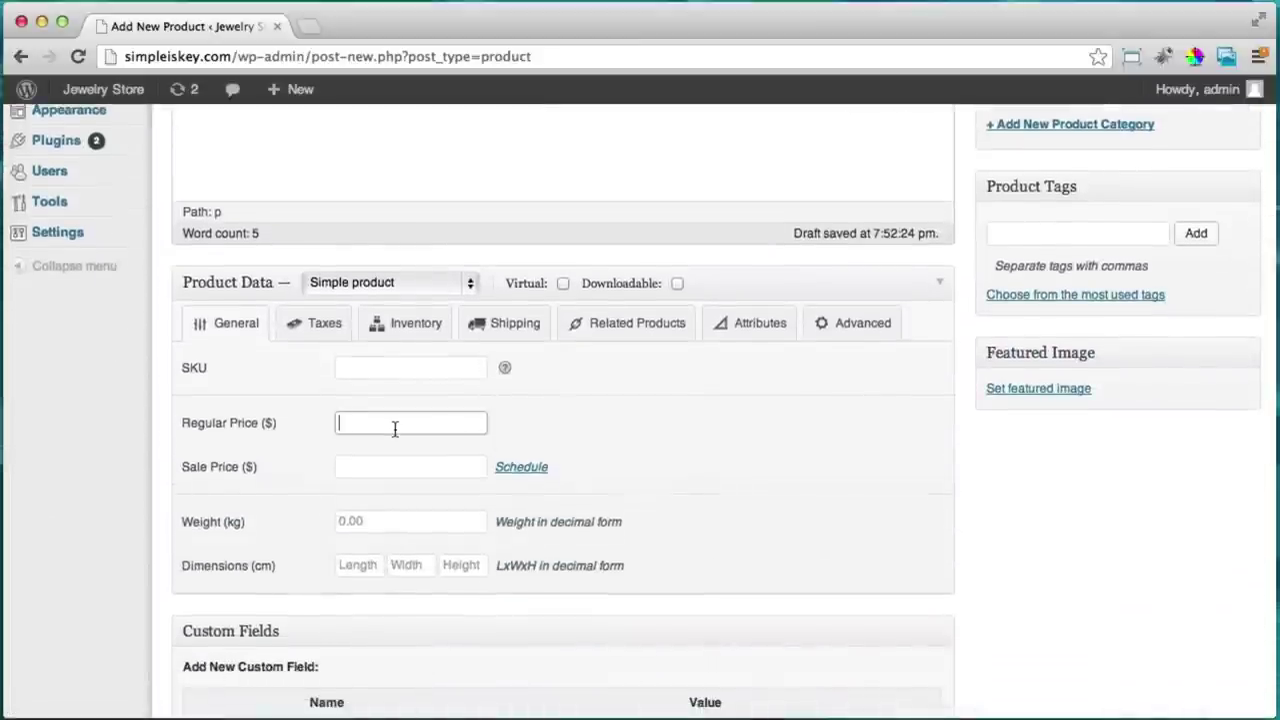
type("10")
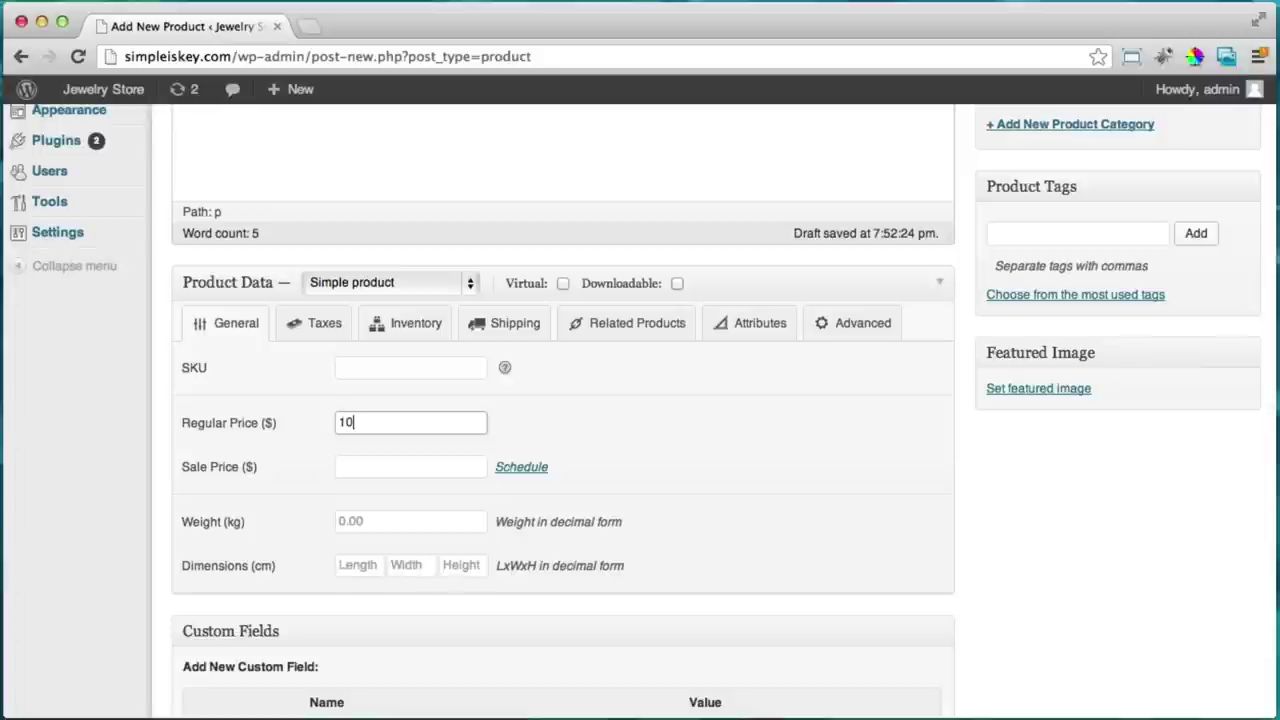
left_click(663, 437)
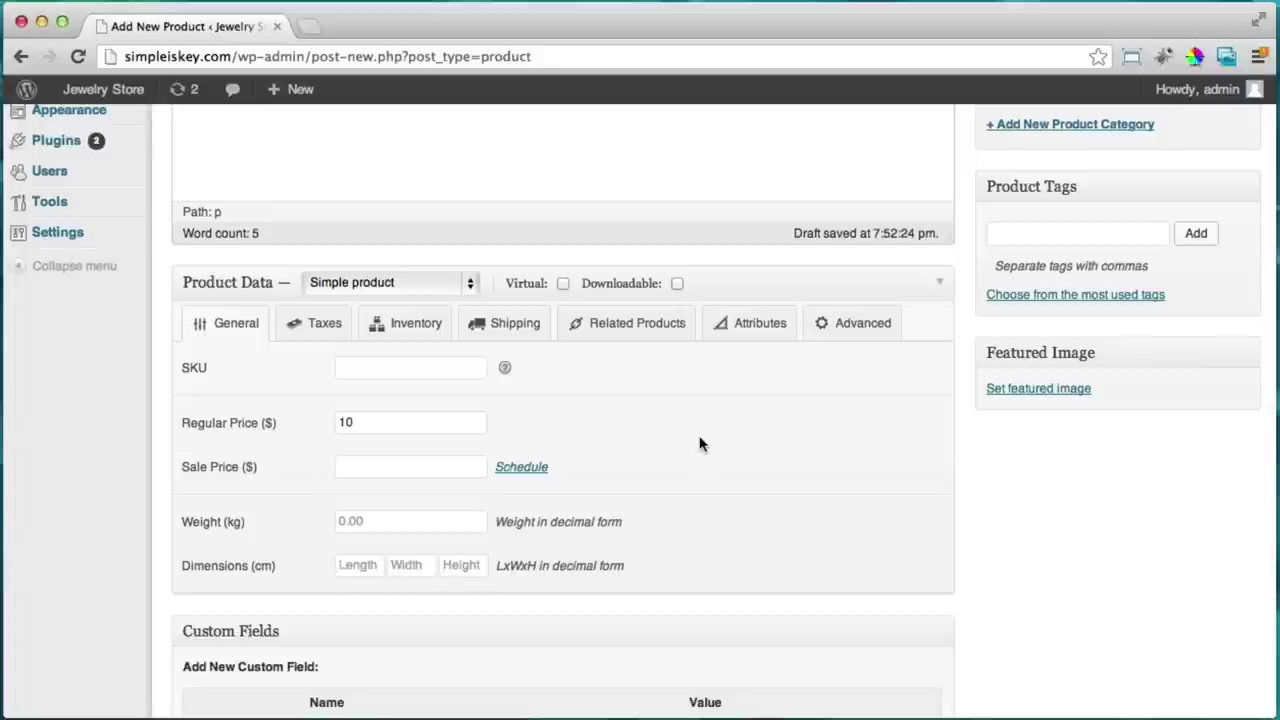
scroll(711, 417, "down", 10)
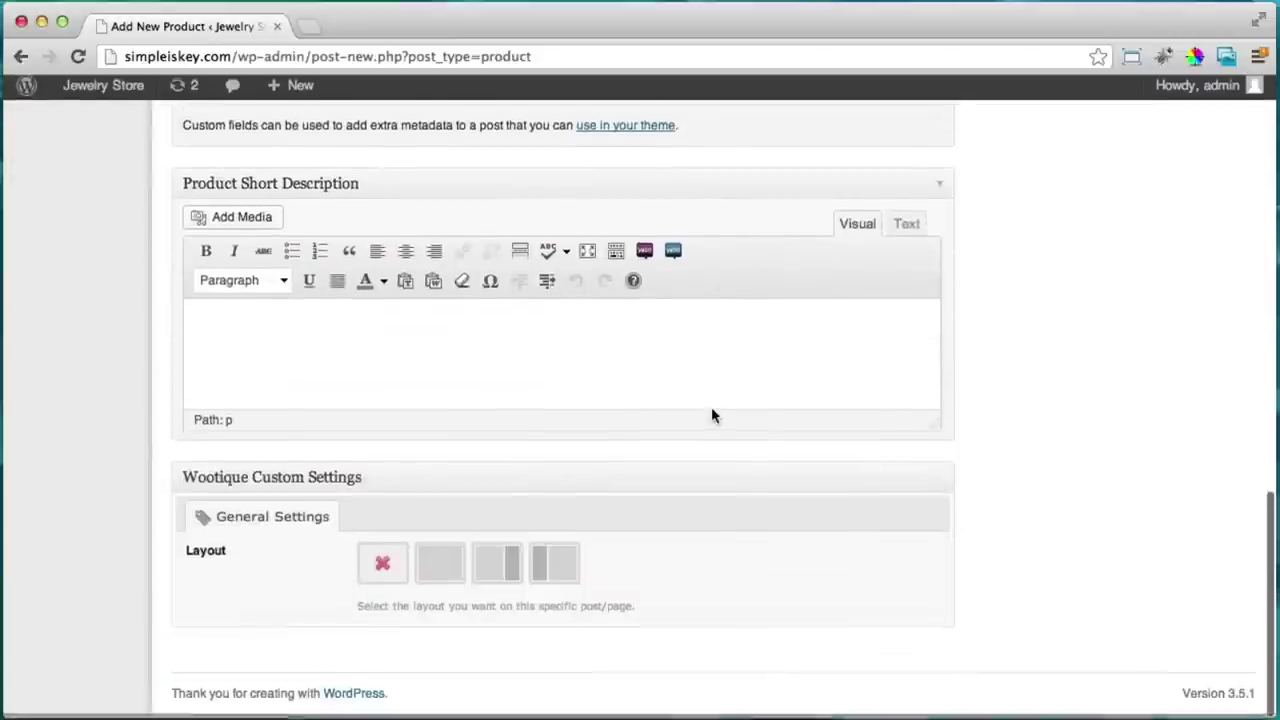
scroll(712, 408, "up", 8)
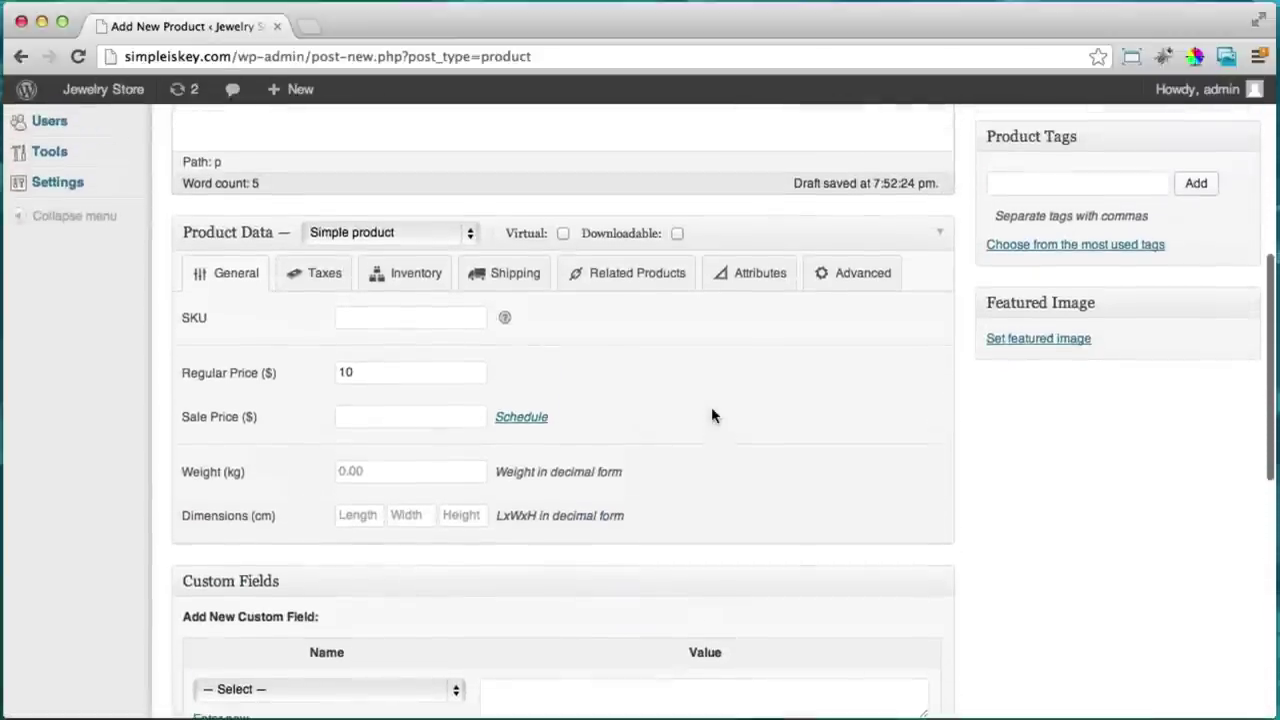
scroll(705, 416, "down", 3)
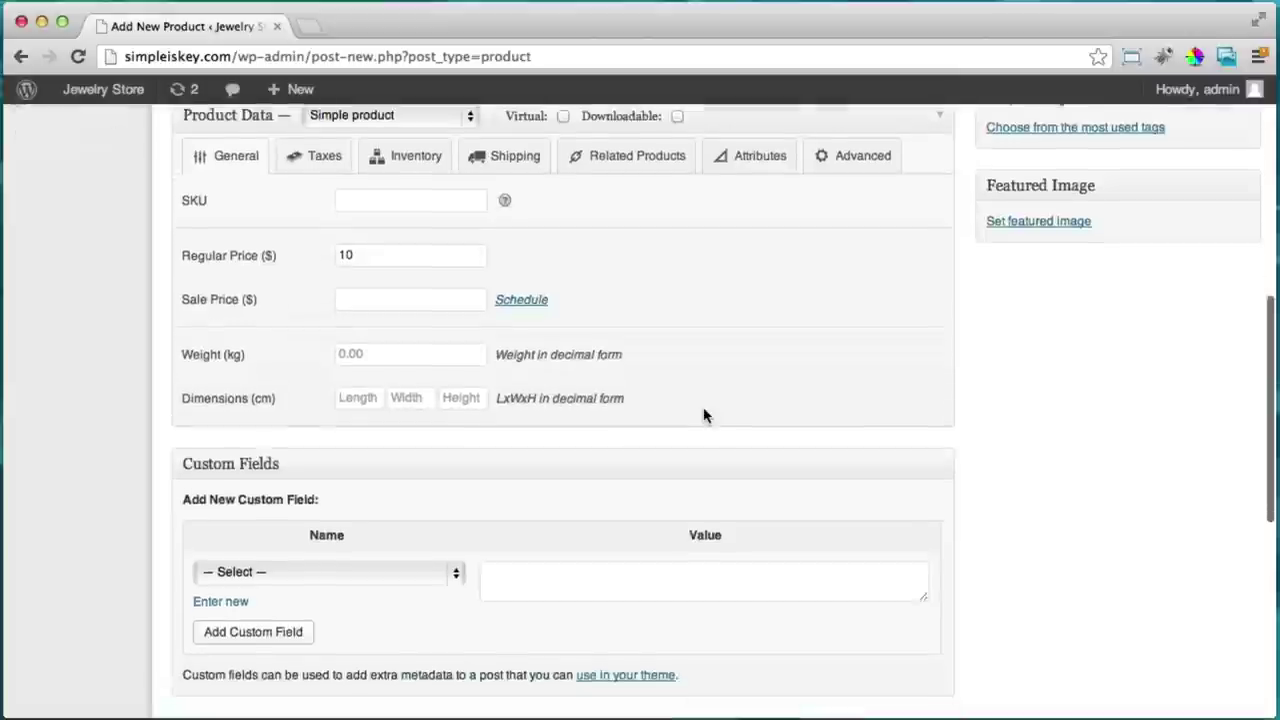
scroll(705, 416, "up", 5)
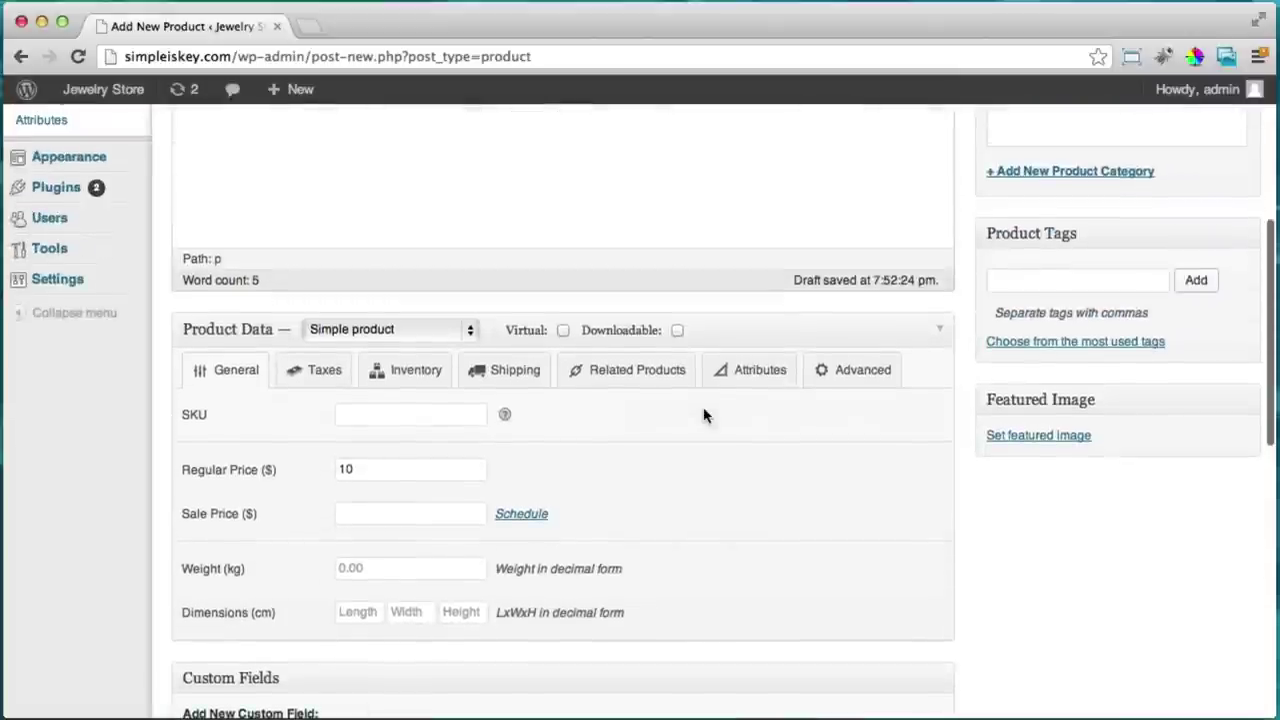
Tick Downloadable for the Tiffany Ebook and go to its new File path field.
left_click(677, 331)
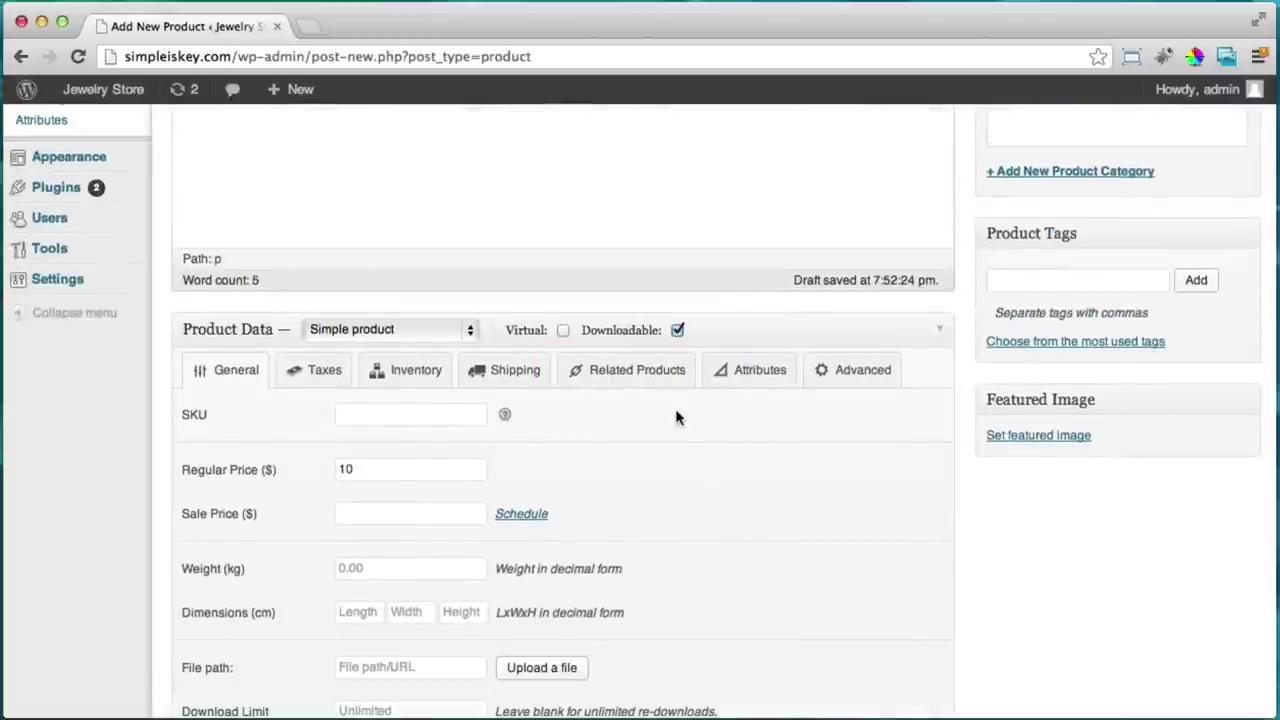
scroll(677, 428, "down", 4)
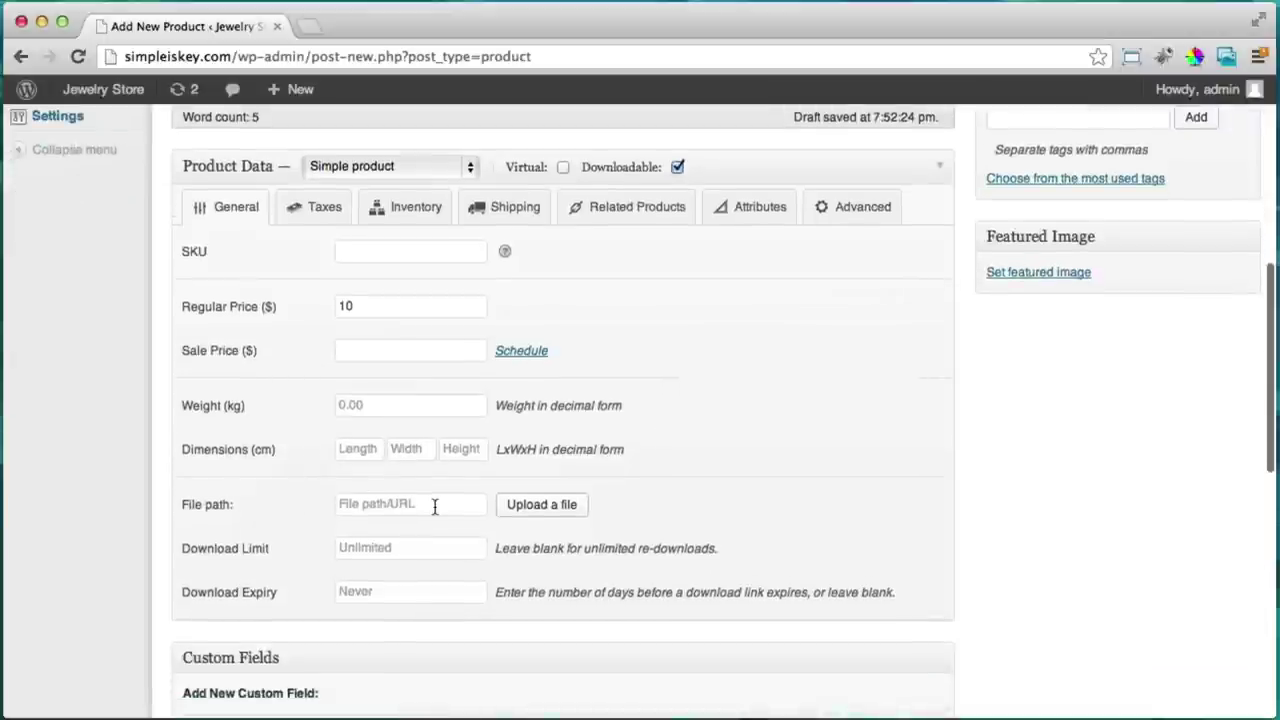
left_click(434, 506)
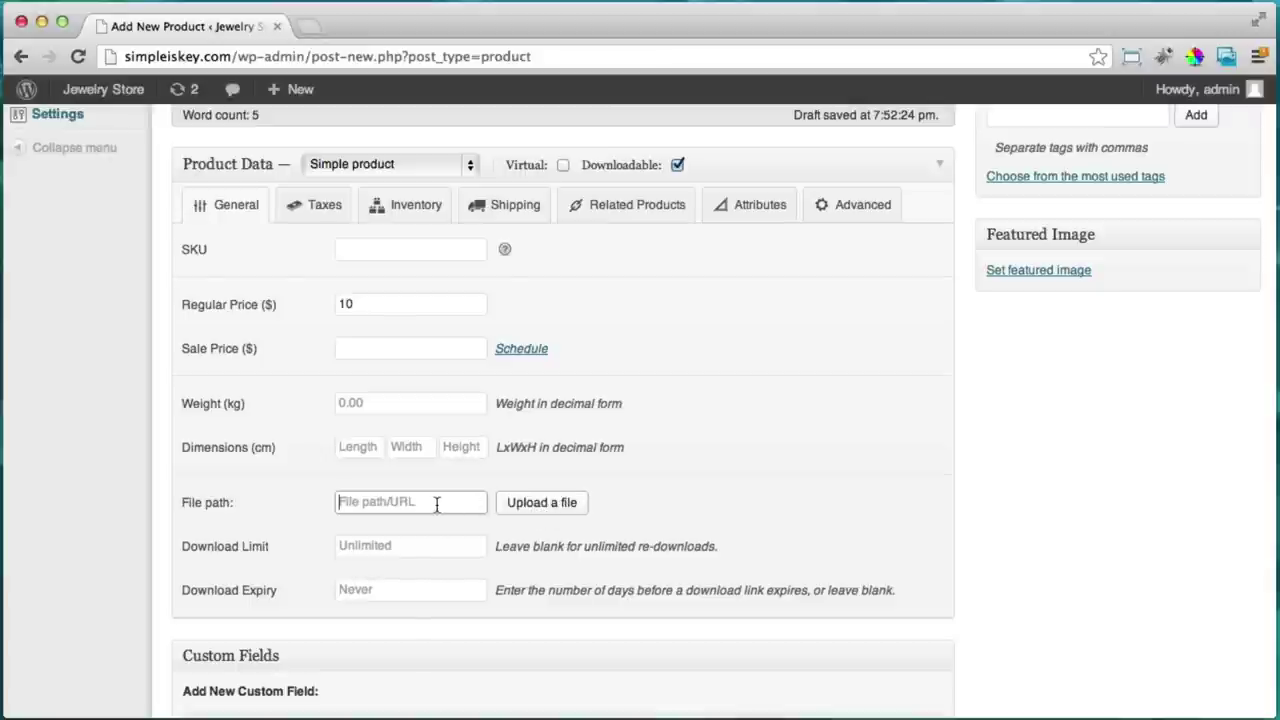
scroll(436, 504, "up", 5)
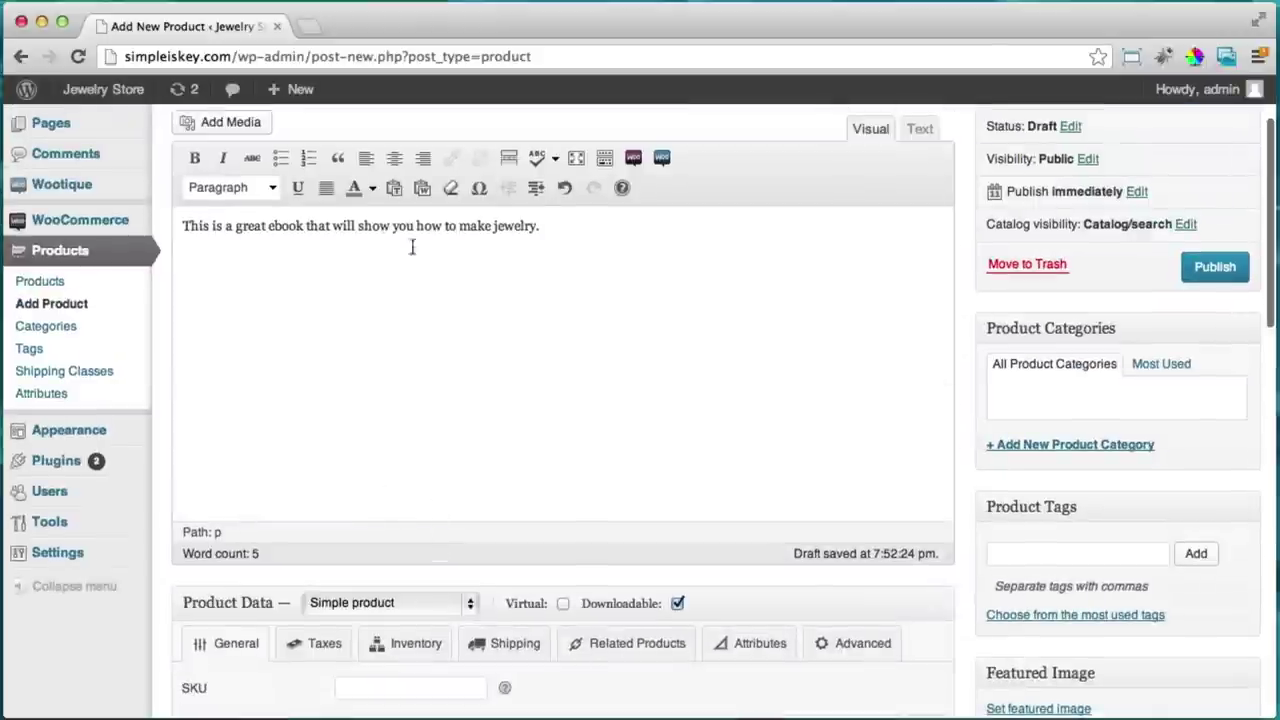
scroll(531, 346, "down", 5)
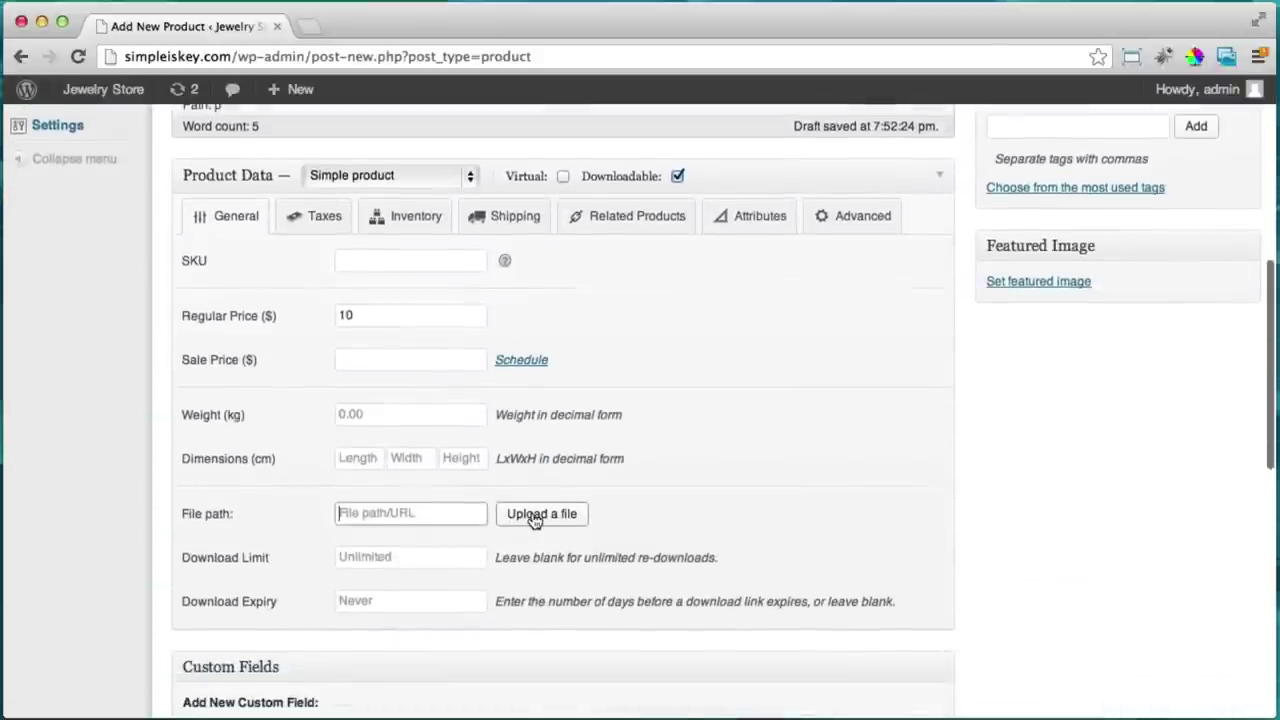
Upload wootique.zip from the Desktop through the download file uploader.
left_click(537, 514)
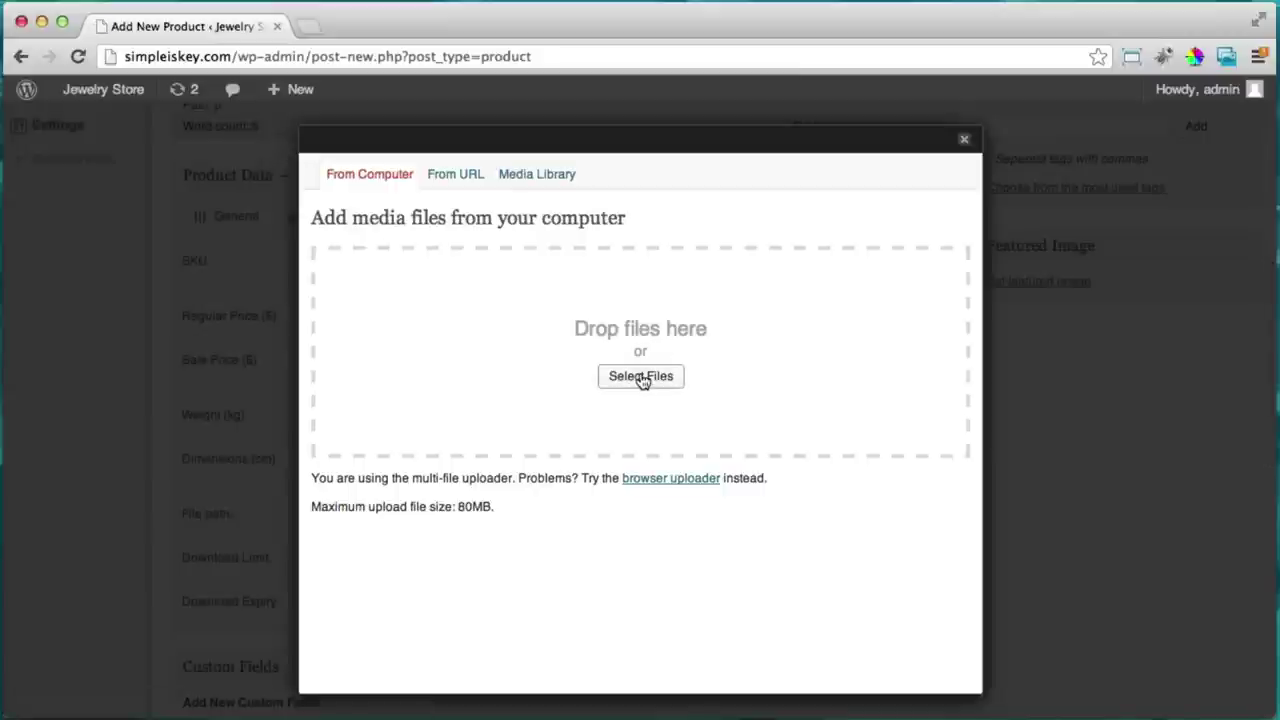
left_click(642, 379)
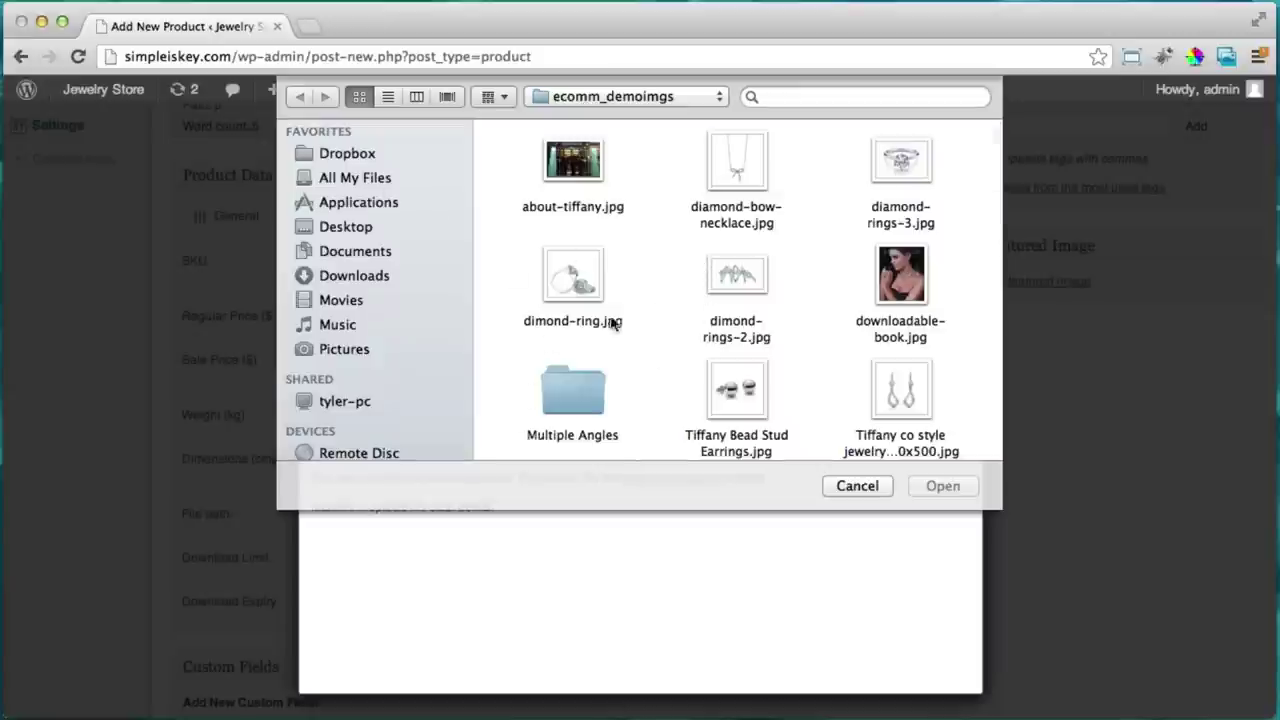
left_click(346, 227)
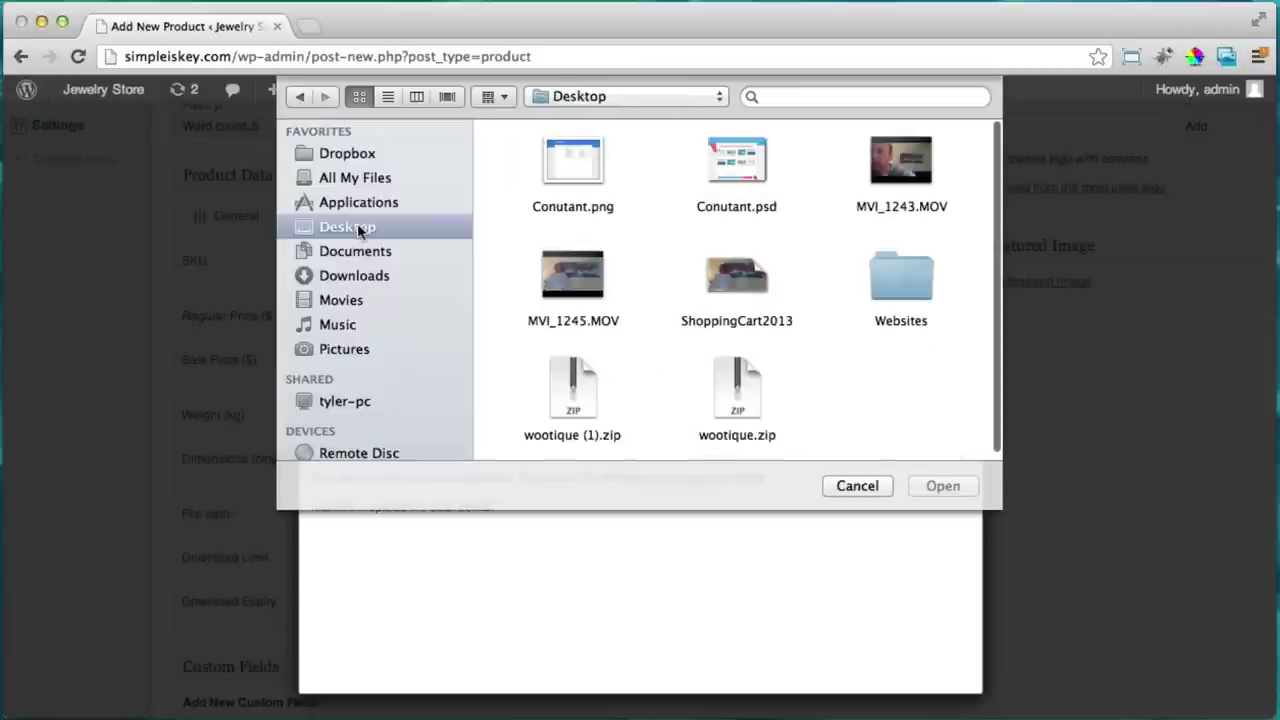
left_click(737, 382)
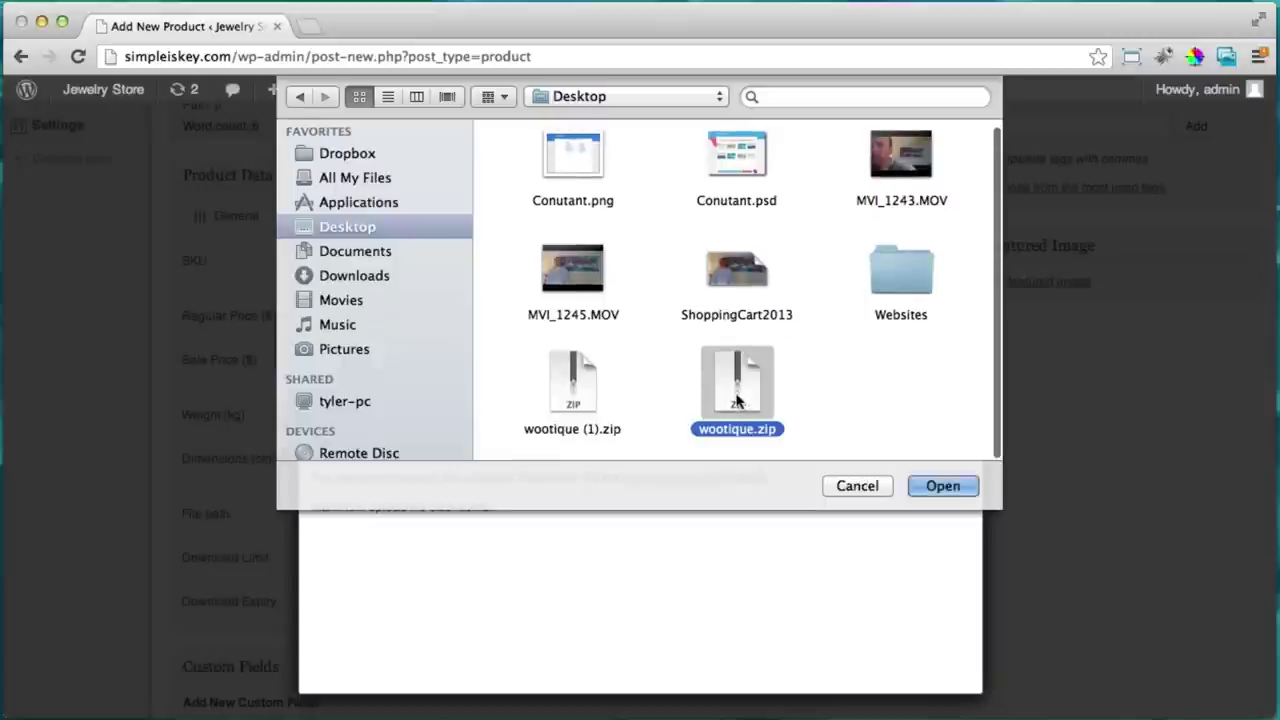
left_click(942, 486)
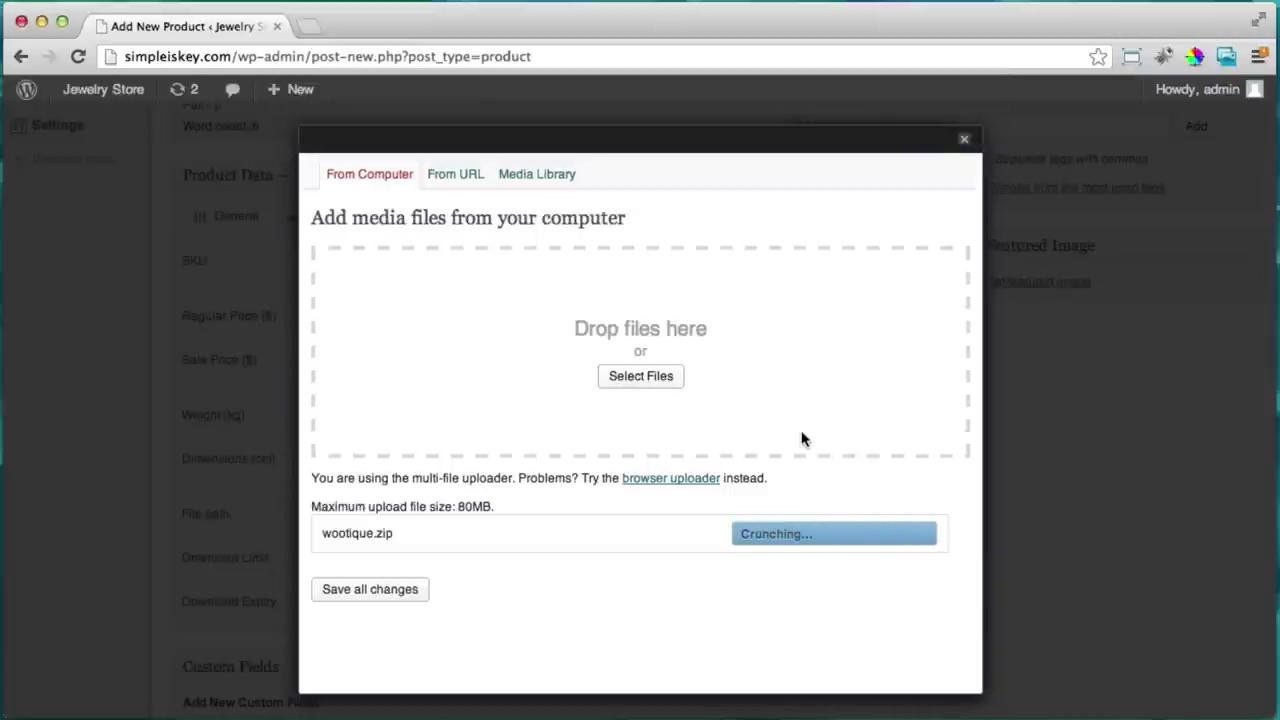
Insert the uploaded wootique.zip as the download file path and check the URL.
scroll(802, 439, "down", 5)
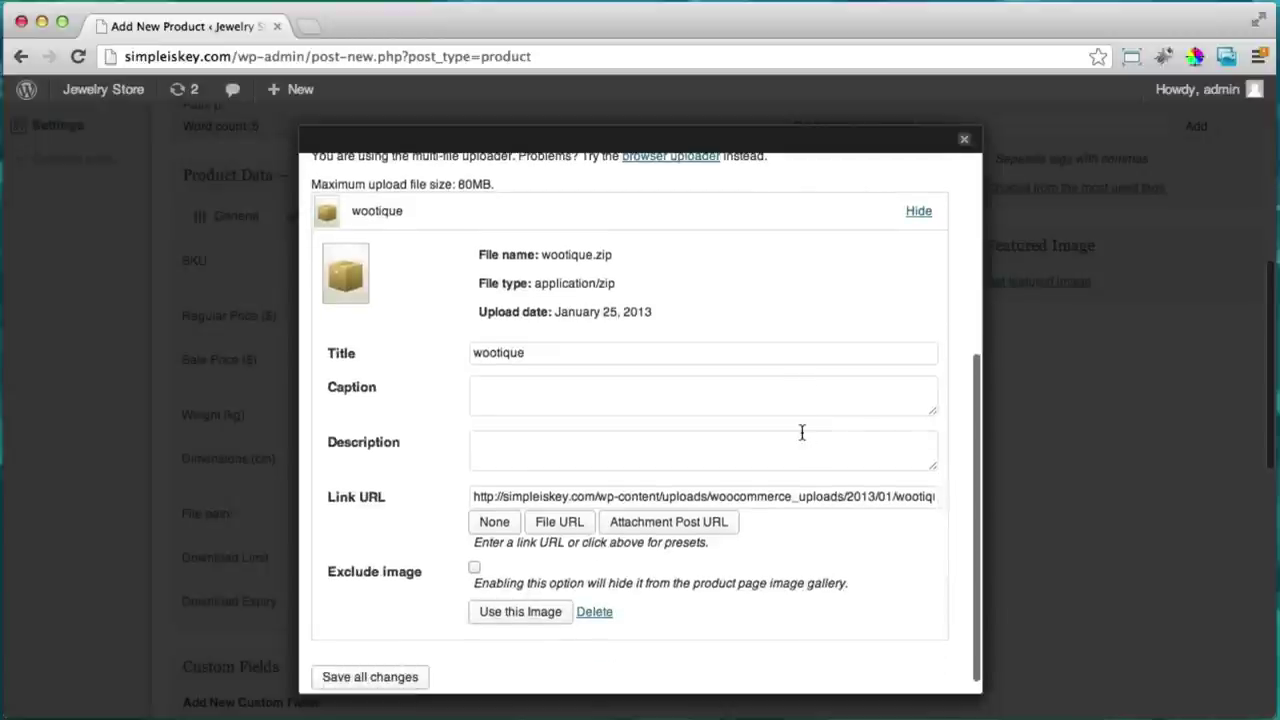
left_click(515, 616)
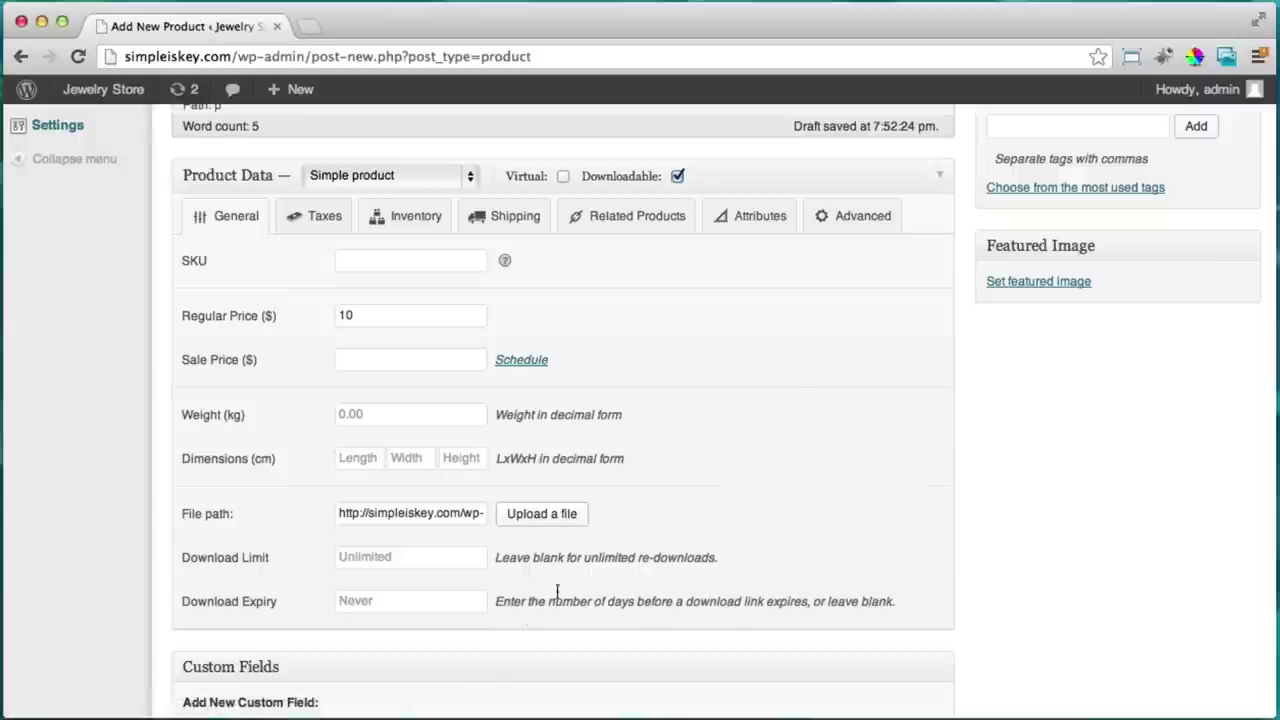
scroll(640, 400, "up", 5)
scroll(488, 320, "down", 6)
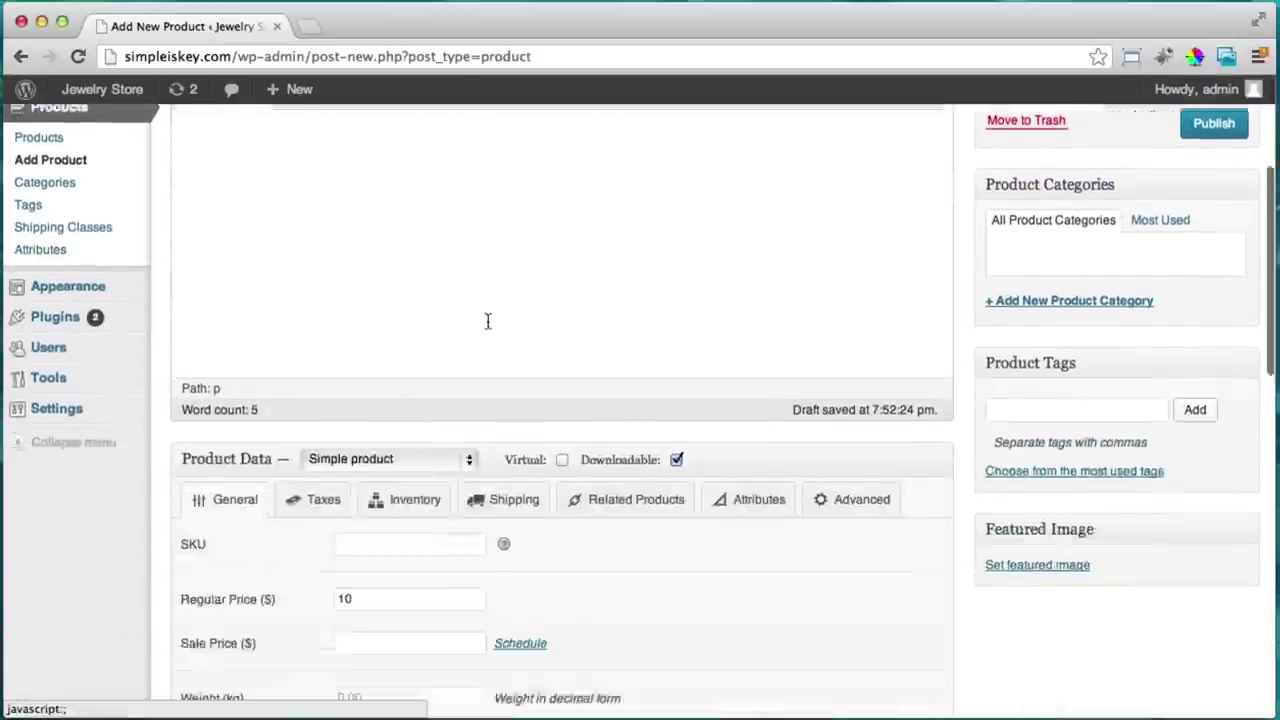
triple_click(378, 418)
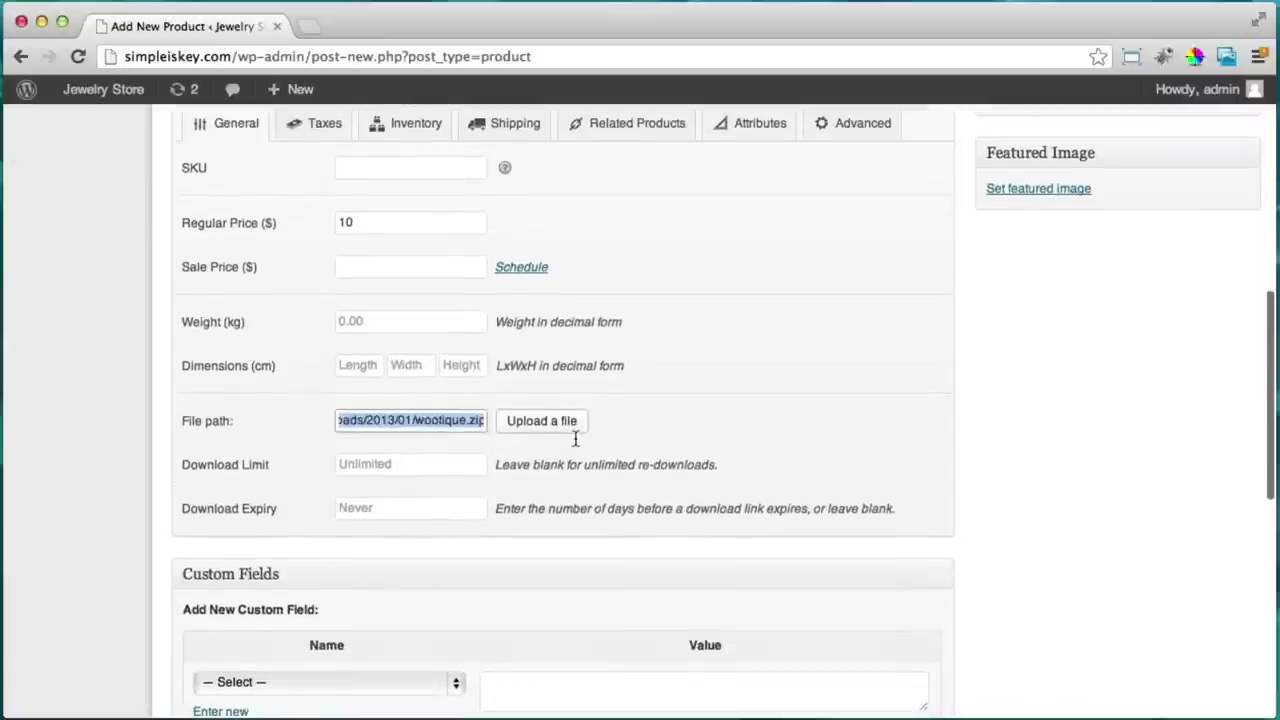
left_click(428, 419)
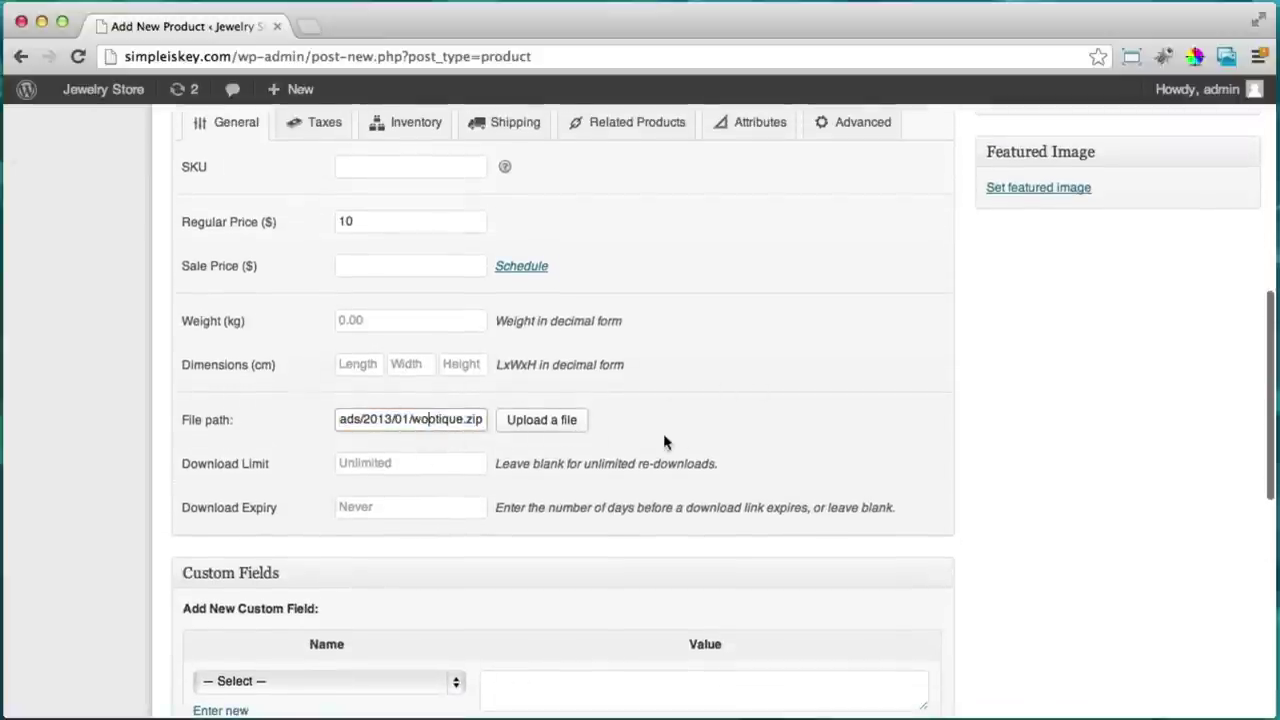
scroll(689, 434, "down", 3)
scroll(690, 430, "up", 2)
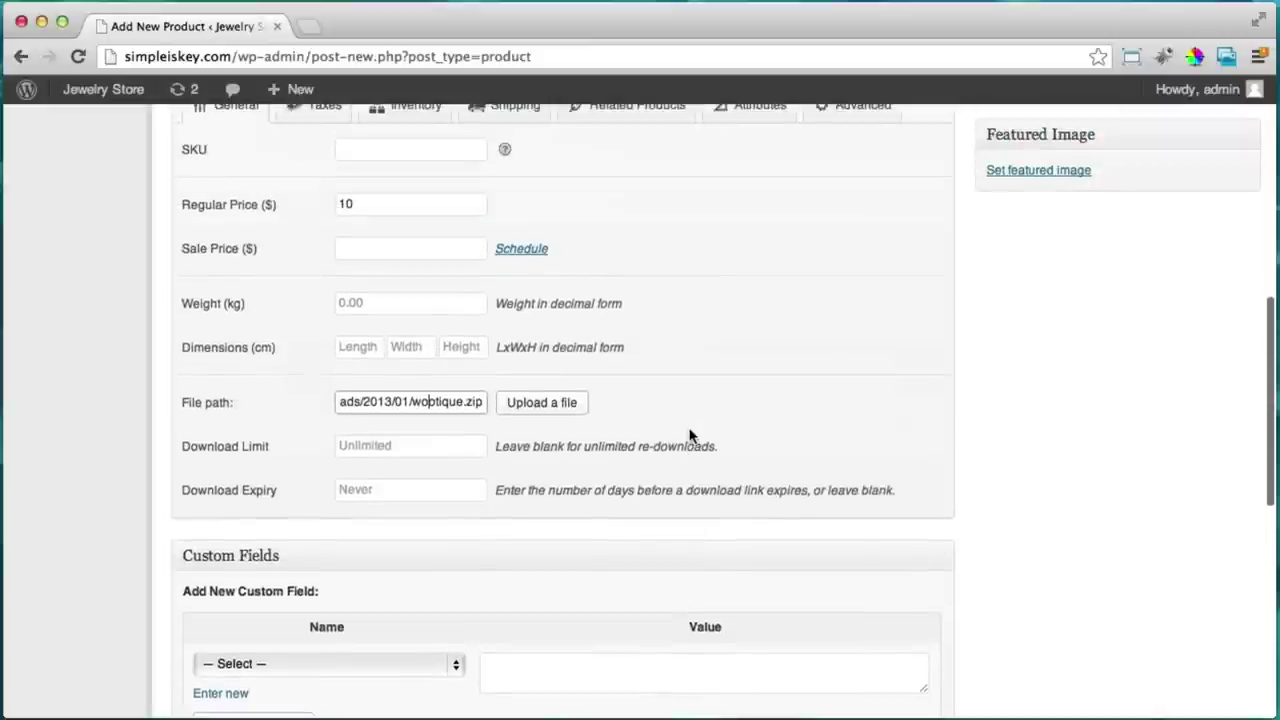
scroll(689, 434, "up", 4)
Start a featured image upload and browse to Websites > Jewelry Store > ecomm_demoimgs.
left_click(1055, 341)
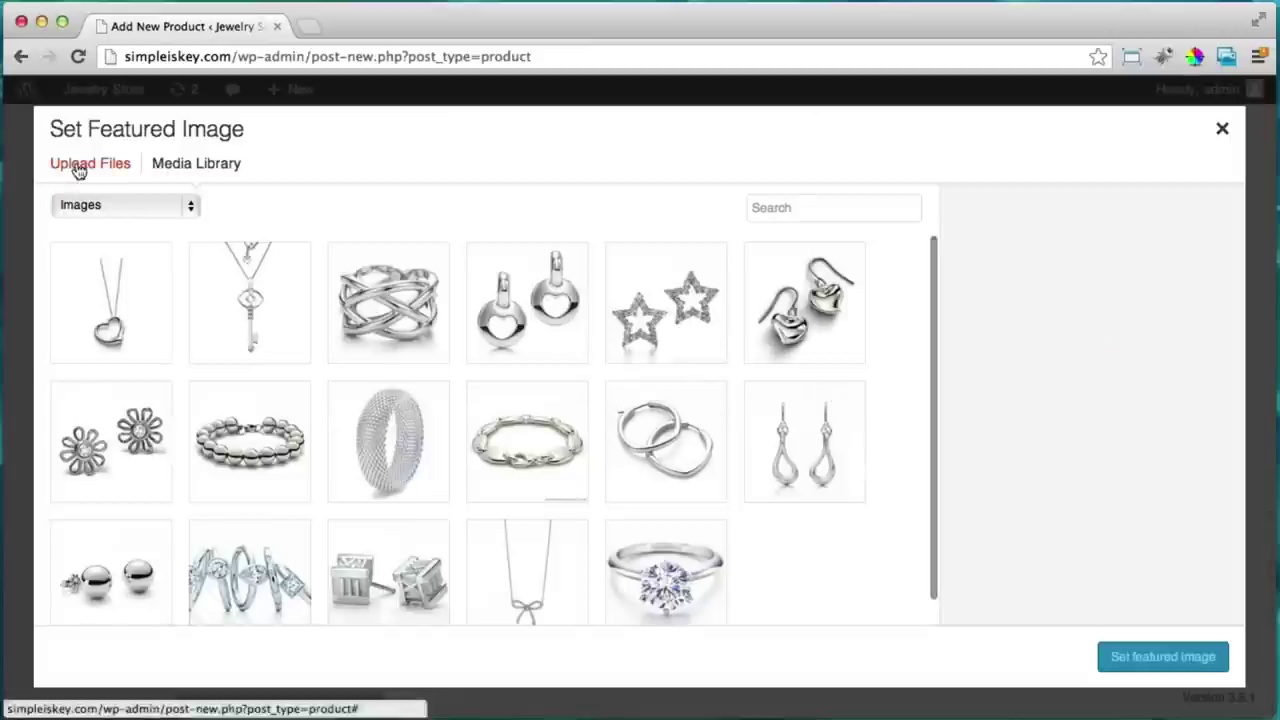
left_click(78, 170)
left_click(640, 450)
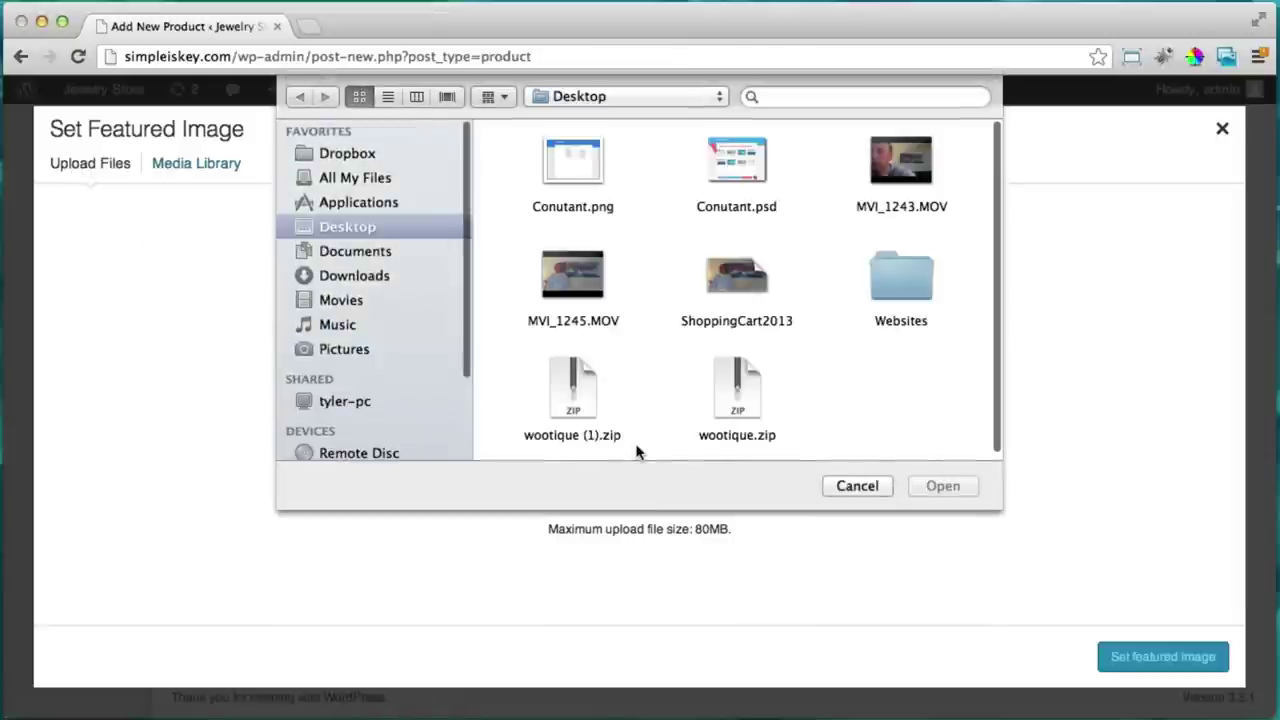
double_click(905, 272)
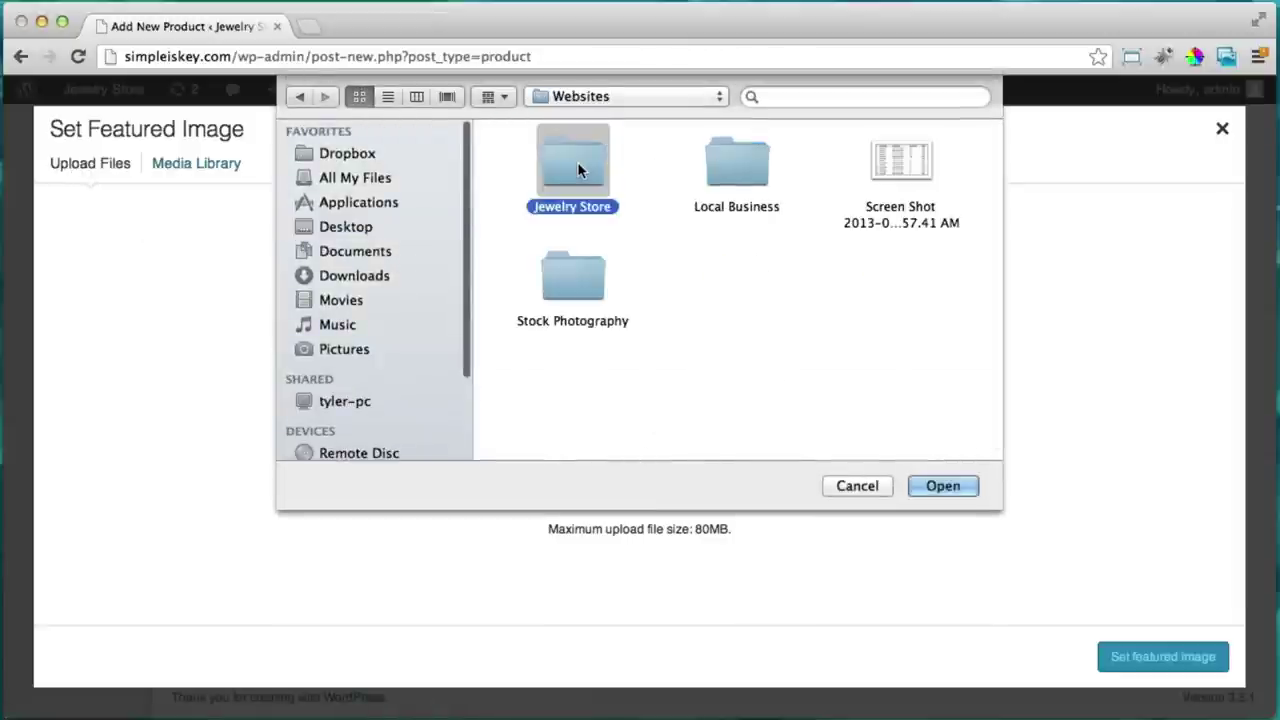
double_click(577, 161)
double_click(553, 172)
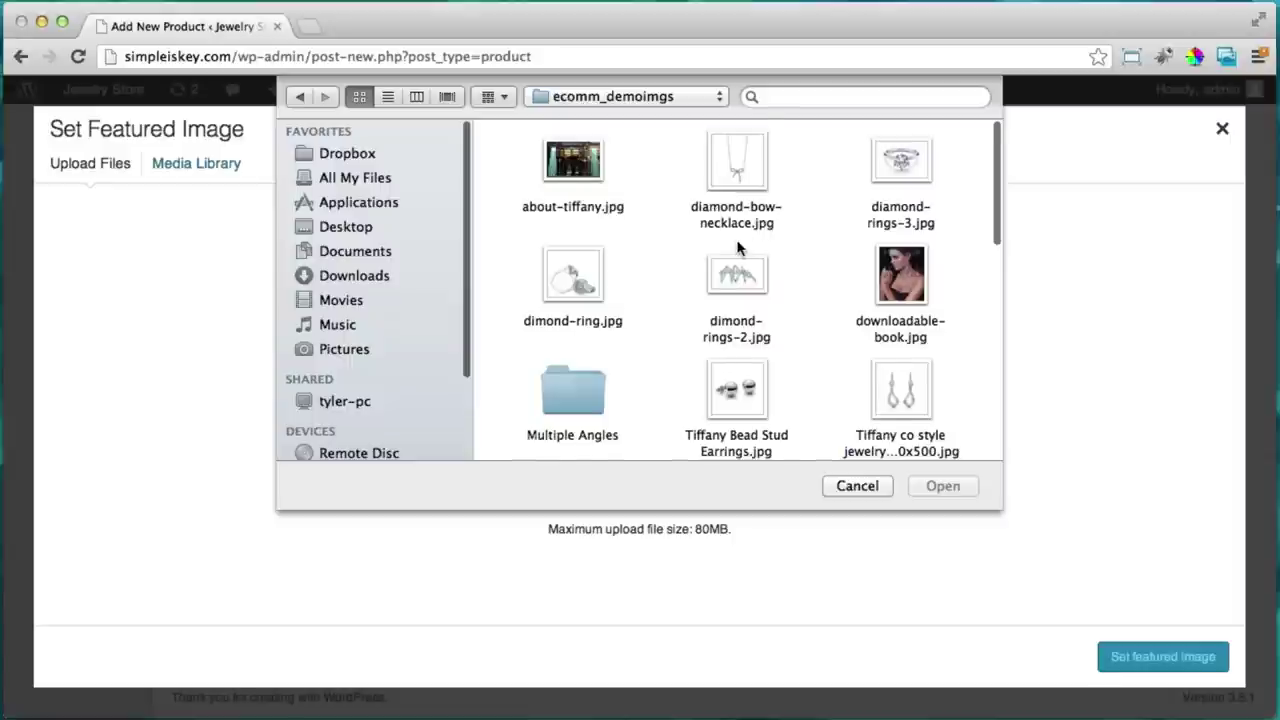
Upload downloadable-book.jpg and set it as the product's featured image.
scroll(738, 248, "down", 3)
scroll(800, 248, "up", 2)
left_click(903, 200)
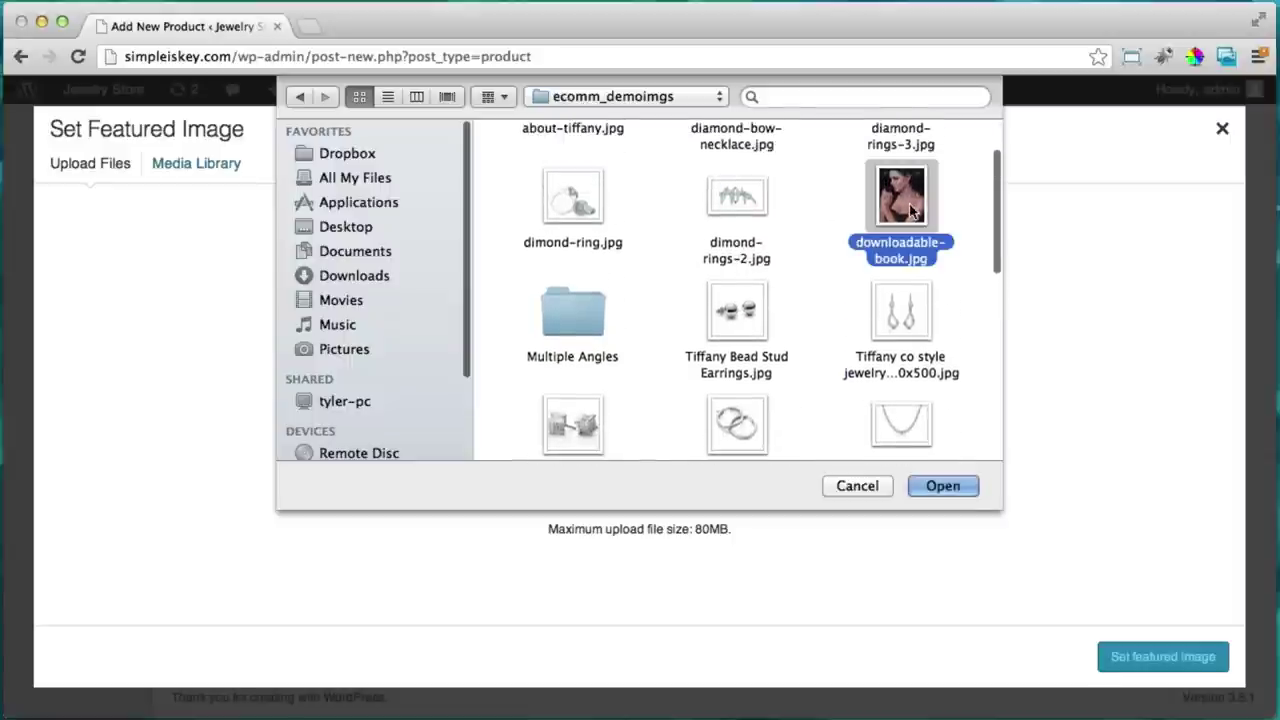
left_click(943, 487)
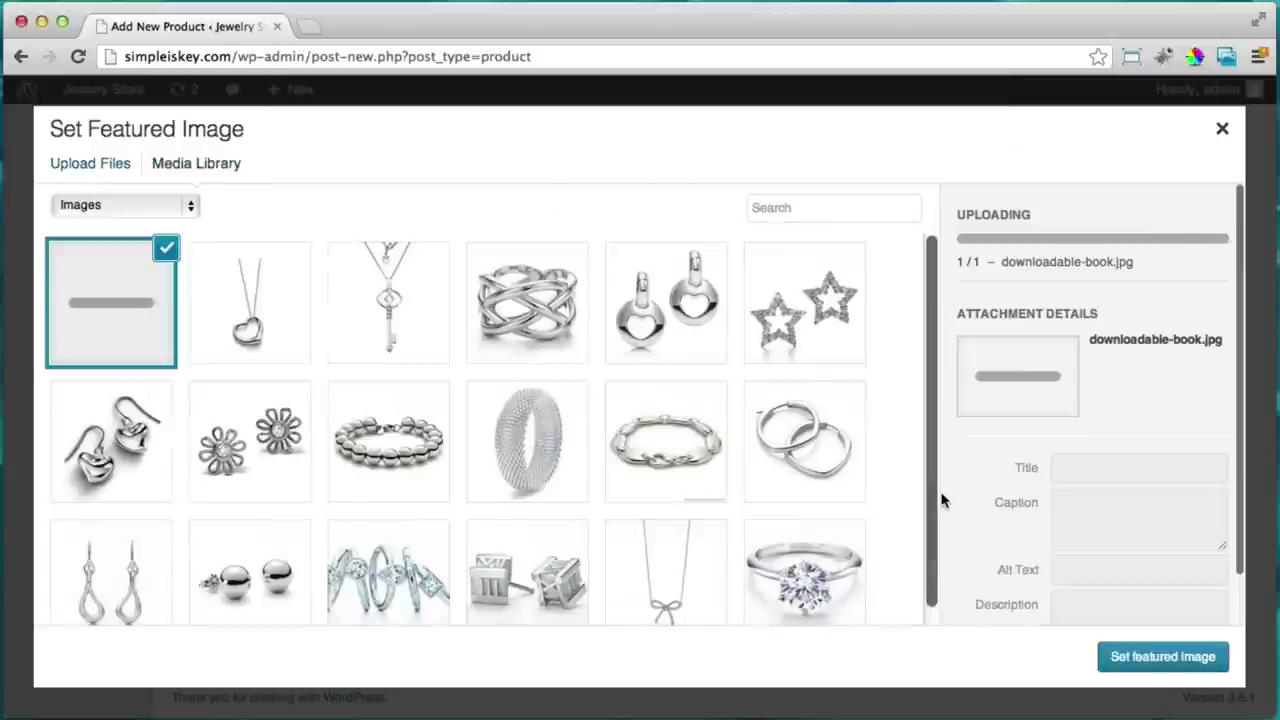
left_click(1160, 658)
scroll(771, 432, "down", 5)
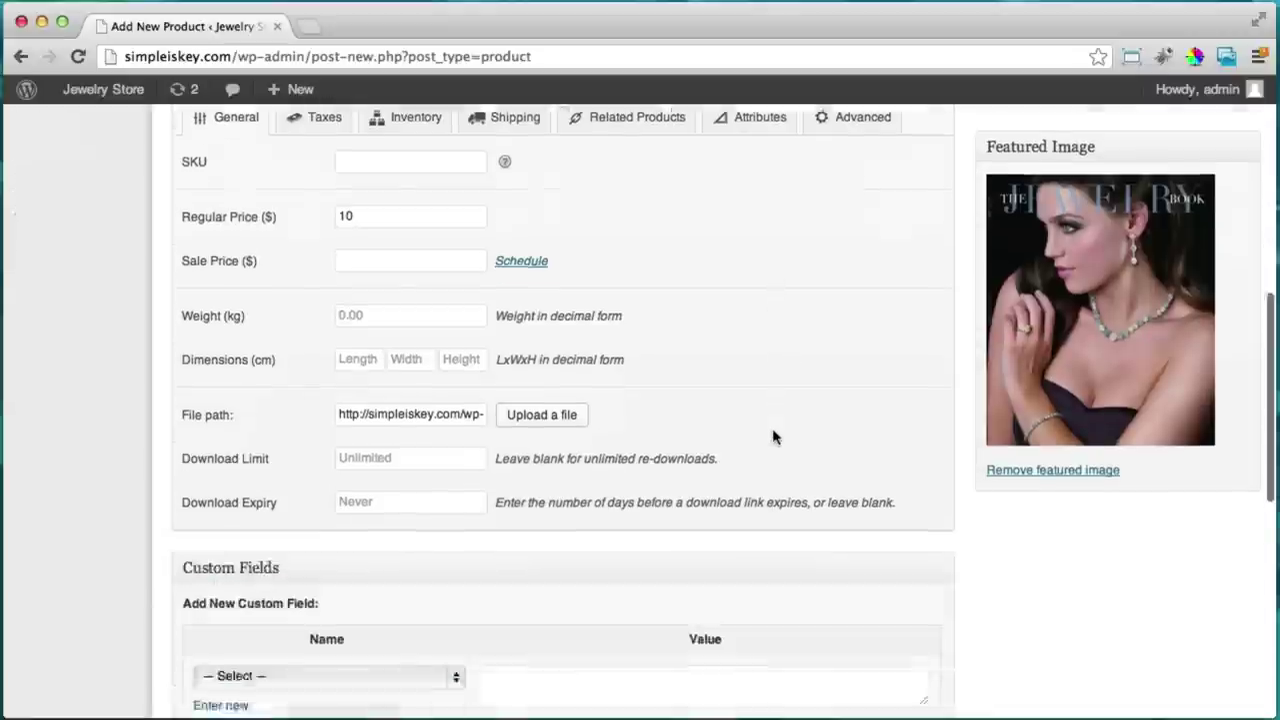
scroll(772, 430, "up", 10)
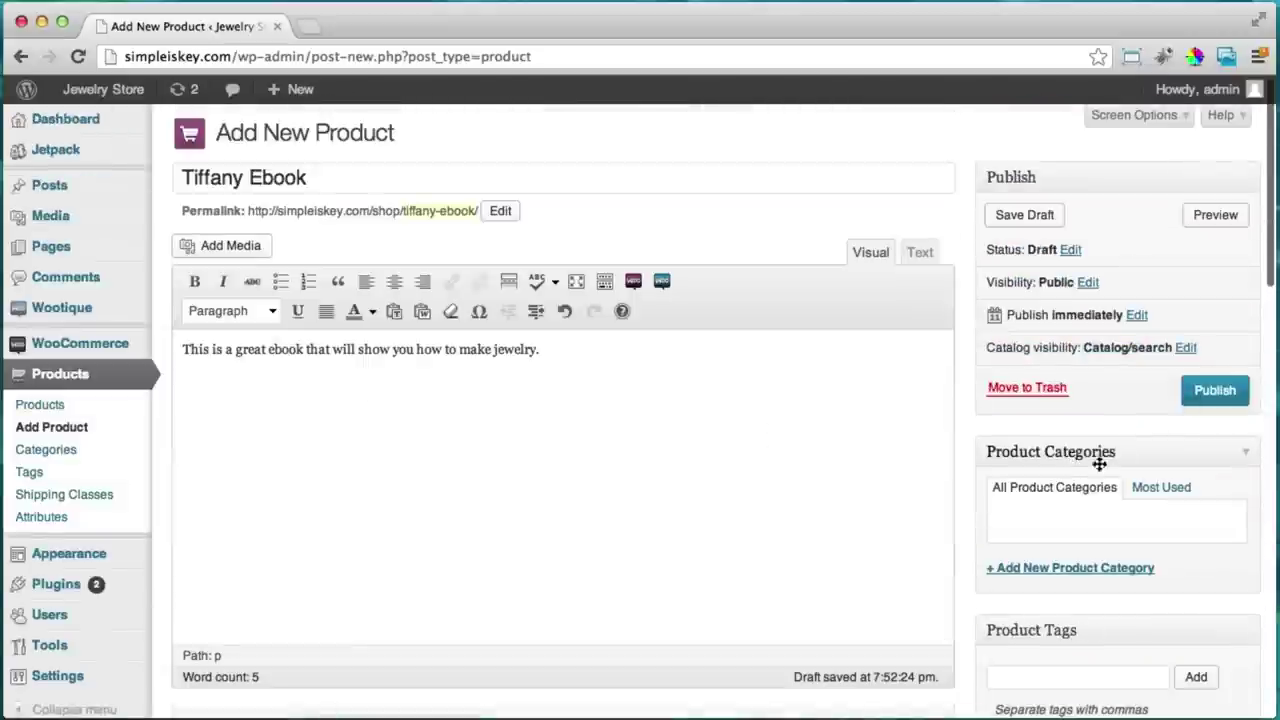
Publish the Tiffany Ebook, then visit the Jewelry Store site from the admin bar.
left_click(1216, 395)
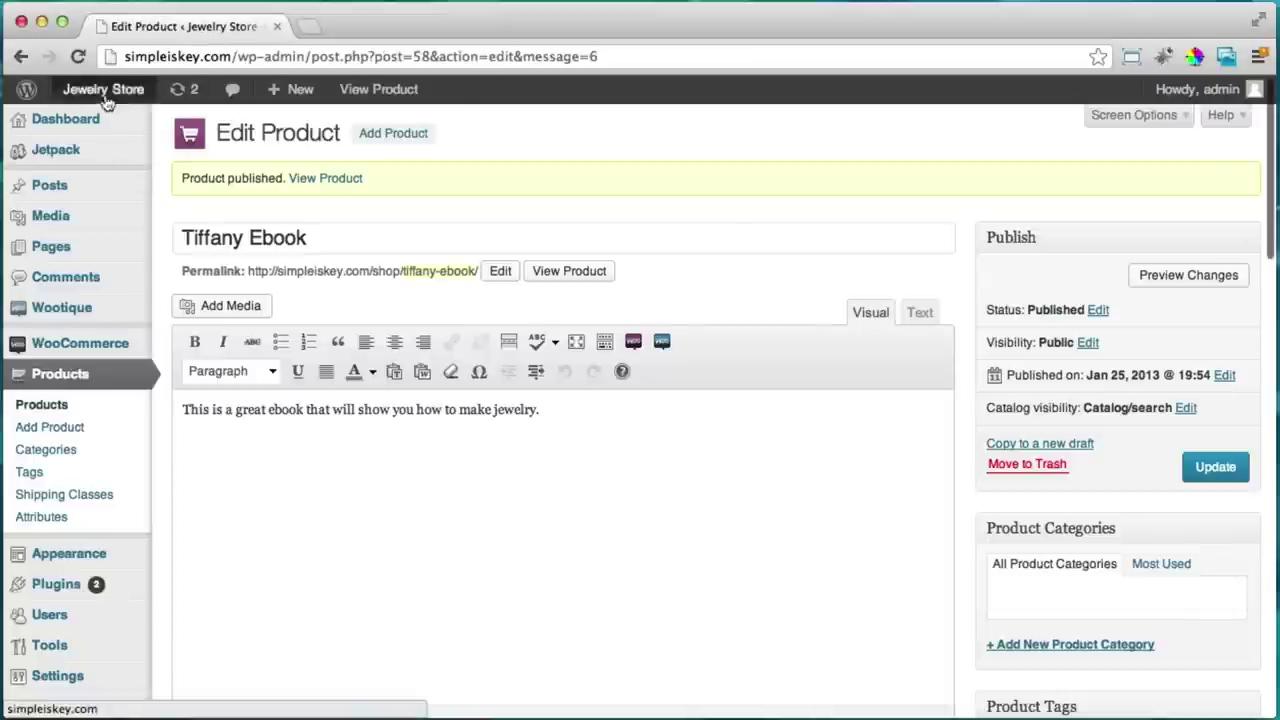
mouse_move(106, 98)
left_click(94, 130)
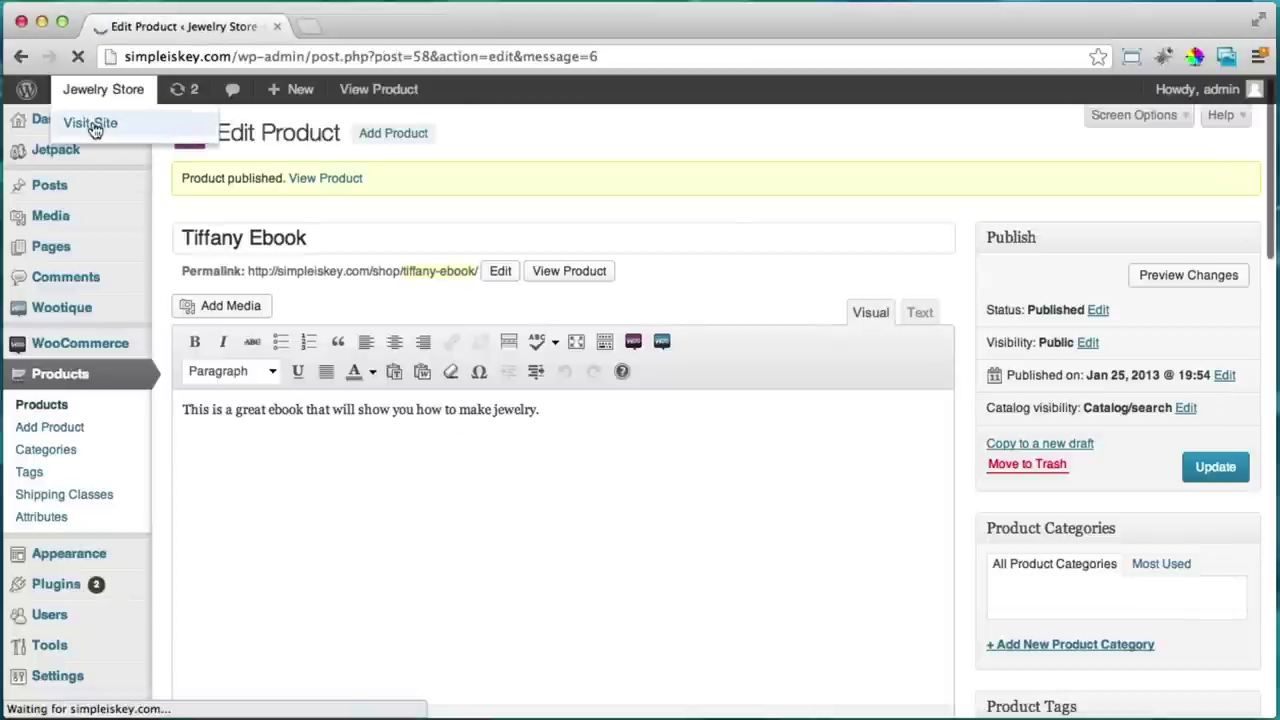
Add the Tiffany Ebook to the cart and proceed to checkout.
scroll(726, 337, "down", 8)
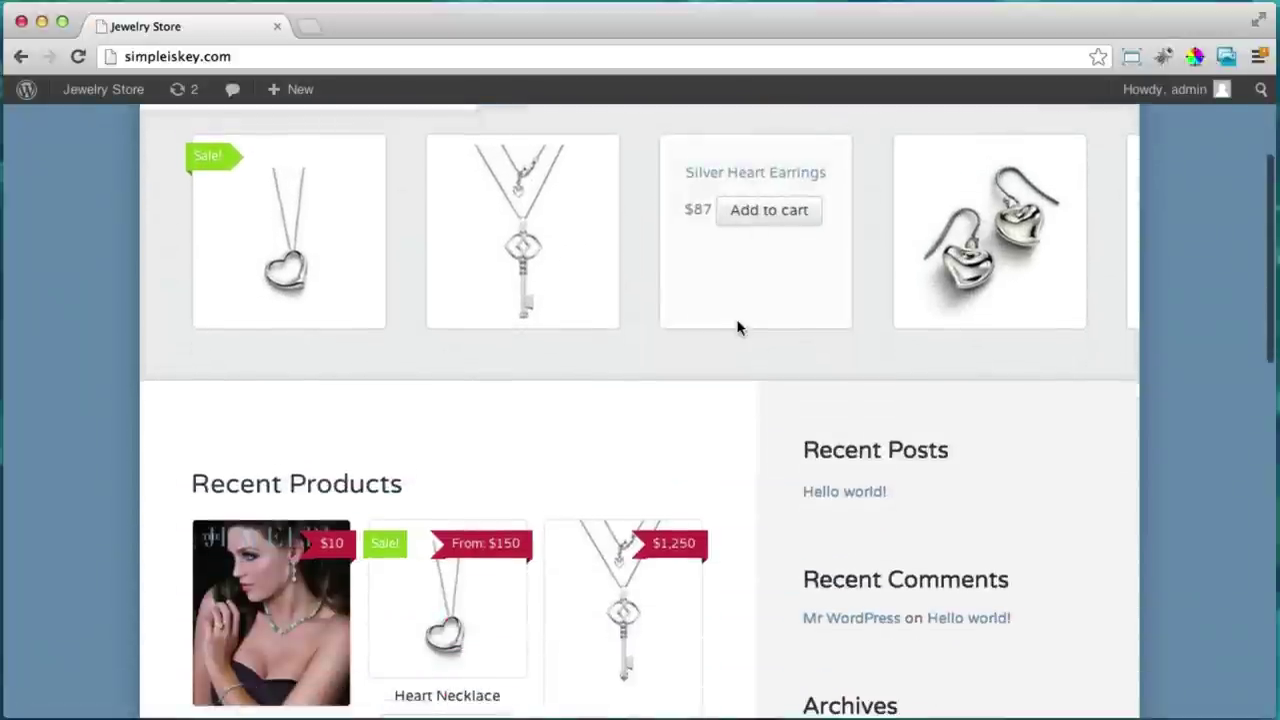
left_click(285, 428)
left_click(628, 473)
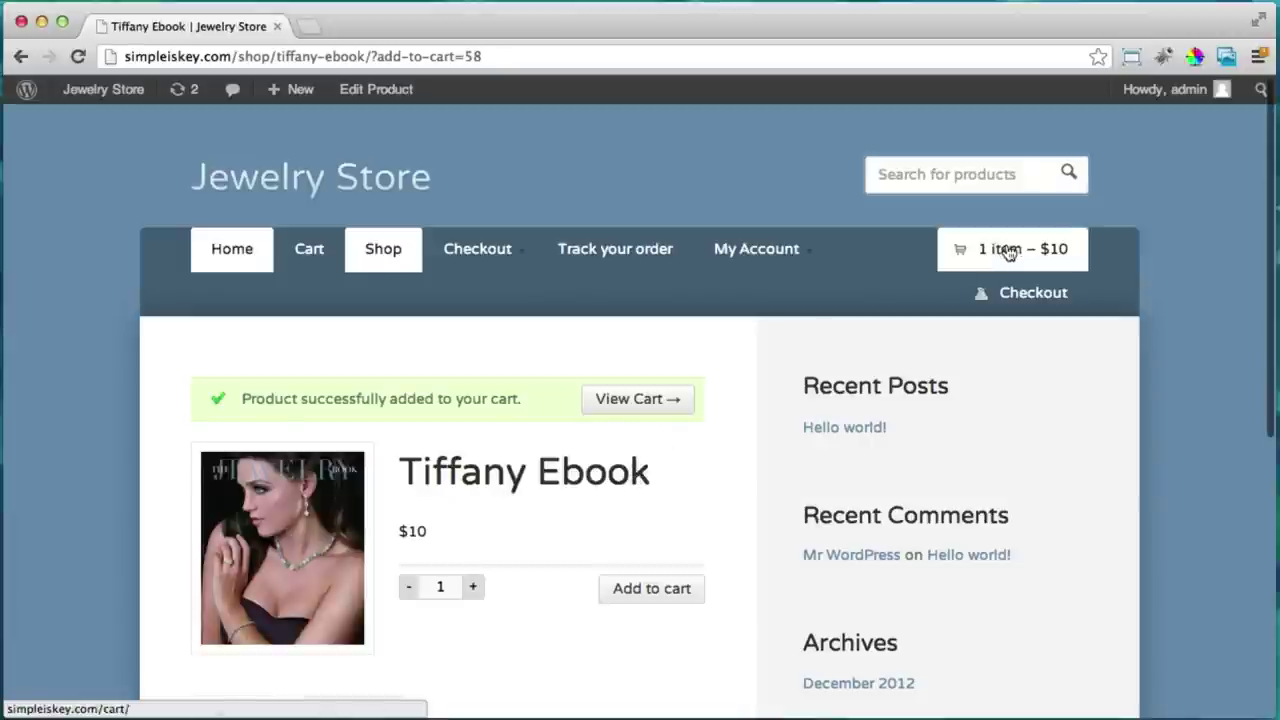
left_click(1008, 257)
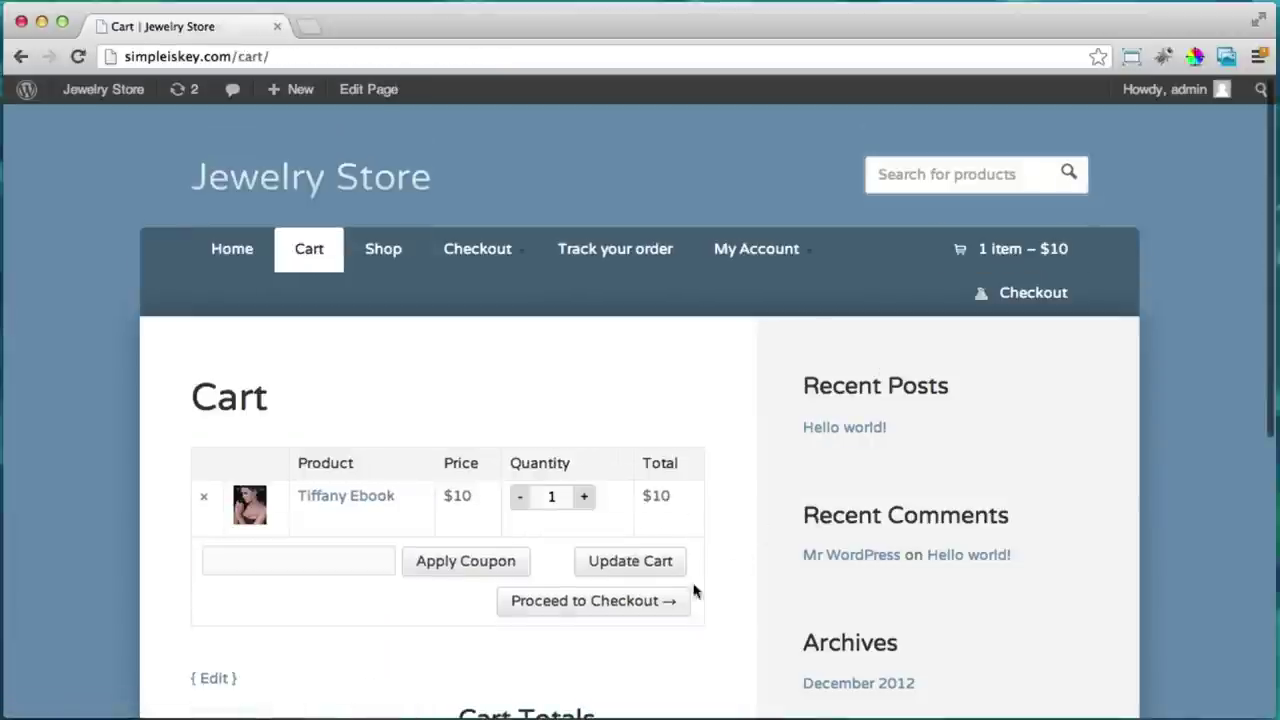
left_click(618, 605)
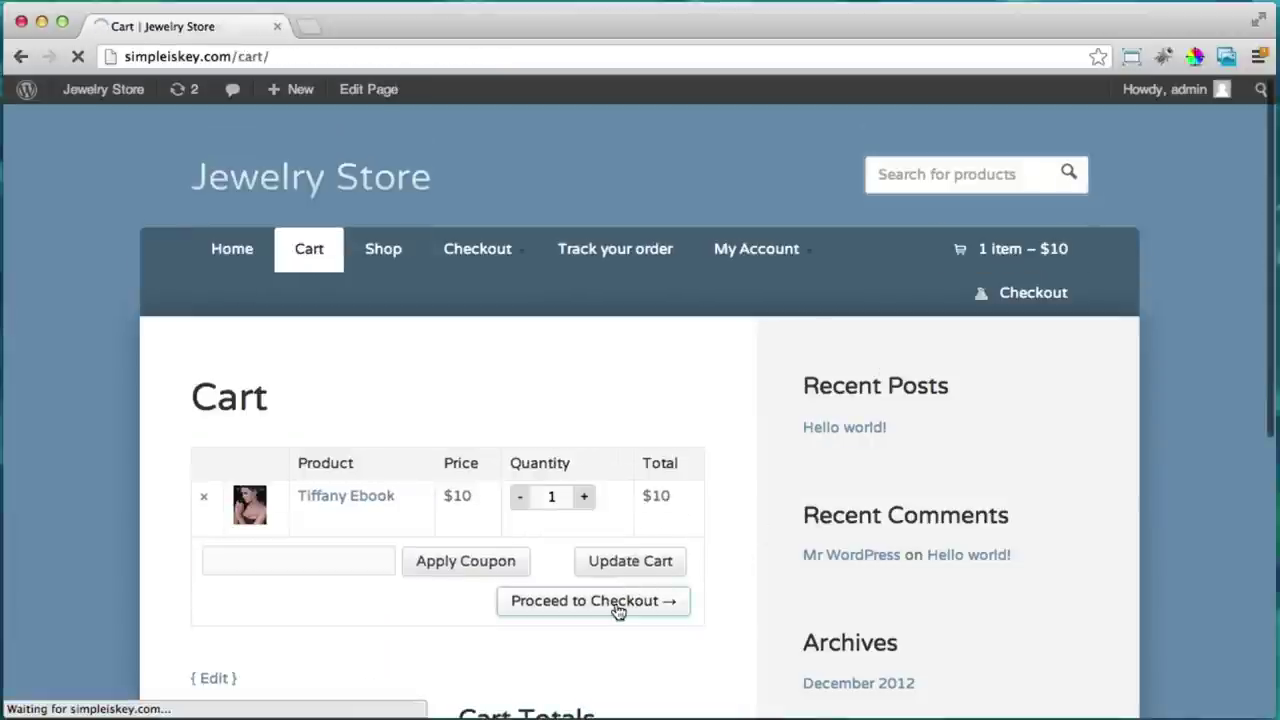
scroll(630, 600, "down", 5)
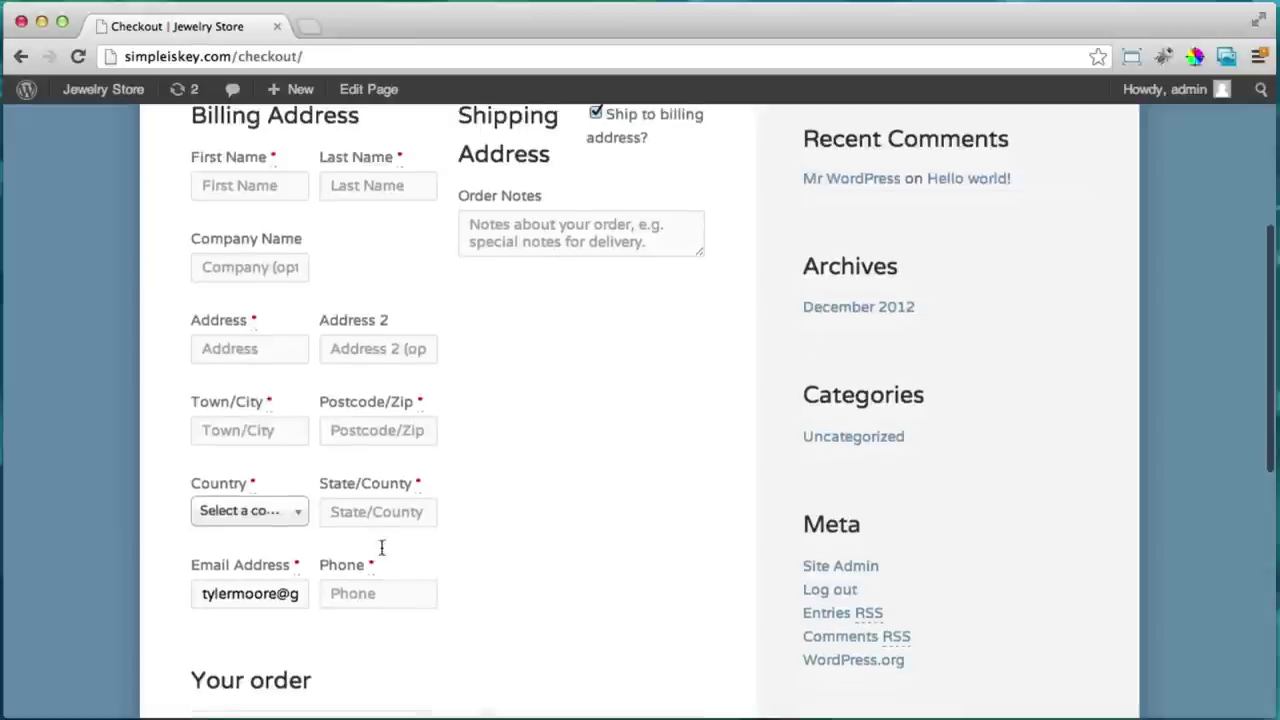
scroll(560, 430, "down", 8)
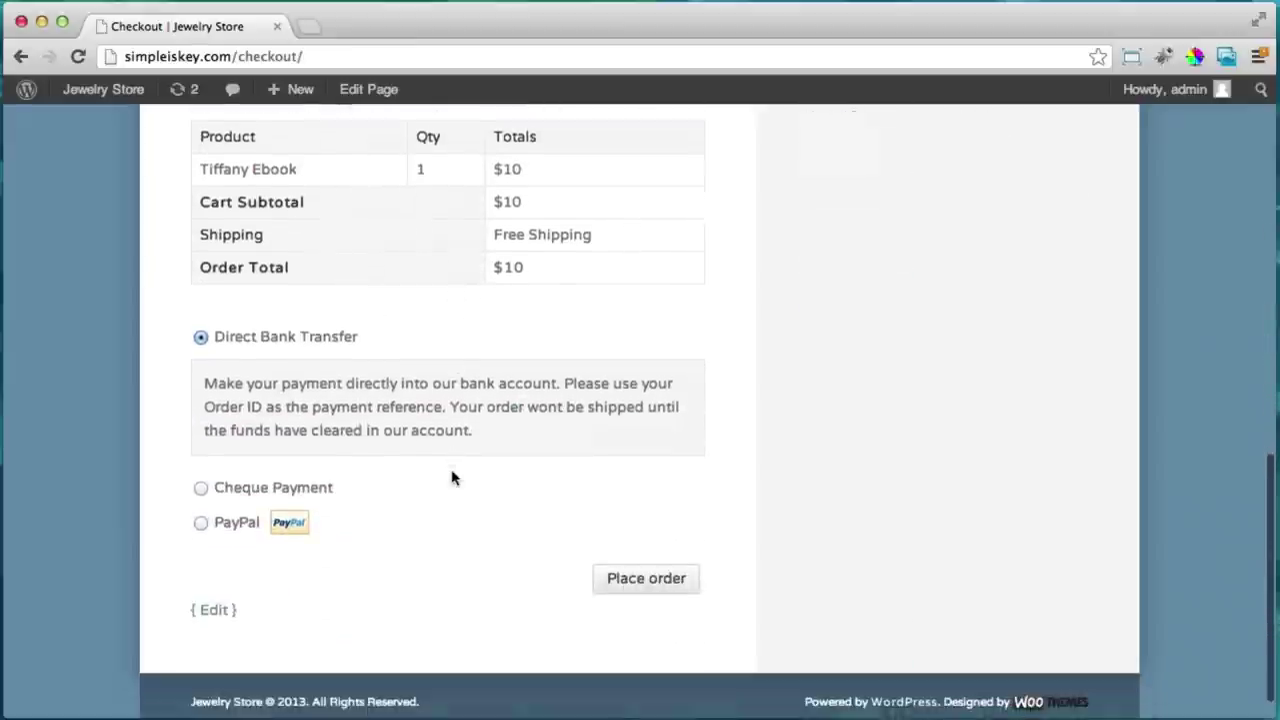
scroll(460, 521, "up", 13)
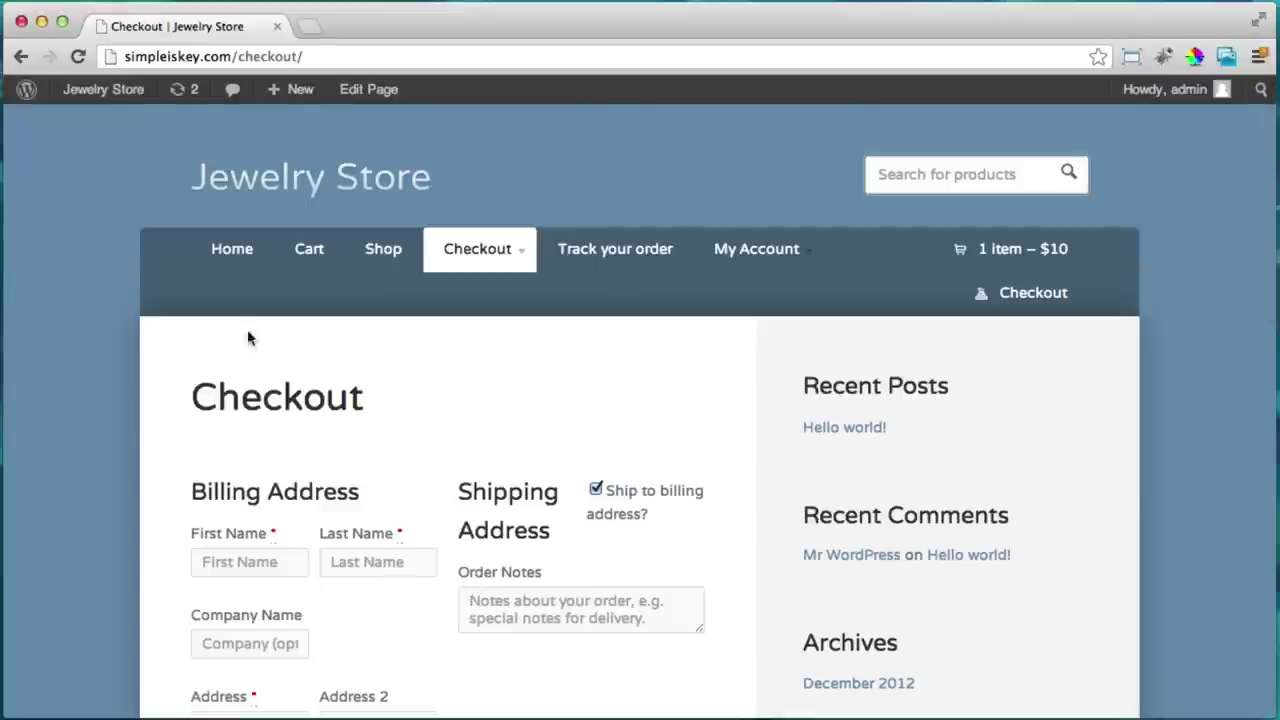
Return to the Jewelry Store home page through Home and Visit Site.
left_click(237, 259)
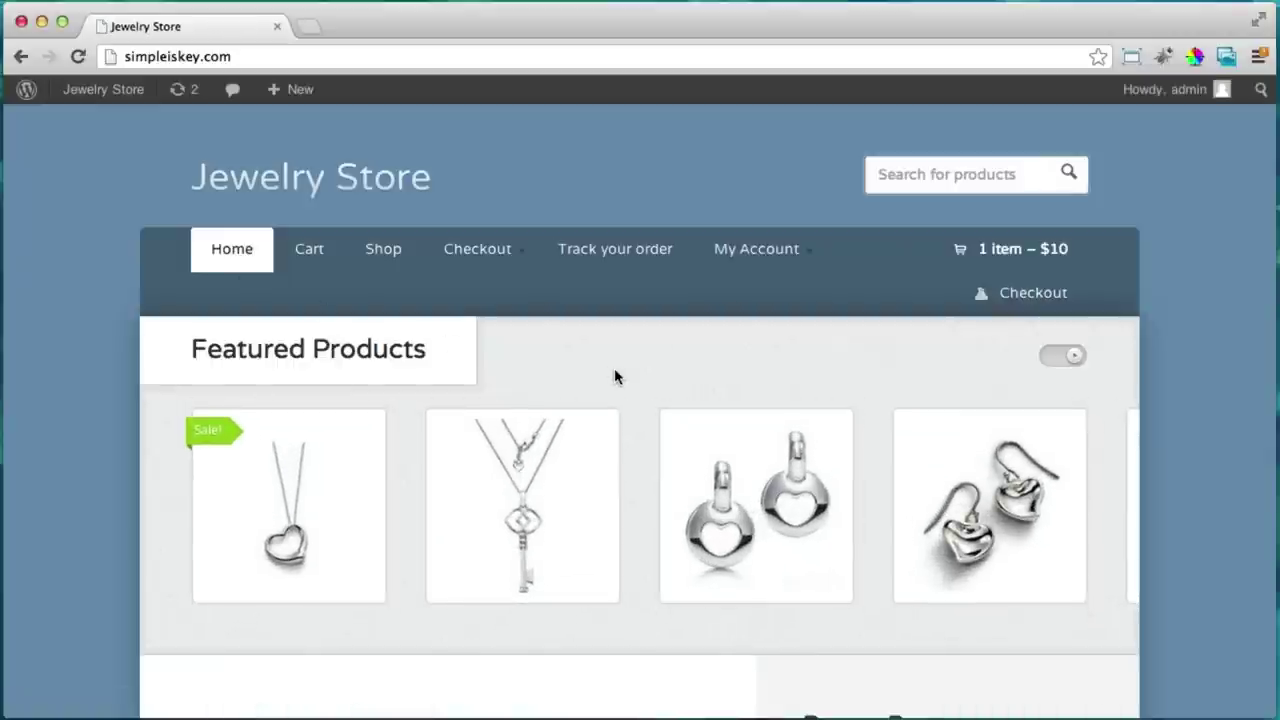
mouse_move(105, 90)
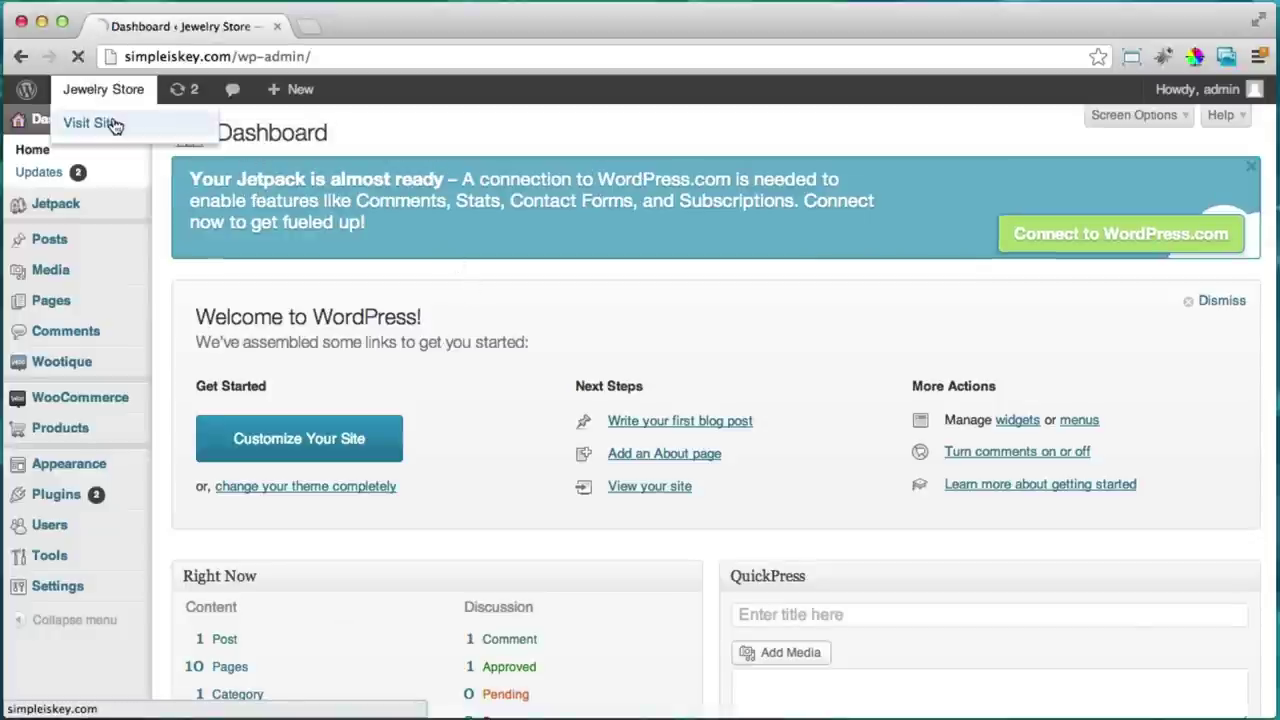
left_click(113, 123)
Open the Heart Necklace product page and scroll through it.
mouse_move(511, 270)
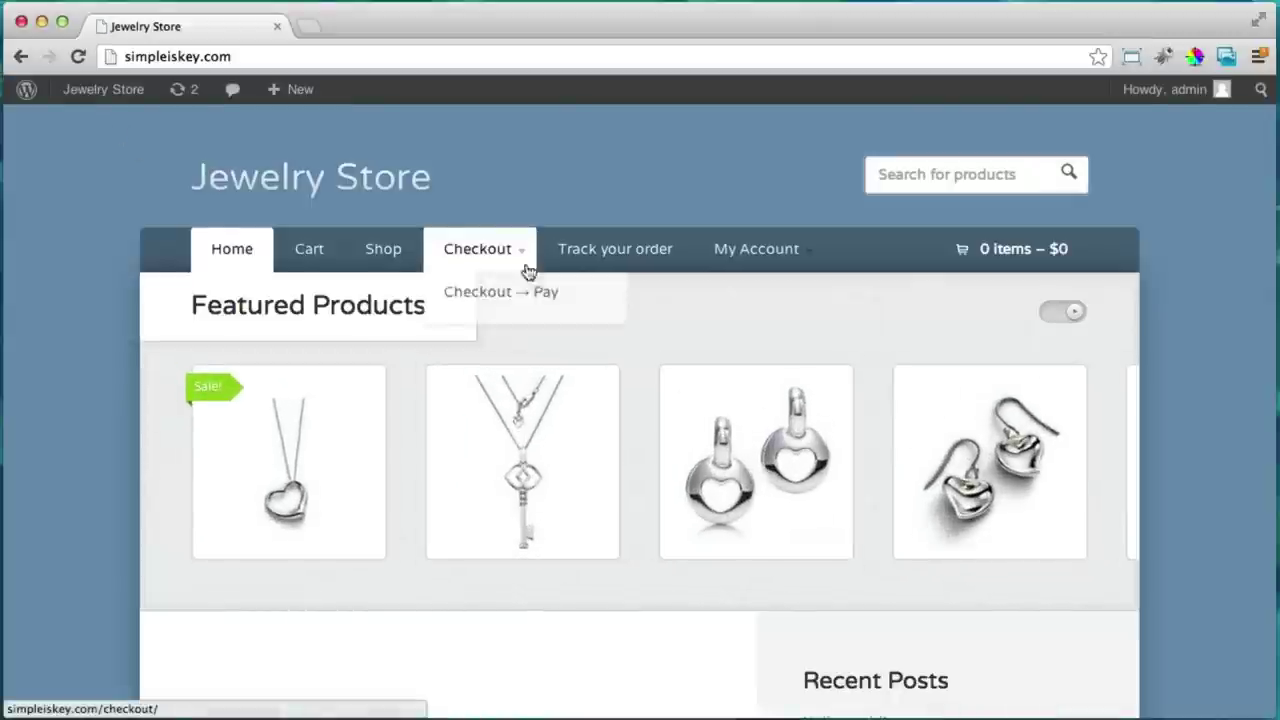
mouse_move(308, 446)
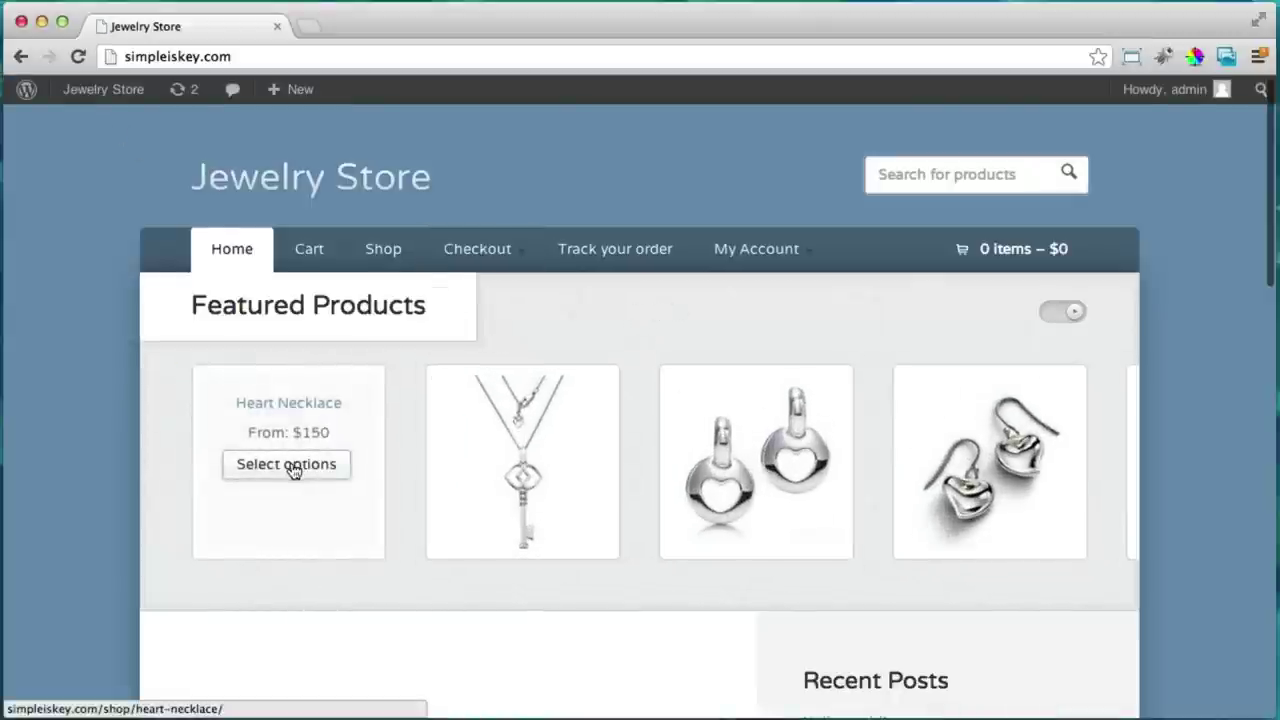
left_click(290, 407)
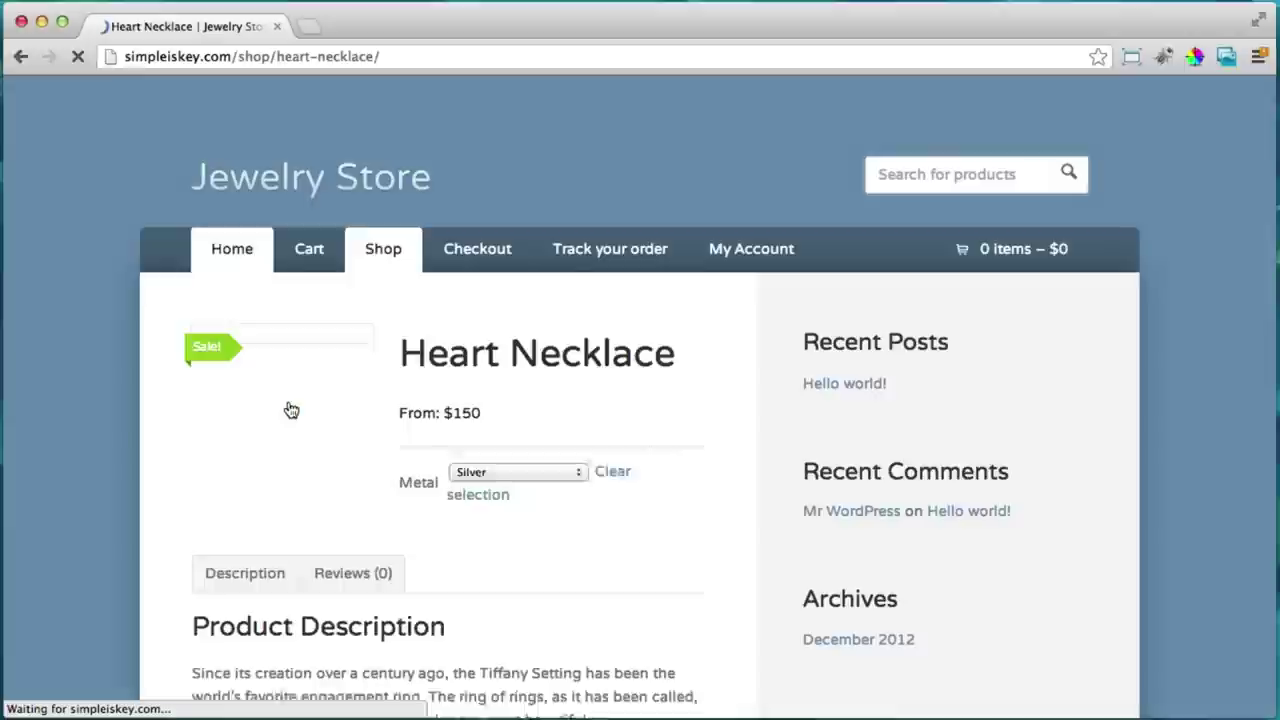
scroll(572, 415, "down", 1)
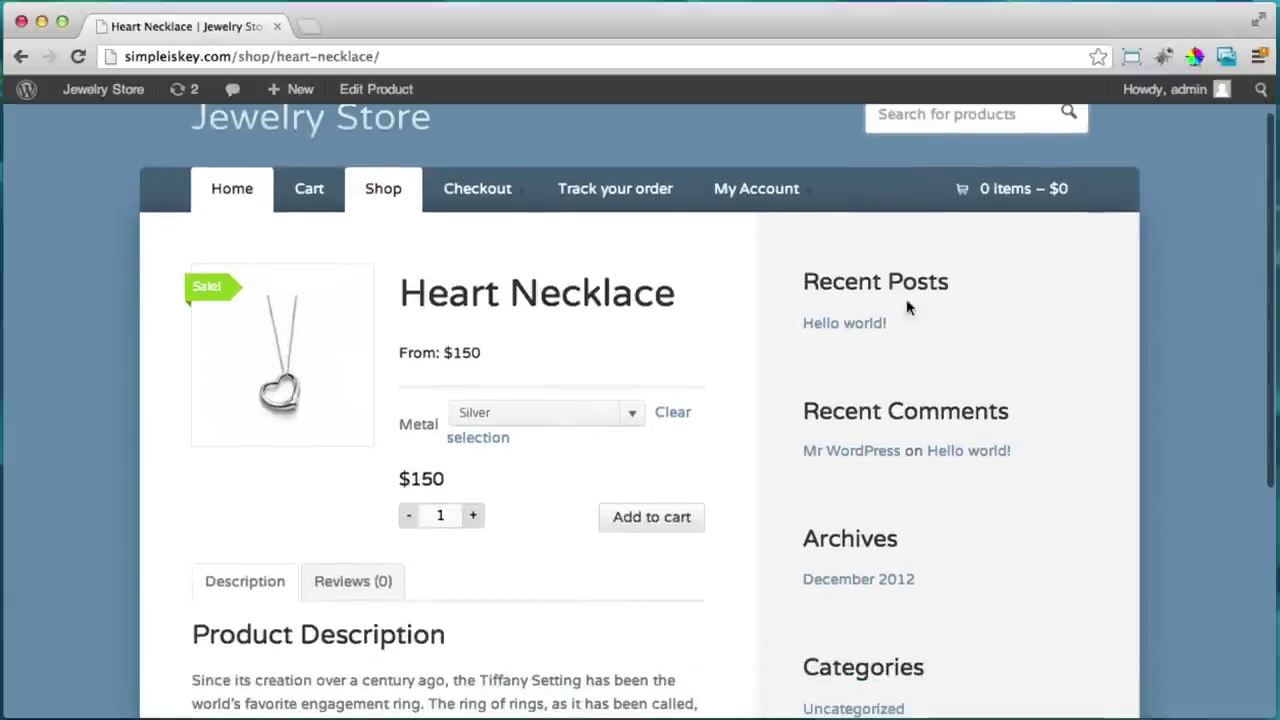
scroll(856, 422, "down", 2)
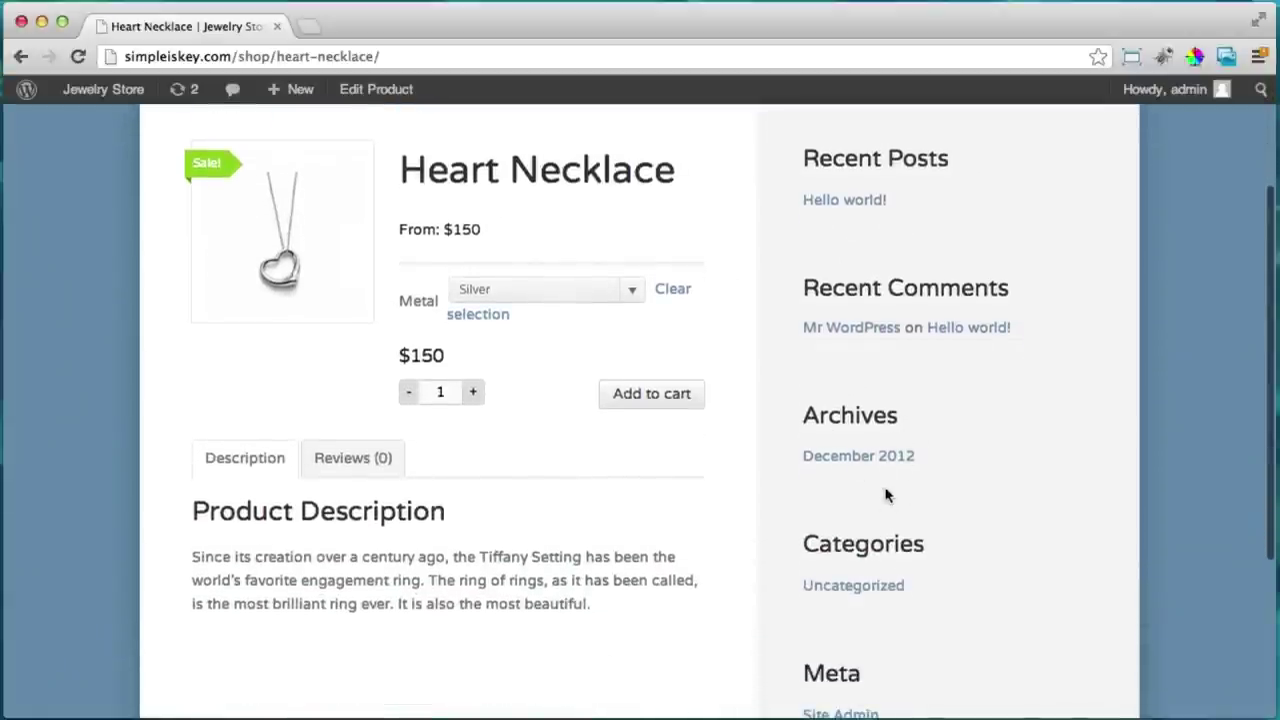
scroll(890, 490, "down", 5)
scroll(880, 455, "up", 8)
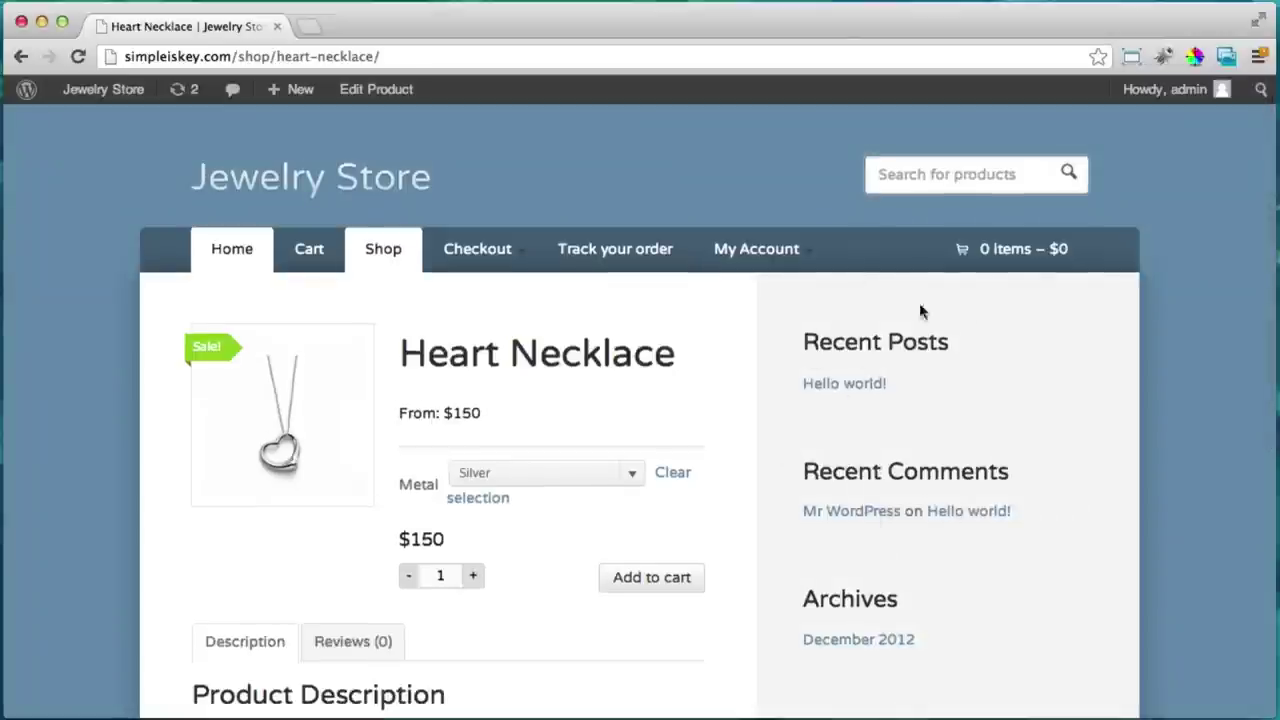
scroll(920, 451, "down", 3)
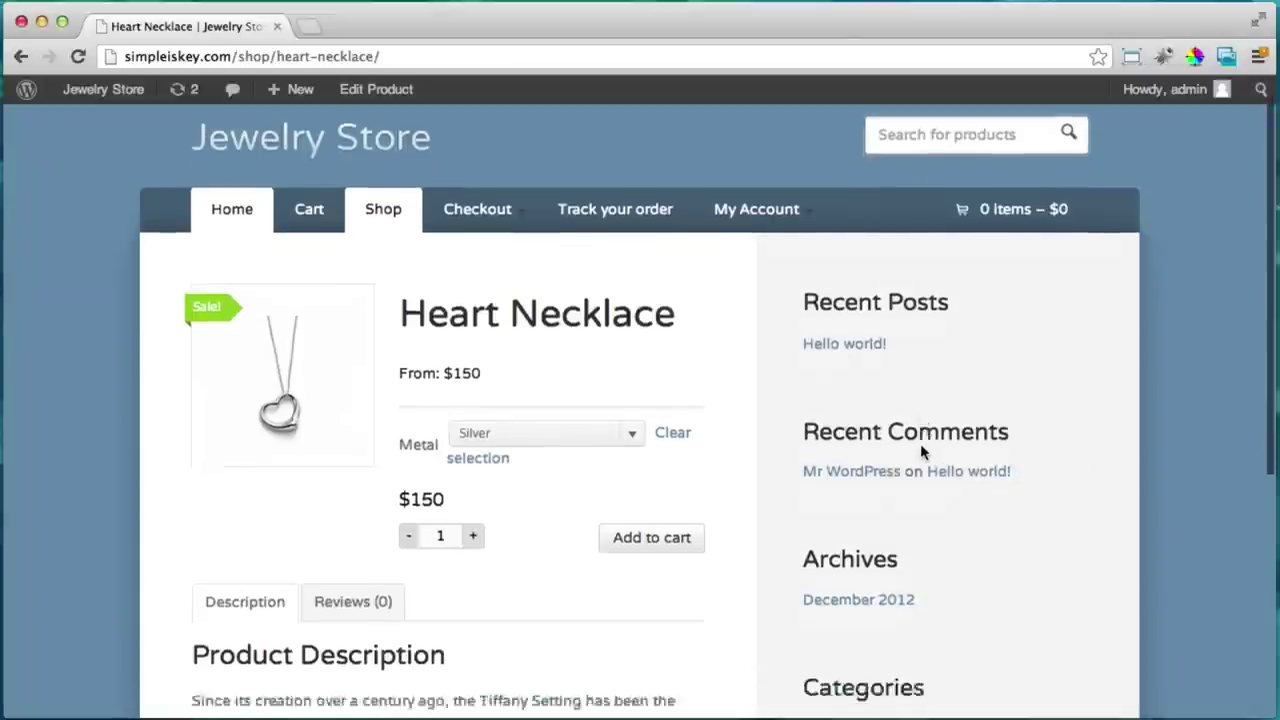
scroll(903, 400, "up", 3)
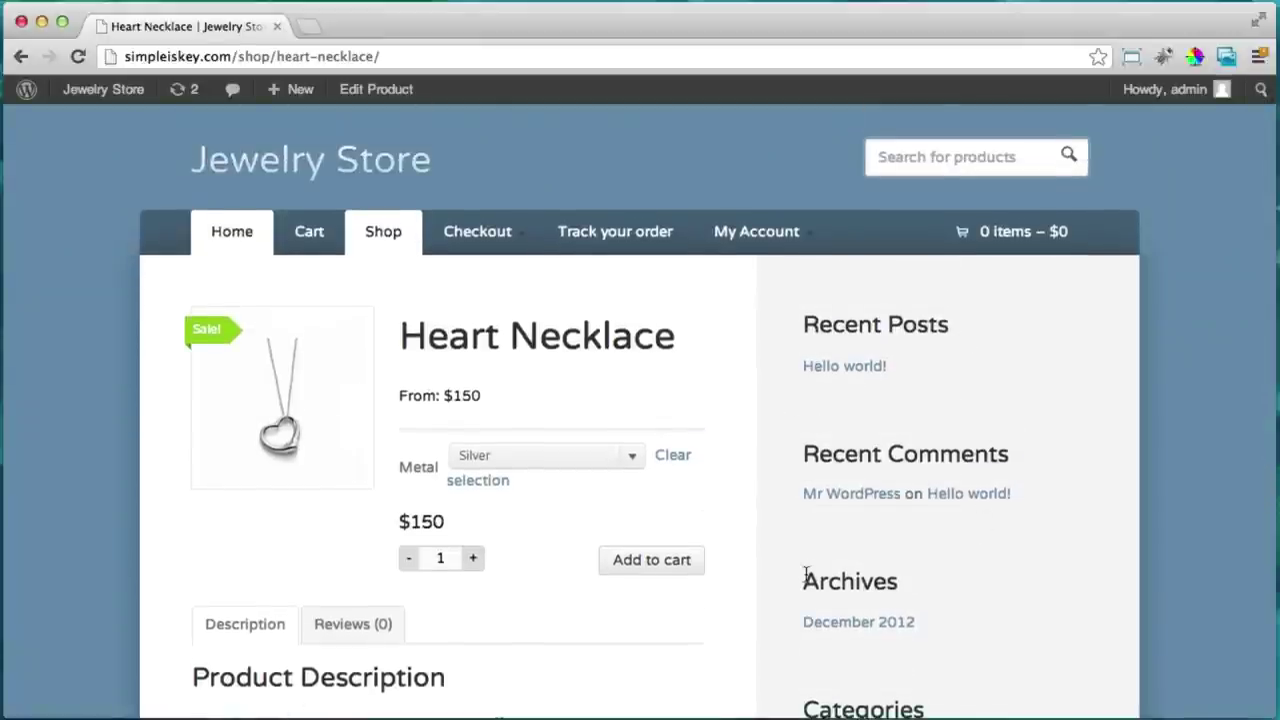
scroll(806, 577, "down", 1)
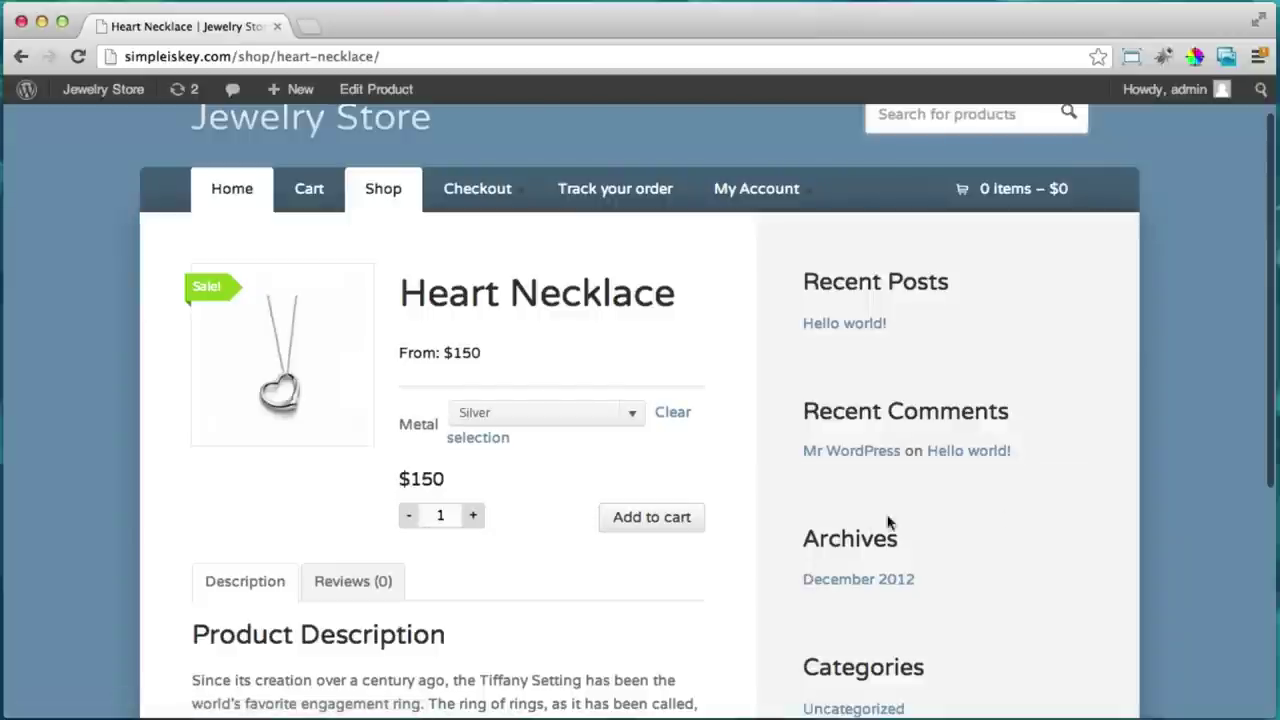
scroll(918, 527, "down", 2)
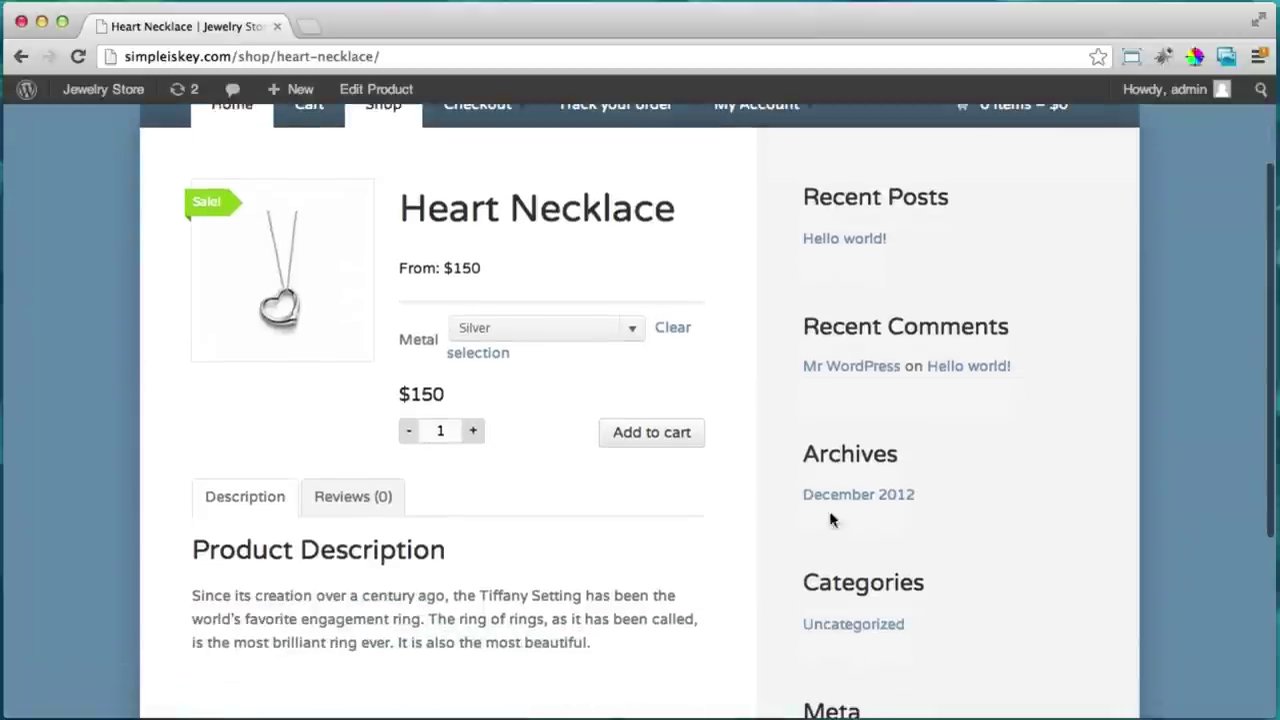
scroll(858, 545, "down", 1)
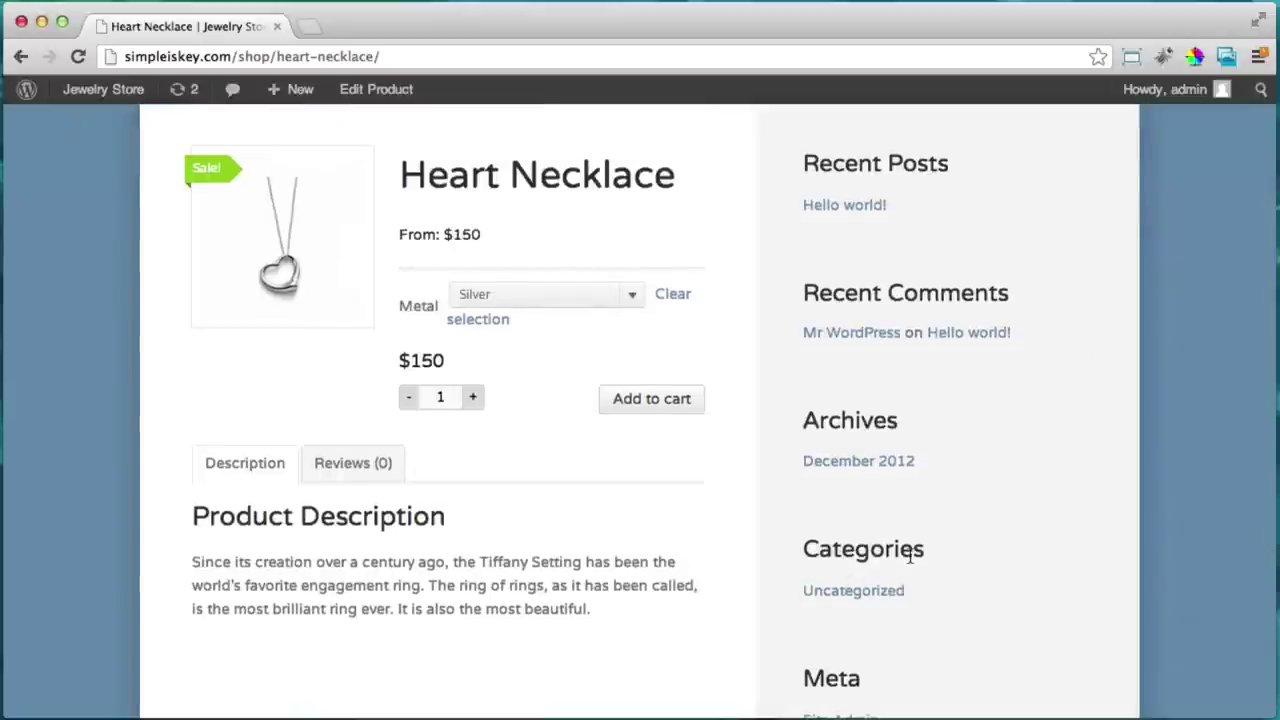
scroll(909, 555, "up", 4)
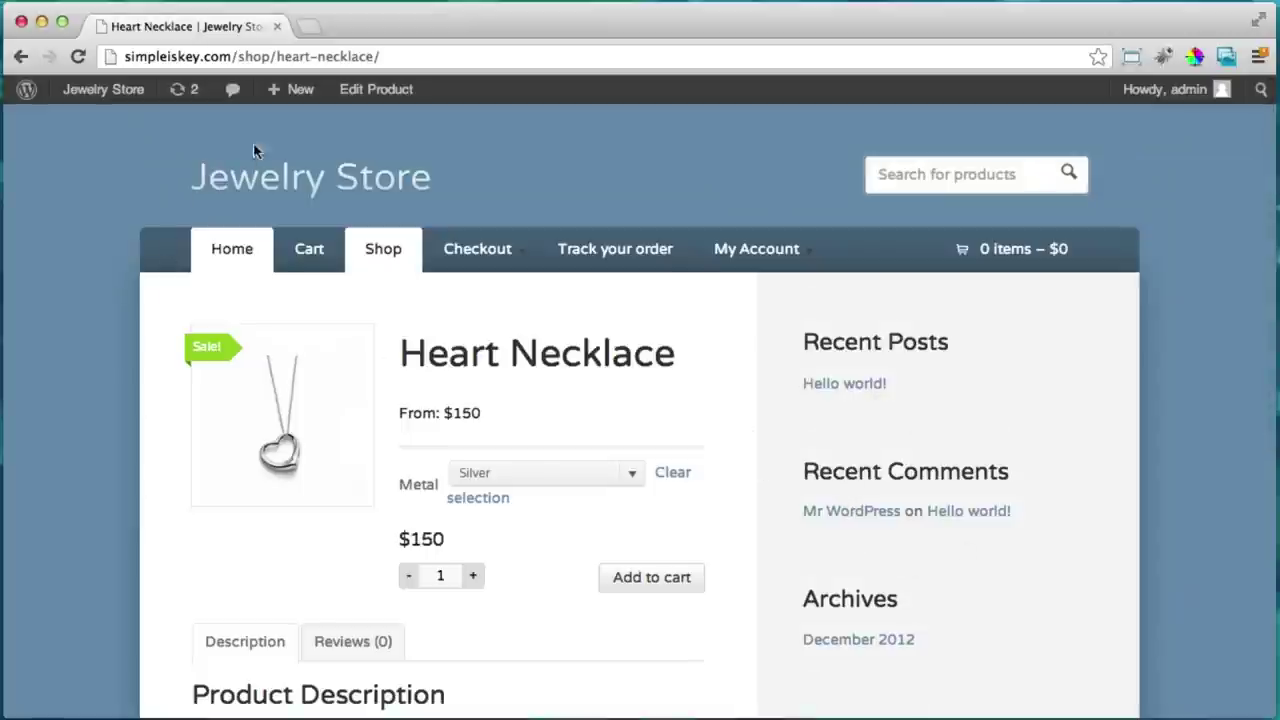
Go to the Dashboard, open the All Products shop page in a new tab, and return.
mouse_move(90, 95)
left_click(92, 131)
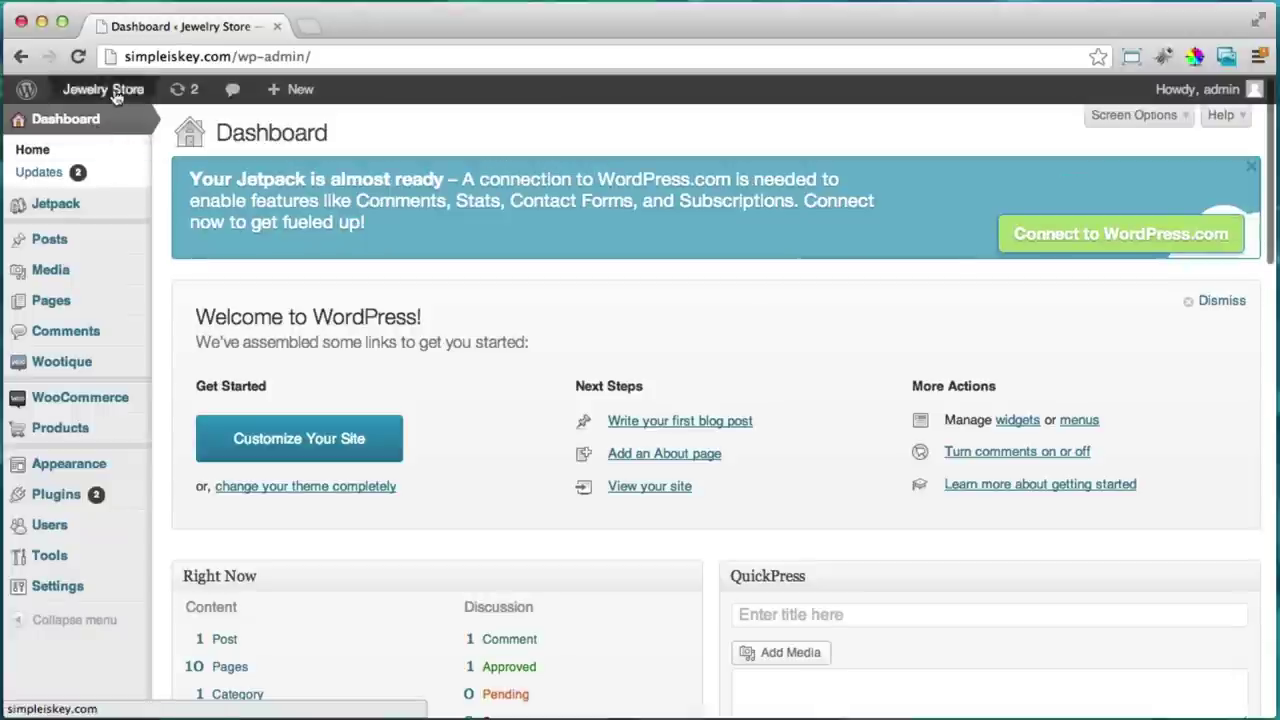
left_click(93, 123, "super")
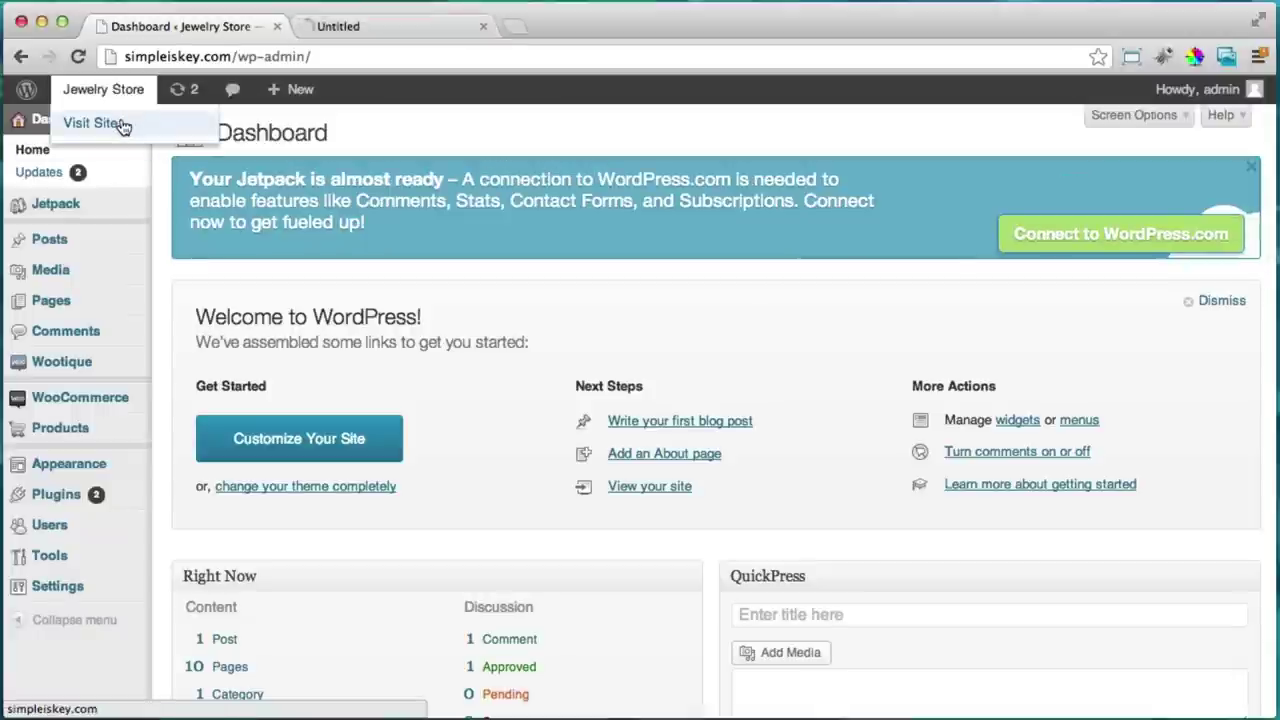
left_click(415, 26)
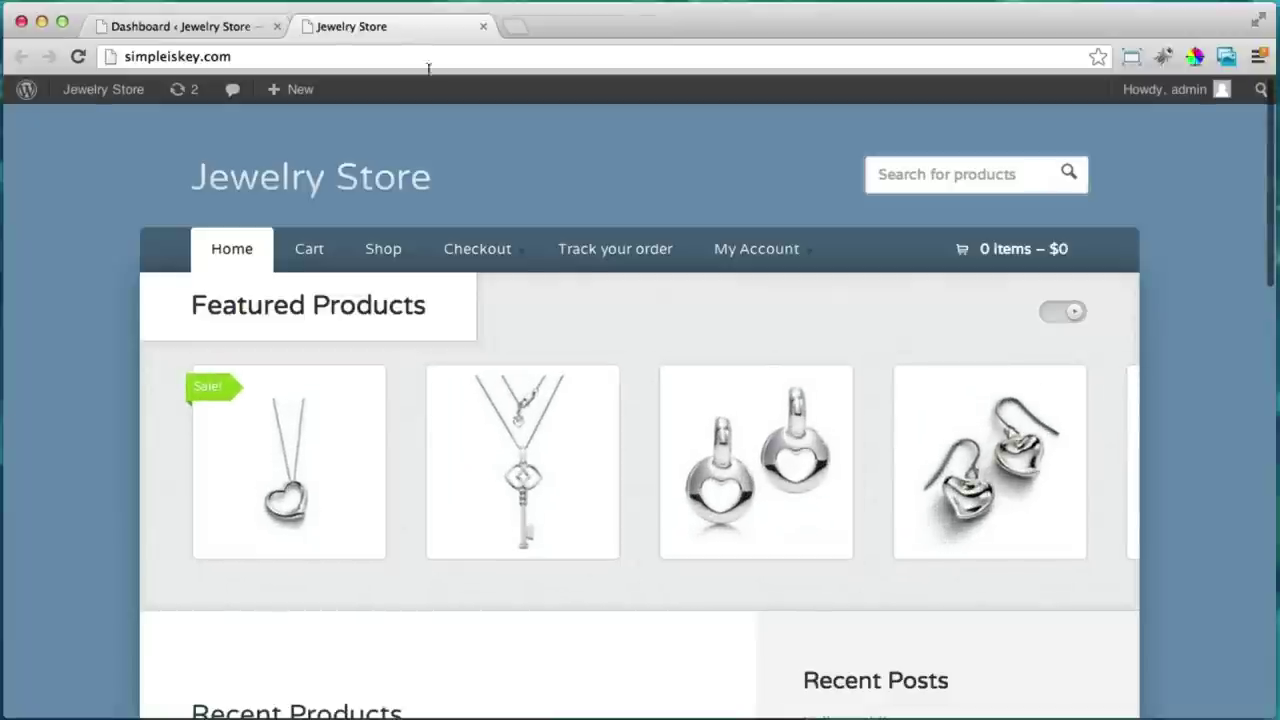
left_click(391, 252)
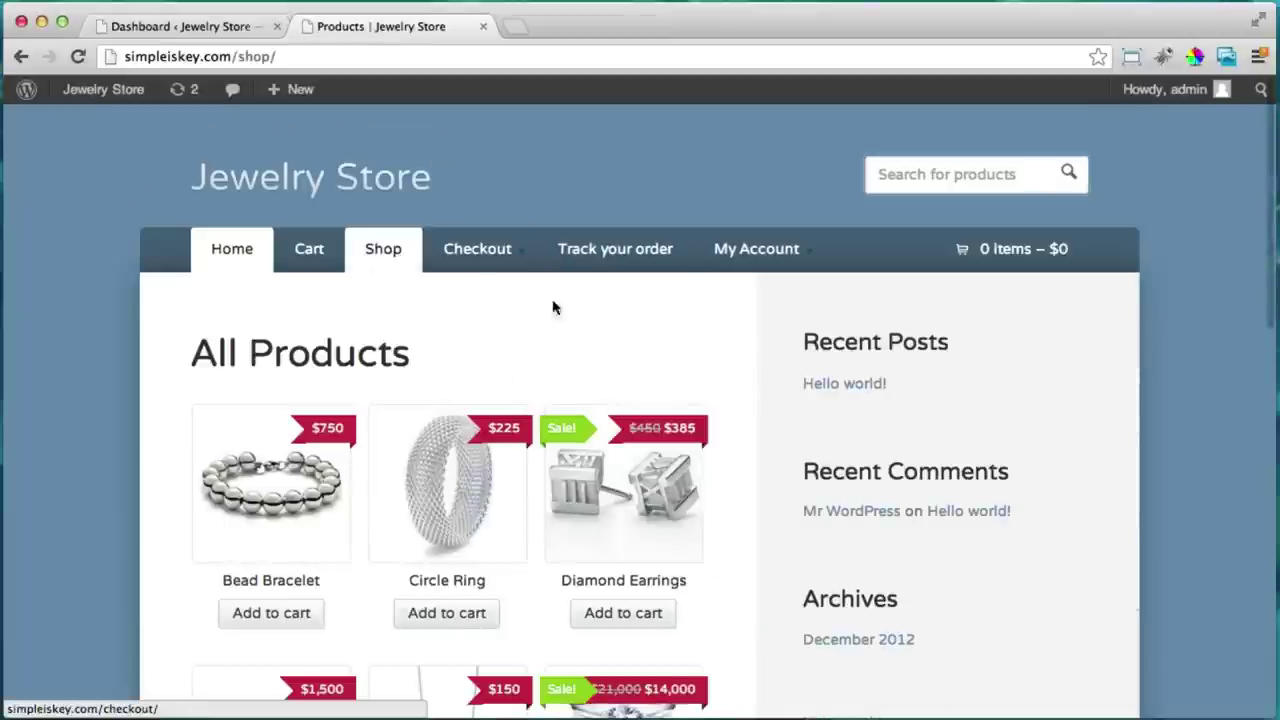
scroll(560, 310, "down", 5)
scroll(600, 322, "up", 3)
scroll(600, 322, "up", 1)
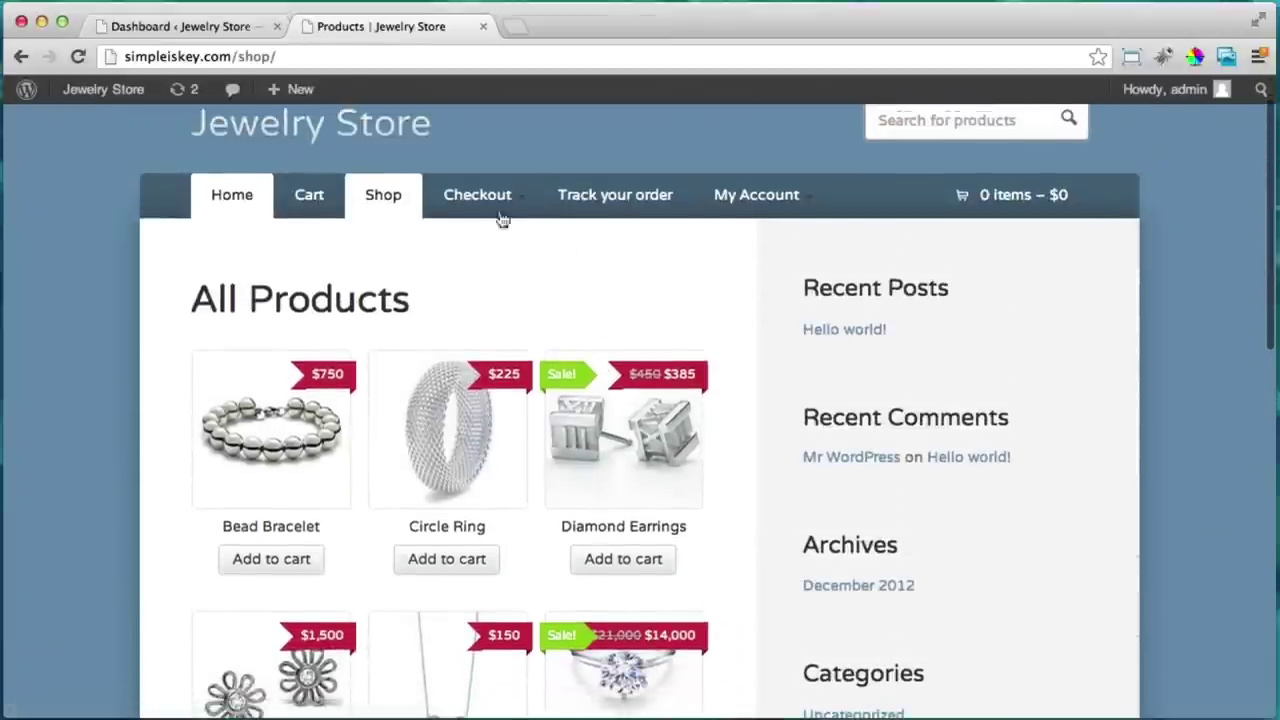
left_click(205, 27)
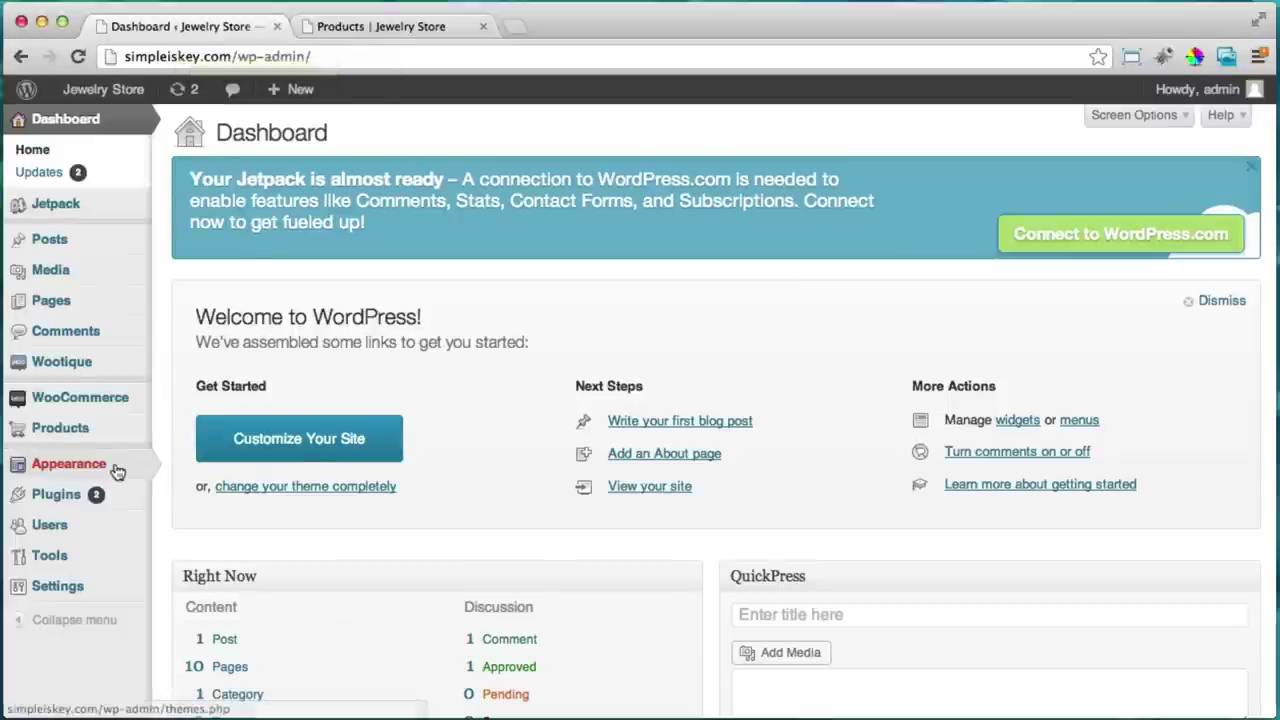
Open Appearance > Widgets and compare it with the shop page's current sidebar.
mouse_move(114, 468)
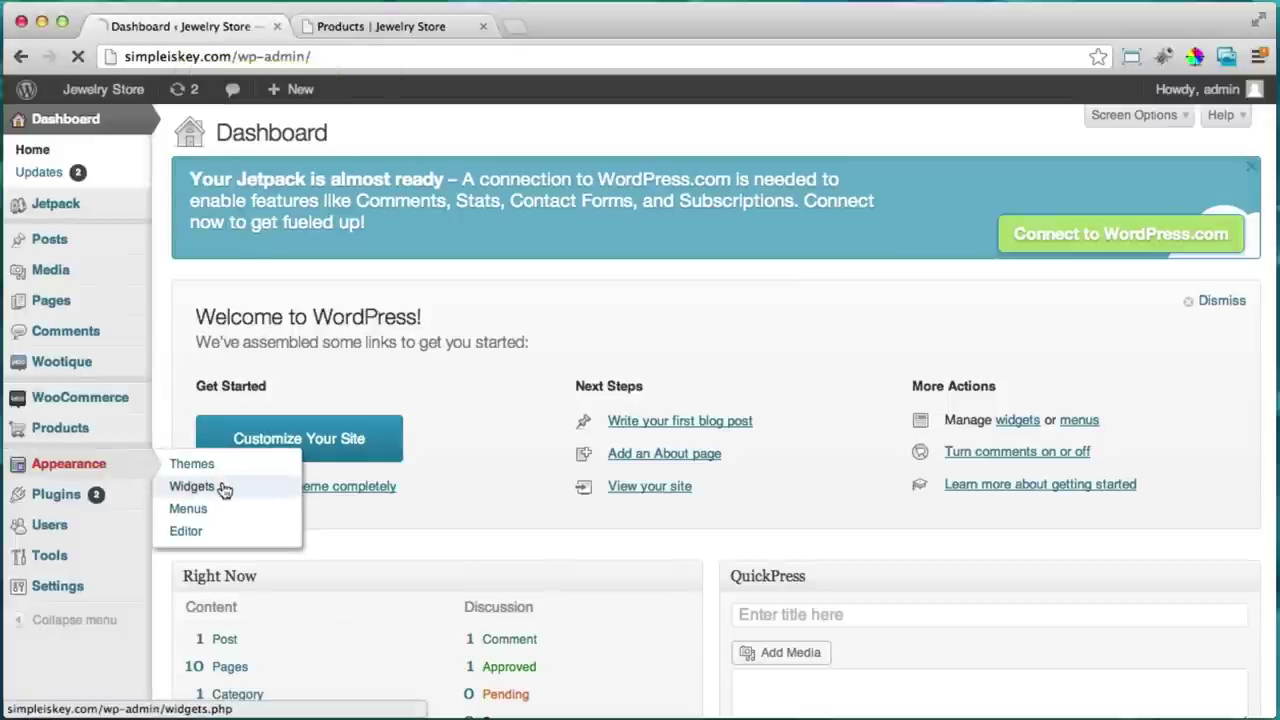
left_click(225, 488)
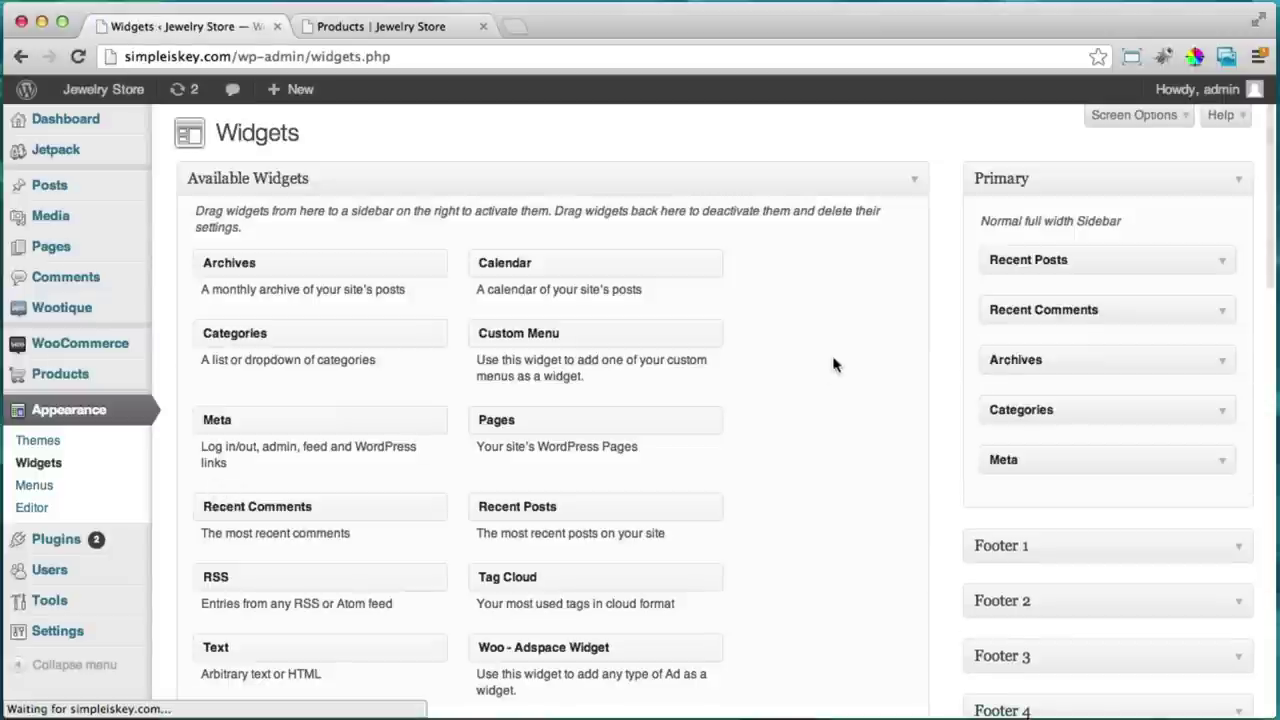
scroll(830, 365, "down", 1)
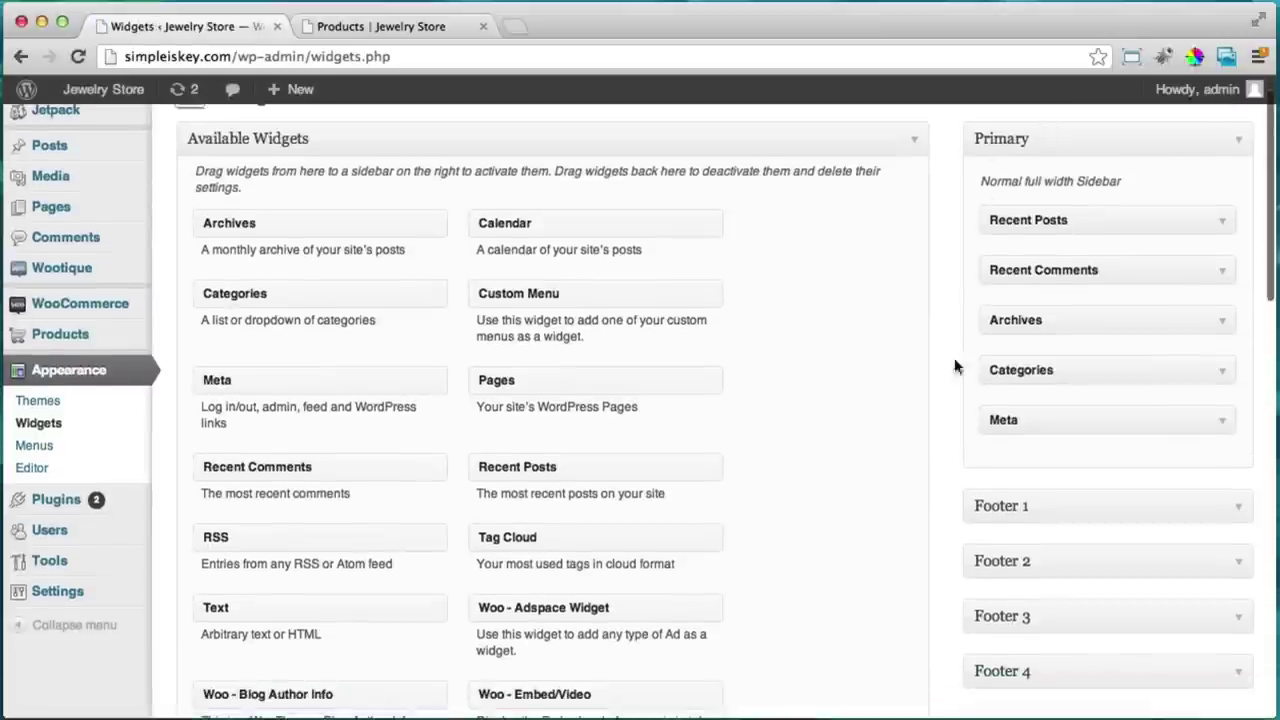
left_click(422, 31)
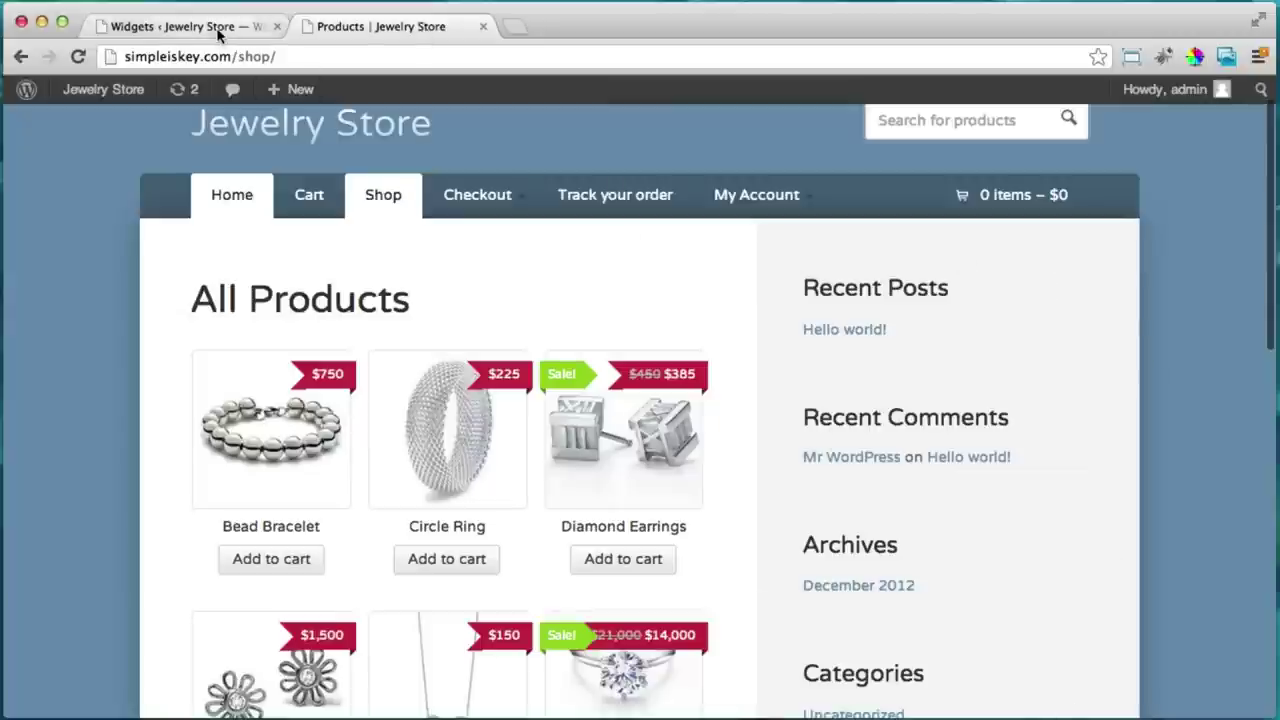
left_click(150, 27)
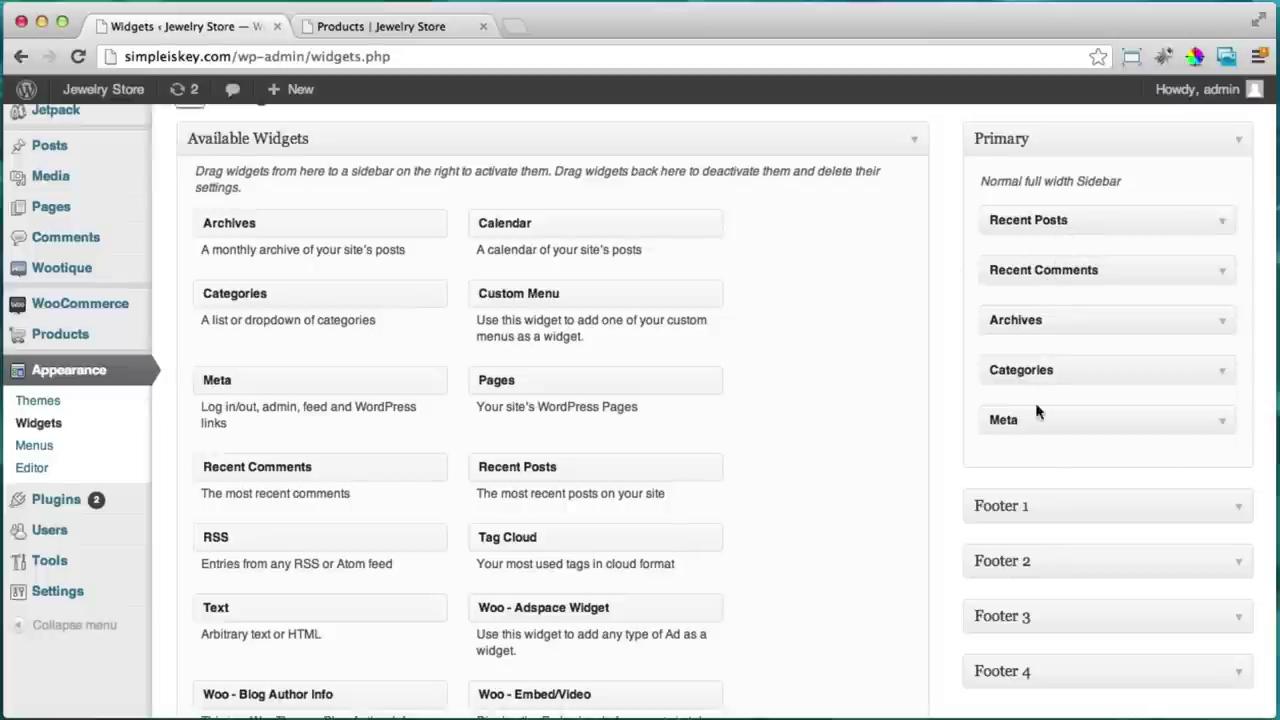
left_click(369, 28)
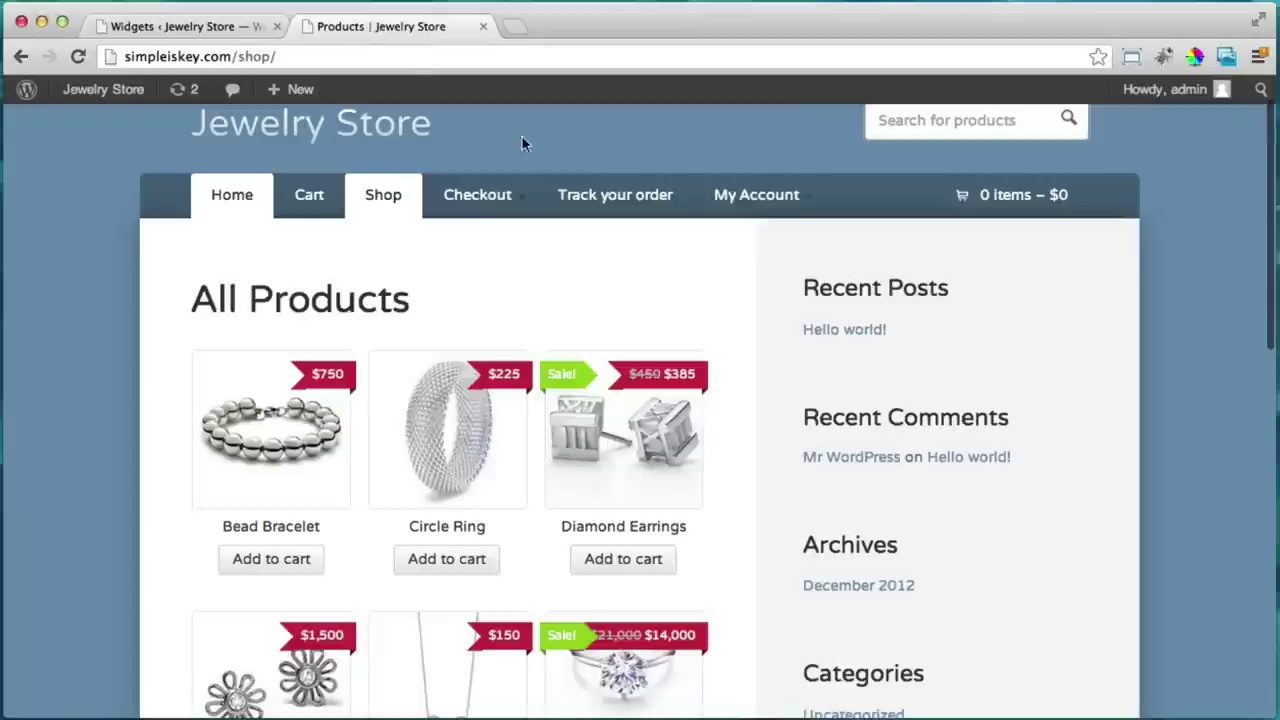
scroll(863, 417, "down", 6)
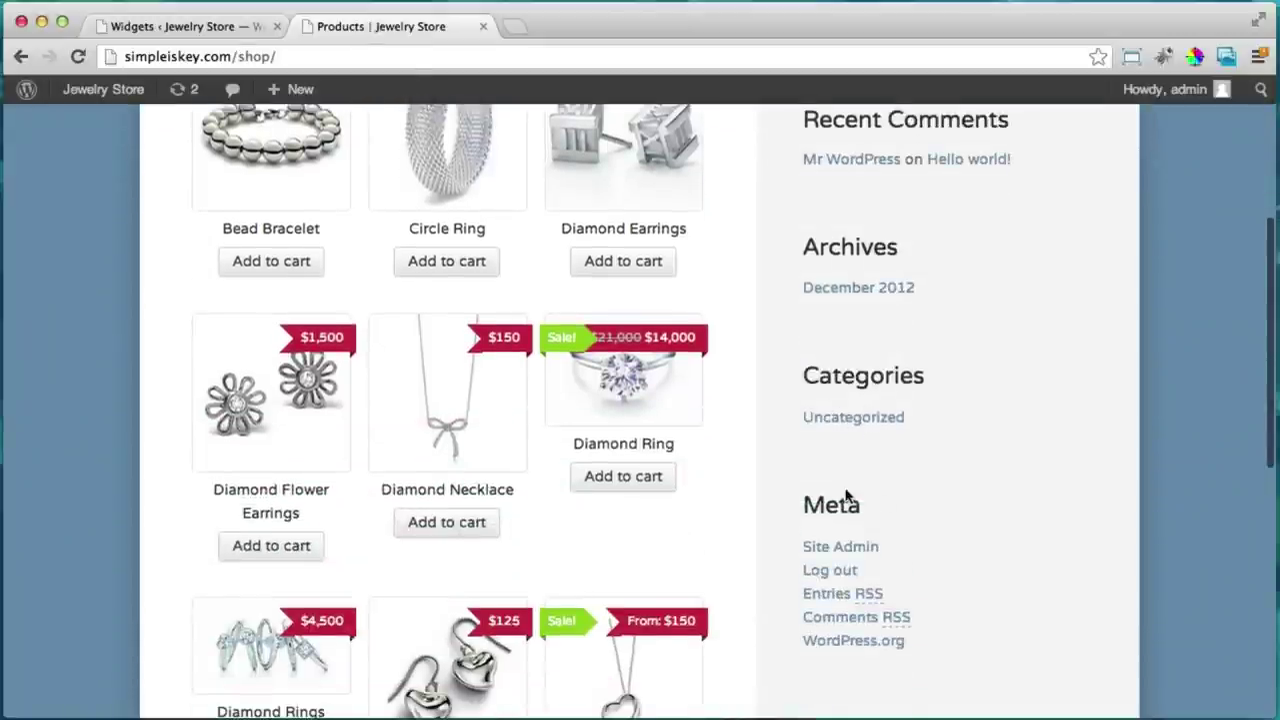
scroll(831, 505, "up", 7)
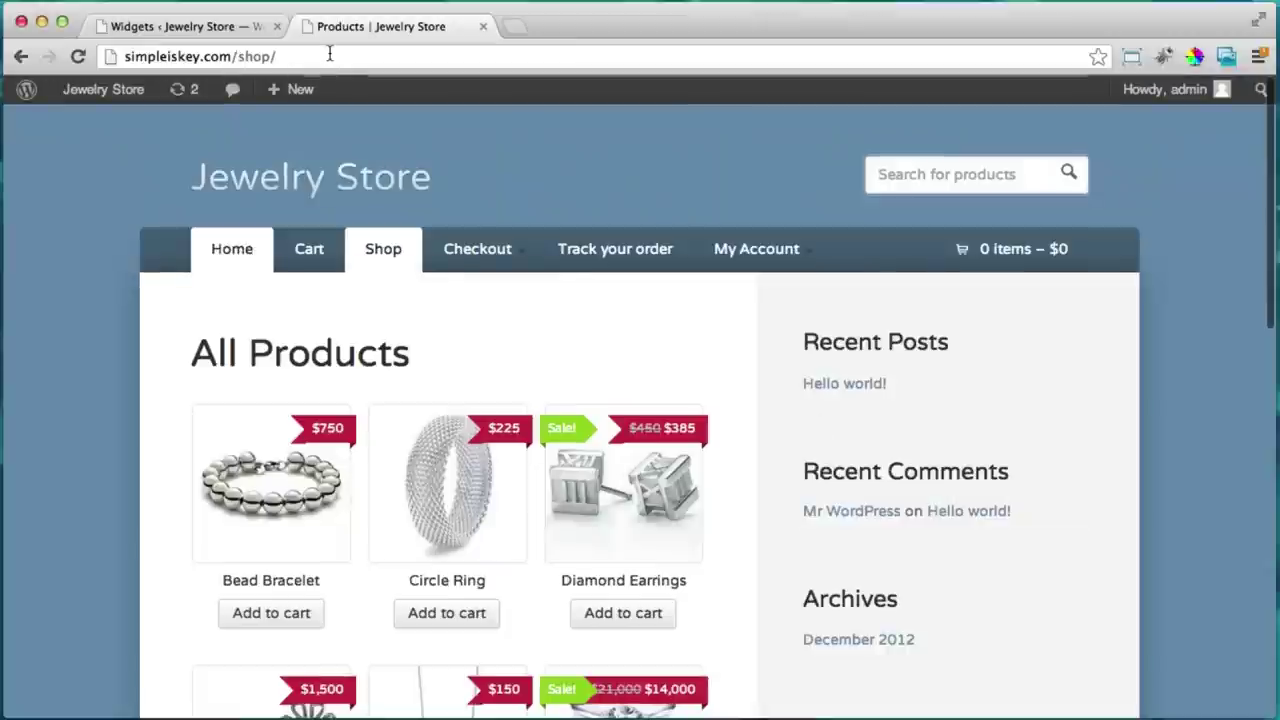
left_click(190, 27)
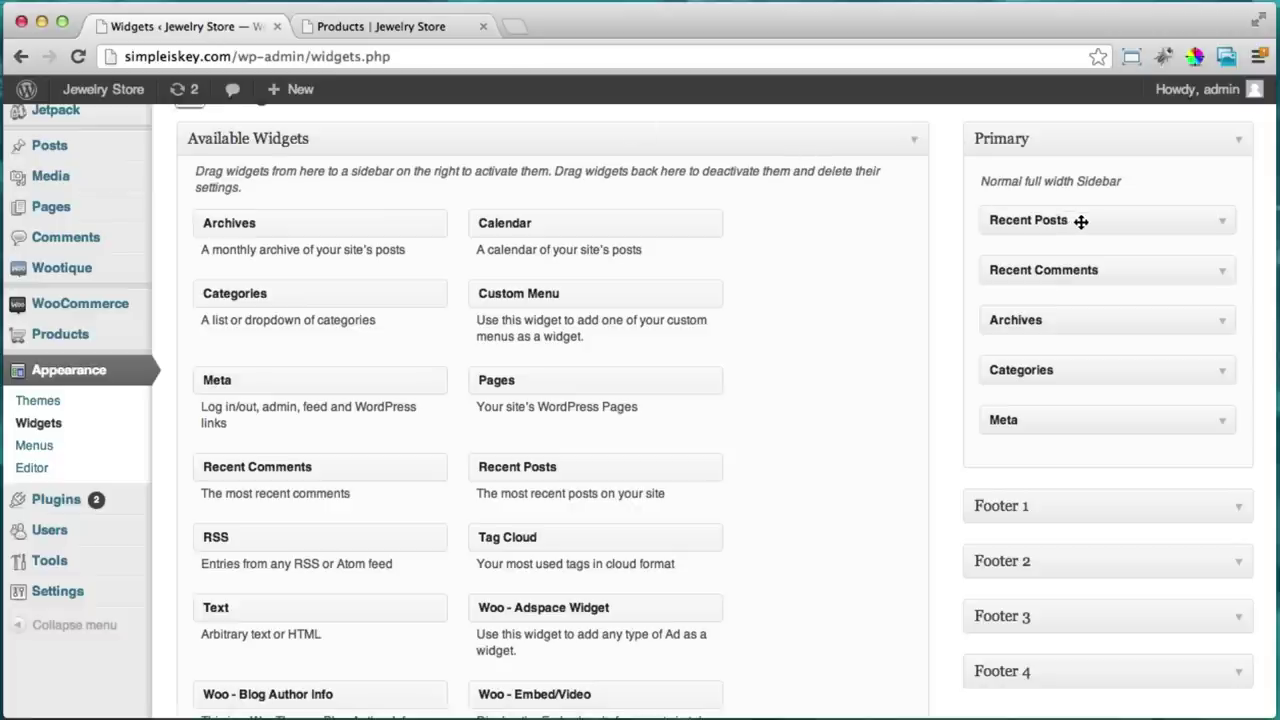
Remove Recent Posts, Recent Comments, Archives, Categories and Meta from Primary, then reload the shop page.
left_click_drag(1081, 221, 738, 220)
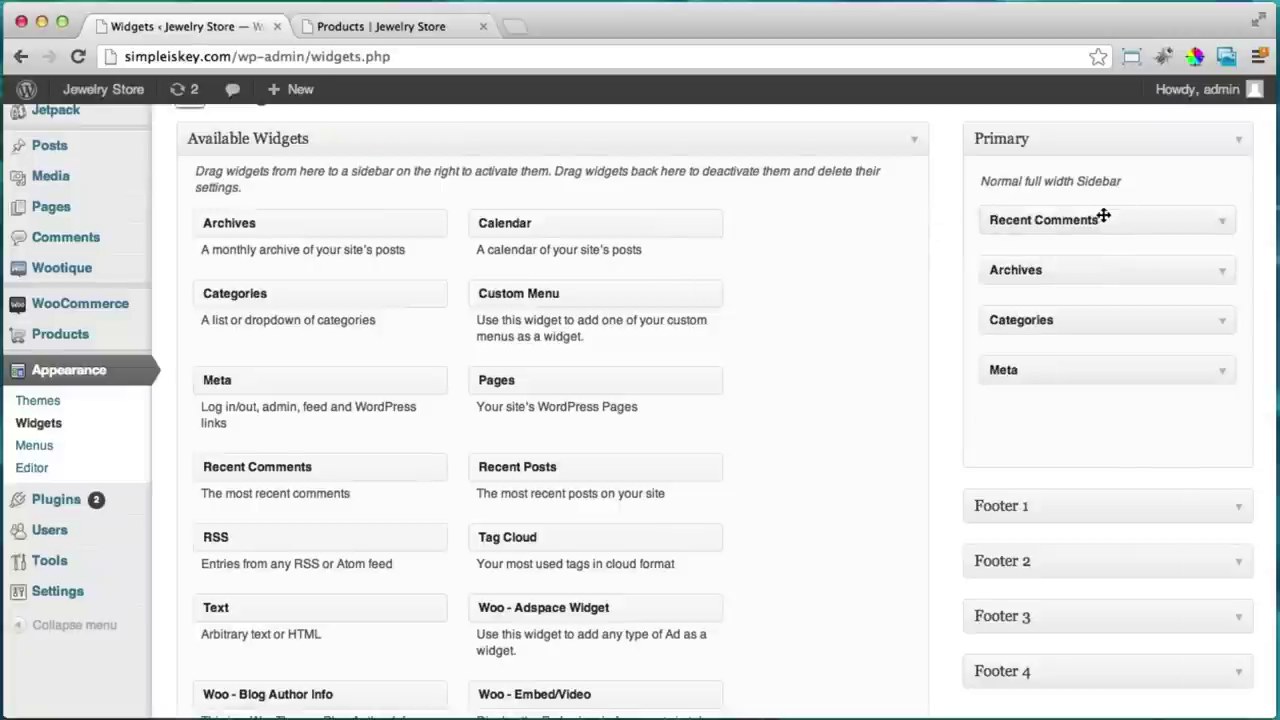
left_click_drag(1097, 218, 640, 226)
left_click_drag(1101, 218, 648, 234)
left_click_drag(1060, 220, 610, 238)
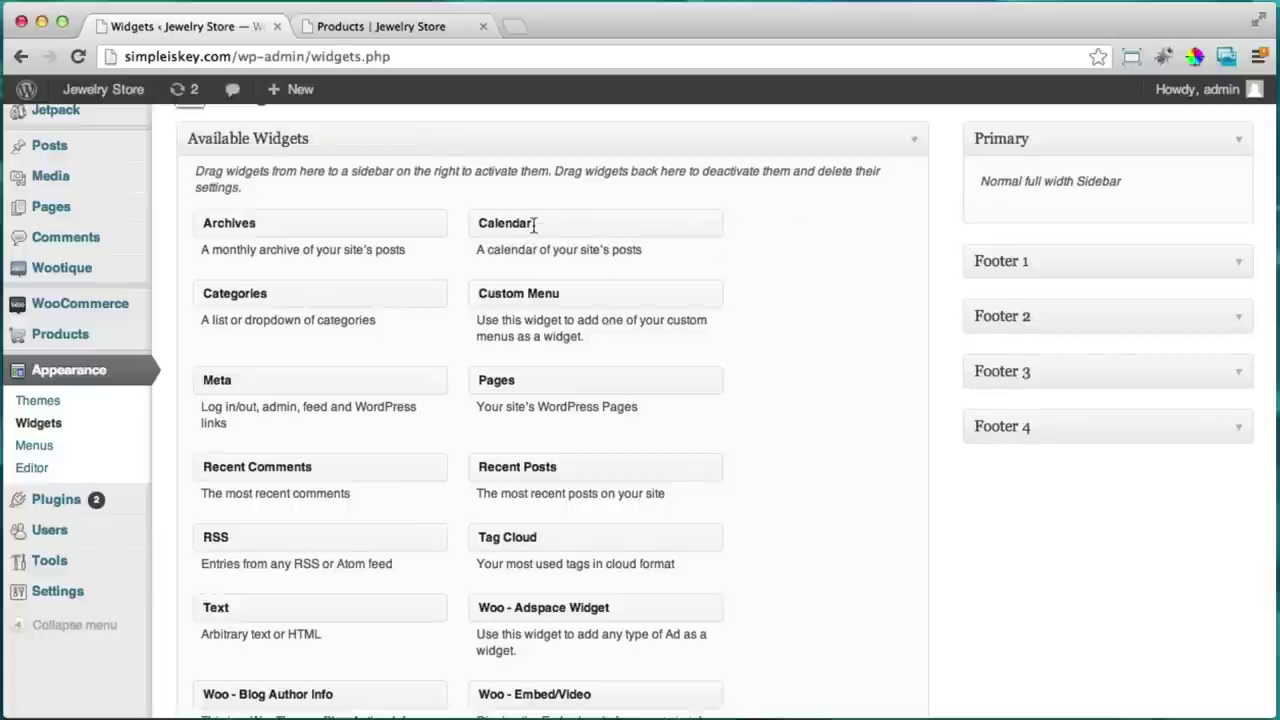
left_click(375, 28)
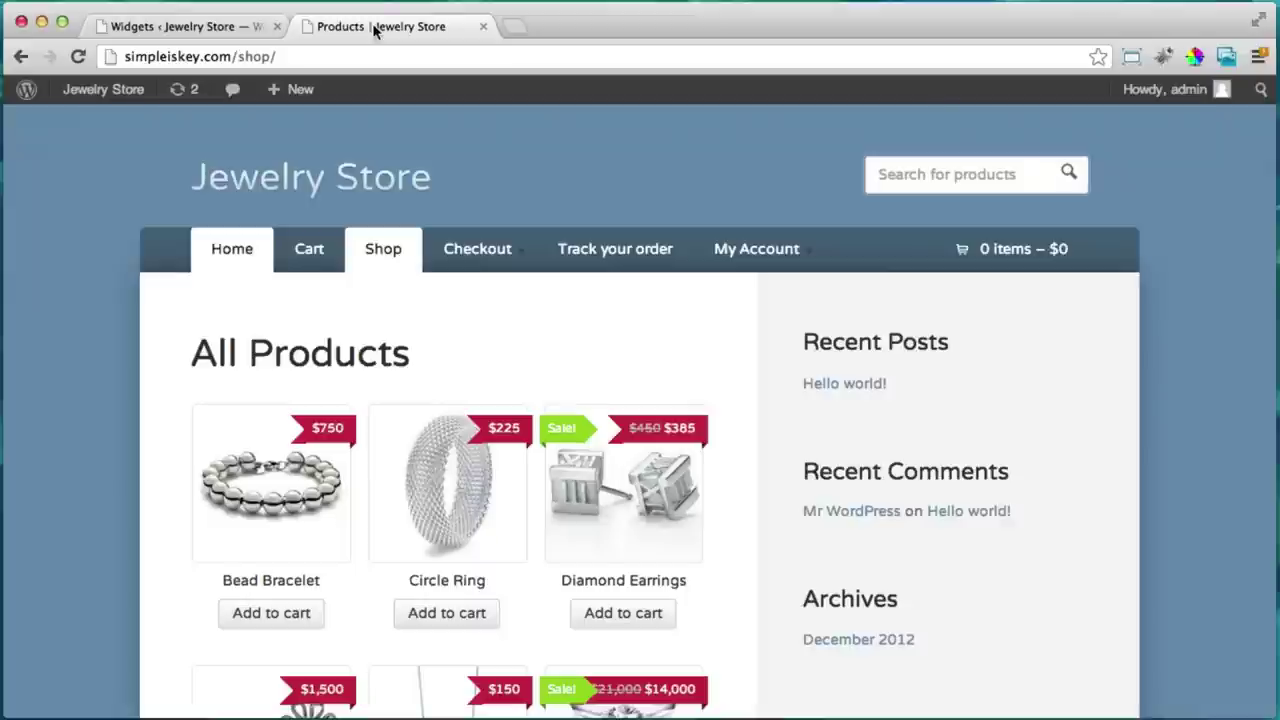
left_click(78, 56)
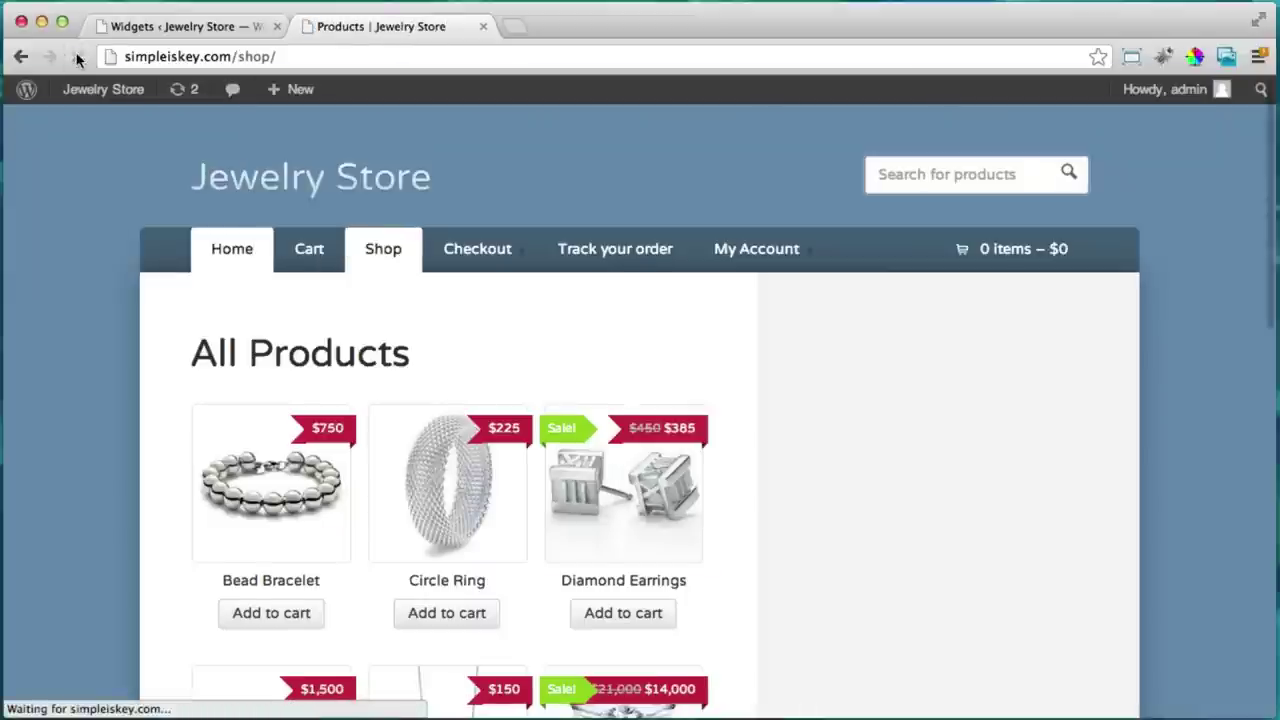
scroll(997, 418, "down", 5)
scroll(900, 420, "up", 5)
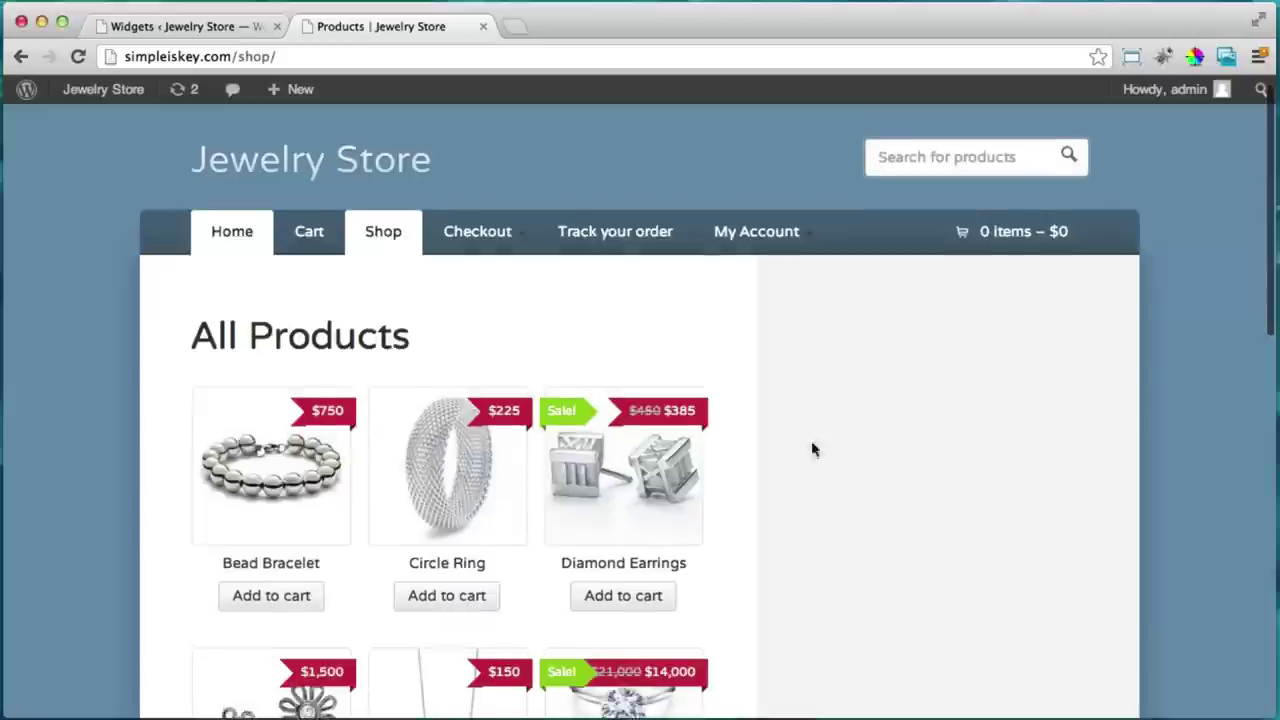
left_click(205, 27)
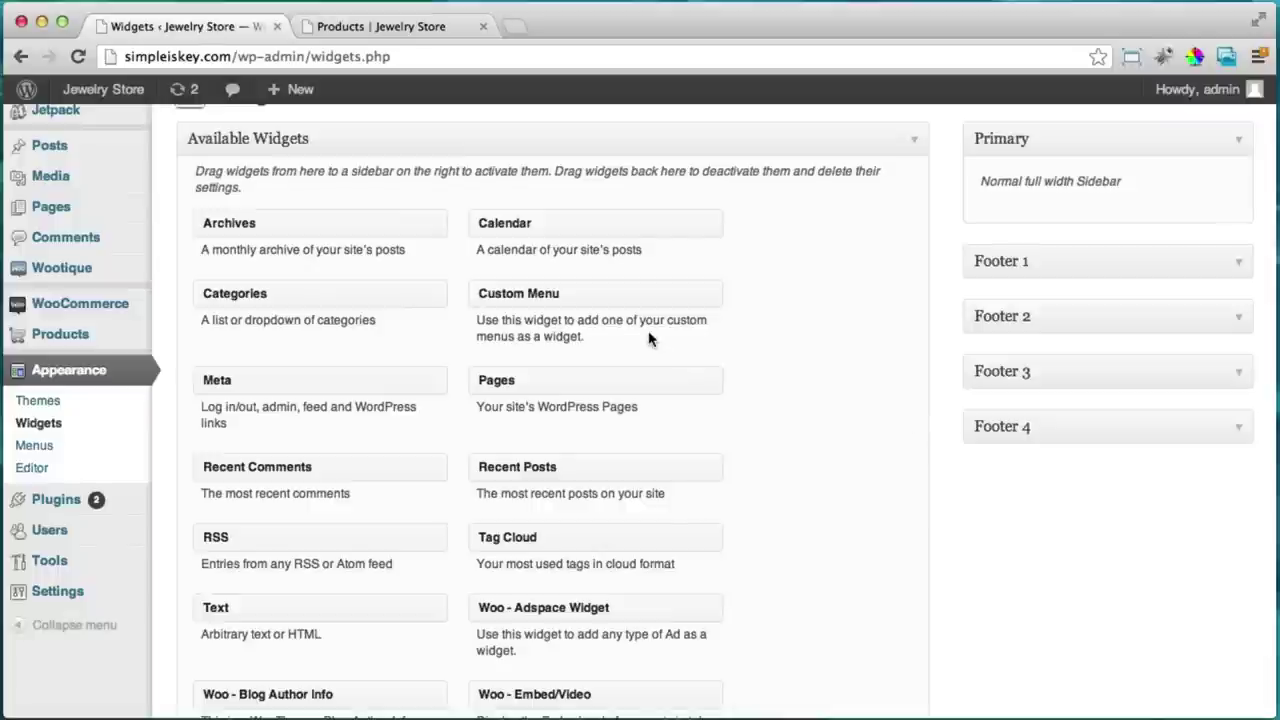
Put a WooCommerce Cart widget in the Primary sidebar, then add Diamond Earrings ($385) from the shop.
scroll(648, 338, "down", 8)
scroll(648, 332, "down", 3)
scroll(650, 333, "up", 5)
scroll(650, 335, "up", 3)
scroll(648, 332, "up", 2)
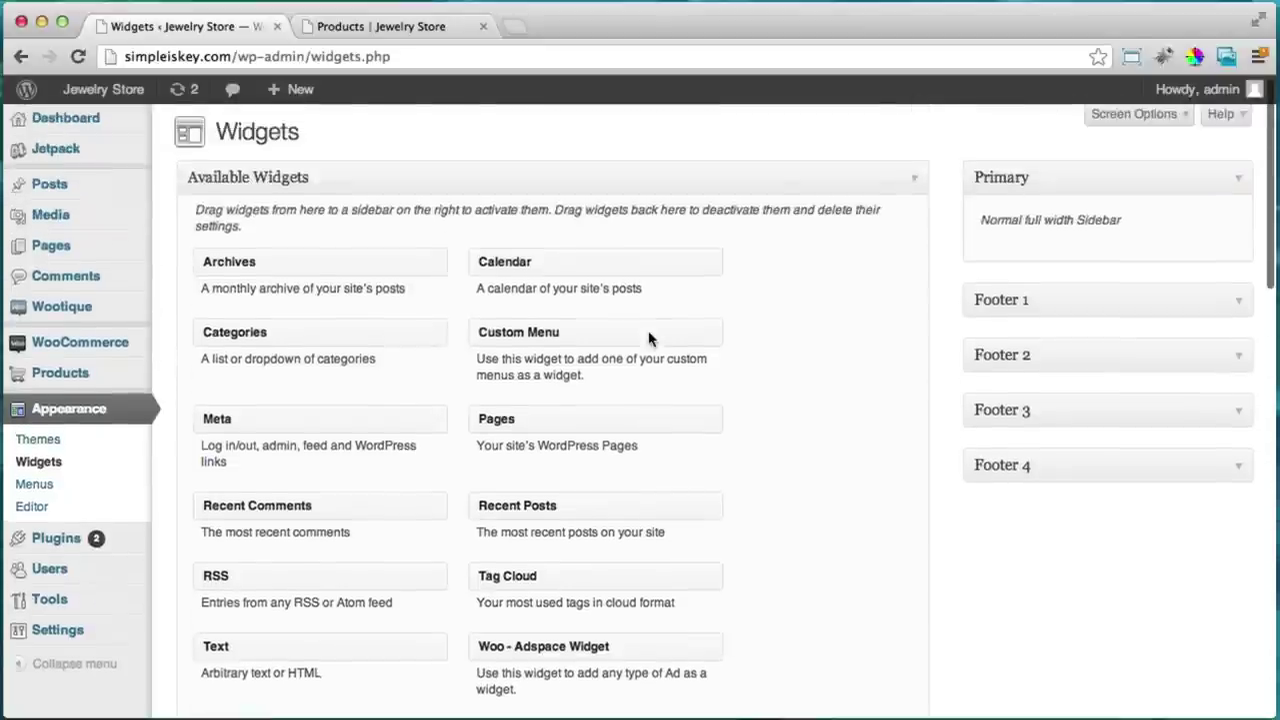
scroll(648, 332, "down", 3)
scroll(650, 338, "down", 3)
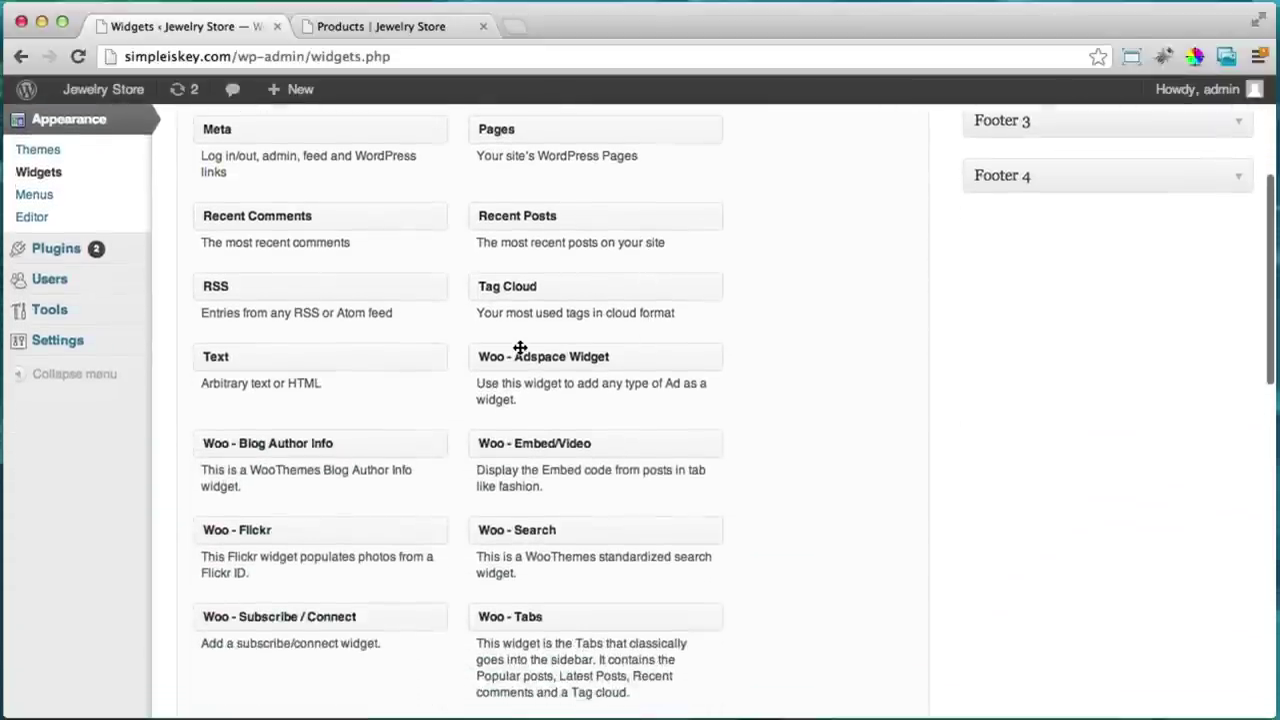
scroll(520, 350, "down", 3)
scroll(519, 346, "down", 5)
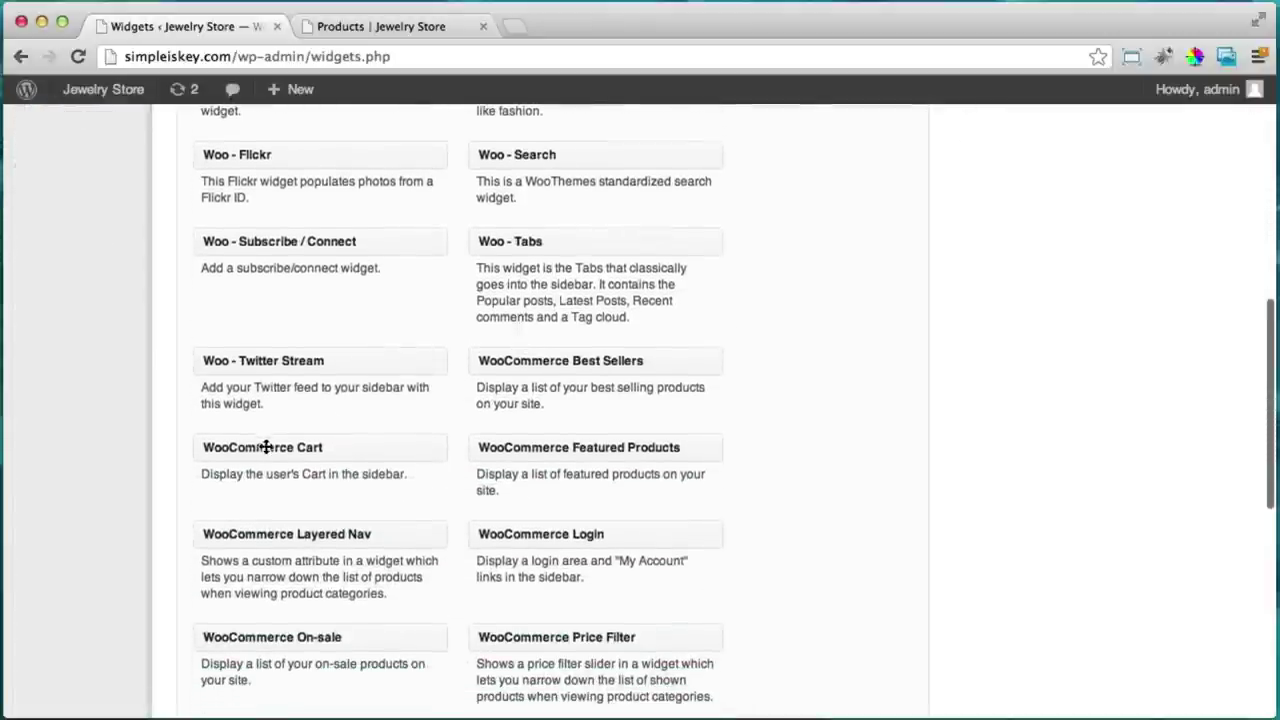
left_click_drag(263, 450, 1034, 280)
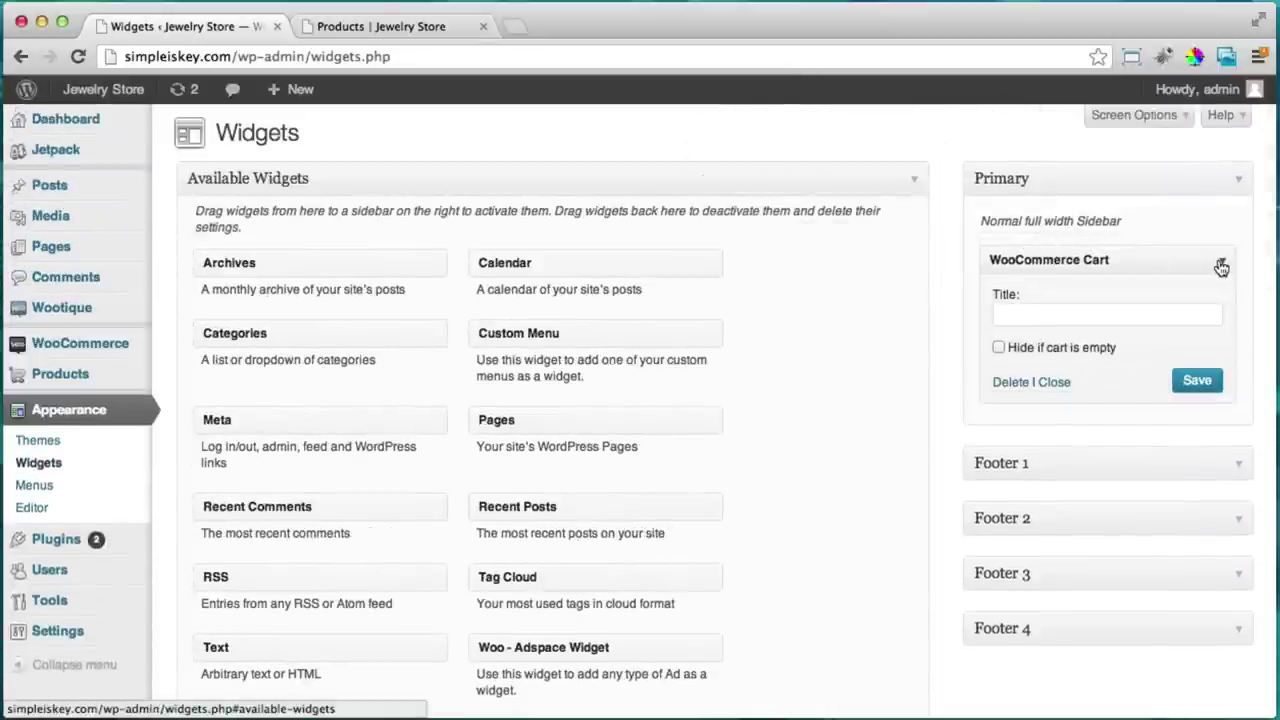
left_click(1221, 267)
left_click(351, 34)
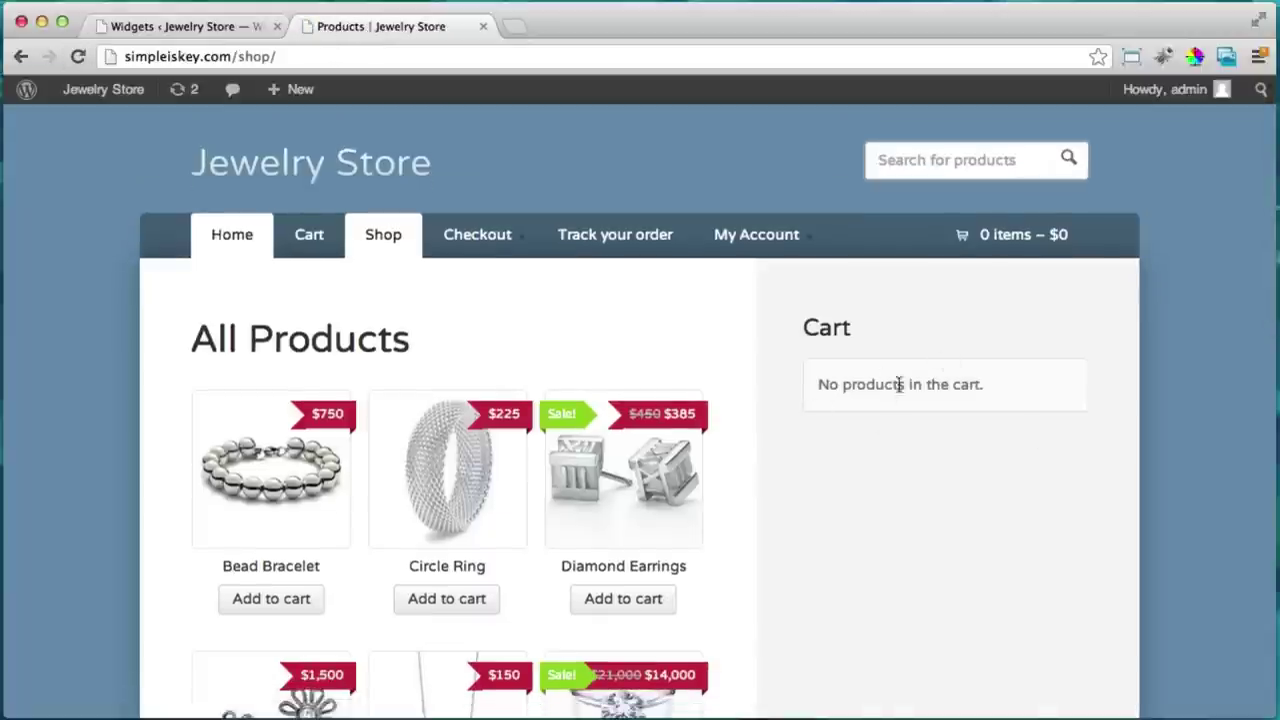
left_click(623, 600)
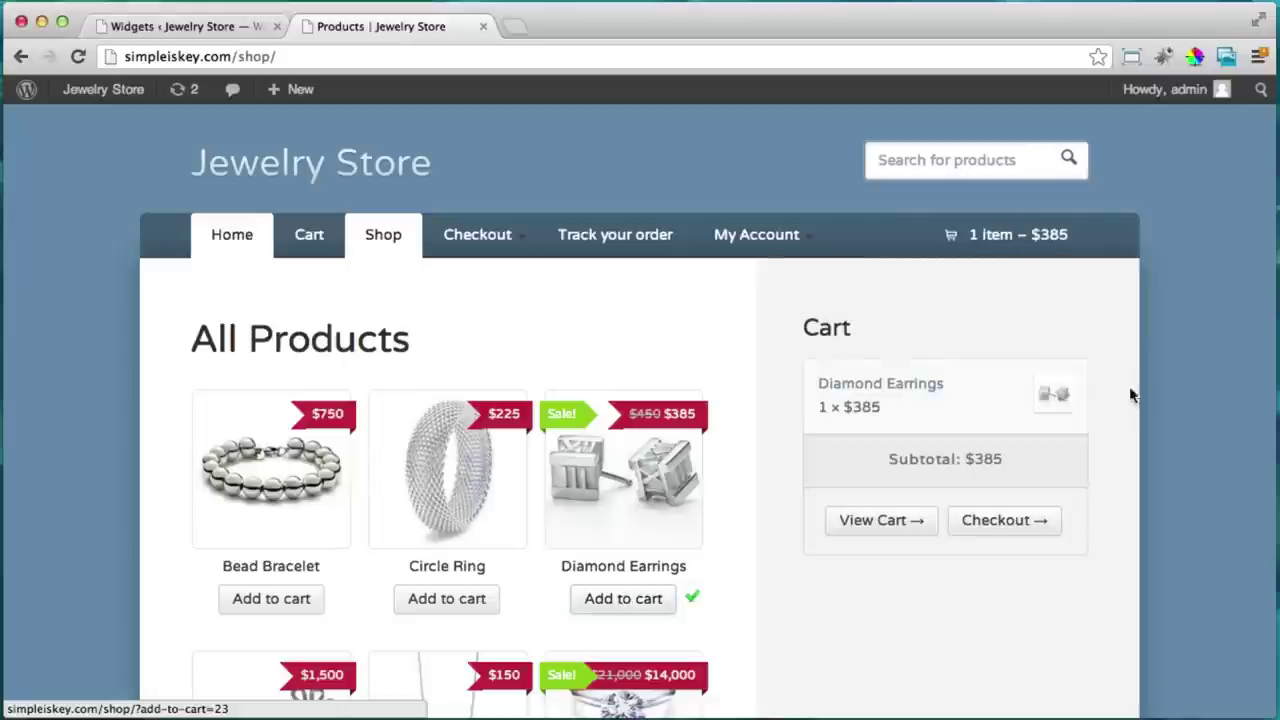
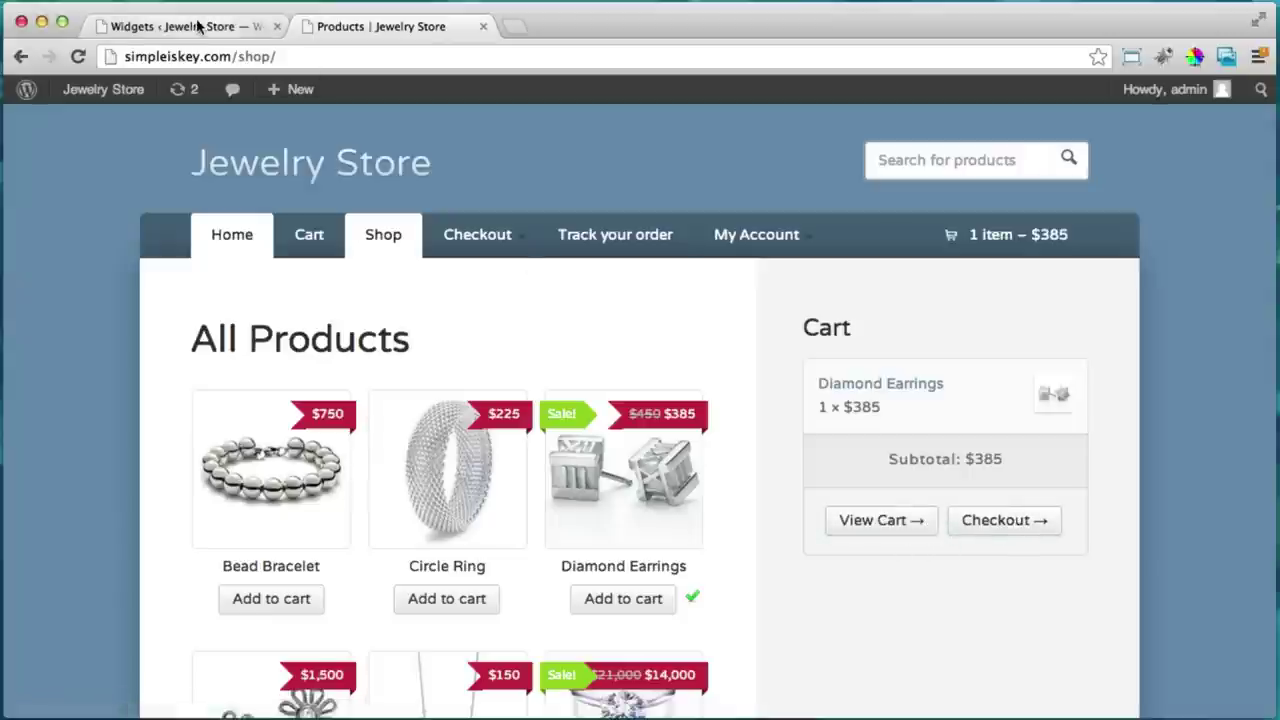
Drag WooCommerce Price Filter into the Primary sidebar, then reload the shop to show Filter by price.
left_click(249, 29)
scroll(790, 301, "down", 10)
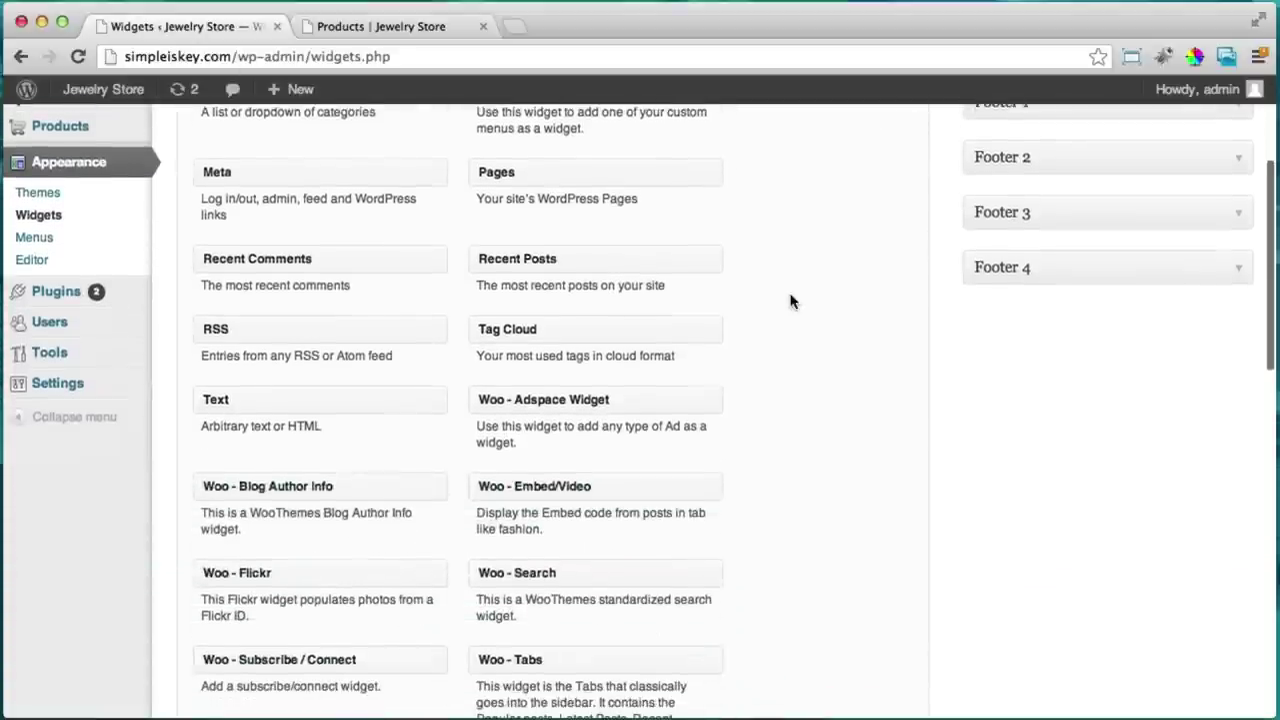
scroll(790, 301, "down", 7)
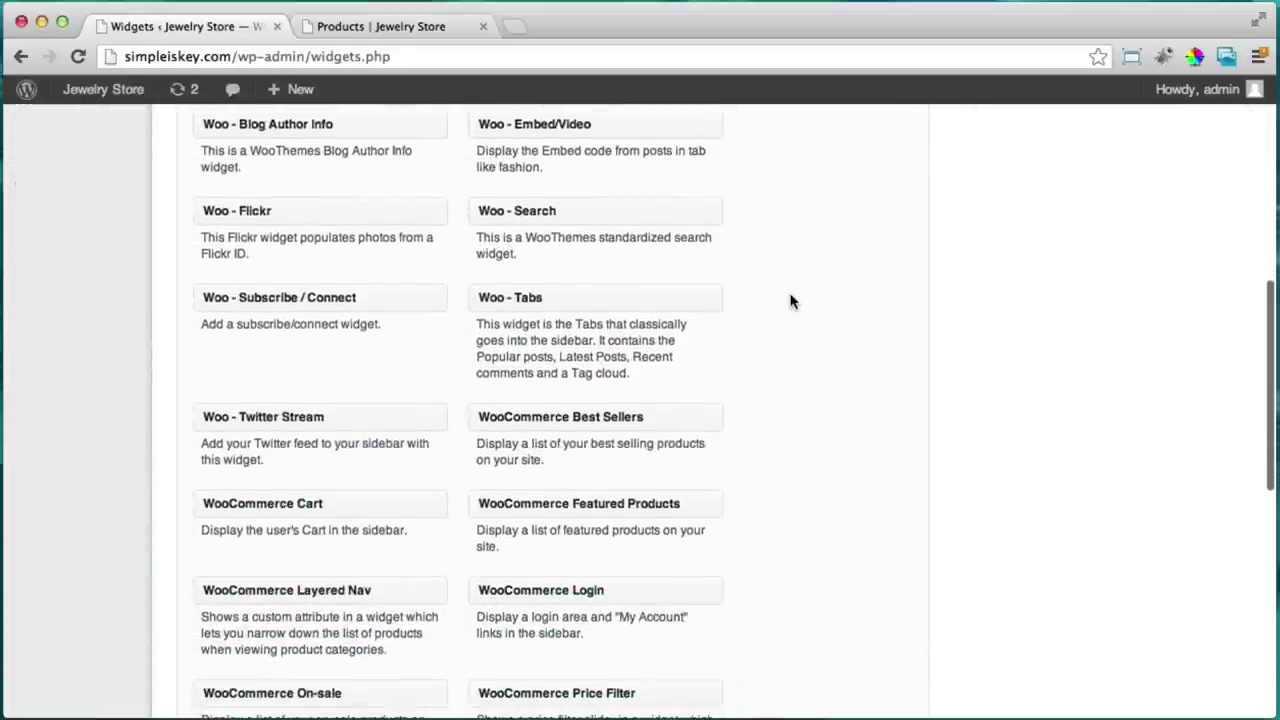
scroll(790, 301, "down", 4)
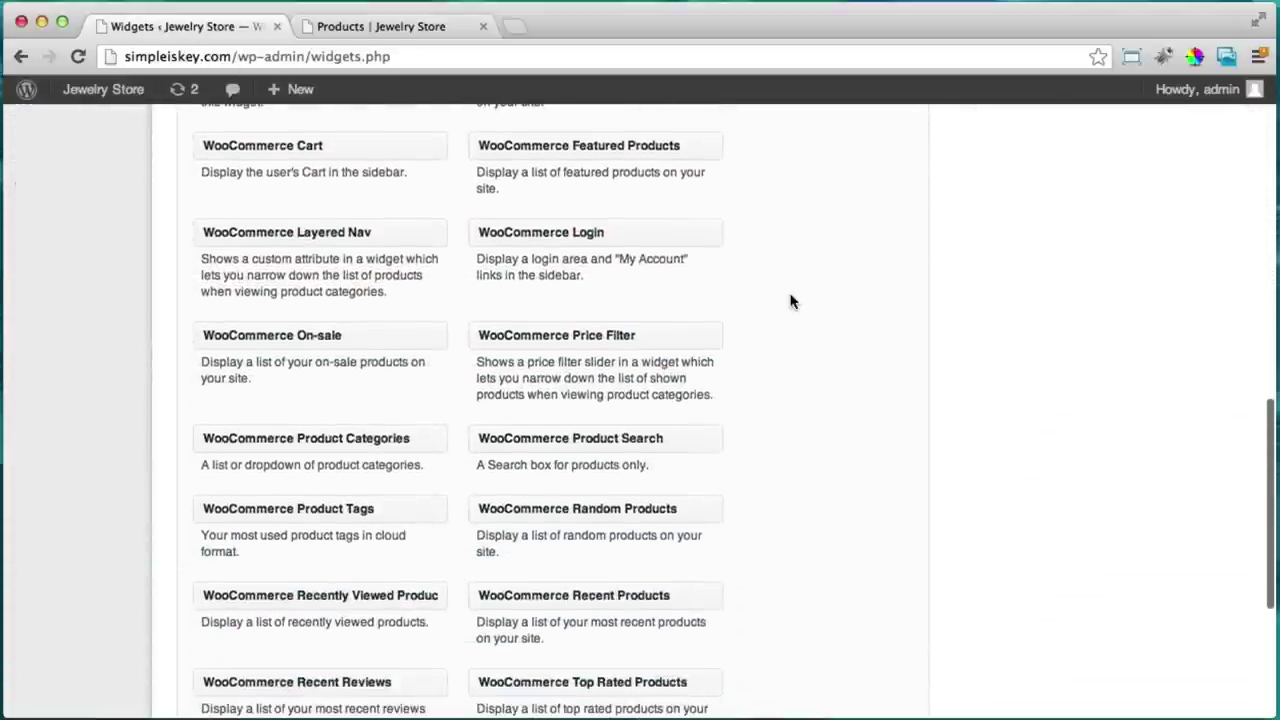
scroll(790, 301, "down", 2)
scroll(790, 301, "up", 3)
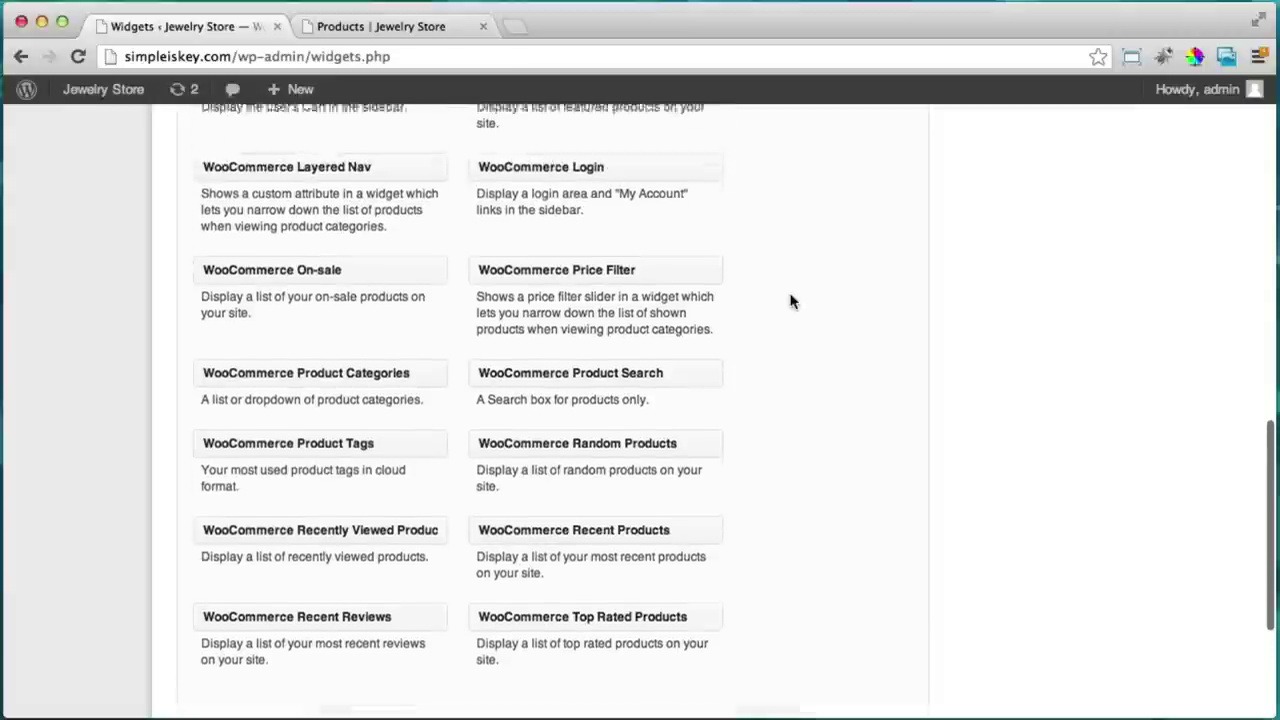
left_click_drag(552, 322, 1023, 175)
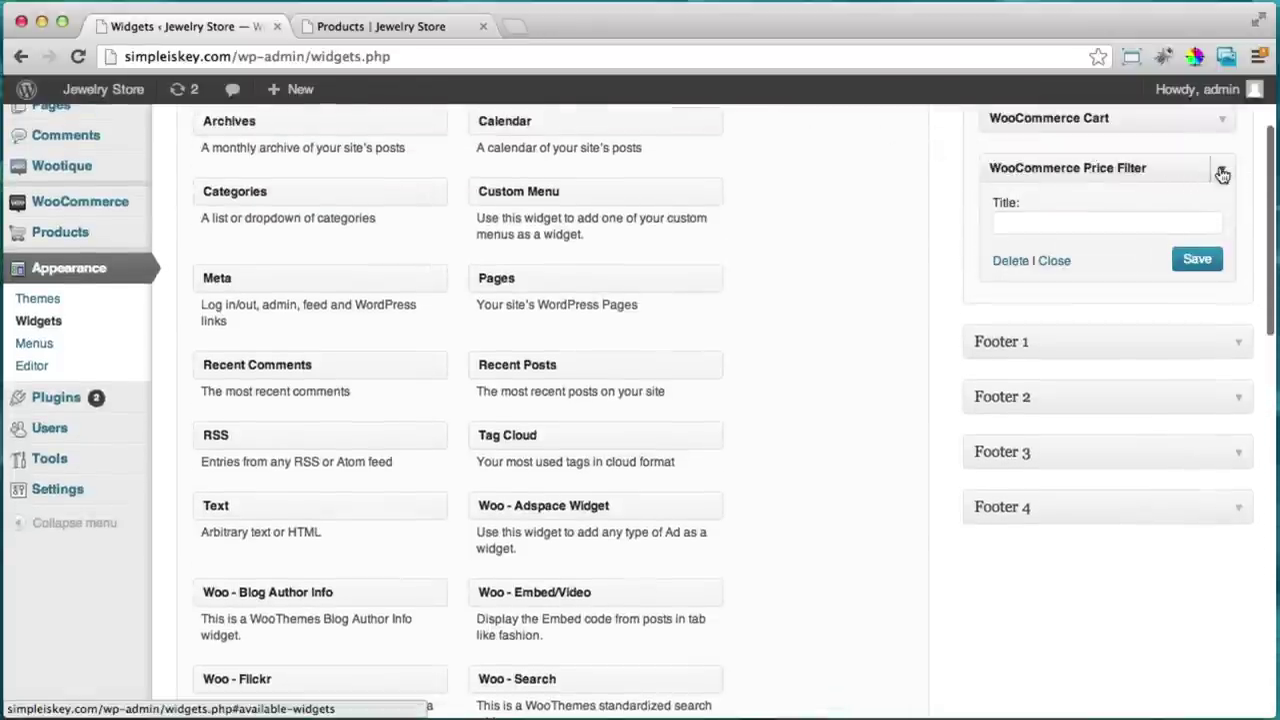
left_click(1222, 170)
left_click(375, 26)
left_click(79, 59)
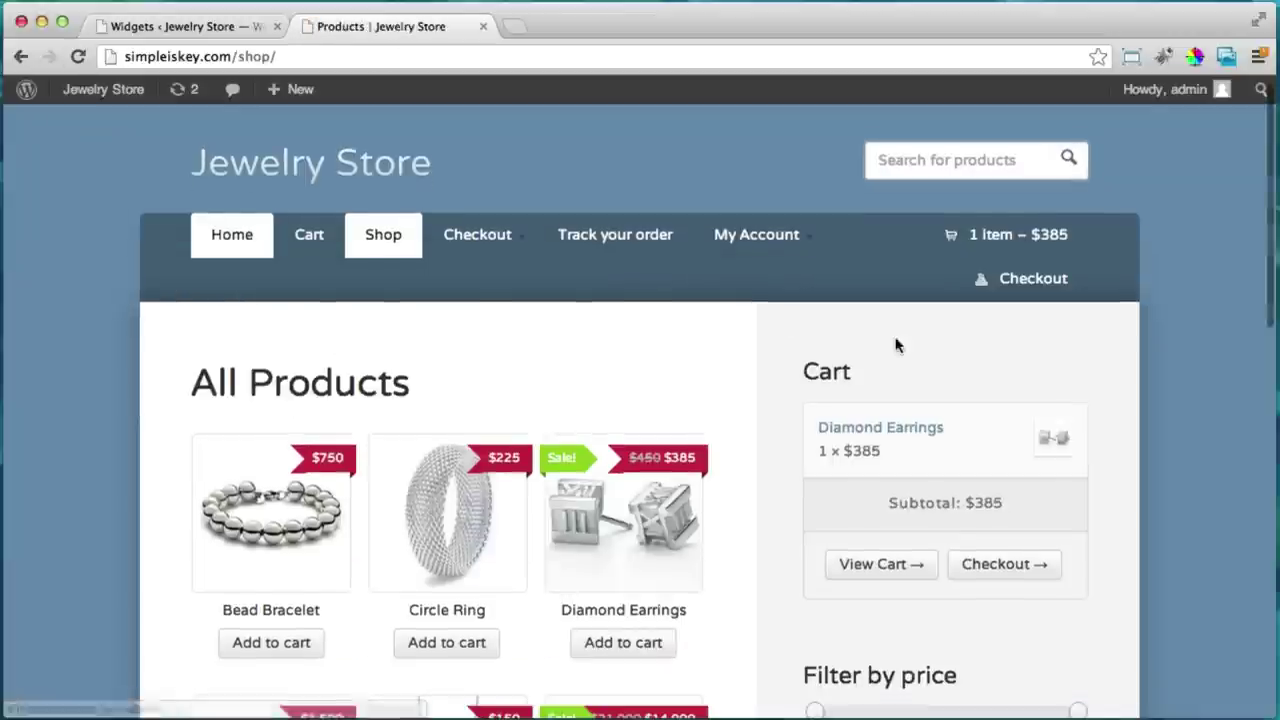
Try higher price ranges, raising the minimum price and then setting it to $2569.
scroll(900, 343, "down", 3)
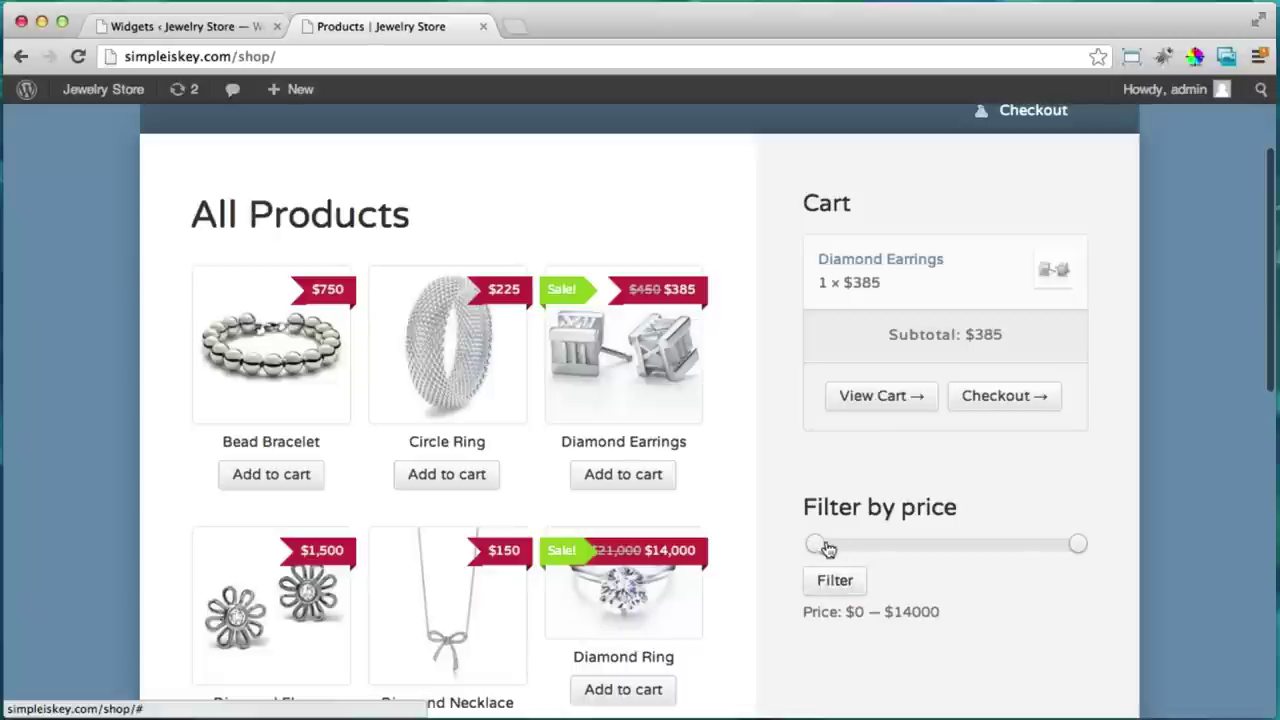
scroll(871, 556, "down", 1)
scroll(871, 556, "down", 1)
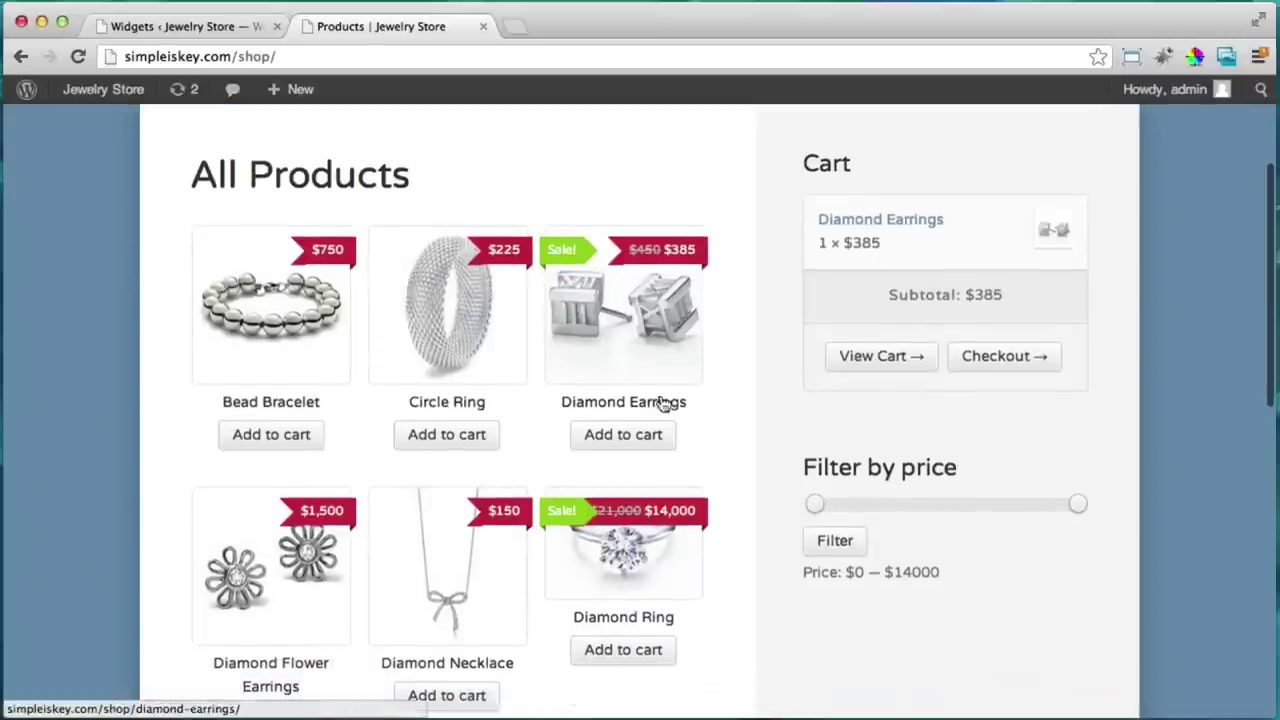
left_click_drag(818, 510, 957, 511)
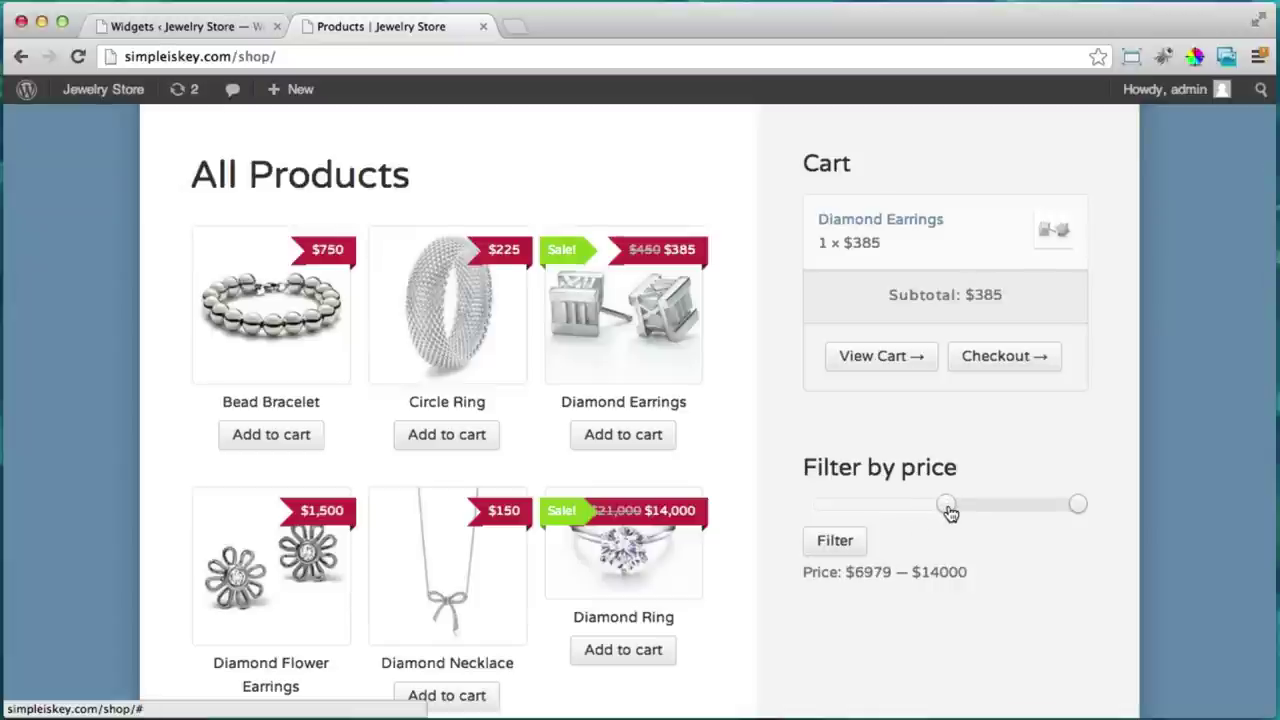
left_click(833, 541)
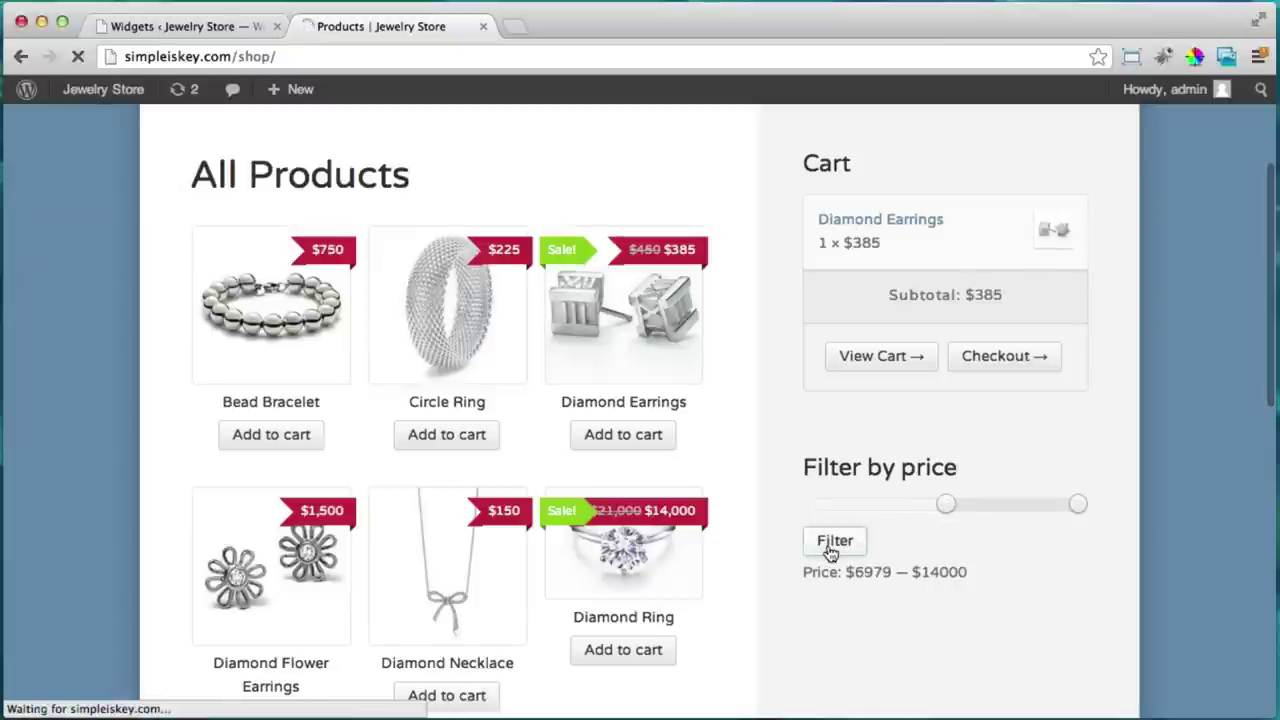
scroll(650, 490, "down", 2)
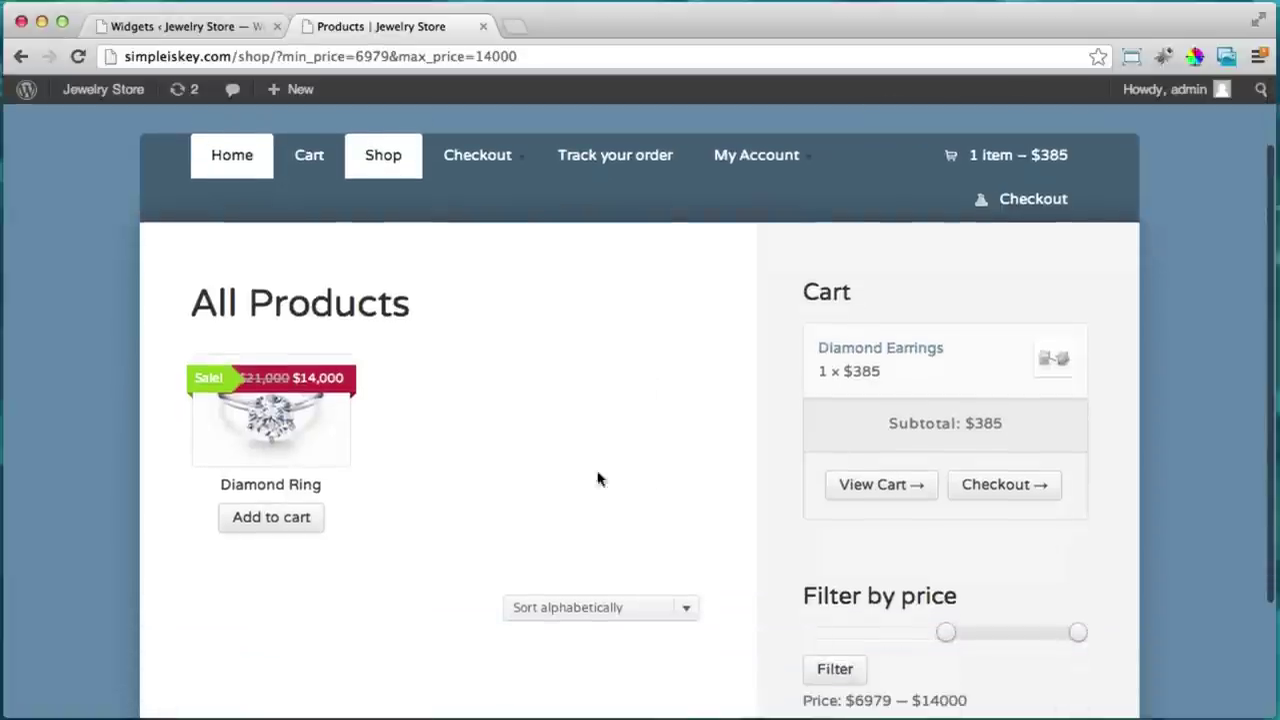
scroll(528, 446, "down", 2)
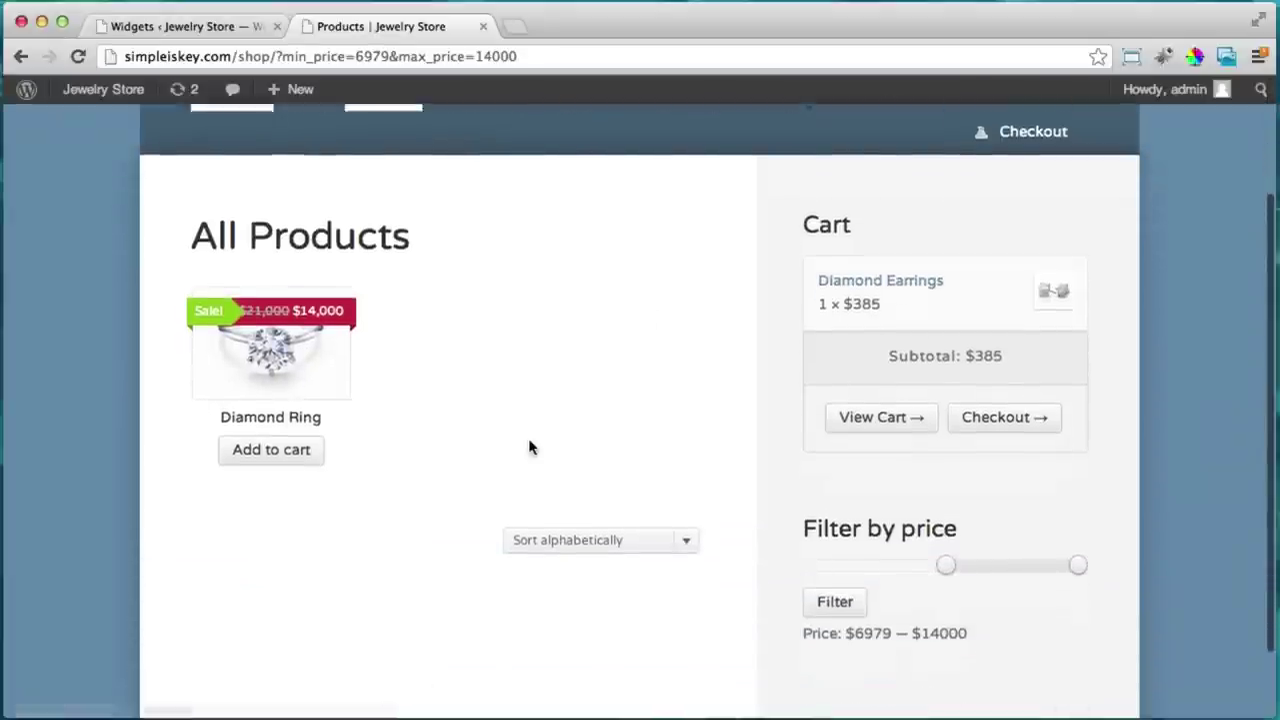
left_click_drag(904, 562, 864, 563)
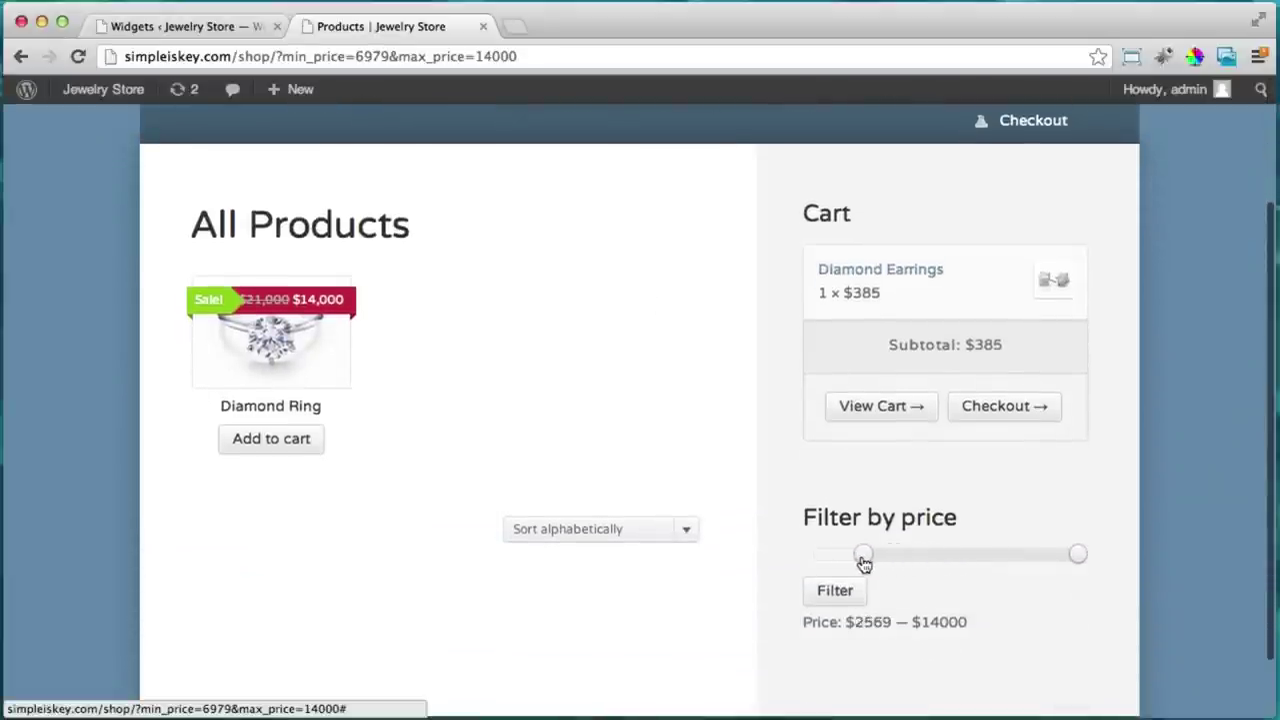
left_click(837, 592)
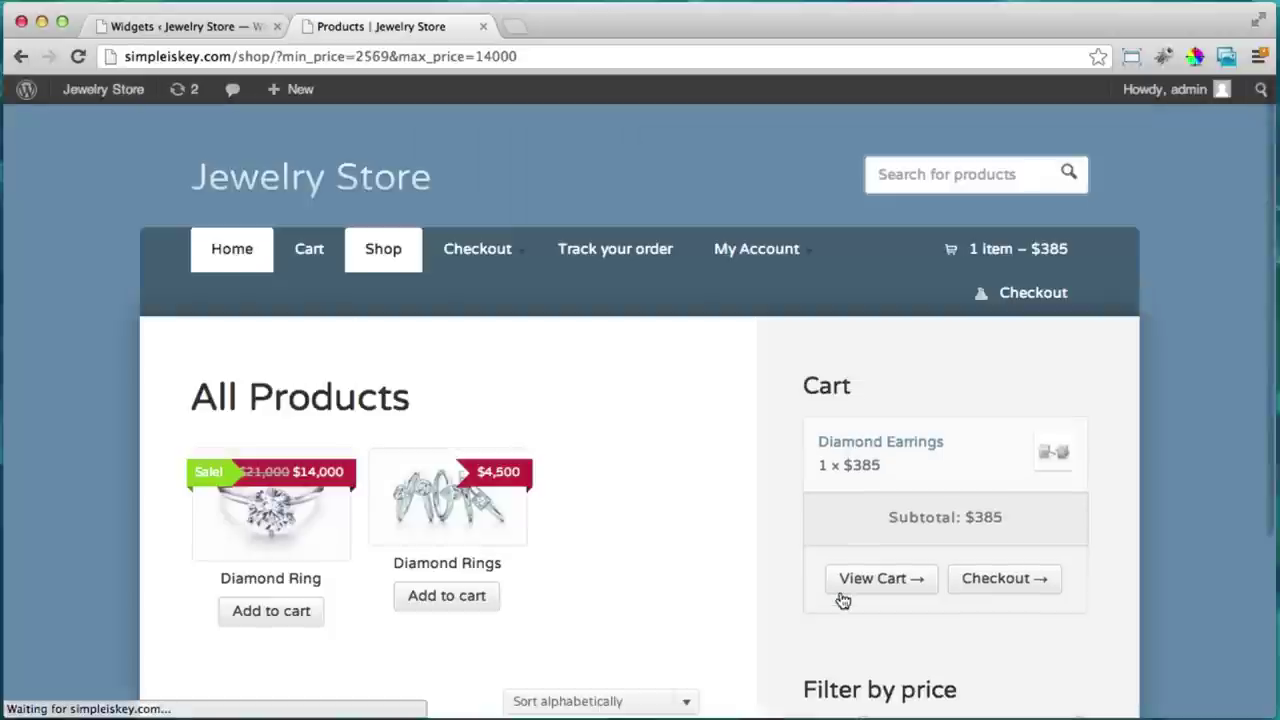
Filter the shop to $0–$679 by resetting the minimum and lowering the maximum.
scroll(329, 517, "down", 1)
scroll(551, 471, "down", 3)
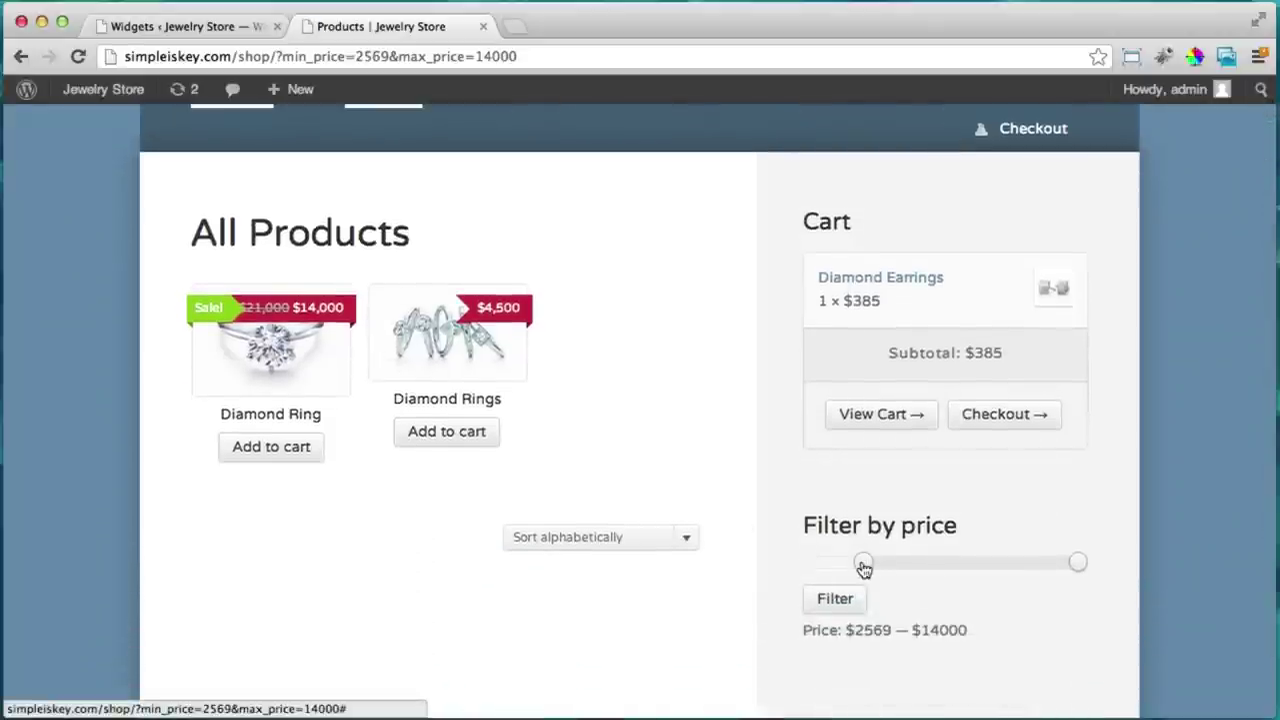
left_click_drag(864, 563, 781, 572)
left_click_drag(1080, 569, 829, 573)
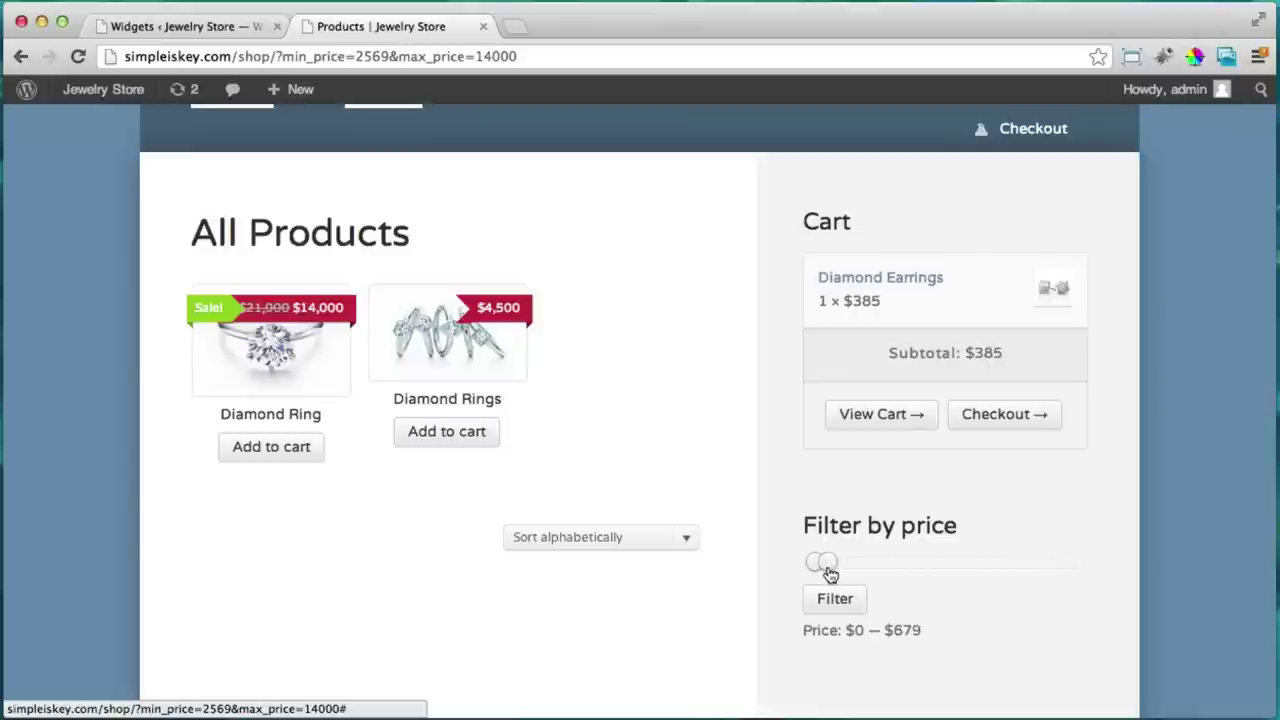
left_click(844, 612)
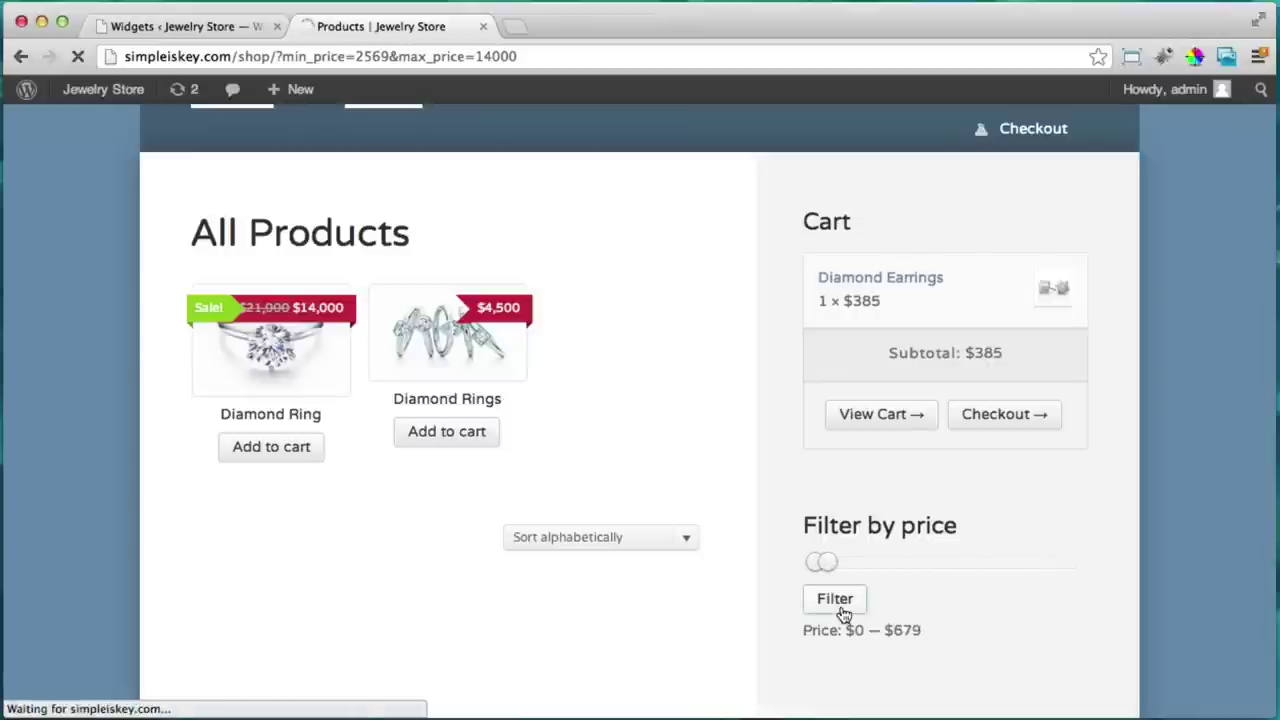
scroll(680, 486, "down", 4)
scroll(708, 441, "up", 1)
scroll(708, 441, "up", 1)
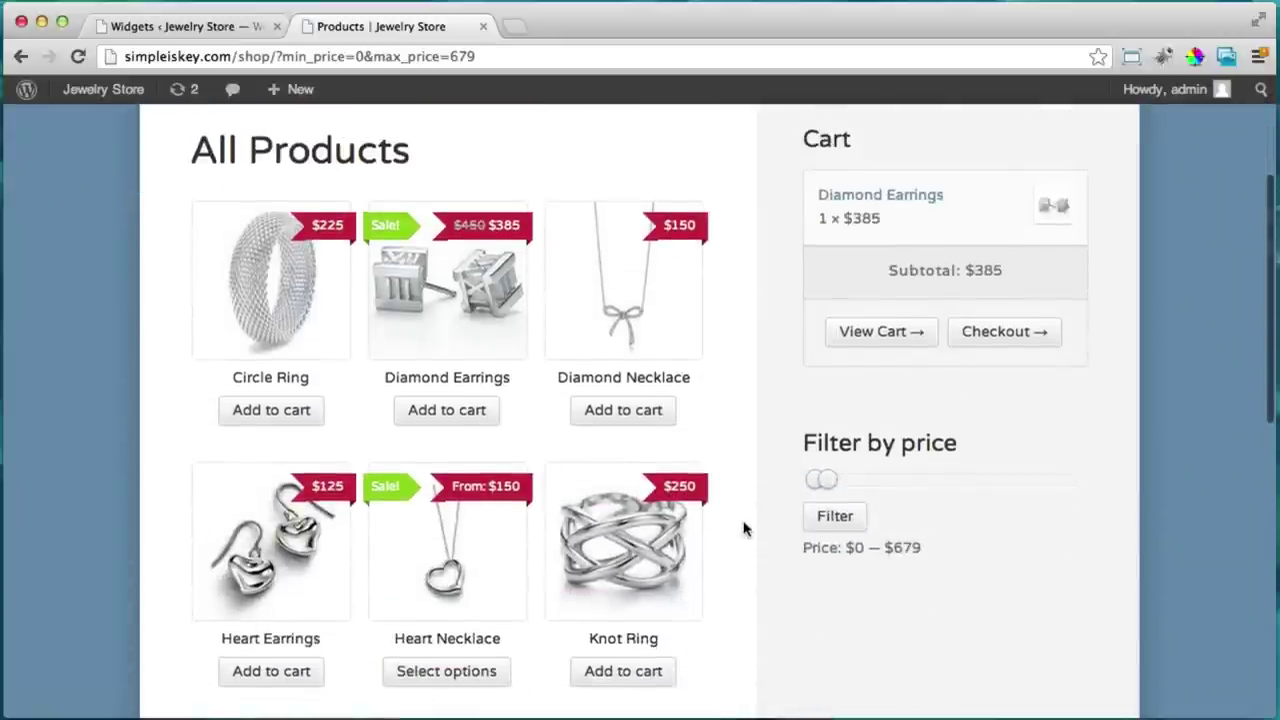
scroll(958, 527, "up", 6)
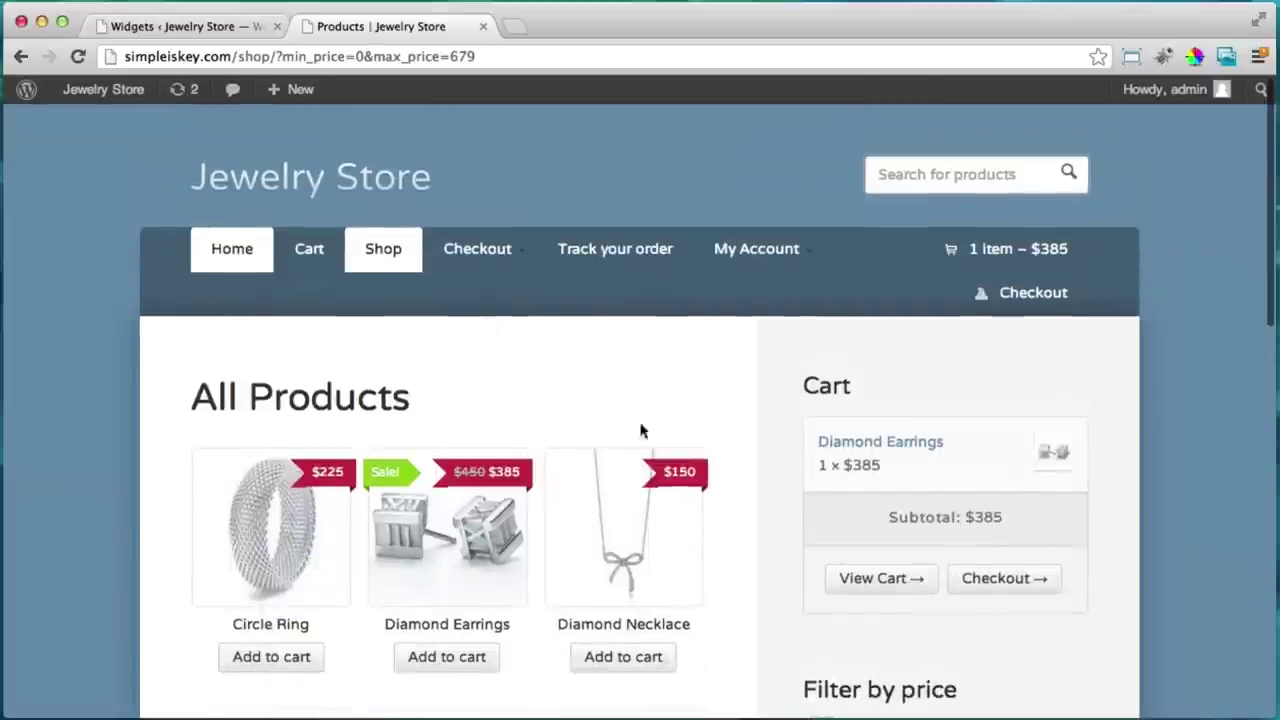
Drag WooCommerce Recent Reviews into the Primary sidebar below the Price Filter.
left_click(197, 27)
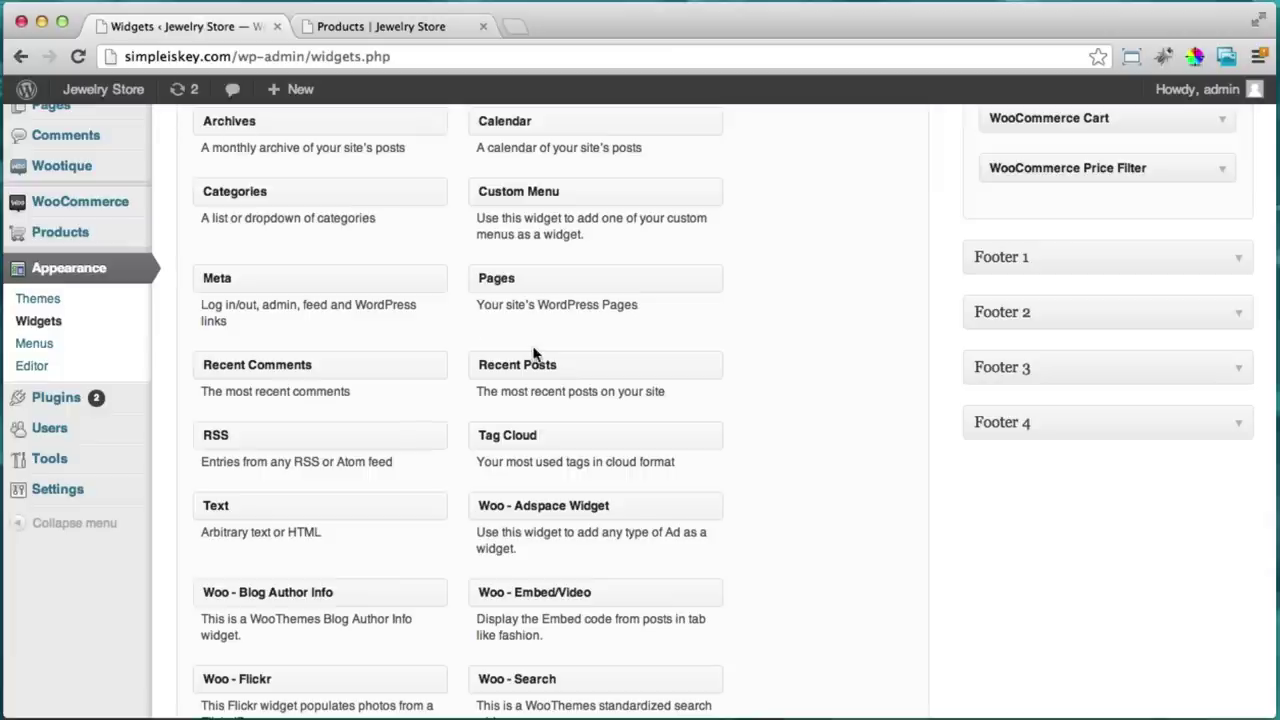
scroll(534, 352, "up", 3)
scroll(535, 348, "down", 4)
scroll(536, 347, "down", 6)
scroll(537, 347, "down", 7)
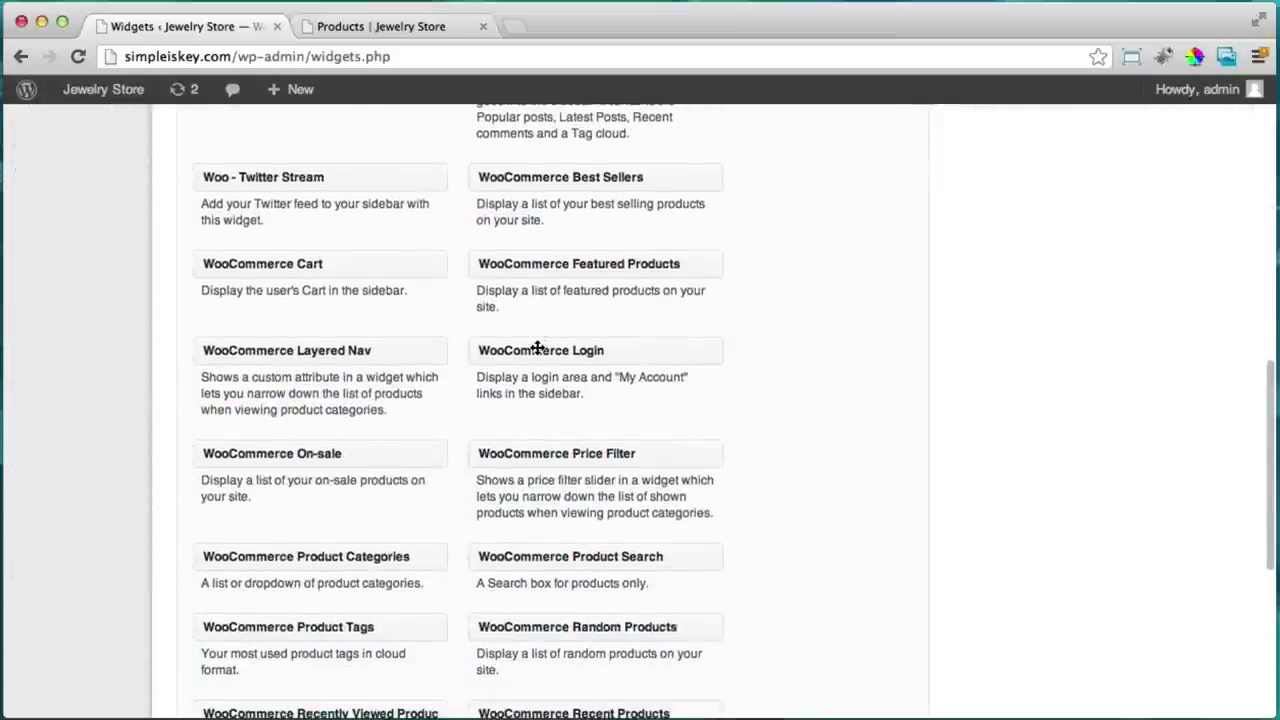
scroll(537, 347, "down", 3)
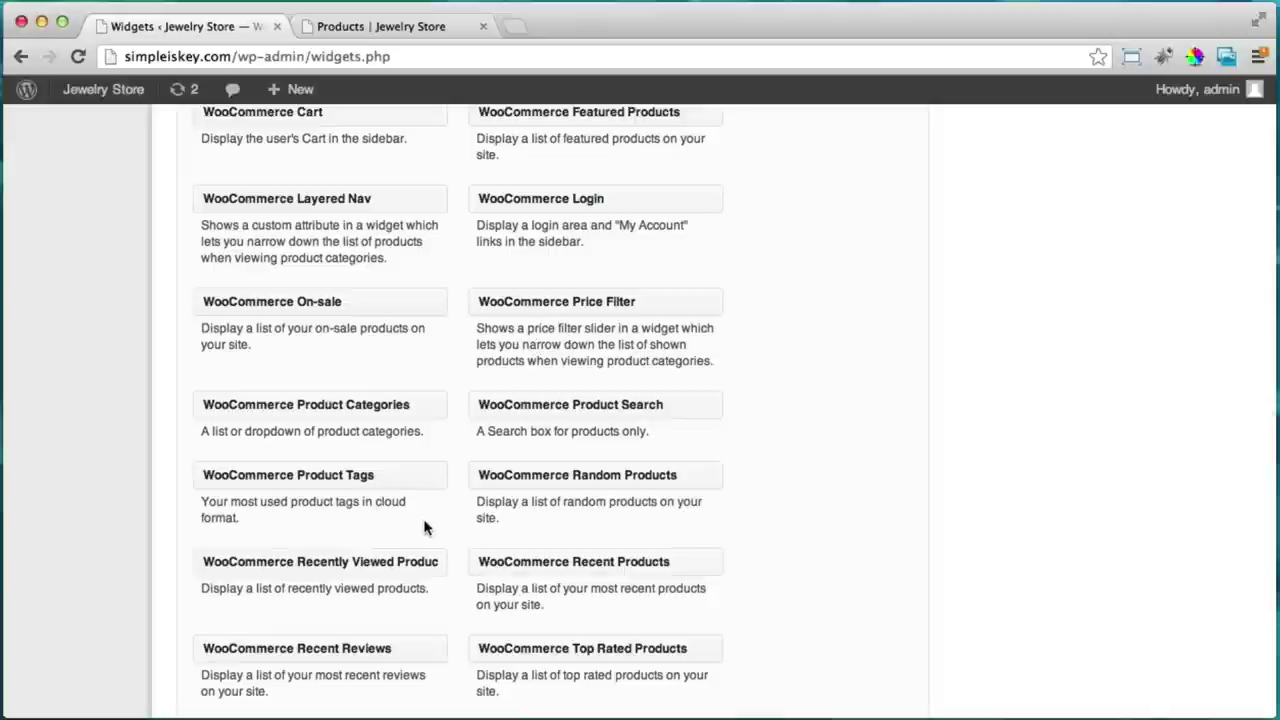
scroll(475, 497, "down", 1)
left_click_drag(274, 583, 1020, 362)
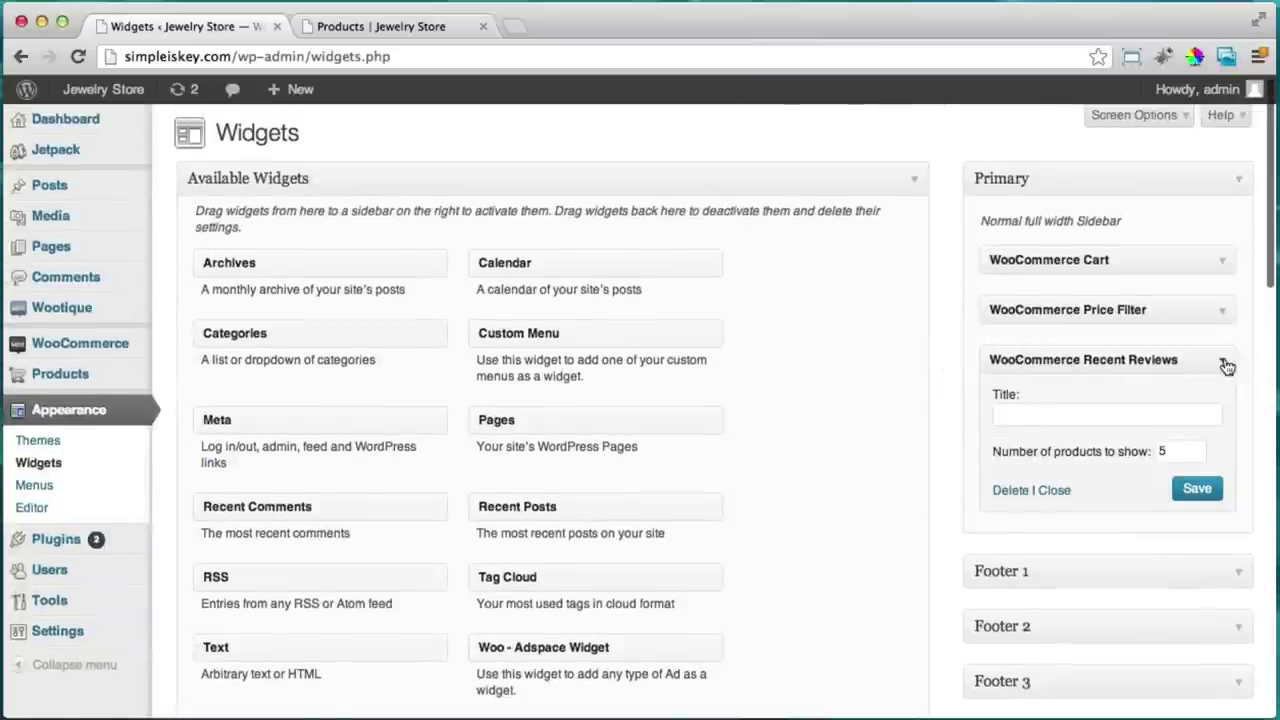
left_click(1228, 367)
Reload the $0–$679 filtered shop page to pick up the new widget.
left_click(430, 34)
left_click(79, 57)
scroll(650, 360, "down", 5)
scroll(871, 443, "down", 3)
scroll(806, 420, "up", 4)
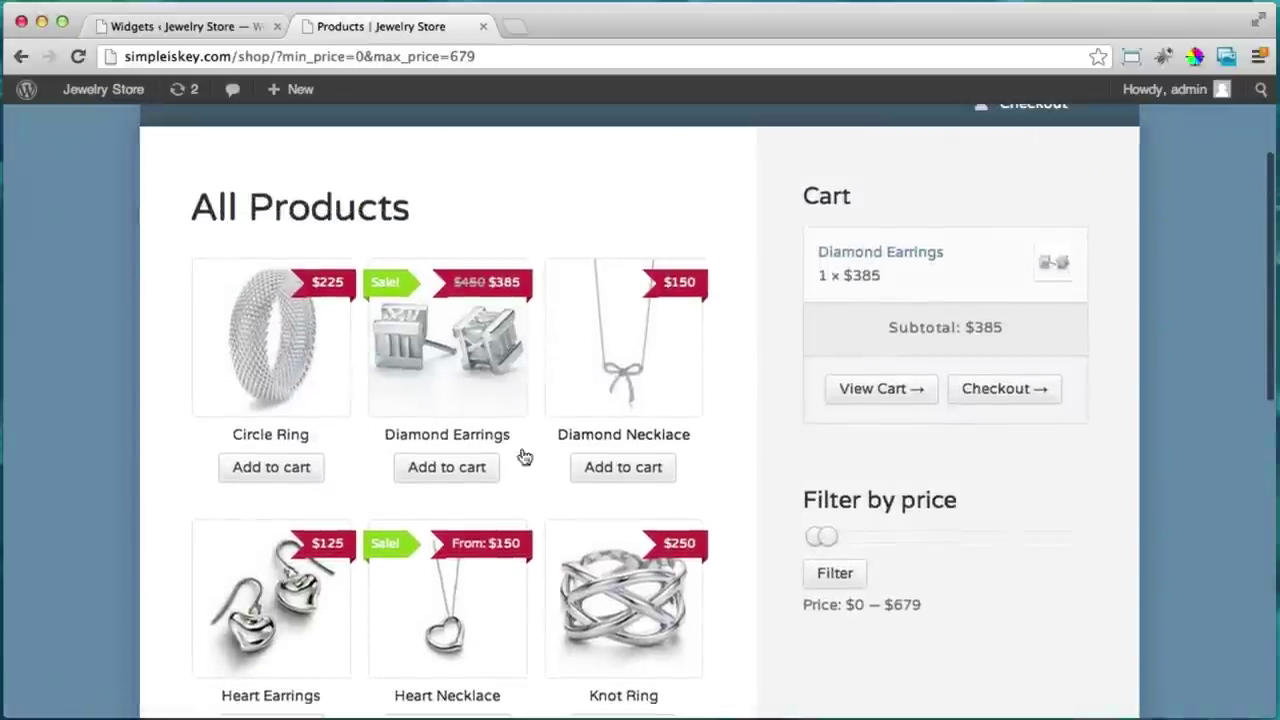
Open the Diamond Necklace product page and its review form.
scroll(515, 377, "down", 3)
scroll(520, 375, "up", 2)
left_click(657, 318)
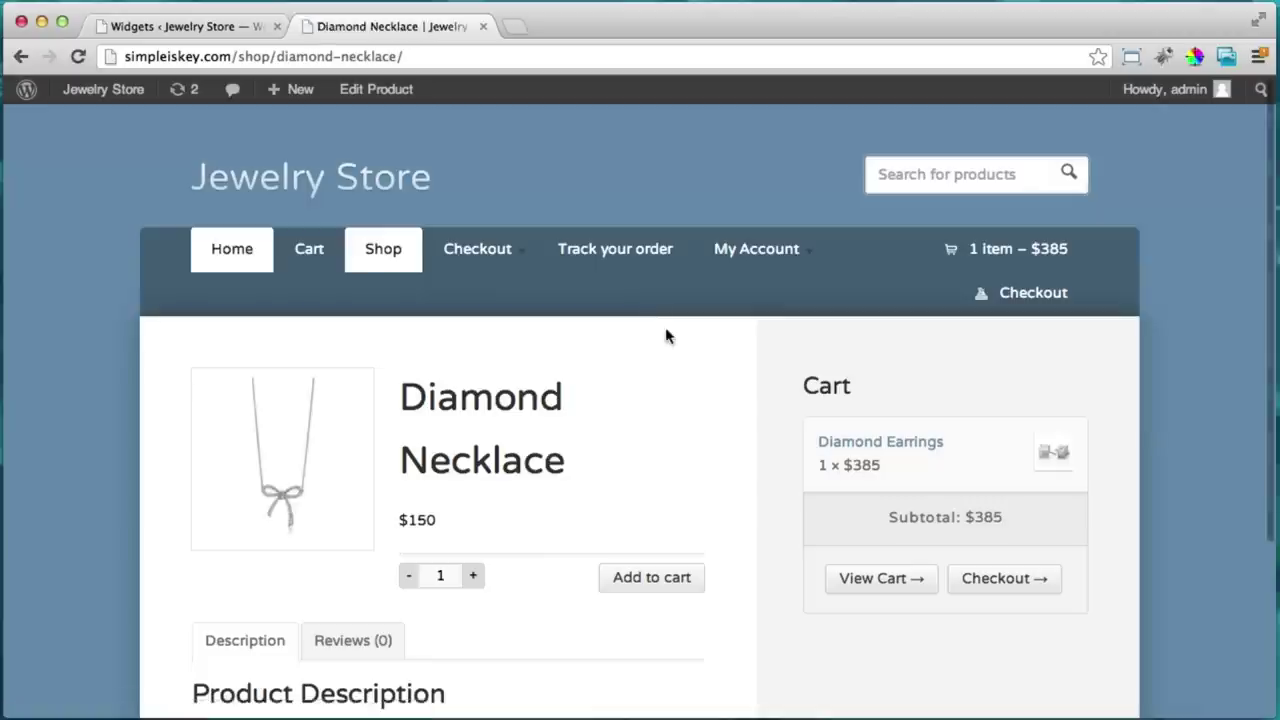
scroll(665, 332, "down", 5)
left_click(349, 397)
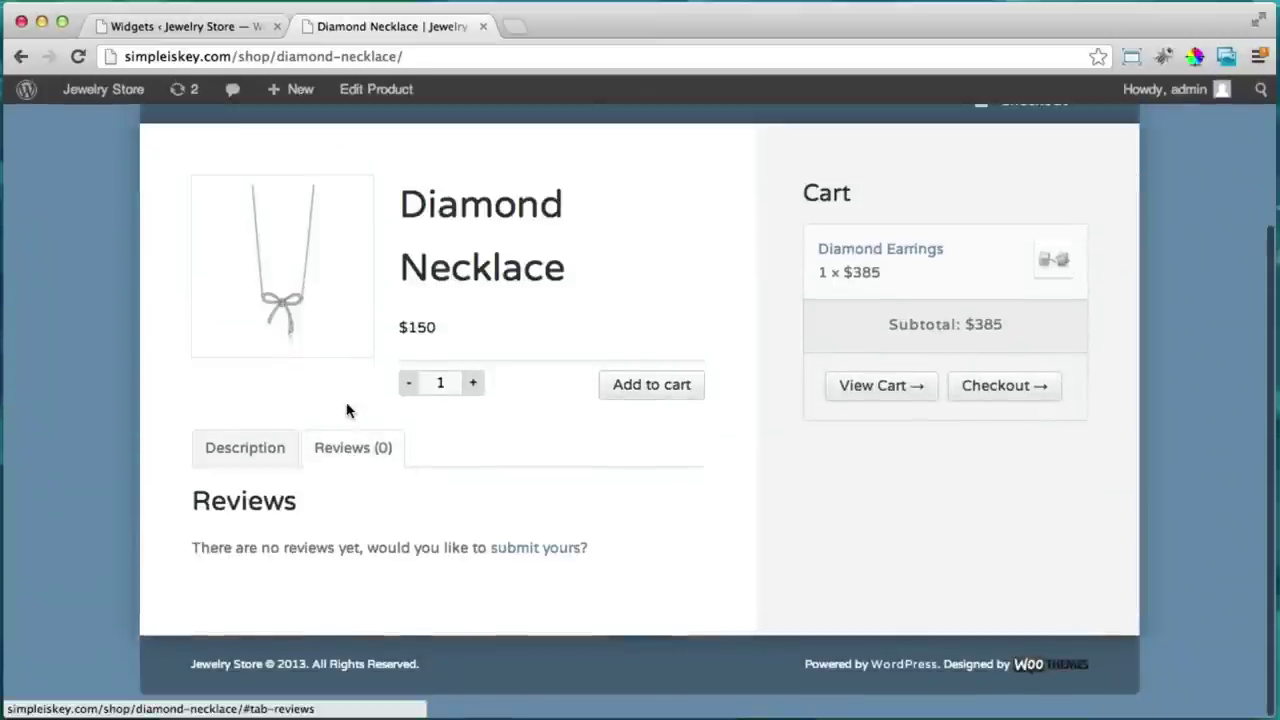
left_click(534, 554)
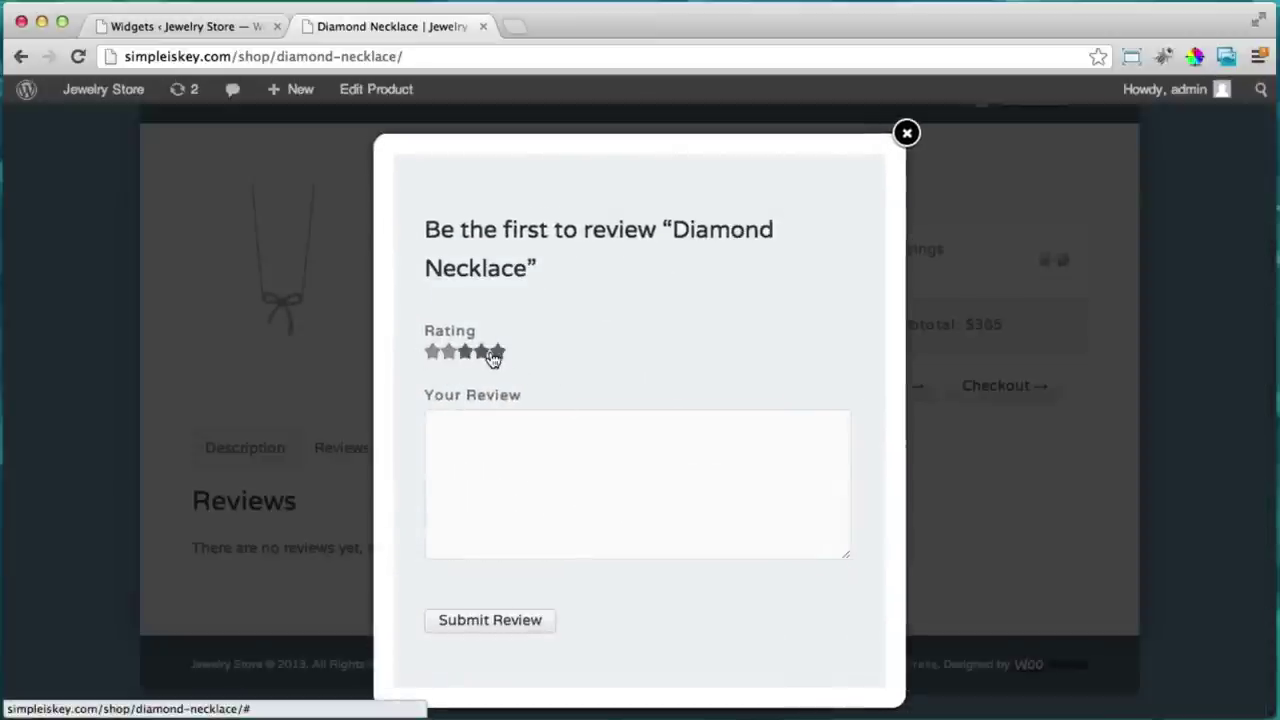
Submit a five-star review 'This is a great necklace!' and return to the full shop.
left_click(492, 480)
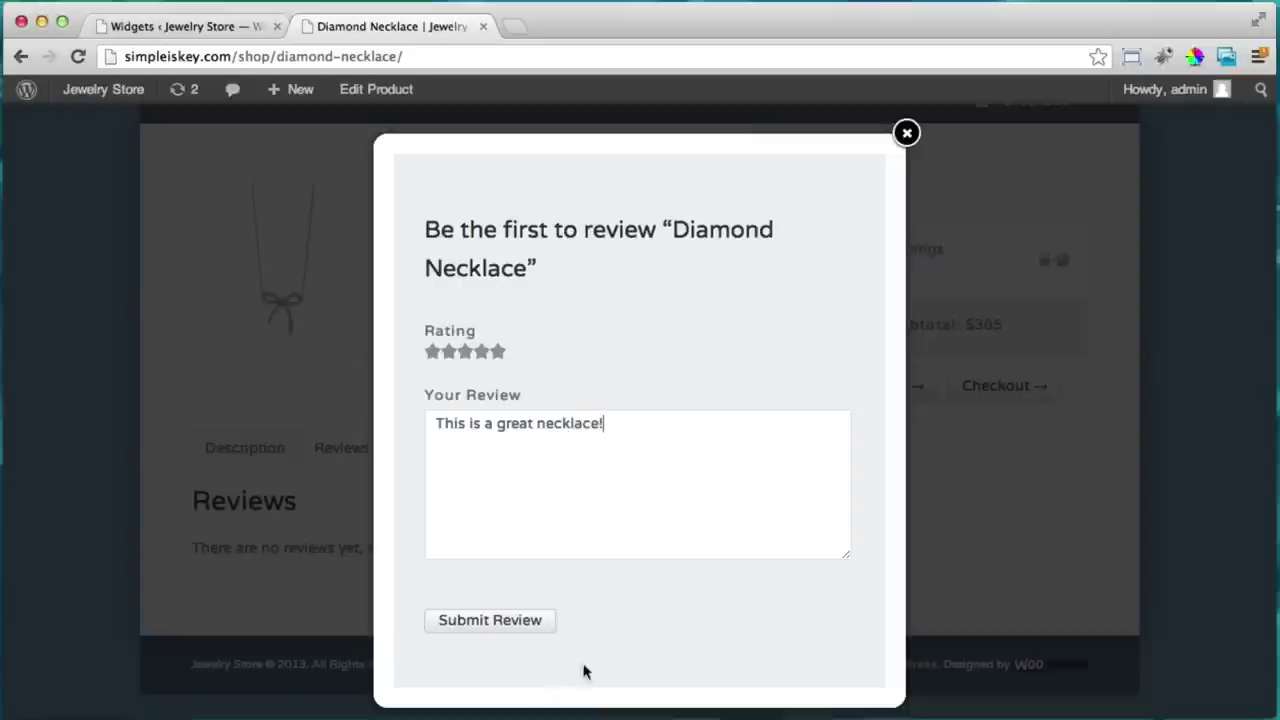
left_click(489, 620)
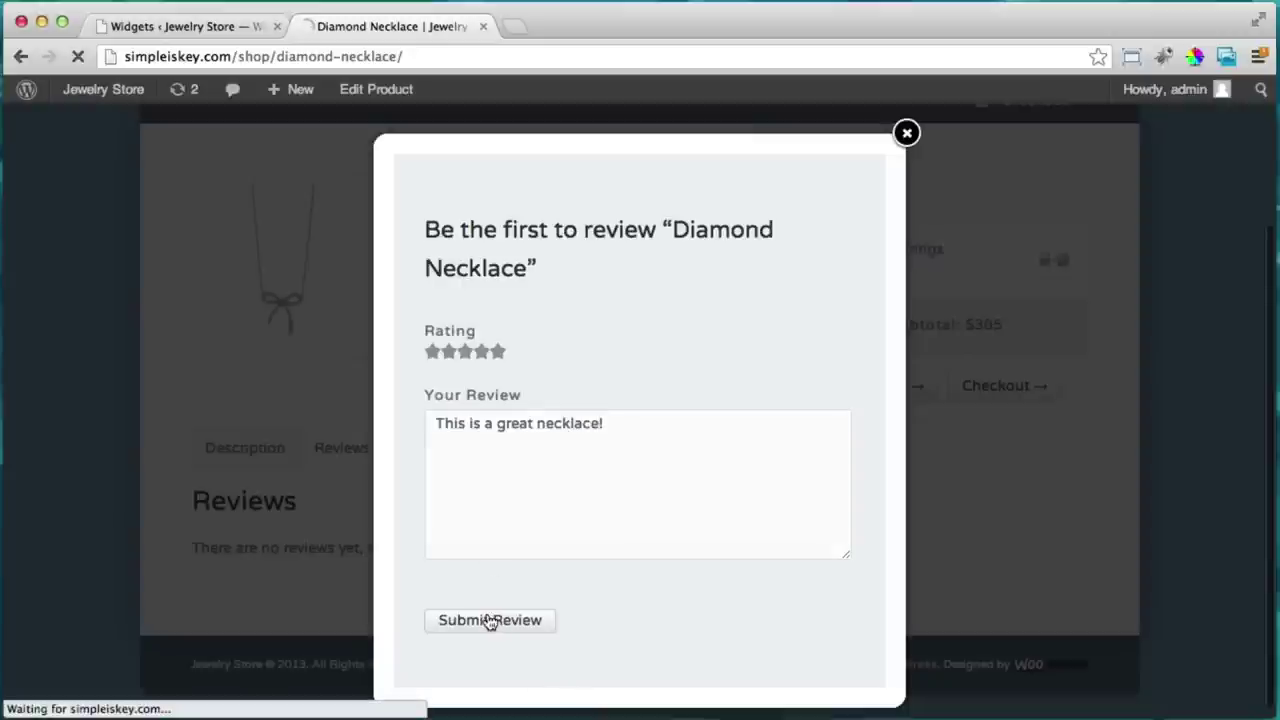
scroll(910, 470, "up", 3)
scroll(935, 465, "down", 2)
scroll(935, 465, "down", 1)
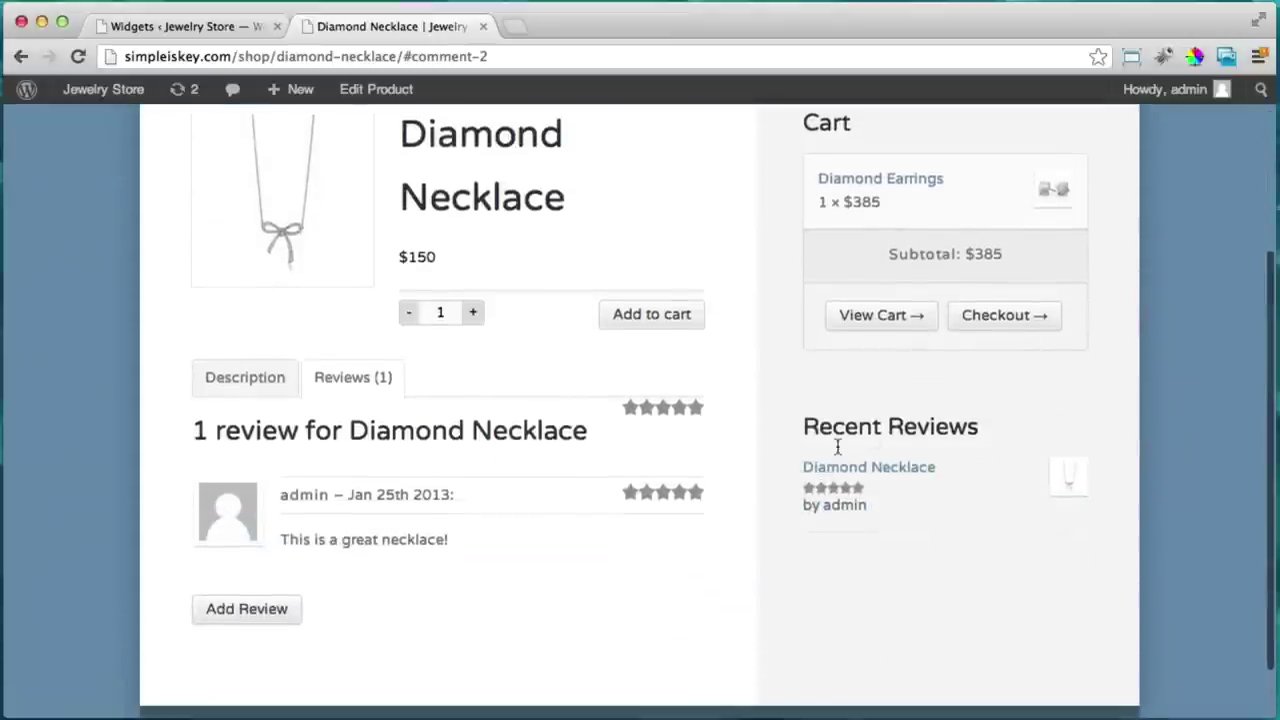
scroll(837, 470, "up", 3)
left_click(398, 238)
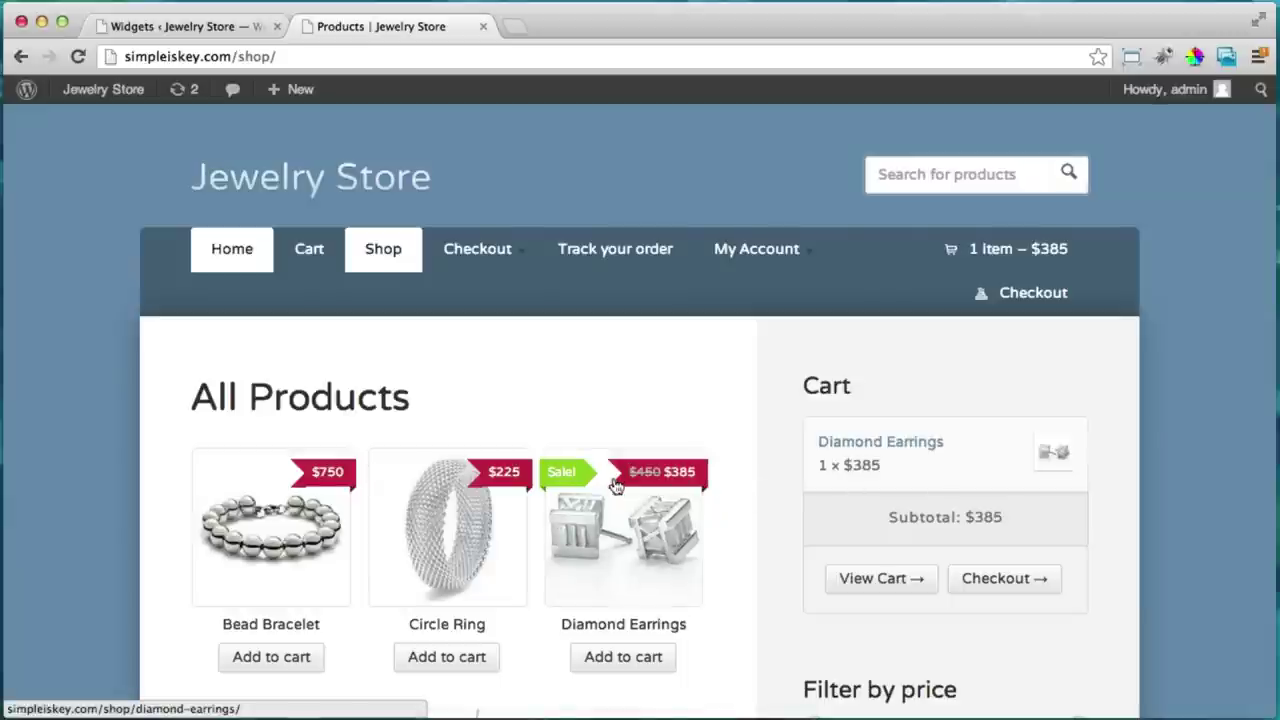
Drag WooCommerce Product Categories into the Primary sidebar and save it.
scroll(612, 485, "down", 5)
scroll(605, 483, "up", 5)
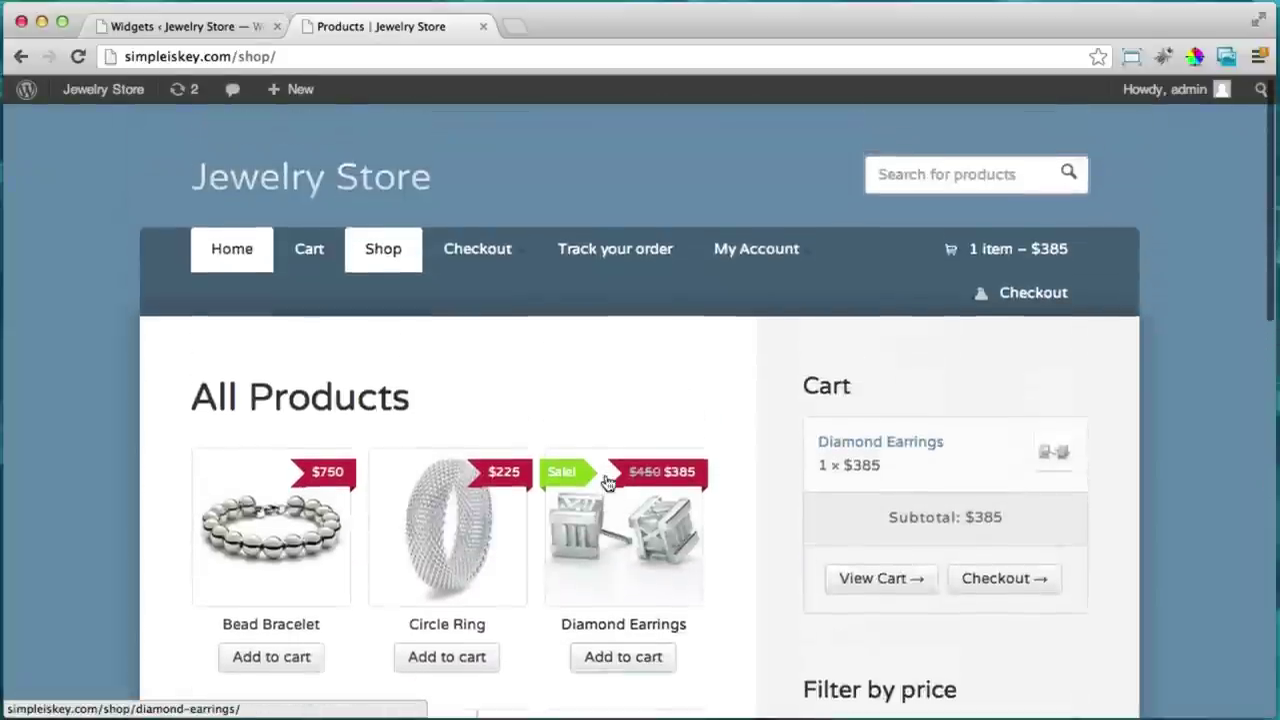
left_click(172, 22)
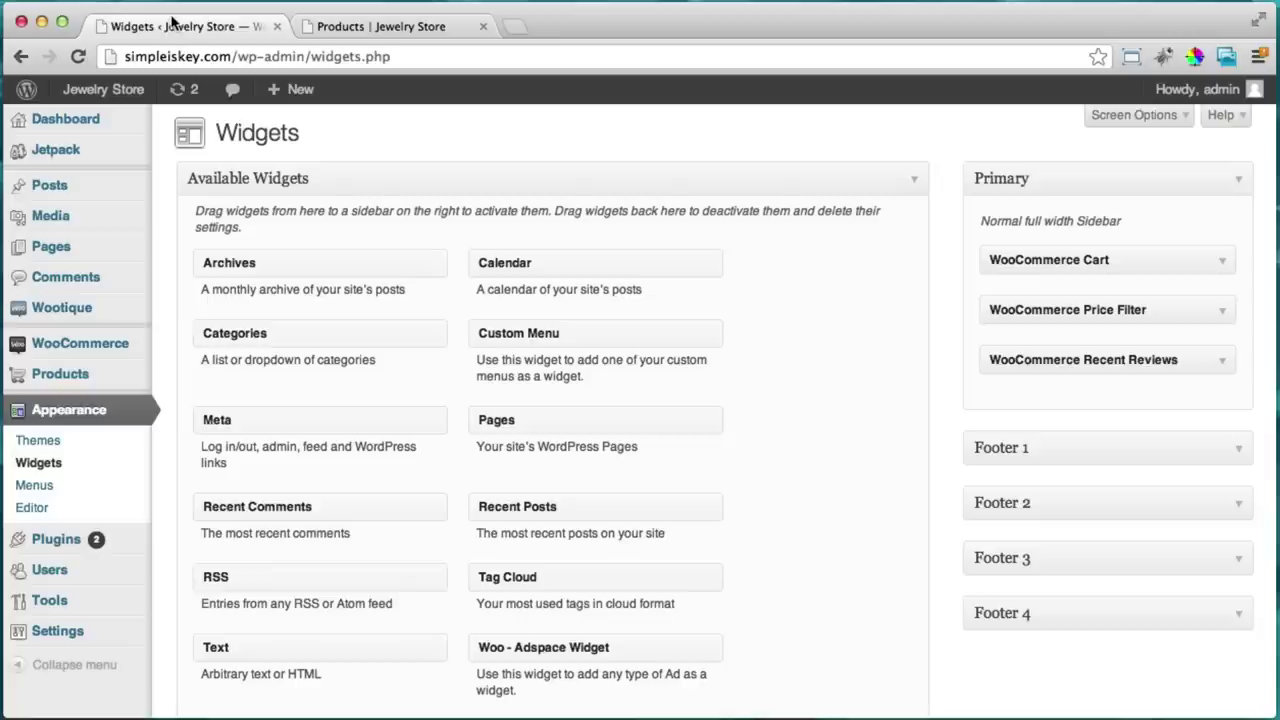
scroll(811, 420, "down", 5)
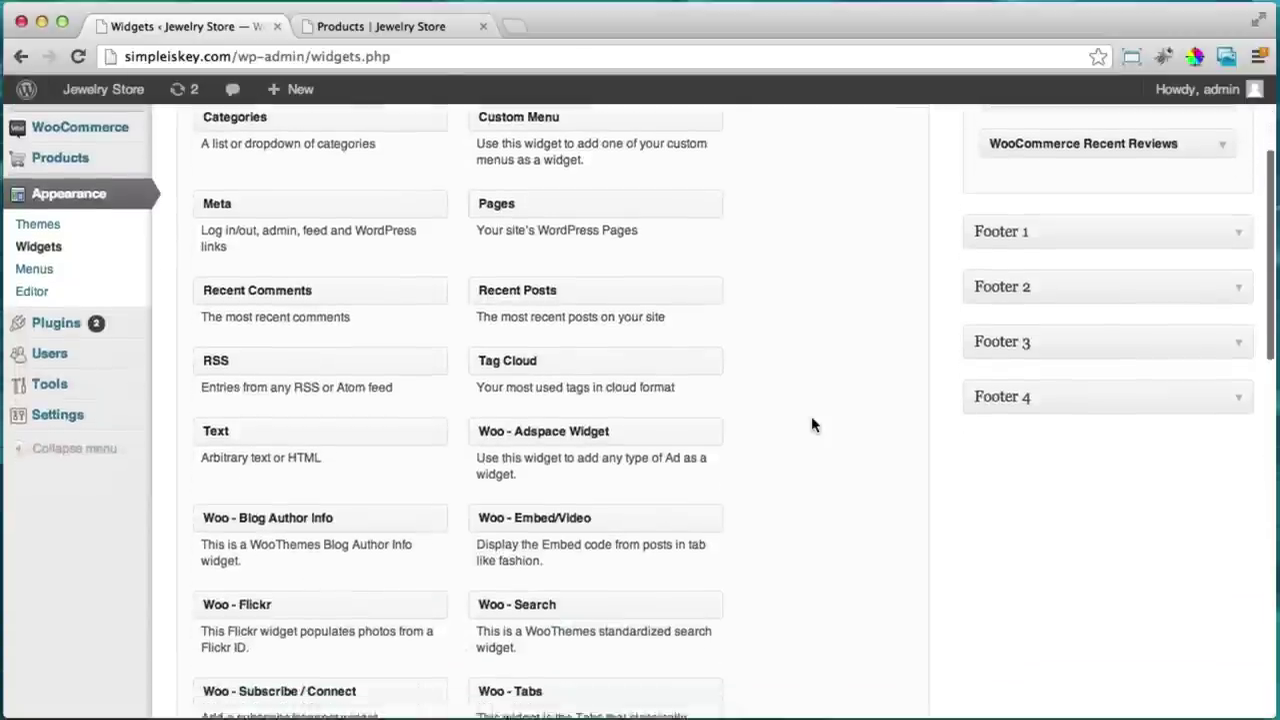
scroll(811, 420, "down", 4)
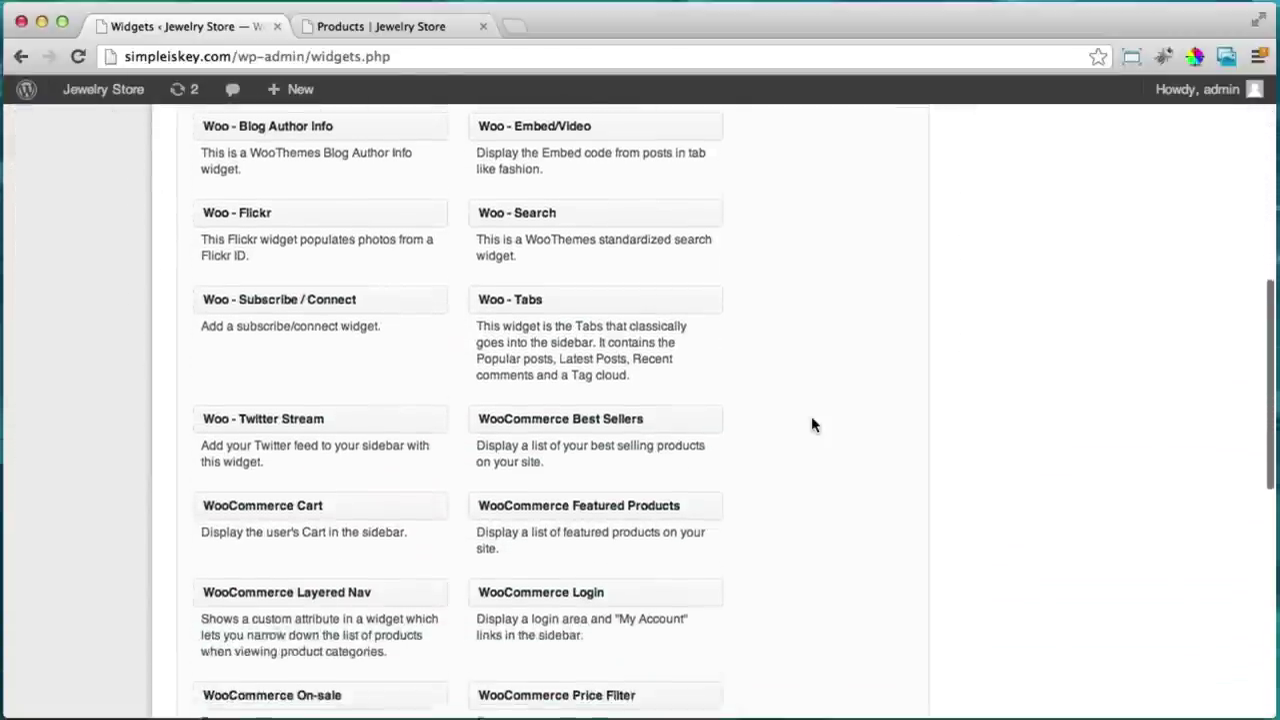
scroll(811, 424, "down", 3)
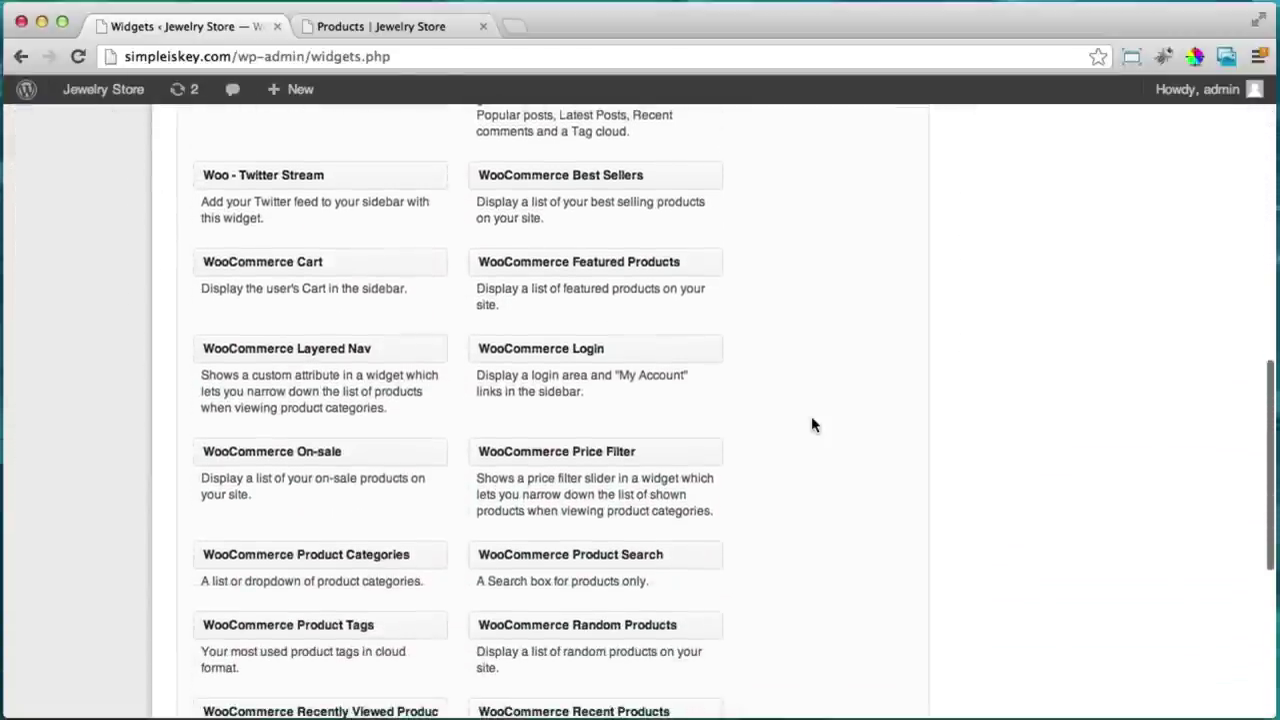
scroll(811, 424, "down", 2)
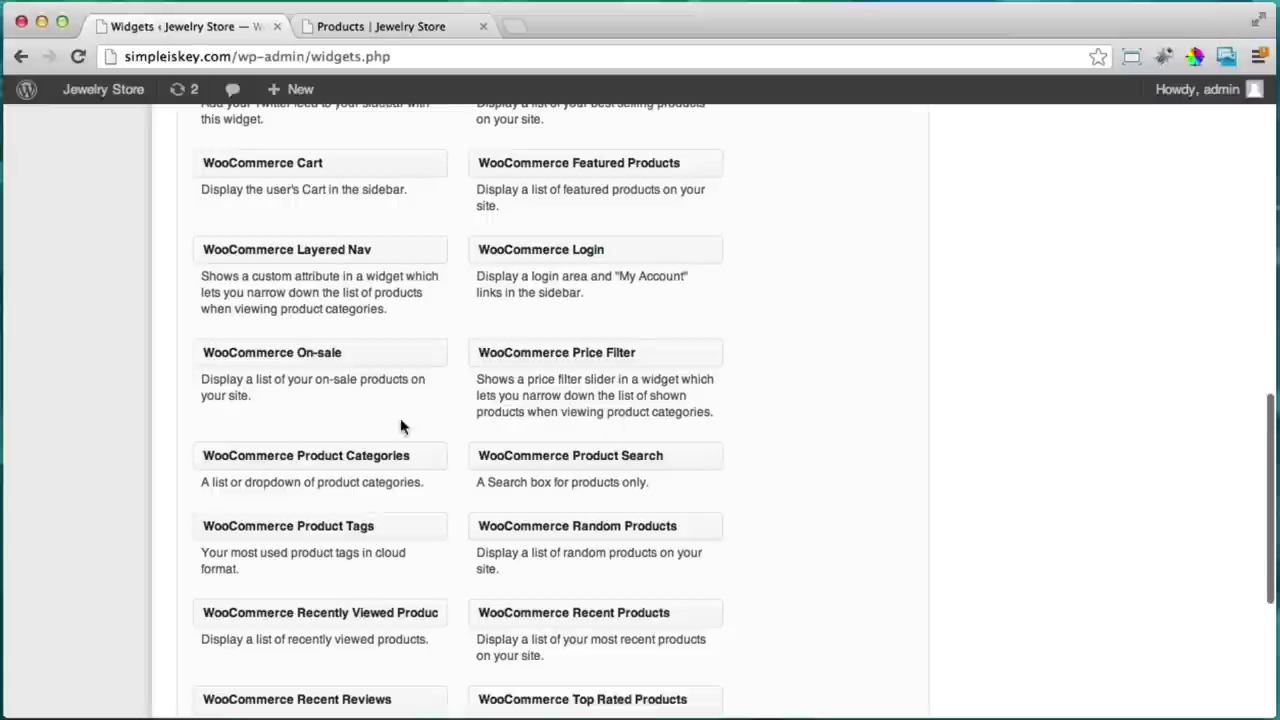
left_click_drag(259, 455, 1029, 347)
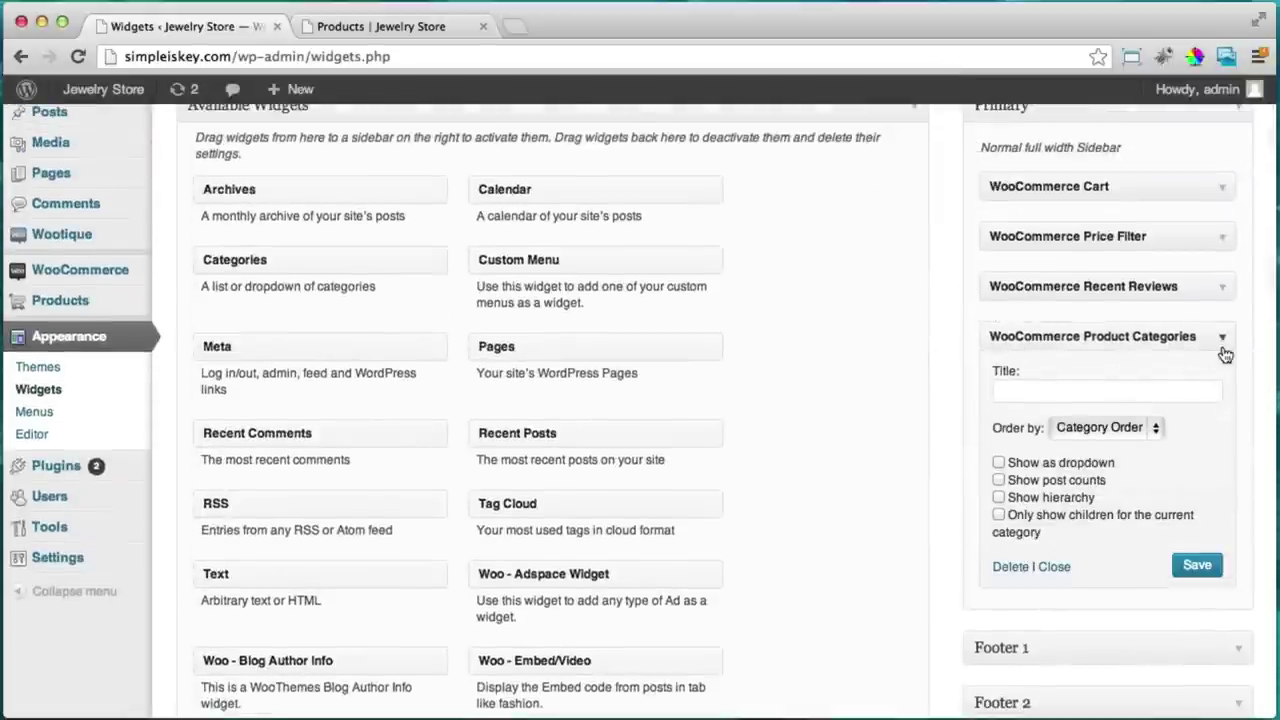
left_click(1202, 566)
left_click(1222, 342)
Reload the shop and check the widget, which reads 'No product categories exist.'.
left_click(366, 28)
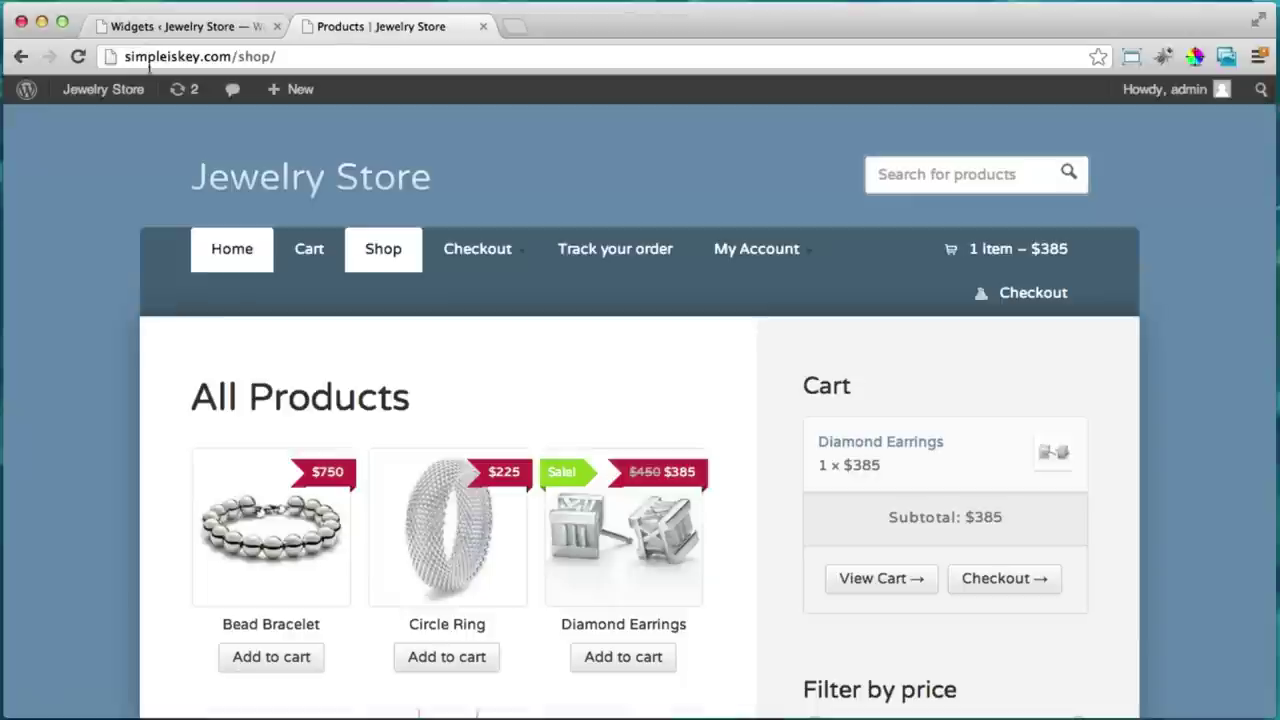
left_click(79, 58)
scroll(1064, 392, "down", 7)
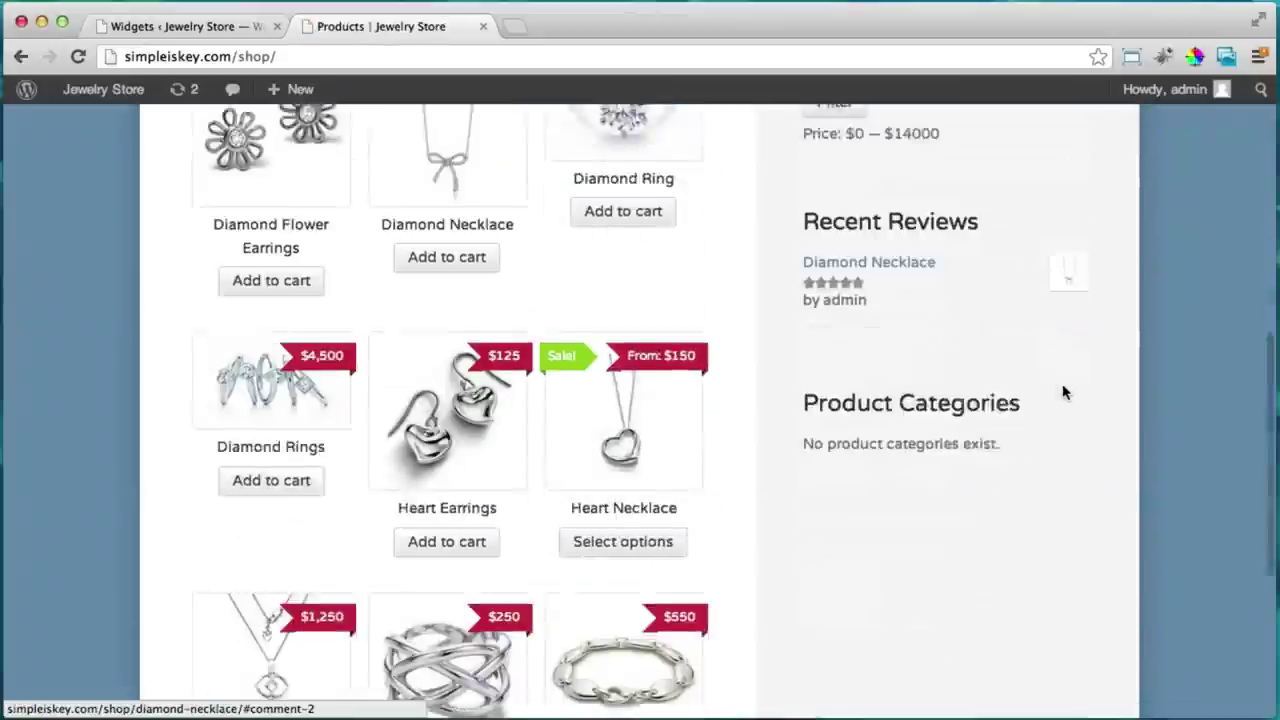
scroll(893, 384, "up", 1)
left_click_drag(833, 422, 951, 429)
left_click(949, 432)
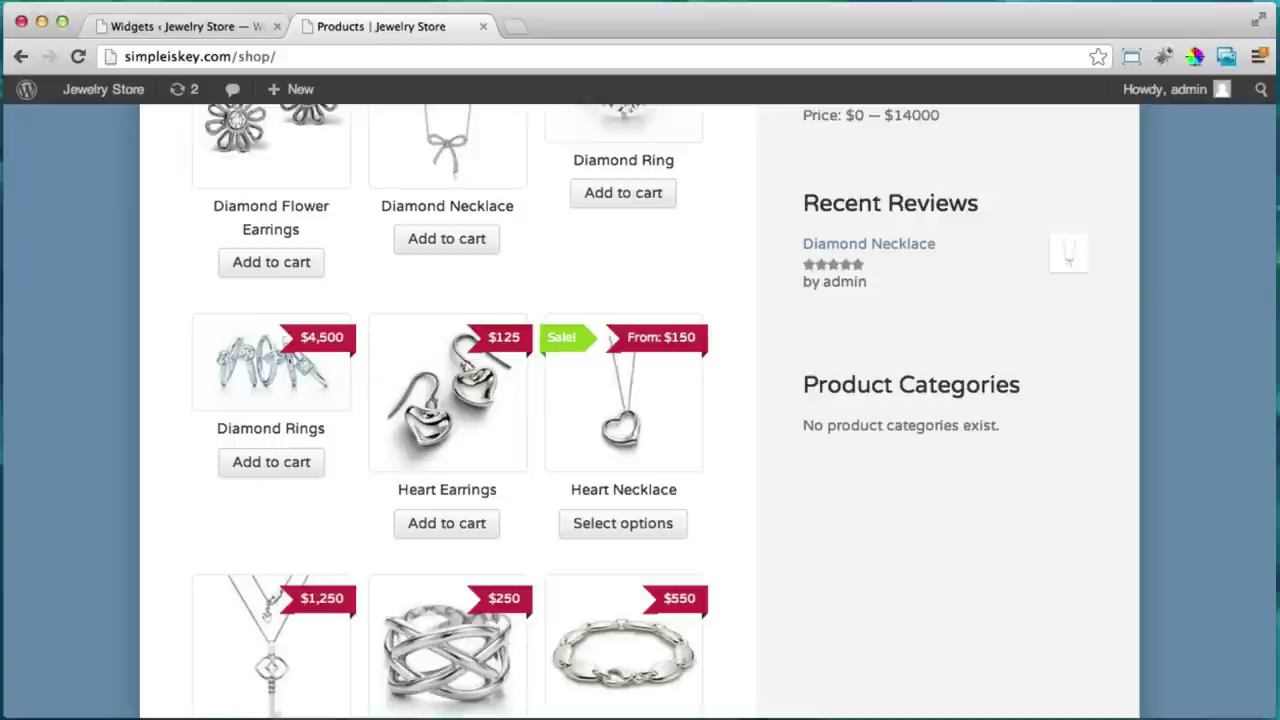
scroll(944, 525, "up", 10)
scroll(960, 532, "down", 4)
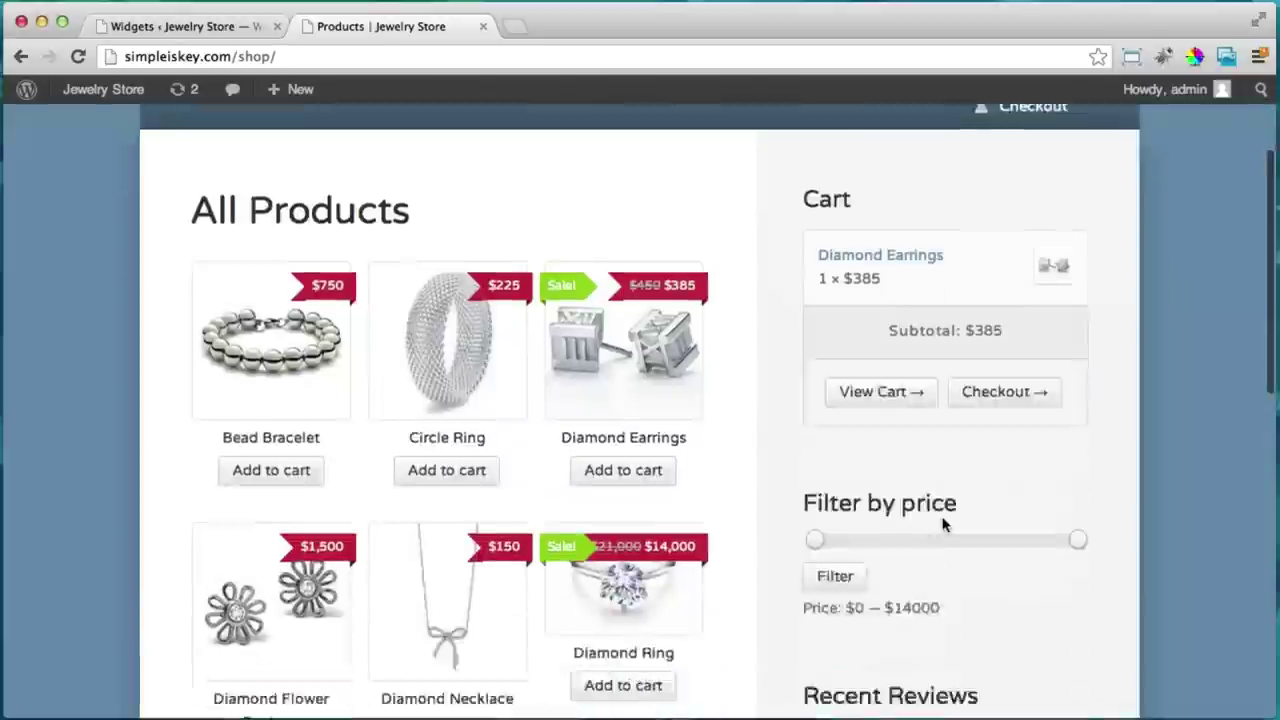
scroll(1033, 340, "up", 1)
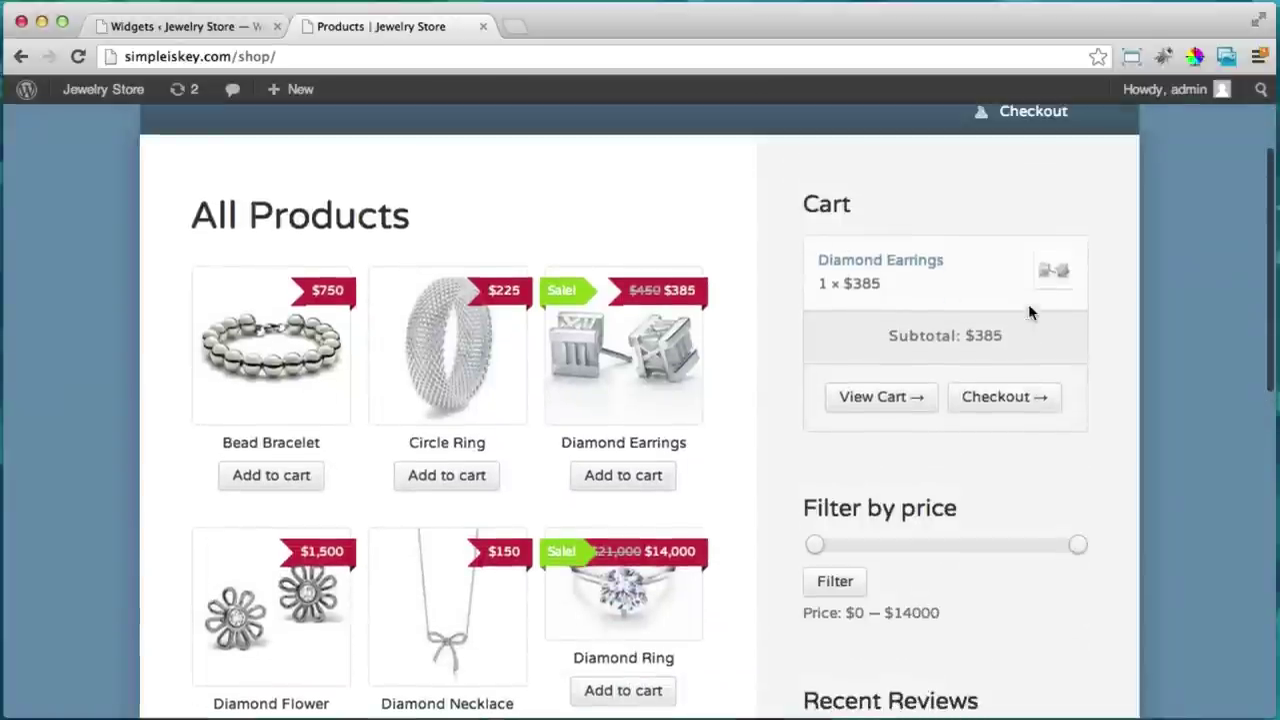
scroll(828, 336, "down", 3)
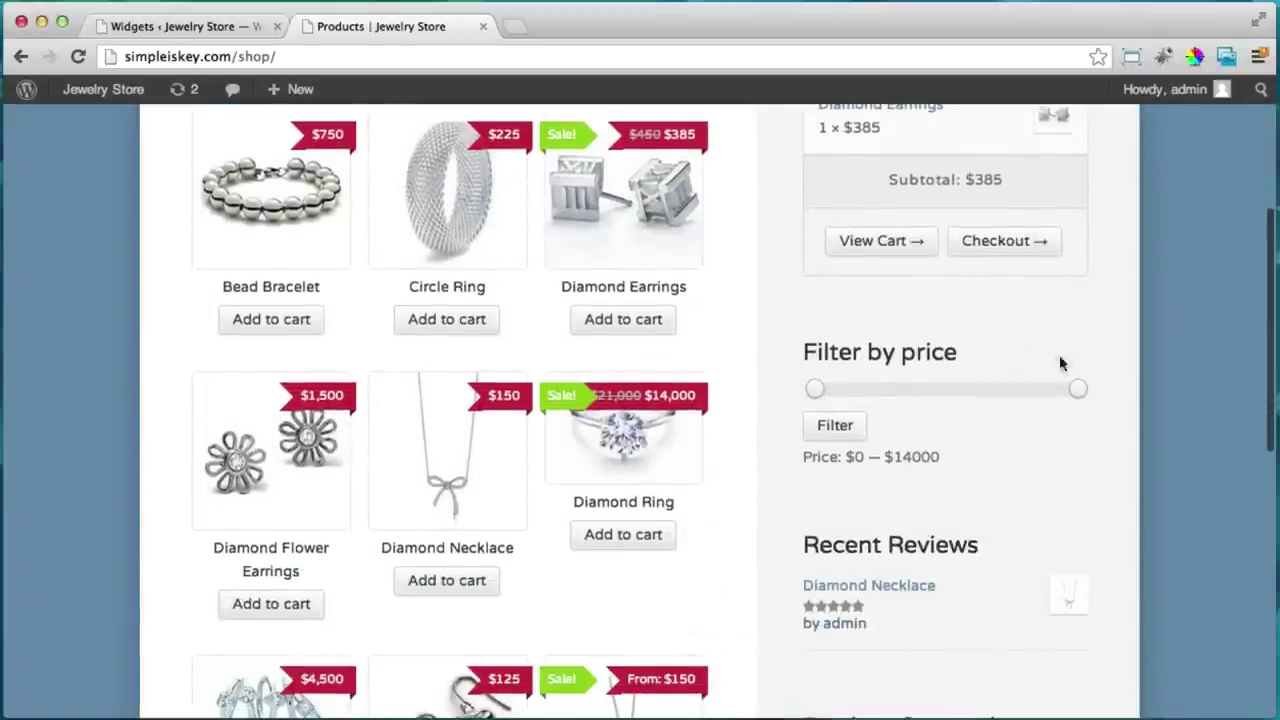
scroll(867, 576, "down", 3)
scroll(868, 574, "up", 10)
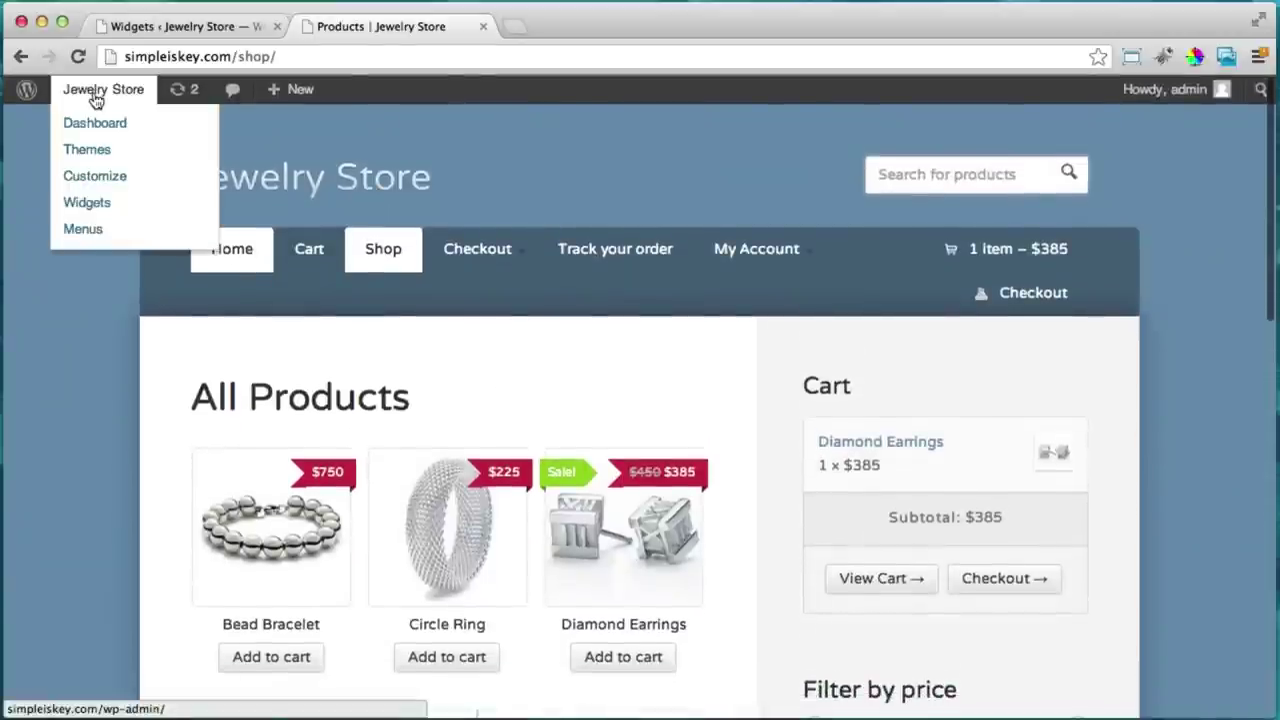
Close the storefront shop tab and go to the admin Dashboard.
left_click(483, 26)
mouse_move(157, 107)
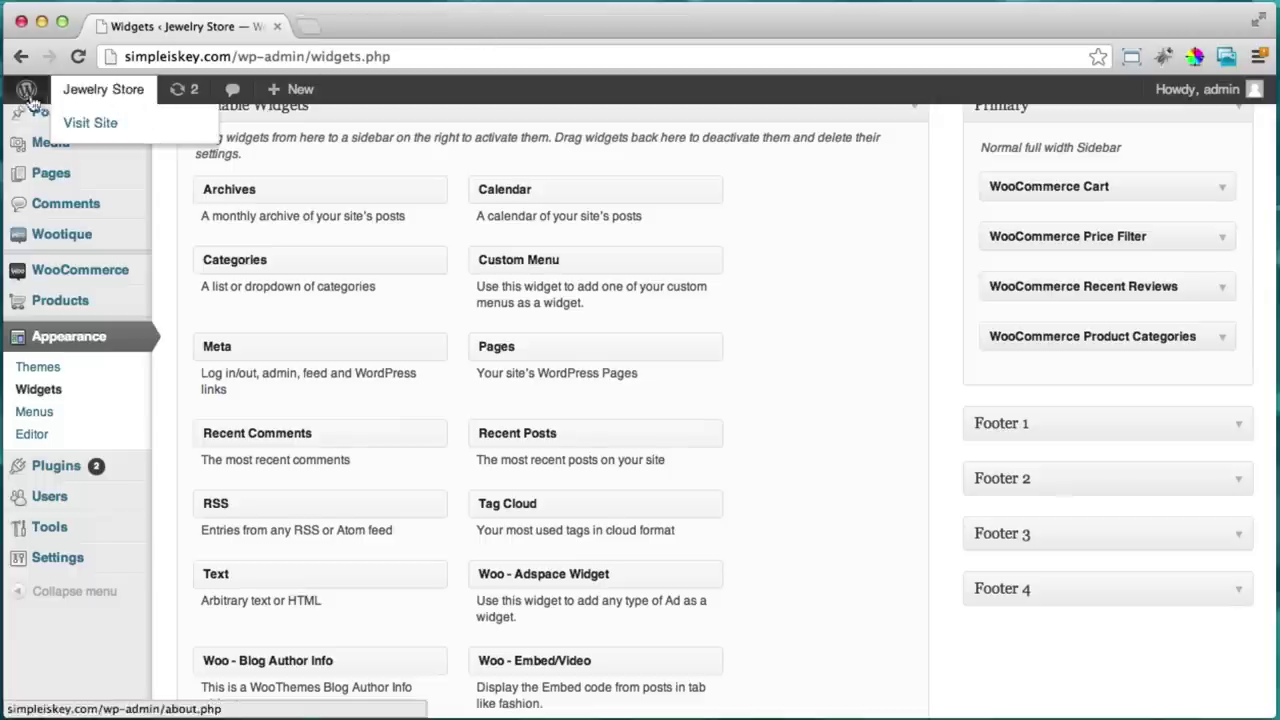
scroll(148, 279, "up", 1)
scroll(148, 279, "up", 2)
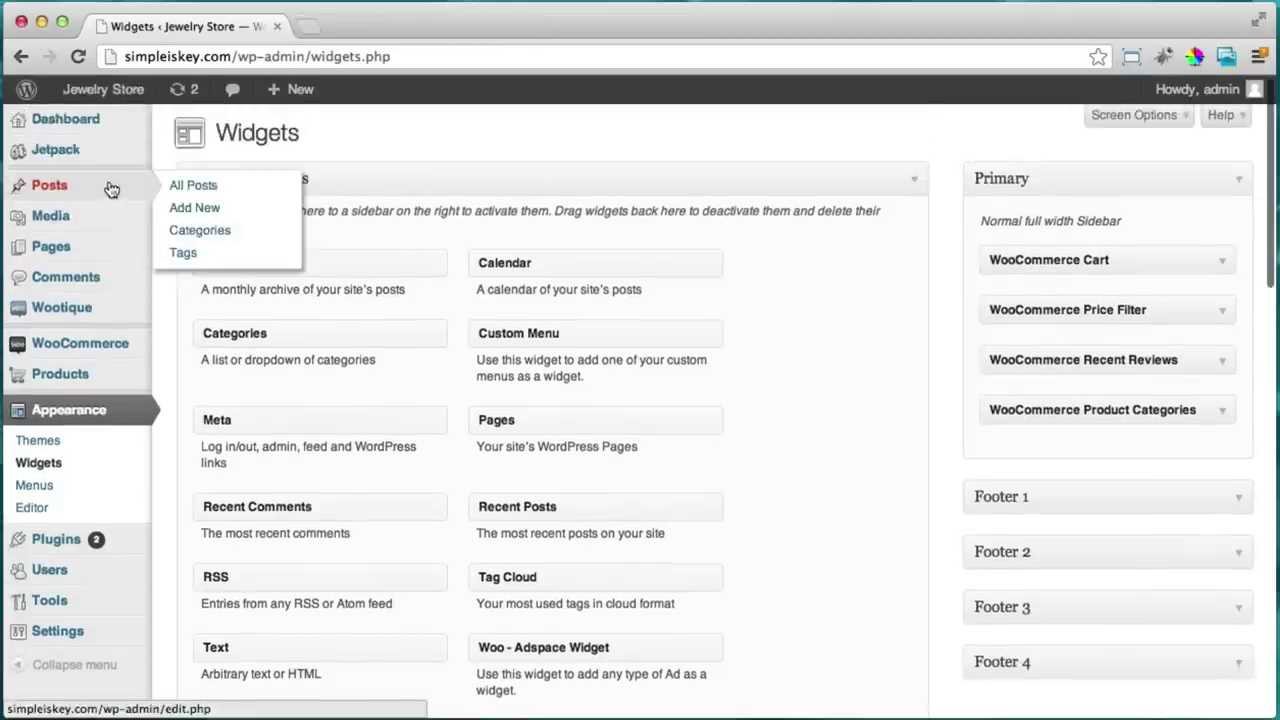
left_click(84, 126)
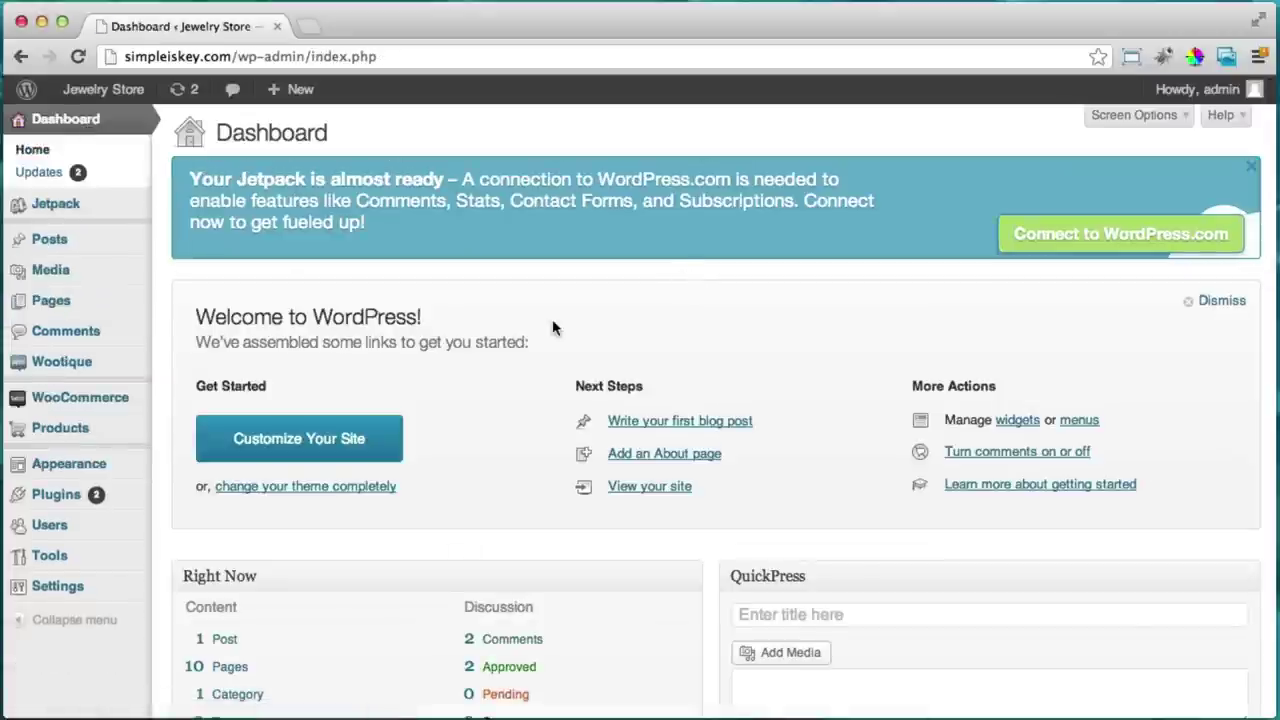
Open the public storefront and its shop page listing all products.
mouse_move(103, 92)
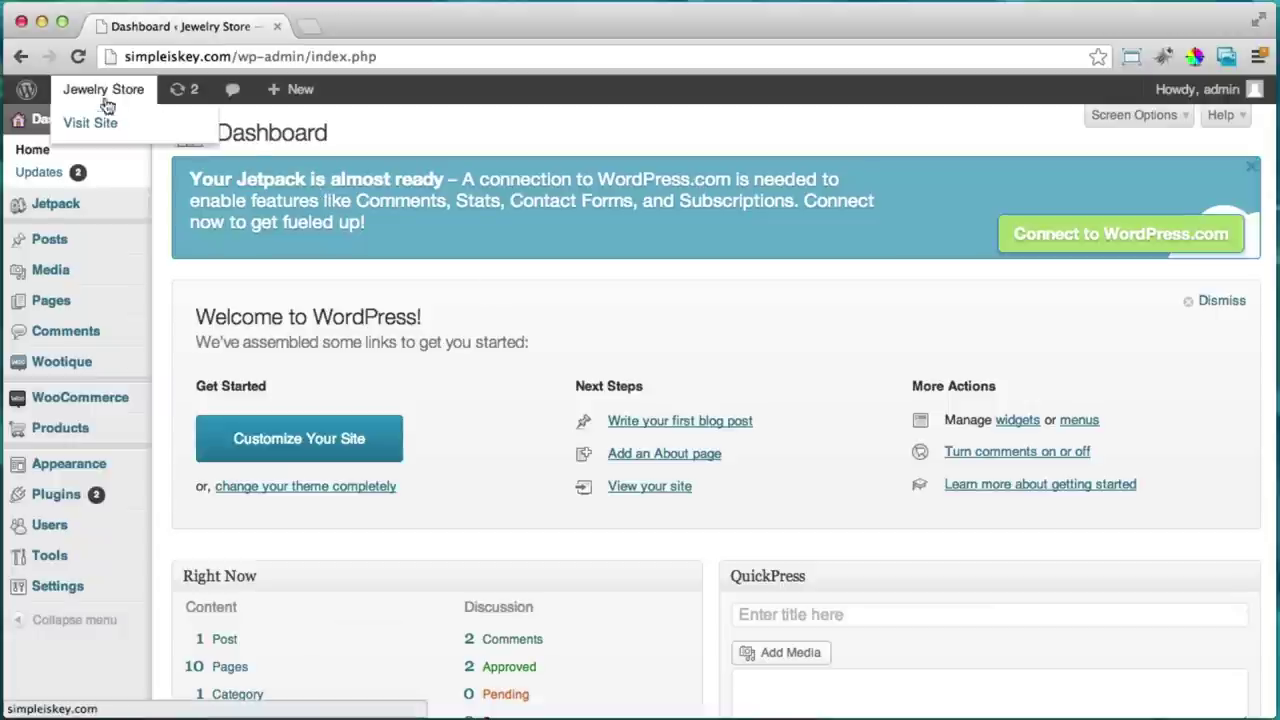
left_click(90, 123)
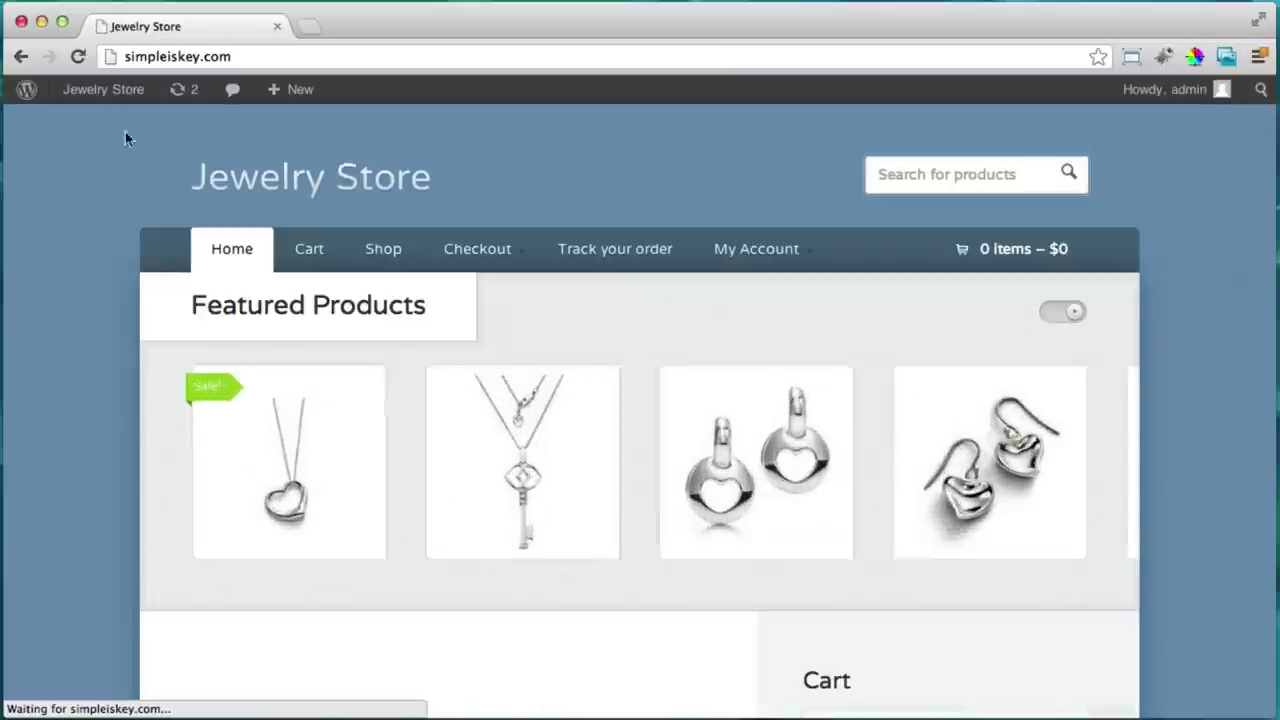
scroll(508, 320, "down", 4)
scroll(500, 318, "down", 10)
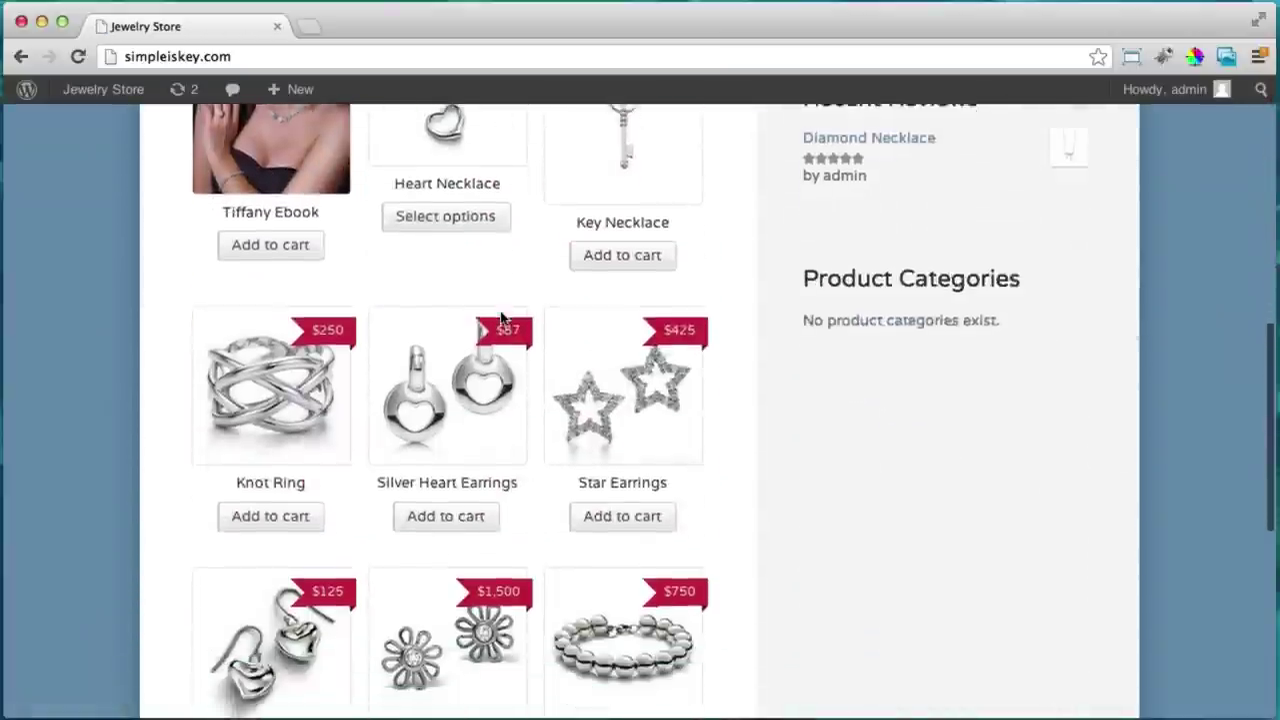
scroll(503, 318, "up", 3)
scroll(503, 318, "up", 11)
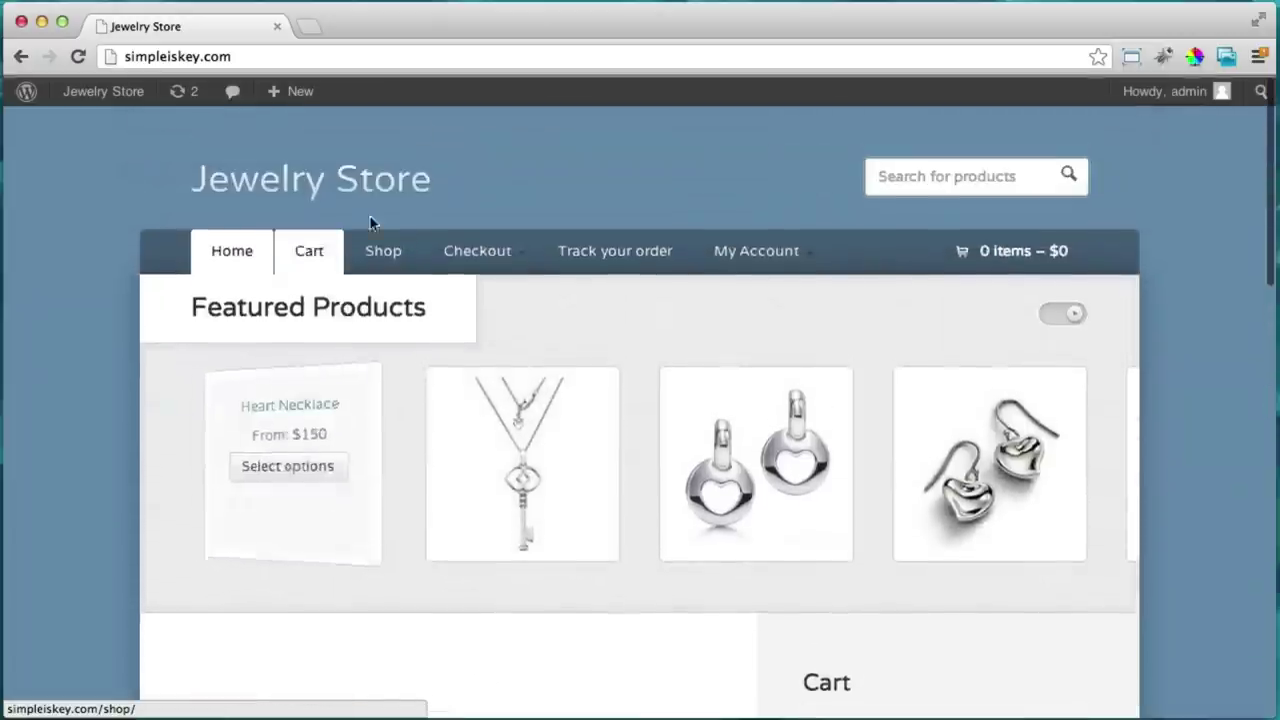
left_click(380, 251)
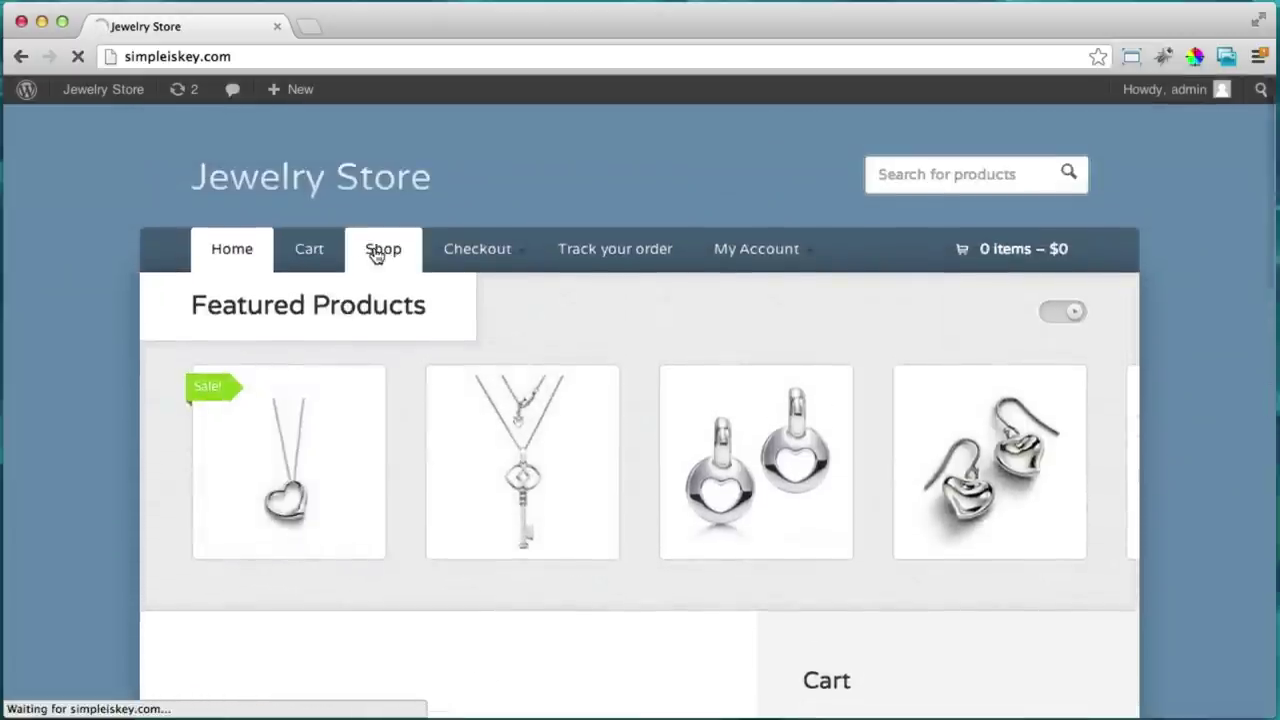
scroll(508, 380, "down", 7)
scroll(508, 377, "down", 5)
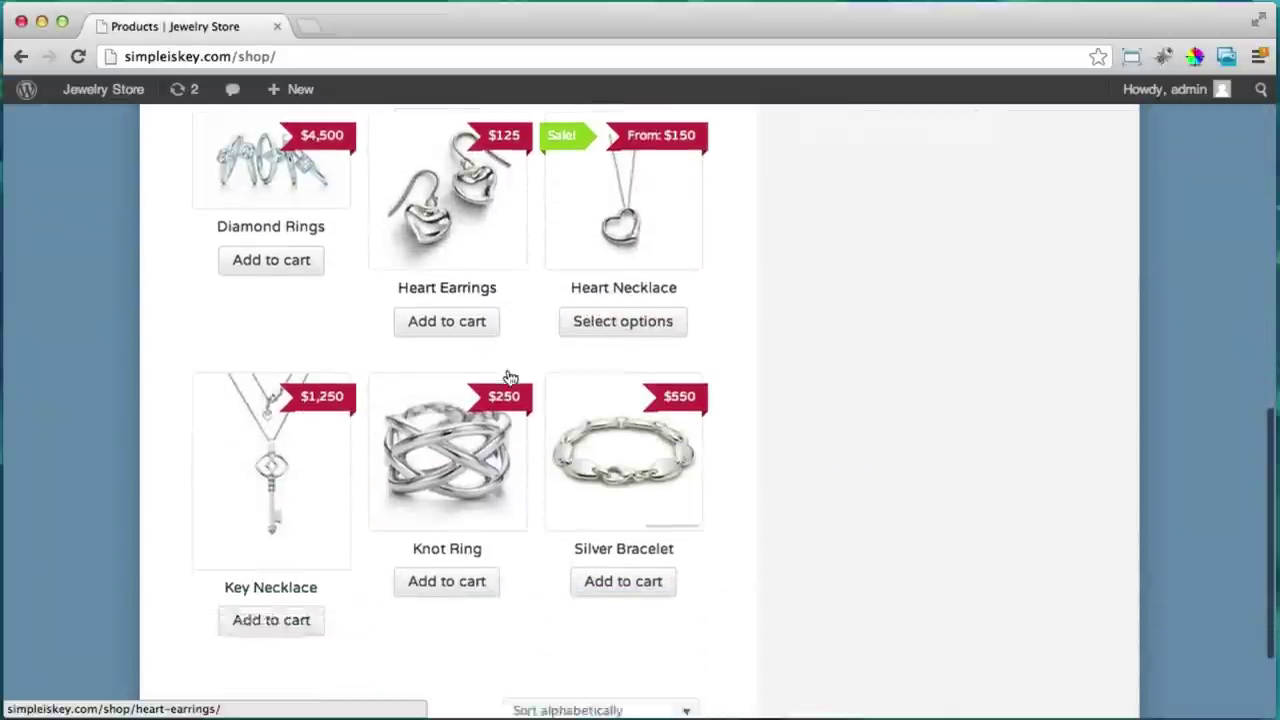
Browse to product page two and back, then open Diamond Ring and enlarge its photo.
left_click(234, 575)
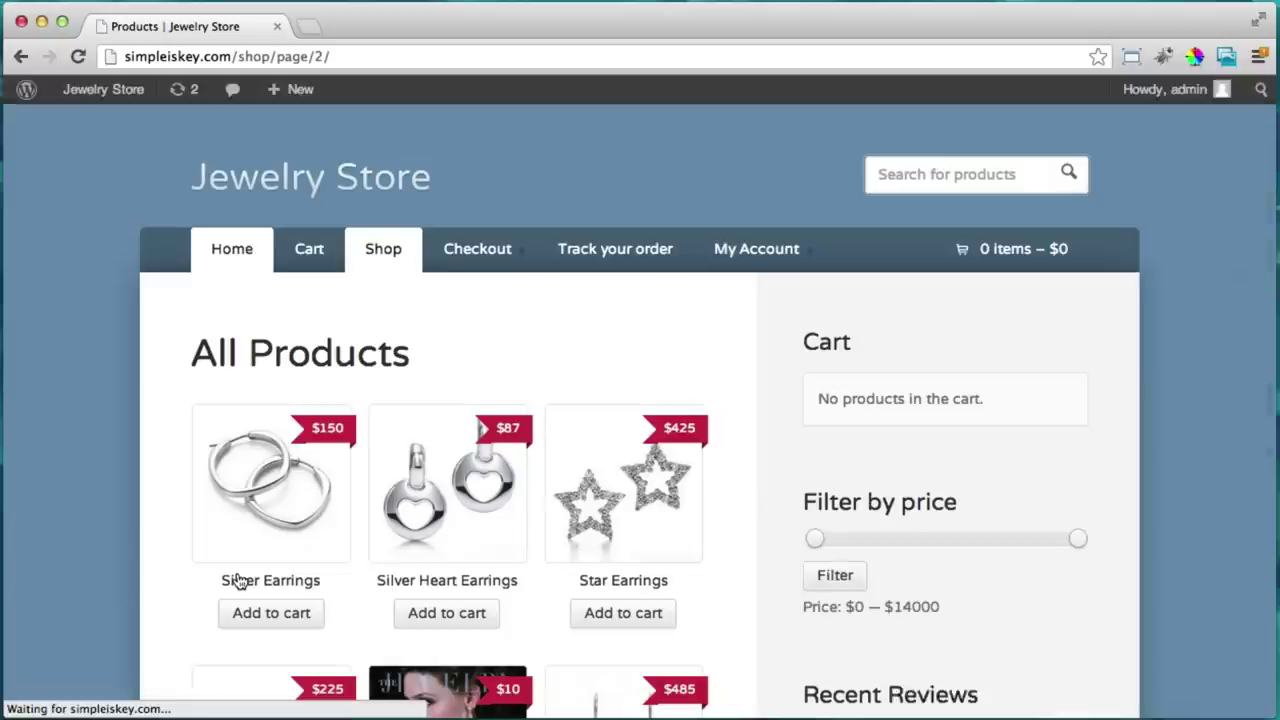
scroll(431, 517, "down", 4)
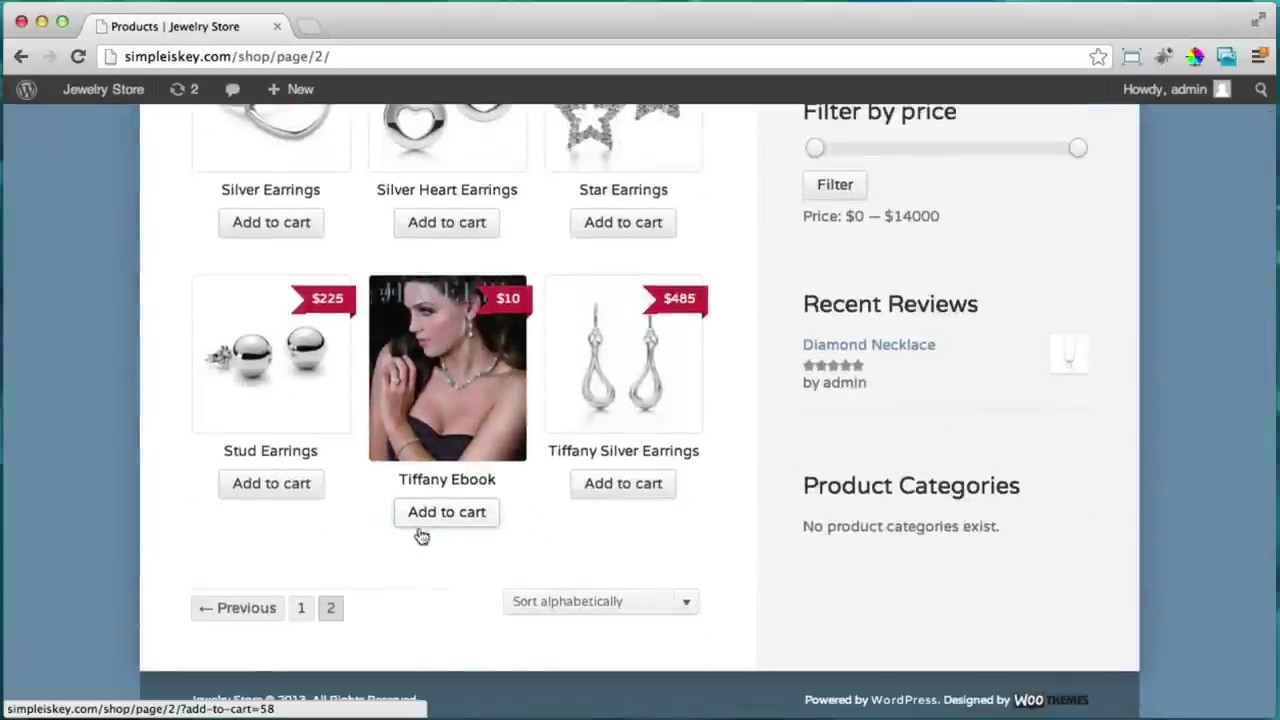
scroll(417, 543, "down", 1)
scroll(410, 550, "up", 3)
scroll(403, 565, "down", 1)
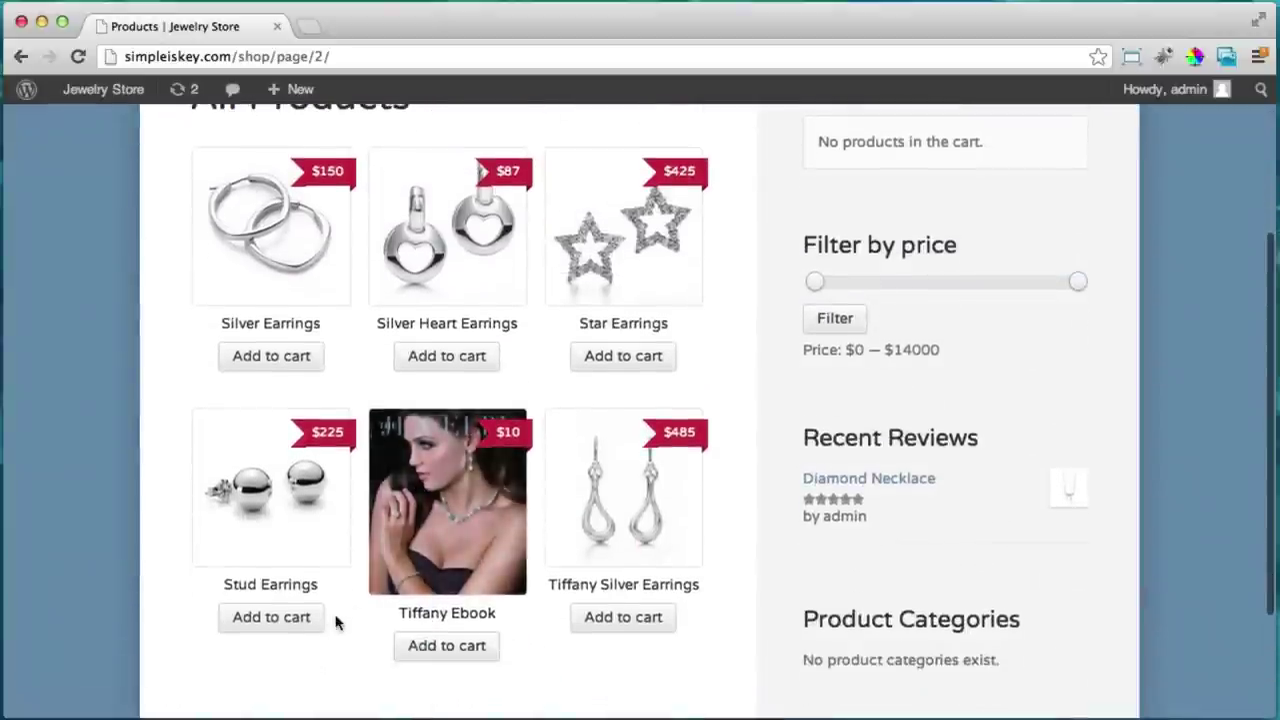
scroll(334, 618, "down", 3)
left_click(304, 598)
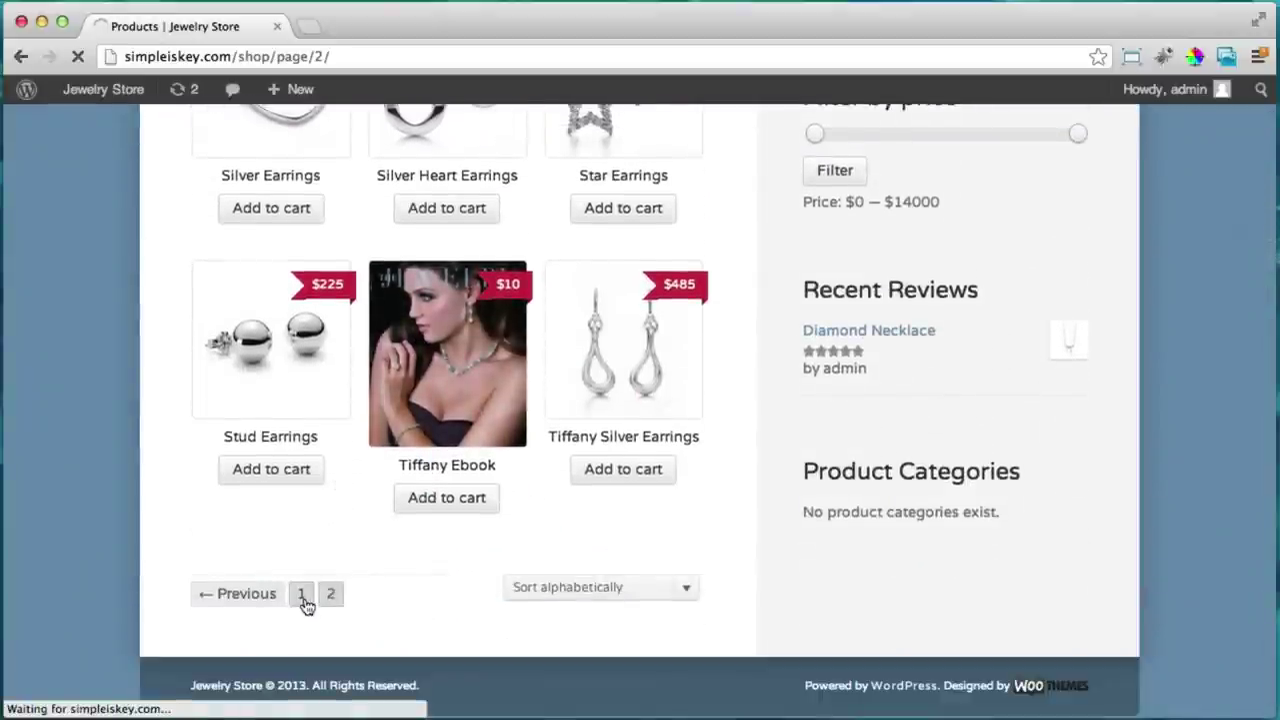
scroll(305, 600, "down", 2)
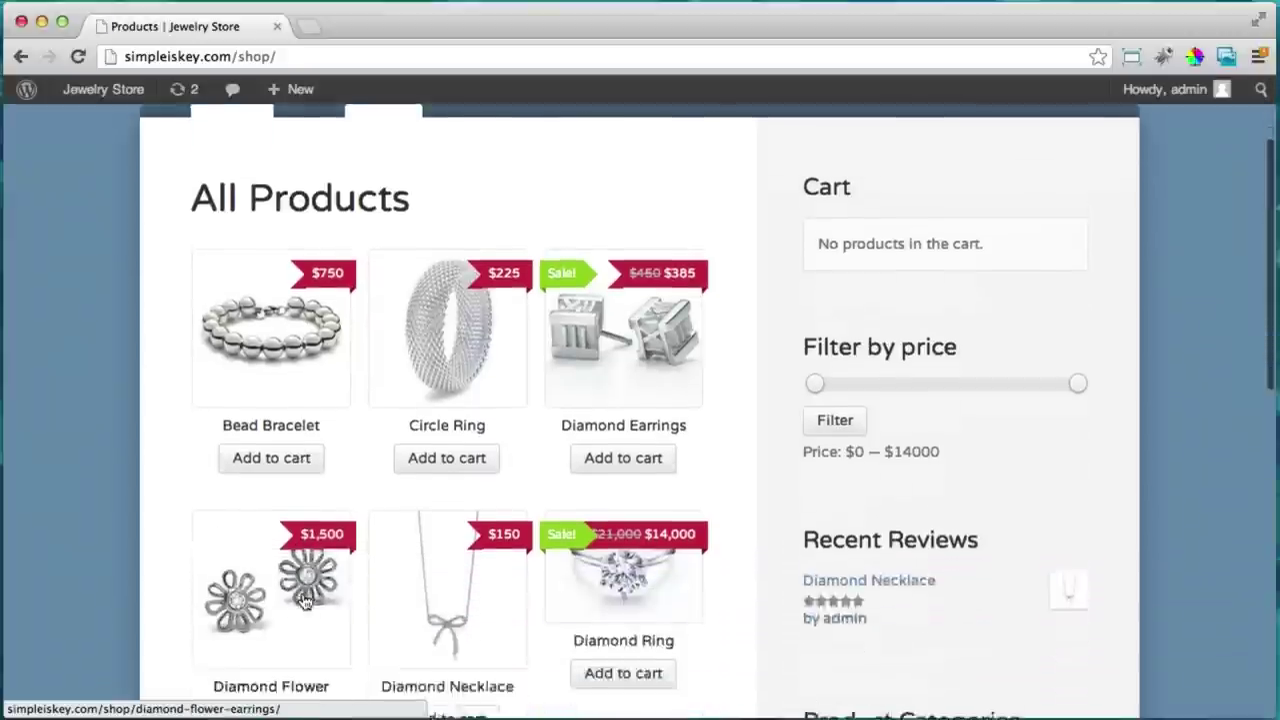
scroll(305, 600, "down", 2)
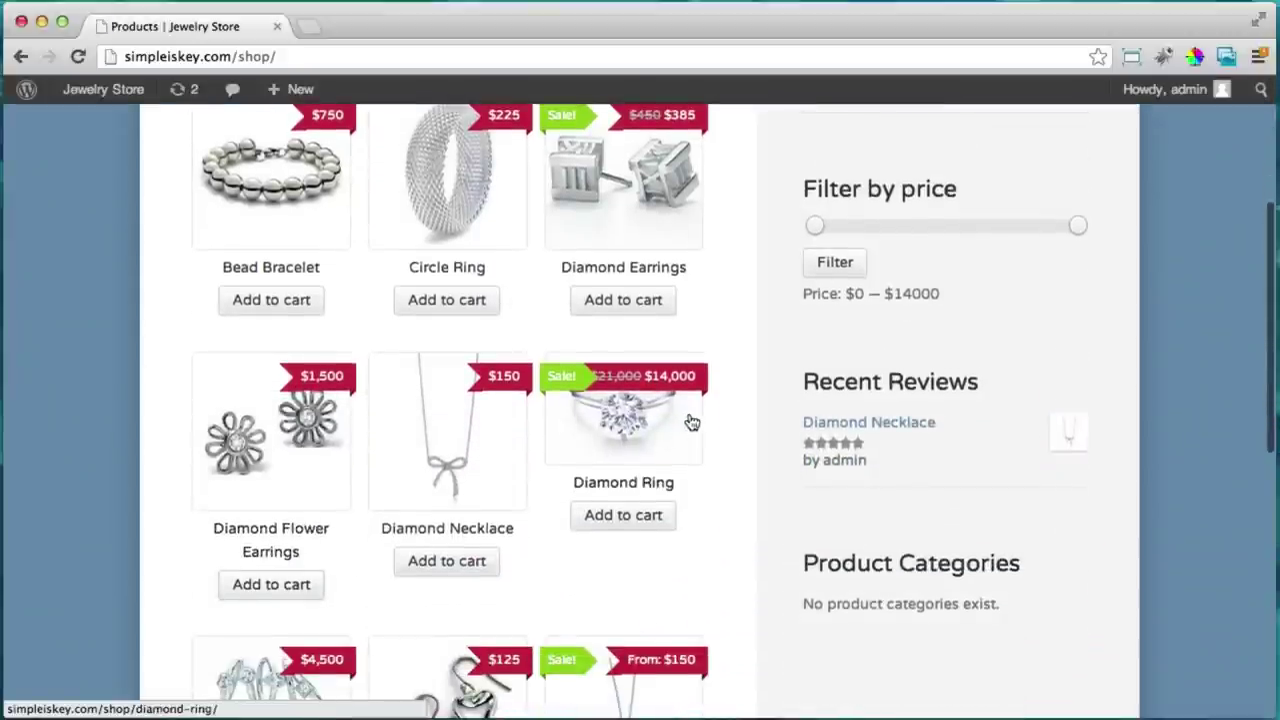
left_click(634, 432)
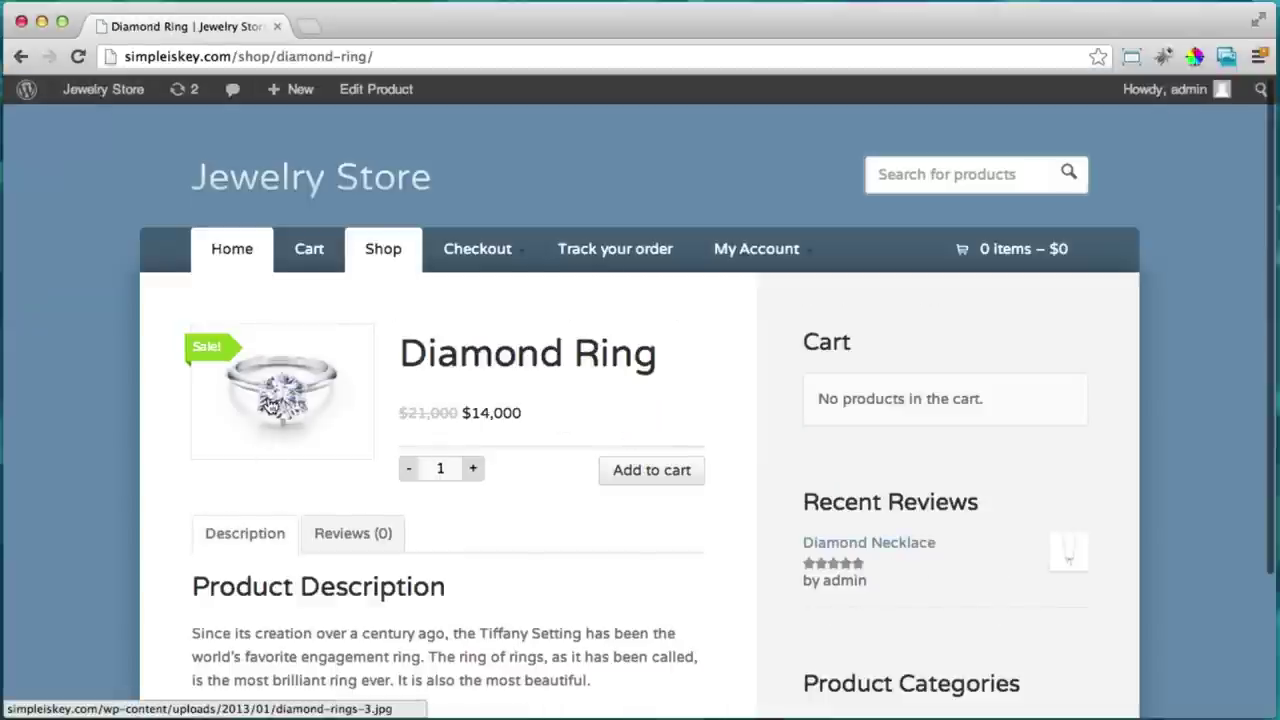
left_click(268, 408)
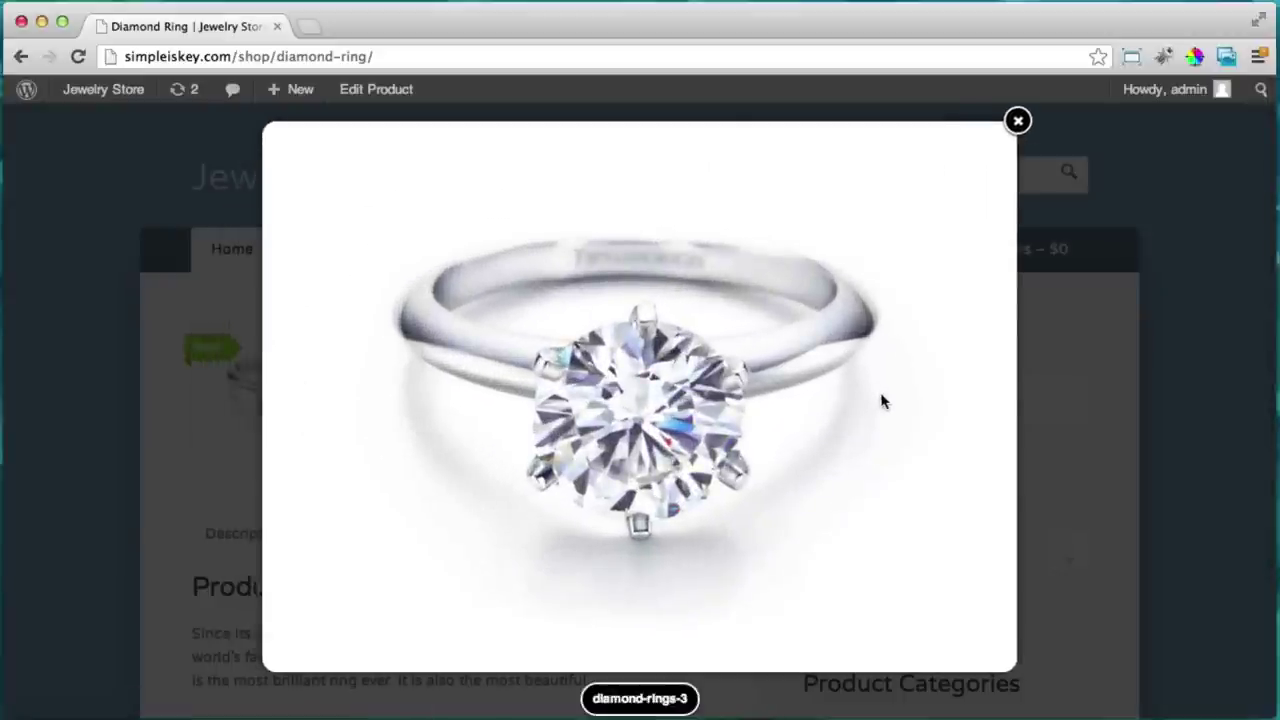
Close the enlarged photo and open Add Media's Upload Files browser.
left_click(1017, 122)
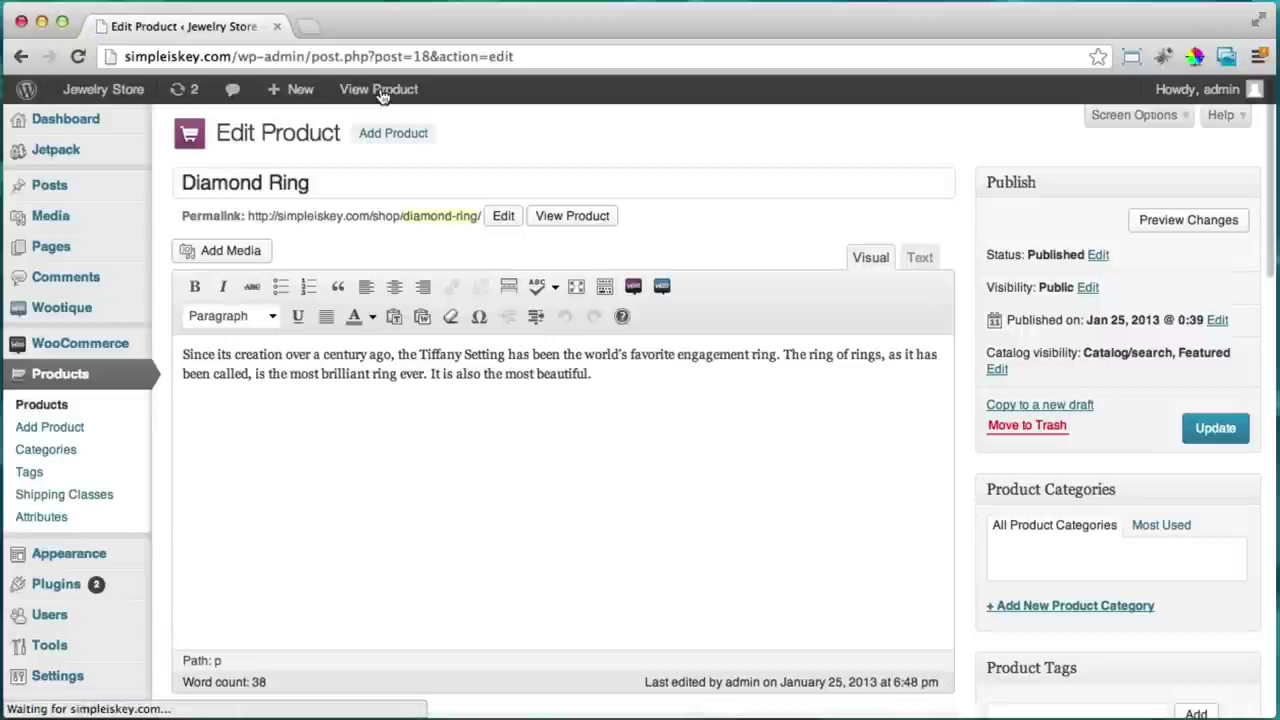
left_click(230, 256)
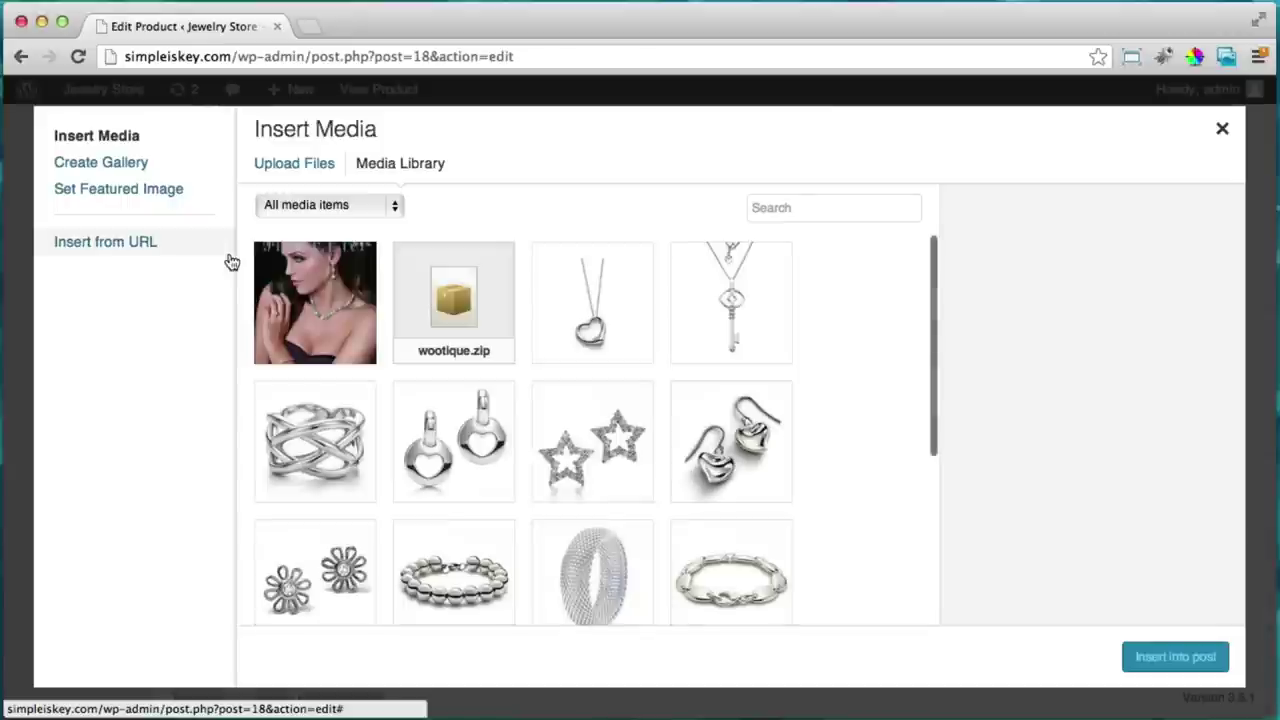
left_click(290, 167)
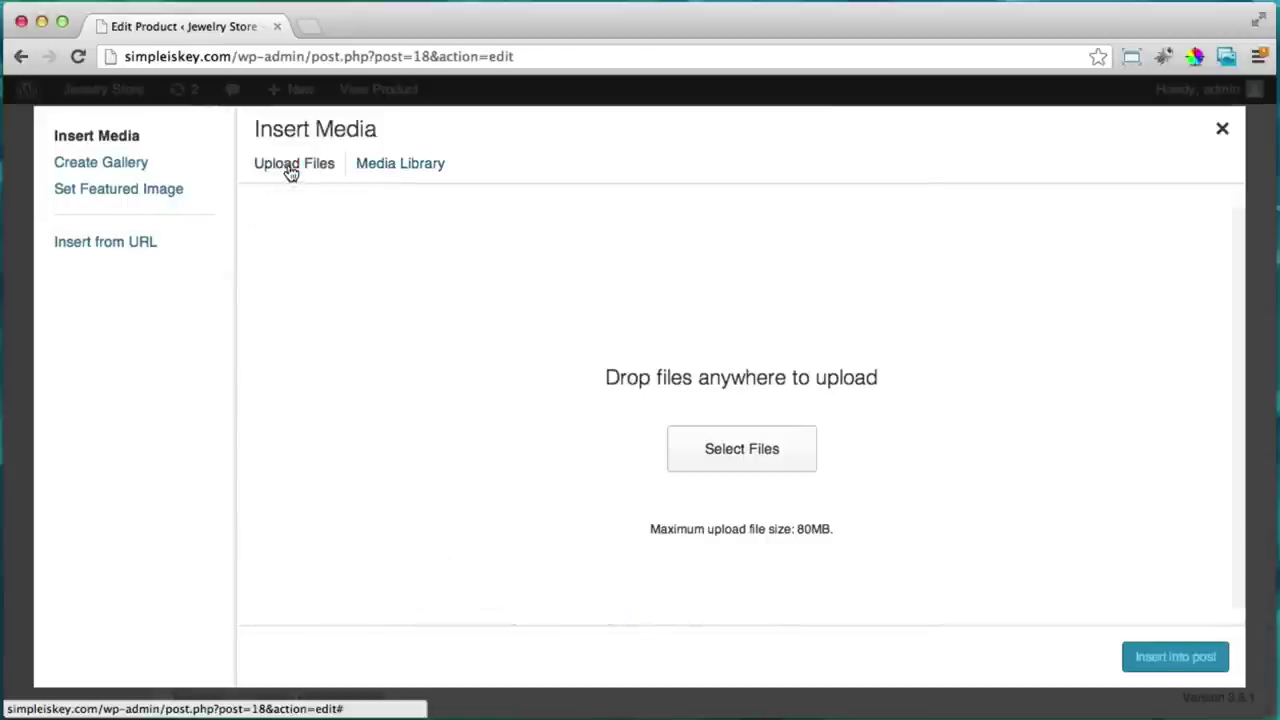
left_click(744, 458)
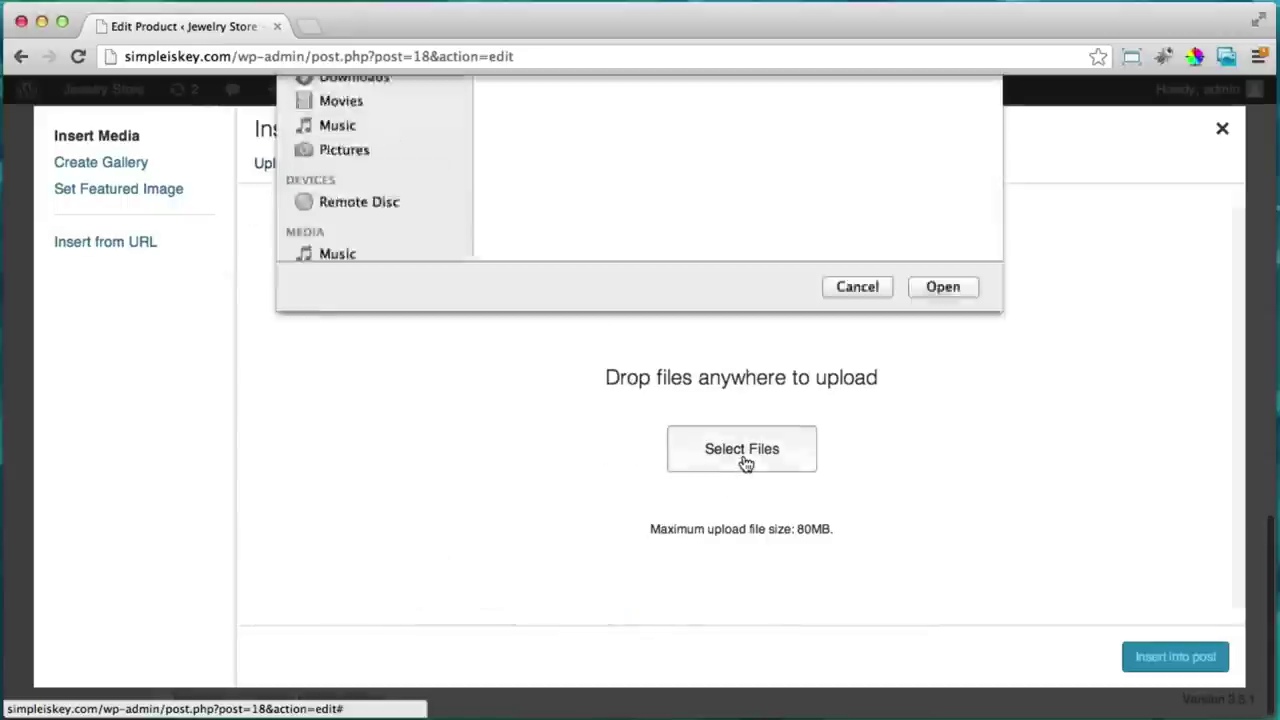
Upload 1.jpg, 2.jpg and 3.jpg from the Multiple Angles folder.
scroll(709, 331, "down", 2)
double_click(578, 345)
left_click(544, 168)
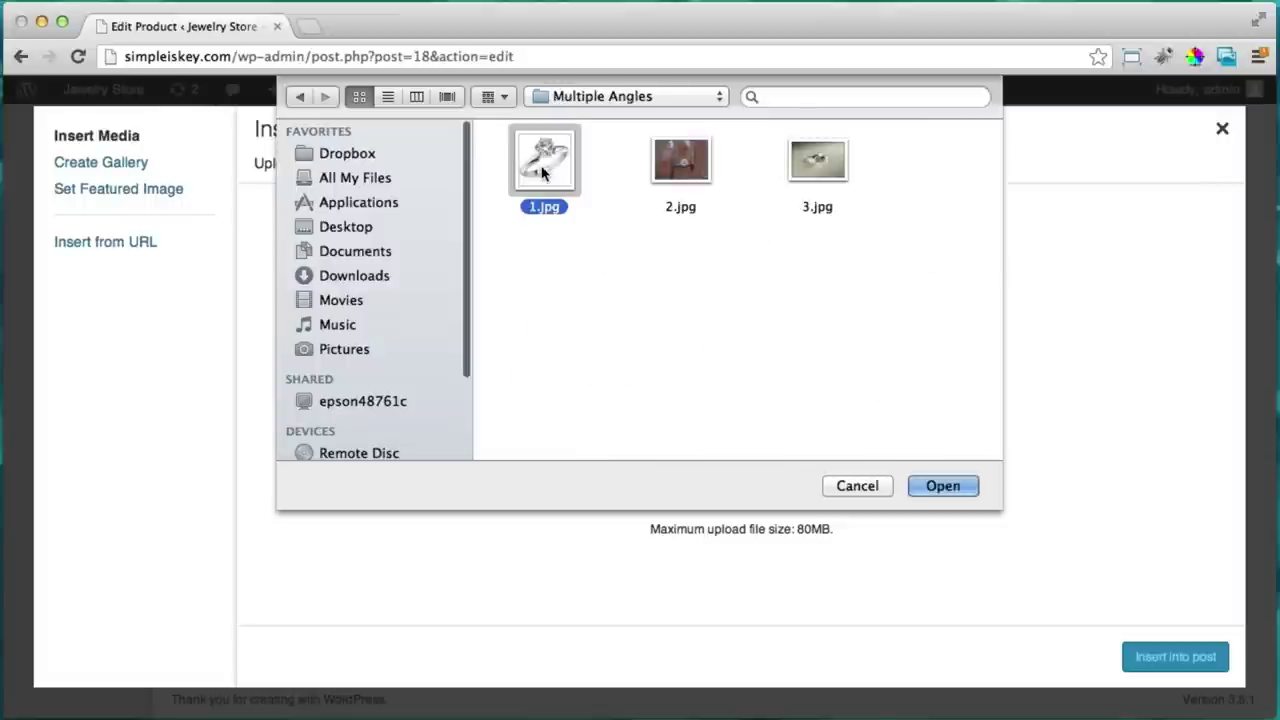
left_click(565, 290)
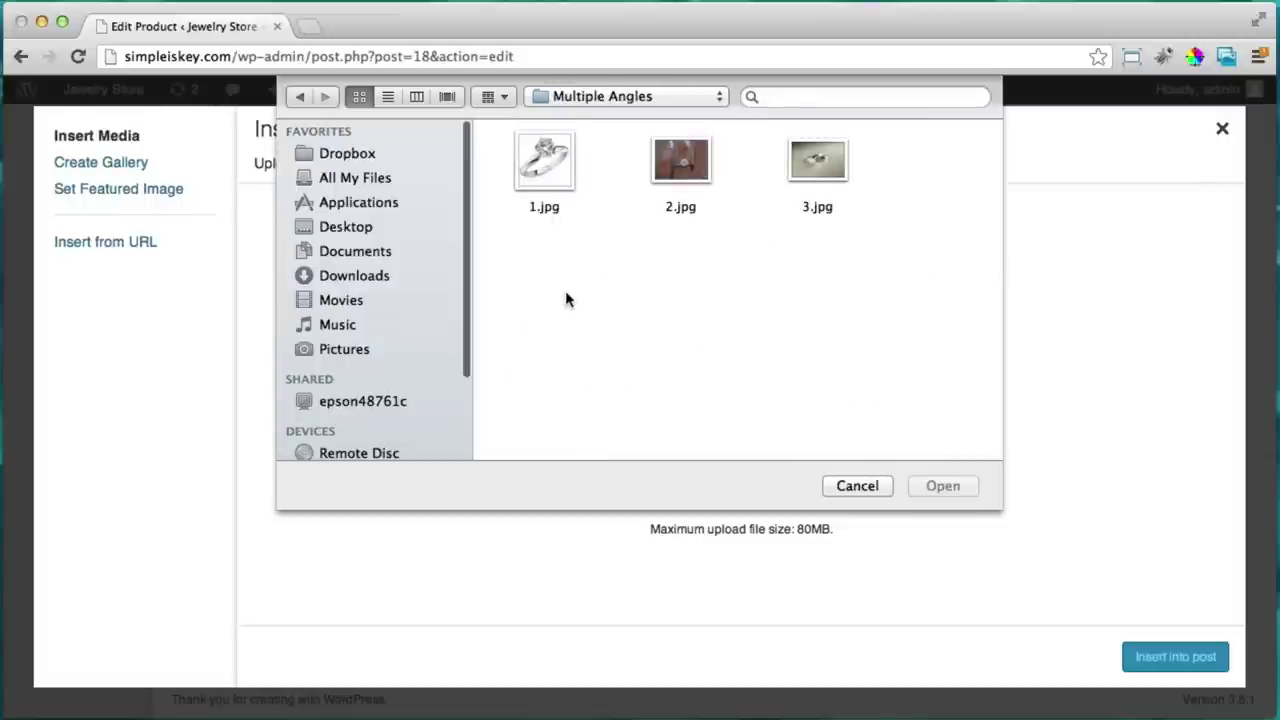
left_click(537, 182)
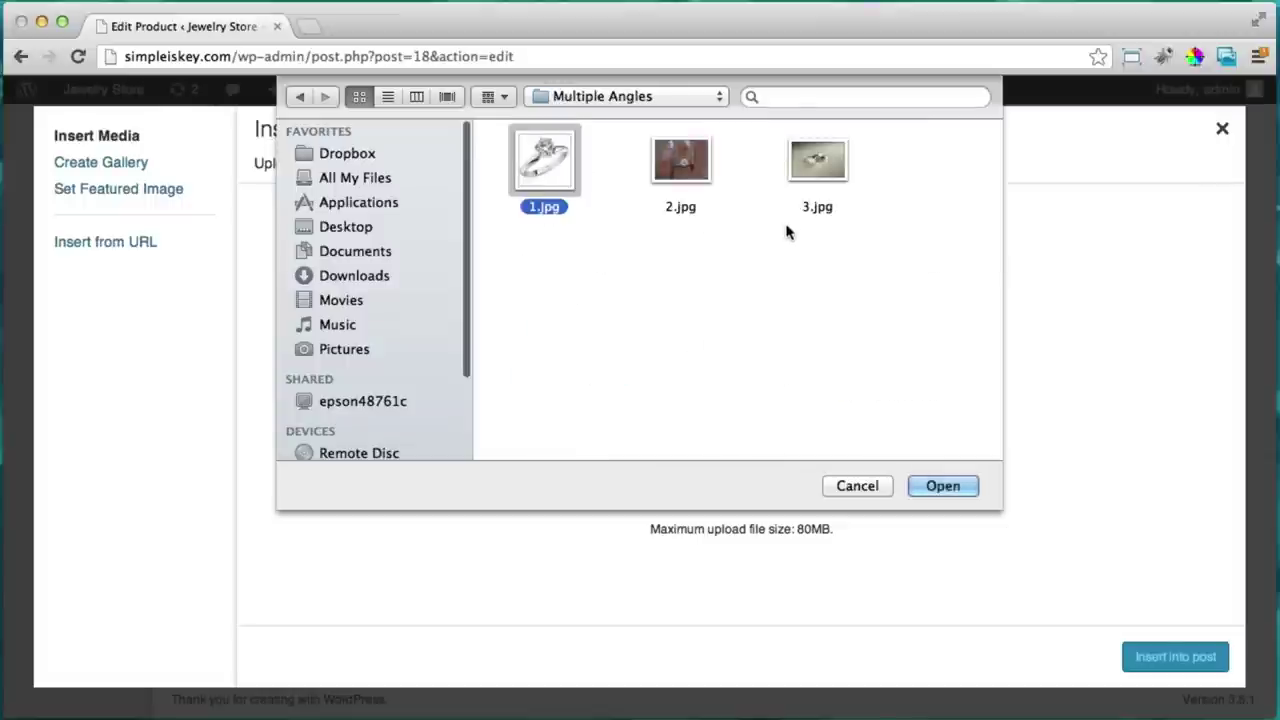
left_click(823, 165, "super")
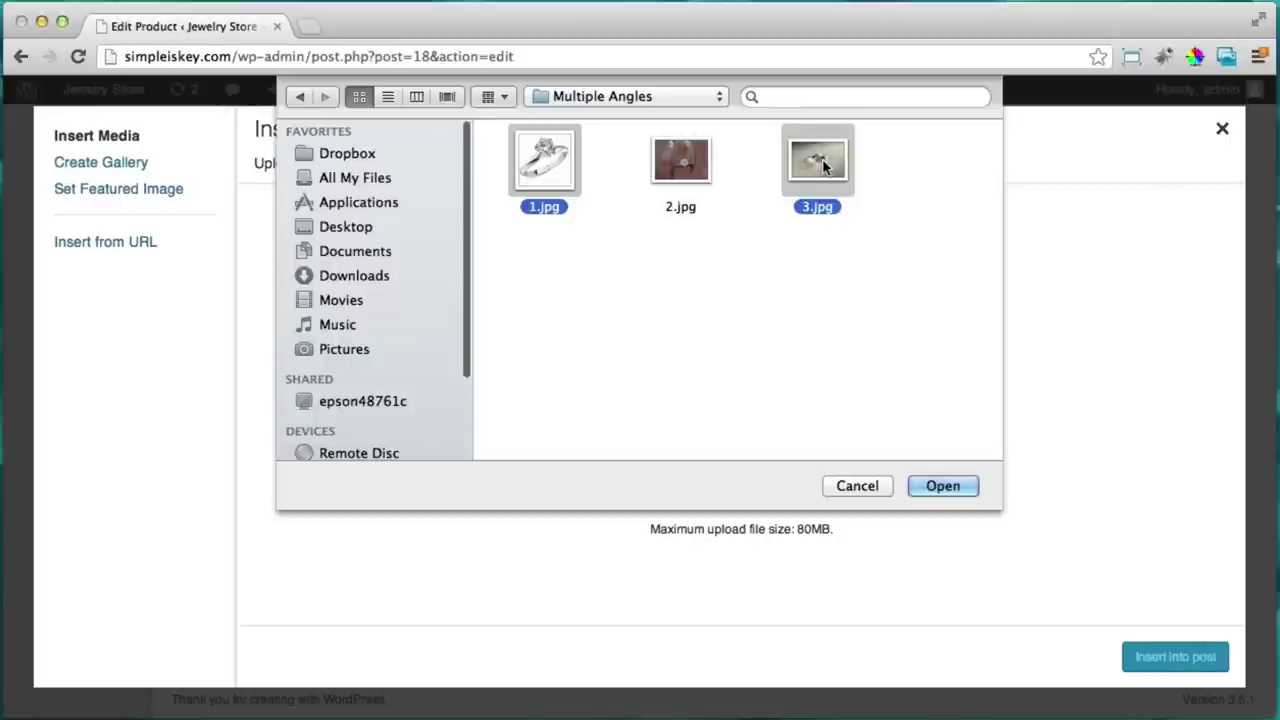
left_click(692, 168, "super")
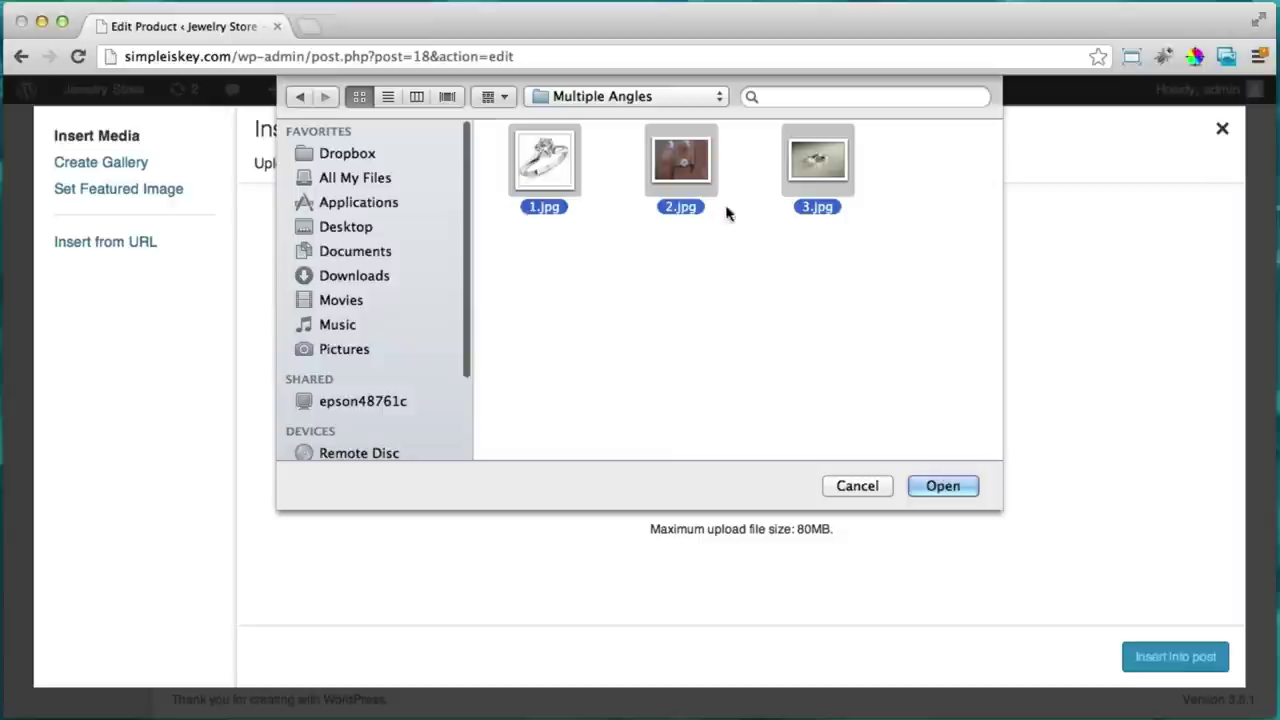
left_click(943, 486)
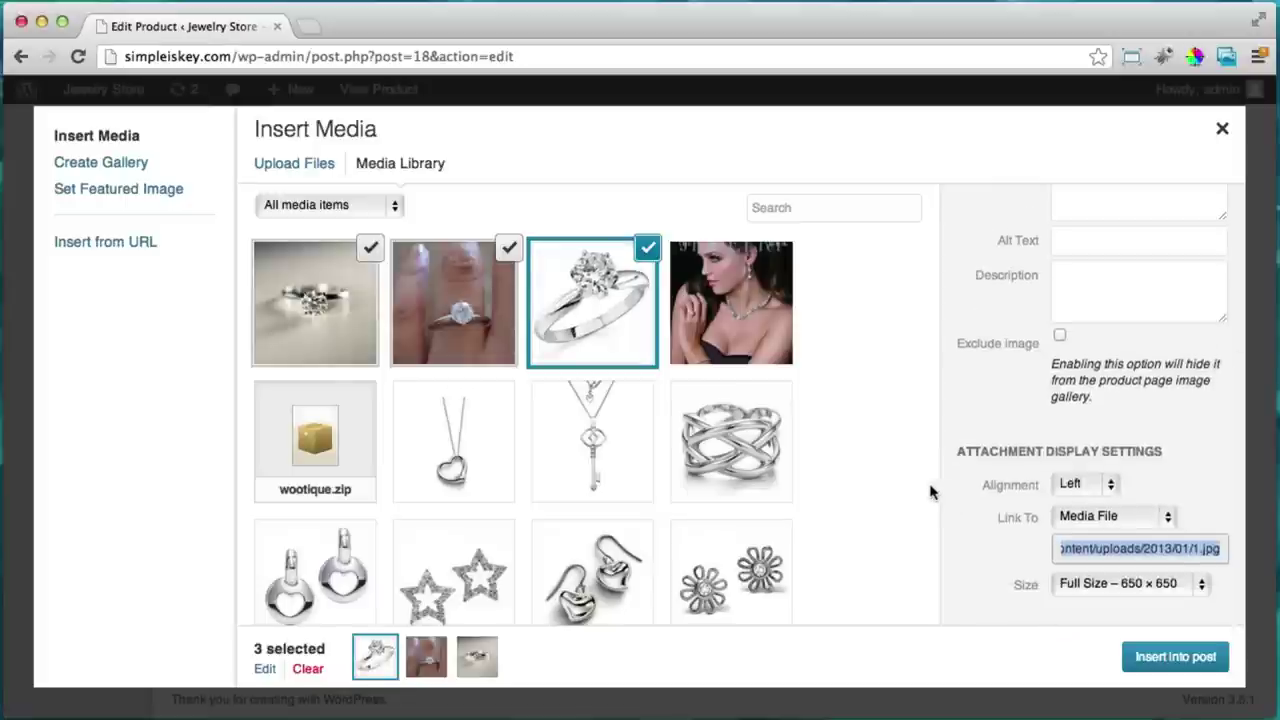
scroll(905, 475, "down", 1)
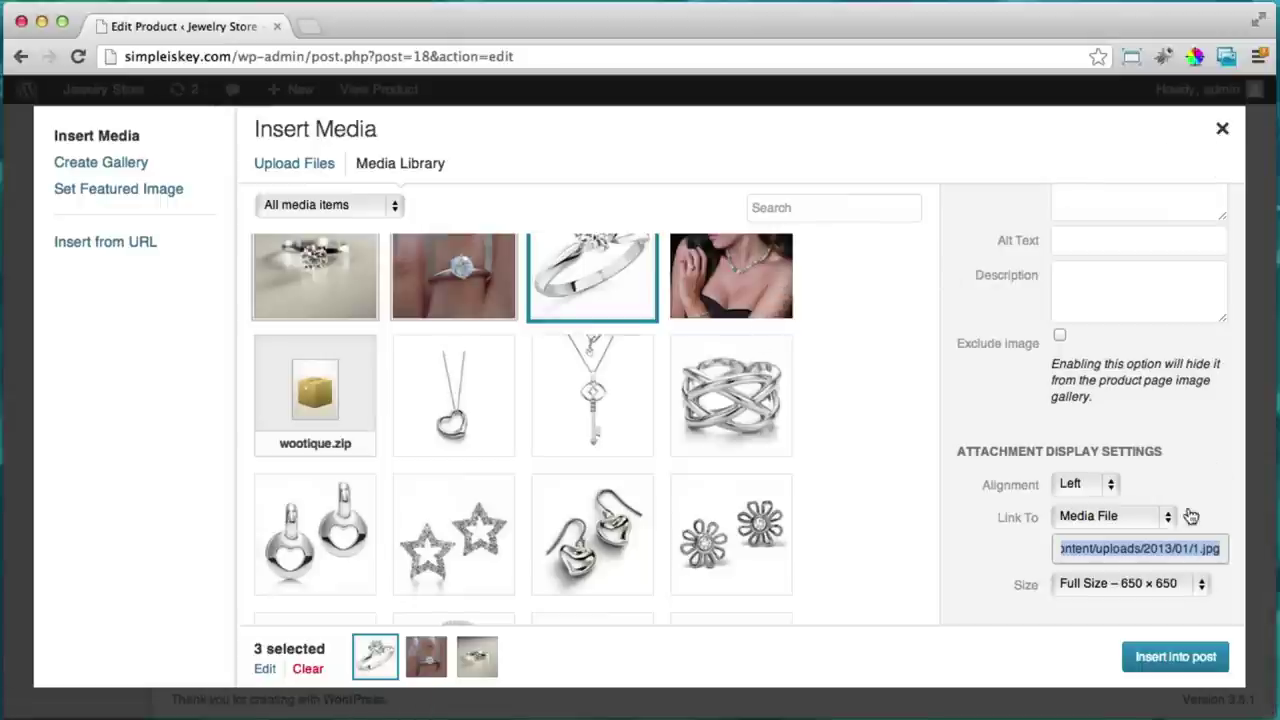
Close the media window, update the Diamond Ring product and view its storefront page.
left_click(1223, 132)
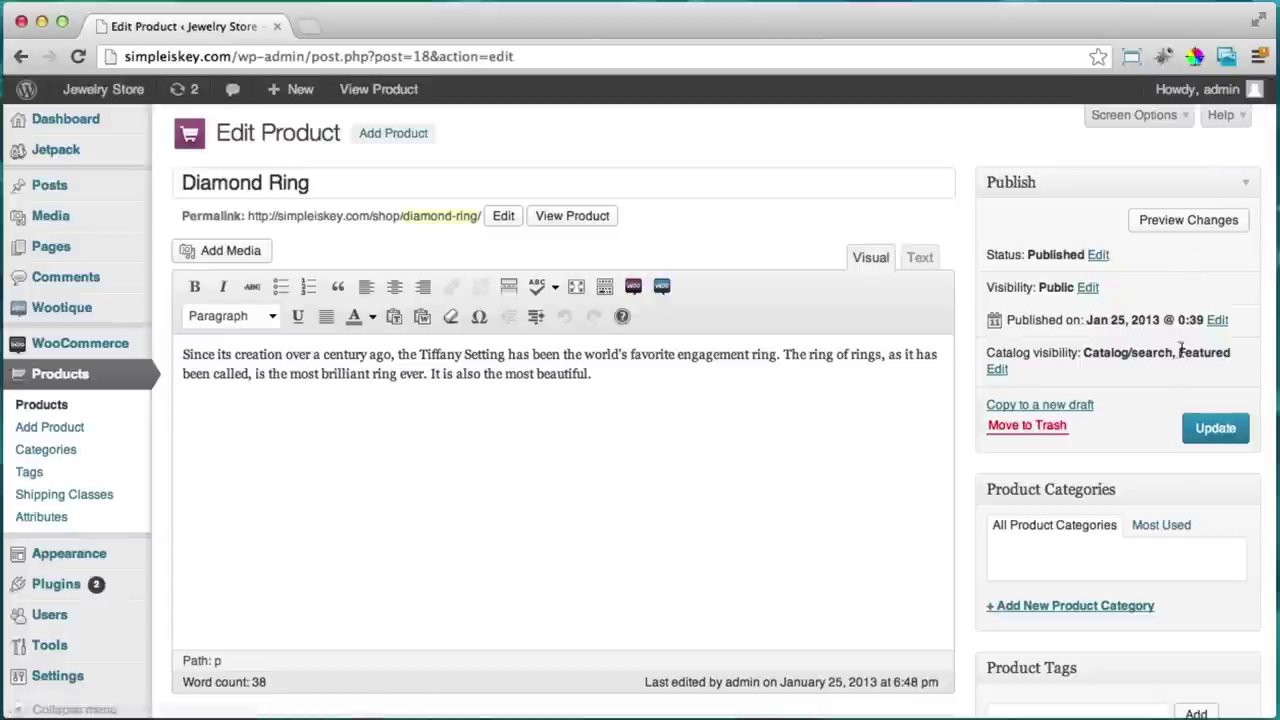
left_click(1212, 430)
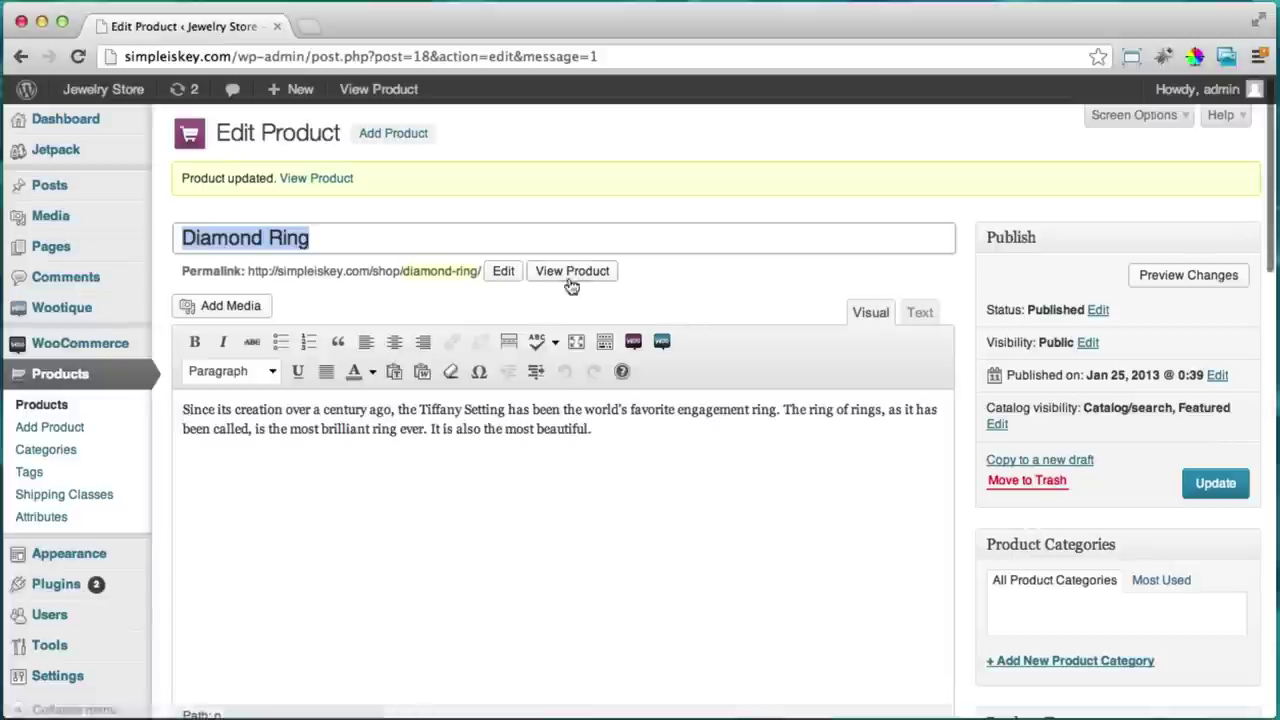
left_click(559, 278)
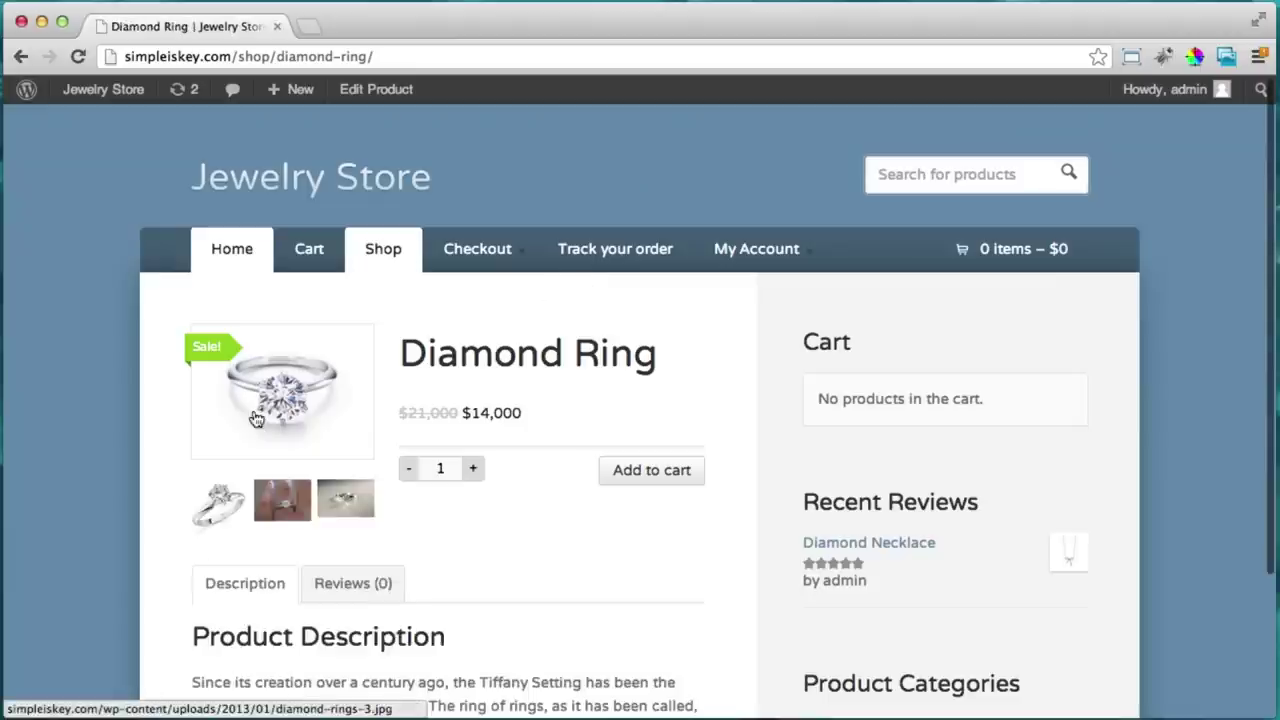
Browse the three ring photos in the gallery lightbox, then return to the admin Dashboard.
left_click(260, 415)
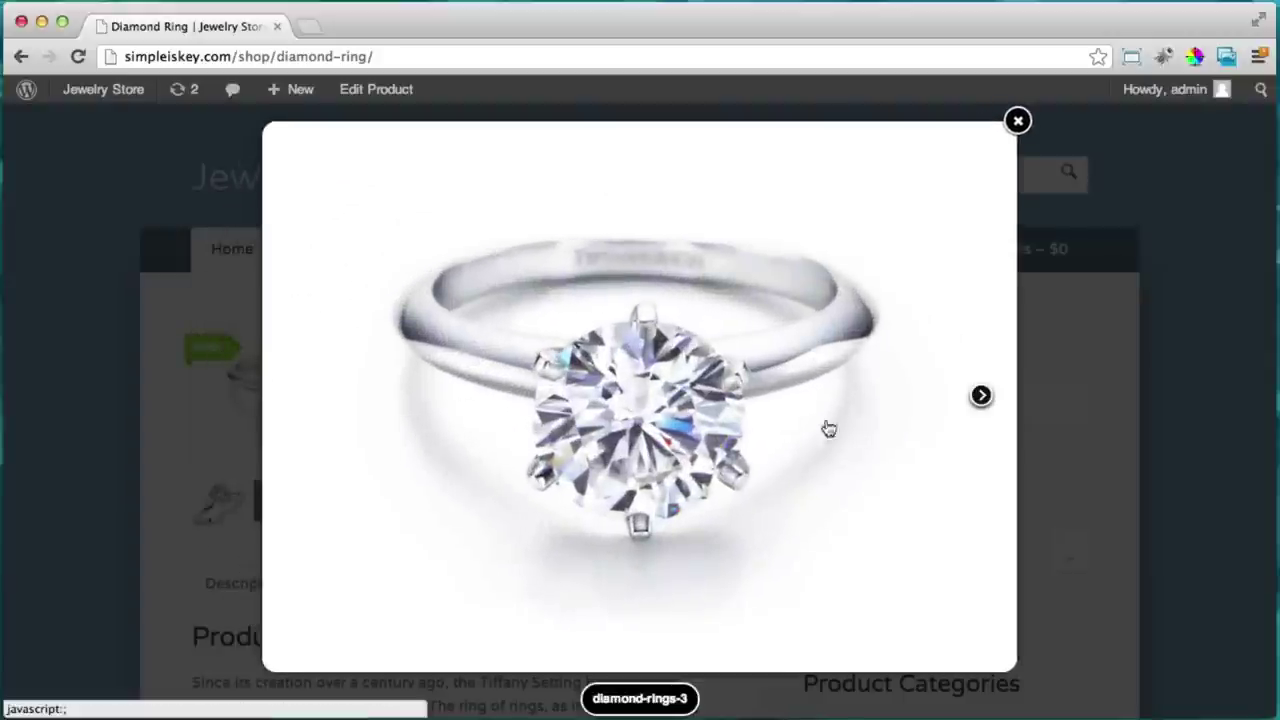
left_click(981, 396)
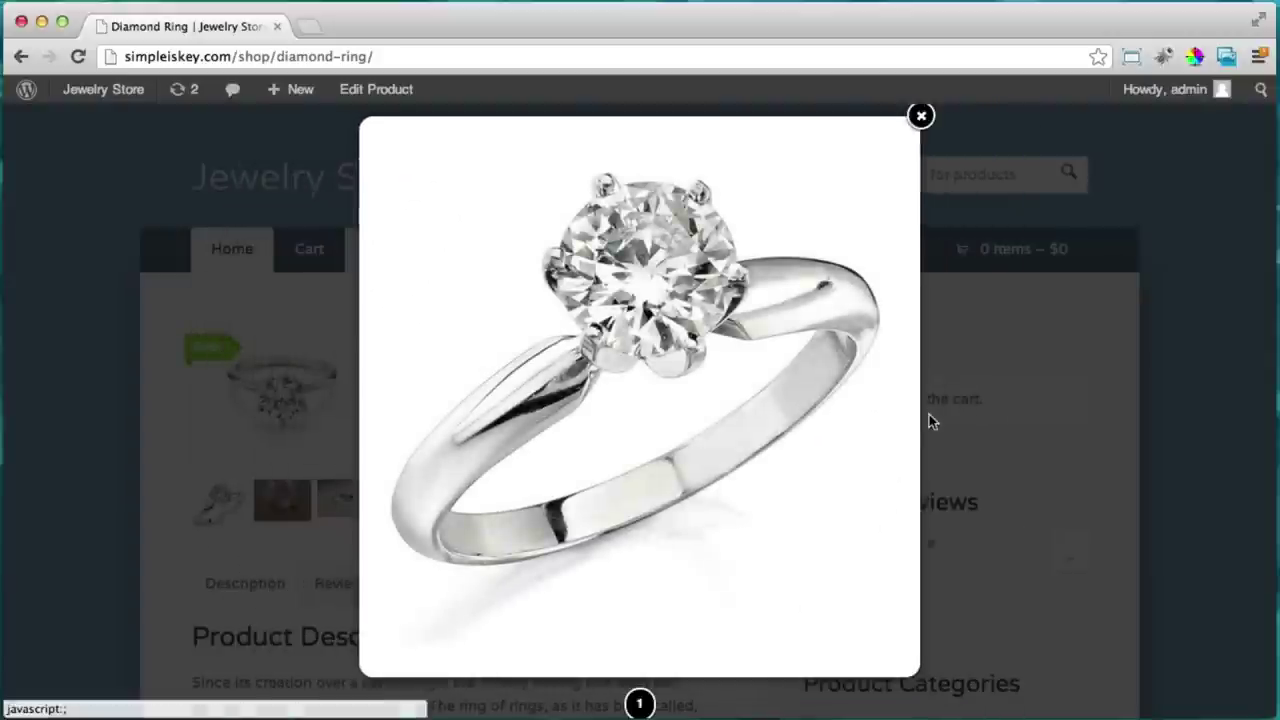
left_click(884, 397)
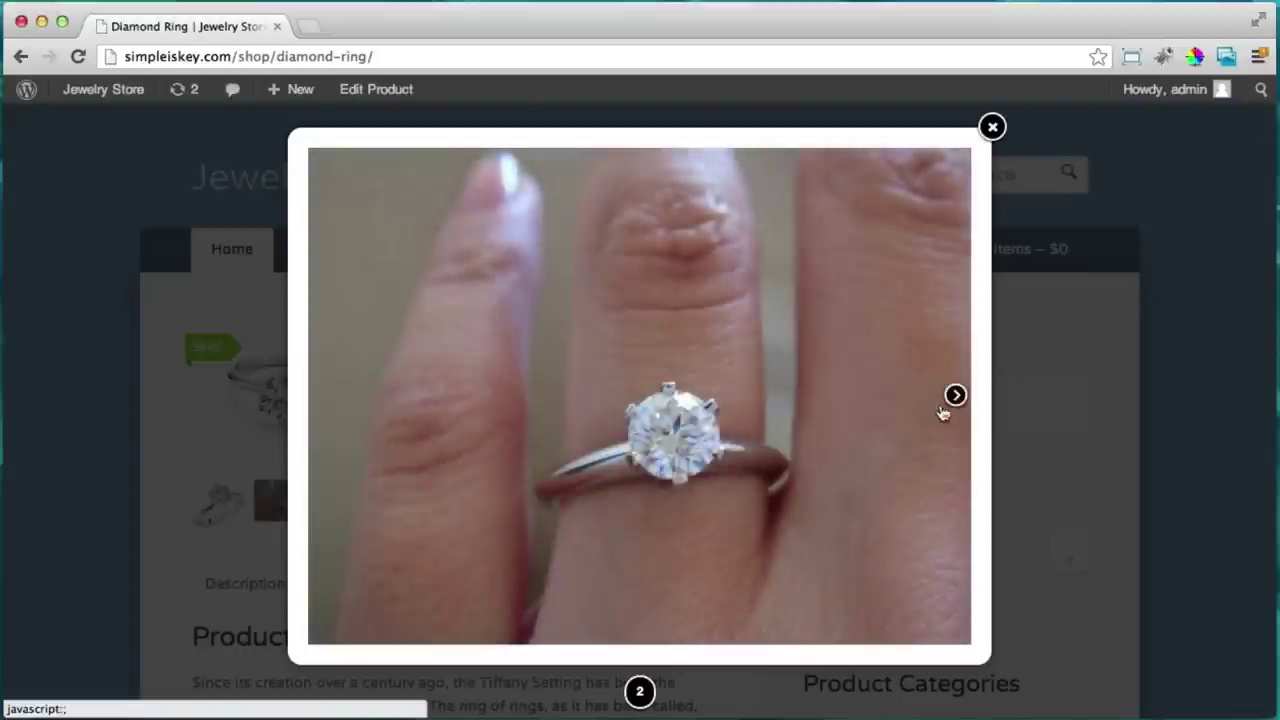
left_click(955, 397)
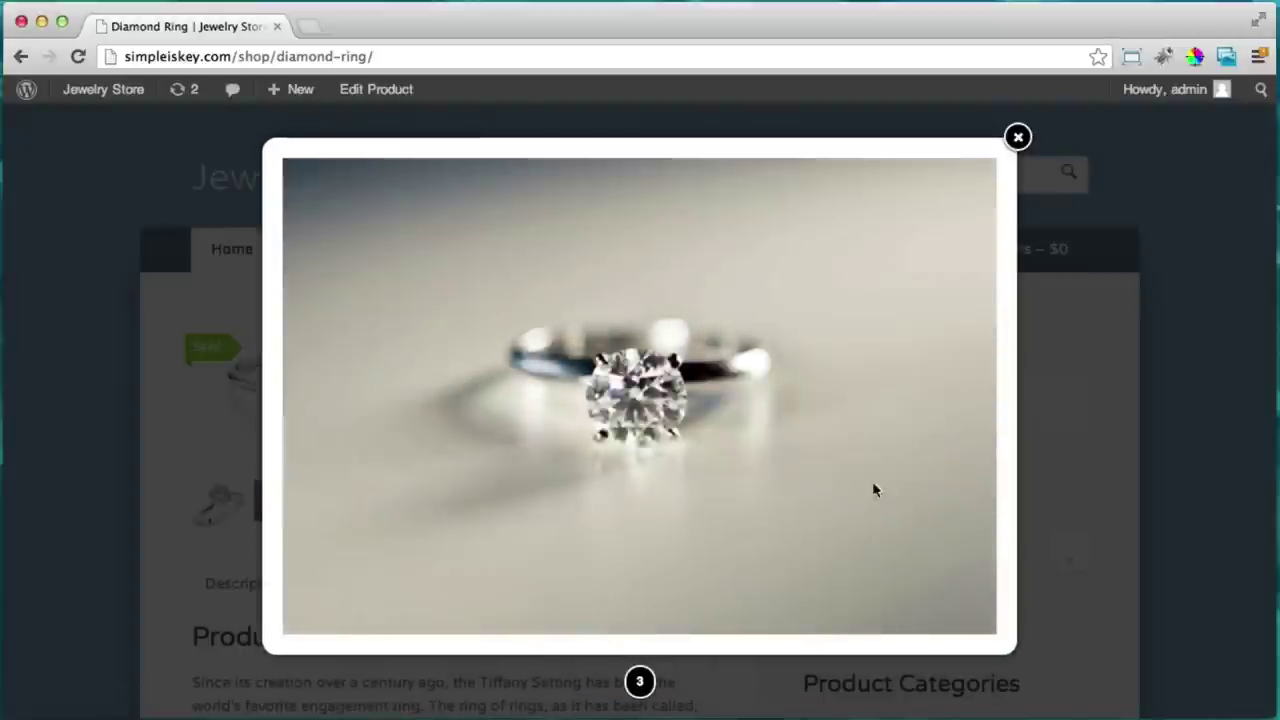
left_click(1017, 134)
left_click(272, 515)
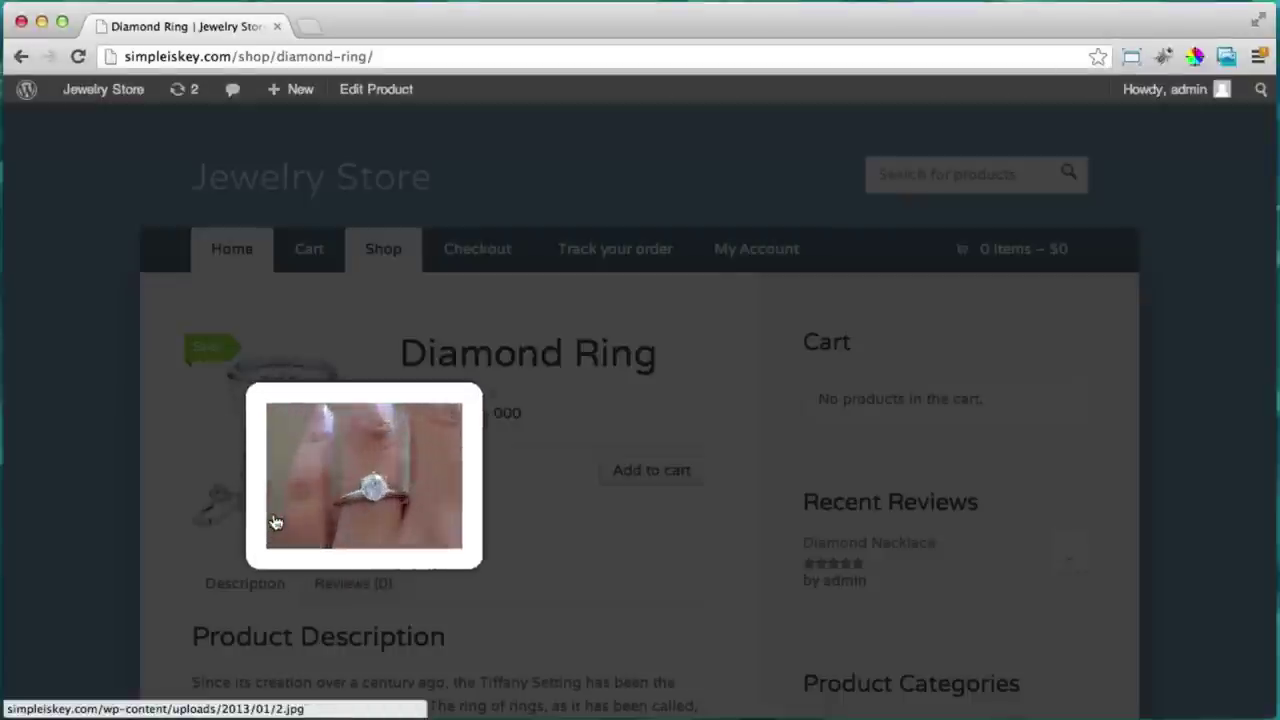
left_click(991, 130)
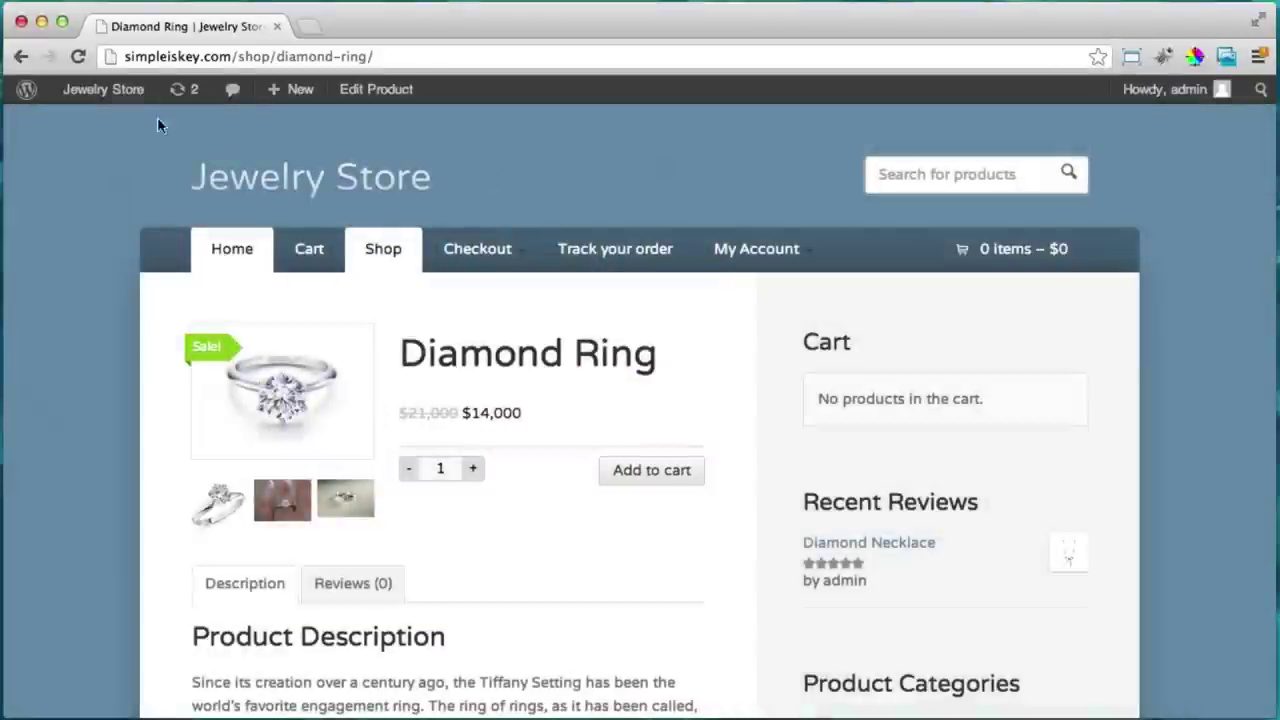
mouse_move(86, 90)
left_click(119, 128)
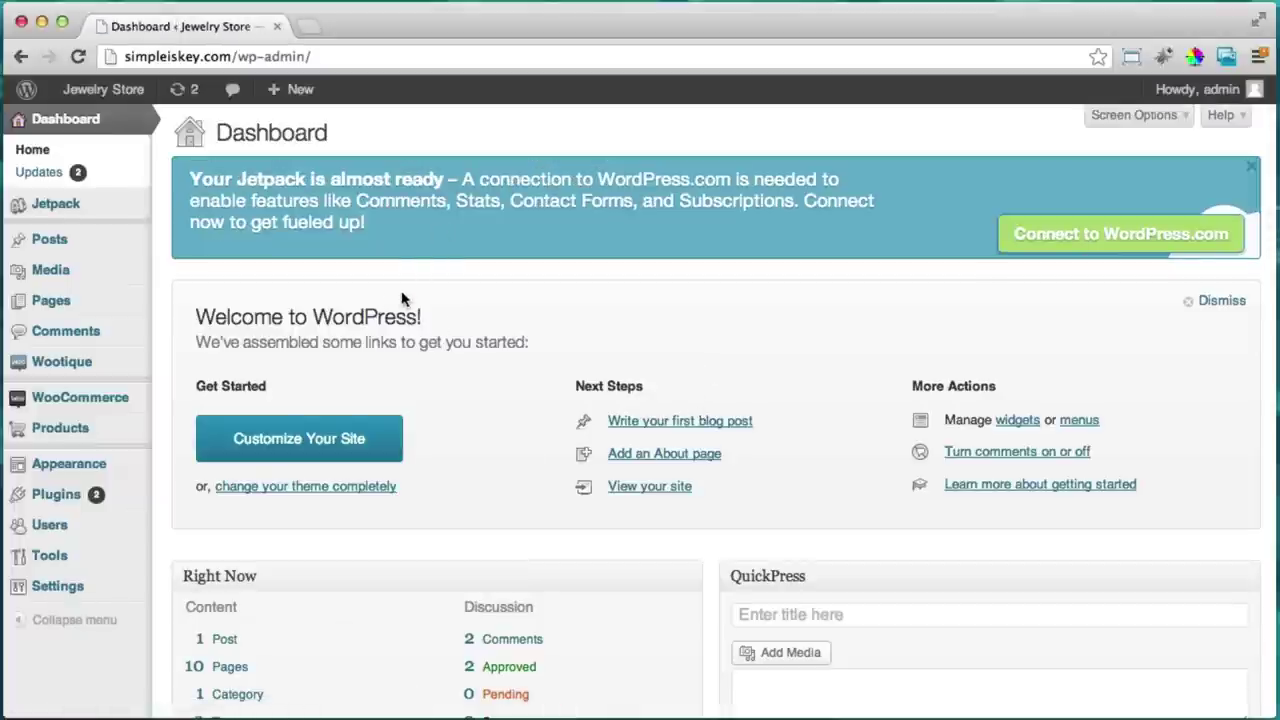
Start a new page titled 'About Us' and paste the Tiffany & Co. text into its body.
mouse_move(55, 300)
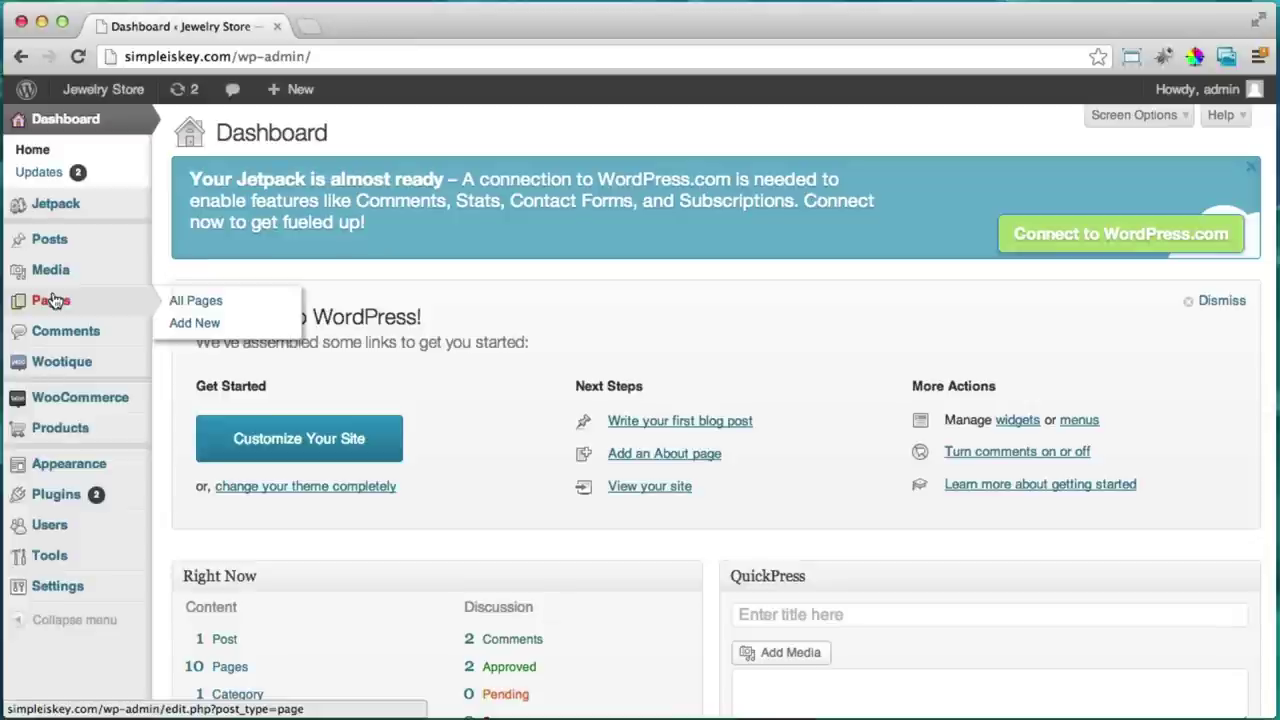
left_click(231, 328)
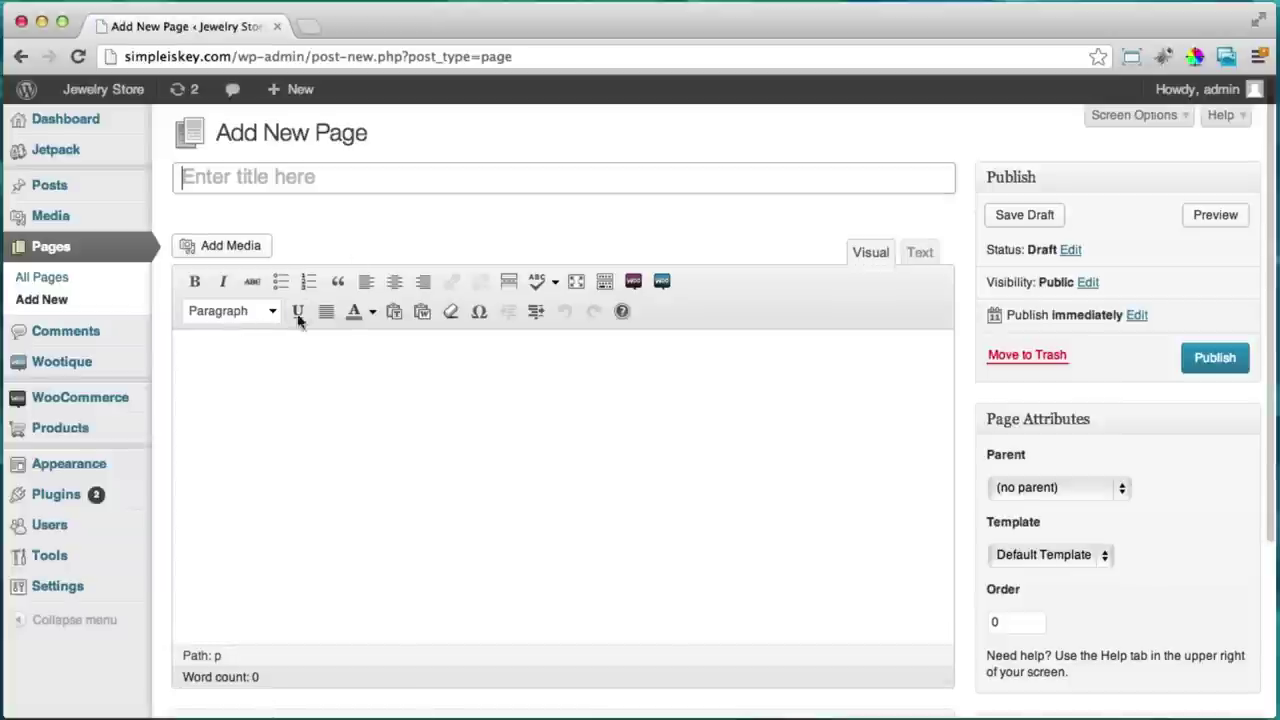
type("About Us")
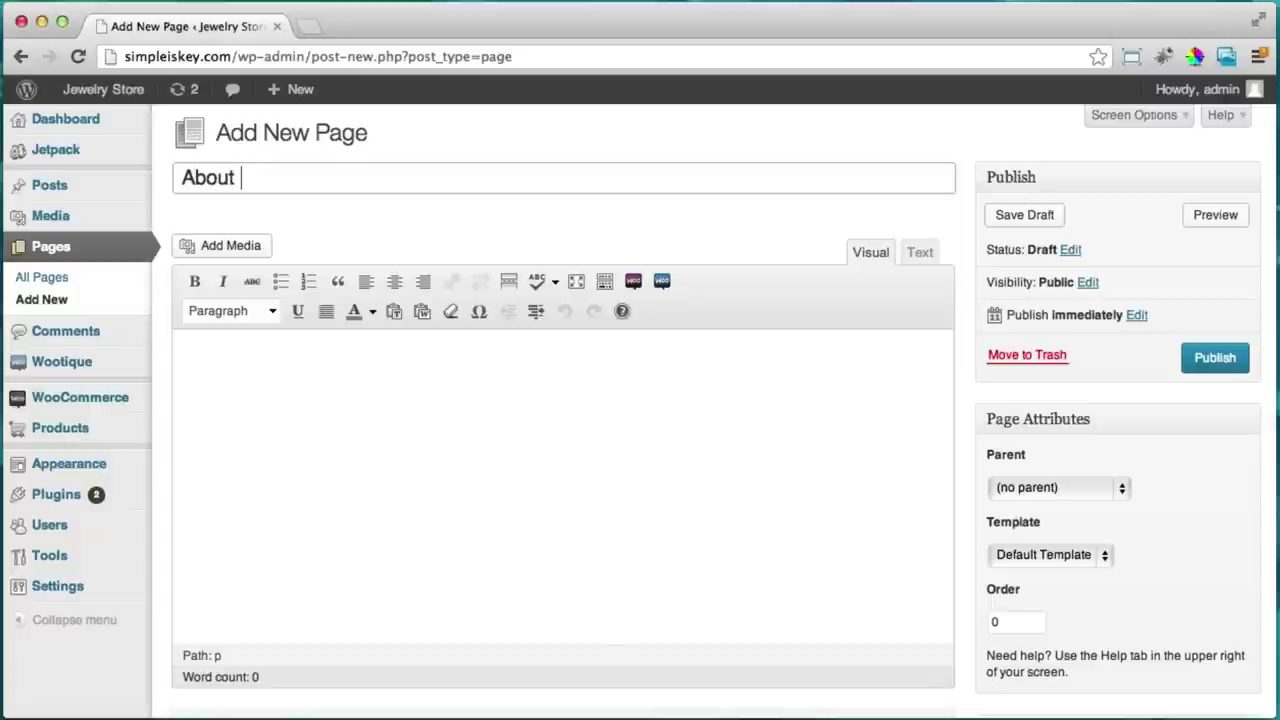
left_click(373, 410)
right_click(287, 377)
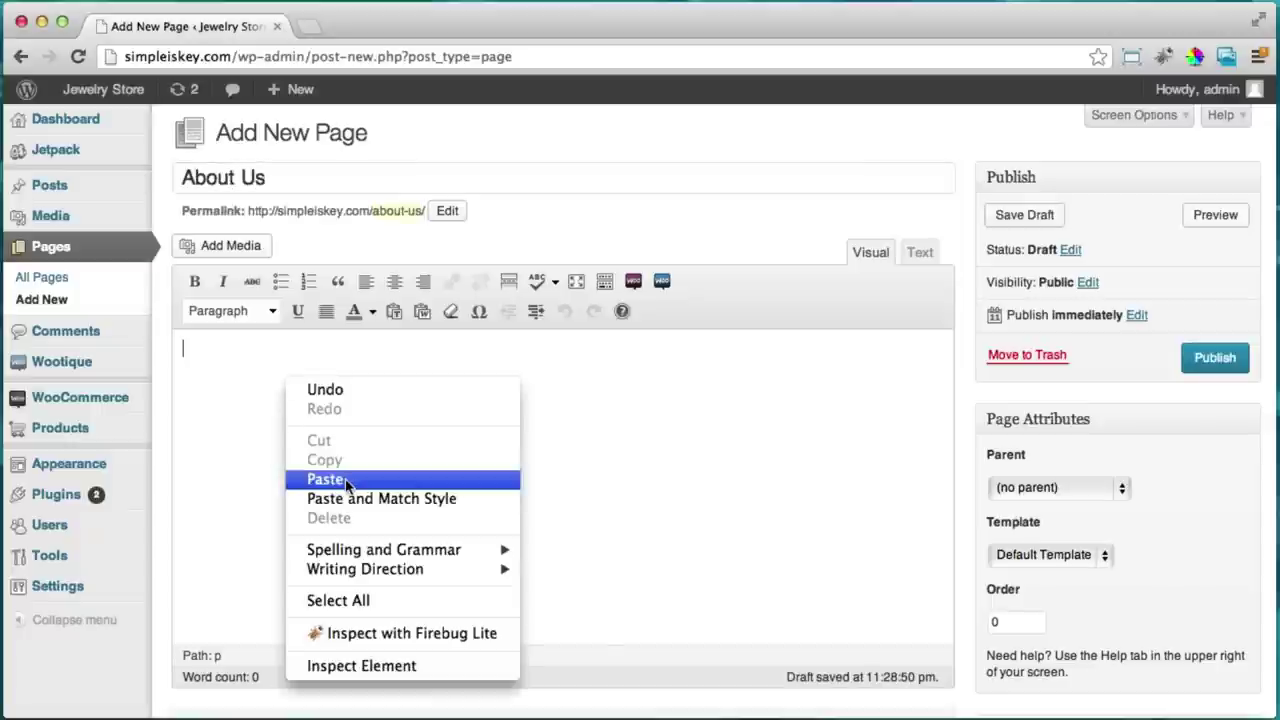
left_click(345, 481)
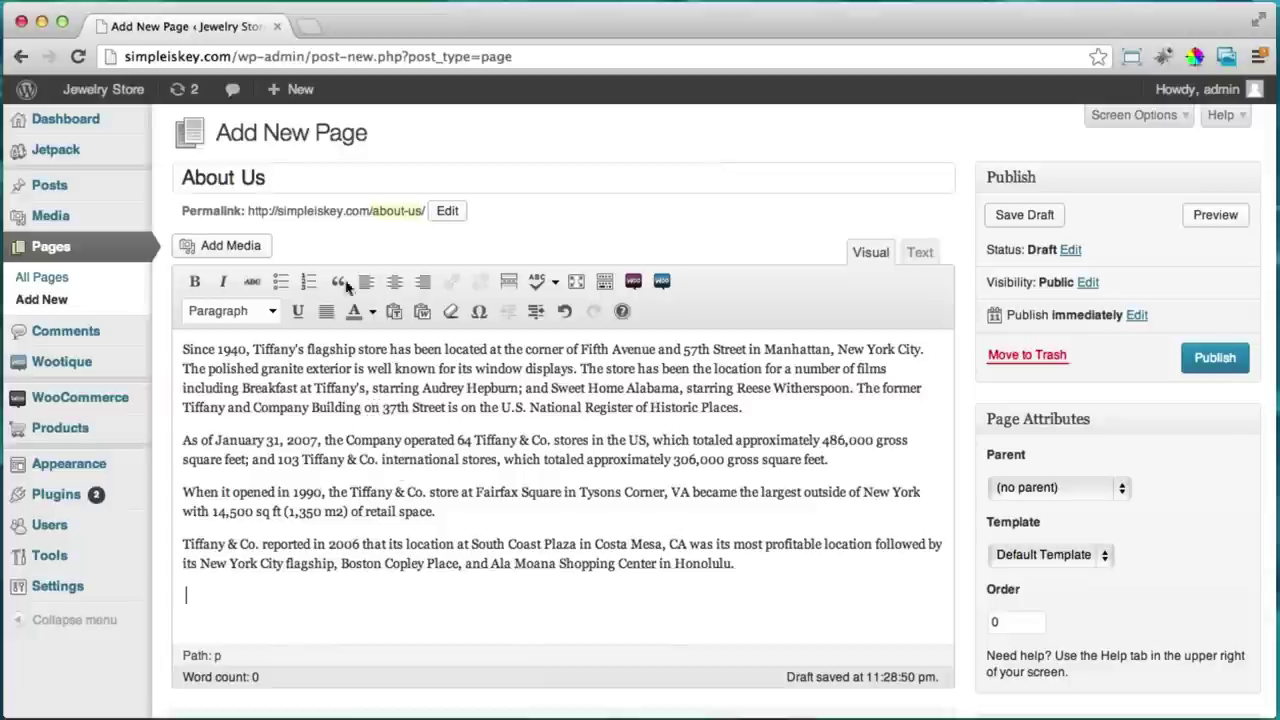
Toggle the Kitchen Sink toolbar, browse the paragraph format and colour lists, and place the cursor before 'Since'.
left_click(604, 283)
left_click(604, 283)
left_click(604, 283)
left_click(604, 283)
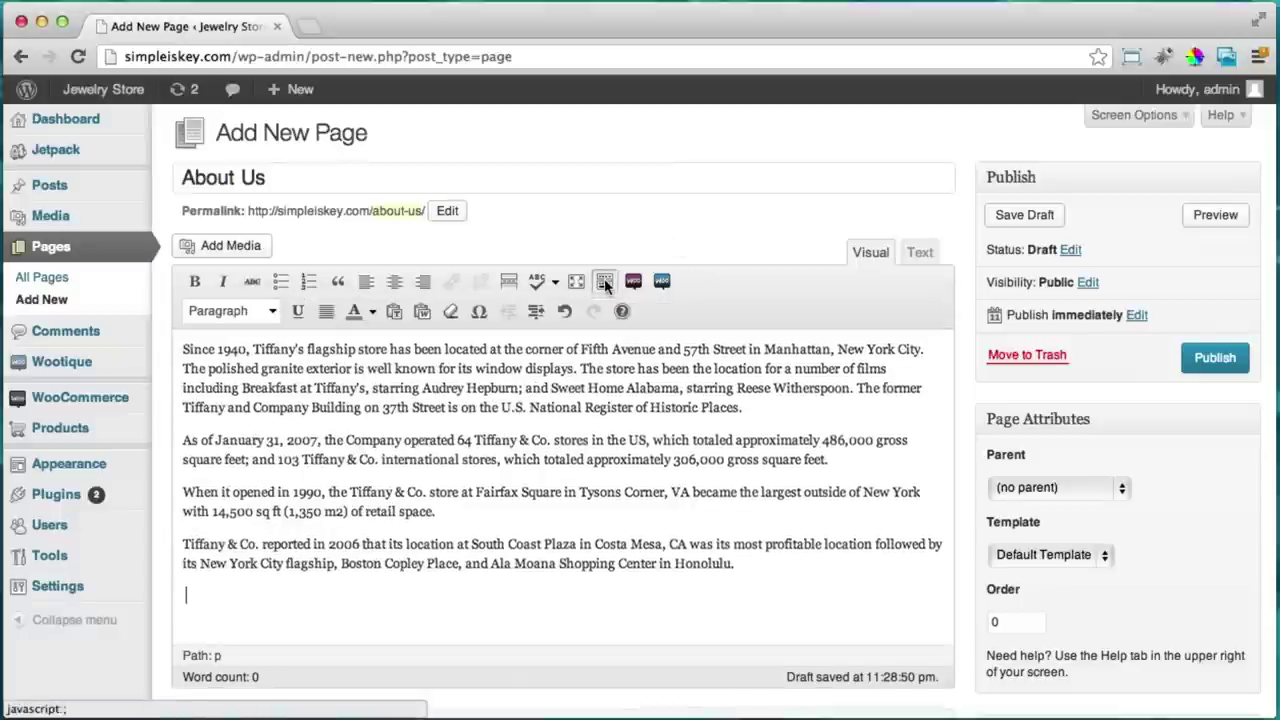
left_click(273, 315)
left_click(271, 317)
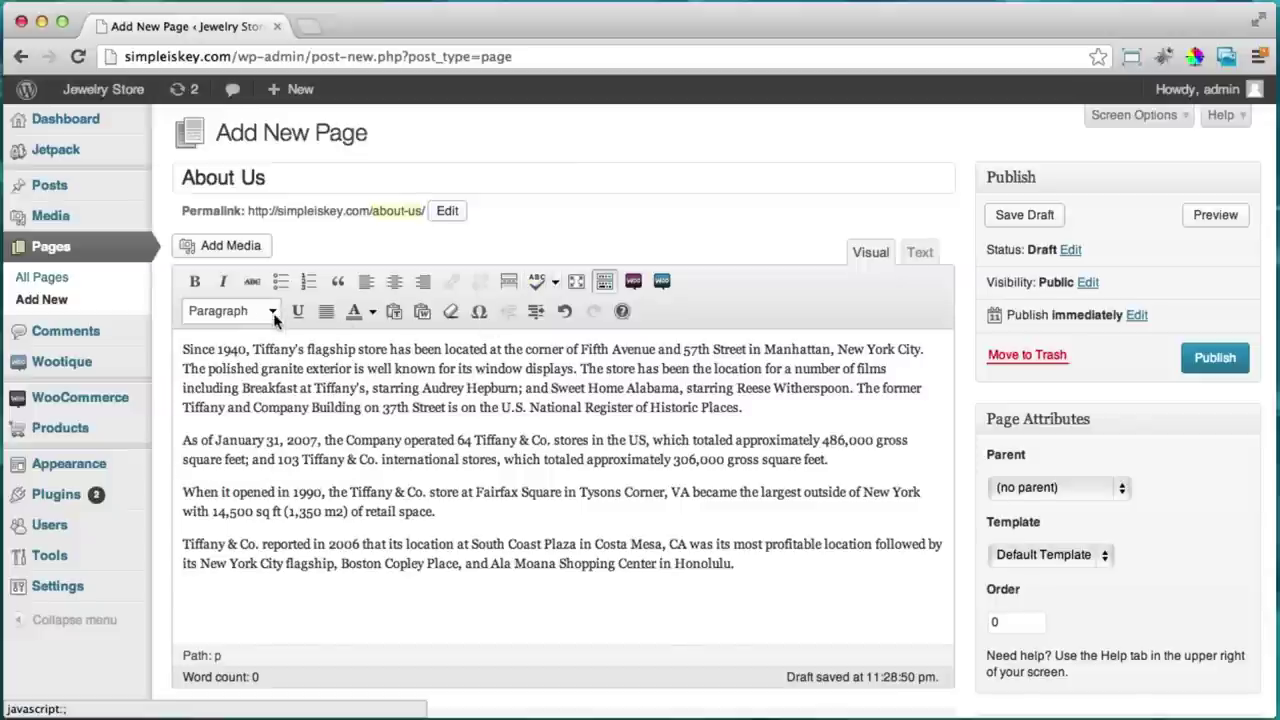
left_click(371, 312)
left_click(369, 315)
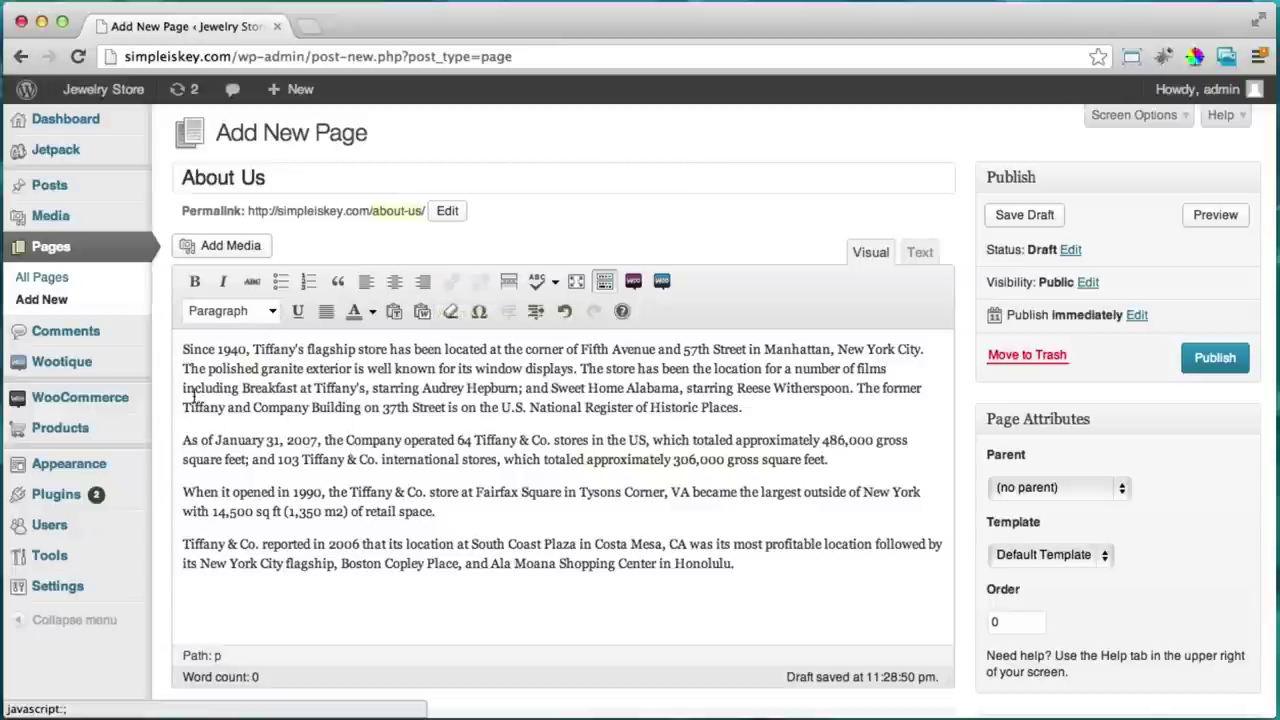
left_click(184, 352)
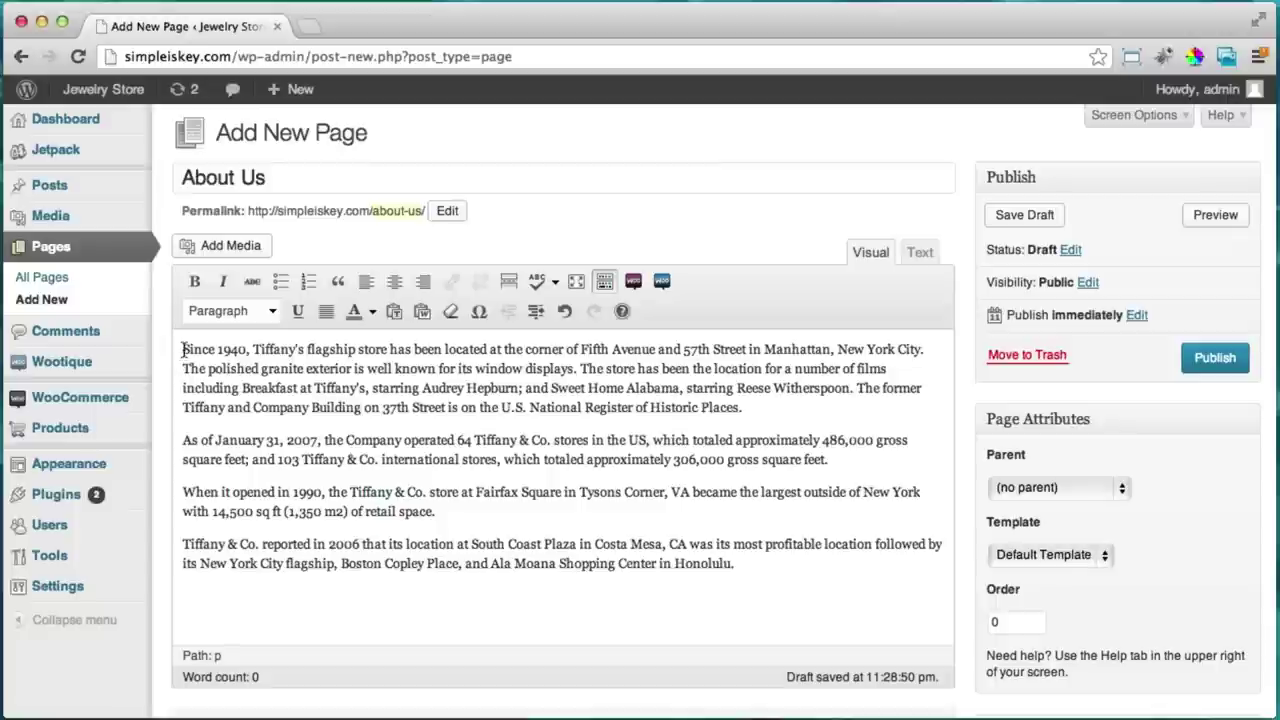
Upload about-tiffany.jpg from the ecomm_demoimgs folder to the media library.
left_click(228, 250)
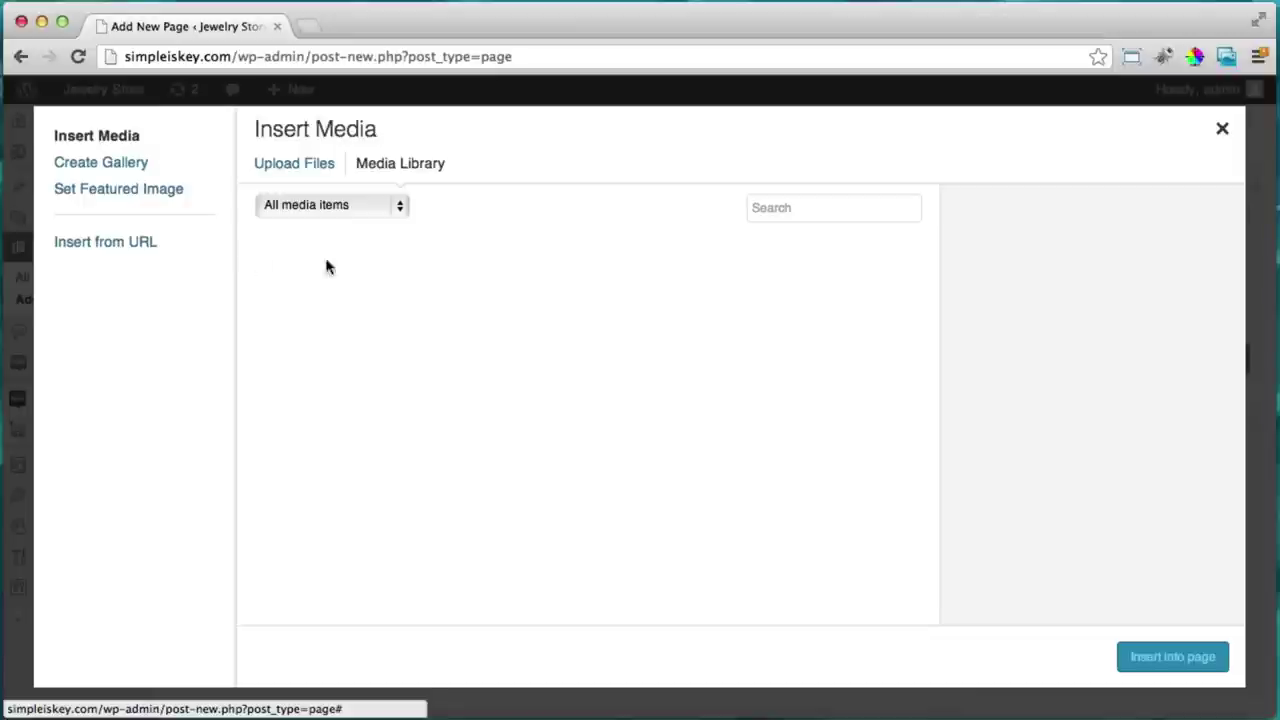
left_click(294, 164)
left_click(752, 465)
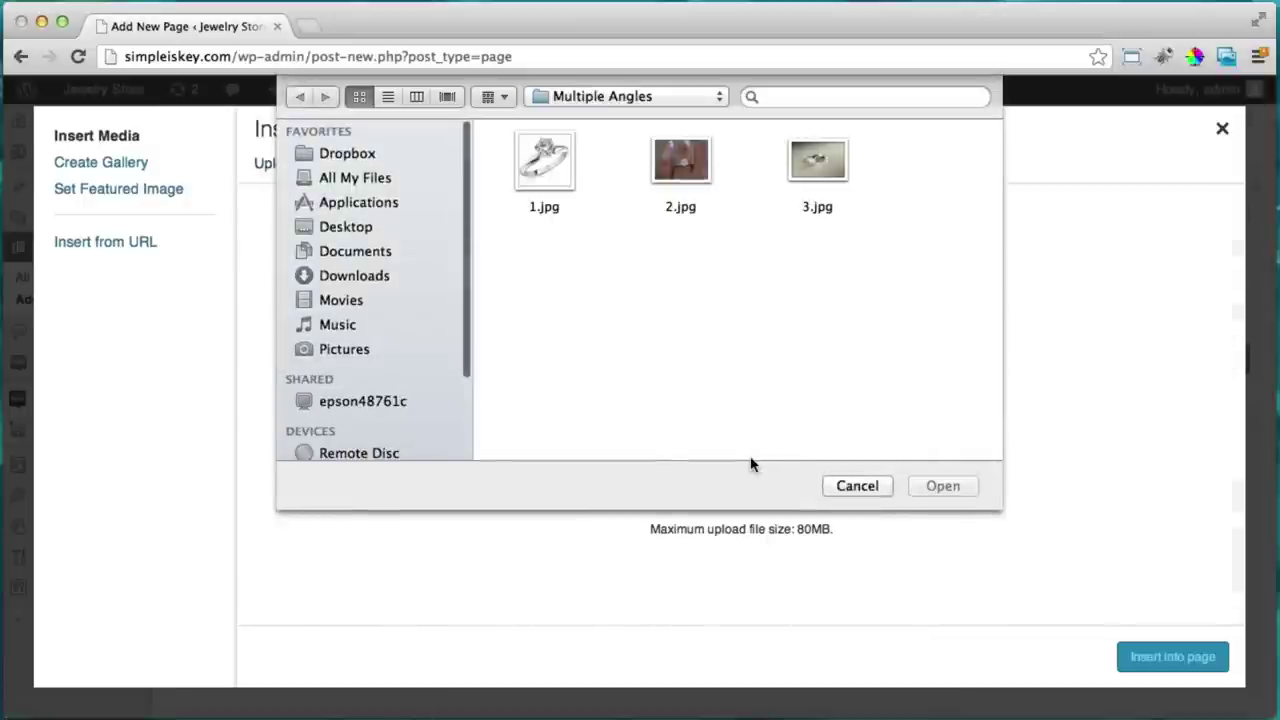
left_click(705, 97)
left_click(672, 120)
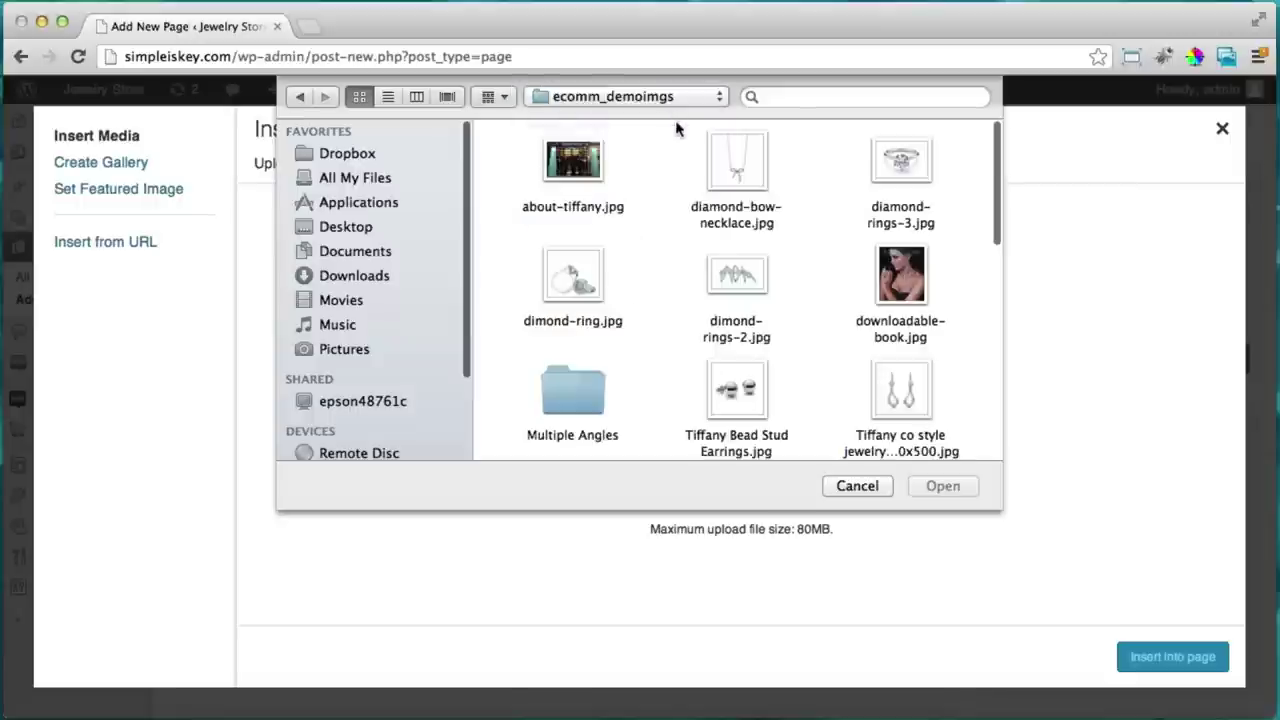
left_click(584, 172)
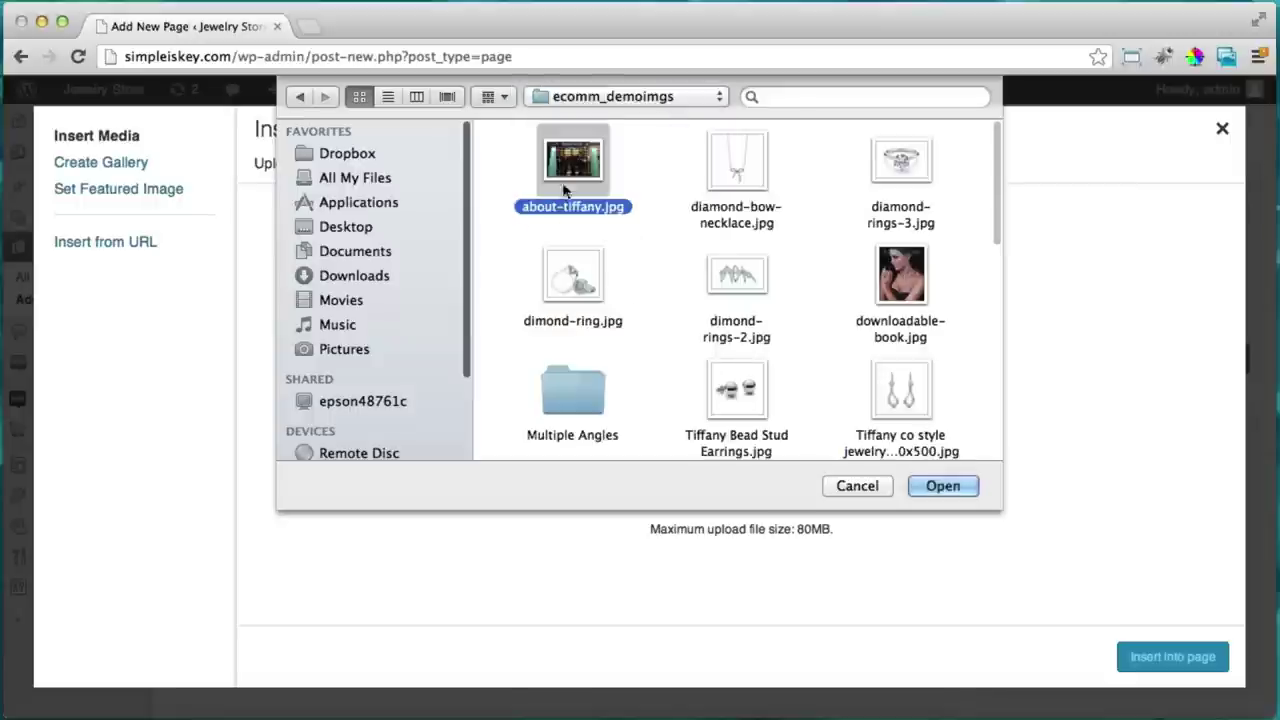
left_click(955, 486)
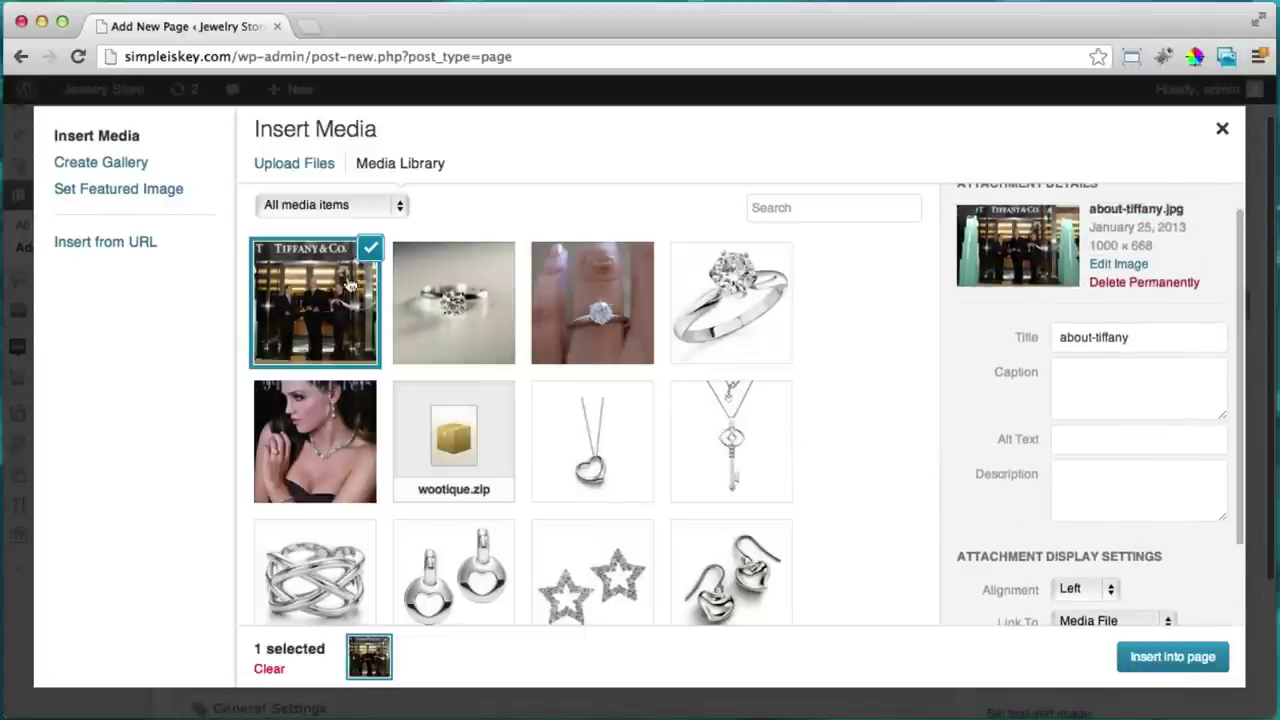
Insert the photo at Medium 300 × 200 size and publish the About Us page.
scroll(1130, 560, "down", 3)
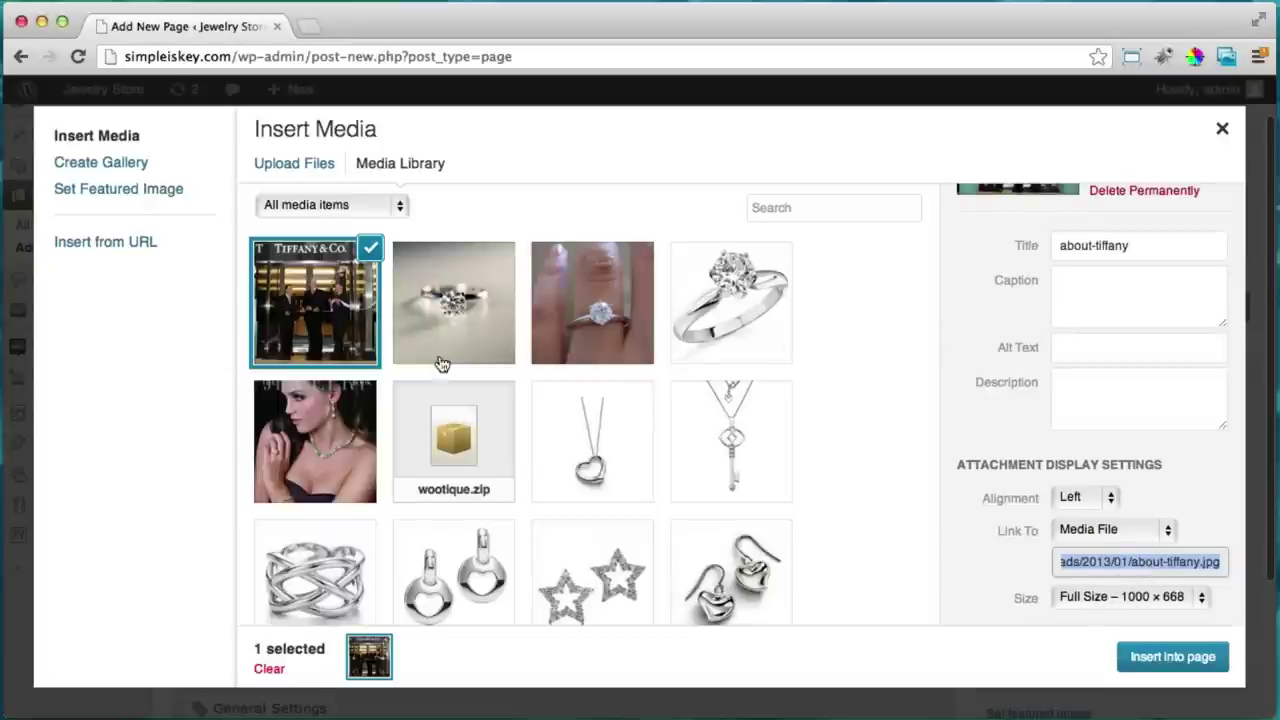
left_click(1160, 597)
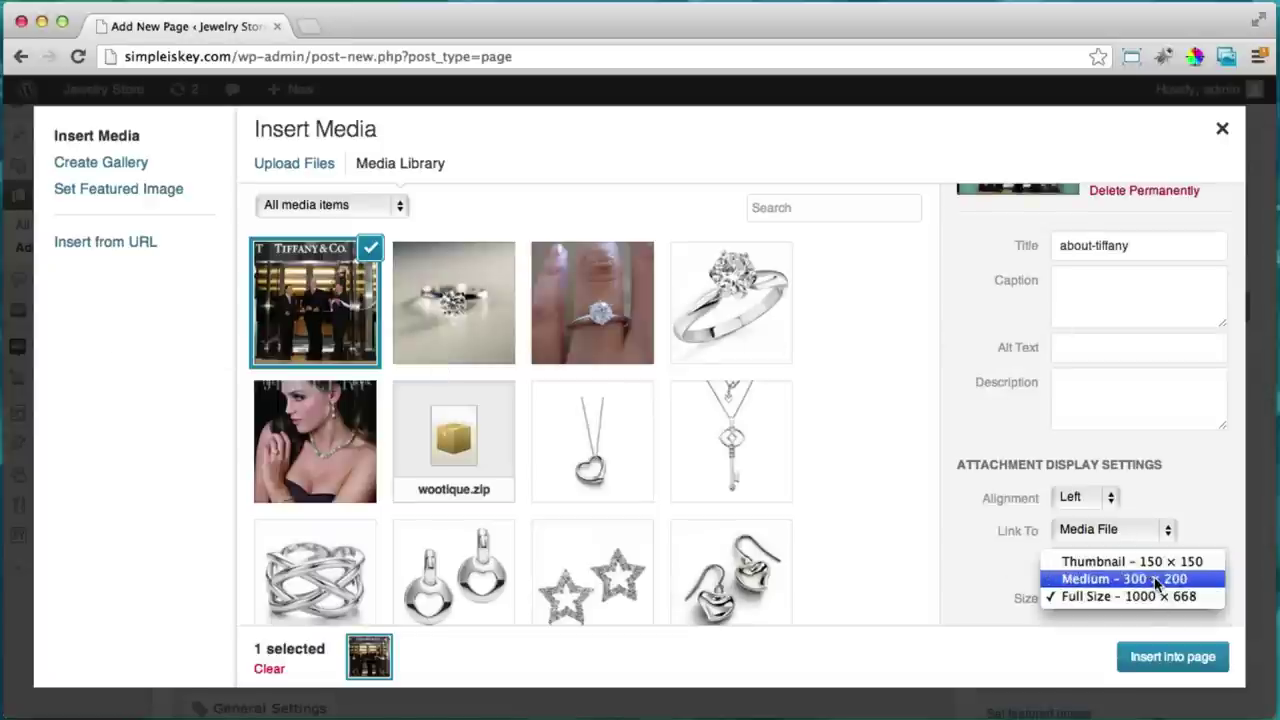
left_click(1155, 583)
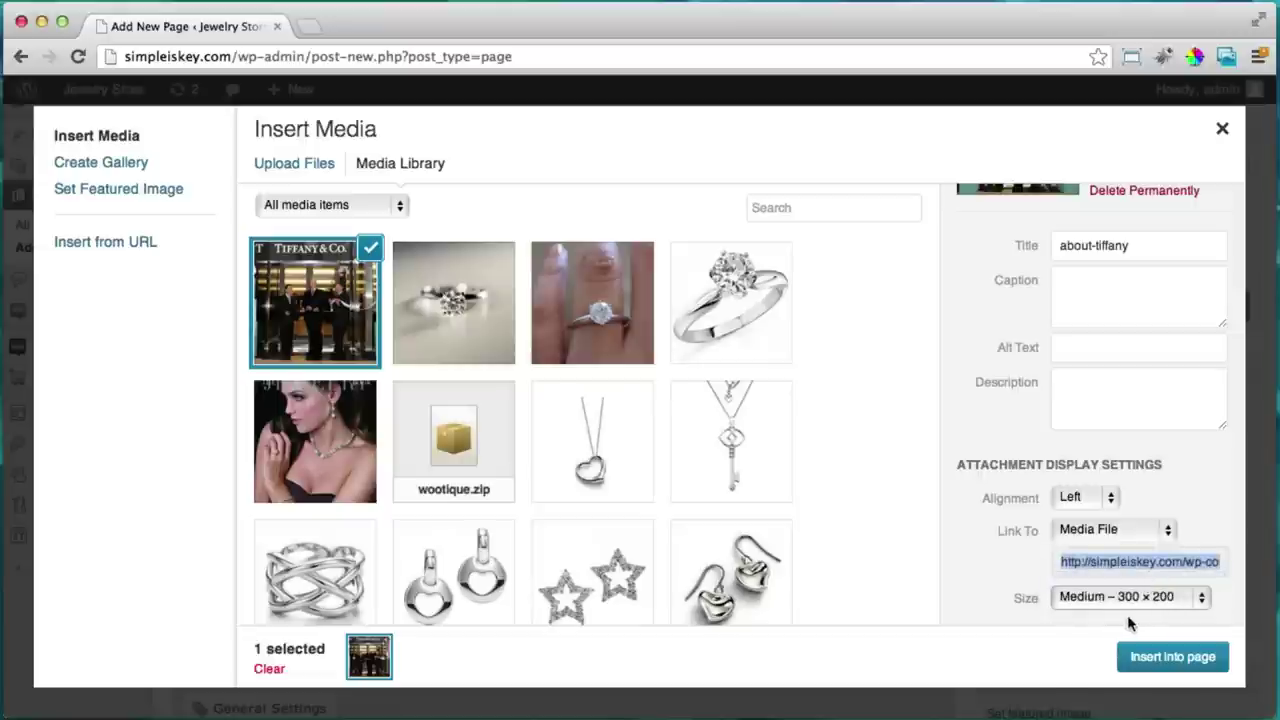
left_click(1172, 657)
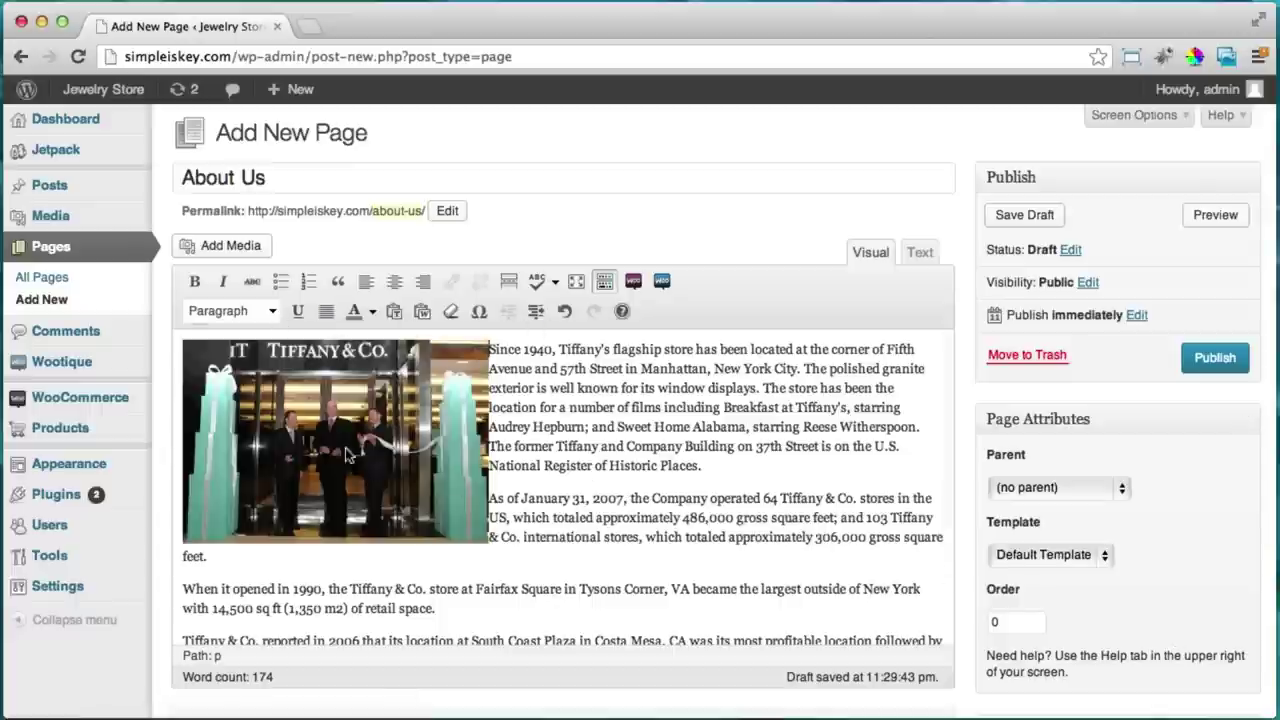
left_click(1215, 358)
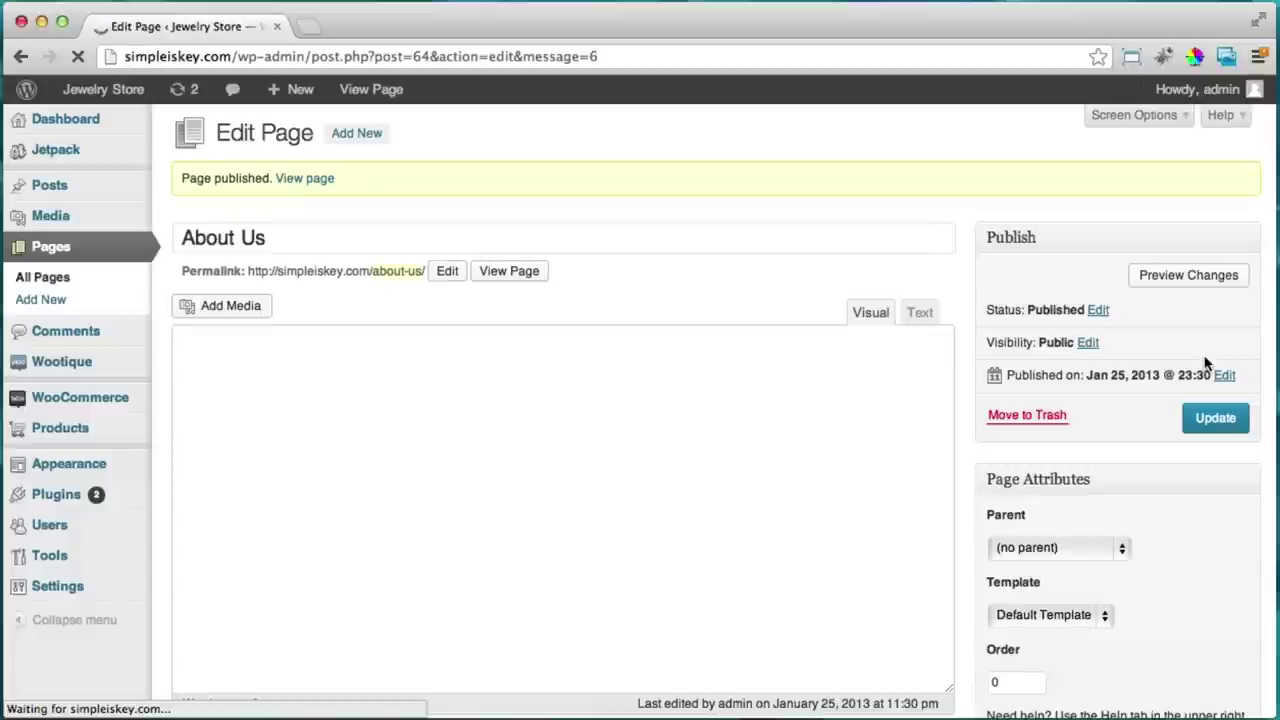
Visit the live Jewelry Store site and open its About Us page to check the Tiffany photo and text.
mouse_move(95, 89)
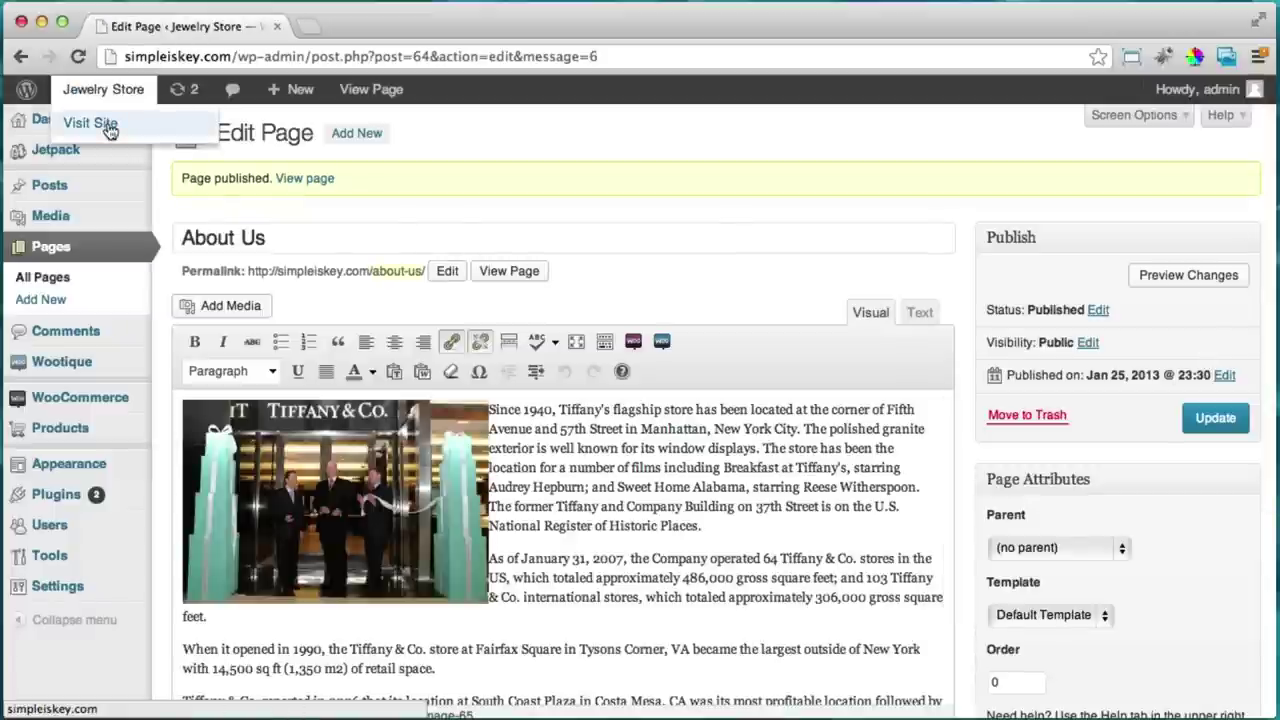
left_click(90, 123)
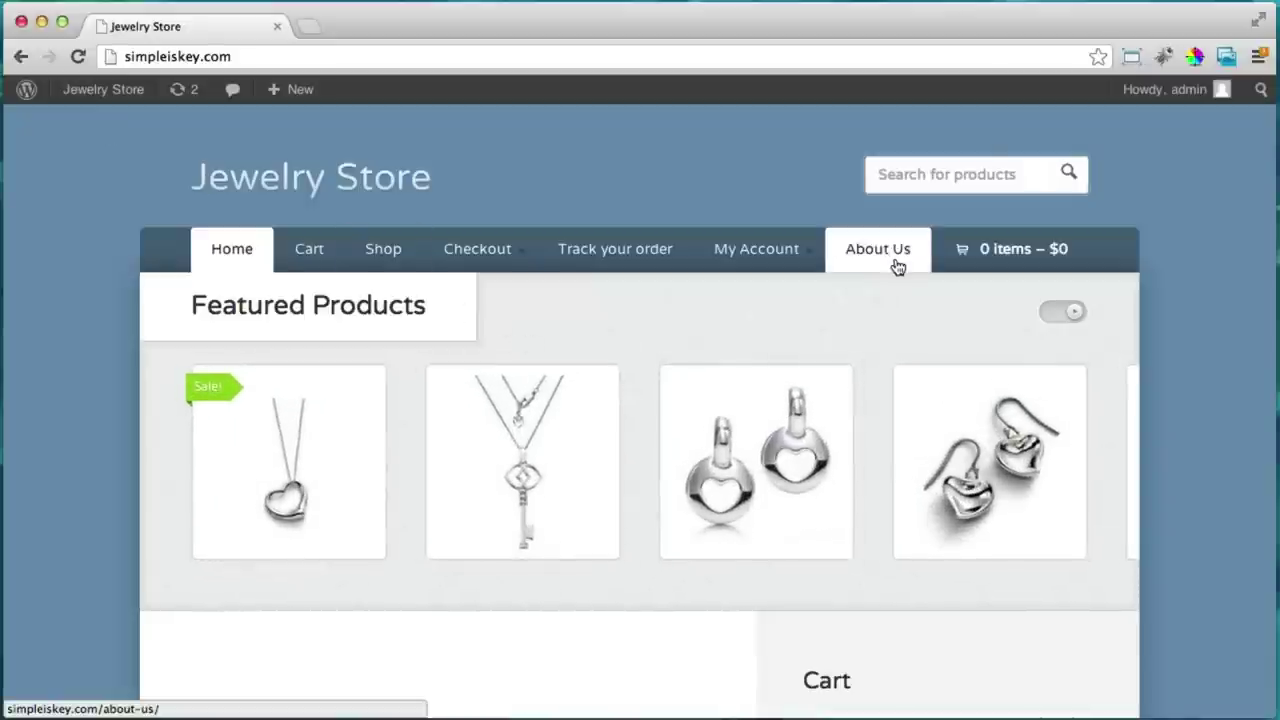
left_click(883, 264)
scroll(452, 251, "down", 3)
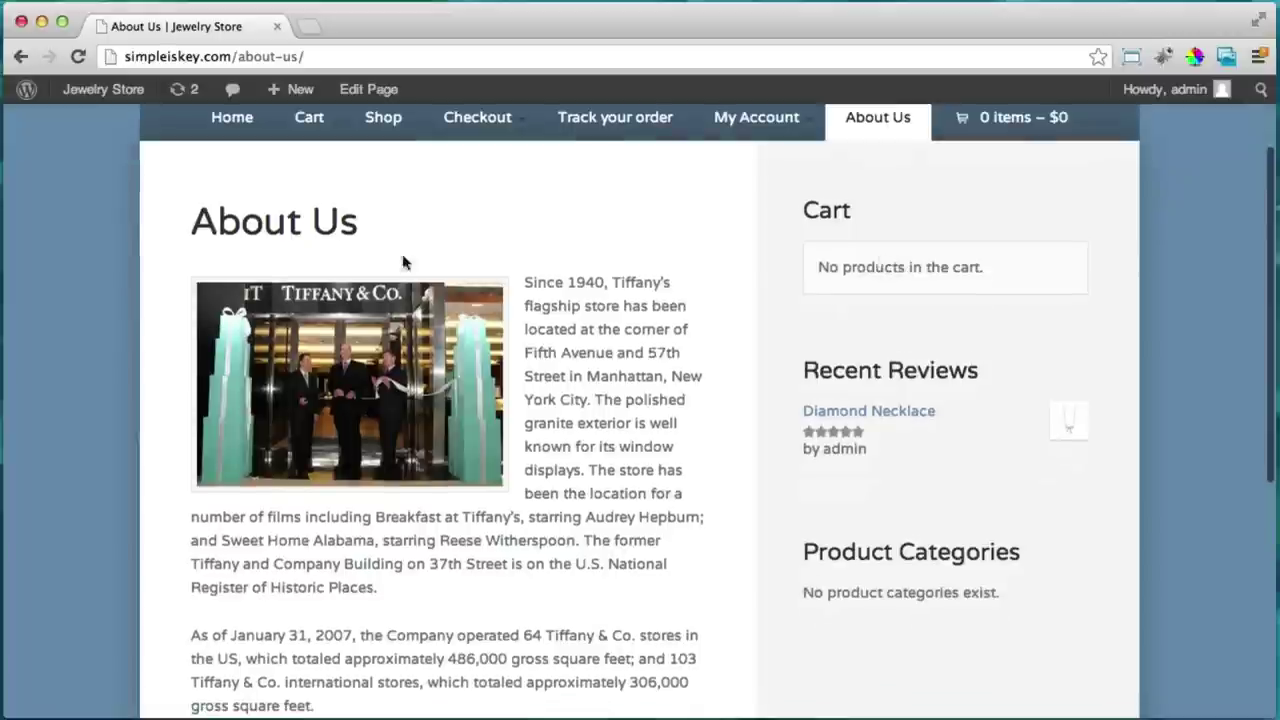
scroll(657, 378, "down", 8)
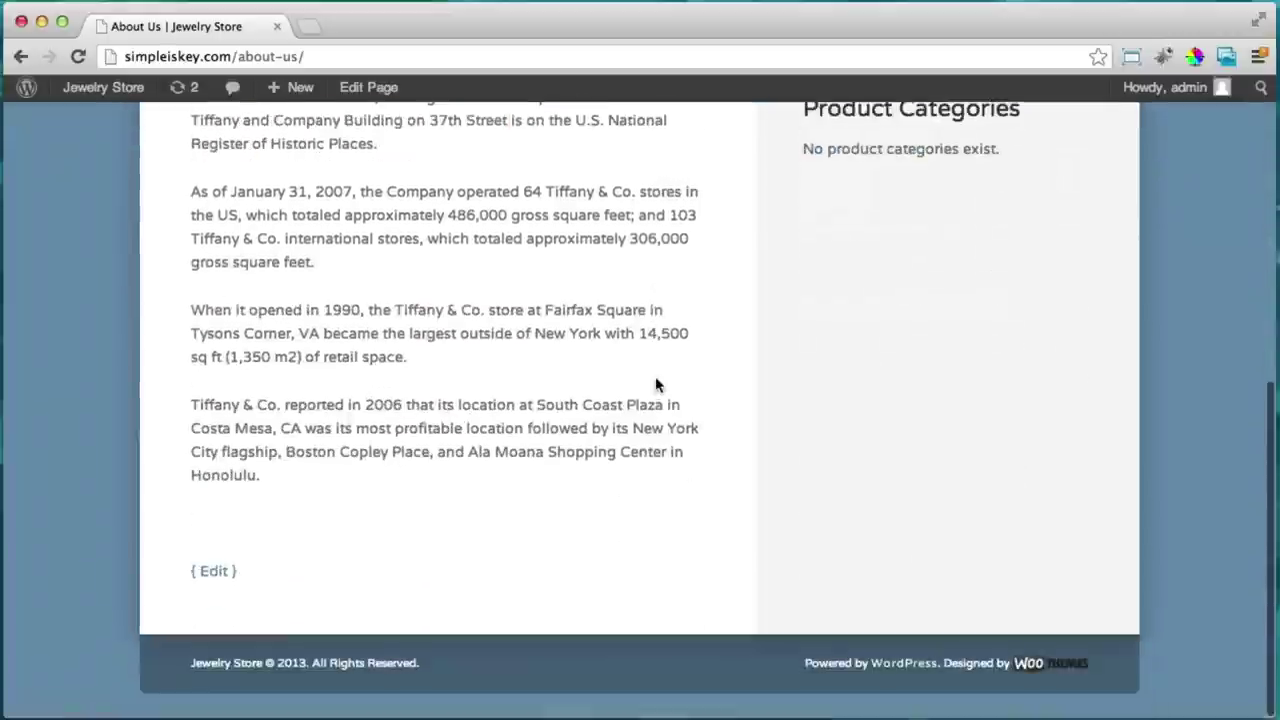
scroll(656, 378, "up", 10)
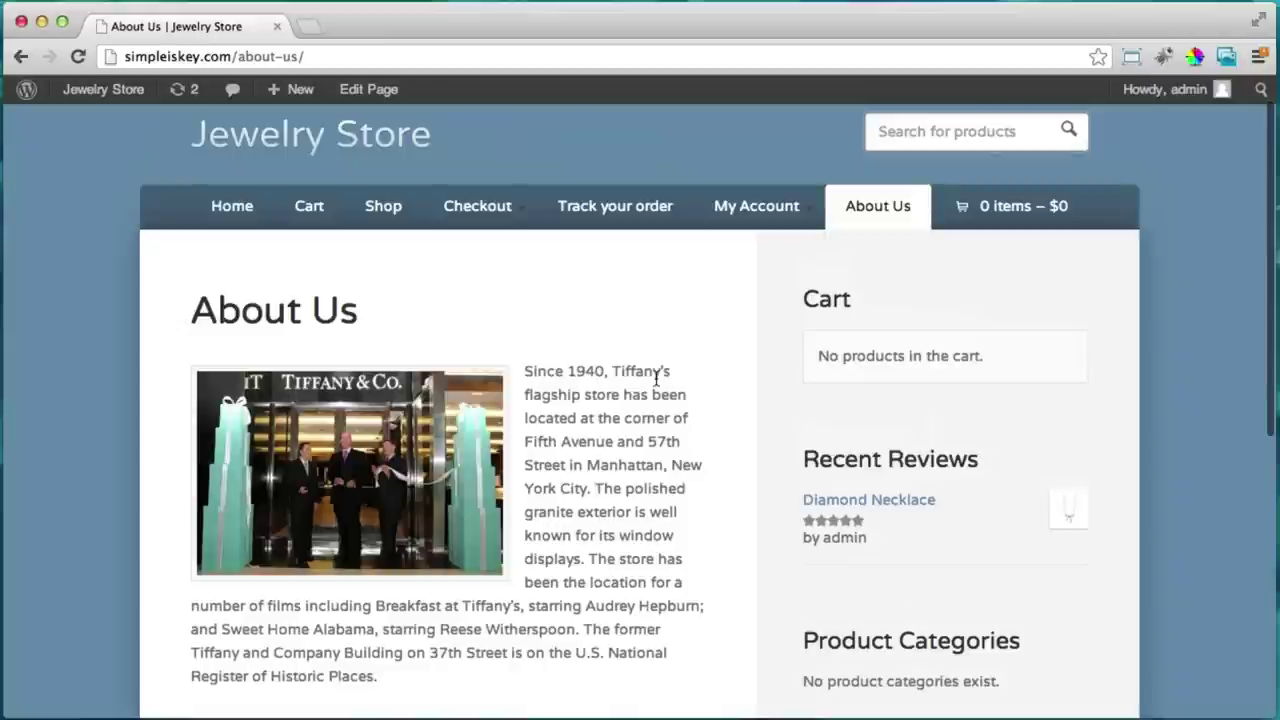
scroll(655, 376, "up", 2)
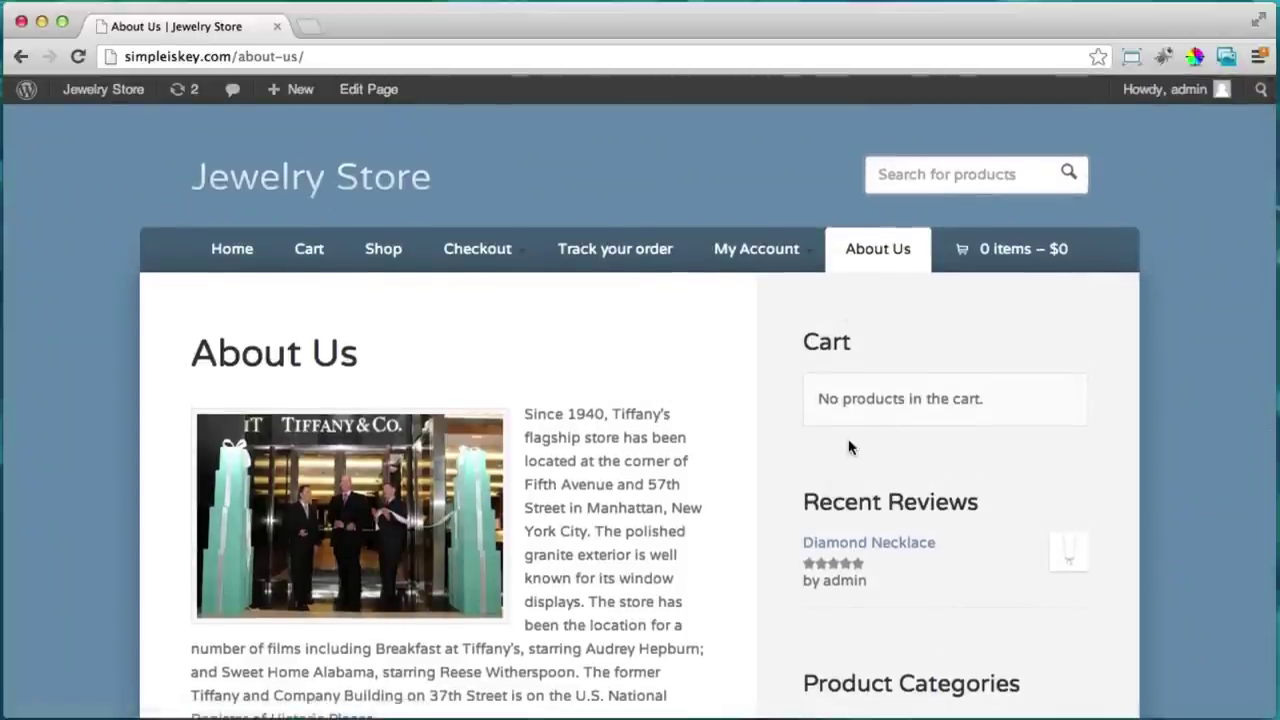
scroll(852, 490, "down", 5)
scroll(1035, 485, "up", 4)
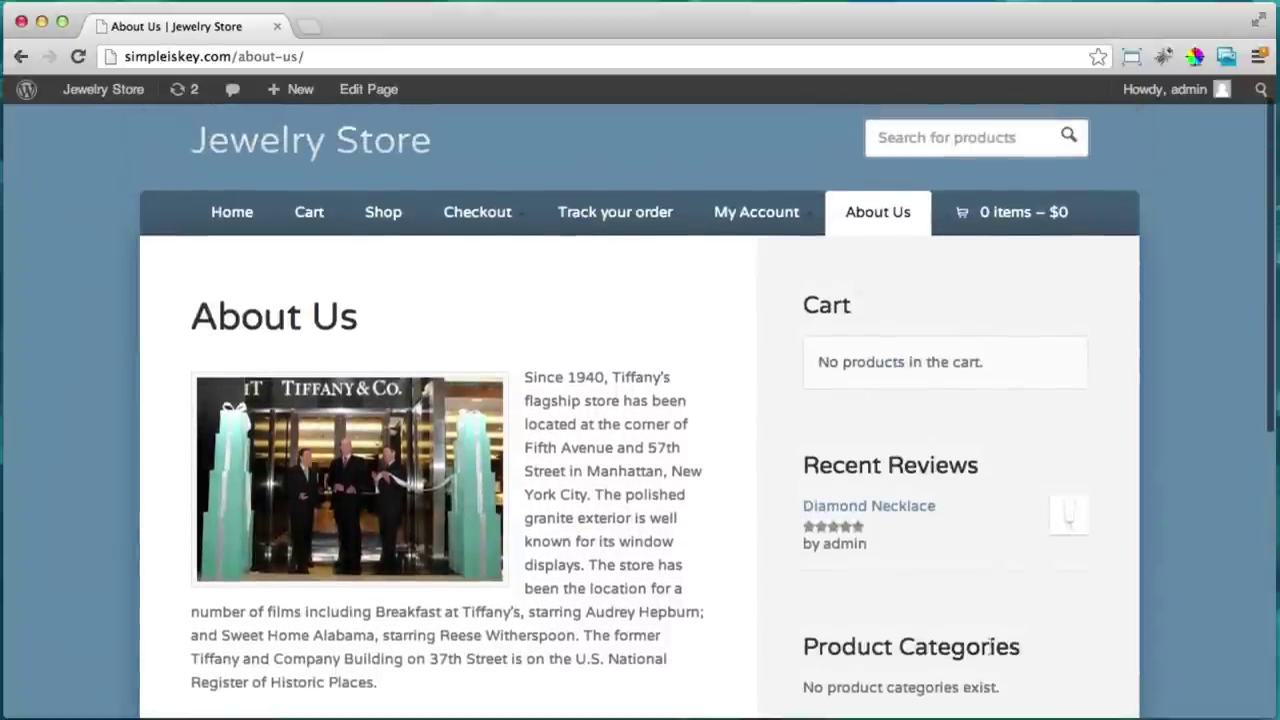
Set the About Us page template to Full Width and update the page.
left_click(348, 90)
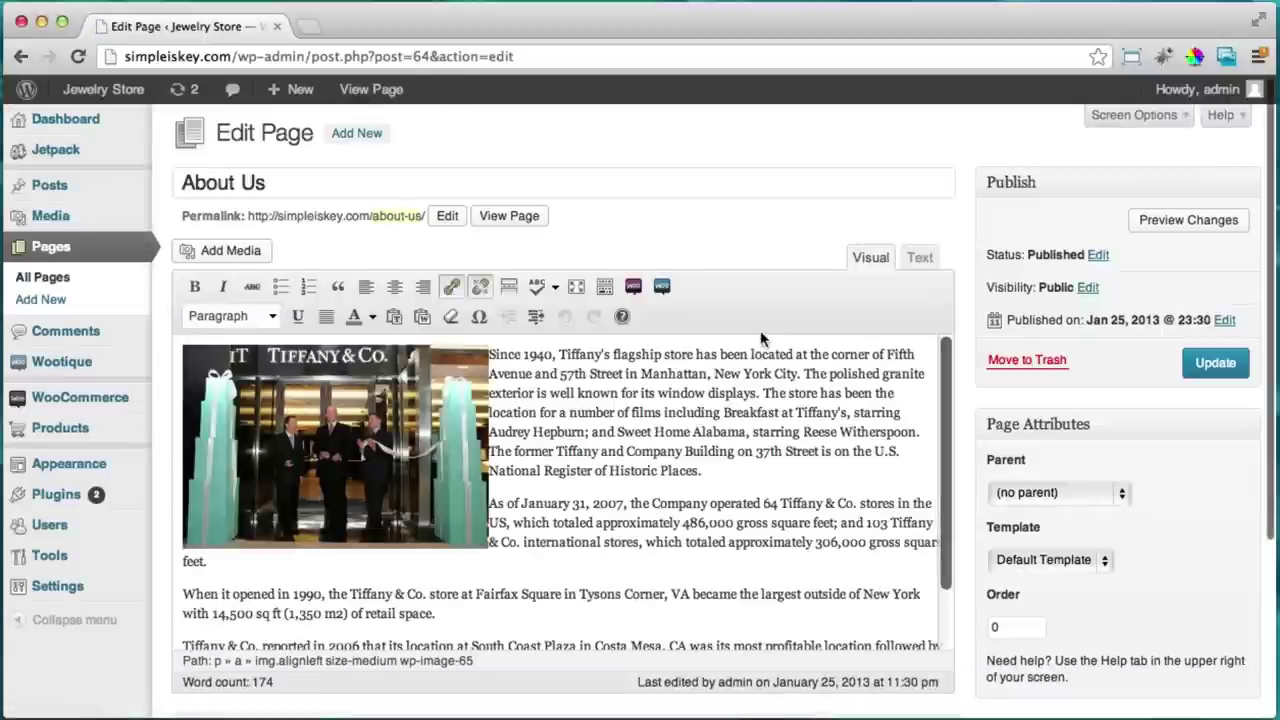
scroll(1020, 432, "down", 2)
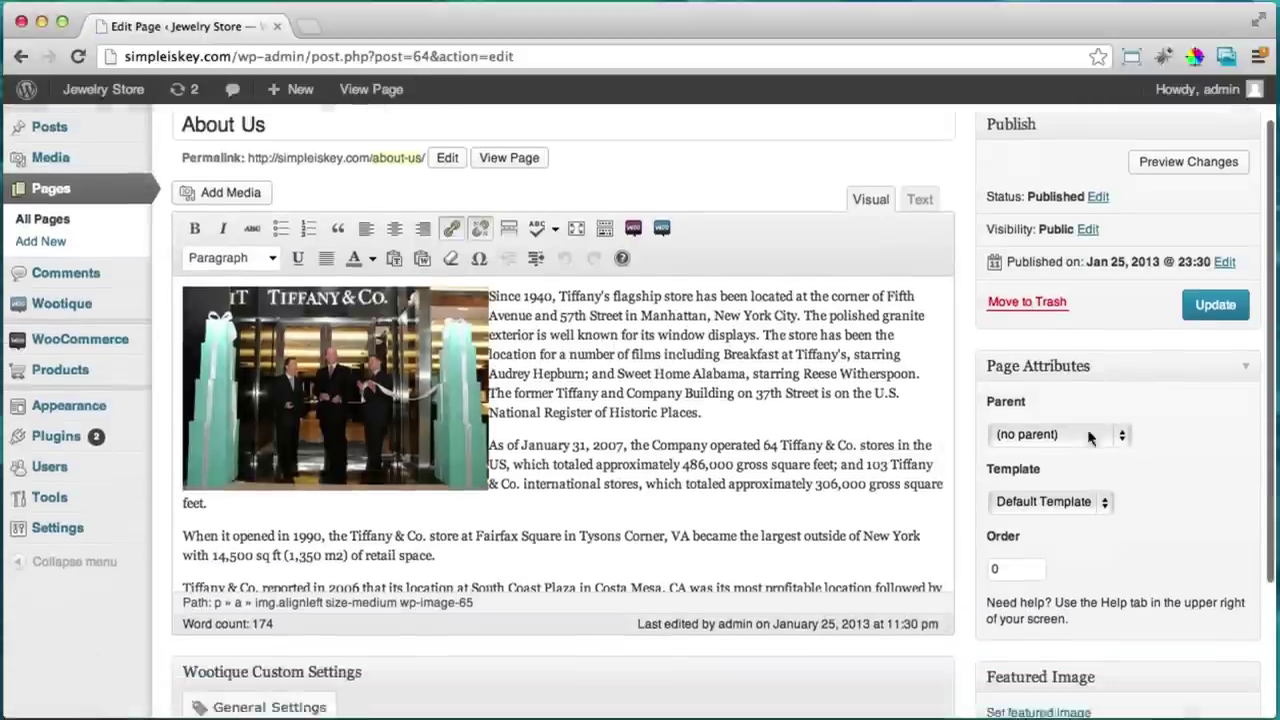
left_click(1070, 500)
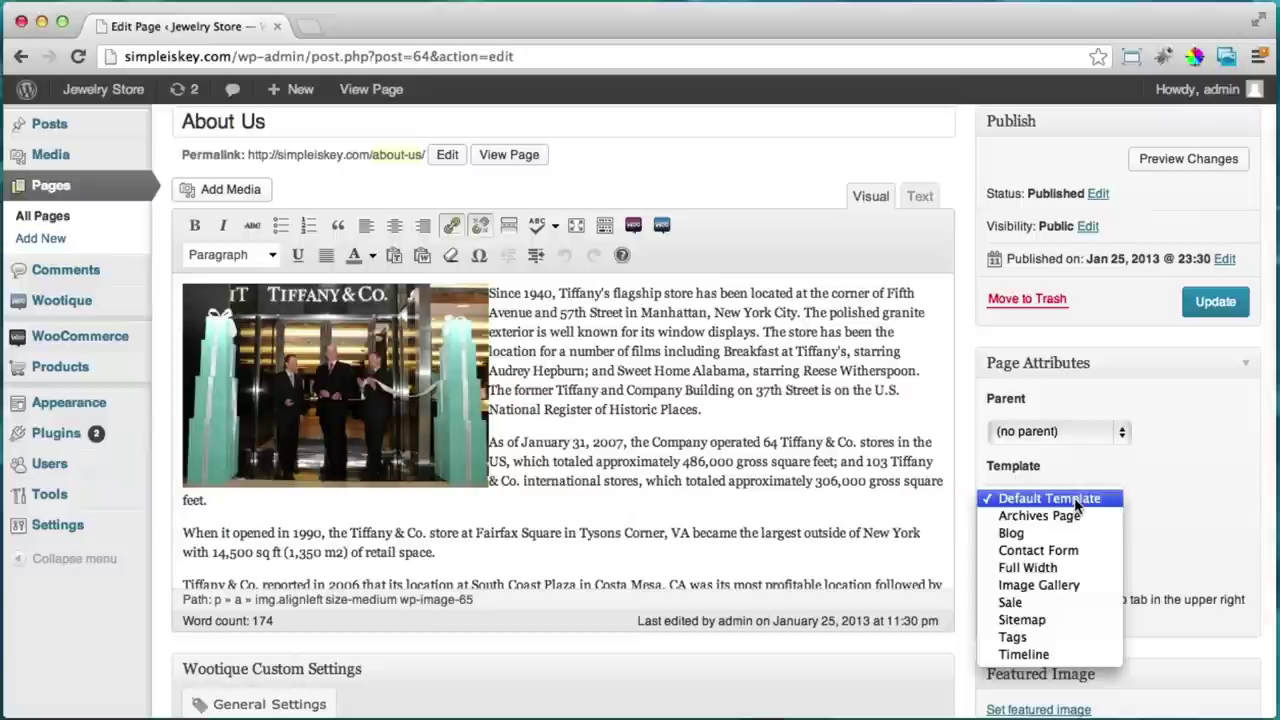
left_click(1050, 570)
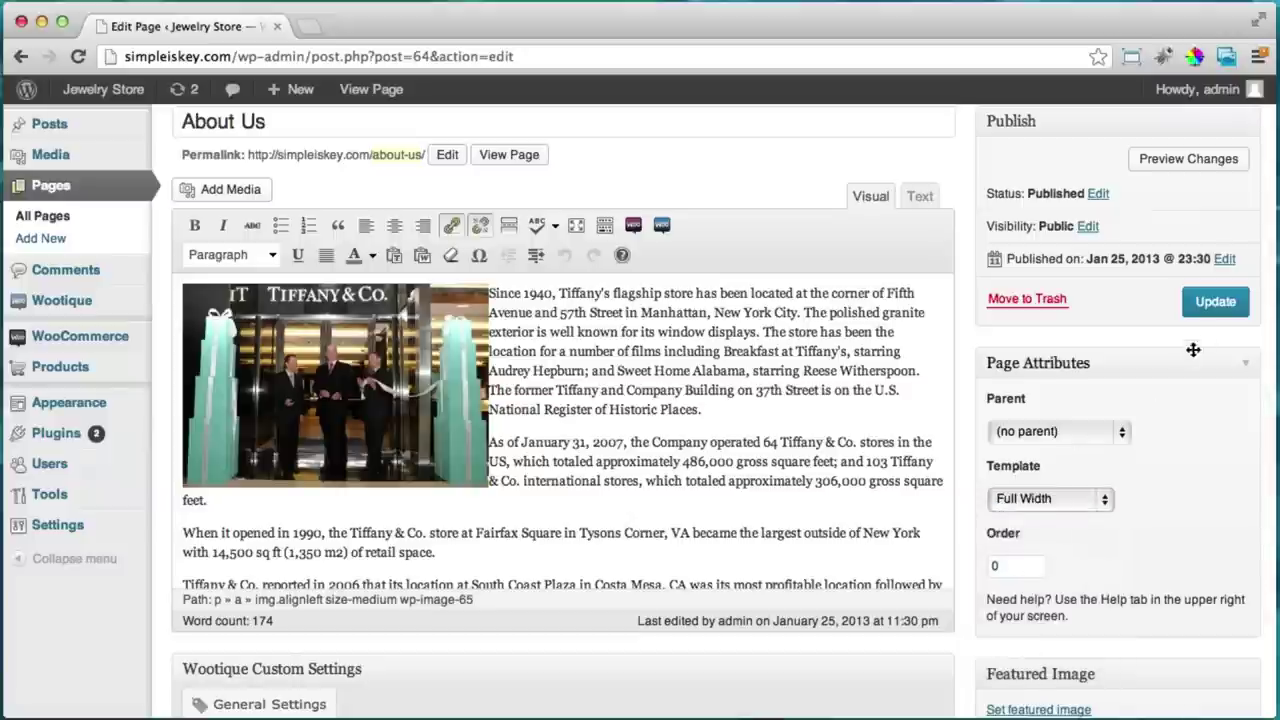
left_click(1218, 305)
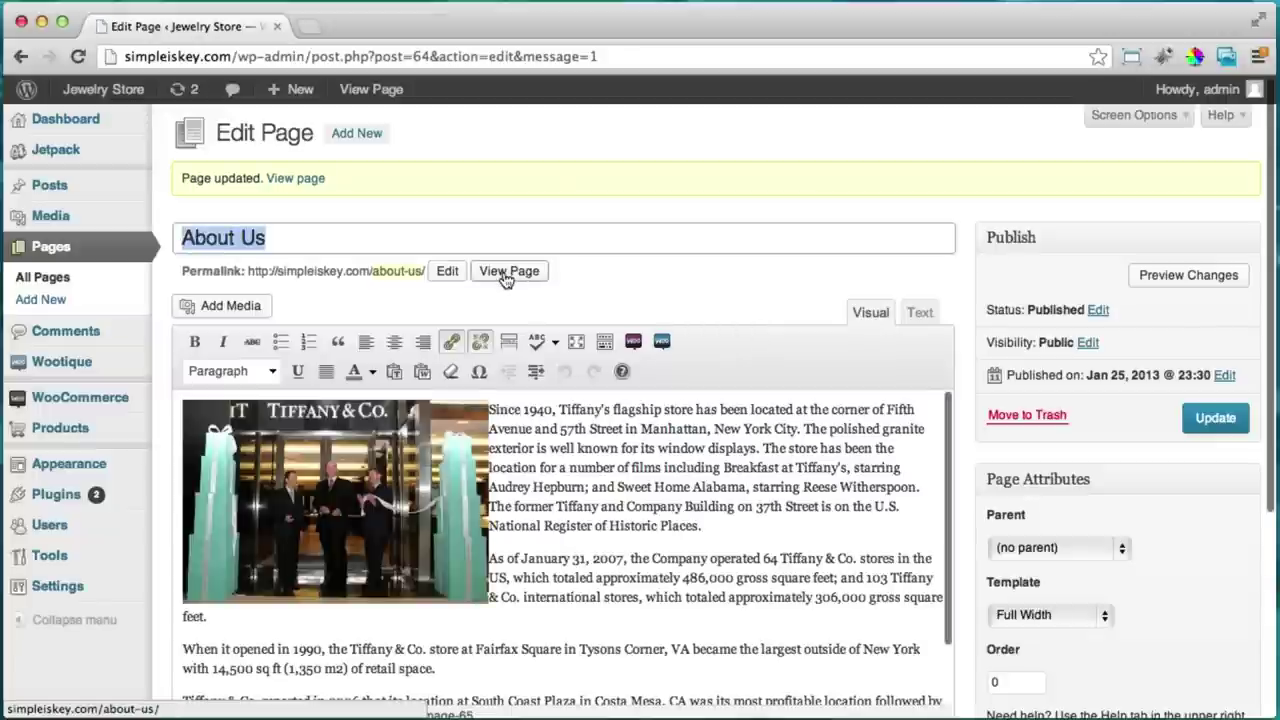
View the live About Us page to check the layout without the sidebar.
left_click(506, 276)
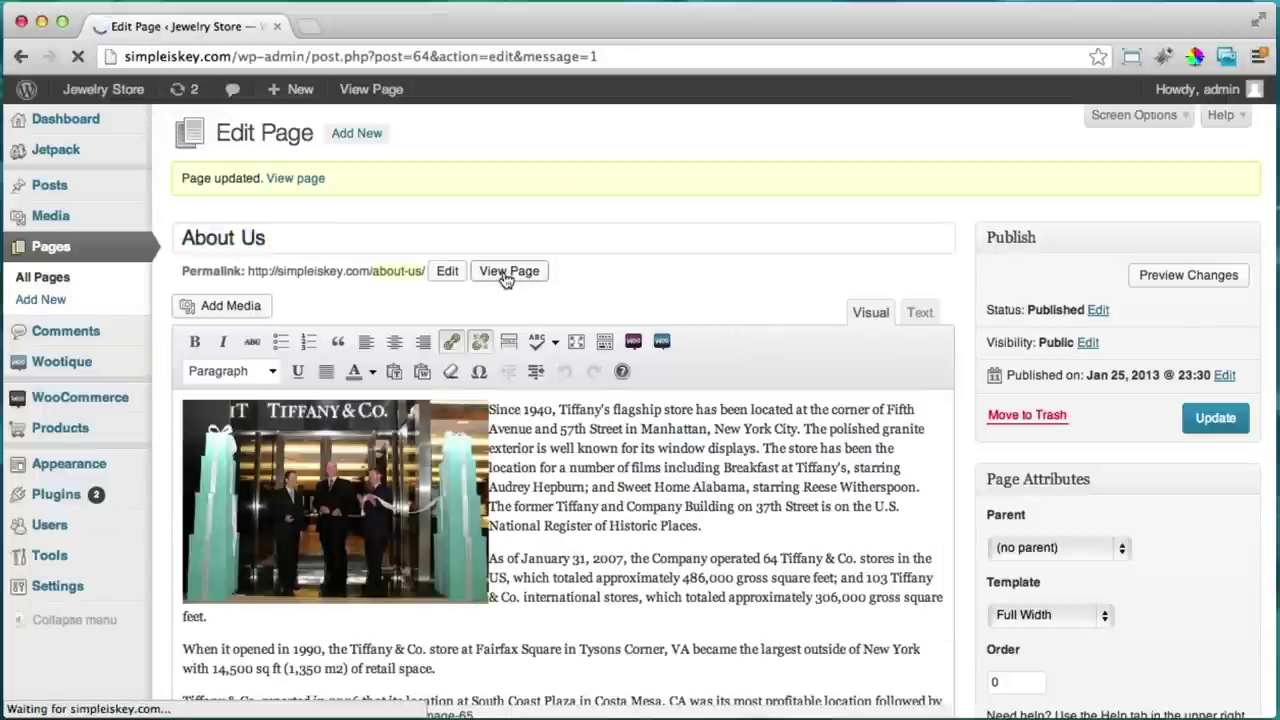
scroll(746, 314, "down", 3)
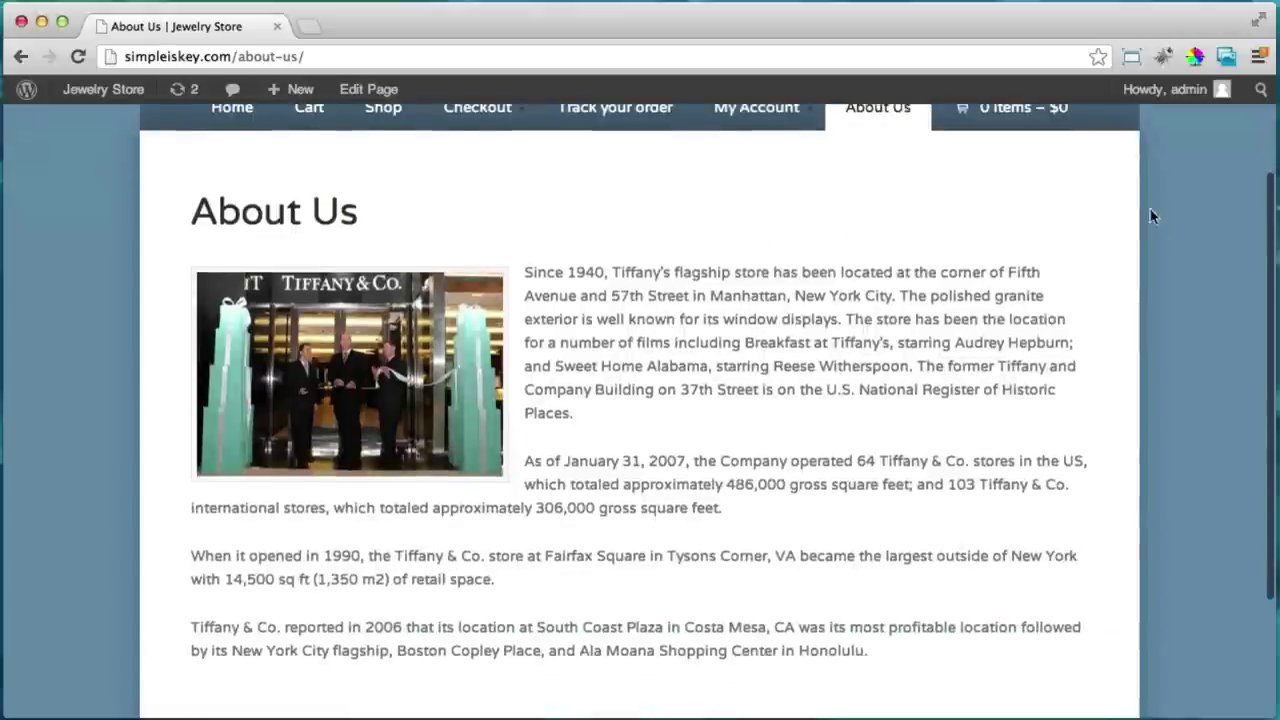
scroll(1040, 250, "down", 3)
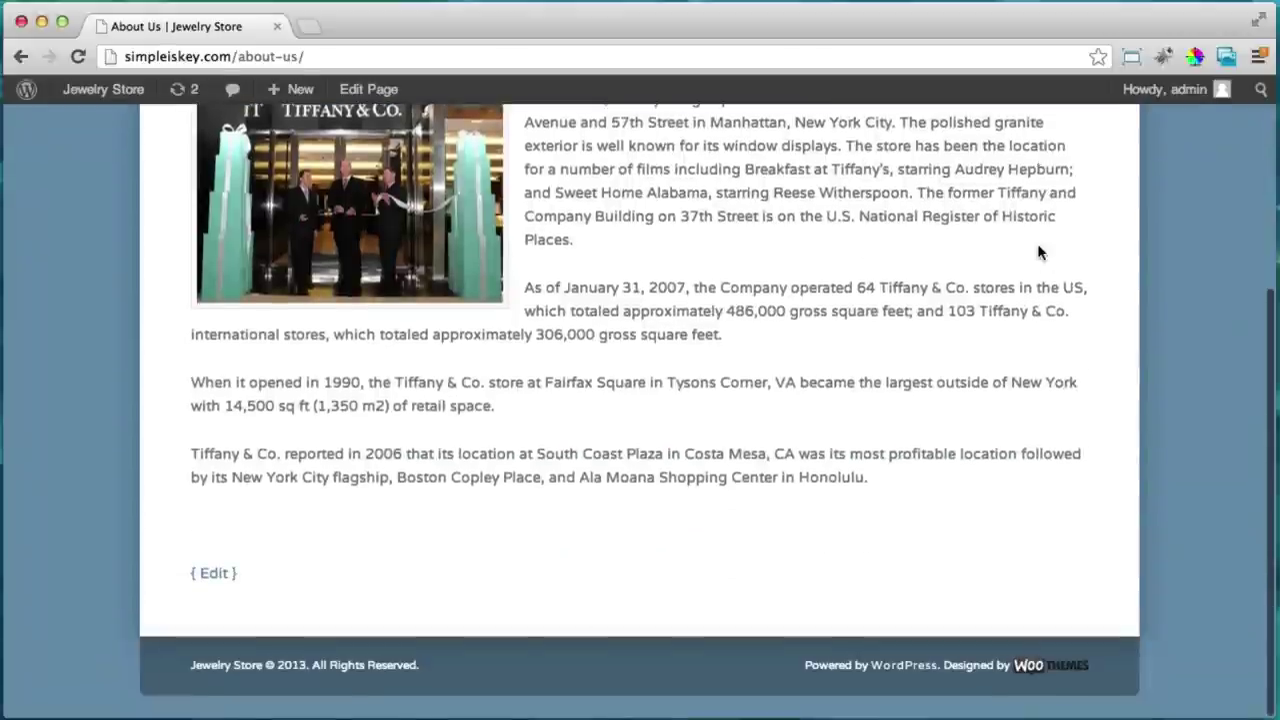
scroll(1037, 252, "up", 6)
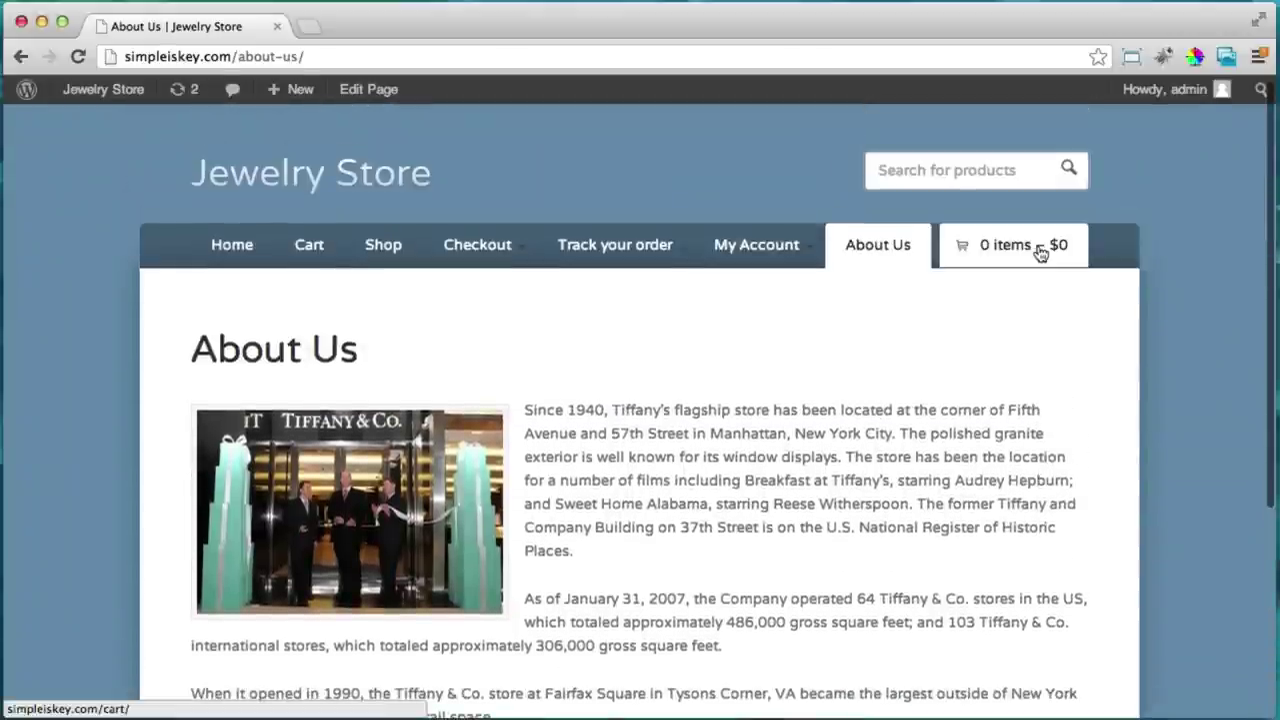
scroll(800, 354, "down", 5)
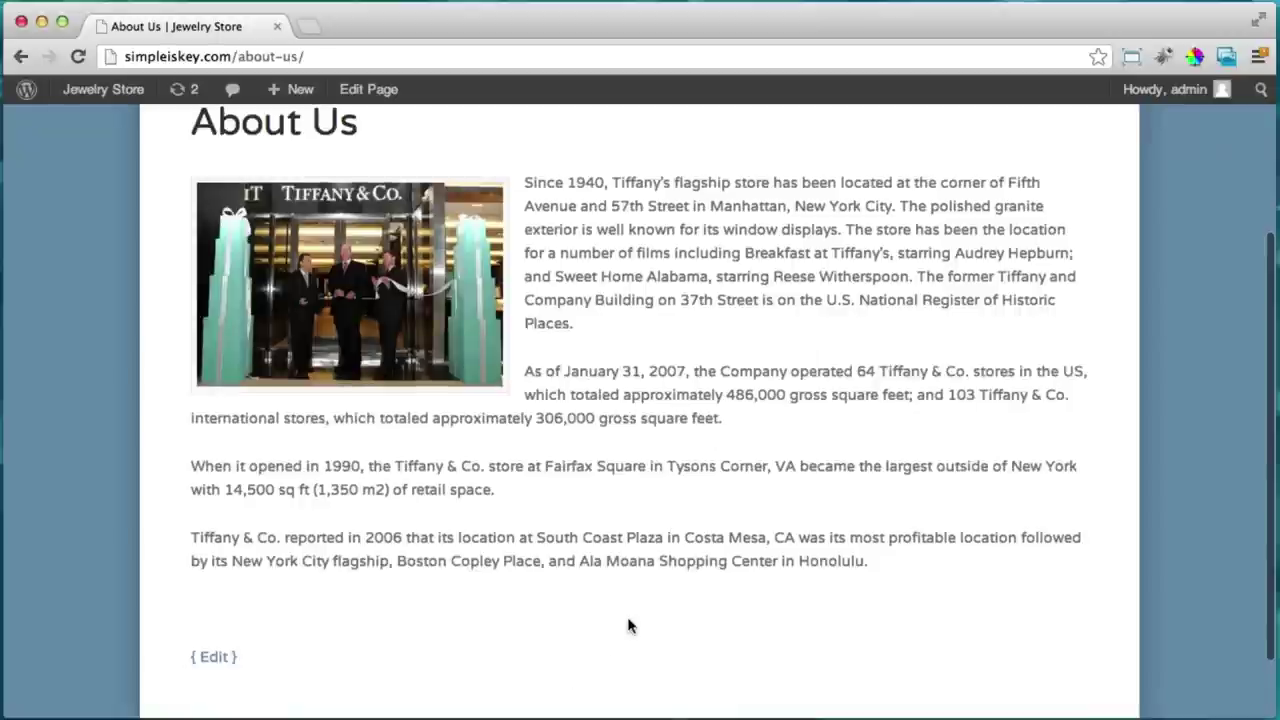
scroll(628, 623, "up", 5)
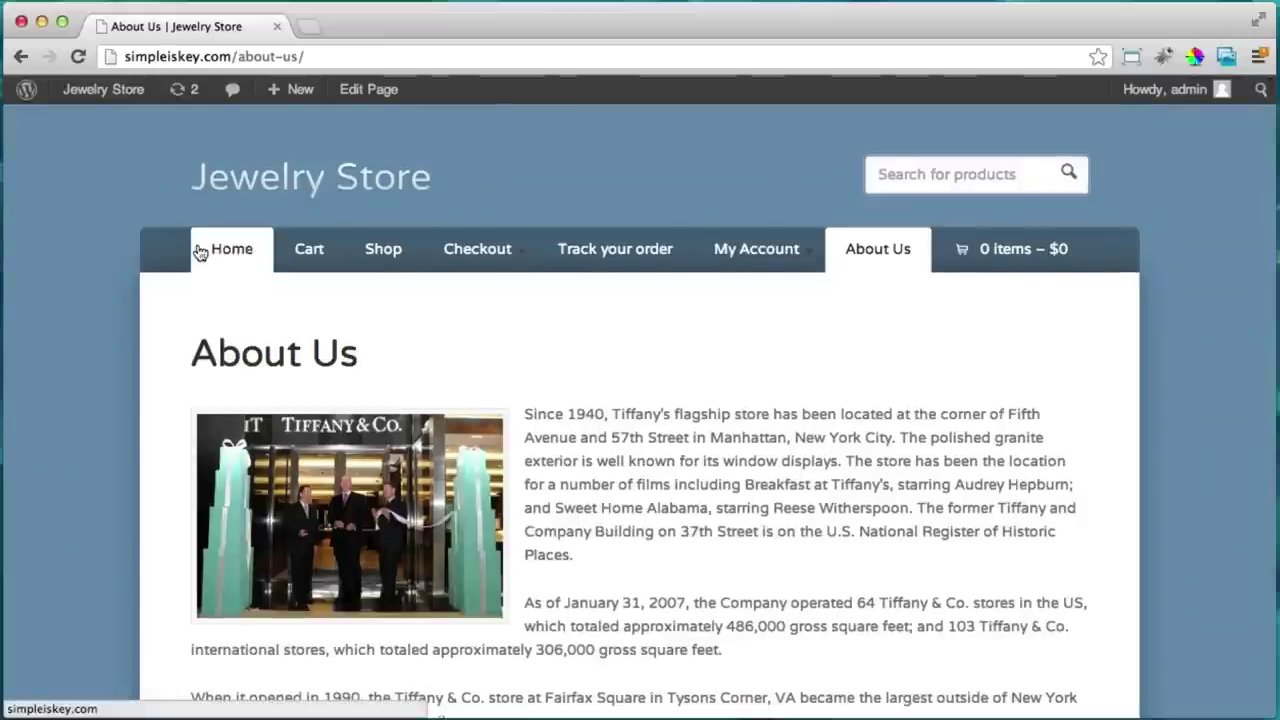
In the About Us editor, add an empty line after the last paragraph.
left_click(369, 92)
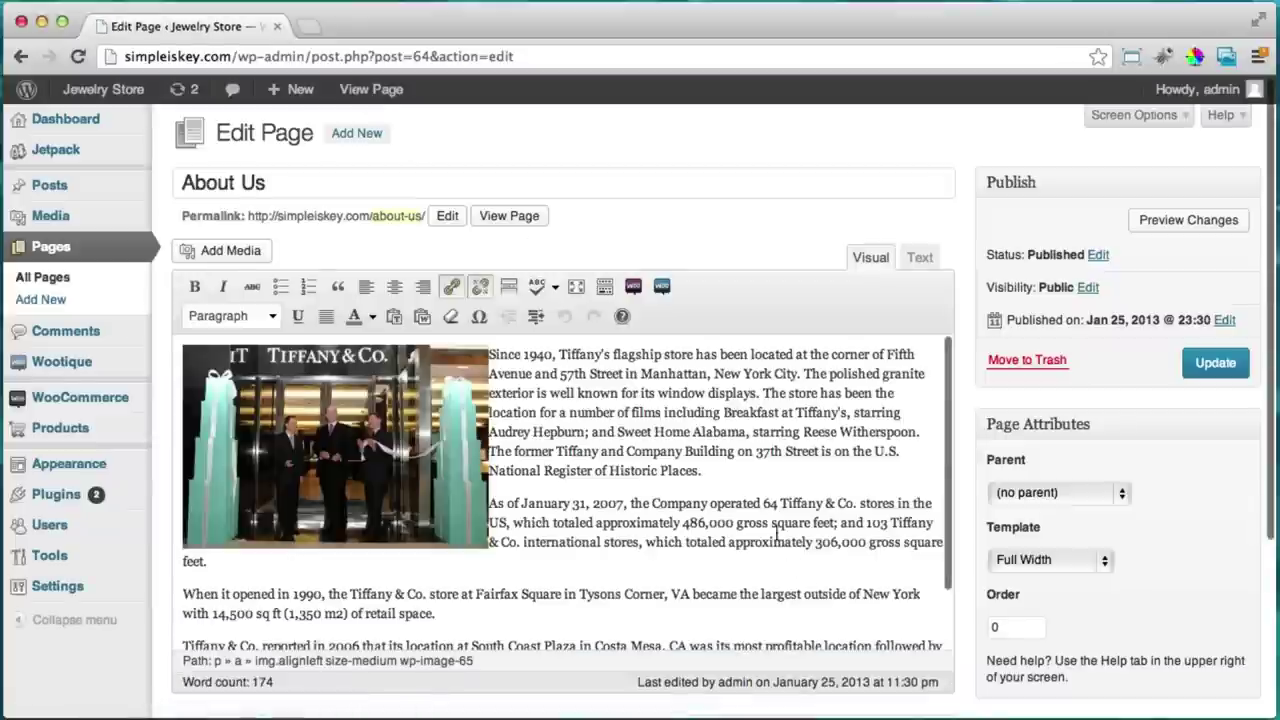
scroll(778, 541, "down", 5)
left_click(773, 459)
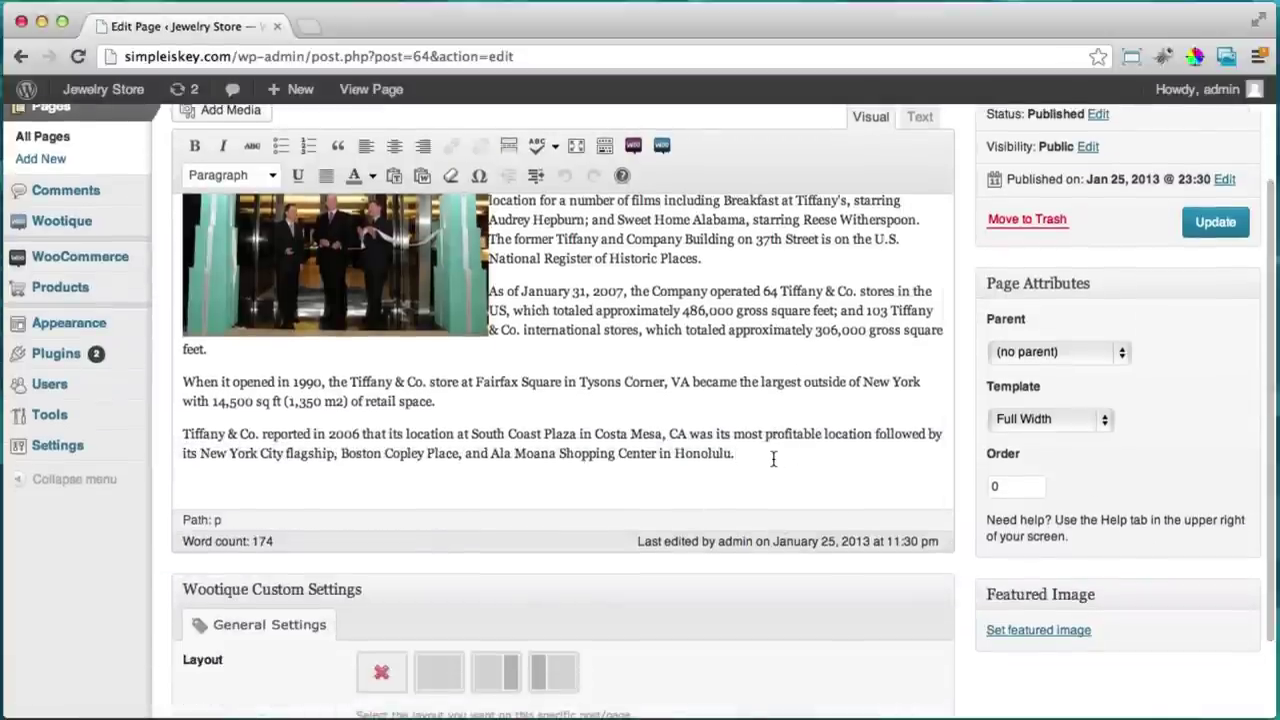
key("Return")
key("Return")
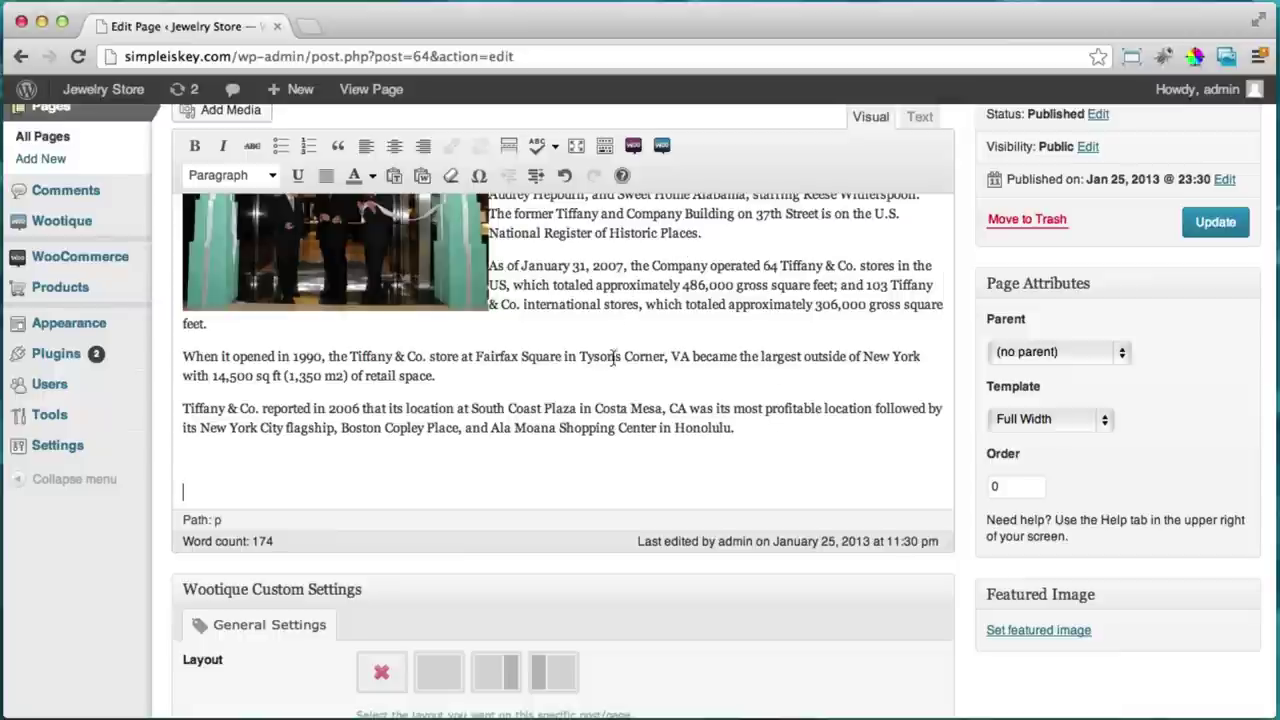
left_click(633, 148)
left_click(732, 131)
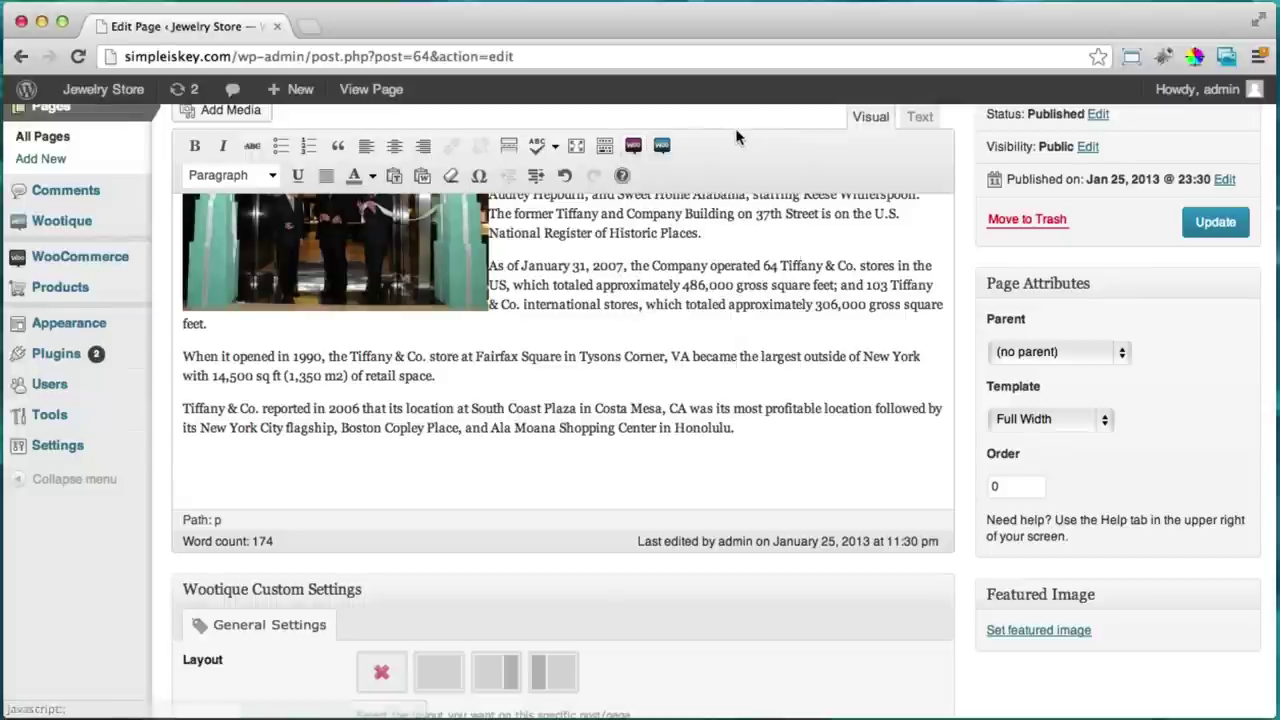
left_click(662, 147)
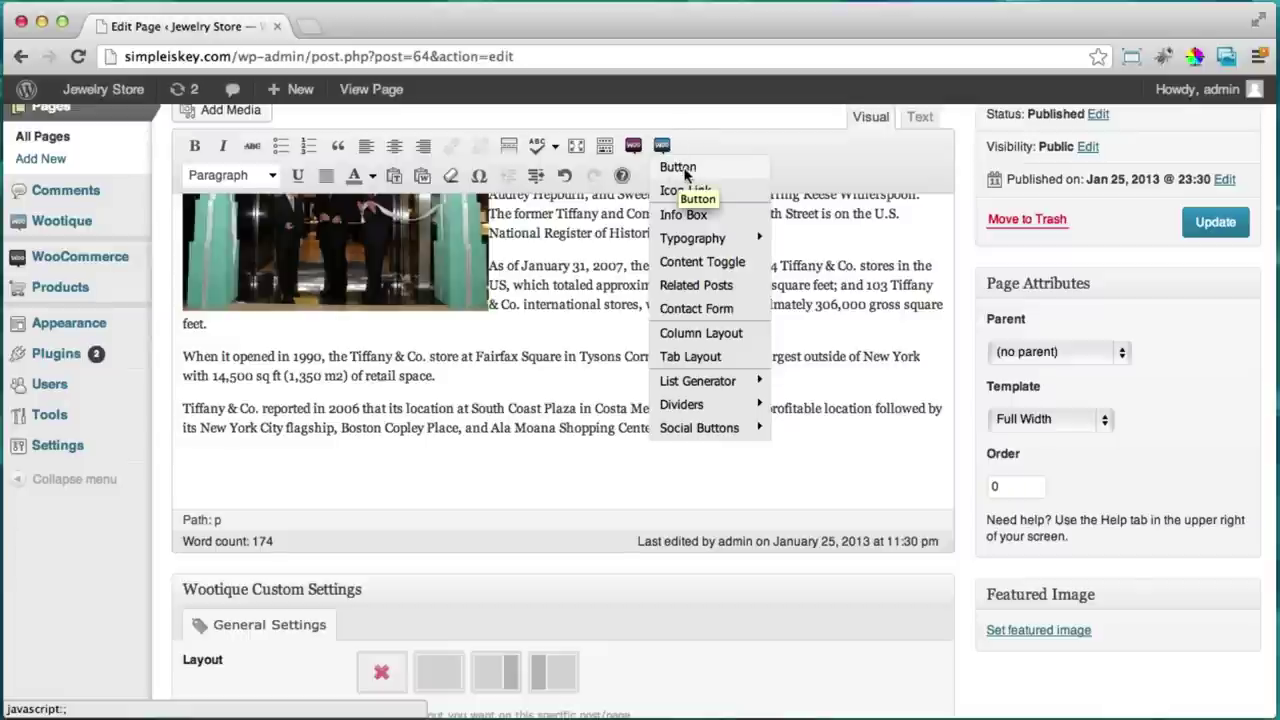
left_click(688, 172)
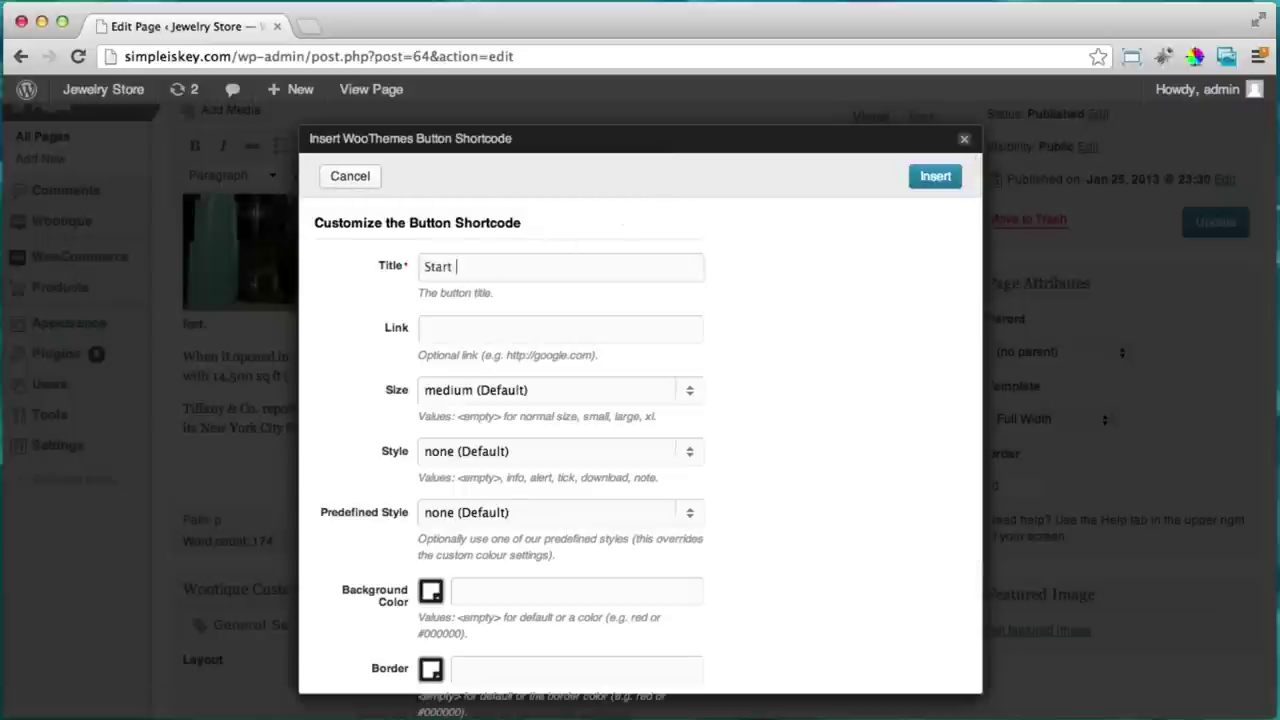
type("Start Shopping")
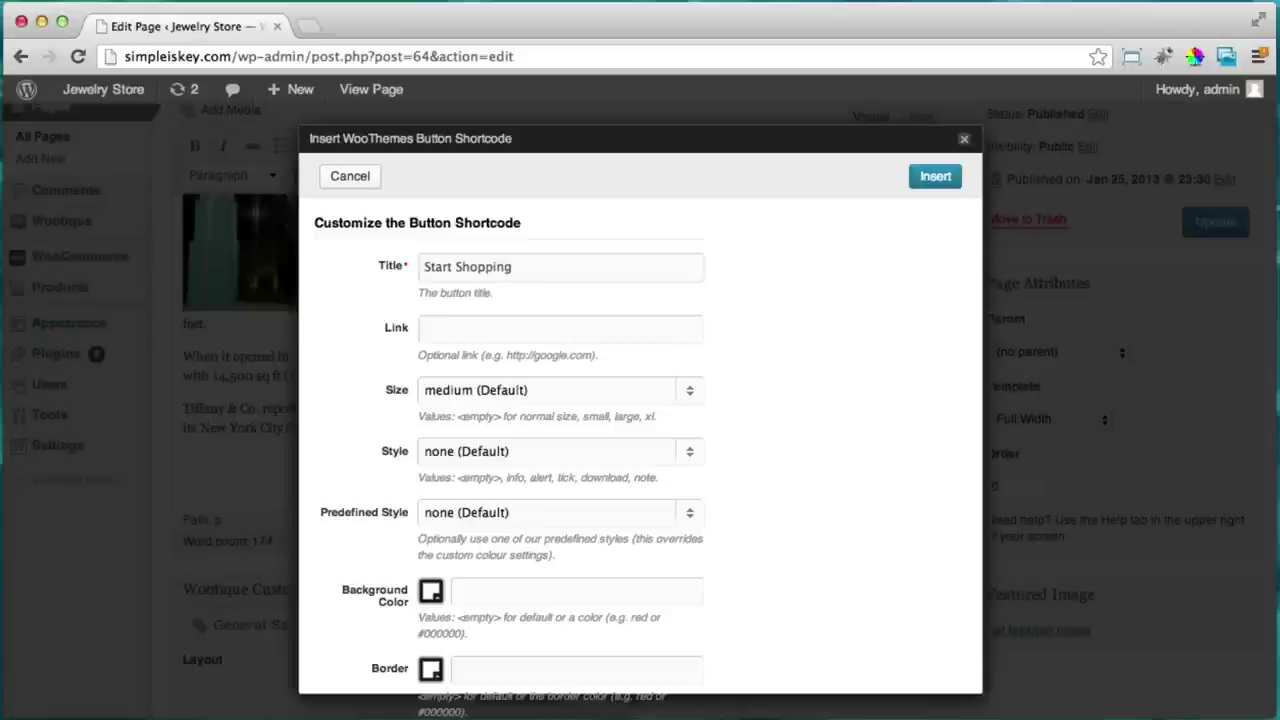
left_click(524, 327)
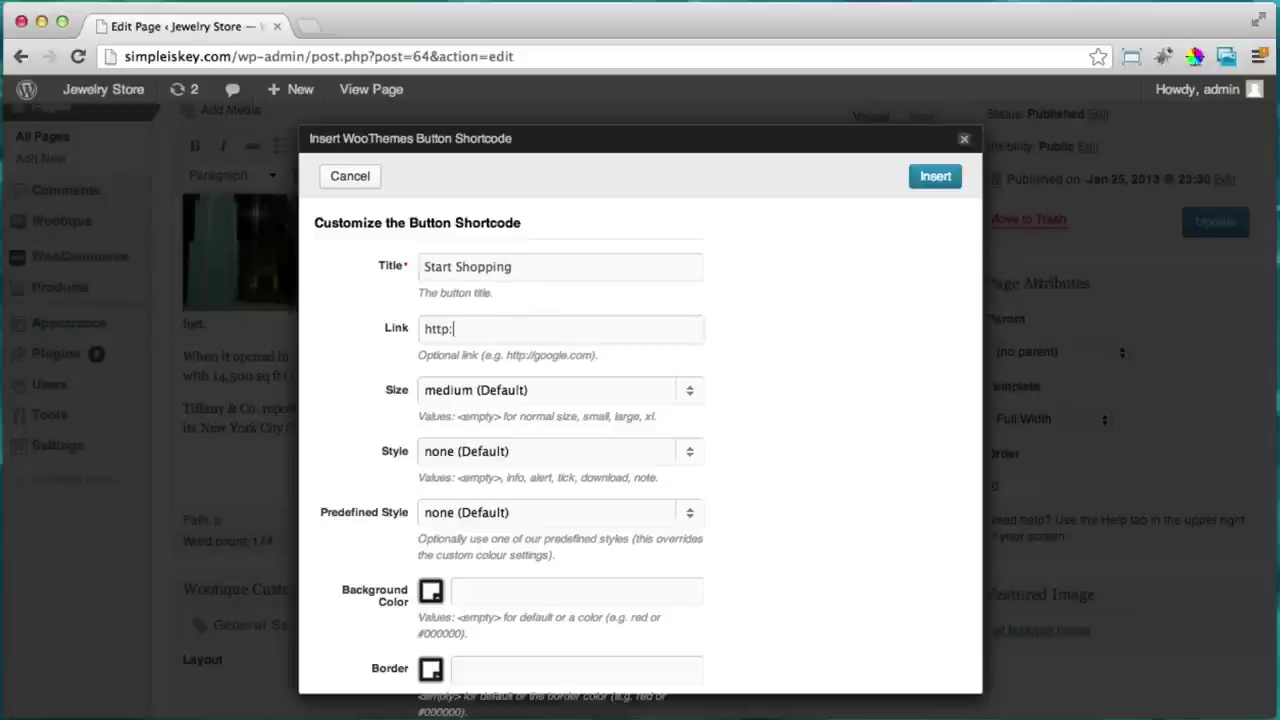
type("http://www.simpleiskey.com")
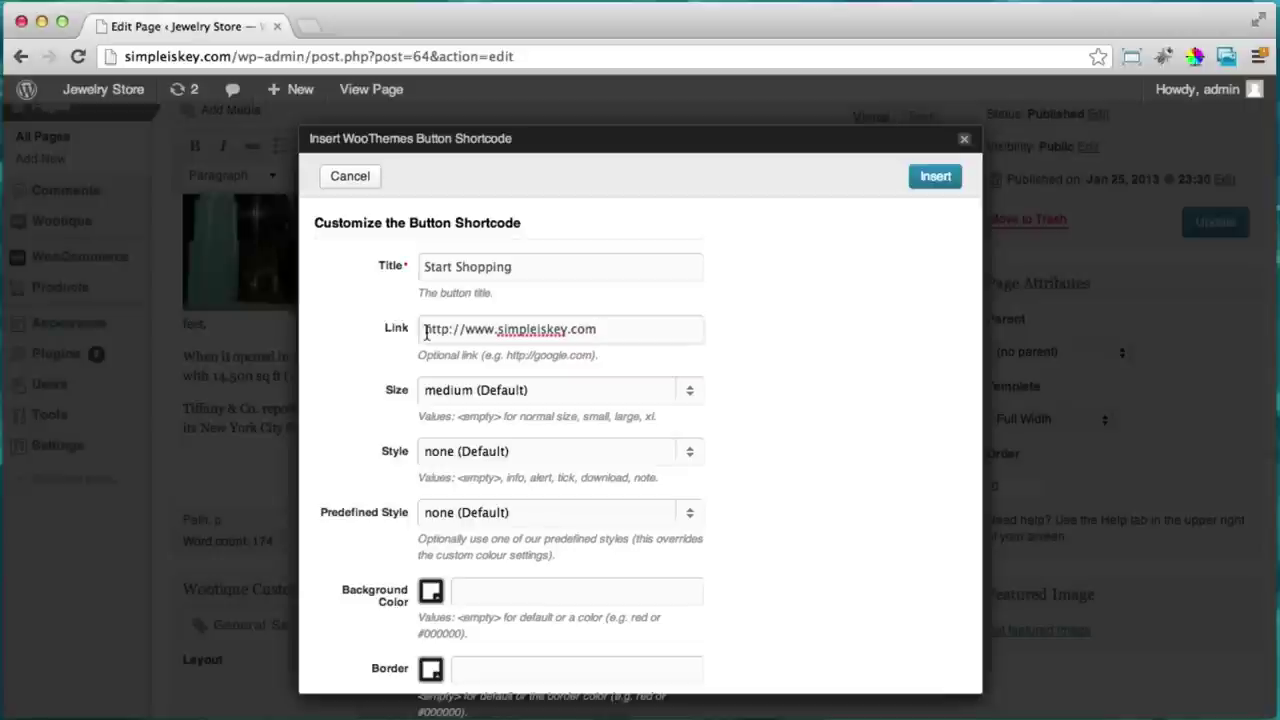
left_click_drag(431, 333, 466, 333)
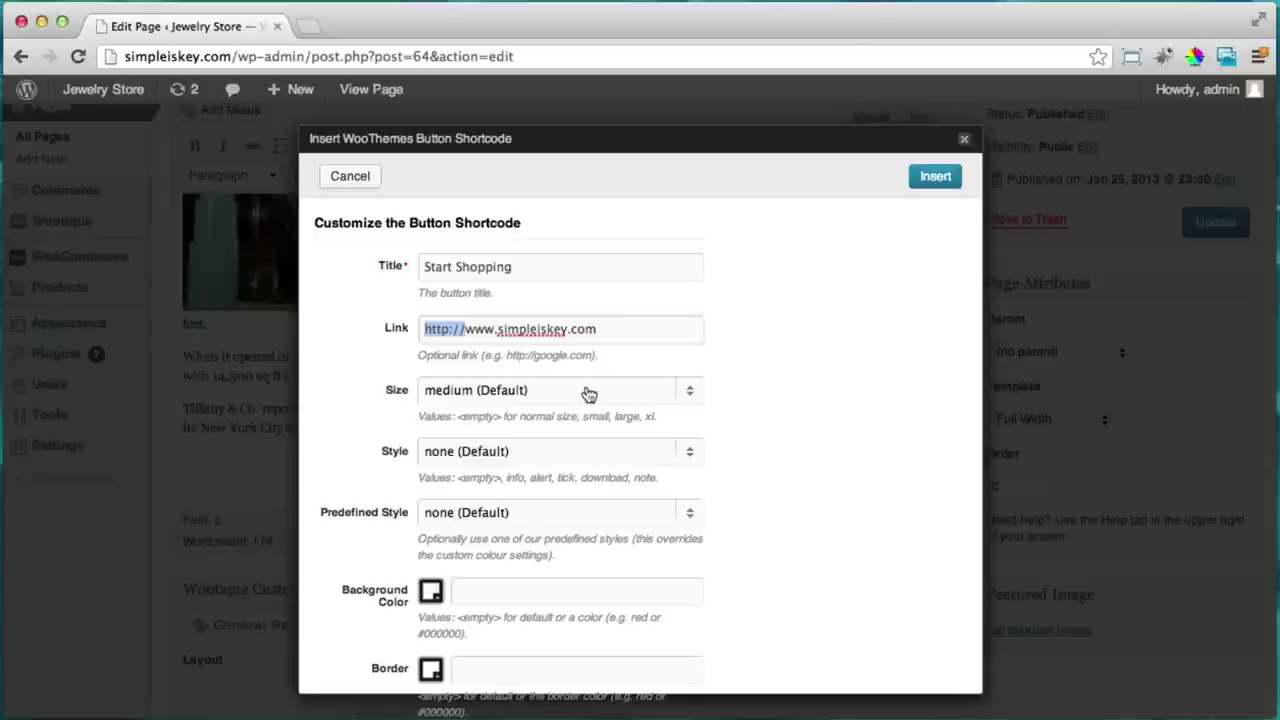
left_click(798, 342)
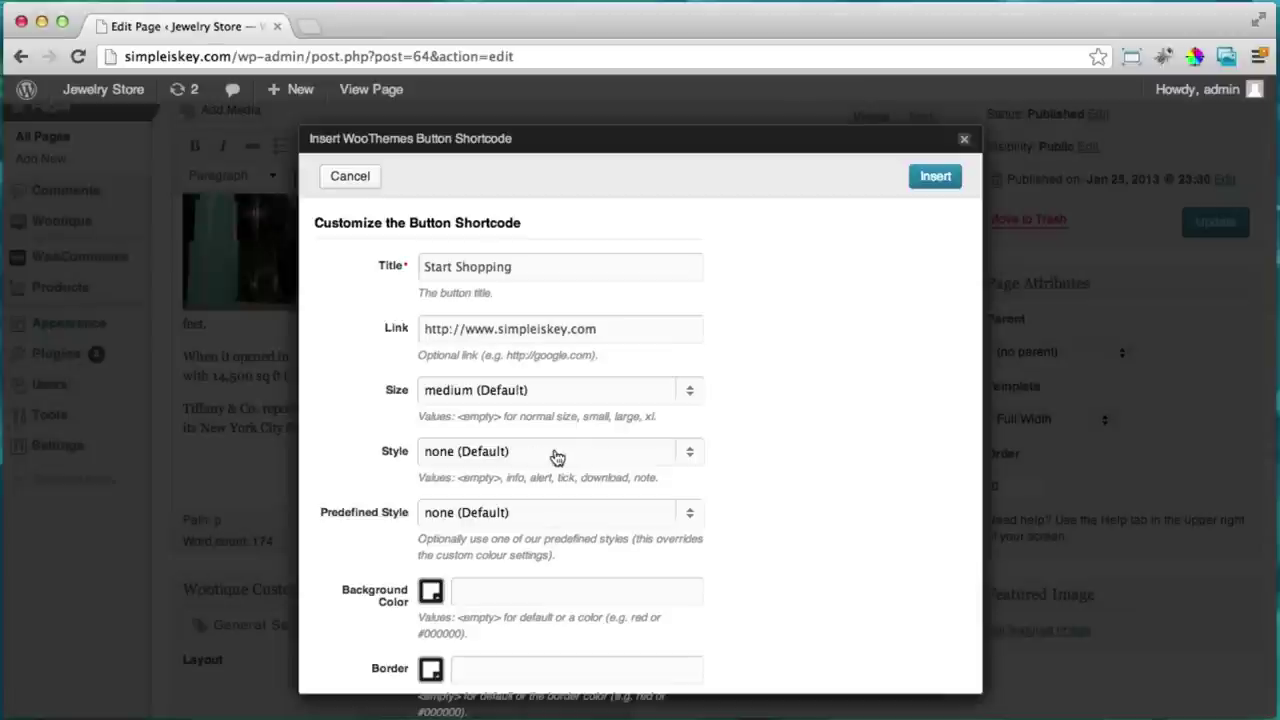
Give the button the teal predefined style and insert the shortcode into the page.
scroll(551, 450, "down", 3)
scroll(554, 449, "down", 2)
scroll(556, 455, "up", 3)
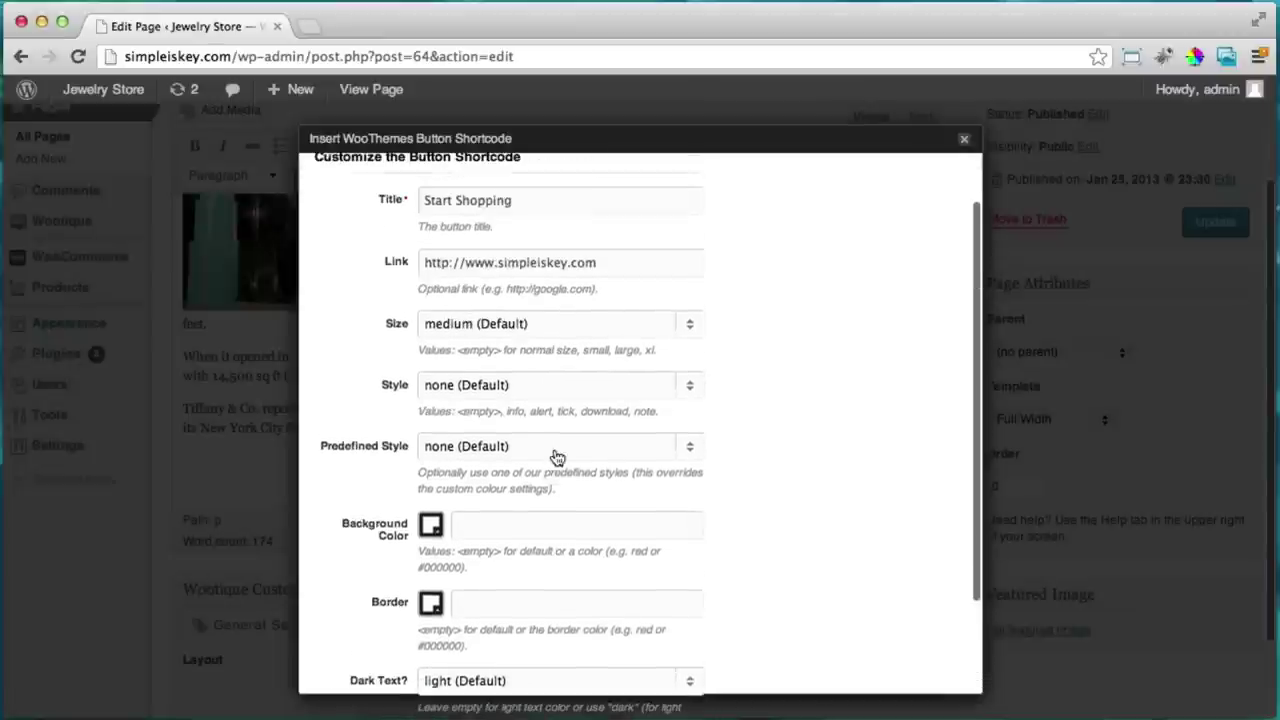
left_click(627, 393)
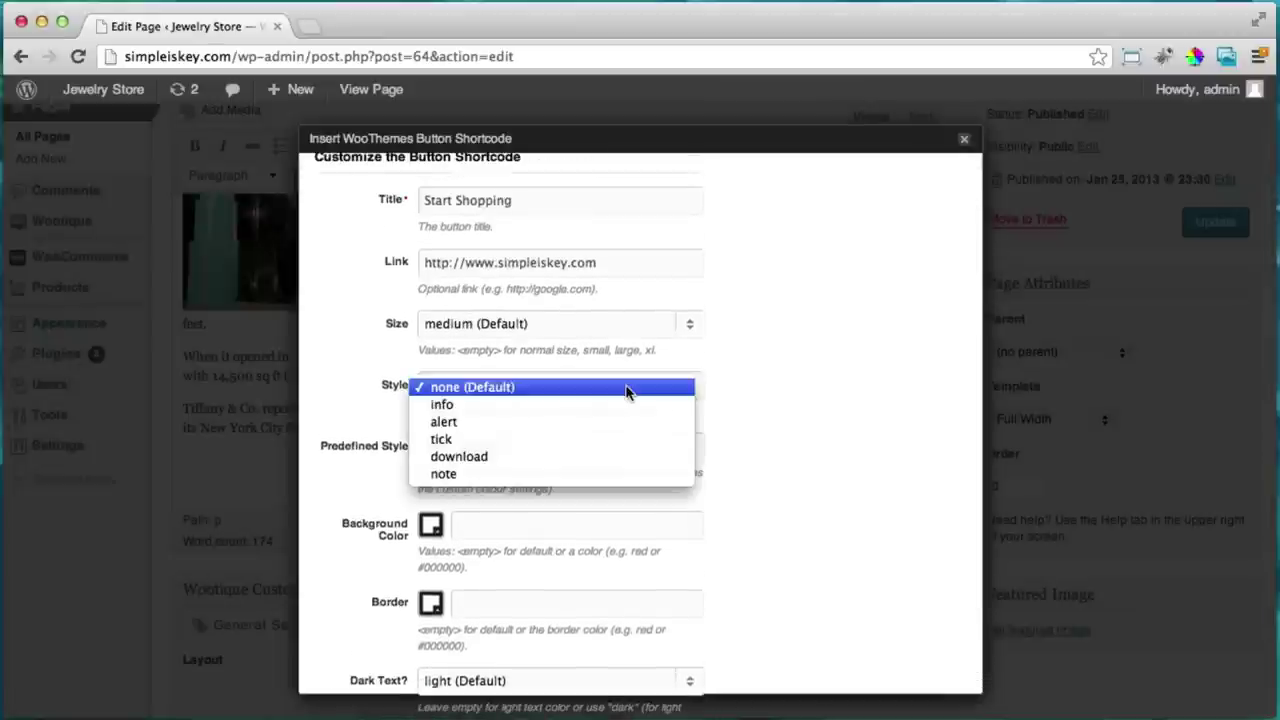
left_click(621, 390)
left_click(623, 450)
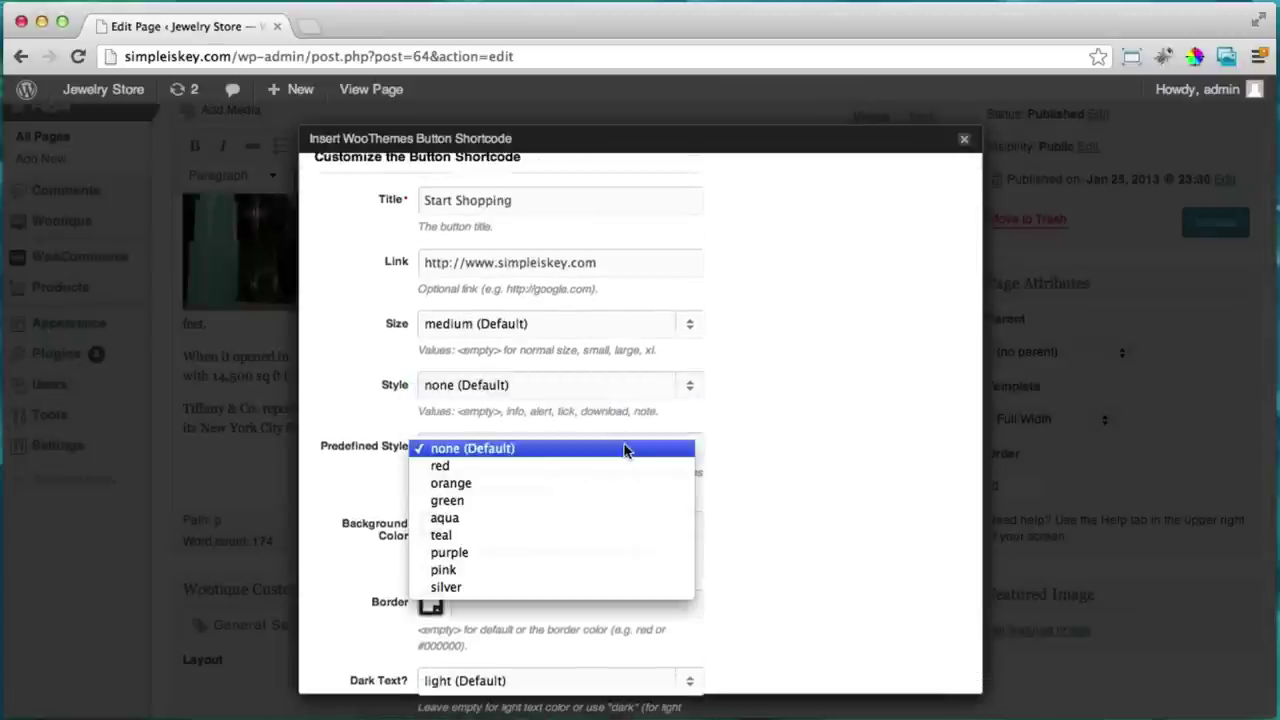
left_click(586, 538)
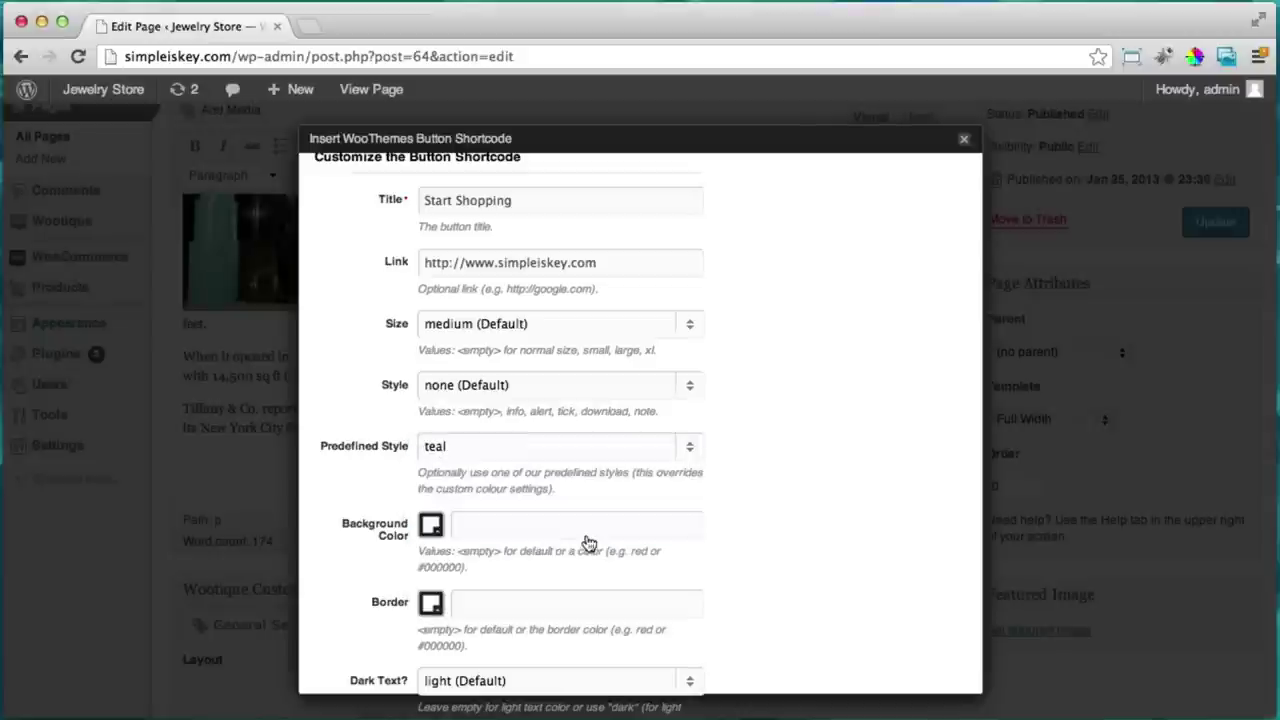
scroll(840, 441, "down", 3)
scroll(840, 441, "down", 1)
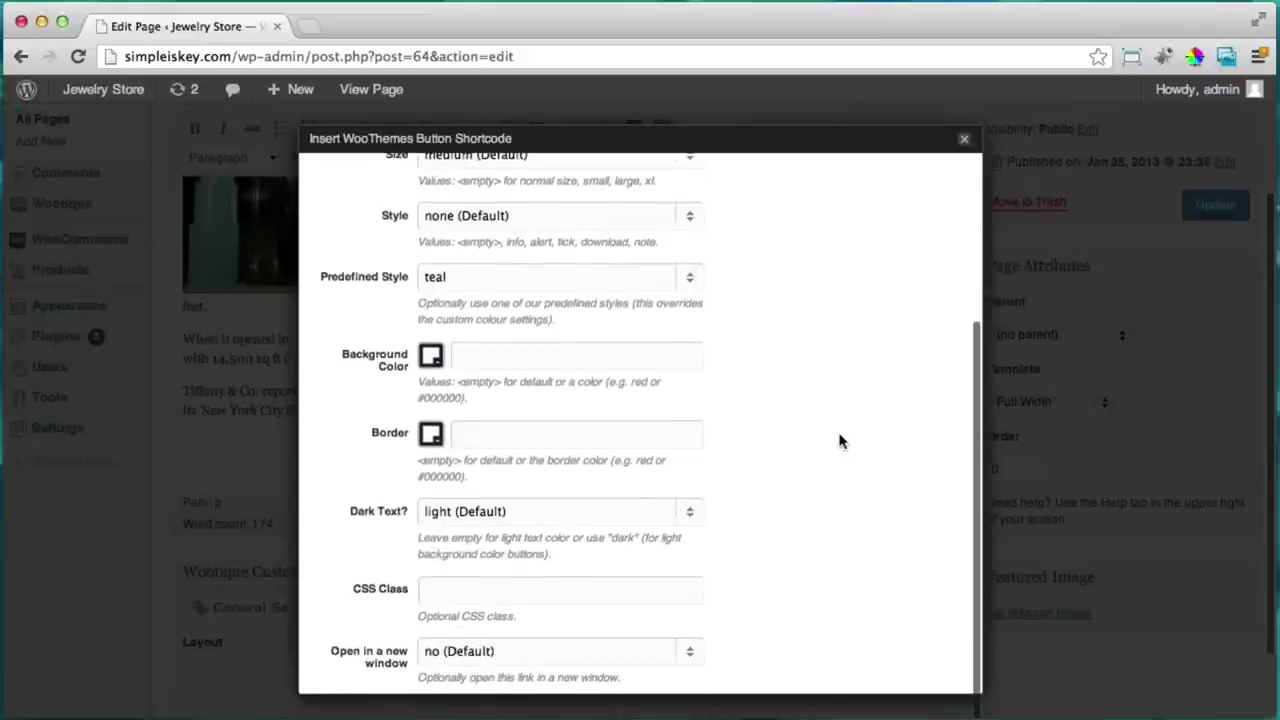
scroll(840, 441, "up", 5)
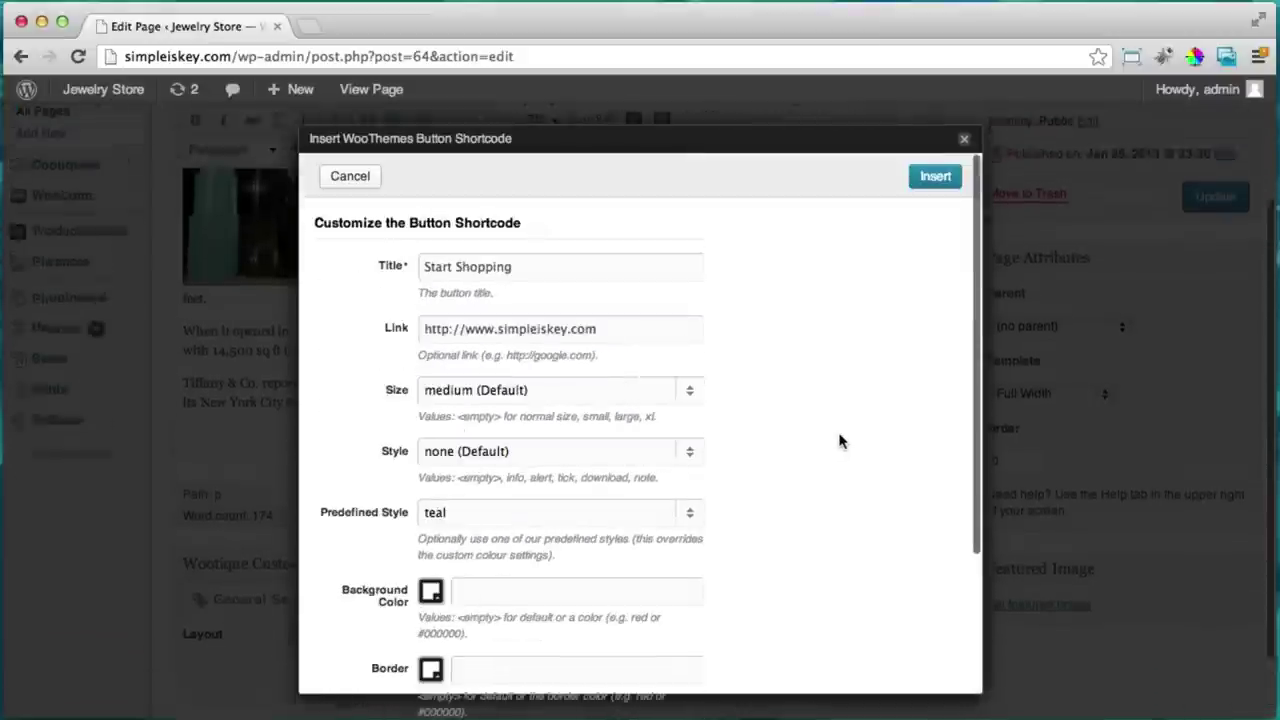
left_click(932, 180)
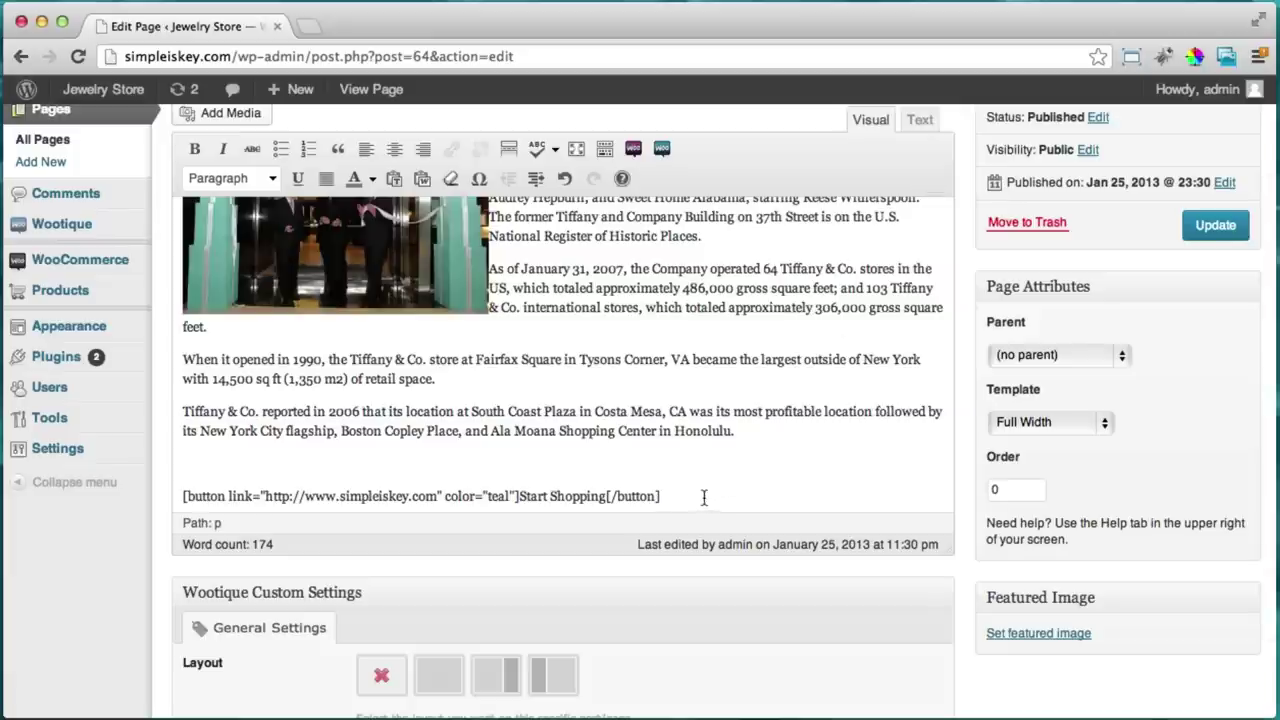
Center the Start Shopping shortcode line and update the About Us page.
left_click_drag(700, 492, 161, 498)
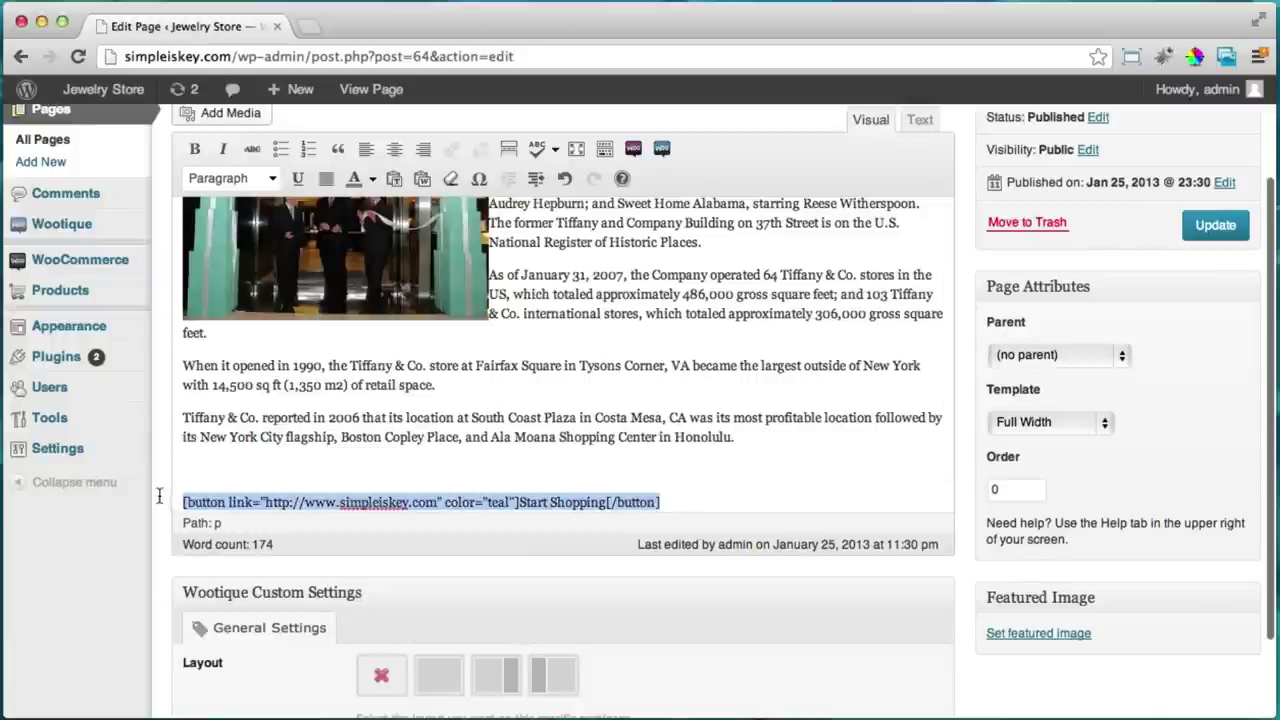
left_click(395, 150)
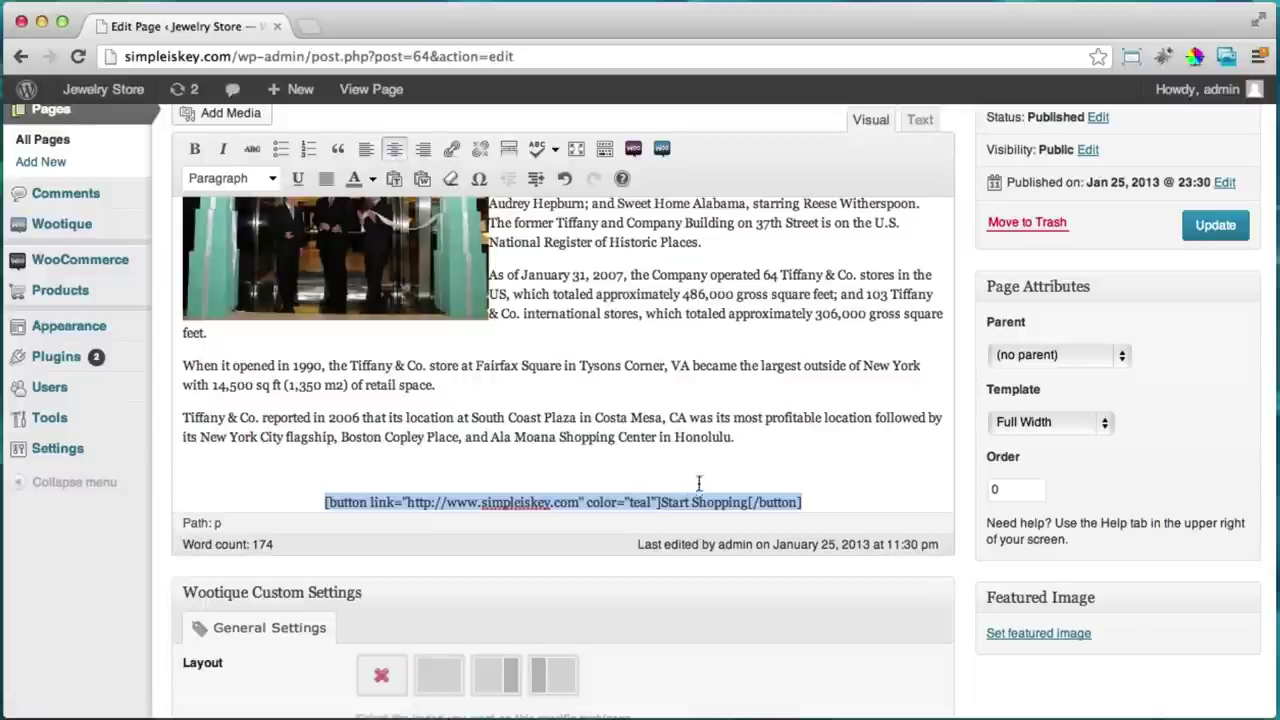
left_click(1216, 227)
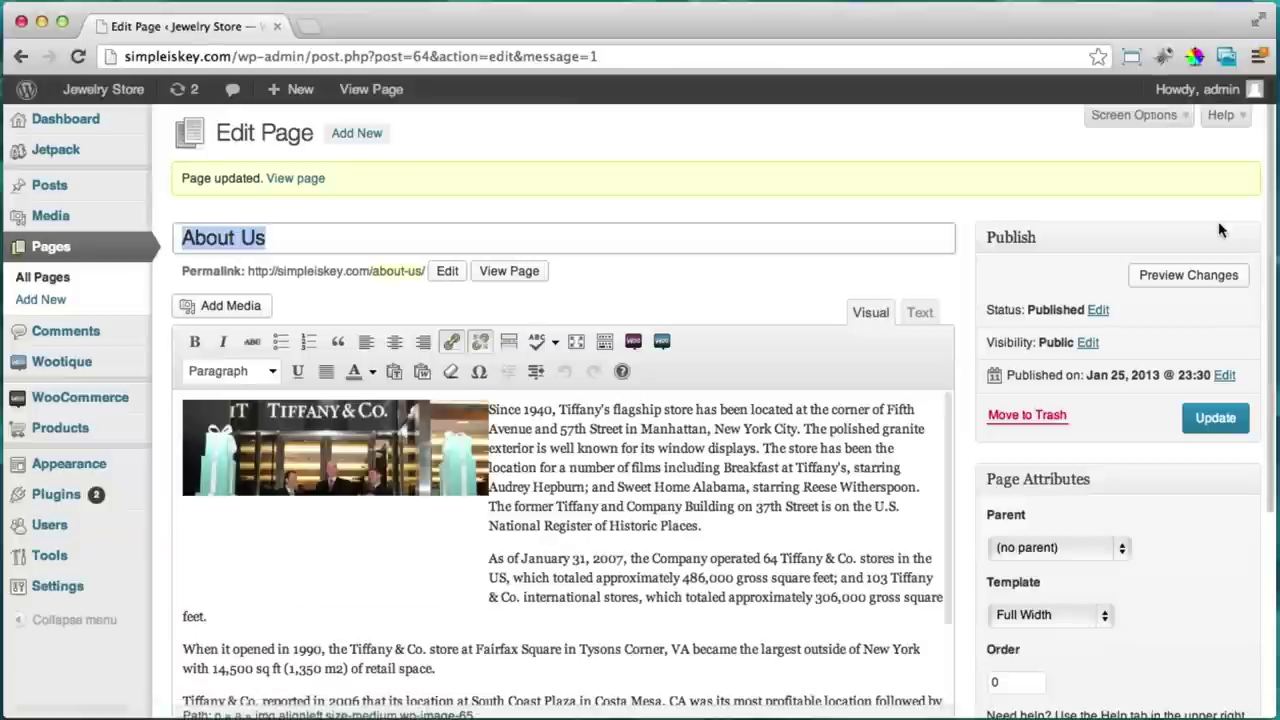
scroll(851, 451, "down", 10)
mouse_move(817, 480)
left_mouse_down()
mouse_move(350, 478)
mouse_move(825, 480)
left_mouse_up()
left_click(800, 470)
scroll(789, 457, "up", 6)
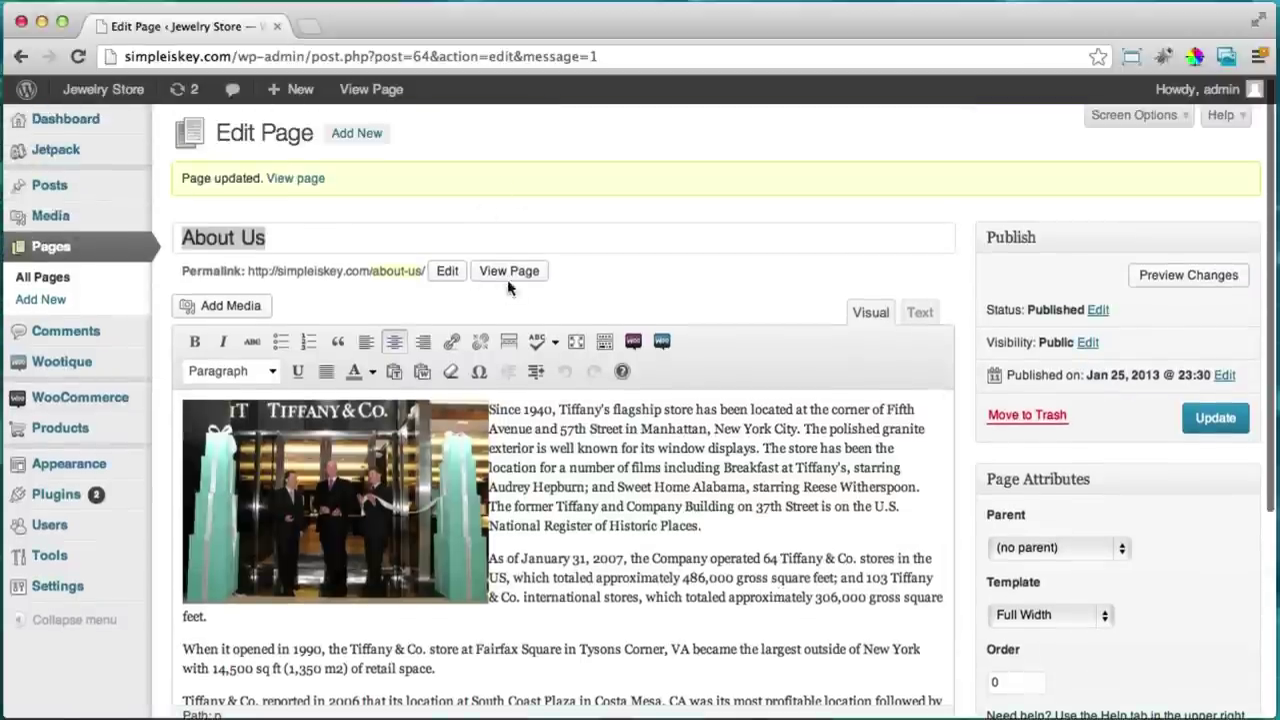
On the live About Us page, test the Start Shopping button, then return to the admin Dashboard.
left_click(508, 281)
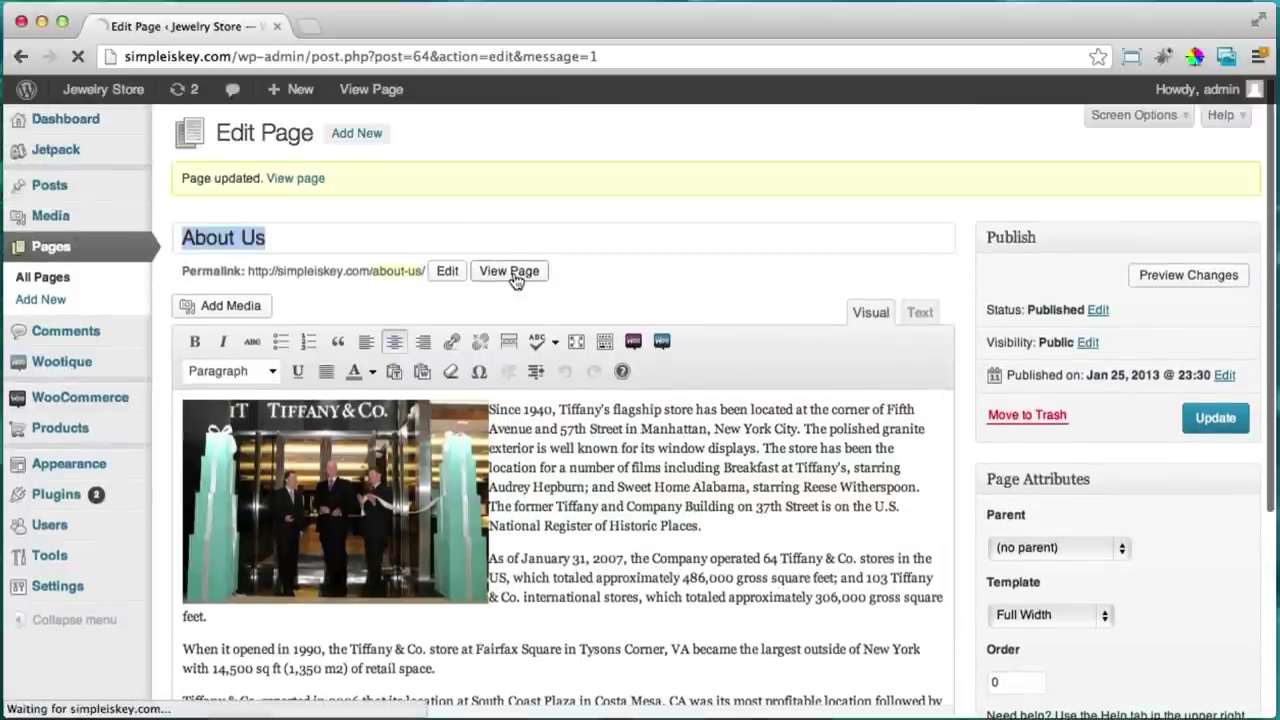
scroll(620, 310, "down", 5)
scroll(636, 289, "up", 5)
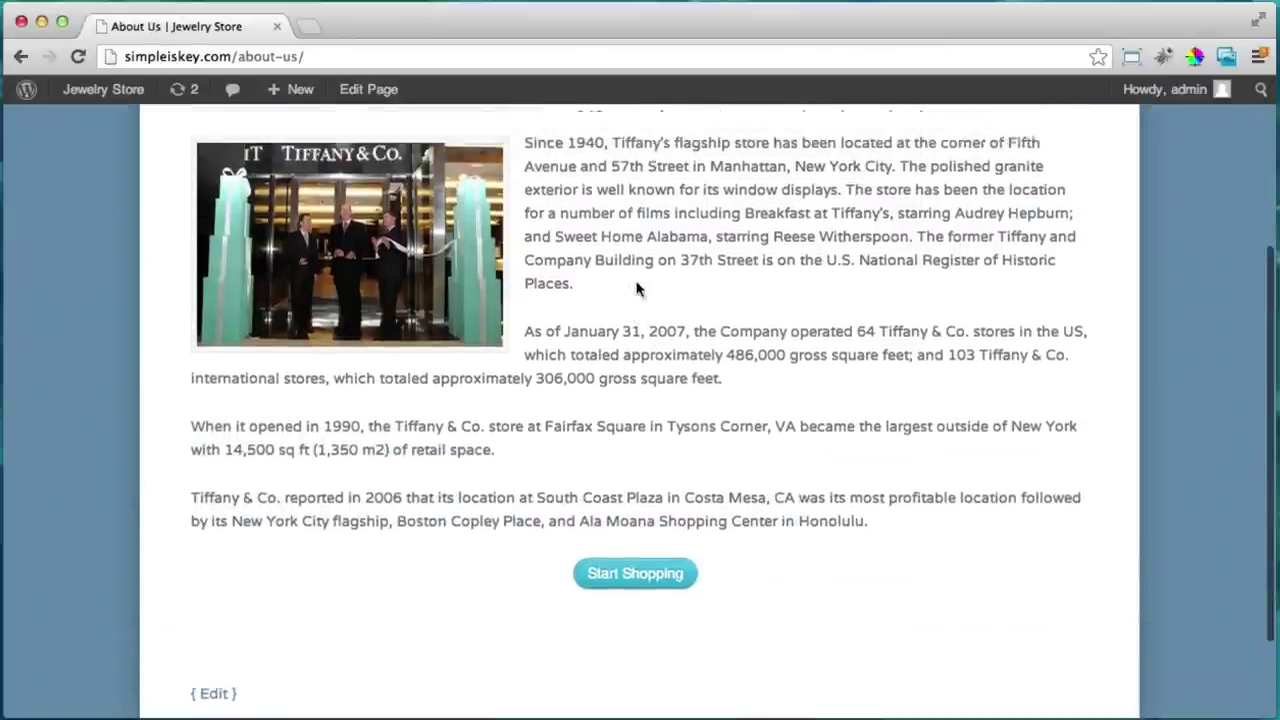
scroll(618, 300, "down", 3)
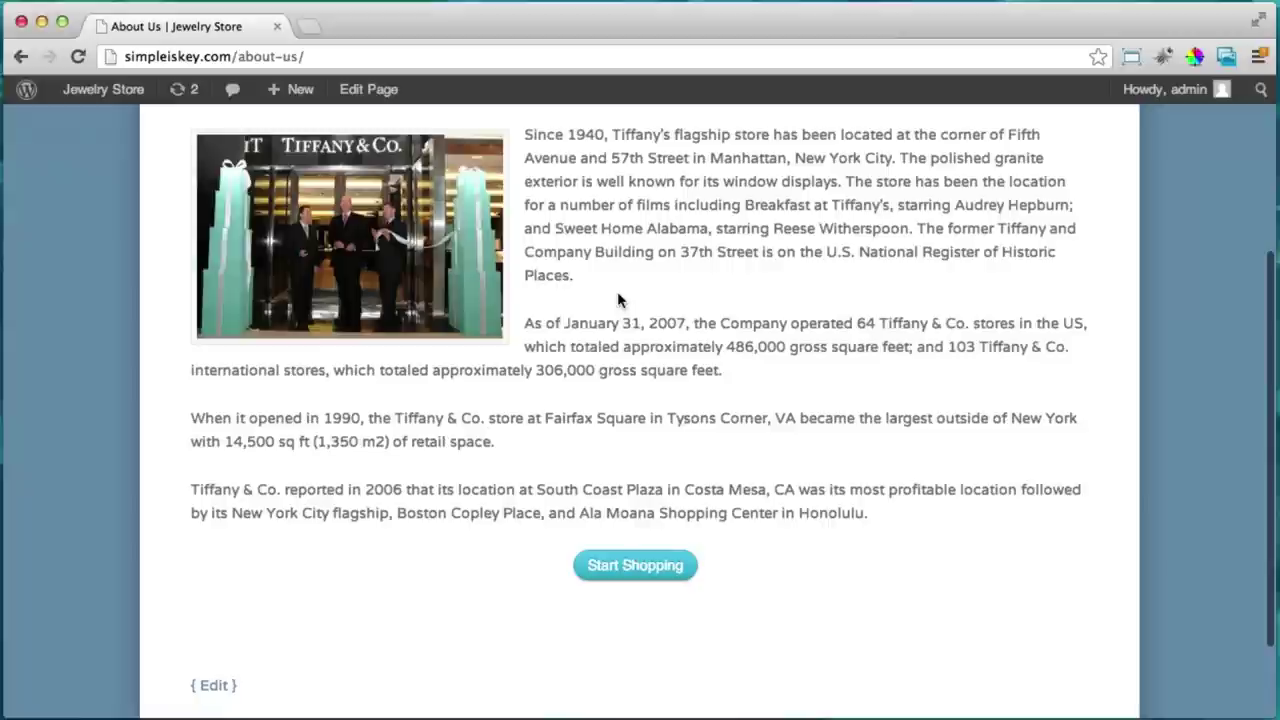
left_click(633, 575)
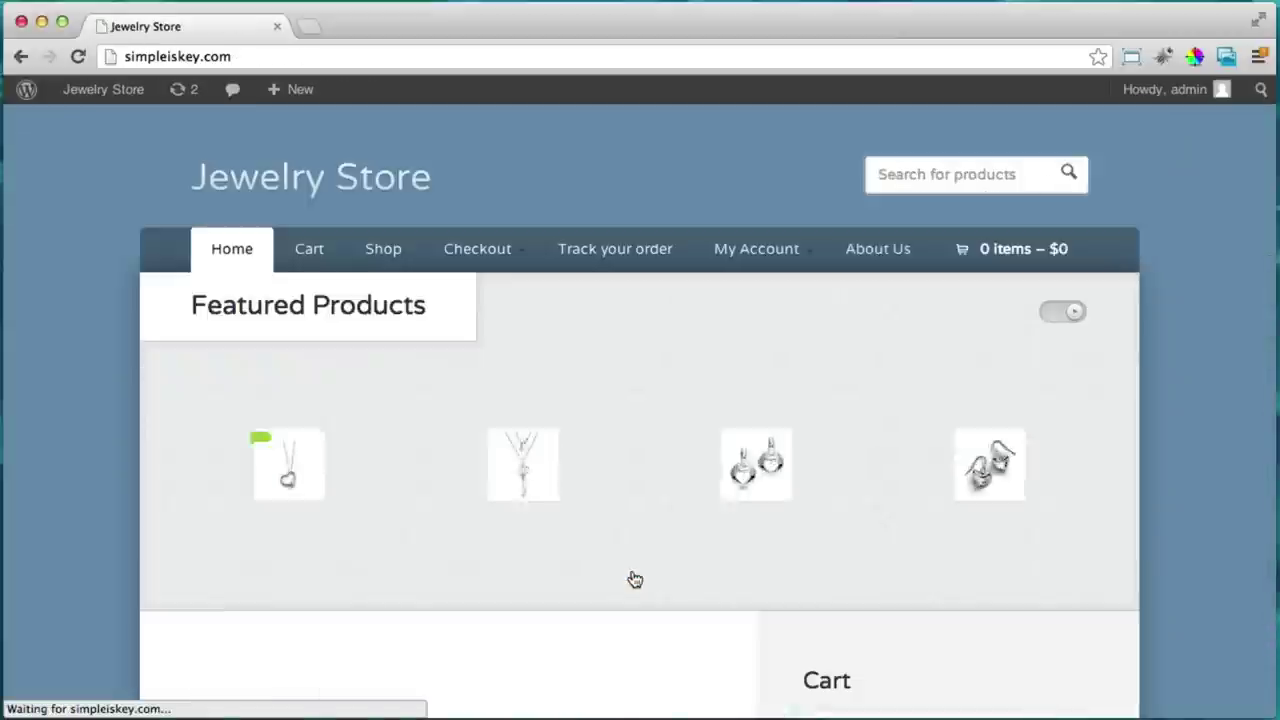
scroll(640, 400, "down", 4)
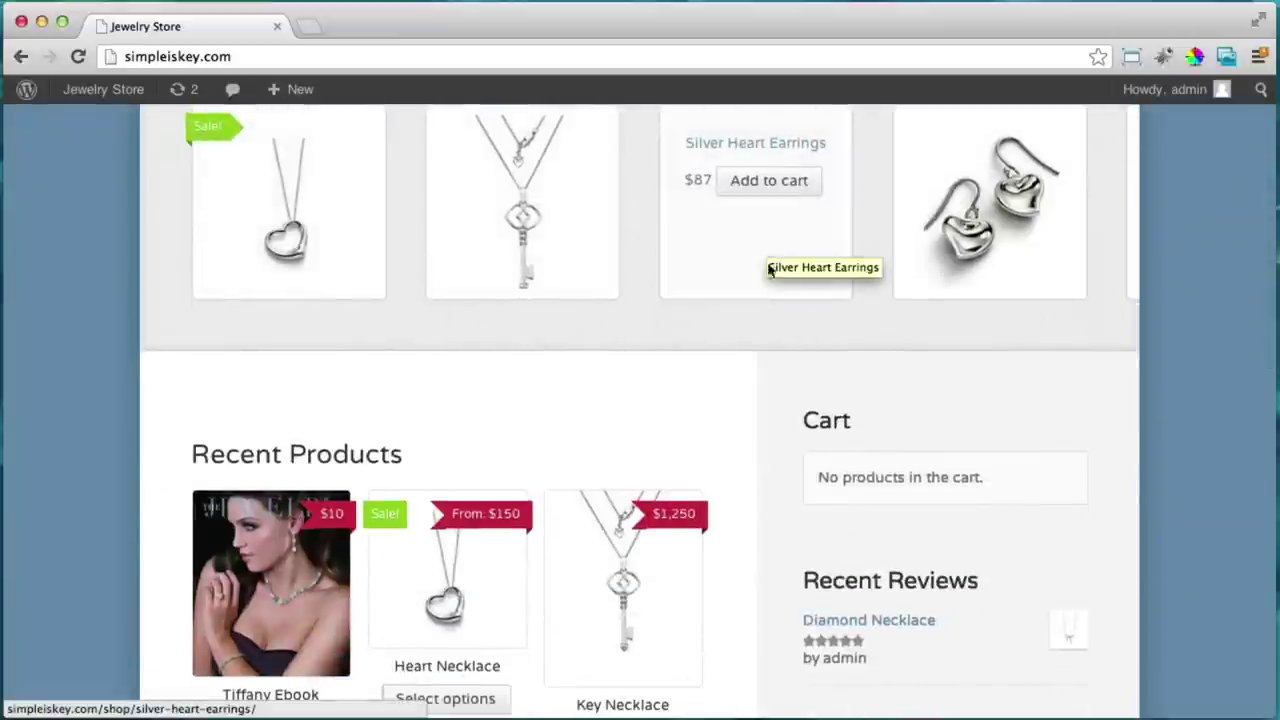
scroll(841, 483, "up", 4)
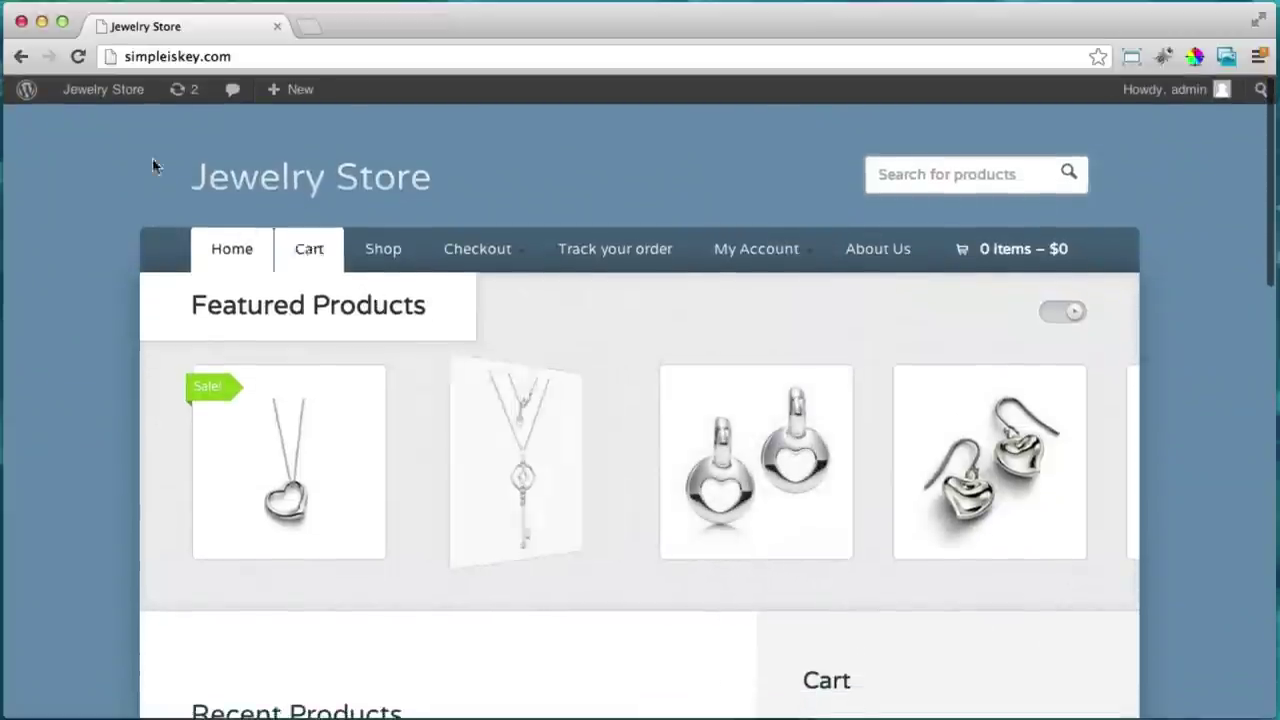
mouse_move(105, 93)
left_click(94, 123)
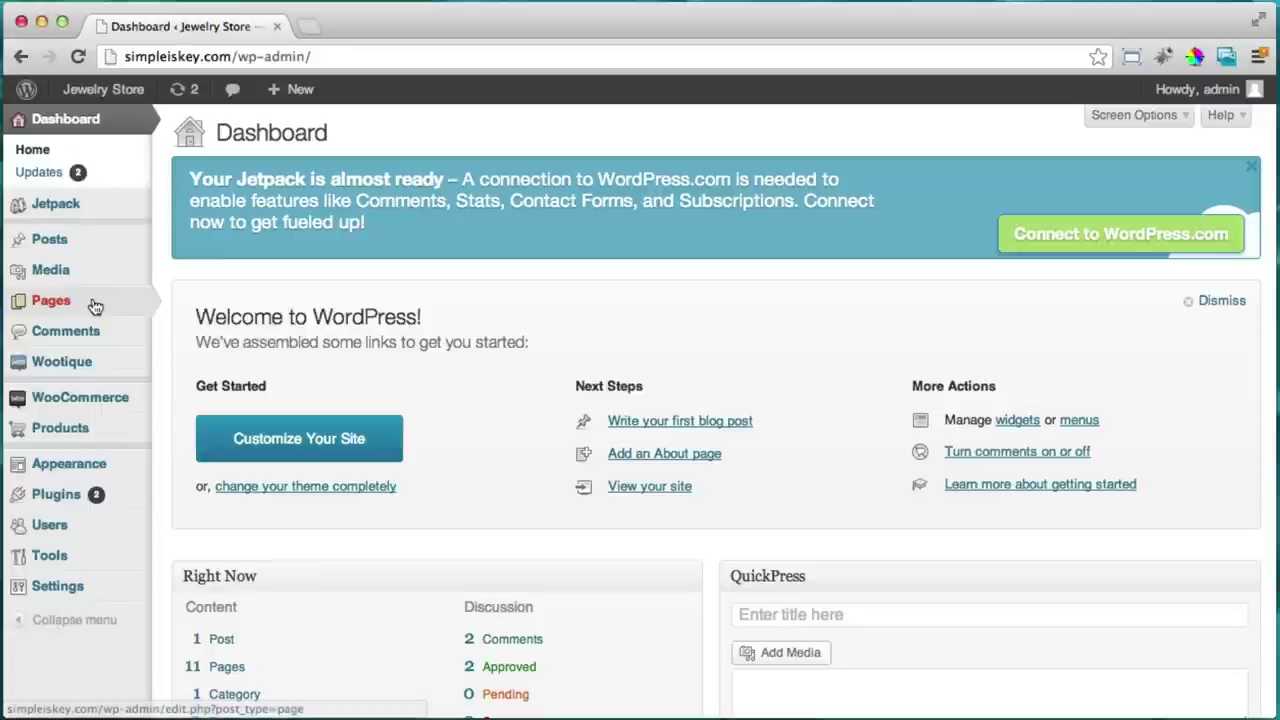
Create a page titled 'Contact' using the Contact Form template and publish it.
mouse_move(91, 306)
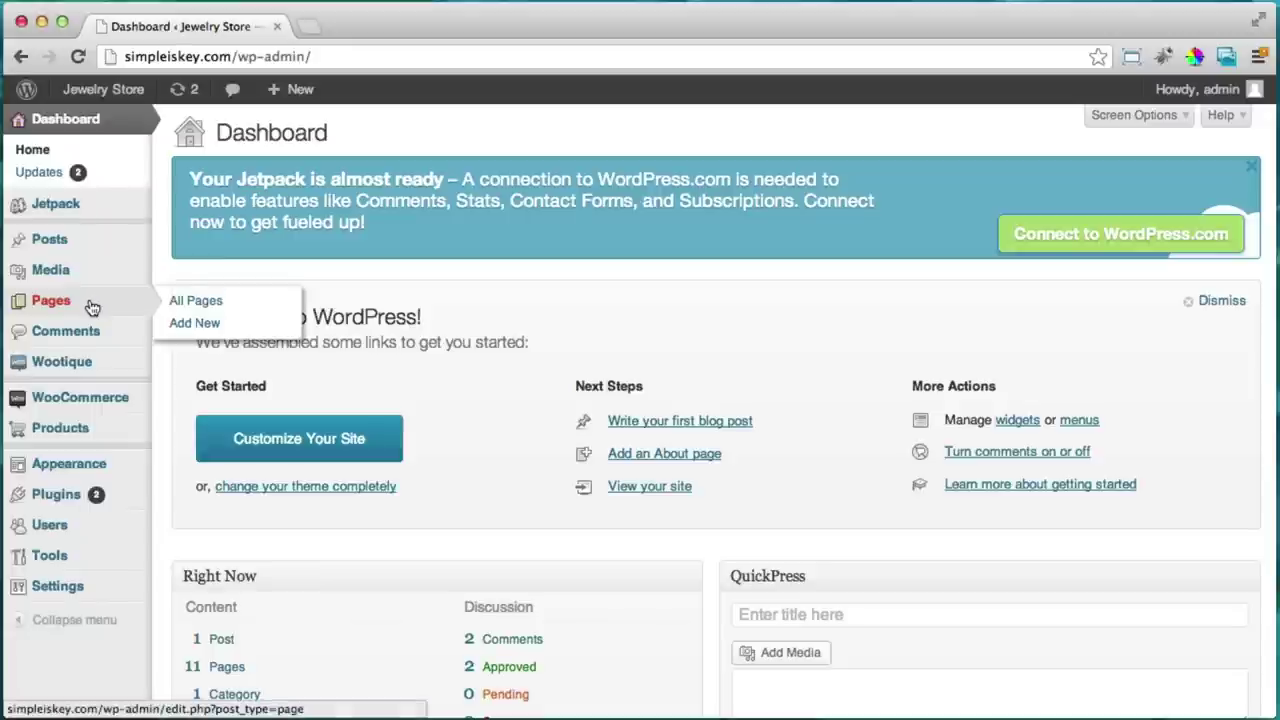
left_click(196, 323)
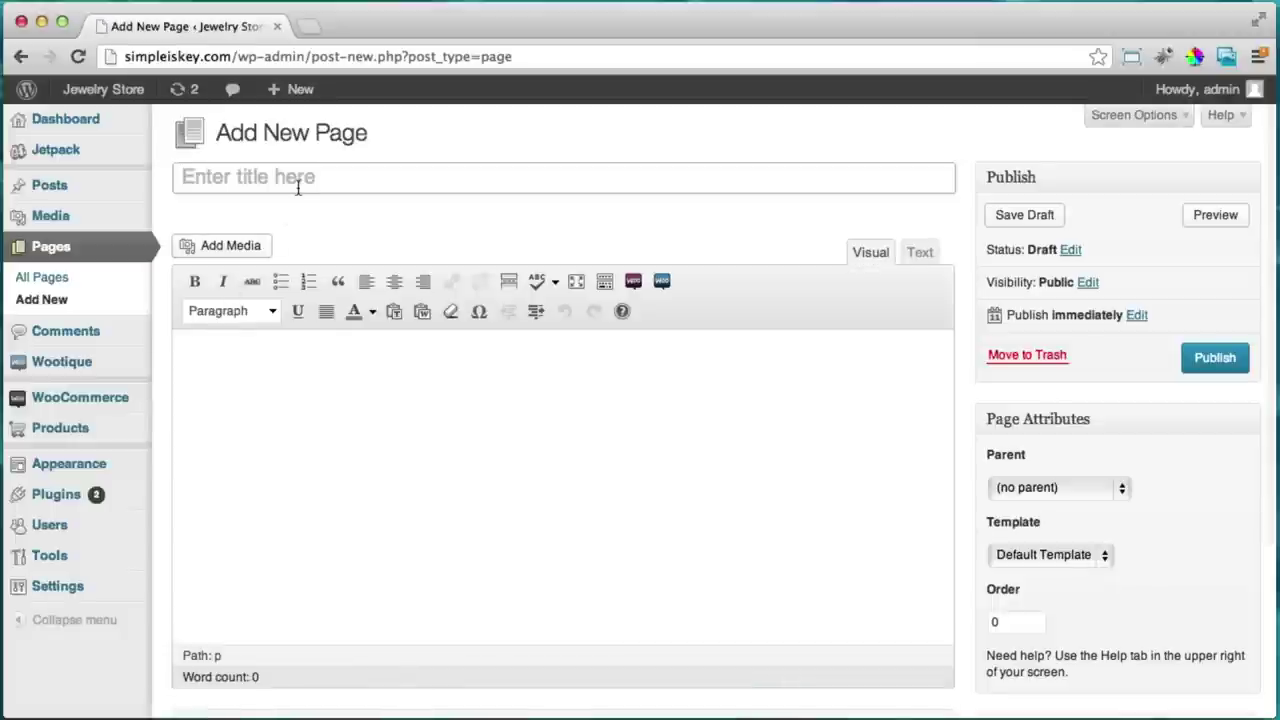
type("Contact")
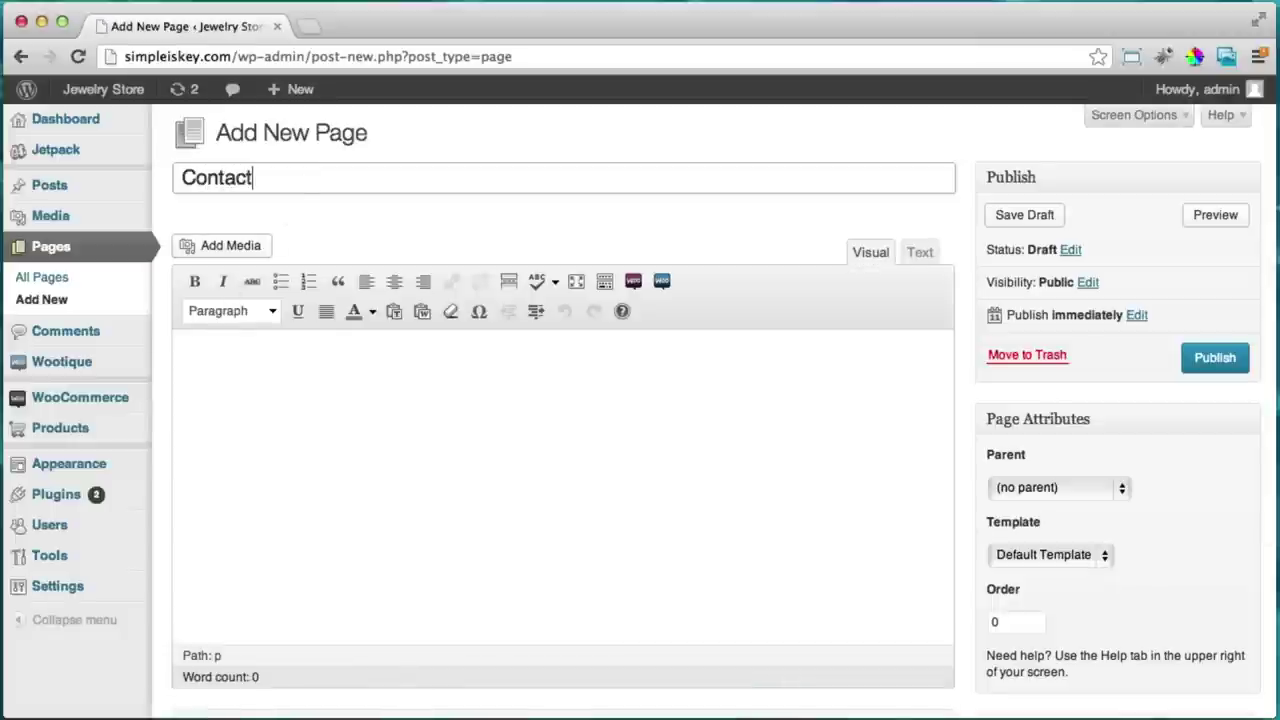
left_click(345, 452)
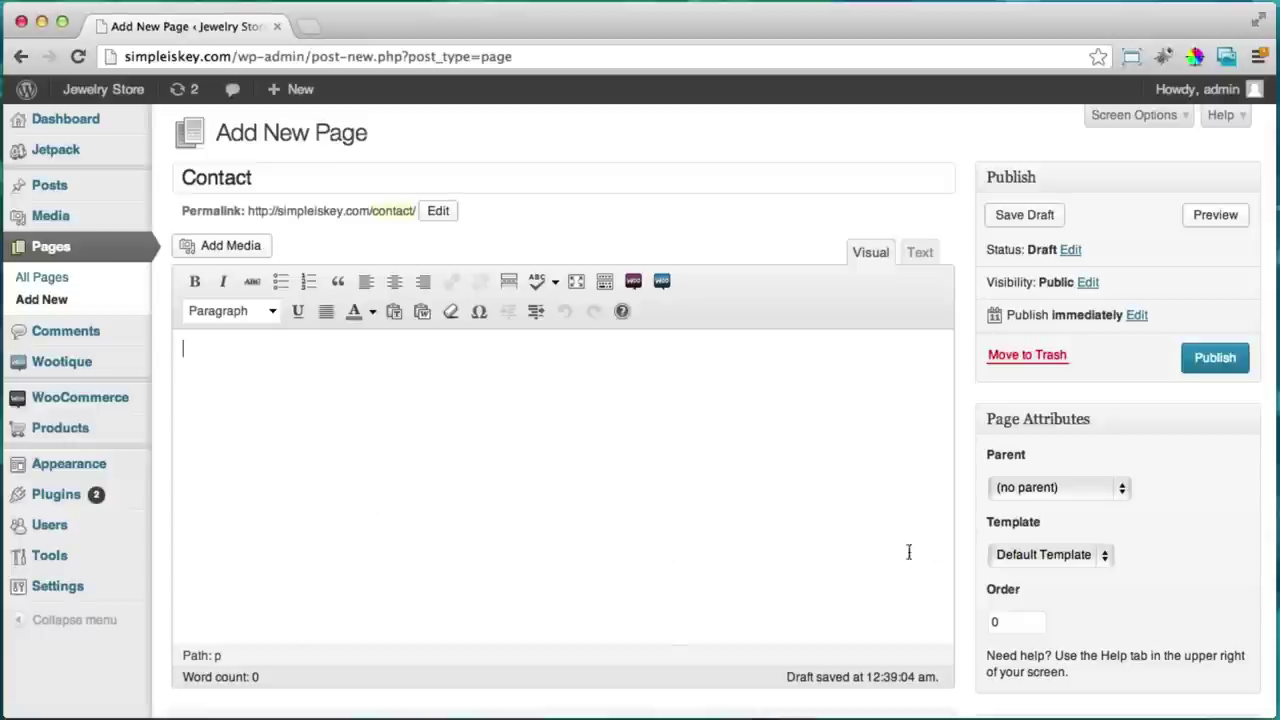
left_click(1055, 562)
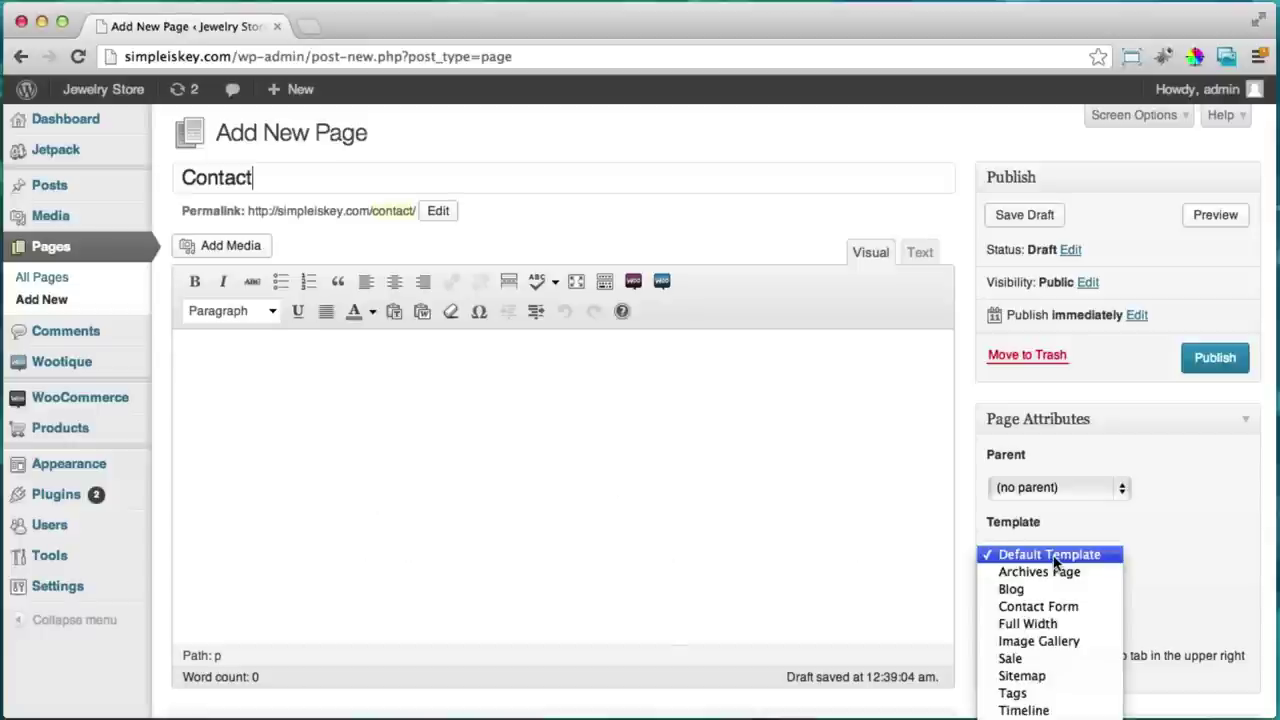
left_click(1040, 607)
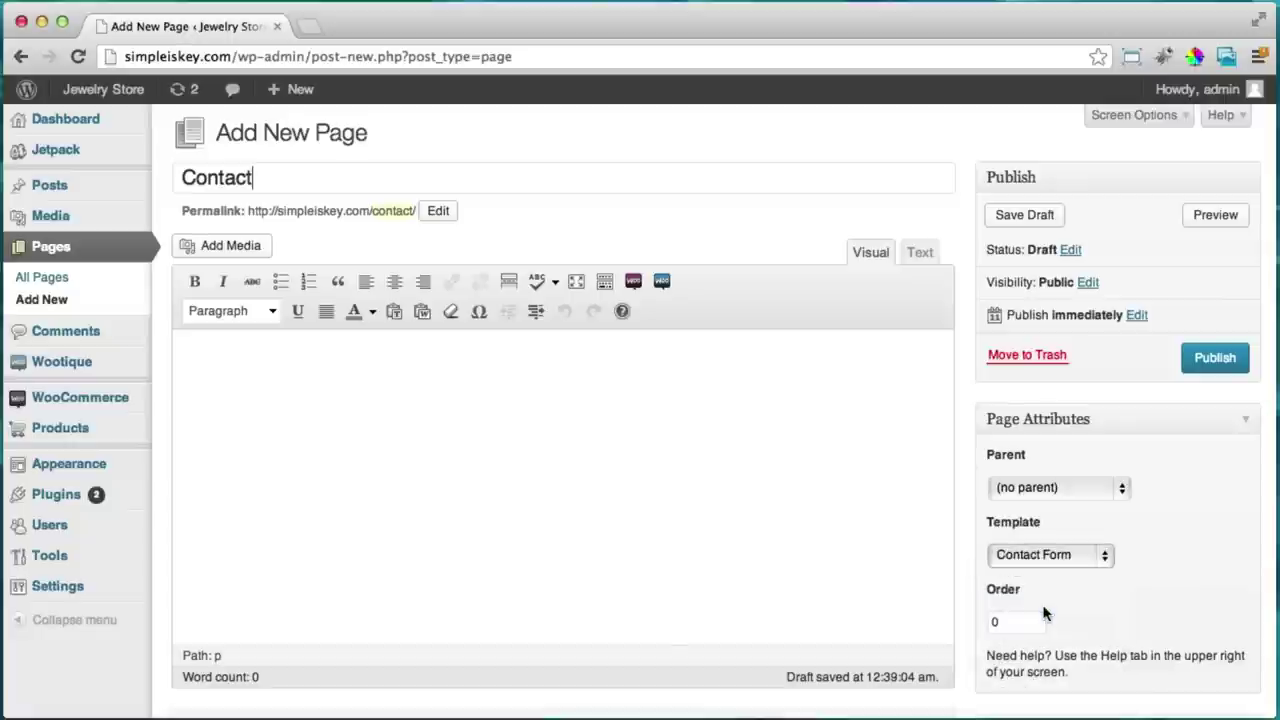
left_click(1208, 360)
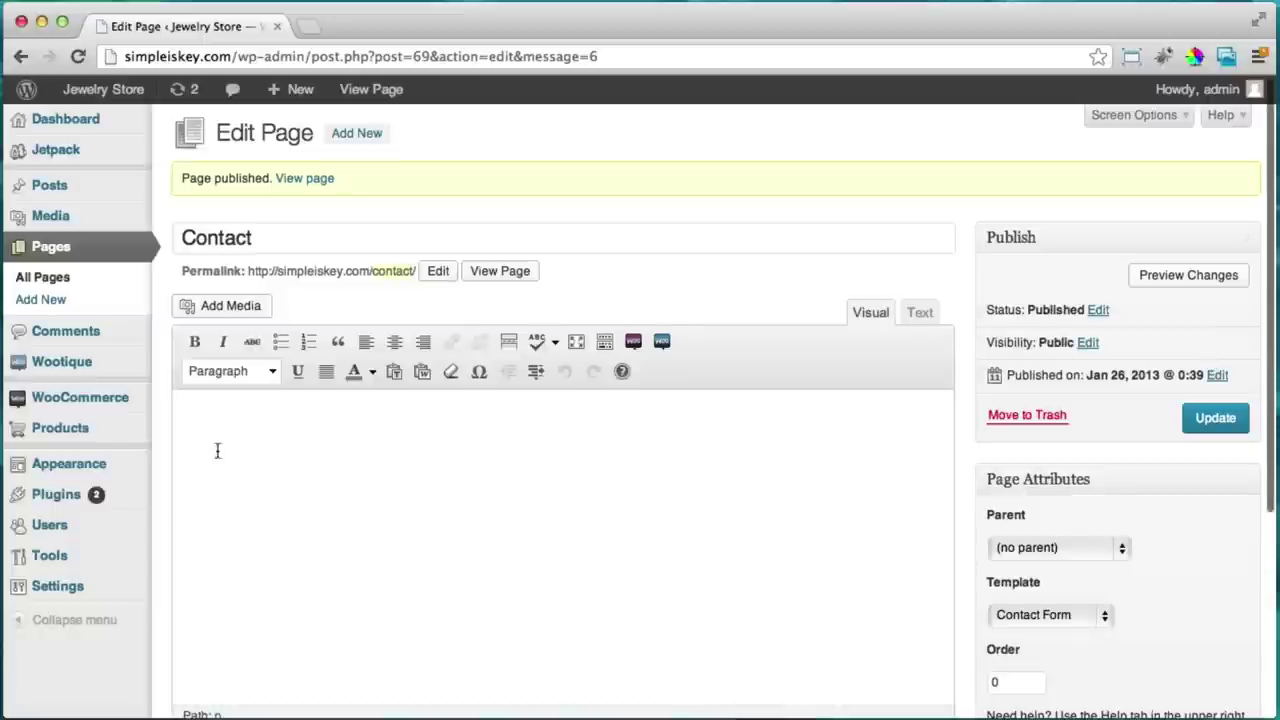
Enter the owner's e-mail address in Wootique's Contact Form E-Mail option and save all changes.
mouse_move(80, 362)
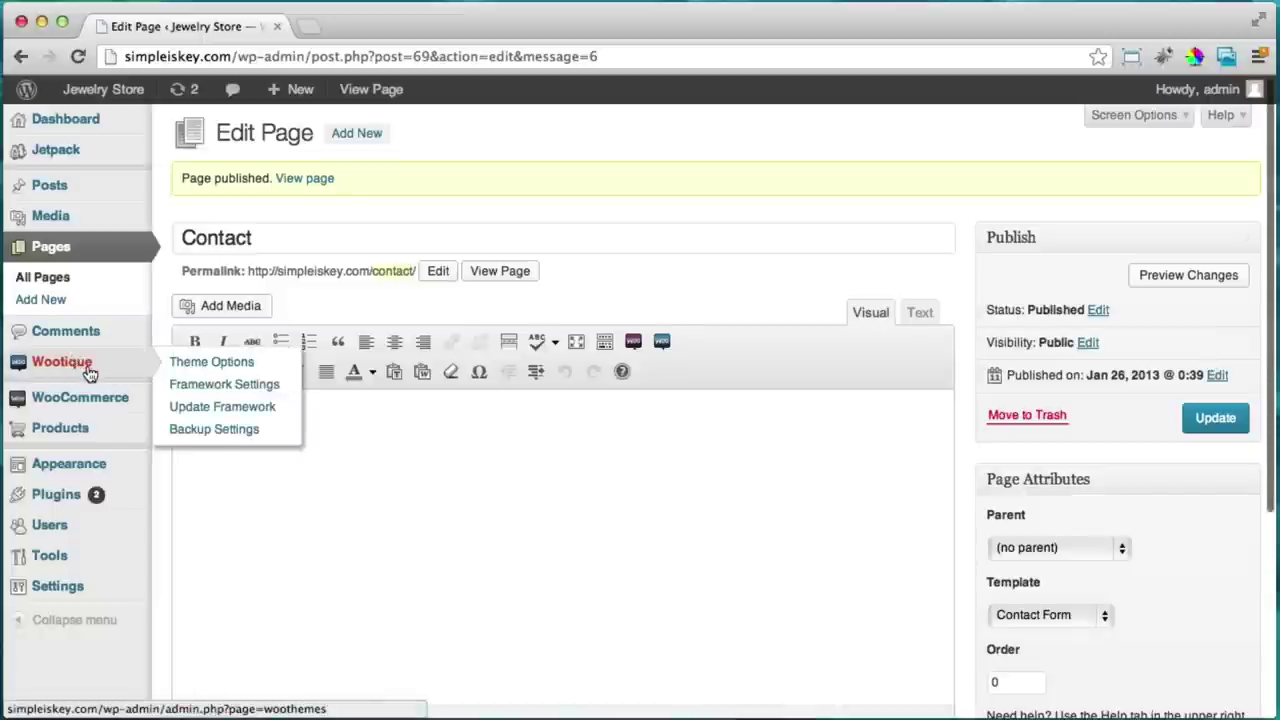
left_click(89, 372)
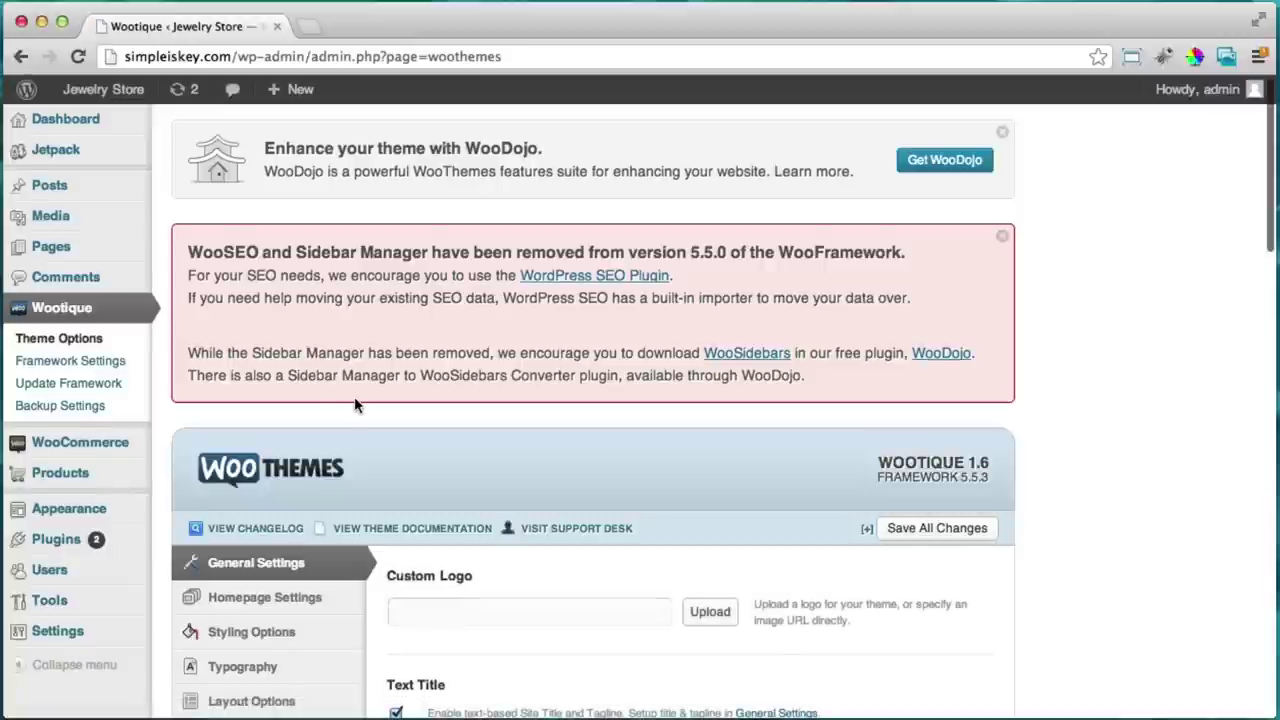
scroll(354, 398, "down", 4)
scroll(356, 405, "up", 1)
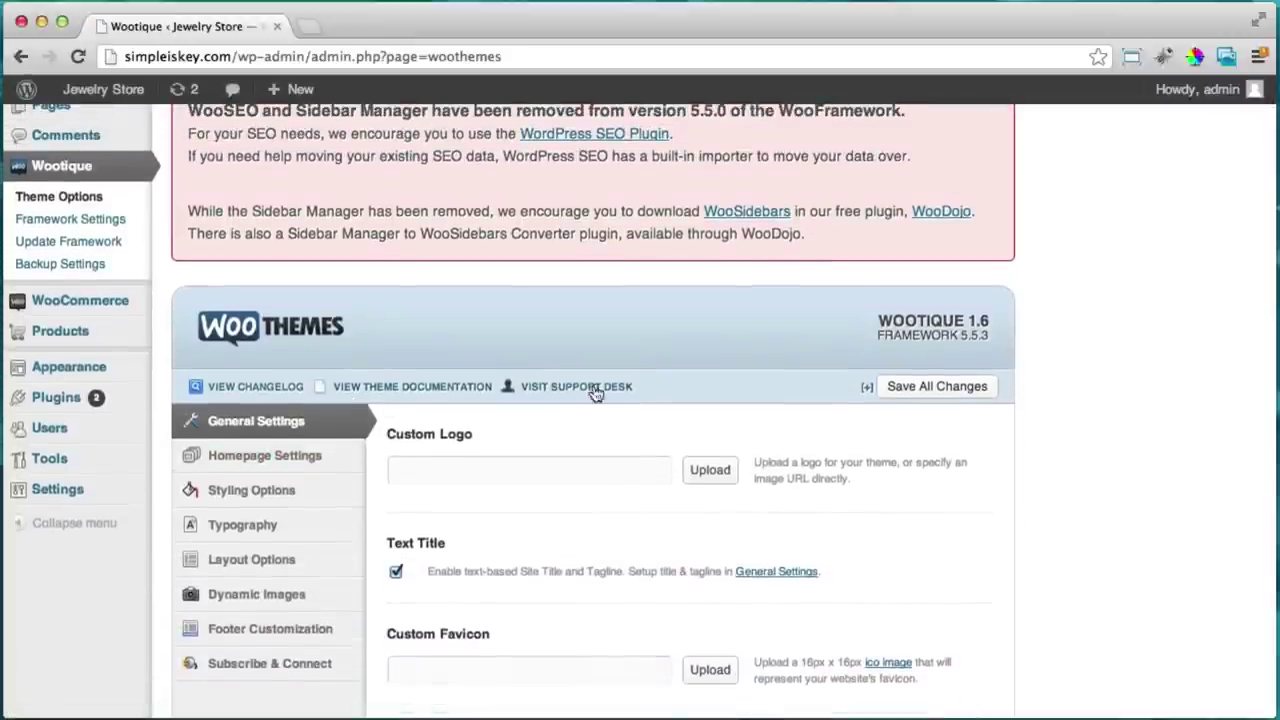
scroll(594, 385, "down", 15)
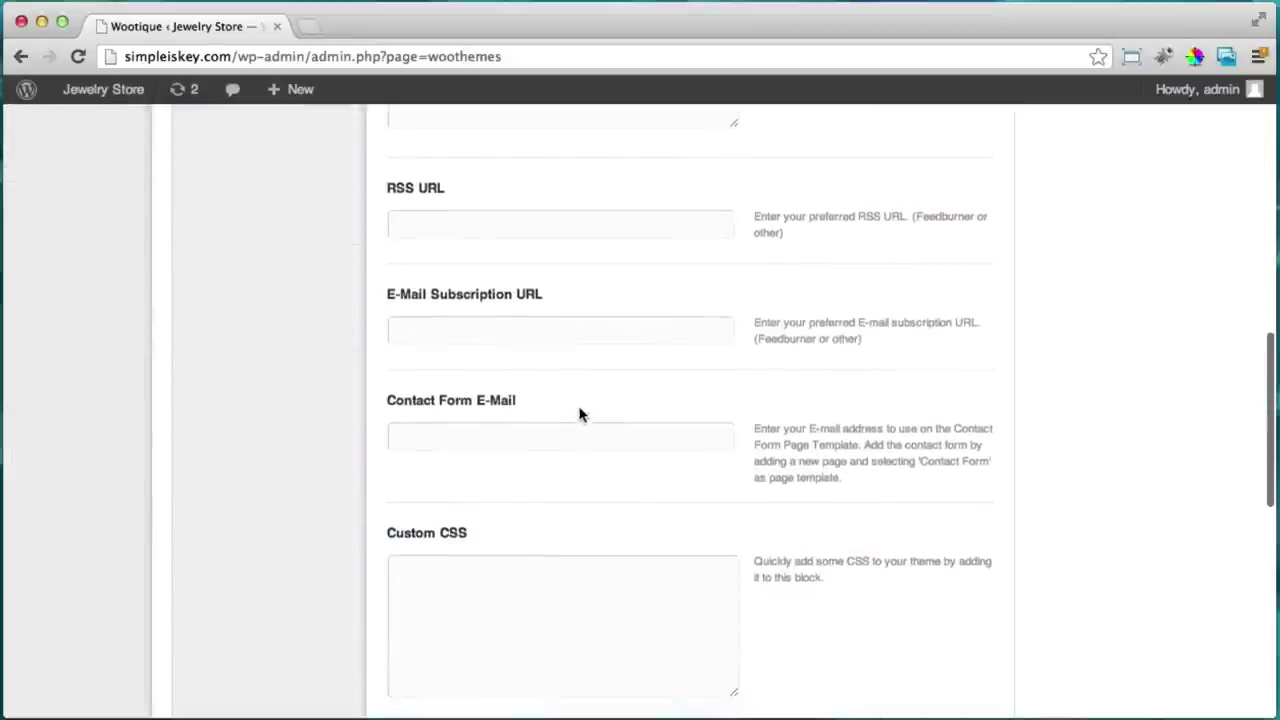
left_click_drag(386, 404, 551, 399)
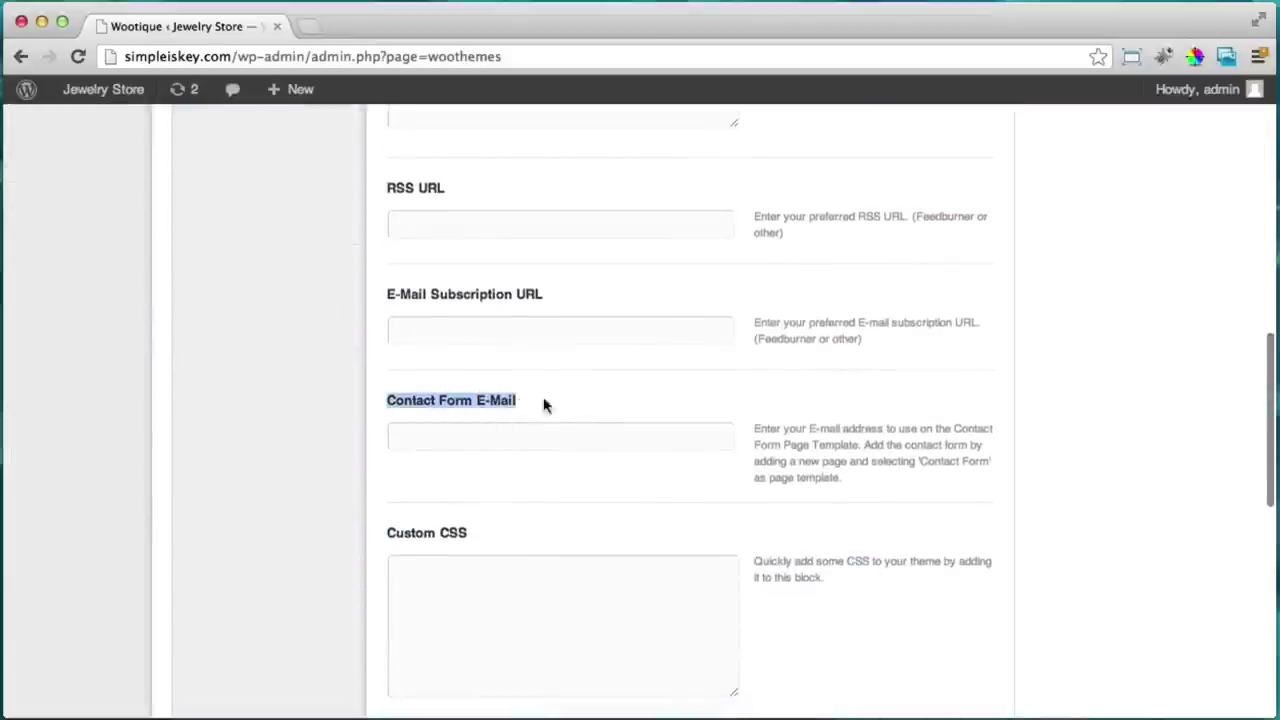
left_click_drag(386, 403, 523, 403)
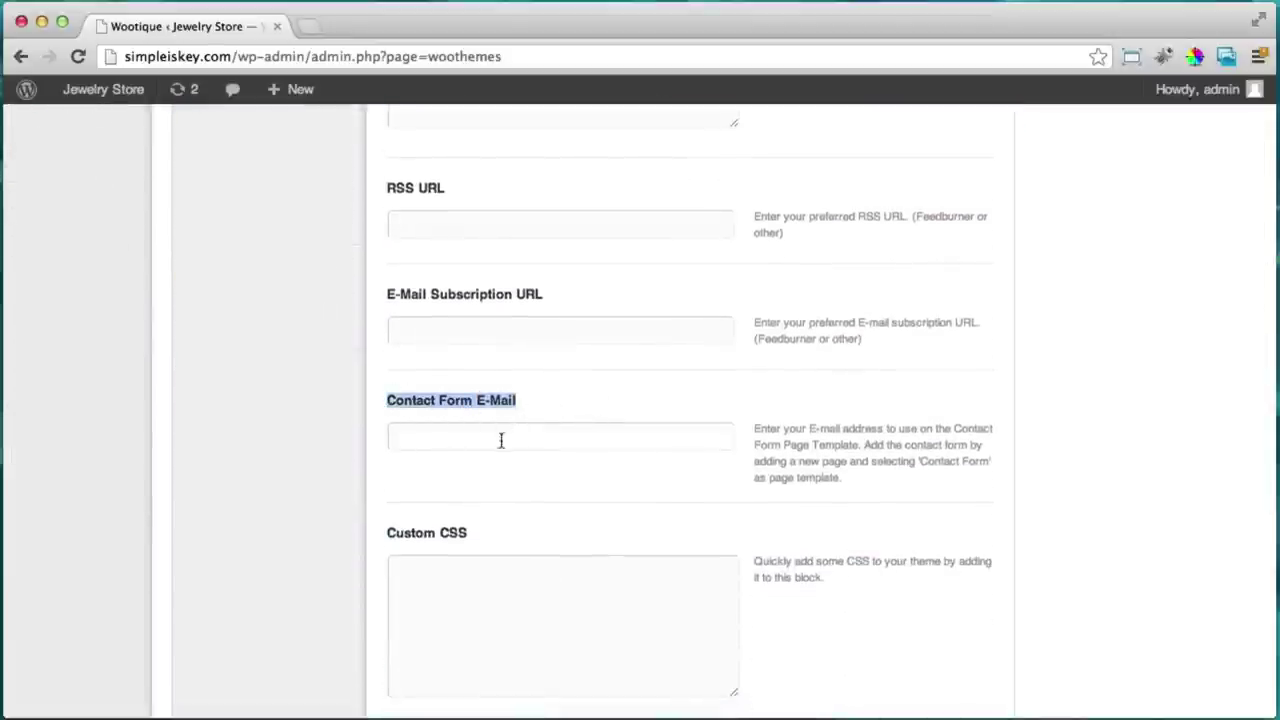
left_click(501, 441)
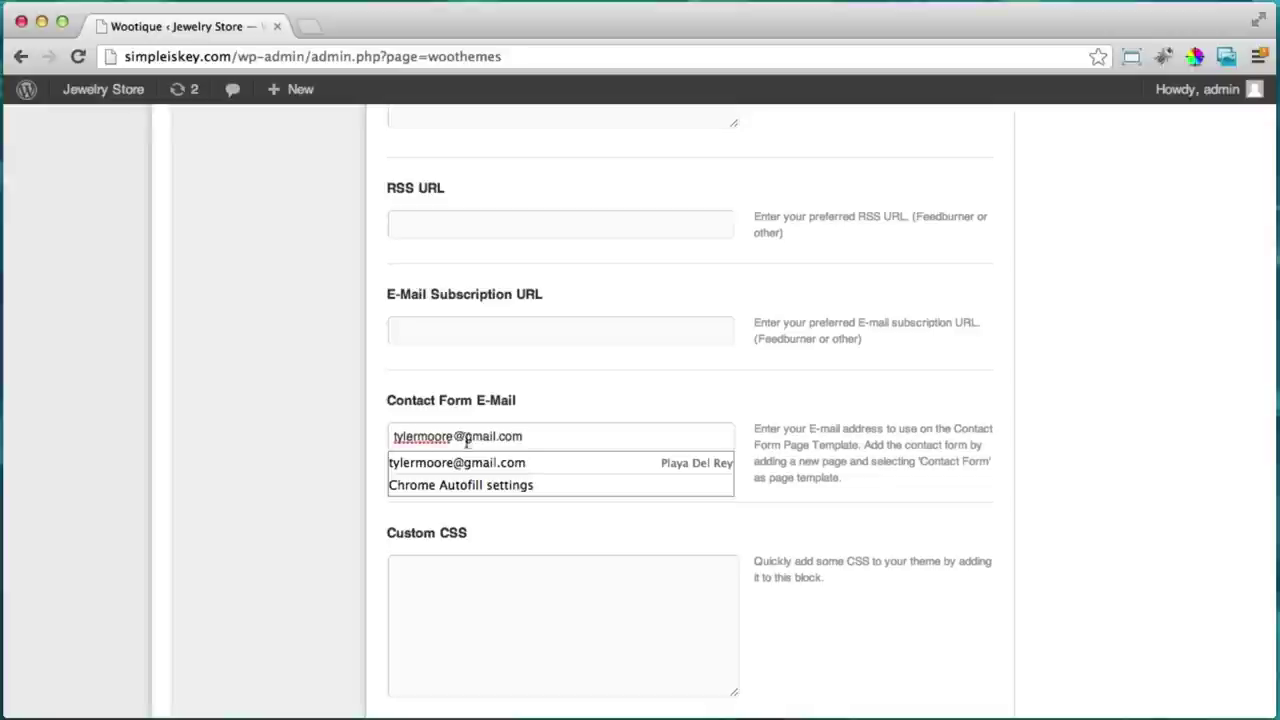
left_click(288, 439)
scroll(287, 440, "down", 10)
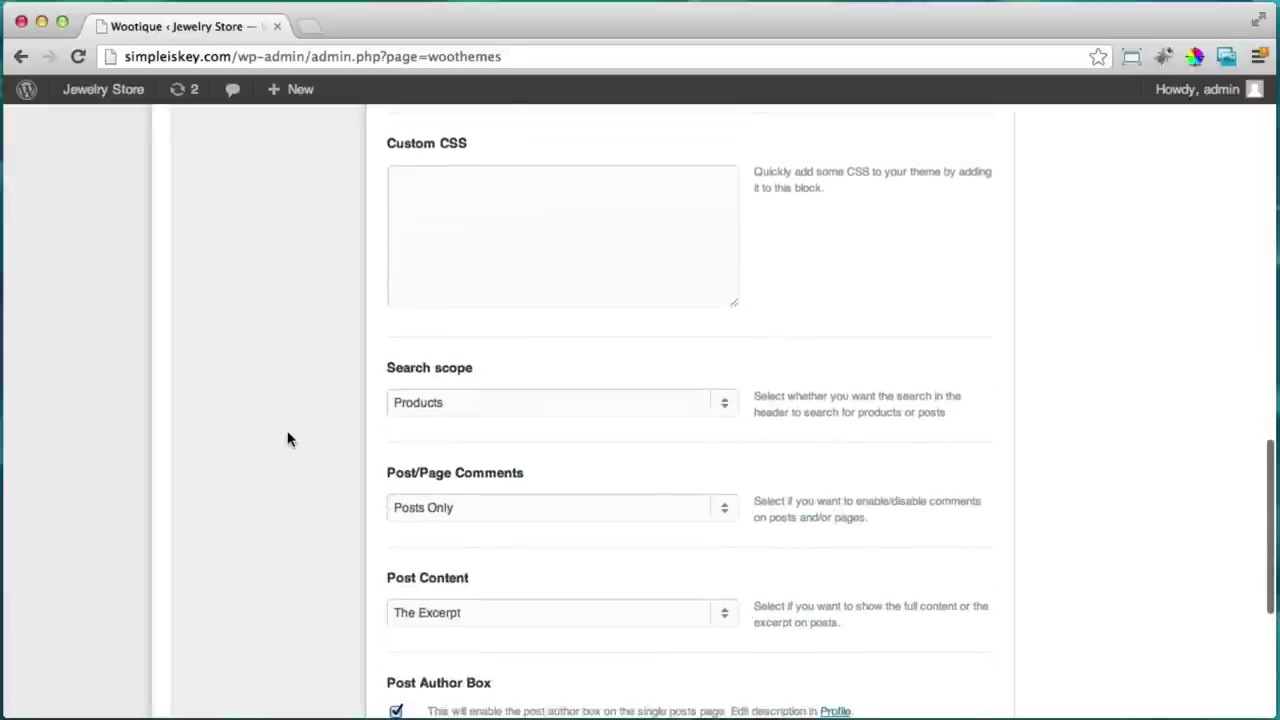
left_click(913, 629)
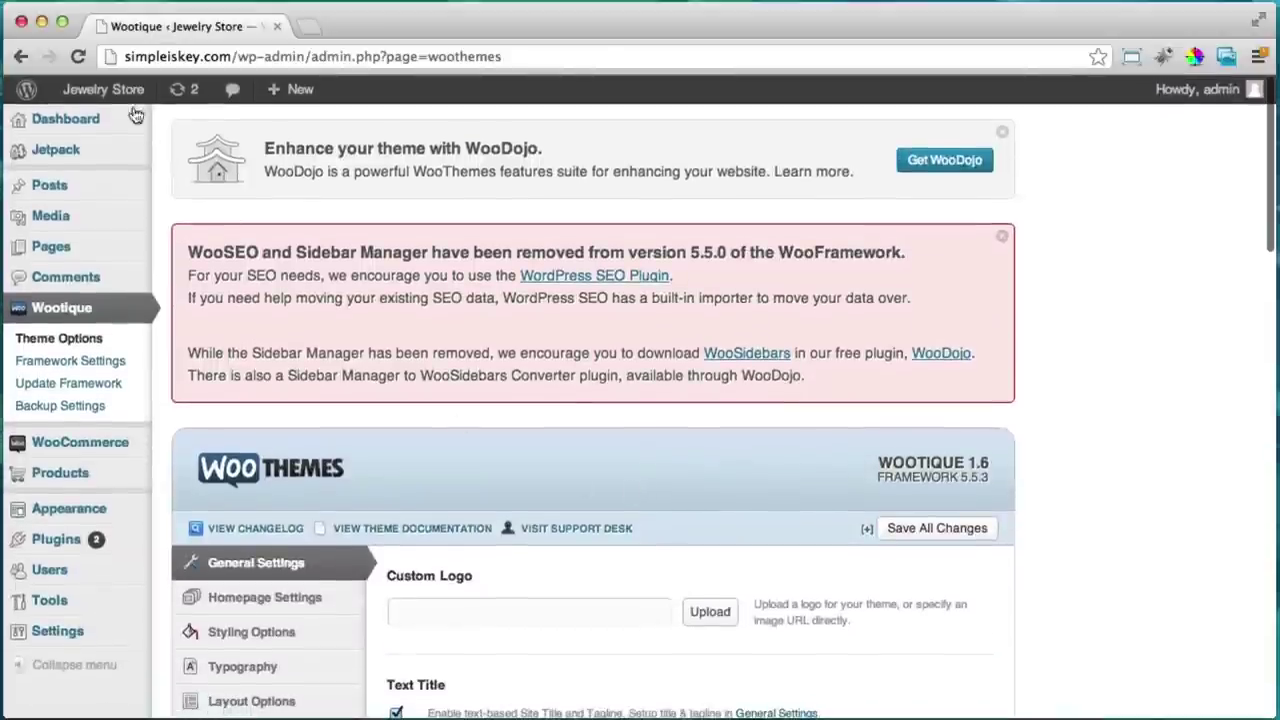
Visit the live store and open its Contact page.
left_click(114, 122)
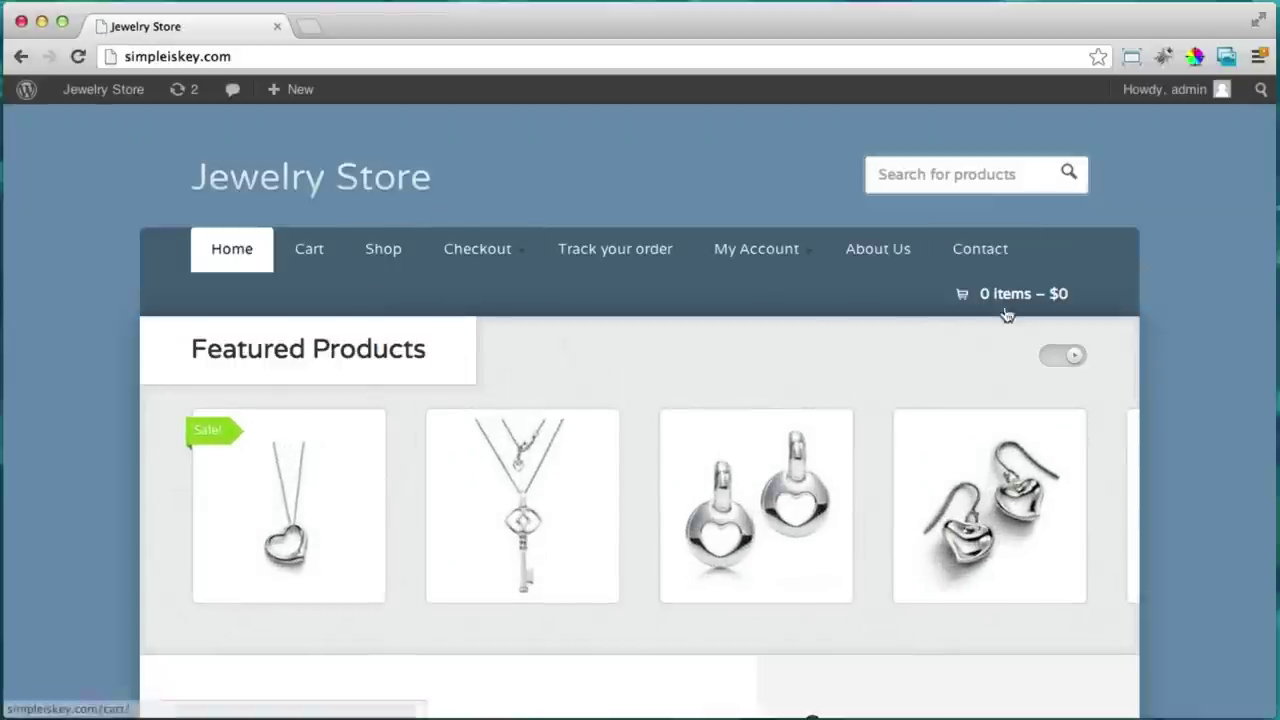
left_click(985, 252)
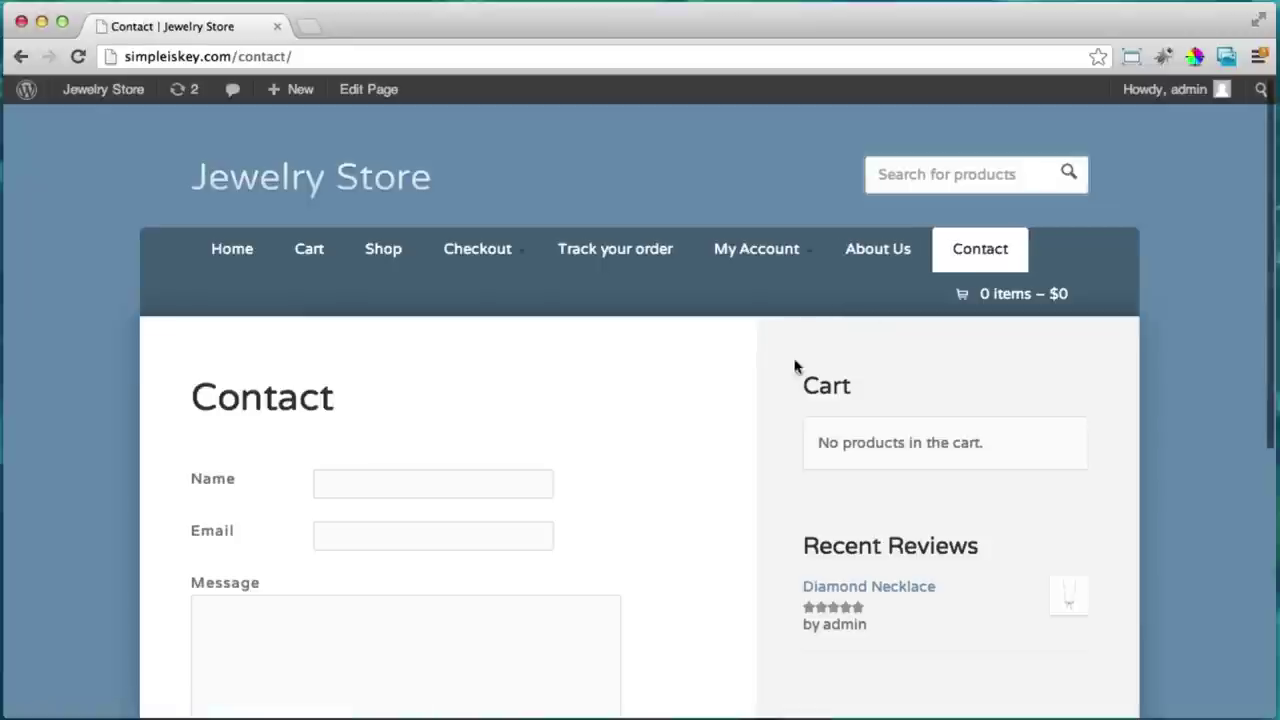
scroll(688, 358, "down", 1)
scroll(688, 358, "down", 5)
Fill in the sender's name, e-mail and message, and submit the contact form.
left_click(383, 212)
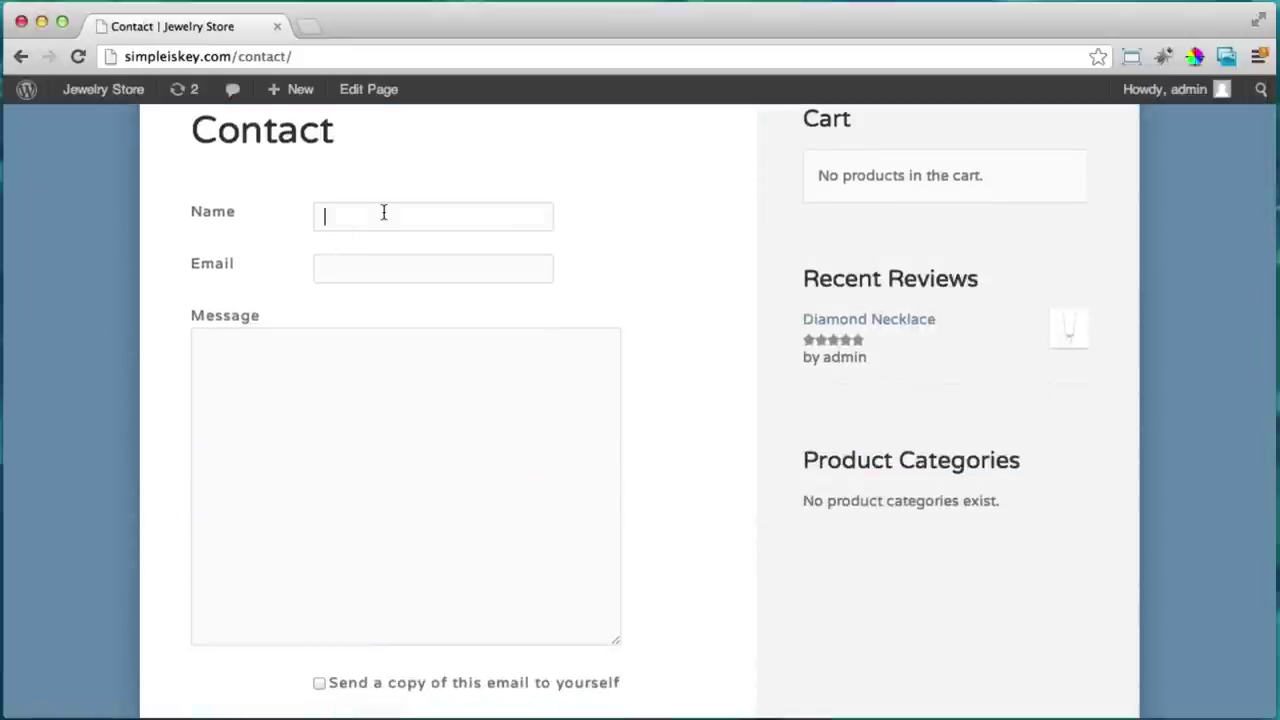
type("Tyler")
key("Tab")
type("jdslk")
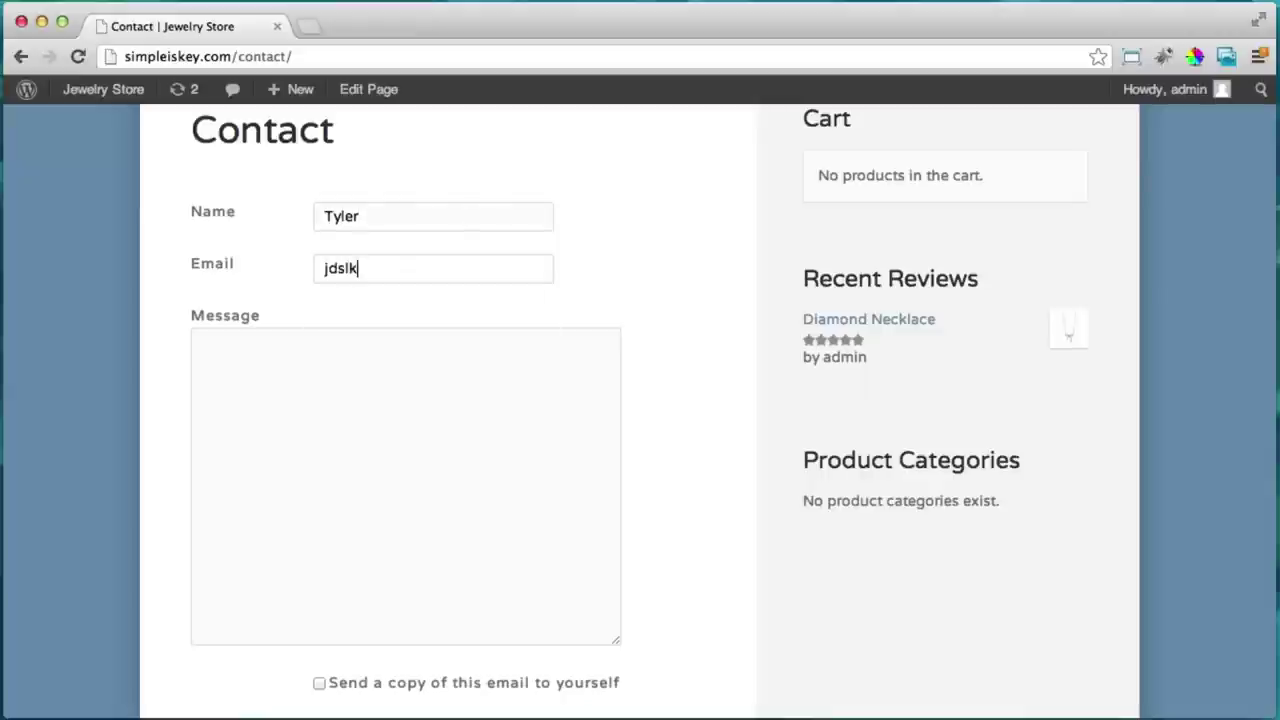
key("Tab")
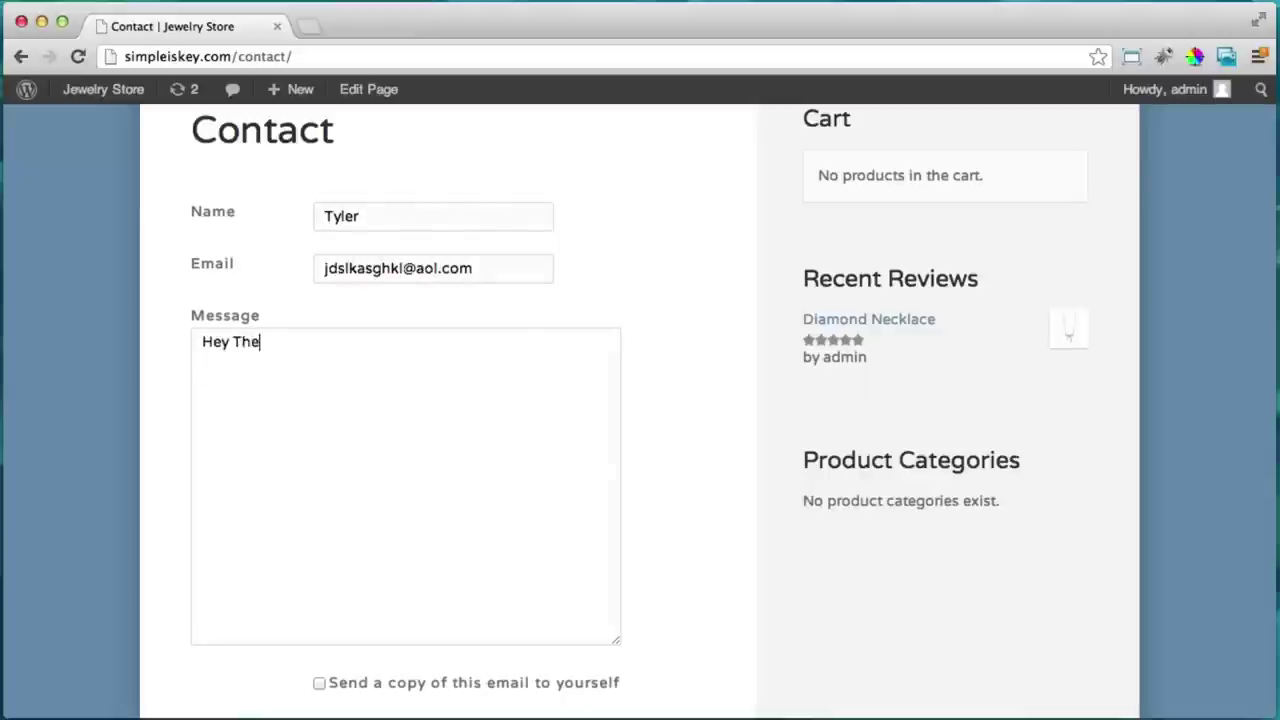
scroll(567, 292, "down", 2)
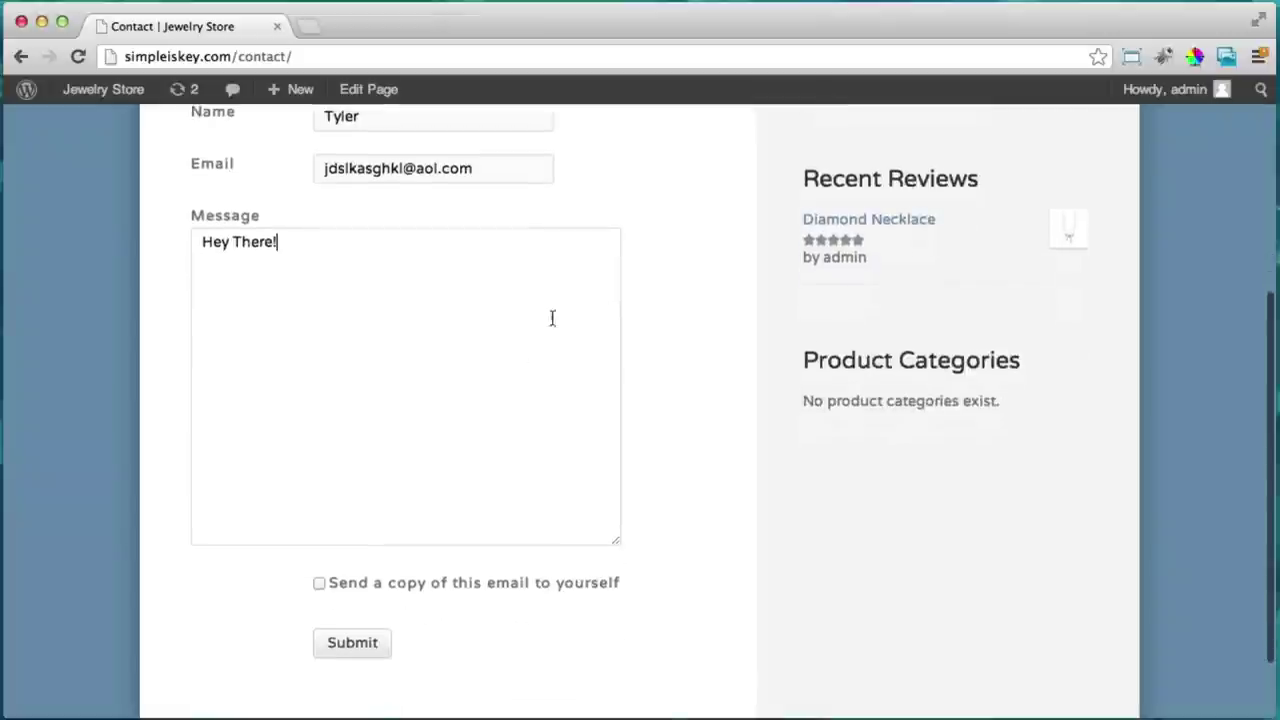
left_click(358, 645)
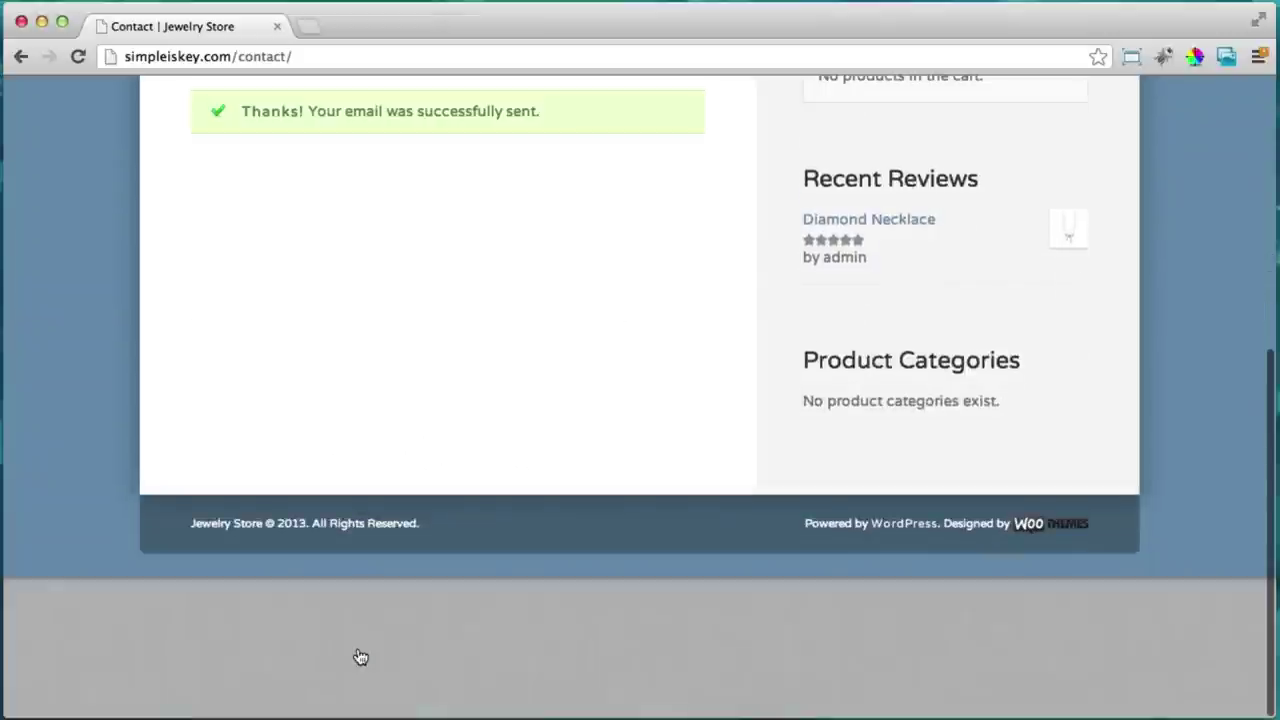
scroll(451, 377, "up", 3)
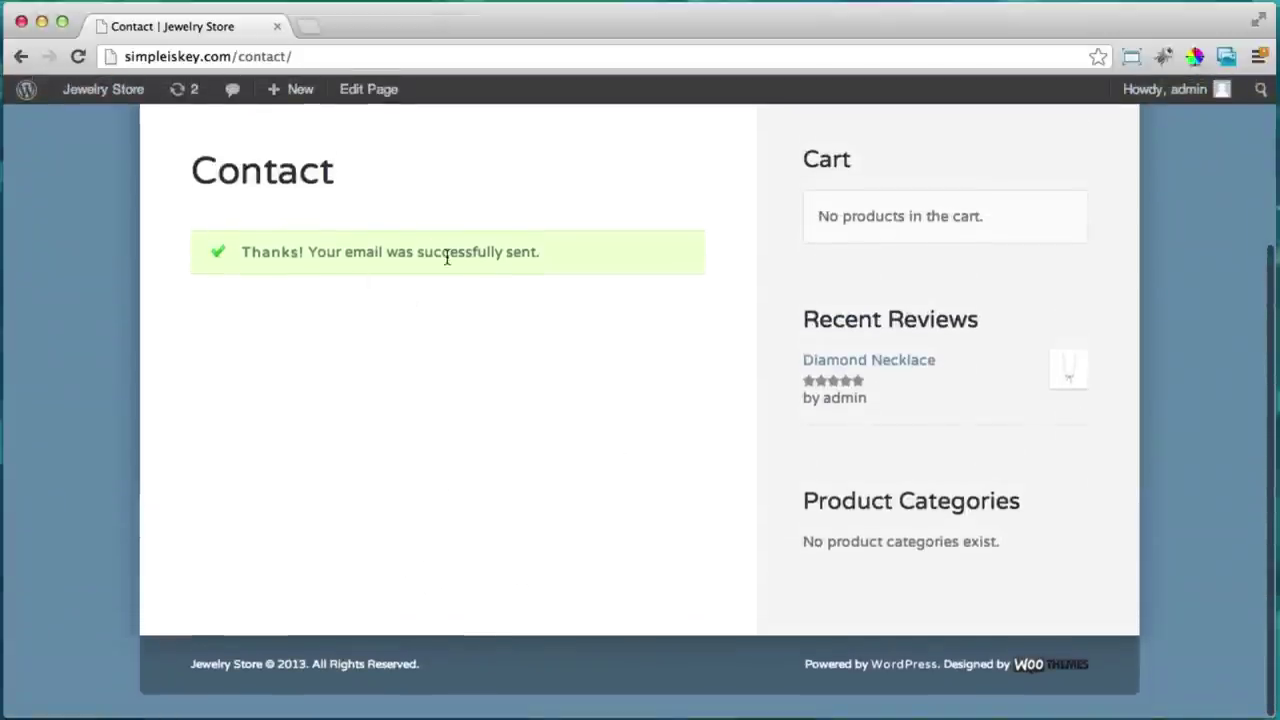
left_click(309, 28)
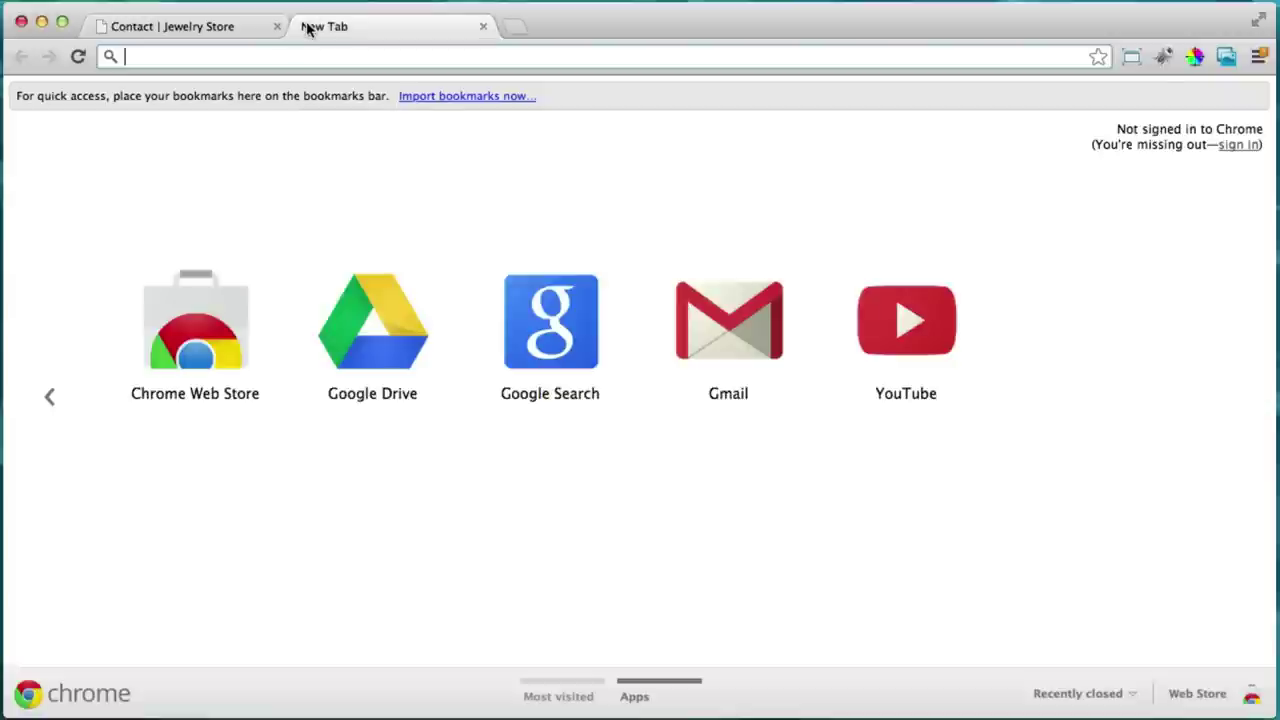
type("www.gmail.c")
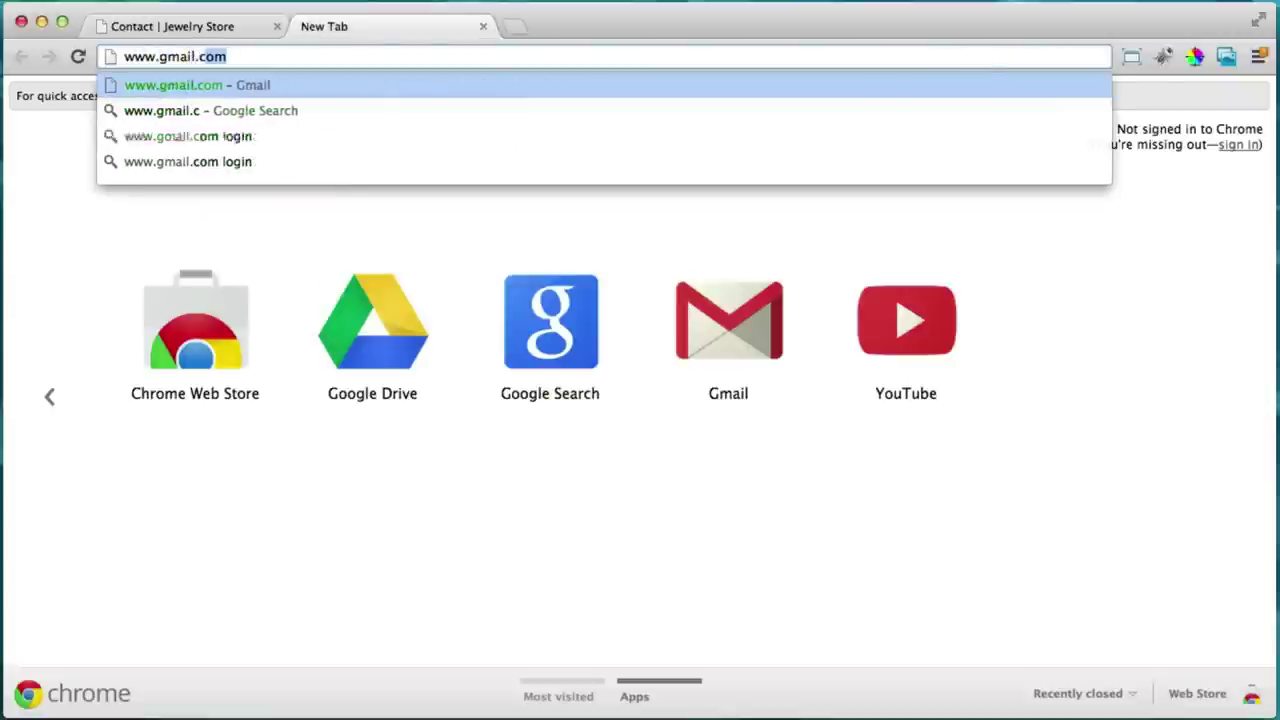
key("Return")
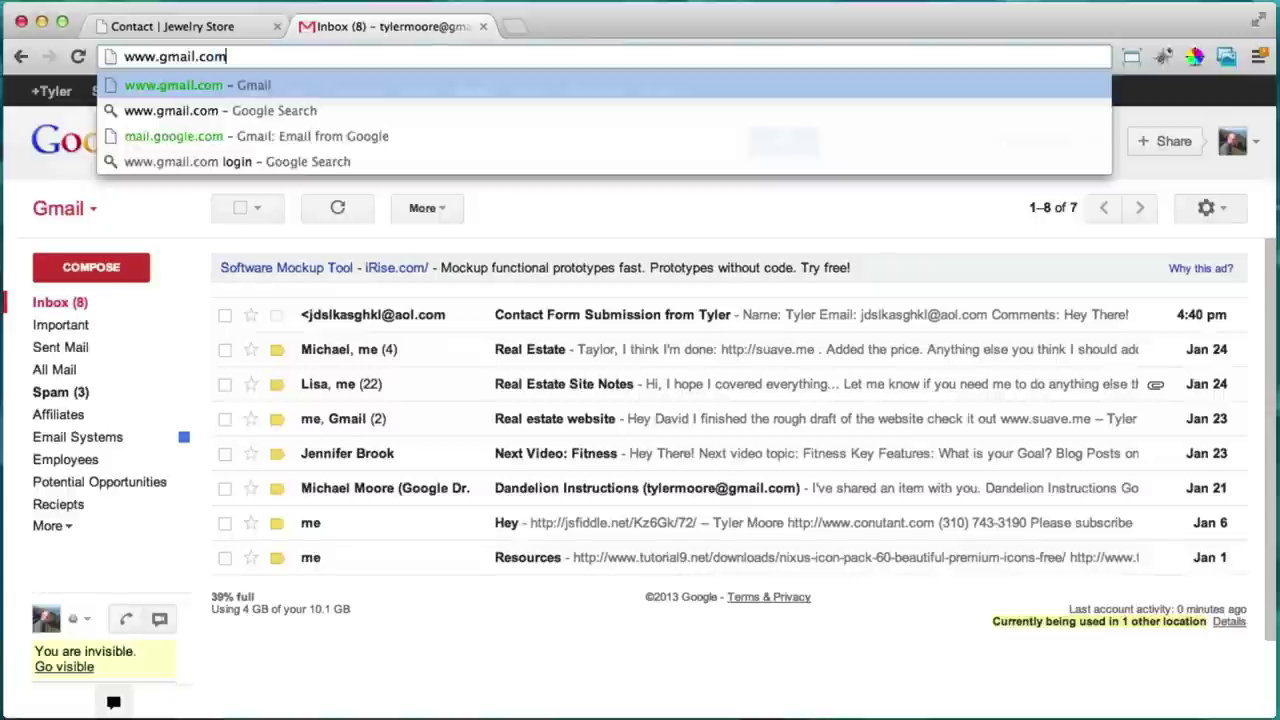
key("Return")
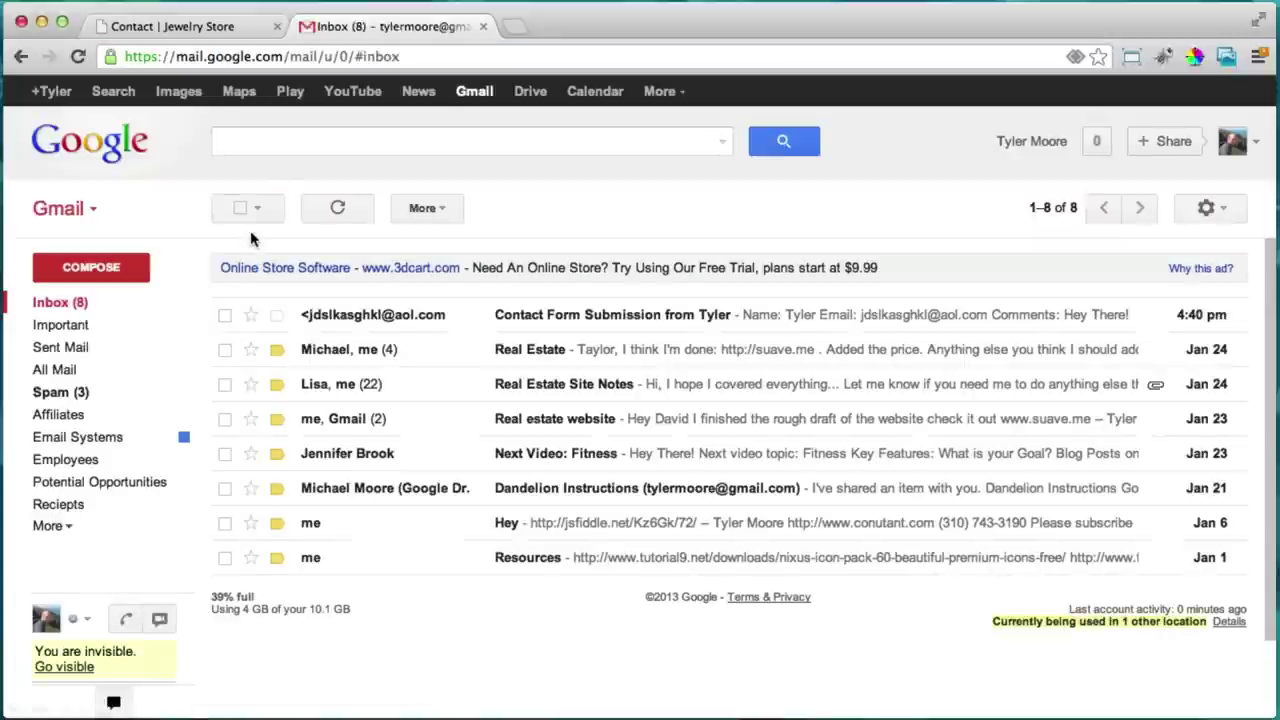
Open the Contact Form Submission email and highlight the sender's name, e-mail and 'Hey There!' comment.
left_click(579, 320)
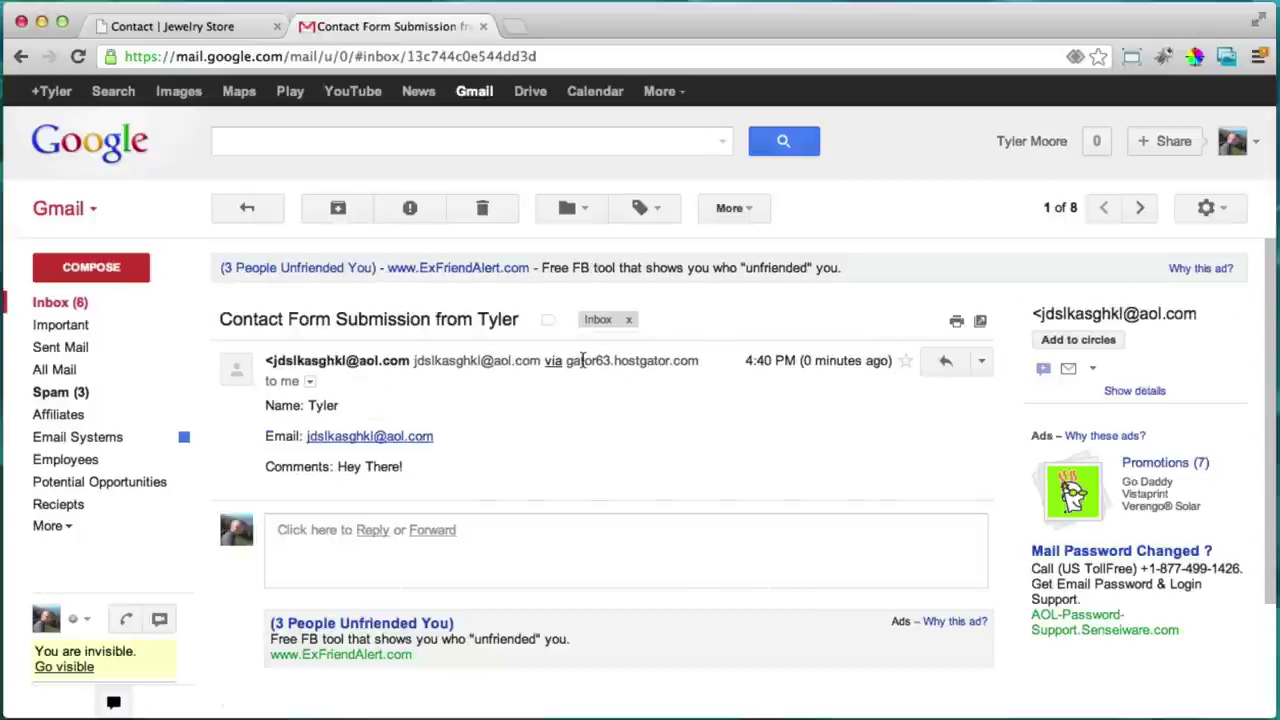
left_click_drag(274, 410, 370, 403)
left_click_drag(268, 437, 424, 466)
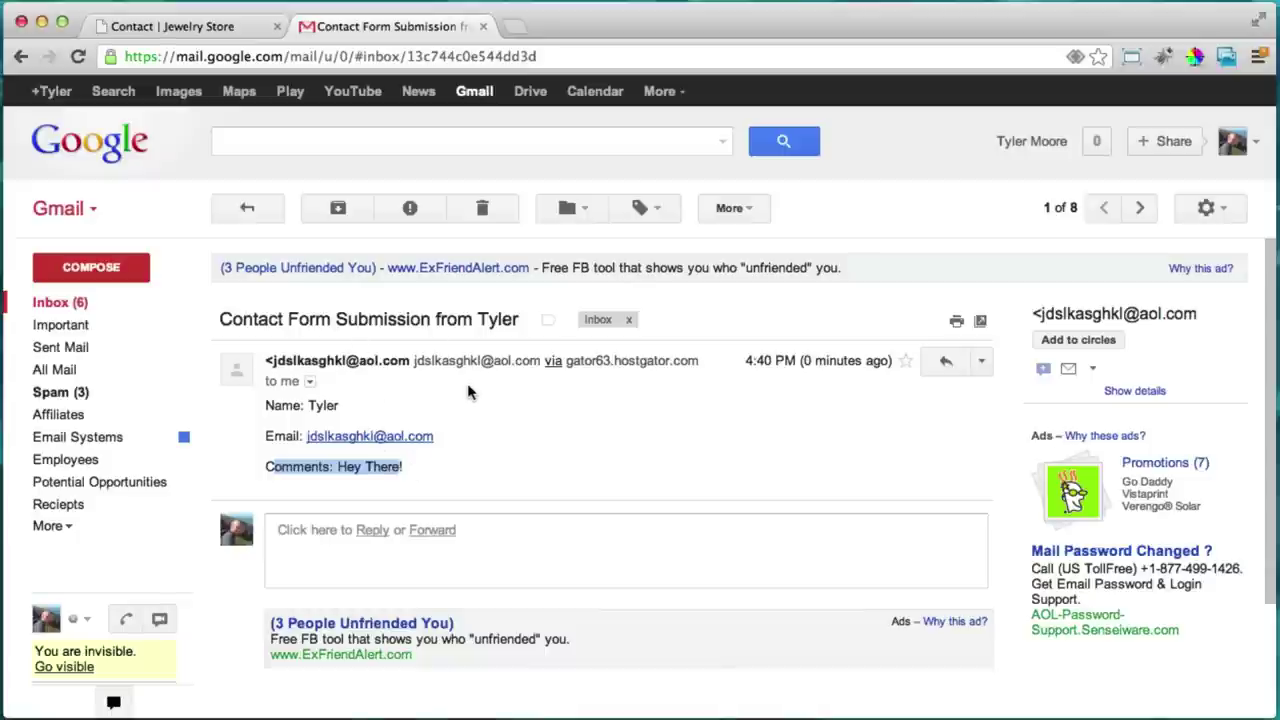
left_click(514, 472)
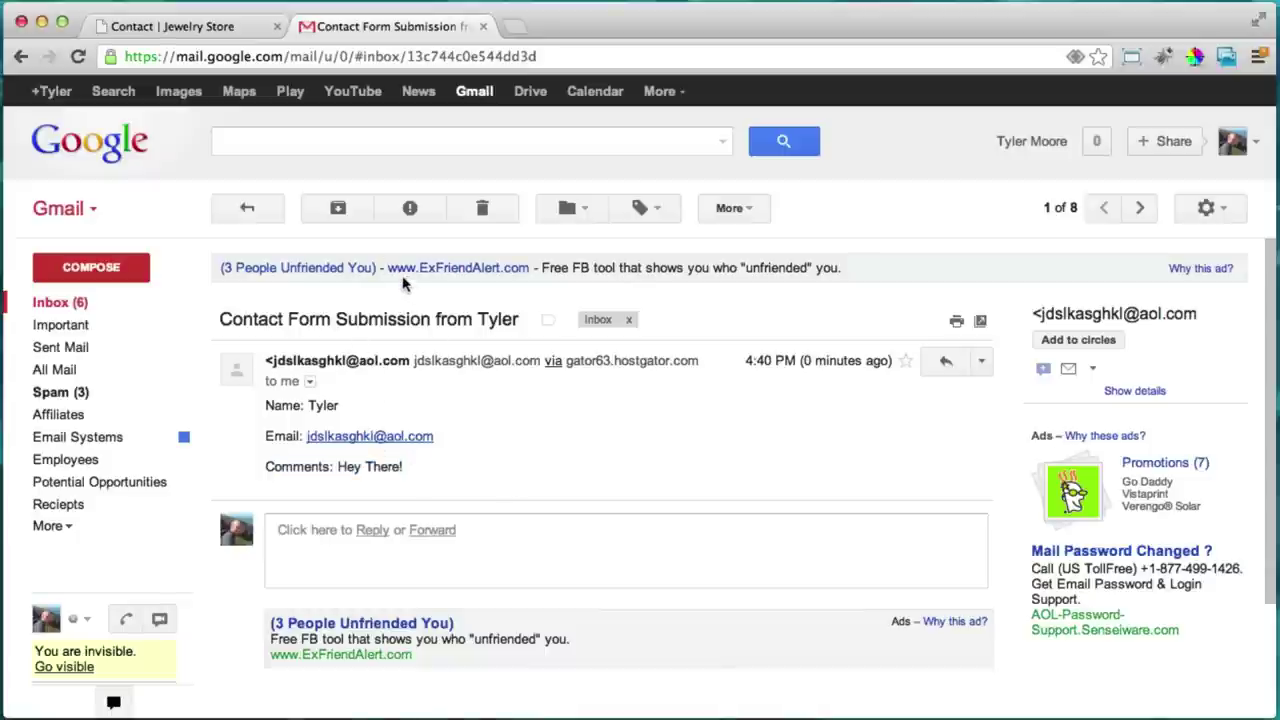
Close Gmail and go to the Dashboard from the Jewelry Store admin-bar menu.
left_click(485, 27)
scroll(529, 214, "up", 5)
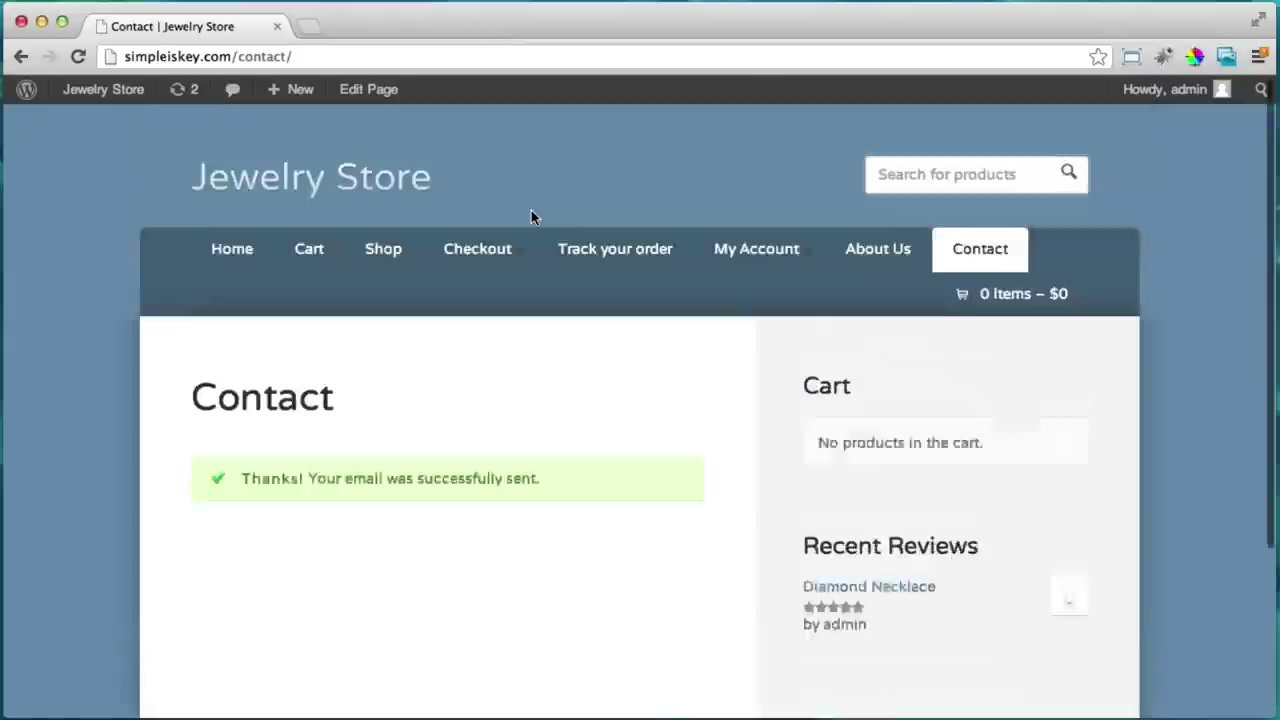
mouse_move(117, 94)
left_click(113, 128)
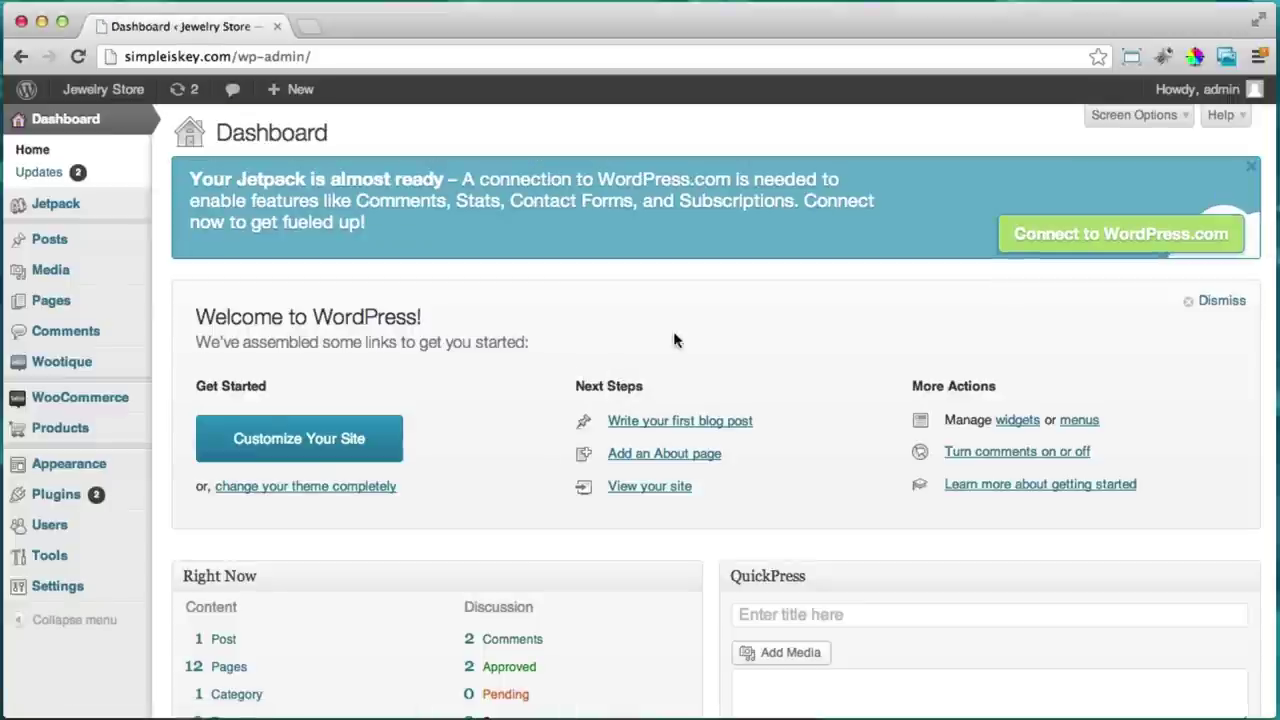
mouse_move(110, 90)
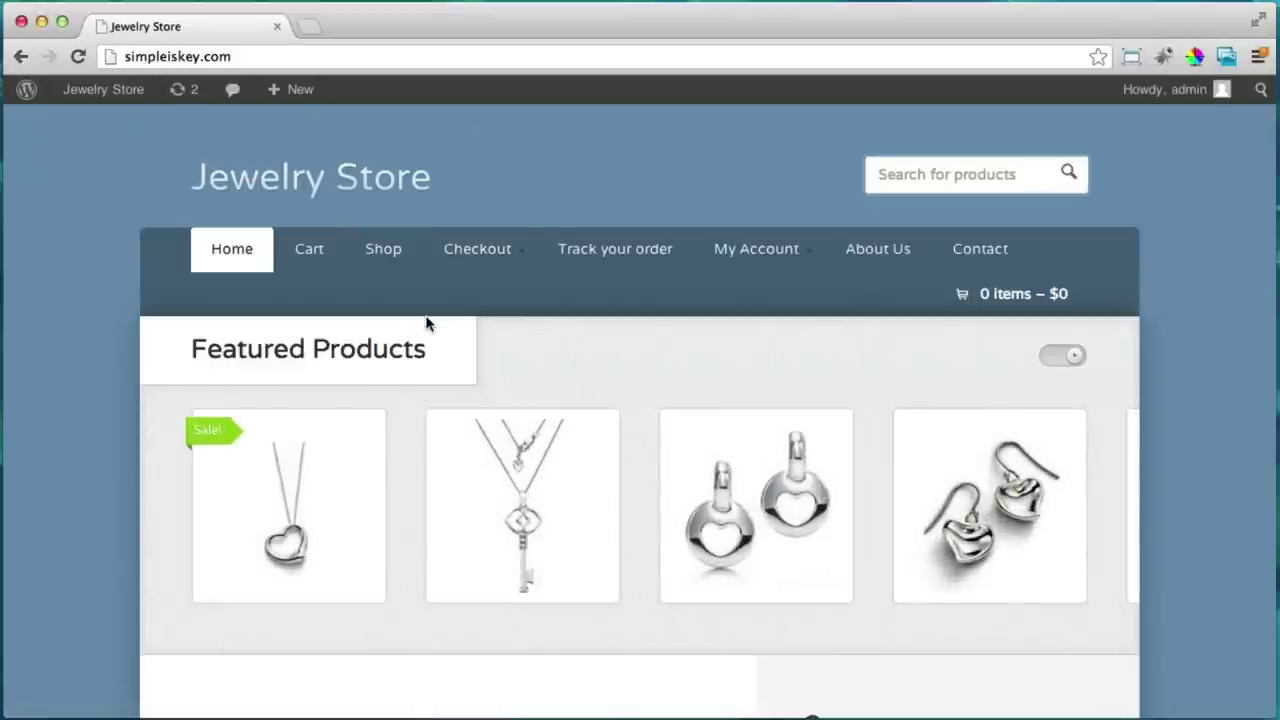
scroll(434, 320, "down", 5)
scroll(434, 318, "down", 2)
scroll(434, 314, "up", 6)
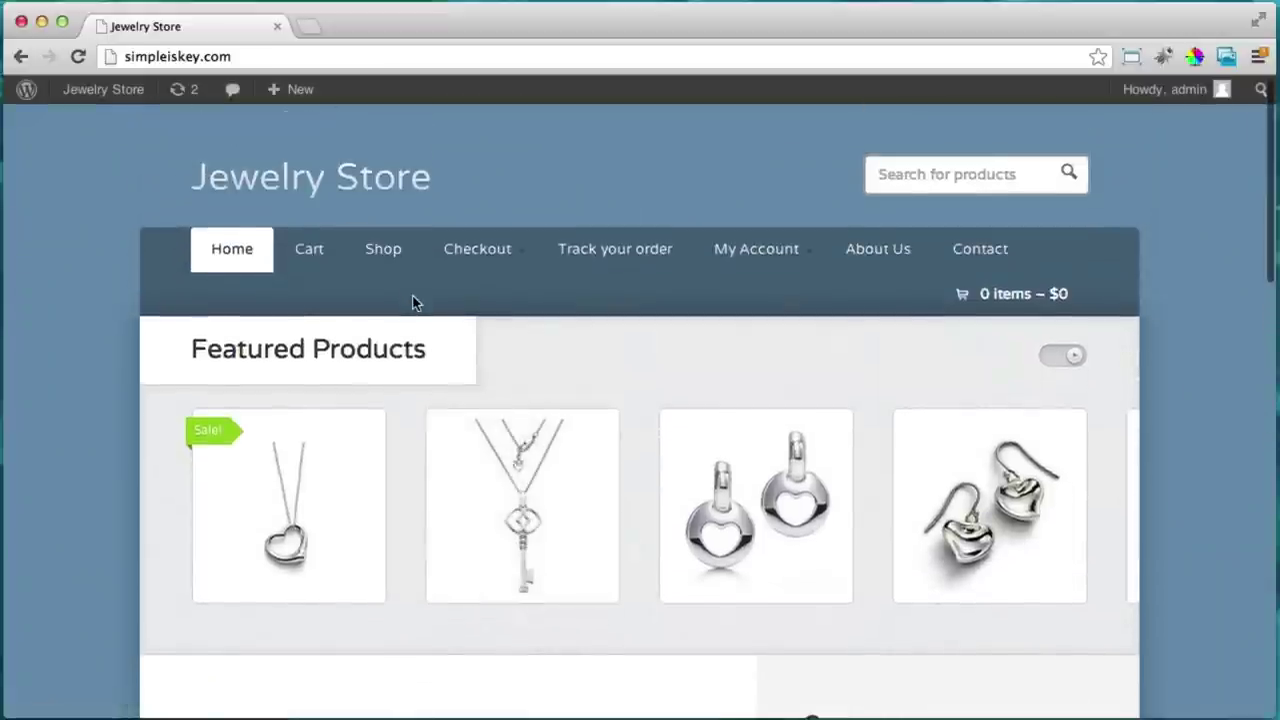
scroll(402, 285, "down", 1)
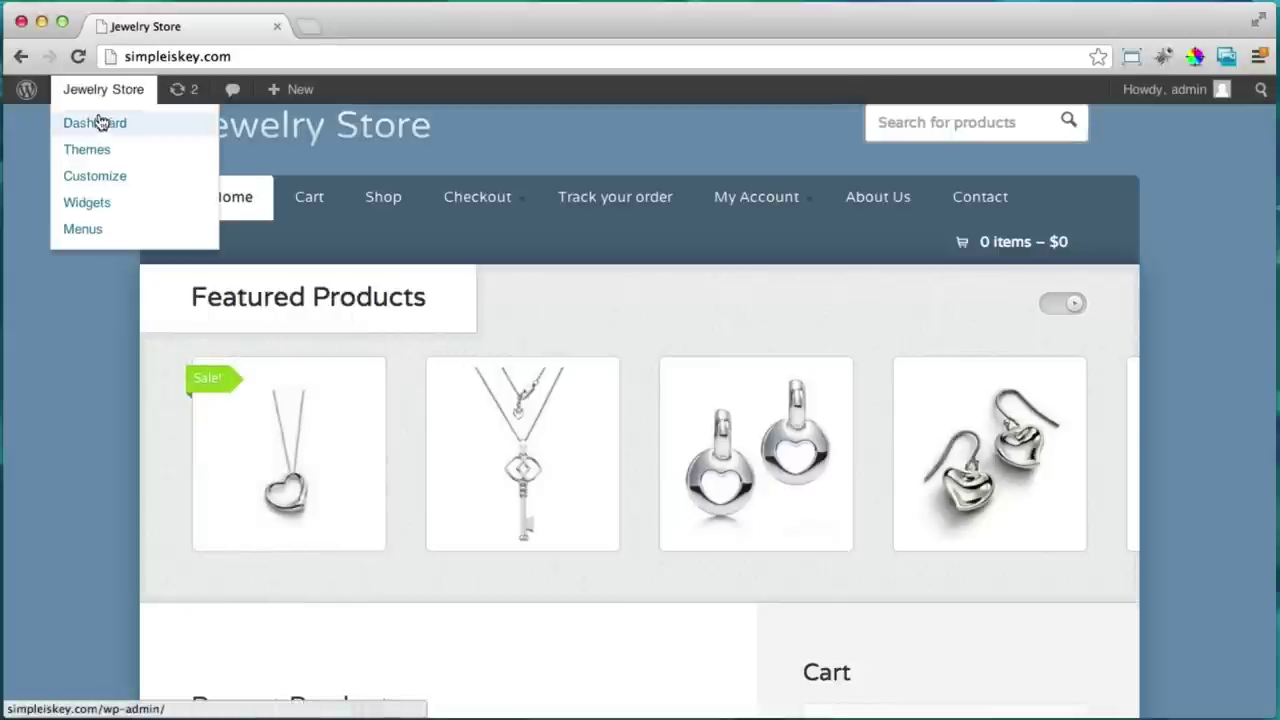
left_click(97, 126)
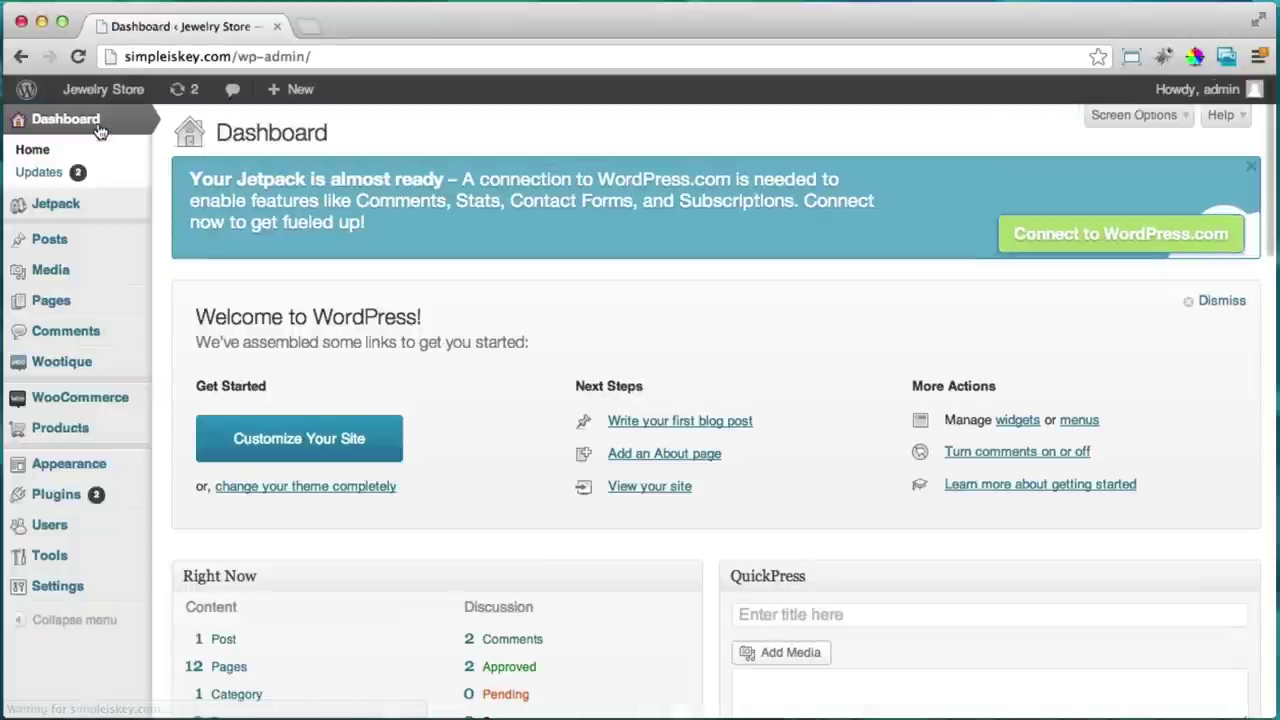
On Products > Categories, add the Earrings and Necklaces product categories.
mouse_move(88, 430)
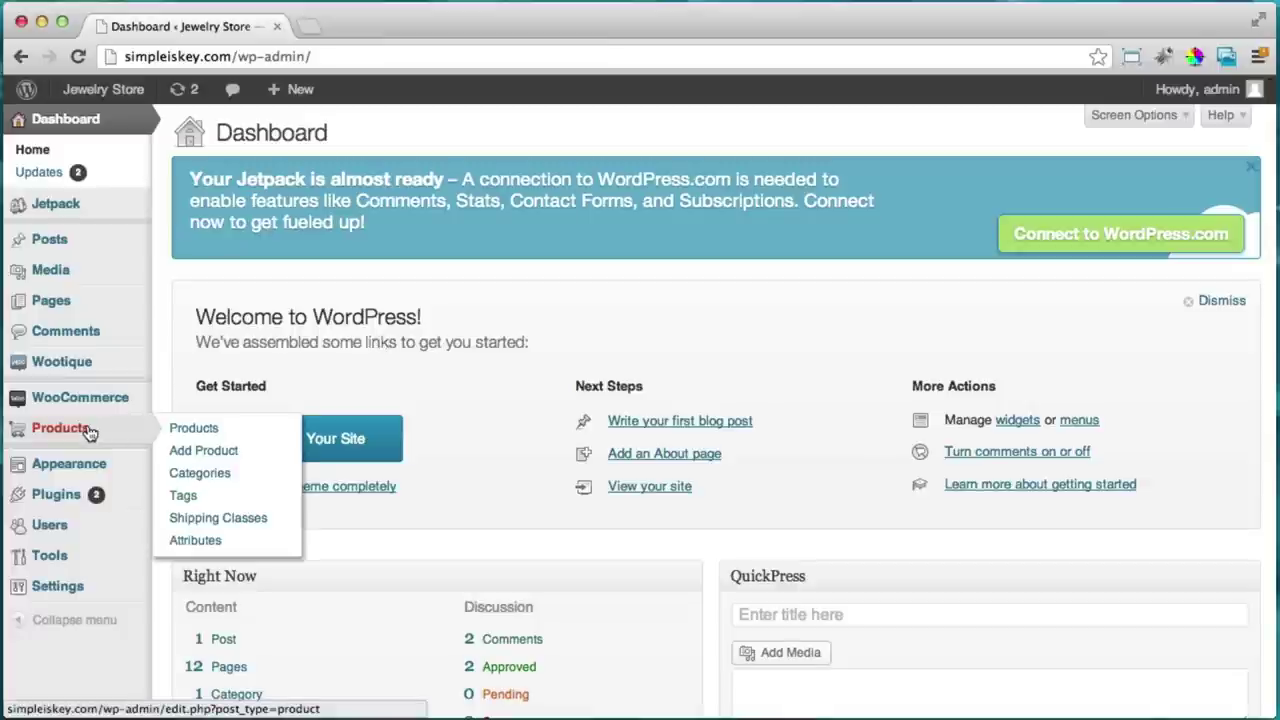
left_click(206, 484)
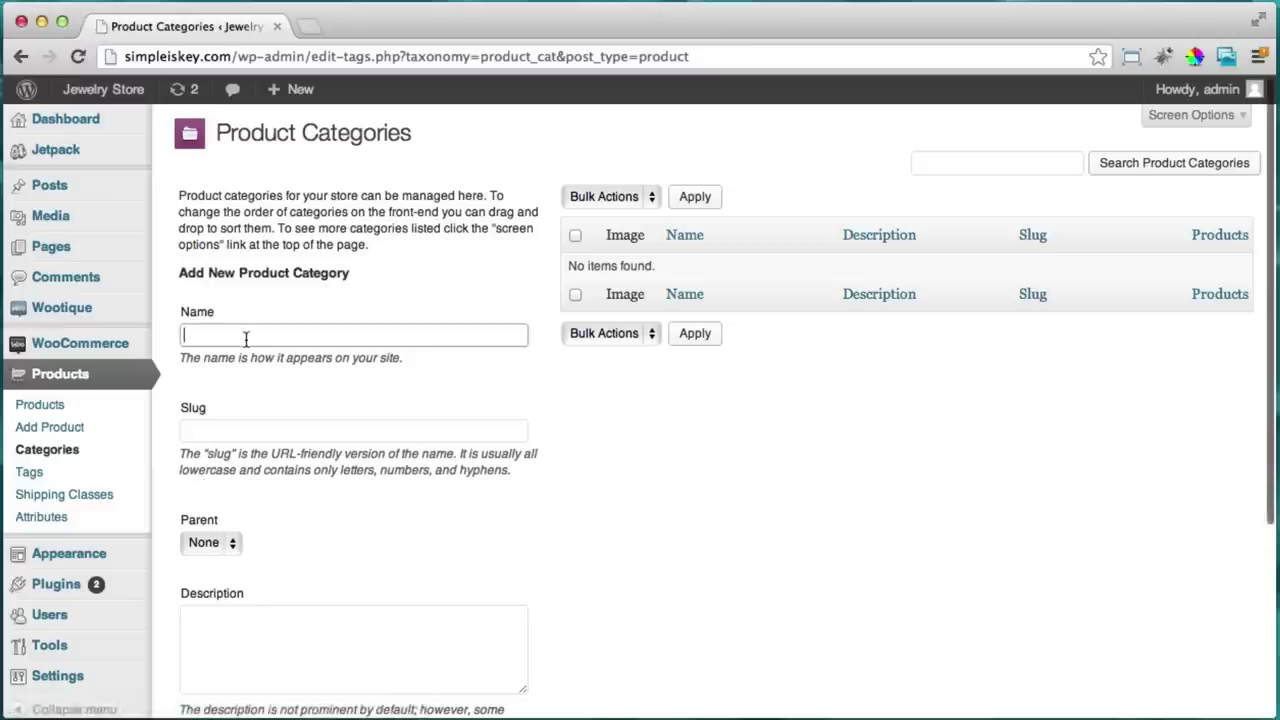
left_click(248, 336)
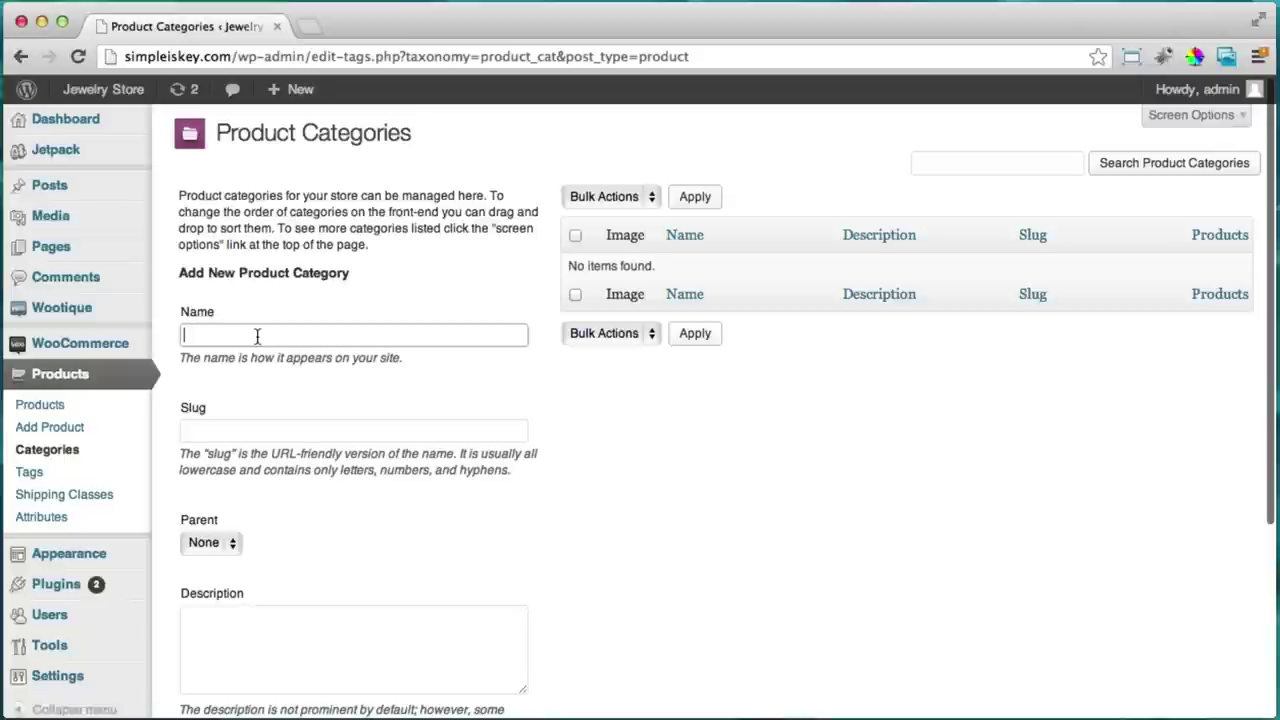
type("Earrings")
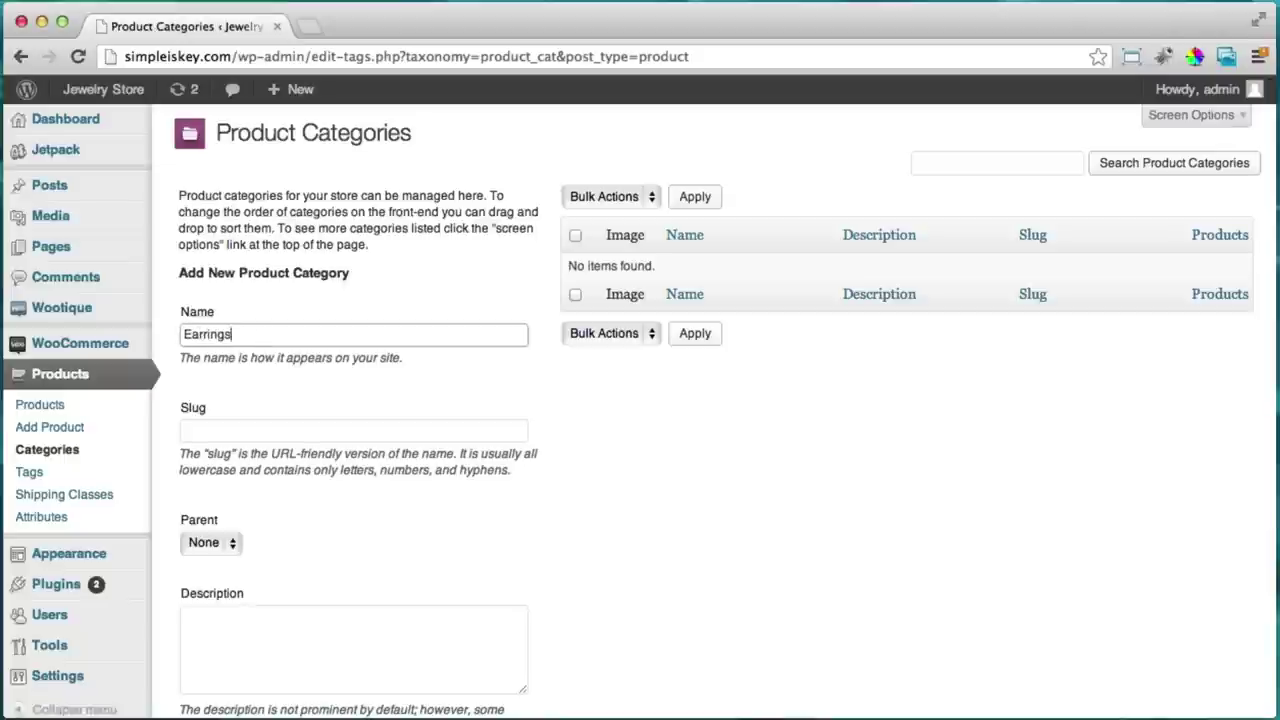
scroll(305, 350, "down", 5)
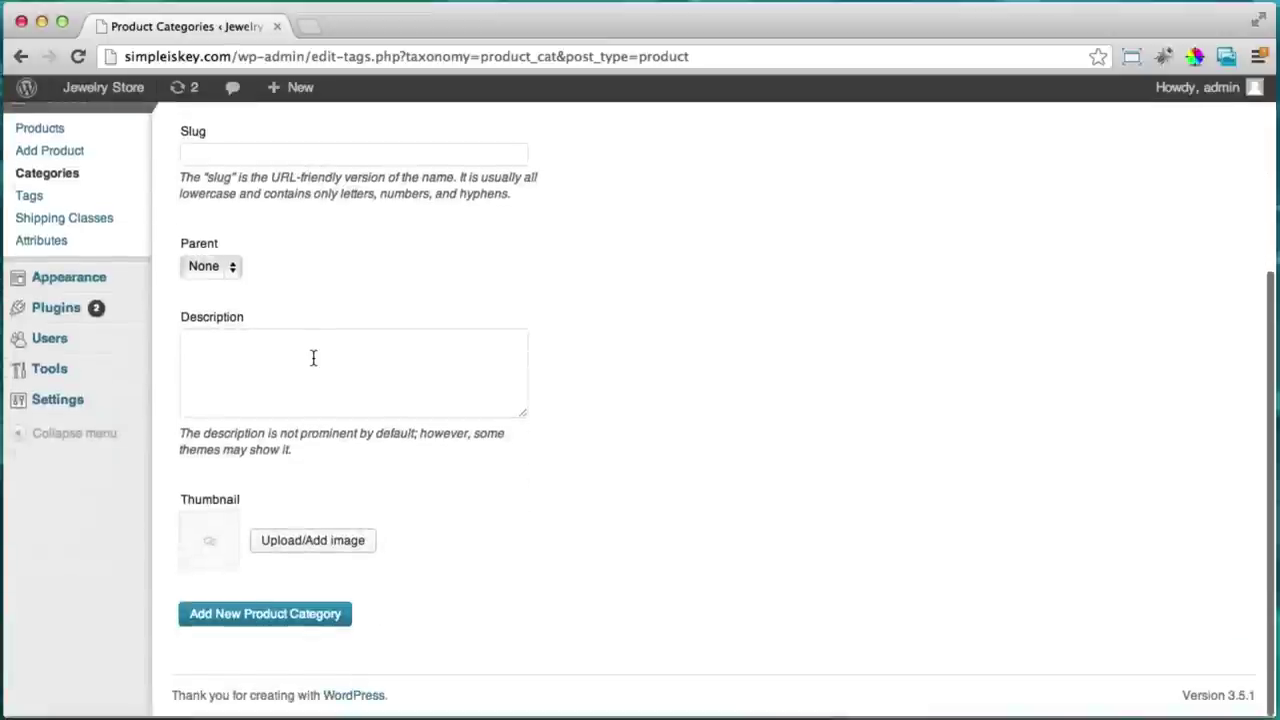
left_click(267, 626)
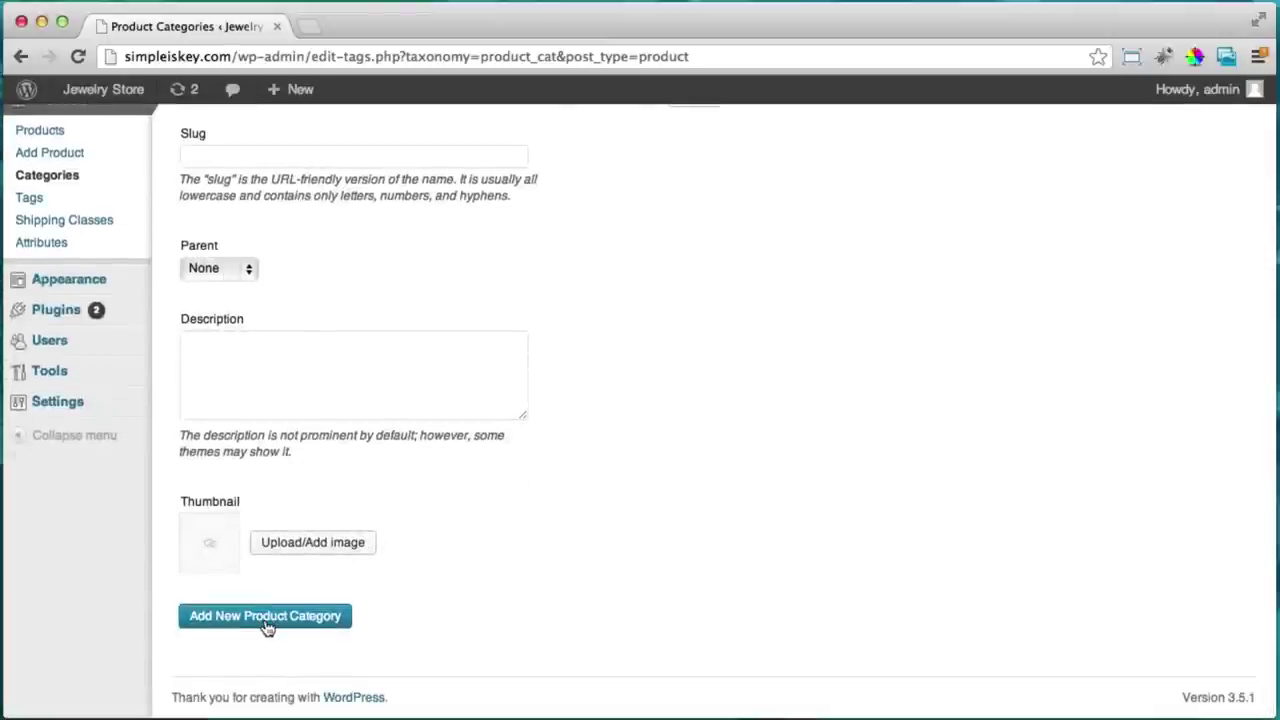
scroll(480, 551, "up", 5)
left_click(245, 341)
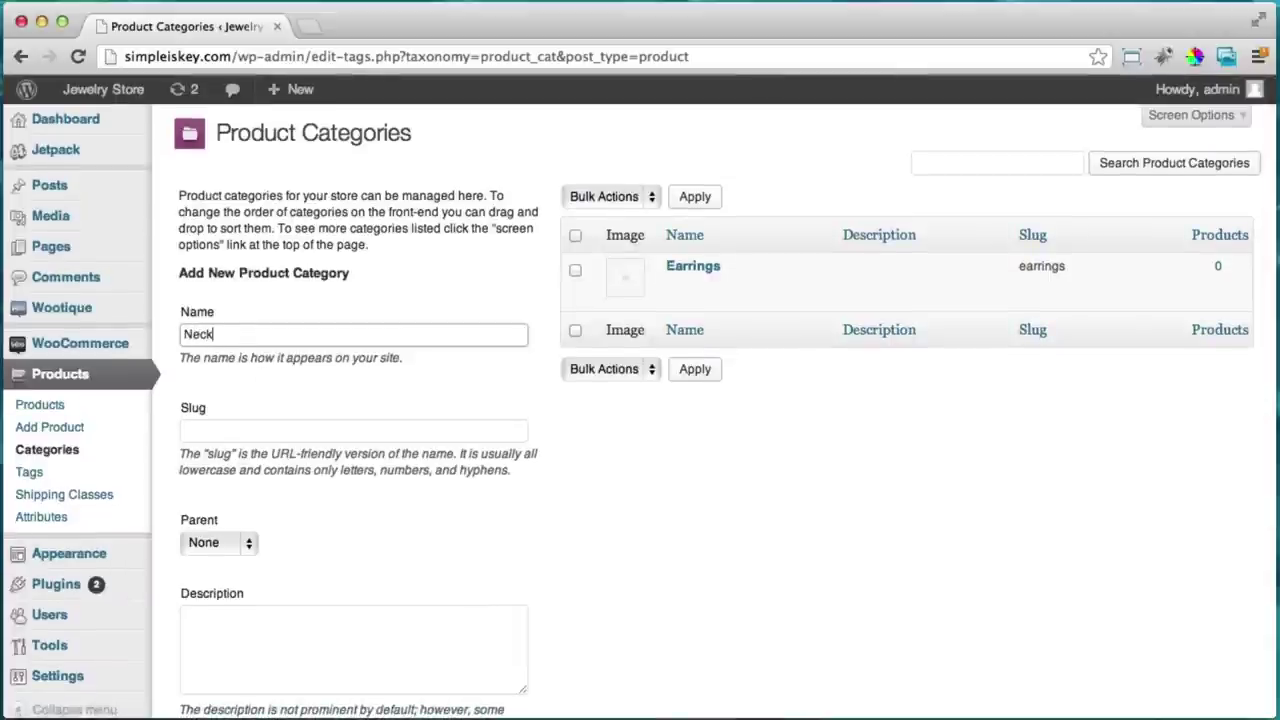
scroll(255, 355, "down", 5)
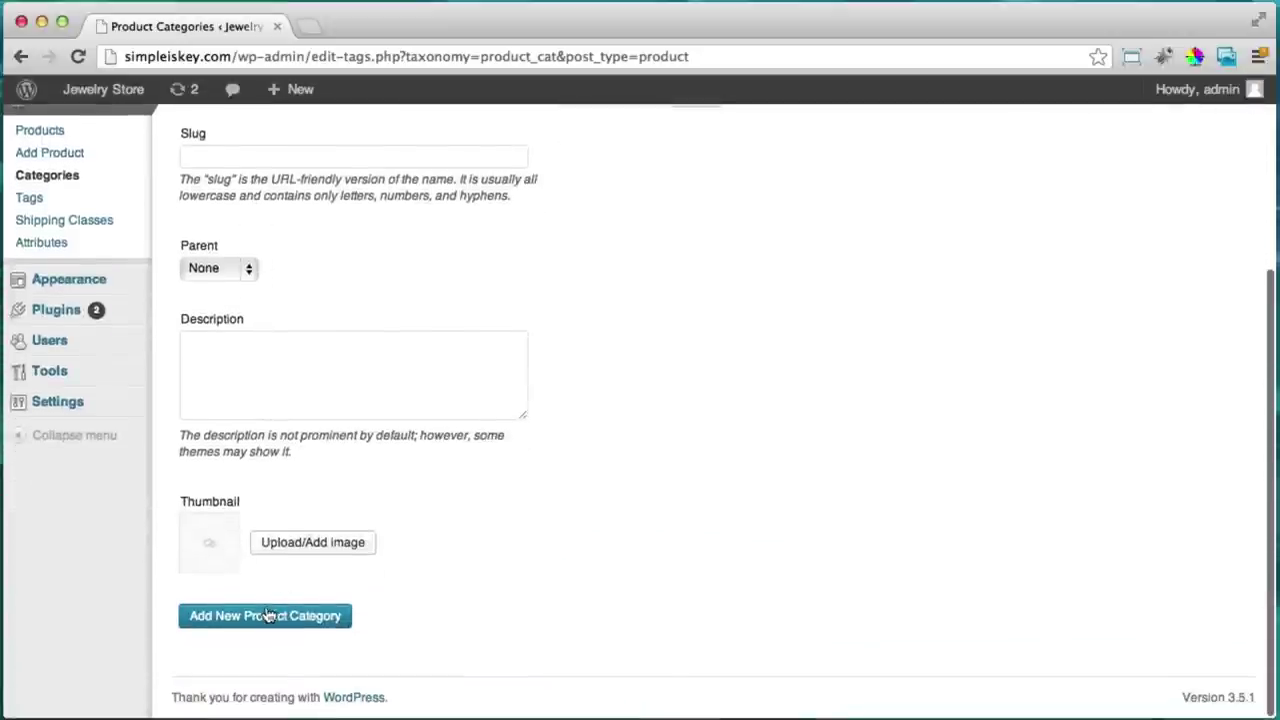
scroll(350, 474, "up", 4)
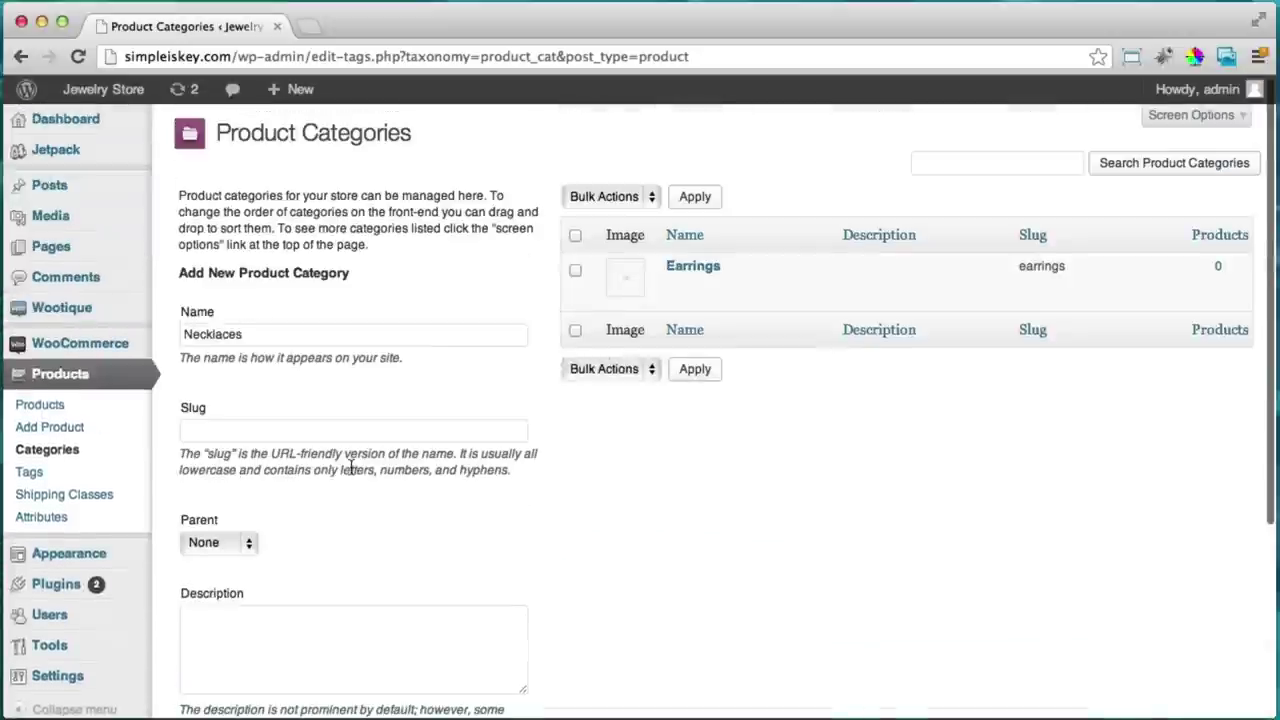
scroll(286, 336, "down", 5)
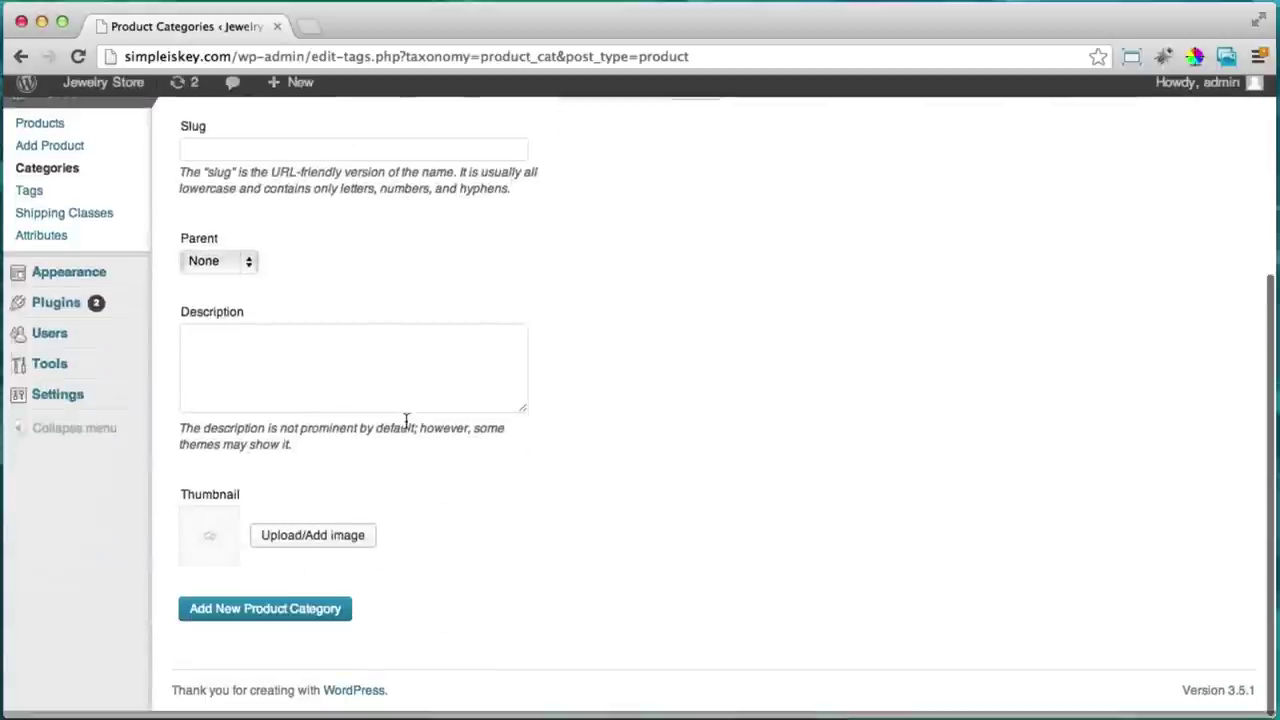
left_click(289, 628)
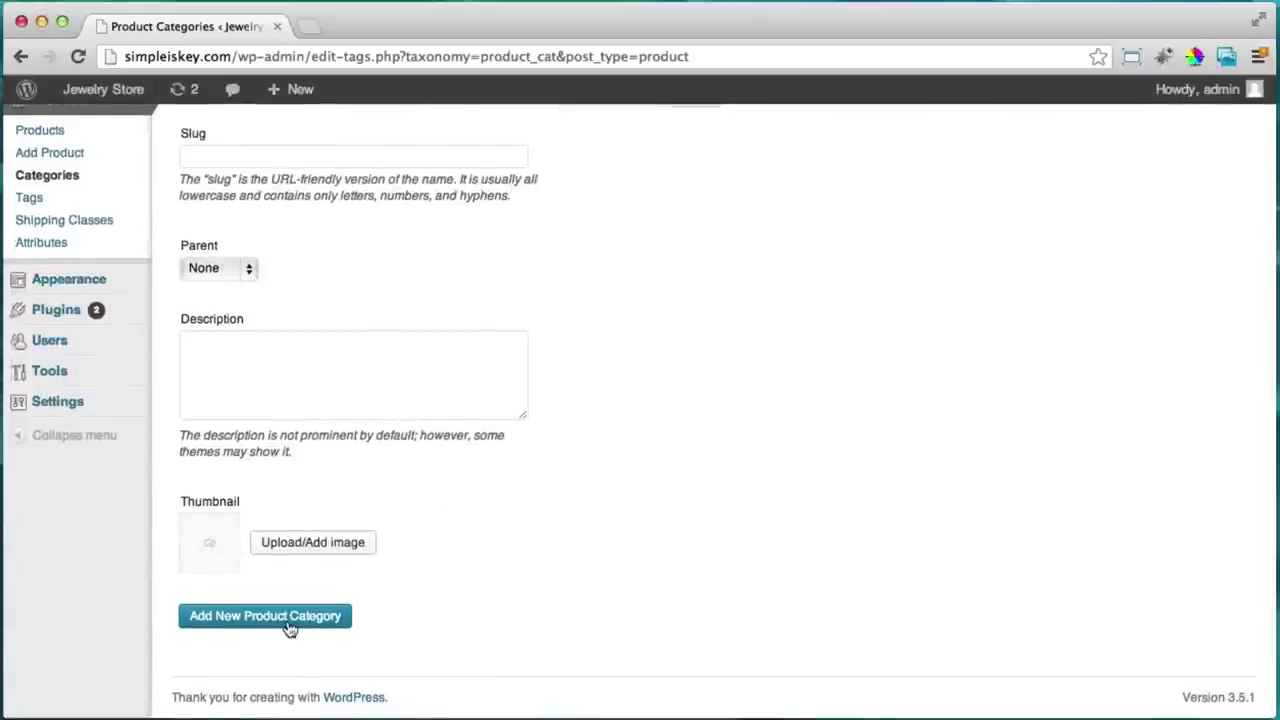
Add the Rings and Bracelets product categories.
scroll(491, 518, "up", 5)
left_click(266, 391)
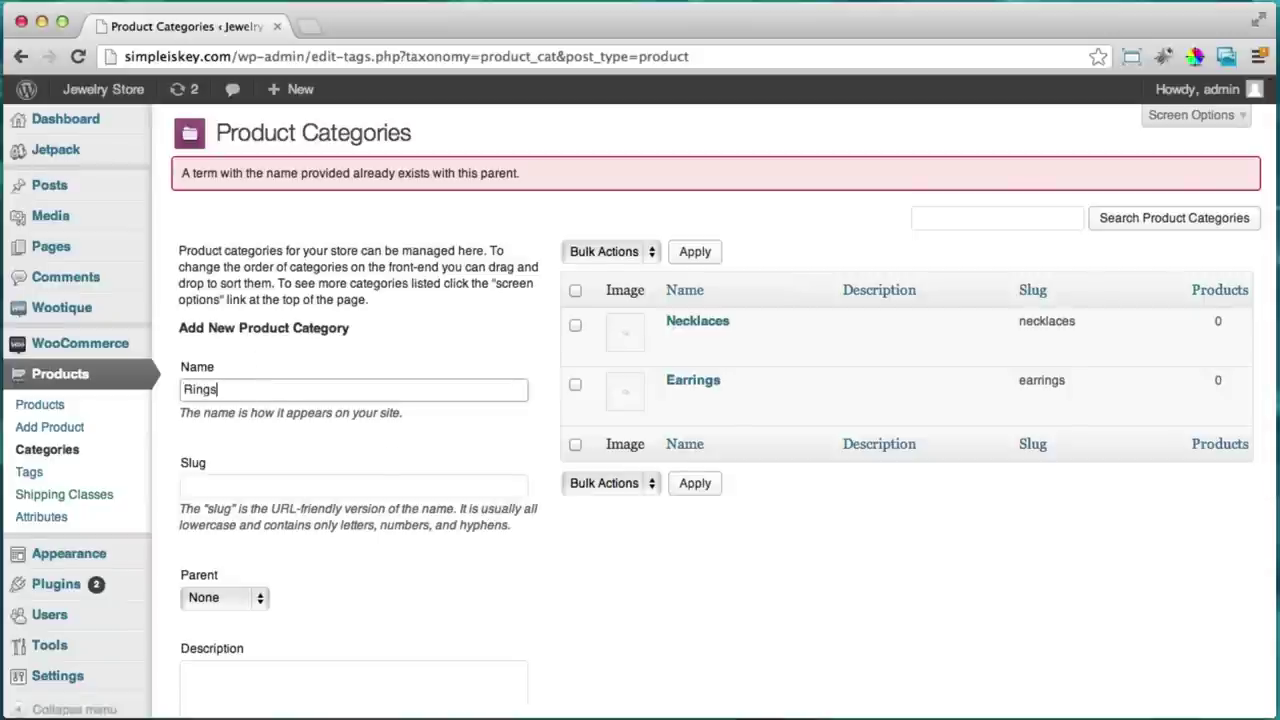
scroll(257, 523, "down", 5)
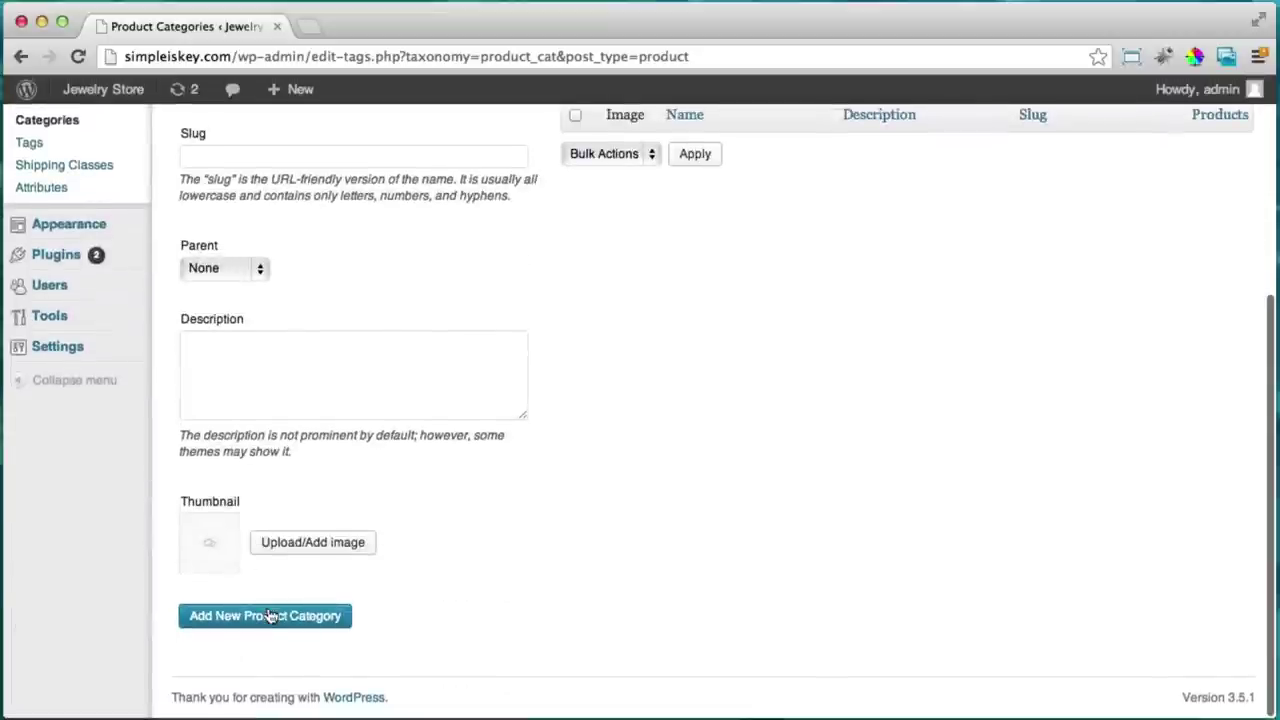
left_click(268, 616)
scroll(457, 471, "up", 3)
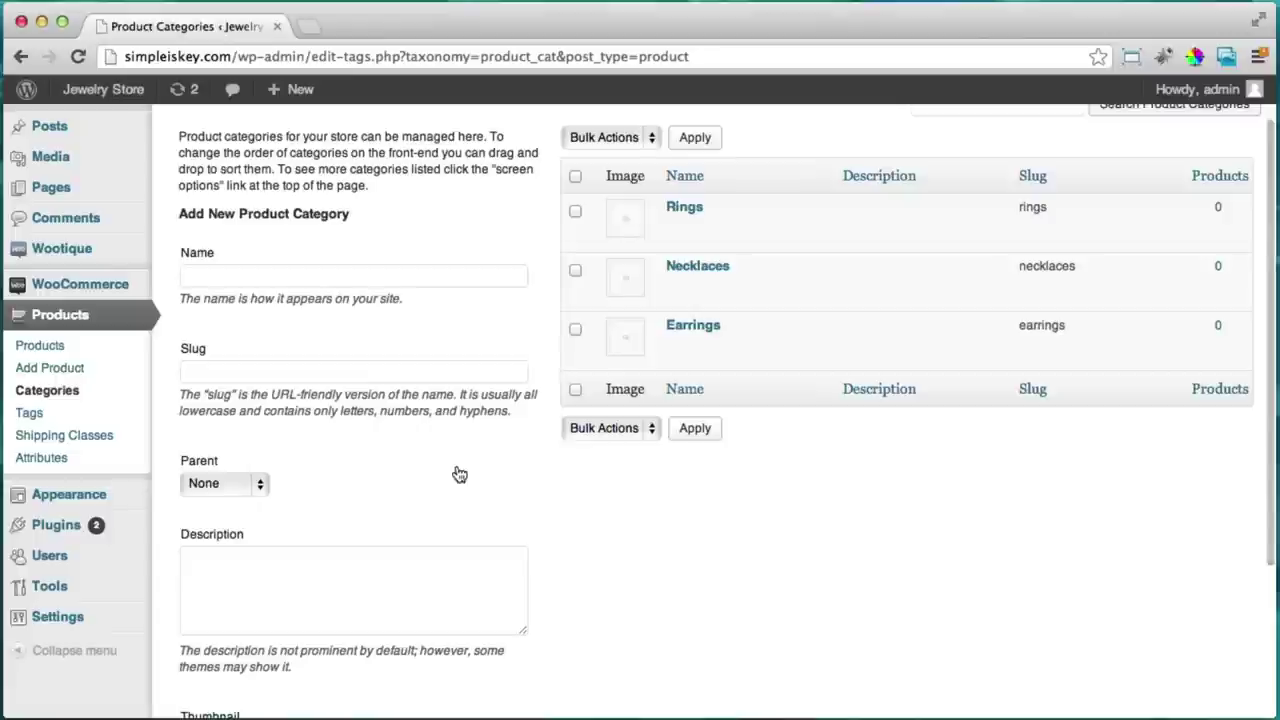
left_click(223, 274)
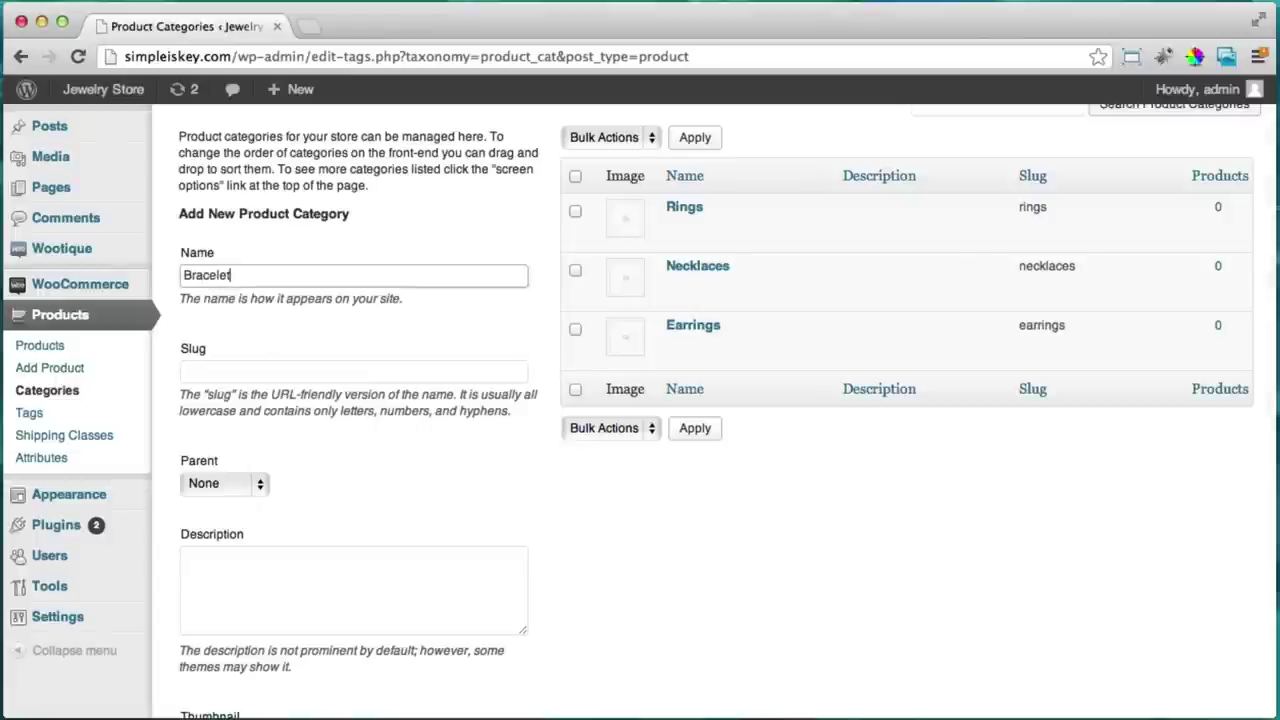
scroll(257, 286, "down", 4)
left_click(272, 624)
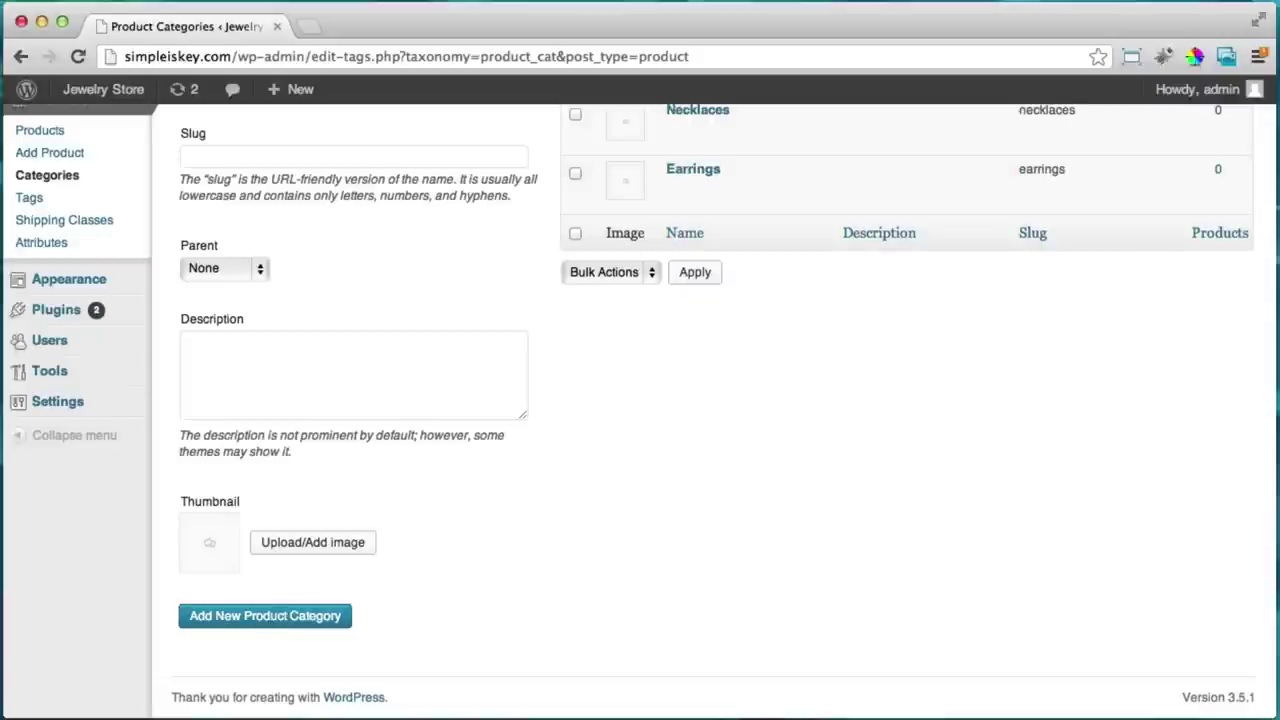
scroll(760, 475, "up", 5)
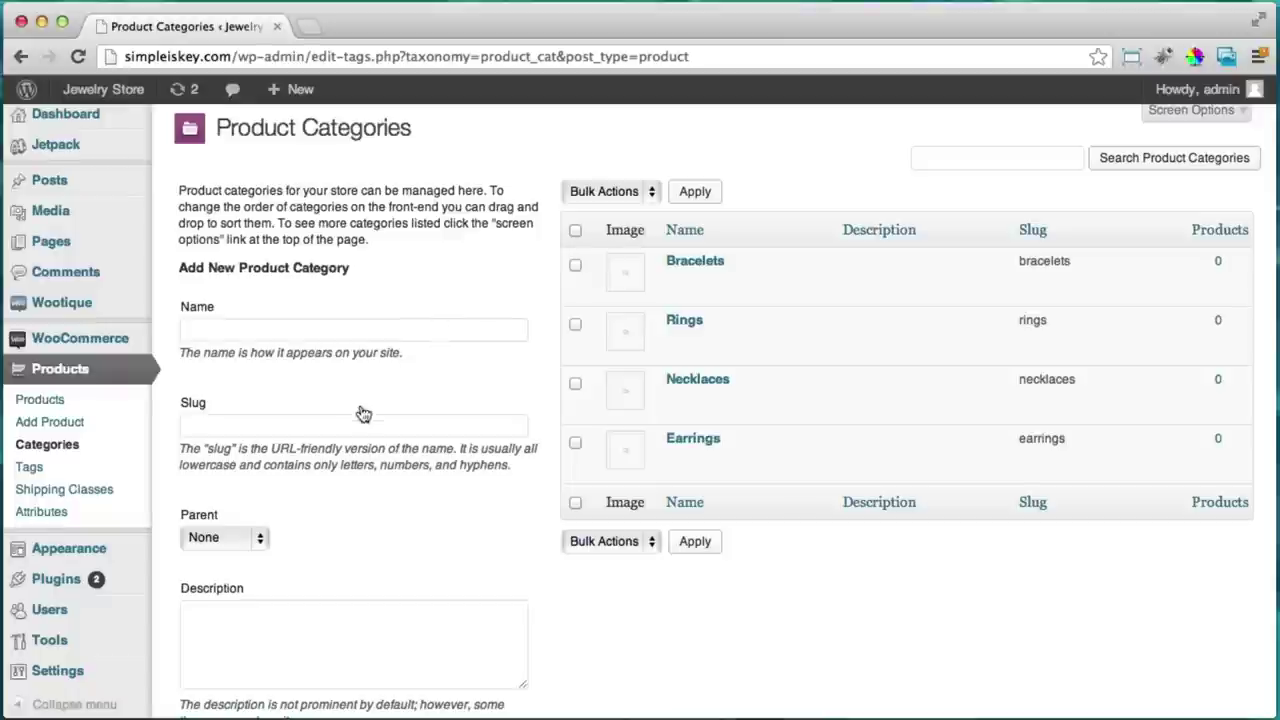
Go to the 18-item Products list and start Quick Edit on Heart Necklace.
left_click(75, 374)
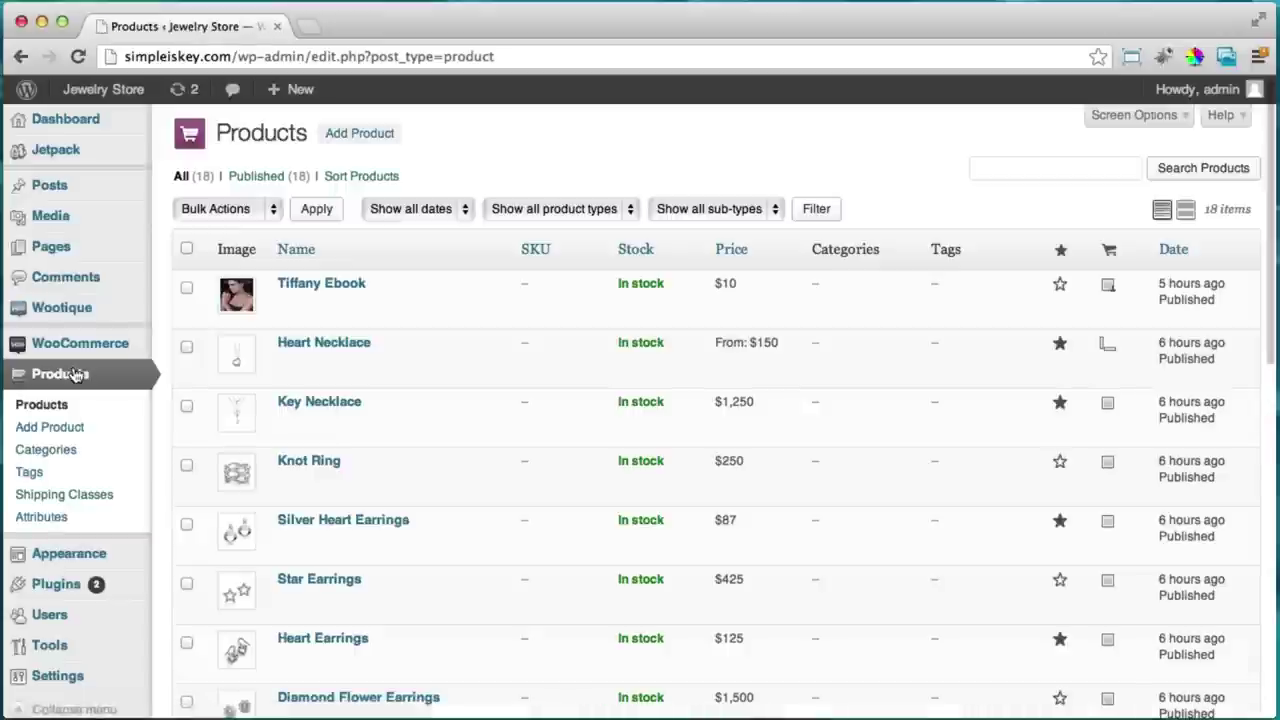
scroll(632, 391, "down", 10)
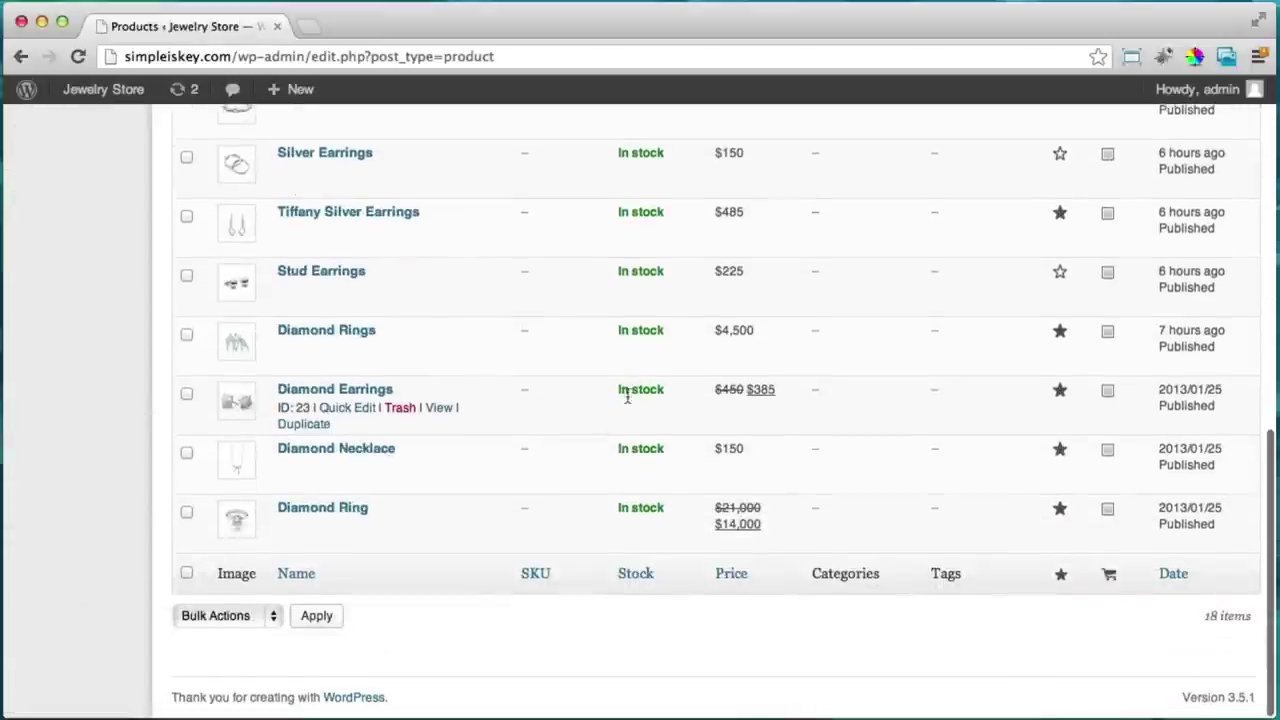
scroll(535, 323, "up", 10)
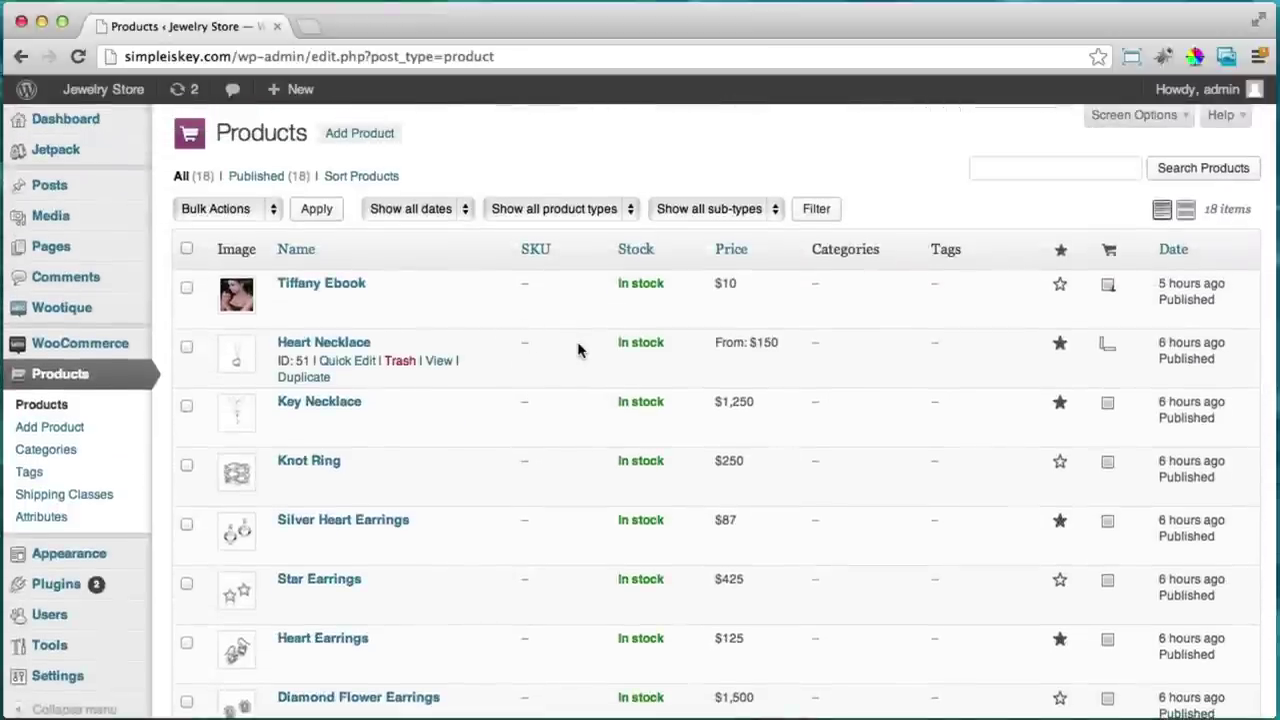
left_click(338, 362)
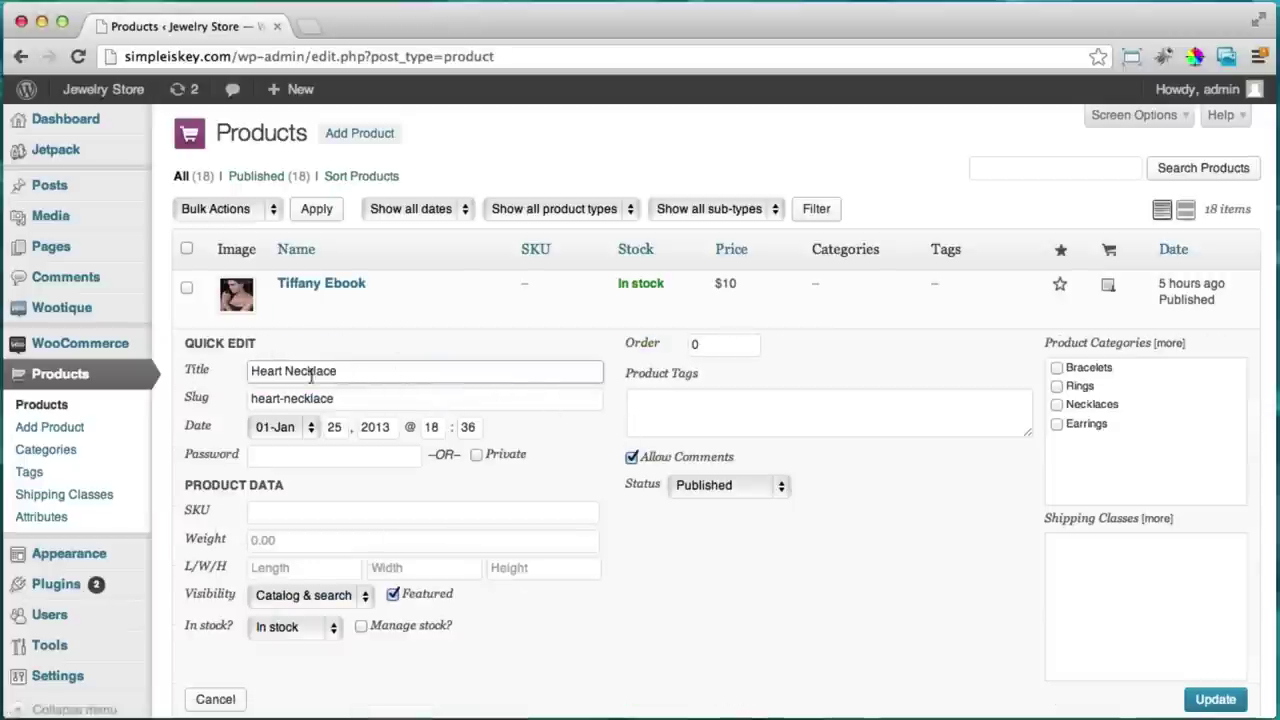
Assign Heart Necklace and Key Necklace to Necklaces and Knot Ring to Rings.
left_click(1056, 404)
scroll(1100, 430, "down", 4)
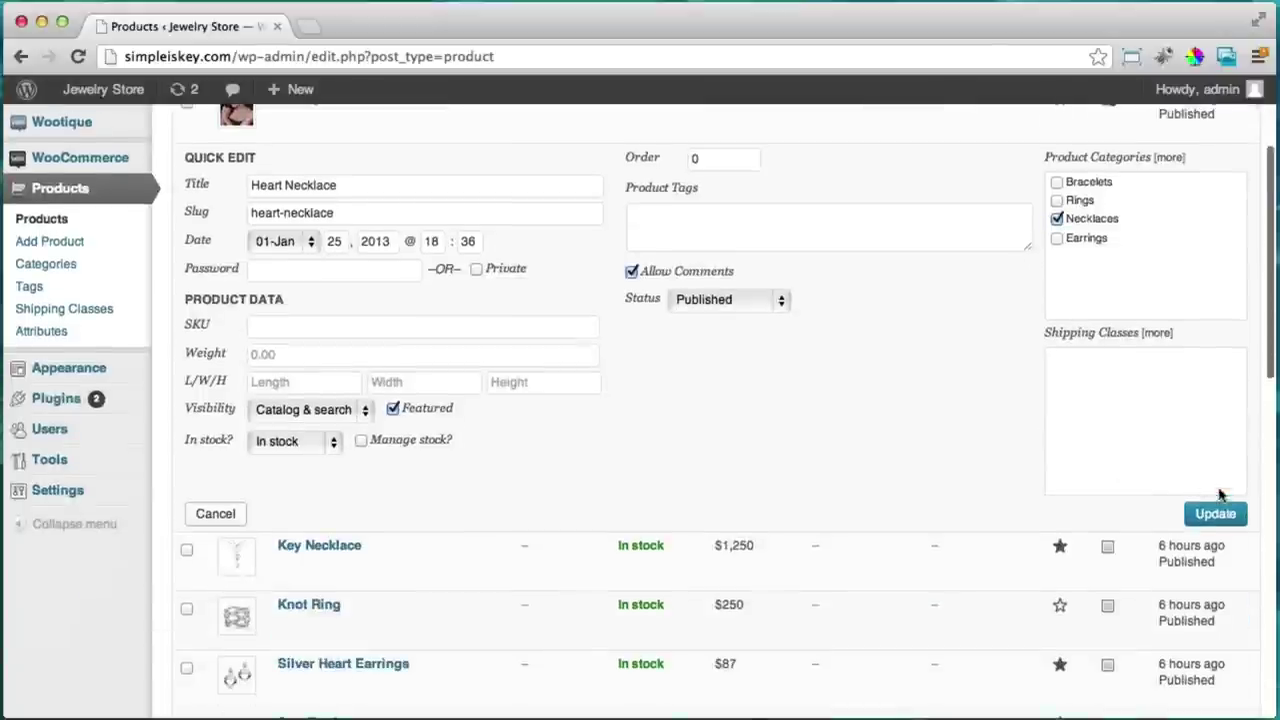
left_click(1213, 513)
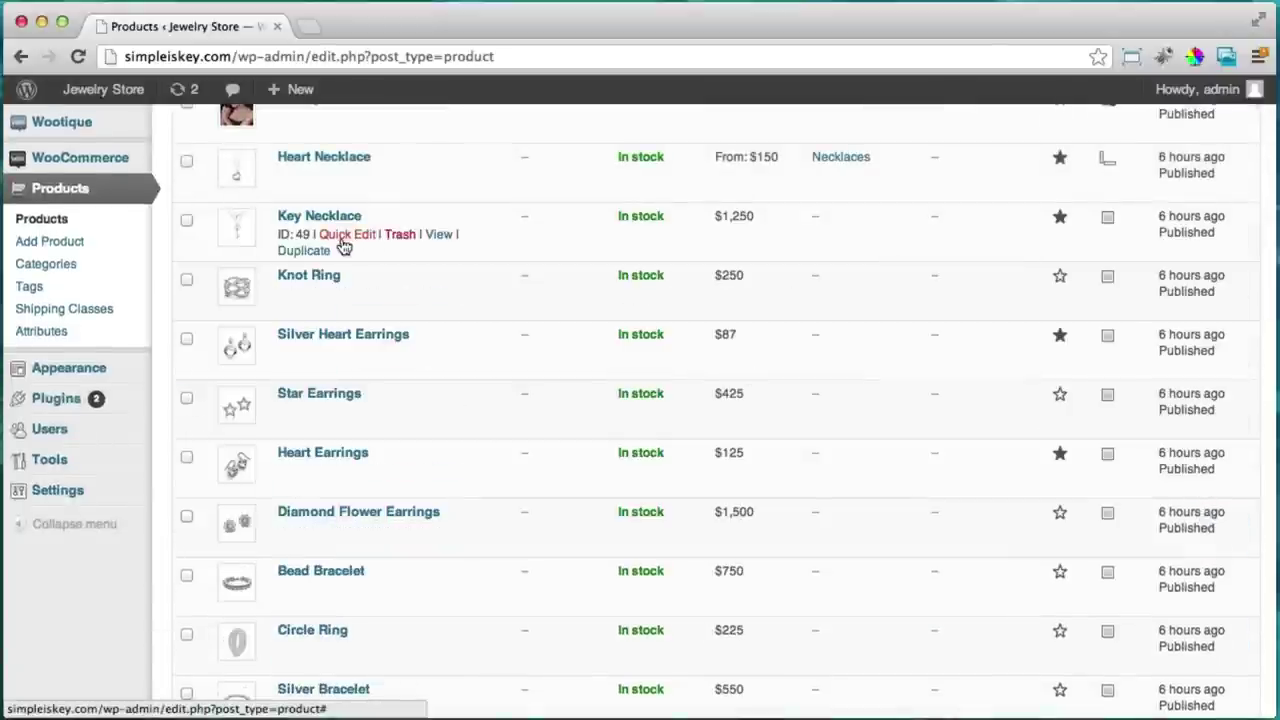
left_click(345, 237)
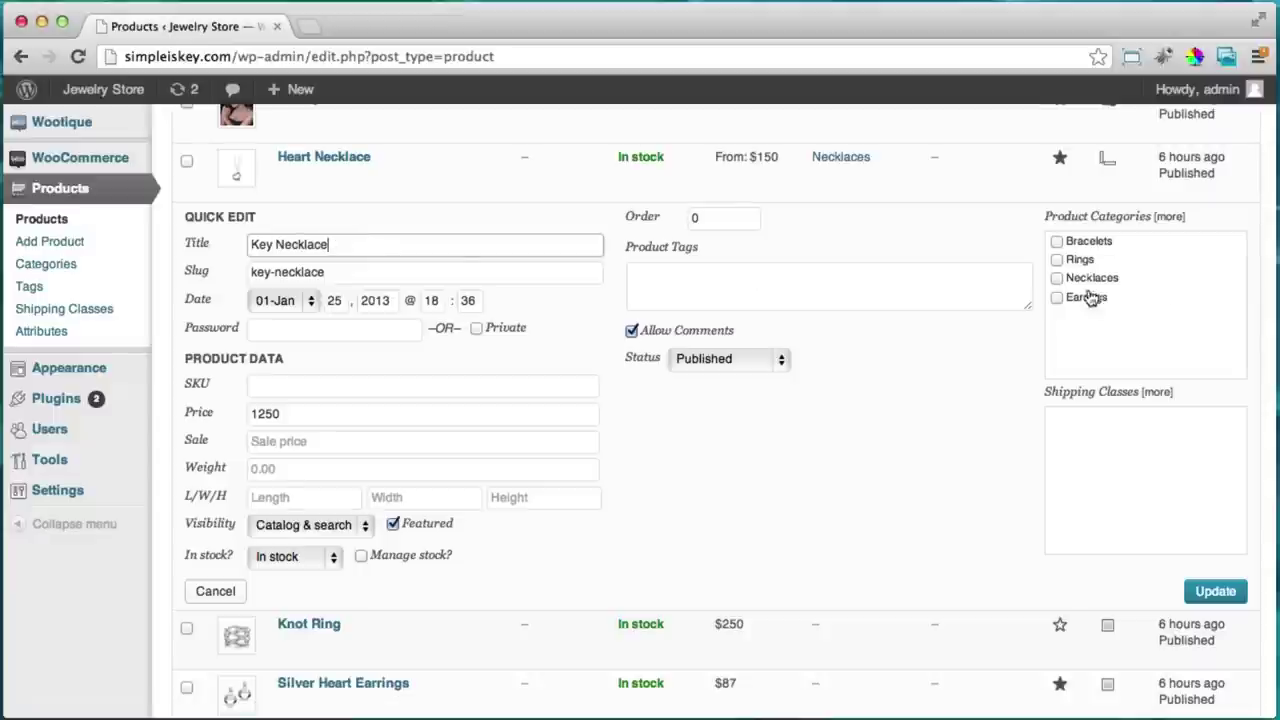
left_click(1057, 278)
left_click(1215, 591)
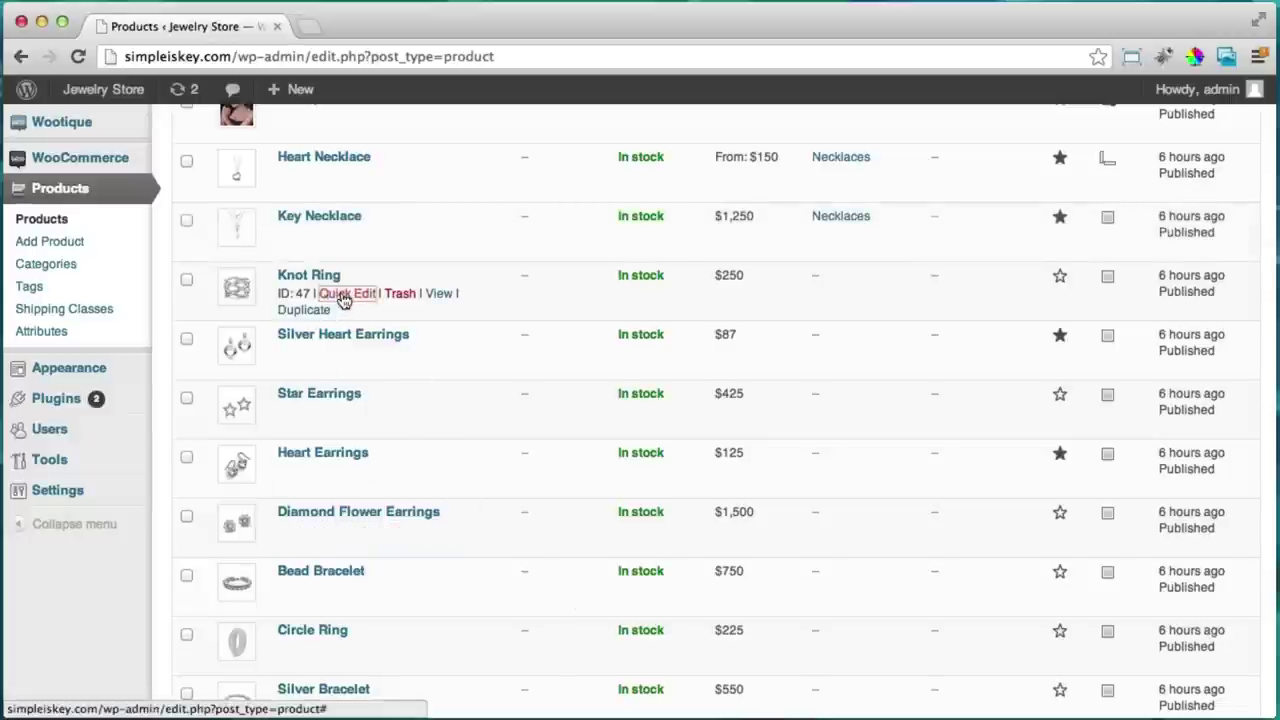
left_click(345, 295)
left_click(1057, 318)
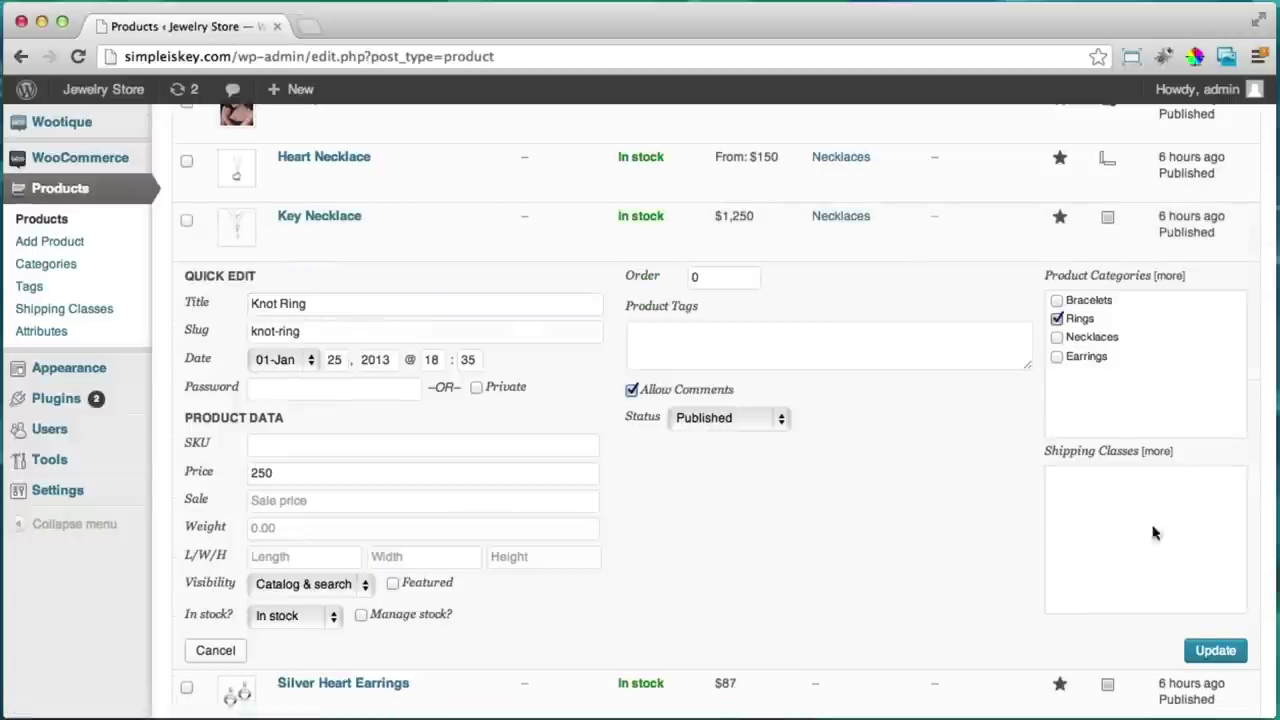
left_click(1212, 651)
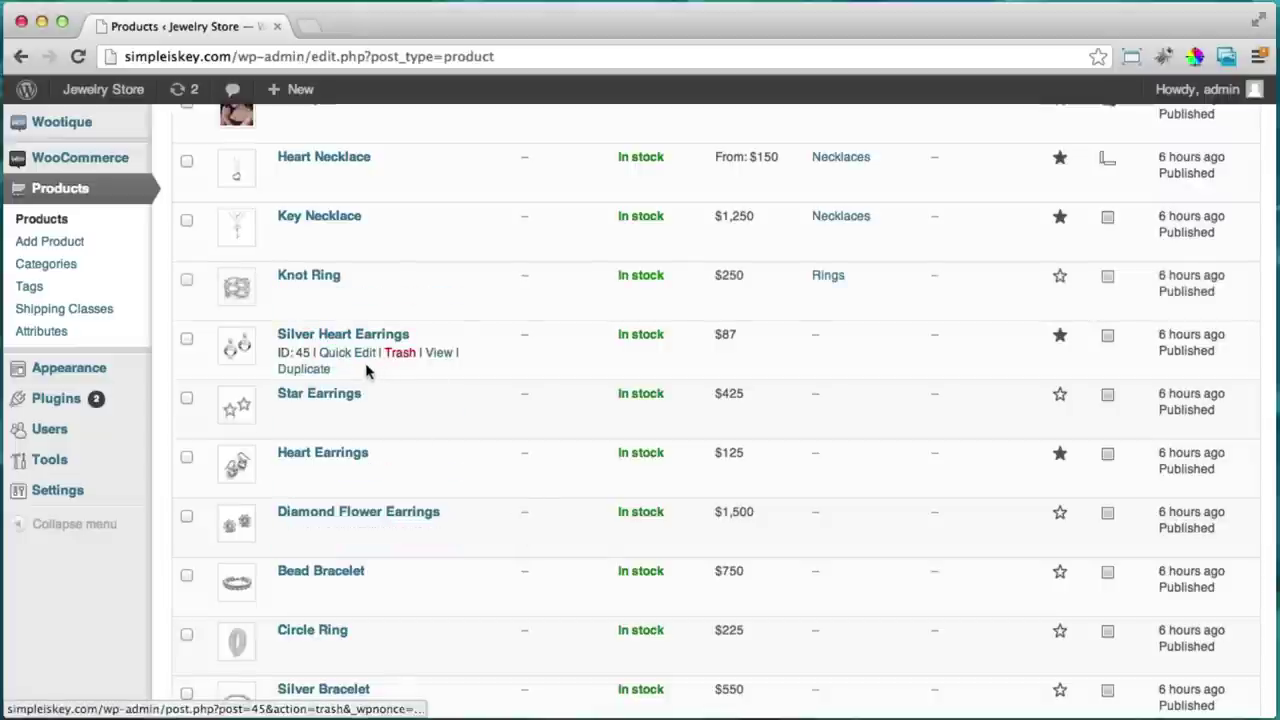
Assign Silver Heart Earrings, Star Earrings and Heart Earrings to Earrings.
left_click(349, 355)
left_click(1057, 415)
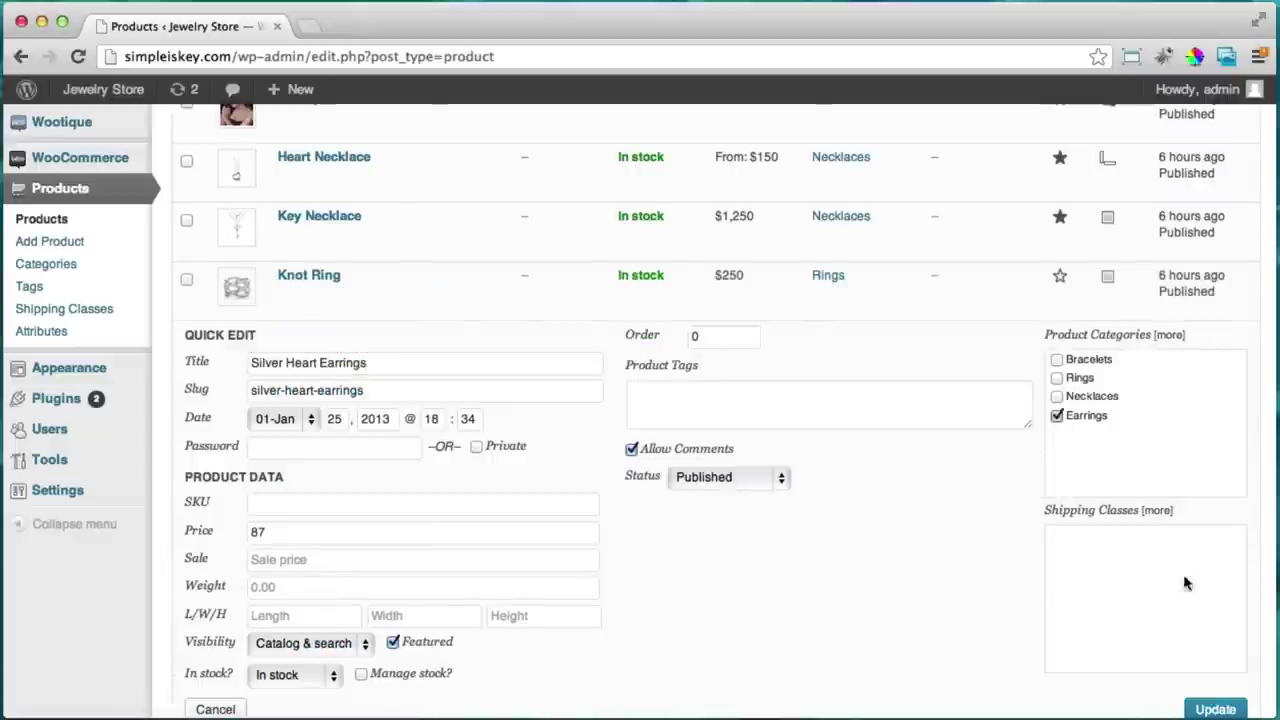
left_click(1212, 710)
scroll(490, 370, "down", 2)
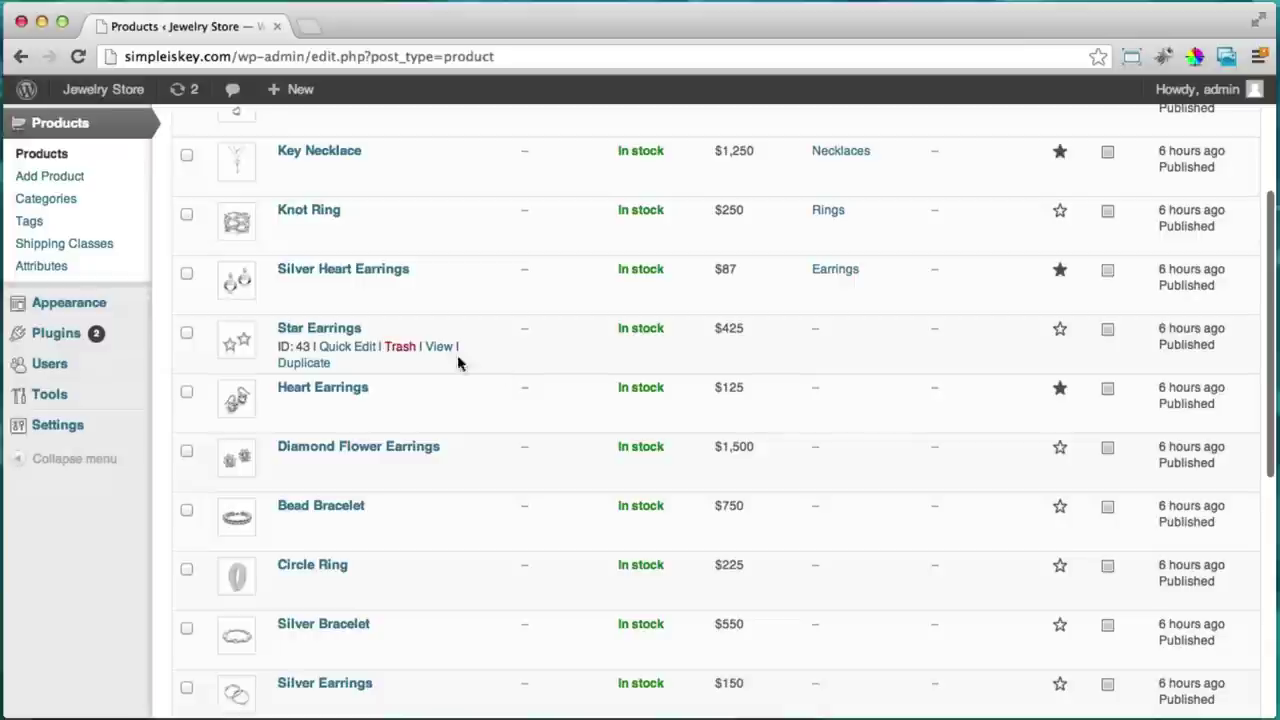
left_click(350, 347)
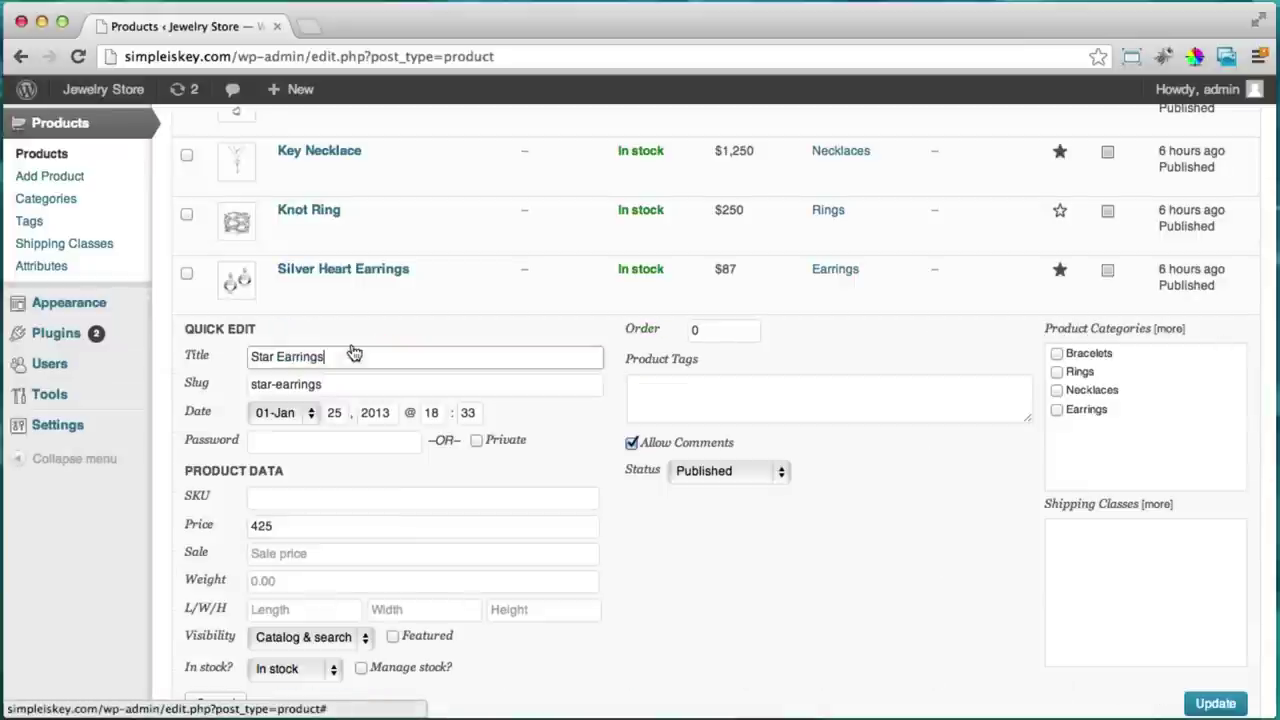
left_click(1057, 409)
left_click(1229, 705)
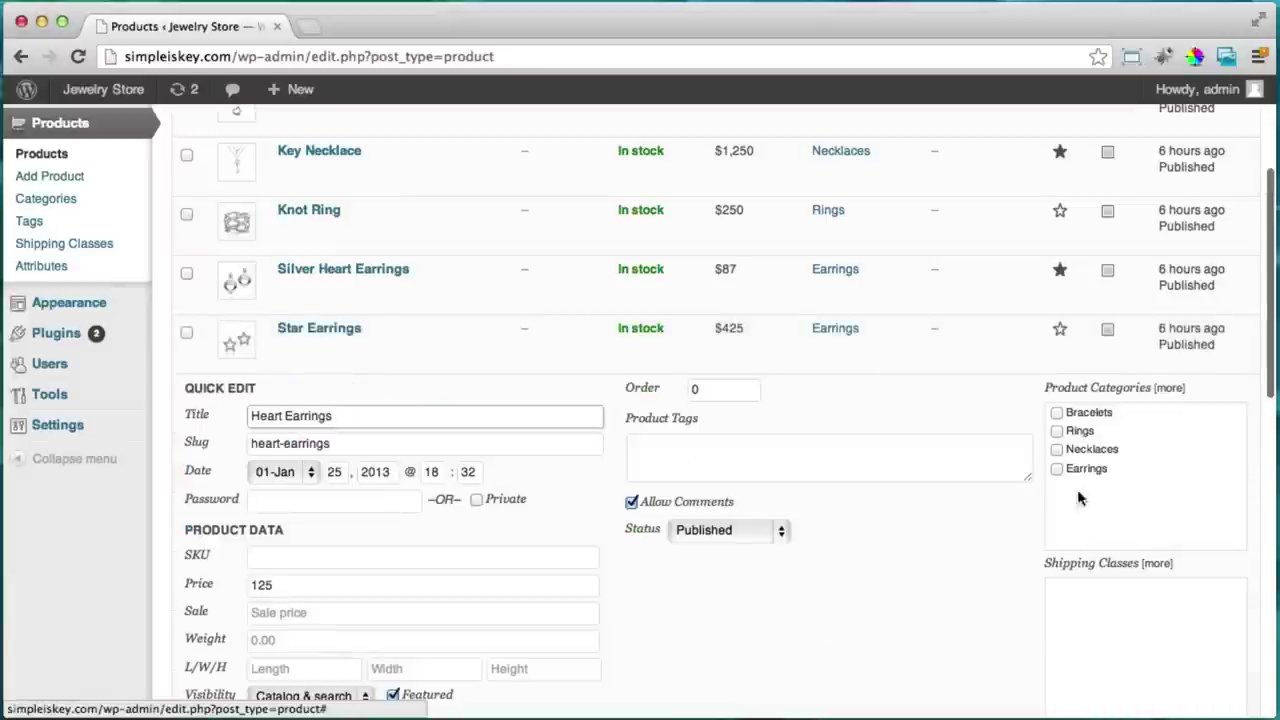
left_click(1056, 468)
scroll(1058, 470, "down", 5)
left_click(1214, 454)
Assign Diamond Flower Earrings to Earrings, Bead Bracelet to Bracelets, and Circle Ring to Rings.
scroll(622, 392, "up", 2)
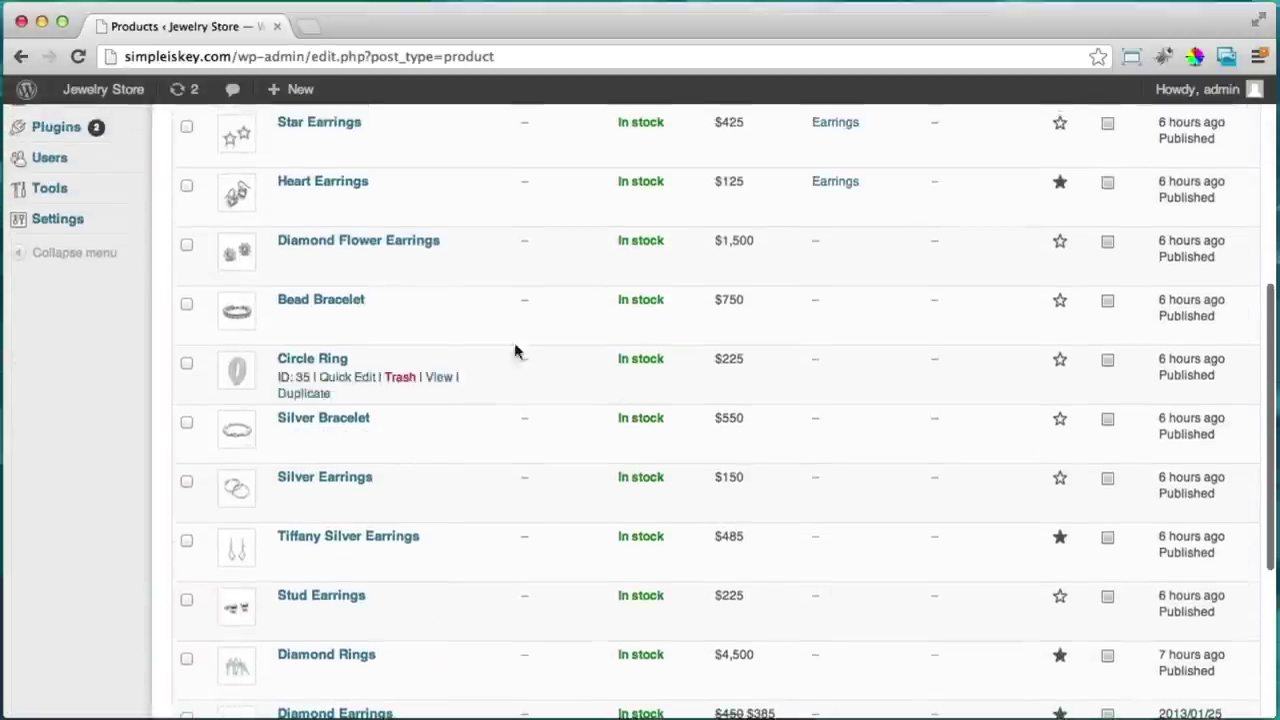
left_click(350, 259)
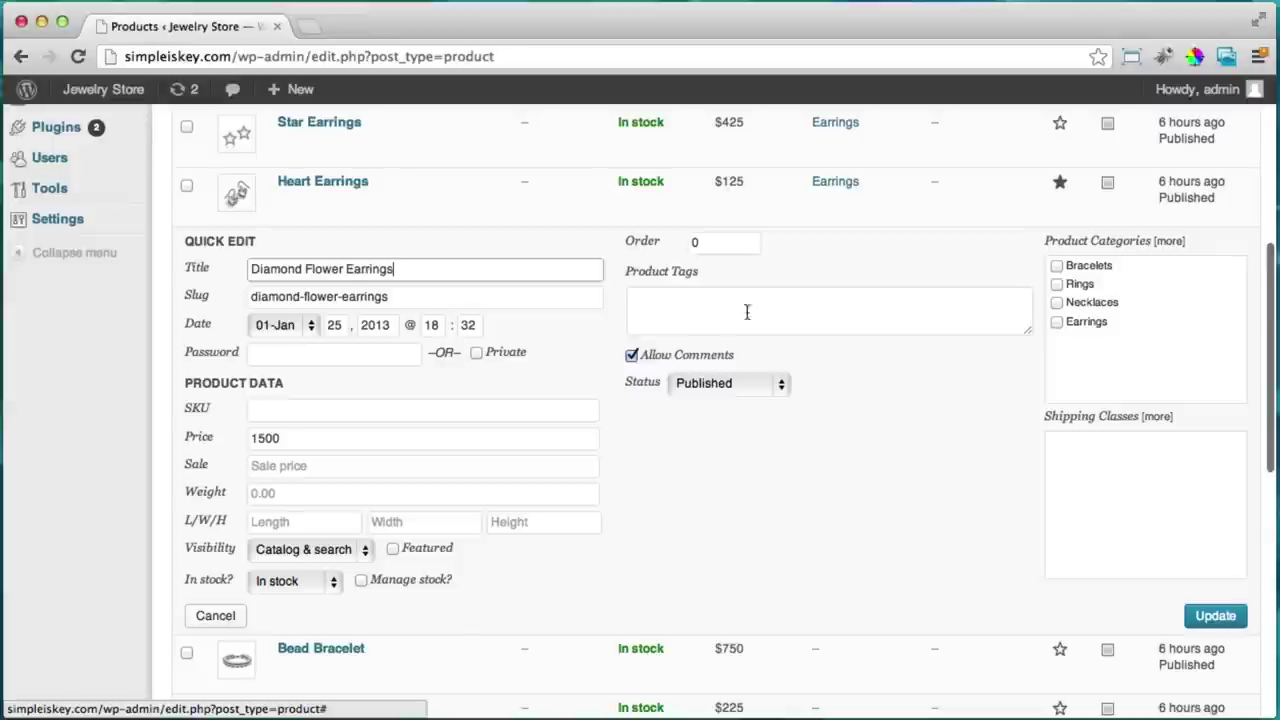
left_click(1057, 322)
left_click(1216, 615)
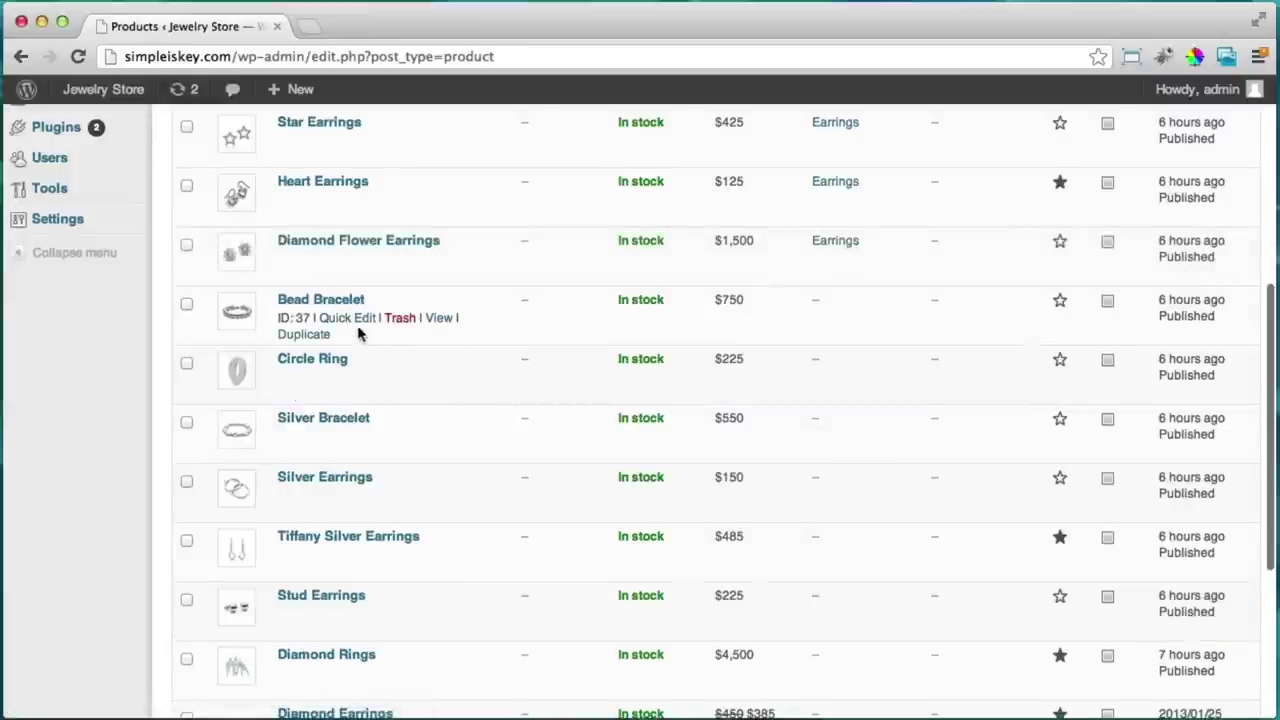
left_click(350, 318)
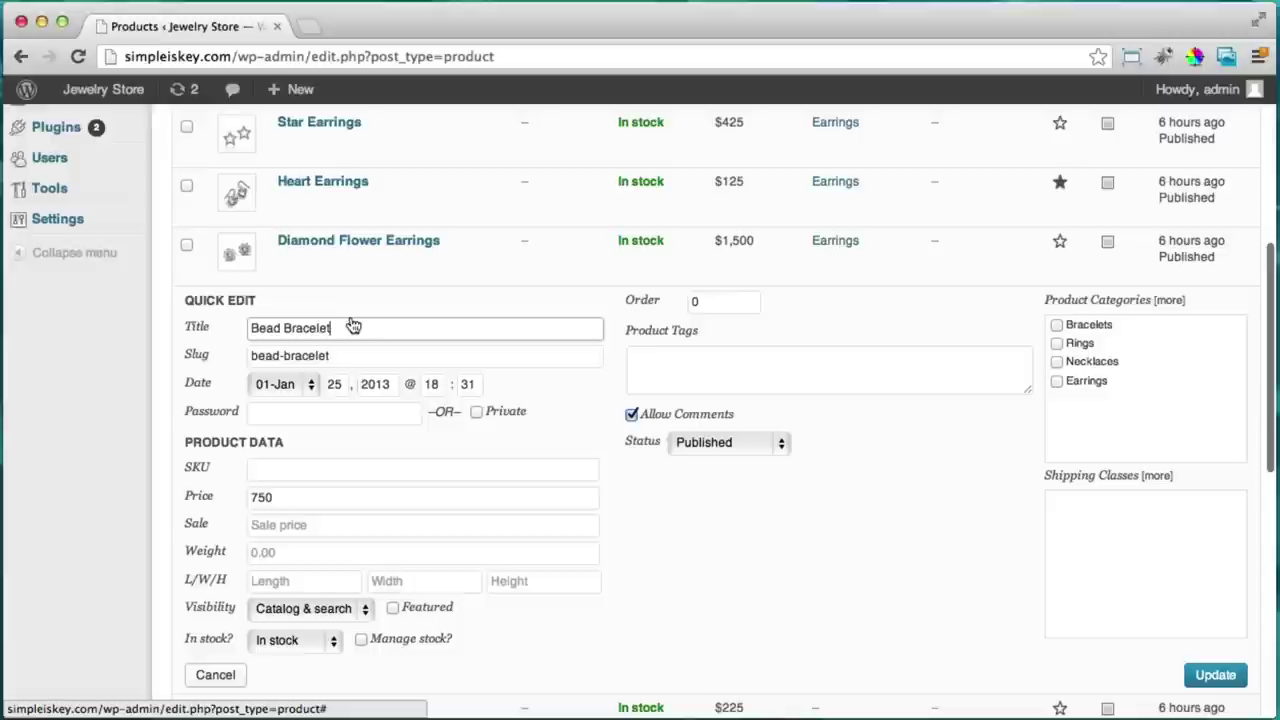
left_click(1058, 326)
left_click(1215, 675)
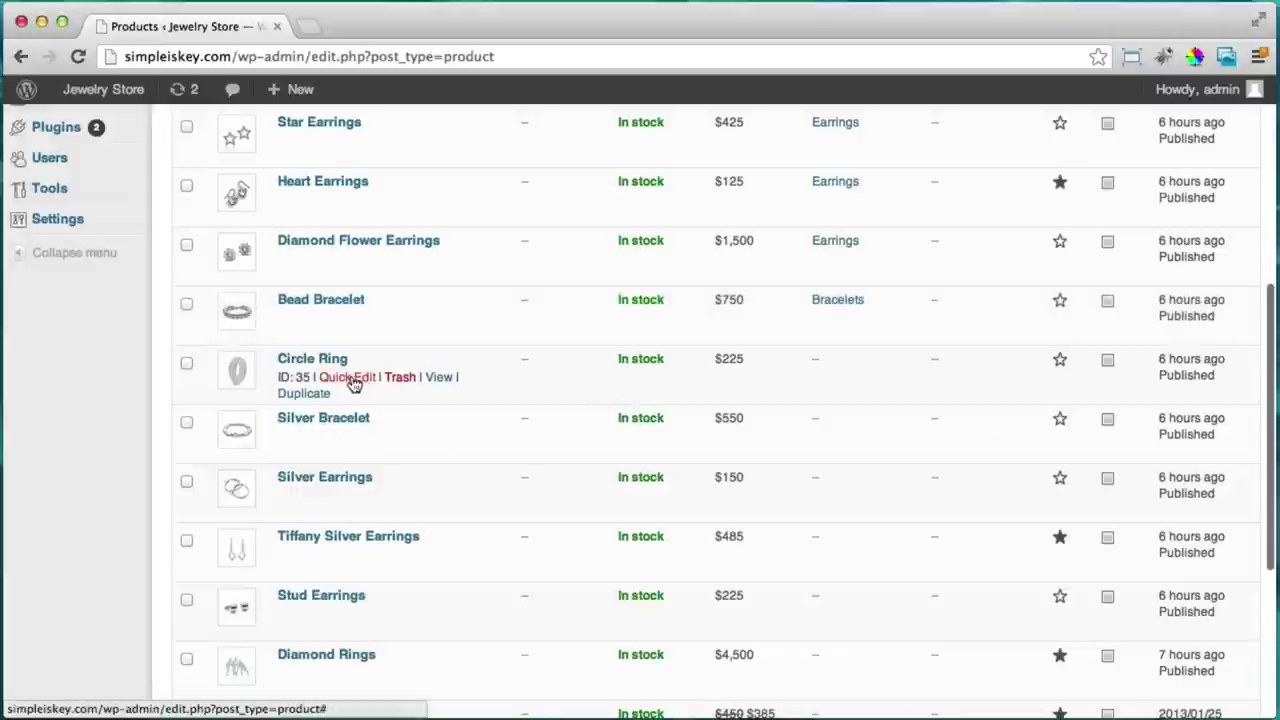
left_click(348, 378)
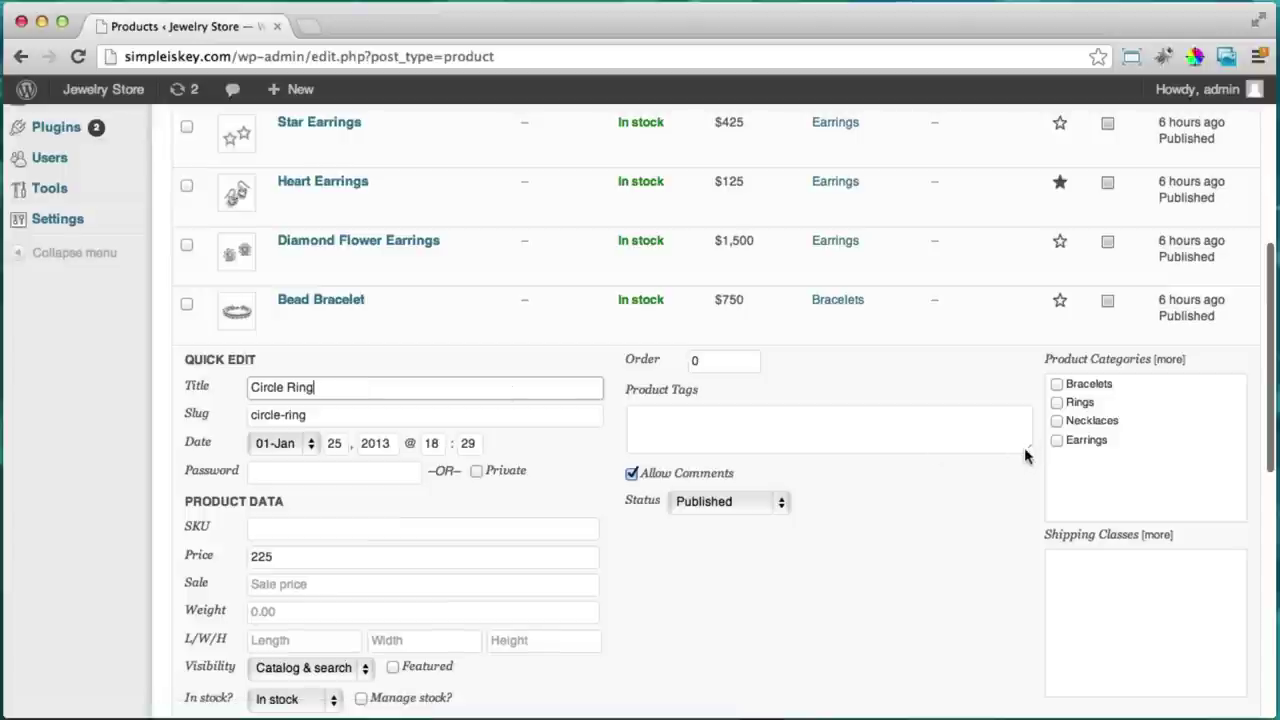
left_click(1057, 402)
scroll(1100, 460, "down", 3)
left_click(1213, 551)
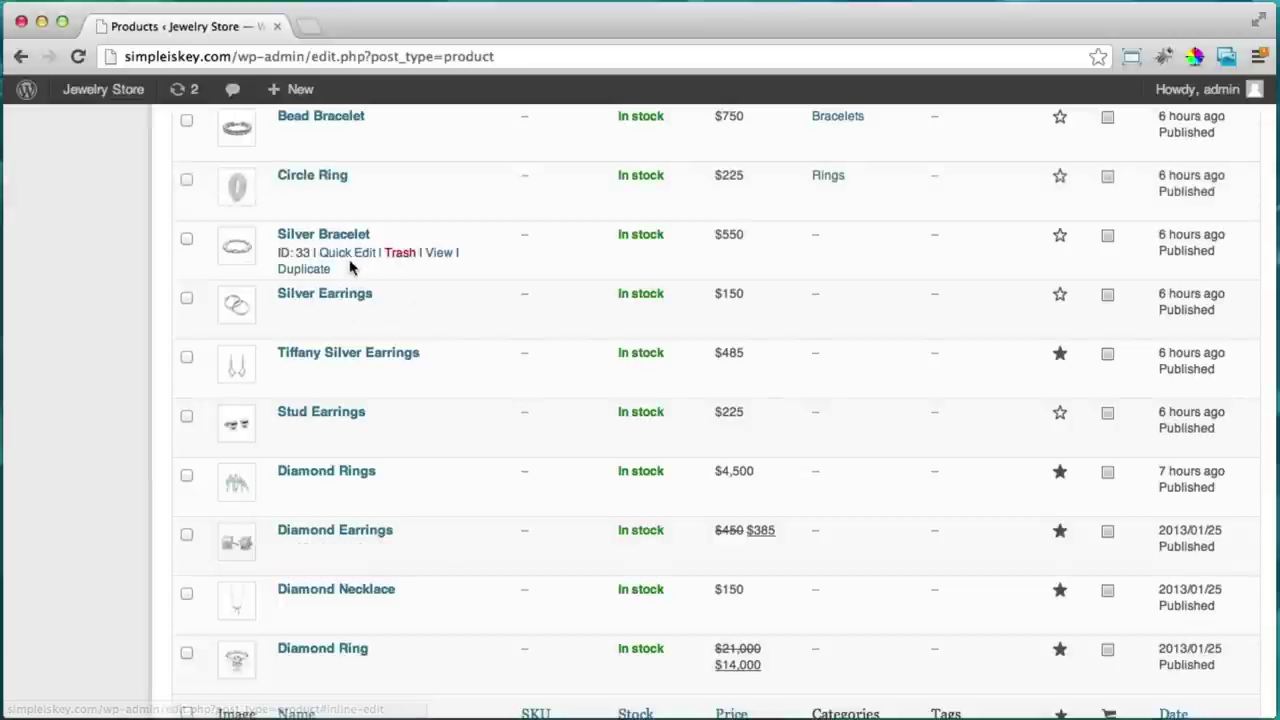
Assign Silver Bracelet to Bracelets, and Silver Earrings and Tiffany Silver Earrings to Earrings.
left_click(347, 256)
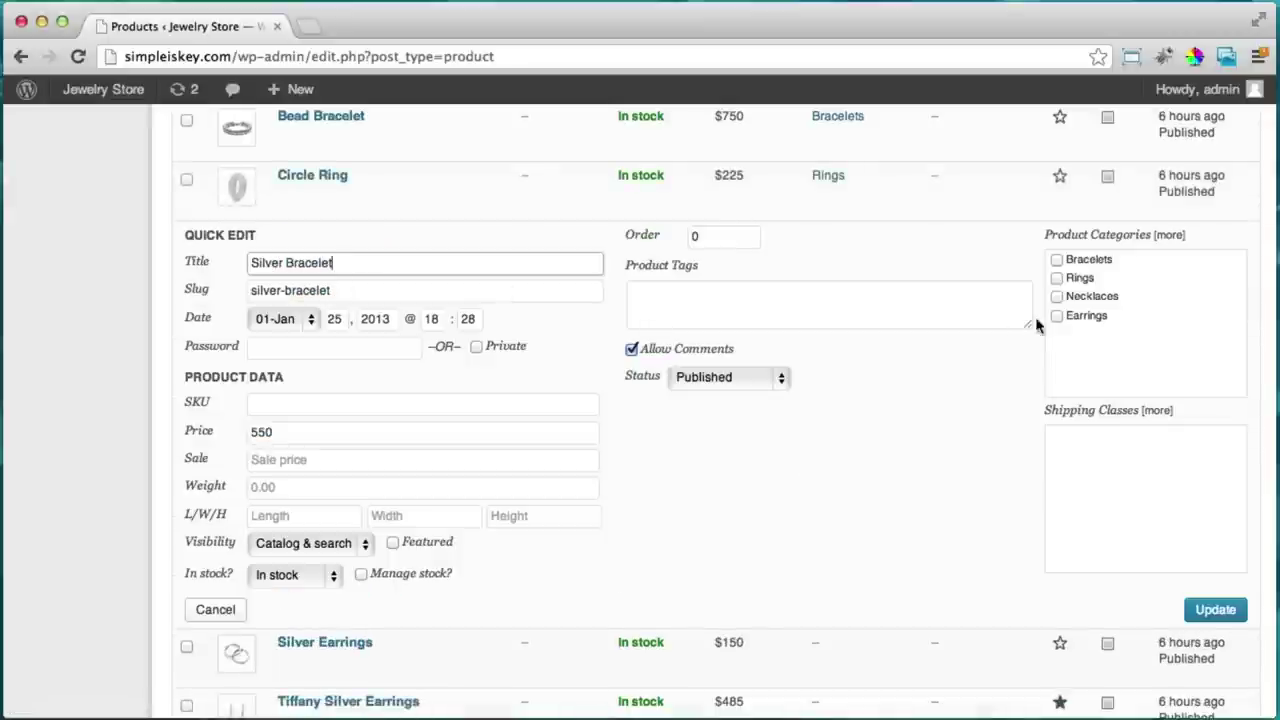
left_click(1057, 260)
left_click(1210, 615)
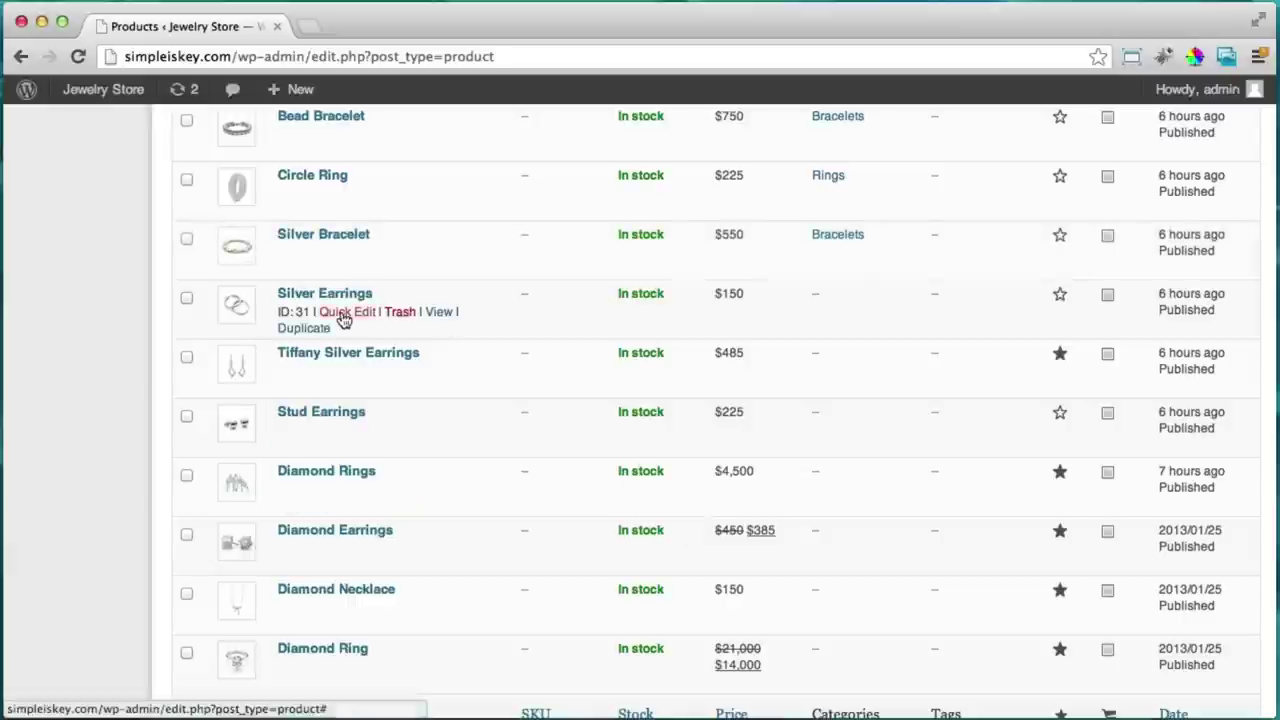
left_click(343, 314)
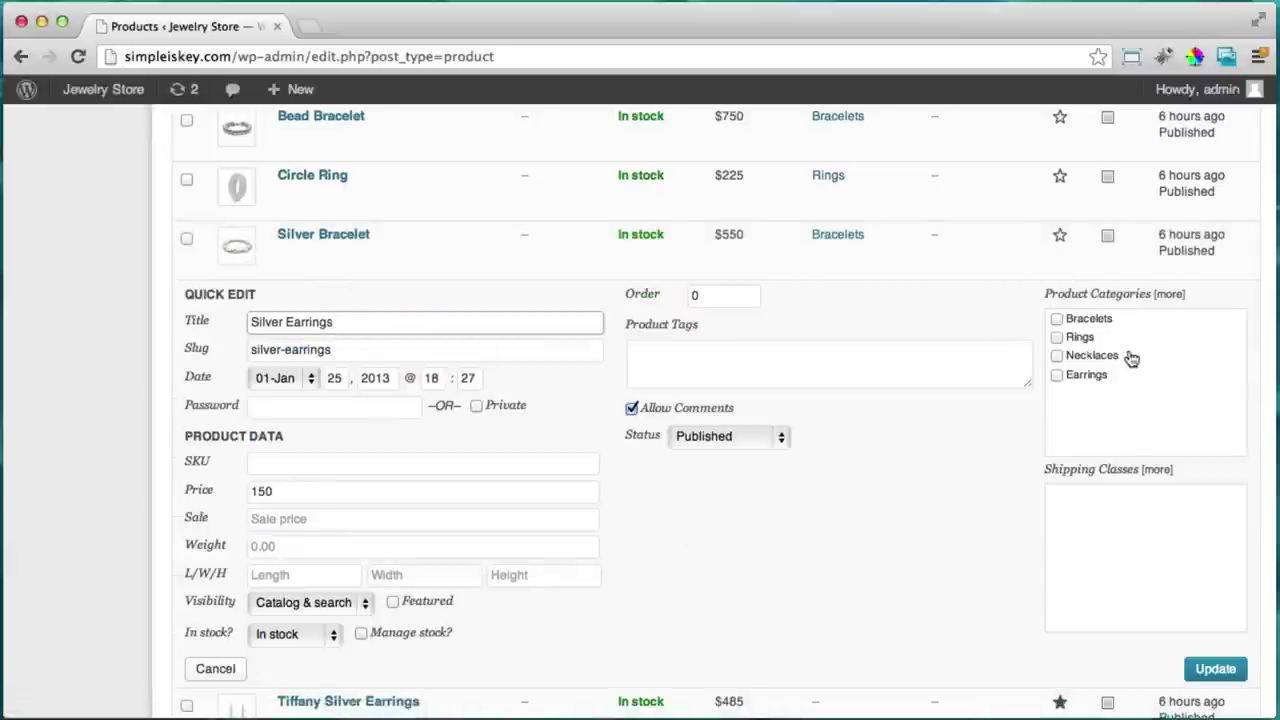
left_click(1057, 376)
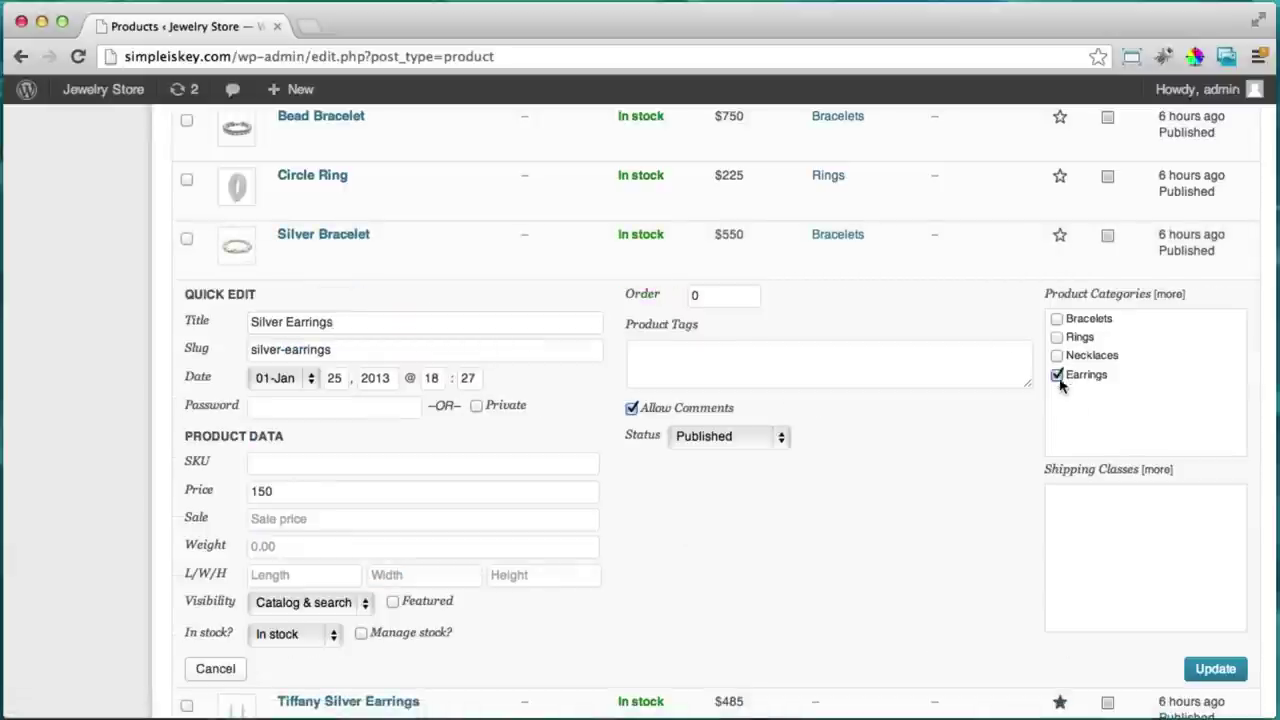
left_click(1215, 667)
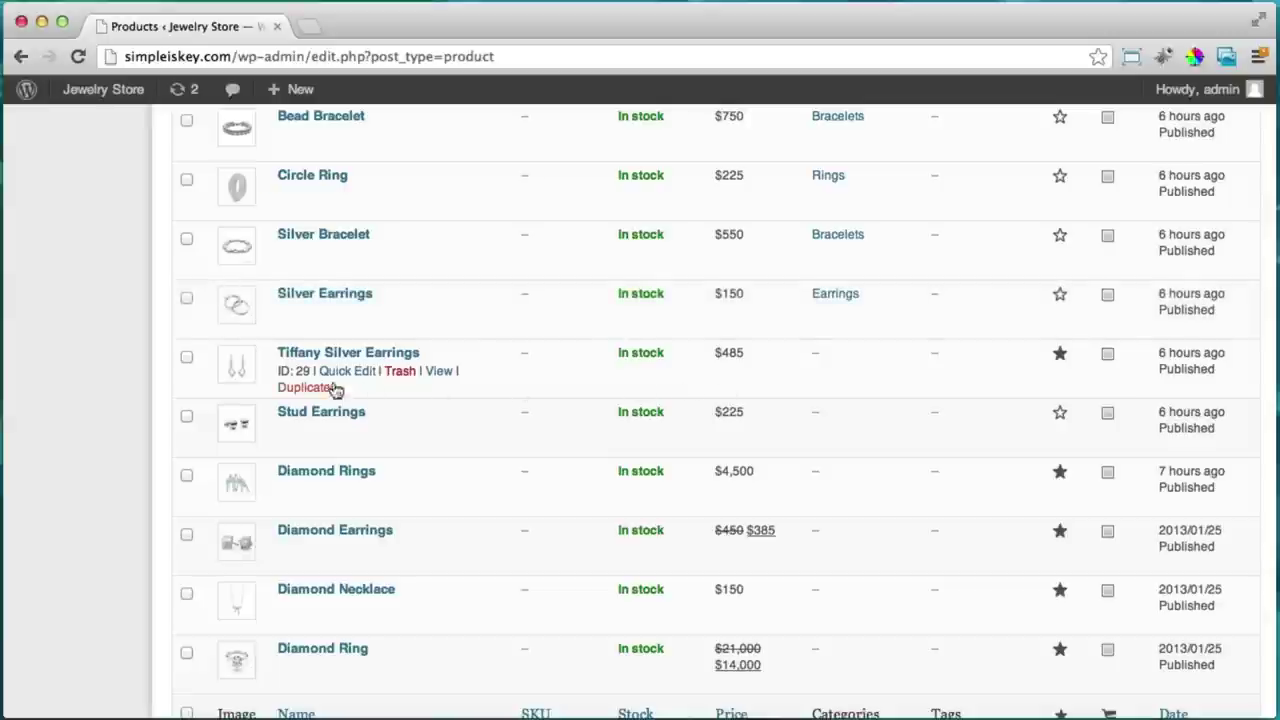
left_click(358, 372)
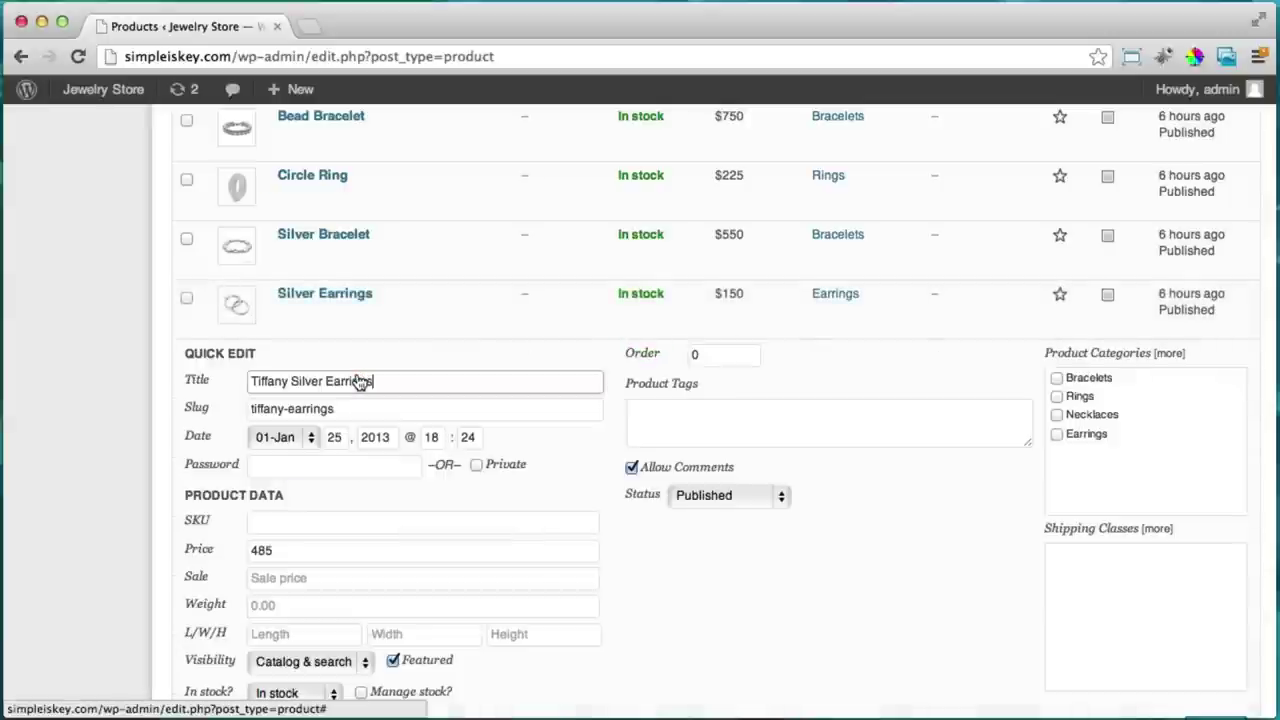
left_click(1057, 434)
scroll(1163, 521, "down", 3)
left_click(1218, 626)
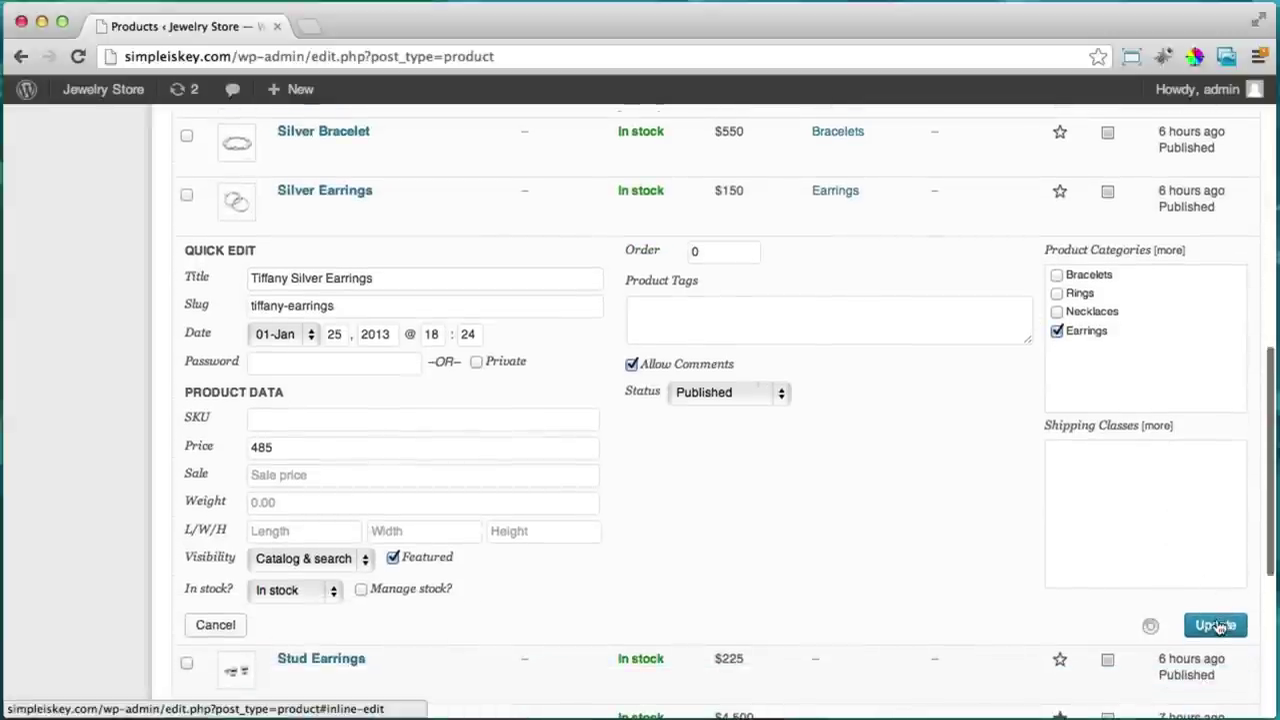
Assign Stud Earrings and Diamond Earrings to Earrings, and Diamond Rings to Rings.
left_click(343, 348)
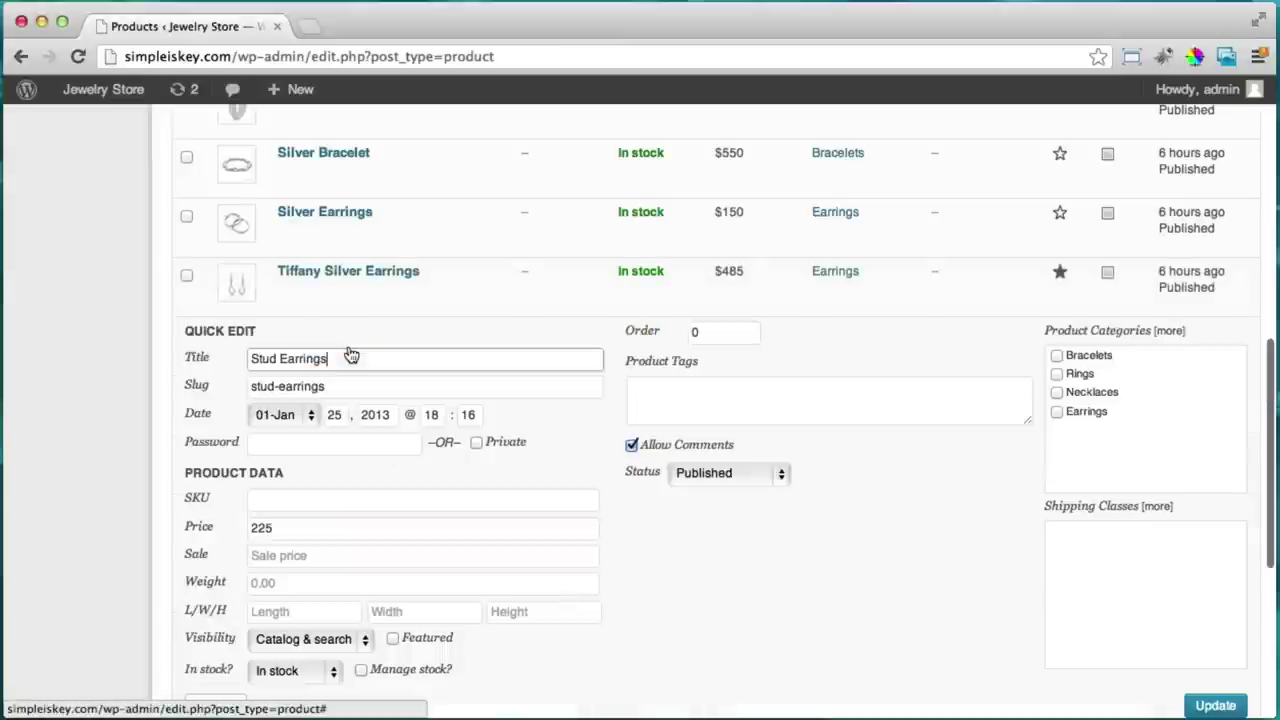
left_click(1056, 412)
left_click(1216, 702)
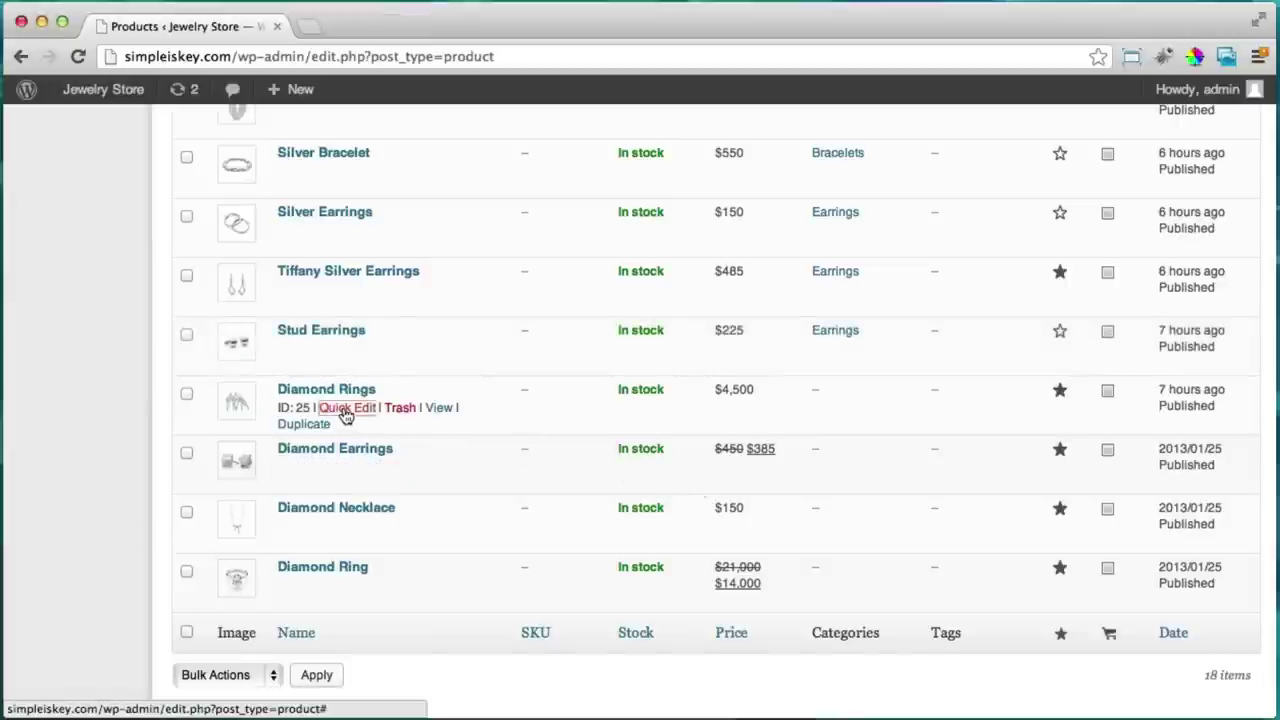
left_click(343, 409)
left_click(1058, 432)
scroll(1225, 617, "down", 1)
scroll(1225, 617, "down", 2)
left_click(1212, 560)
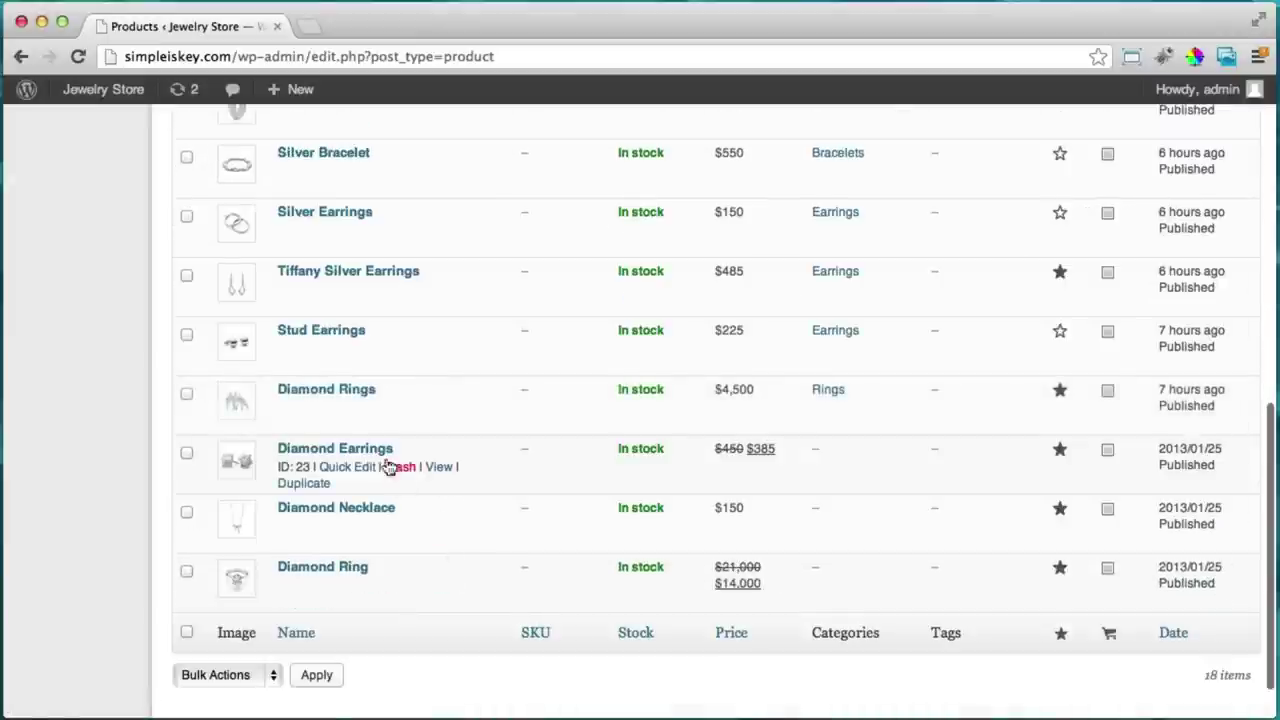
left_click(348, 467)
left_click(1057, 494)
scroll(1058, 500, "down", 2)
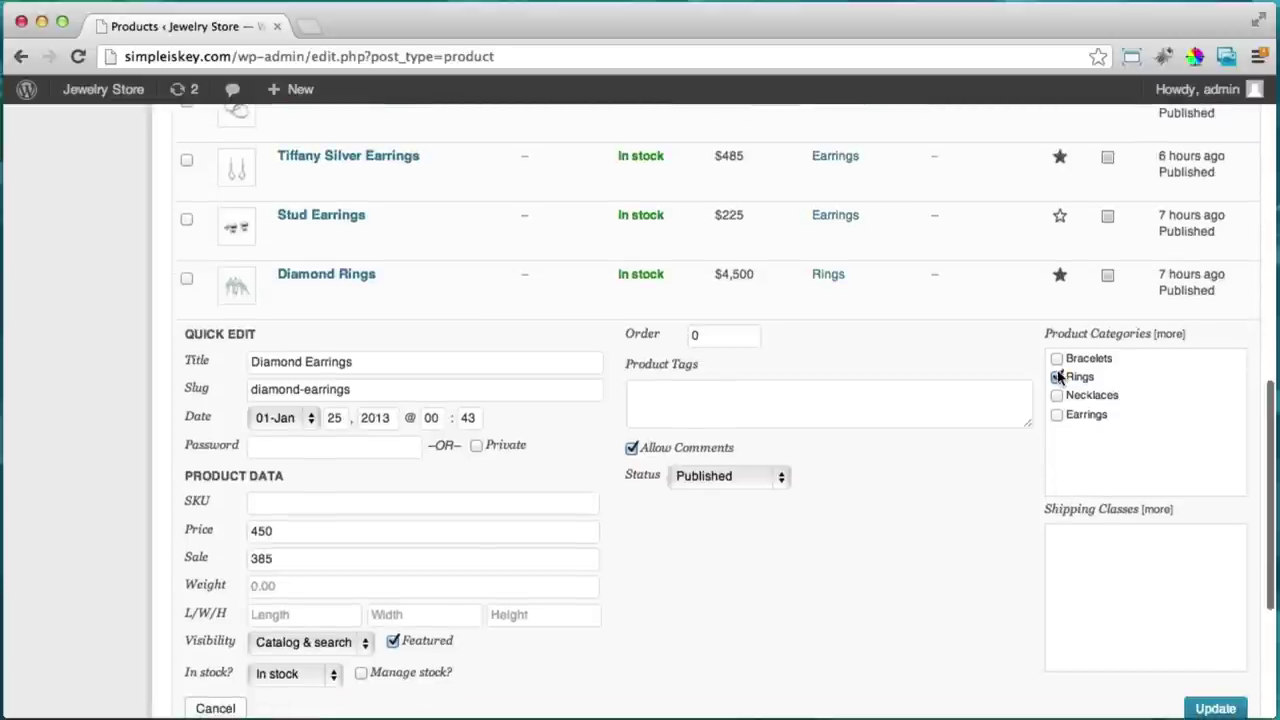
left_click(1205, 707)
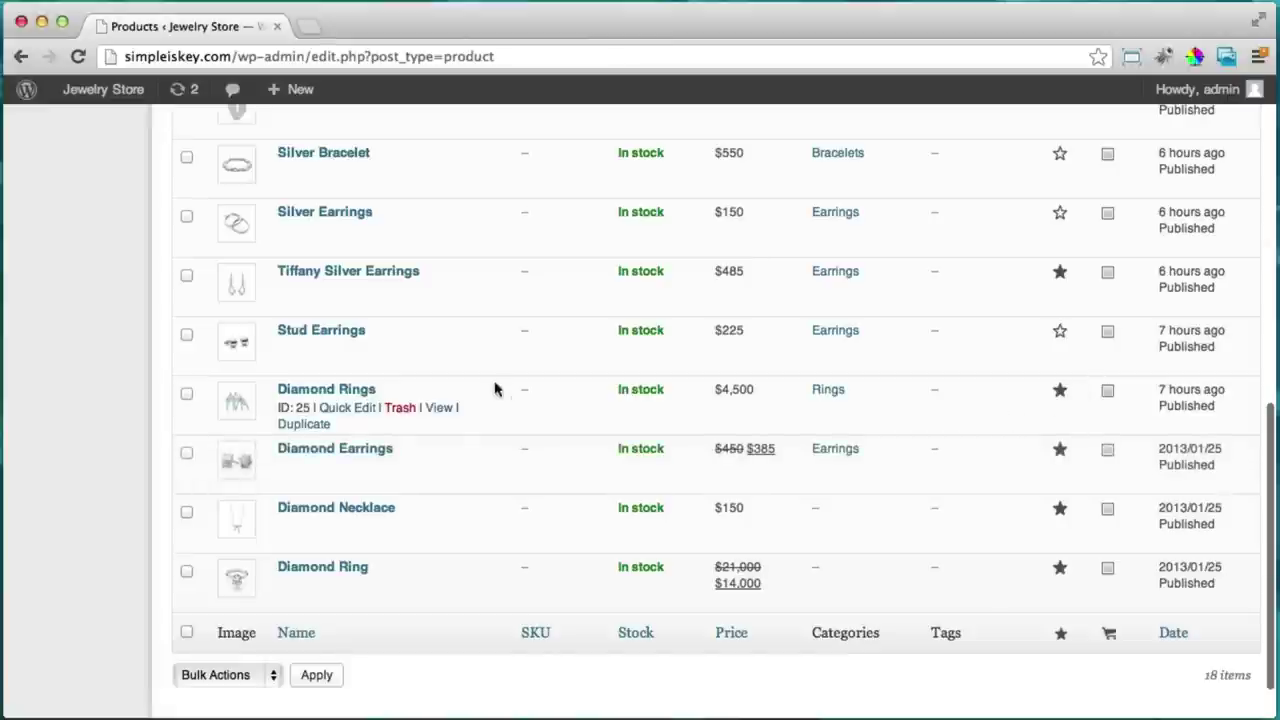
Assign Diamond Necklace to Necklaces and Diamond Ring to Rings.
left_click(331, 532)
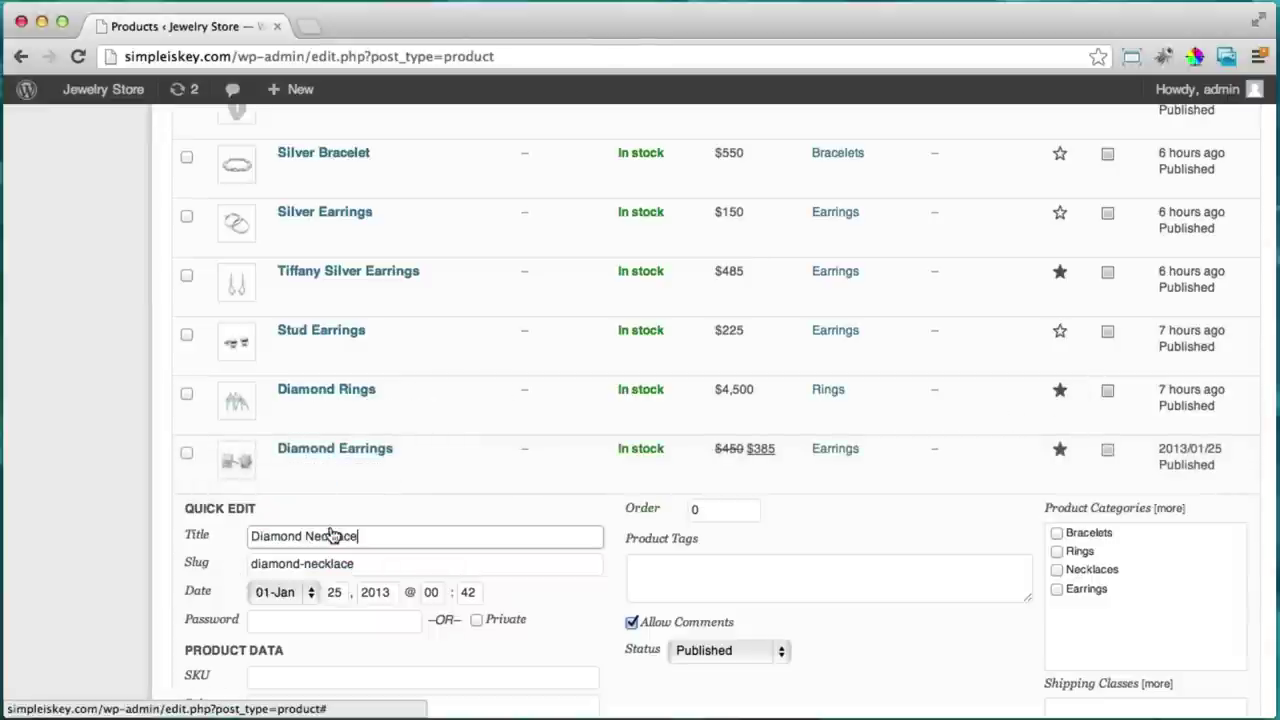
left_click(1057, 570)
scroll(1058, 572, "down", 3)
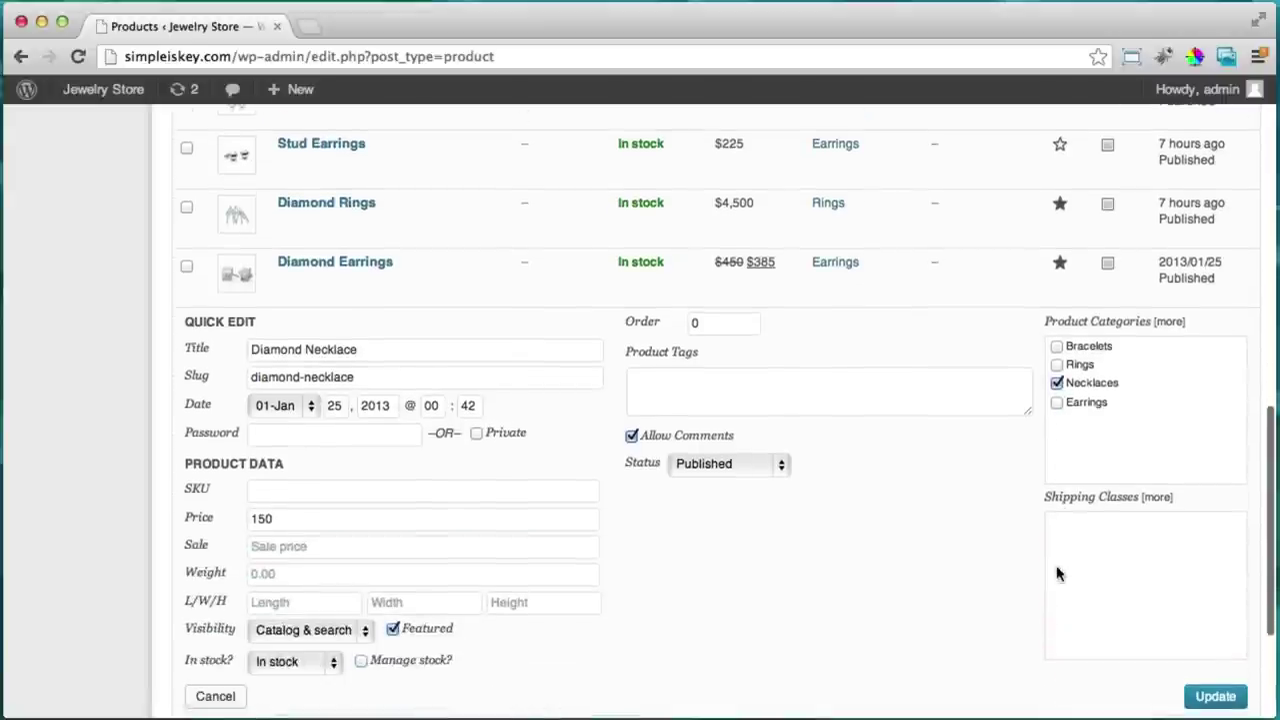
left_click(1215, 697)
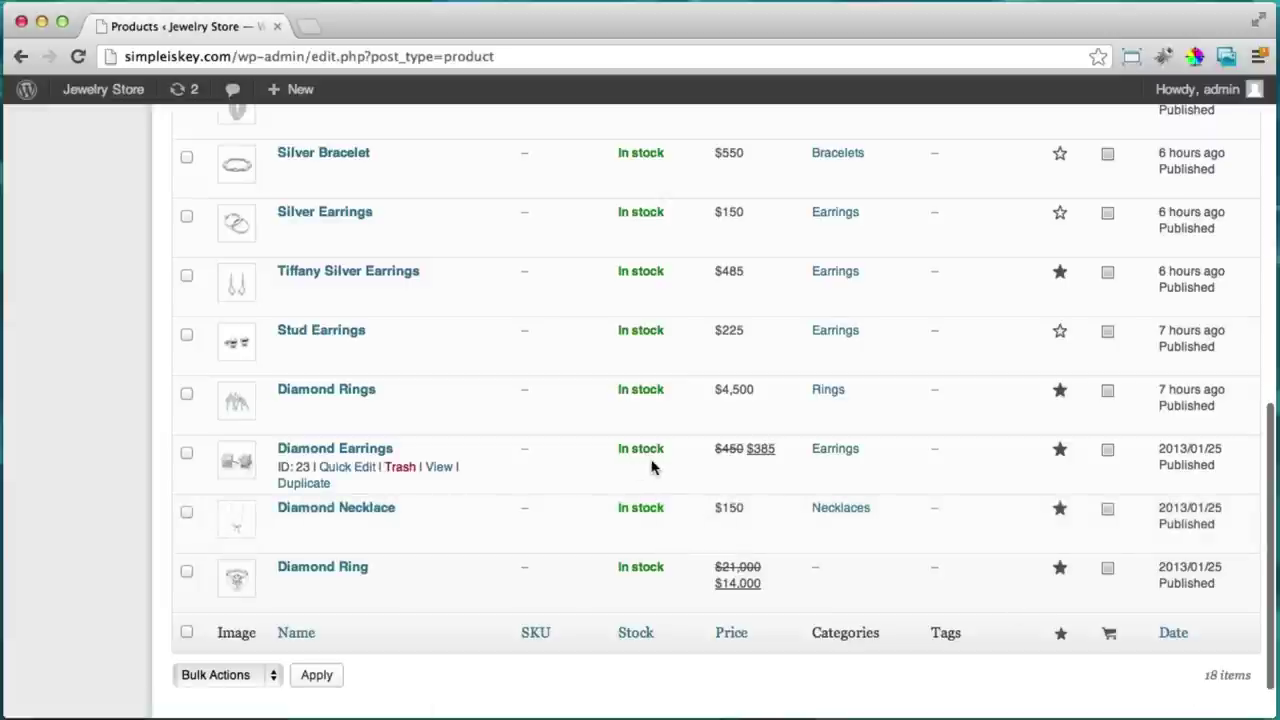
left_click(340, 587)
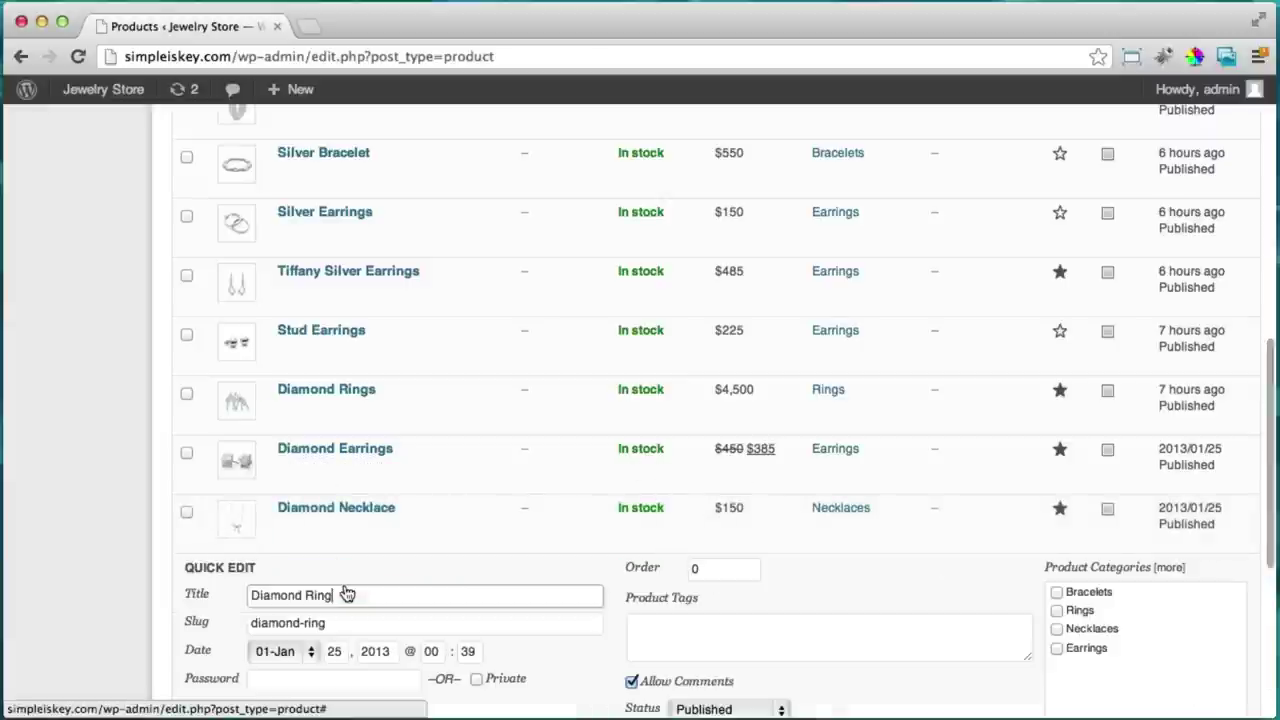
left_click(1057, 611)
scroll(1063, 609, "down", 7)
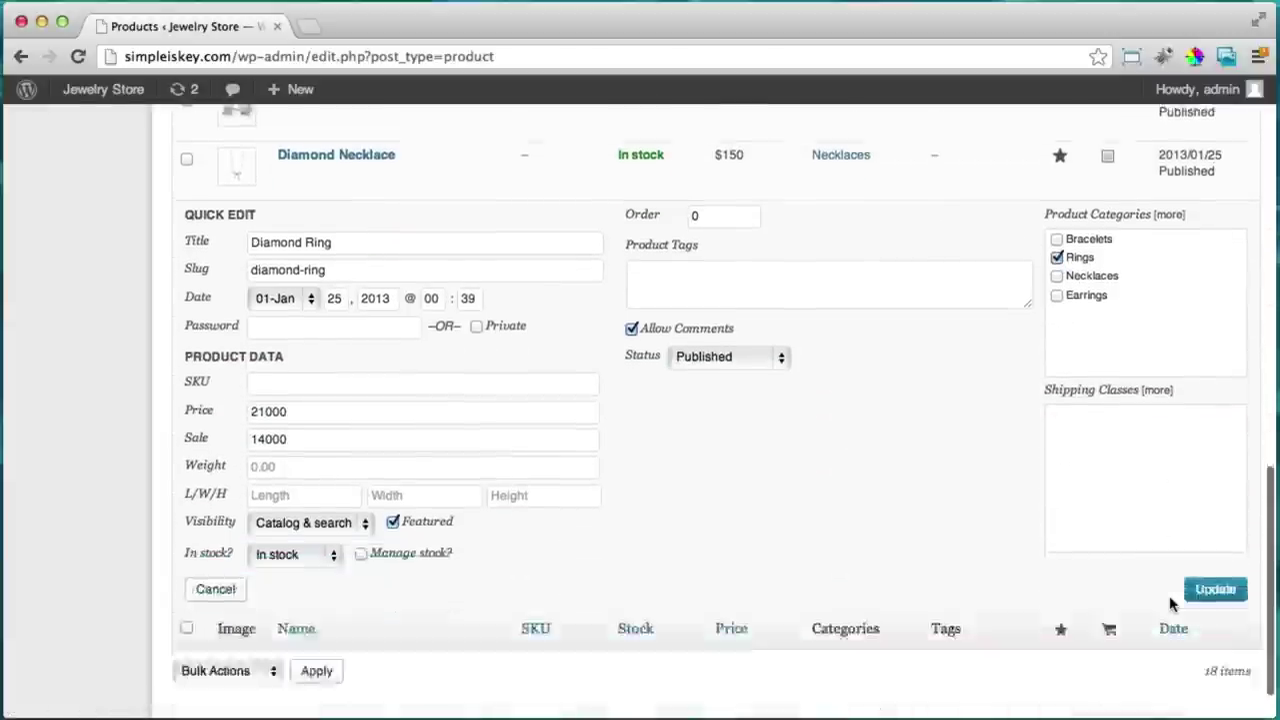
left_click(1215, 534)
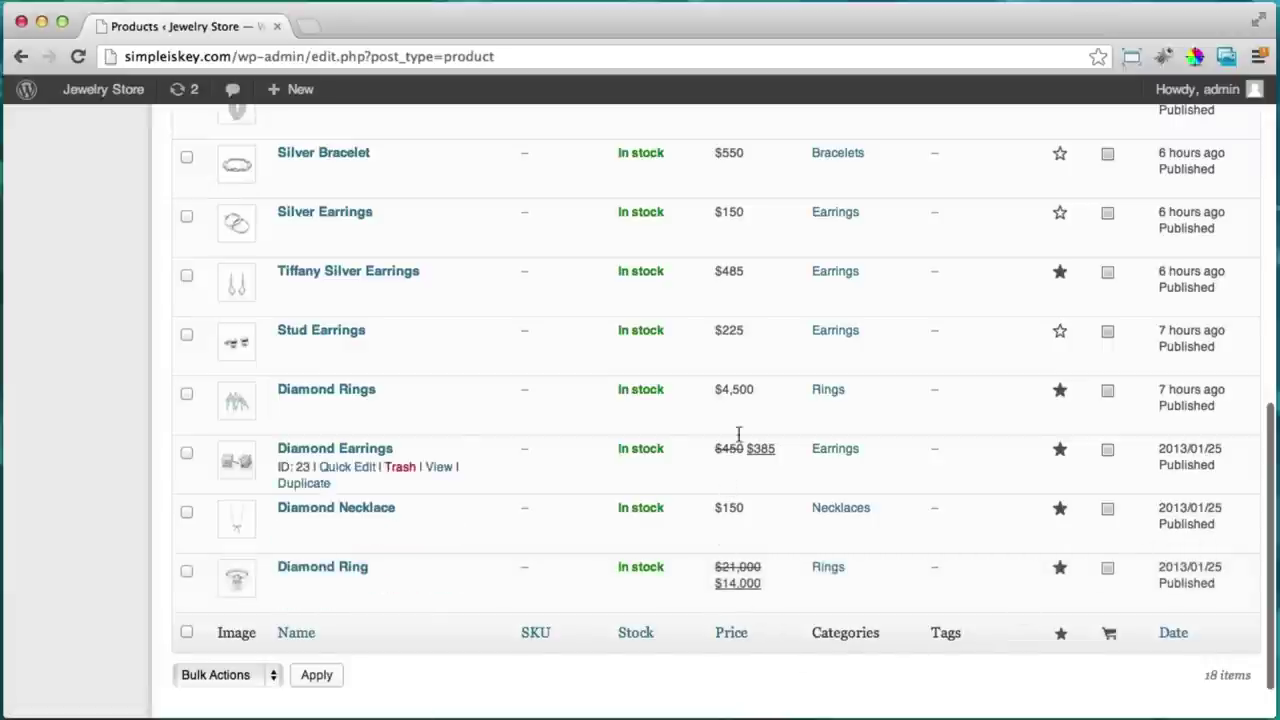
Review the categorised Products list, then visit the Jewelry Store's public site from the admin bar.
scroll(773, 345, "up", 5)
scroll(773, 345, "up", 5)
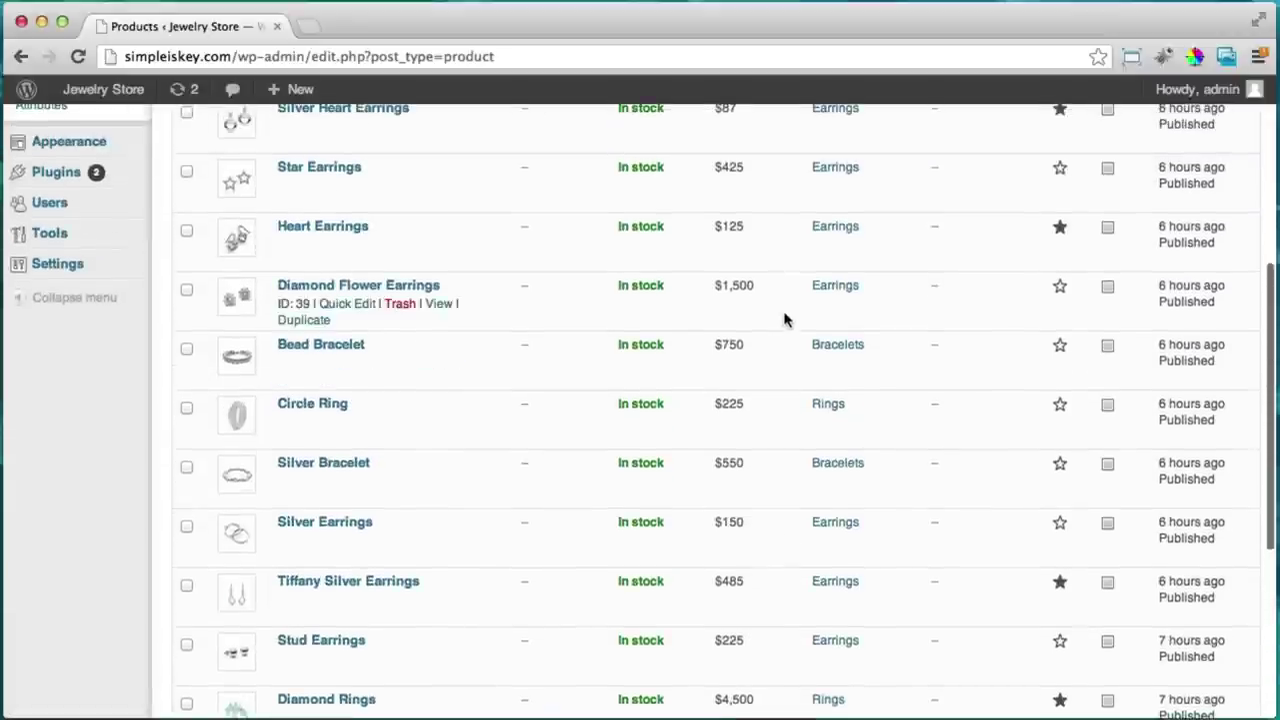
scroll(792, 318, "up", 5)
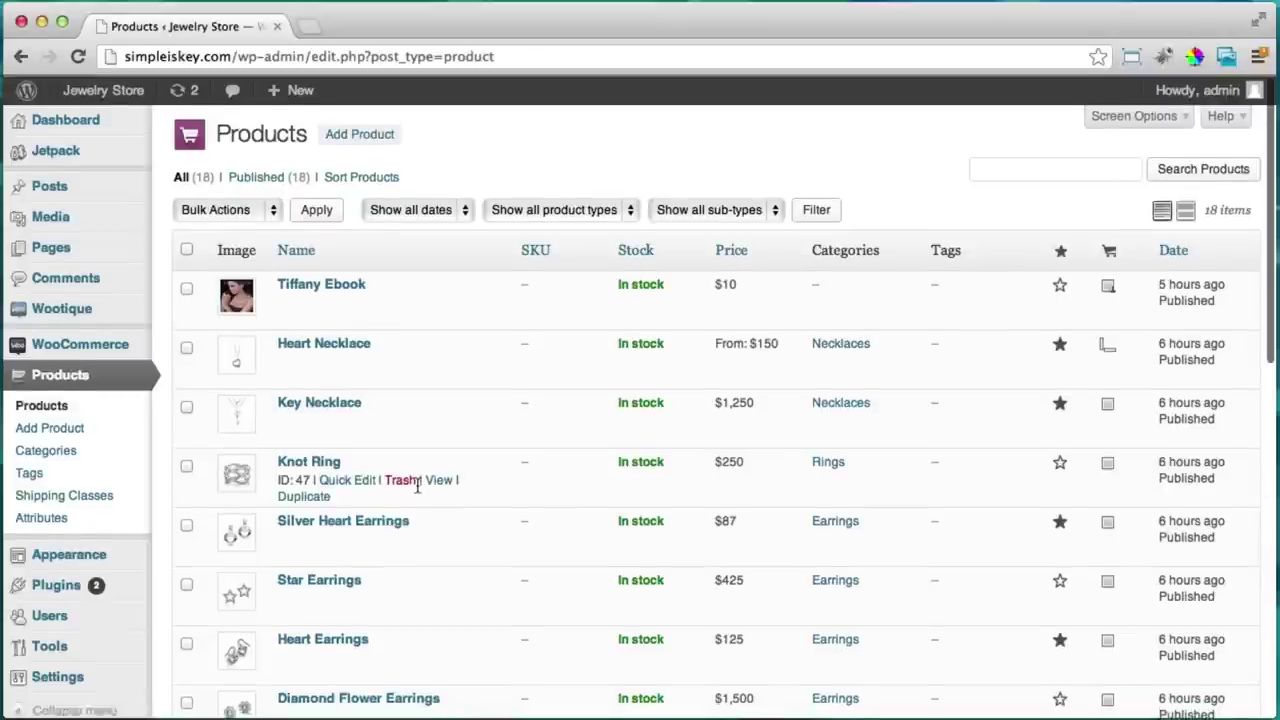
mouse_move(104, 102)
left_click(94, 123)
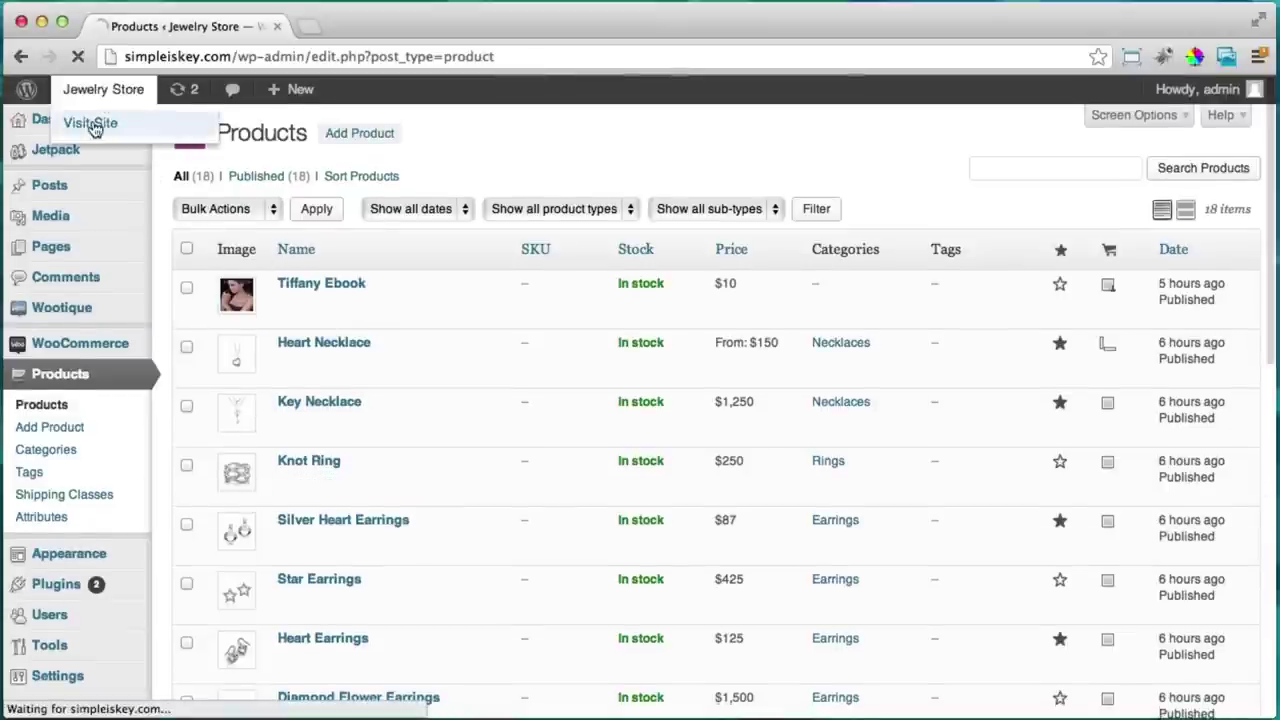
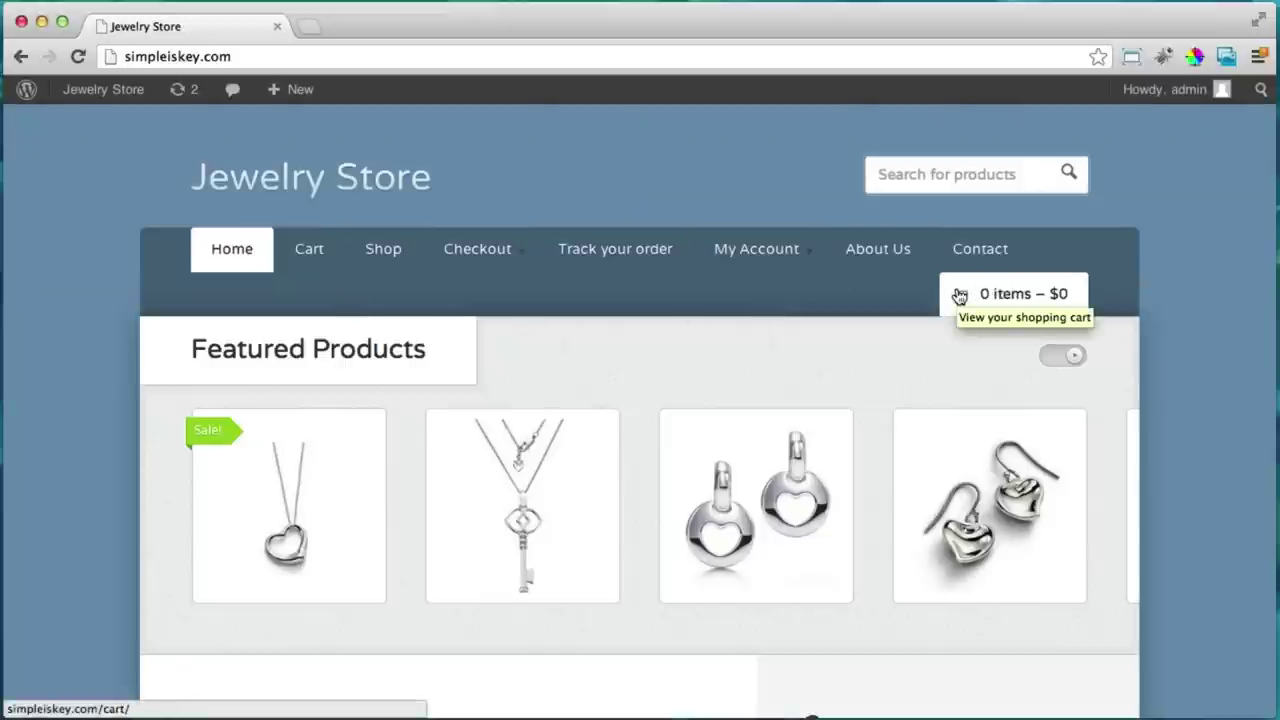
Go from the storefront to the admin Dashboard, then to Appearance > Menus.
mouse_move(100, 91)
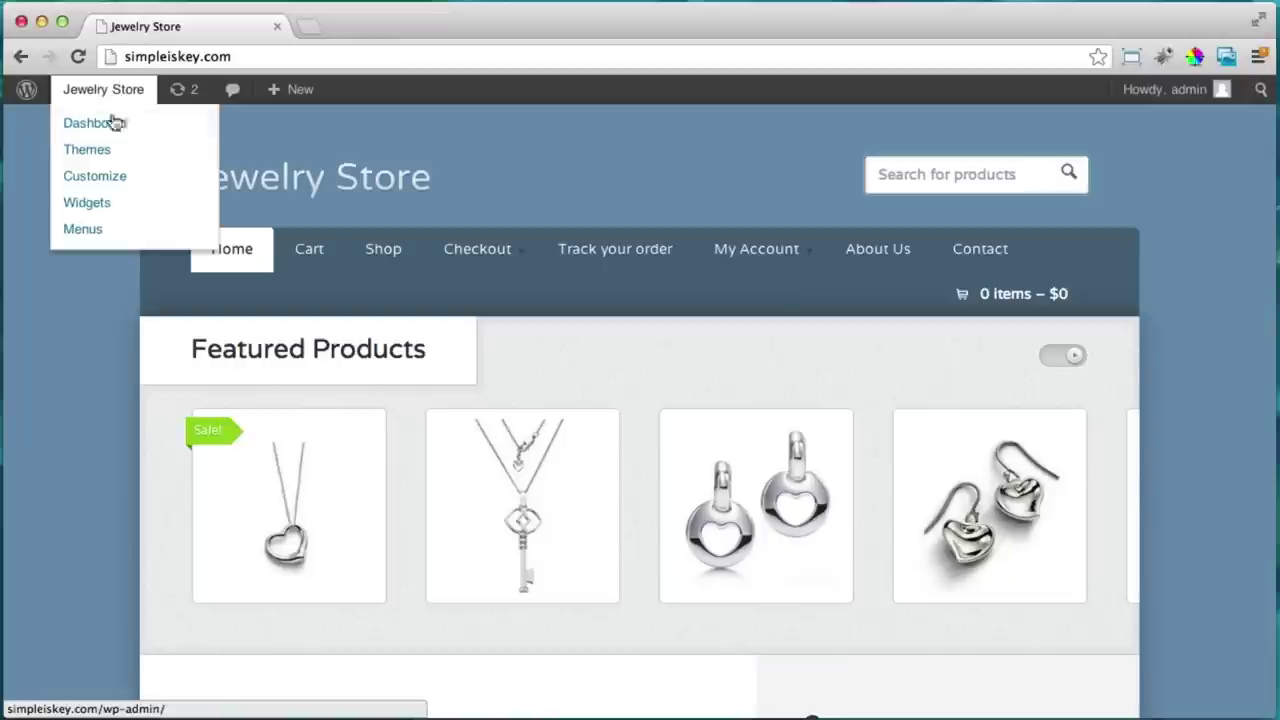
left_click(112, 131)
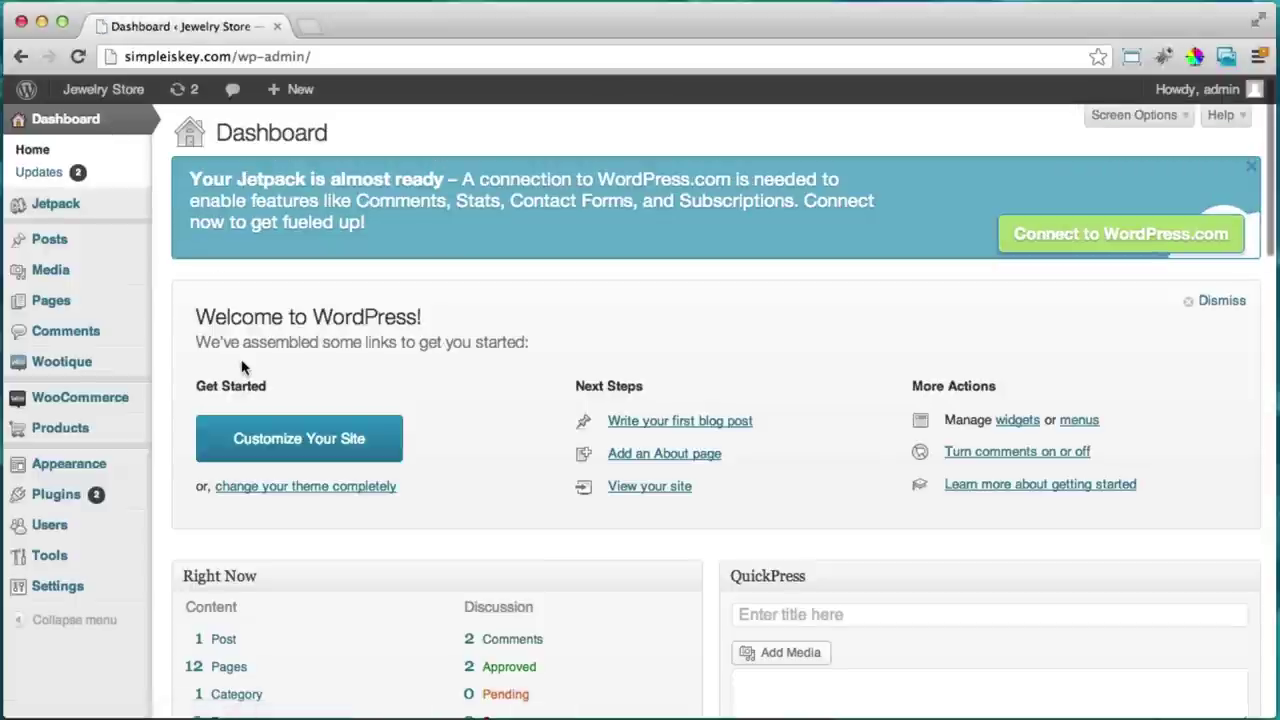
mouse_move(62, 464)
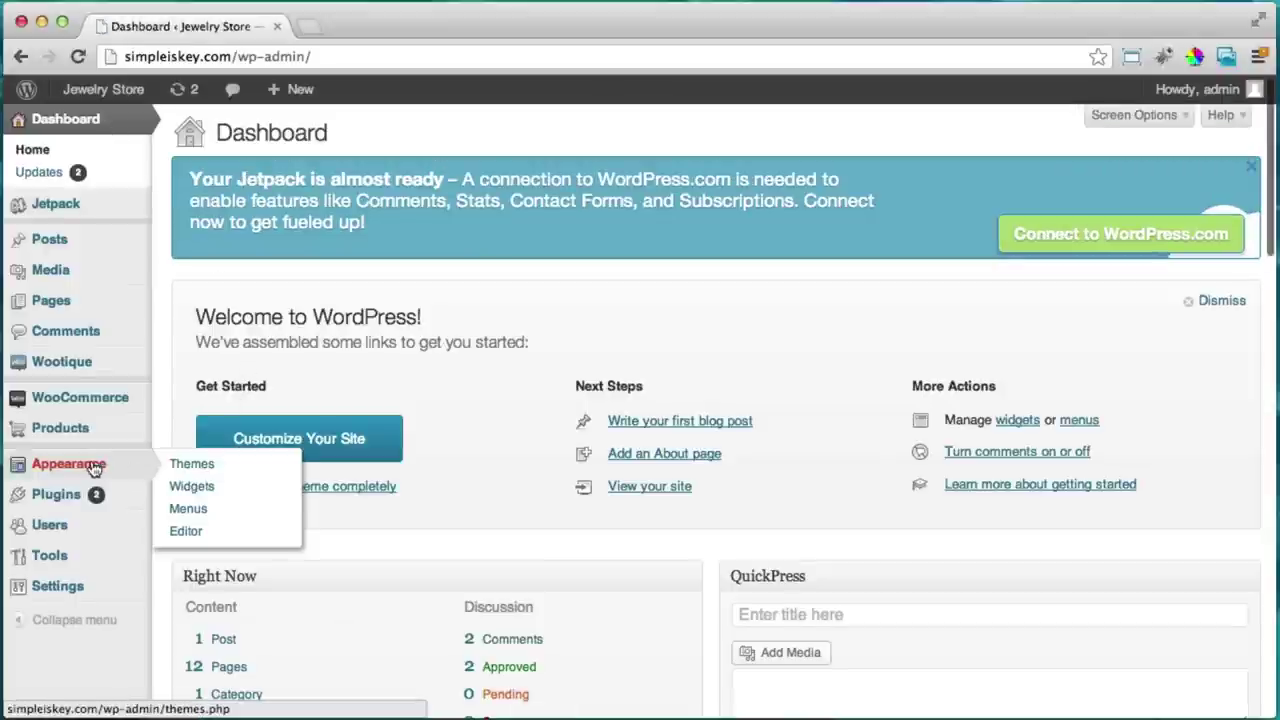
left_click(188, 509)
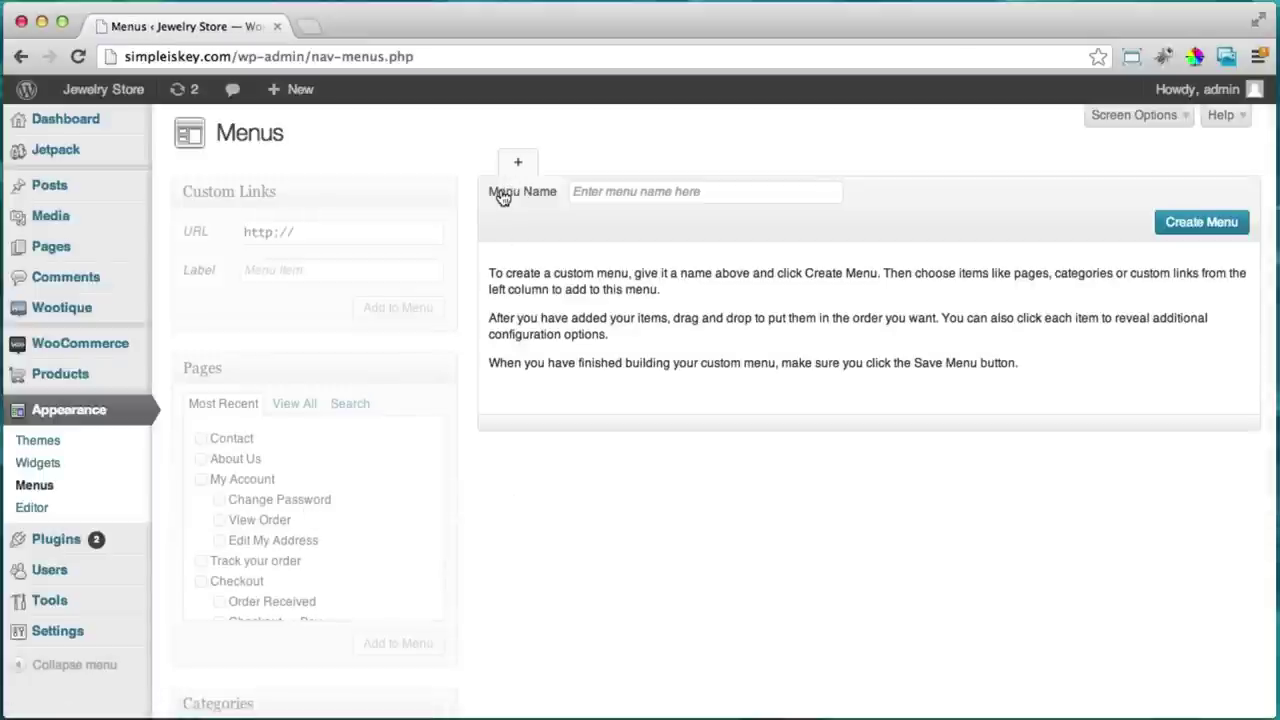
Create a new menu named 'Menu'.
left_click(643, 191)
type("Menu")
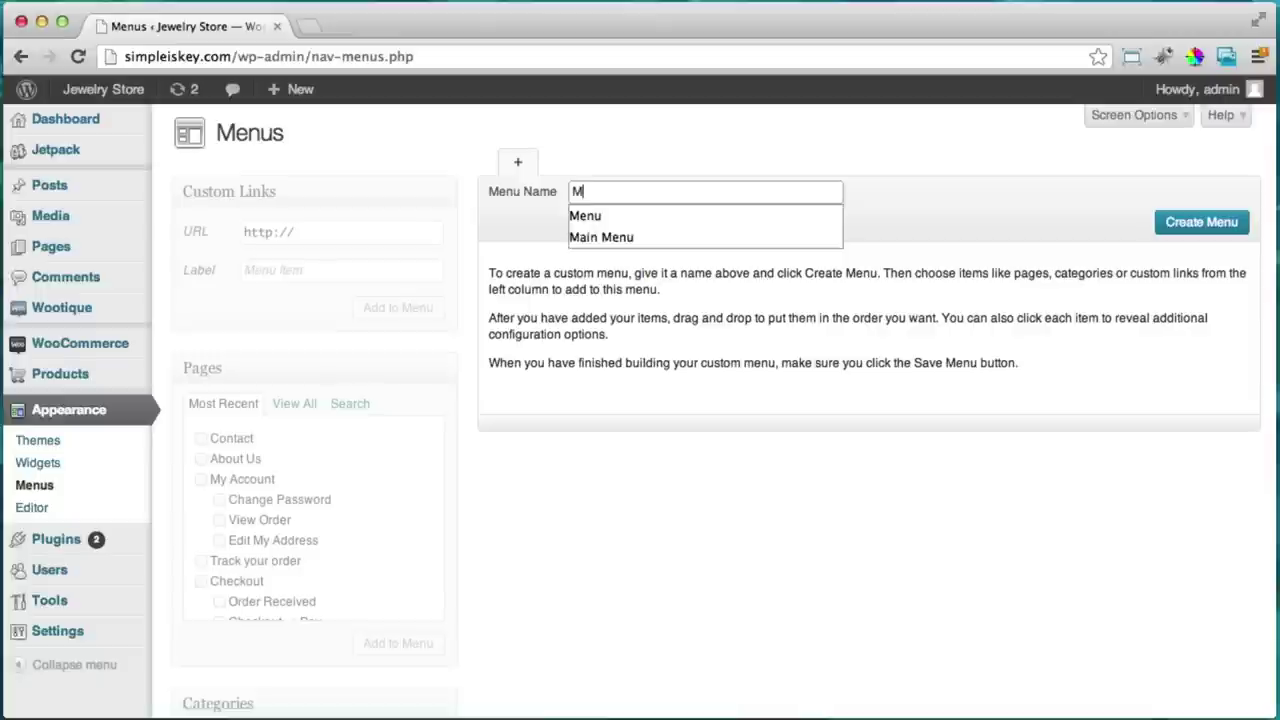
left_click(1175, 225)
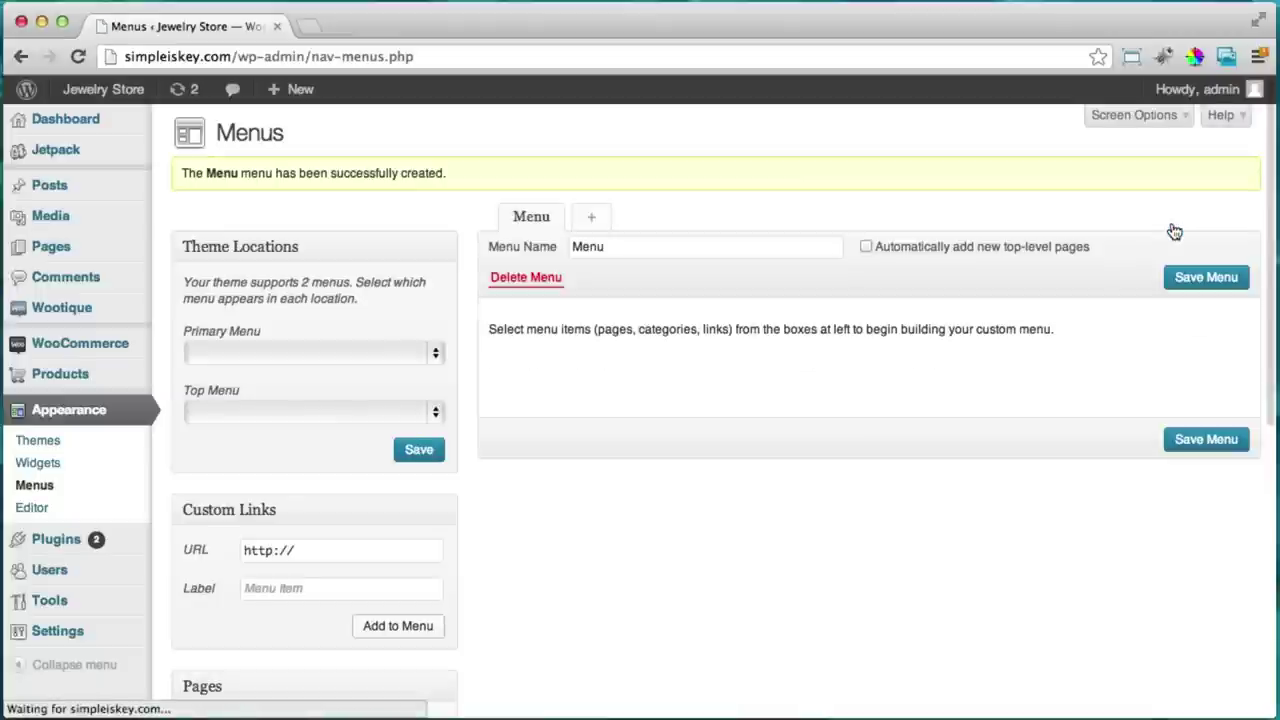
Add the Home page from Pages > View All to the menu and save it.
scroll(794, 403, "down", 5)
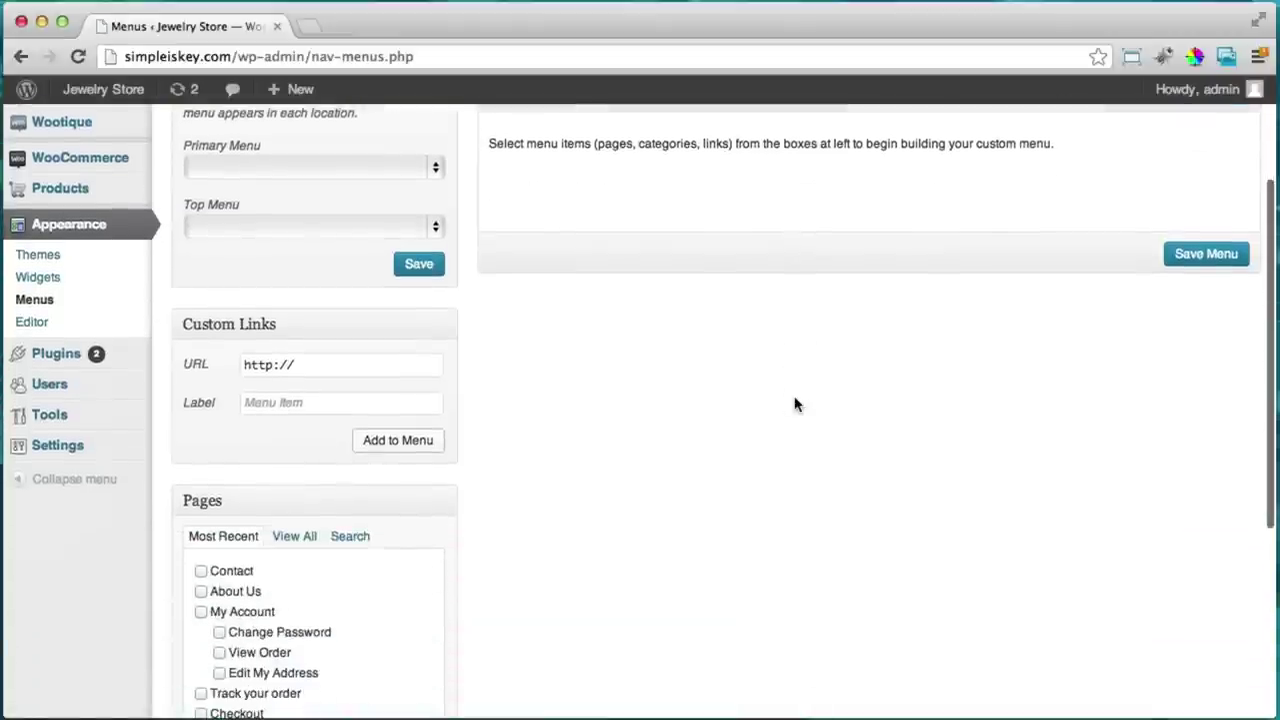
left_click(298, 466)
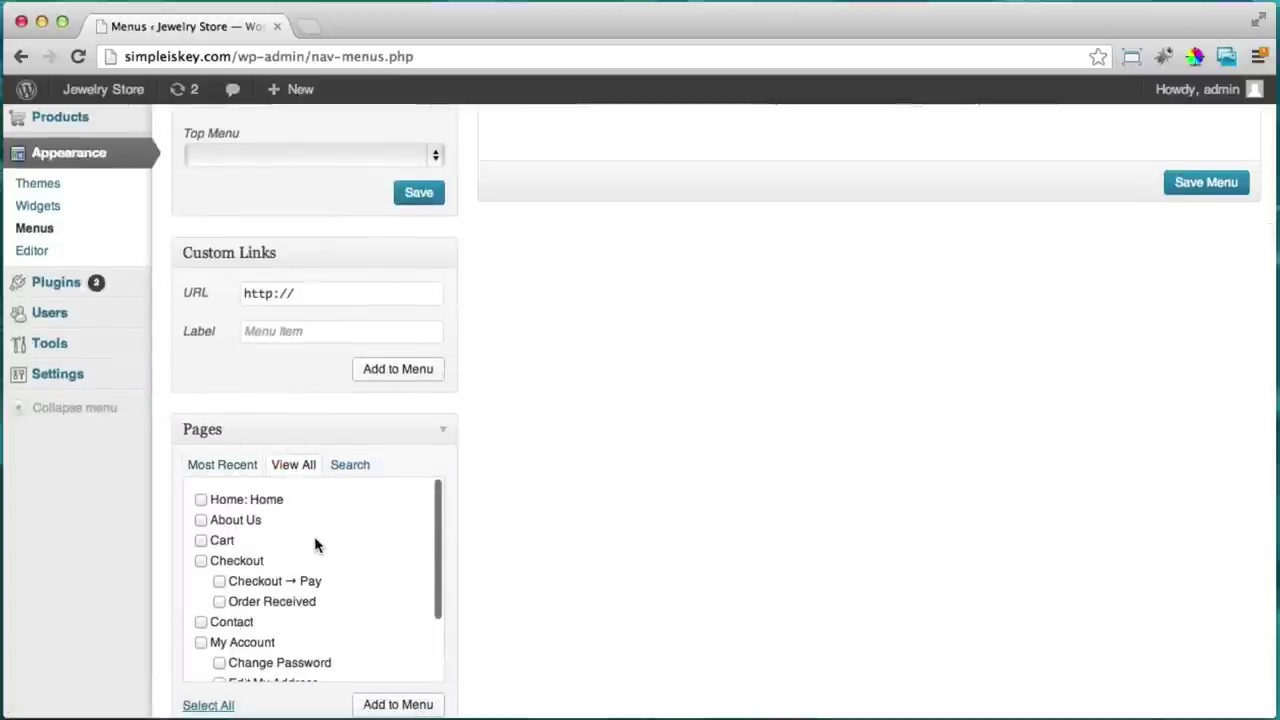
left_click(200, 500)
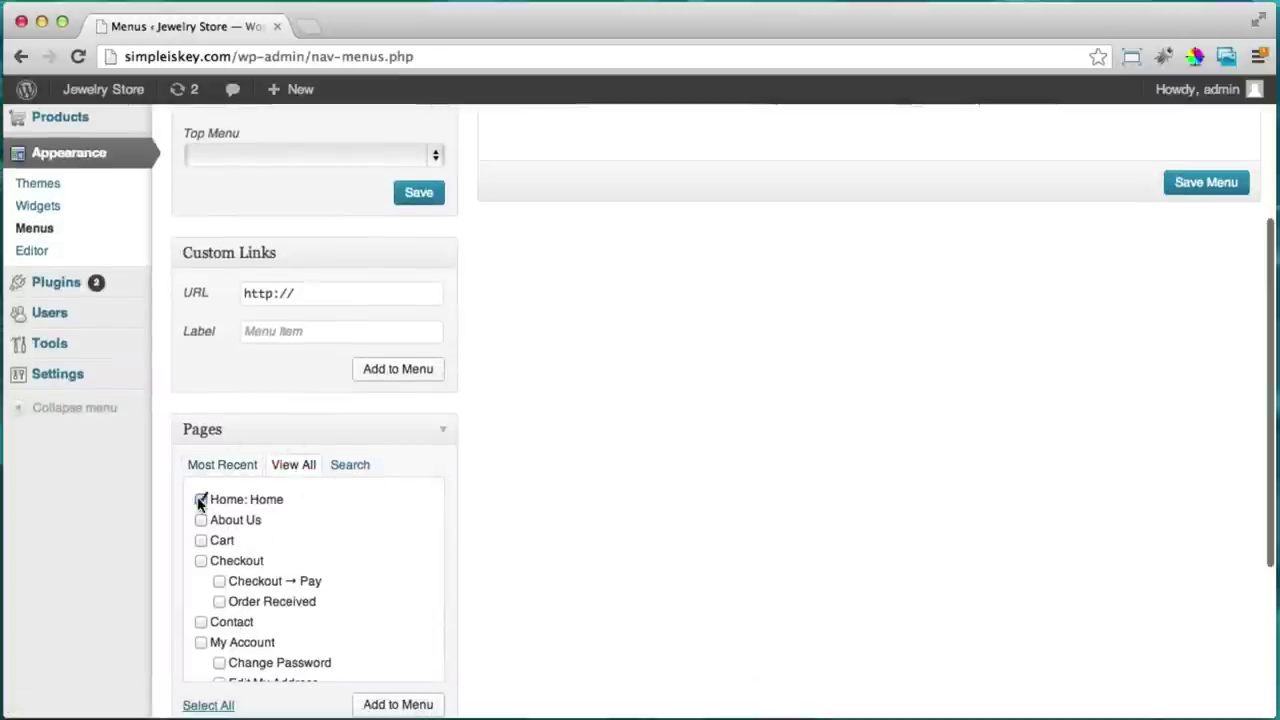
scroll(466, 488, "down", 1)
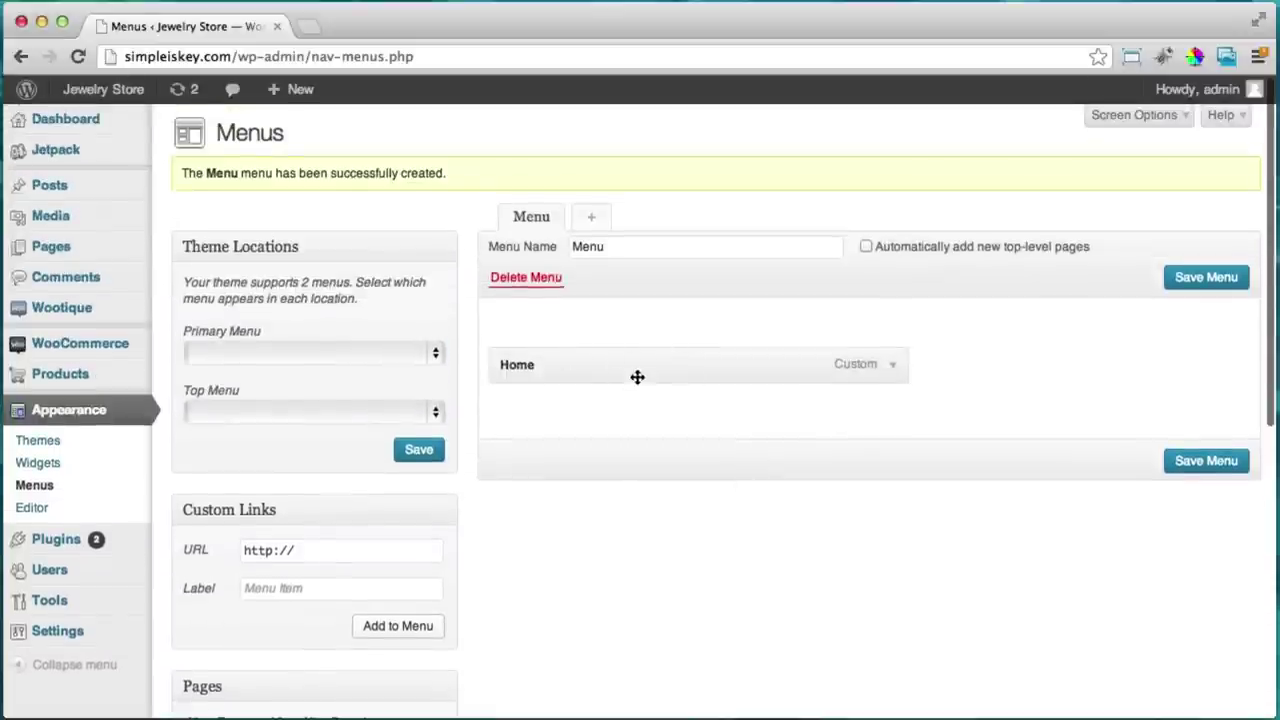
left_click(1182, 462)
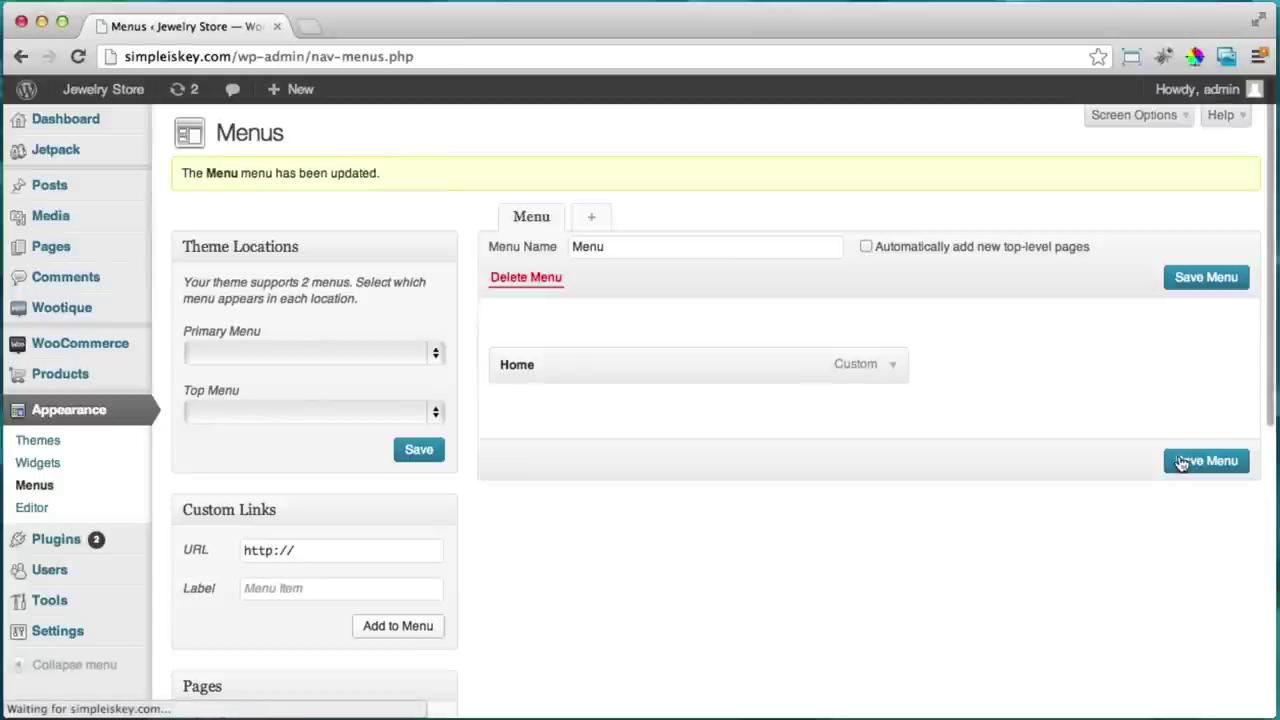
Assign 'Menu' to the Primary Menu theme location and save.
left_click(342, 352)
left_click(294, 369)
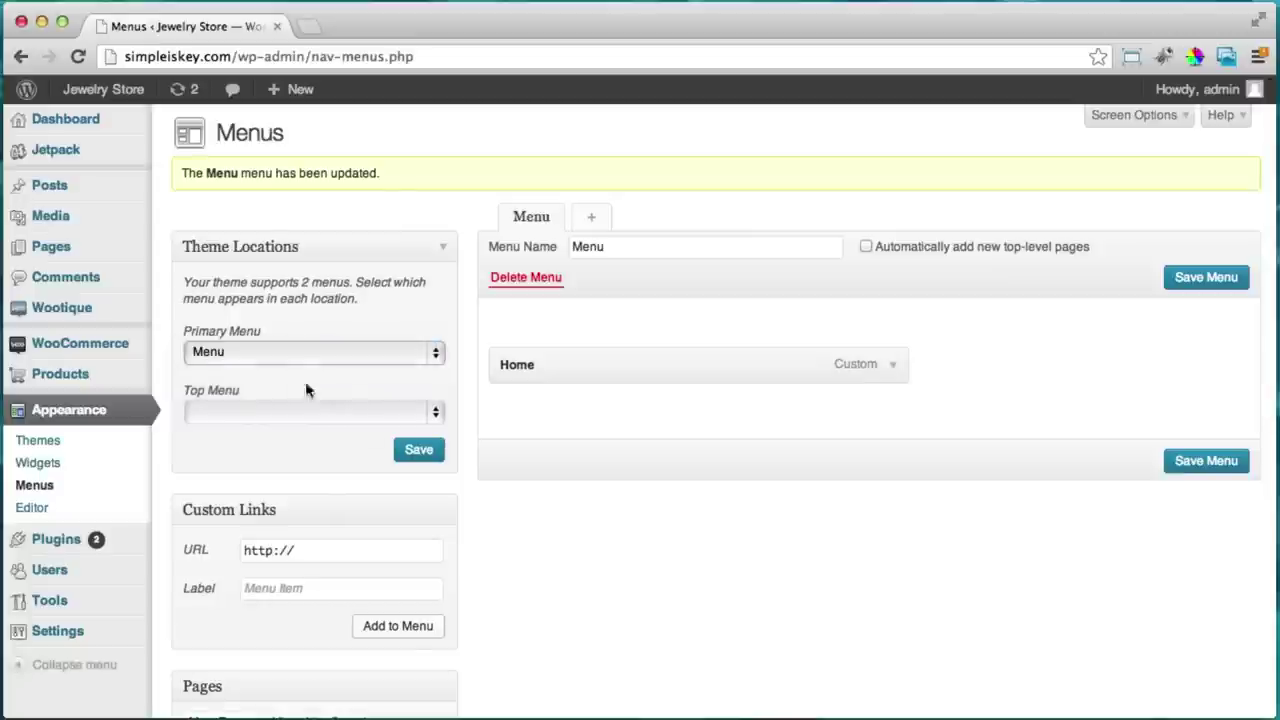
left_click(421, 462)
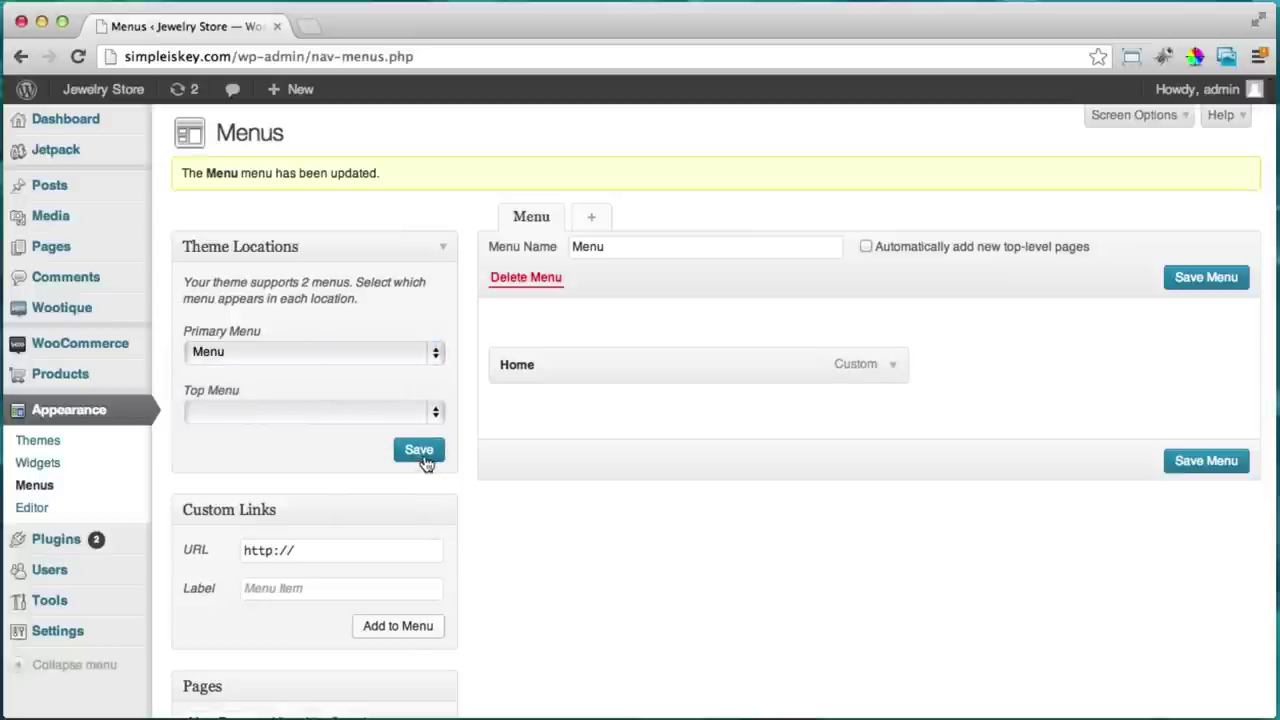
Open the live store in a new tab to check the navigation, then return to Menus.
mouse_move(60, 92)
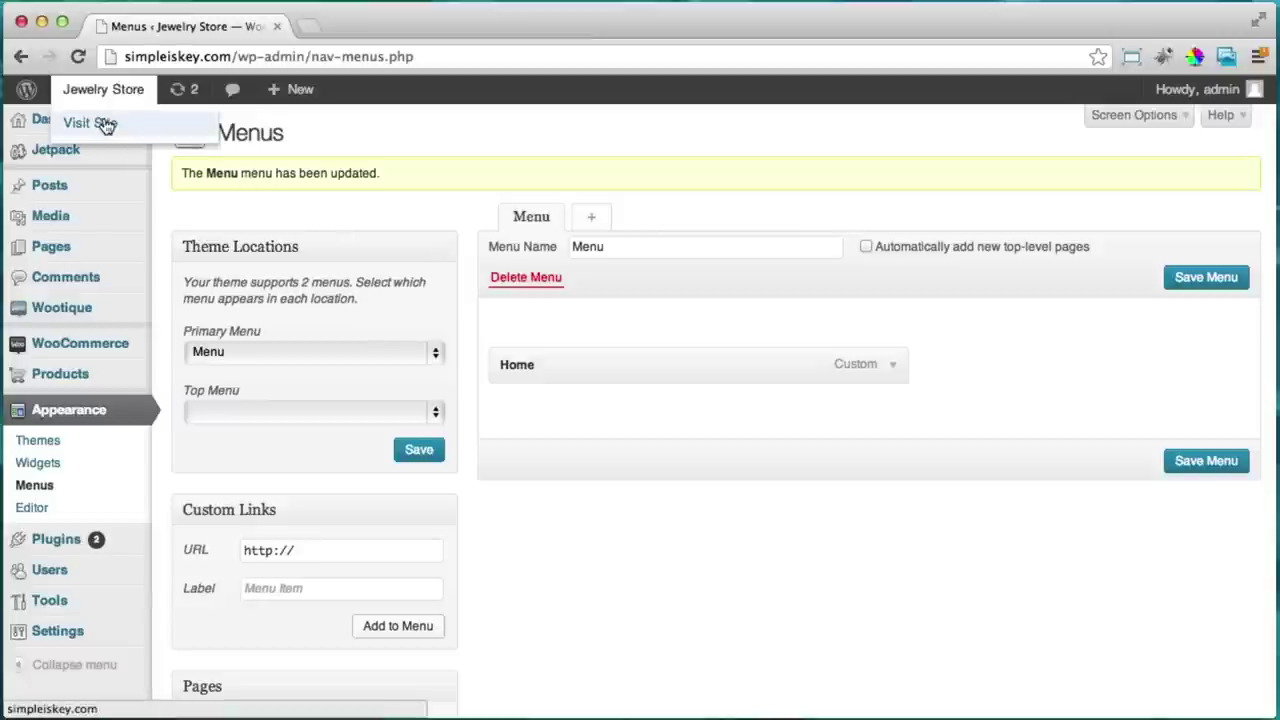
left_click(105, 123, "super")
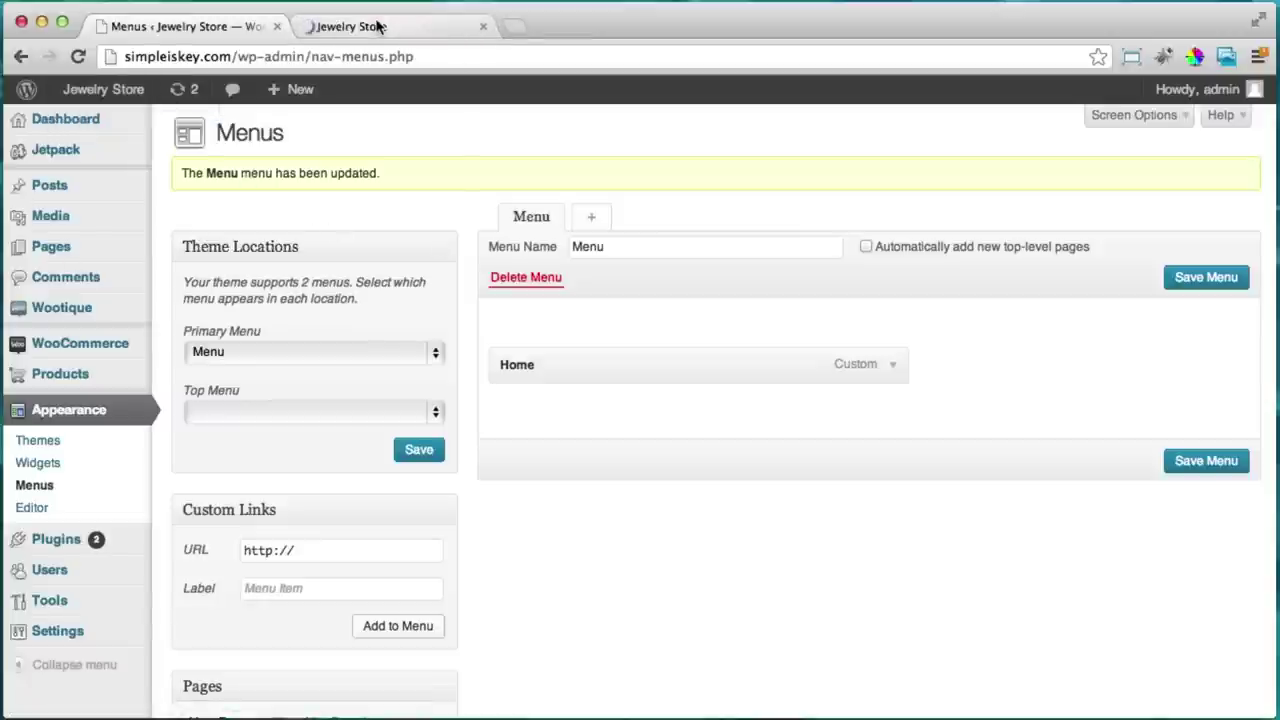
left_click(377, 26)
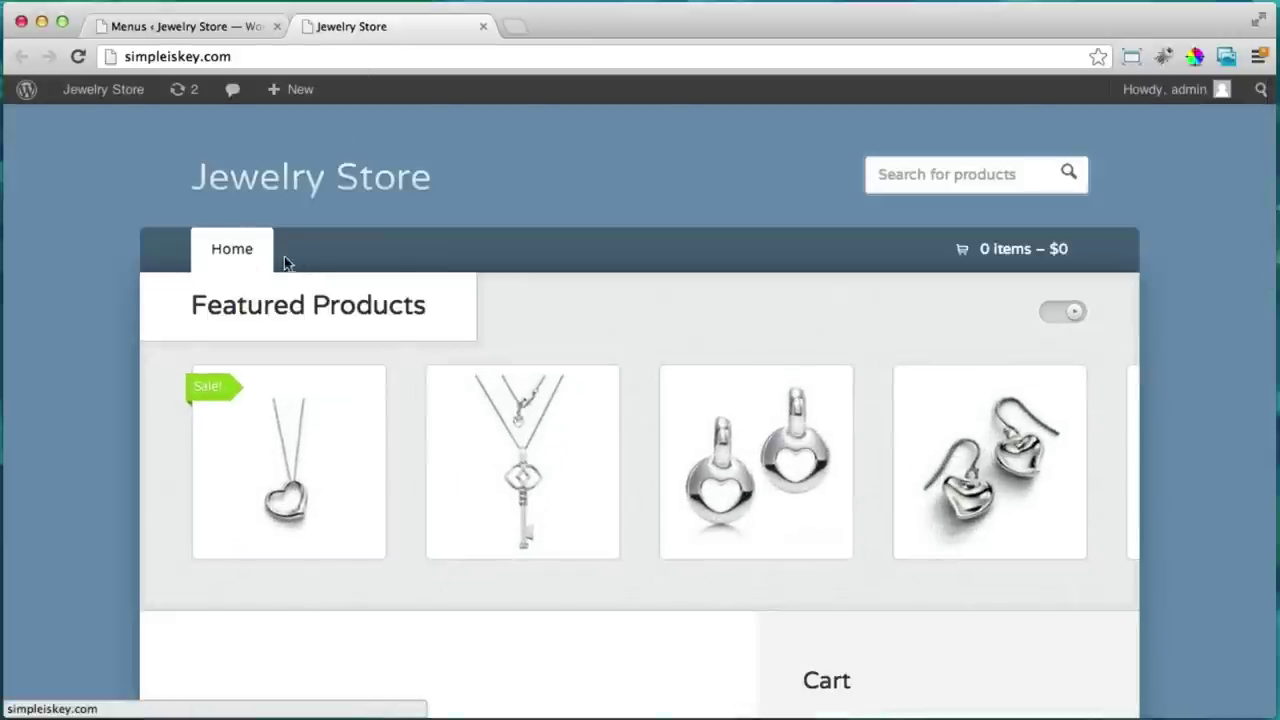
left_click(238, 26)
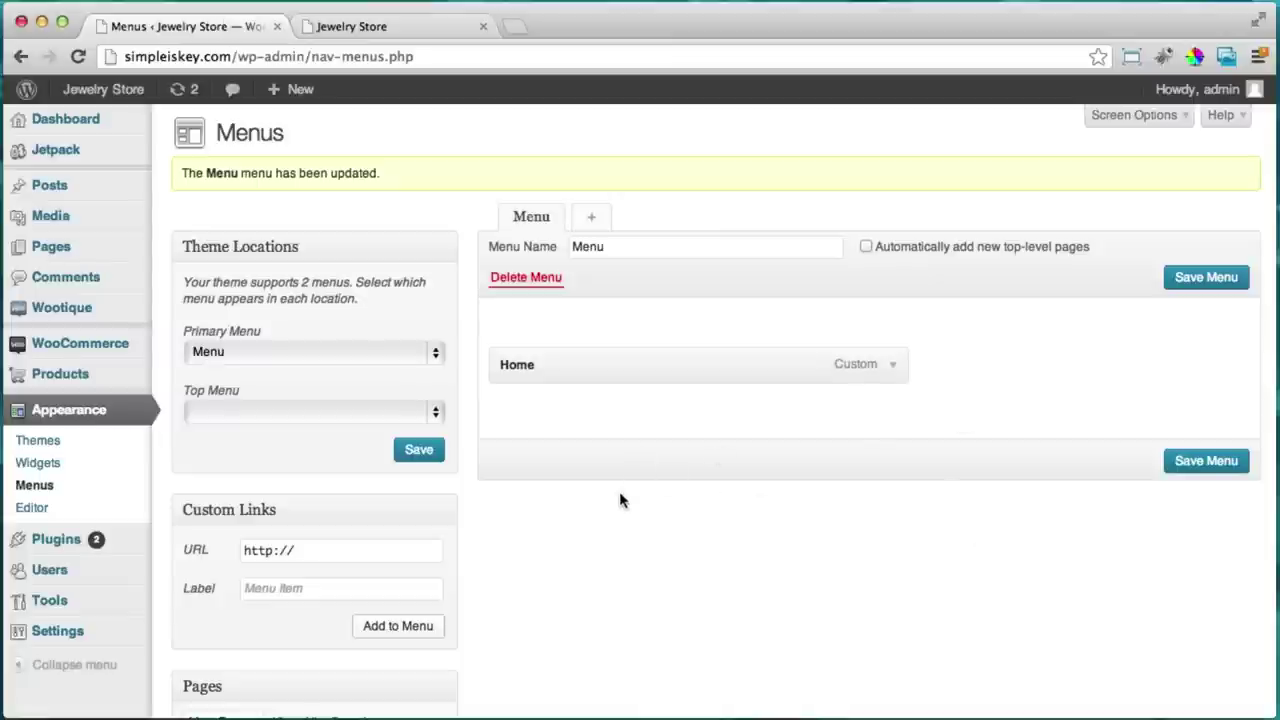
Add the Shop page to Menu from Pages > View All.
scroll(667, 477, "down", 6)
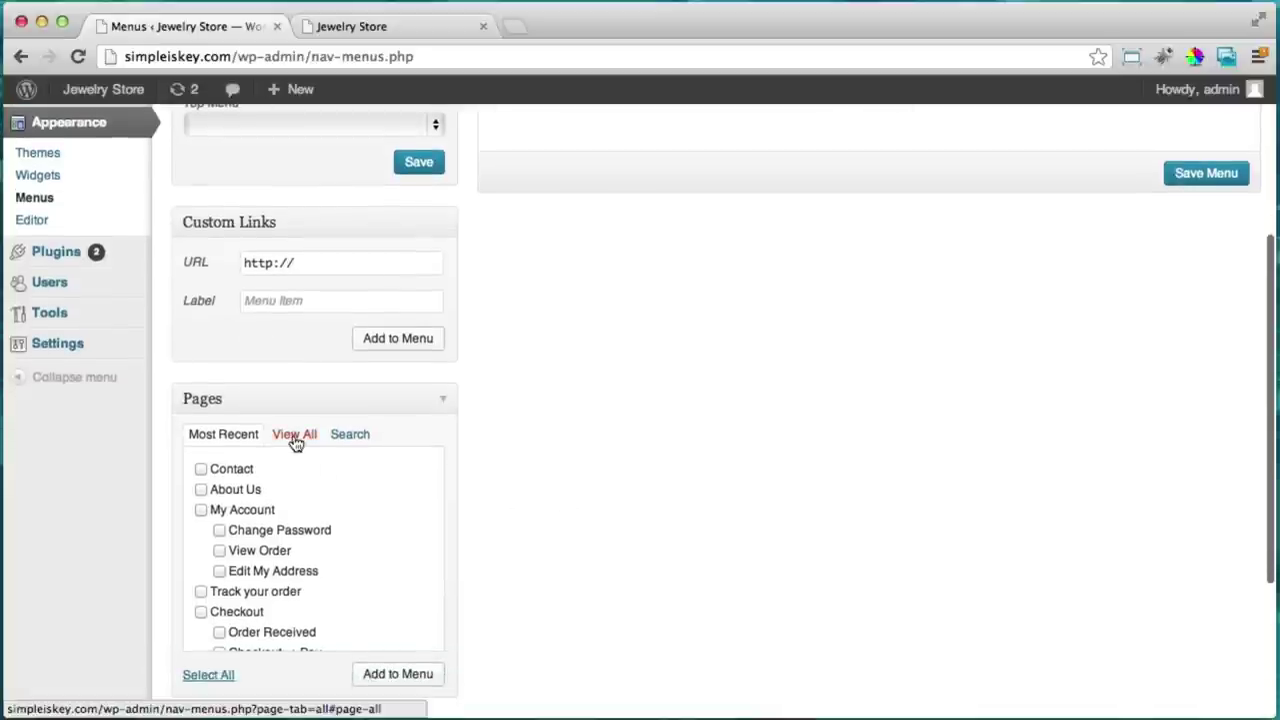
left_click(294, 436)
scroll(356, 508, "down", 3)
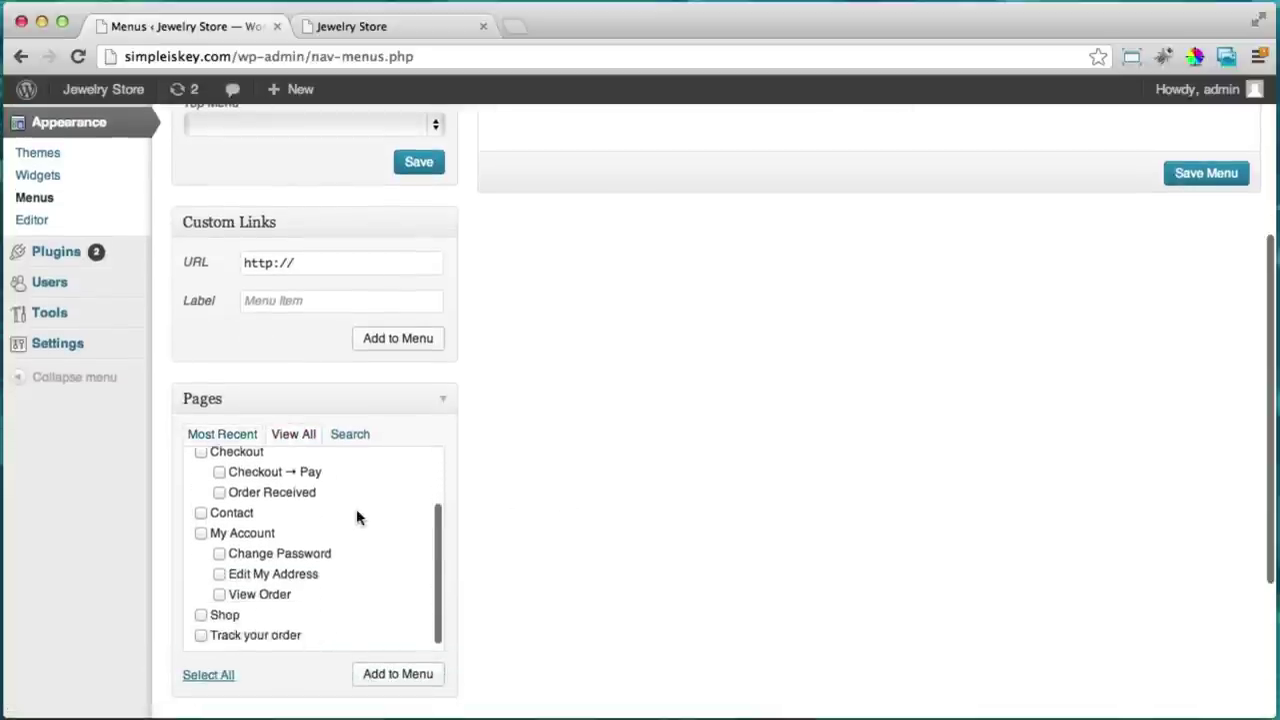
left_click(201, 600)
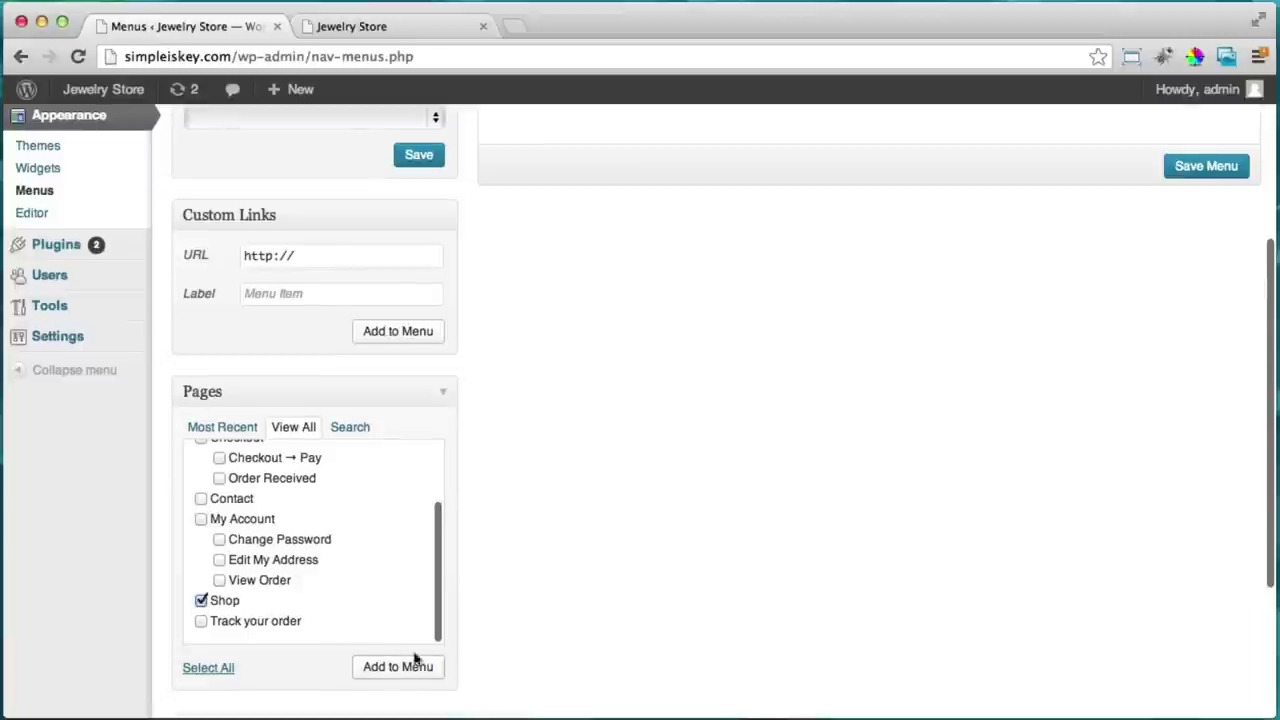
left_click(410, 670)
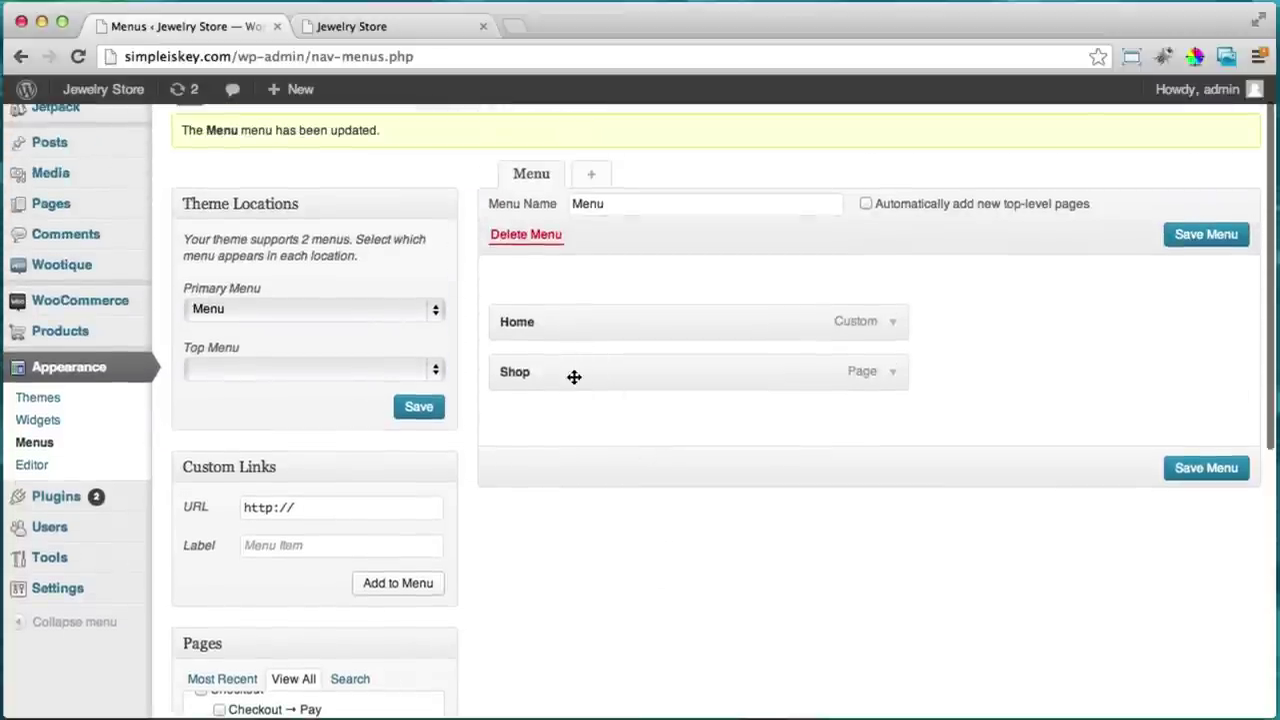
Add About Us and Contact, arrange their order, and reload the storefront to check.
scroll(563, 400, "down", 5)
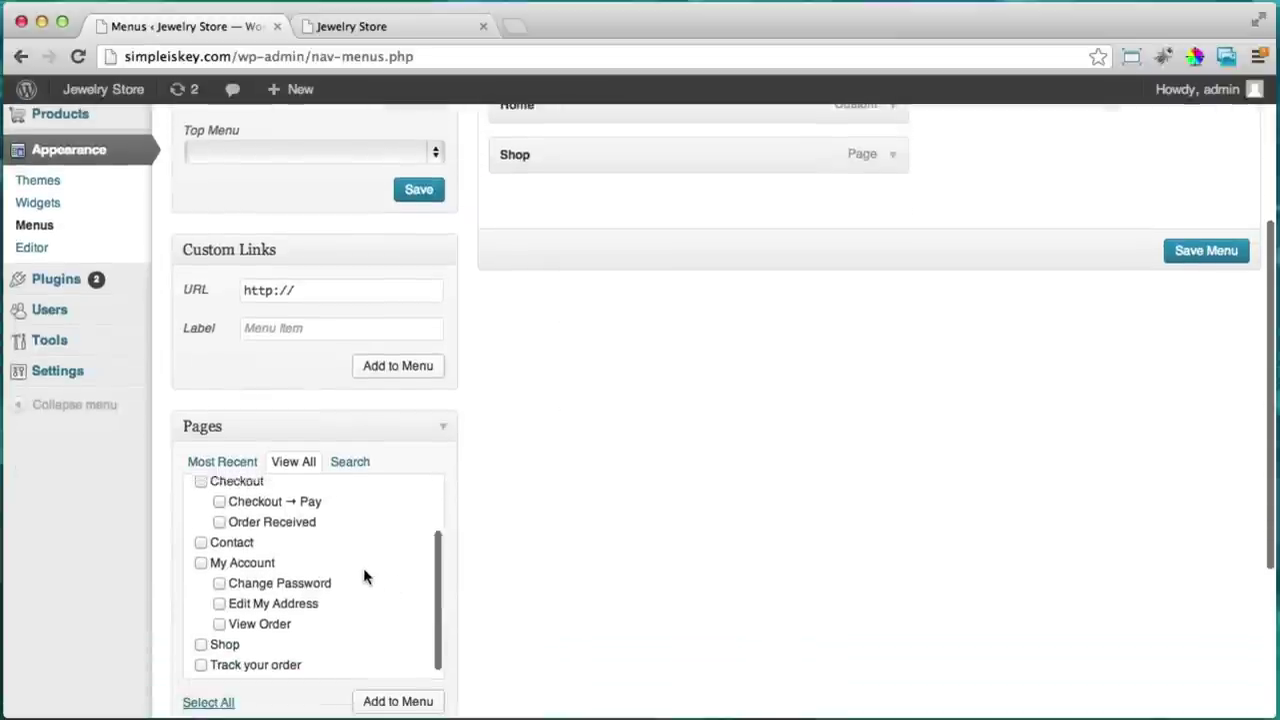
scroll(363, 576, "up", 4)
scroll(500, 590, "down", 2)
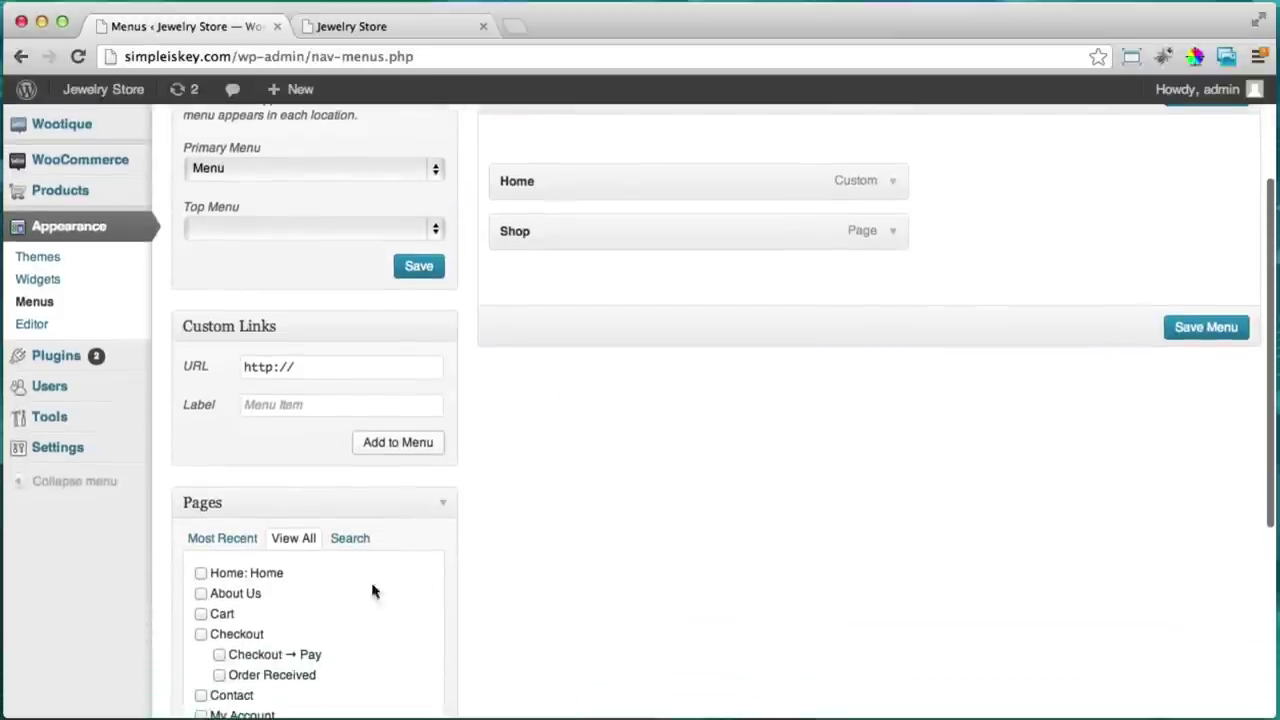
left_click(199, 592)
scroll(577, 550, "down", 2)
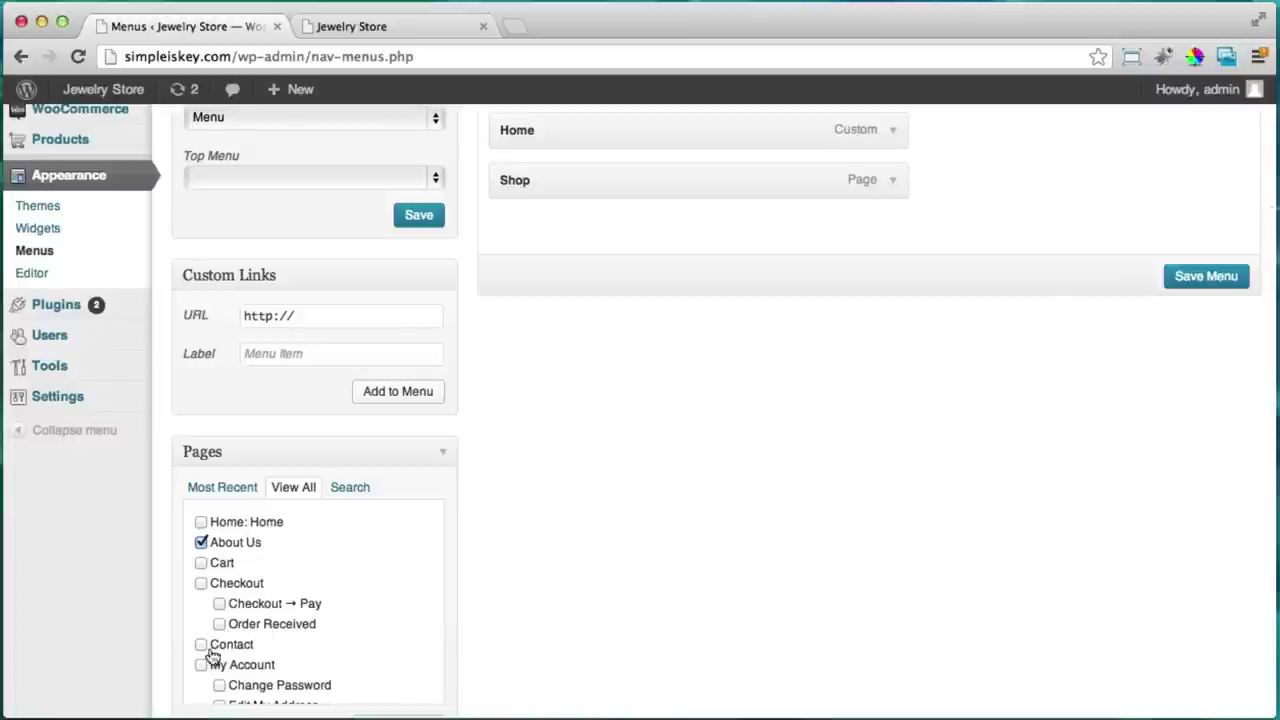
scroll(528, 518, "down", 5)
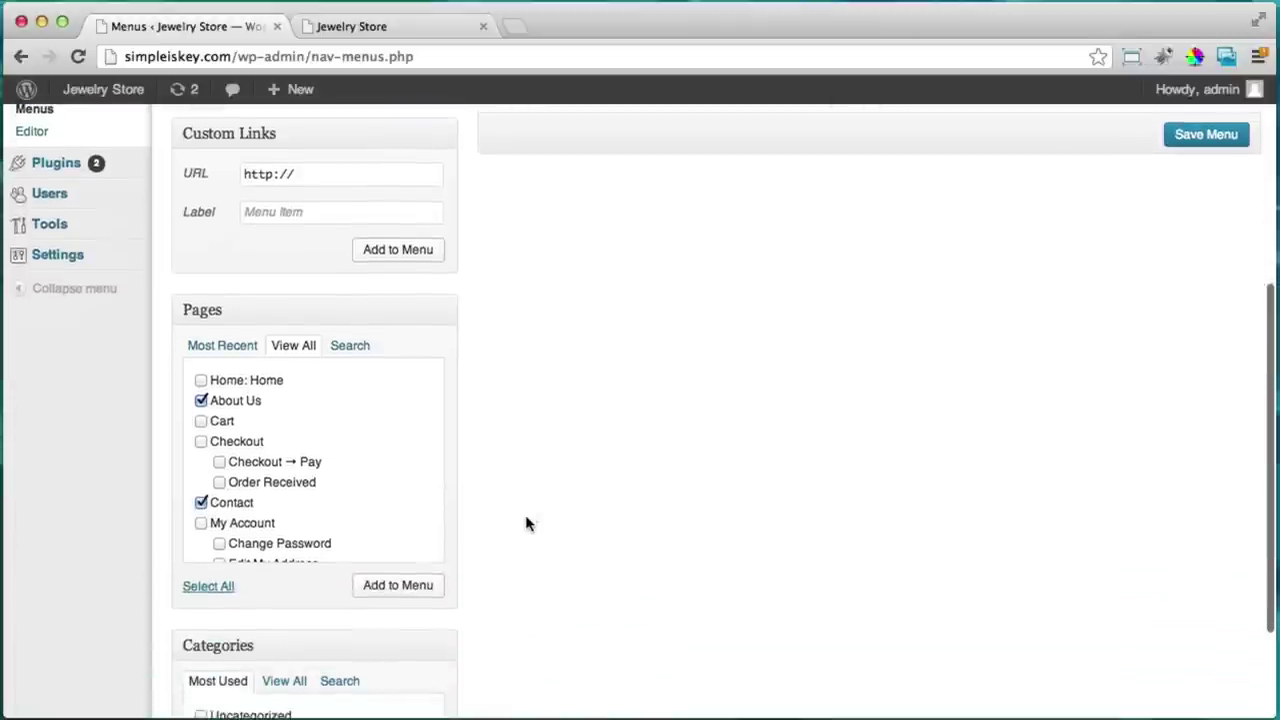
left_click(426, 586)
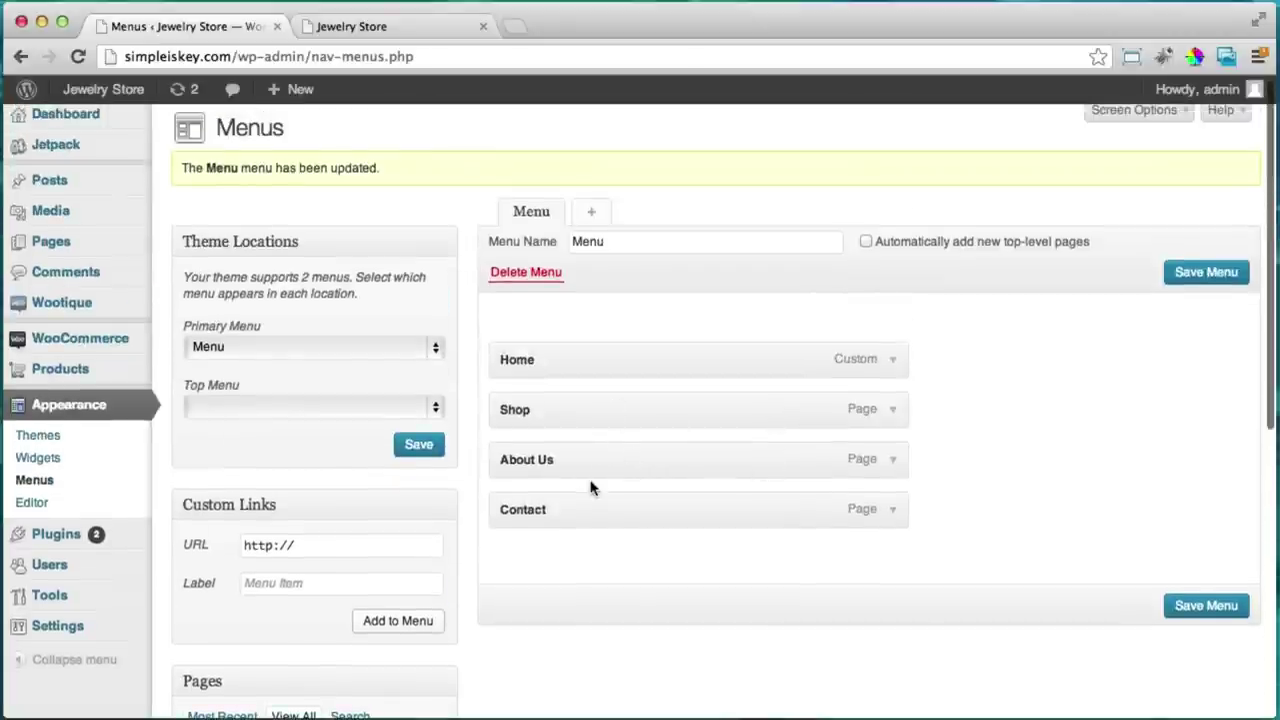
mouse_move(532, 459)
left_mouse_down()
mouse_move(546, 494)
mouse_move(526, 514)
mouse_move(530, 449)
mouse_move(532, 465)
left_mouse_up()
mouse_move(534, 509)
left_mouse_down()
mouse_move(560, 491)
mouse_move(523, 443)
mouse_move(566, 534)
mouse_move(526, 526)
mouse_move(527, 515)
left_mouse_up()
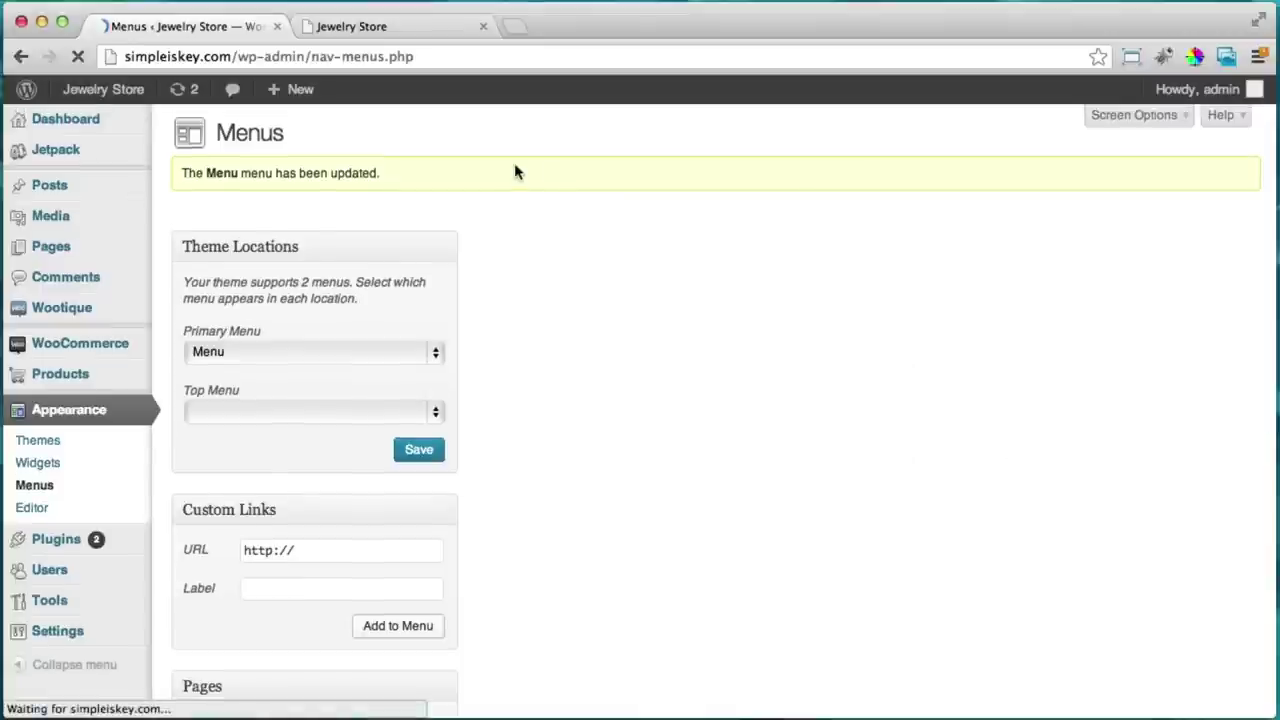
left_click(357, 35)
left_click(80, 56)
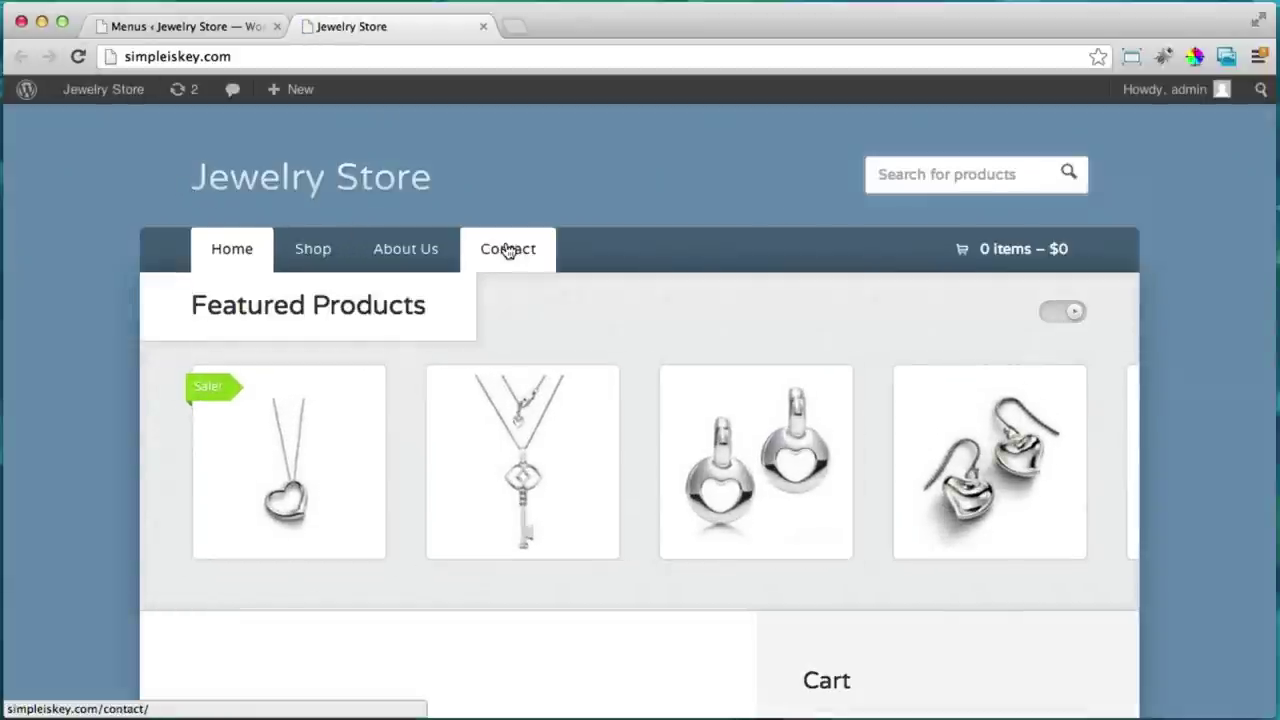
Enable Product Categories in the Menus page Screen Options.
left_click(198, 27)
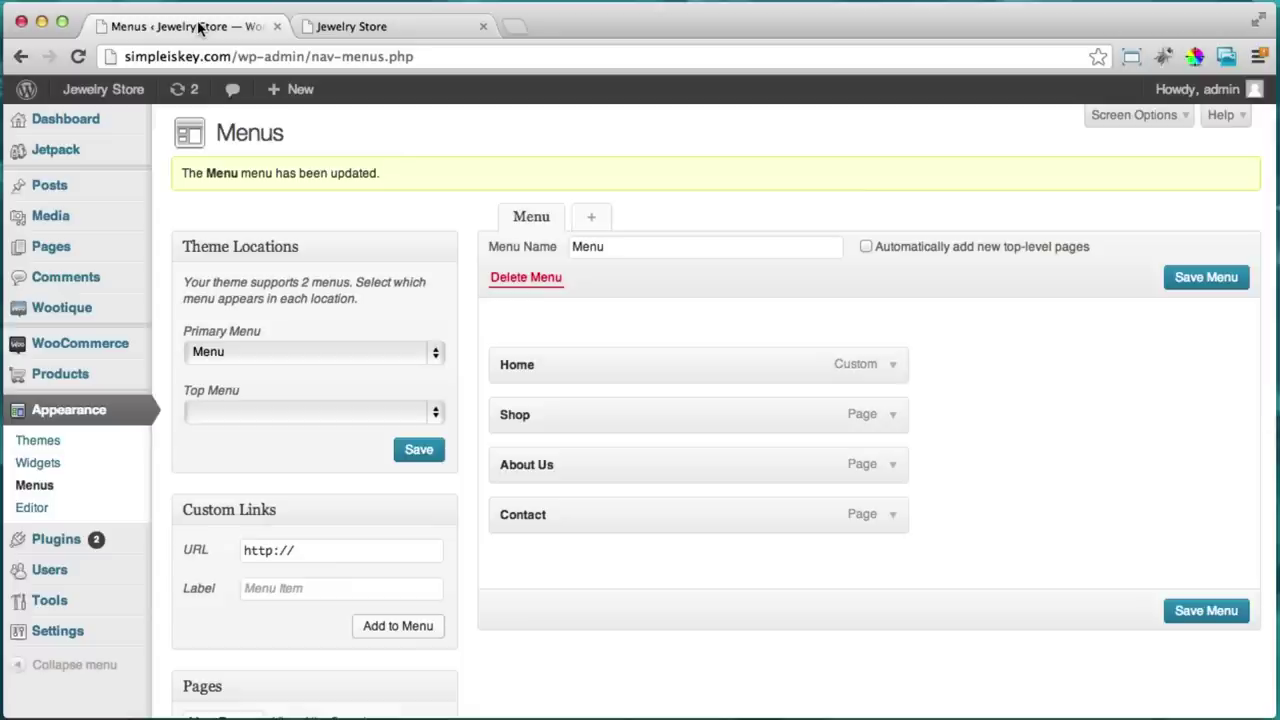
scroll(667, 366, "down", 5)
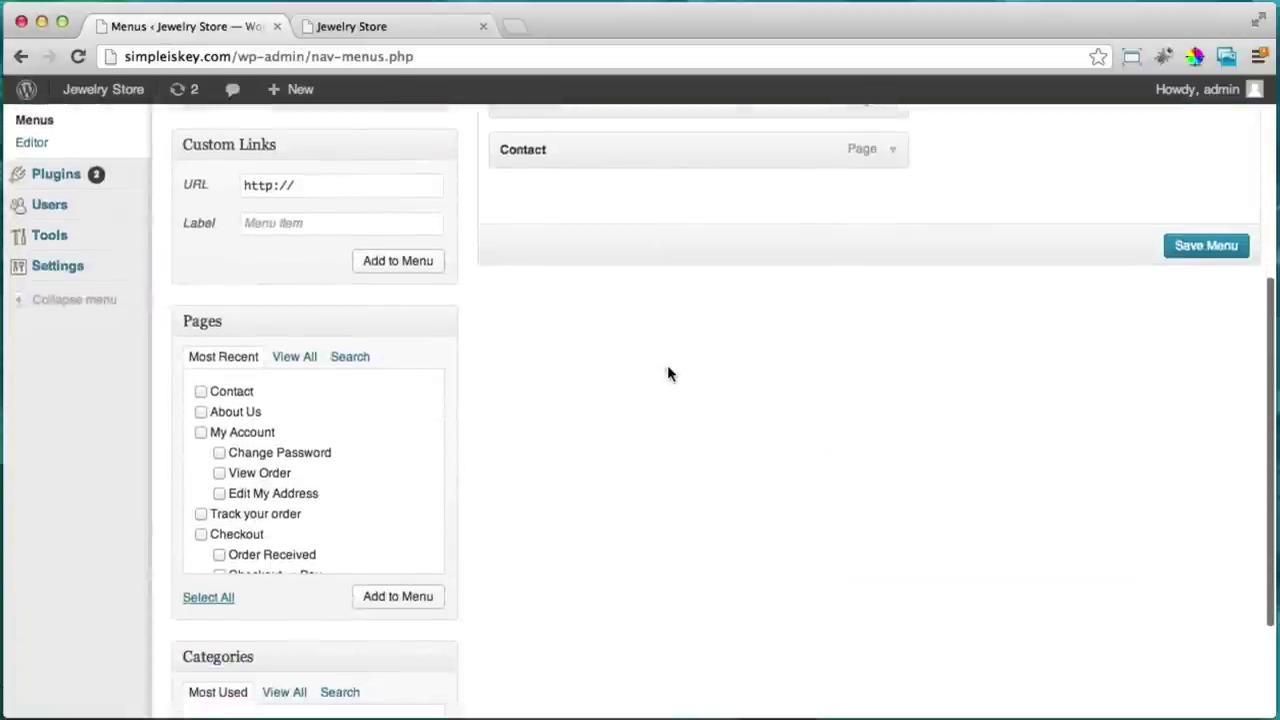
scroll(669, 371, "up", 4)
scroll(668, 368, "up", 2)
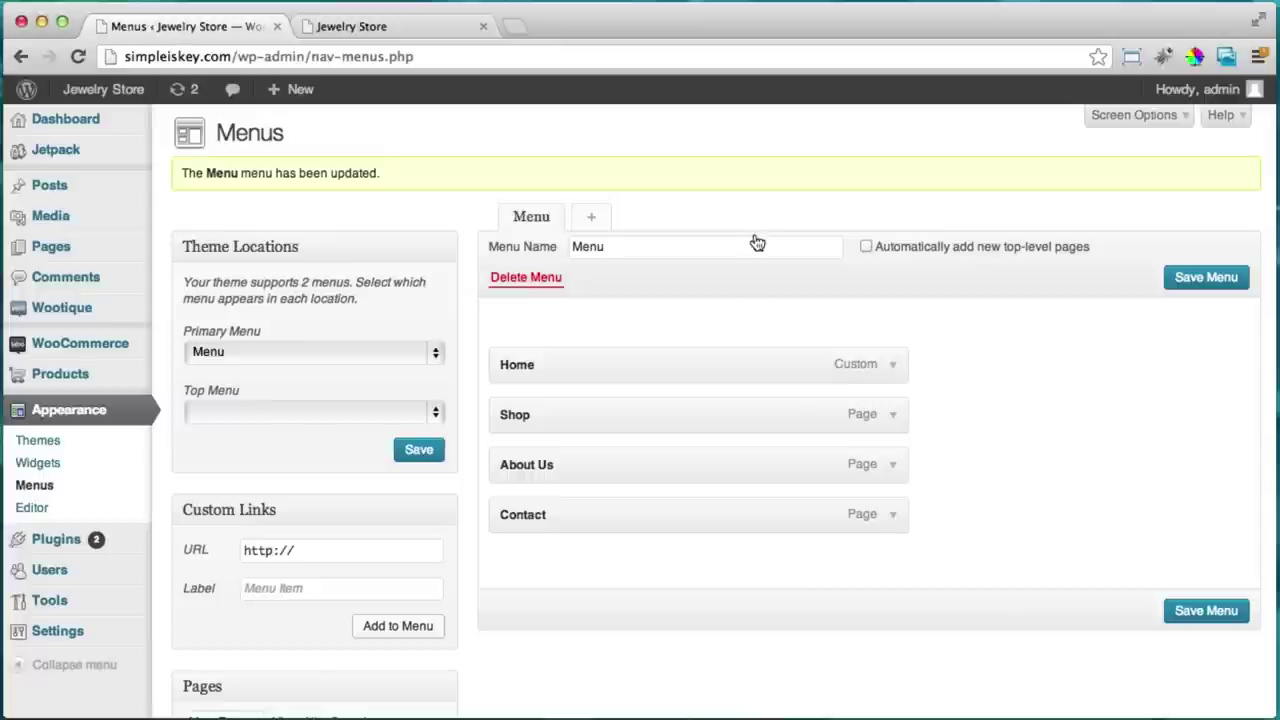
left_click(1140, 115)
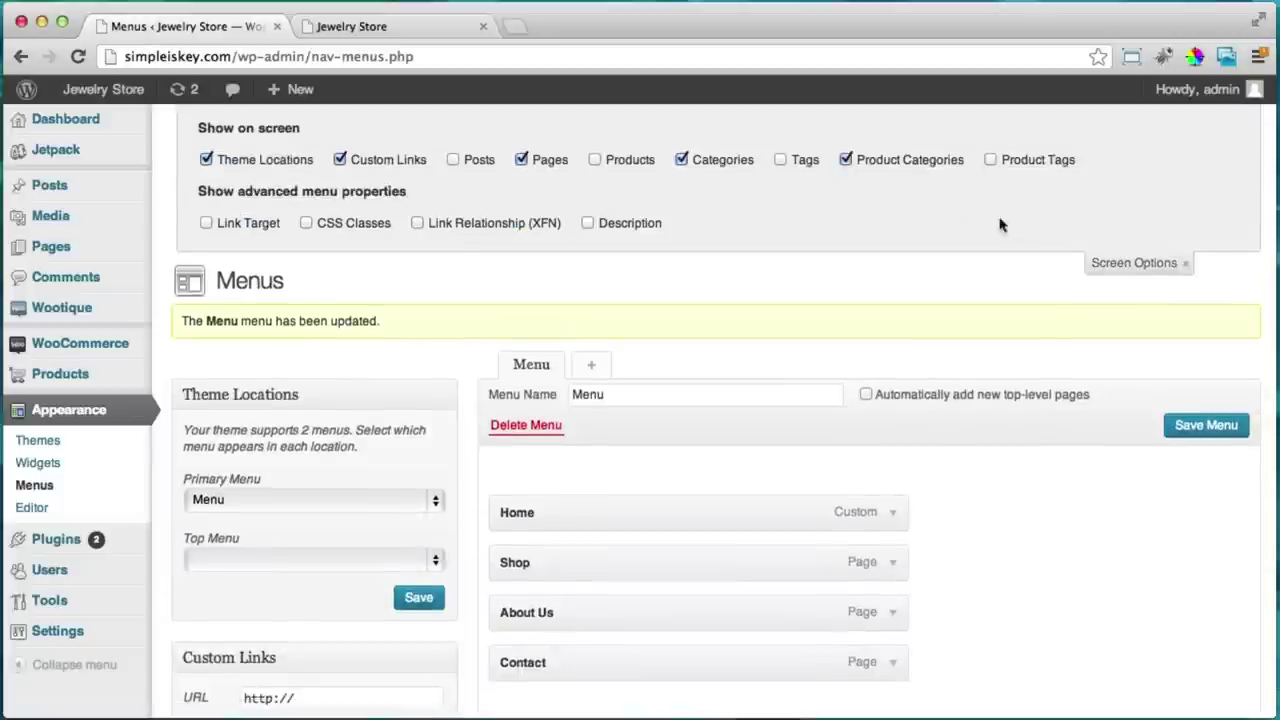
left_click(1133, 263)
Add Earrings, Rings, Necklaces and Bracelets categories to Menu, then preview the storefront.
scroll(785, 294, "down", 3)
scroll(757, 294, "down", 10)
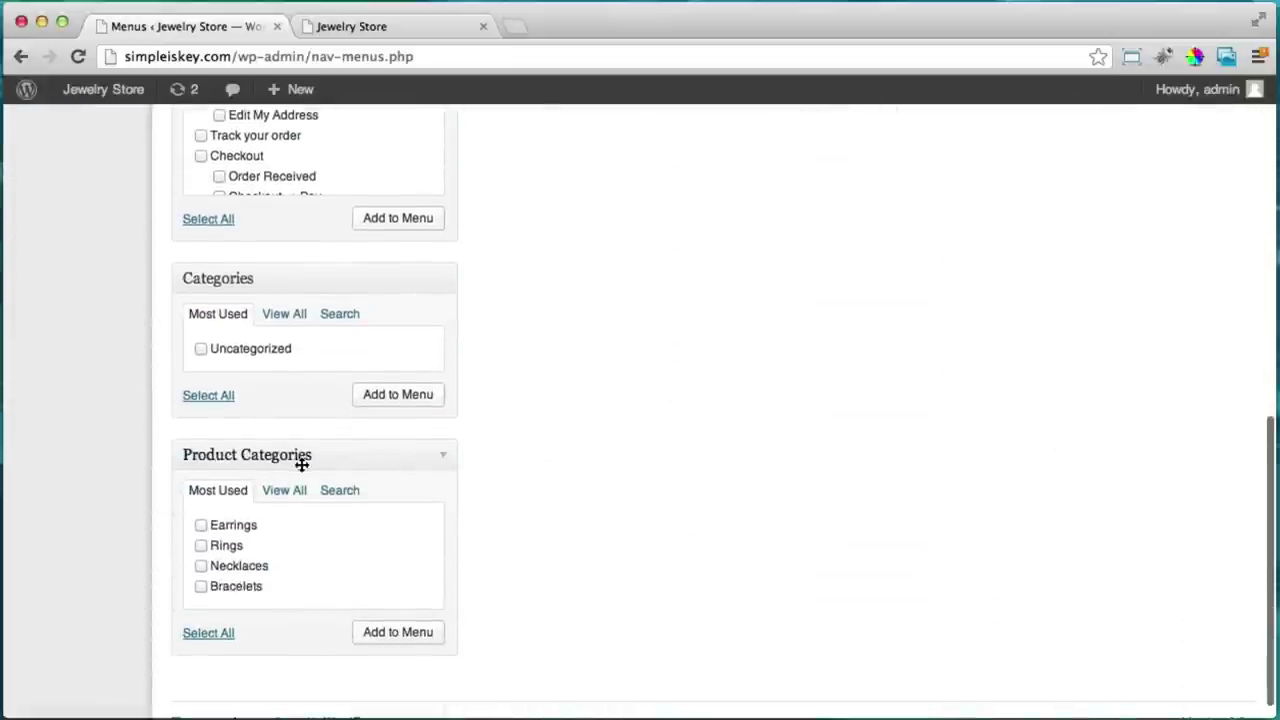
left_click(201, 526)
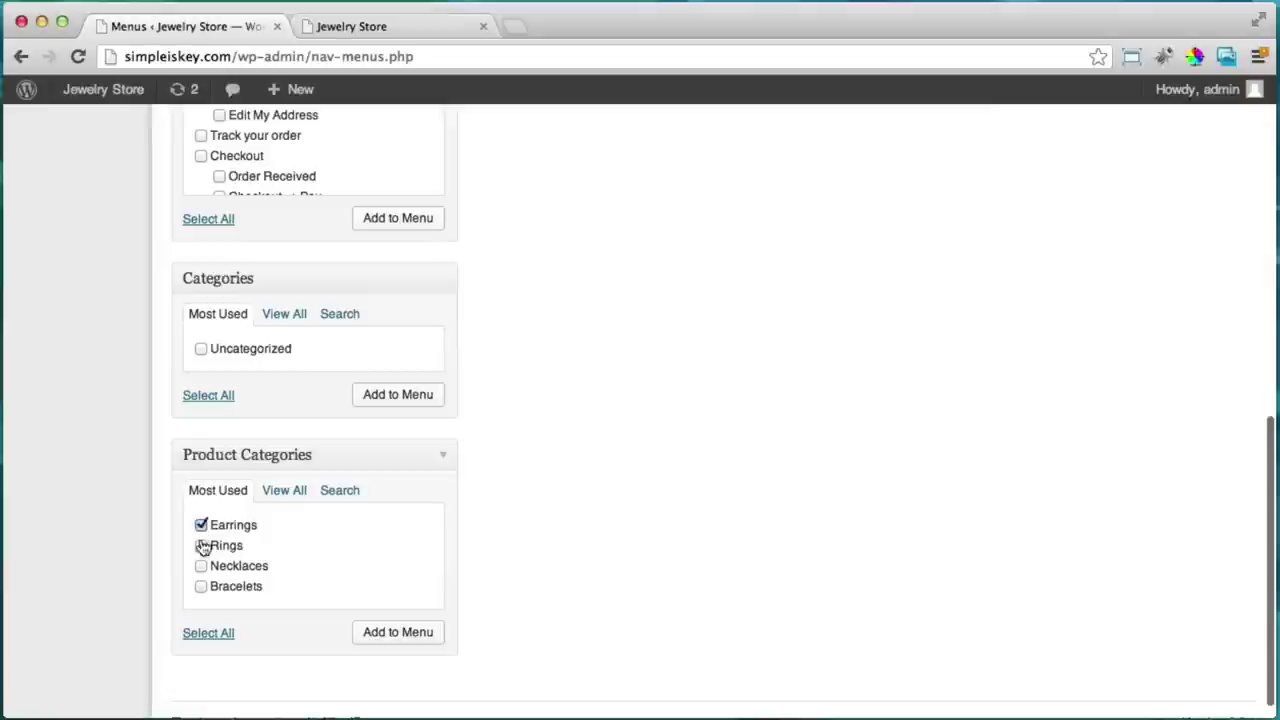
left_click(381, 640)
scroll(660, 522, "up", 5)
scroll(660, 520, "up", 3)
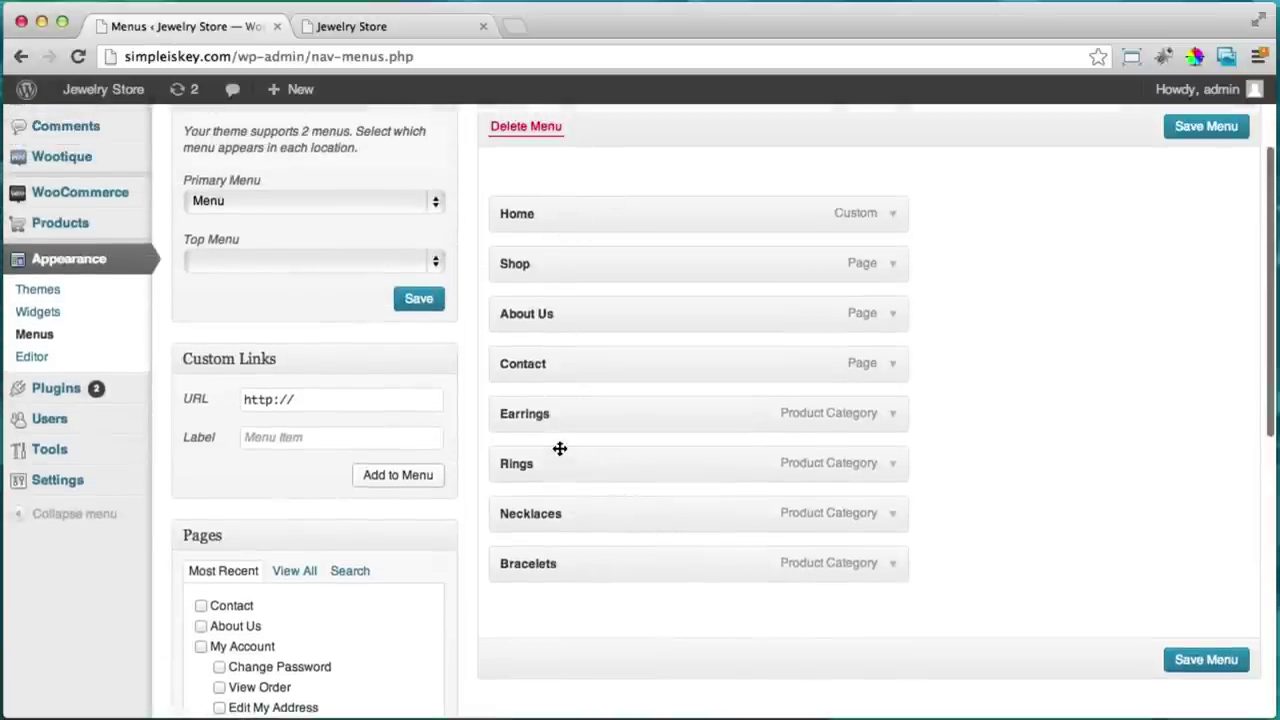
left_click(351, 27)
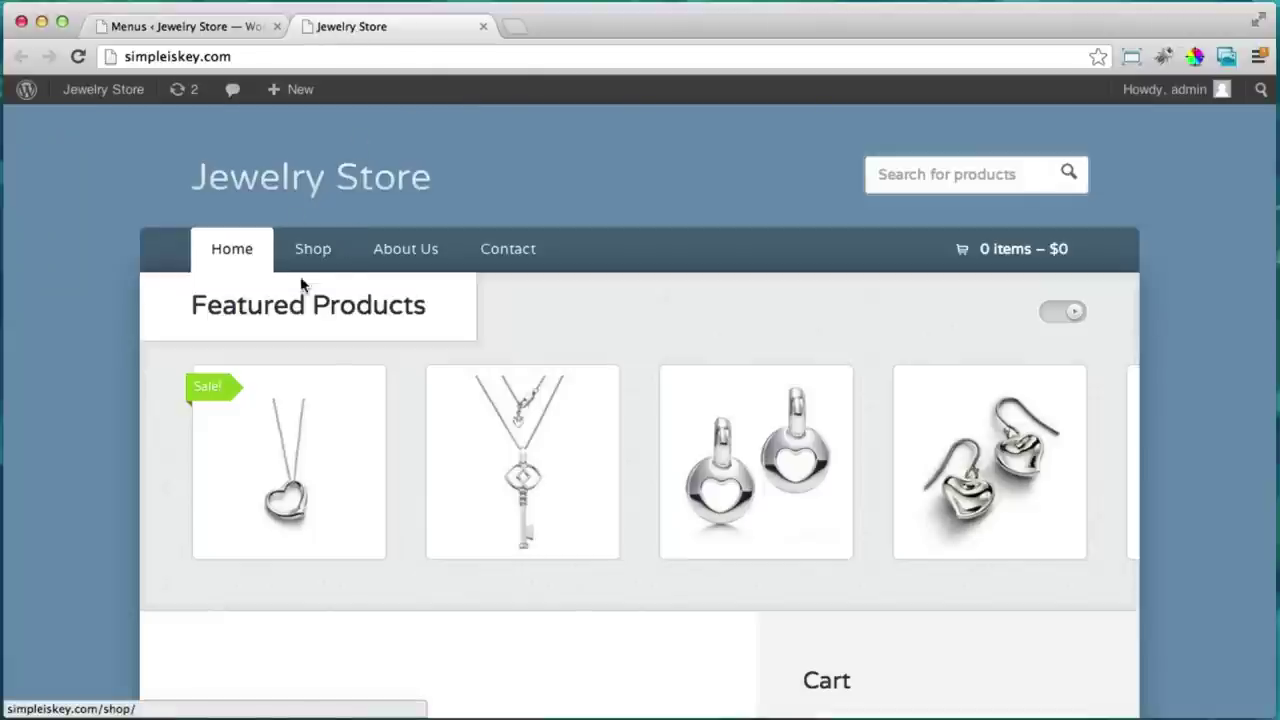
Nest Earrings, Rings, Necklaces and Bracelets as sub-items under Shop and save the menu.
left_click(214, 27)
left_click_drag(524, 420, 518, 319)
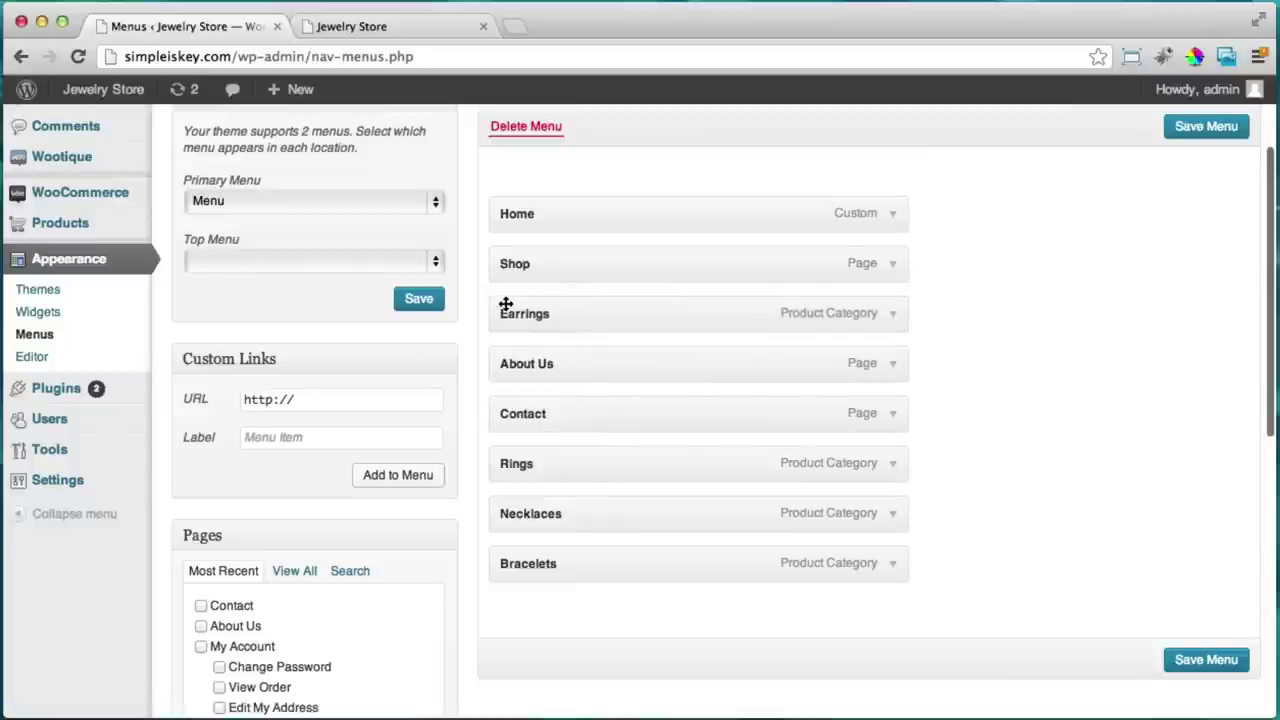
left_click_drag(510, 313, 540, 313)
left_click_drag(520, 467, 558, 368)
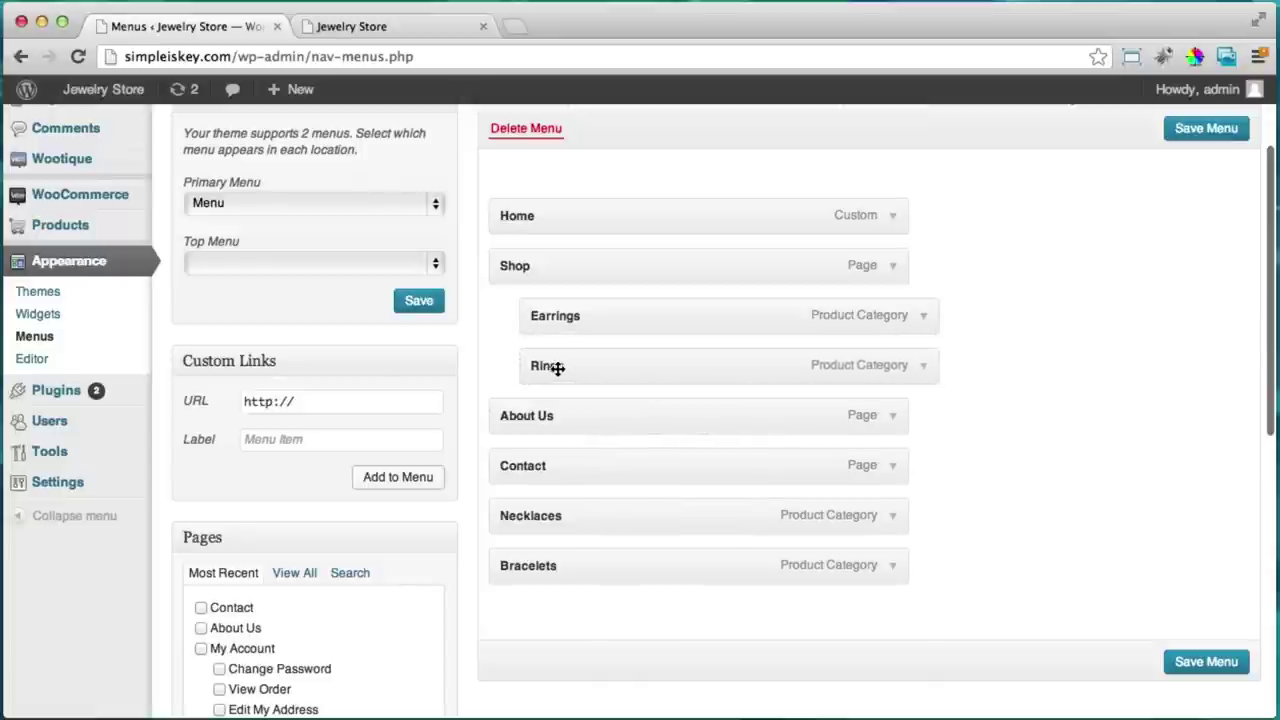
left_click_drag(510, 520, 543, 419)
left_click_drag(517, 570, 551, 462)
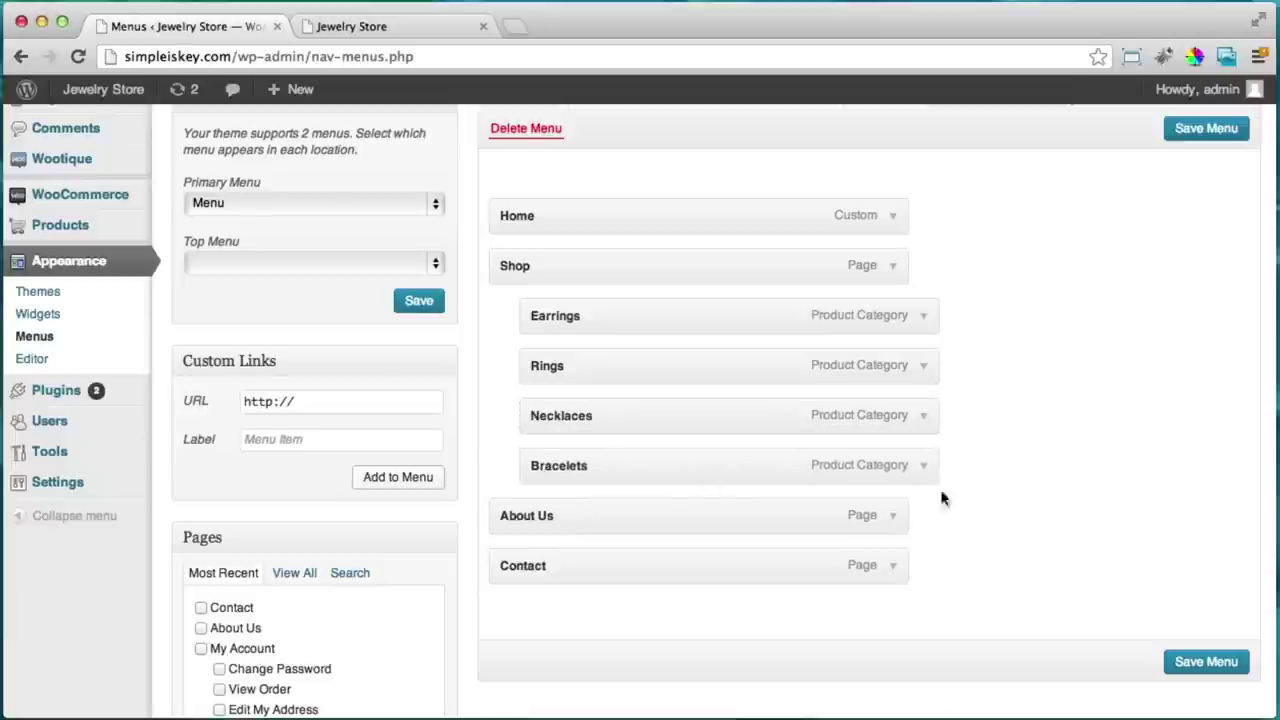
left_click(1195, 663)
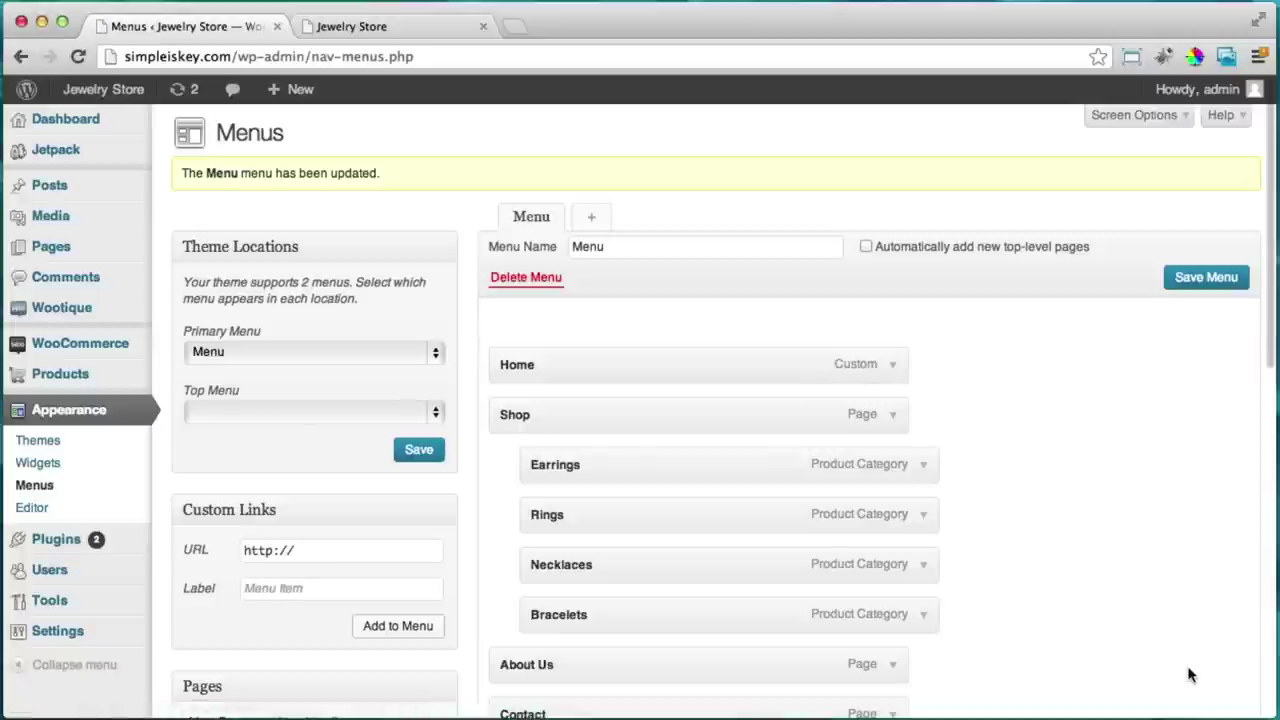
Reload the storefront and open Earrings from the Shop dropdown.
left_click(378, 30)
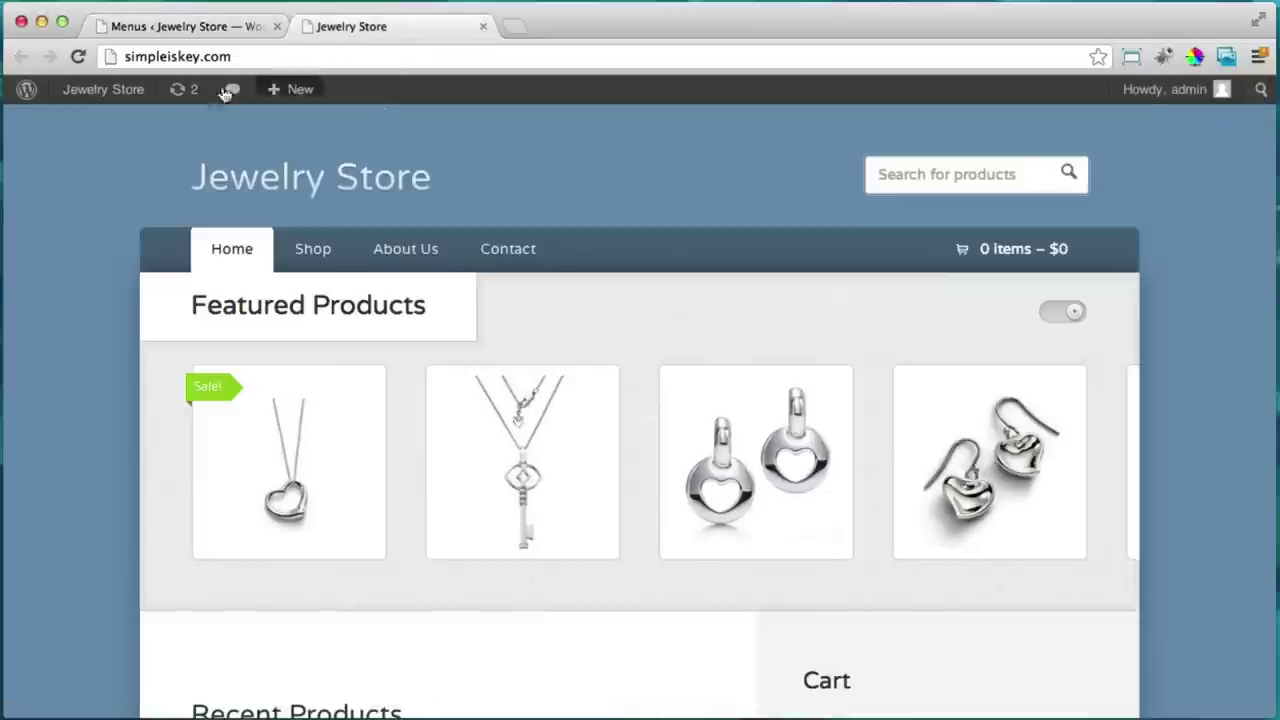
left_click(78, 57)
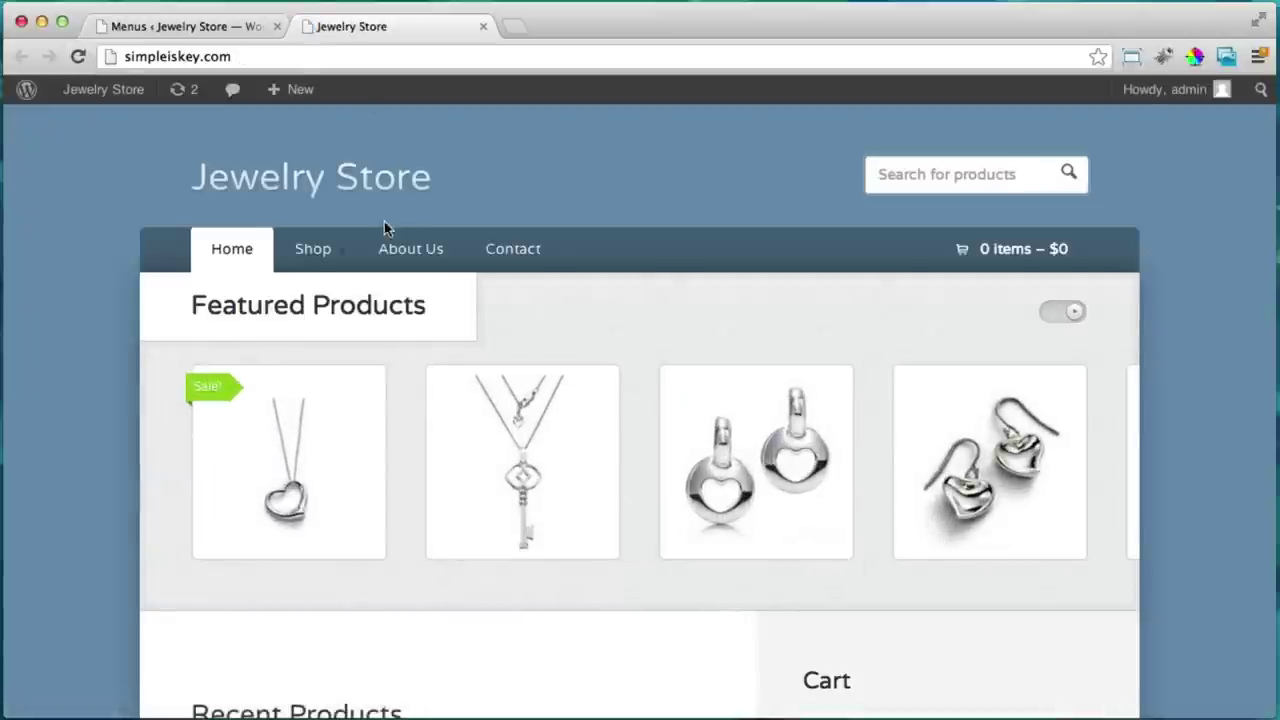
mouse_move(334, 260)
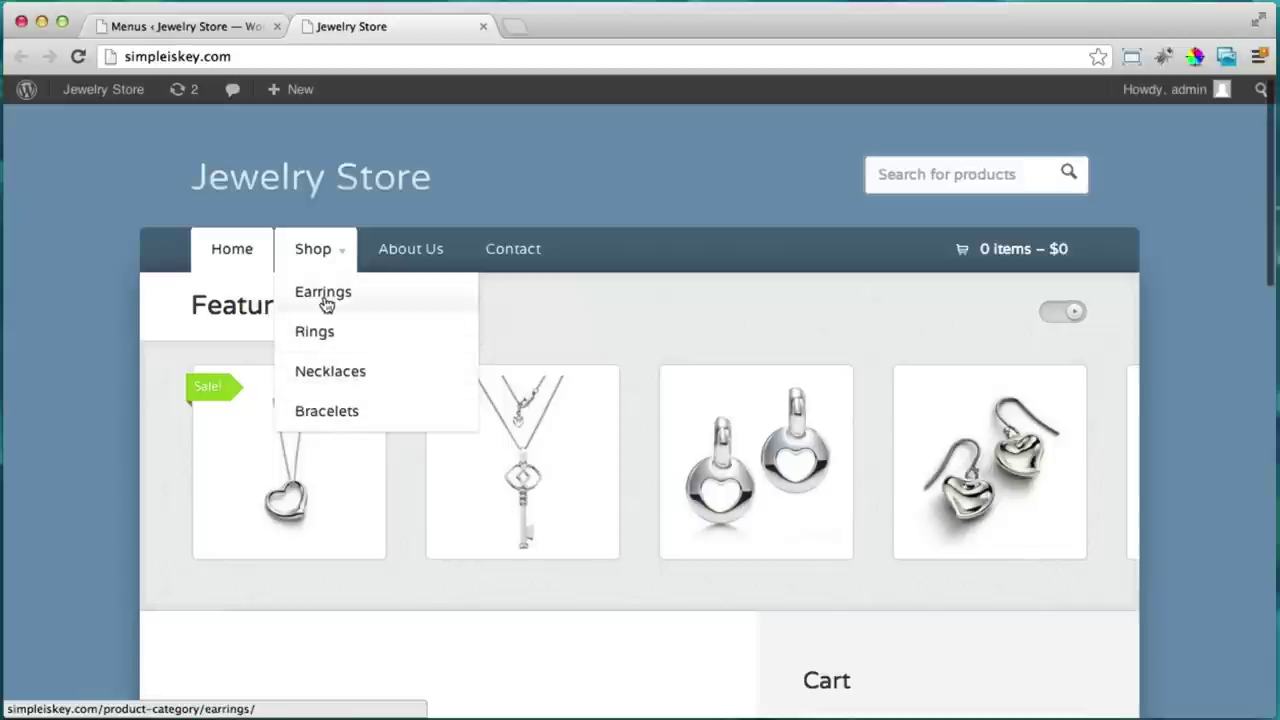
left_click(326, 304)
scroll(580, 315, "down", 3)
scroll(580, 315, "down", 10)
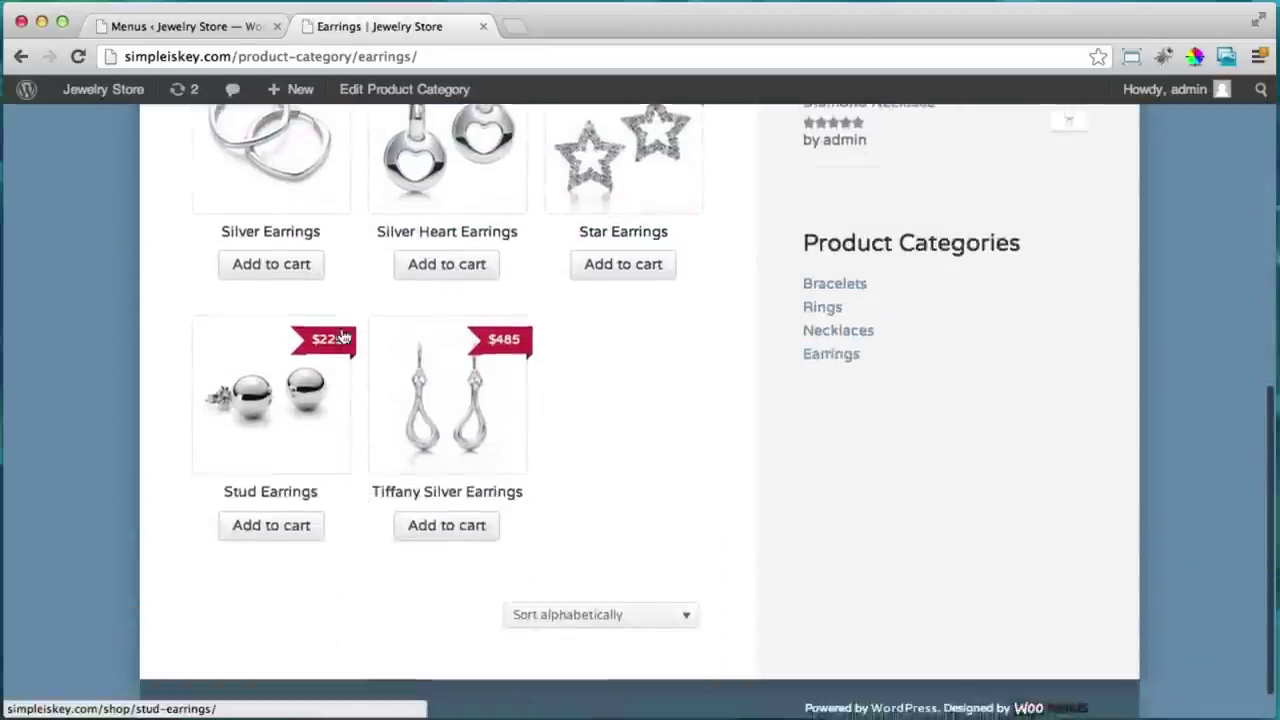
Open Shop > Rings, filter prices to $0–$6226, and add Diamond Rings to the cart.
scroll(343, 335, "up", 12)
mouse_move(326, 257)
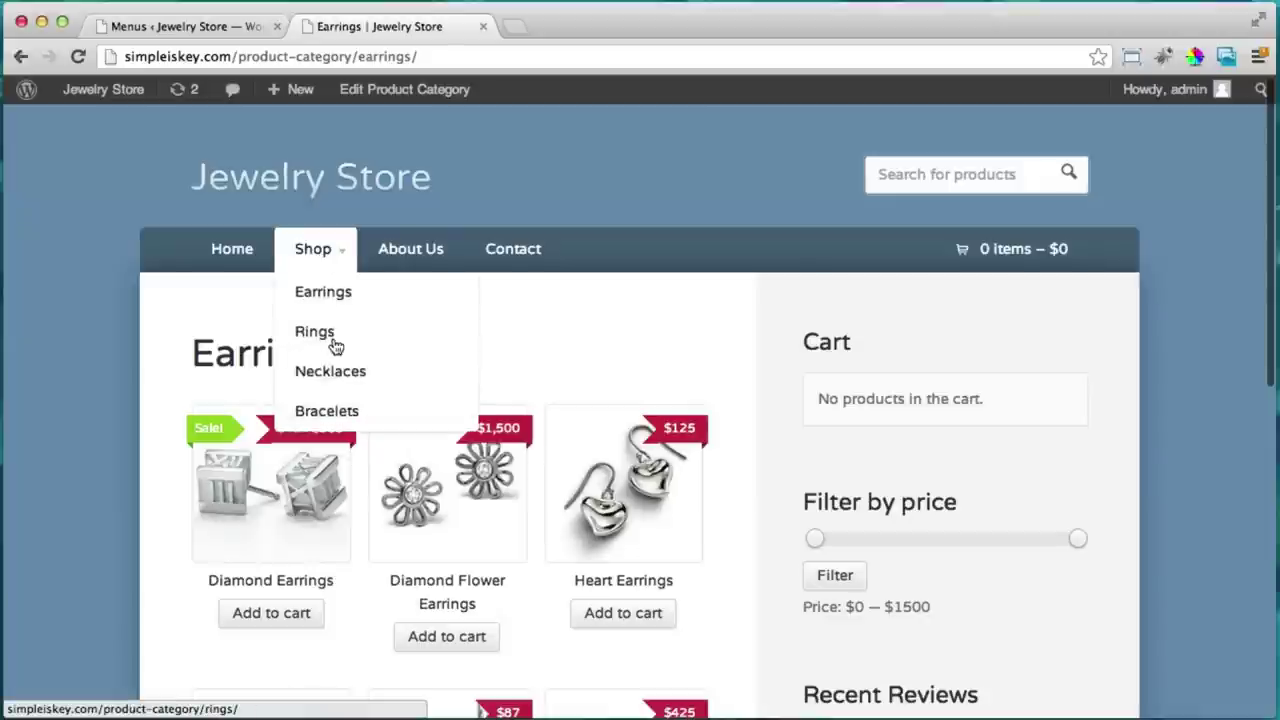
left_click(327, 341)
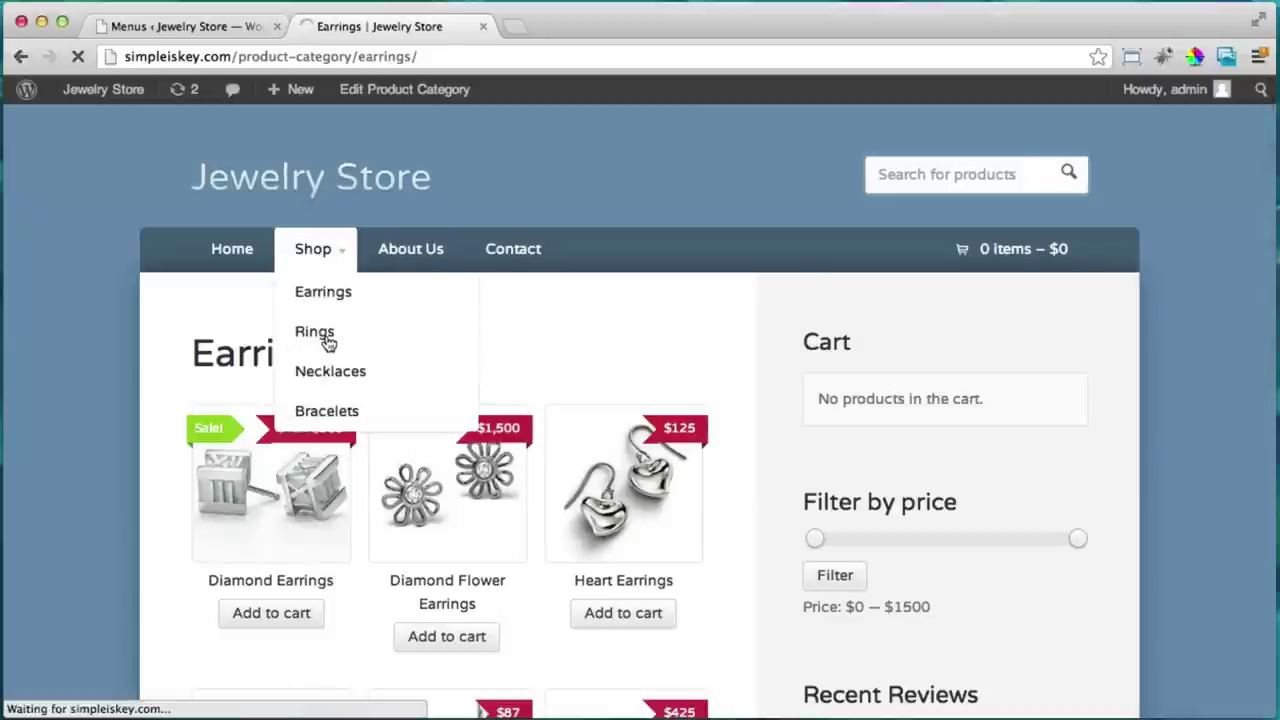
scroll(351, 332, "down", 4)
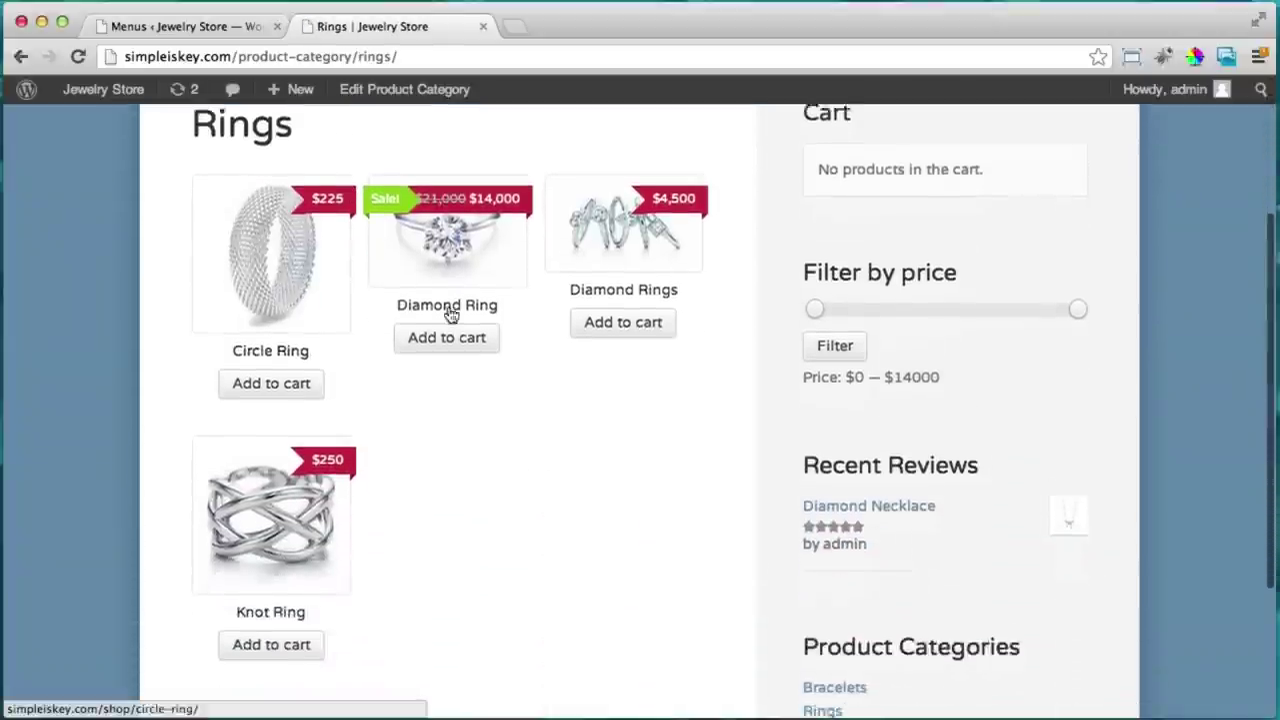
scroll(509, 367, "up", 4)
scroll(645, 435, "down", 1)
left_click_drag(1077, 497, 932, 502)
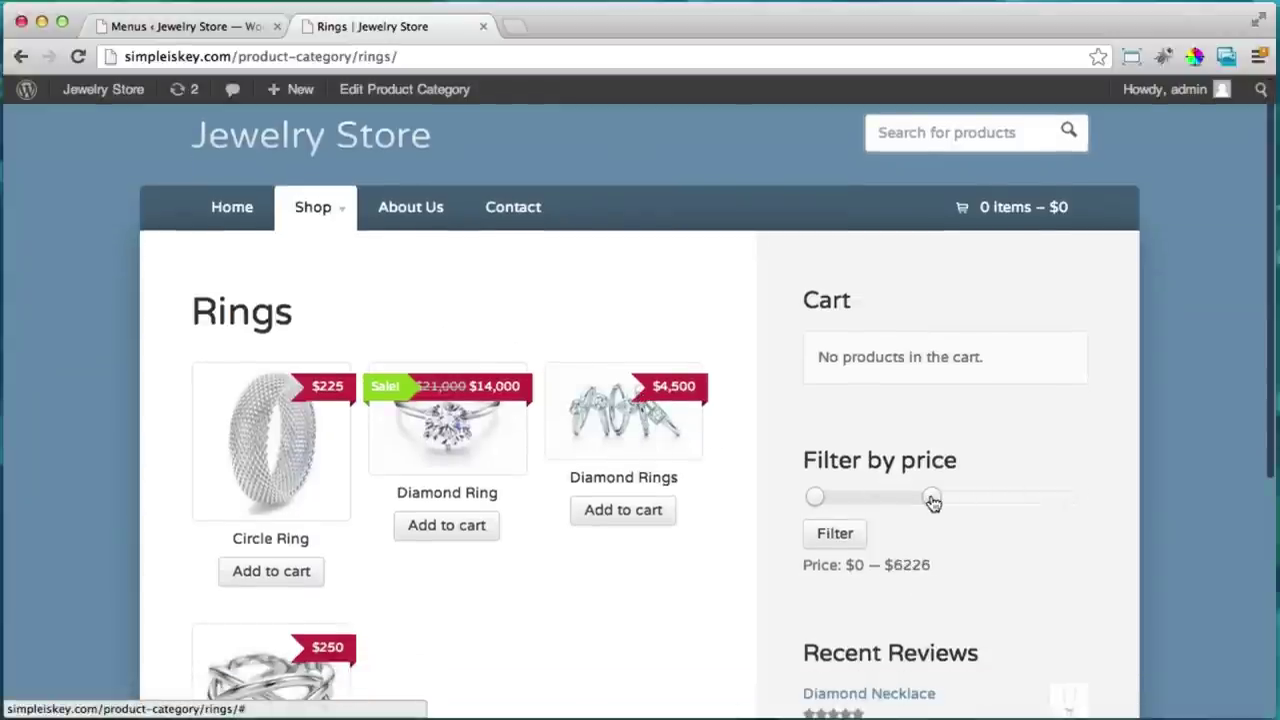
left_click(845, 535)
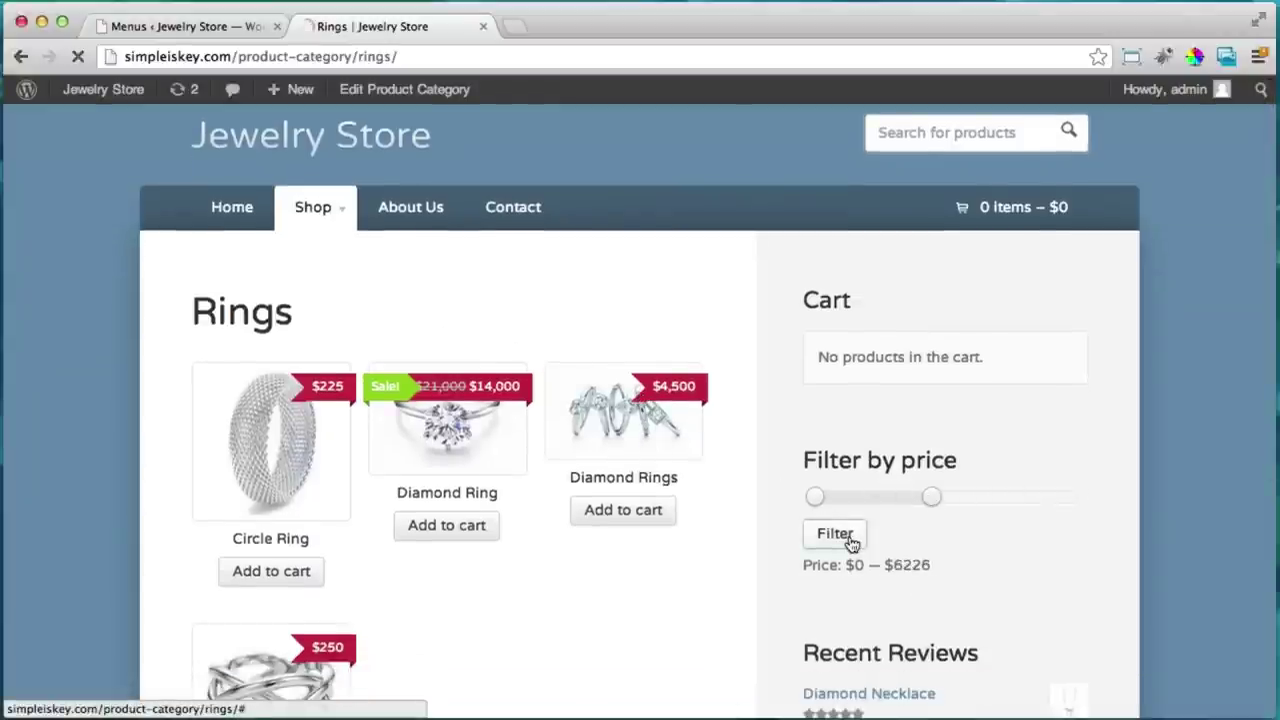
scroll(721, 453, "down", 3)
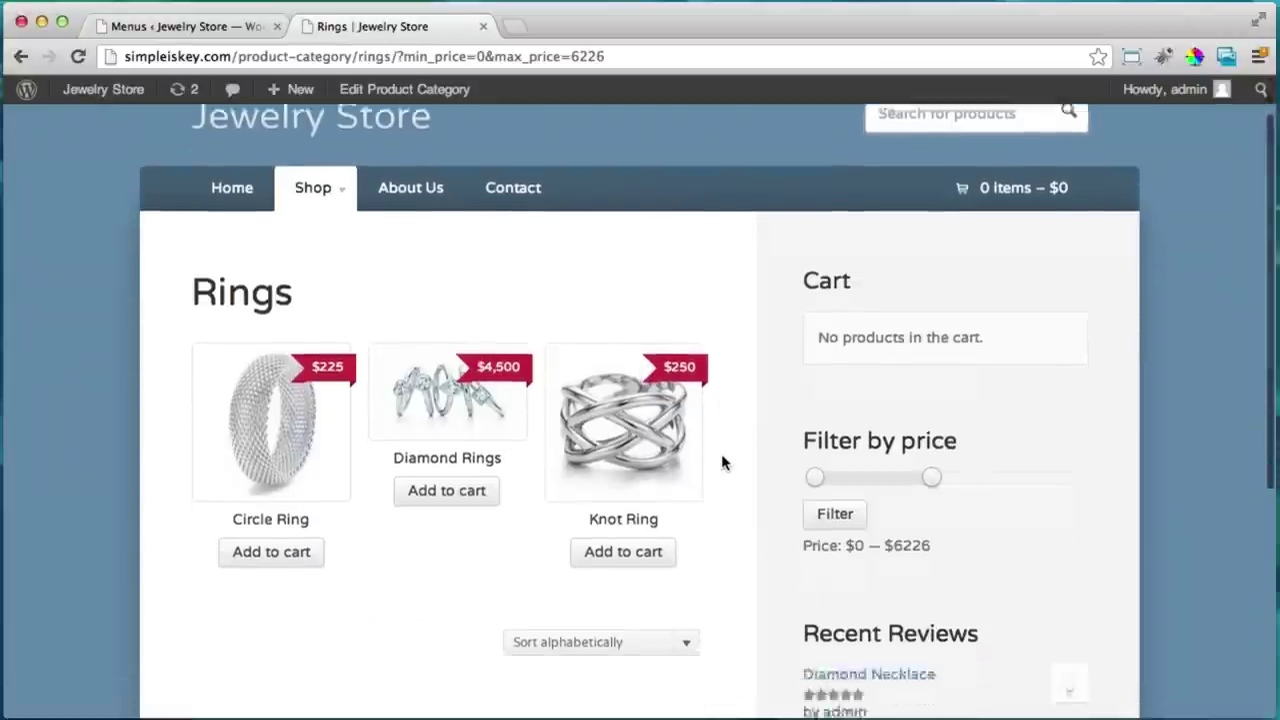
scroll(721, 455, "up", 1)
left_click(437, 452)
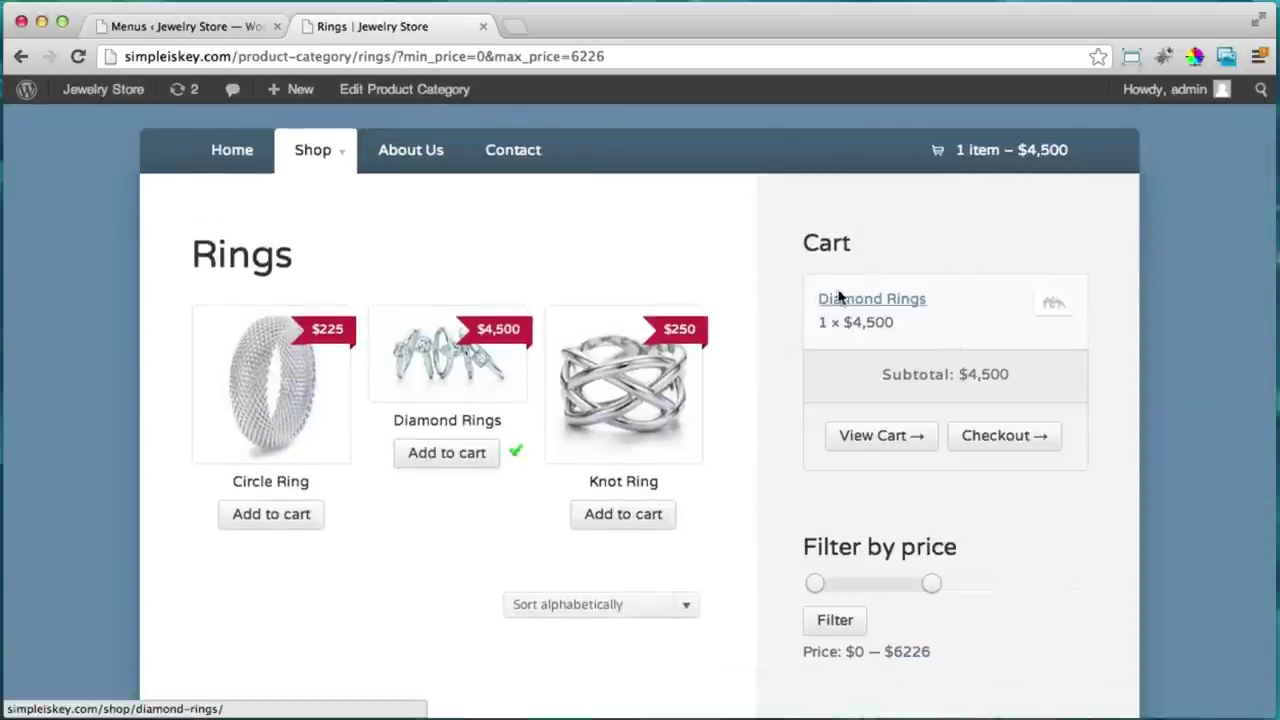
Browse the Necklaces and Bracelets category pages, then return to the store home page.
scroll(453, 350, "up", 1)
mouse_move(325, 256)
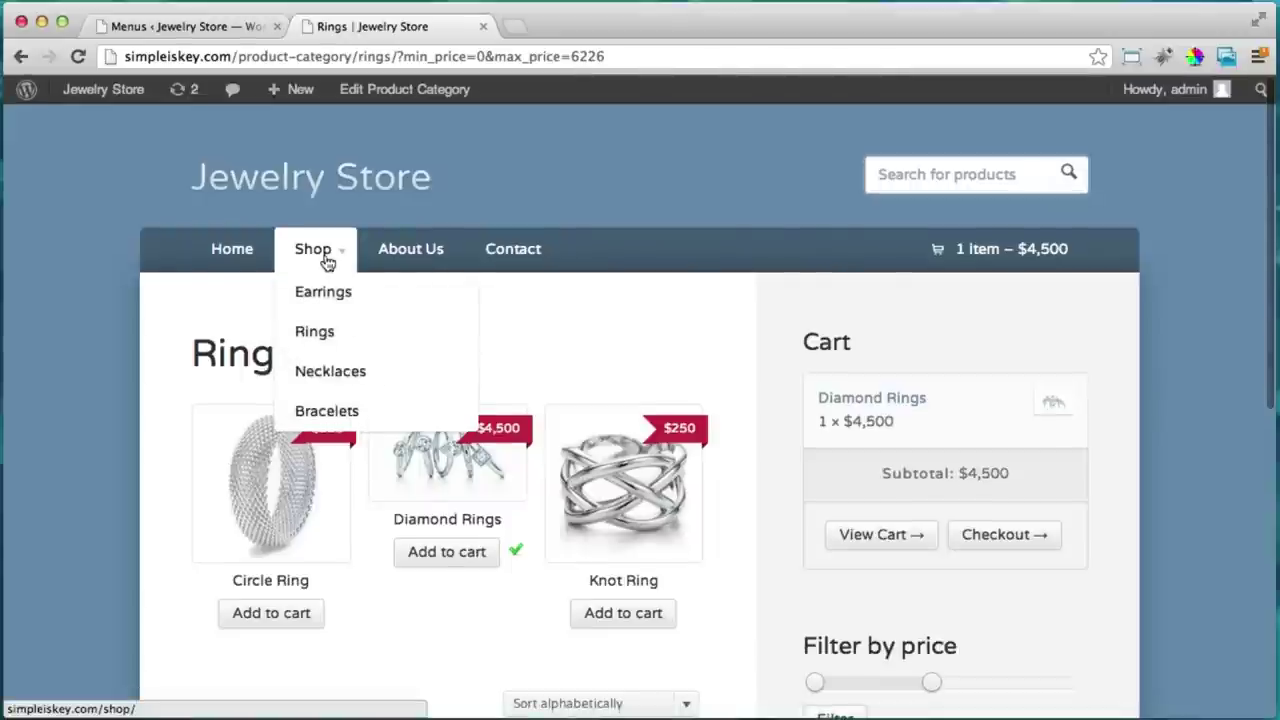
left_click(333, 376)
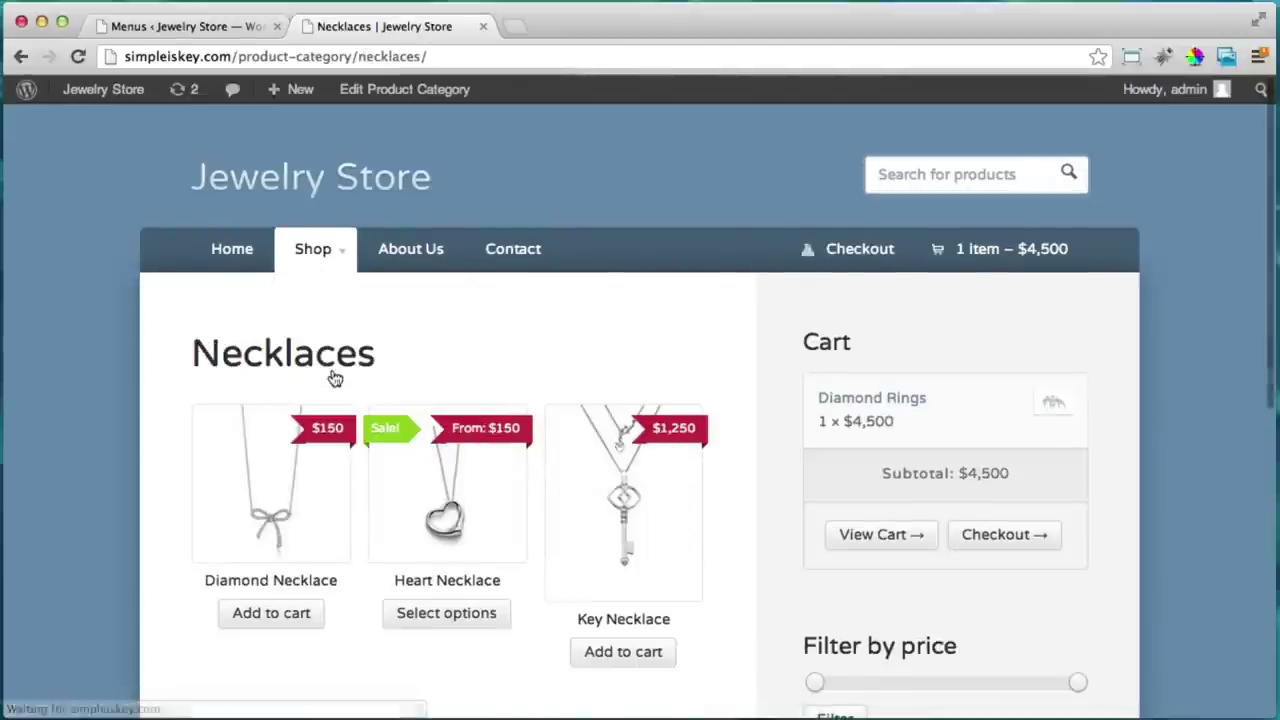
scroll(329, 300, "down", 1)
left_click(322, 400)
scroll(443, 371, "down", 2)
scroll(453, 367, "up", 2)
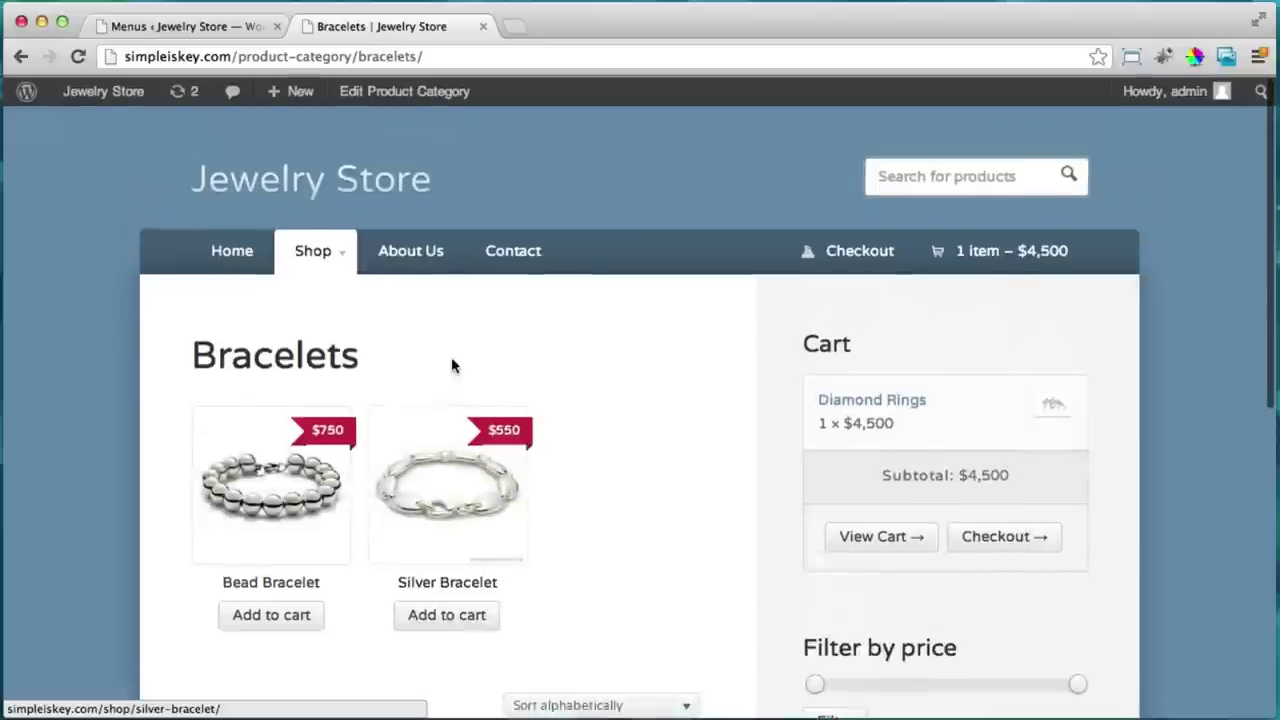
mouse_move(318, 252)
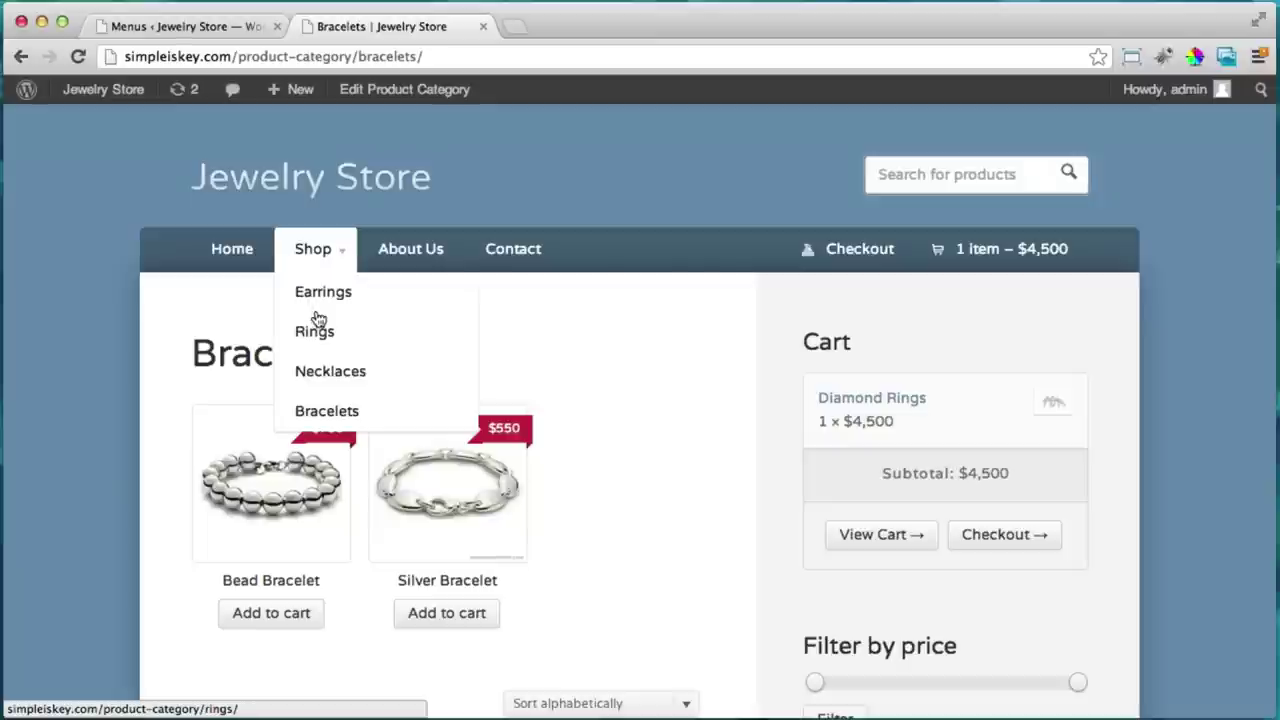
left_click(368, 413)
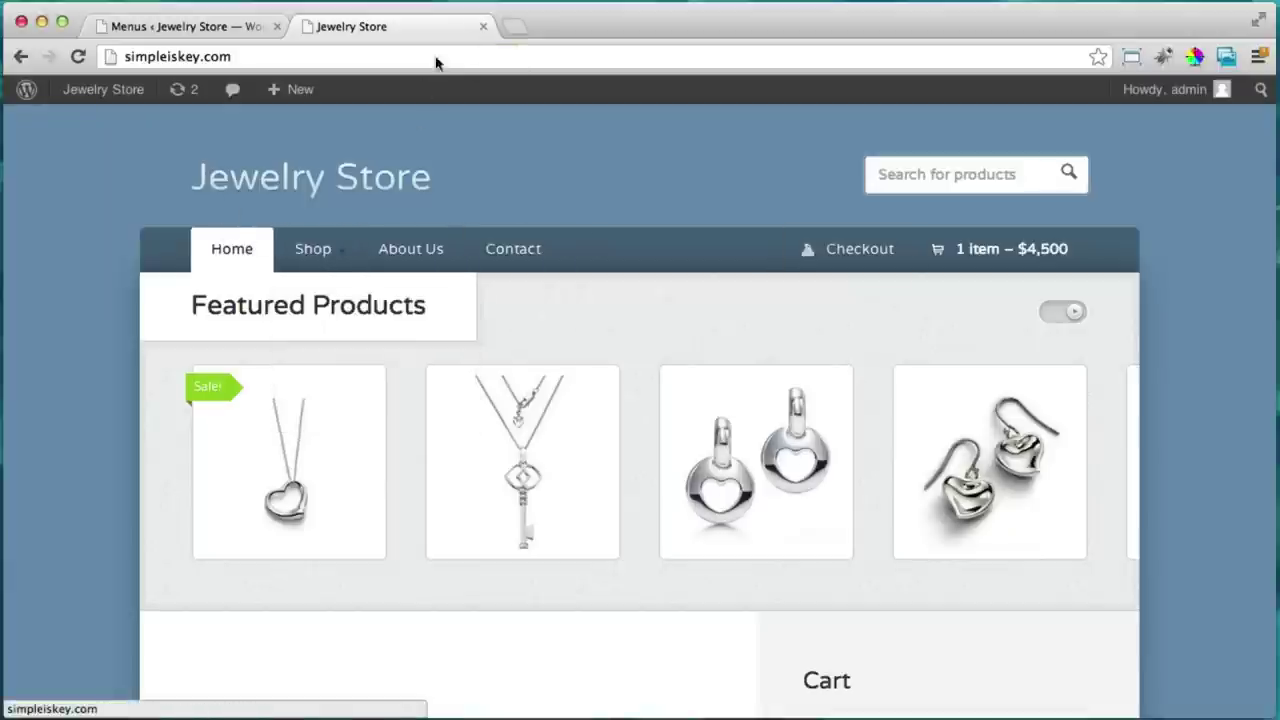
Return to the admin Dashboard and reopen the public store site.
left_click(482, 27)
left_click(84, 121)
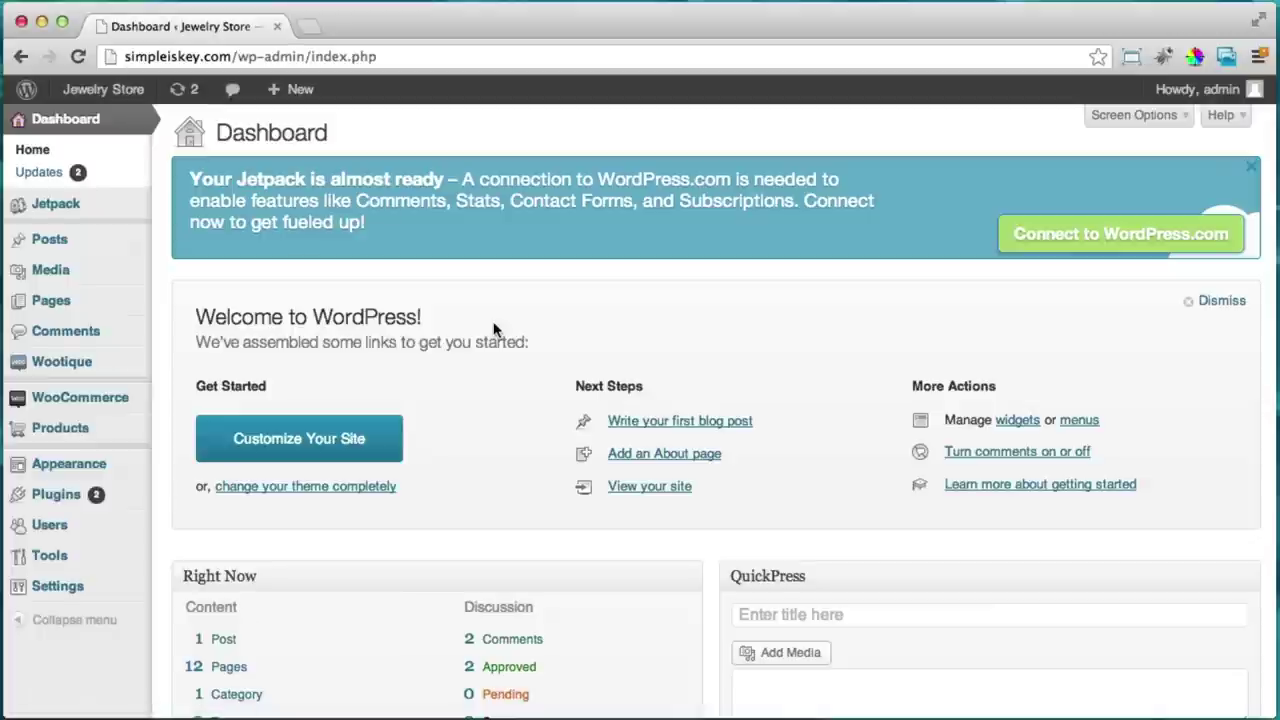
mouse_move(105, 92)
left_click(120, 124)
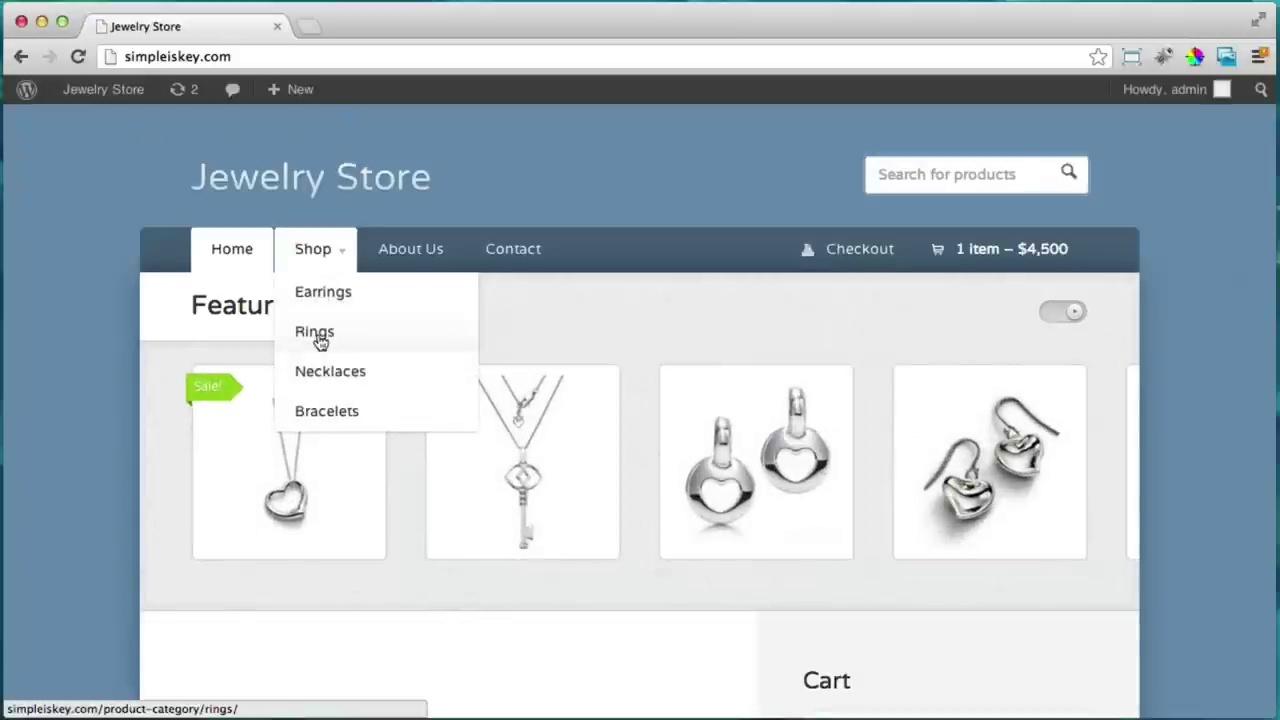
Add a second Diamond Rings to the cart from the Rings category.
left_click(320, 342)
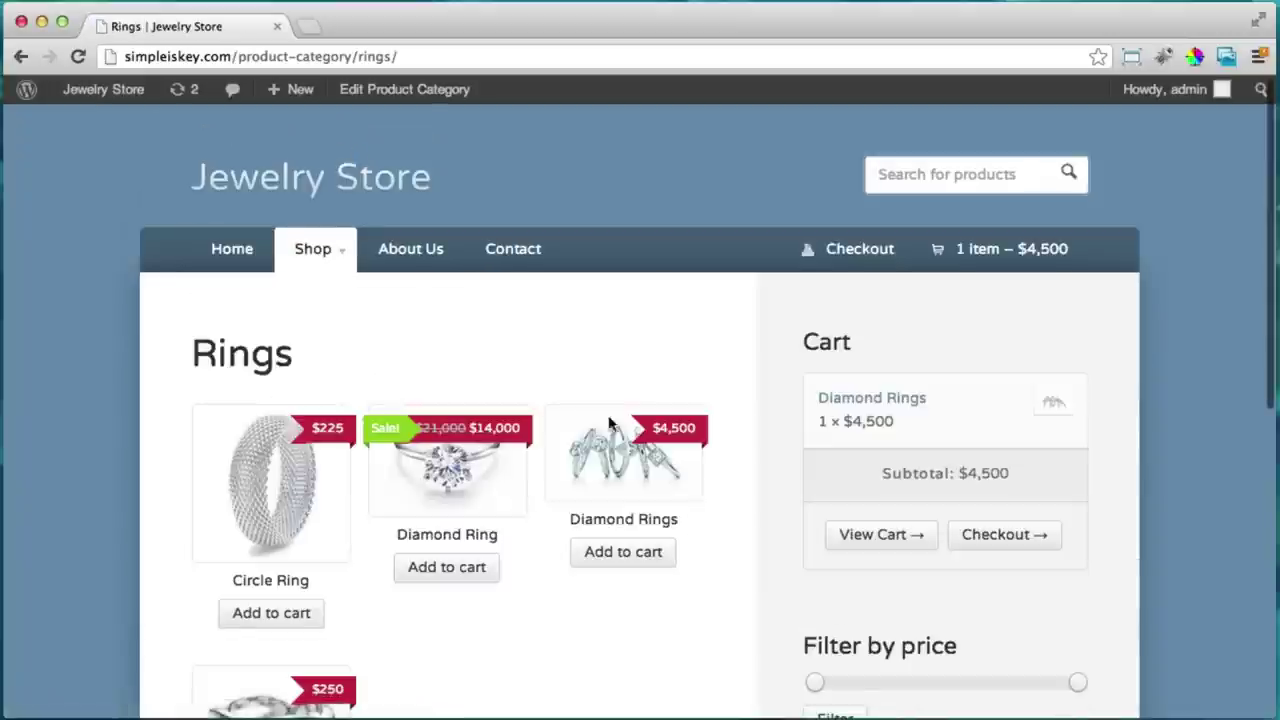
scroll(610, 462, "down", 1)
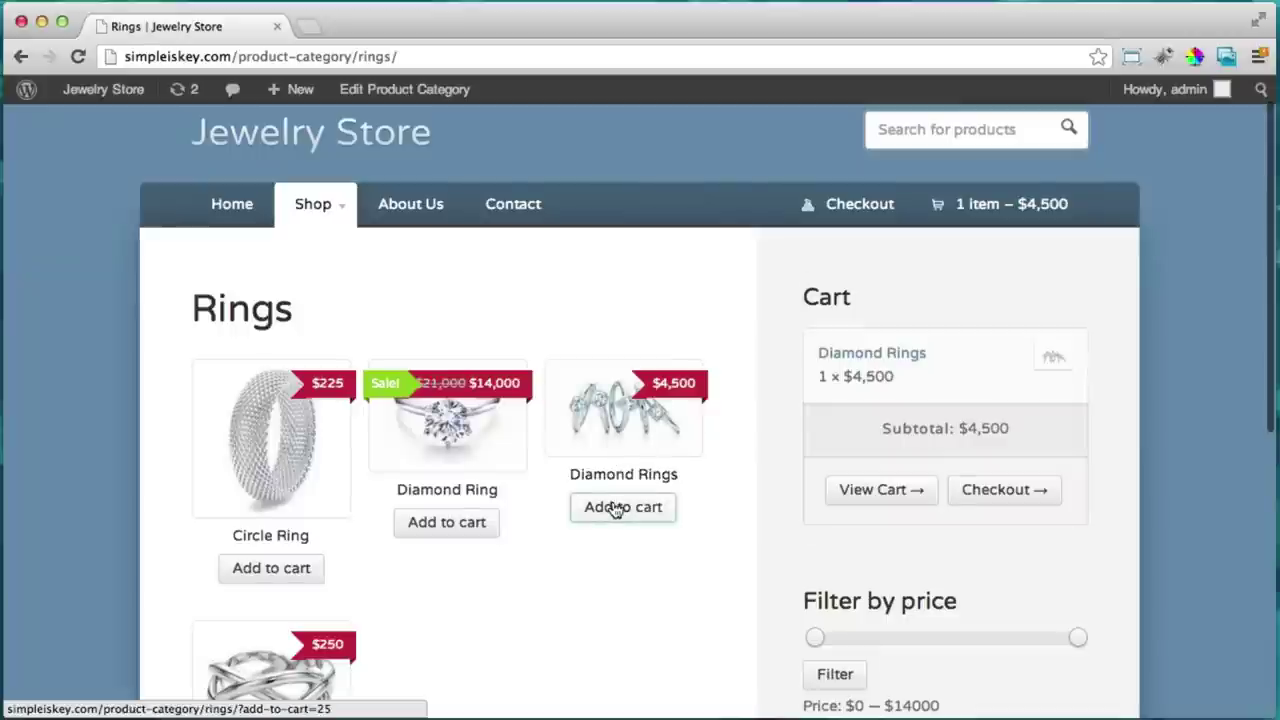
left_click(614, 506)
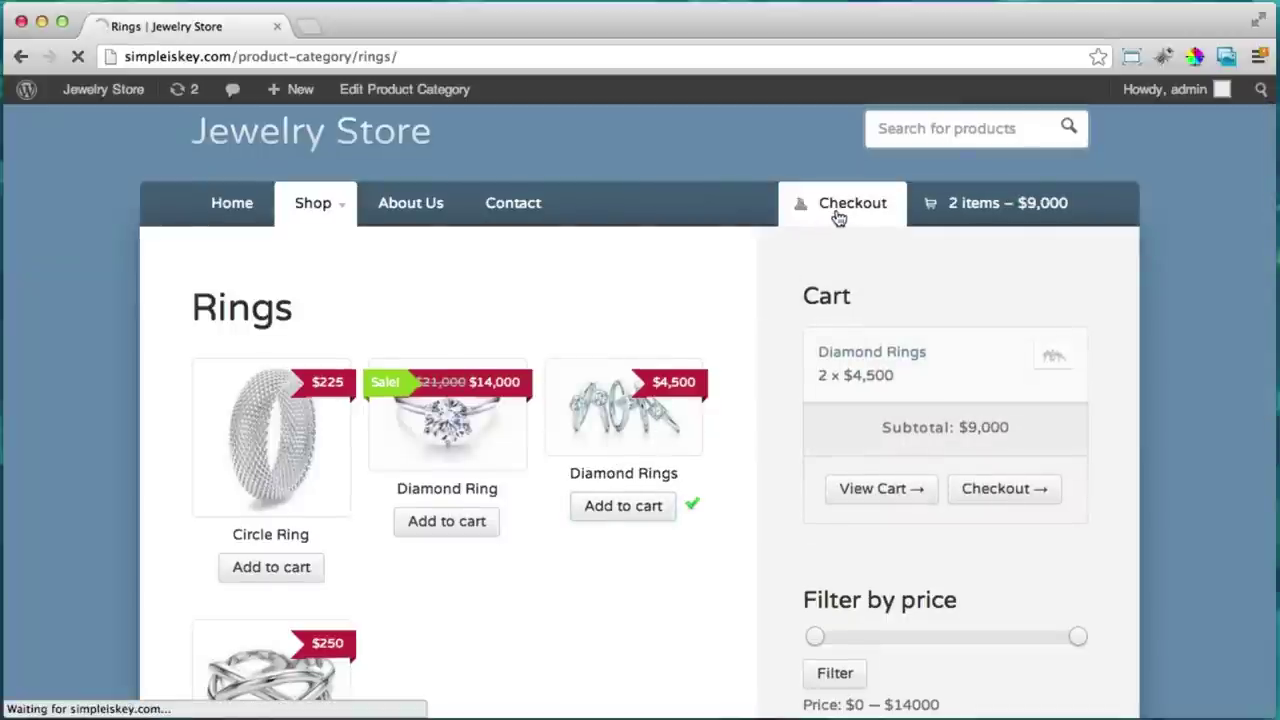
Open the Cart showing 2 Diamond Rings totalling $9,000 and review it.
scroll(748, 330, "down", 3)
scroll(748, 330, "up", 3)
scroll(660, 290, "down", 3)
scroll(469, 346, "down", 10)
scroll(469, 346, "up", 10)
scroll(469, 346, "up", 2)
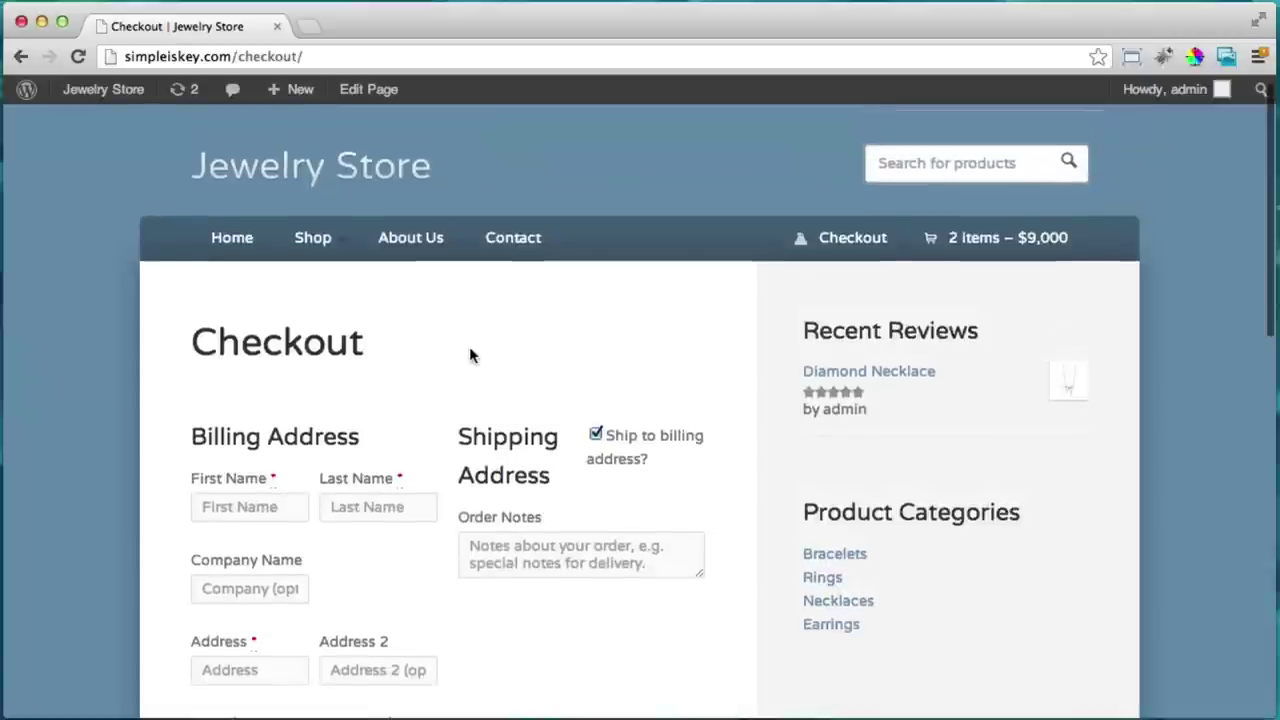
left_click(989, 253)
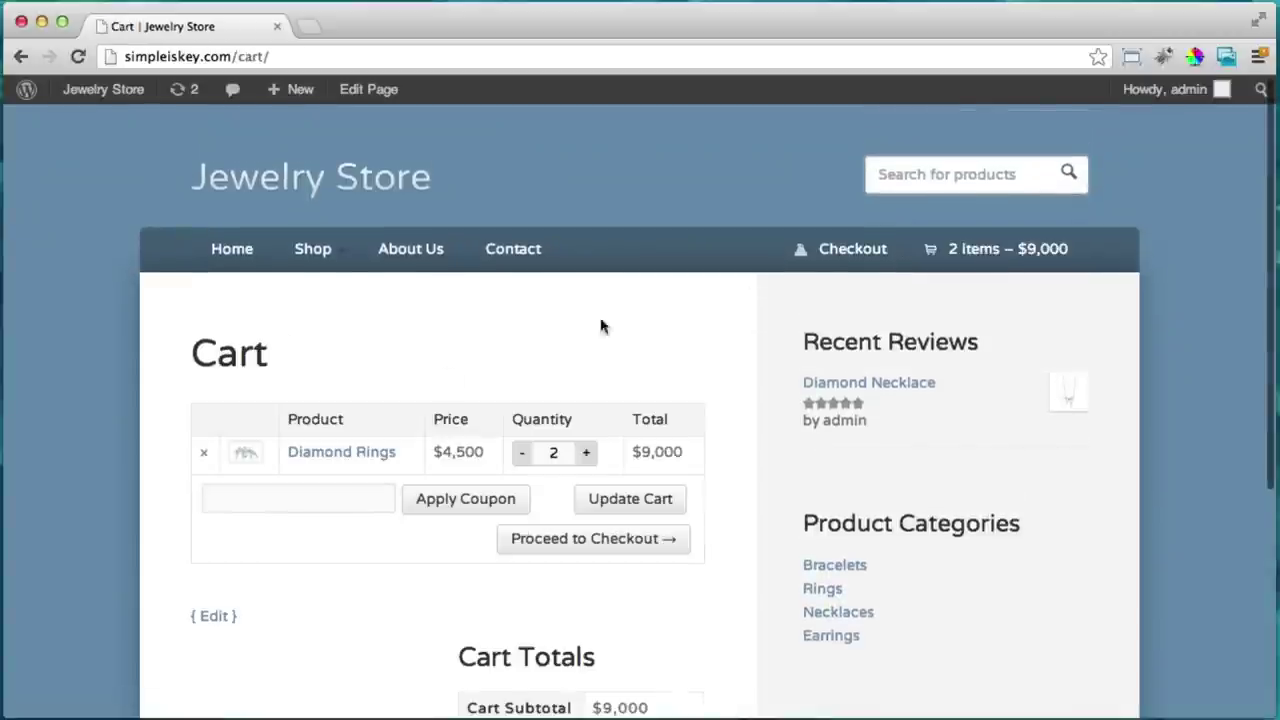
scroll(480, 390, "down", 2)
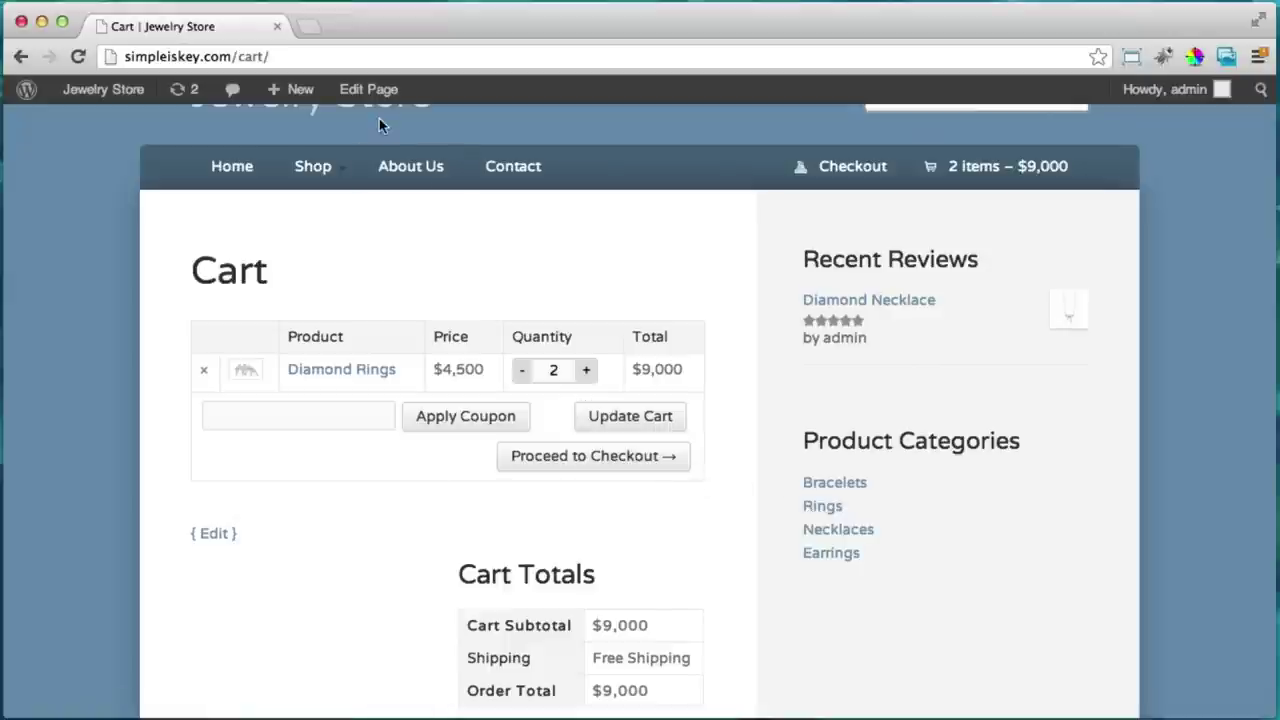
scroll(379, 118, "up", 2)
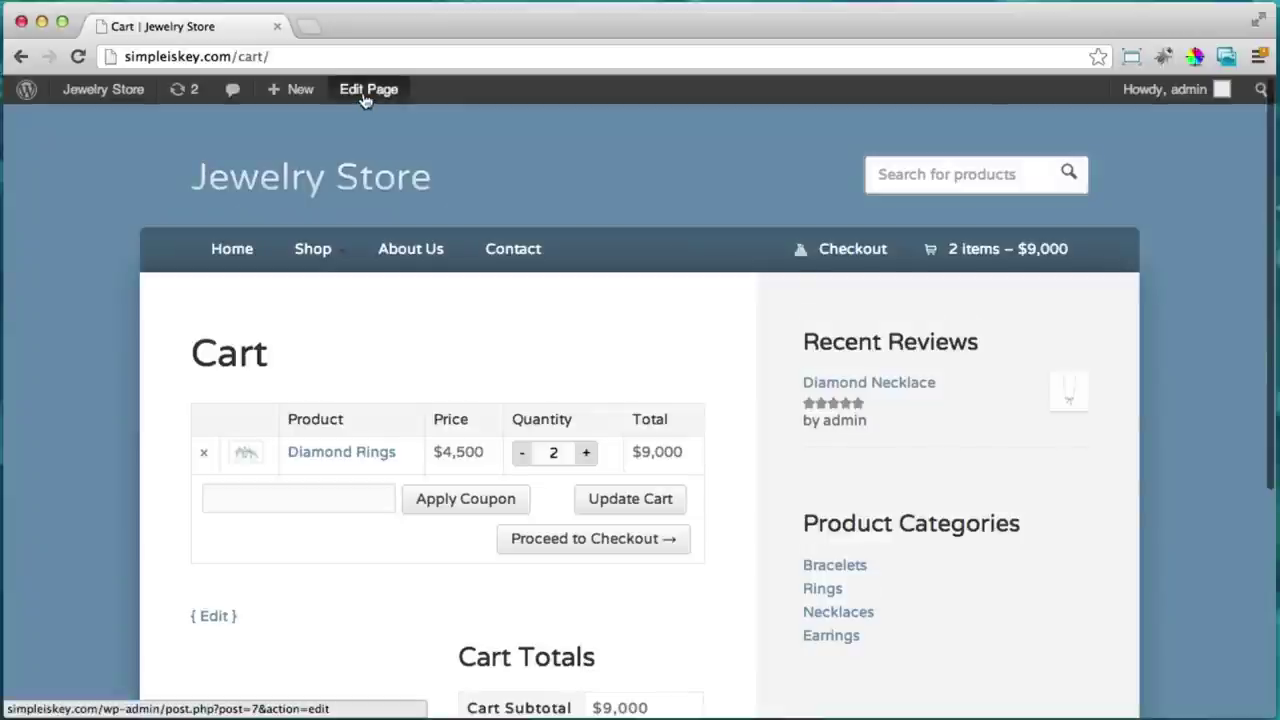
Set the Cart page template to Full Width and update it.
left_click(366, 95)
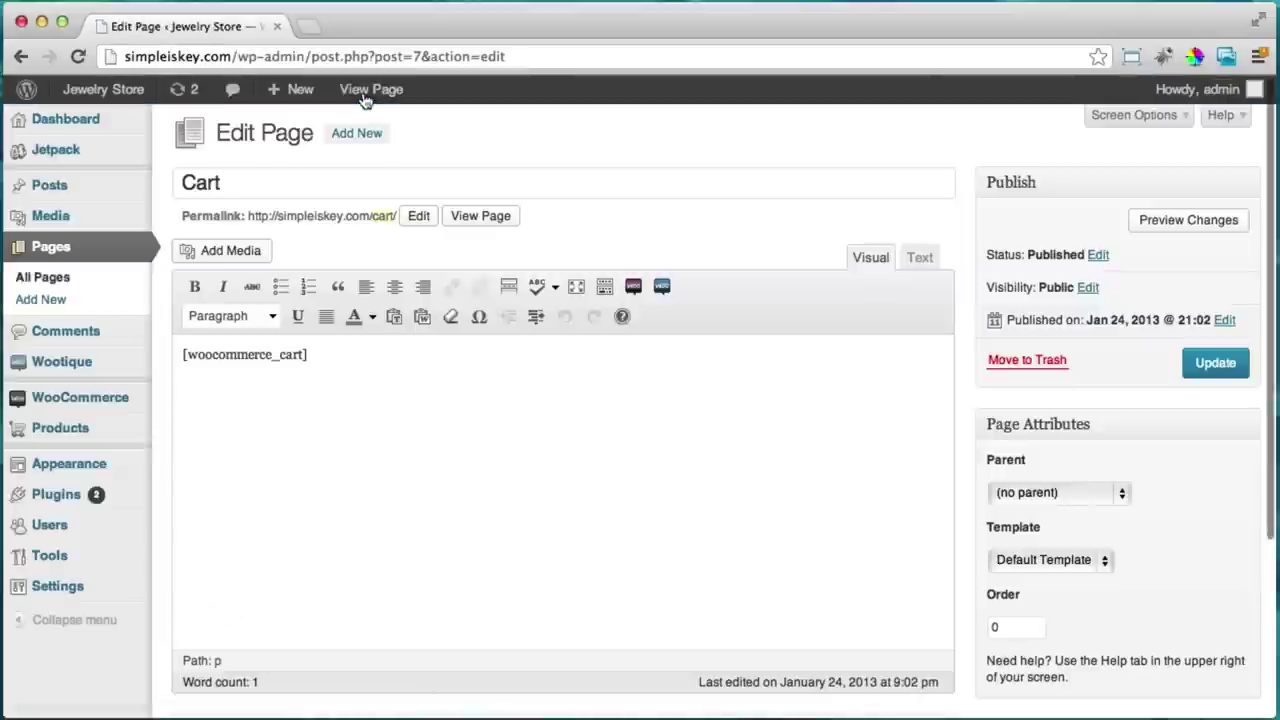
scroll(1171, 528, "down", 1)
left_click(1045, 548)
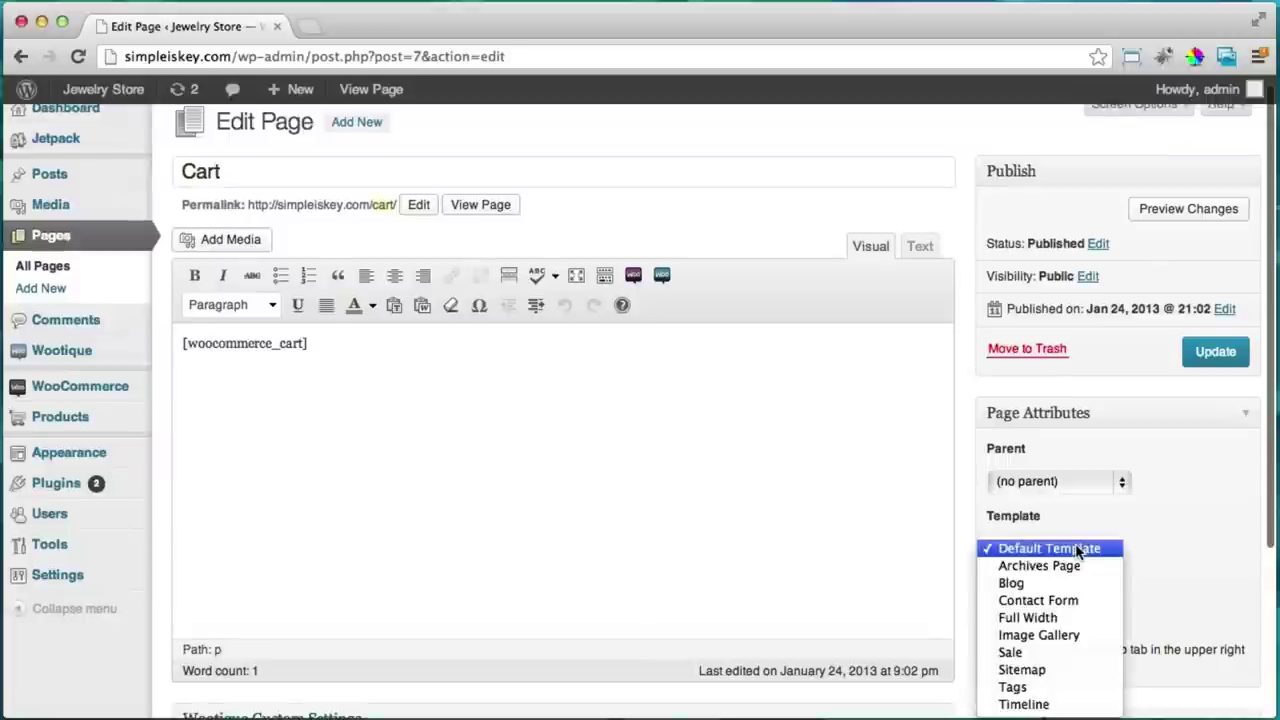
left_click(1060, 618)
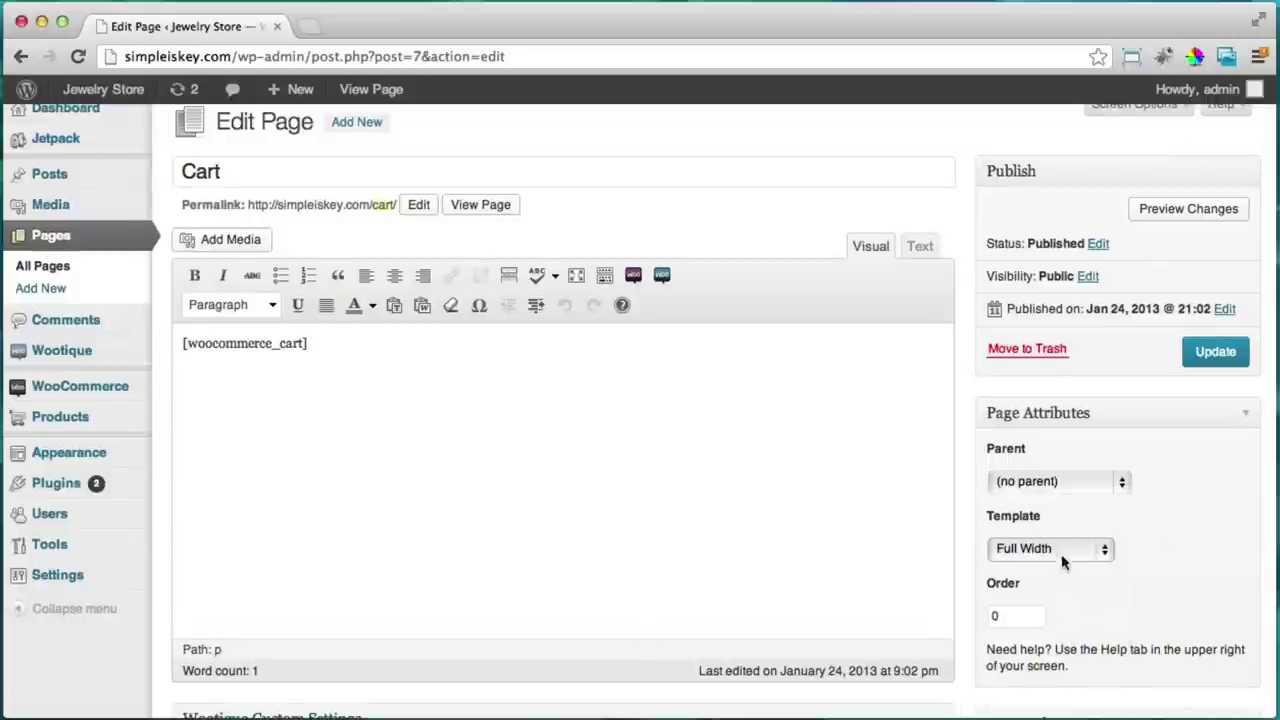
left_click(1205, 355)
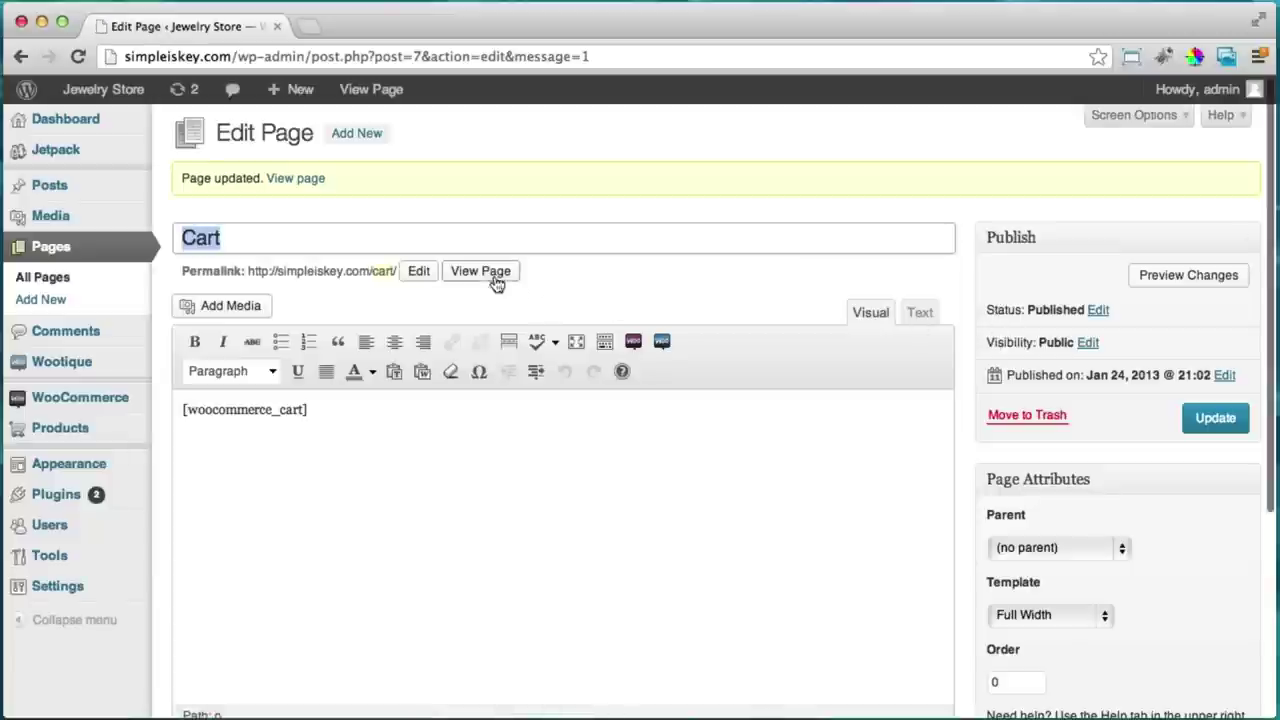
View the full-width Cart page and proceed to Checkout to inspect it.
left_click(489, 276)
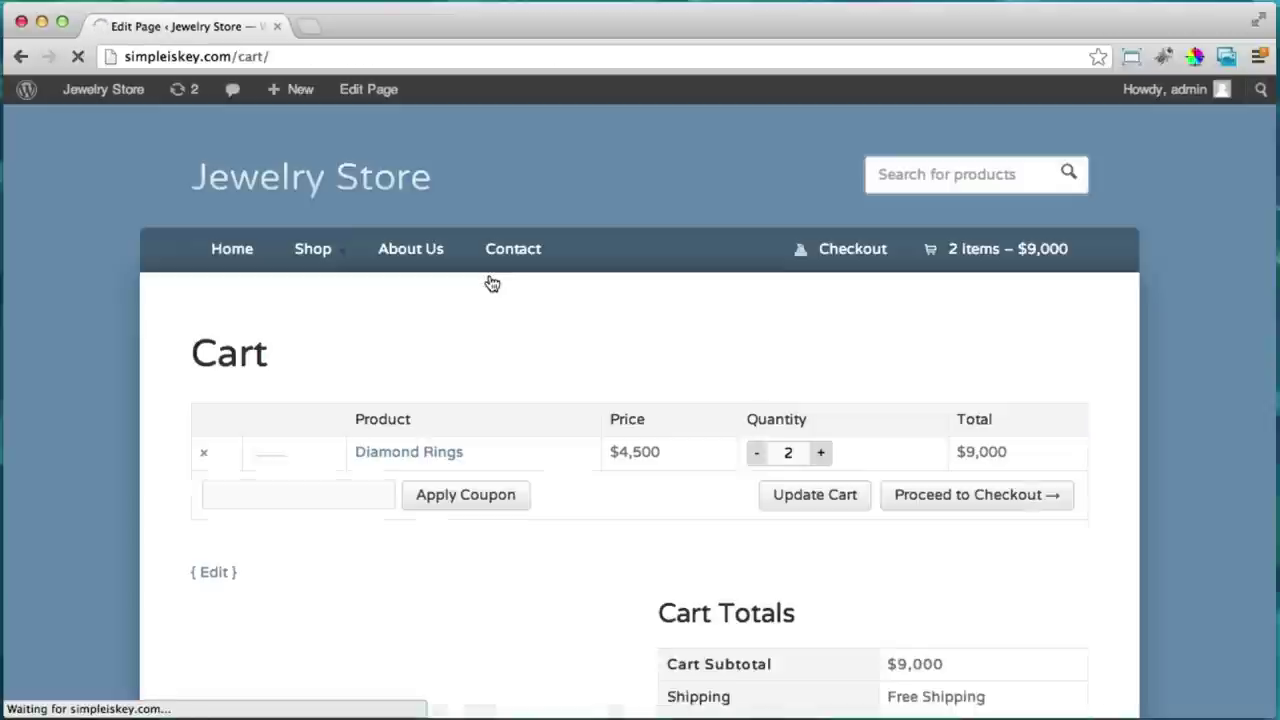
scroll(846, 510, "down", 5)
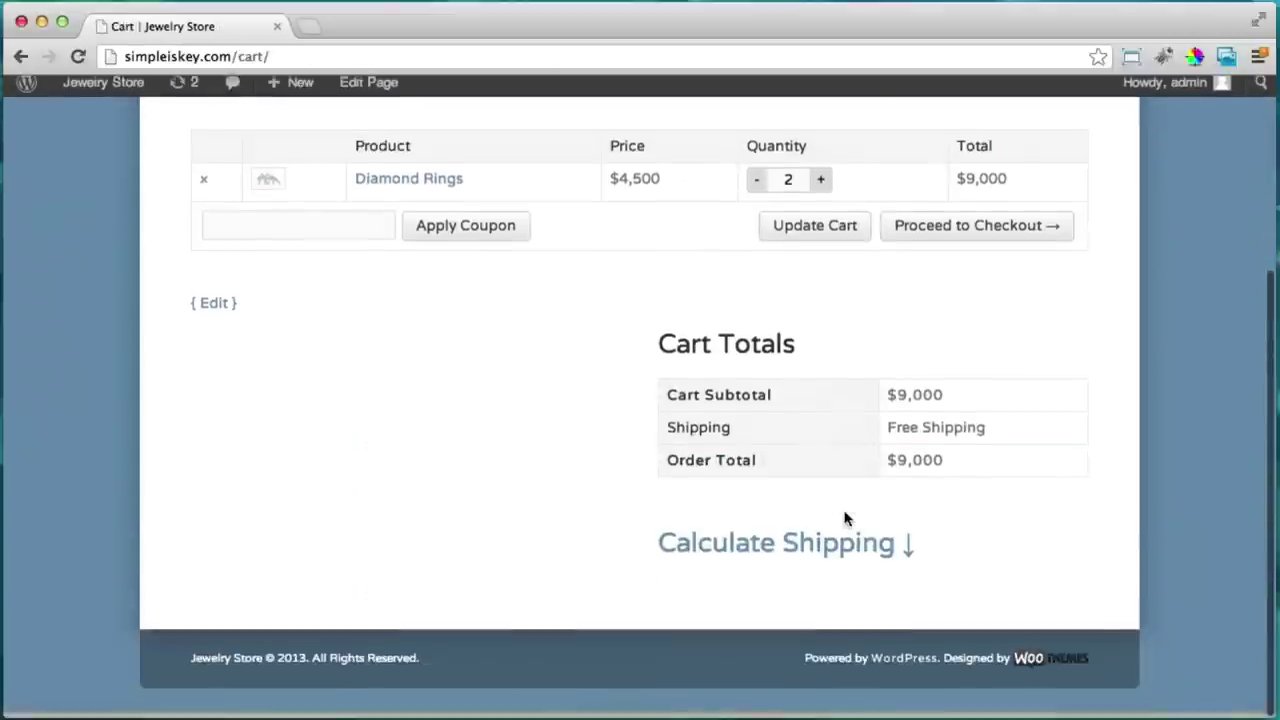
scroll(845, 517, "up", 5)
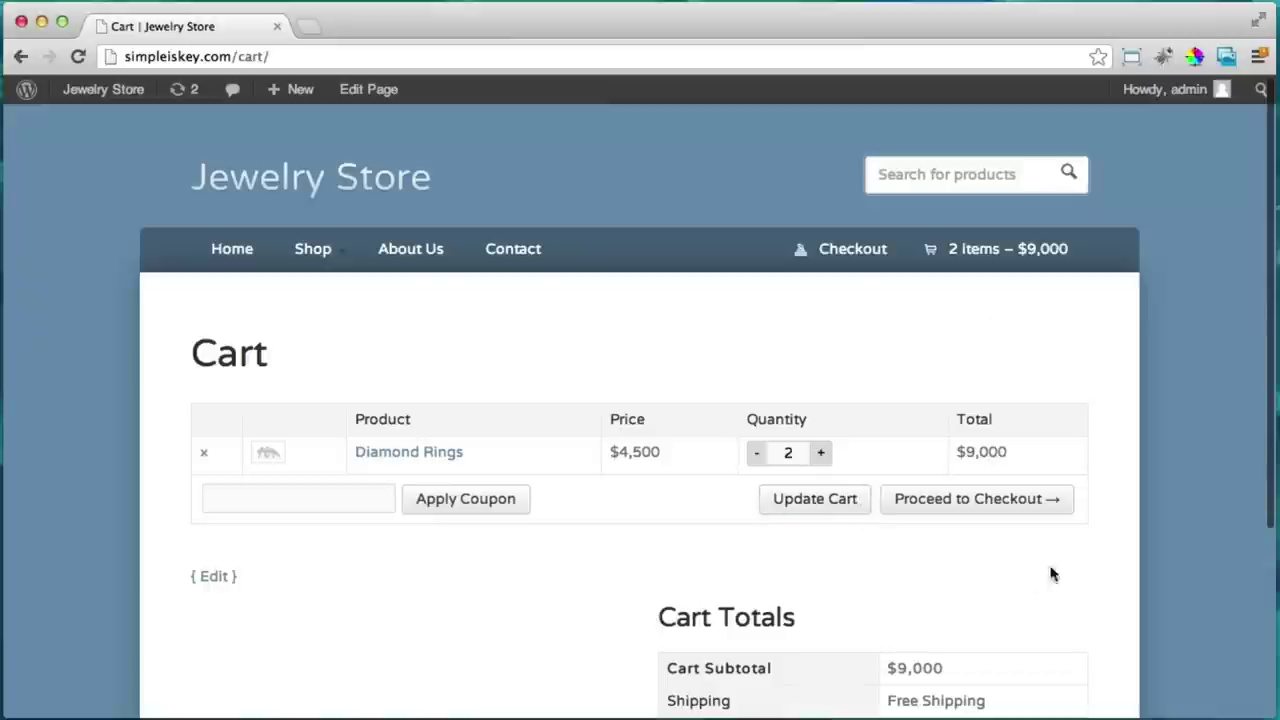
left_click(977, 510)
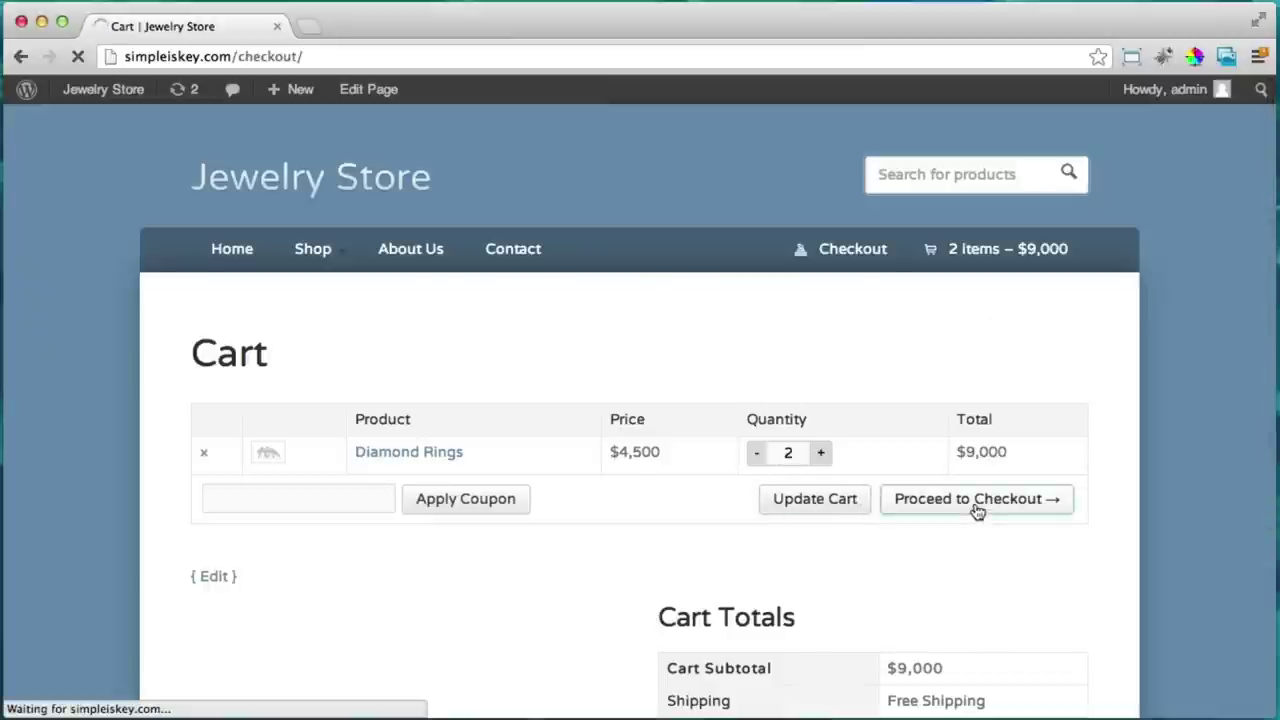
scroll(391, 484, "down", 5)
scroll(391, 484, "down", 3)
scroll(394, 480, "up", 8)
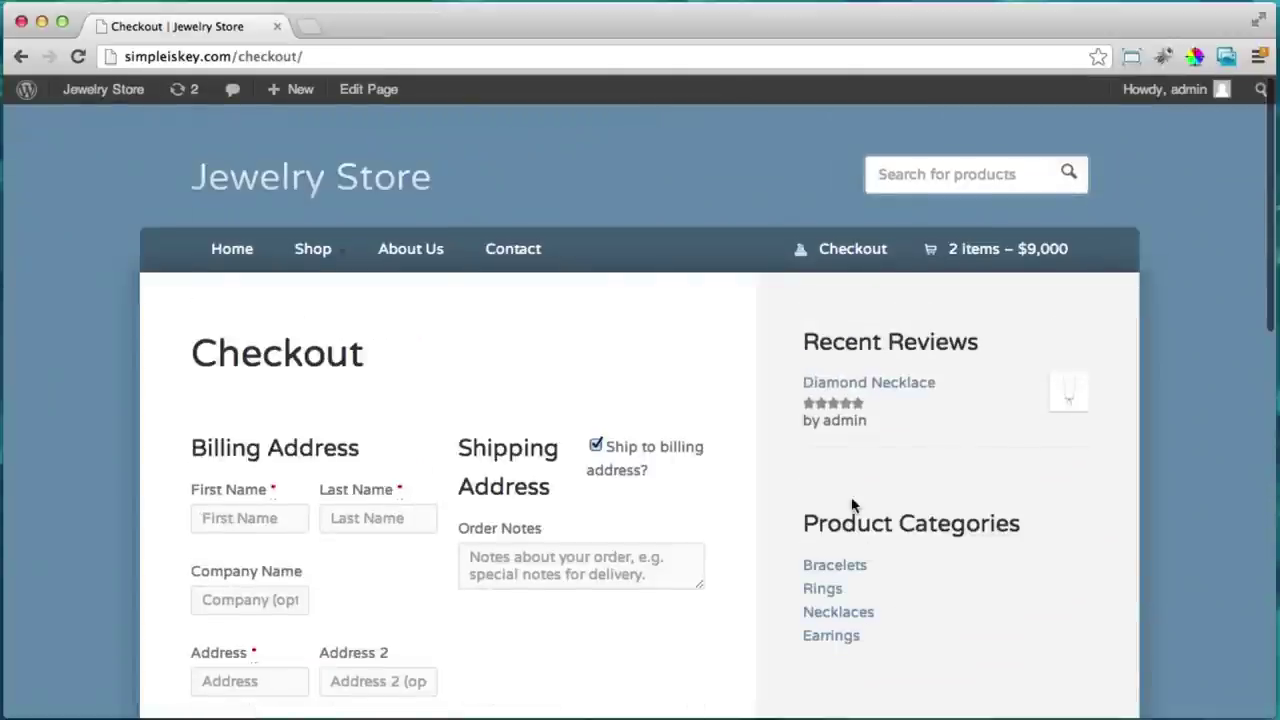
scroll(823, 494, "down", 6)
scroll(408, 343, "down", 6)
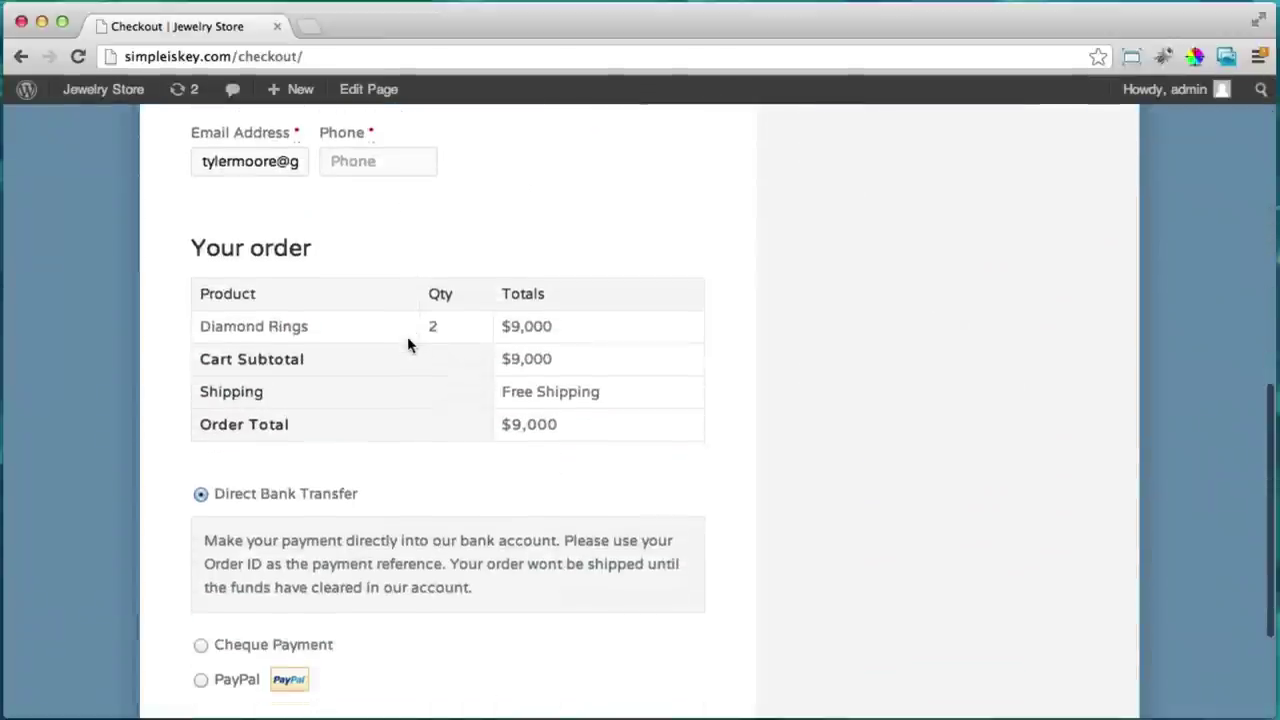
scroll(457, 437, "down", 3)
scroll(374, 437, "up", 12)
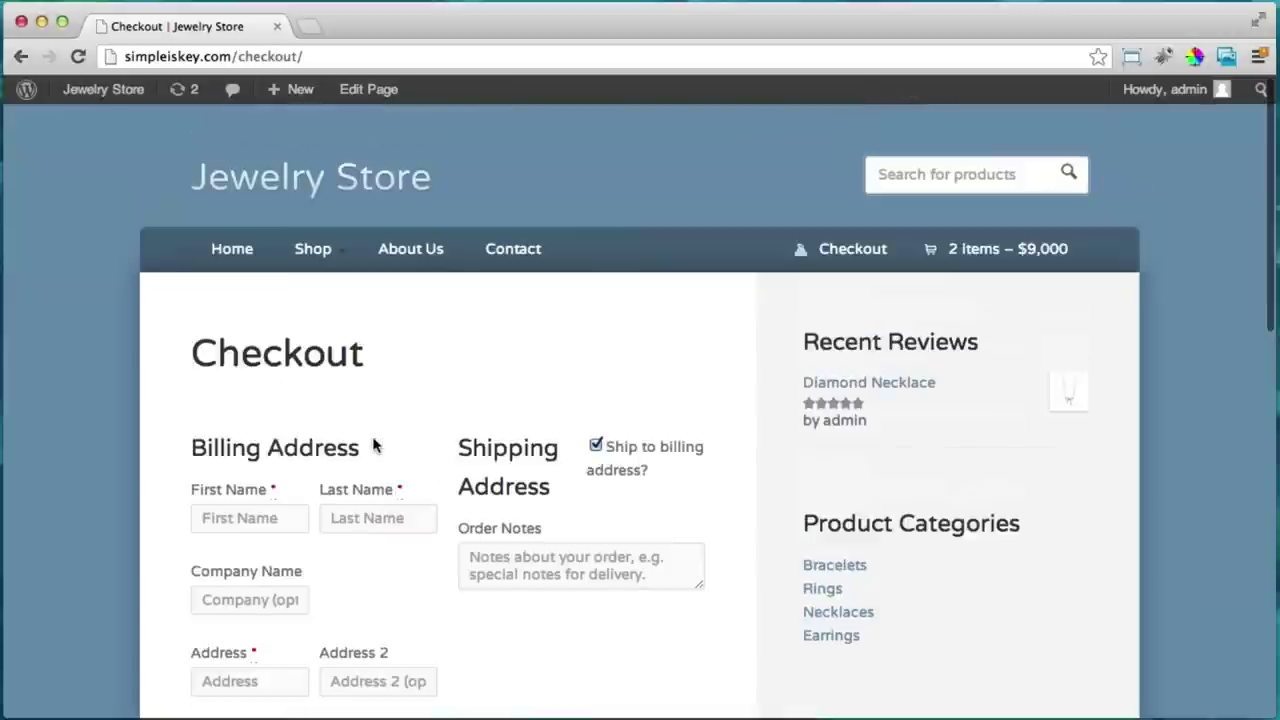
Set the Checkout page template to Full Width and update it.
left_click(366, 90)
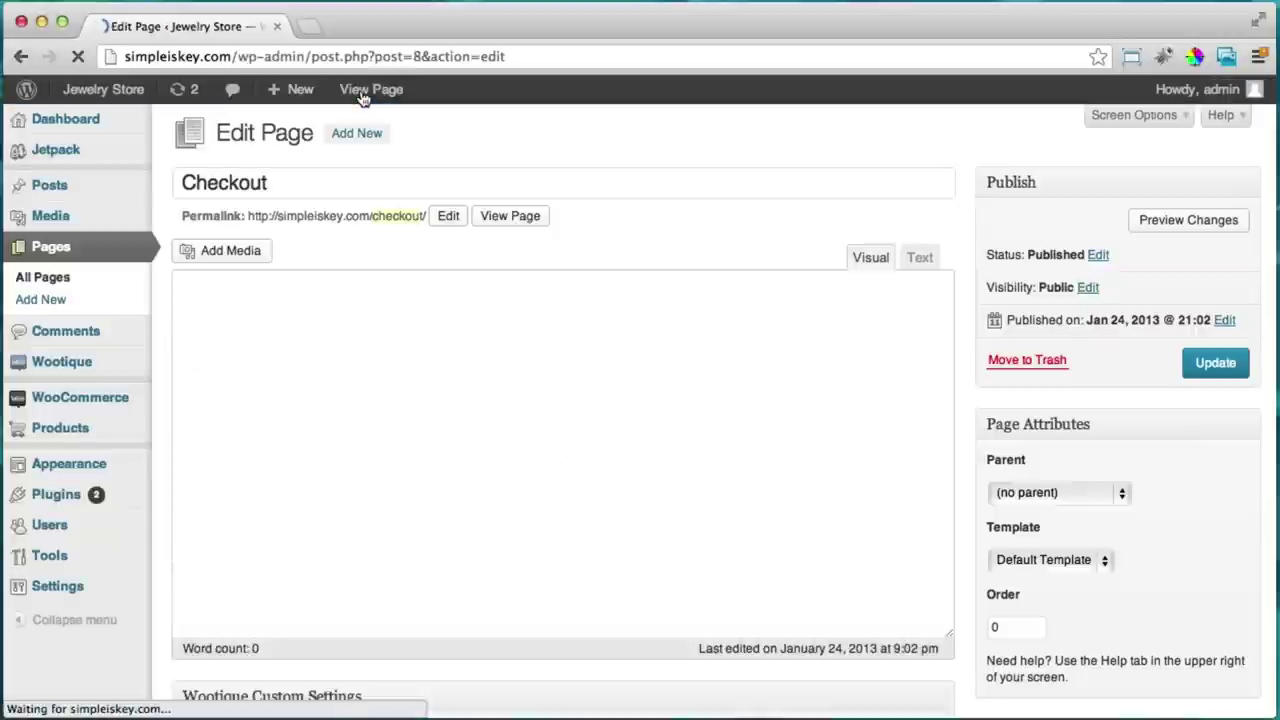
left_click(1100, 561)
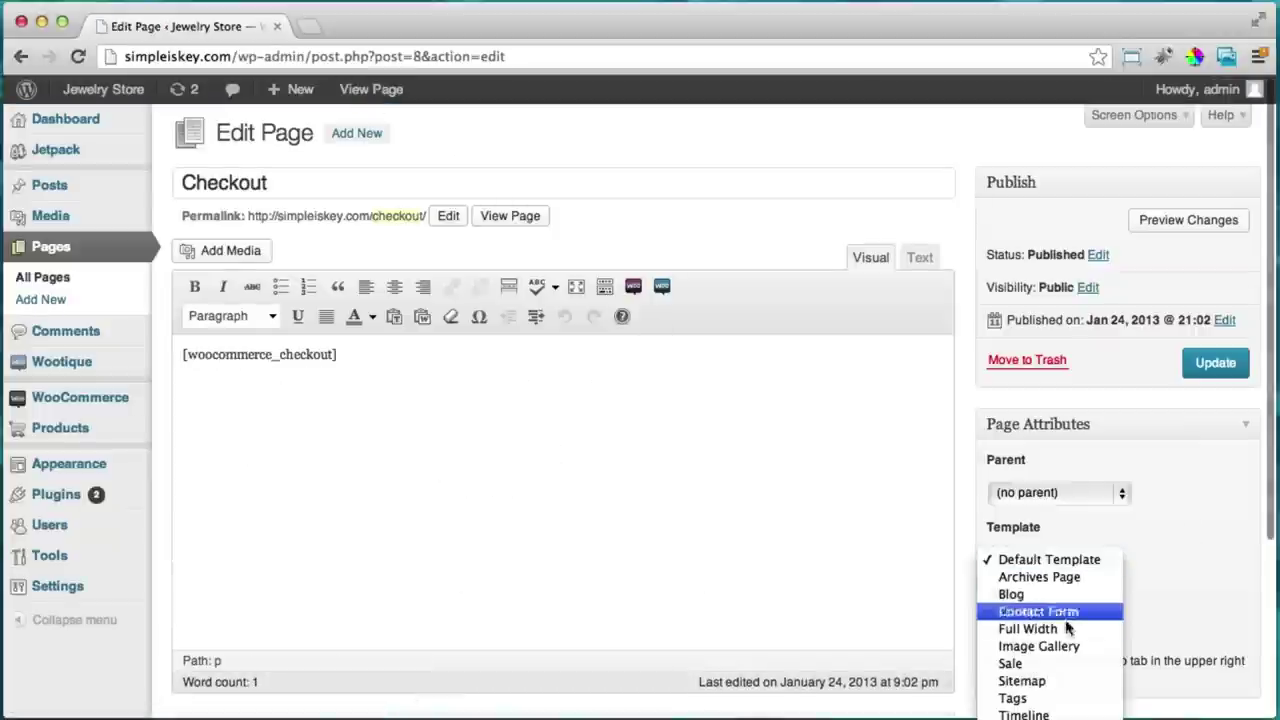
left_click(1045, 629)
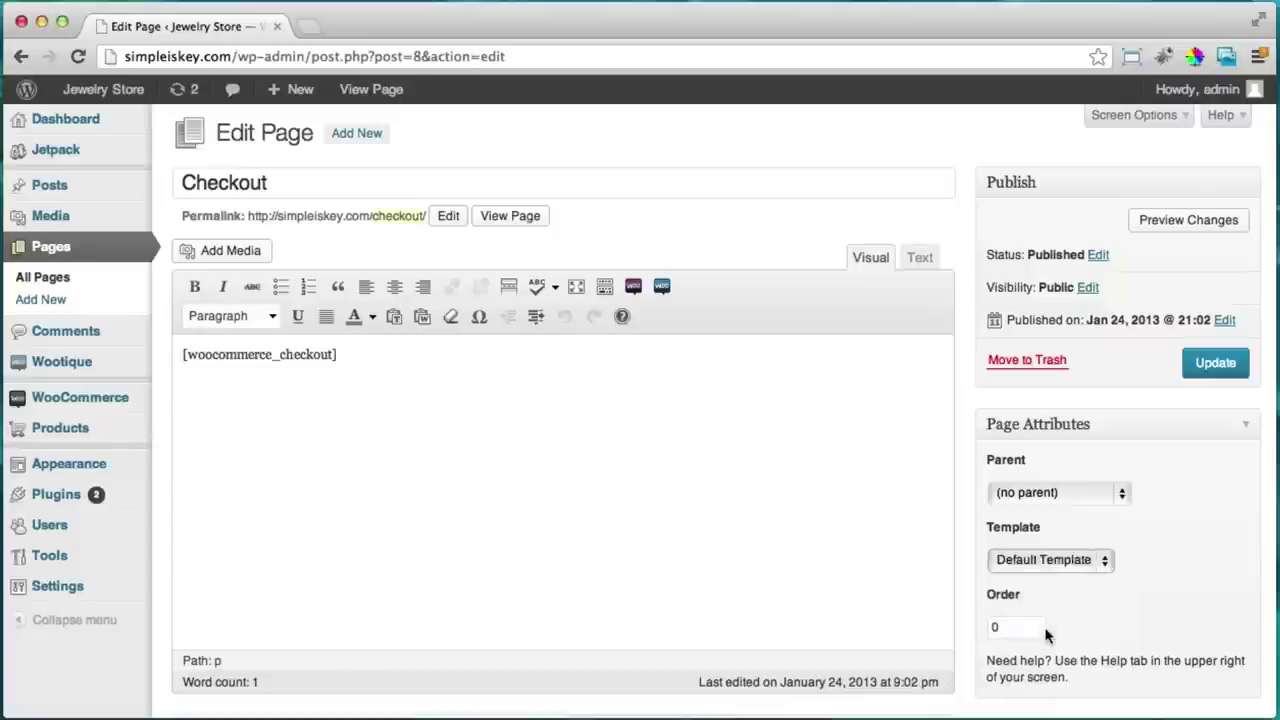
left_click(1205, 370)
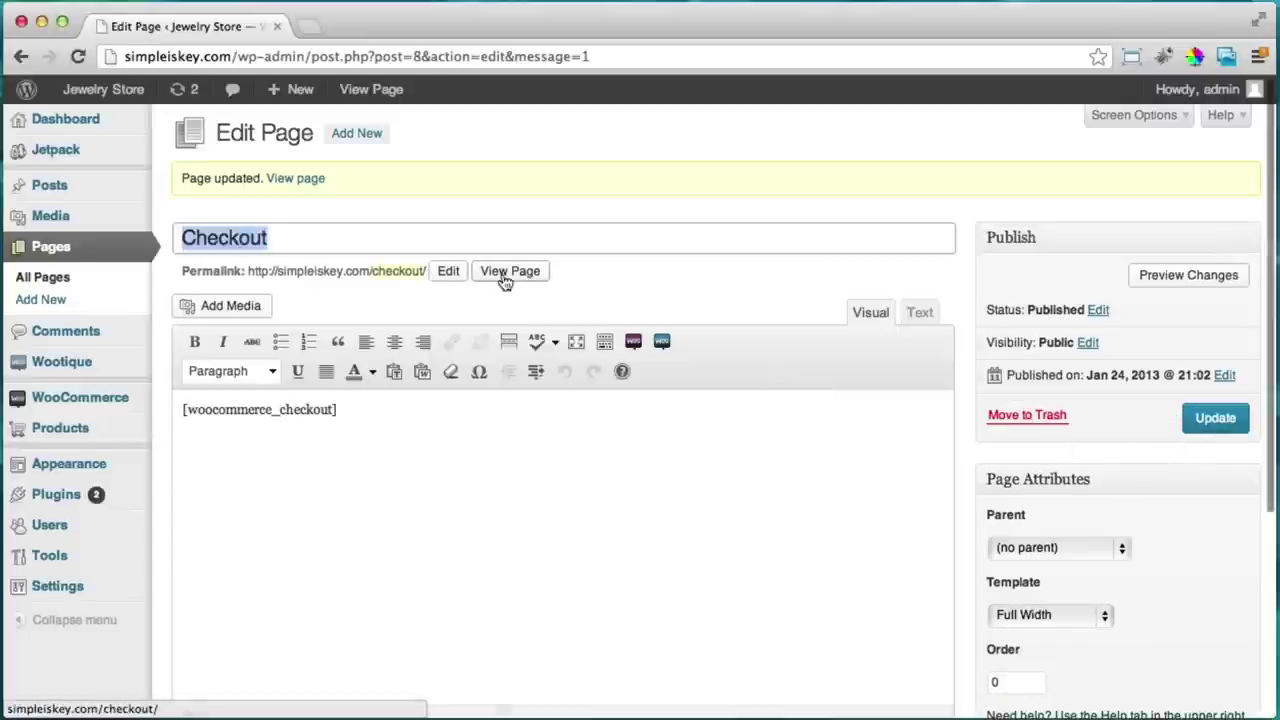
View the site, go from Cart to the full-width Checkout, and review the order summary.
left_click(506, 274)
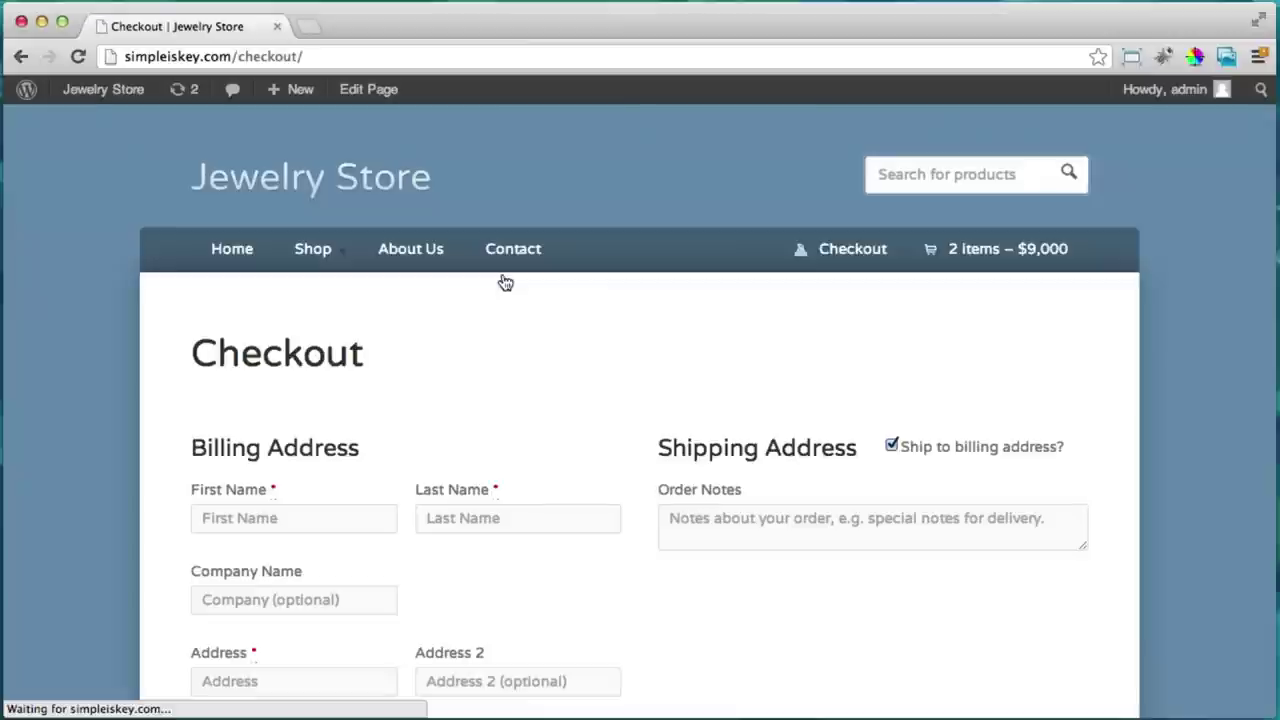
left_click(962, 258)
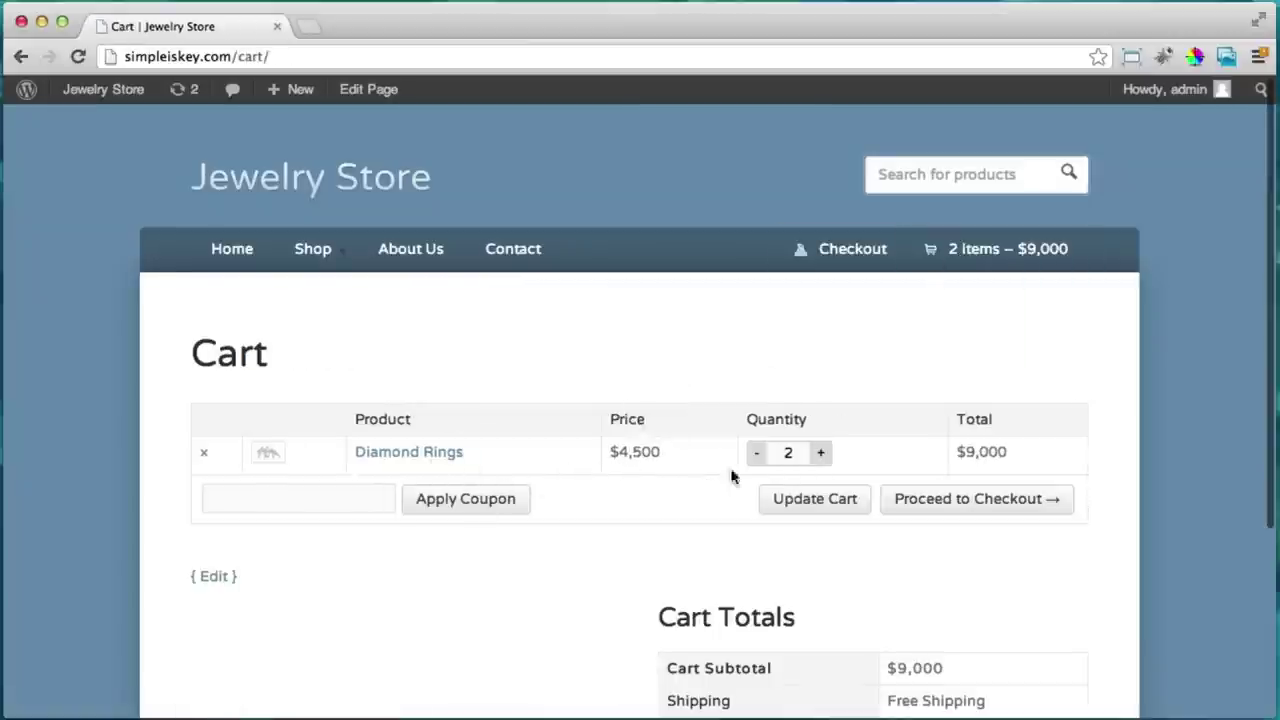
left_click(958, 499)
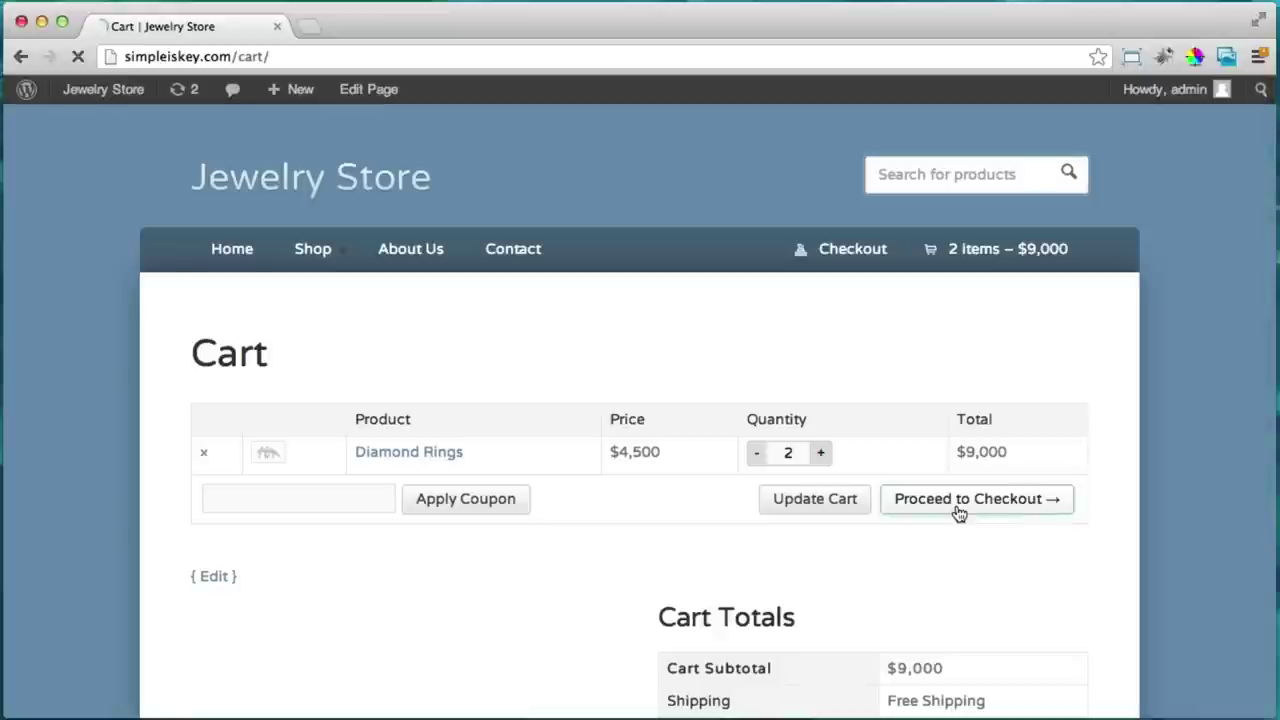
scroll(957, 514, "down", 2)
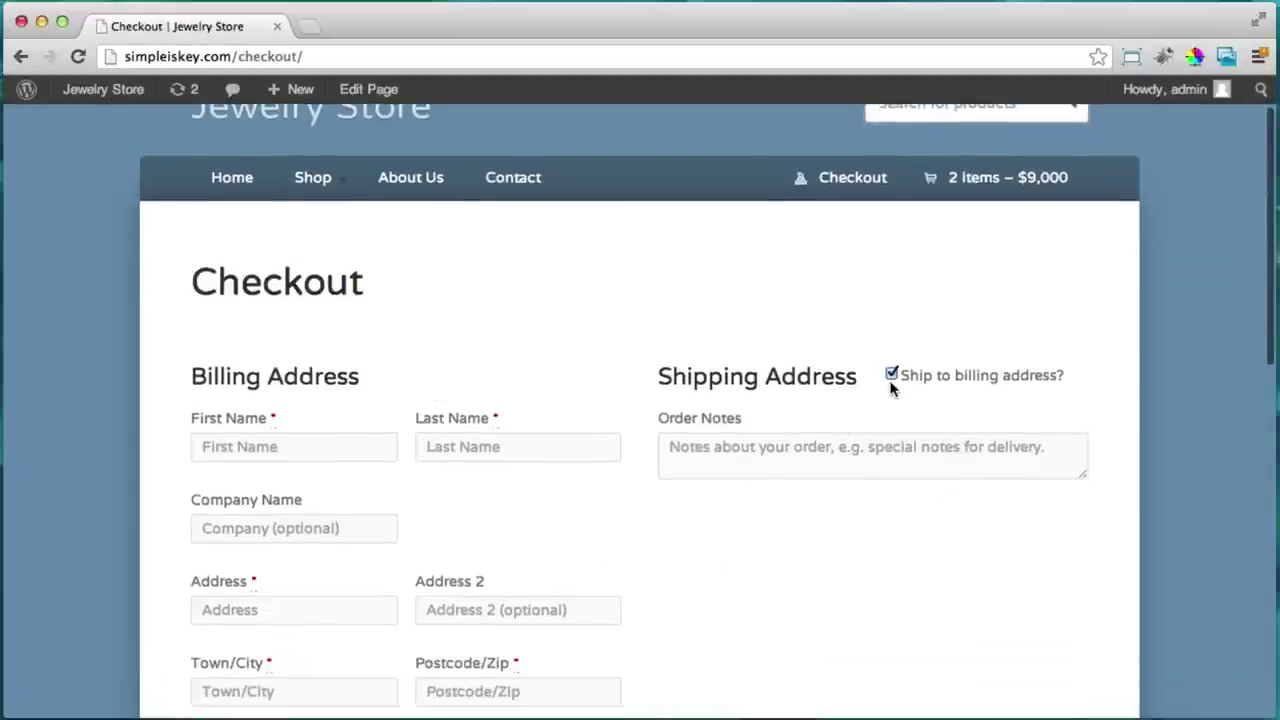
scroll(892, 389, "down", 5)
scroll(892, 389, "down", 7)
scroll(892, 389, "down", 5)
scroll(892, 389, "up", 15)
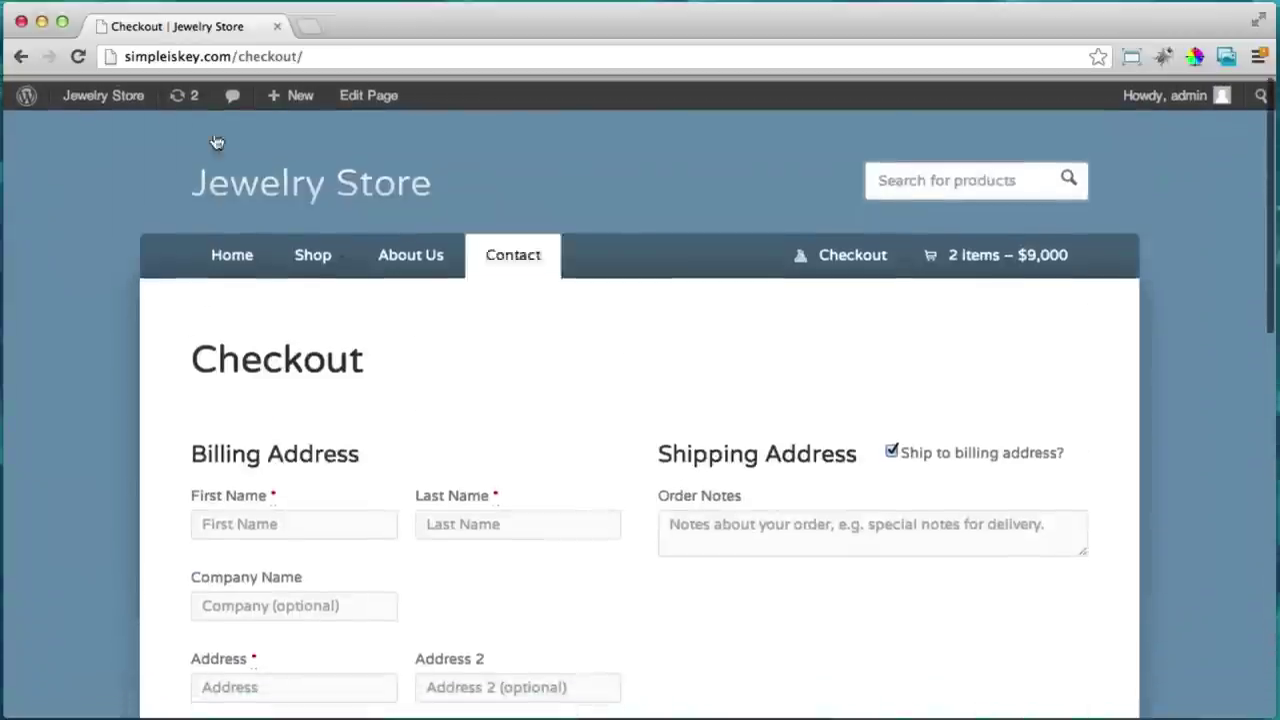
Choose Jewelry Store > Dashboard from the admin bar.
mouse_move(100, 91)
left_click(97, 130)
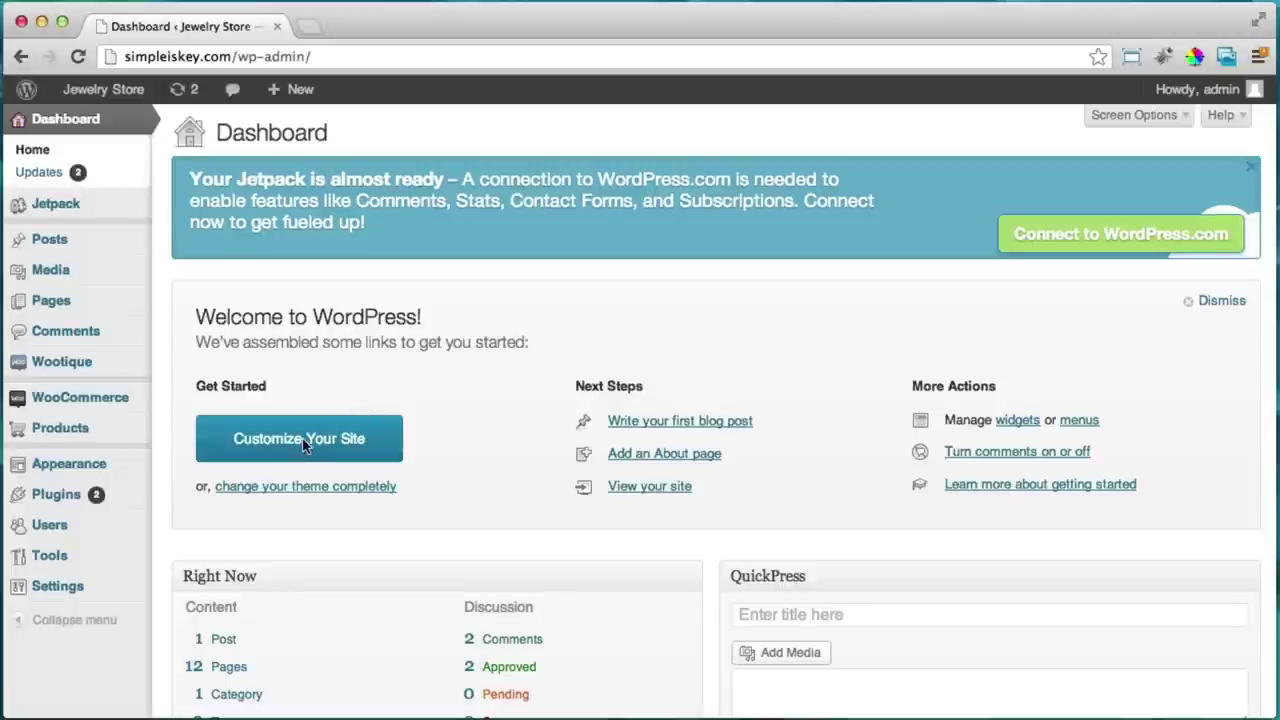
Start a new WooCommerce coupon and enter the coupon code Tylers.
left_click(112, 400)
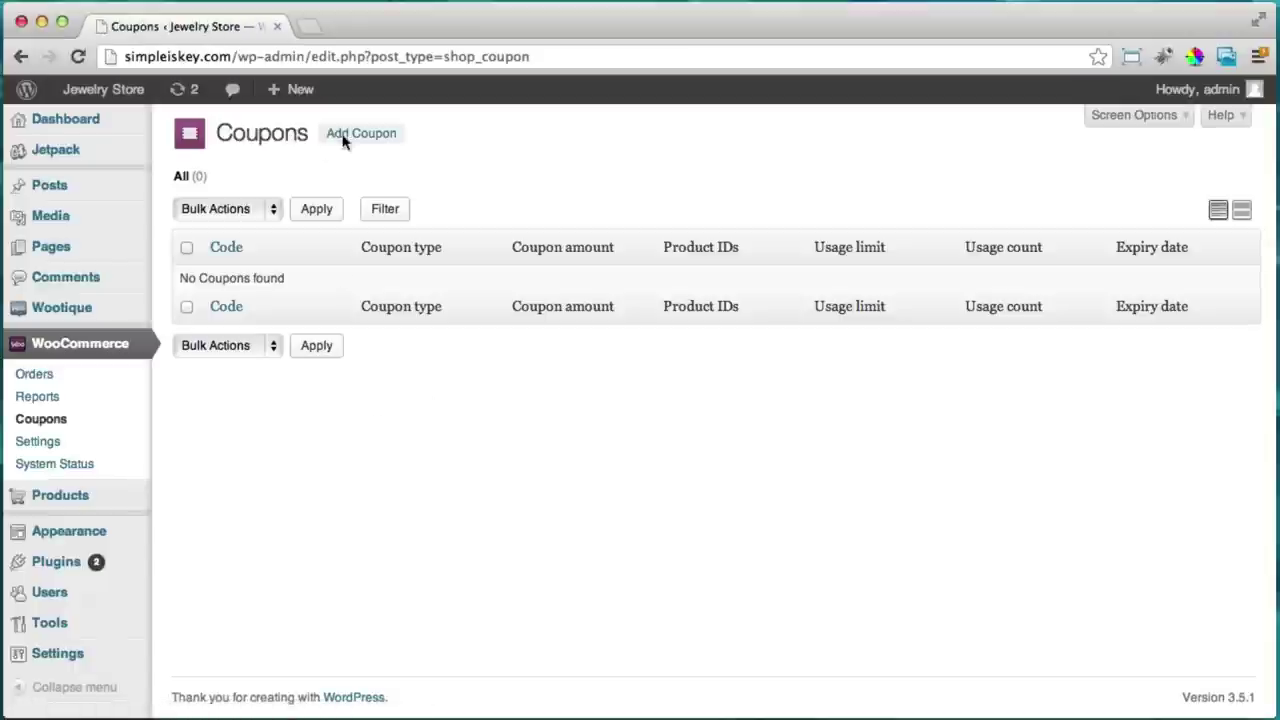
left_click(354, 133)
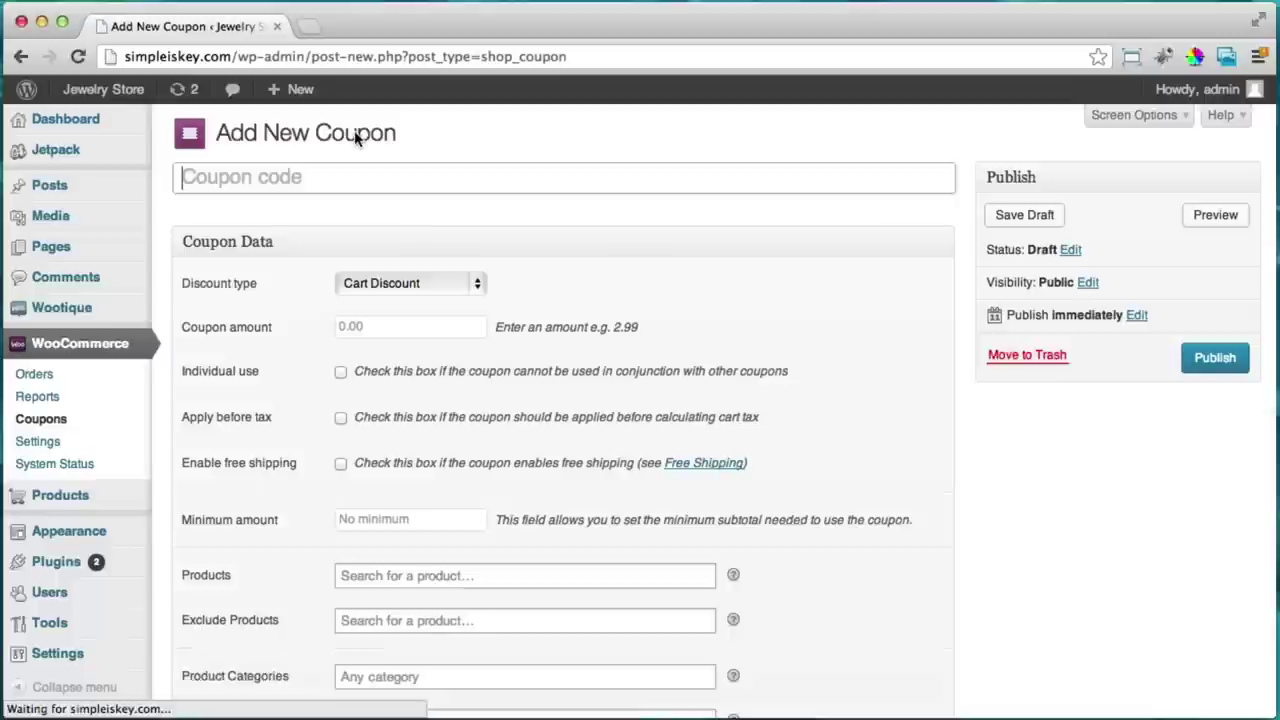
left_click(203, 180)
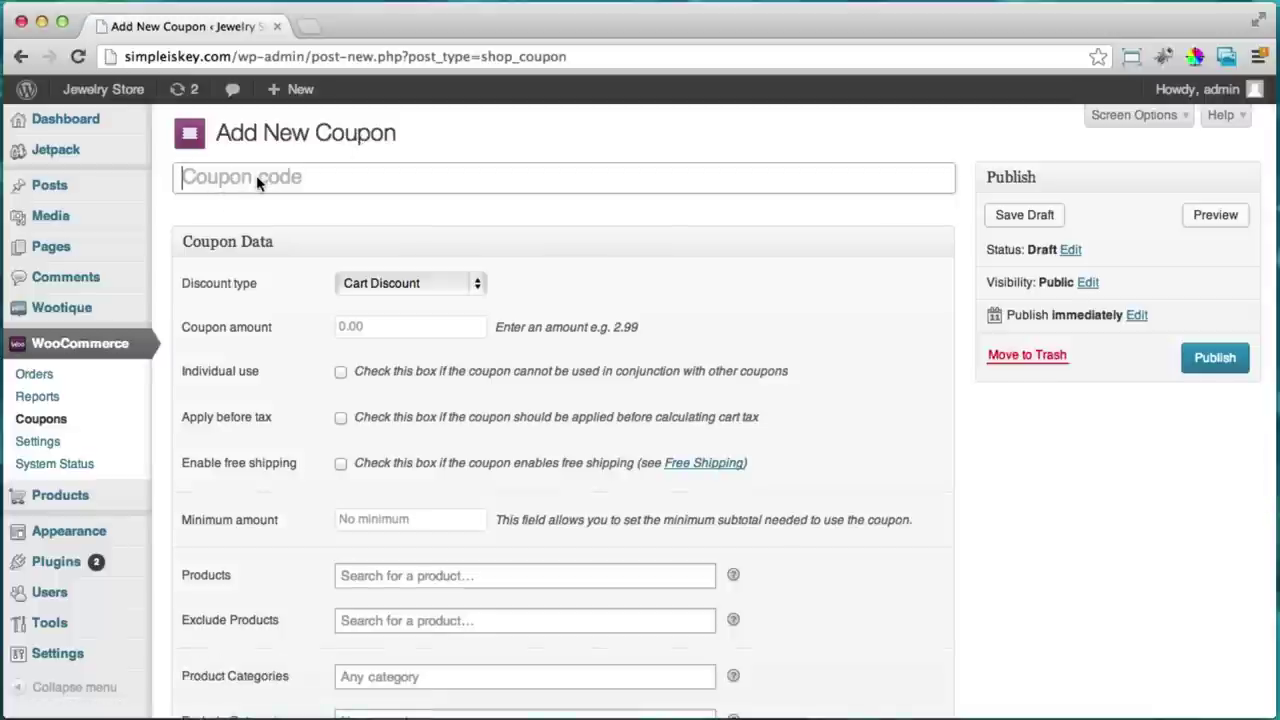
type("Tylers")
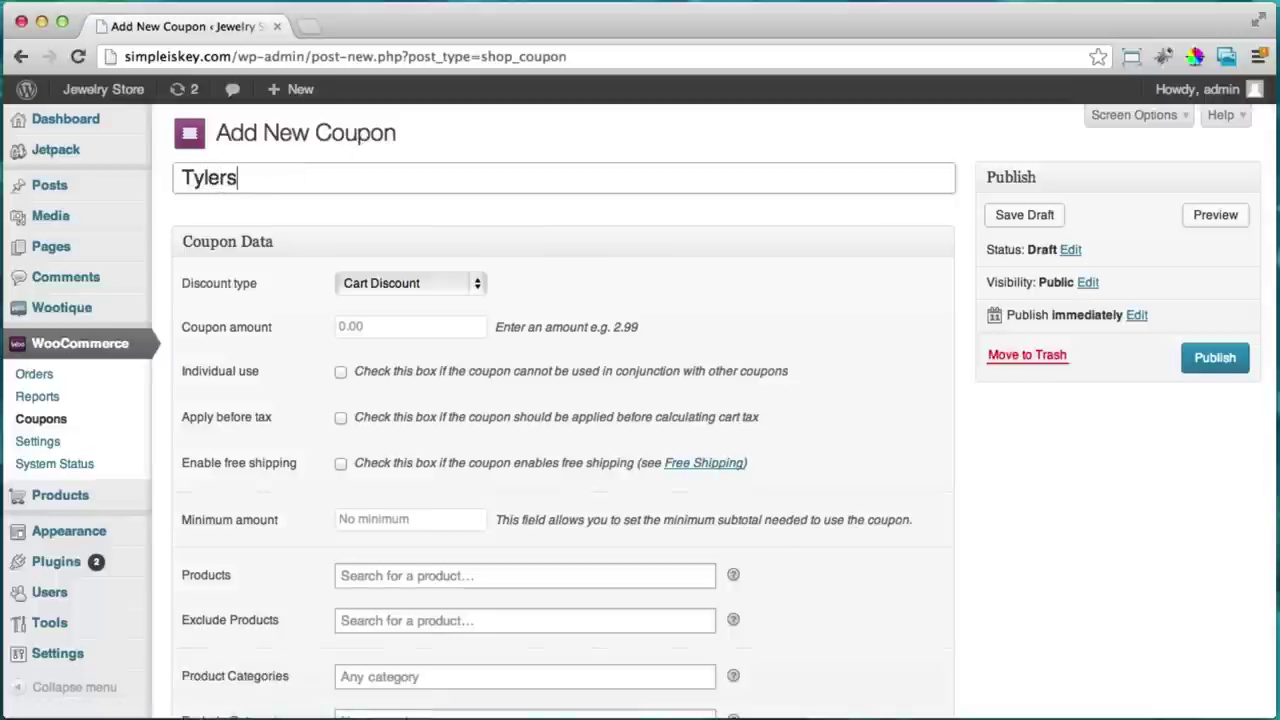
left_click(597, 281)
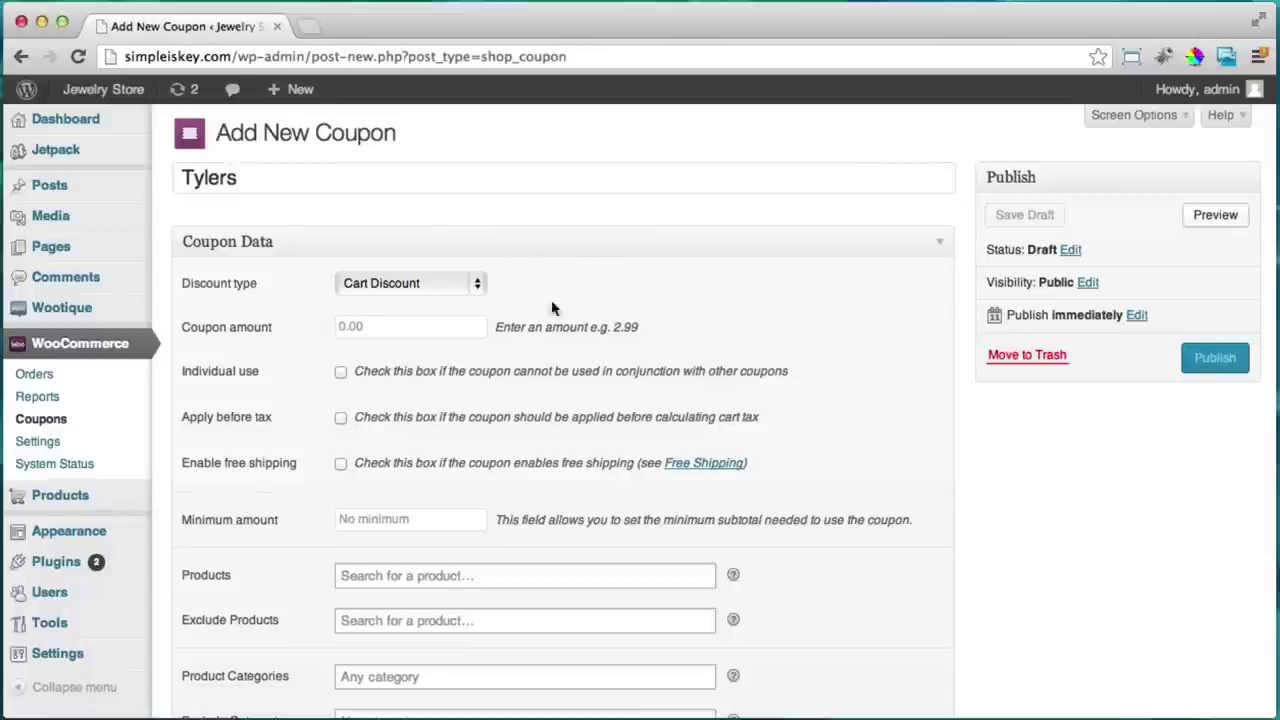
Keep Cart Discount as the discount type, set the amount to 150, and publish.
left_click(407, 283)
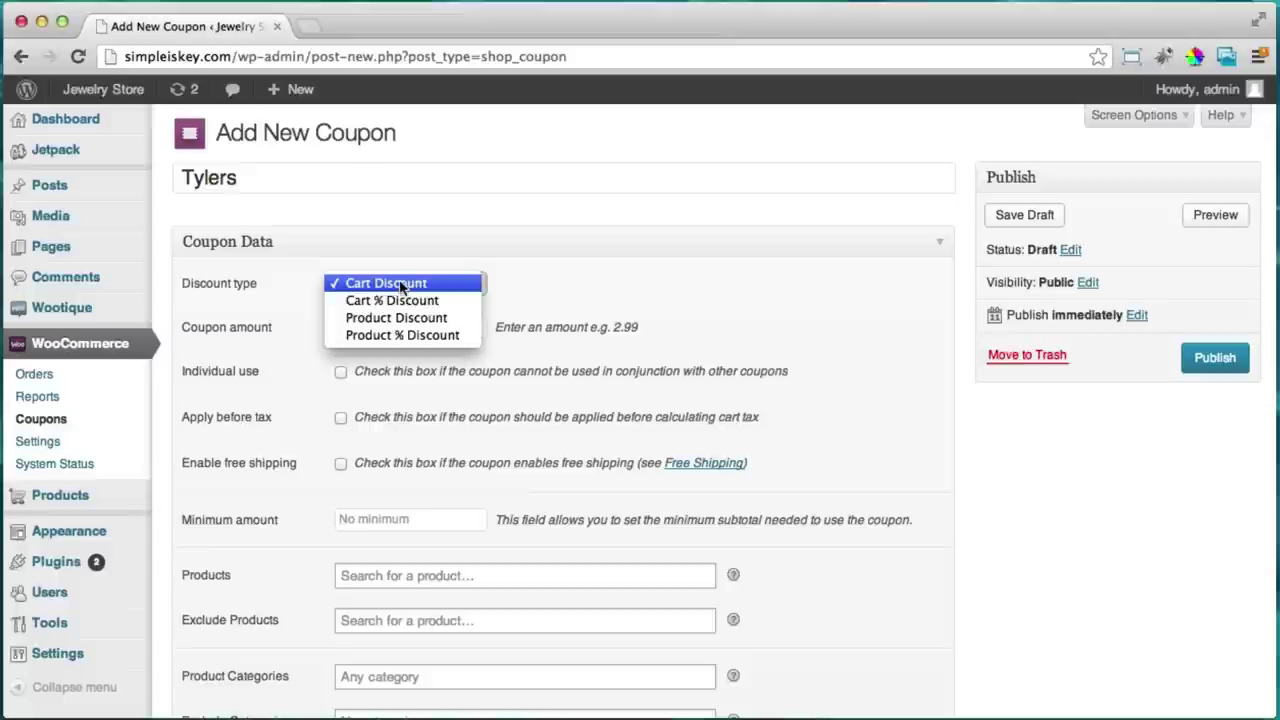
left_click(400, 285)
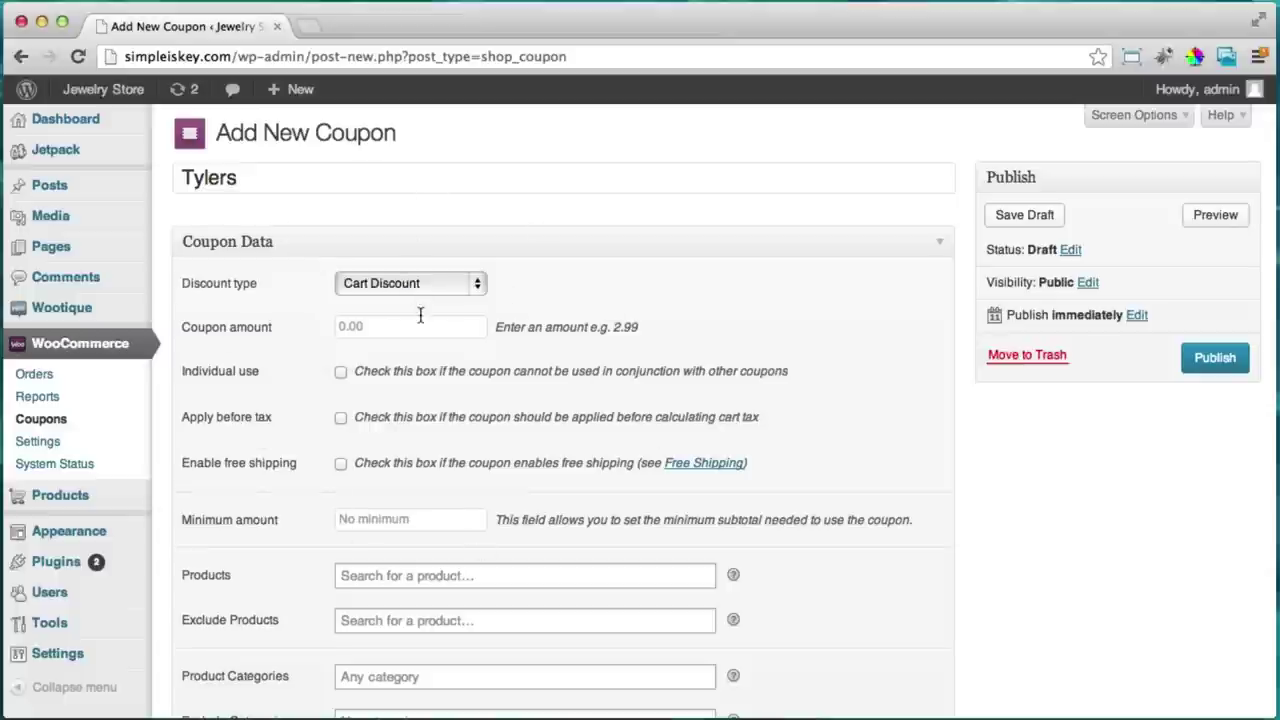
left_click(431, 286)
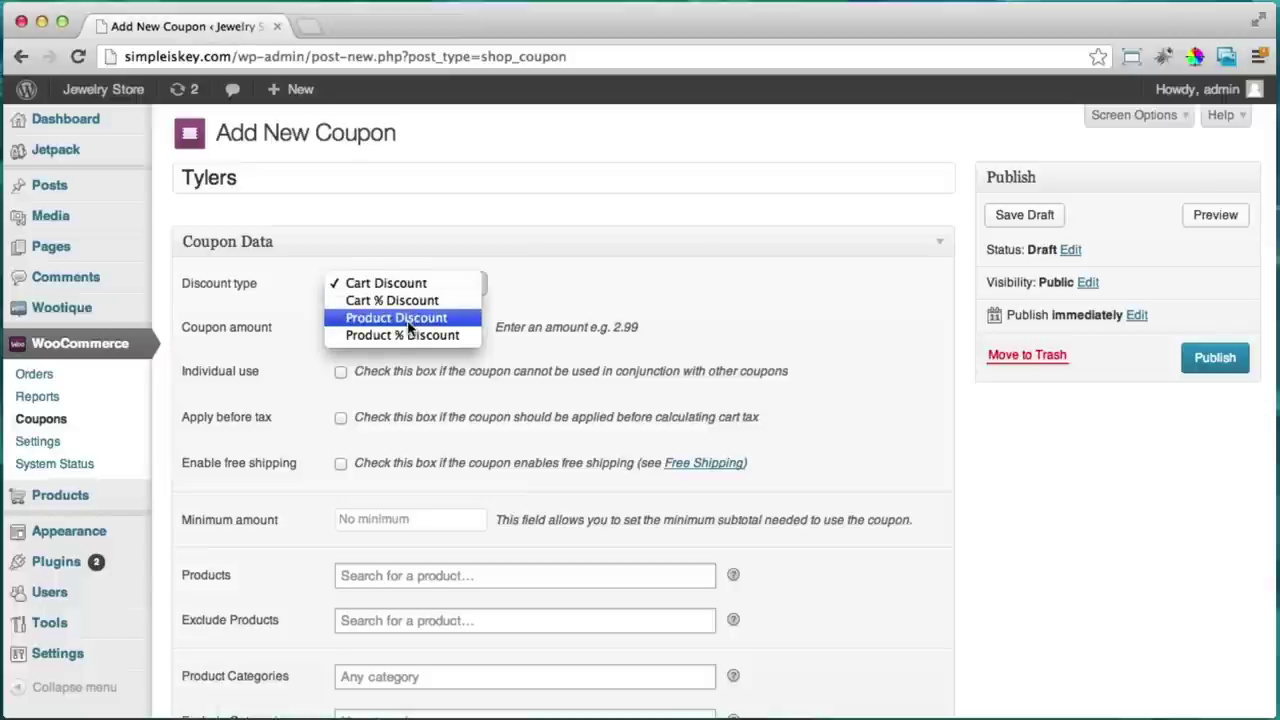
left_click(395, 285)
left_click(401, 327)
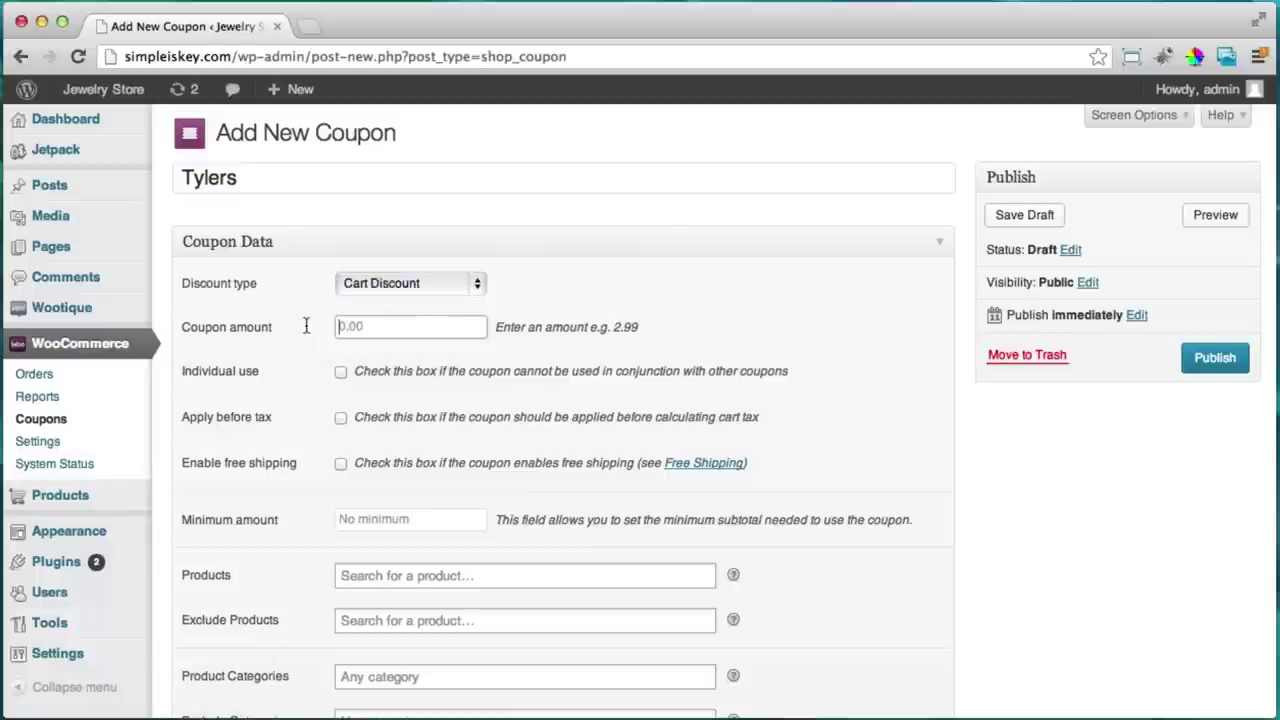
type("150")
left_click_drag(378, 328, 325, 332)
left_click(375, 331)
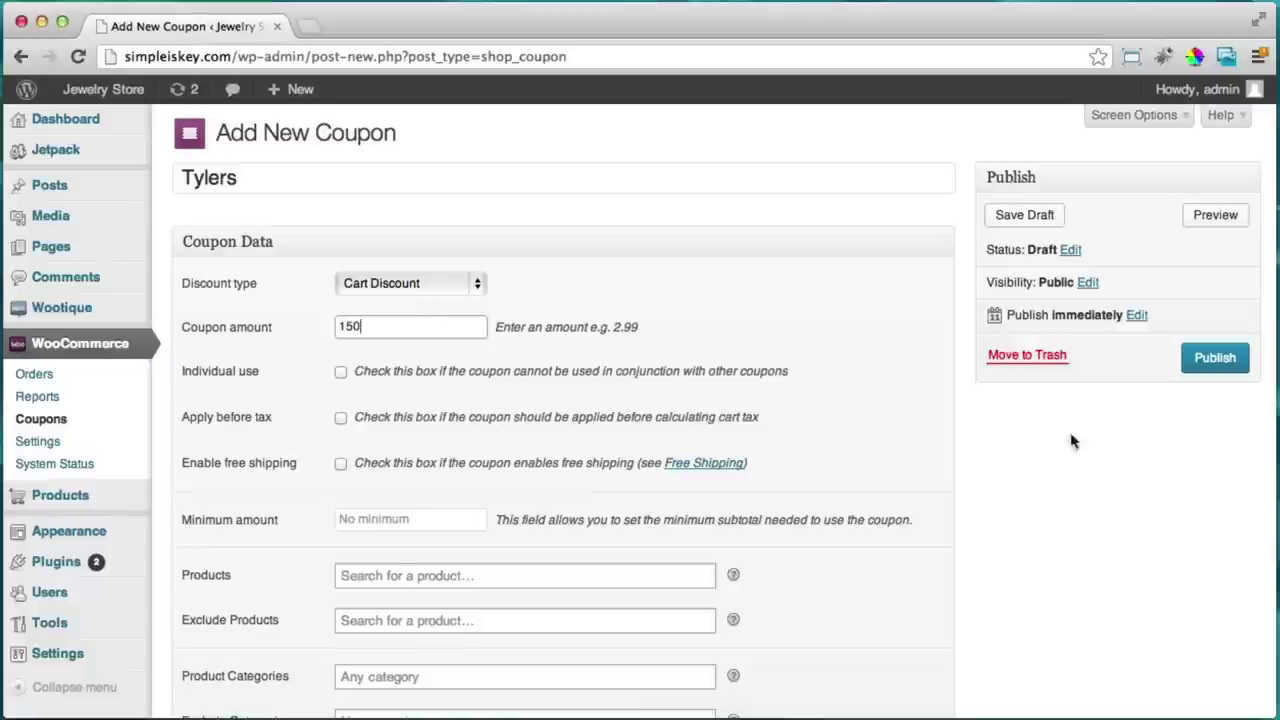
left_click(1207, 360)
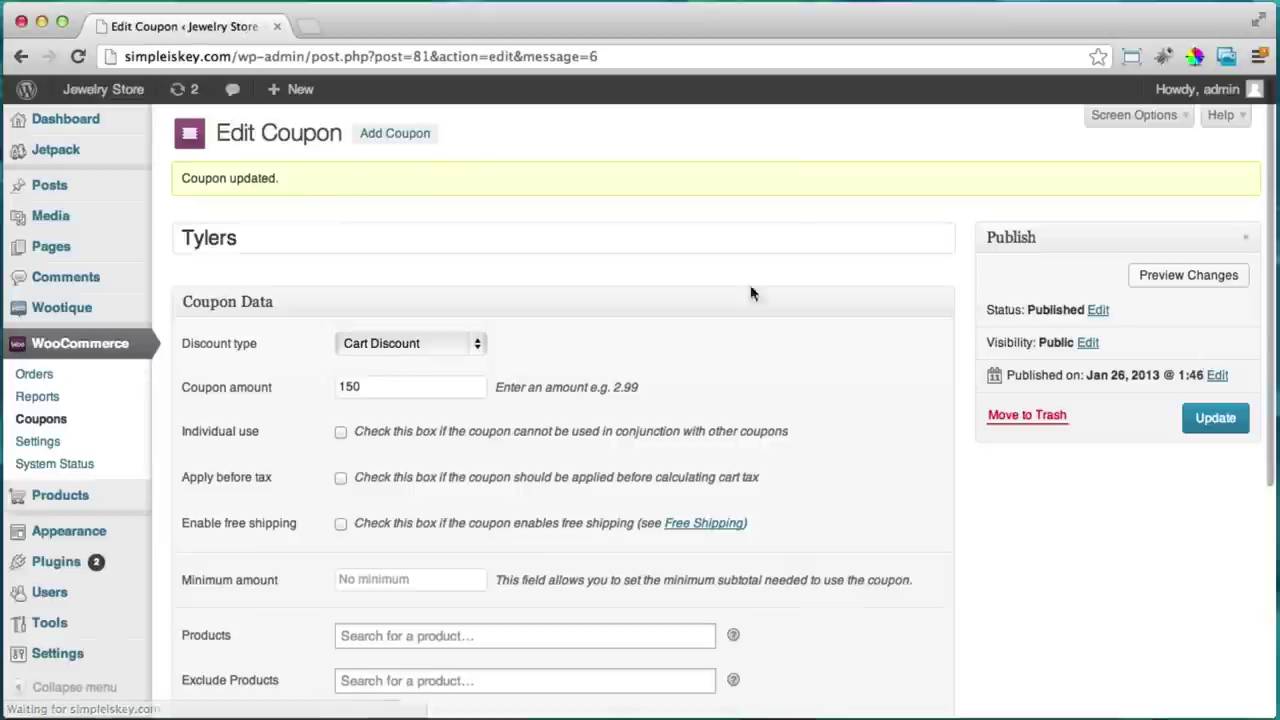
In the storefront cart, set Diamond Rings quantity to 0 and update the cart.
mouse_move(103, 89)
left_click(109, 122)
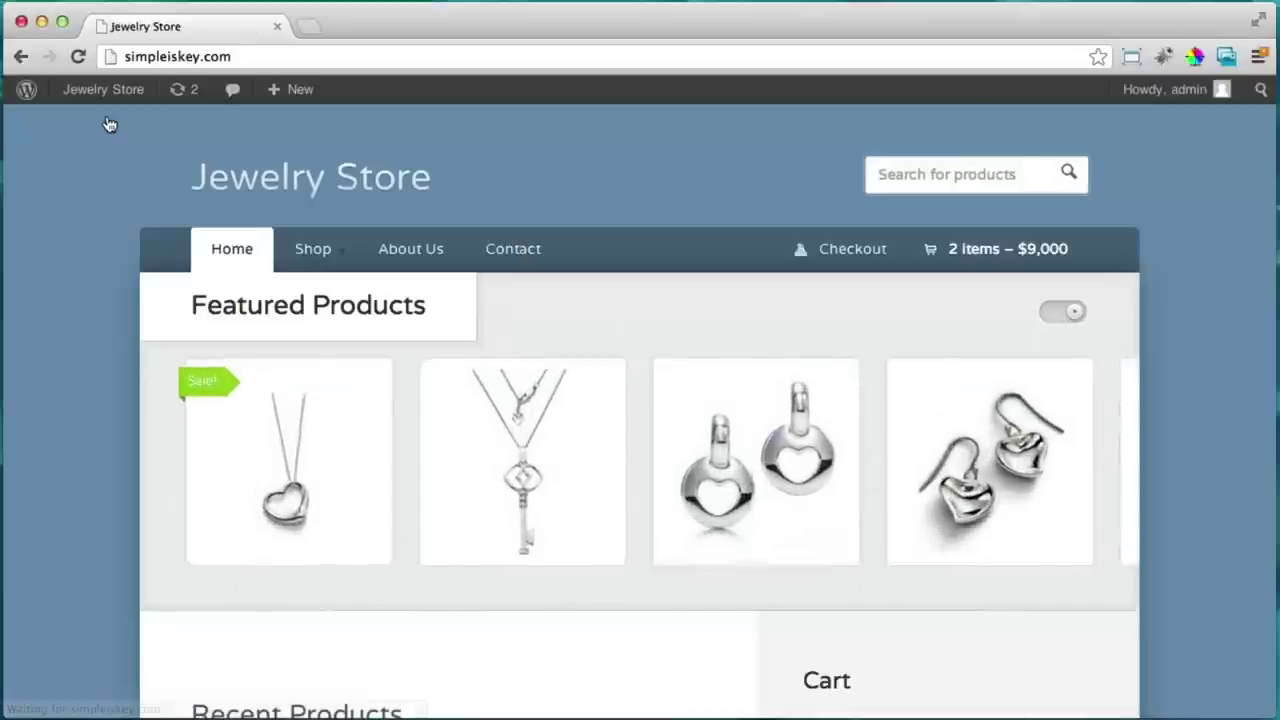
left_click(981, 258)
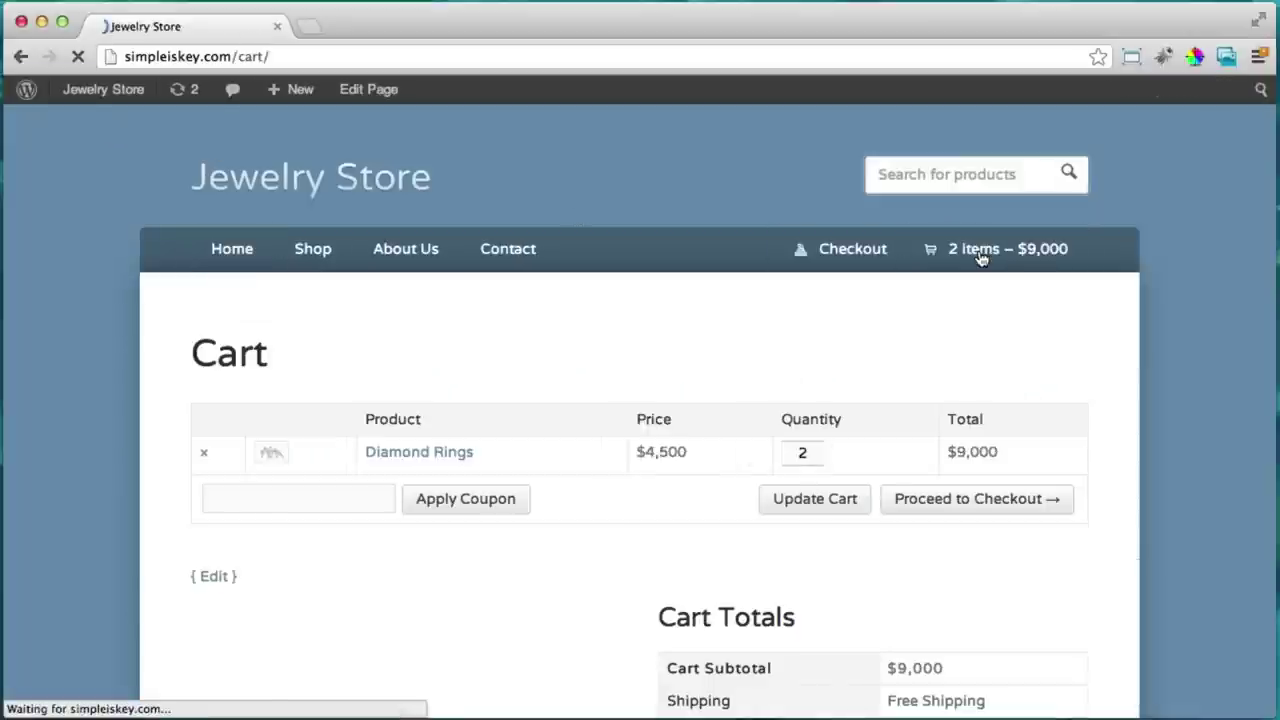
left_click(757, 452)
left_click(757, 452)
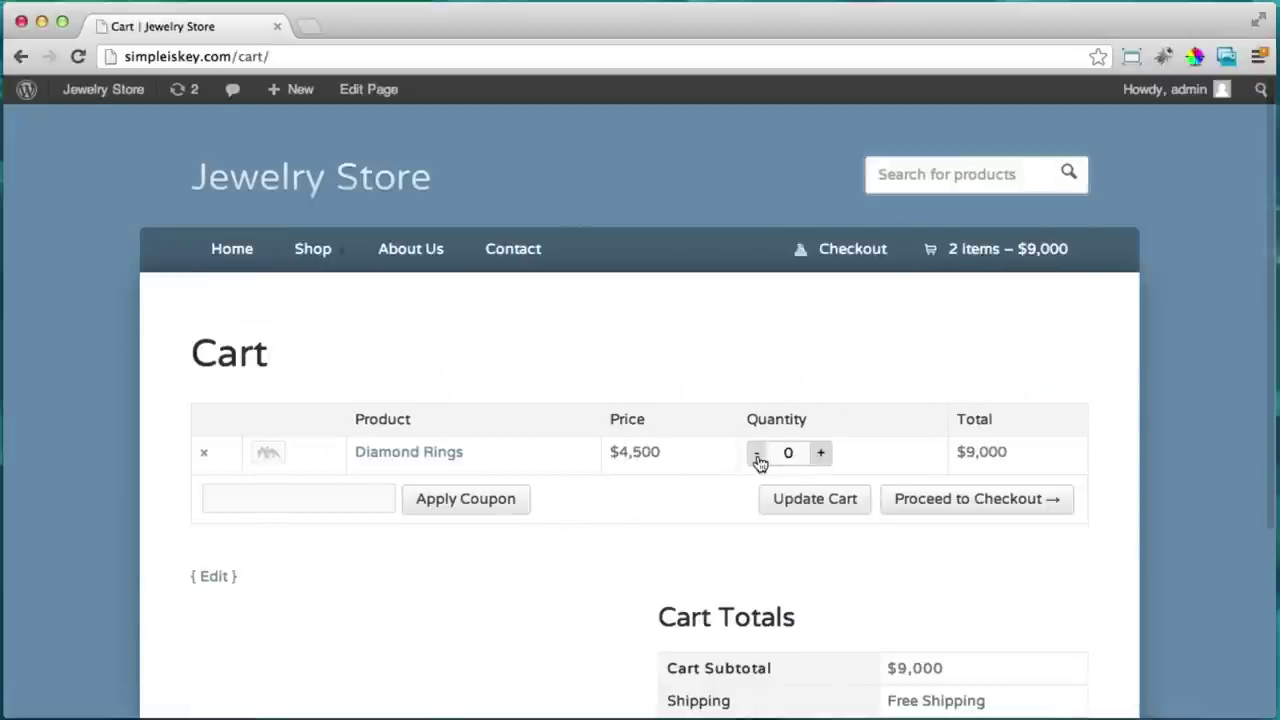
left_click(810, 506)
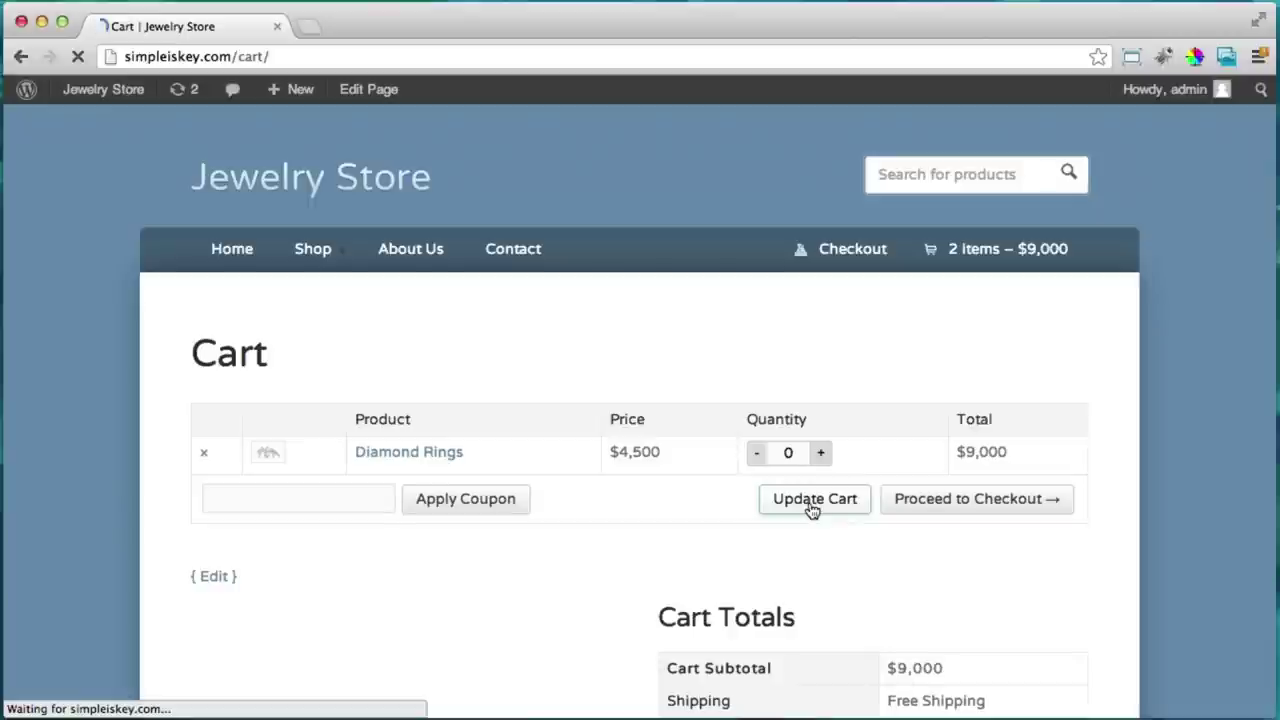
Add Silver Earrings from the Earrings category to the cart and view the cart.
mouse_move(308, 250)
left_click(334, 306)
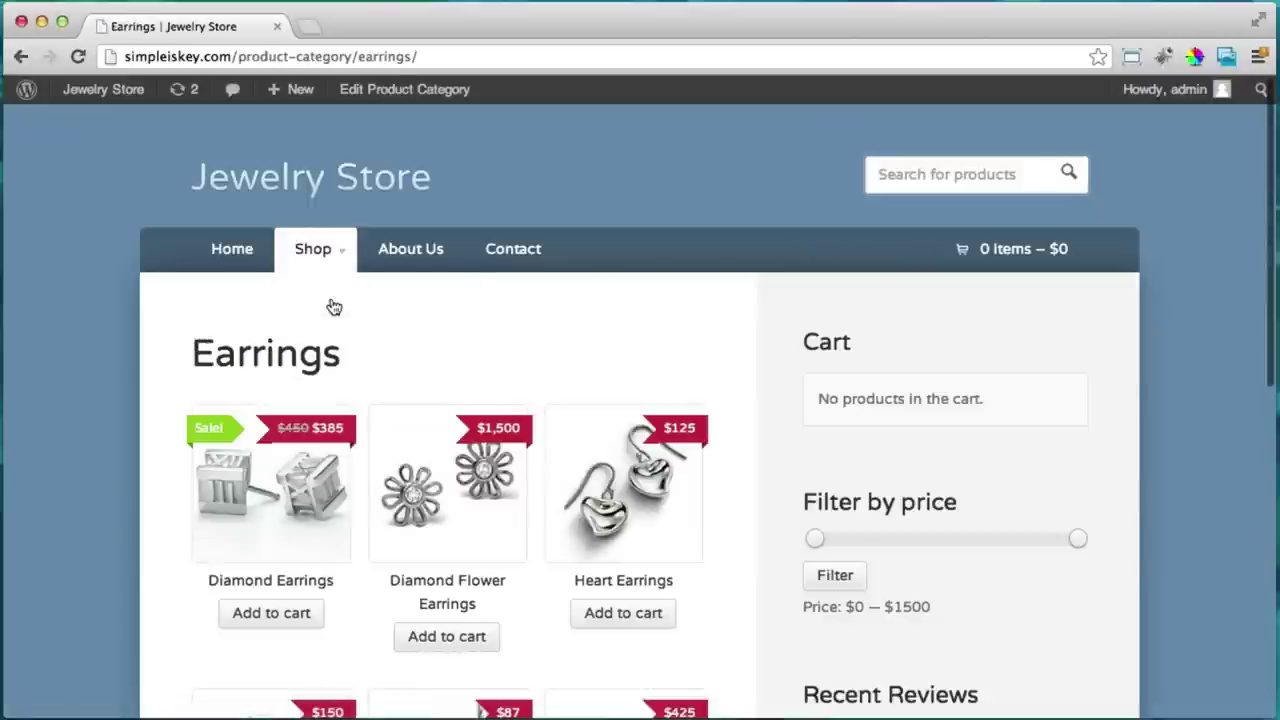
scroll(423, 386, "down", 3)
scroll(447, 390, "down", 4)
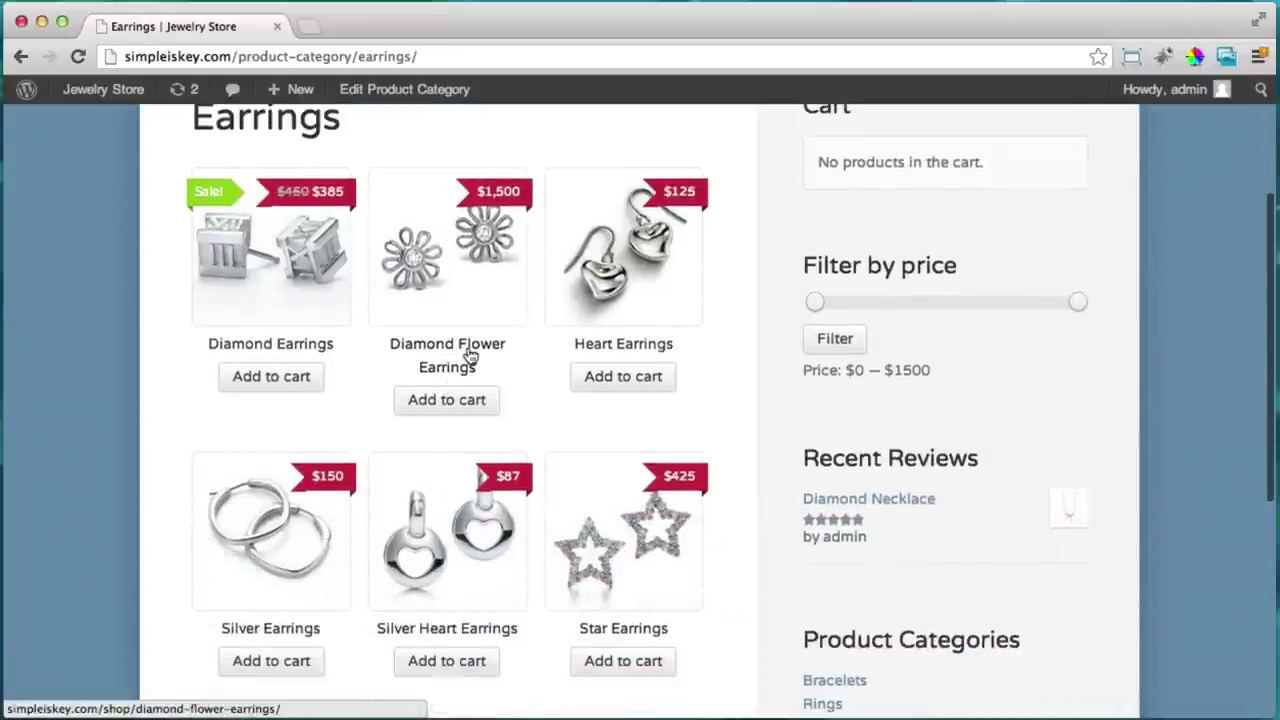
scroll(470, 357, "down", 1)
left_click(289, 546)
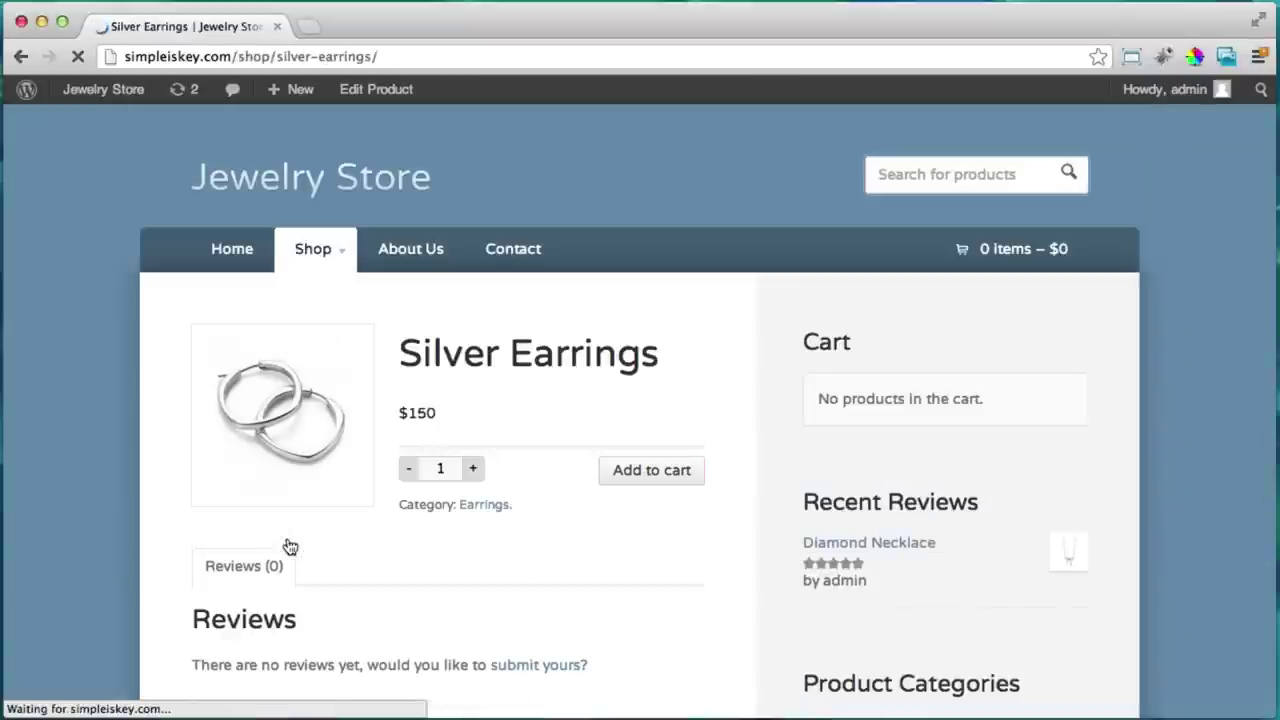
scroll(585, 520, "down", 1)
left_click(648, 460)
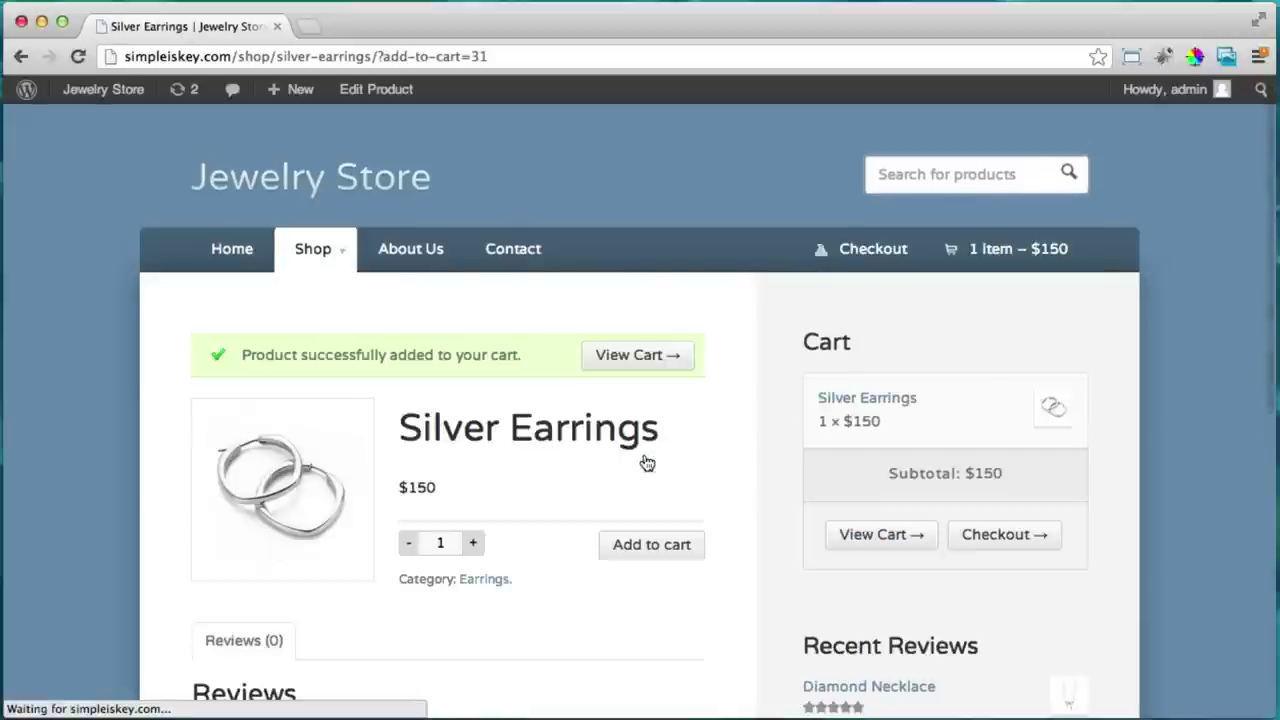
left_click(645, 357)
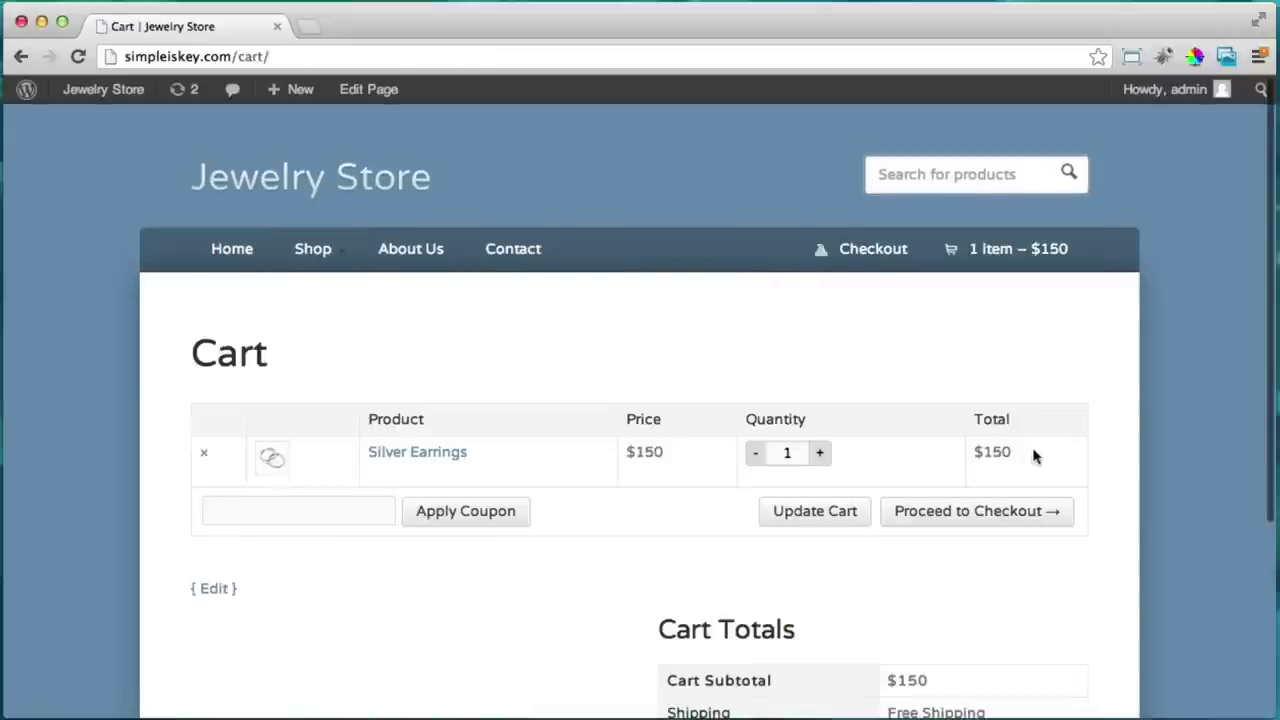
Enter the coupon code Tylers in the cart and apply it.
scroll(1034, 462, "down", 3)
scroll(953, 462, "up", 2)
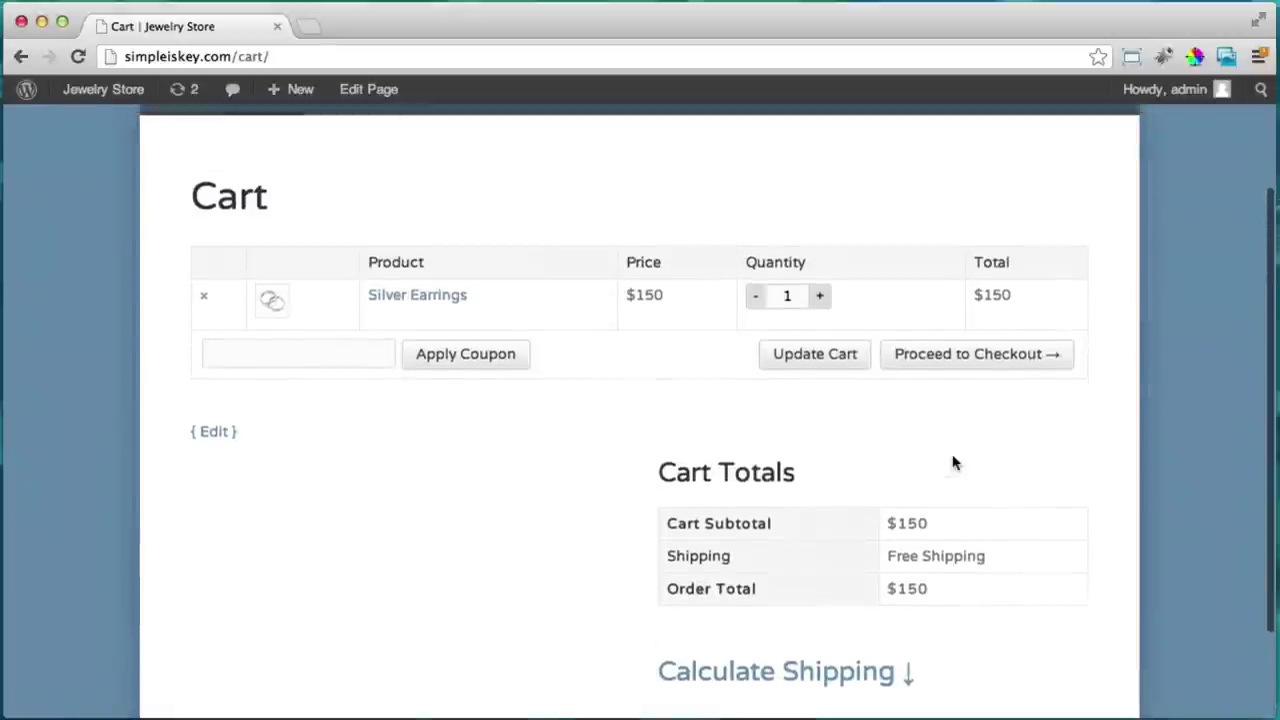
left_click(303, 444)
type("Tylers")
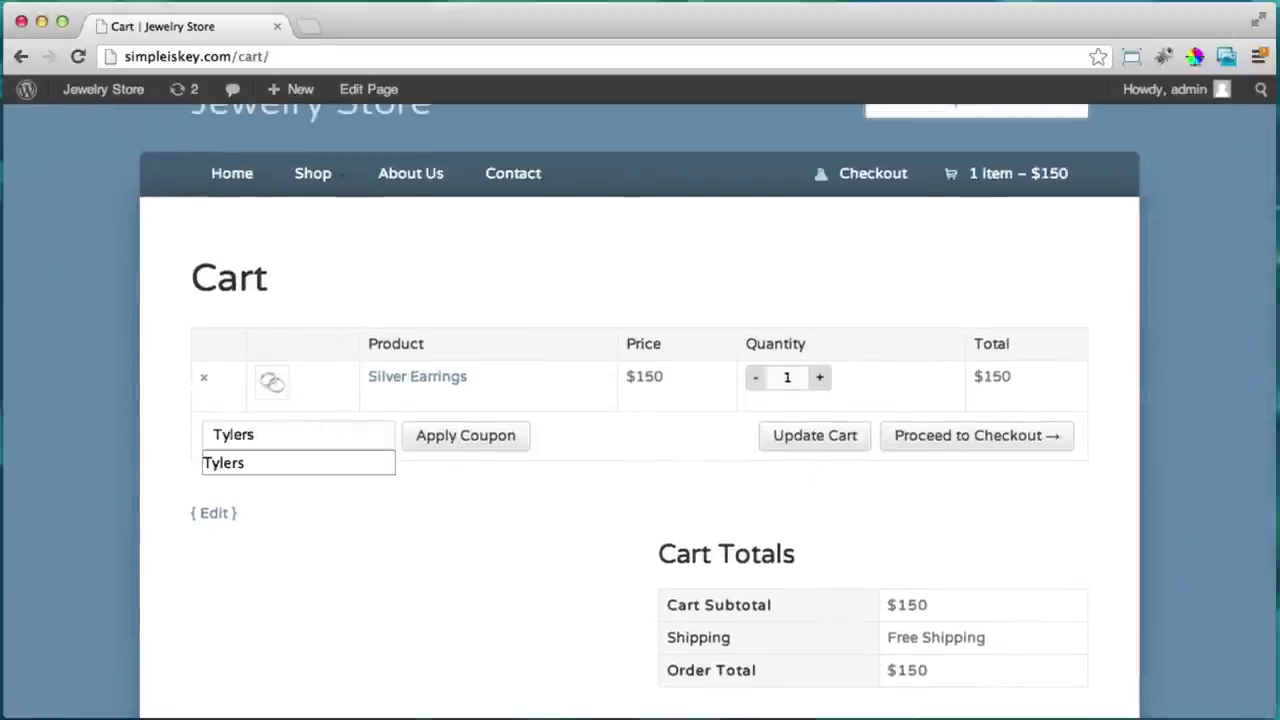
key("Down")
key("Return")
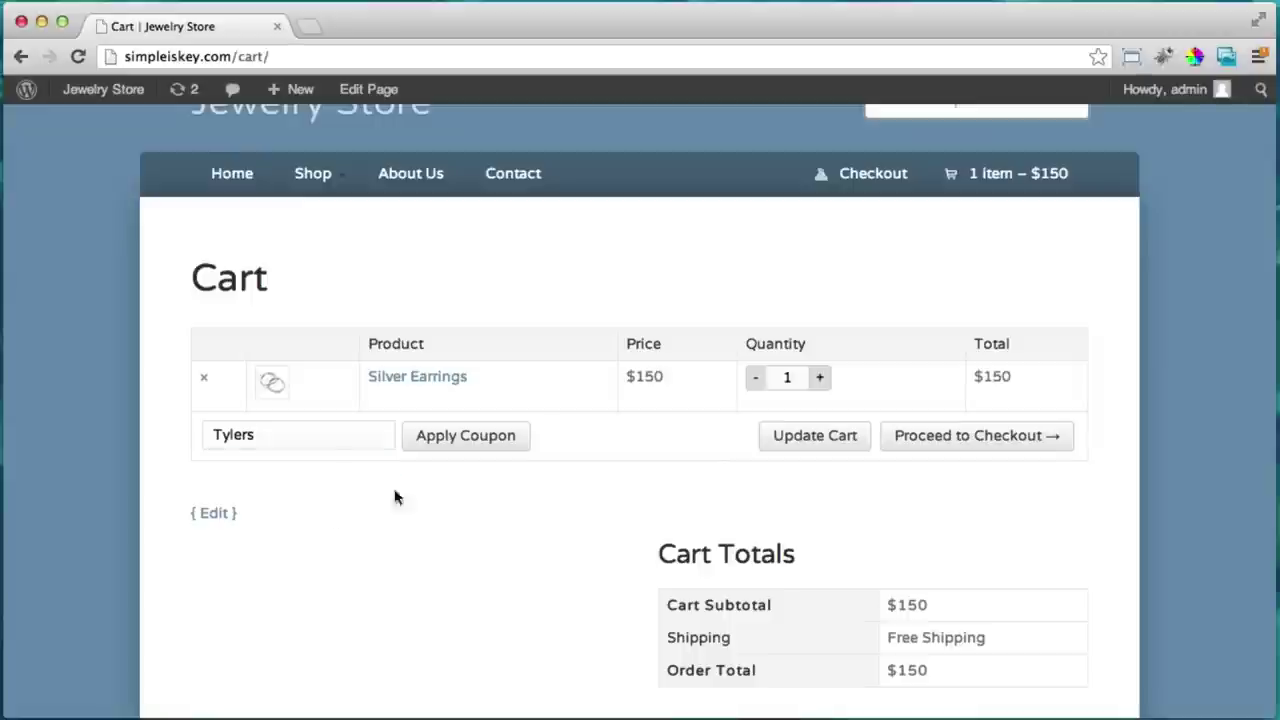
left_click(465, 449)
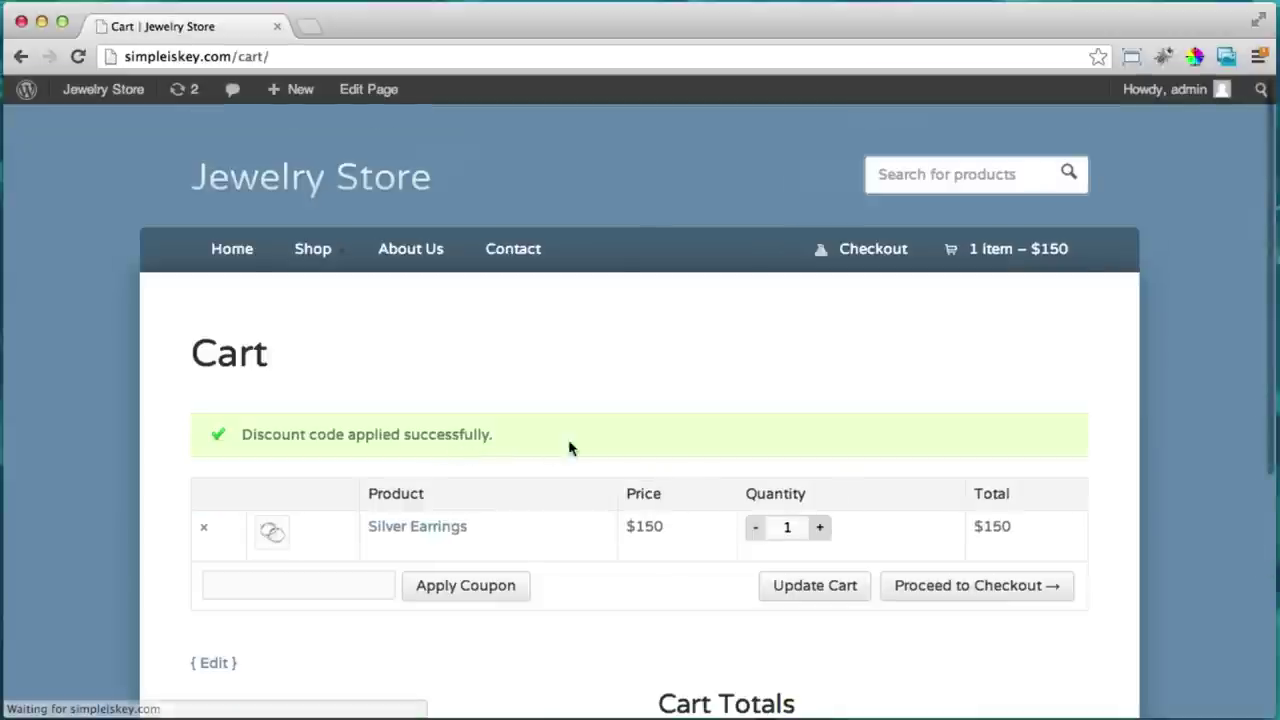
Check the Order Discount and $0 Order Total rows, then return to the admin Dashboard.
scroll(560, 449, "down", 5)
left_click_drag(678, 525, 777, 524)
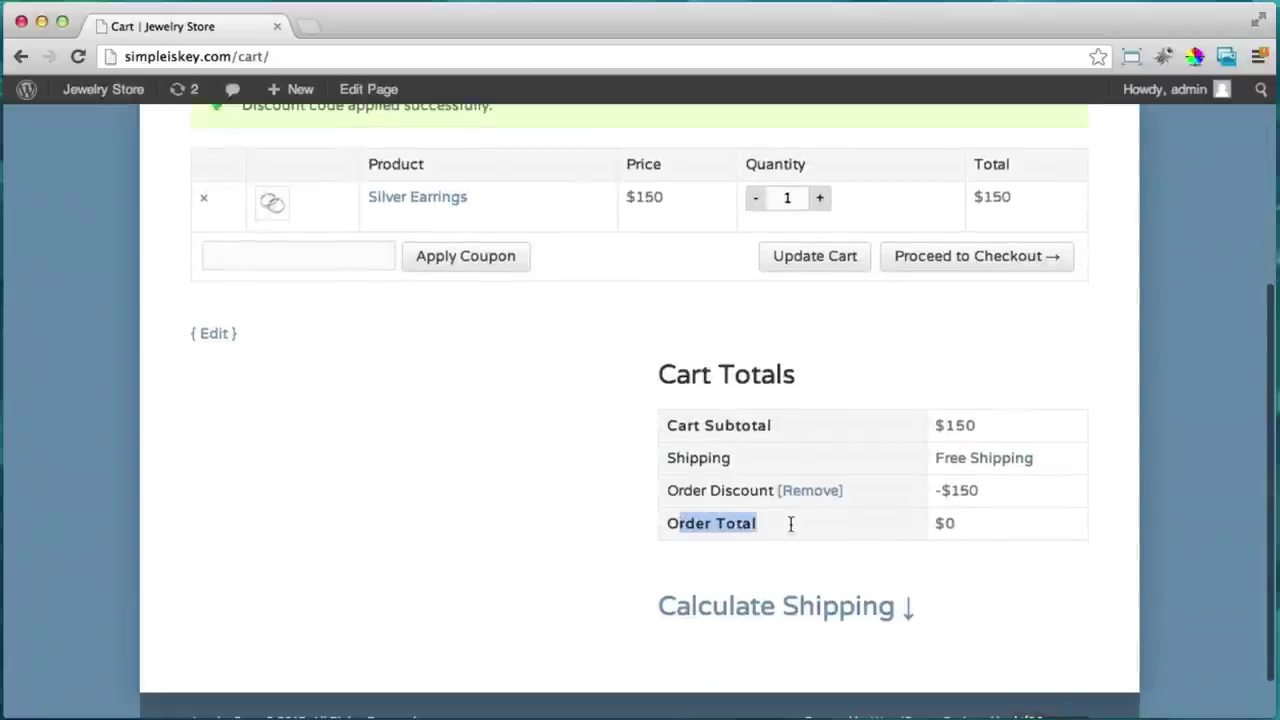
left_click_drag(670, 491, 761, 488)
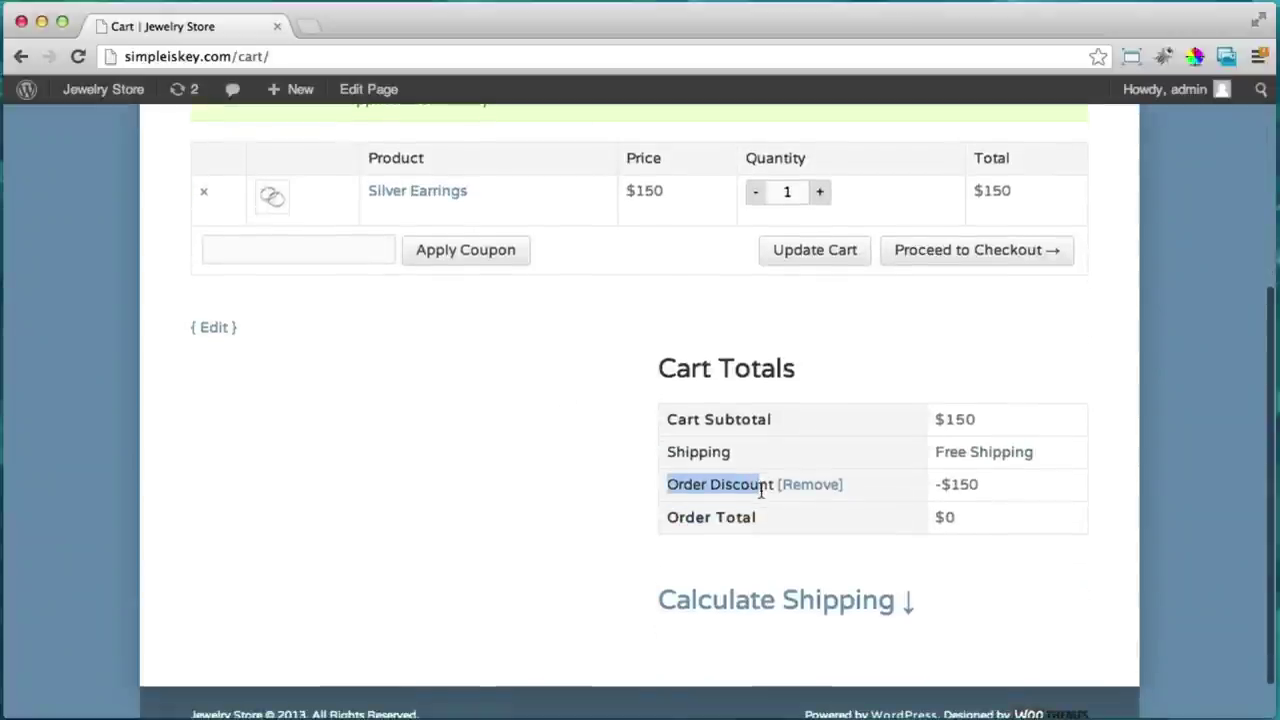
left_click(727, 517)
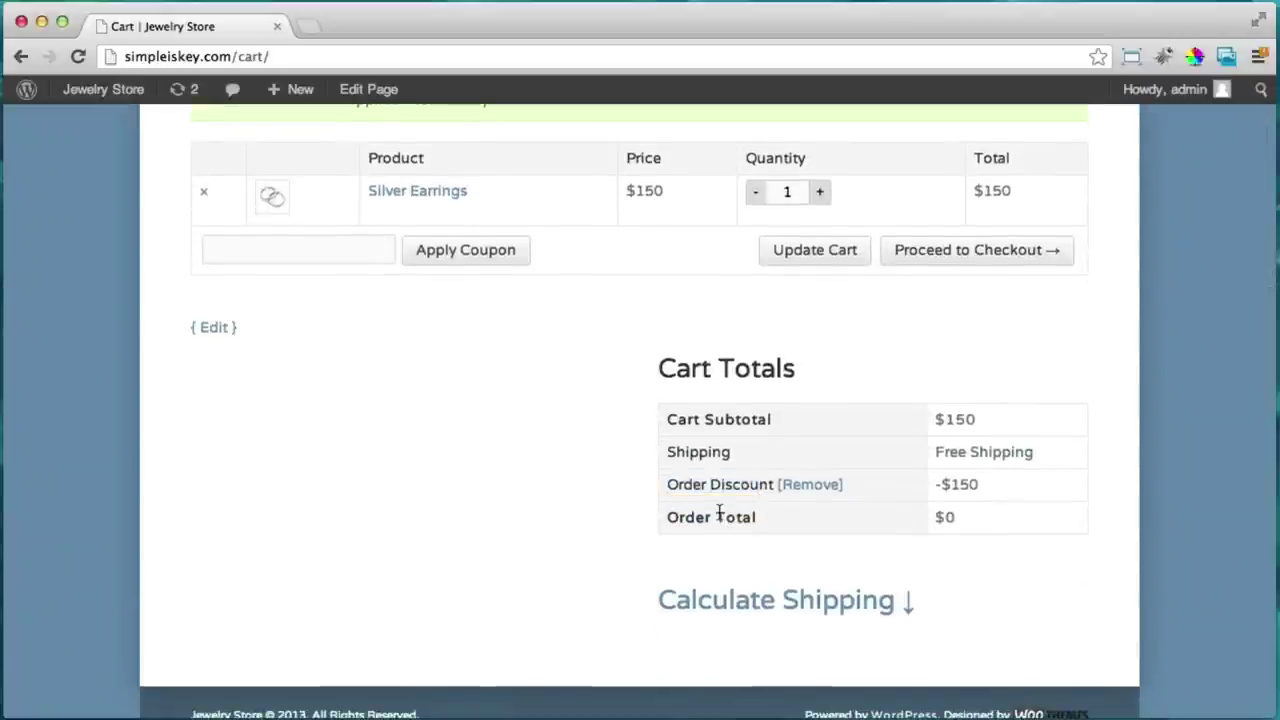
scroll(719, 513, "up", 5)
mouse_move(103, 89)
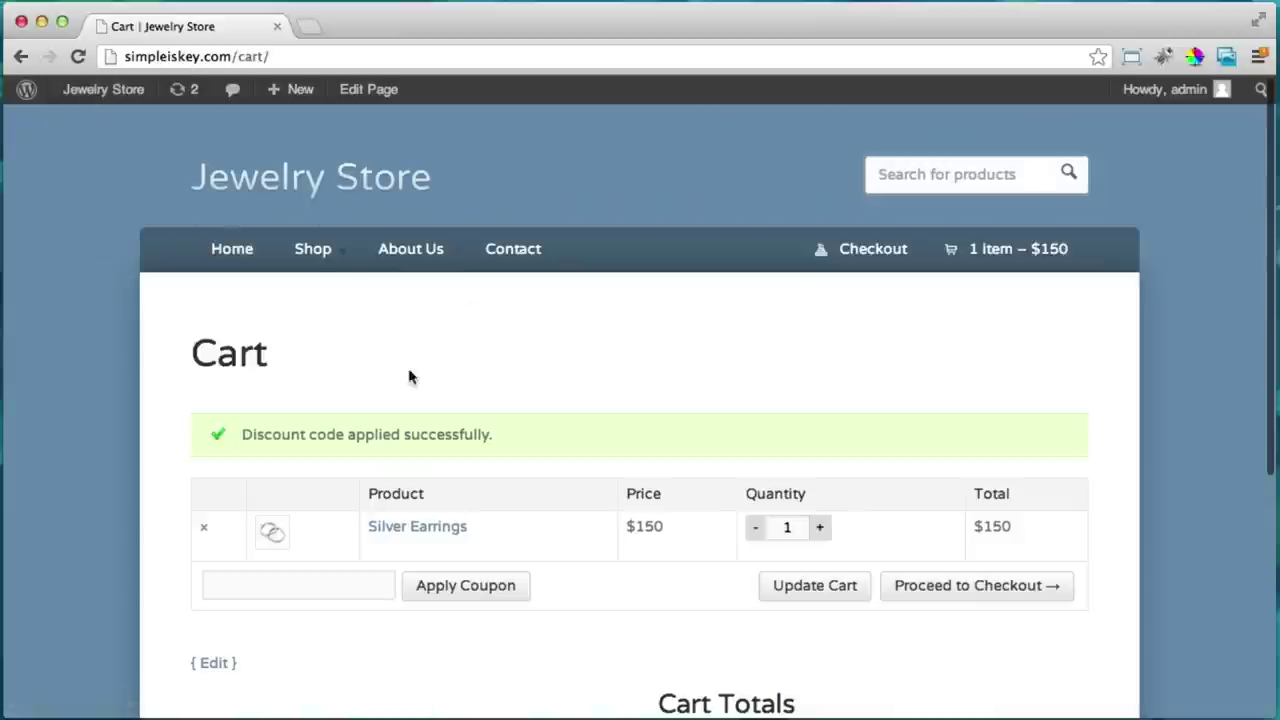
left_click(105, 124)
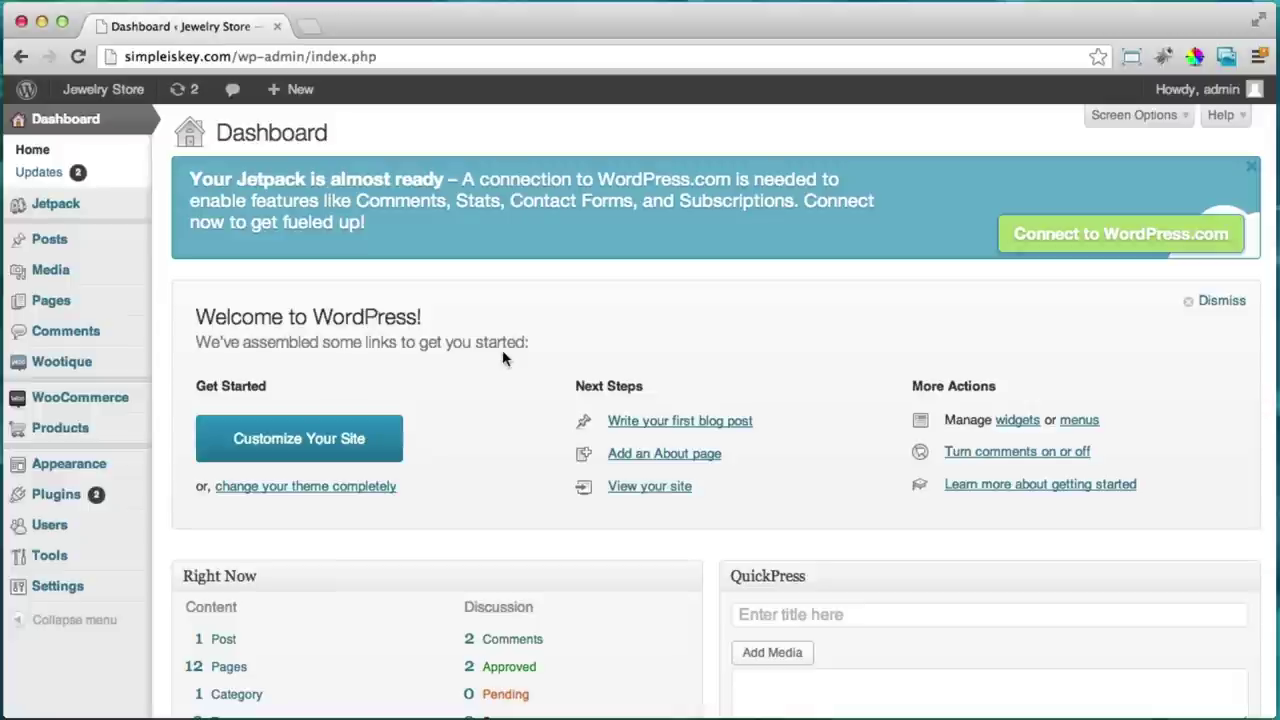
mouse_move(72, 398)
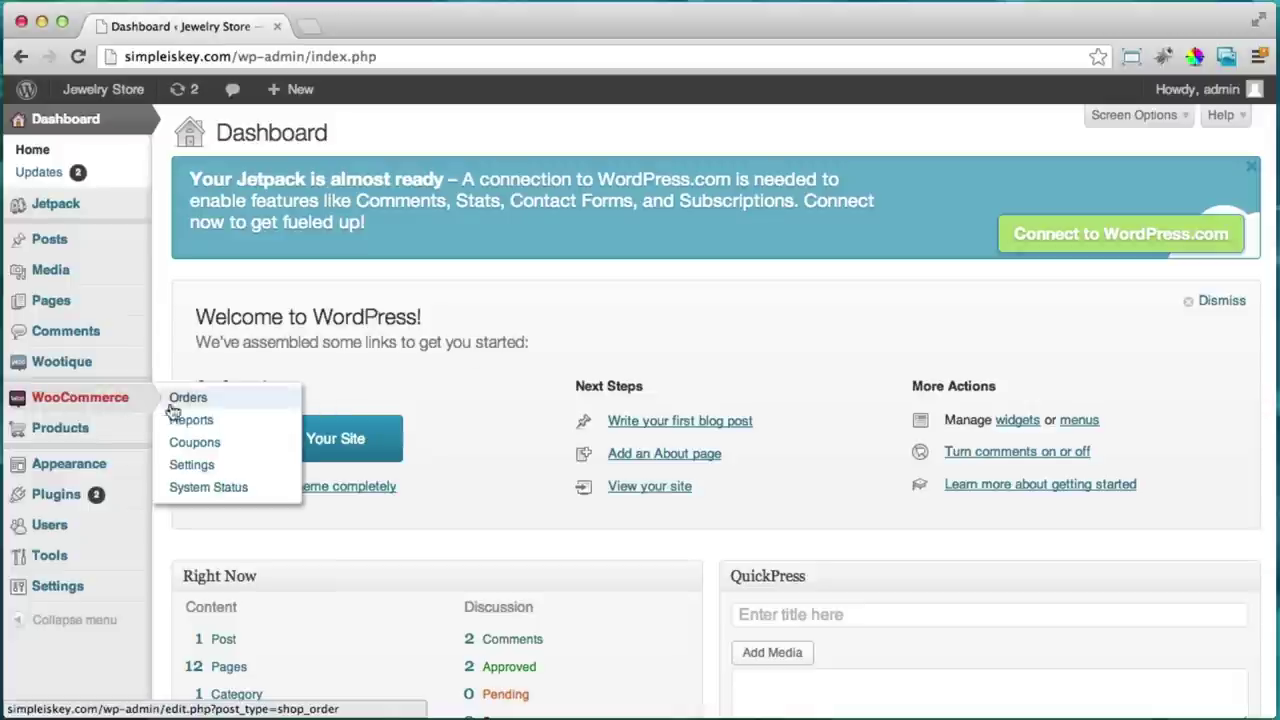
left_click(237, 472)
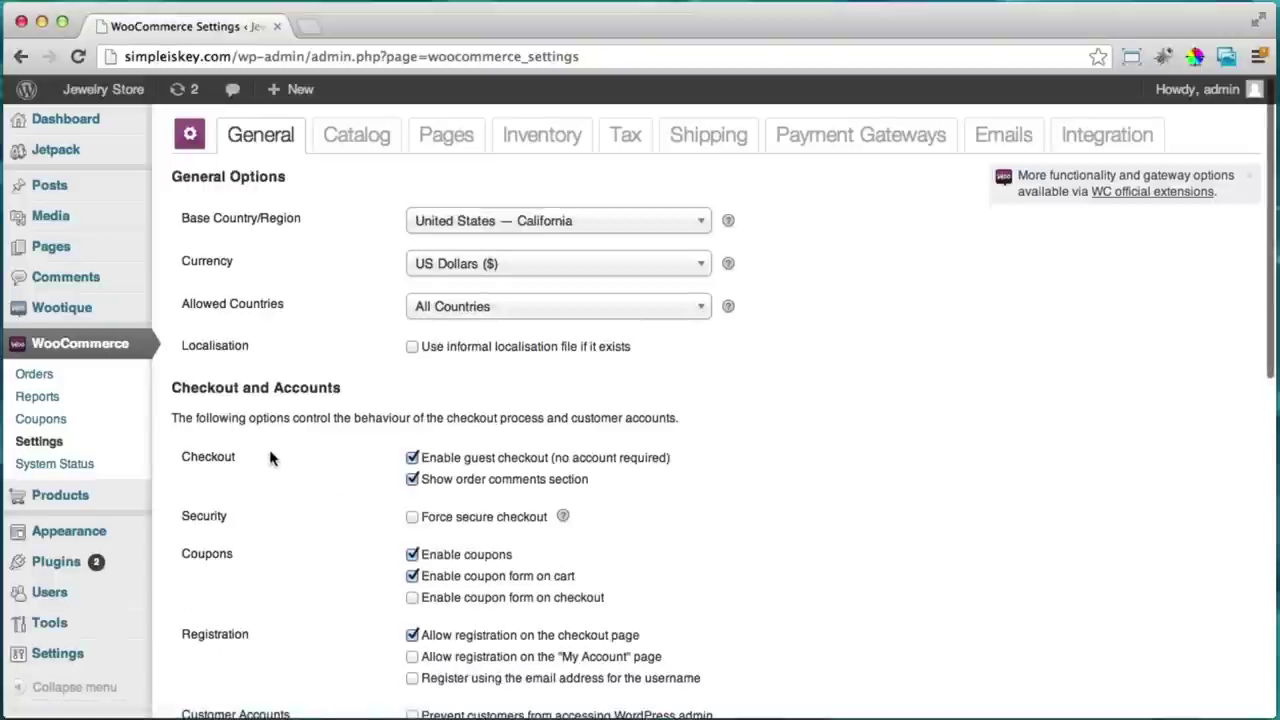
scroll(270, 458, "down", 3)
scroll(270, 458, "down", 3)
scroll(270, 458, "up", 5)
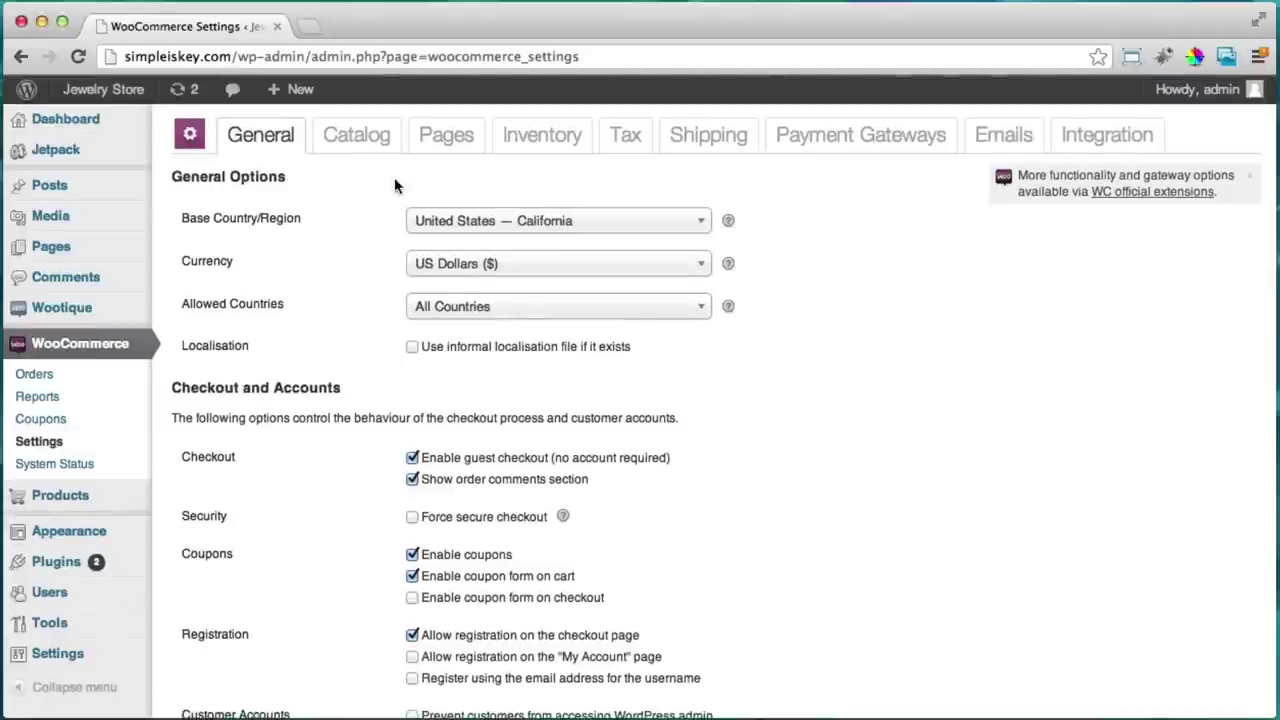
left_click(705, 140)
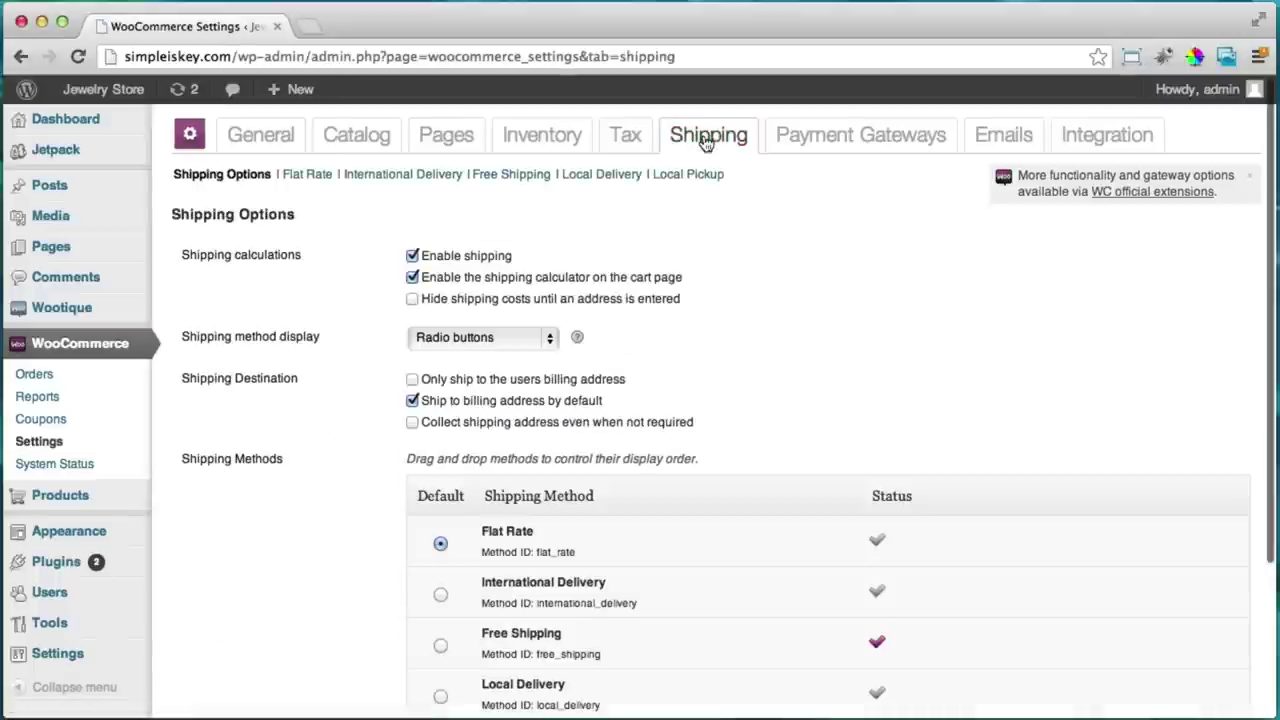
scroll(700, 314, "down", 5)
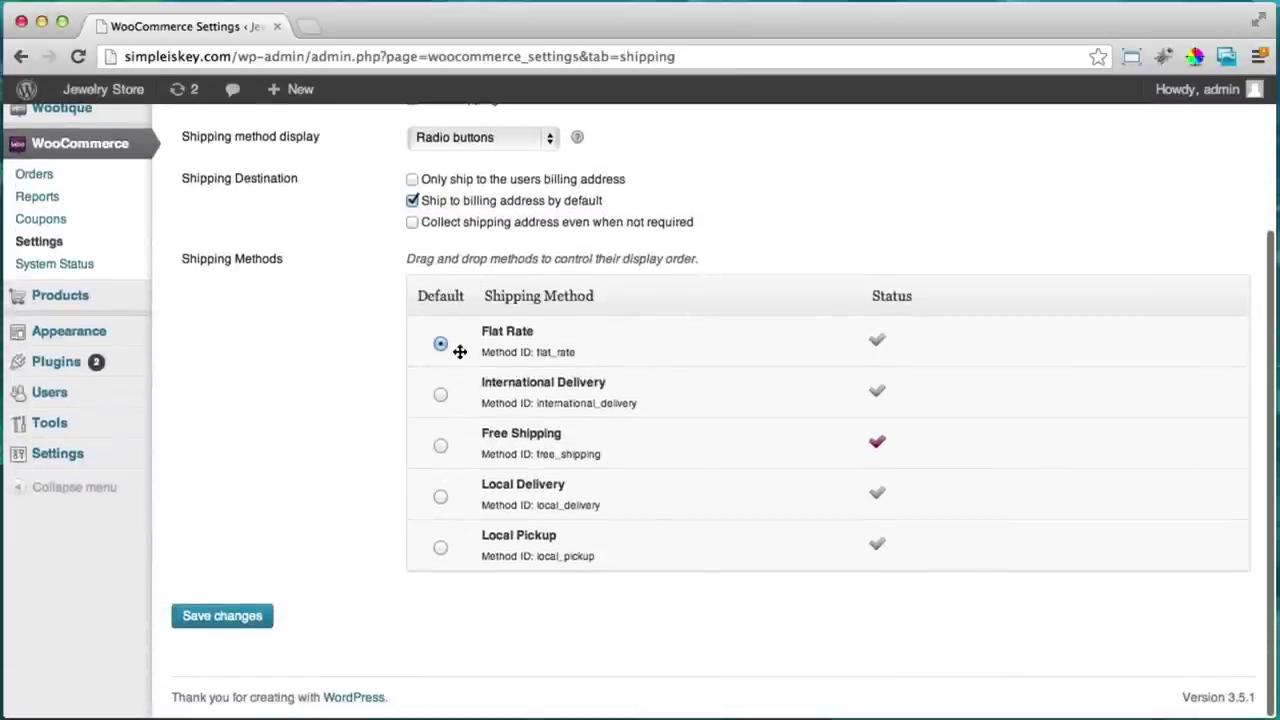
left_click(441, 447)
left_click(440, 344)
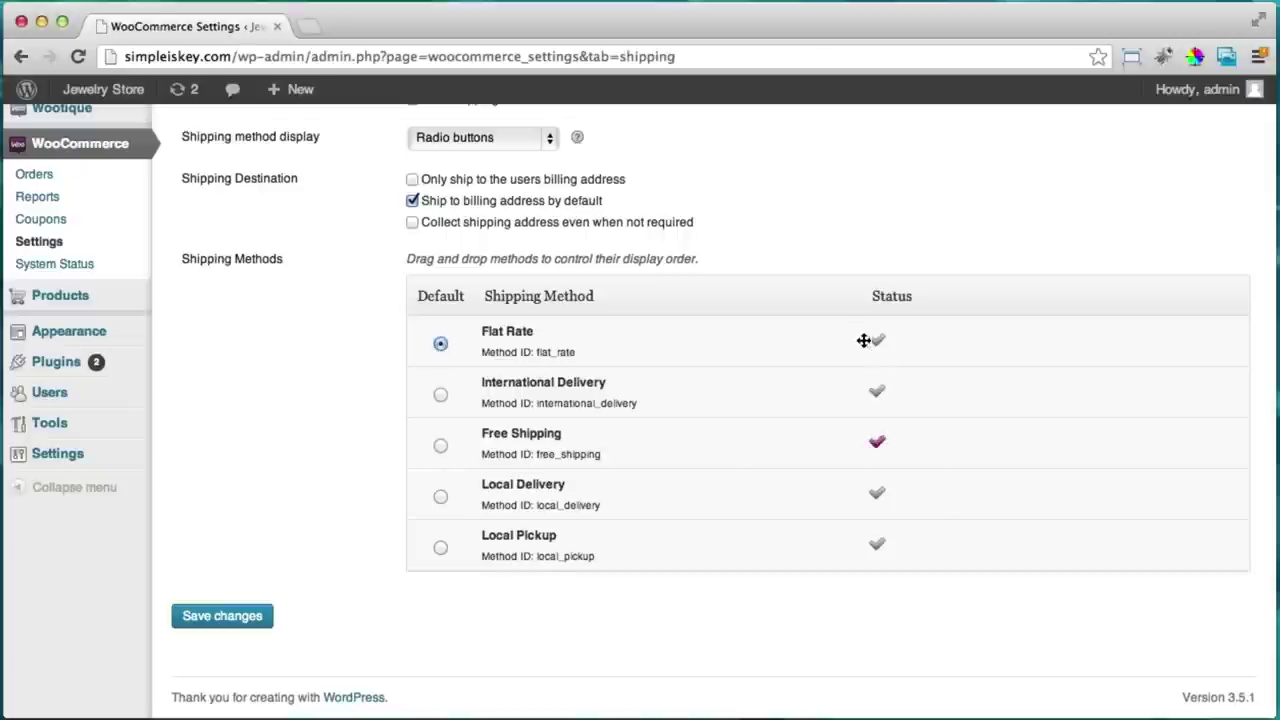
scroll(890, 455, "up", 5)
scroll(891, 474, "down", 4)
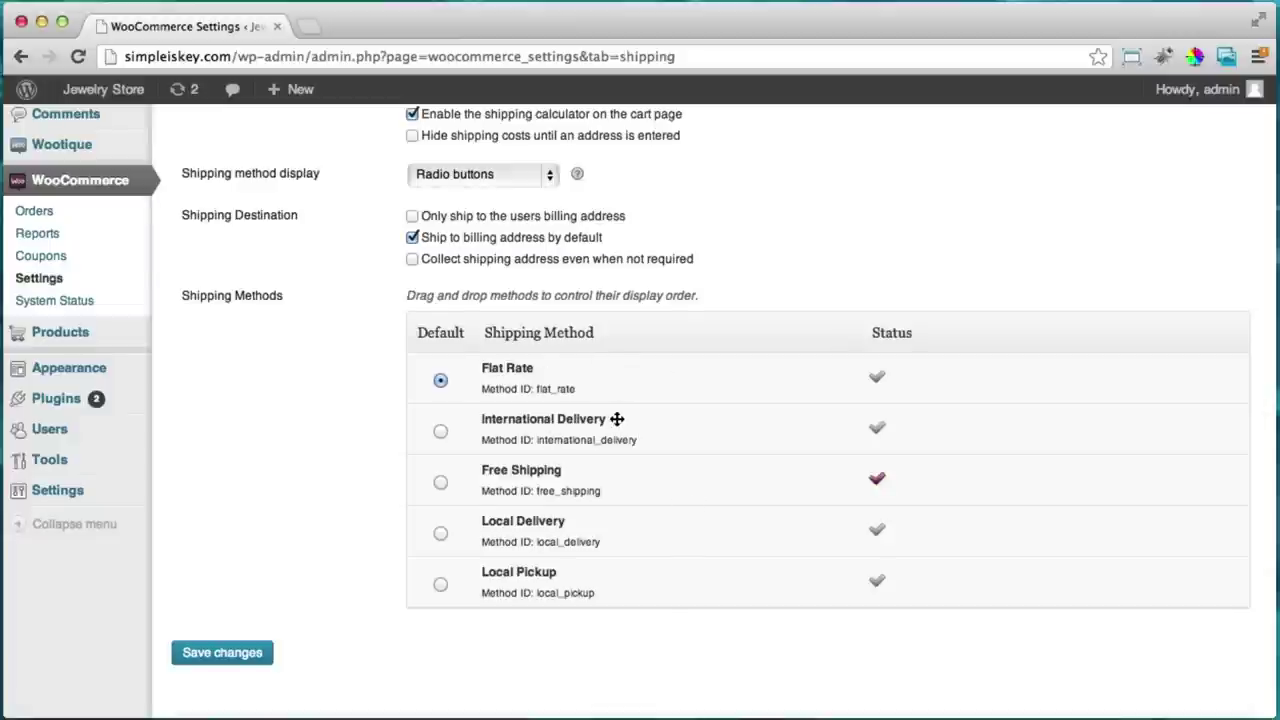
scroll(617, 420, "up", 2)
scroll(617, 420, "up", 2)
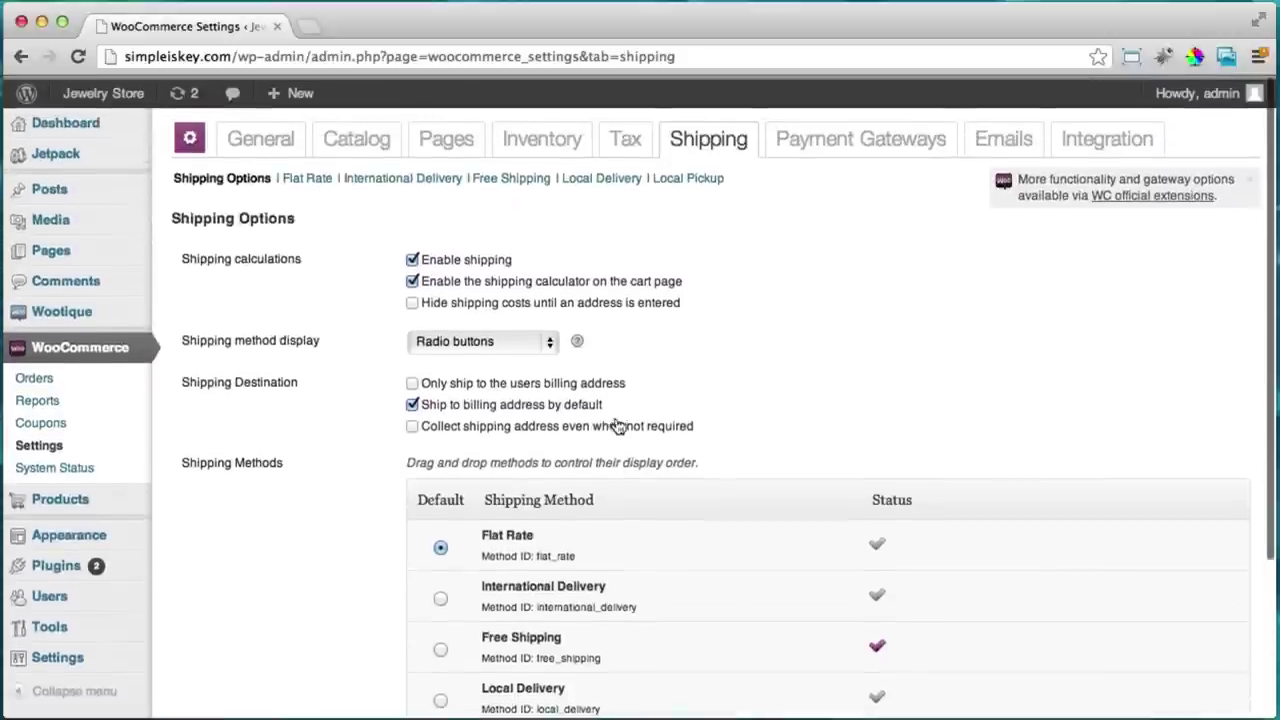
Enable Flat Rate shipping with a cost of 10 per order and save.
left_click(305, 176)
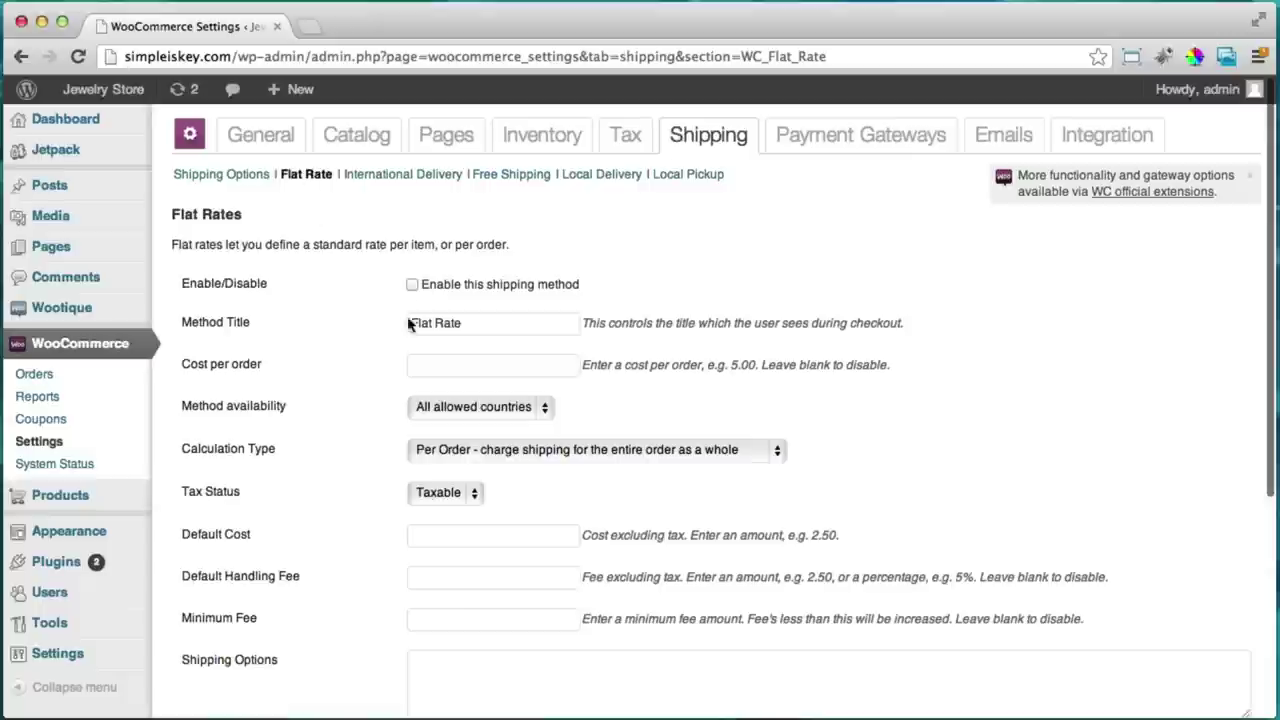
left_click(412, 285)
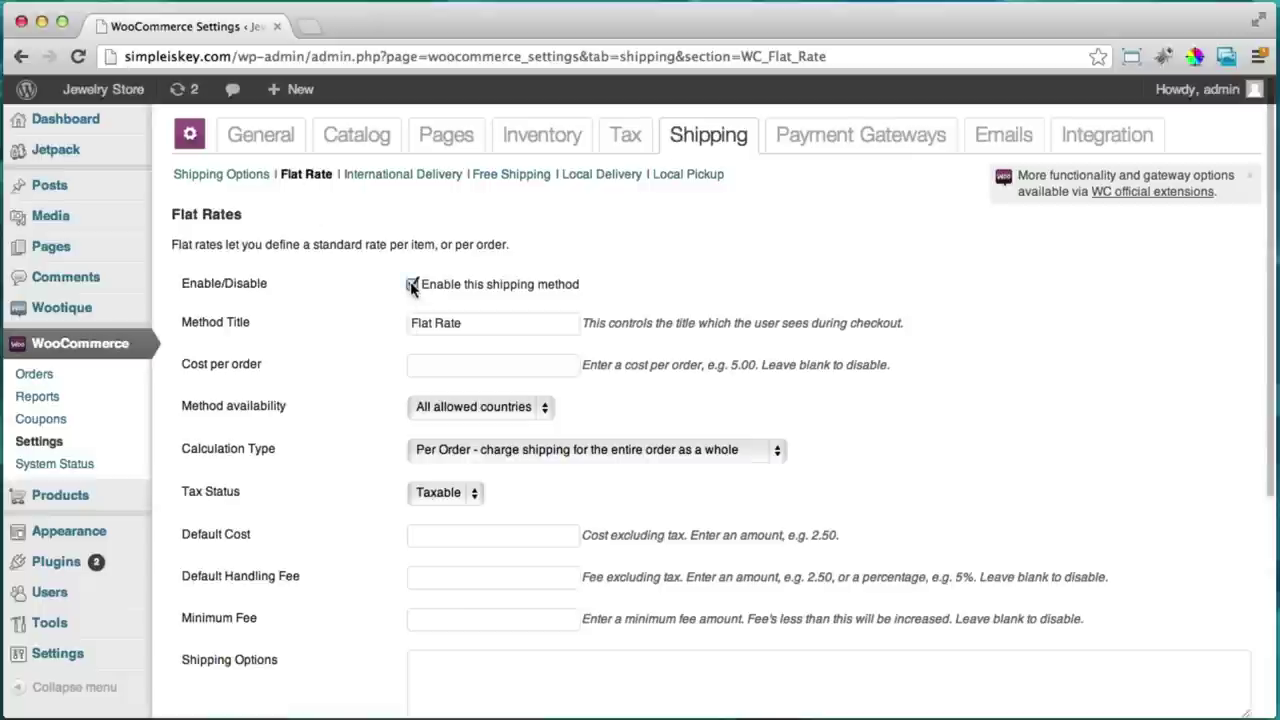
left_click(468, 363)
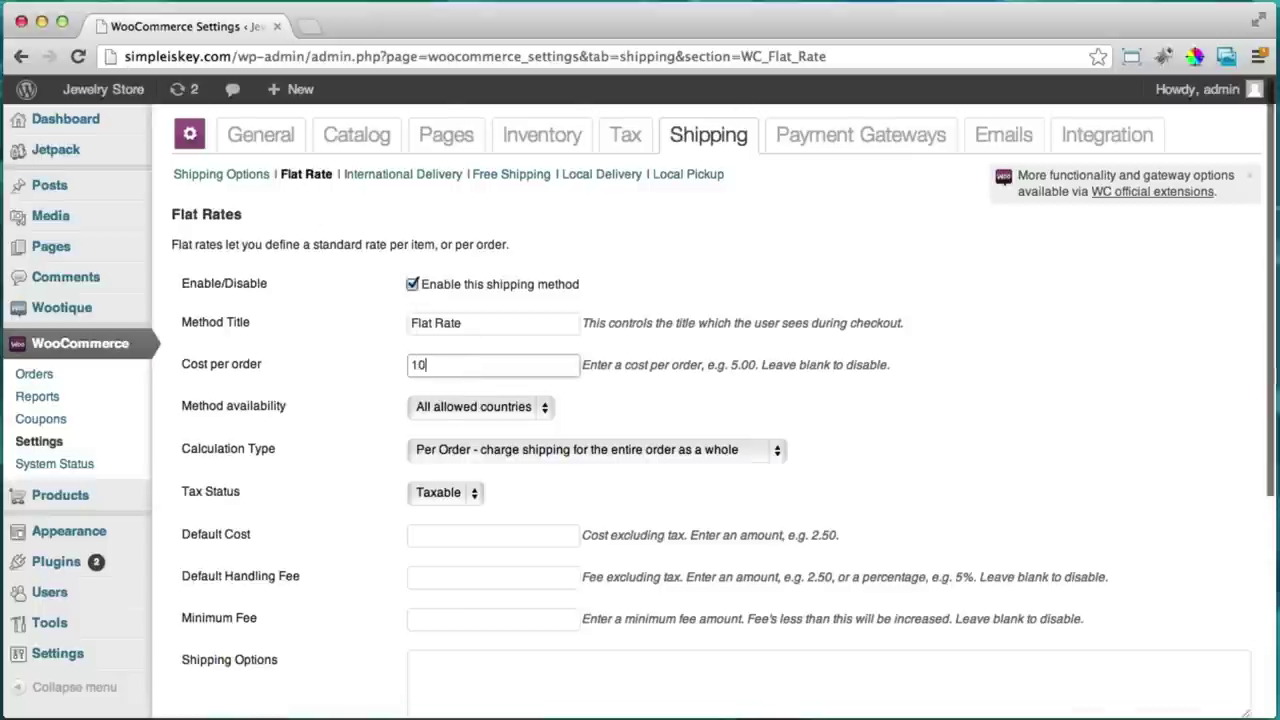
type("10")
scroll(640, 400, "down", 5)
left_click(230, 617)
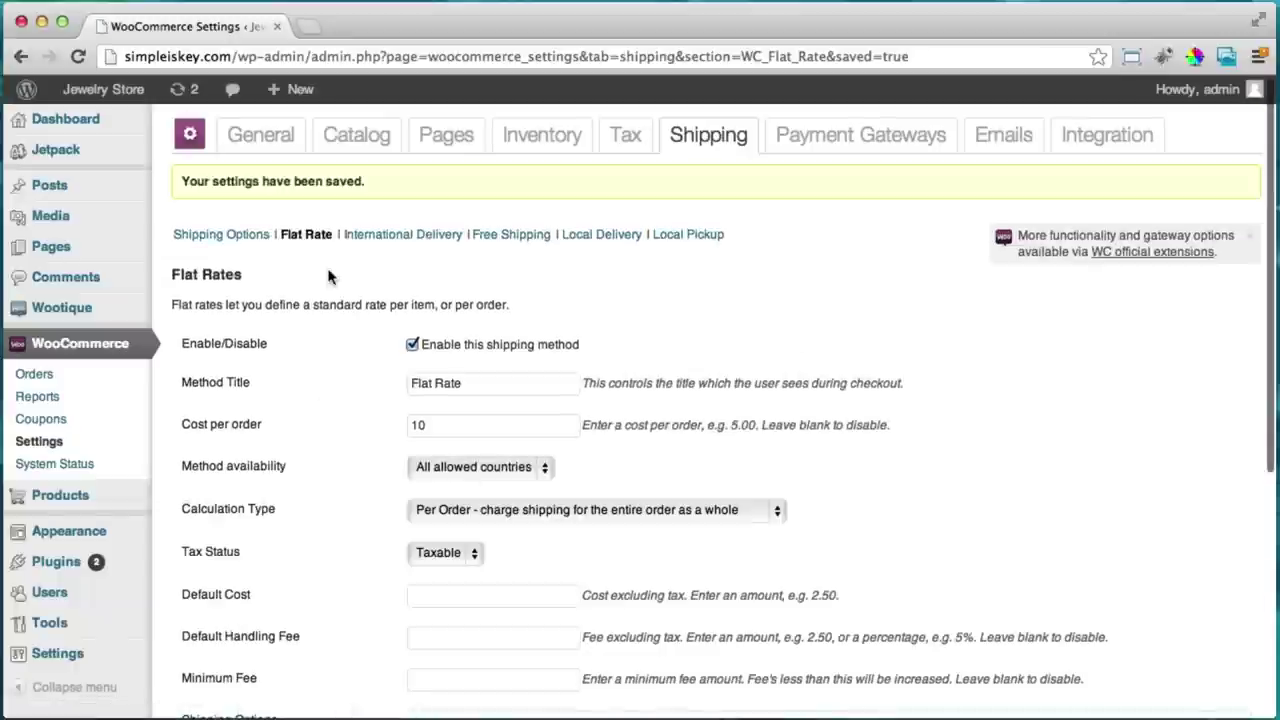
Save the Free Shipping method as disabled.
left_click(705, 144)
scroll(692, 304, "down", 5)
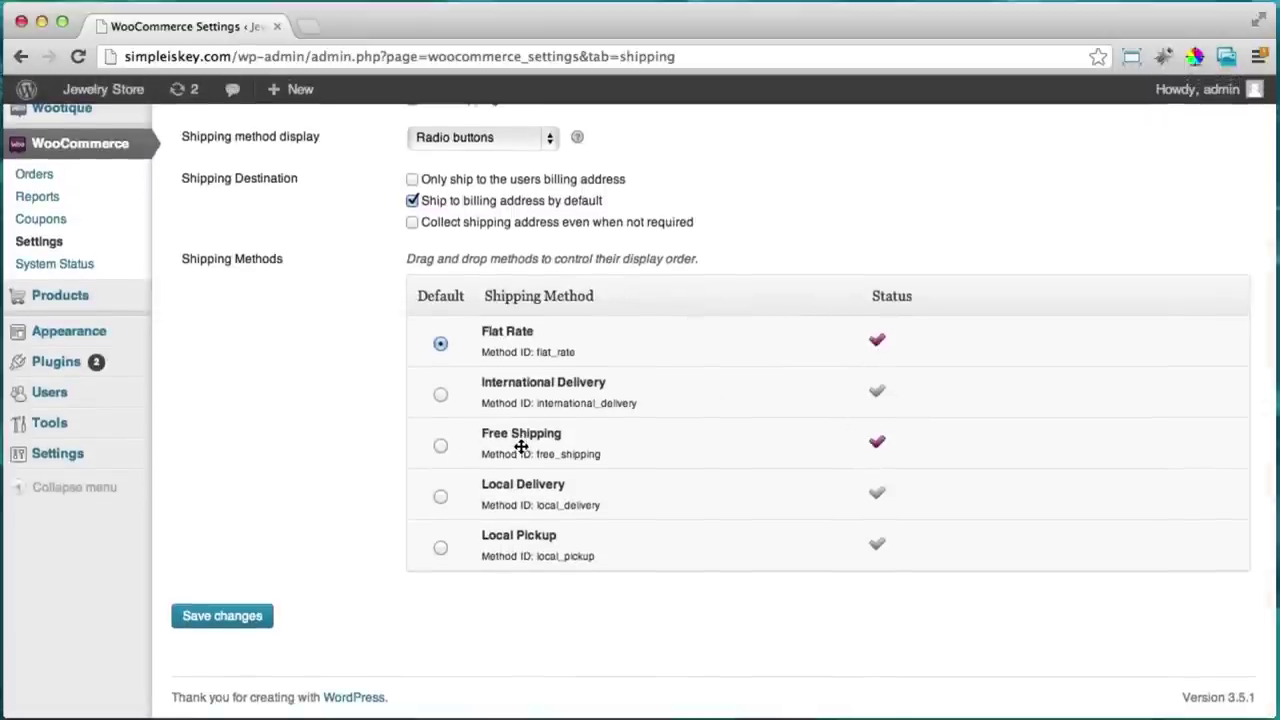
scroll(523, 440, "up", 5)
left_click(512, 175)
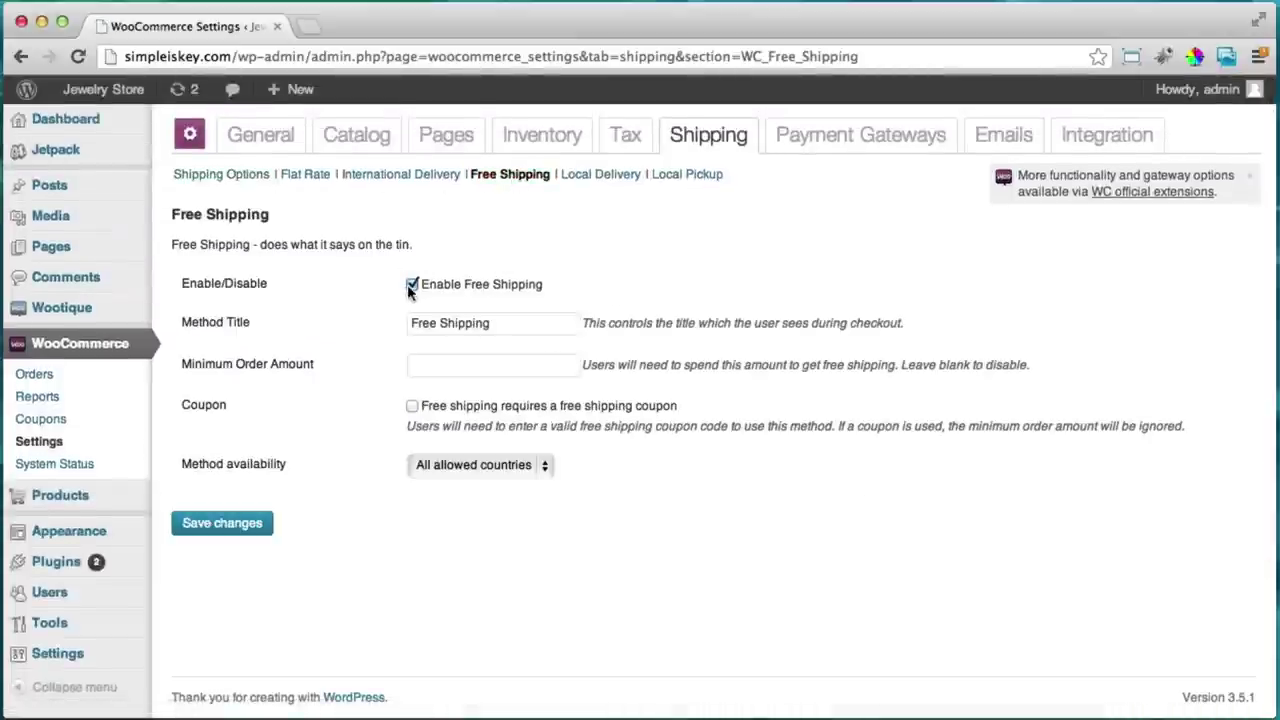
left_click(229, 525)
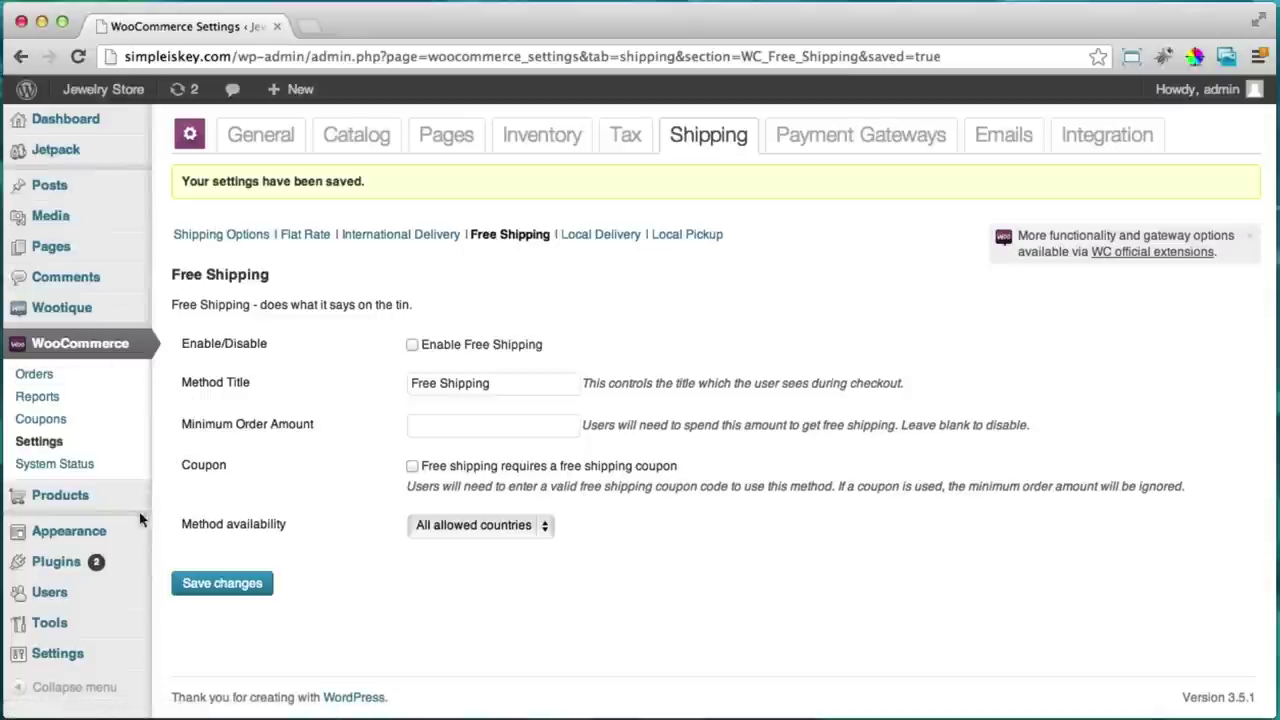
Add the silver Heart Necklace to the storefront cart and go to checkout.
mouse_move(110, 93)
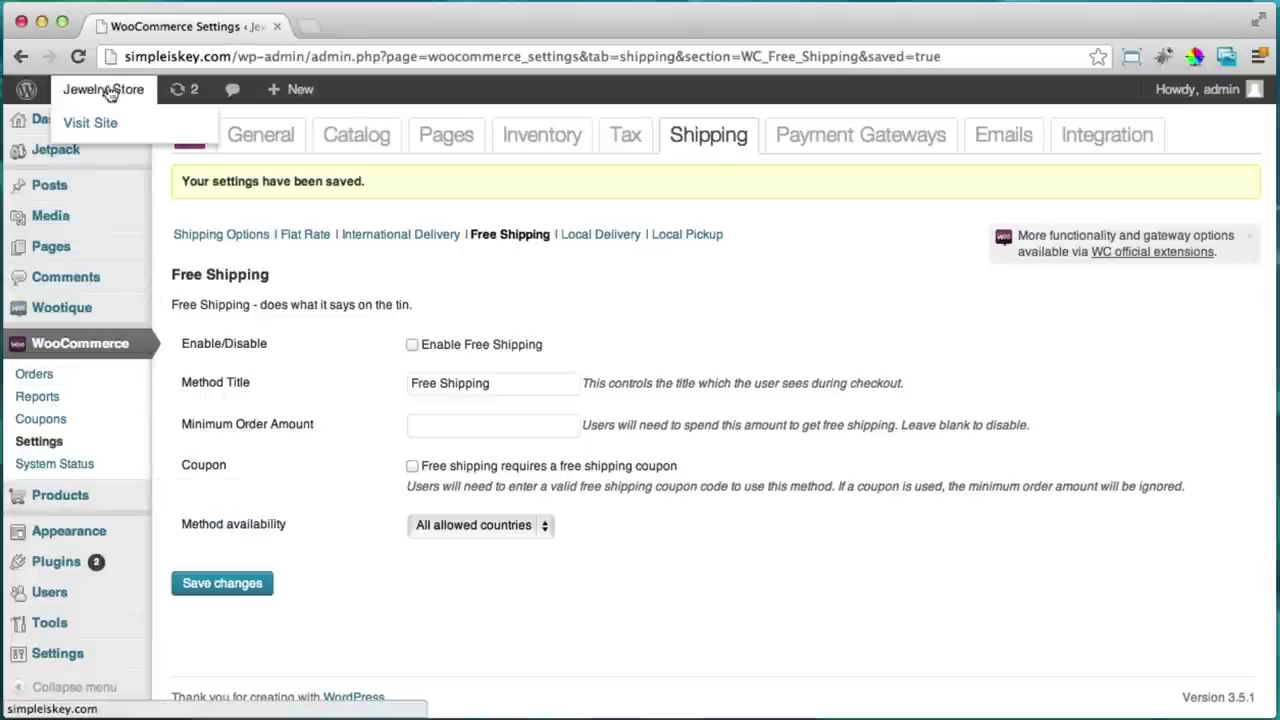
left_click(100, 123)
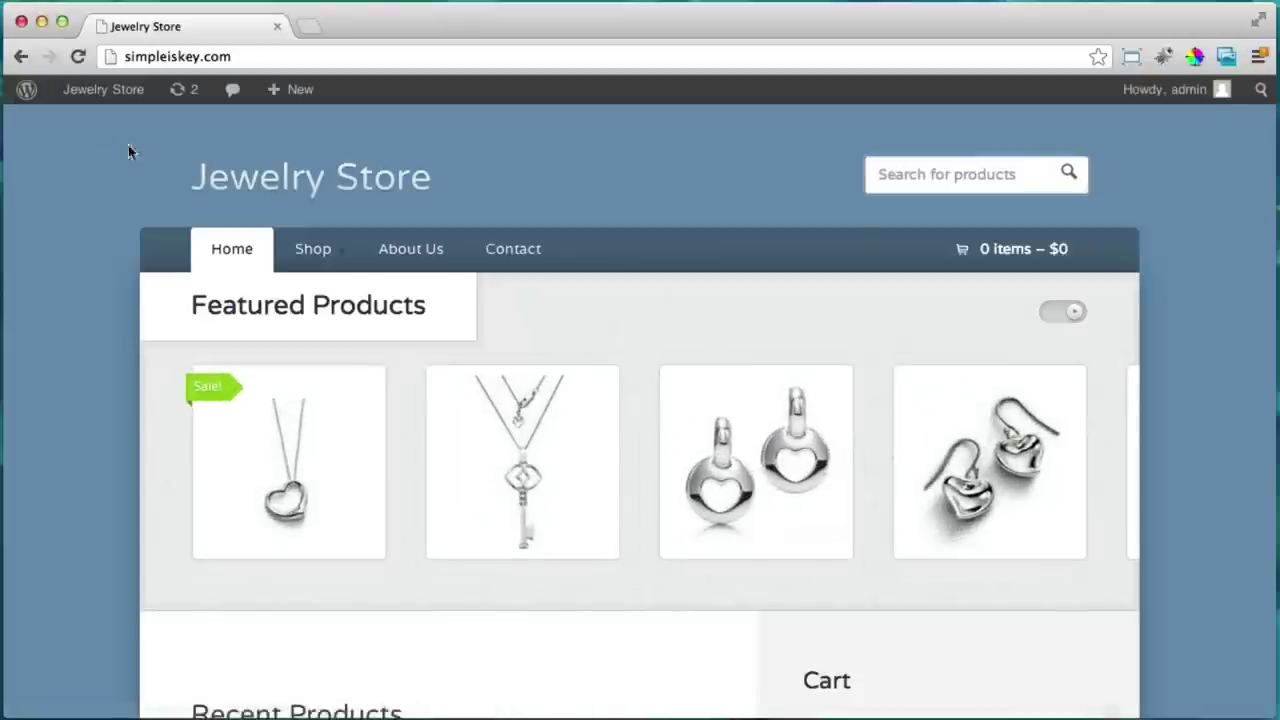
scroll(390, 245, "down", 2)
mouse_move(321, 179)
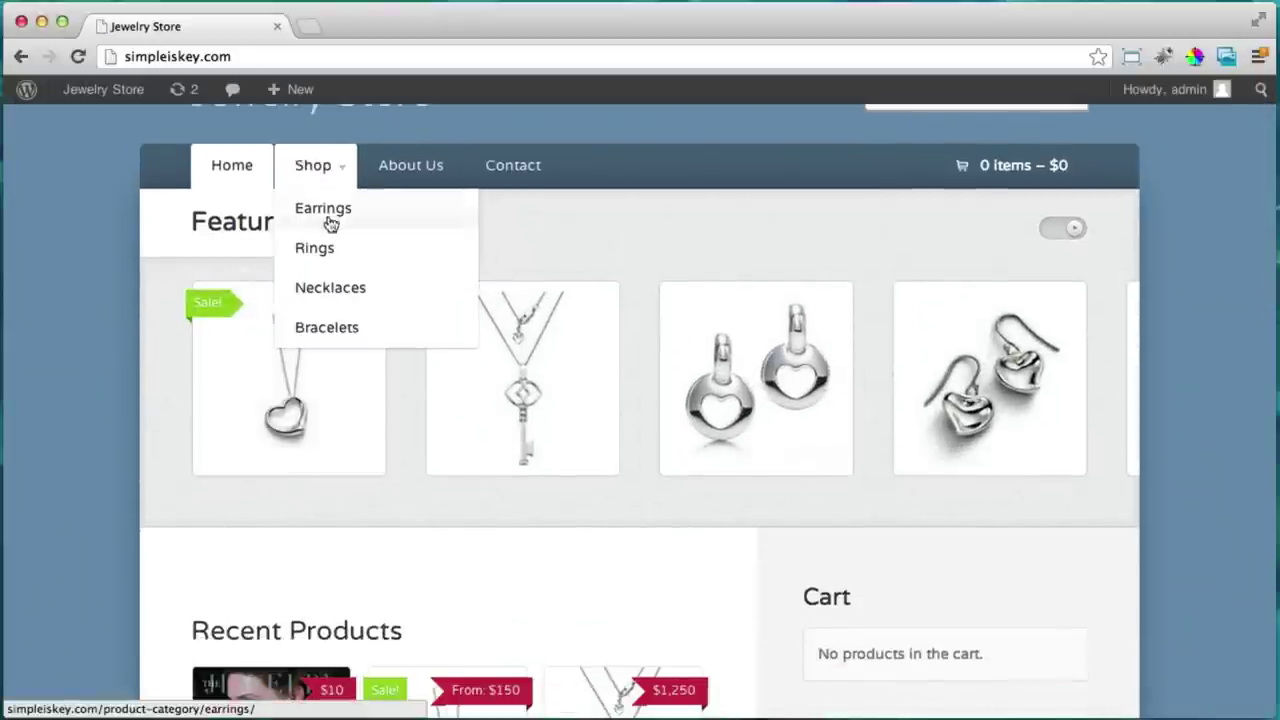
left_click(287, 381)
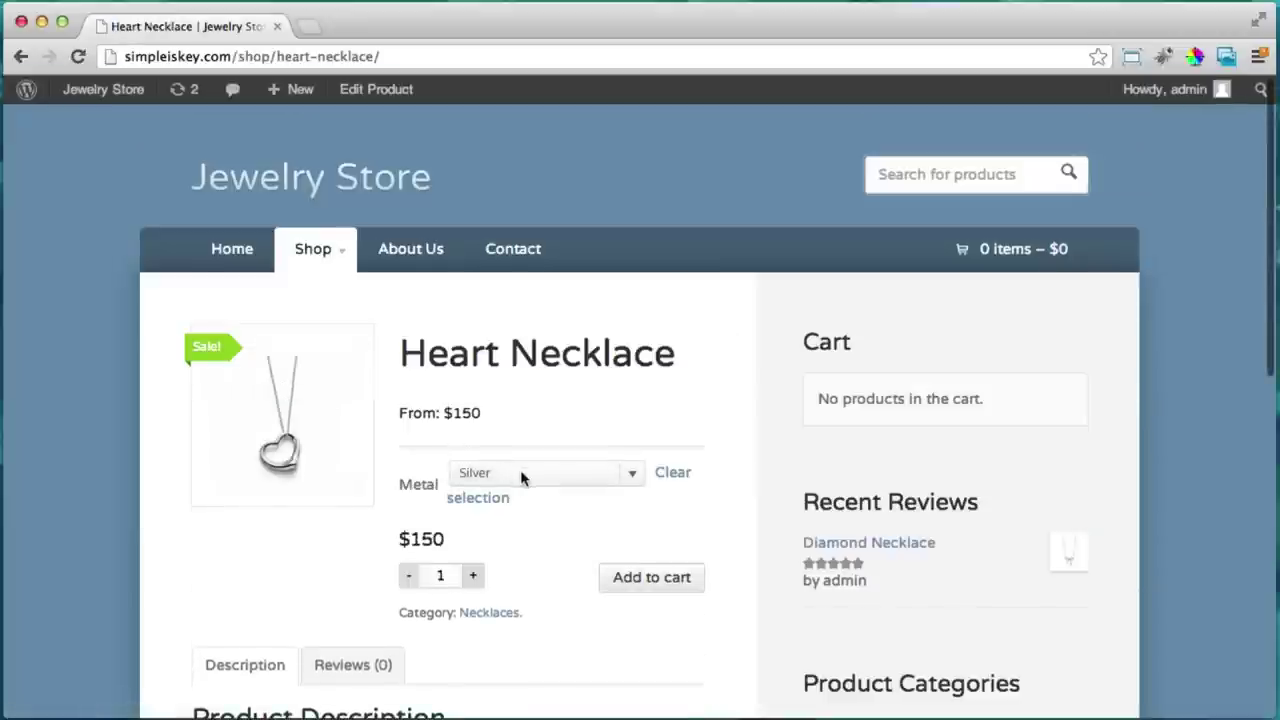
left_click(651, 580)
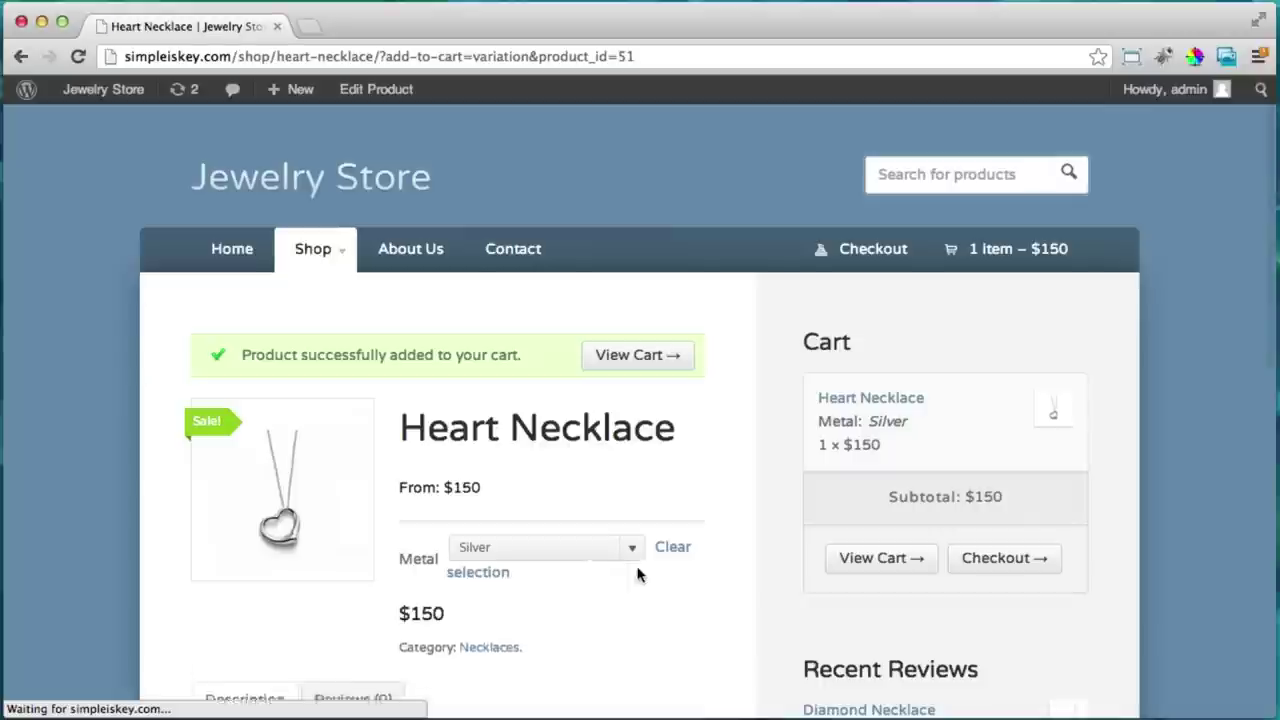
left_click(880, 258)
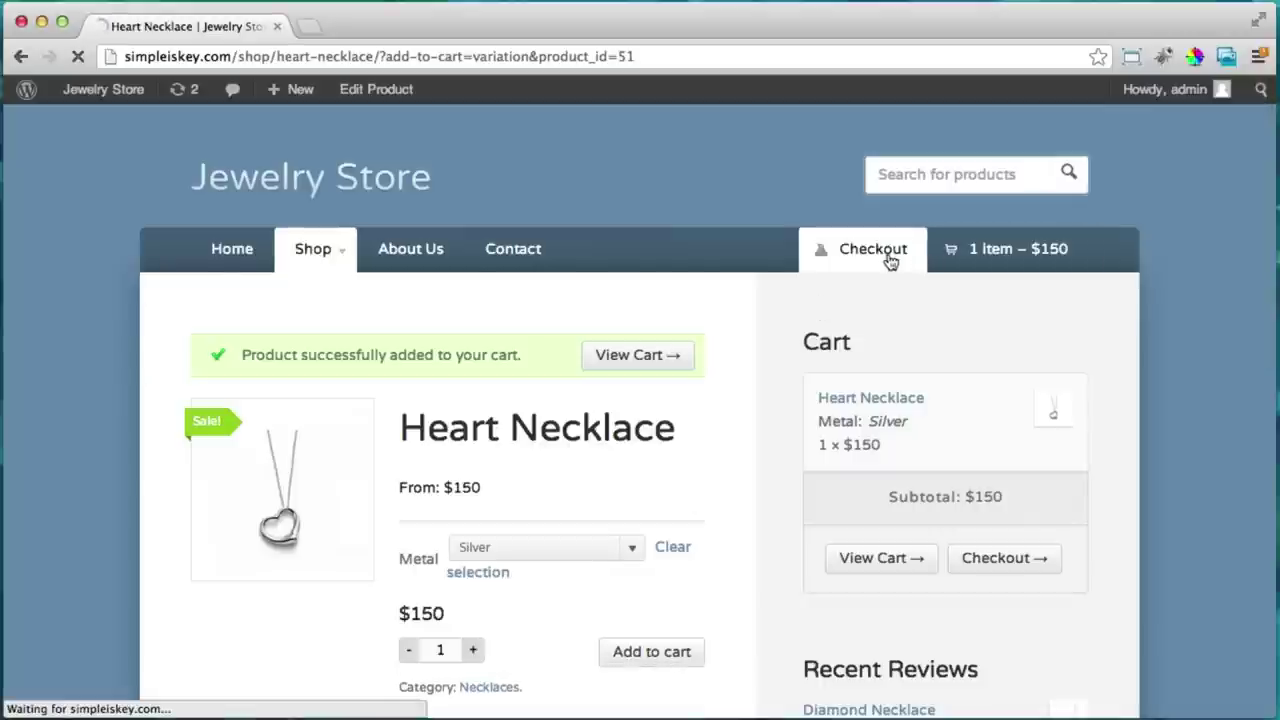
Review the $150 subtotal, $10 flat-rate shipping and $160 total, then return to the Dashboard.
scroll(829, 355, "down", 10)
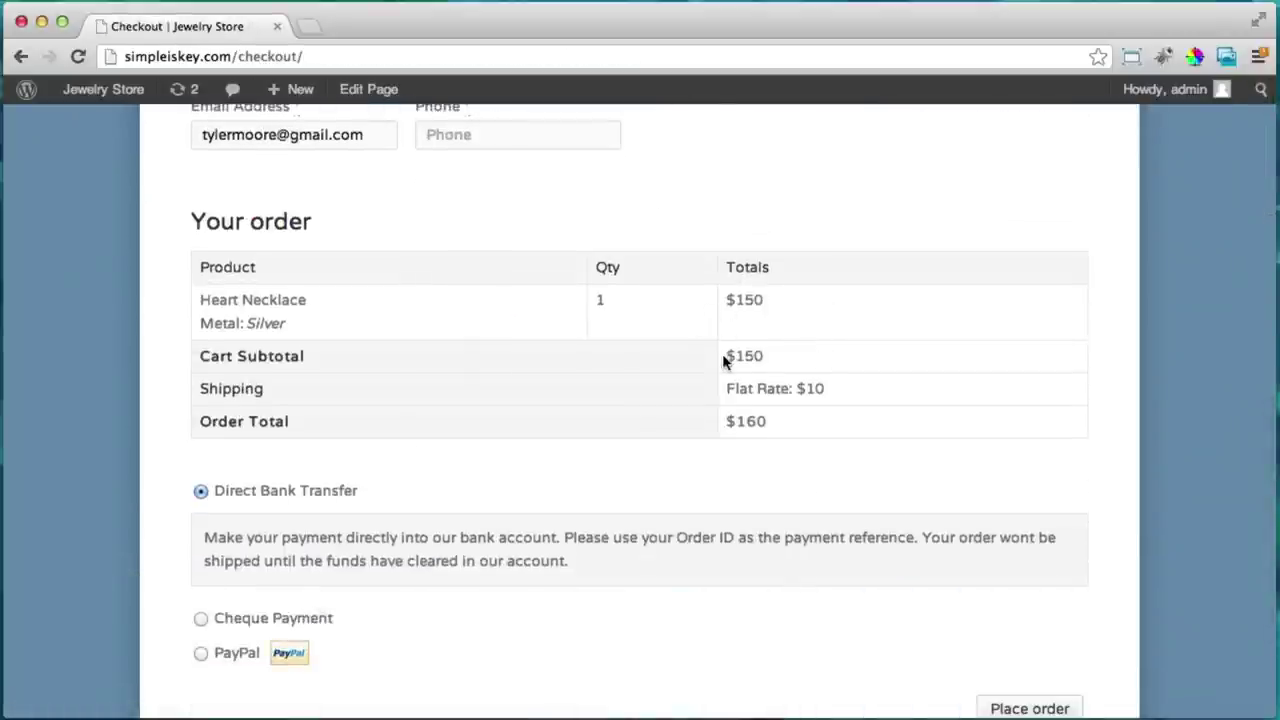
left_click_drag(729, 357, 807, 357)
left_click_drag(726, 392, 834, 386)
left_click_drag(728, 422, 785, 422)
left_click(765, 424)
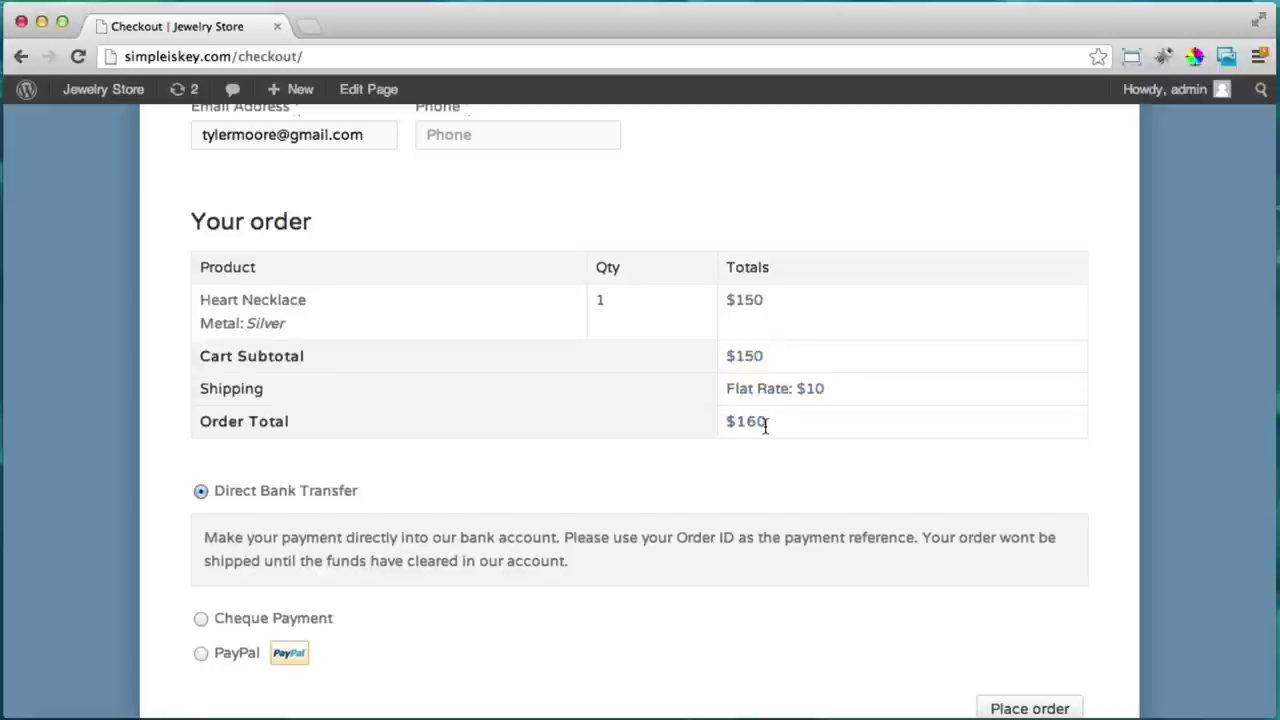
scroll(765, 424, "down", 1)
scroll(765, 424, "up", 5)
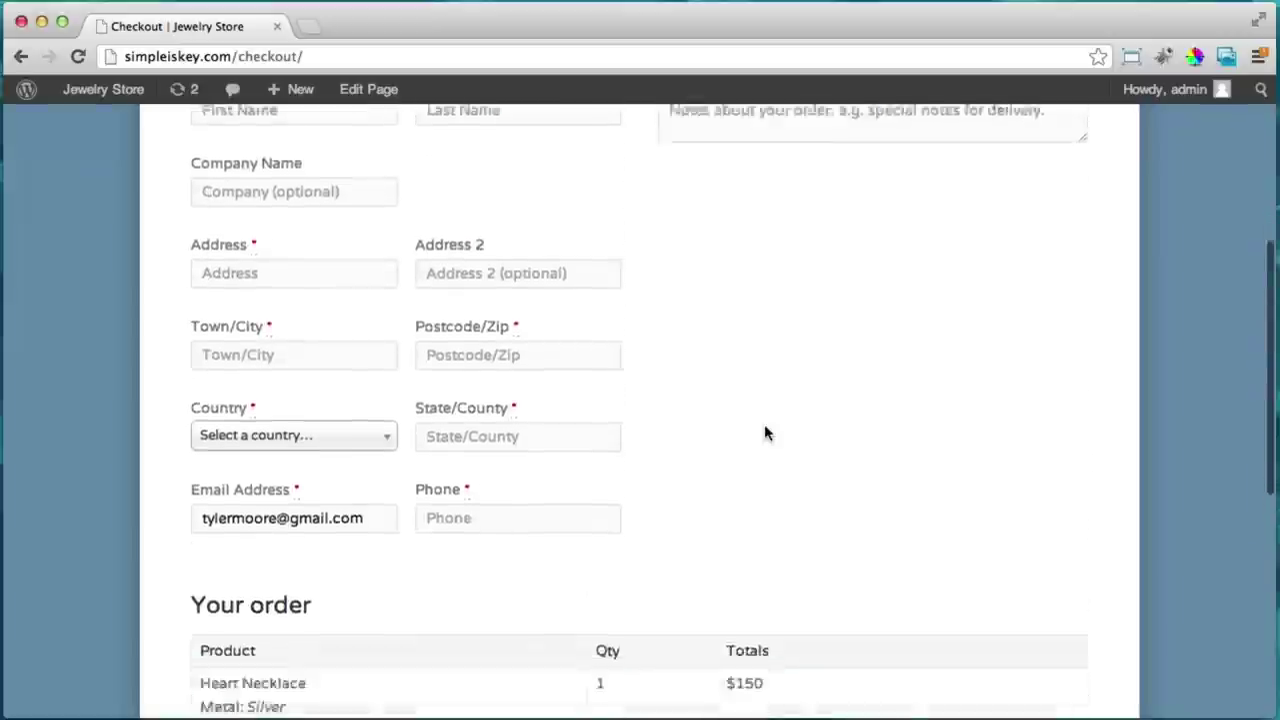
scroll(764, 432, "down", 4)
scroll(764, 432, "up", 8)
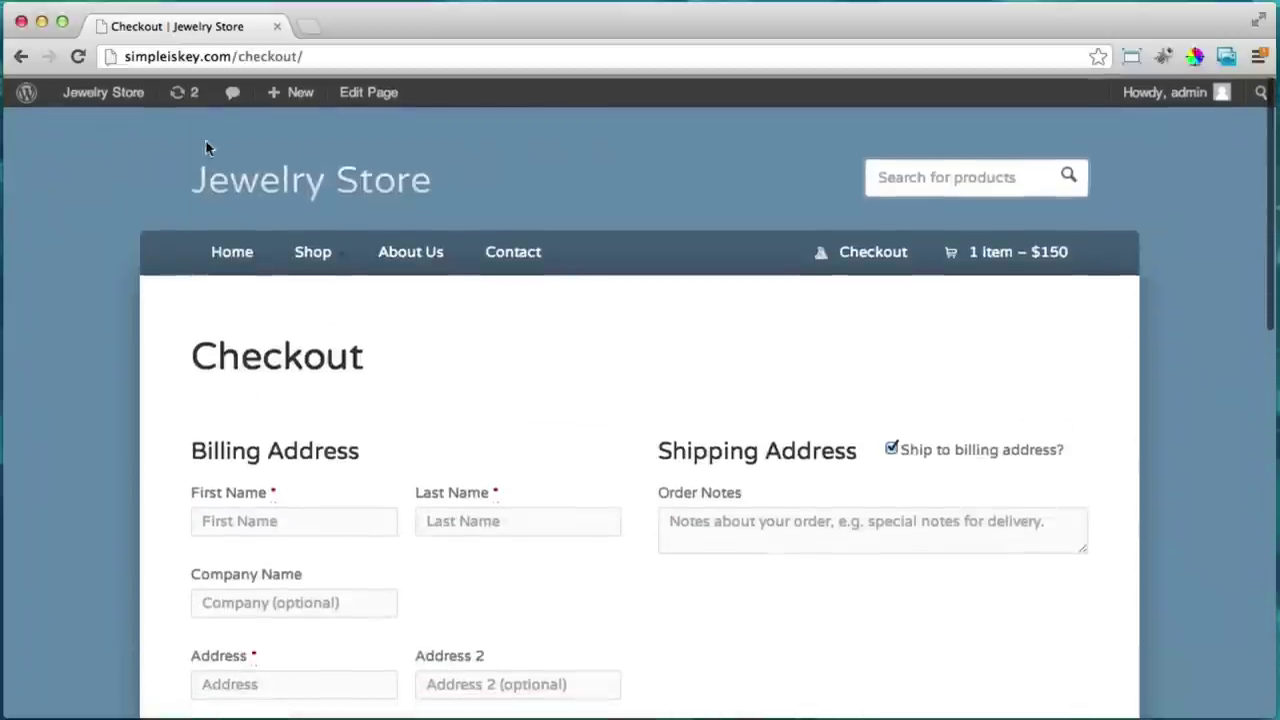
mouse_move(106, 93)
left_click(117, 123)
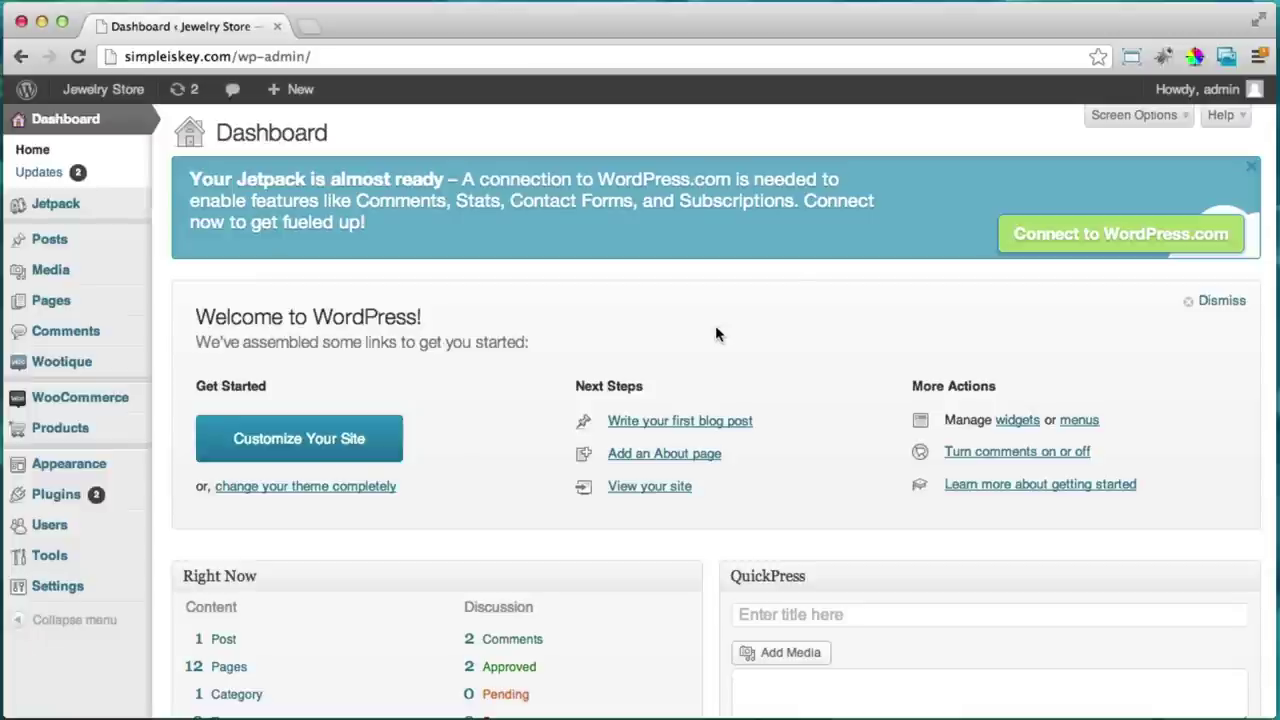
Open WooCommerce Settings on the Payment Gateways tab.
mouse_move(108, 399)
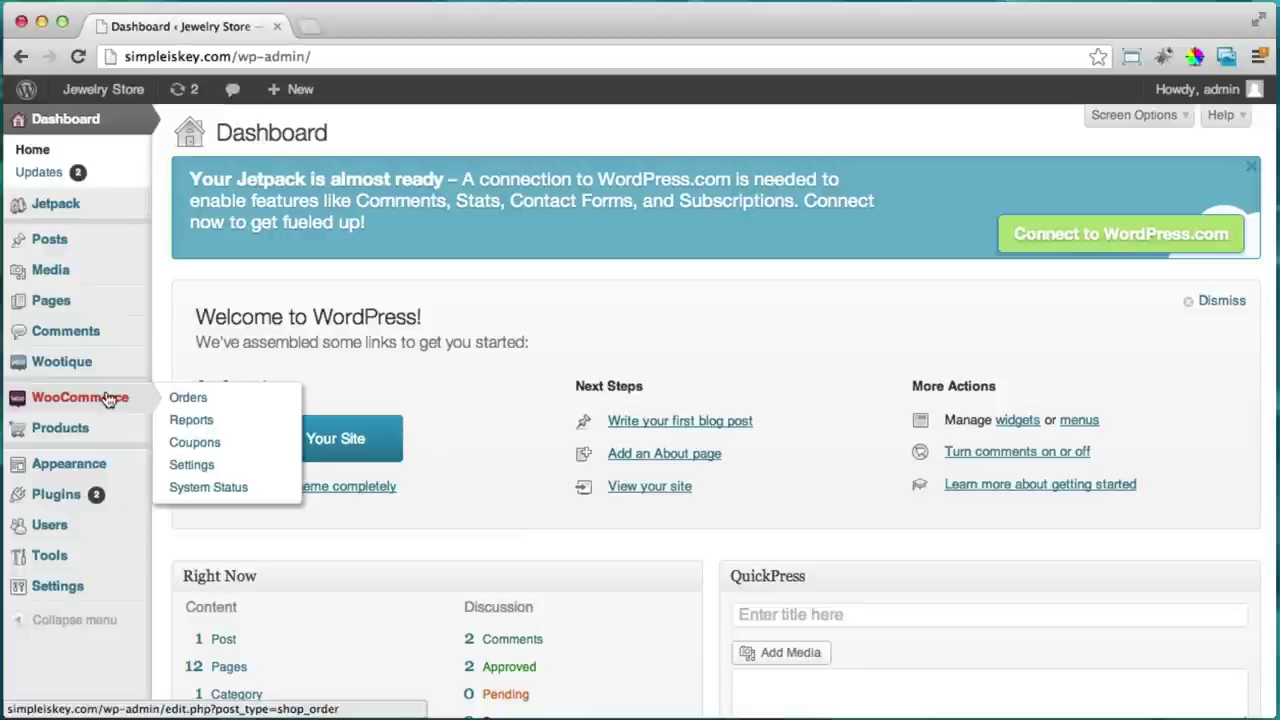
left_click(214, 466)
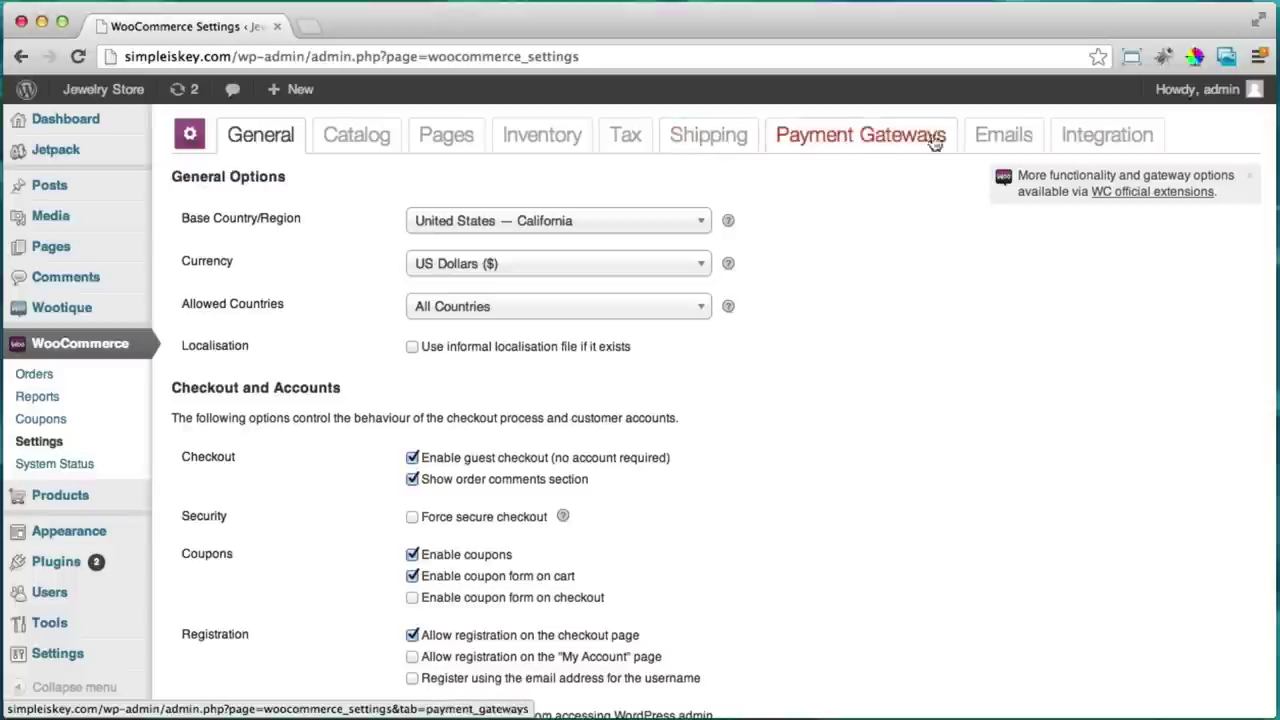
left_click(838, 146)
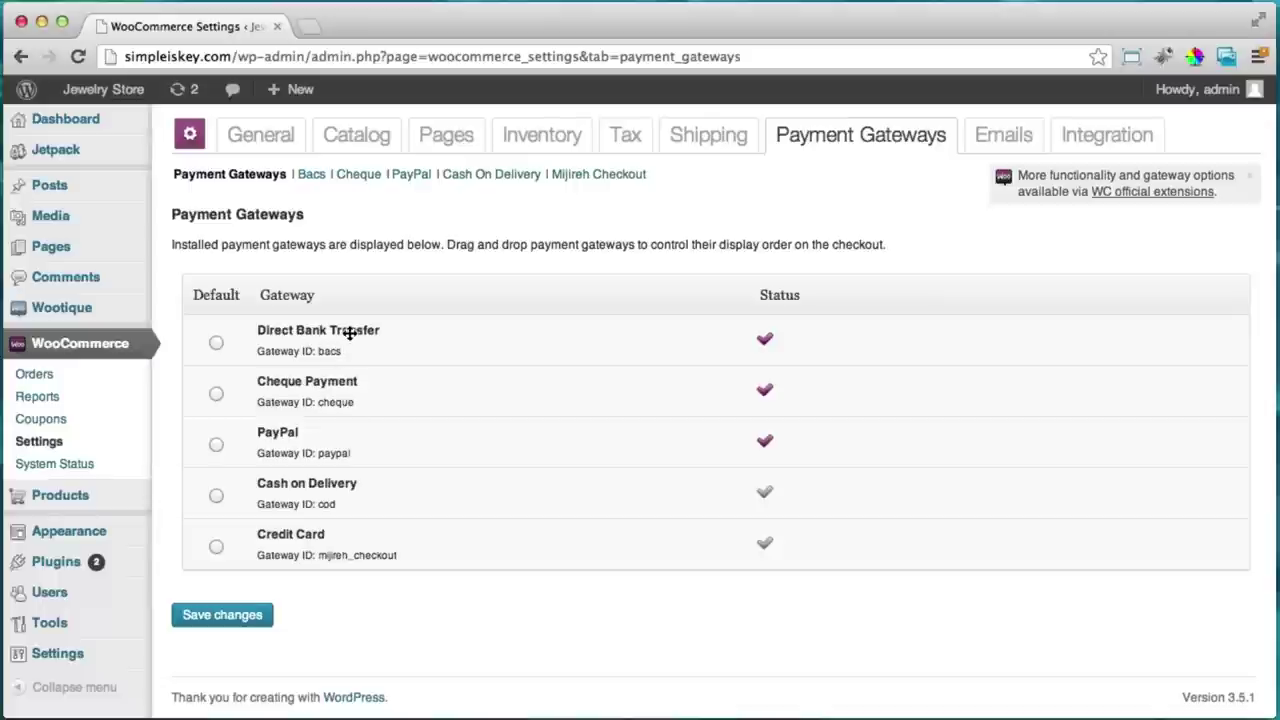
Disable the Direct Bank Transfer and Cheque Payment gateways, saving each.
left_click(308, 174)
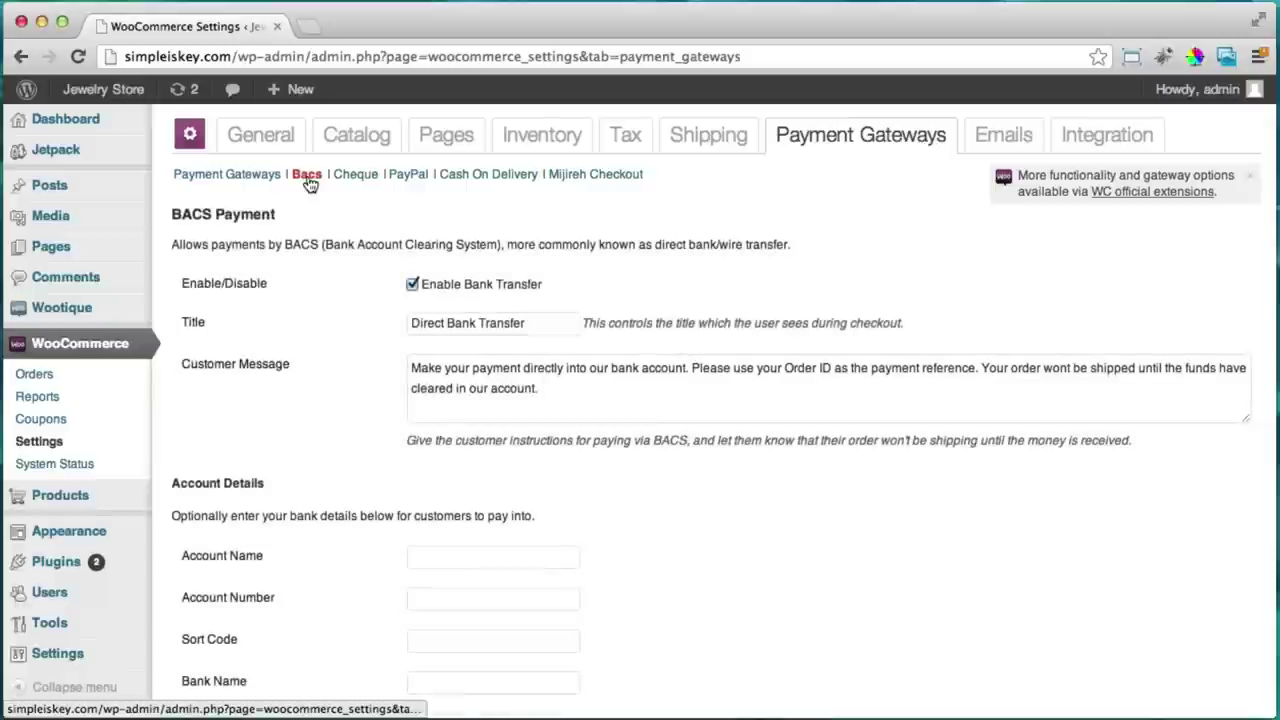
scroll(415, 290, "down", 4)
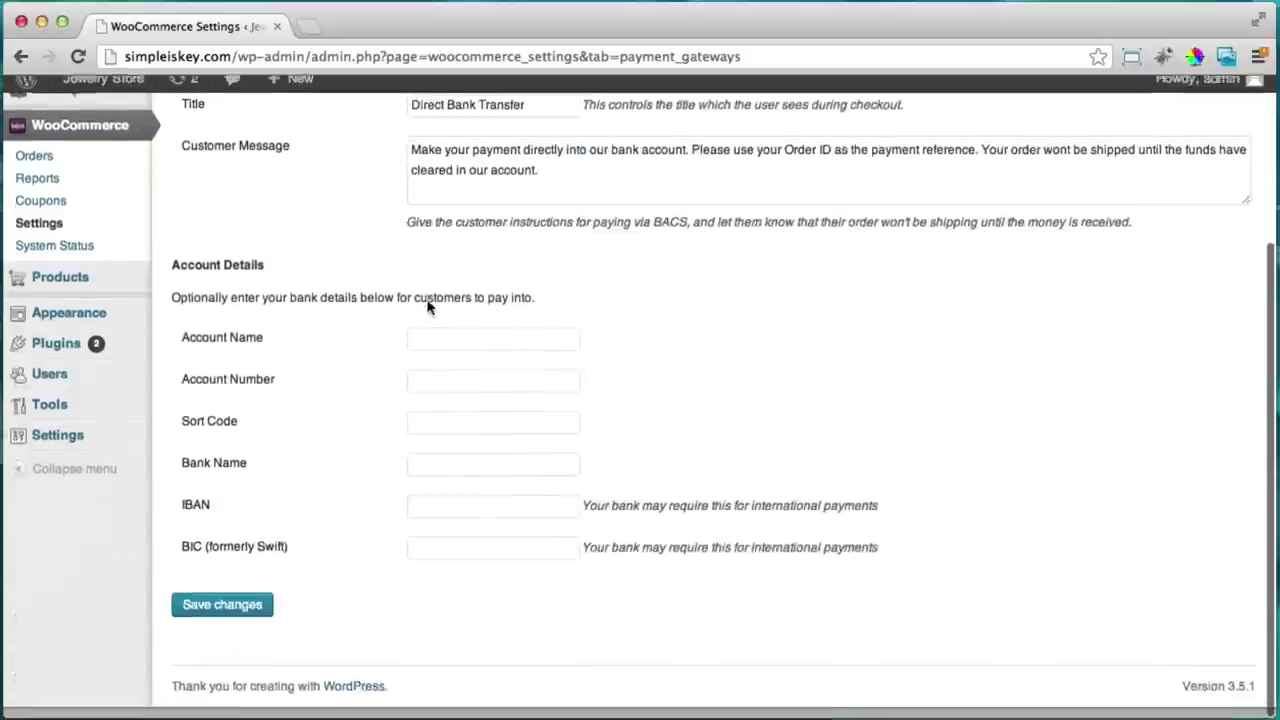
left_click(245, 623)
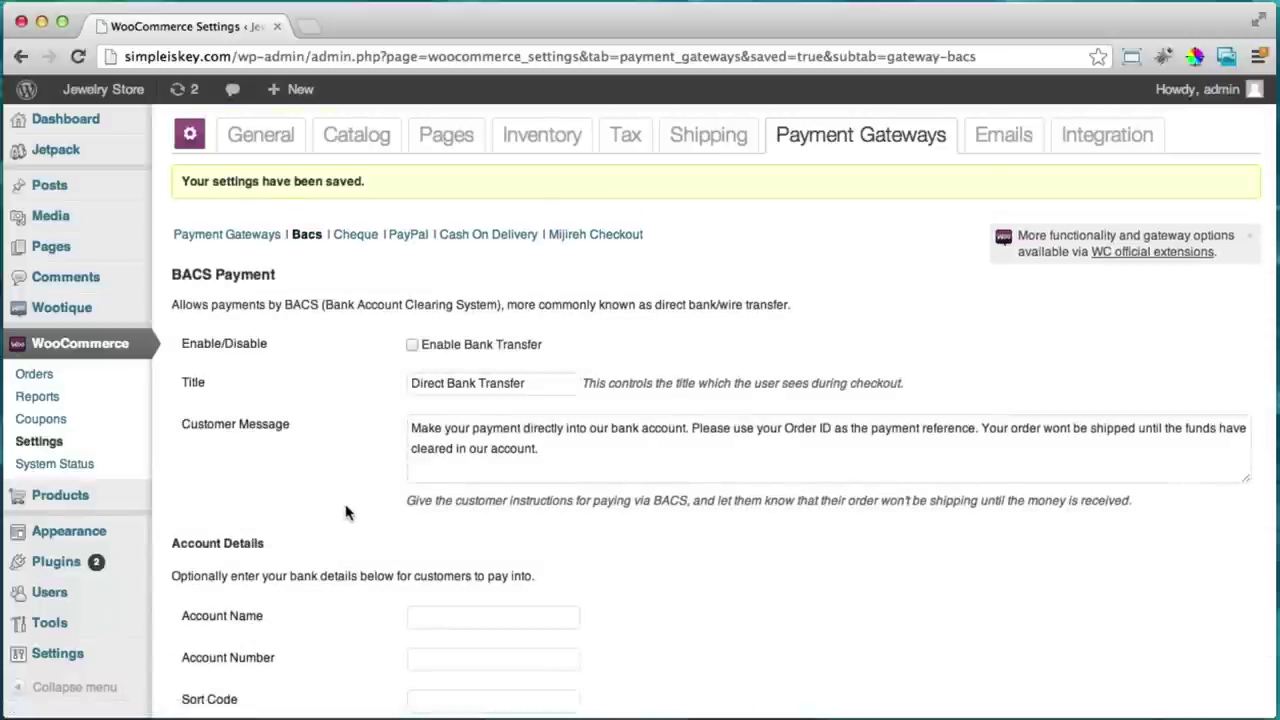
scroll(346, 511, "down", 5)
scroll(340, 470, "up", 5)
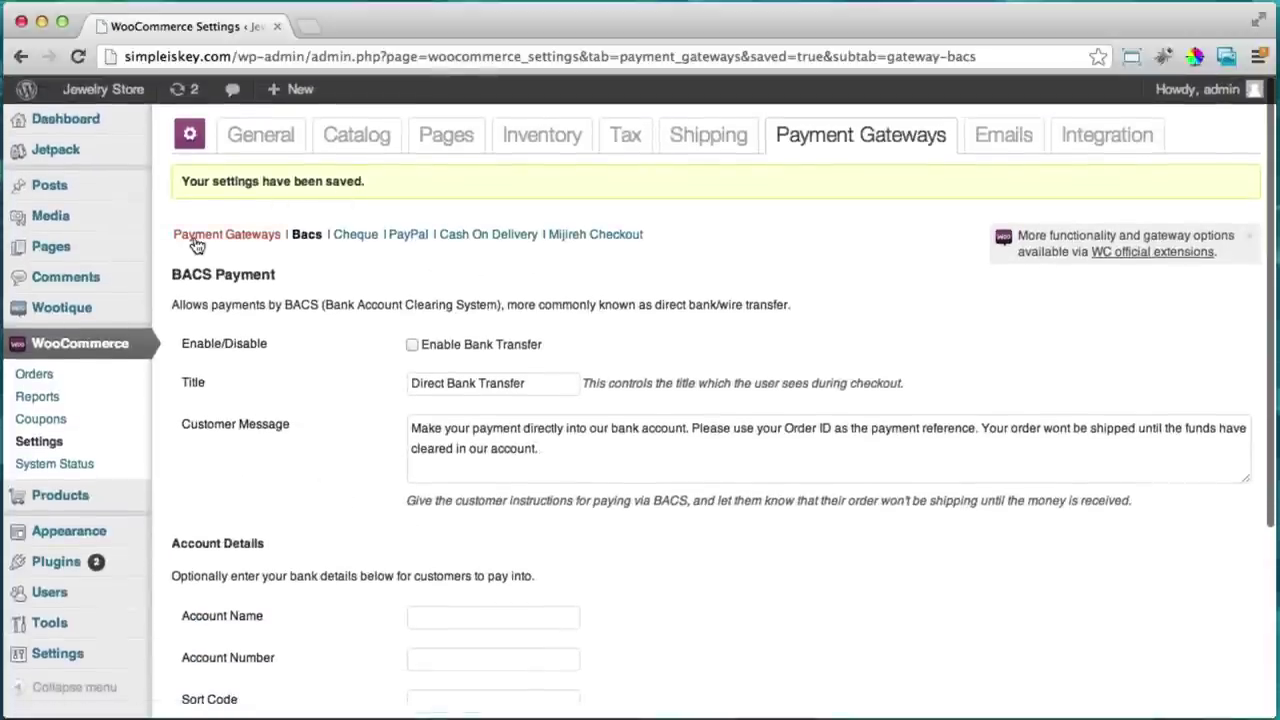
left_click(200, 236)
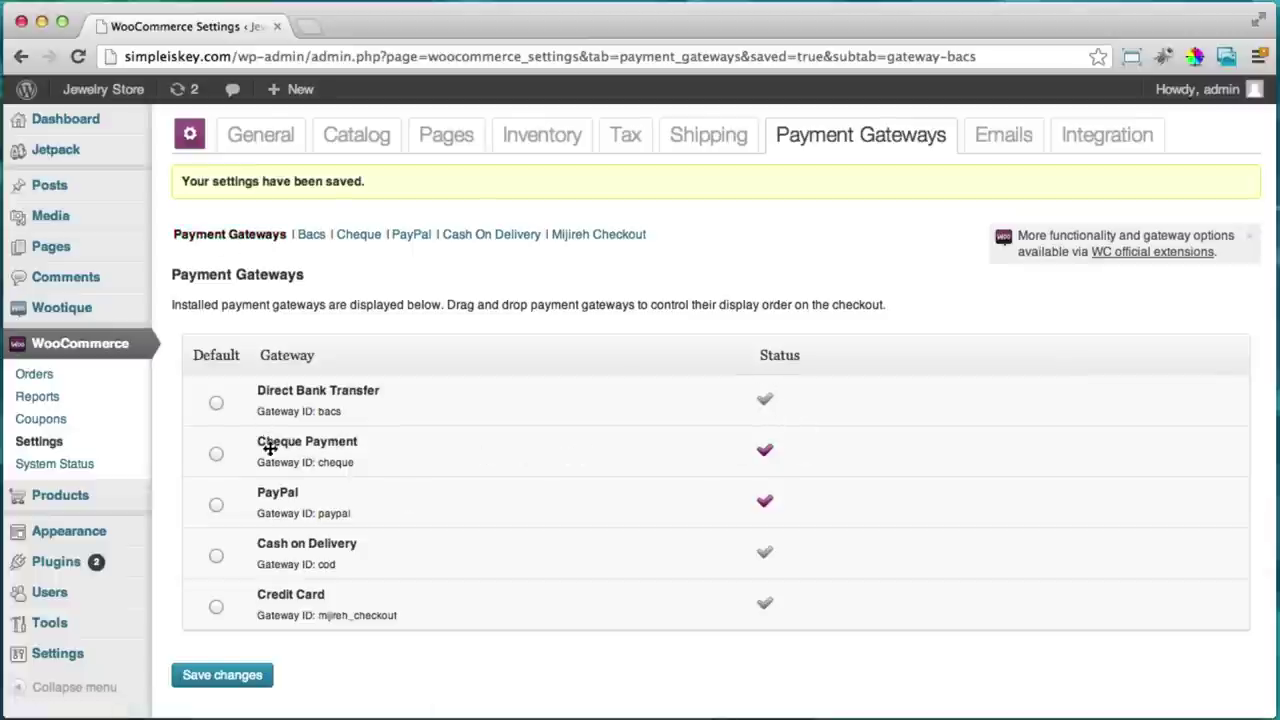
left_click(356, 236)
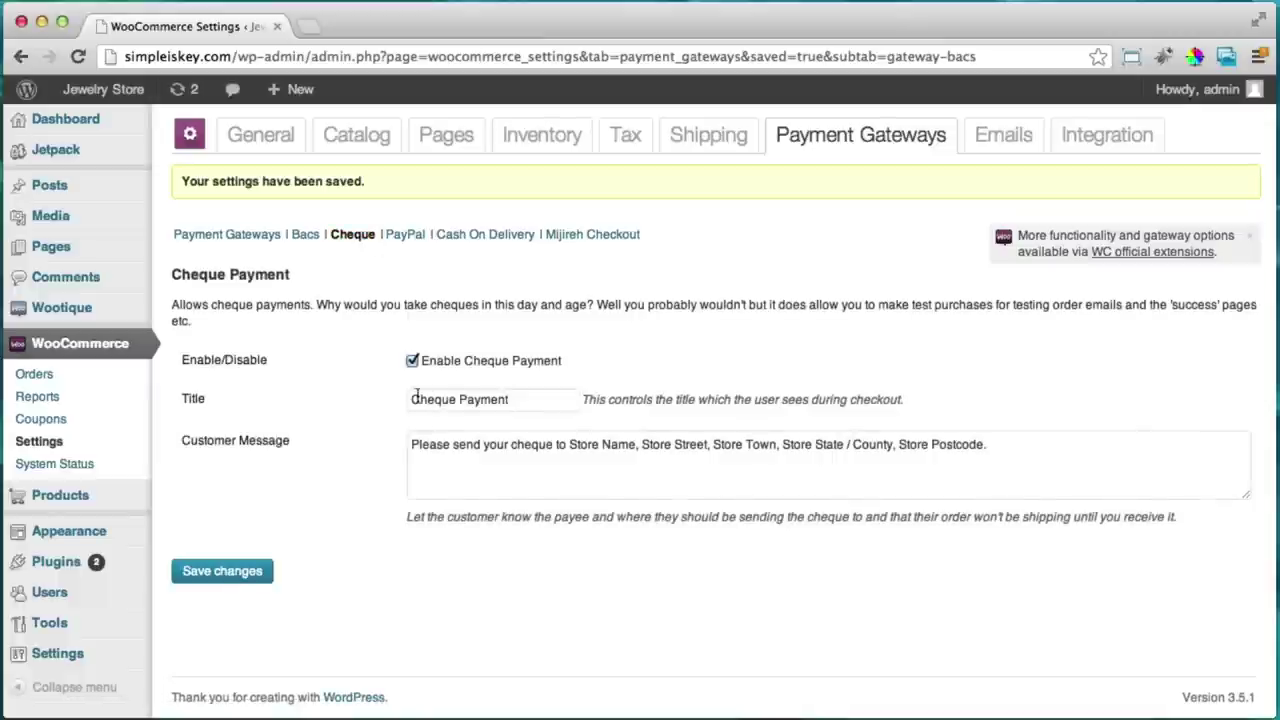
left_click(411, 361)
left_click(203, 582)
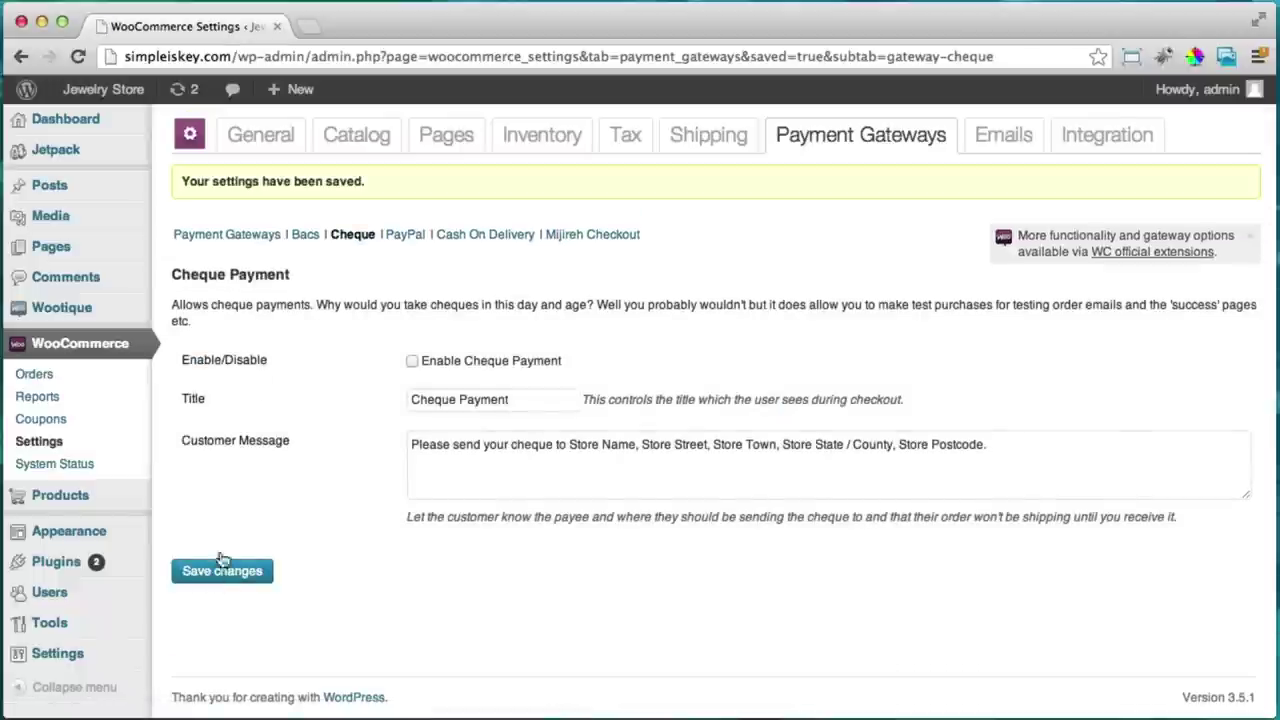
left_click(238, 236)
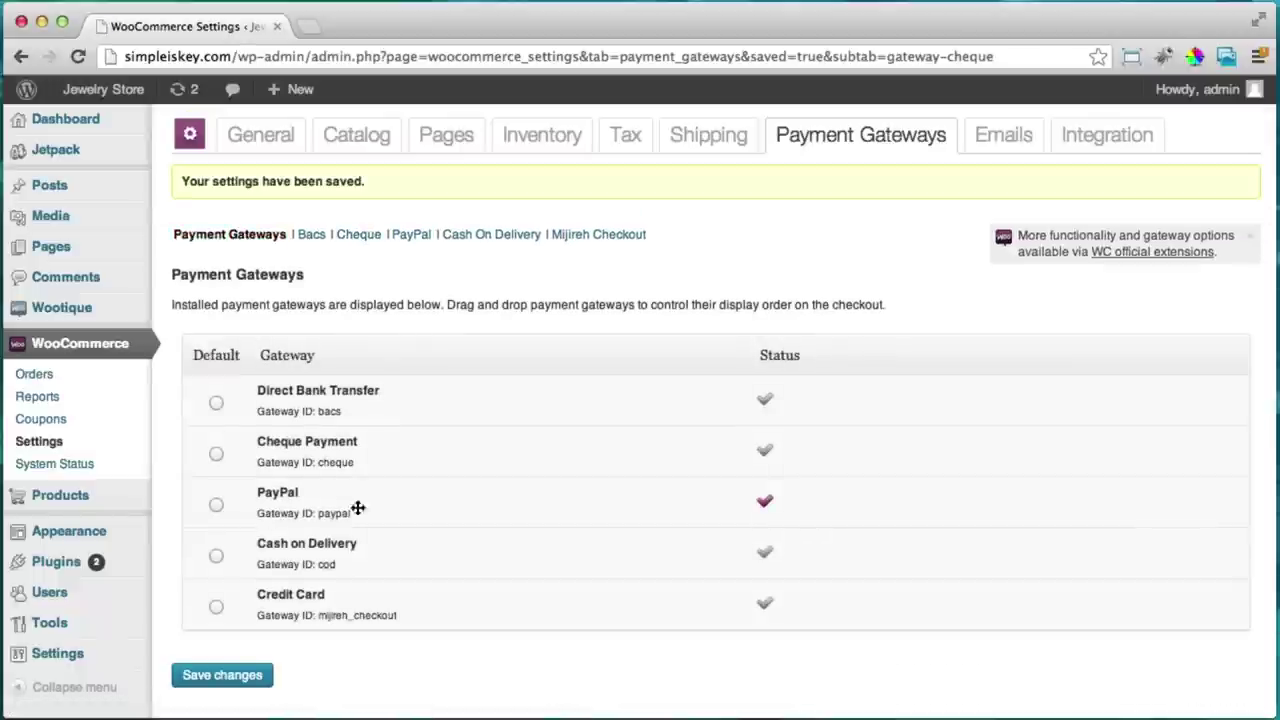
Make PayPal the default gateway, open its standard settings, and open a new browser tab.
left_click(216, 506)
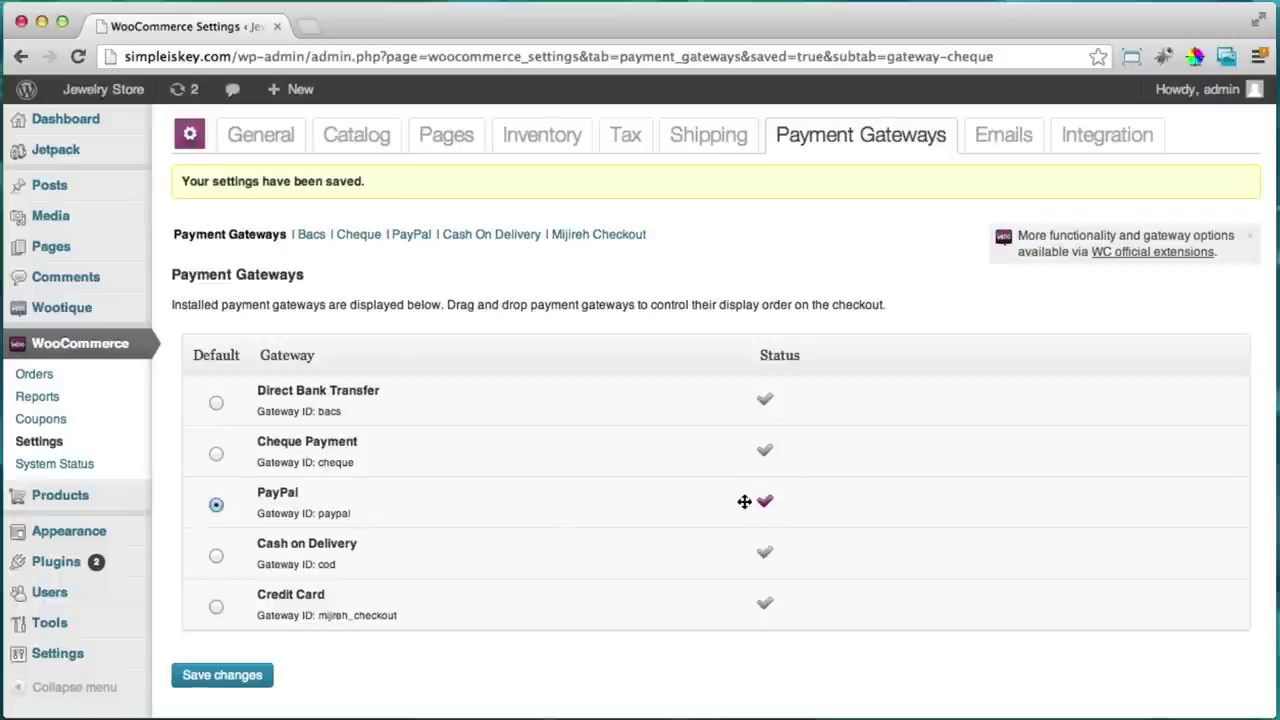
left_click(414, 238)
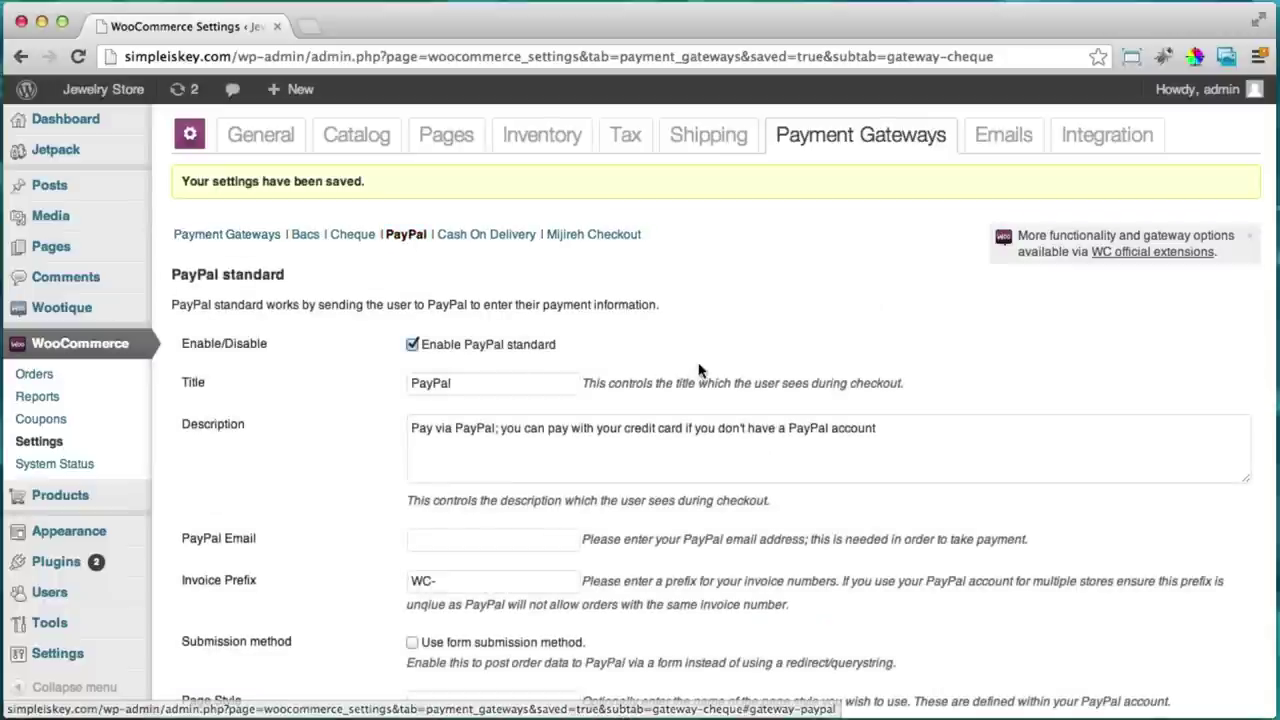
scroll(702, 374, "down", 4)
left_click(478, 348)
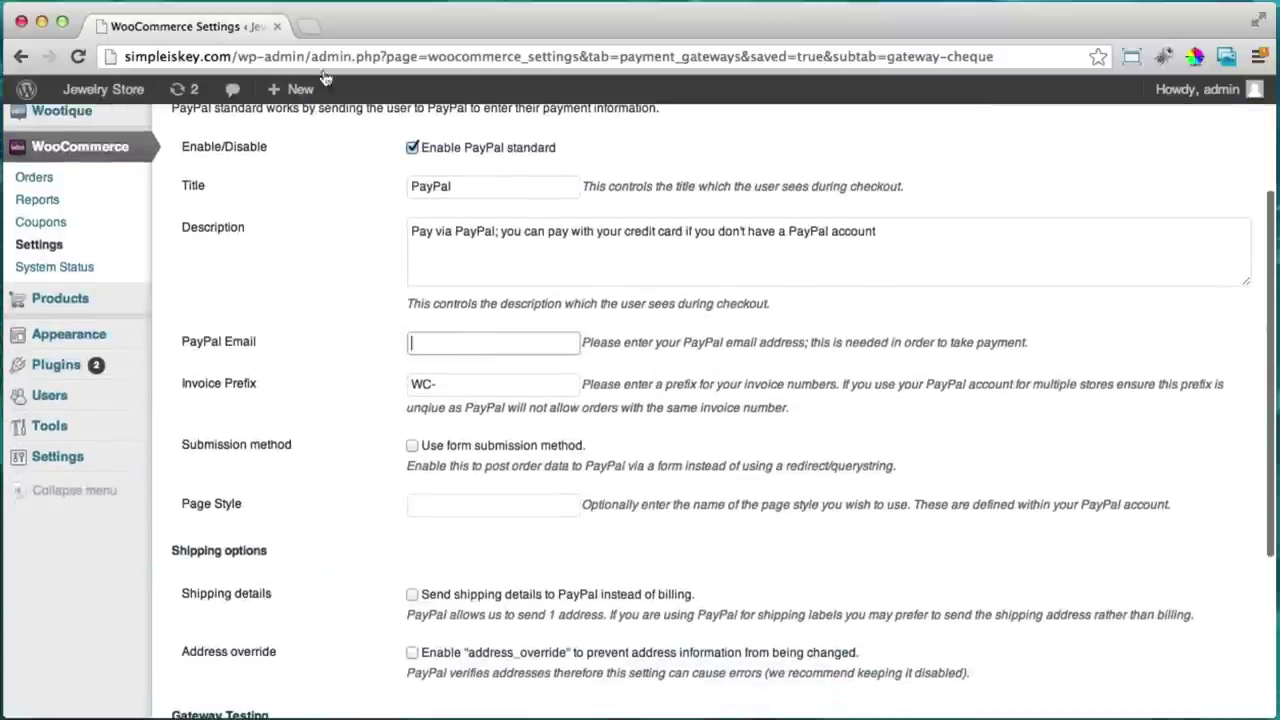
left_click(304, 23)
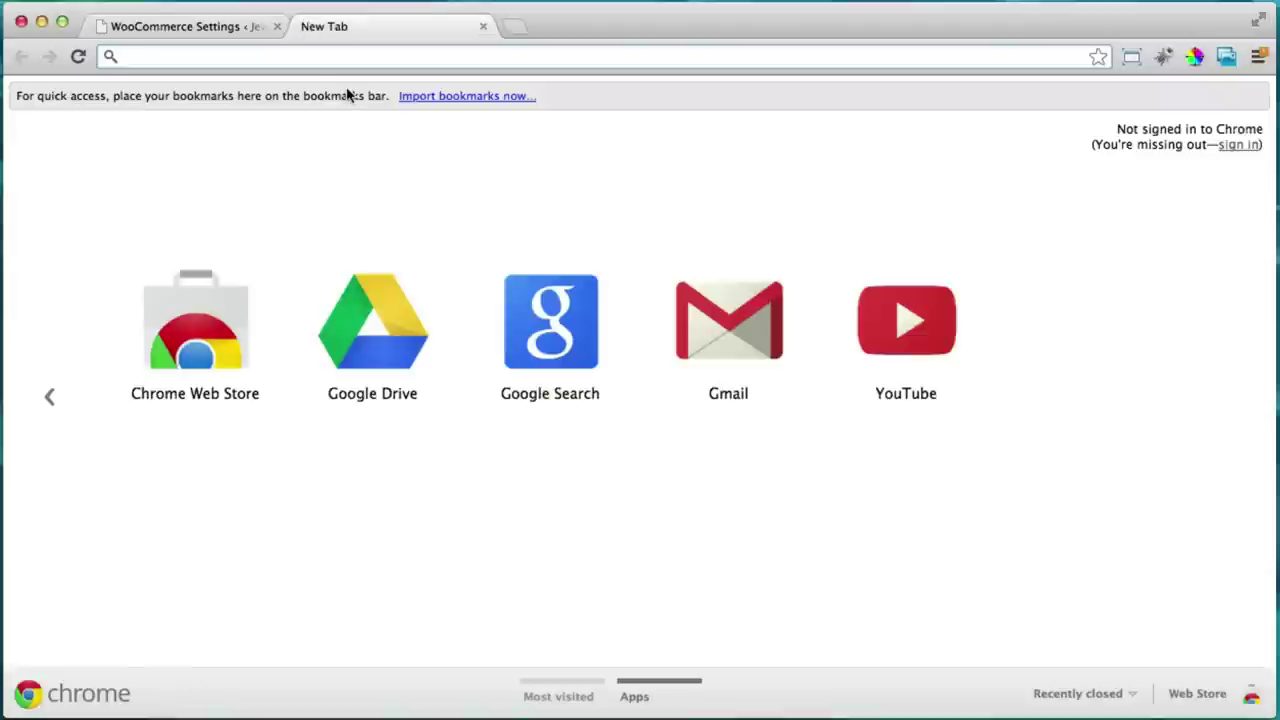
type("www.paypal.com")
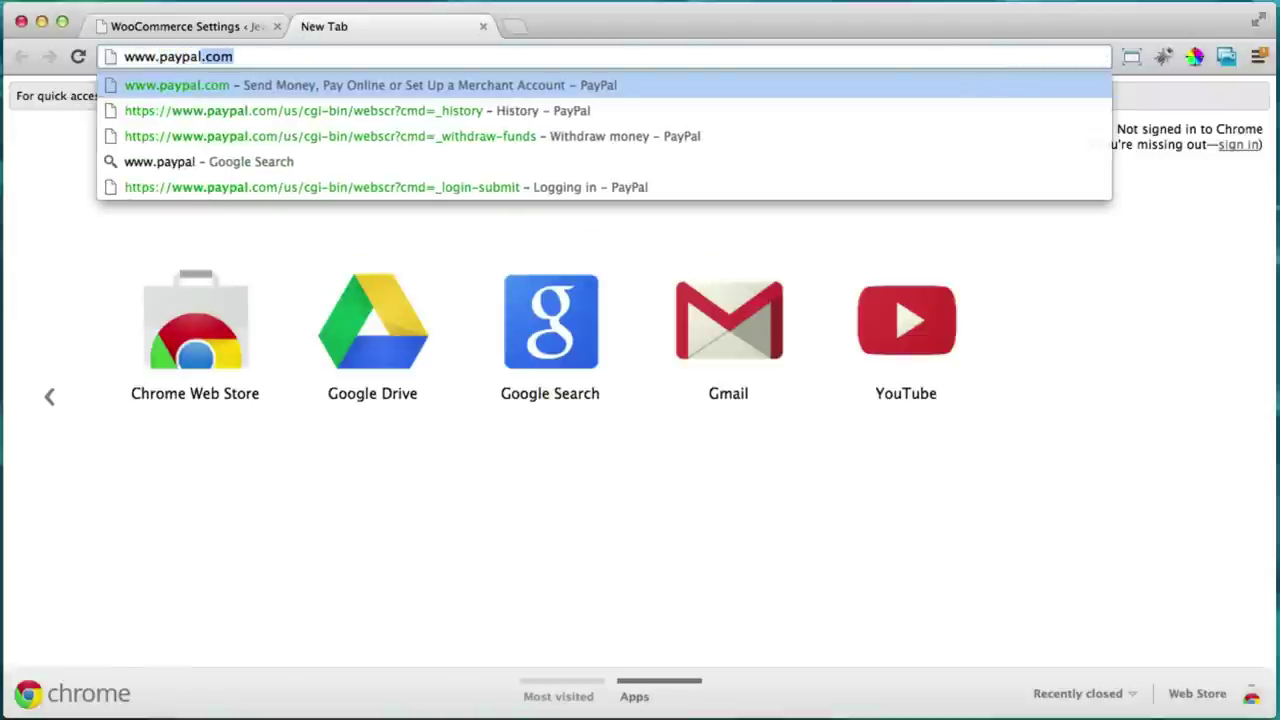
key("Return")
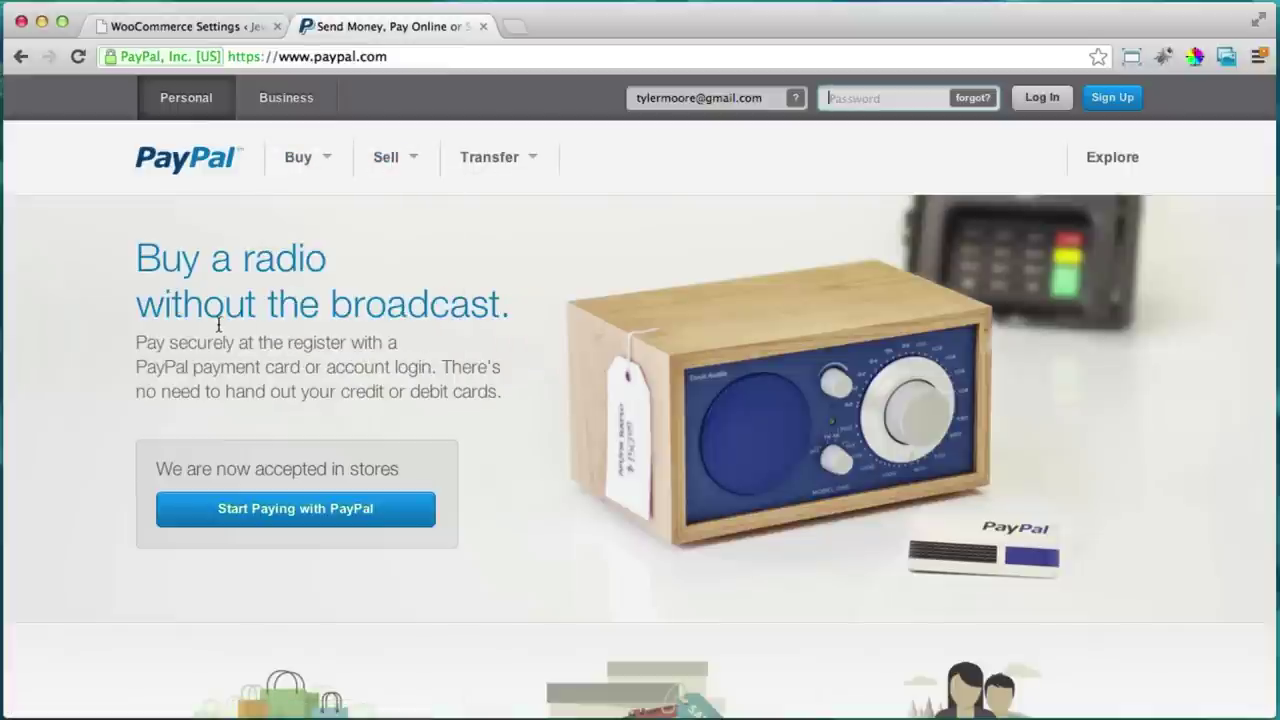
Close the PayPal tab, enter the store's PayPal account email, disable sandbox mode, and save.
left_click(484, 27)
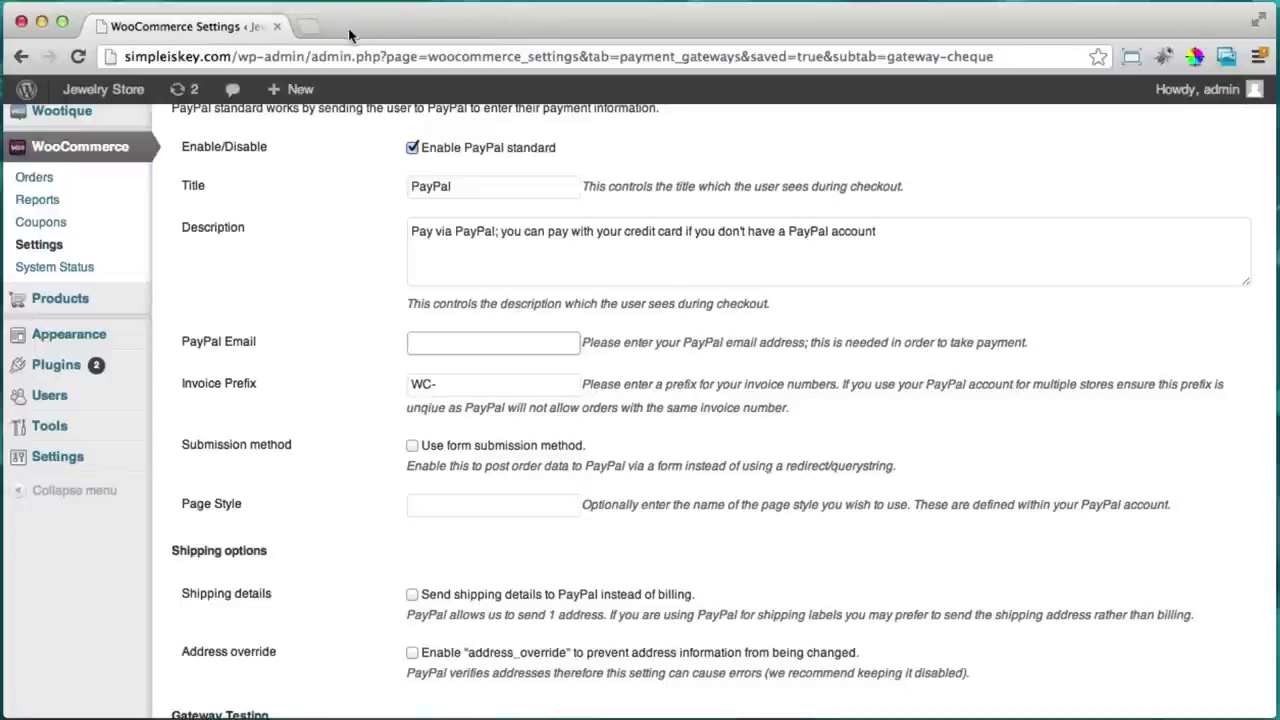
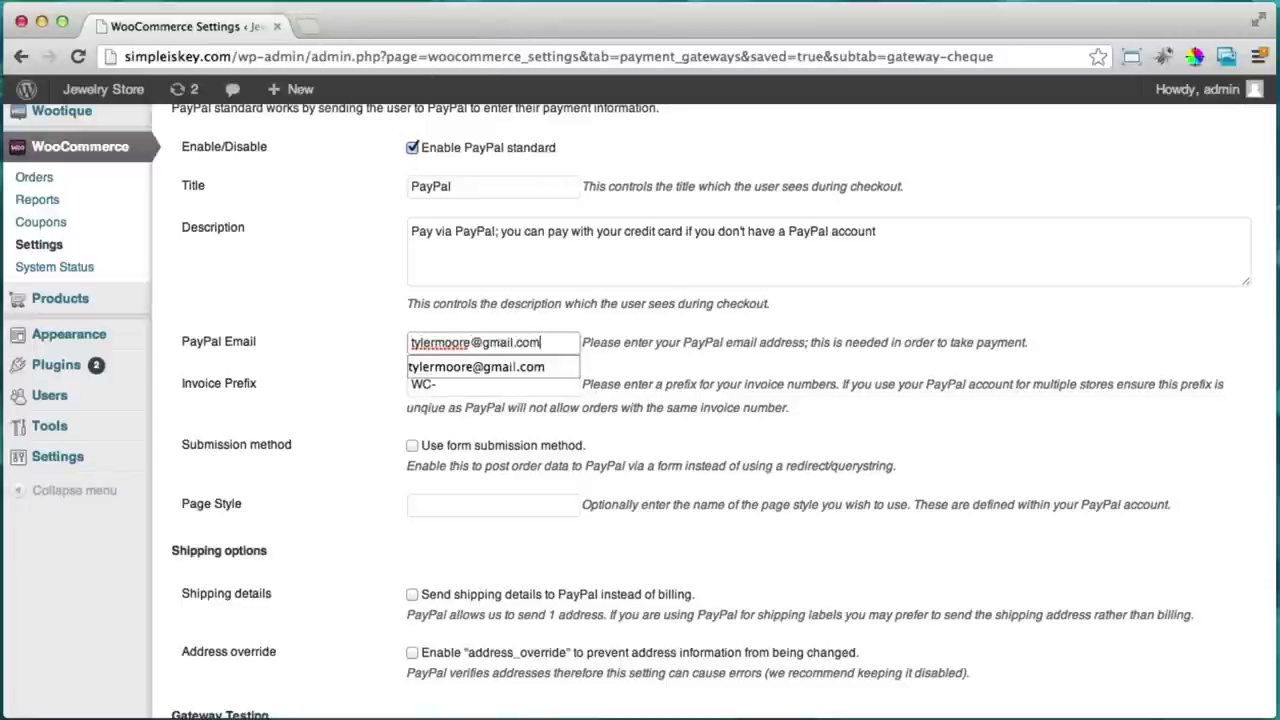
scroll(752, 467, "down", 5)
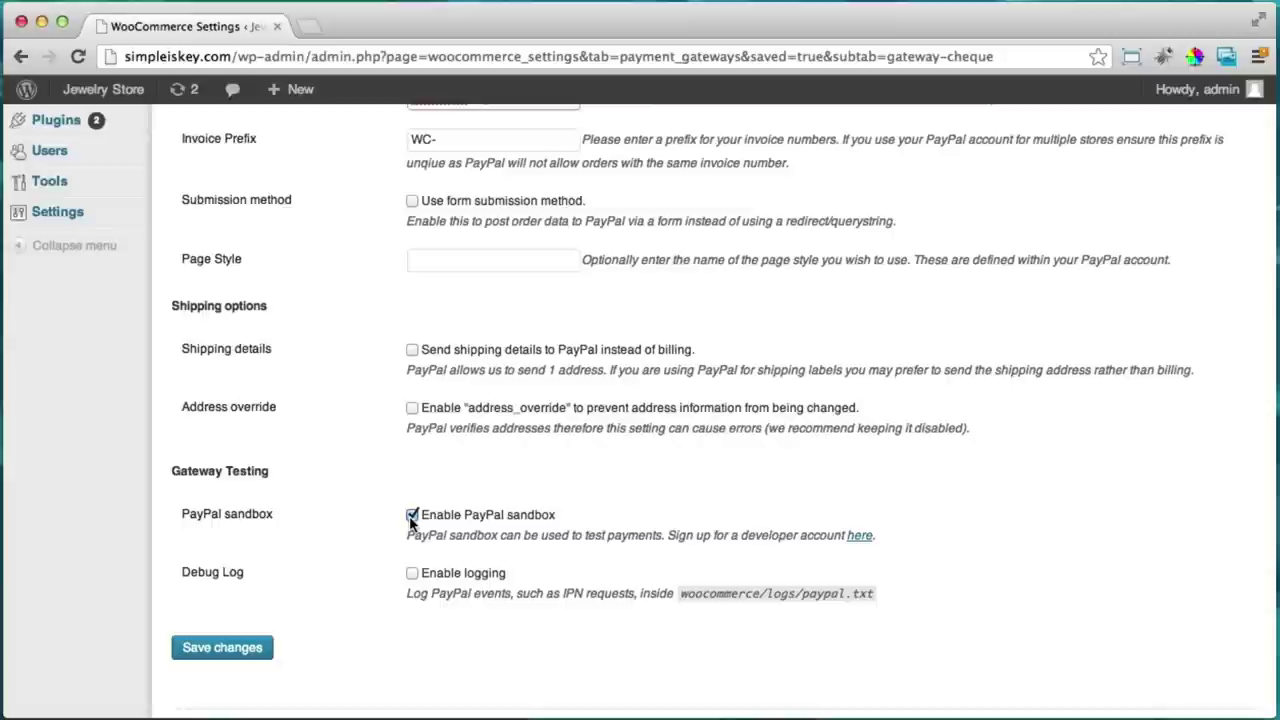
left_click(411, 518)
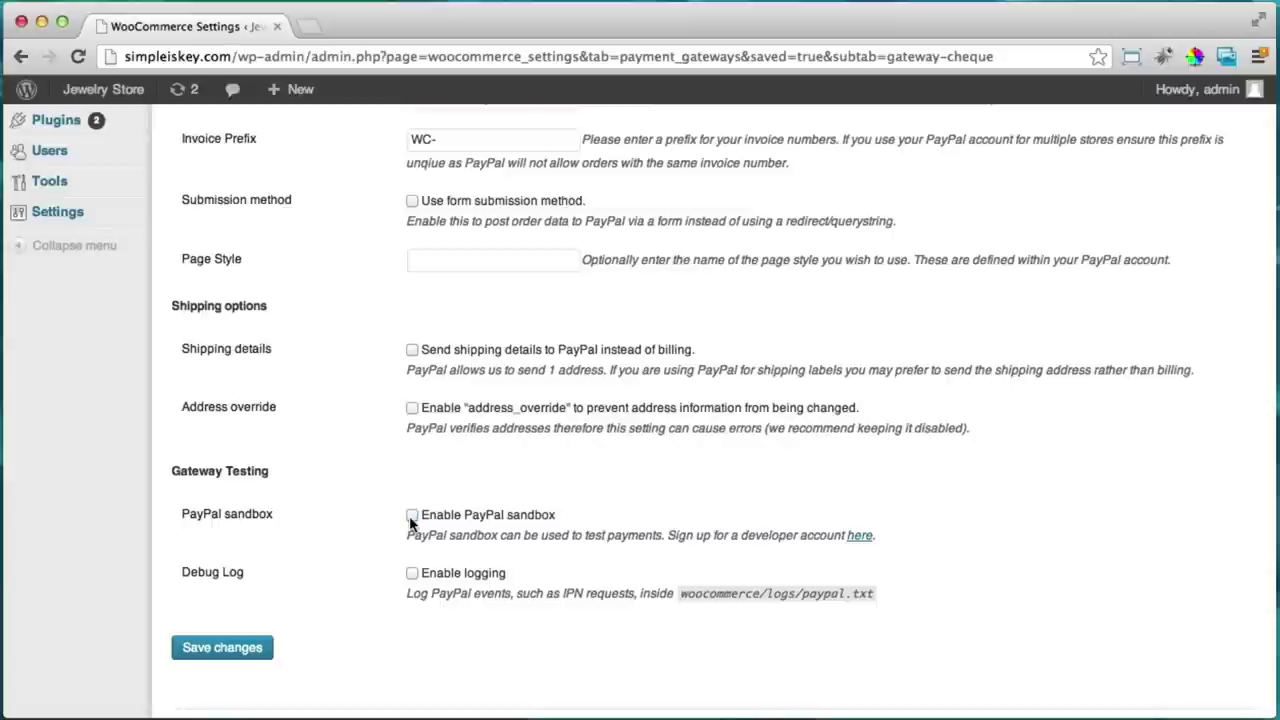
left_click(229, 648)
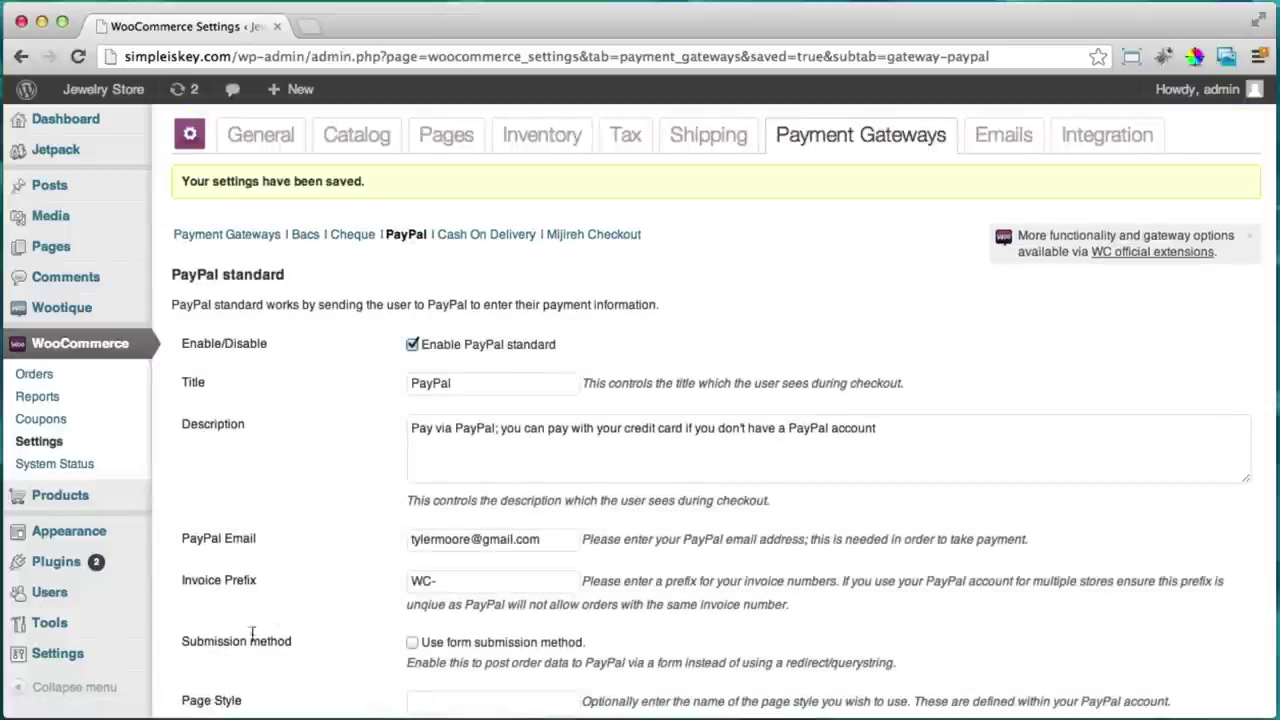
Go from the storefront cart to checkout and confirm PayPal is the only payment option.
mouse_move(104, 92)
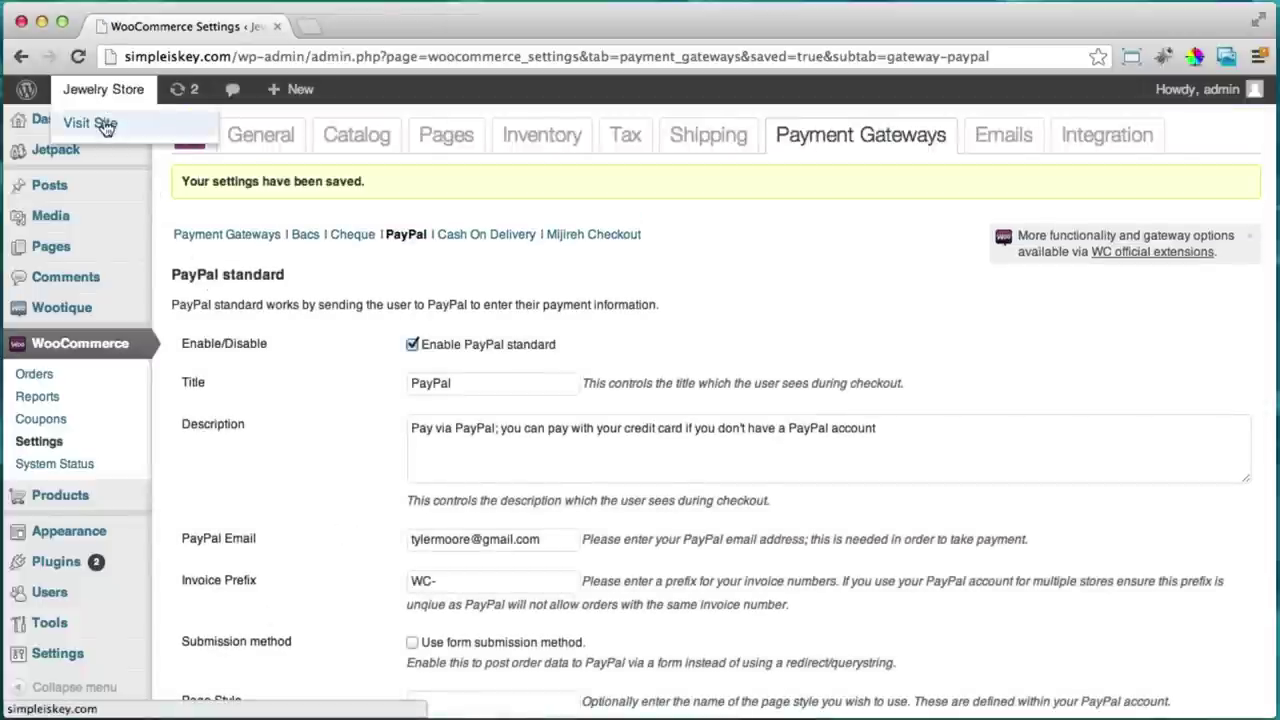
left_click(104, 124)
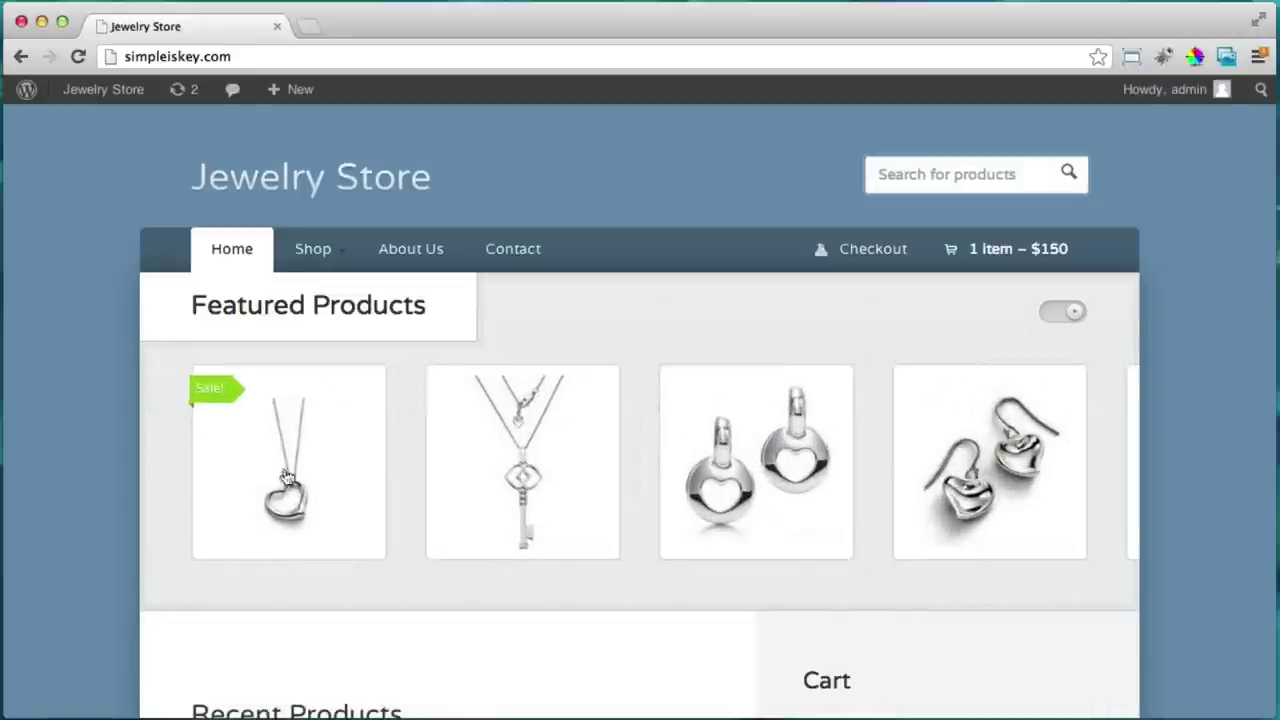
mouse_move(270, 501)
left_click(1037, 266)
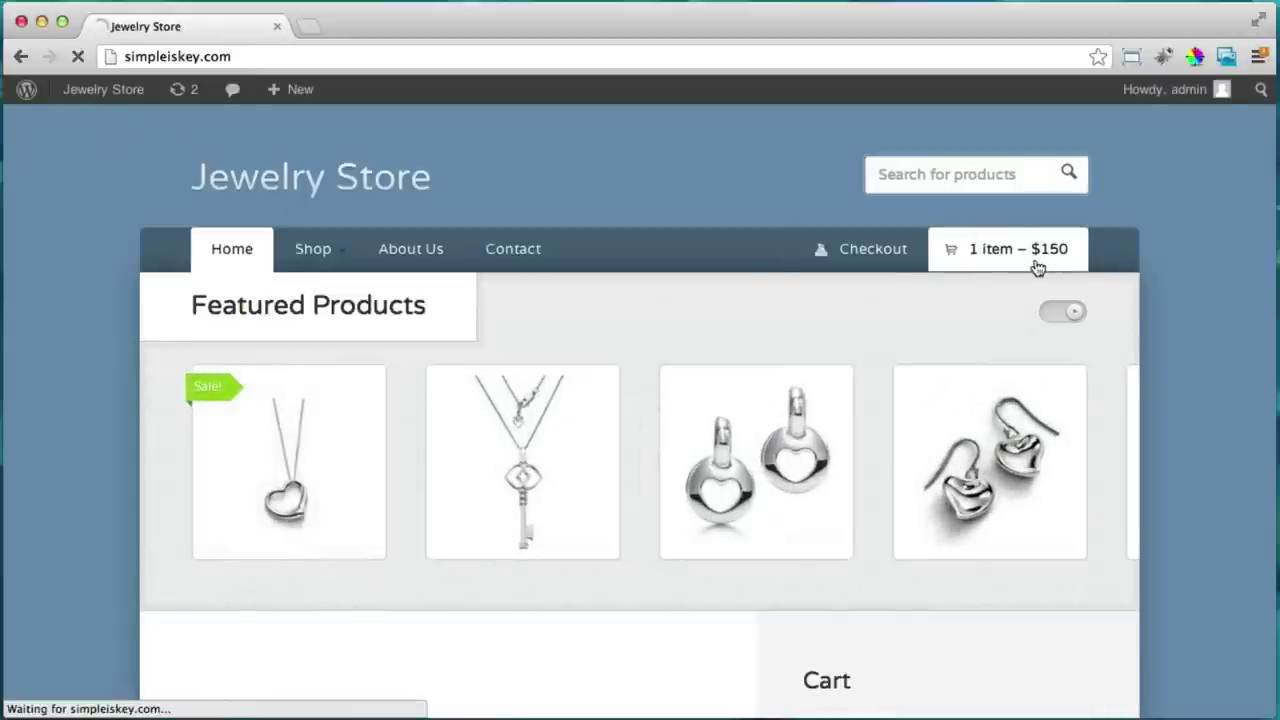
scroll(923, 400, "down", 3)
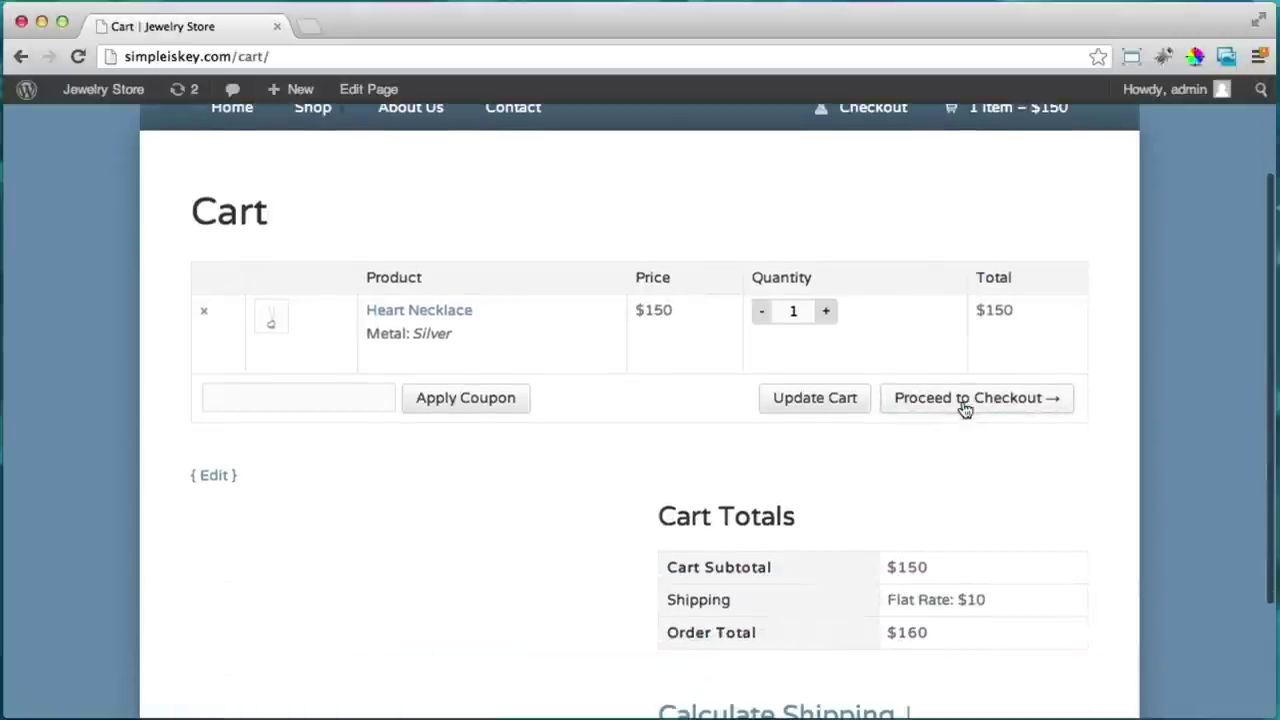
left_click(965, 400)
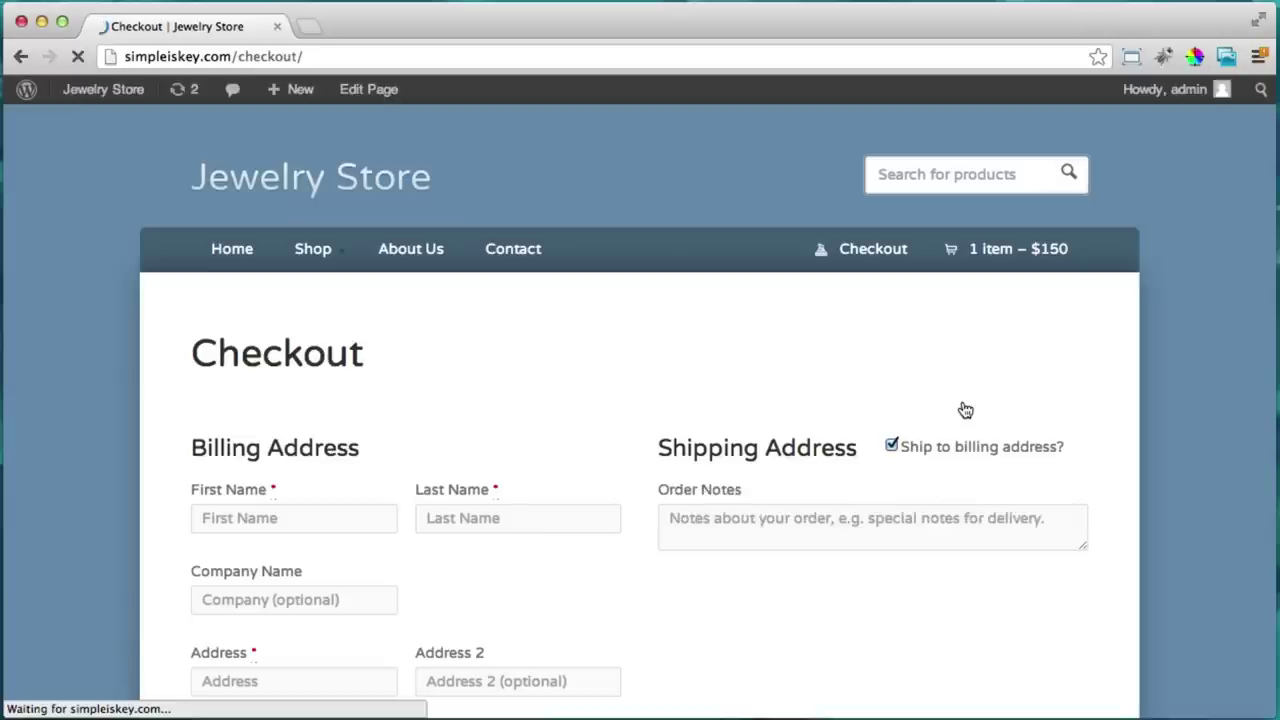
scroll(930, 412, "down", 5)
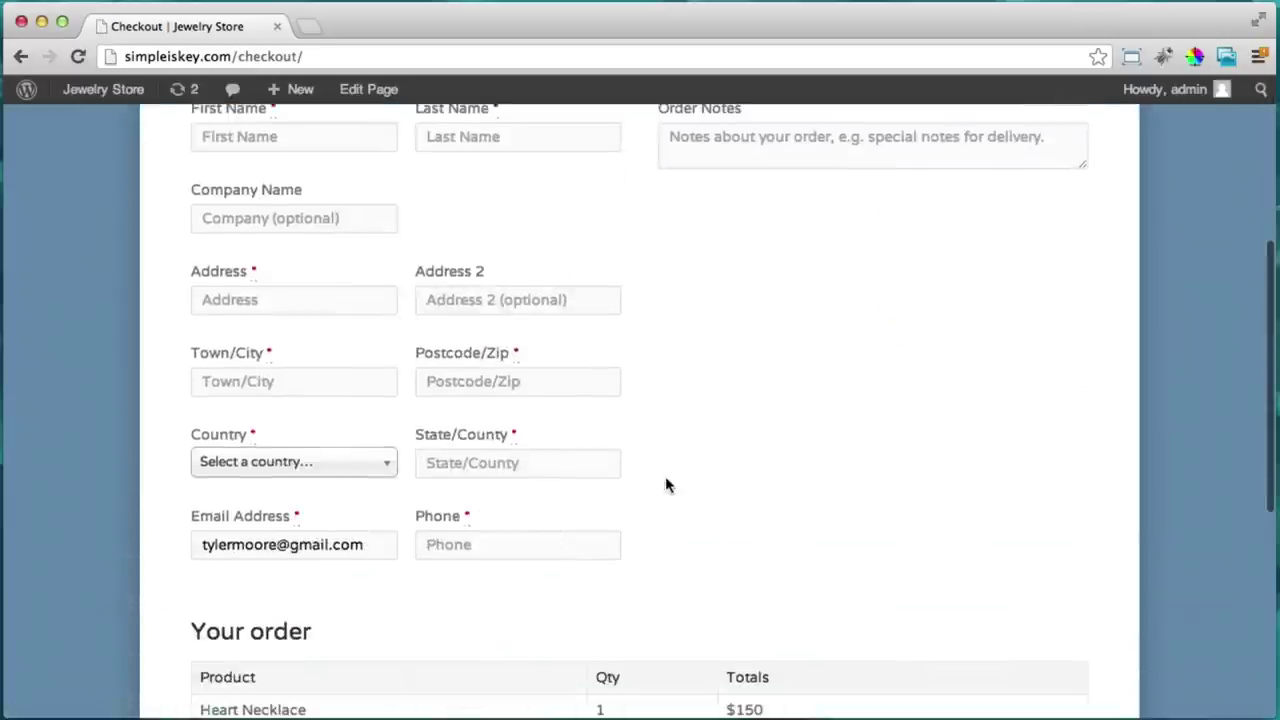
scroll(680, 482, "down", 5)
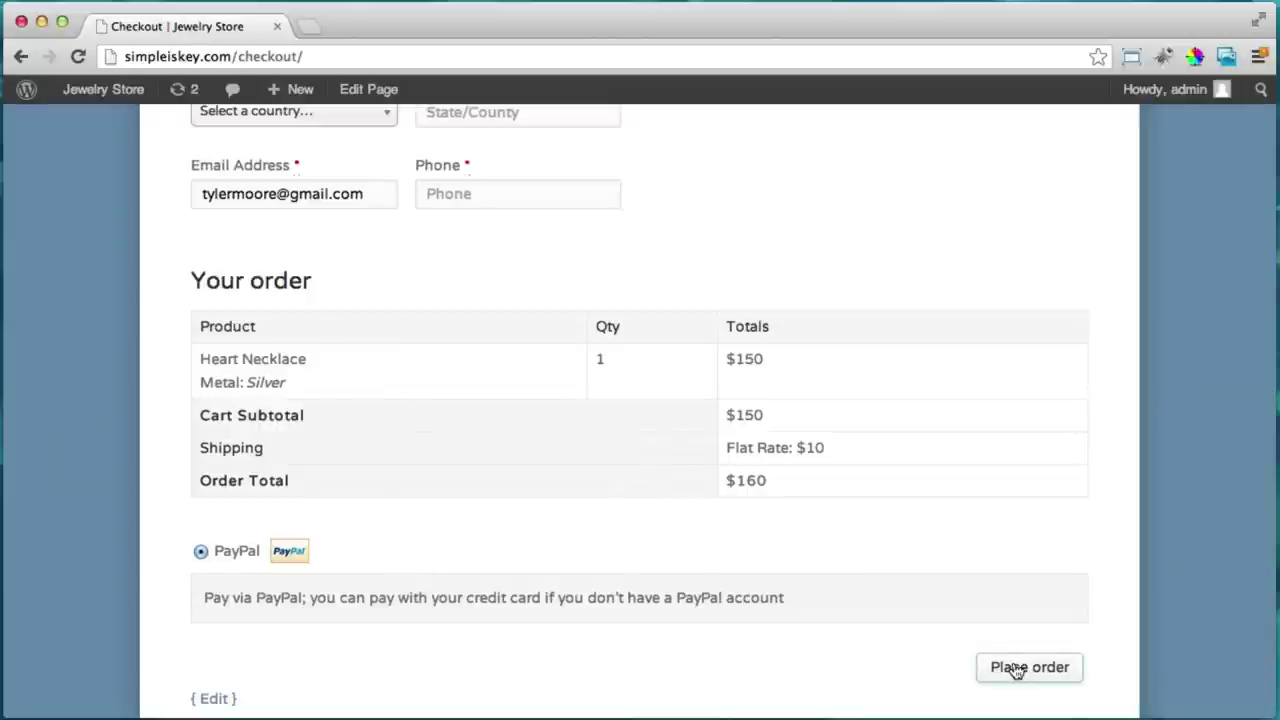
scroll(860, 485, "up", 1)
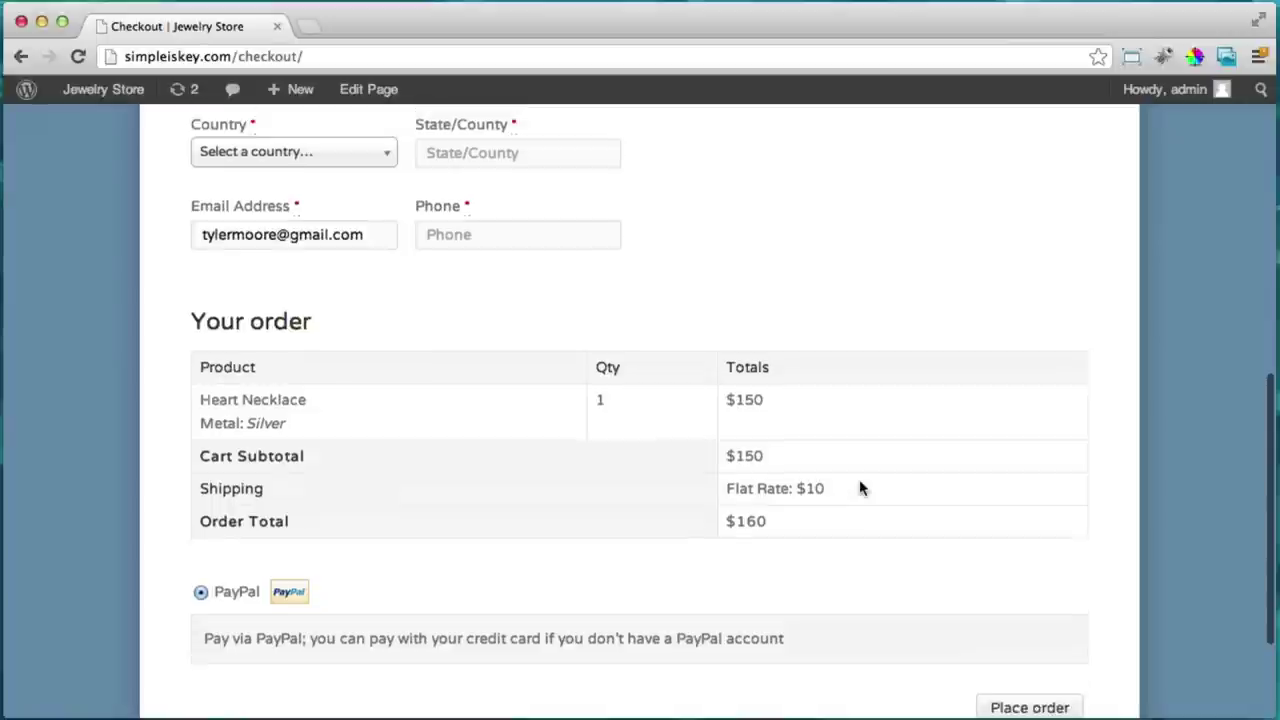
scroll(860, 487, "up", 10)
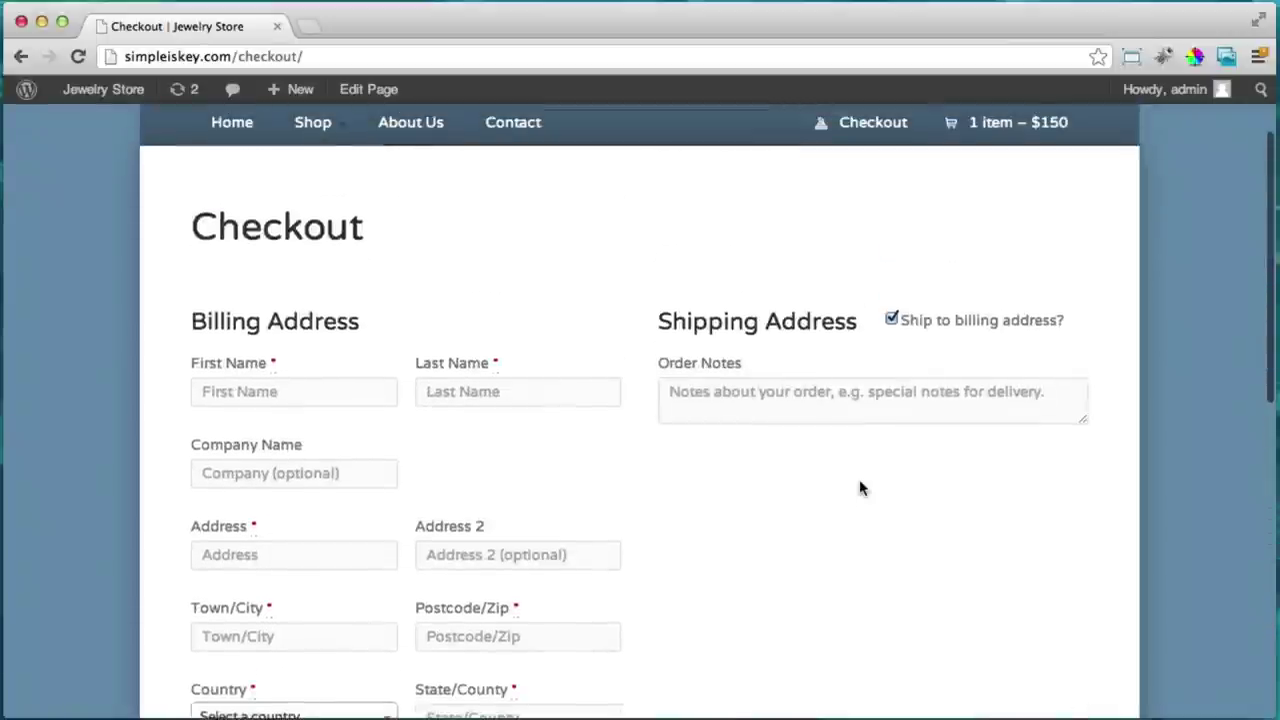
Return to the Jewelry Store home page and scroll through it.
left_click(274, 178)
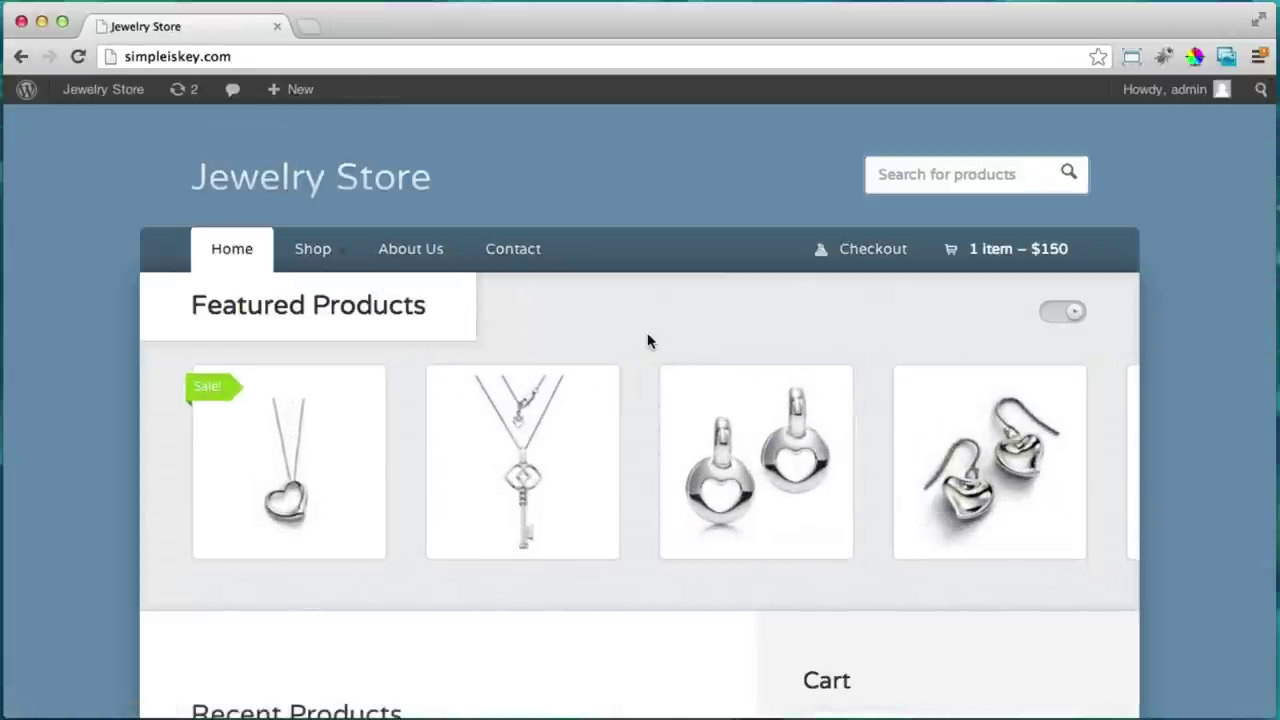
scroll(647, 341, "down", 5)
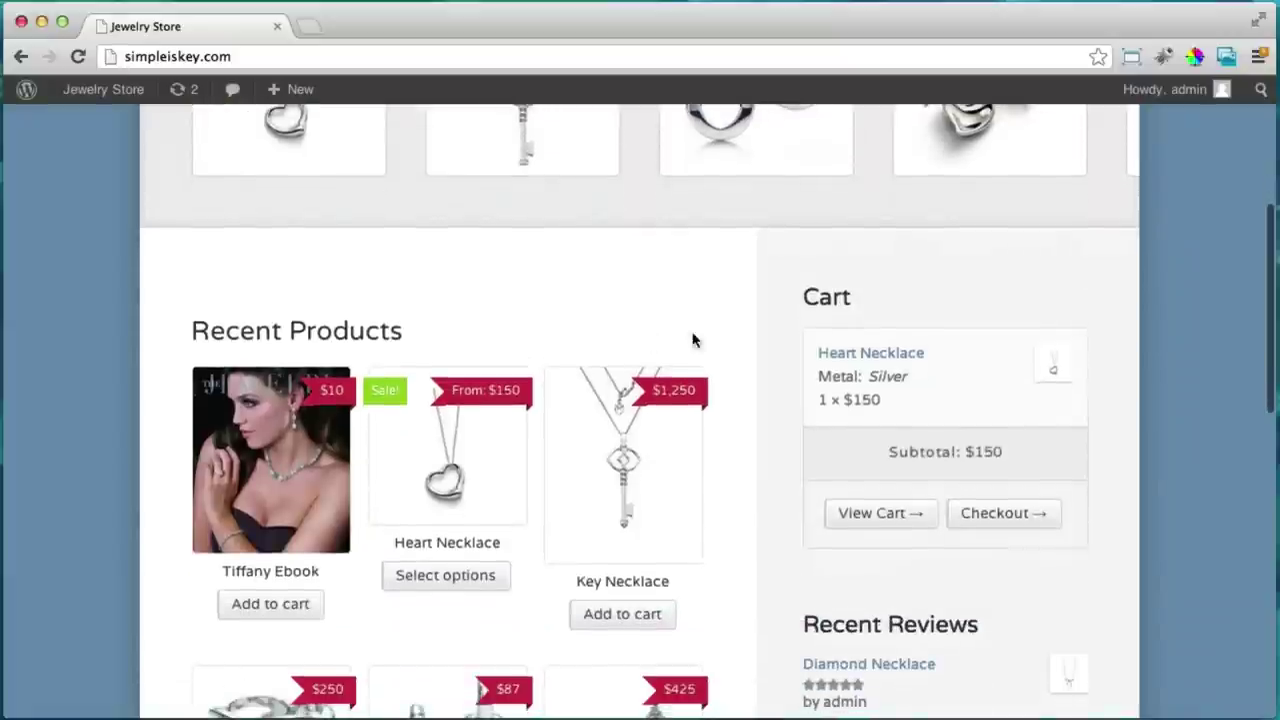
scroll(732, 342, "down", 6)
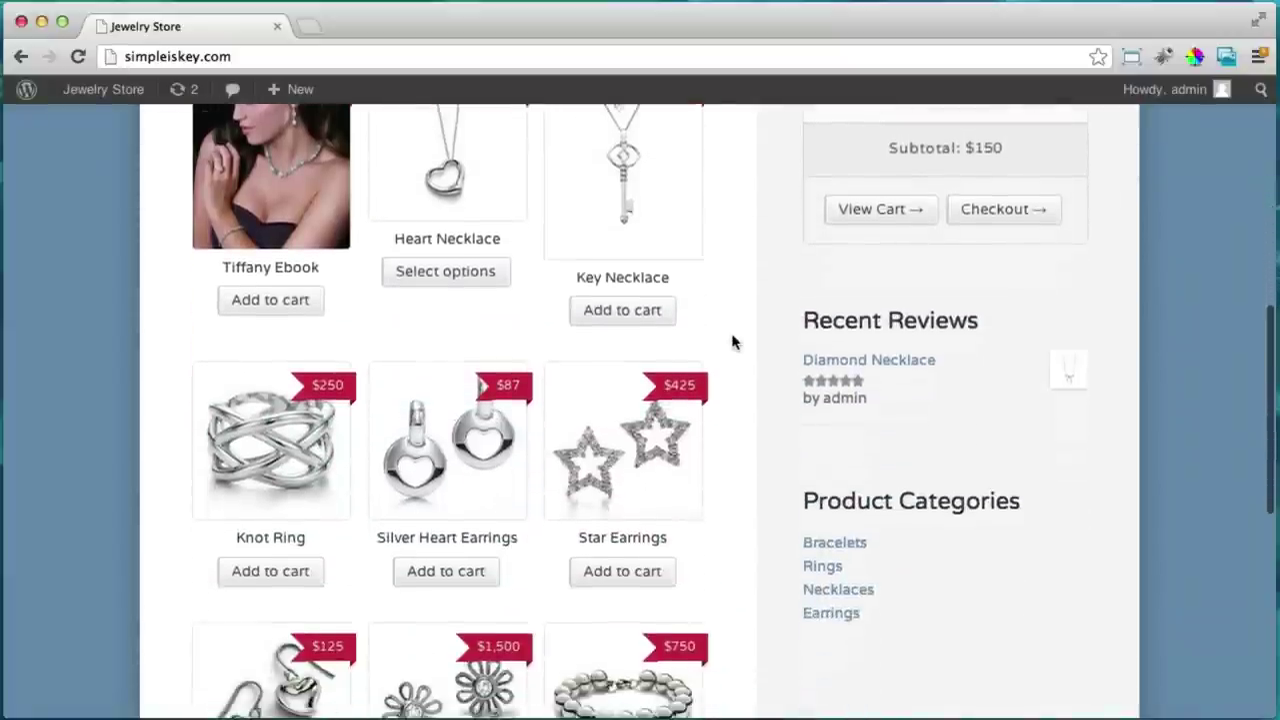
scroll(732, 342, "down", 5)
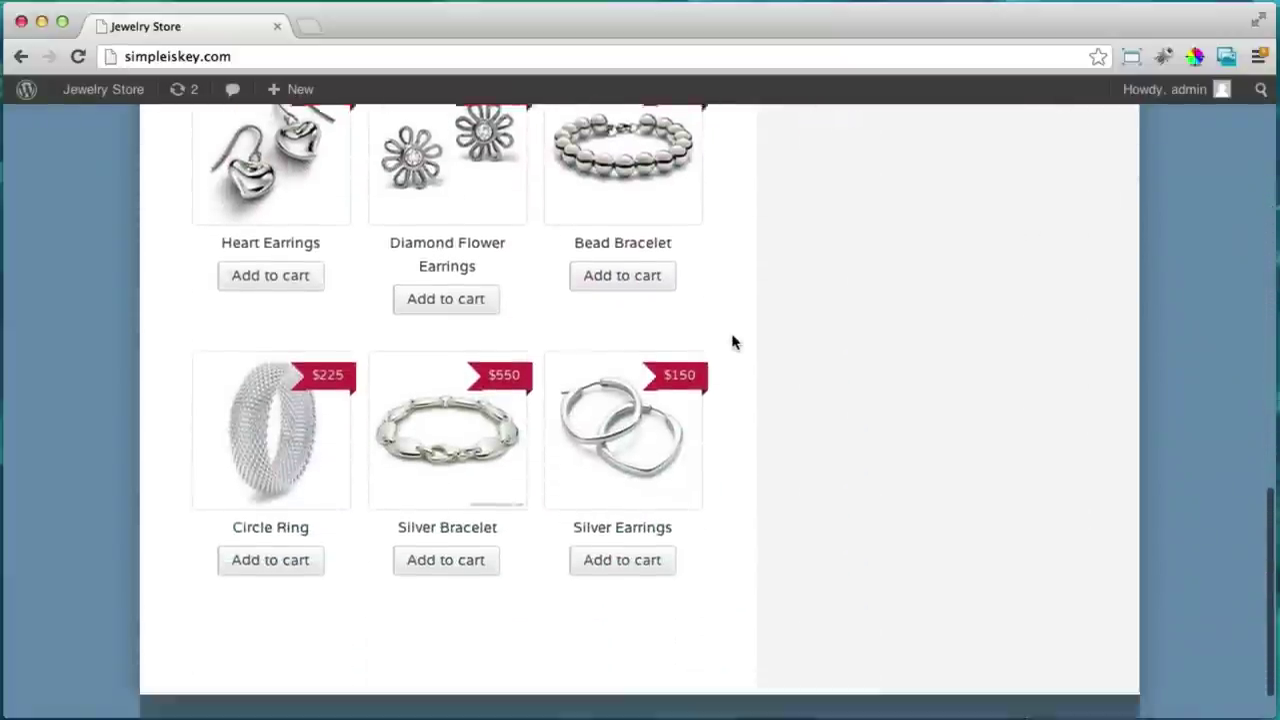
scroll(731, 342, "up", 10)
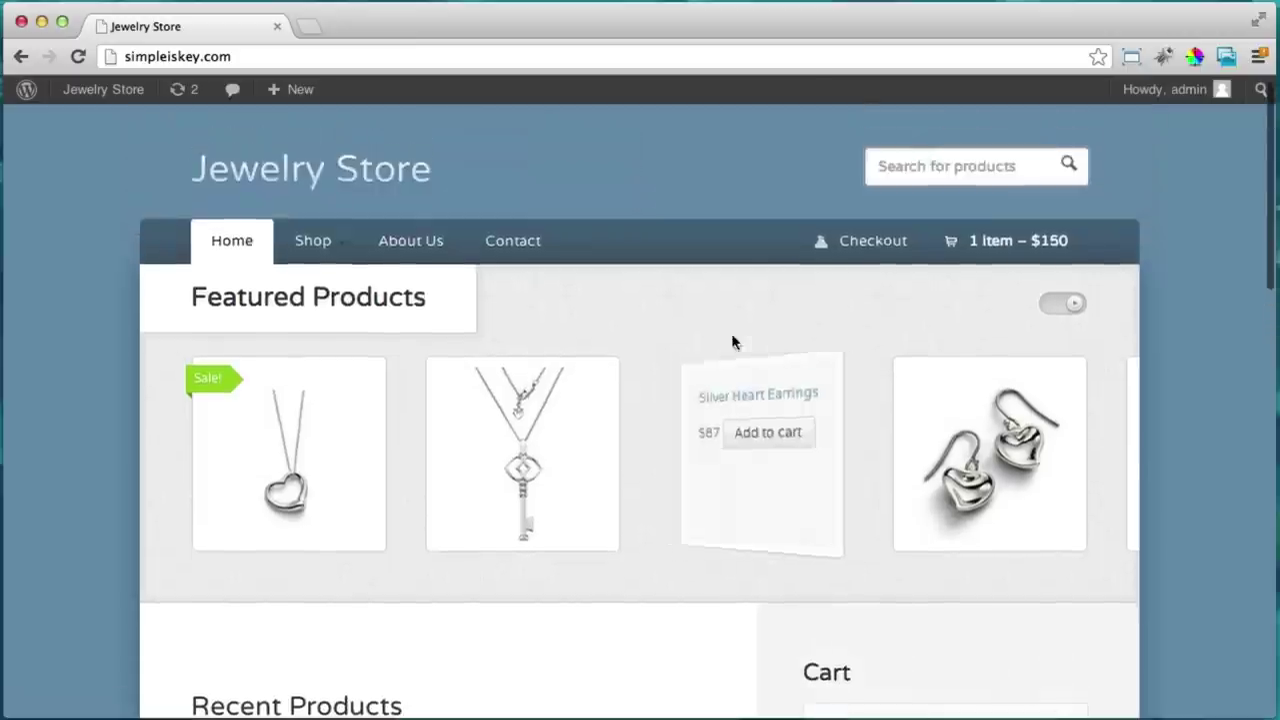